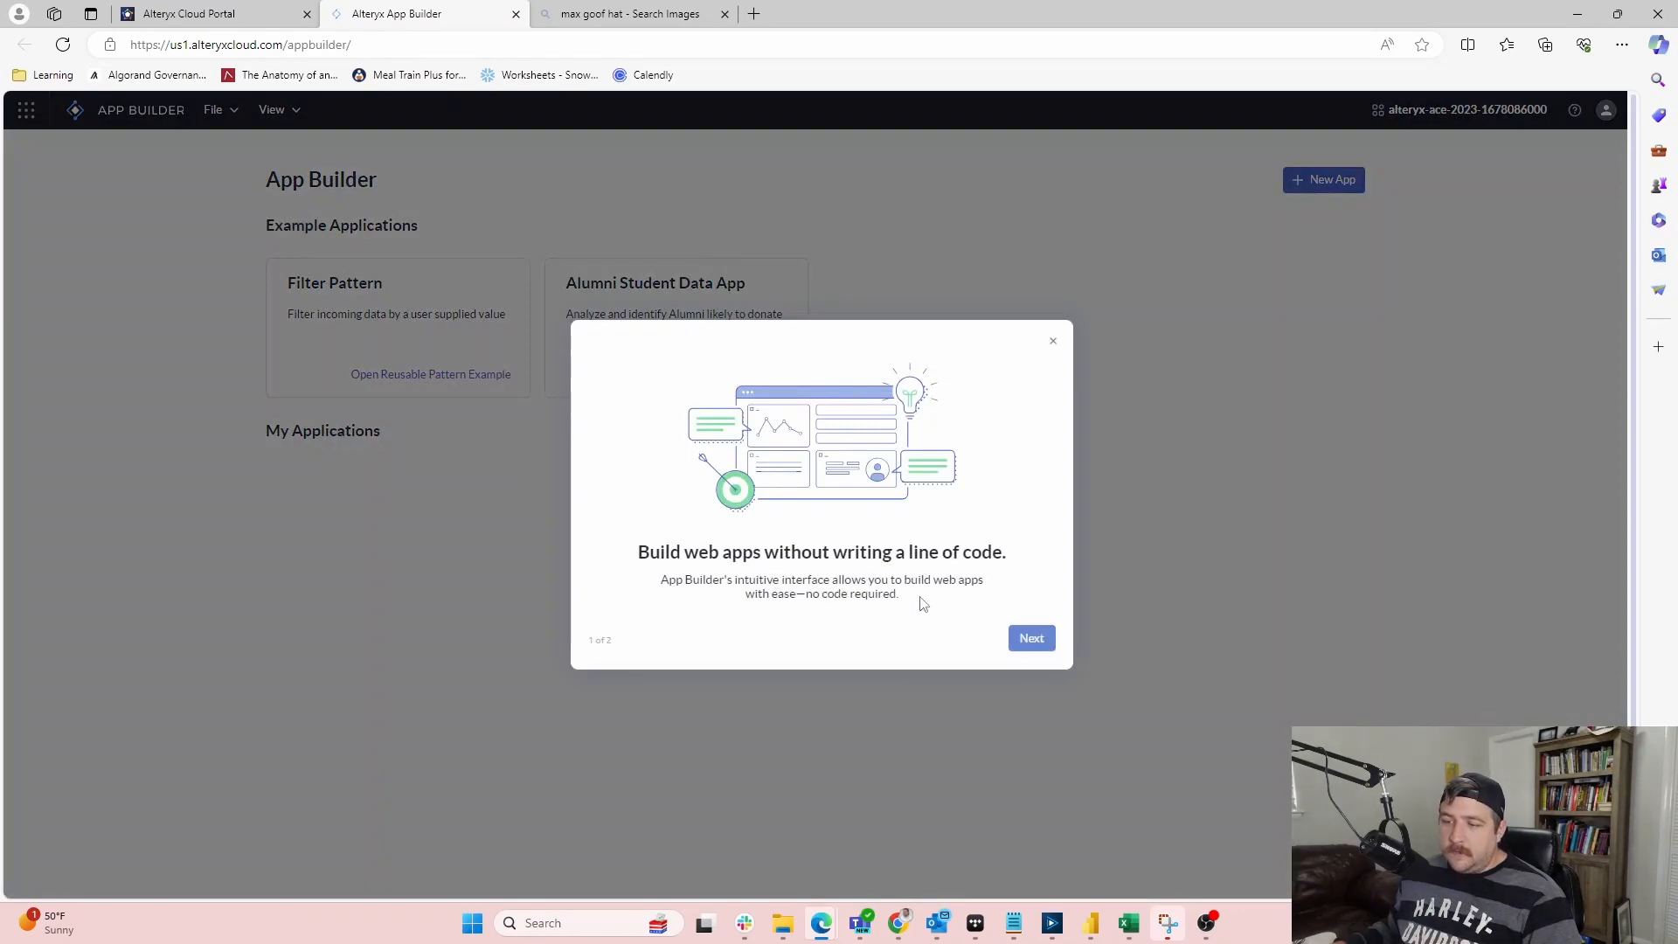
Step through the onboarding tour with Next, then finish it with Done
left_click(1036, 641)
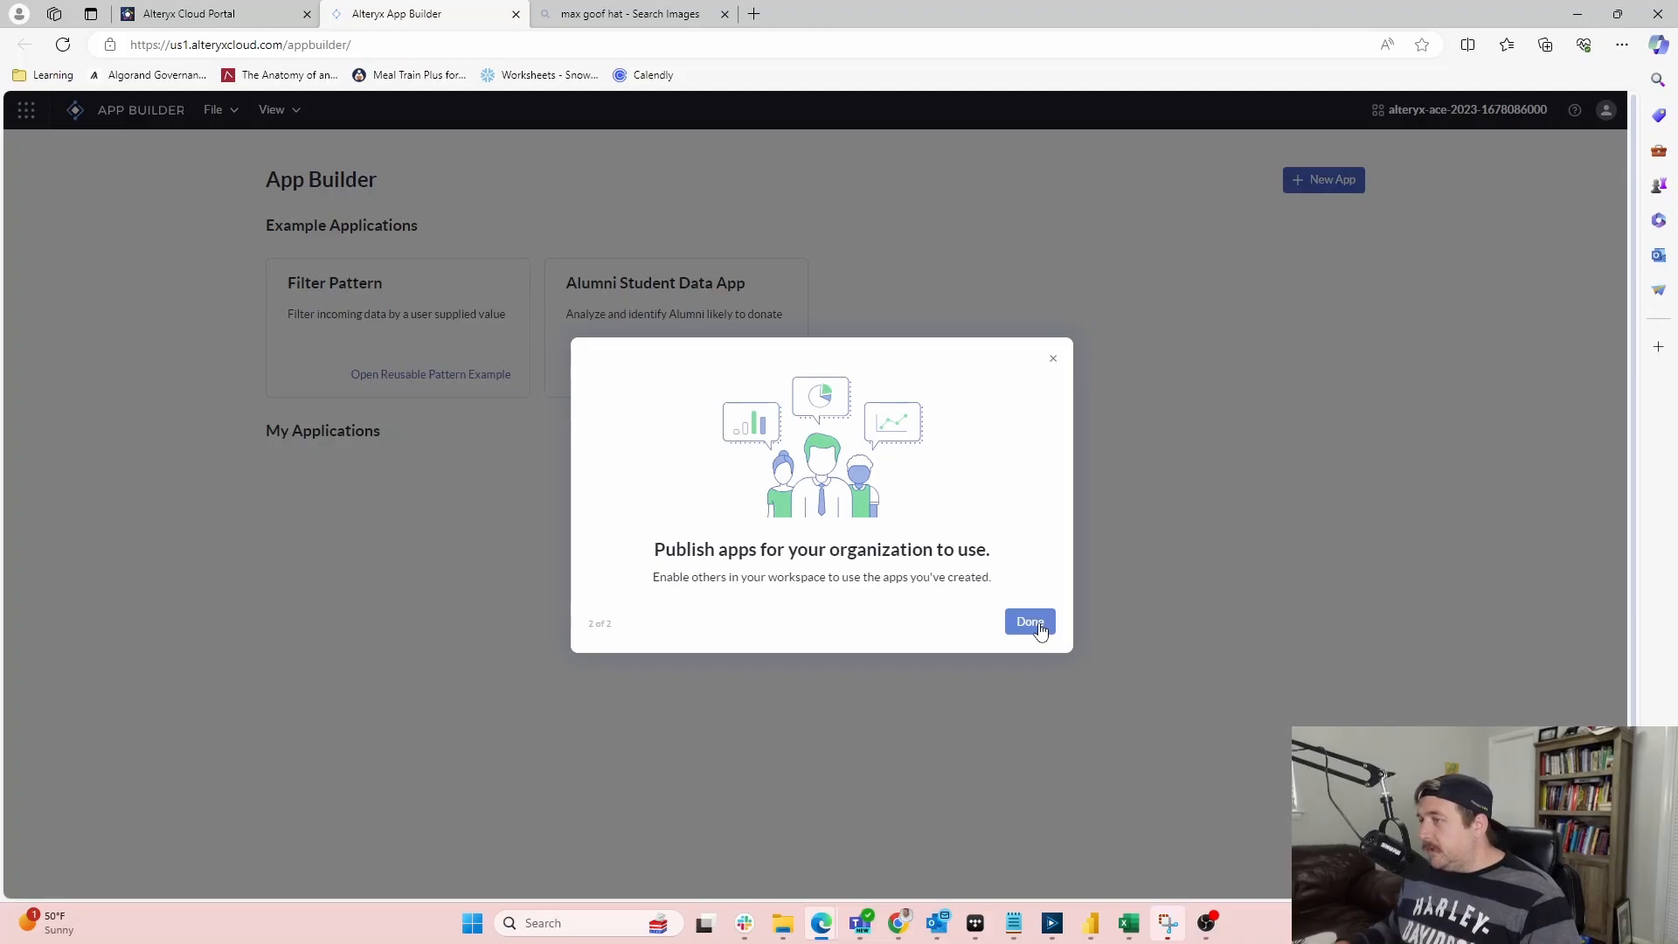
left_click(1028, 623)
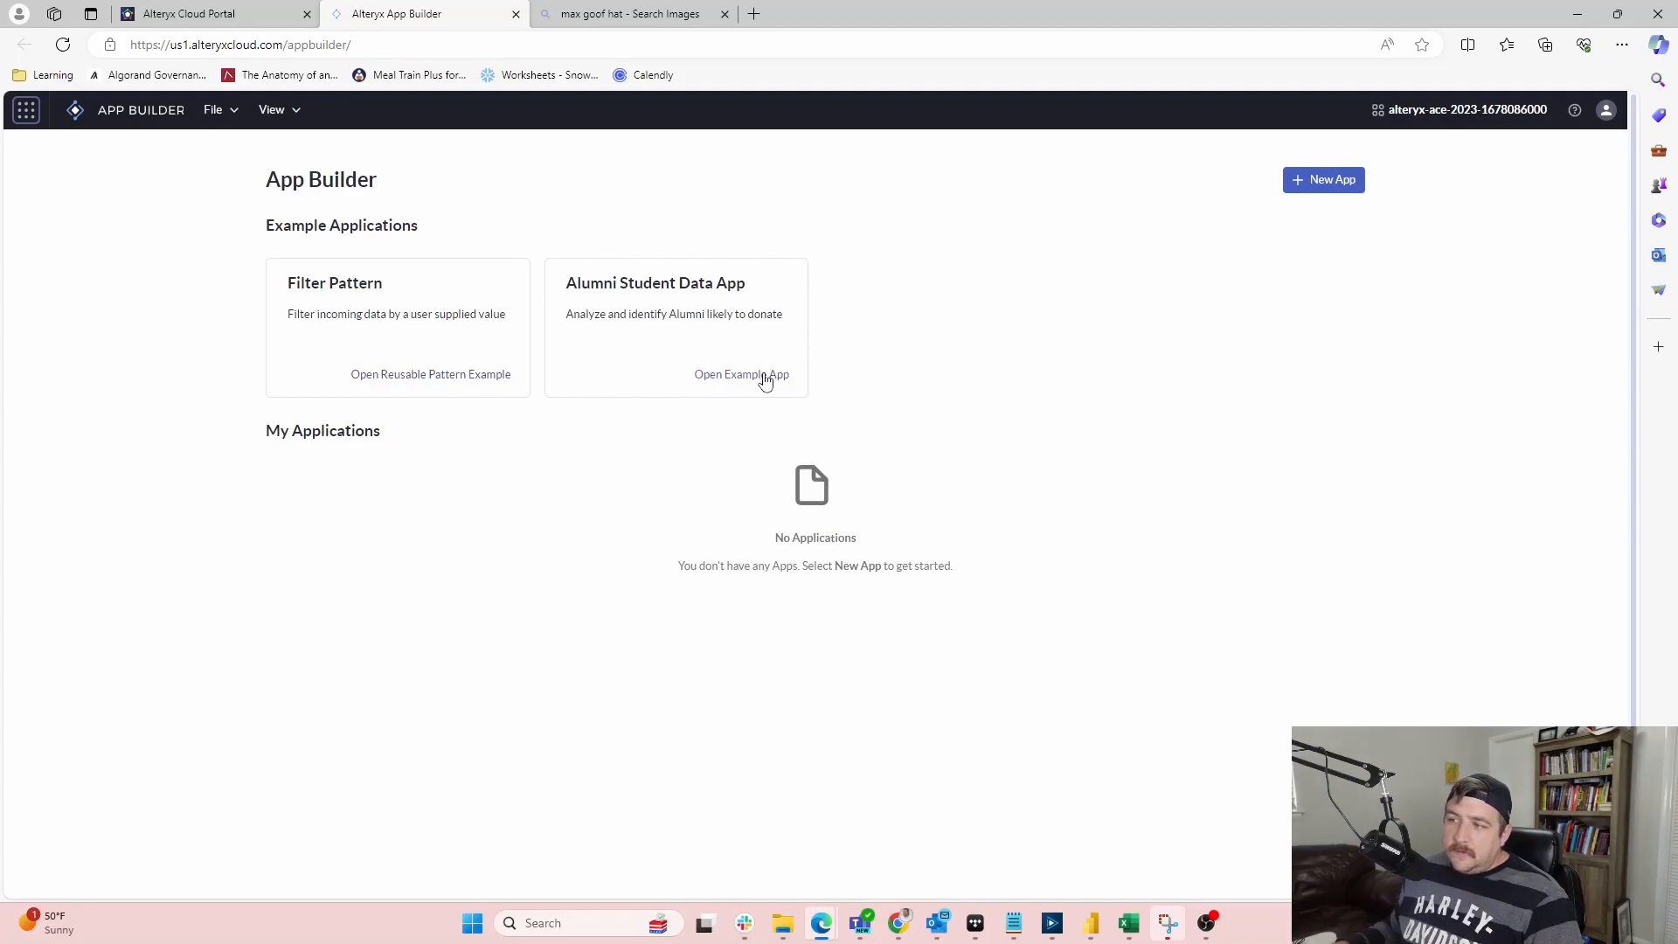
Create a new app named 'SKY PUNCH!!!!' in place of the draft name
left_click(1347, 179)
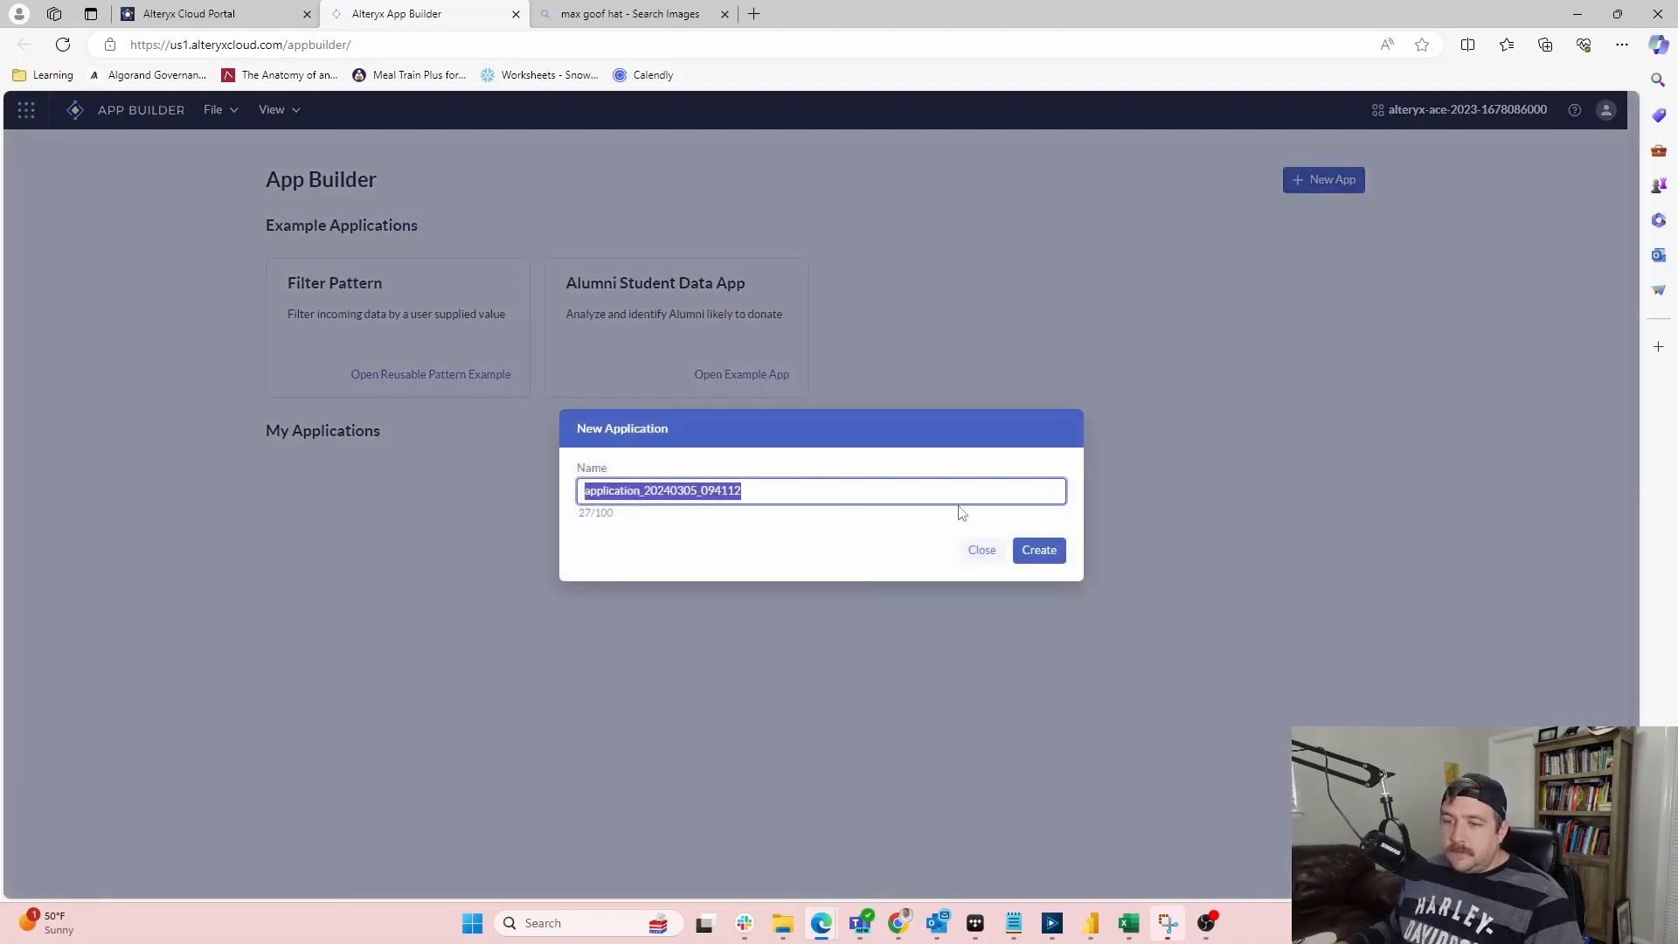
type("Test")
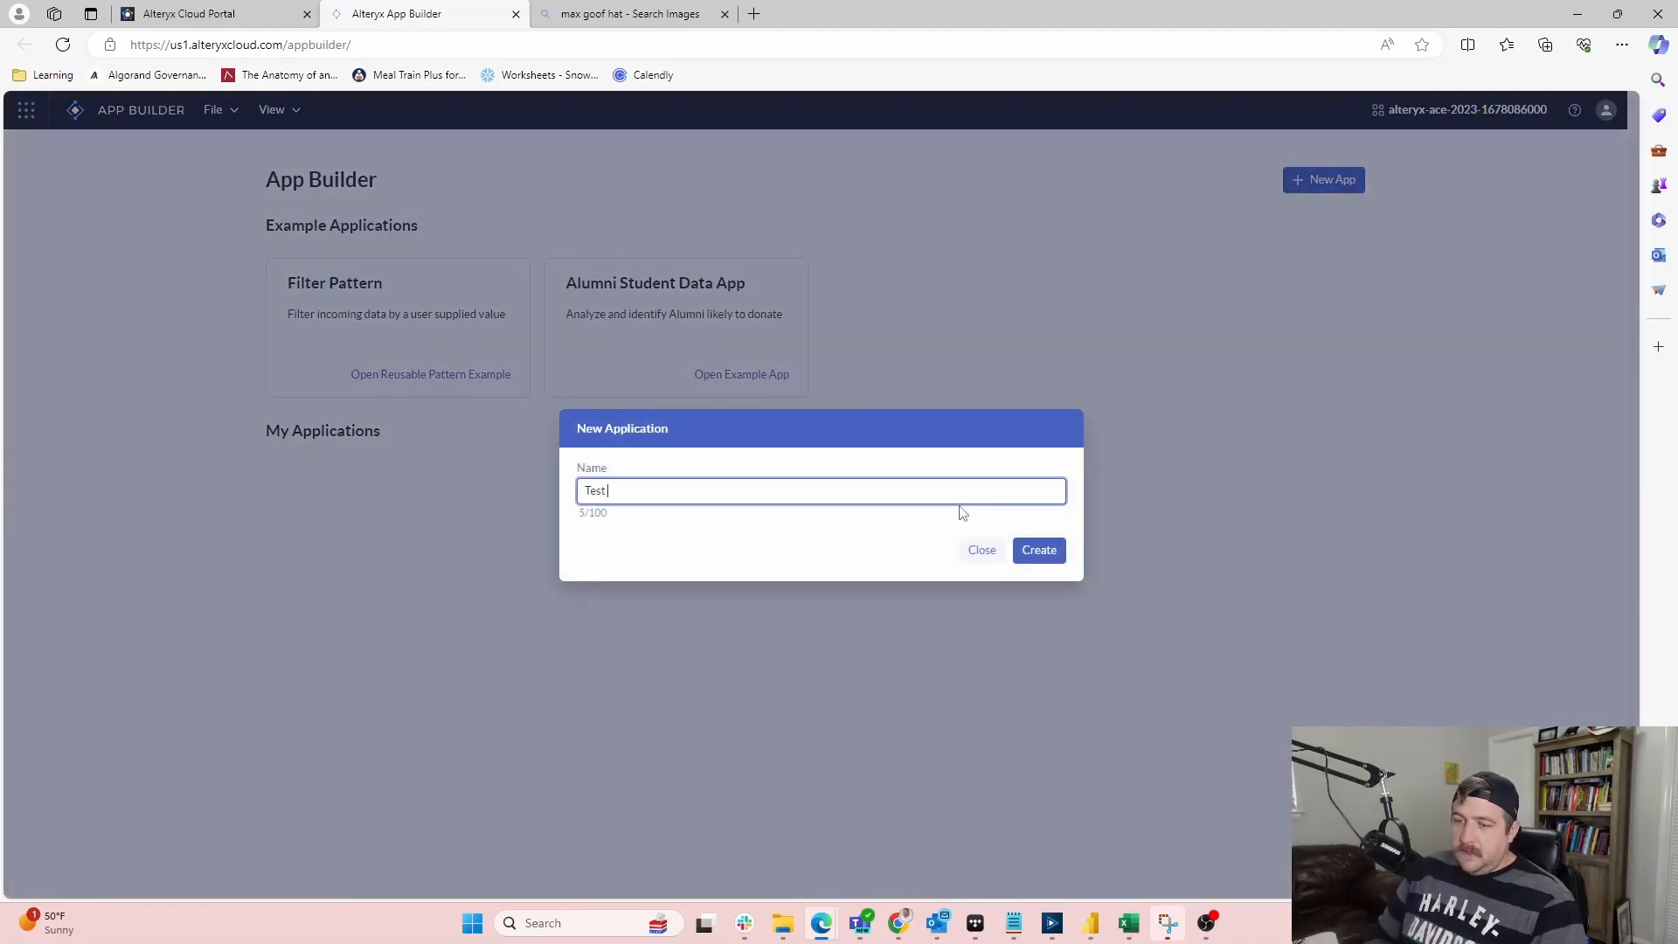
type(" for")
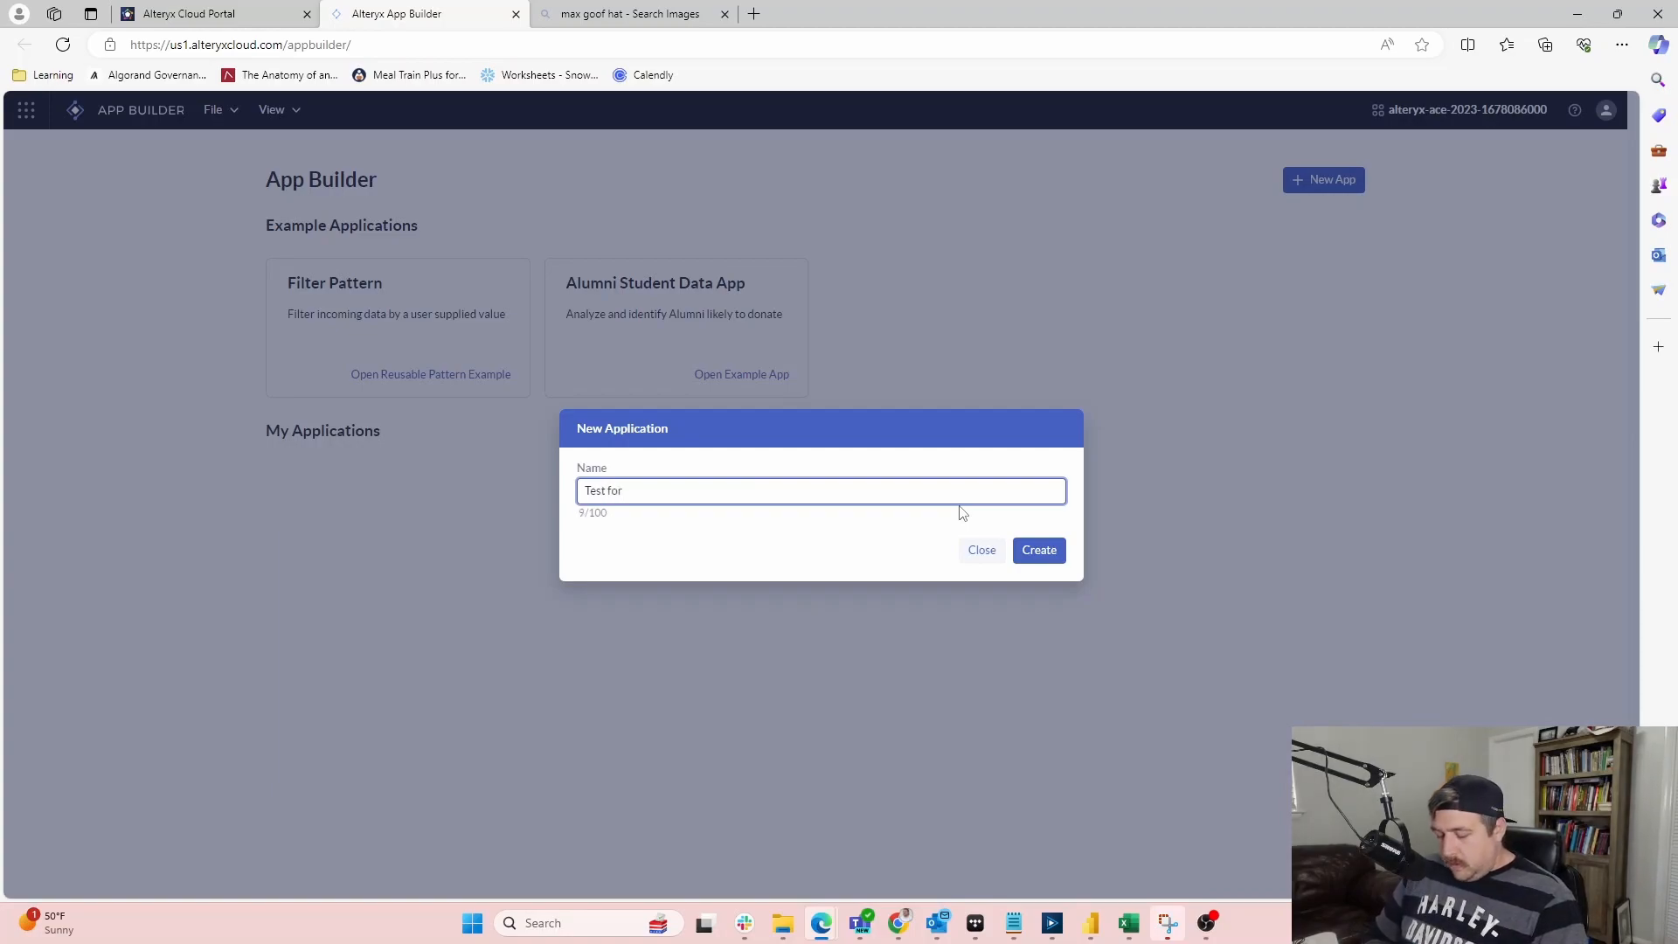
key("ctrl+a")
key("BackSpace")
type("SKY PUNCH!")
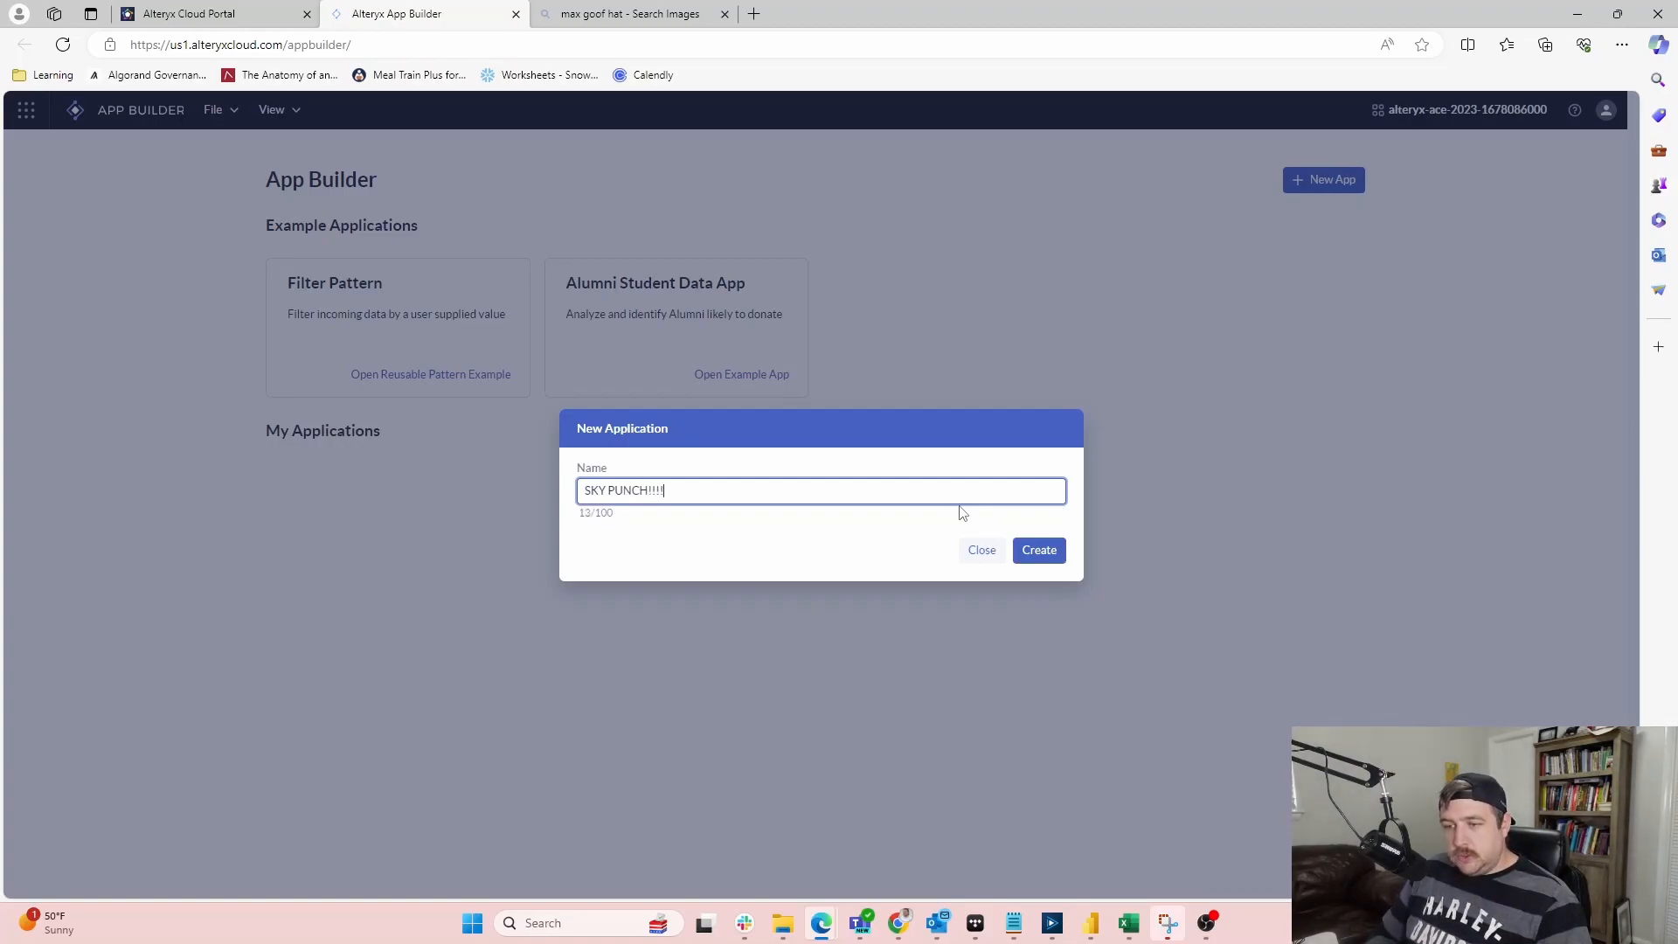
left_click(1045, 551)
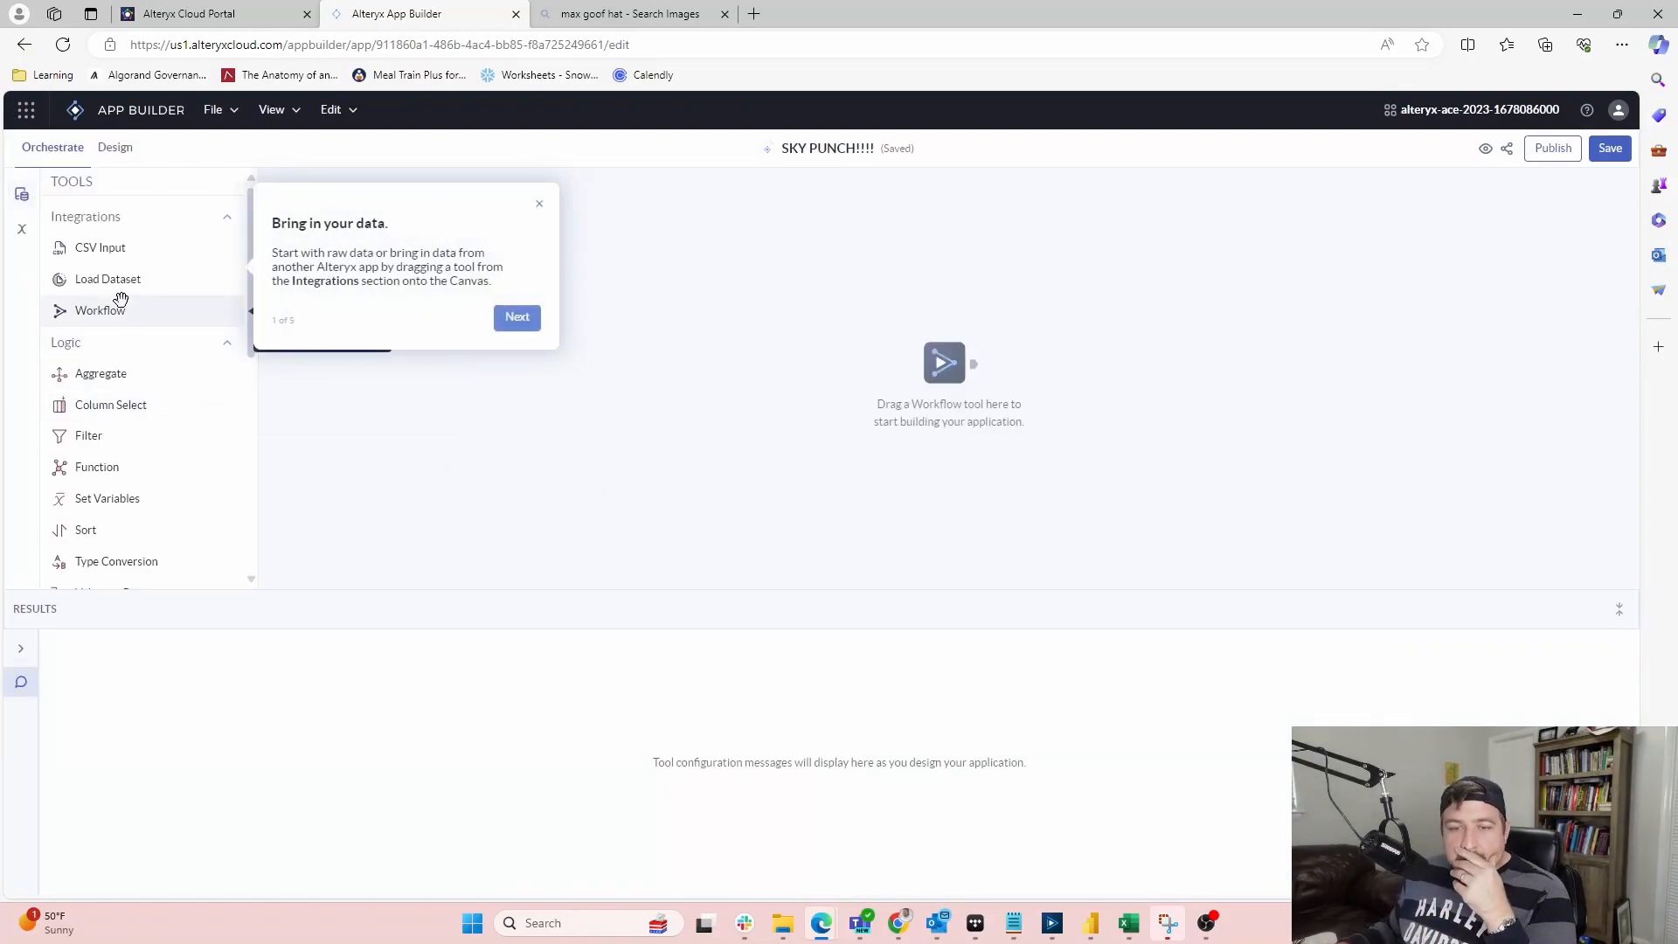
Dismiss the 'Bring in your data' tip to reveal the empty editing canvas
scroll(129, 393, "down", 3)
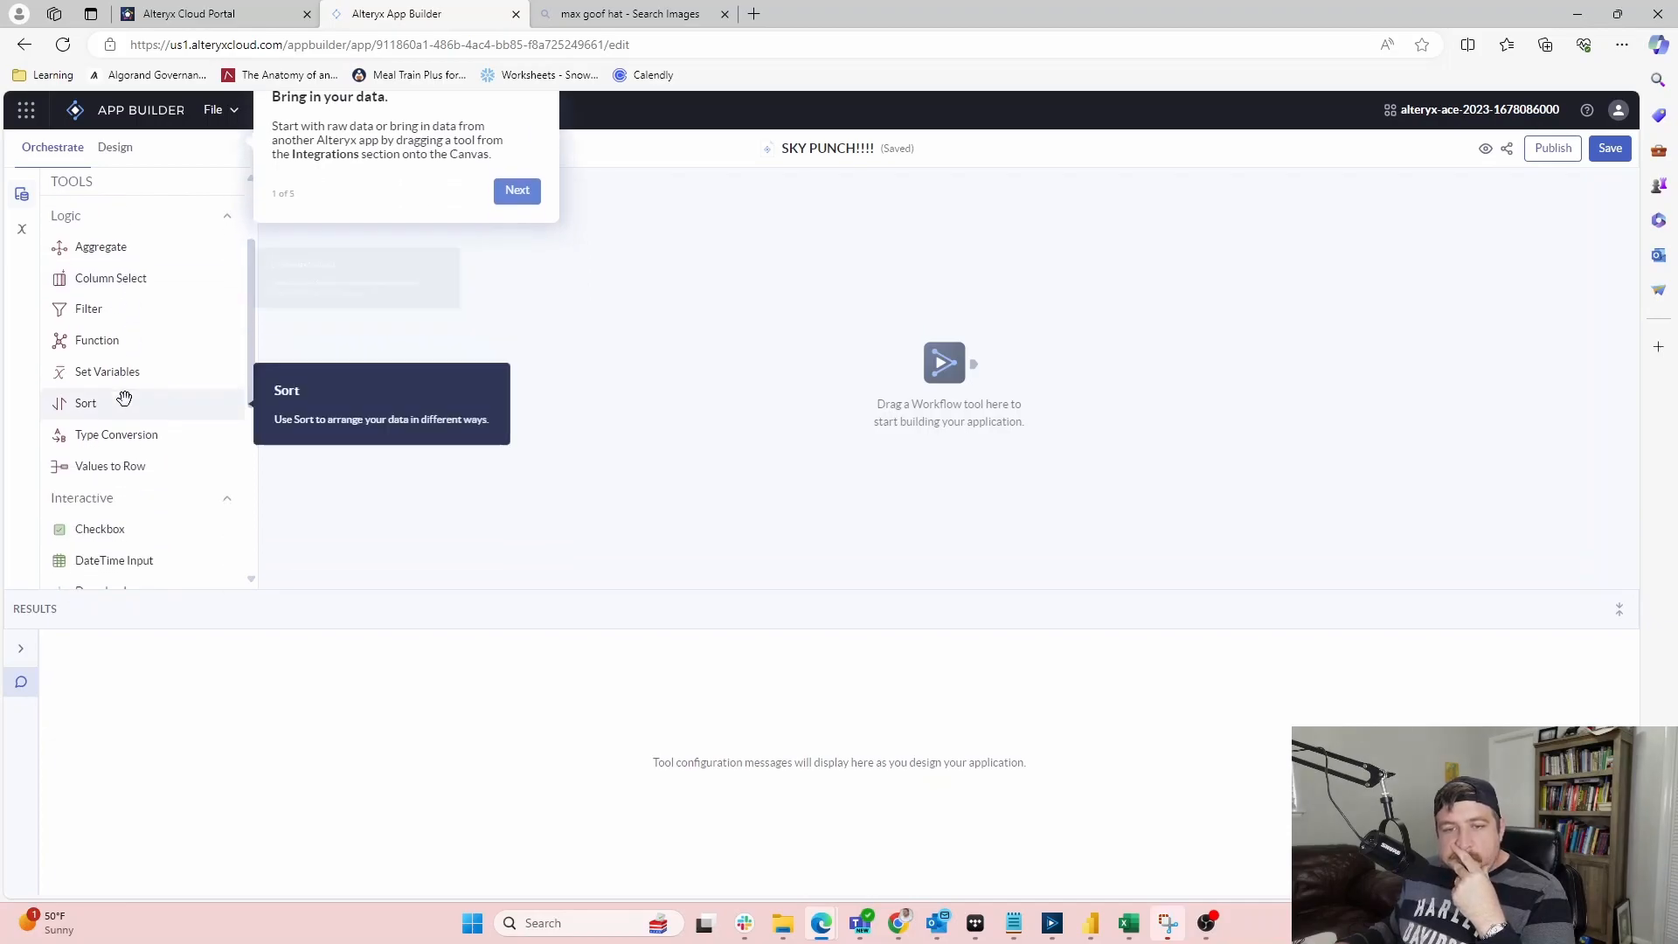
scroll(131, 391, "up", 1)
scroll(131, 391, "down", 3)
scroll(131, 402, "down", 2)
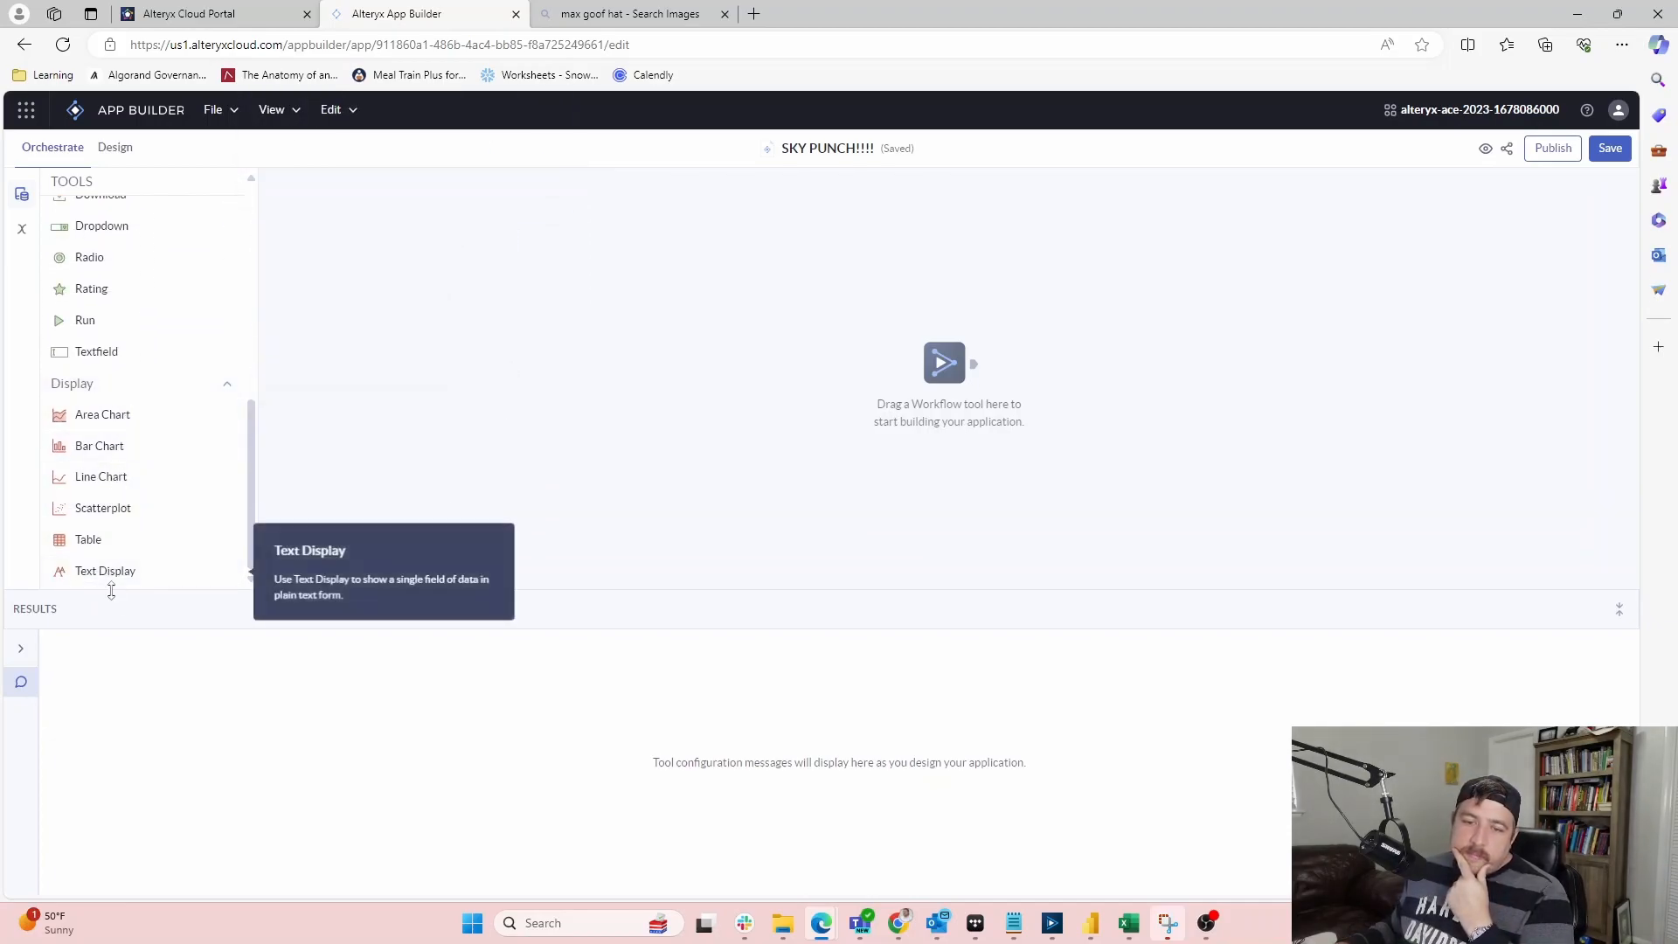
scroll(123, 500, "up", 3)
scroll(122, 500, "up", 3)
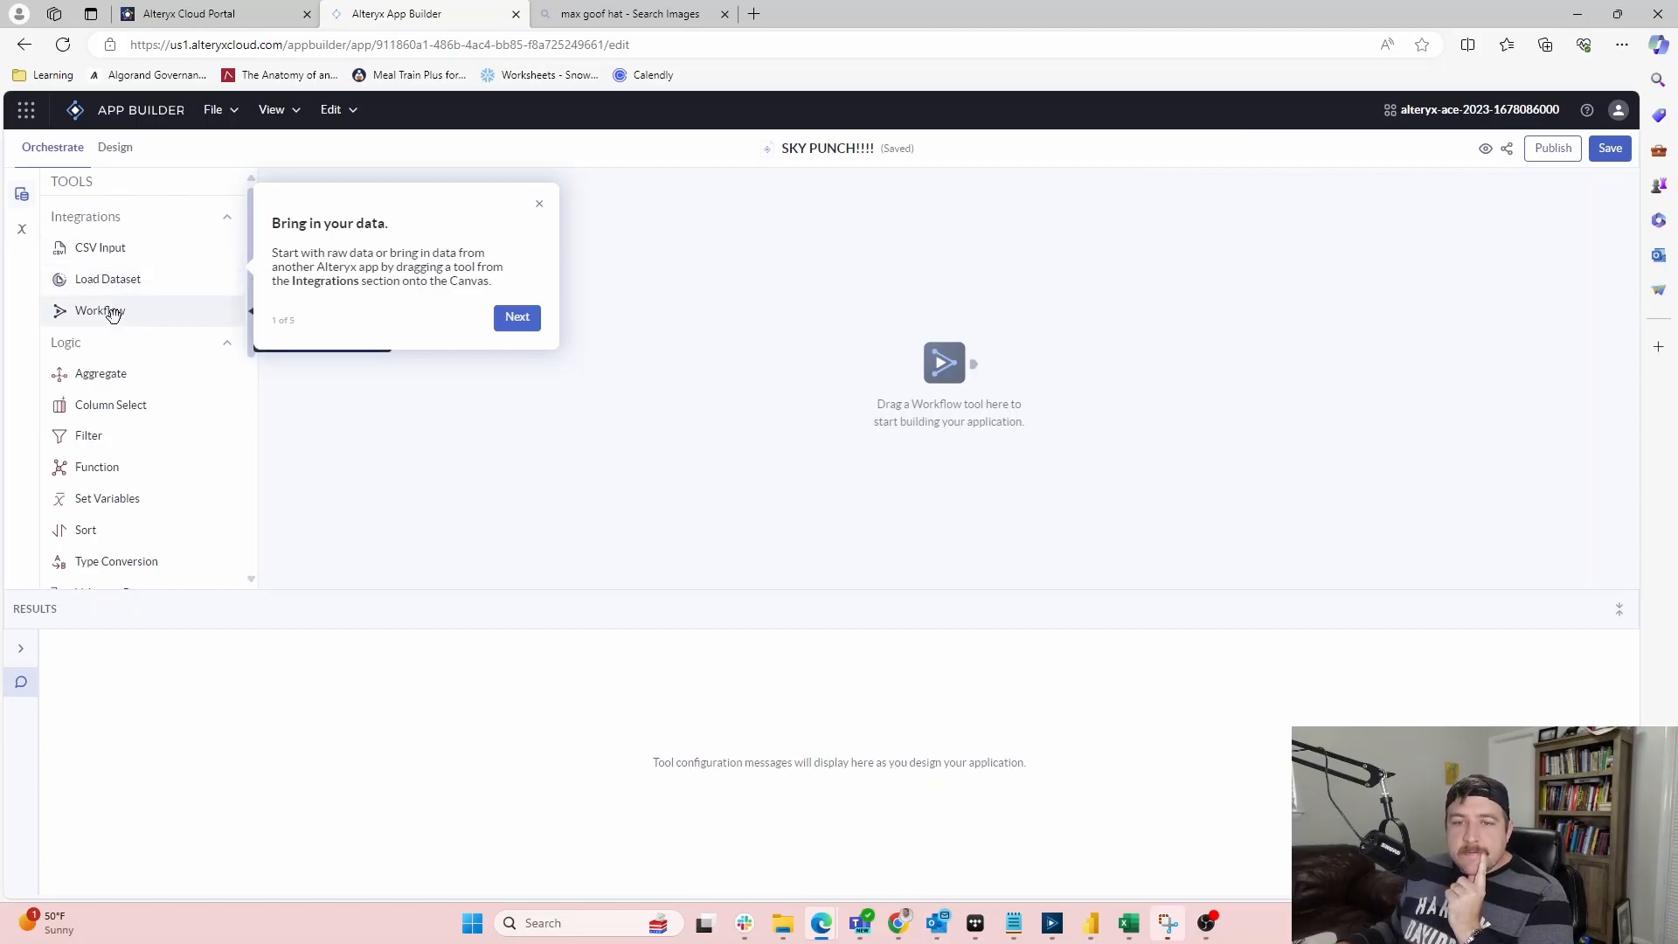
left_click(539, 204)
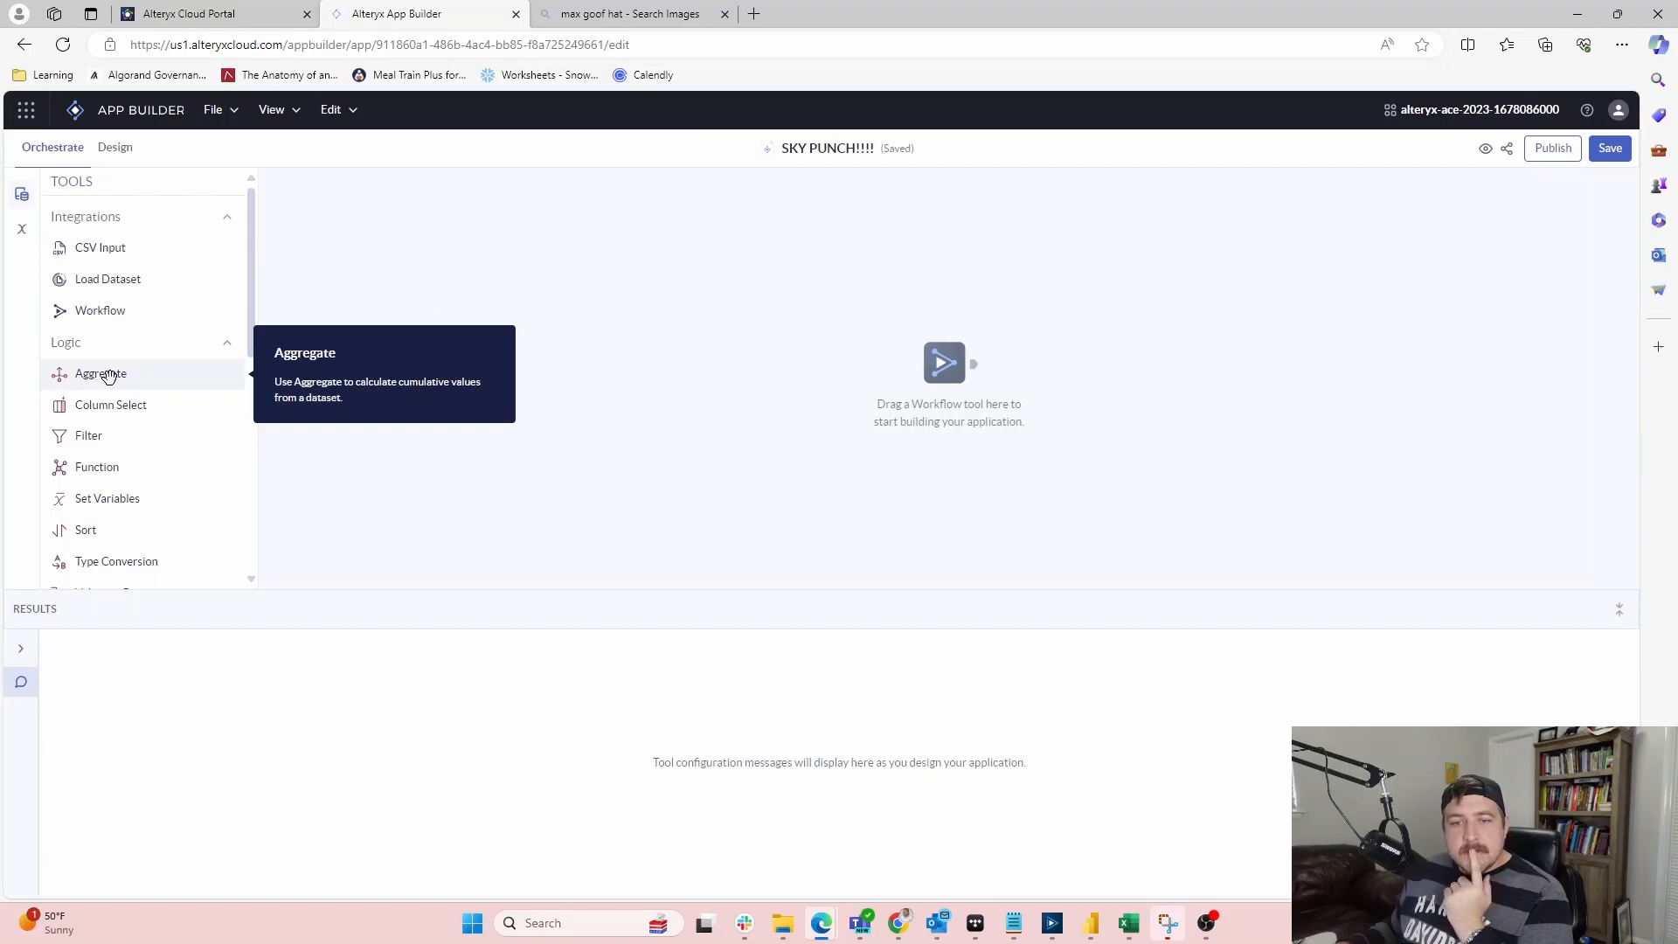
scroll(108, 376, "down", 1)
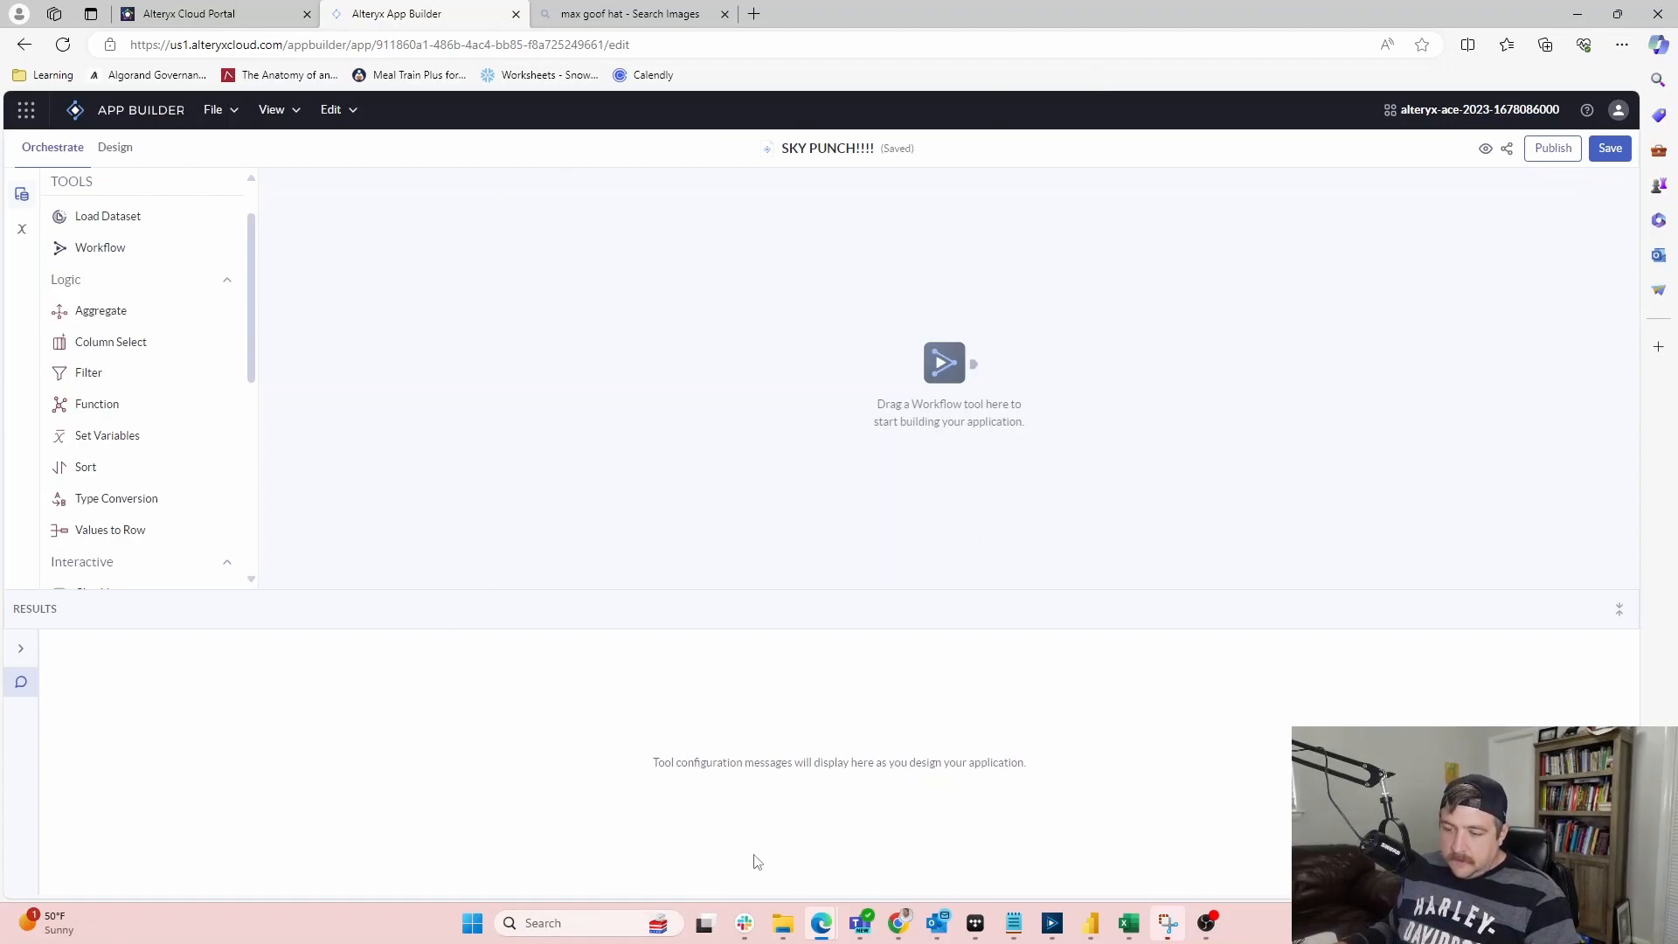
Open draw.io in a new tab, close the image search tab, and choose 'Decide later' for storage
left_click(753, 14)
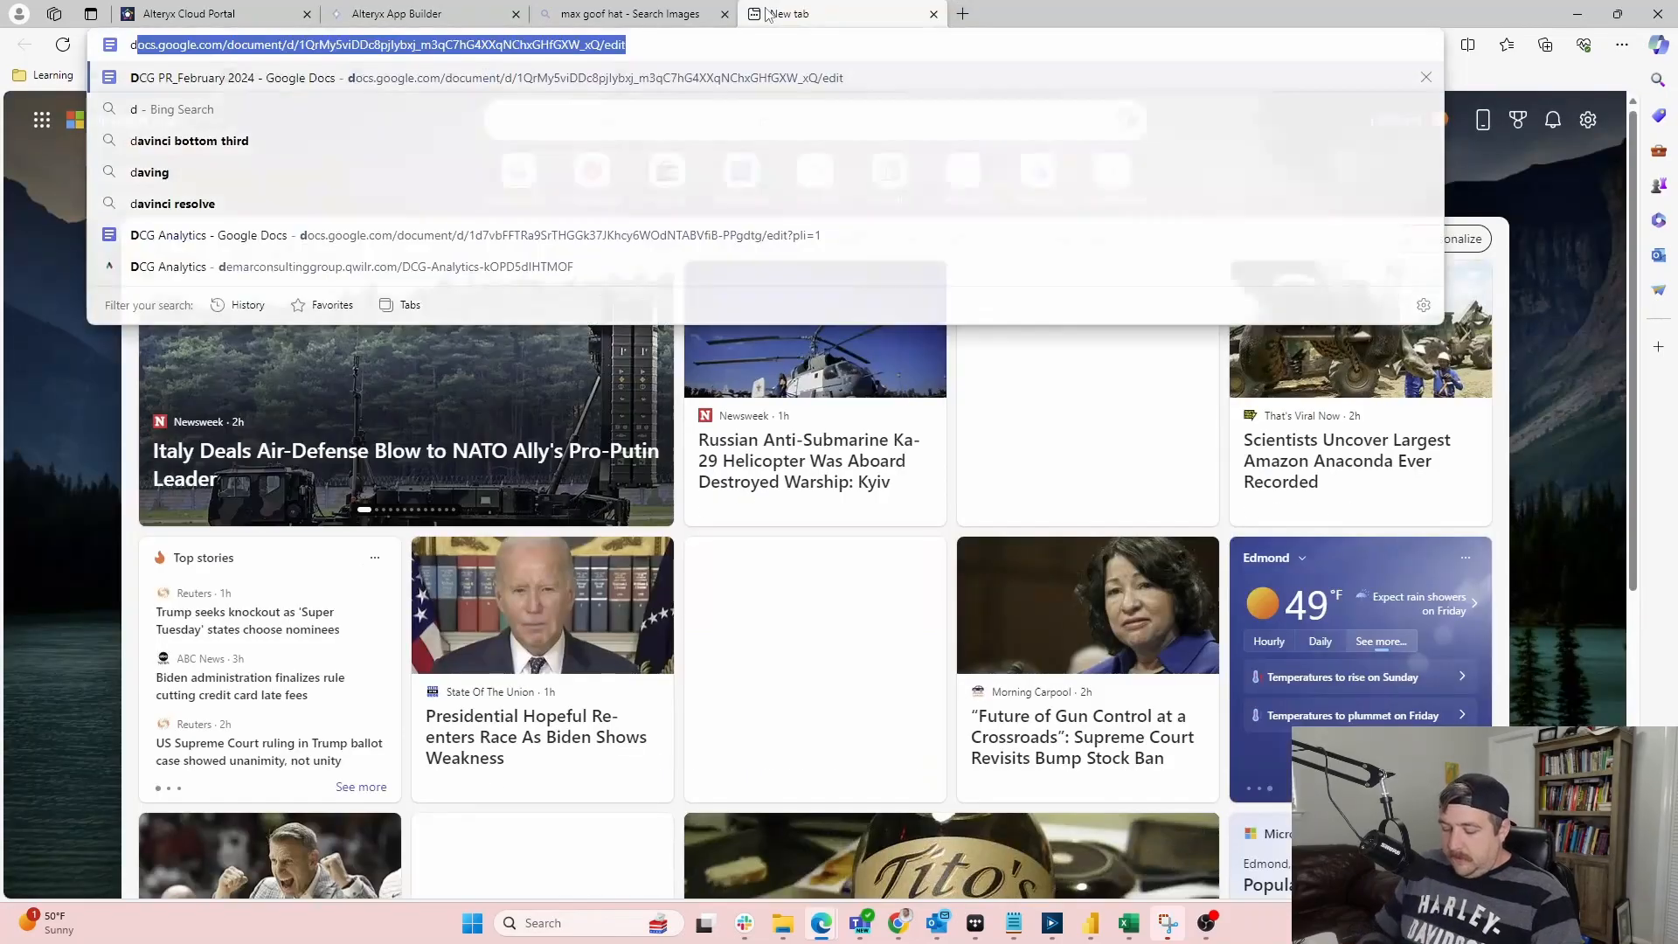
type("draw.io")
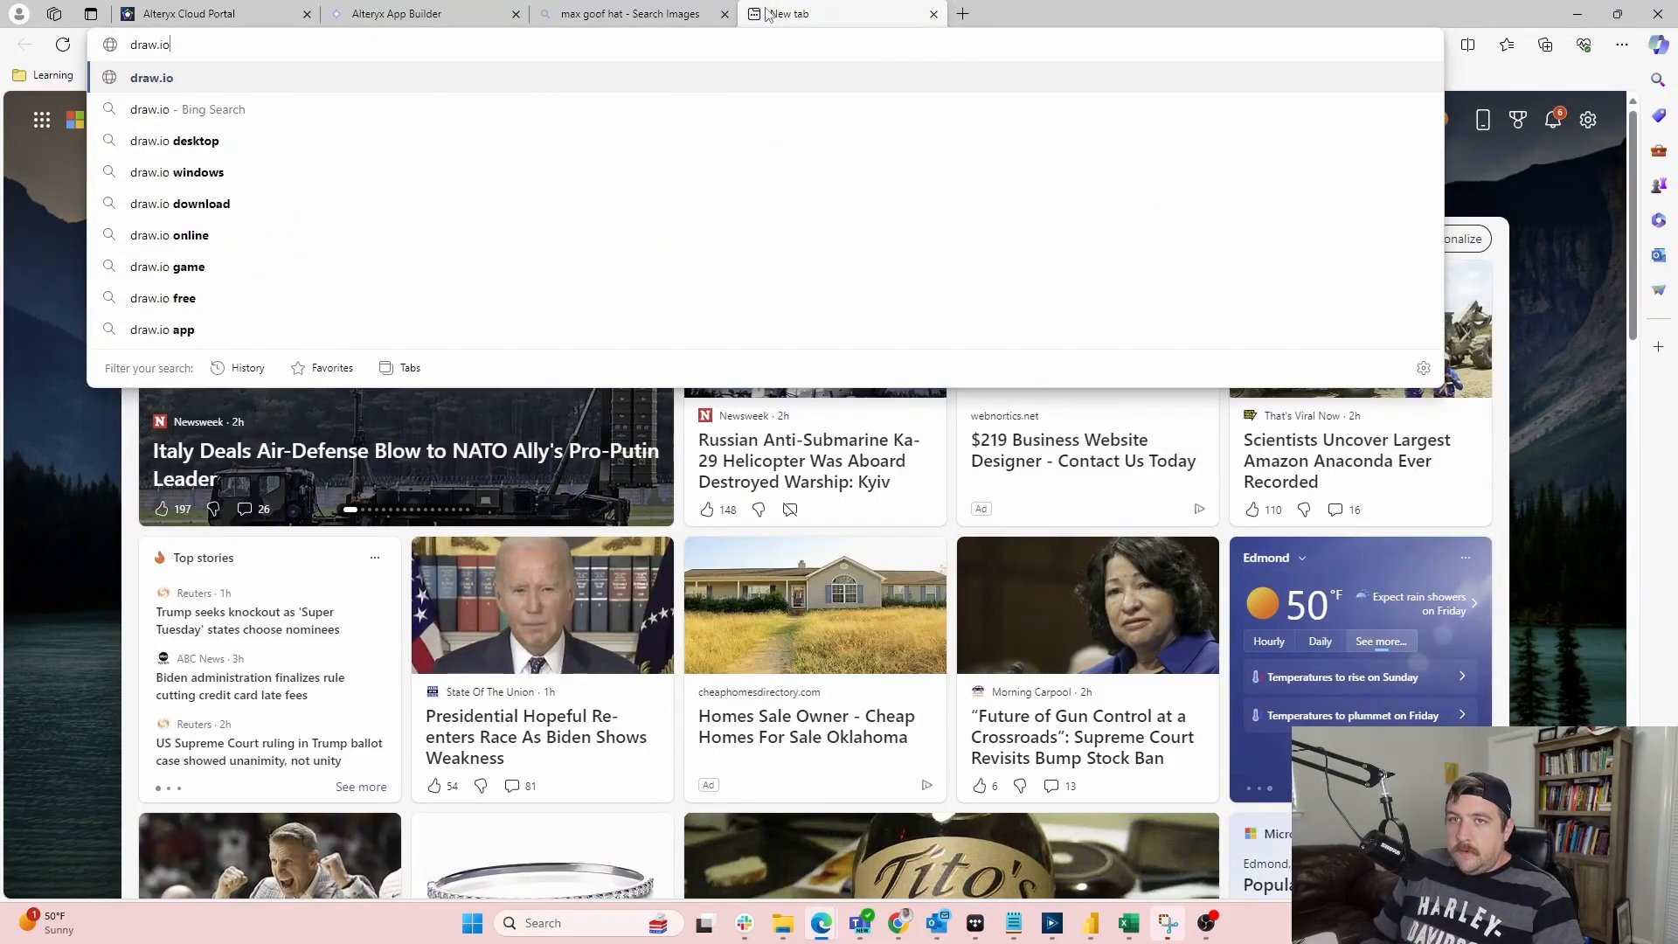
key("Return")
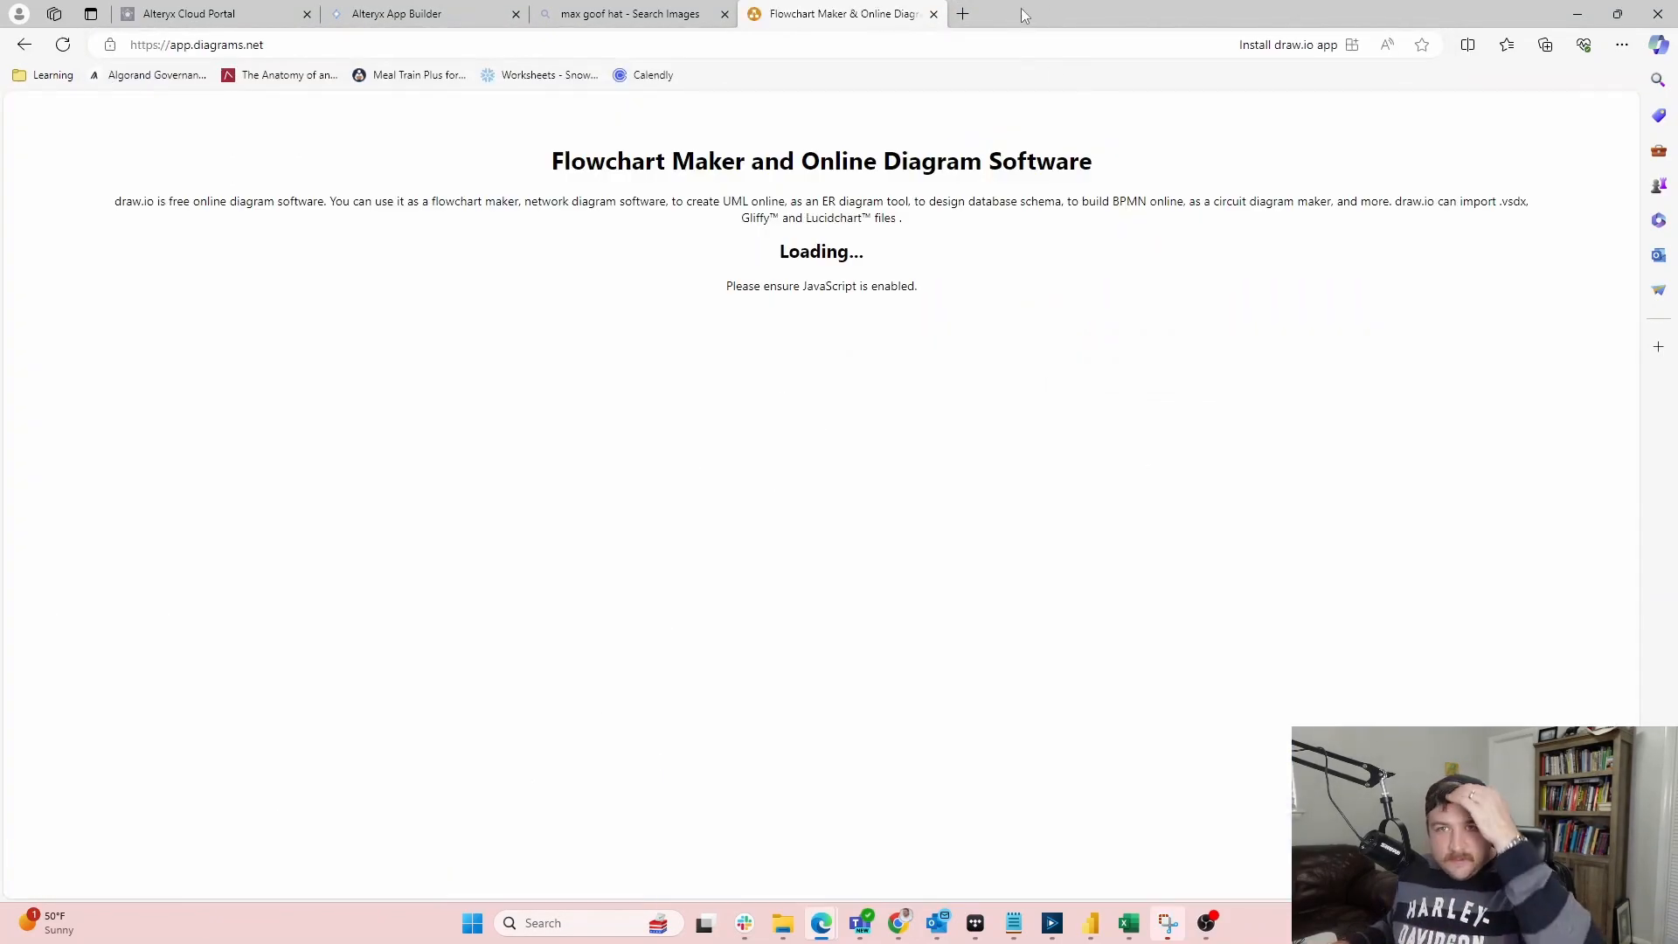
left_click(647, 14)
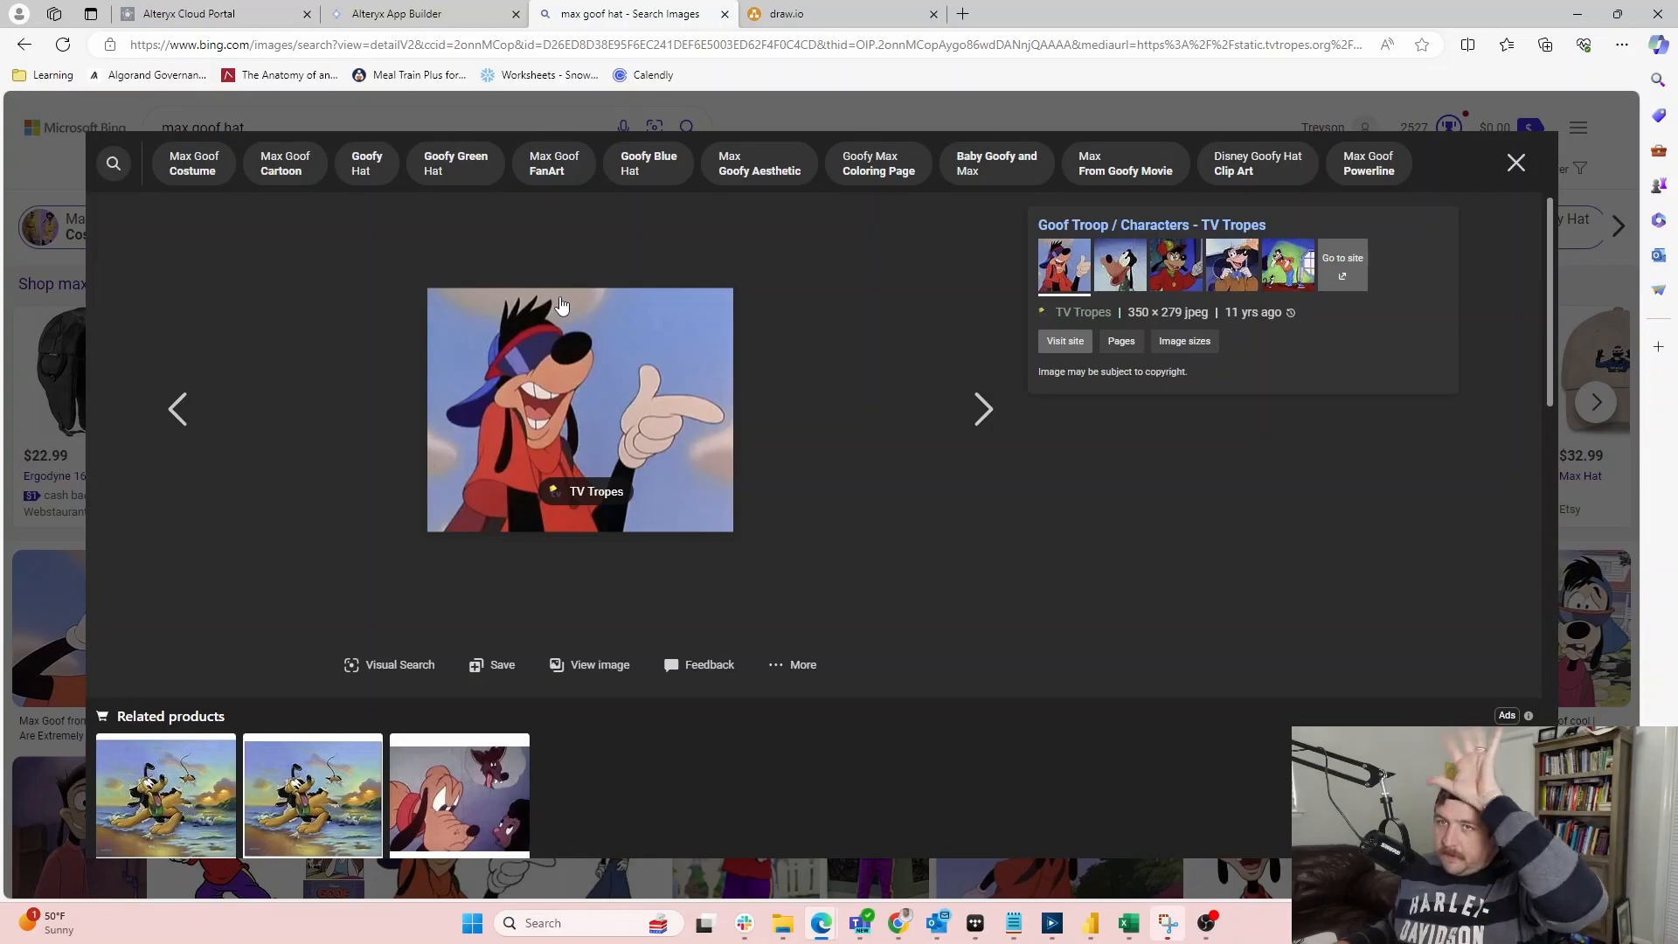
left_click(724, 14)
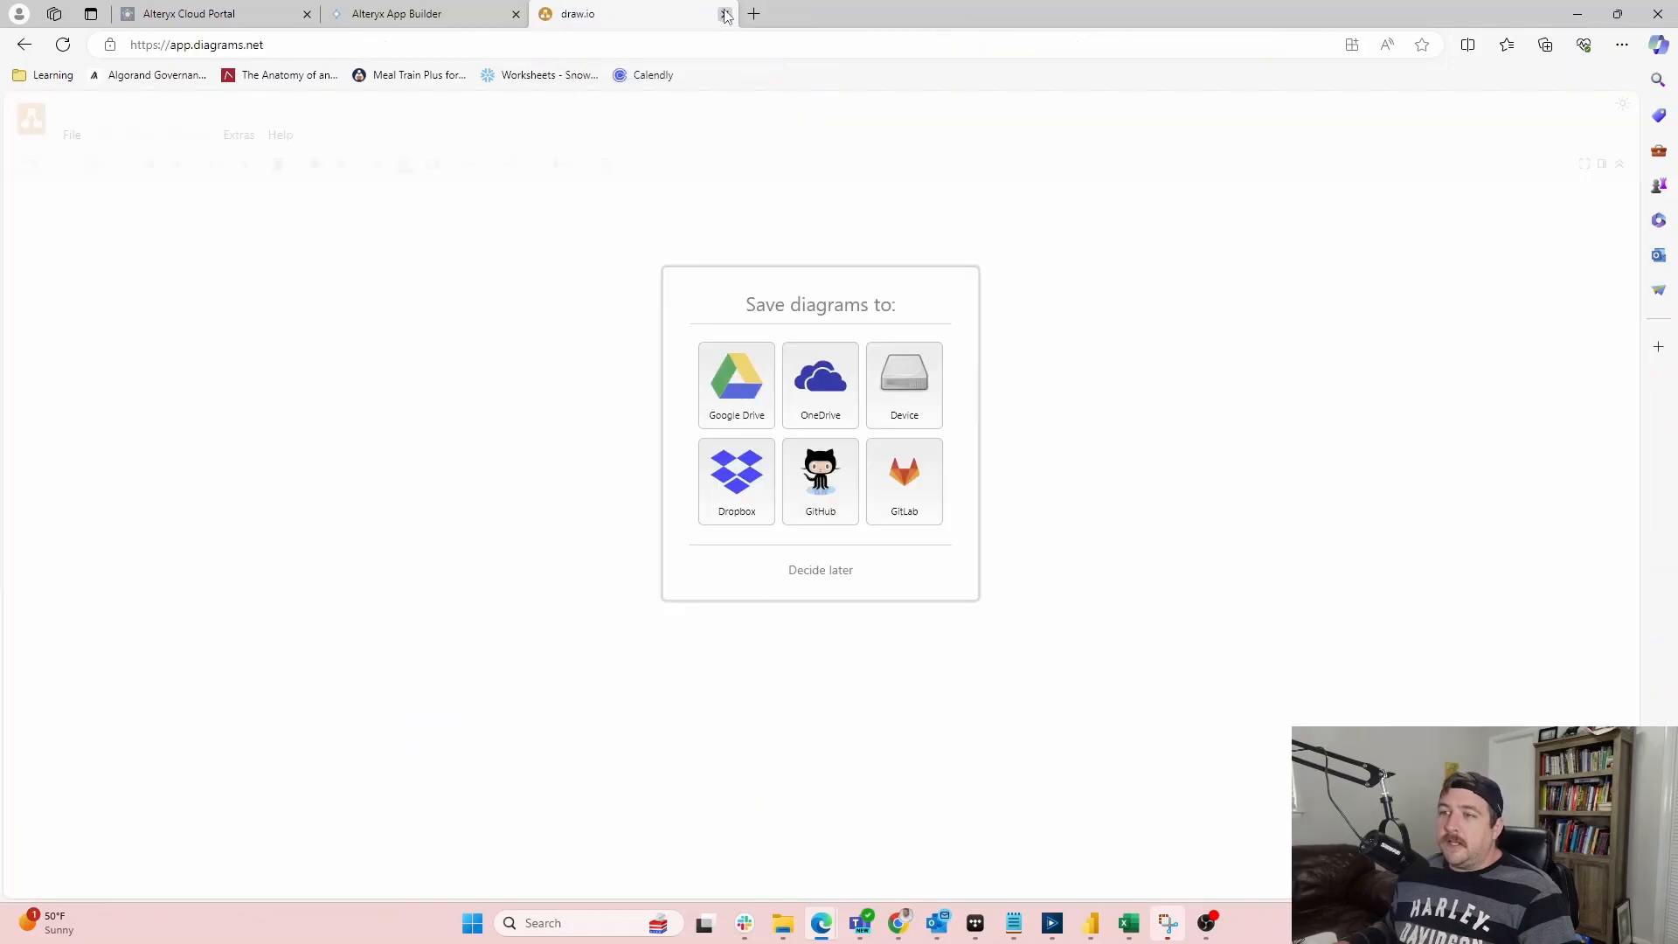
left_click(826, 572)
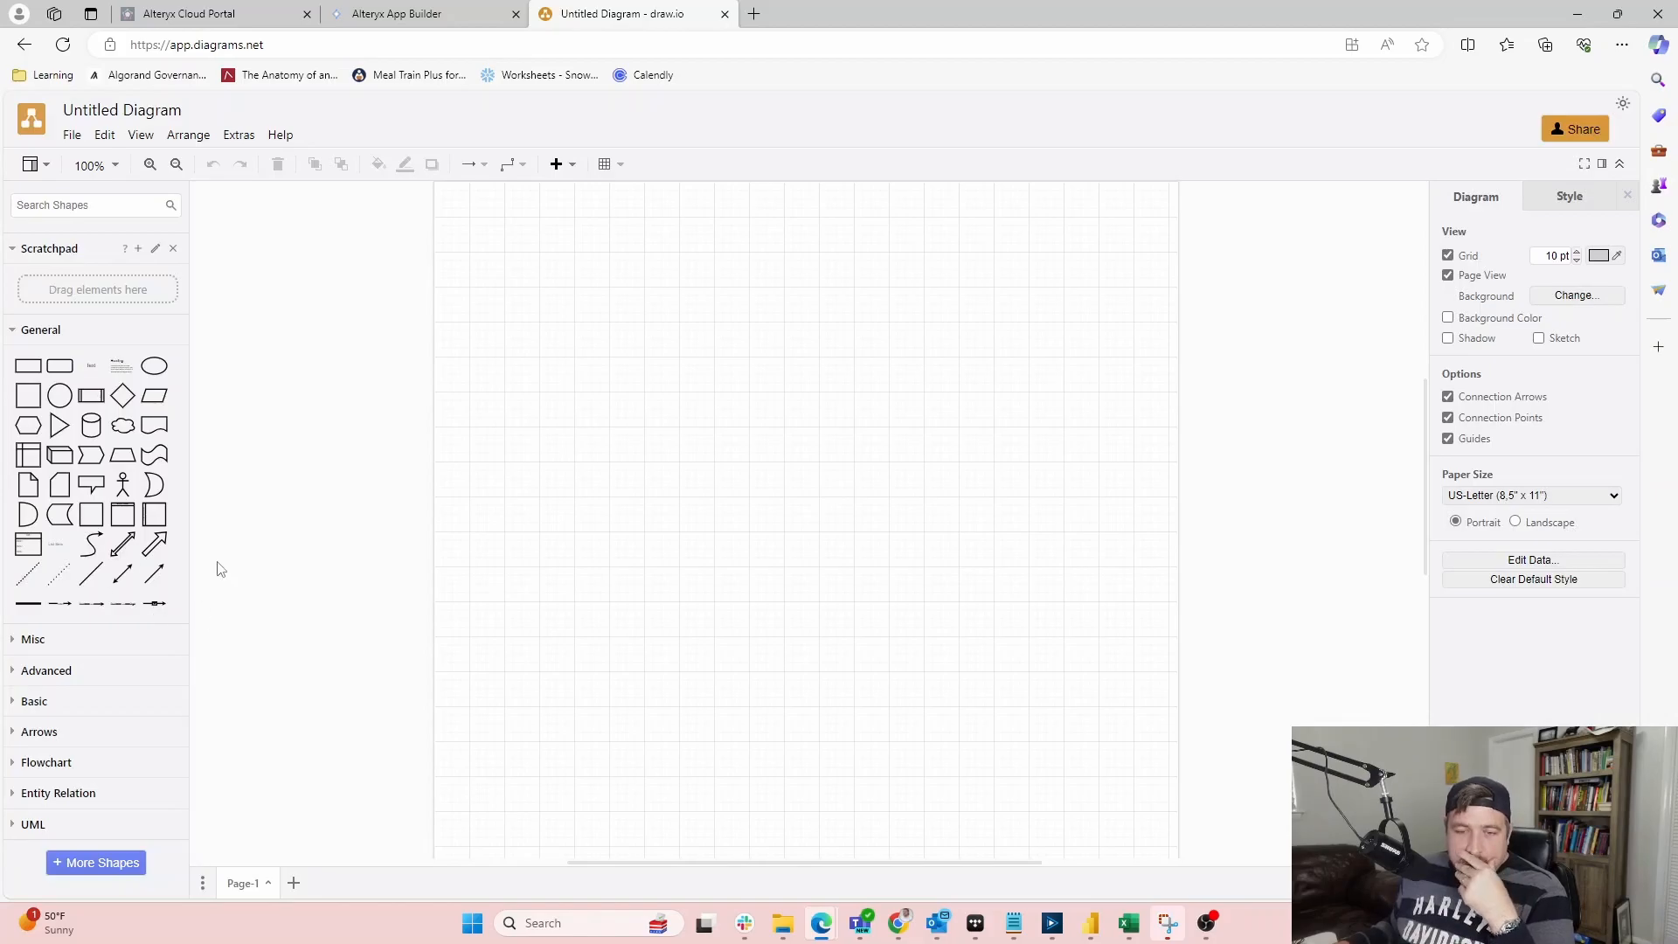
Place a triangle and circle near the page bottom, plus a 140 x 80 triangle mid-page
left_click_drag(59, 426, 697, 665)
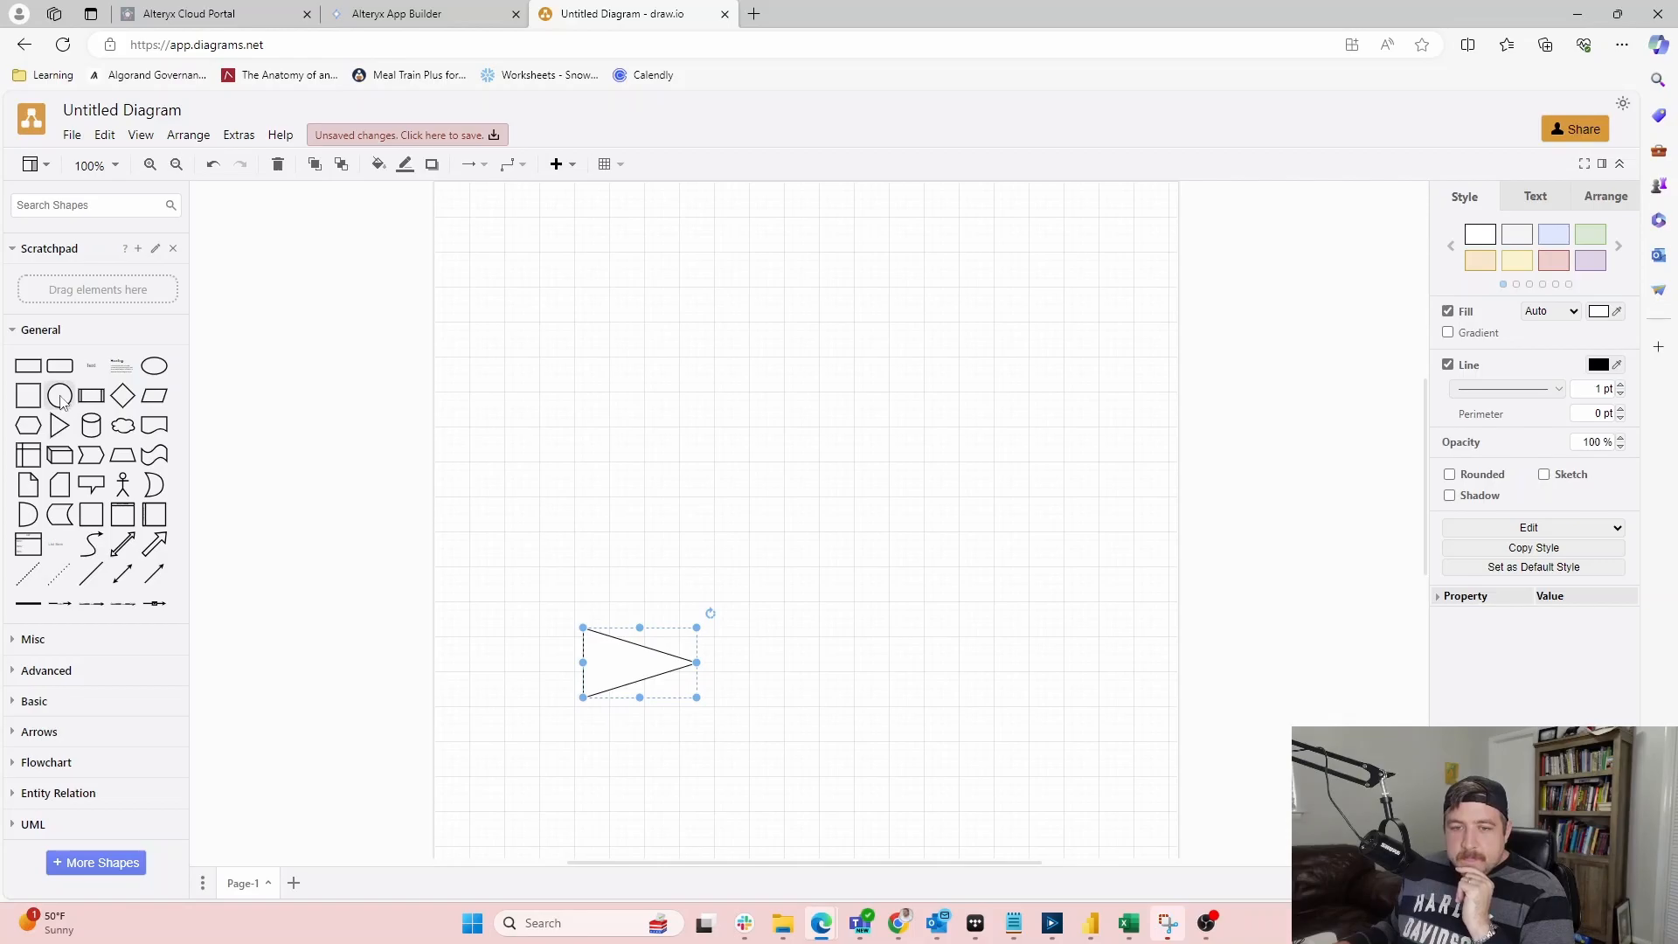
left_click_drag(60, 395, 647, 727)
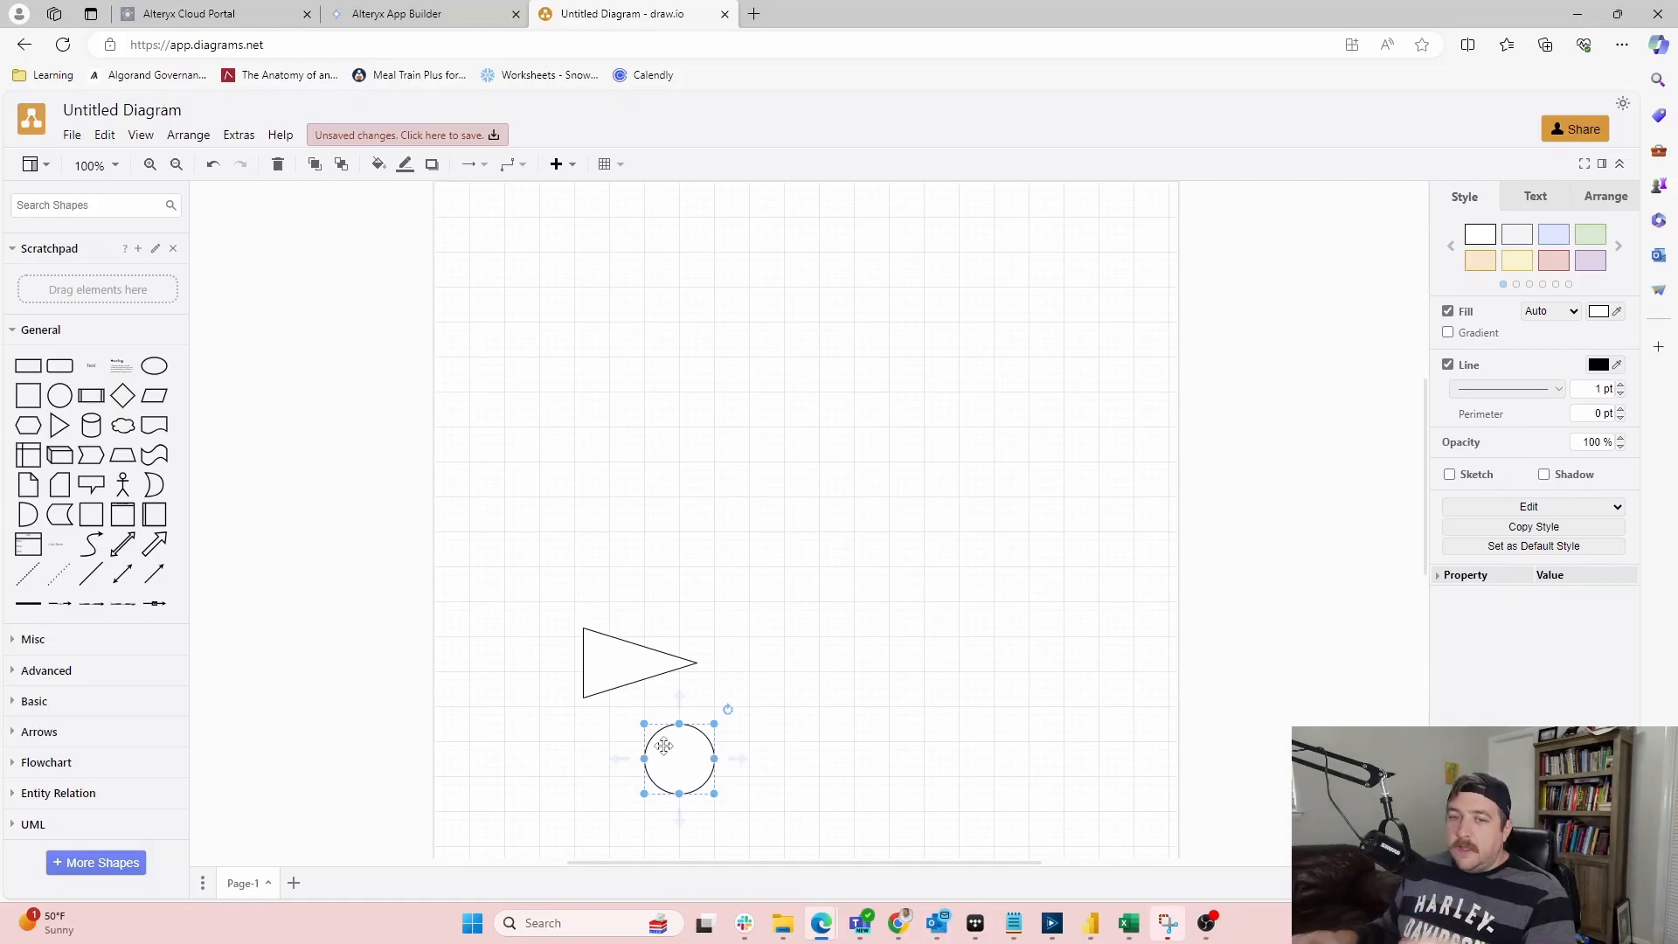
mouse_move(56, 432)
left_click_drag(56, 432, 891, 480)
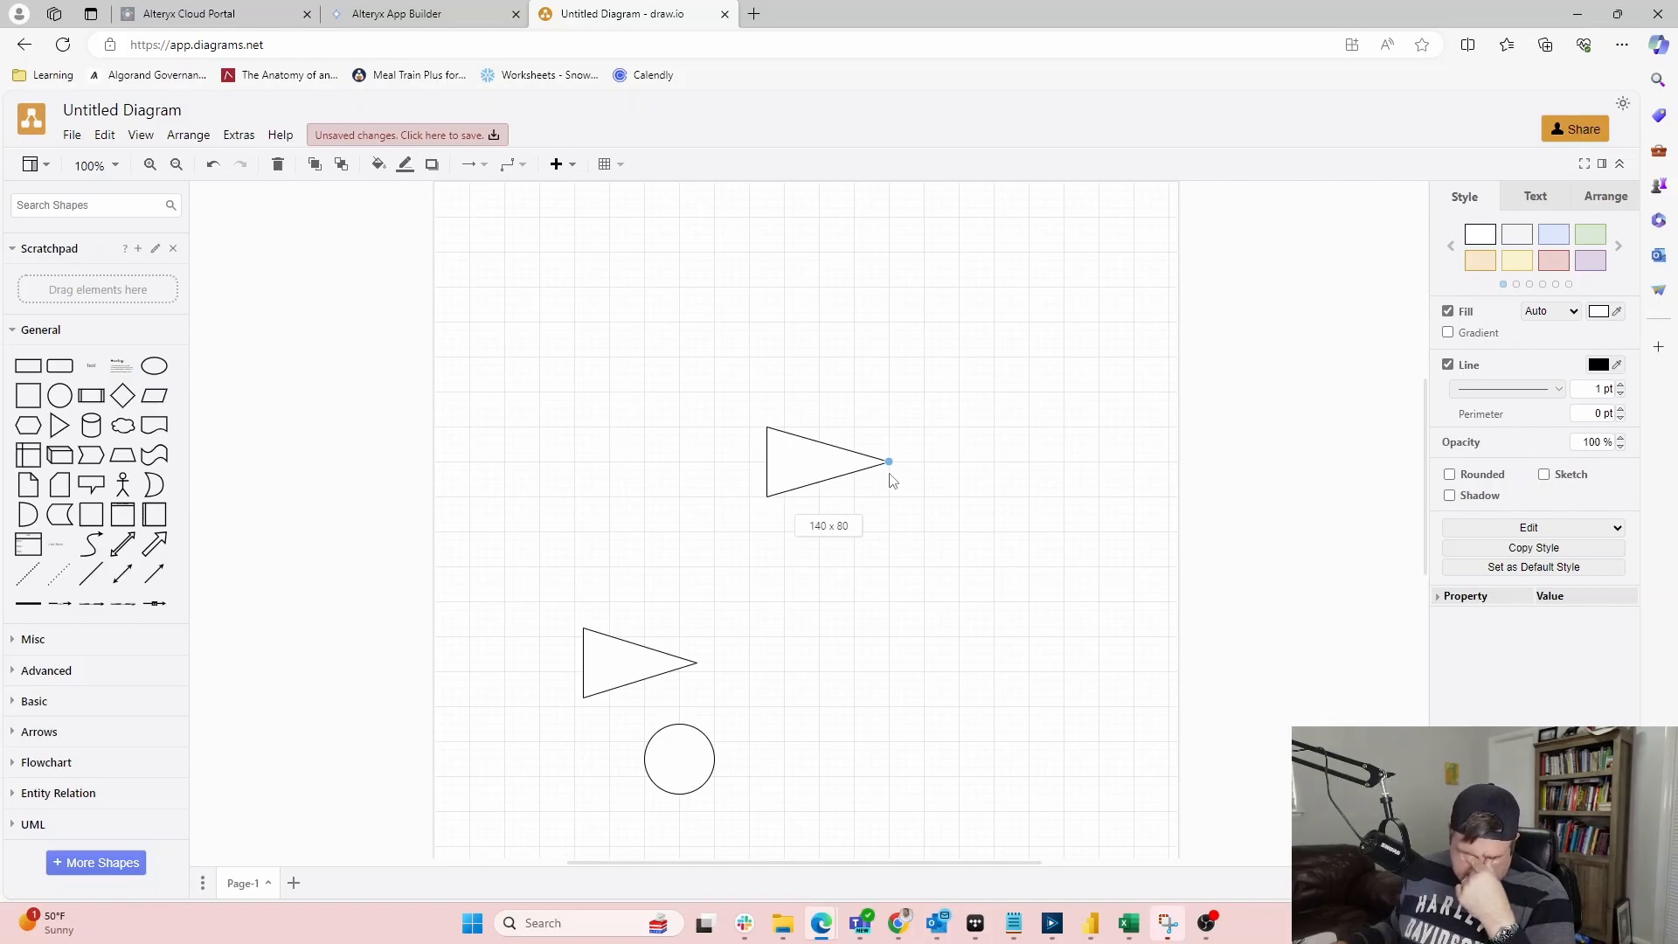
left_click_drag(892, 481, 891, 479)
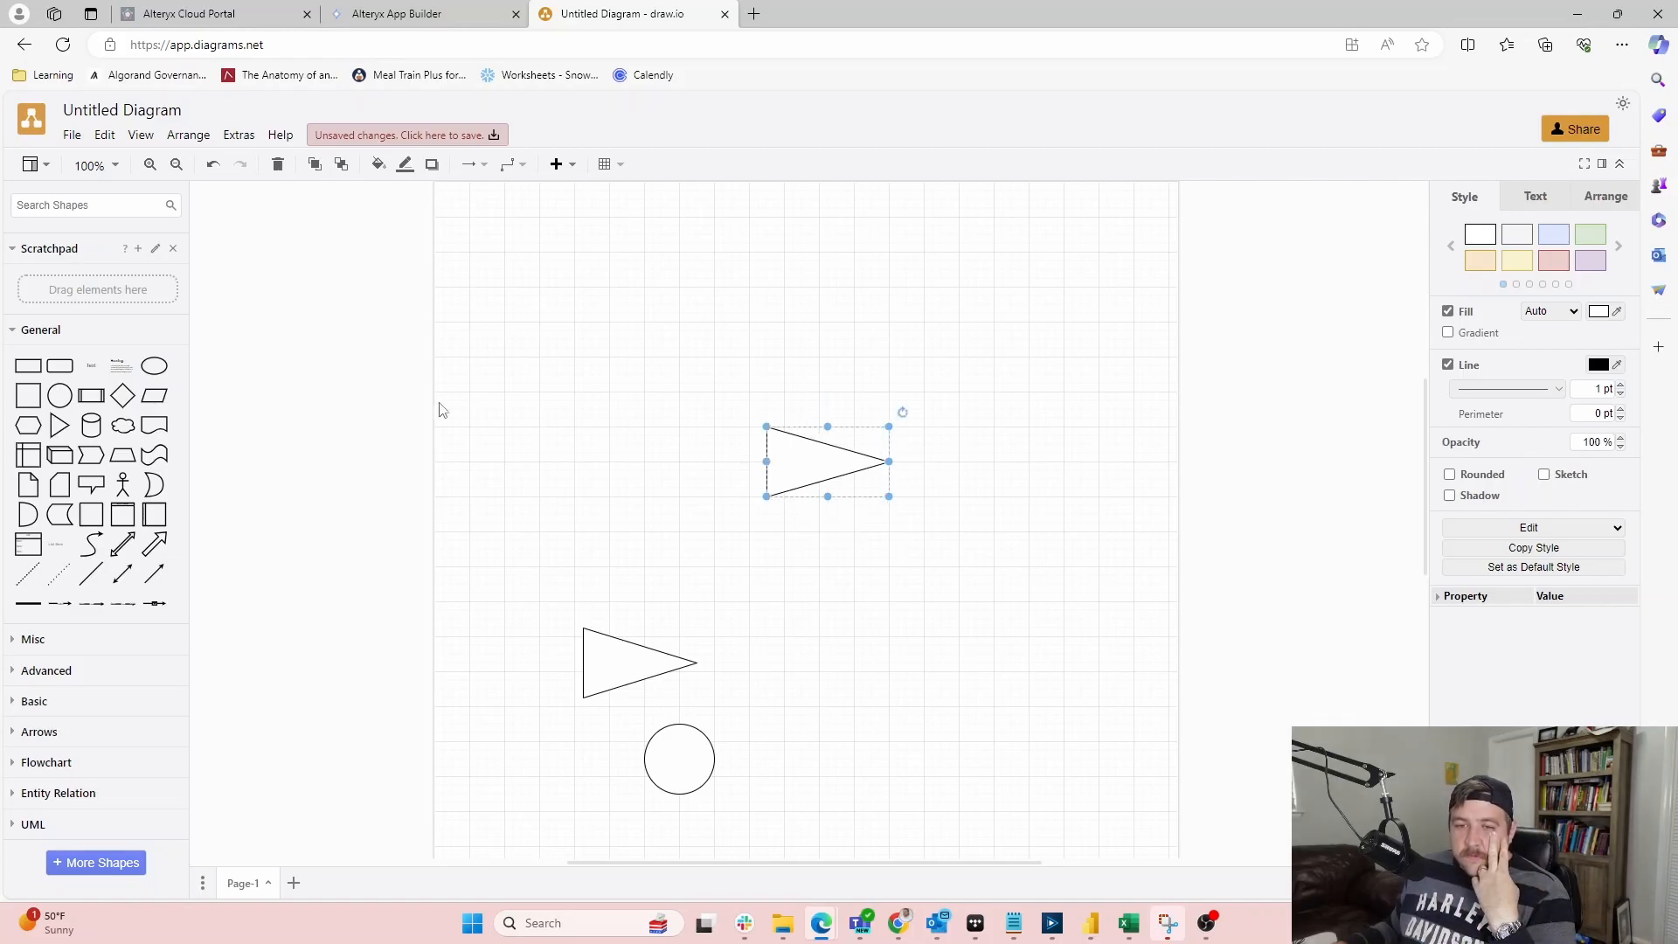
Add a second 140 x 80 triangle to the right of the middle one
mouse_move(57, 427)
left_click_drag(58, 426, 1049, 483)
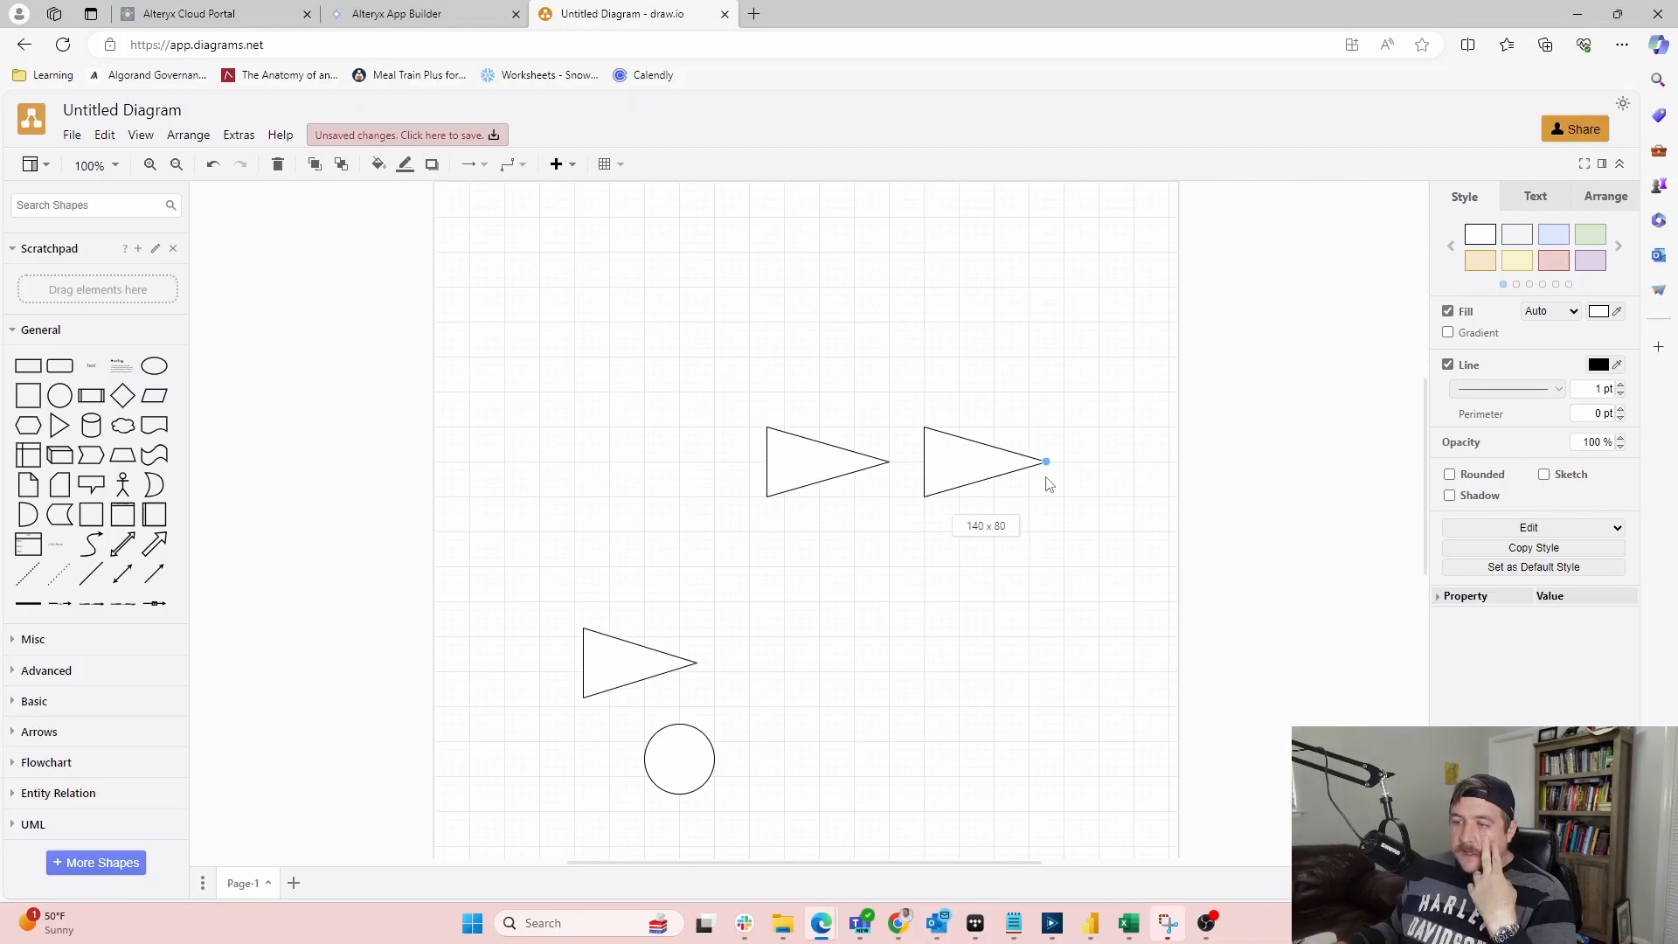
left_click_drag(1049, 484, 1049, 483)
mouse_move(28, 468)
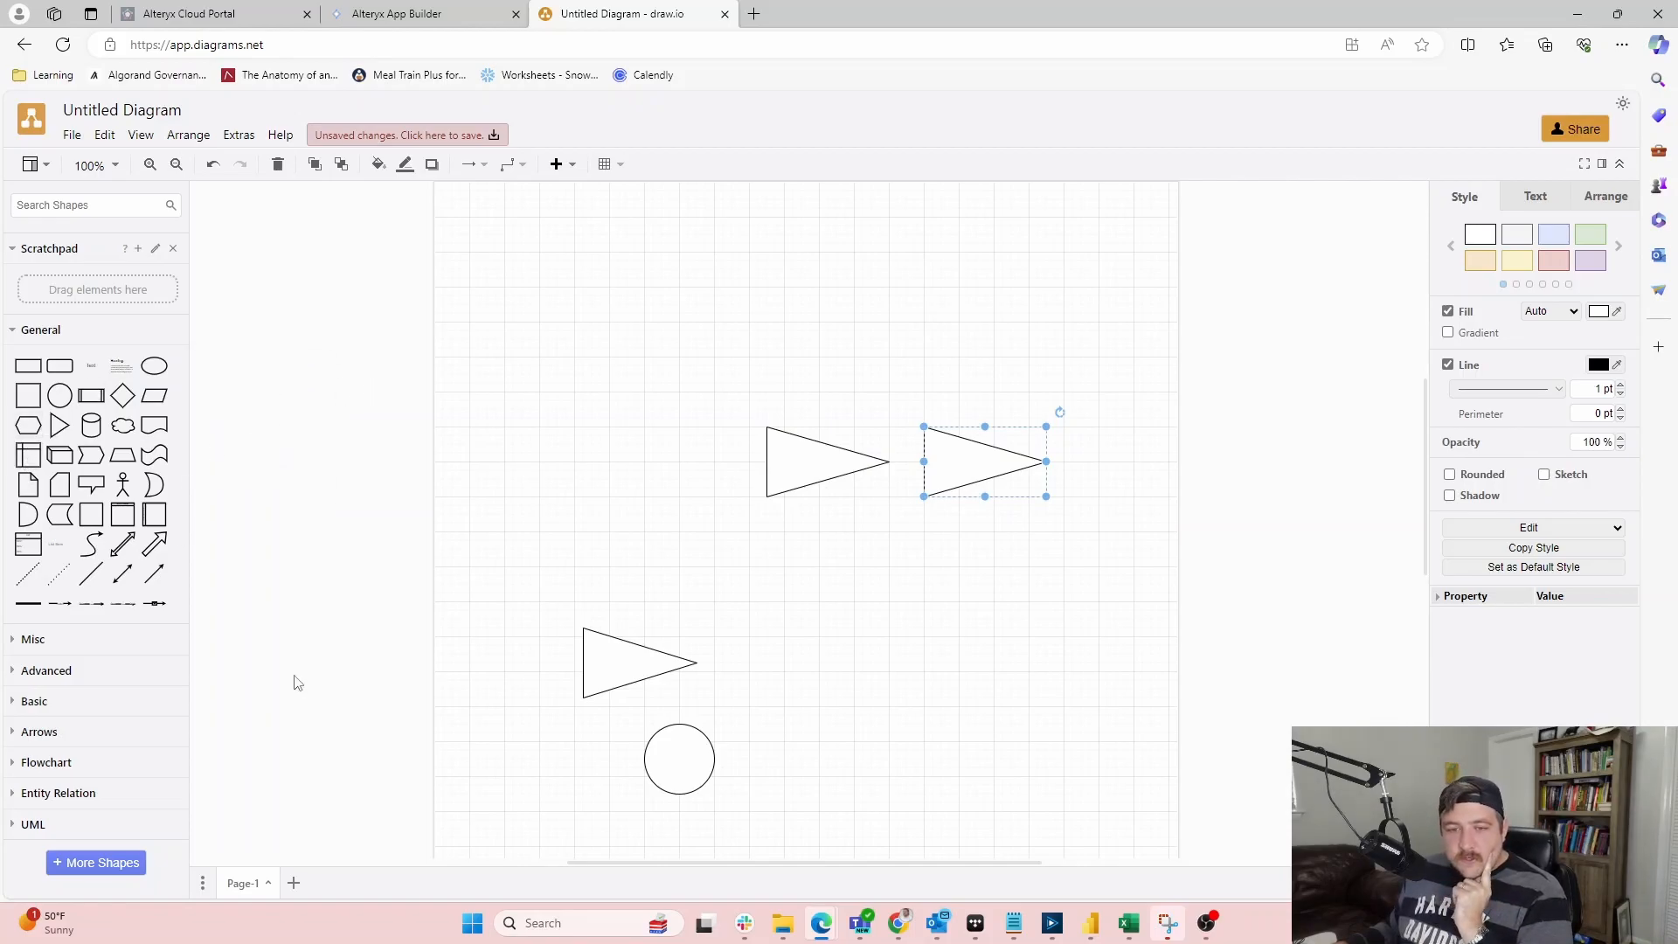
Add two small triangles side by side at the page top, then return to App Builder
left_click_drag(59, 428, 725, 271)
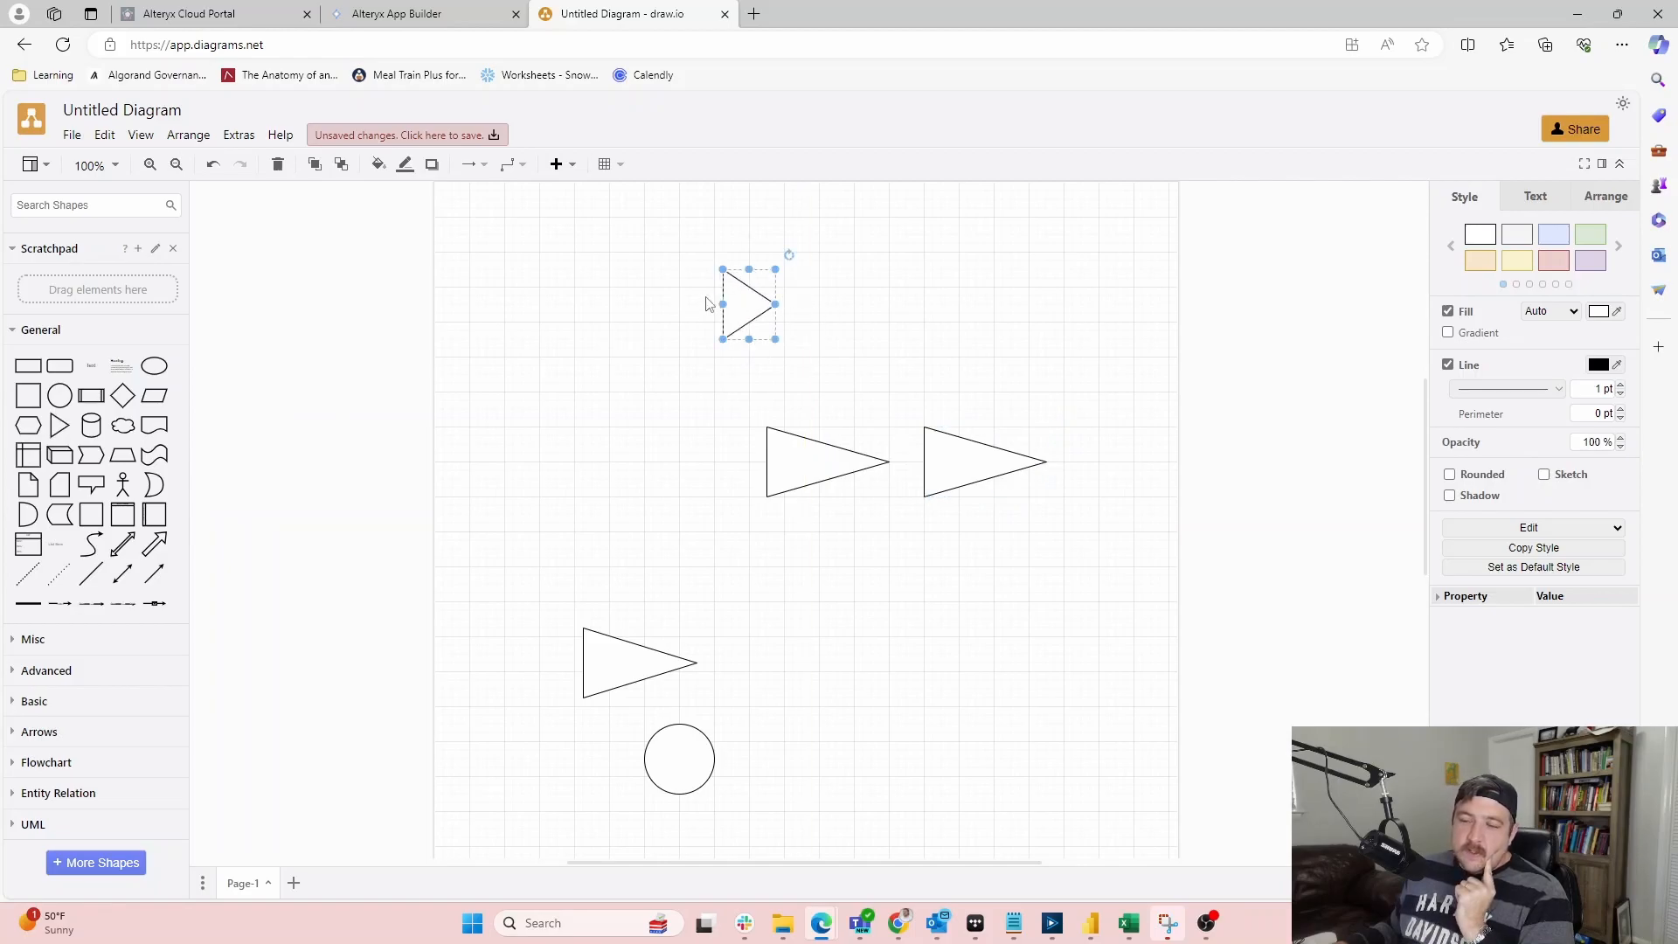
left_click_drag(53, 429, 889, 339)
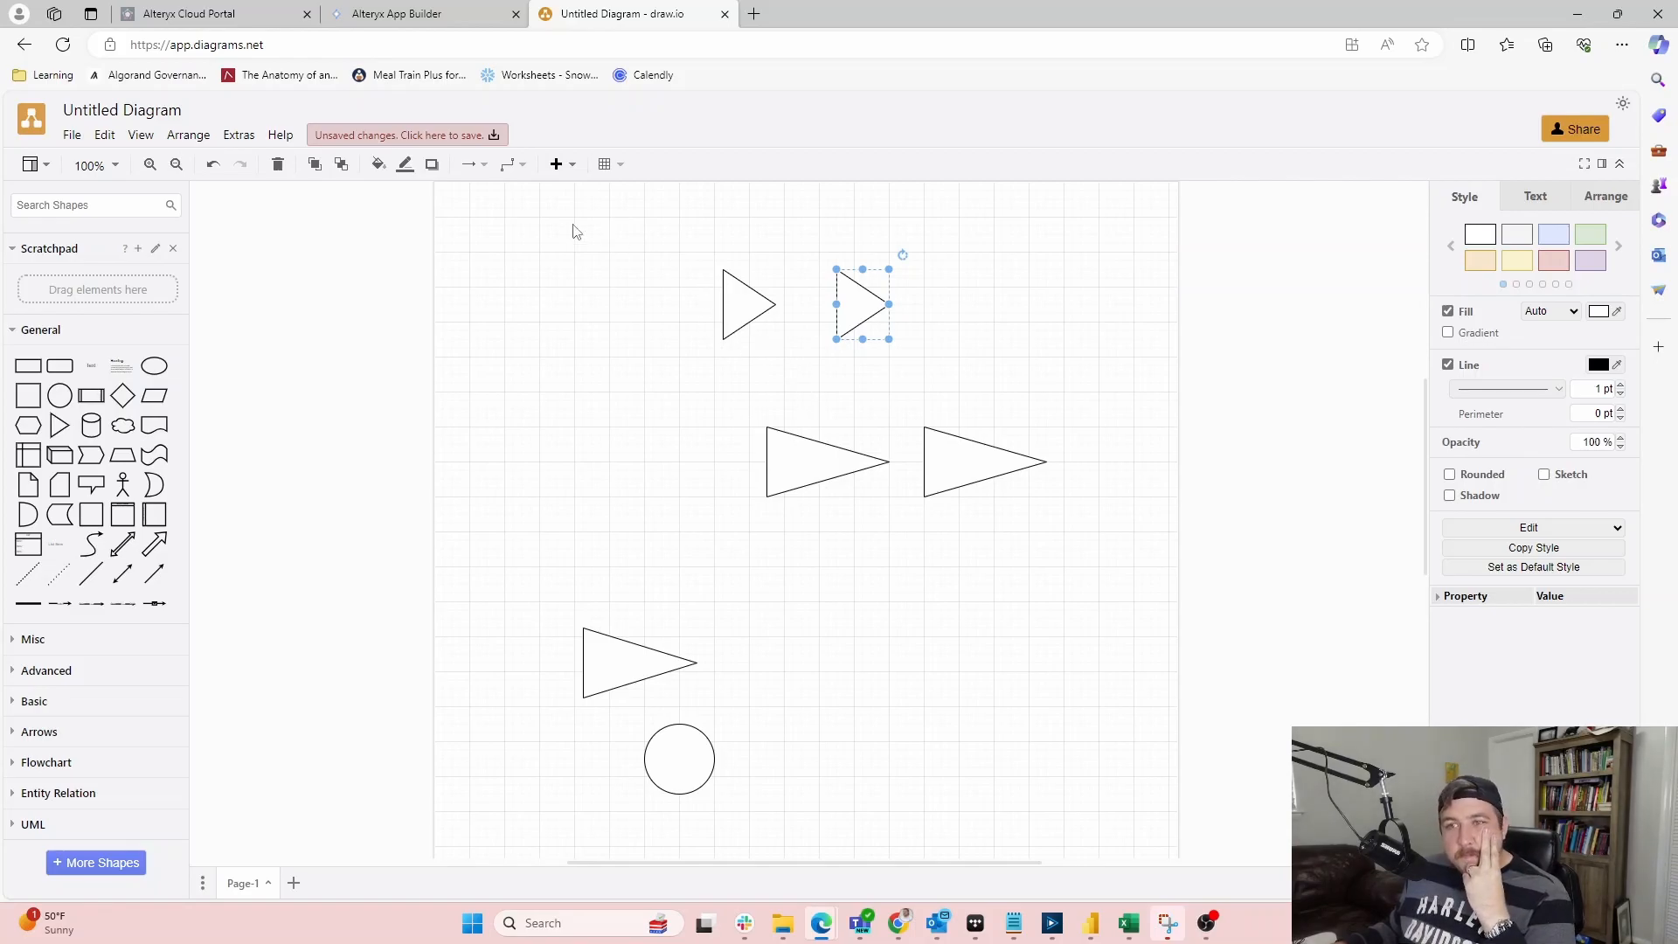
left_click(434, 21)
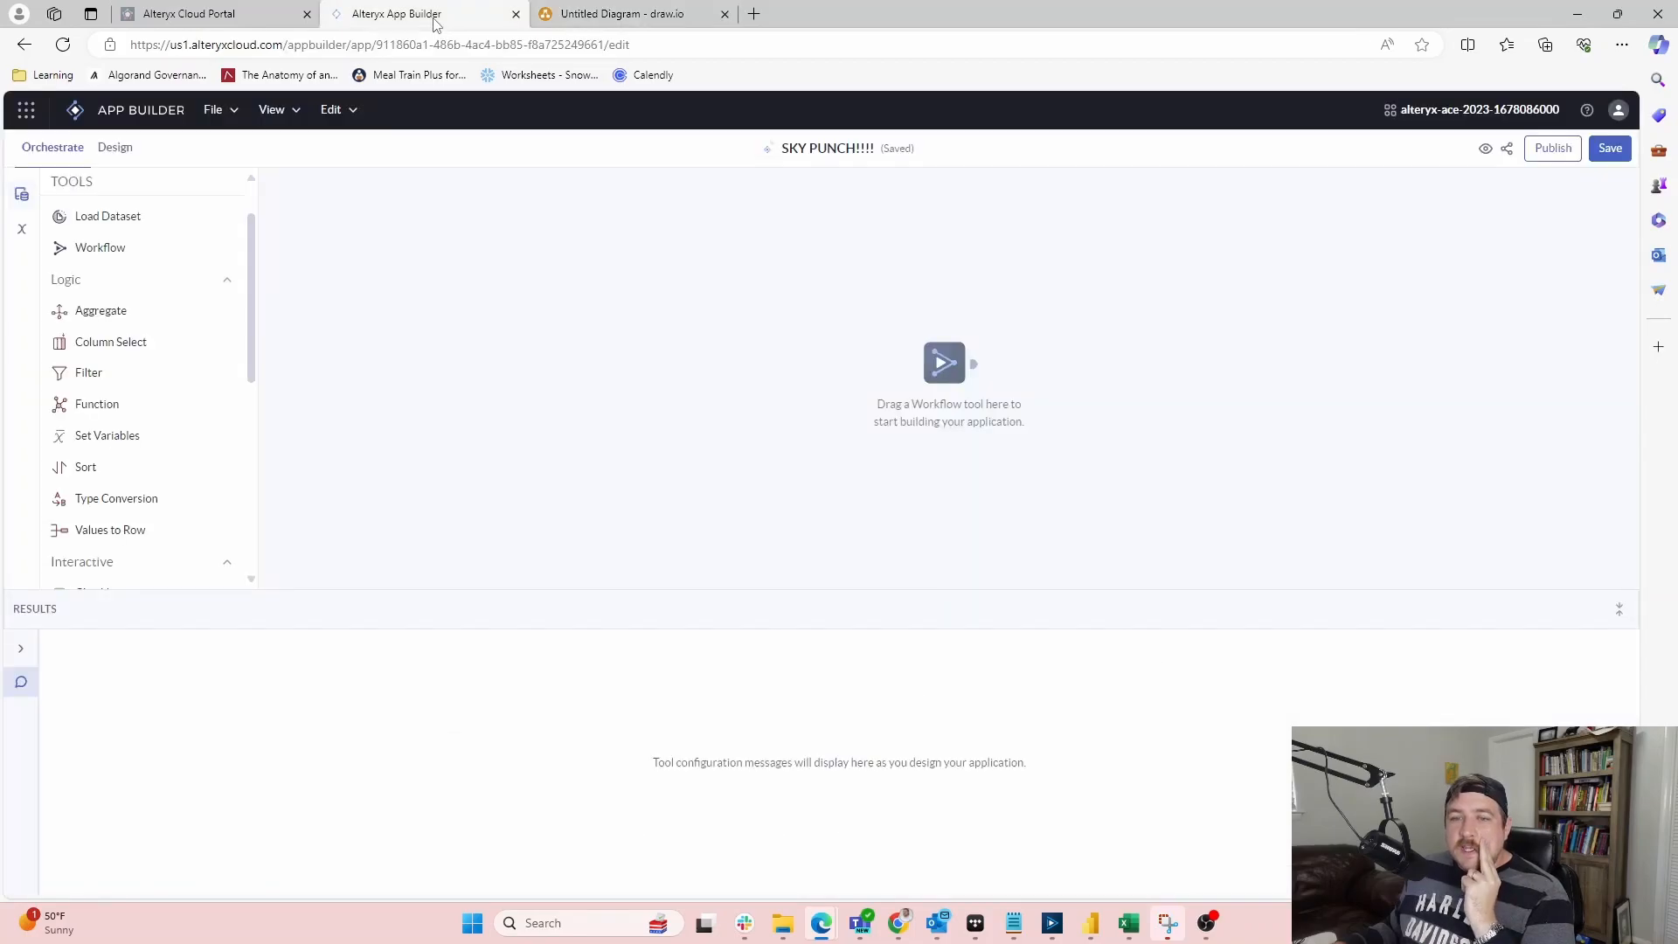
Go back to the SKY PUNCH!!!! editor, opening and closing the navigation menu along the way
left_click(77, 112)
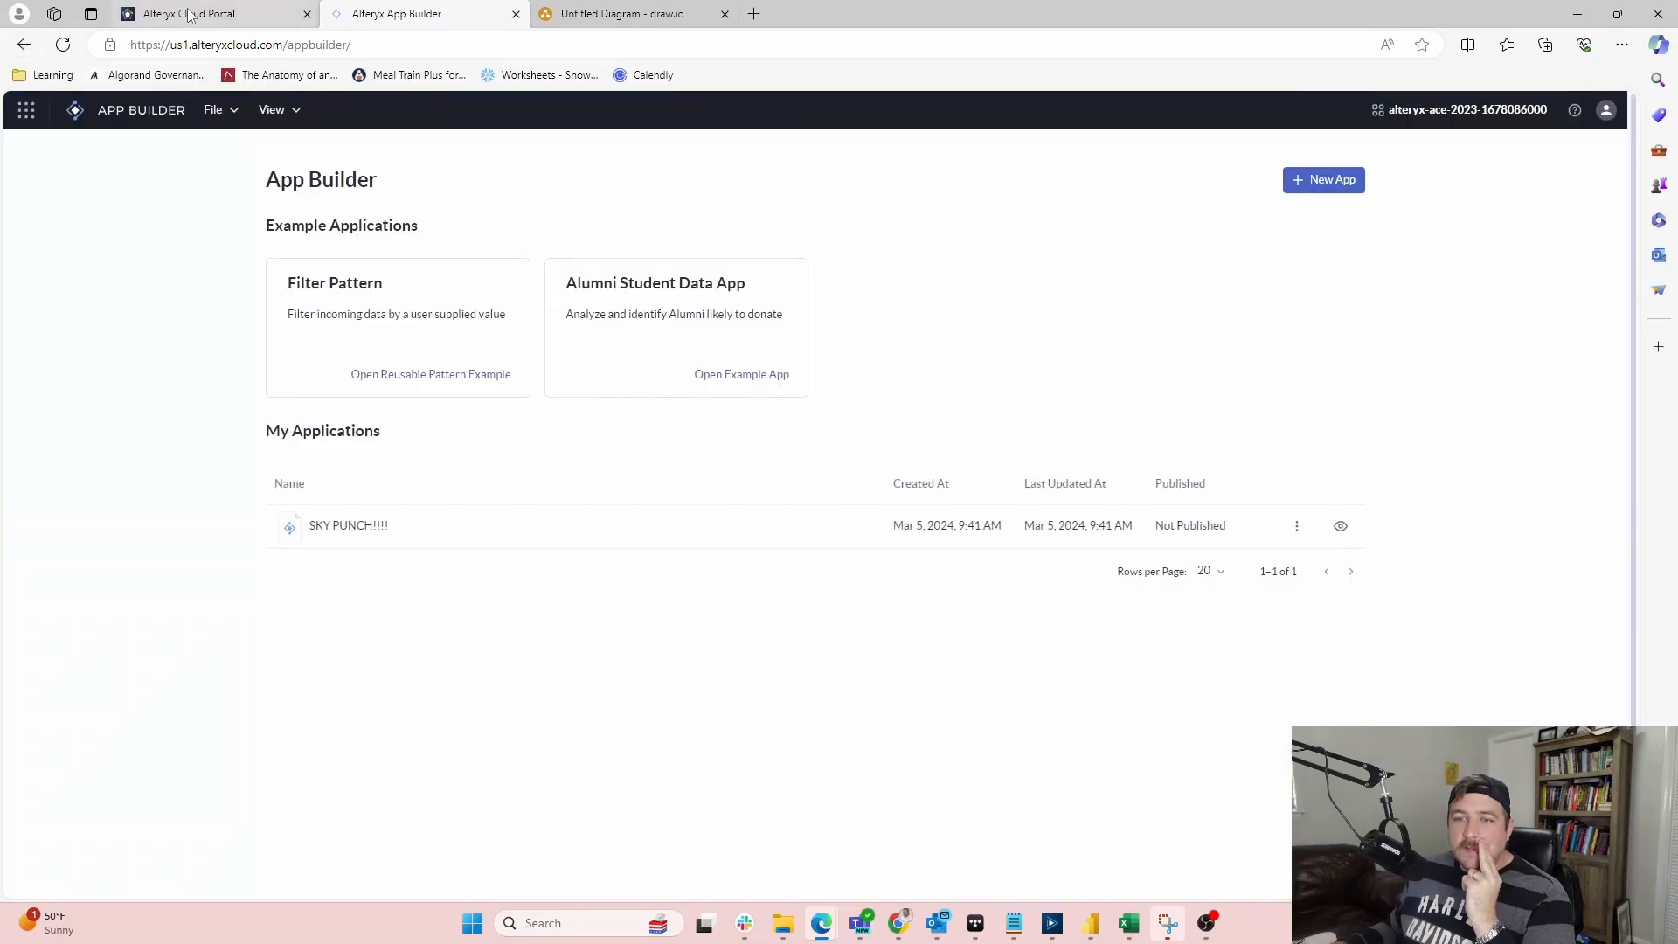
left_click(25, 46)
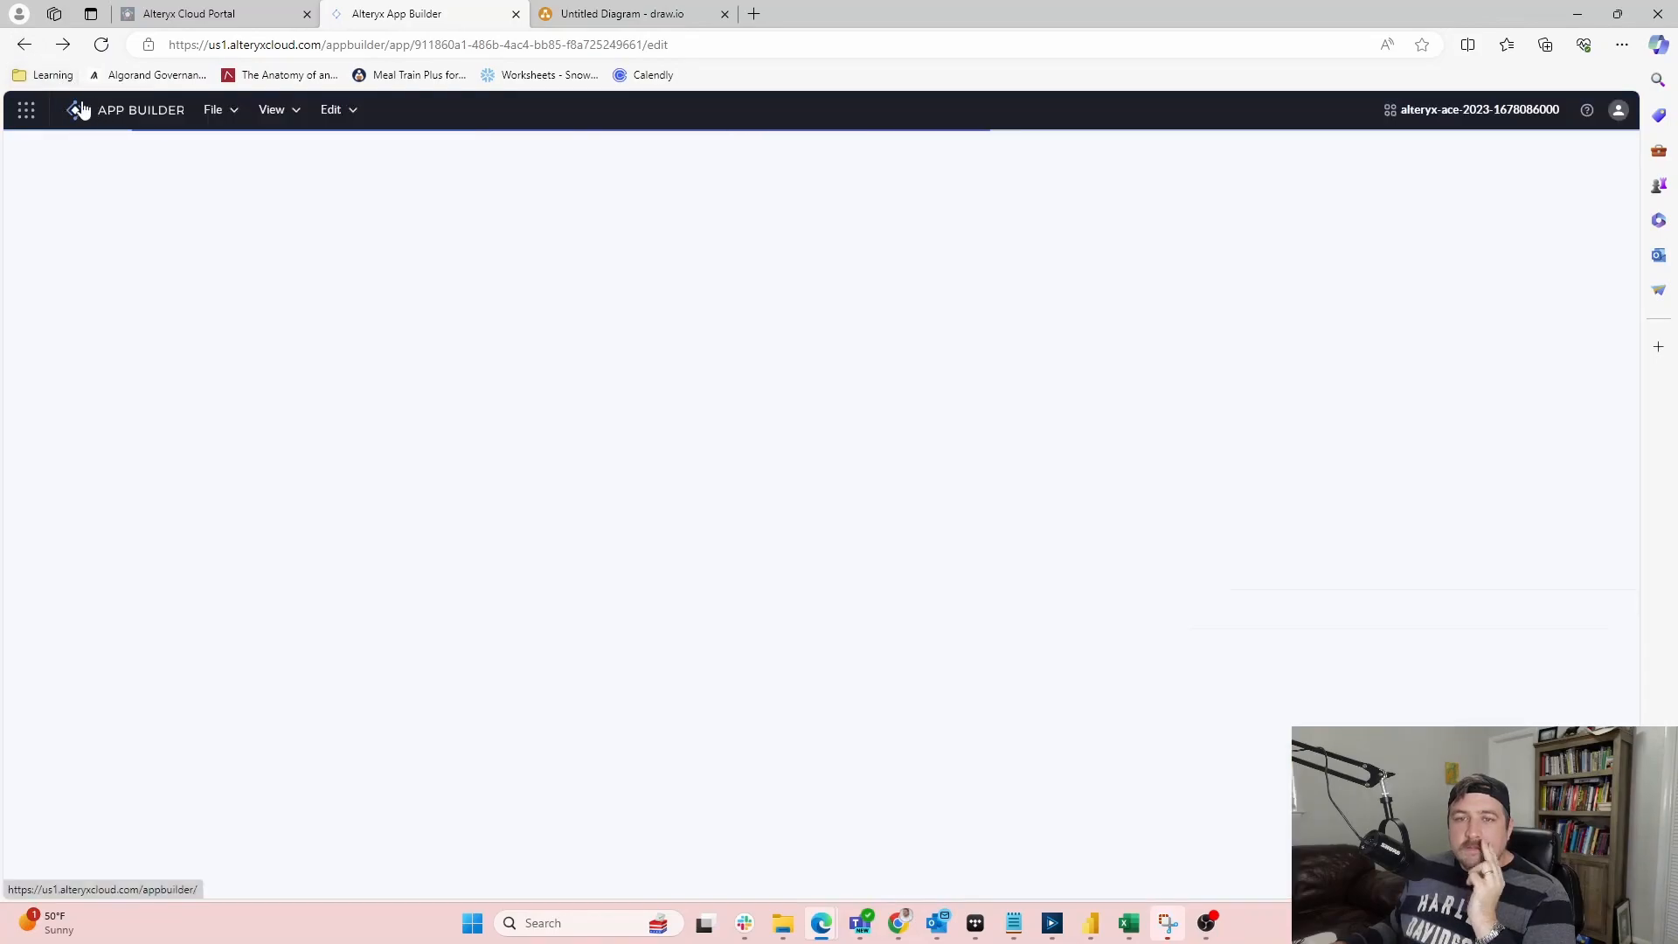
left_click(26, 109)
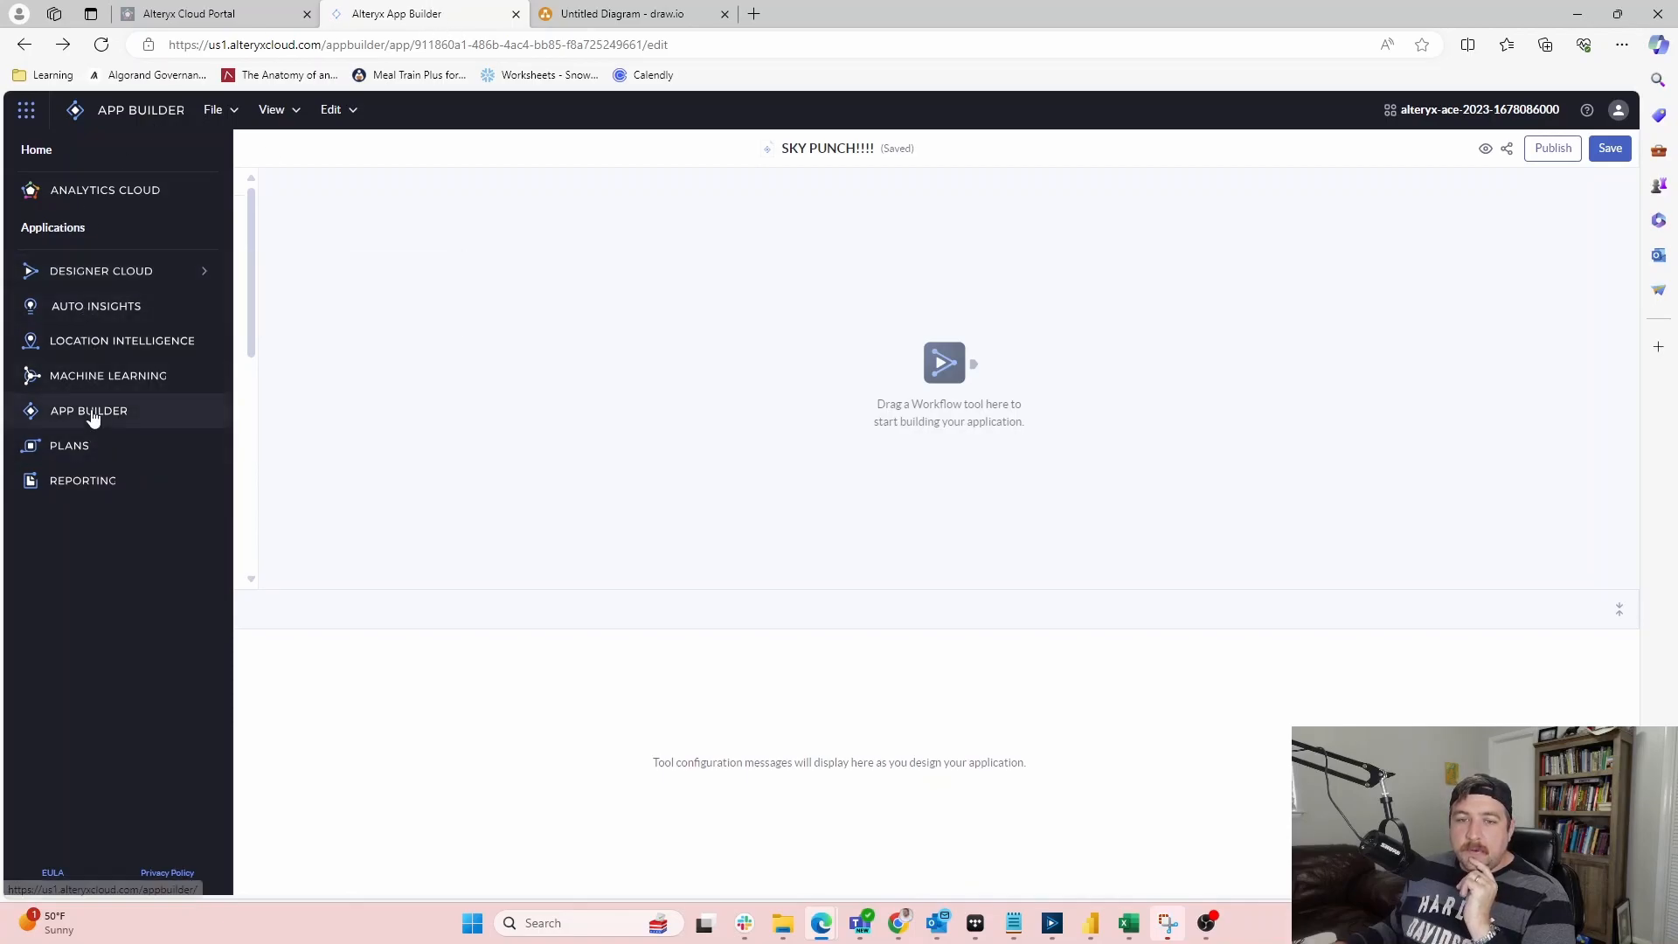
left_click(580, 416)
scroll(73, 322, "down", 2)
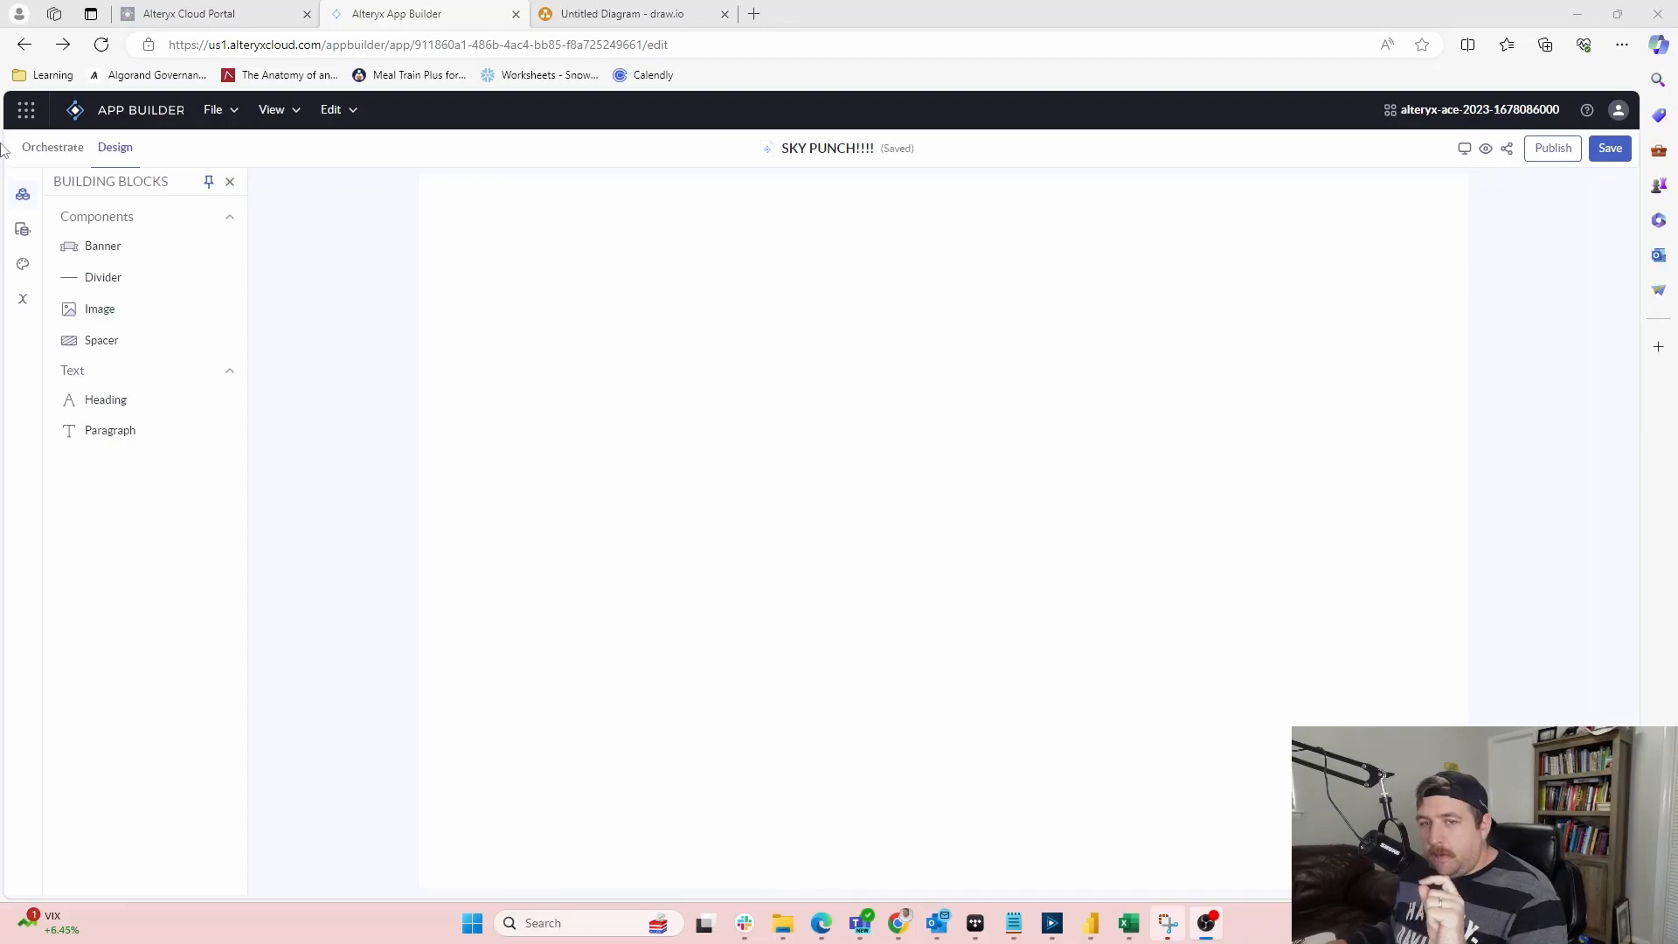
Browse the Orchestrate tools, Design workflow tools and theme colours, then open a new browser tab
left_click(71, 151)
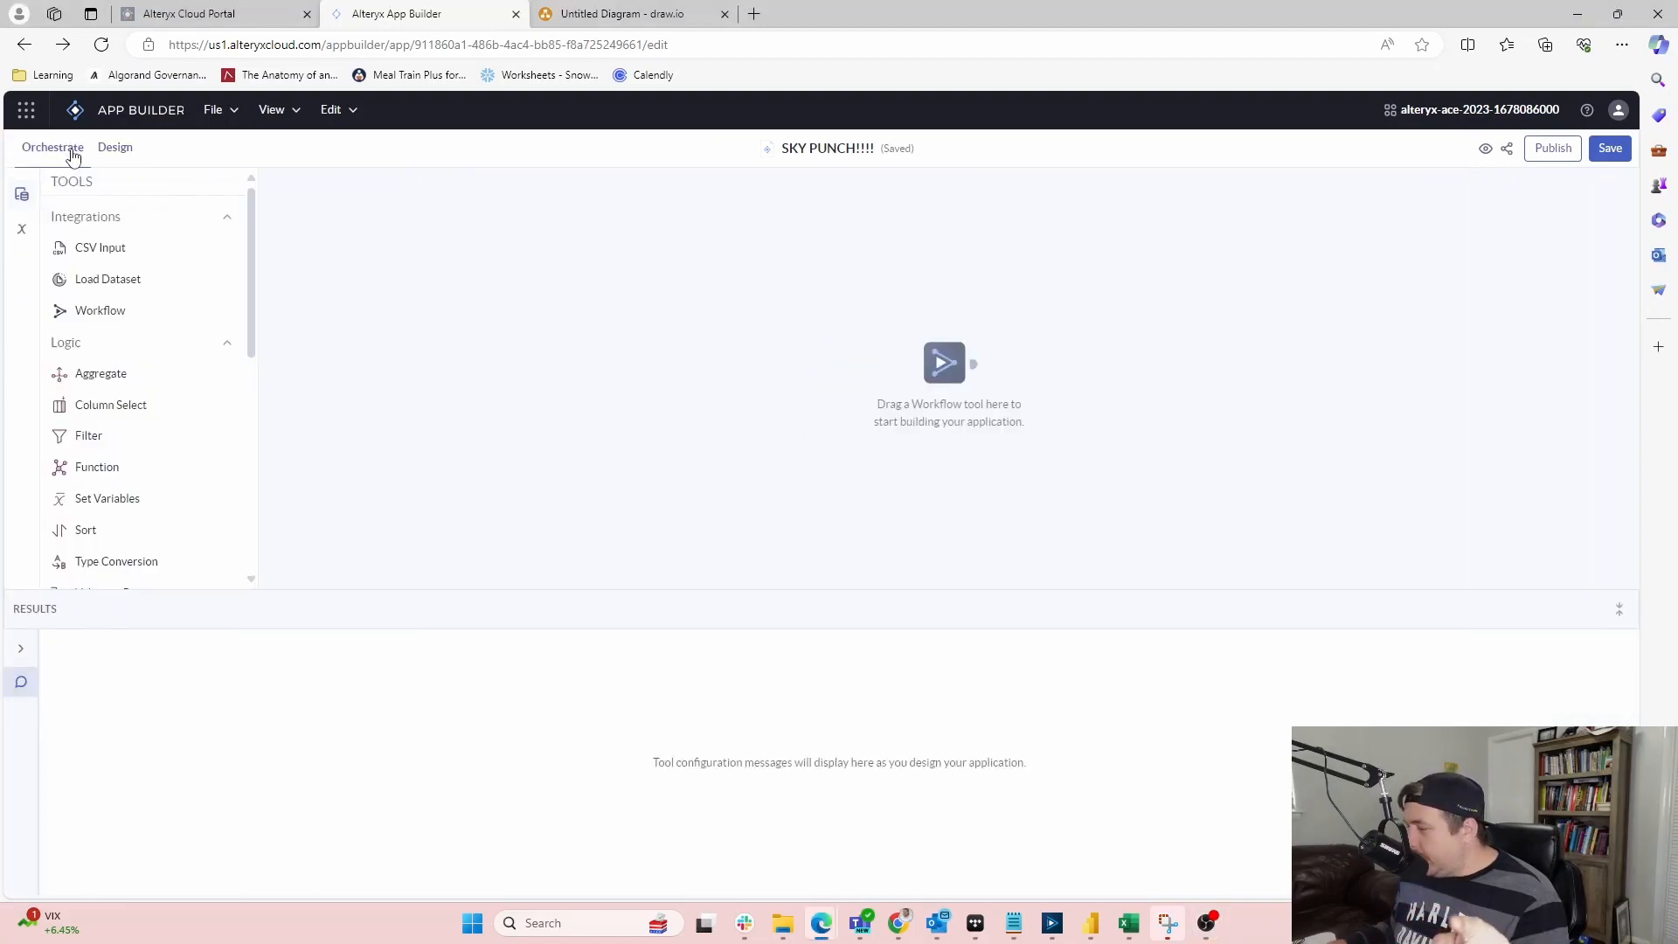
scroll(123, 437, "down", 4)
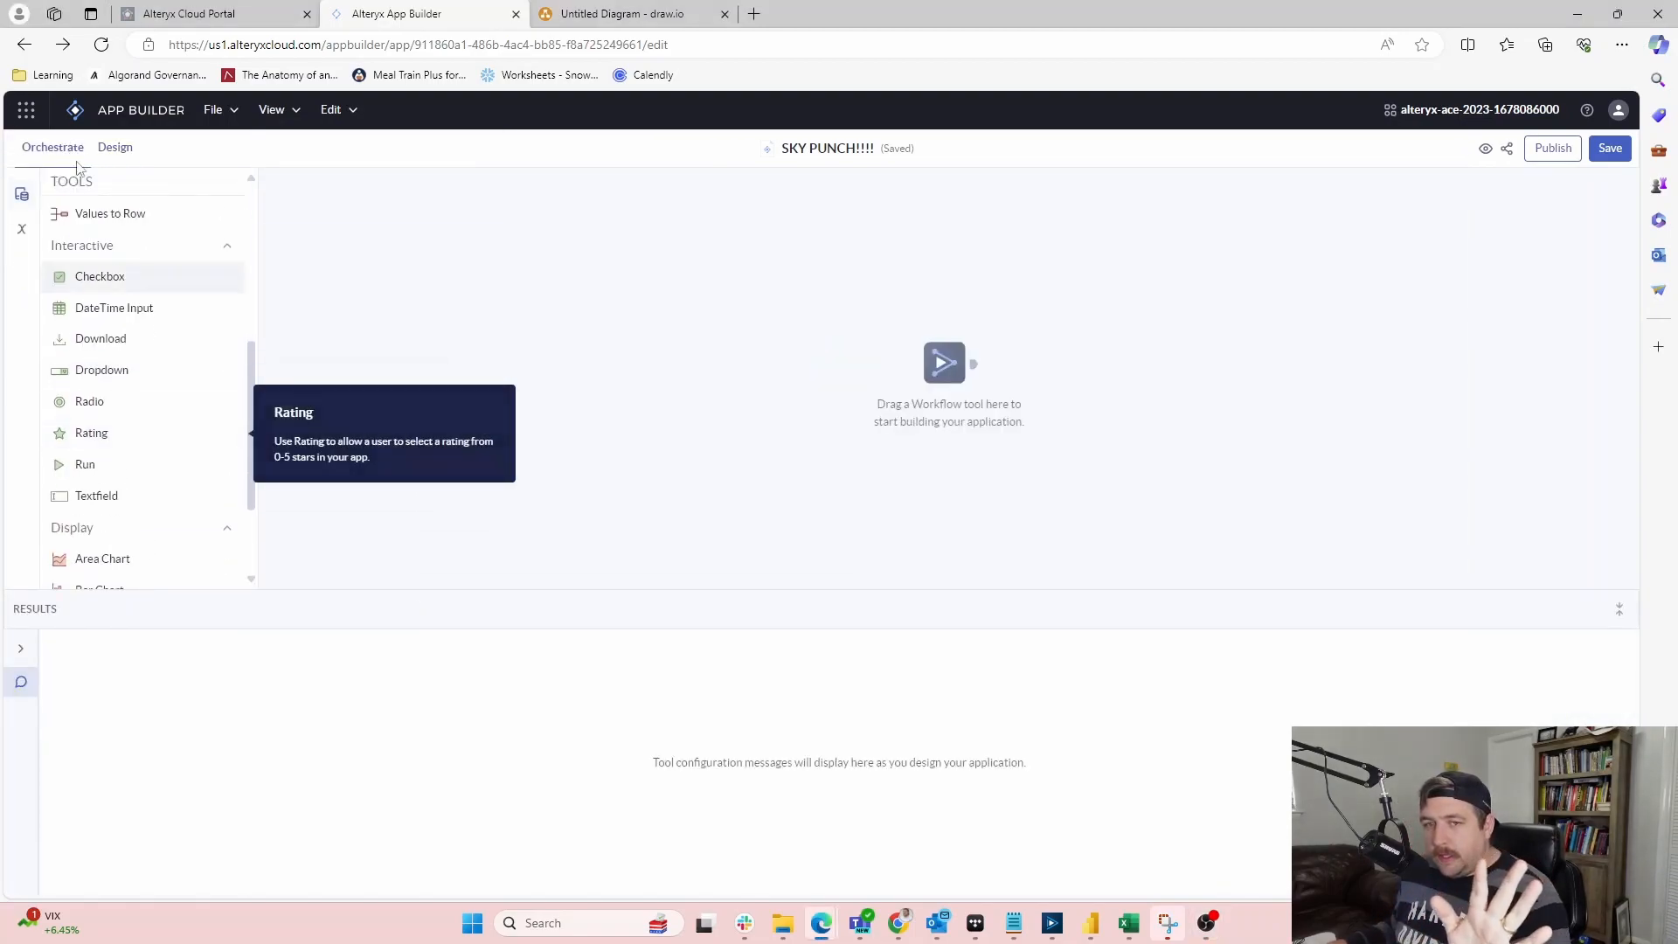
left_click(106, 155)
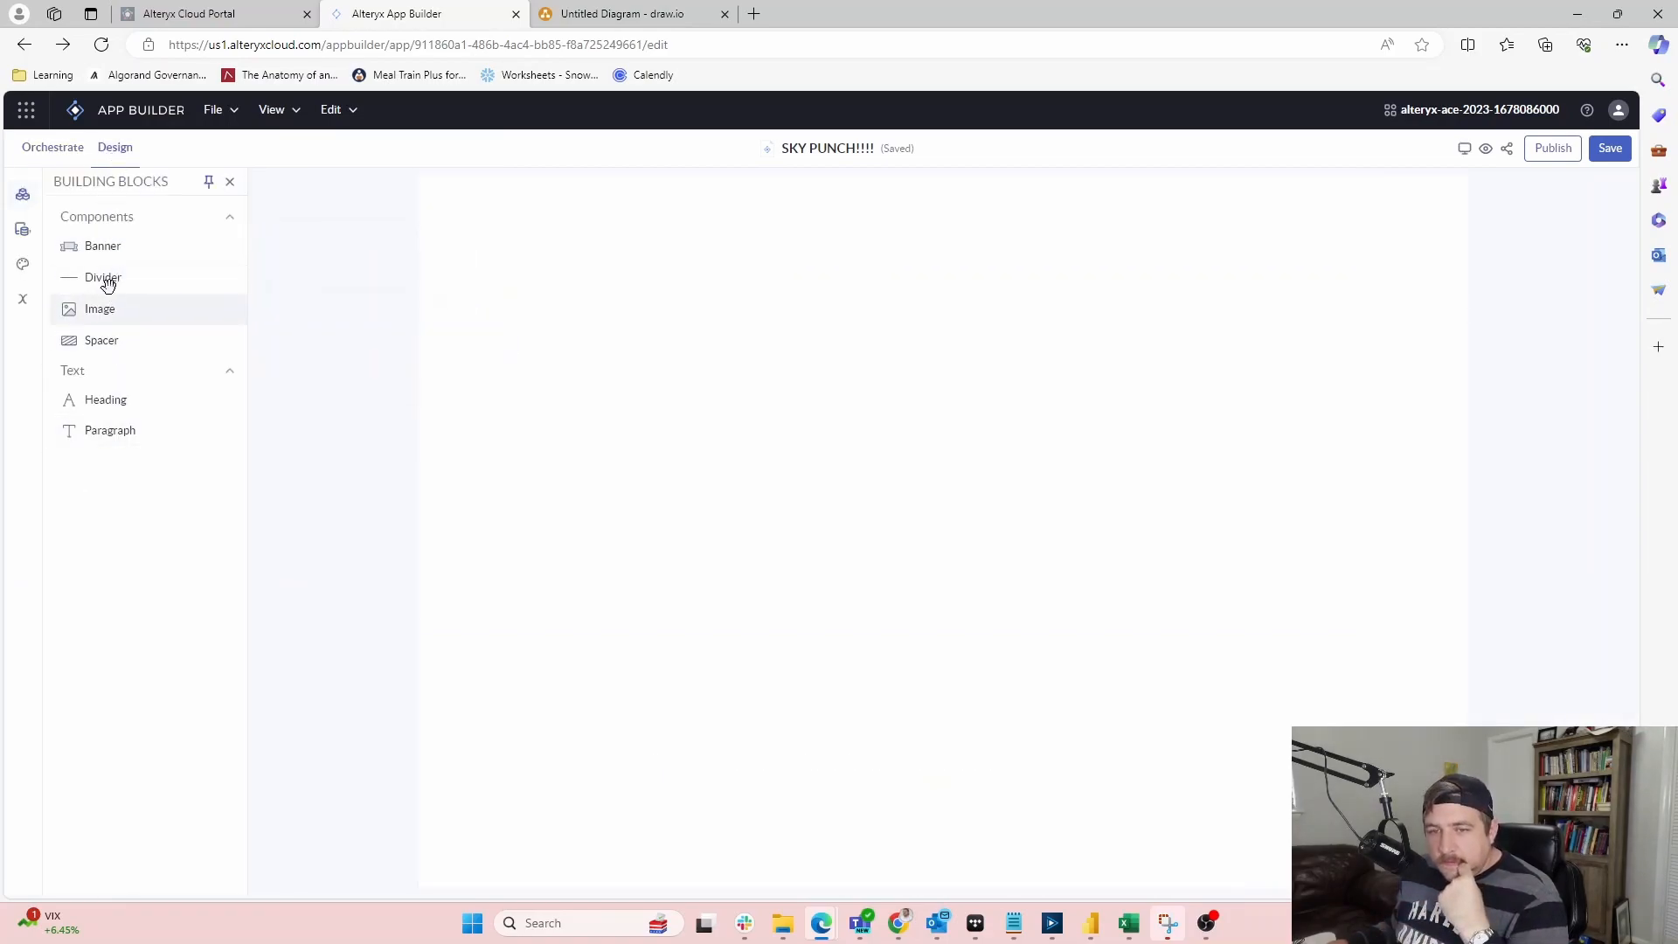
left_click(26, 233)
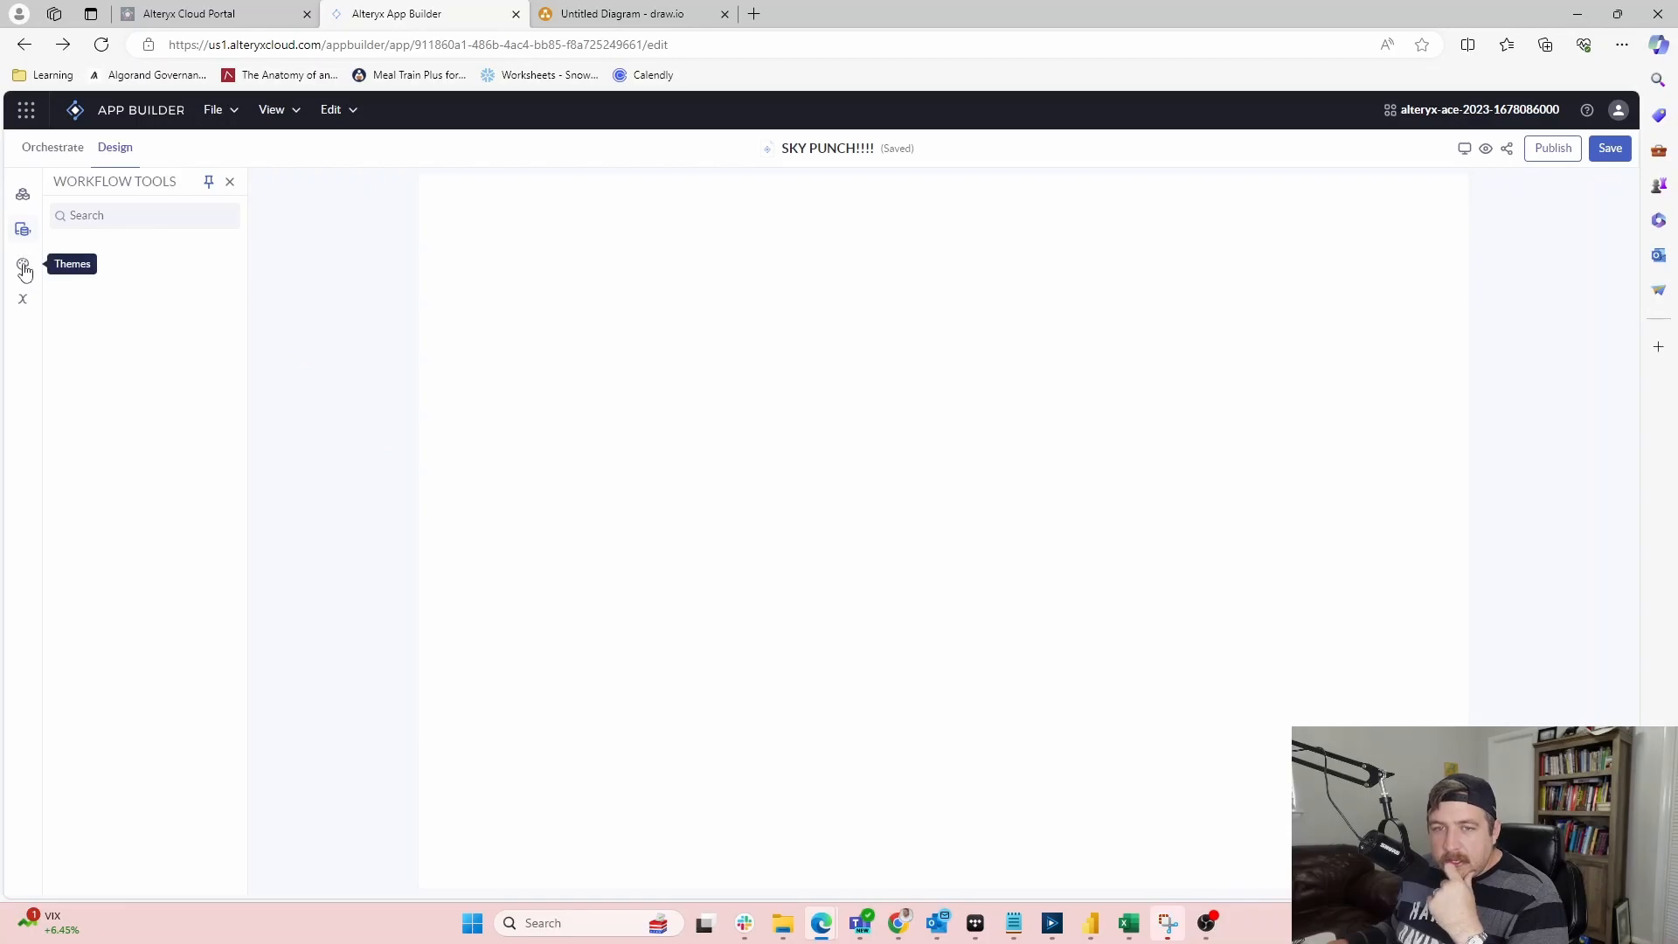
left_click(24, 269)
left_click(753, 13)
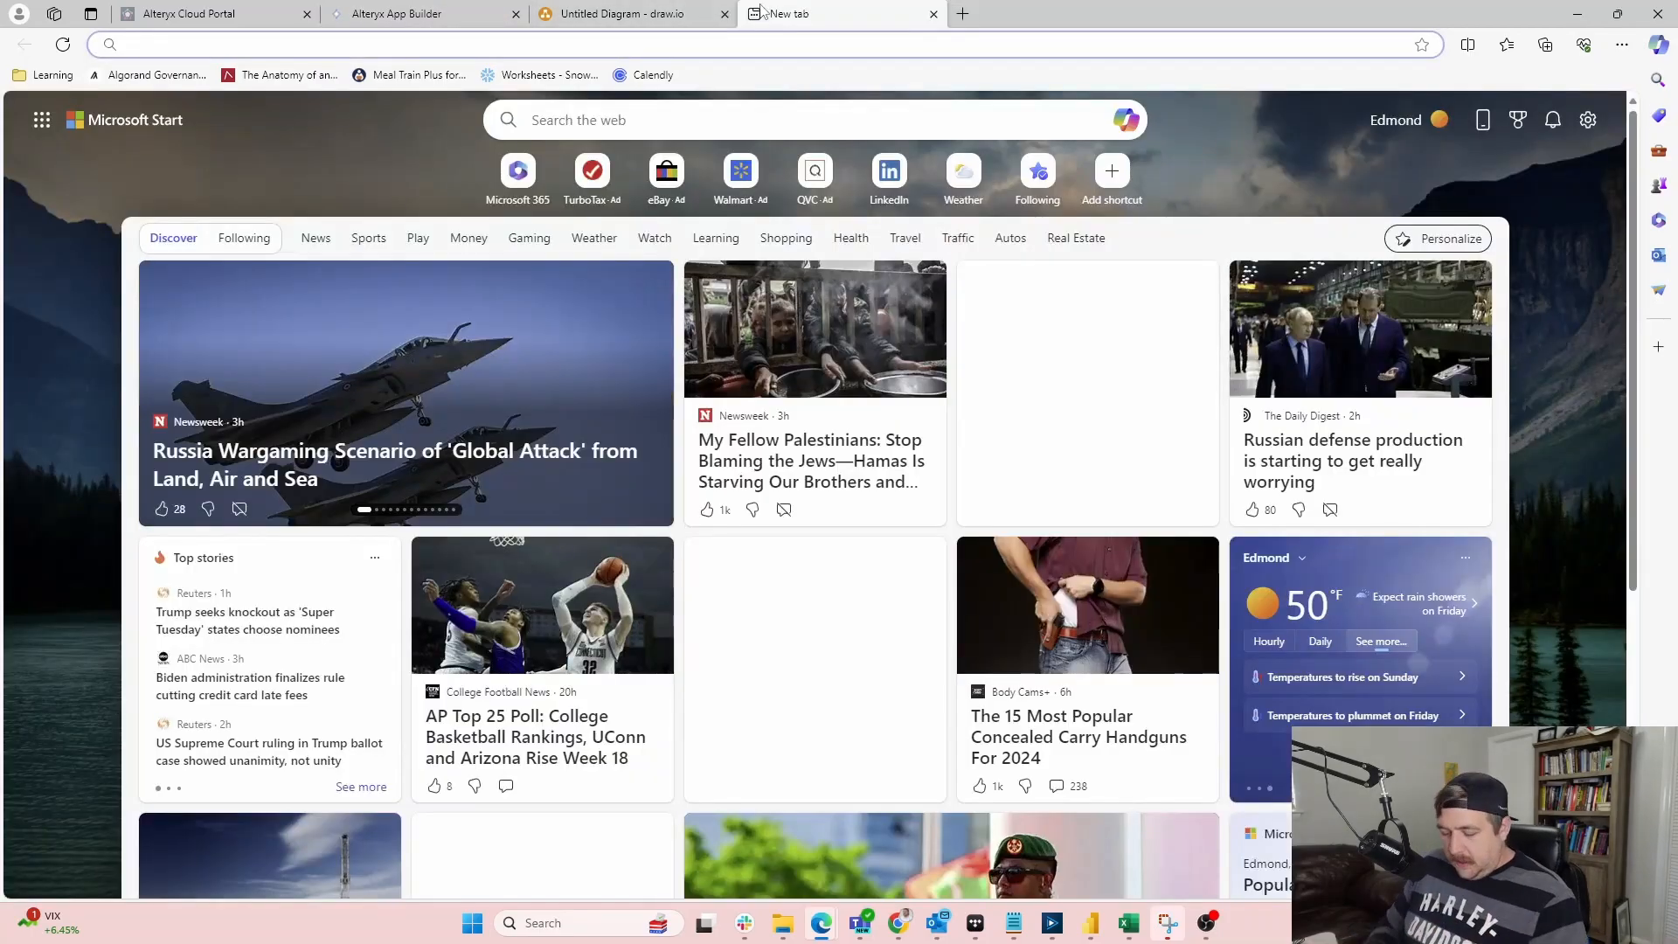
Load the Alteryx Community site and begin sign-in, then close it and switch to the other browser
type("community")
key("Return")
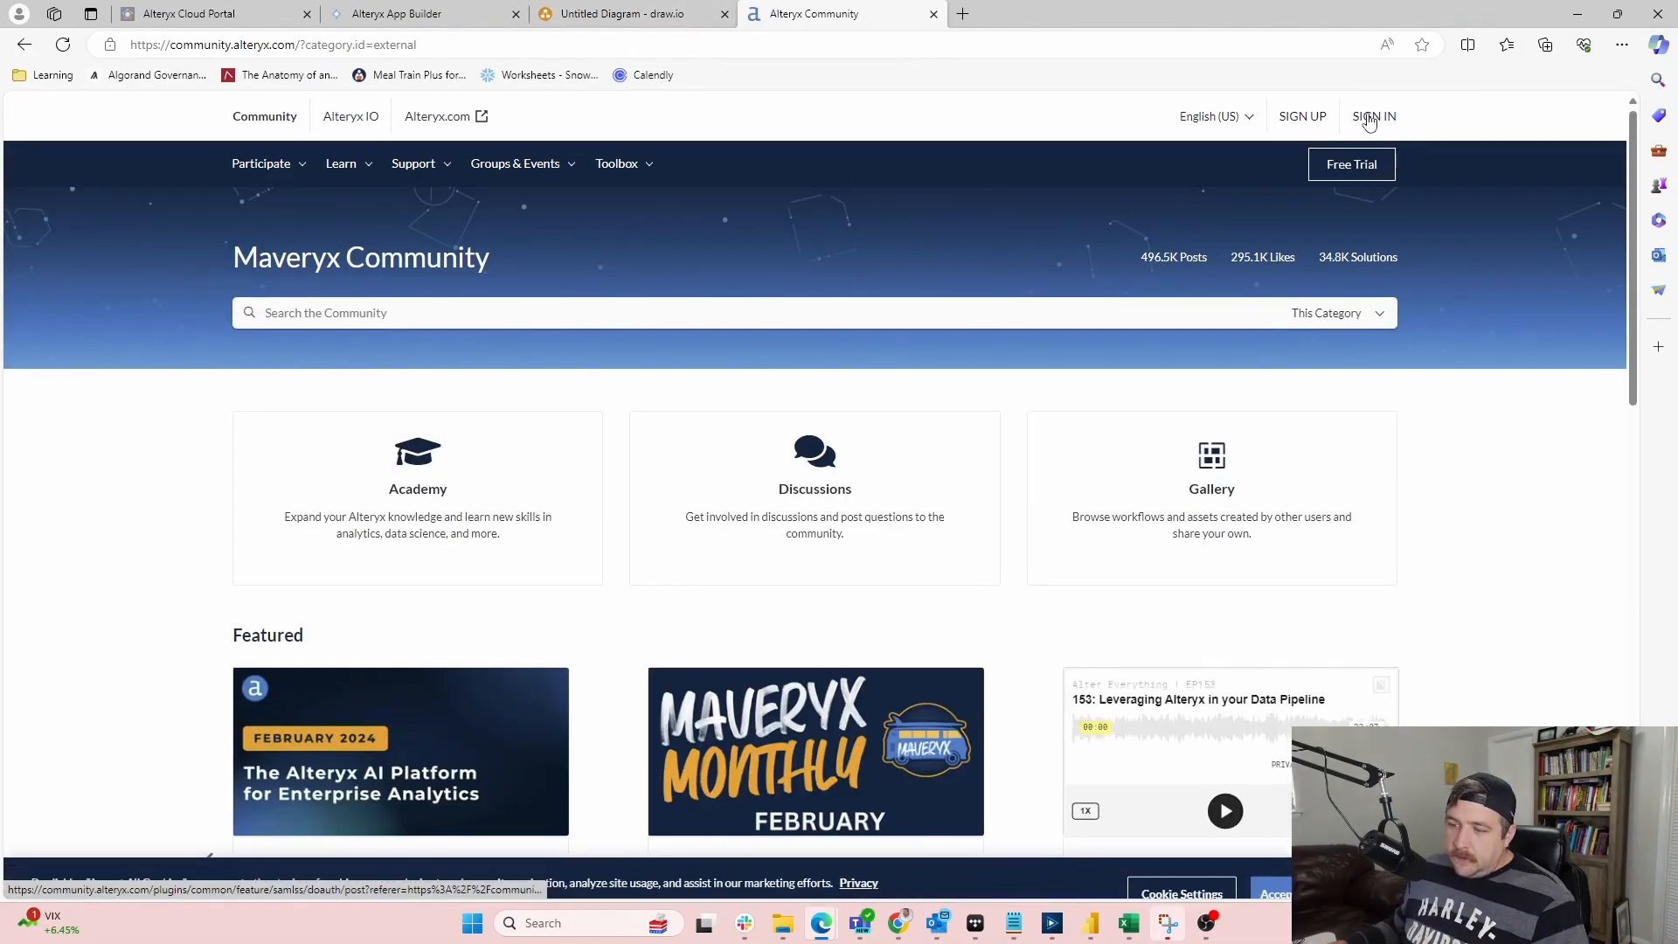
left_click(1373, 117)
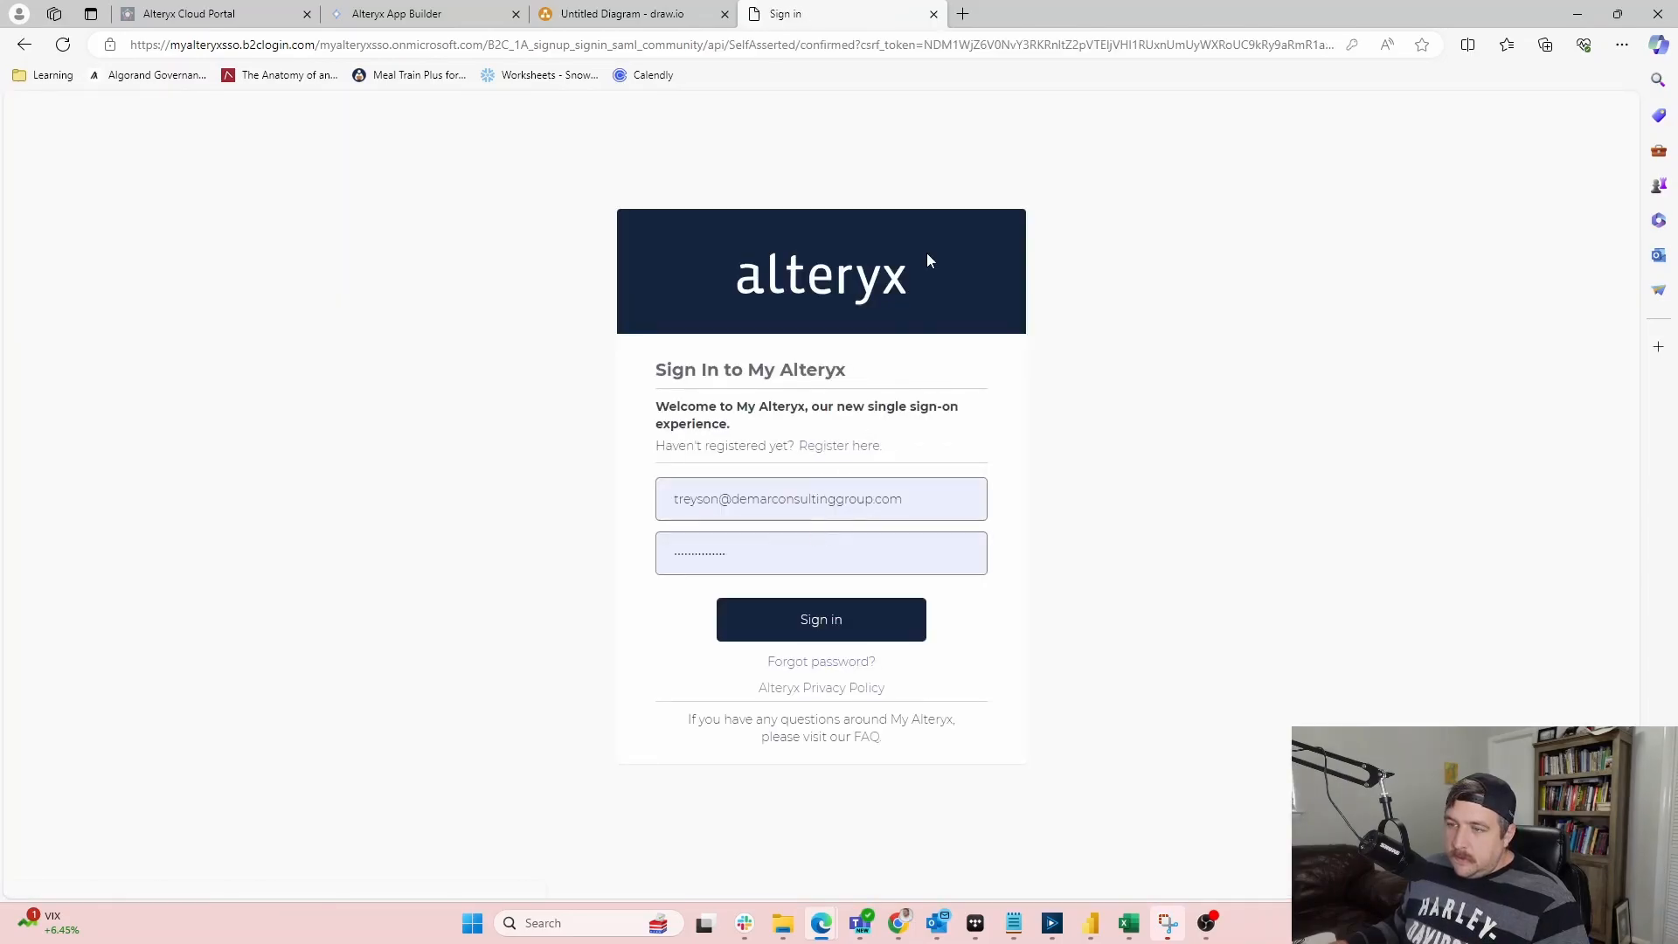
left_click(934, 14)
left_click(899, 923)
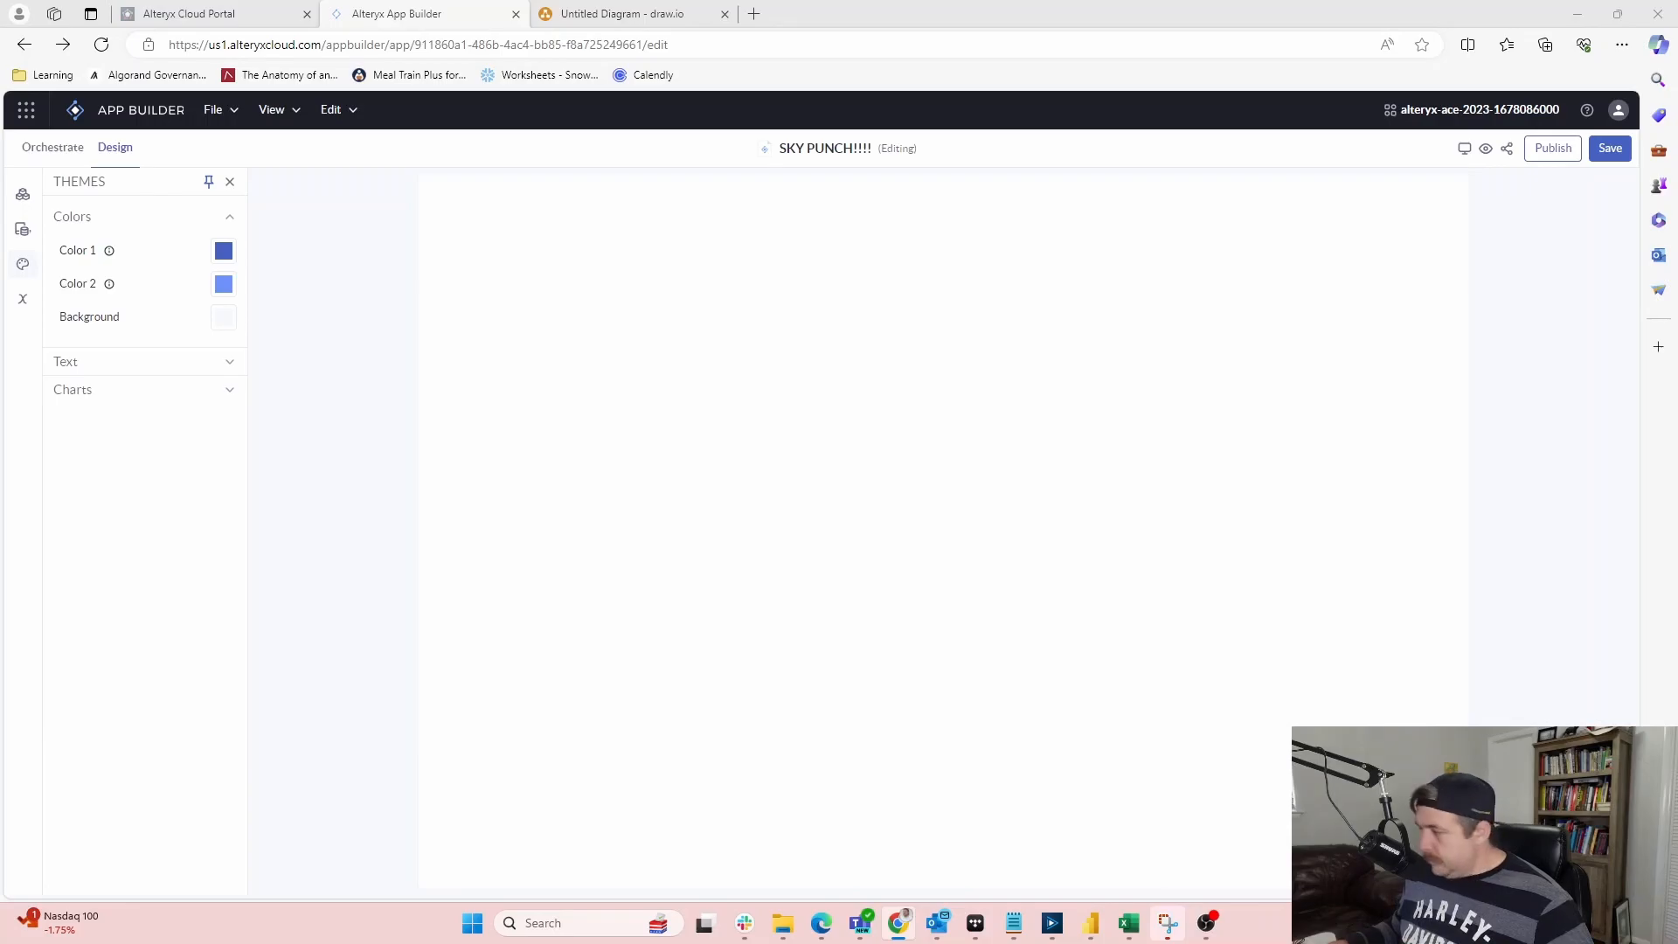
Maximize the community window and go via Challenges & Quests and Cloud Quests to Quest #1
left_click_drag(1355, 943, 1306, 2)
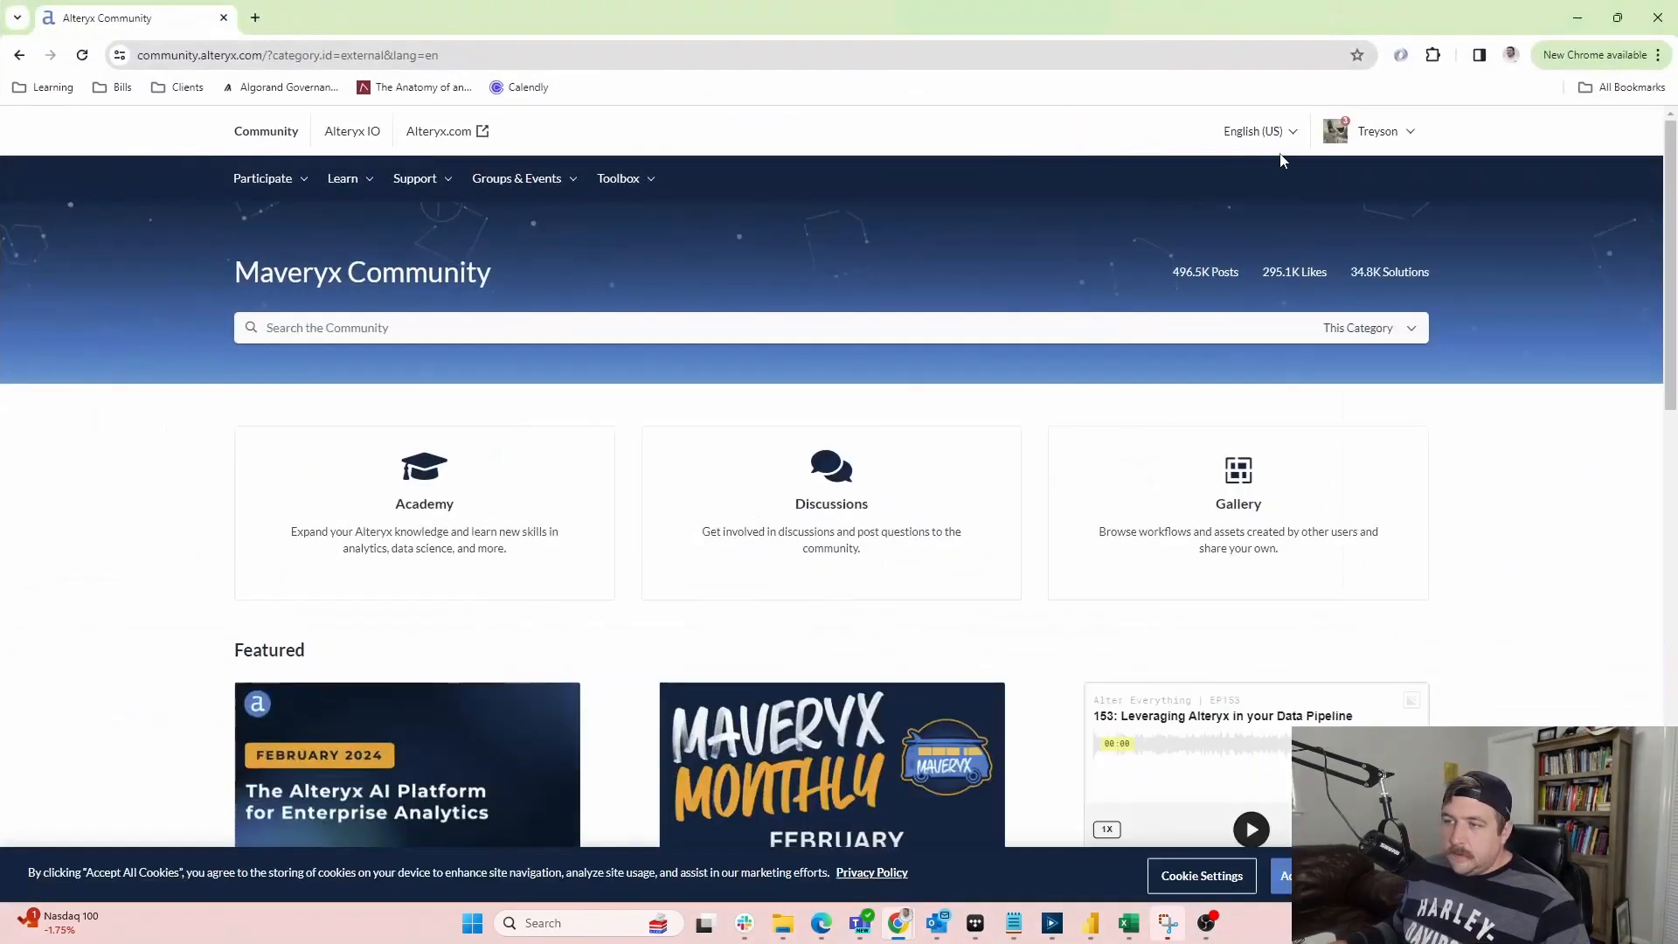
mouse_move(408, 192)
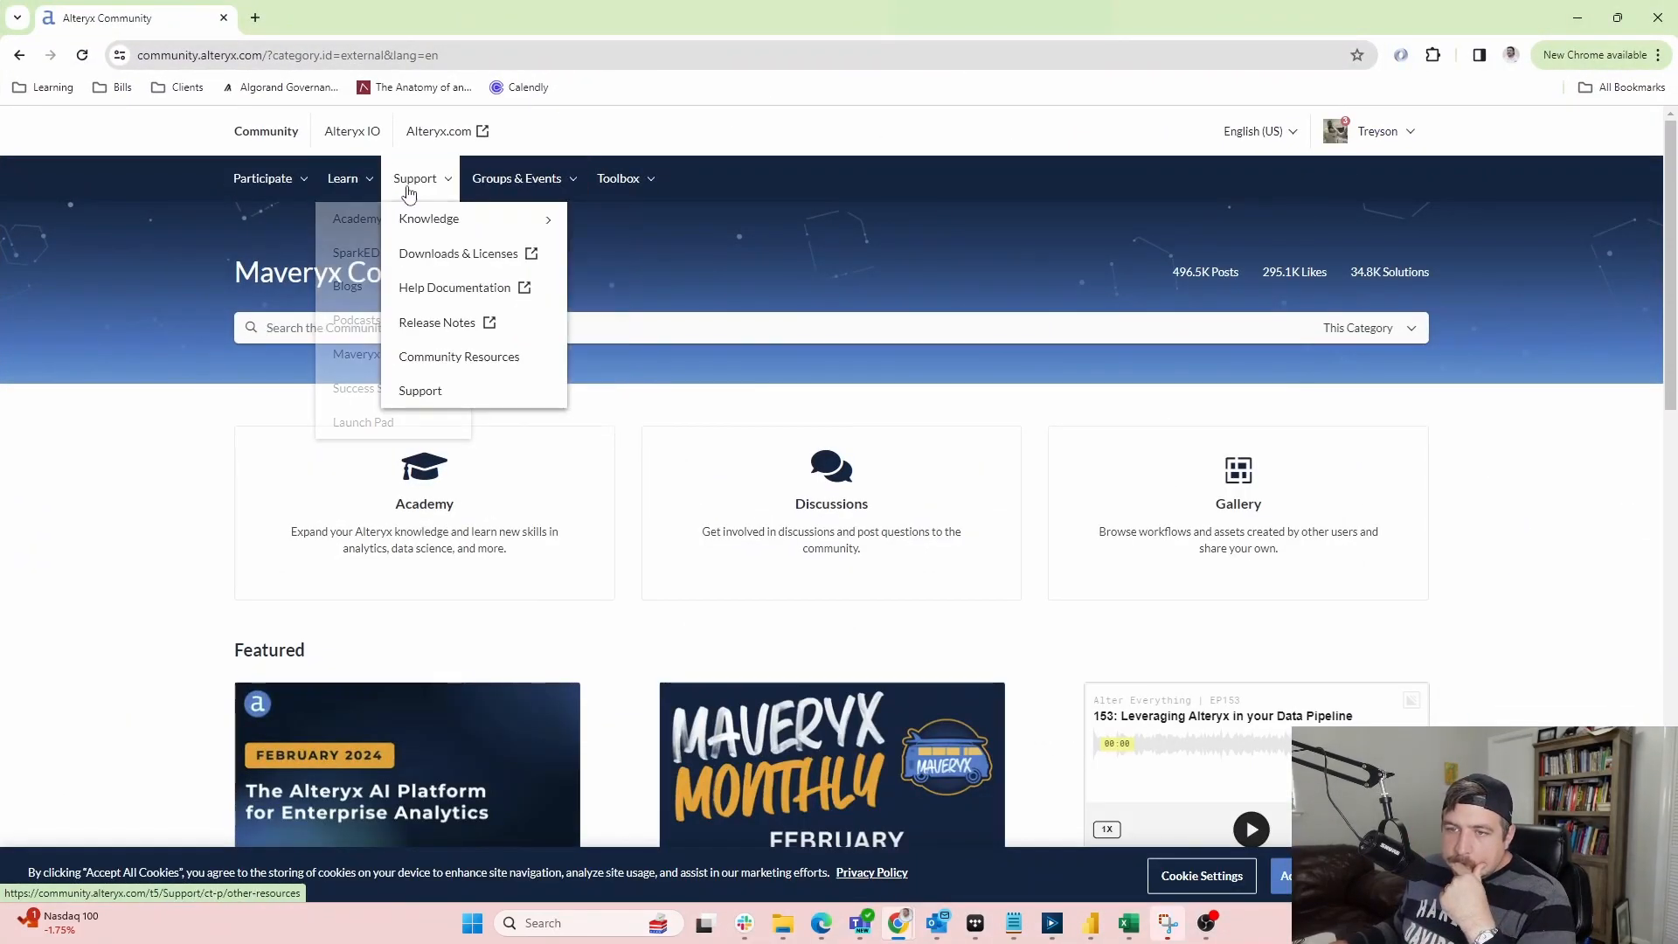
mouse_move(343, 183)
mouse_move(374, 225)
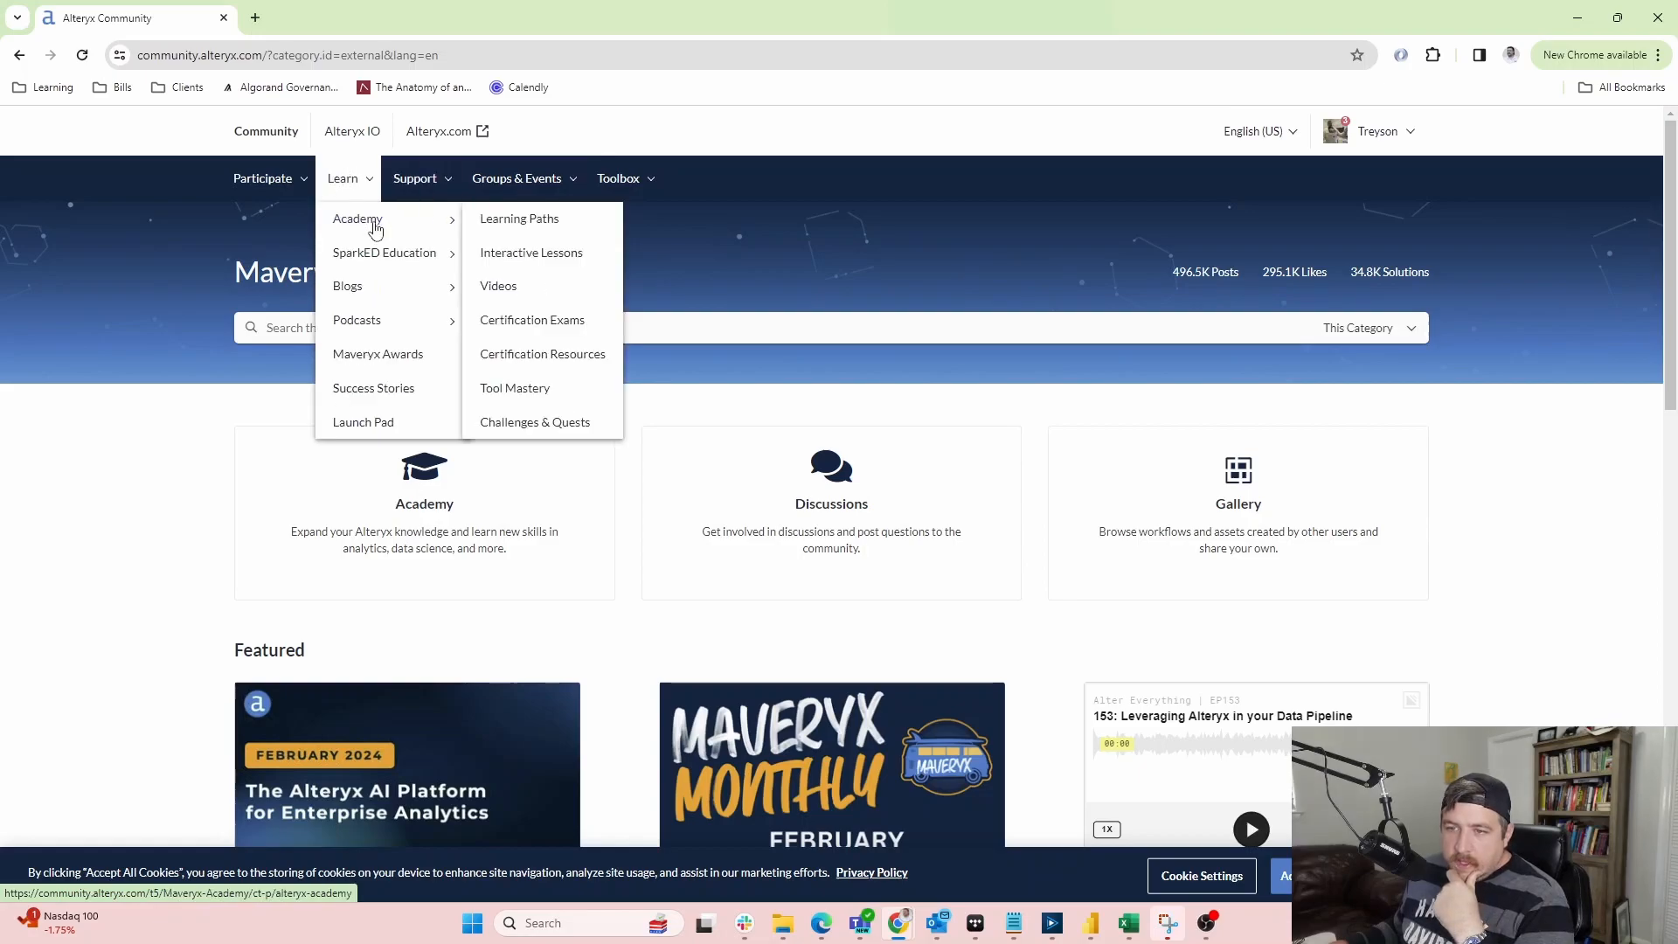
left_click(543, 425)
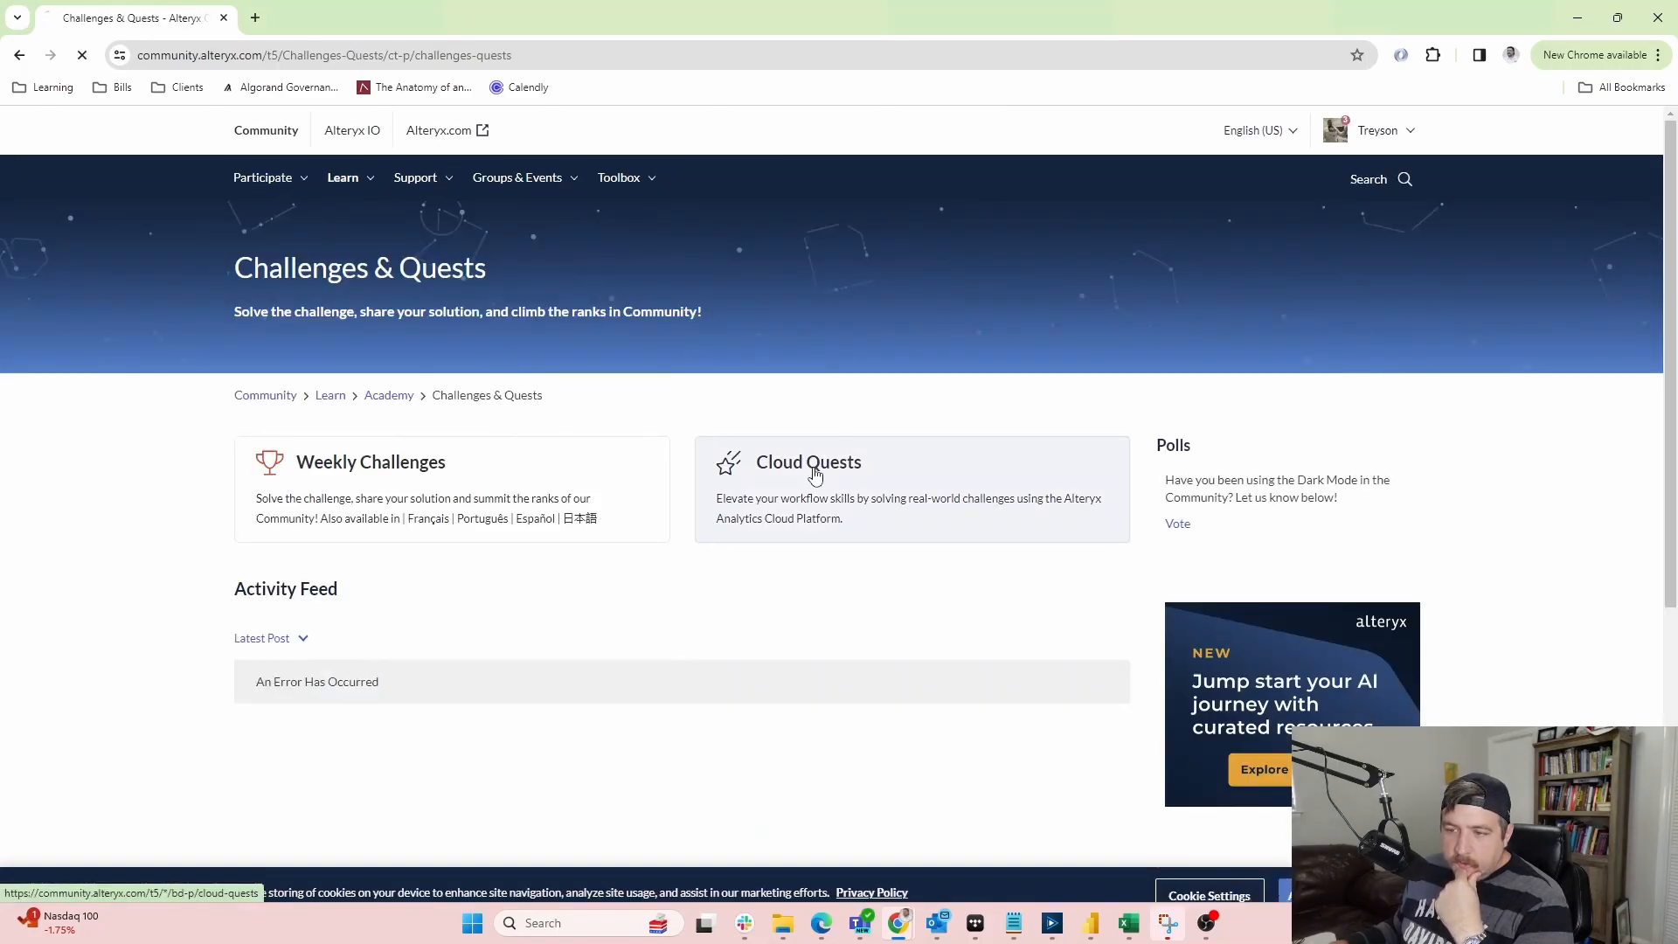
left_click(811, 472)
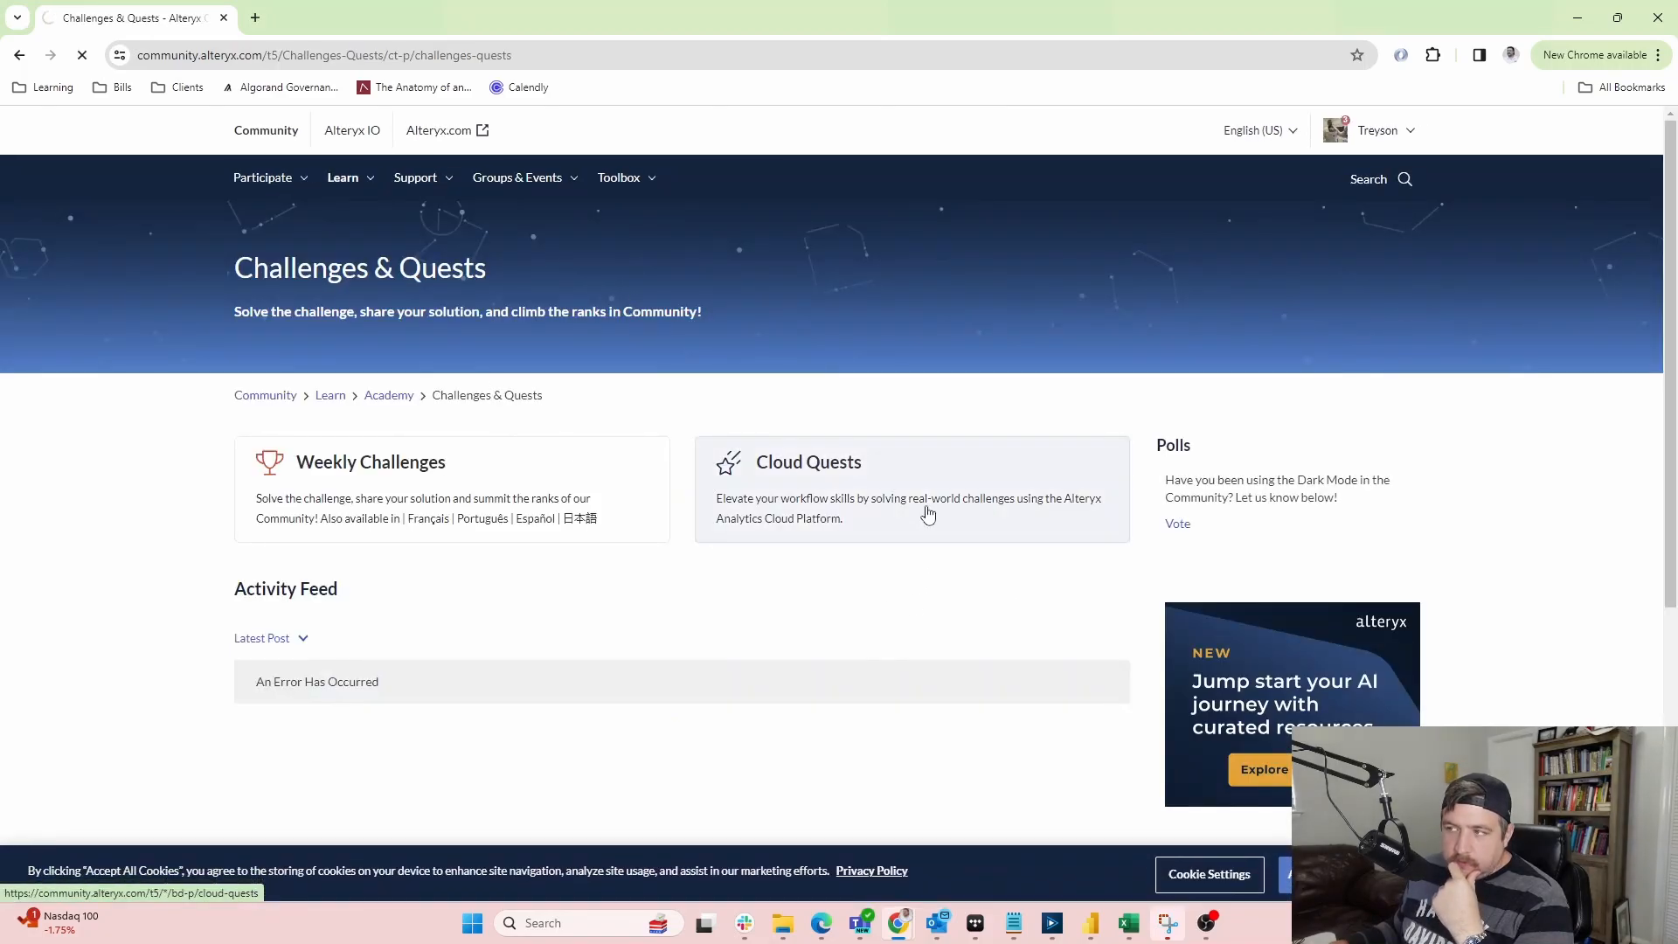
scroll(679, 466, "down", 3)
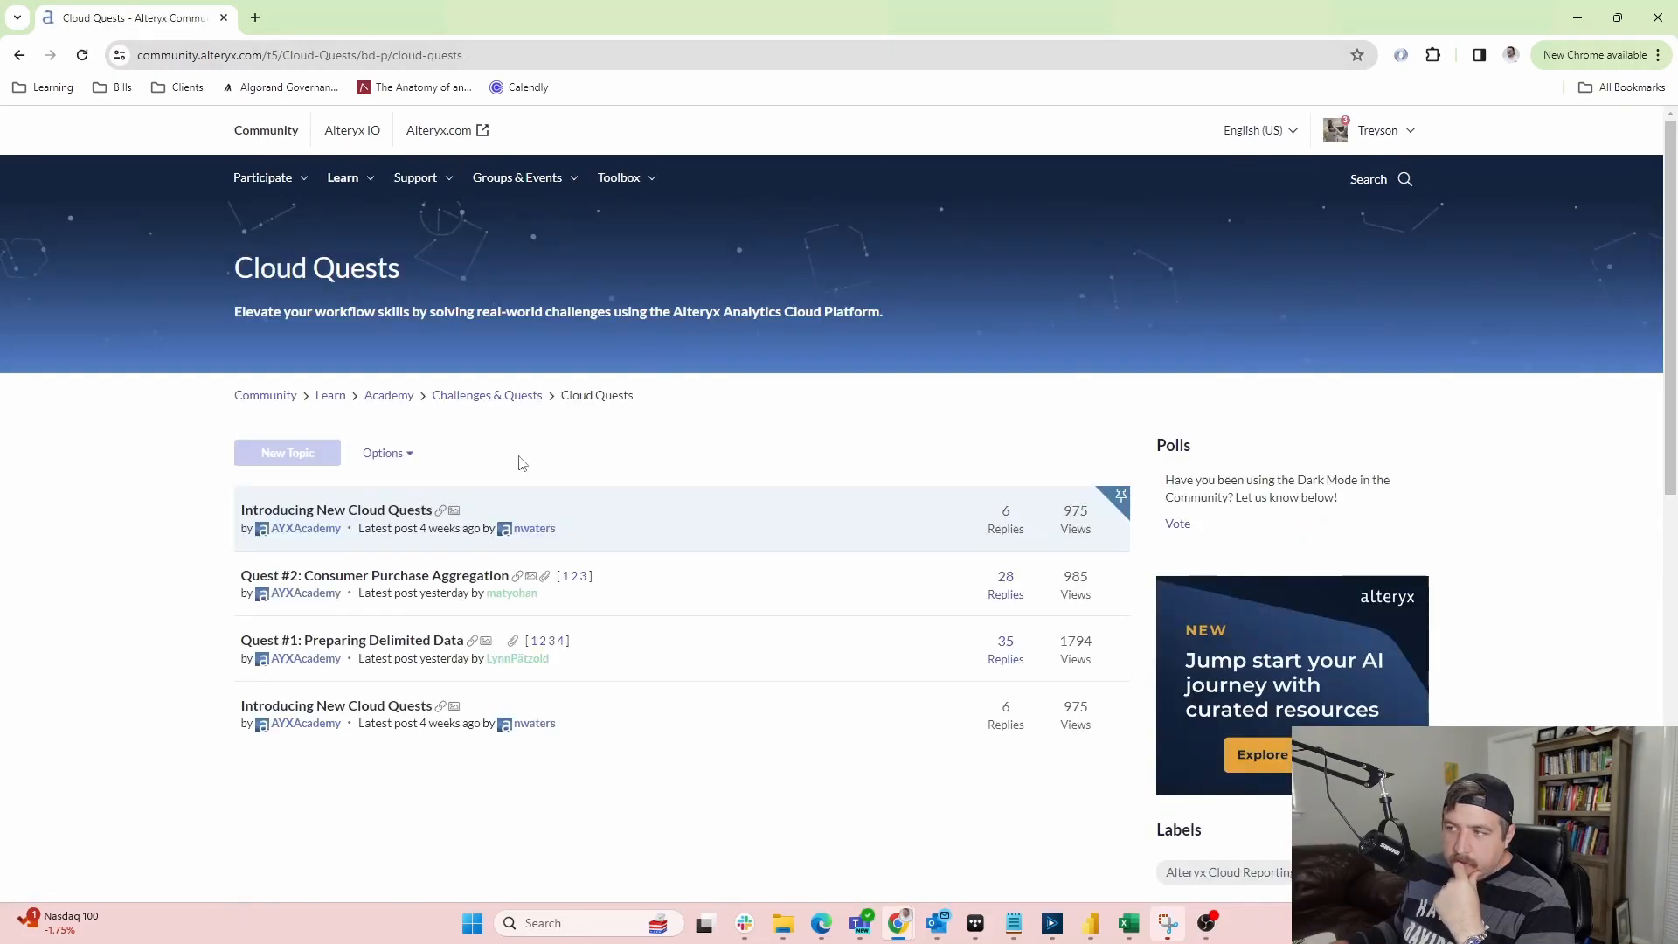
left_click(371, 641)
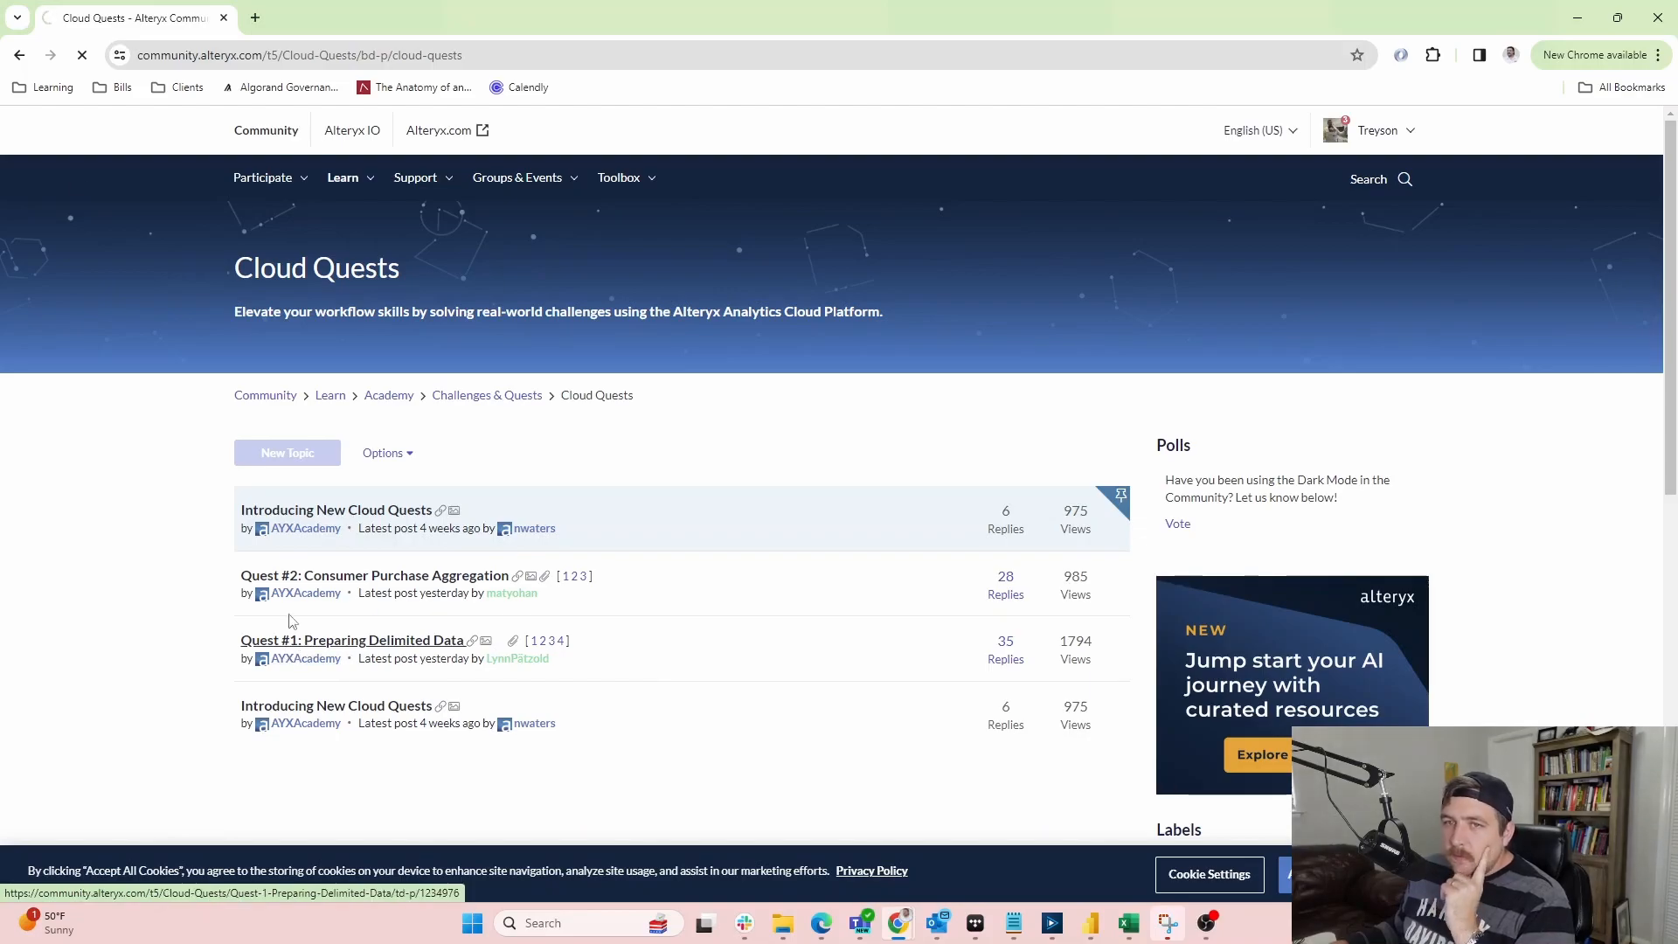
Reveal both Spoiler images, the workflow and App Builder solutions, in the Quest #1 replies
scroll(51, 526, "down", 5)
scroll(53, 535, "down", 15)
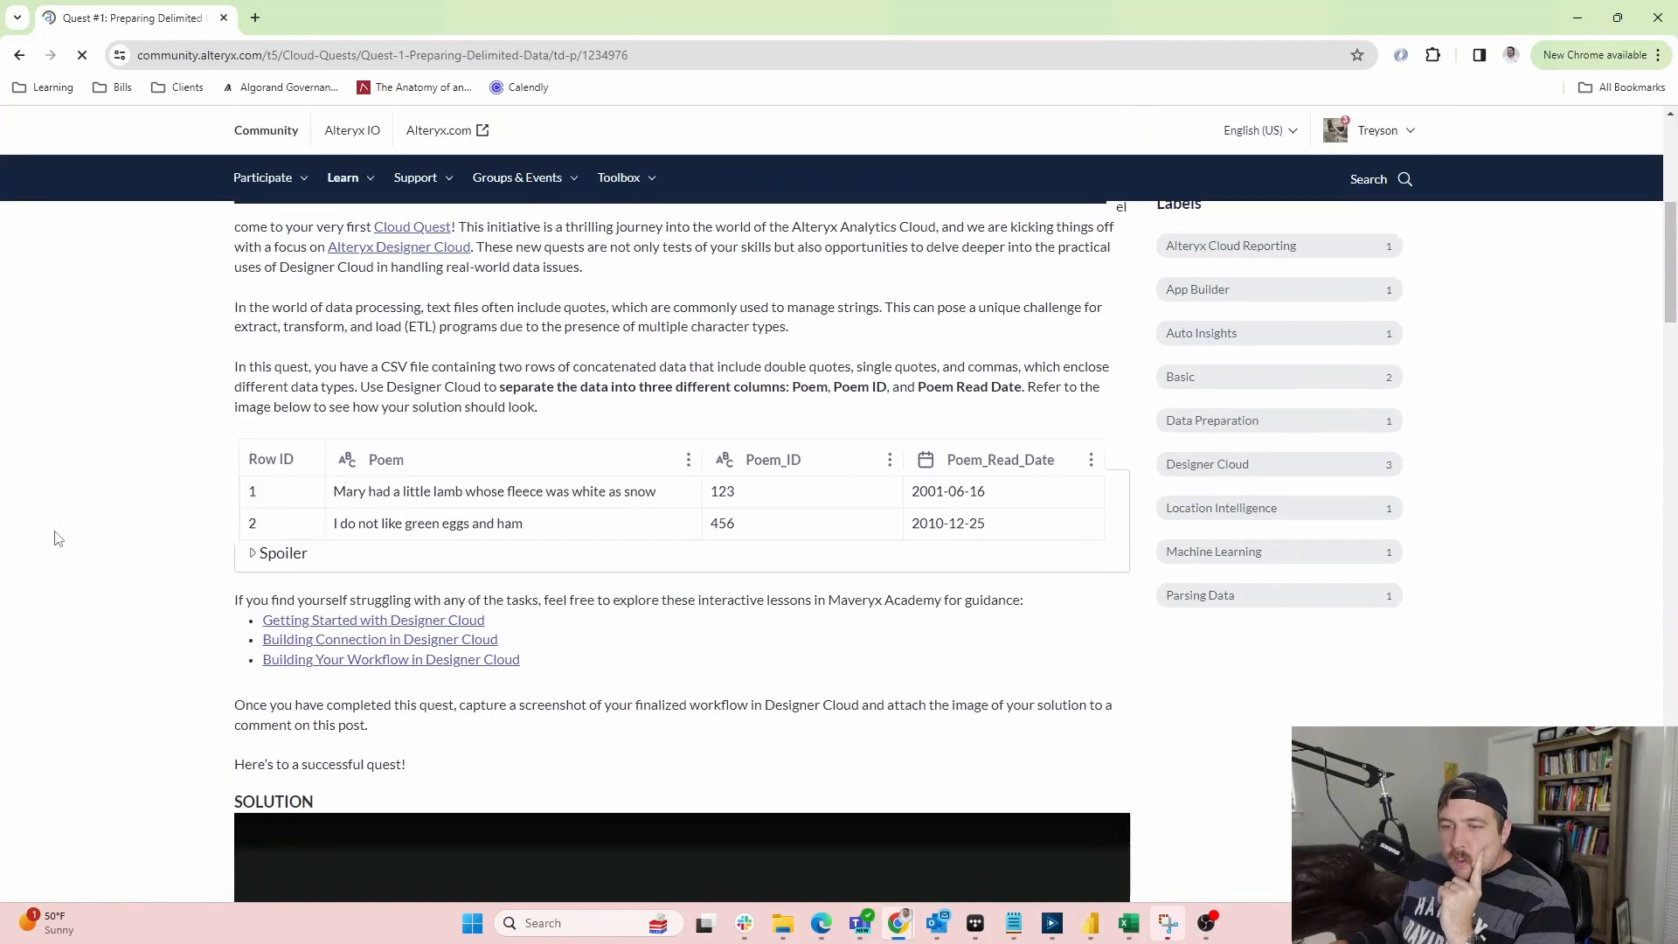
scroll(55, 553, "down", 5)
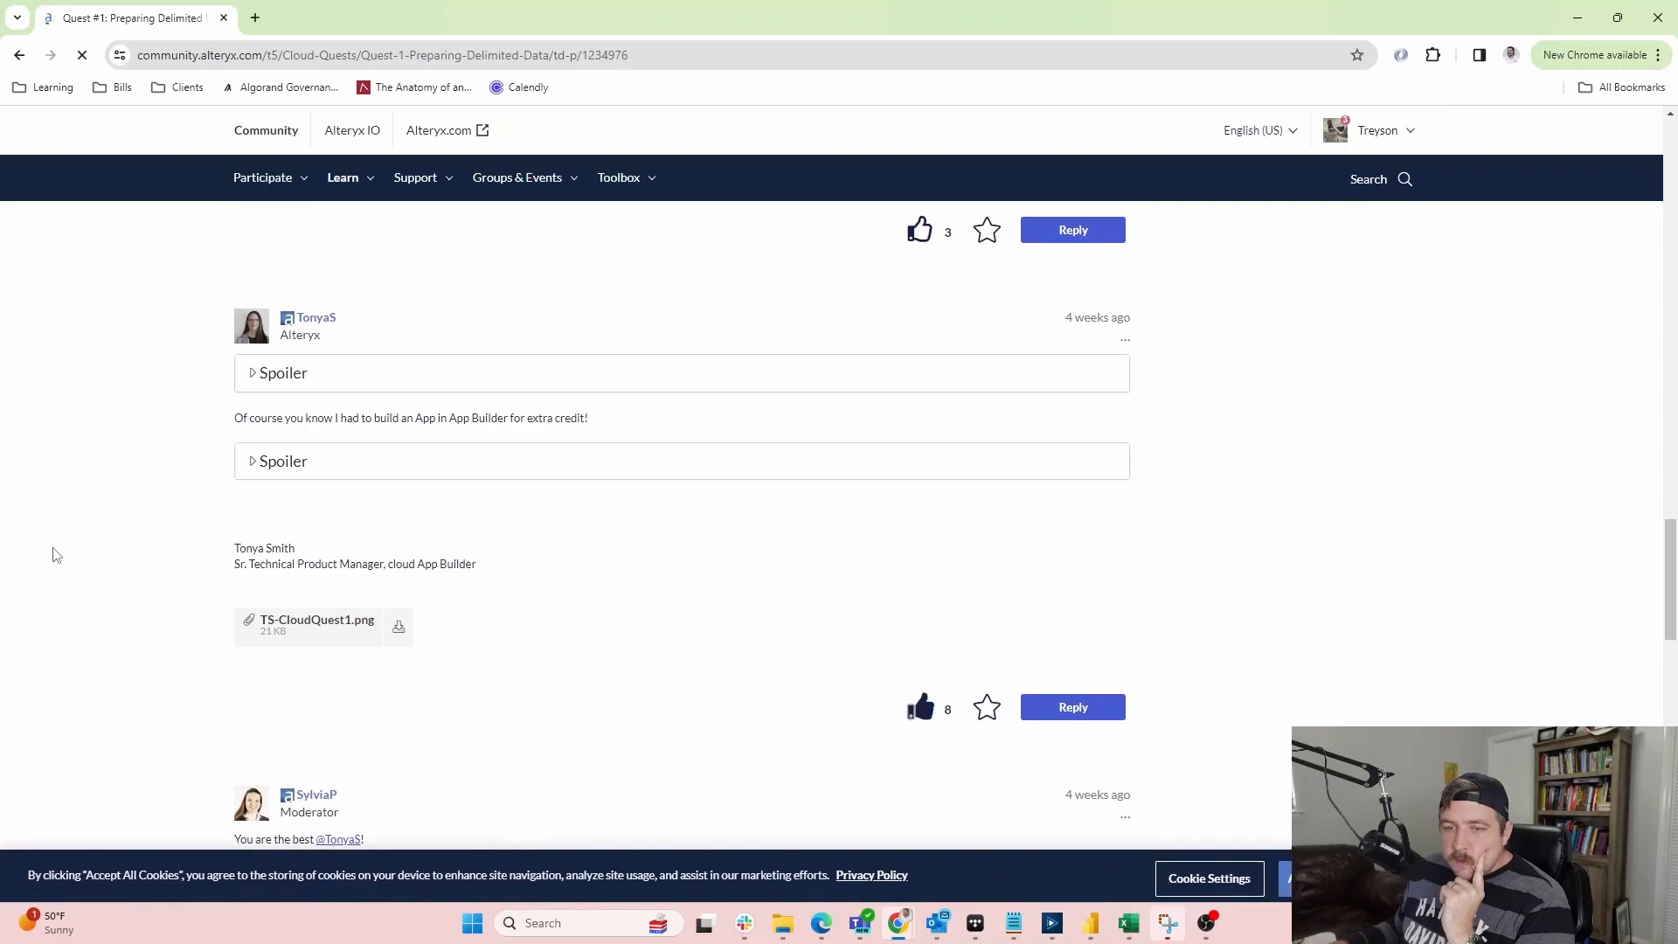
scroll(55, 553, "up", 2)
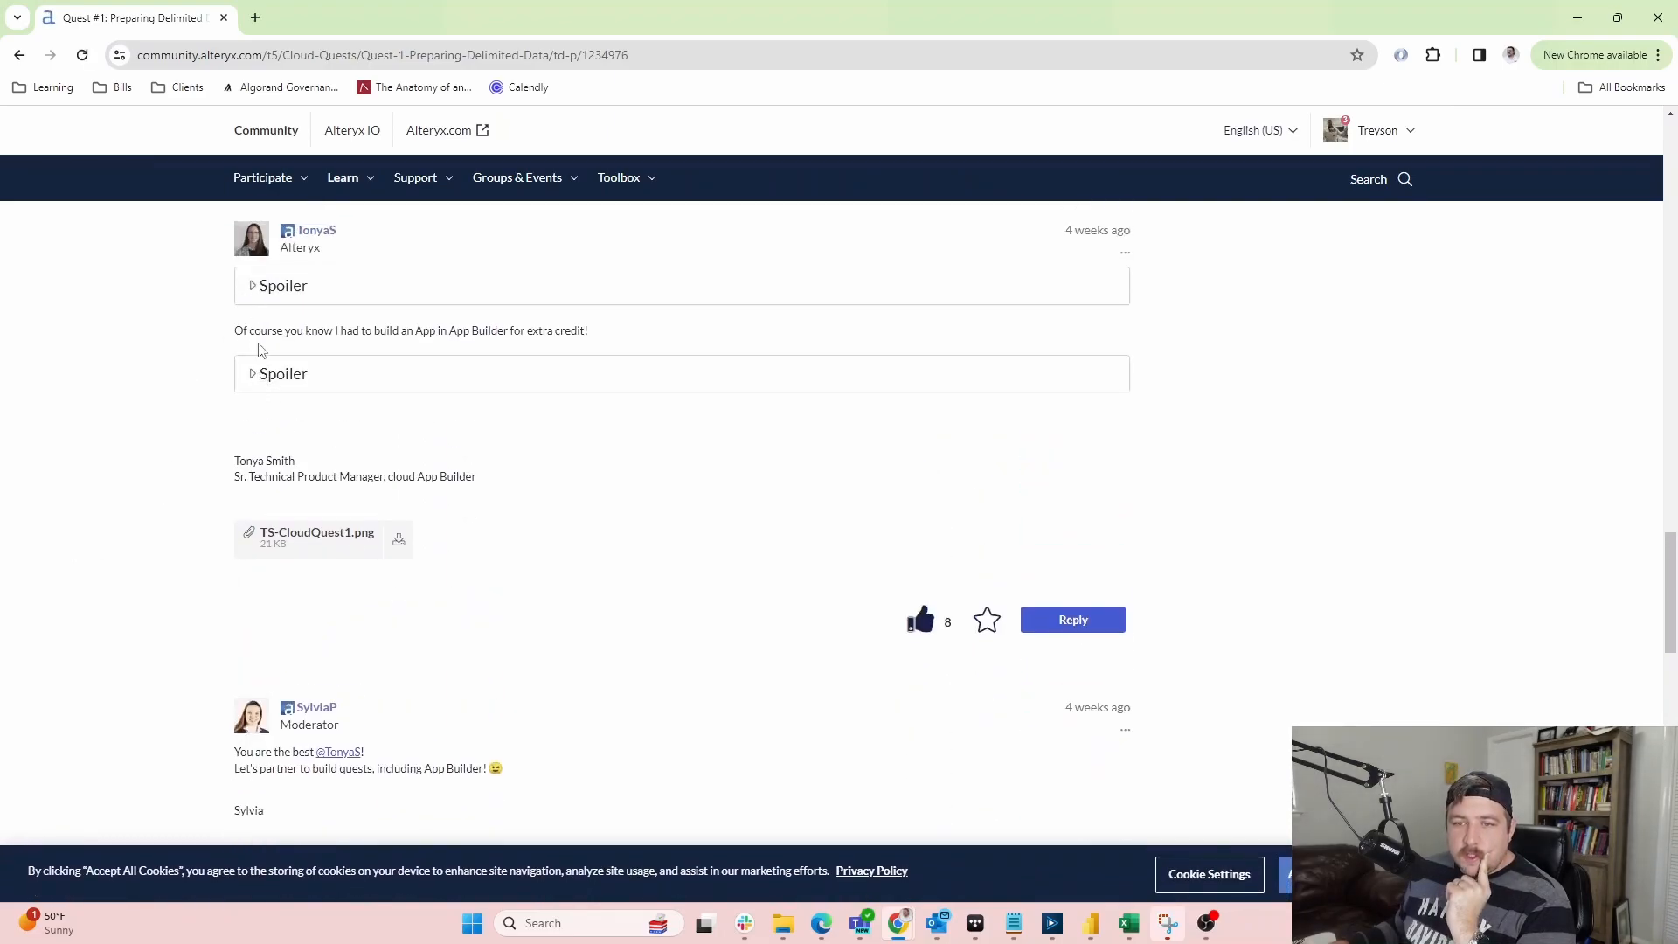
left_click(253, 285)
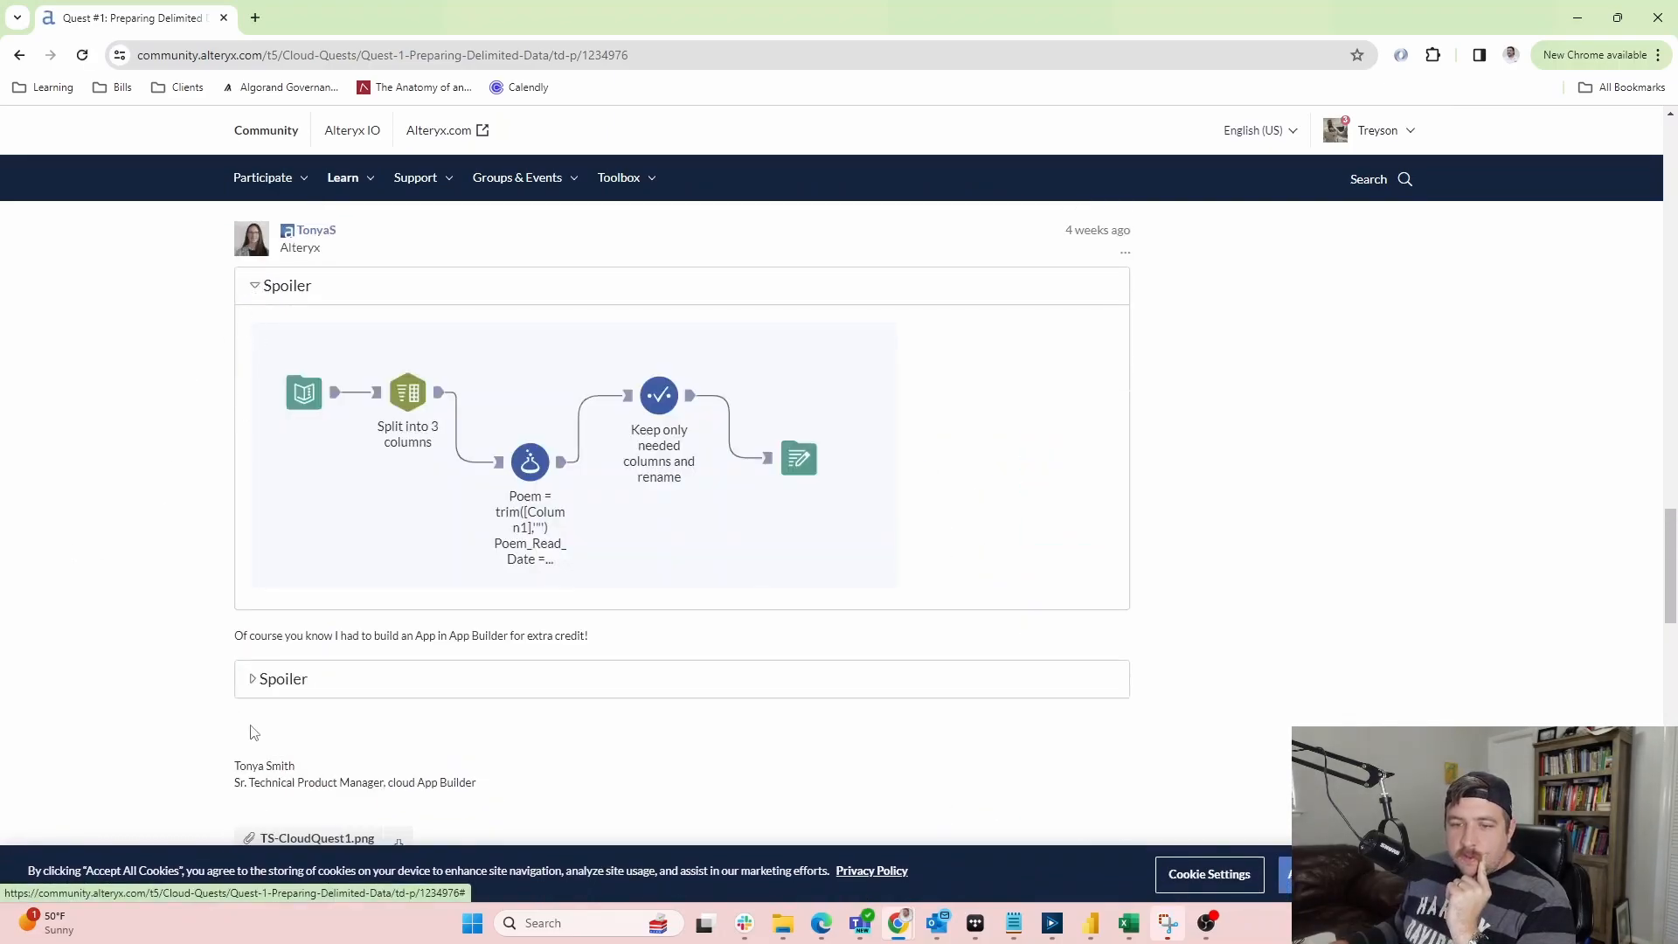
left_click(325, 689)
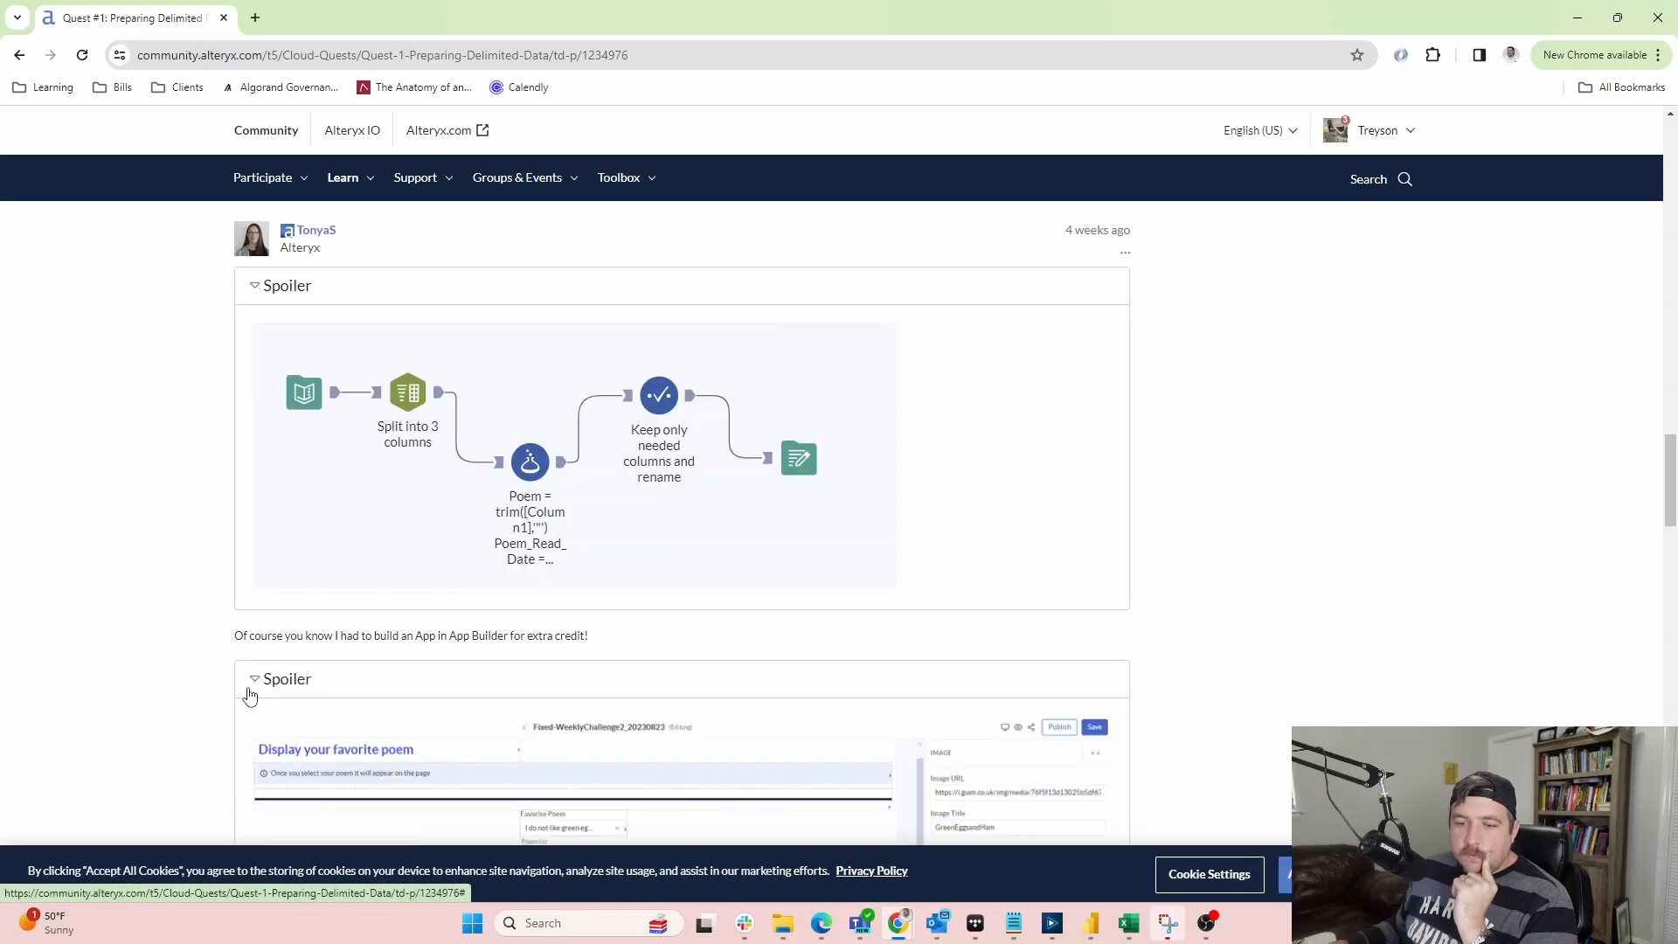
Review the solution screenshots, then move the community window off-screen to show App Builder
scroll(248, 694, "down", 5)
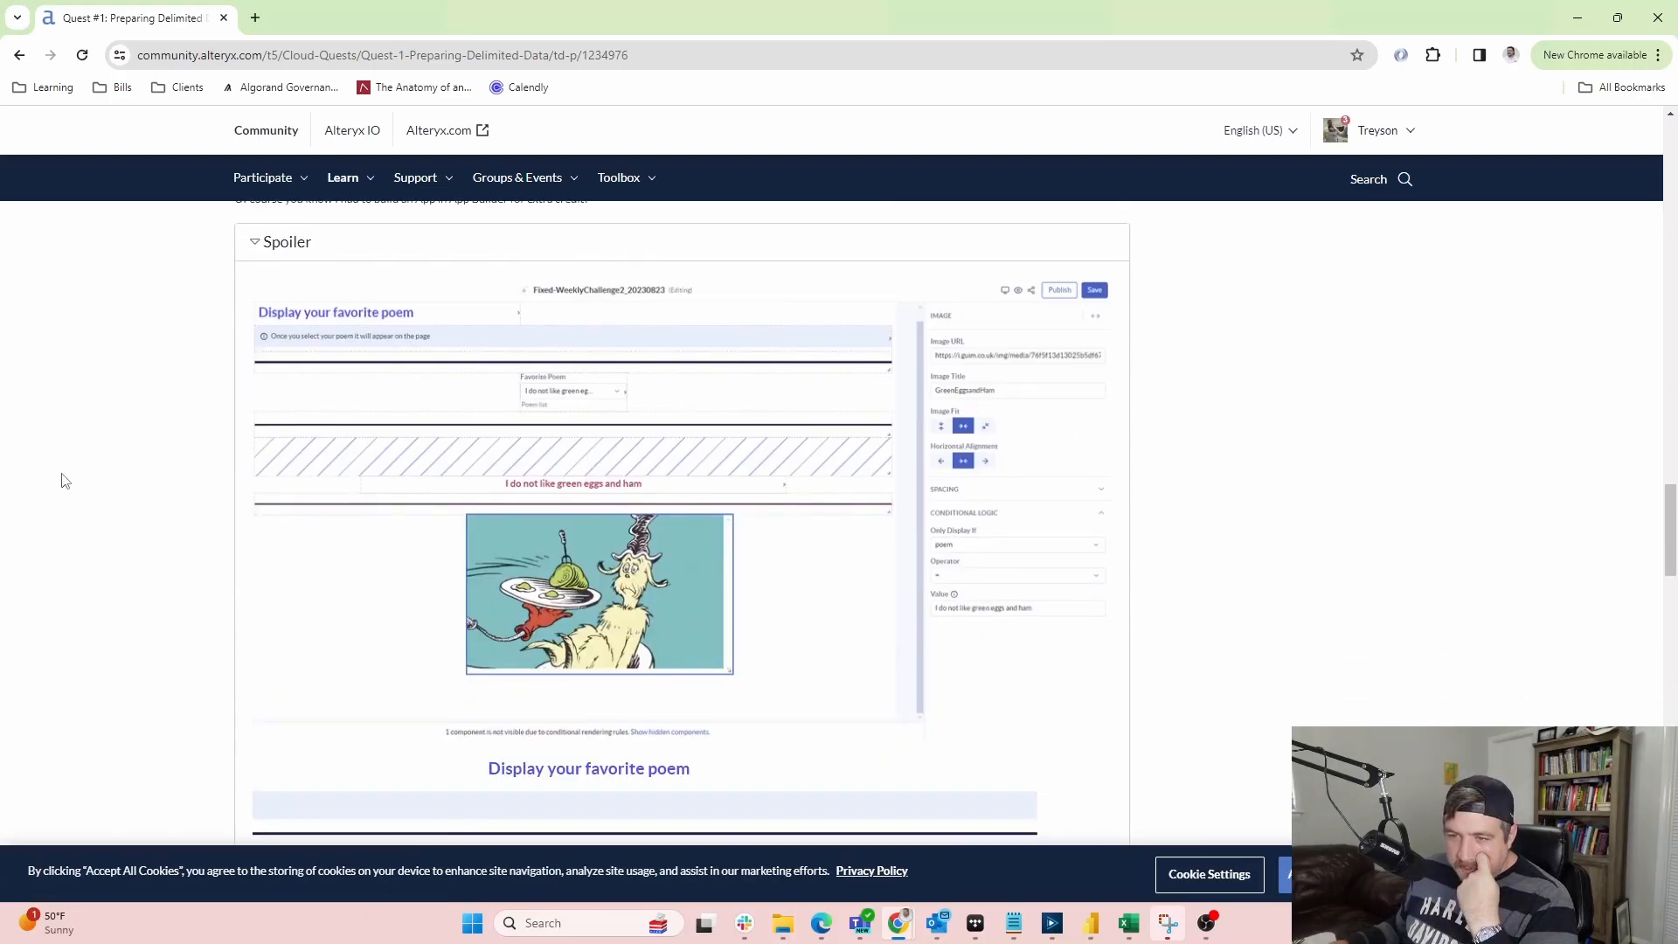
scroll(63, 489, "down", 3)
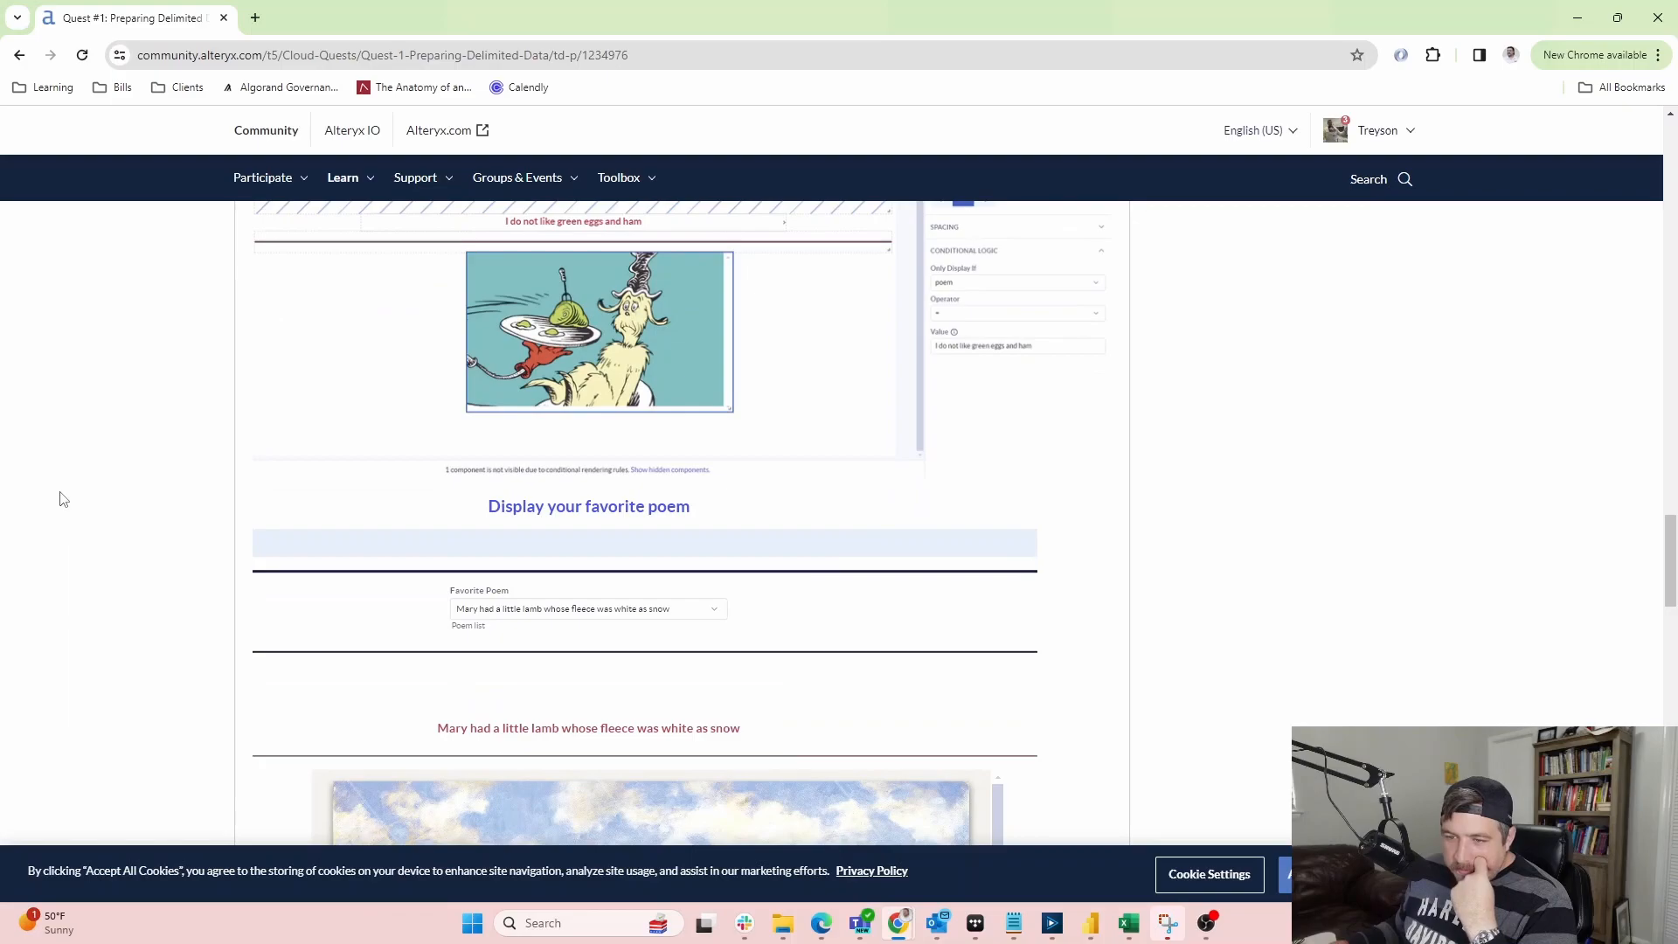
scroll(63, 499, "down", 6)
scroll(61, 515, "down", 3)
scroll(739, 513, "up", 7)
scroll(699, 494, "up", 5)
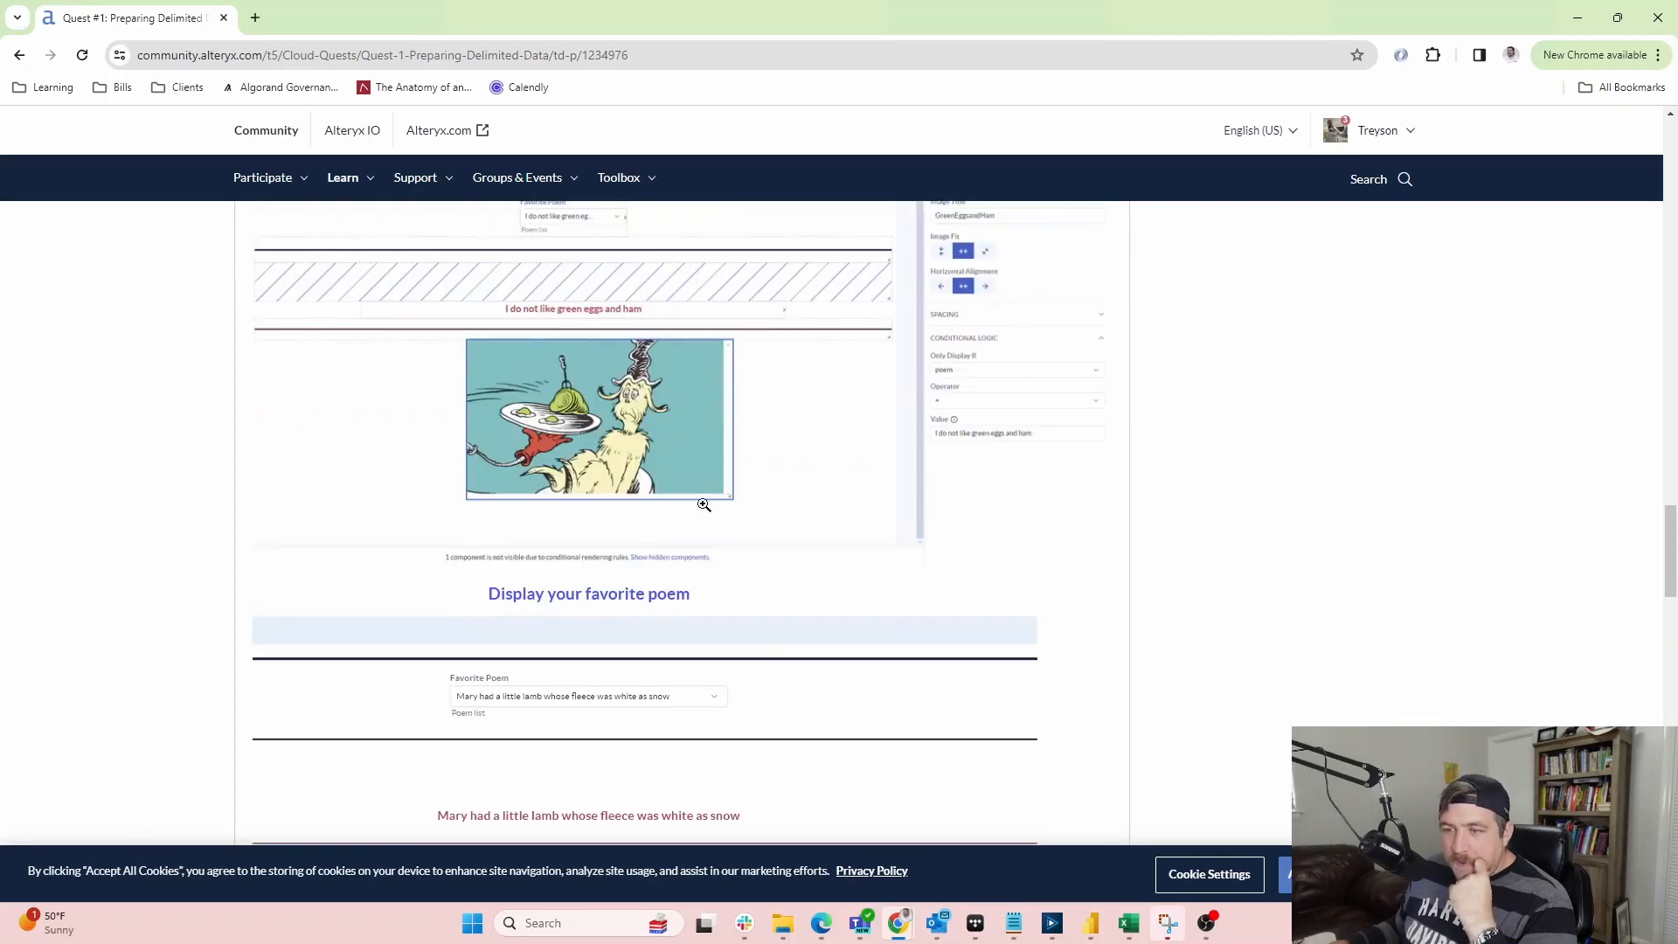
scroll(699, 494, "up", 3)
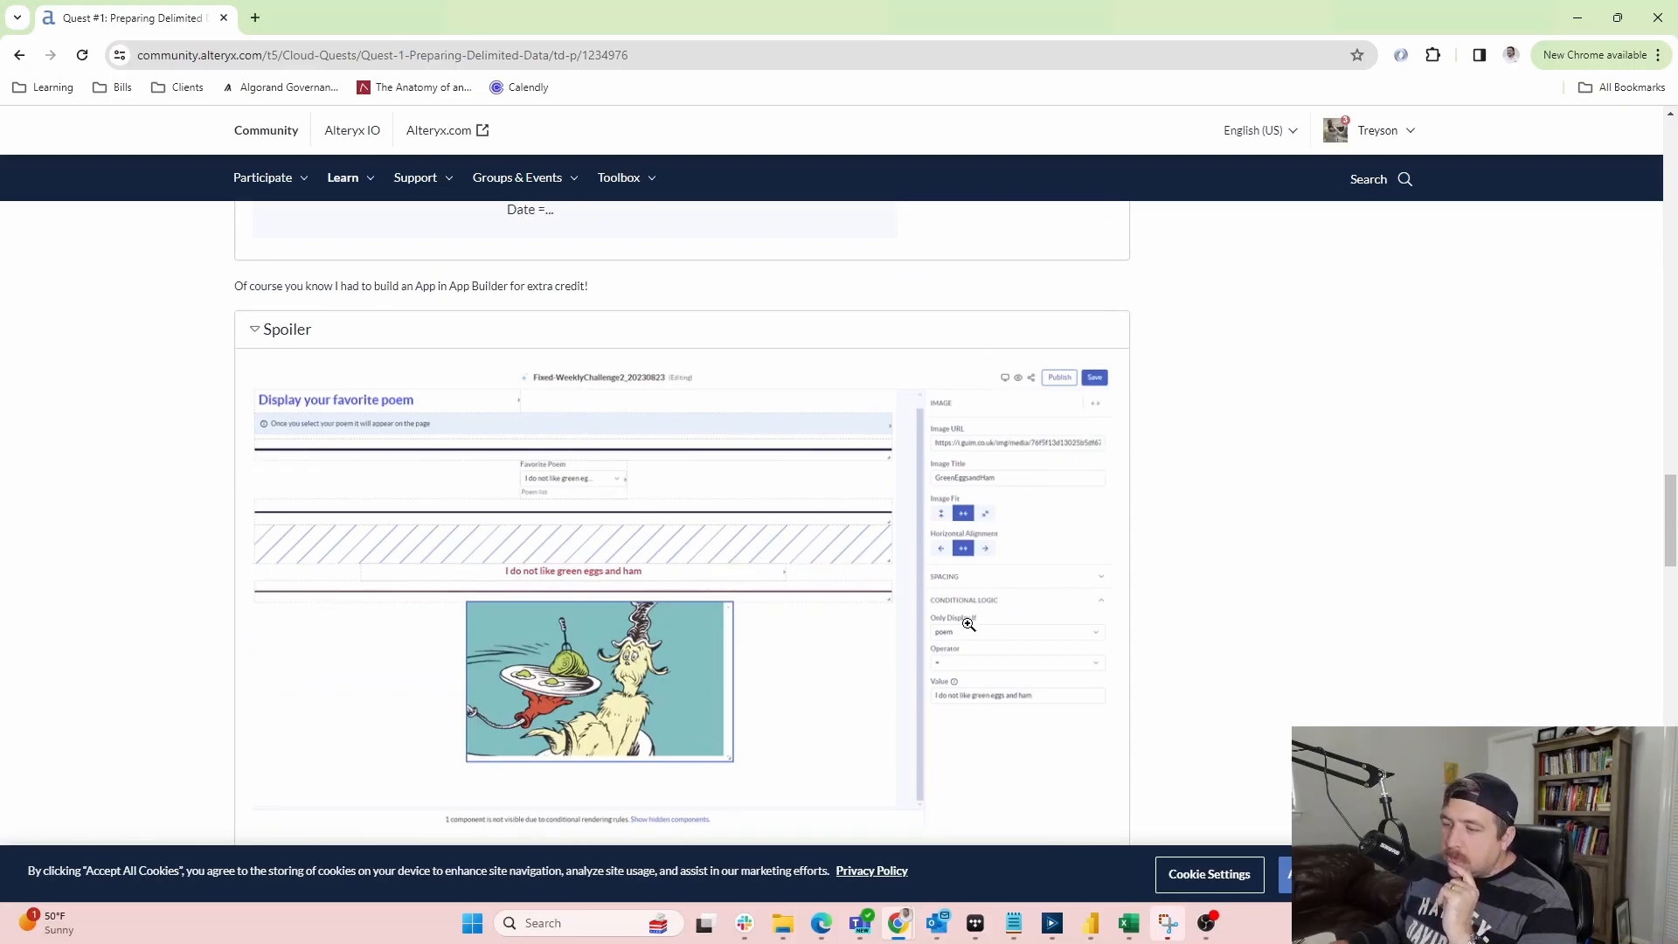
scroll(495, 524, "up", 3)
scroll(498, 536, "down", 3)
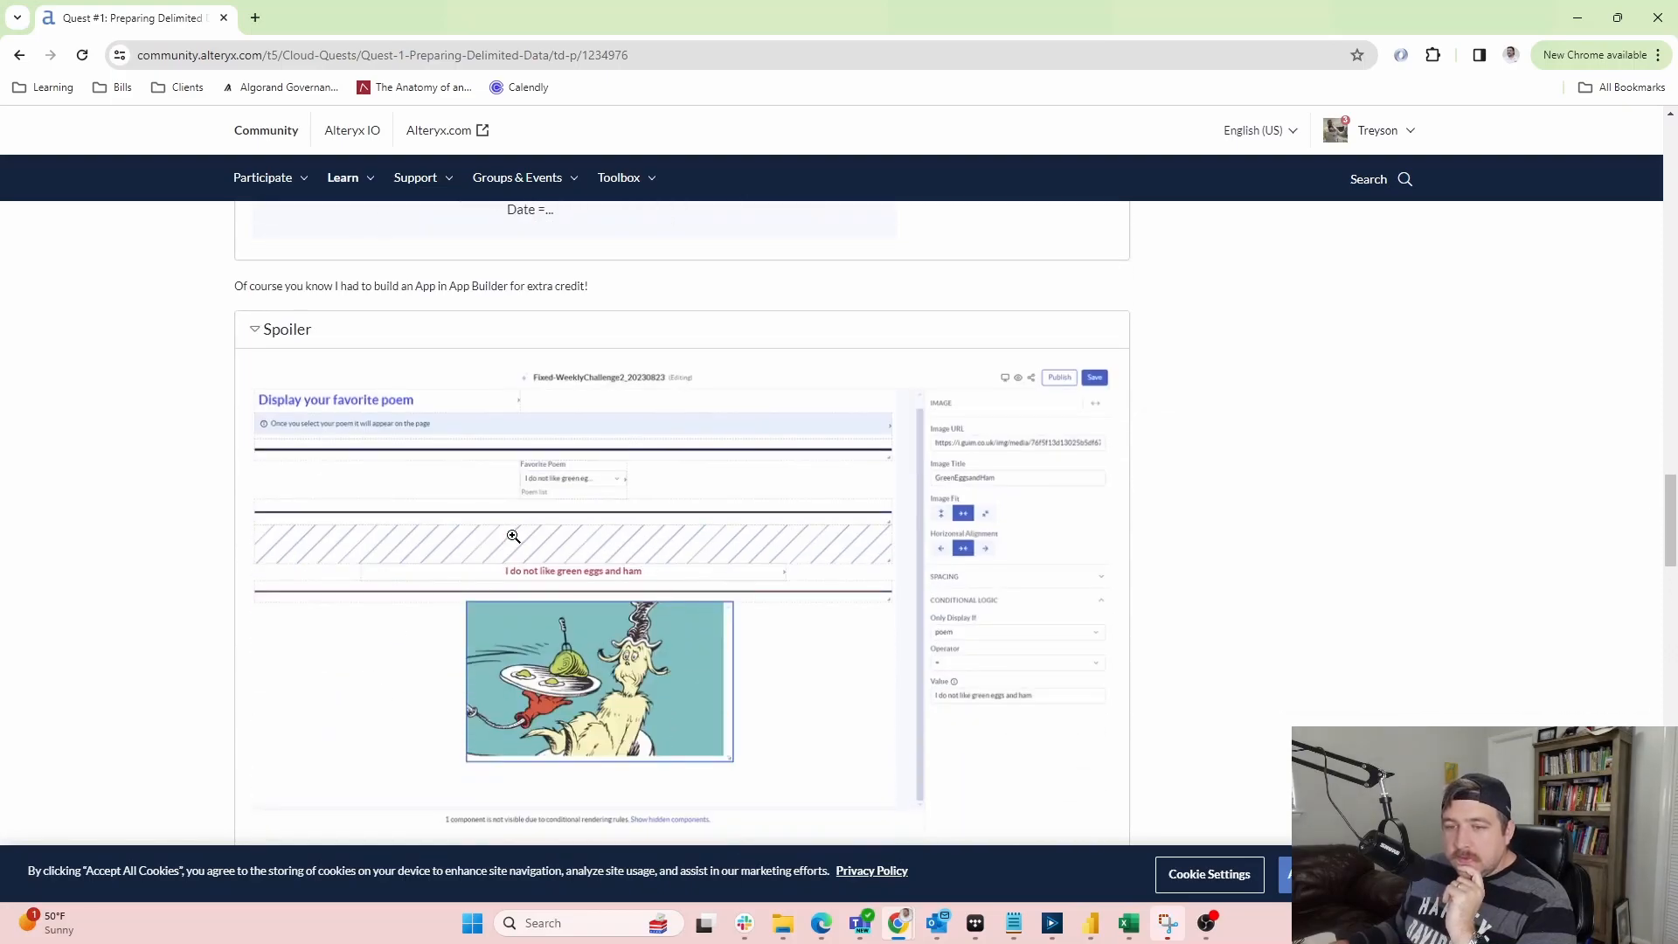
left_click_drag(689, 9, 1677, 12)
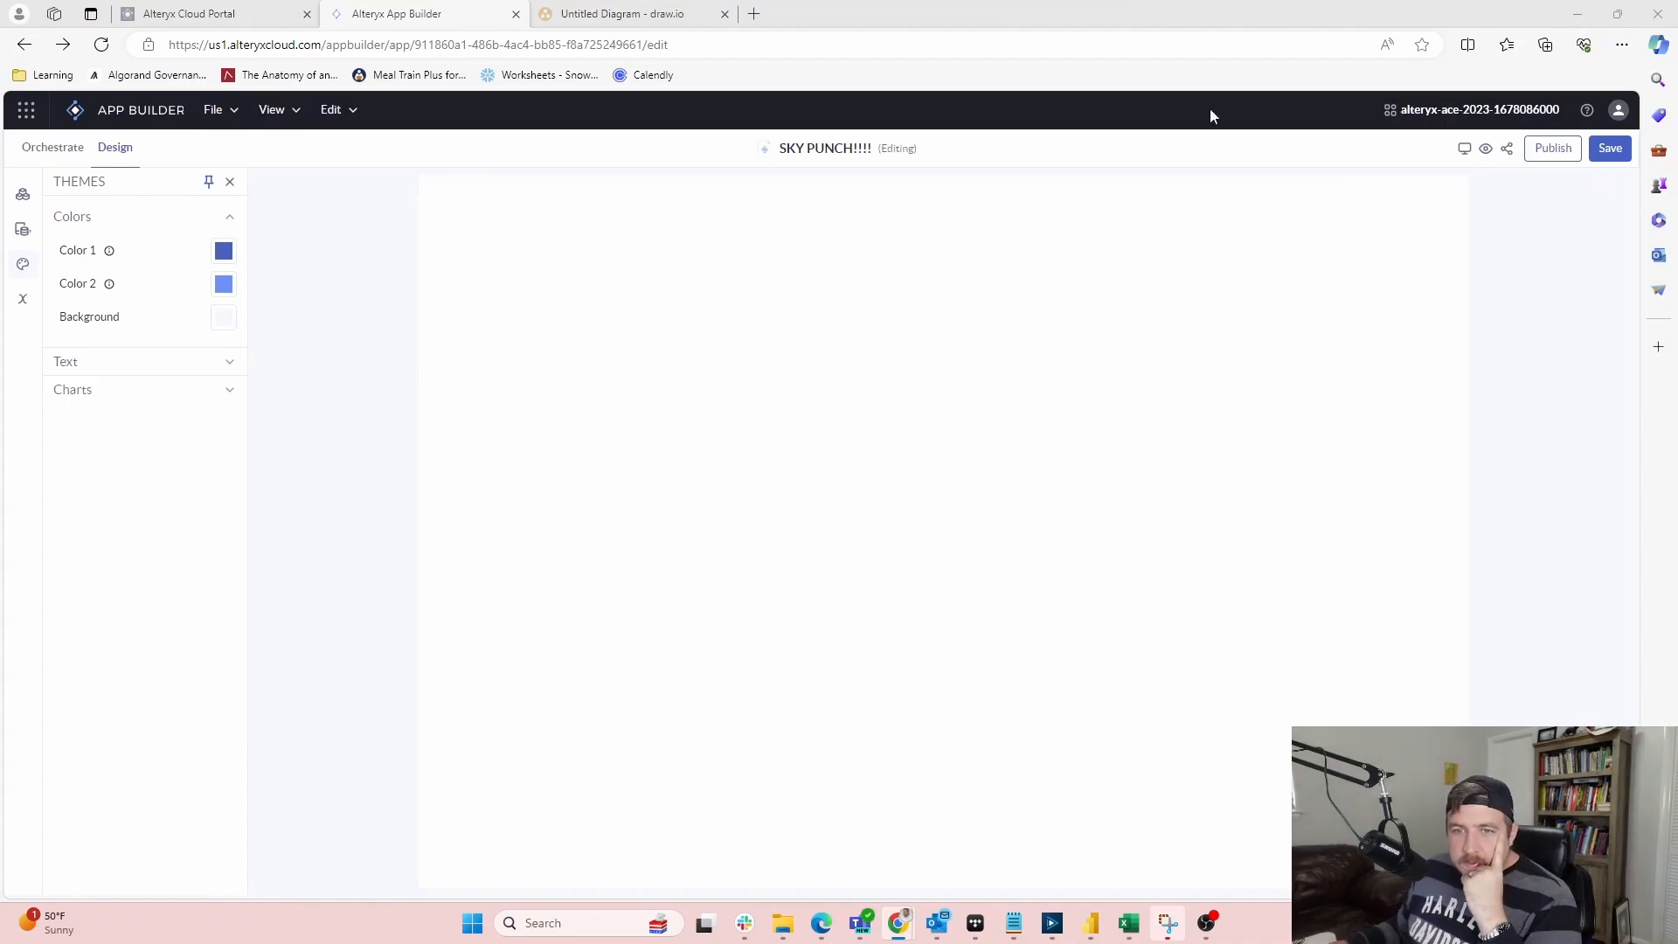
Place an Image block at the top of the SKY PUNCH!!!! page and select it
left_click(22, 231)
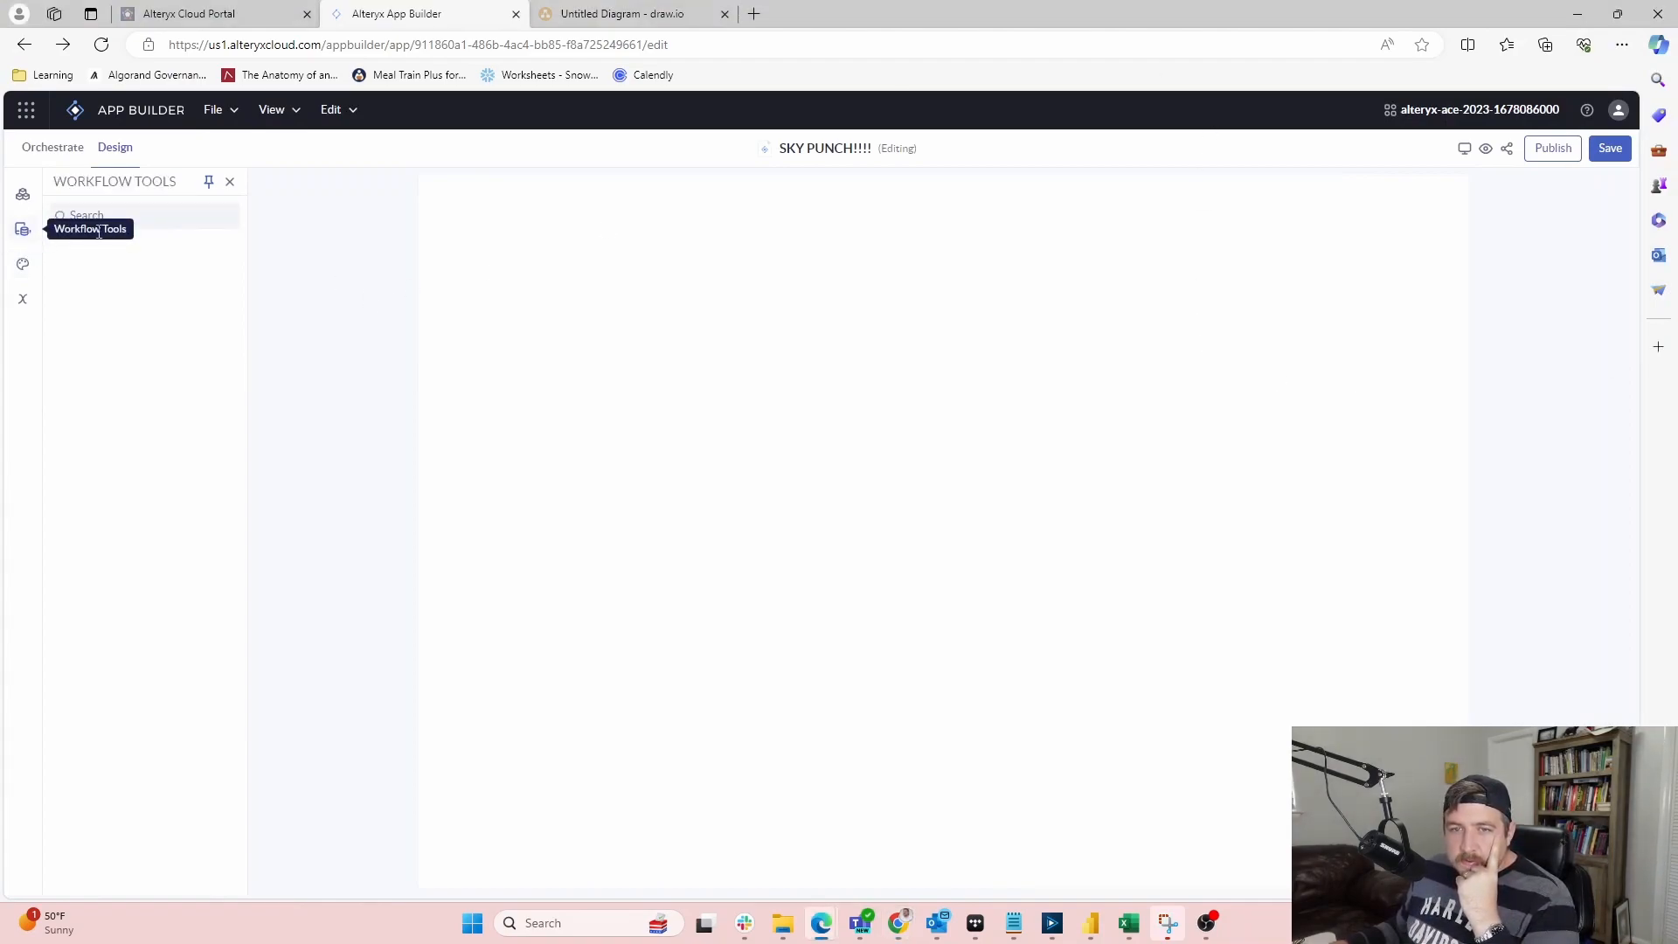
left_click(24, 300)
left_click(23, 194)
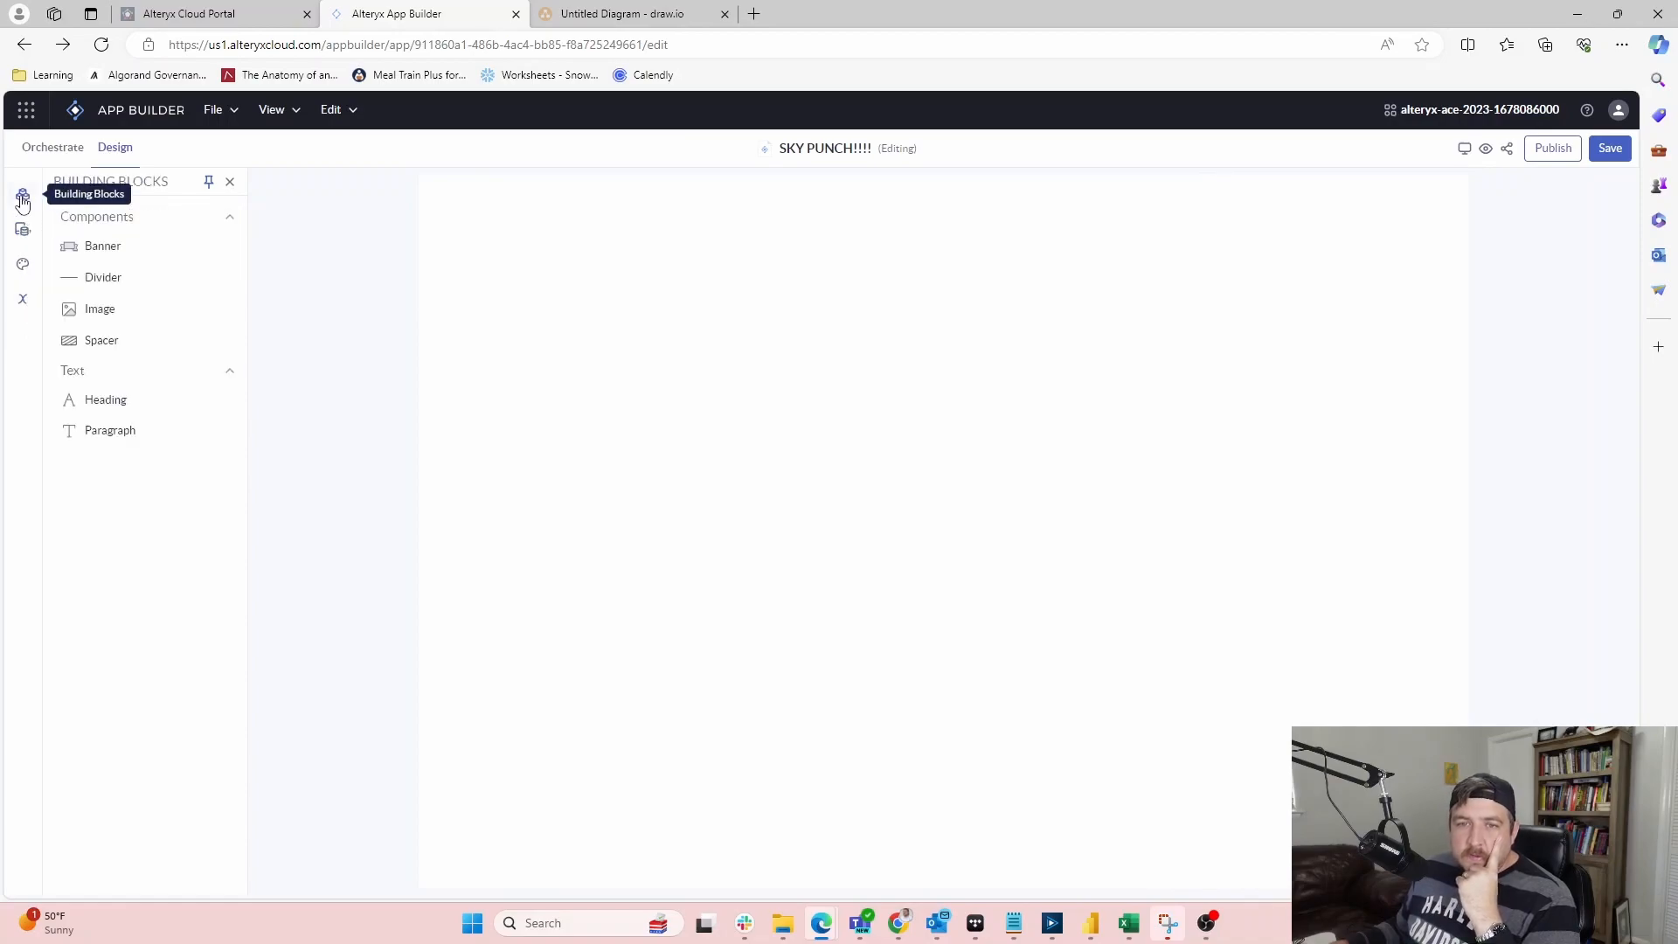
left_click_drag(112, 310, 605, 305)
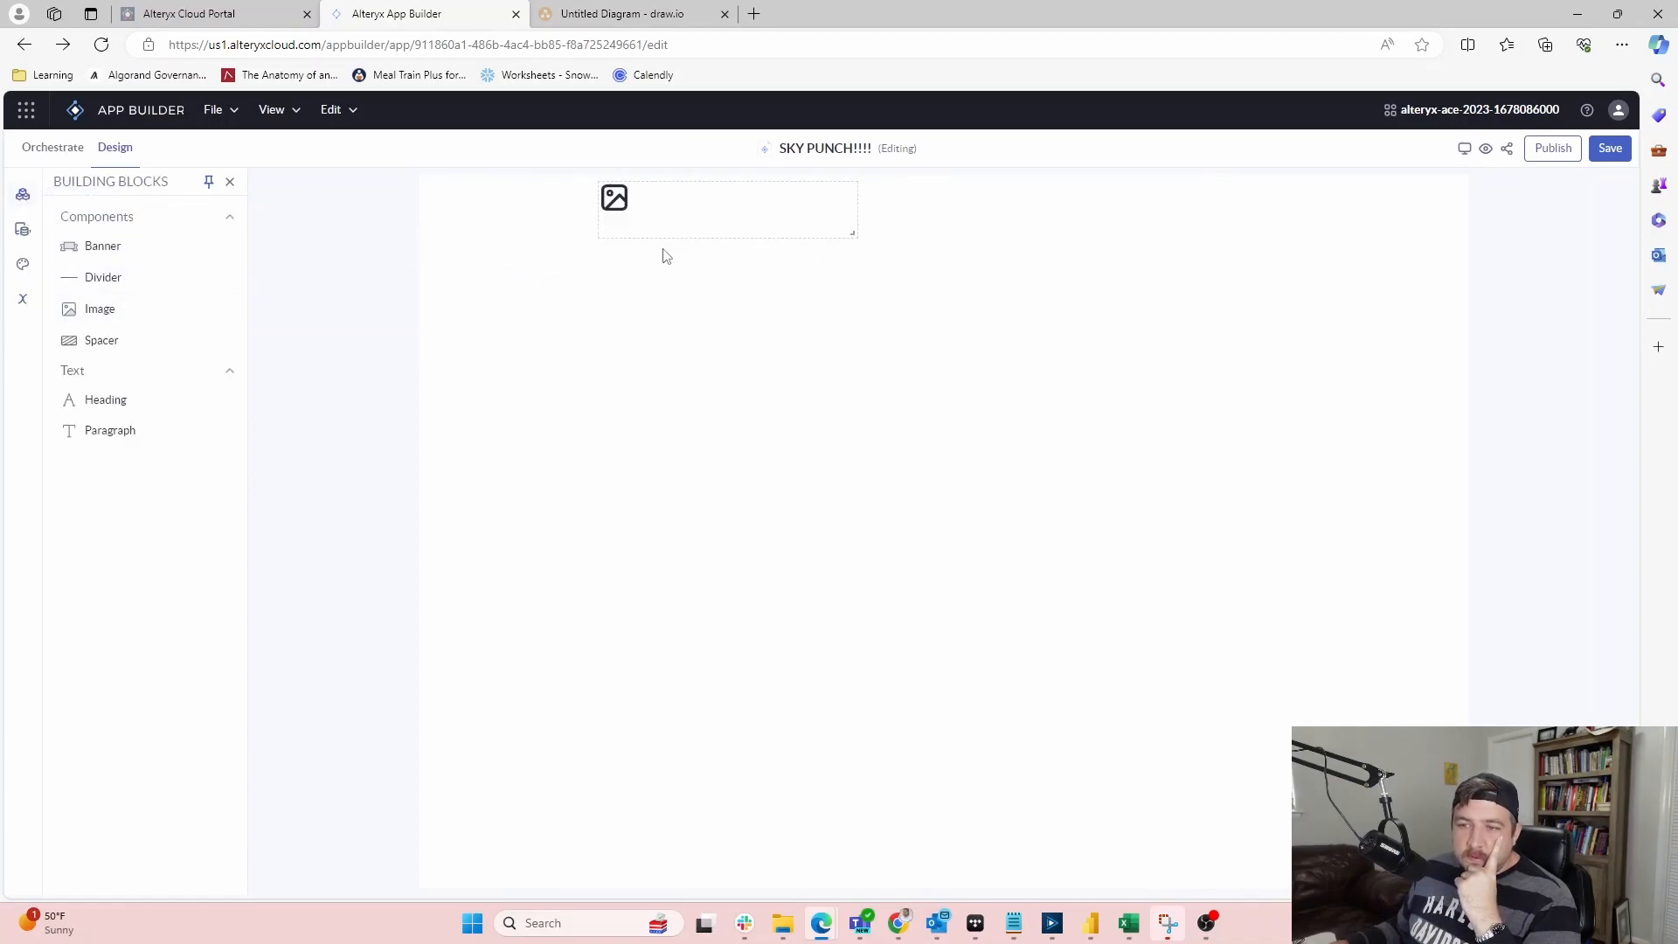
left_click(762, 213)
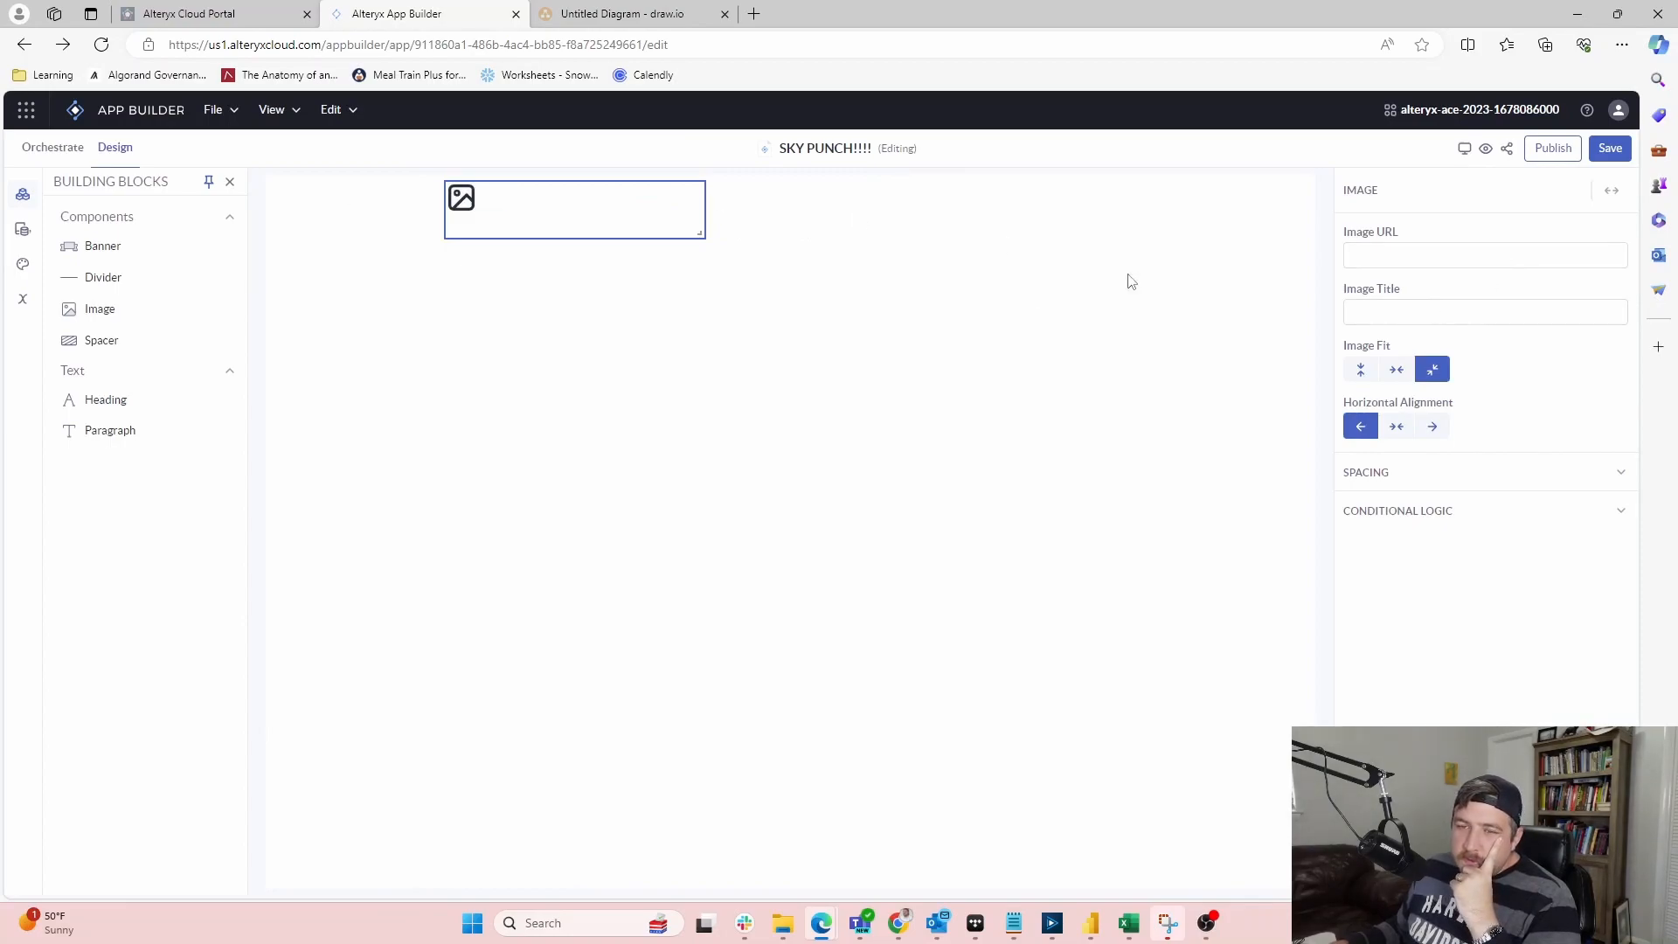
Leave the image's conditional display variable unset and switch to the Orchestrate view
left_click(1534, 524)
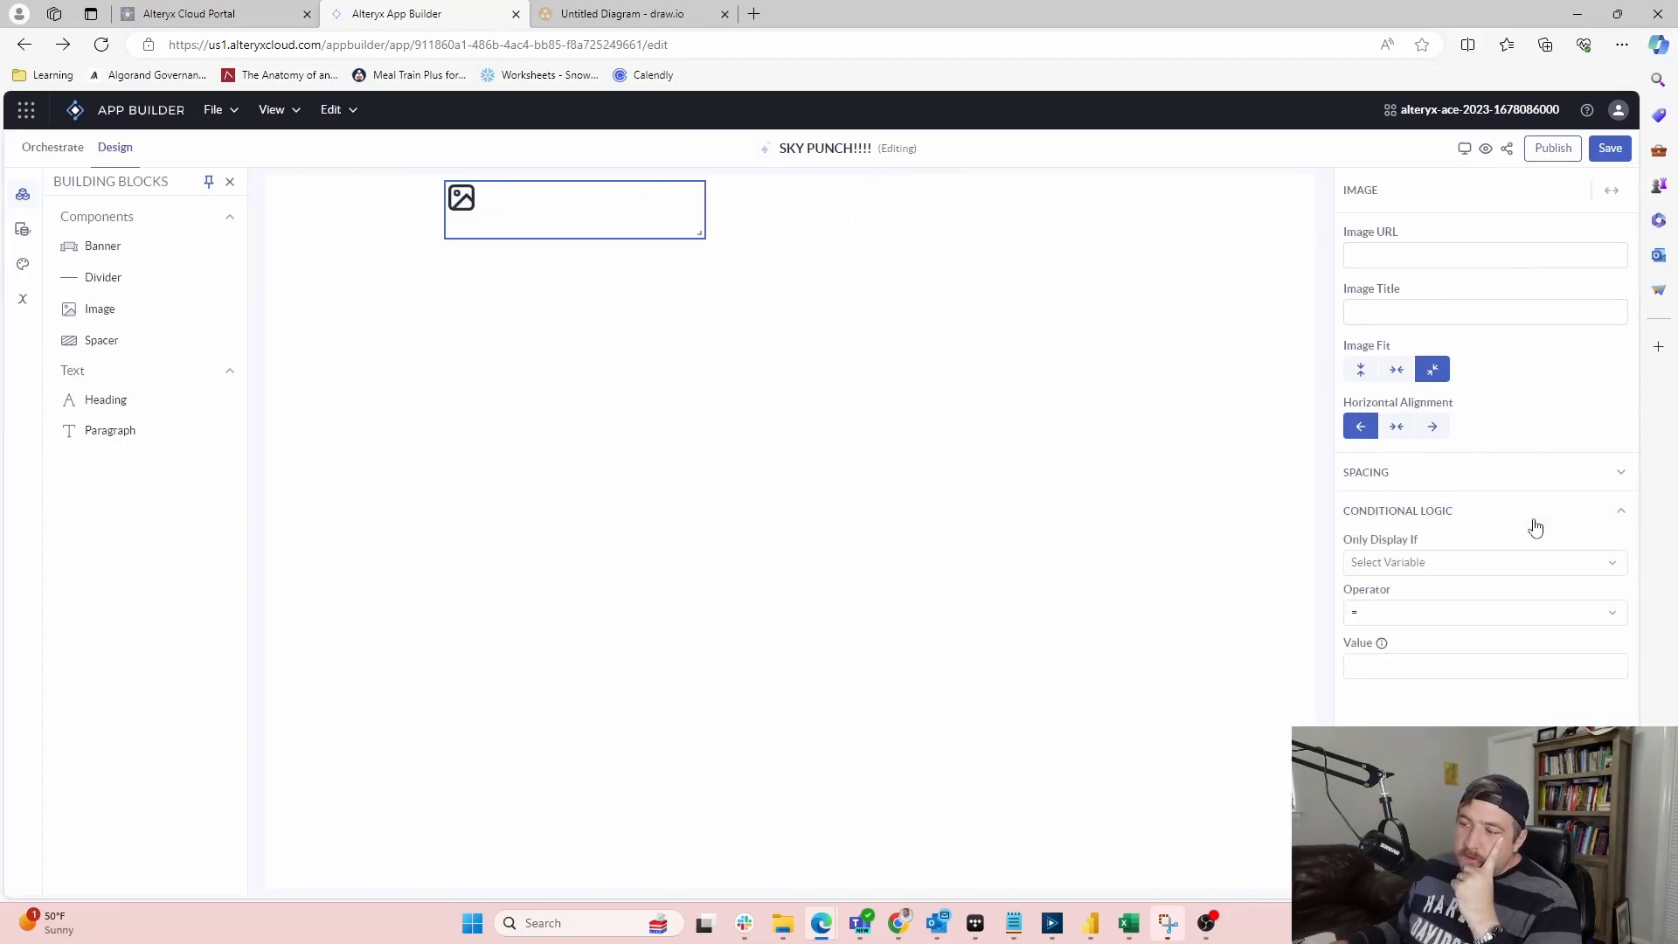
left_click(1445, 563)
left_click(1447, 563)
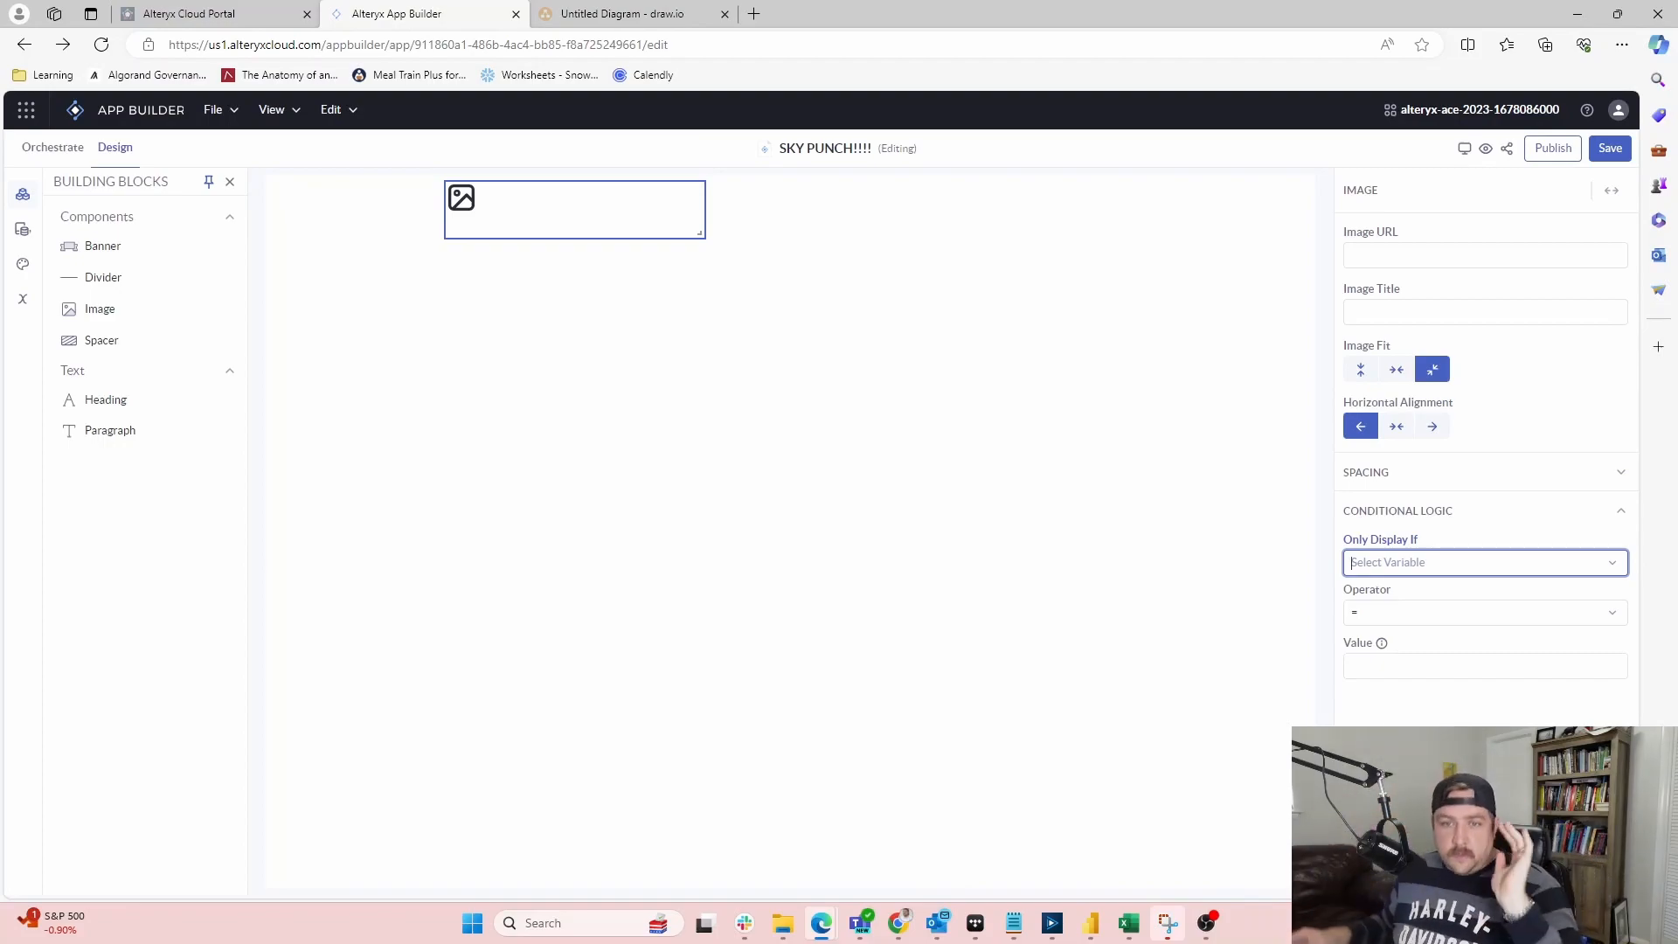
left_click(43, 151)
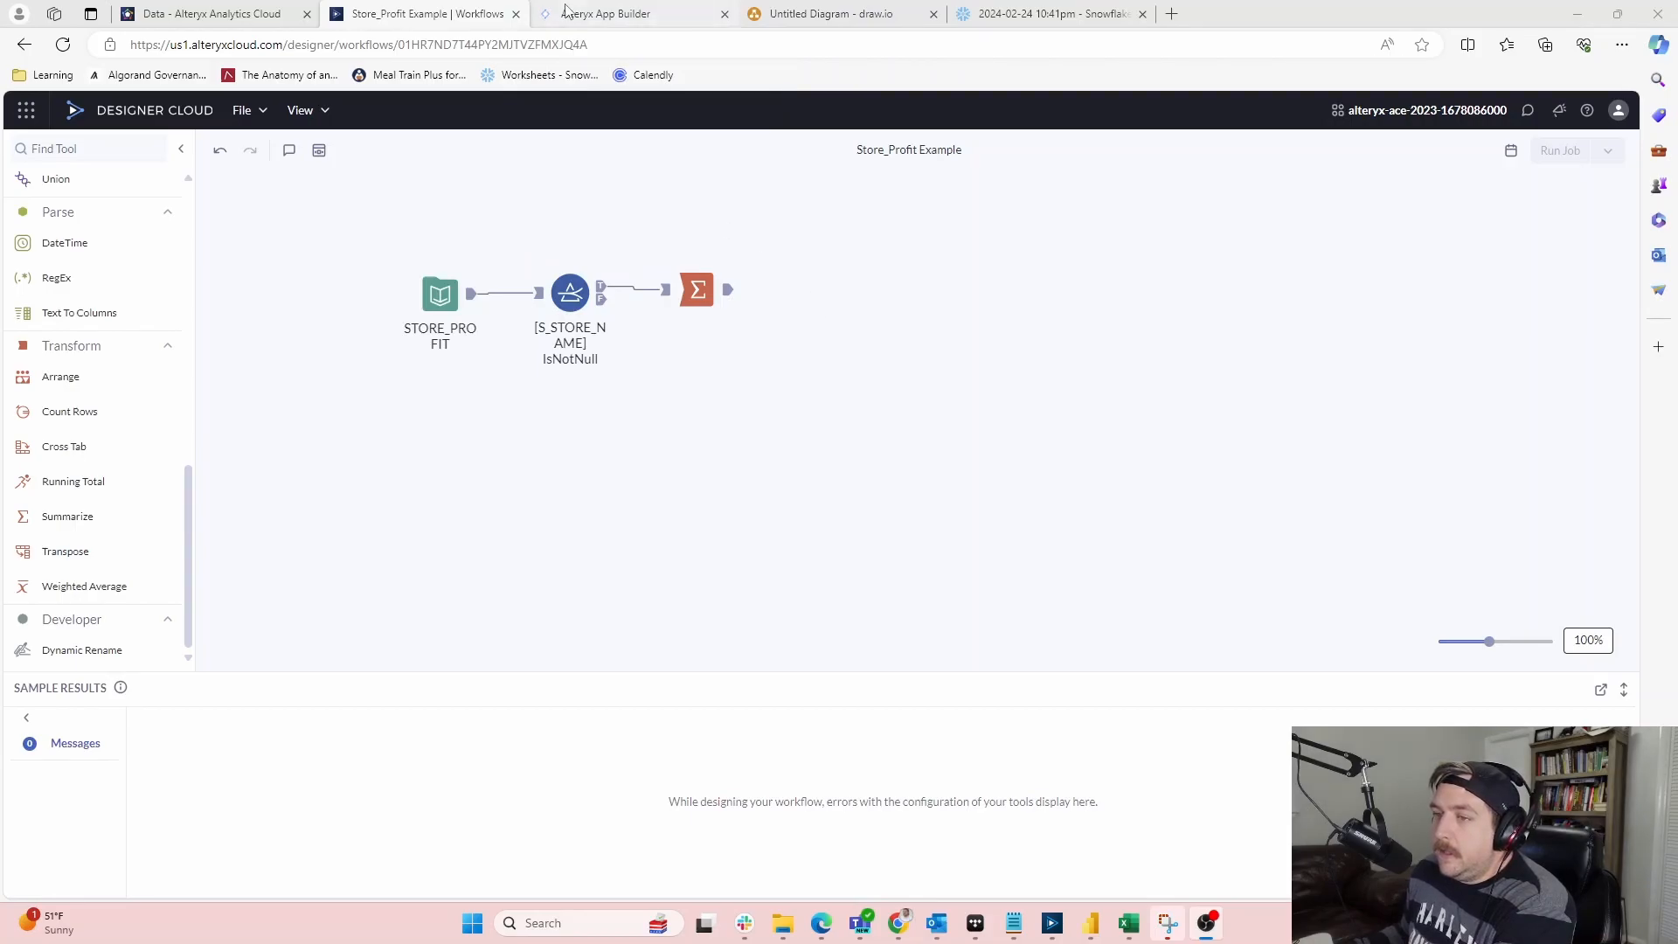
Add a Workflow tool to the orchestration canvas, cancelling the workflow picker without choosing one
left_click(612, 17)
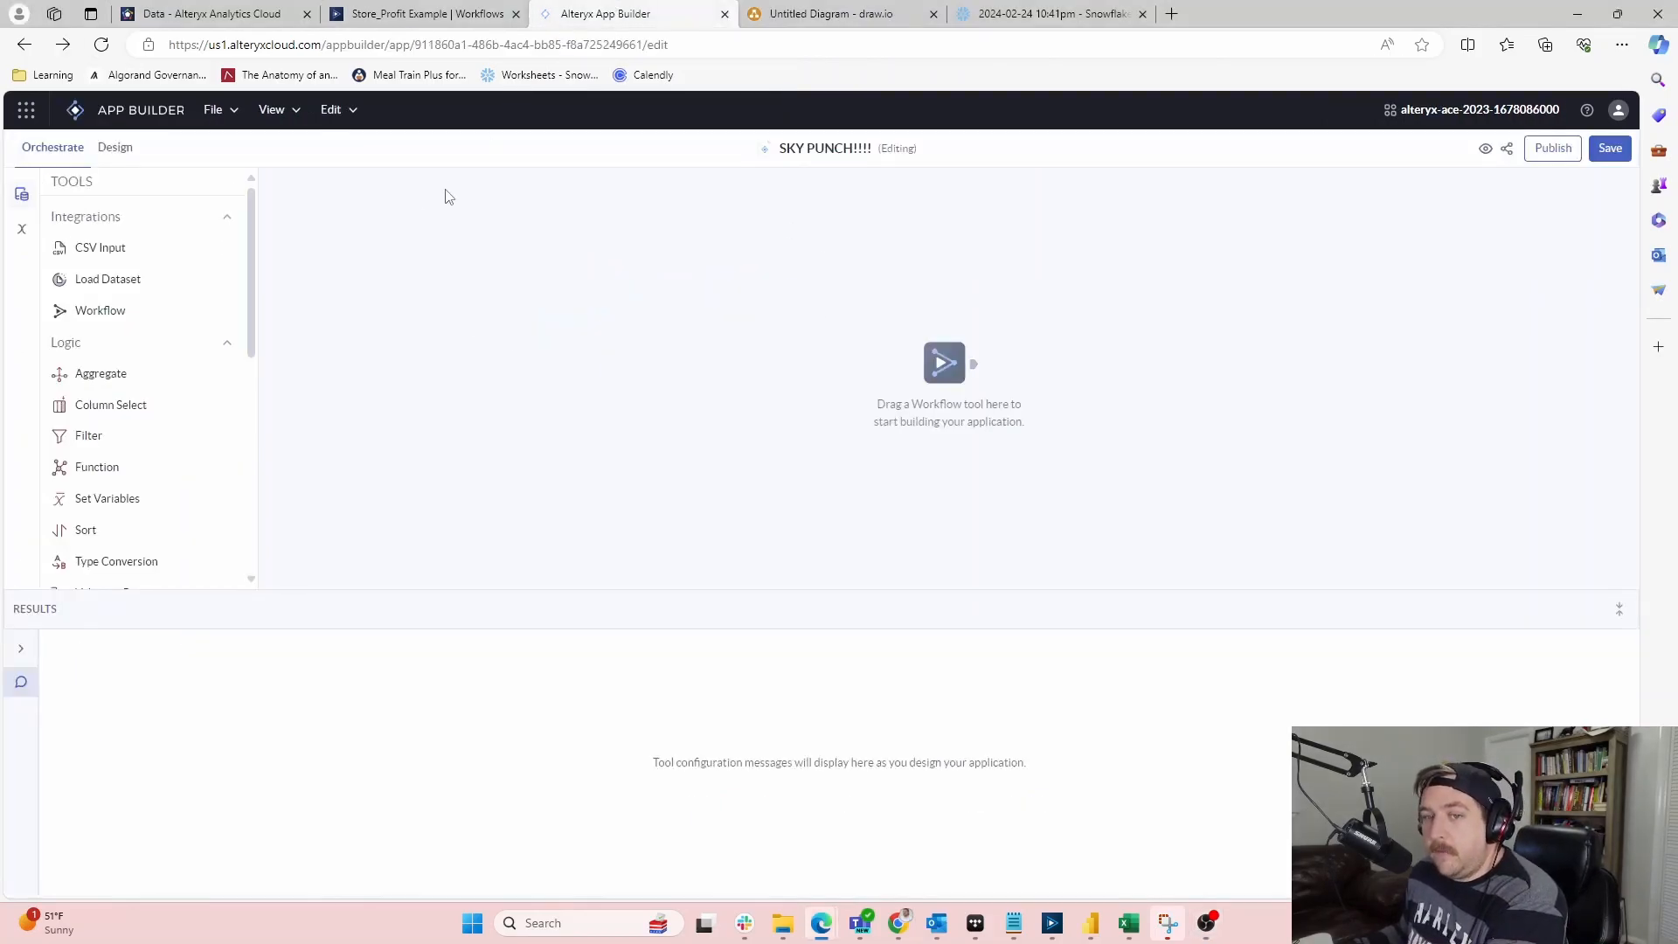
left_click_drag(109, 316, 490, 269)
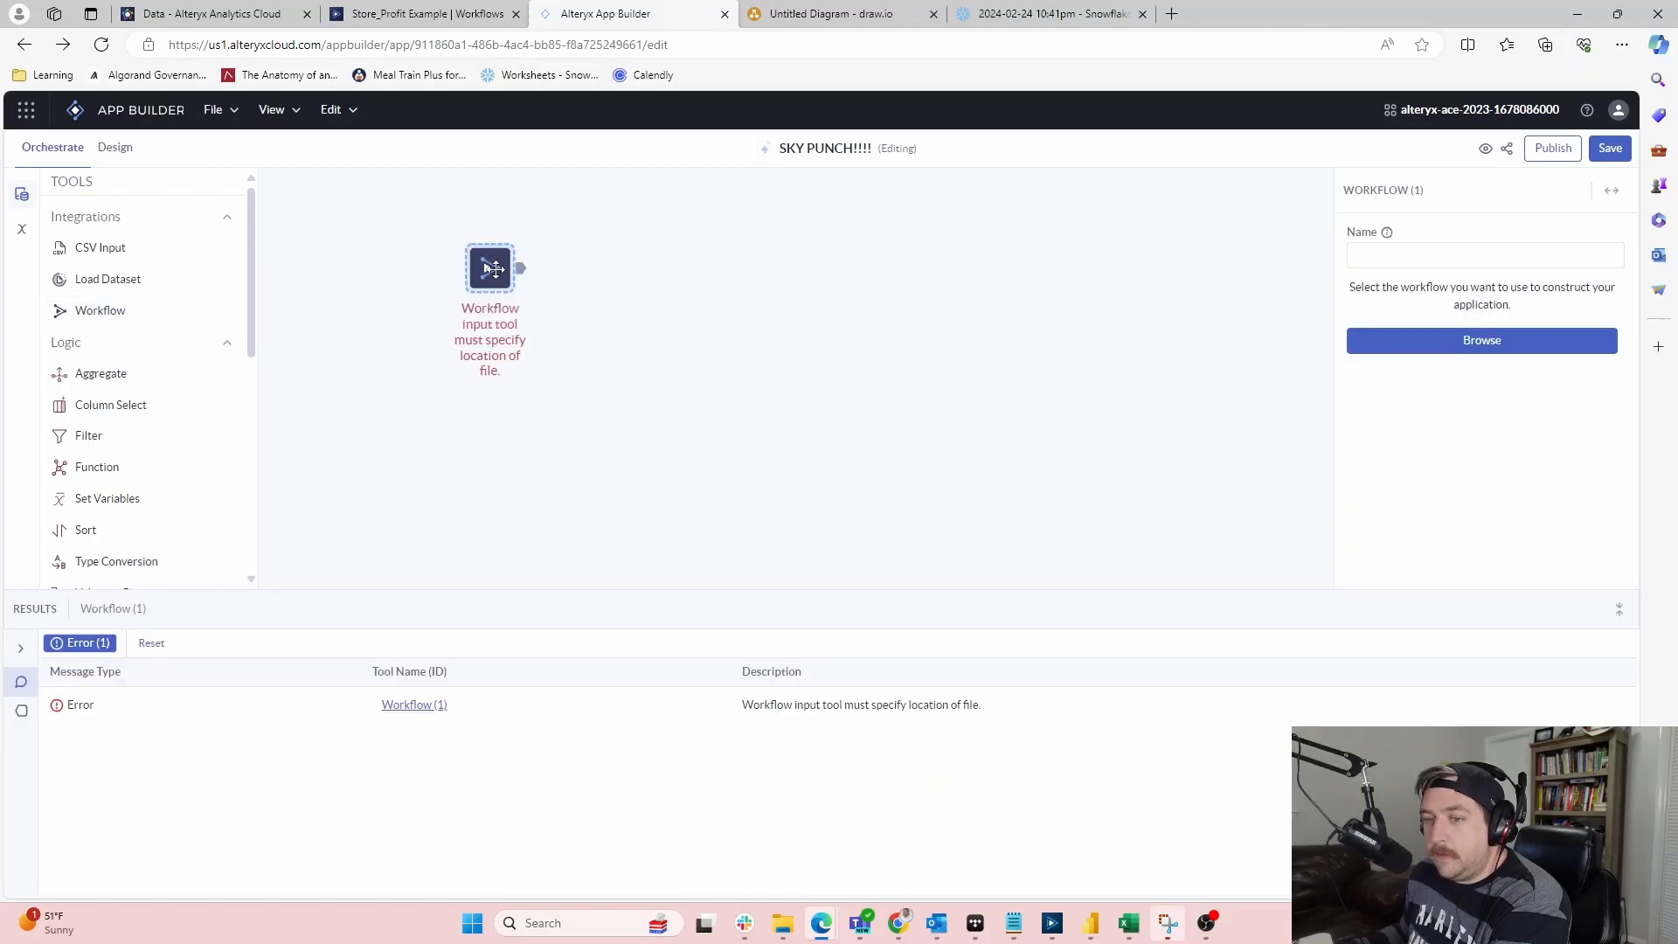
left_click(1467, 258)
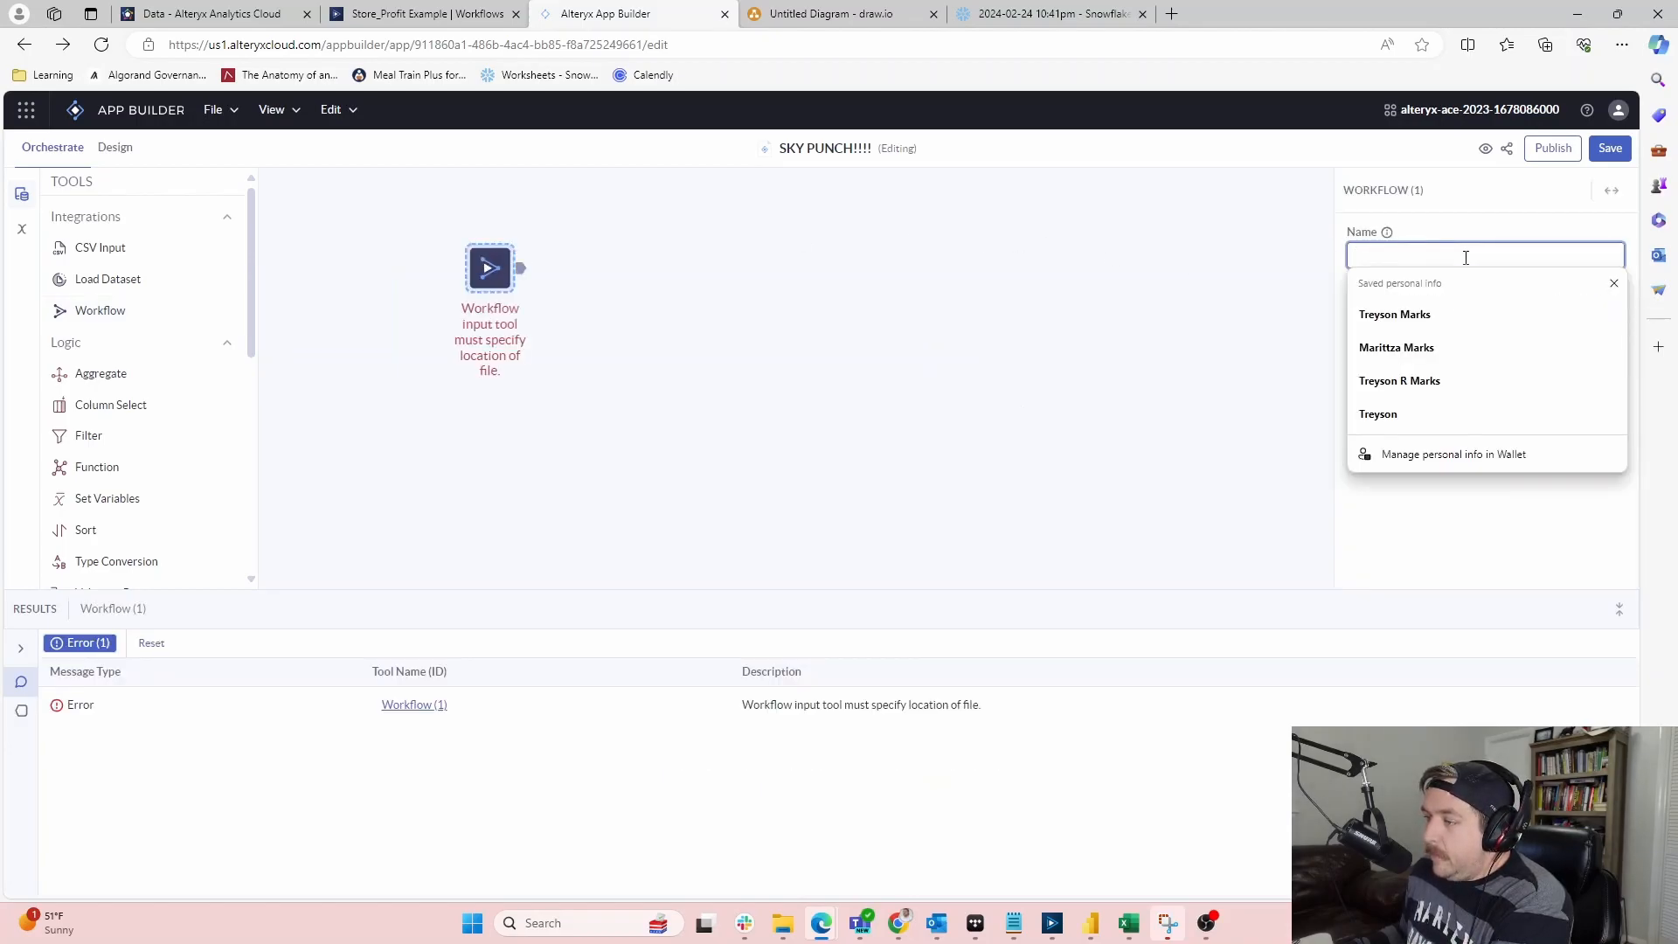
left_click(1454, 292)
left_click(1483, 339)
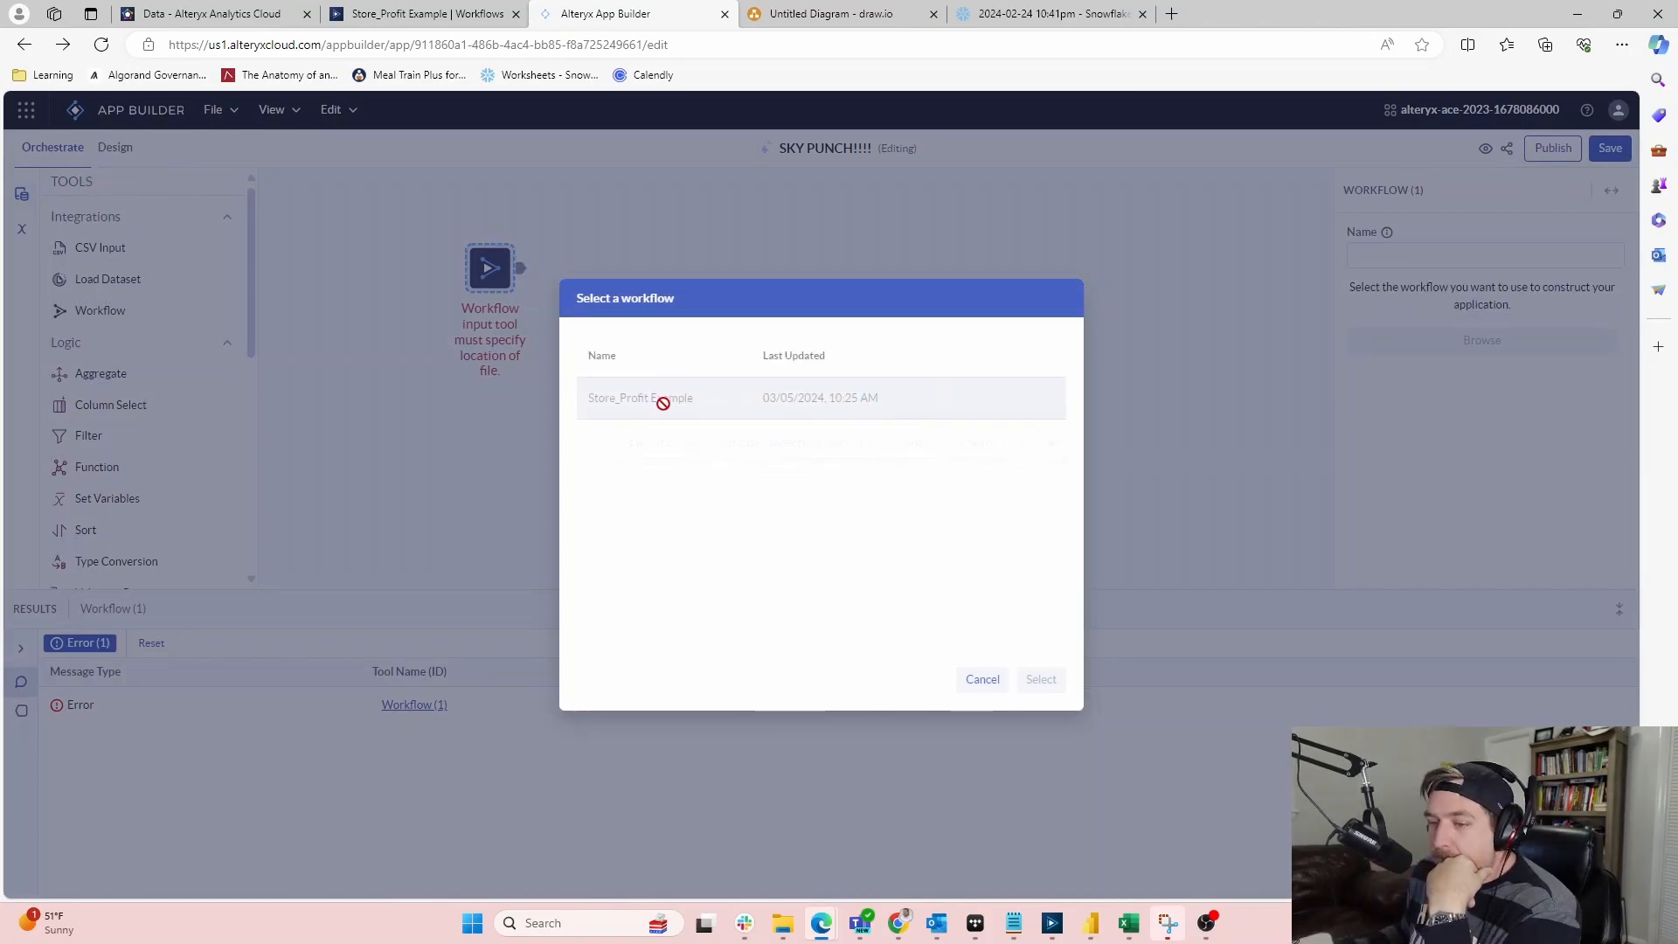
mouse_move(837, 405)
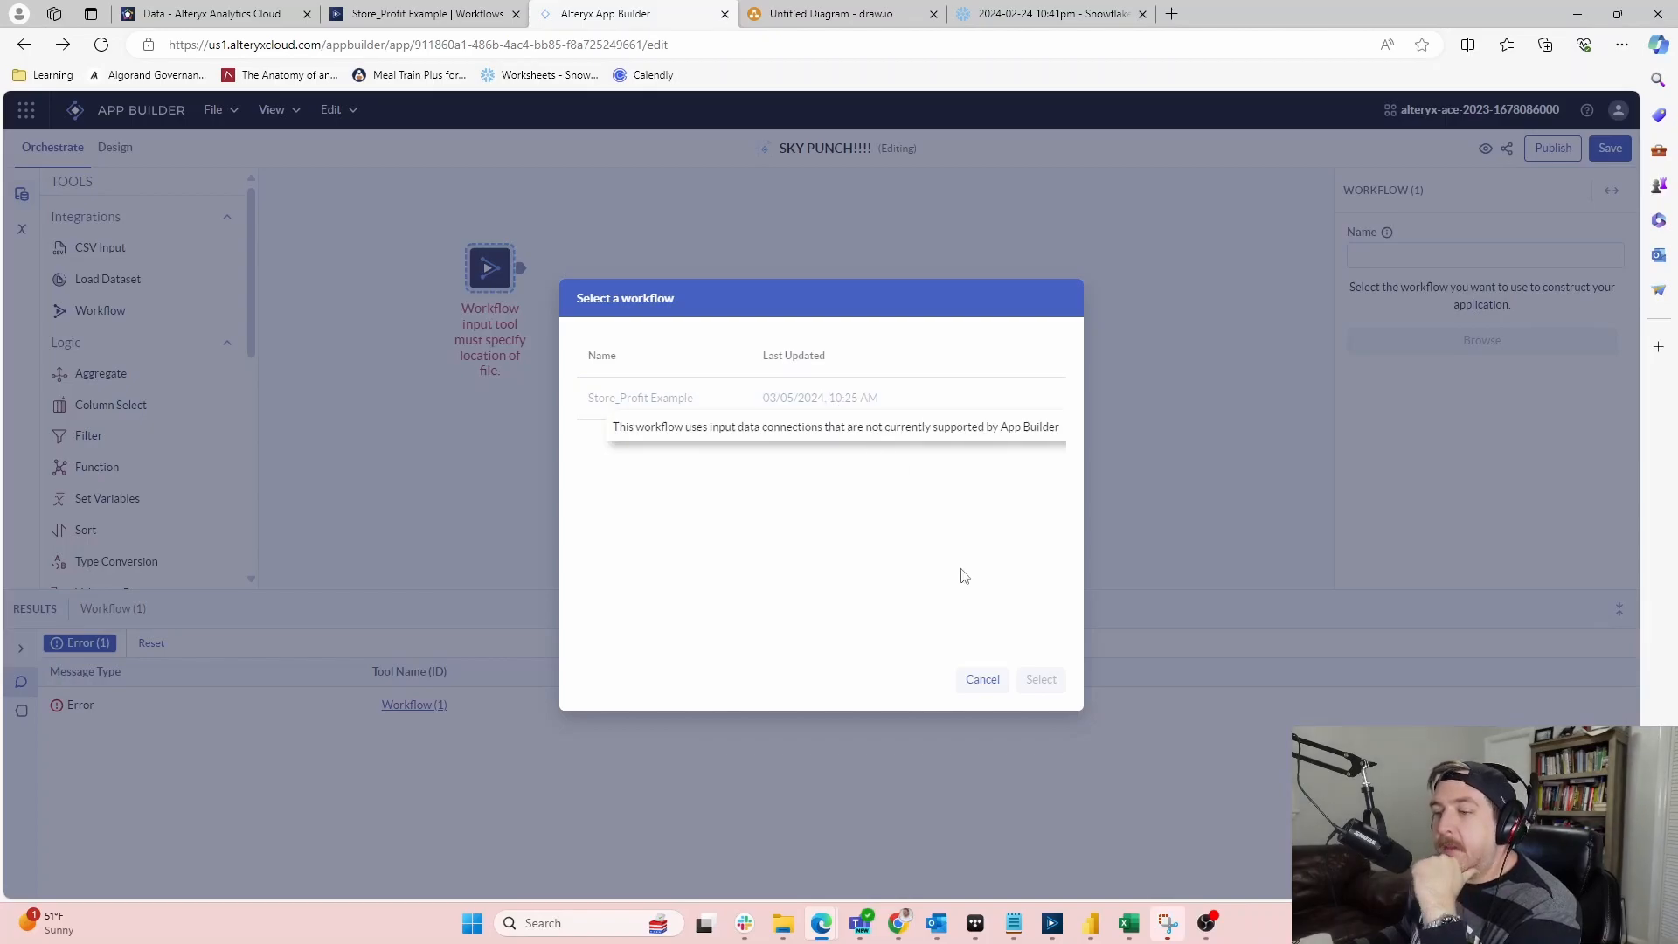
left_click(985, 681)
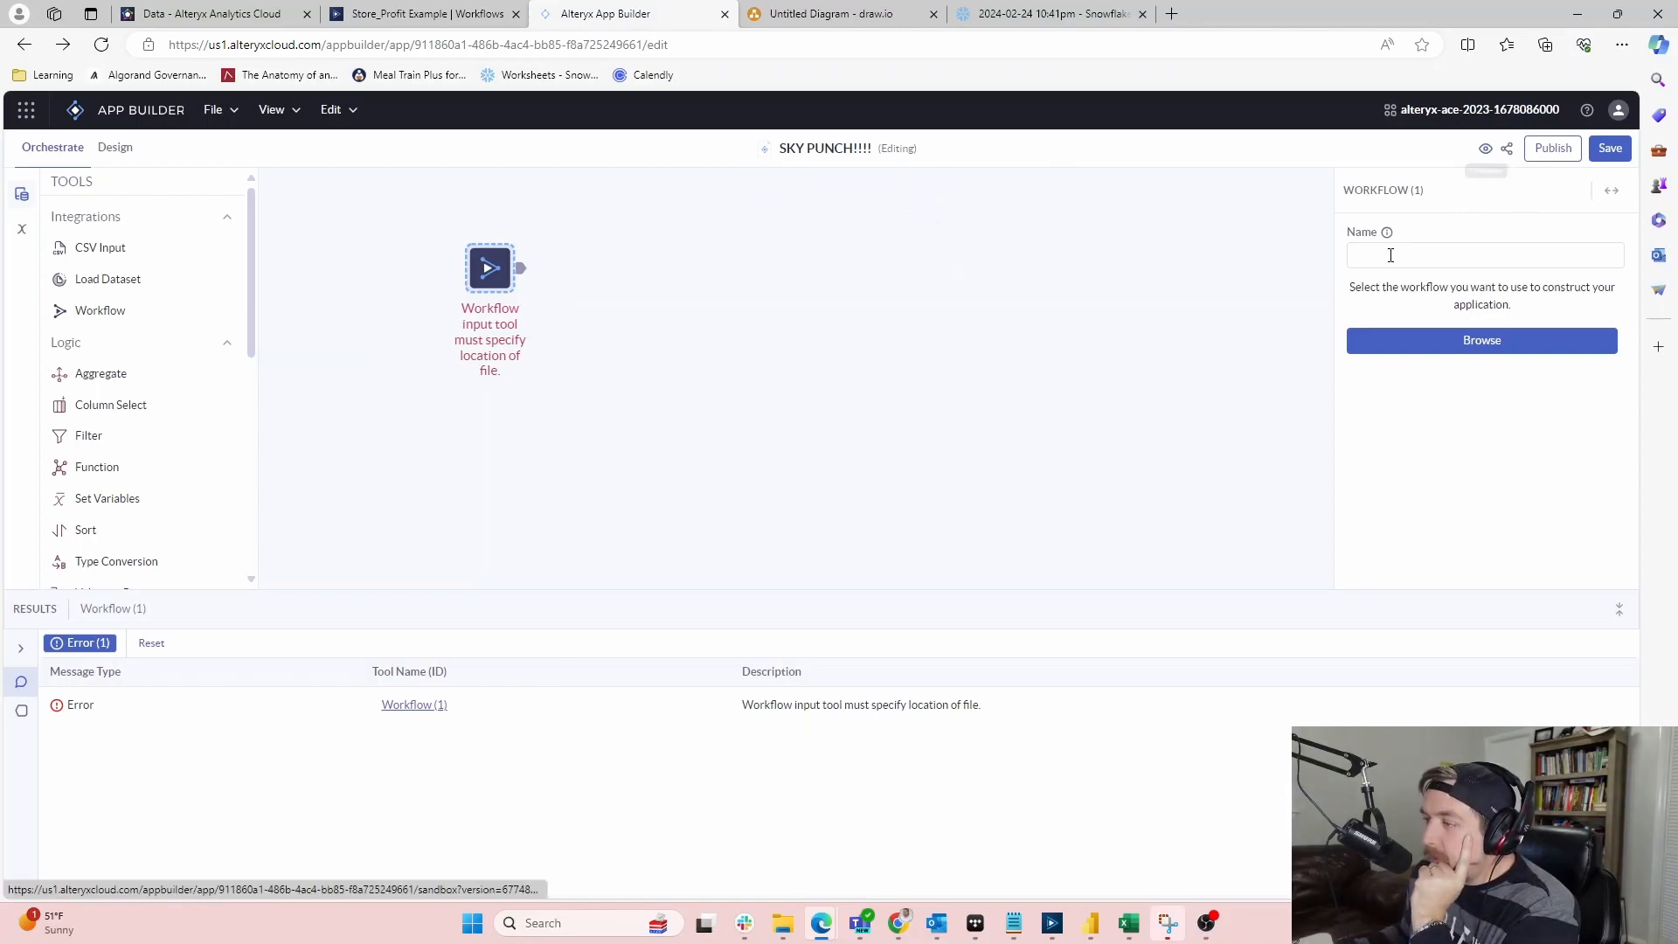
mouse_move(1388, 234)
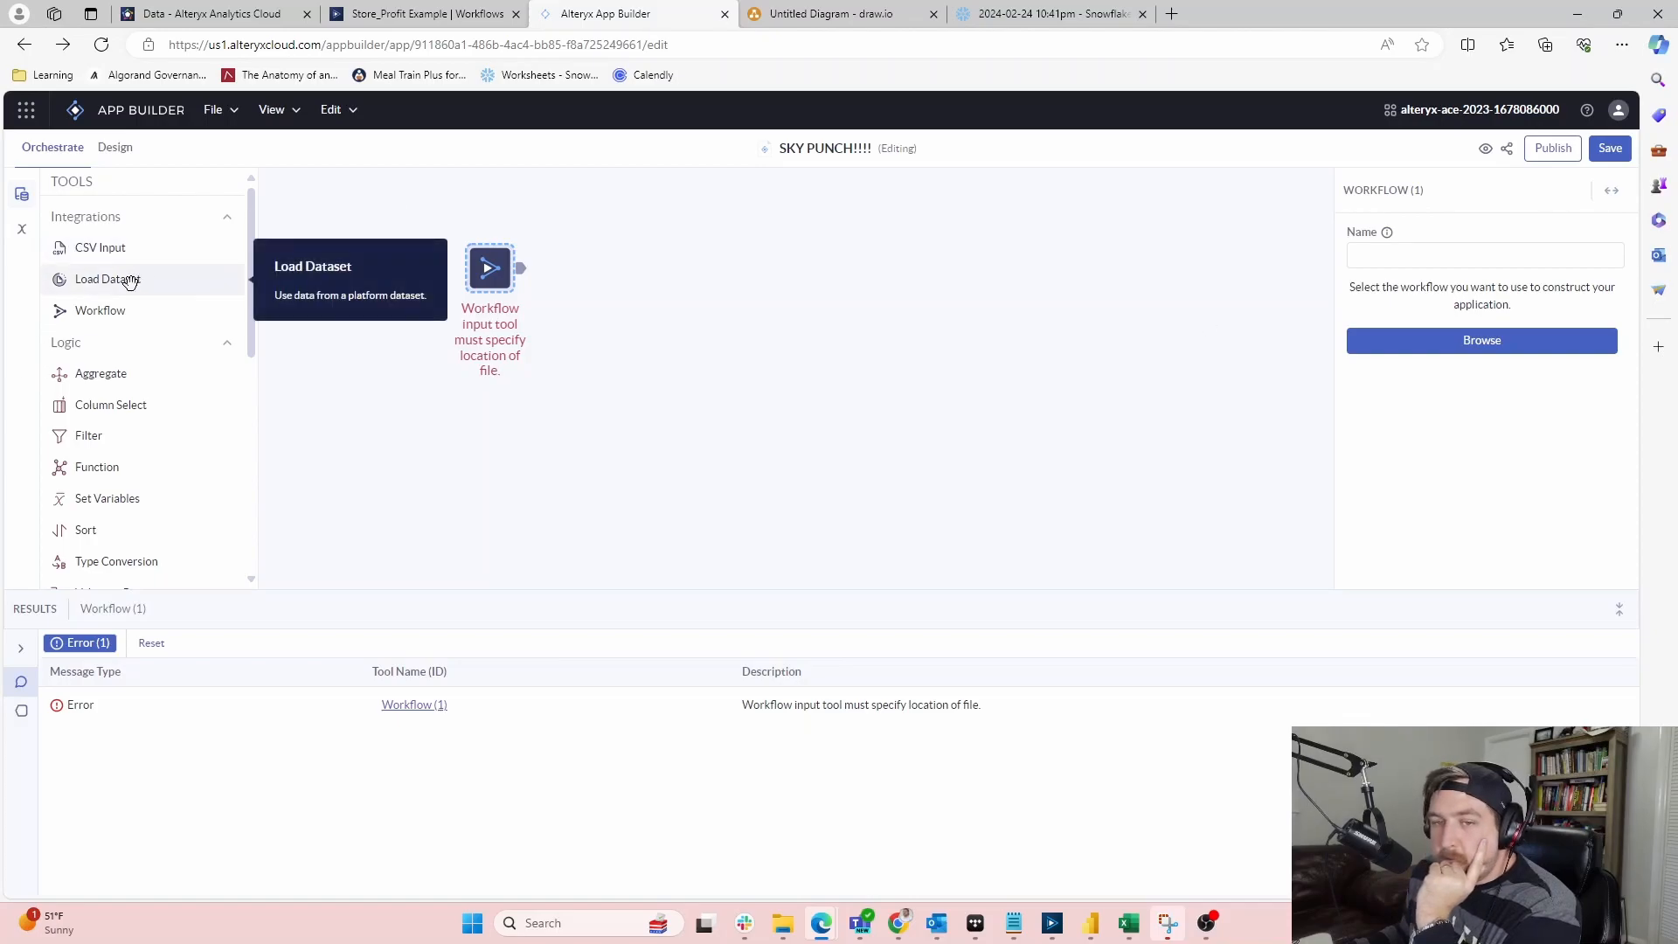
Add a Load Dataset tool with no dataset chosen and move it up beside the Workflow tool
left_click_drag(128, 280, 593, 452)
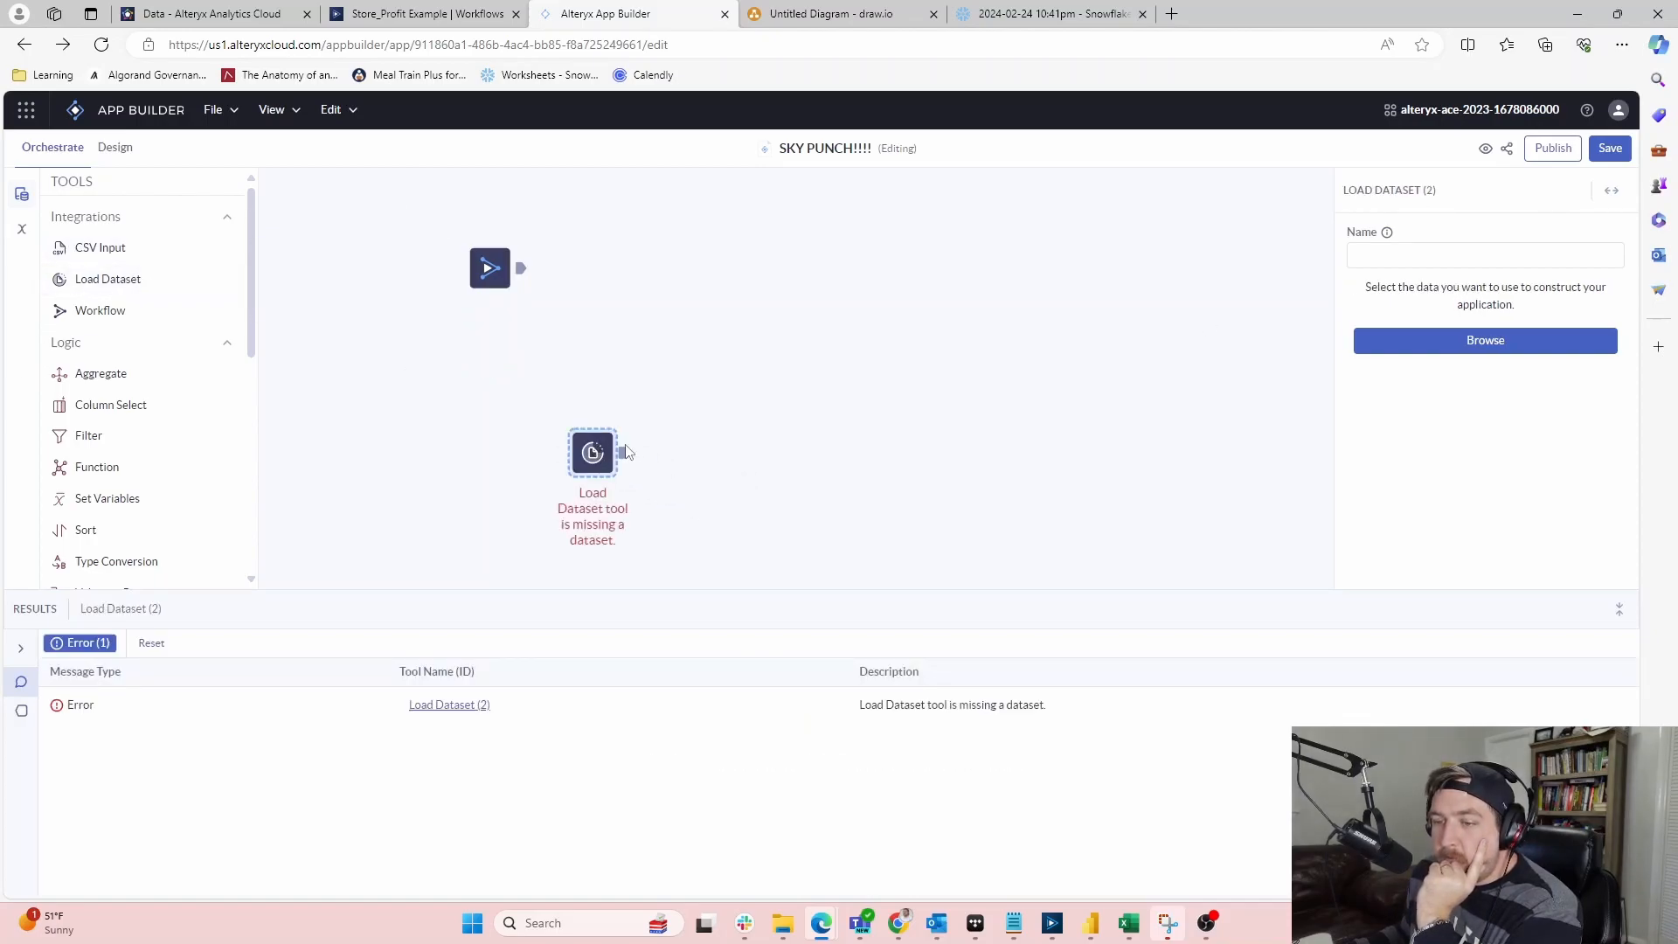
left_click(1424, 338)
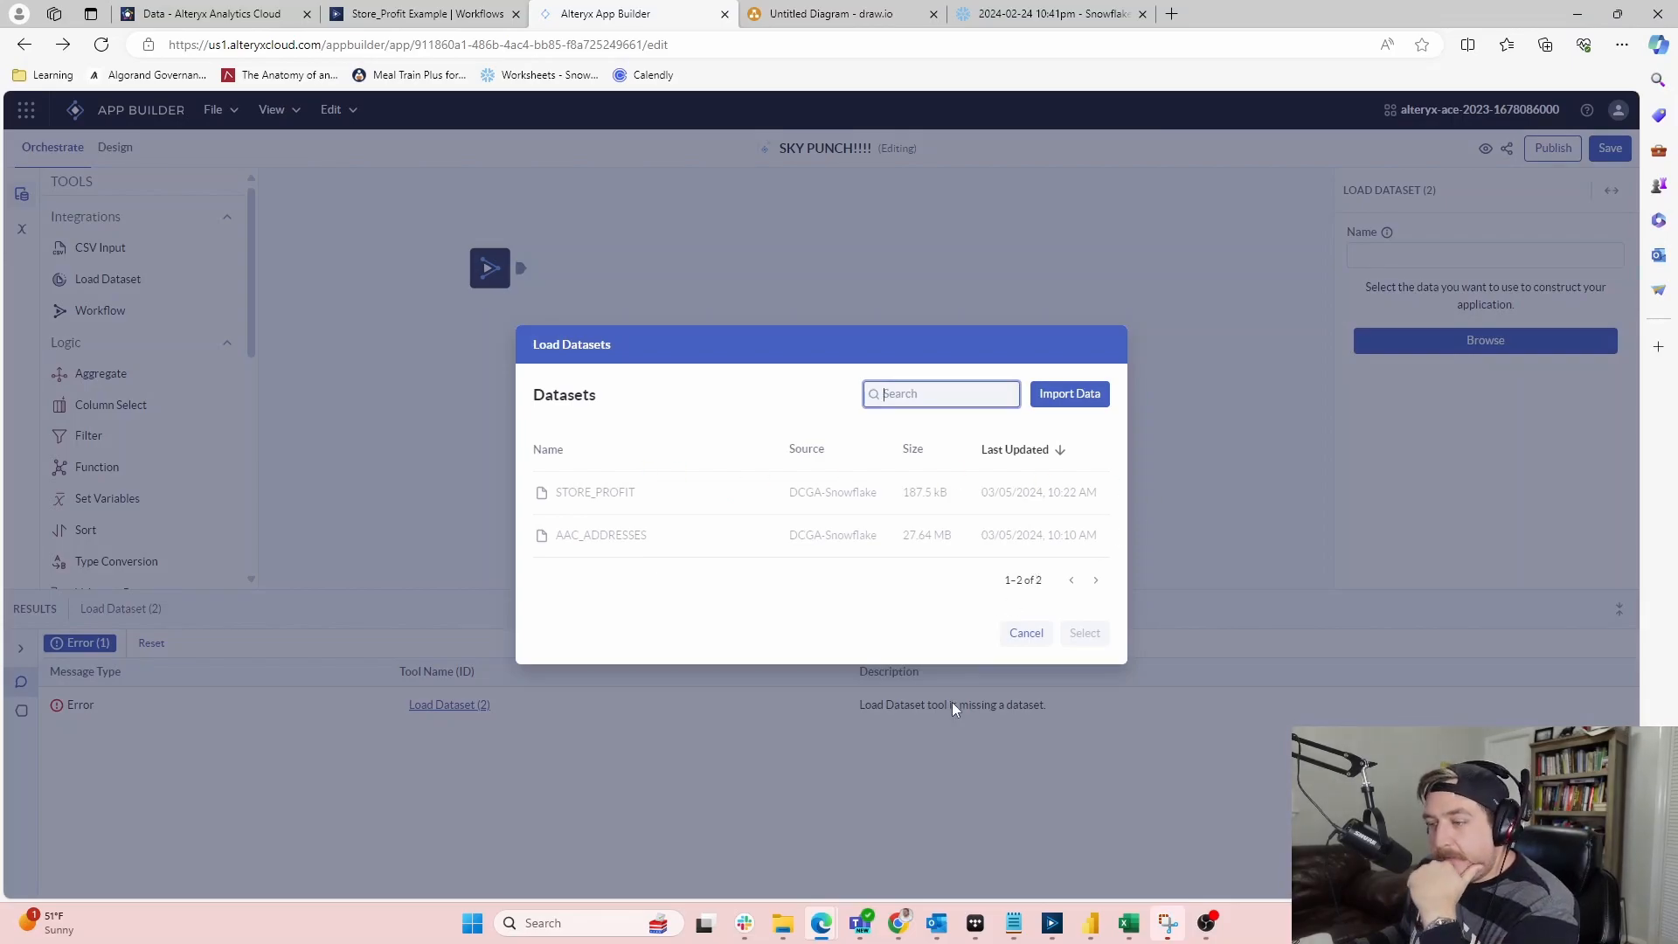
left_click(1027, 636)
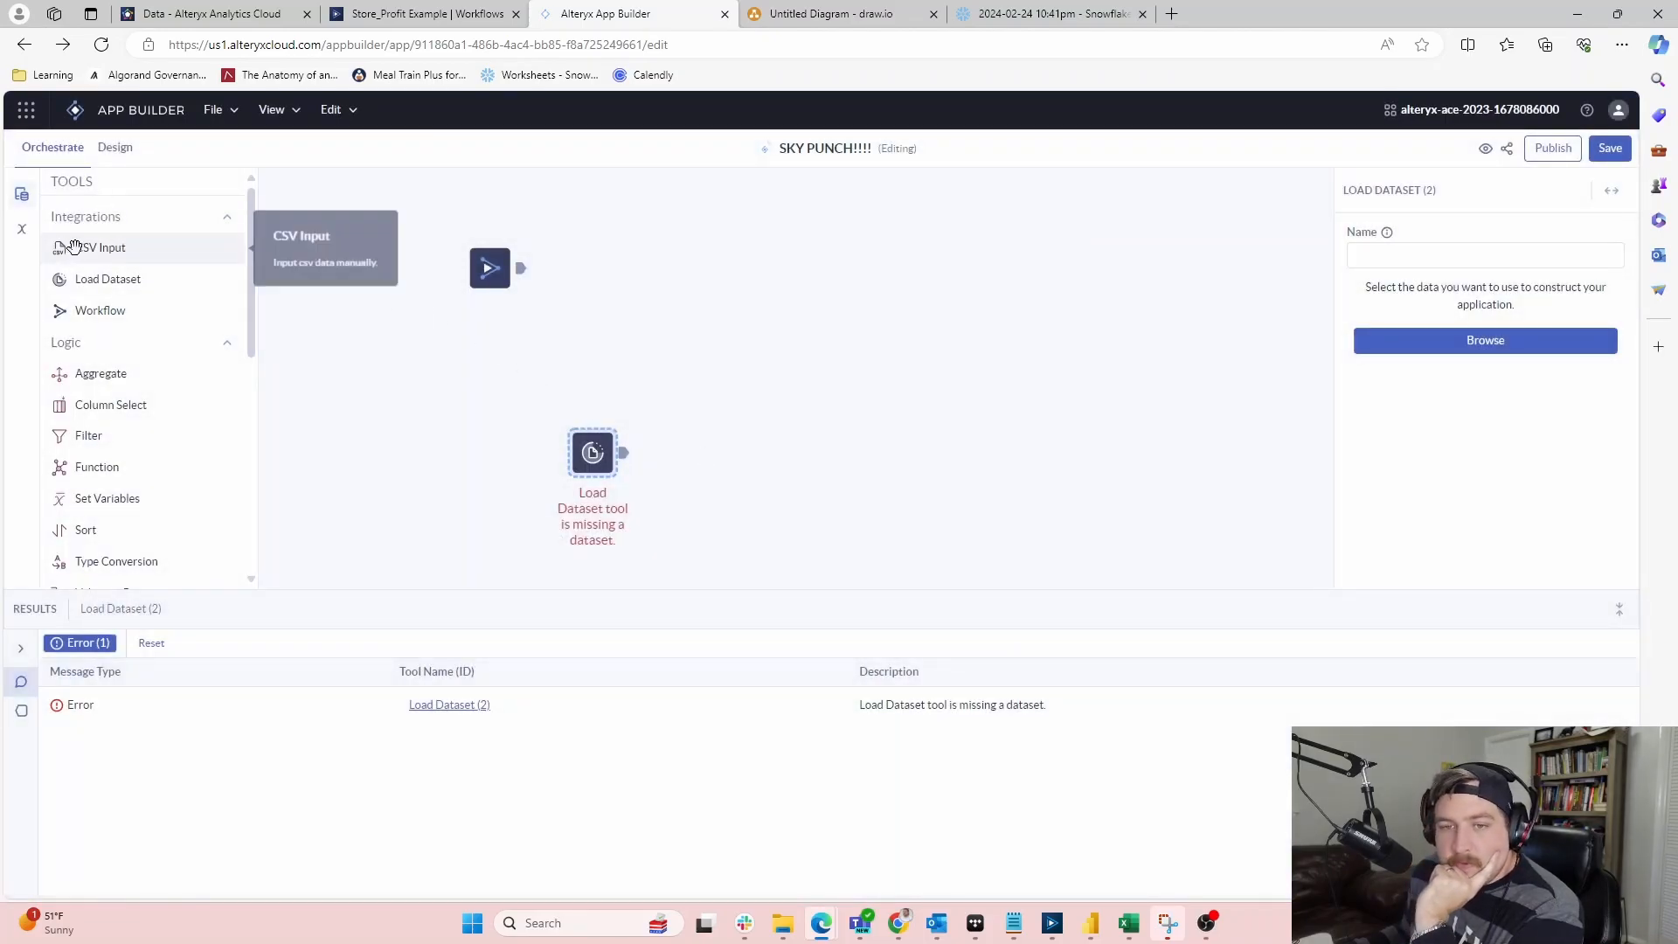
left_click_drag(594, 454, 461, 344)
left_click_drag(593, 453, 427, 326)
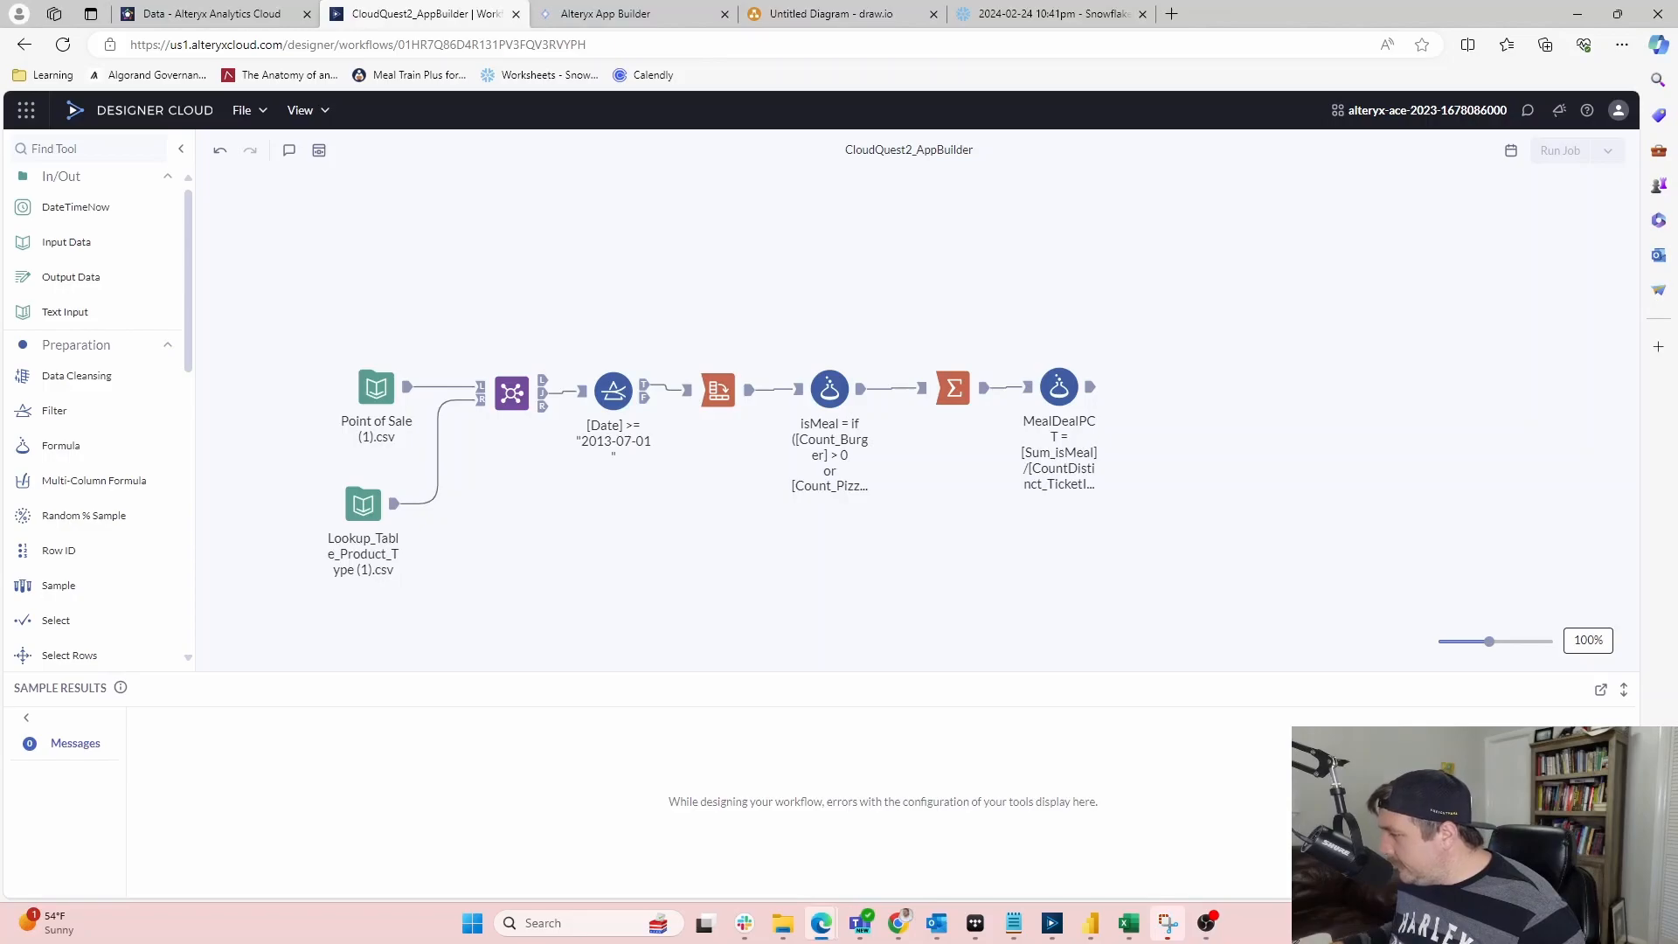
left_click_drag(1677, 10, 921, 4)
scroll(827, 530, "up", 5)
scroll(774, 577, "down", 20)
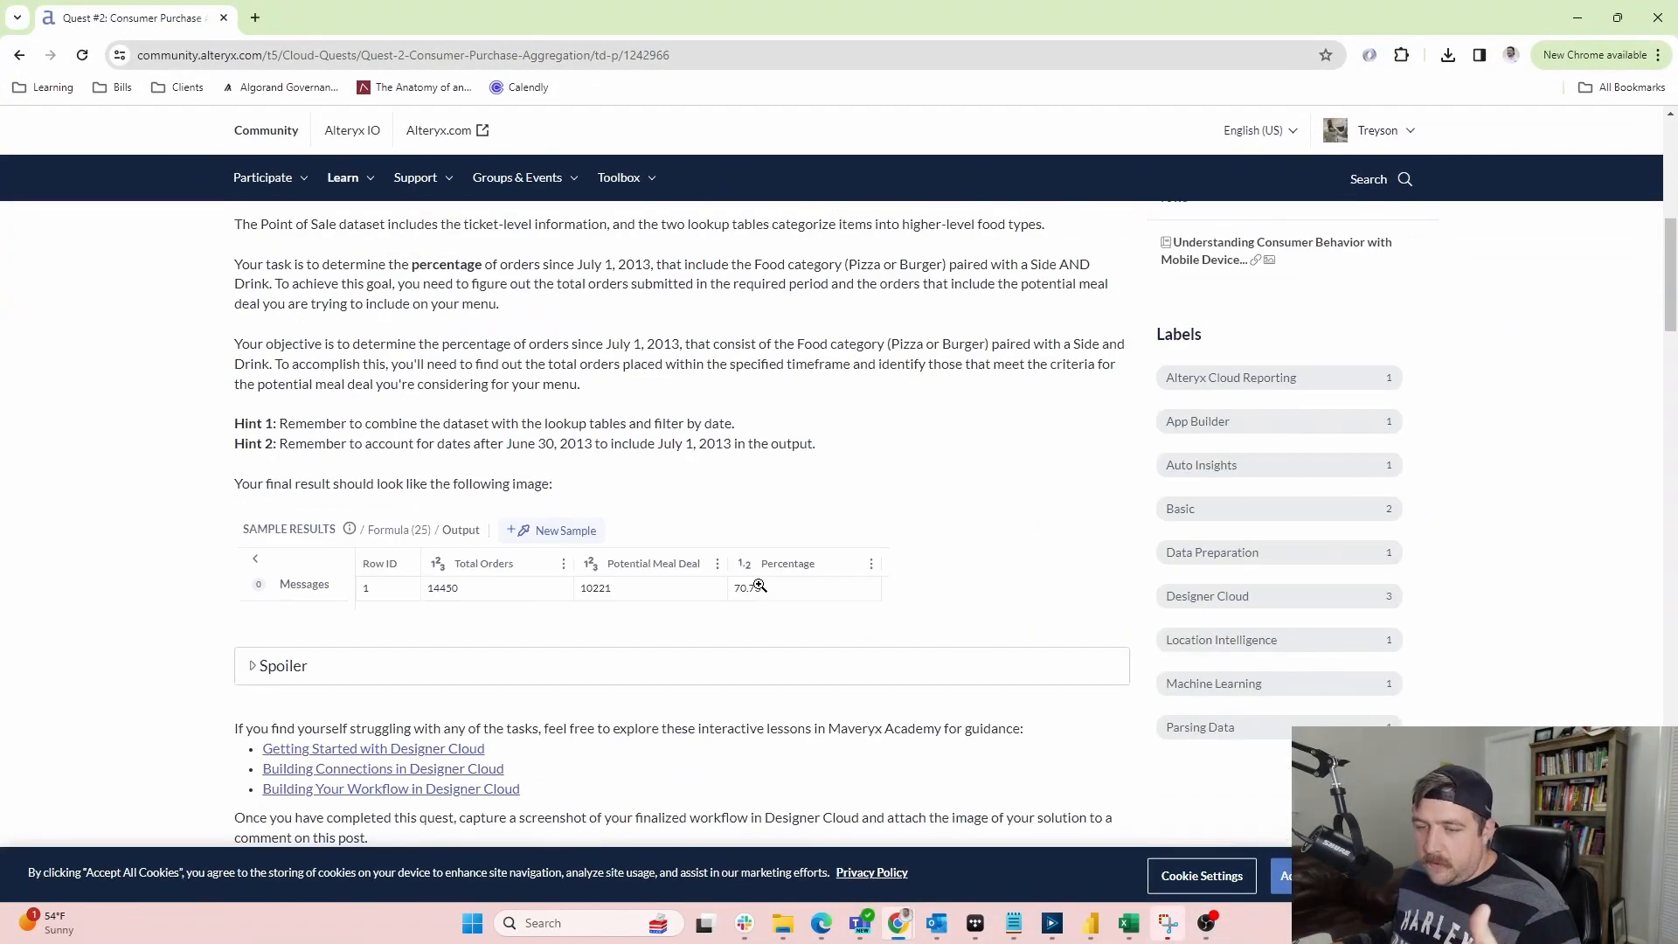
scroll(390, 560, "down", 3)
scroll(326, 569, "up", 8)
scroll(169, 580, "down", 2)
scroll(316, 495, "down", 5)
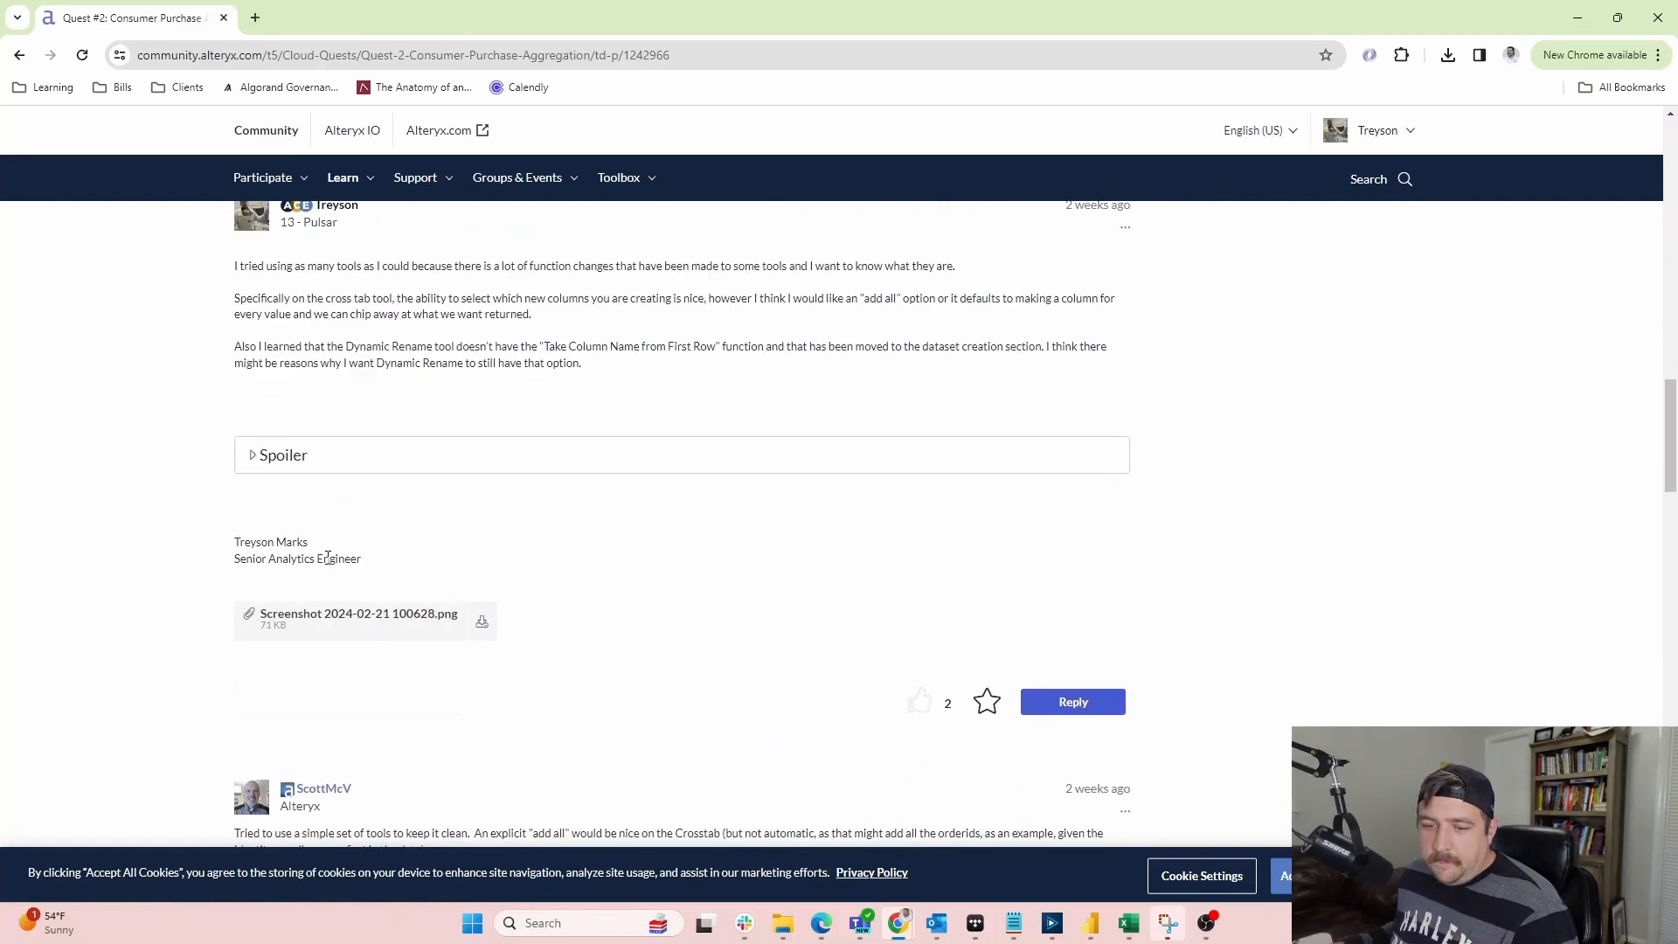
left_click(285, 464)
scroll(440, 703, "down", 1)
scroll(441, 703, "up", 1)
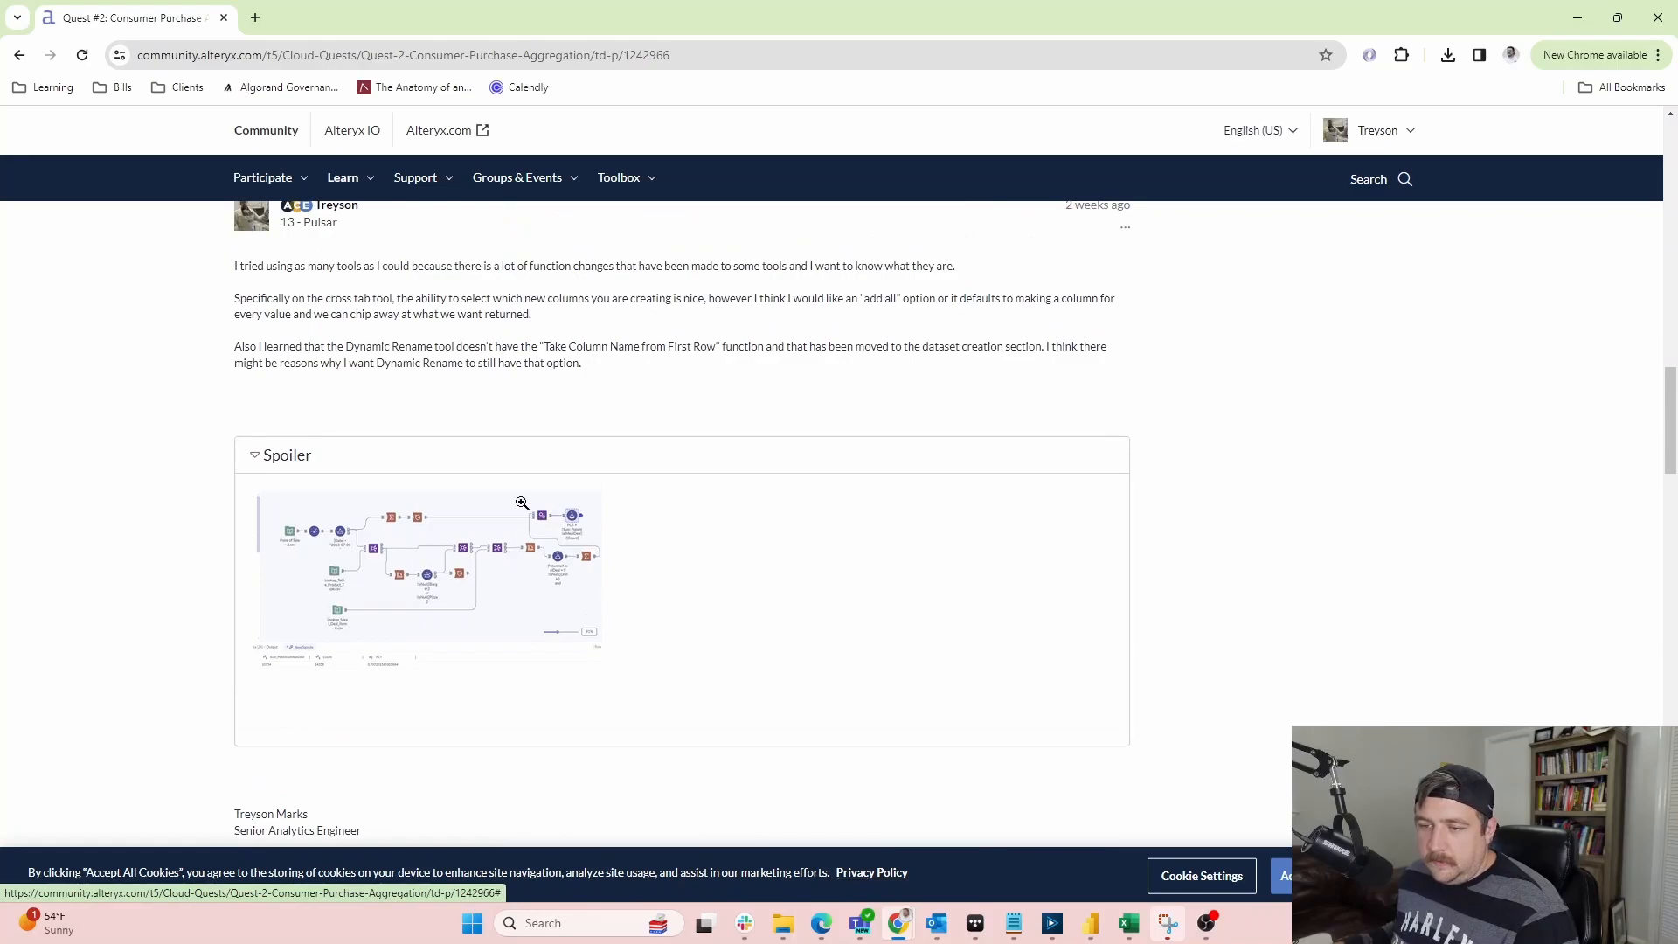
left_click_drag(570, 8, 1677, 541)
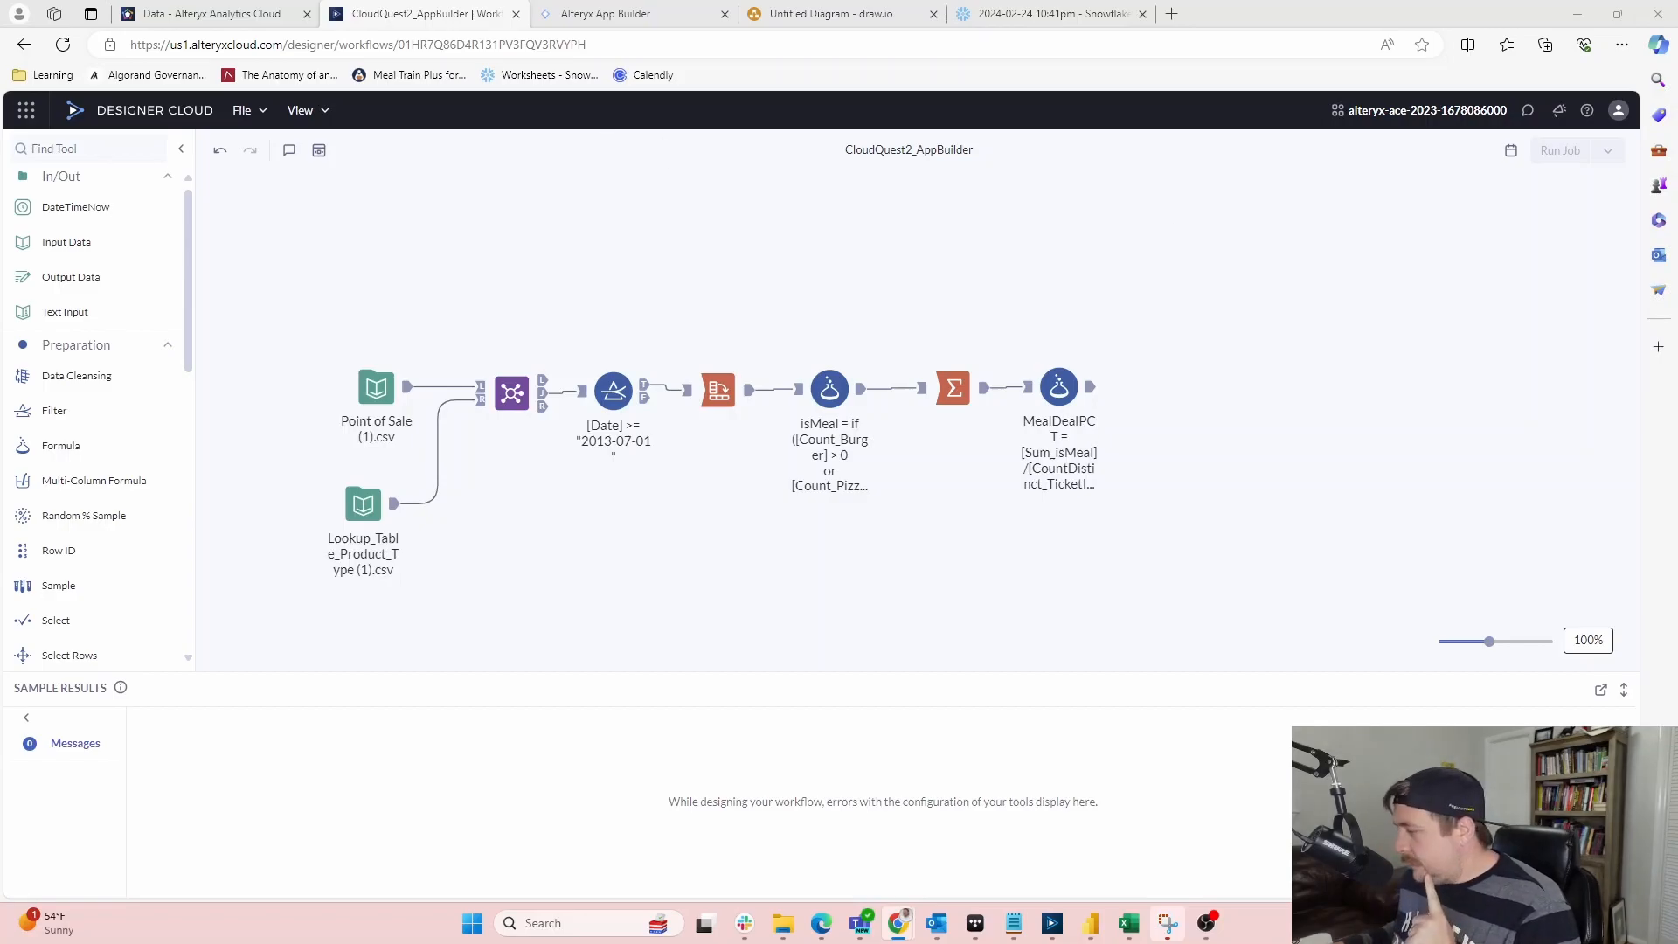
left_click_drag(1677, 175, 979, 0)
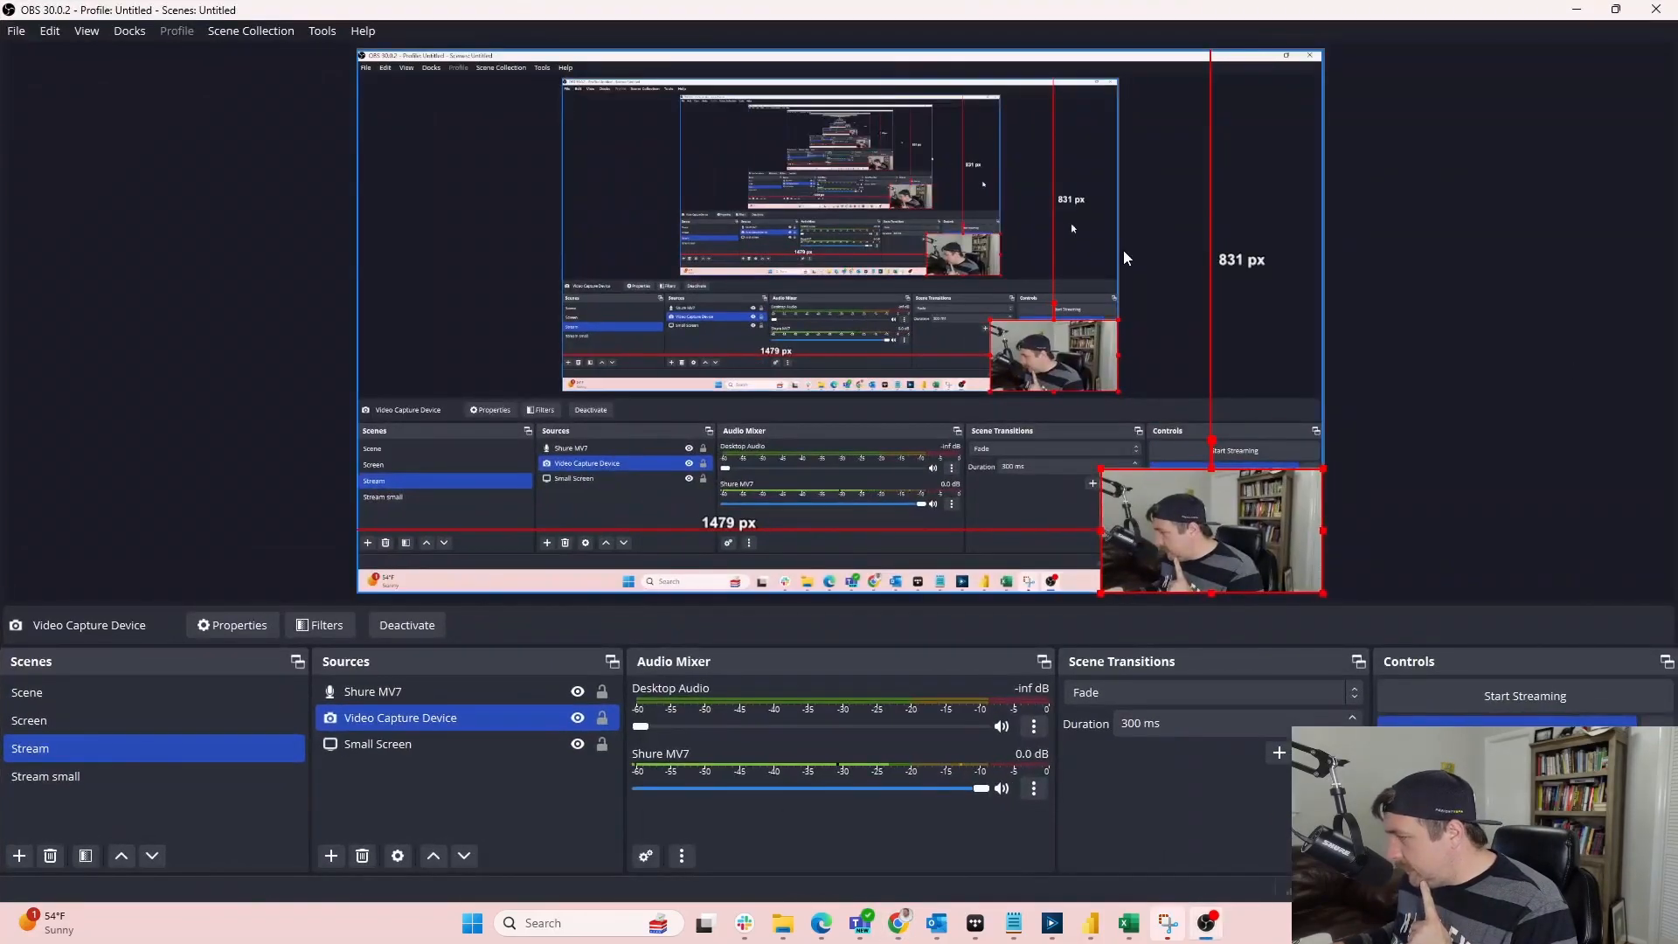
left_click_drag(850, 11, 1677, 229)
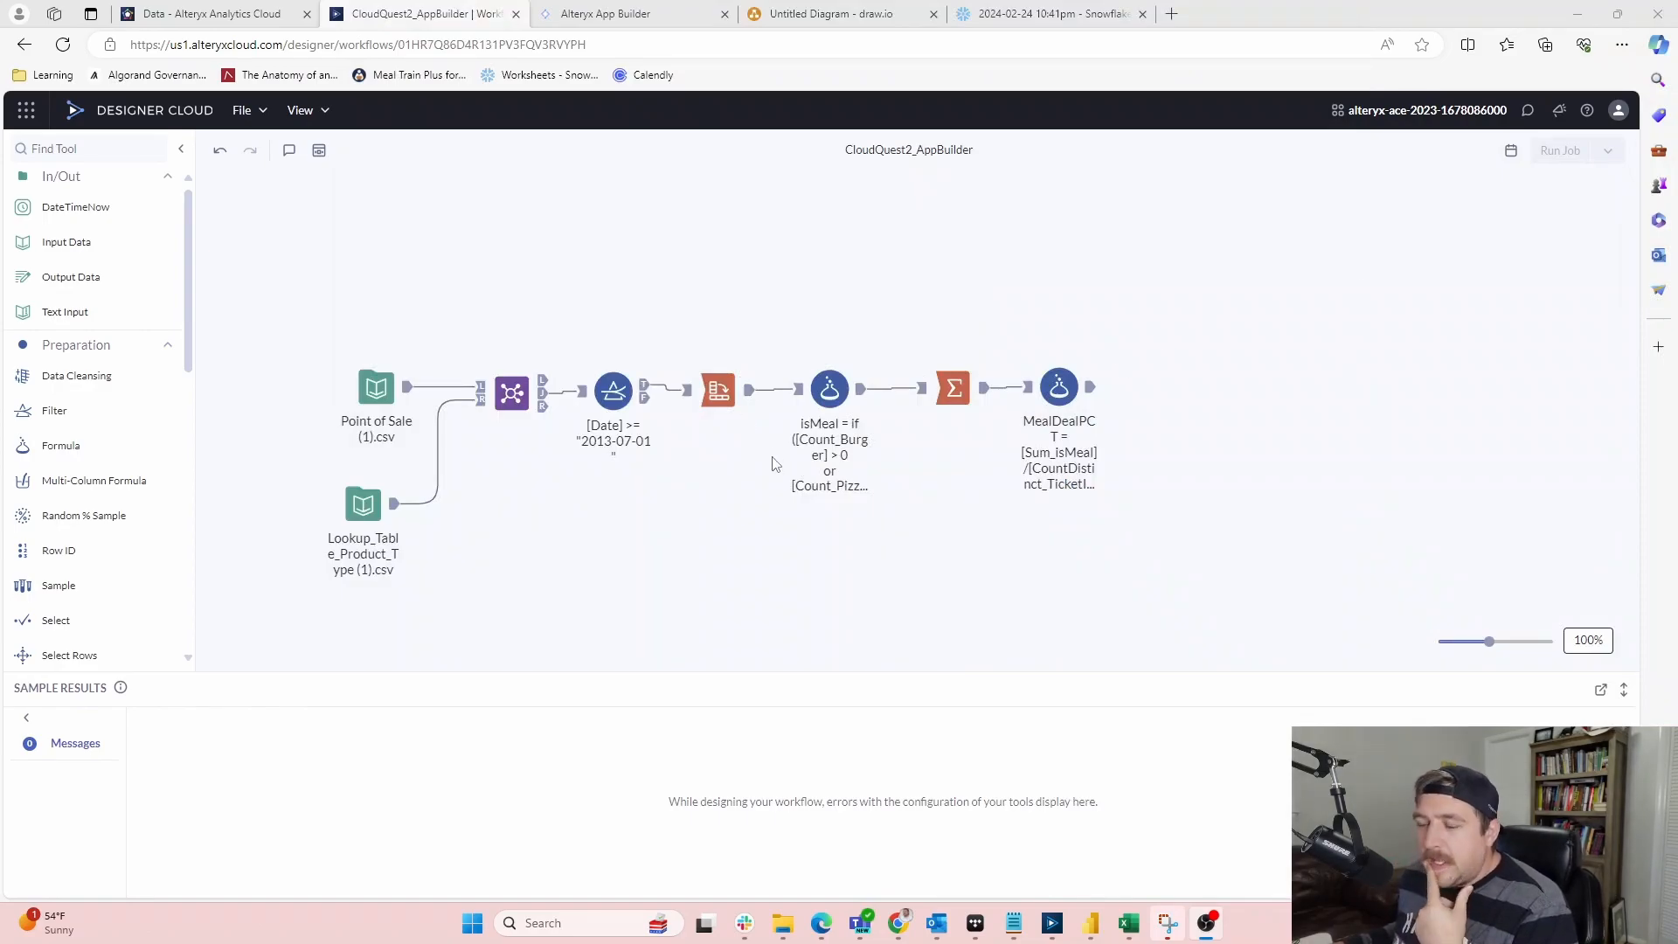
left_click(829, 391)
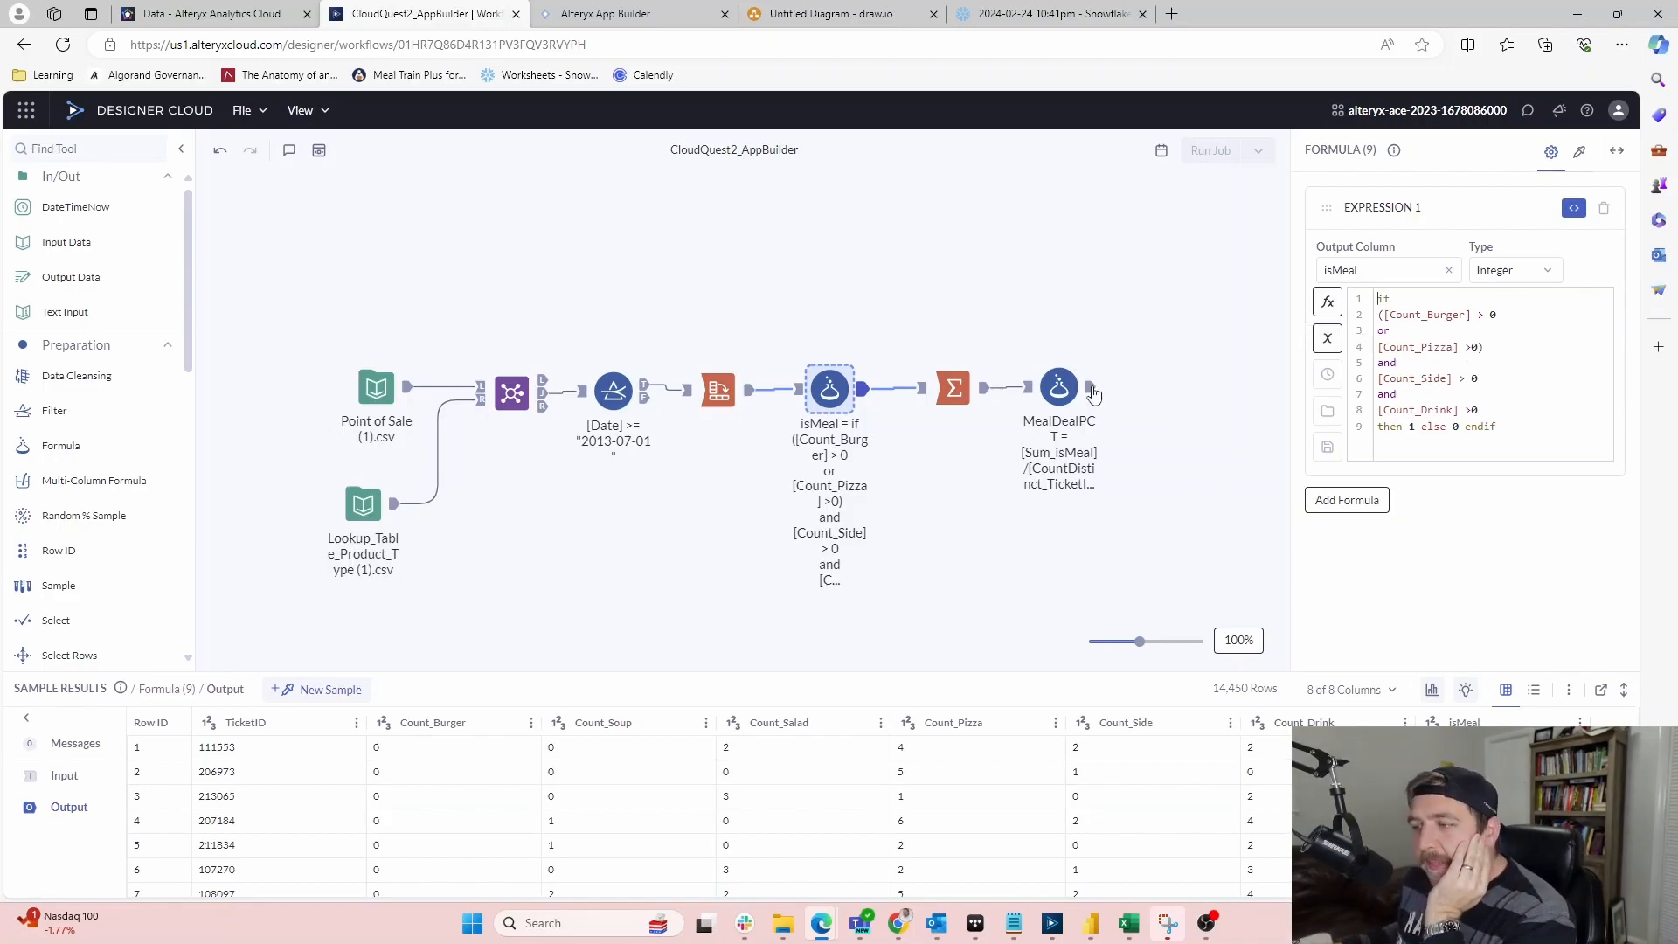
left_click(1064, 389)
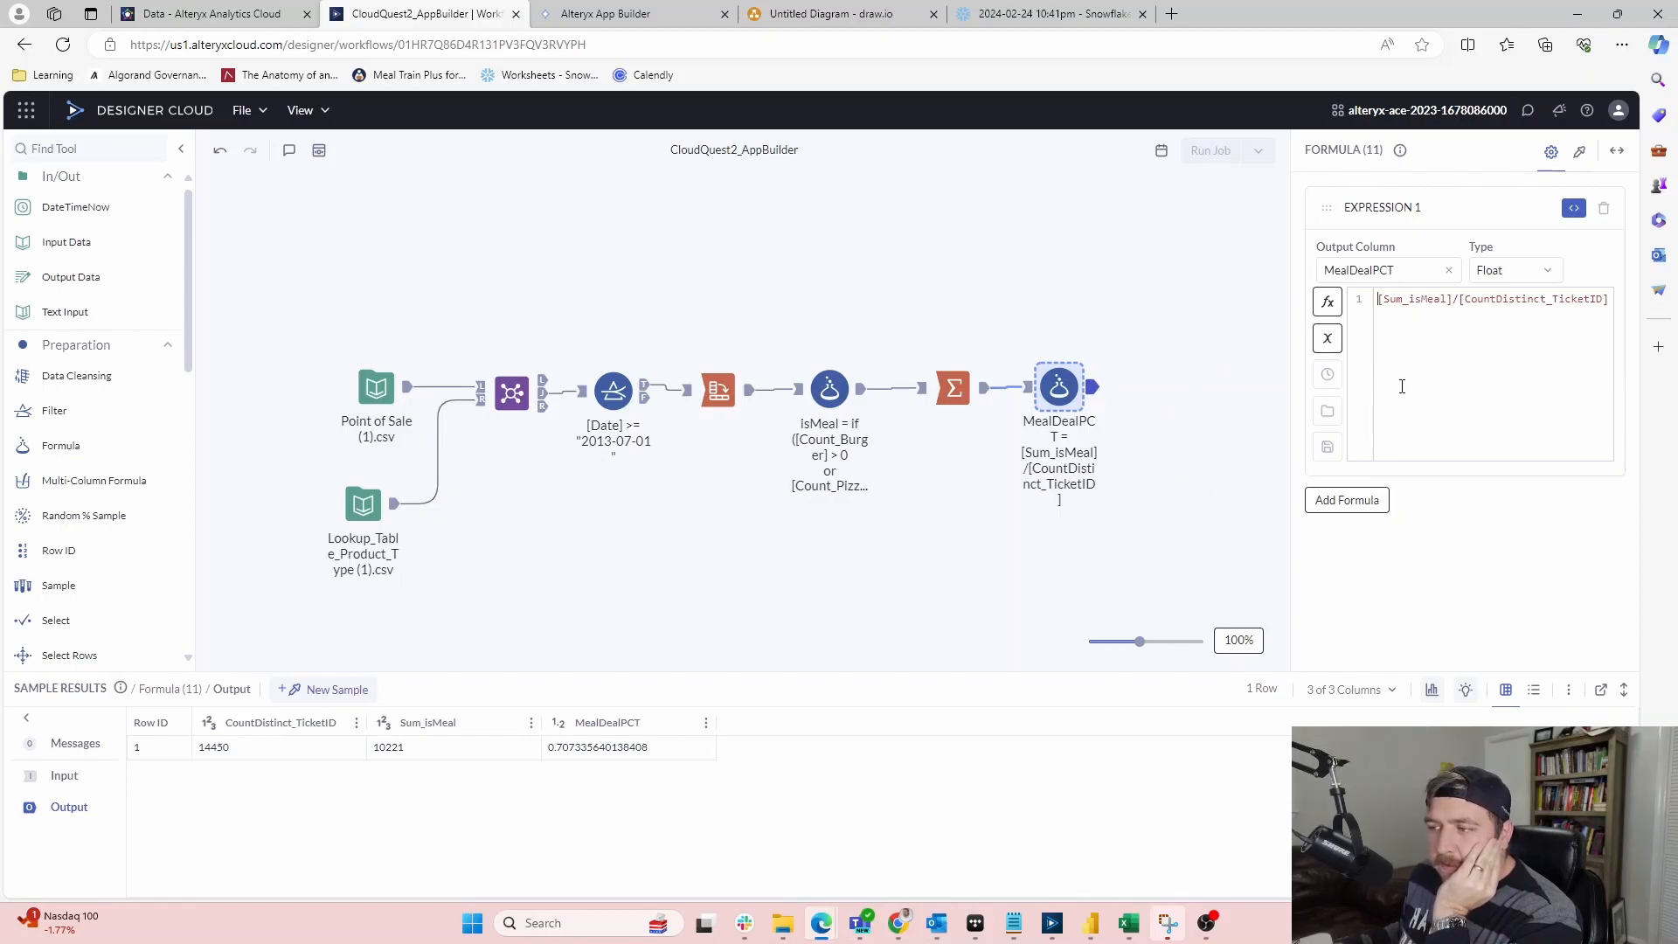
scroll(739, 367, "down", 3)
scroll(103, 498, "down", 1)
scroll(103, 499, "down", 7)
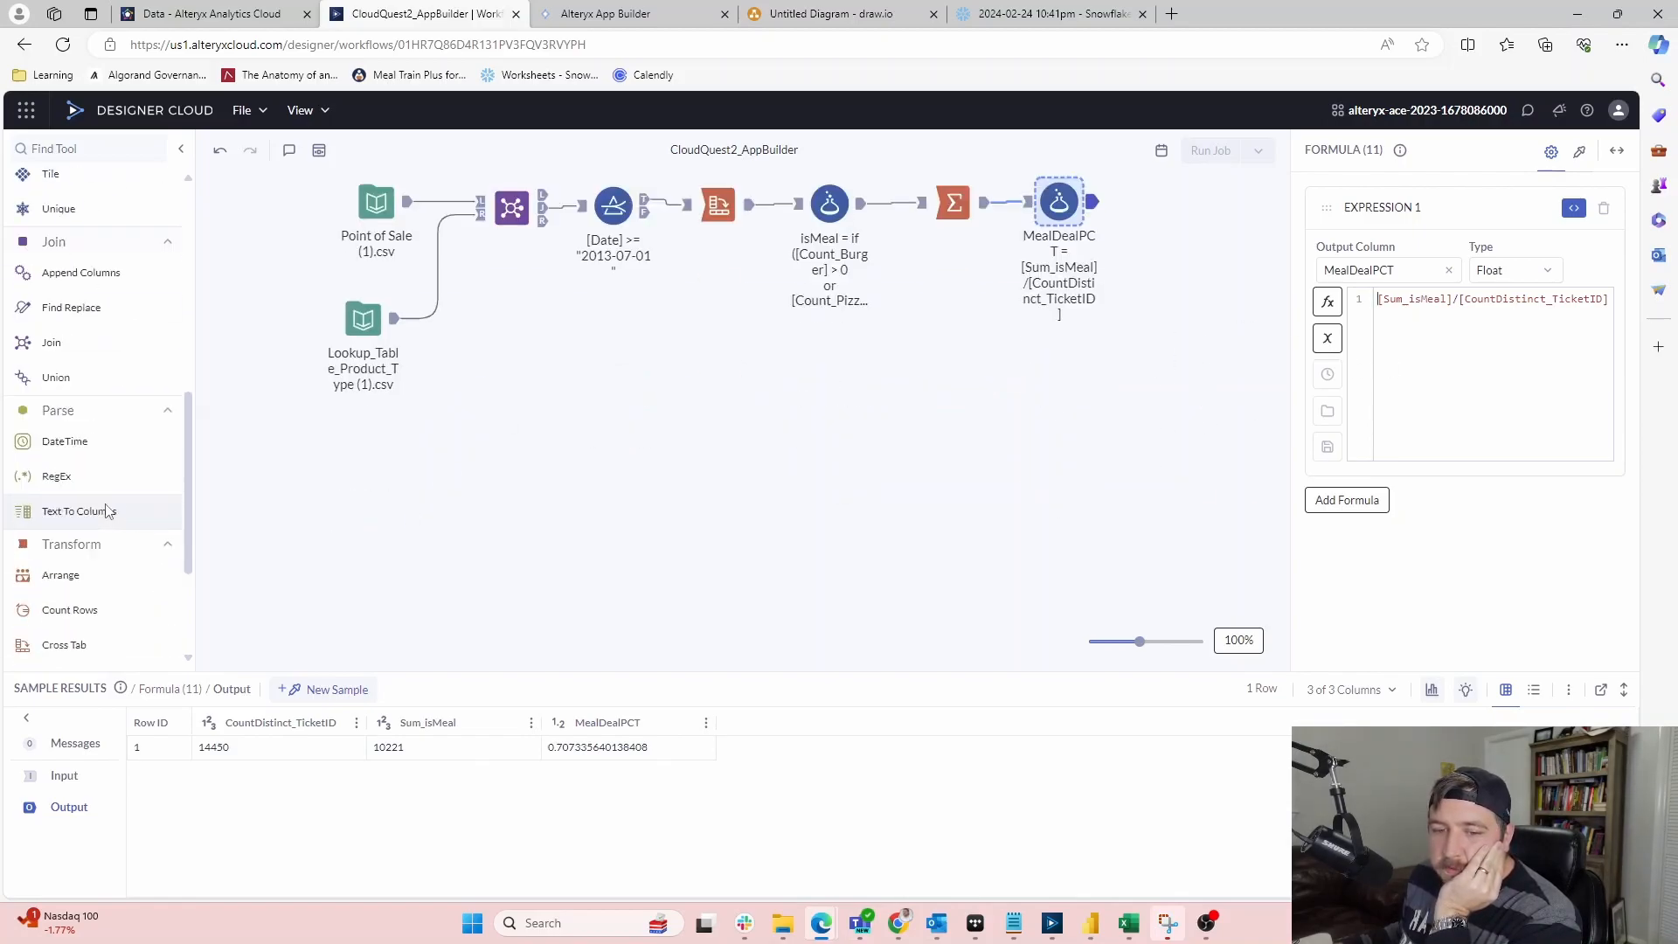
scroll(104, 512, "up", 8)
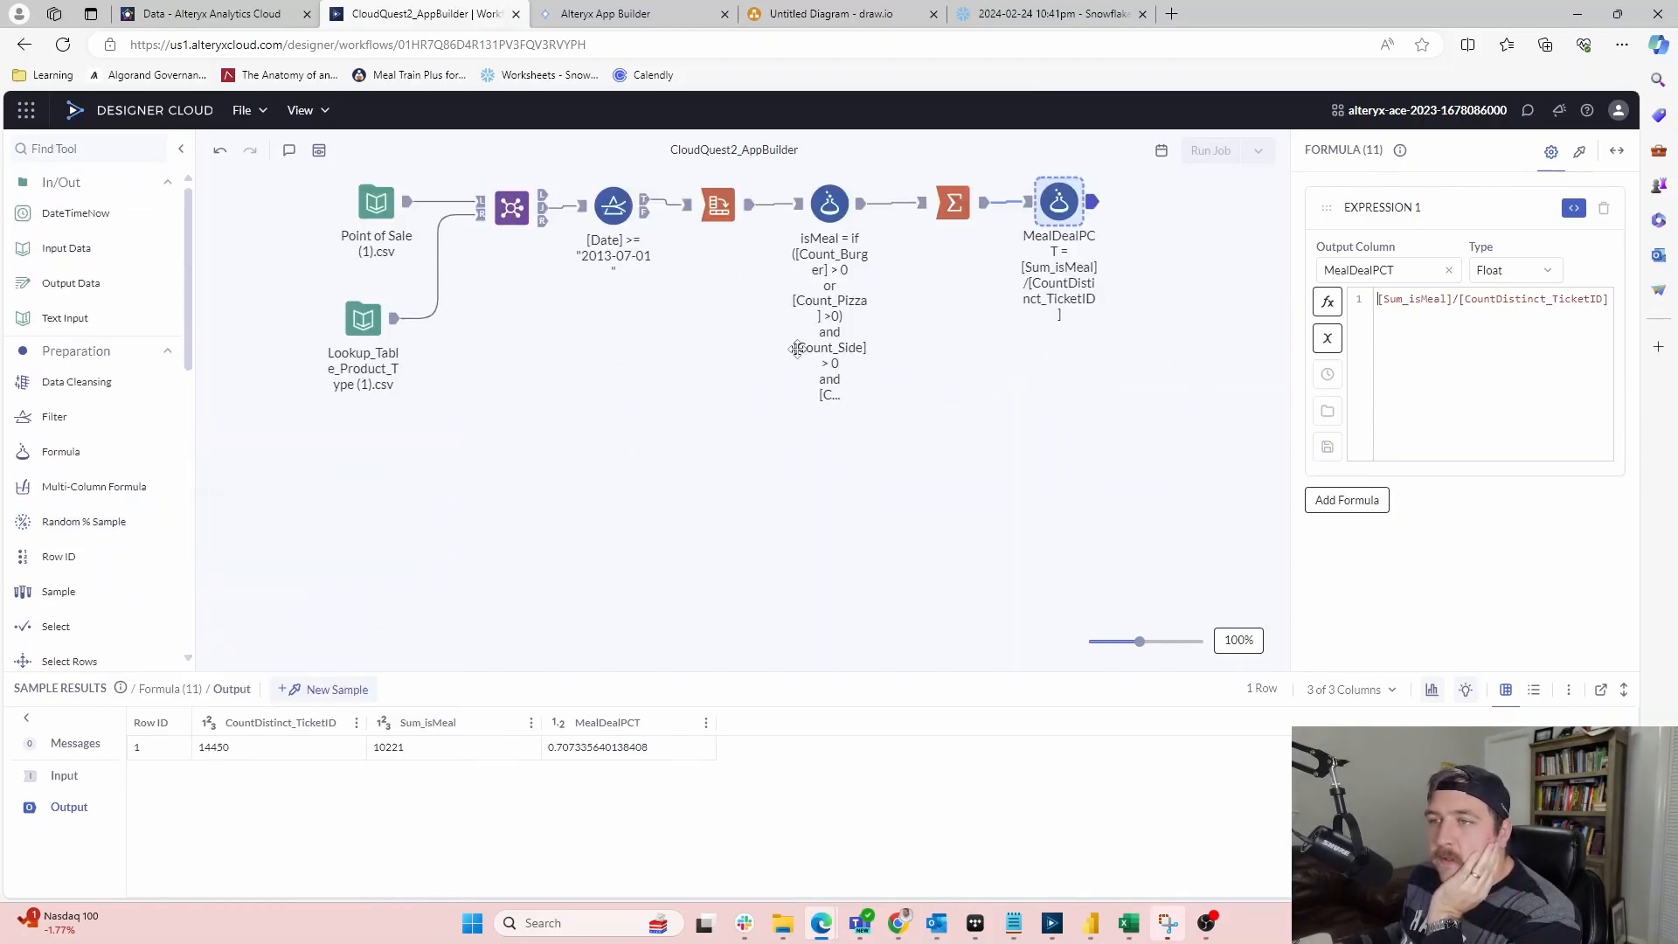
left_click(705, 292)
scroll(700, 280, "up", 3)
Add a Workflow tool linked to the CloudQuest2_AppBuilder workflow
left_click(597, 17)
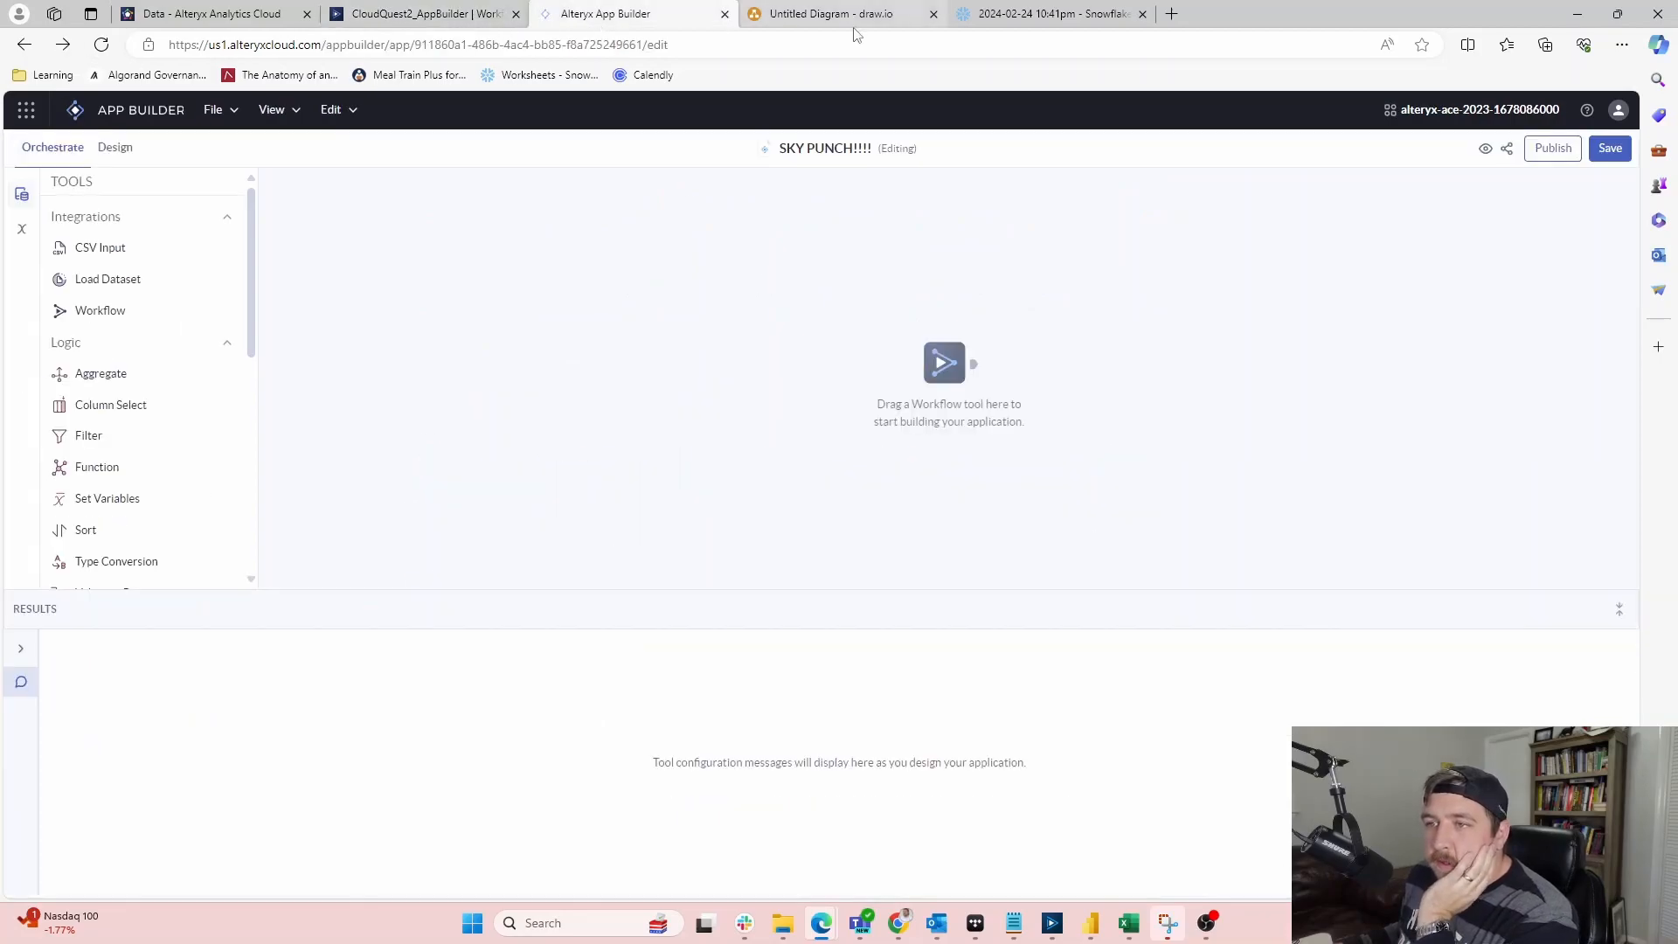
left_click_drag(101, 314, 559, 296)
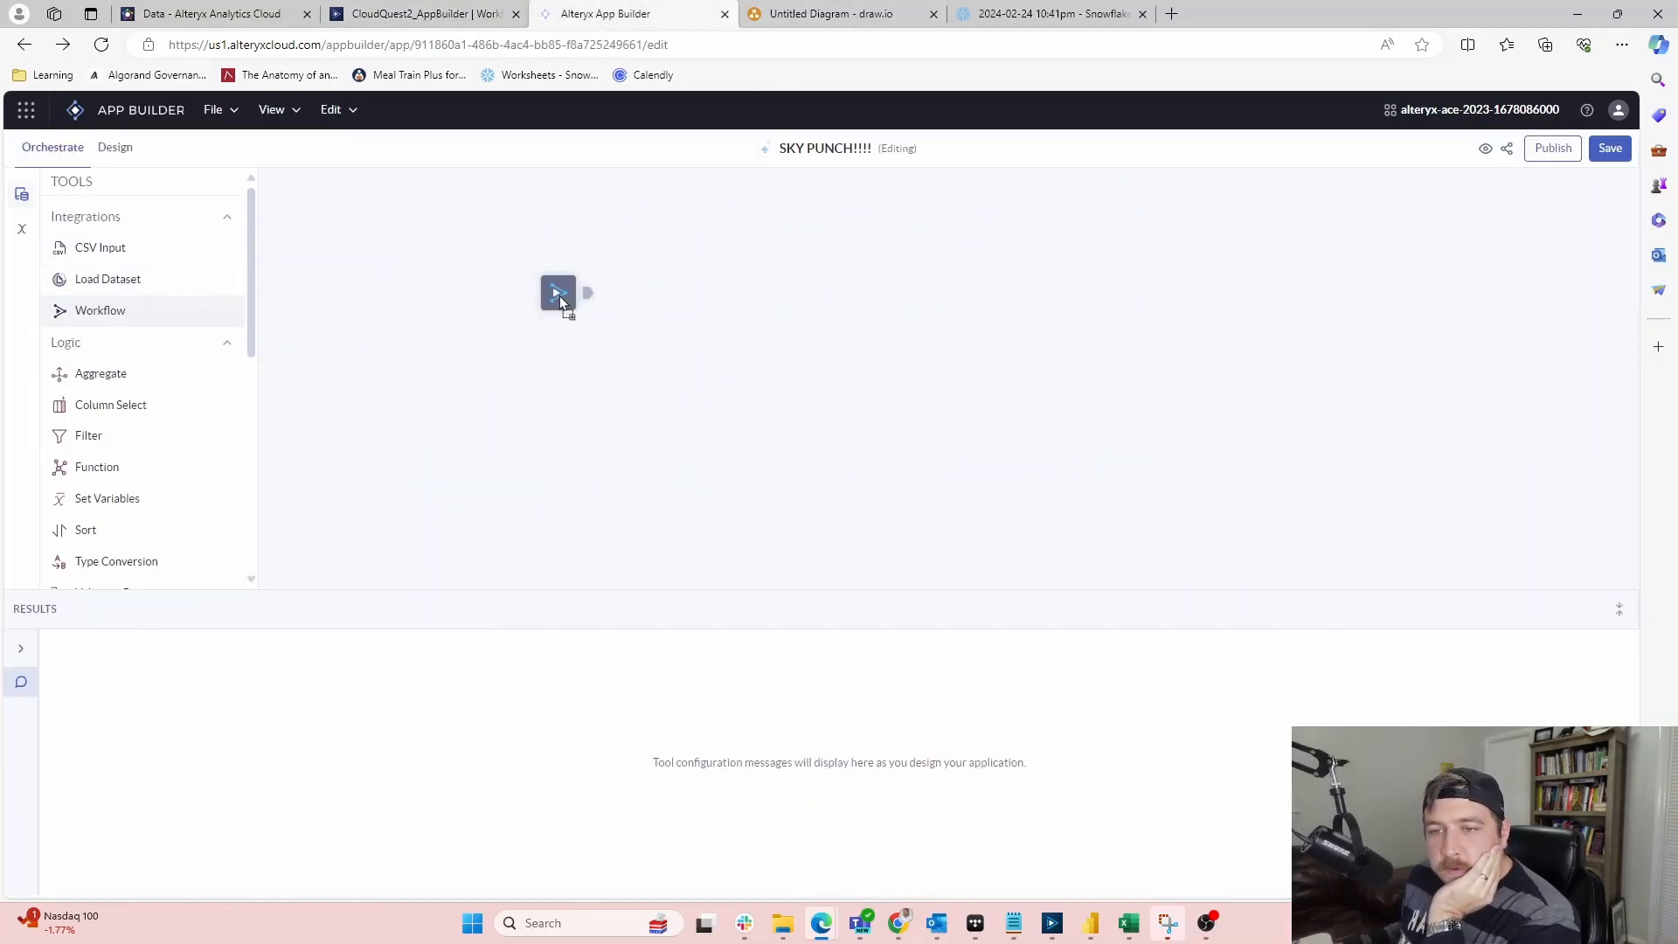
left_click(1483, 341)
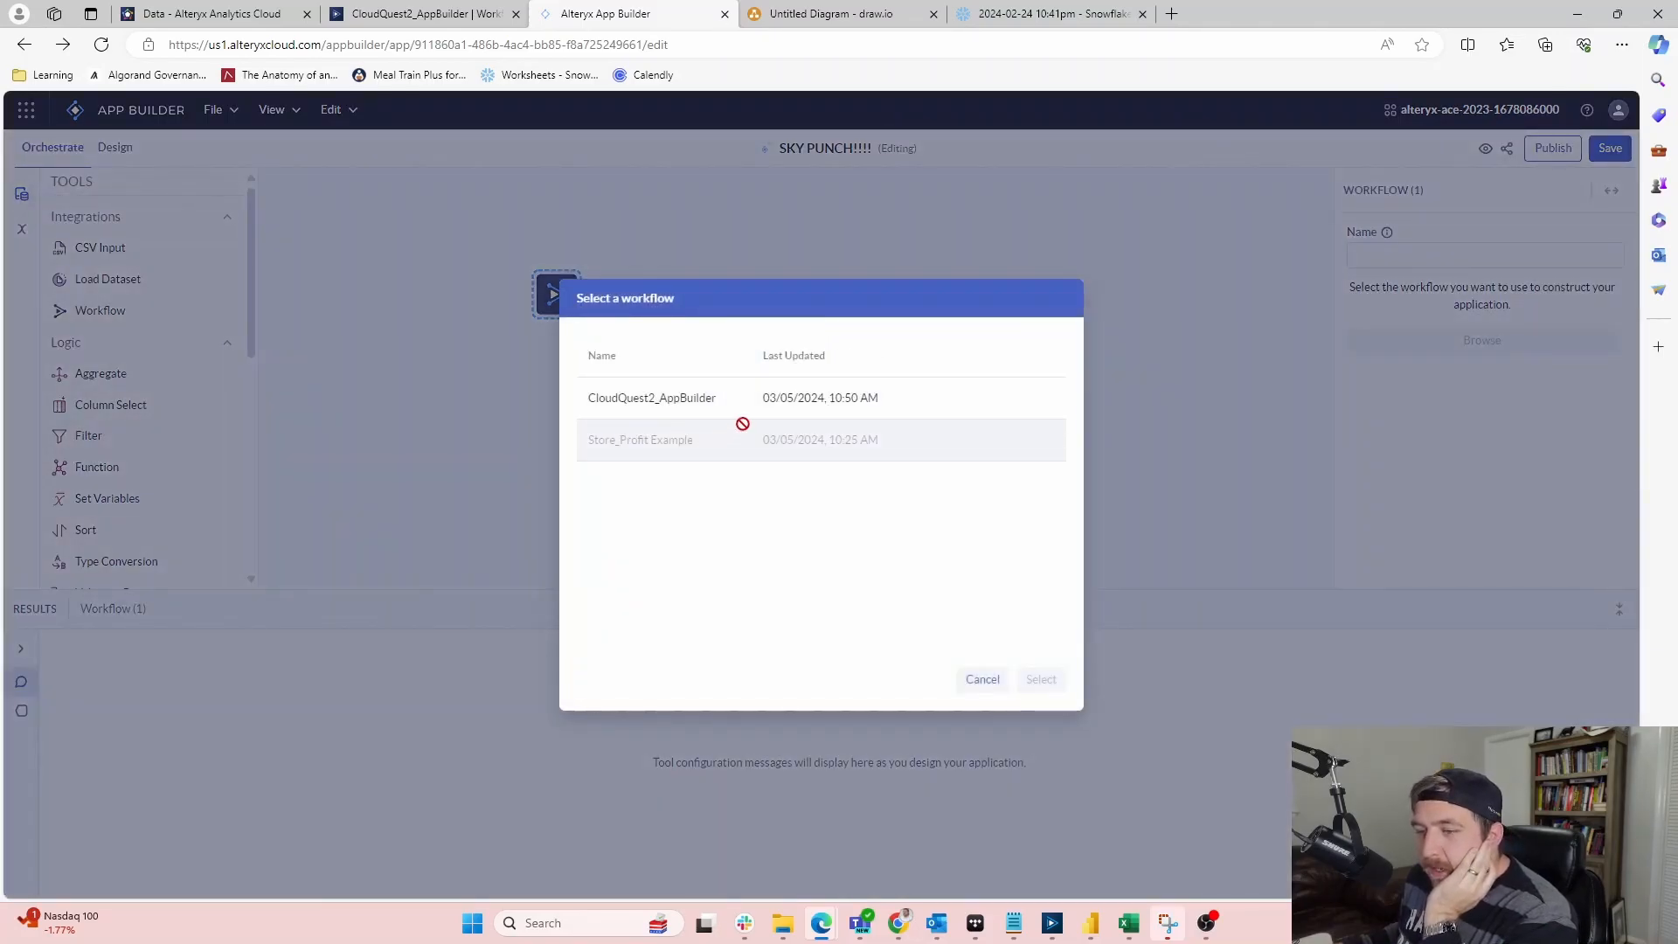
mouse_move(646, 445)
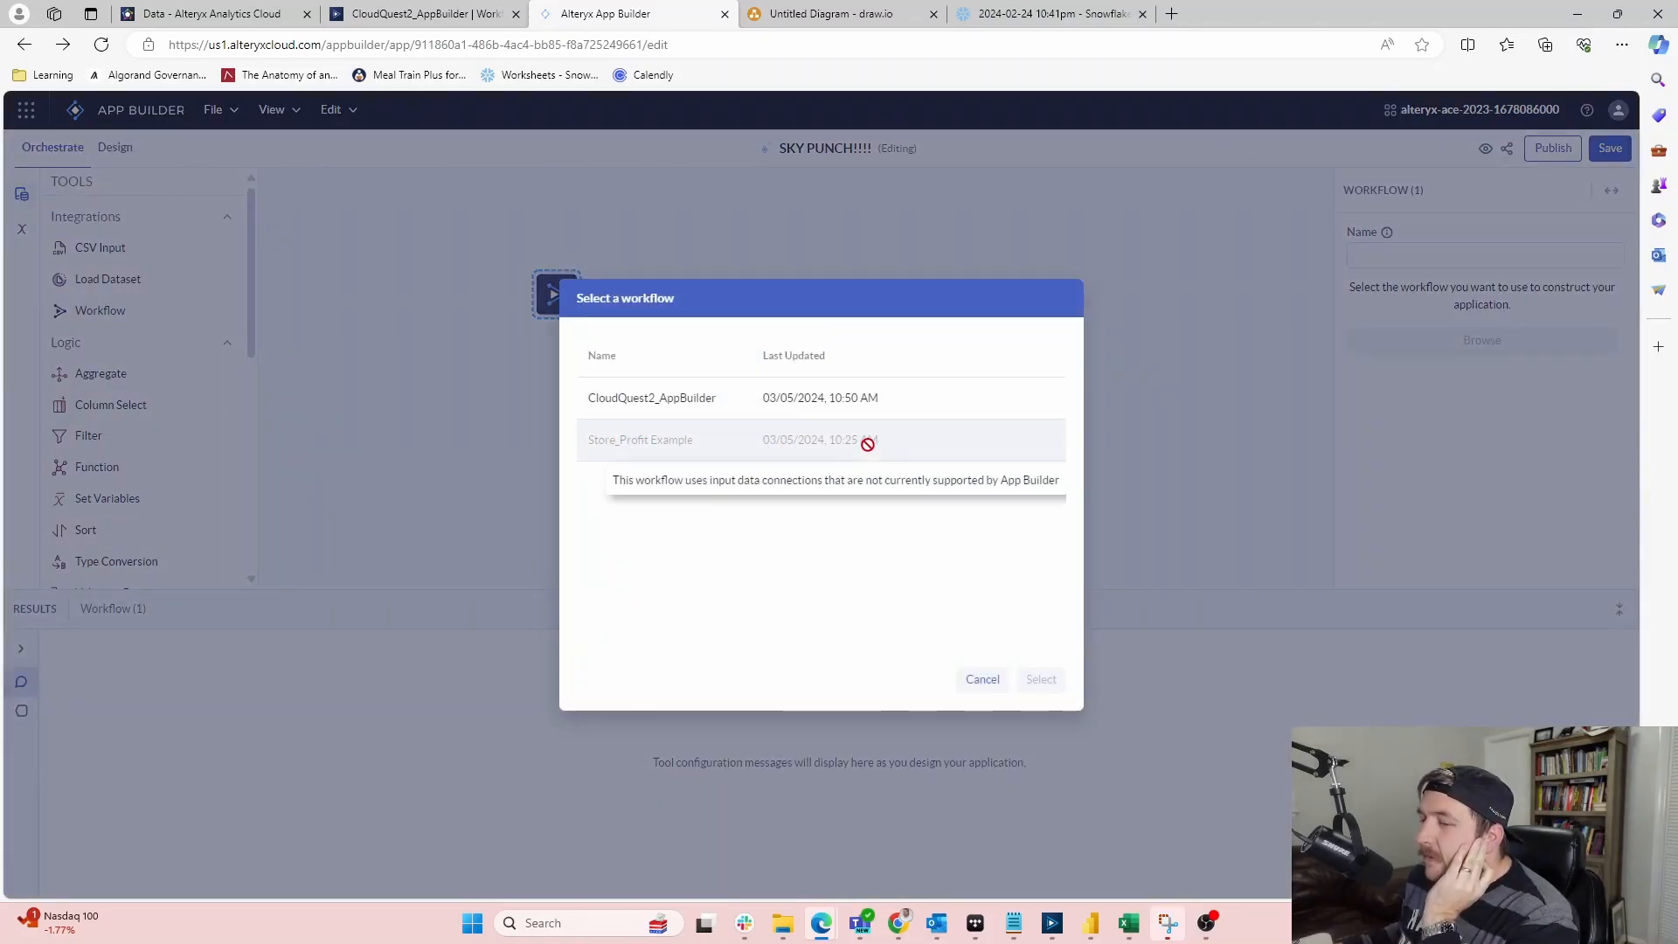
left_click(724, 409)
left_click(1041, 679)
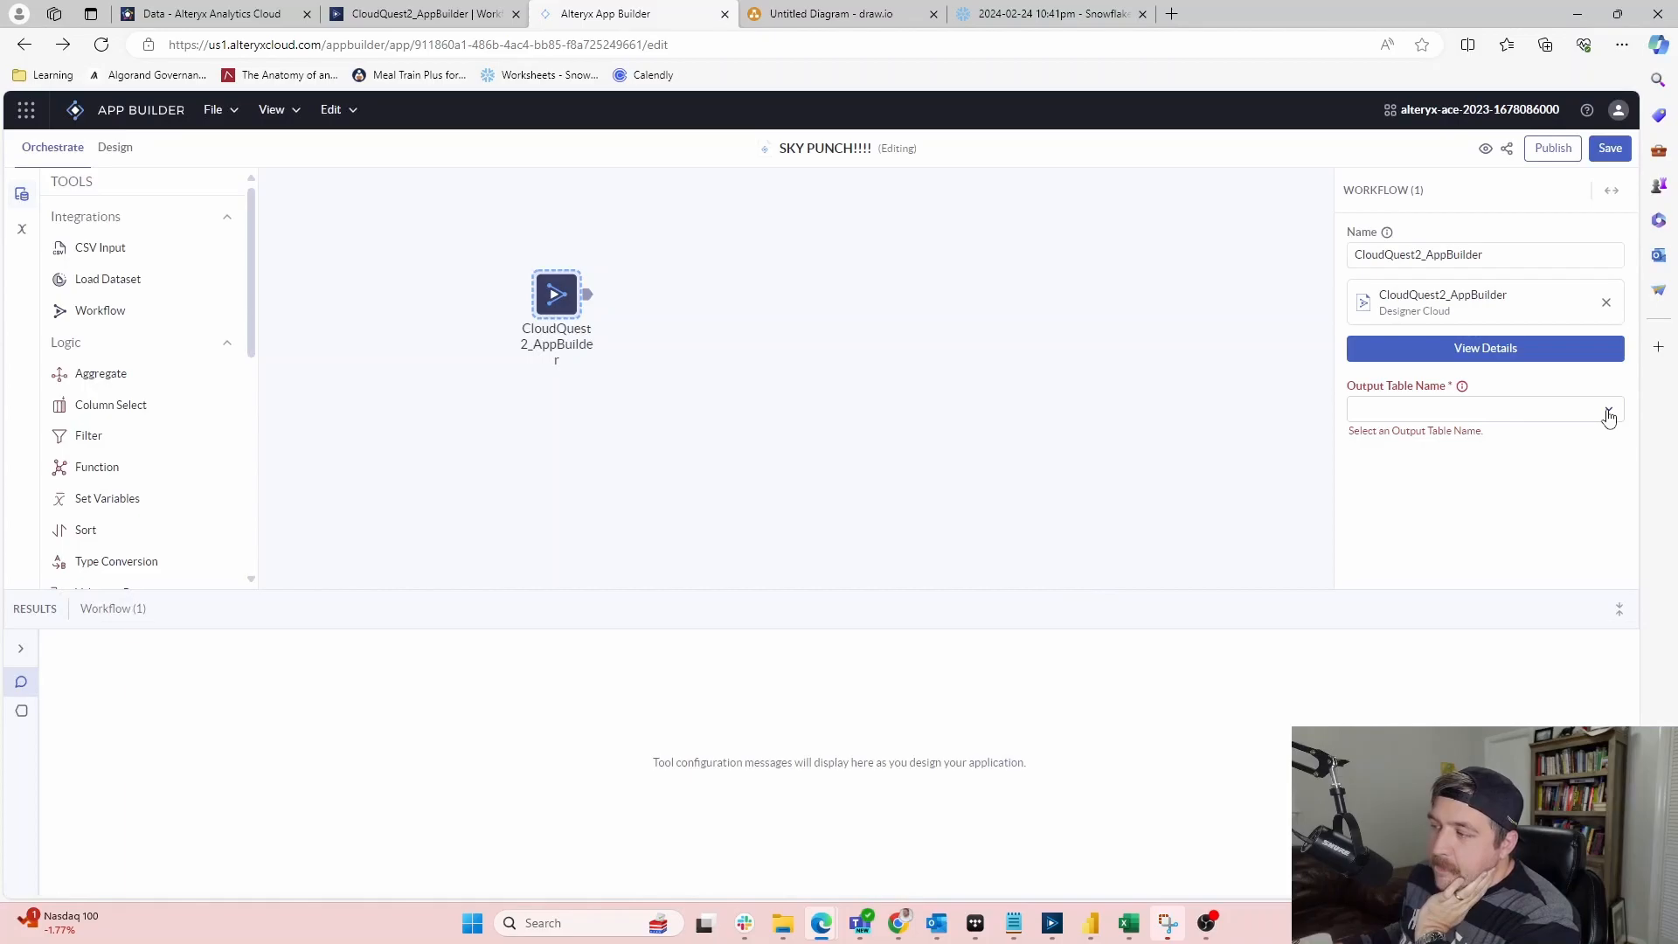
Clear the workflow step's Output Table Name and reopen the output table list
left_click(1608, 411)
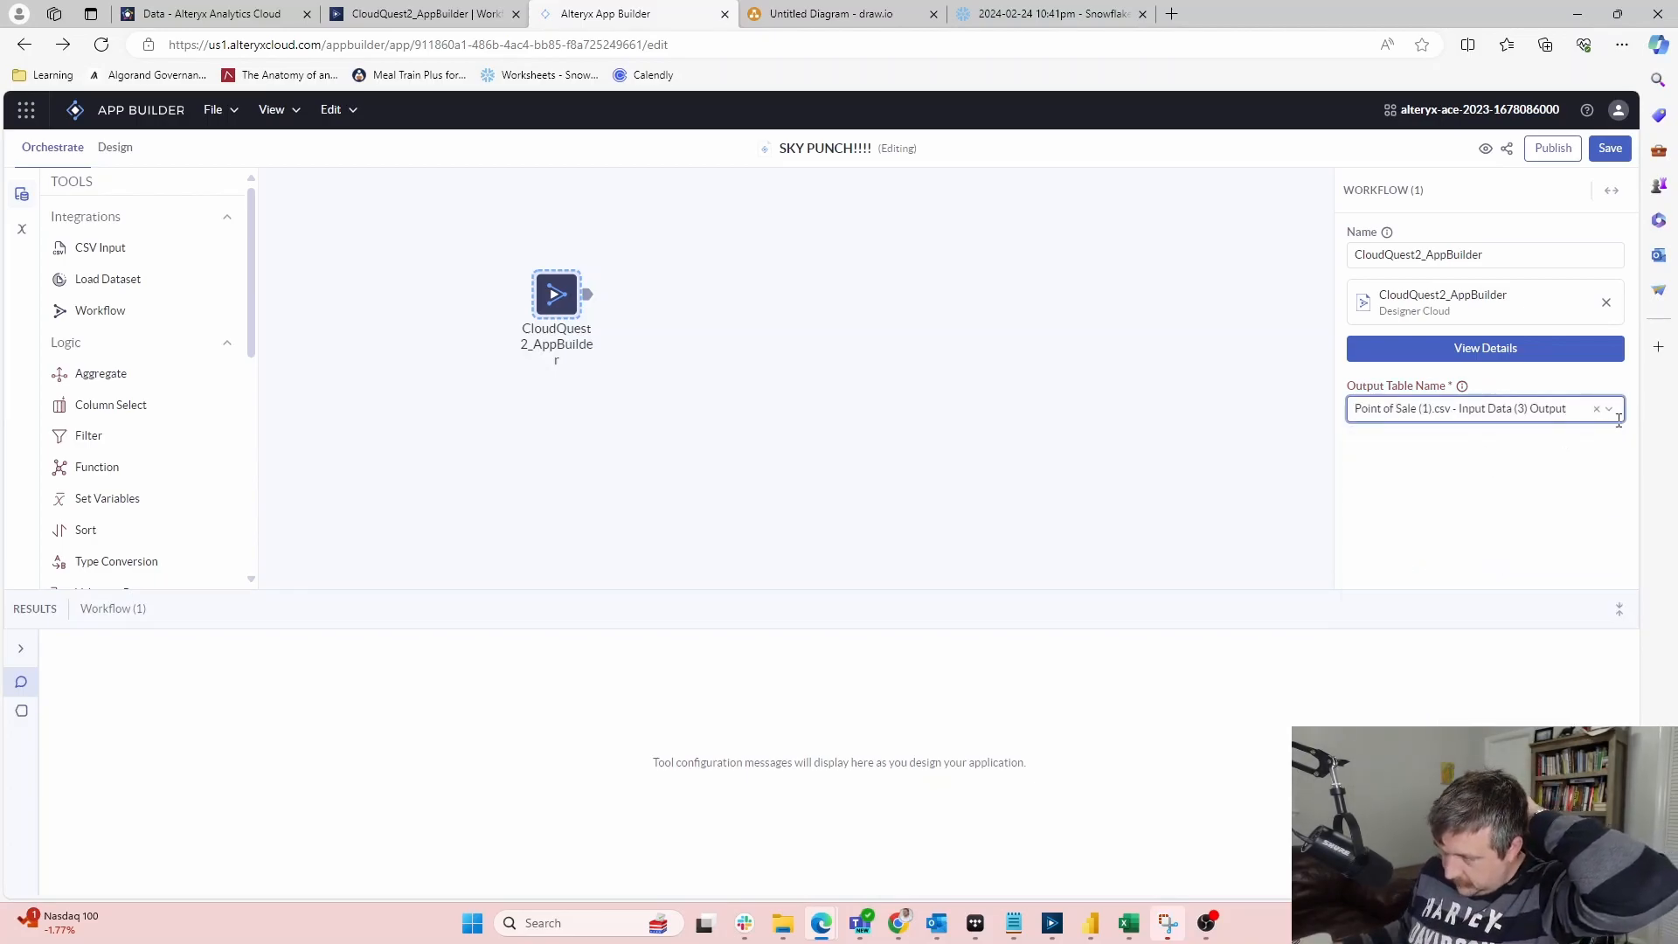
left_click(1598, 410)
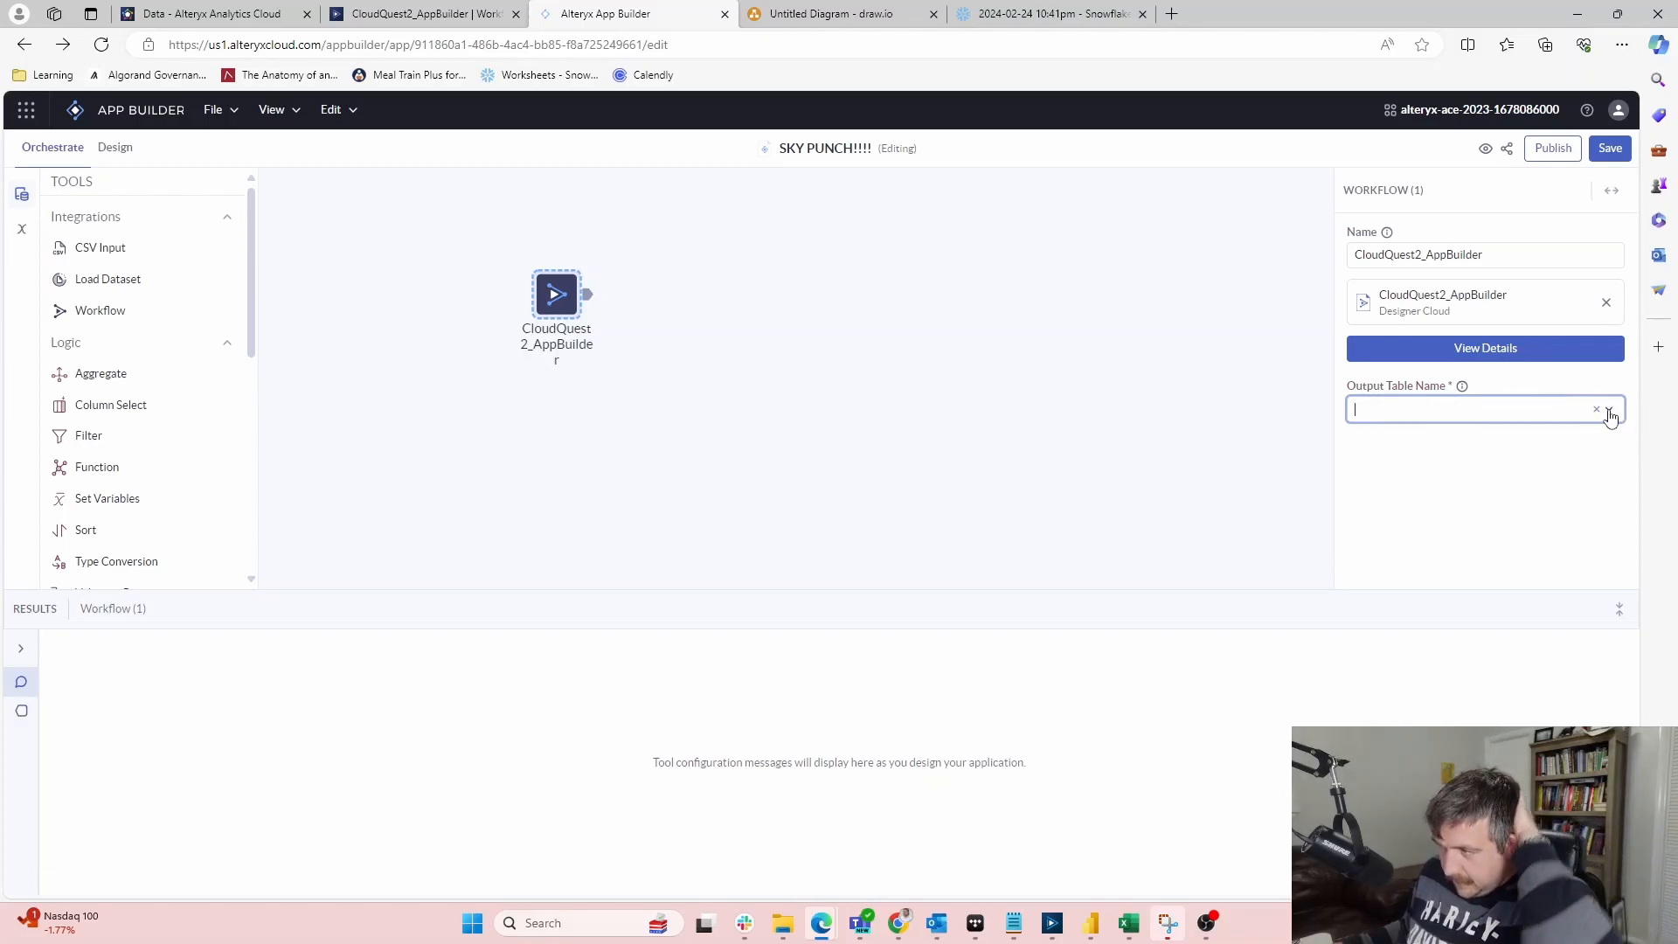
left_click(1610, 410)
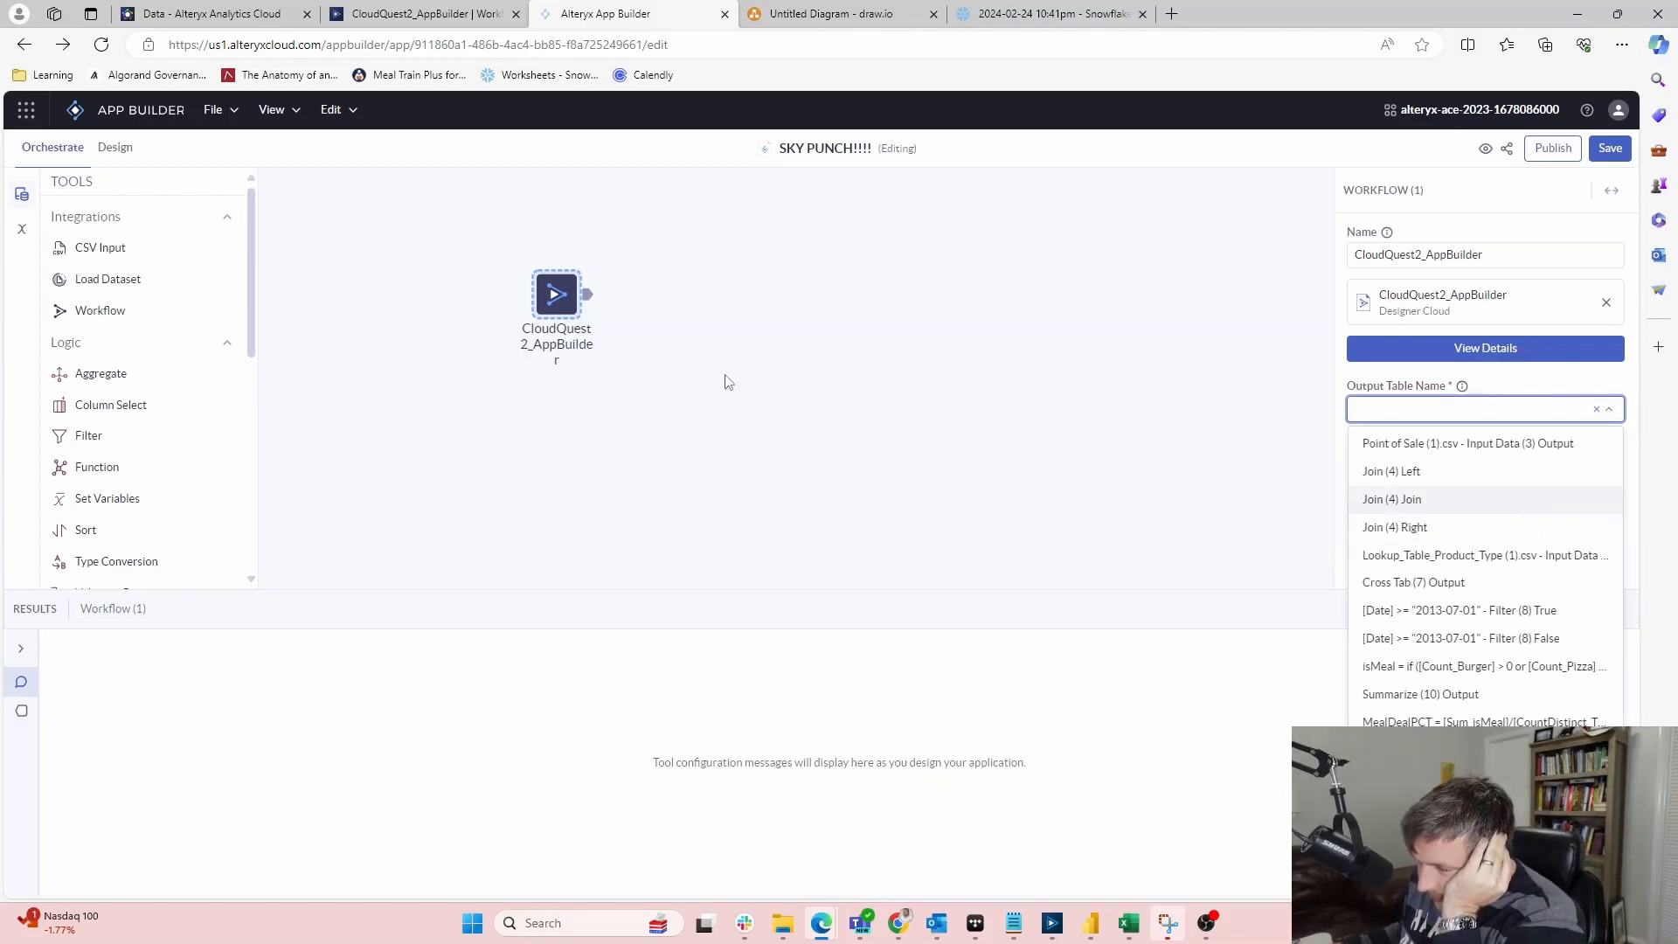
left_click(835, 14)
Set the Workflow tool's Output Table Name to the MealDealPCT formula output
left_click(472, 13)
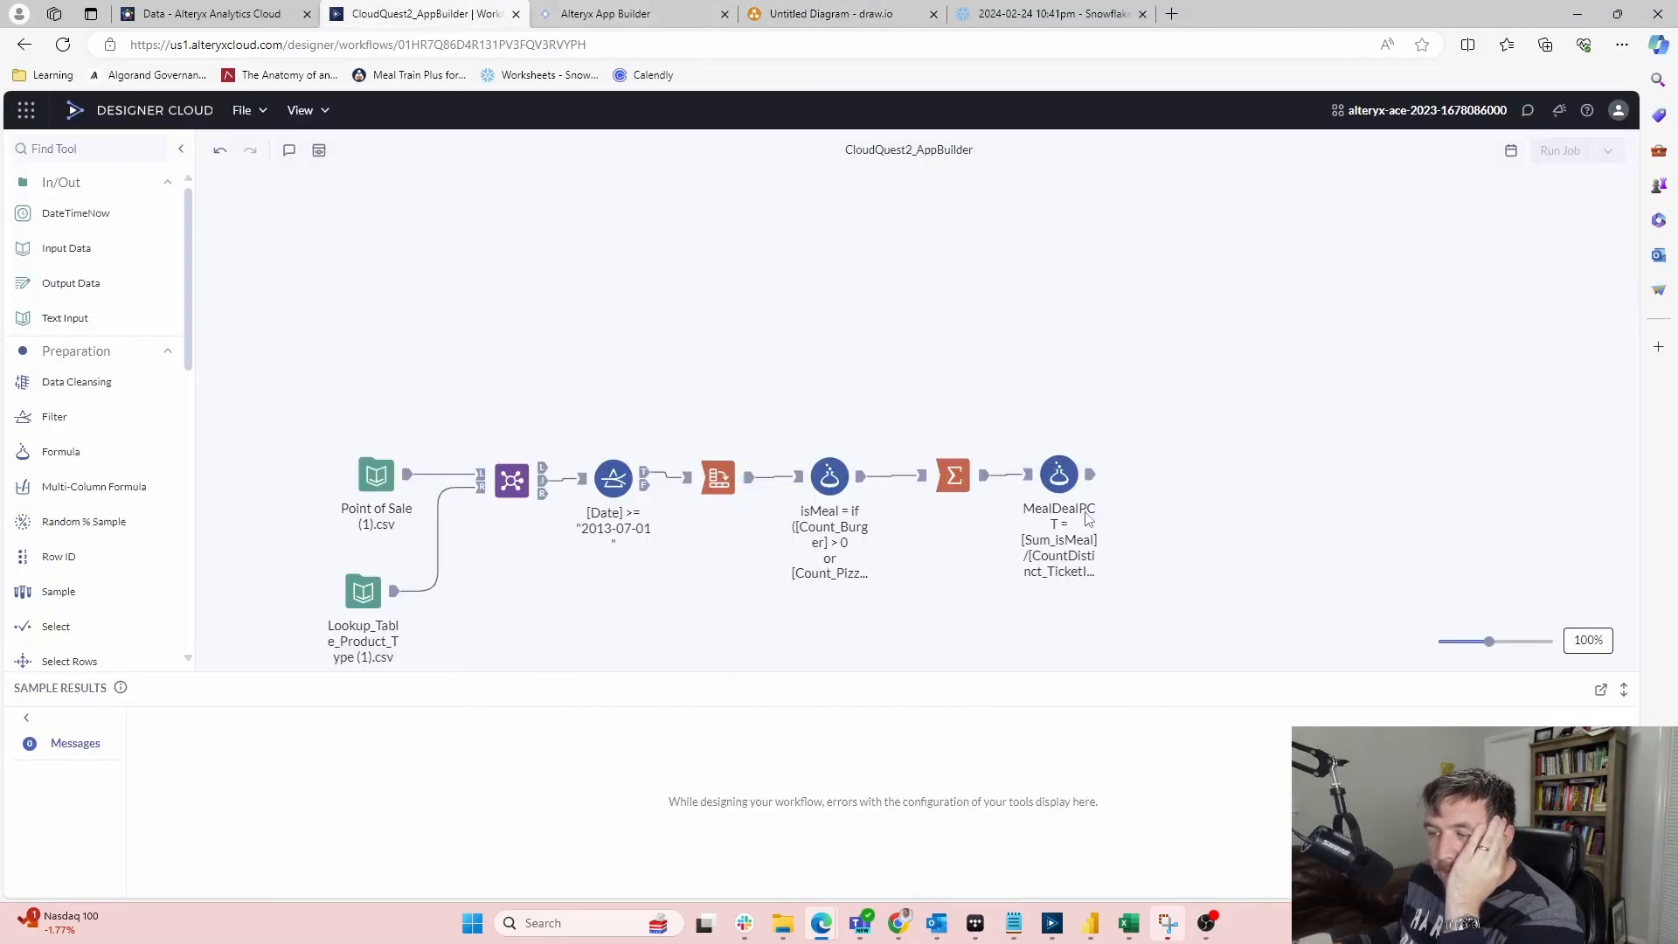
left_click(655, 15)
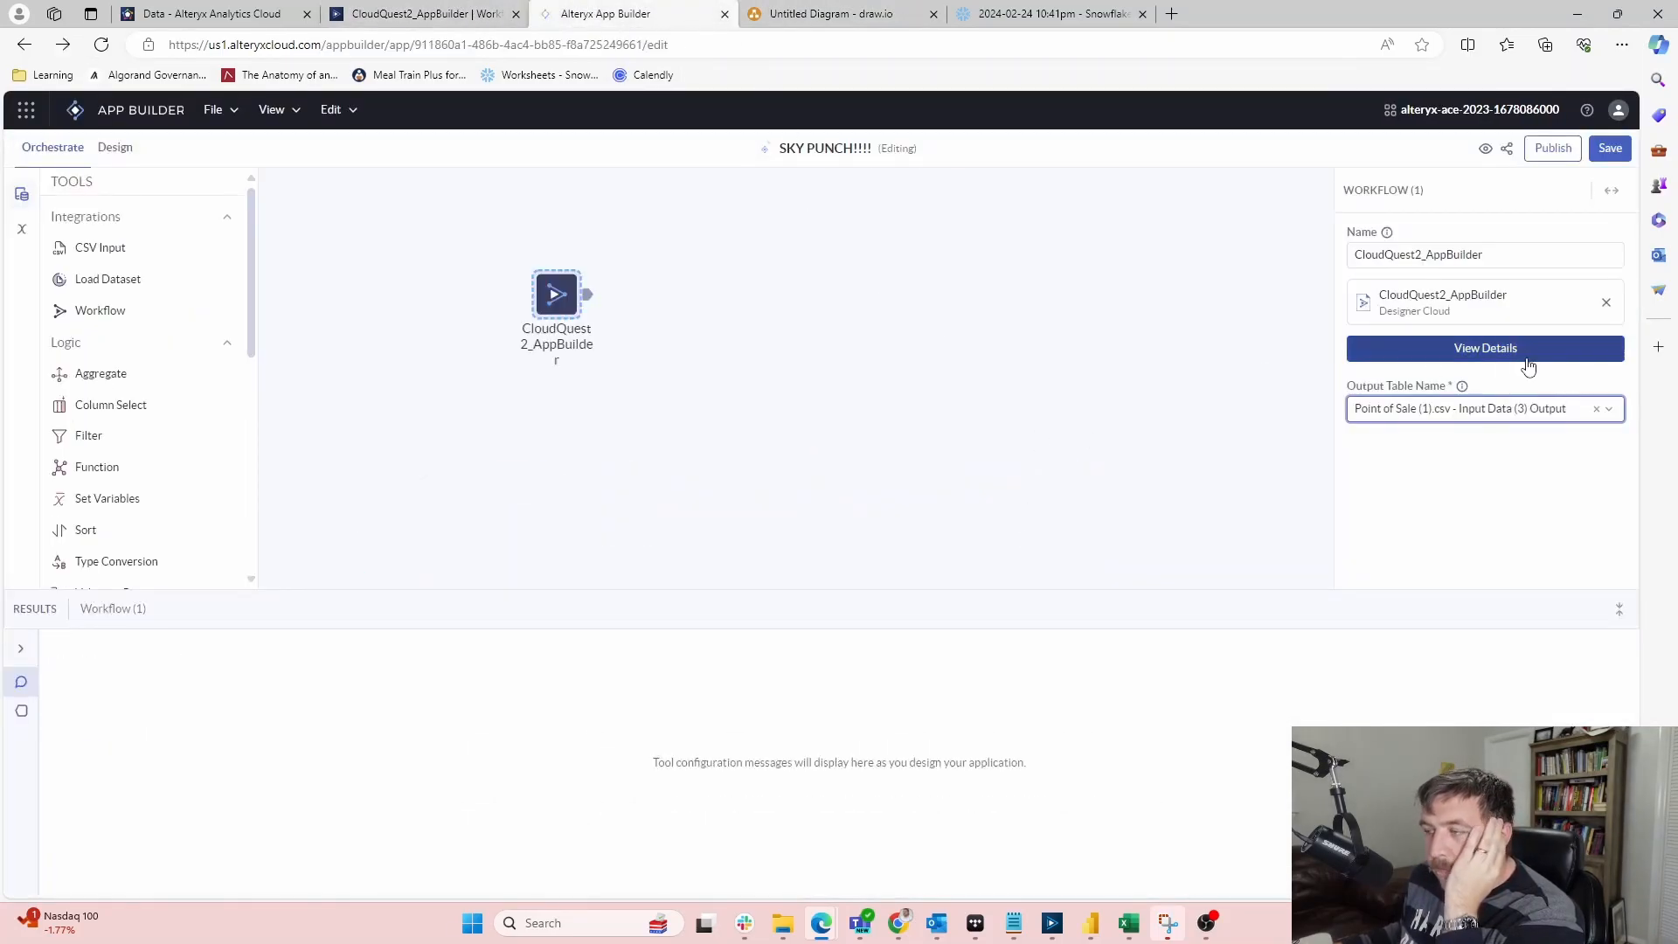
left_click(1567, 407)
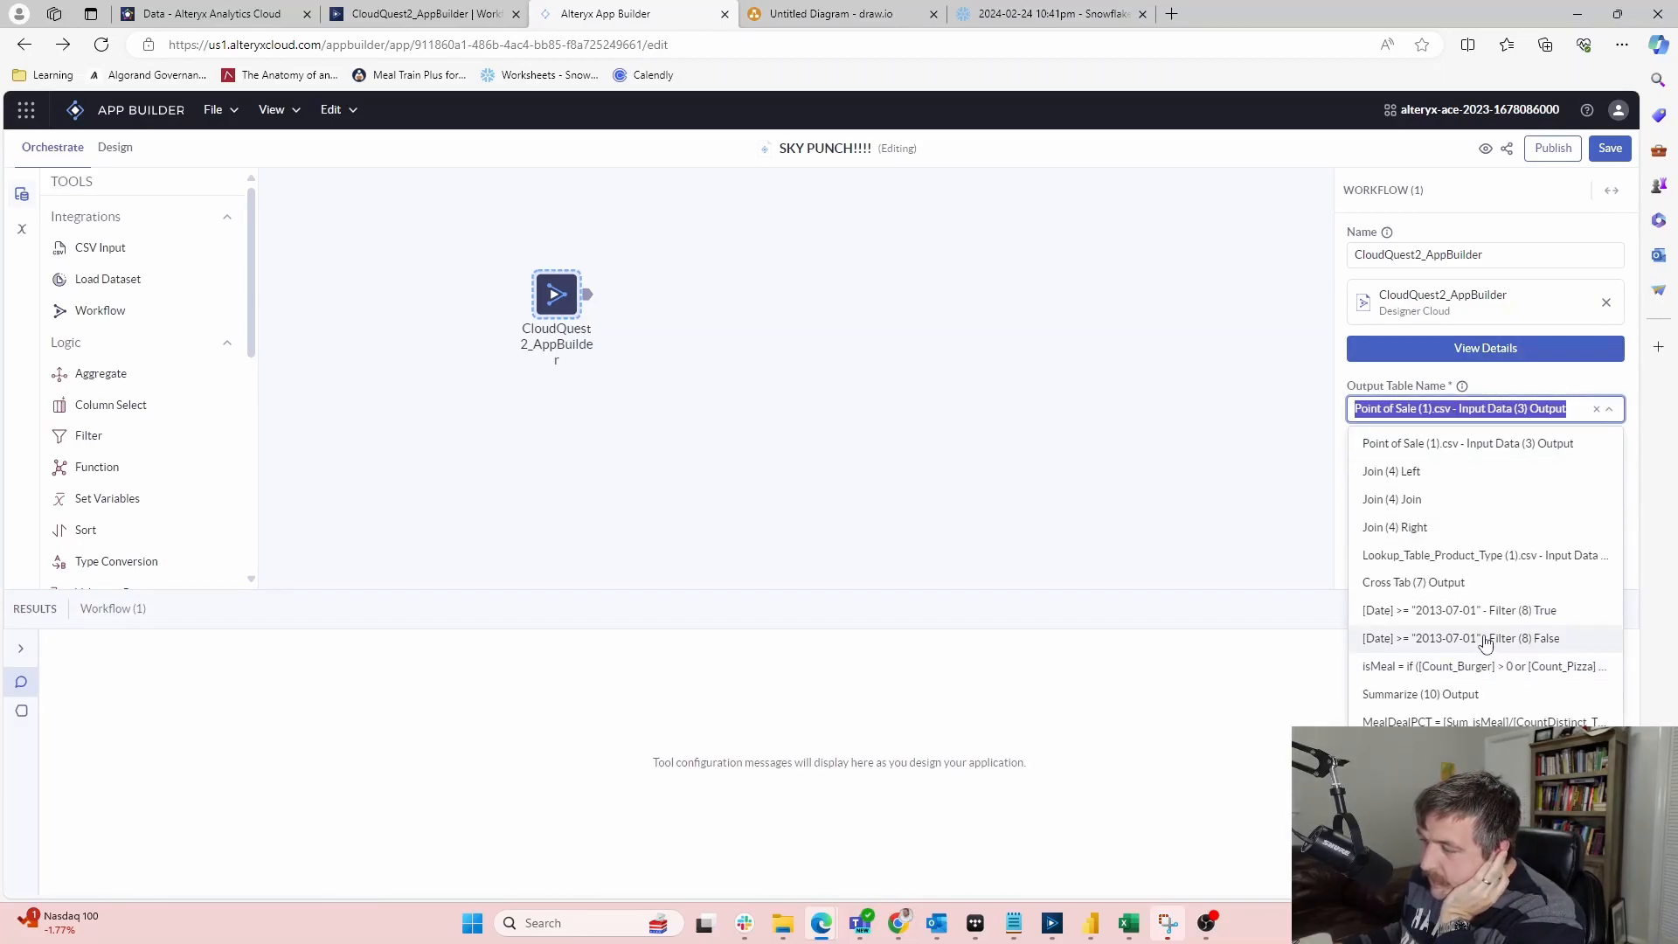
left_click(1434, 721)
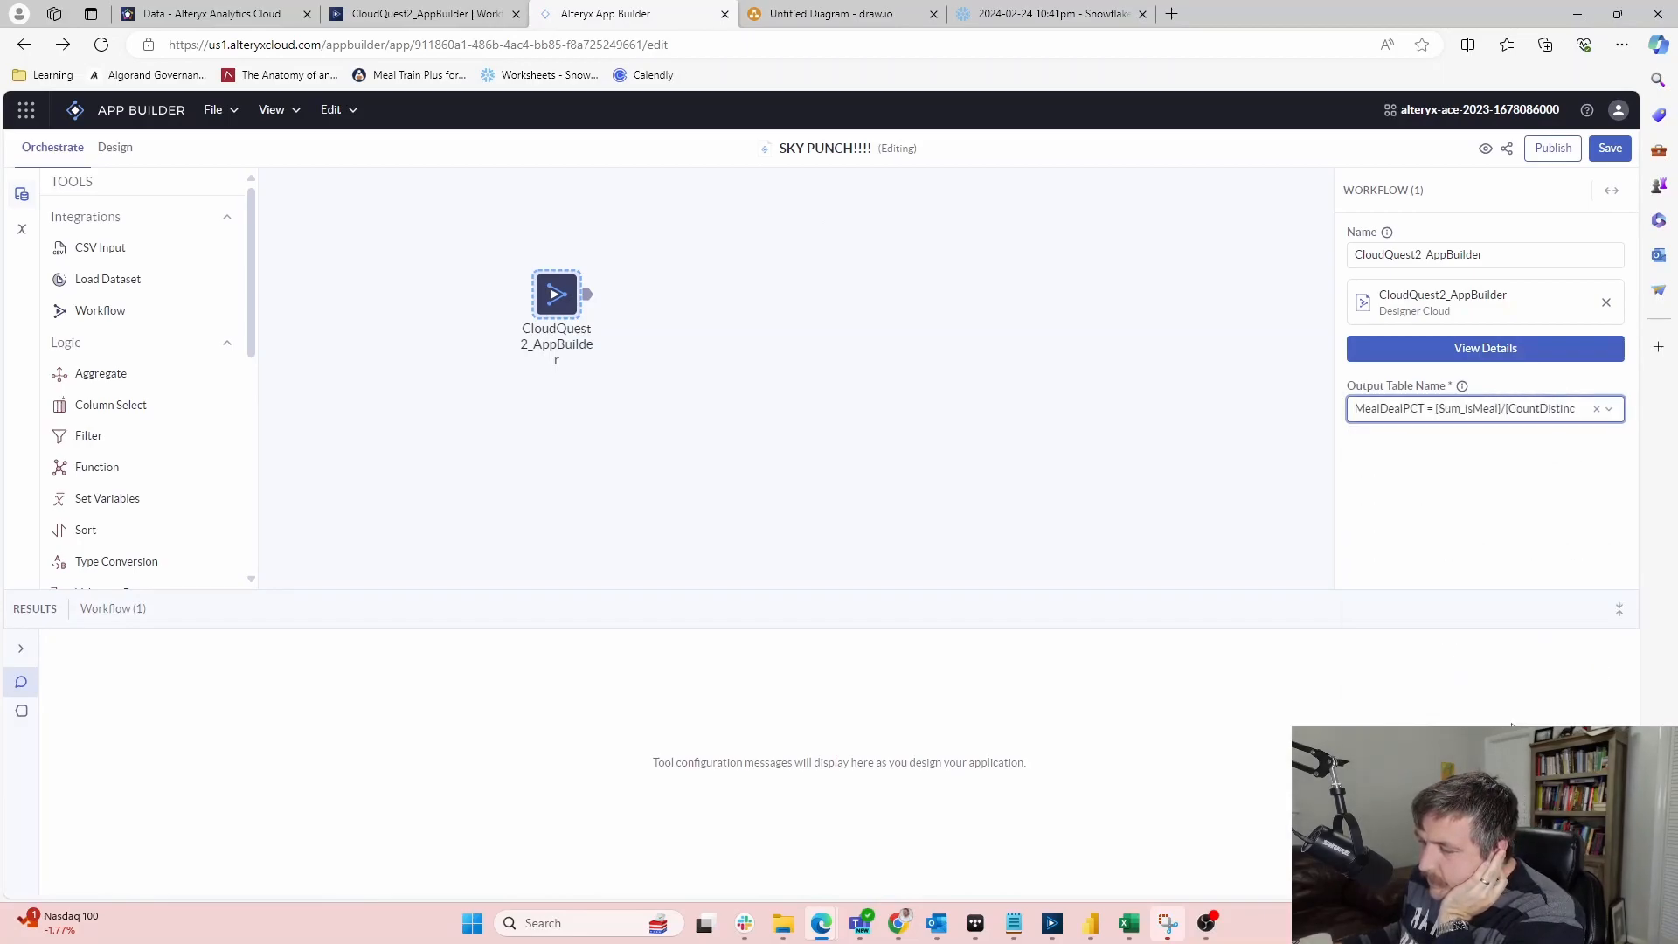
left_click(1511, 408)
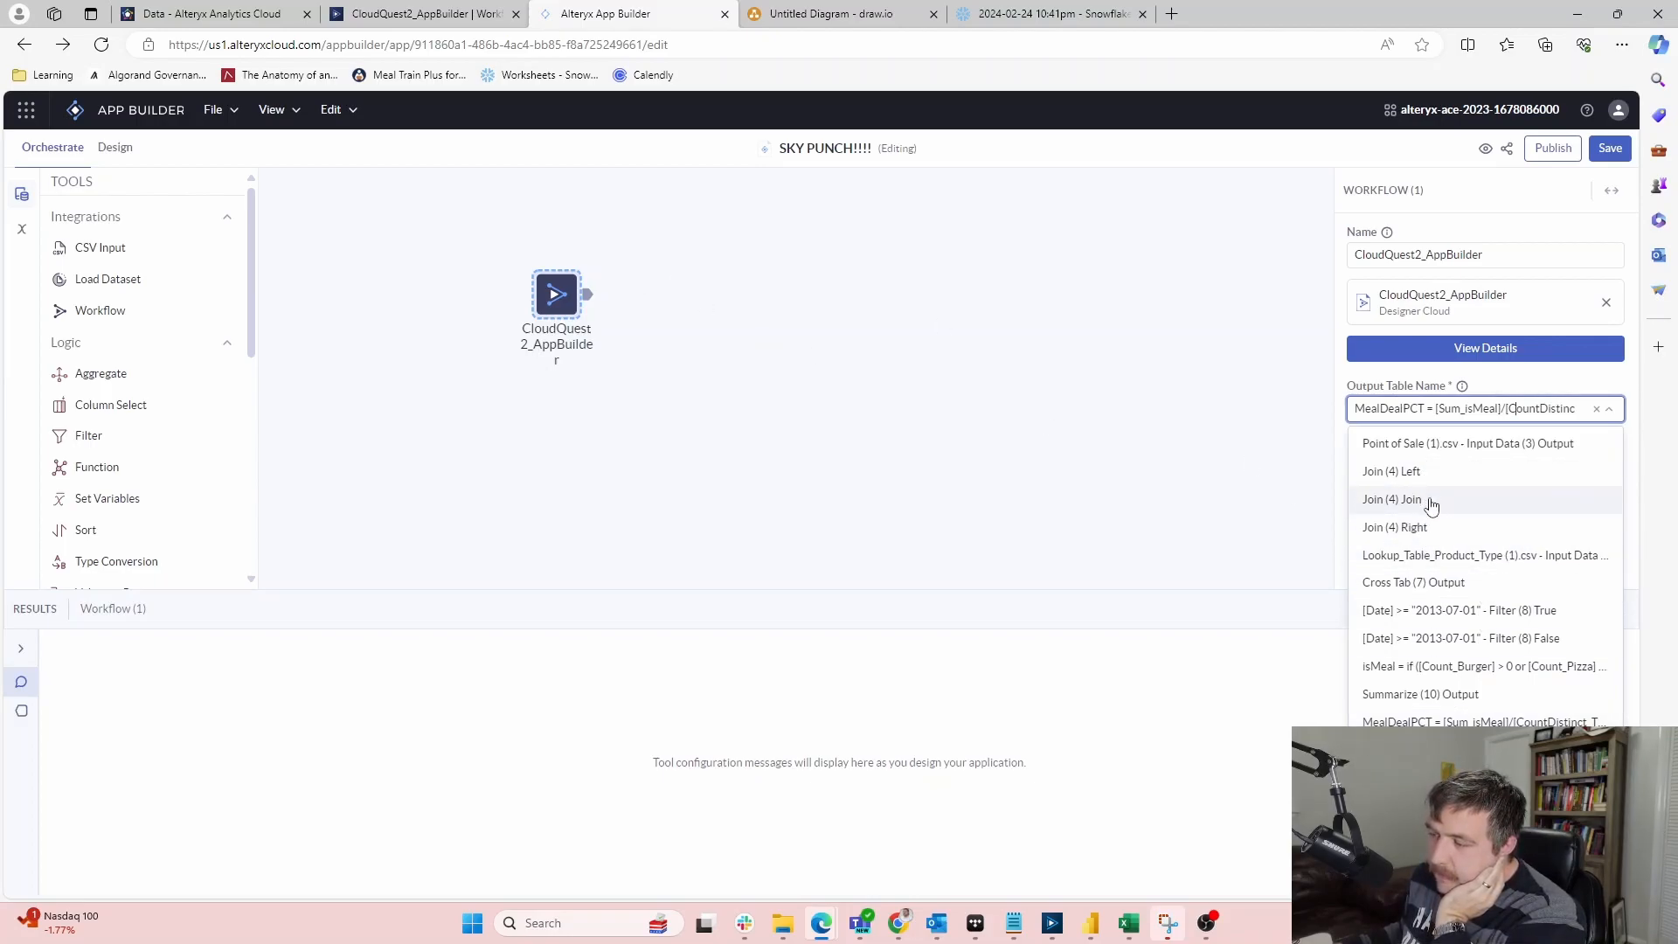
left_click(485, 14)
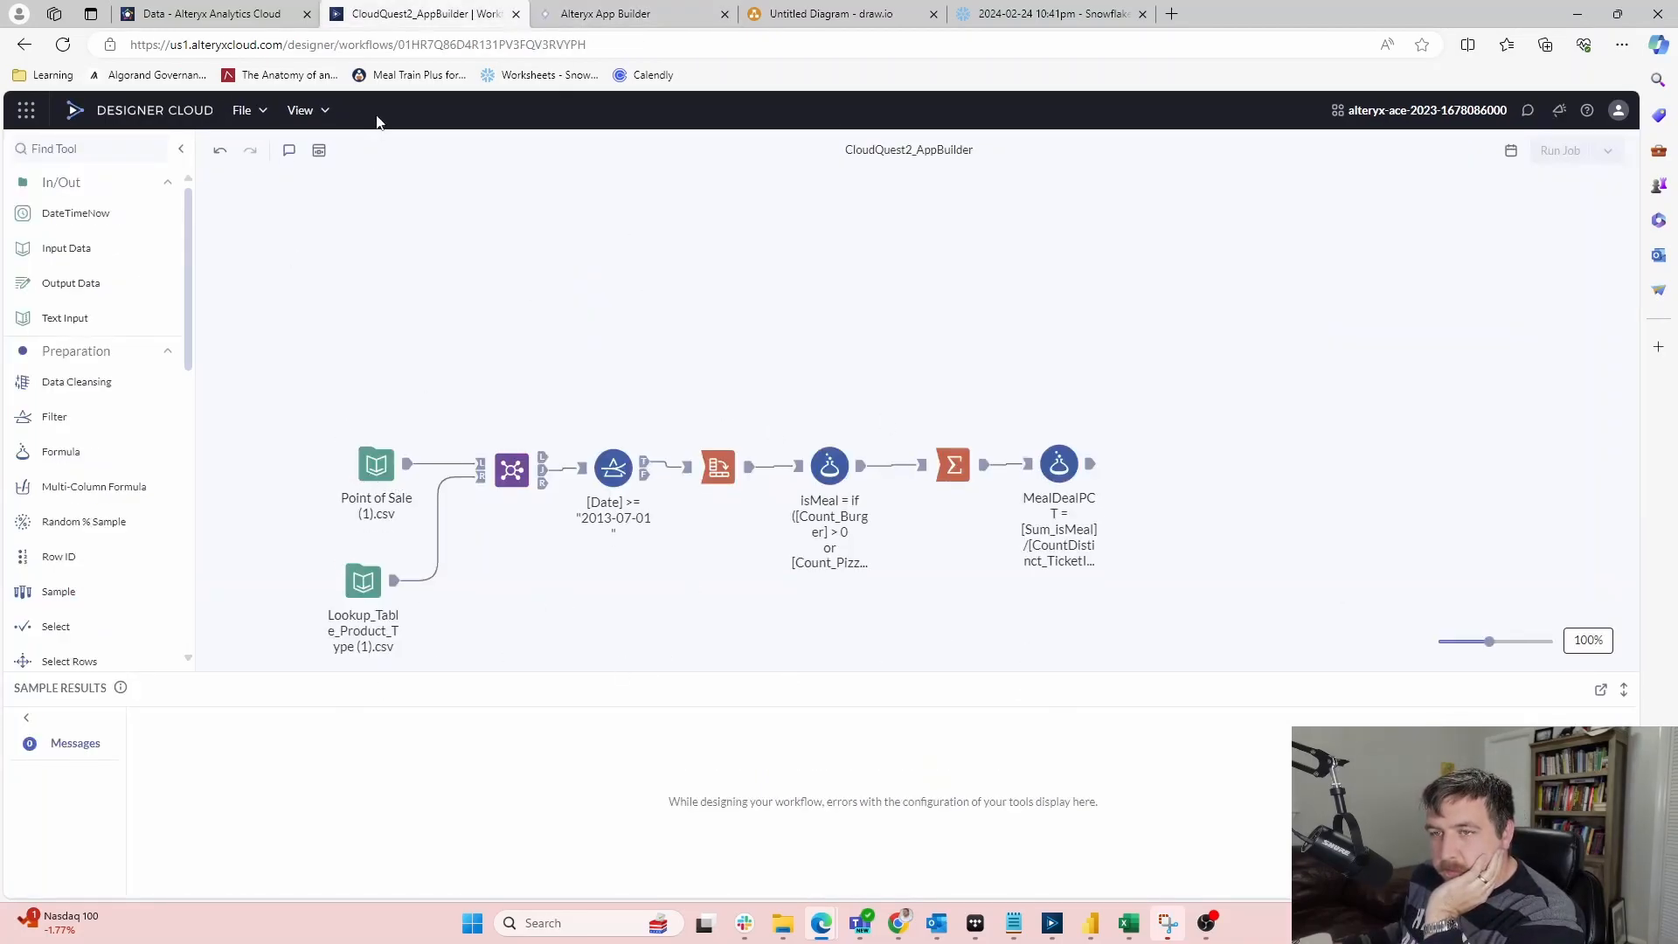
left_click(1065, 462)
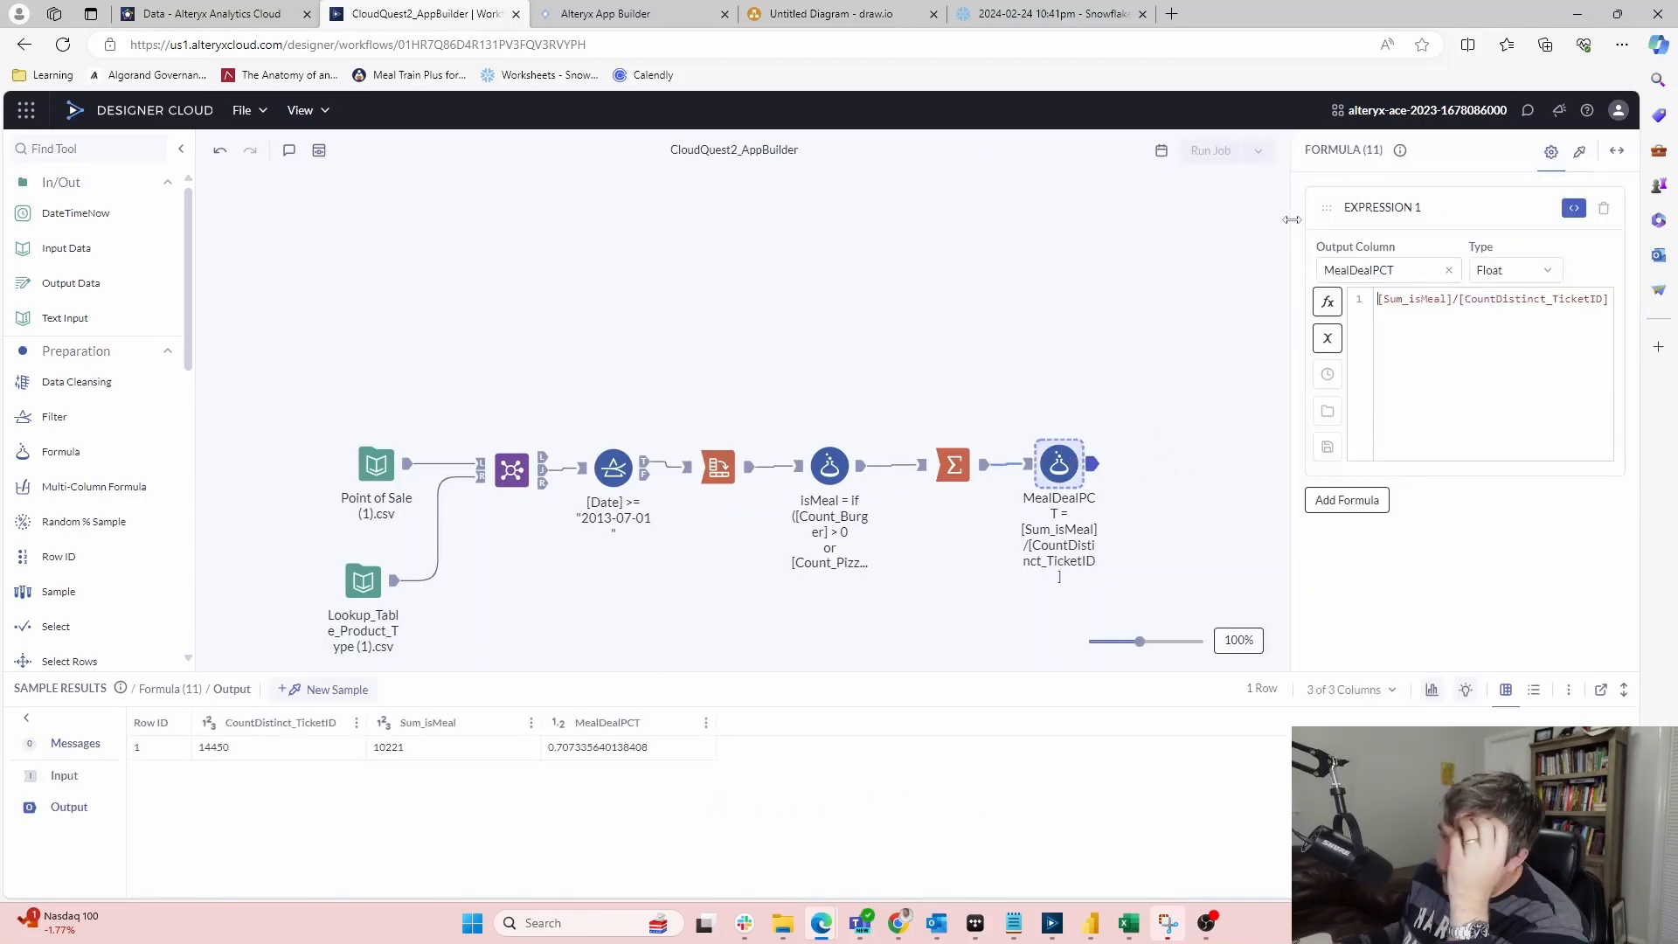
left_click(1581, 154)
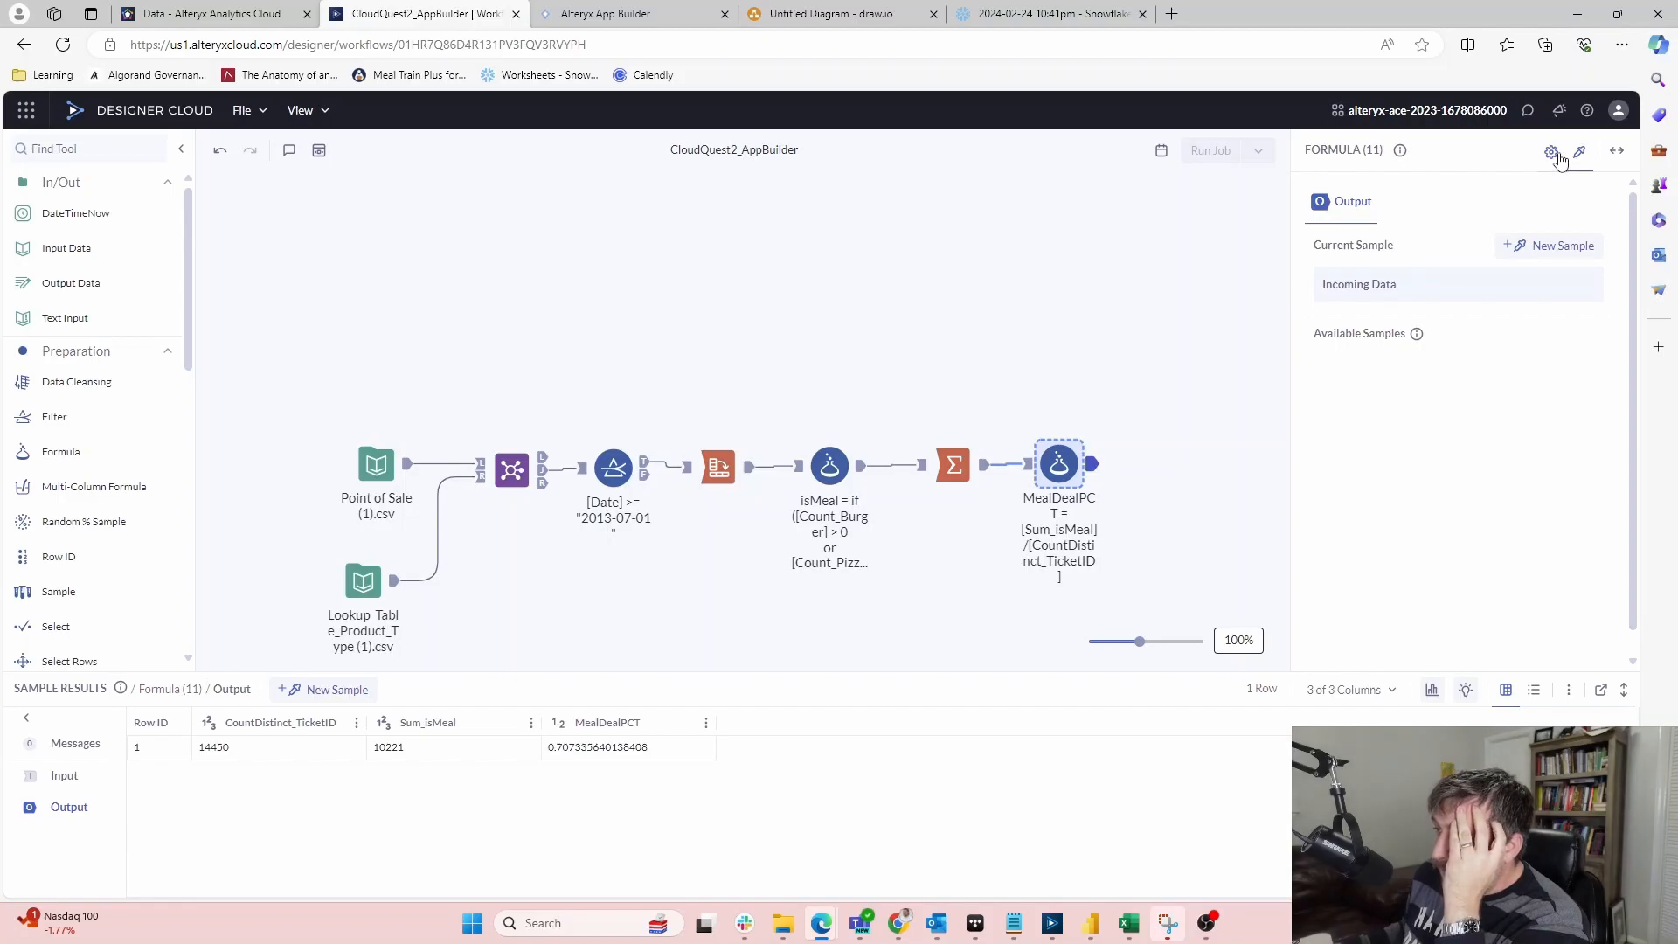
left_click(1551, 155)
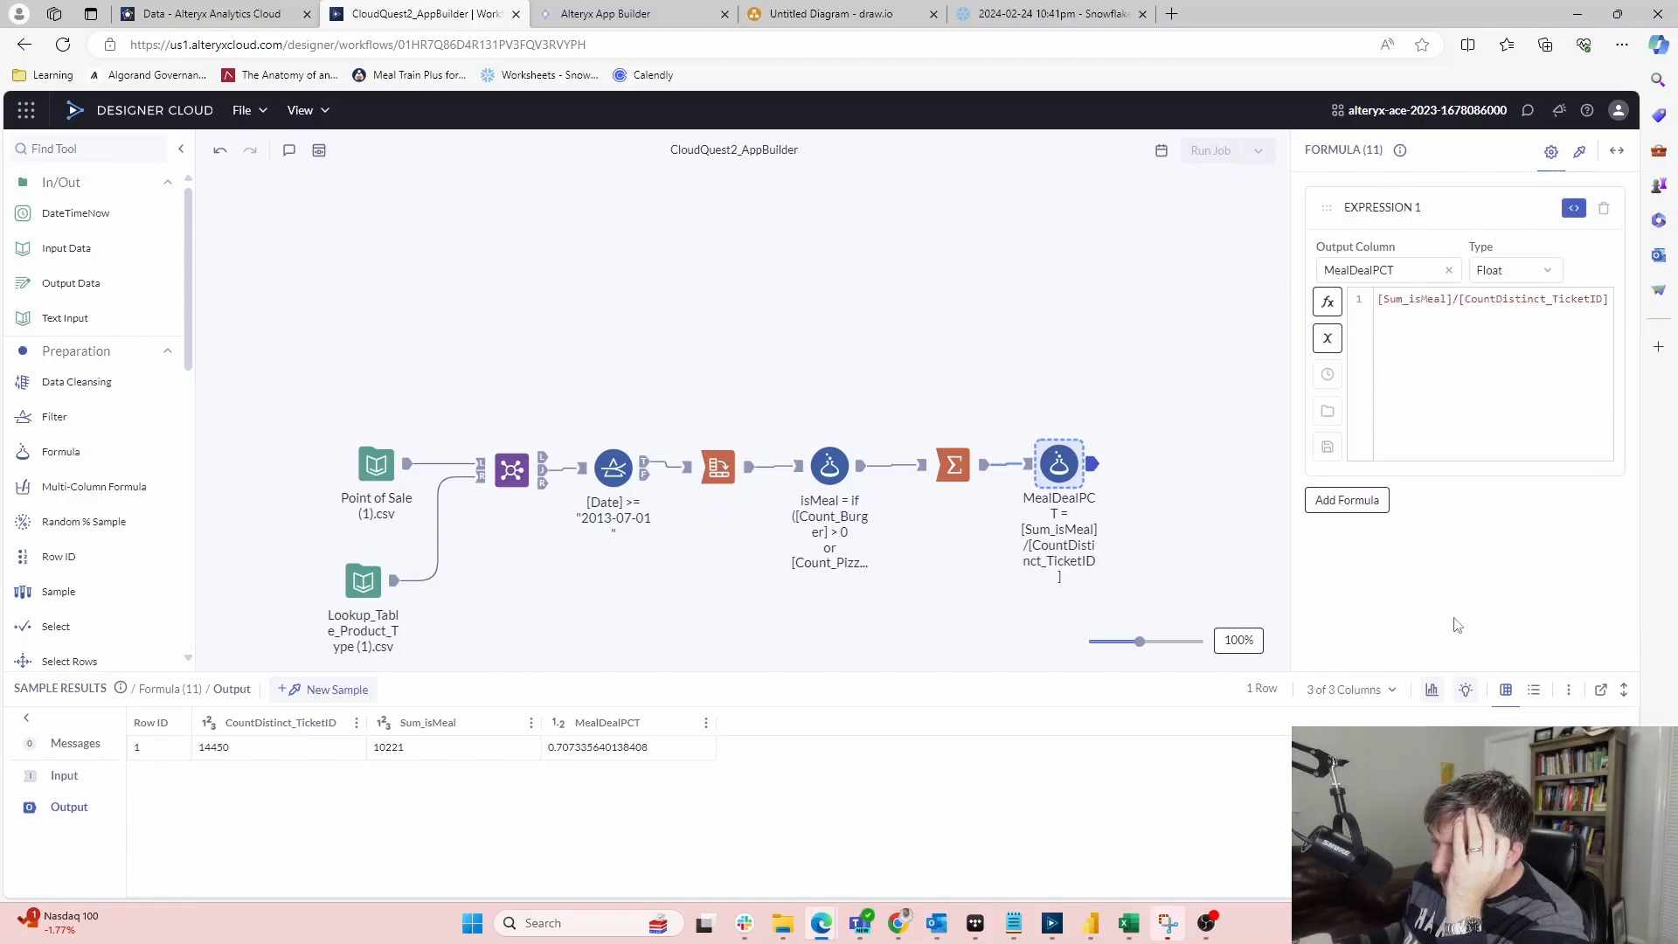
left_click(1572, 692)
left_click(1332, 206)
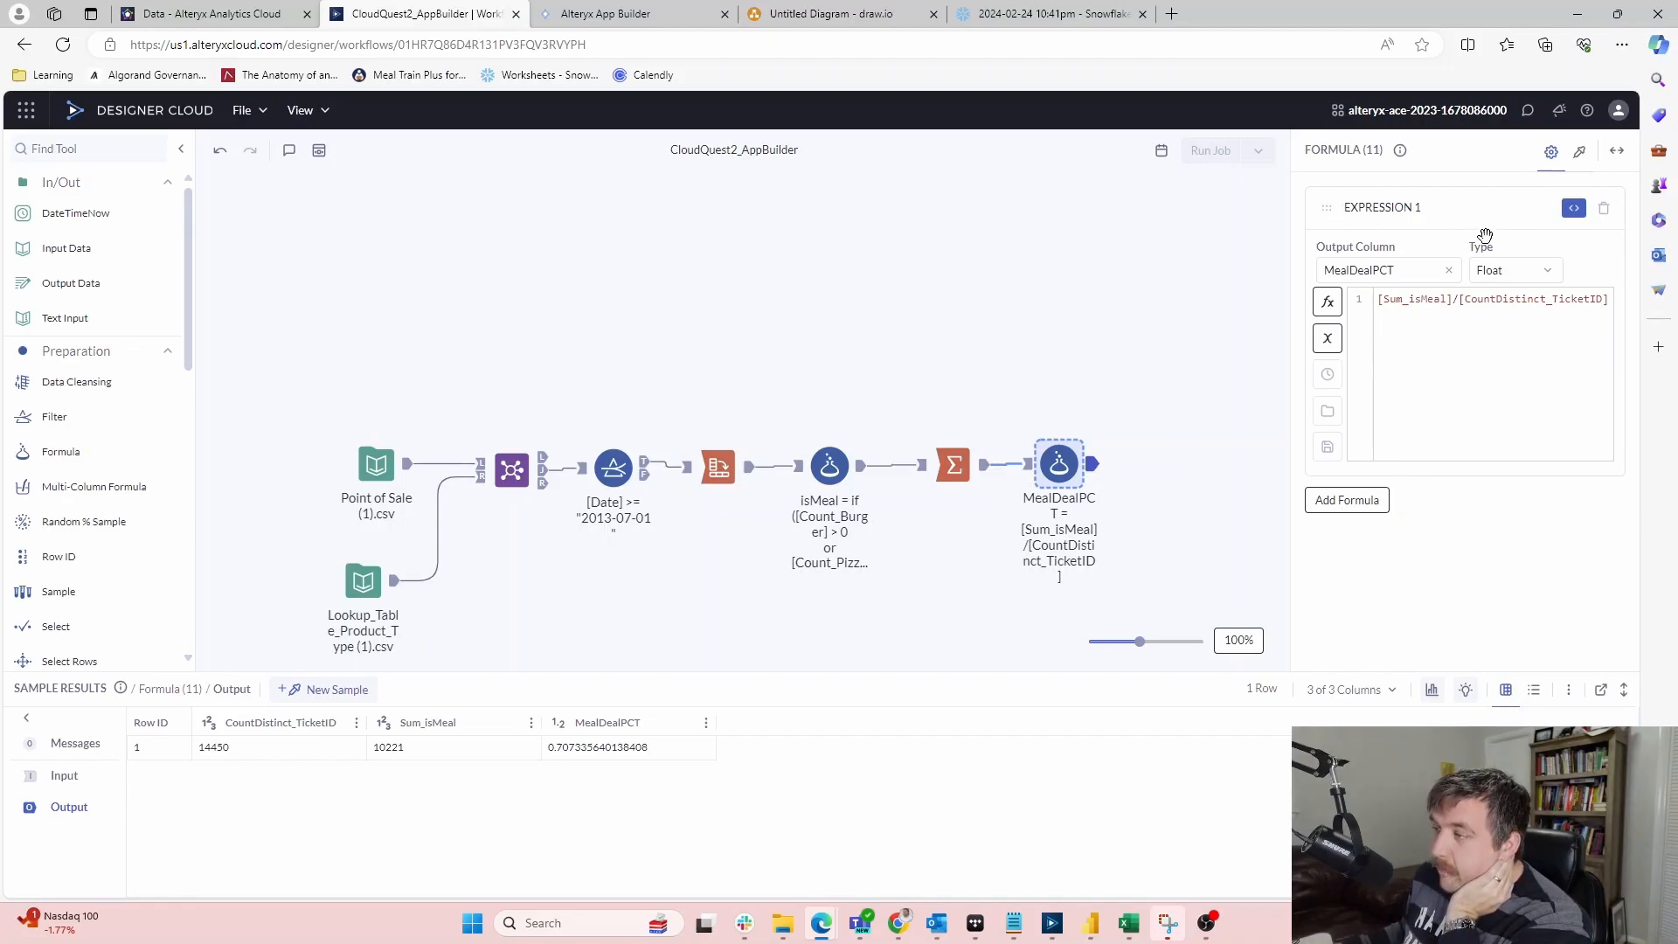
left_click(1104, 370)
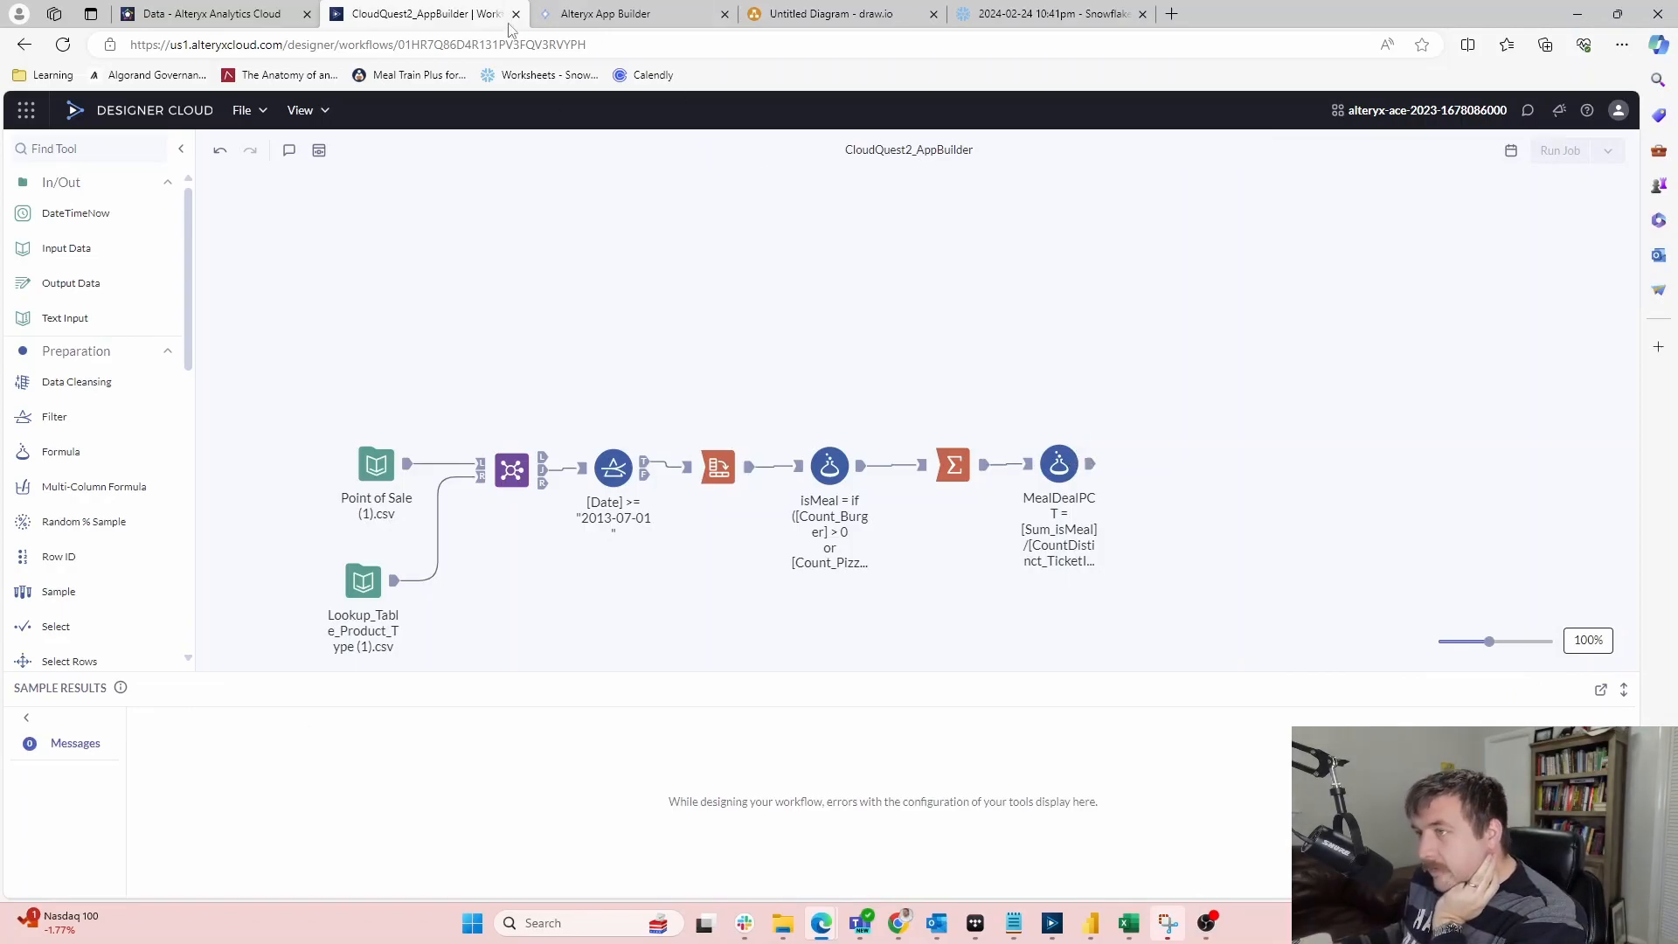
Confirm MealDealPCT remains the Workflow tool's output table
left_click(604, 14)
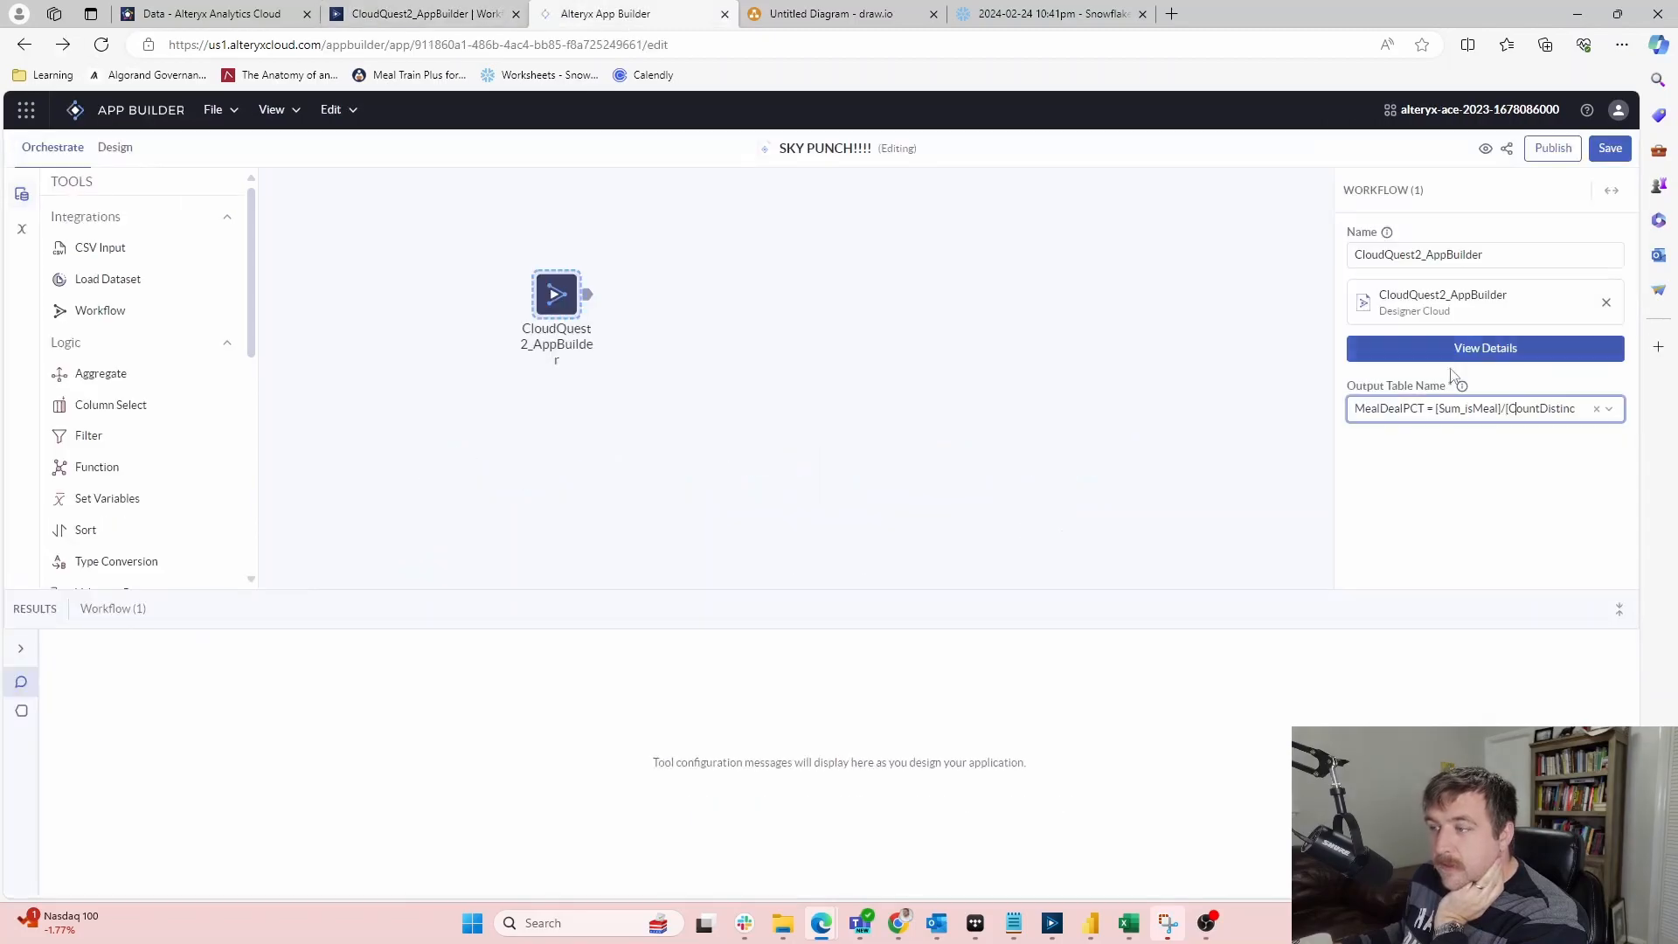
left_click(1612, 412)
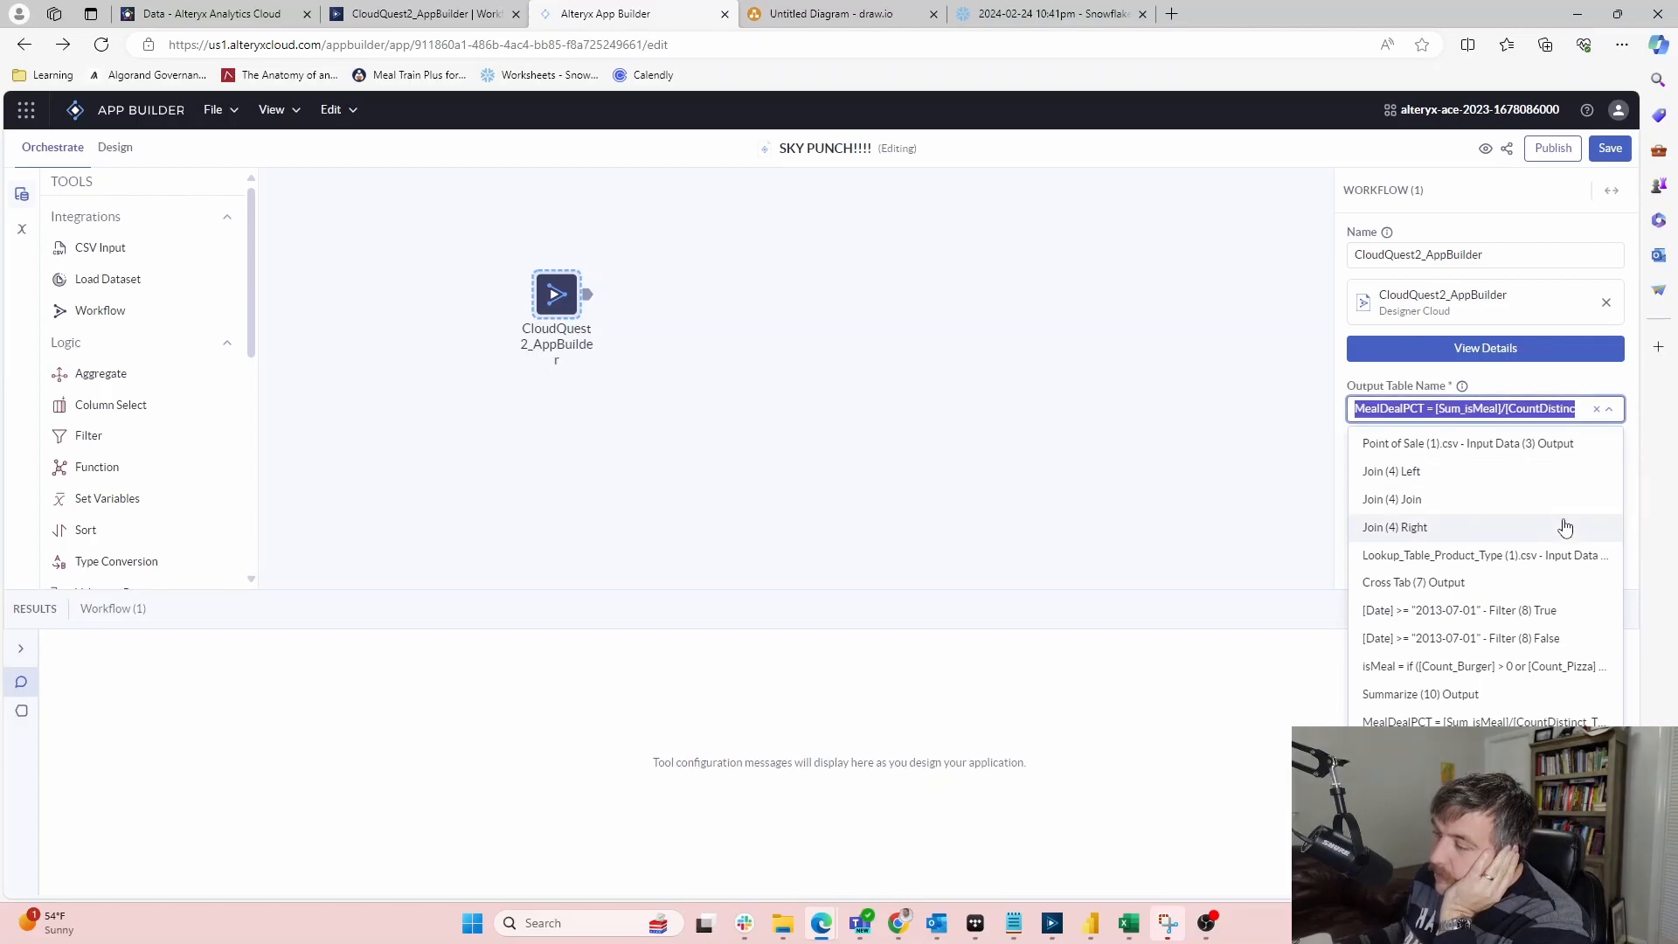
left_click(1571, 385)
Open the MealDealPCT Formula tool's expression and results in Designer Cloud
left_click(1021, 10)
left_click(647, 11)
left_click(466, 8)
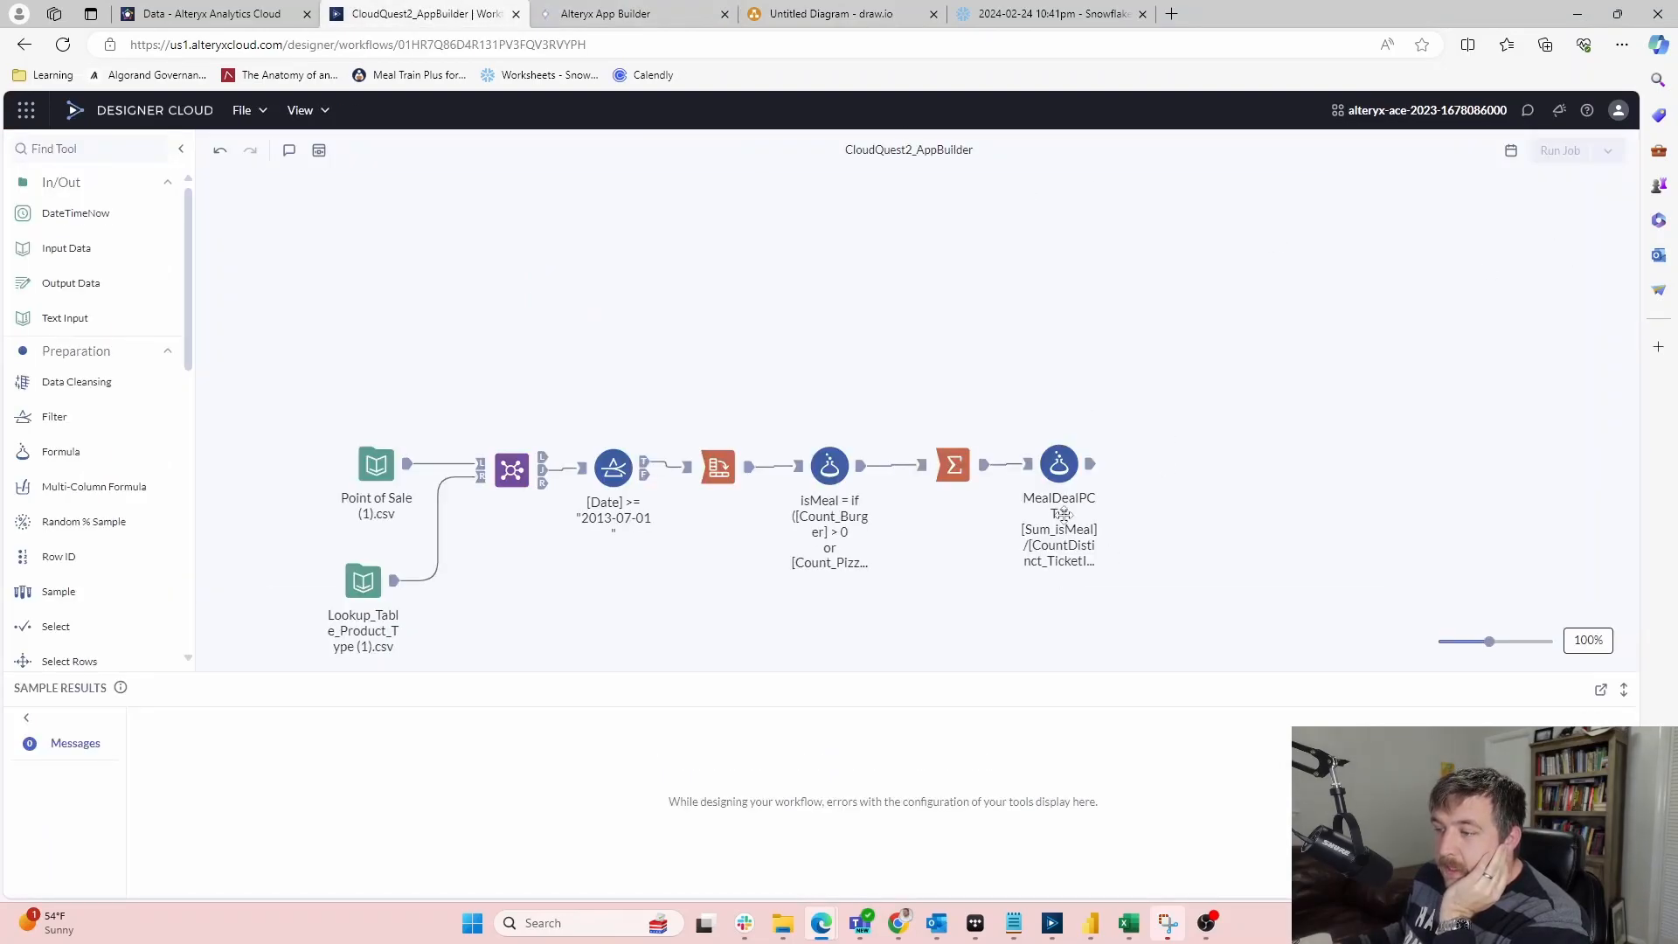
left_click(629, 13)
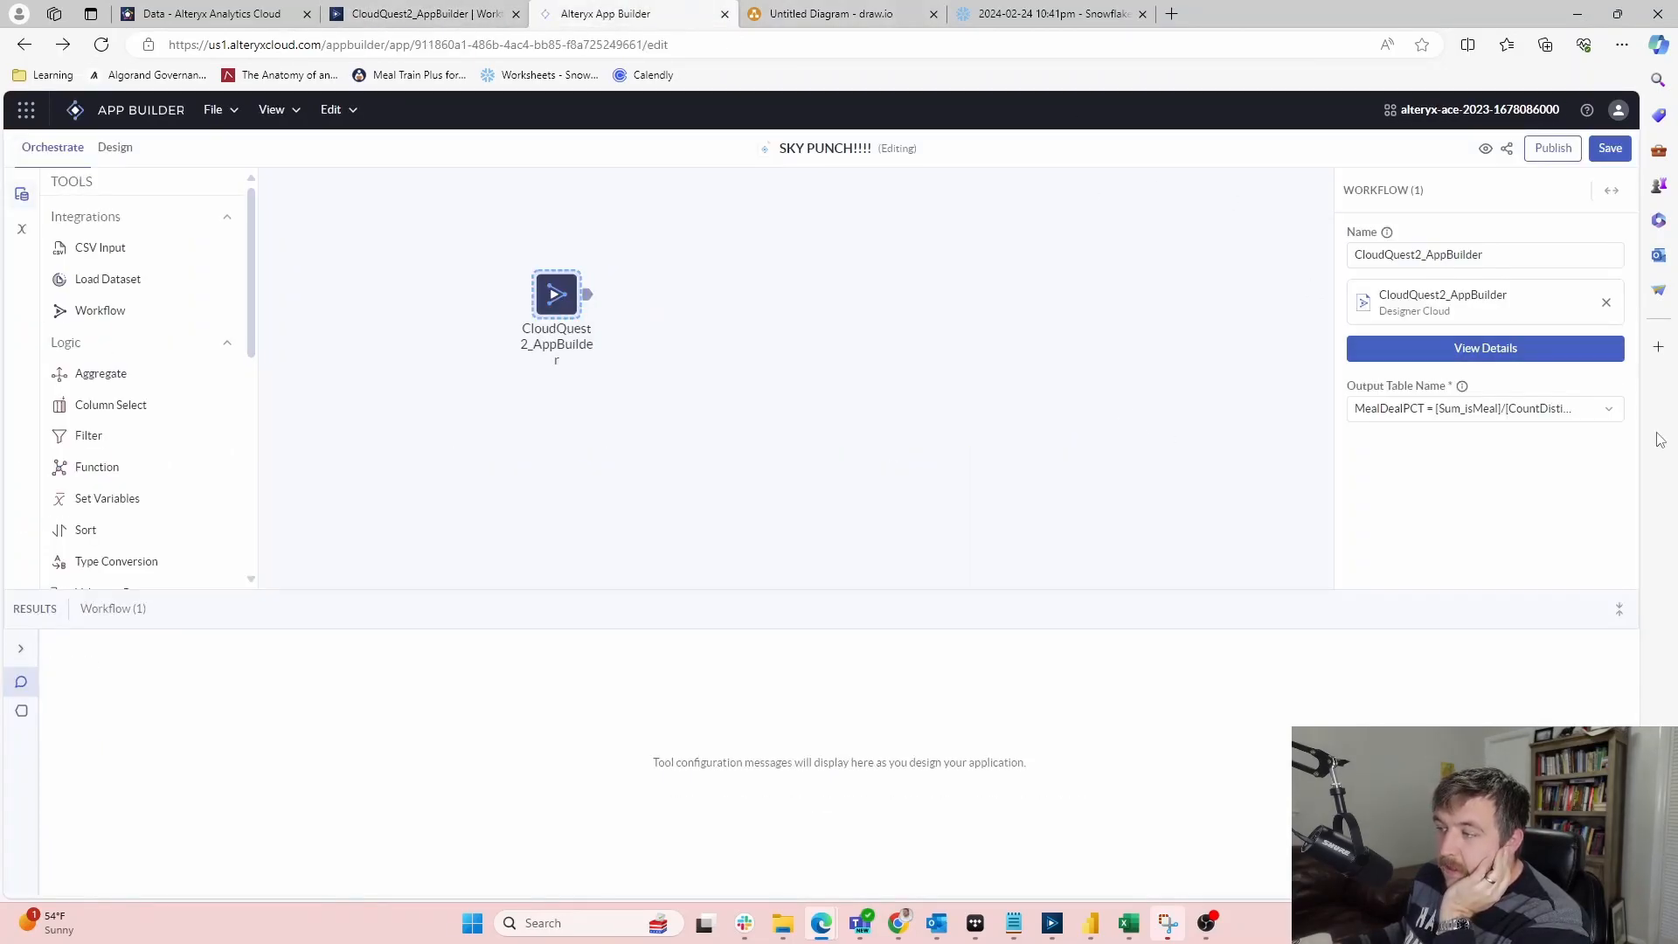
left_click(463, 15)
left_click(1074, 464)
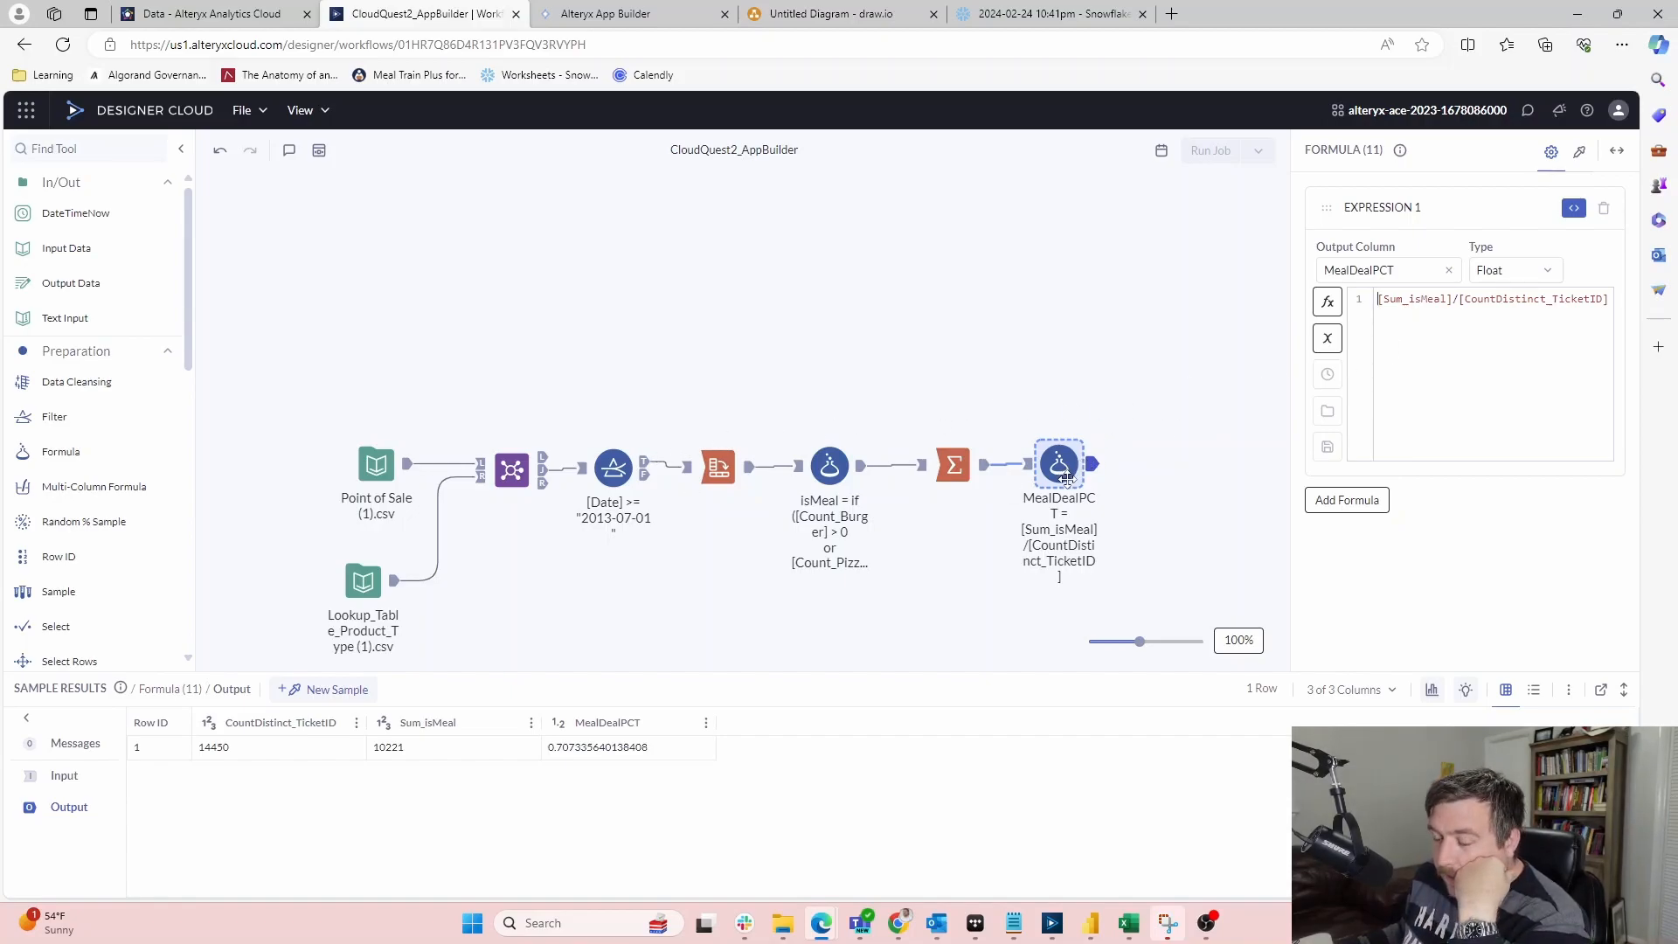
left_click(603, 11)
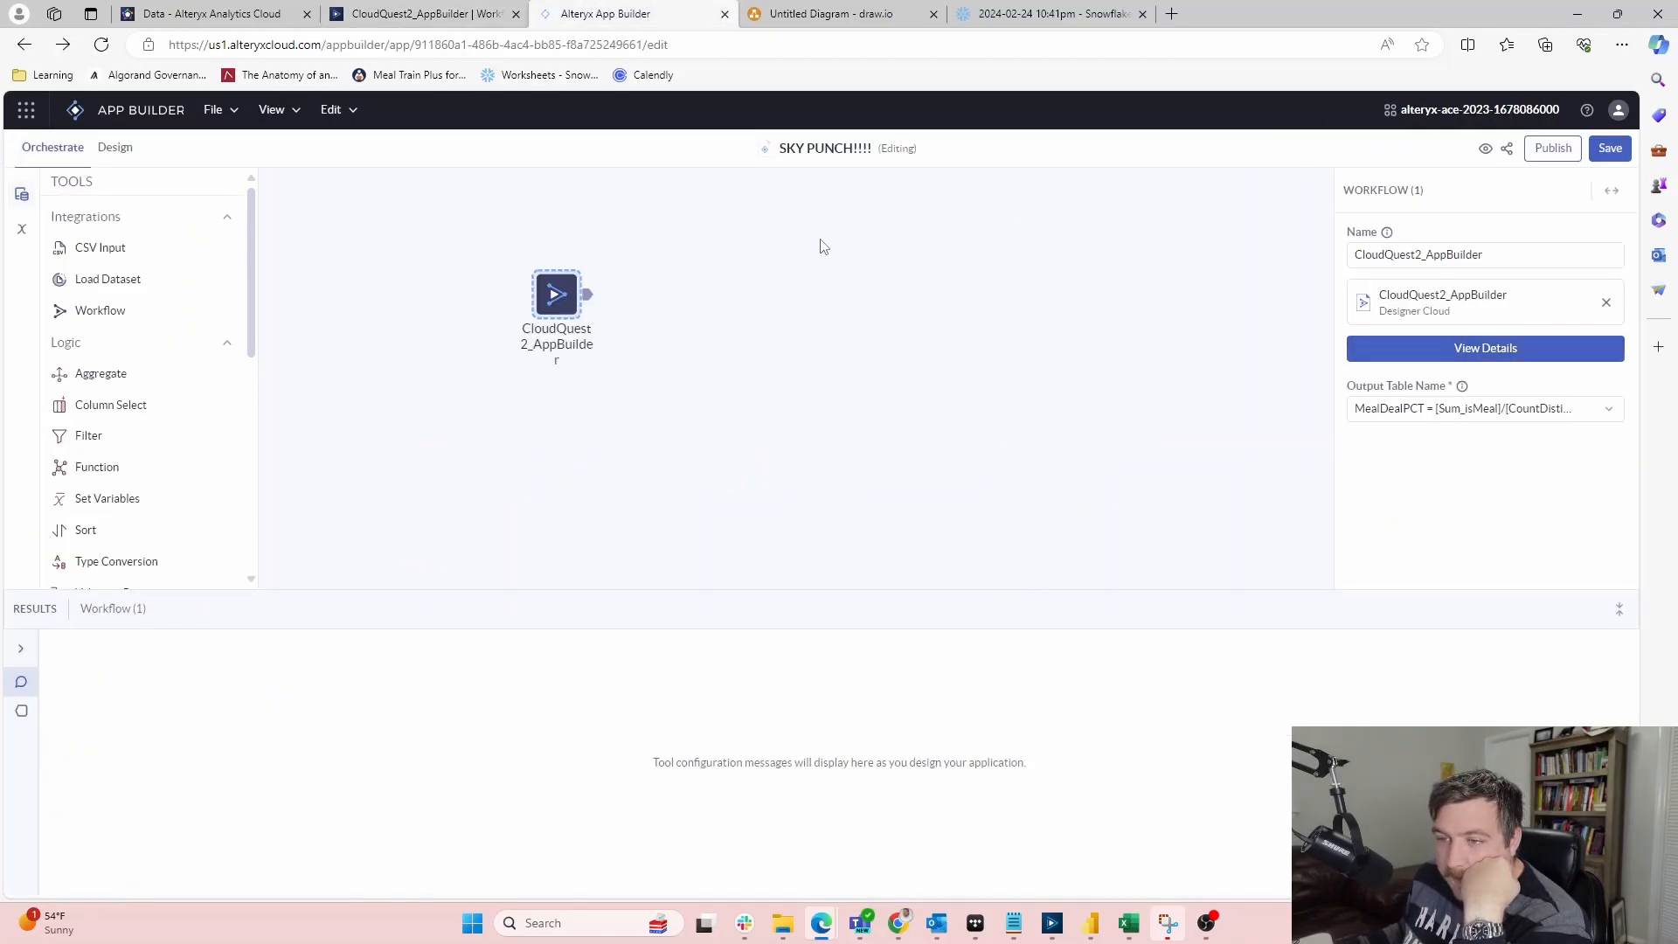
left_click(919, 475)
left_click(589, 297)
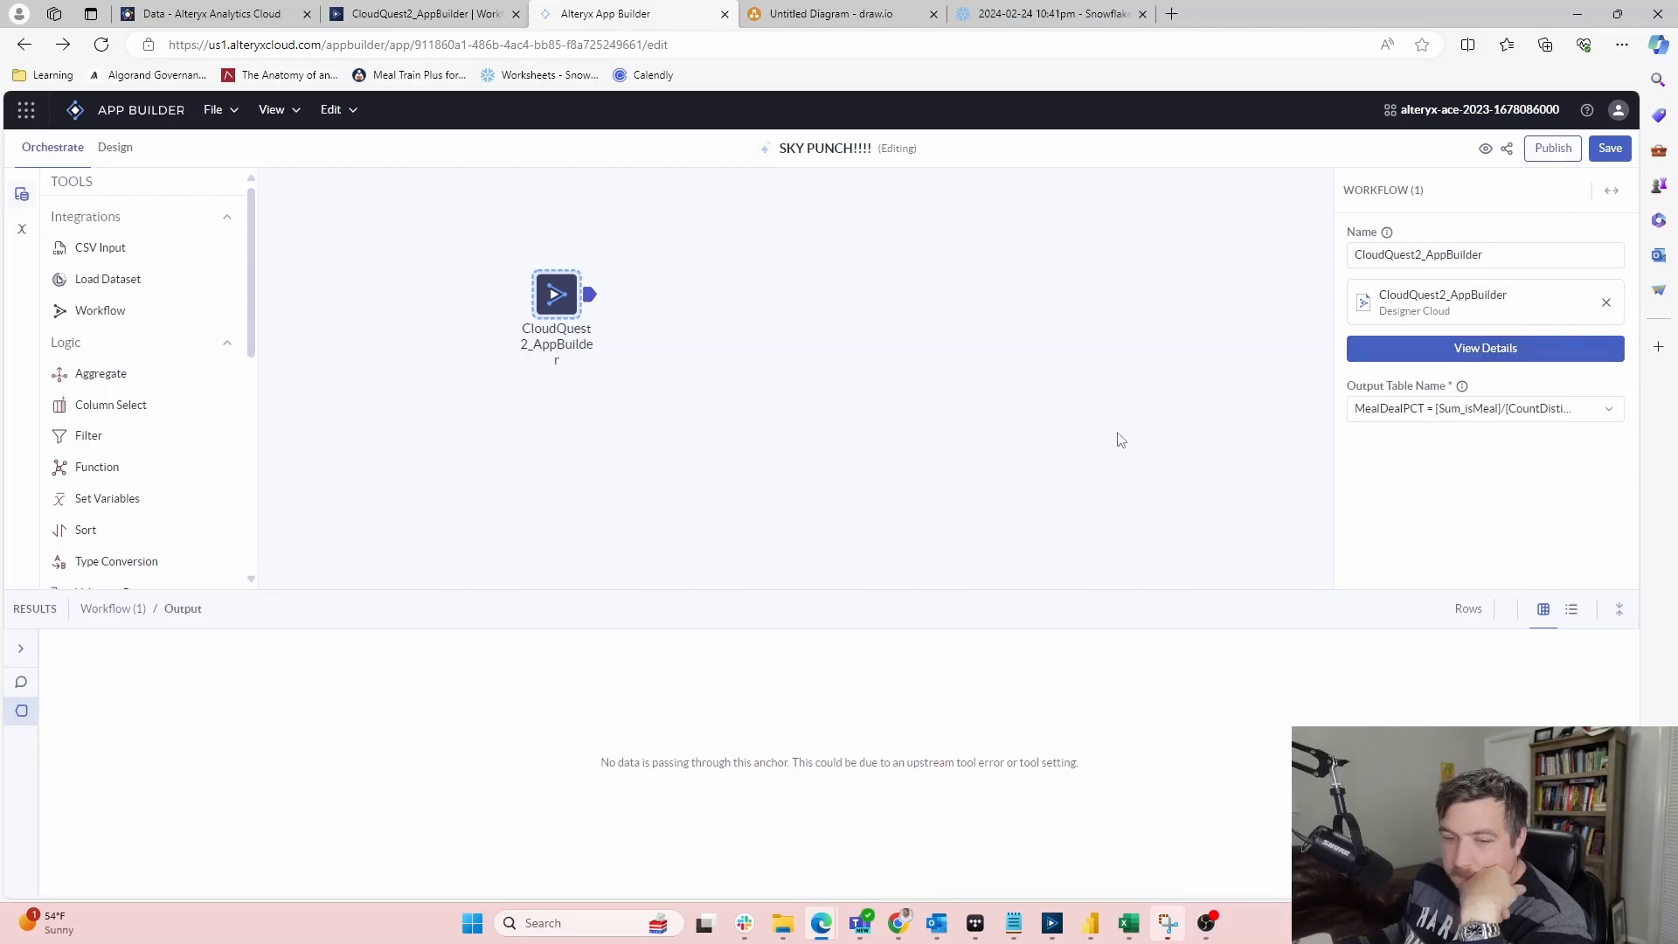
left_click(22, 690)
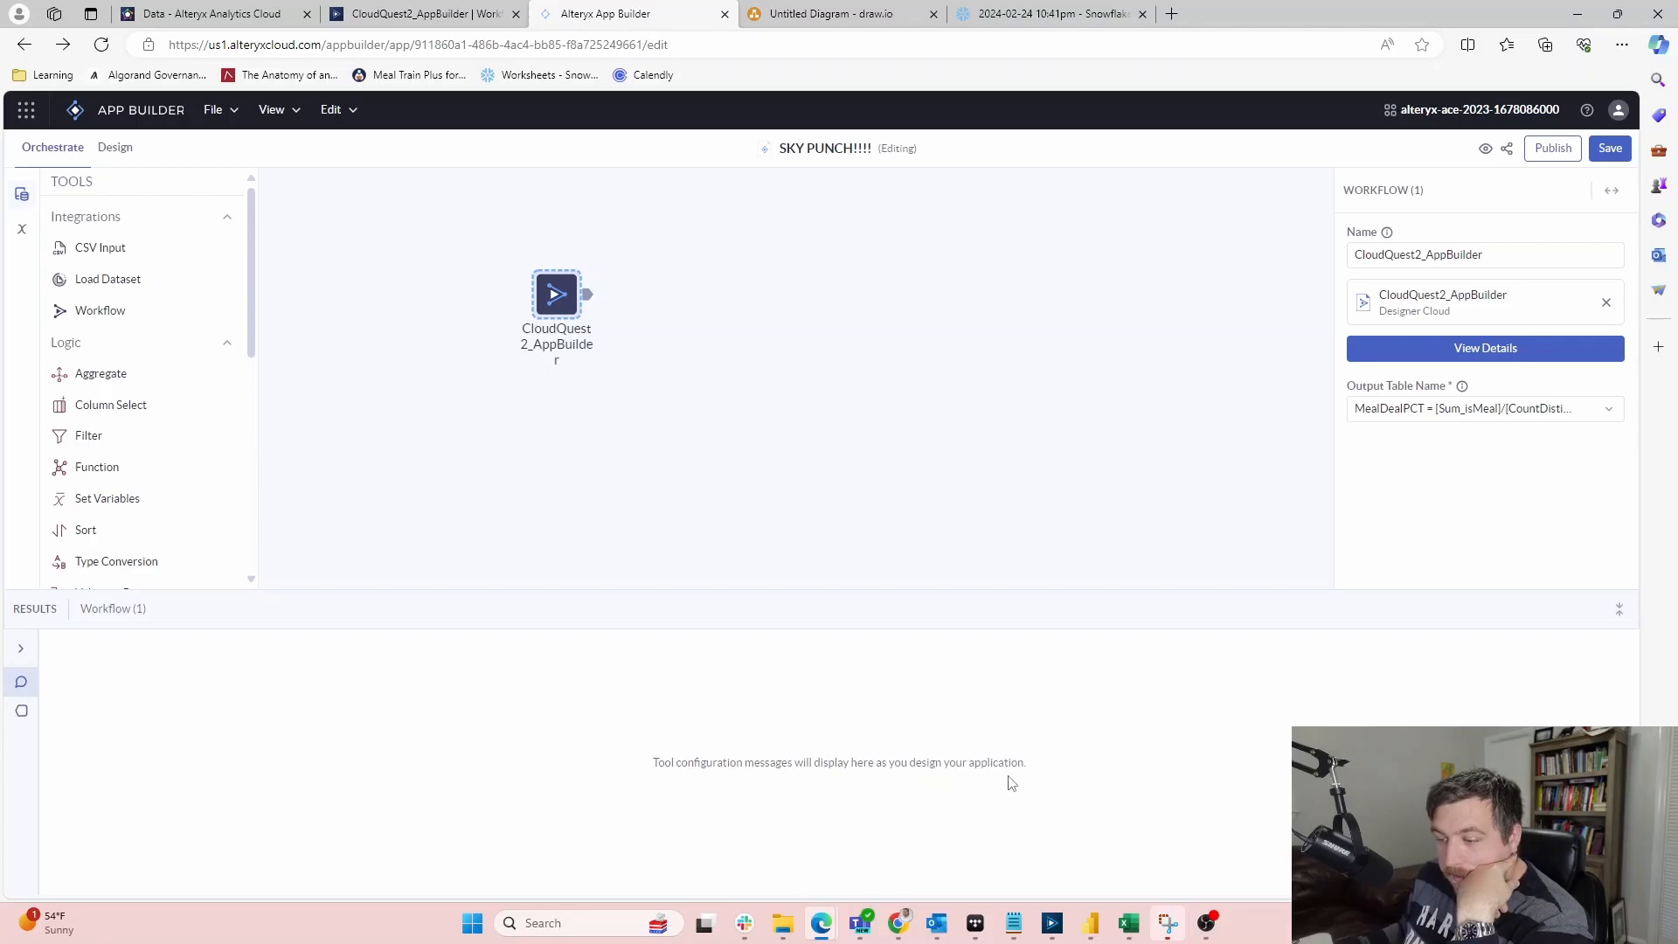
left_click(450, 13)
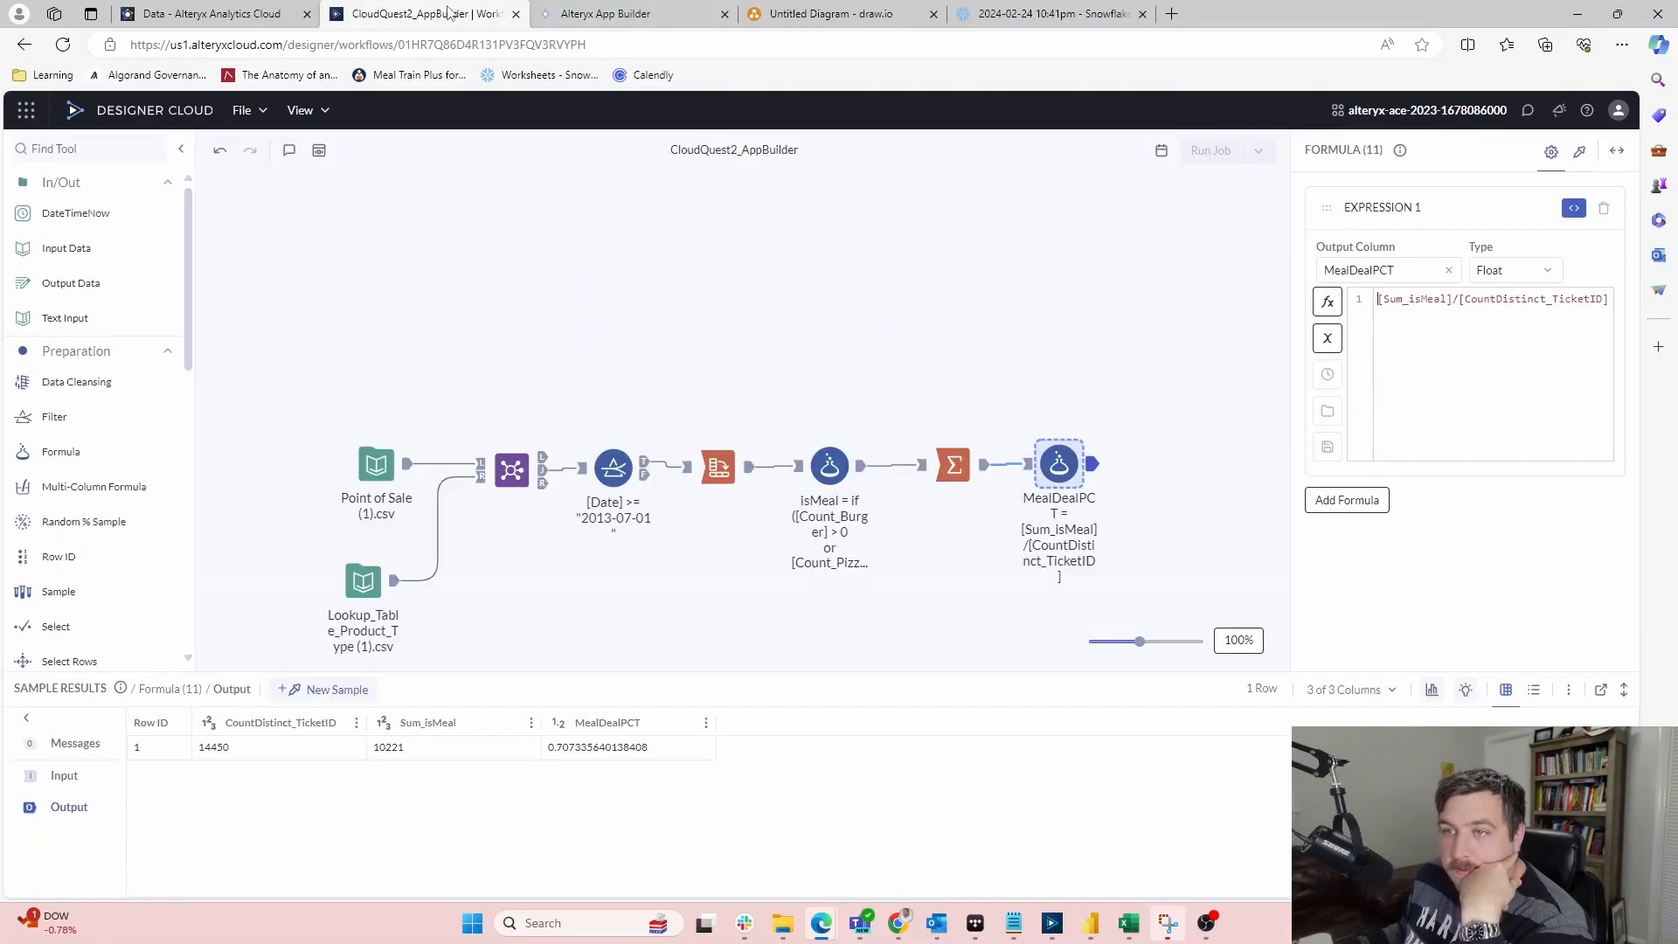
left_click(577, 13)
left_click(21, 648)
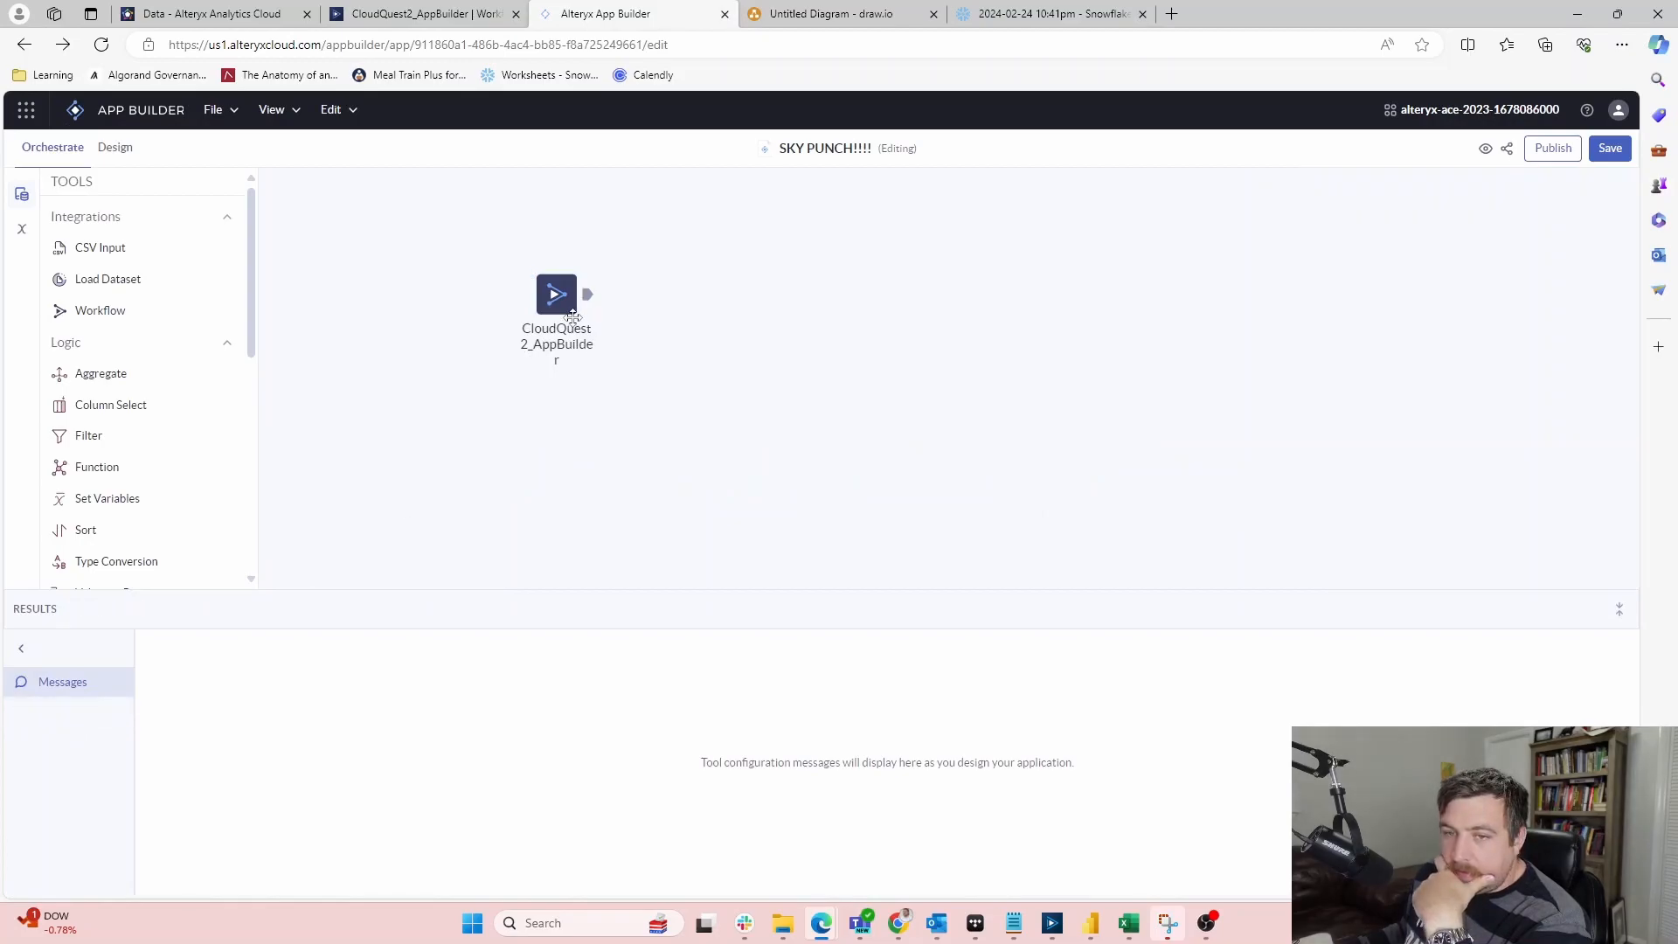
left_click_drag(568, 295, 507, 362)
scroll(149, 311, "down", 2)
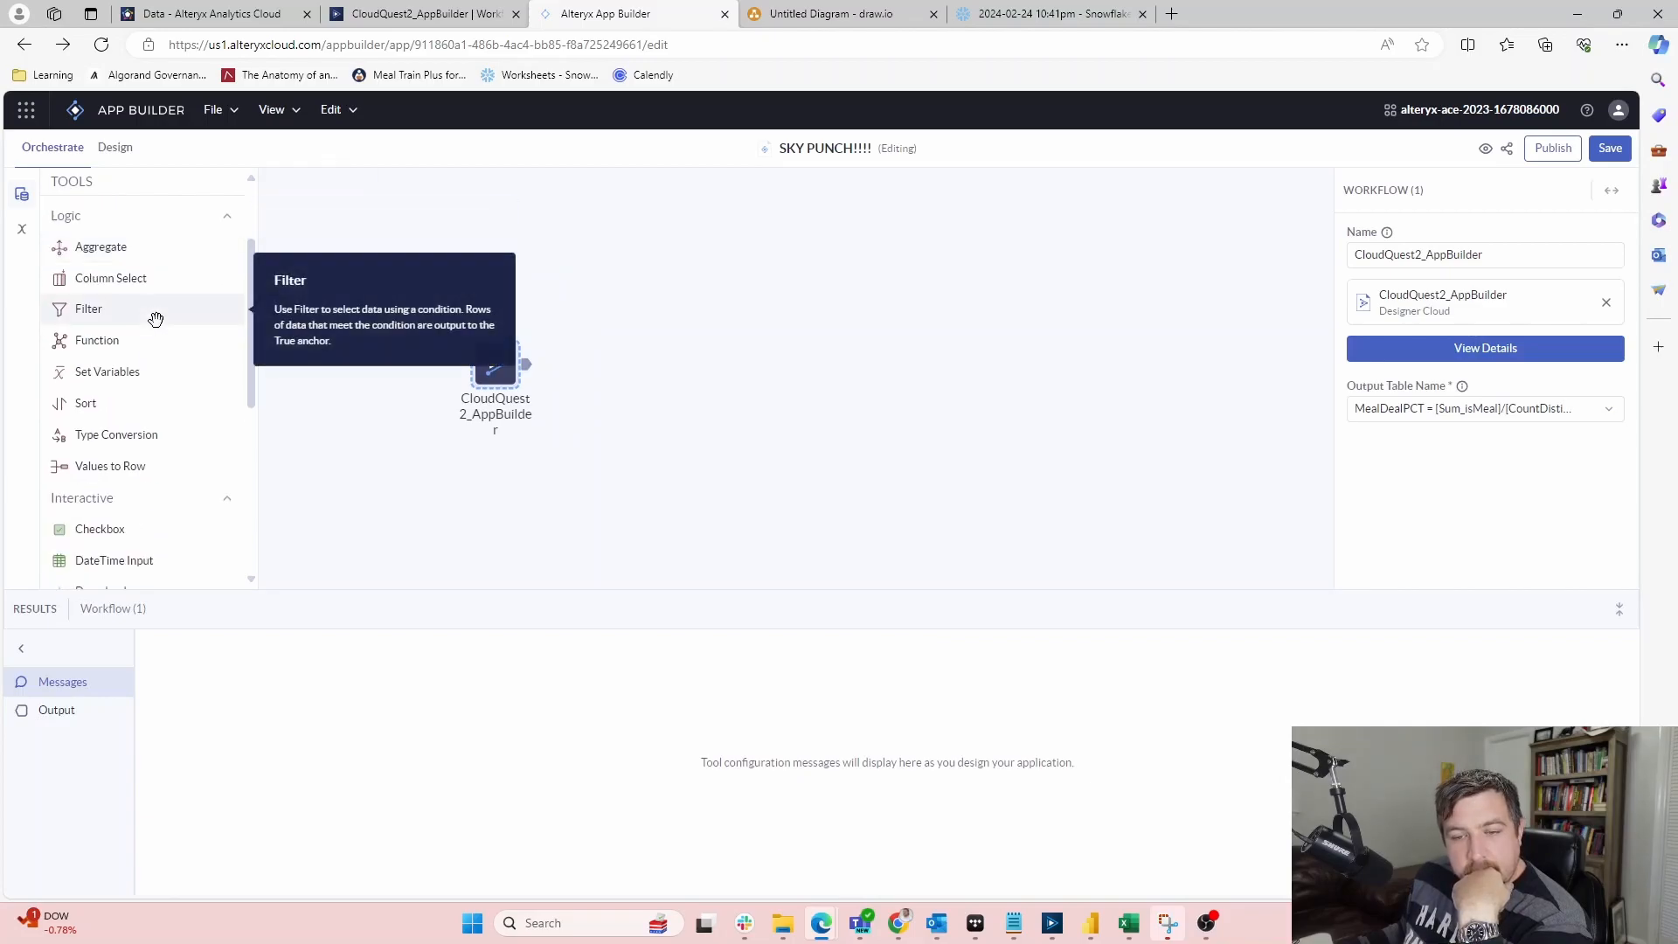
scroll(156, 319, "down", 3)
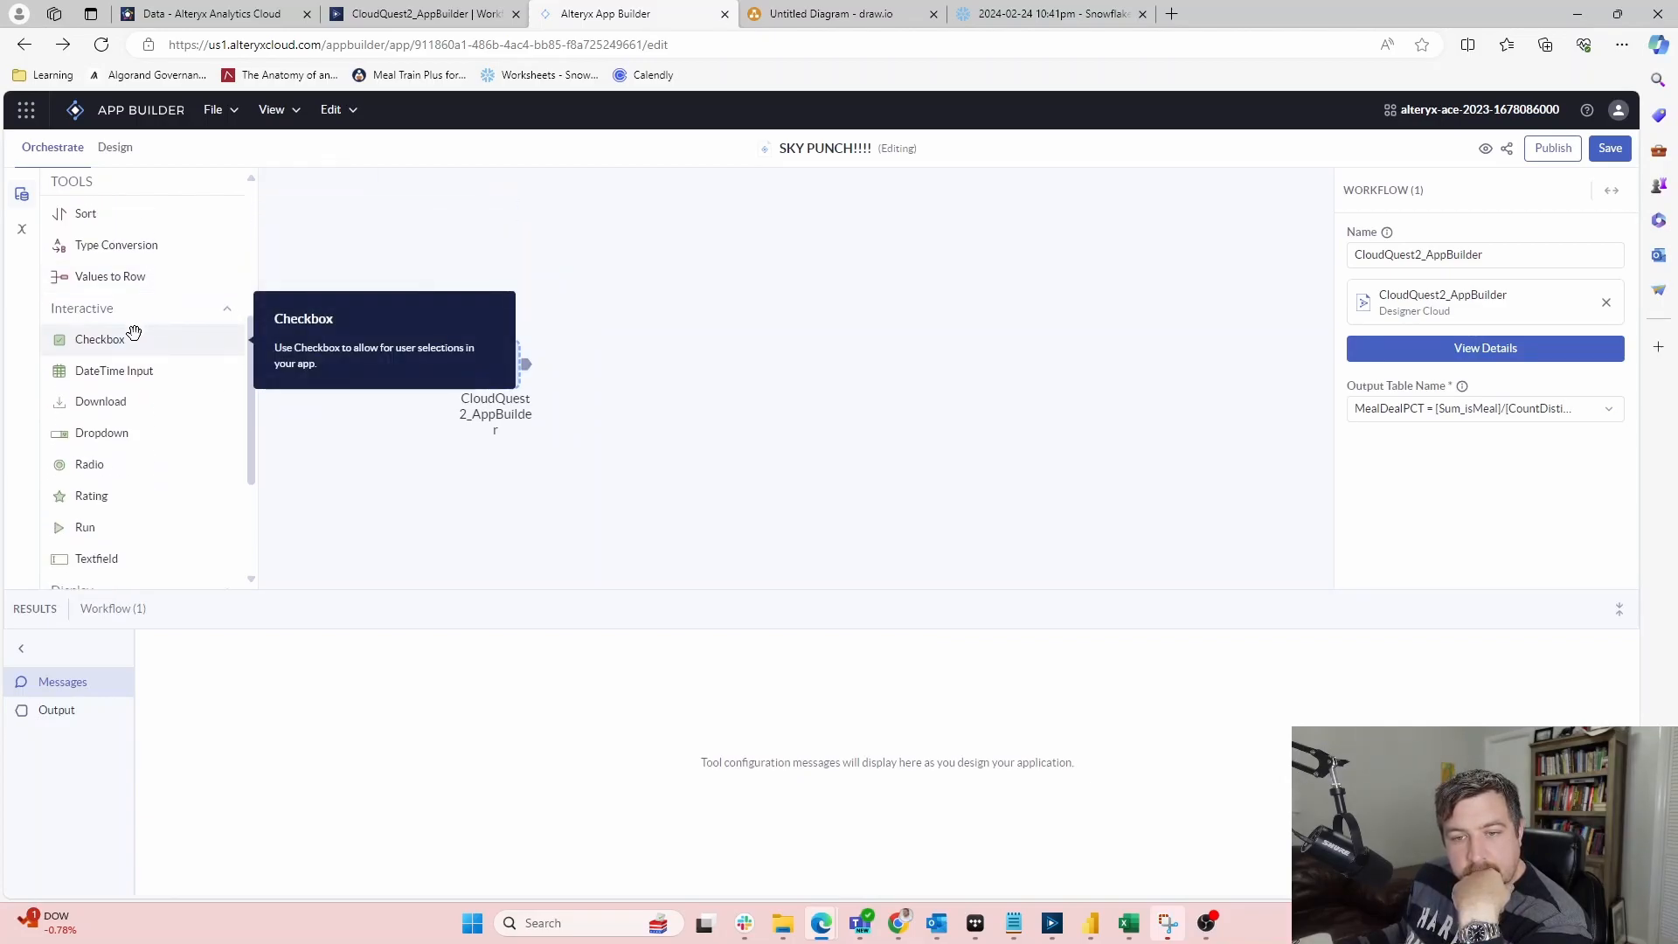
Connect a Dropdown after the workflow node, name it test, and select its output column name
scroll(132, 332, "down", 1)
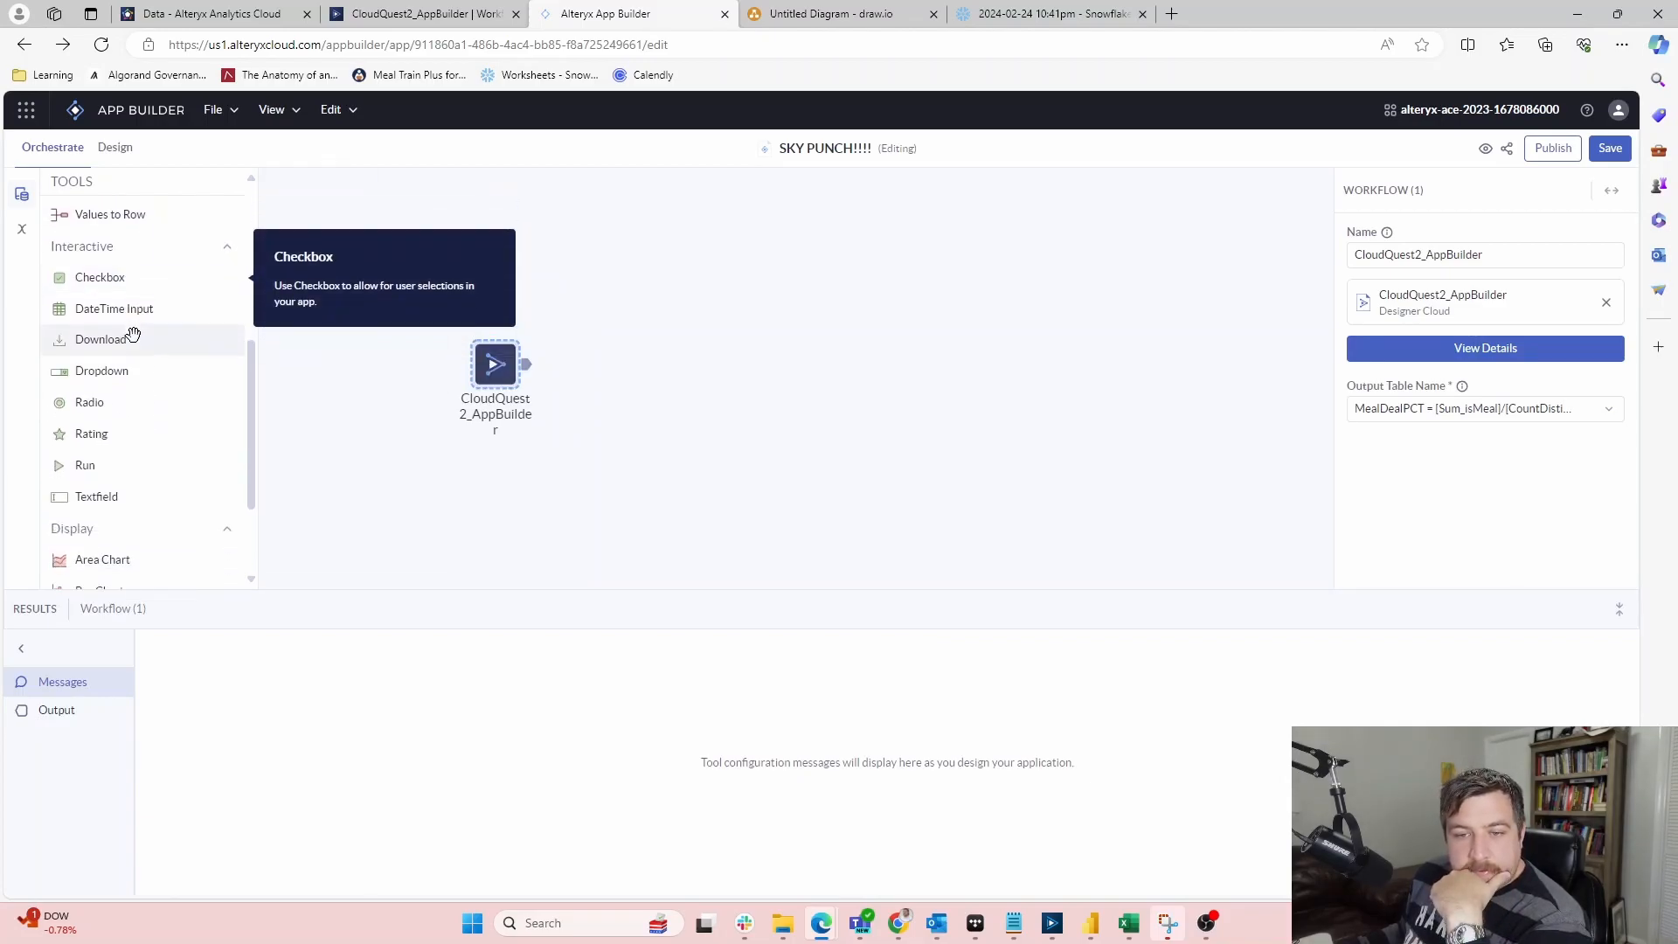
left_click_drag(106, 378, 598, 359)
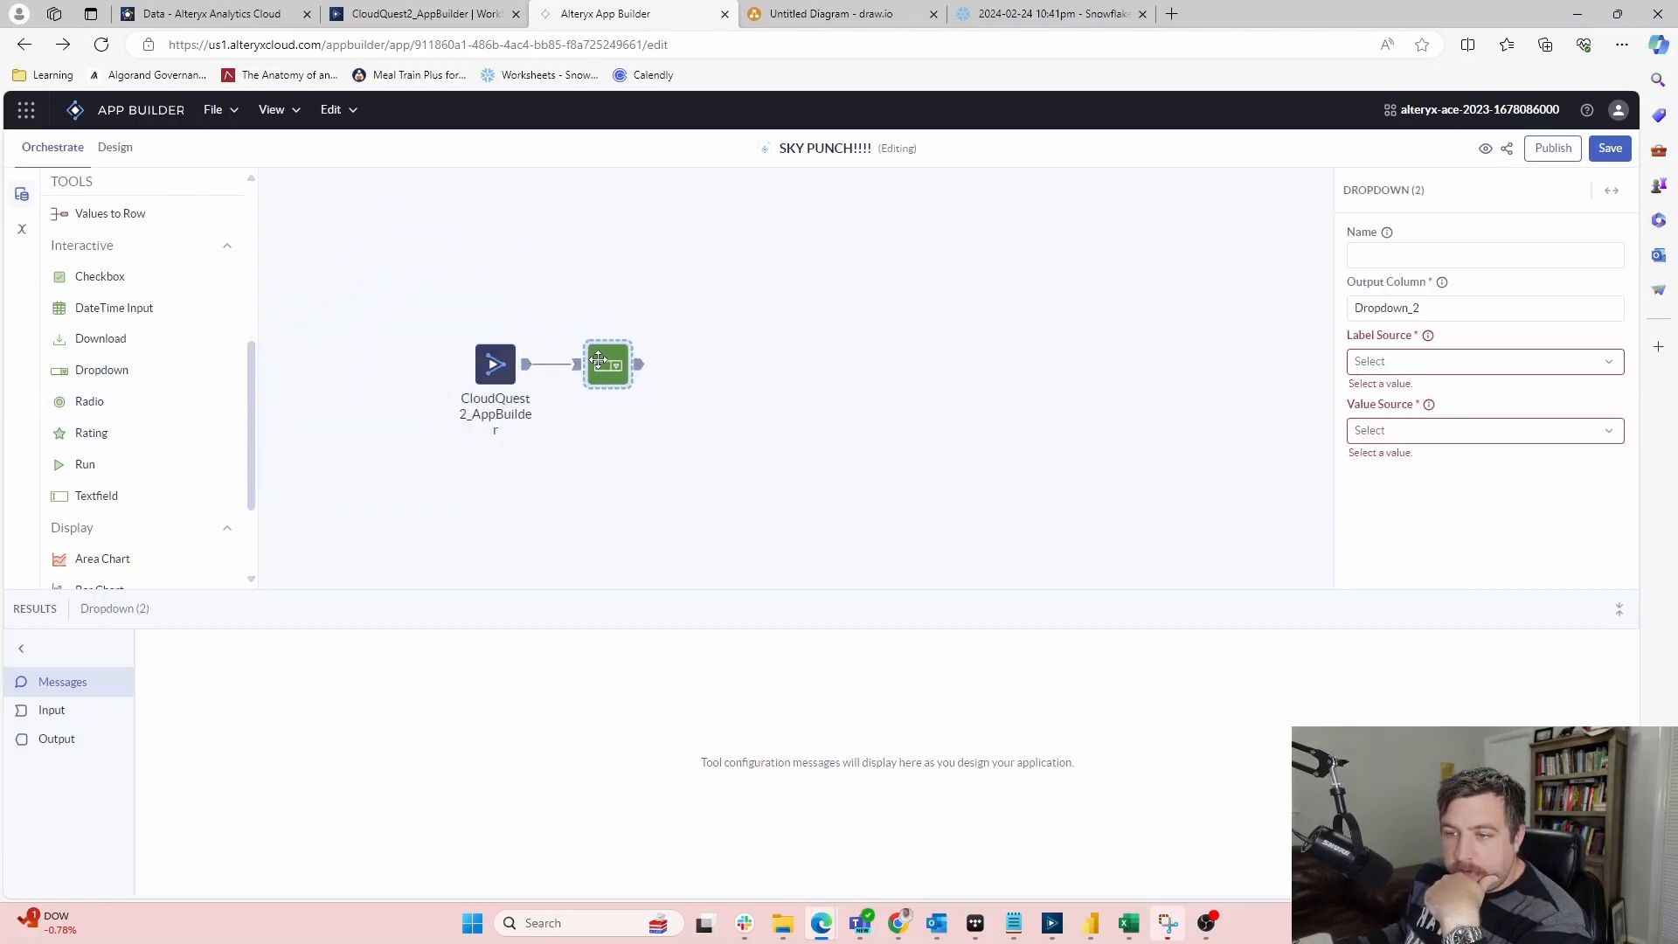
left_click(1561, 358)
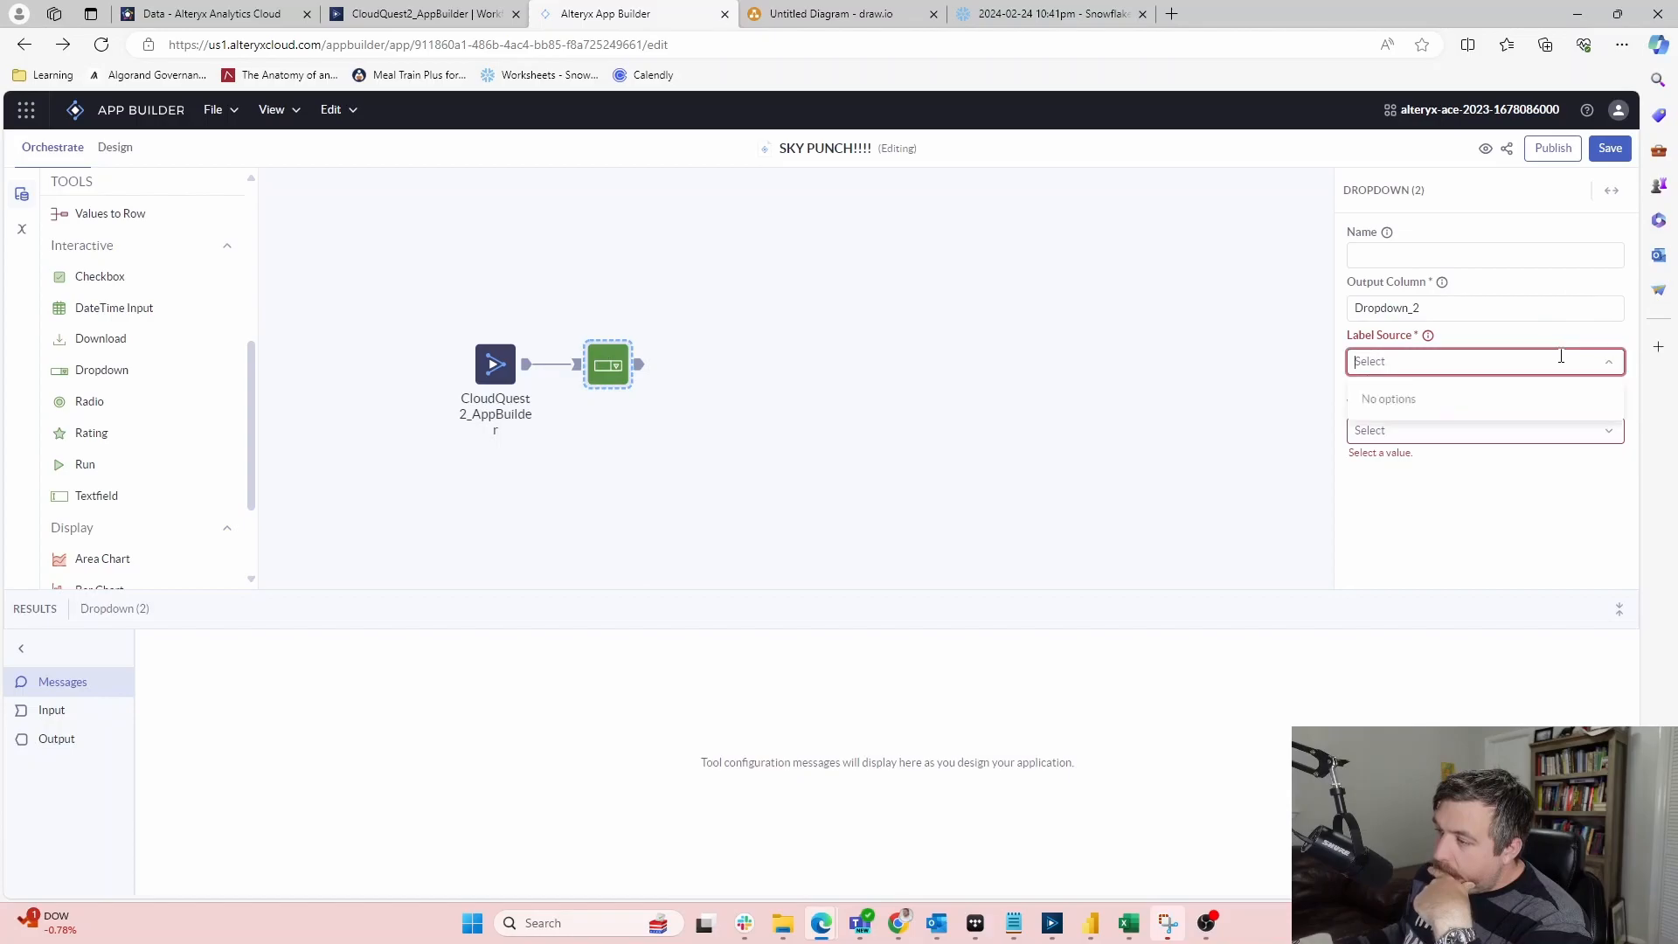
left_click(1484, 258)
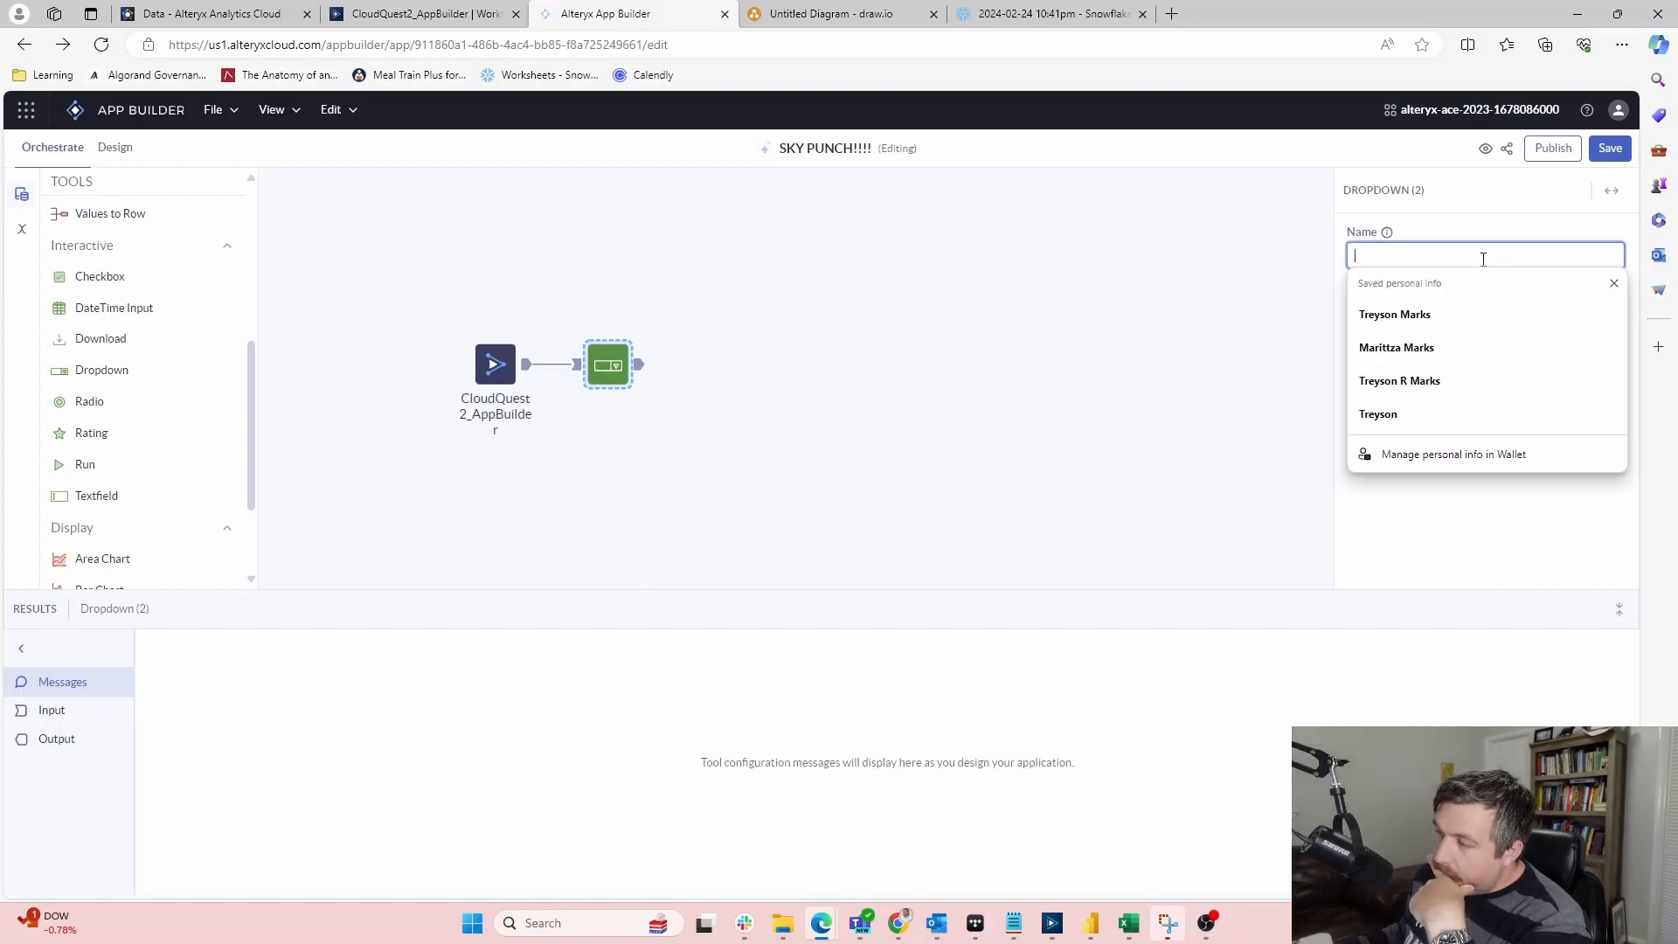
type("test")
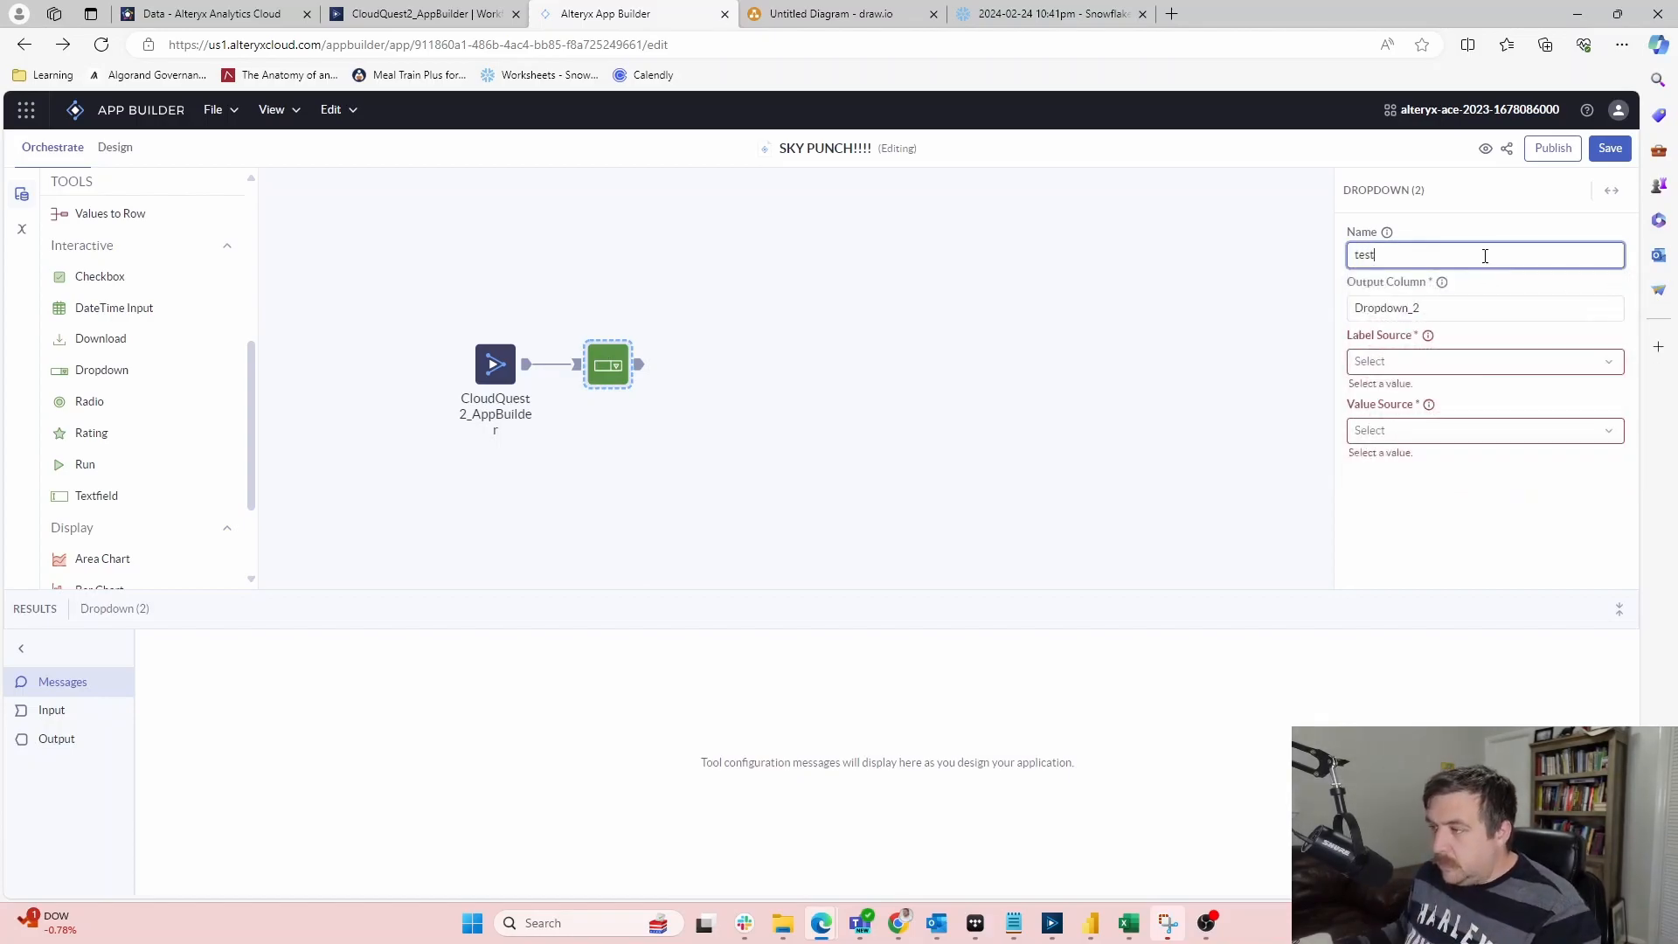
left_click(1447, 306)
left_click_drag(1465, 303, 1239, 293)
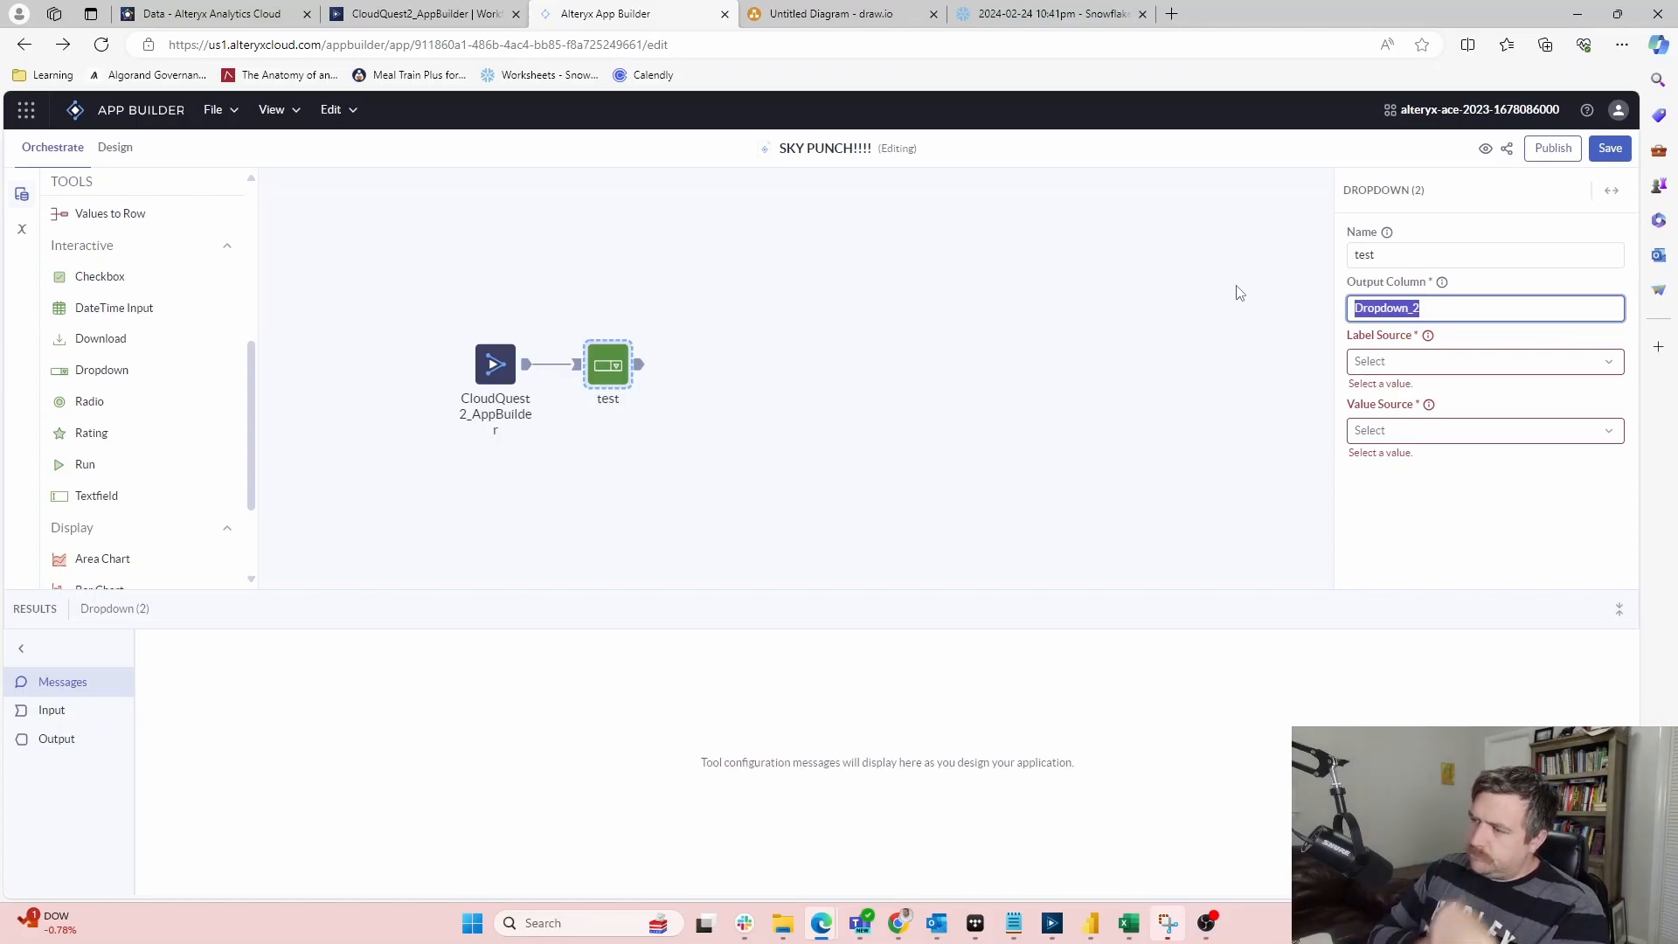
left_click(1444, 363)
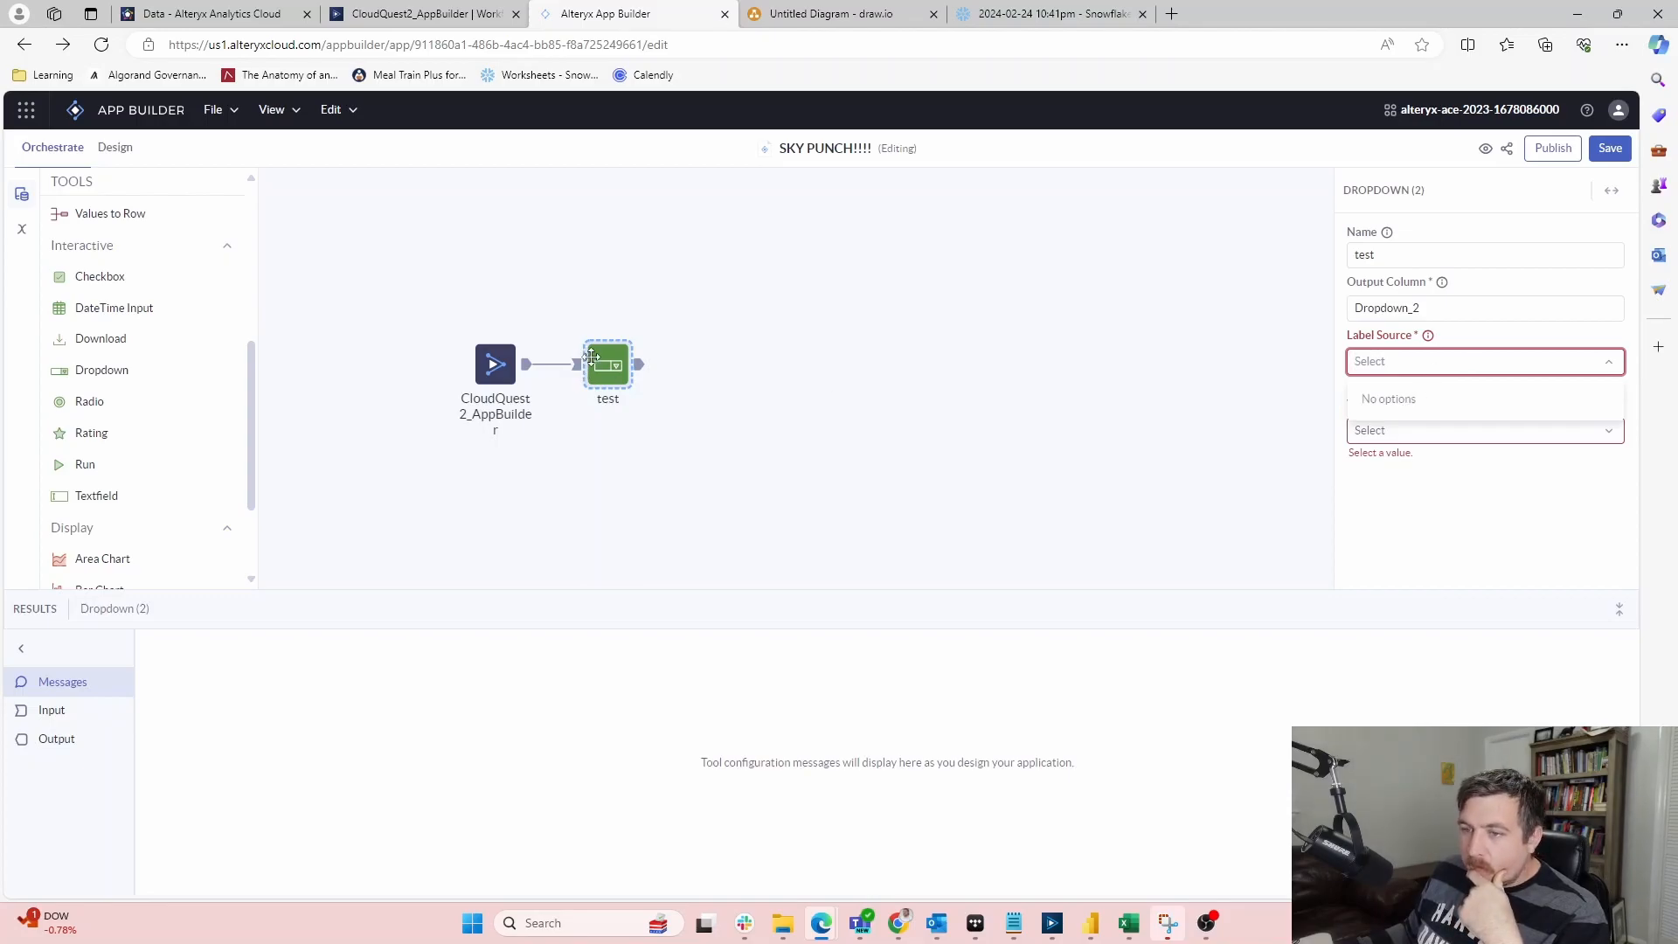
left_click(1423, 458)
left_click(1451, 429)
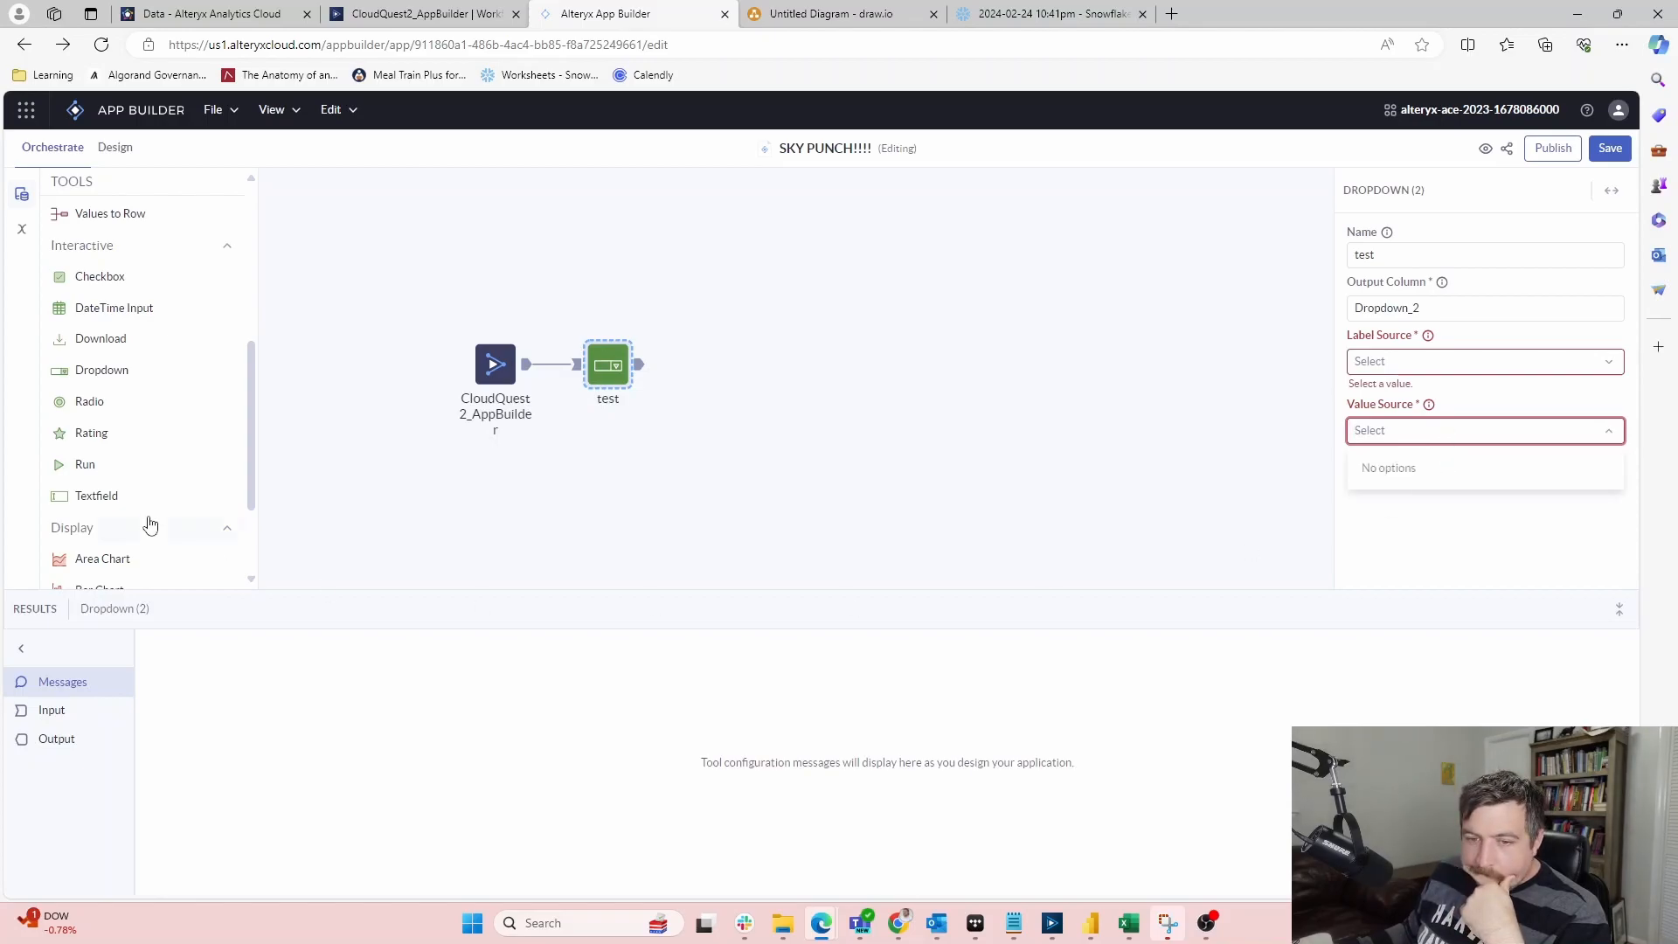
scroll(146, 498, "down", 2)
scroll(148, 504, "up", 1)
scroll(152, 504, "down", 2)
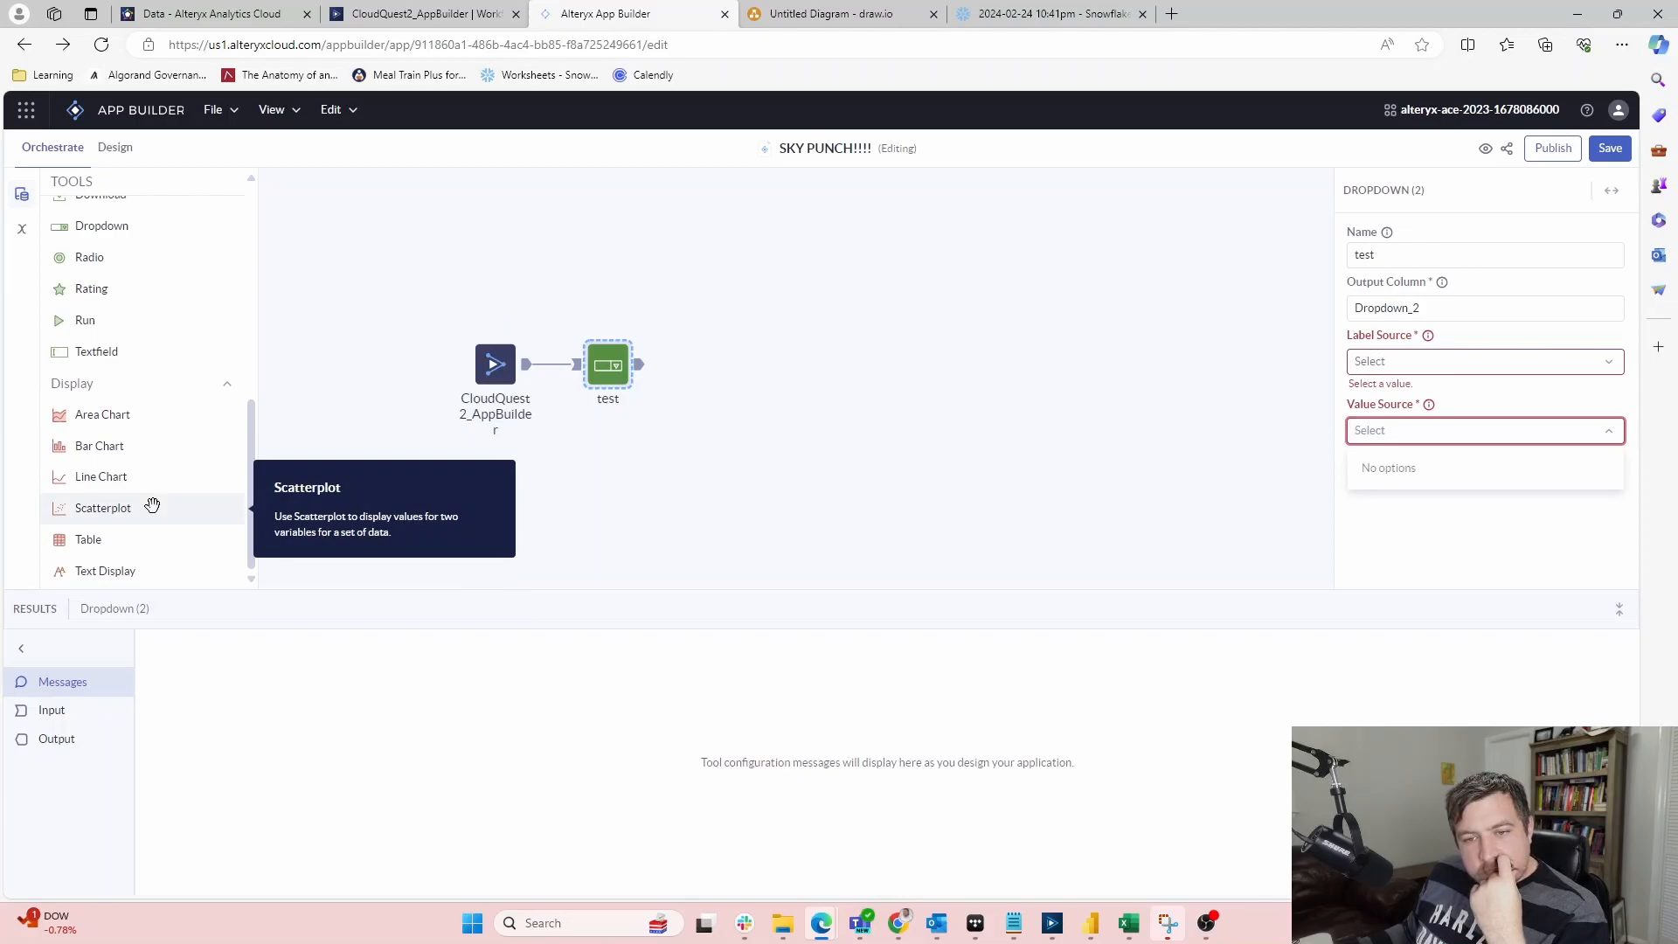
scroll(153, 531, "up", 5)
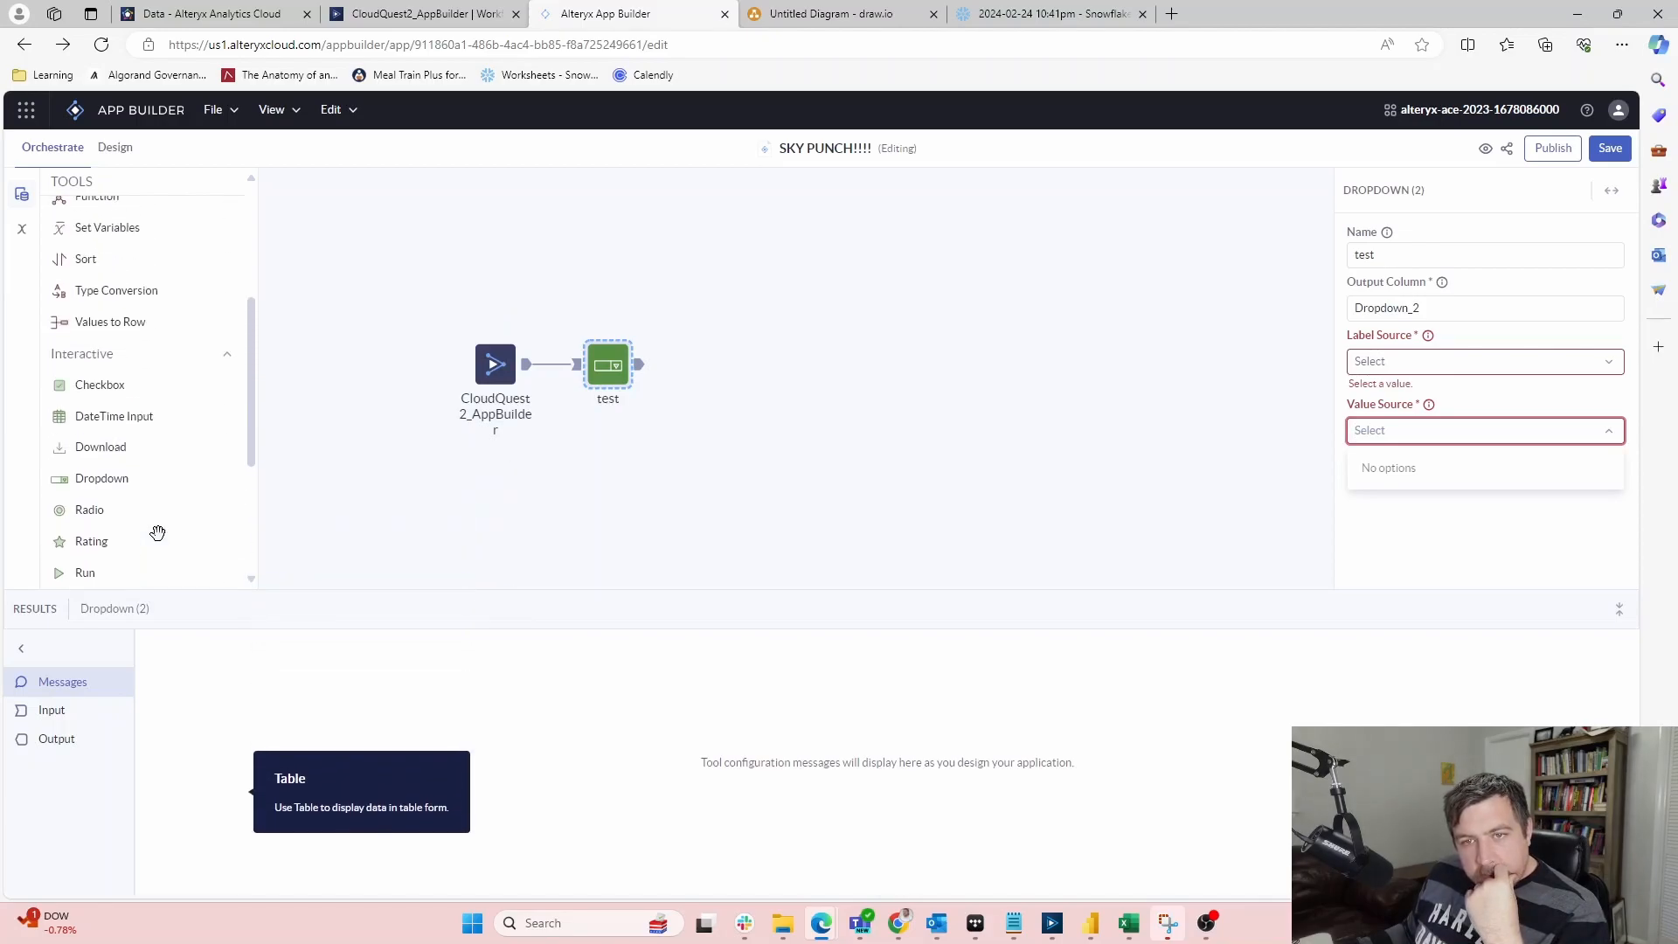
scroll(139, 533, "up", 2)
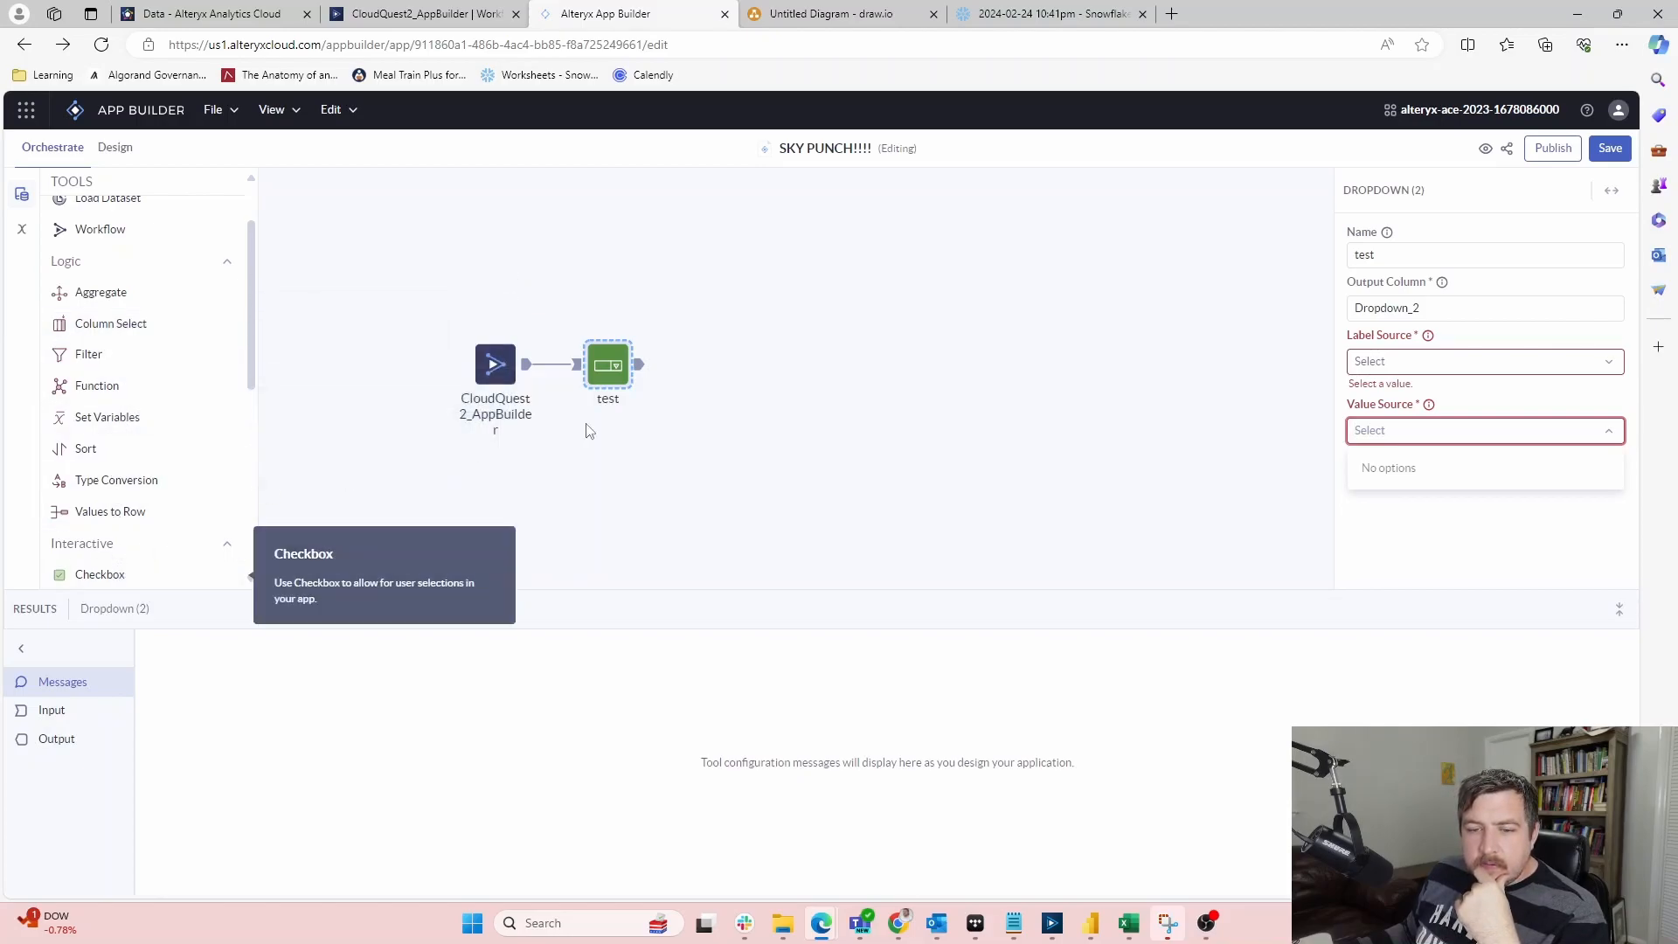
left_click(1535, 434)
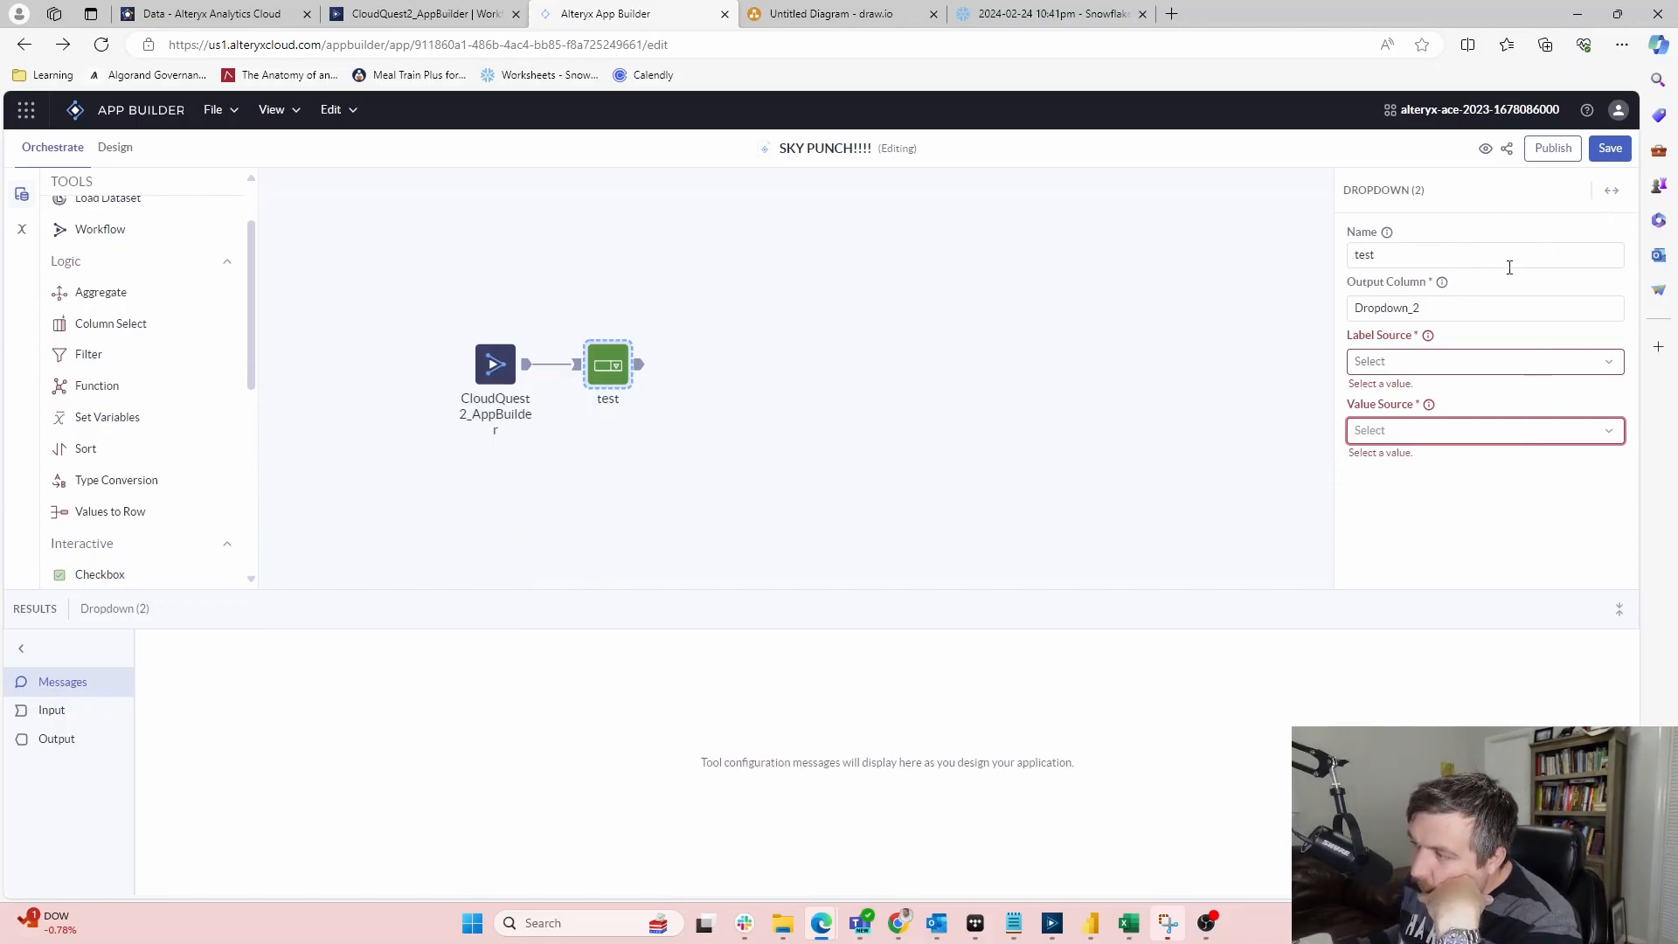
mouse_move(1446, 292)
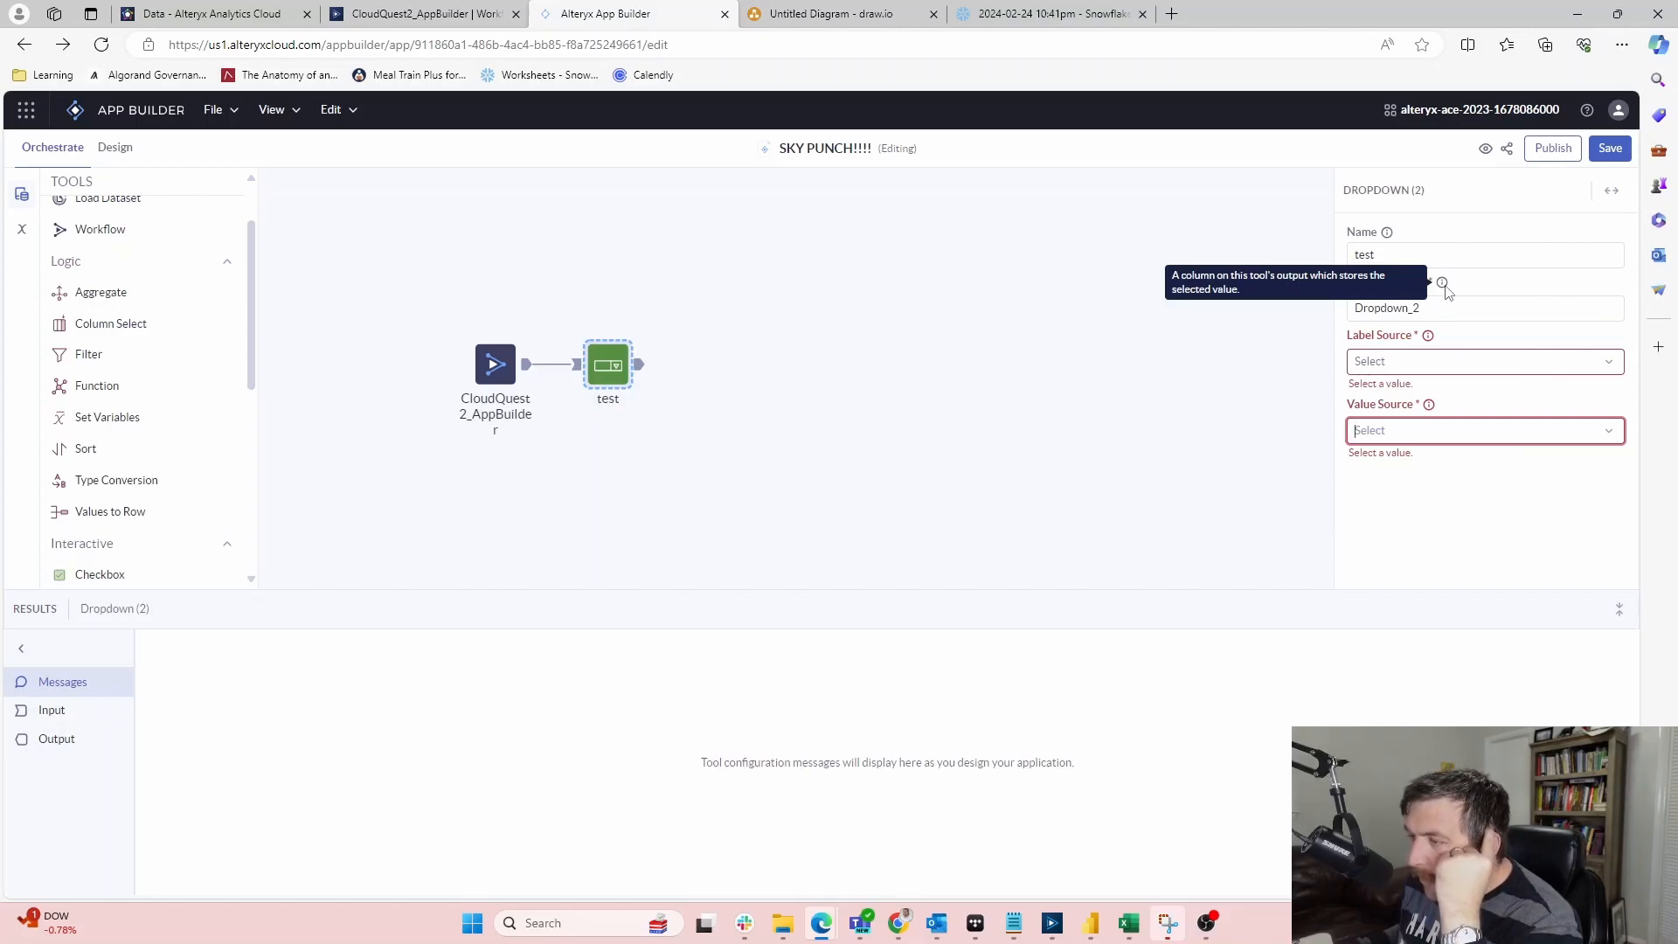
left_click(1455, 311)
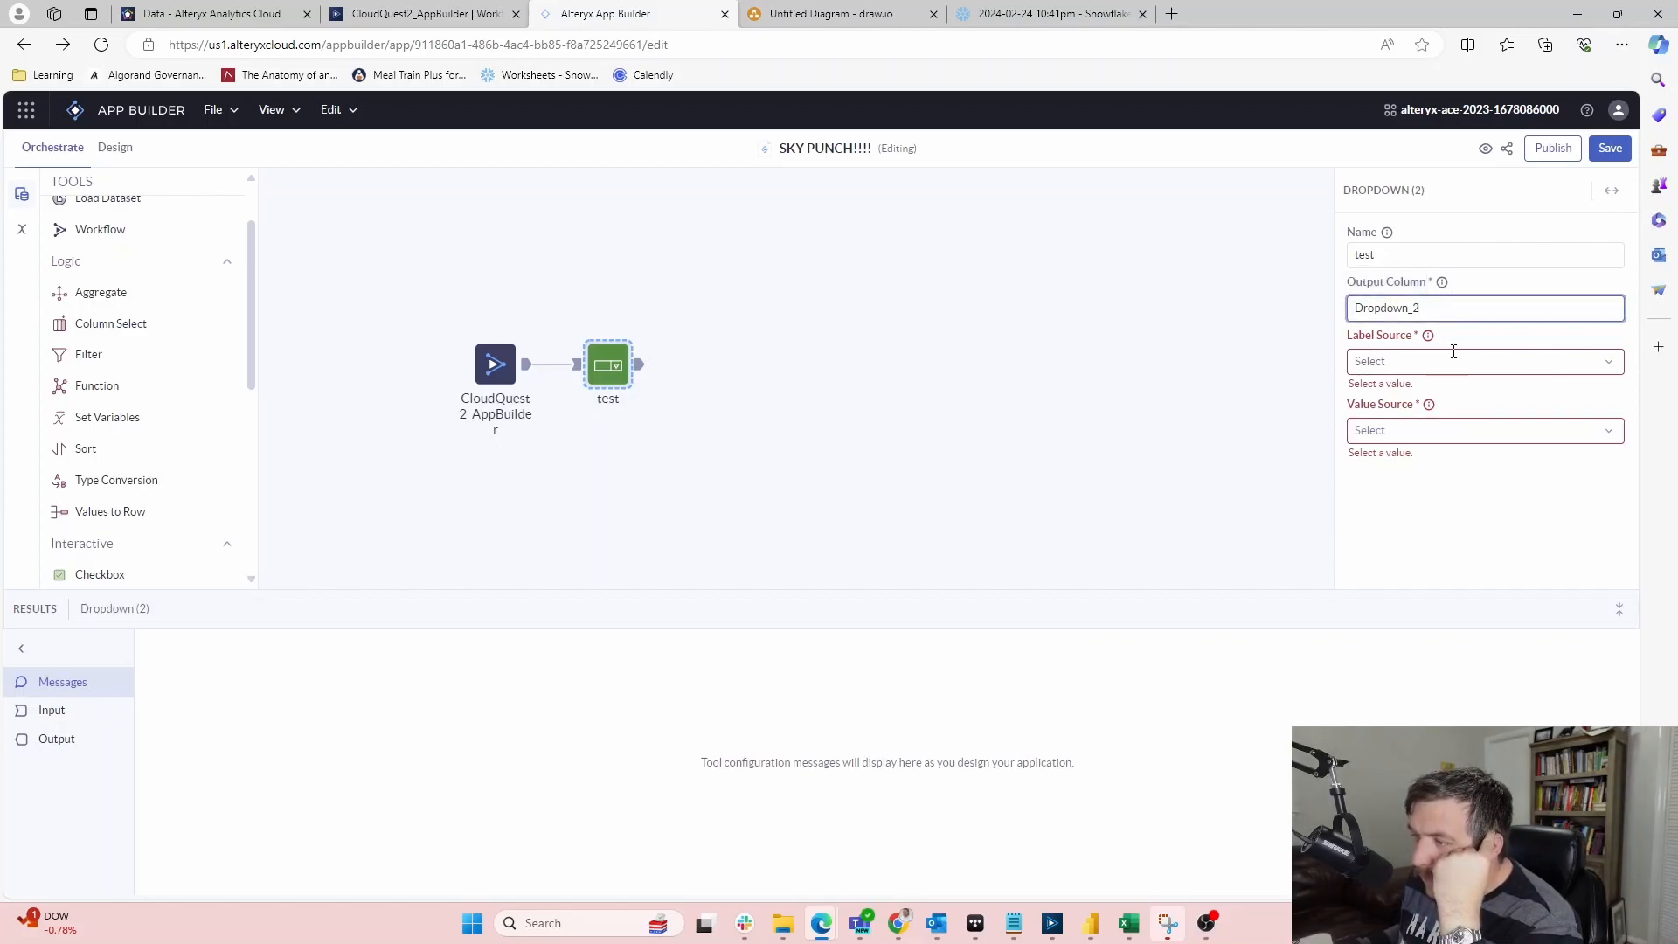
left_click_drag(1446, 314, 1324, 318)
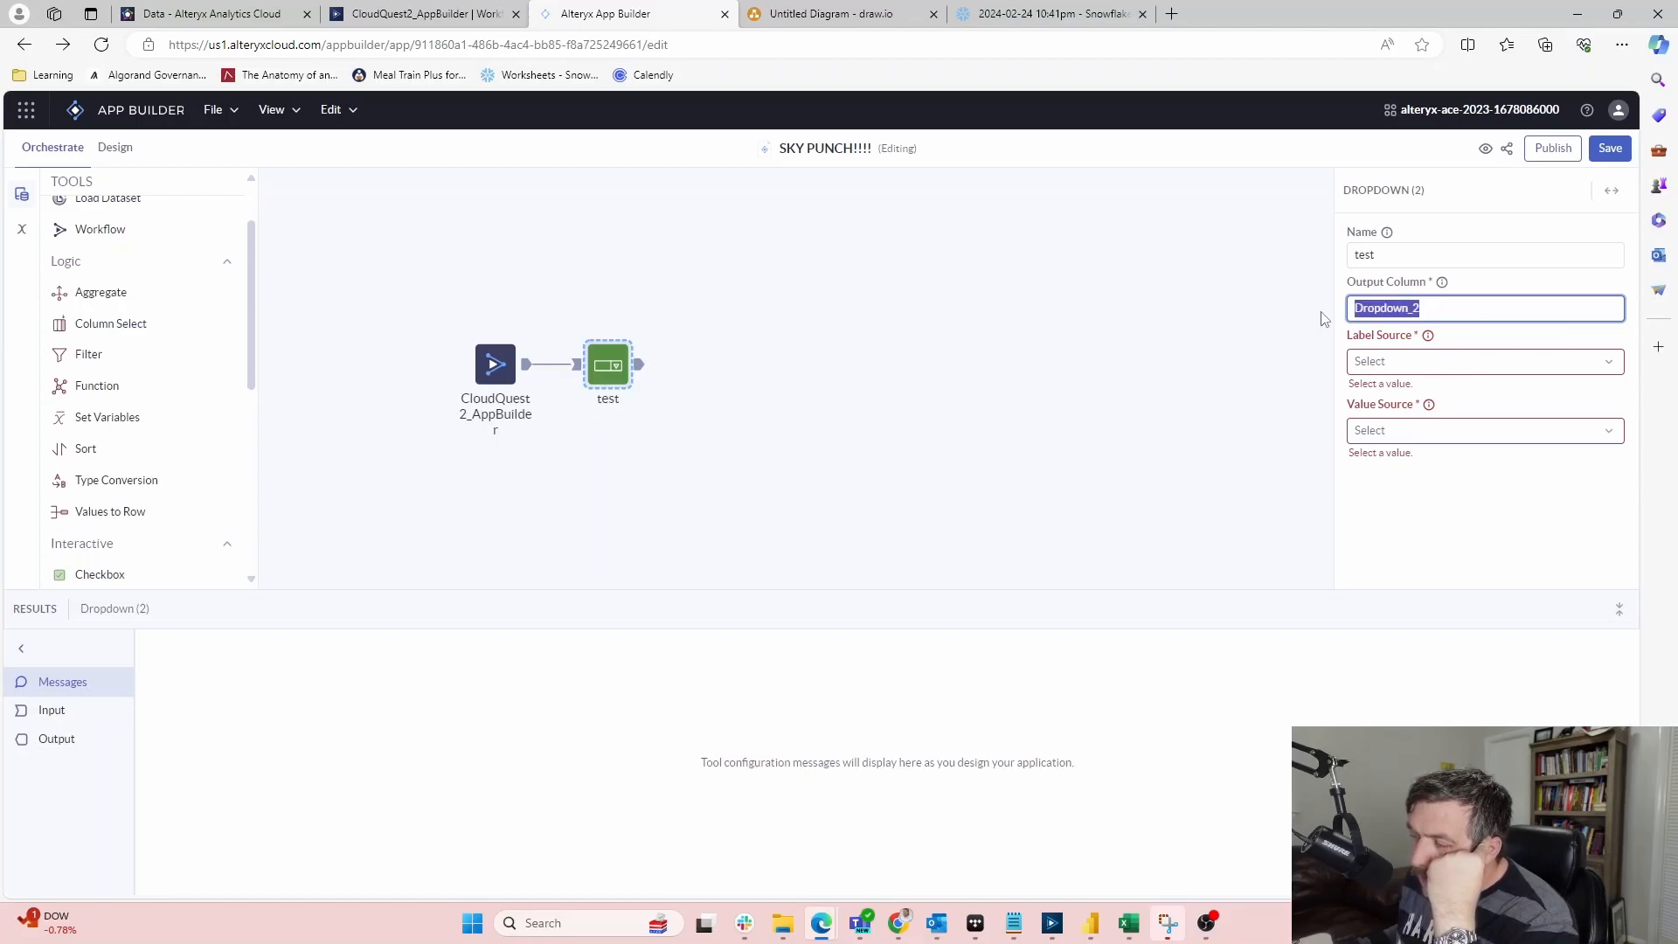
Inspect the test dropdown's output results, toggling between list and grid views
left_click(576, 365)
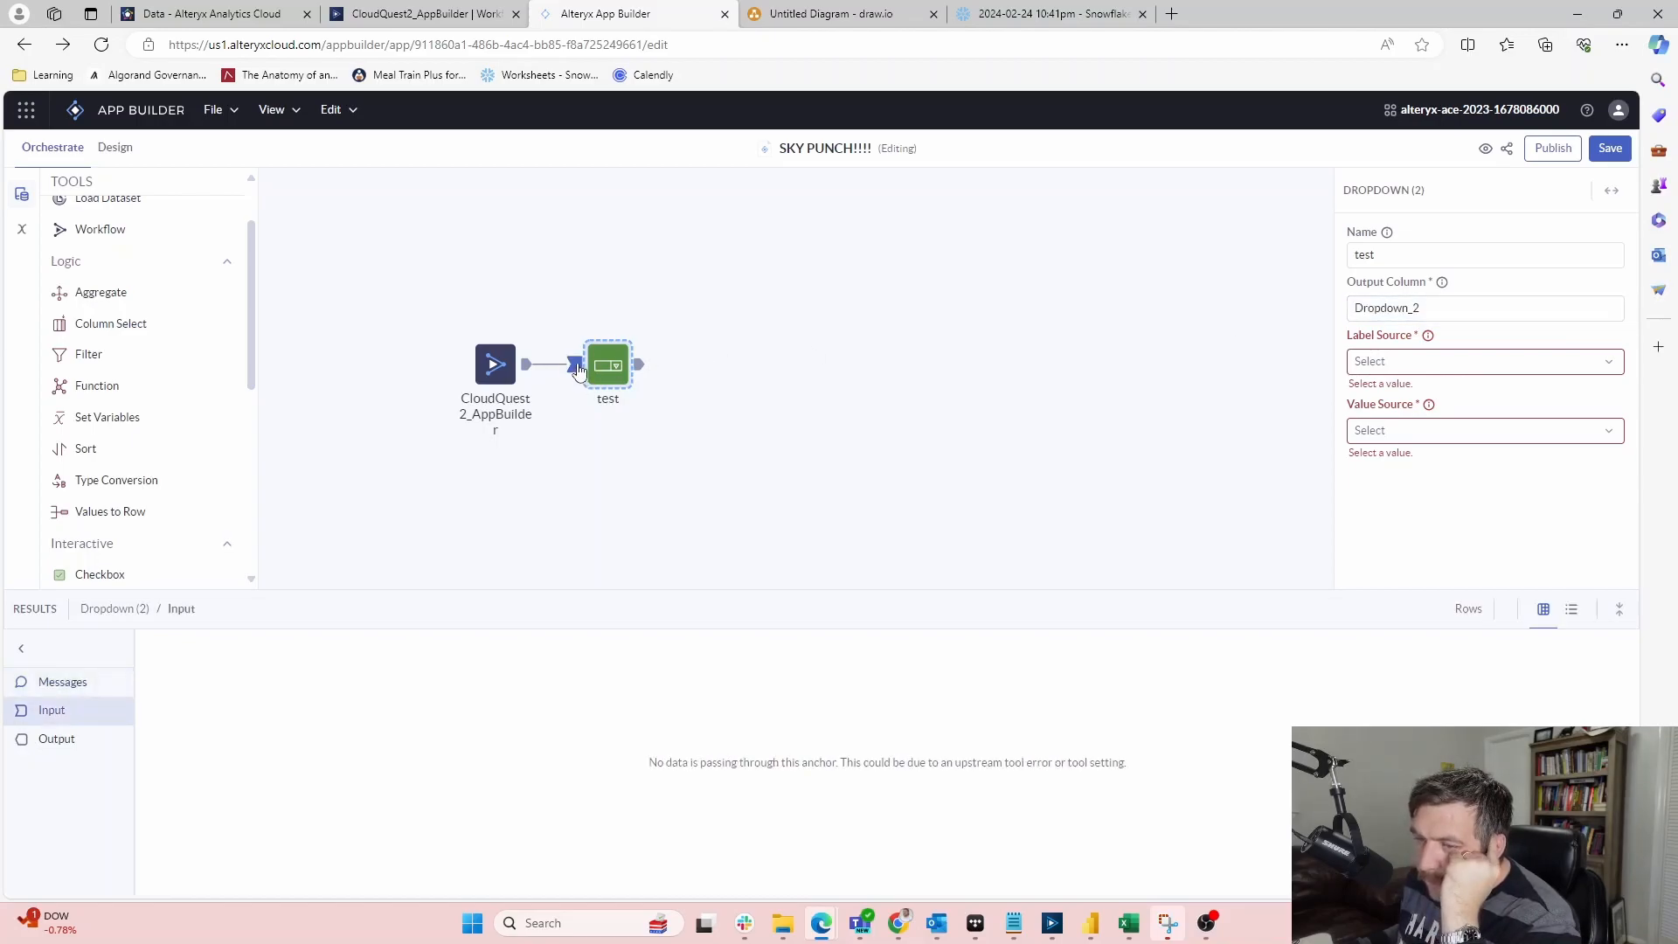
left_click(54, 739)
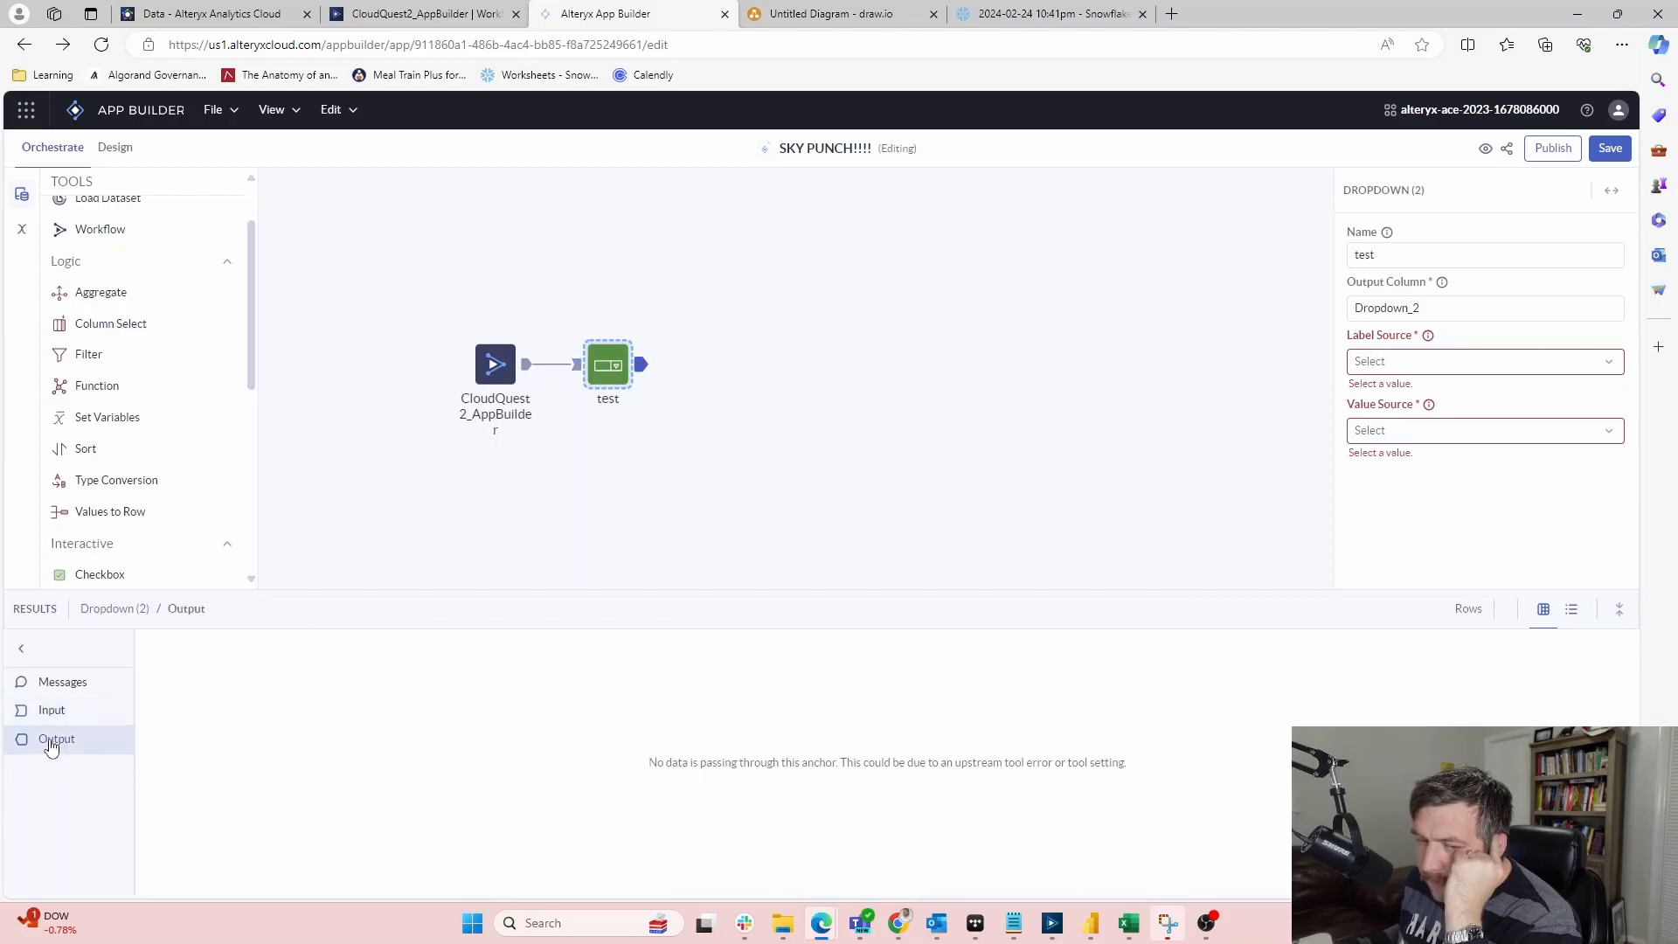
left_click(496, 358)
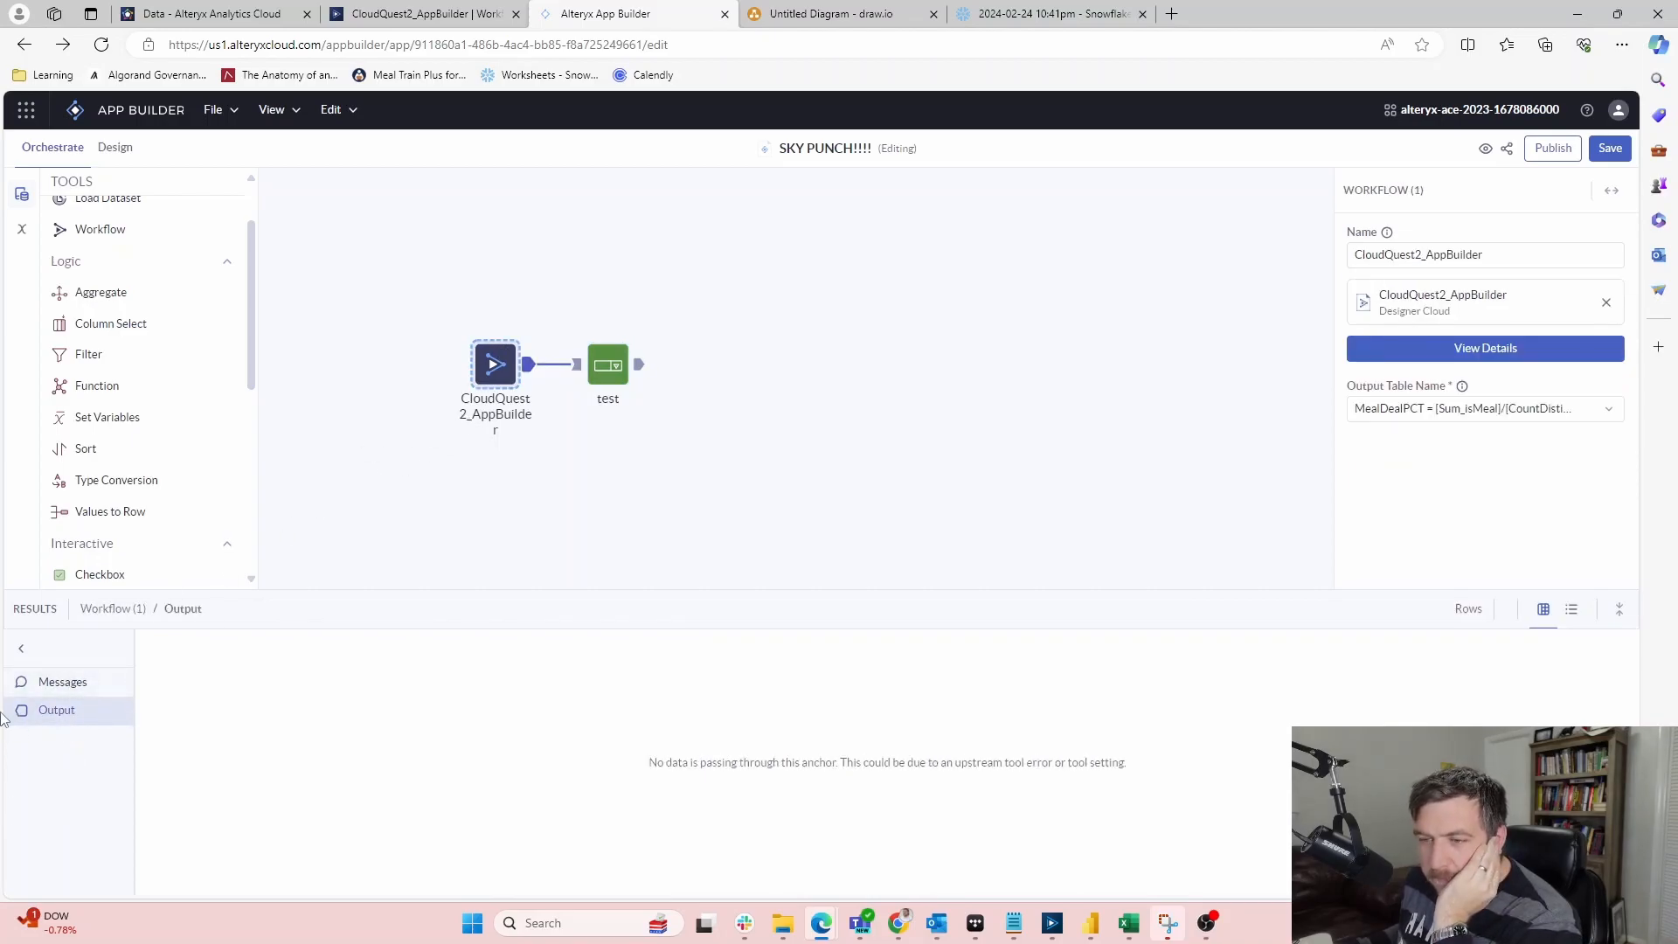
left_click(608, 364)
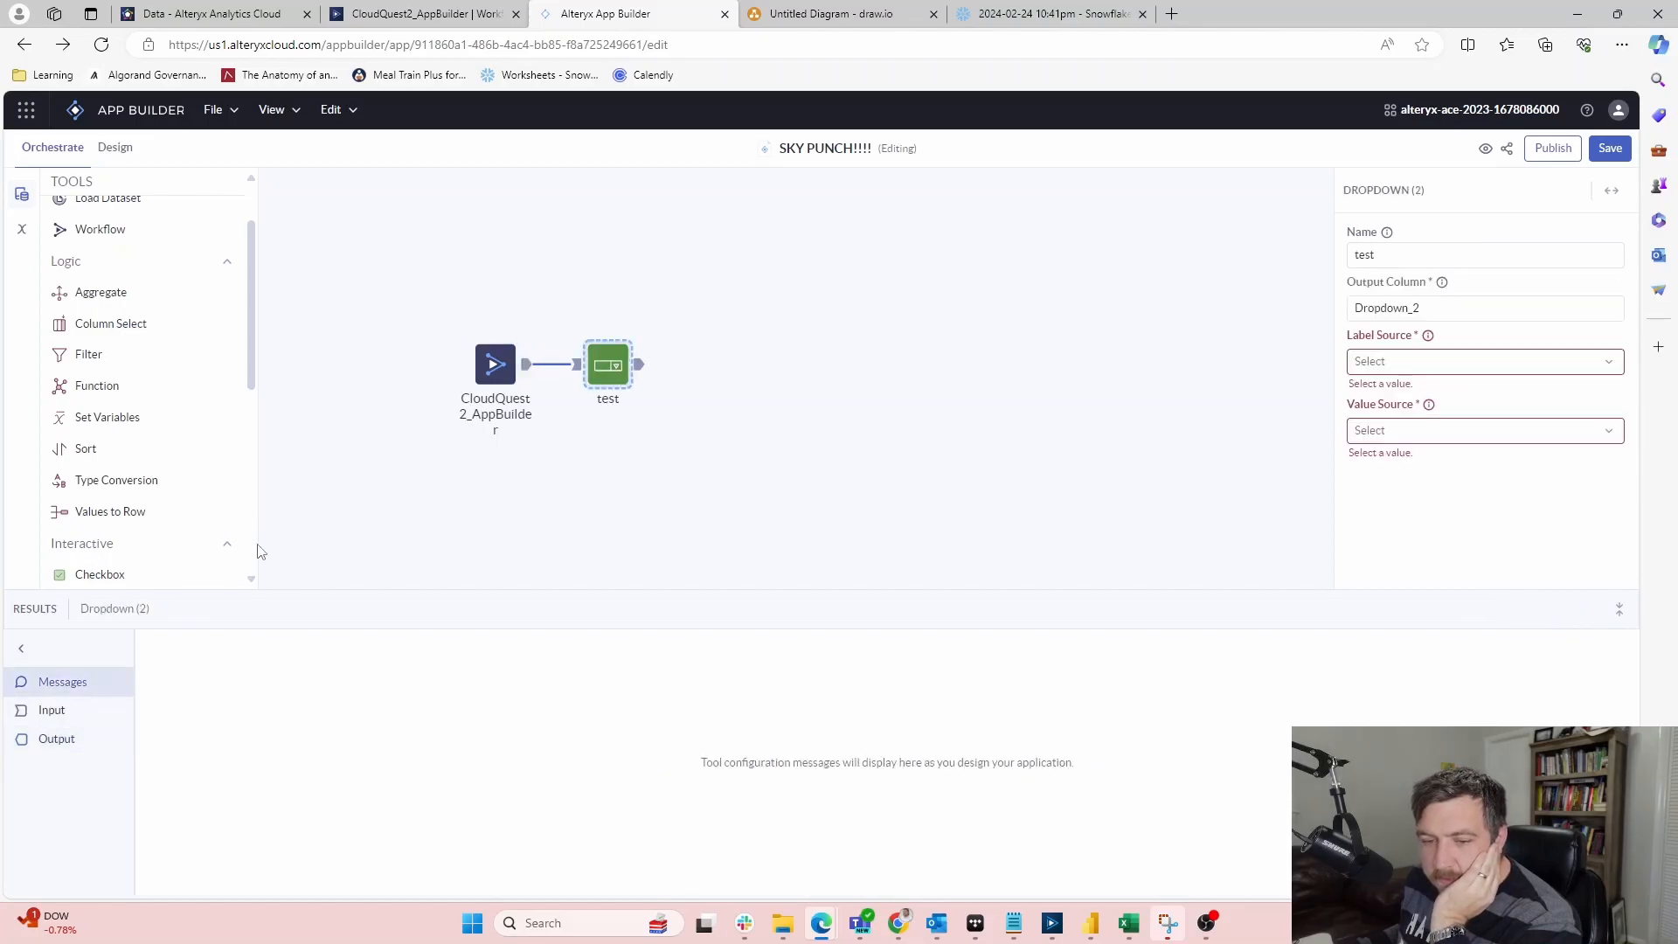
left_click(43, 739)
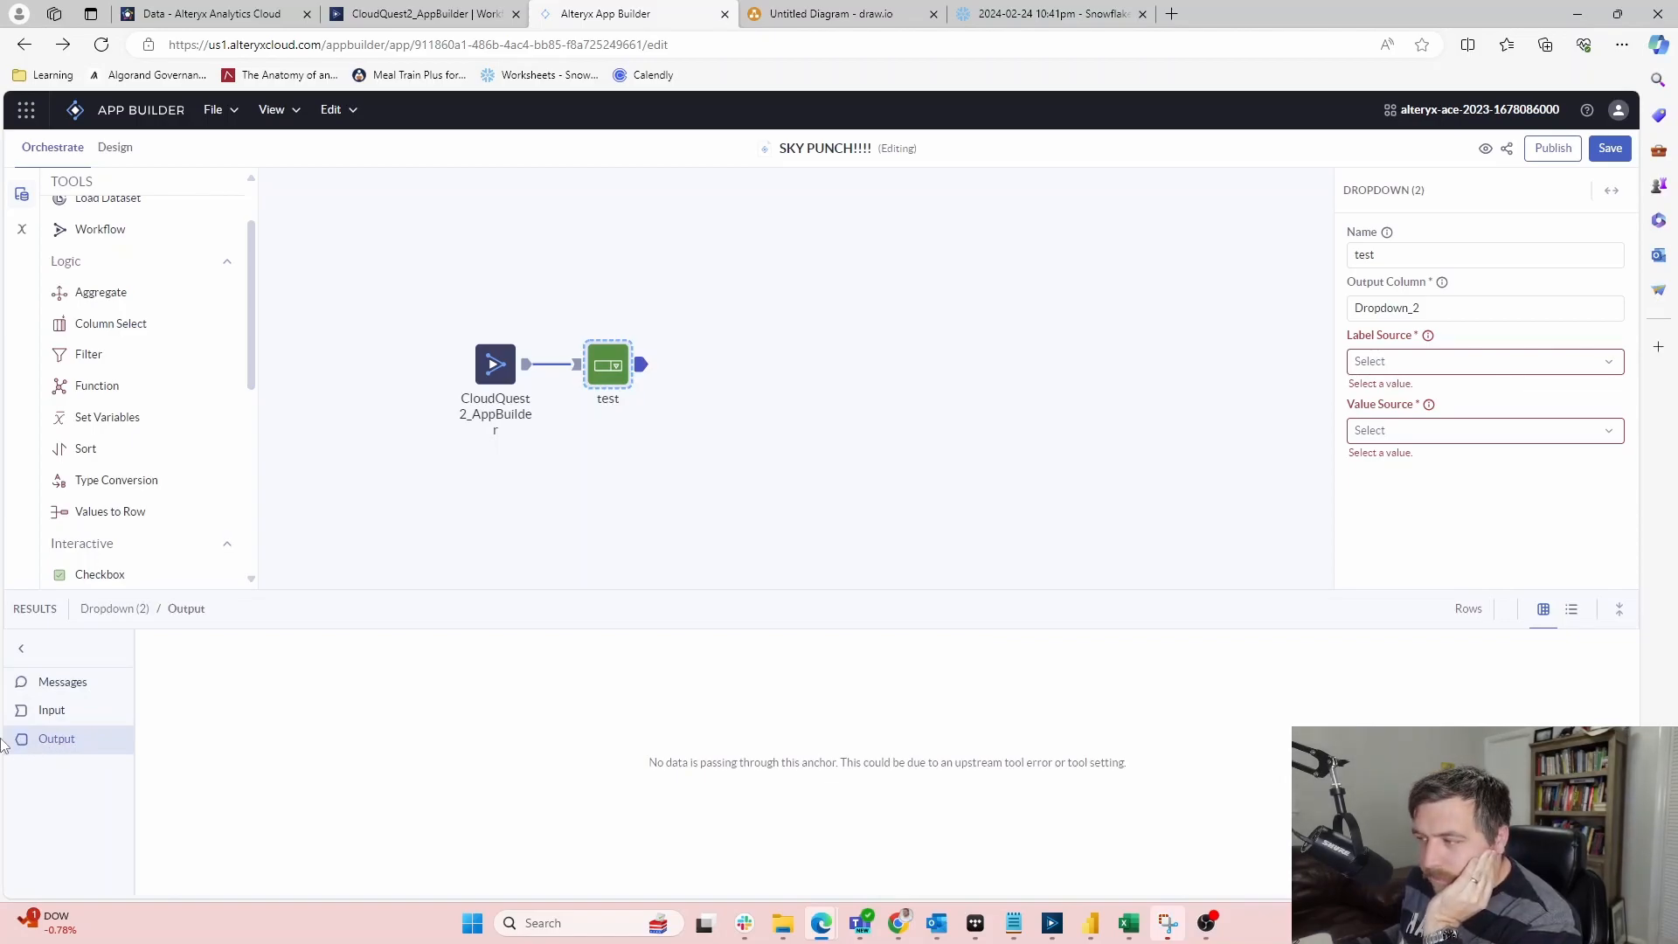
left_click(1571, 616)
left_click(1543, 611)
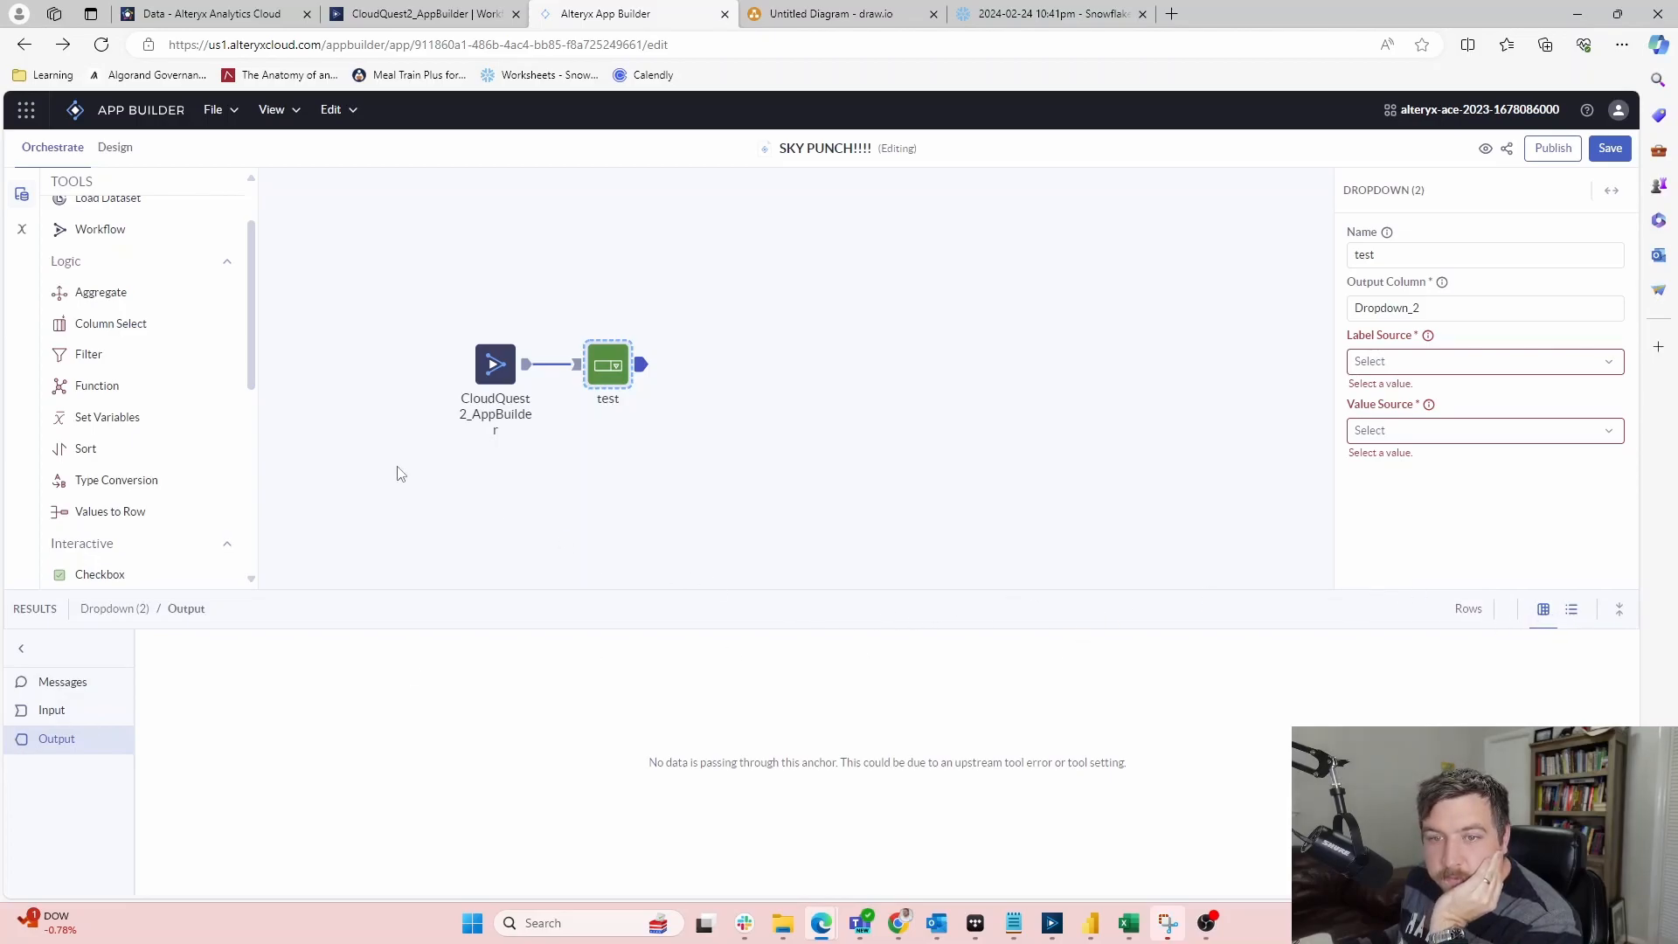
Recheck the workflow node and the test dropdown's empty Label Source options
left_click(527, 366)
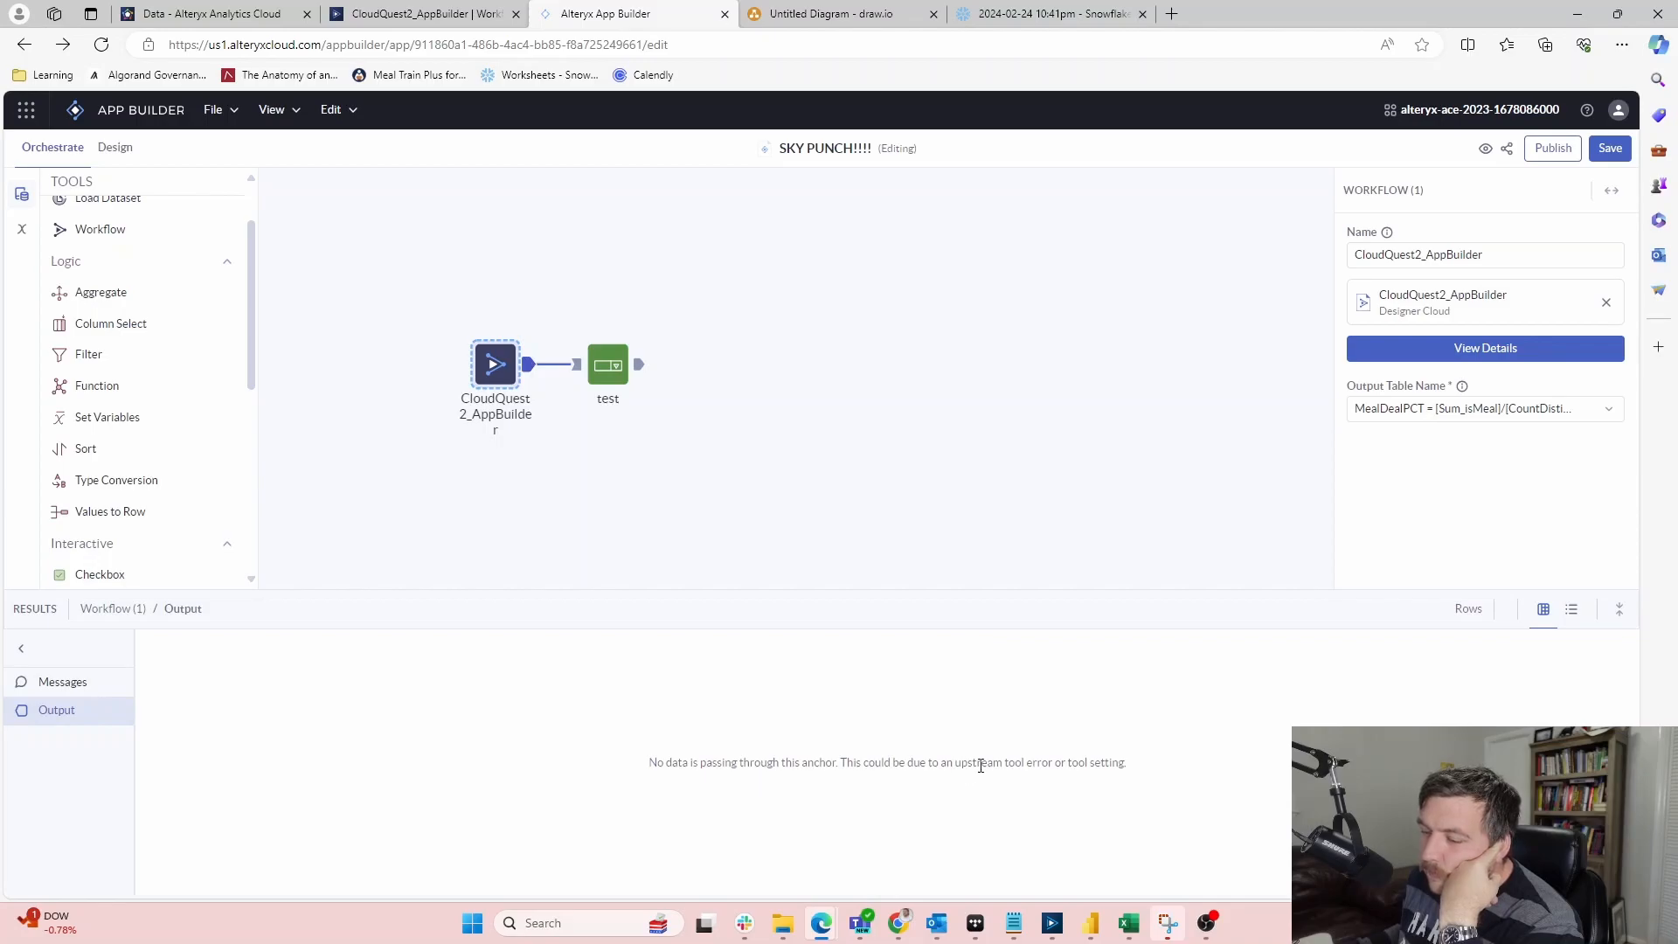
left_click(608, 372)
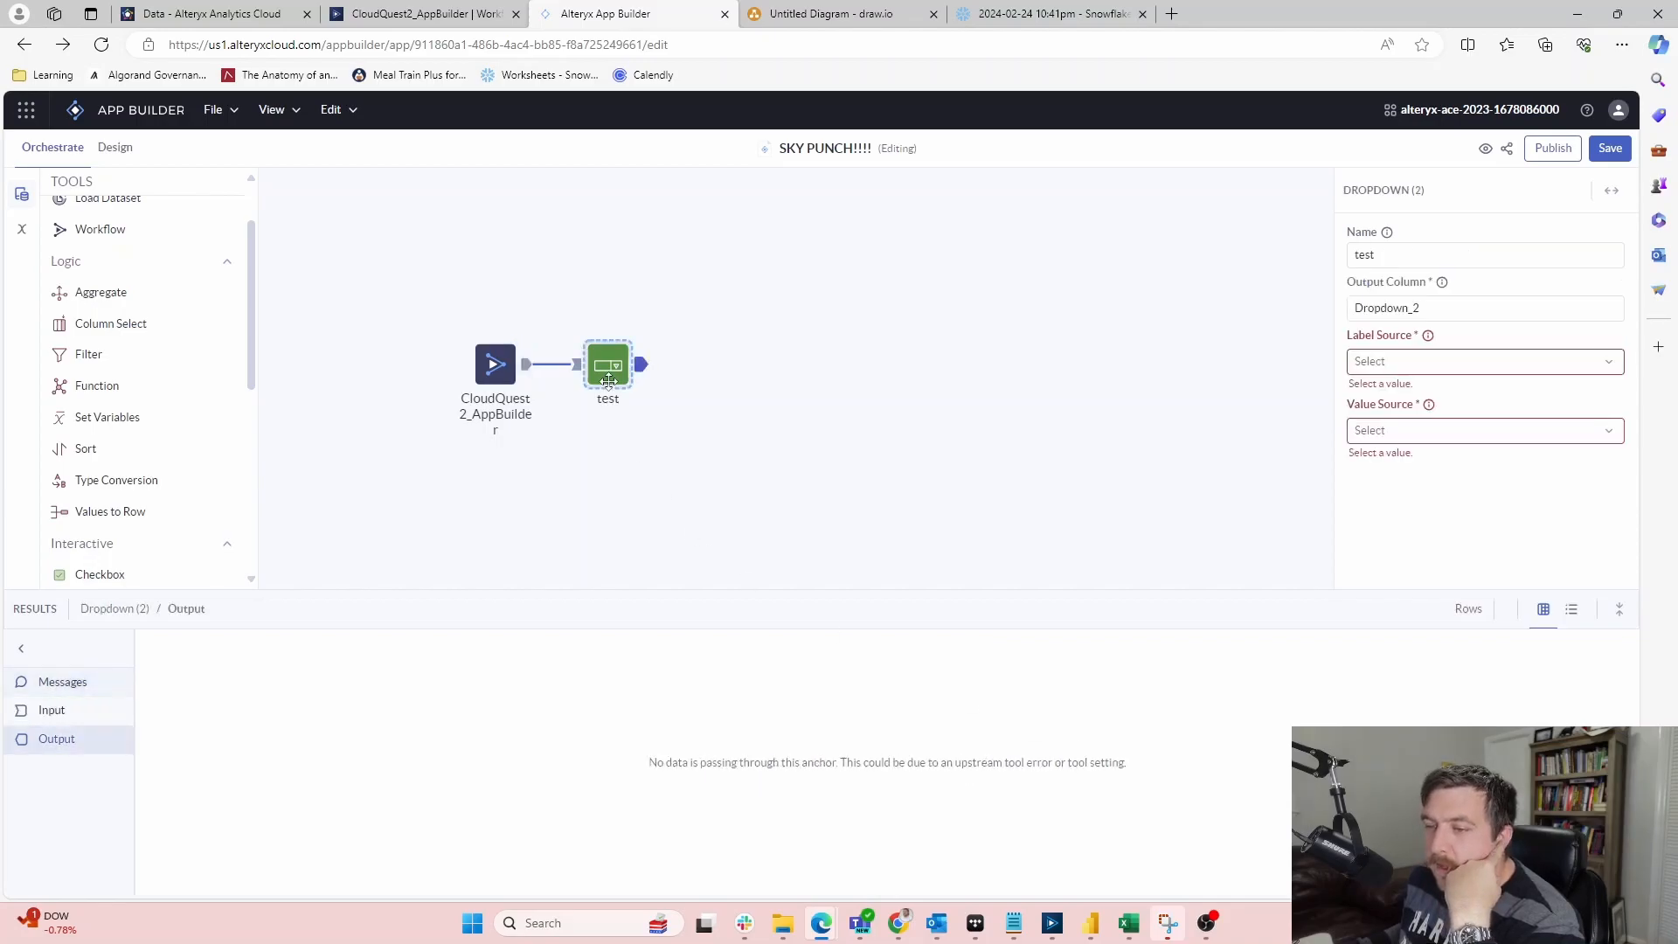
left_click(1519, 361)
left_click(1613, 363)
left_click(1613, 362)
left_click(1613, 359)
left_click(1613, 360)
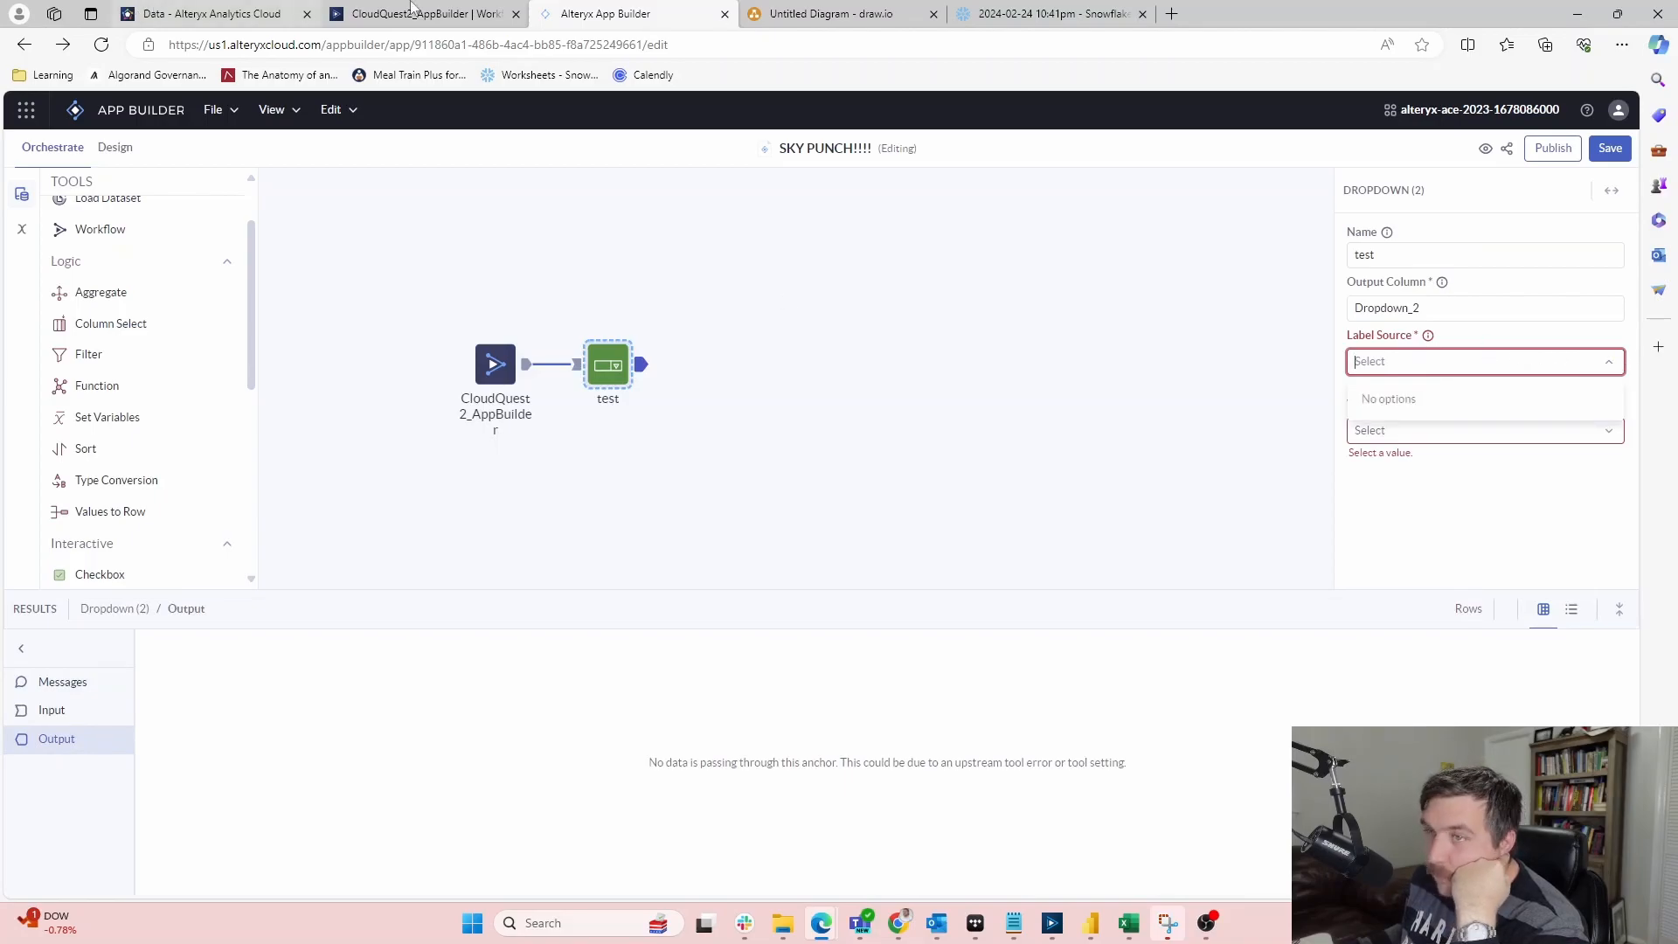
left_click(373, 15)
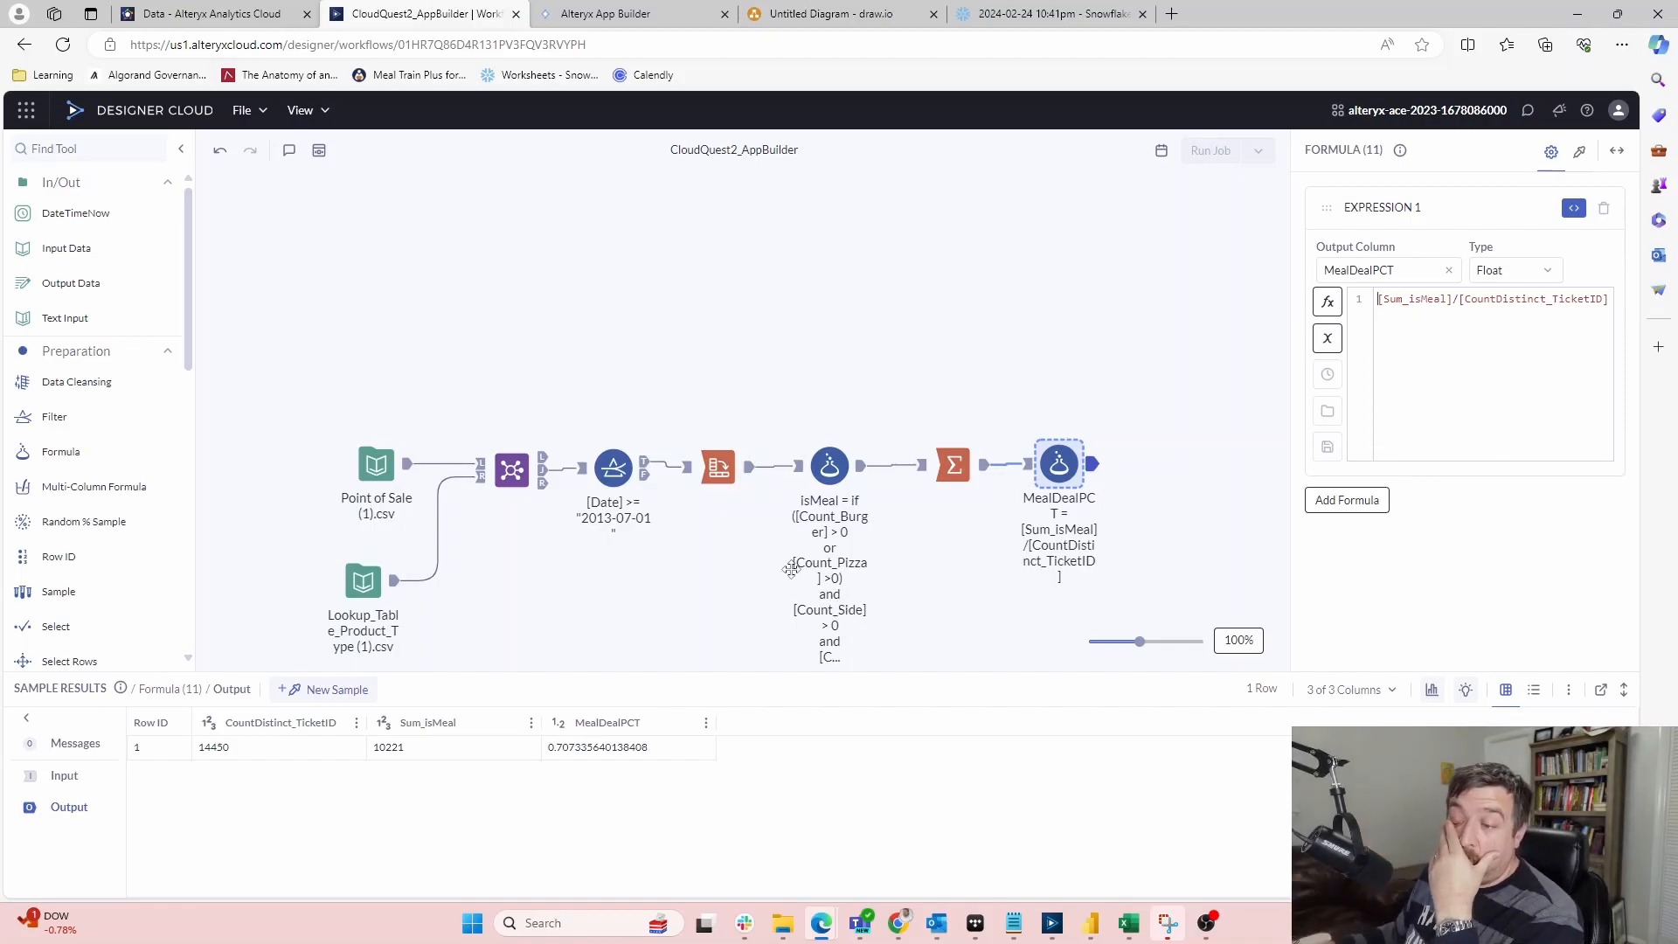
Review the isMeal formula's expression and results, then close the Label Source list in App Builder
left_click(817, 464)
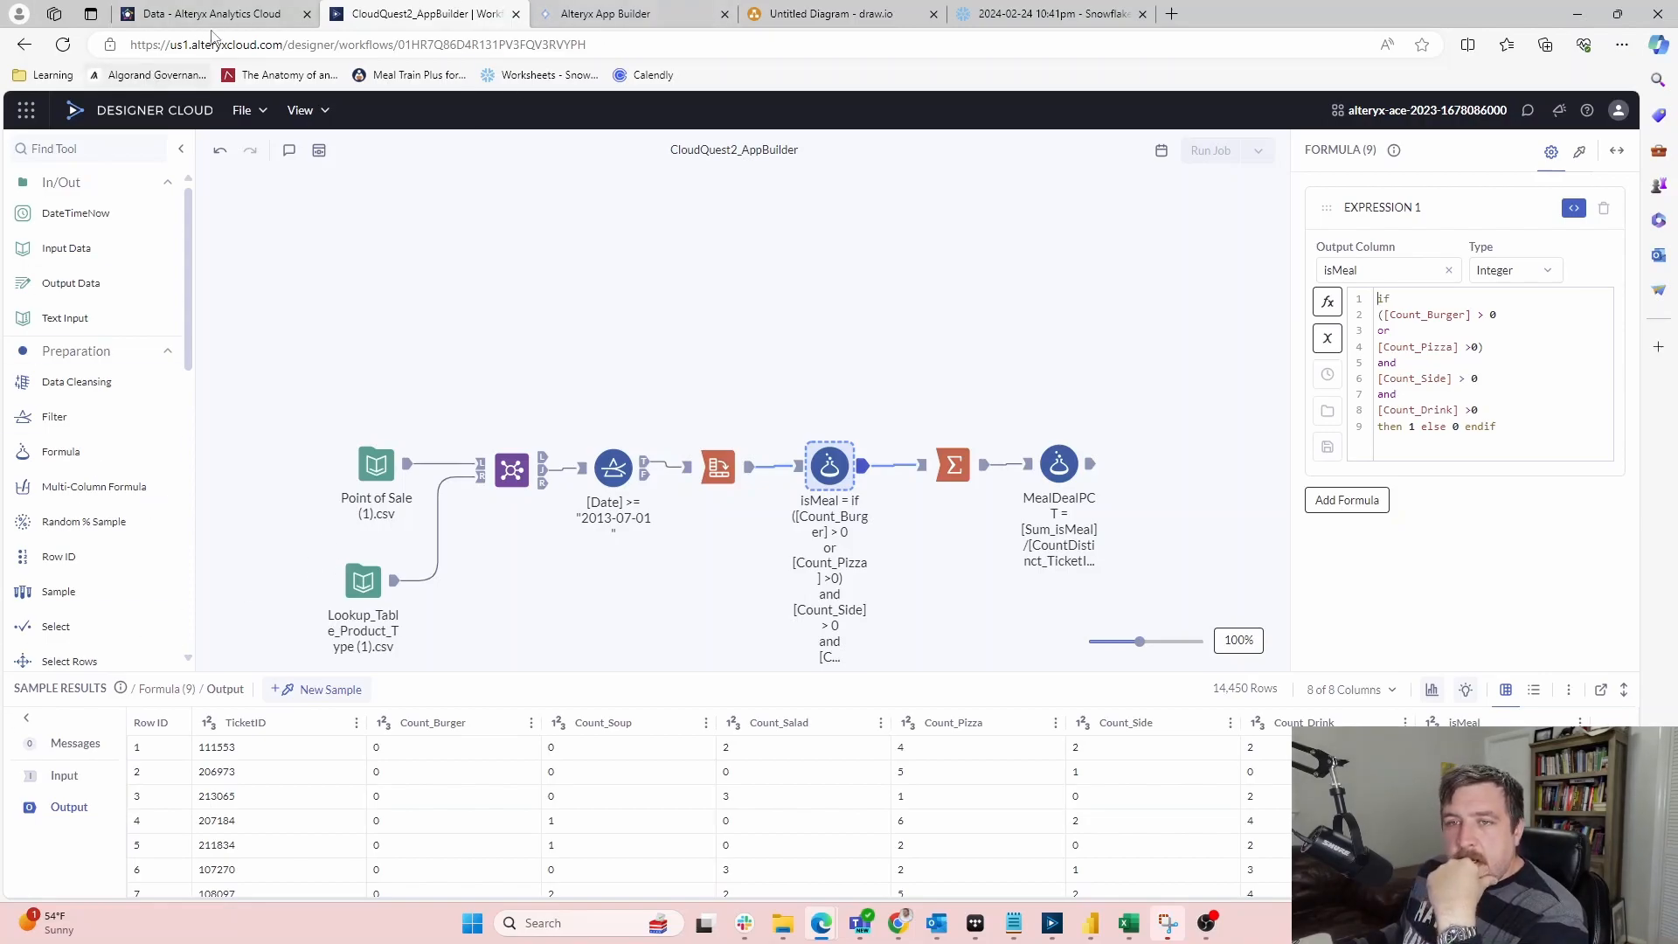
left_click(612, 15)
left_click(614, 379)
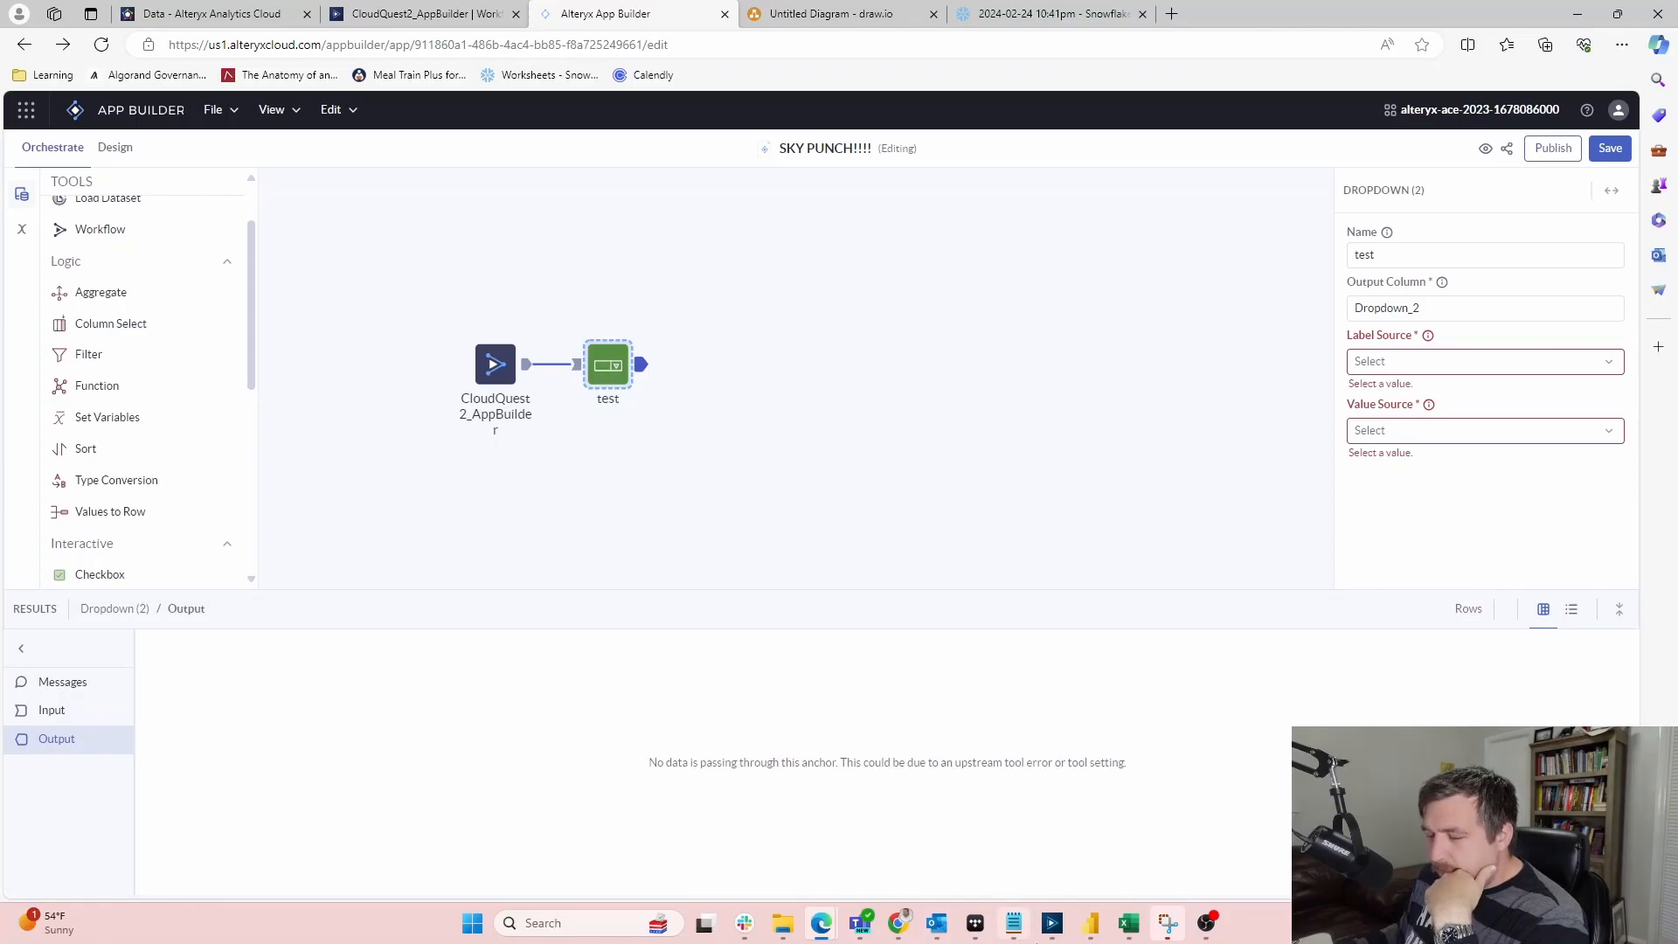
Bring the desktop Alteryx Designer window to the front and maximise it
left_click(1053, 923)
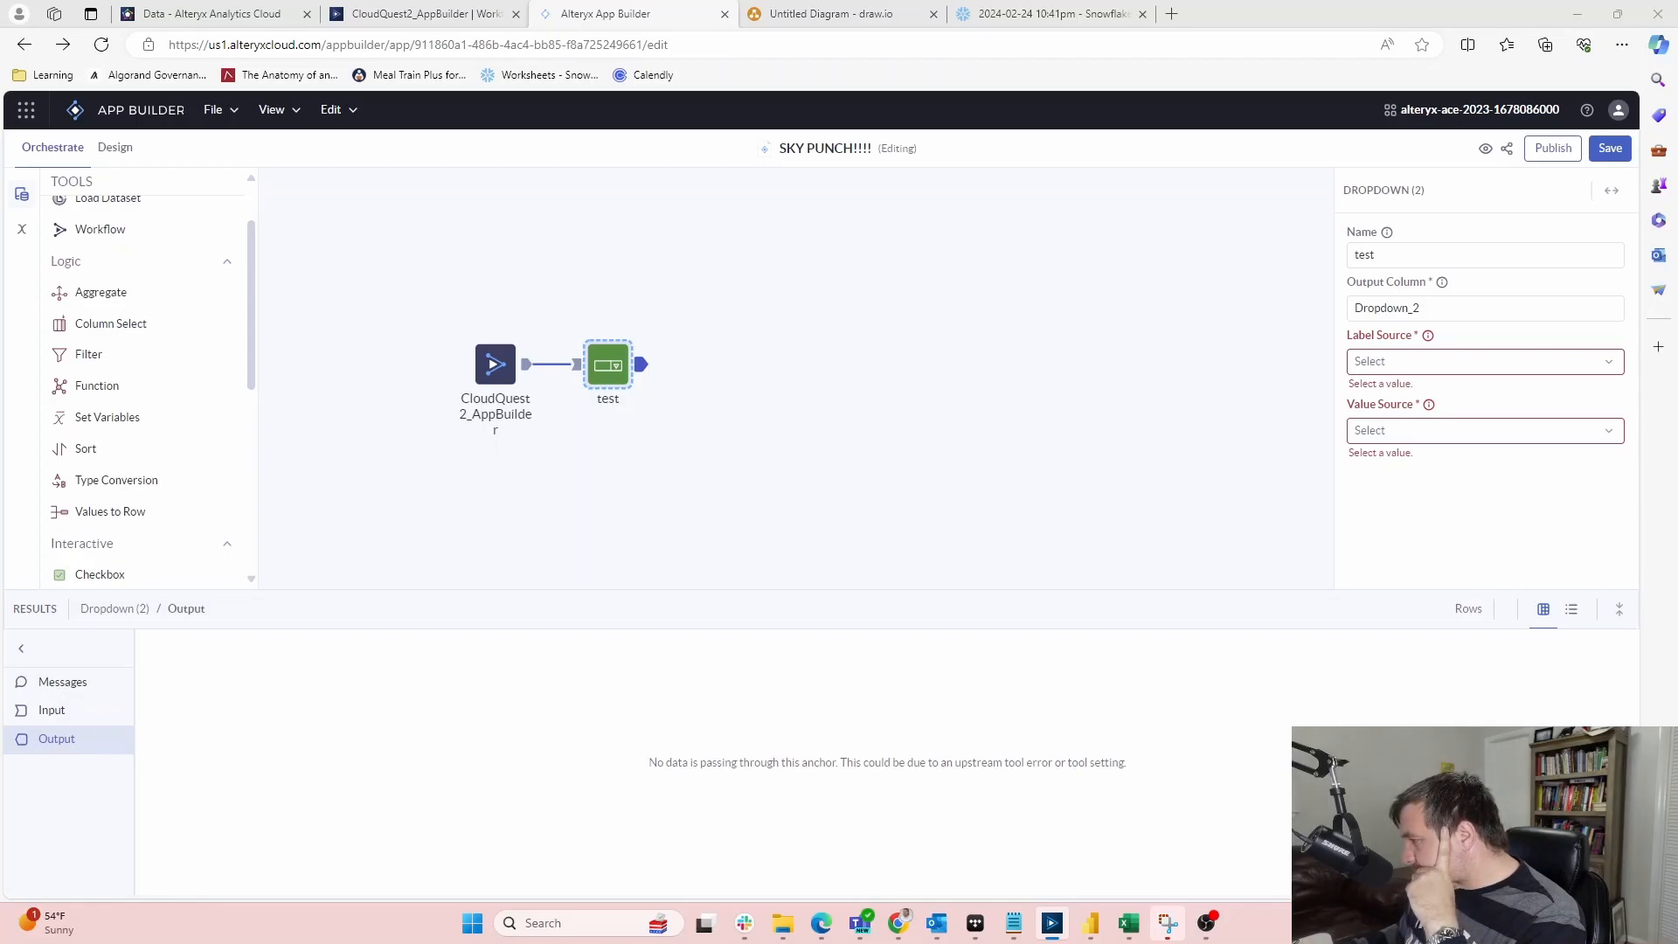
left_click_drag(1090, 128, 1064, 3)
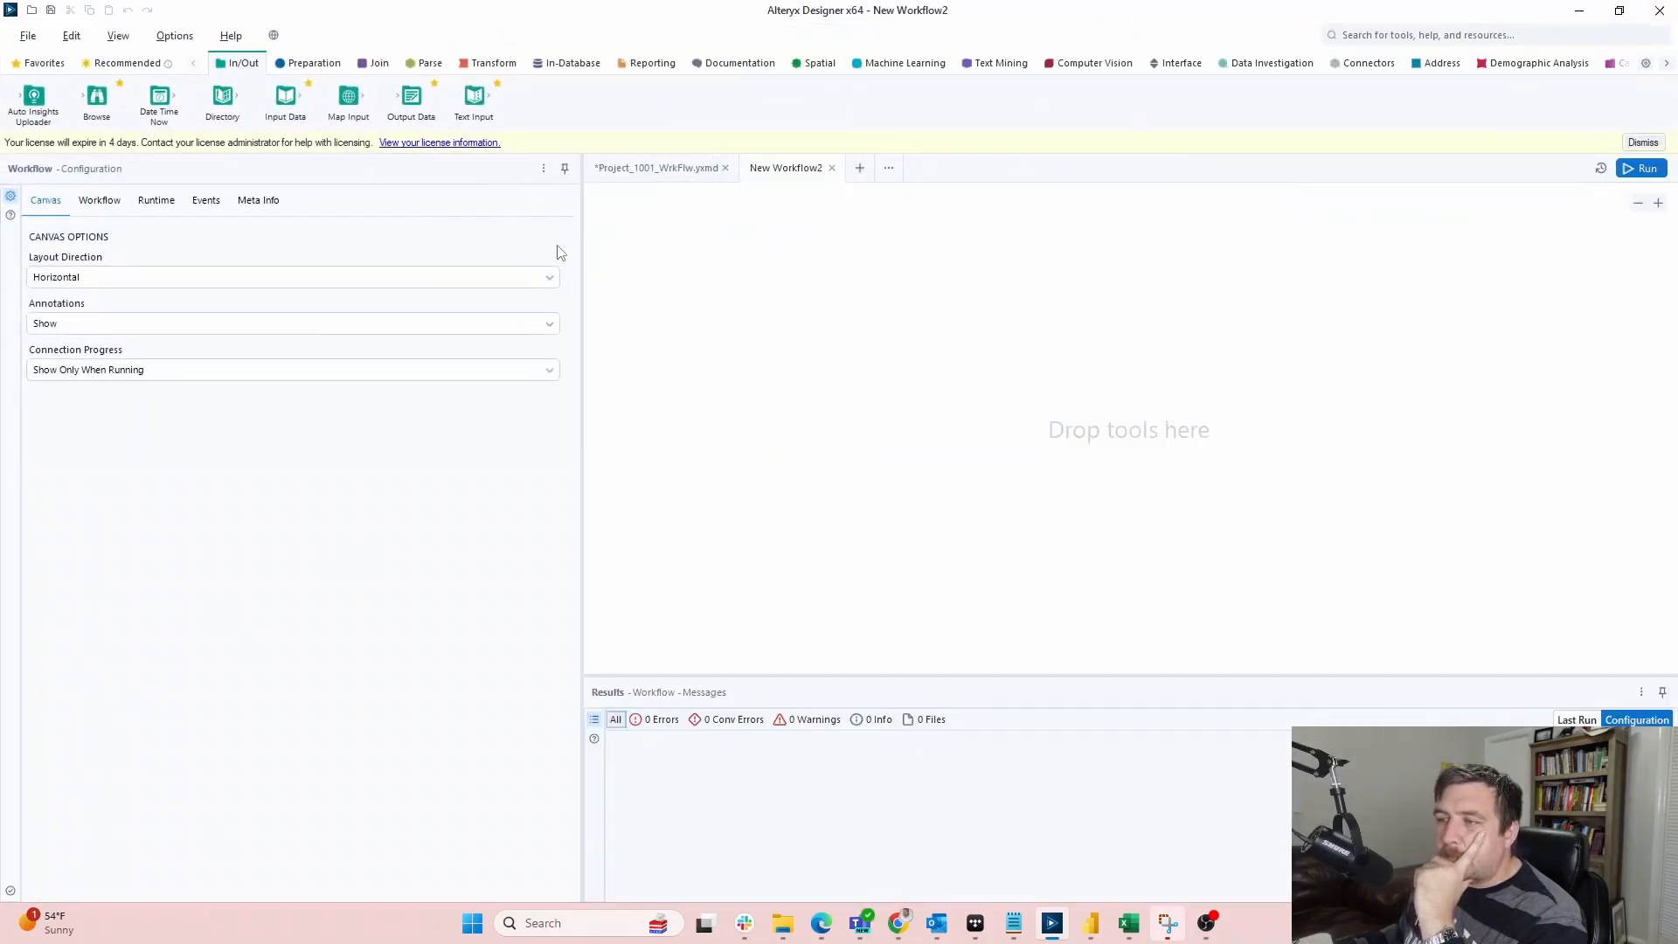
Add a Drop Down tool to New Workflow2 with manual values Pizza, Burgers:Burger, Sides:Side, Soup:Soup
left_click(1180, 63)
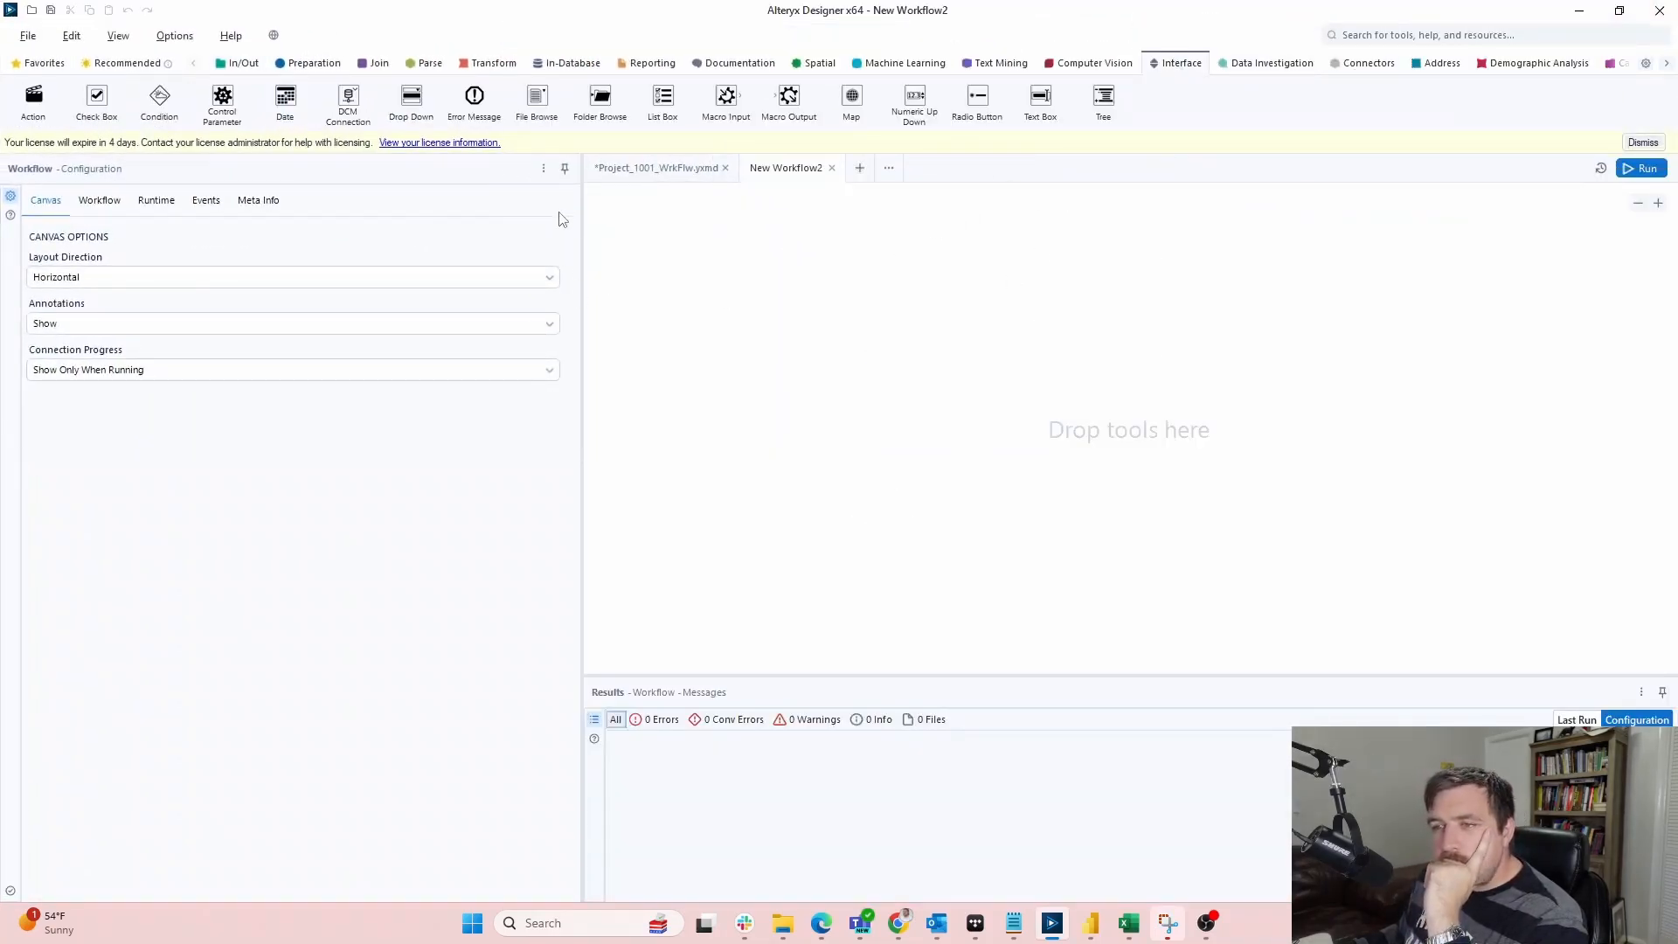
left_click_drag(410, 98, 853, 280)
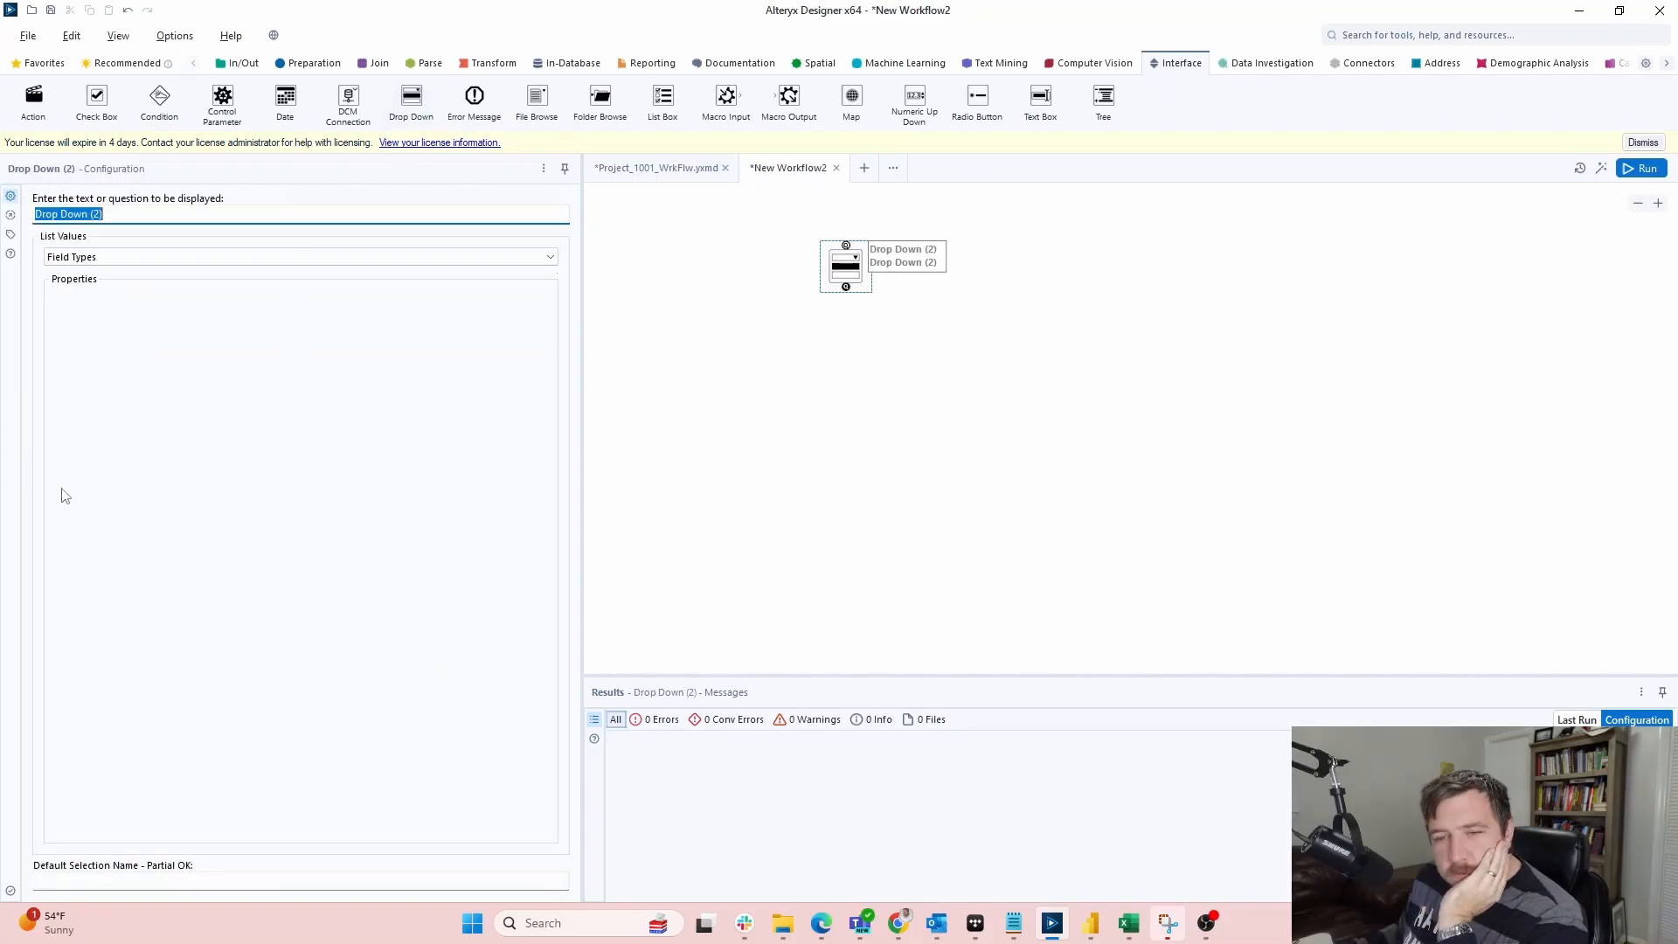
left_click(127, 257)
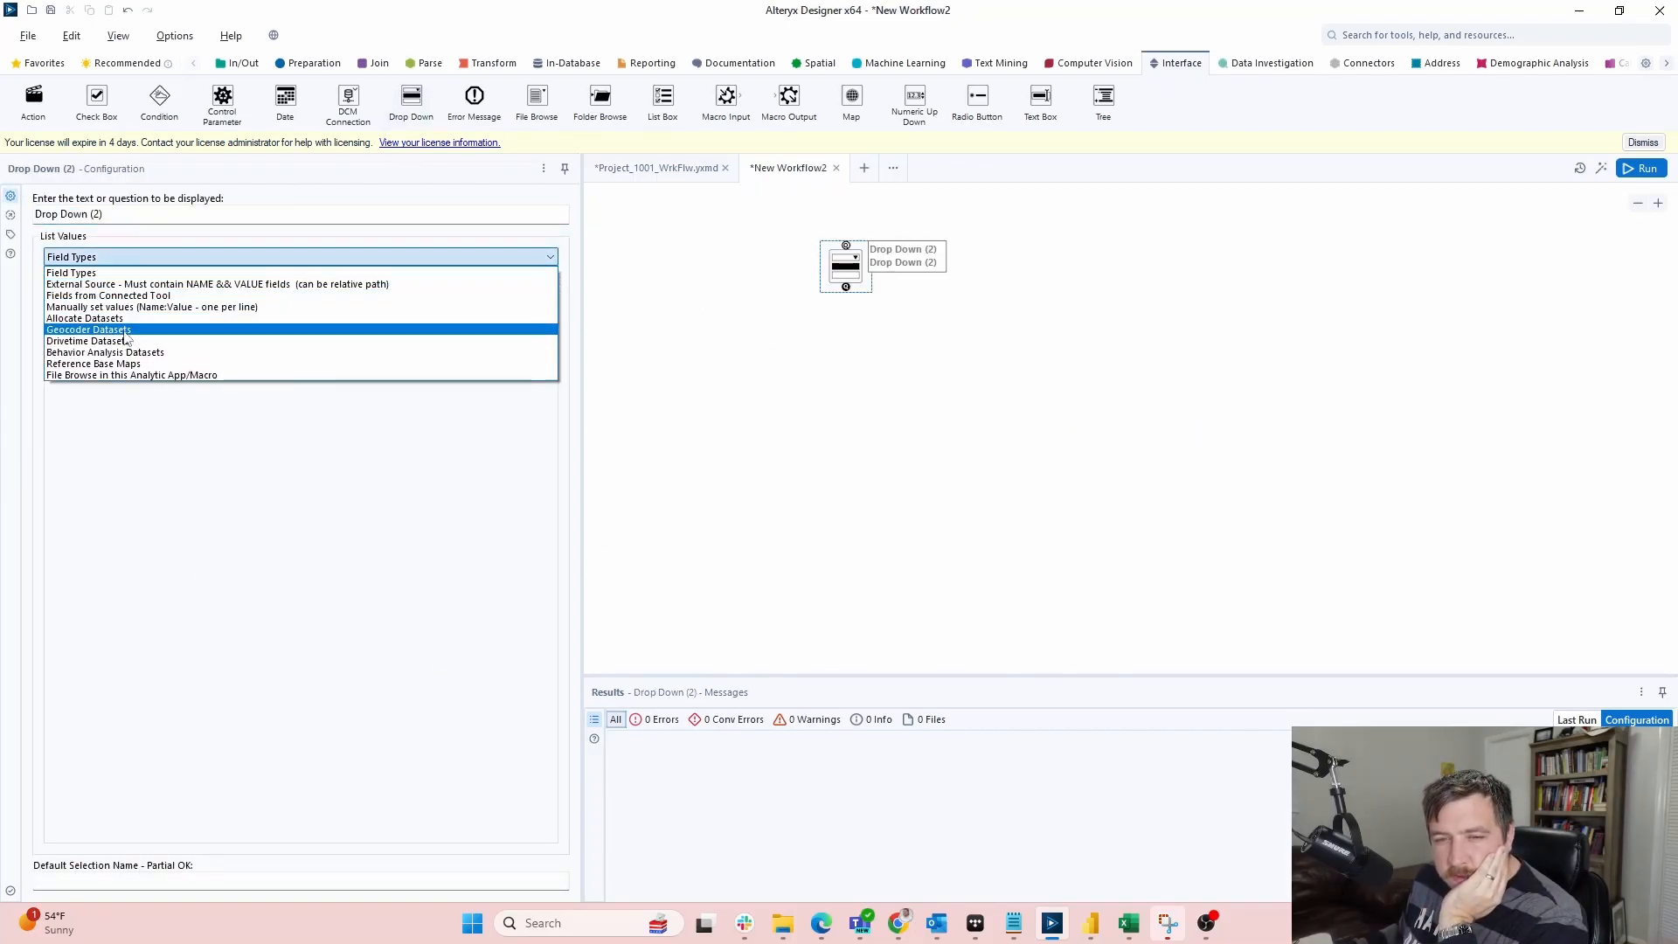
left_click(132, 306)
left_click(231, 348)
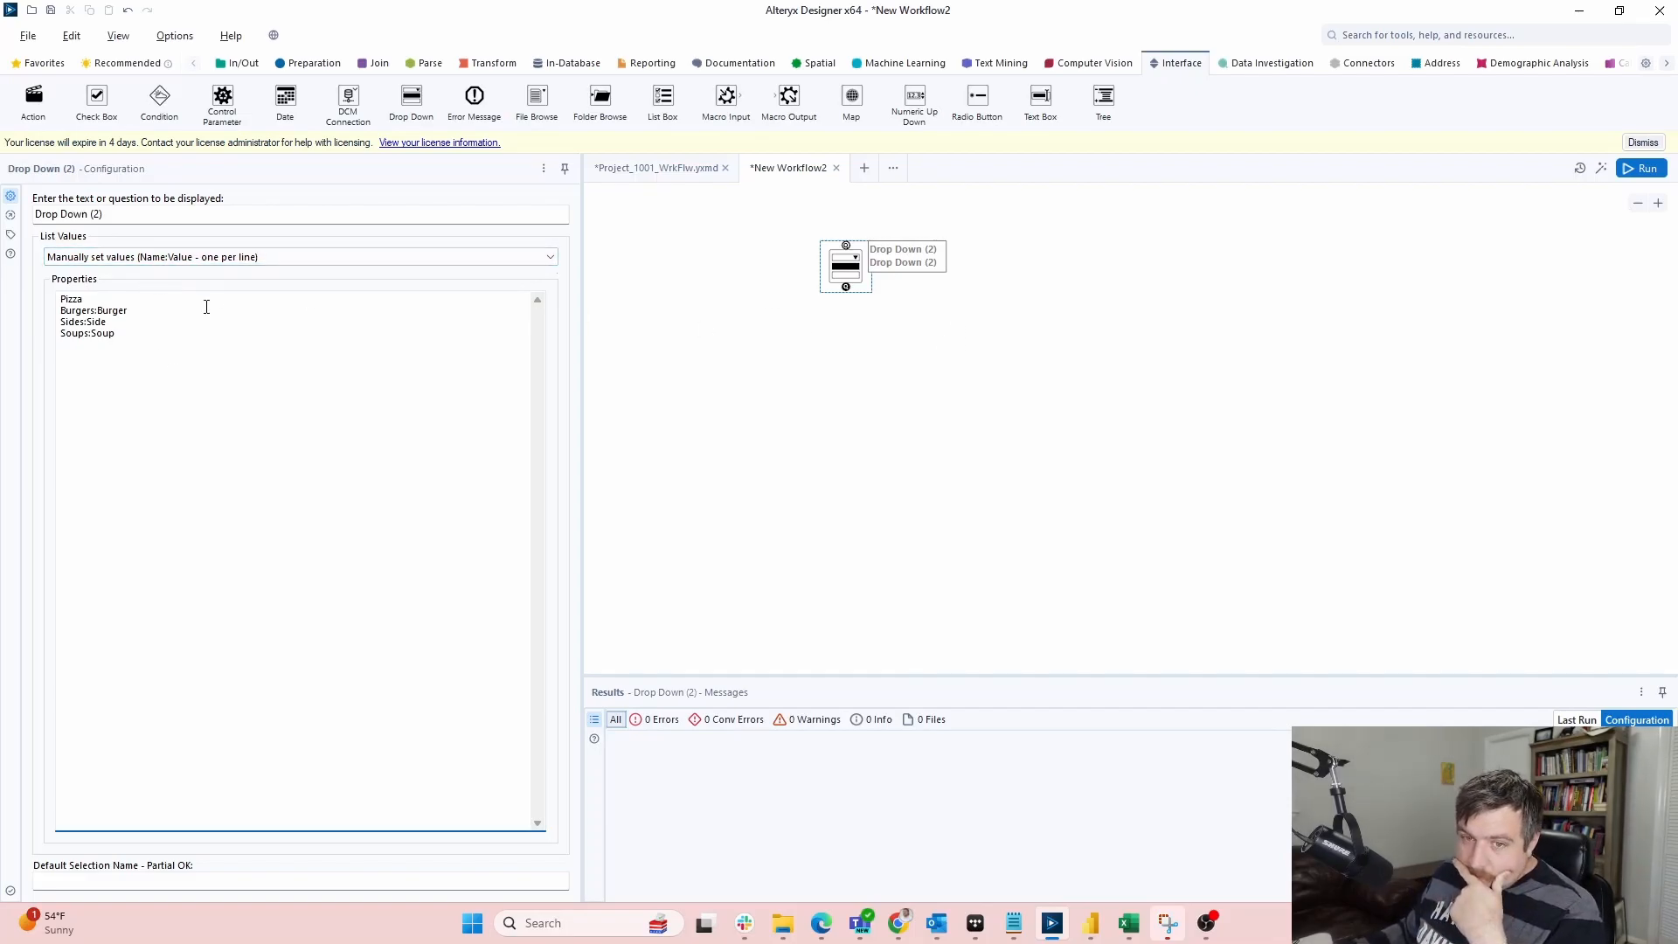
left_click(845, 297)
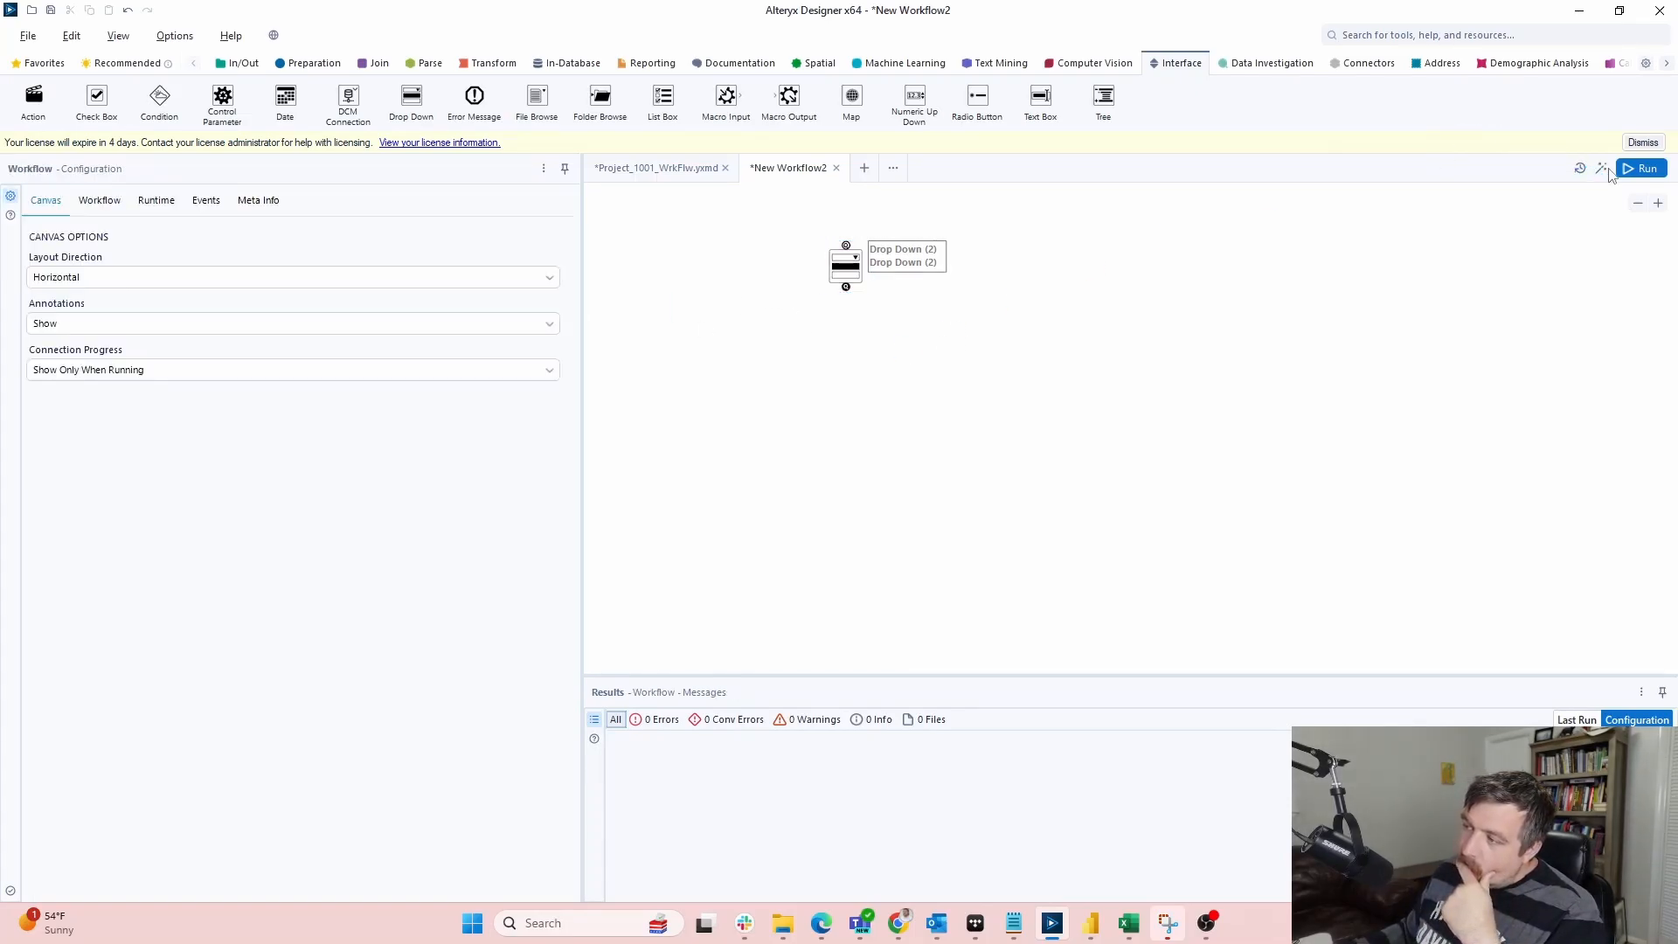
Run the workflow as an analytic app, check the Drop Down's food choices, then minimise Designer
left_click(1602, 170)
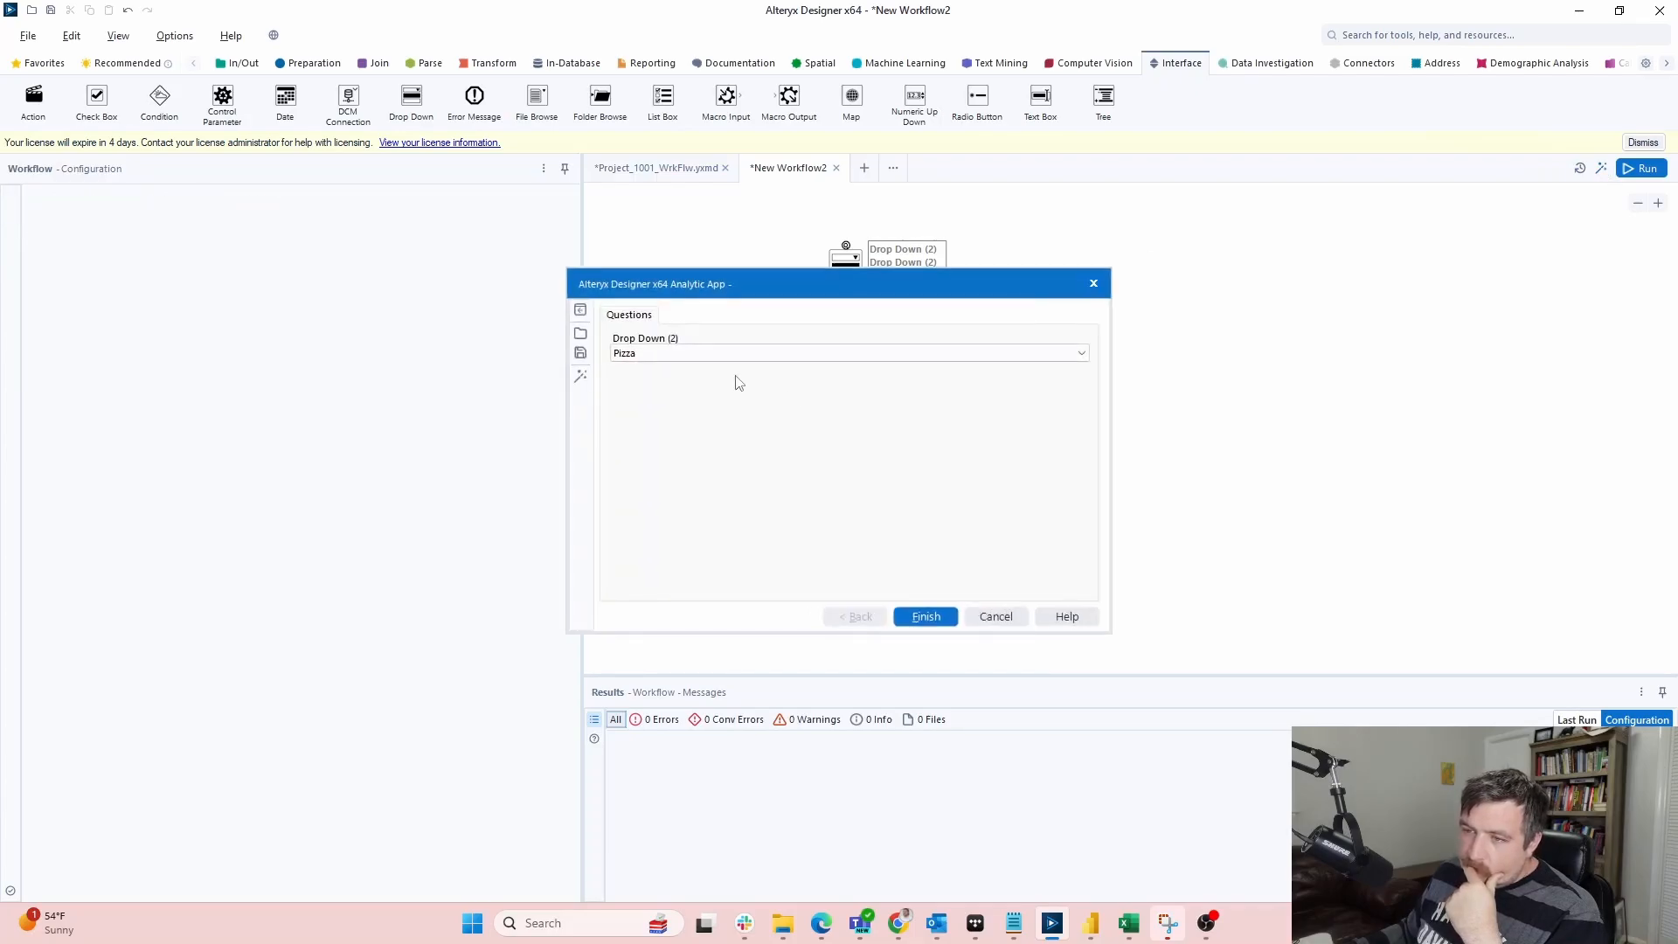
left_click(735, 353)
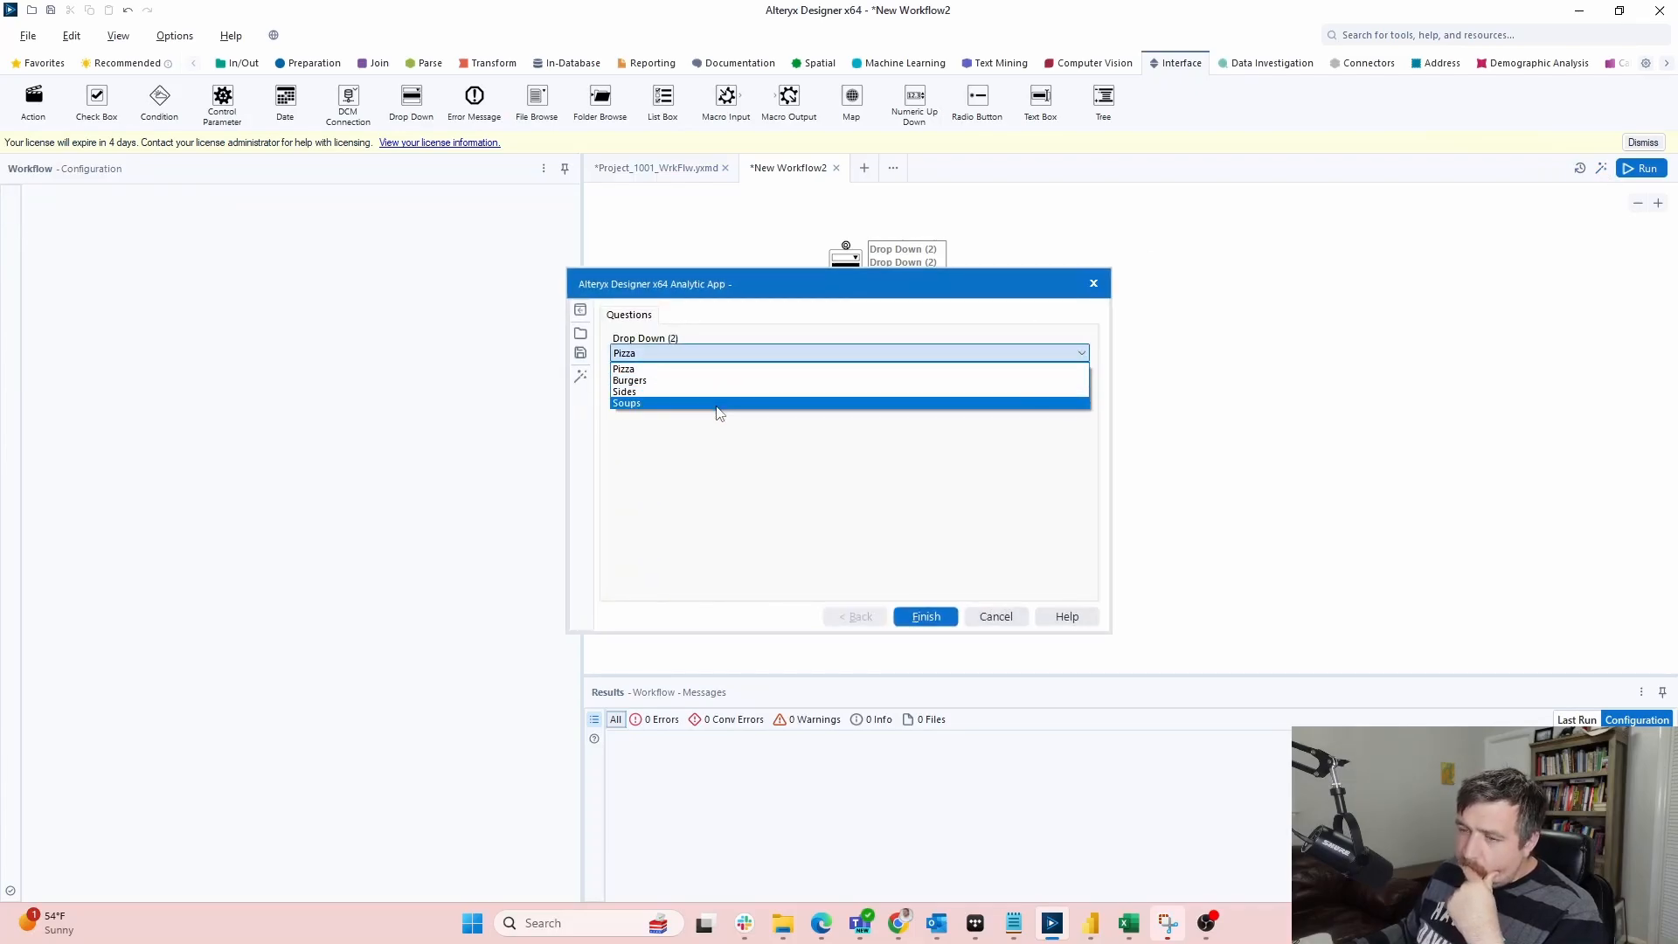
left_click(1094, 284)
left_click(1094, 284)
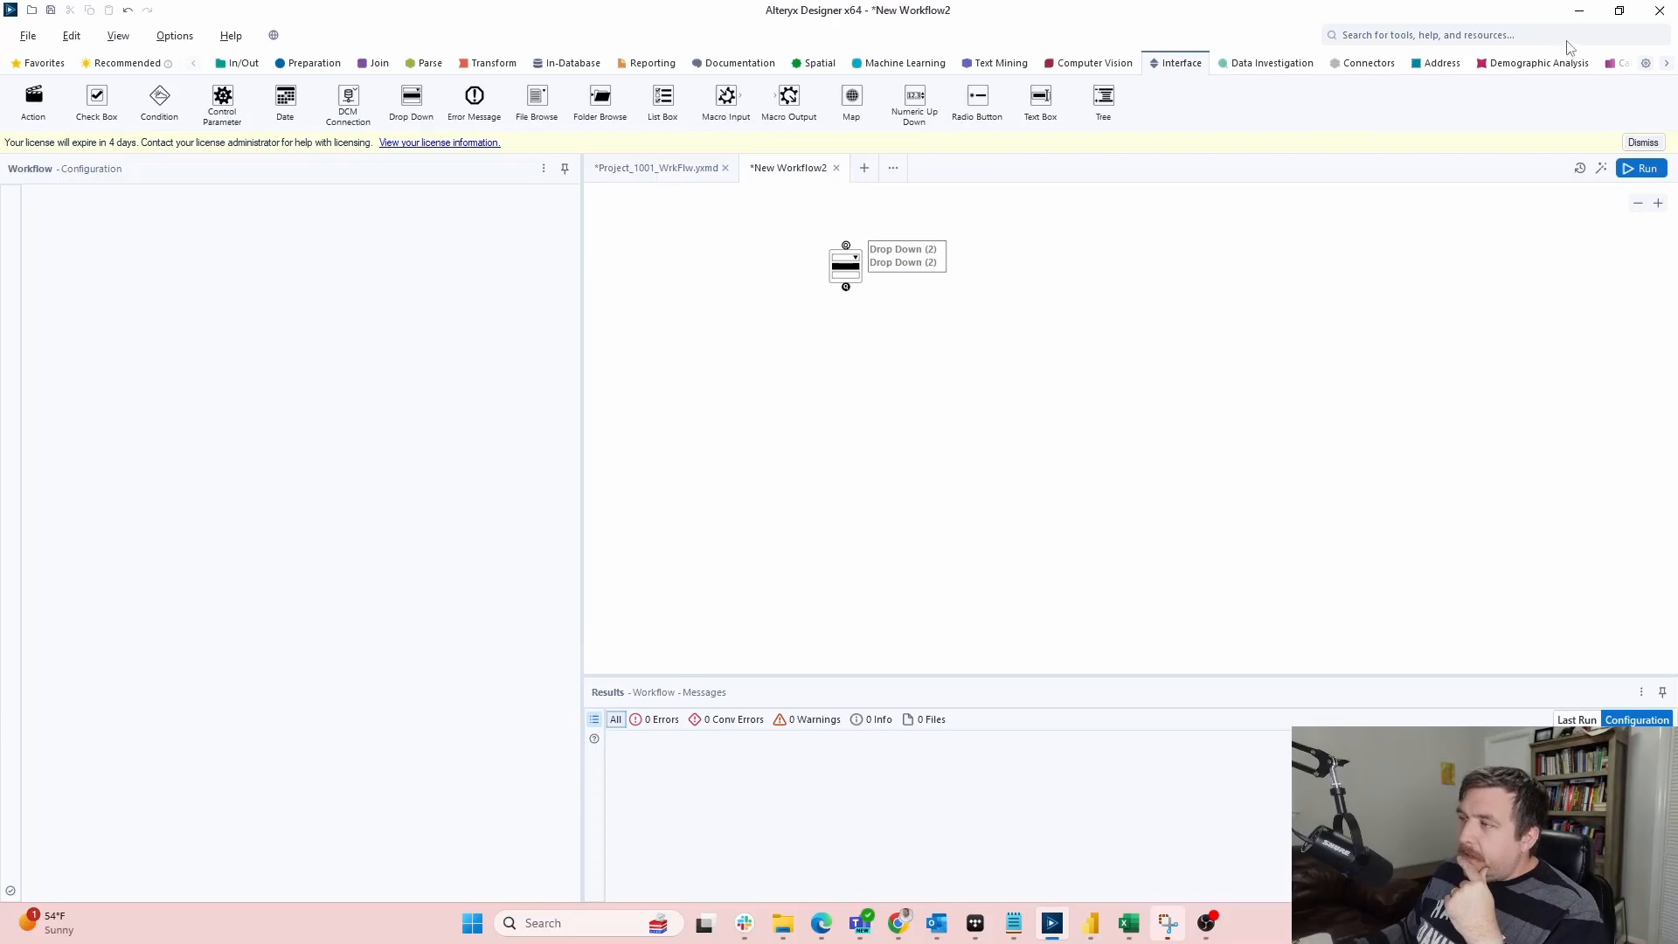
left_click(1578, 10)
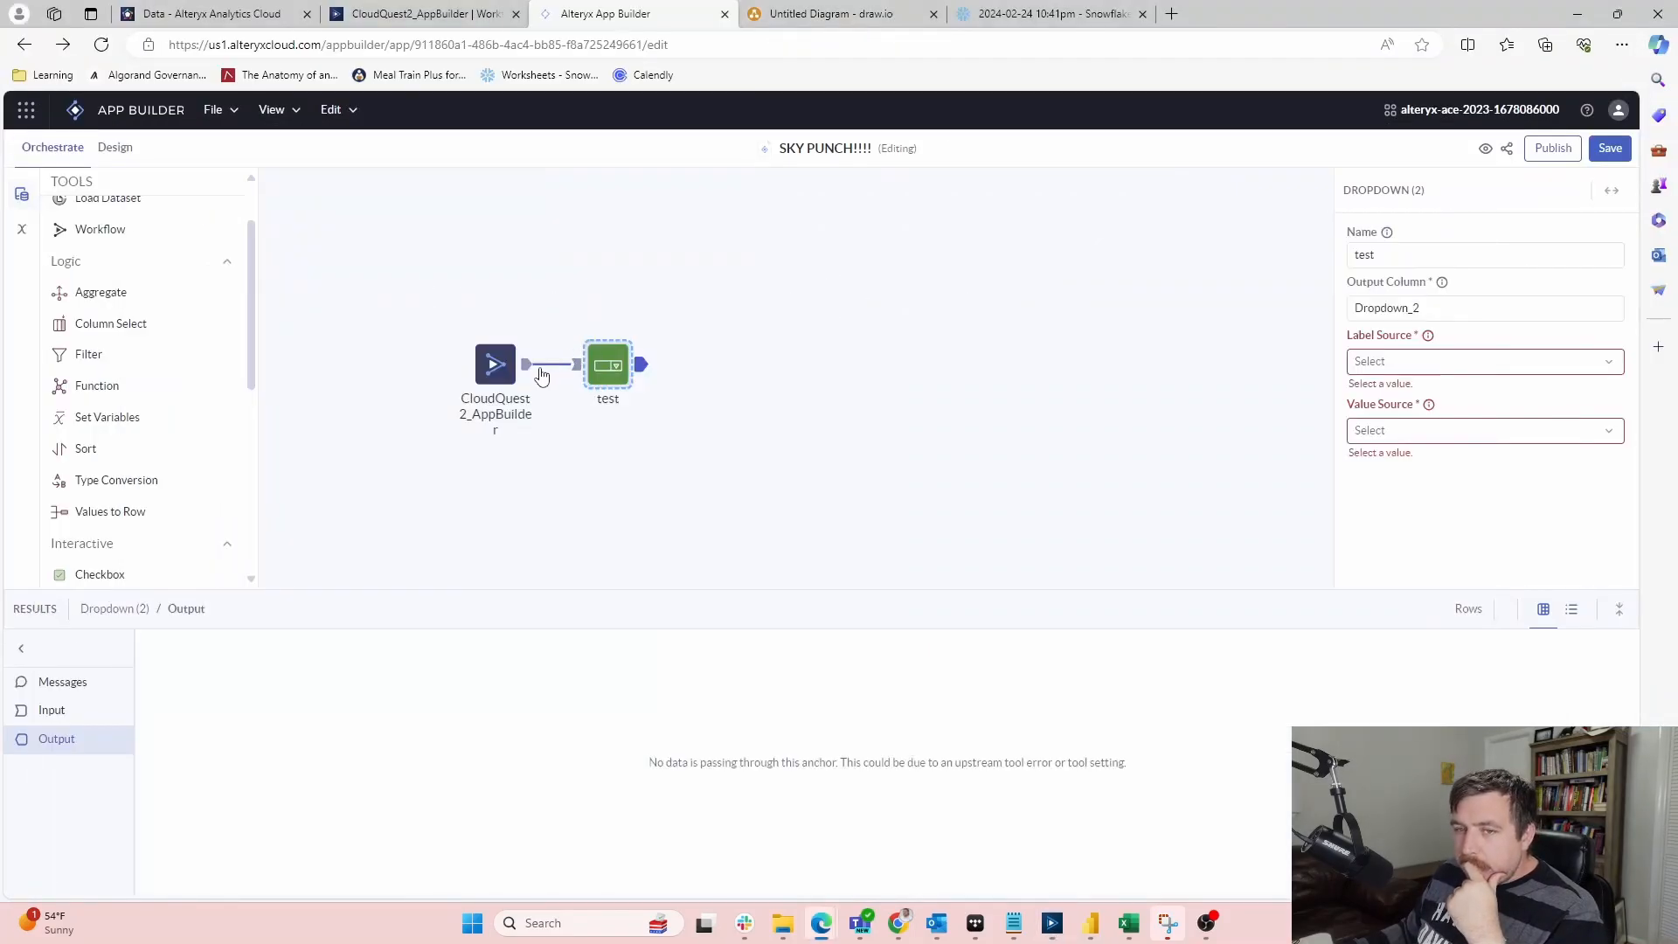
Check the test Dropdown's Value Source options, which list no columns
left_click(1440, 433)
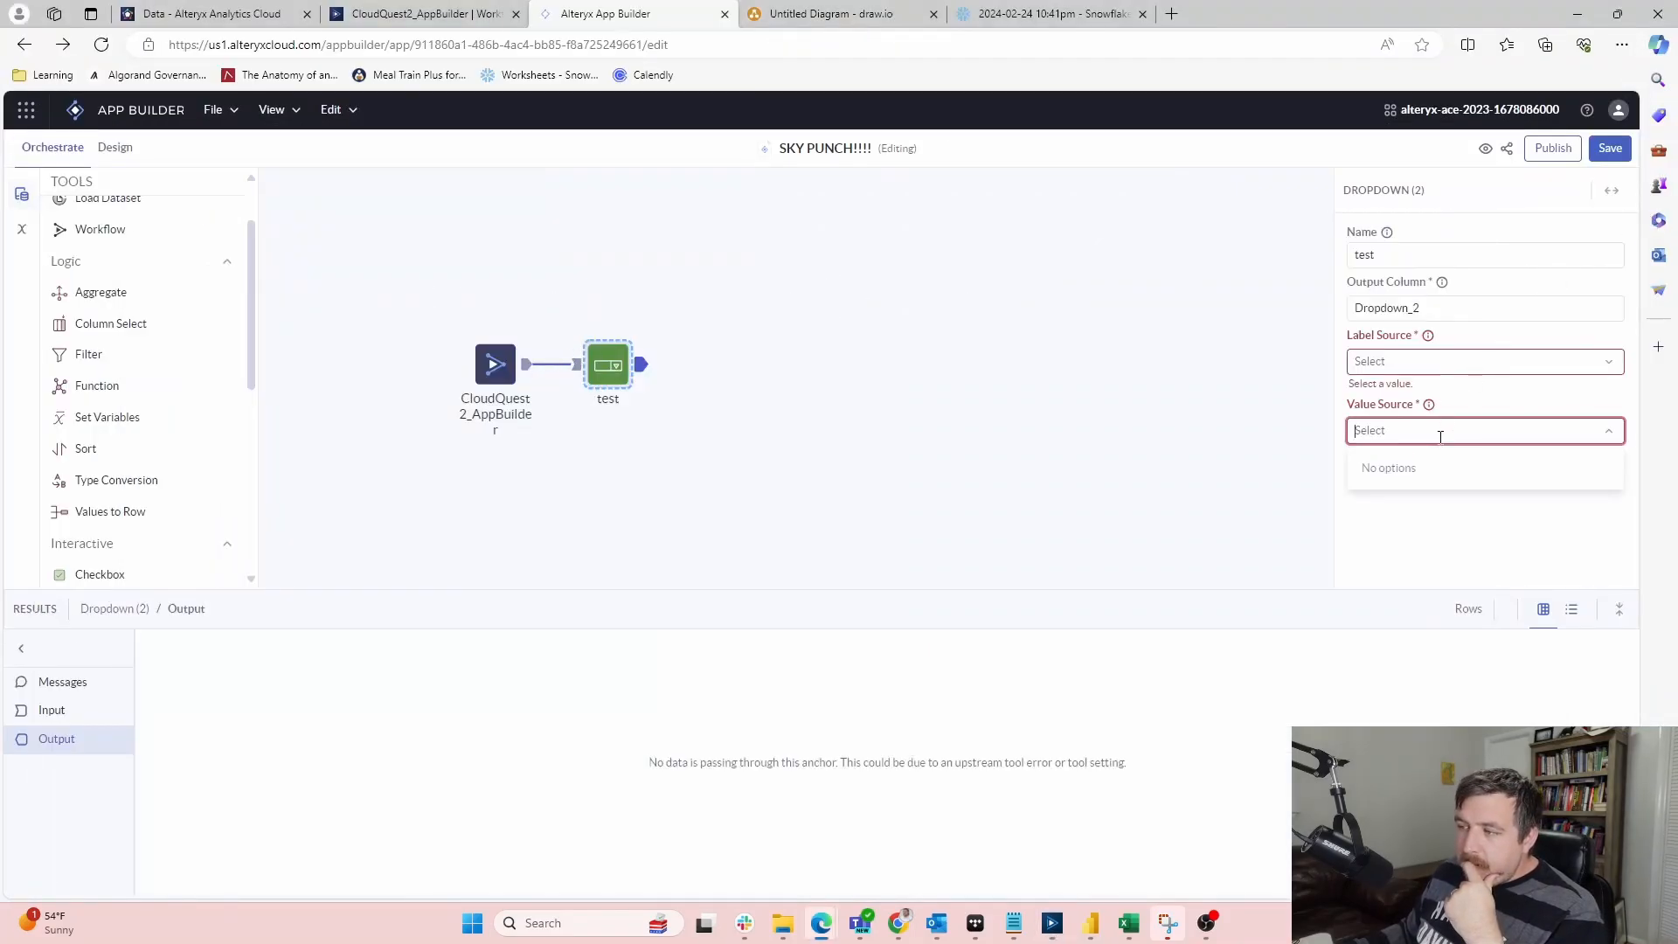
mouse_move(1430, 407)
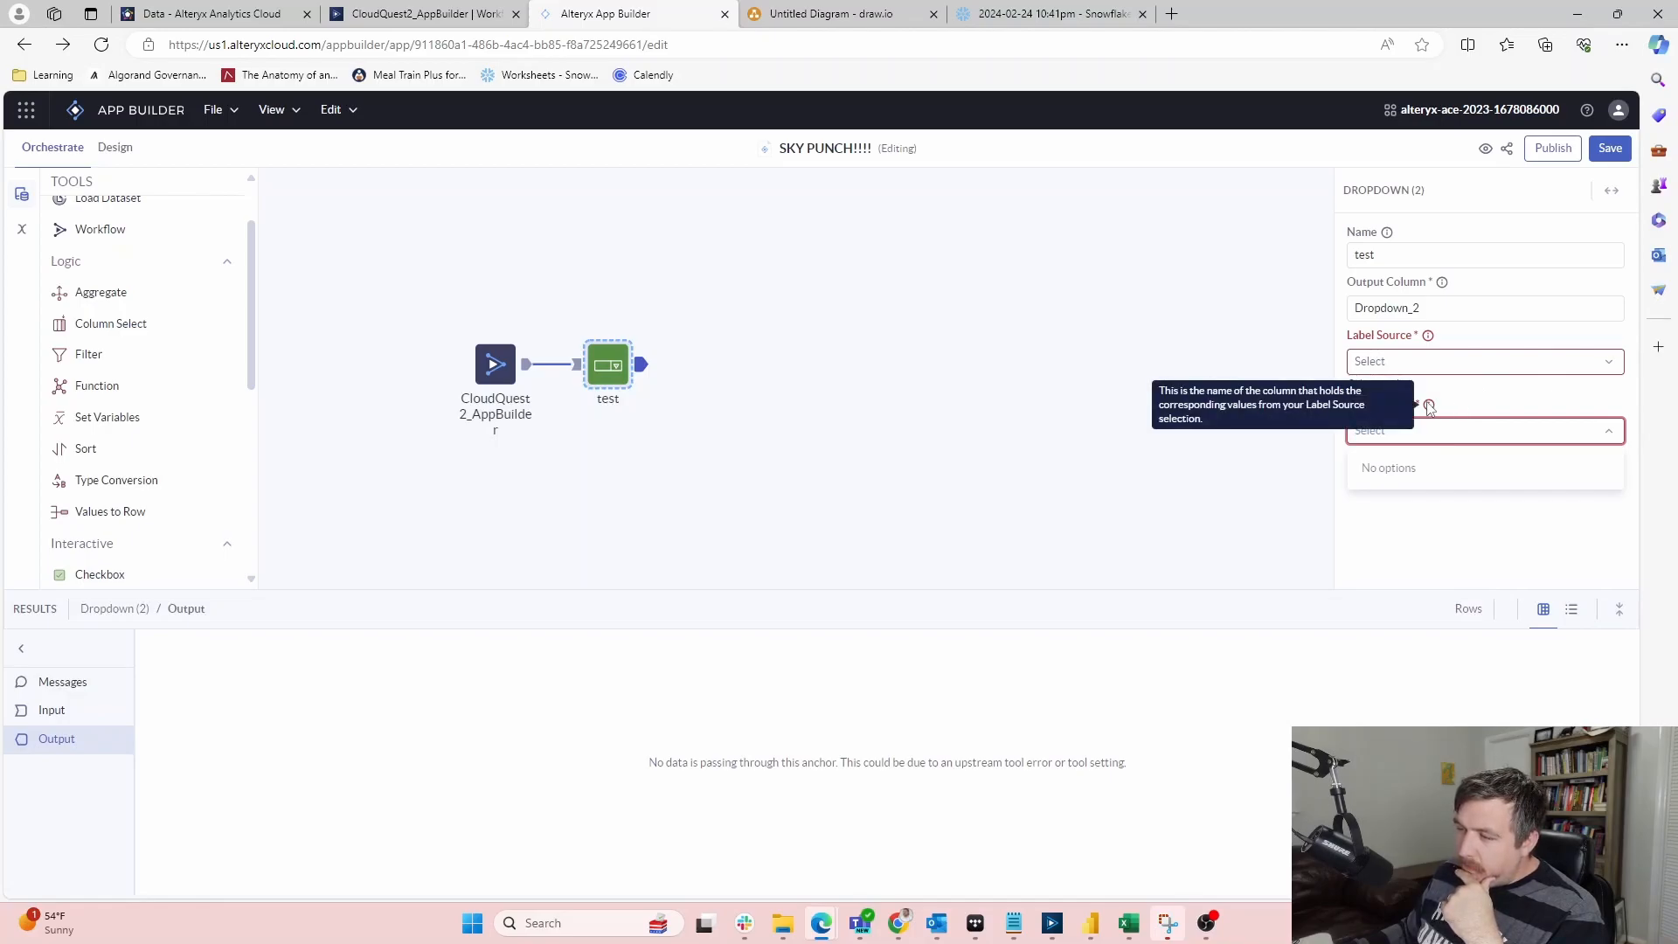
mouse_move(1427, 341)
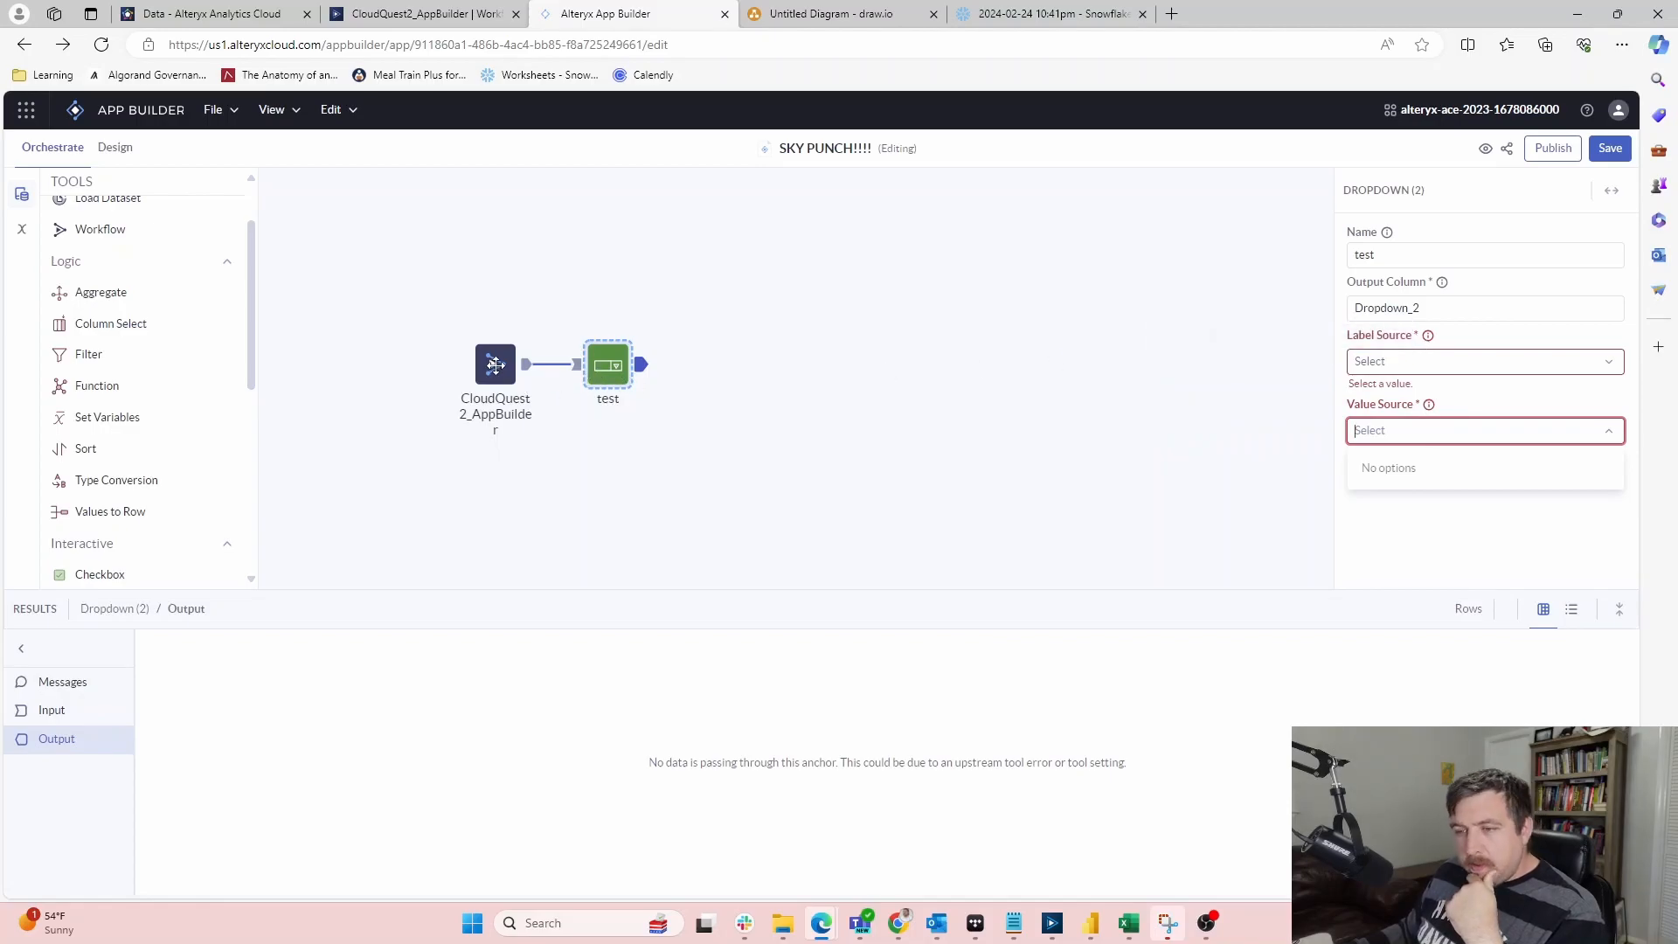
scroll(63, 372, "up", 1)
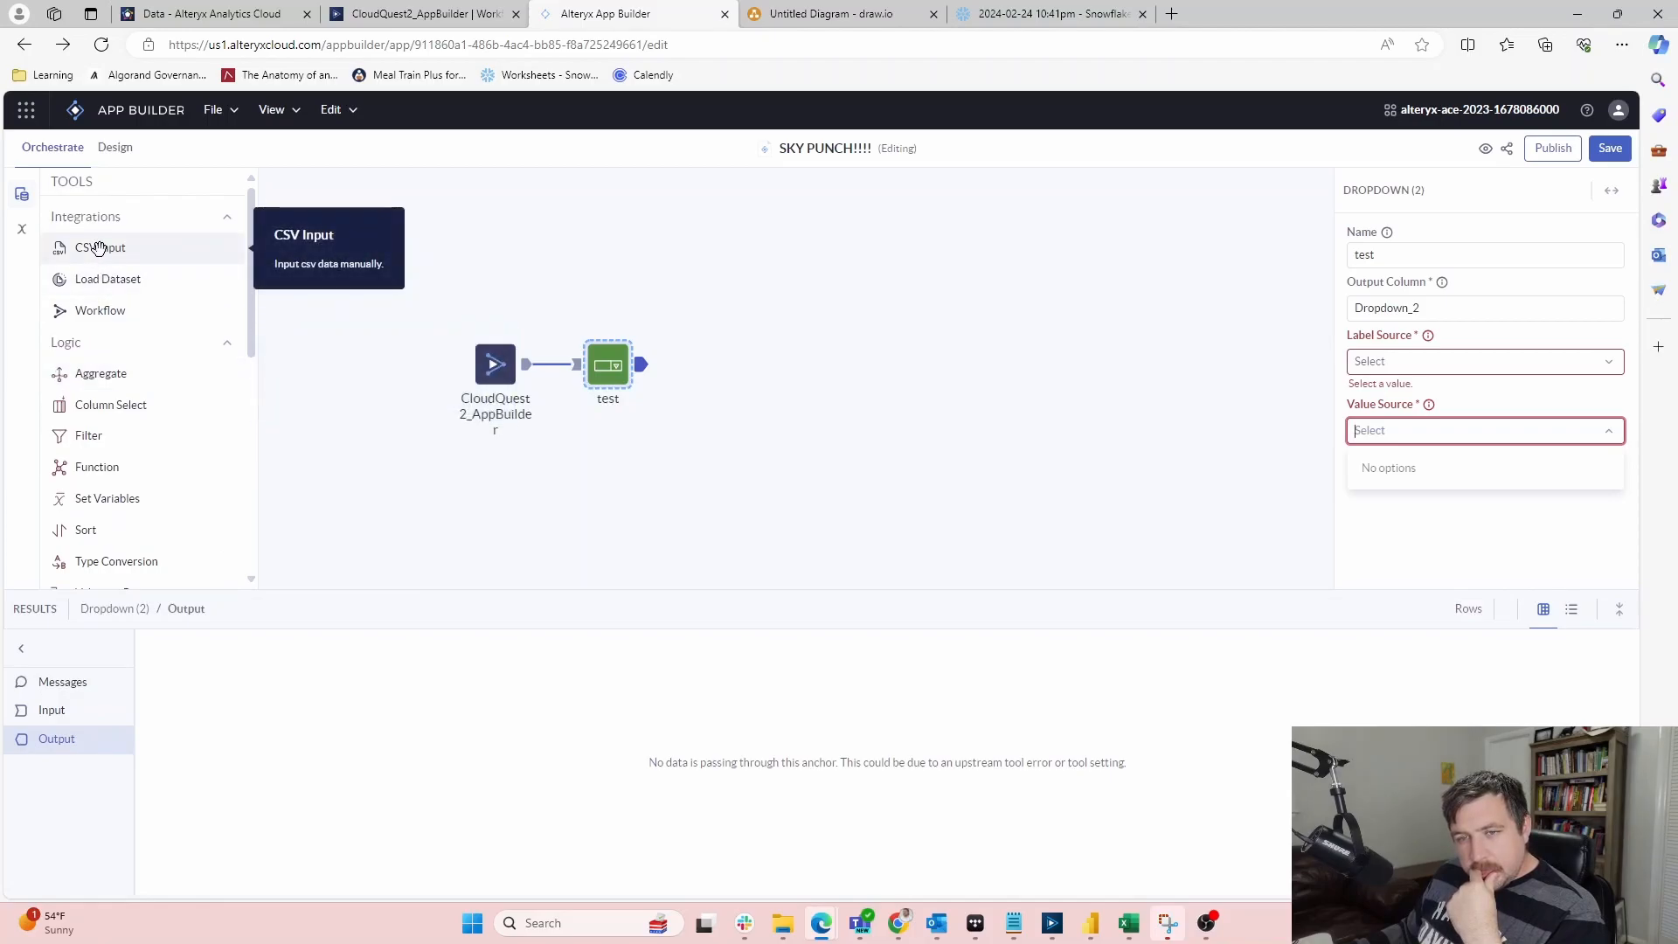
Glance at the app's Variables, then select the CloudQuest2_AppBuilder workflow tool
left_click(19, 229)
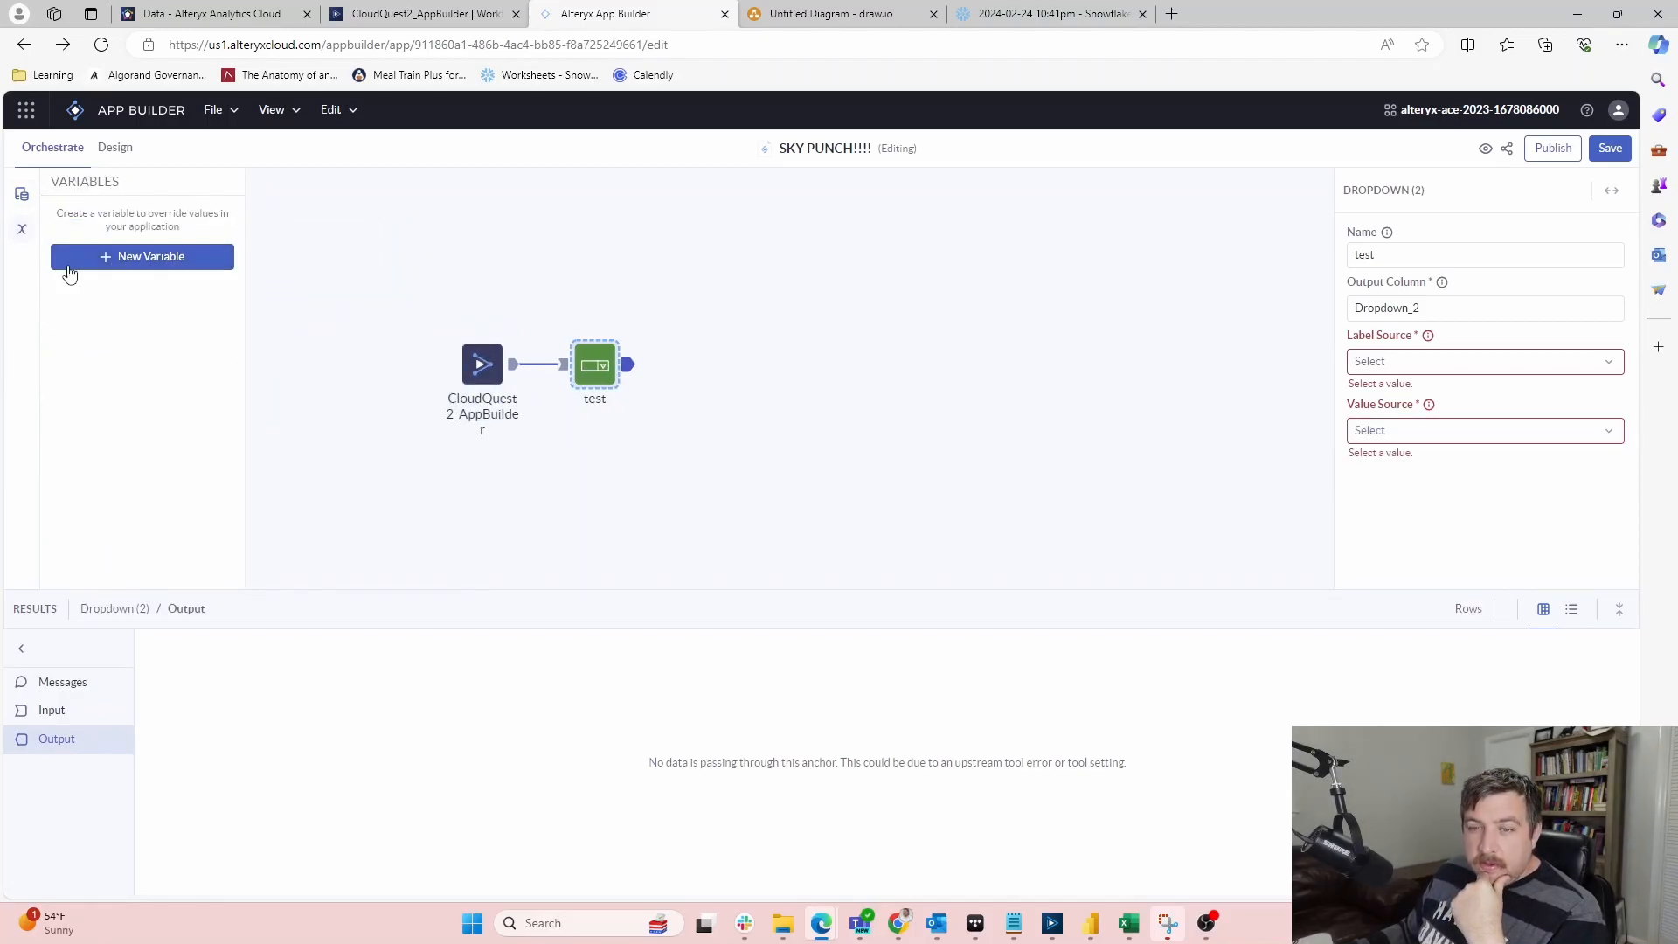
left_click(22, 194)
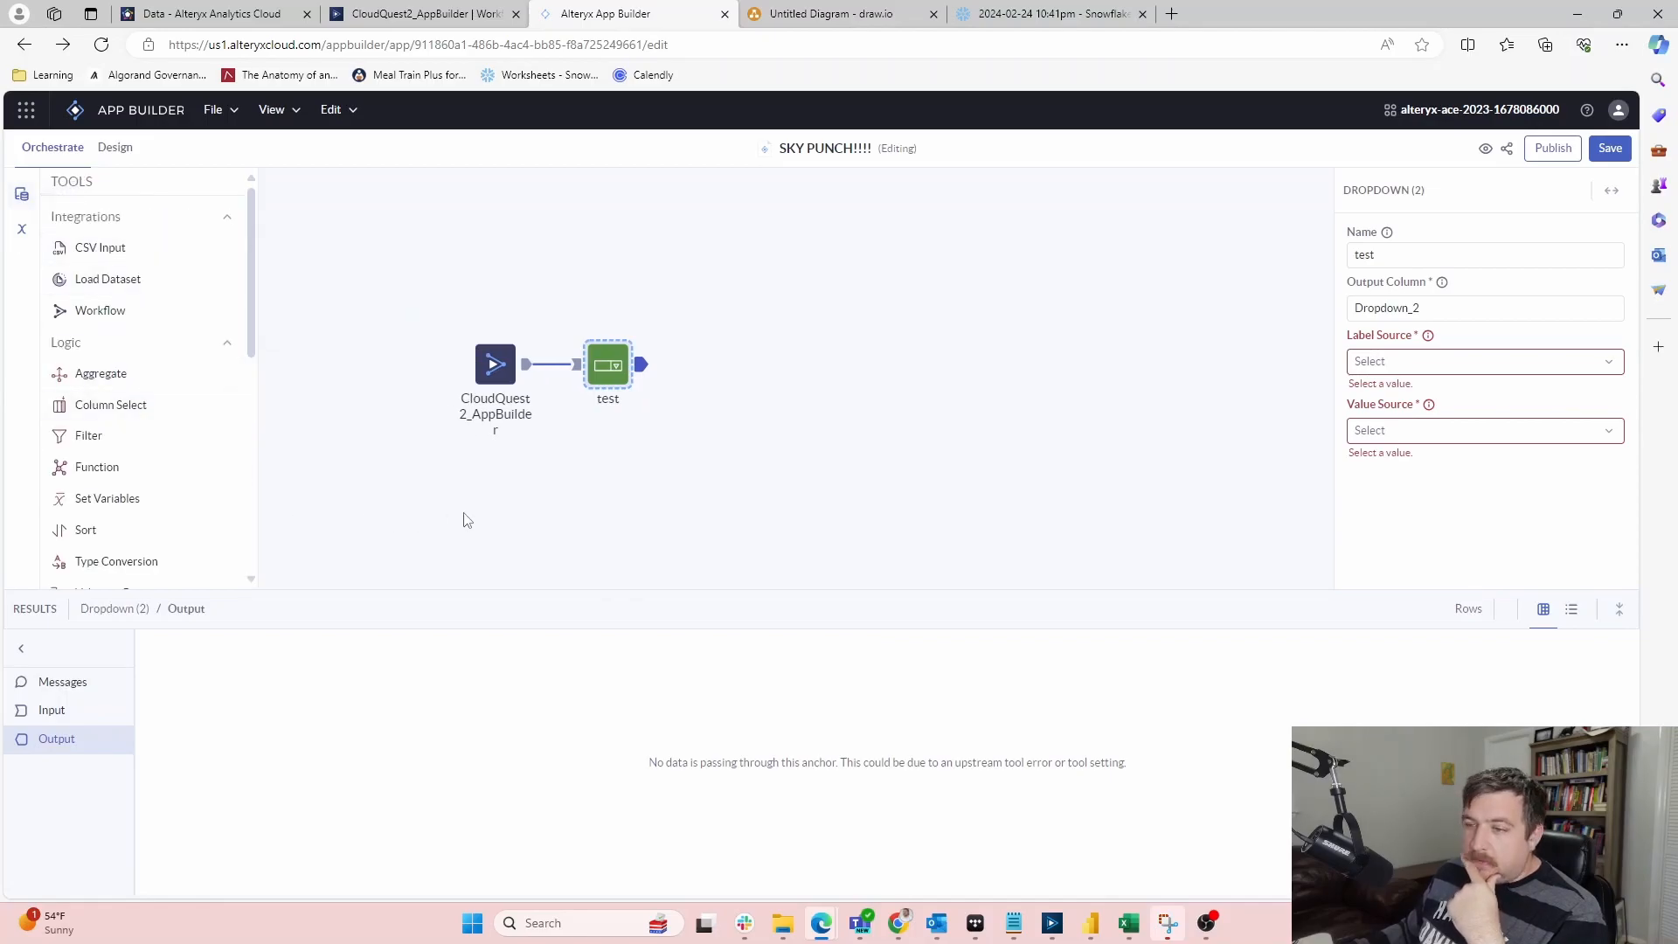
scroll(194, 350, "down", 5)
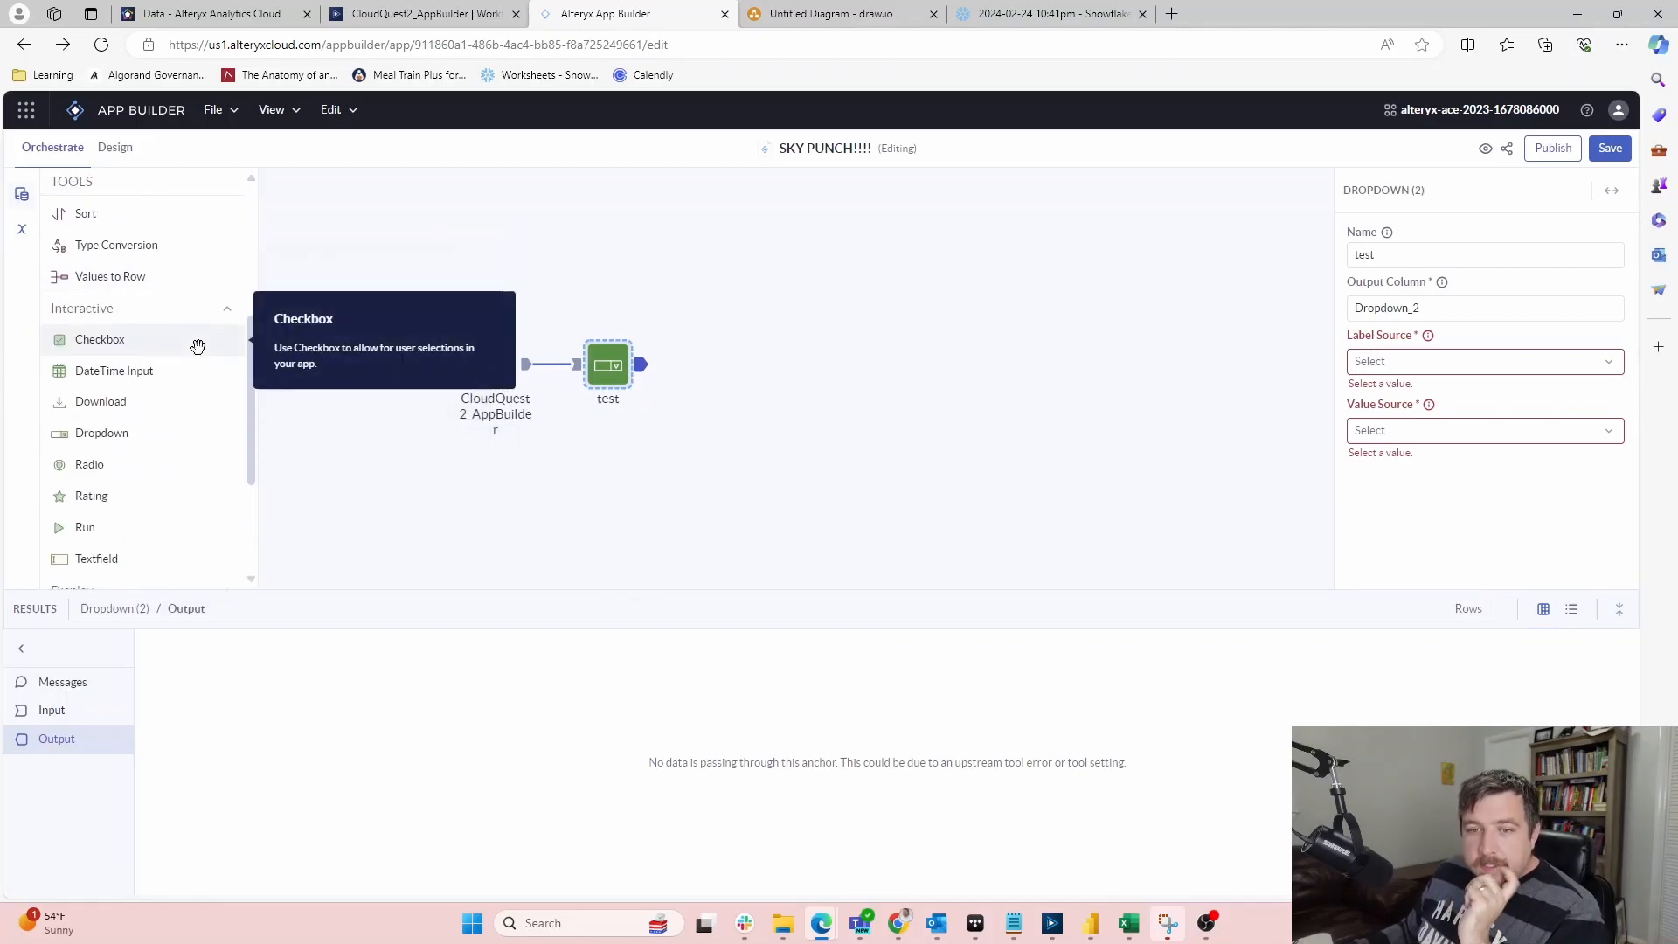
left_click(525, 371)
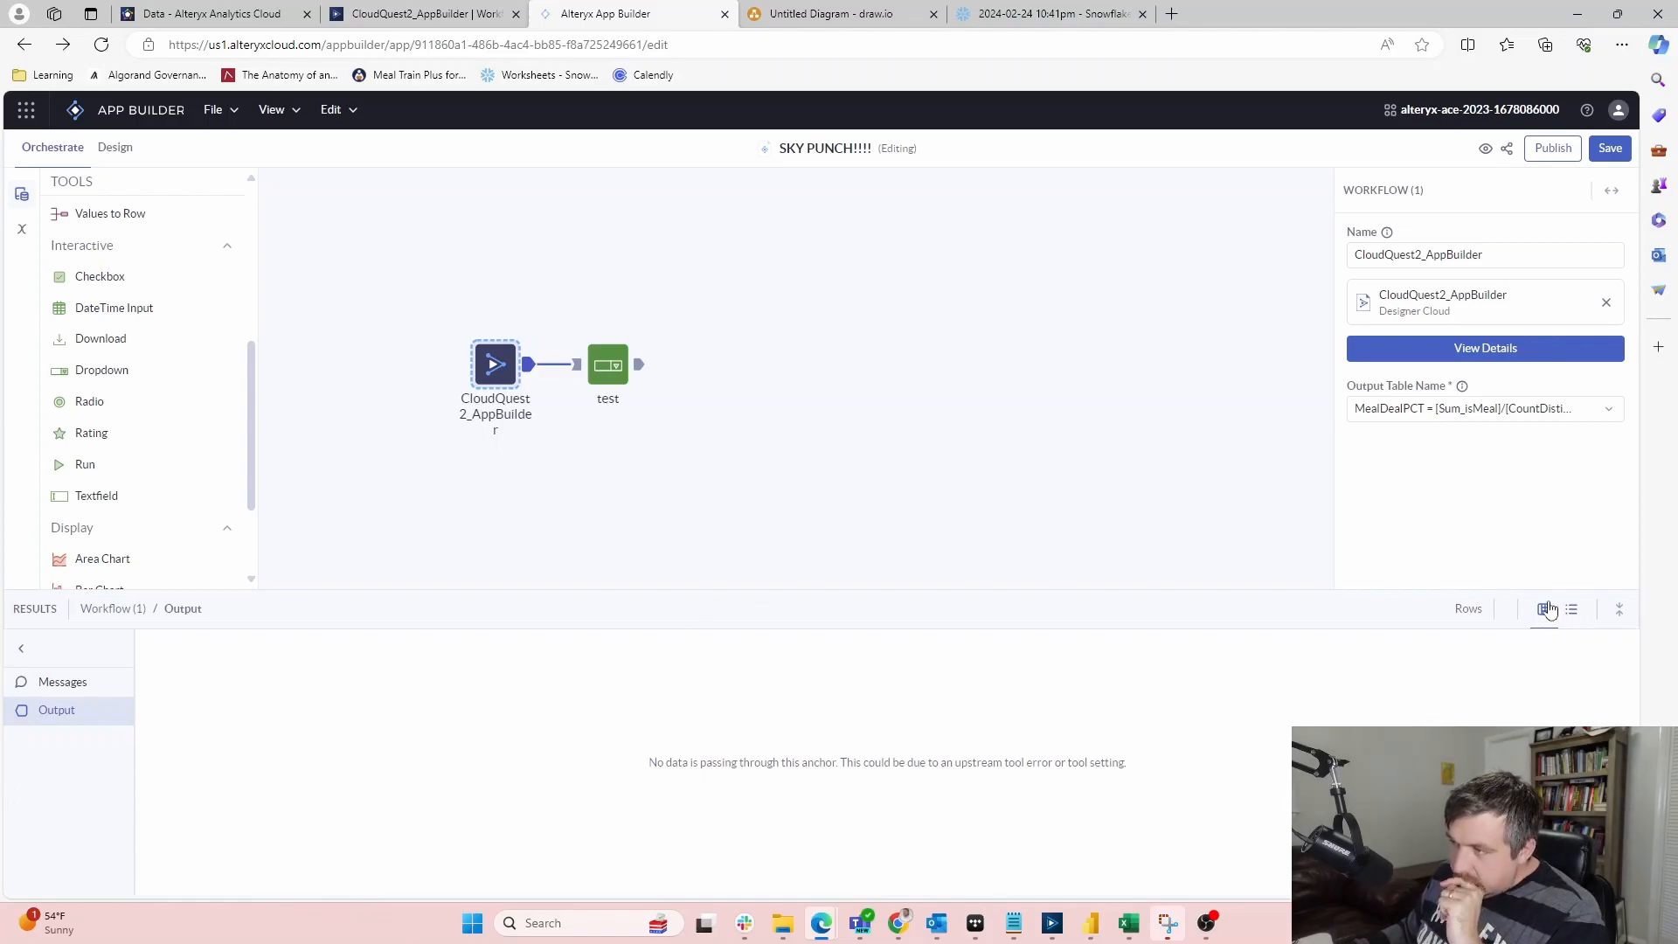
mouse_move(767, 153)
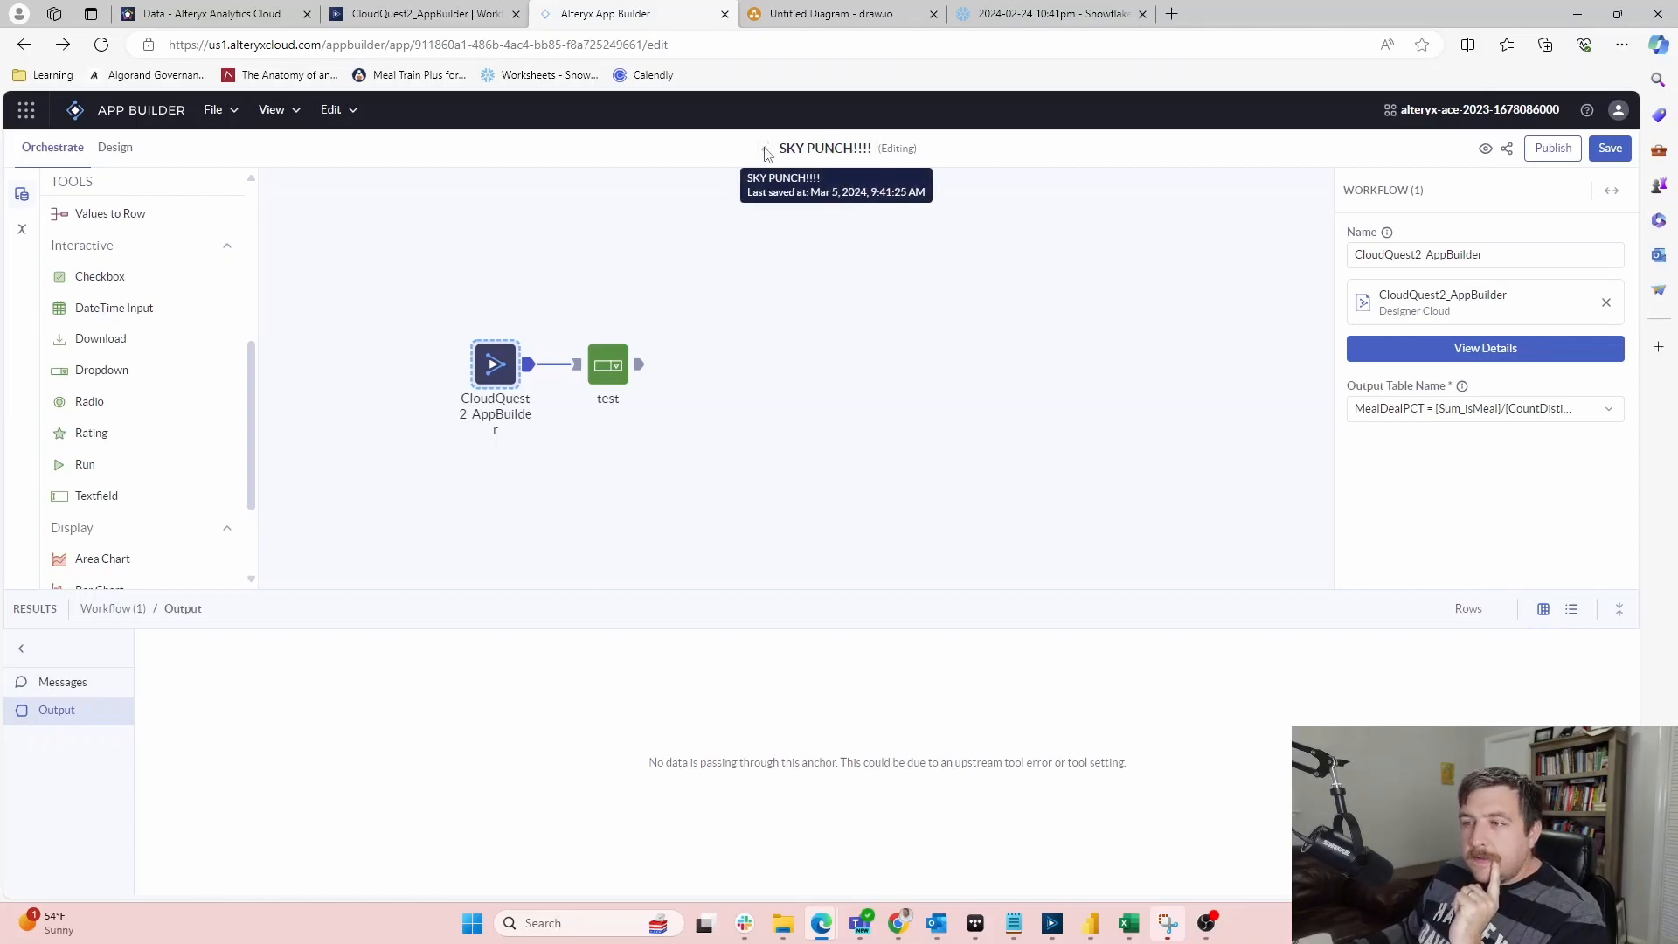
scroll(127, 428, "up", 3)
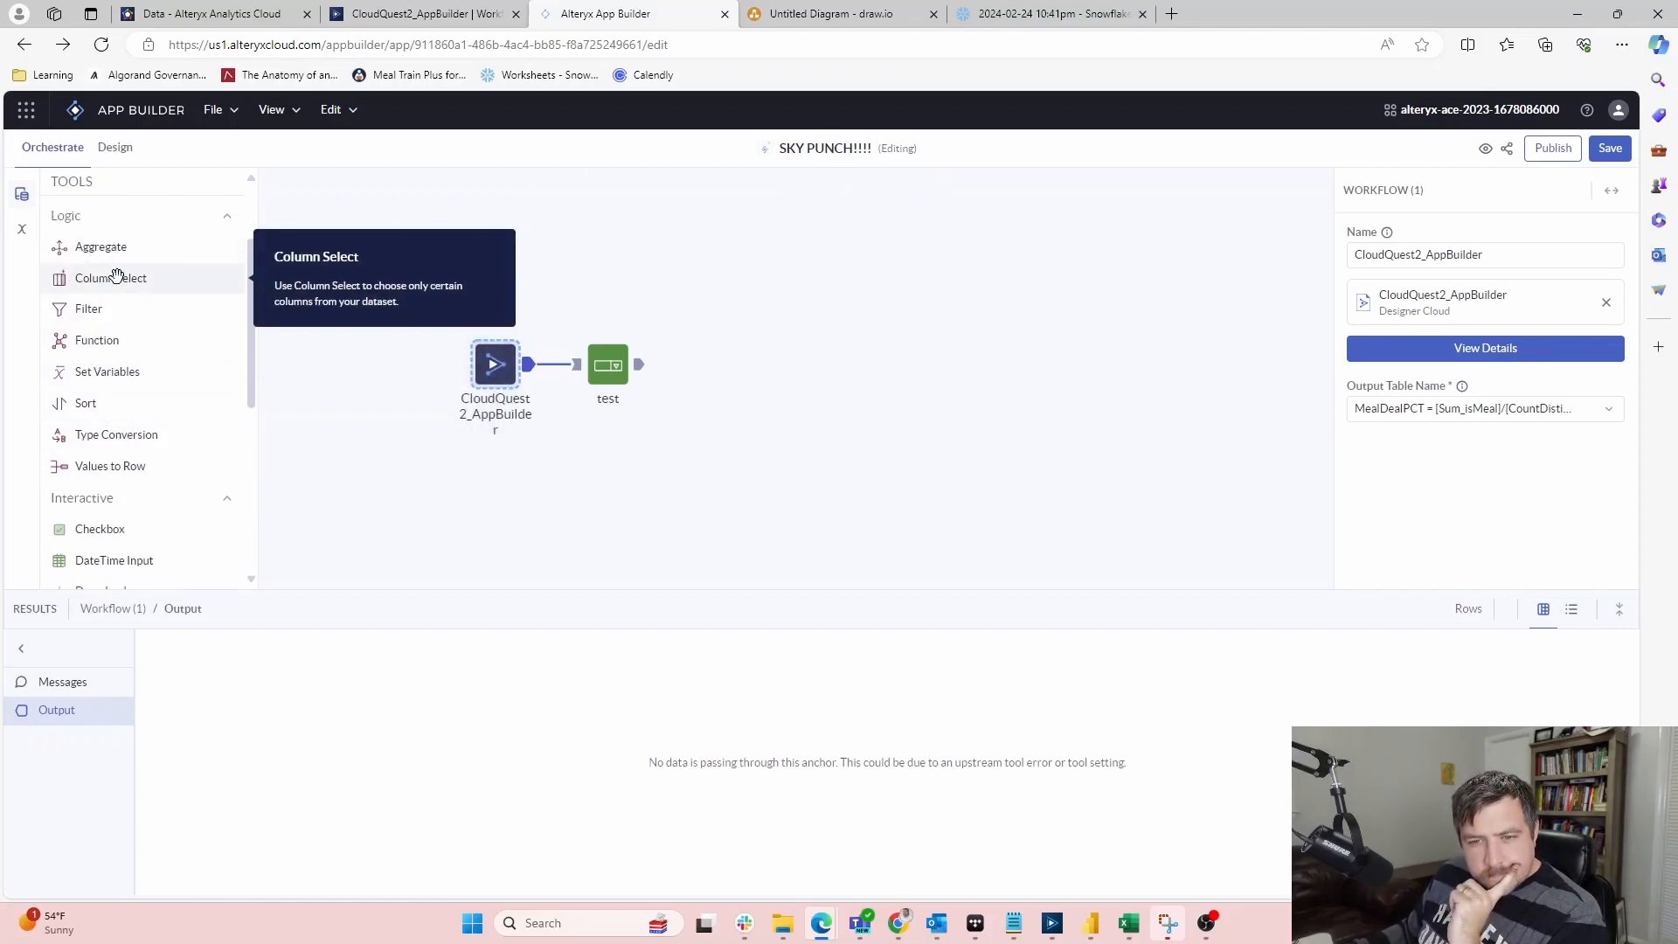
scroll(117, 277, "up", 2)
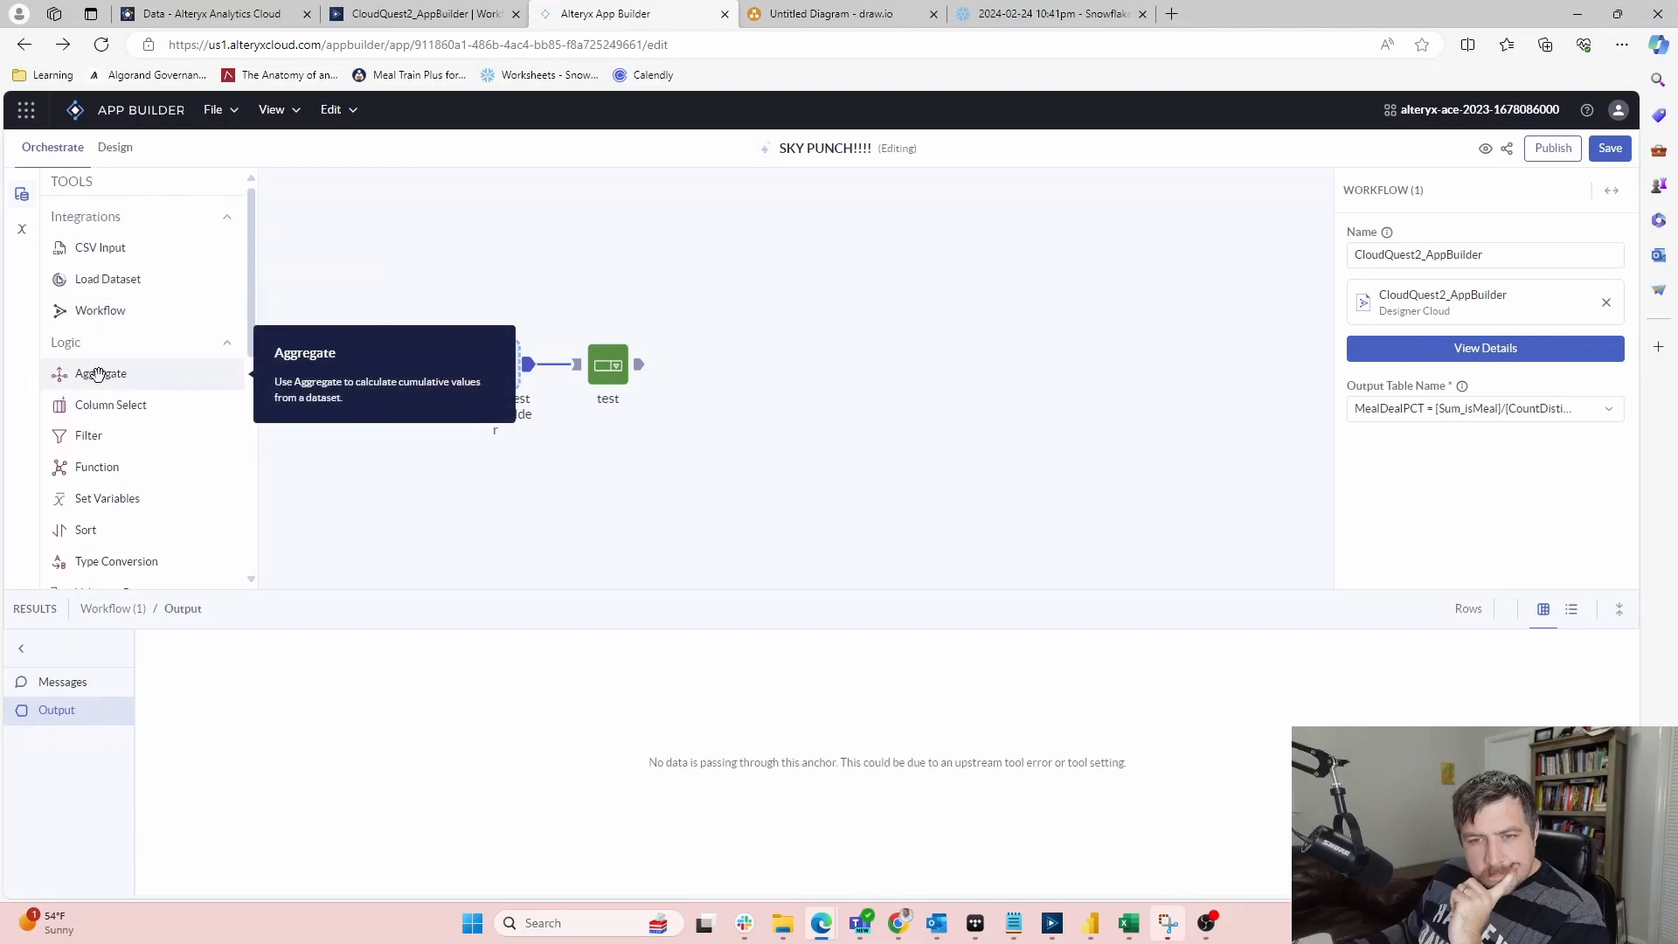
scroll(157, 412, "down", 3)
scroll(140, 385, "up", 1)
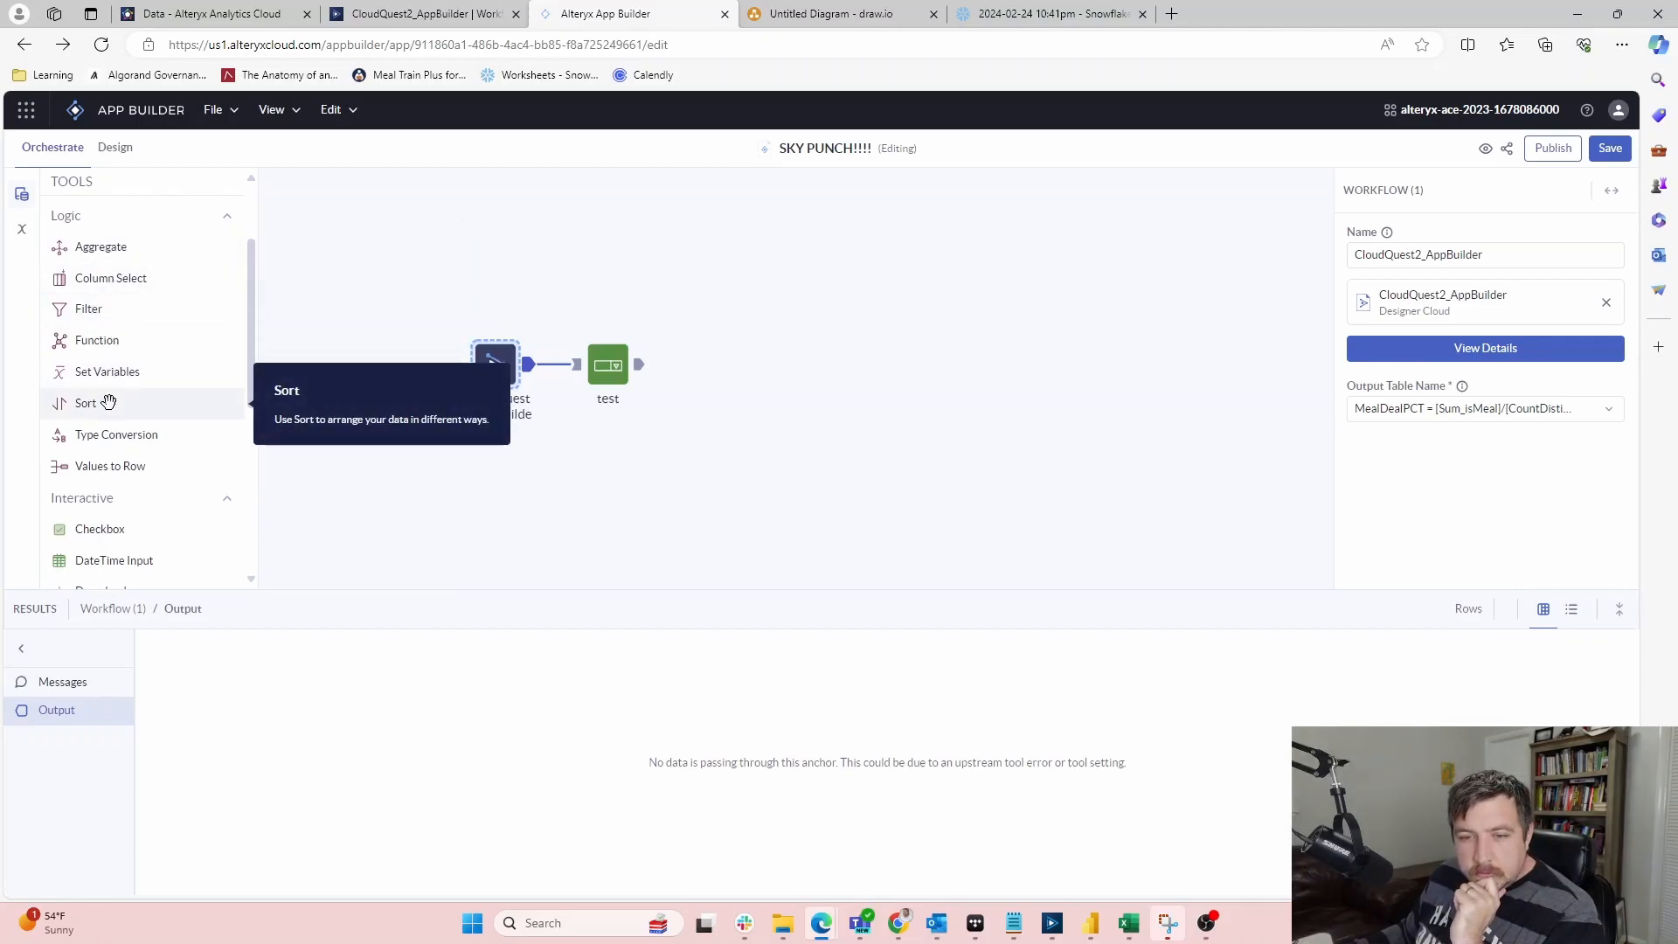
mouse_move(108, 401)
left_mouse_down()
mouse_move(489, 245)
mouse_move(104, 412)
left_mouse_up()
scroll(102, 494, "down", 2)
scroll(103, 494, "down", 2)
scroll(102, 494, "up", 2)
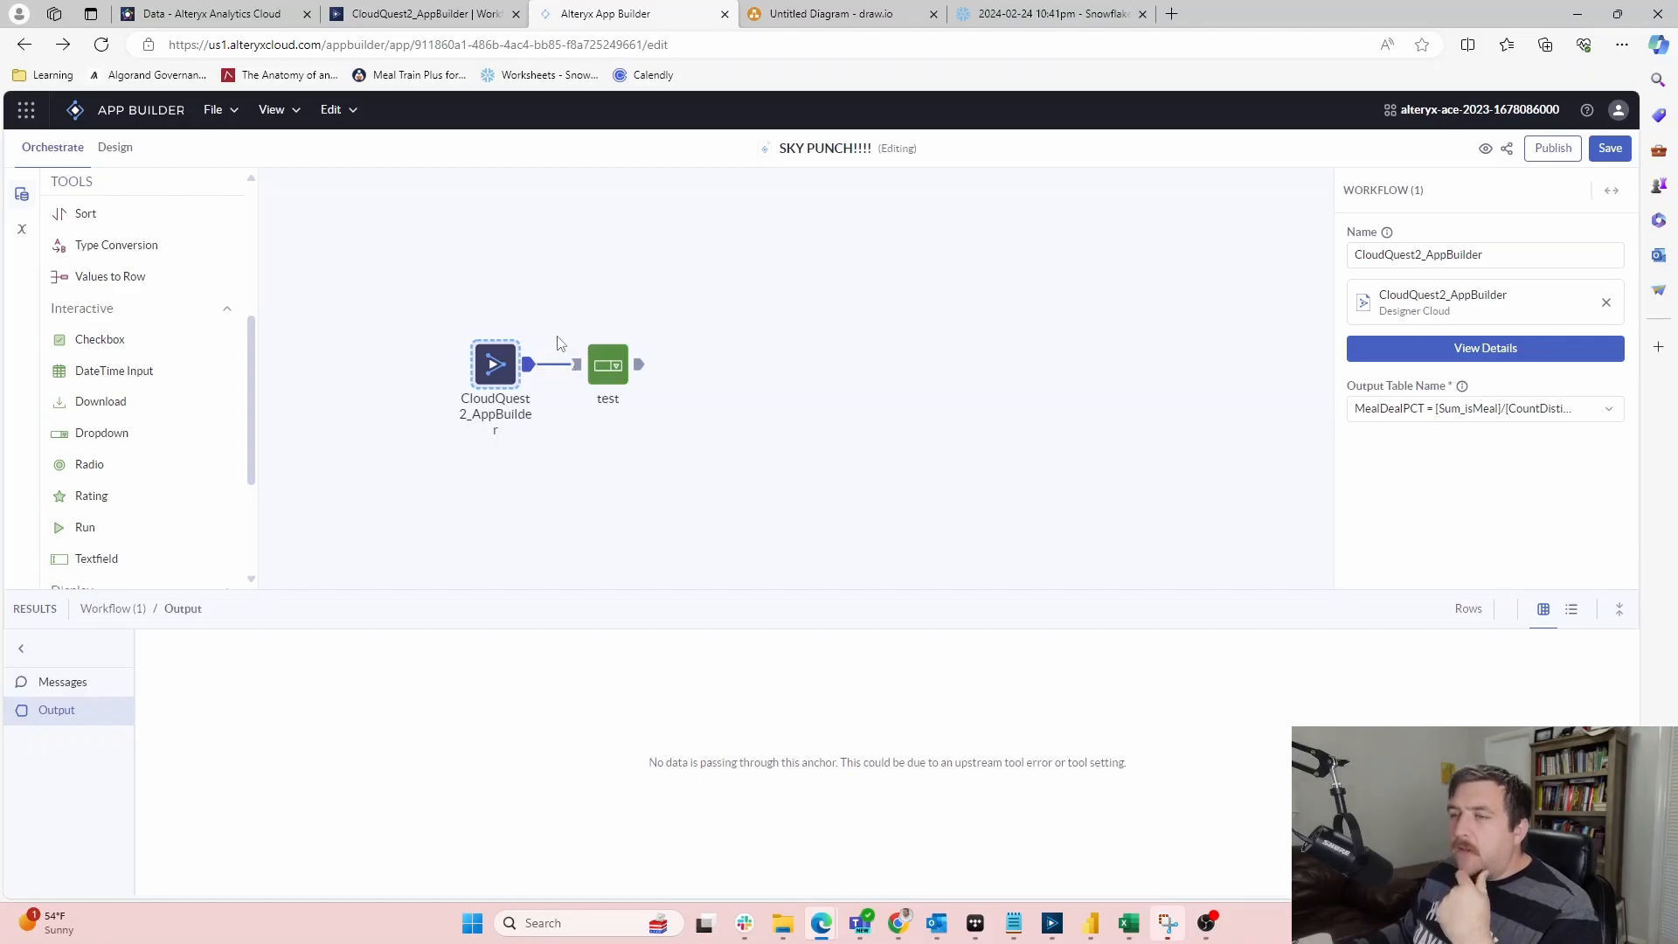
left_click(468, 17)
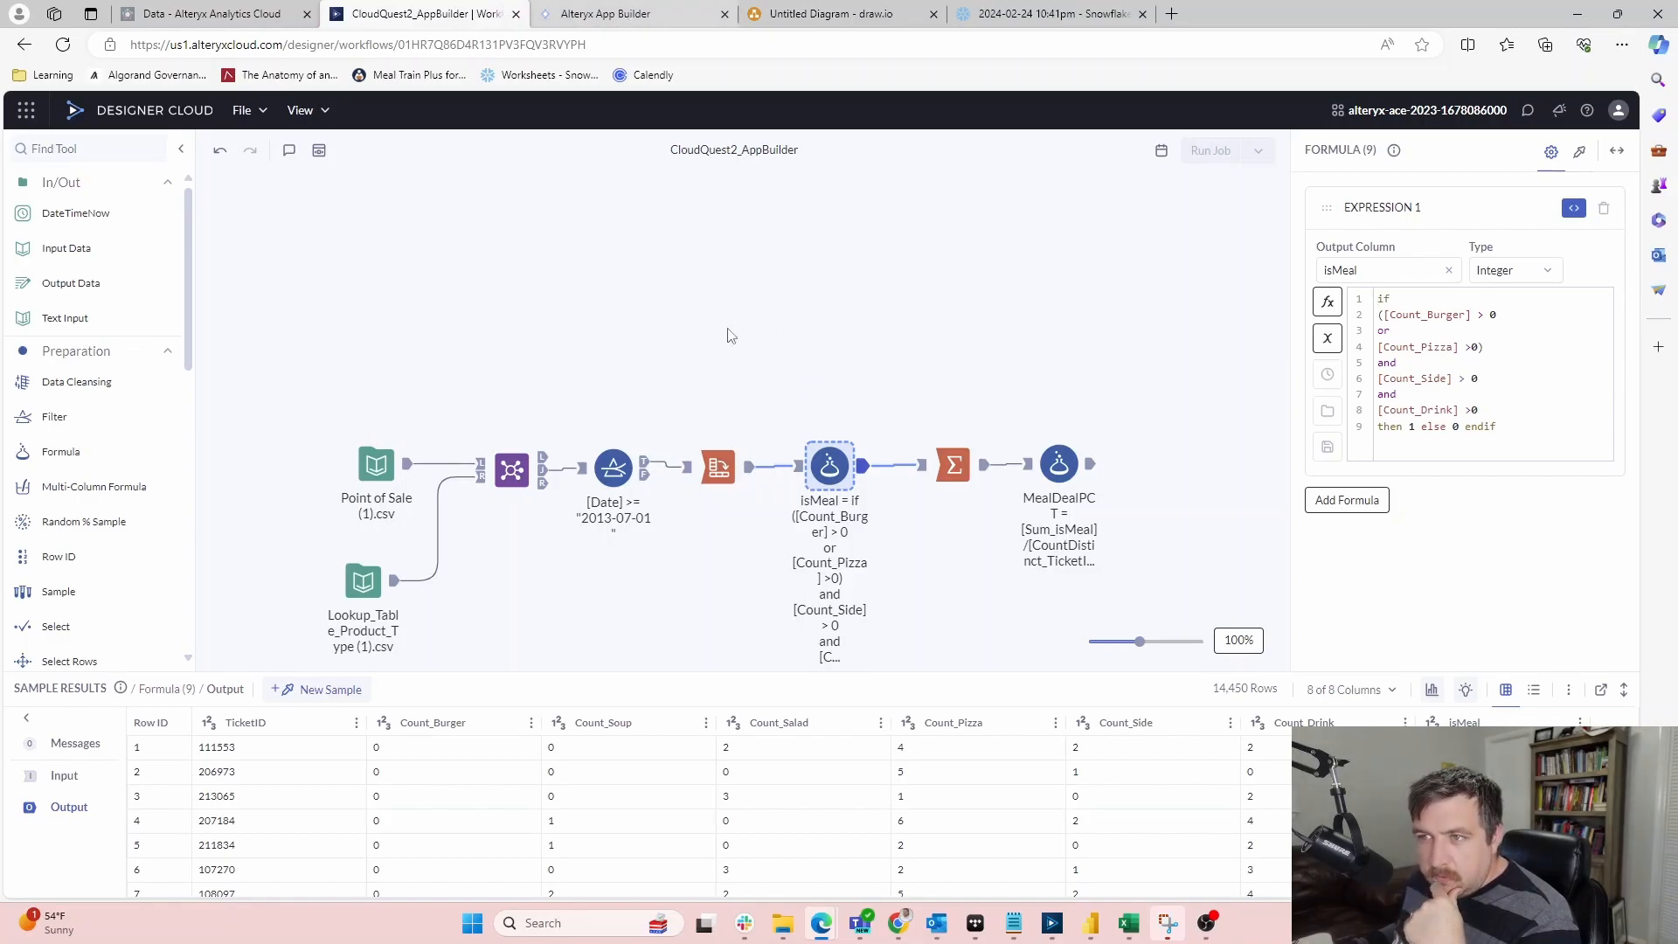
left_click(718, 467)
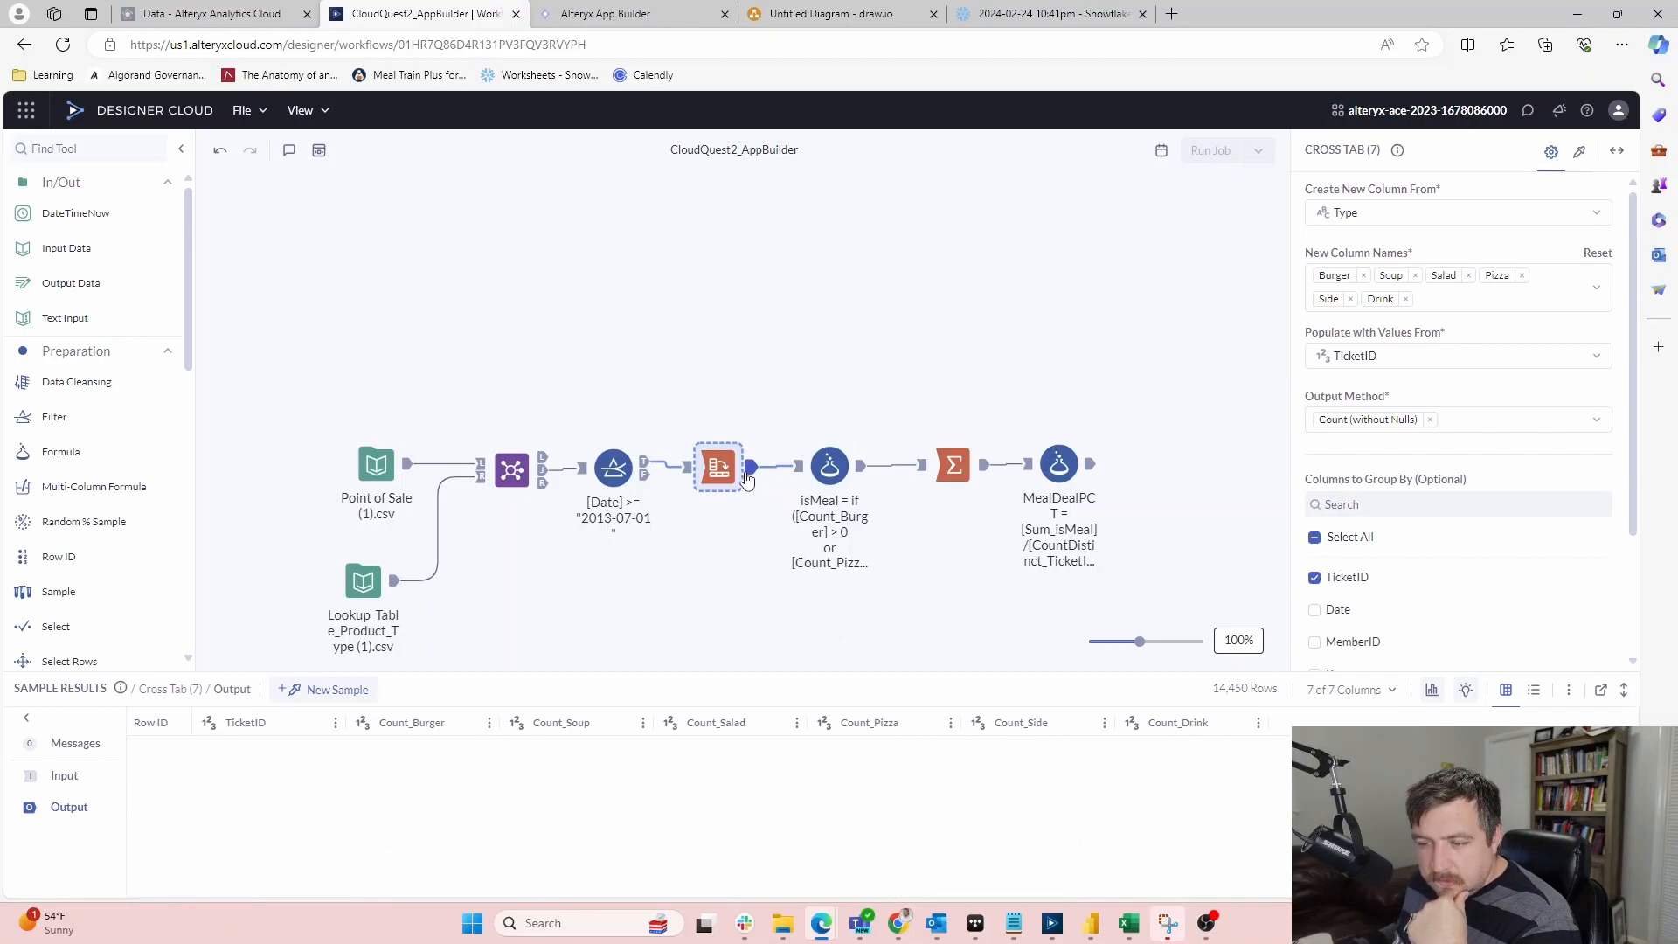
left_click(541, 474)
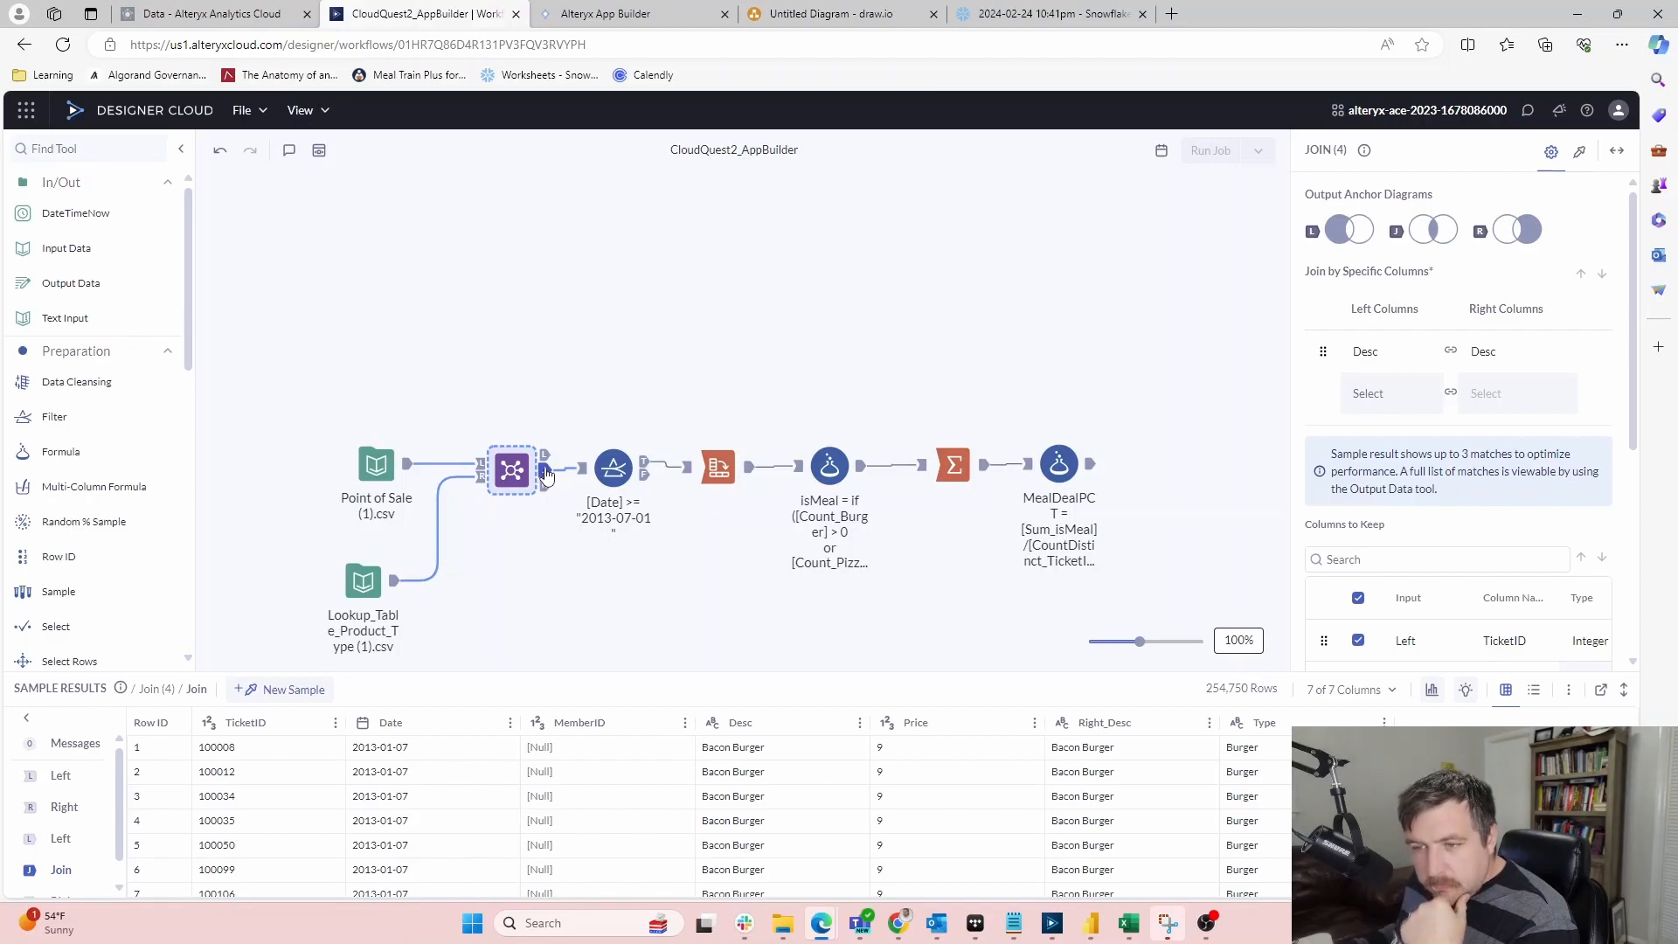
left_click(610, 14)
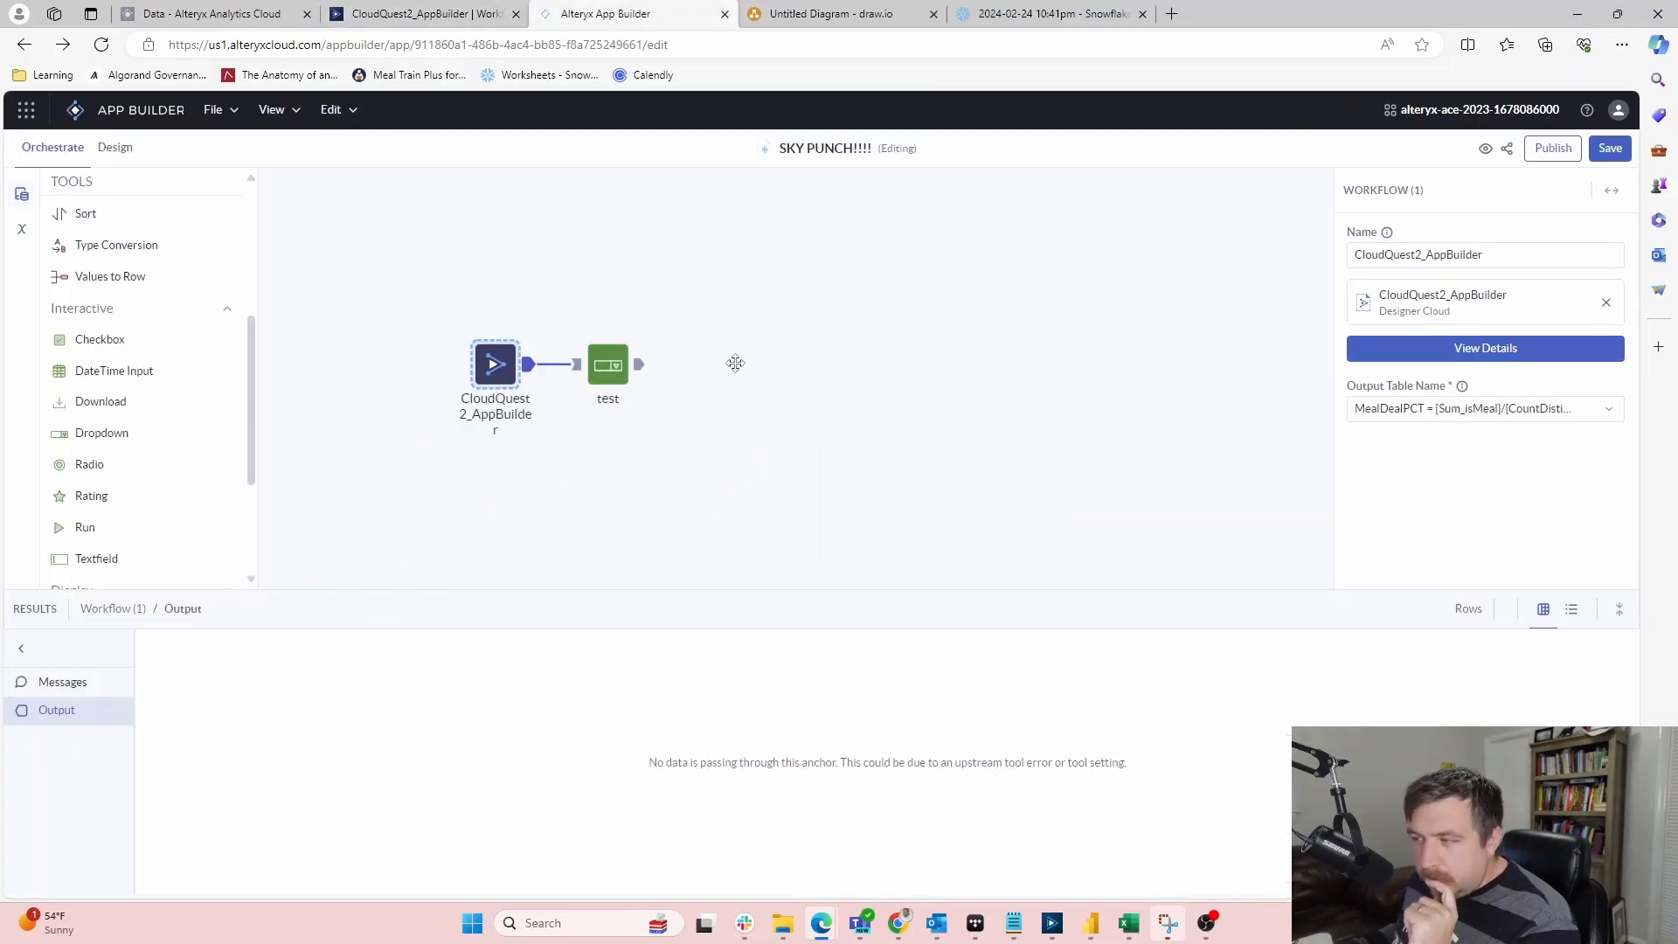
Change the workflow tool's output table from MealDealPCT to Join (4) Join
left_click(1597, 409)
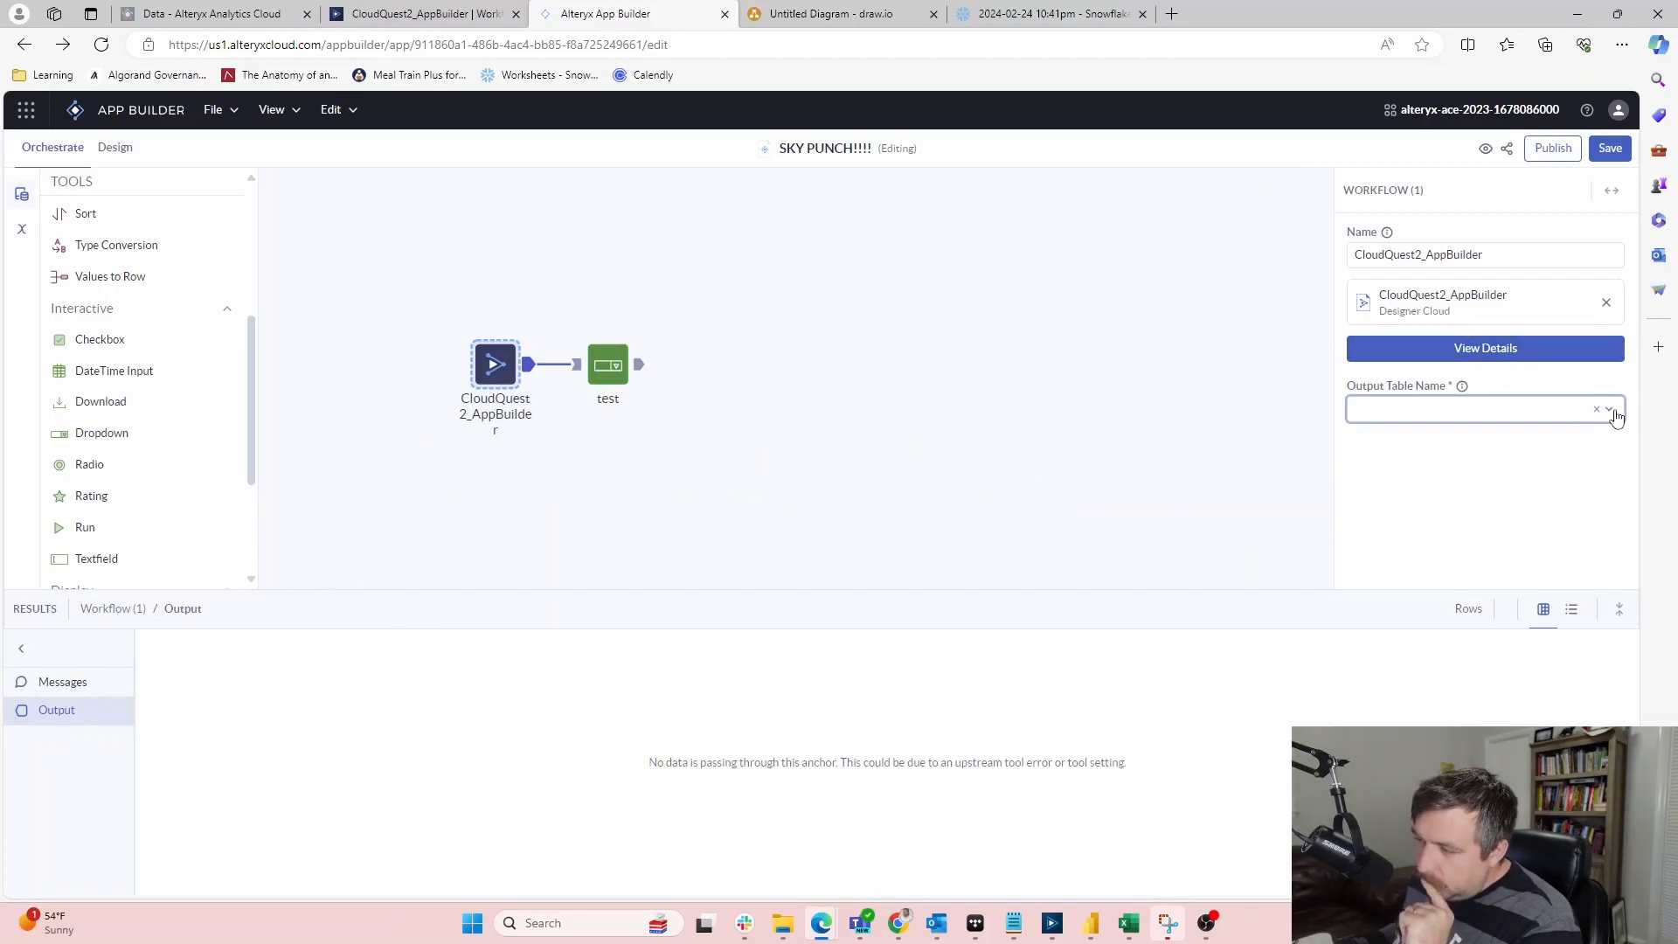
left_click(1616, 417)
left_click(1479, 505)
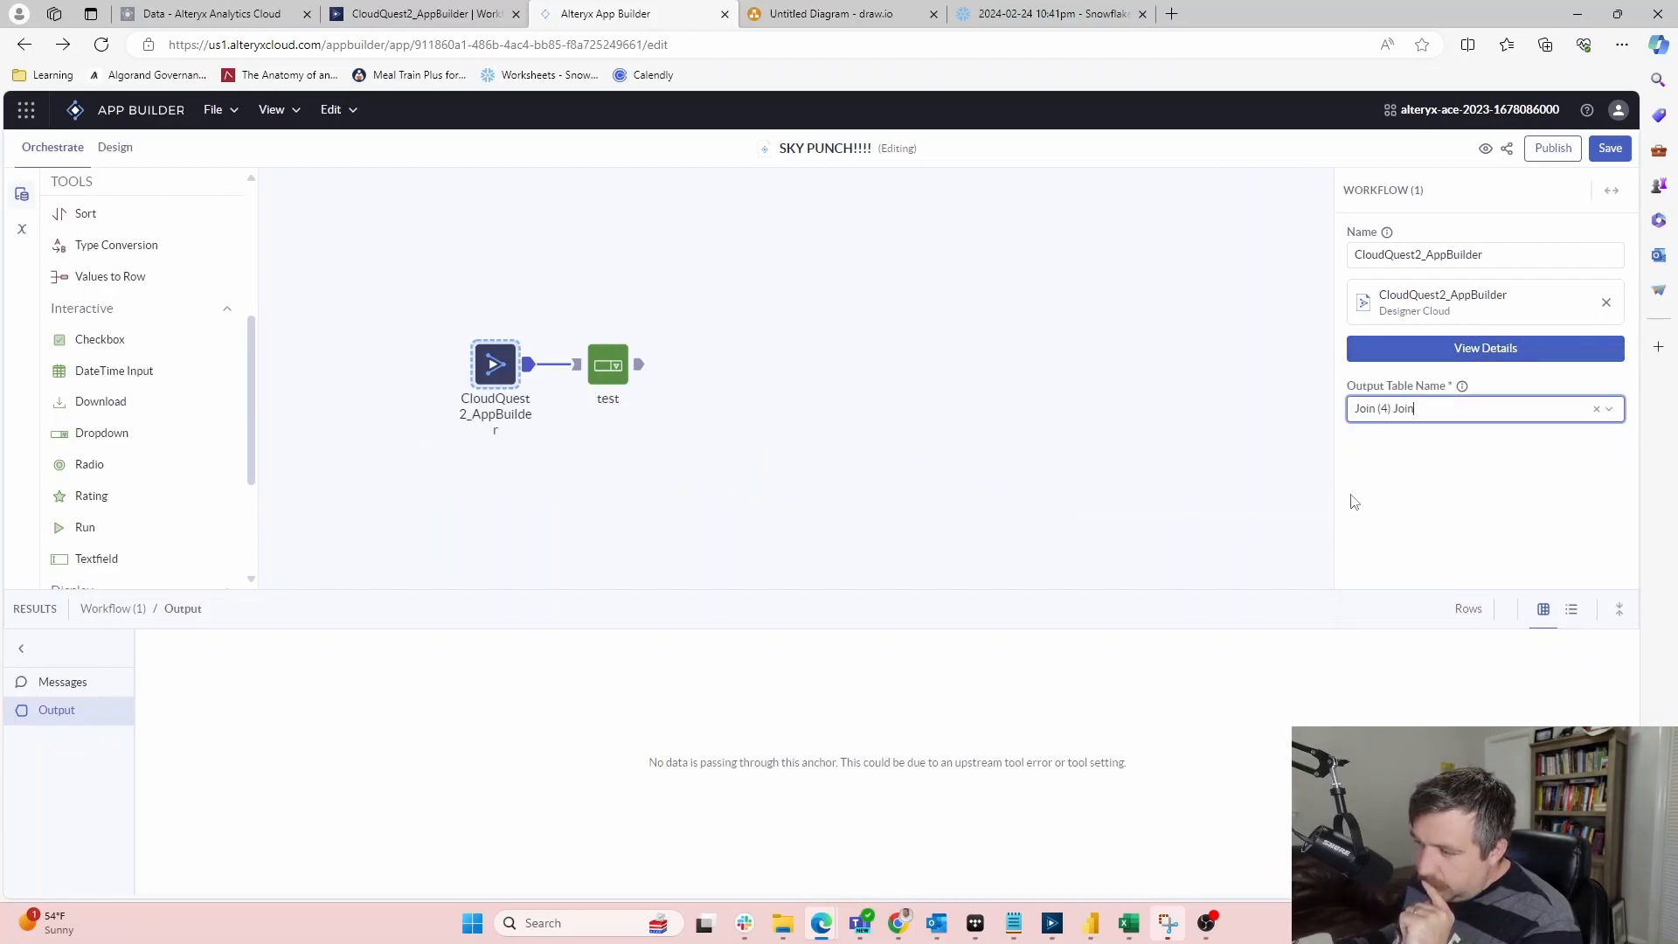
Reselect the CloudQuest2_AppBuilder workflow tool and open its View Details diagram
left_click(1058, 541)
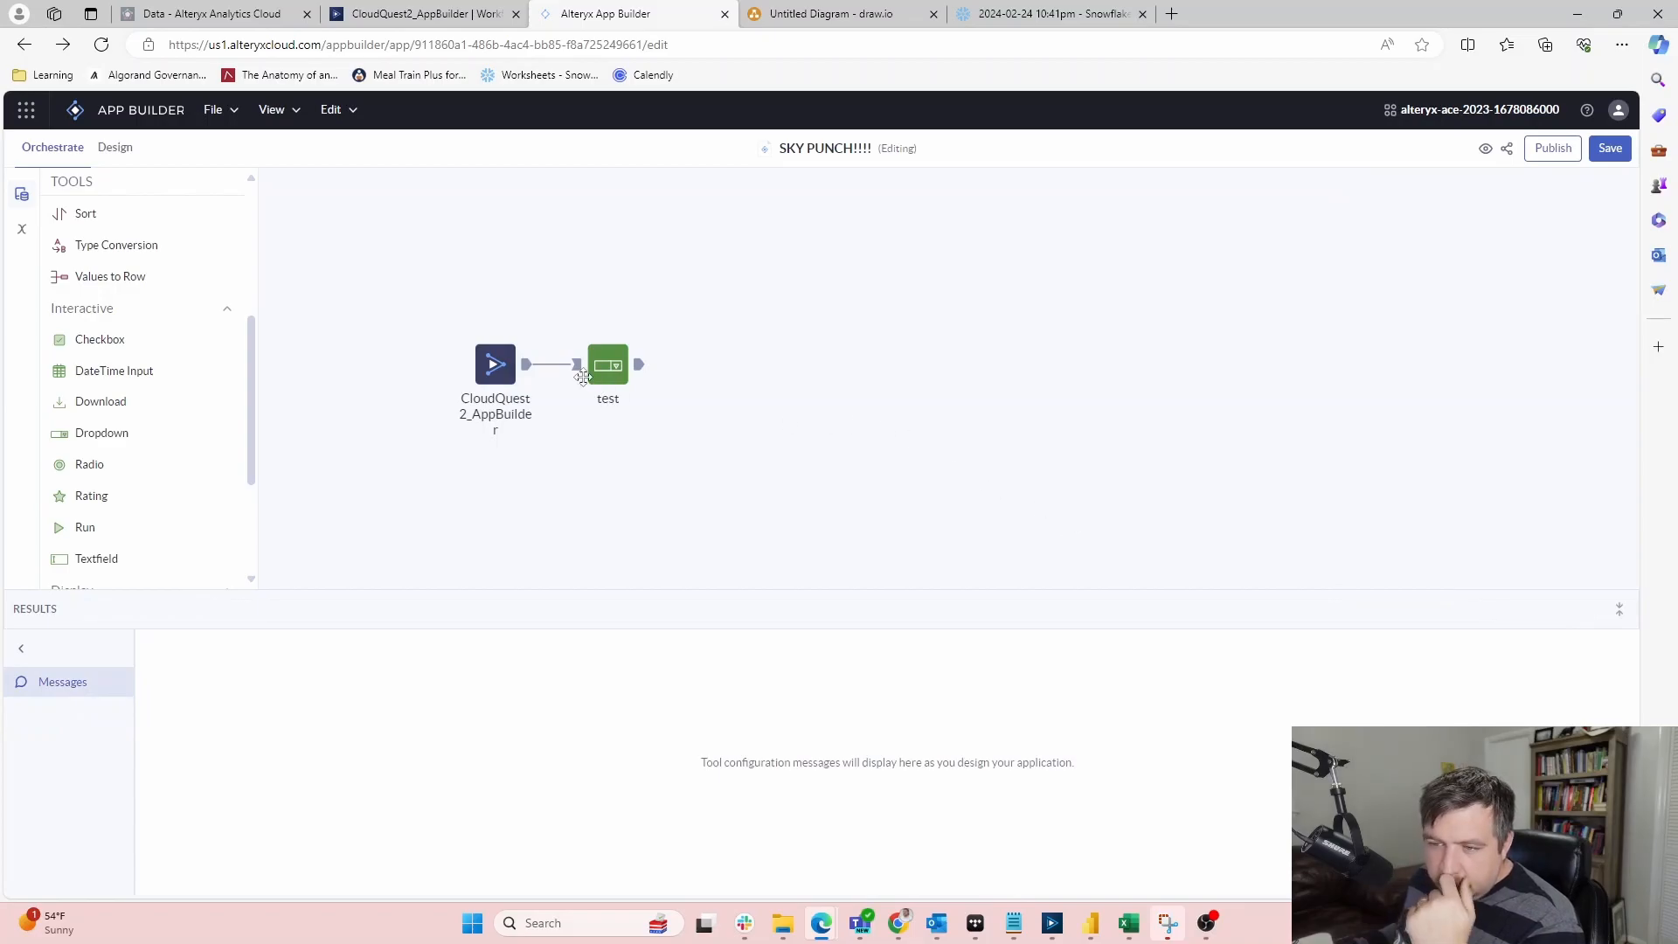
left_click(526, 367)
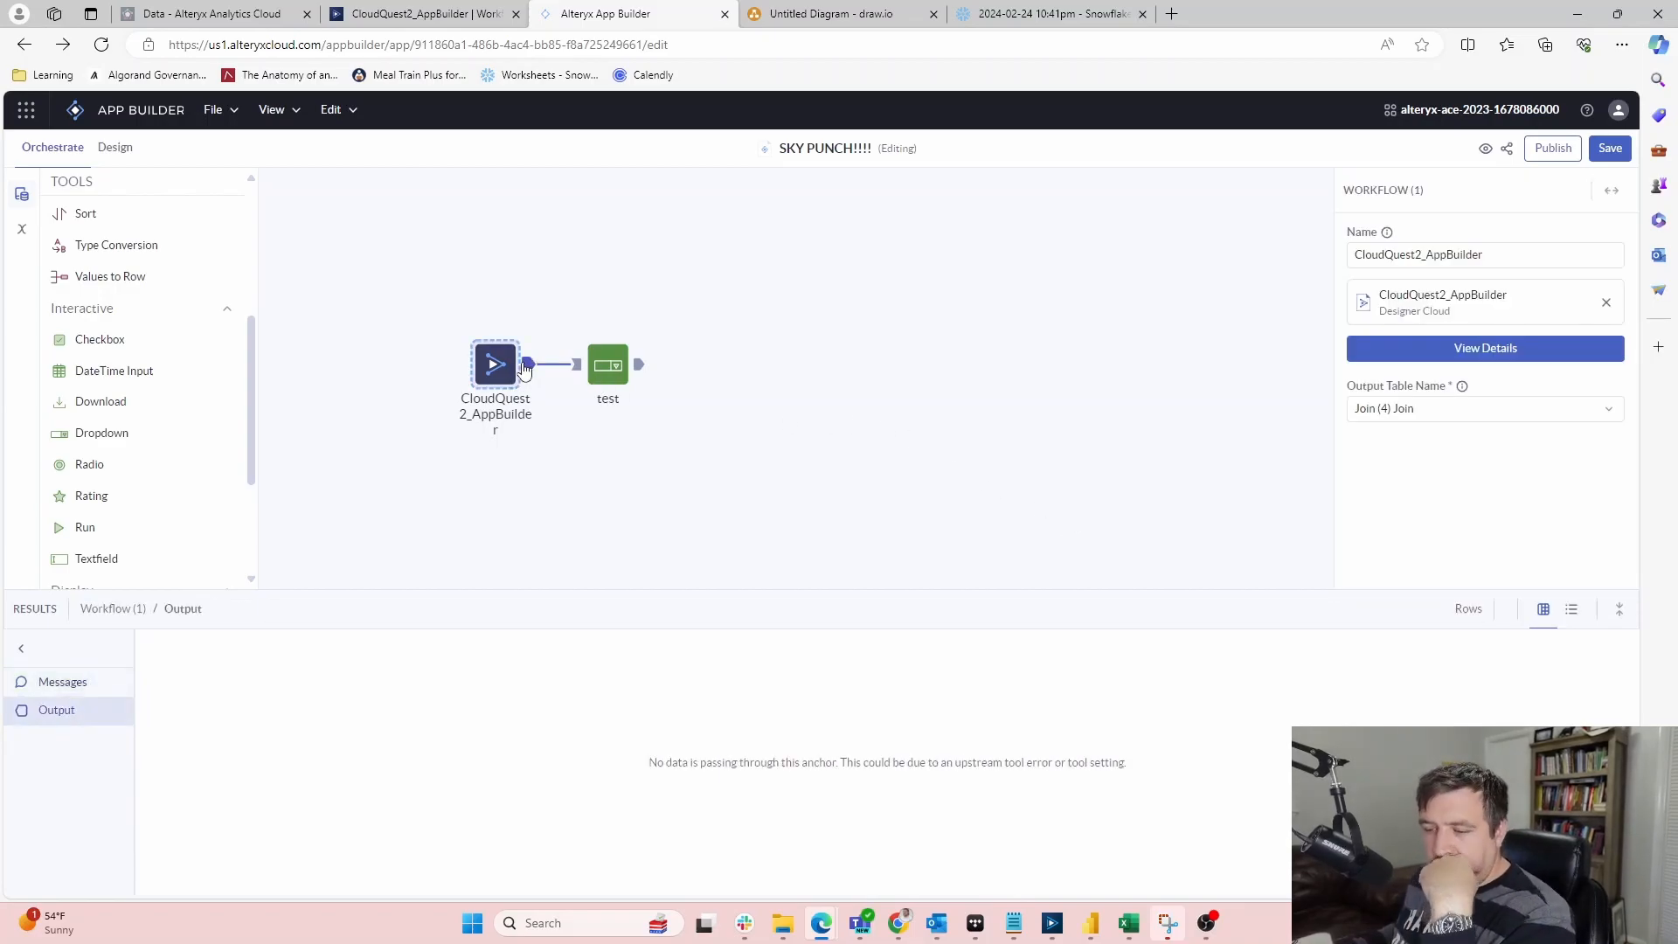
left_click(1509, 355)
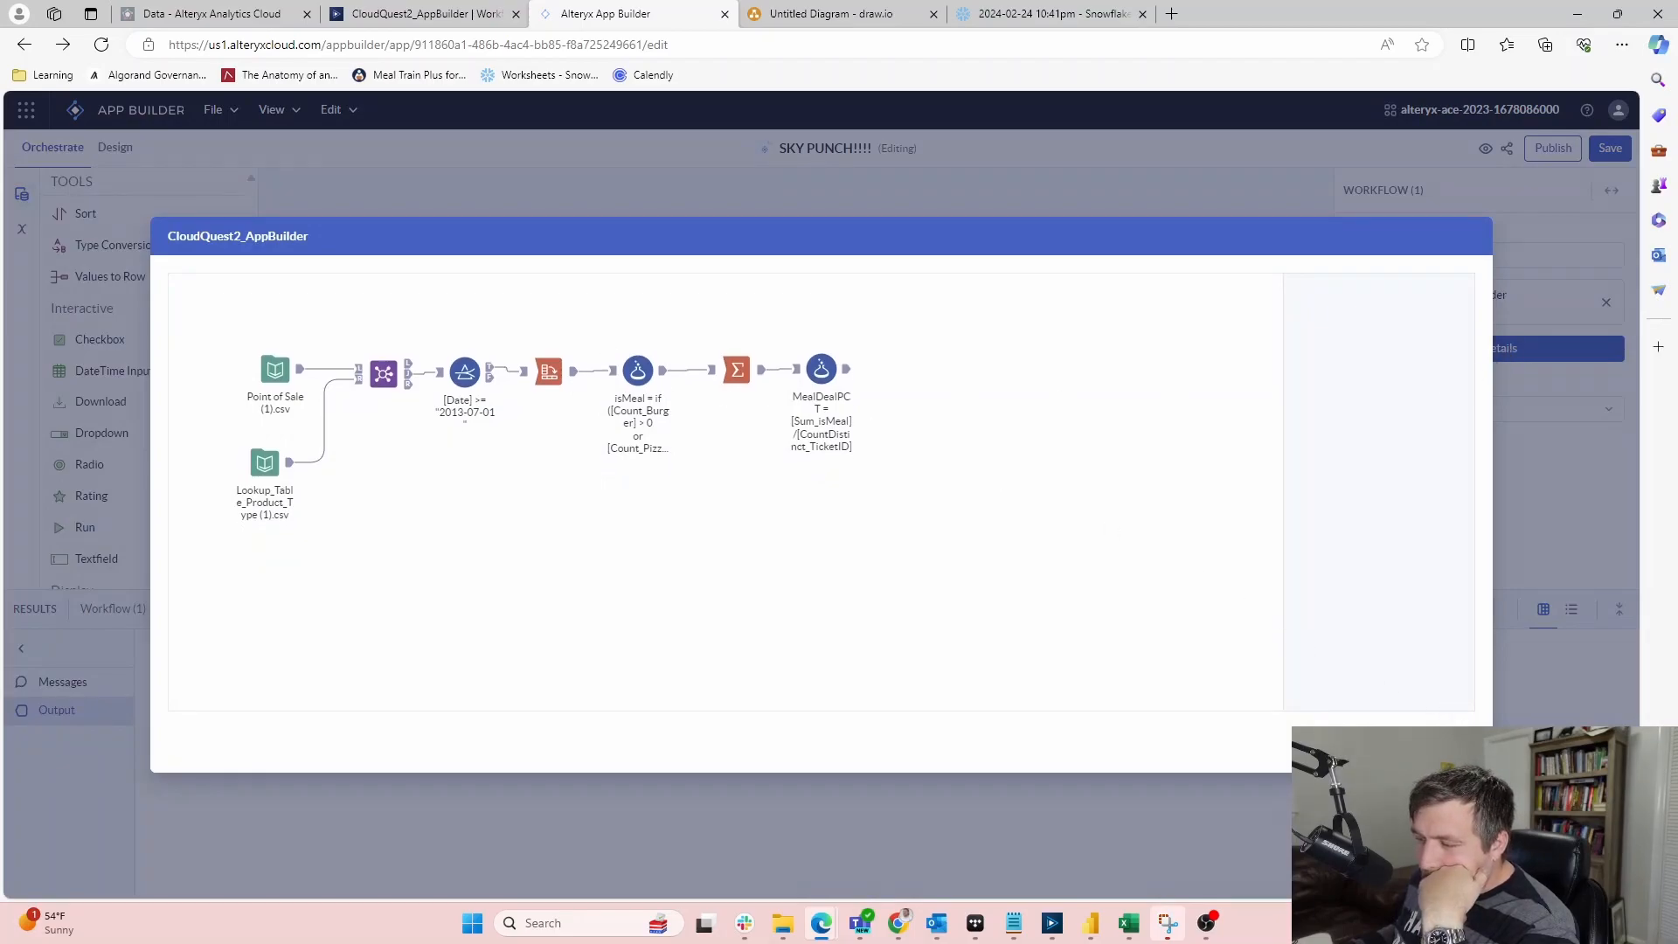
Inspect the date Filter, Join, isMeal, MealDealPCT and Summarize tool settings in the diagram
key("Escape")
left_click(1510, 356)
left_click(456, 373)
left_click(1425, 340)
left_click(1425, 340)
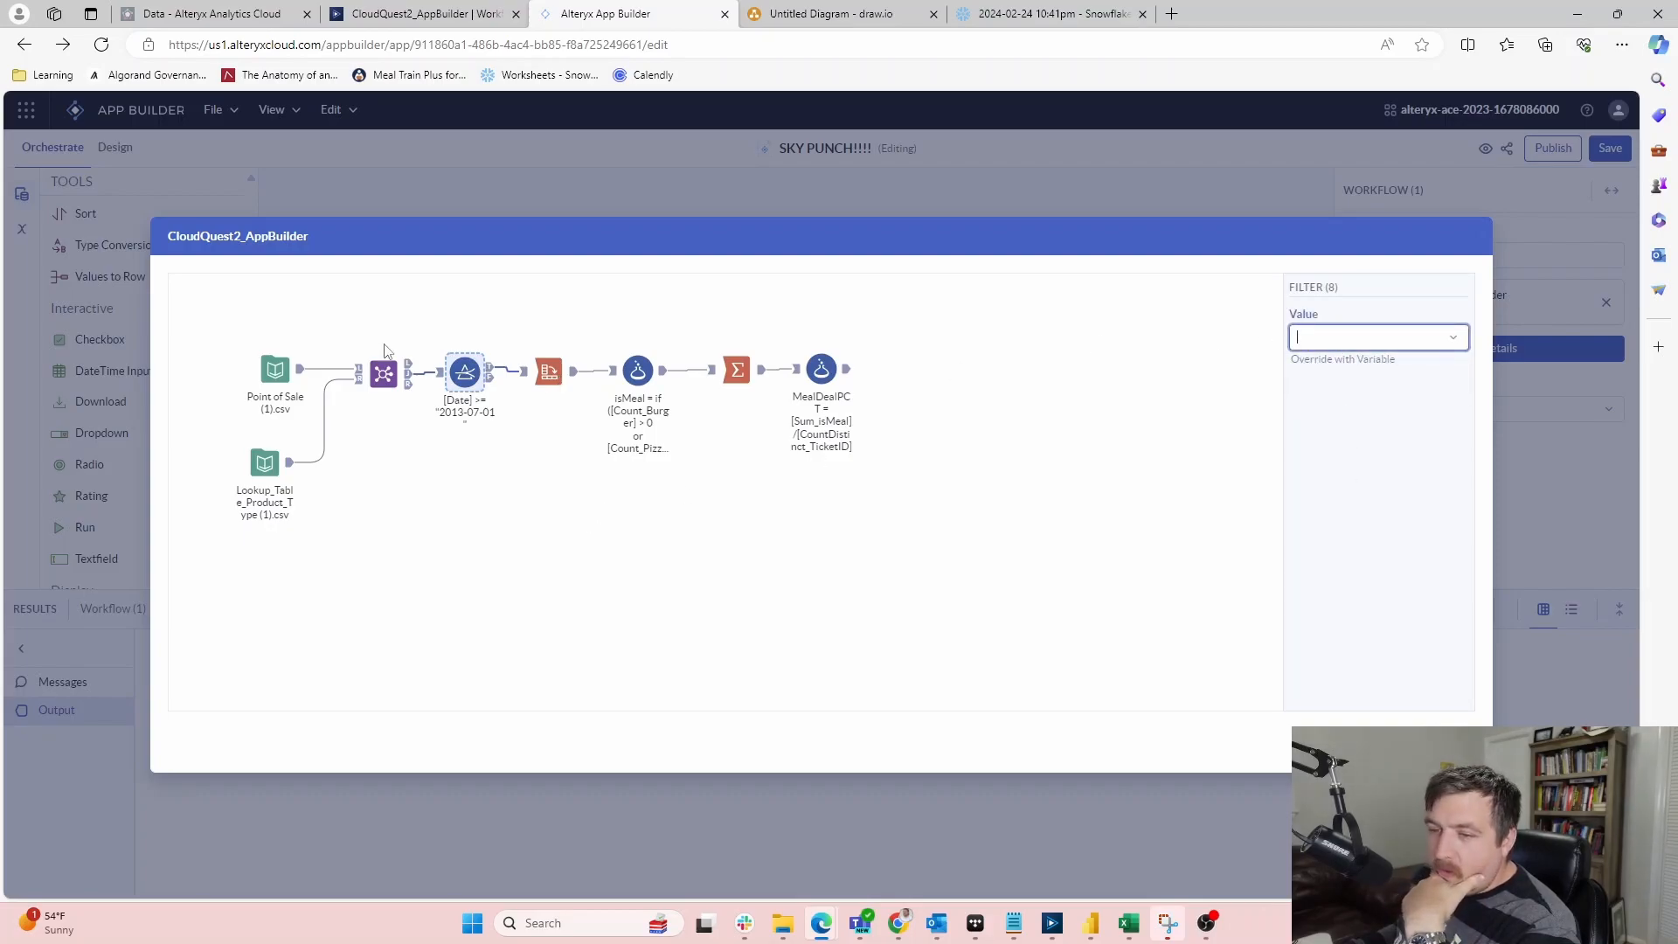
left_click(384, 373)
left_click(464, 371)
left_click(645, 372)
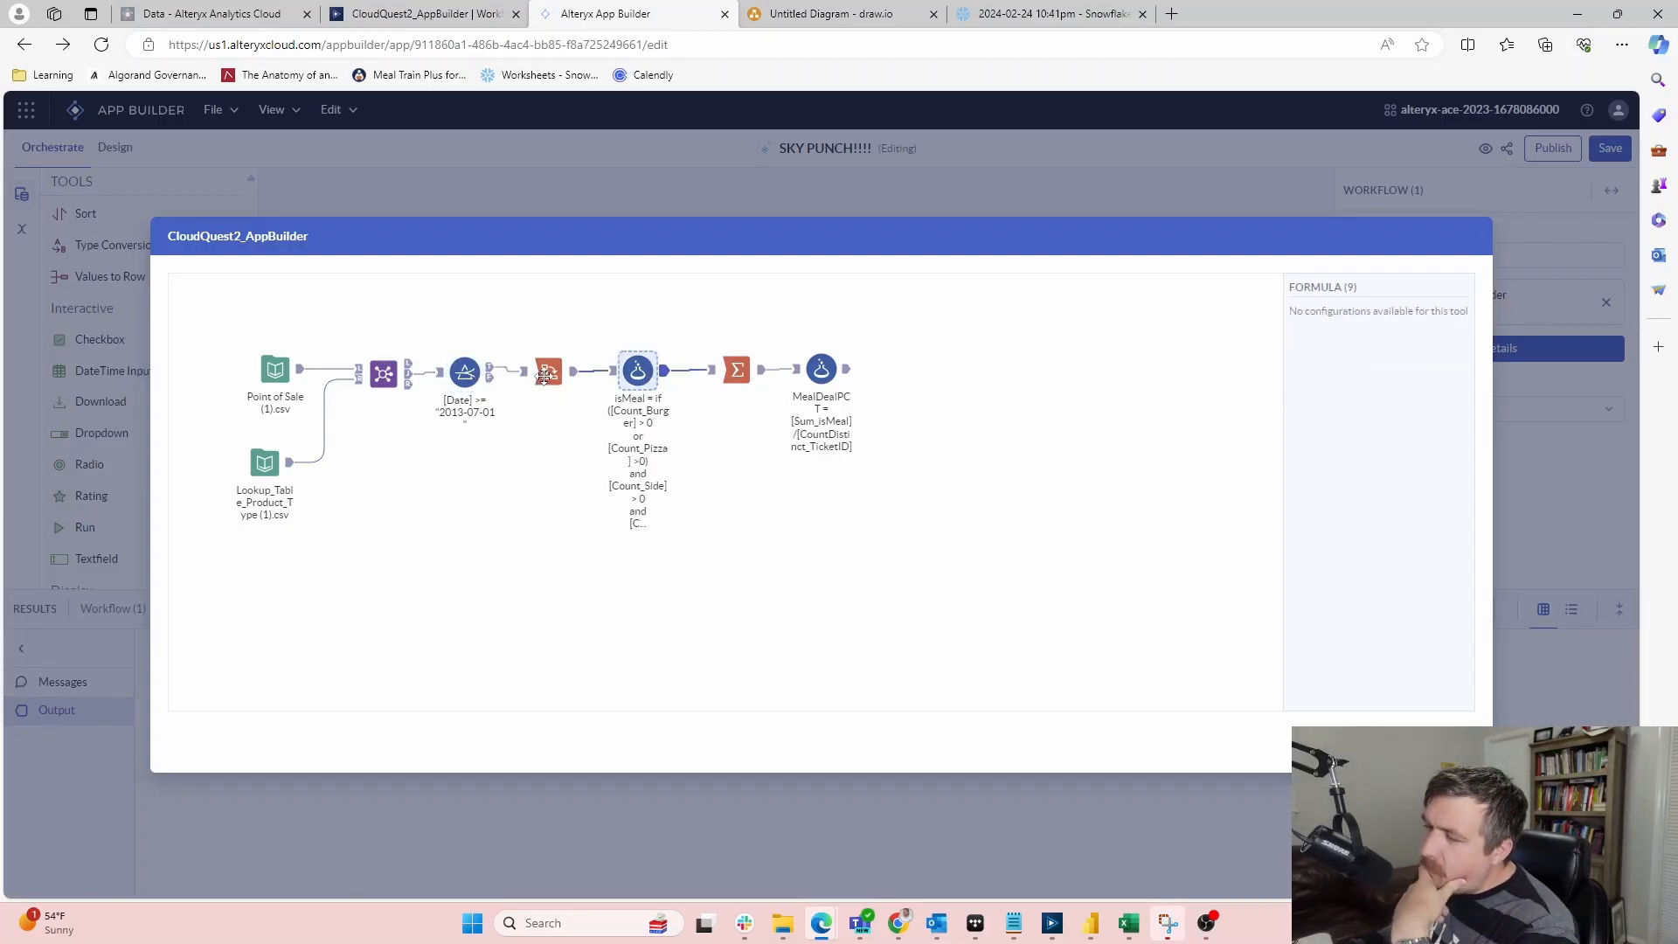
left_click(547, 374)
left_click(817, 372)
left_click(729, 372)
Recheck the Point of Sale input, Join, date Filter and Cross Tab tools, then close the preview
left_click(458, 382)
left_click(291, 377)
left_click(384, 375)
left_click(468, 372)
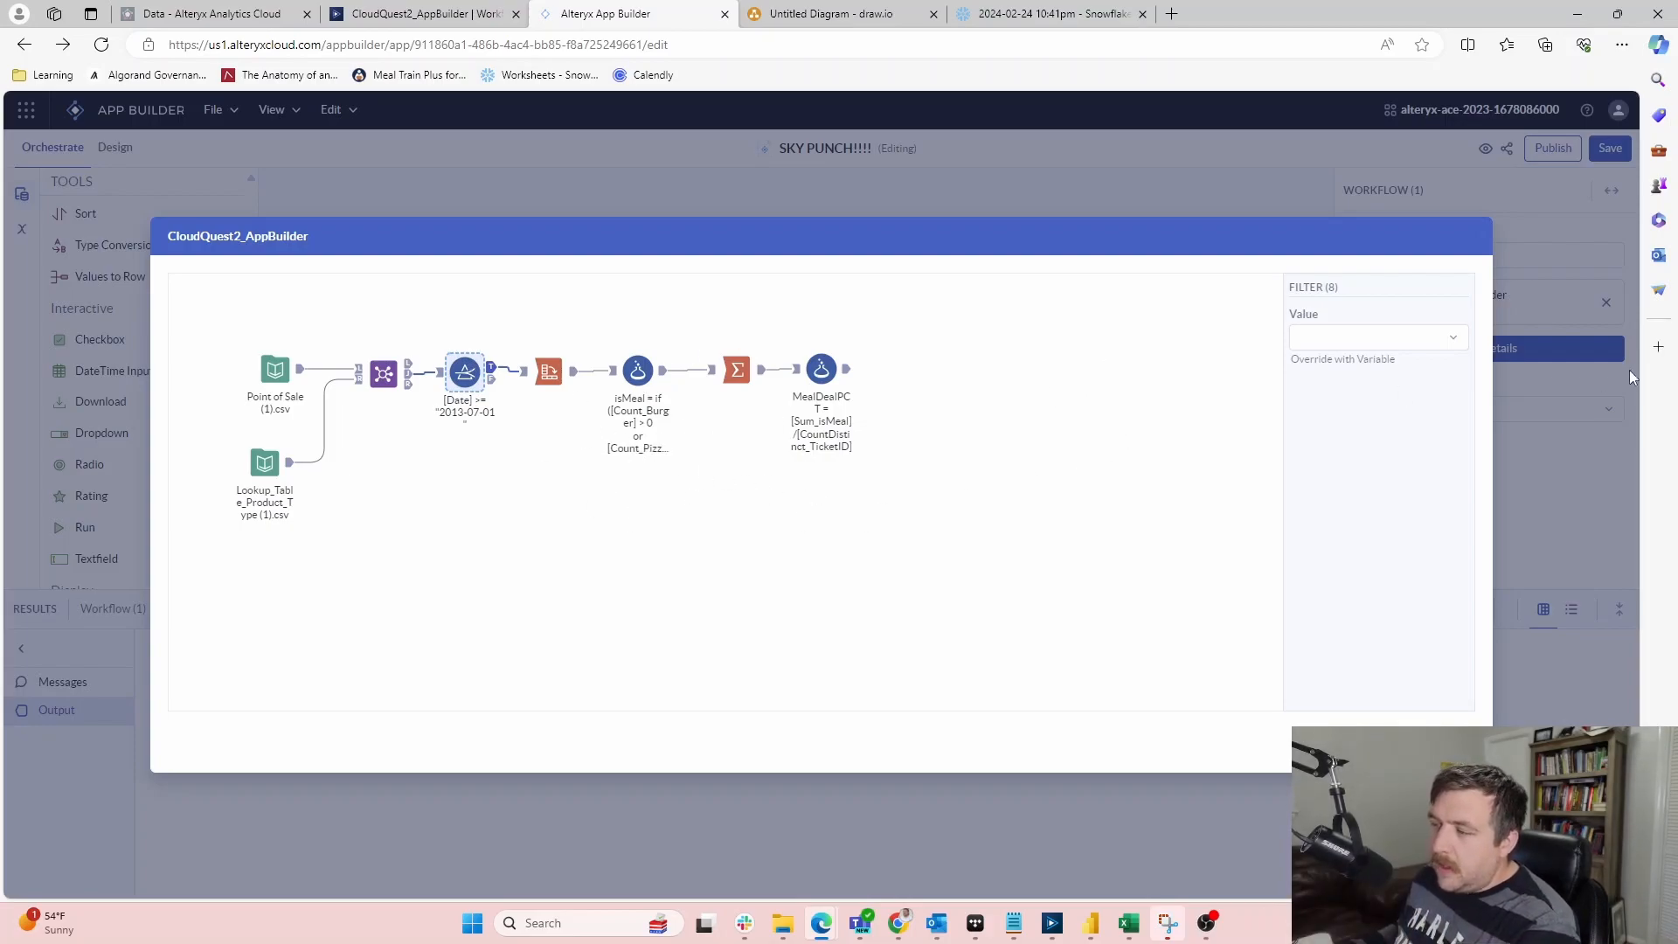
left_click(1354, 337)
left_click(667, 623)
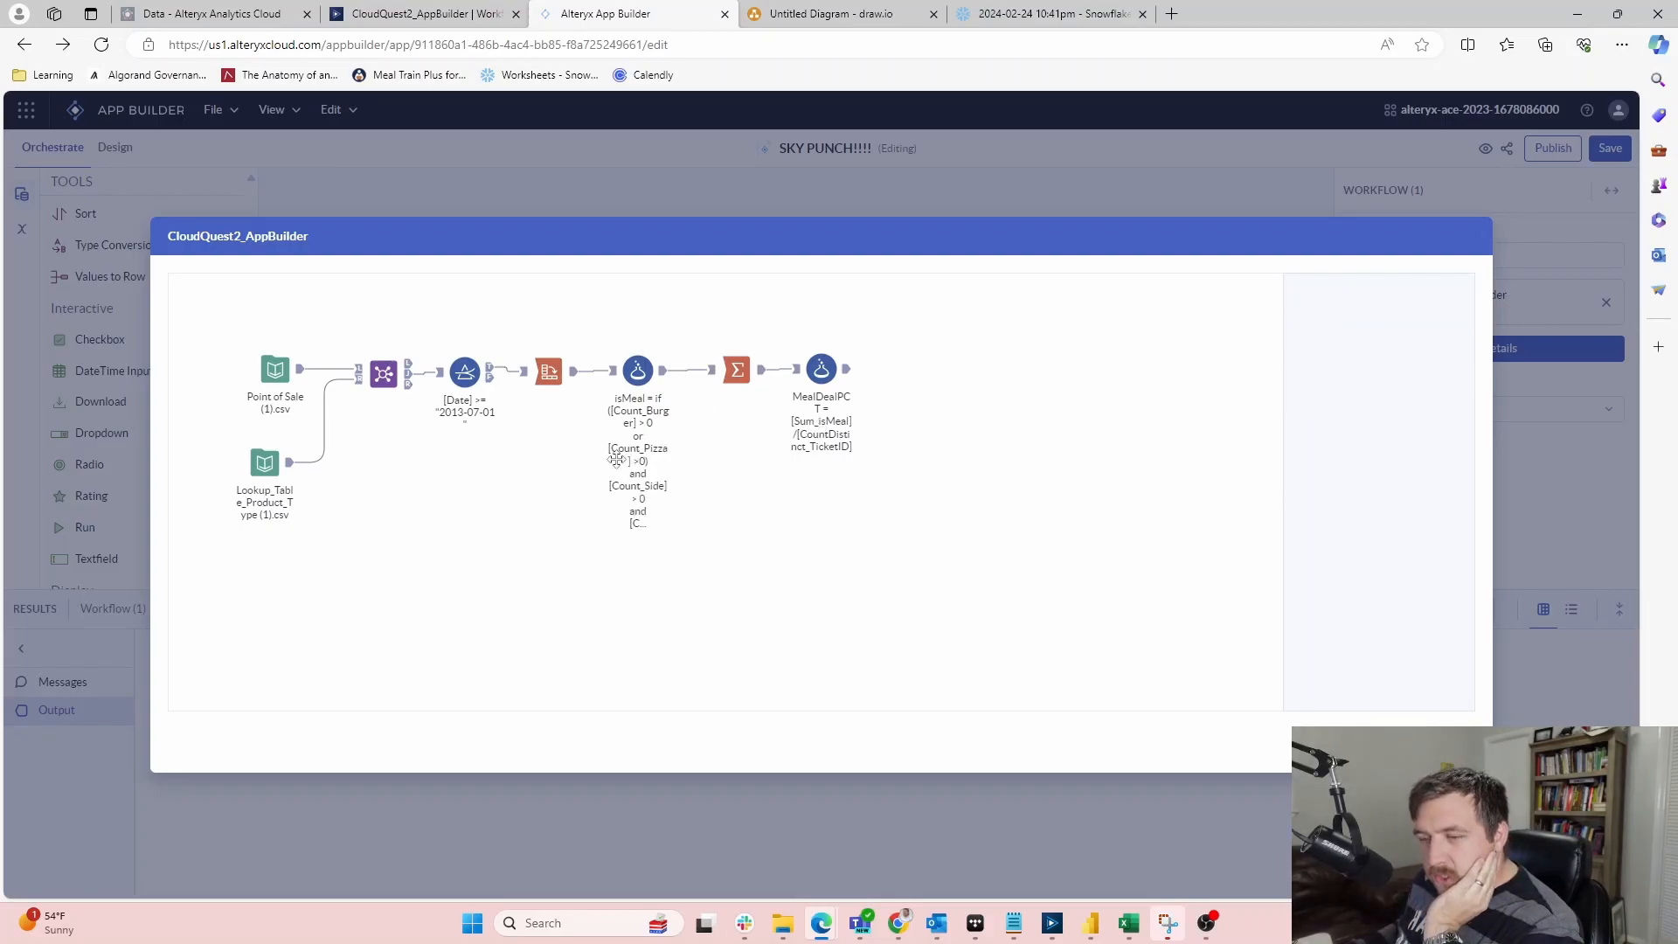
left_click(551, 373)
left_click(465, 373)
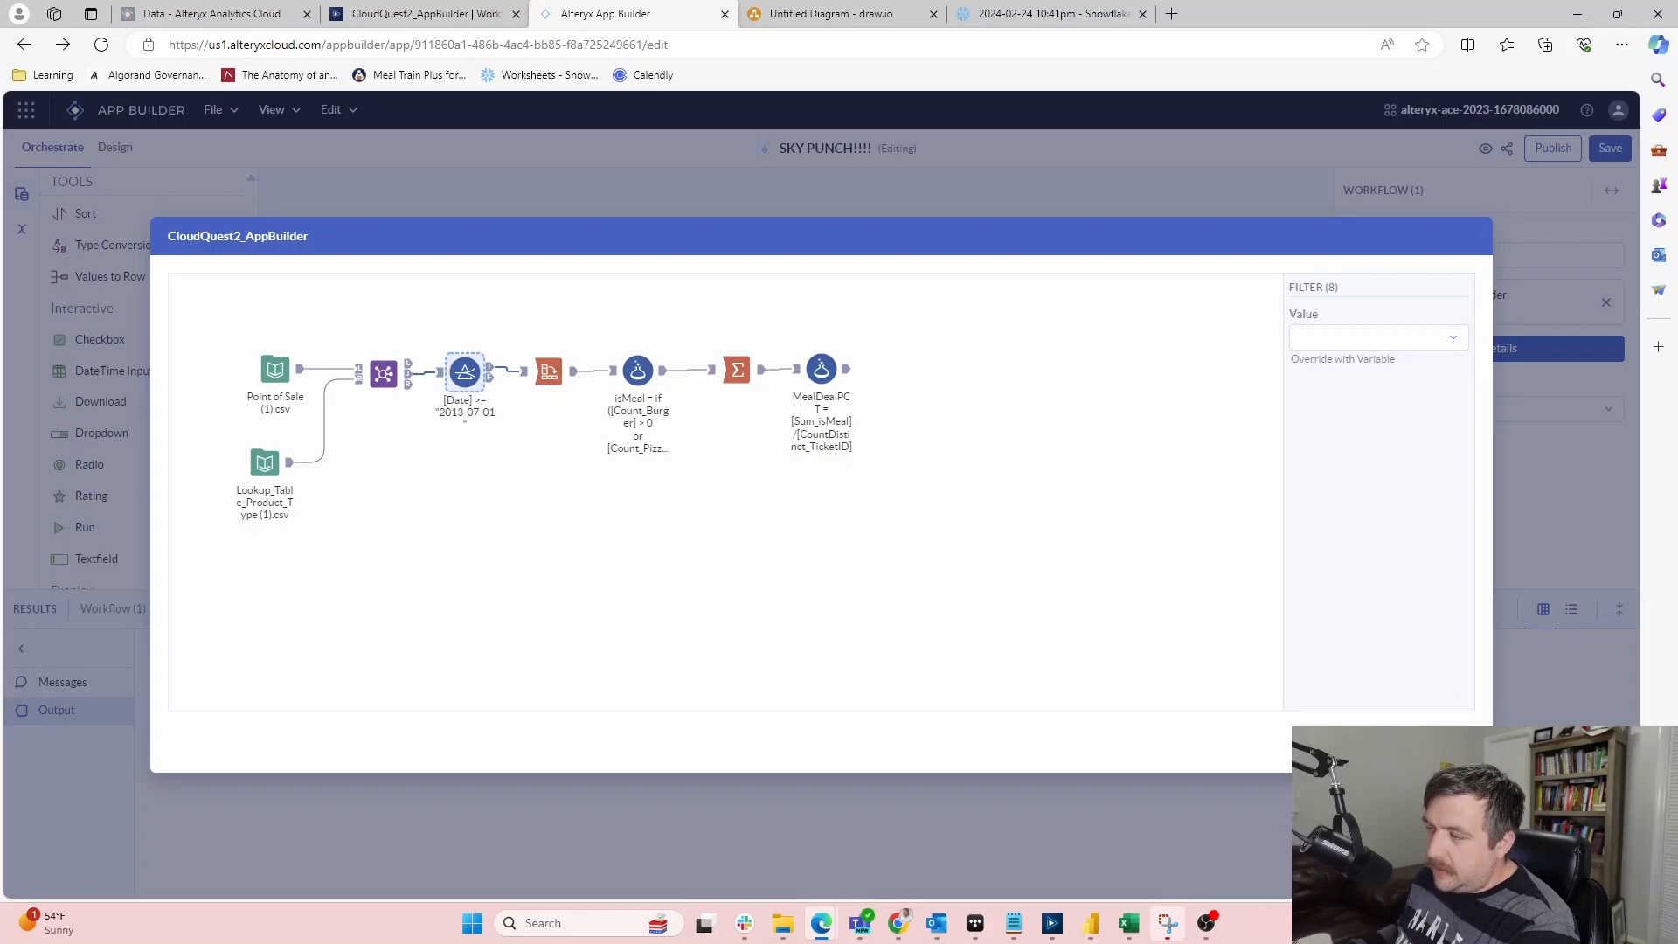
key("Escape")
Delete the test Dropdown from the canvas
left_click(616, 354)
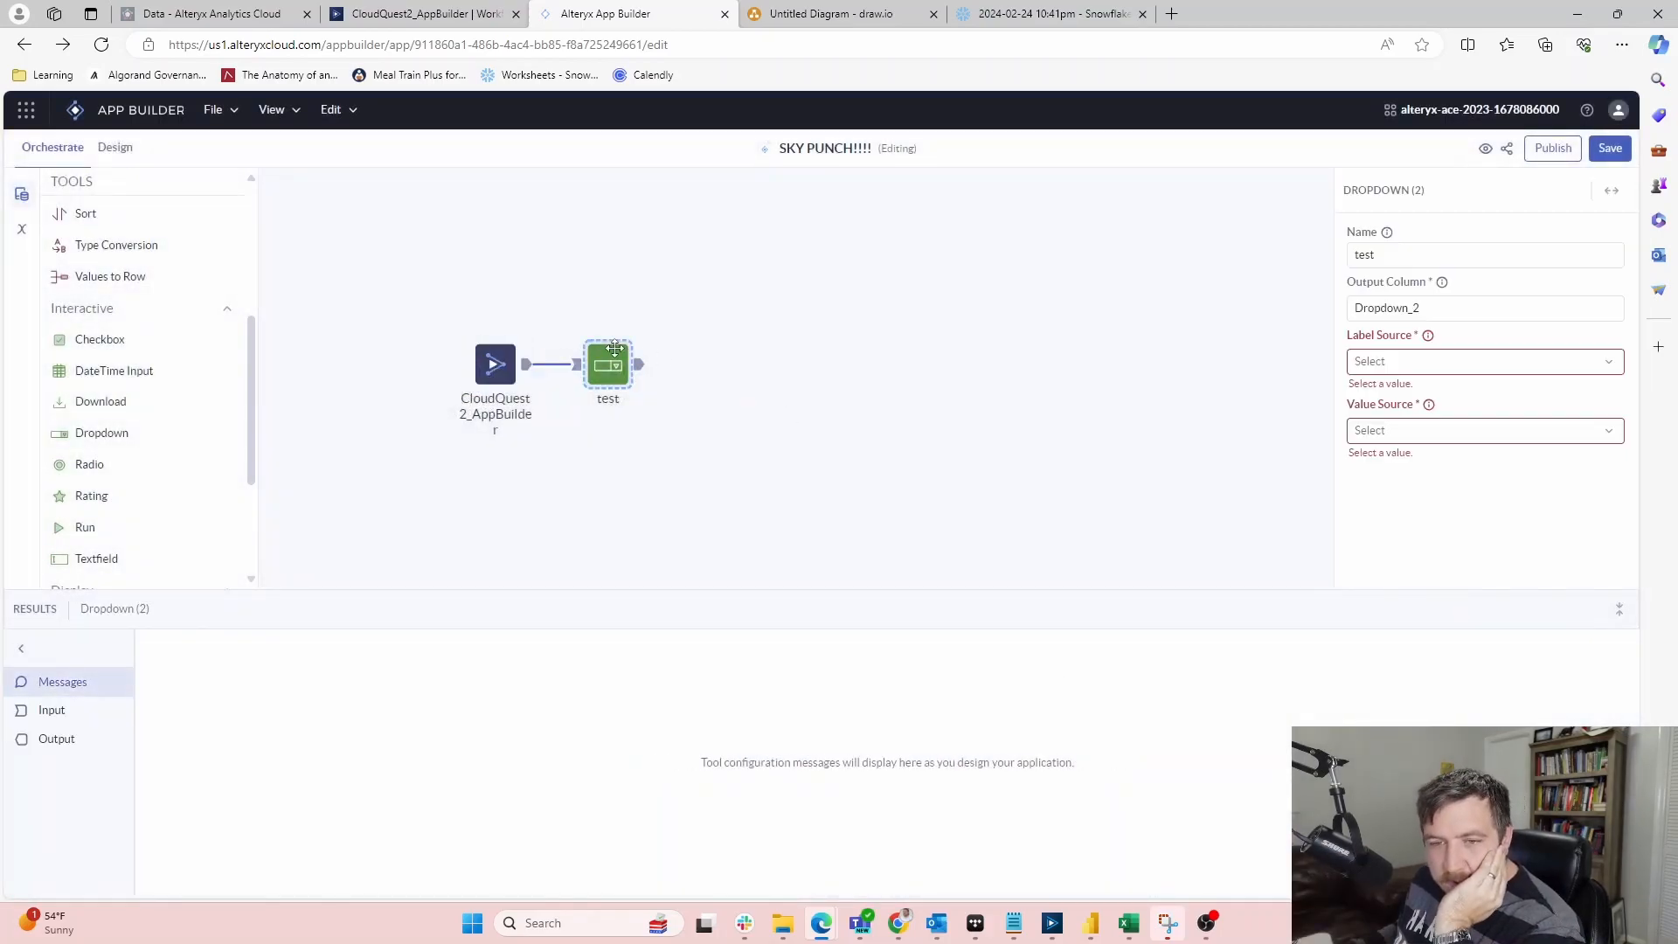
key("Delete")
scroll(122, 525, "up", 2)
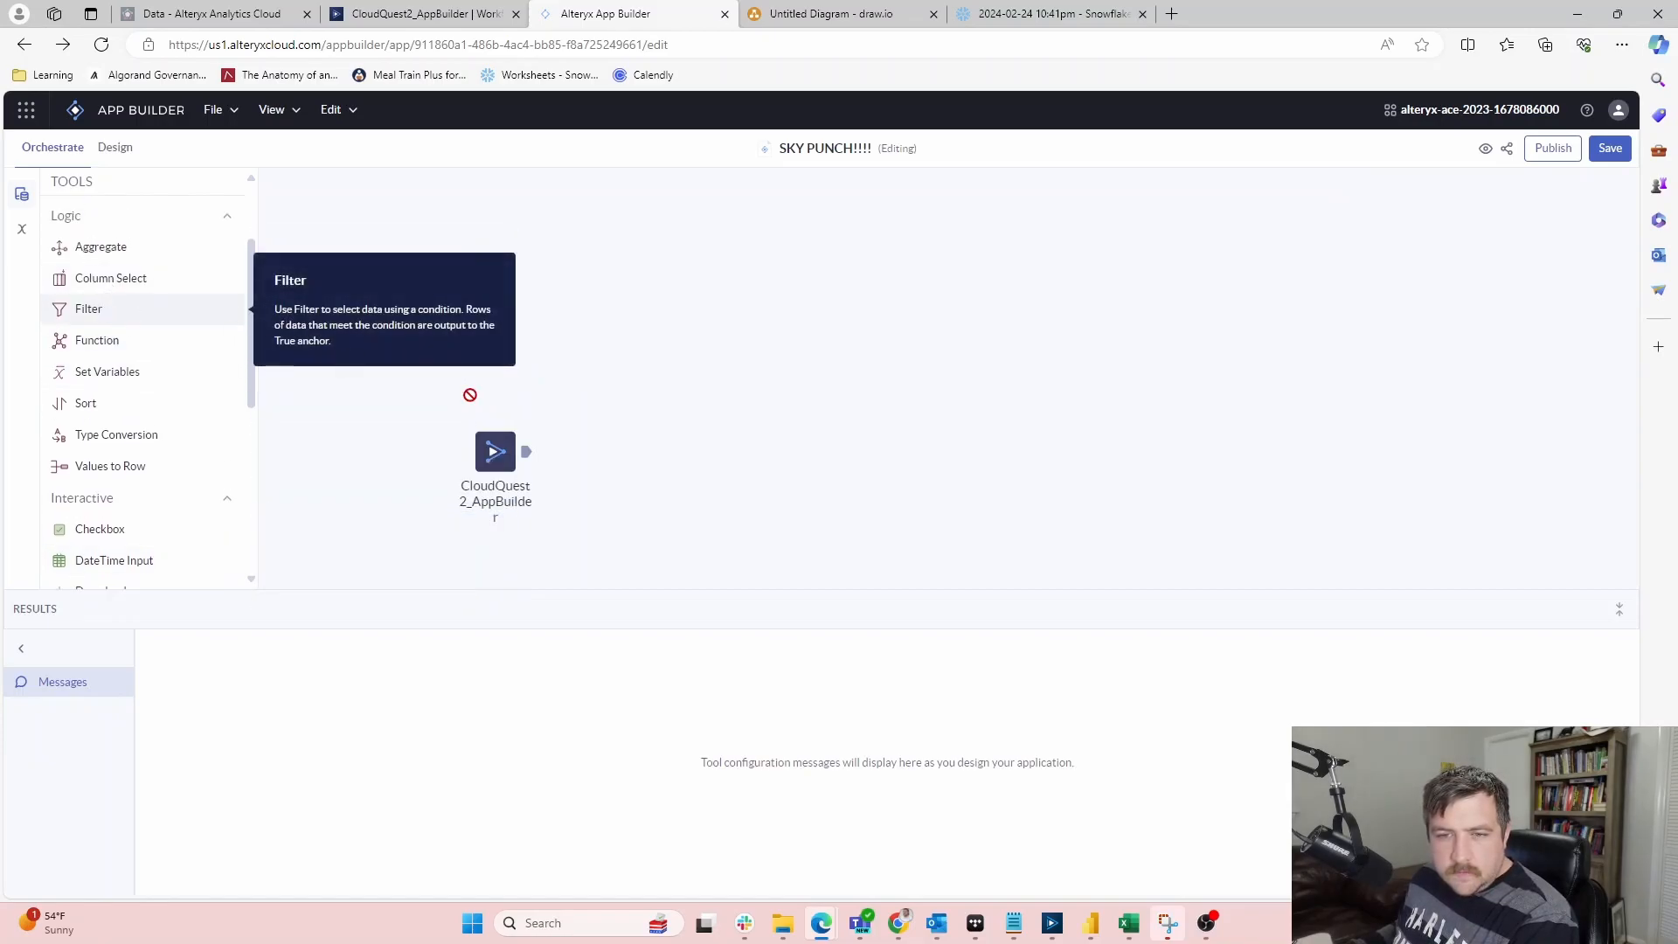
Add a Filter tool after the CloudQuest2_AppBuilder workflow and set it to compare a column
left_click_drag(105, 299, 612, 458)
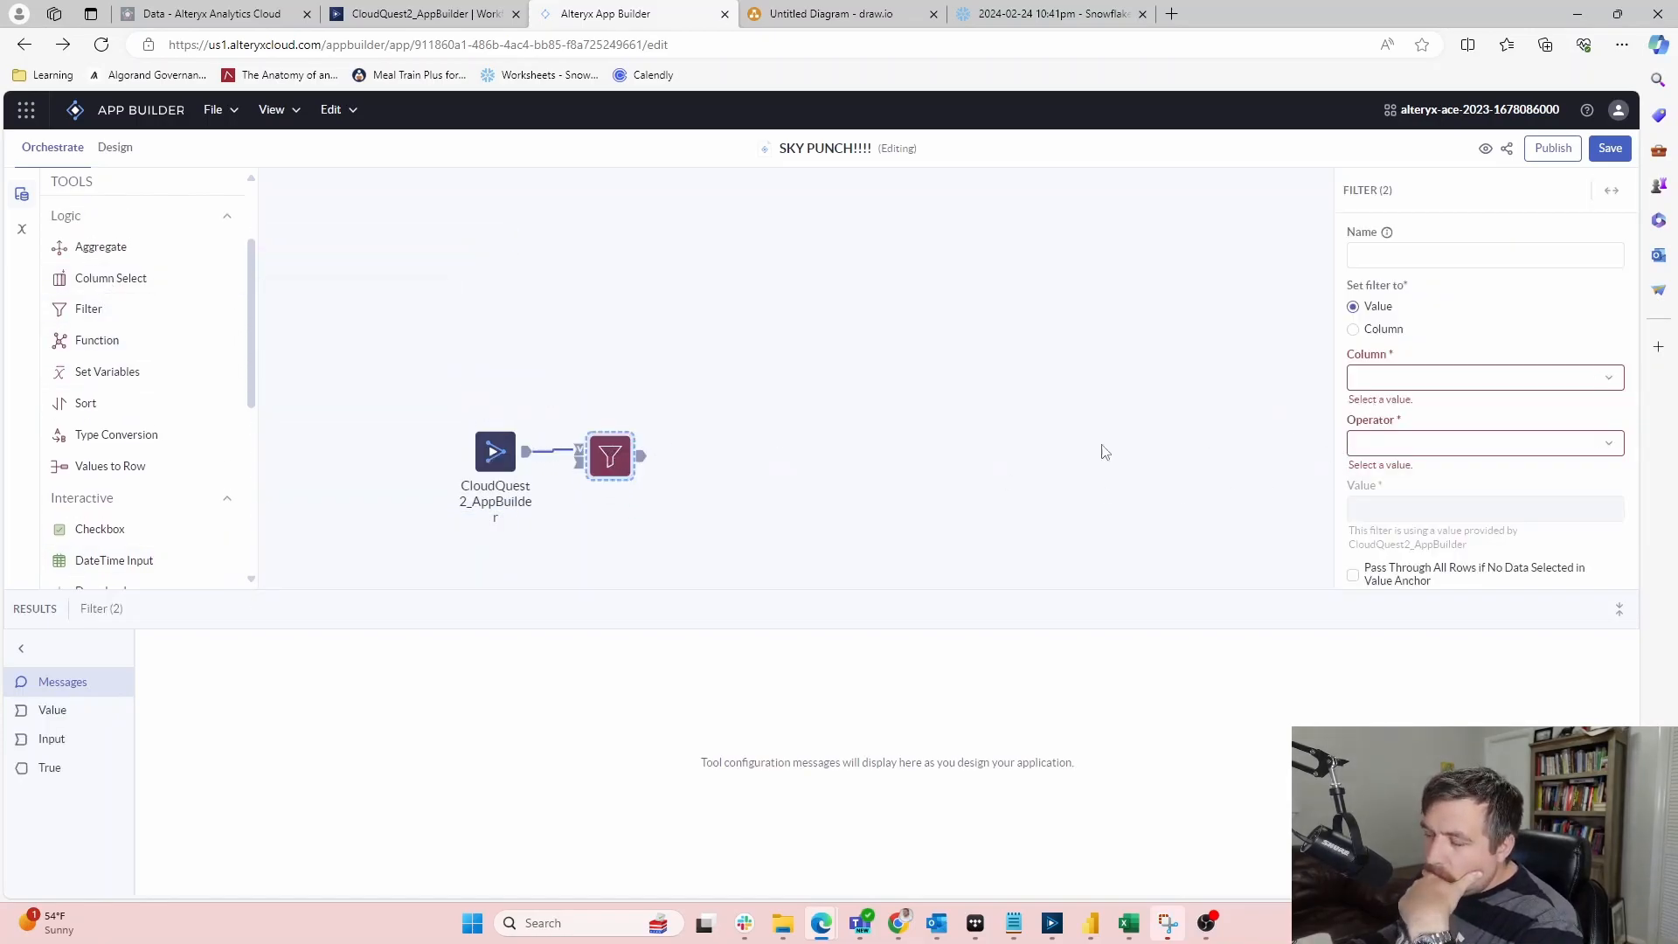
left_click(1460, 378)
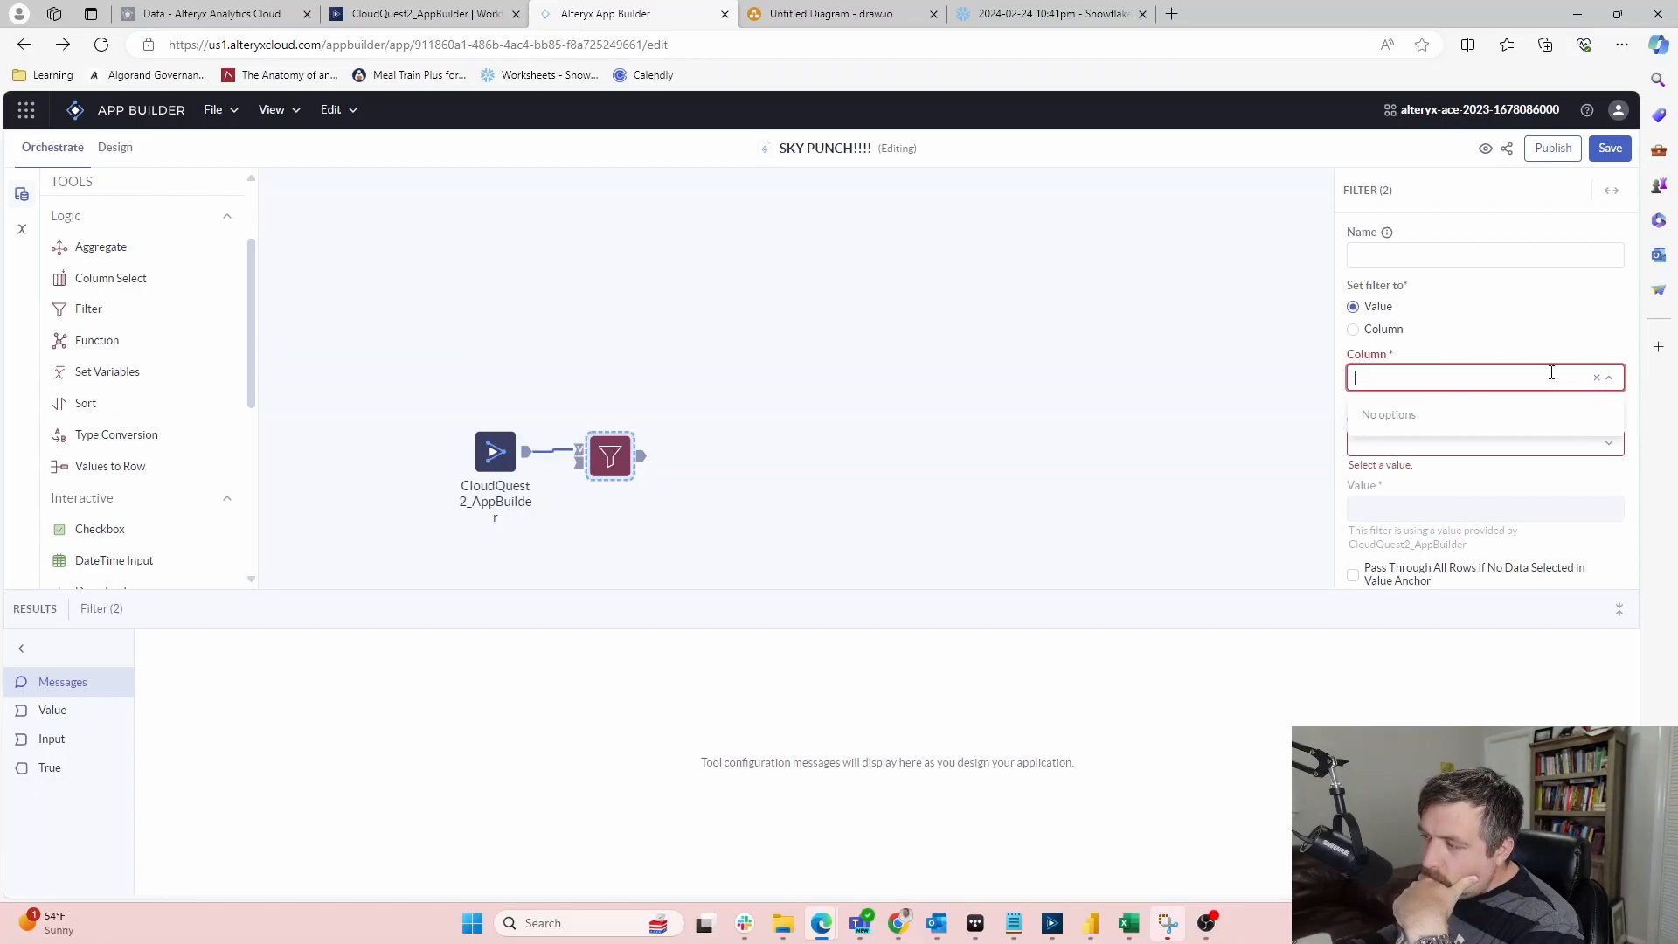
left_click(1460, 337)
left_click(523, 451)
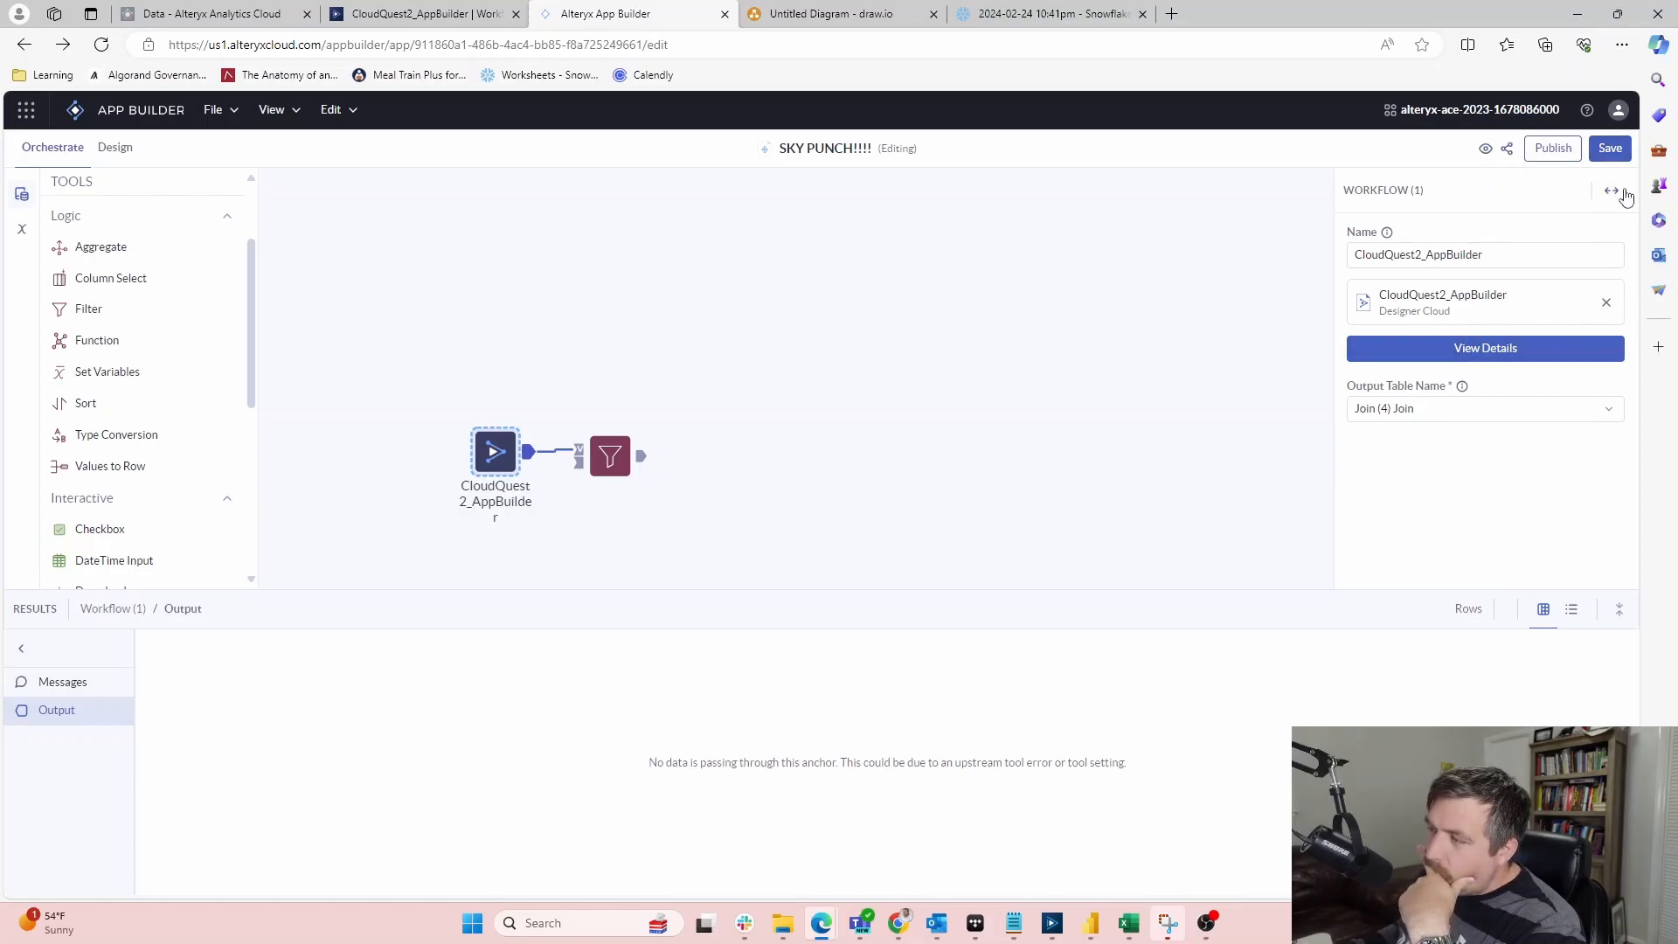
Widen and shrink the Workflow settings panel, then reselect the workflow tool
left_click(1612, 194)
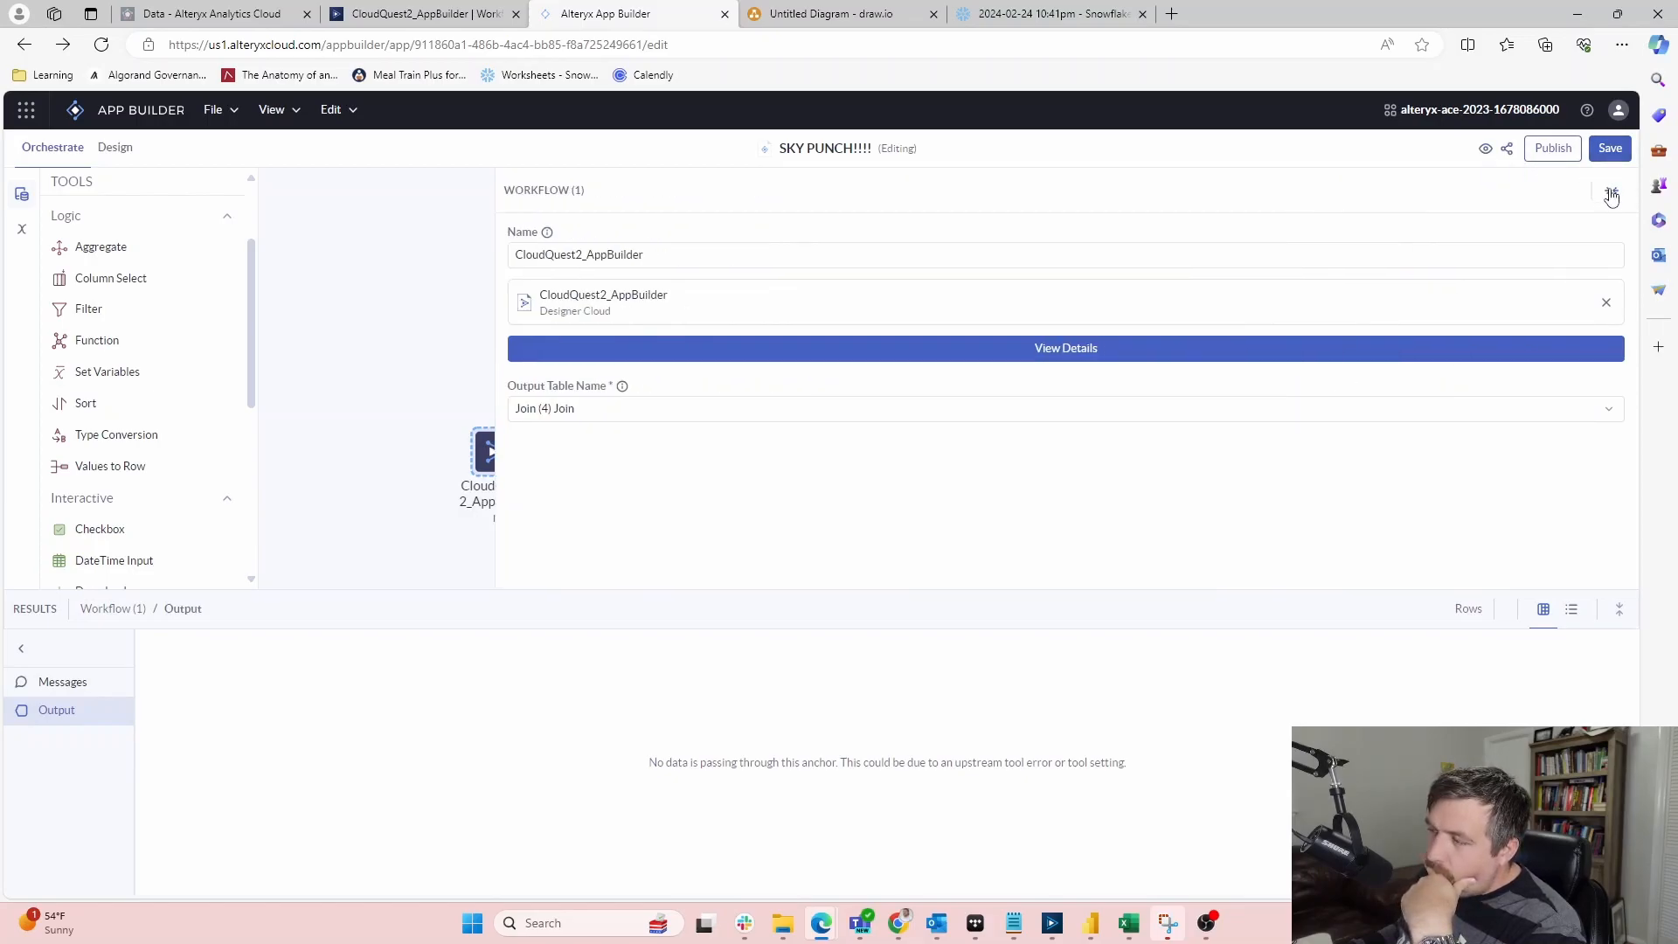
left_click(1612, 194)
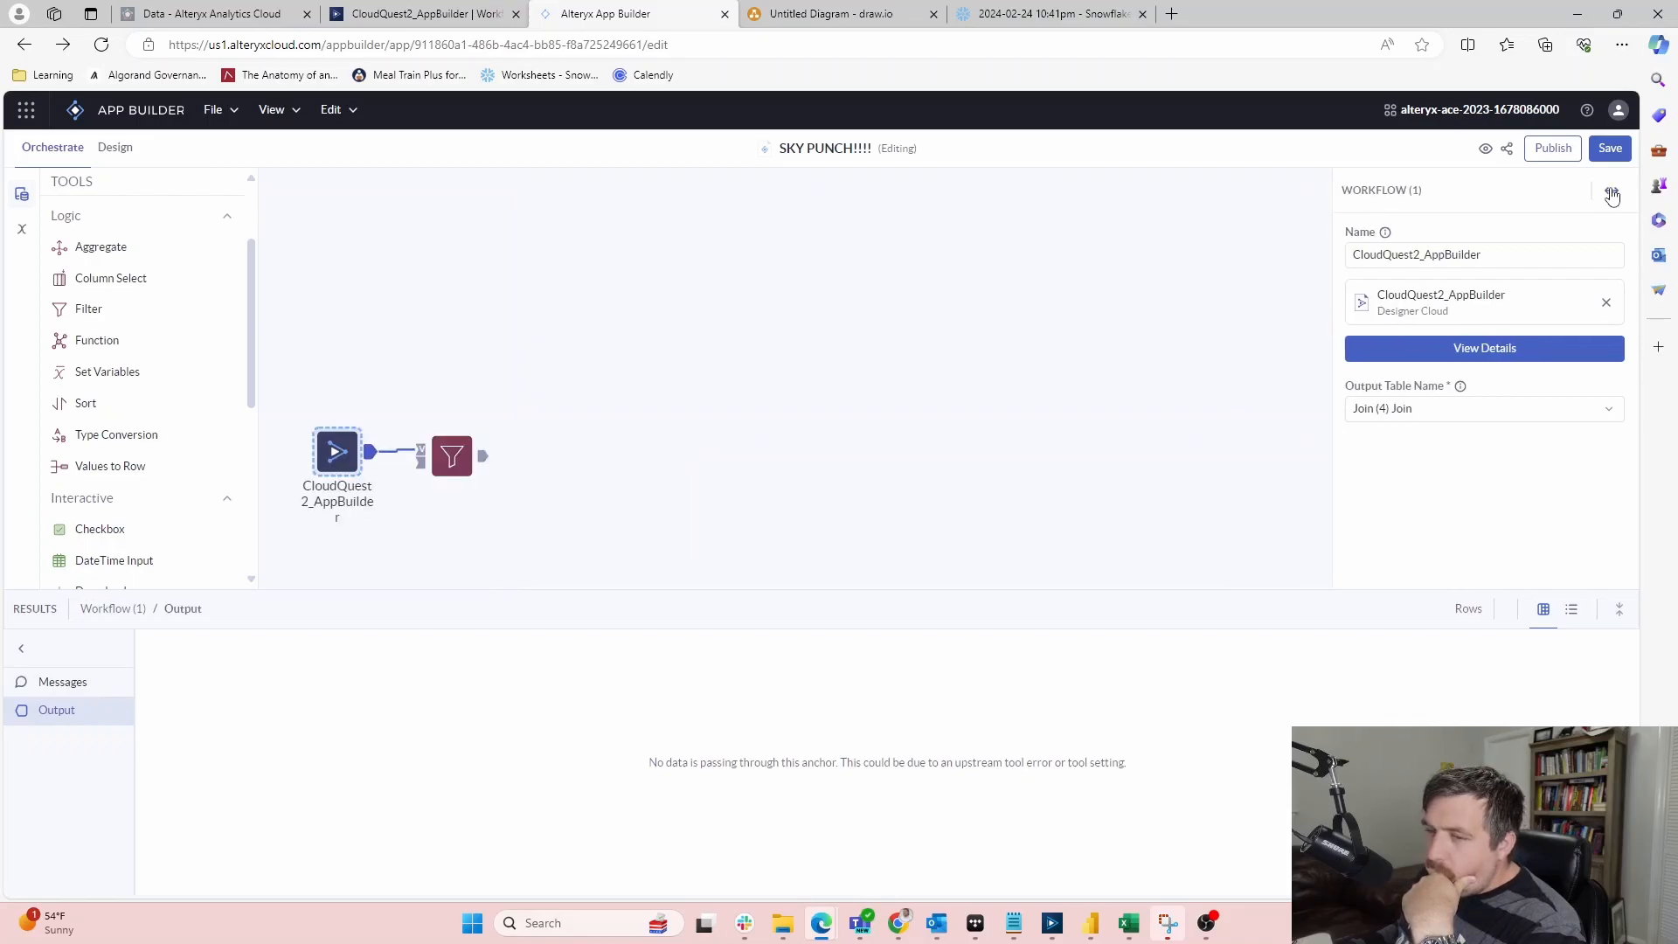
left_click(647, 481)
left_click(370, 461)
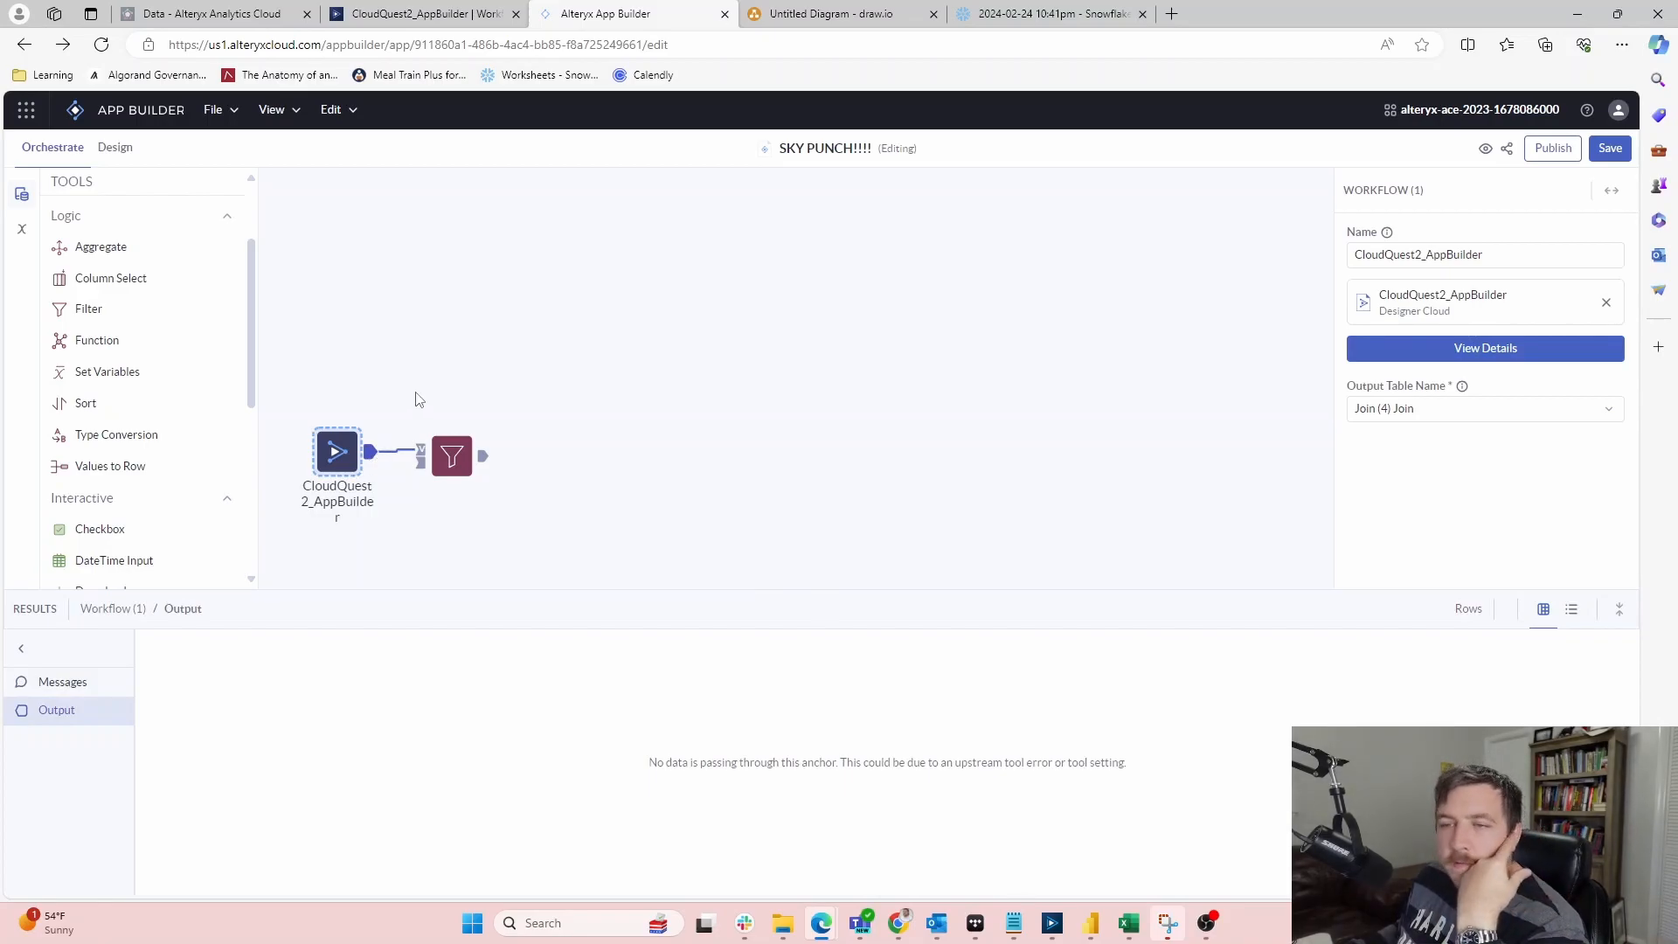
Browse the Edit and File menus and show the tool configuration Messages
left_click(352, 107)
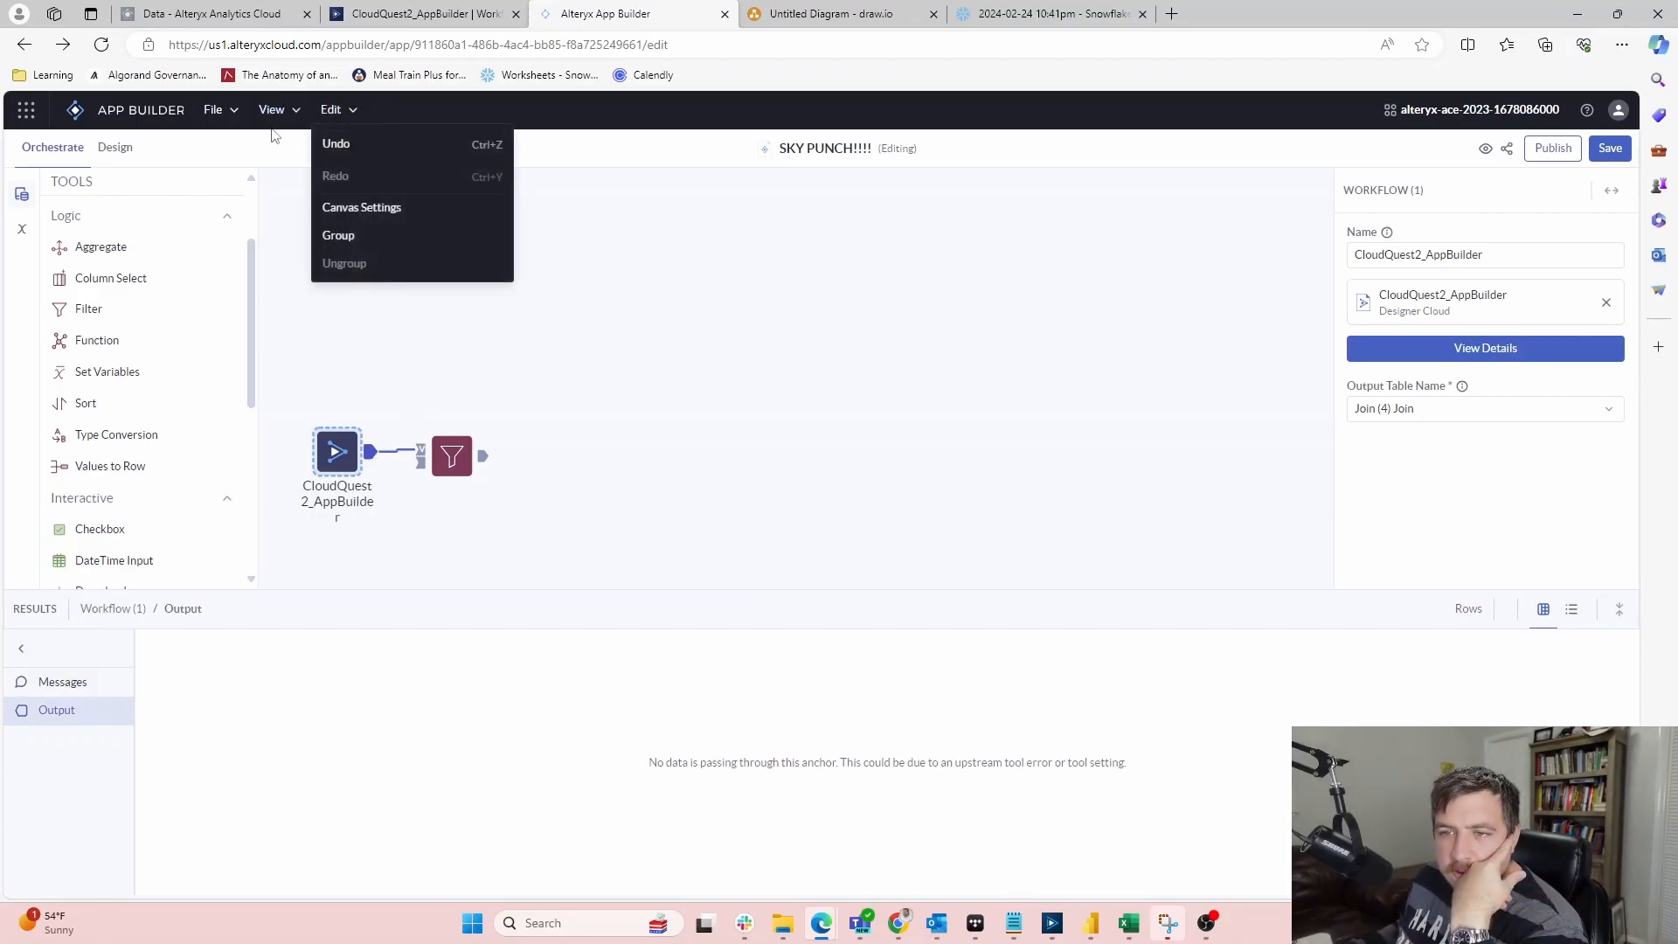
left_click(224, 112)
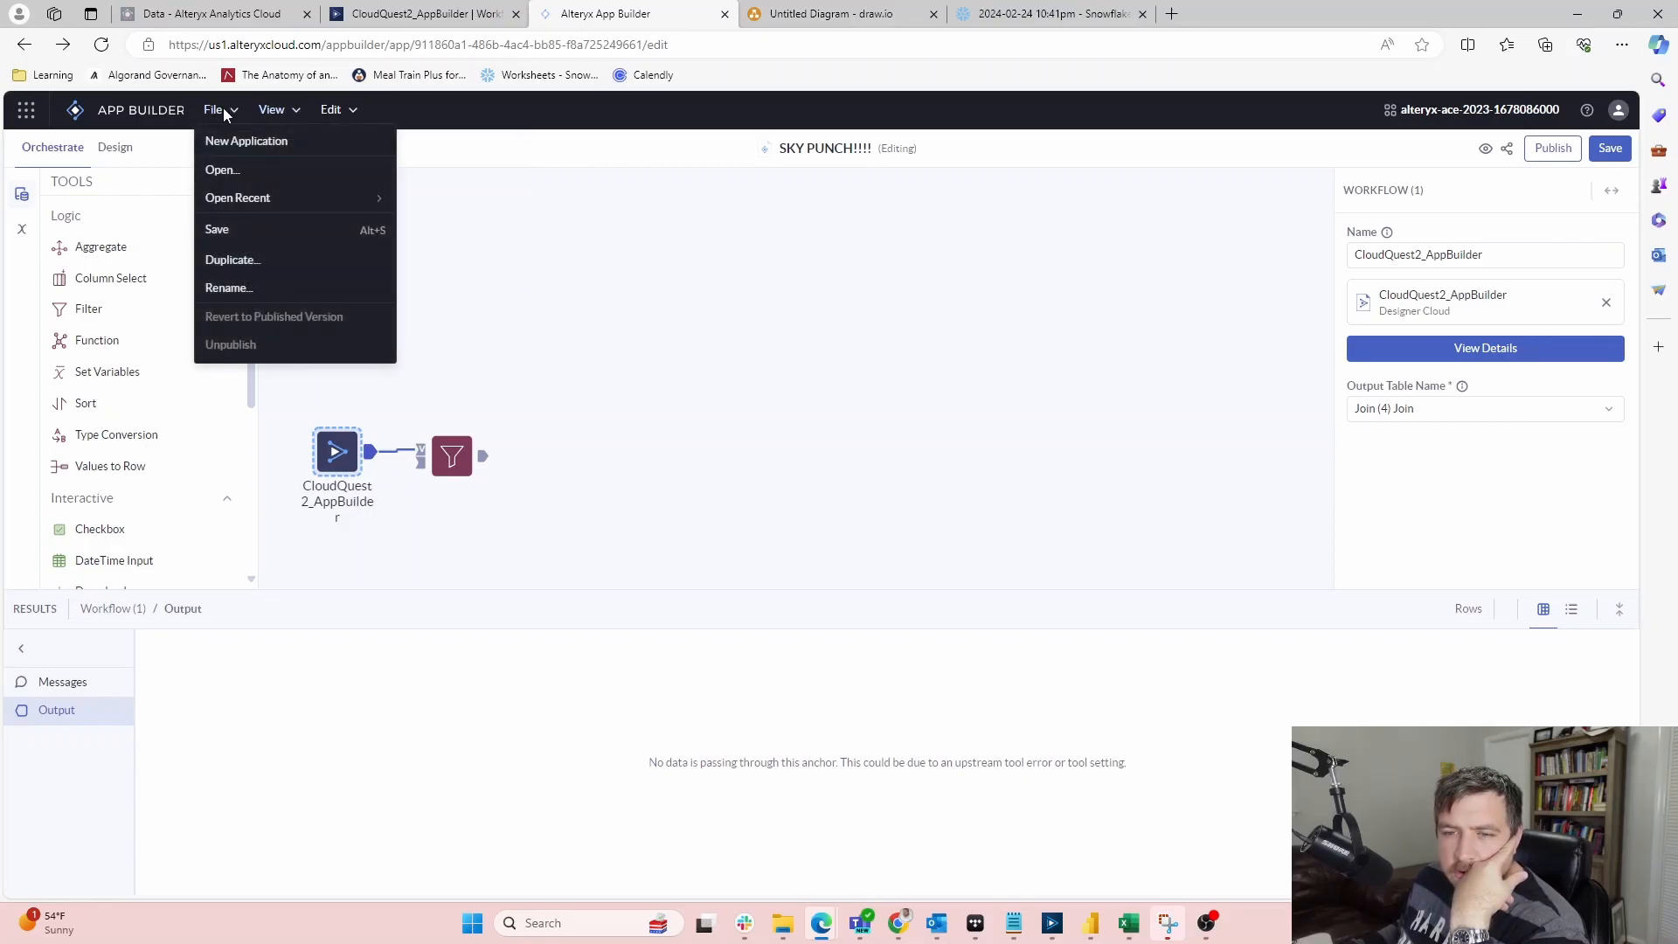
left_click(584, 290)
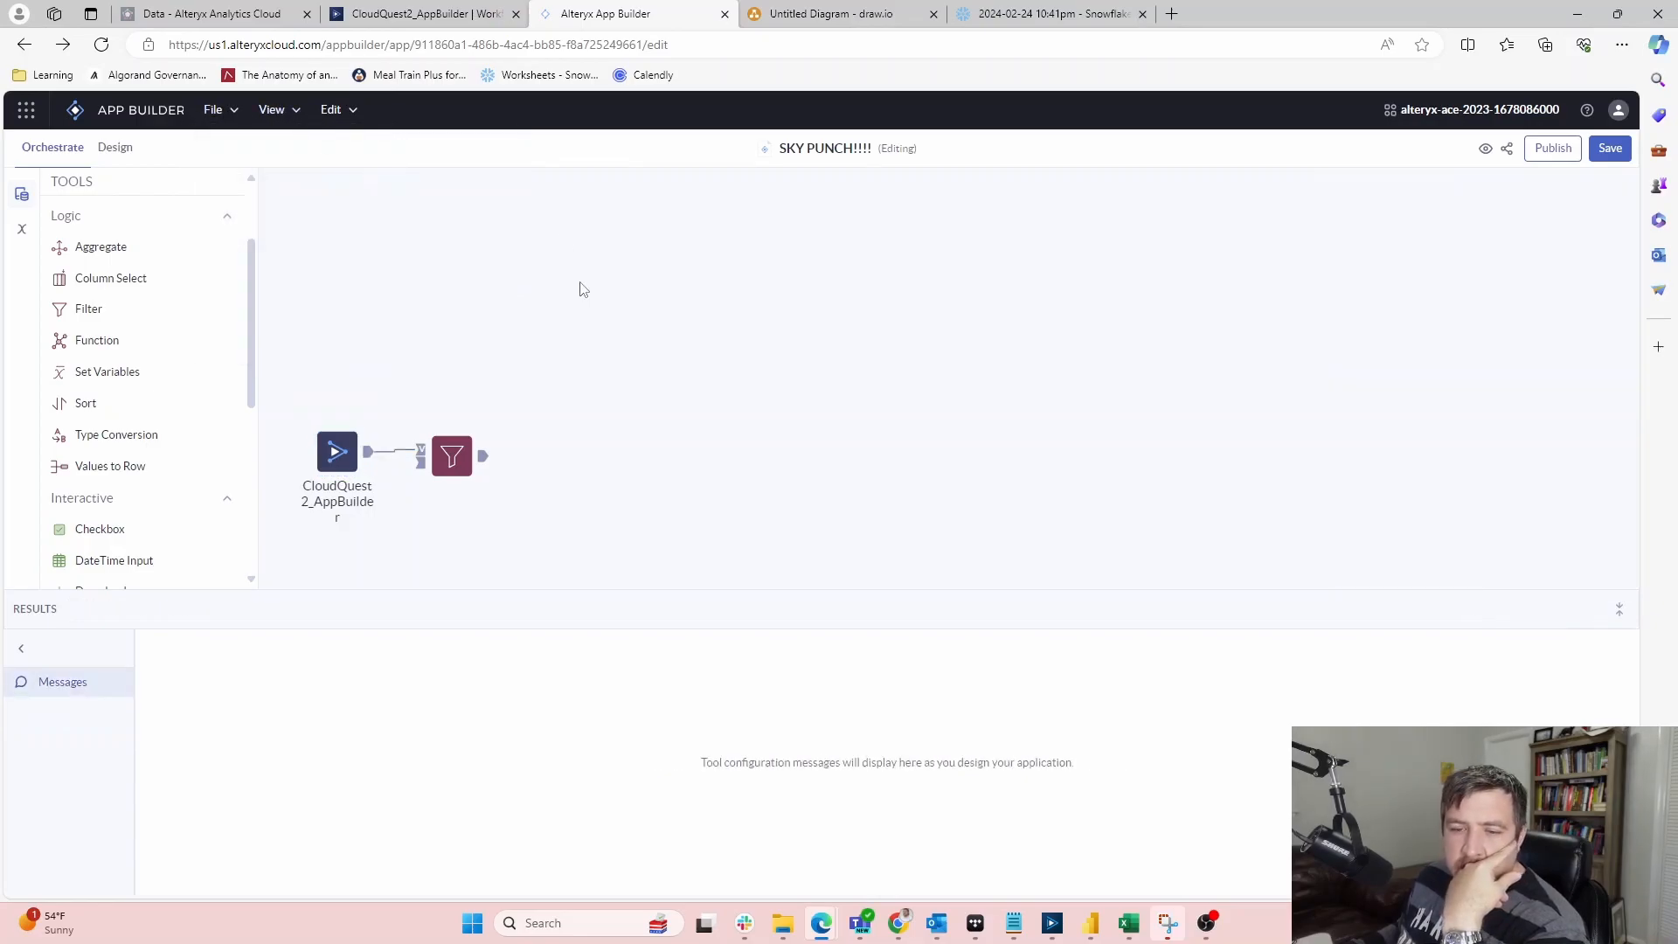
left_click(368, 454)
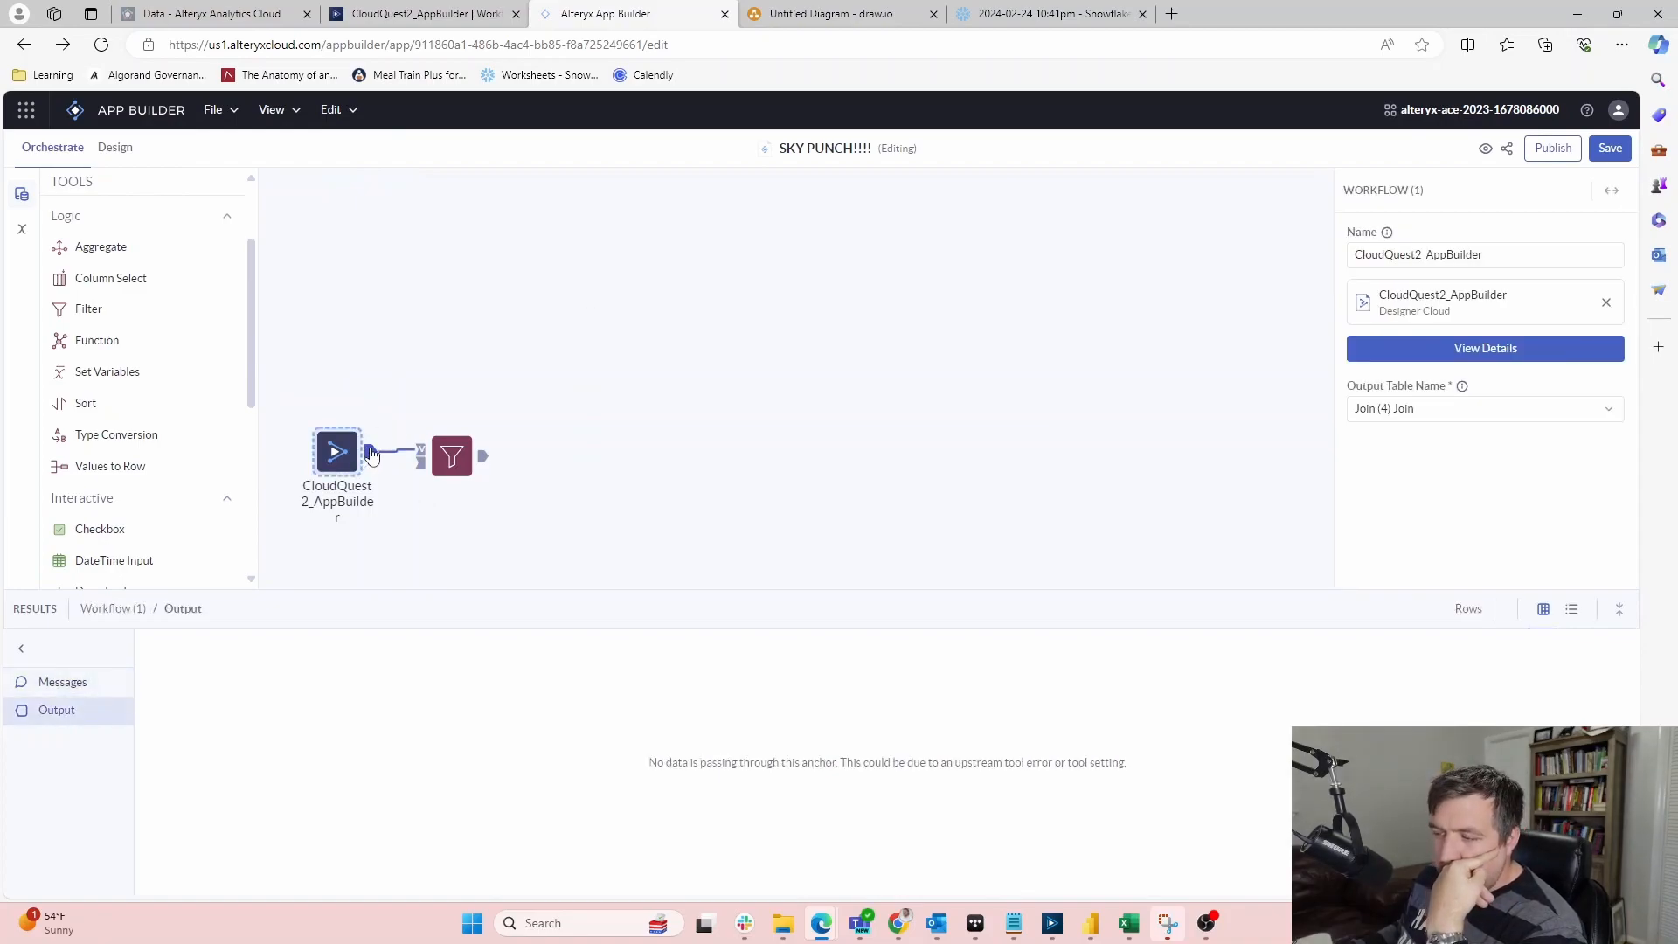
left_click(78, 685)
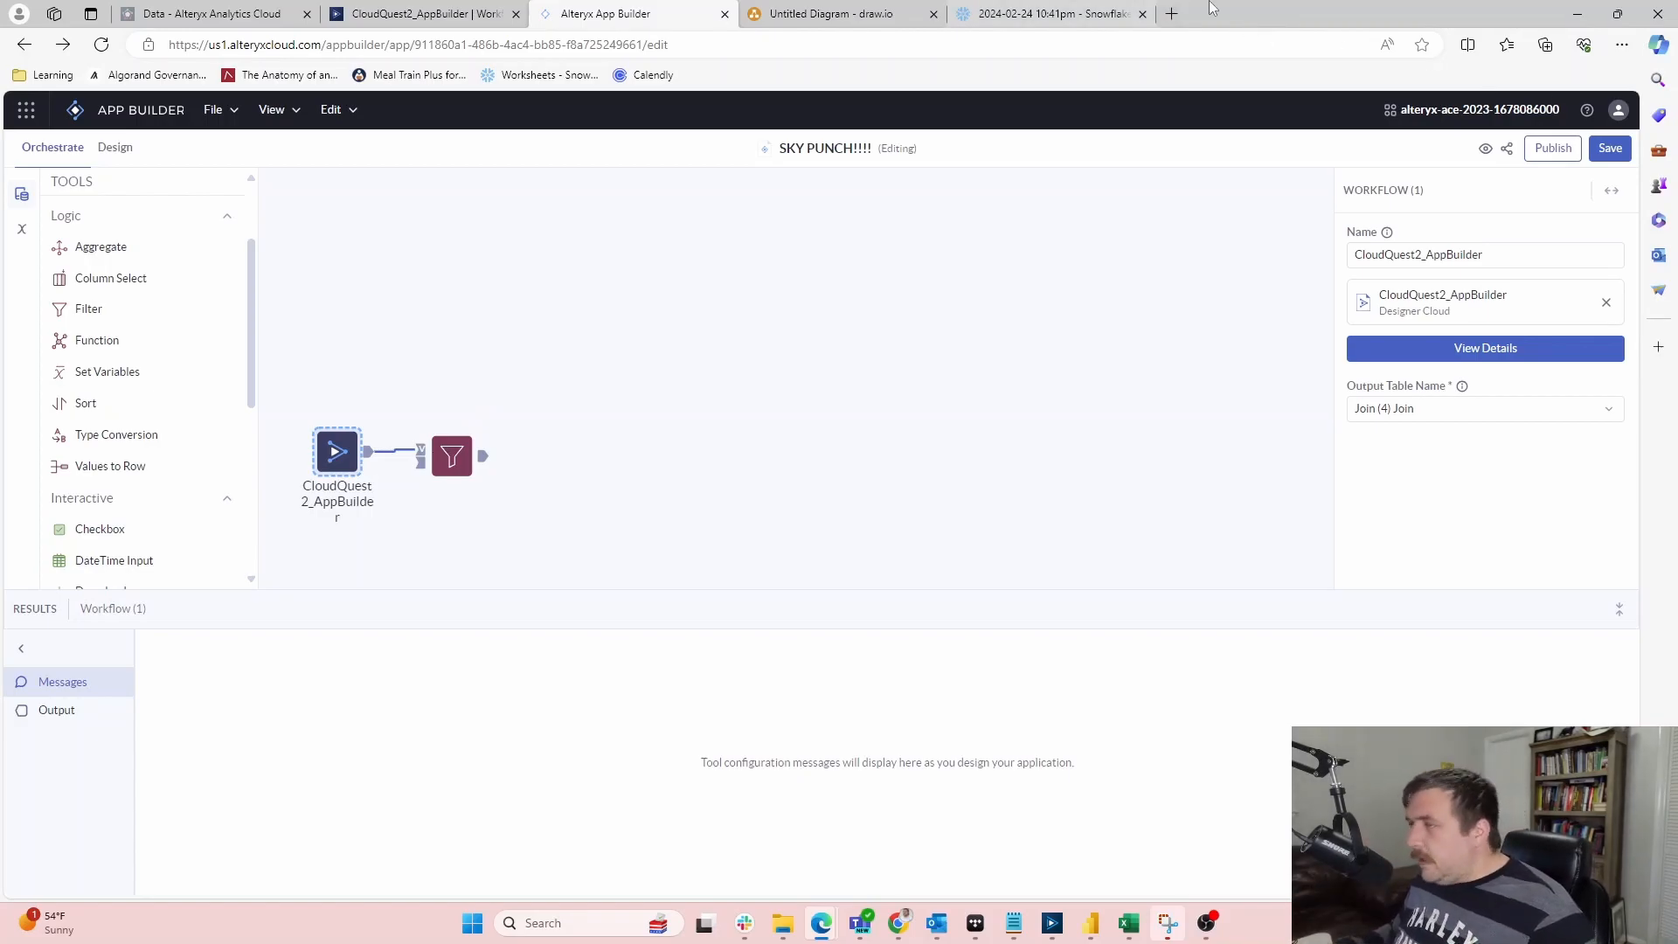
Open google.com in a new tab and search for 'alteryx app builder'
left_click(1172, 13)
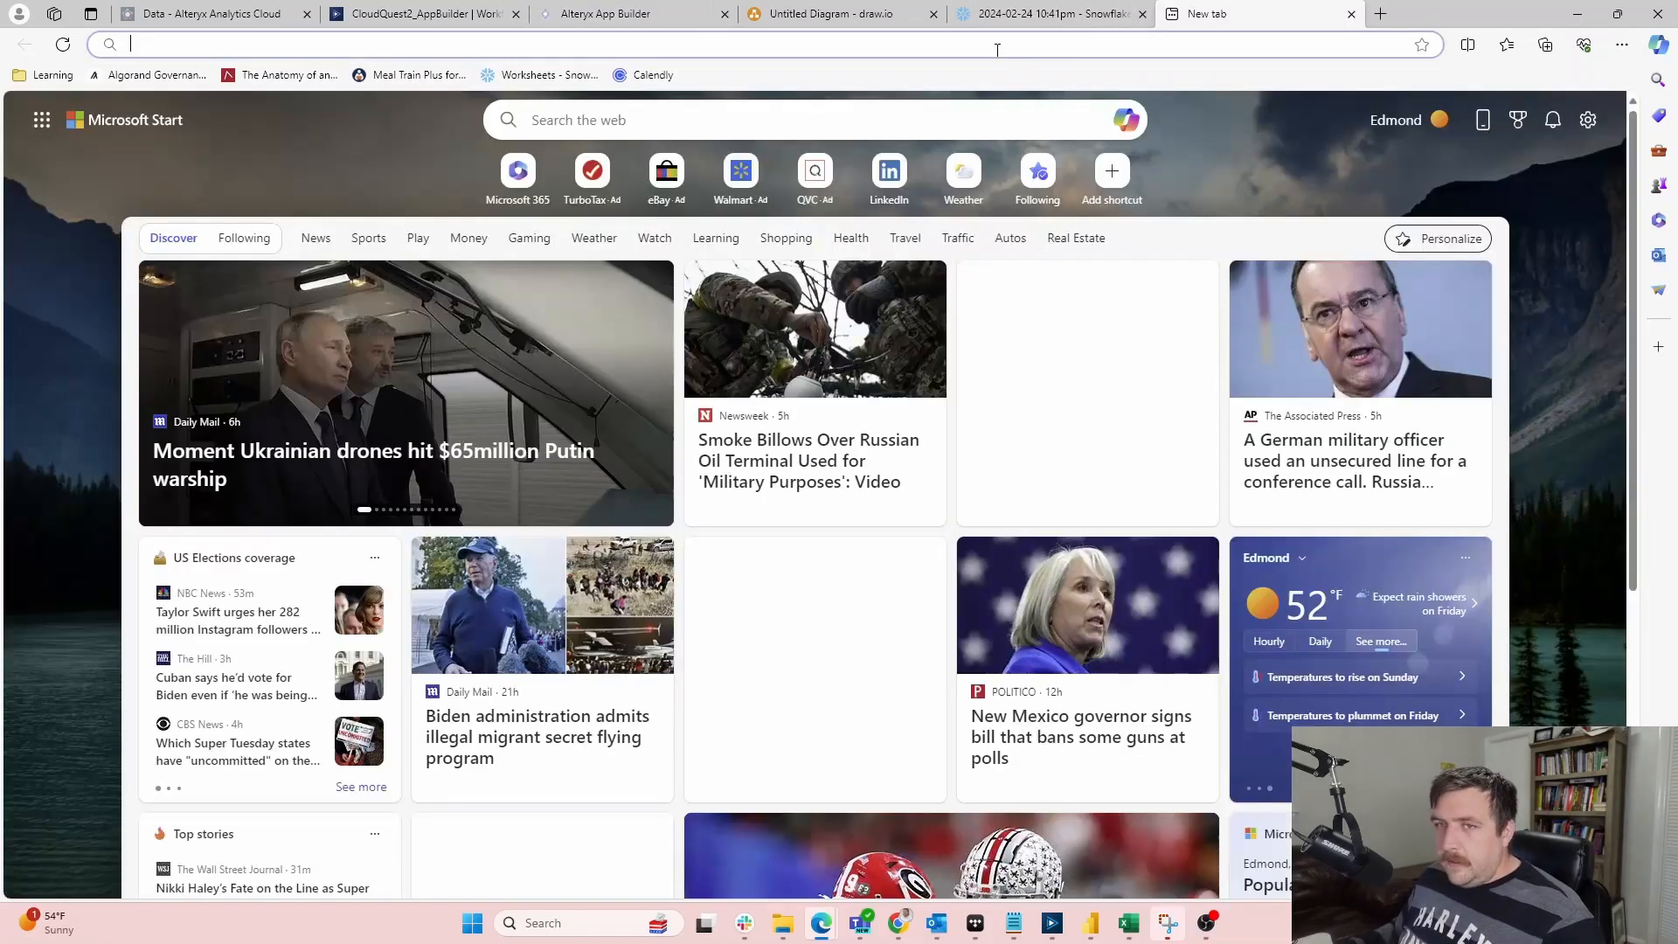
type("google.c")
key("Return")
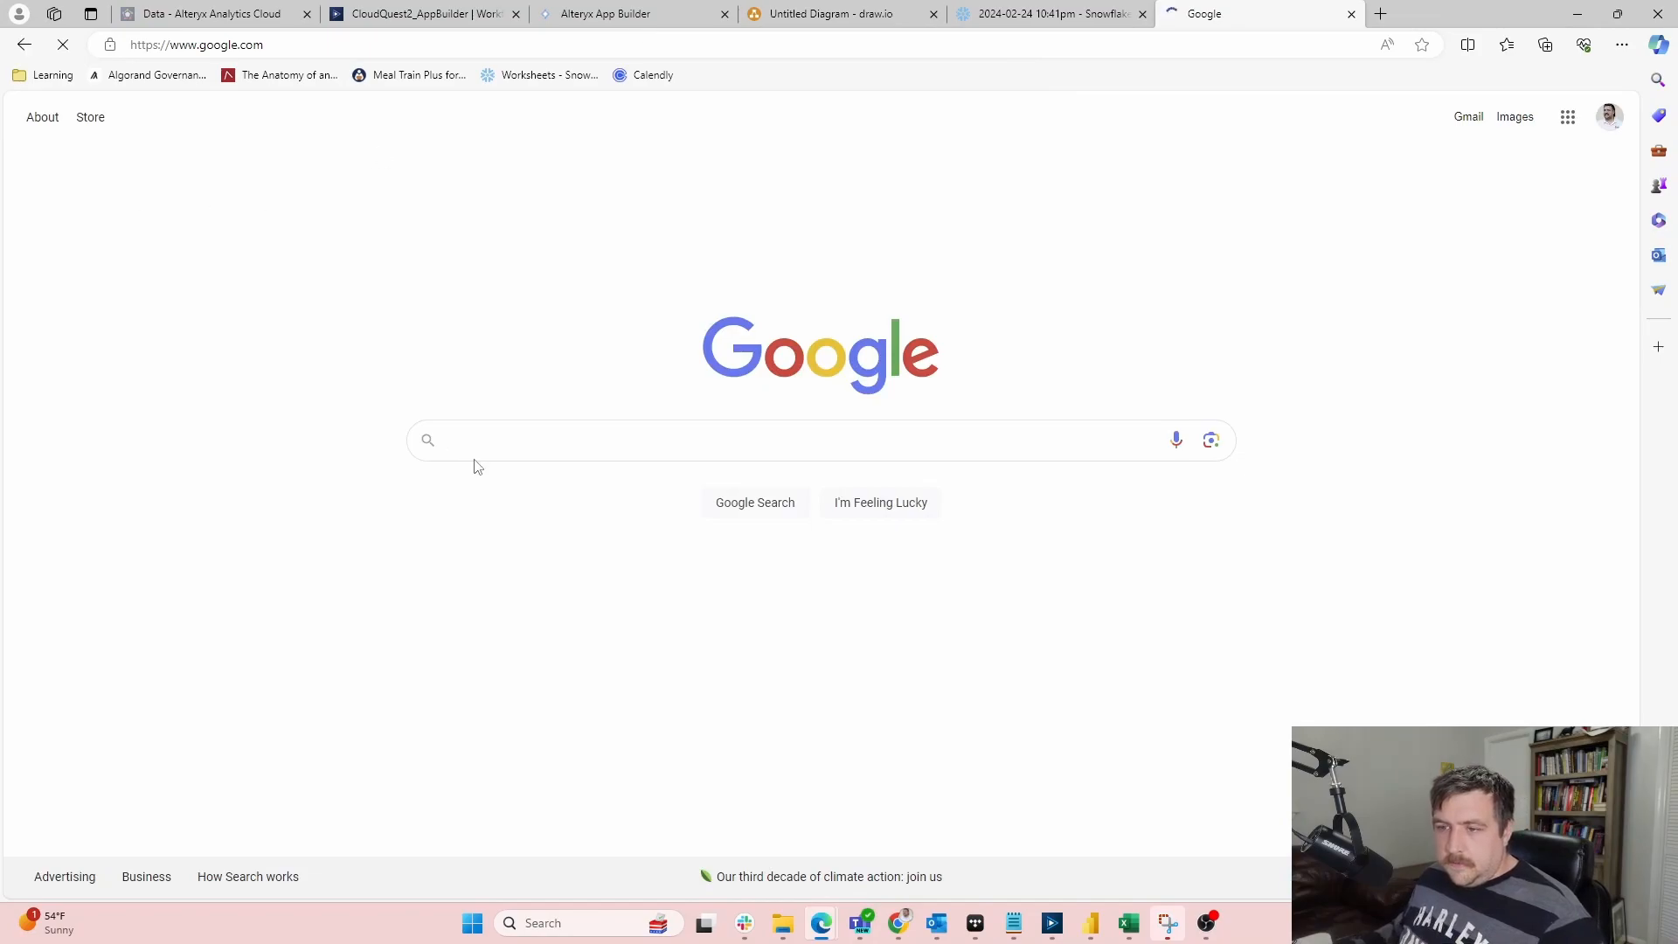
left_click(662, 440)
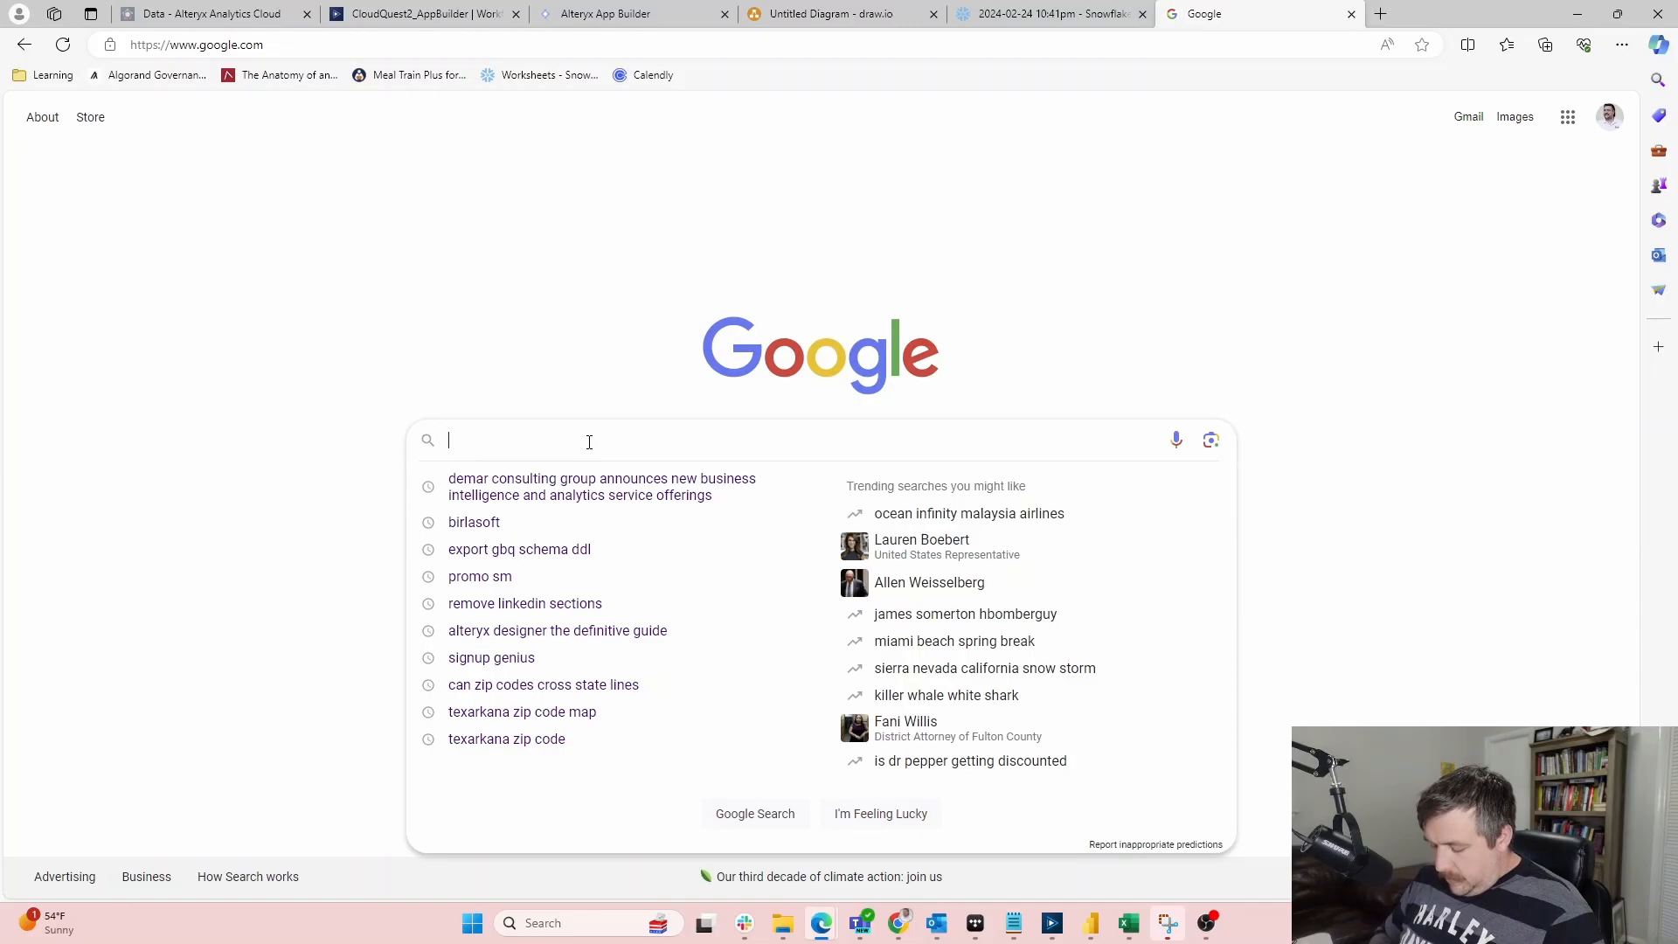
type("altery")
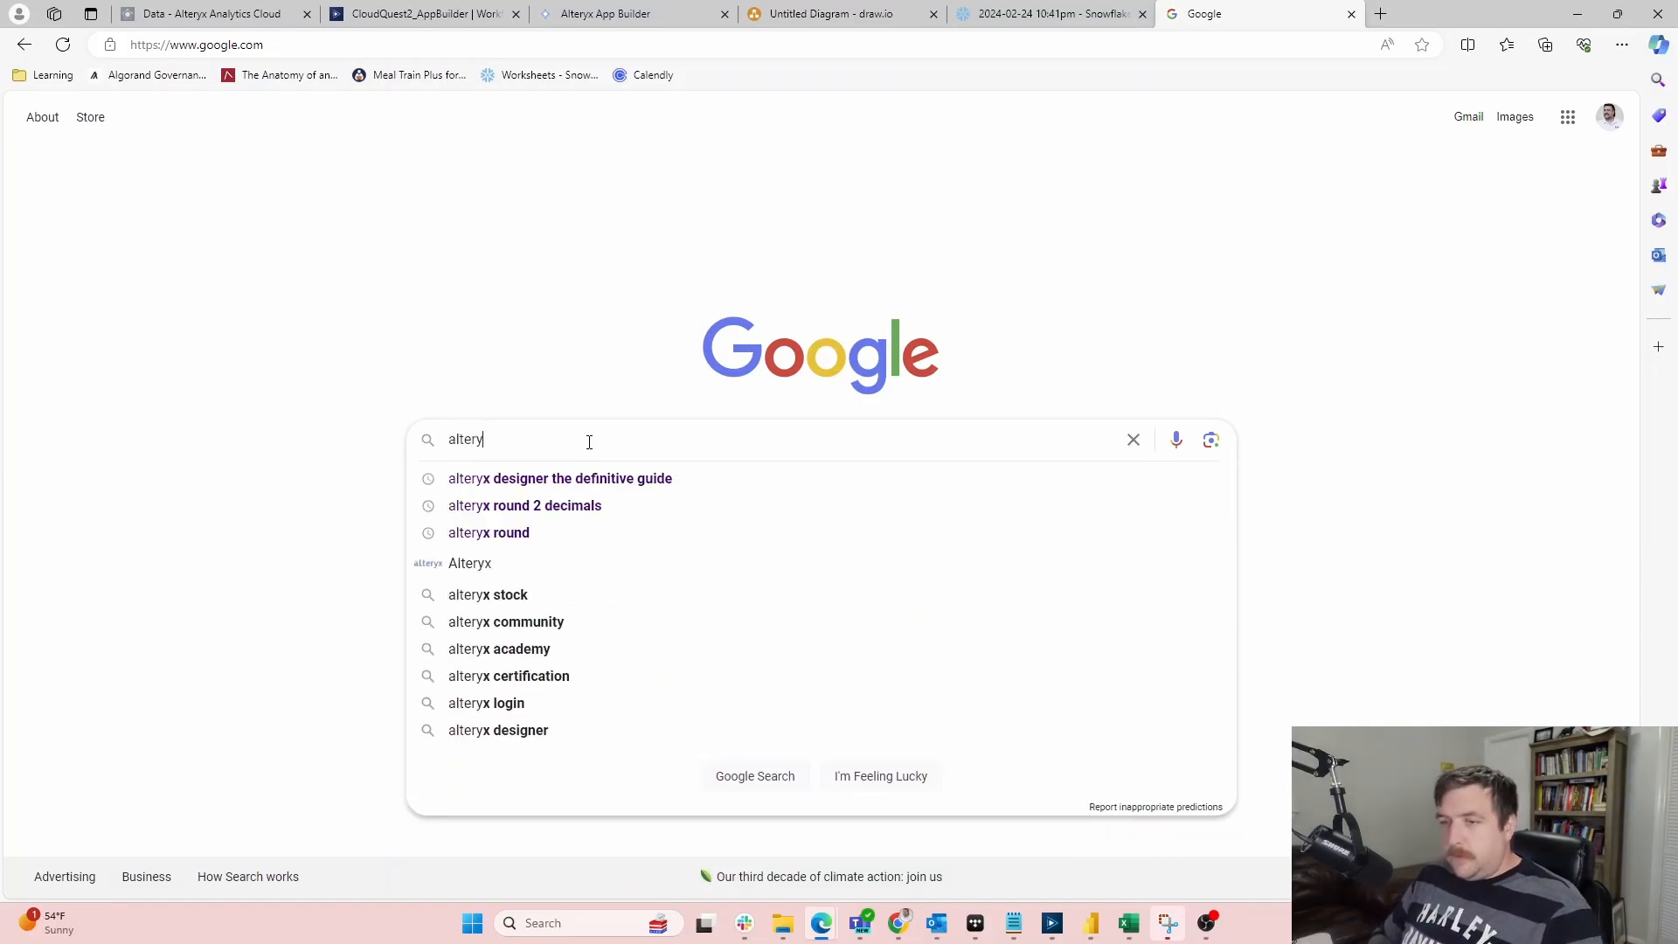
type("x app bui")
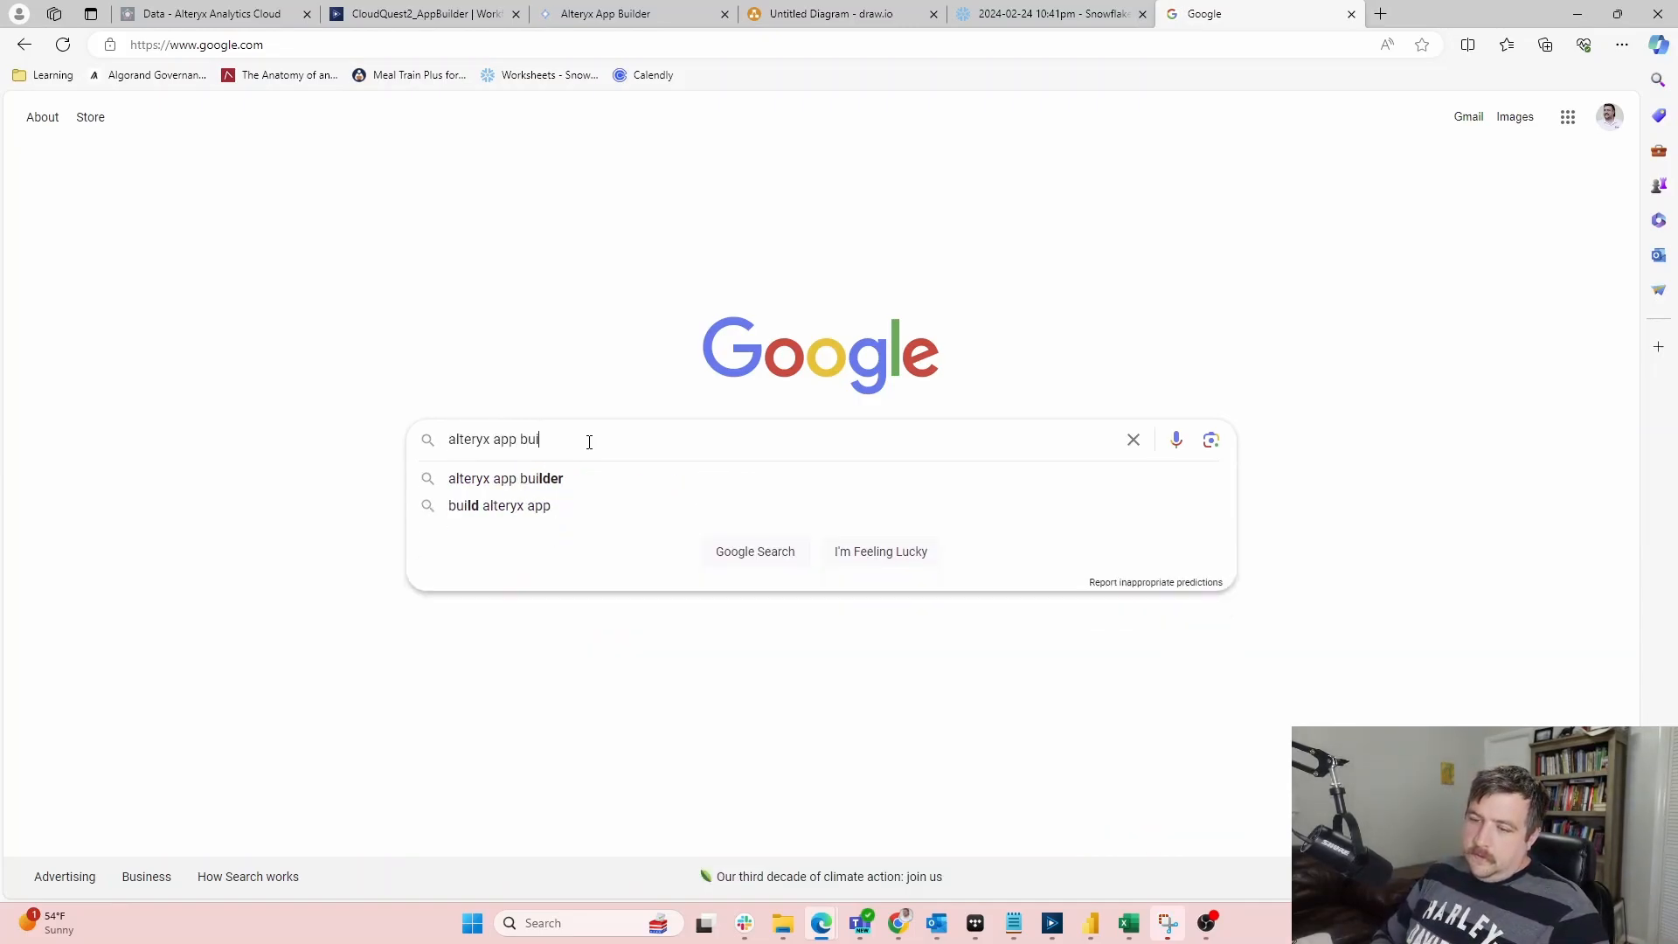
type("lder")
key("Return")
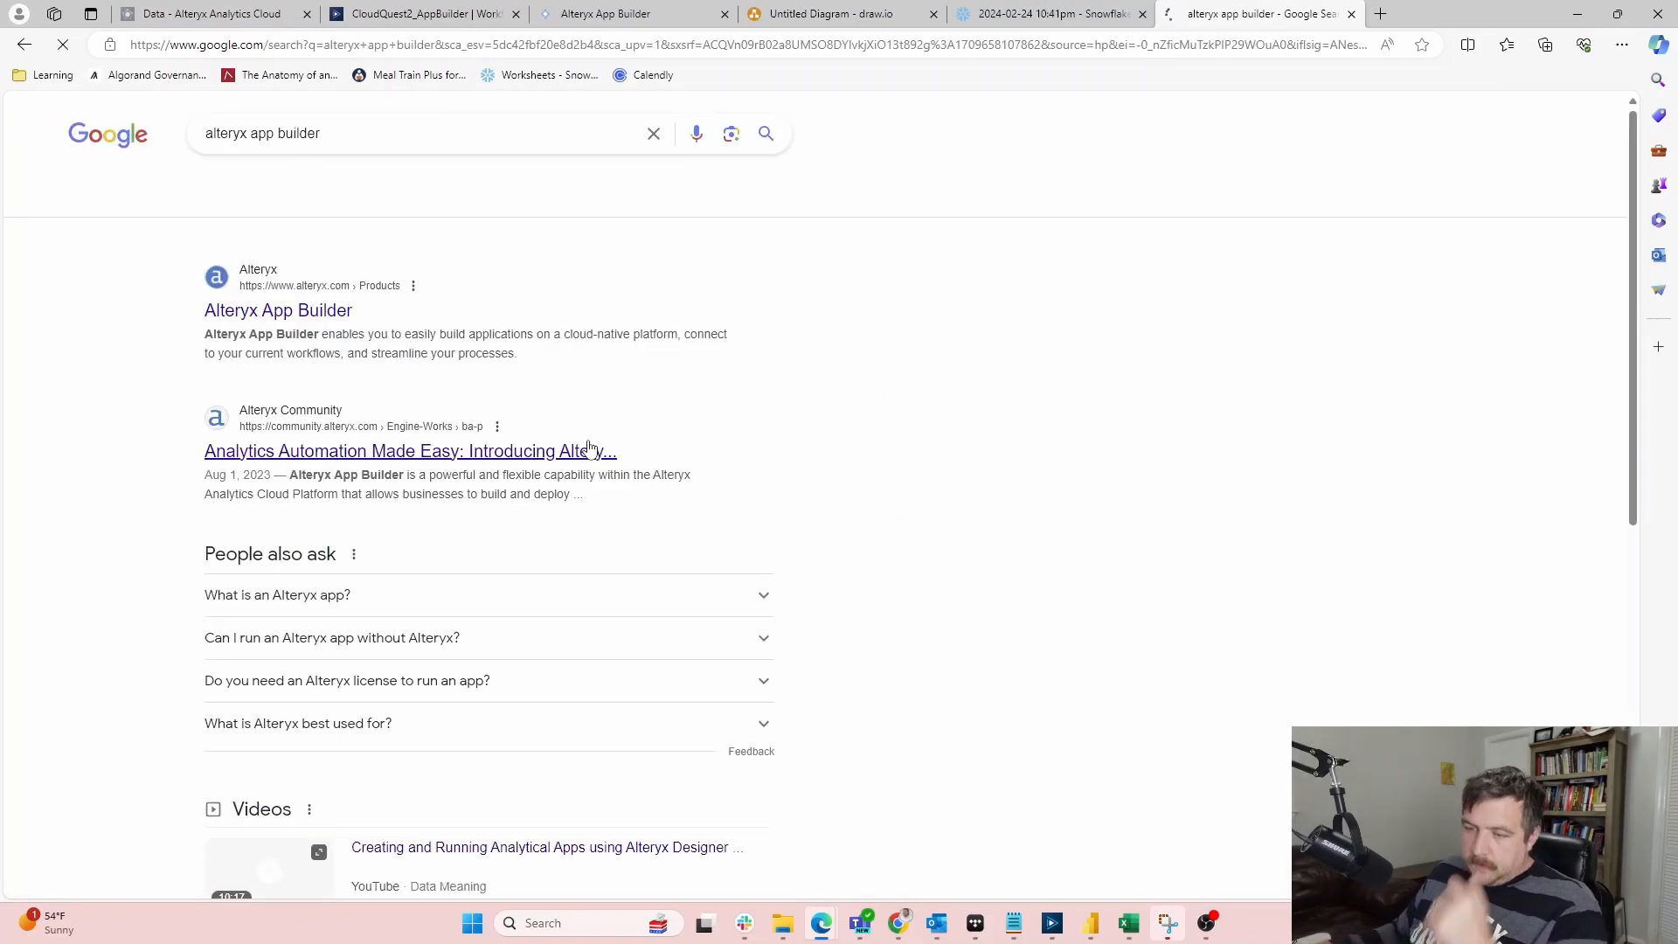
Open the App Builder product page, community article and video results in new tabs, closing the YouTube one
right_click(307, 311)
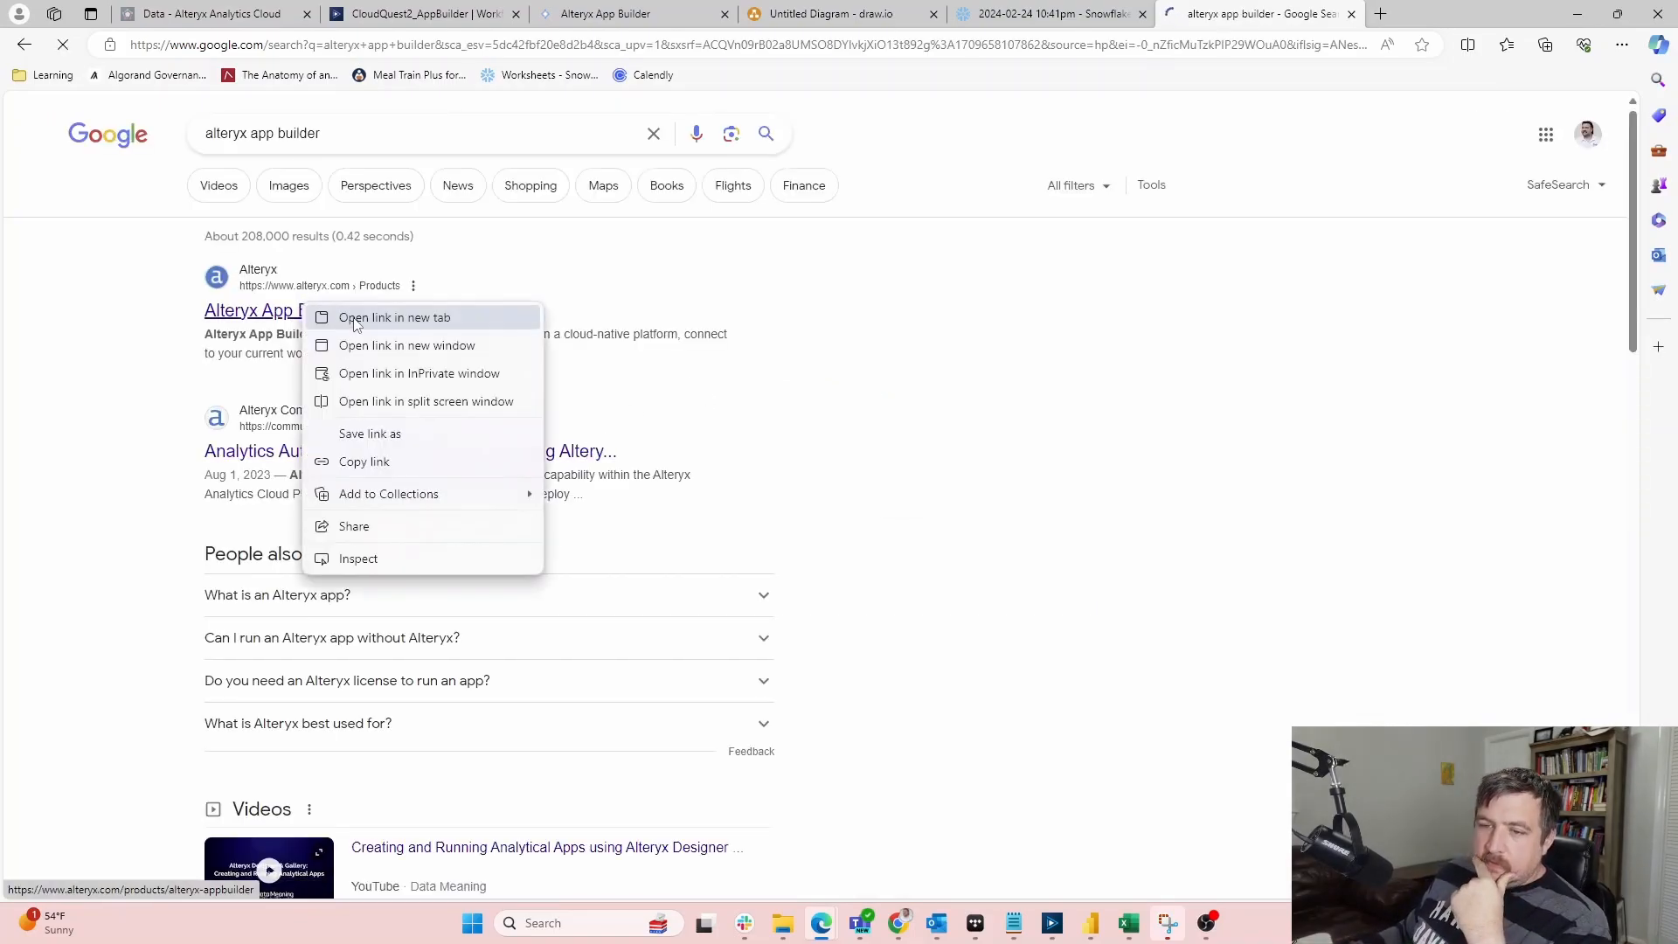
left_click(359, 317)
right_click(316, 451)
left_click(367, 461)
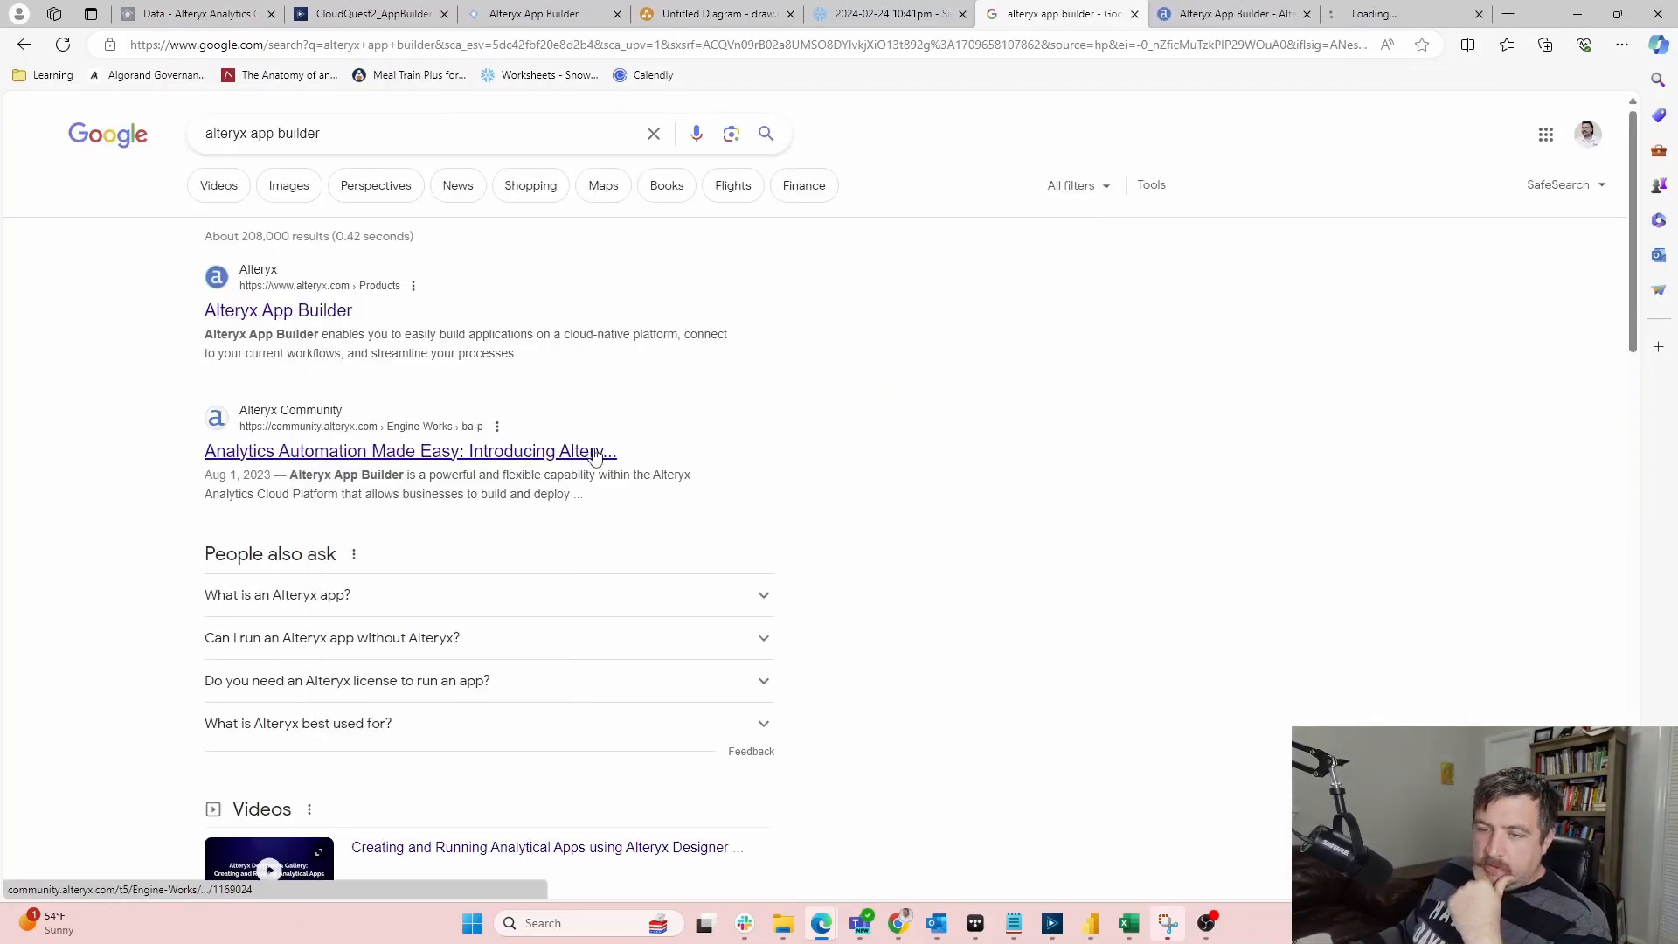
scroll(597, 451, "down", 4)
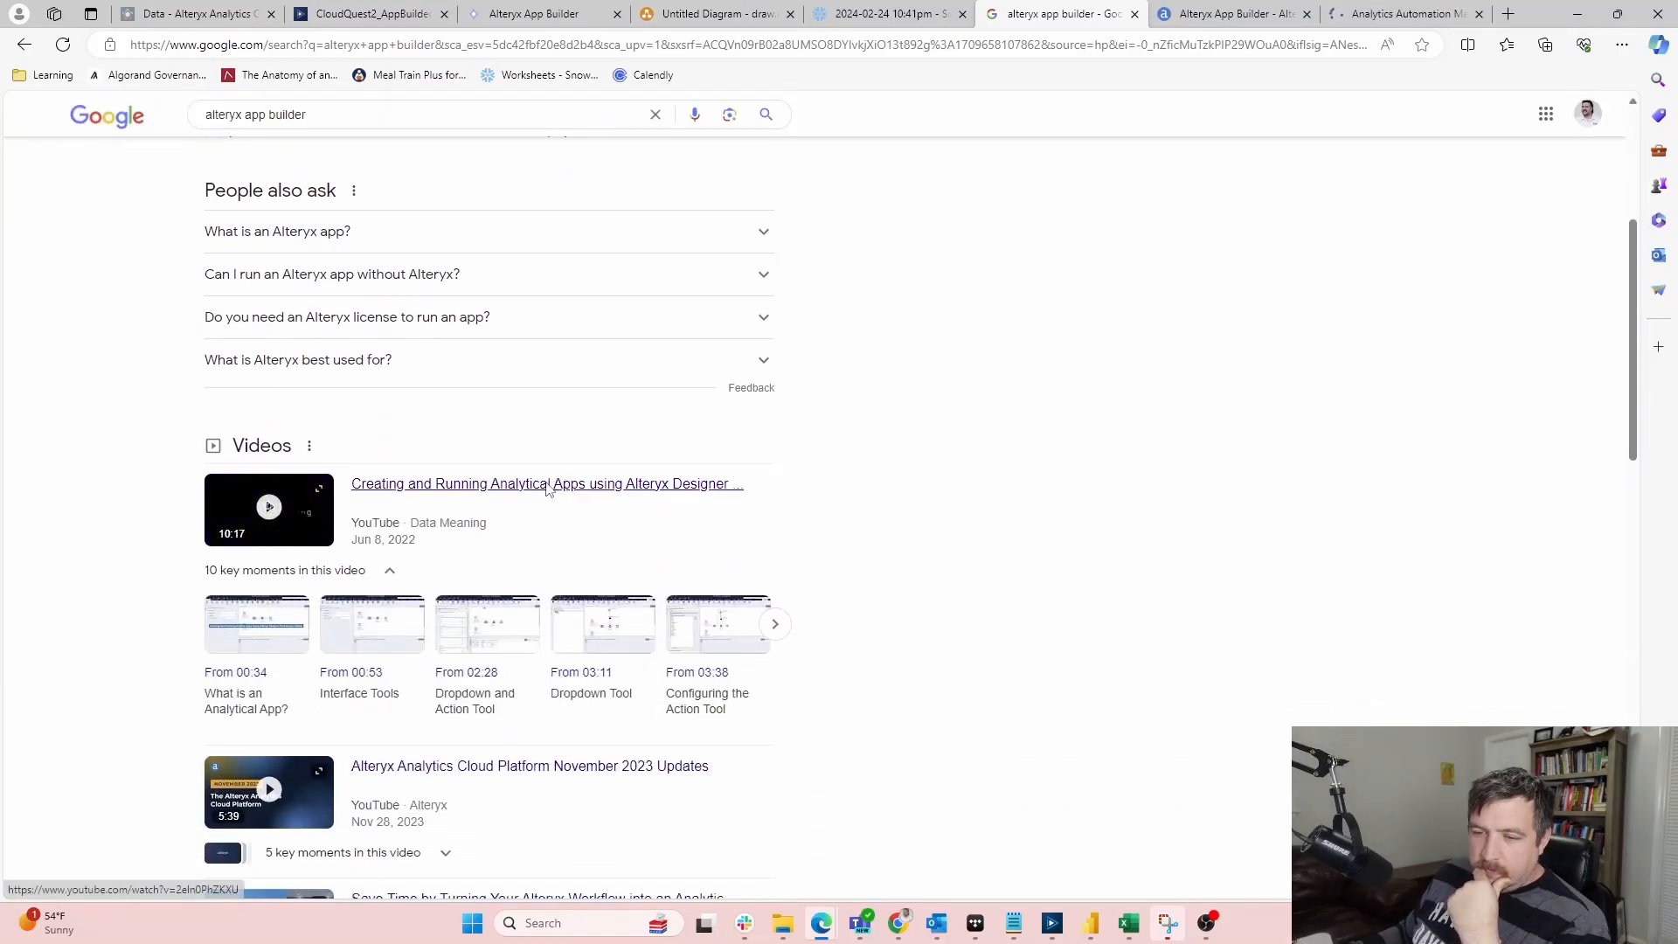
right_click(540, 489)
left_click(592, 500)
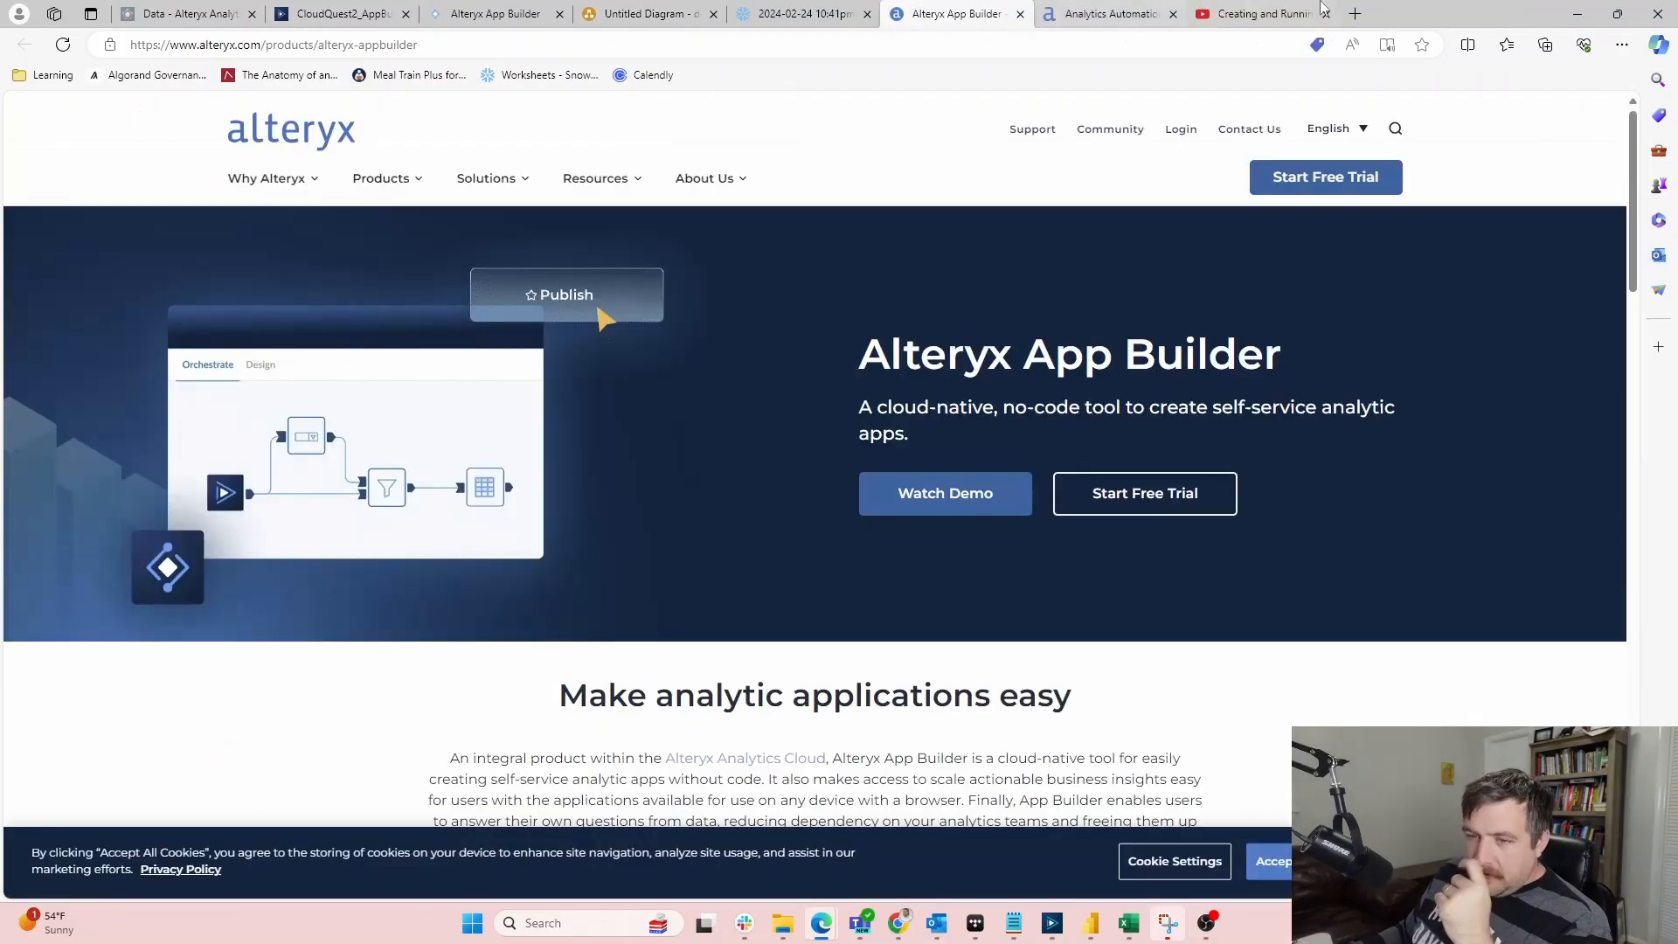
left_click(1325, 13)
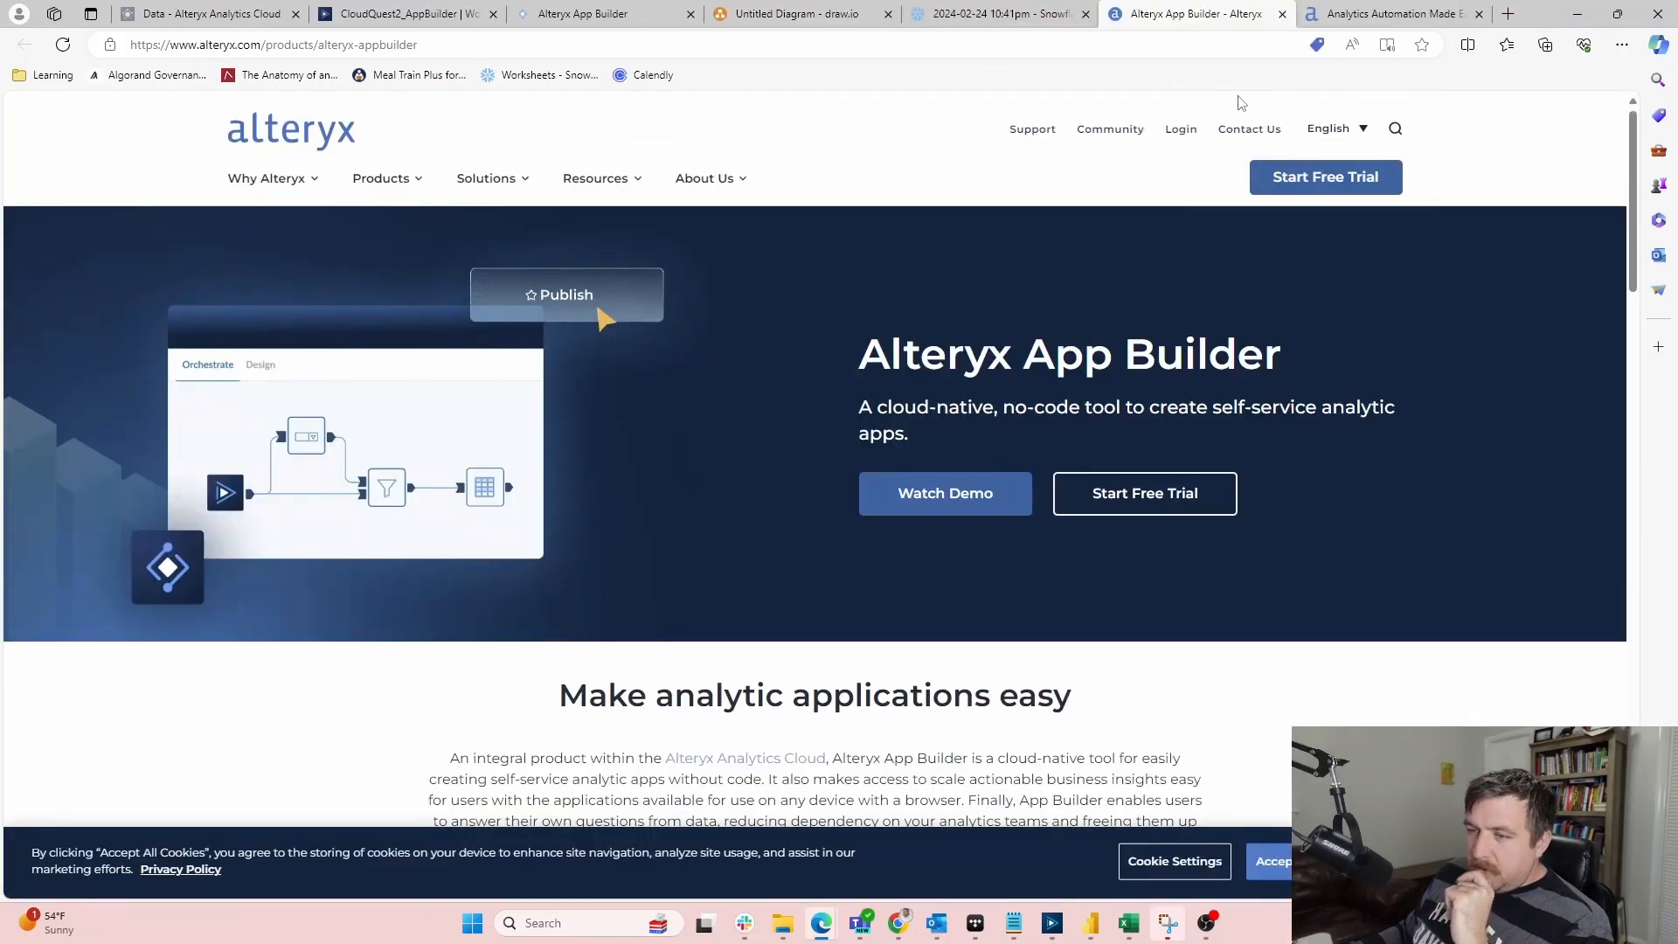
Skim the App Builder page, then cycle through the open tabs back to the SKY PUNCH!!!! editor
scroll(686, 490, "down", 10)
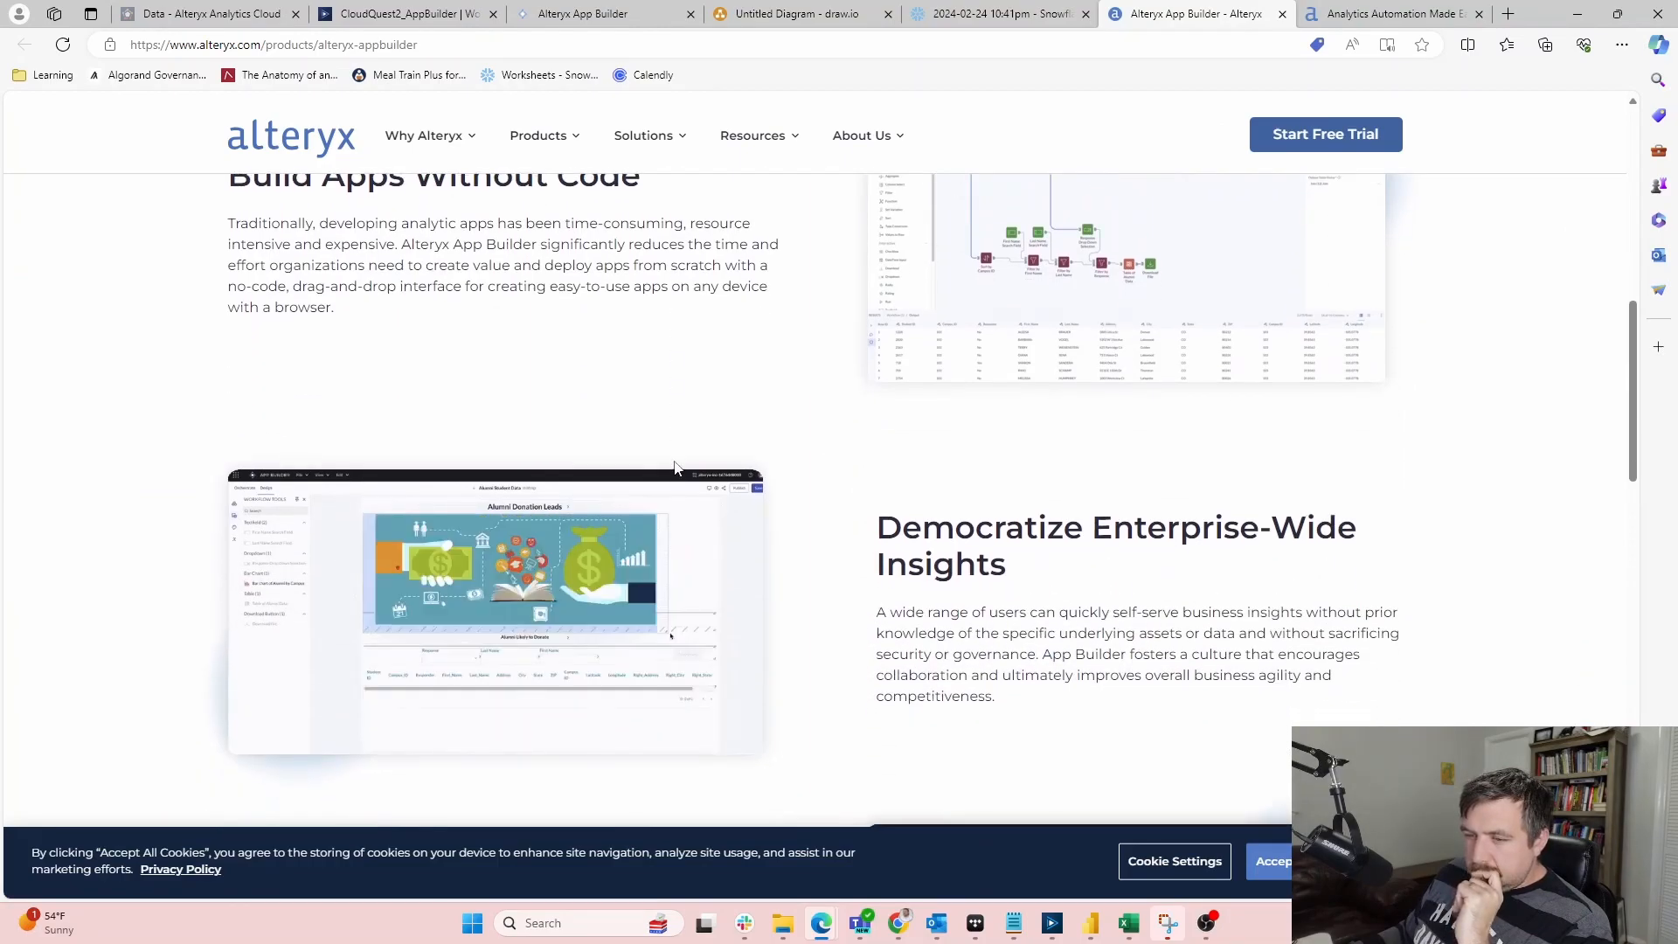
scroll(818, 447, "up", 1)
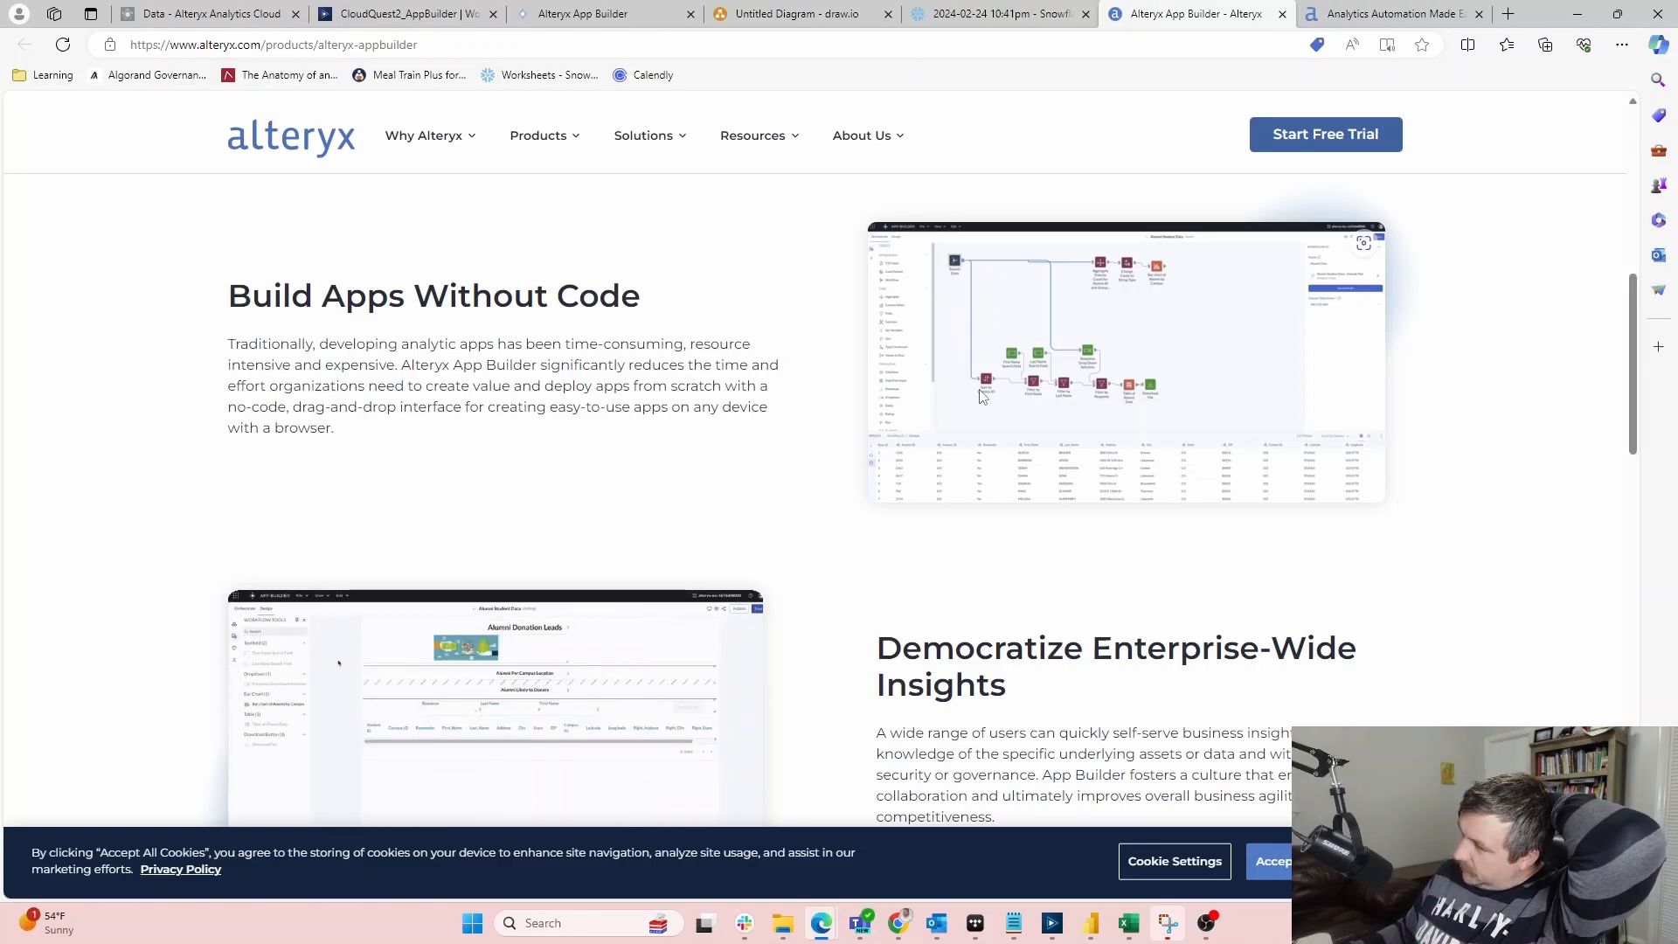
left_click(1390, 13)
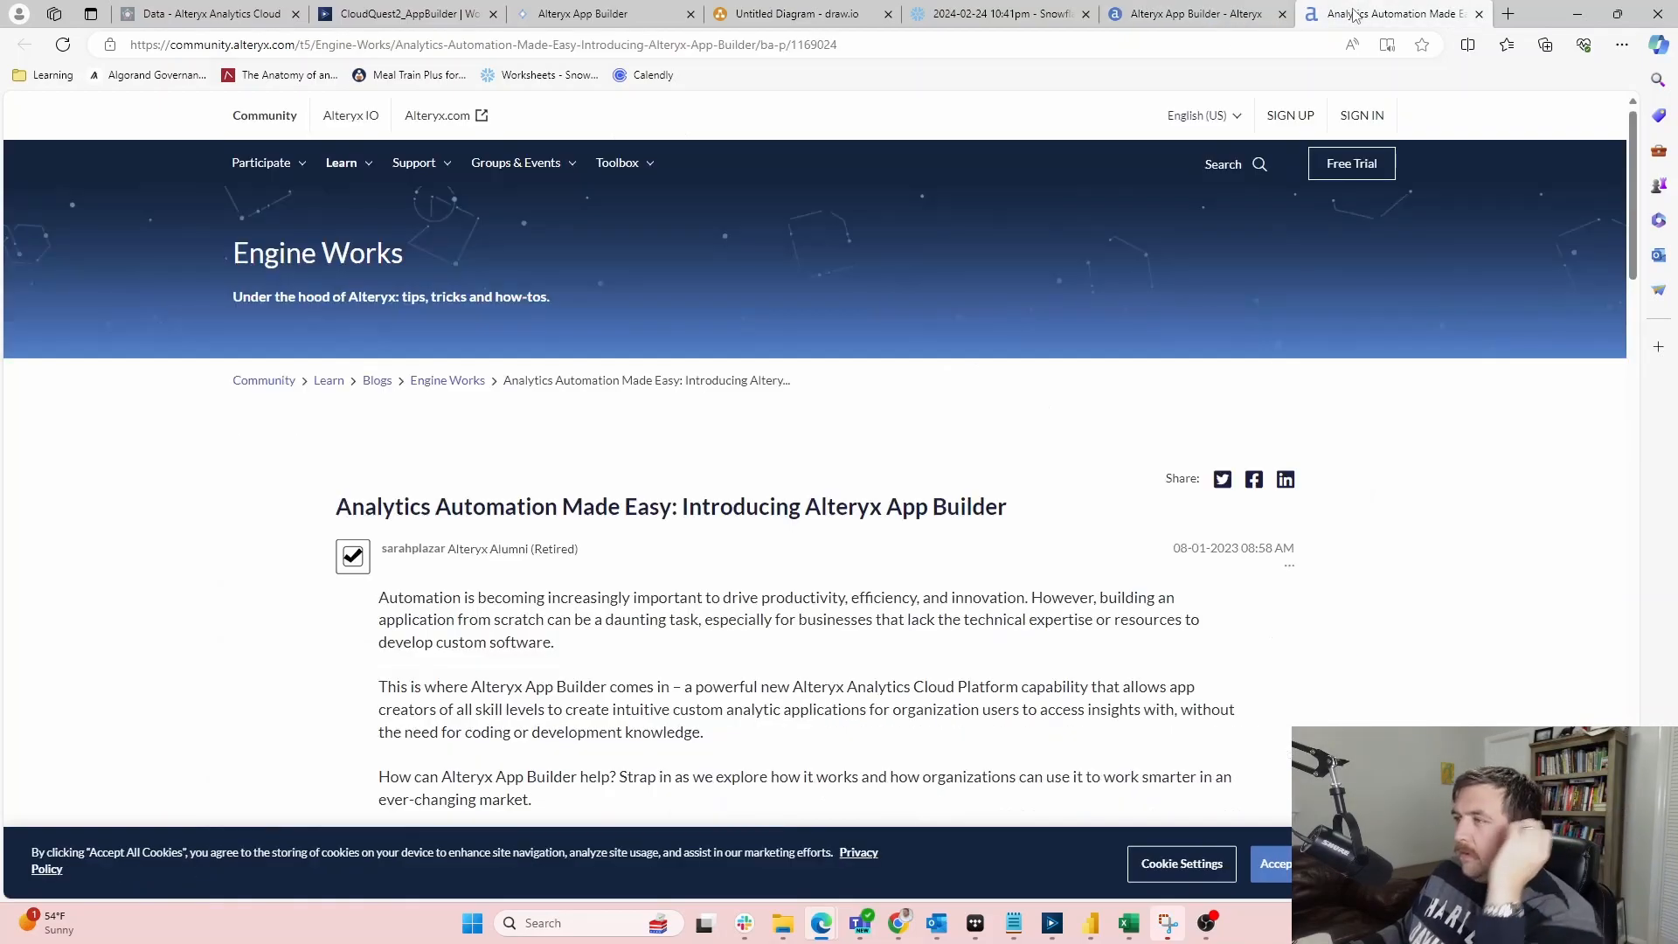
left_click(955, 11)
left_click(407, 11)
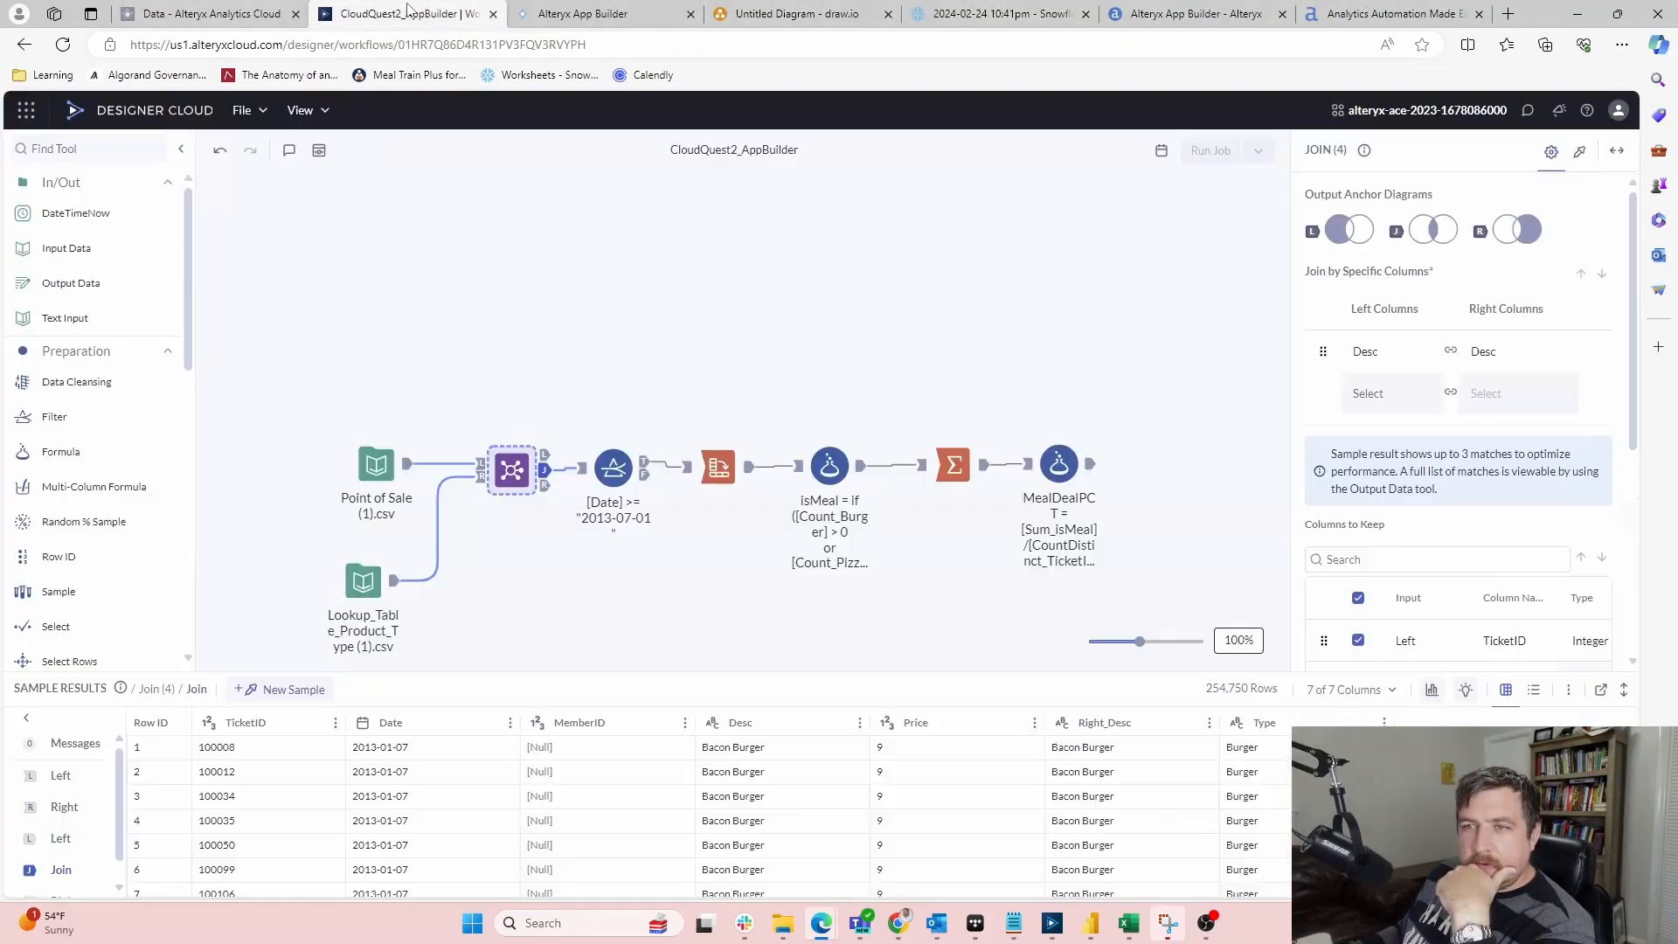
left_click(234, 17)
left_click(595, 15)
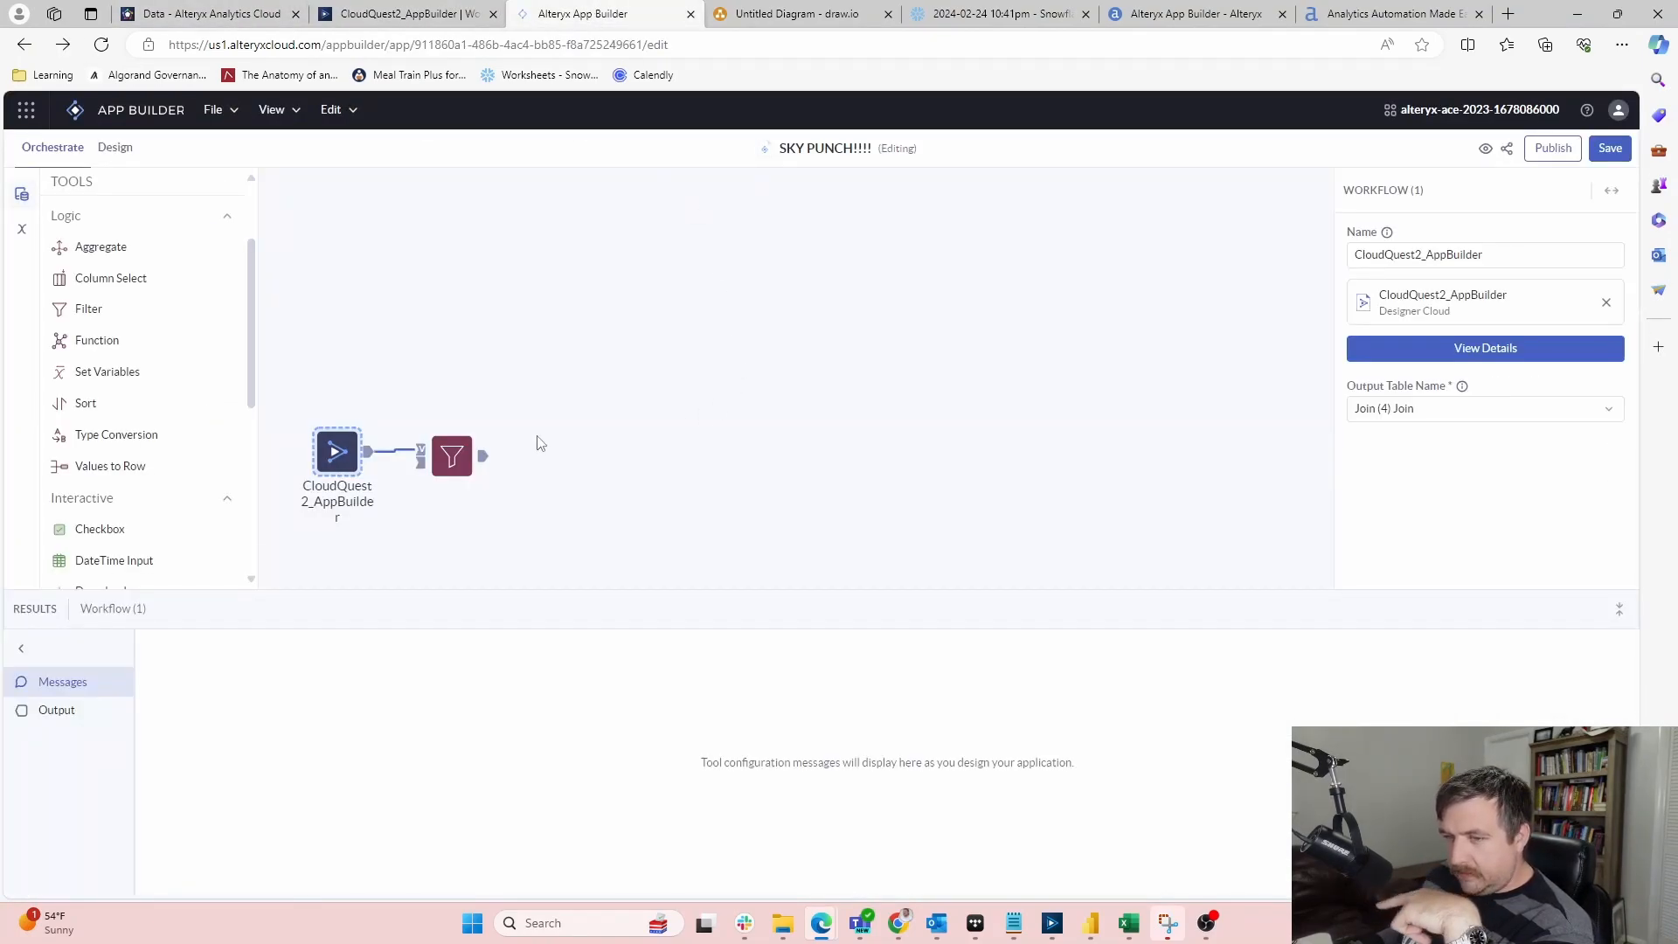
Switch the Filter tool's Set filter option to Value, then back to Column
left_click(457, 454)
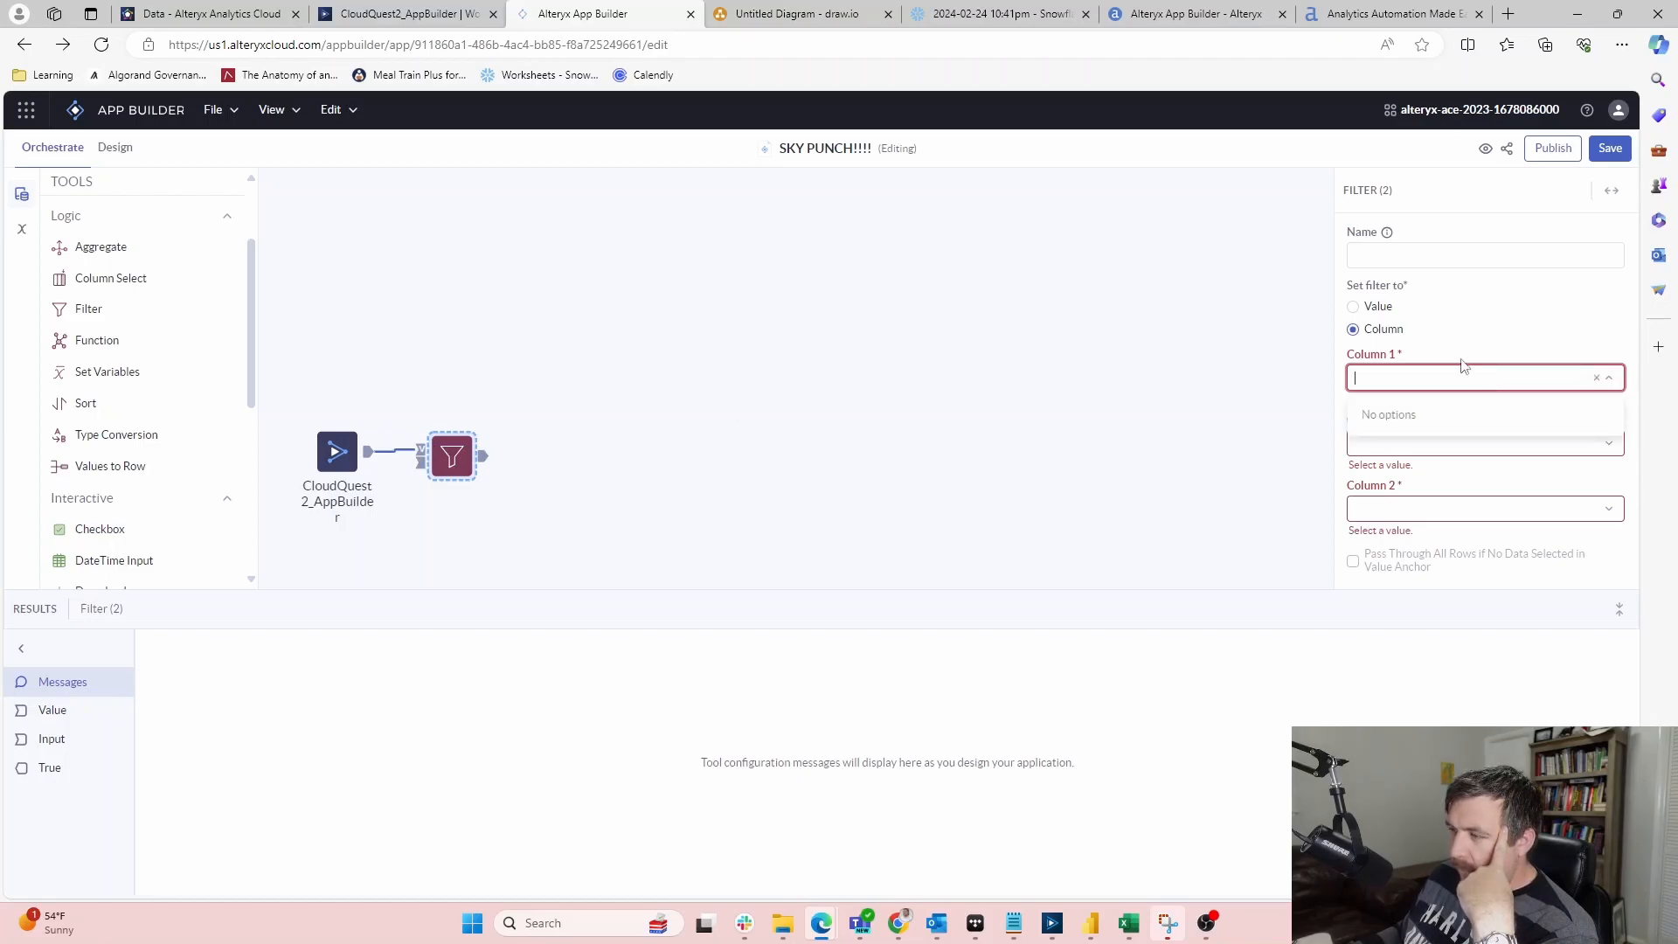
left_click(1379, 307)
left_click(1386, 374)
left_click(1375, 331)
left_click(1404, 376)
left_click(1396, 348)
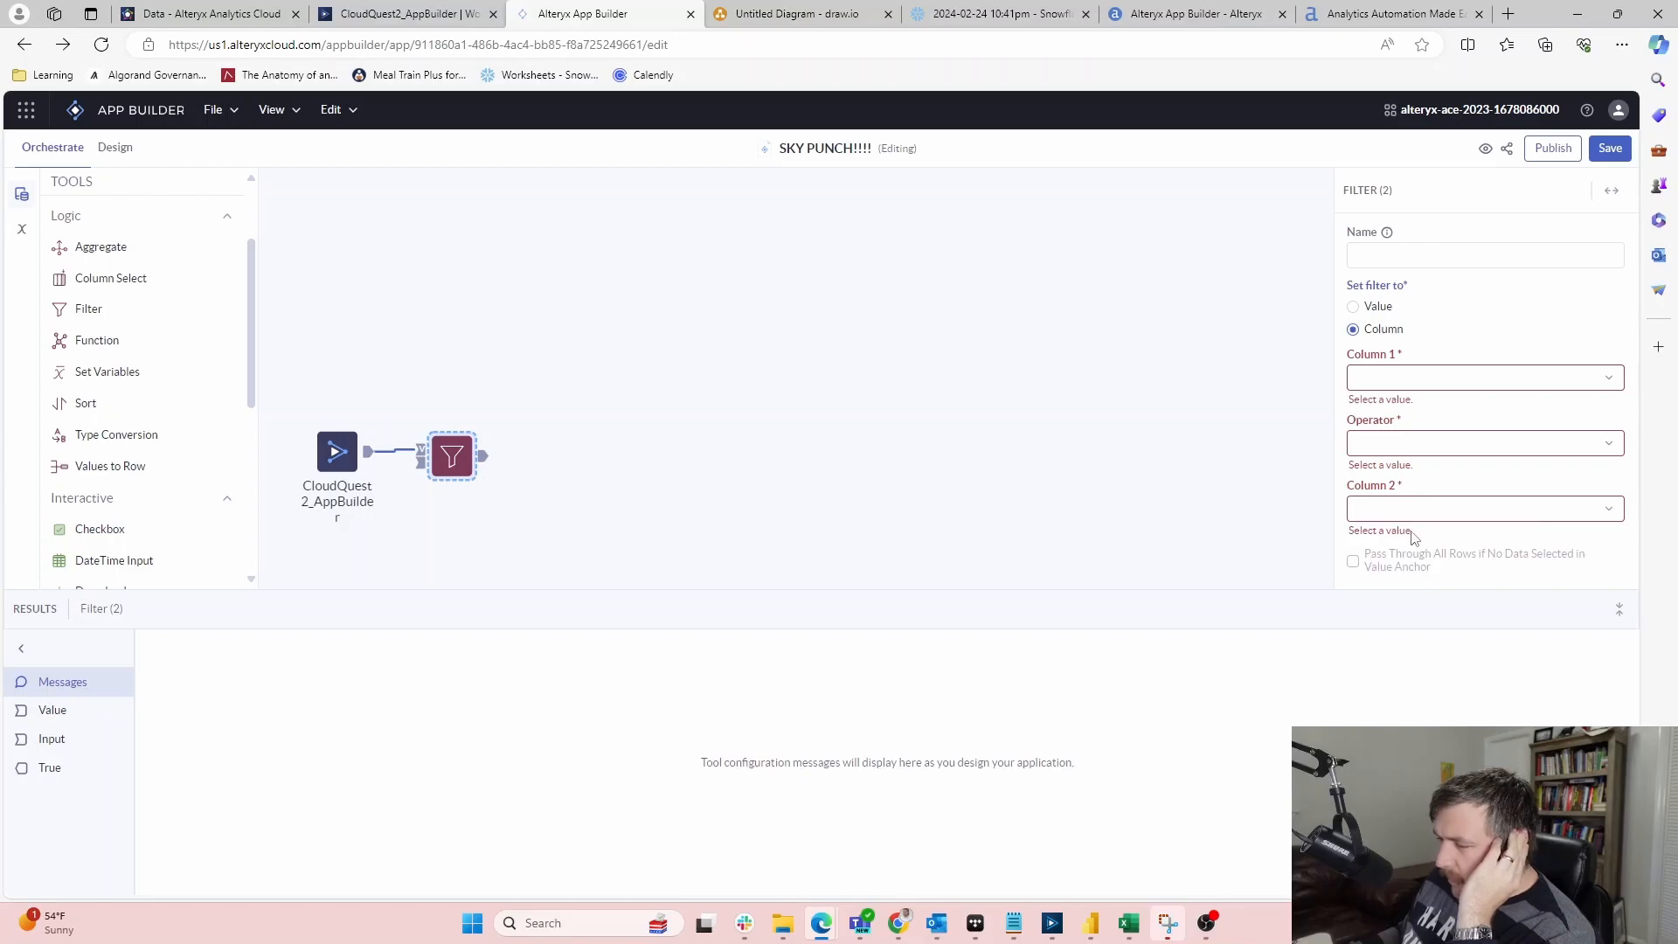
Name the Filter tool 'test', then check the Column 1 and Operator dropdowns
left_click(1439, 262)
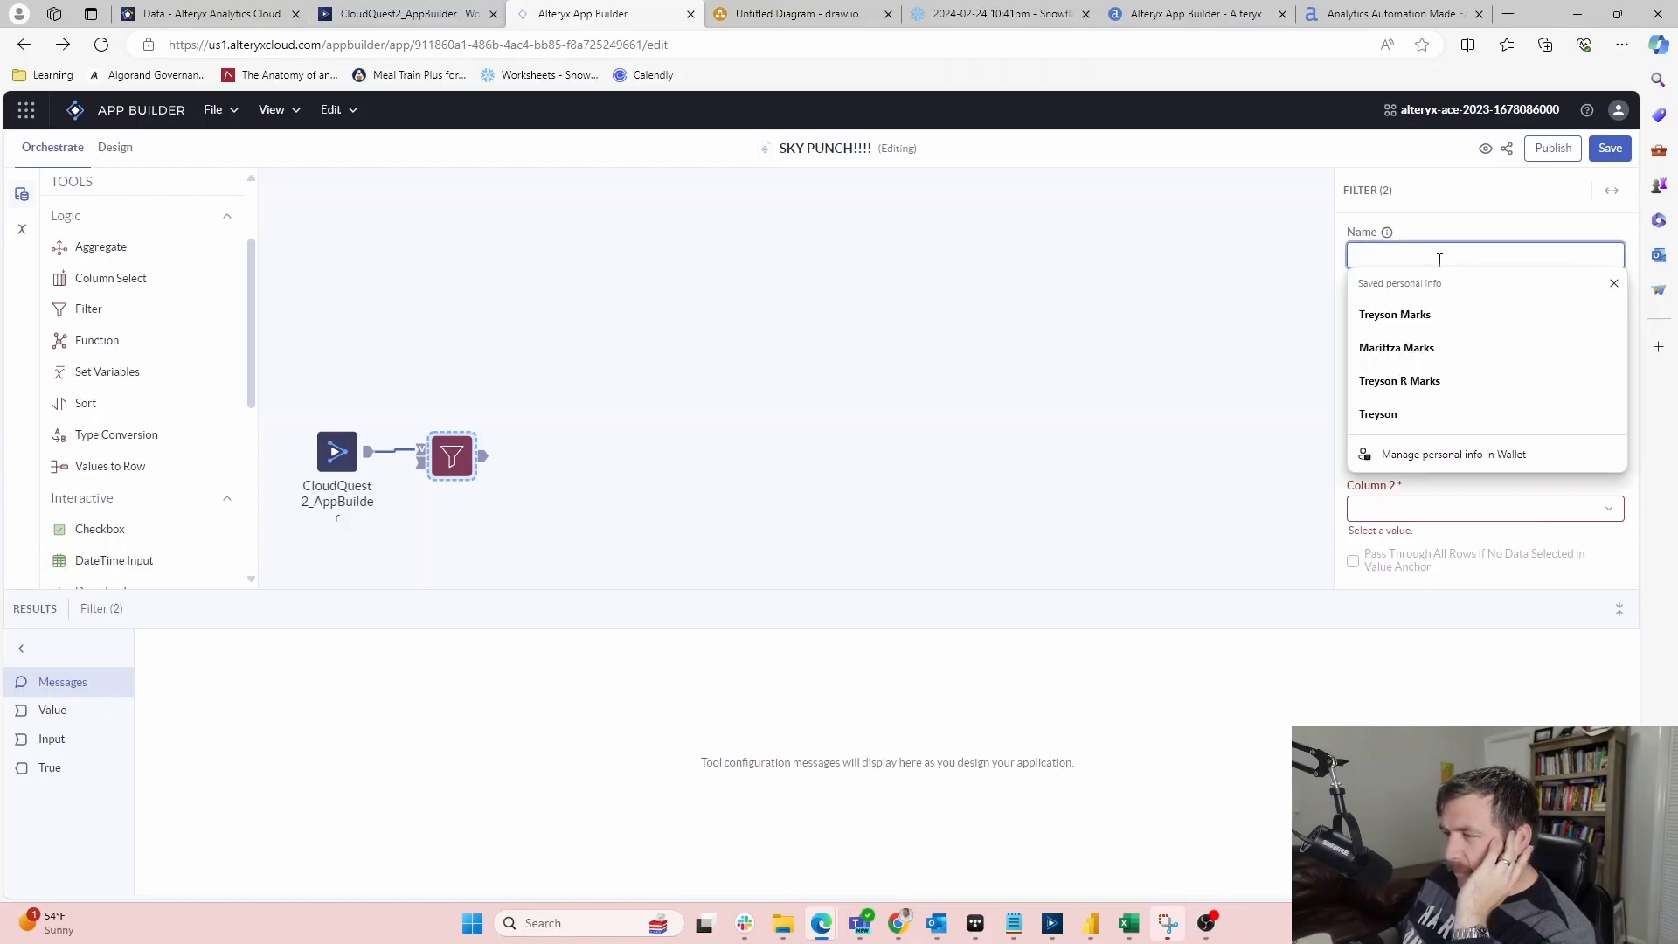
type("test")
left_click(1477, 343)
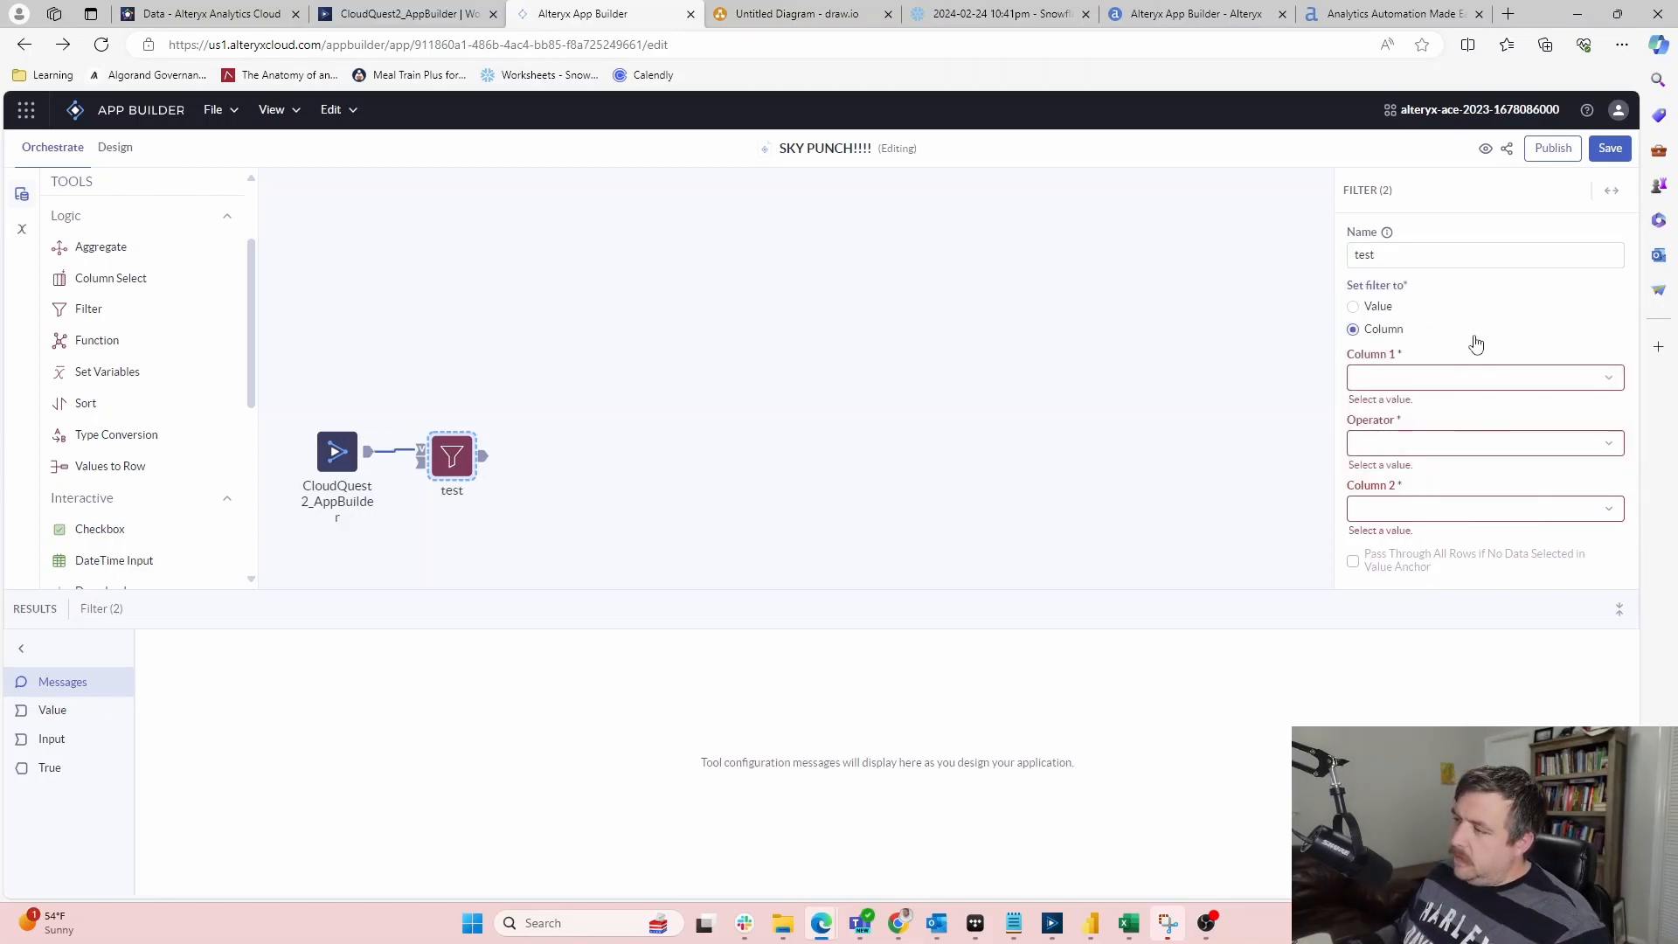
left_click(1398, 377)
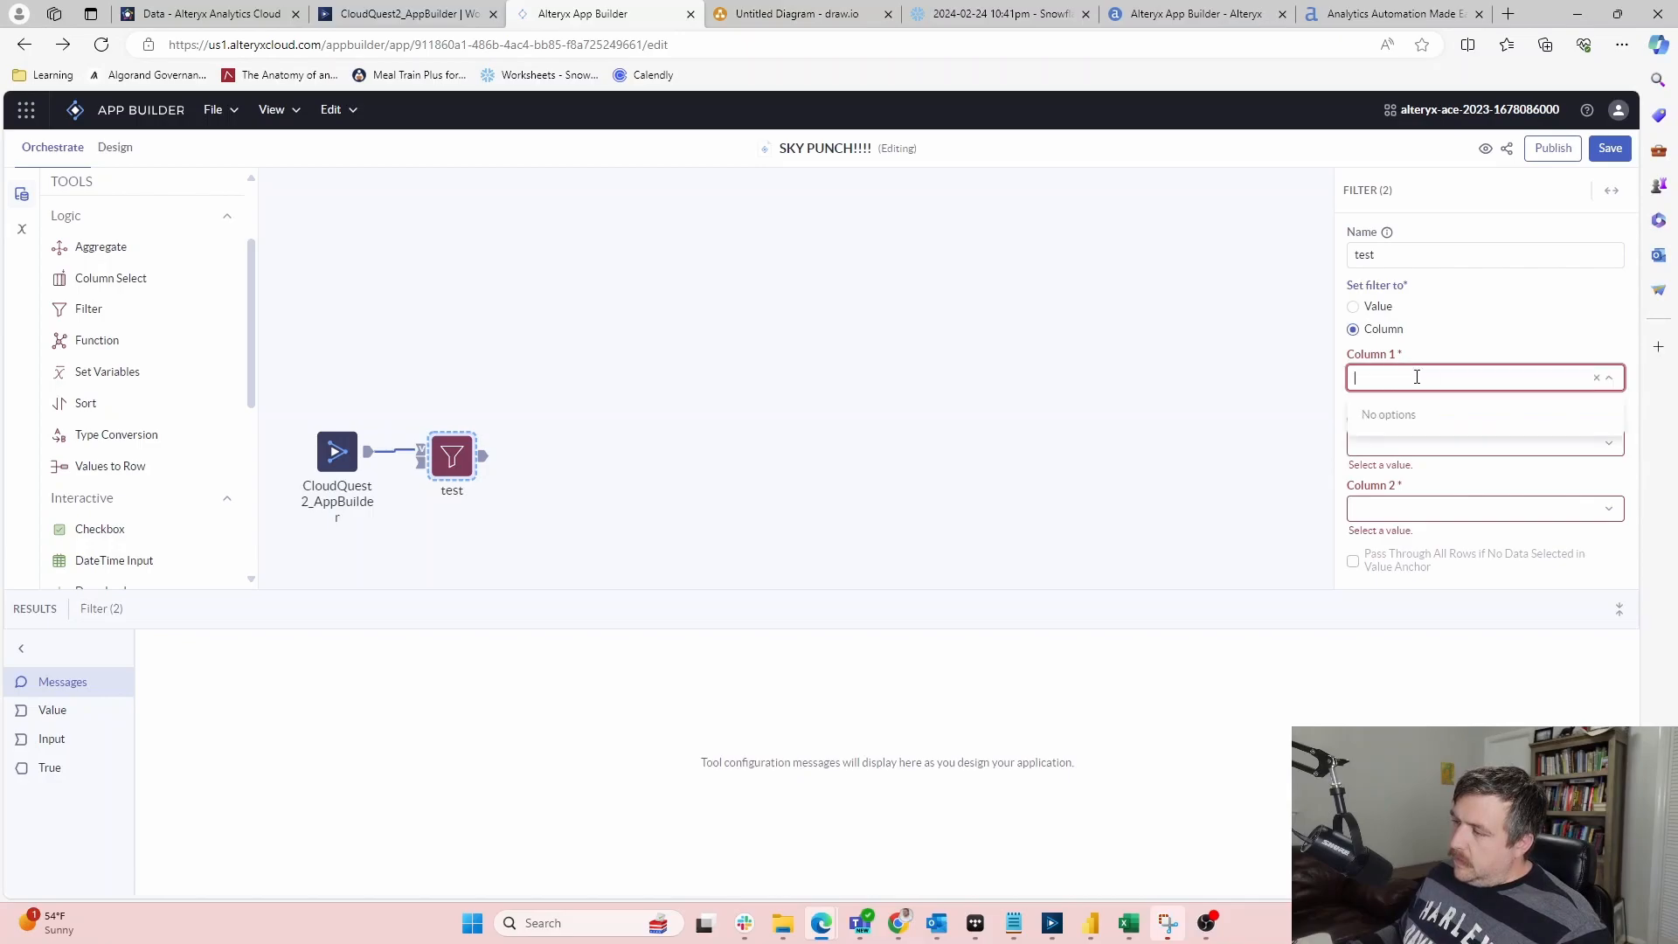
left_click(1593, 451)
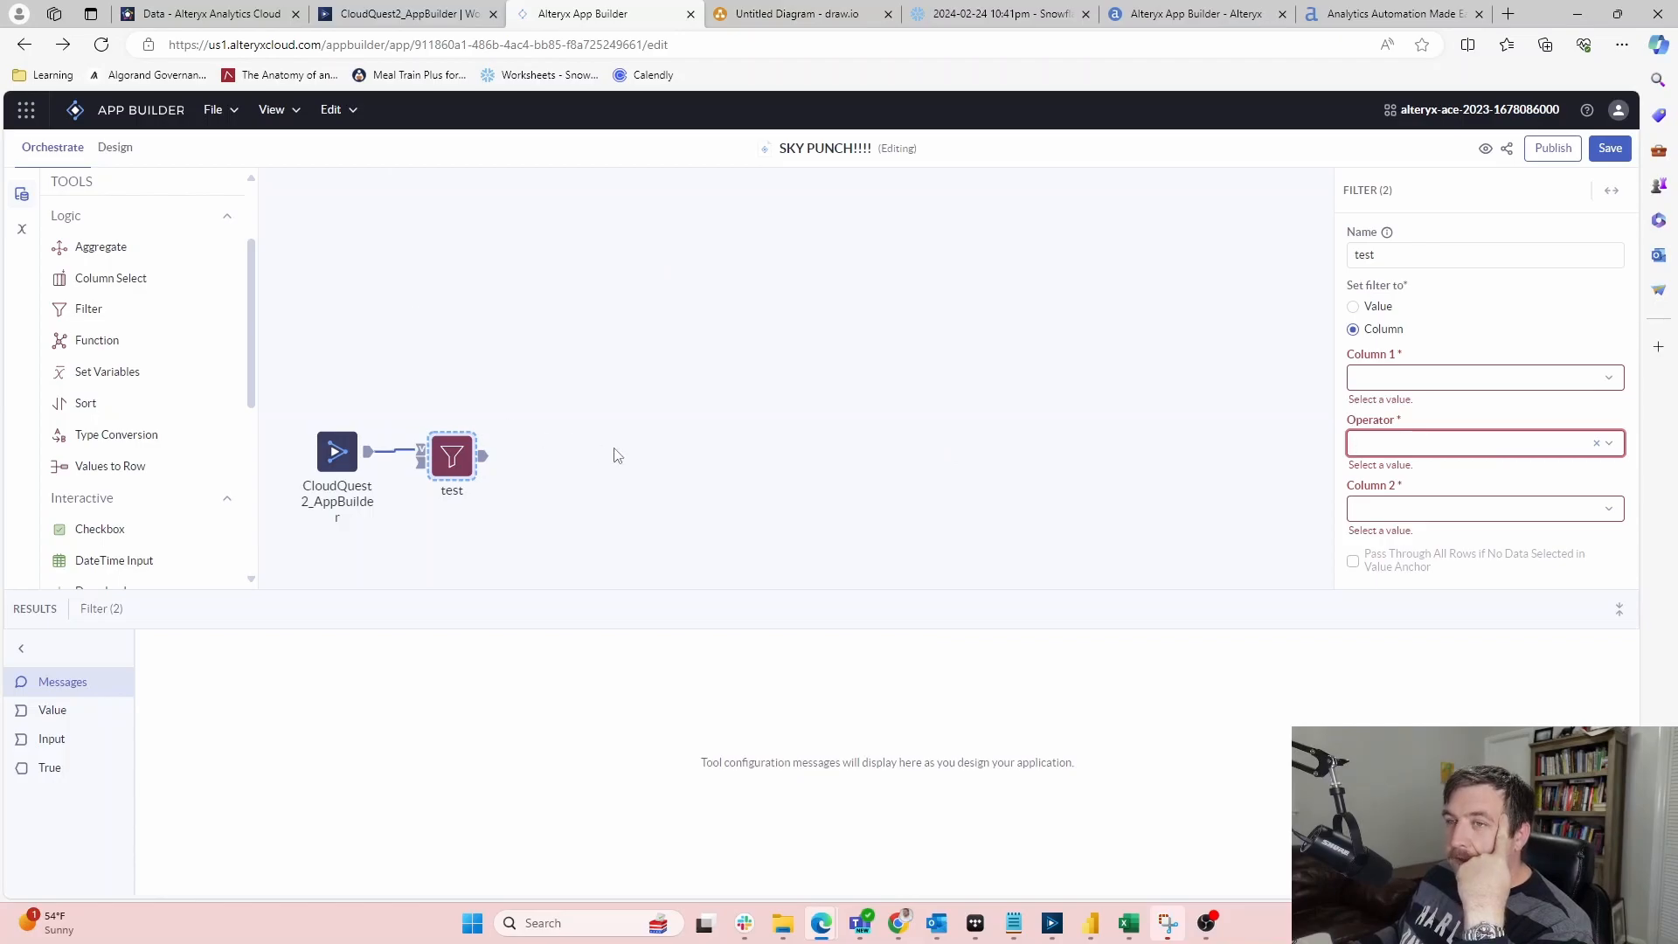
Read the App Builder introduction blog post down to its 'Try App Builder today!' section
left_click(1375, 10)
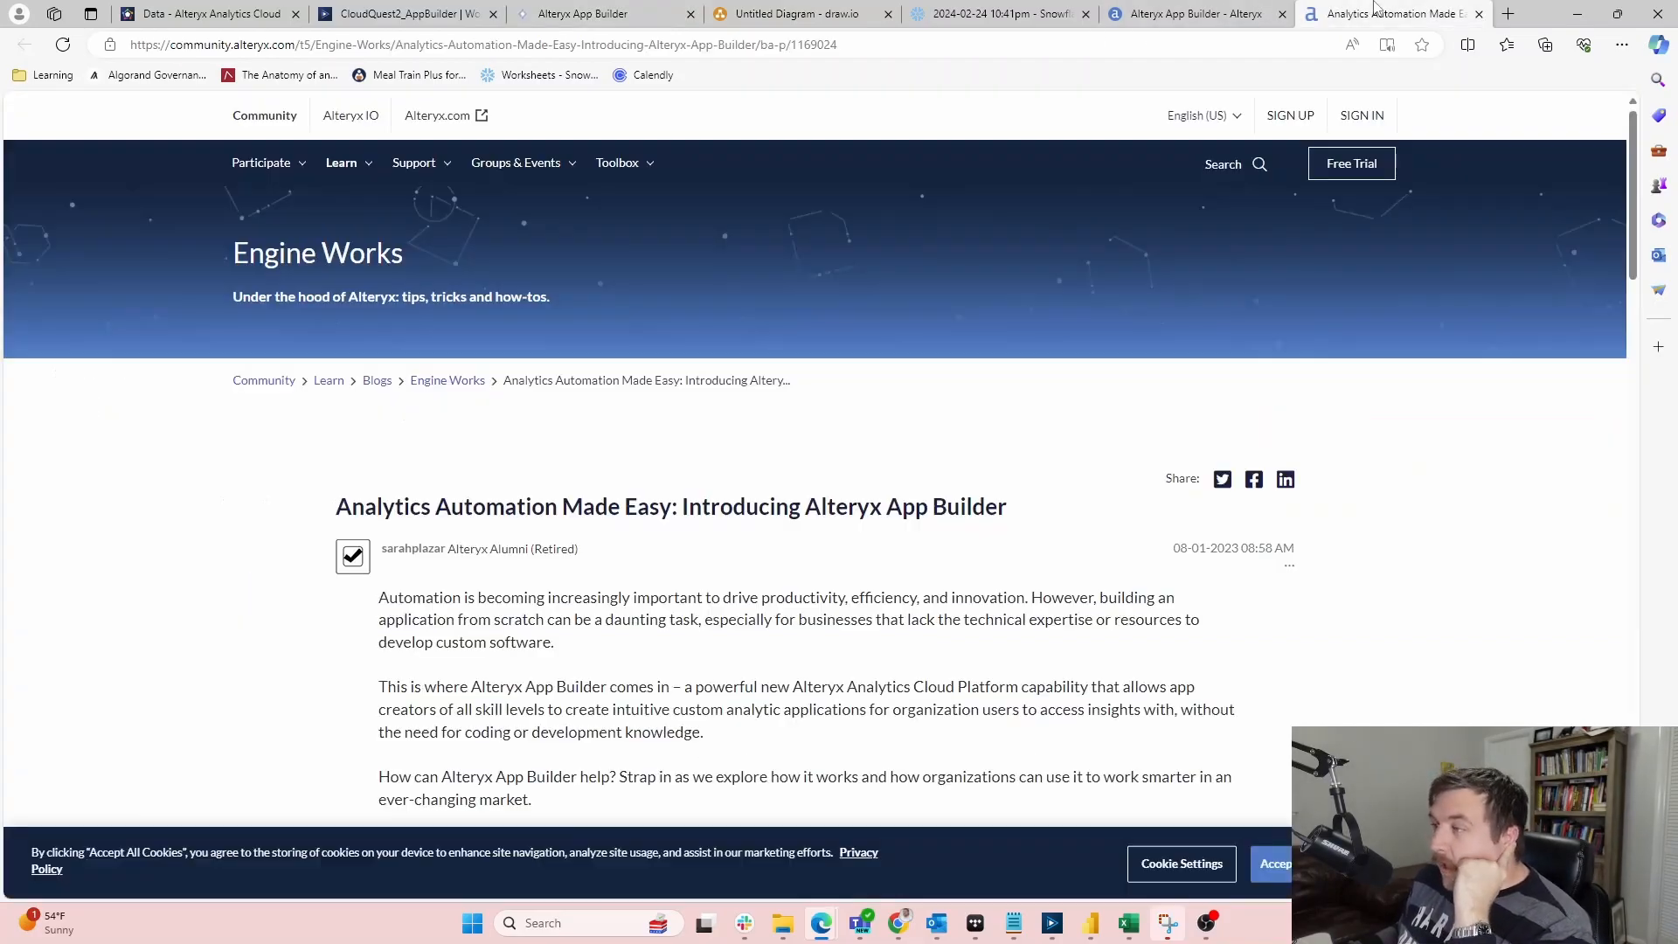
scroll(808, 445, "down", 3)
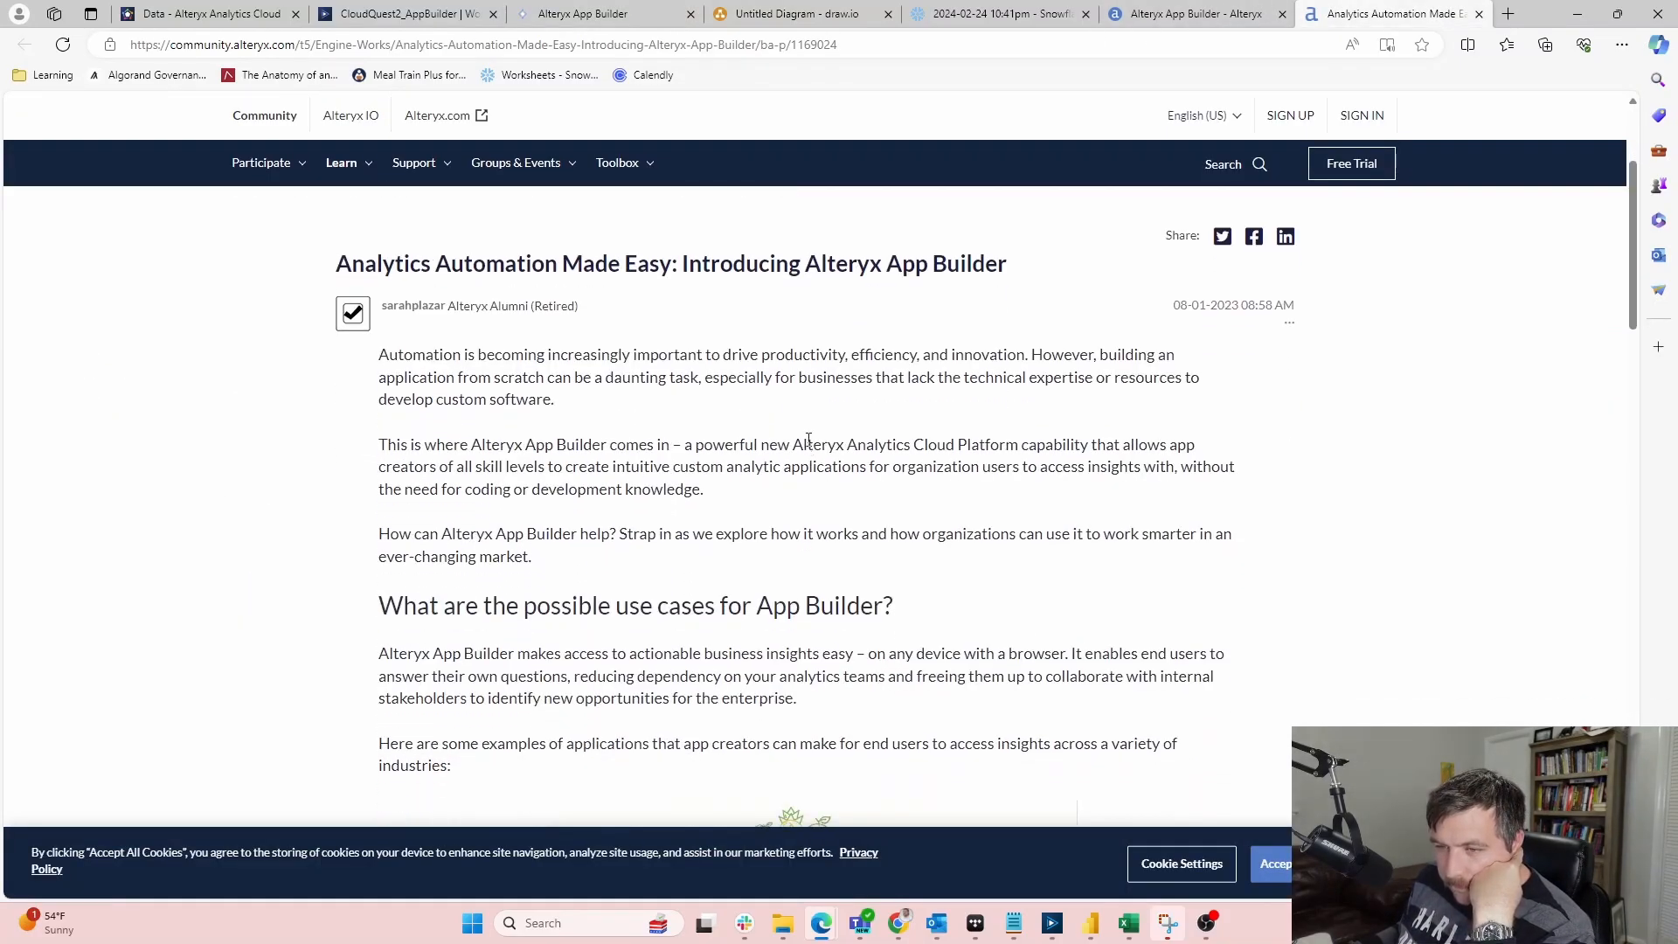
scroll(812, 434, "down", 4)
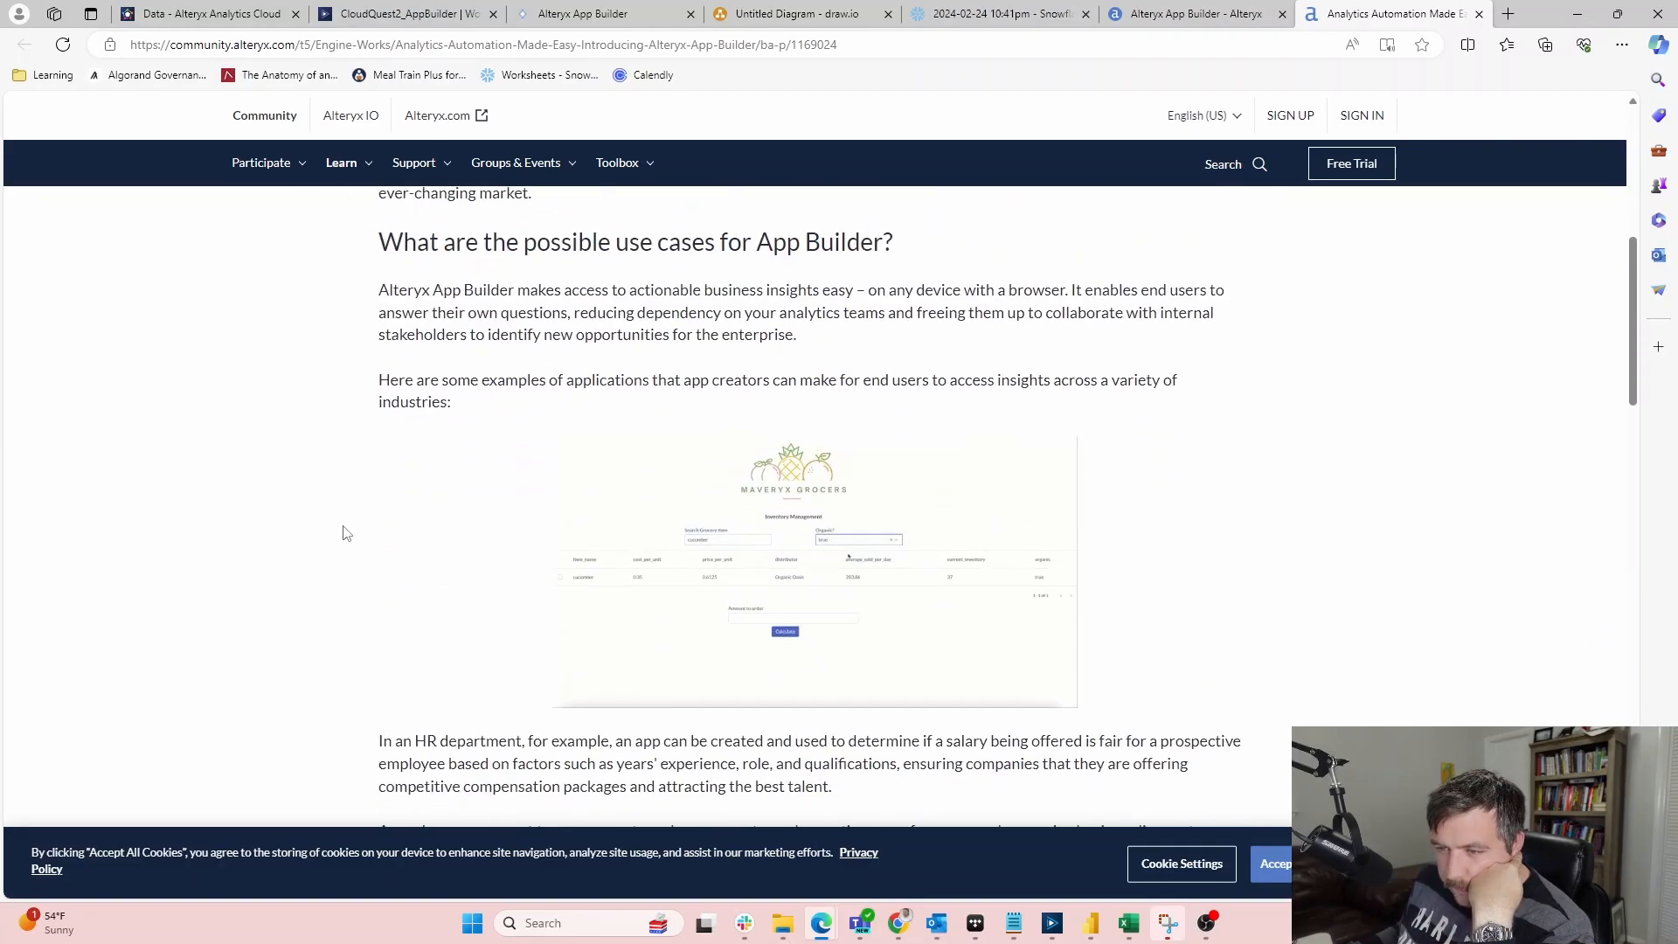
scroll(341, 524, "down", 4)
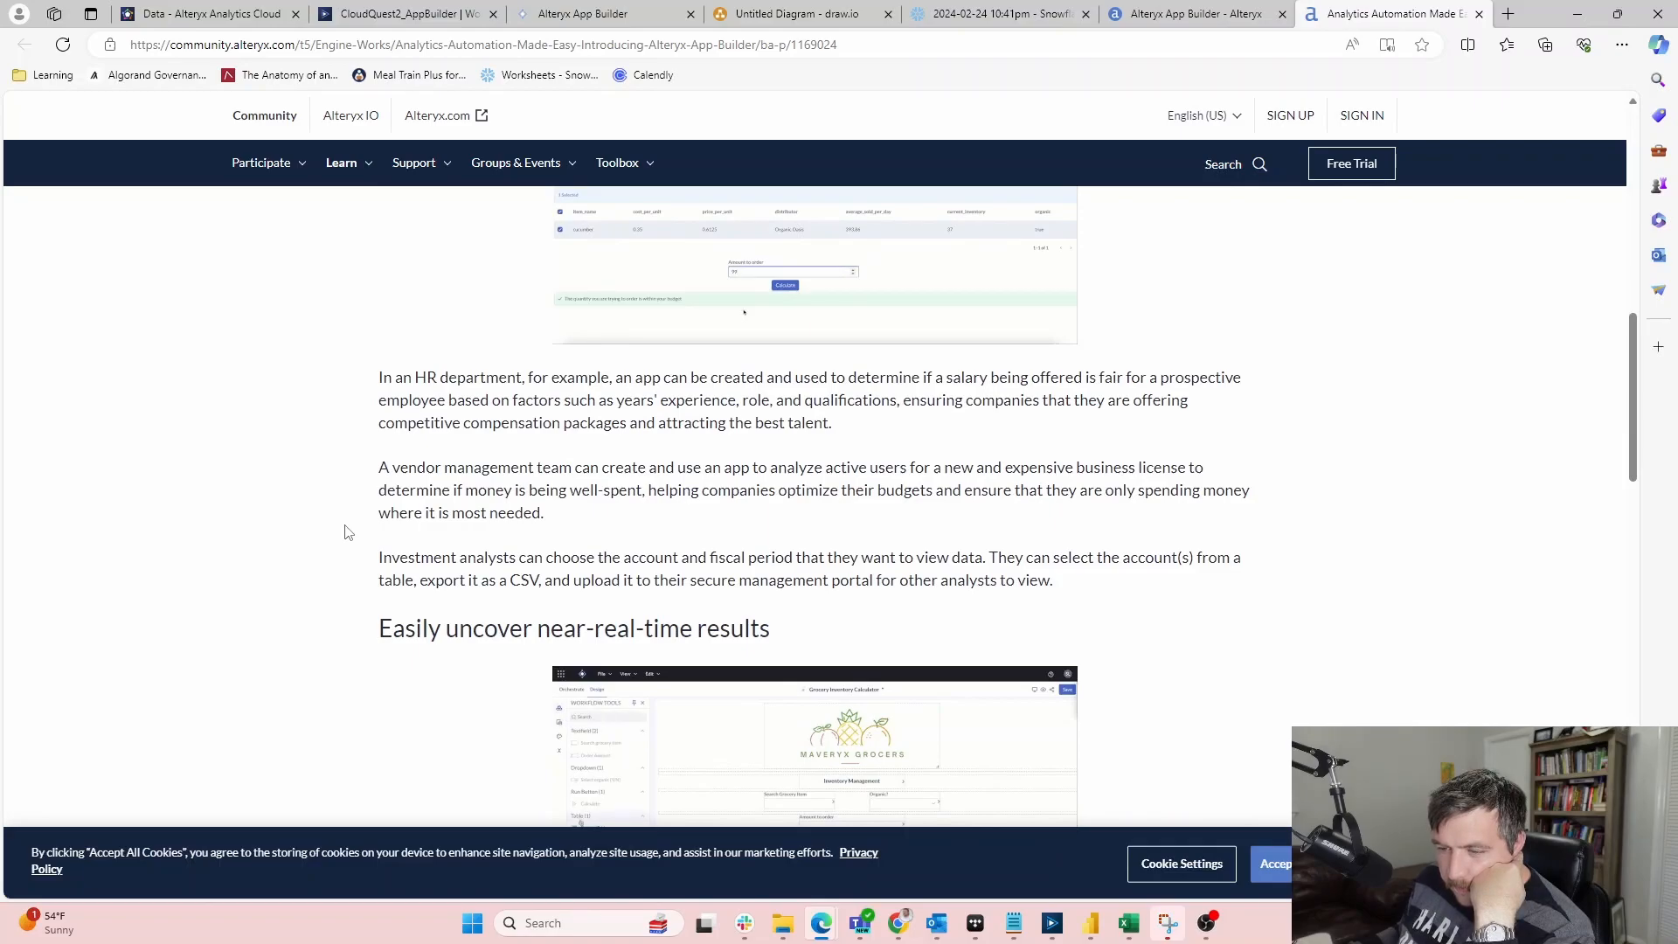
scroll(349, 531, "down", 4)
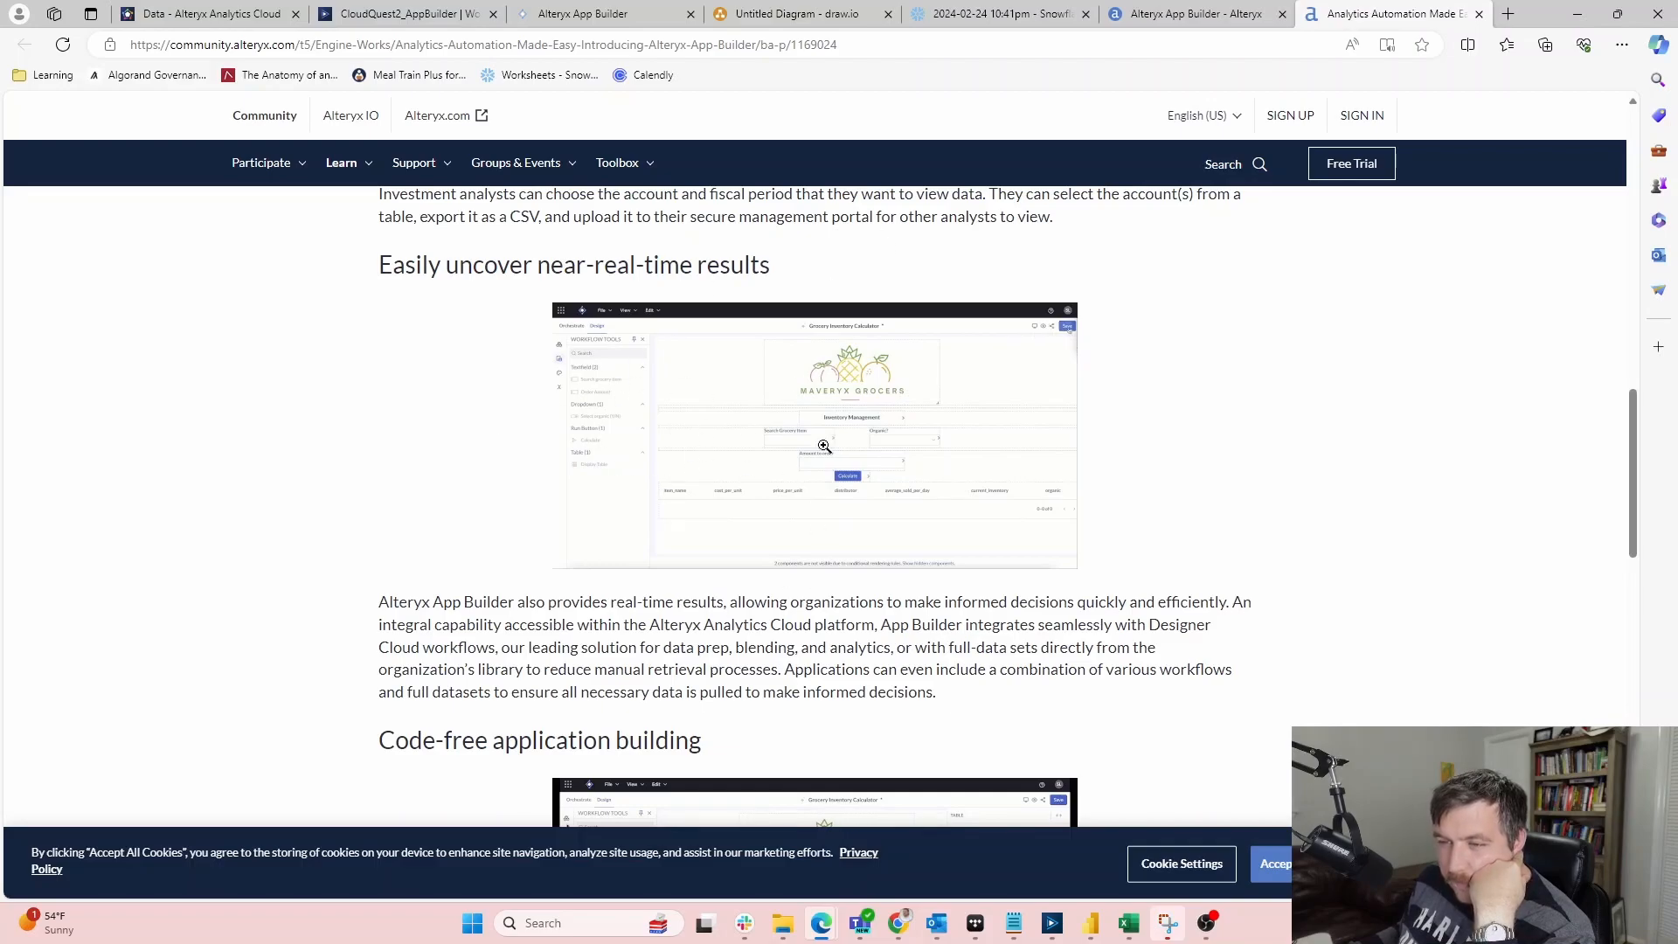
scroll(1099, 394, "down", 4)
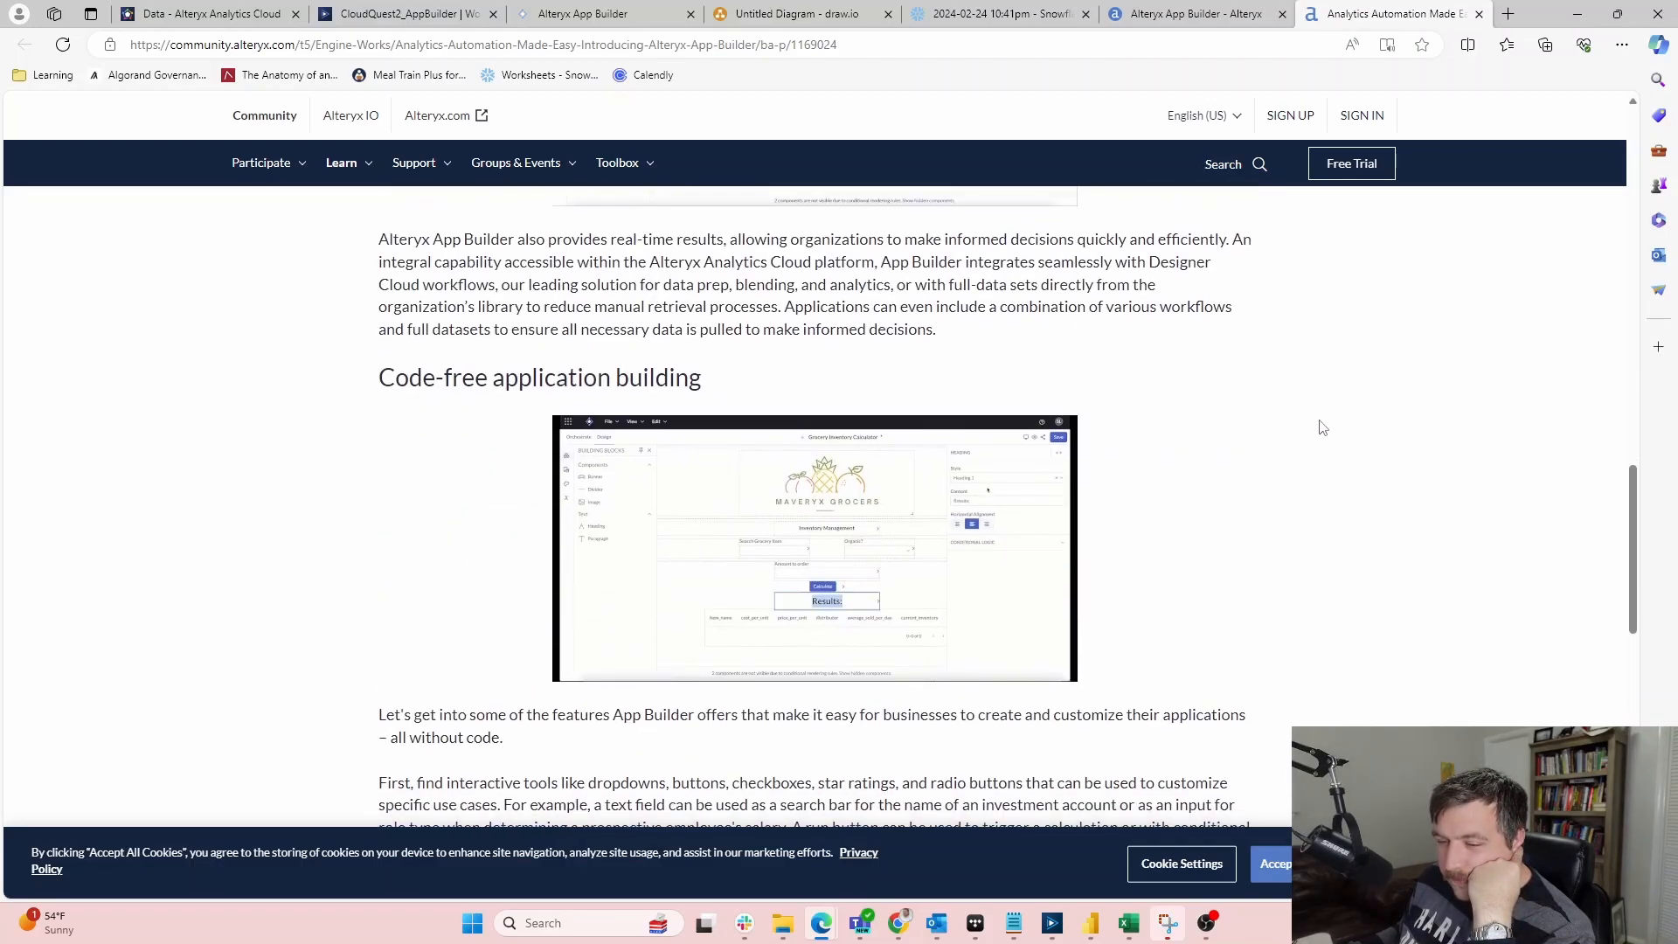
scroll(1326, 416, "down", 2)
scroll(1250, 358, "down", 6)
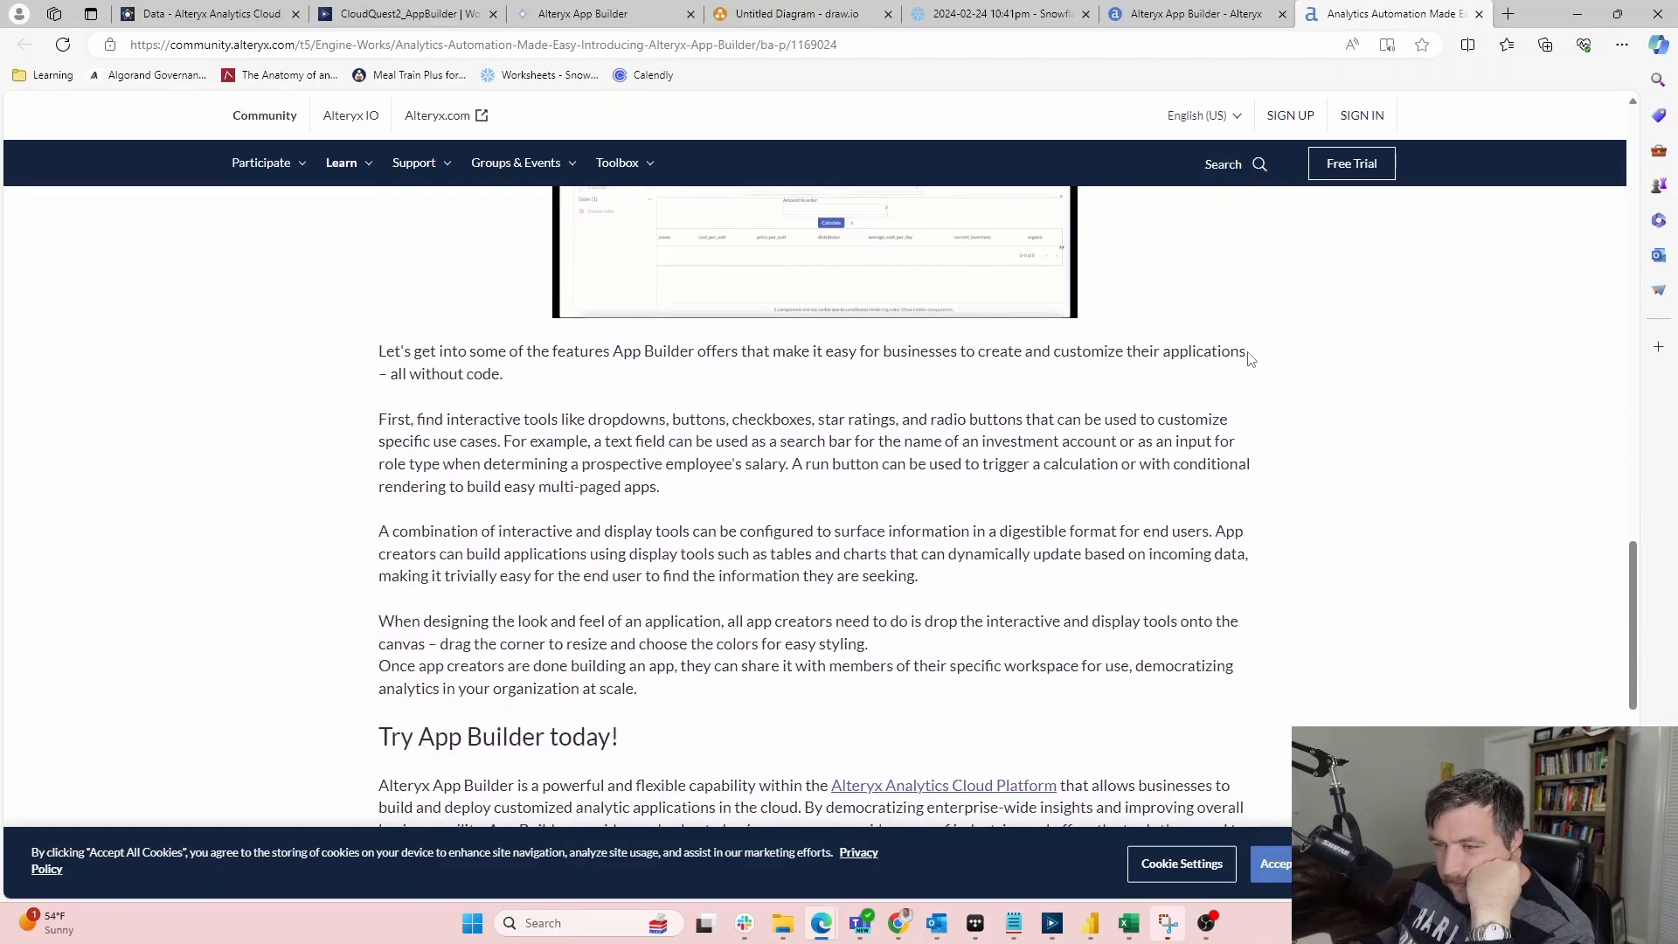
scroll(1250, 357, "up", 8)
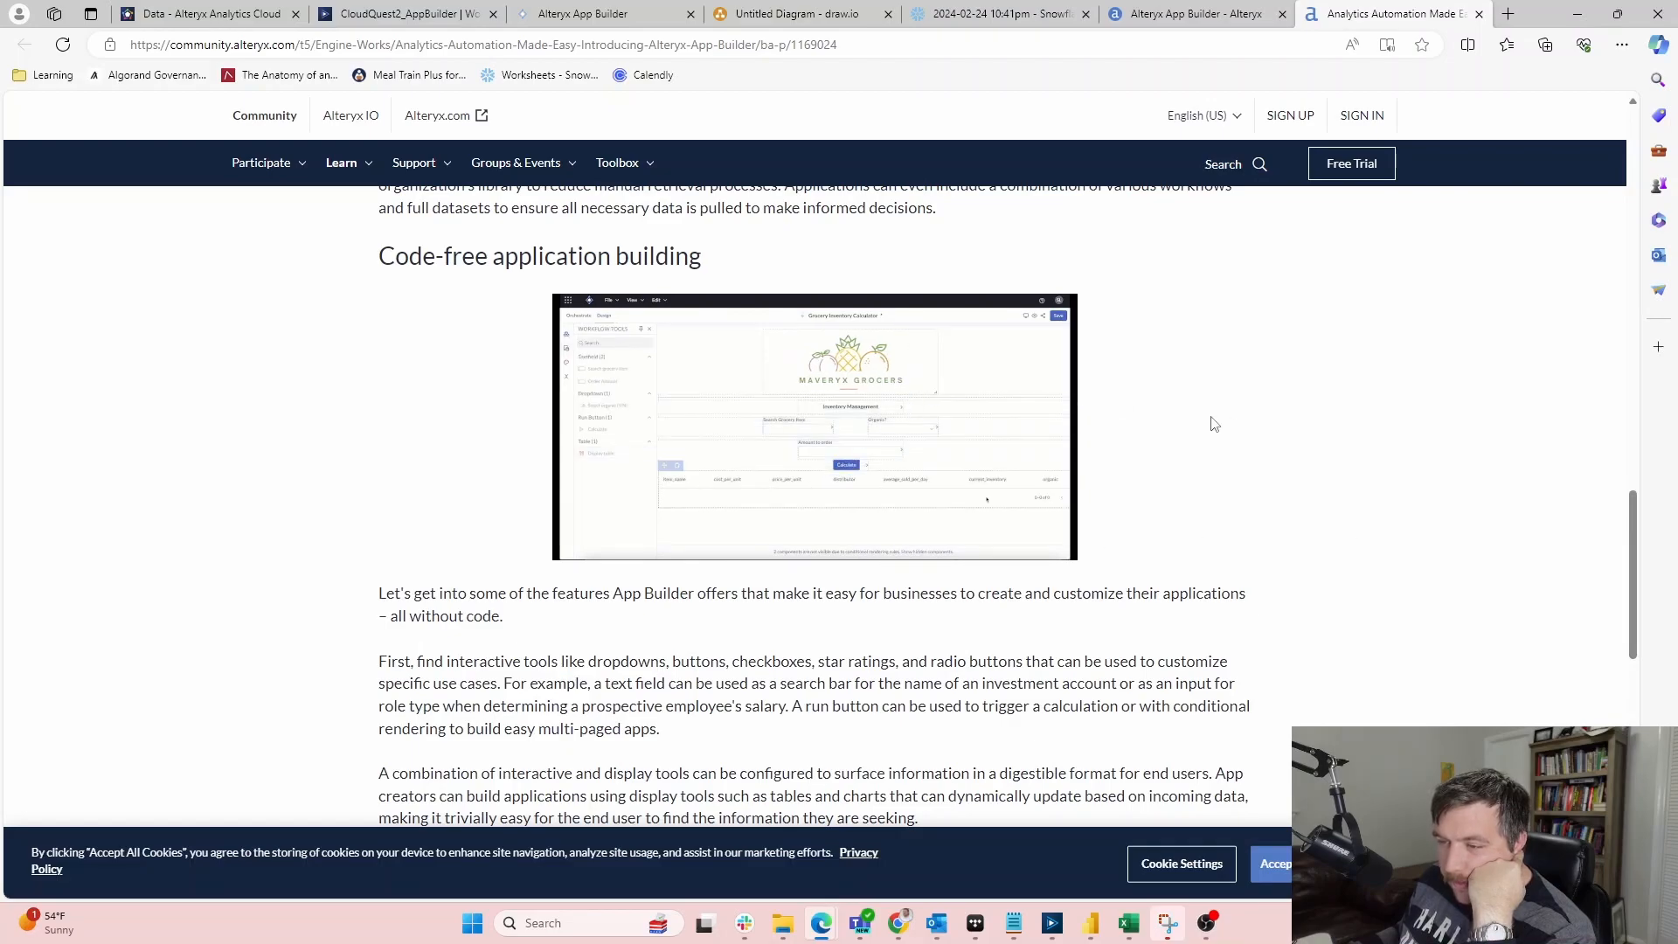
scroll(1319, 451, "down", 8)
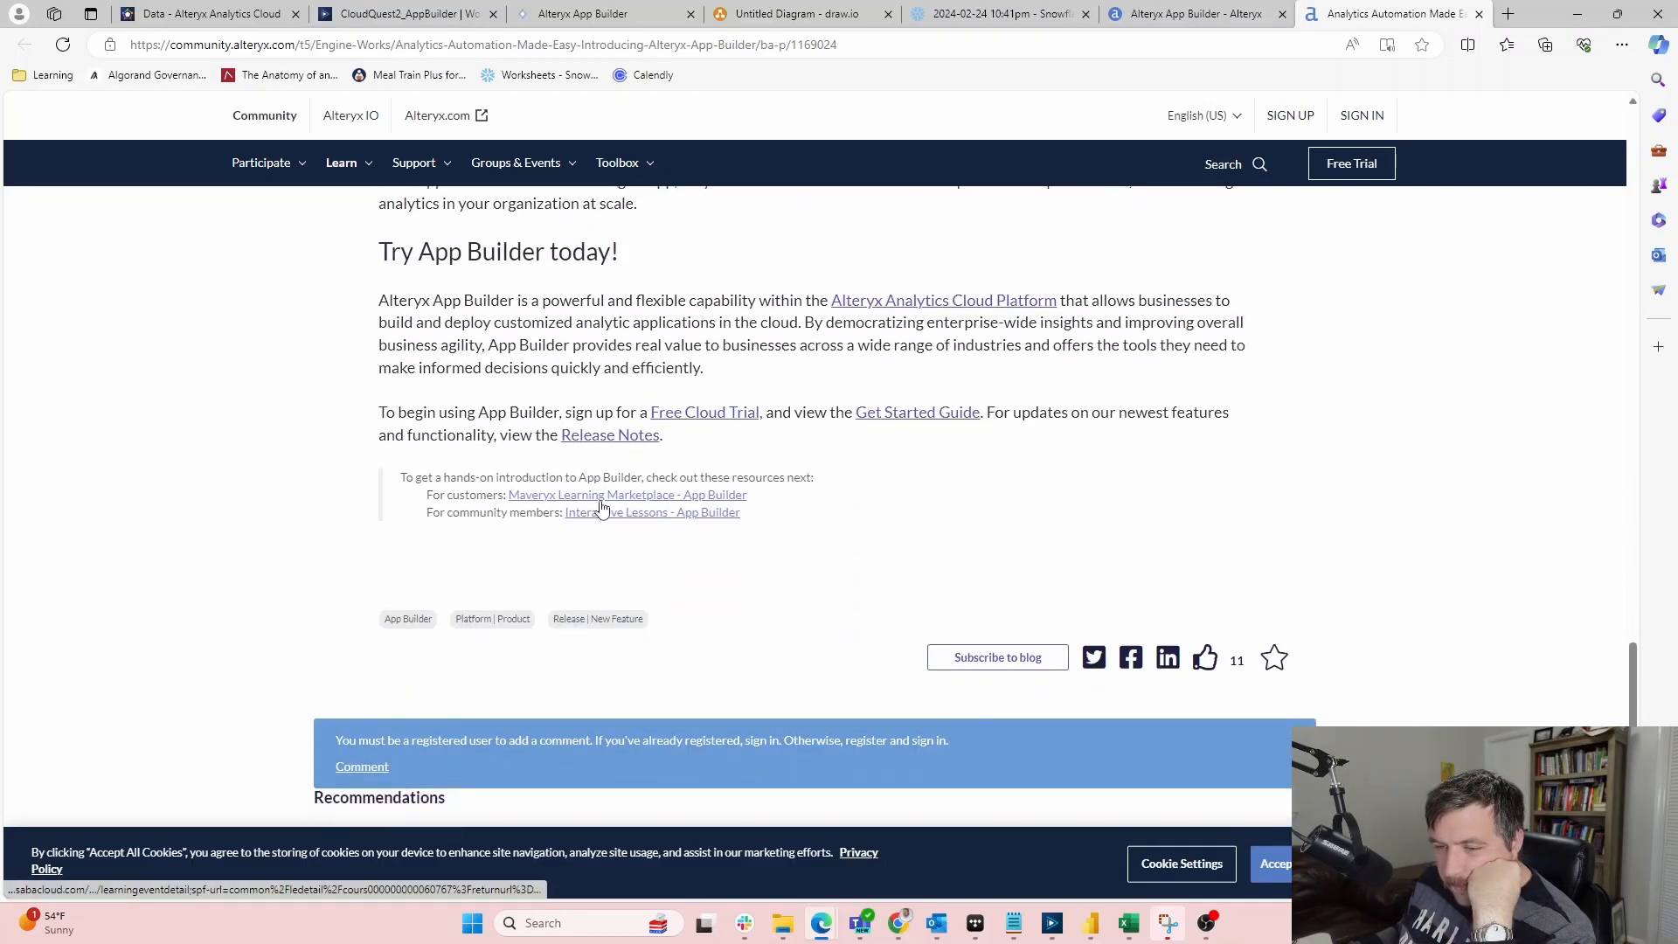
Open the Interactive Lessons - App Builder link and view its App Builder Demo section
left_click(636, 516)
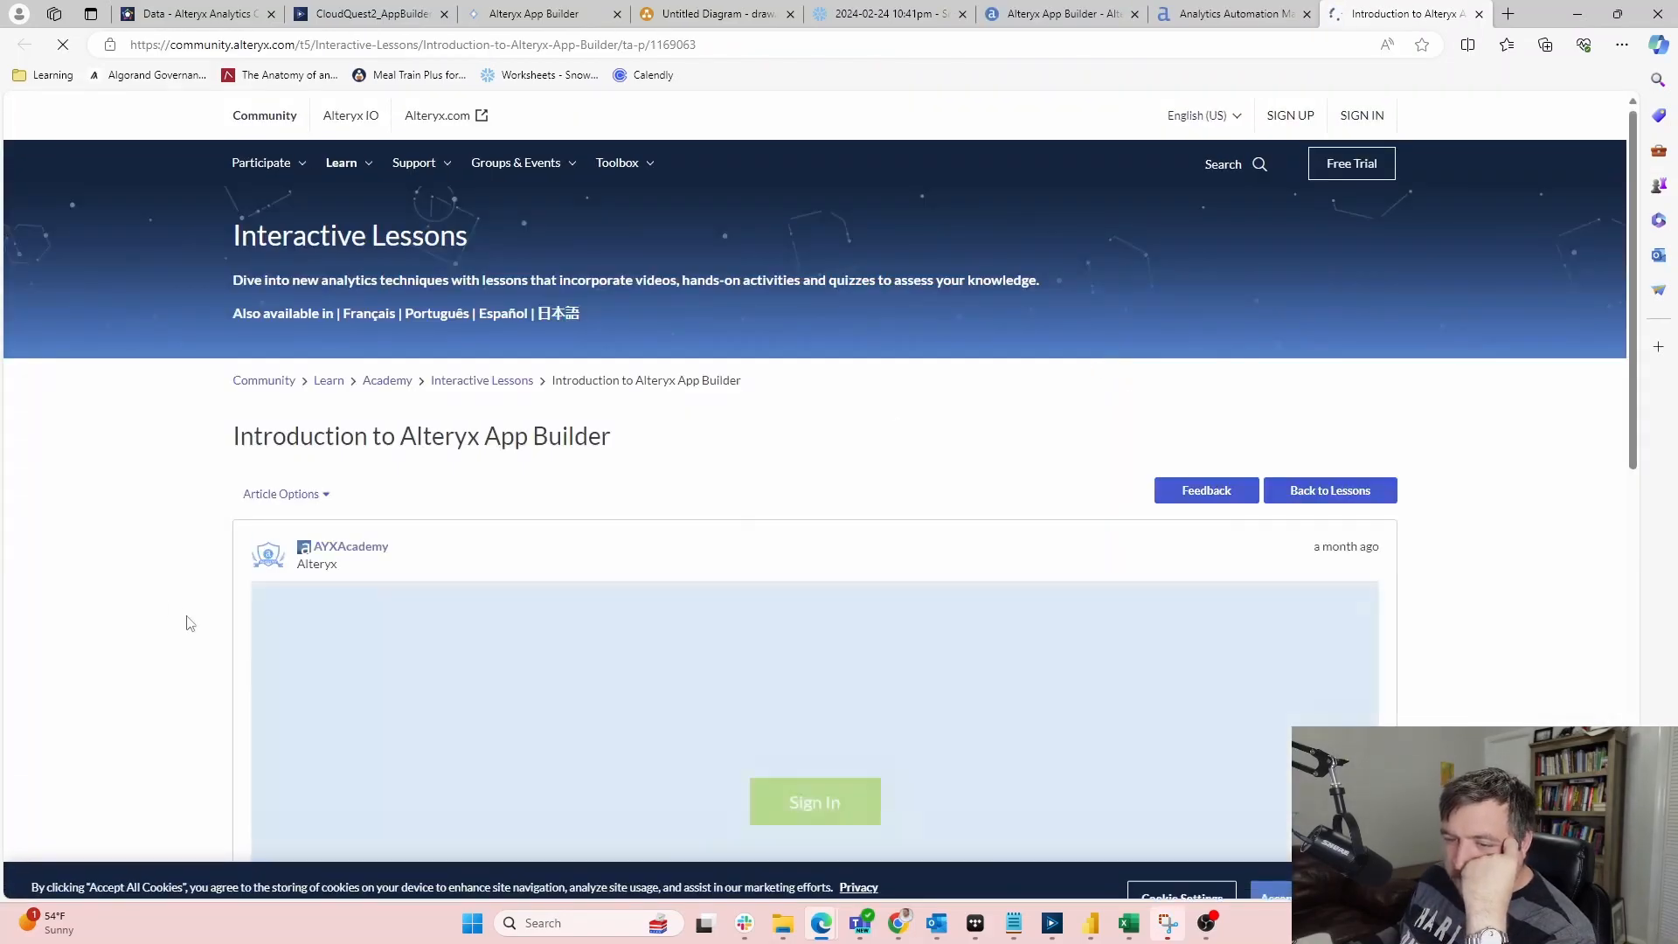
scroll(144, 584, "down", 4)
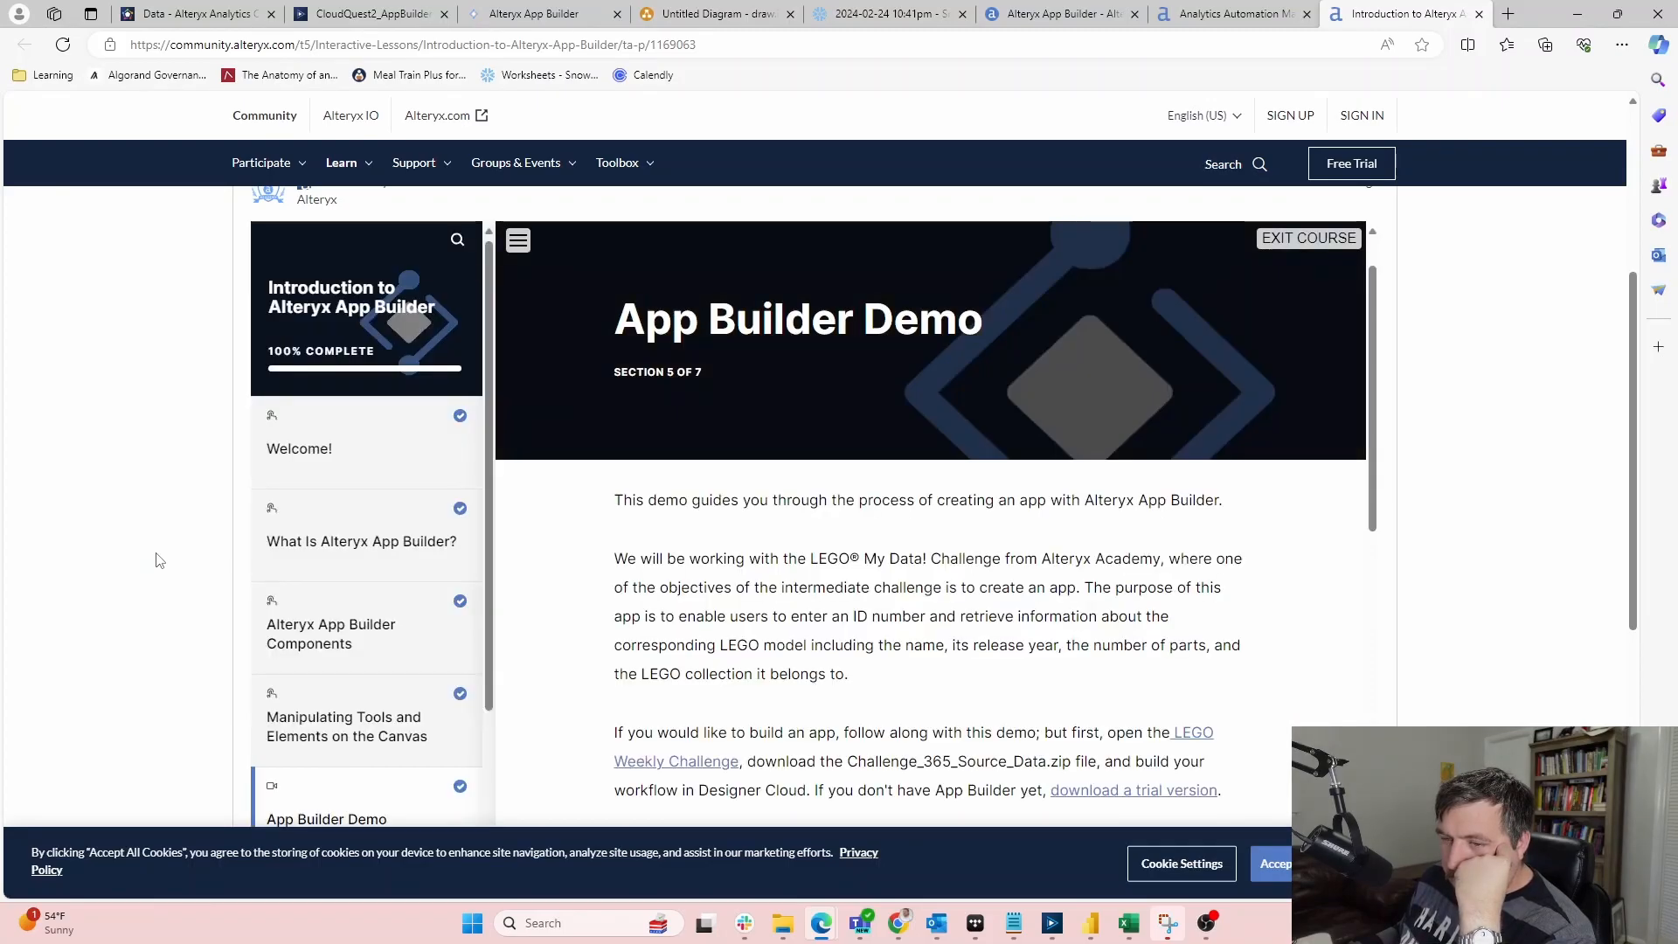
scroll(159, 561, "down", 4)
scroll(160, 559, "up", 1)
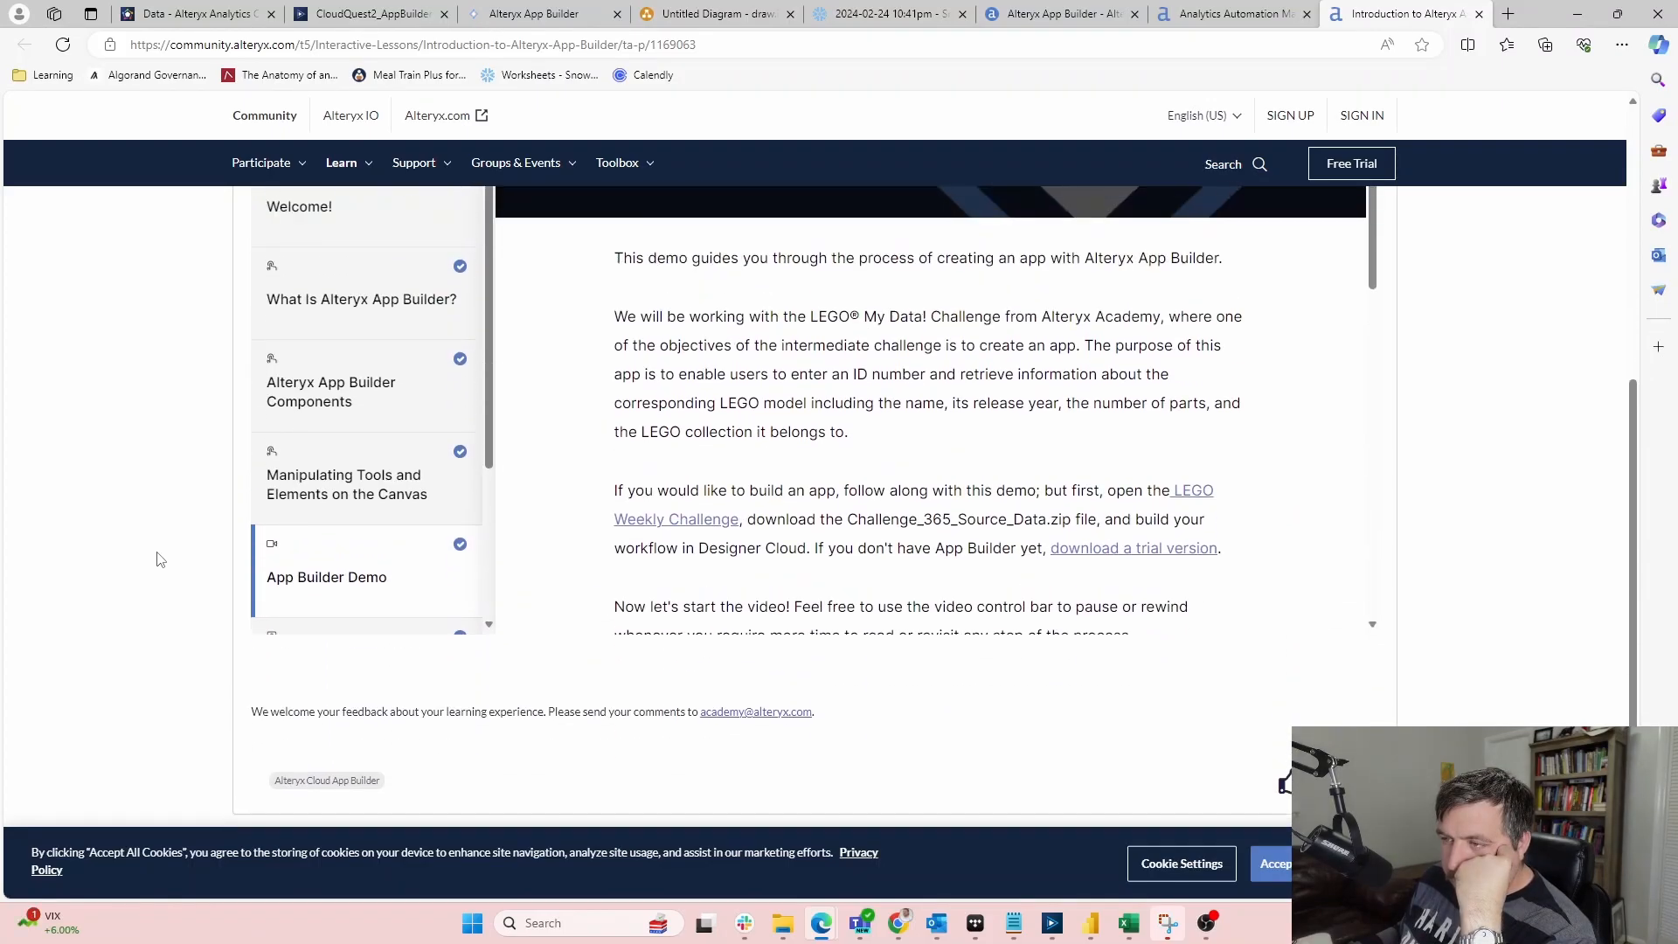
scroll(160, 559, "up", 4)
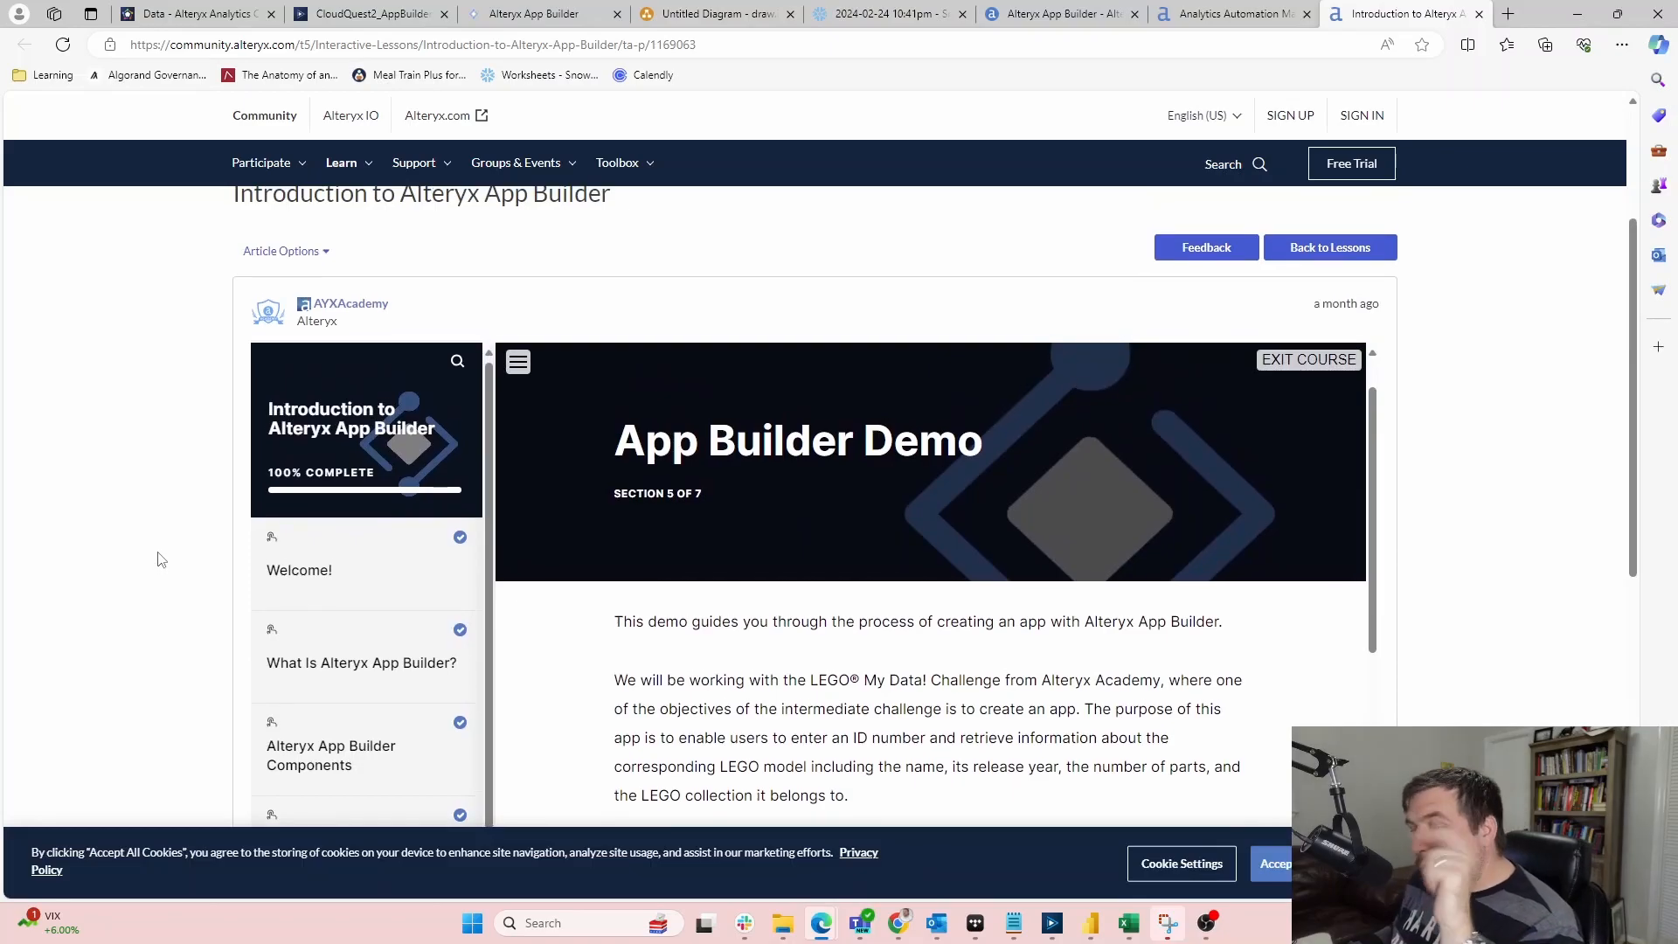
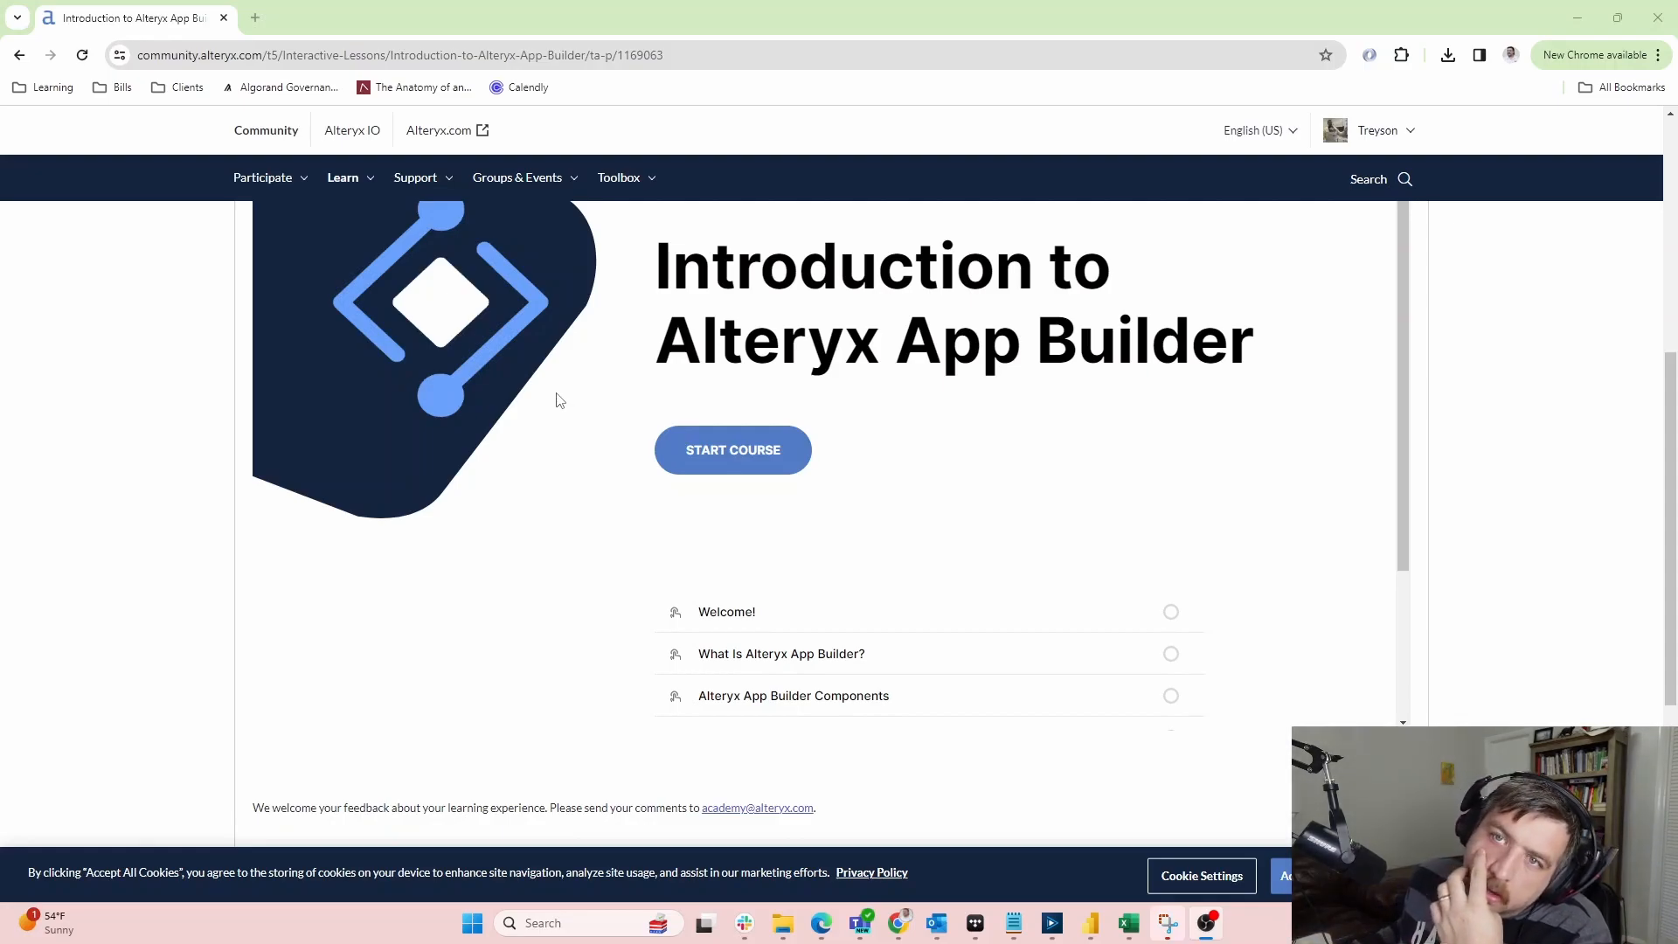
Start the Introduction to Alteryx App Builder course and continue past the Welcome section
left_click(744, 450)
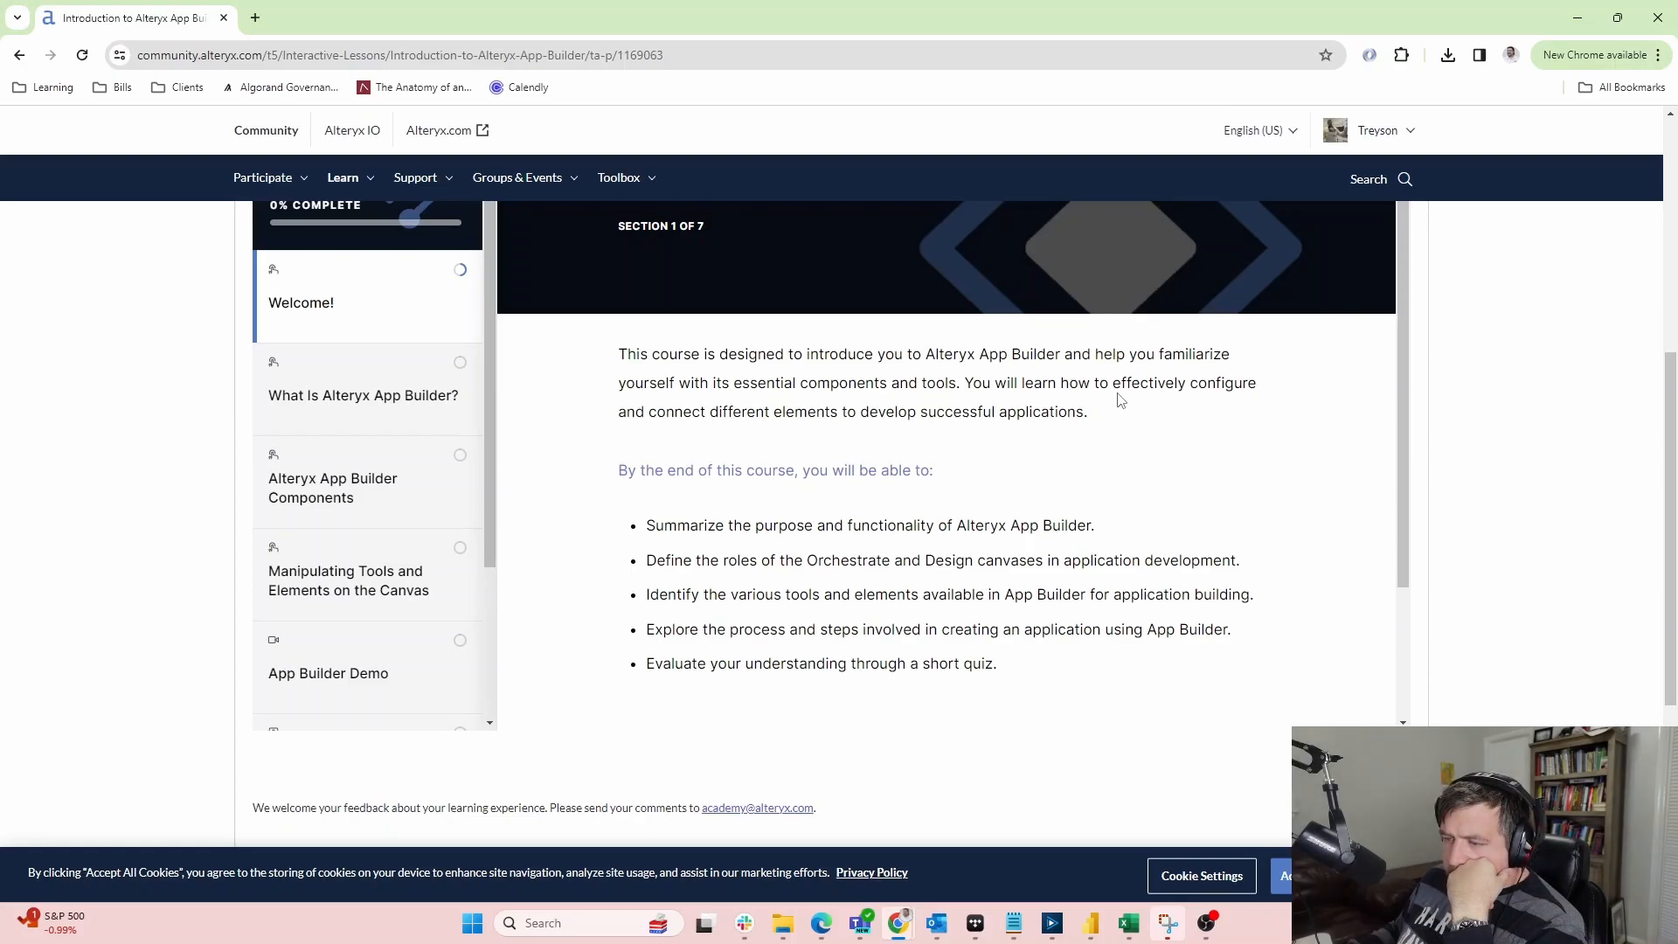
scroll(1483, 438, "up", 1)
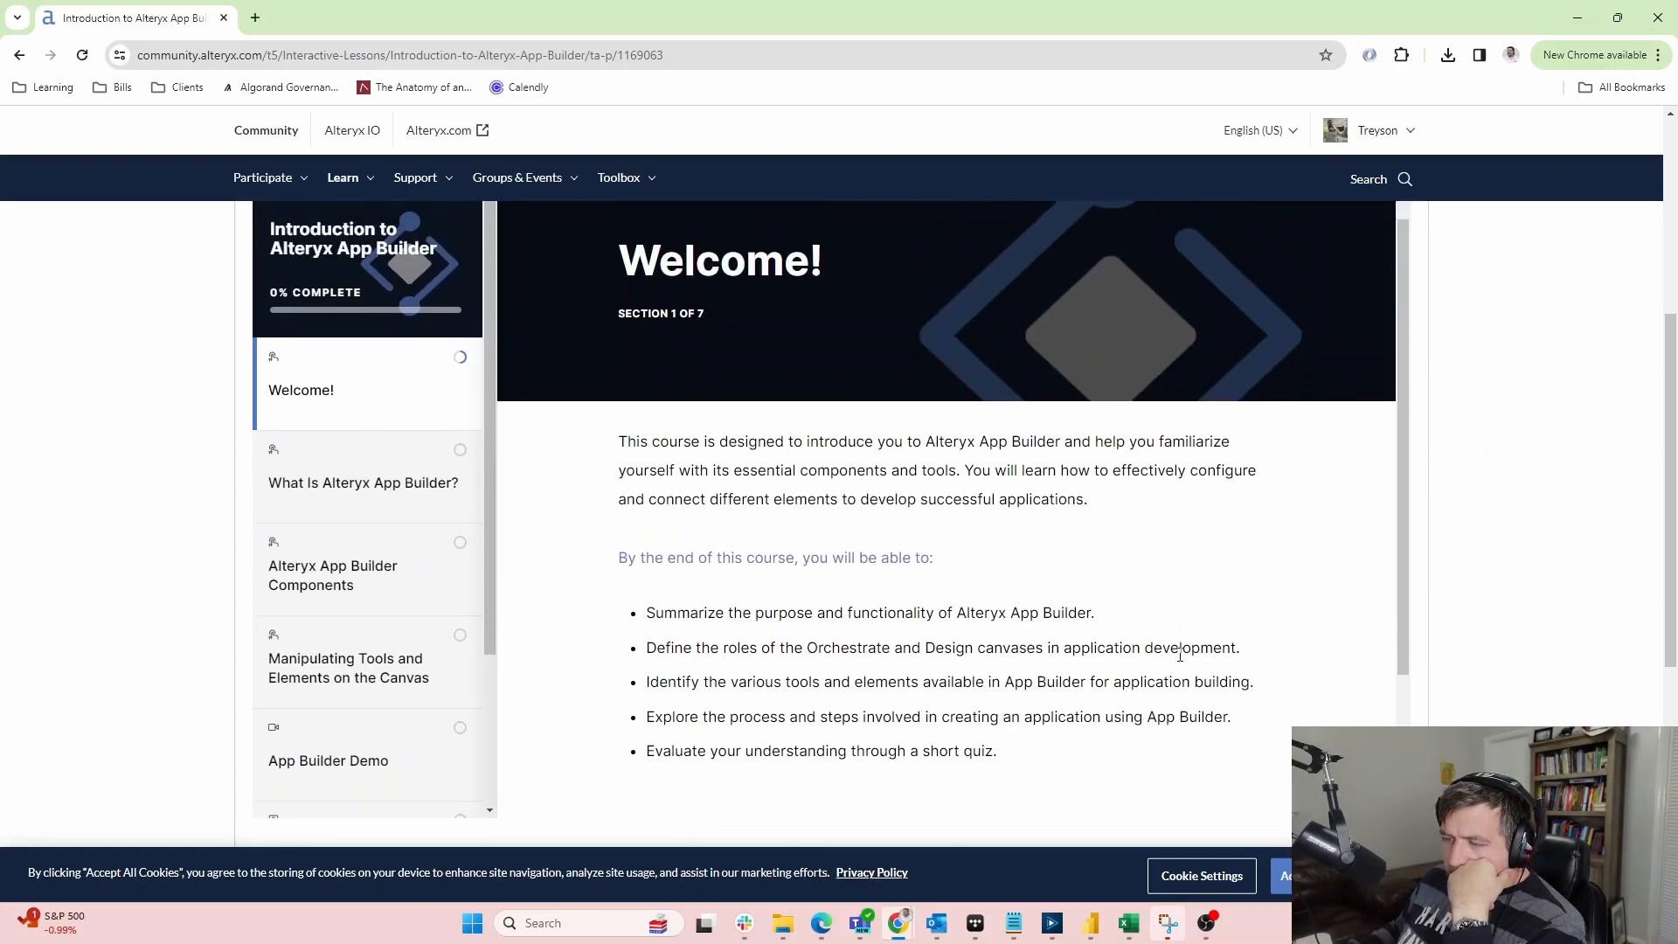
scroll(1181, 654, "down", 2)
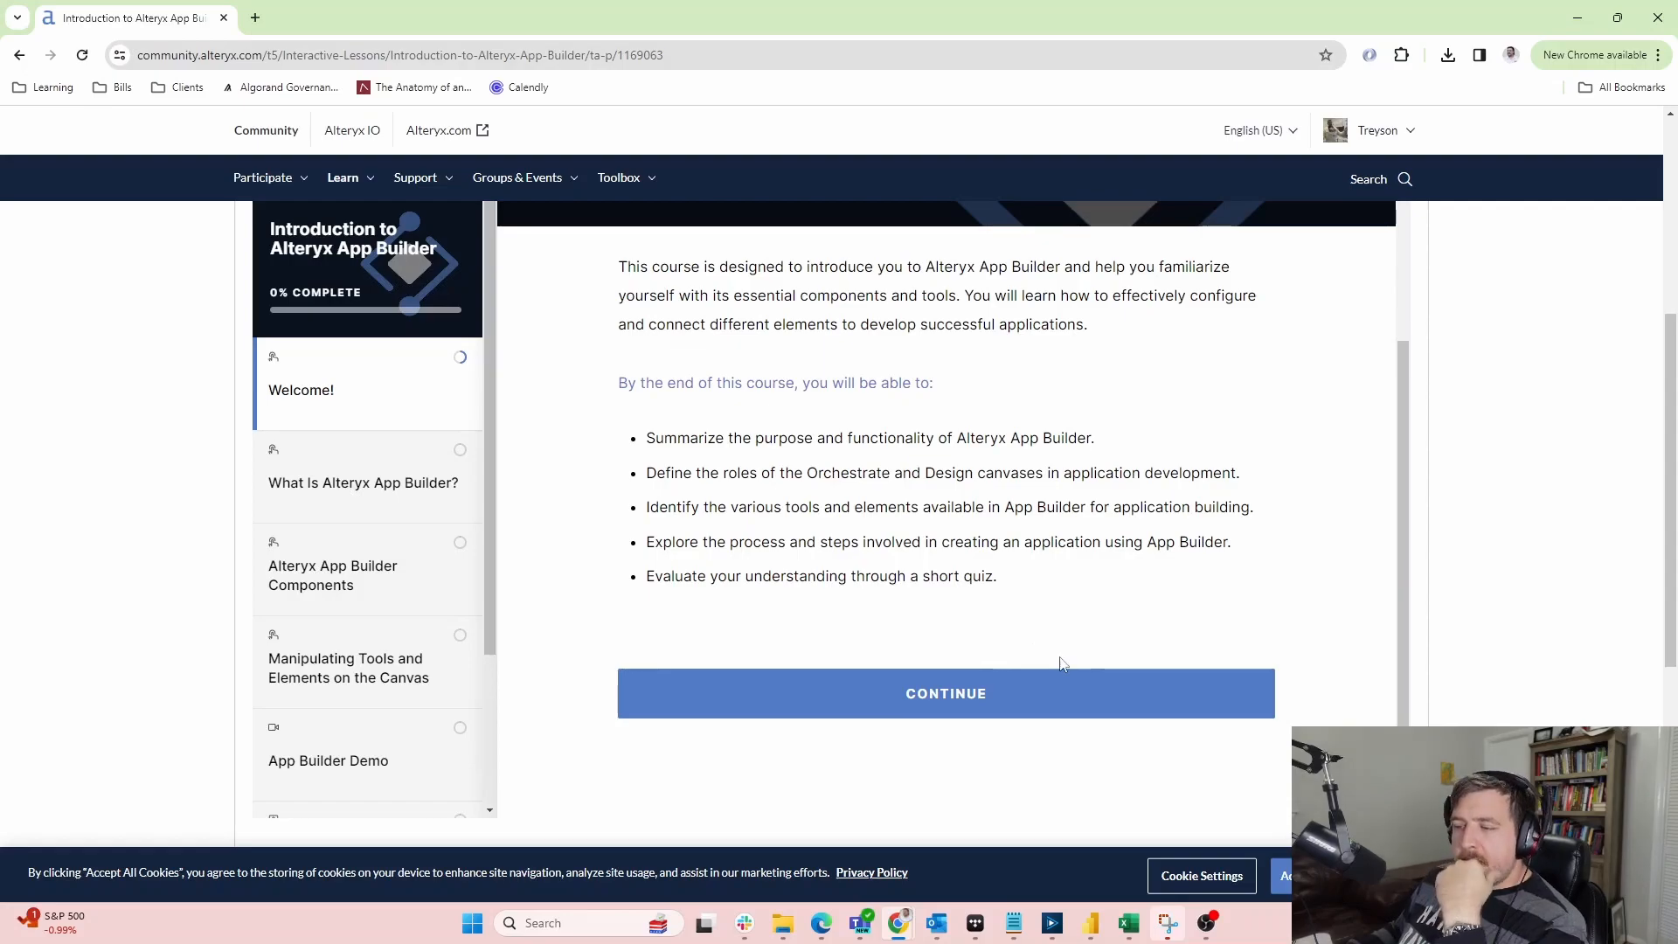
left_click(929, 696)
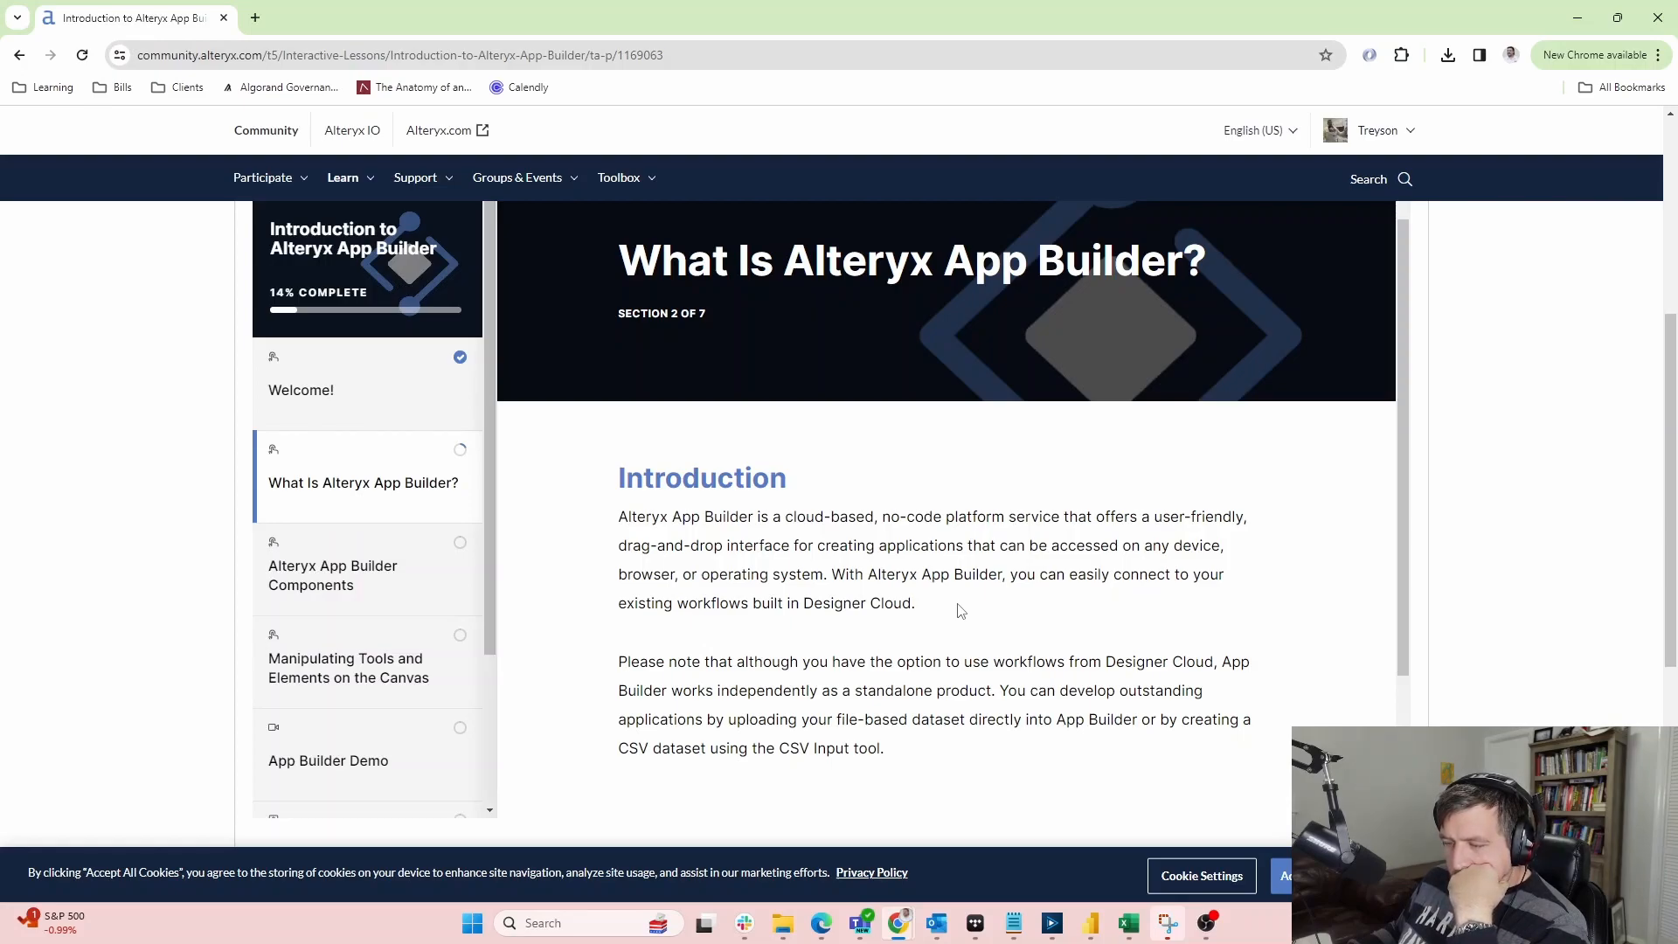
Reveal the App Builder Environment part, then the App Builder User Interface part
scroll(962, 603, "down", 1)
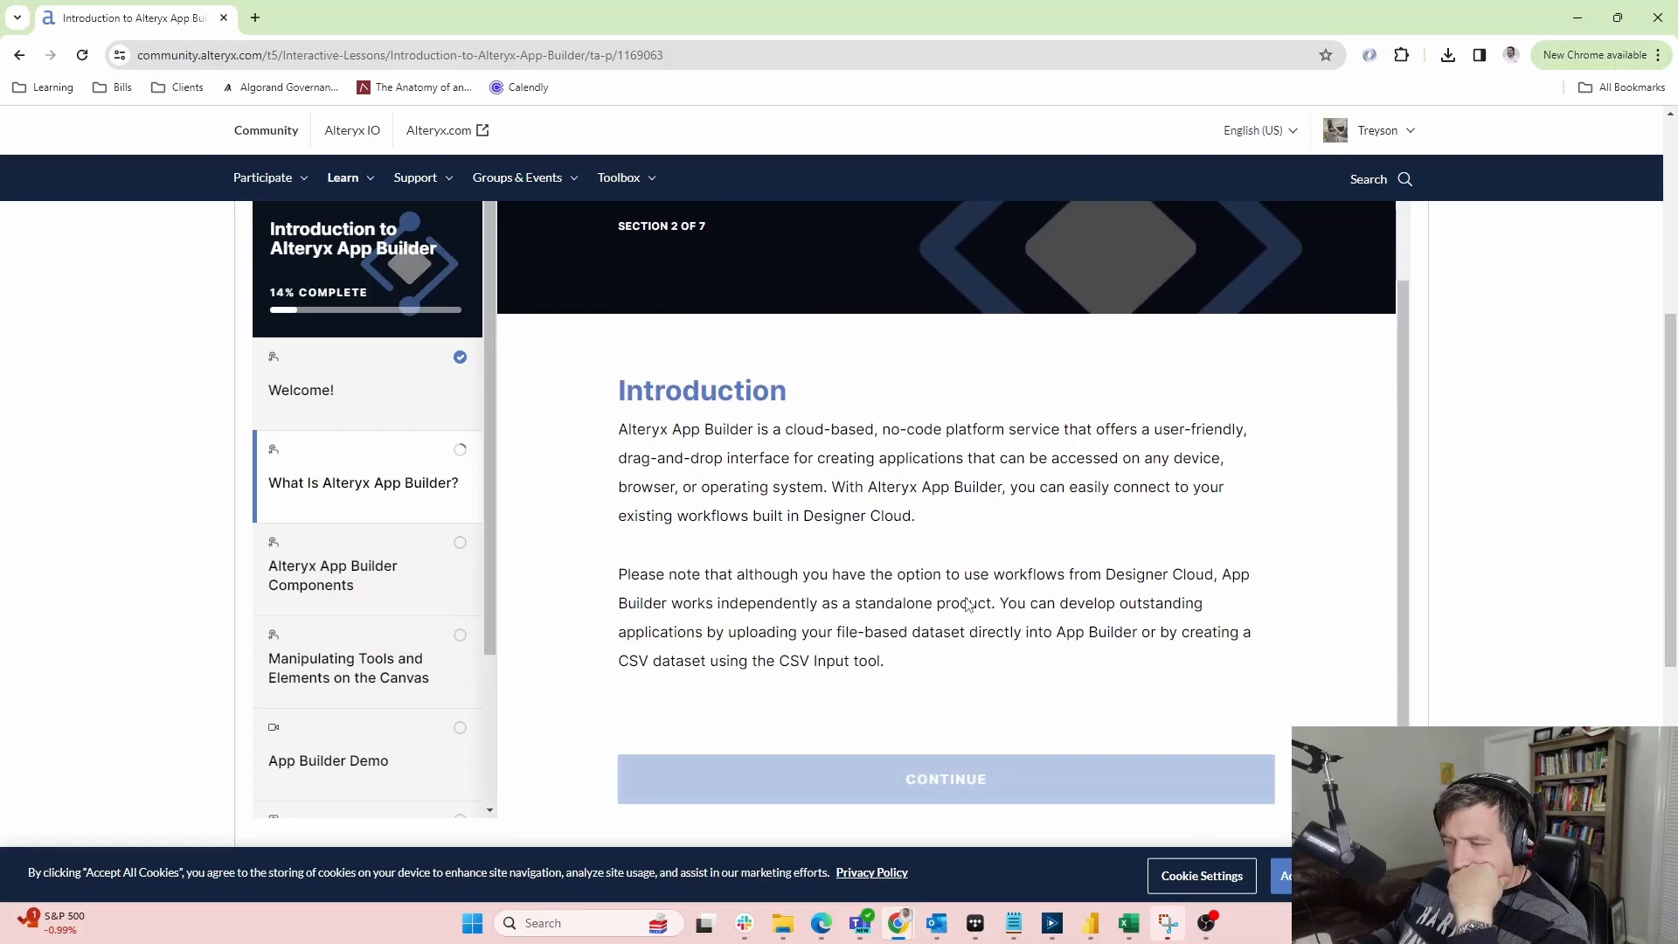
left_click(1006, 793)
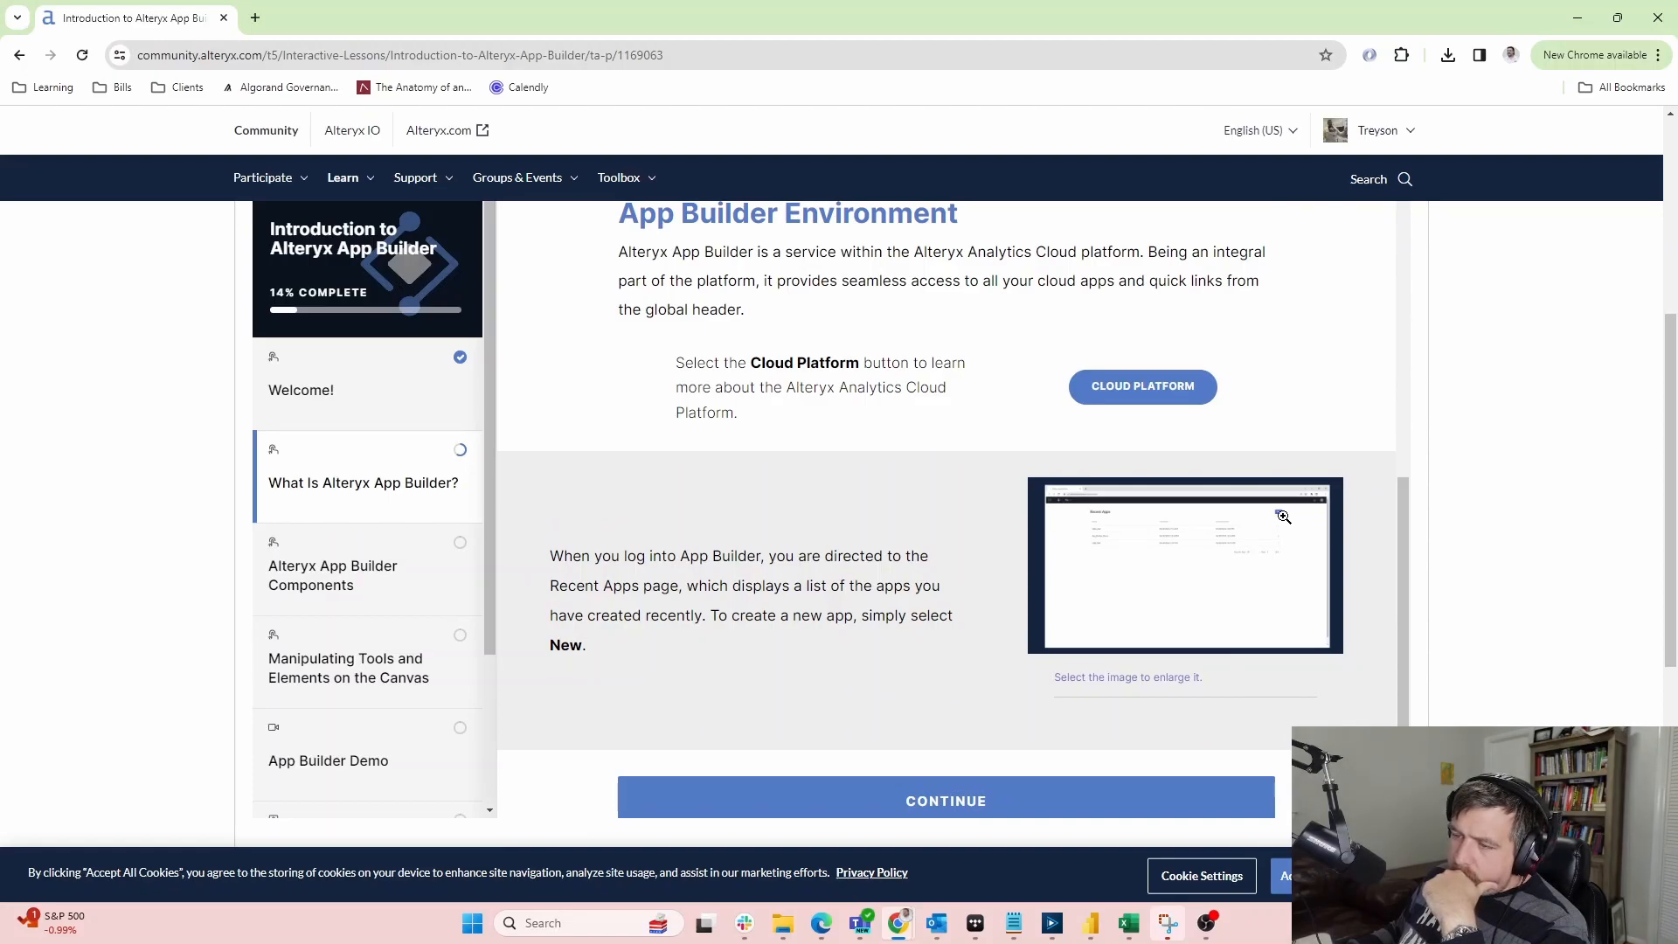
scroll(1283, 516, "down", 1)
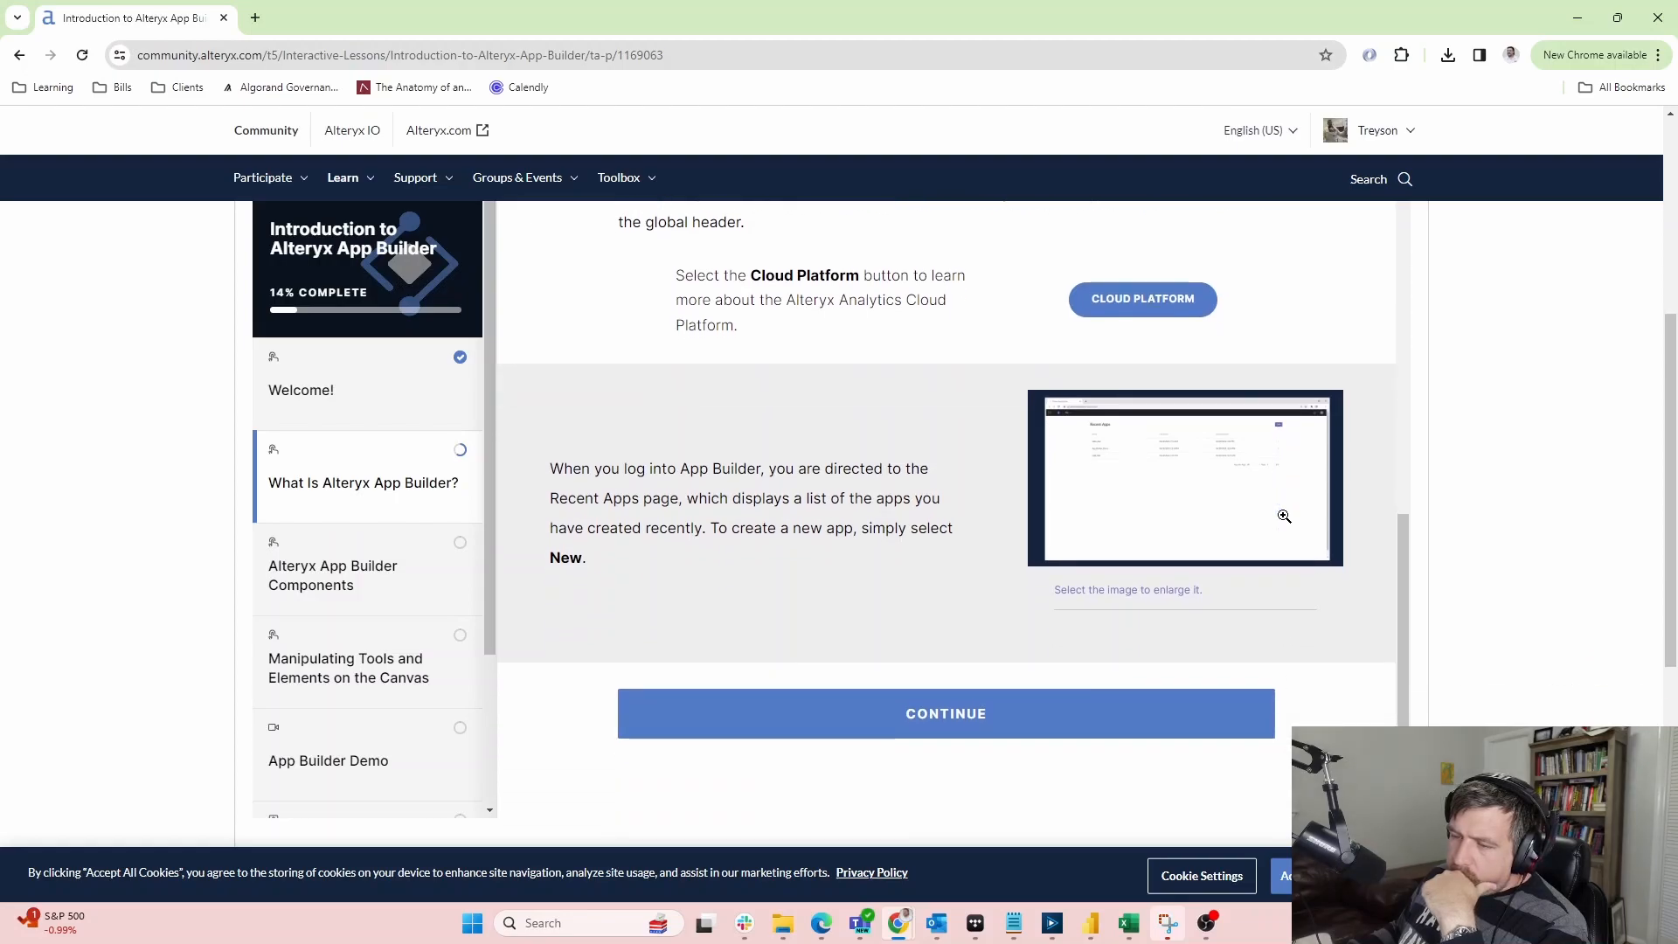
left_click(986, 719)
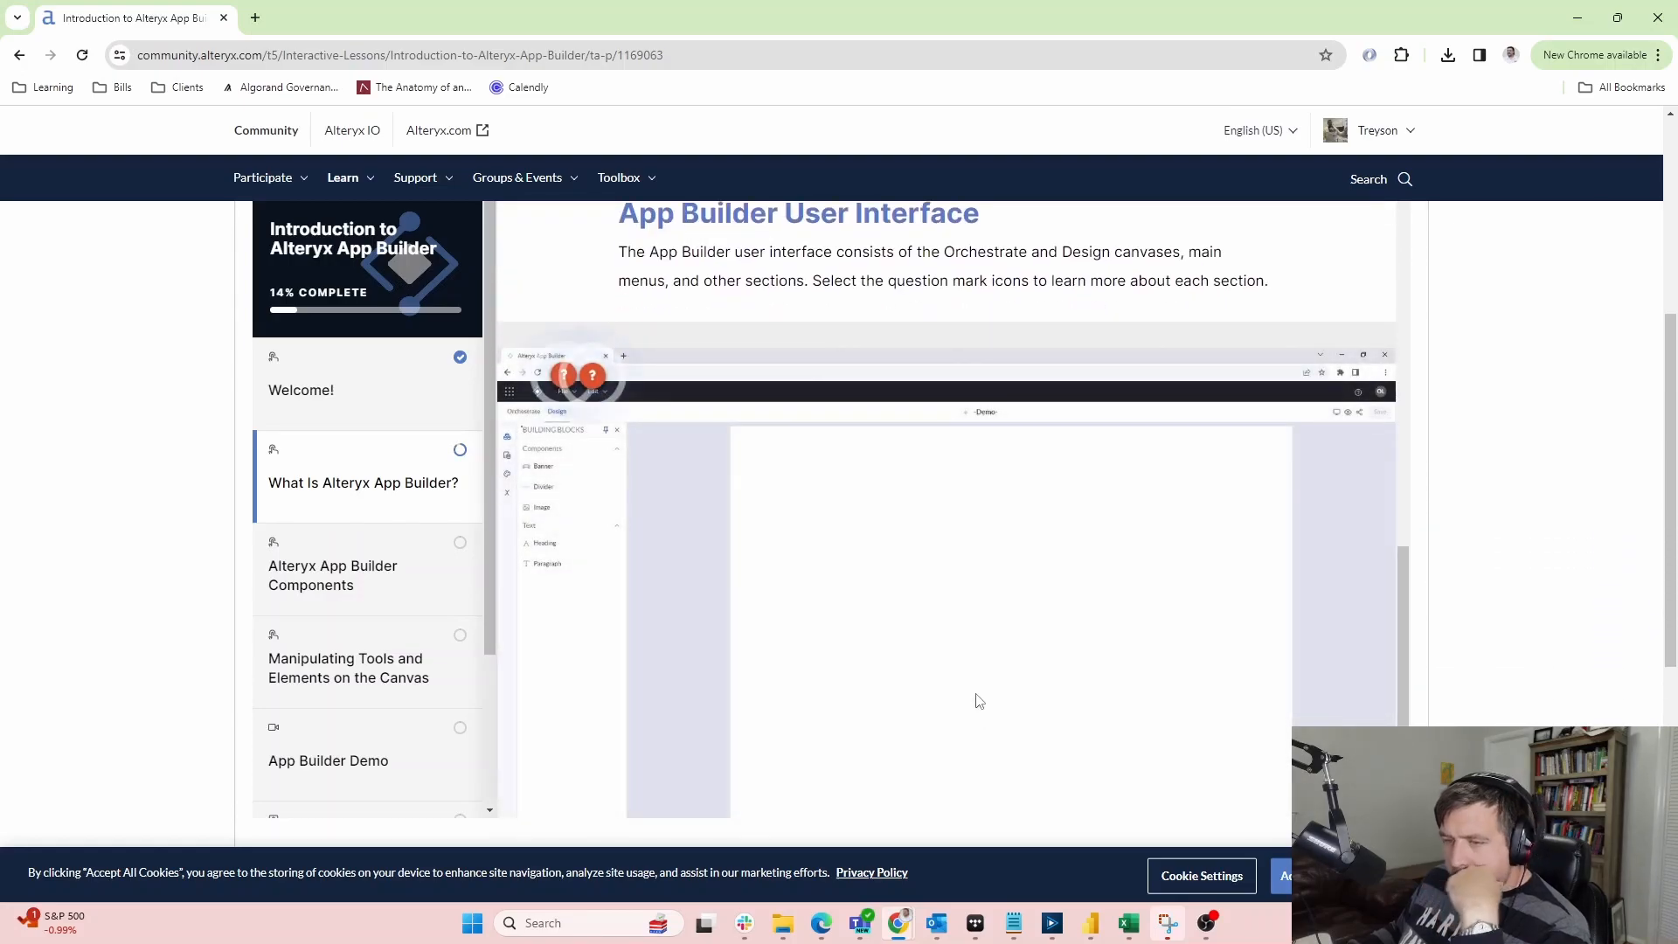
Read the File Menu, Design canvas and Edit Menu hotspot explanations, then bring up the window switcher
left_click(559, 380)
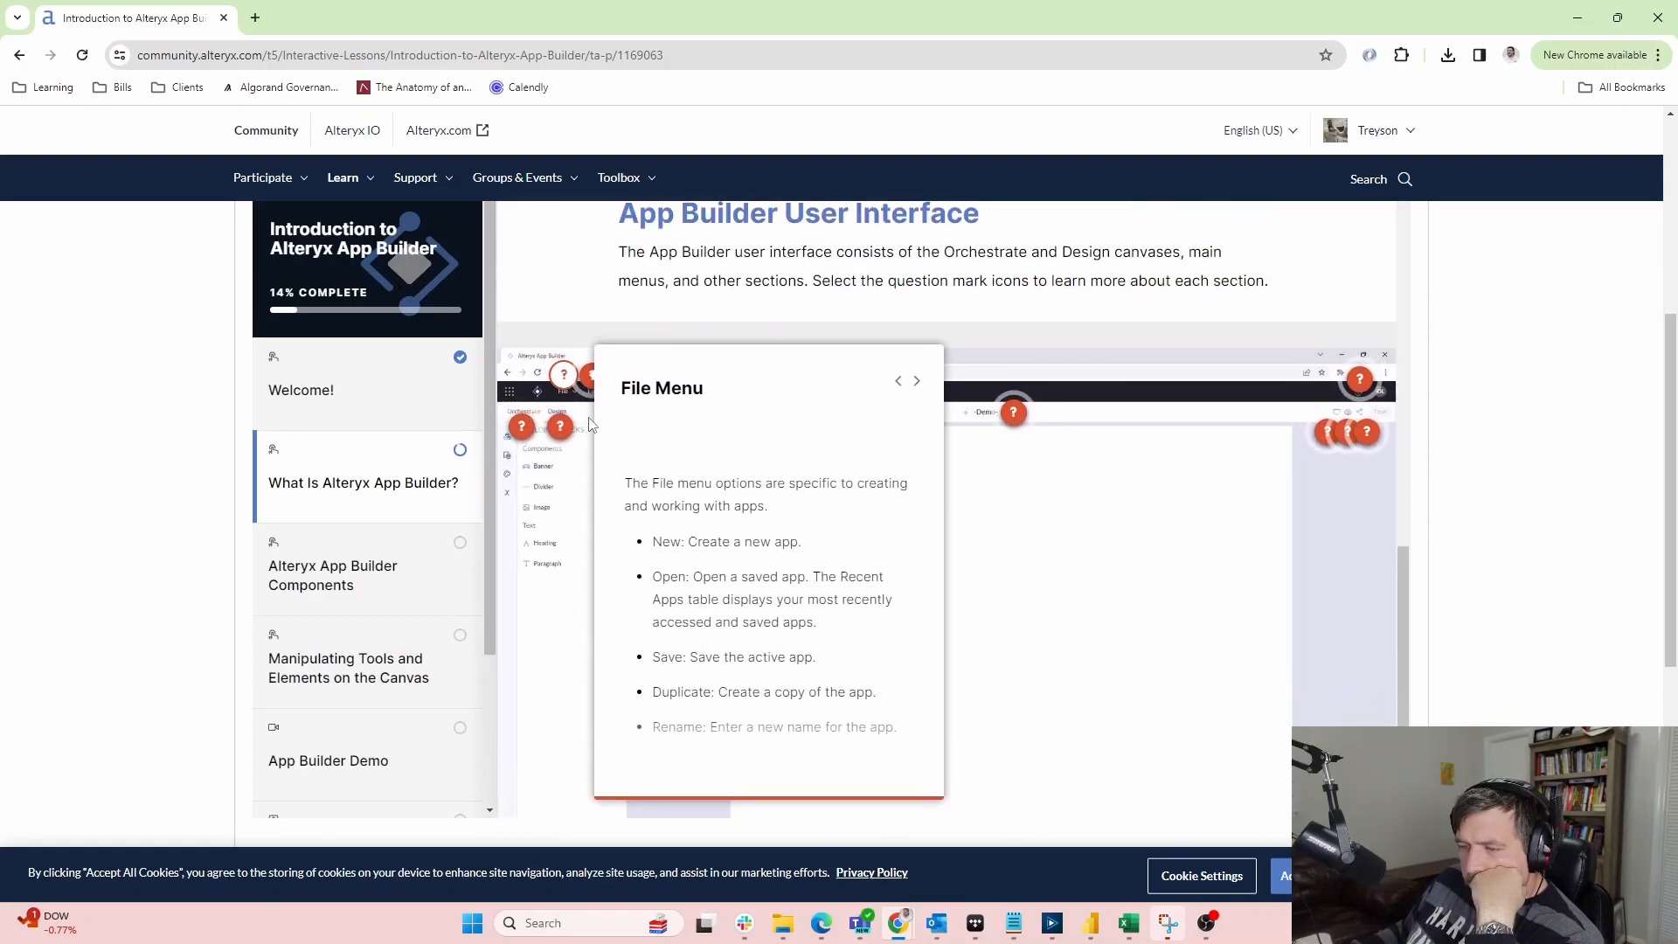
left_click(560, 429)
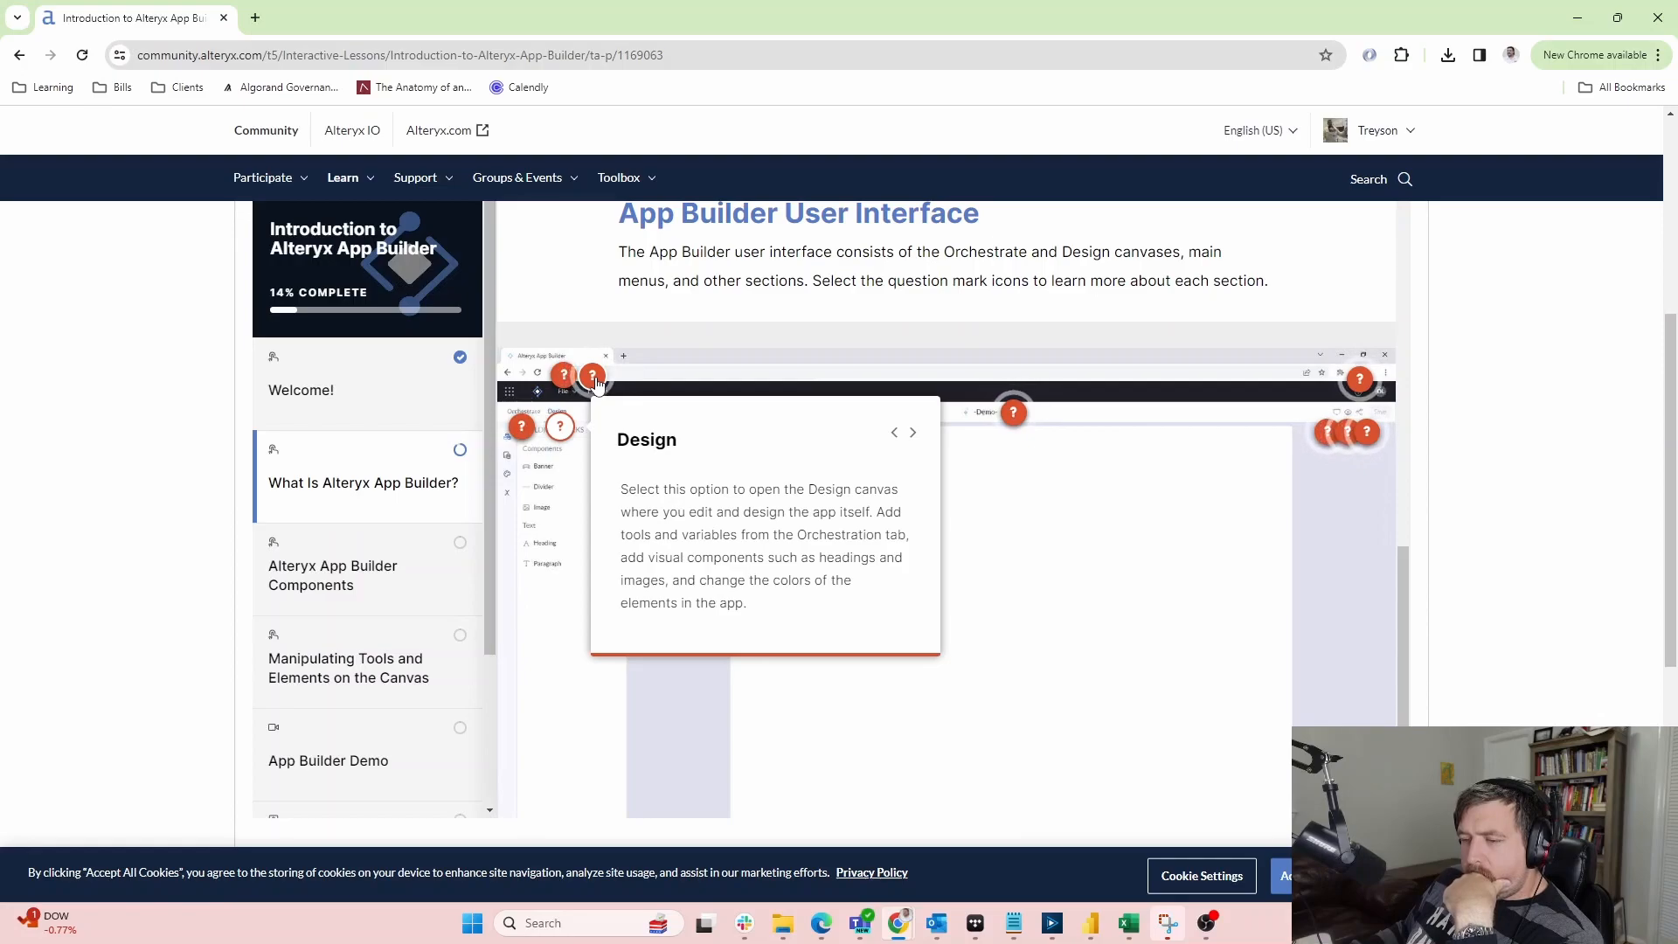
left_click(594, 378)
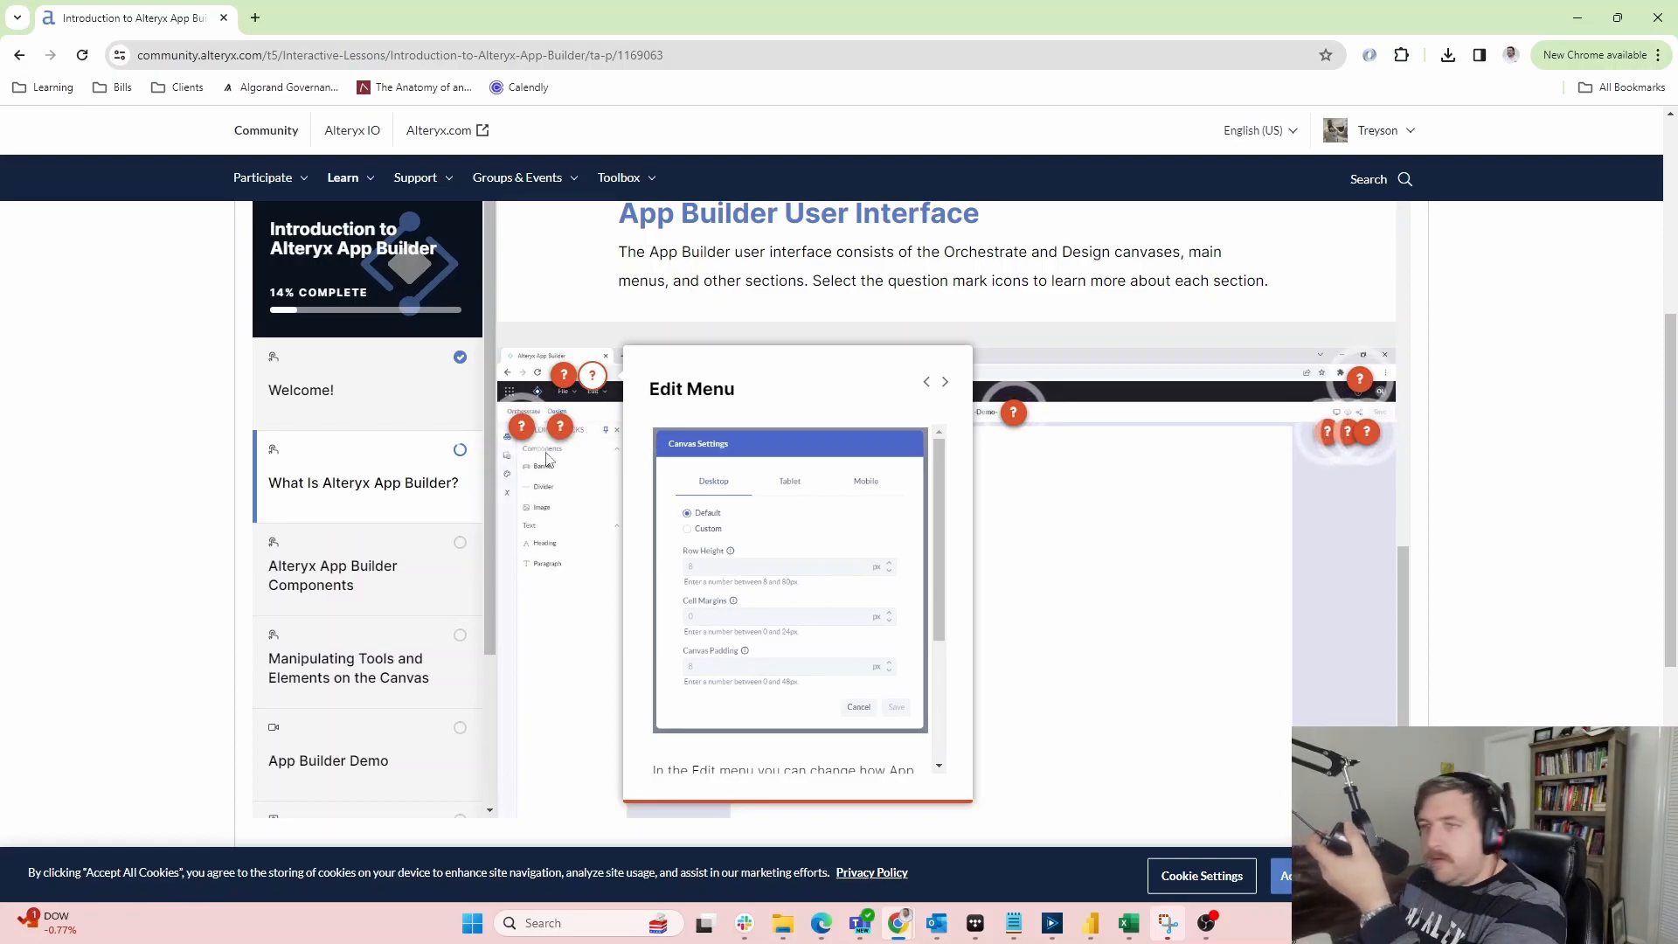
key("alt+Tab")
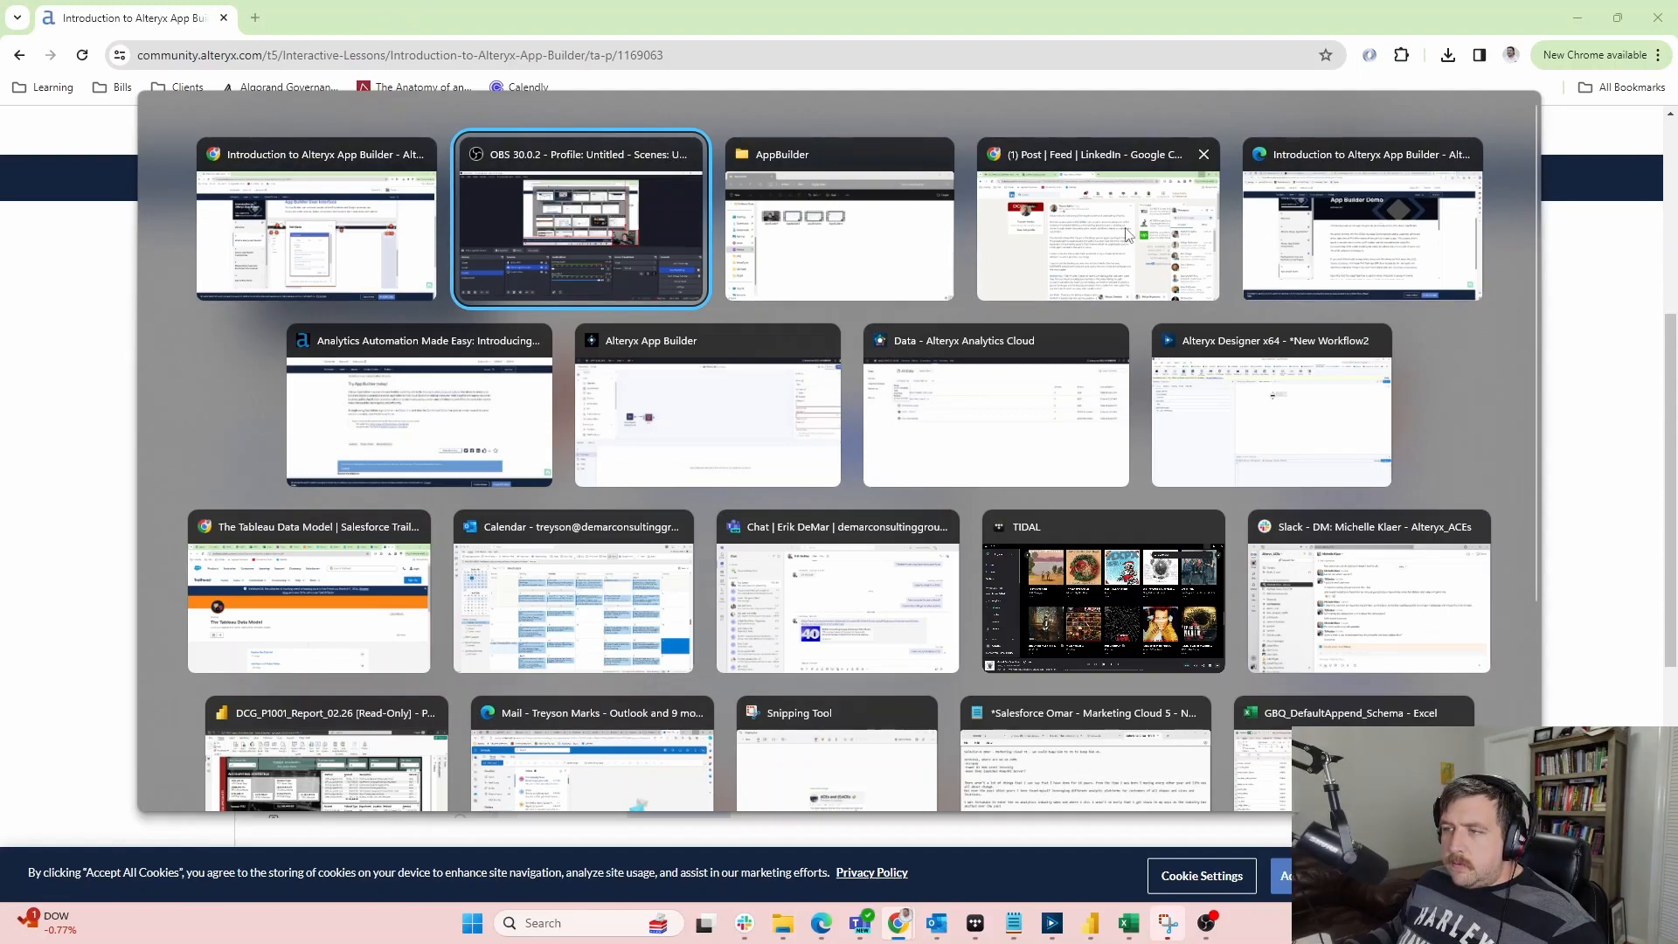
Open the SKY PUNCH!!!! app's Canvas Settings and compare the Desktop, Tablet and Mobile layouts
left_click(1386, 196)
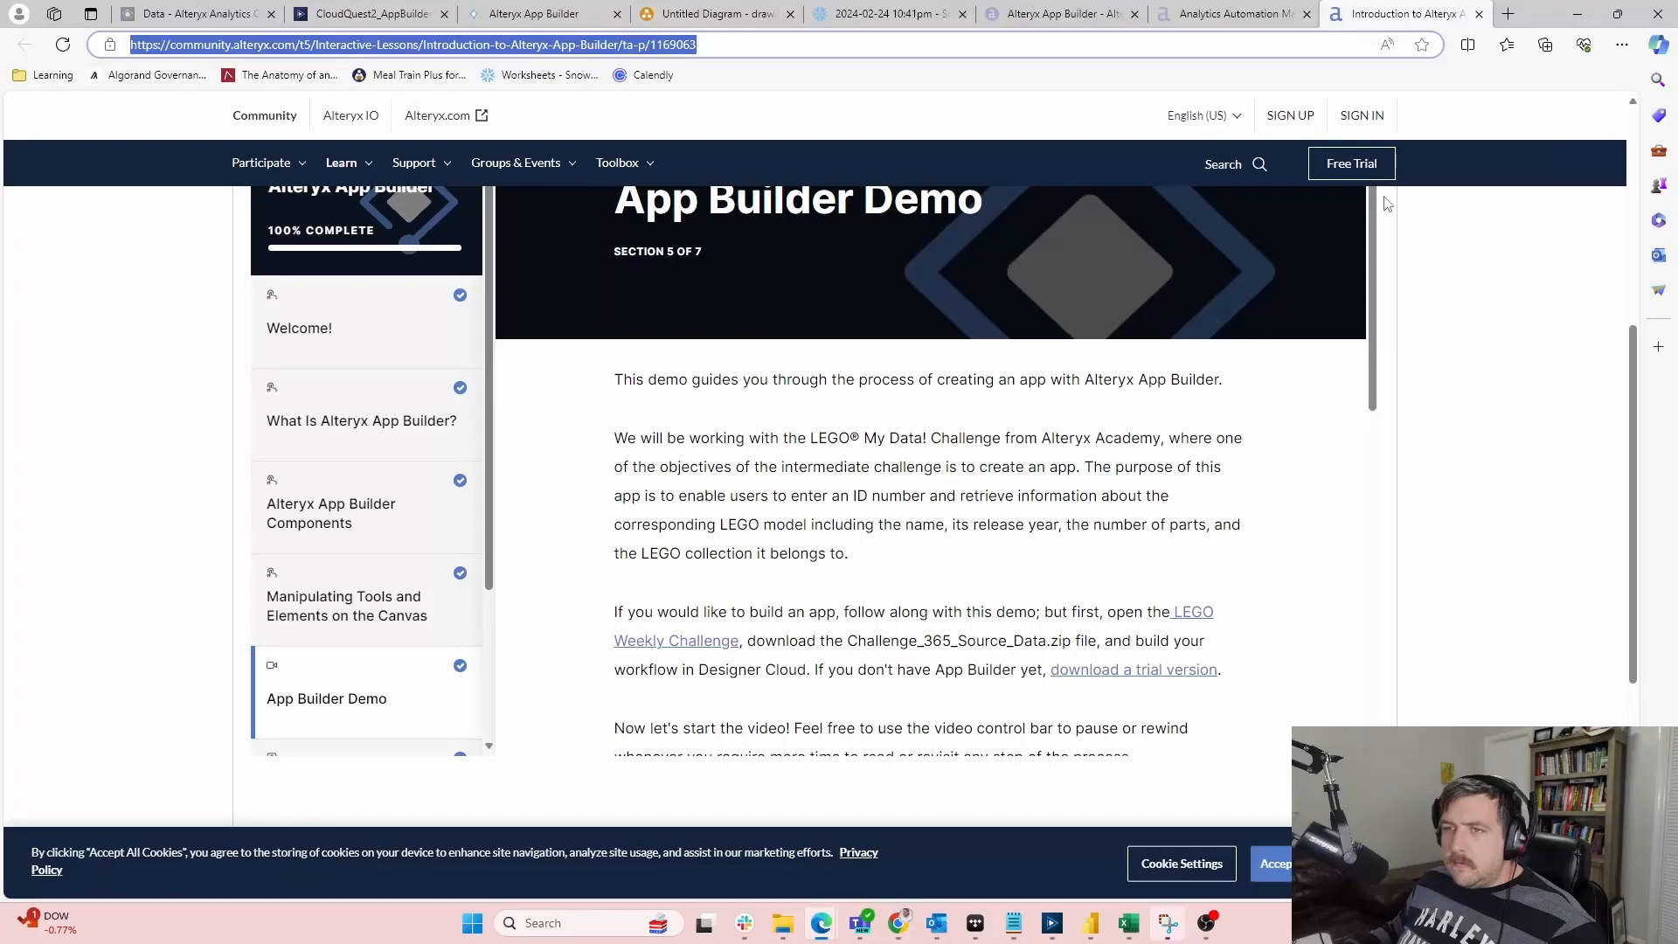
left_click(171, 15)
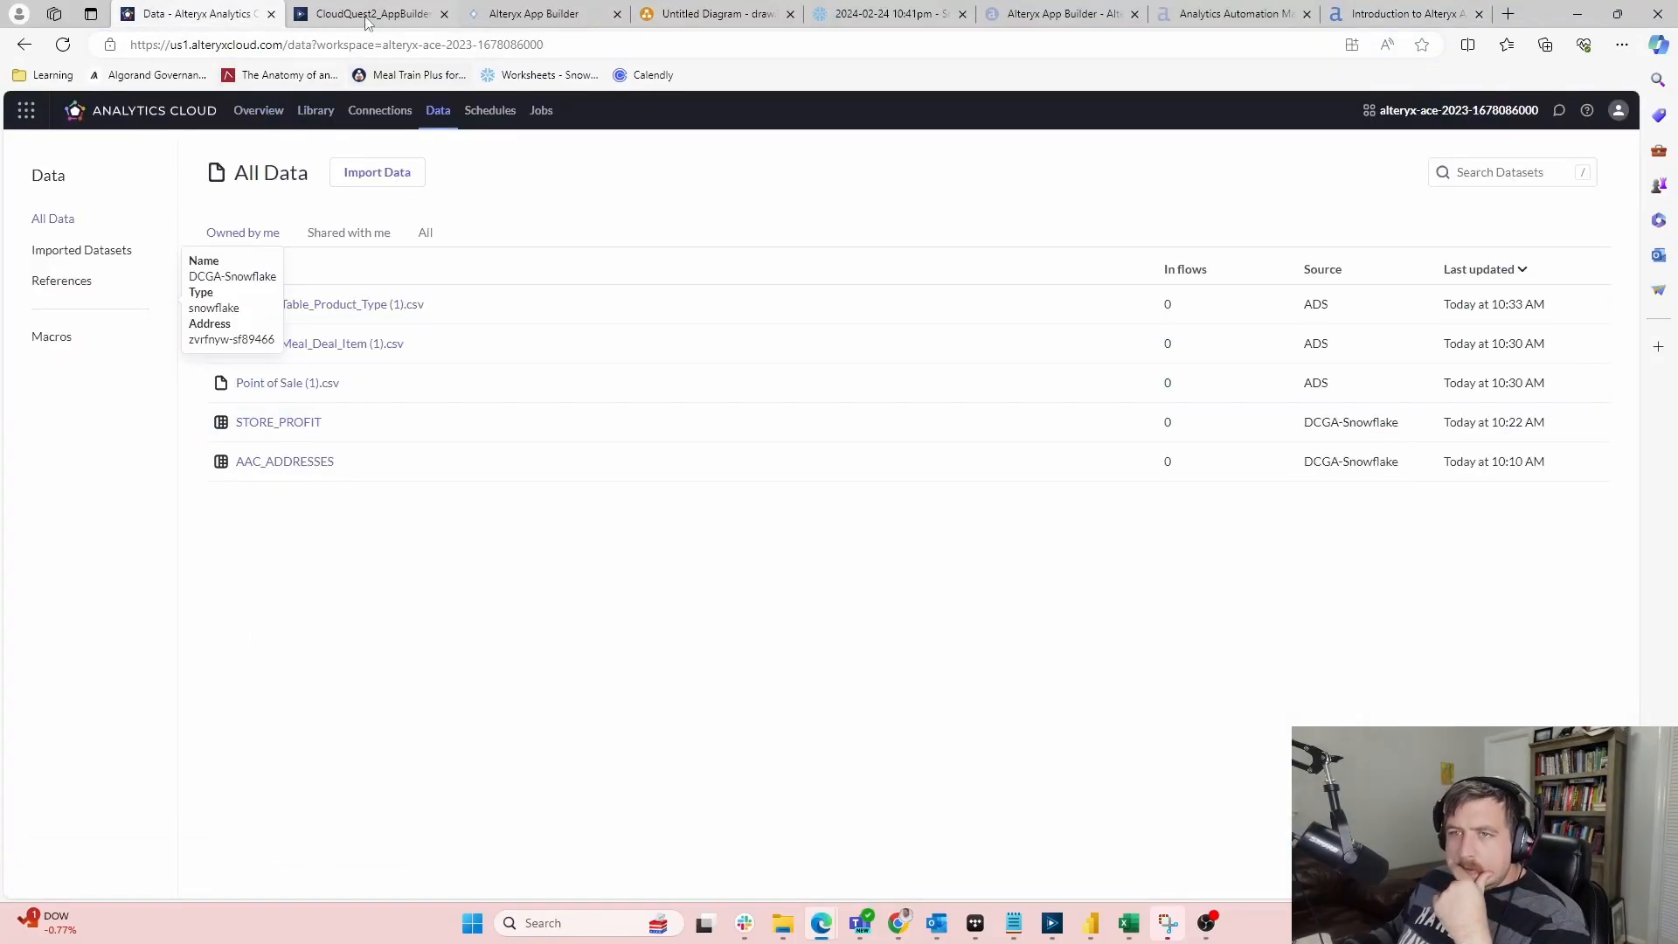
left_click(533, 14)
left_click(348, 112)
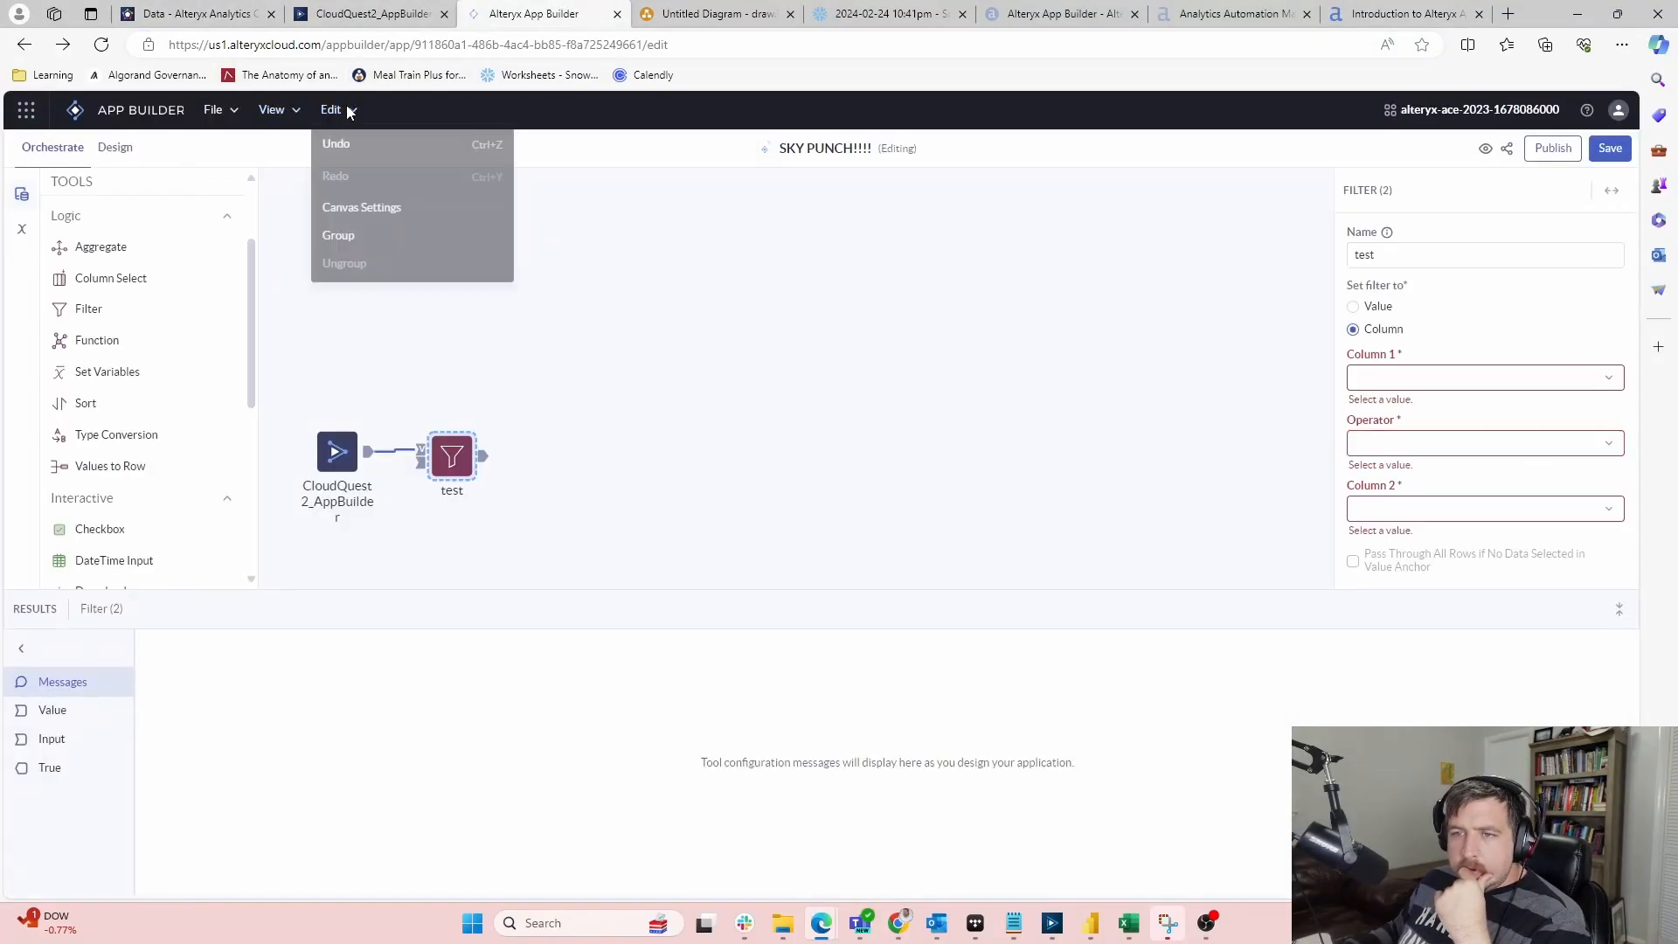
left_click(362, 210)
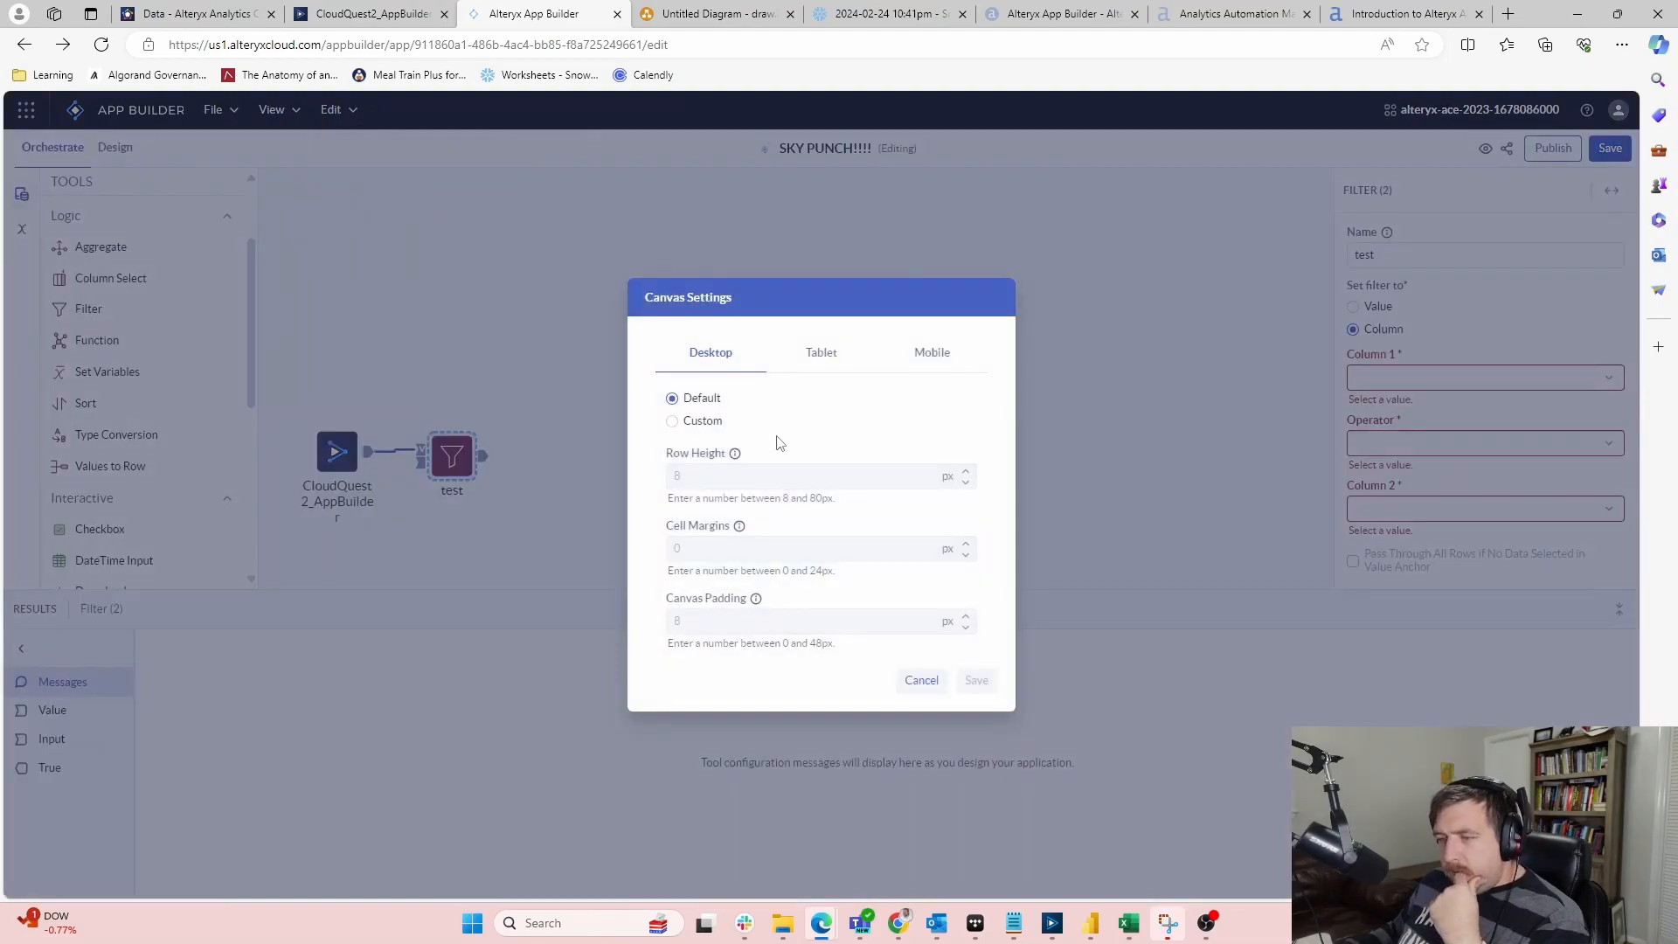
left_click(824, 374)
left_click(727, 361)
left_click(839, 354)
left_click(904, 358)
left_click(733, 361)
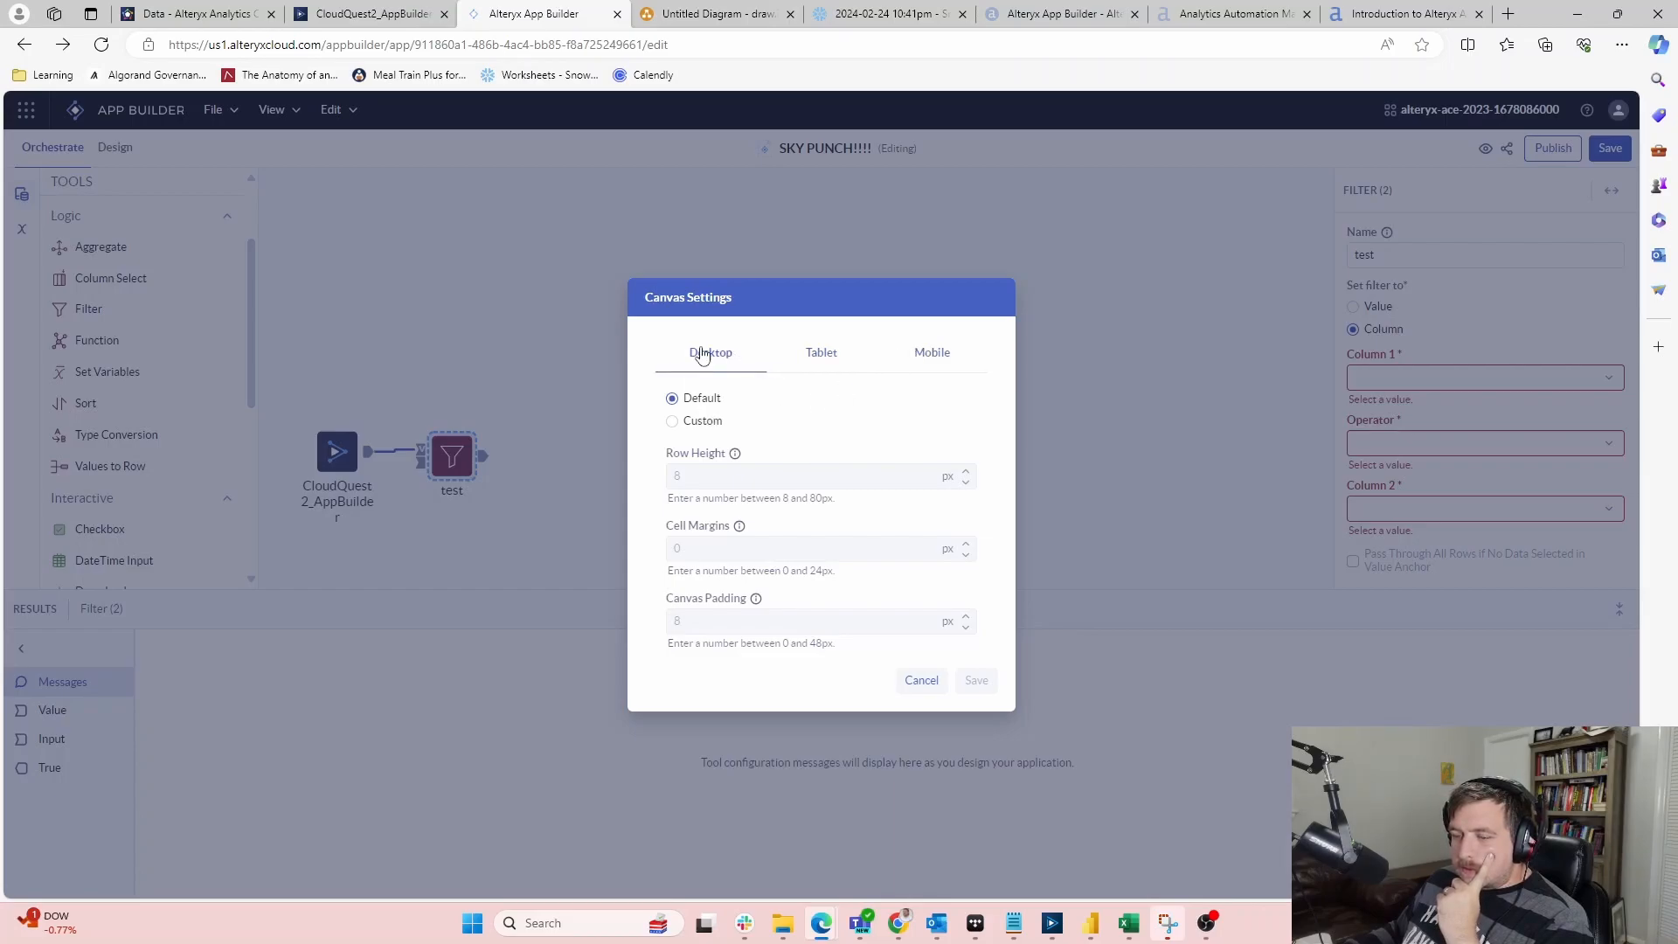
Try Custom sizing with Row Height 9, then cancel without saving
left_click(692, 423)
left_click(809, 485)
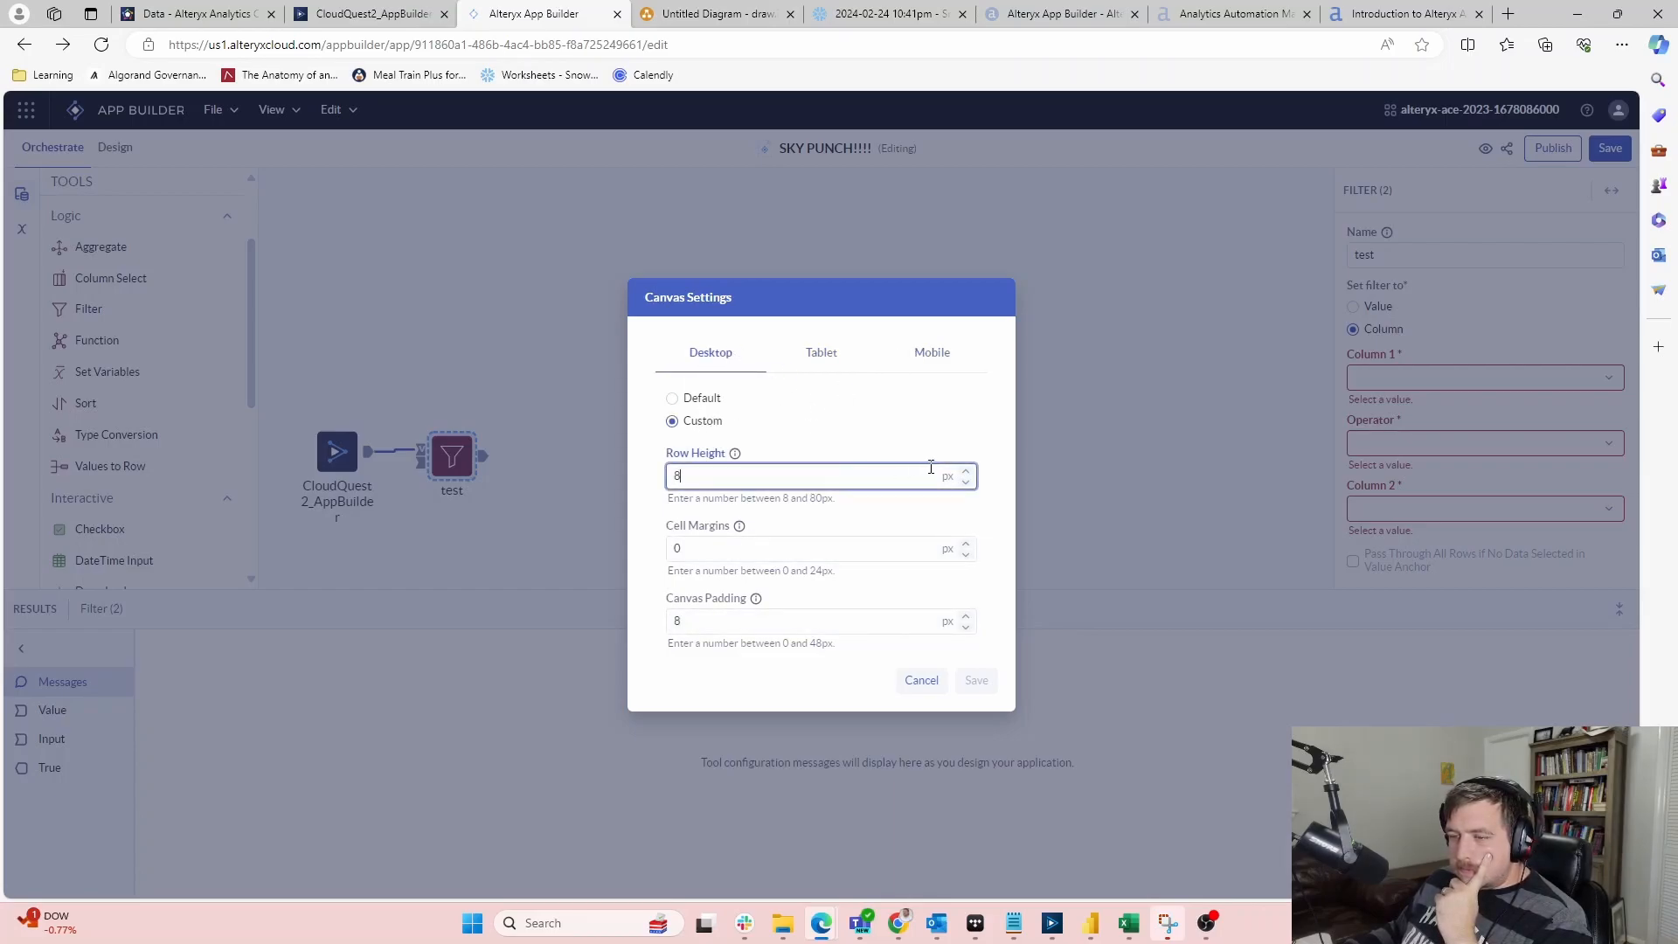
left_click(966, 471)
left_click(813, 354)
left_click(703, 354)
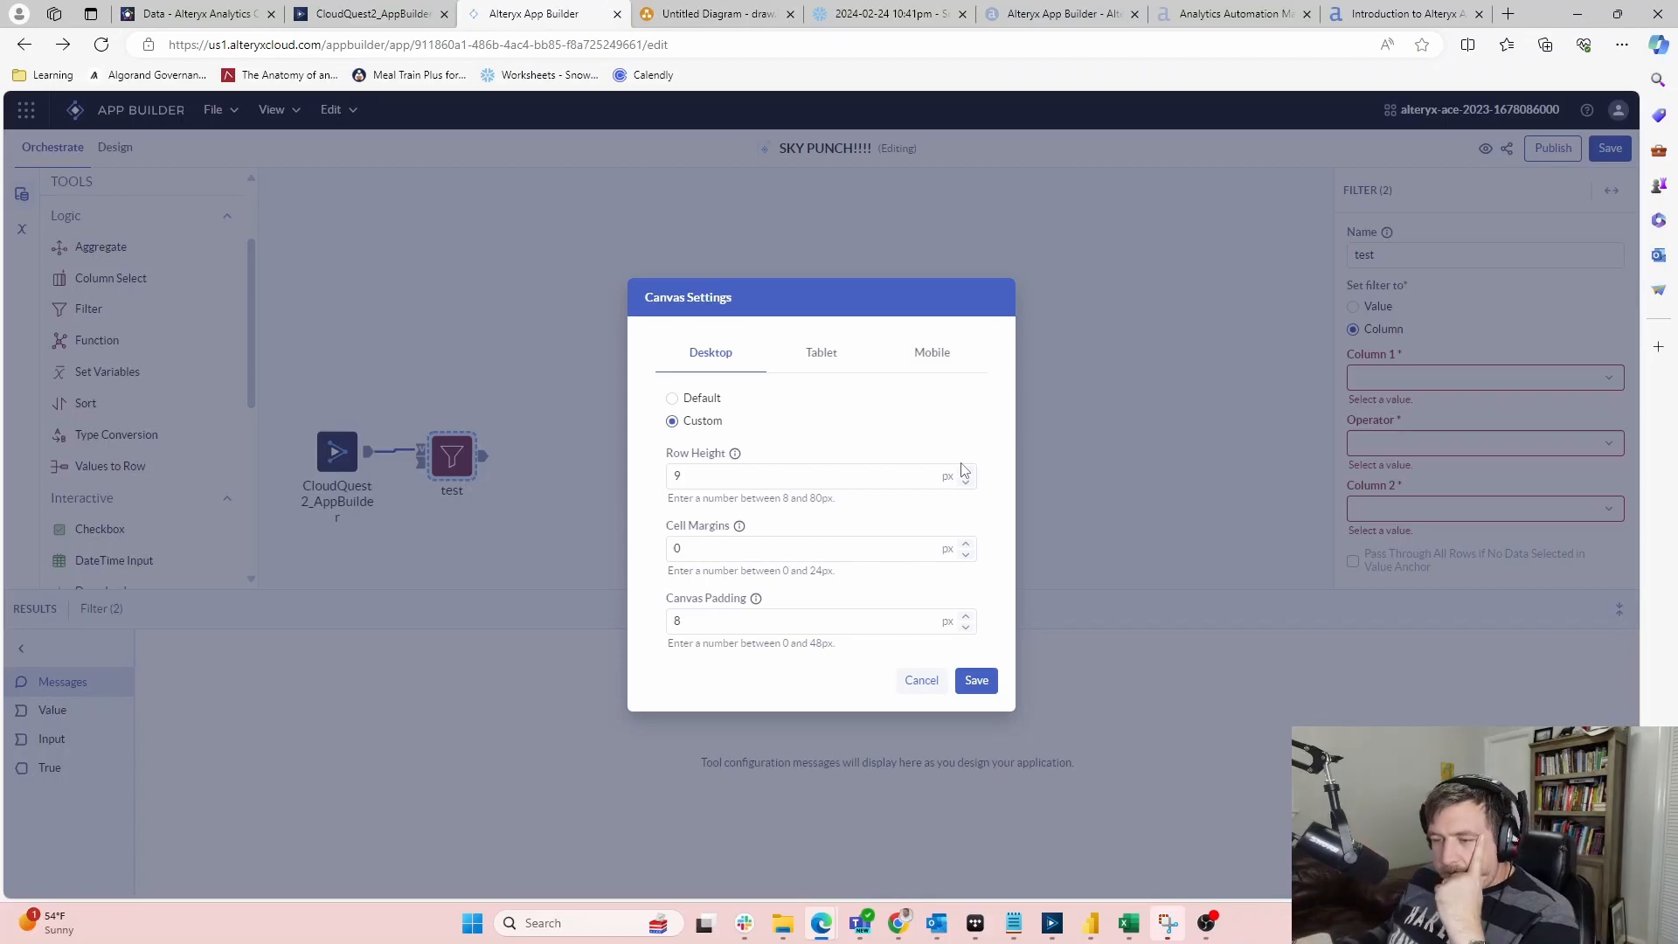
left_click(921, 682)
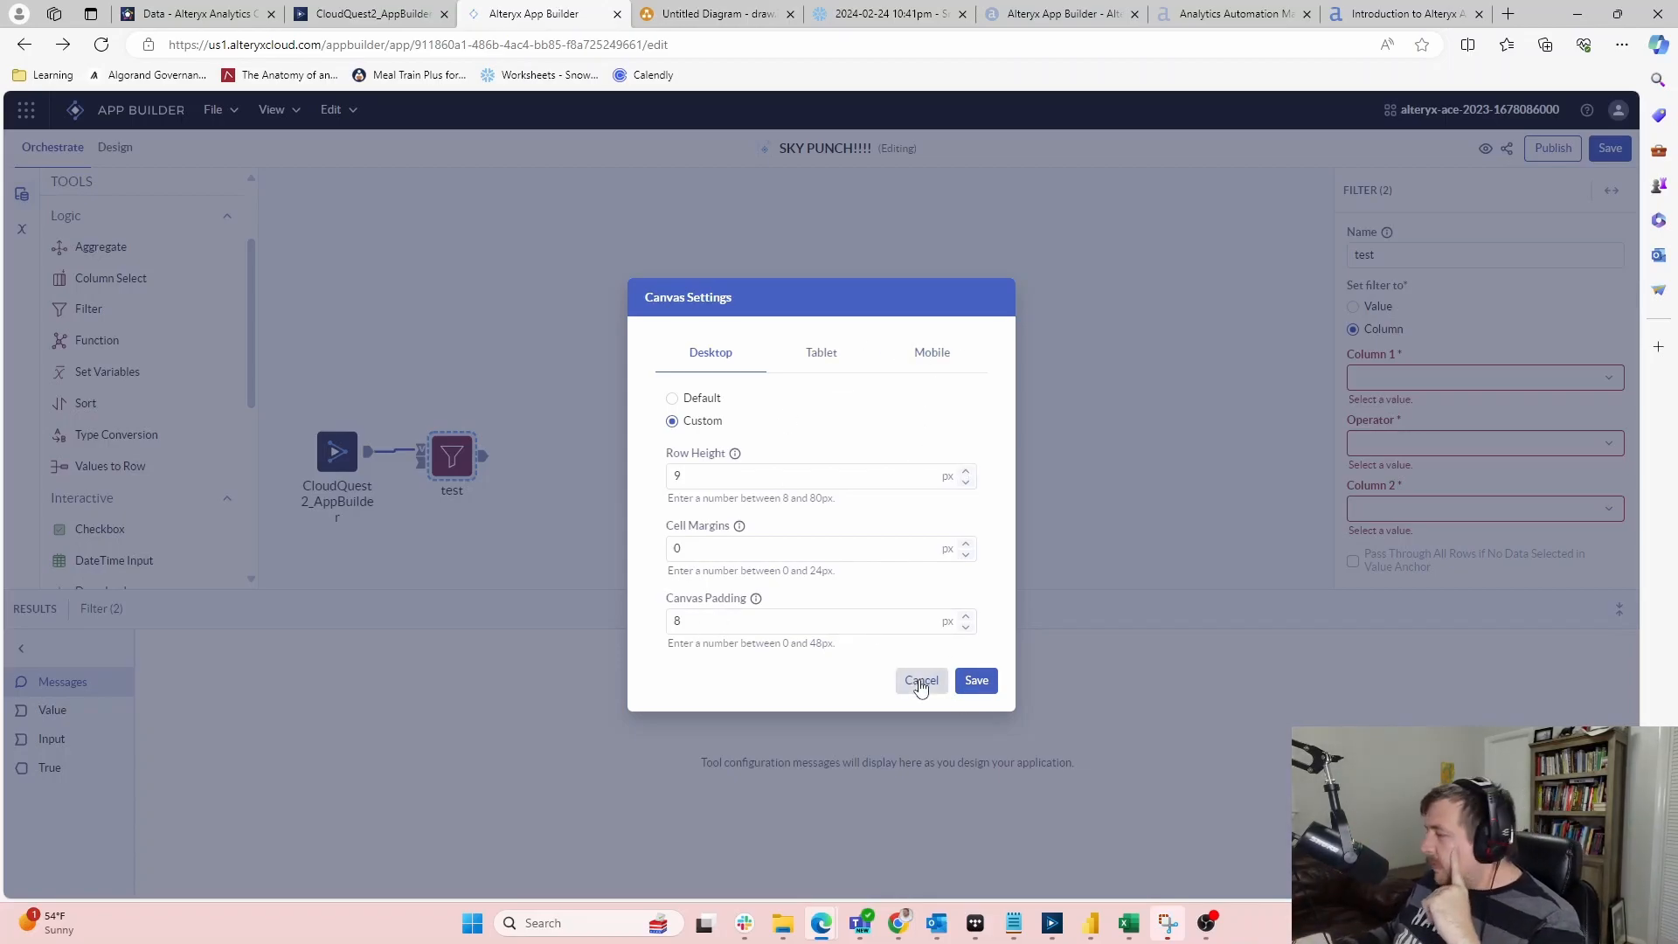
key("alt+Tab")
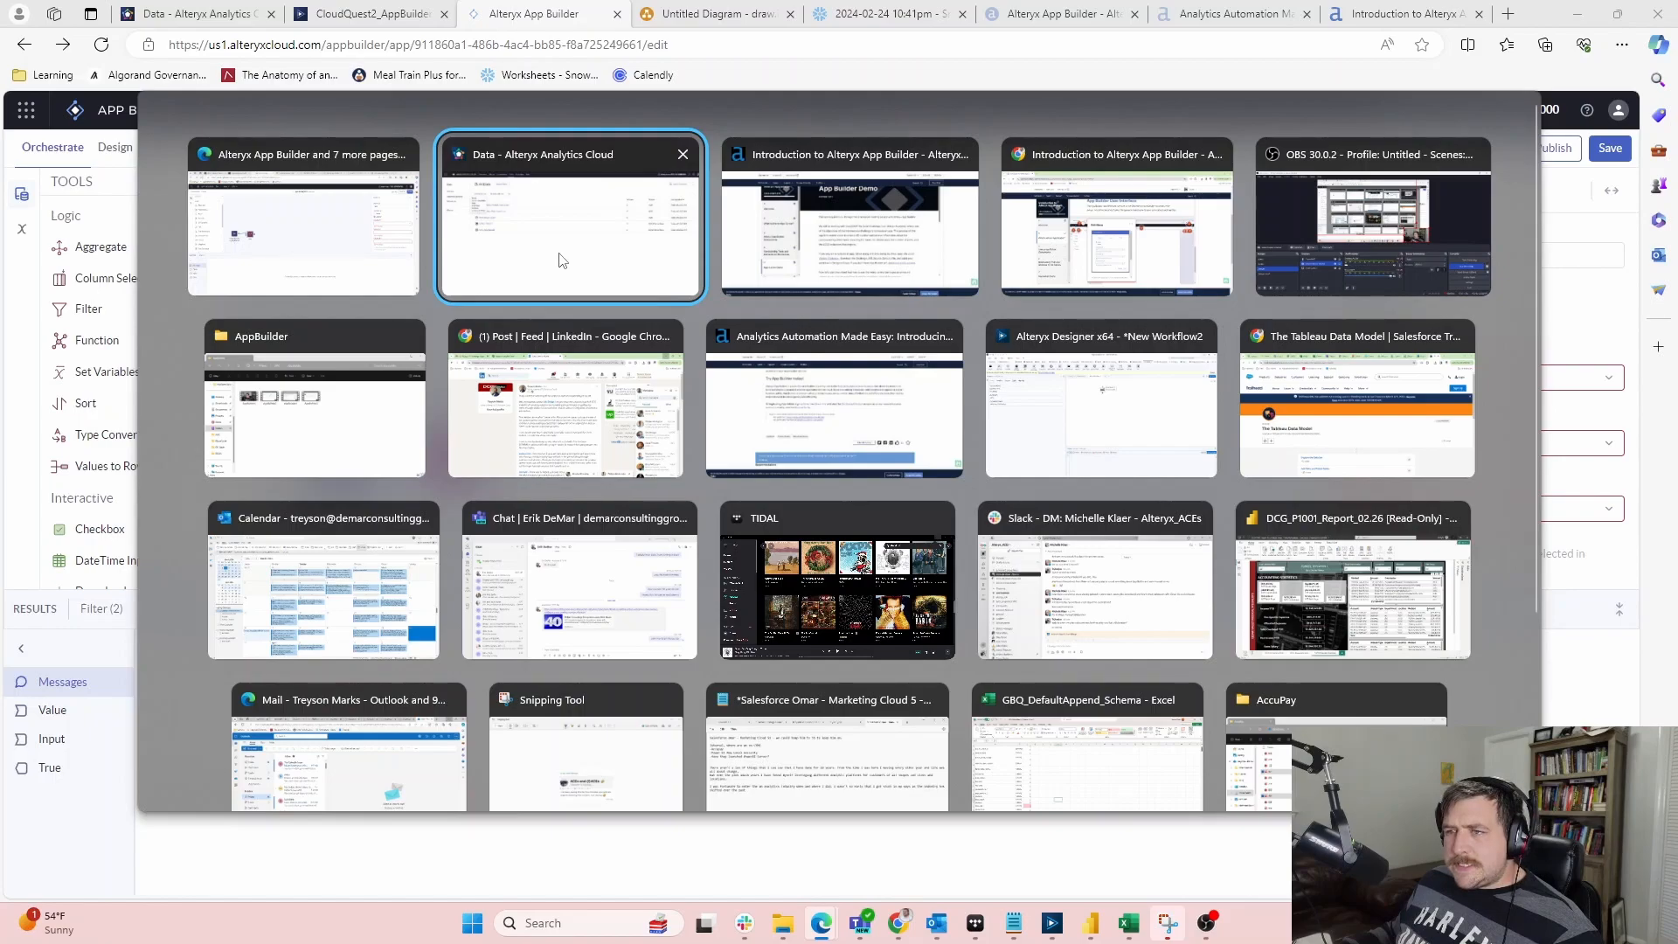
Close the duplicate Introduction lesson tab in Edge
key("alt+Tab")
left_click(1467, 232)
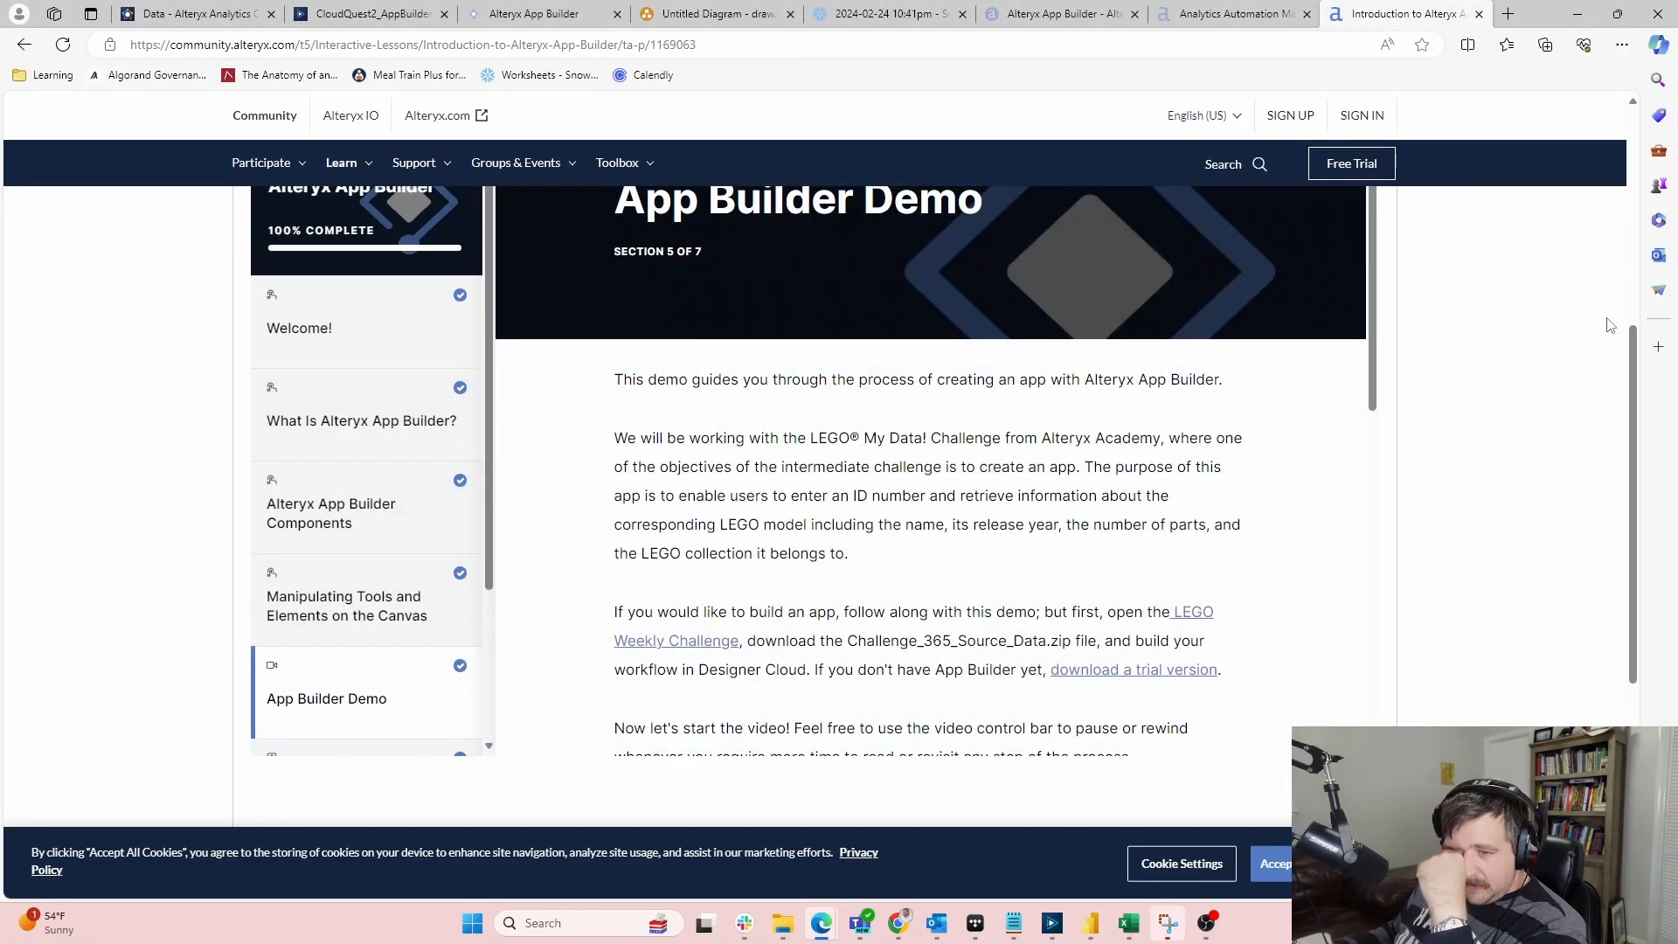
left_click(1479, 13)
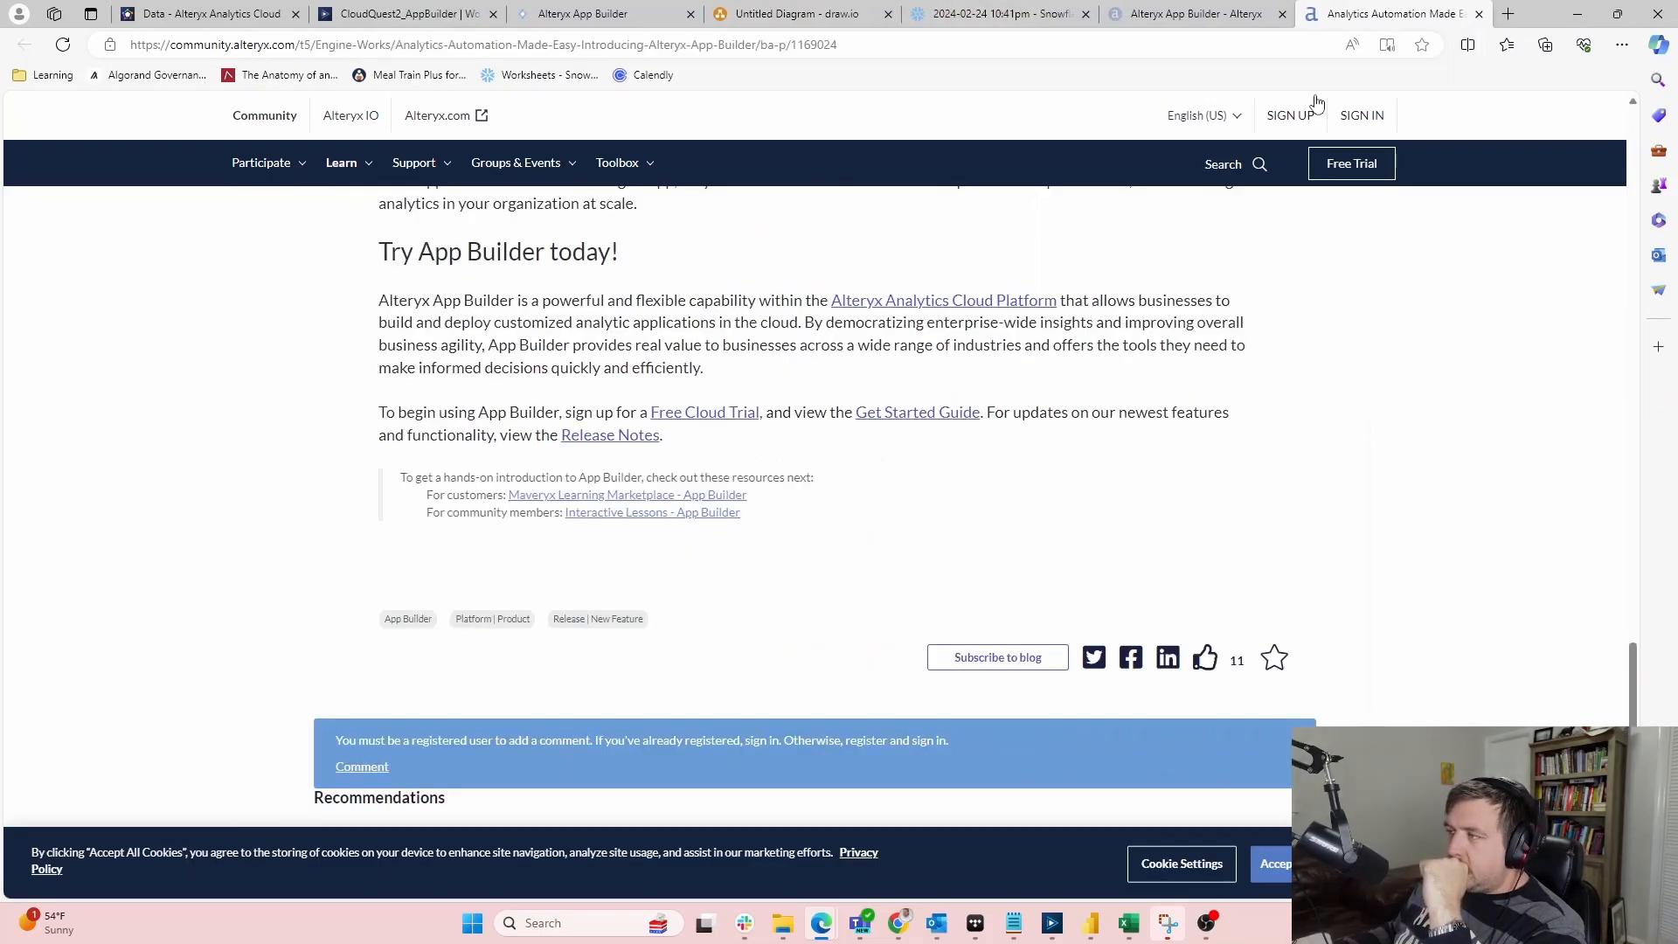
Check the CloudQuest2_AppBuilder workflow tab, then return to the Chrome lesson window
left_click(194, 12)
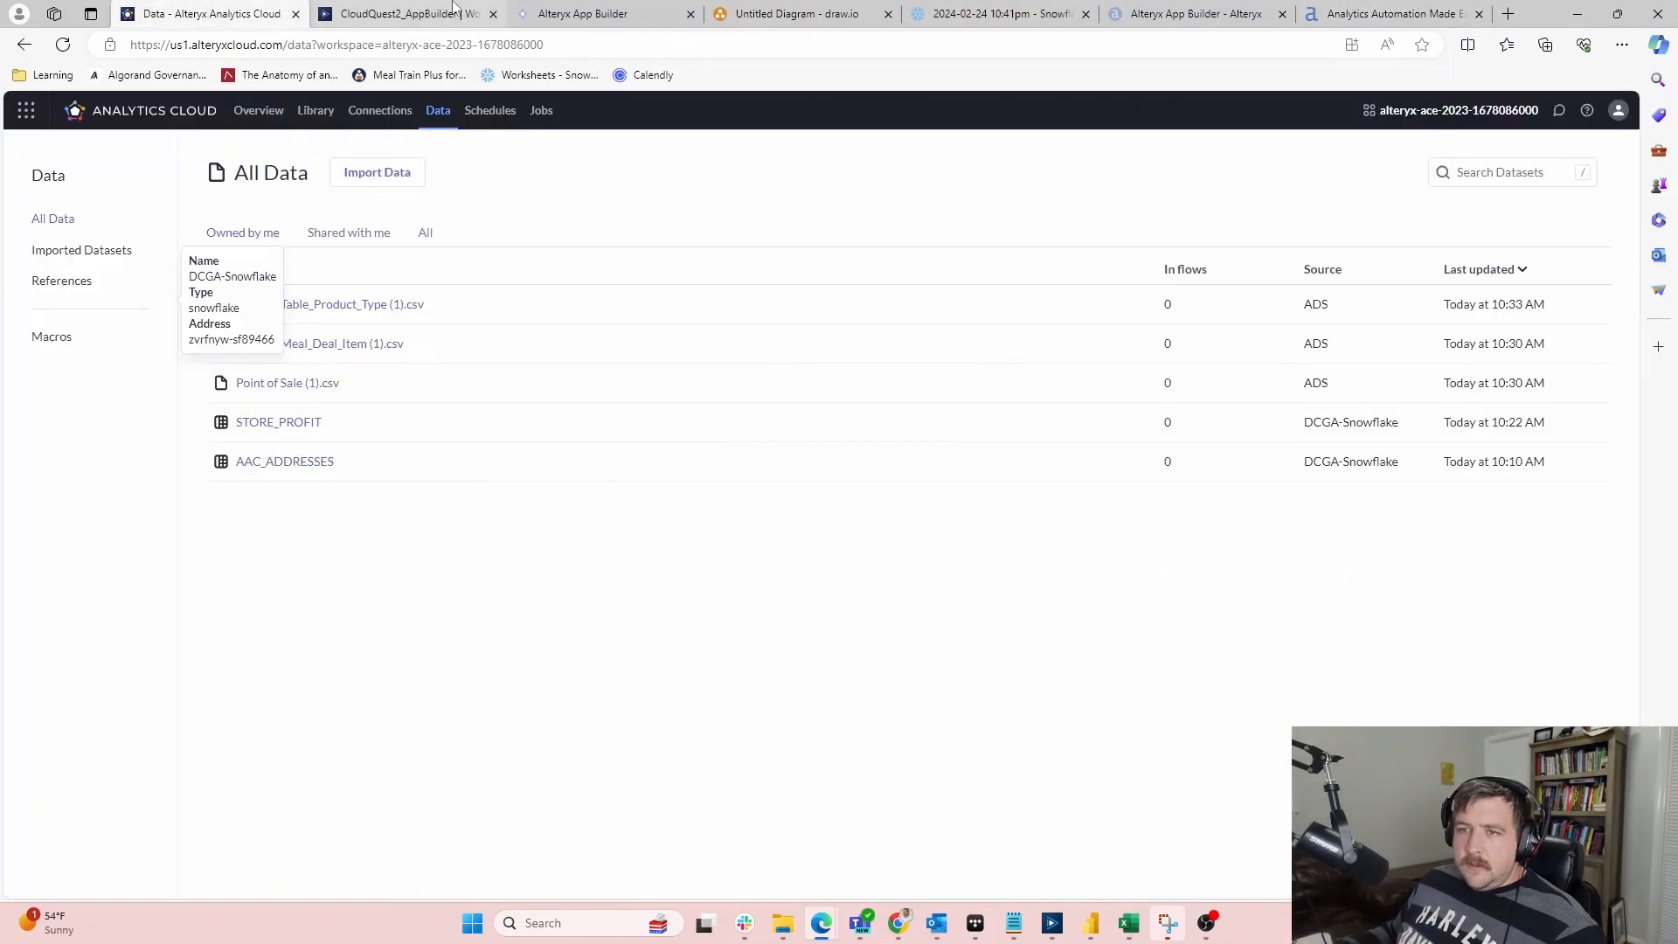
left_click(398, 12)
left_click(568, 14)
key("alt+Tab")
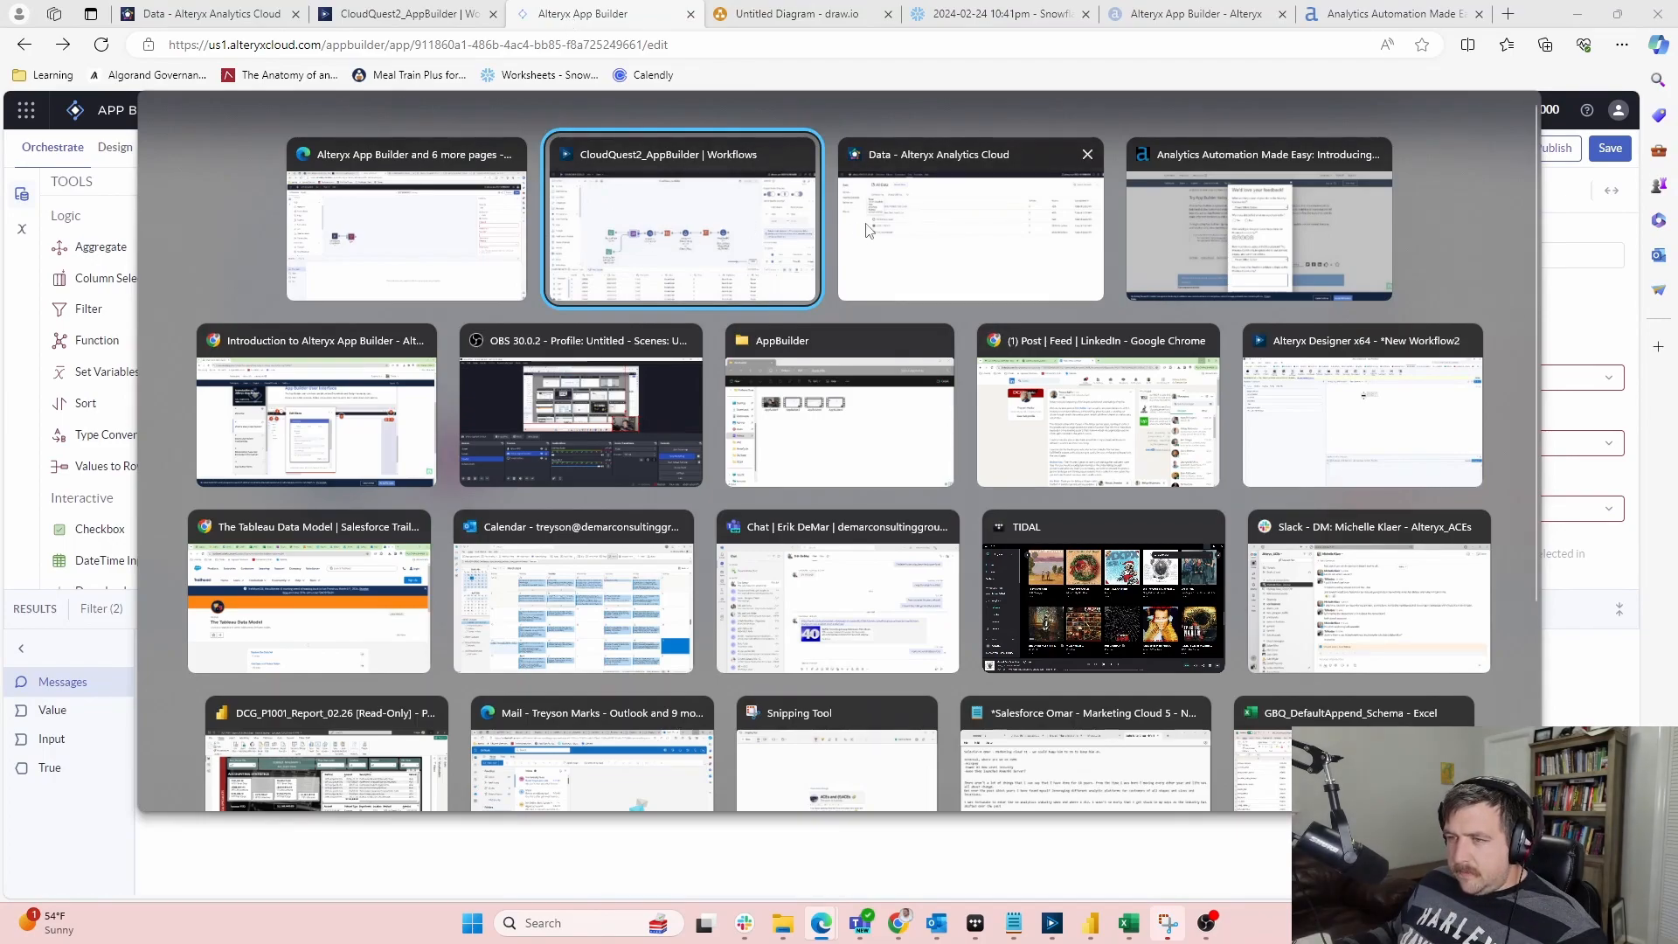
left_click(665, 227)
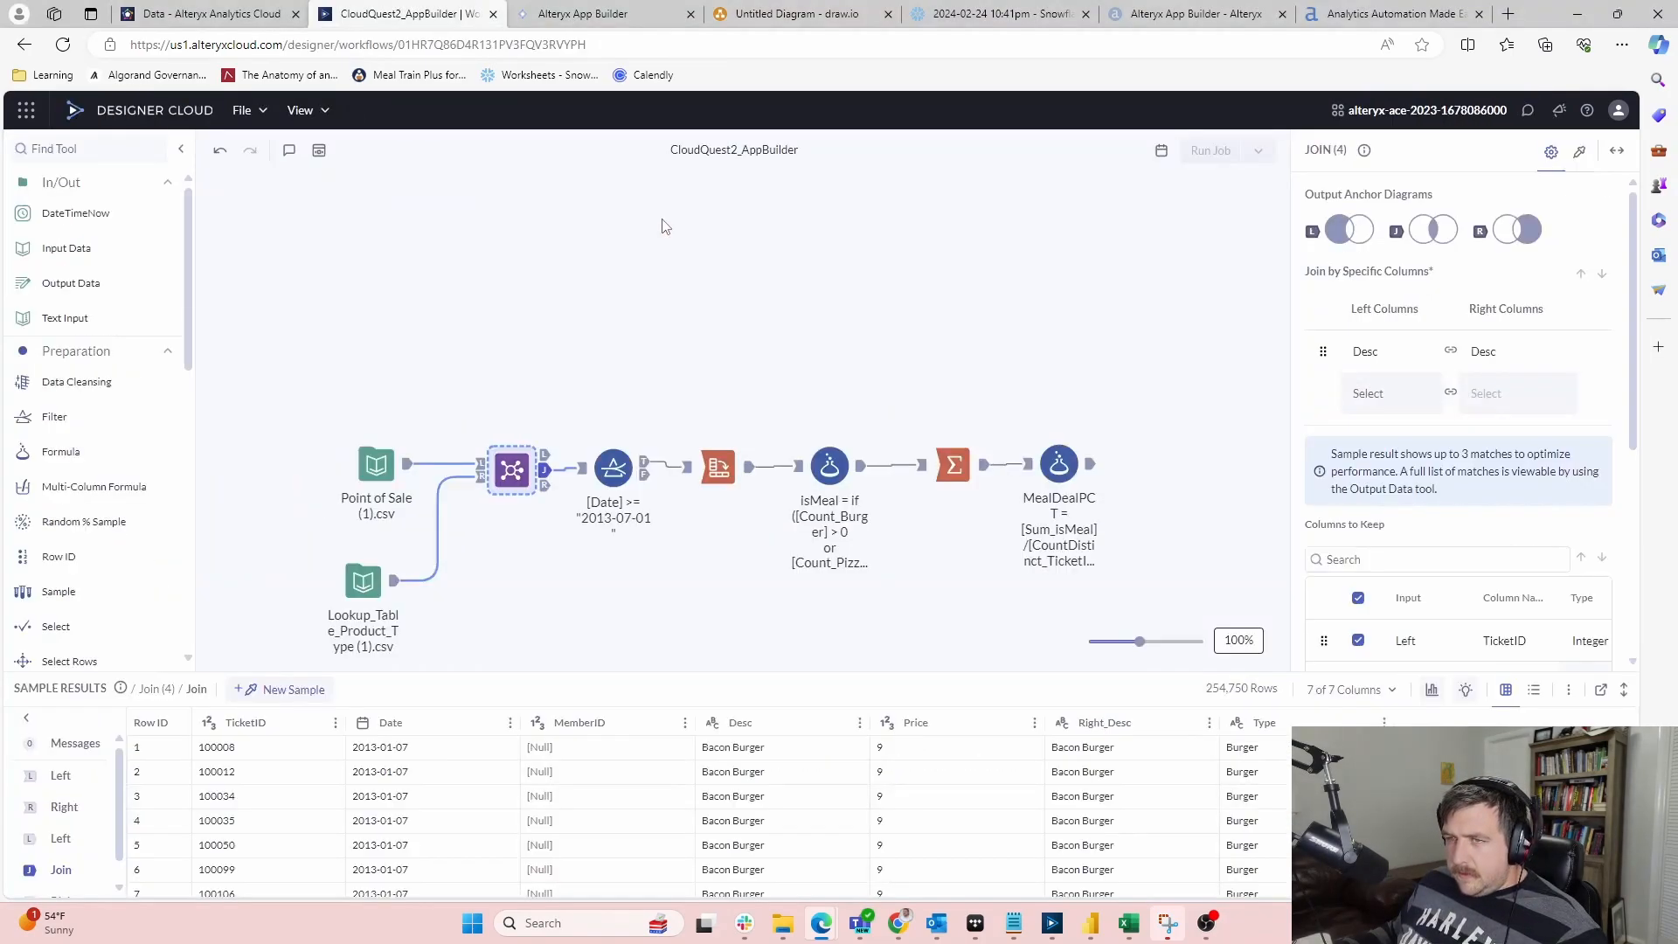
left_click(601, 14)
key("alt+Tab")
key("alt+Tab")
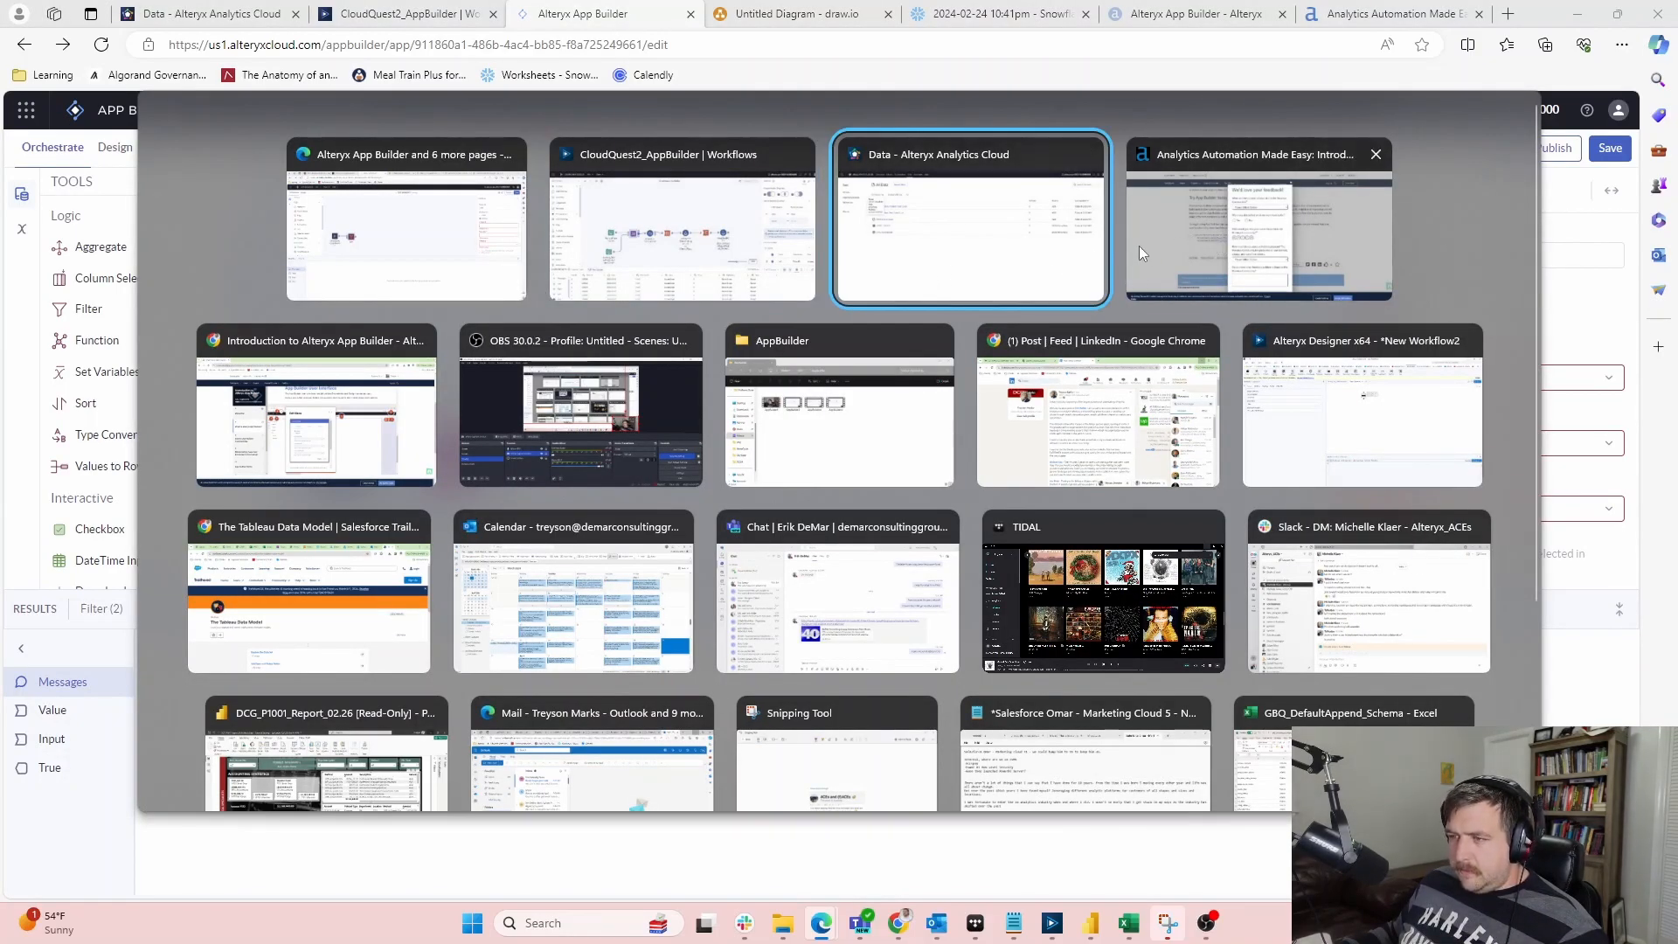
left_click(336, 431)
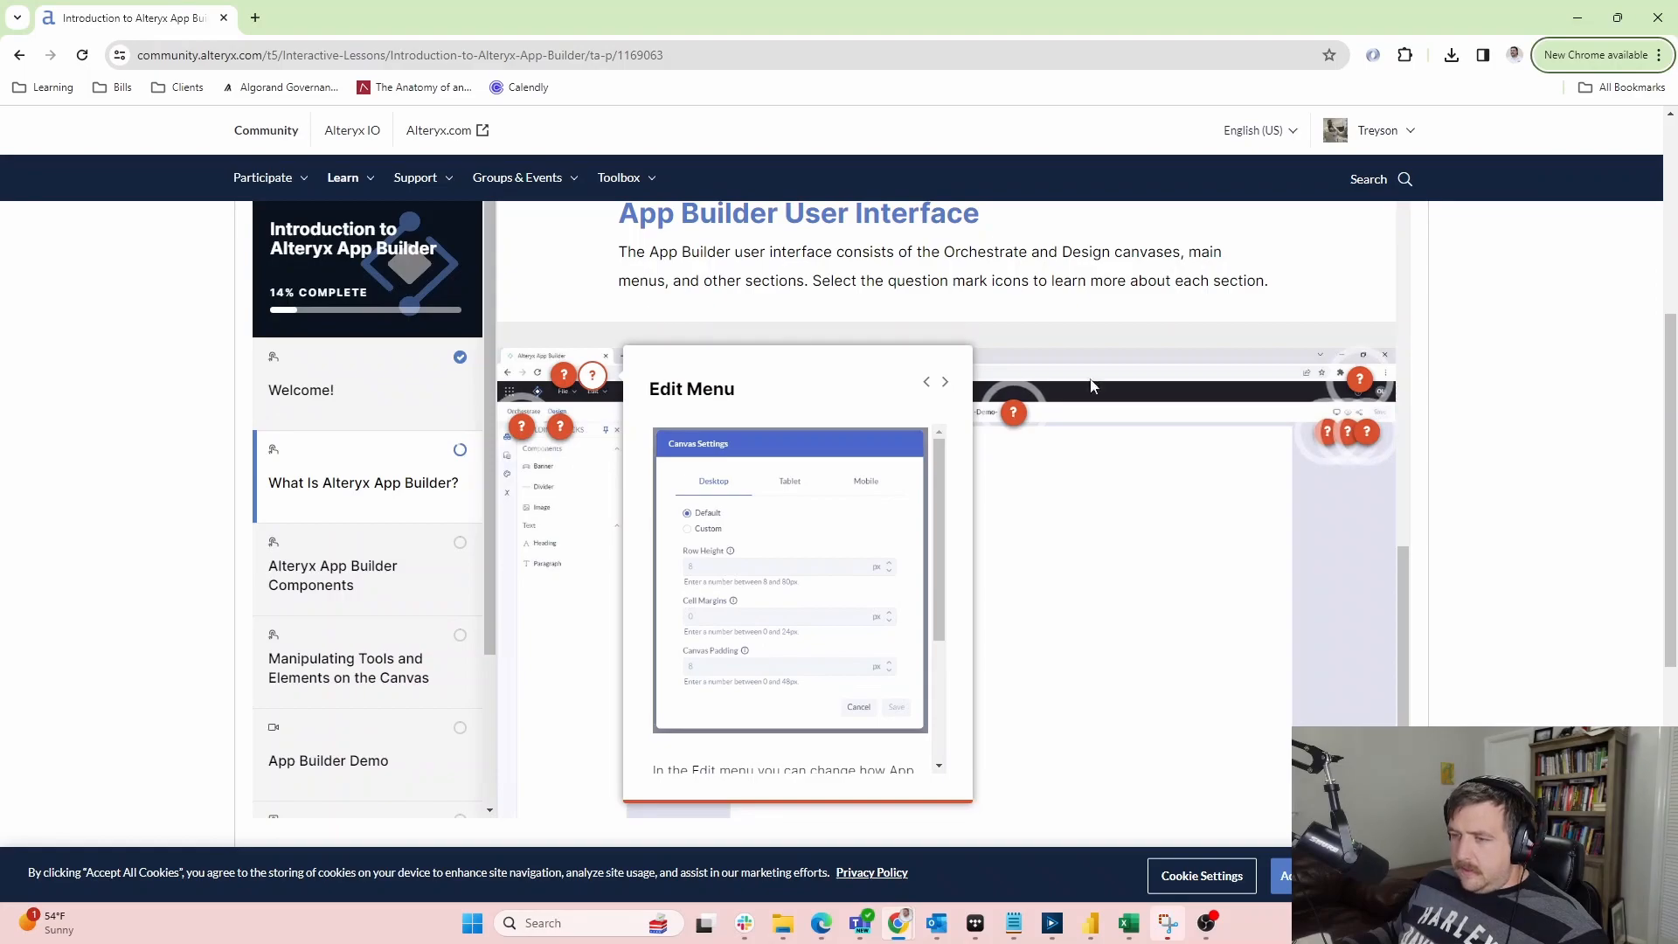
Read the Orchestrate canvas explanation and glance at the App Builder project window
left_click(521, 428)
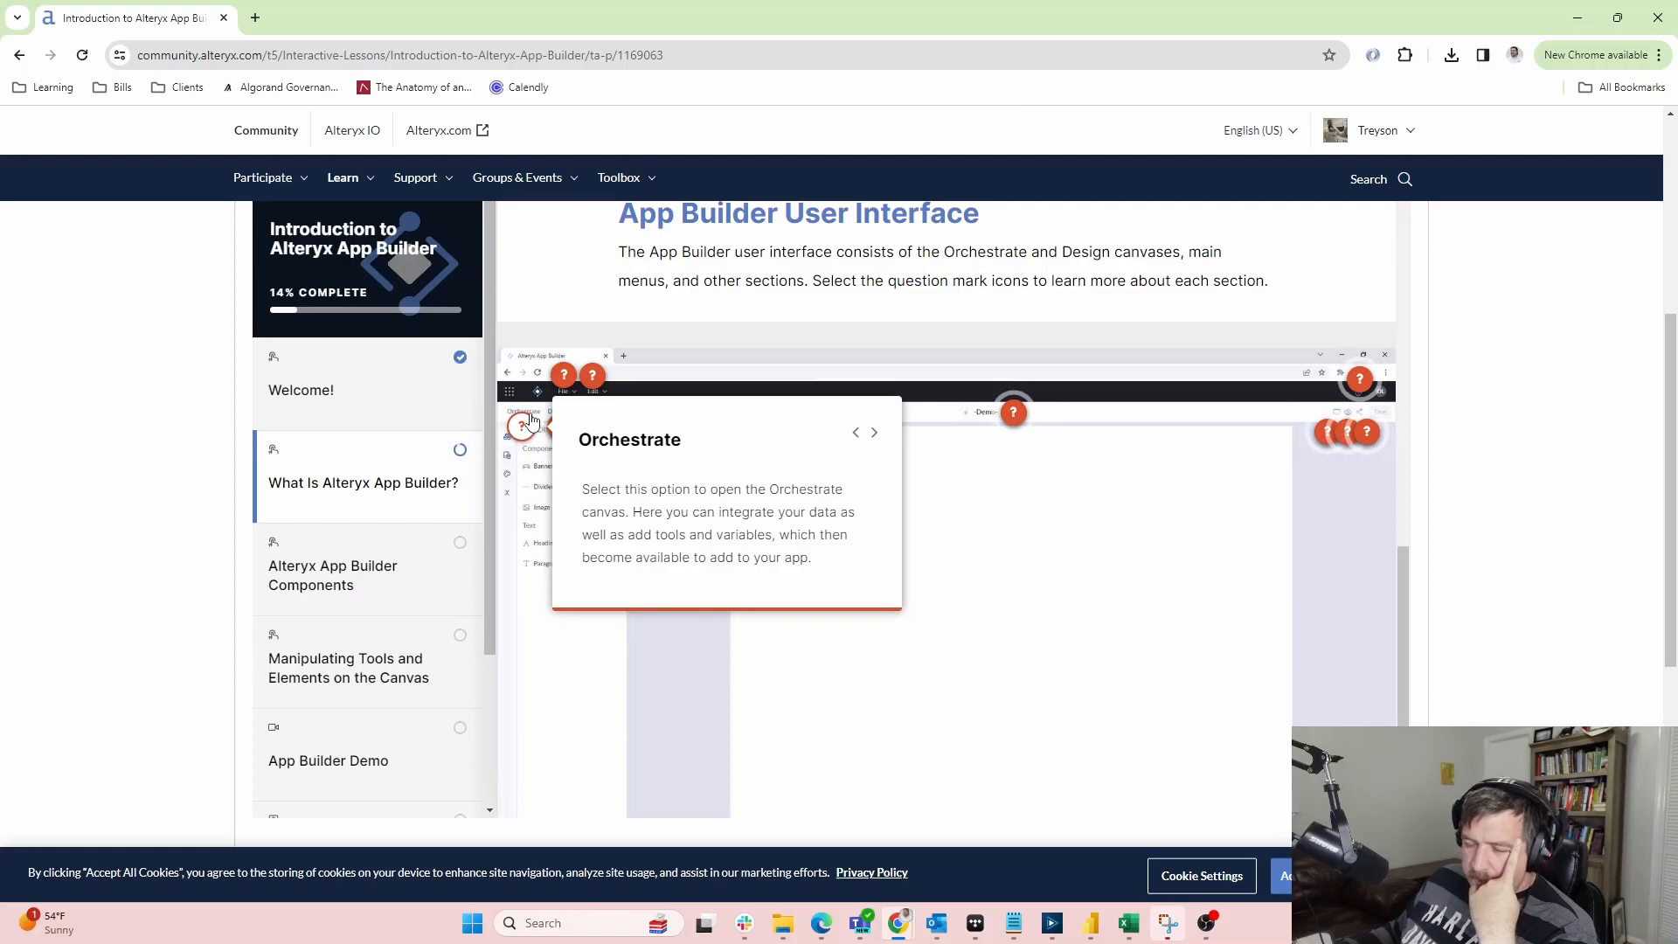
key("alt+Tab")
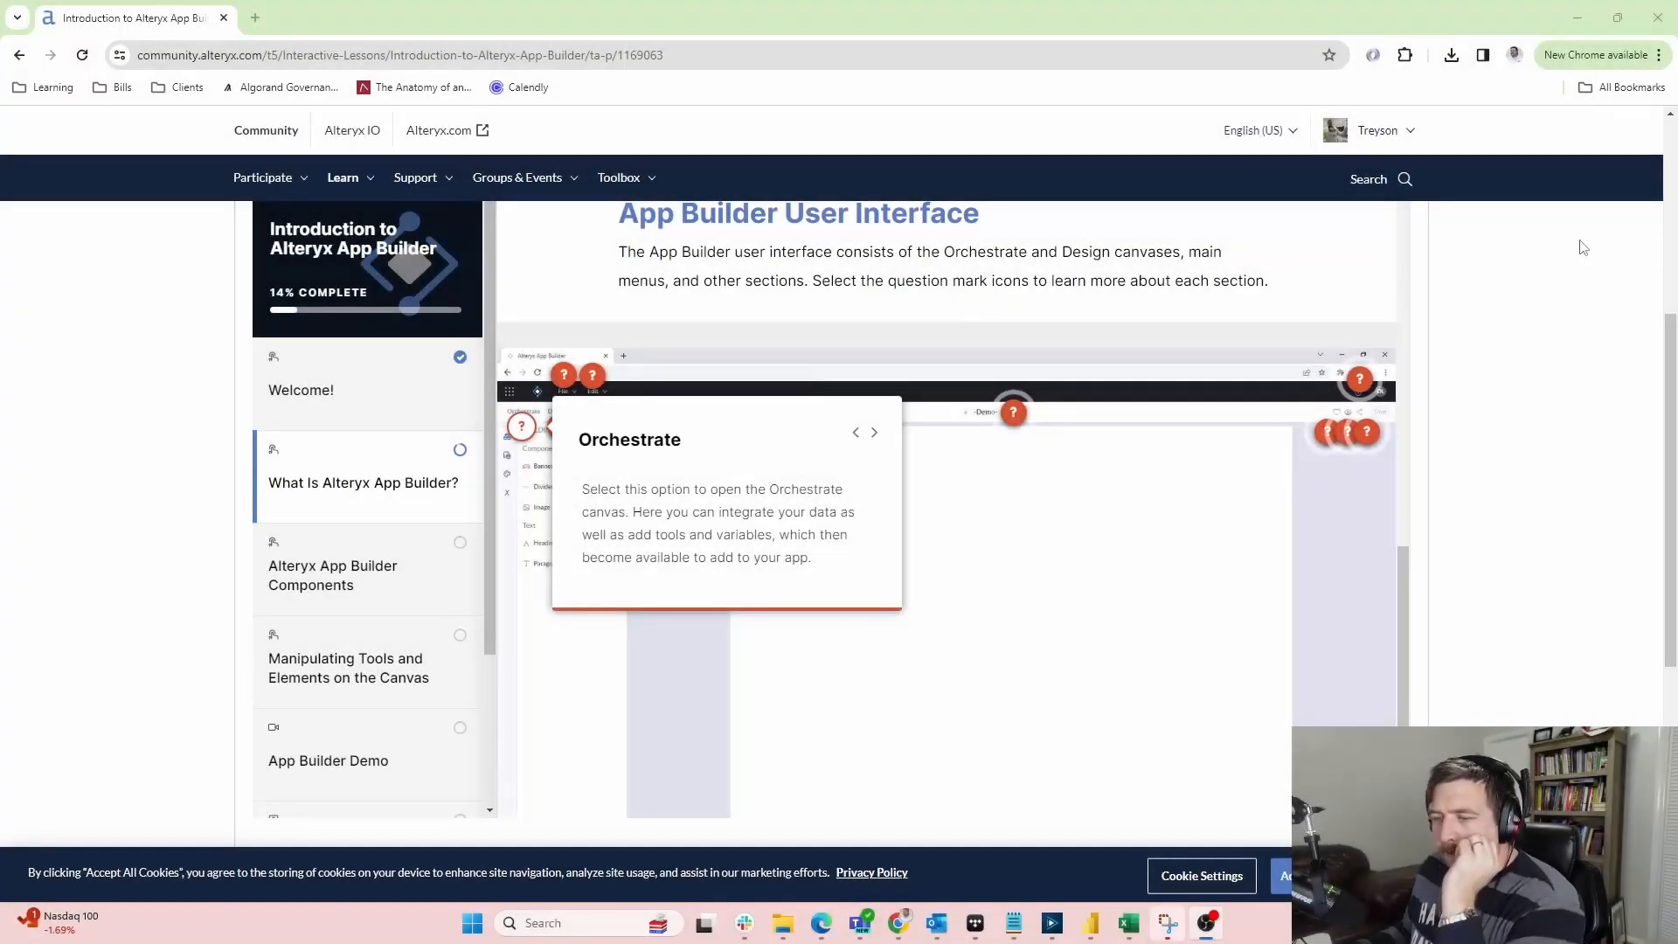
key("alt+Tab")
key("alt+Tab")
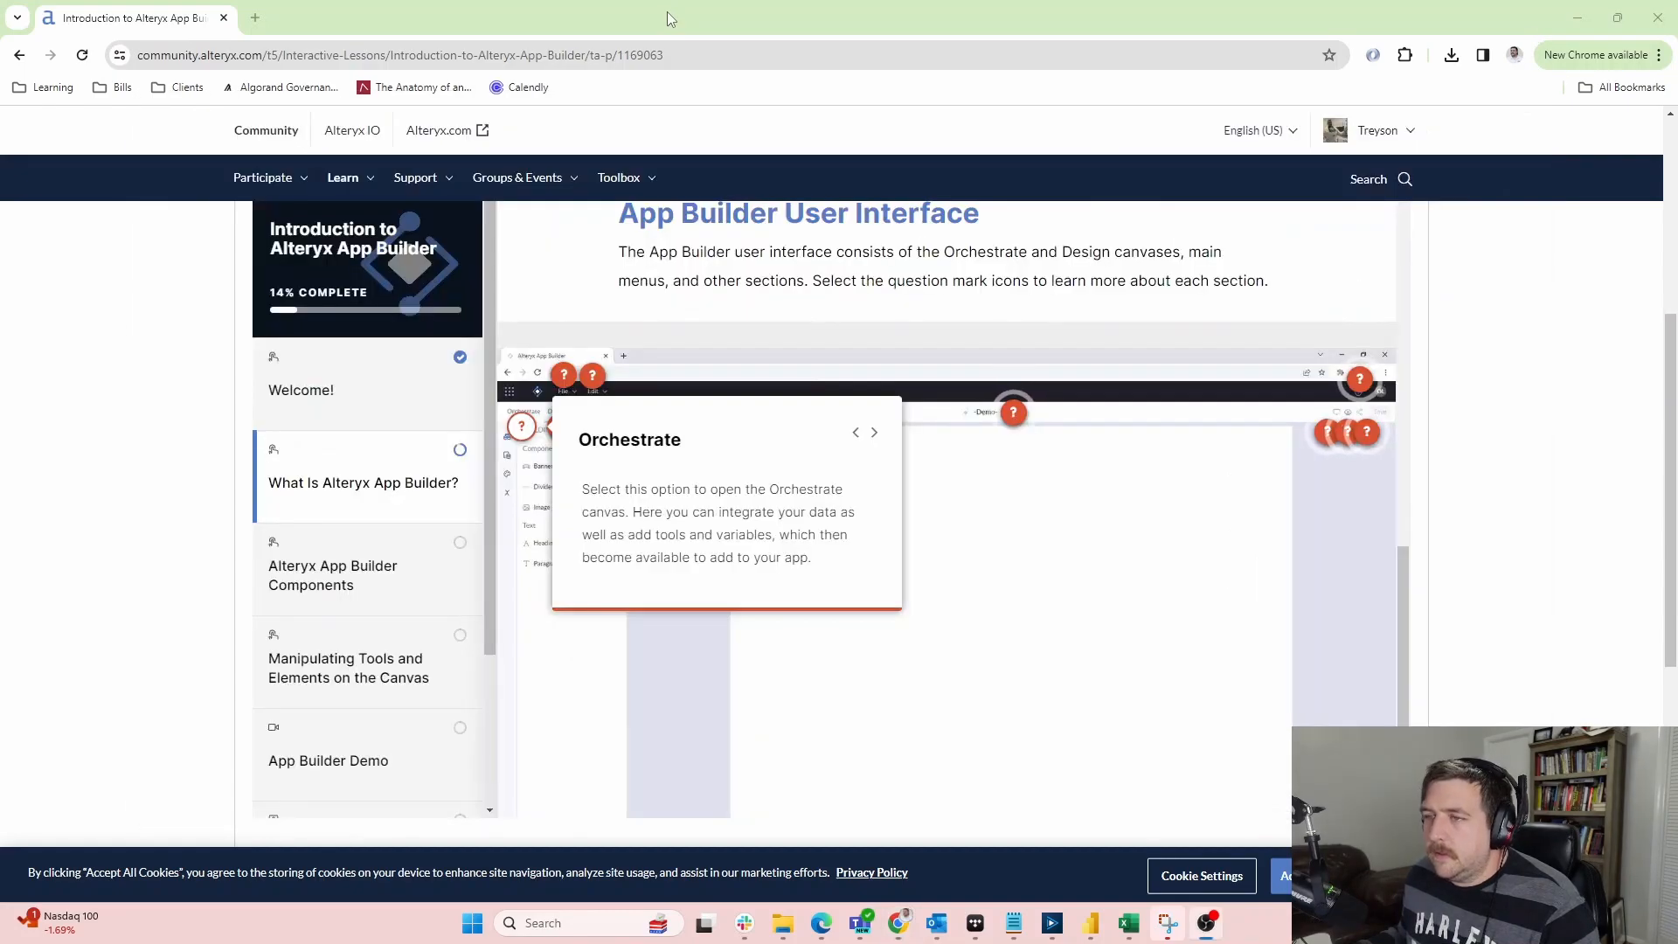
key("alt+Tab")
key("alt+Tab")
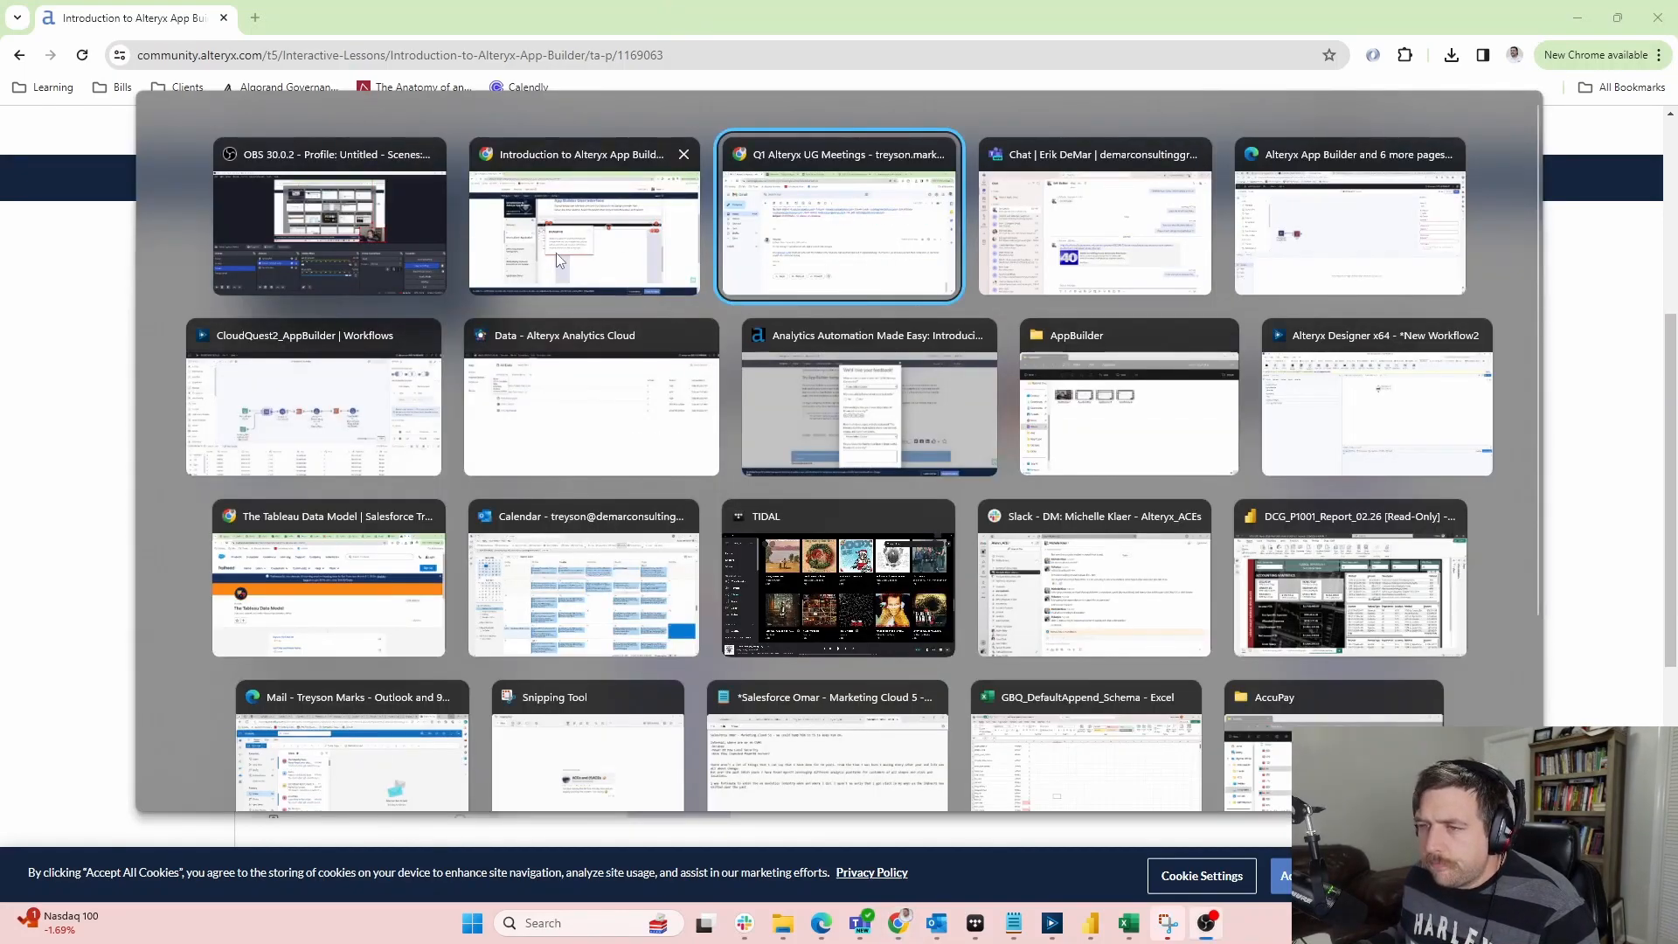
left_click(1346, 278)
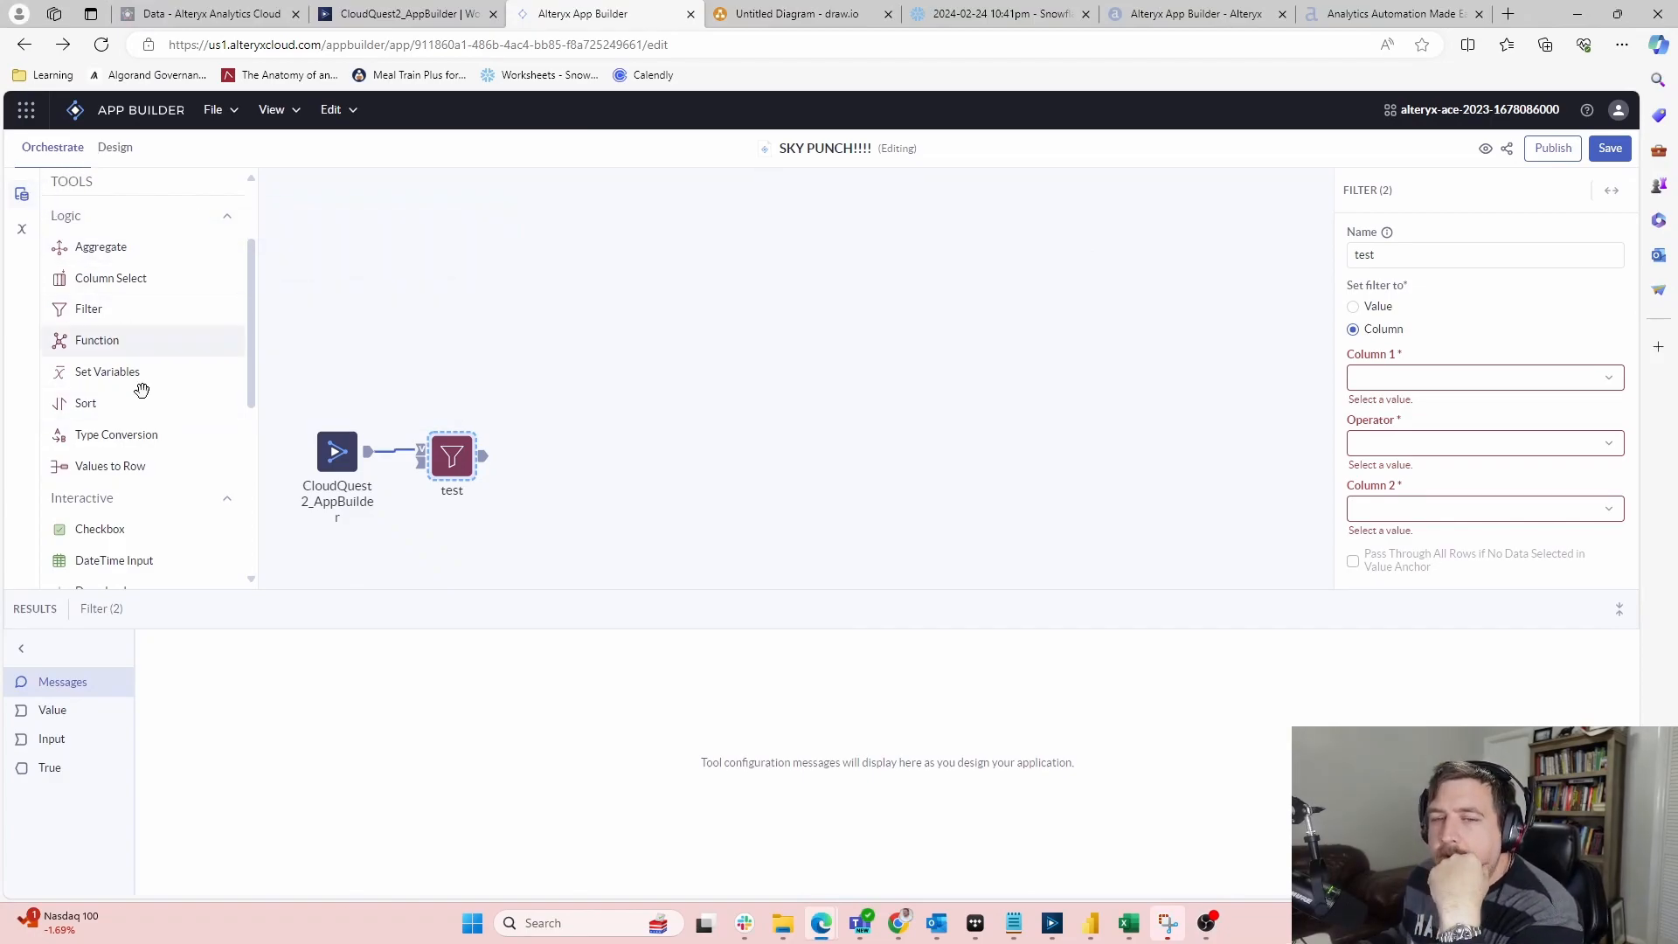
Return to the lesson and read the app renaming explanation
key("alt+Tab")
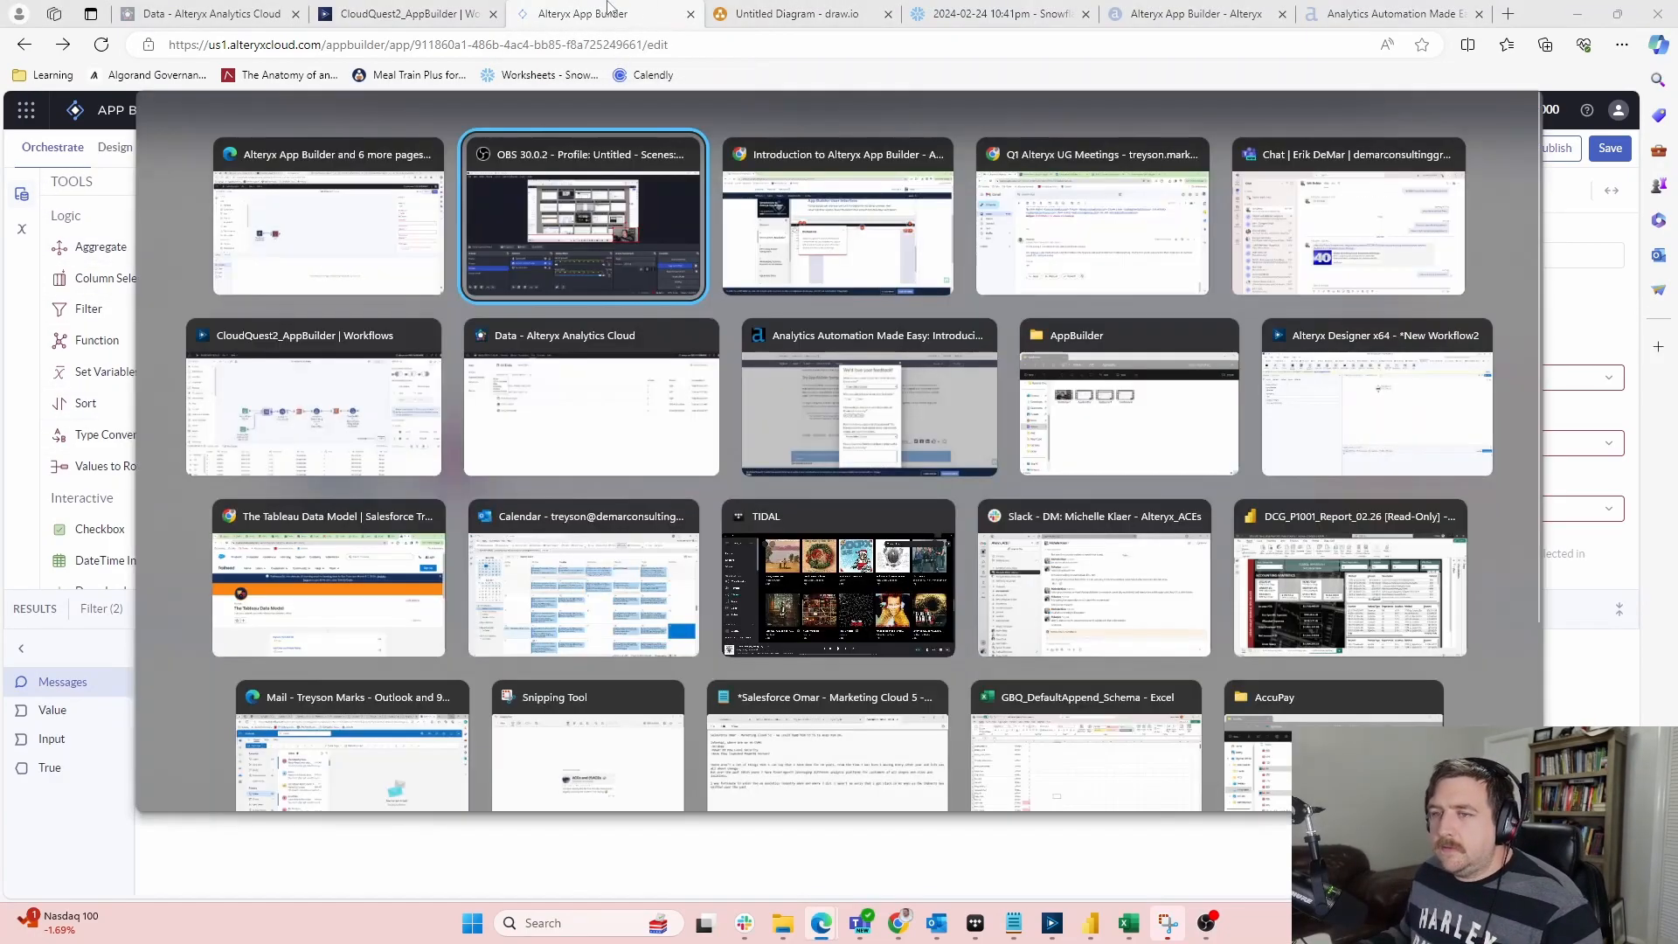
left_click(827, 279)
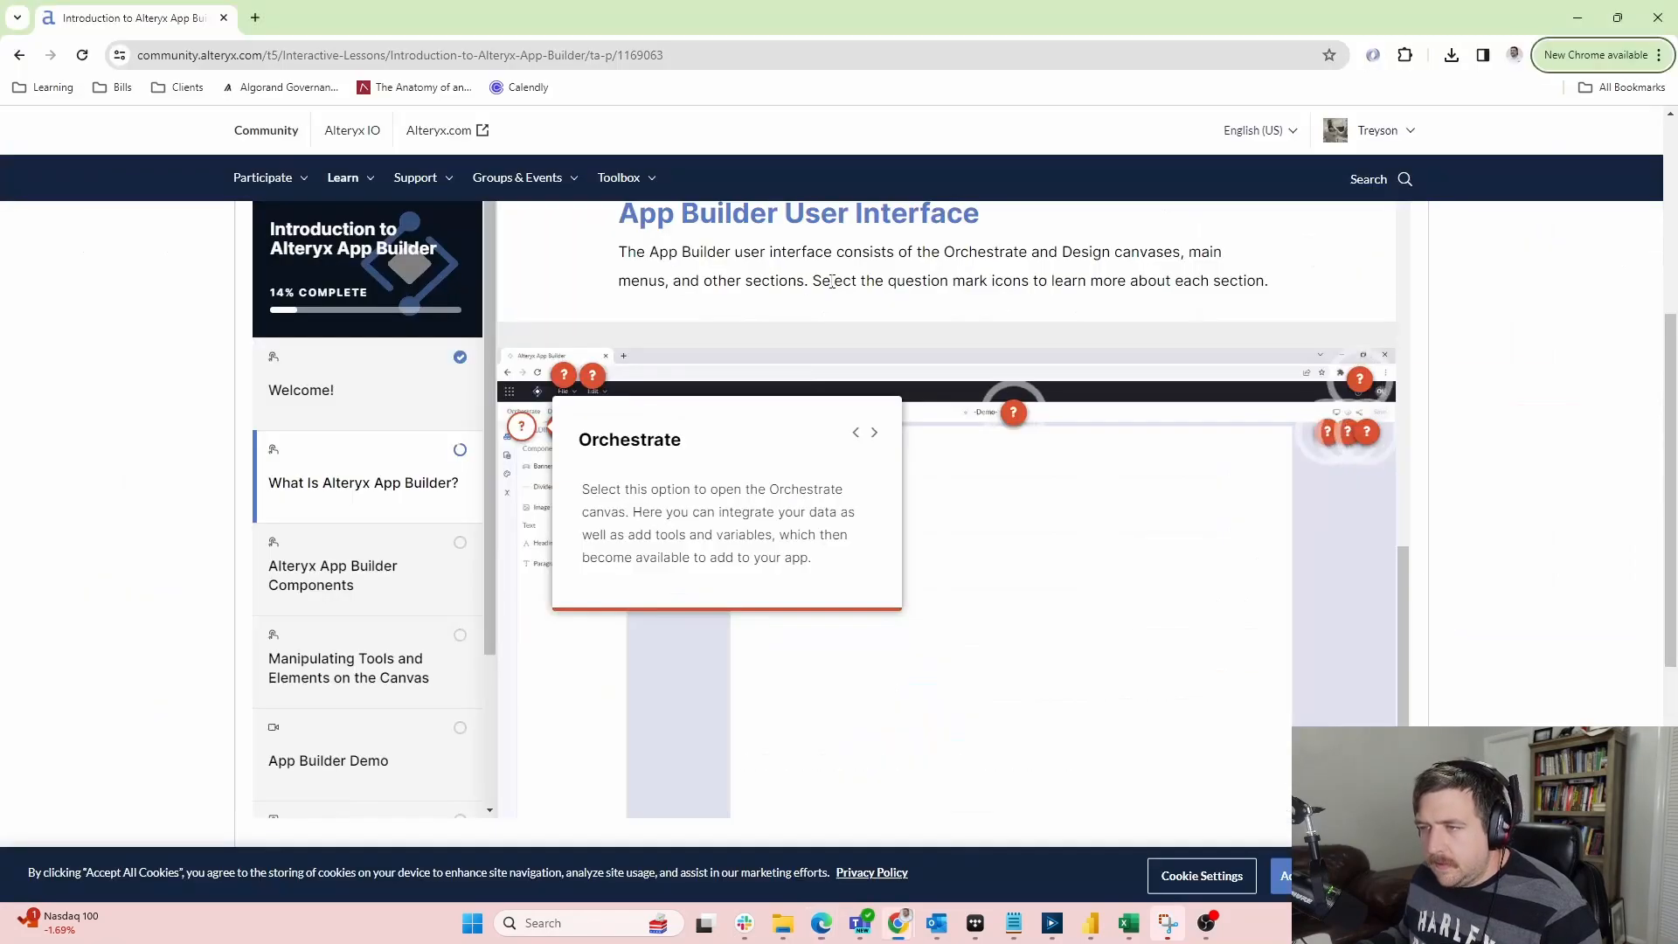
left_click(1013, 412)
Read the help and Share App hotspot explanations in the interface tour
left_click(1360, 377)
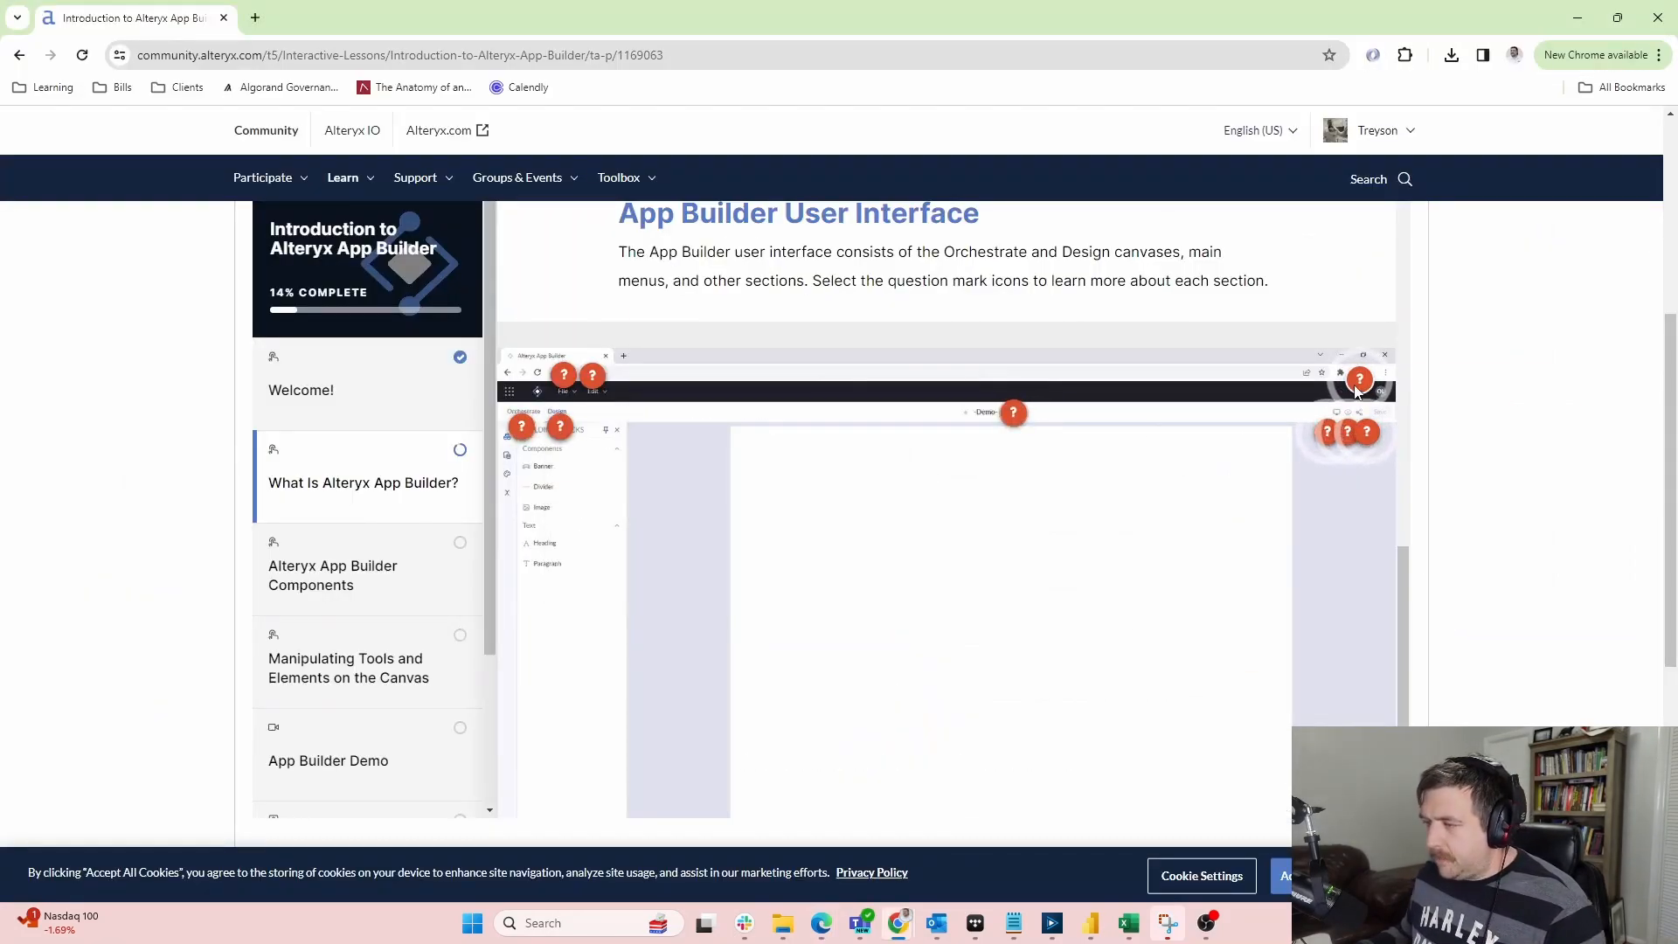
left_click(1369, 430)
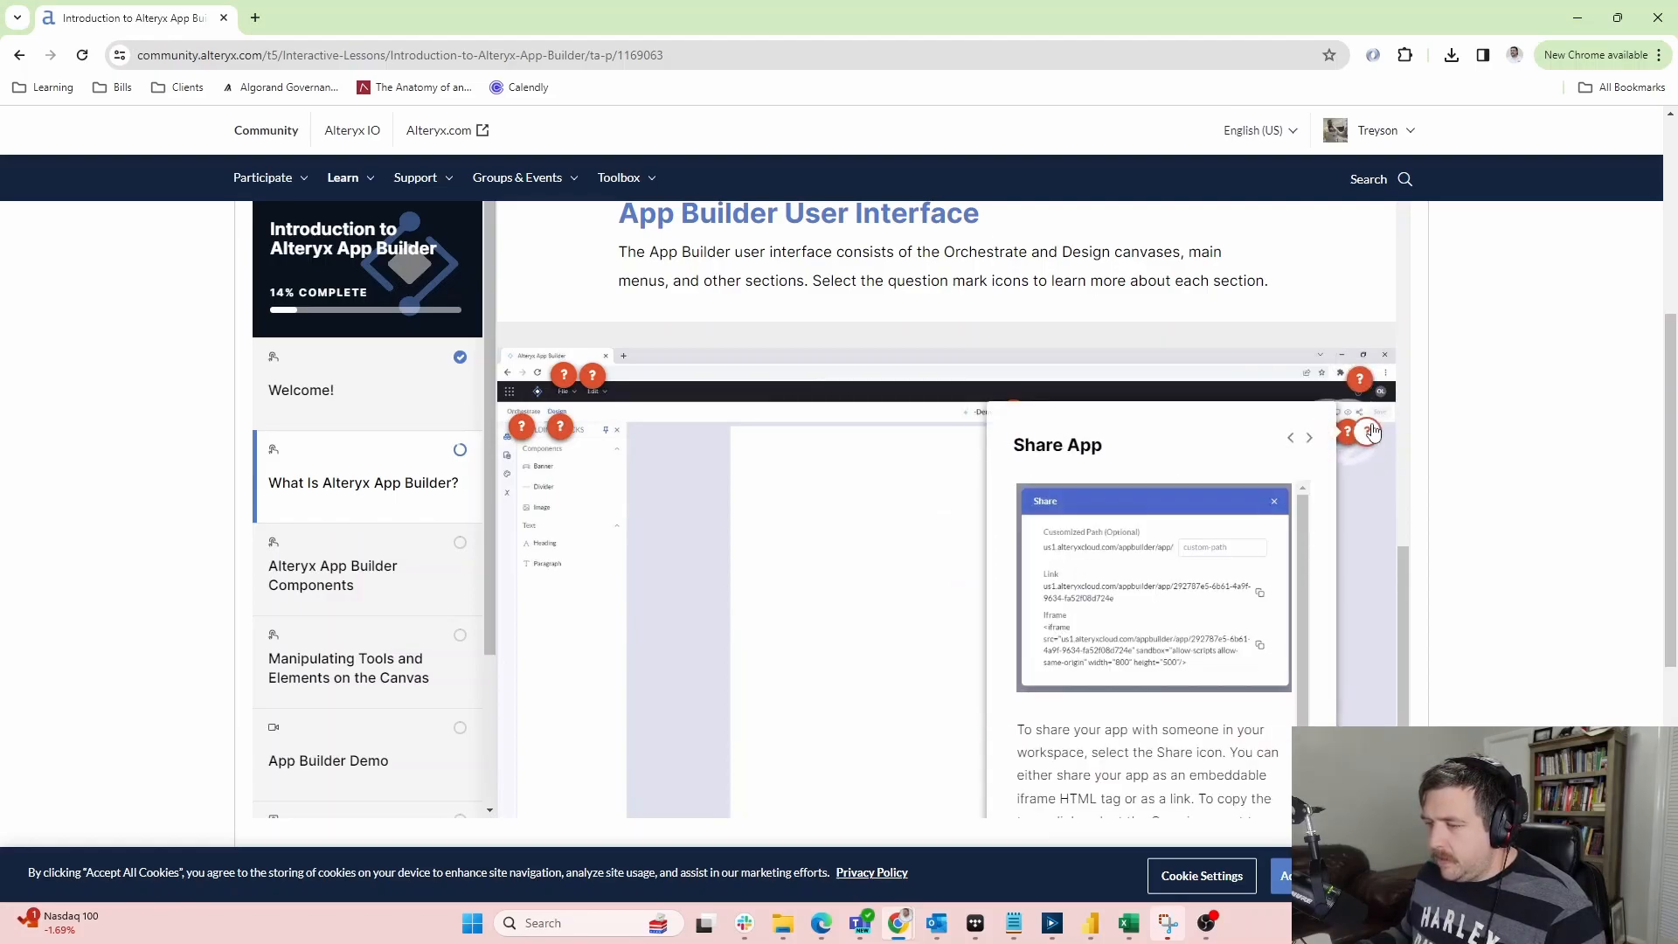
scroll(1066, 644, "down", 2)
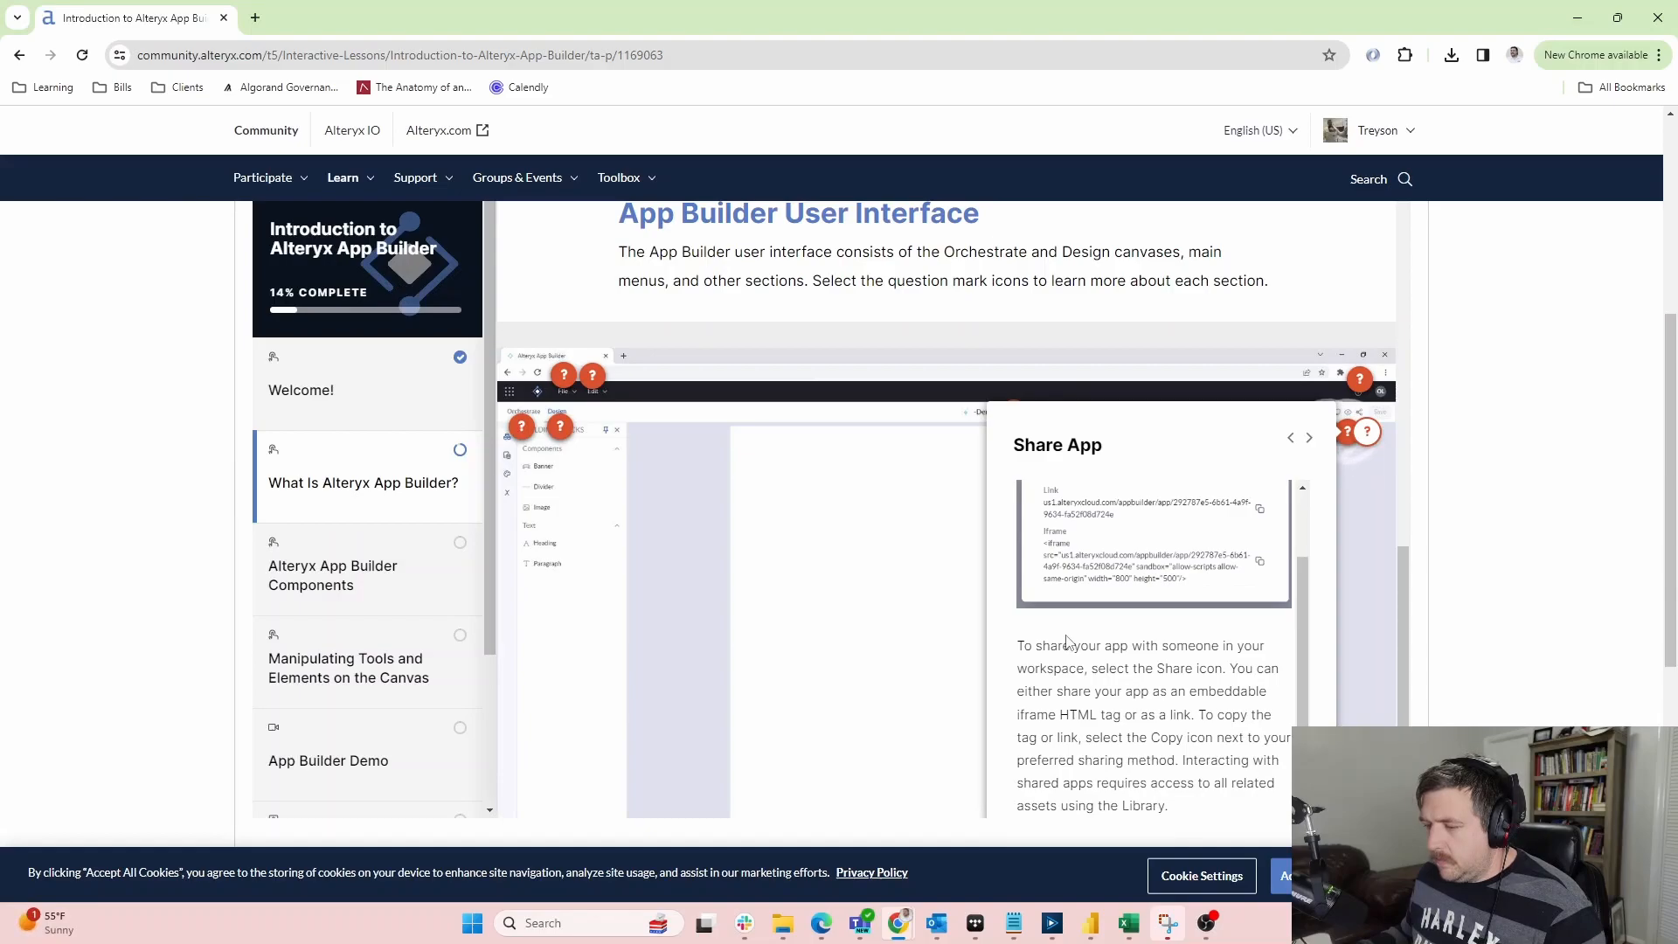
scroll(1067, 645, "down", 1)
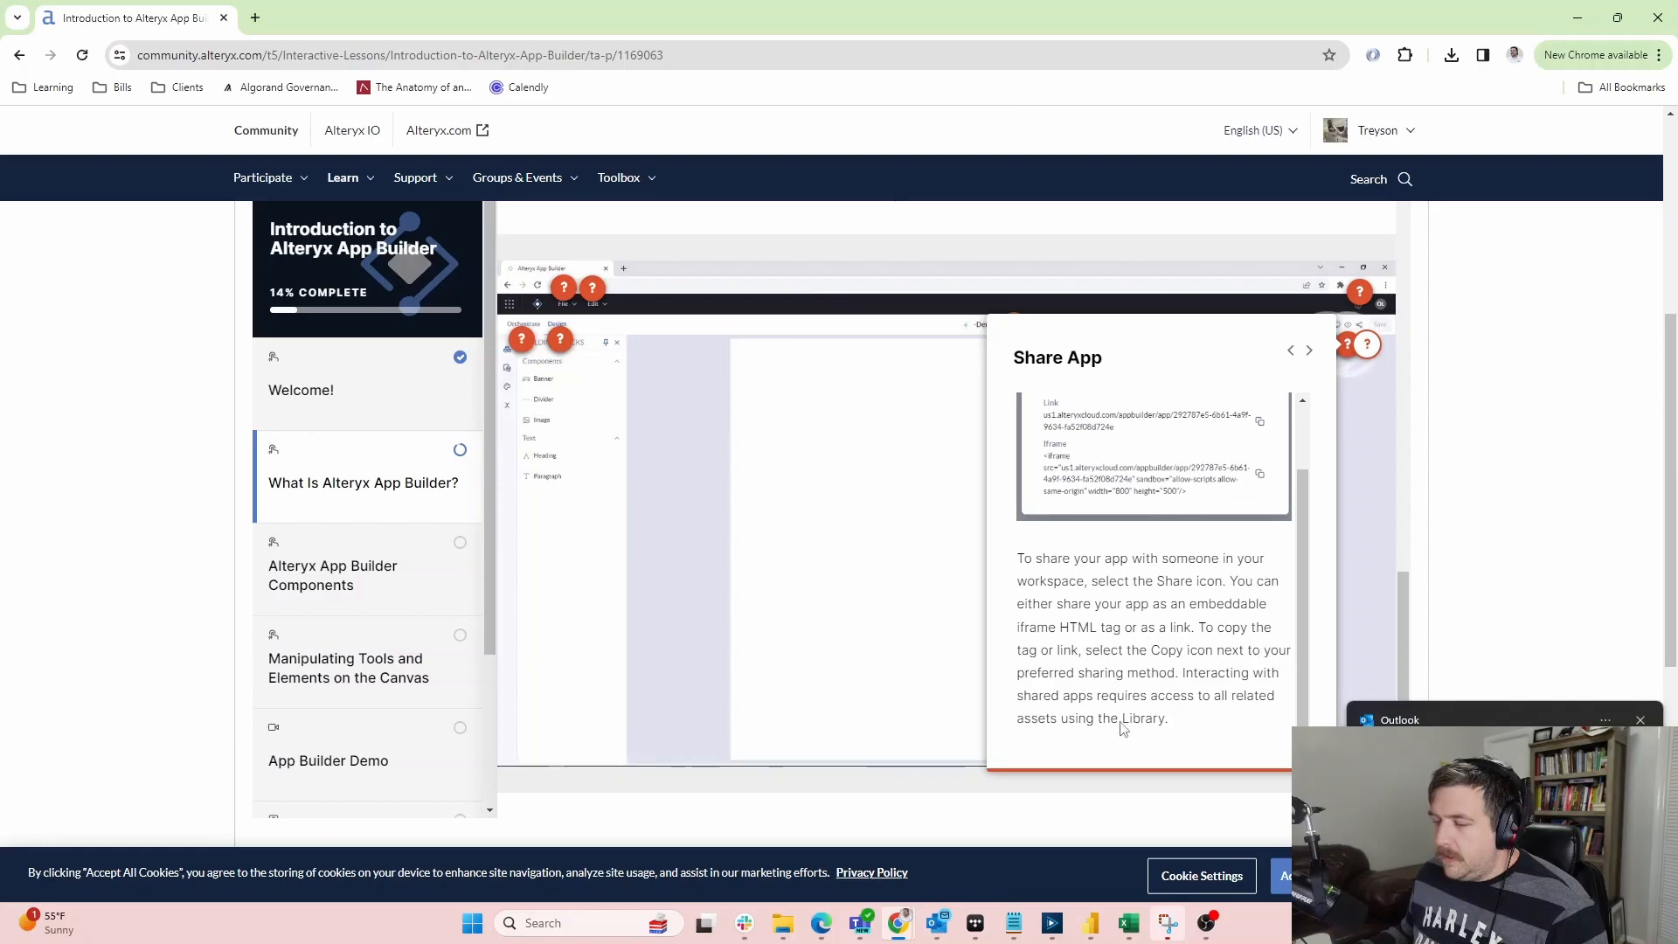
Compare the Change Device View and Preview App explanations, then close them
left_click(1356, 416)
left_click(1327, 345)
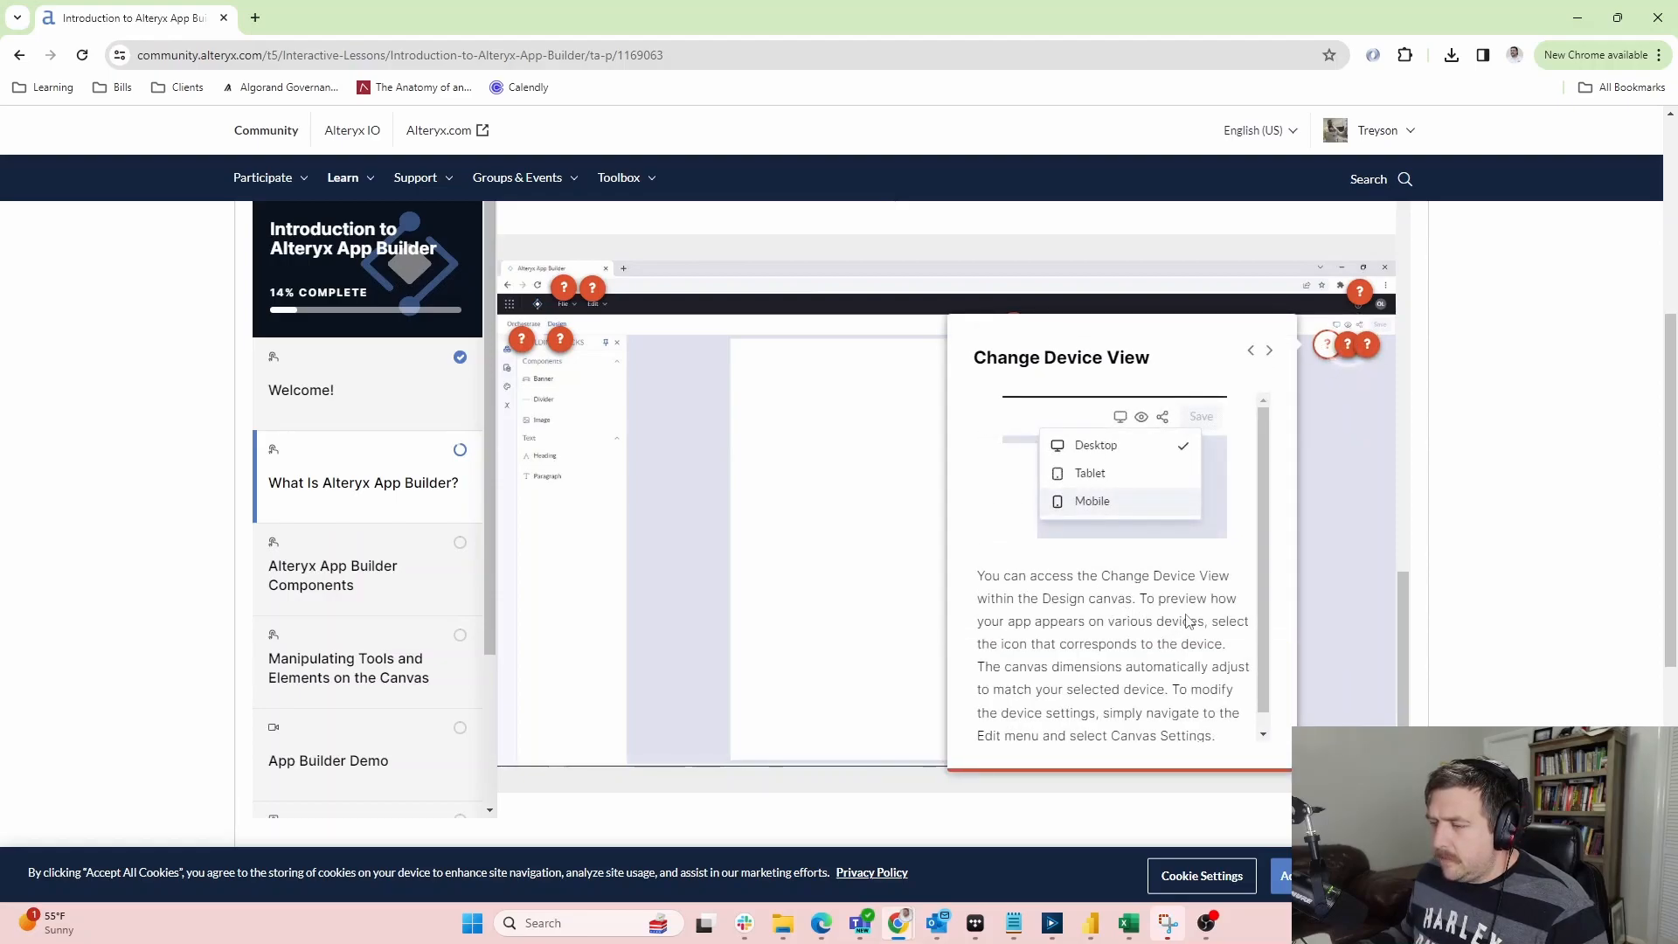
left_click(1347, 345)
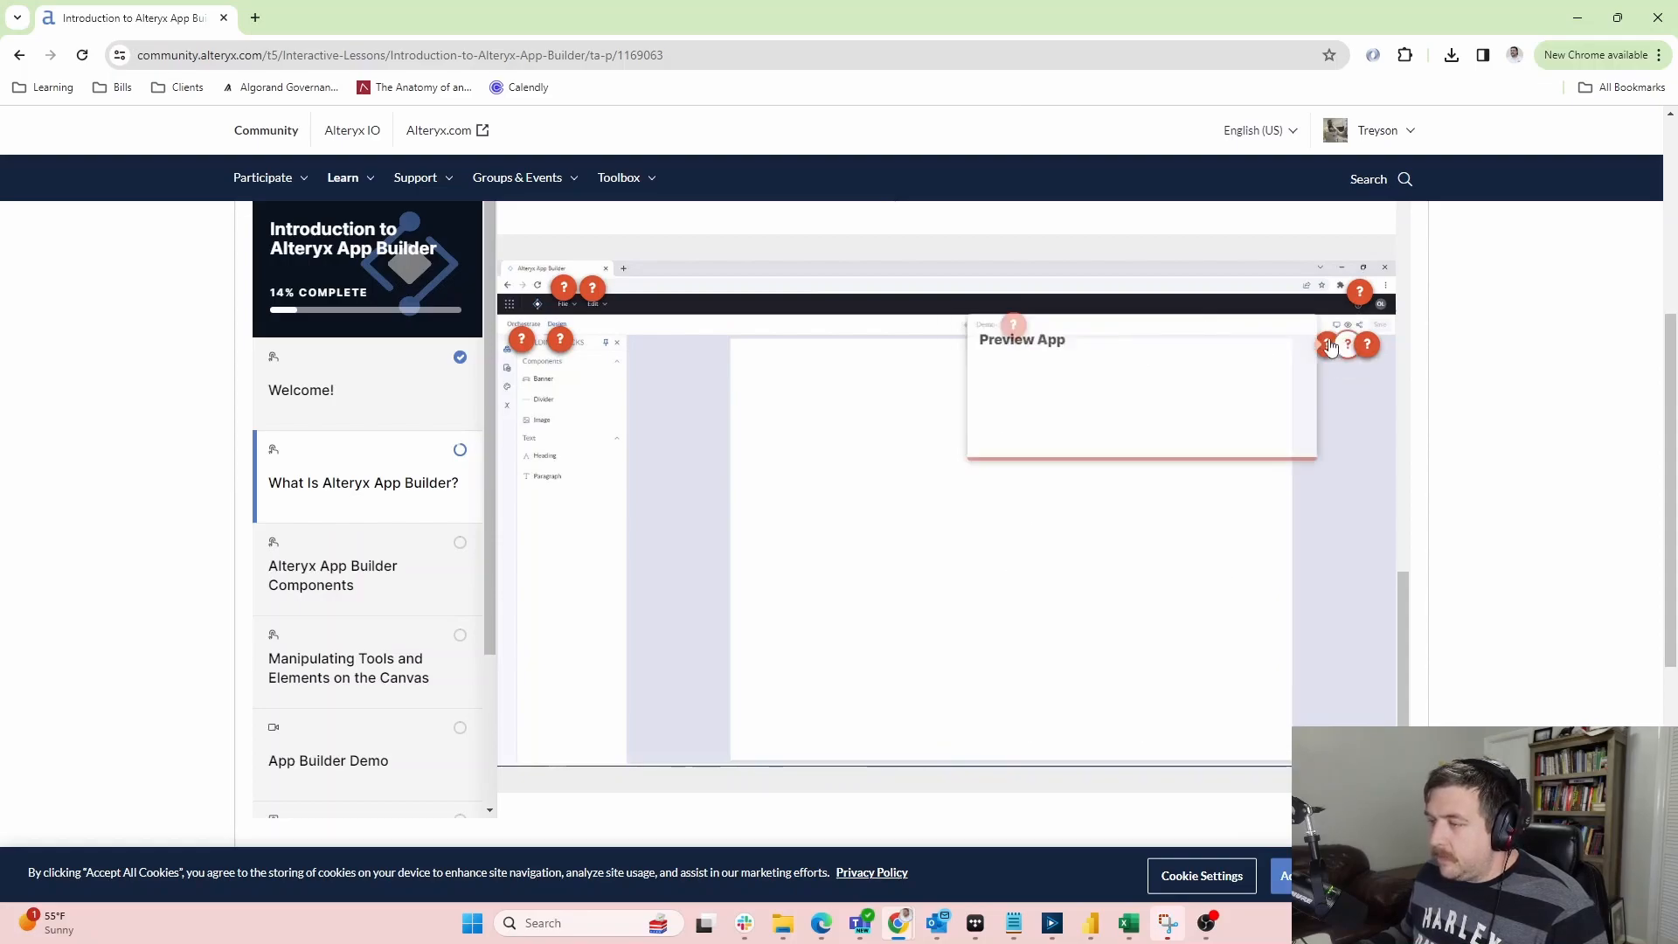
left_click(1326, 344)
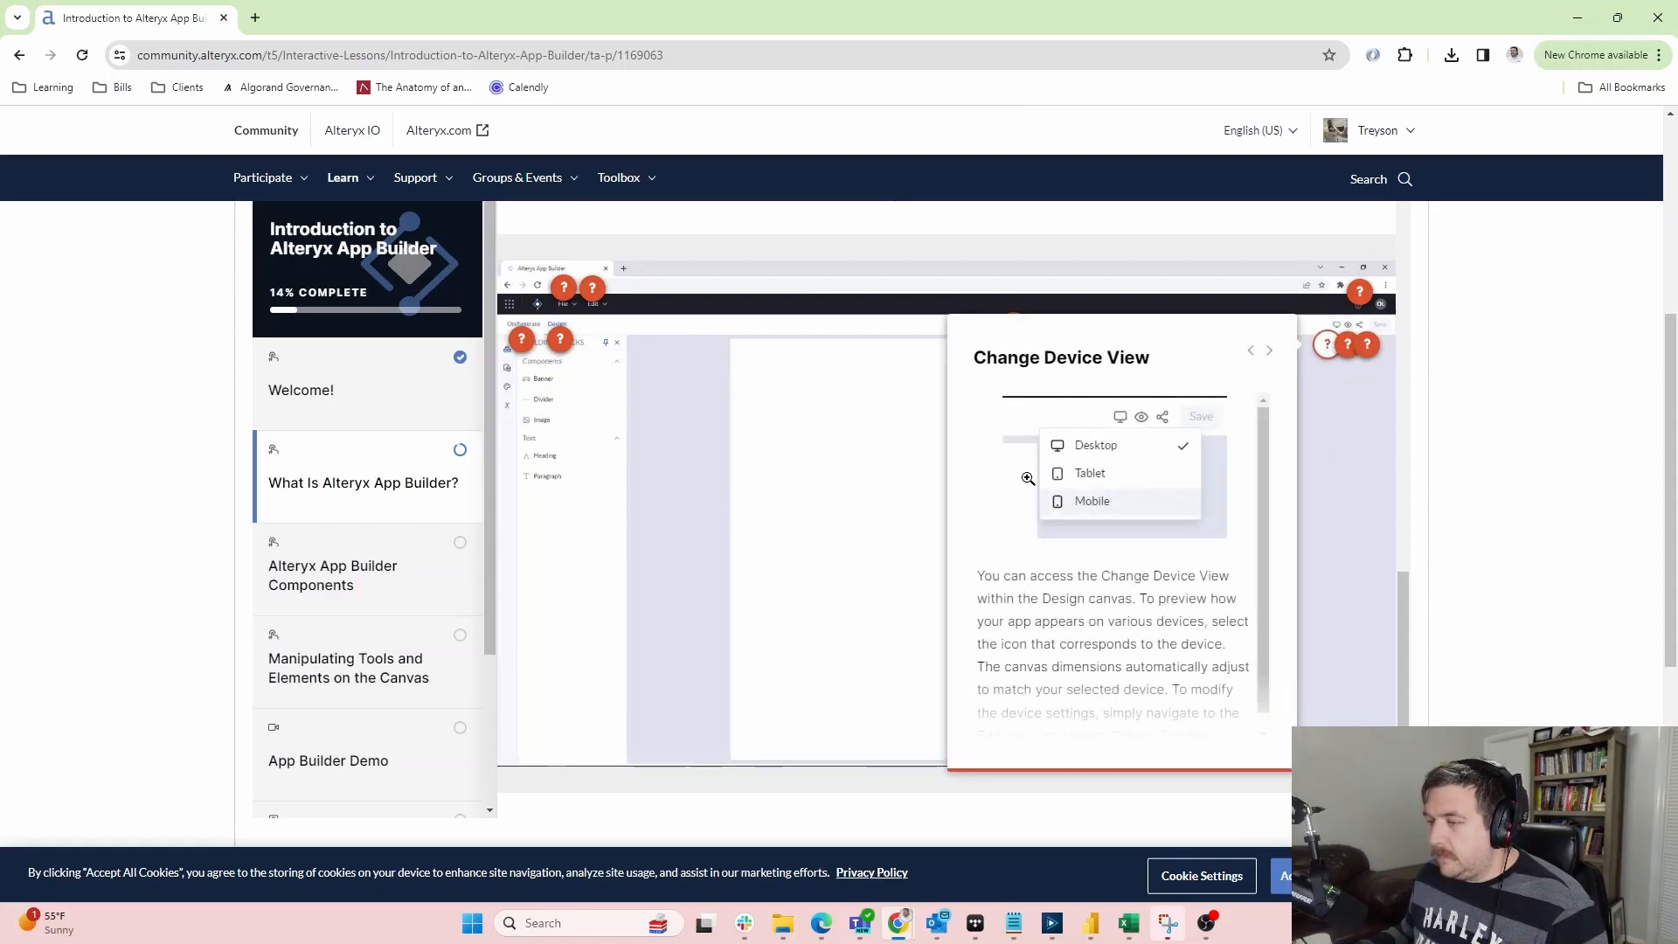
left_click(1347, 344)
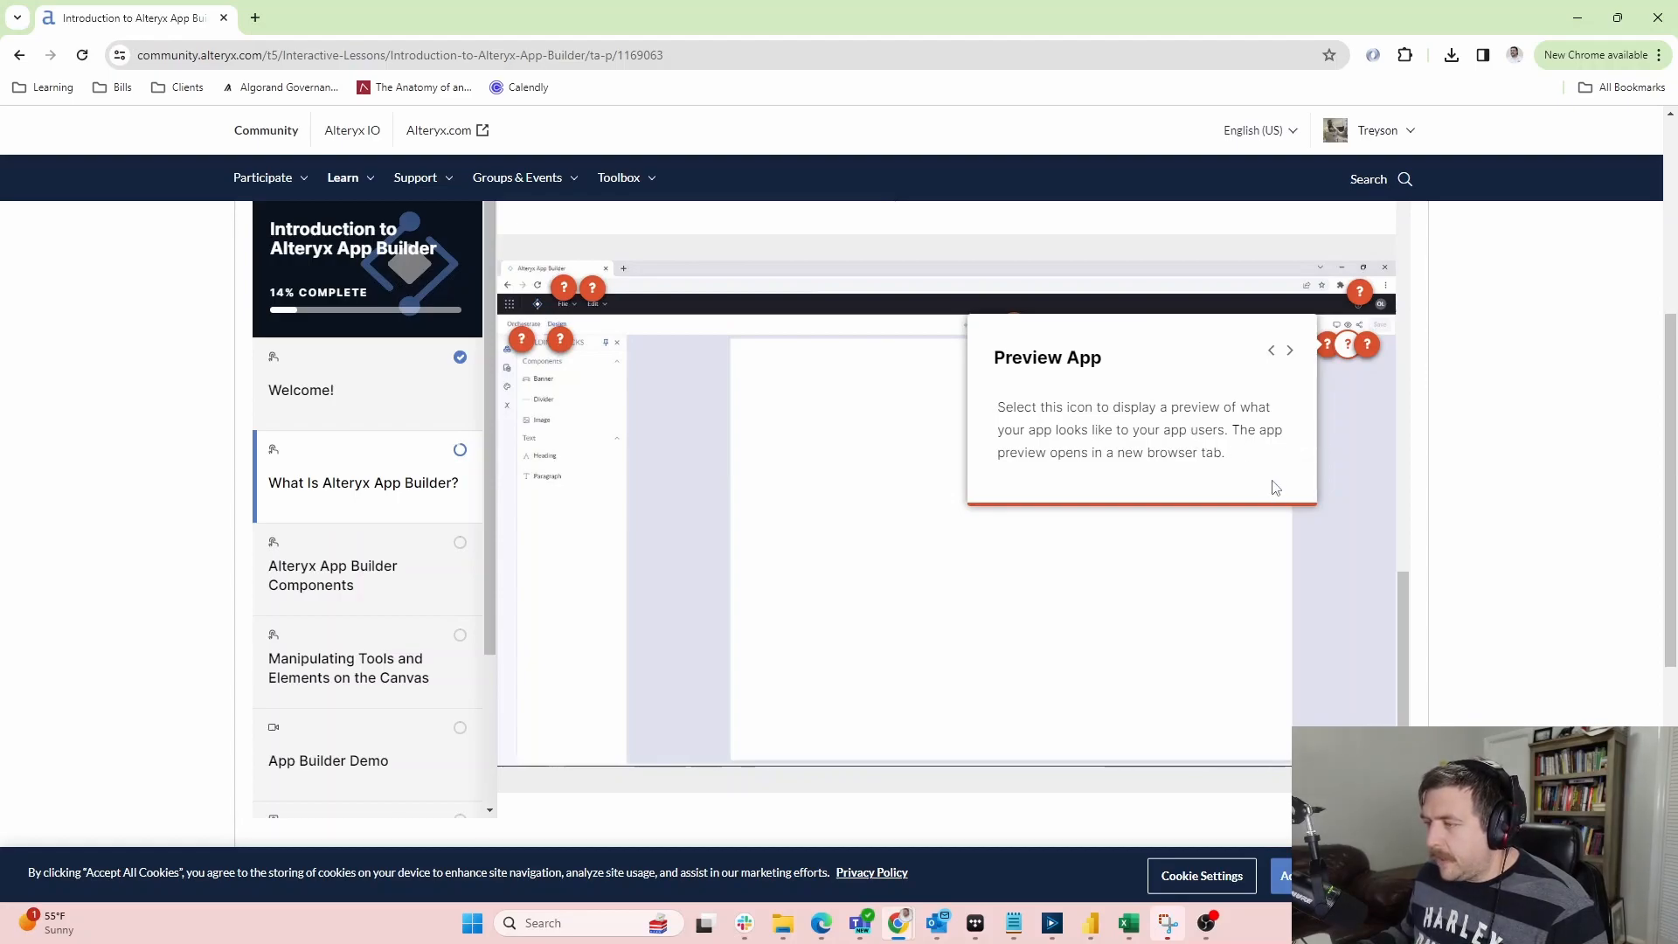
left_click(1315, 601)
Review the Share App explanation again and continue to App Builder Components
scroll(1587, 529, "down", 3)
scroll(1489, 387, "up", 4)
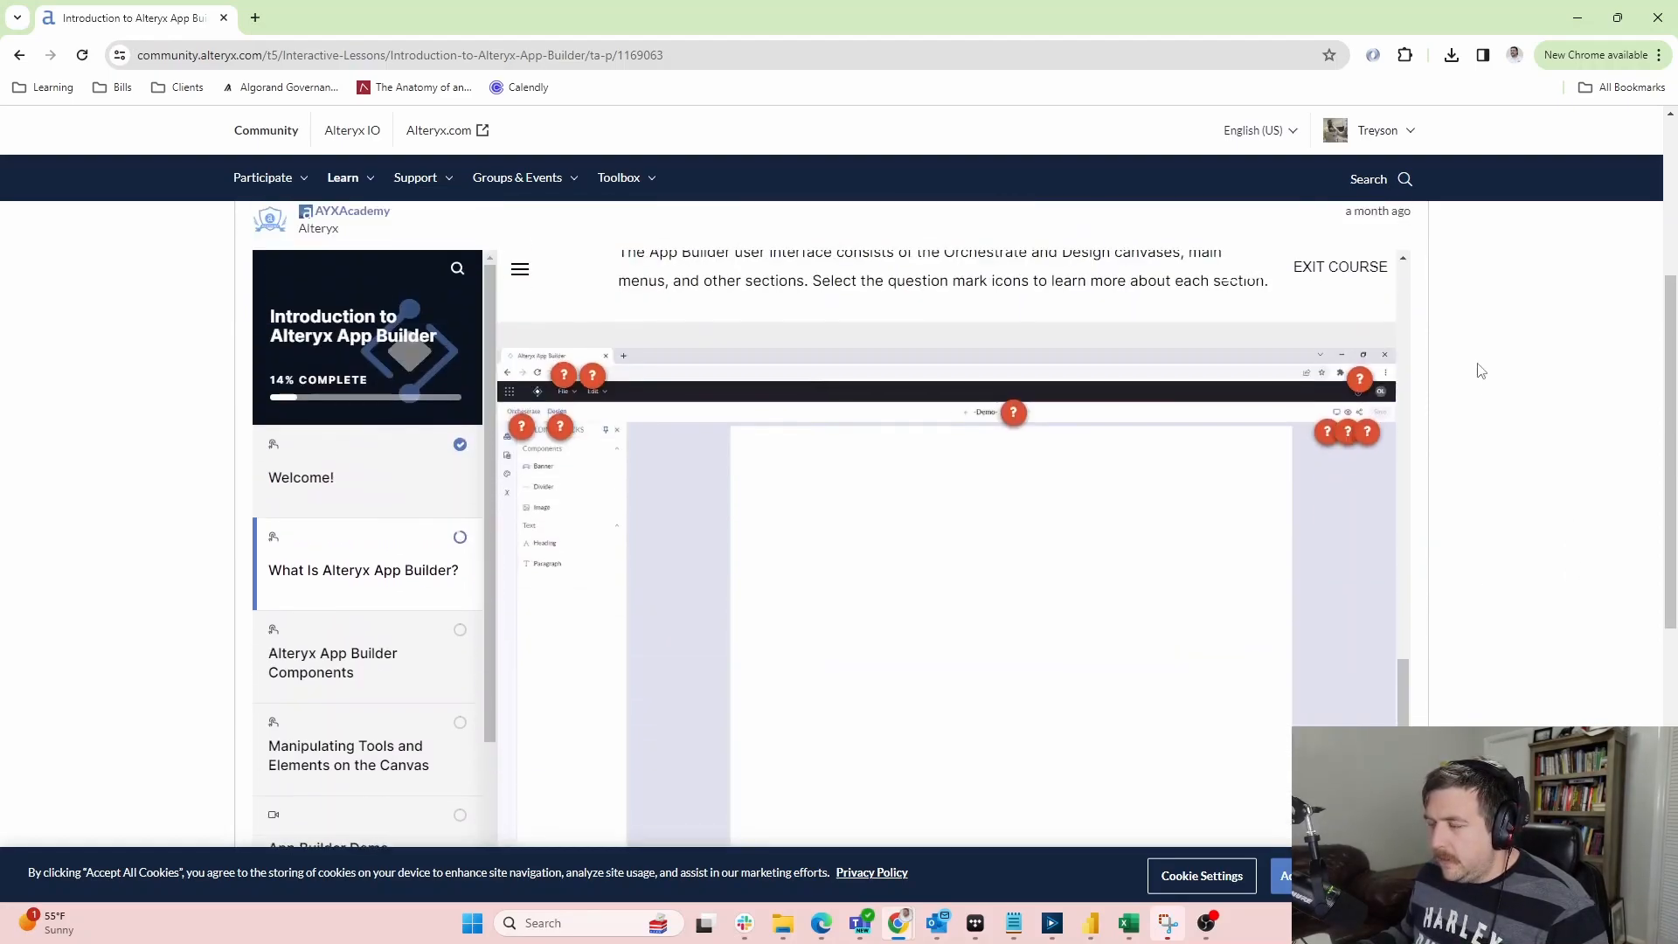
left_click(1368, 431)
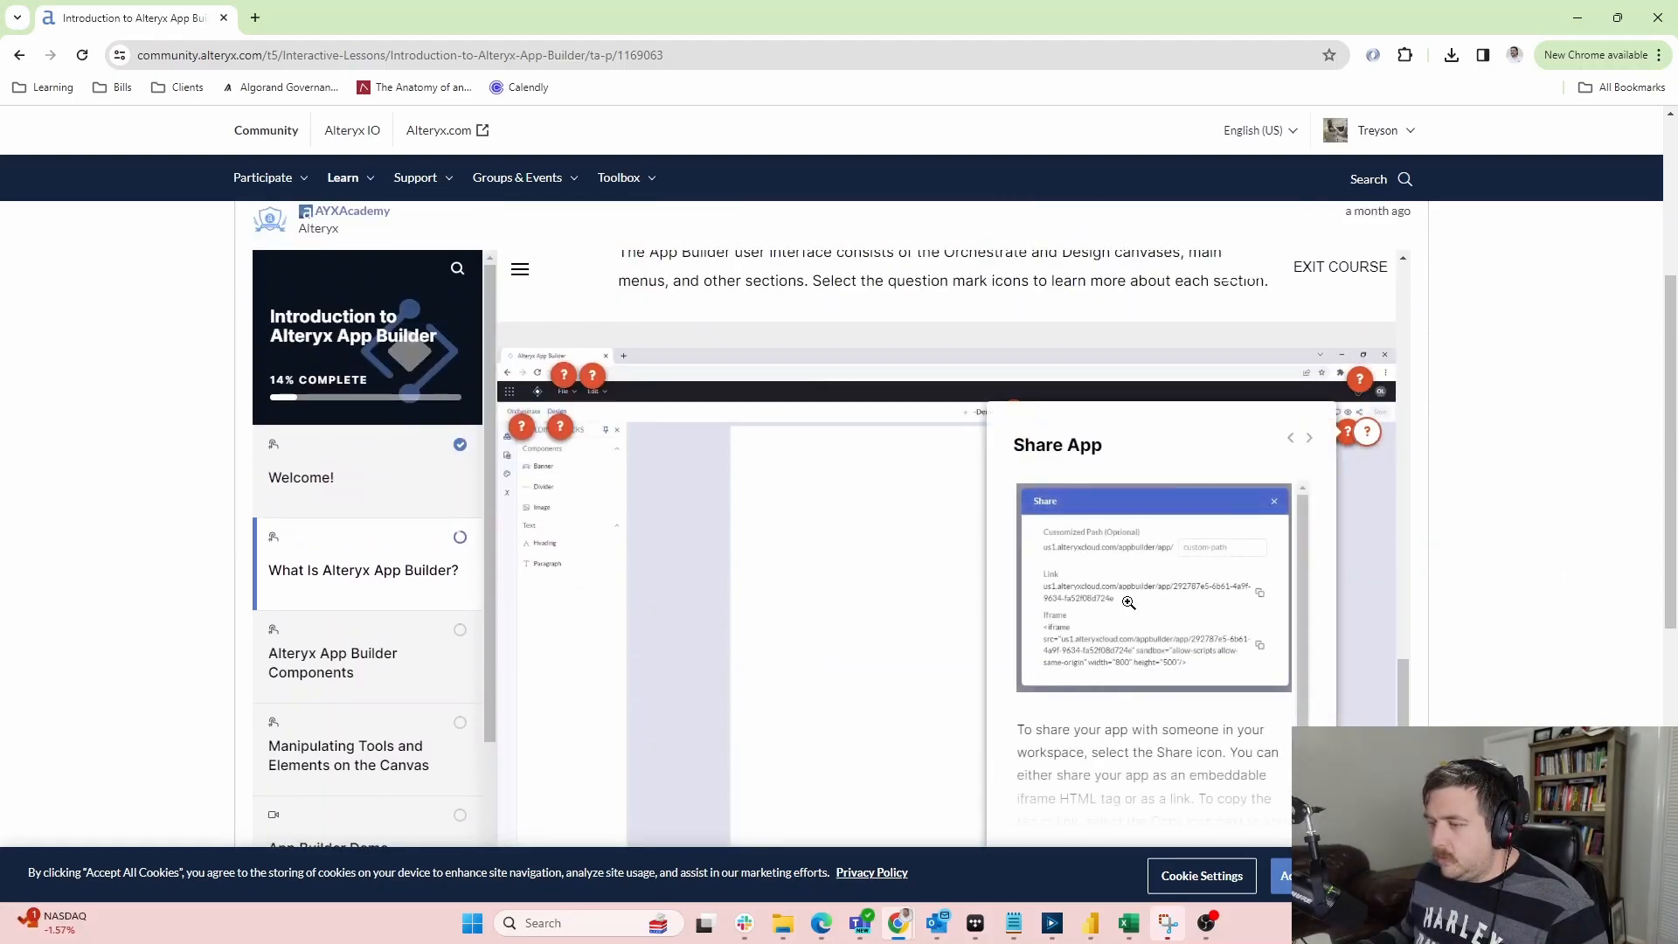
left_click(1397, 481)
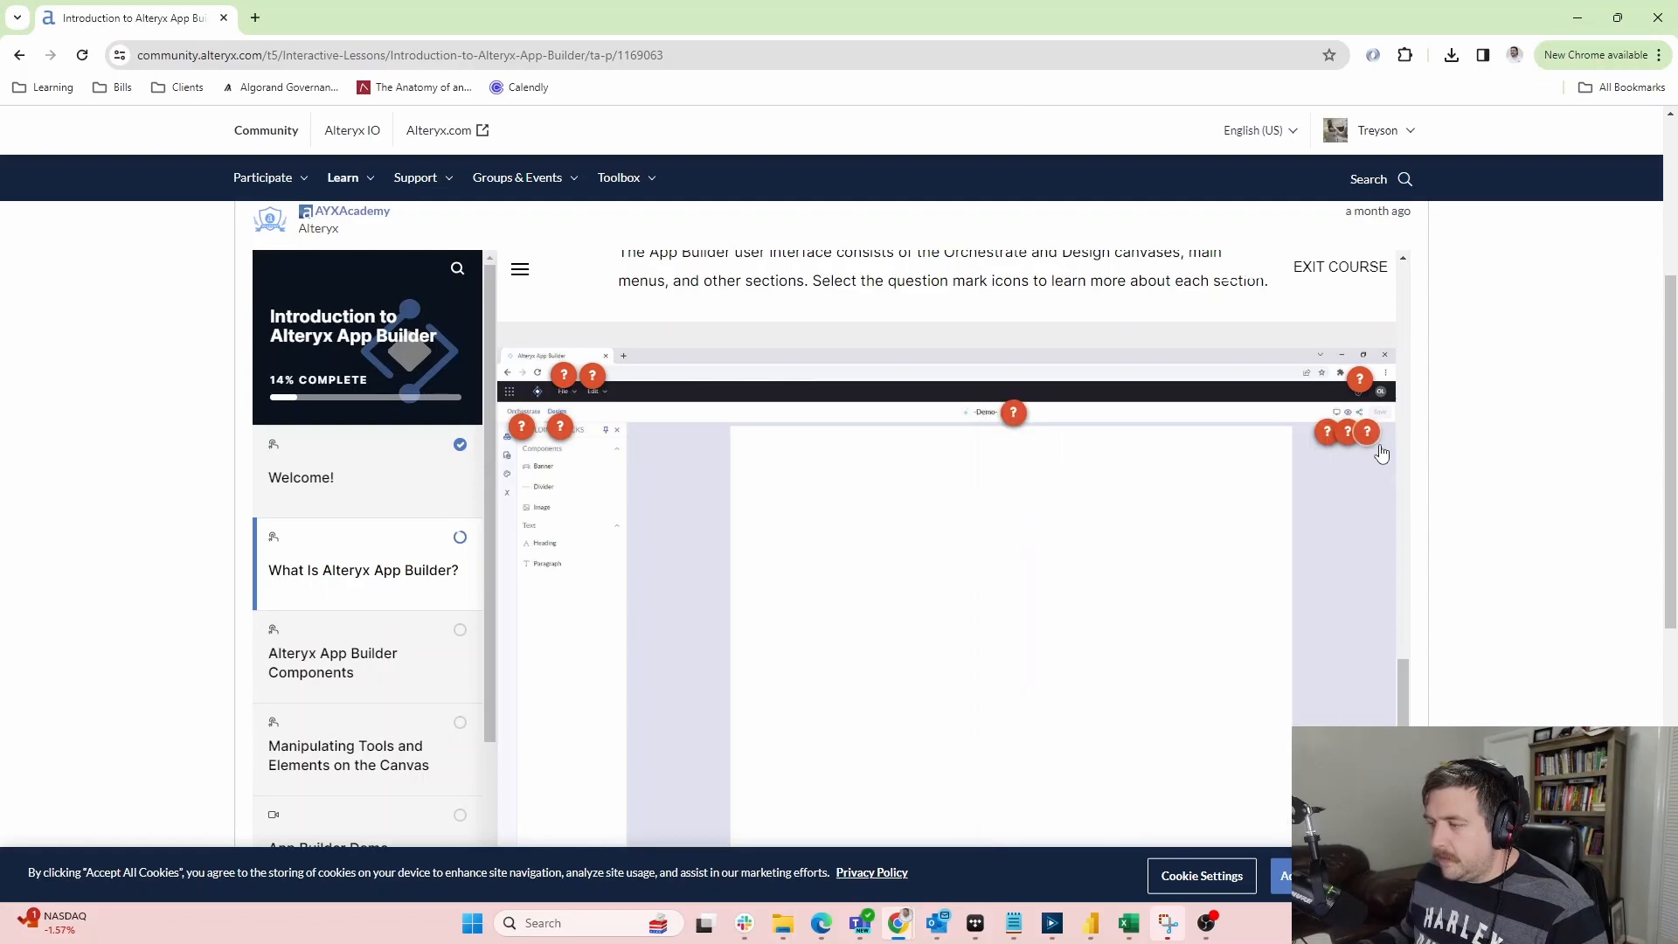
scroll(1339, 554, "down", 10)
scroll(1225, 615, "up", 3)
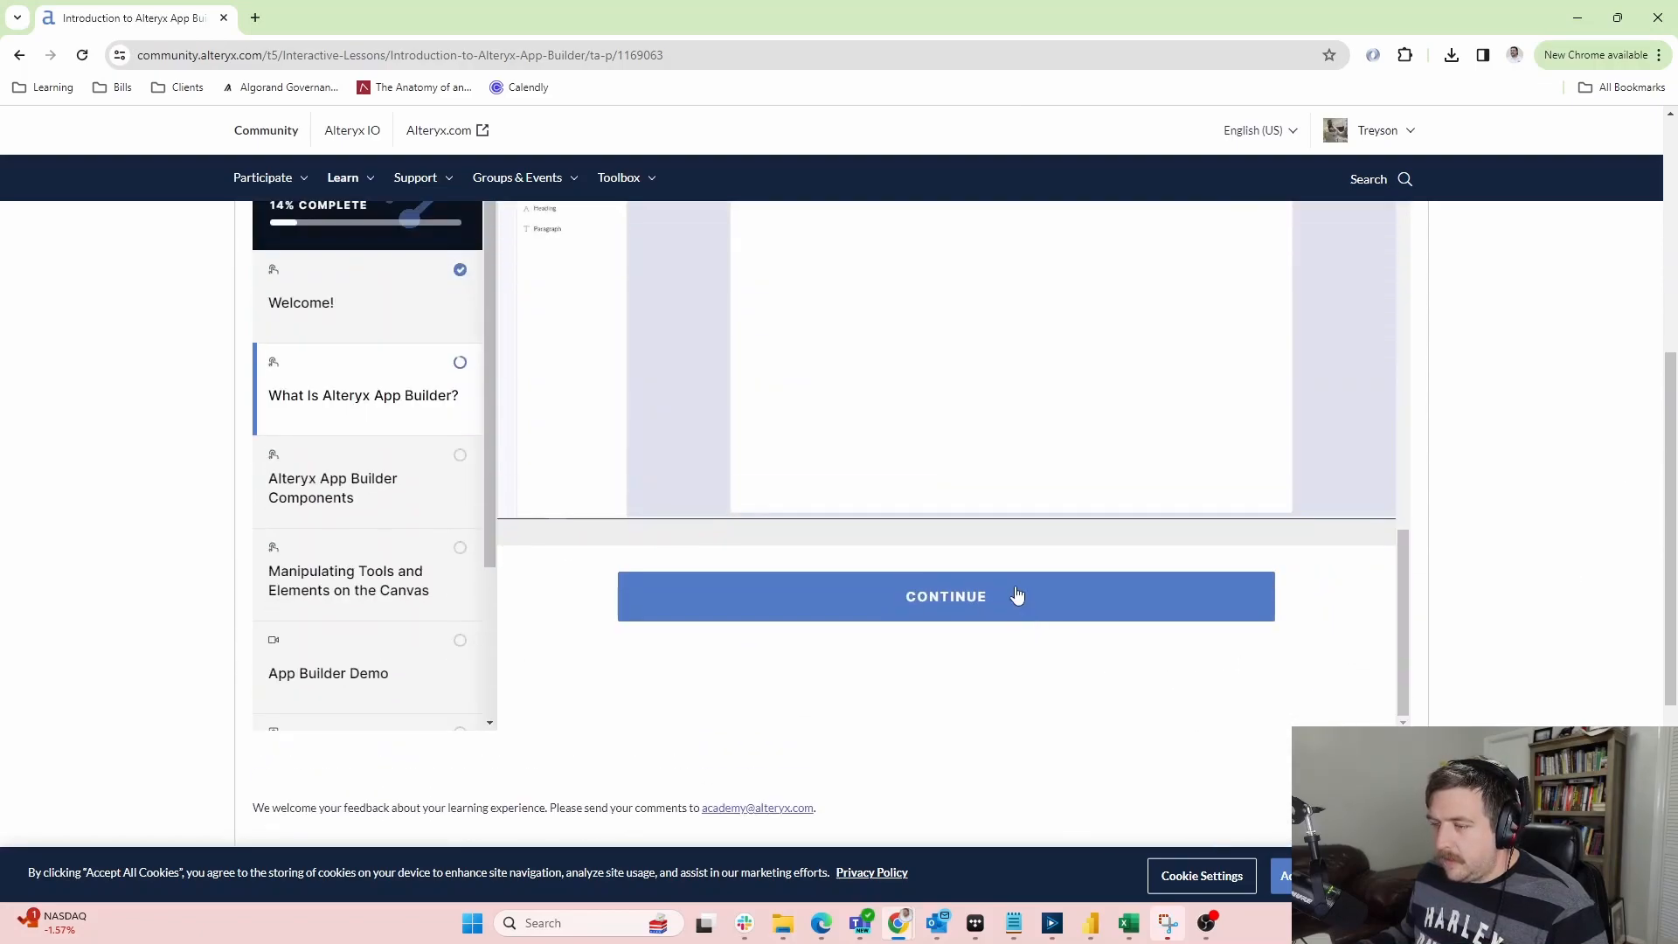
left_click(1009, 587)
scroll(816, 438, "down", 1)
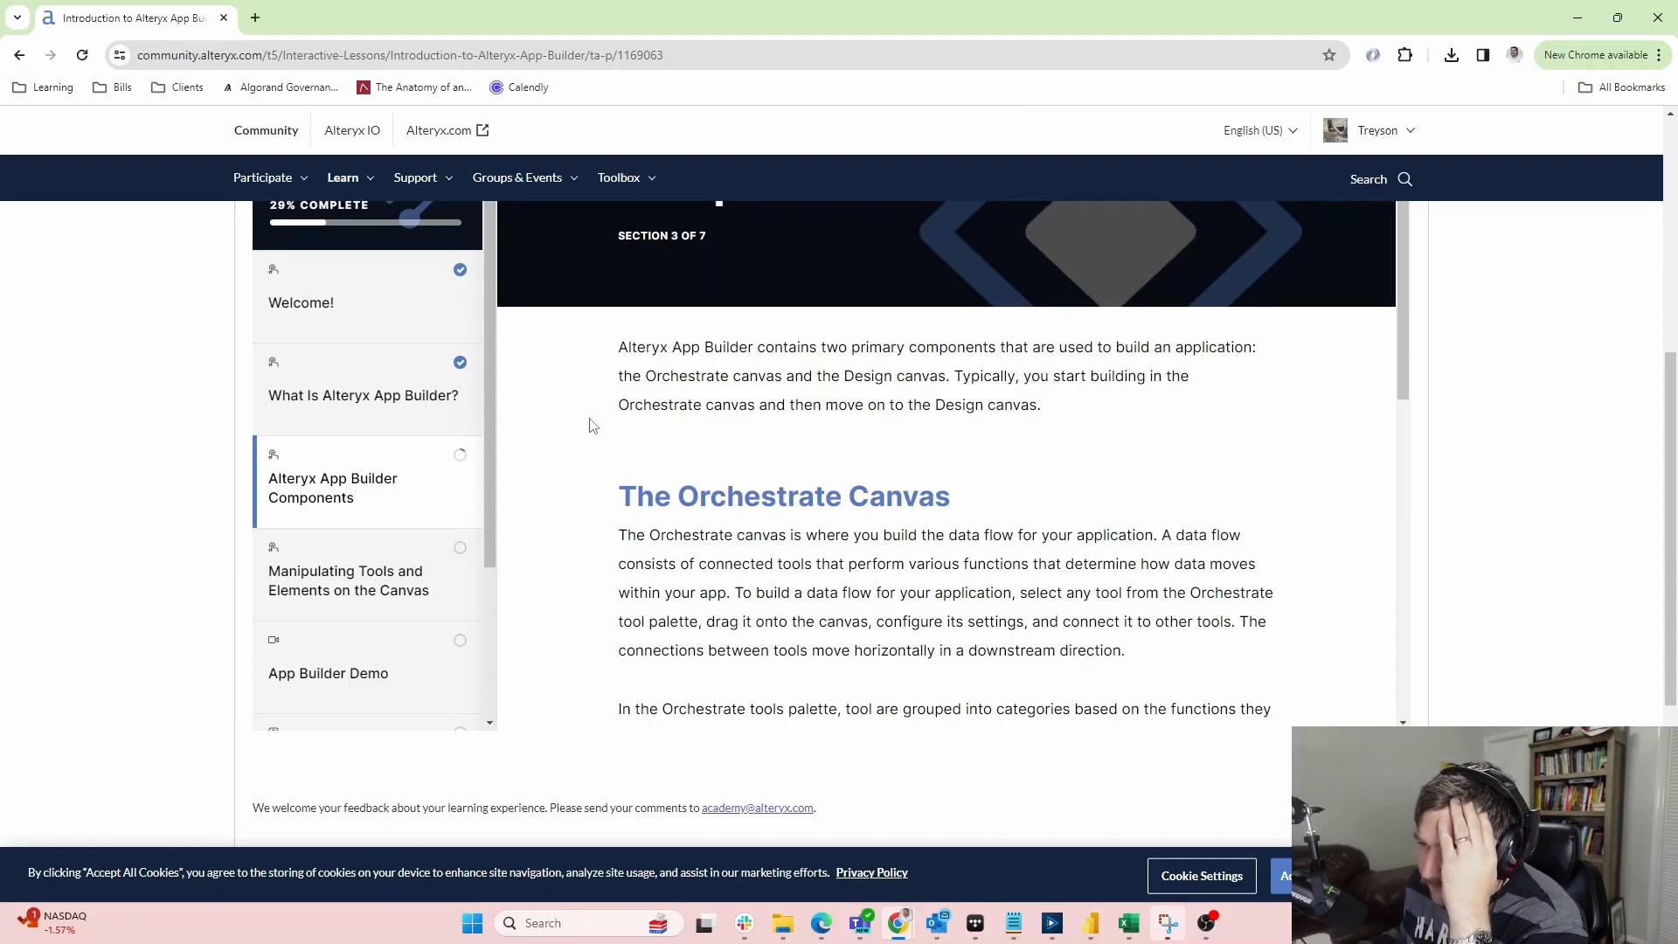
Read The Orchestrate Canvas text and reveal The Design Canvas part
scroll(592, 426, "down", 2)
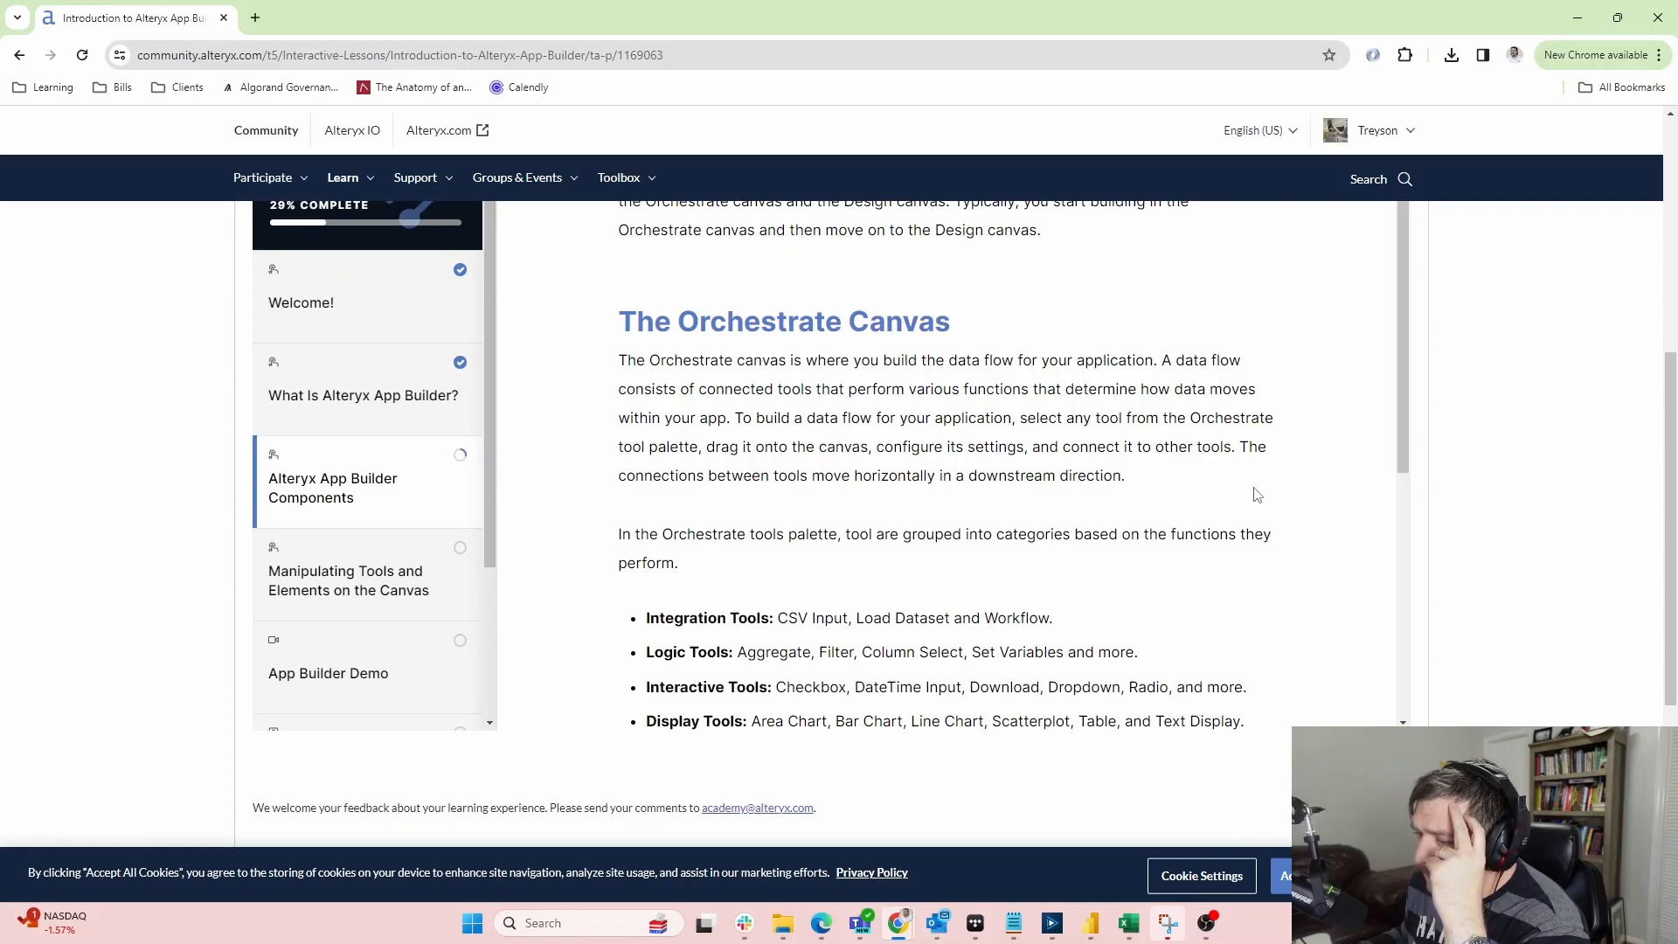
scroll(712, 453, "down", 2)
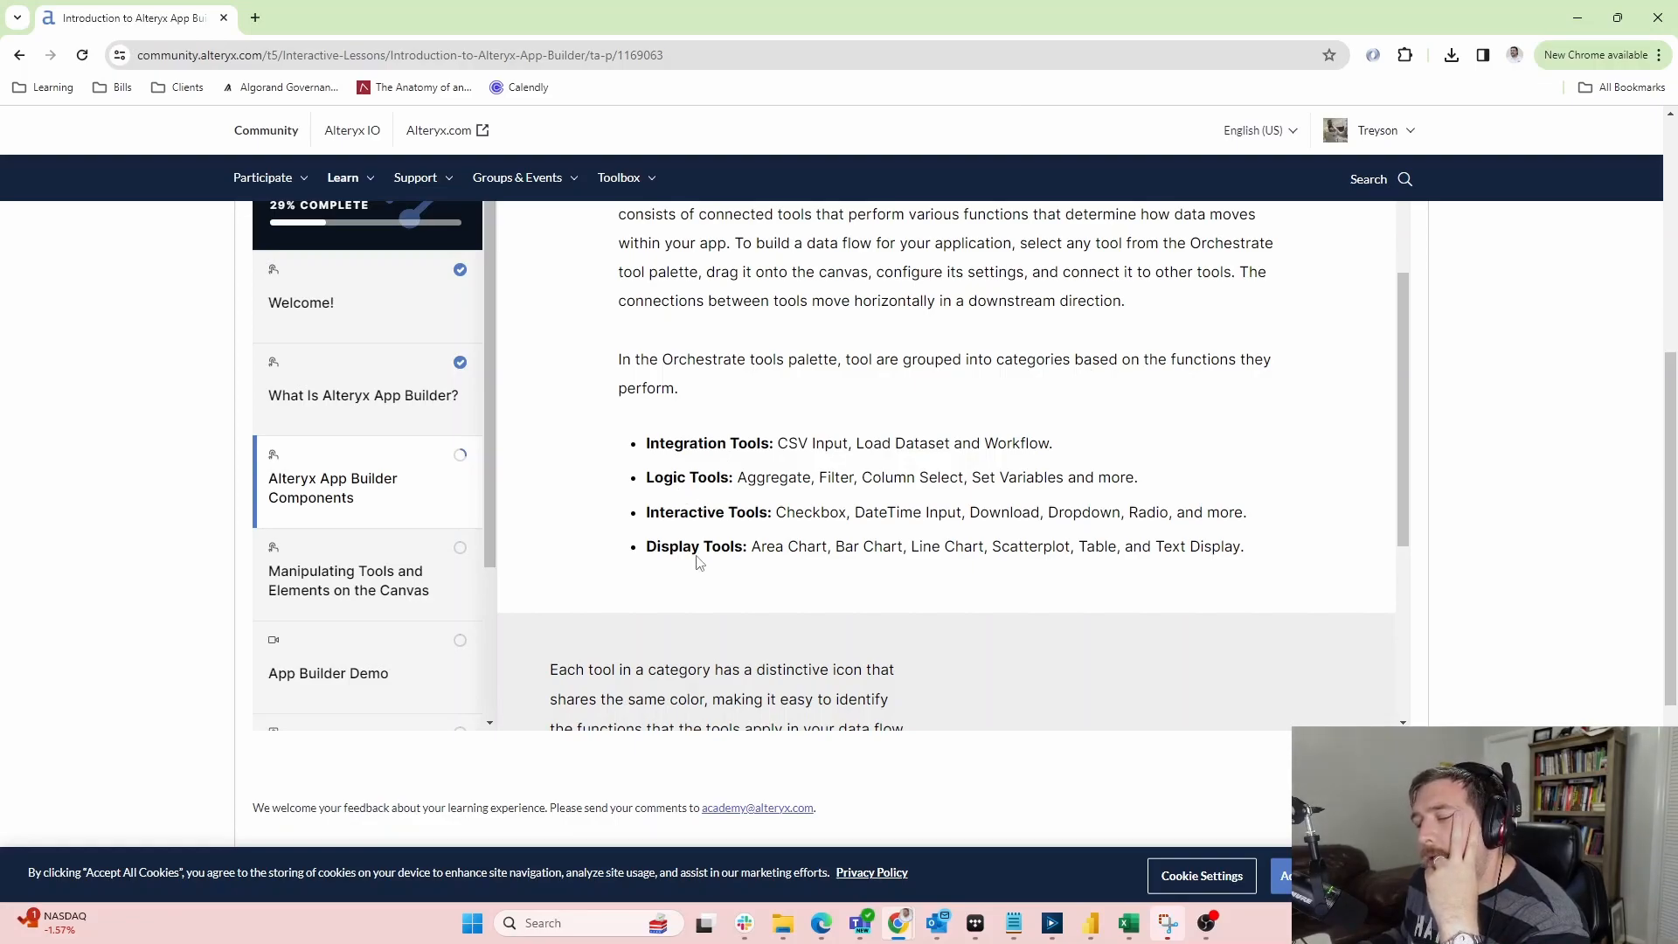
scroll(658, 499, "down", 4)
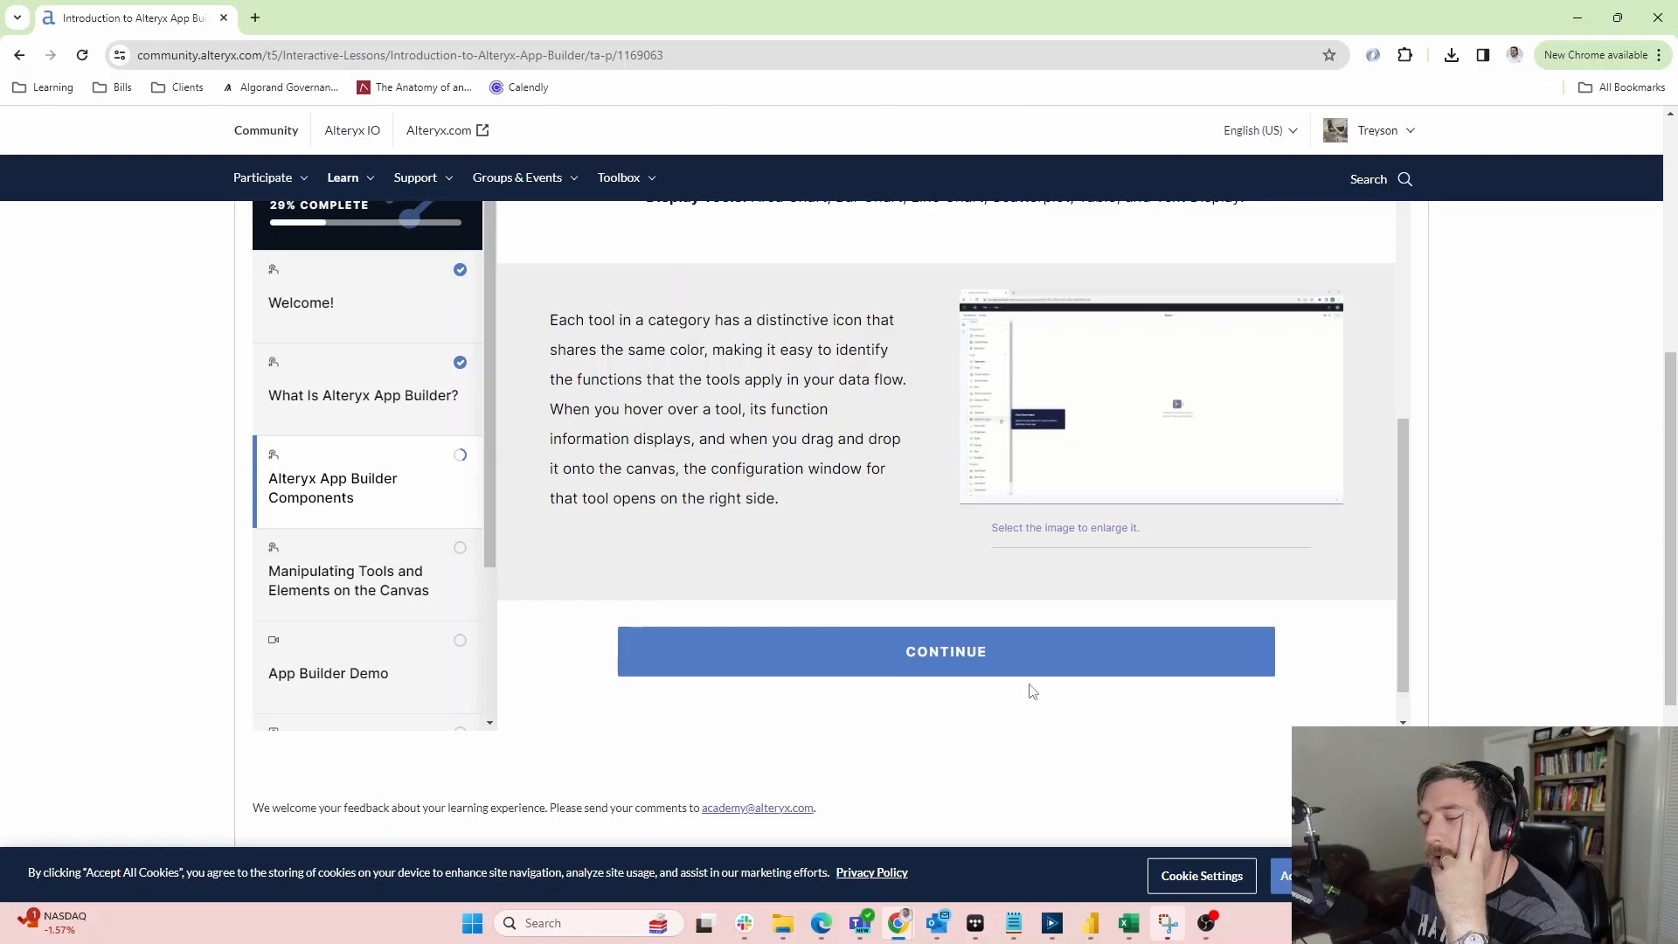
left_click(937, 656)
Read The Design Canvas section on Building Blocks, Workflow Tools, Themes and Variables
scroll(787, 411, "down", 5)
scroll(787, 411, "up", 2)
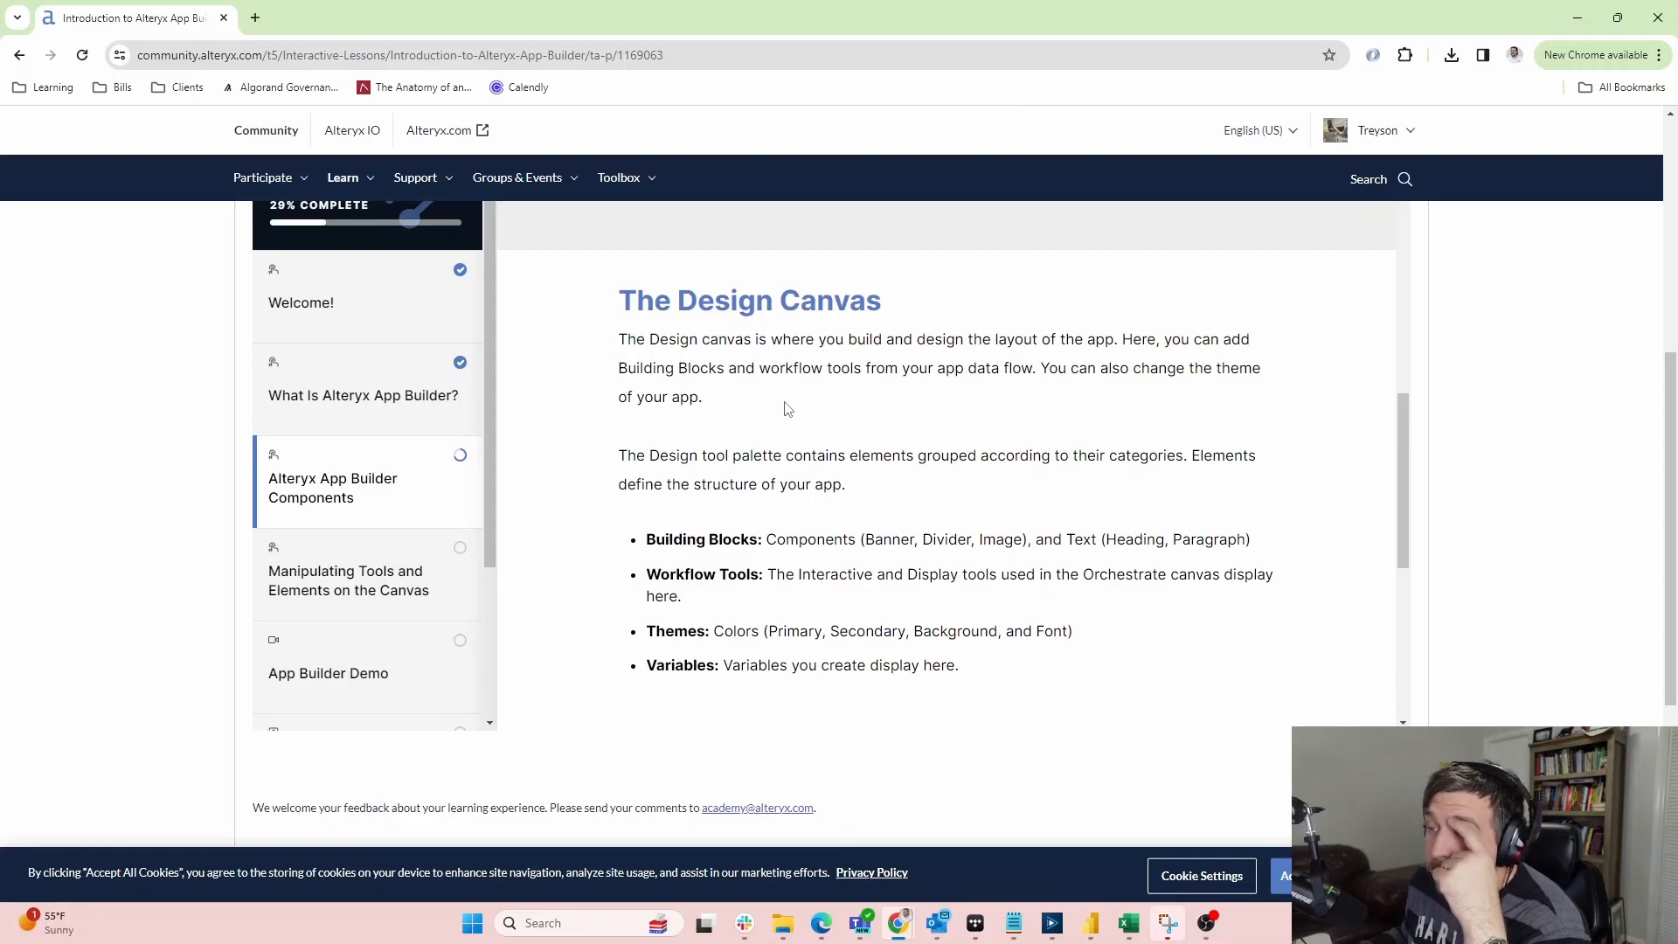
scroll(786, 408, "down", 1)
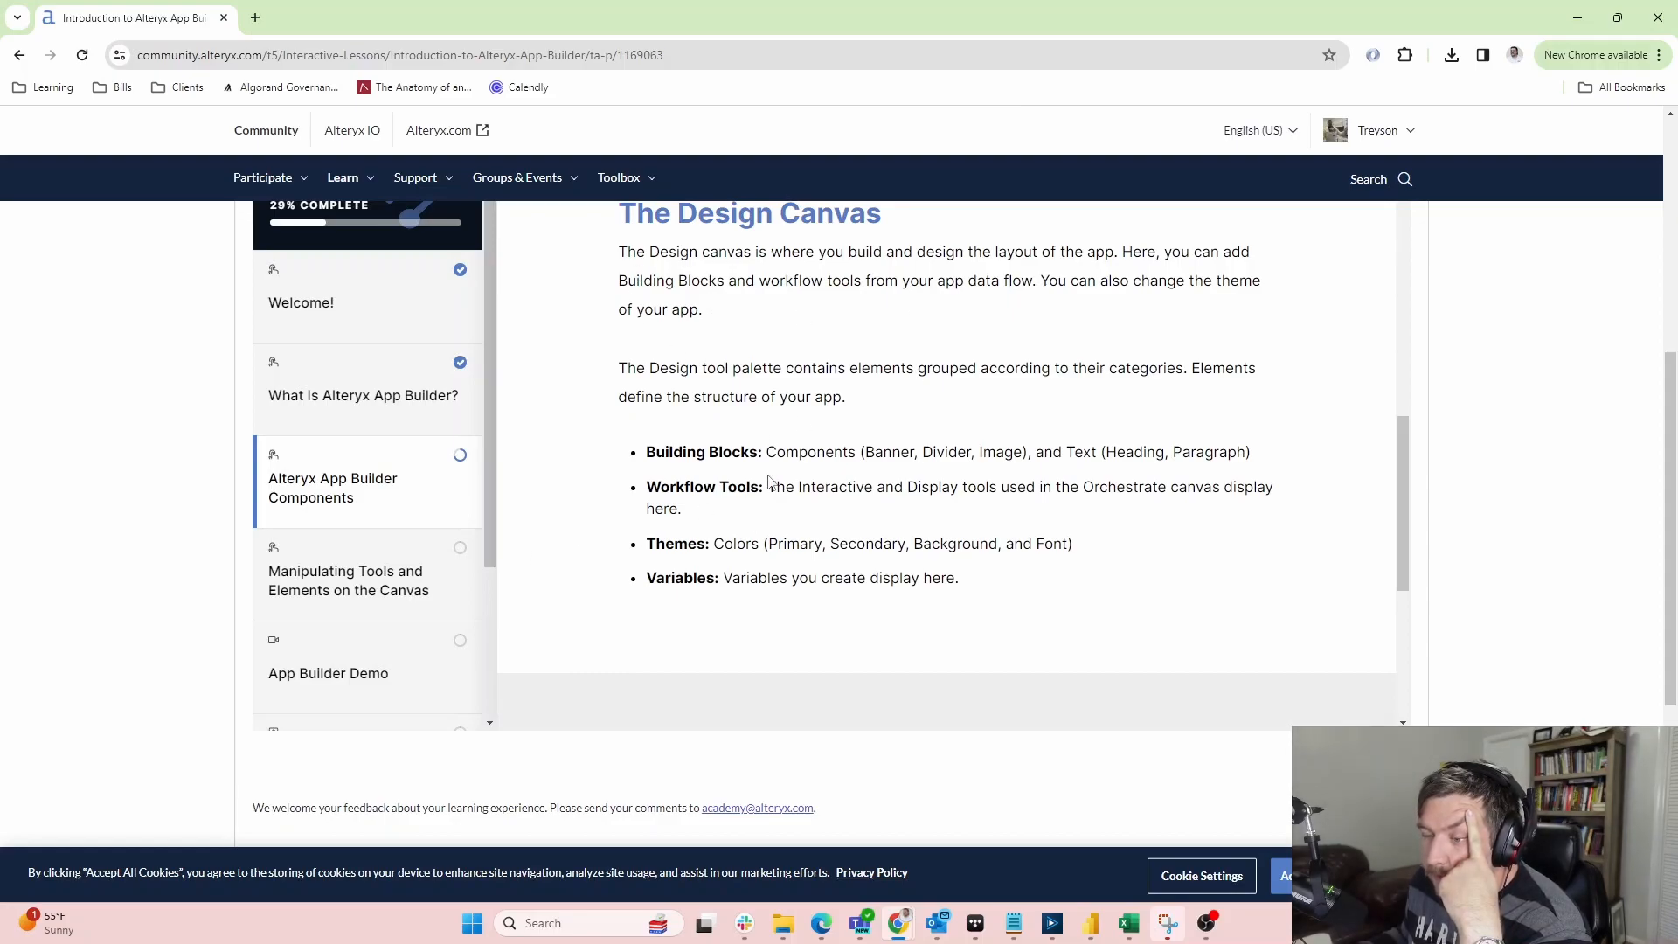
scroll(768, 477, "down", 3)
scroll(871, 510, "up", 4)
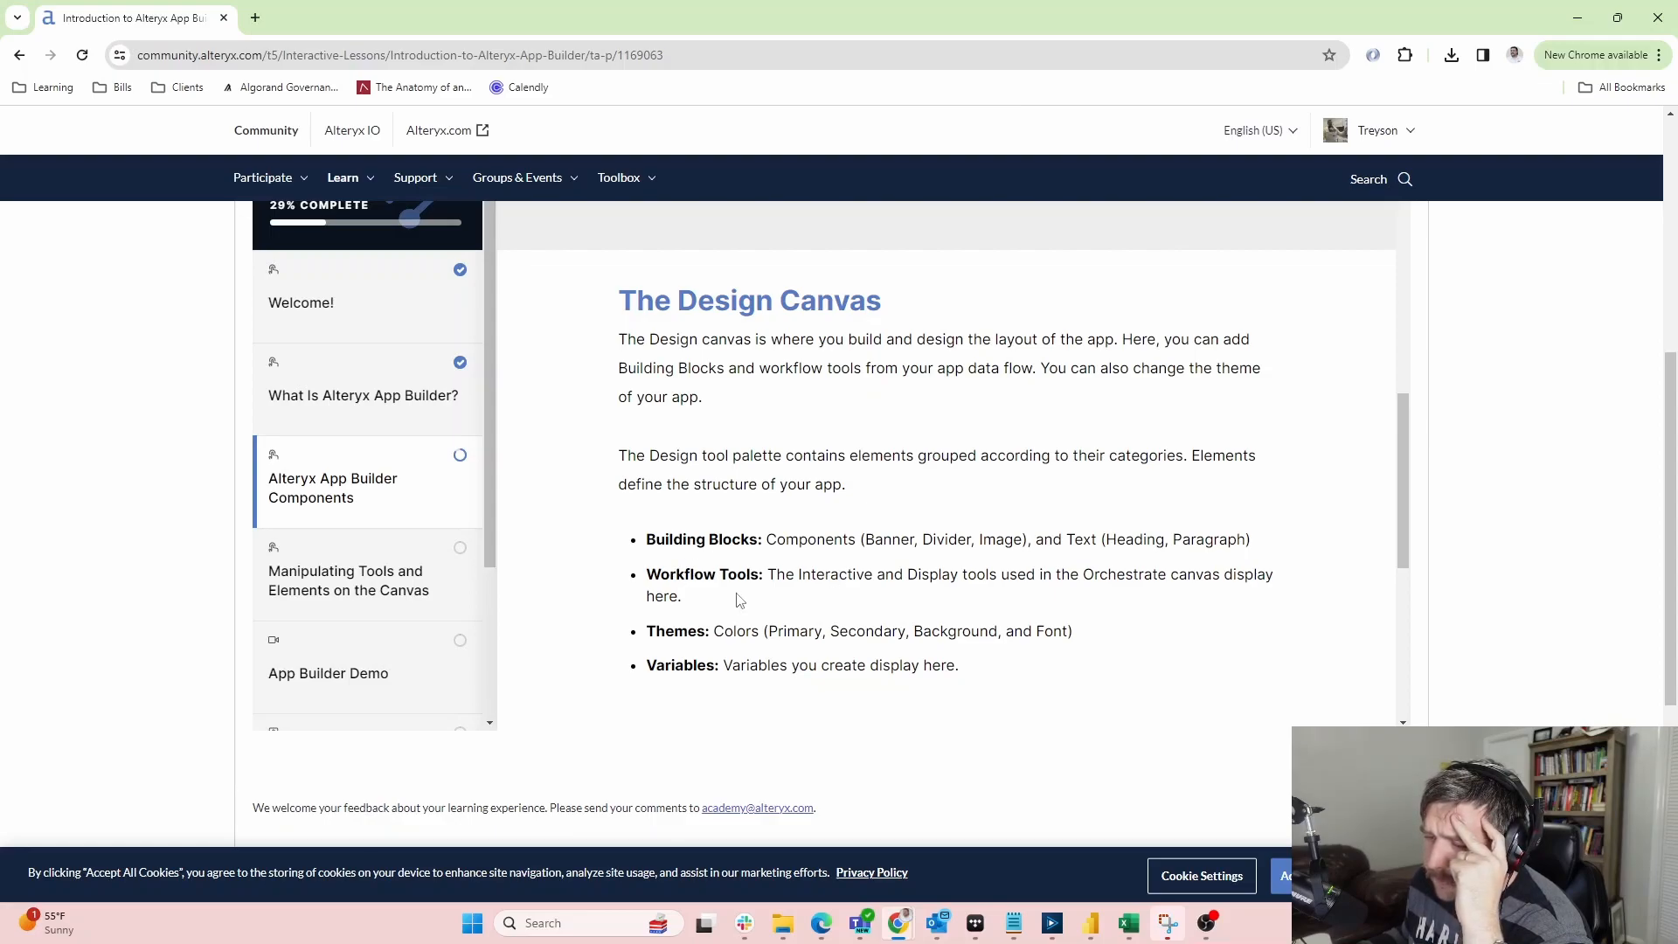
scroll(993, 545, "down", 1)
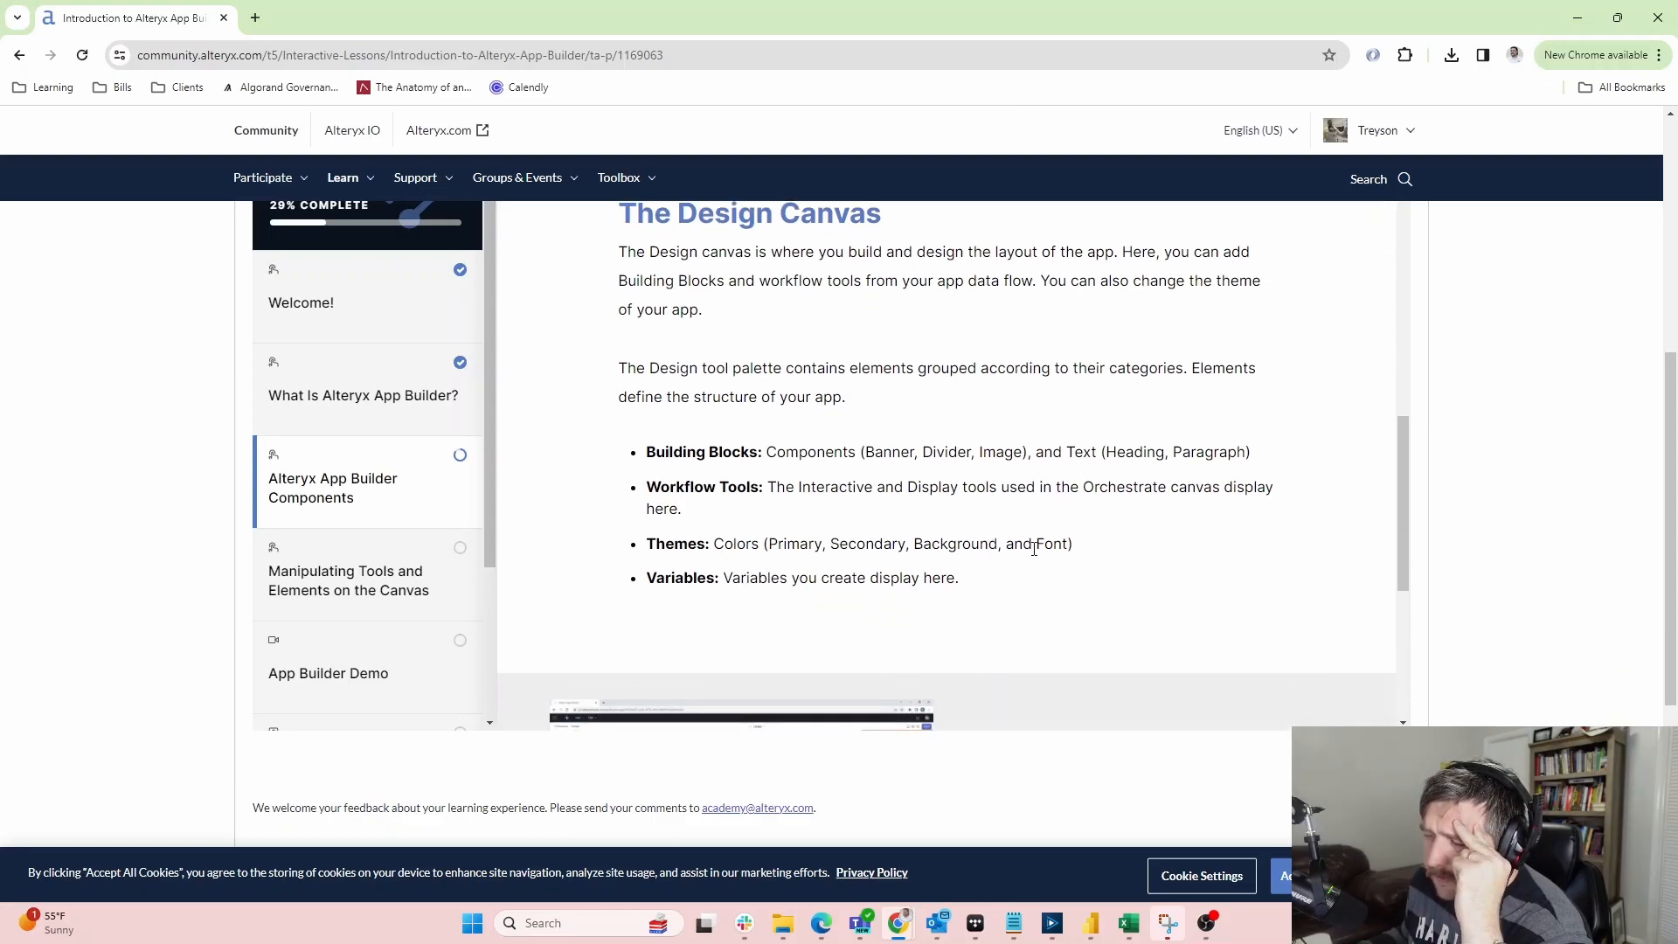
scroll(765, 604, "down", 4)
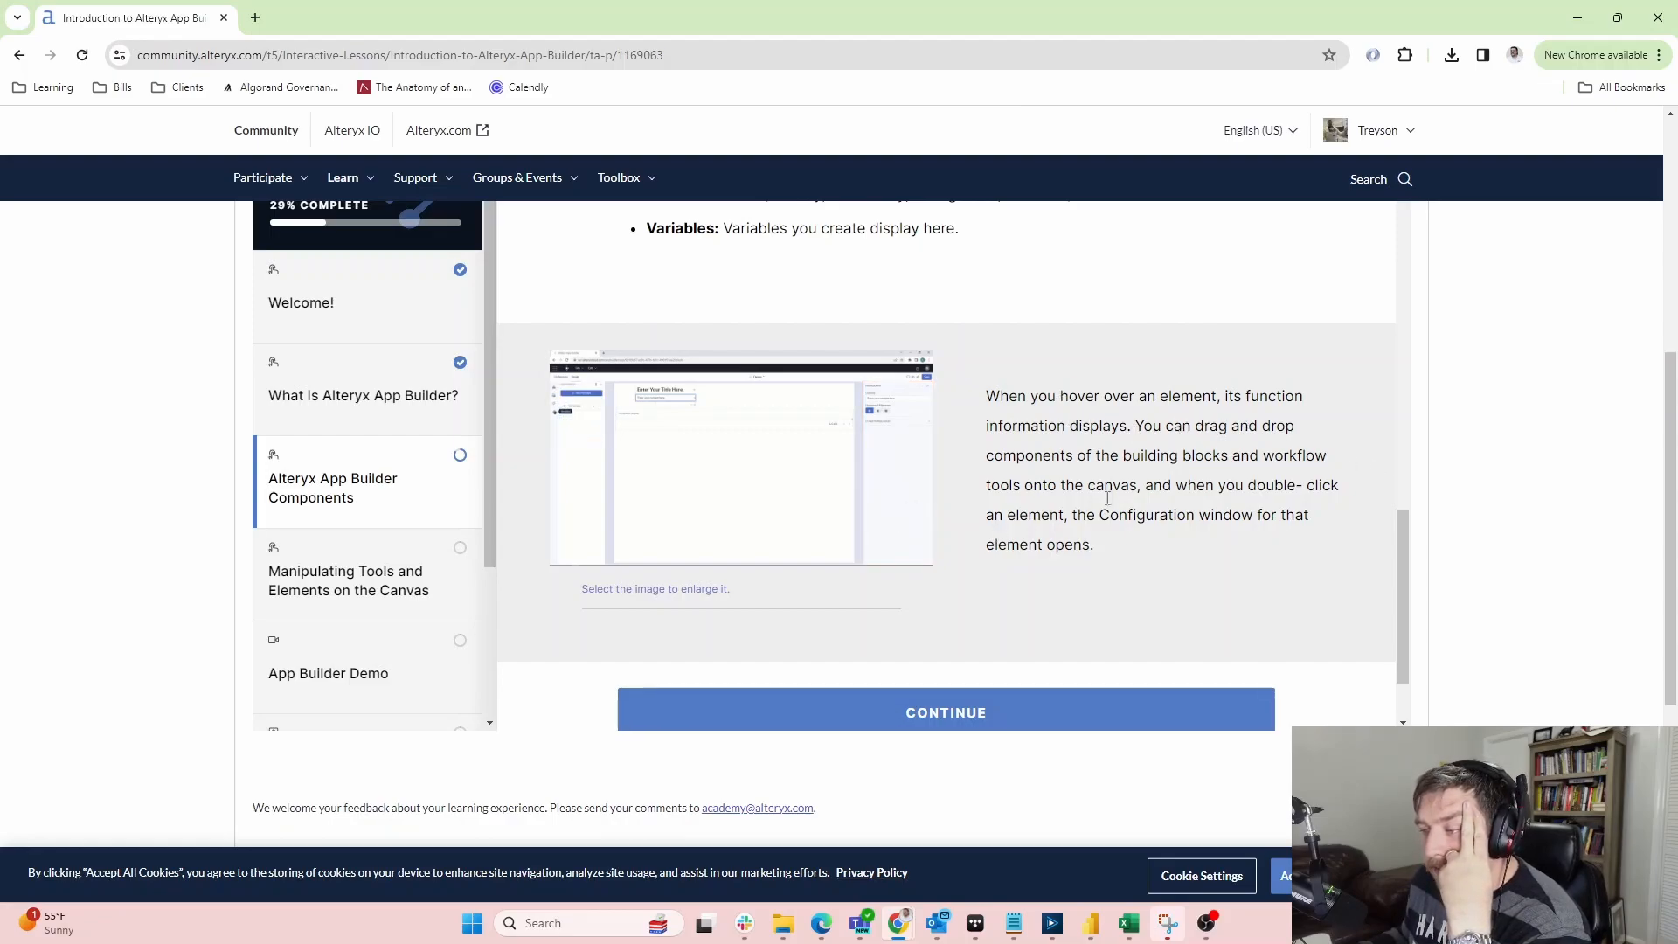
scroll(967, 666, "down", 1)
scroll(970, 586, "down", 2)
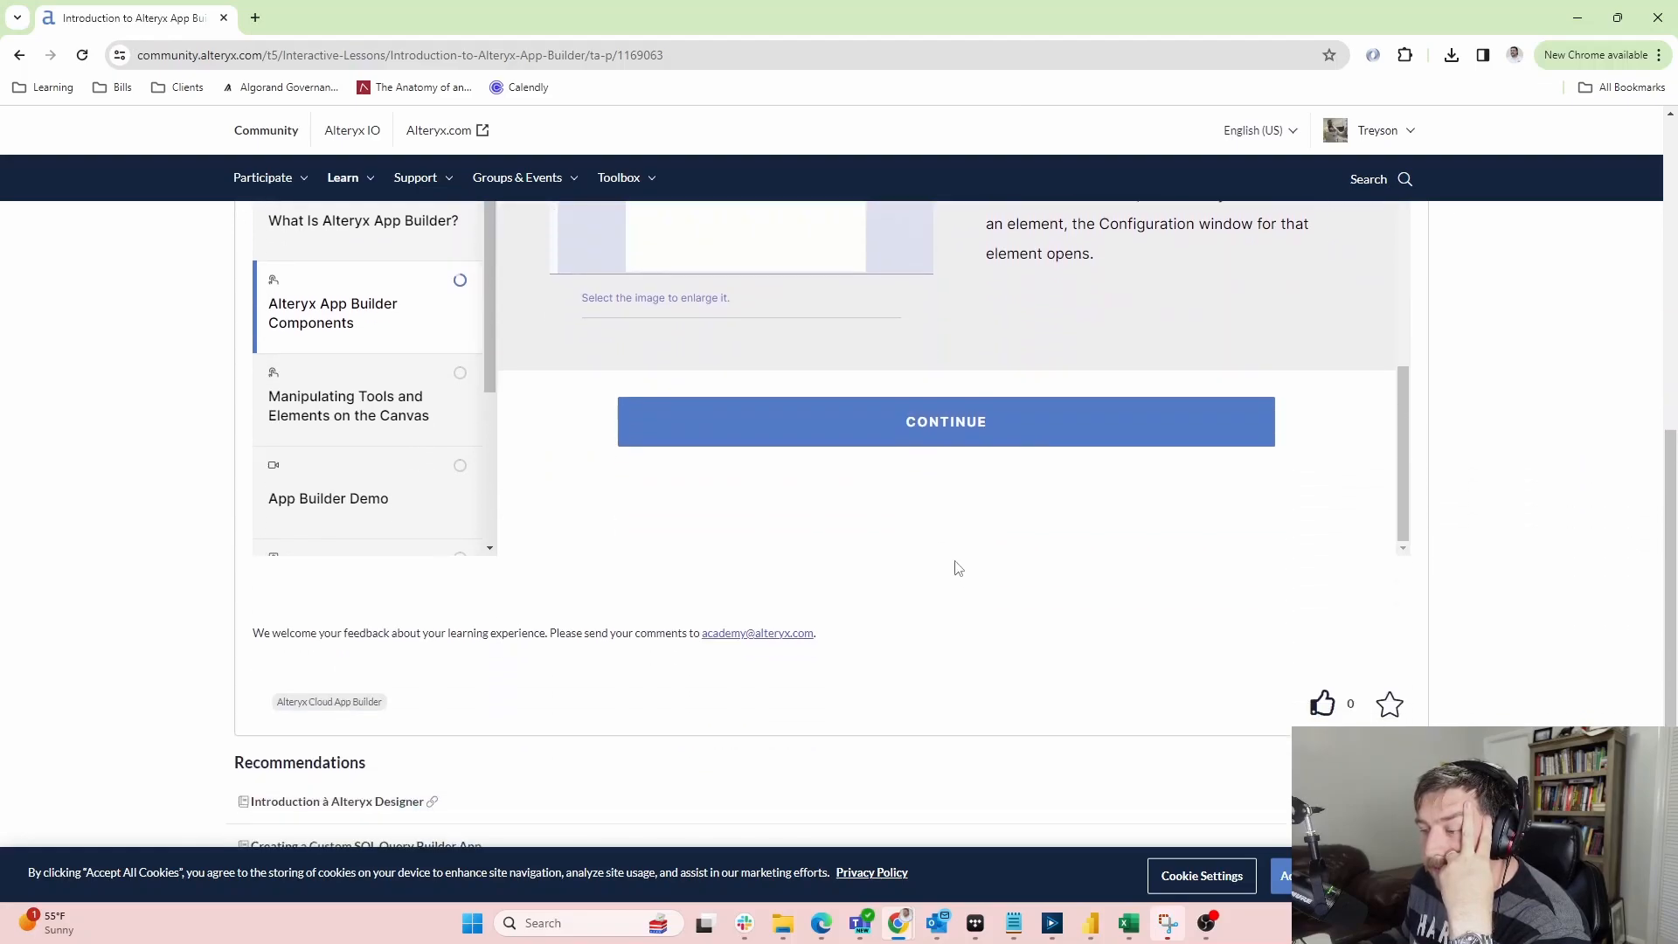
Open Manipulating Tools and Elements and reveal Connecting Tools on the Orchestrate Canvas
left_click(963, 437)
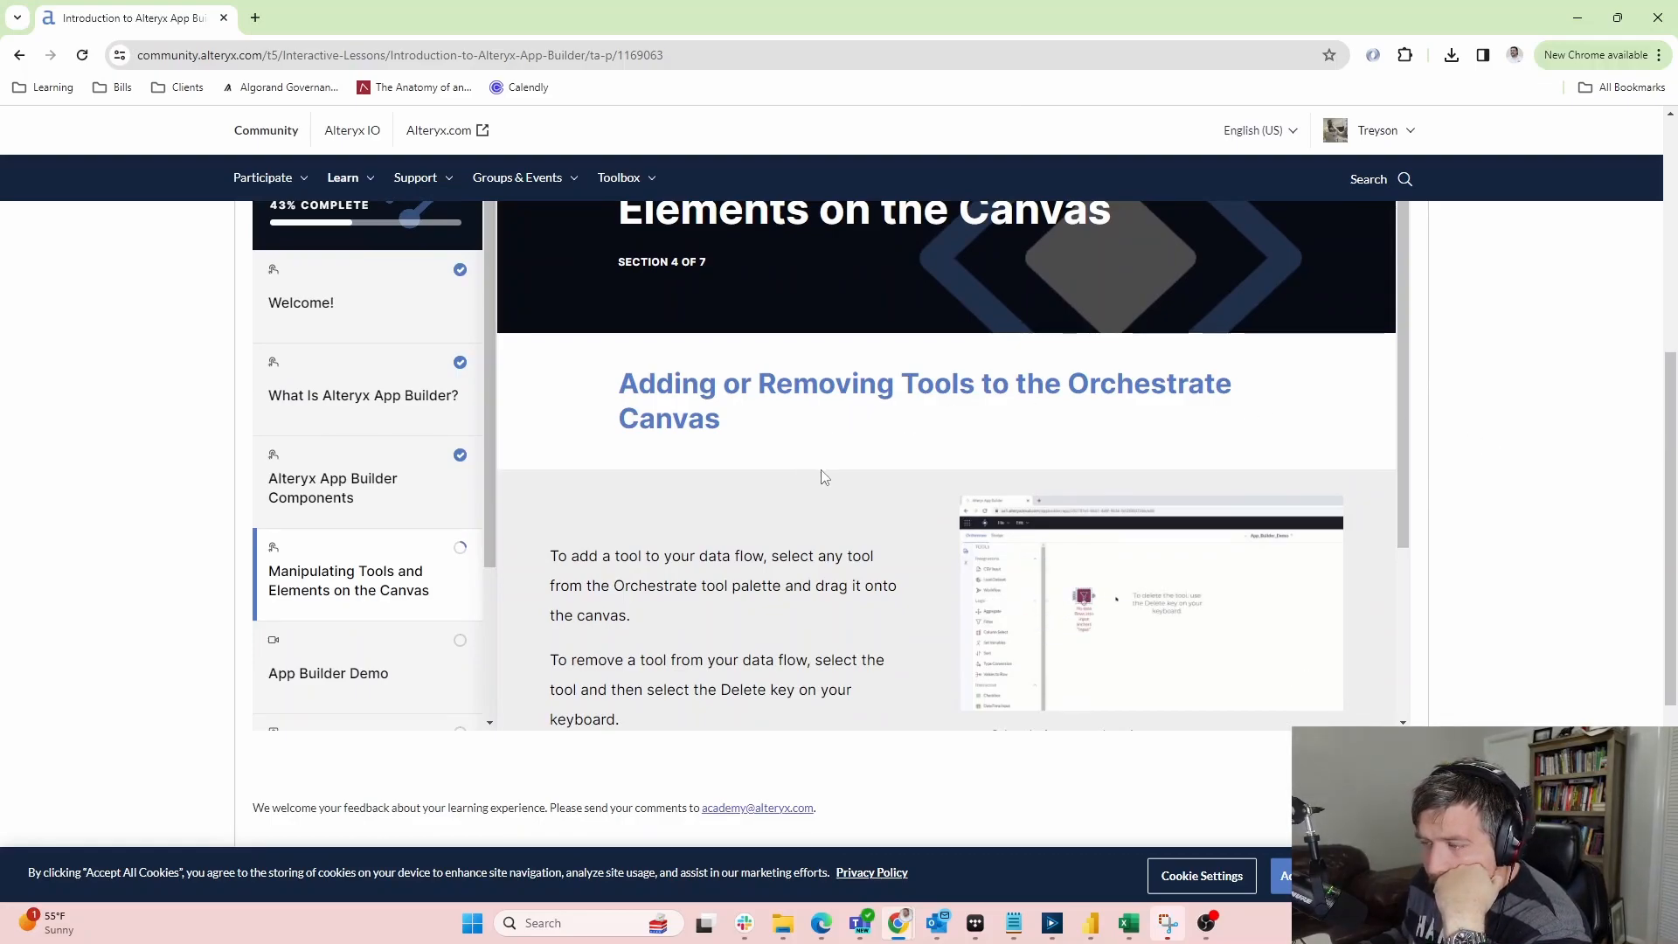
scroll(813, 485, "down", 1)
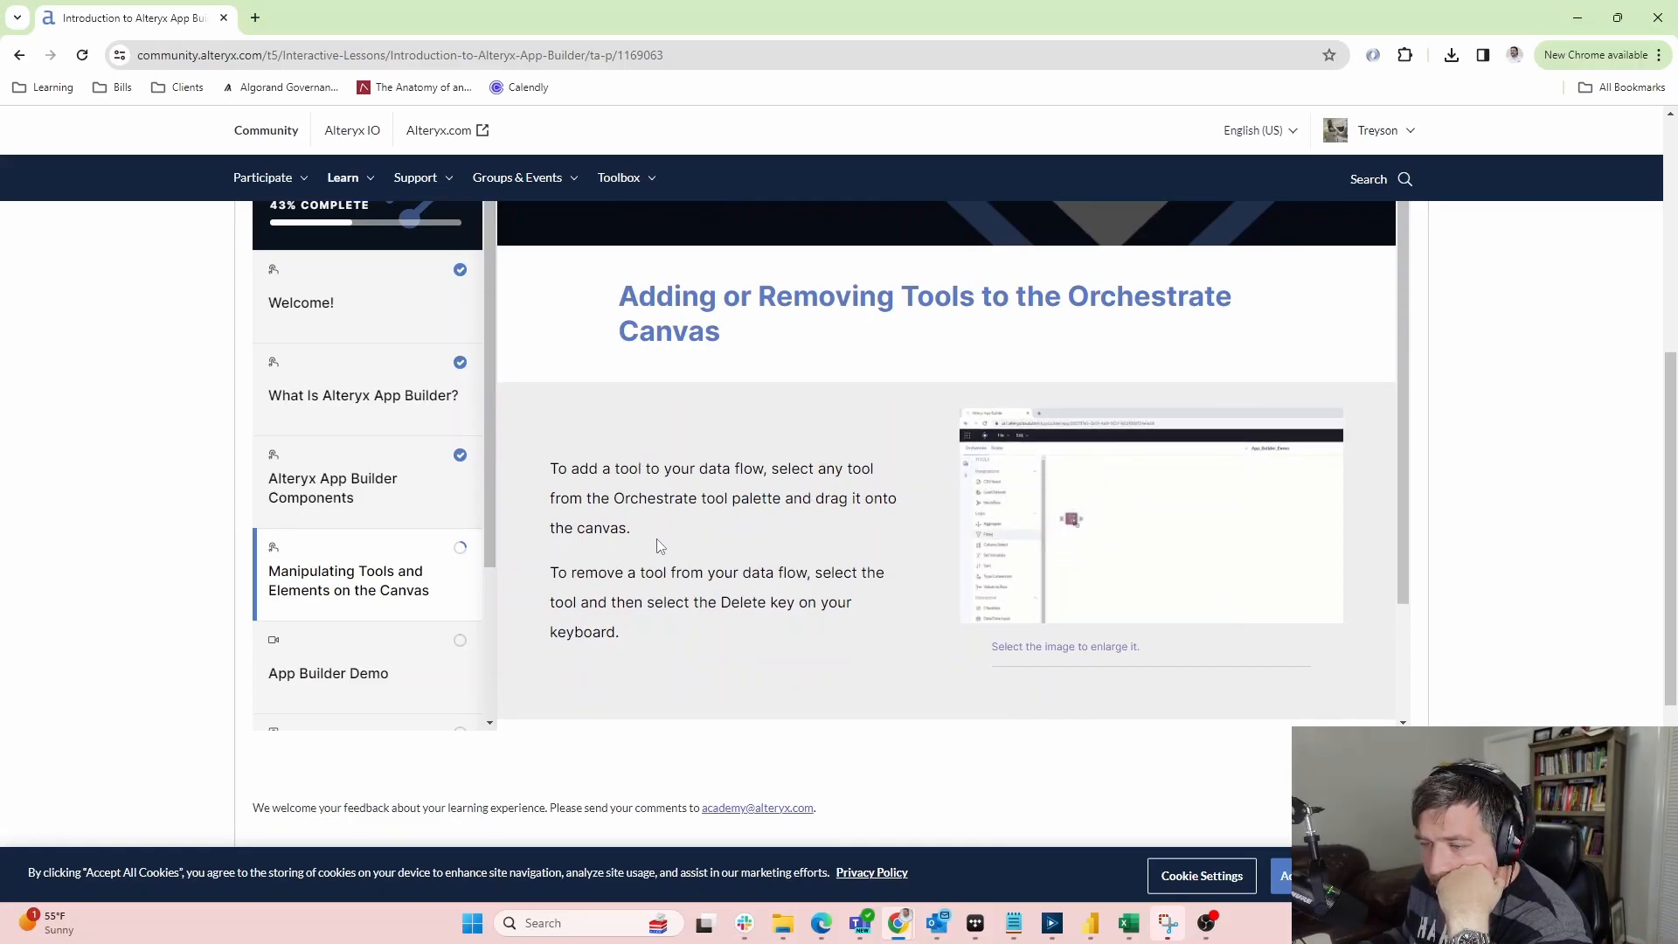
scroll(863, 595, "down", 2)
left_click(875, 593)
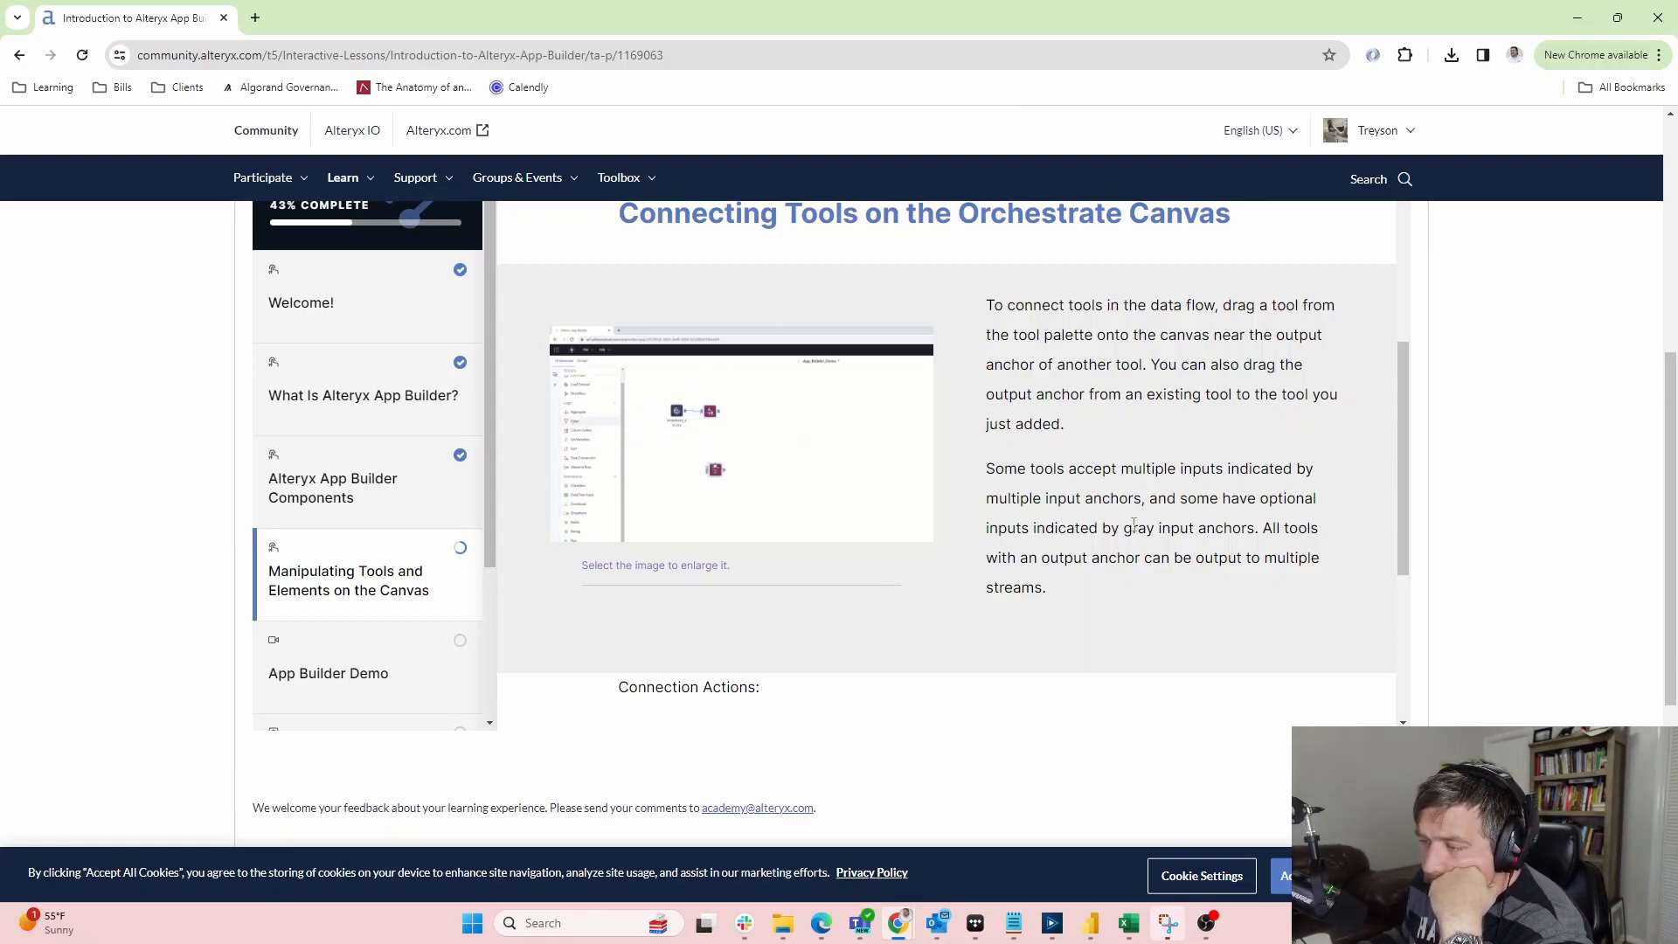
Finish the section and continue to the App Builder Demo section
scroll(1016, 504, "down", 3)
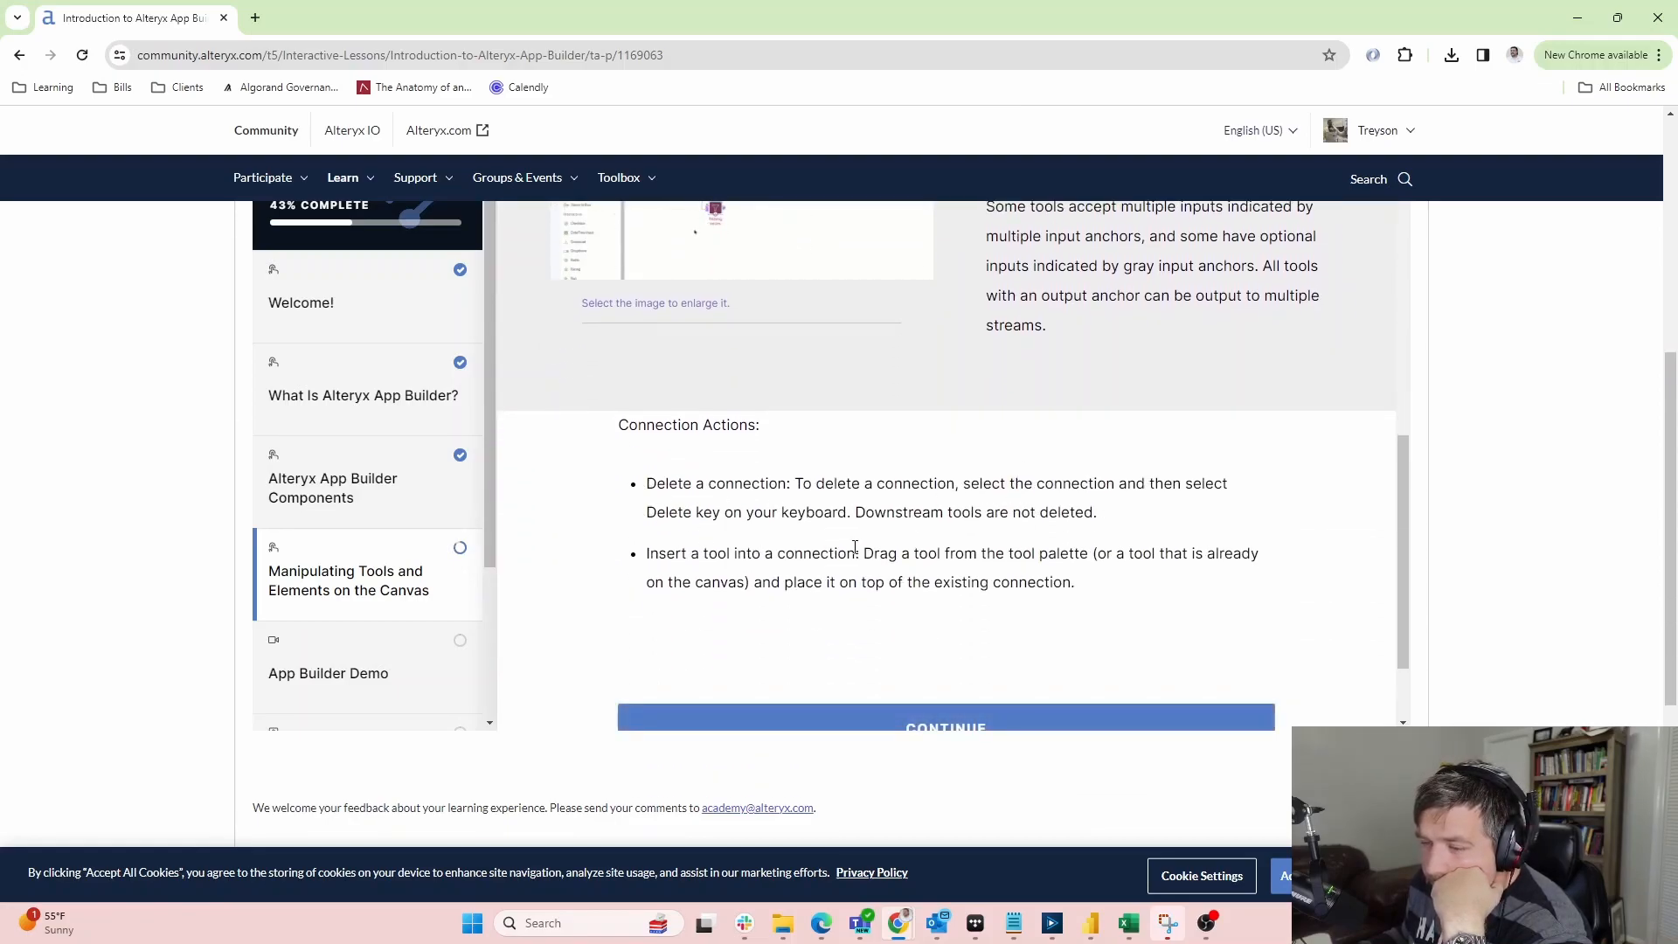
scroll(855, 548, "down", 2)
left_click(966, 609)
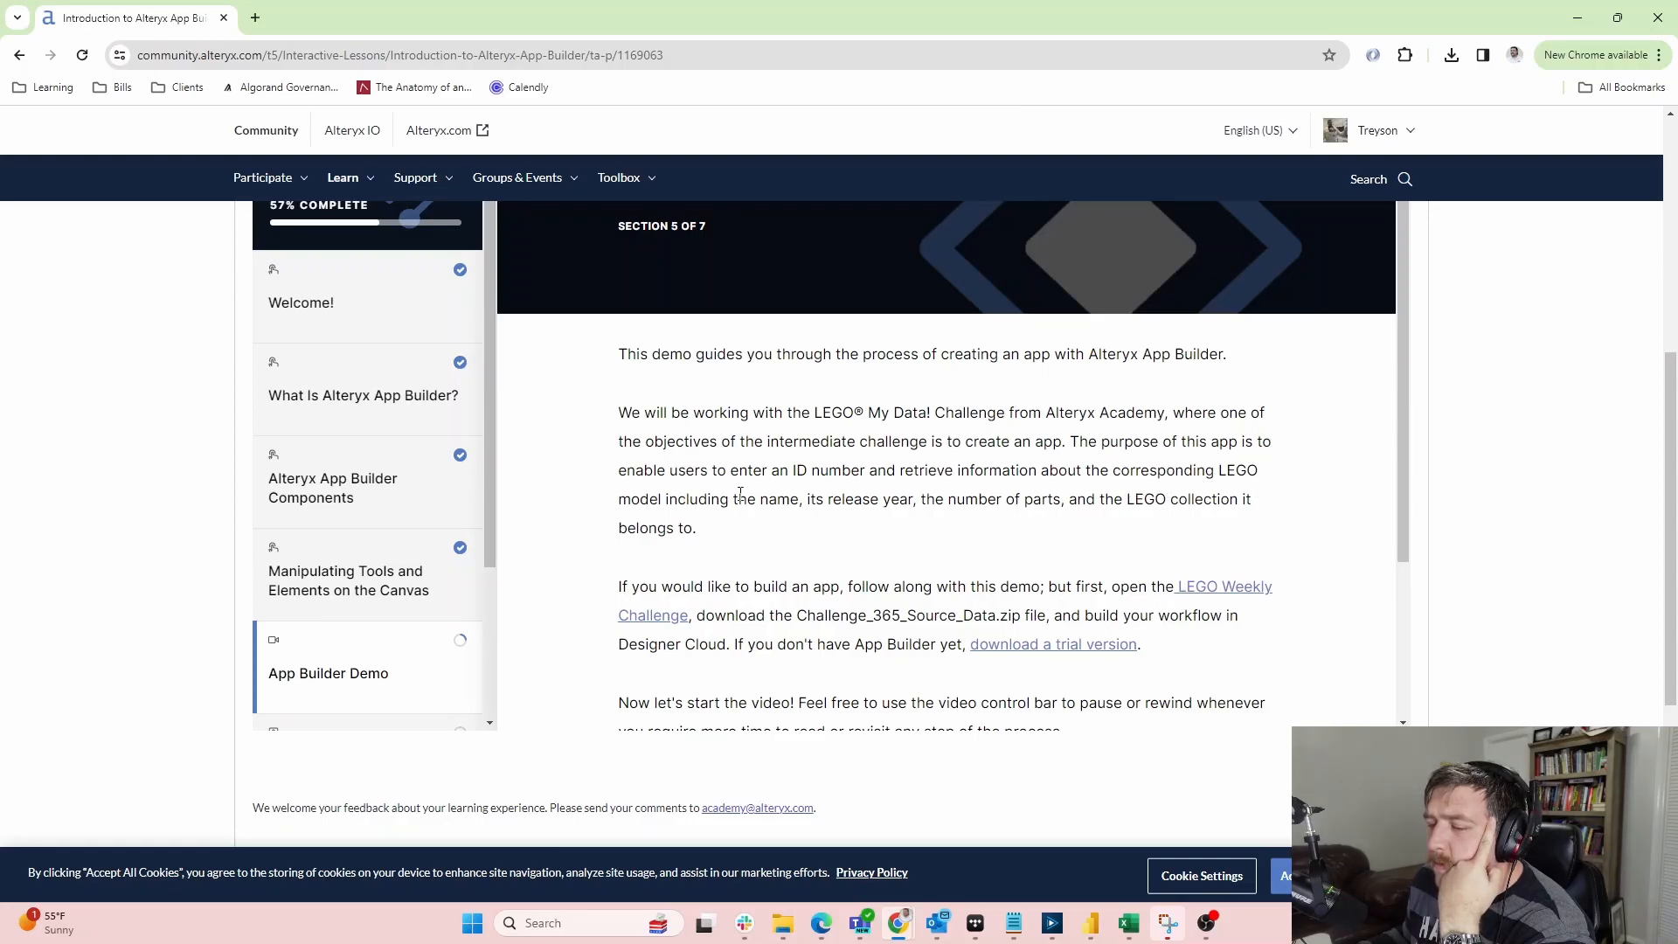
Scroll down the App Builder Demo page and load the embedded demo video player
scroll(647, 558, "down", 1)
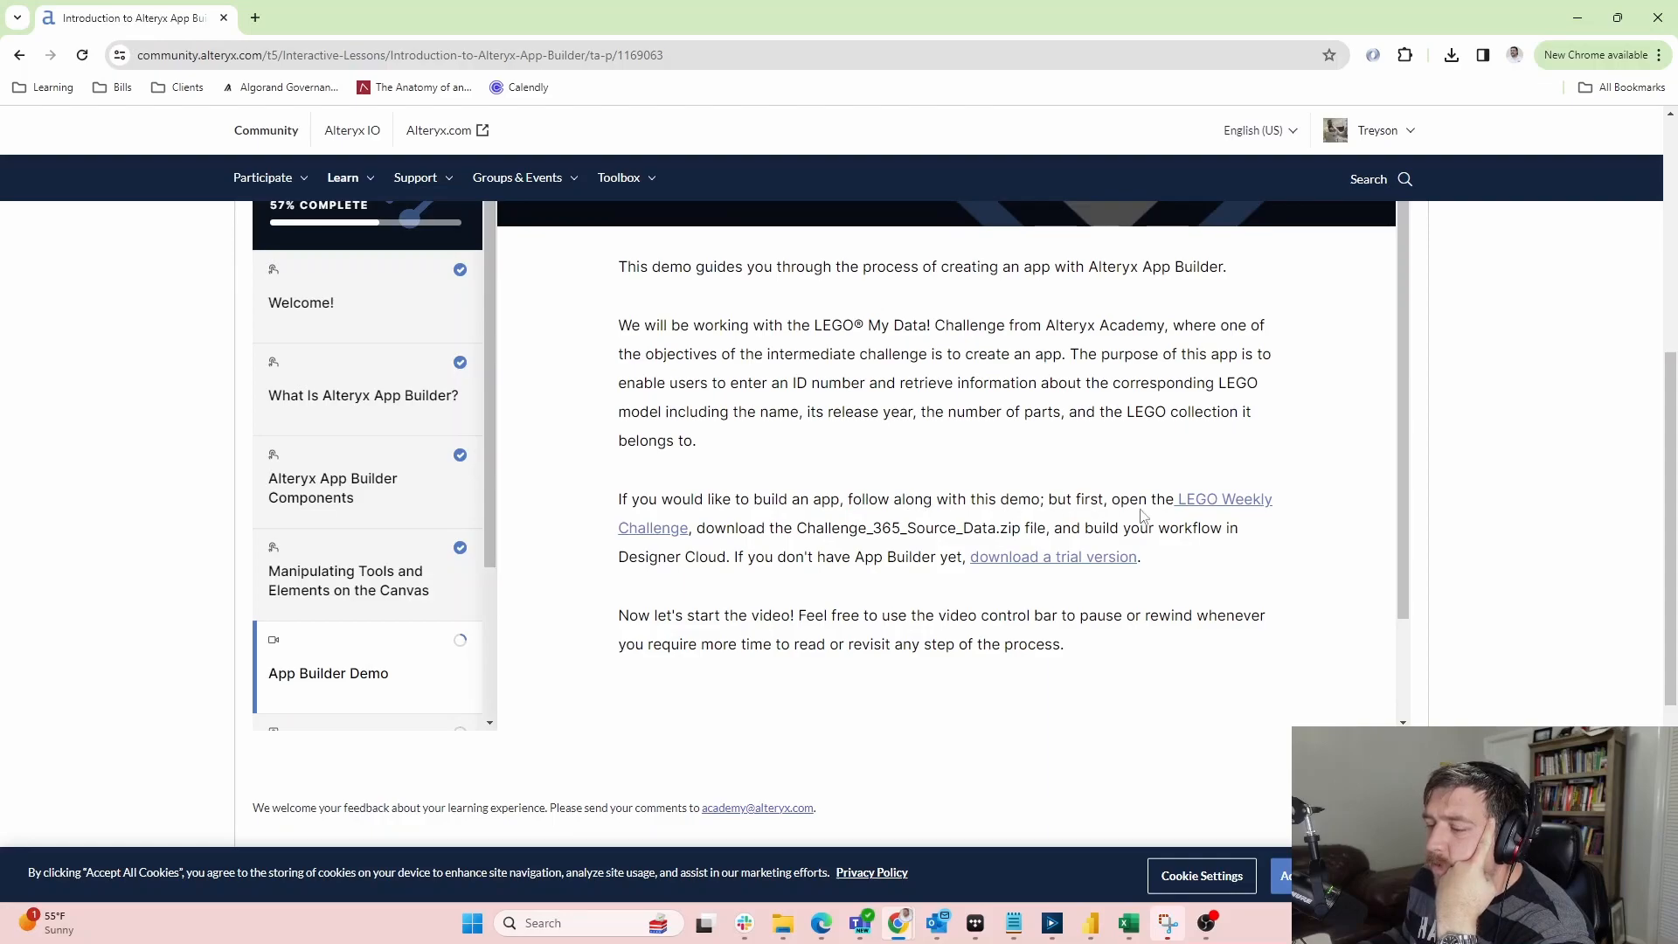
scroll(650, 411, "down", 1)
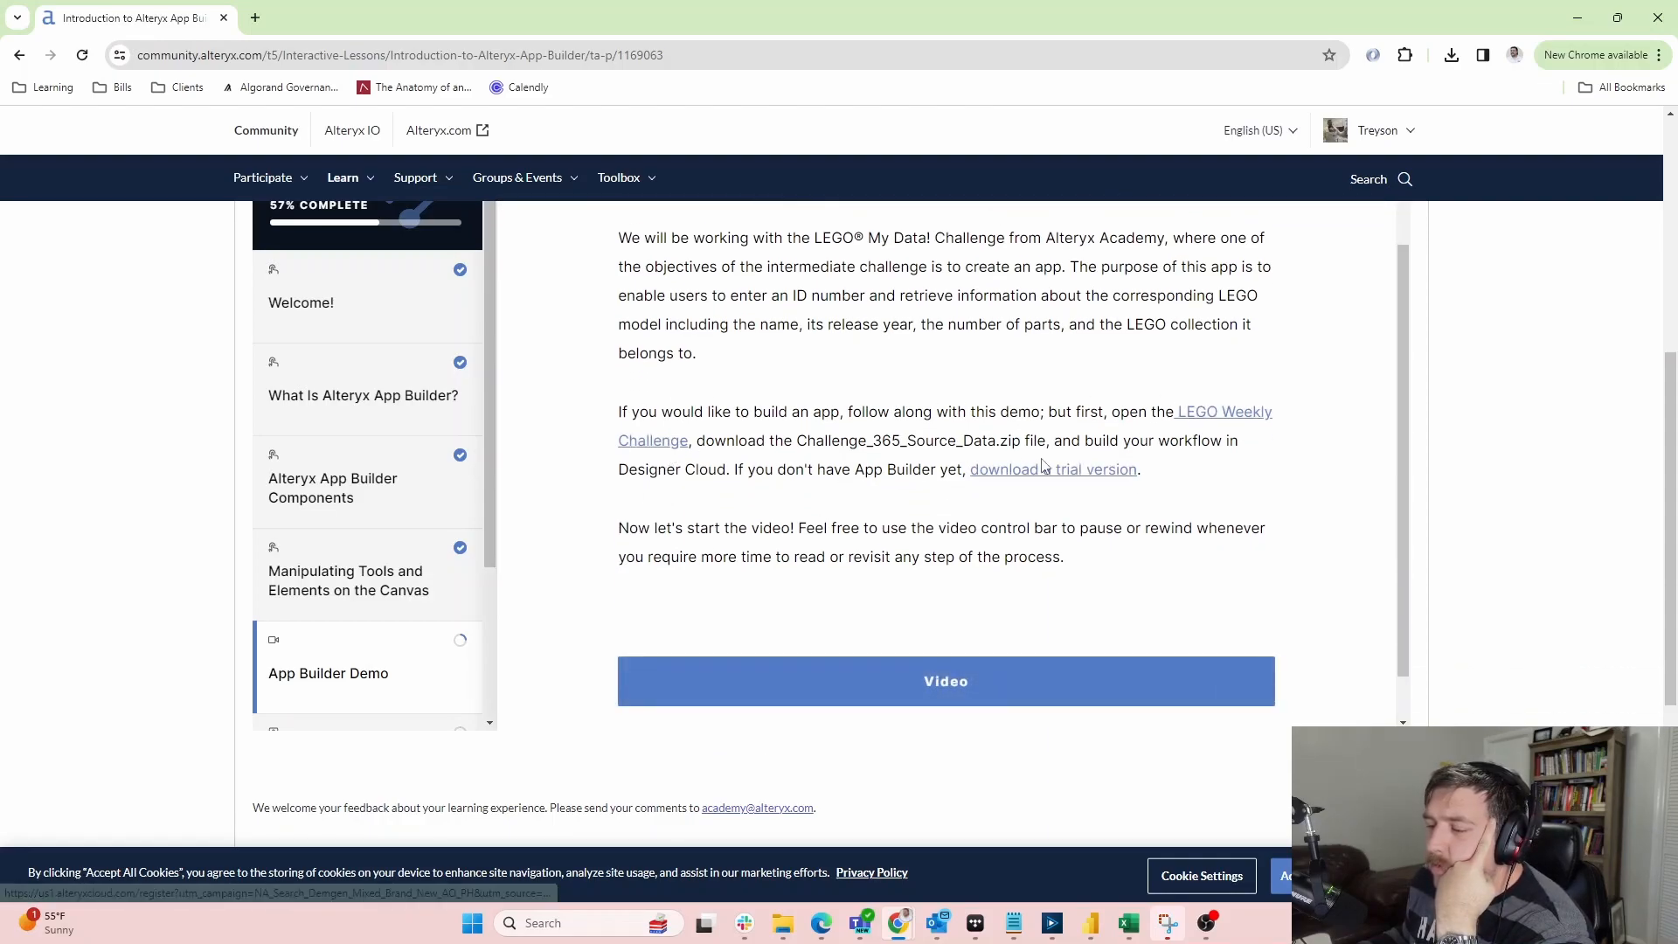
scroll(916, 475, "down", 1)
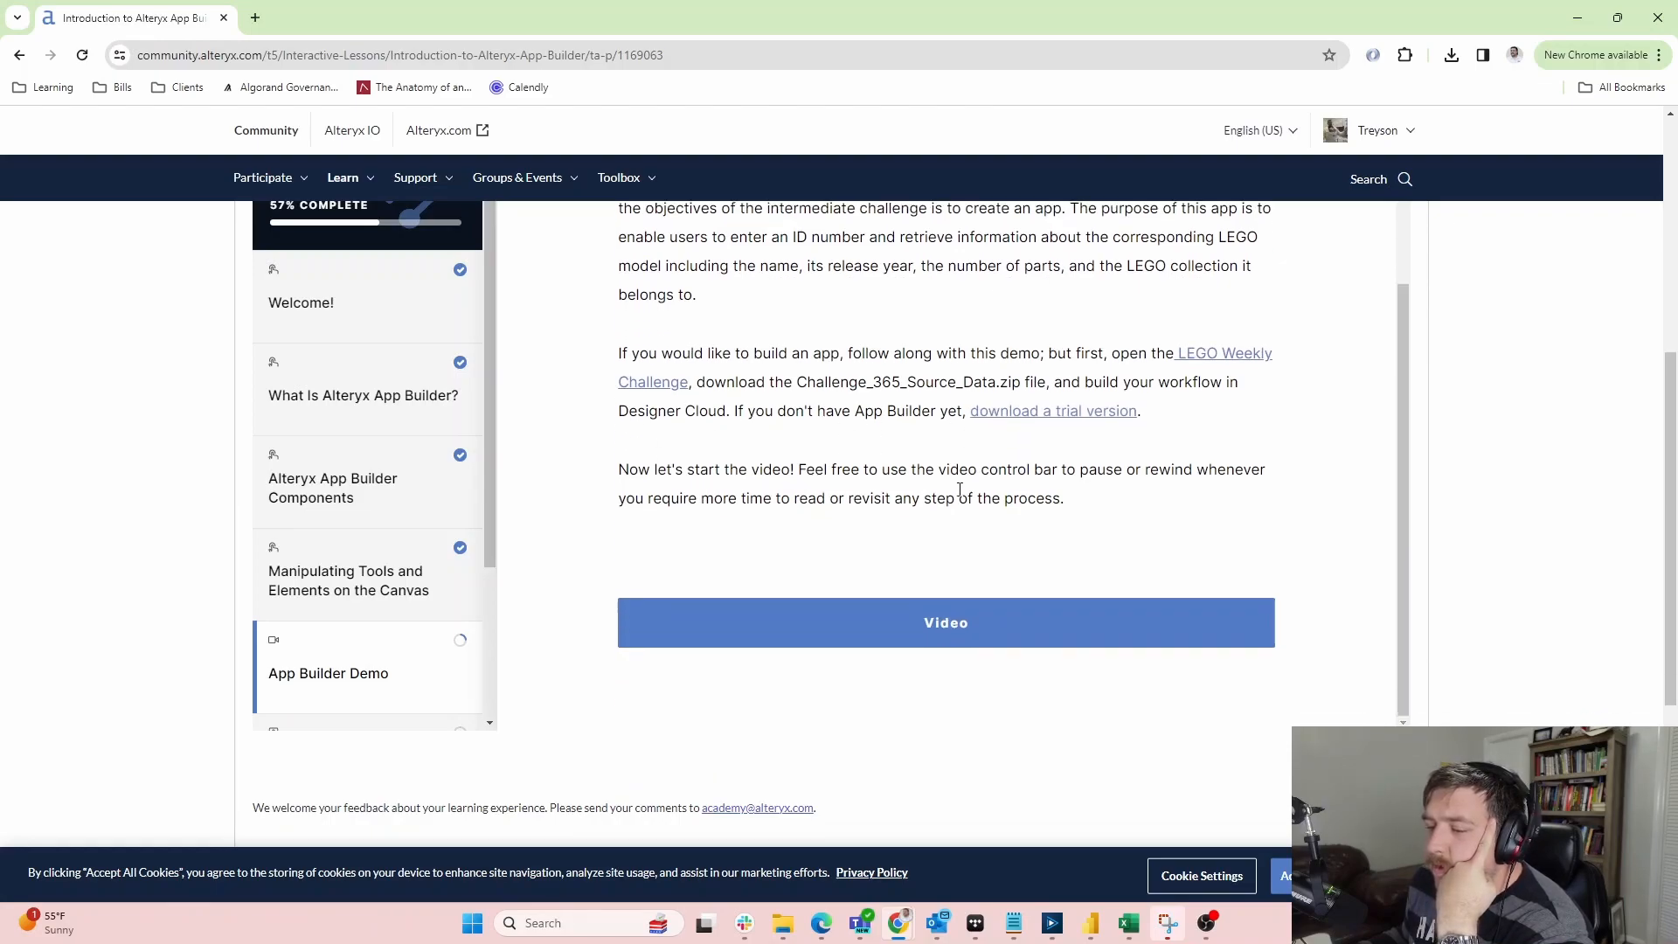
left_click(937, 623)
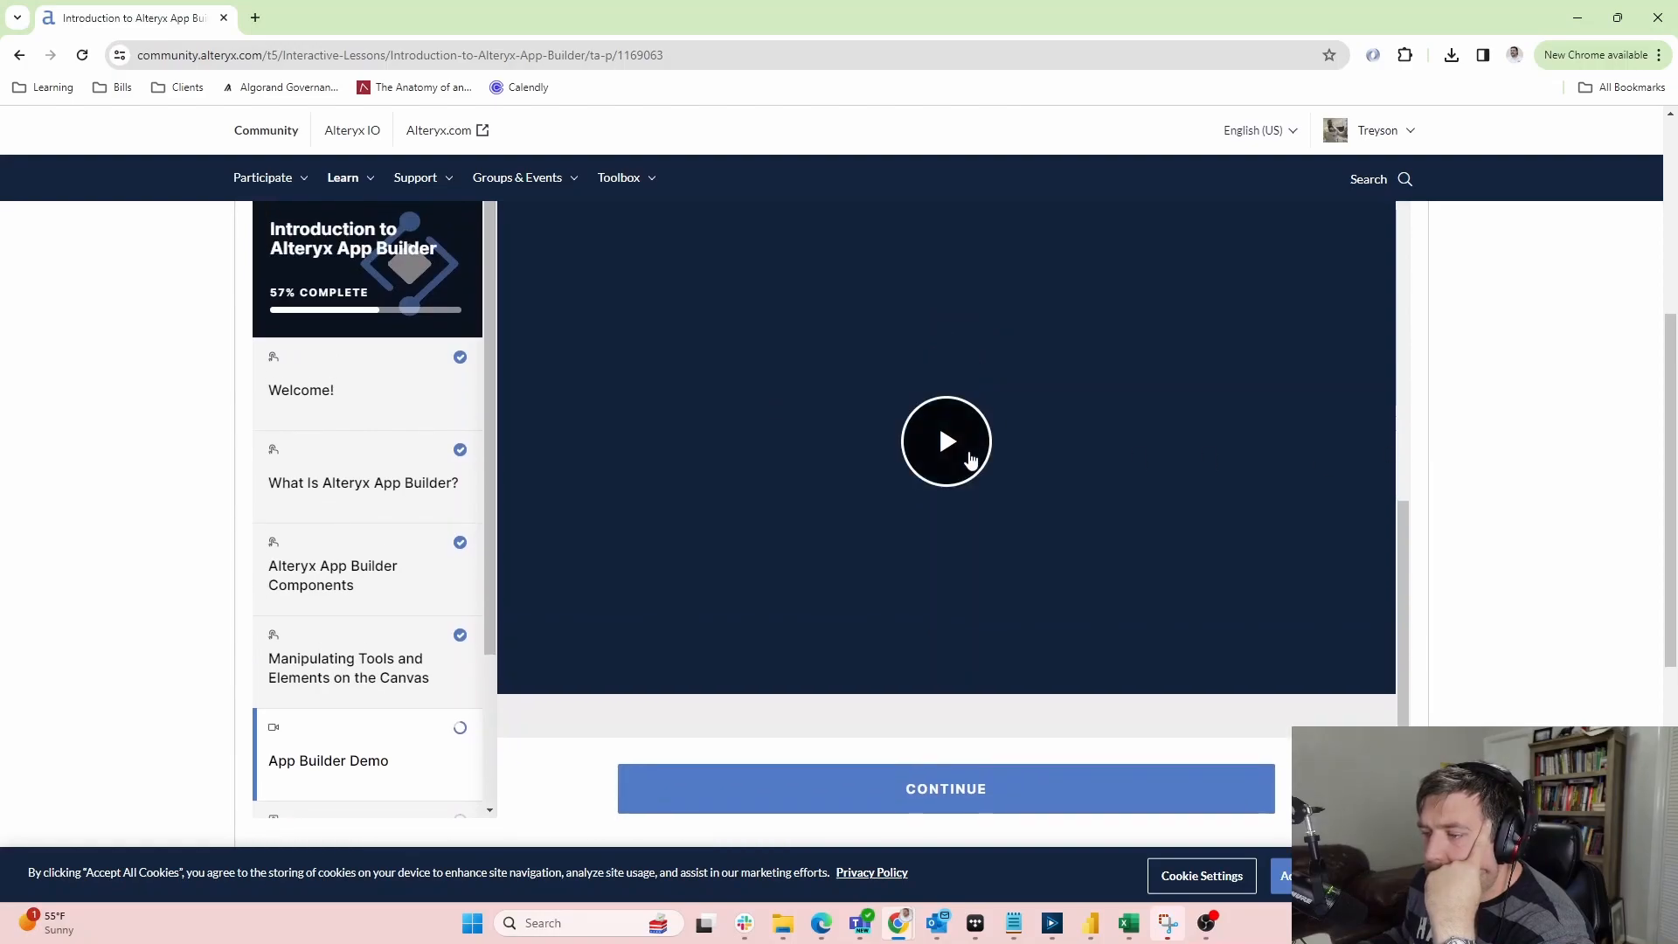
Play the App Builder demo to its New Variable step at 4:07, pause it, and show the open windows
left_click(966, 455)
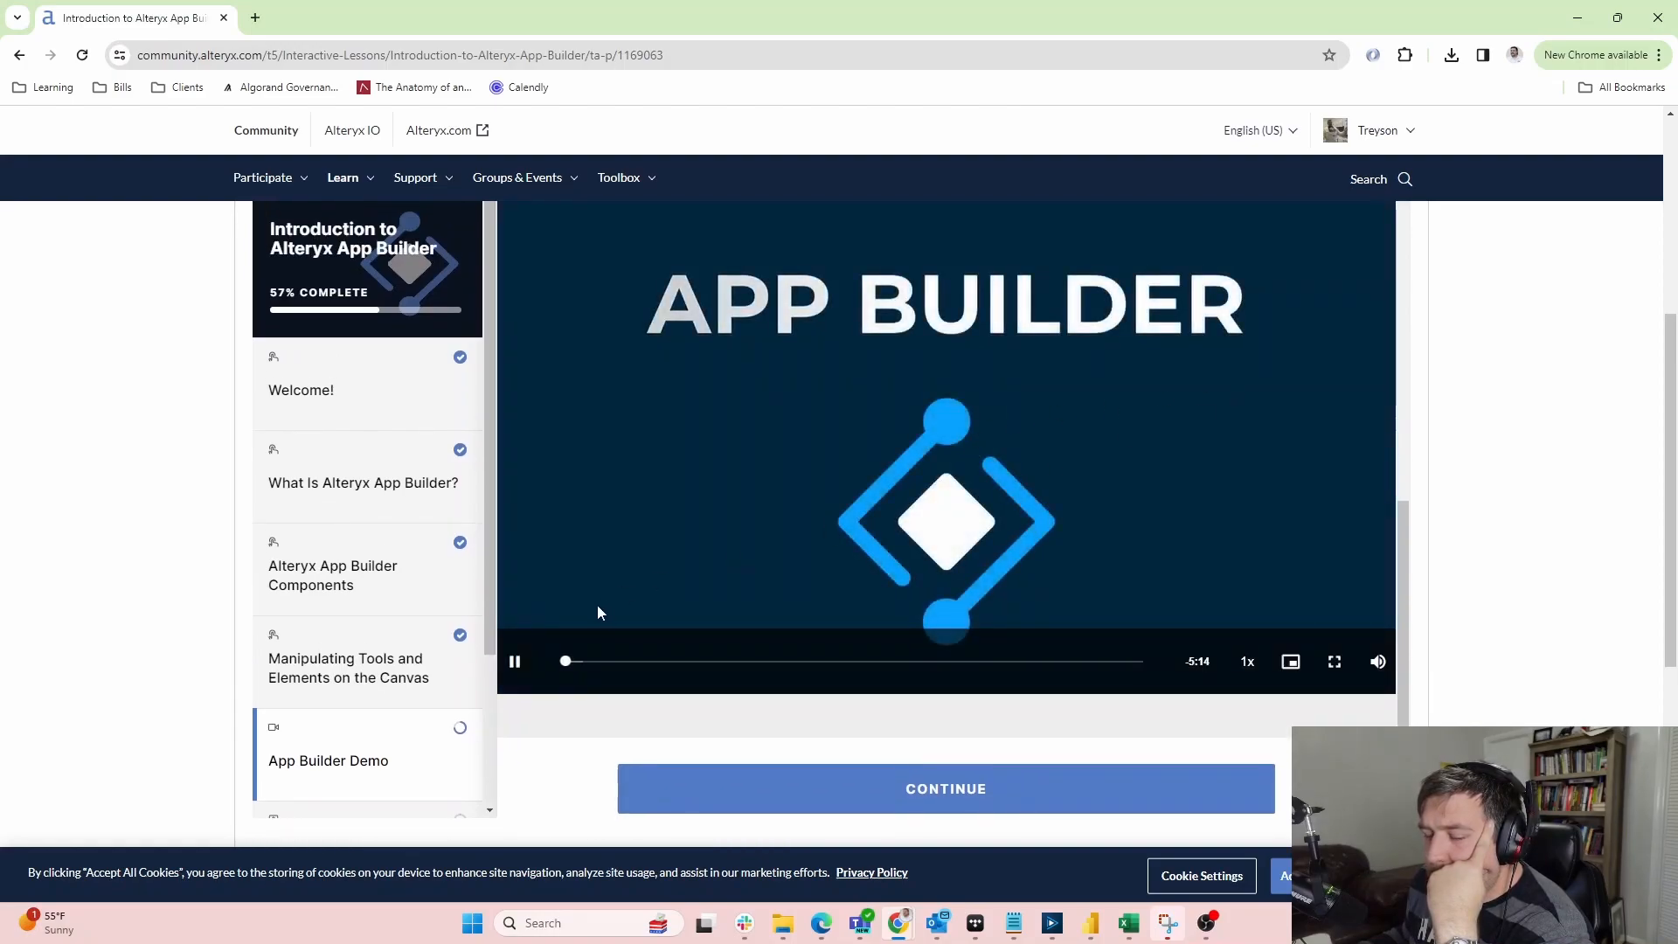
scroll(1438, 398, "up", 1)
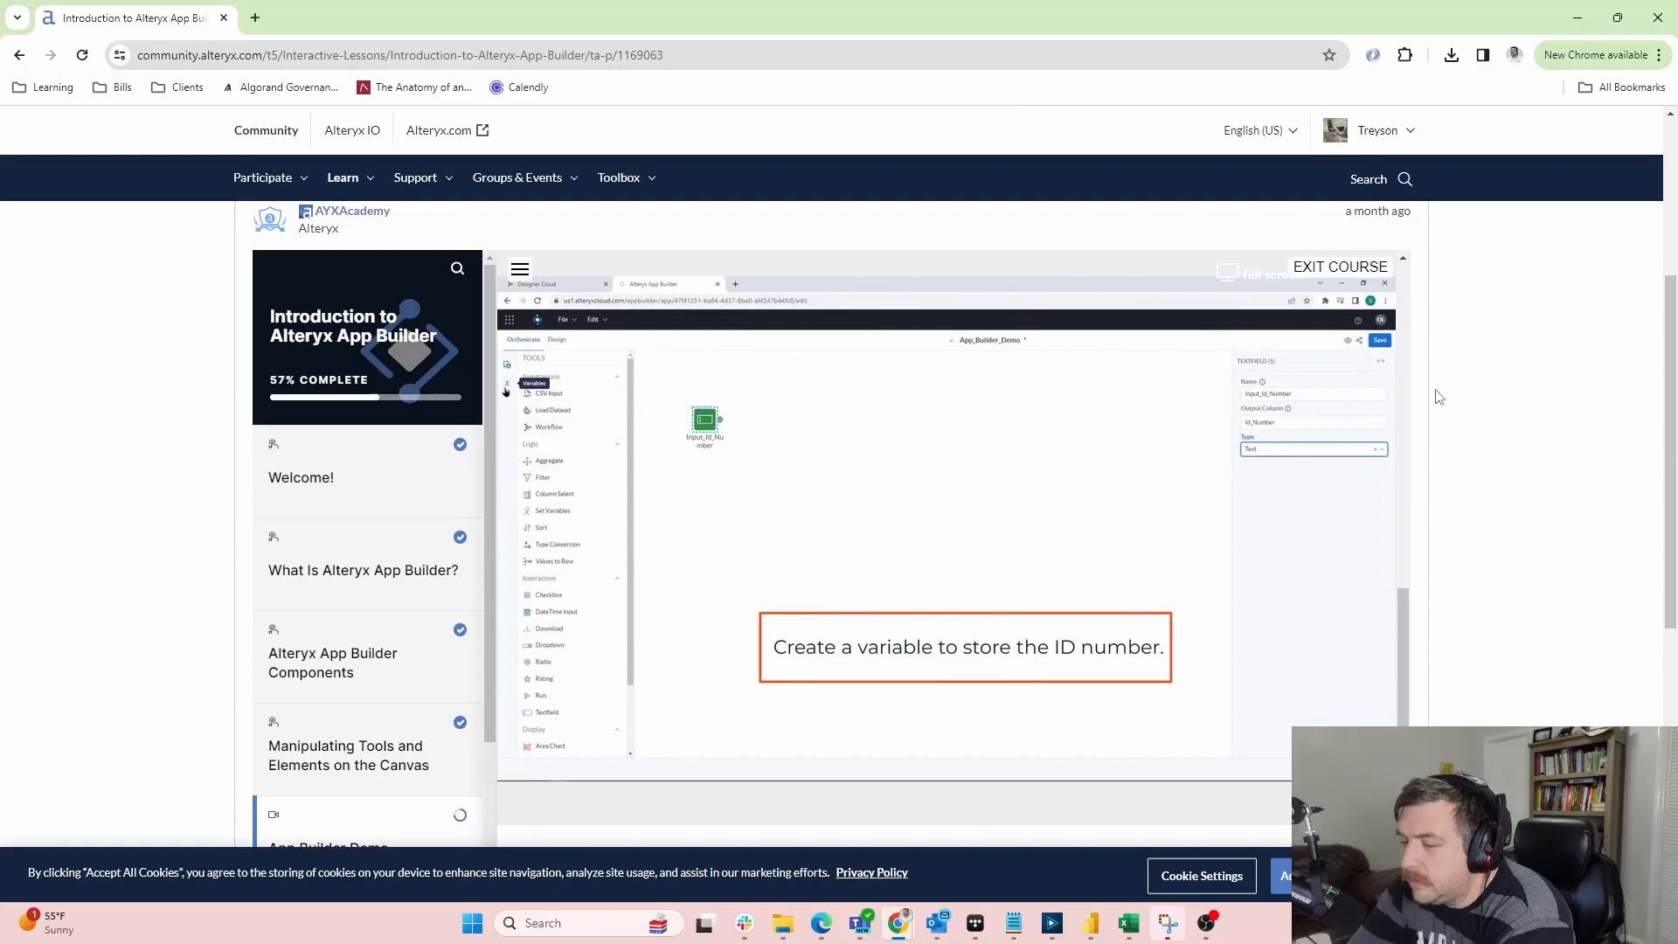
scroll(1437, 397, "up", 1)
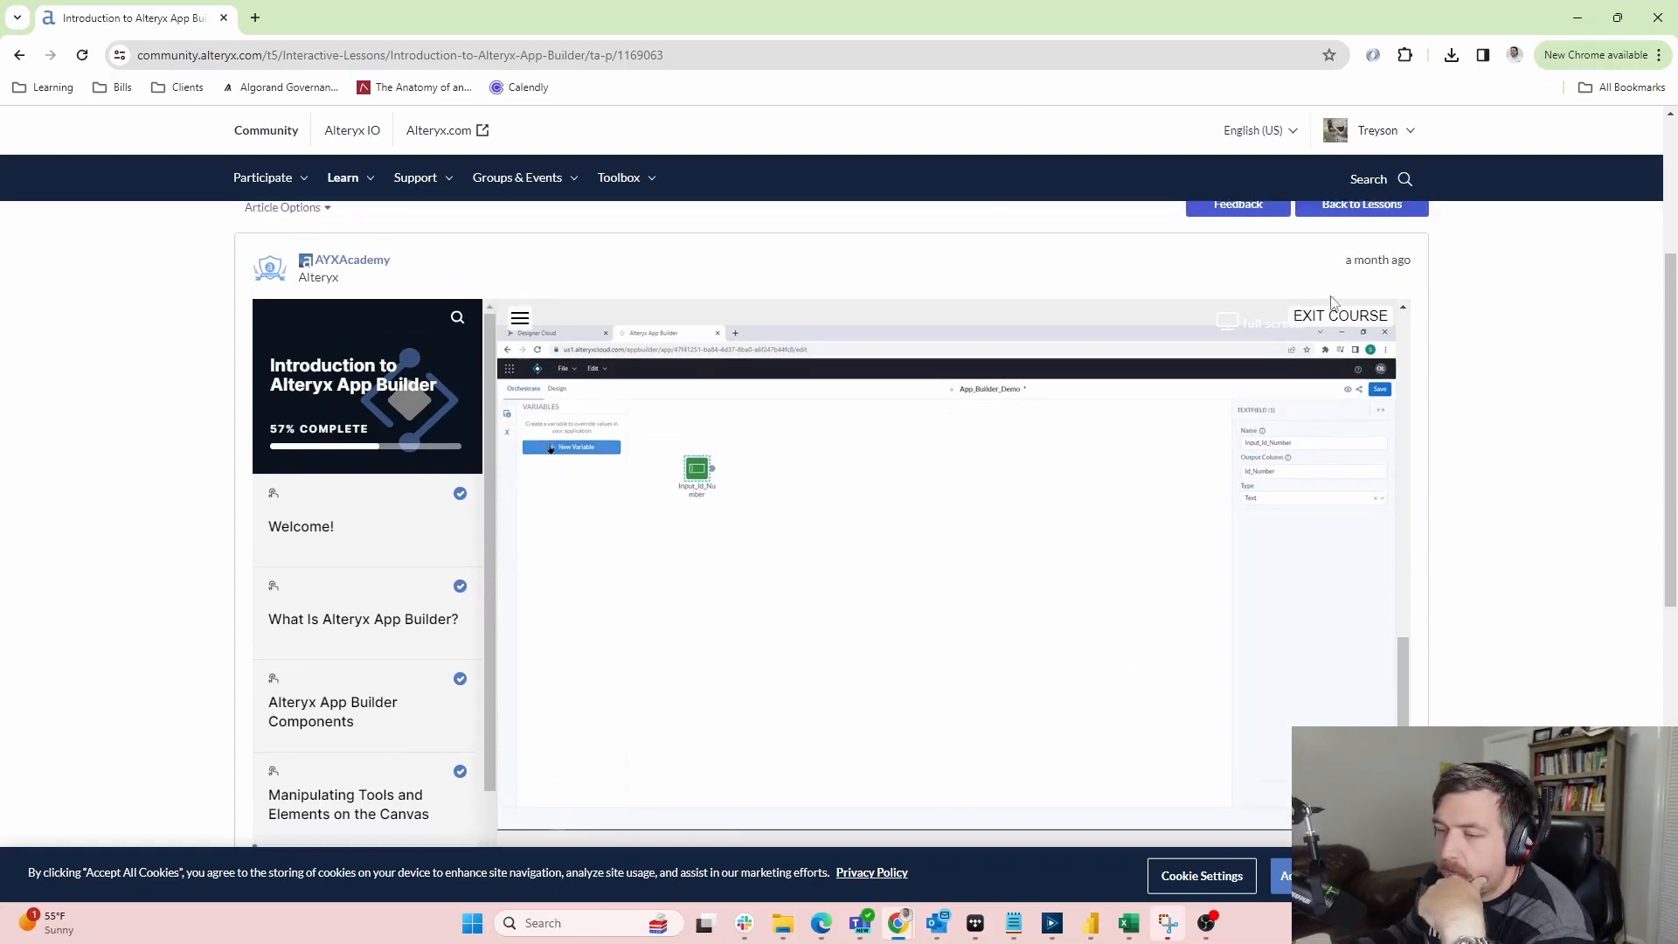
left_click(820, 607)
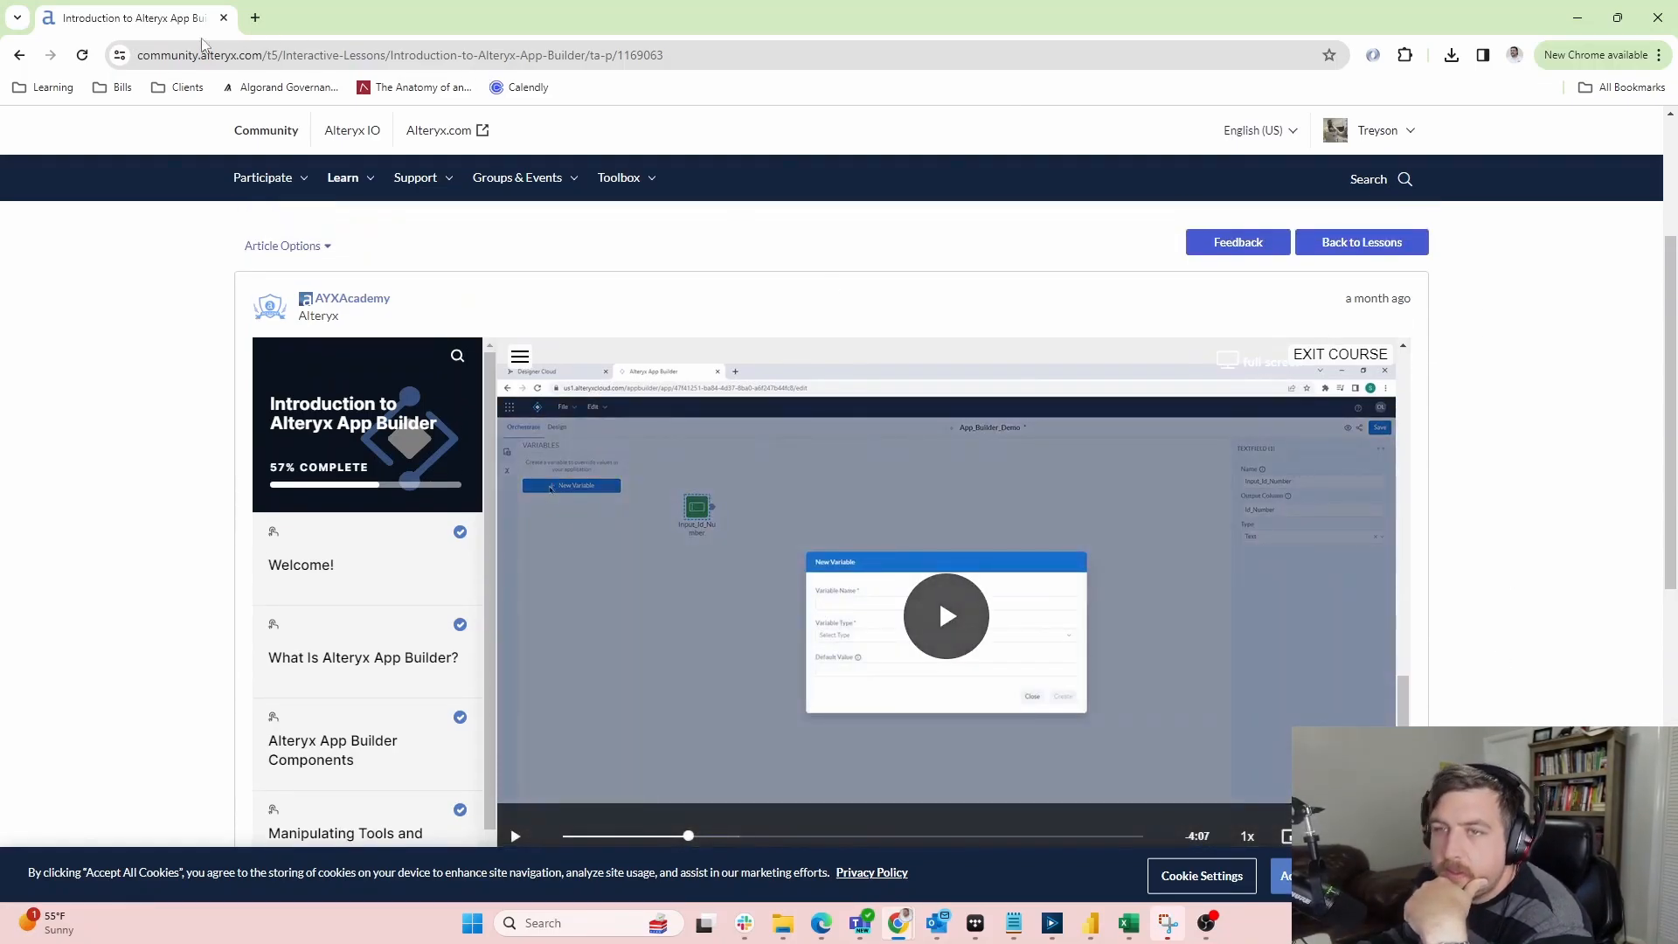
key("super+Tab")
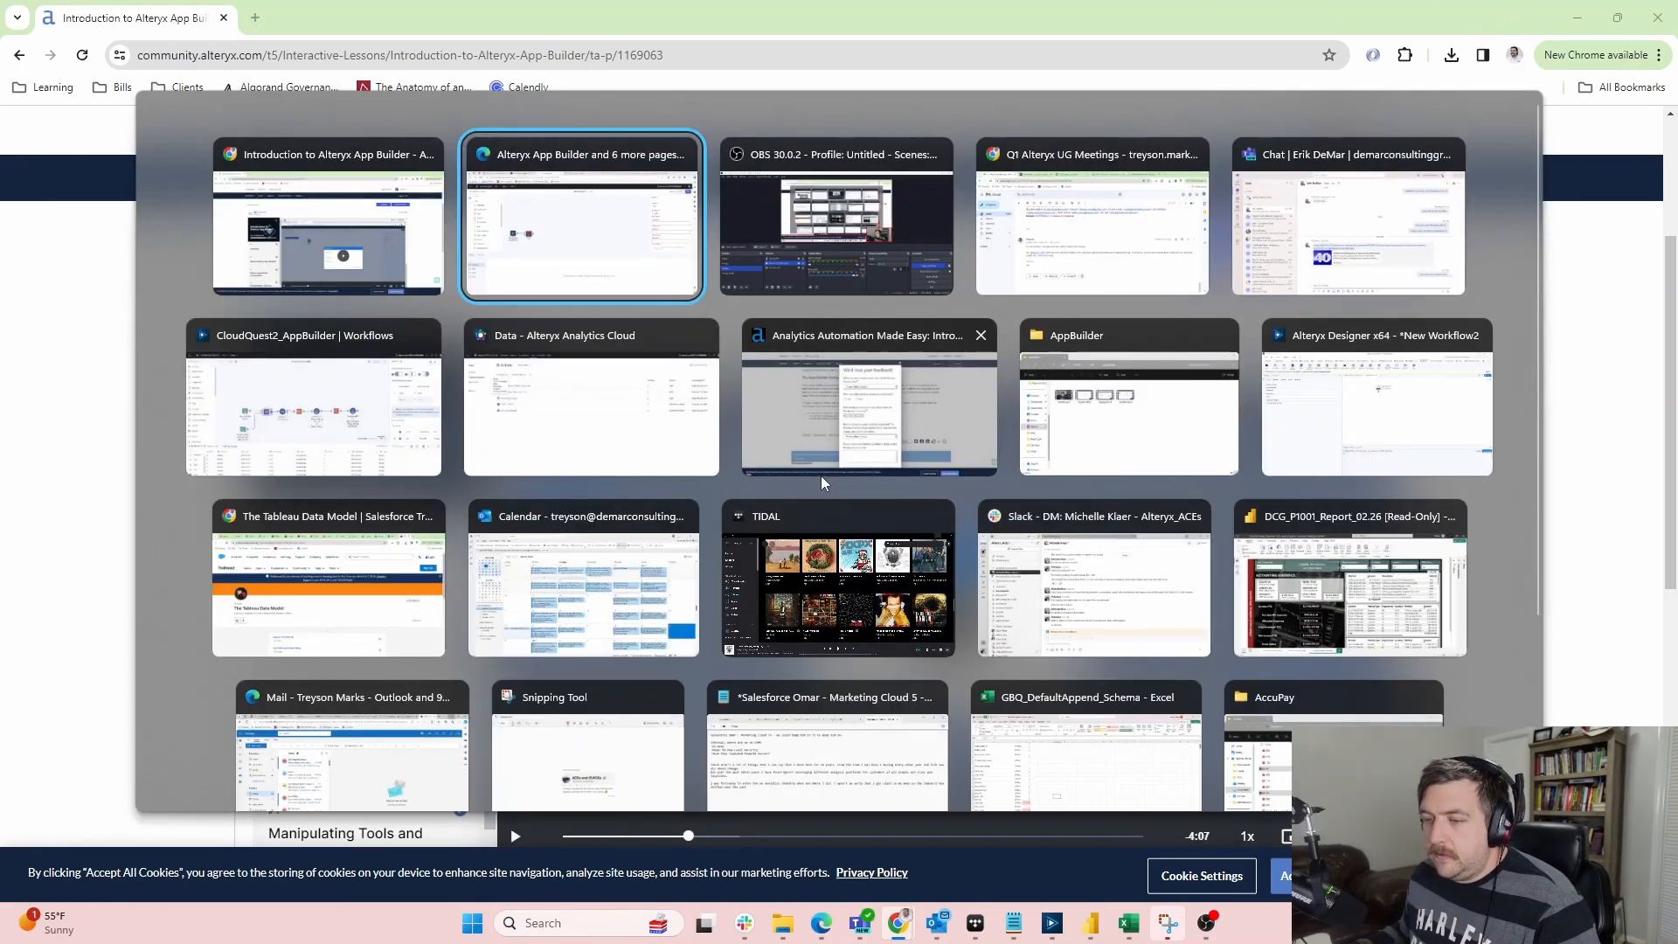
In App Builder, add a Textfield input to the canvas, then delete it again
left_click(510, 254)
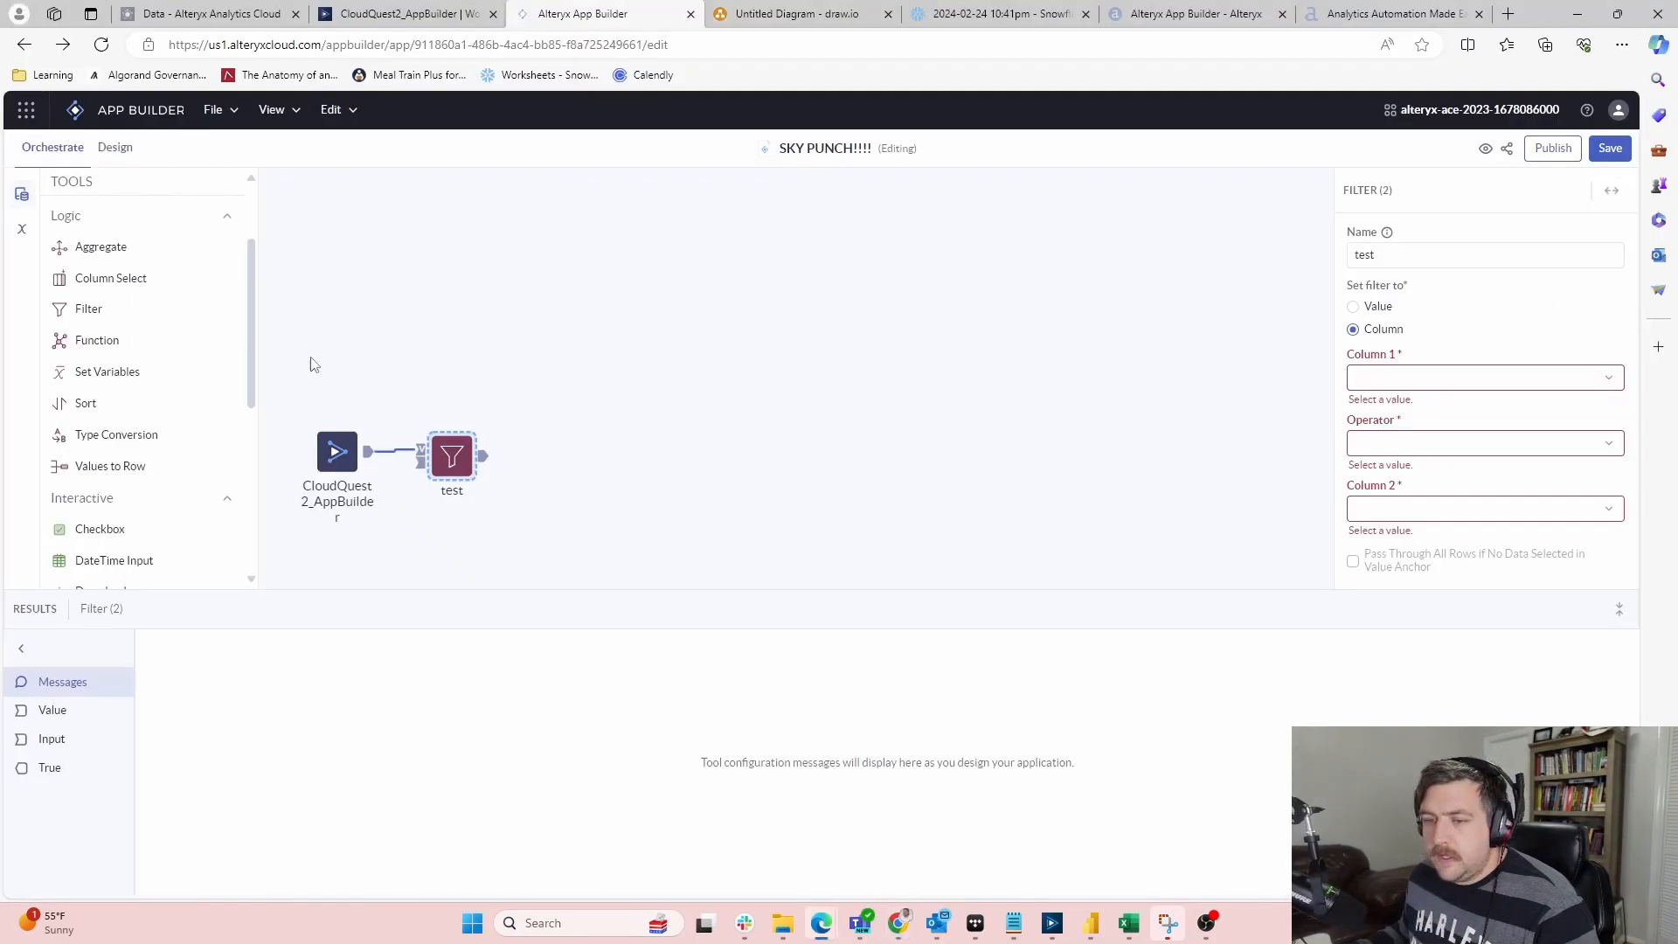
scroll(187, 319, "down", 4)
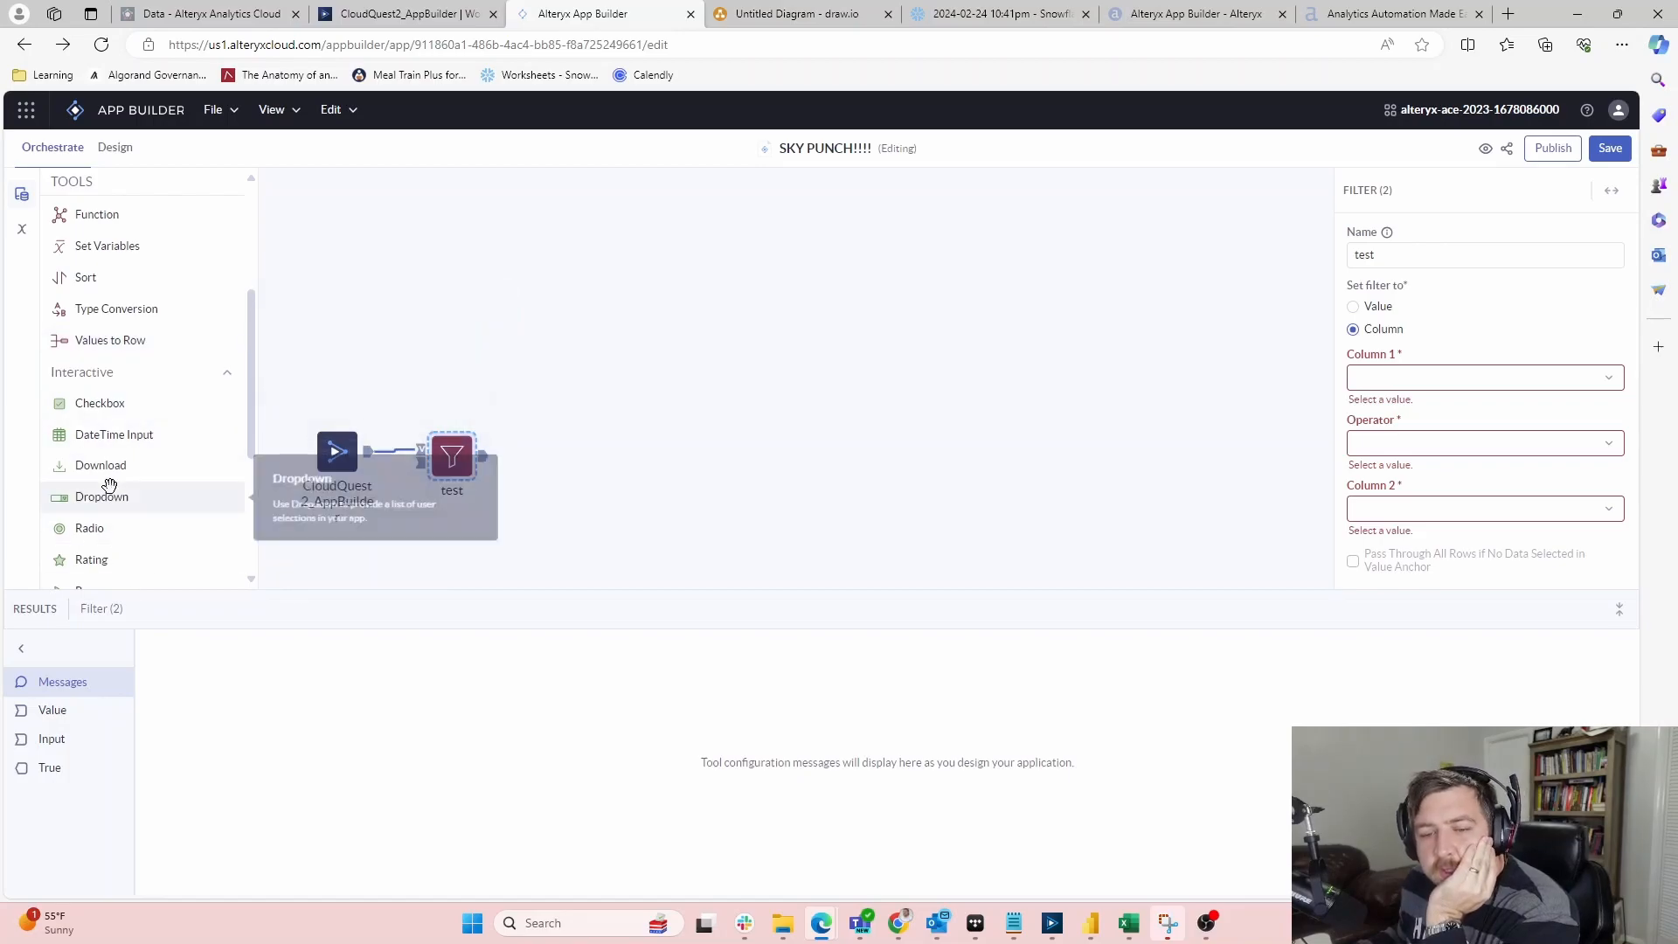
left_click_drag(96, 432, 340, 247)
left_click(1369, 253)
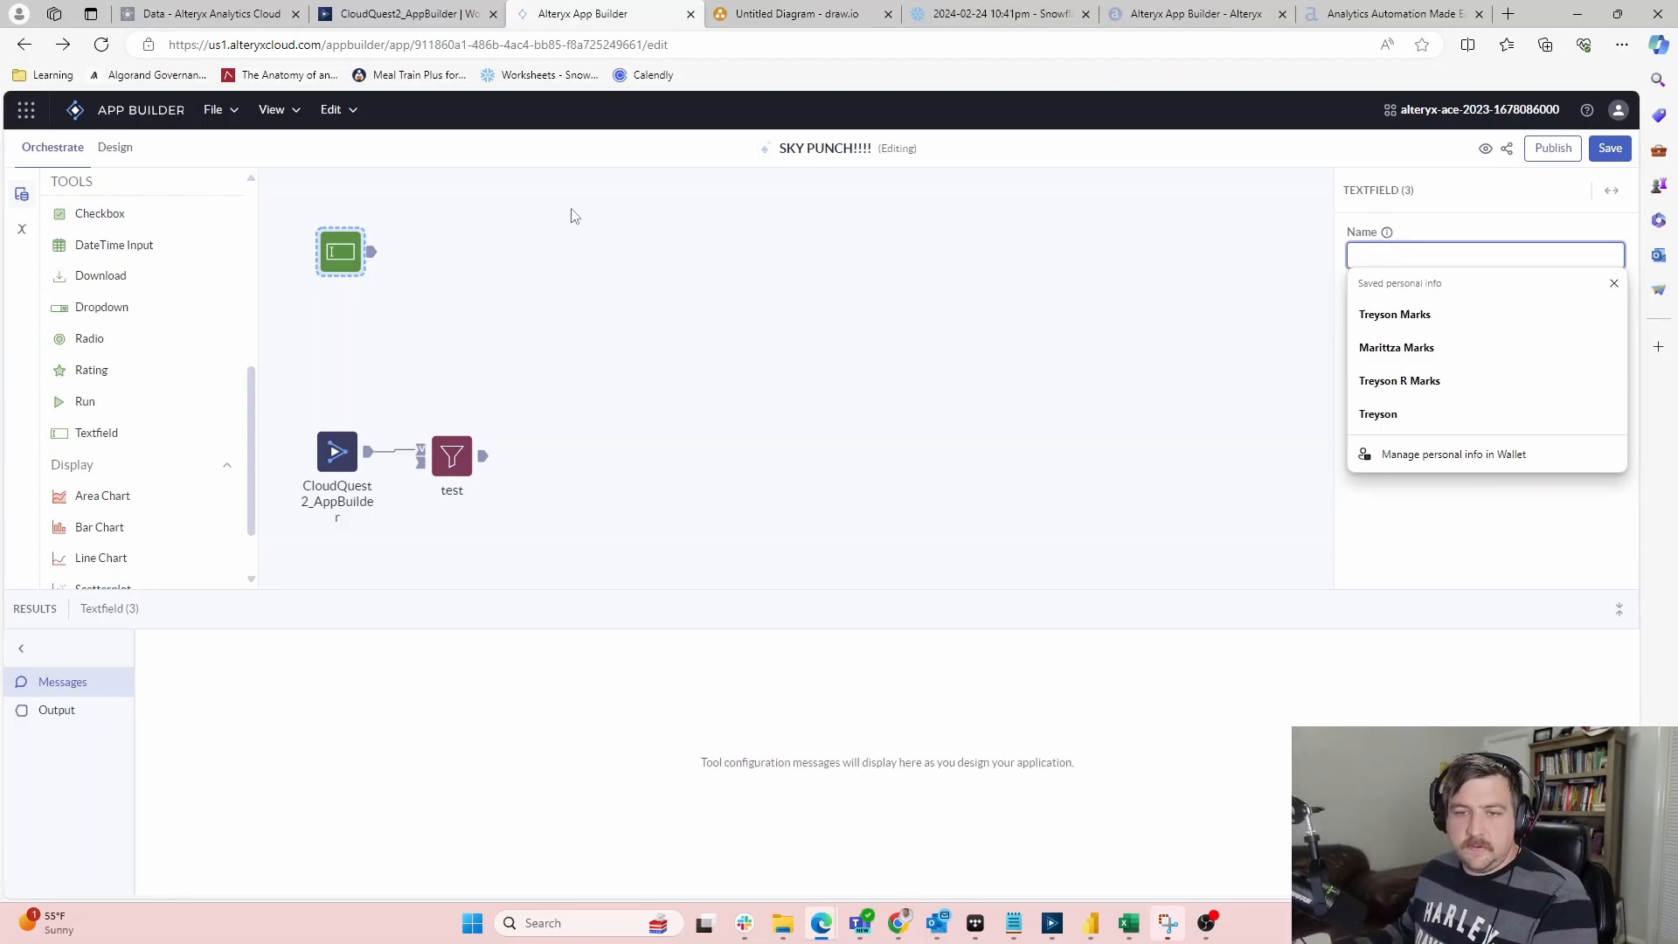
left_click(349, 252)
key("Delete")
Add a Dropdown input and a CSV Input tool to the canvas
left_click_drag(133, 308, 481, 256)
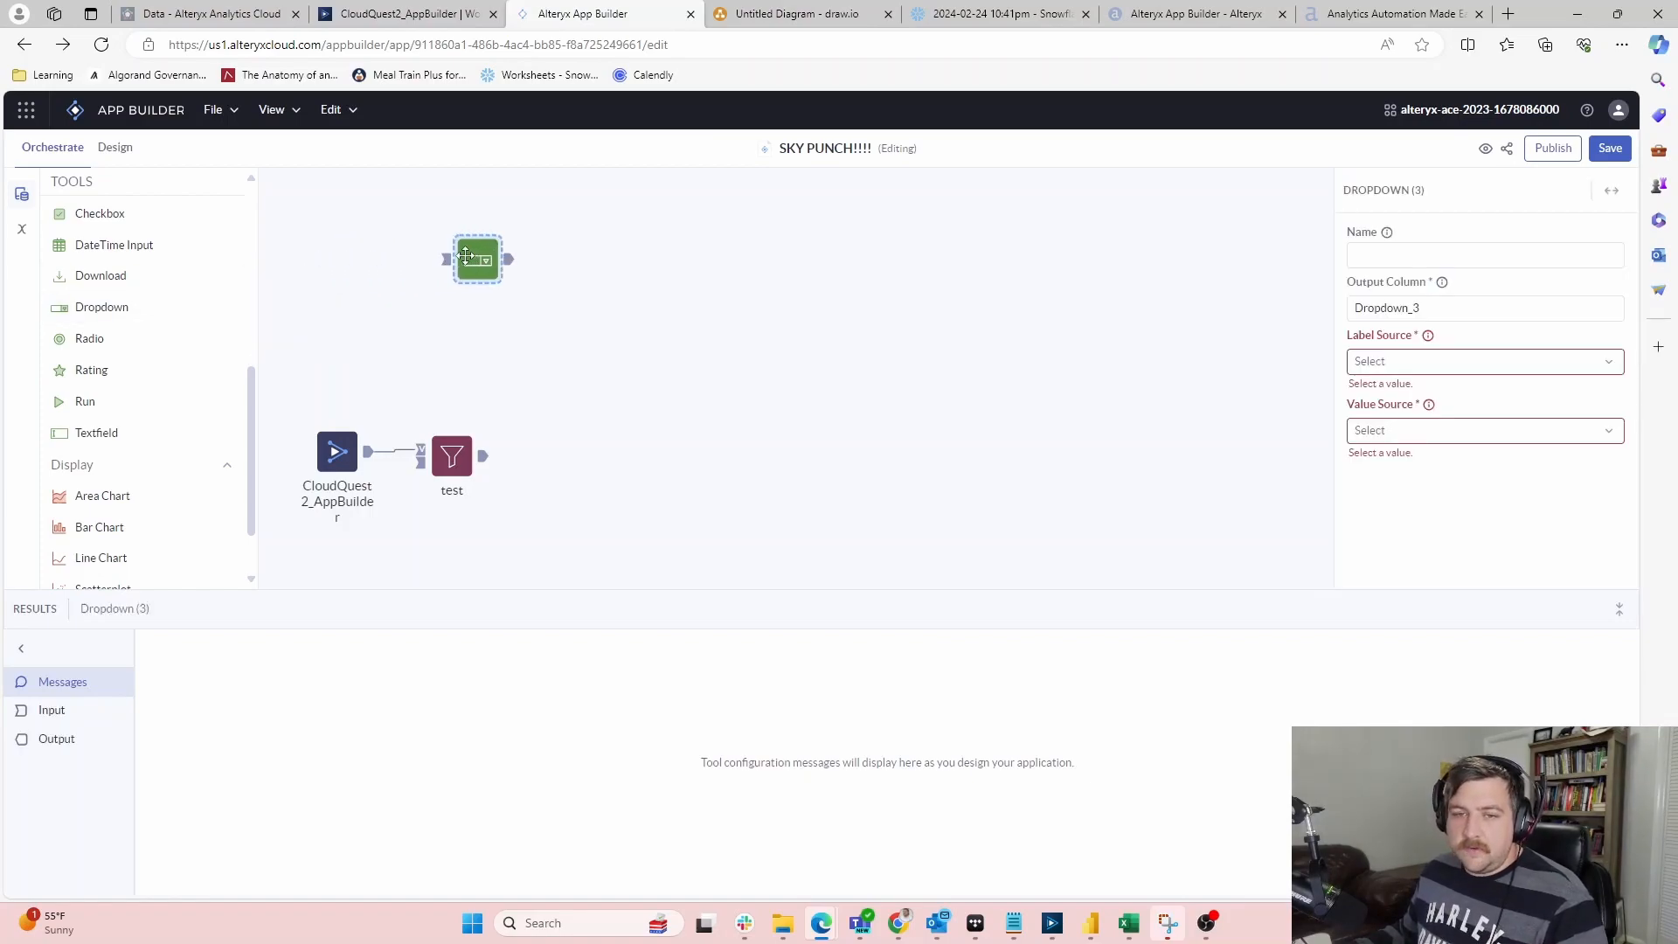
scroll(189, 411, "up", 3)
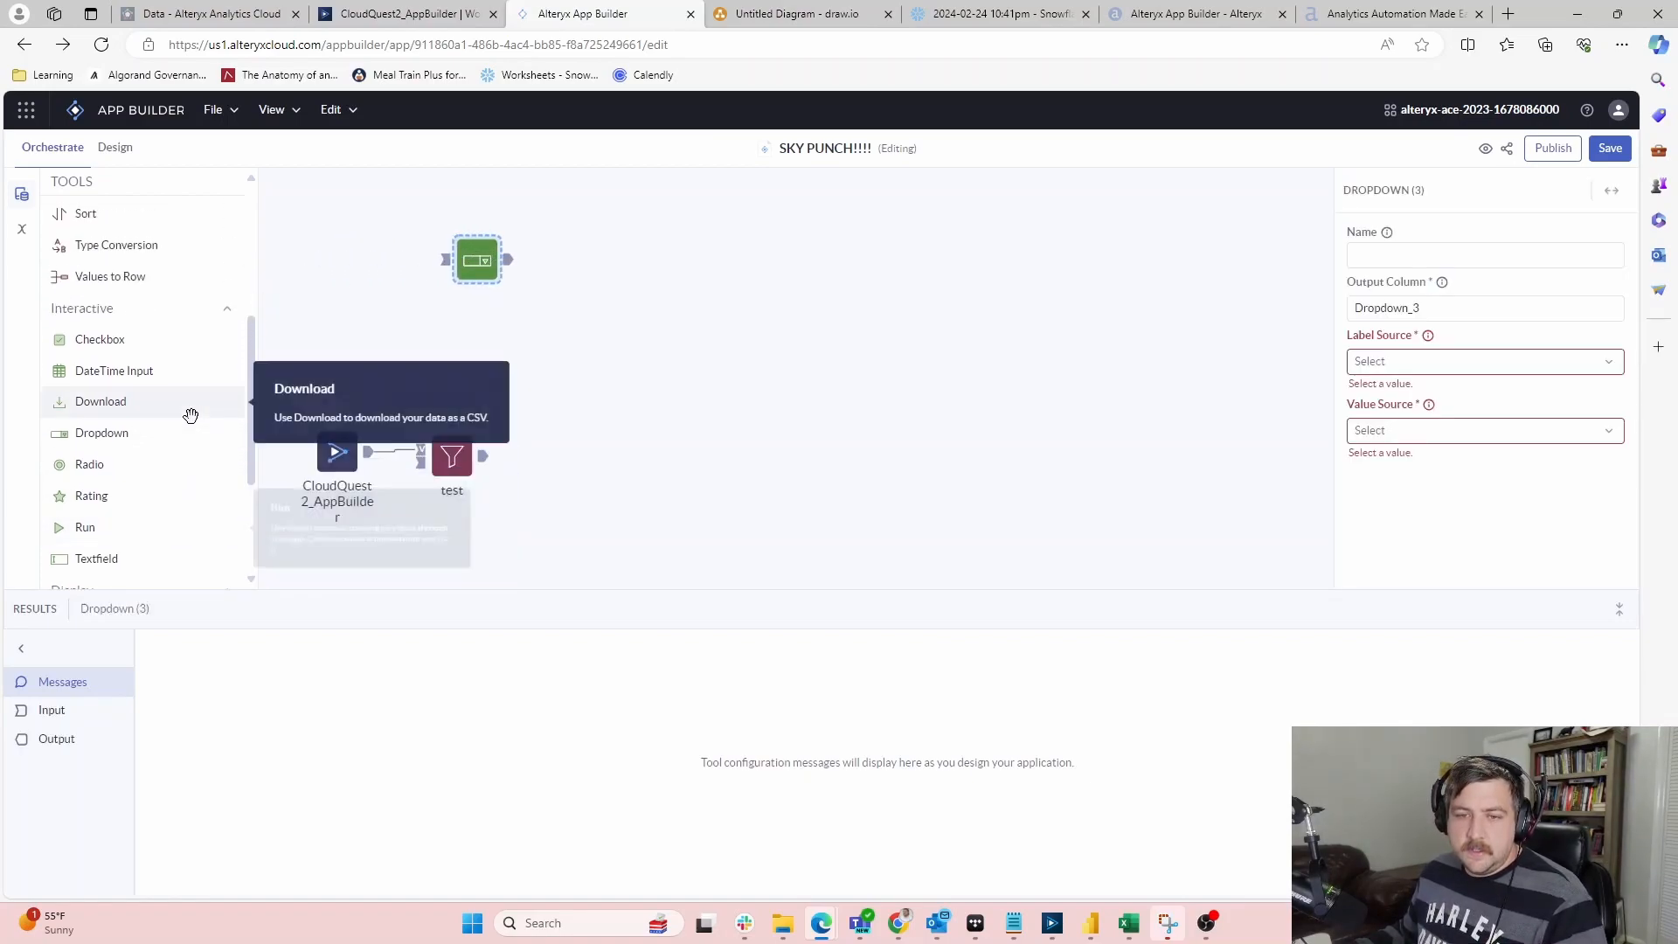
scroll(192, 411, "up", 2)
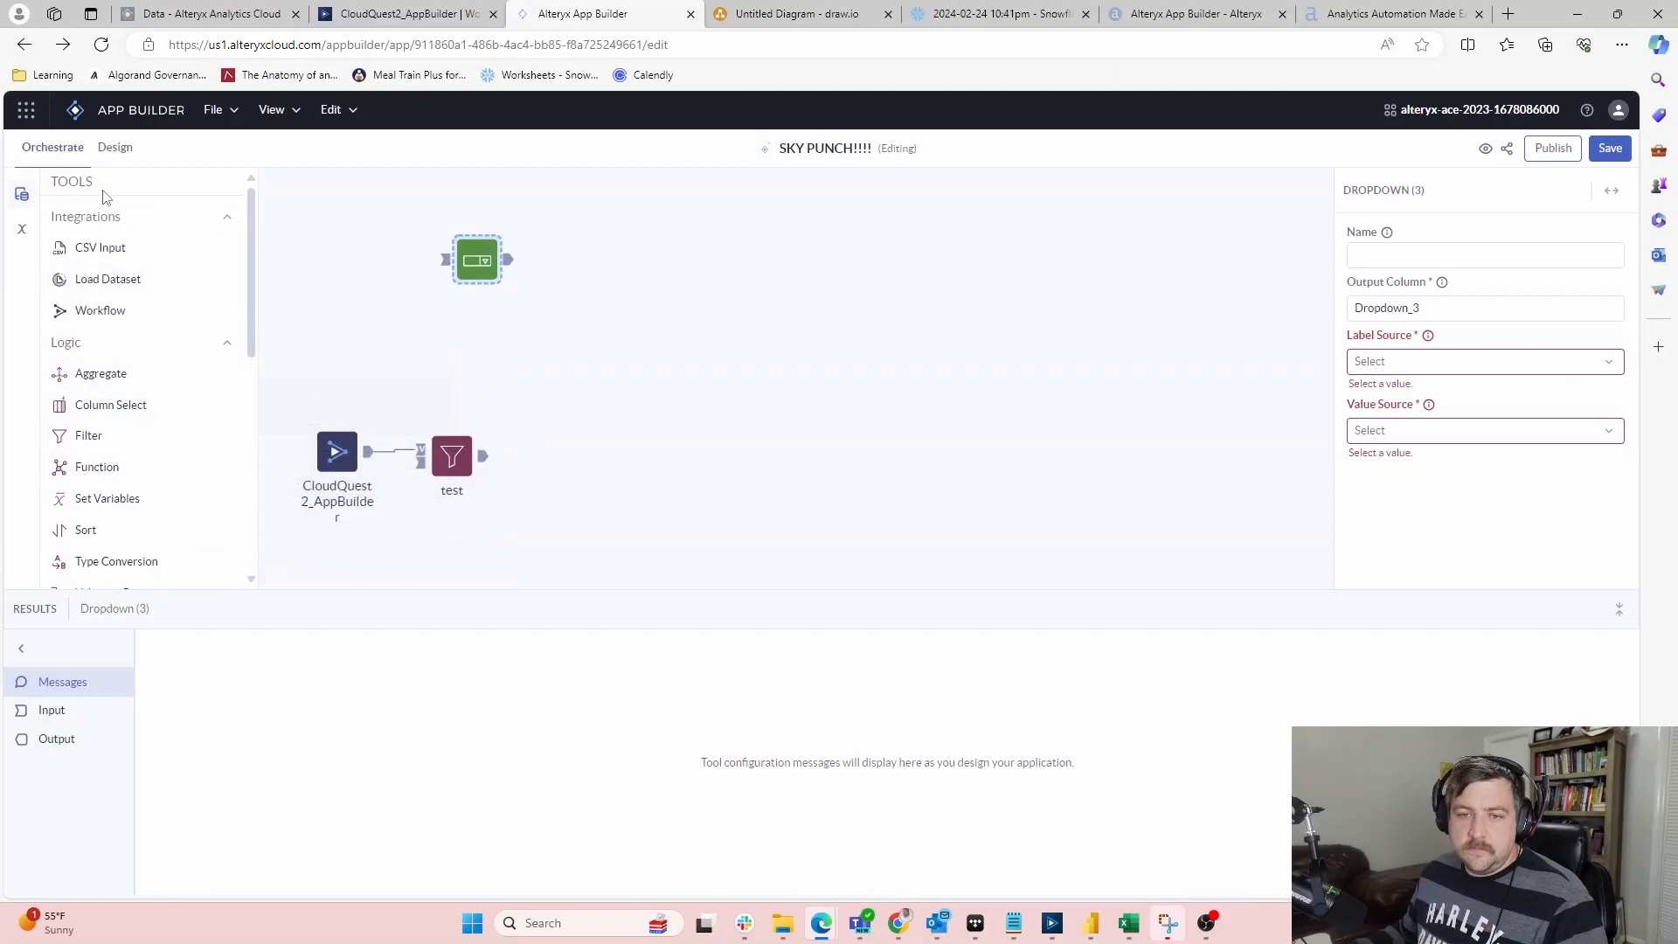
scroll(112, 262, "down", 6)
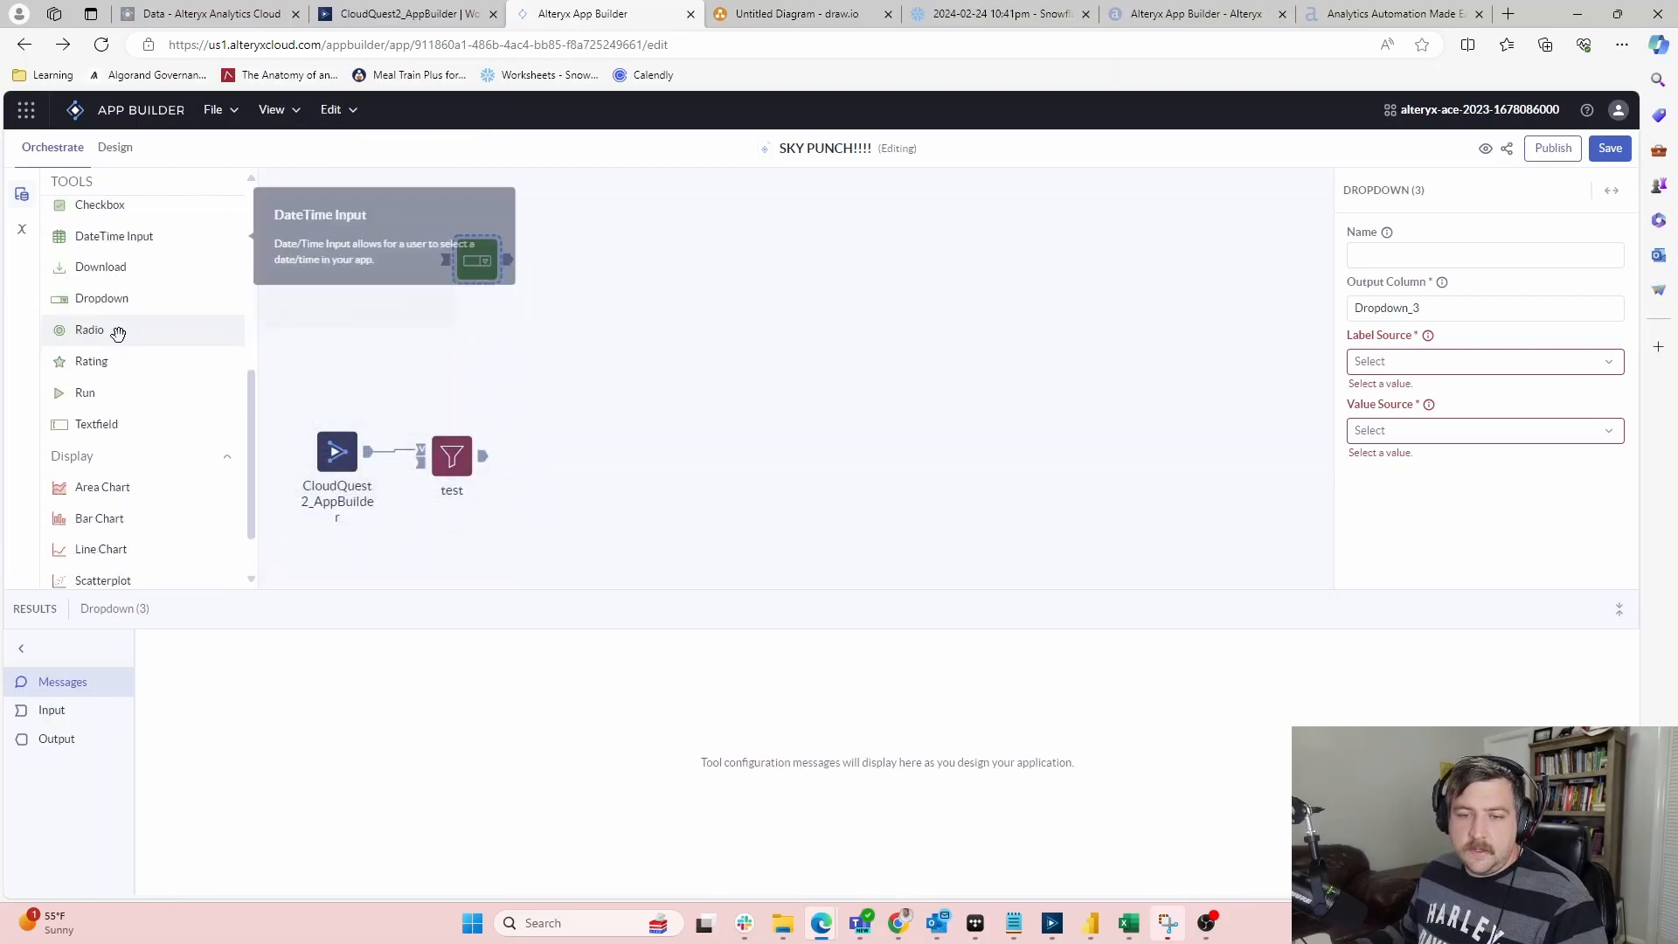
scroll(118, 335, "up", 6)
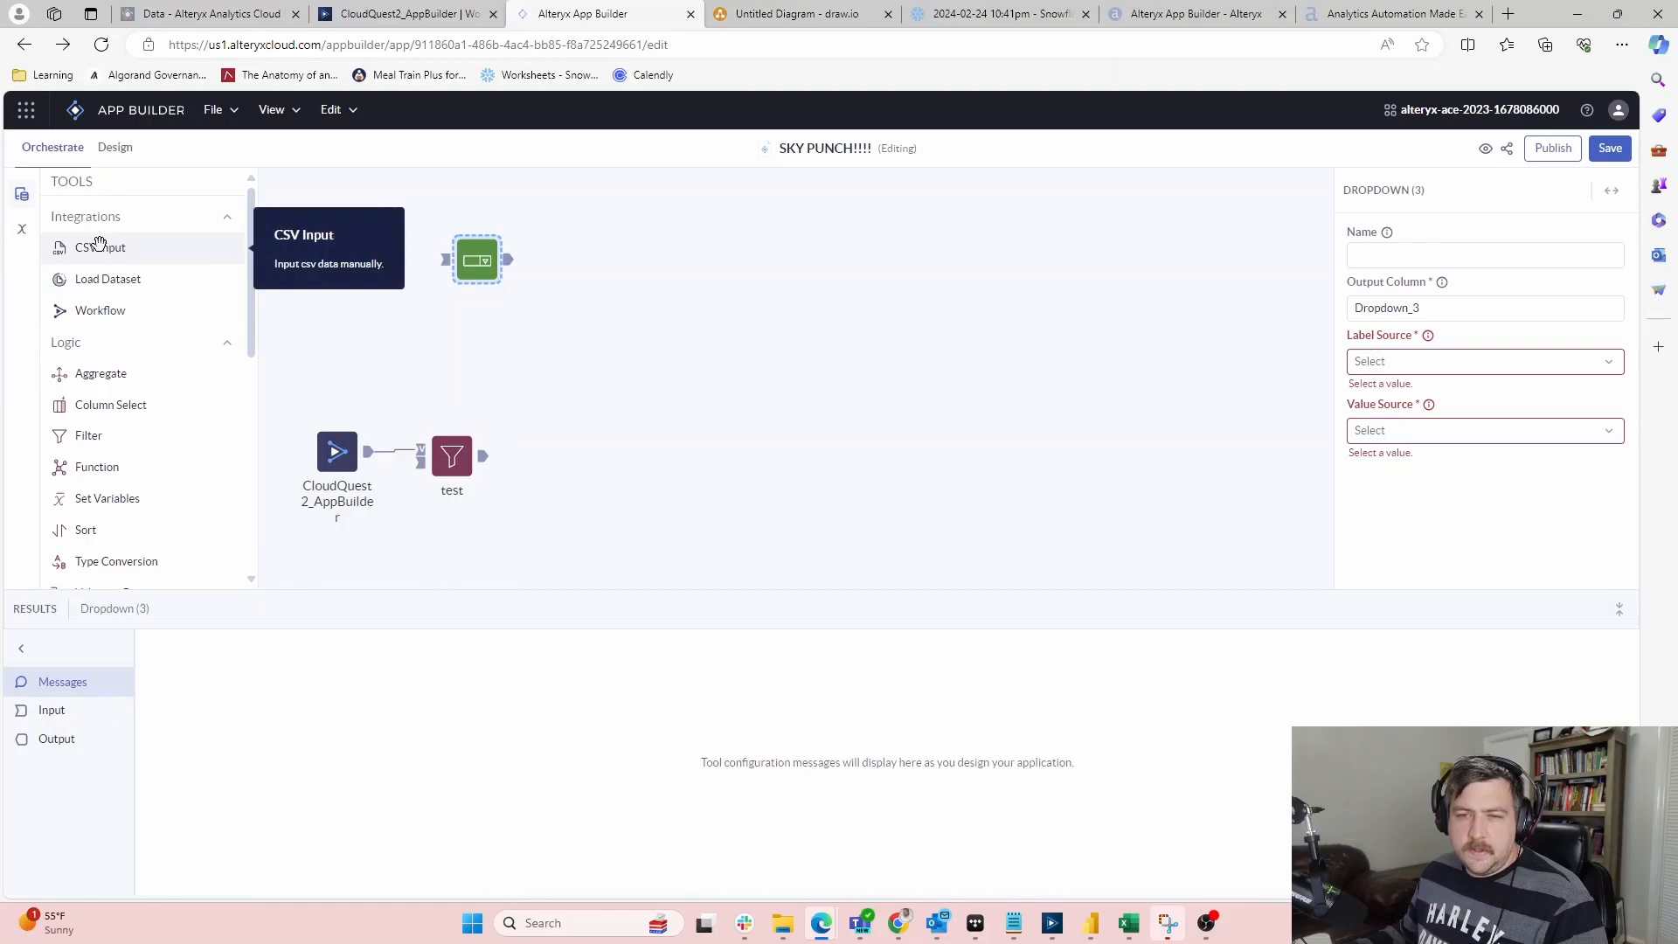
left_click_drag(99, 247, 310, 255)
Name the CSV Input tool 'test2' and check its output results
left_click(1482, 258)
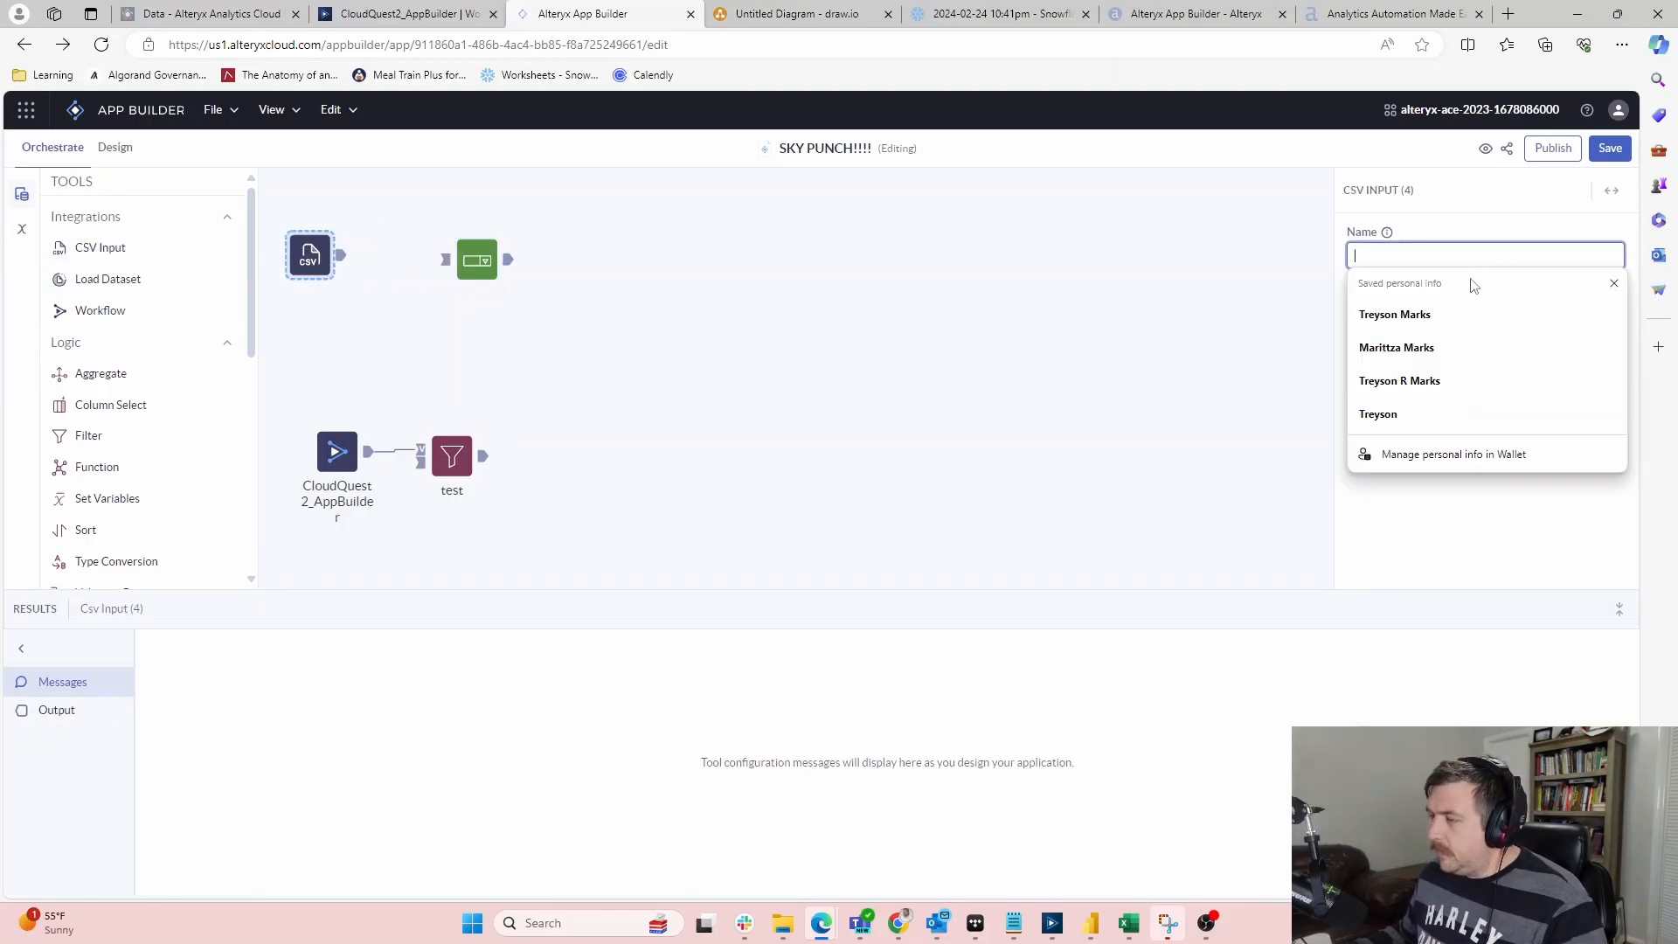
left_click(1463, 316)
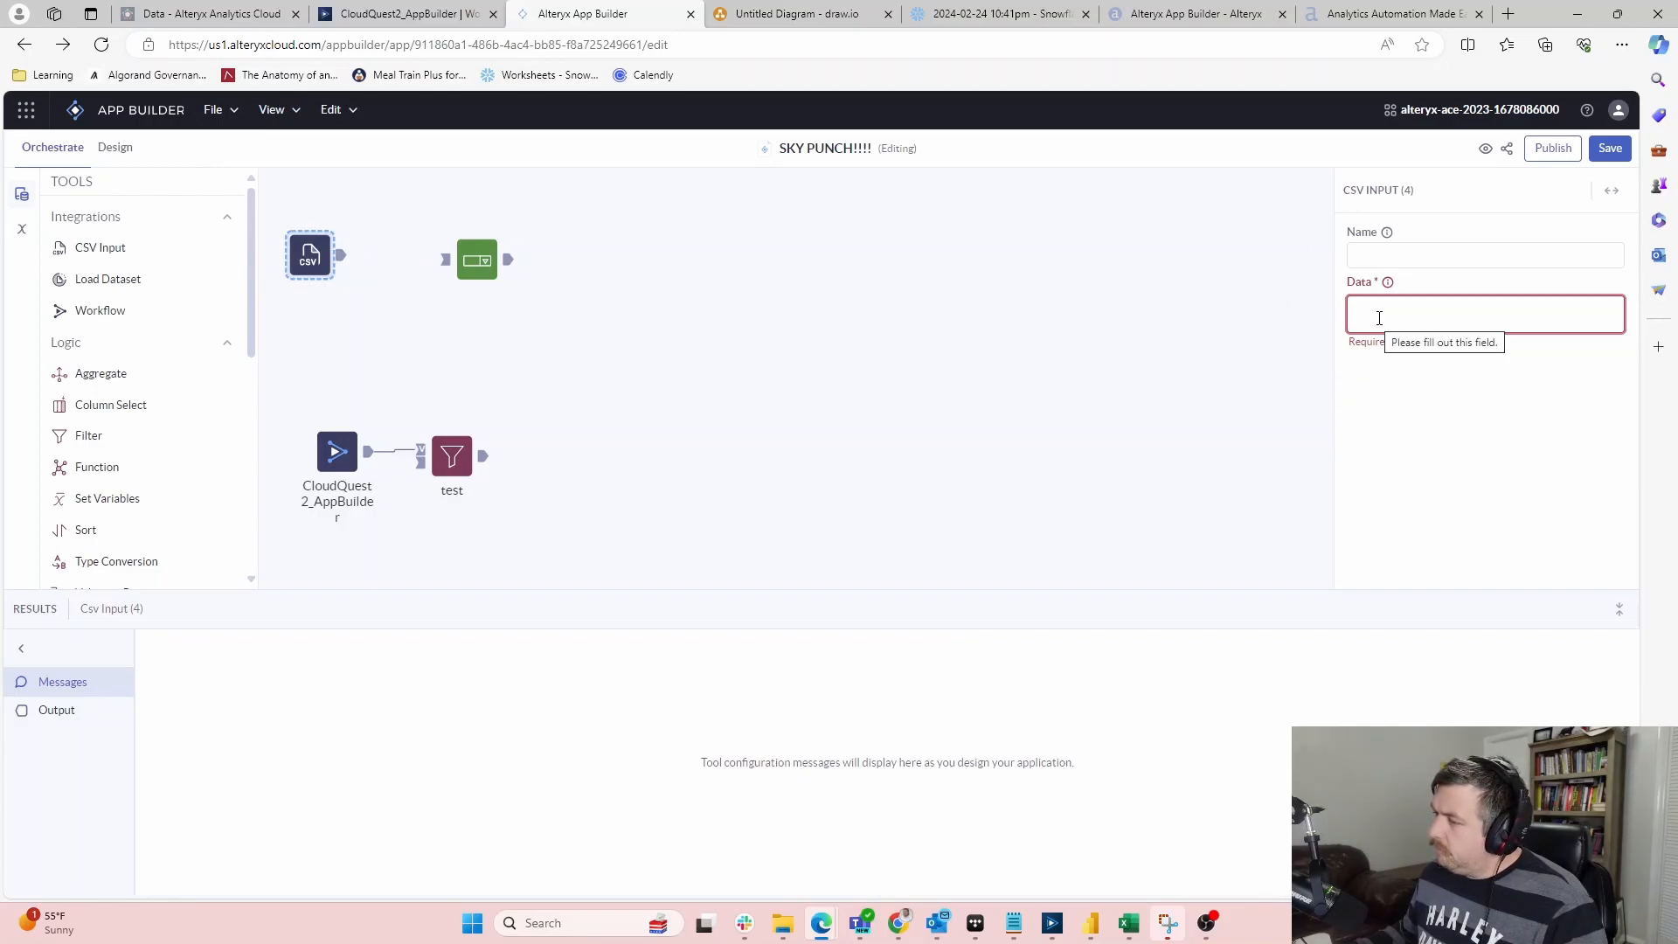
left_click(1408, 249)
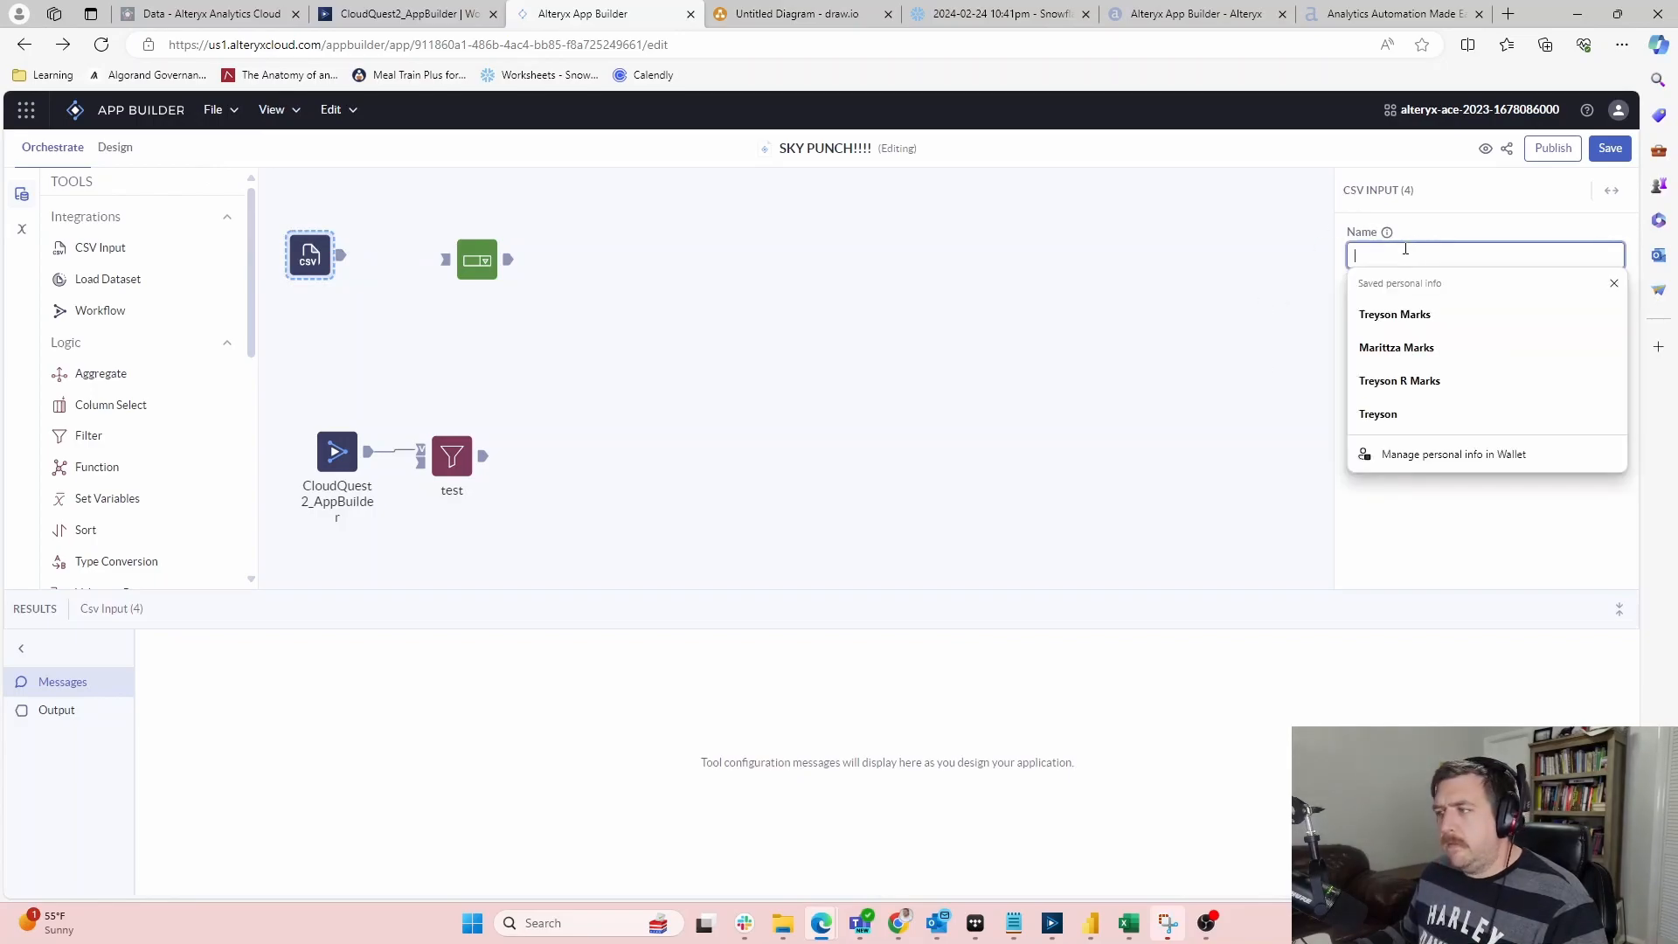
left_click(1428, 511)
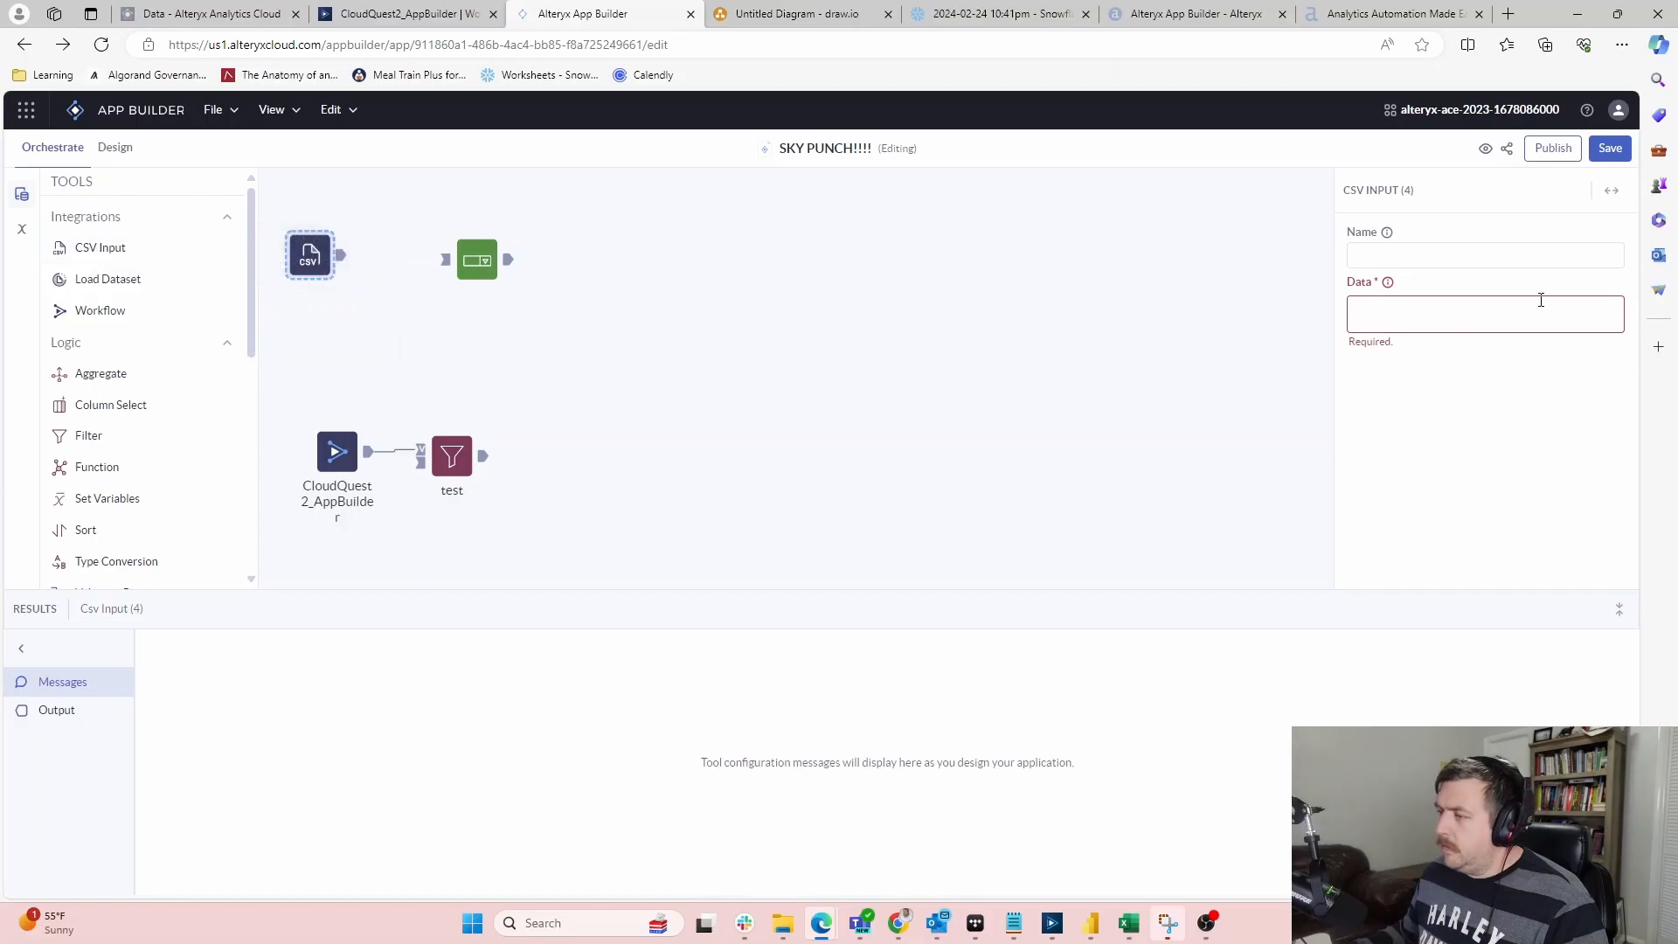
mouse_move(1390, 284)
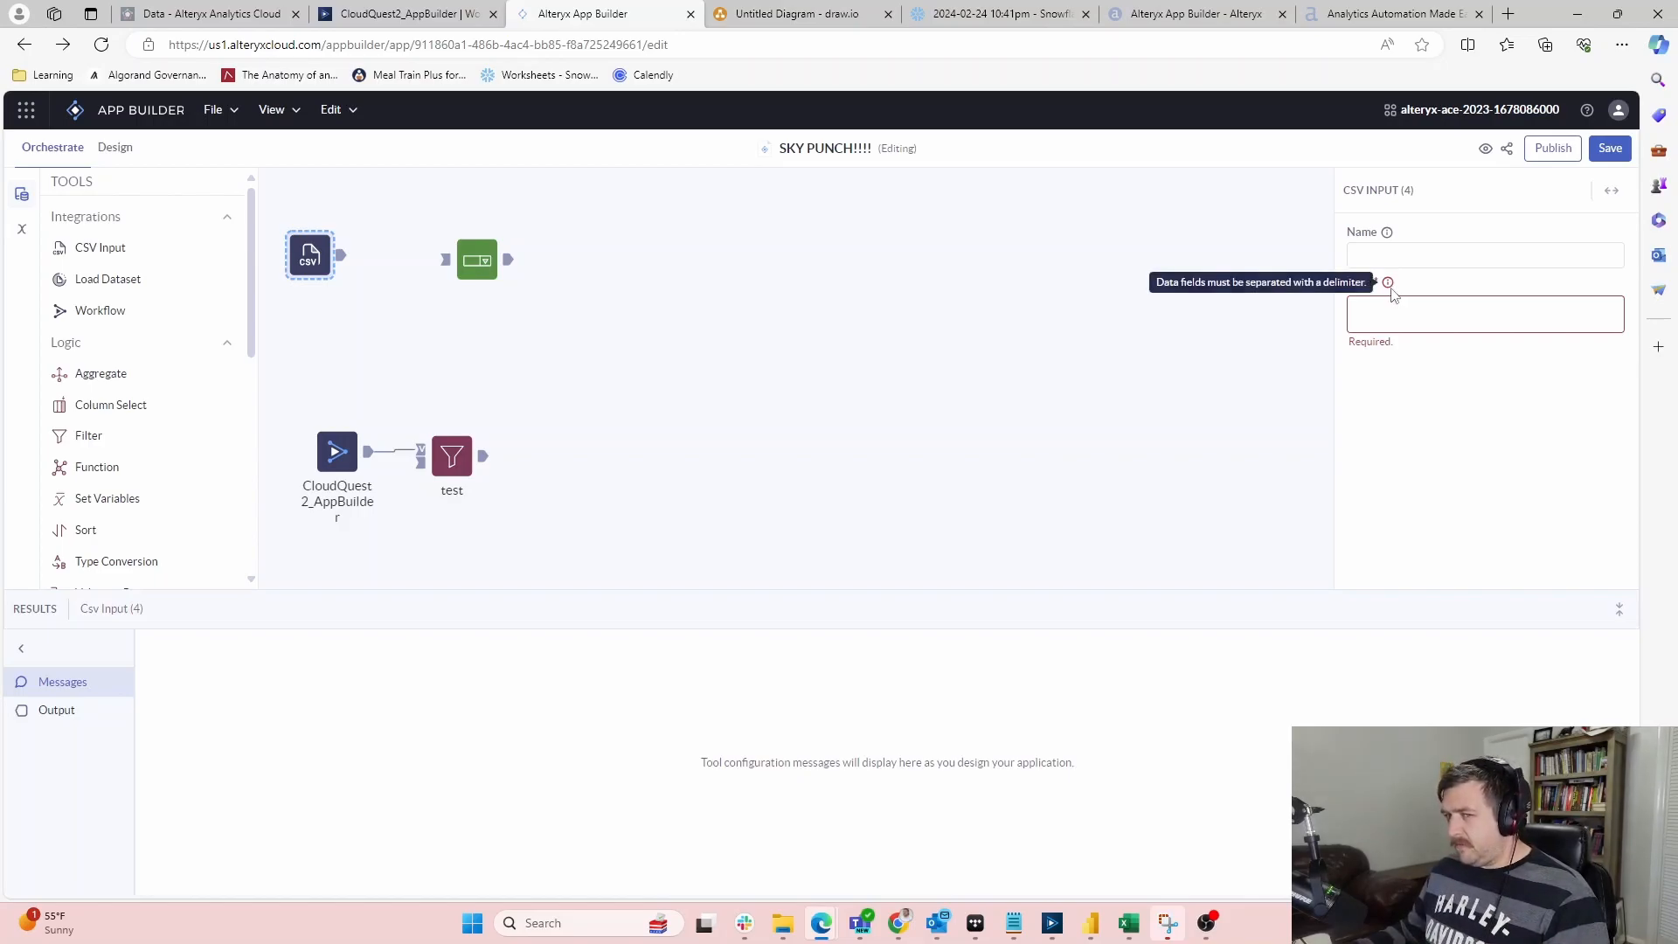
mouse_move(1393, 244)
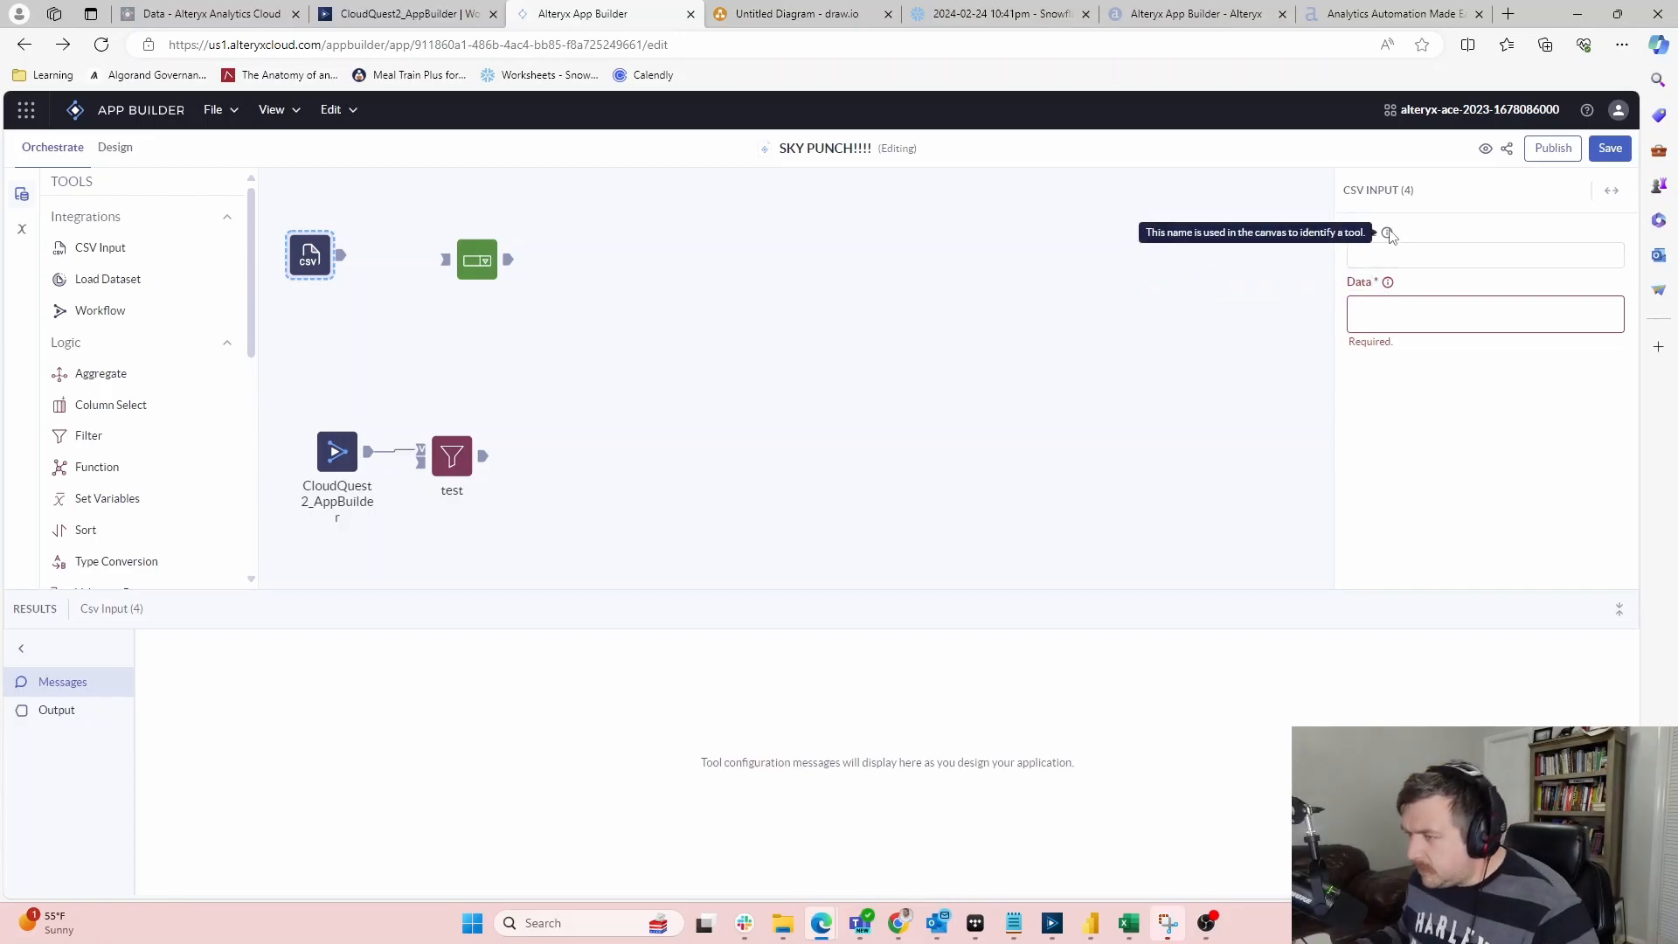
left_click(1406, 253)
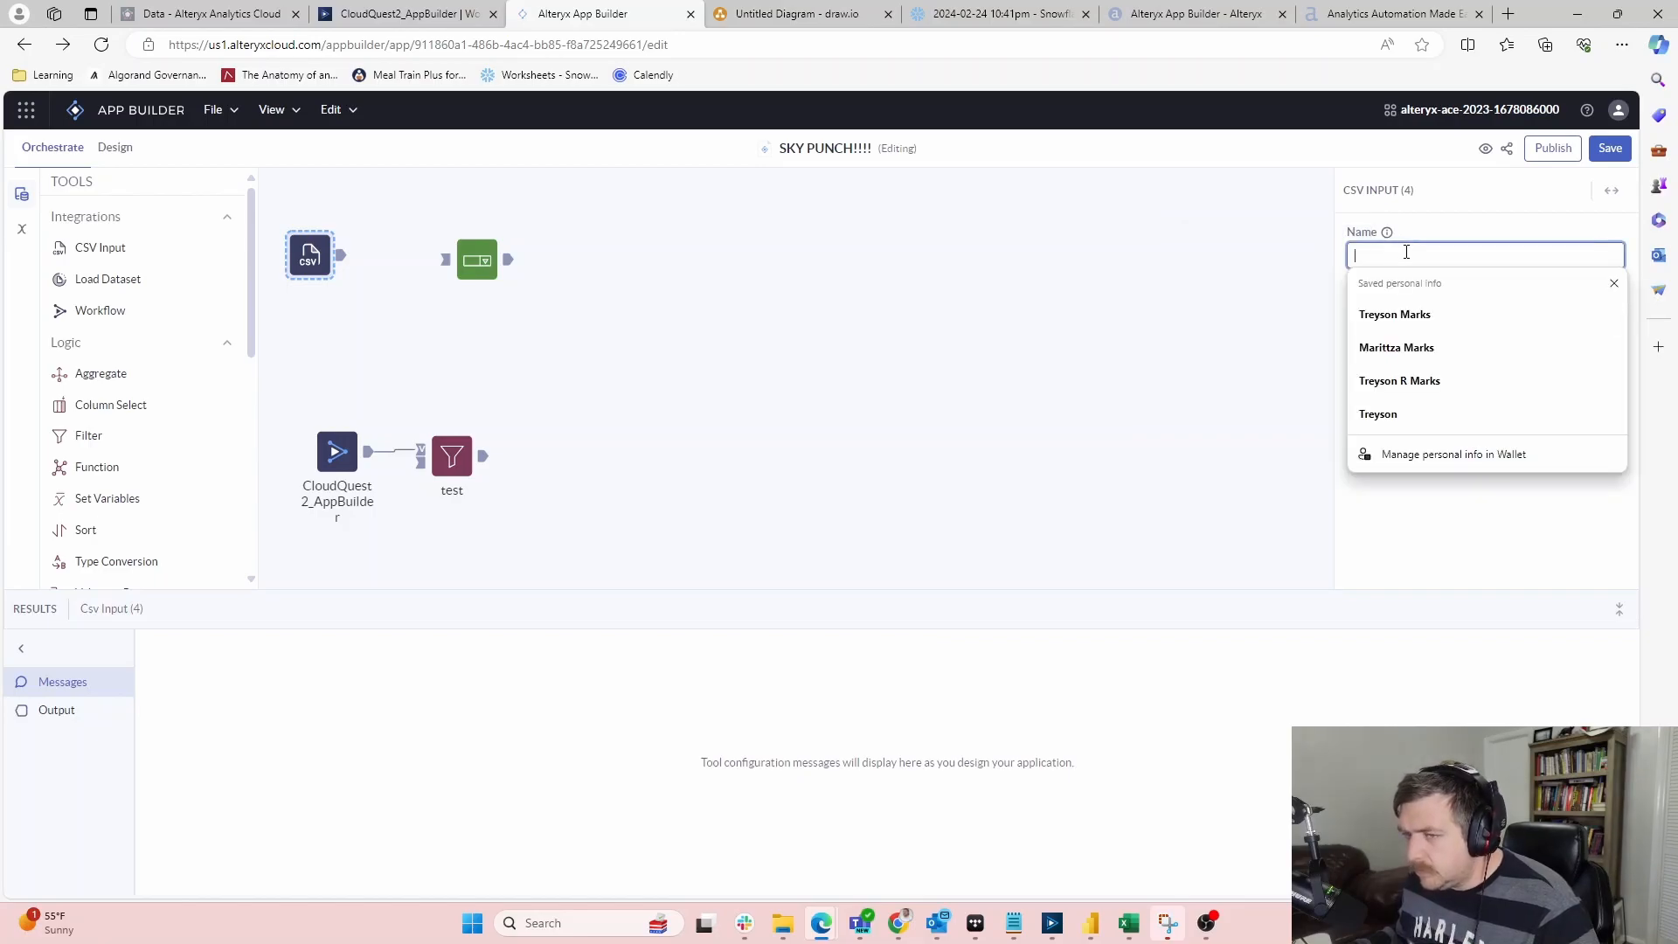
type("test")
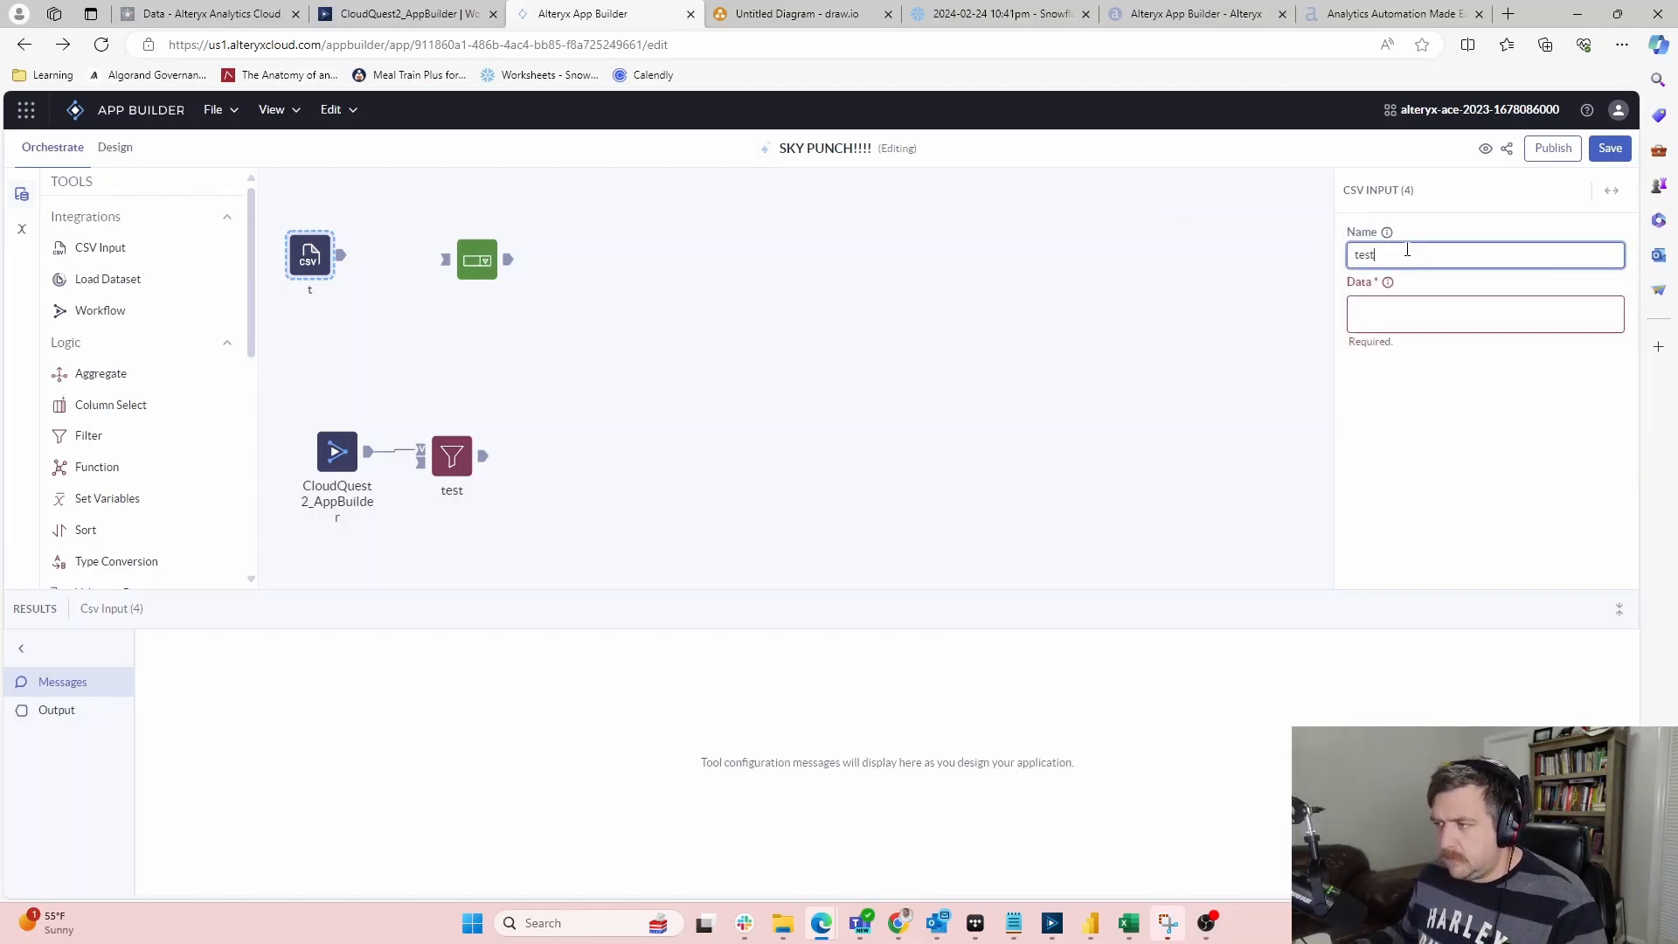
type("2")
left_click(1417, 430)
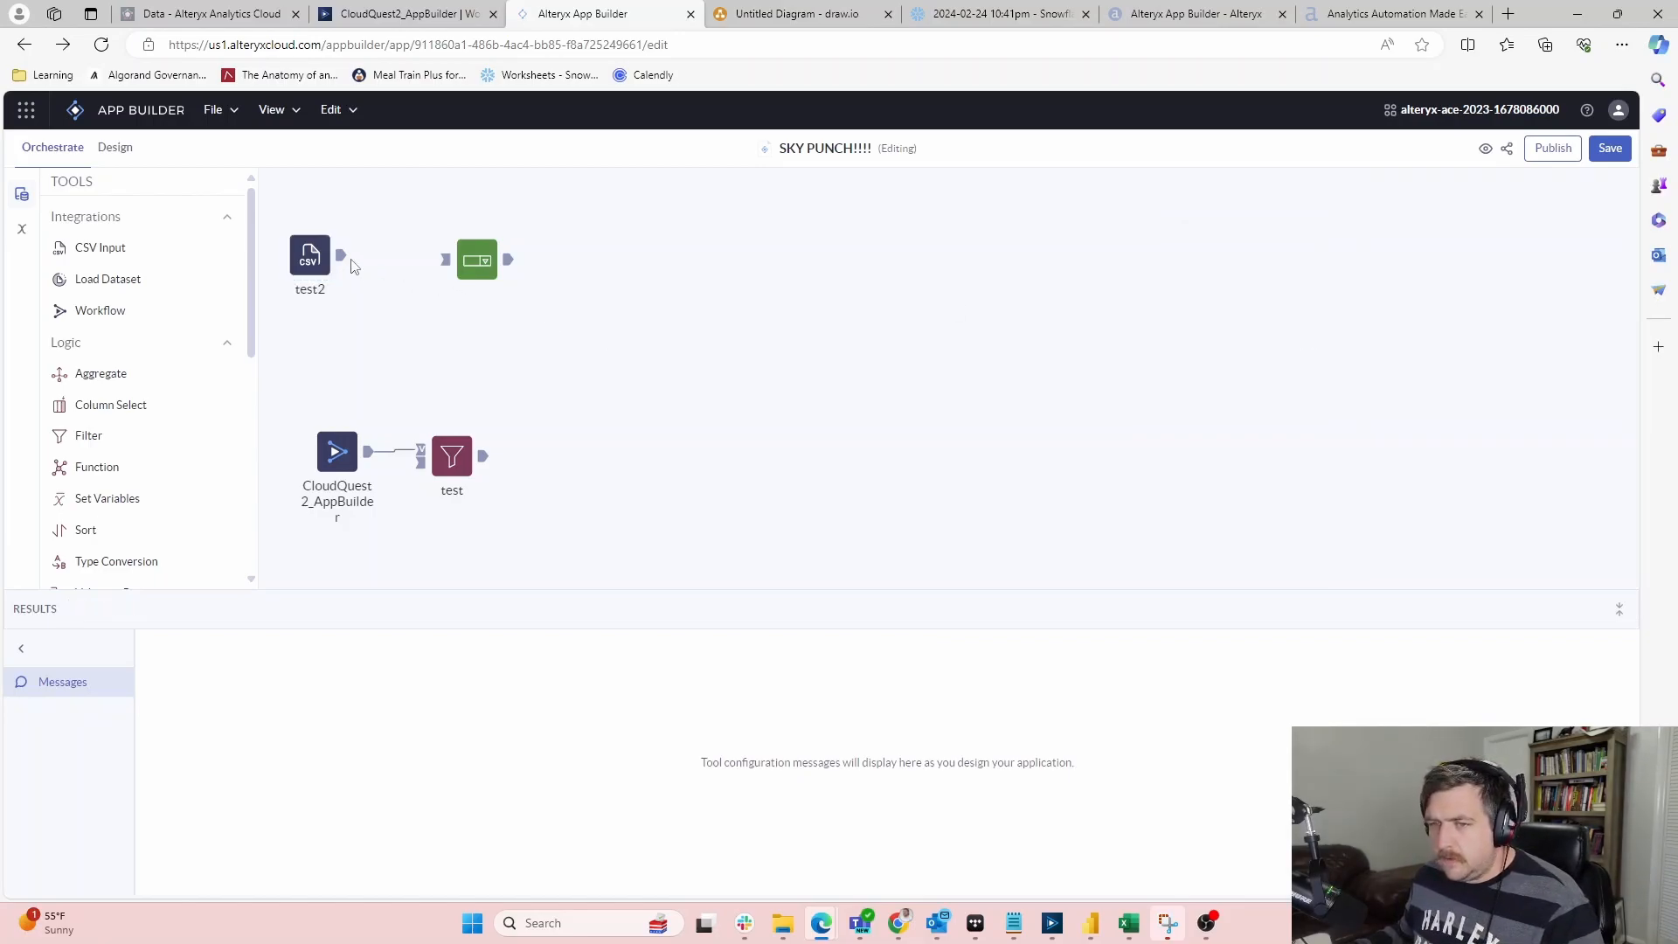
left_click(340, 259)
left_click(1405, 317)
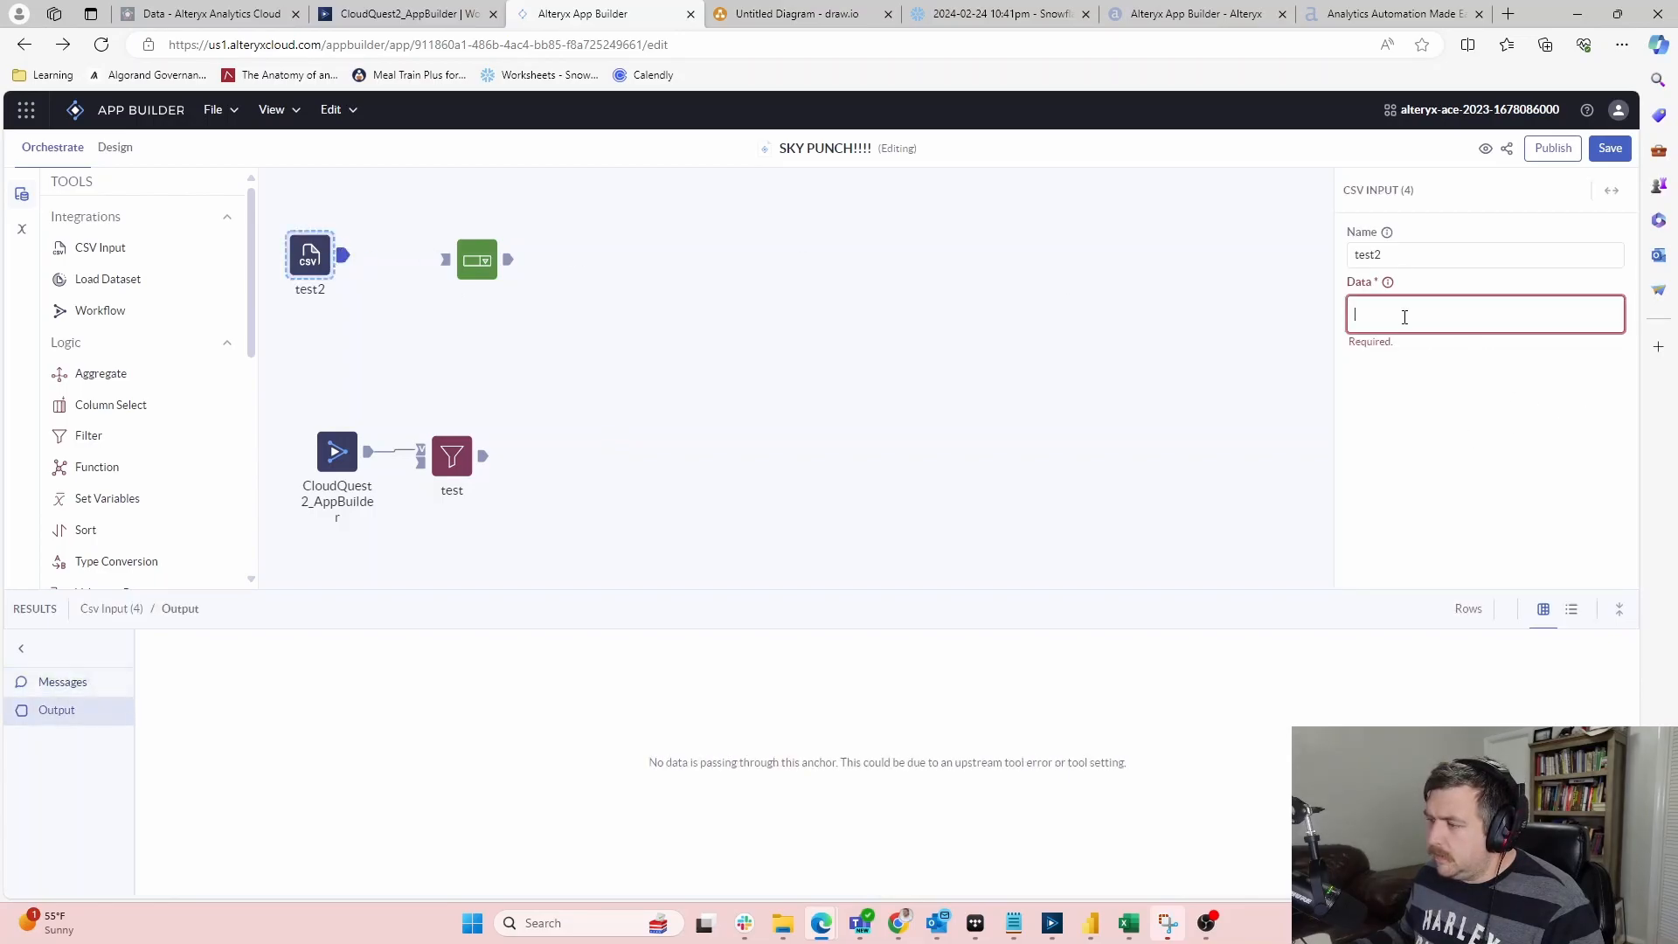
Delete the test2 CSV node and the Dropdown node, and add a Checkbox tool instead
left_click(311, 255)
key("Delete")
left_click(477, 259)
key("Delete")
scroll(121, 297, "down", 10)
left_click_drag(96, 215, 445, 262)
Name the Checkbox tool 'Select a thing', preview its output, then resume the lesson video
left_click(1419, 258)
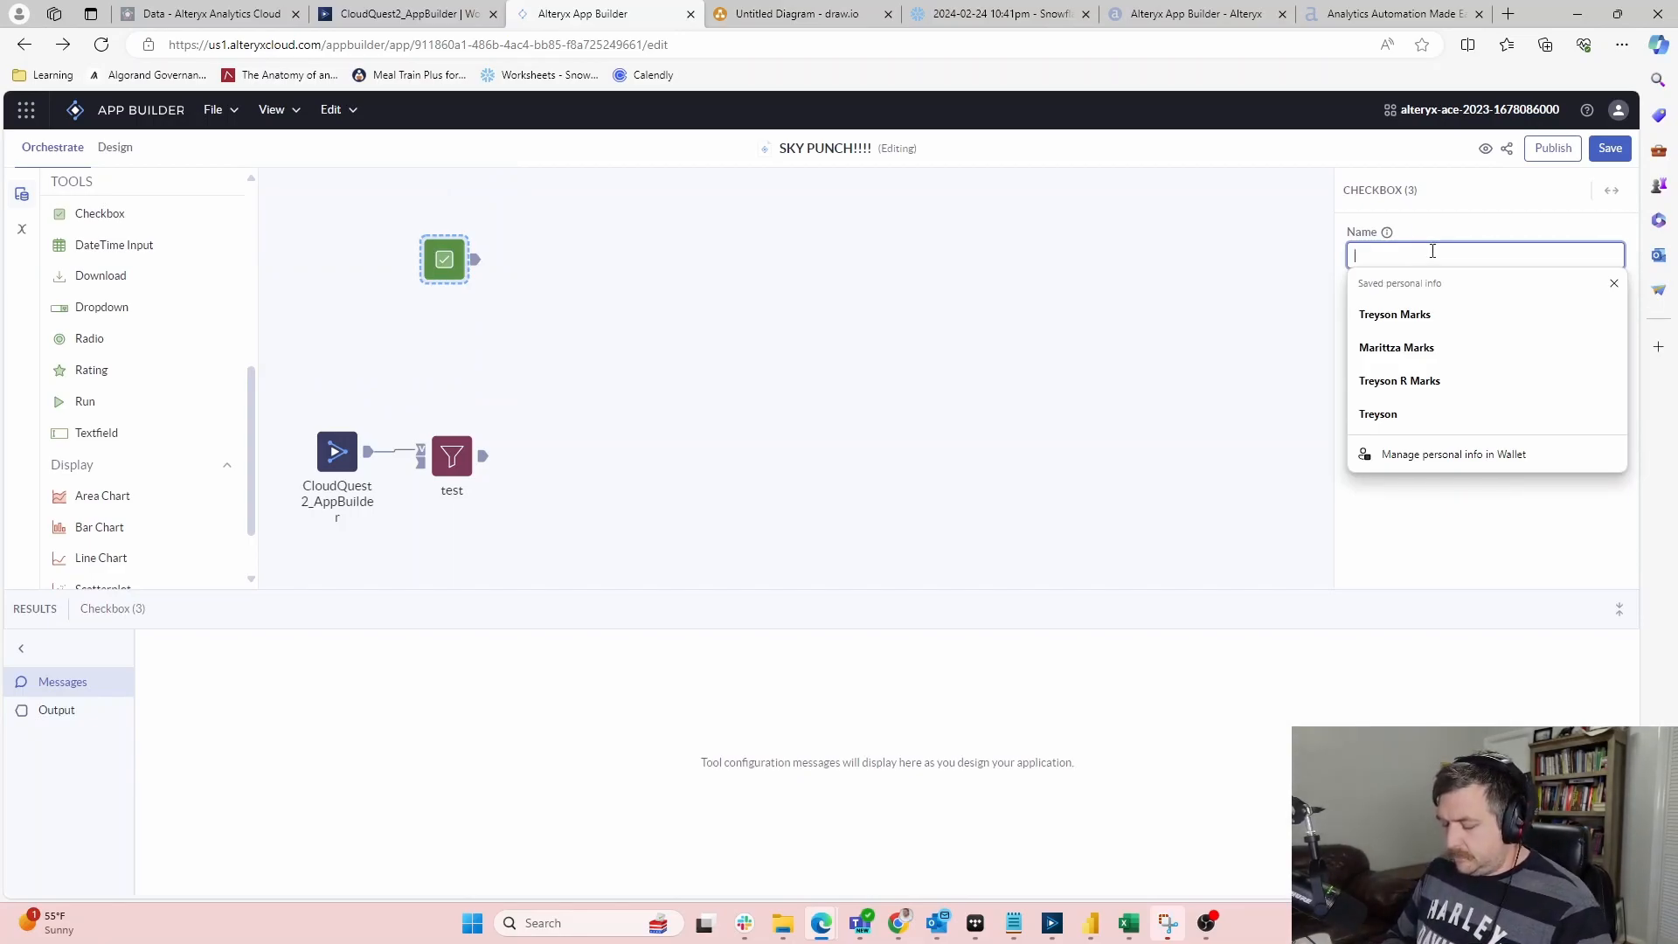
type("Select a thing")
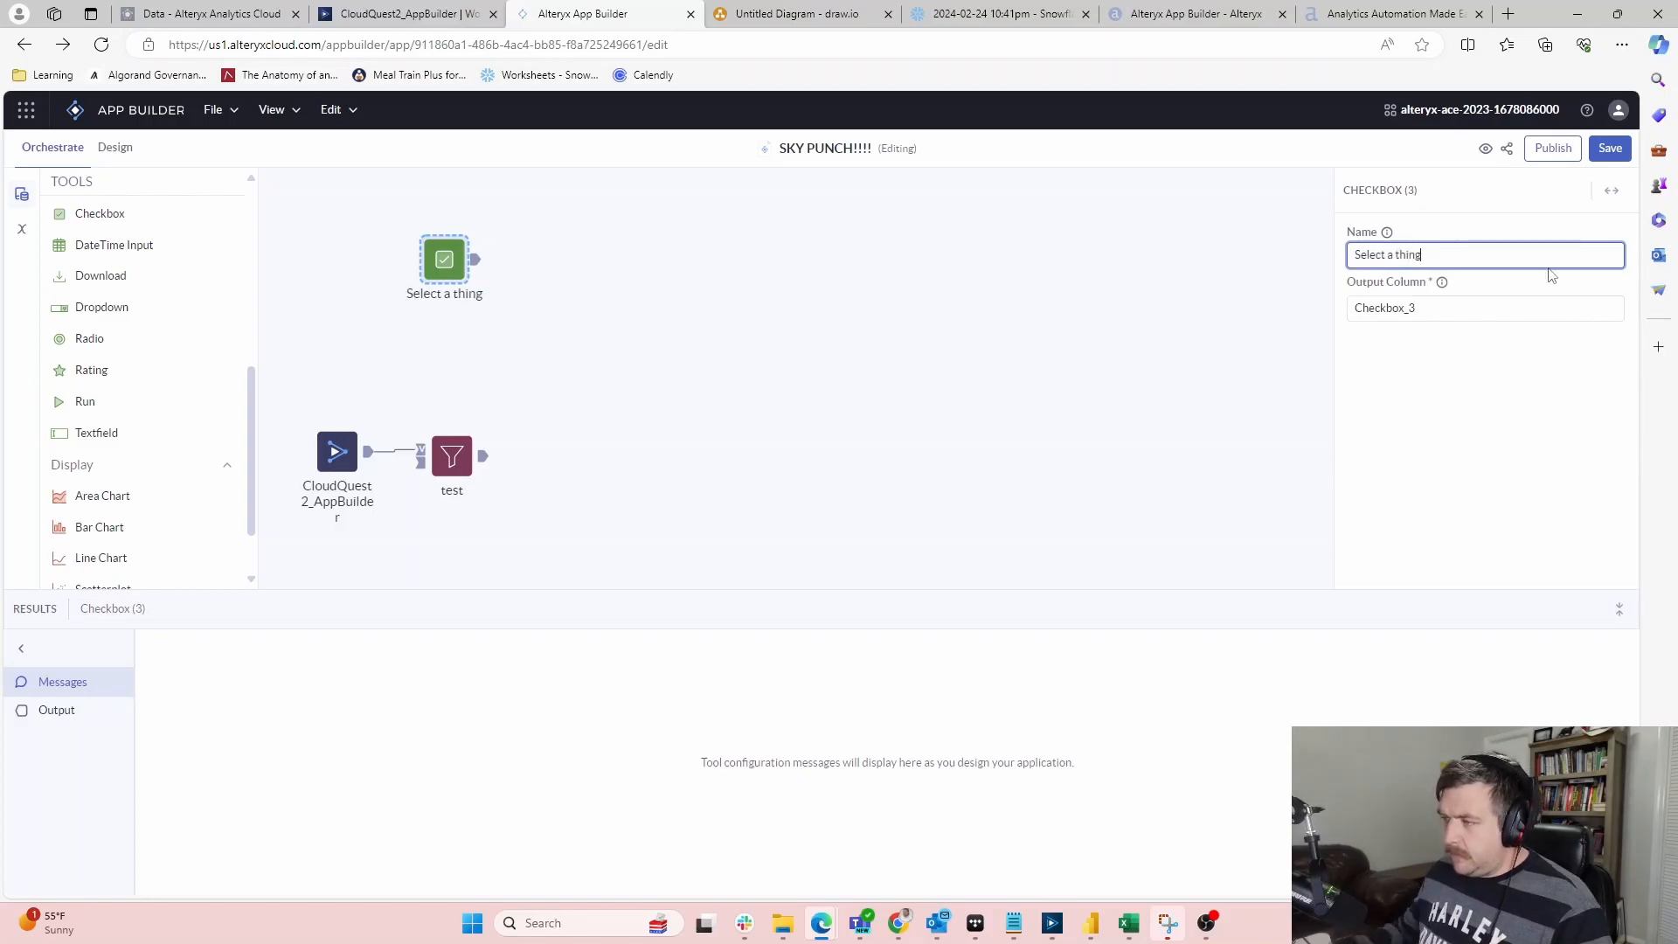
key("Tab")
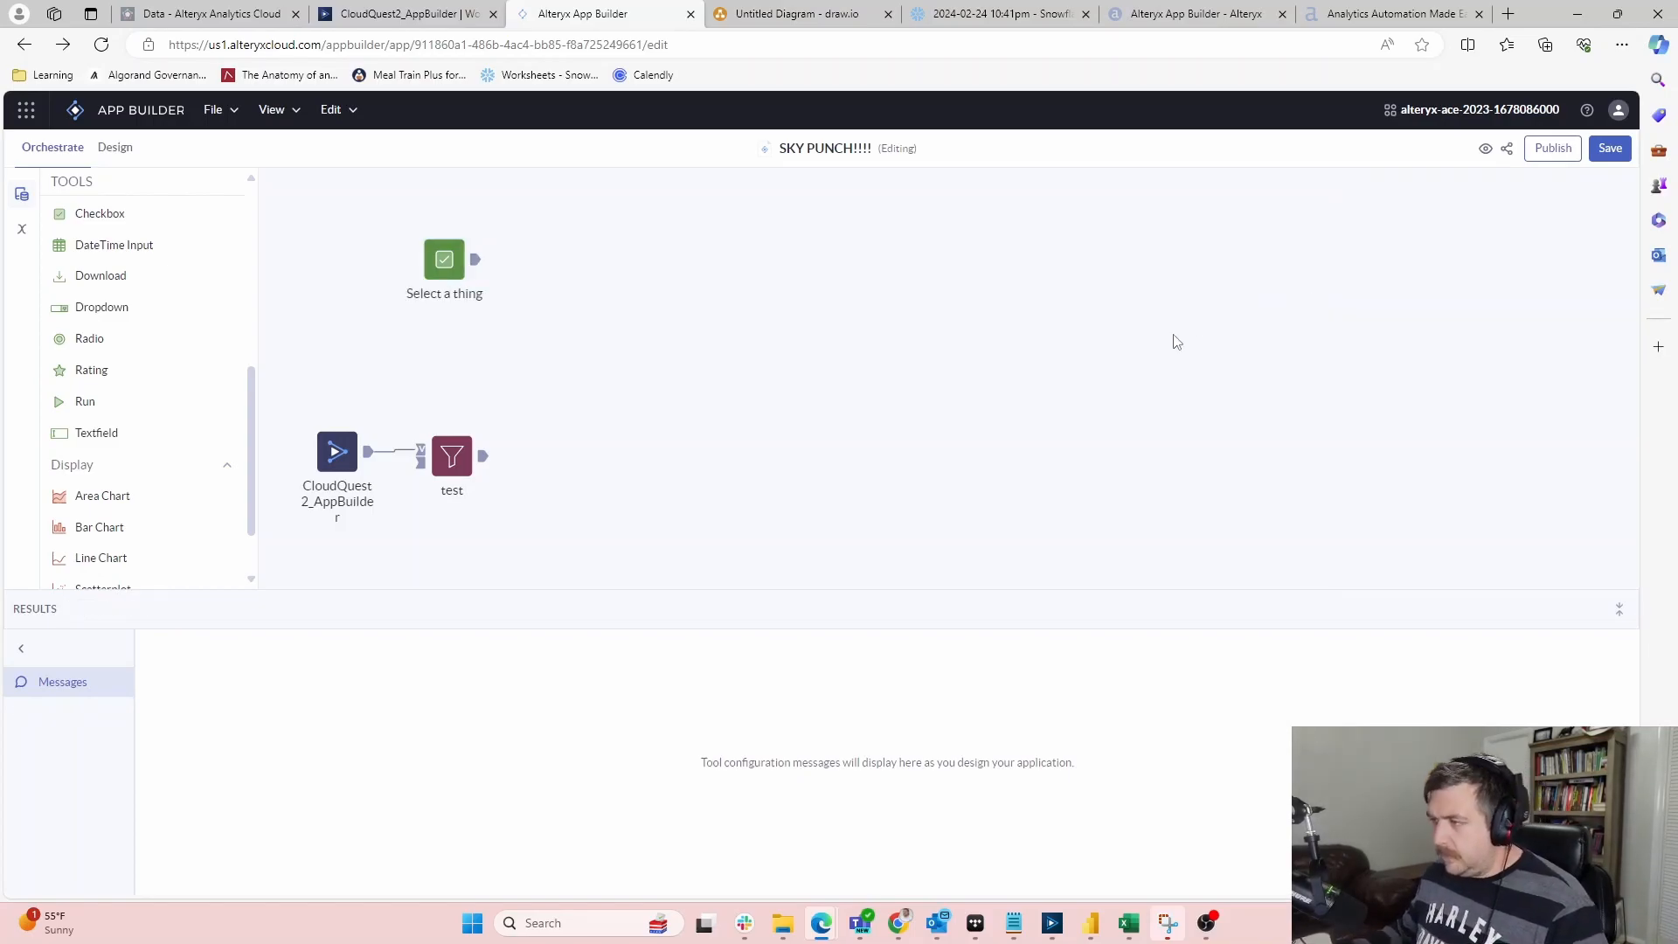
left_click(472, 264)
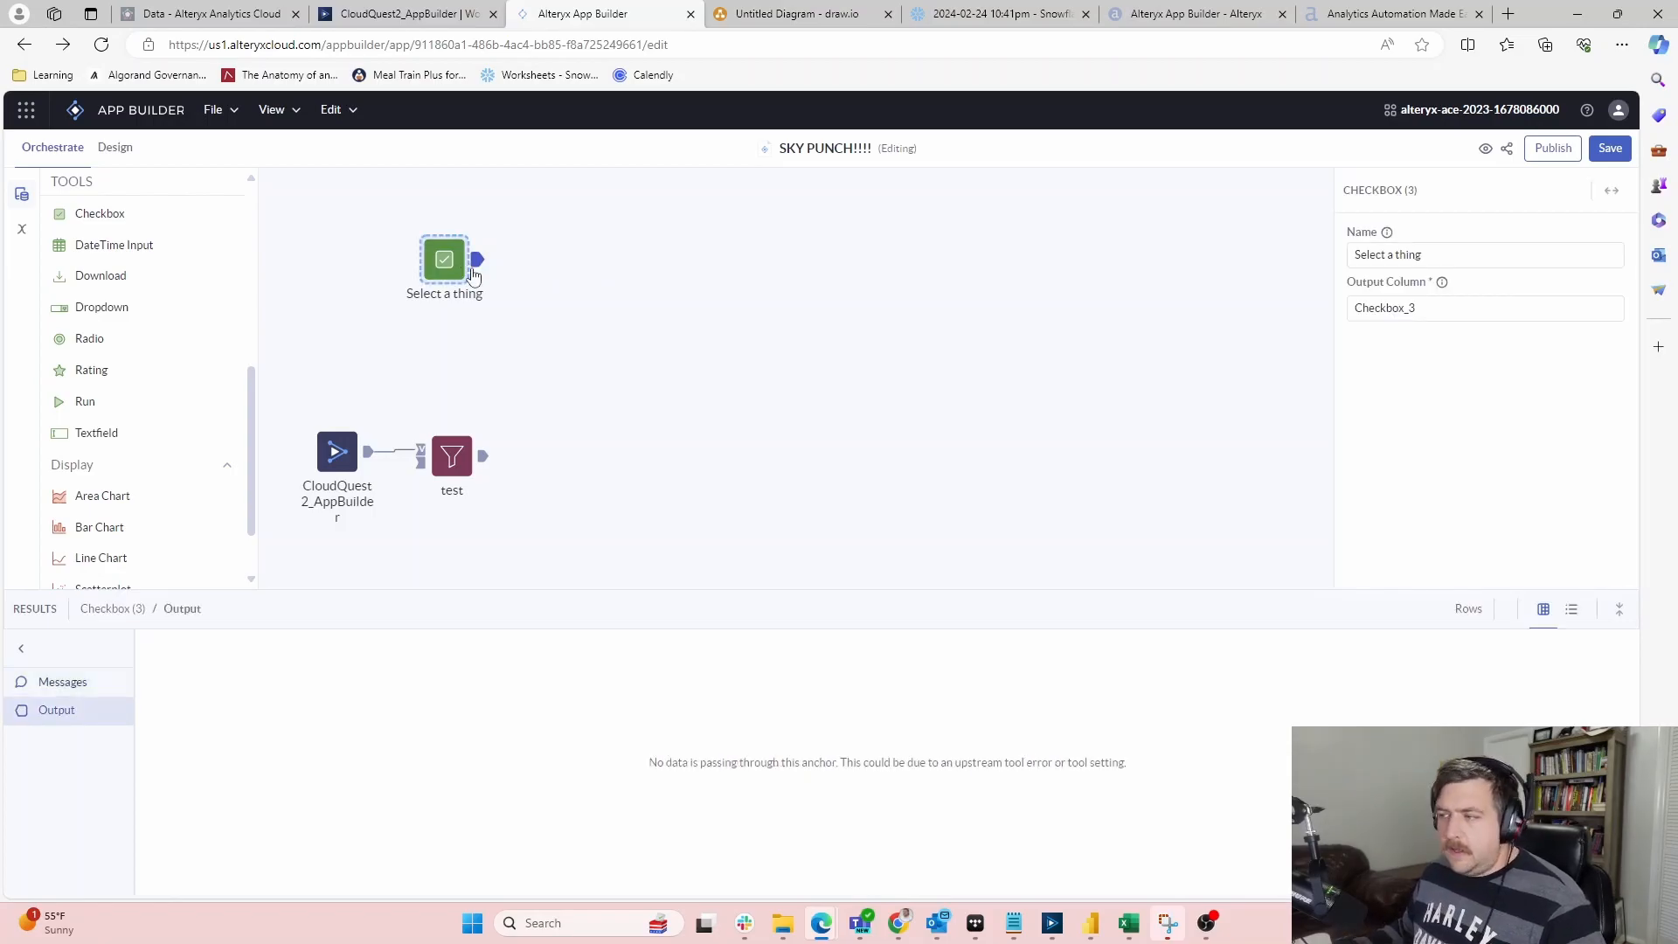
key("alt+Tab")
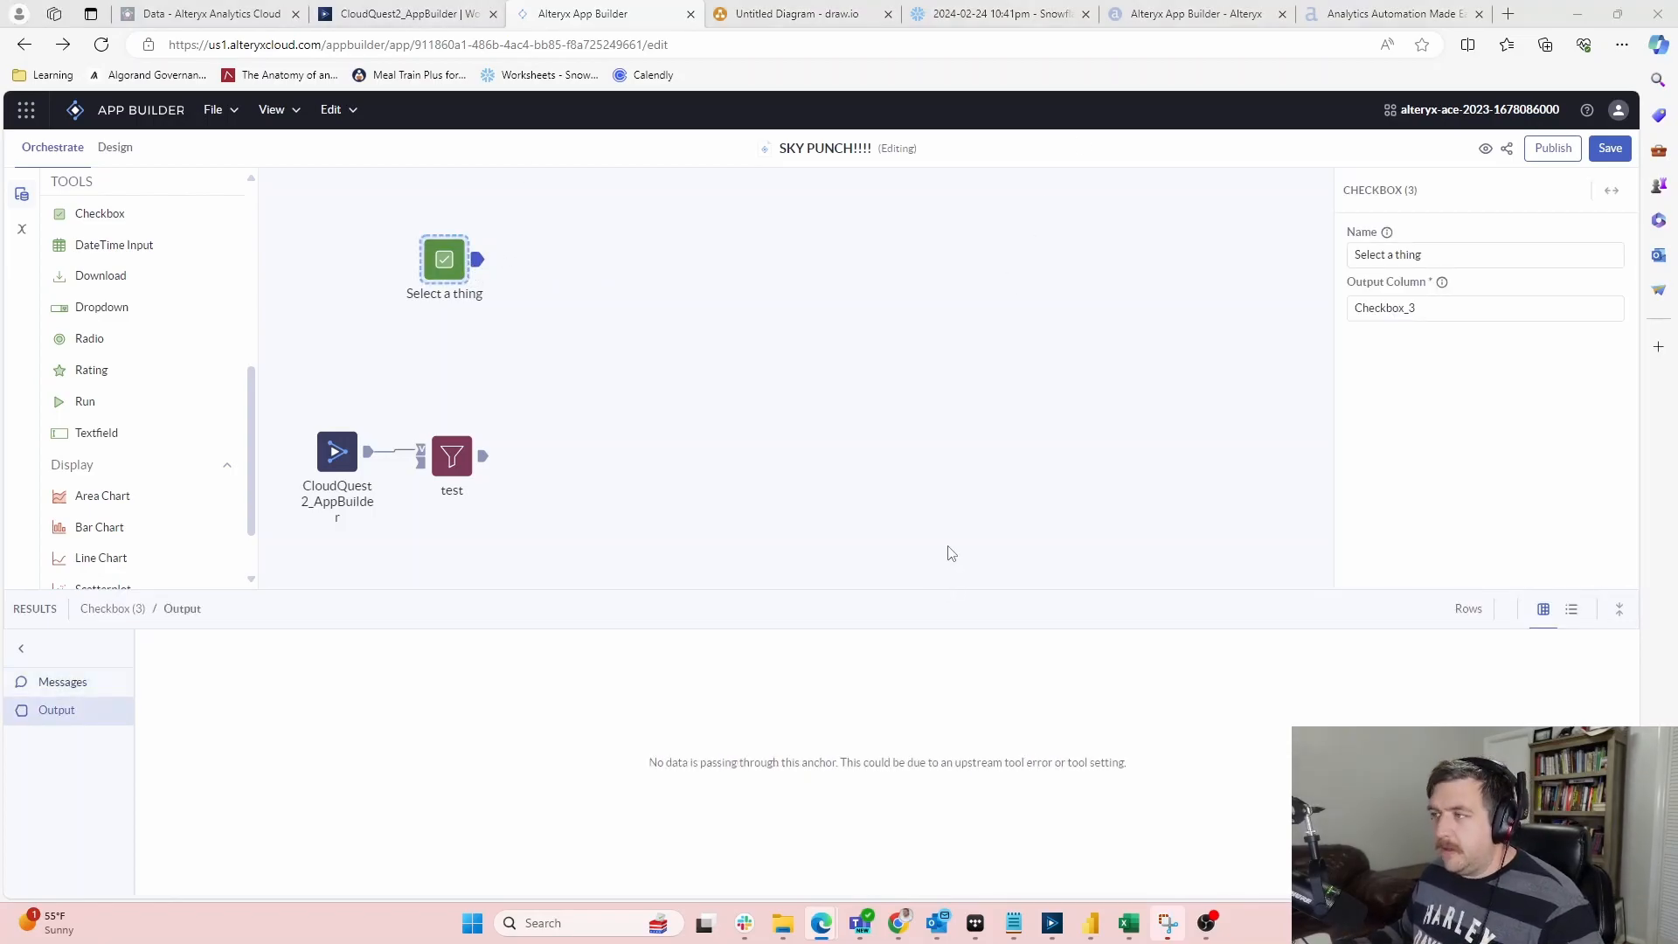
left_click(945, 616)
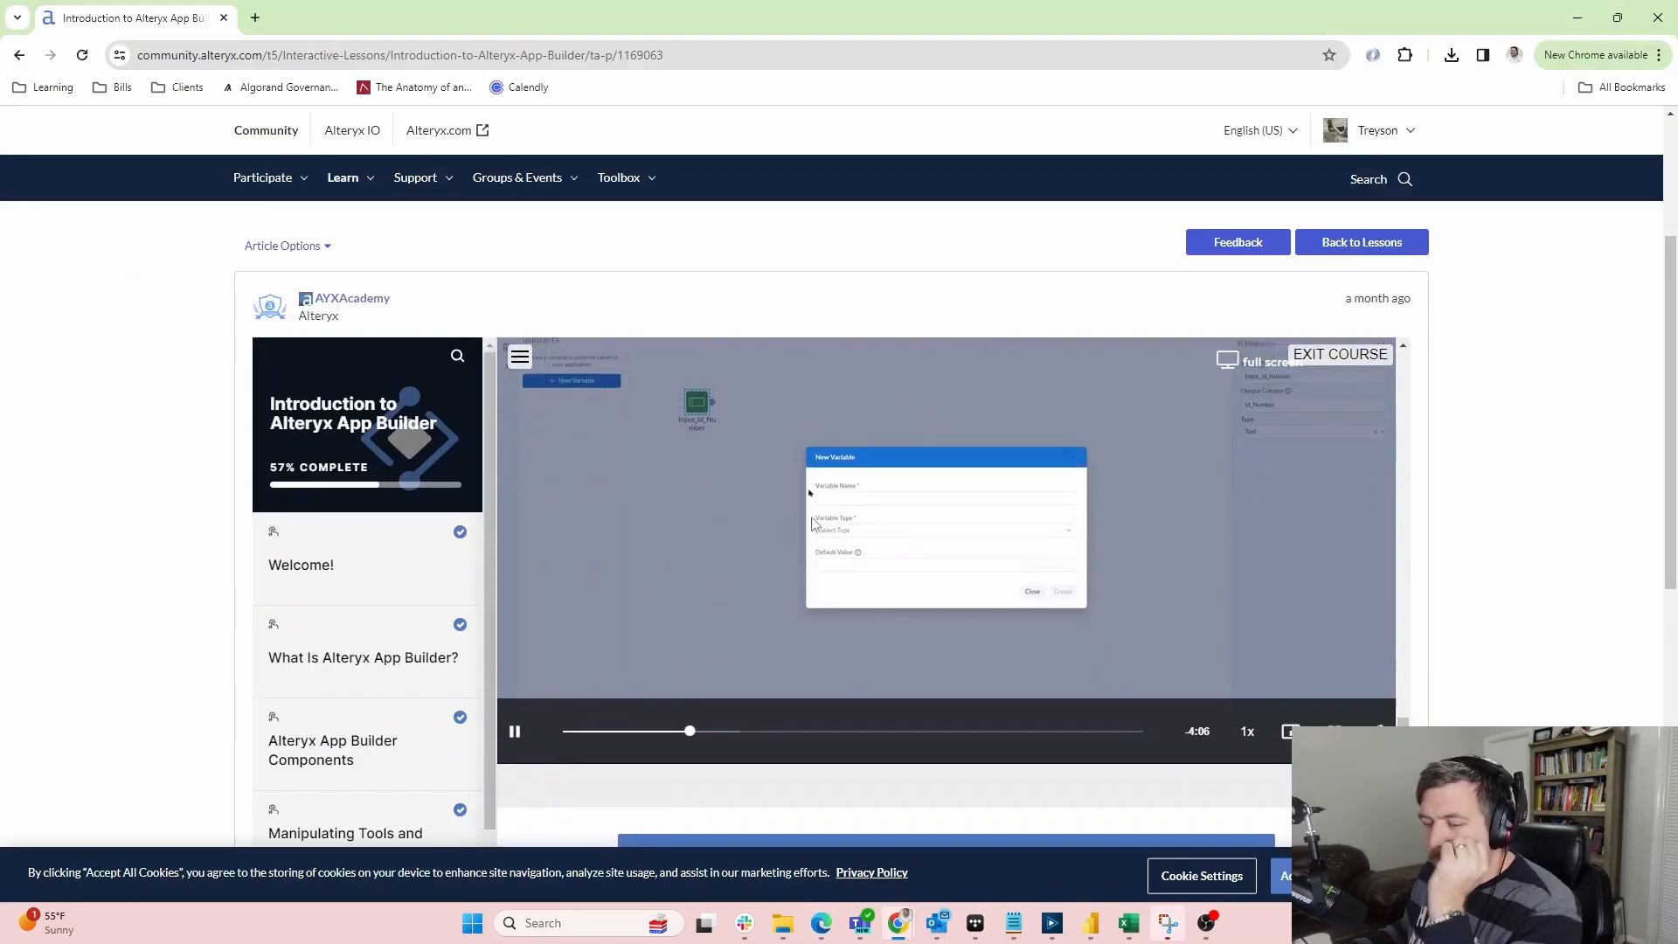
Pause the lesson once the ID-number variable is created, then go back to the App Builder canvas
scroll(1489, 492, "down", 3)
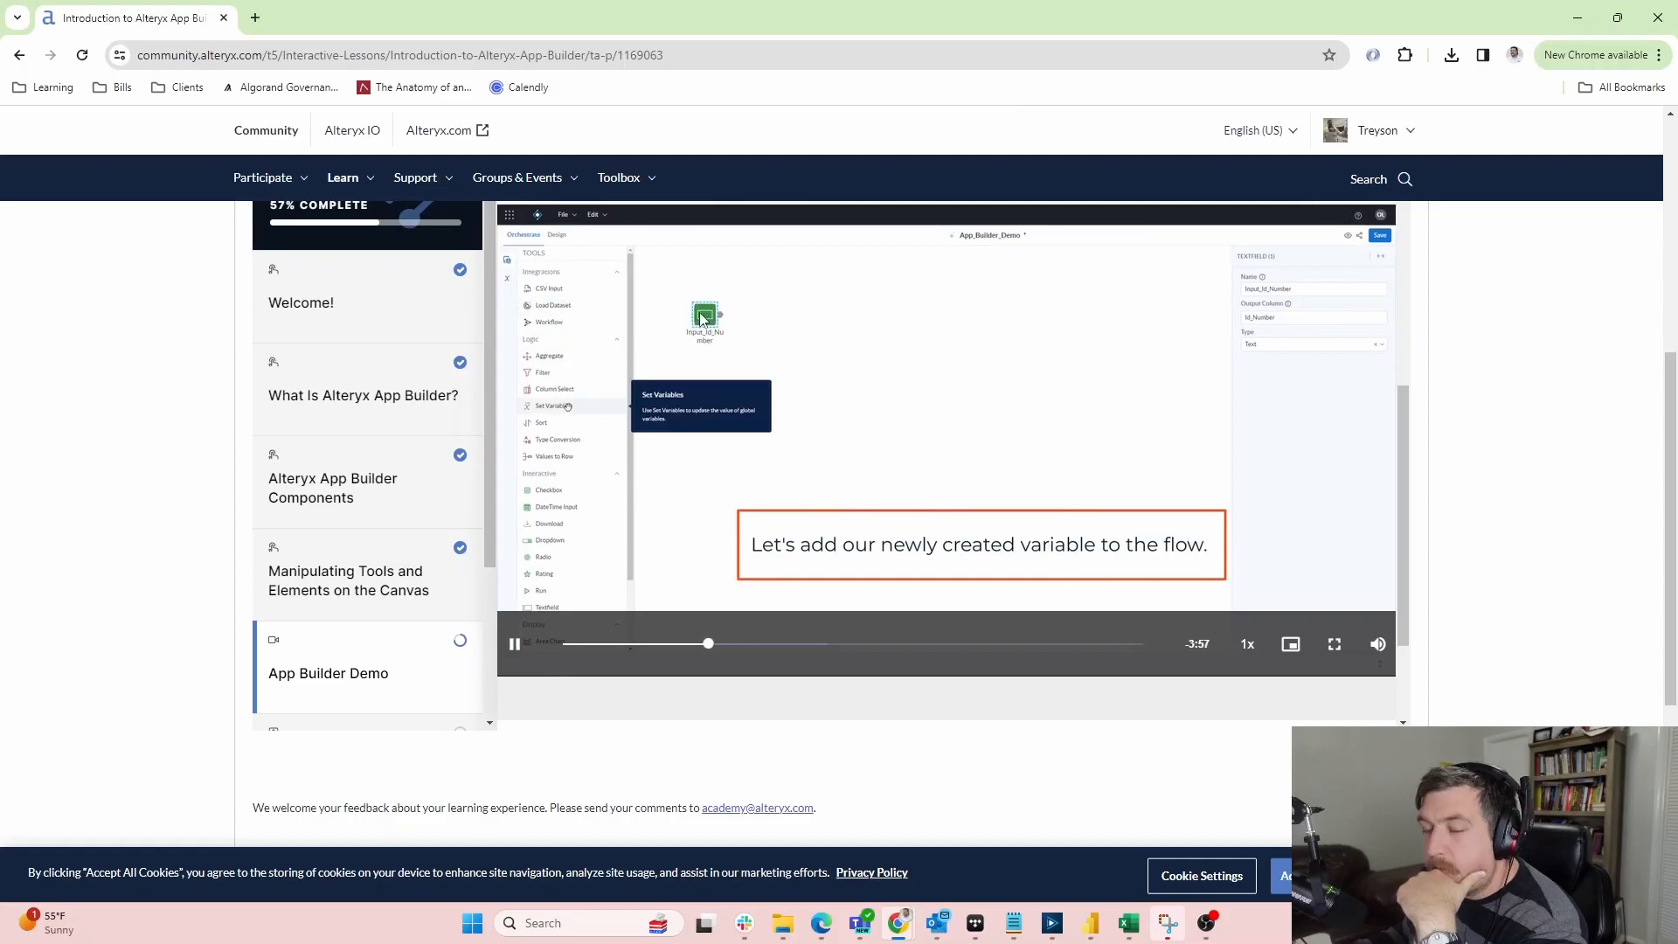
left_click(1023, 391)
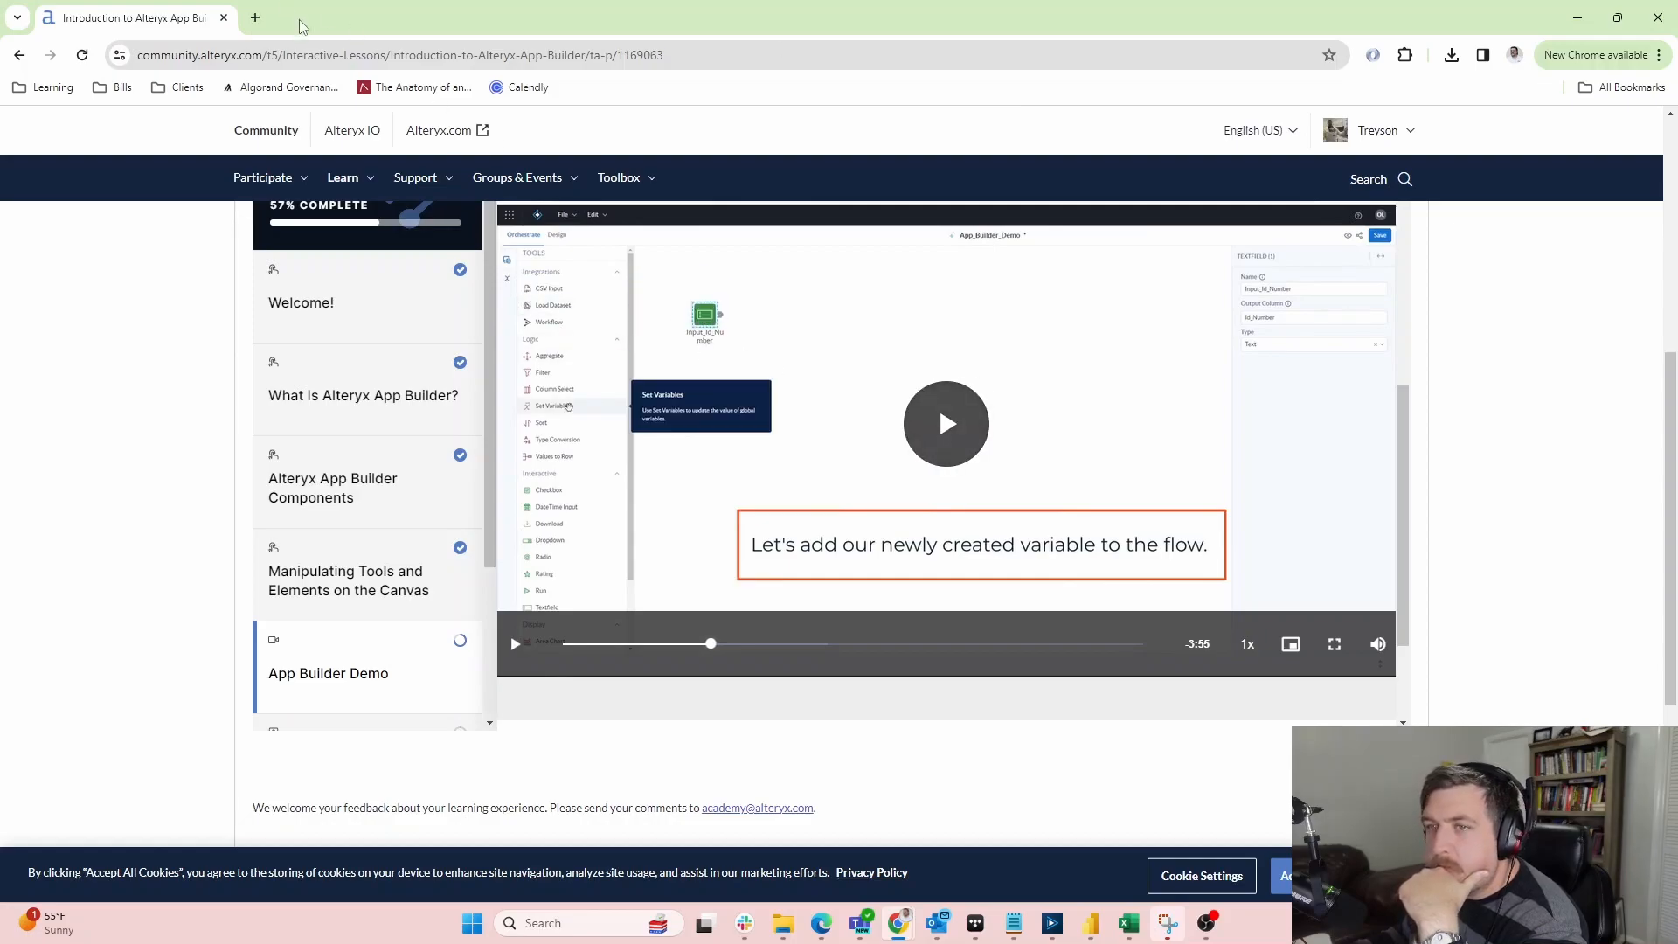
left_click(1586, 14)
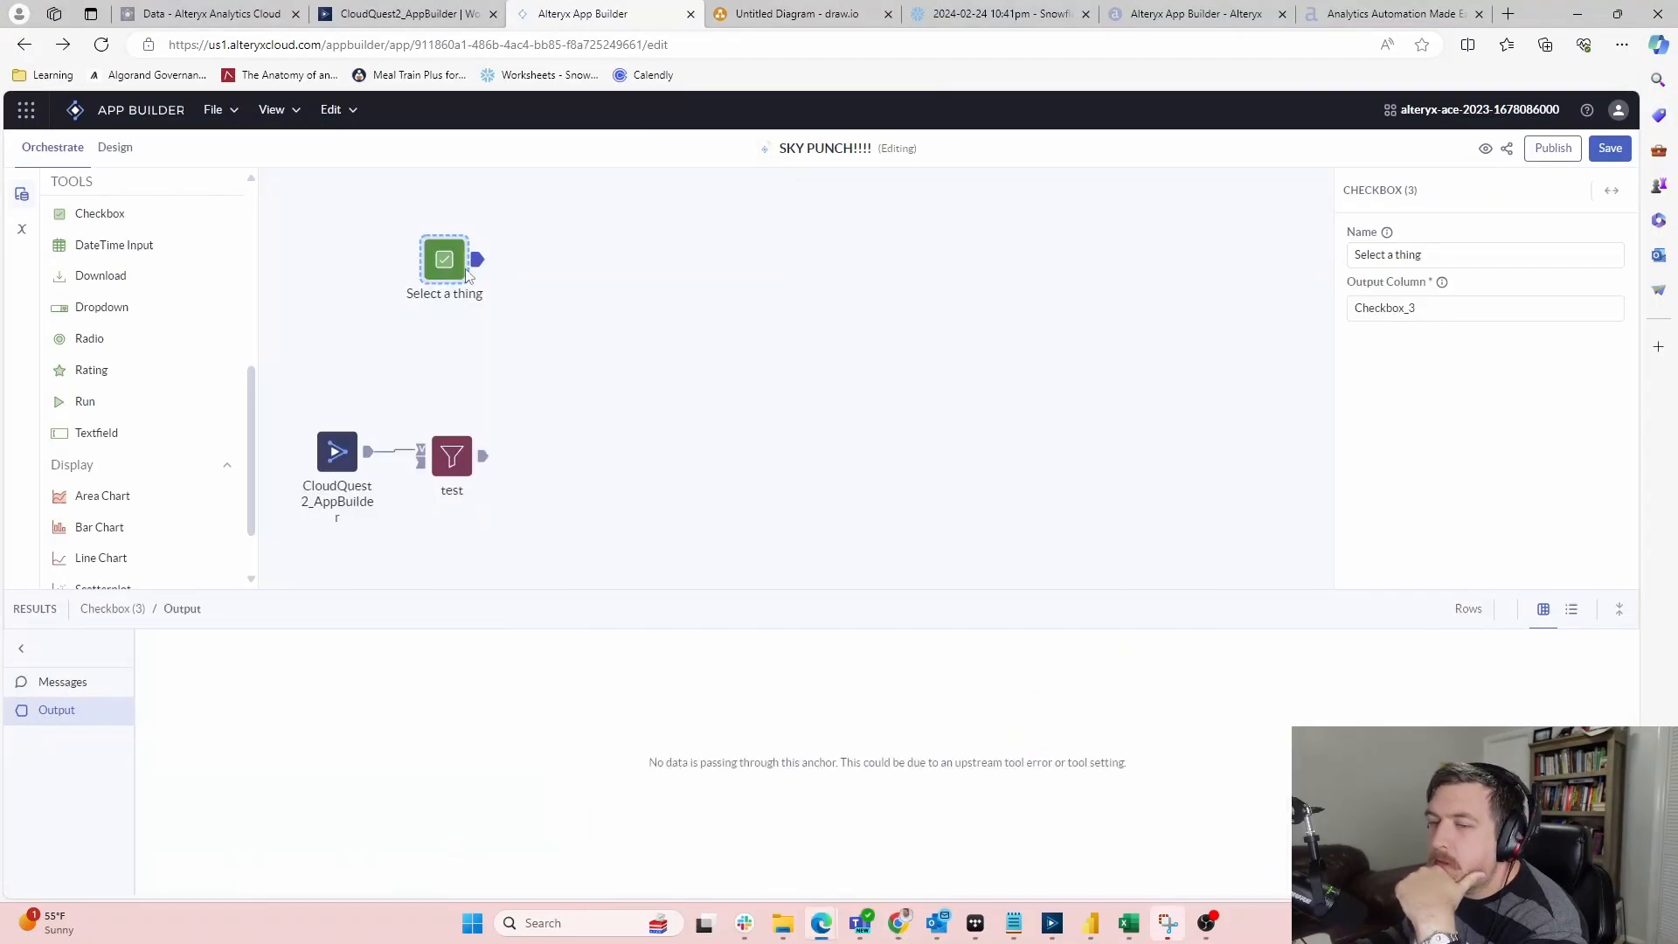
Try a new Boolean variable with default value True, then cancel it
left_click(26, 233)
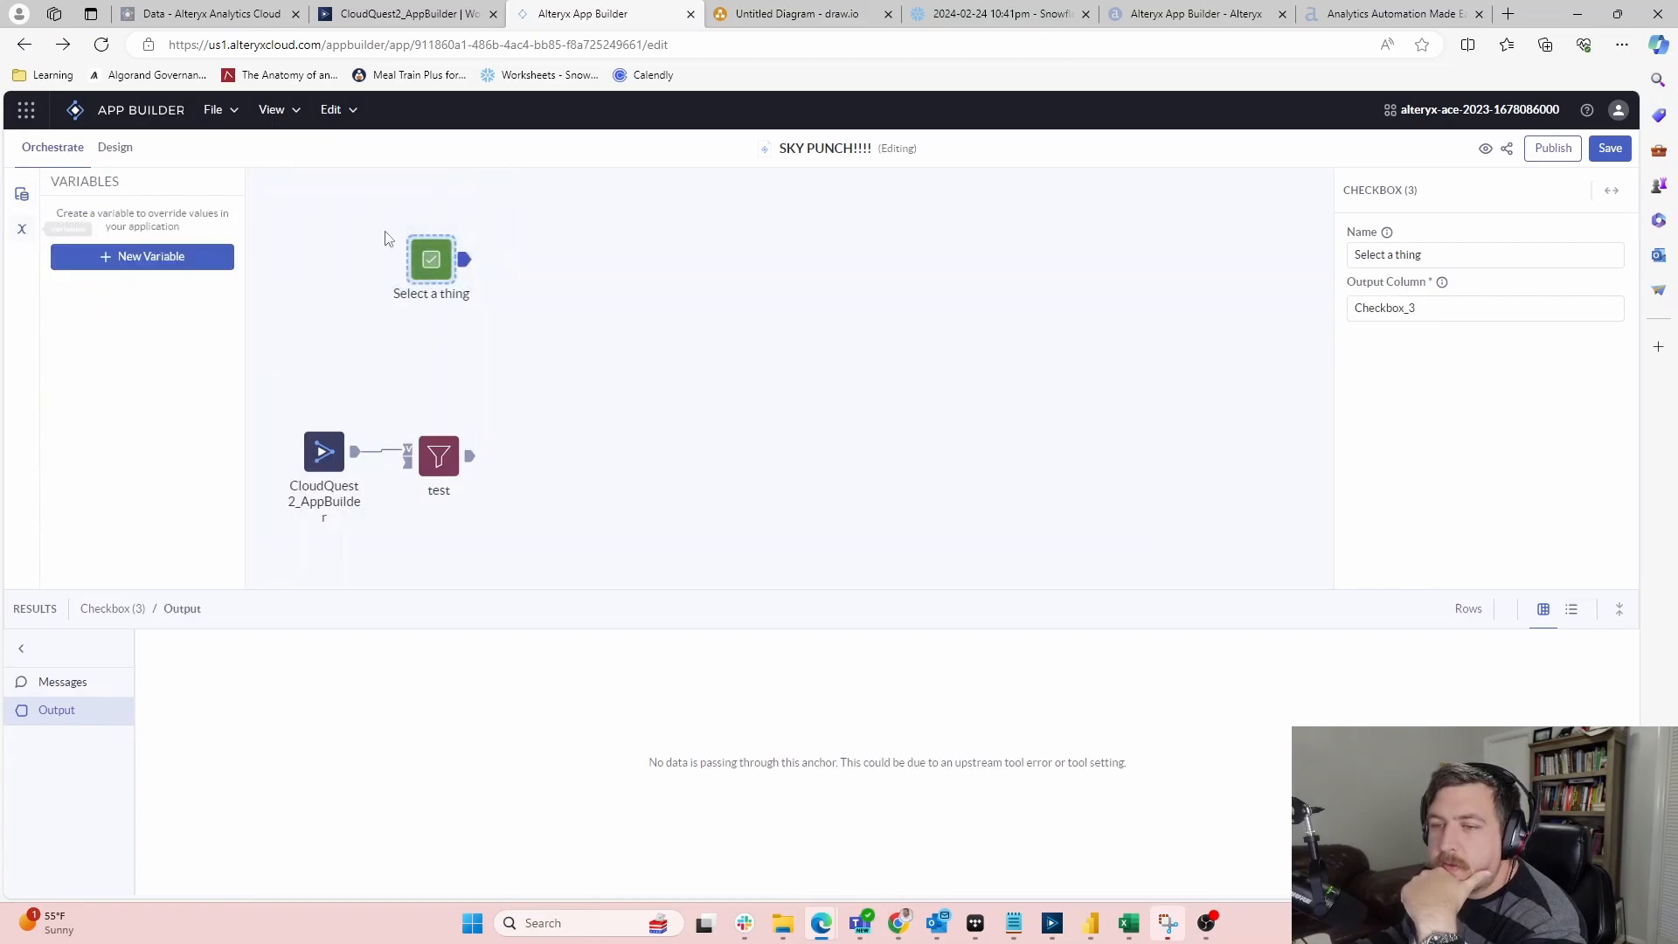
left_click(116, 258)
left_click(719, 436)
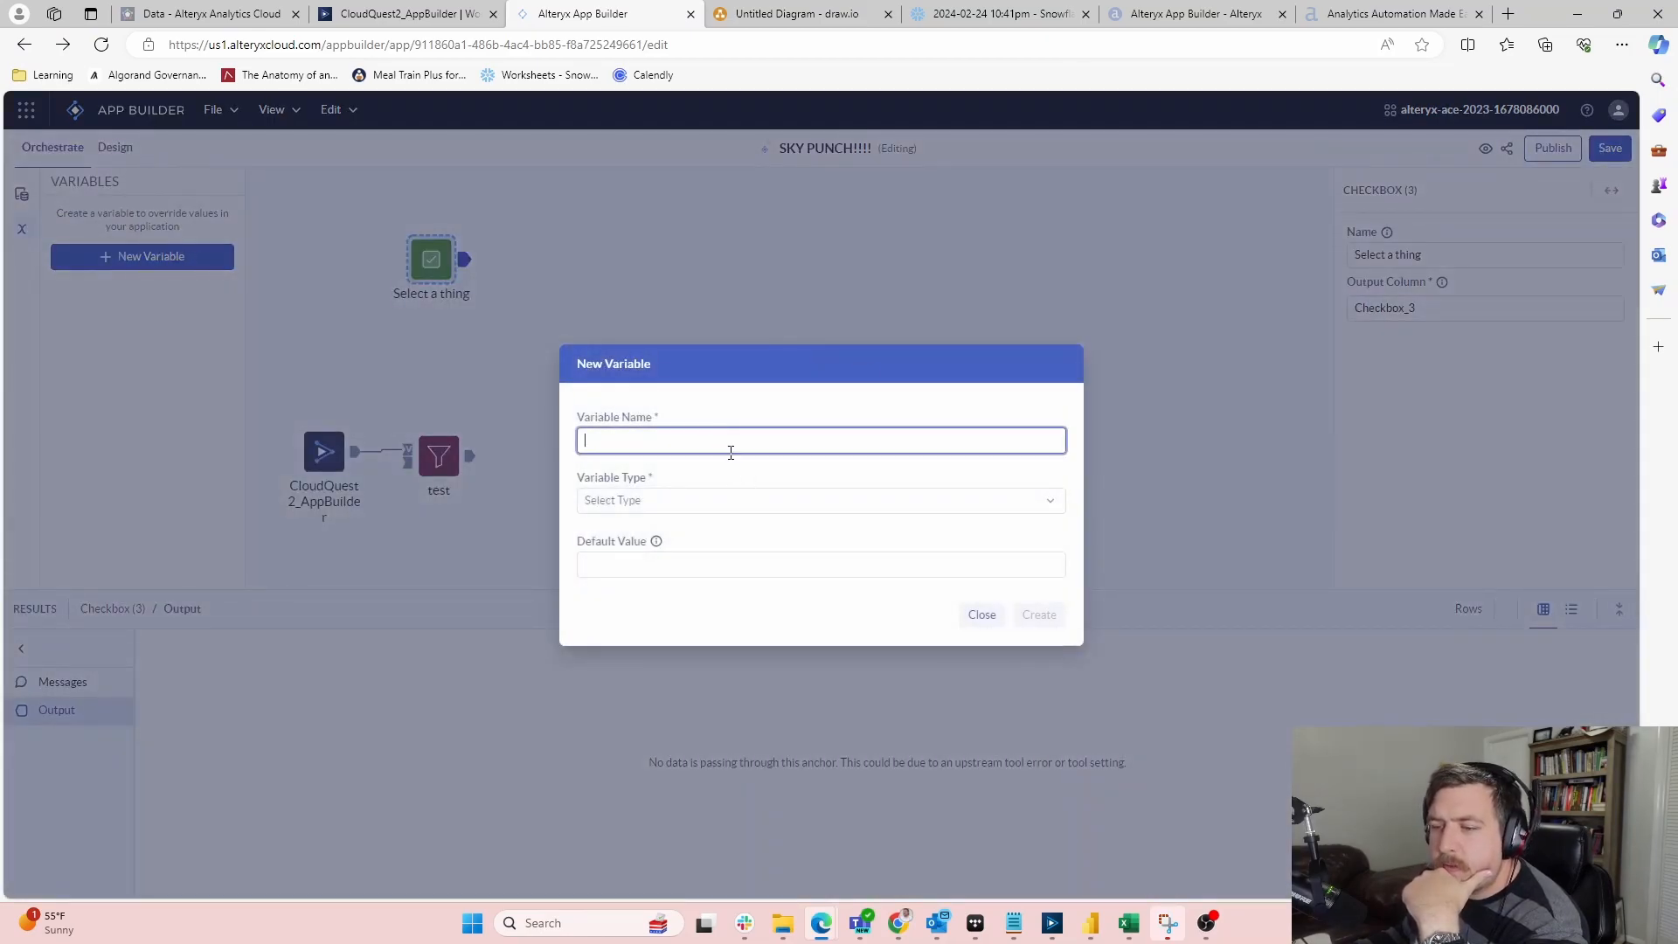
left_click(691, 501)
left_click(631, 546)
left_click(651, 572)
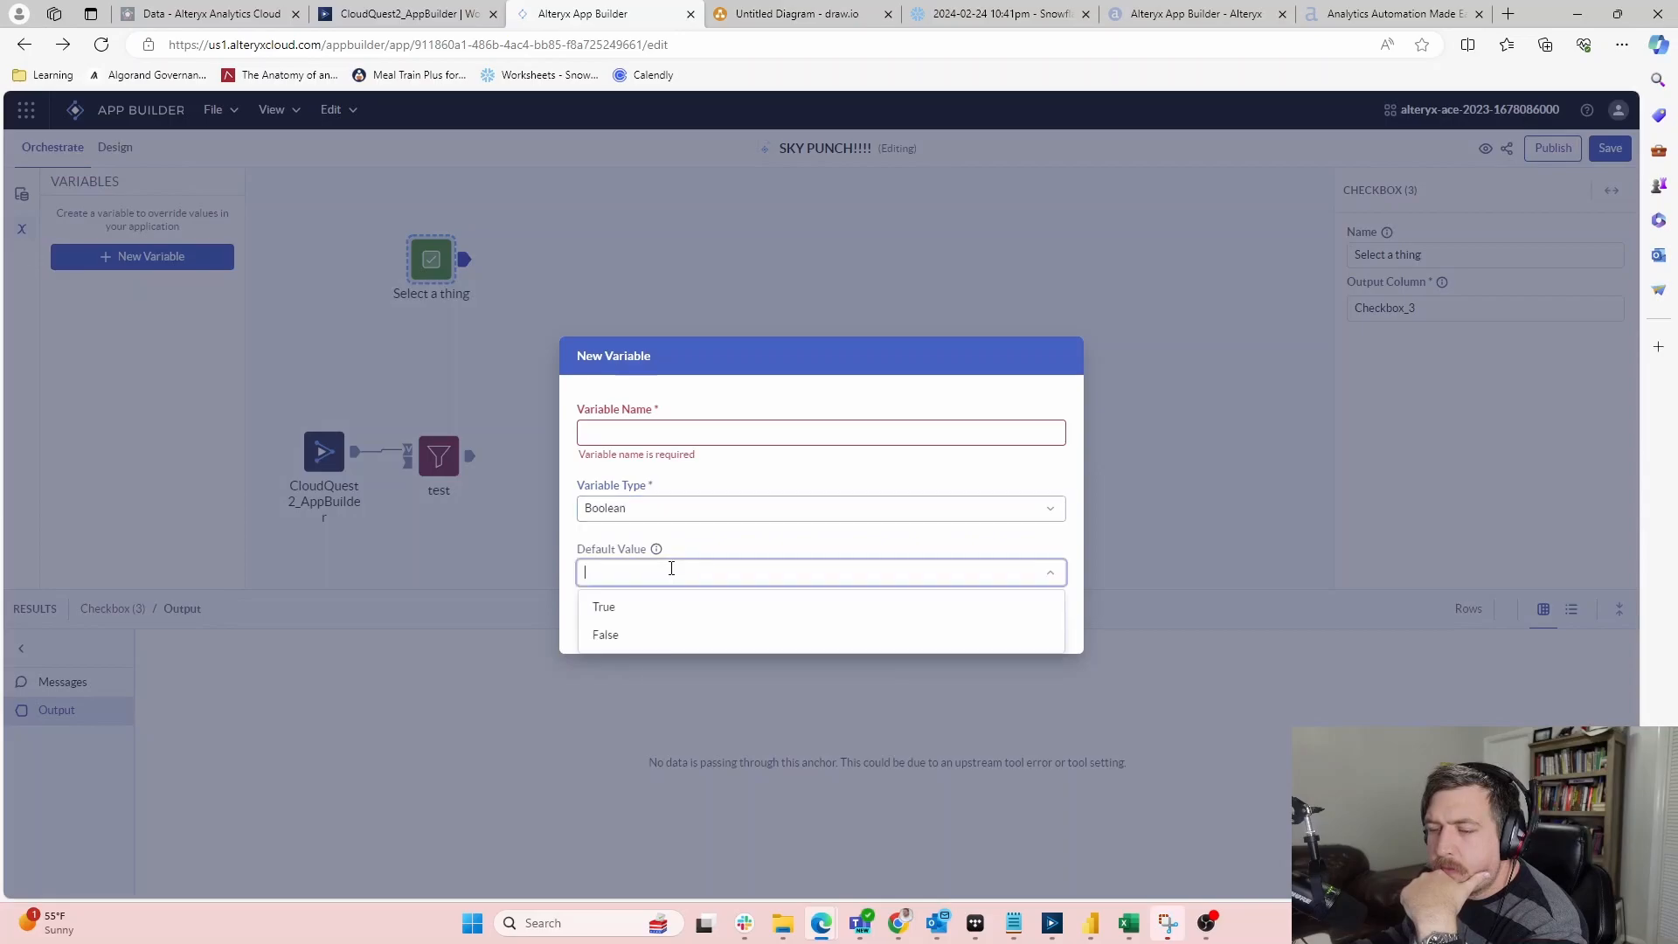
left_click(605, 603)
left_click(626, 437)
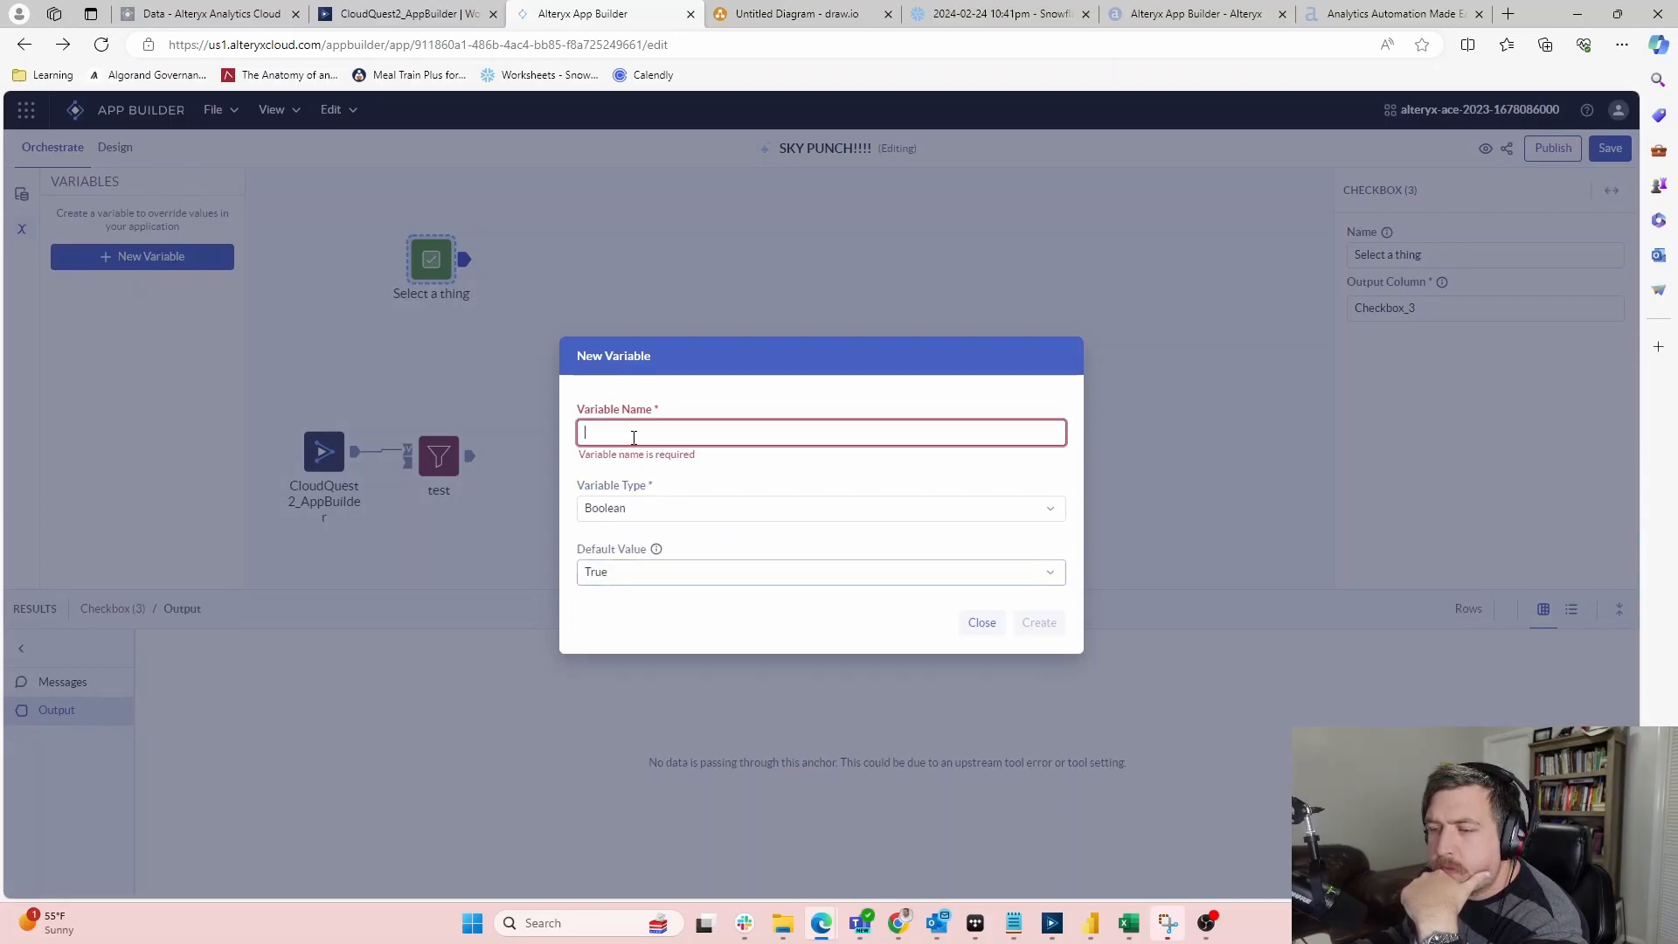
left_click(422, 267)
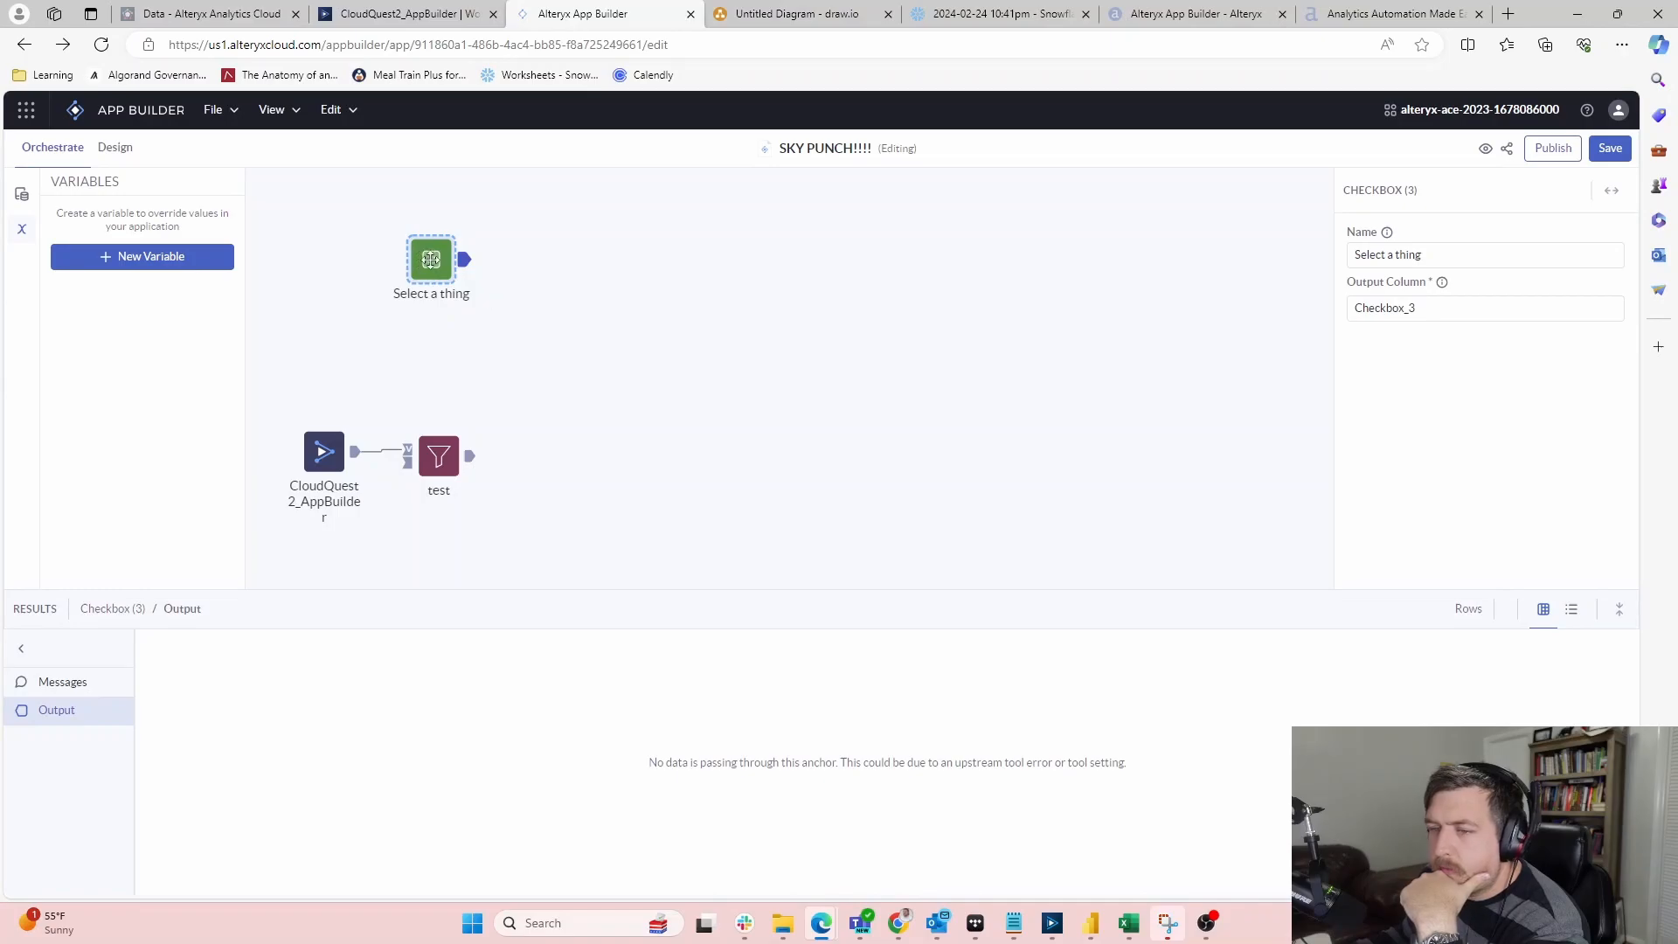
Select the Checkbox_3 output column value, then jump the lesson video to 1:20
double_click(1415, 316)
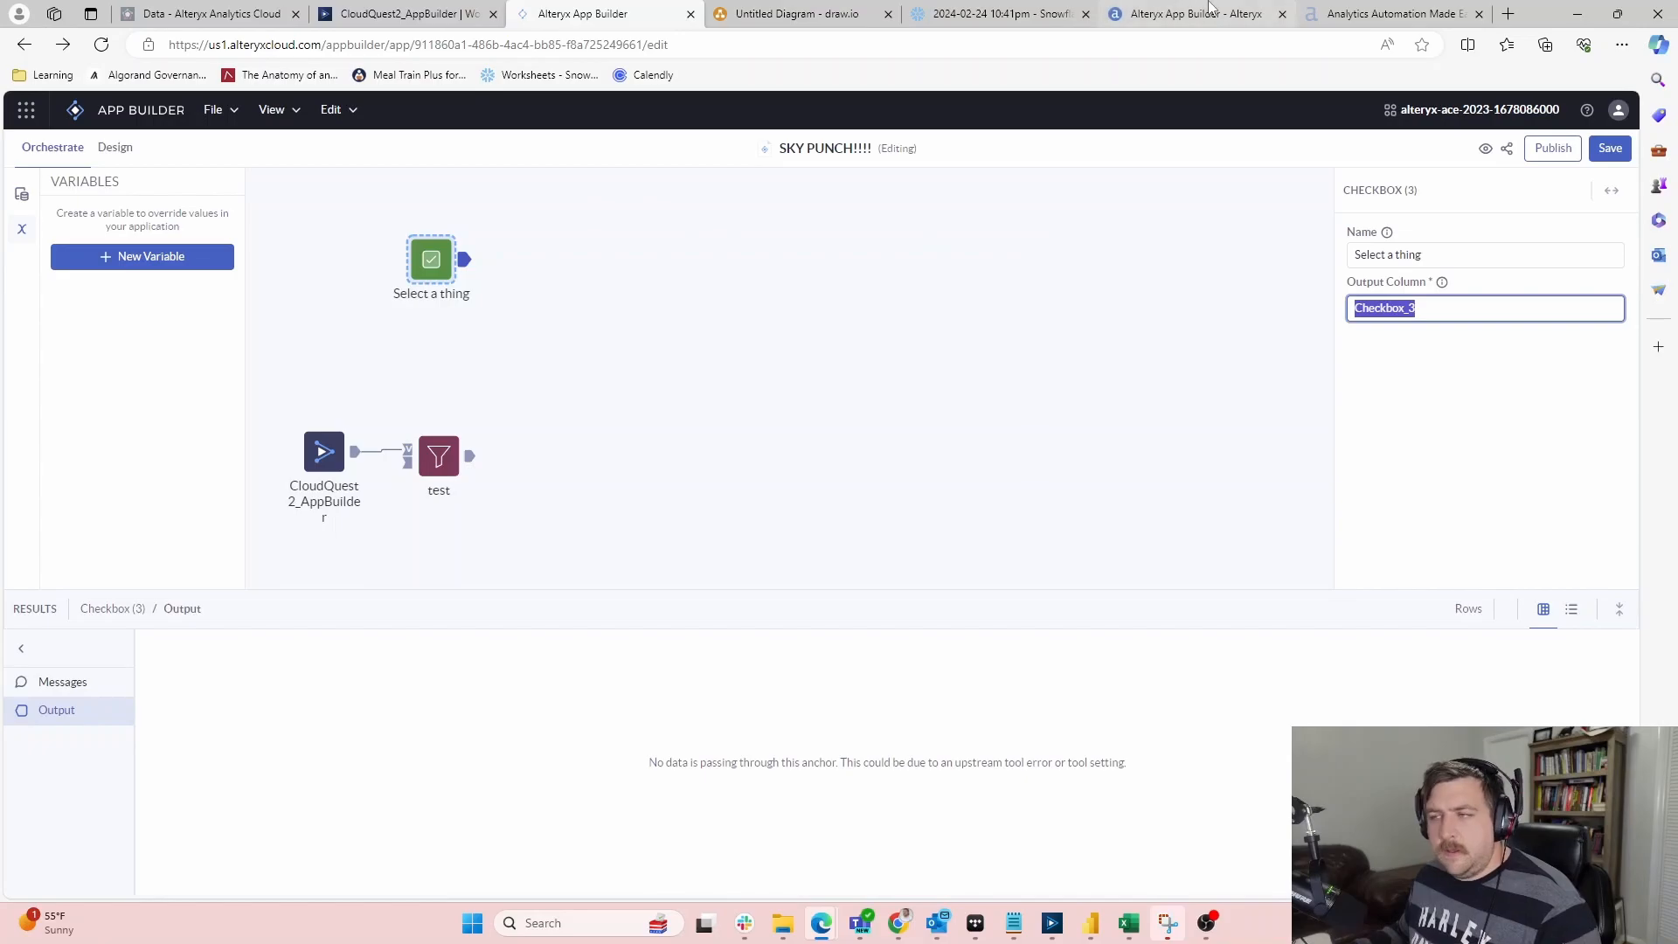
key("alt+Tab")
key("alt+Tab")
key("alt+Tab")
left_click(677, 644)
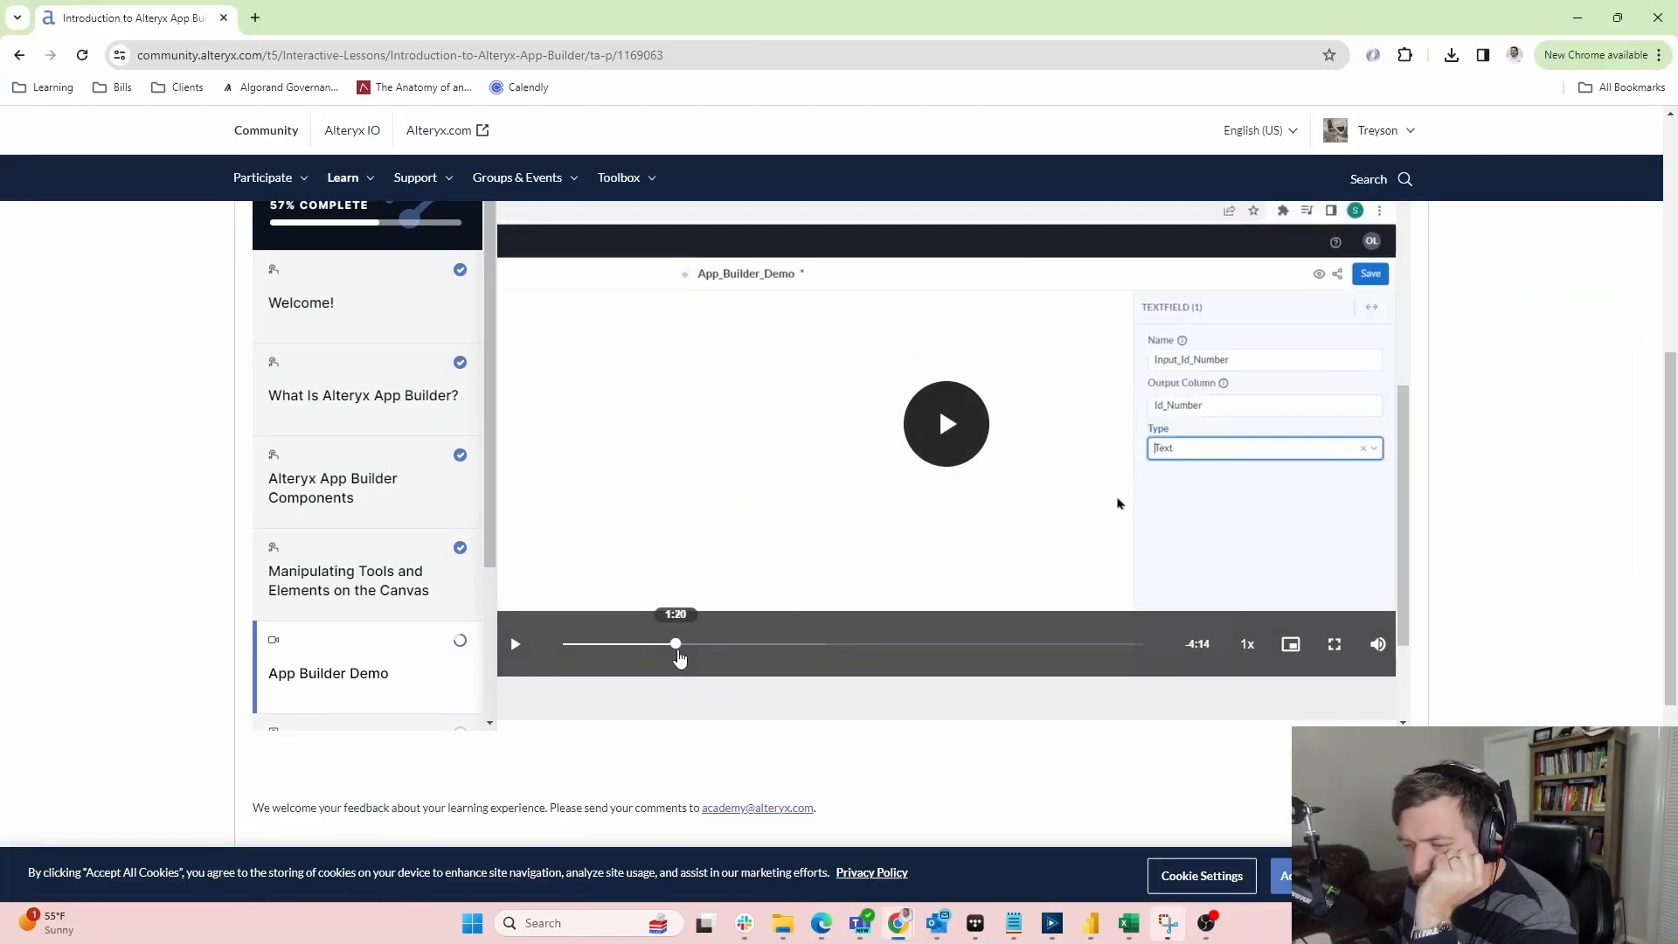
Watch the demo map Id_Number to the Textfield column in Set Variables, then return to App Builder
left_click(923, 447)
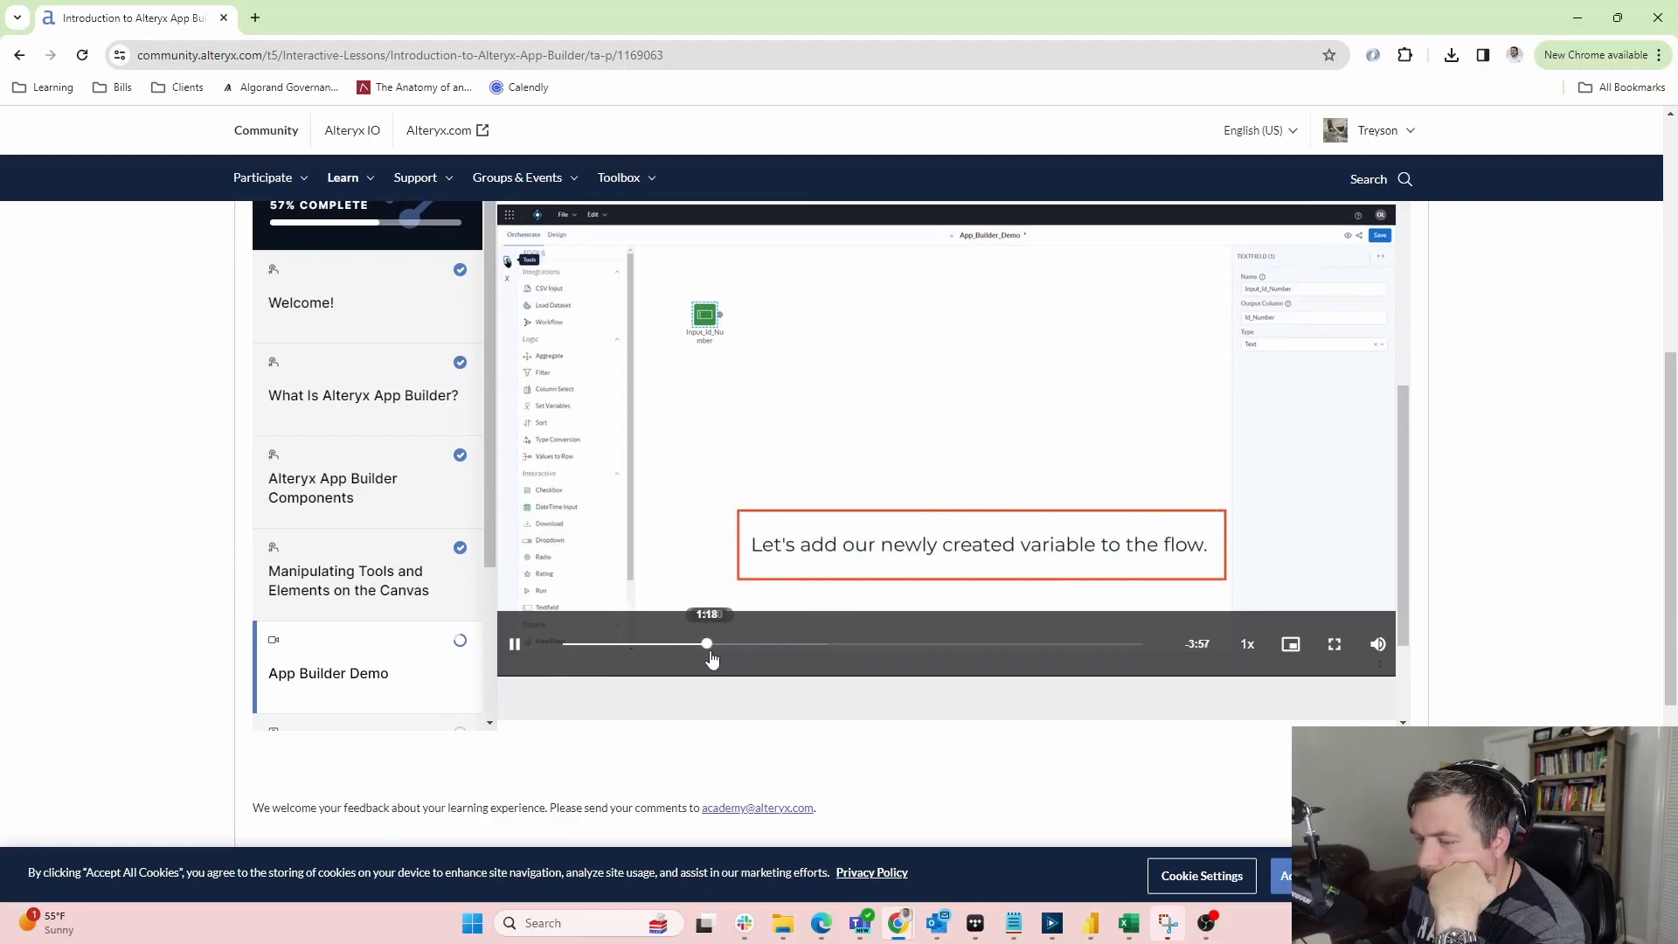
left_click(693, 644)
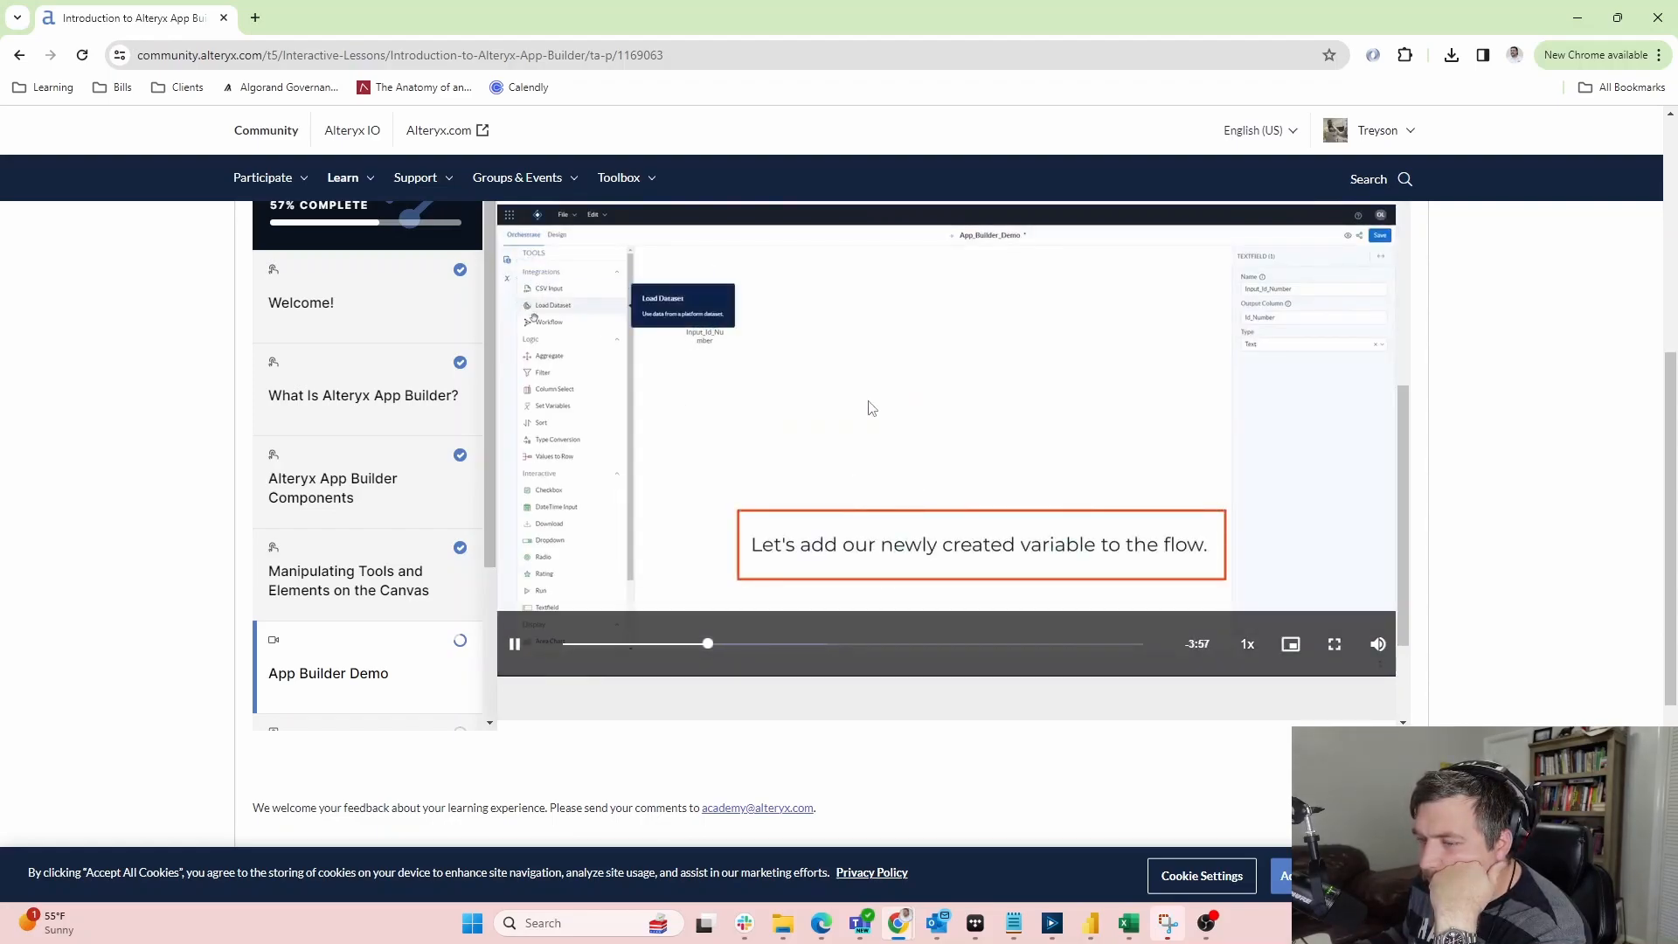
left_click(516, 646)
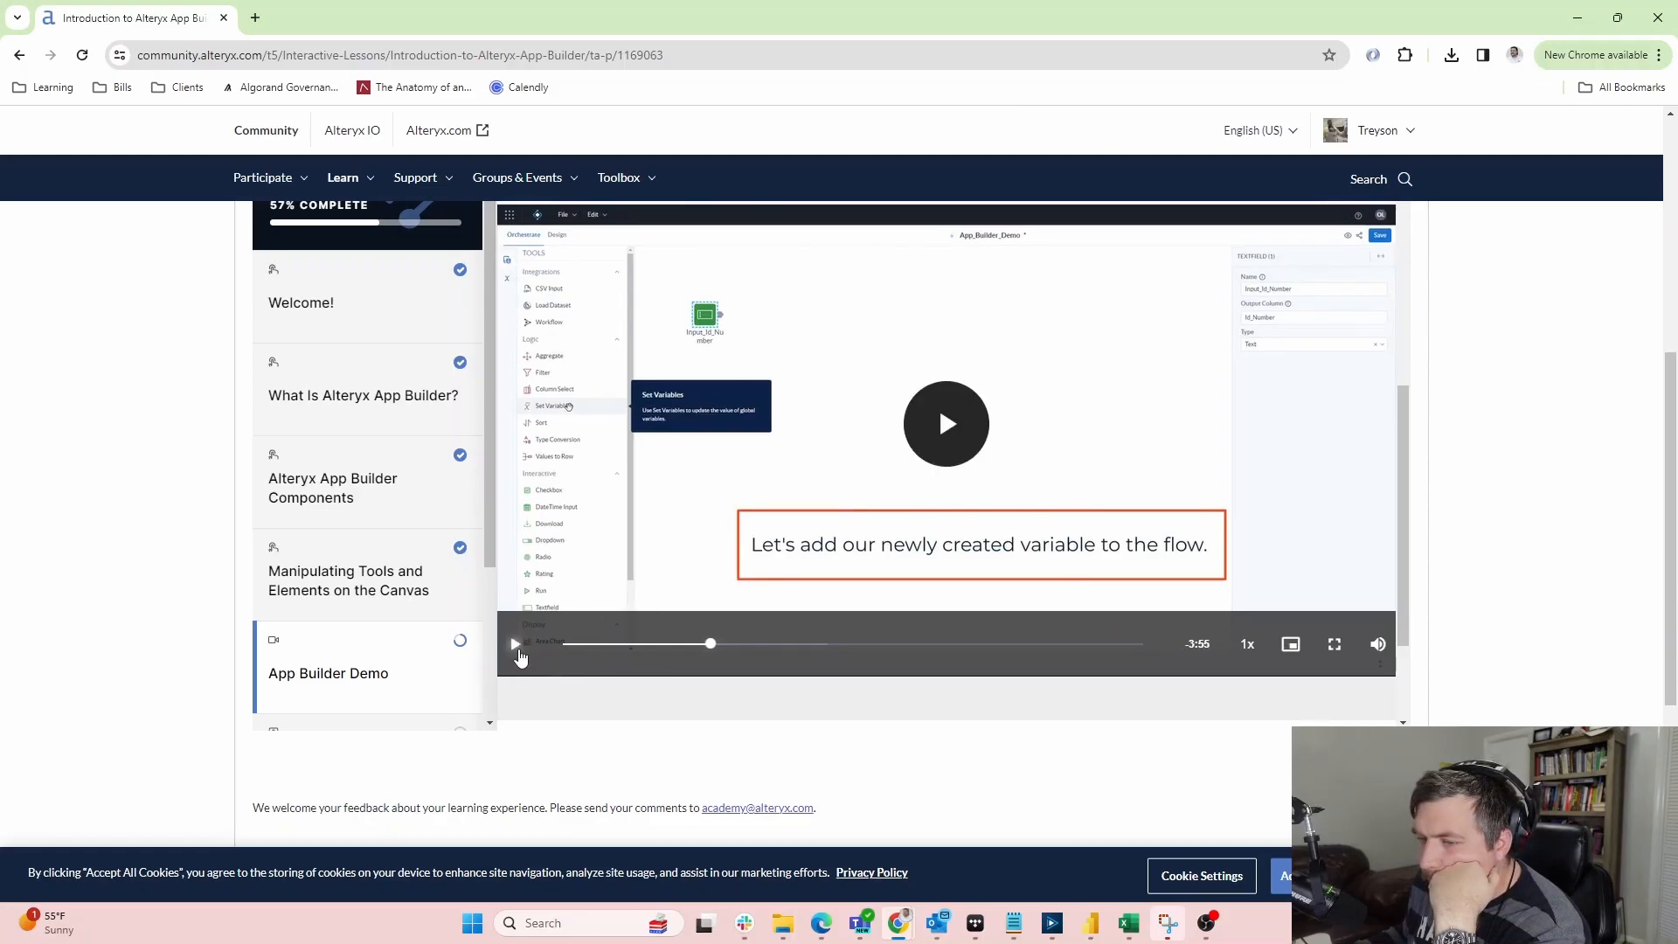
left_click(516, 646)
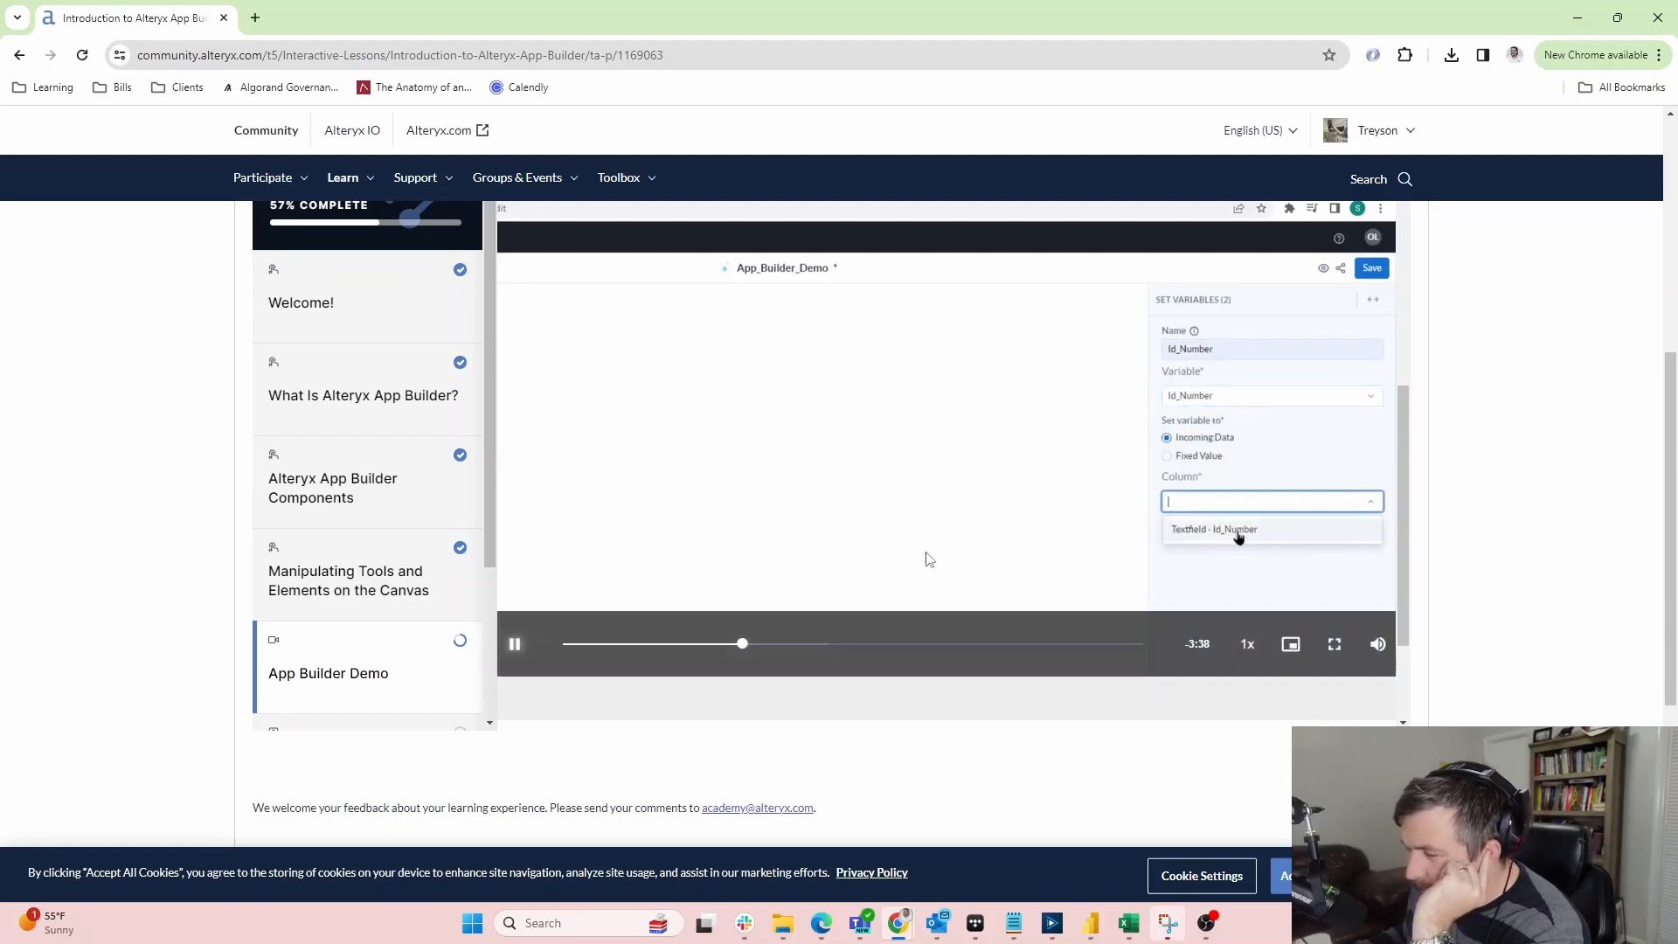
left_click(518, 648)
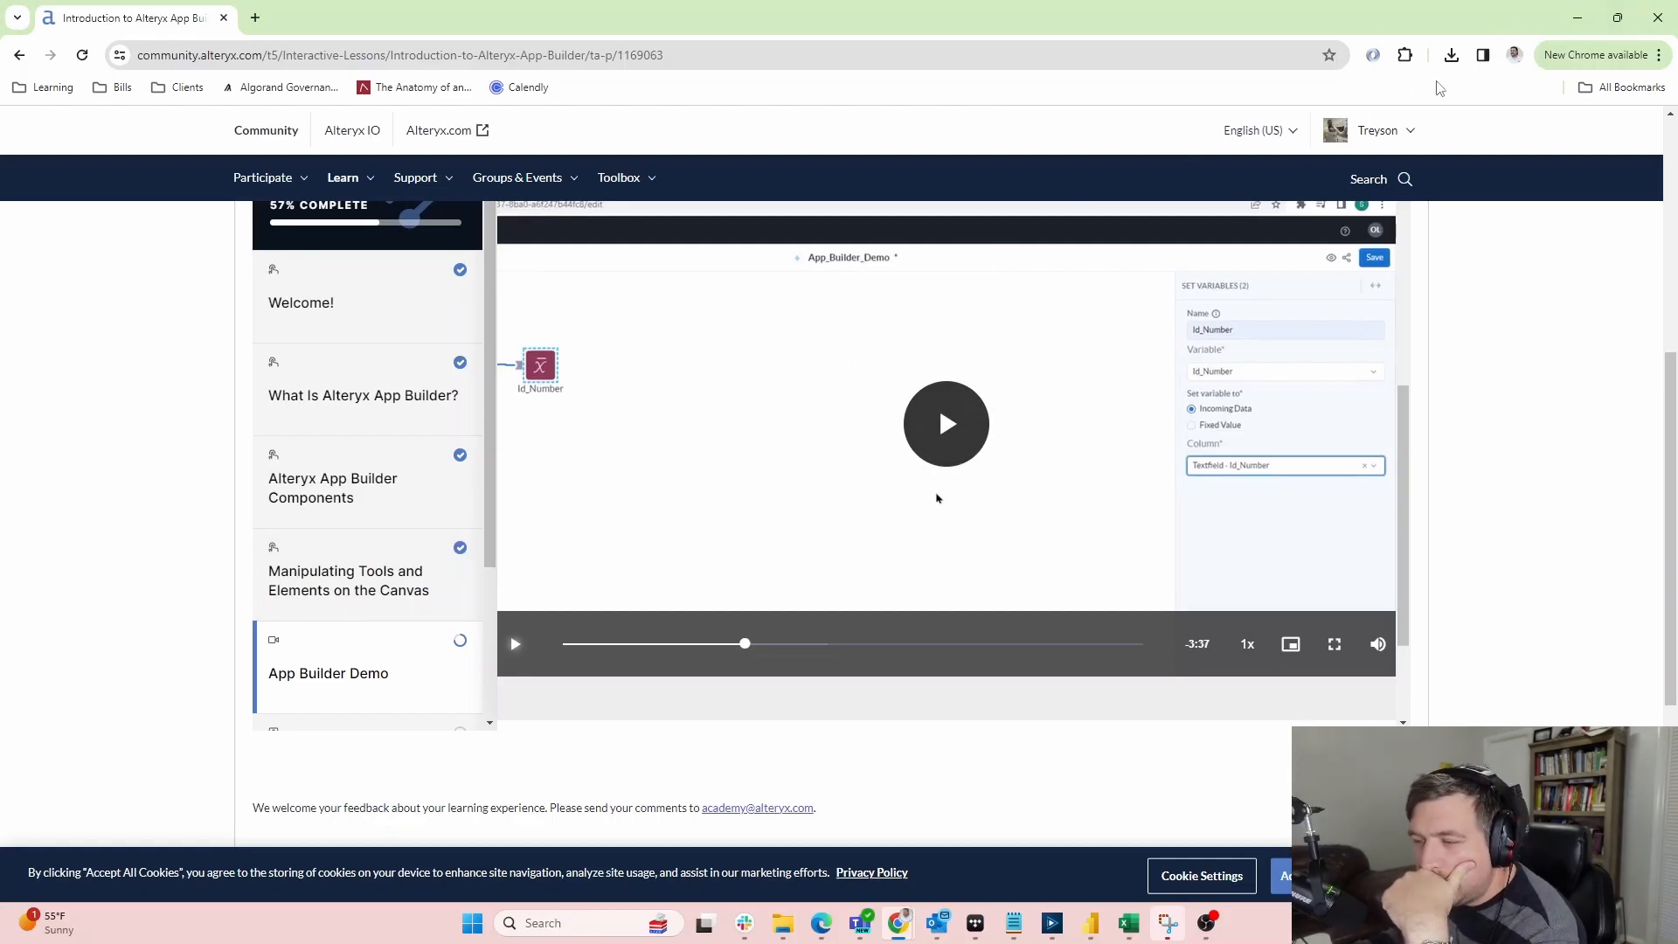
left_click(1578, 17)
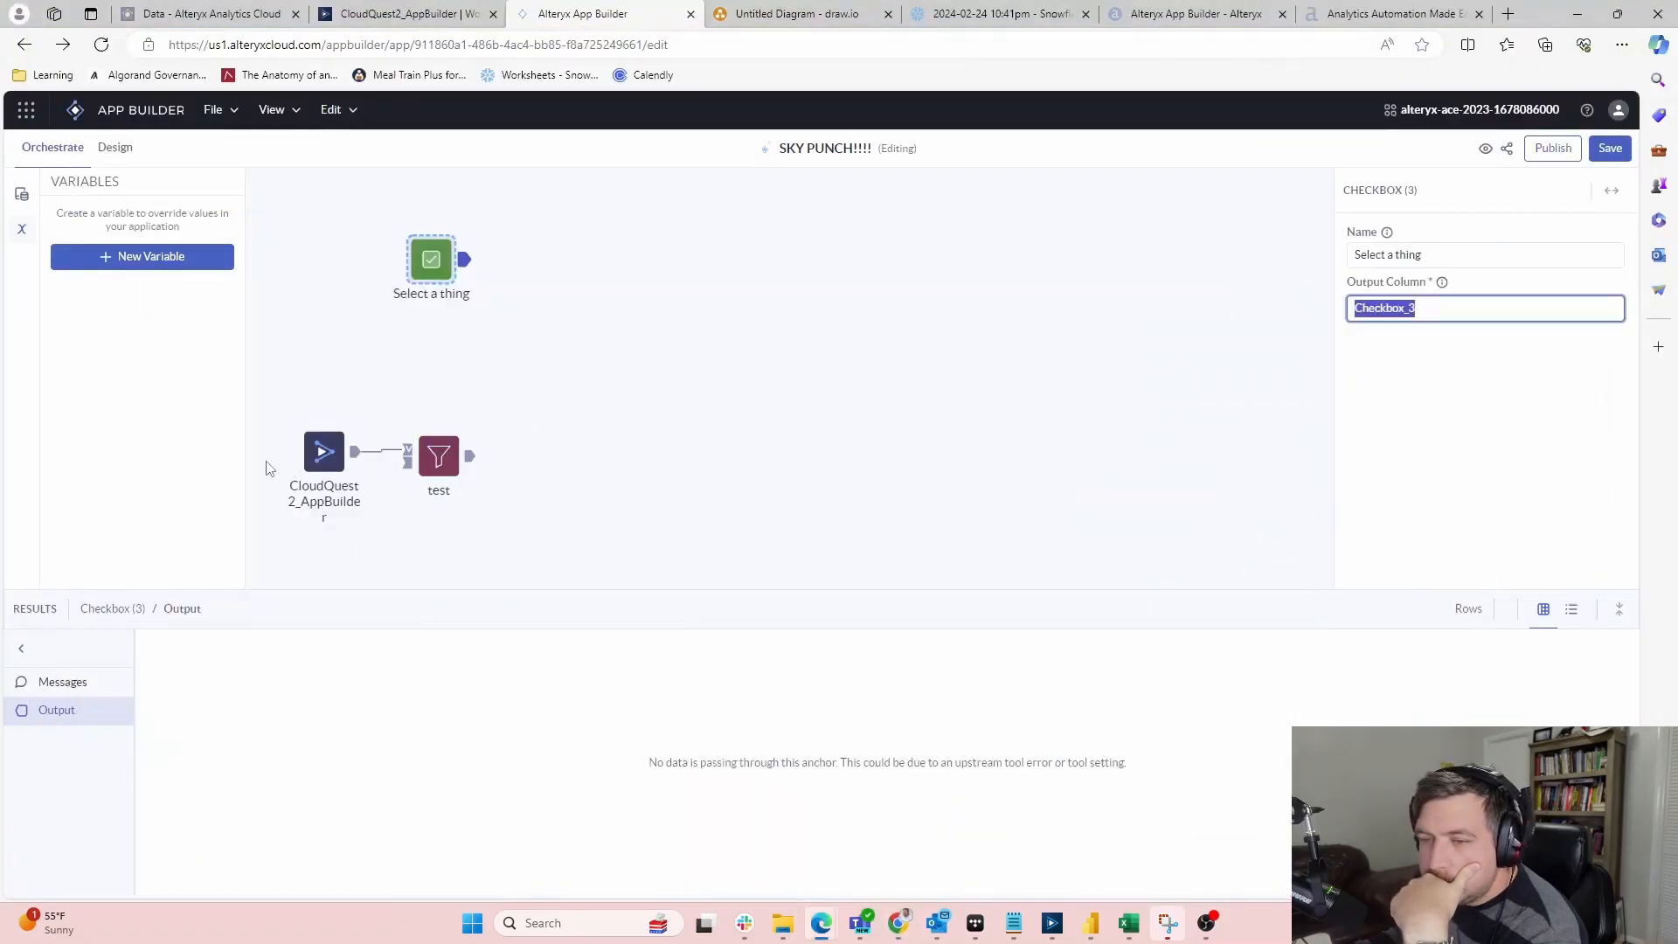
Leave the Output Column field unchanged and let the lesson play on toward the Design canvas
left_click(426, 259)
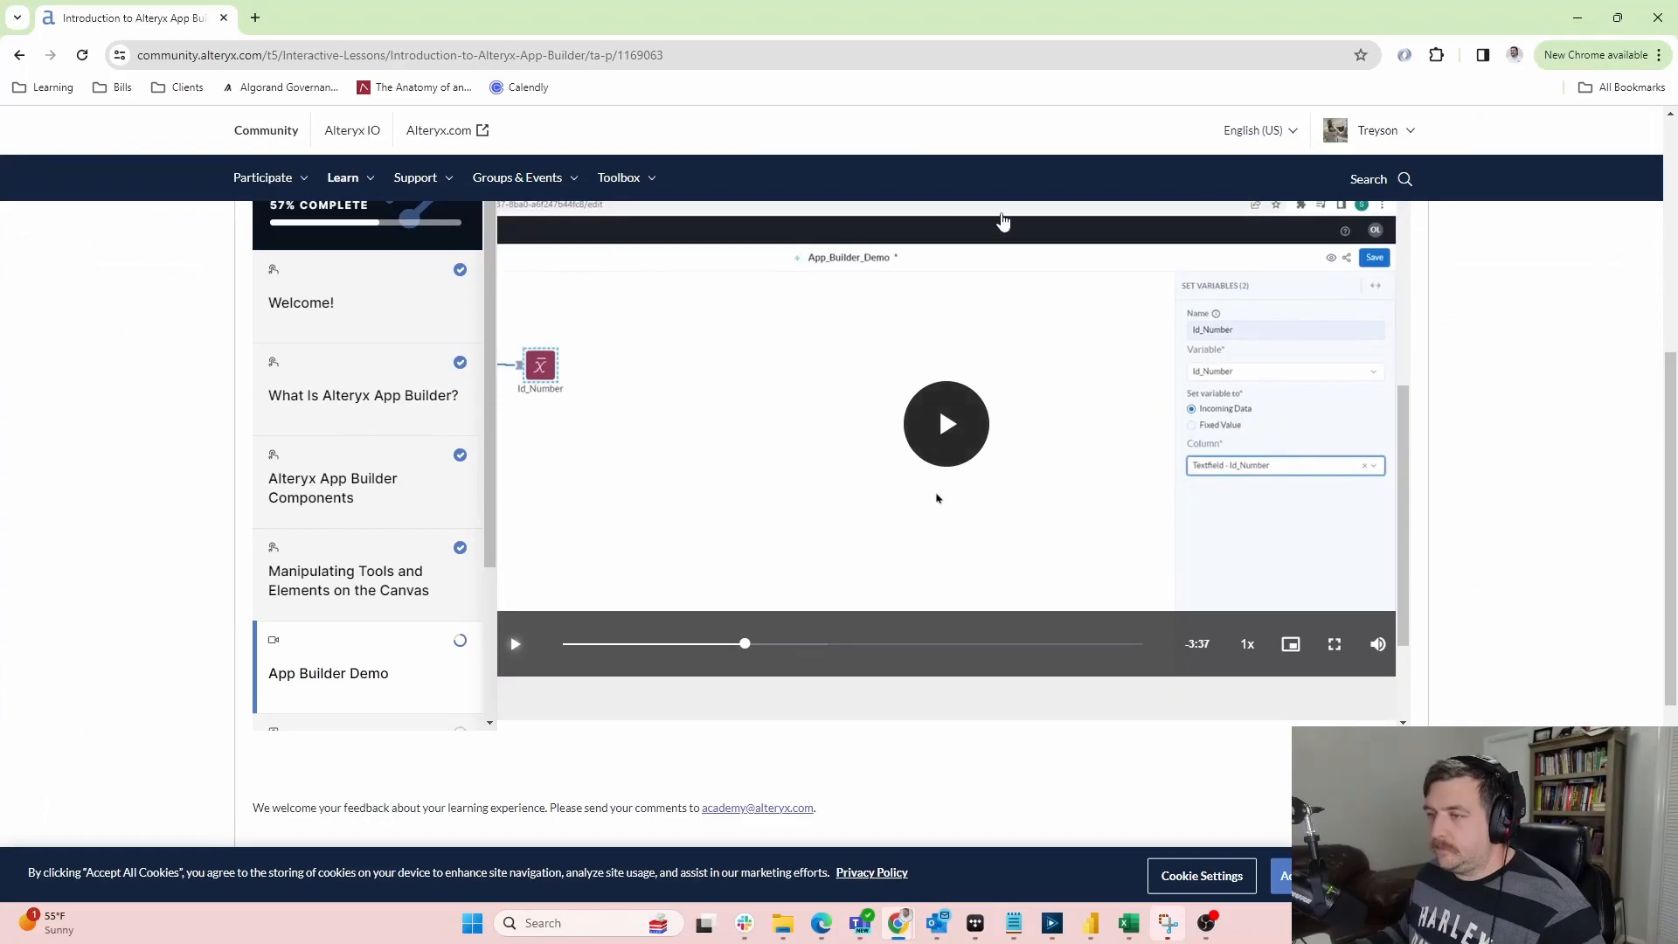
left_click(1042, 356)
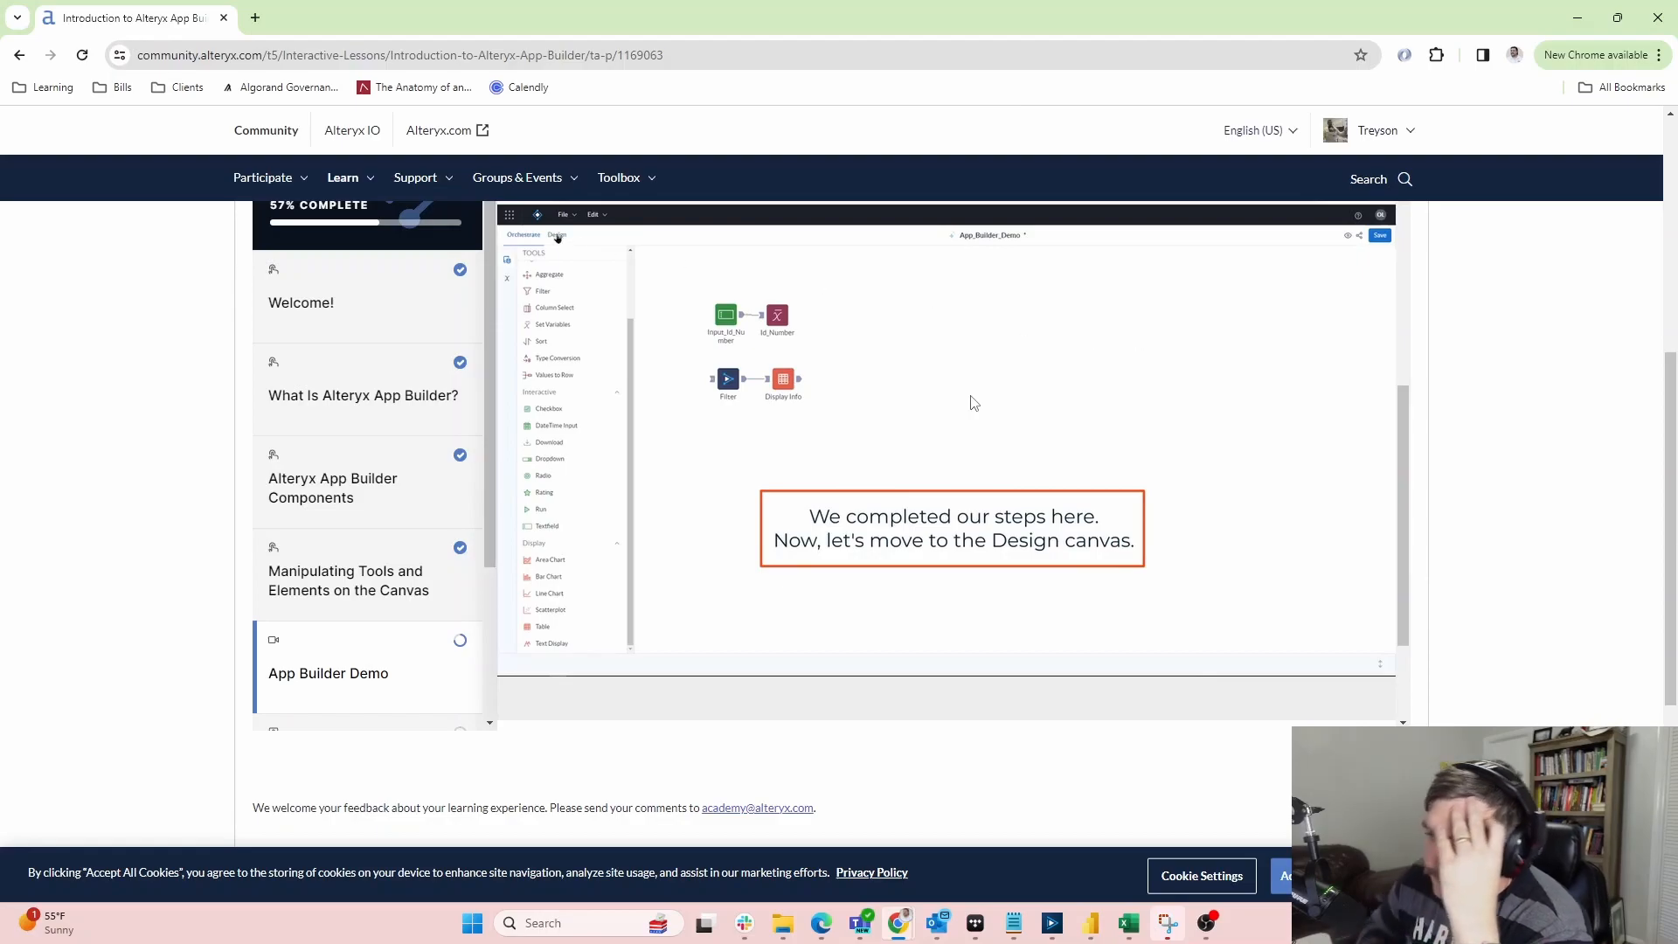
Pause the lesson video once the demo reaches the Design canvas
left_click(949, 396)
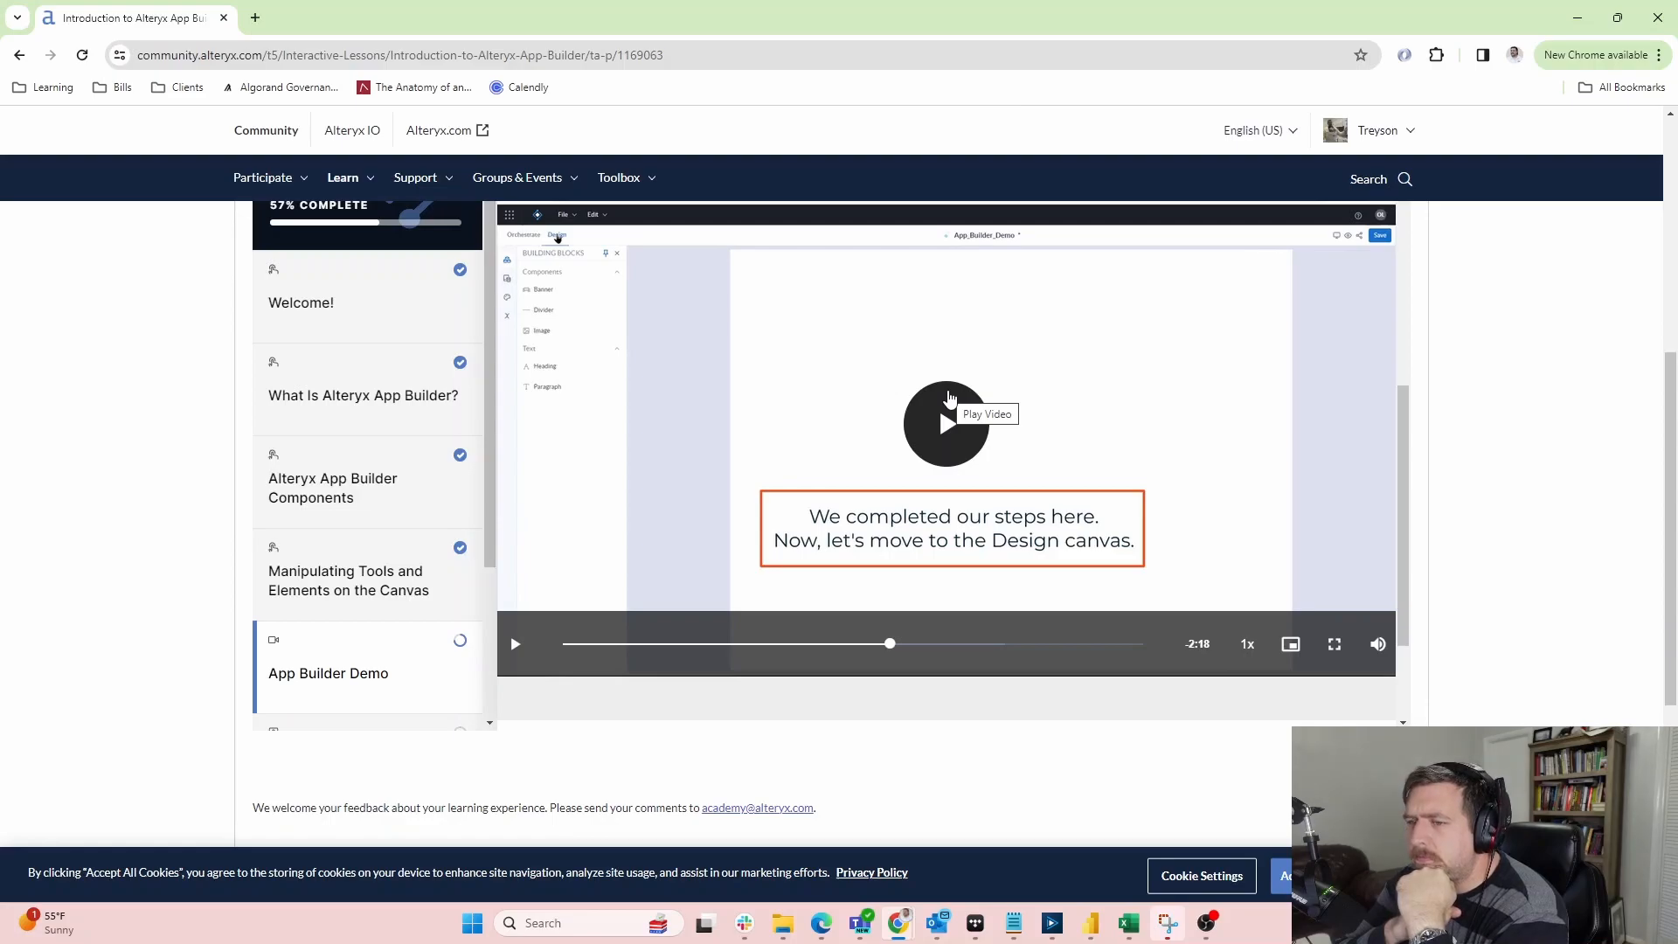
left_click(950, 397)
left_click(928, 447)
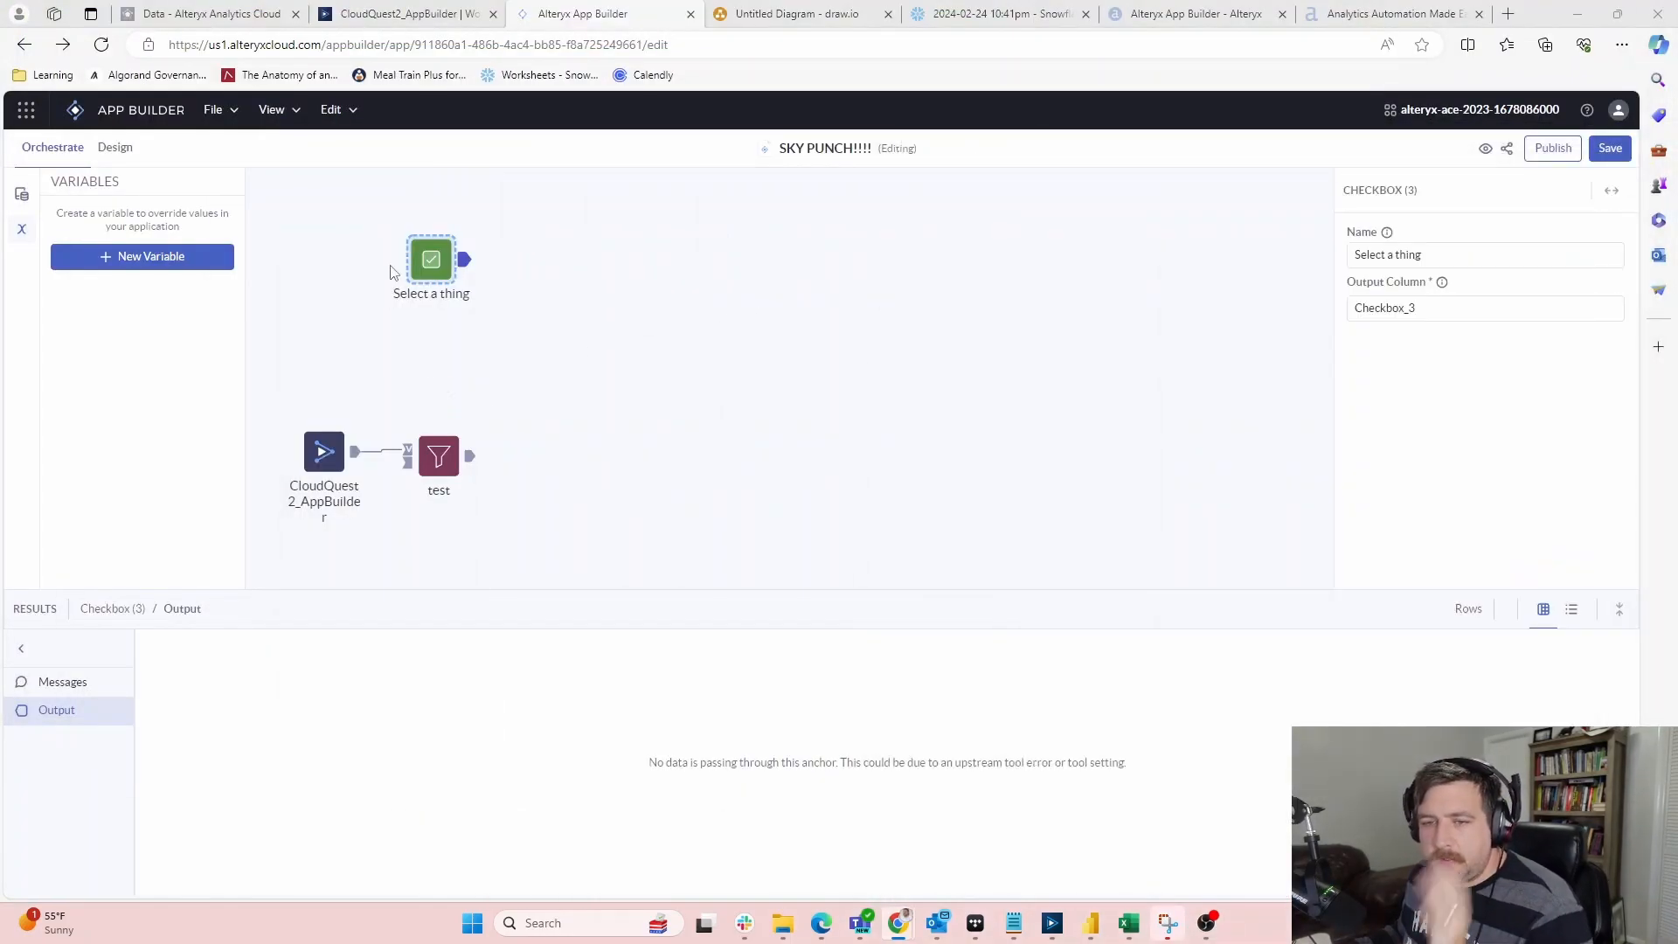
Delete the 'Select a thing' checkbox and add a fresh Checkbox tool, output column Checkbox_3
left_click(436, 253)
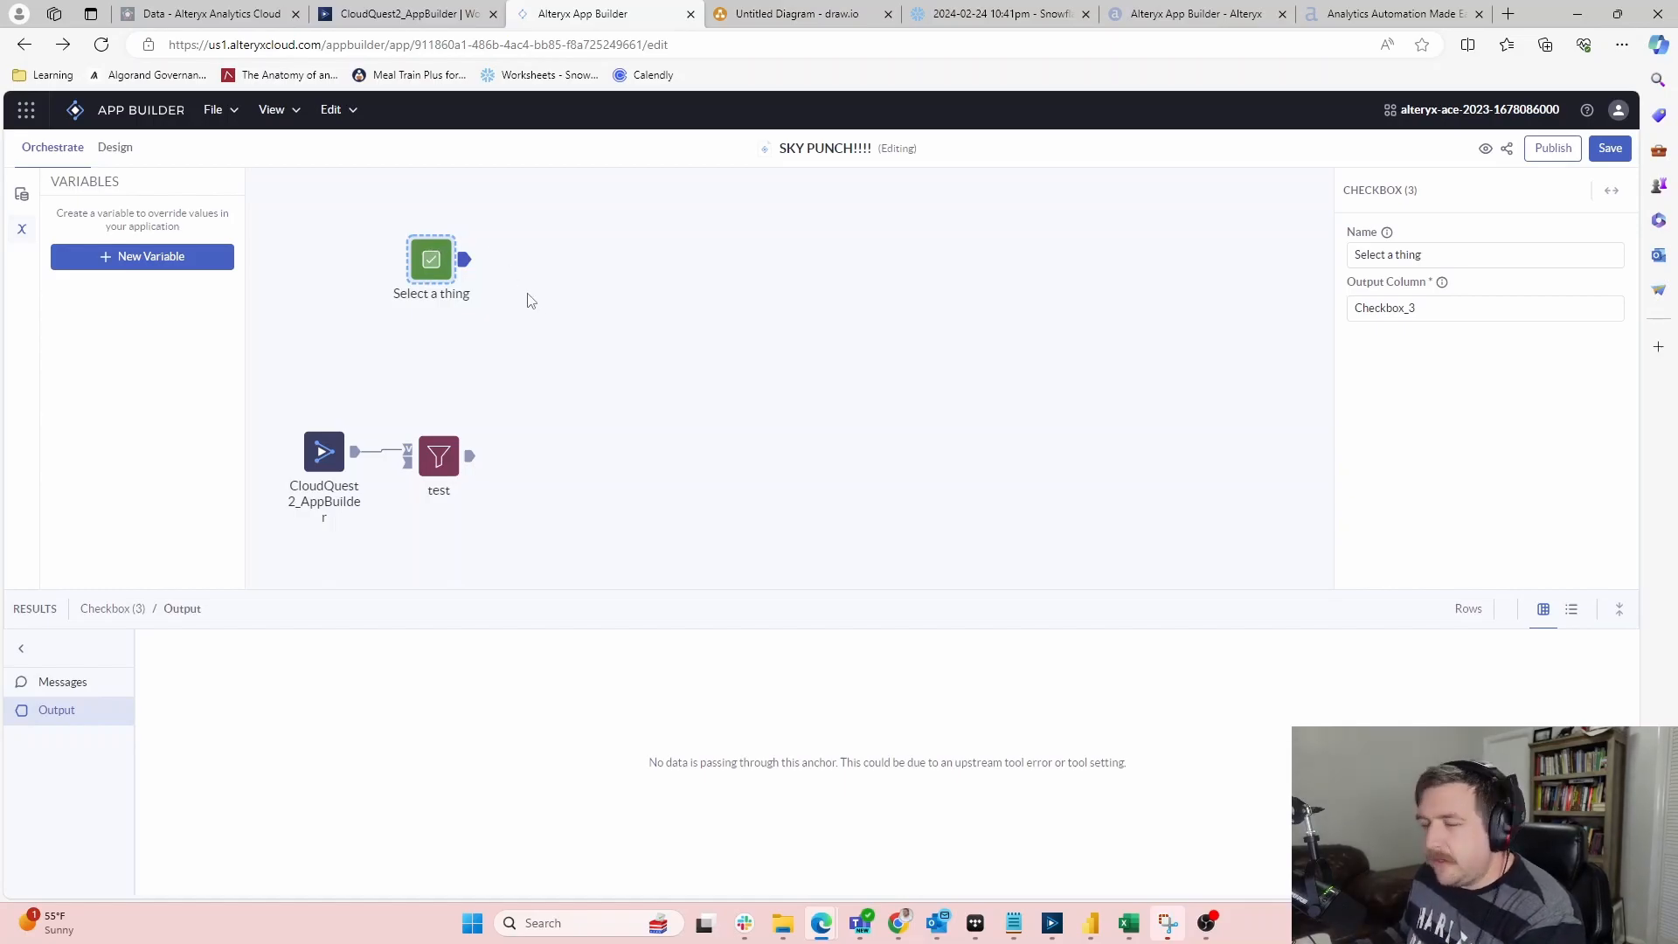
key("Delete")
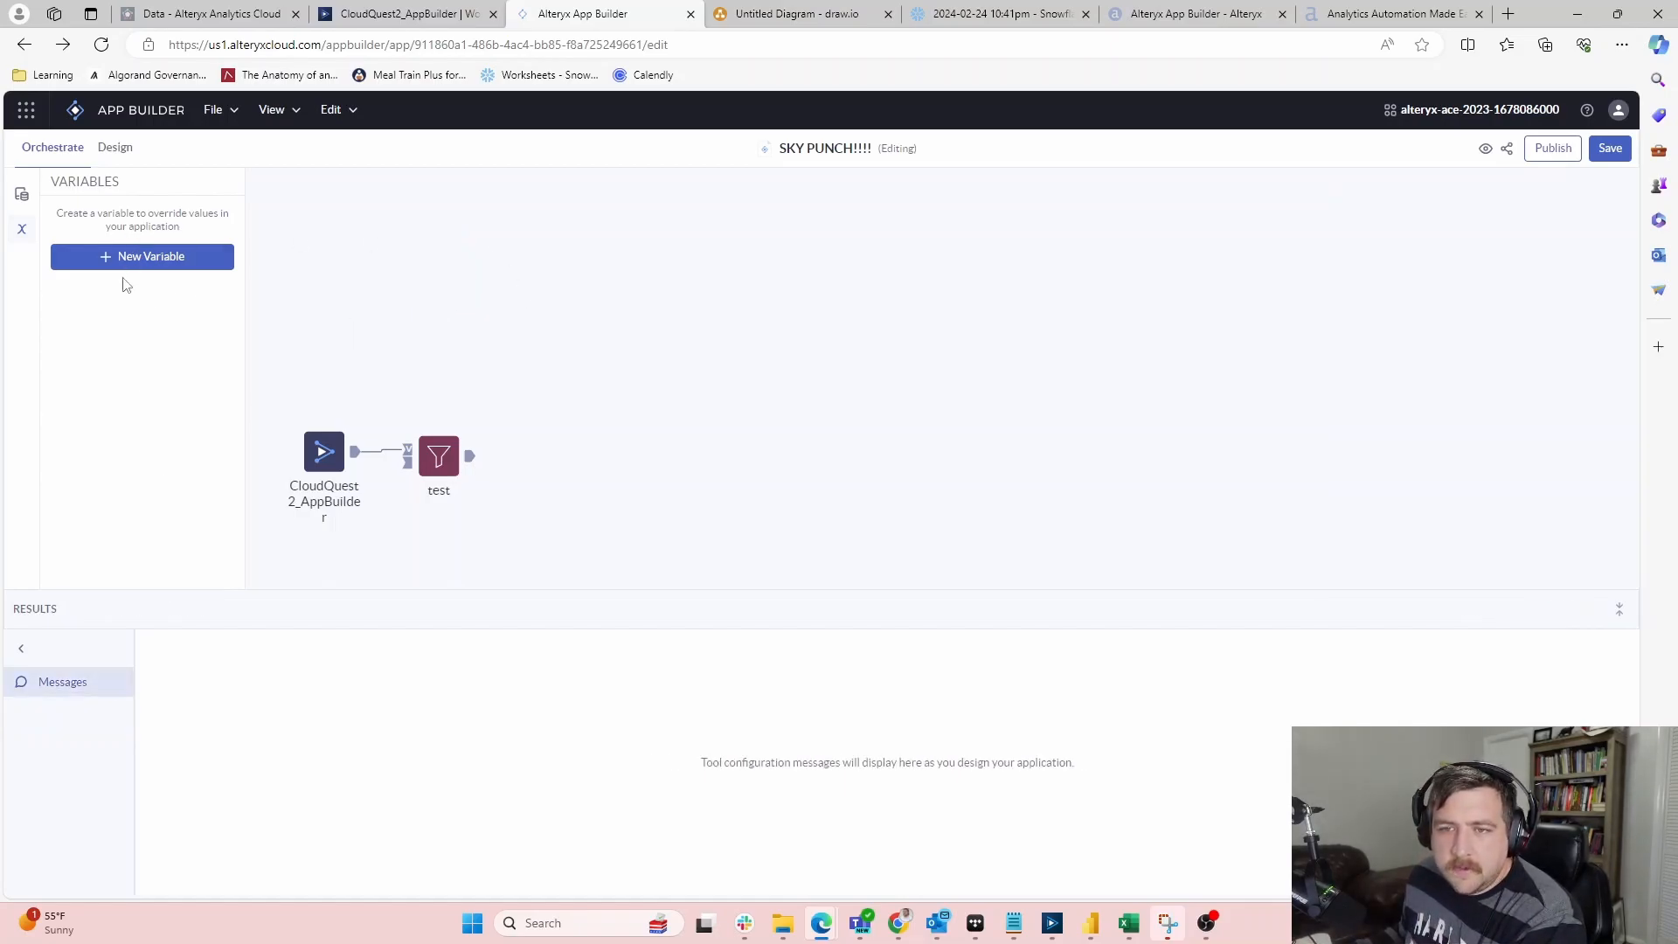
left_click(22, 194)
scroll(84, 312, "down", 2)
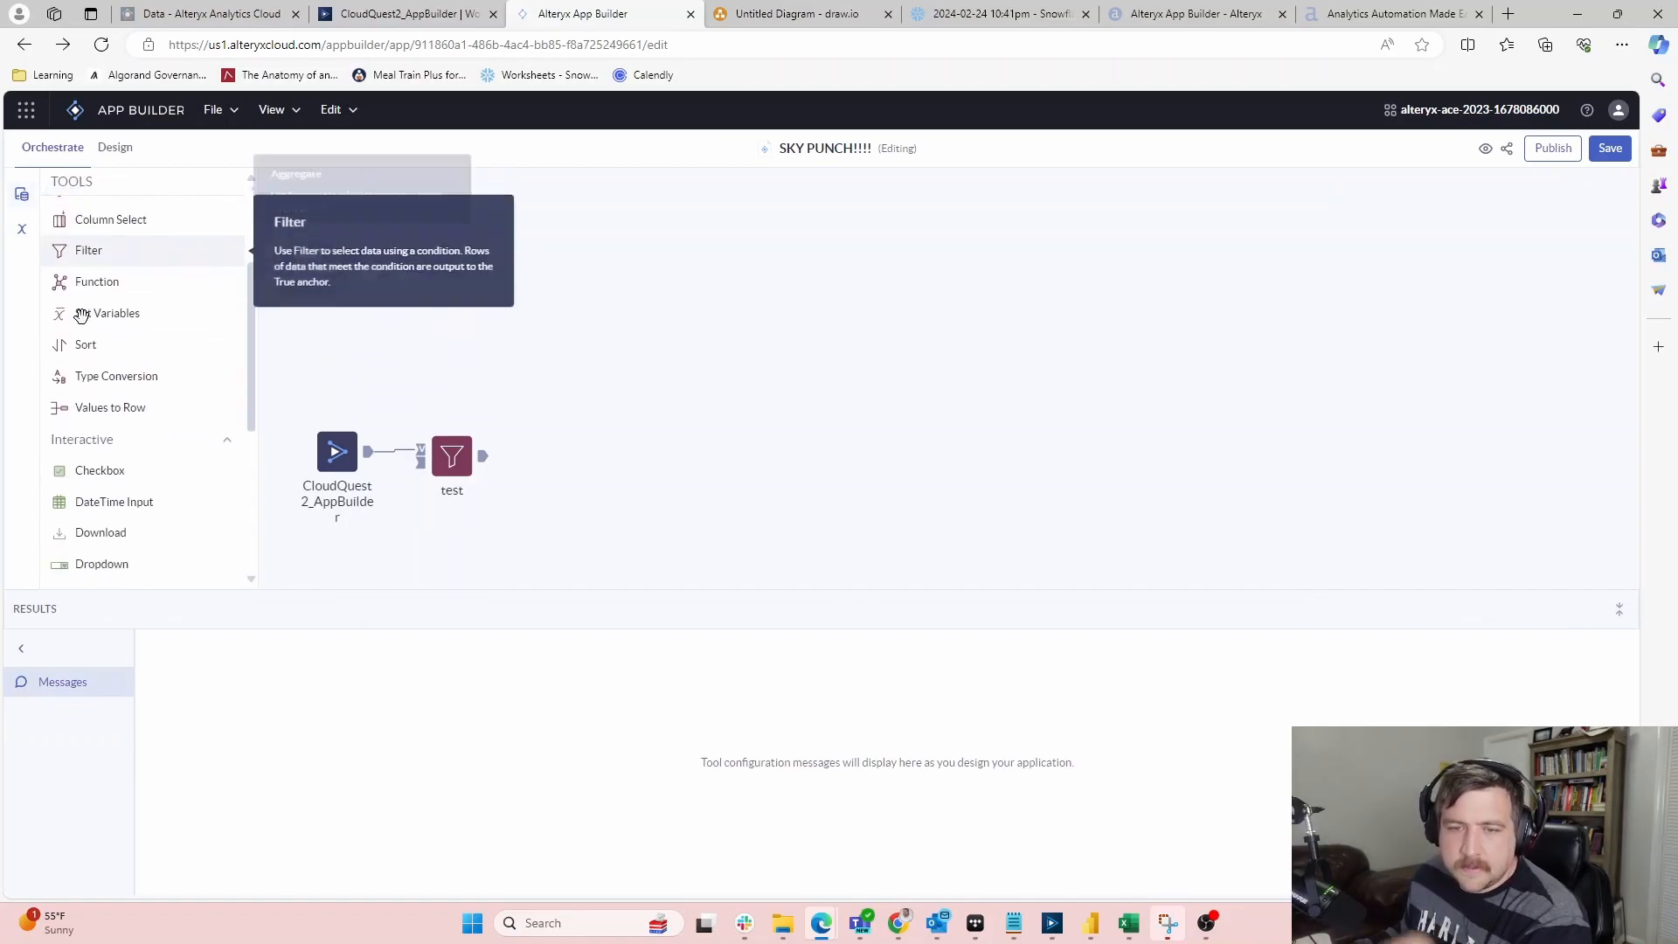
scroll(105, 367, "down", 2)
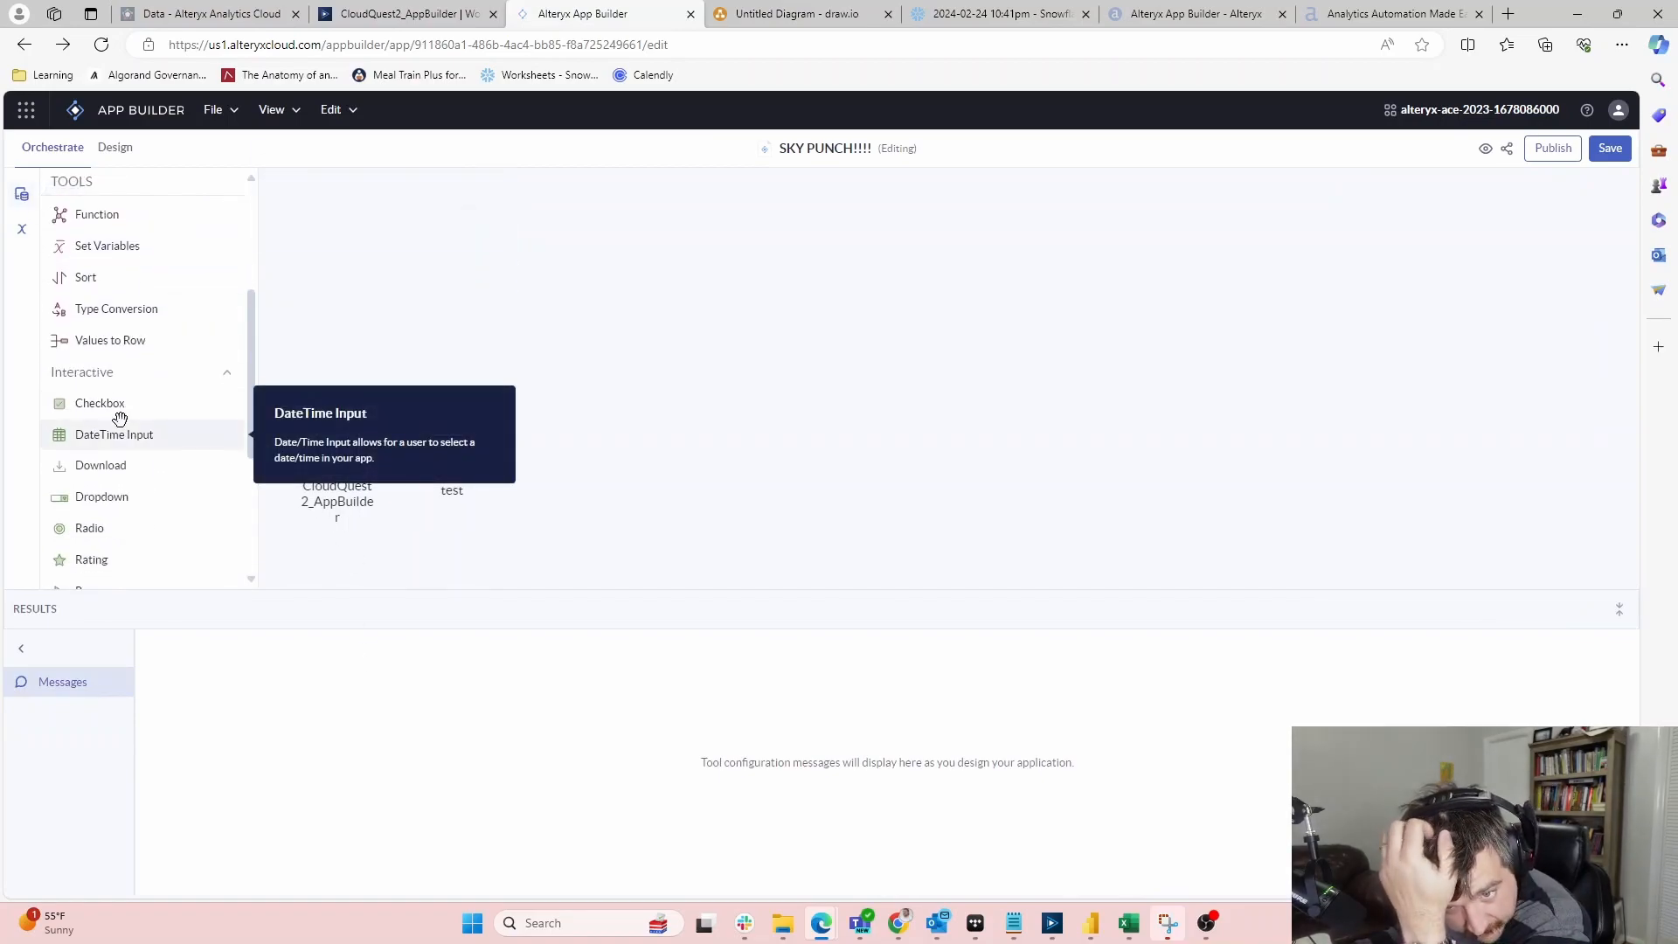
scroll(120, 419, "down", 4)
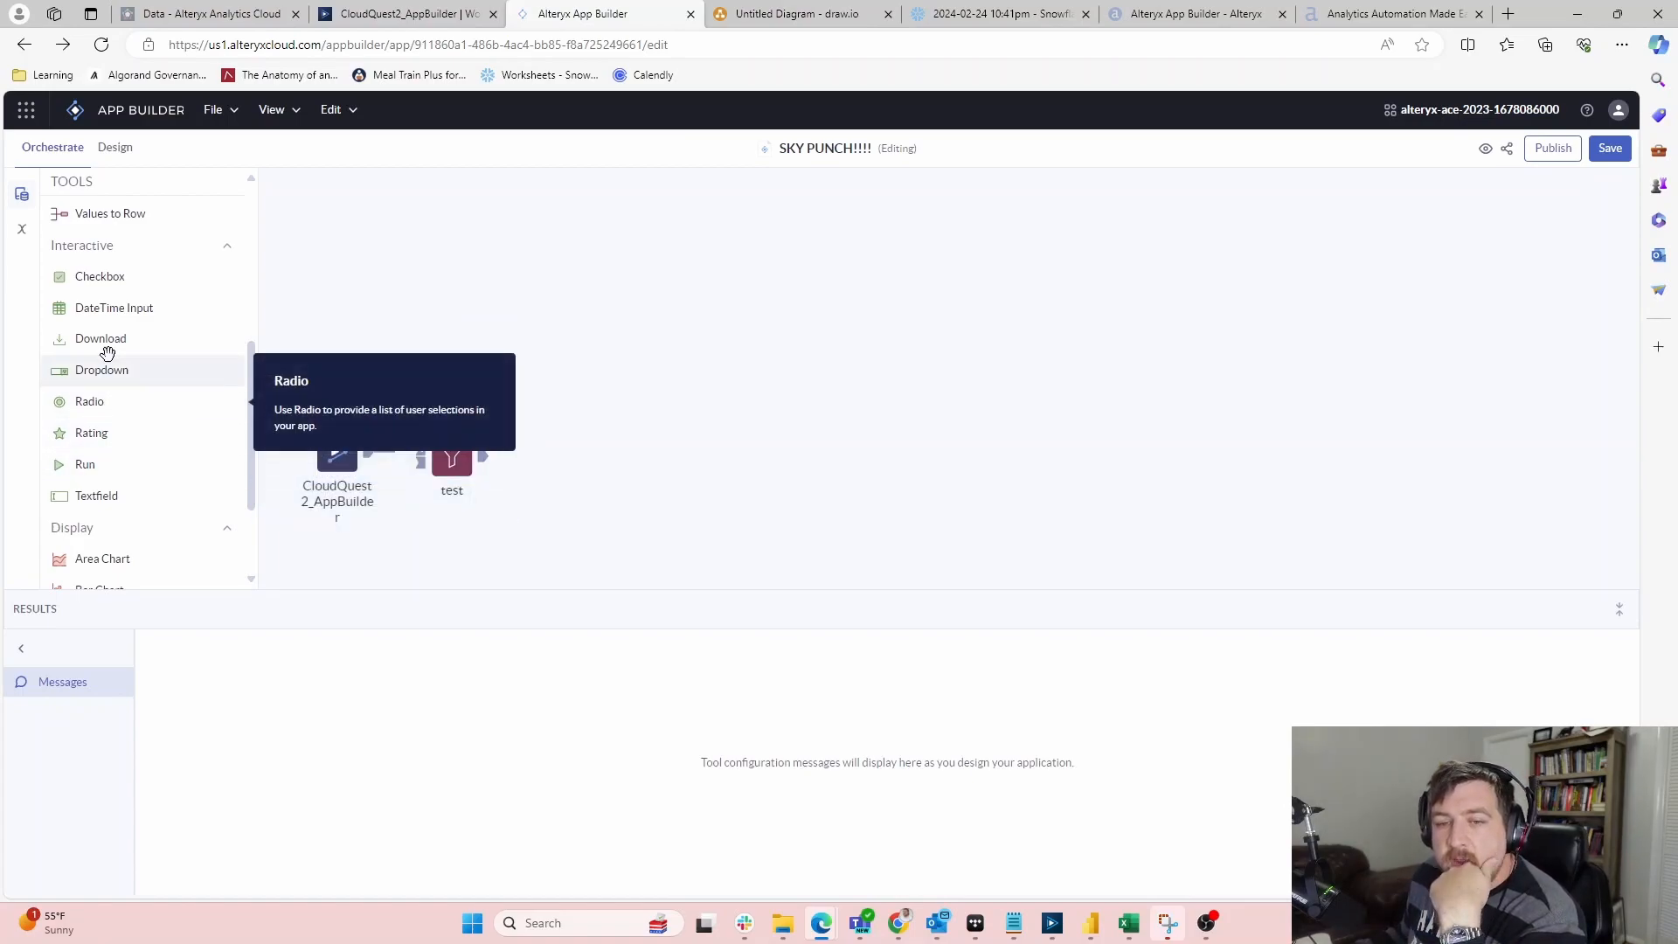
left_click_drag(102, 276, 472, 228)
left_click(1391, 255)
Rename Checkbox (3) to 'Select Meal Deal Primary', keeping output column Checkbox_3
left_click(1412, 306)
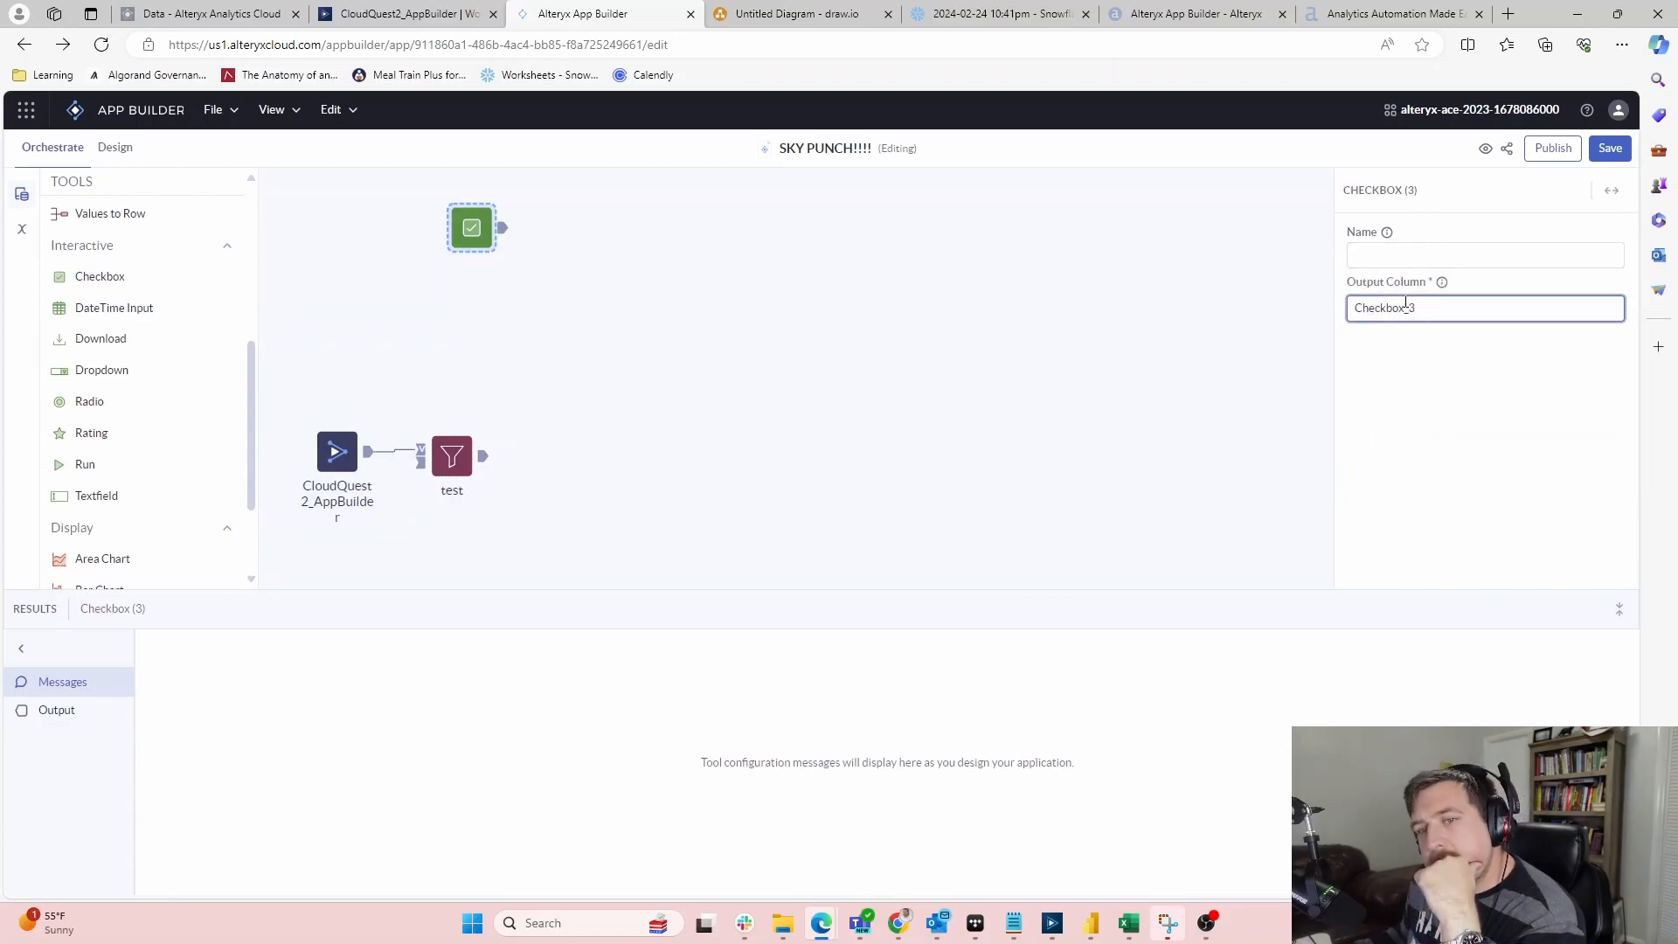
left_click(1420, 252)
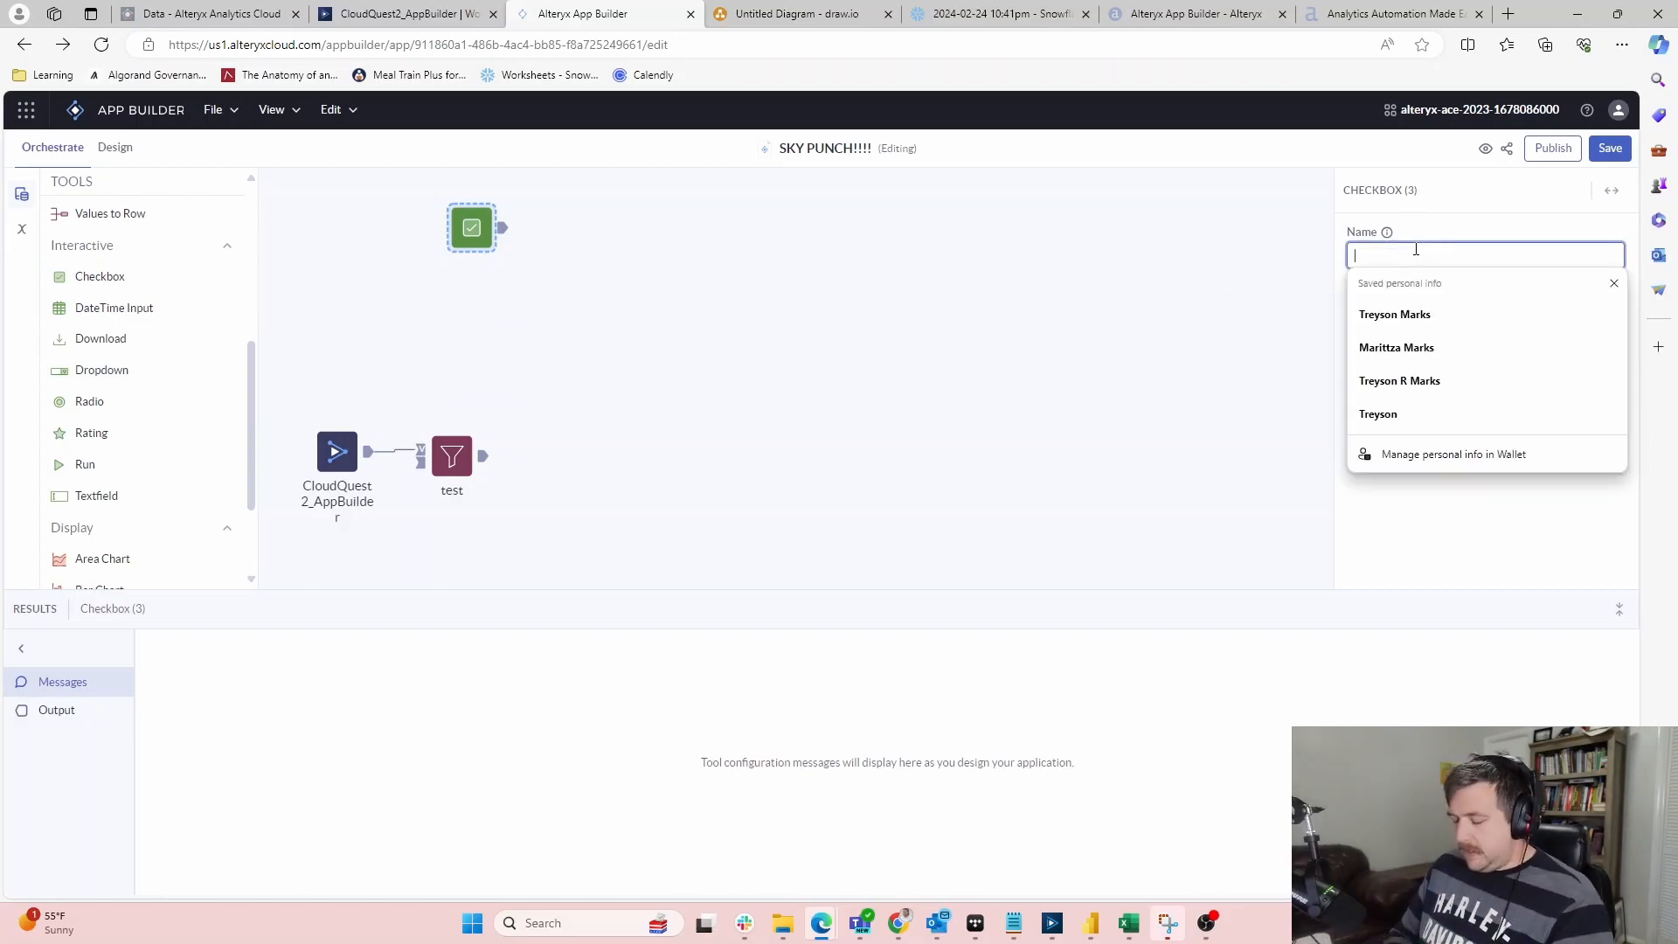
type("Select Meal D")
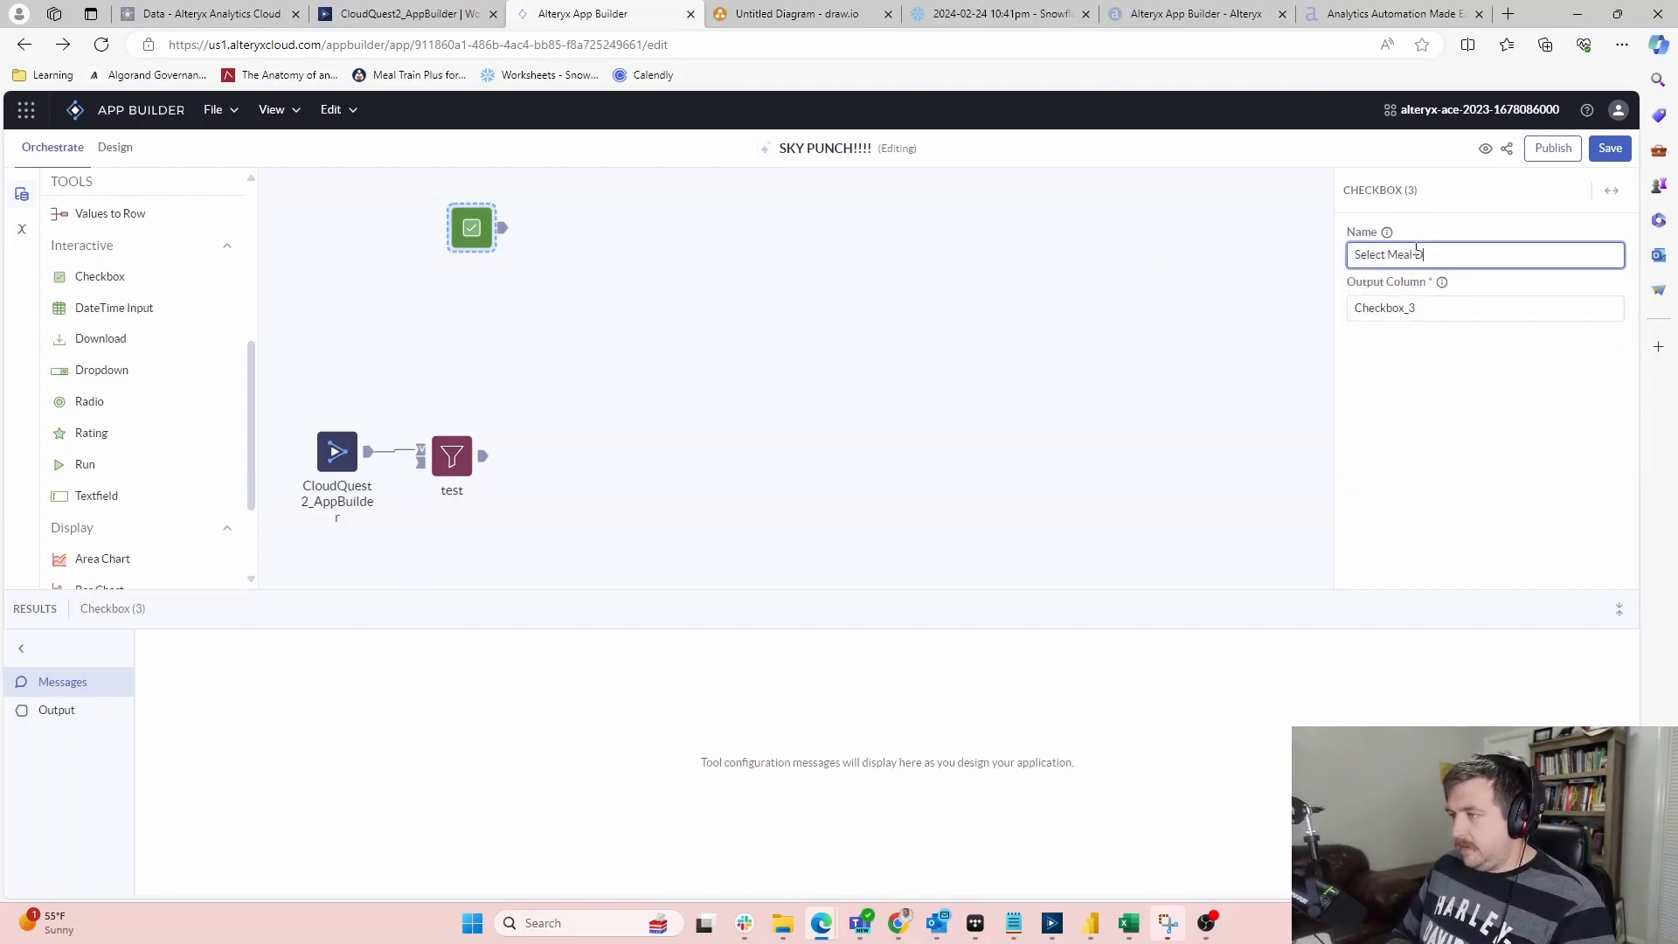
type("eal Items")
key("BackSpace")
key("BackSpace")
key("BackSpace")
key("BackSpace")
key("BackSpace")
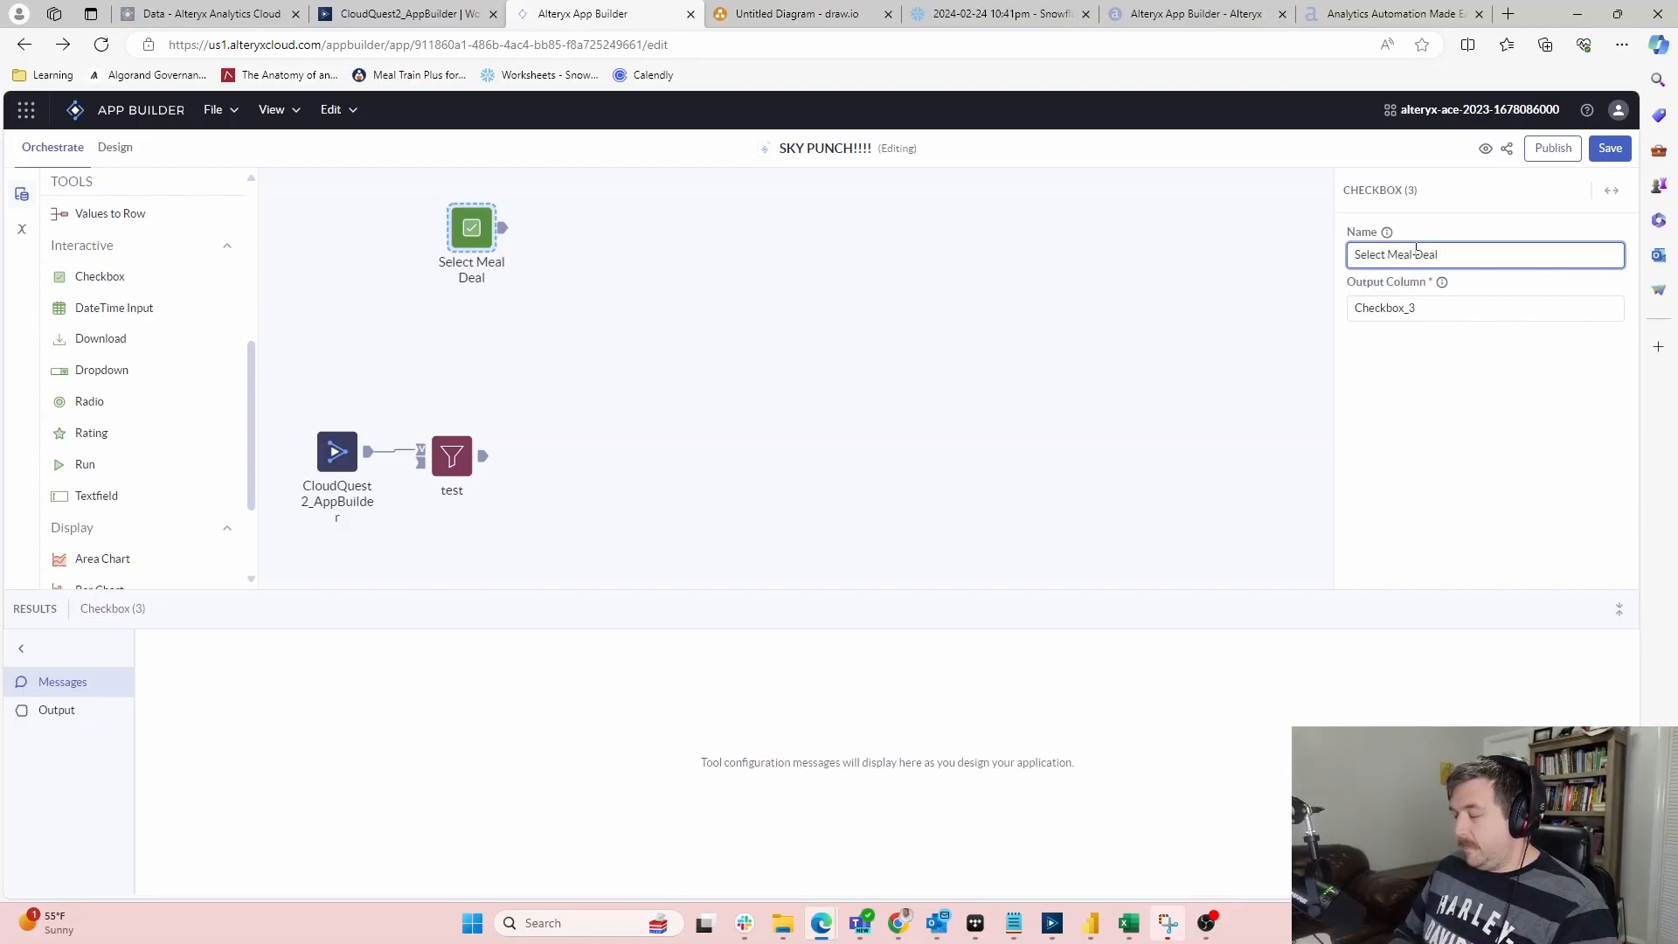
type("Primary")
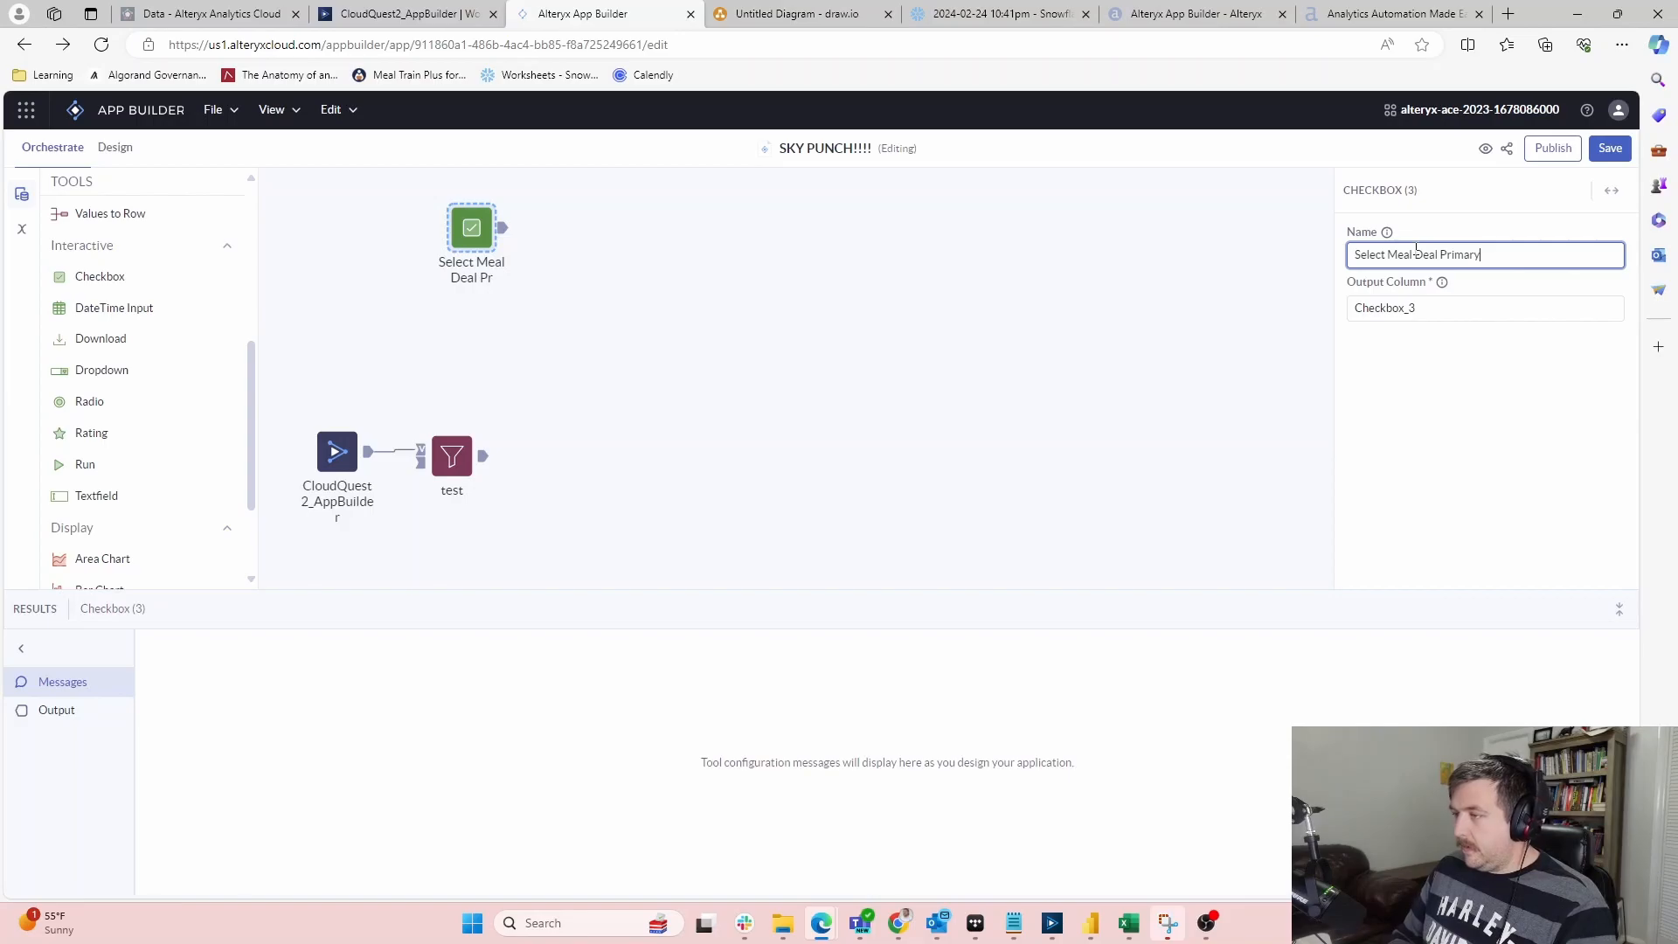
left_click(909, 386)
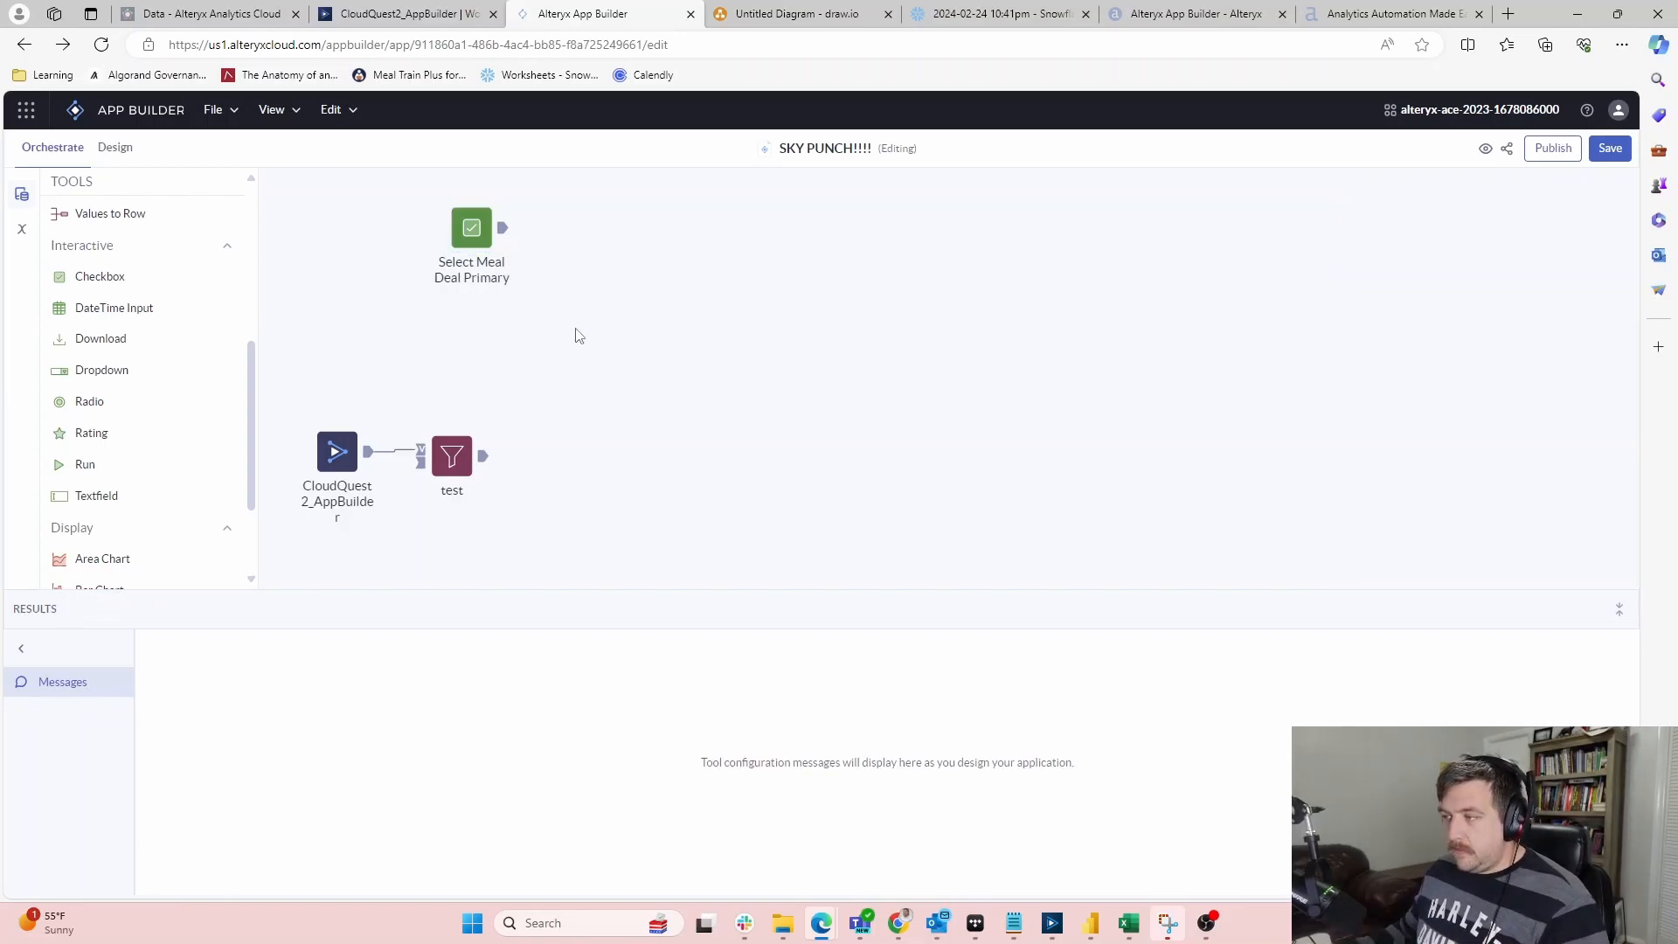
left_click(472, 229)
left_click(594, 254)
left_click(474, 241)
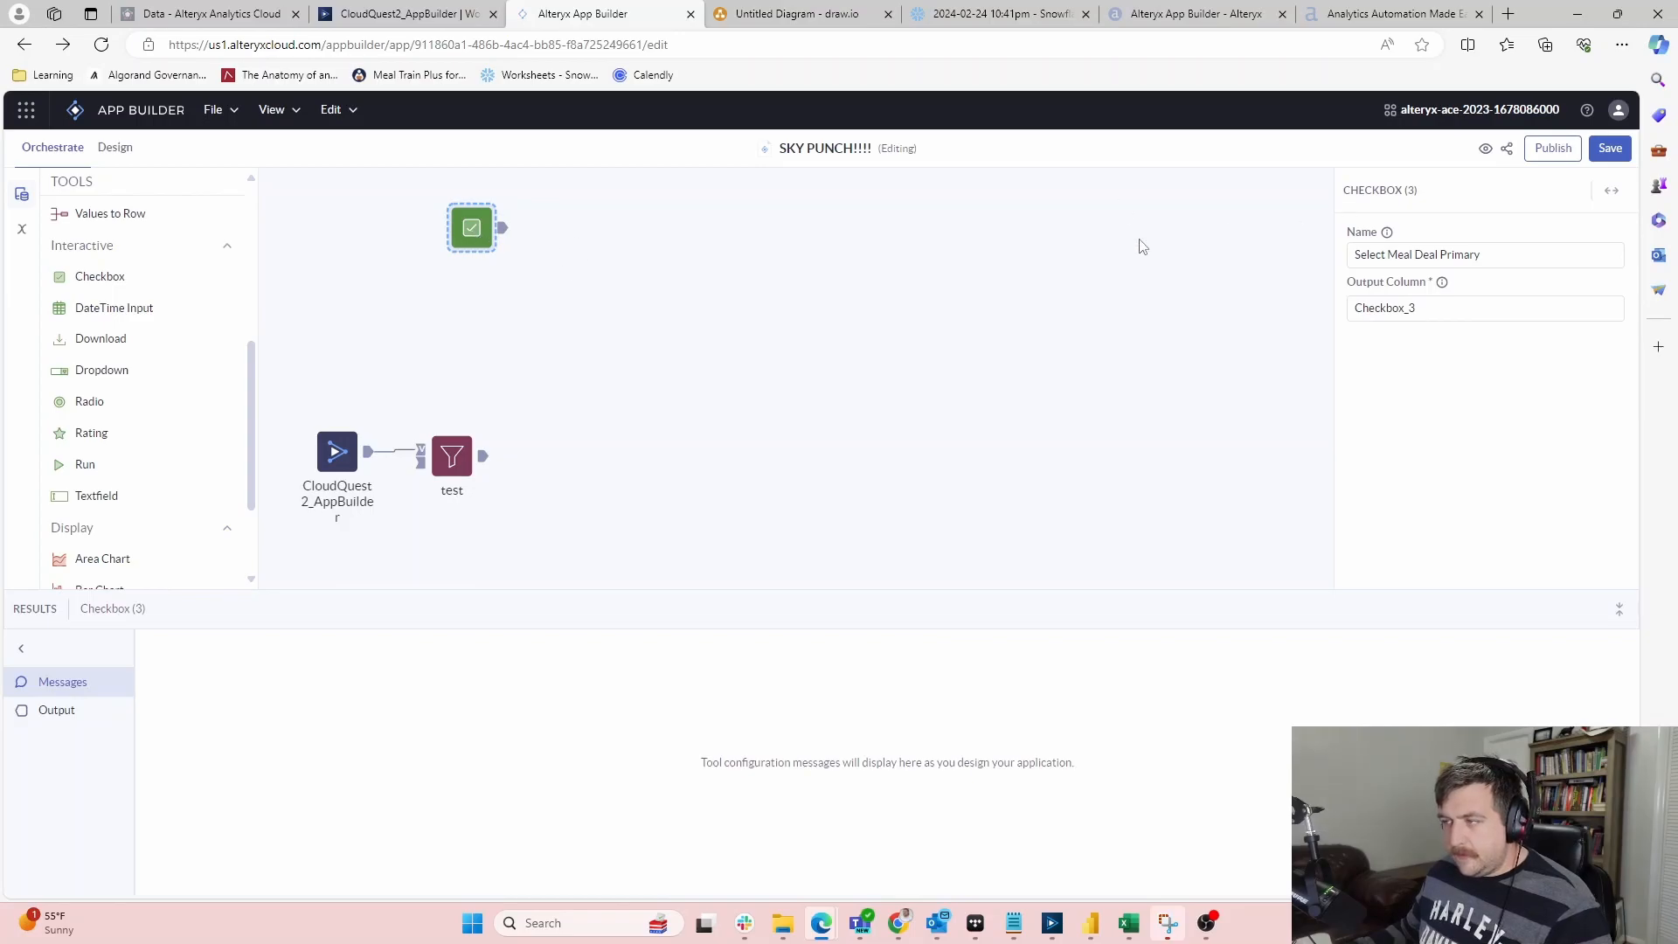
Add a second checkbox to the canvas named 'Select Meal Deal Secondary' (output Checkbox_4)
left_click_drag(67, 274, 473, 294)
left_click(1383, 255)
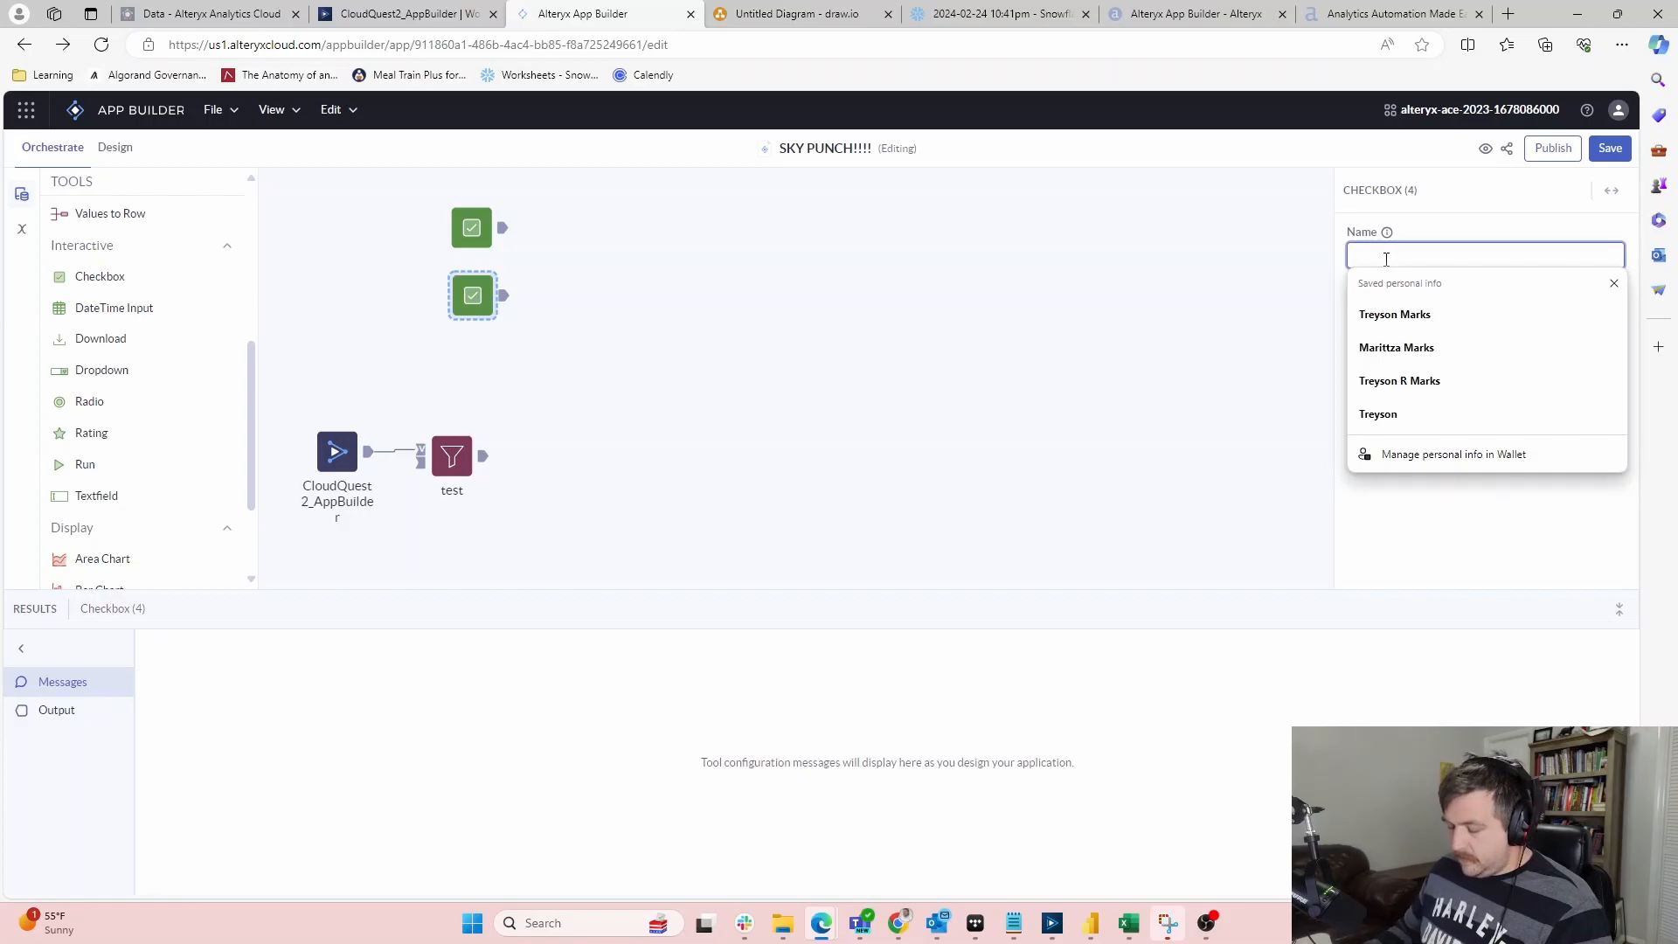
type("SleectMeal Date")
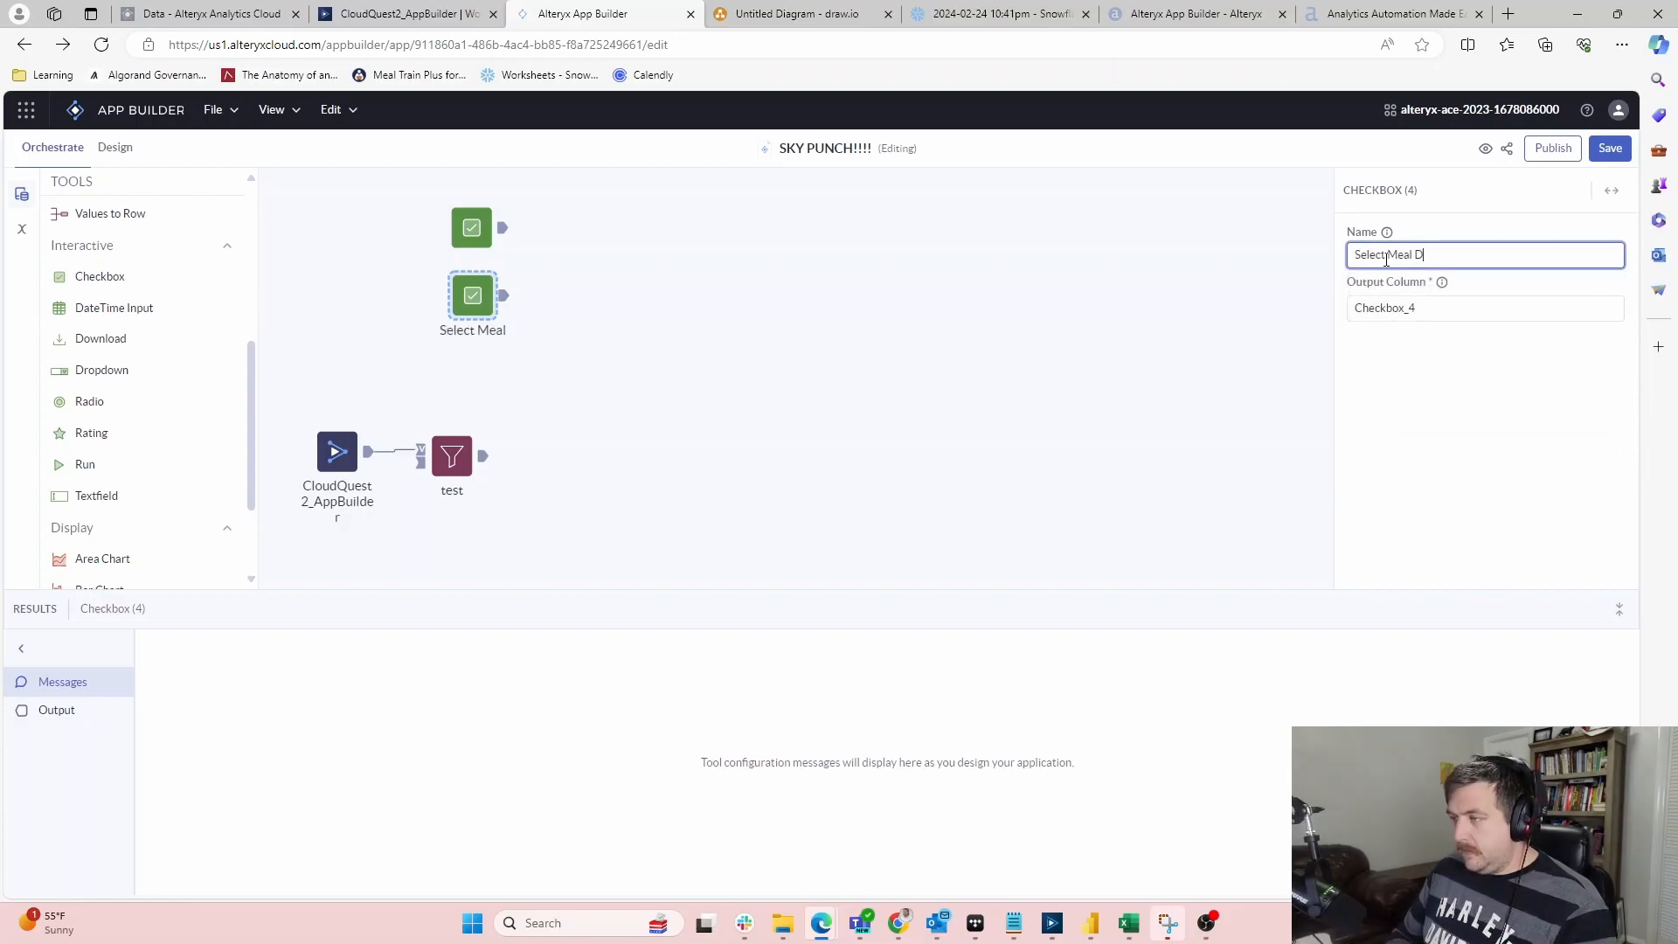
key("BackSpace")
type("eal Secondad")
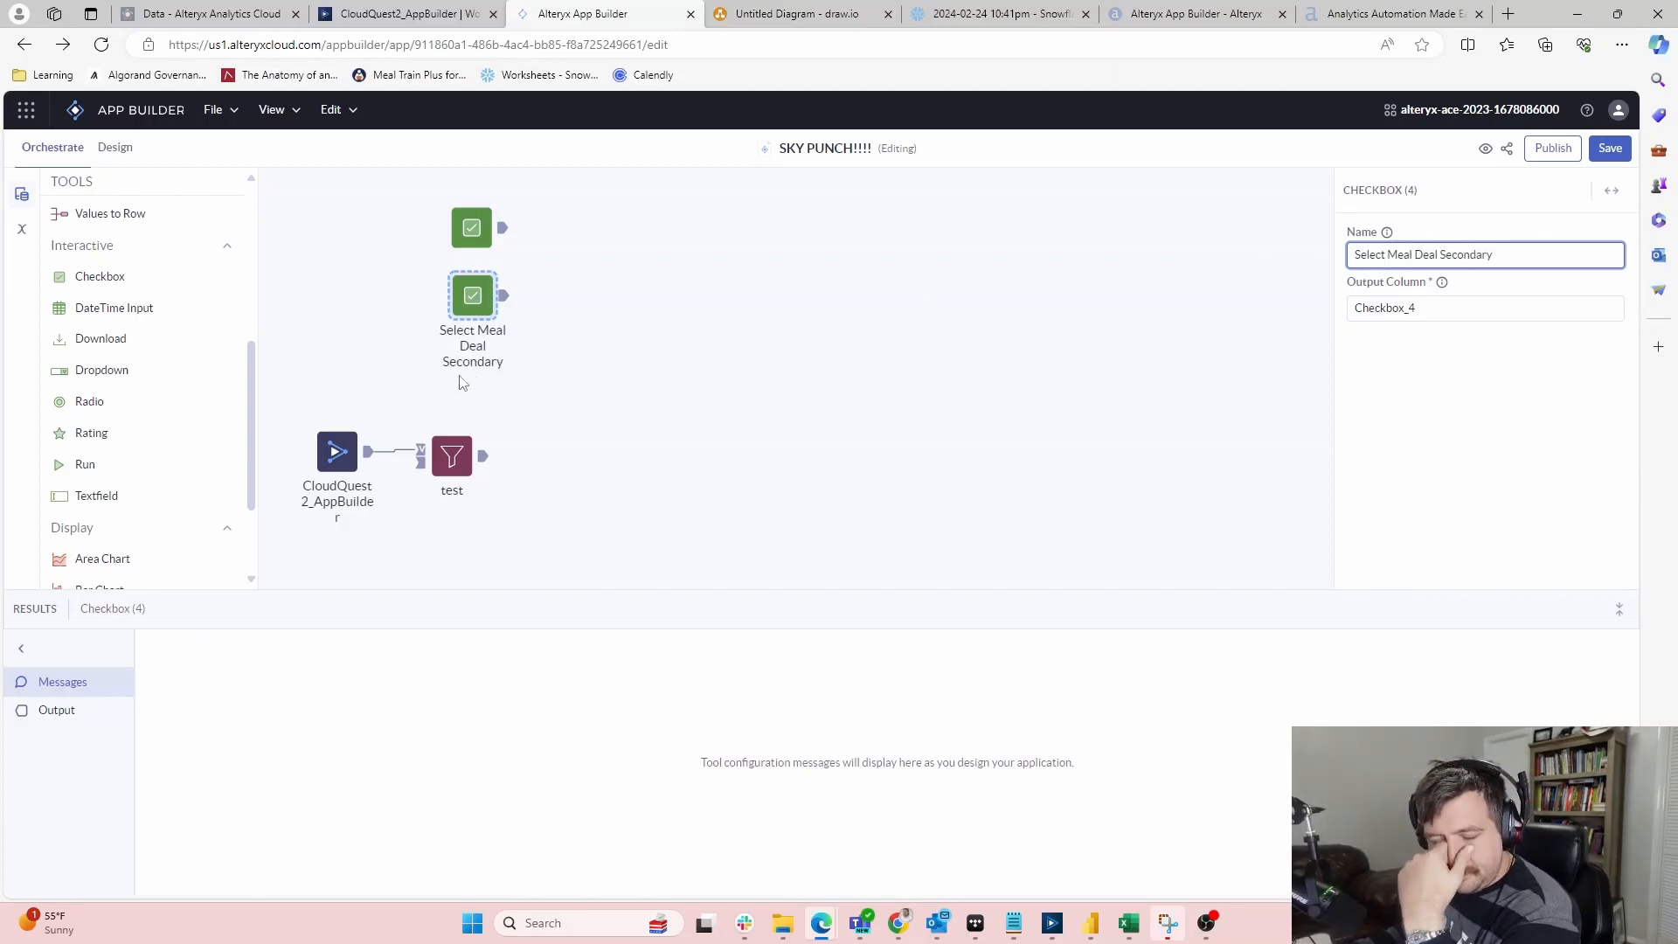
Arrange the checkboxes so Select Meal Deal Secondary sits just below Select Meal Deal Primary
left_click(362, 322)
left_click(472, 223)
left_click_drag(476, 302, 559, 301)
left_click(419, 300)
left_click_drag(460, 221, 361, 230)
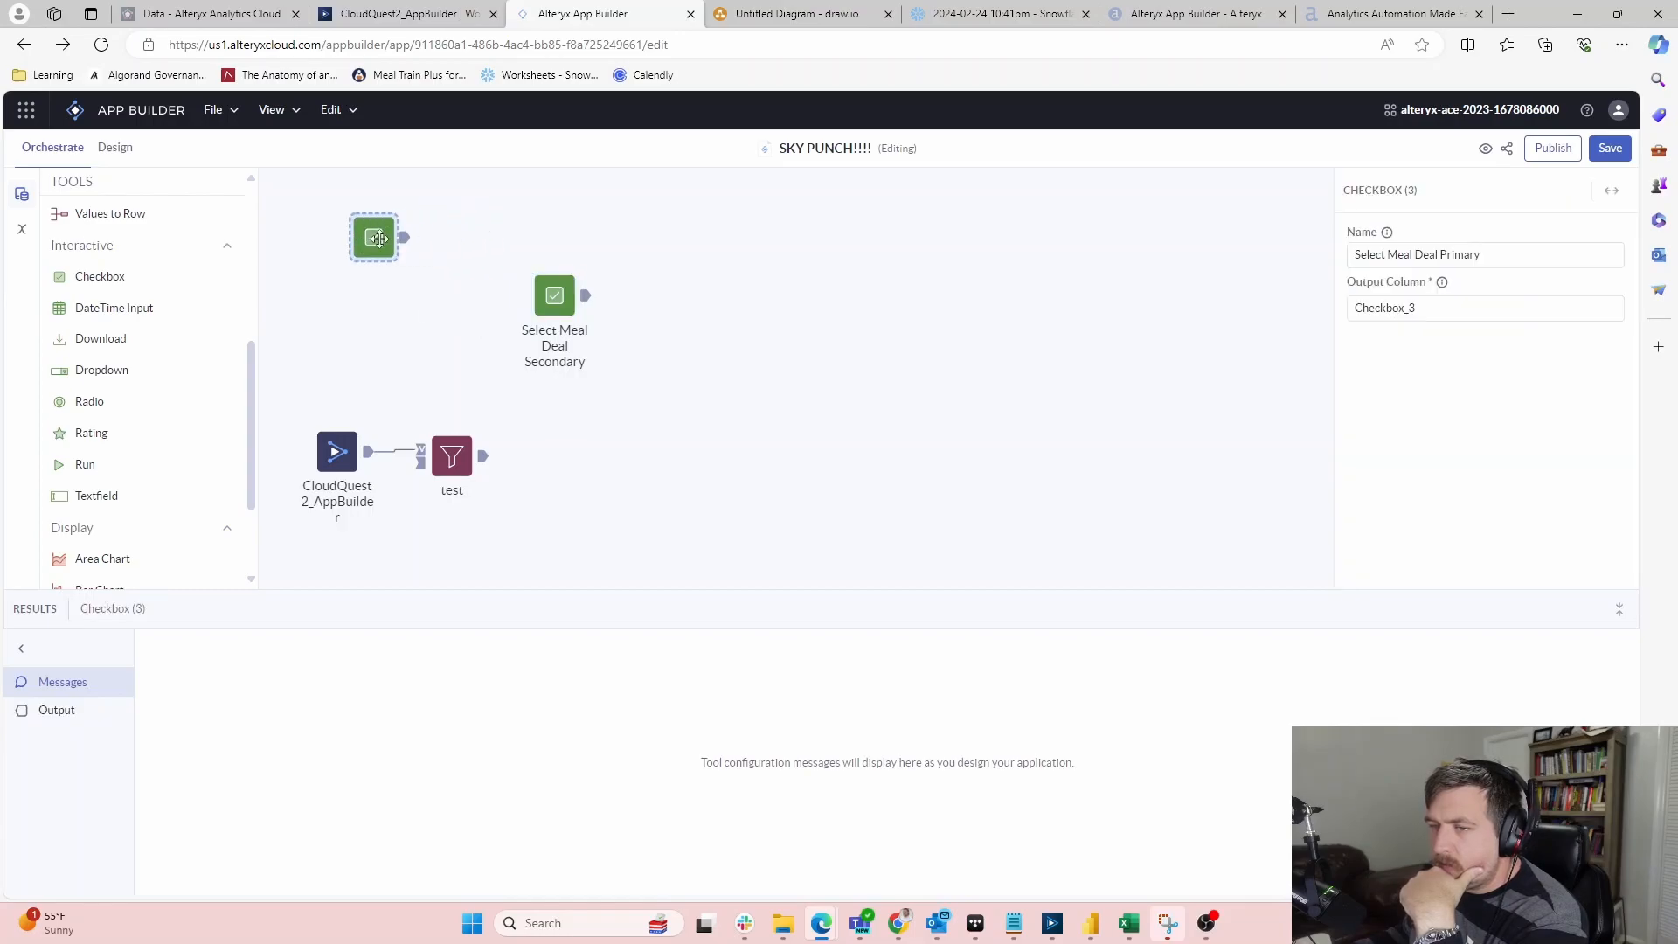
left_click_drag(575, 309, 459, 309)
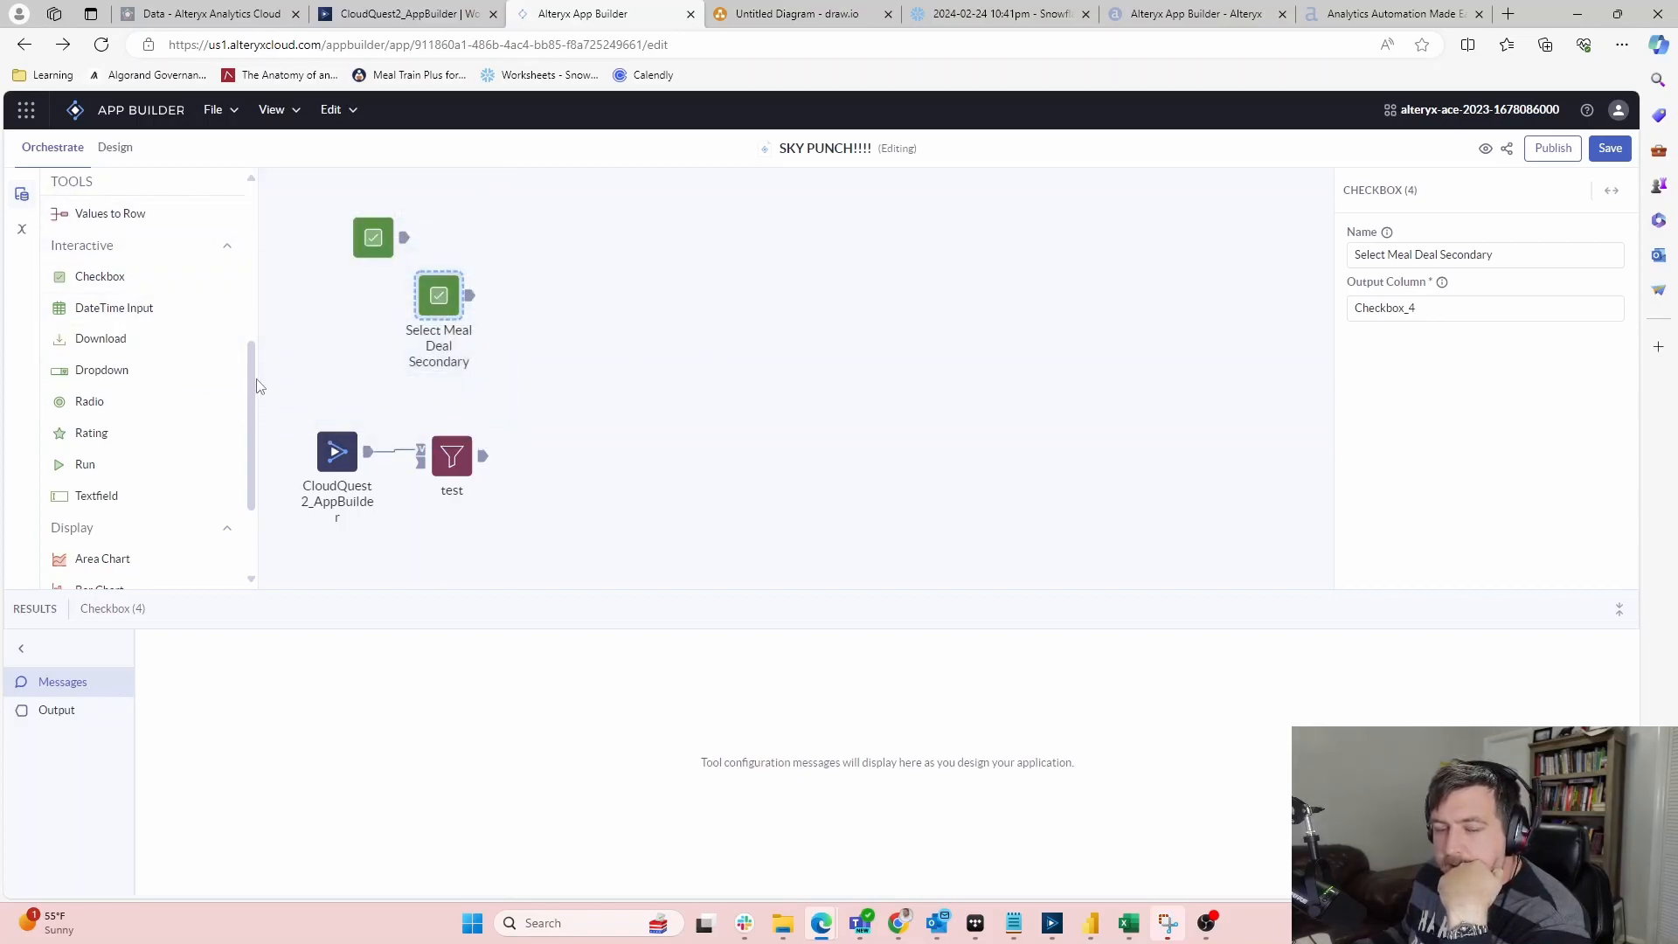
scroll(80, 460, "down", 1)
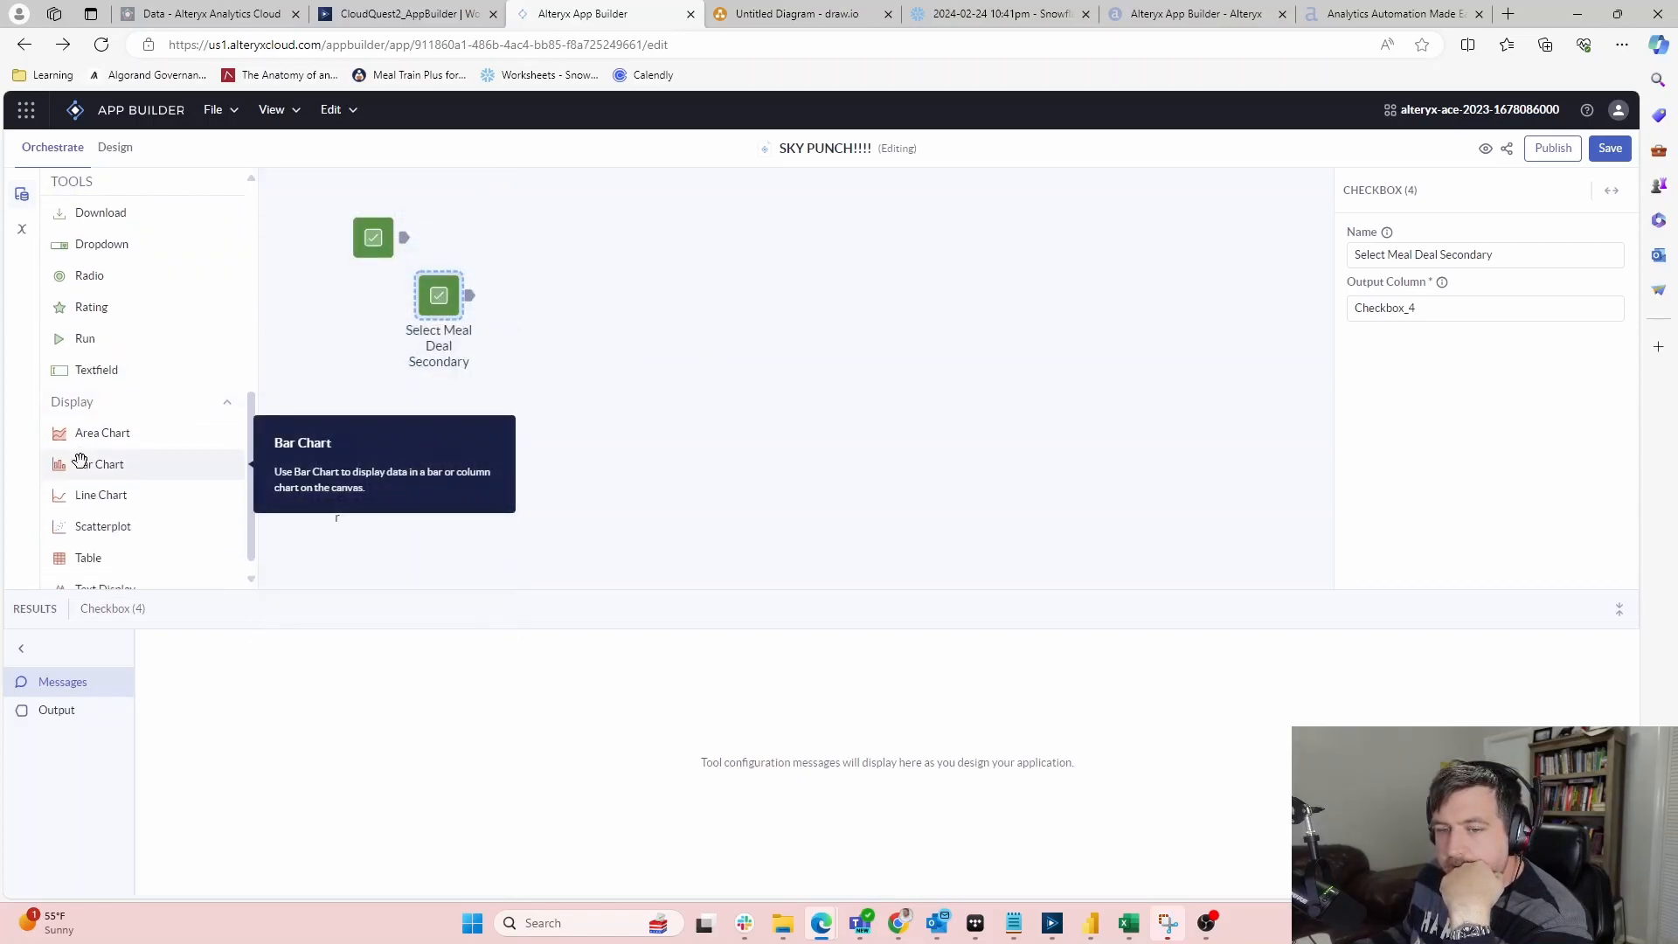
scroll(80, 461, "down", 1)
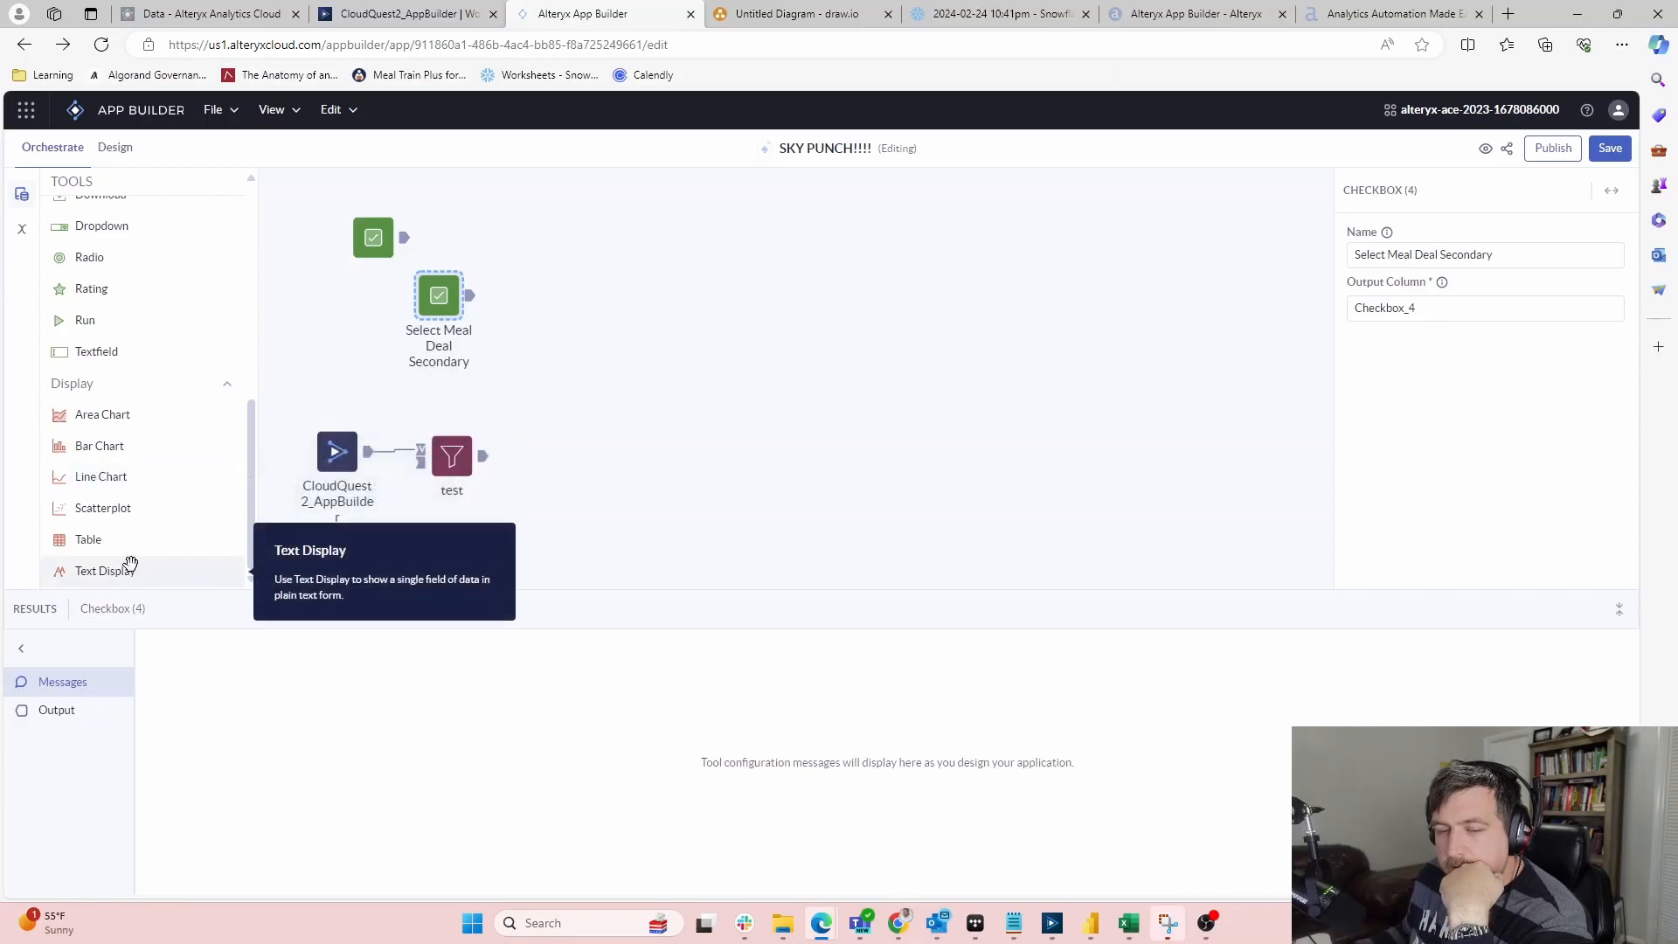
scroll(128, 569, "up", 5)
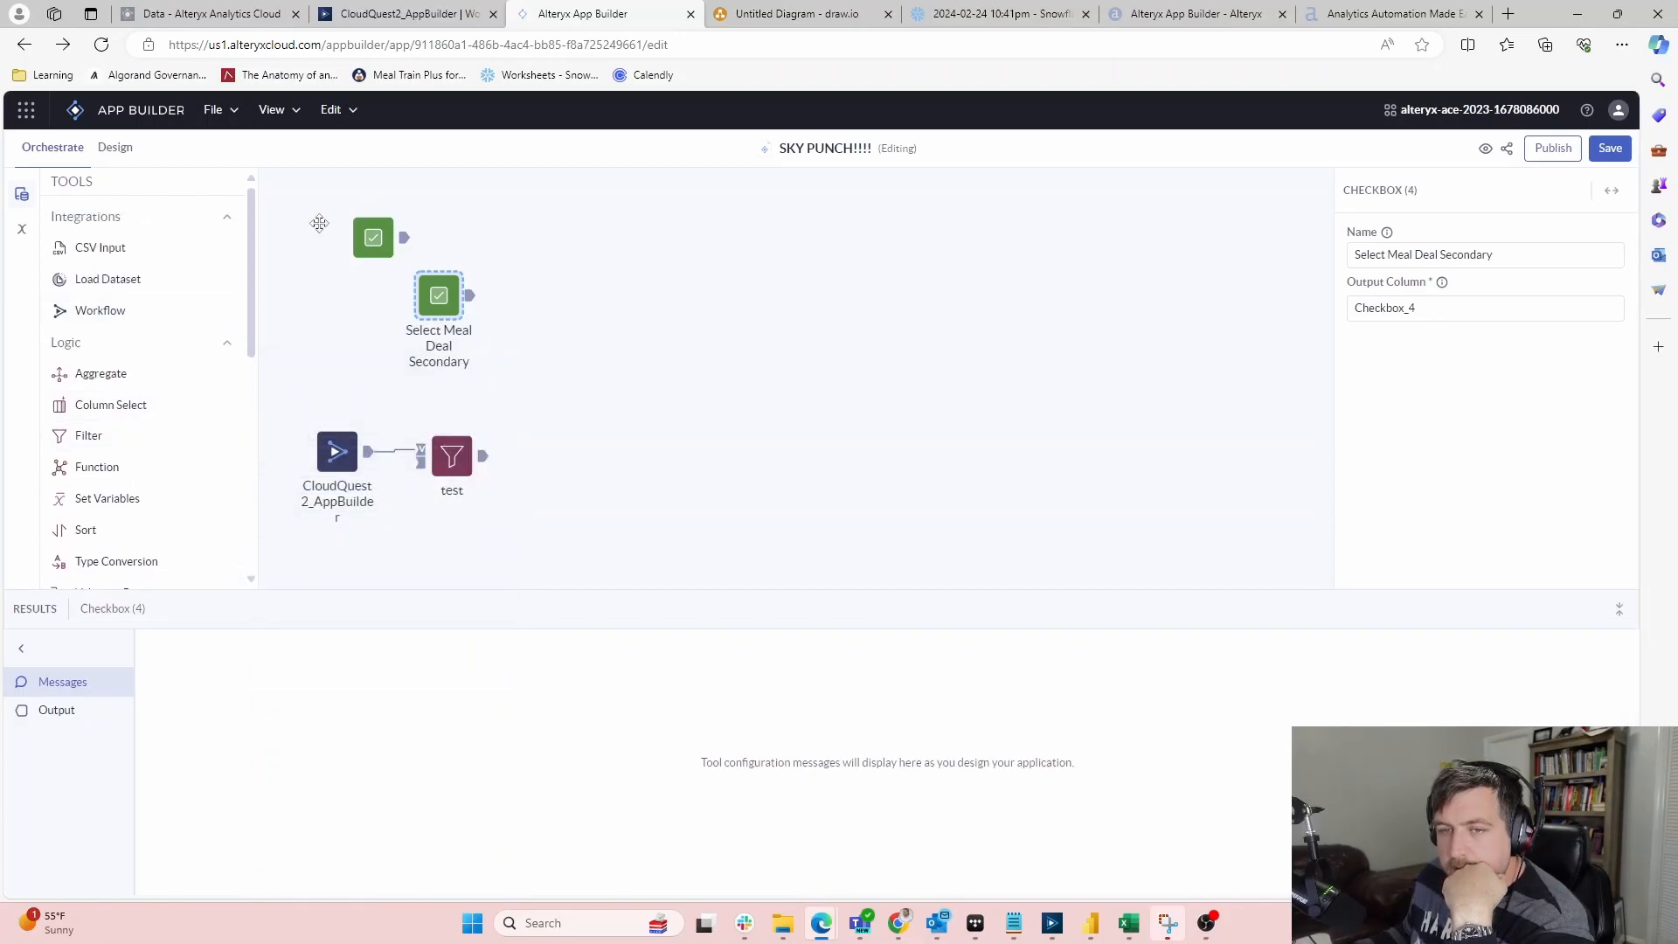
Create a String app variable named PrimaryMD
left_click(22, 228)
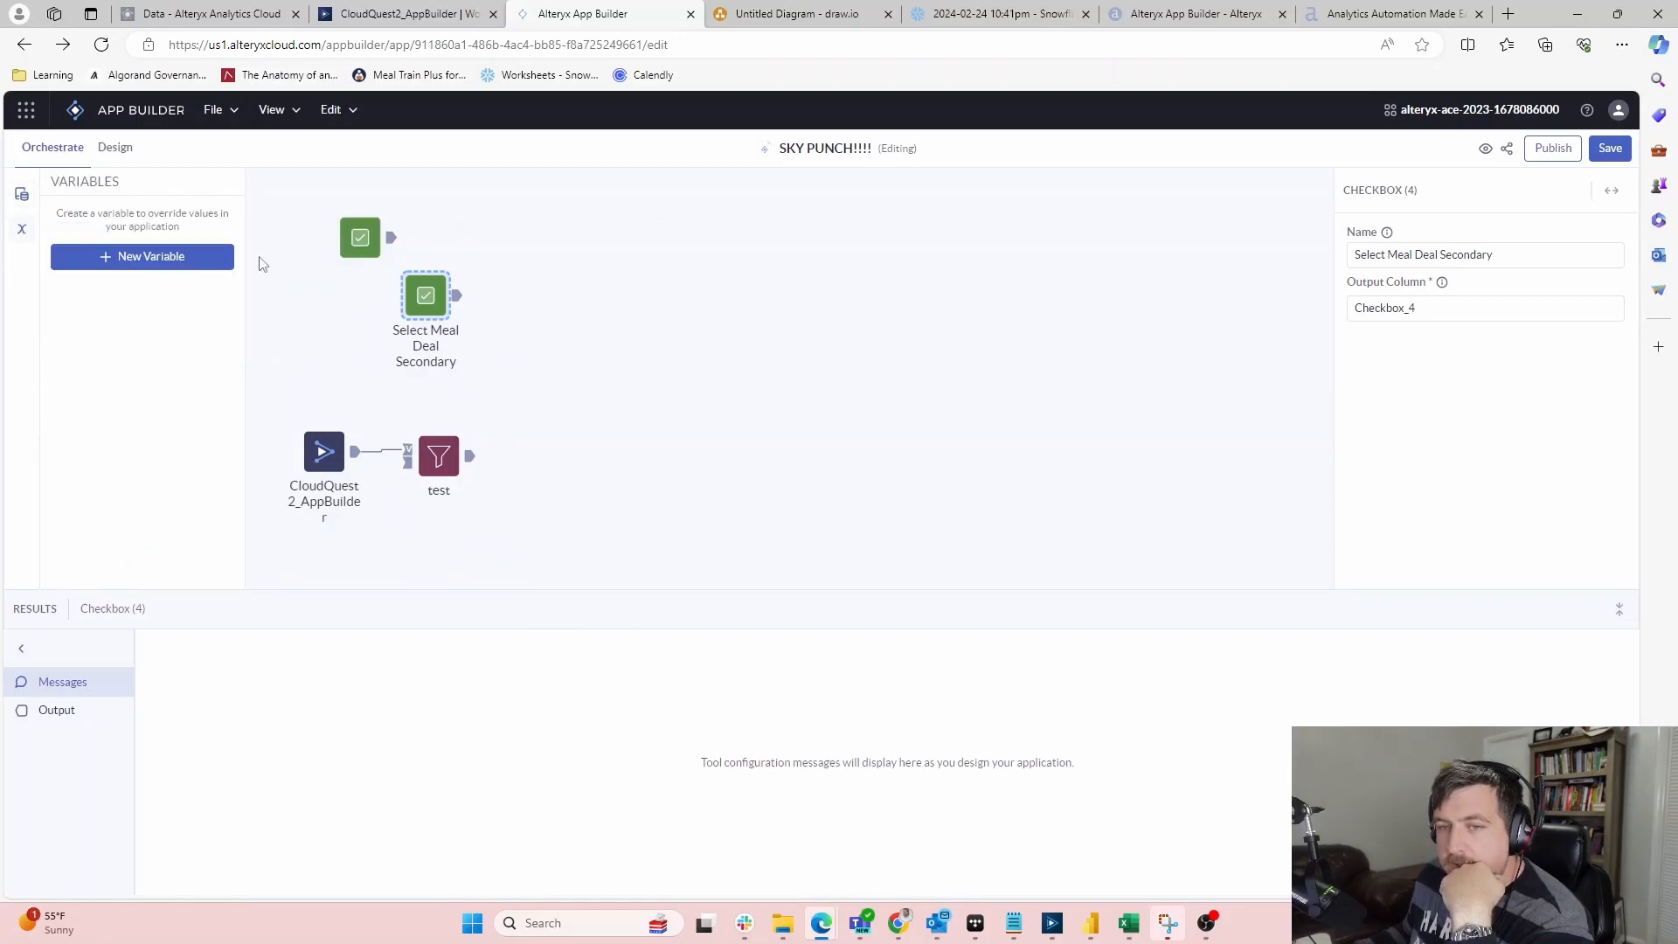
left_click(166, 256)
left_click(631, 436)
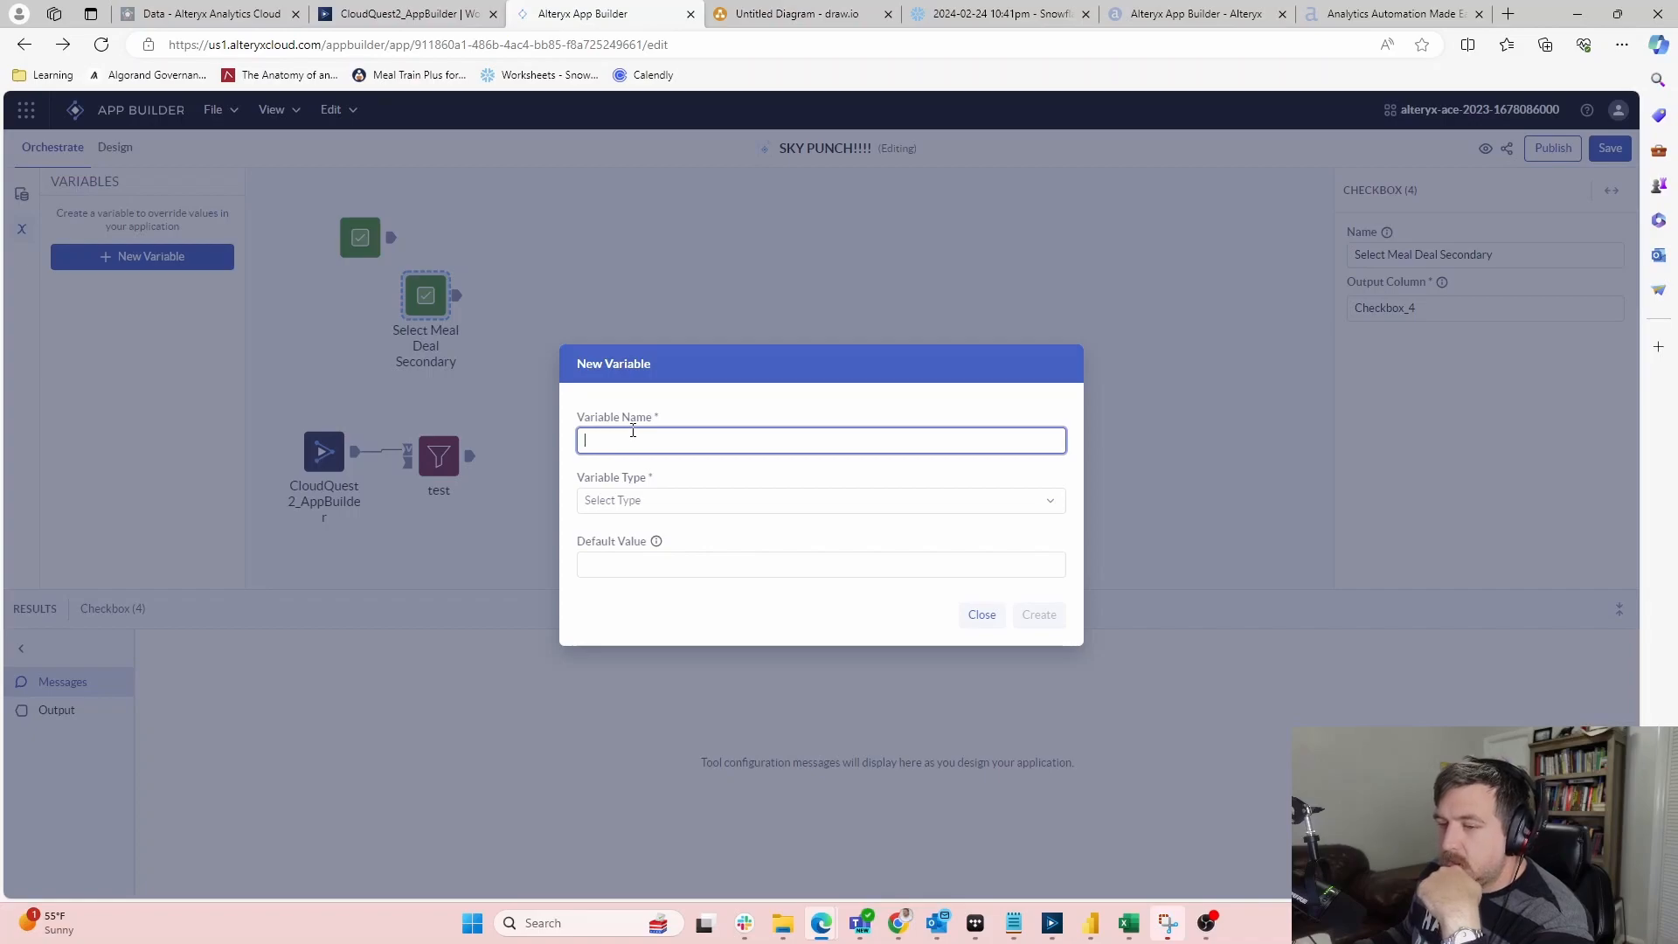
left_click(633, 500)
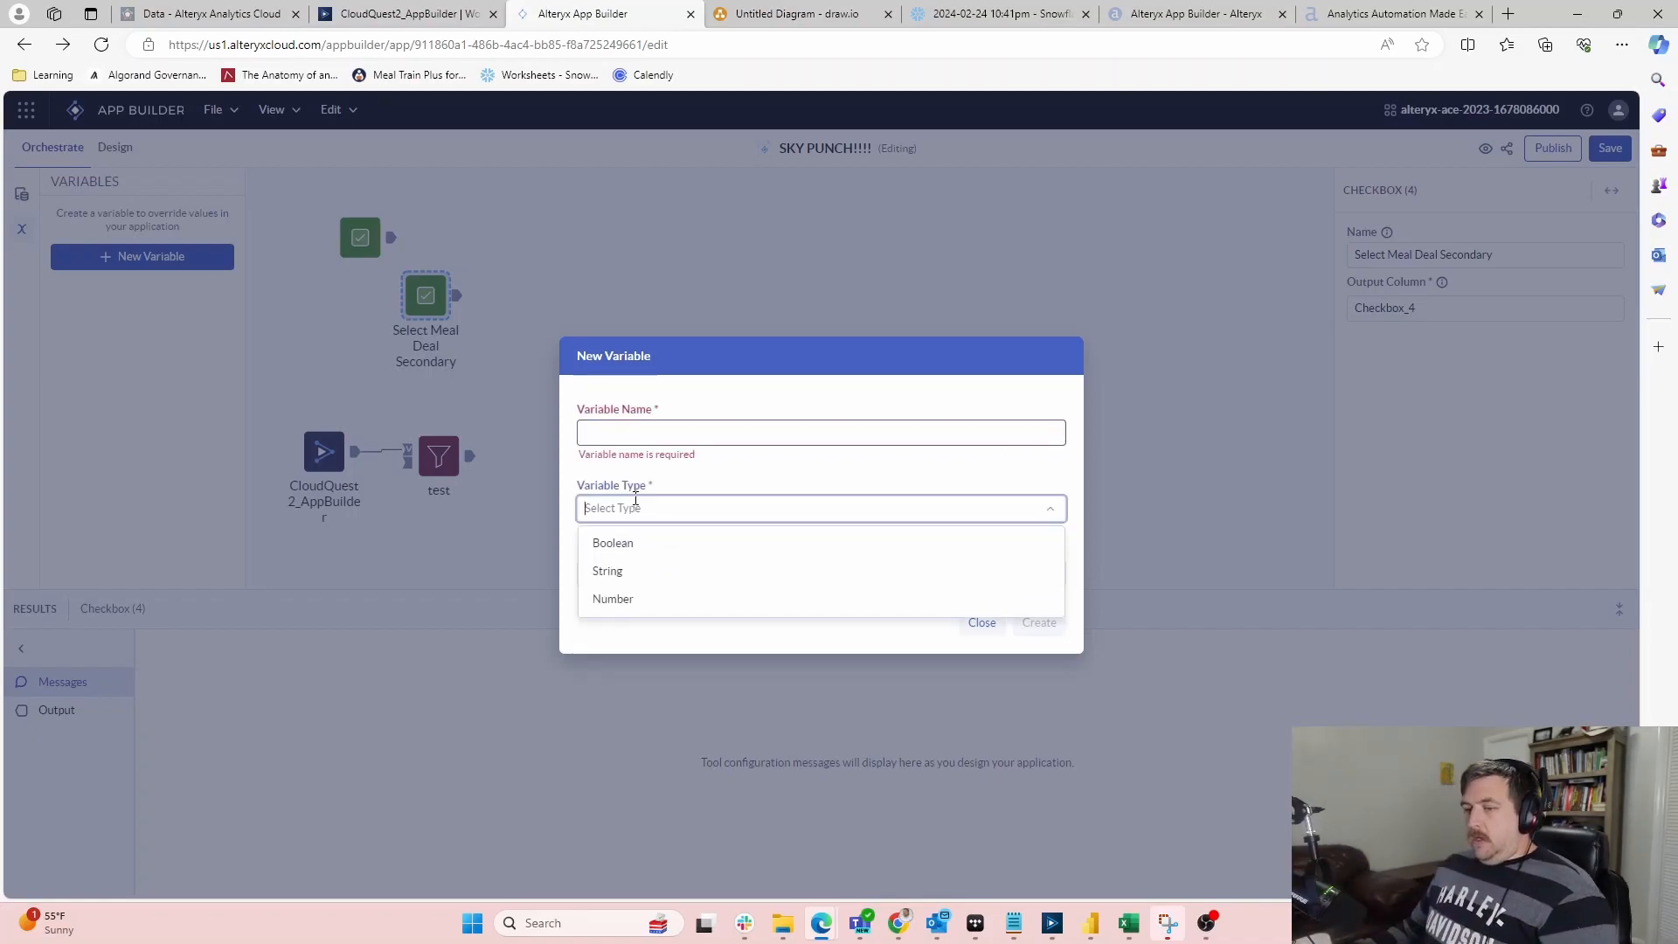
left_click(638, 569)
left_click(655, 437)
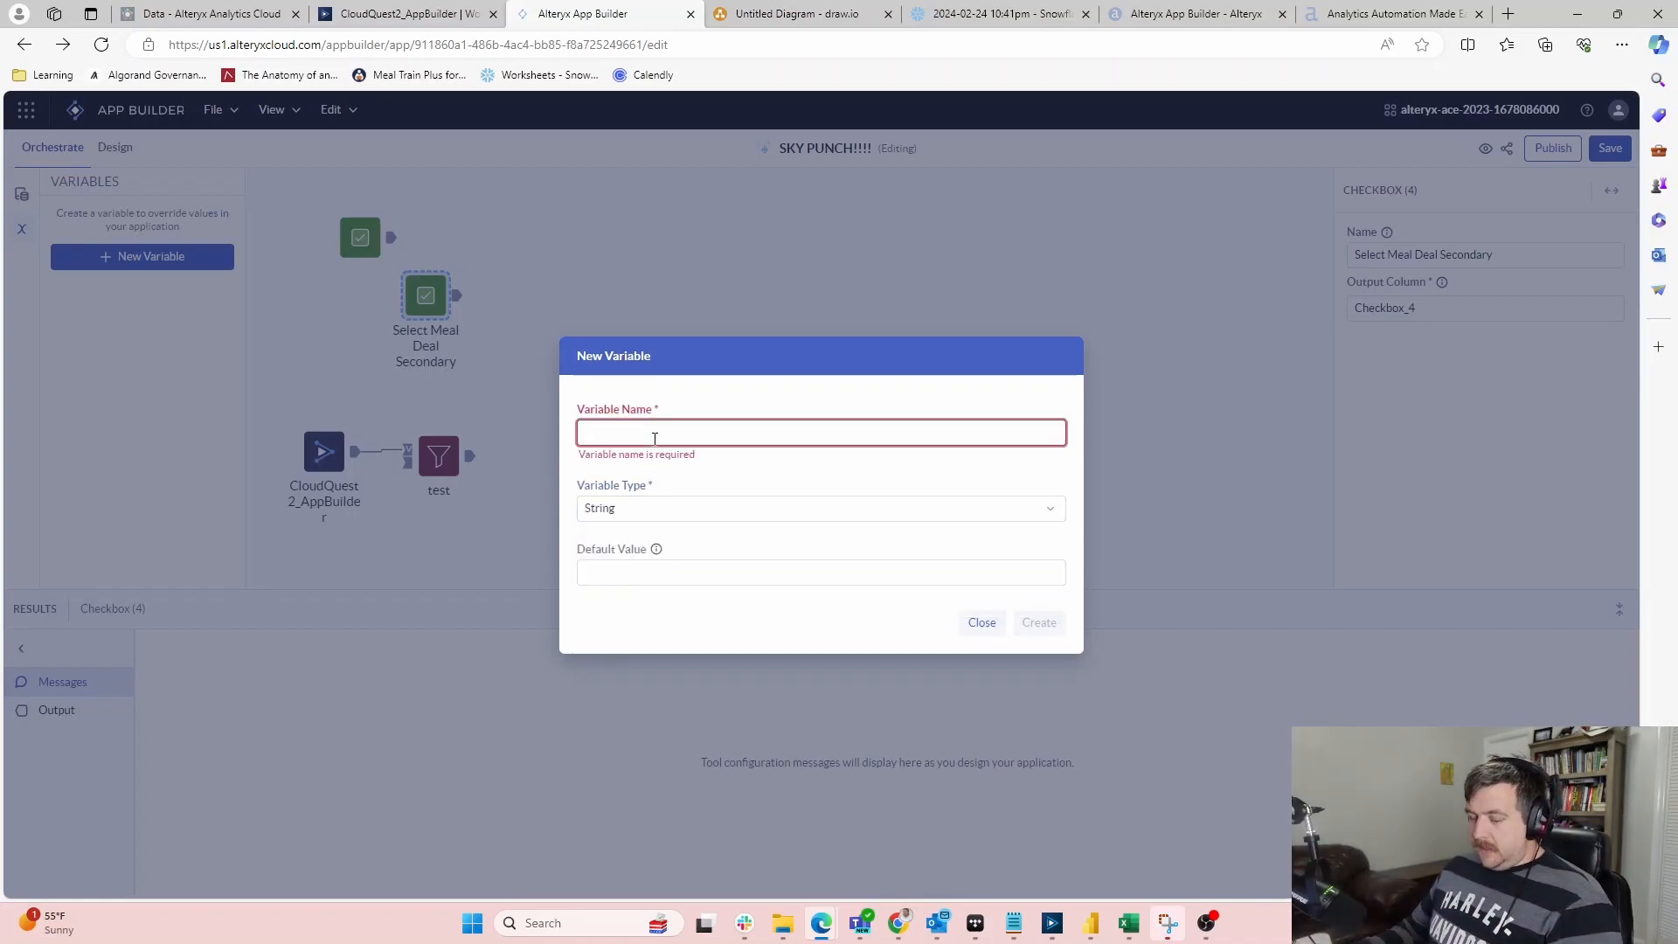
type("PrimaryMD")
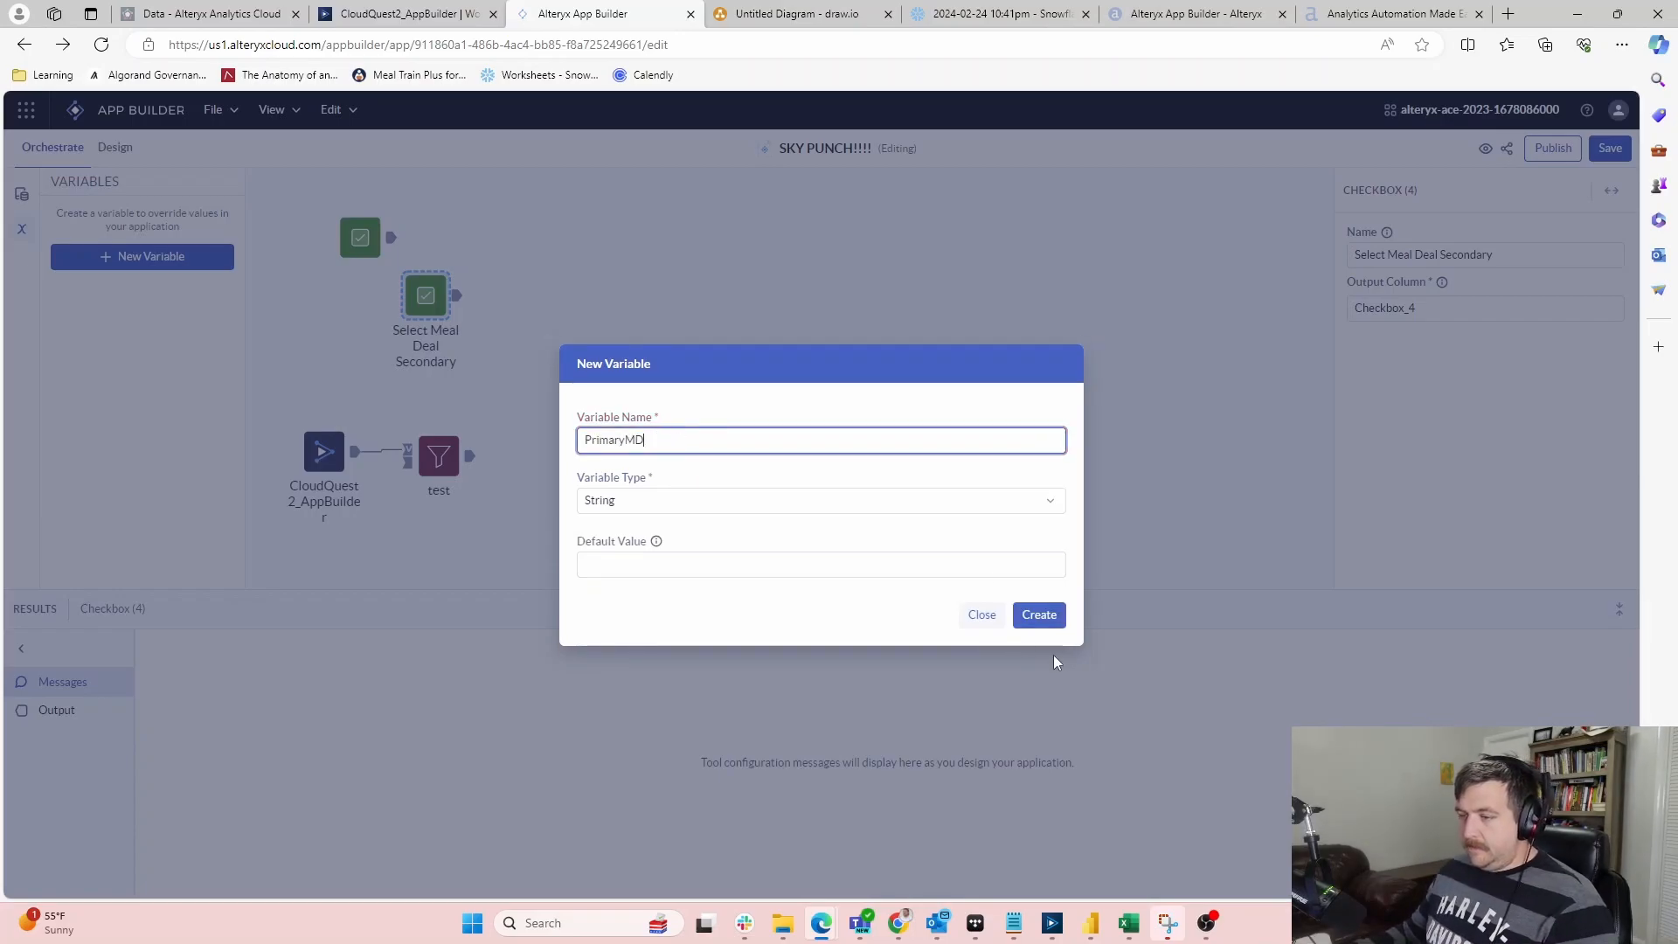
left_click(1040, 614)
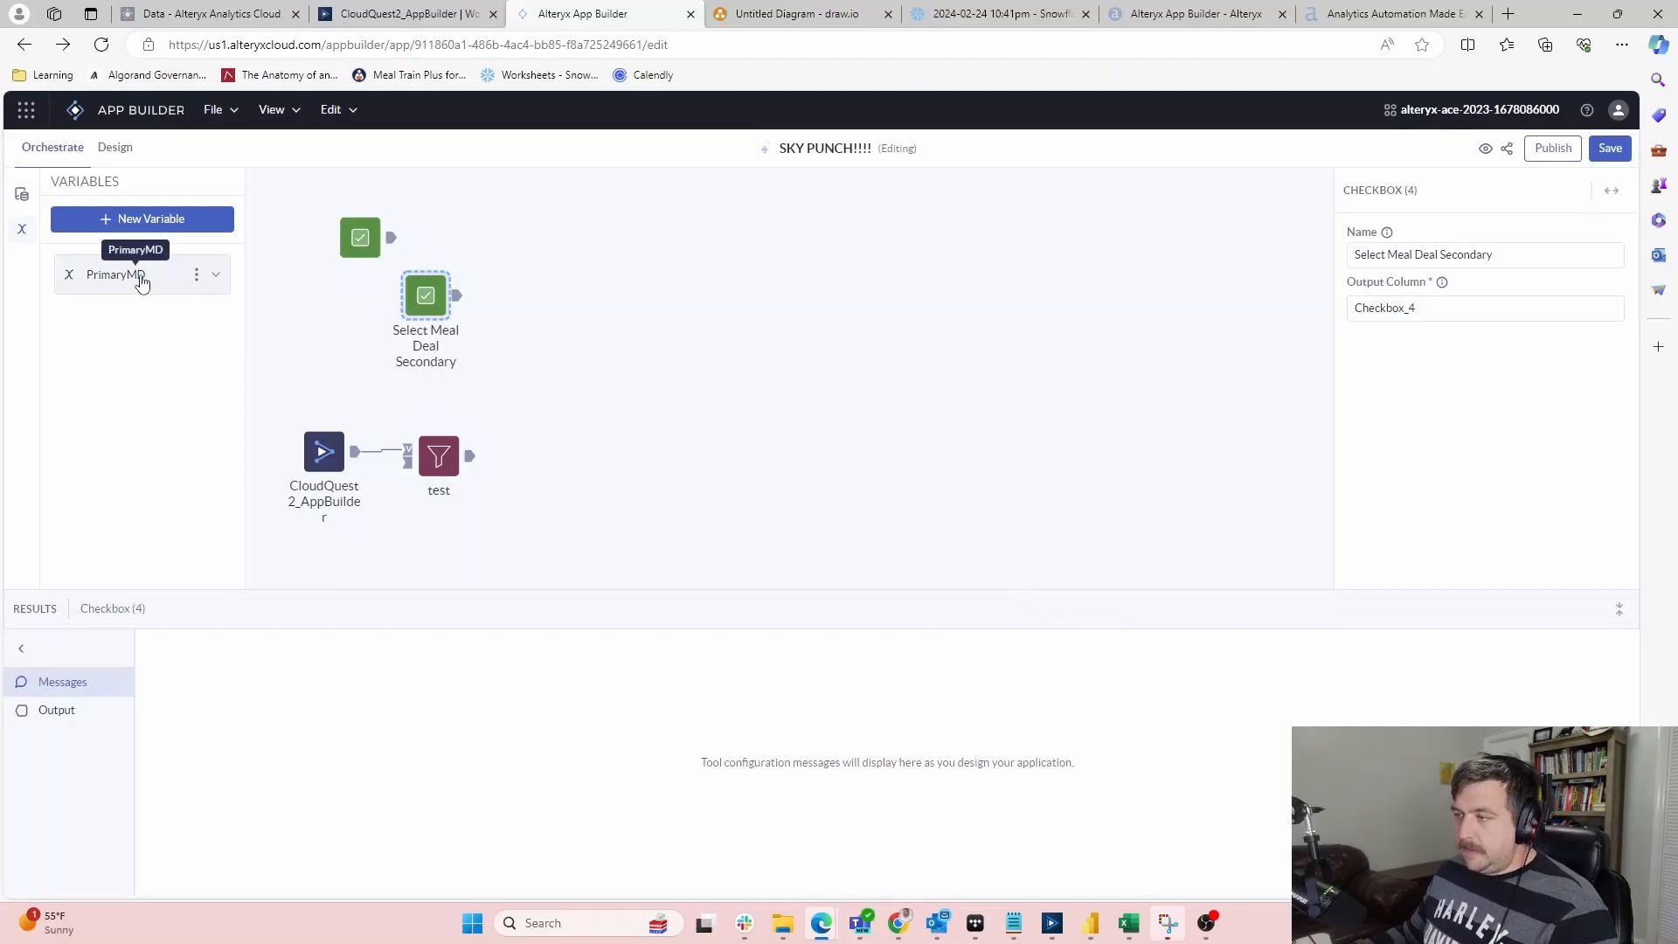
Create a second String app variable named SecondaryMD
left_click(374, 252)
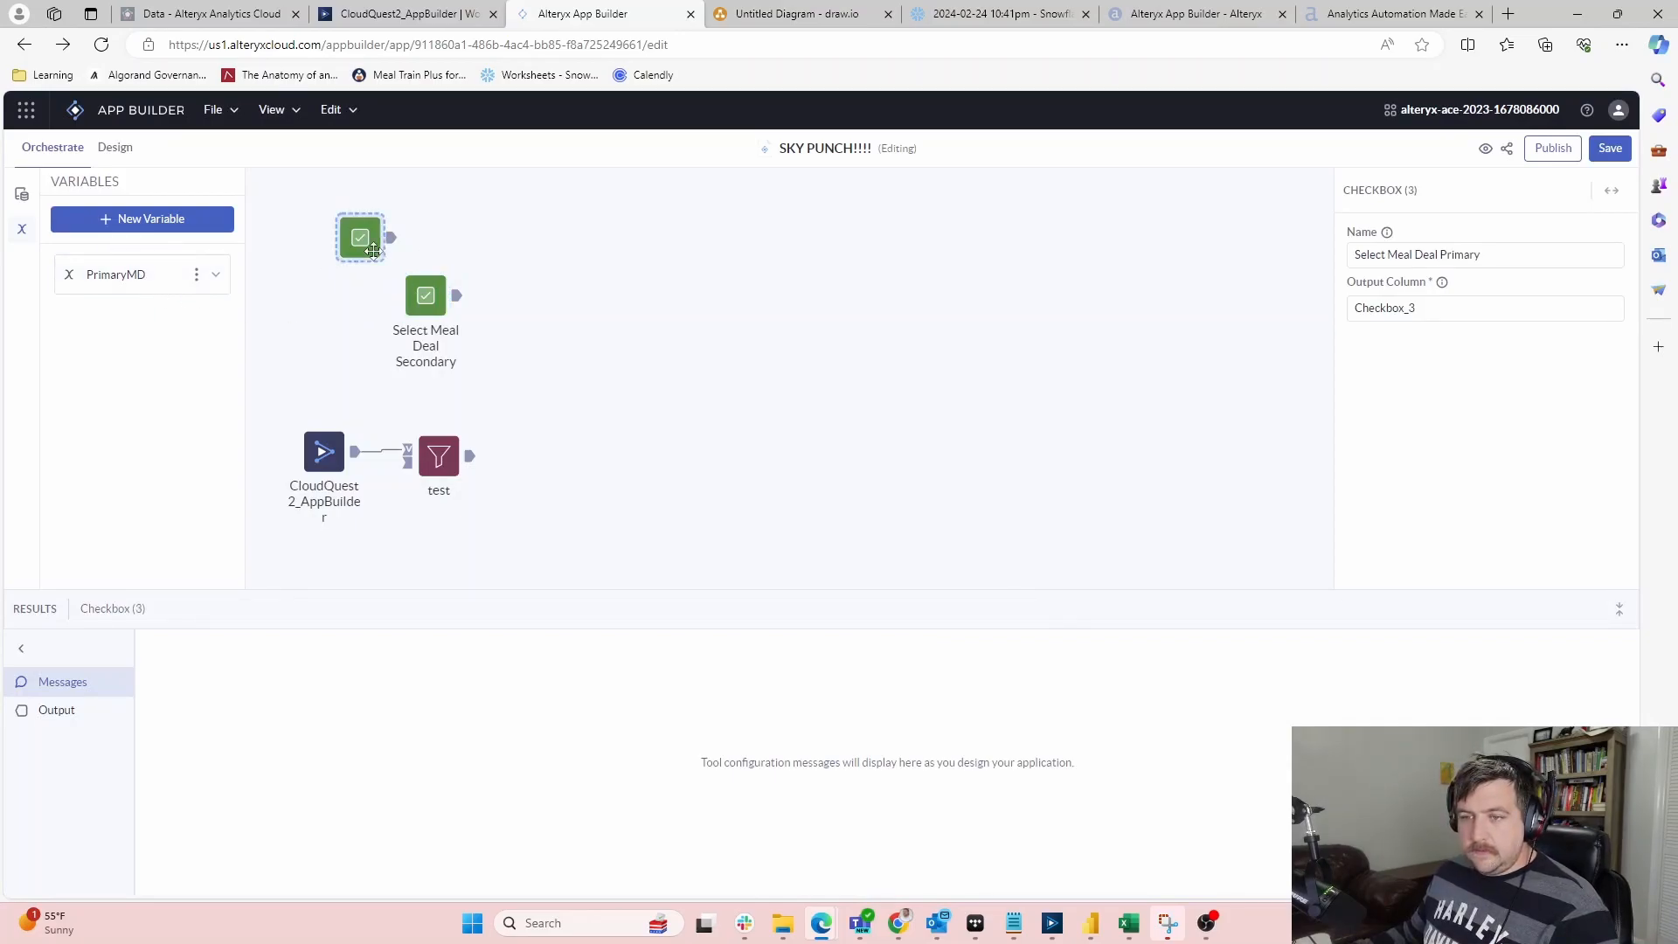
left_click(434, 297)
left_click(149, 219)
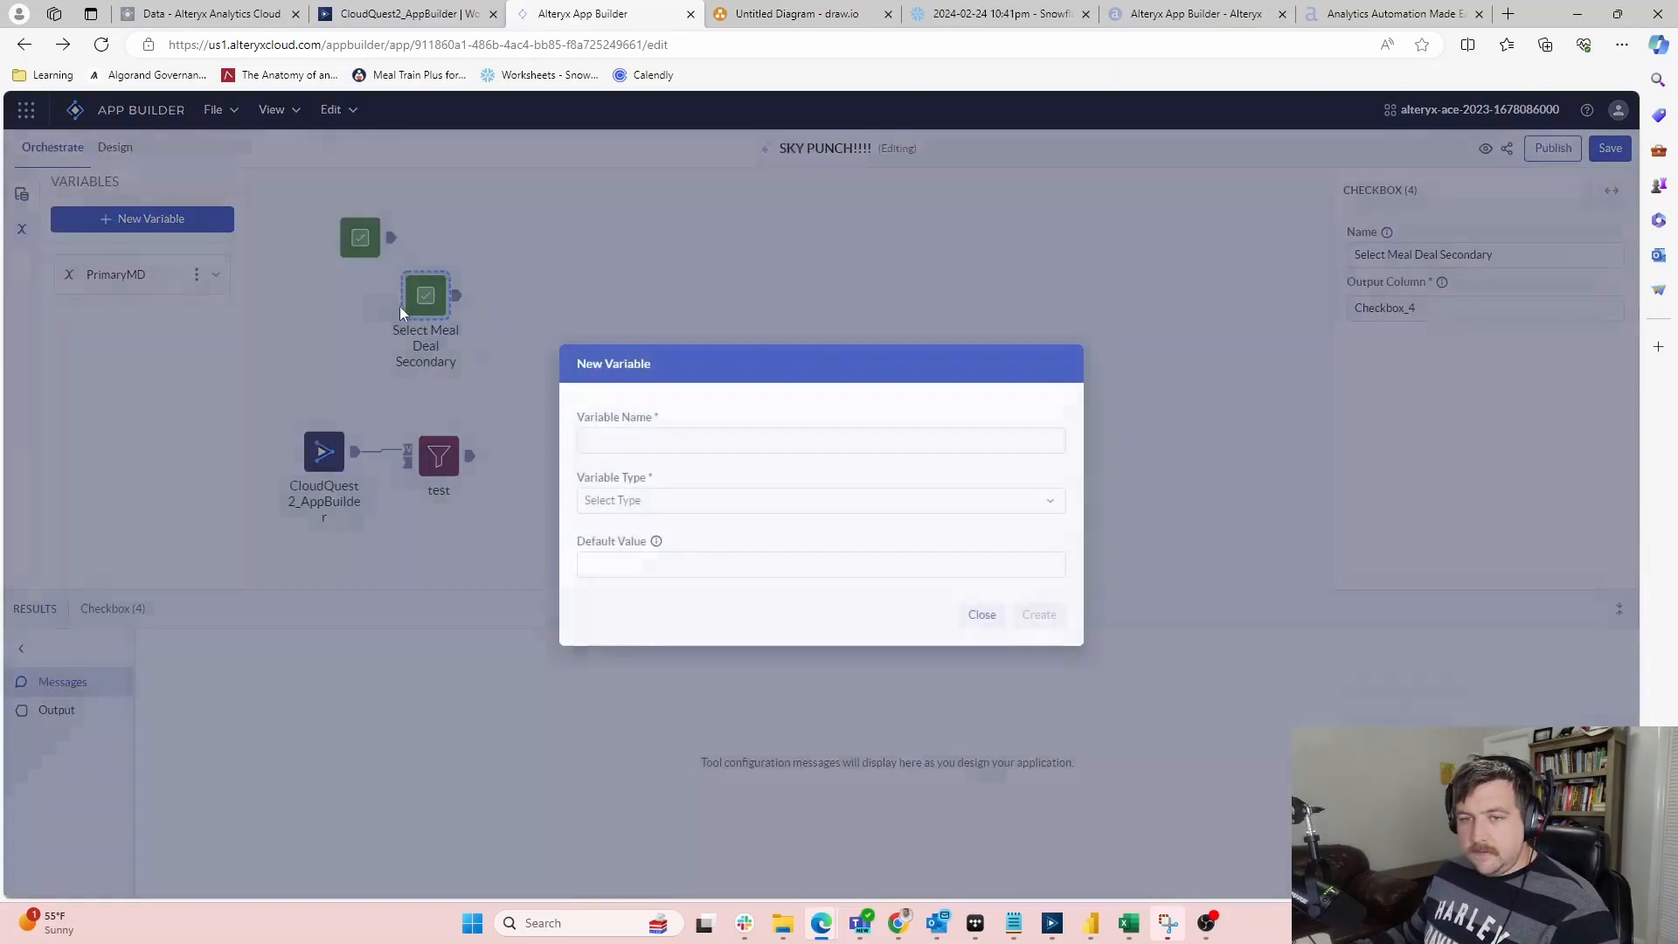
left_click(665, 439)
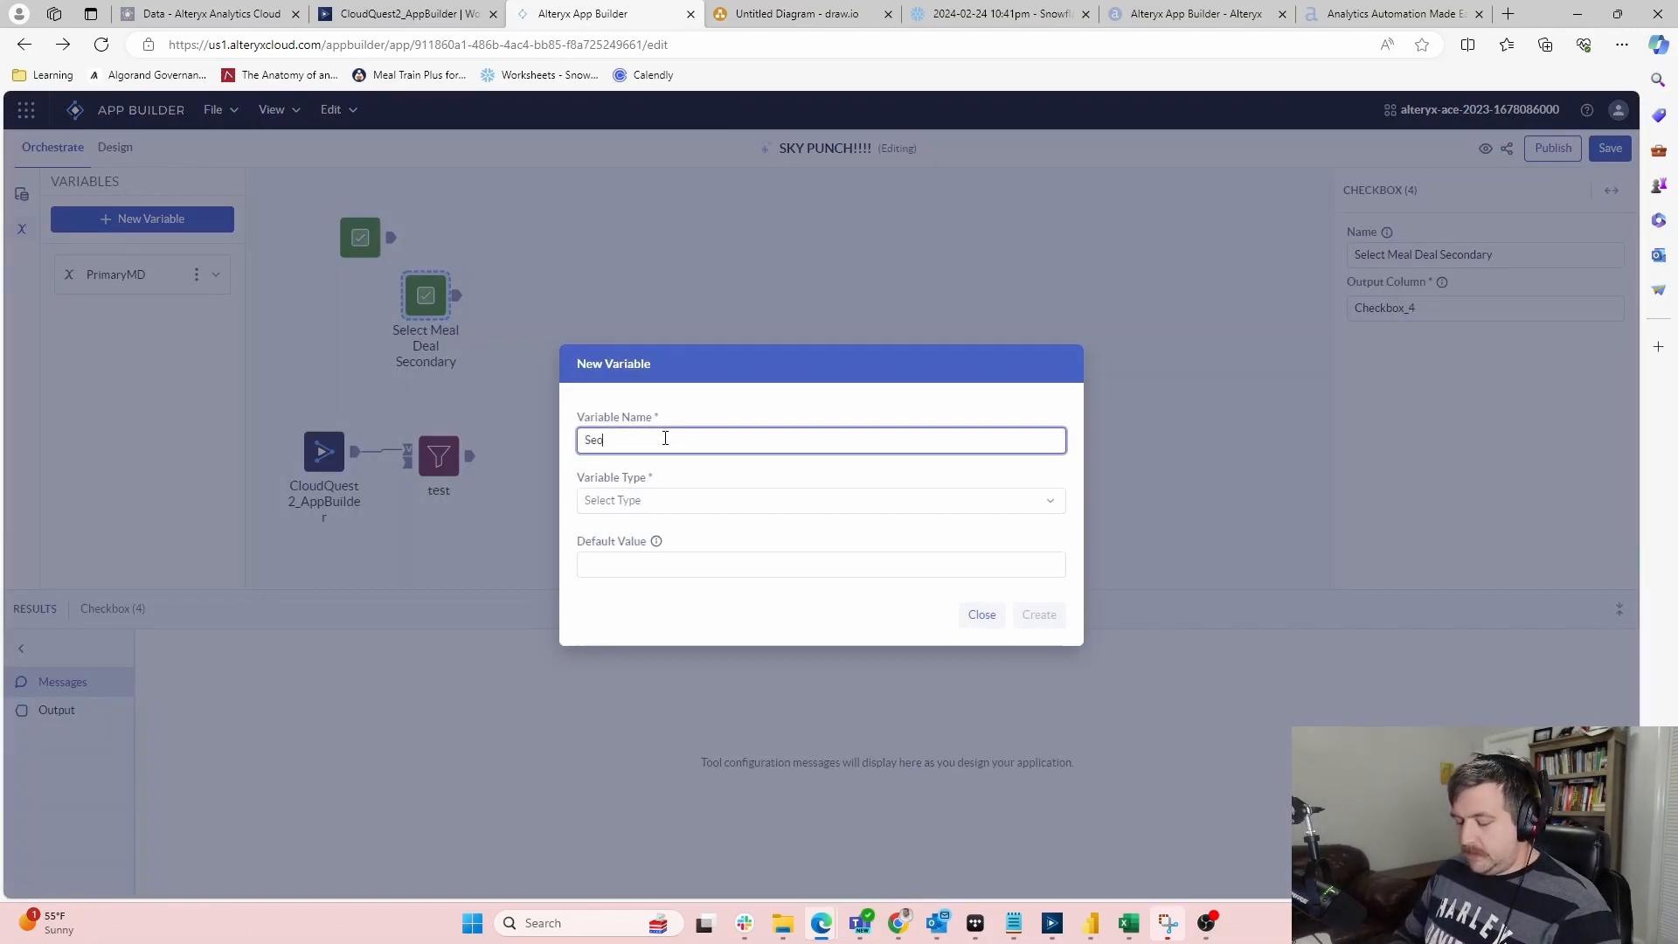
type("Secondary")
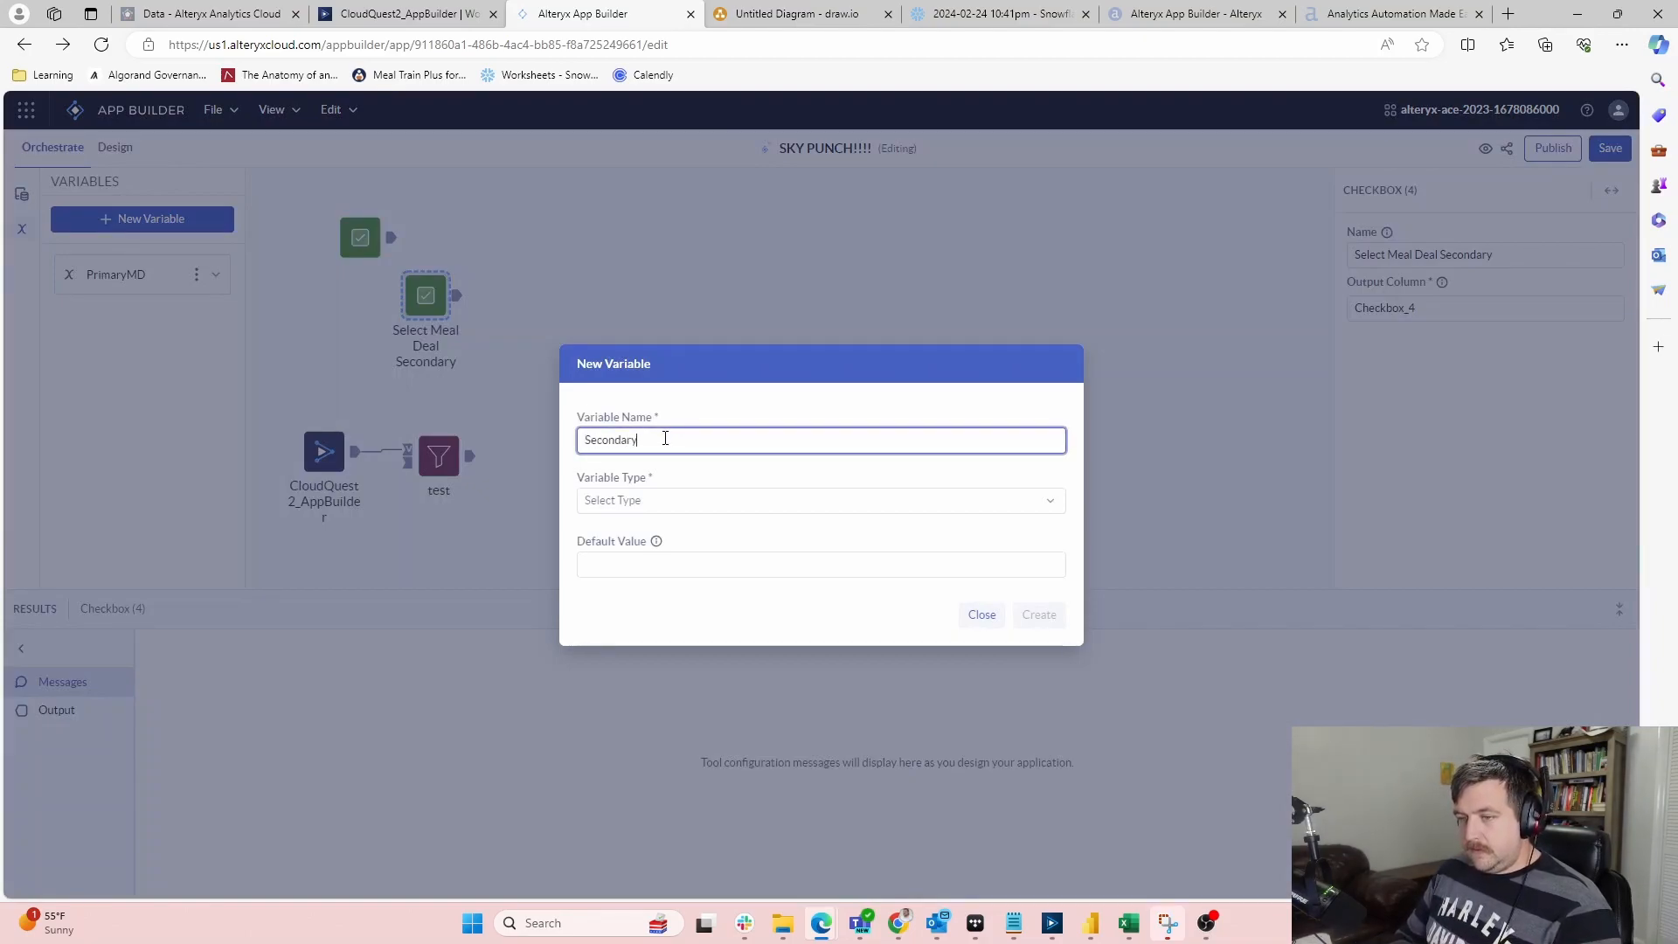
type("MD")
left_click(655, 500)
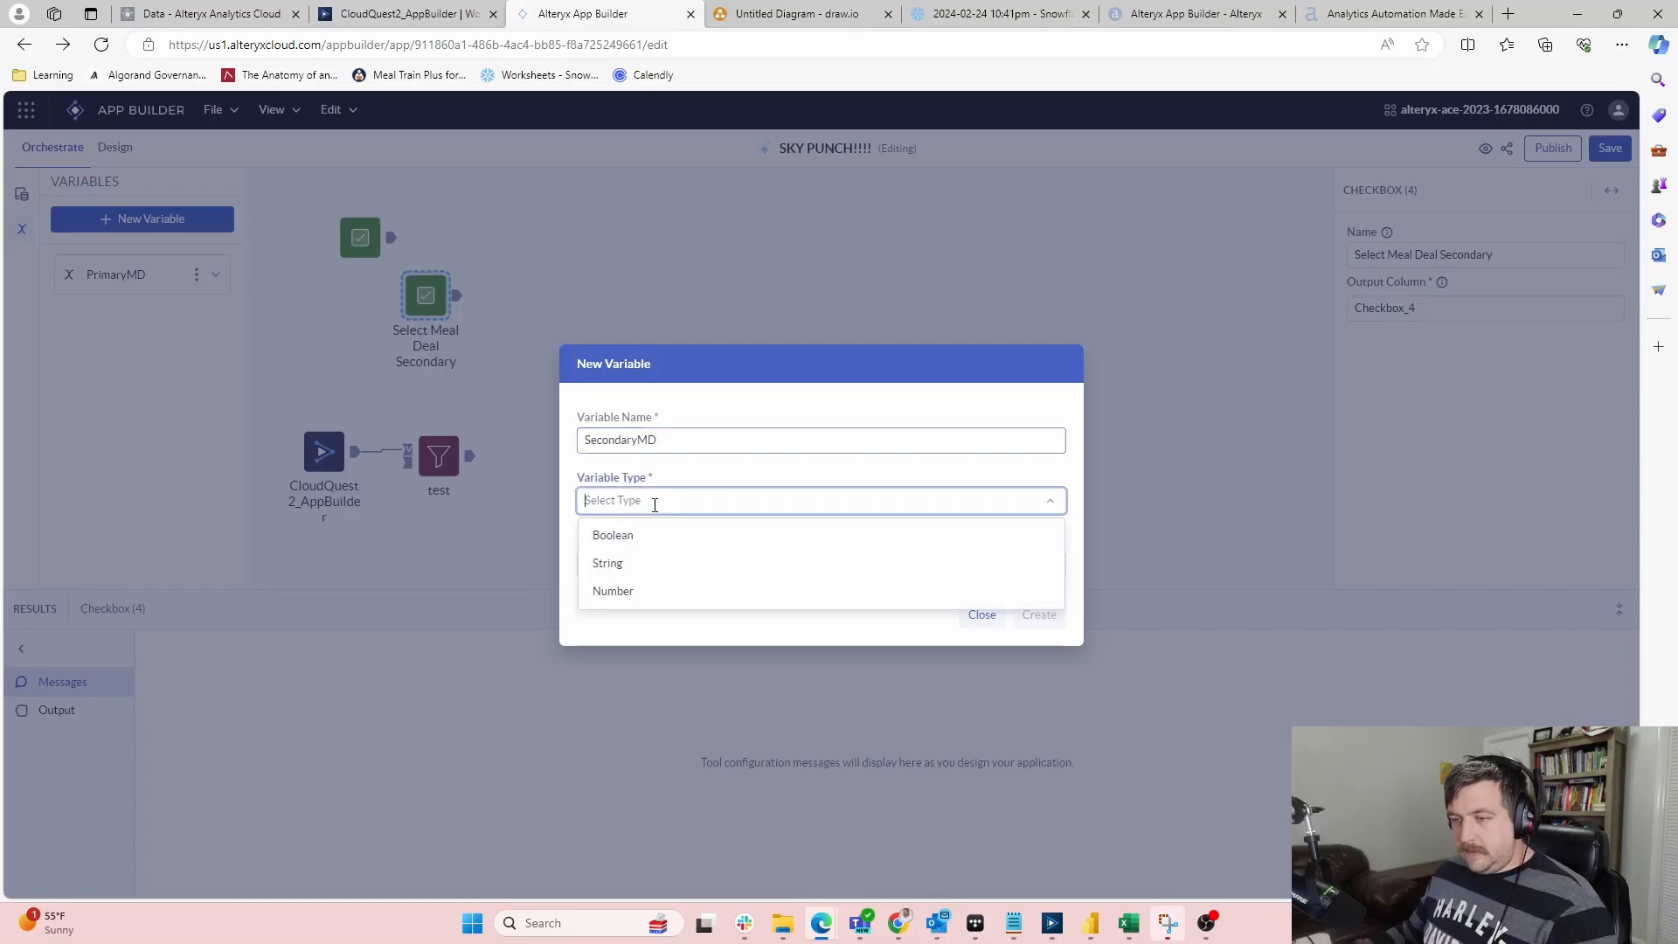
left_click(618, 562)
left_click(1039, 616)
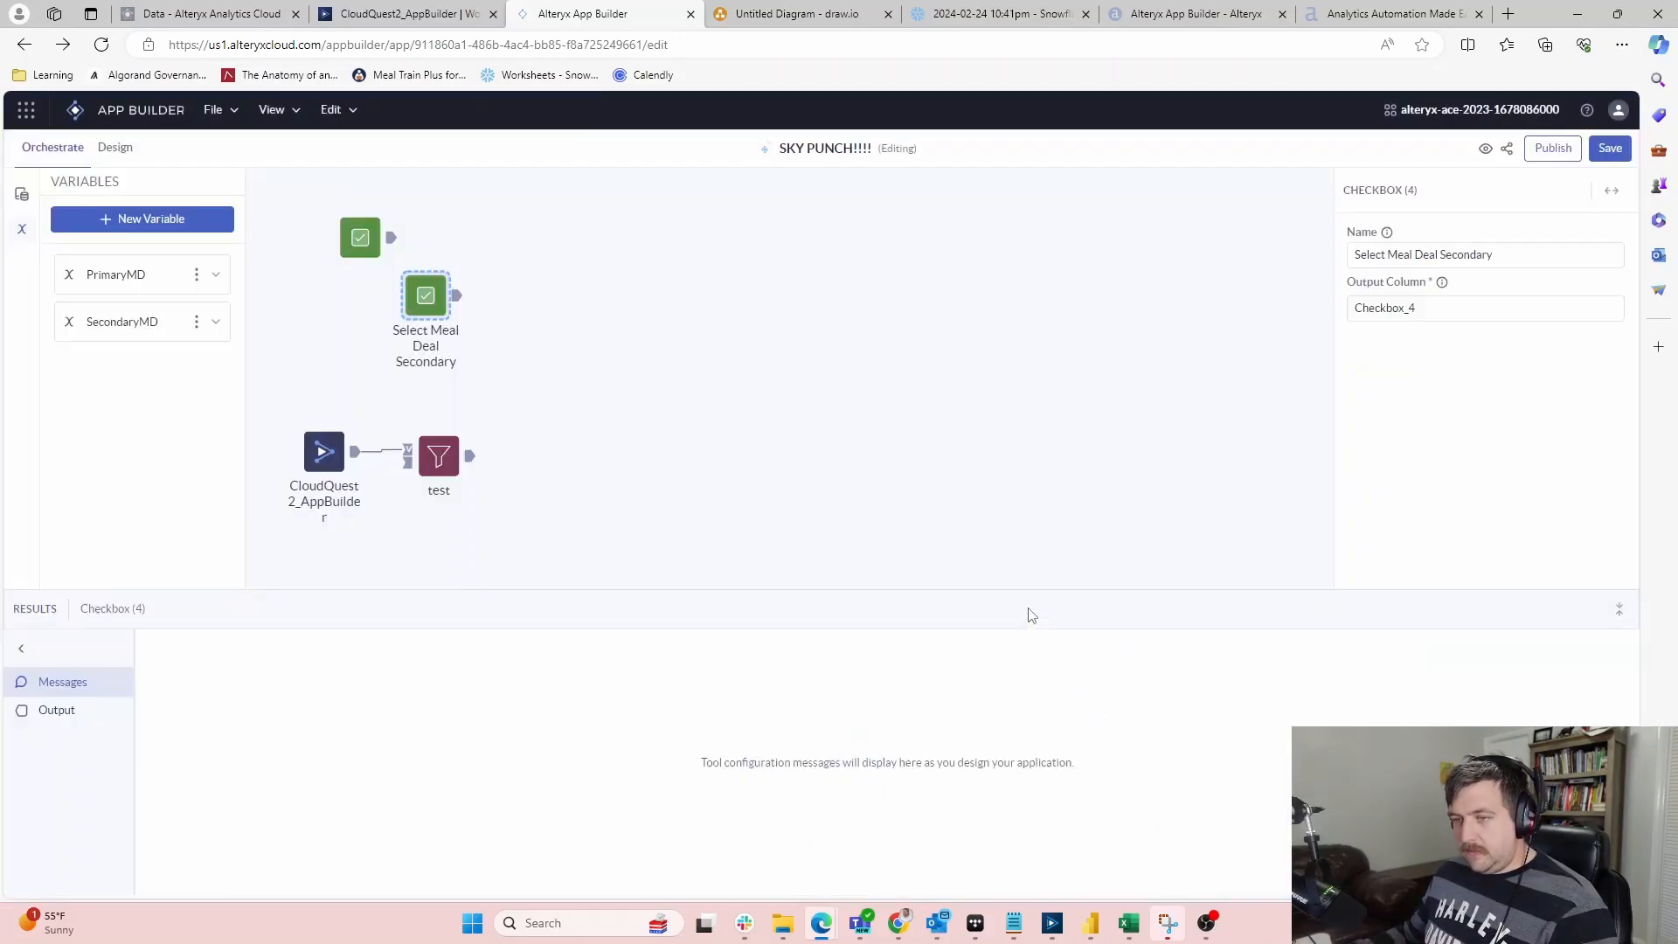
left_click_drag(425, 284, 453, 293)
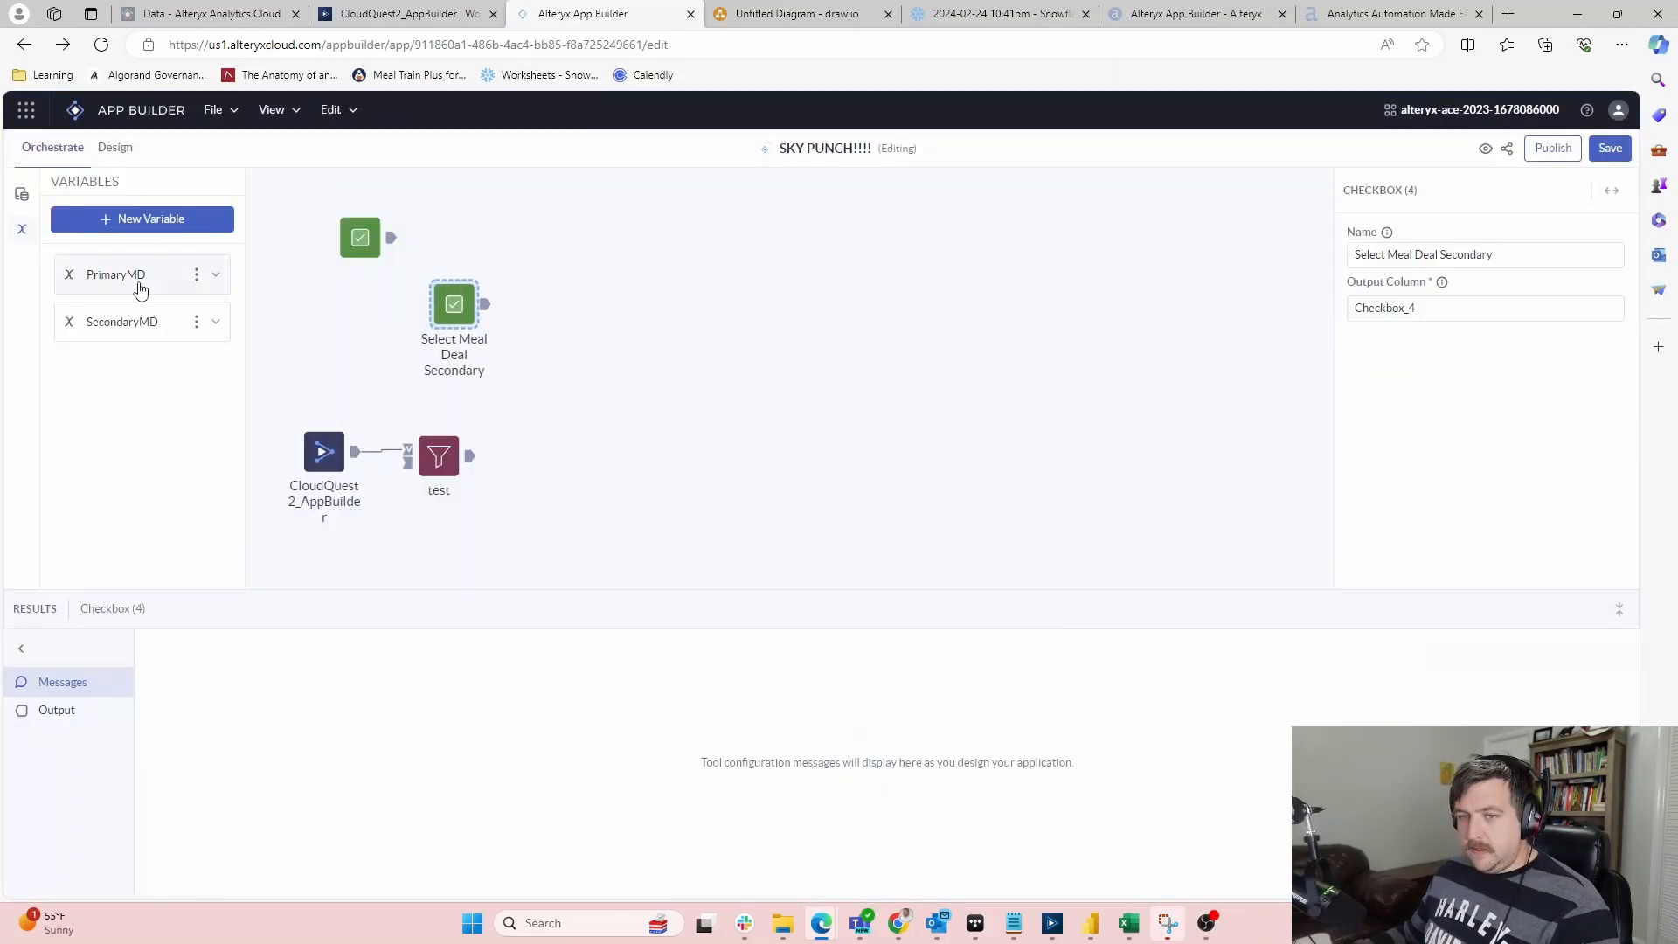
Add a Set Variables step after the primary checkbox targeting PrimaryMD with a Fixed Value
left_click(22, 194)
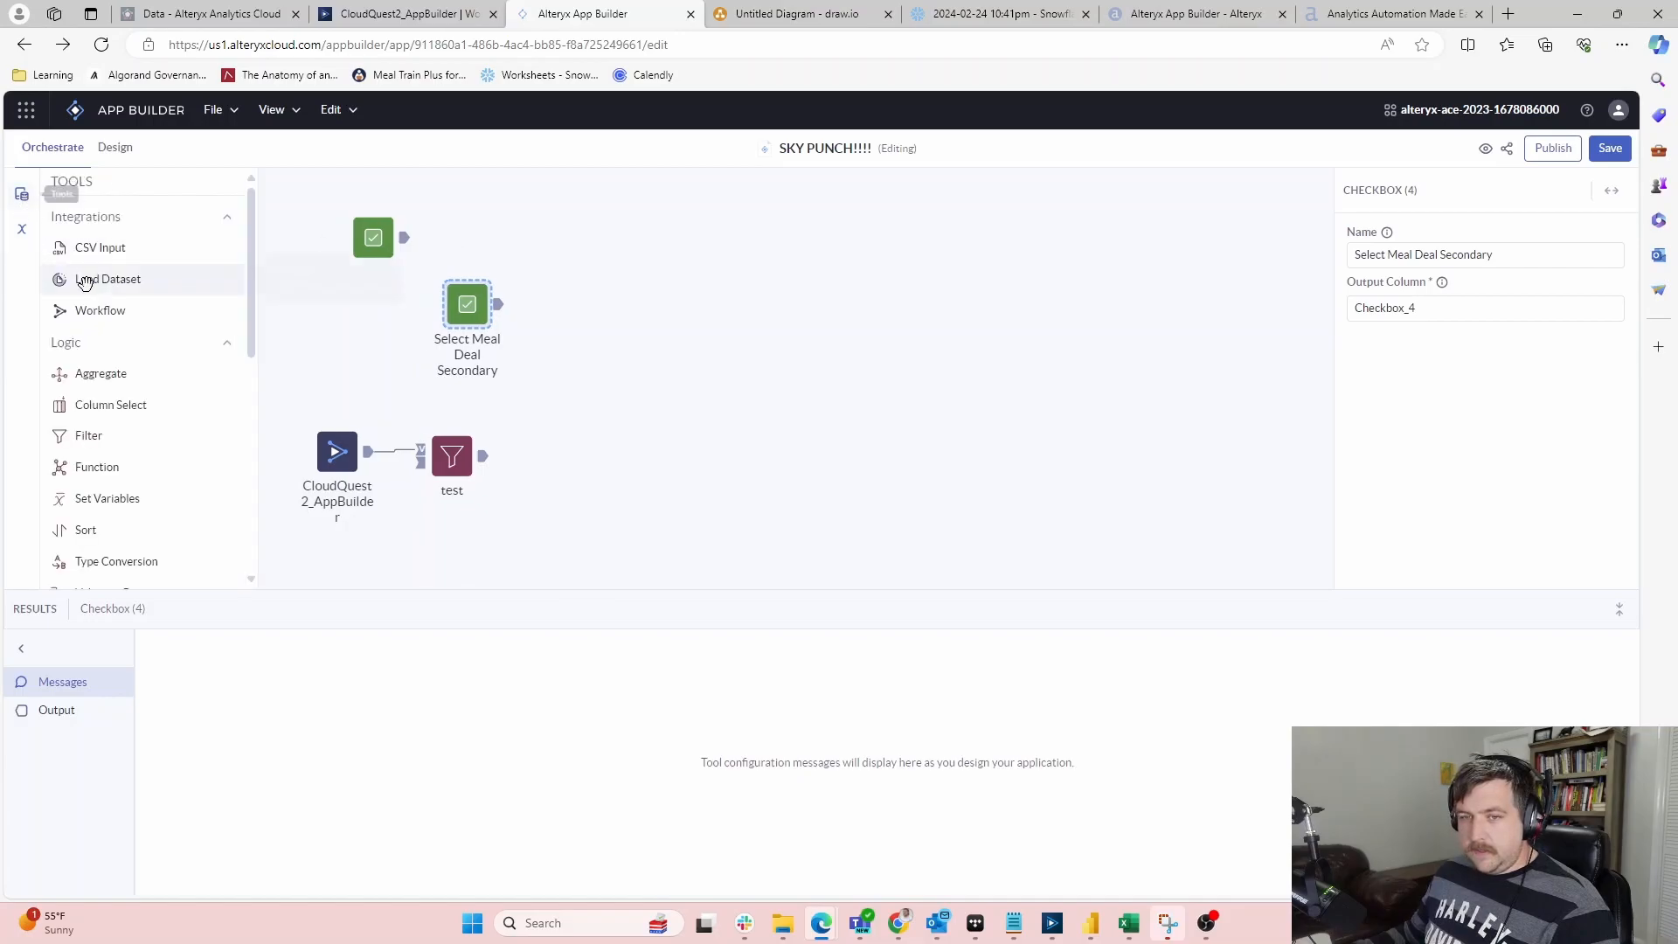
left_click_drag(108, 498, 475, 231)
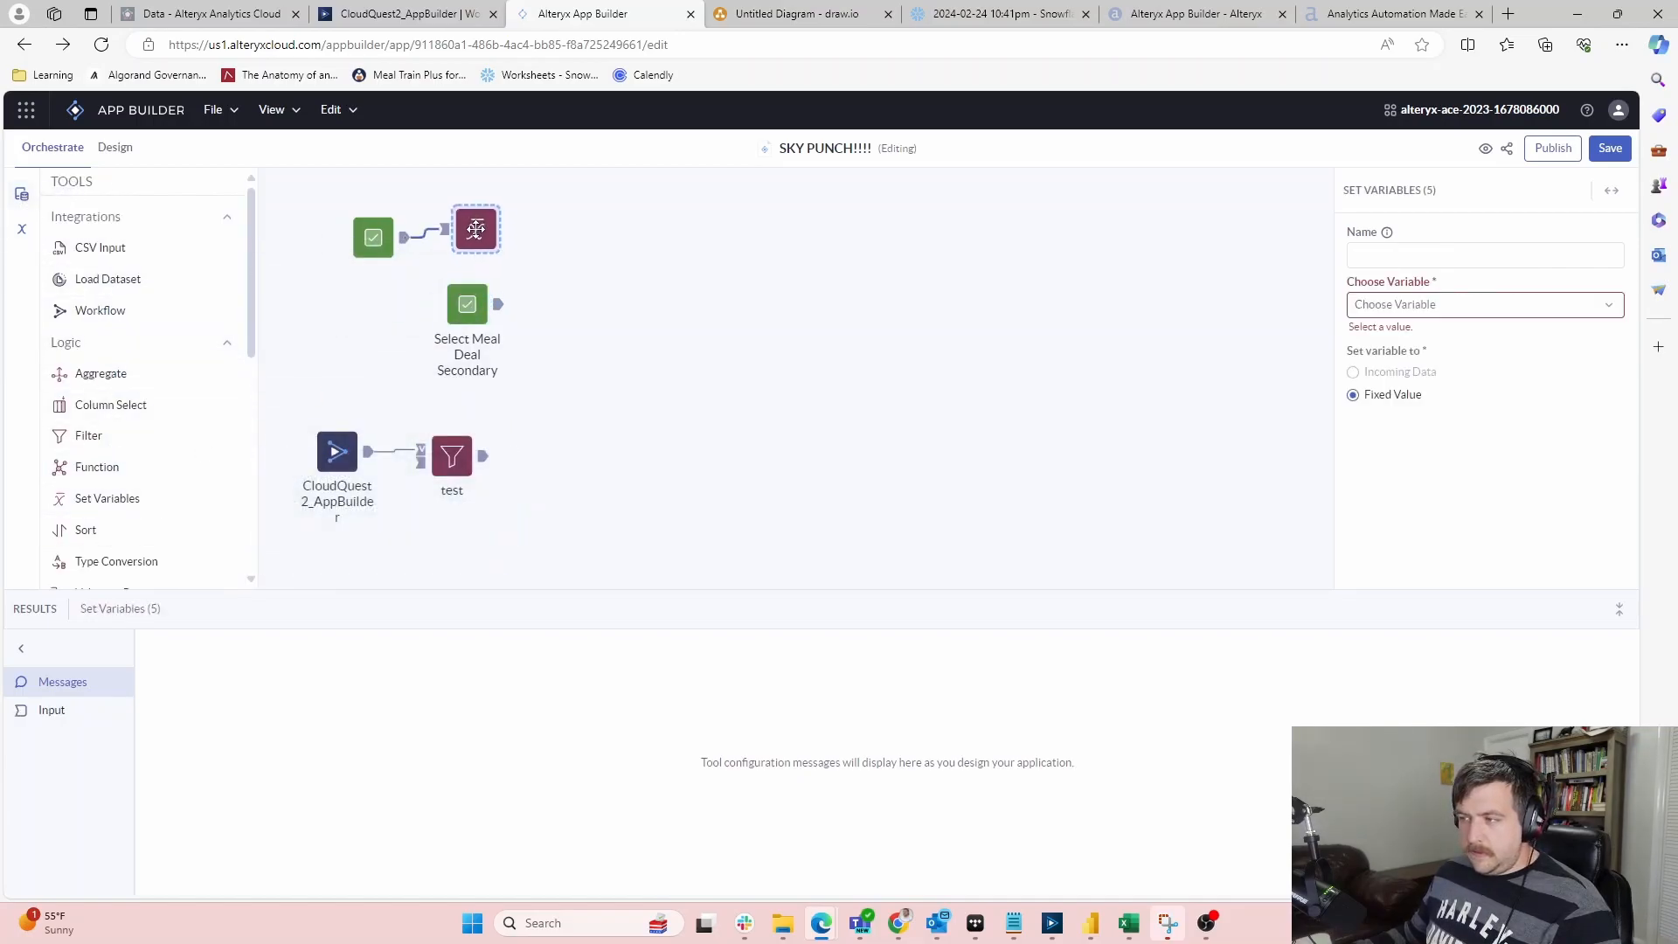
left_click(1423, 255)
left_click(1418, 225)
left_click(1356, 303)
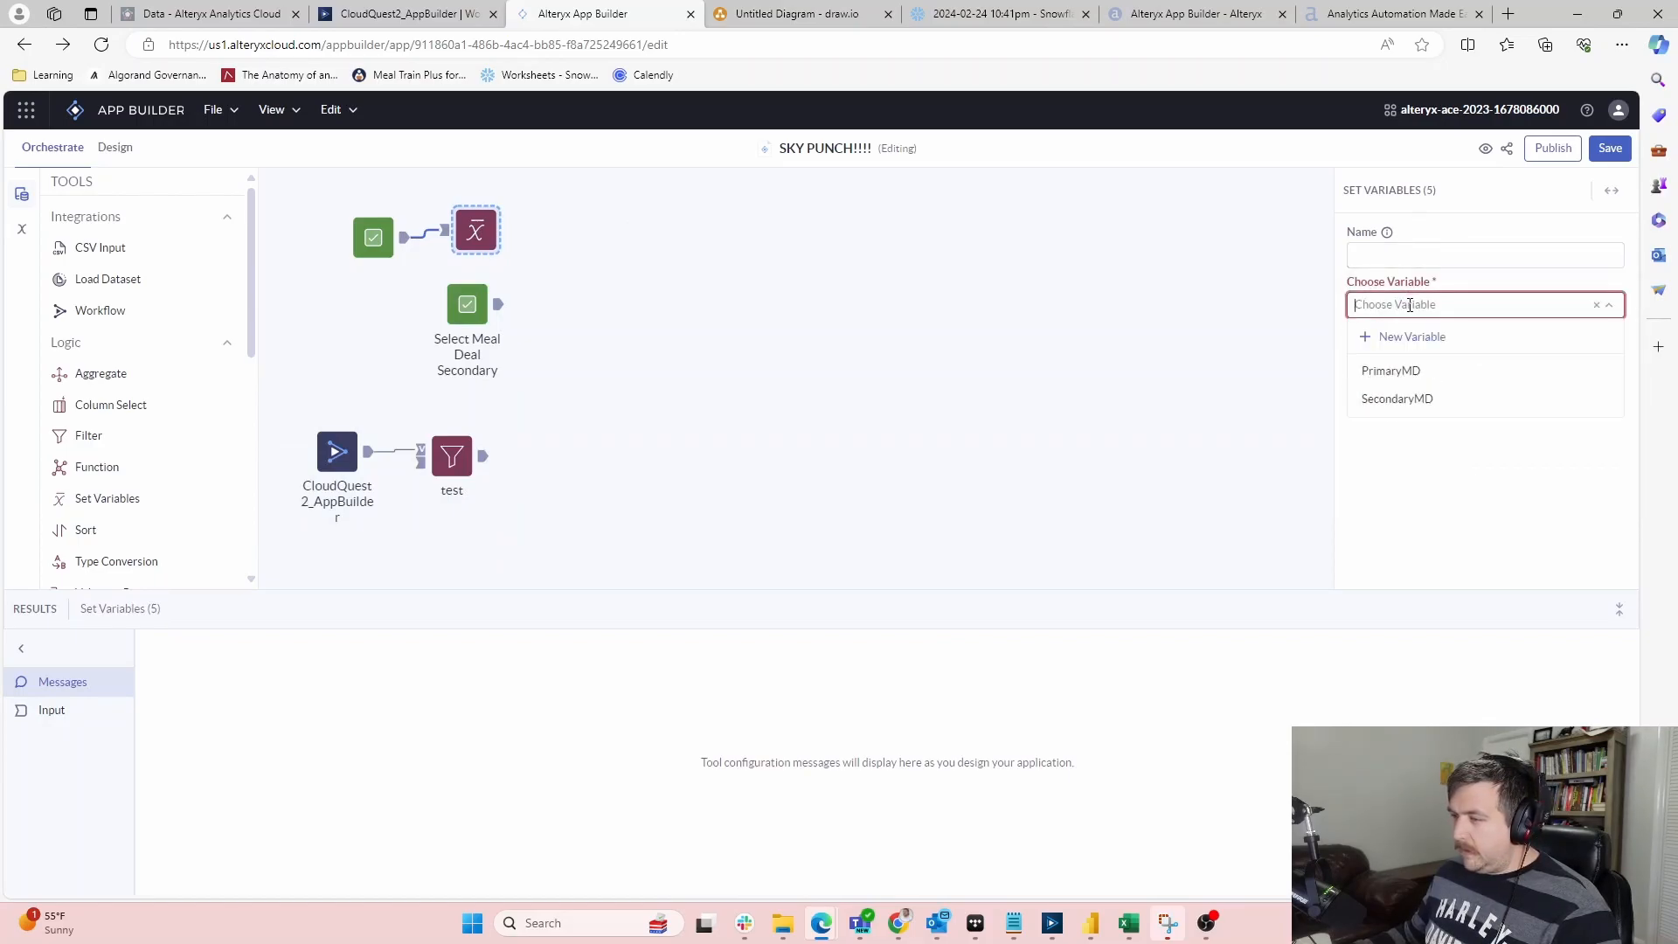
left_click(1404, 370)
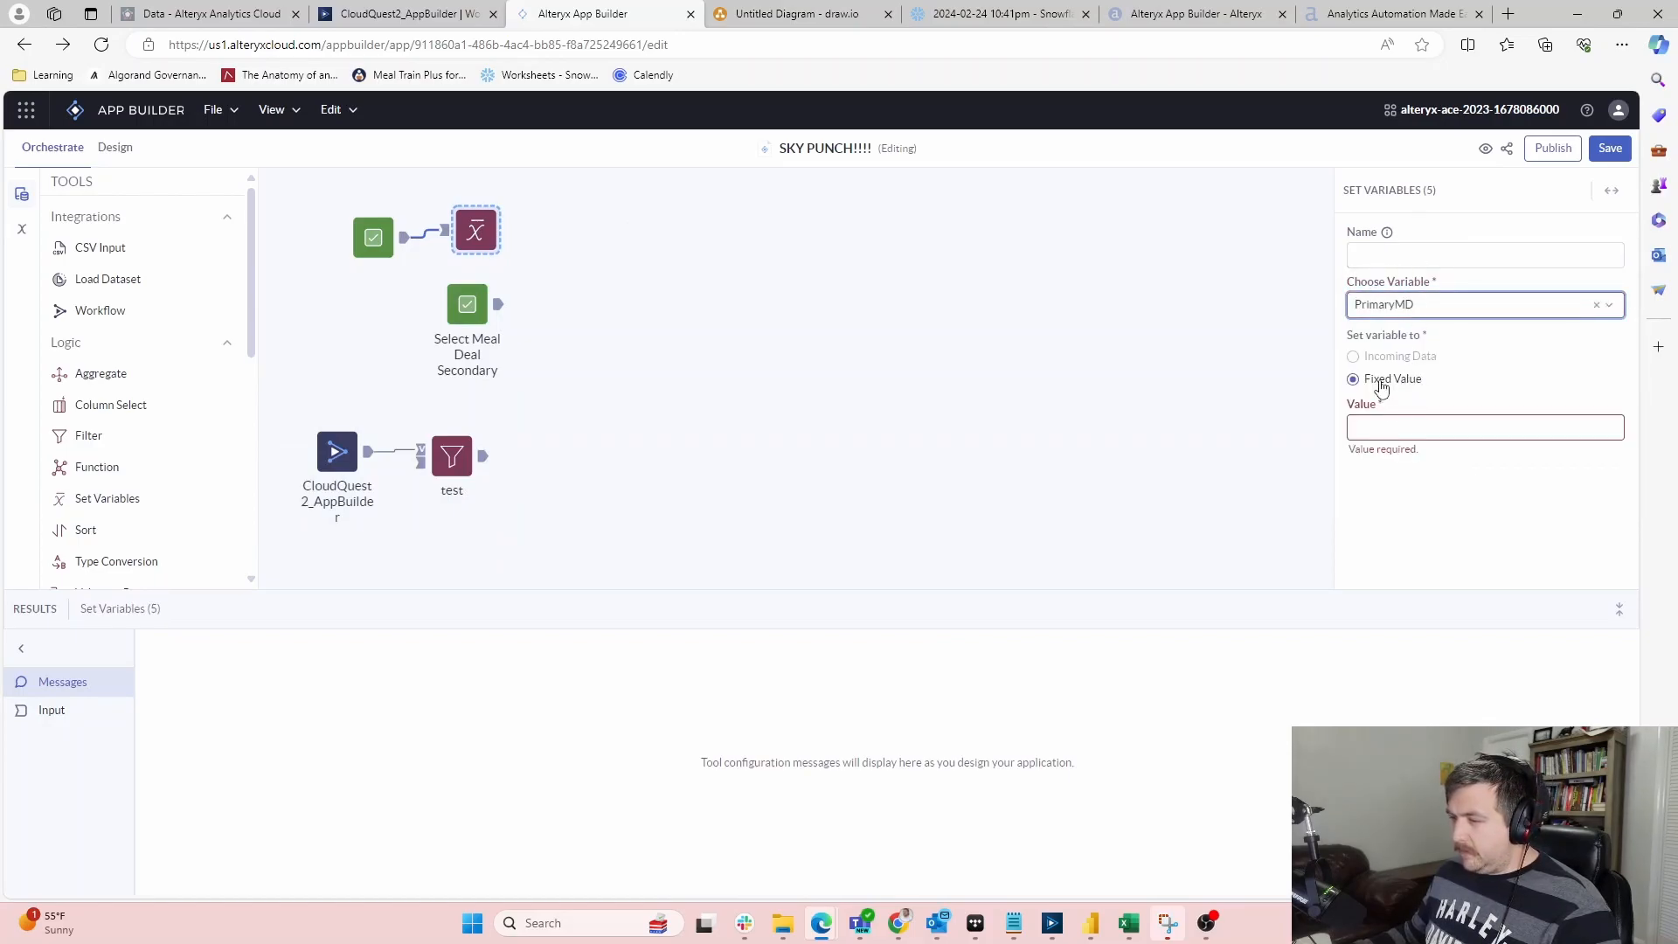
left_click(1380, 385)
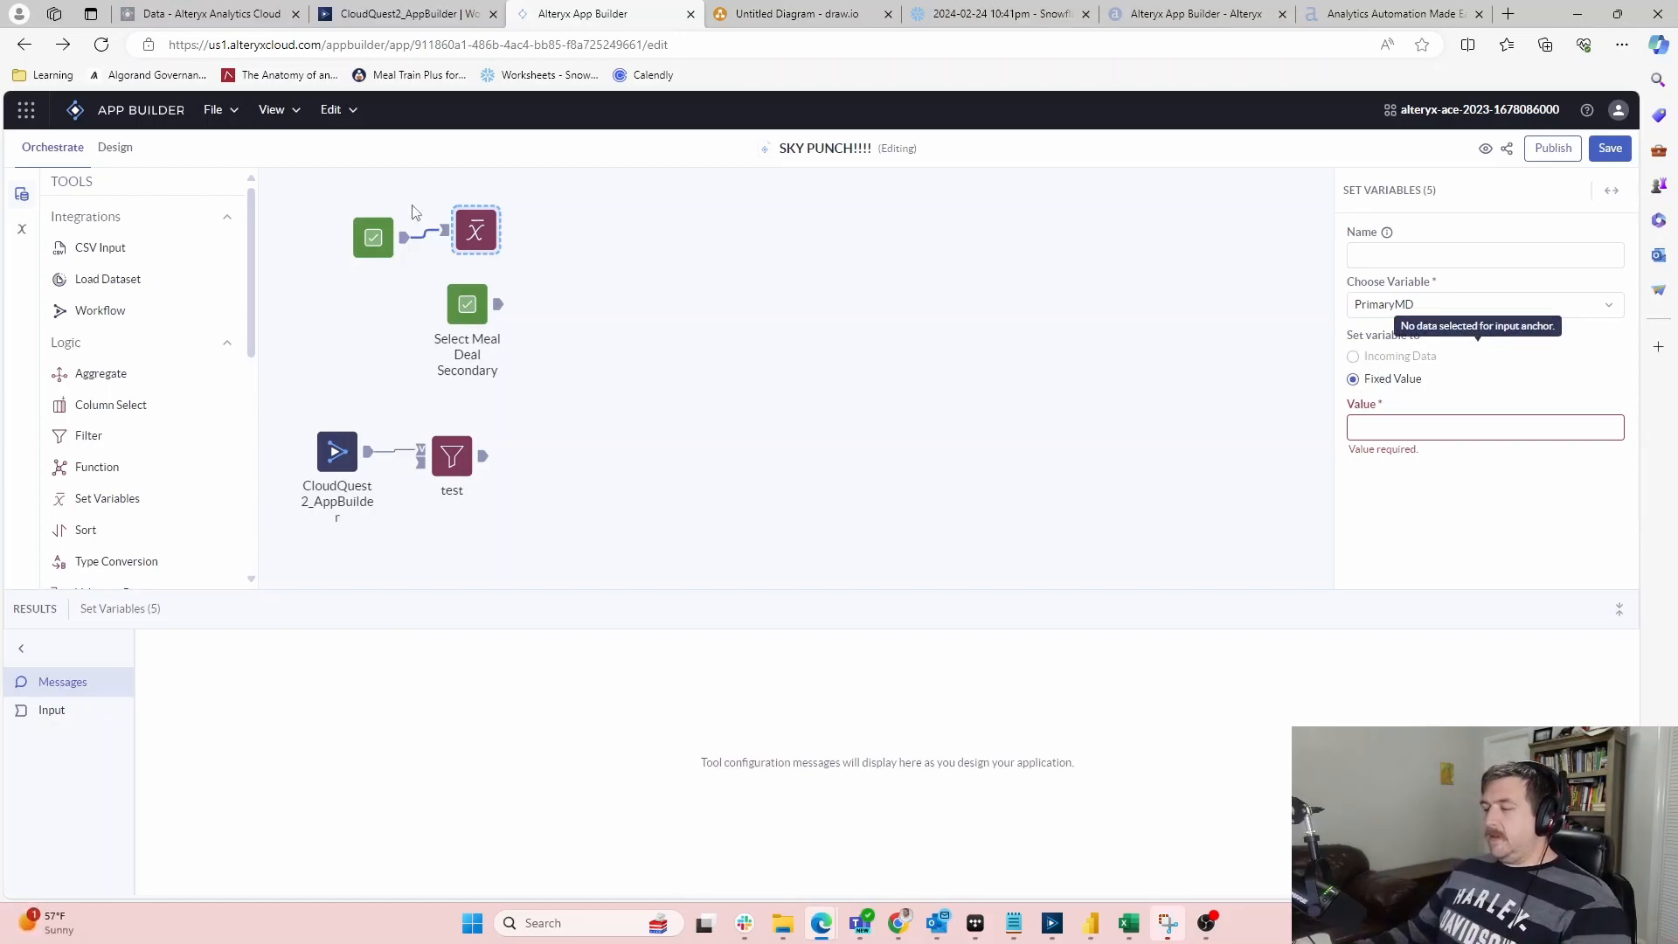
Name that Set Variables step PrimaryMD
left_click(380, 254)
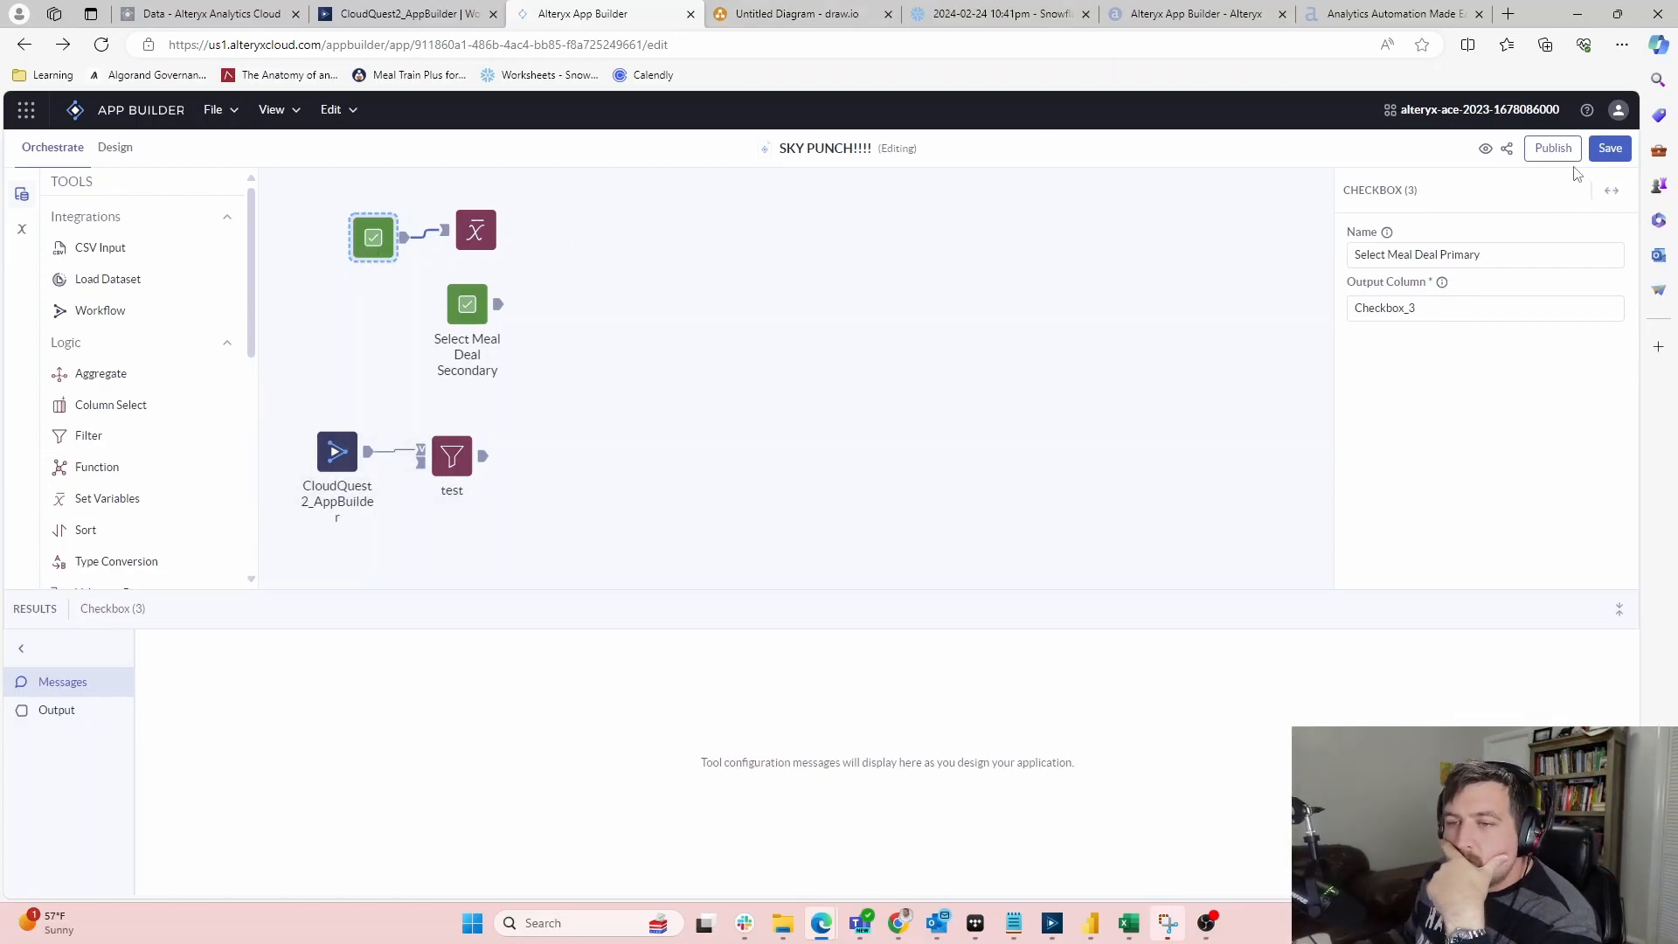
scroll(158, 395, "down", 5)
scroll(158, 395, "up", 1)
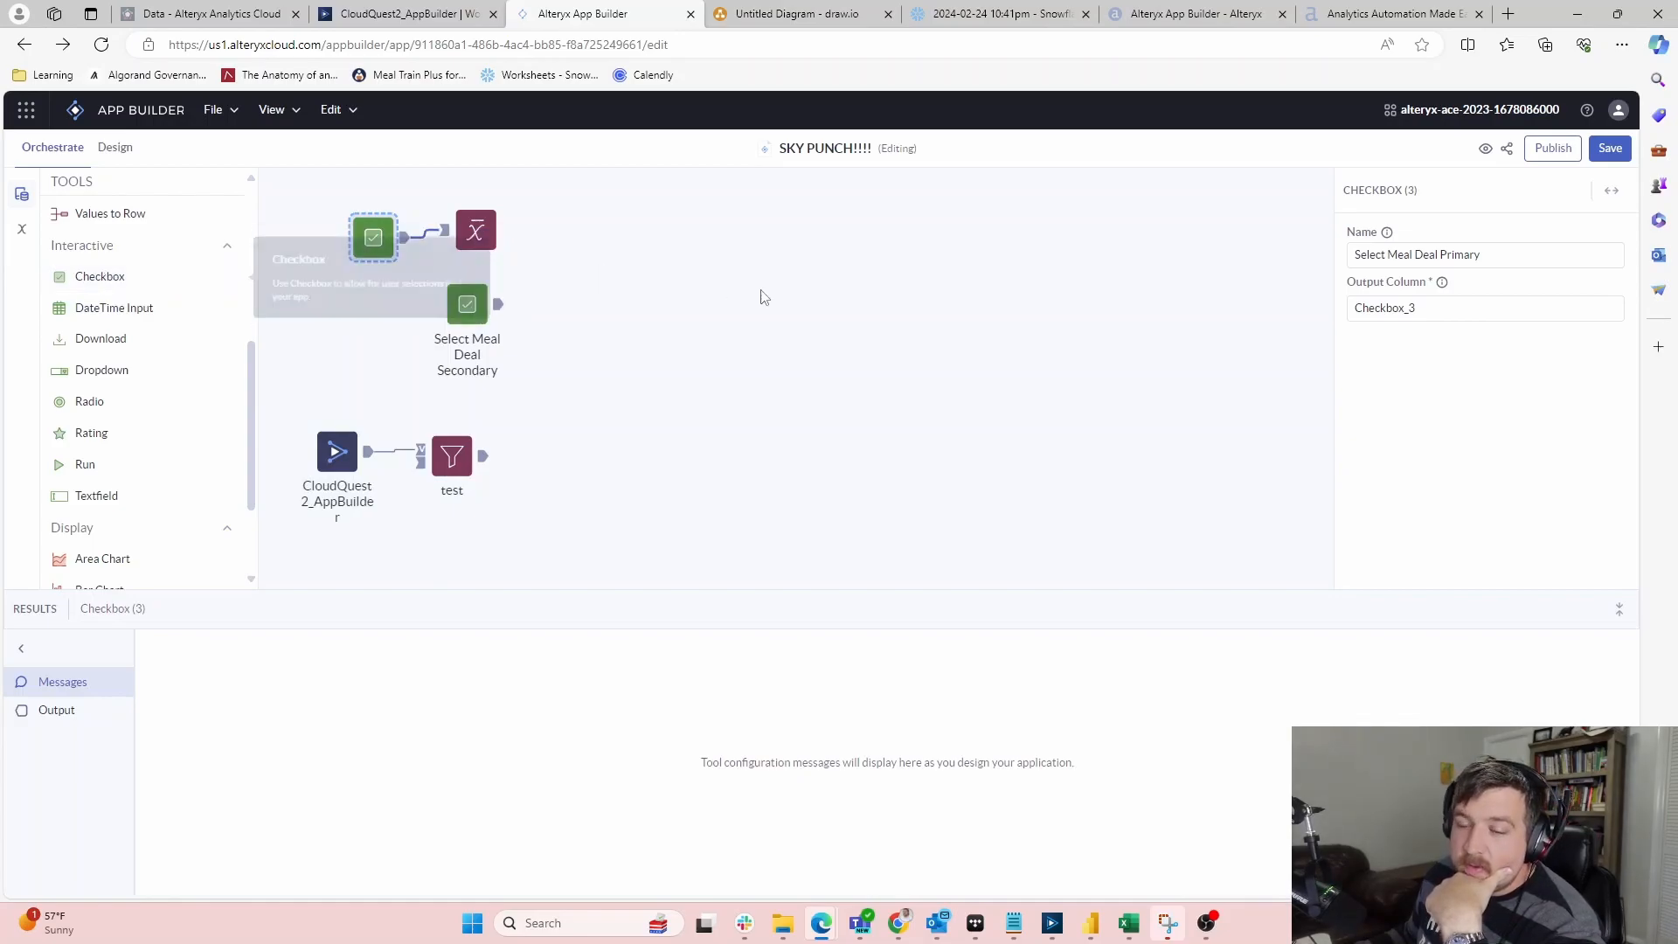
left_click(469, 229)
left_click_drag(469, 229, 471, 230)
left_click(1428, 259)
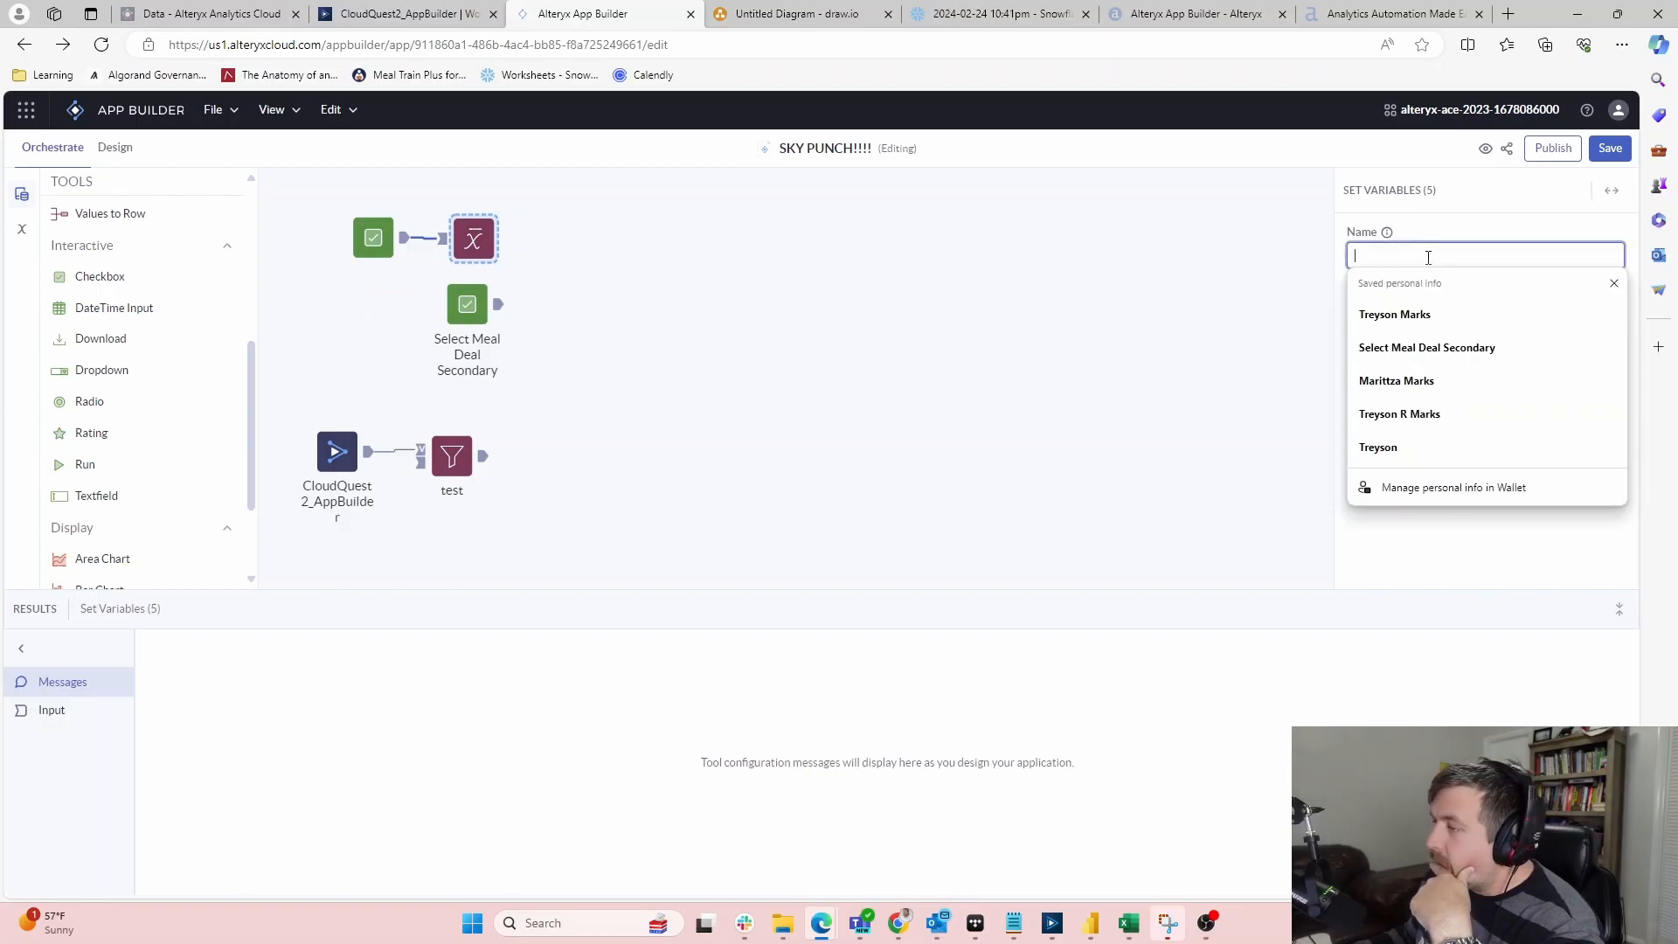
type("Prm")
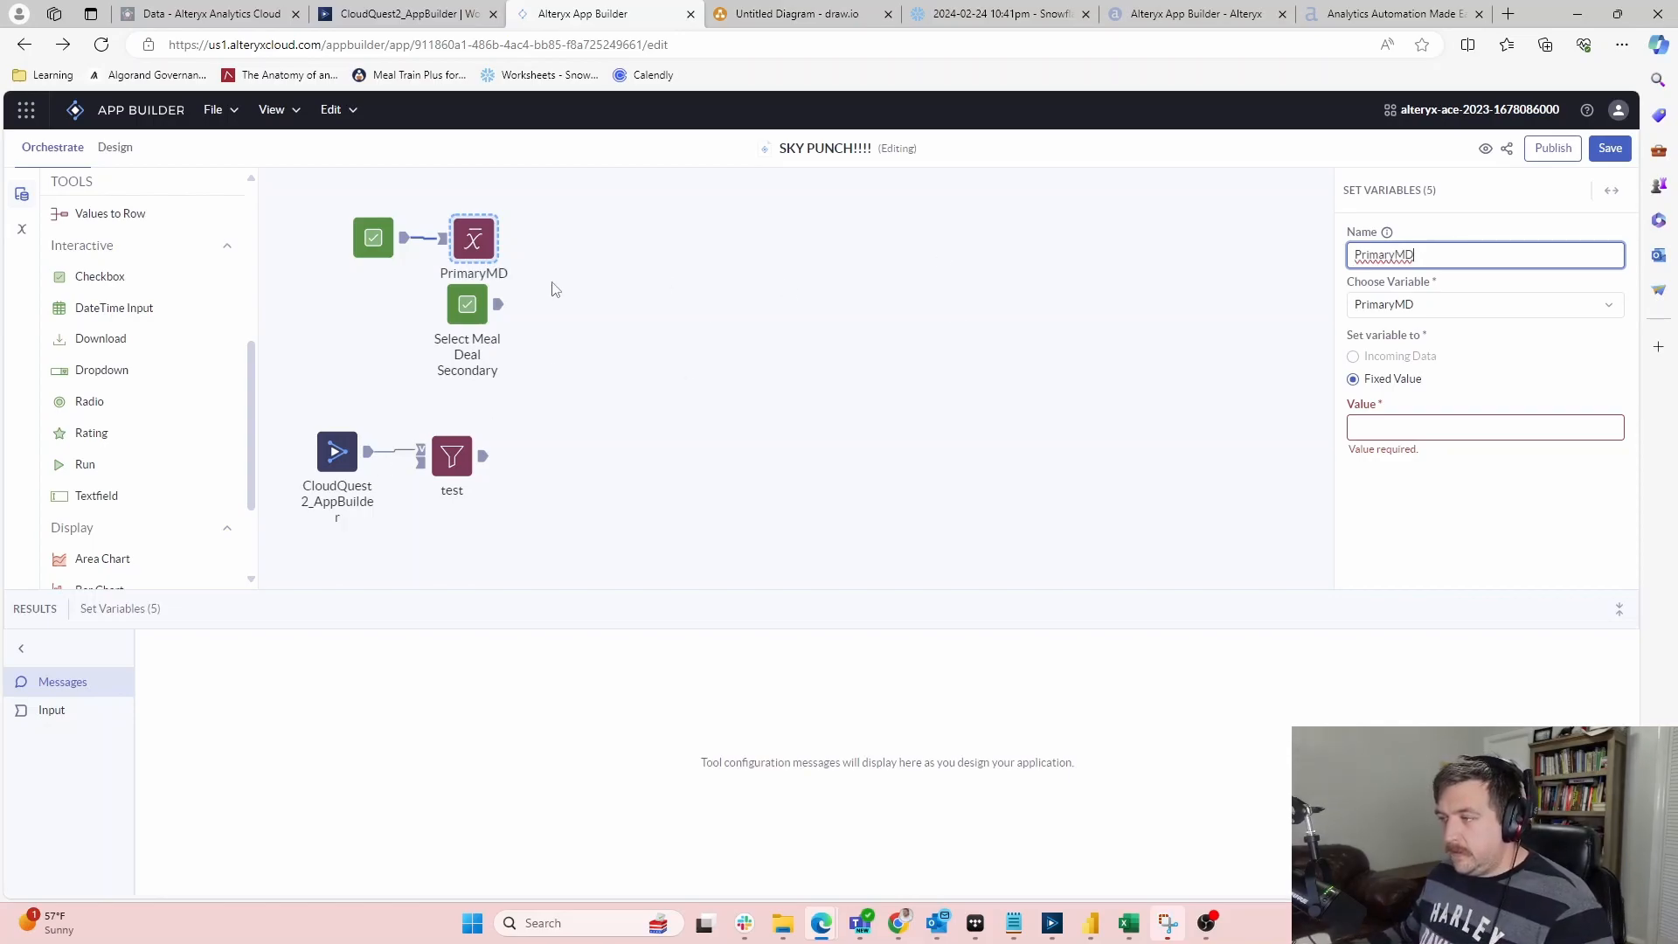
left_click(474, 323)
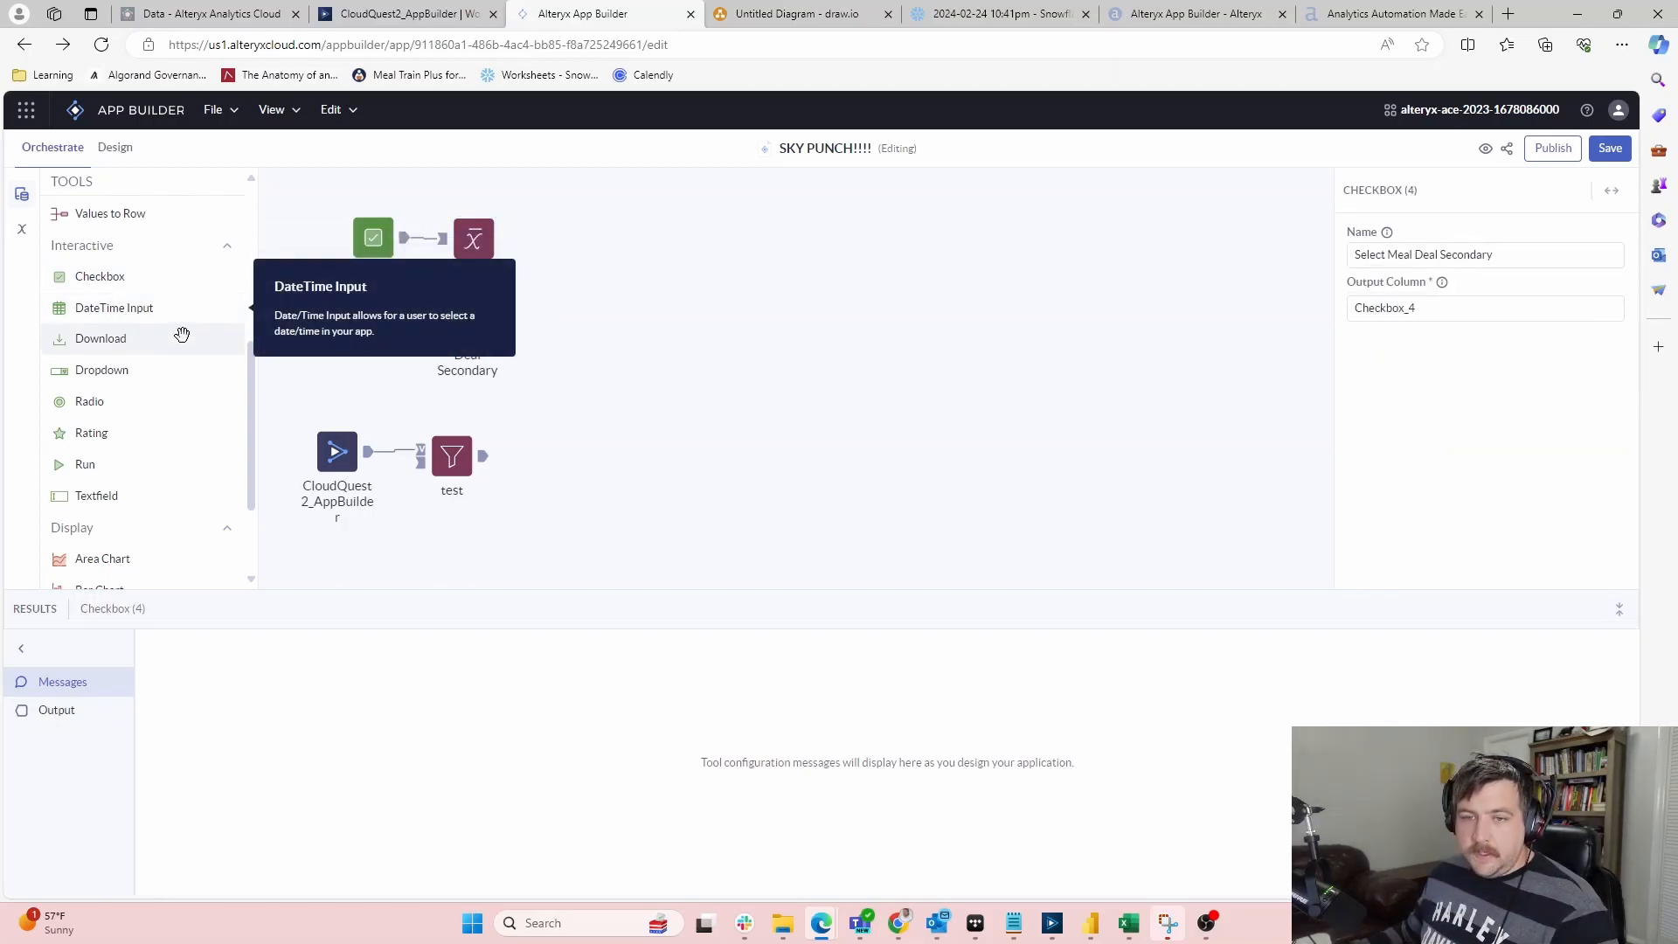
Add a Set Variables step after Select Meal Deal Secondary and name it SecondaryMD
scroll(87, 457, "down", 2)
scroll(87, 476, "up", 5)
scroll(105, 341, "down", 1)
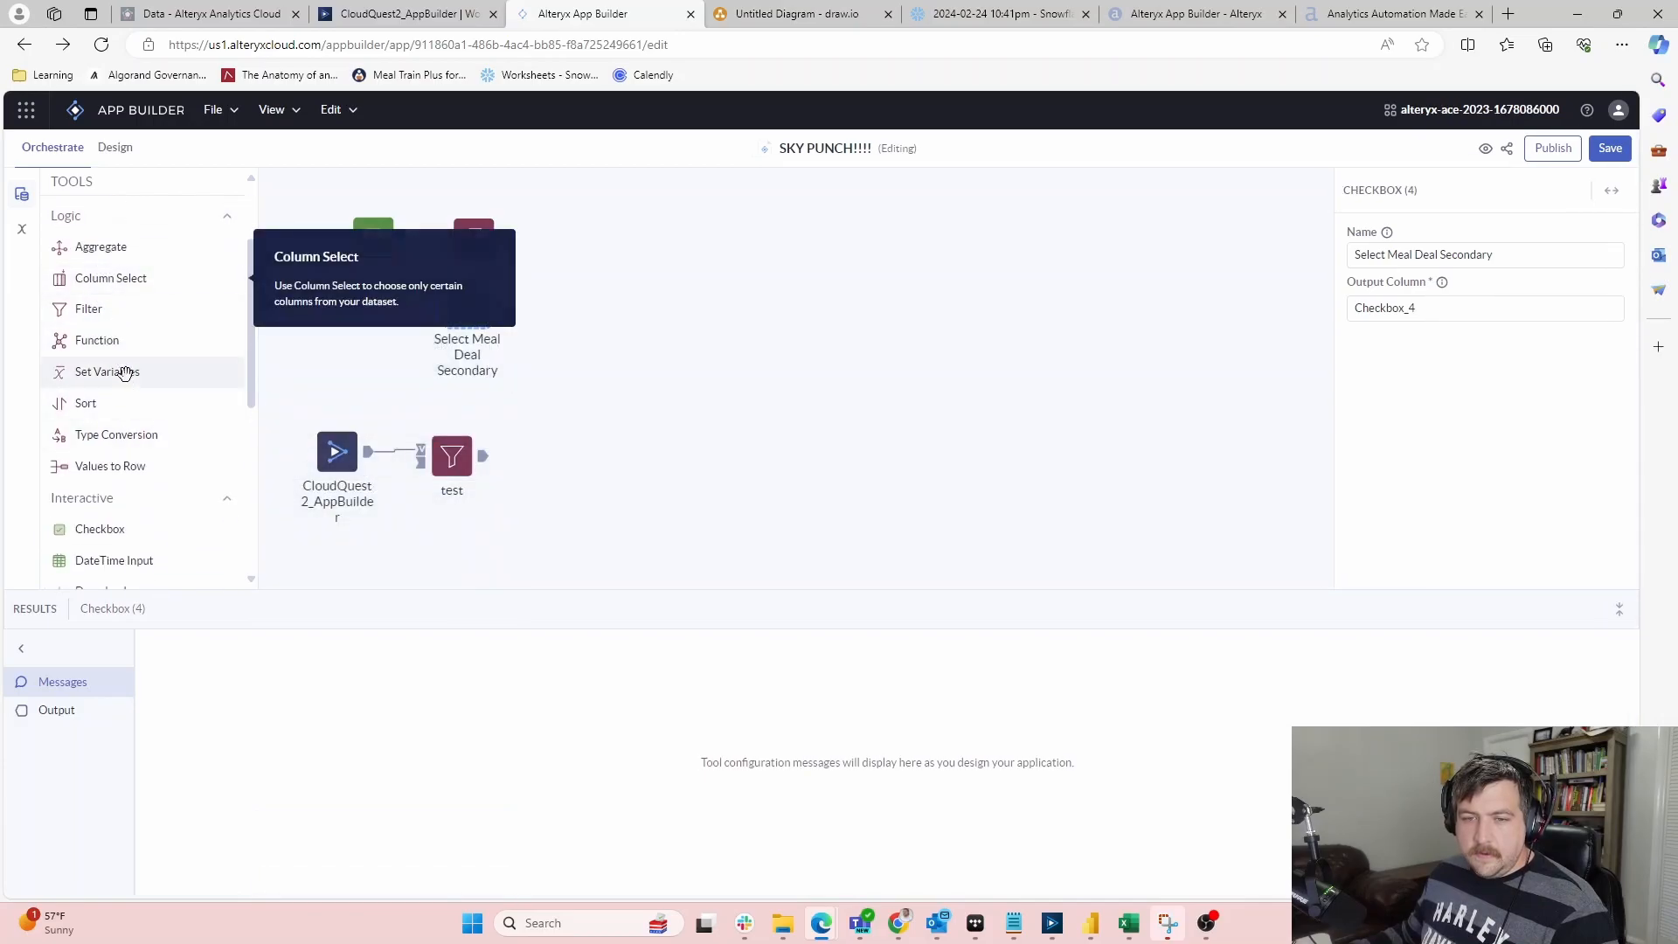
left_click_drag(114, 372, 686, 321)
left_click_drag(570, 311, 577, 304)
left_click(1441, 257)
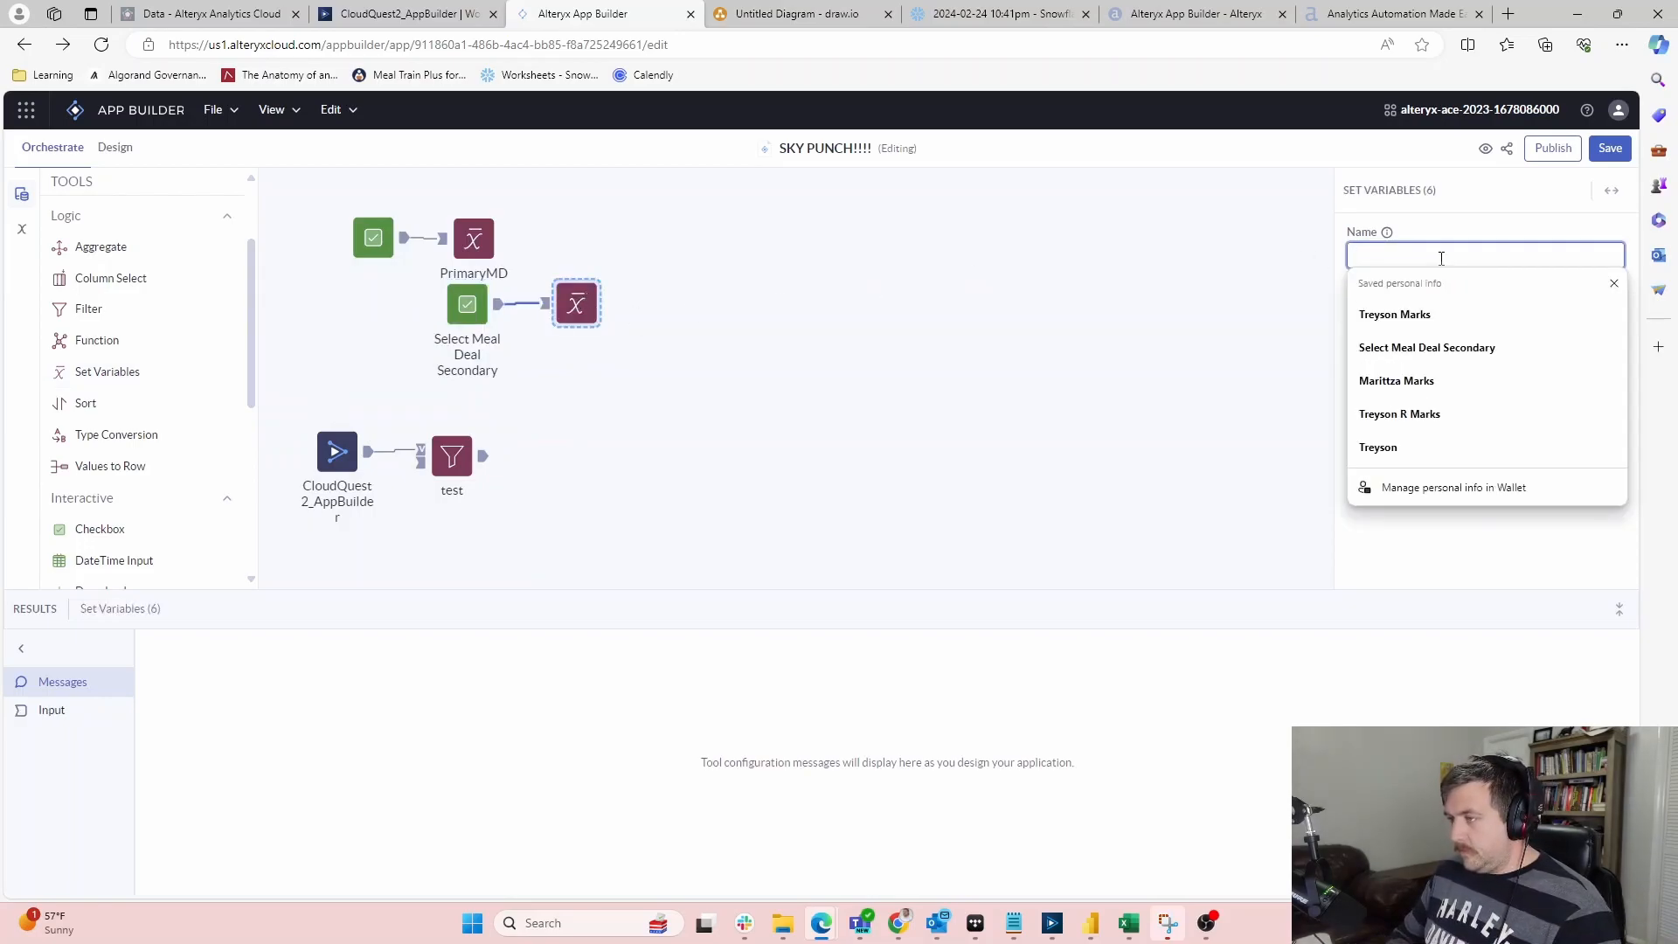
type("SEcon")
key("BackSpace")
key("BackSpace")
key("BackSpace")
key("BackSpace")
type("SEcond")
key("BackSpace")
key("BackSpace")
key("BackSpace")
key("BackSpace")
key("BackSpace")
key("BackSpace")
type("Secondar")
type("yMea")
type("D")
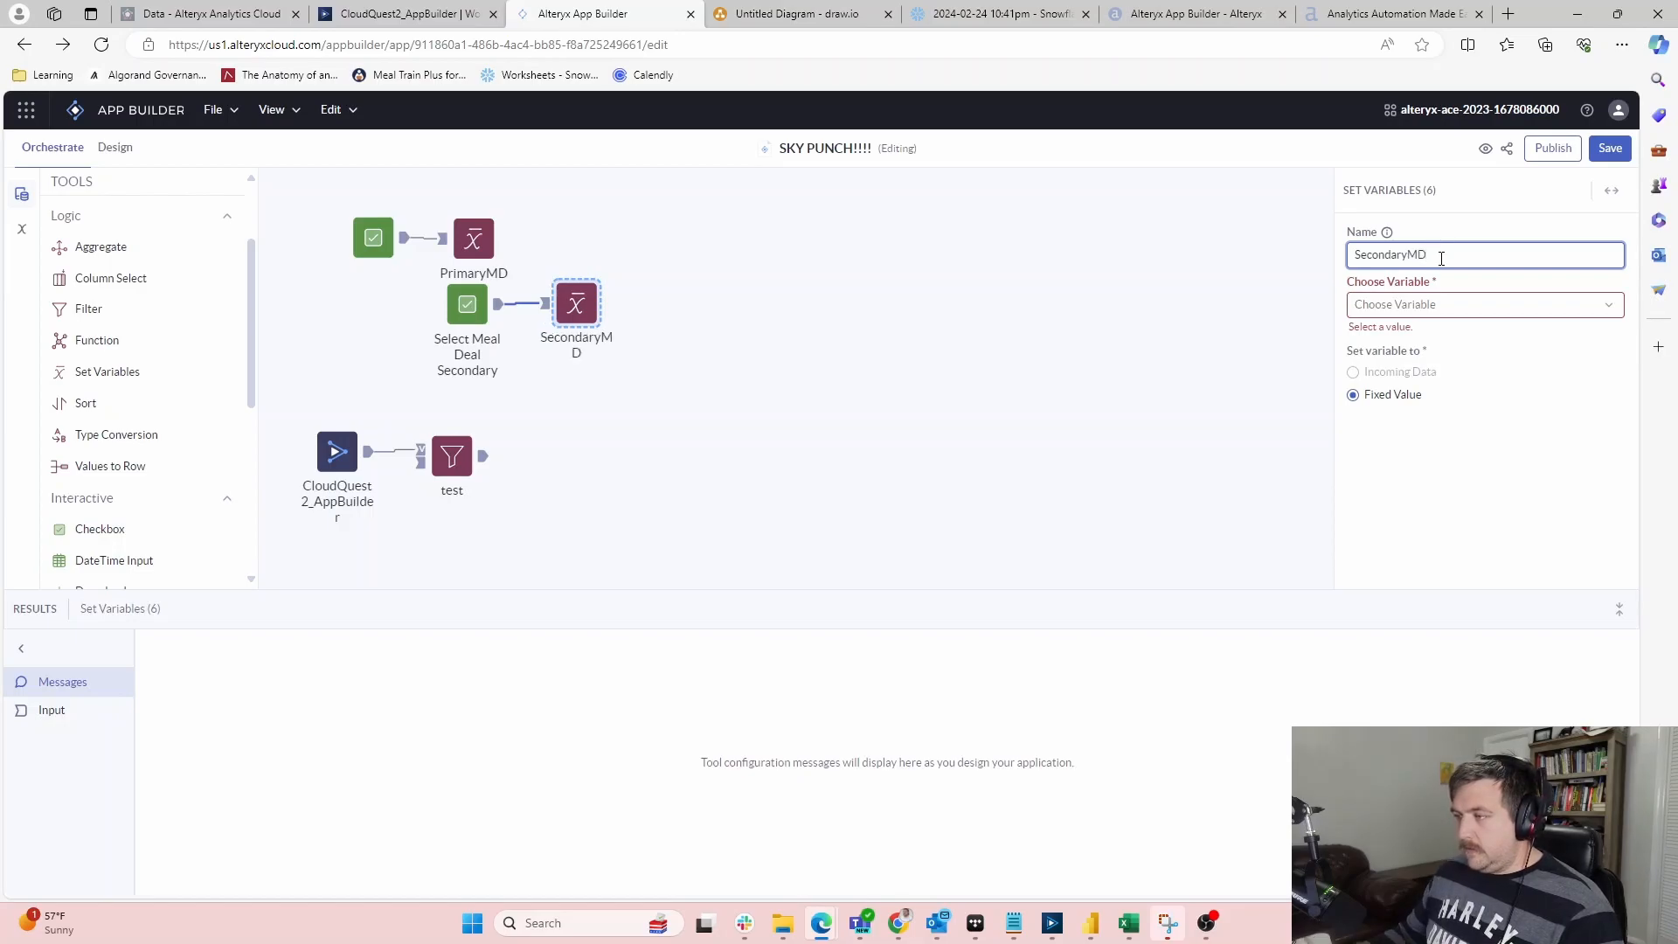
Point the new step at the SecondaryMD variable with a Fixed Value
left_click(1453, 305)
left_click(1432, 397)
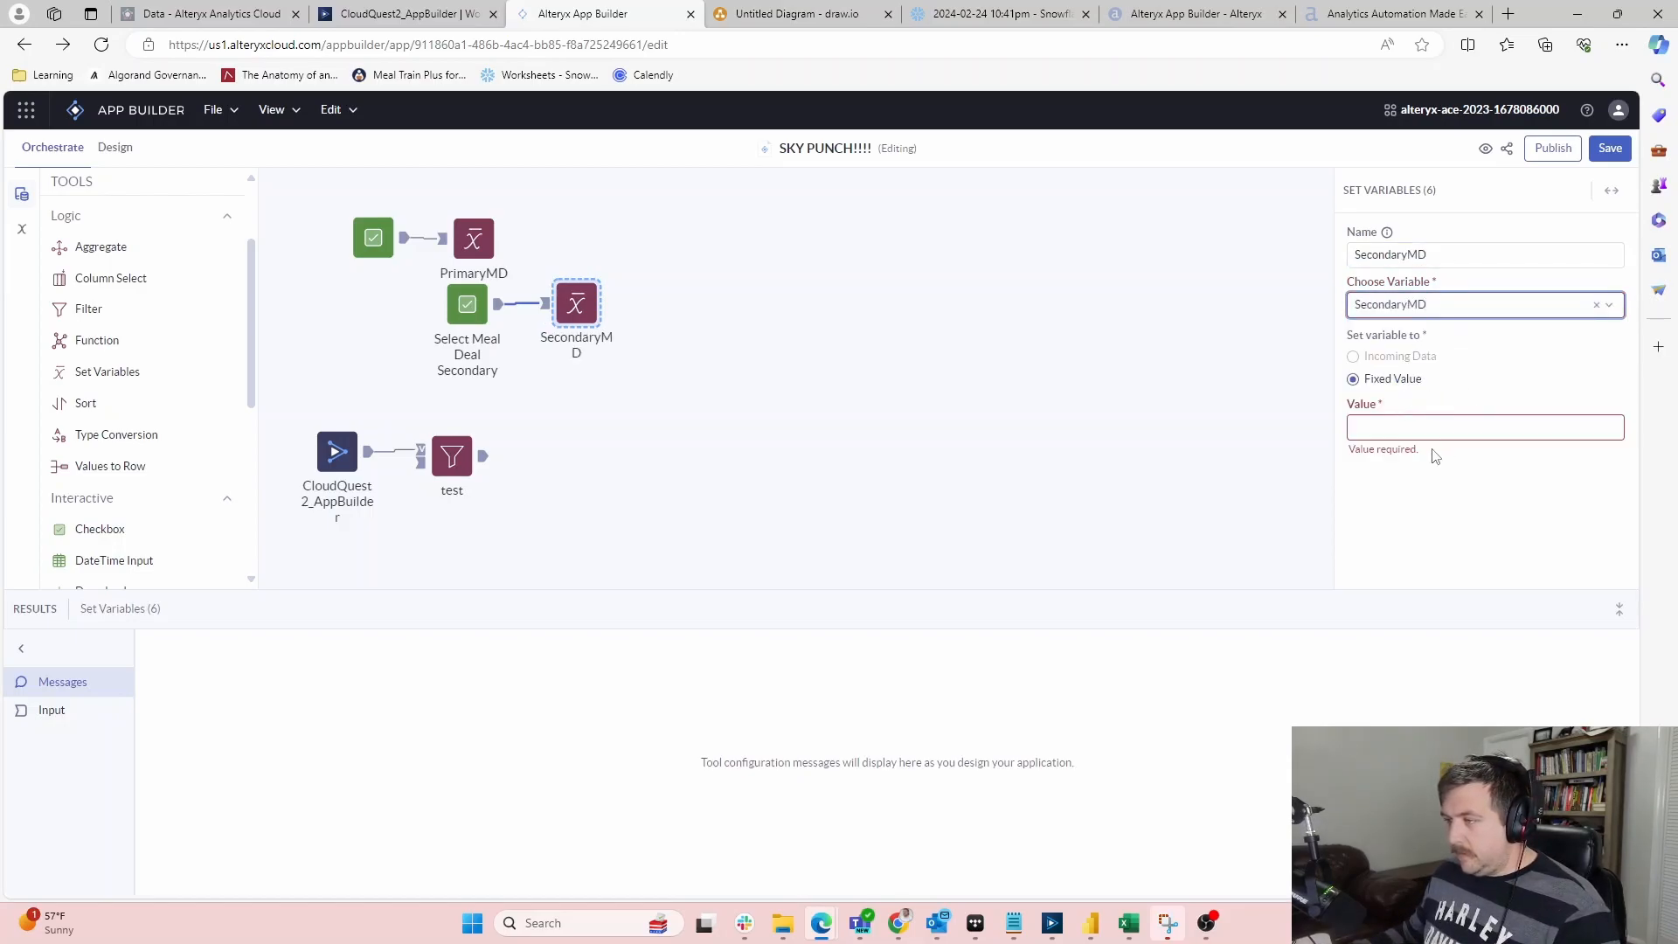
left_click(1385, 382)
left_click(1387, 429)
left_click(1392, 357)
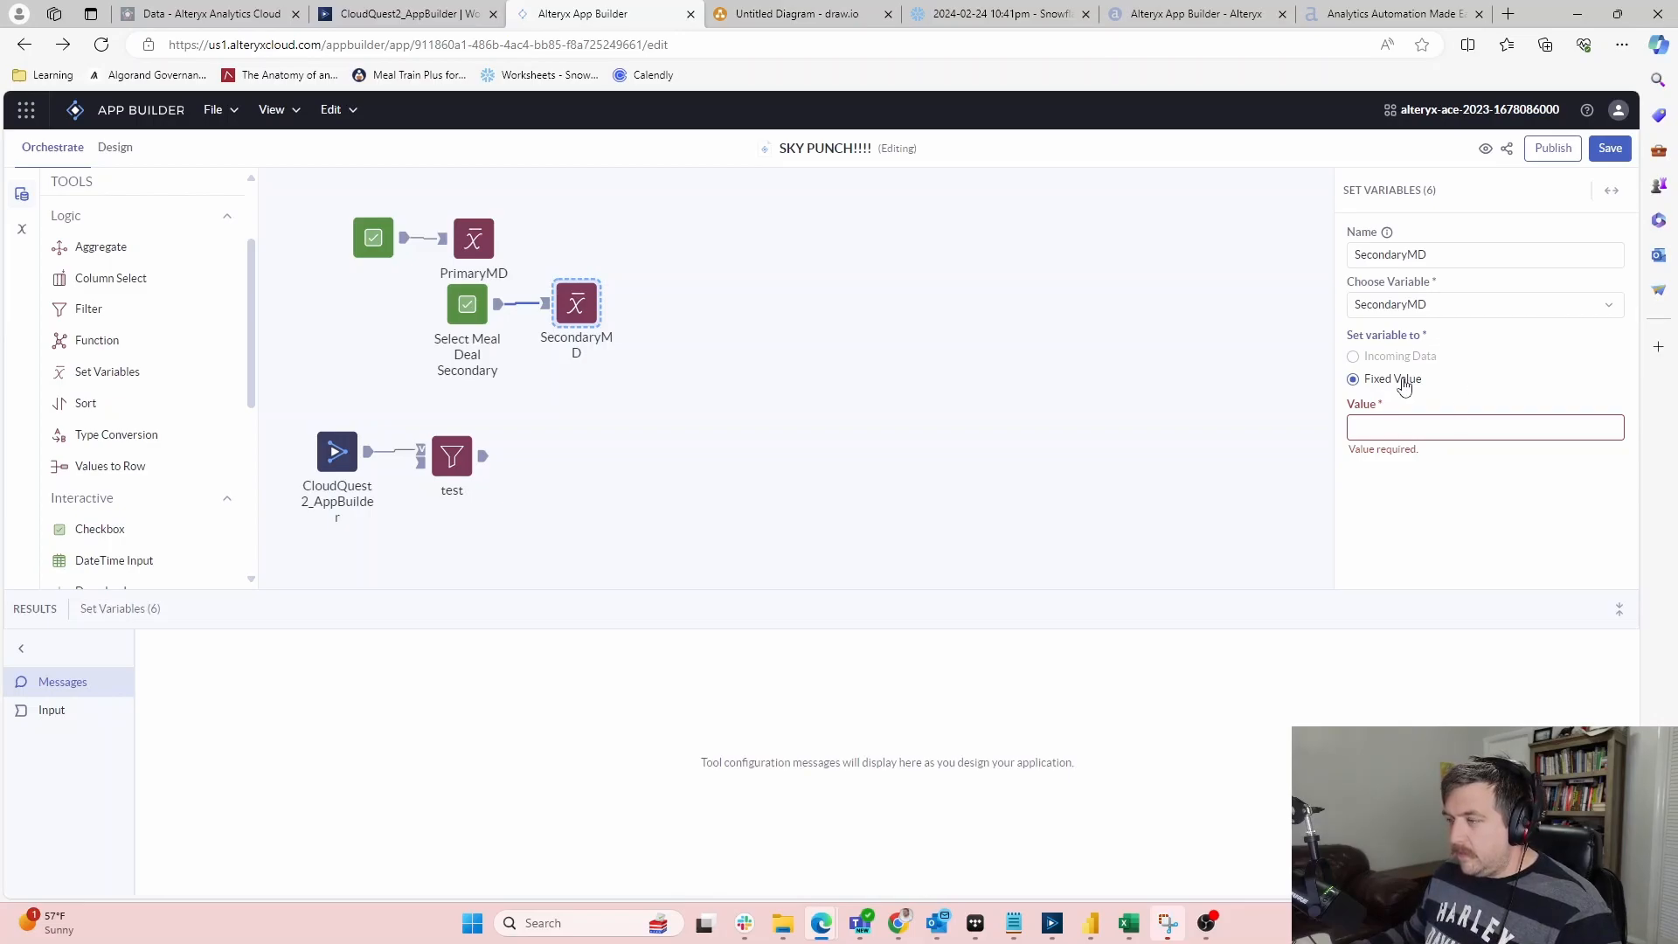
left_click(495, 312)
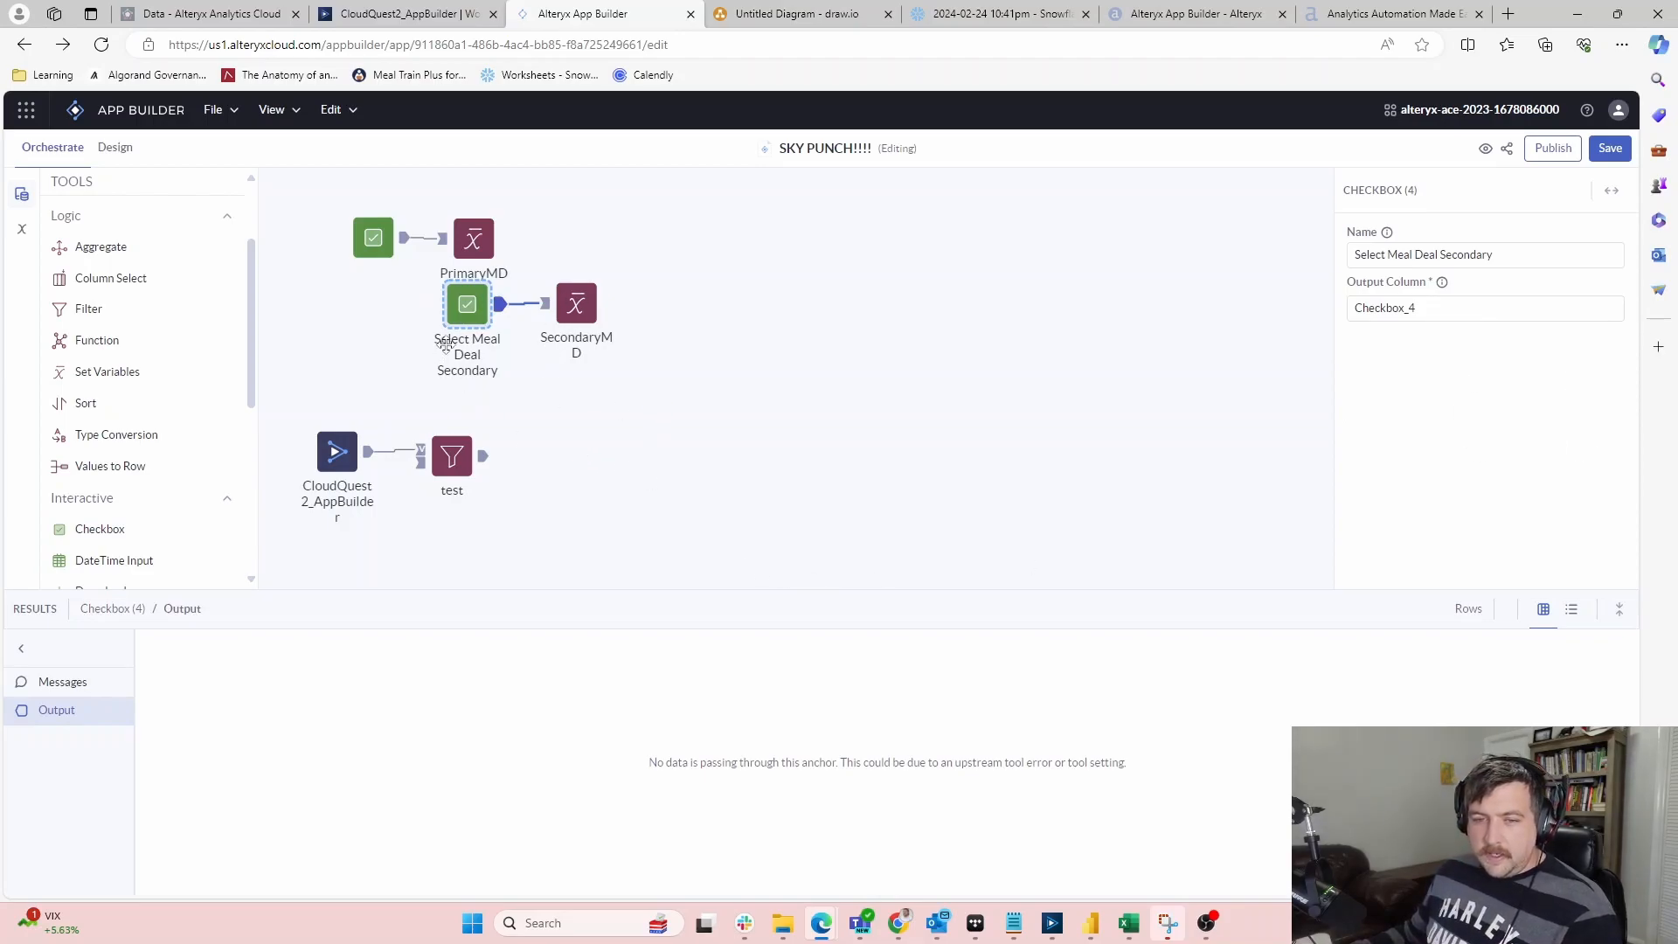
Move the test Filter aside and delete its accidental connection
scroll(315, 468, "down", 1)
scroll(411, 486, "up", 2)
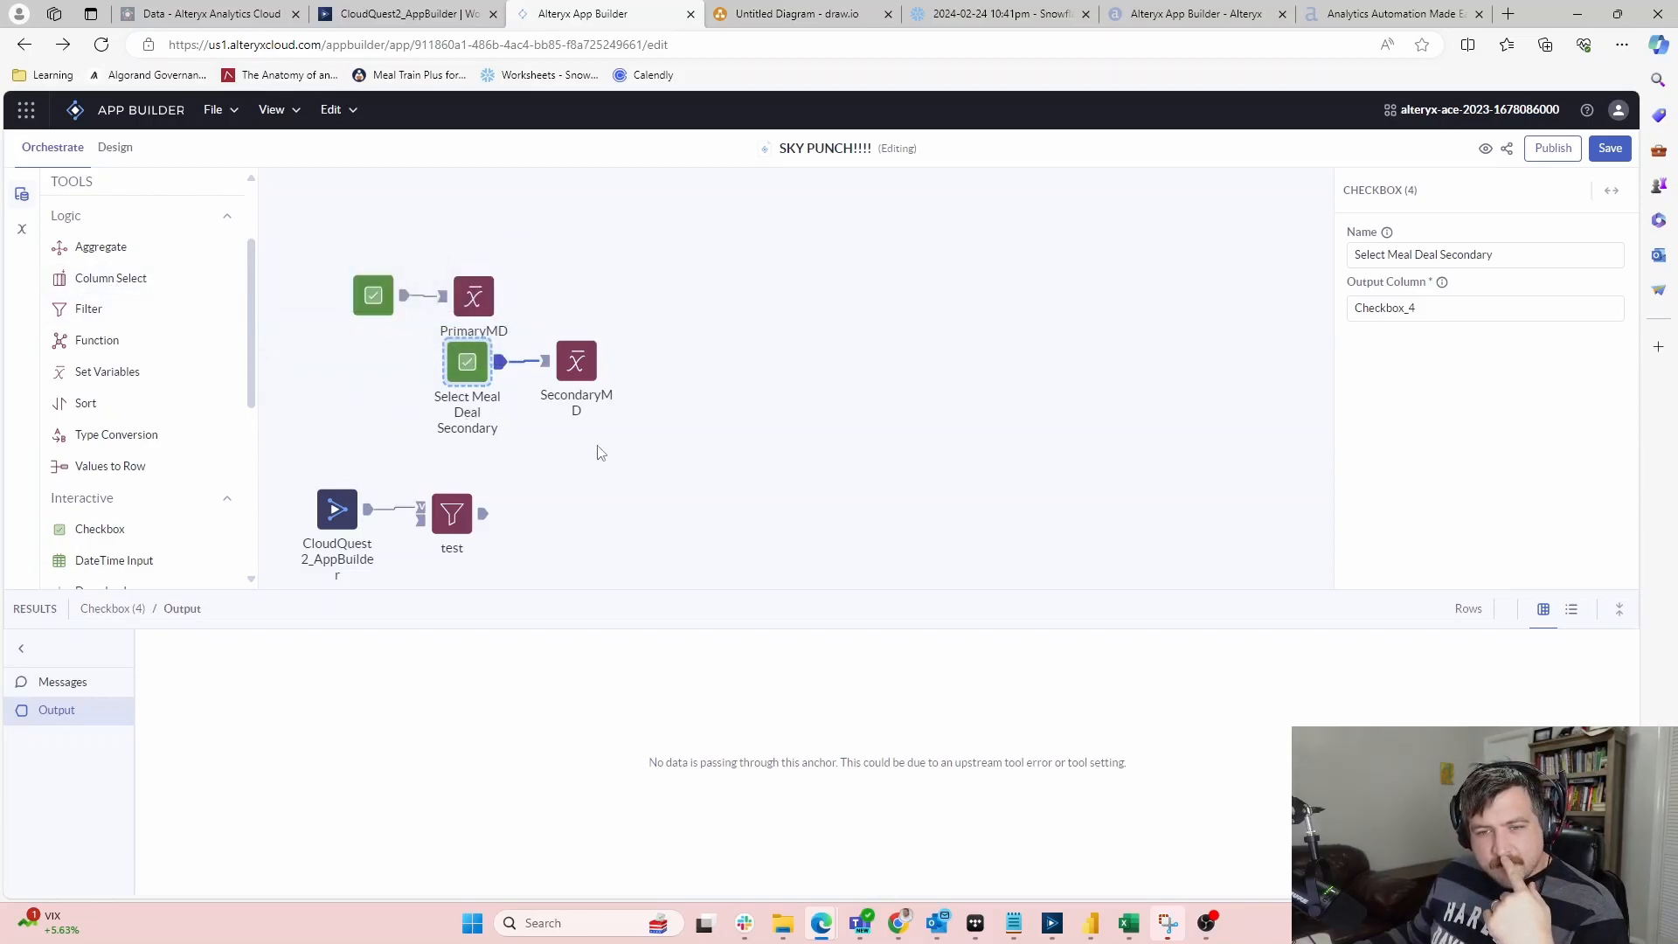
left_click(642, 444)
left_click_drag(445, 506, 732, 510)
left_click(614, 464)
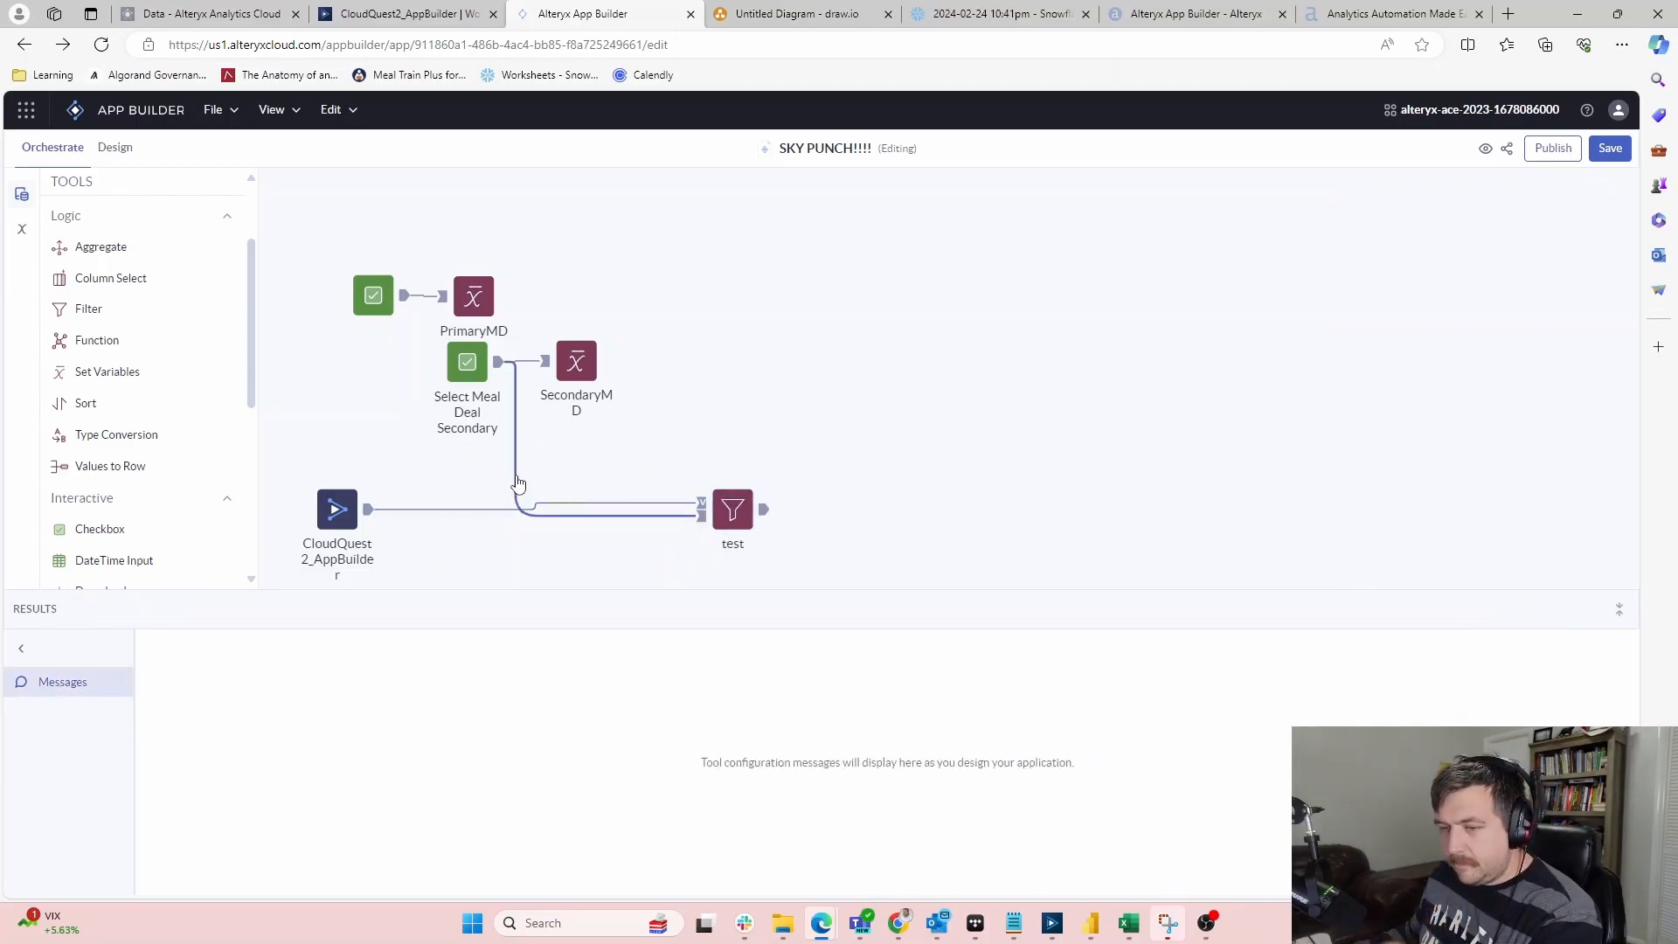
key("Delete")
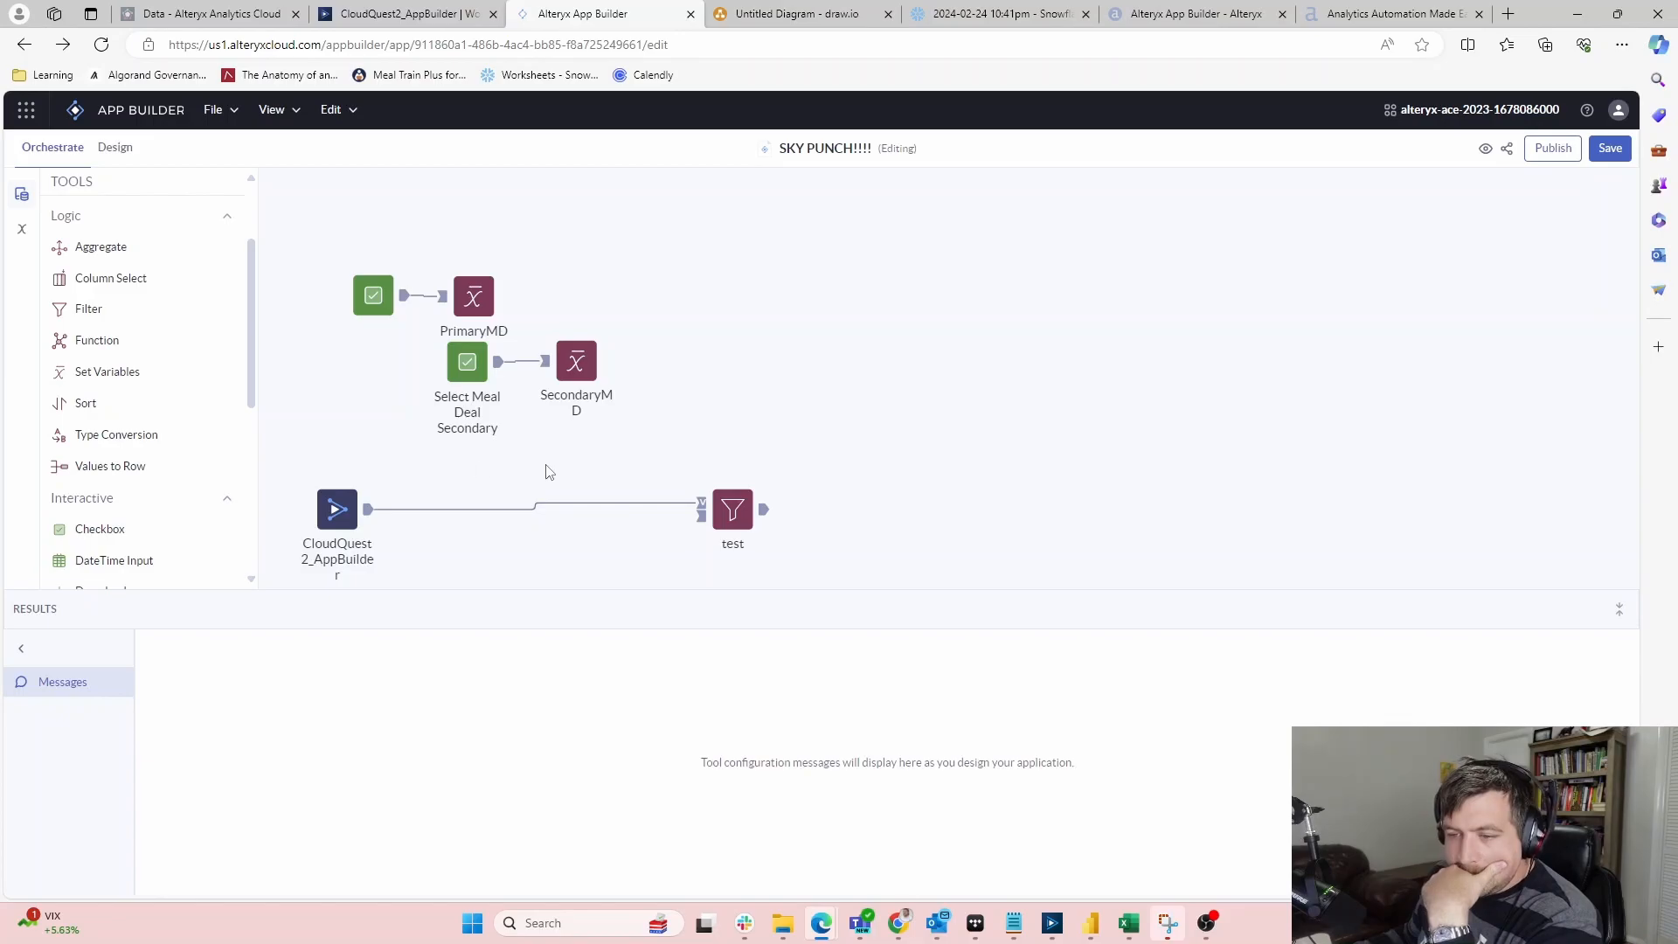
Delete the test Filter step, leaving the CloudQuest2_AppBuilder workflow step on its own
scroll(869, 466, "down", 1)
left_click(732, 422)
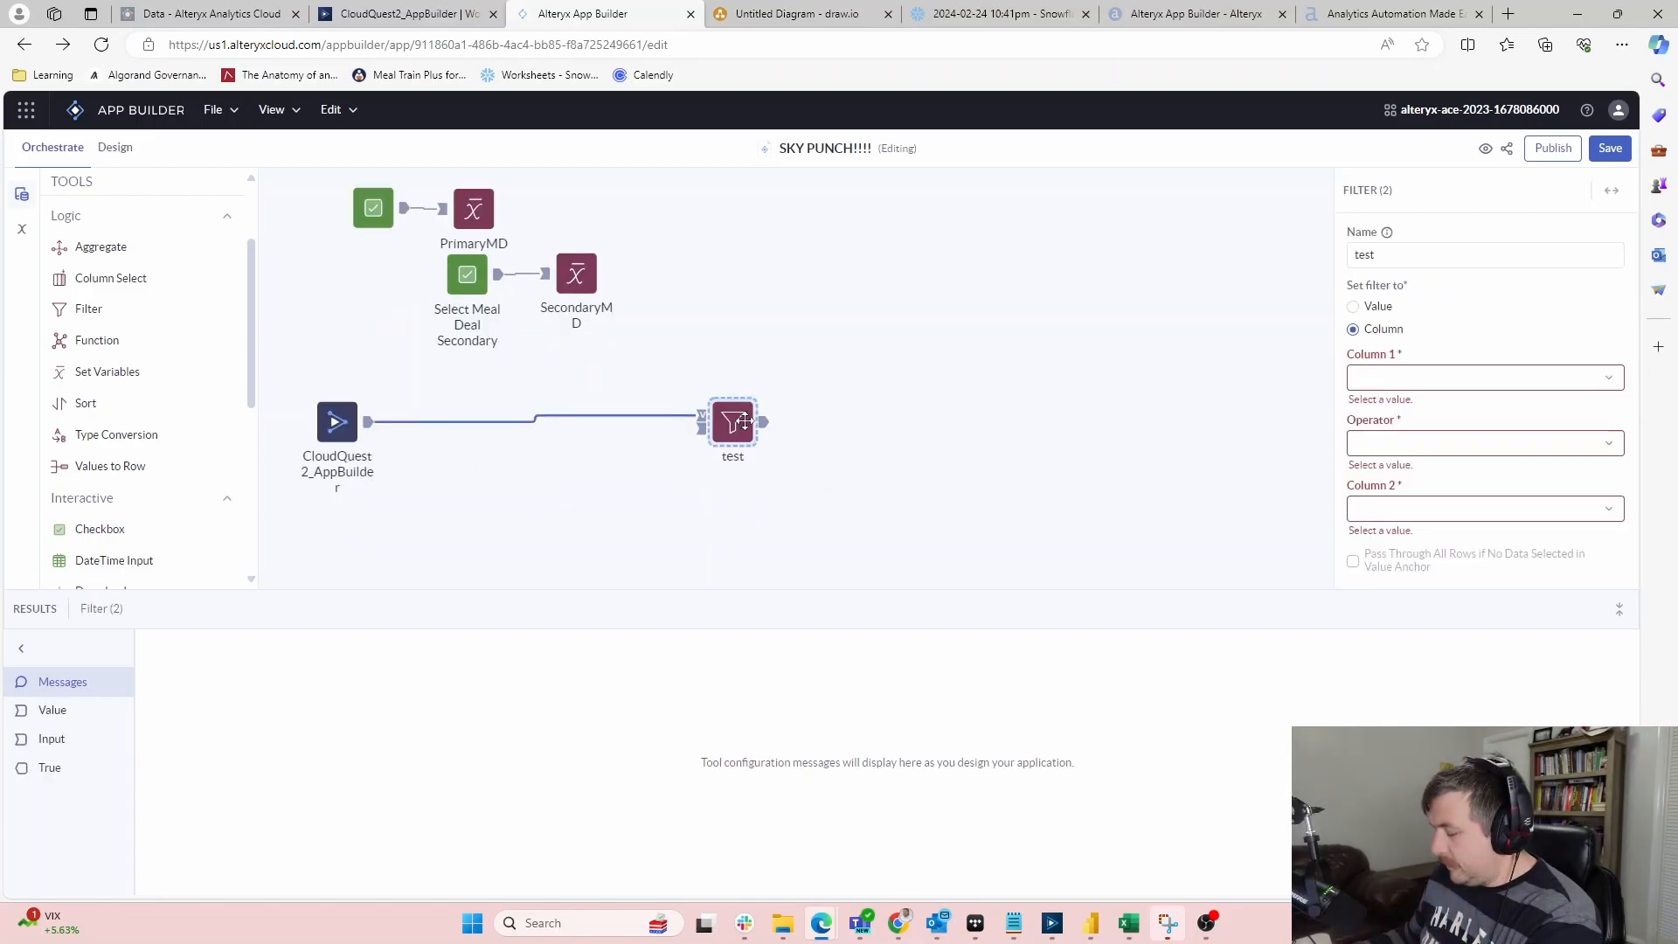
key("Delete")
left_click(576, 273)
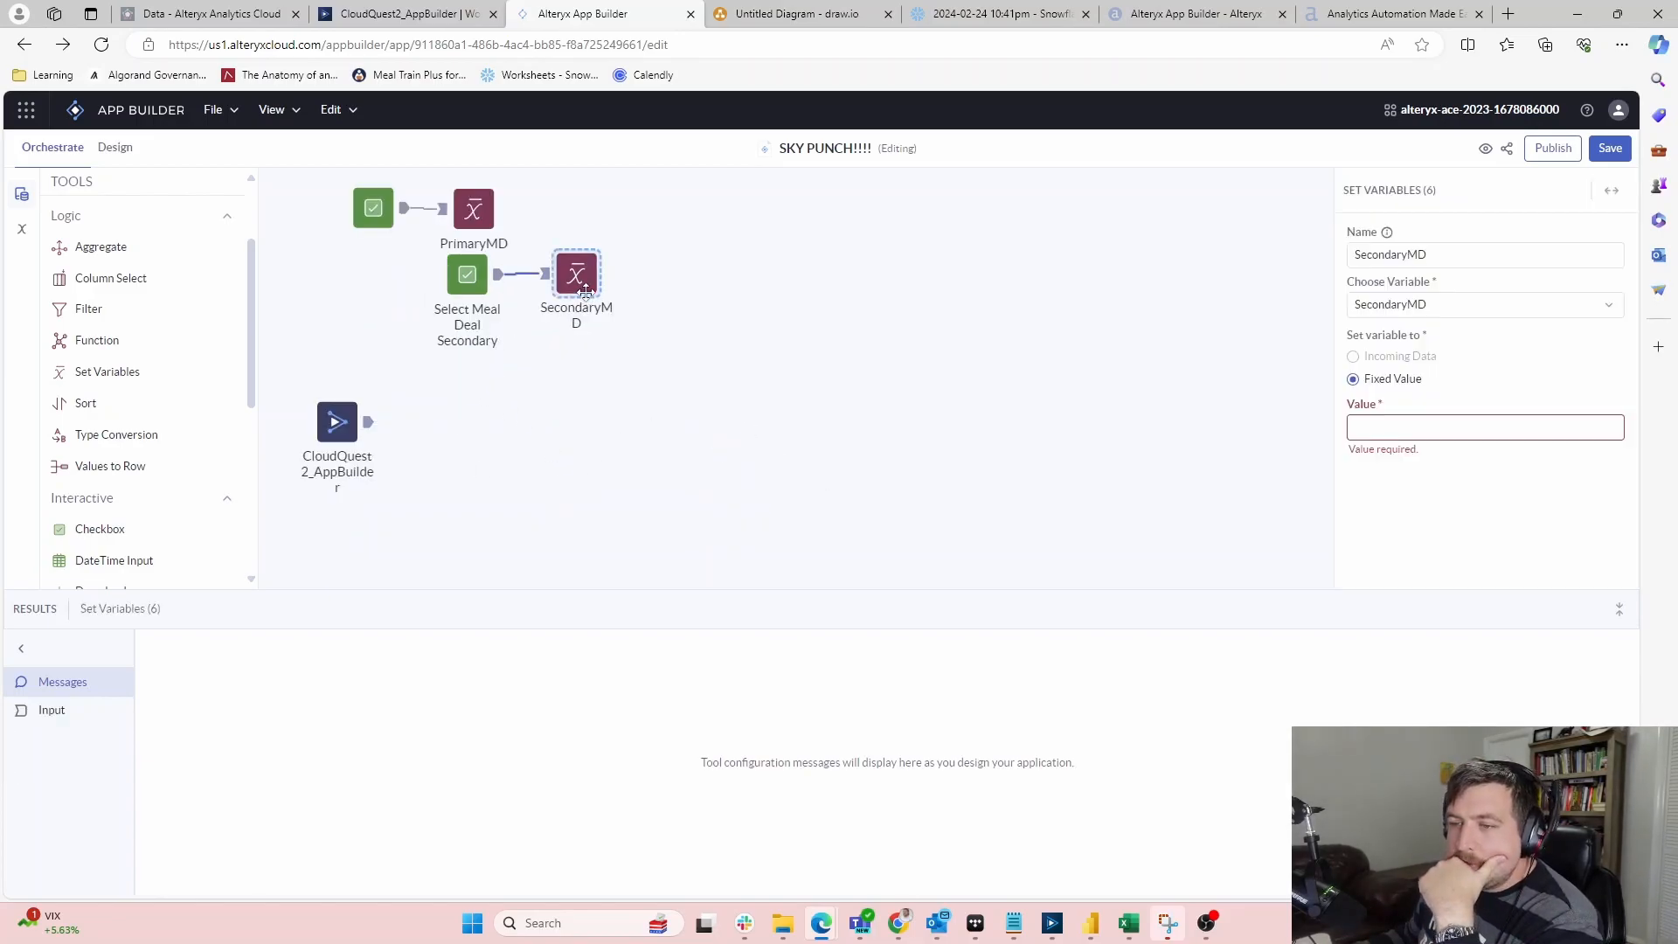
scroll(650, 306, "down", 1)
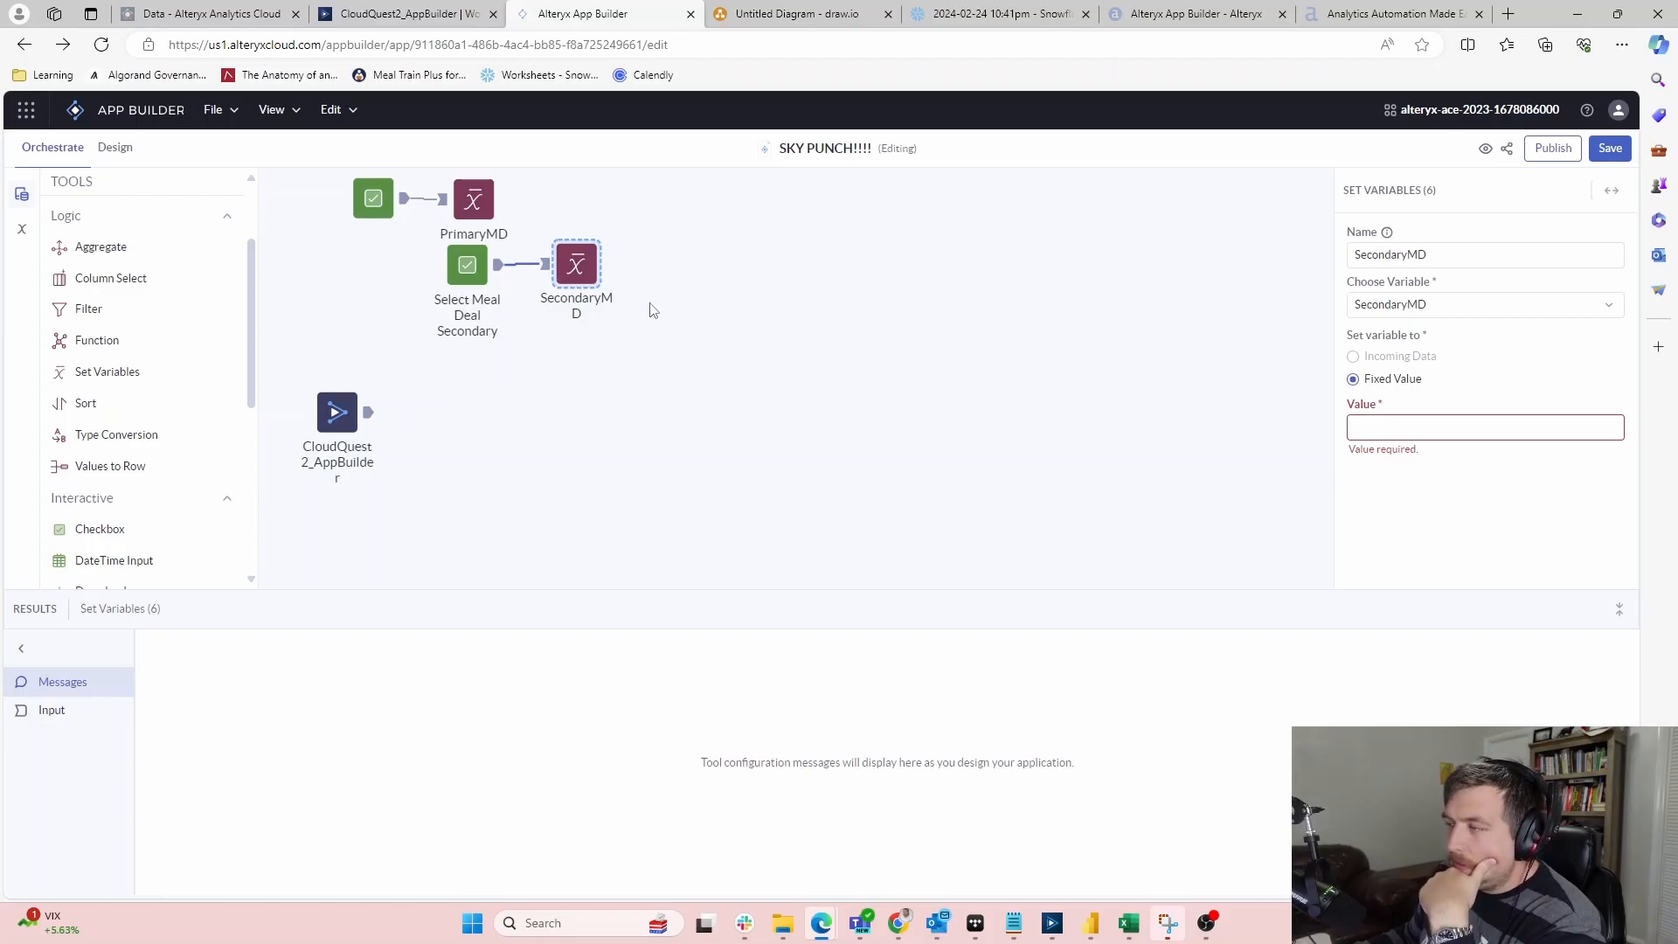
scroll(650, 310, "up", 5)
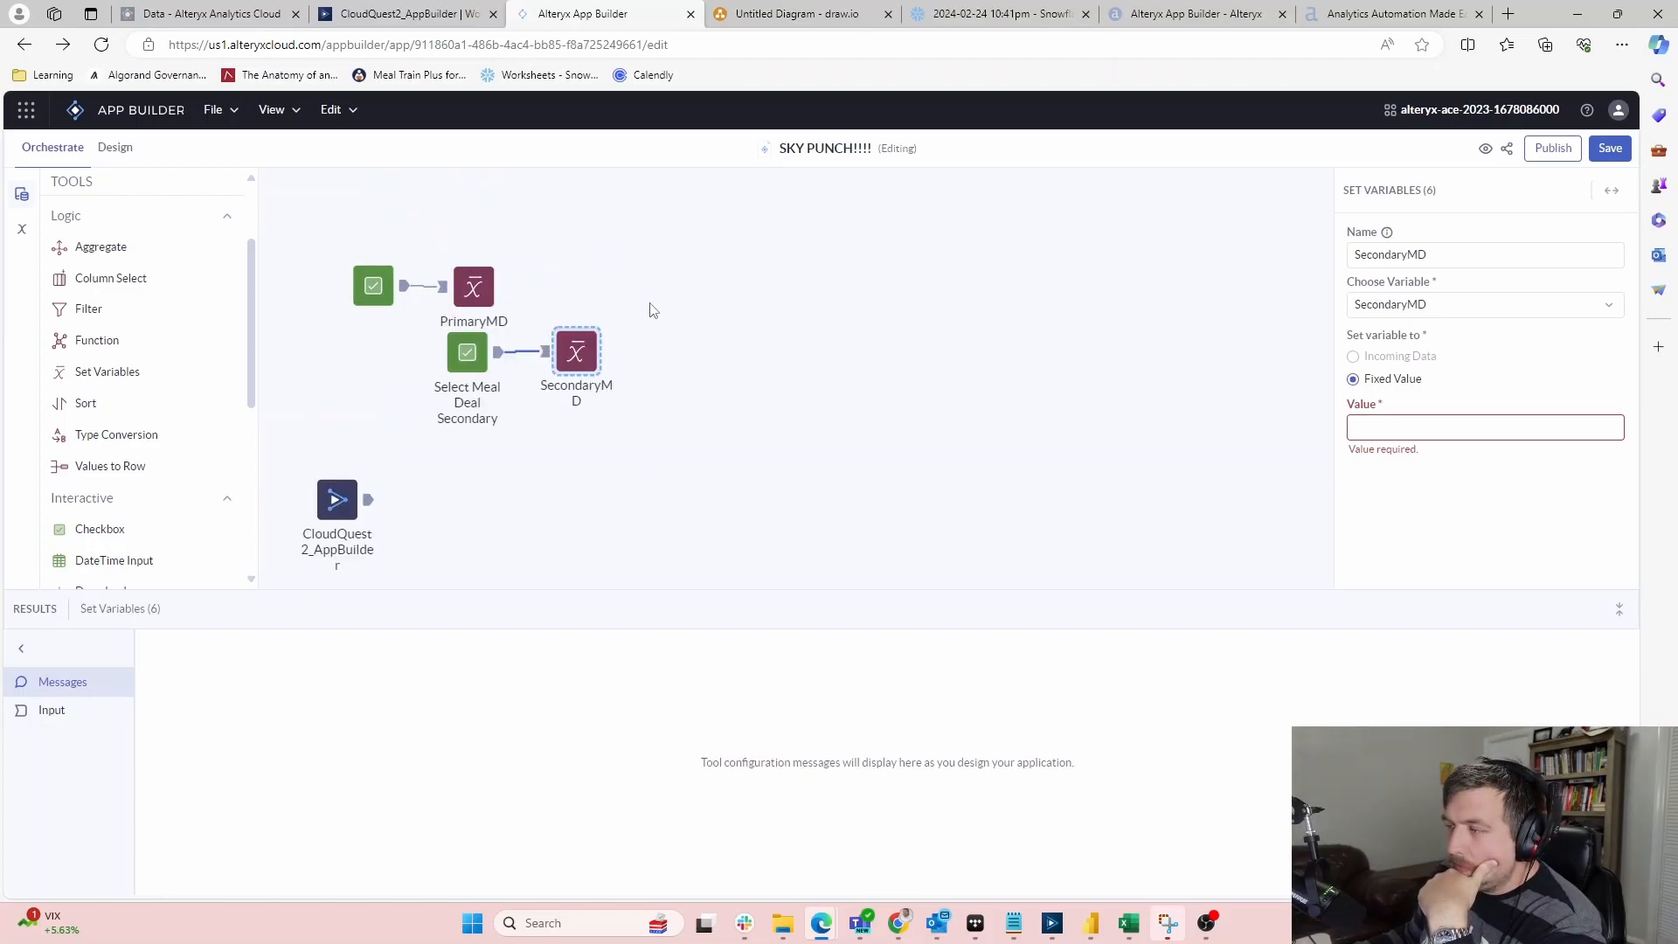
left_click(329, 503)
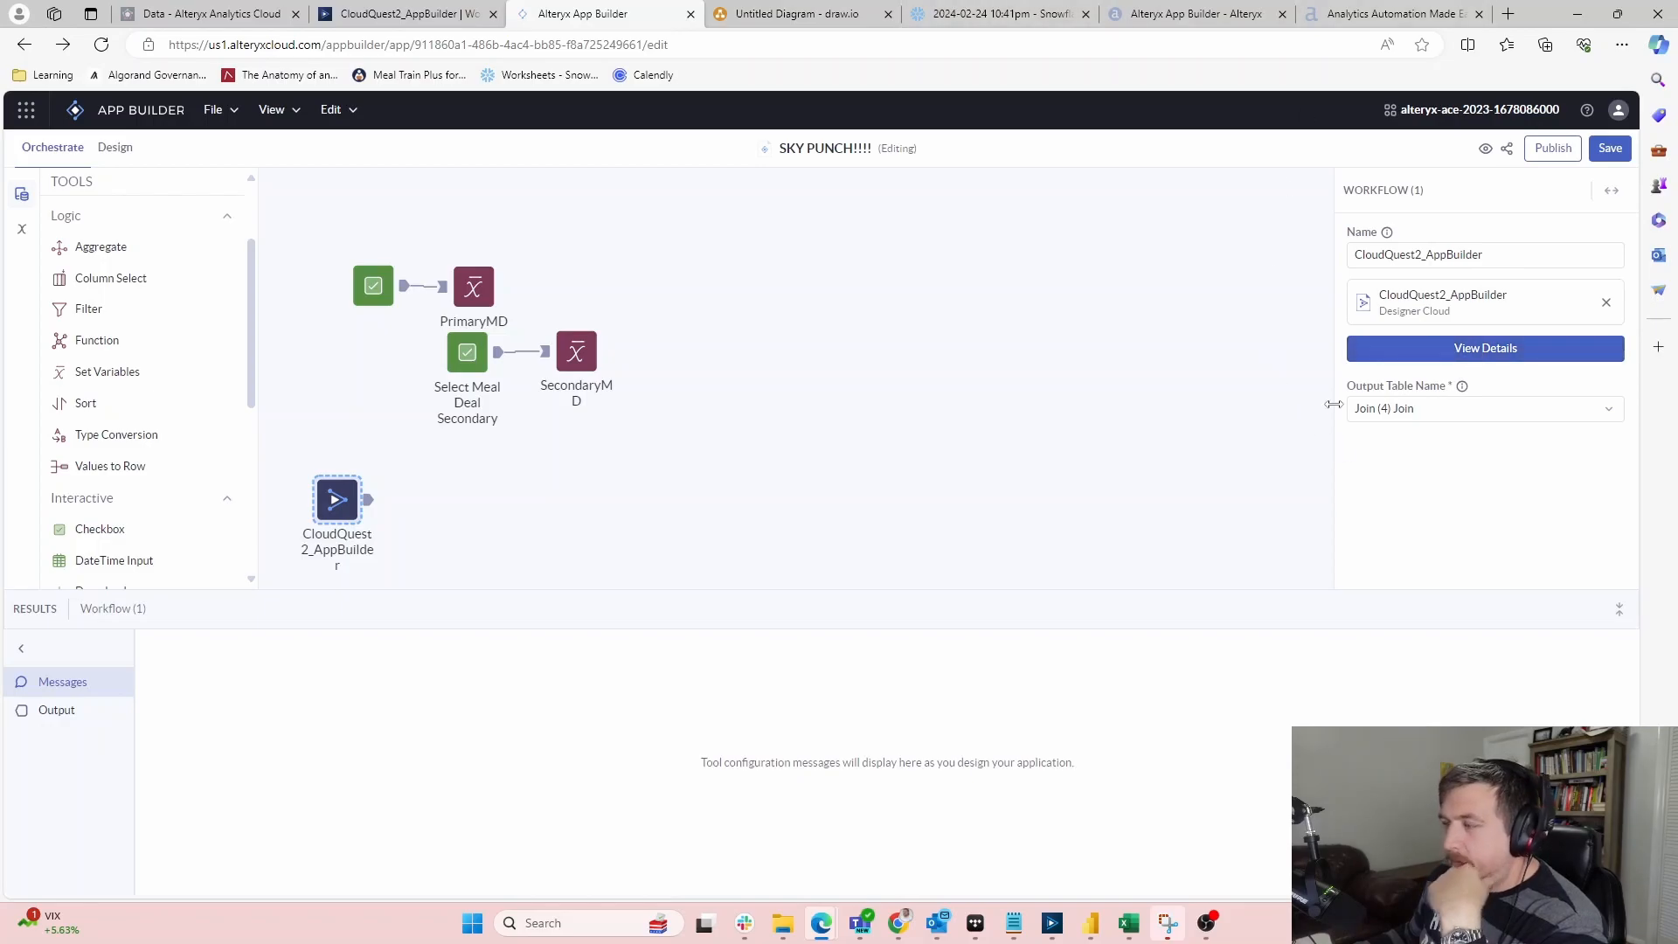
left_click_drag(1677, 10, 1293, 1)
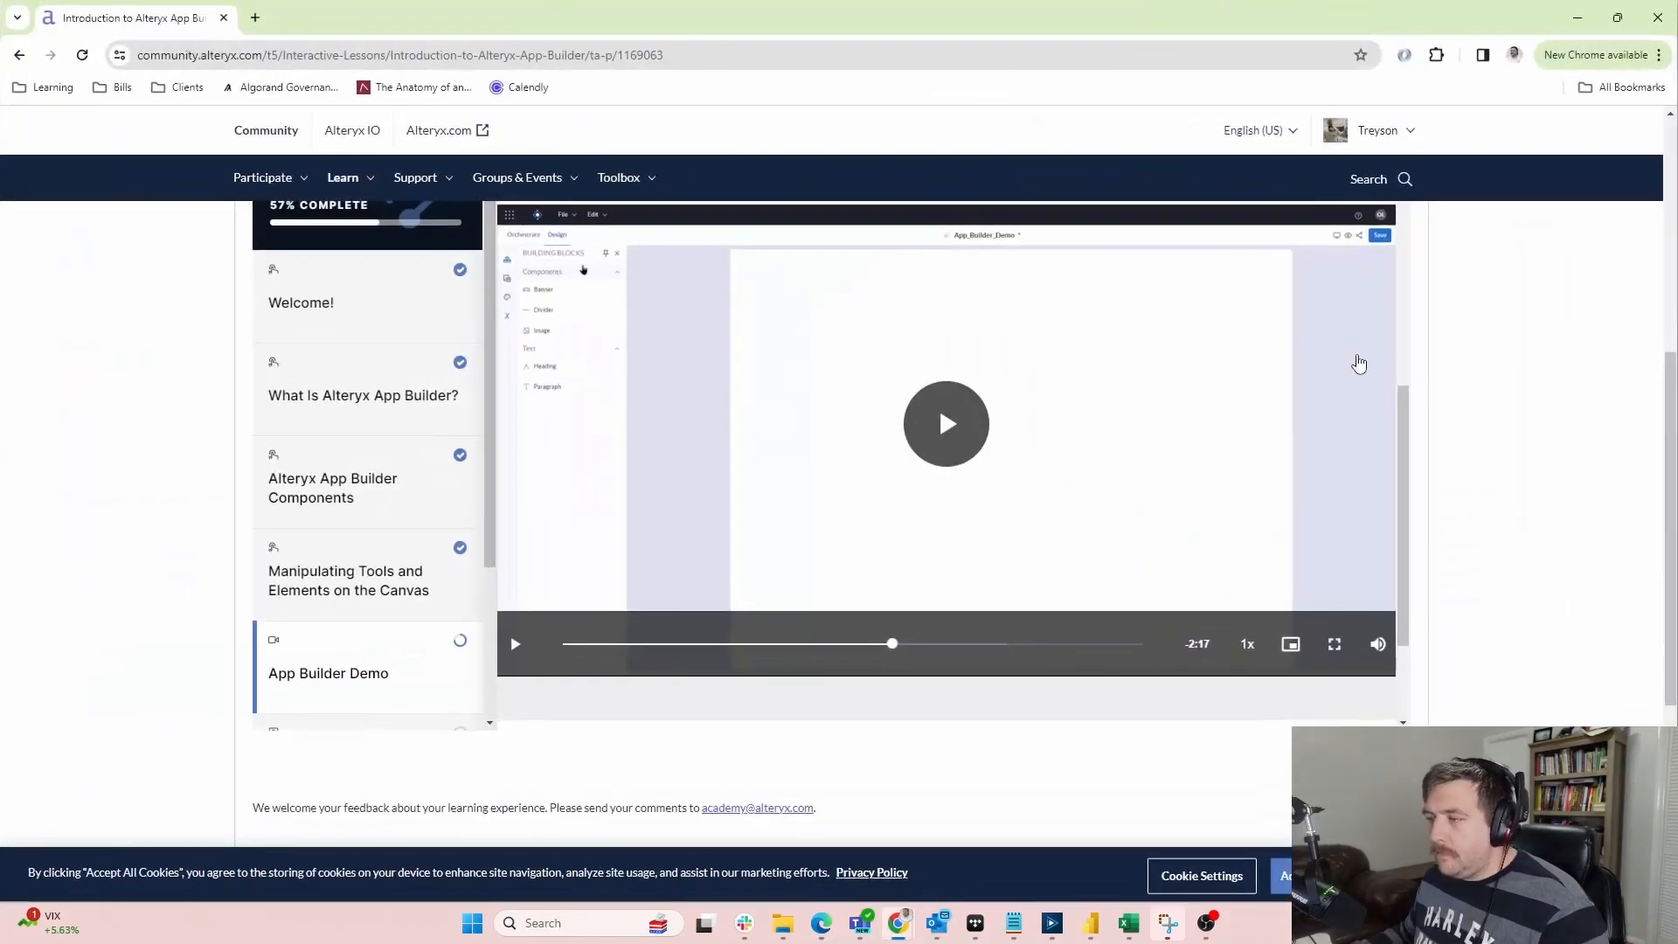
left_click(832, 647)
left_click(925, 448)
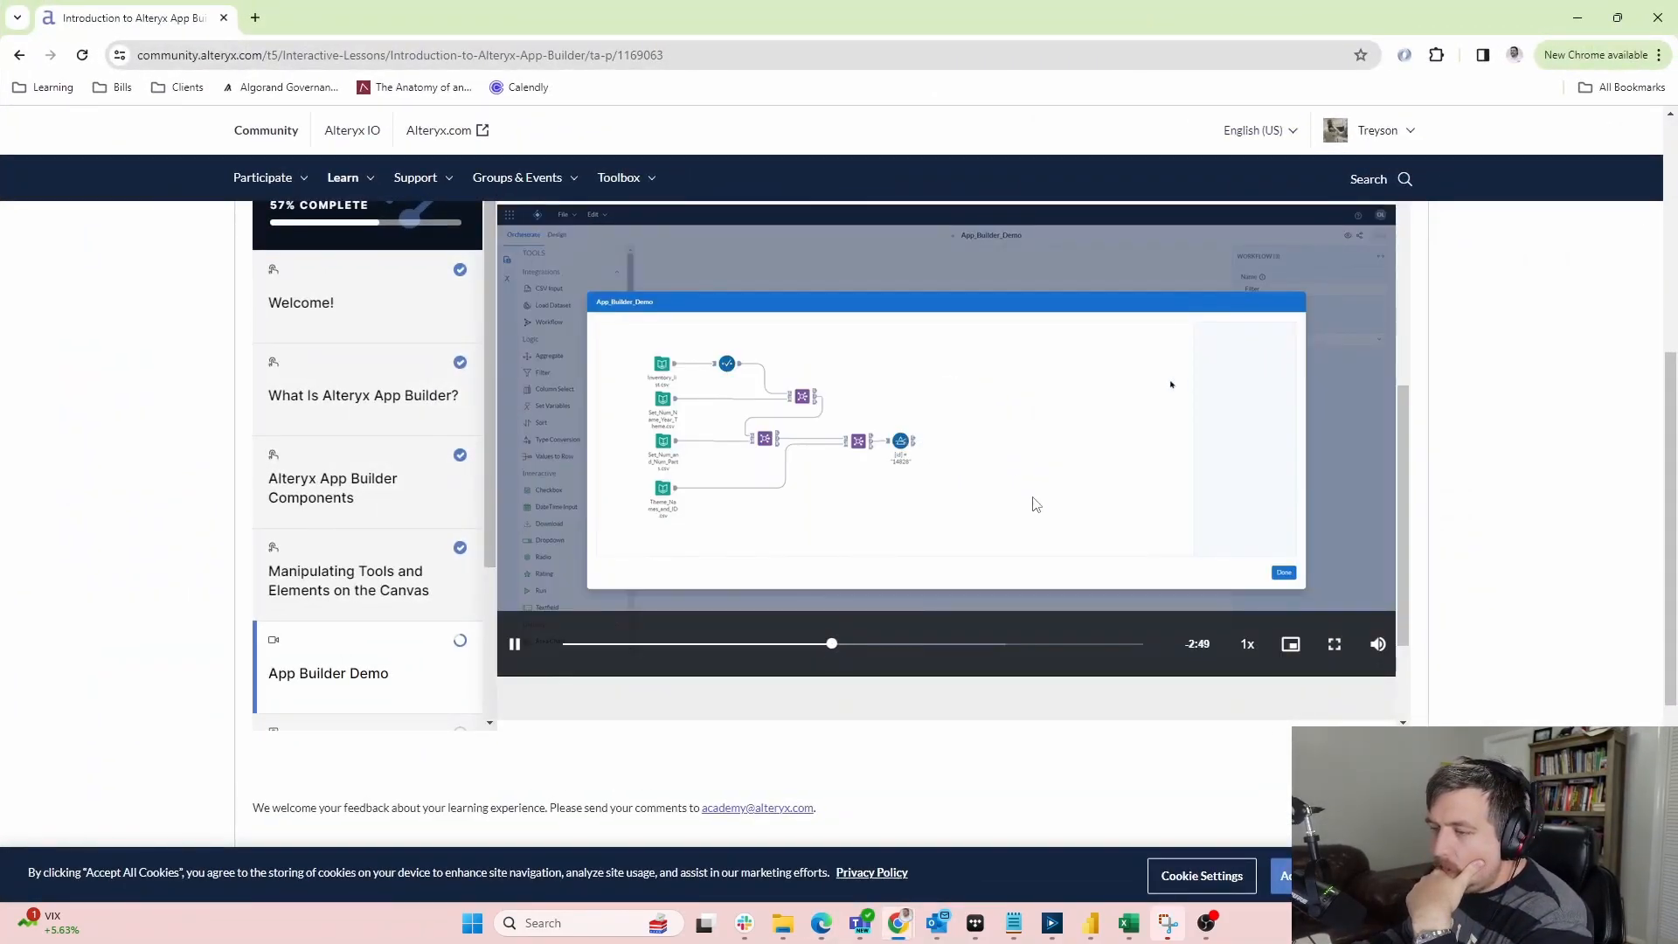
left_click(806, 646)
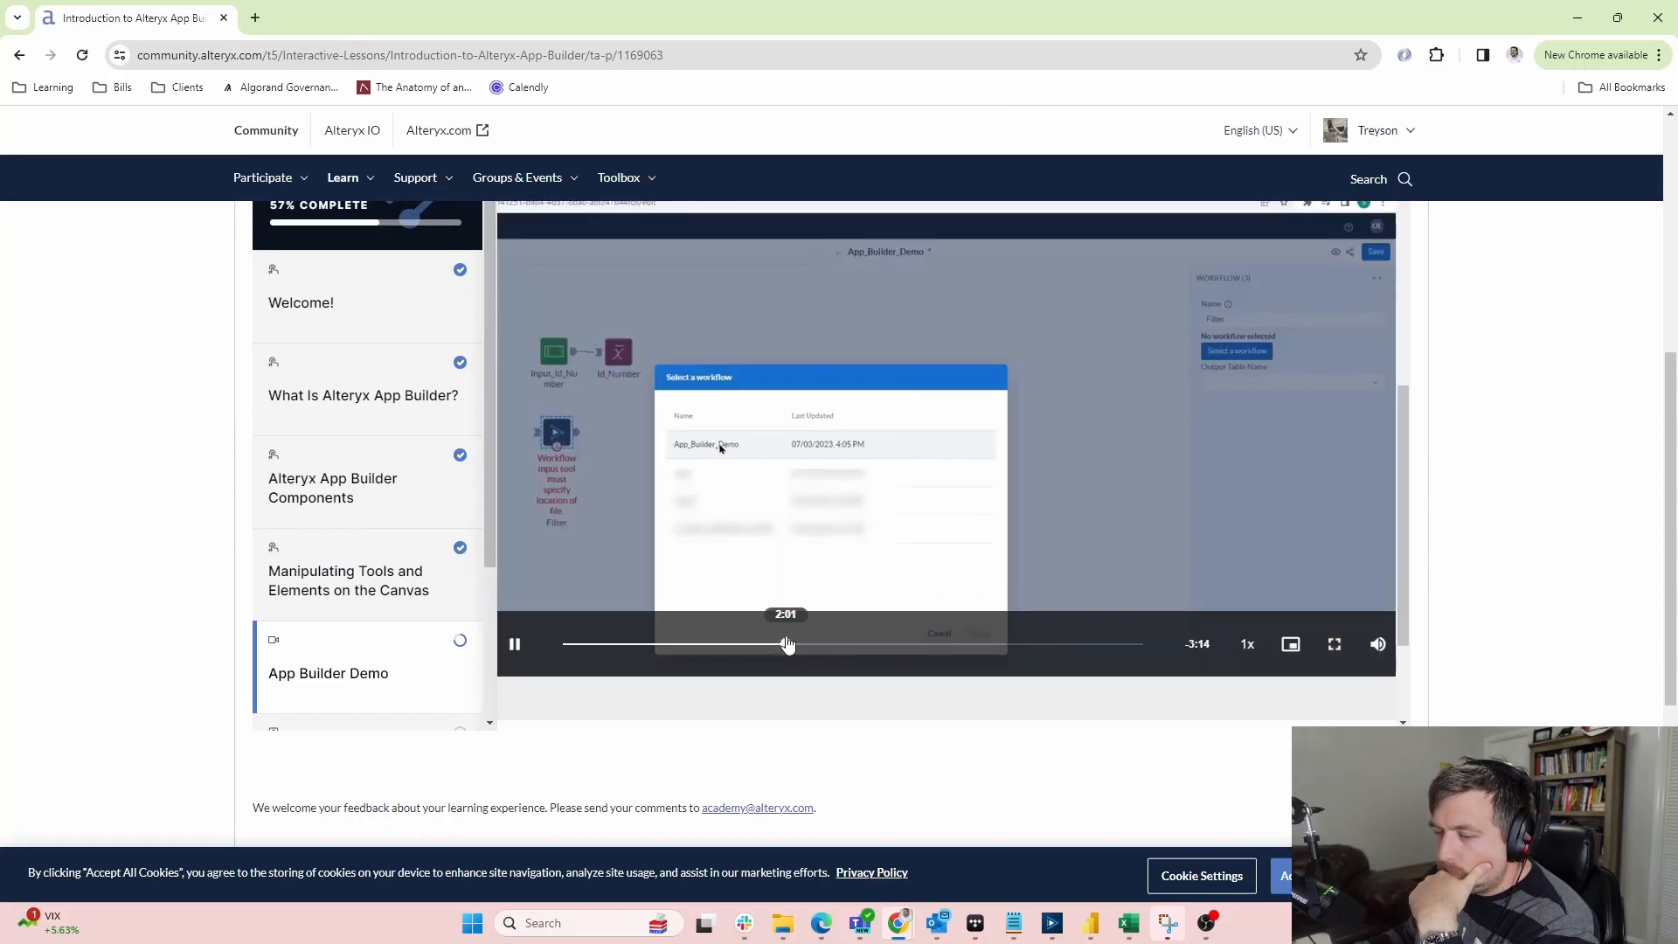
left_click(833, 647)
left_click_drag(833, 647, 824, 646)
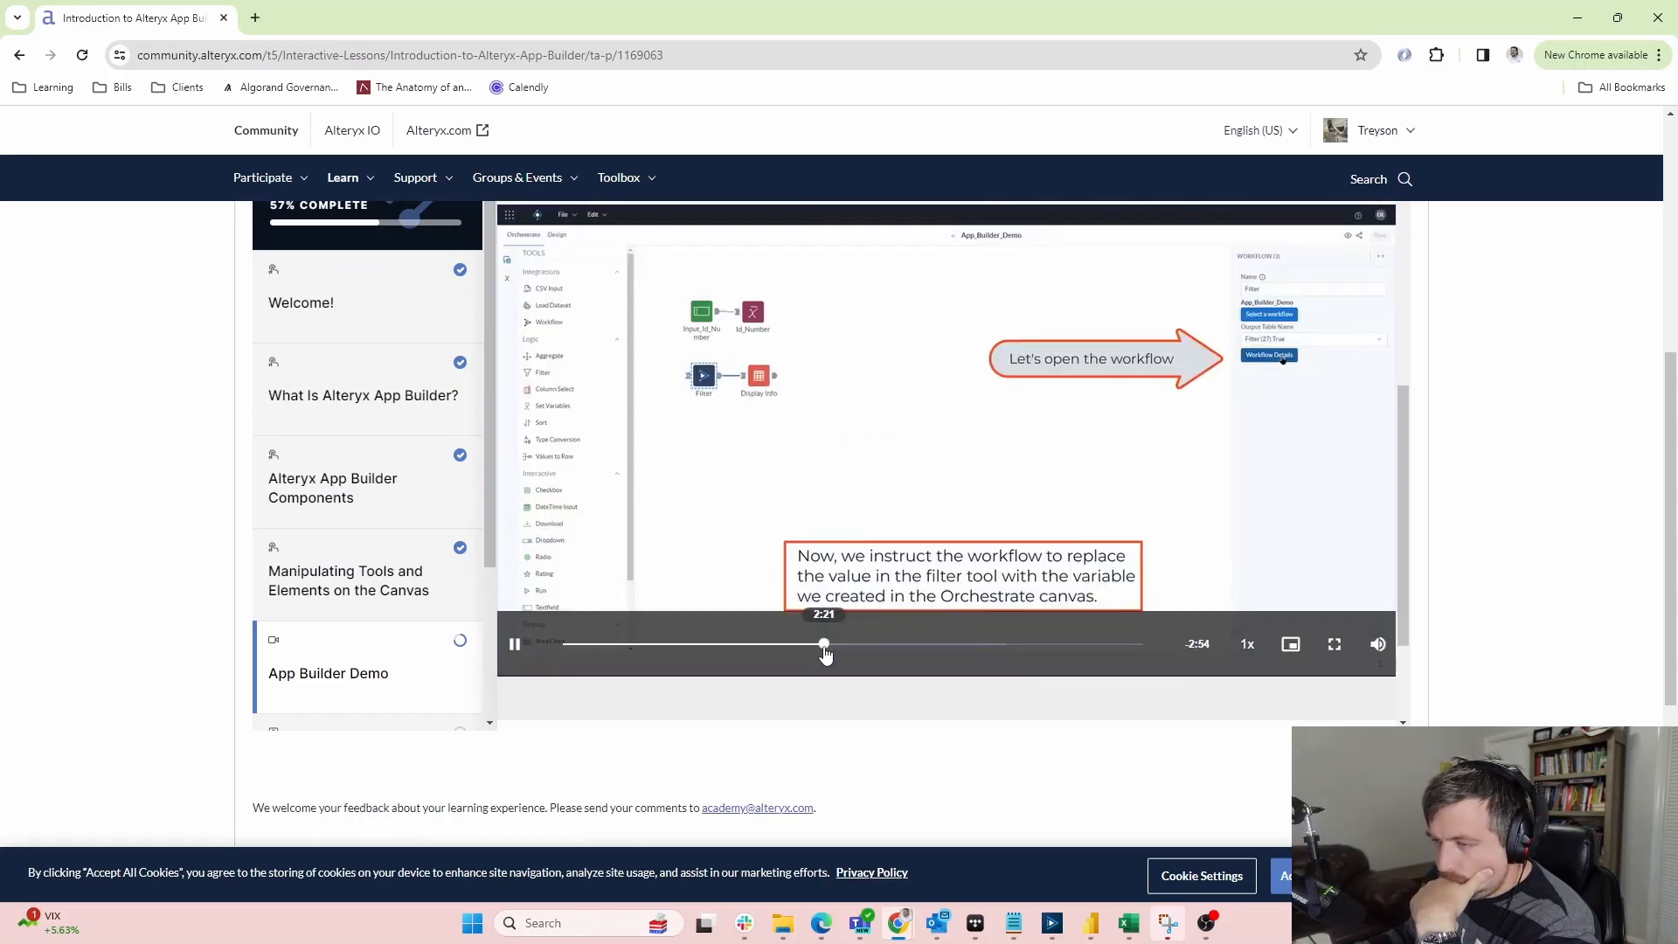
left_click(890, 439)
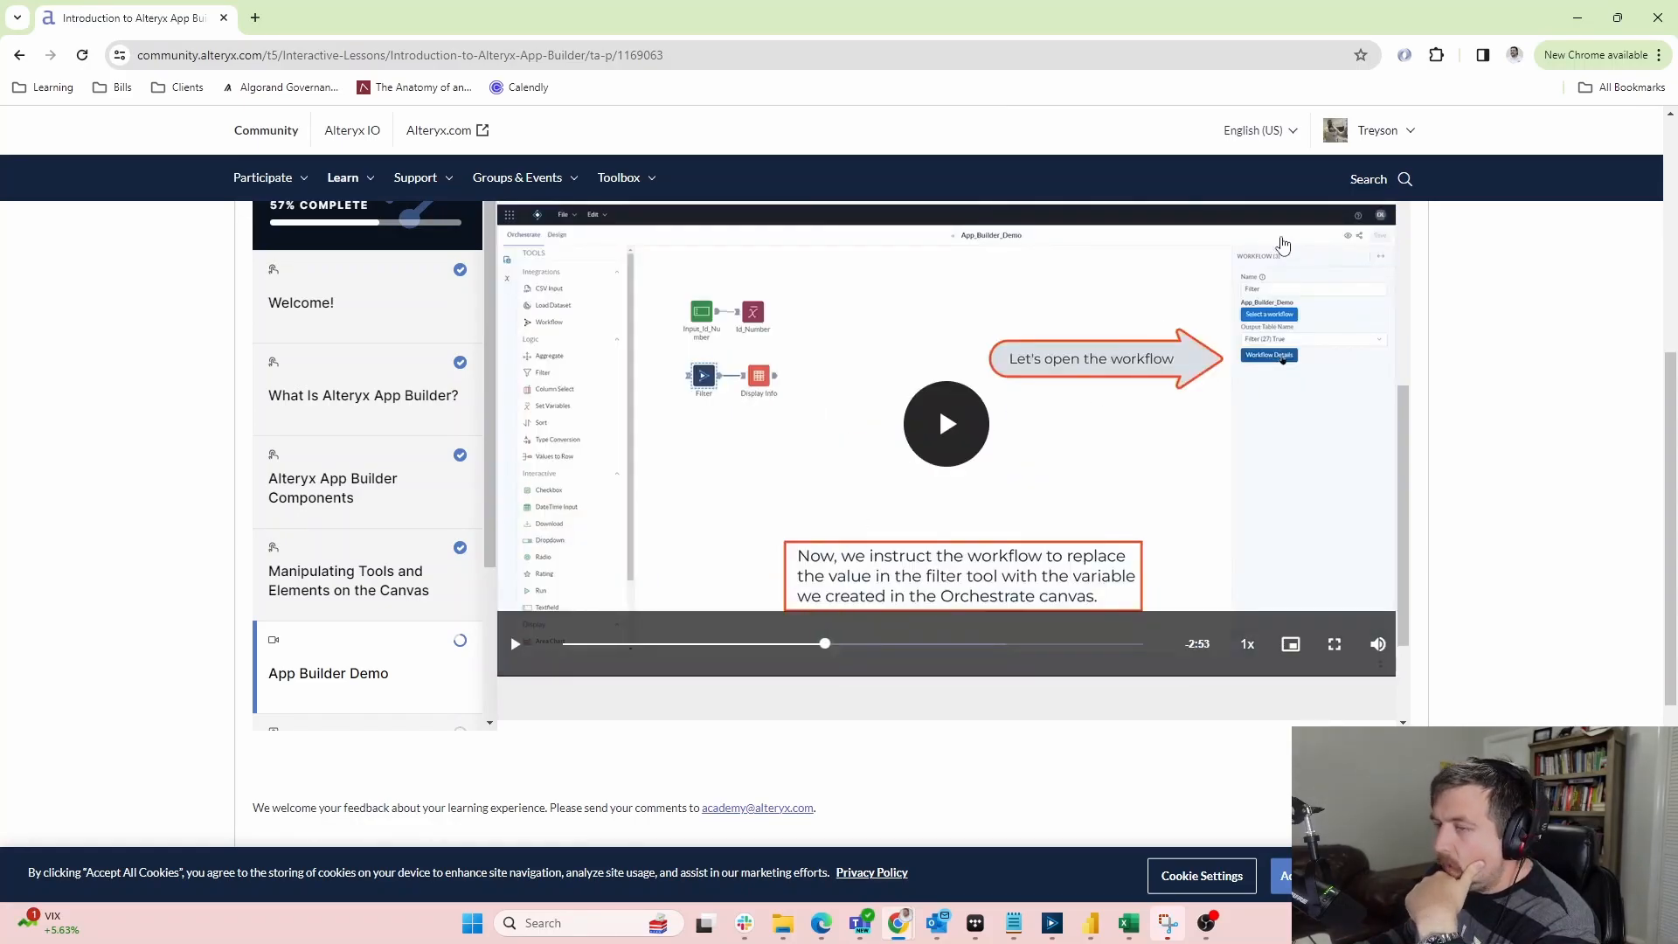
left_click(1566, 17)
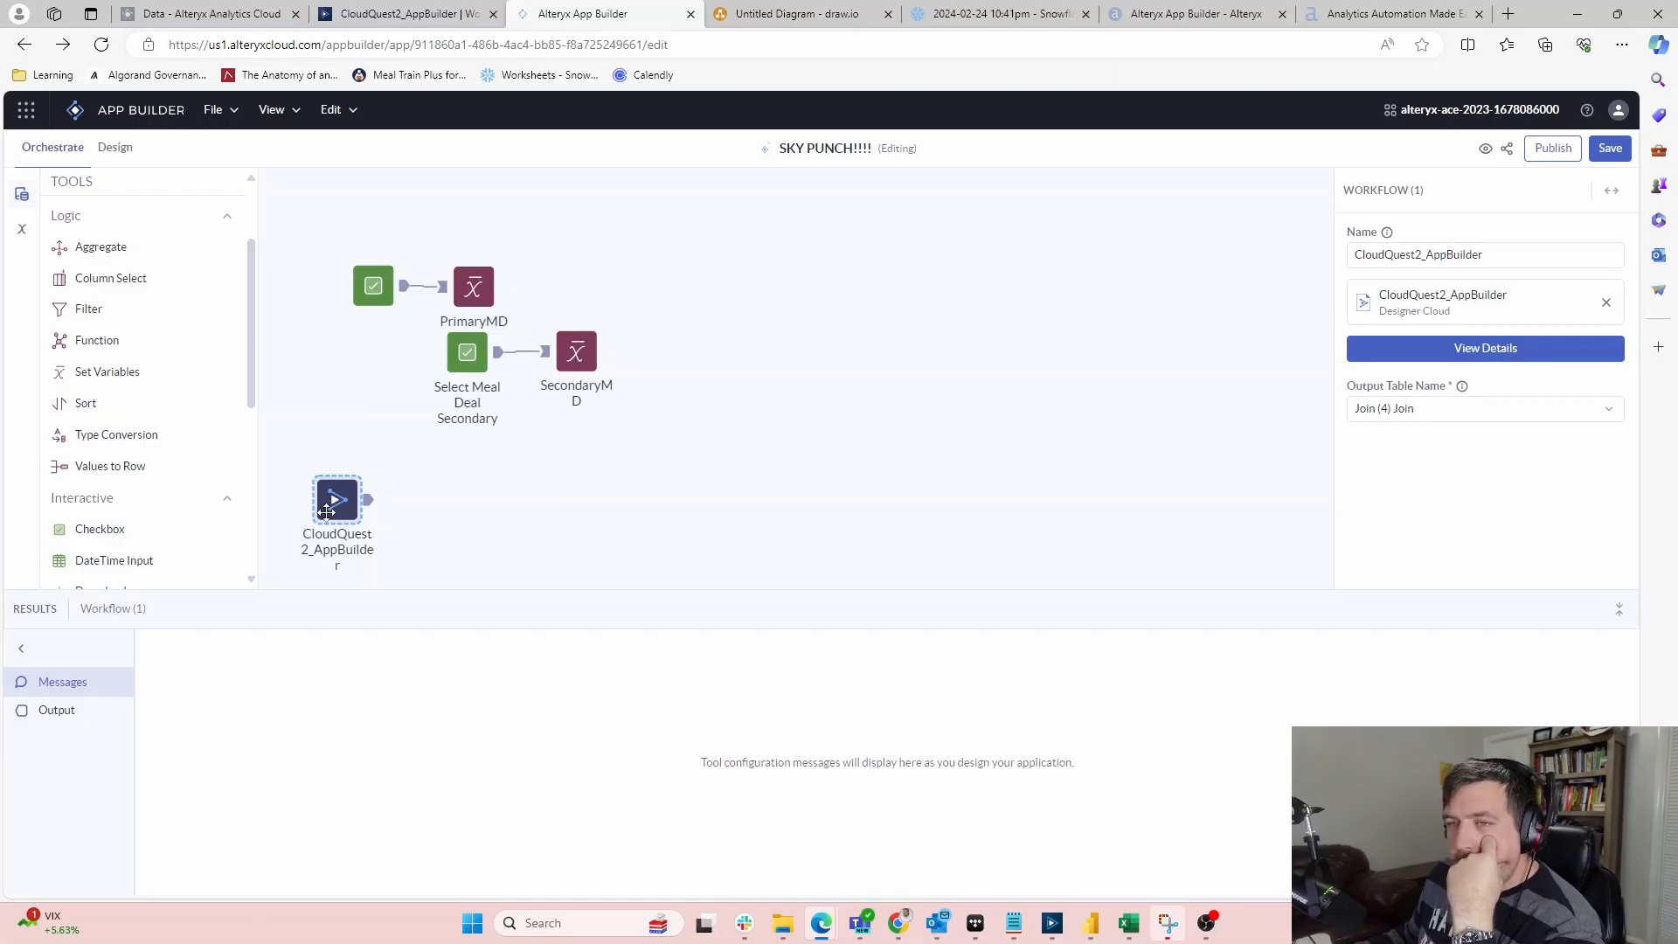
In CloudQuest2_AppBuilder, move the Point of Sale input up, then return to the home page
left_click(395, 9)
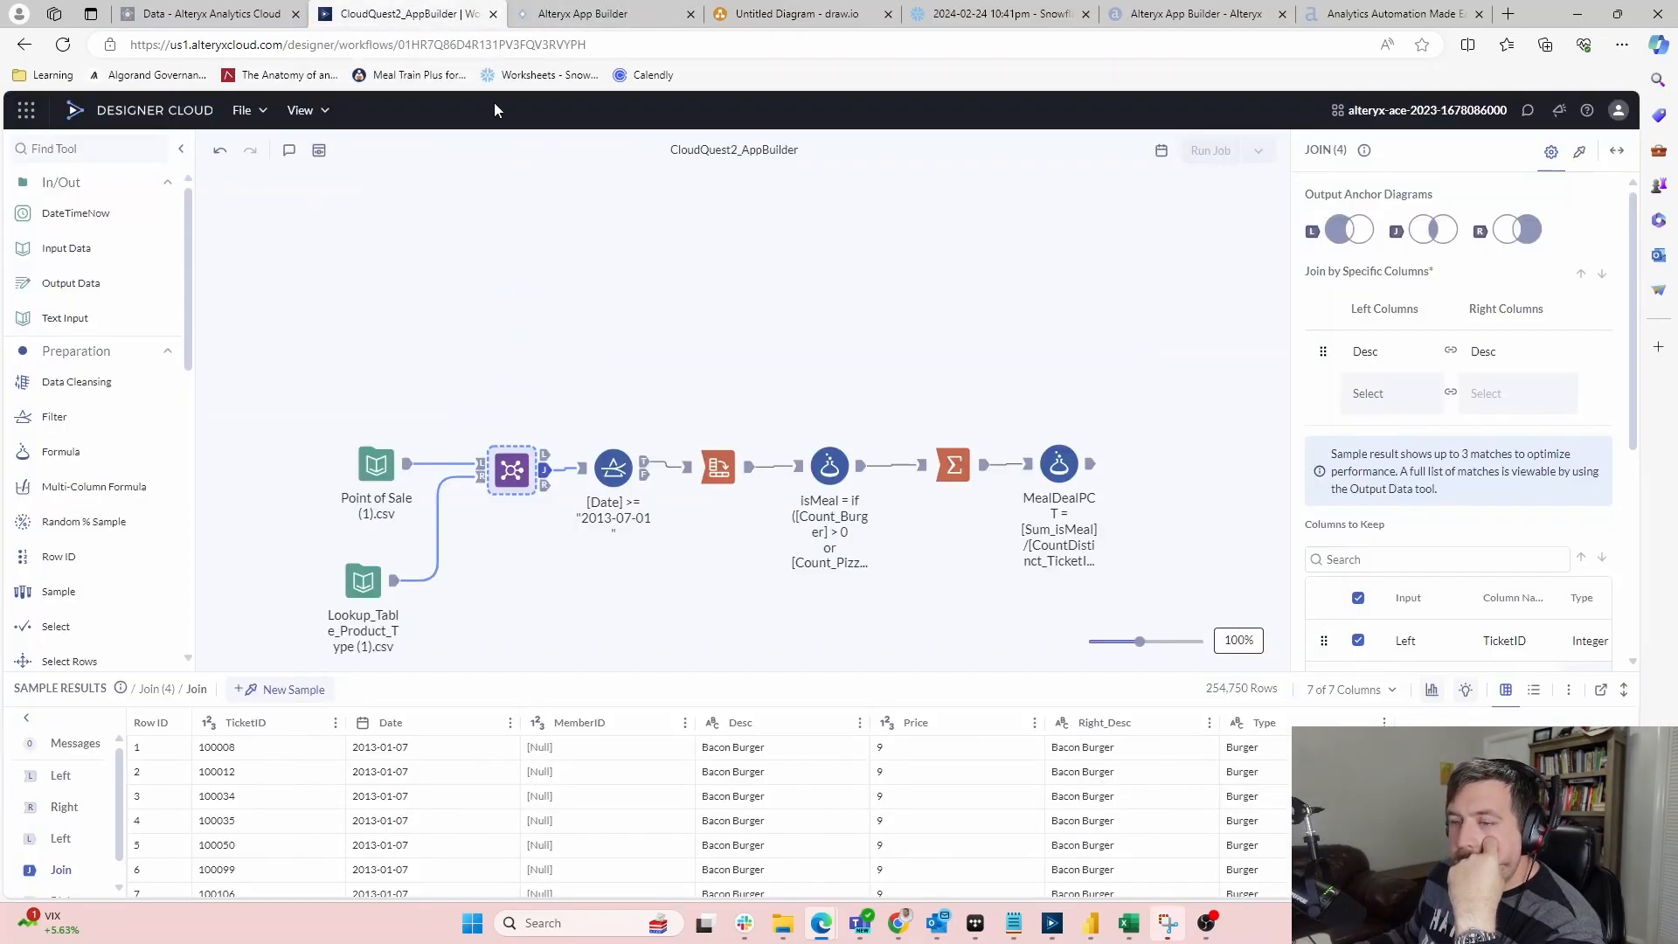
scroll(429, 336, "down", 2)
scroll(493, 523, "up", 1)
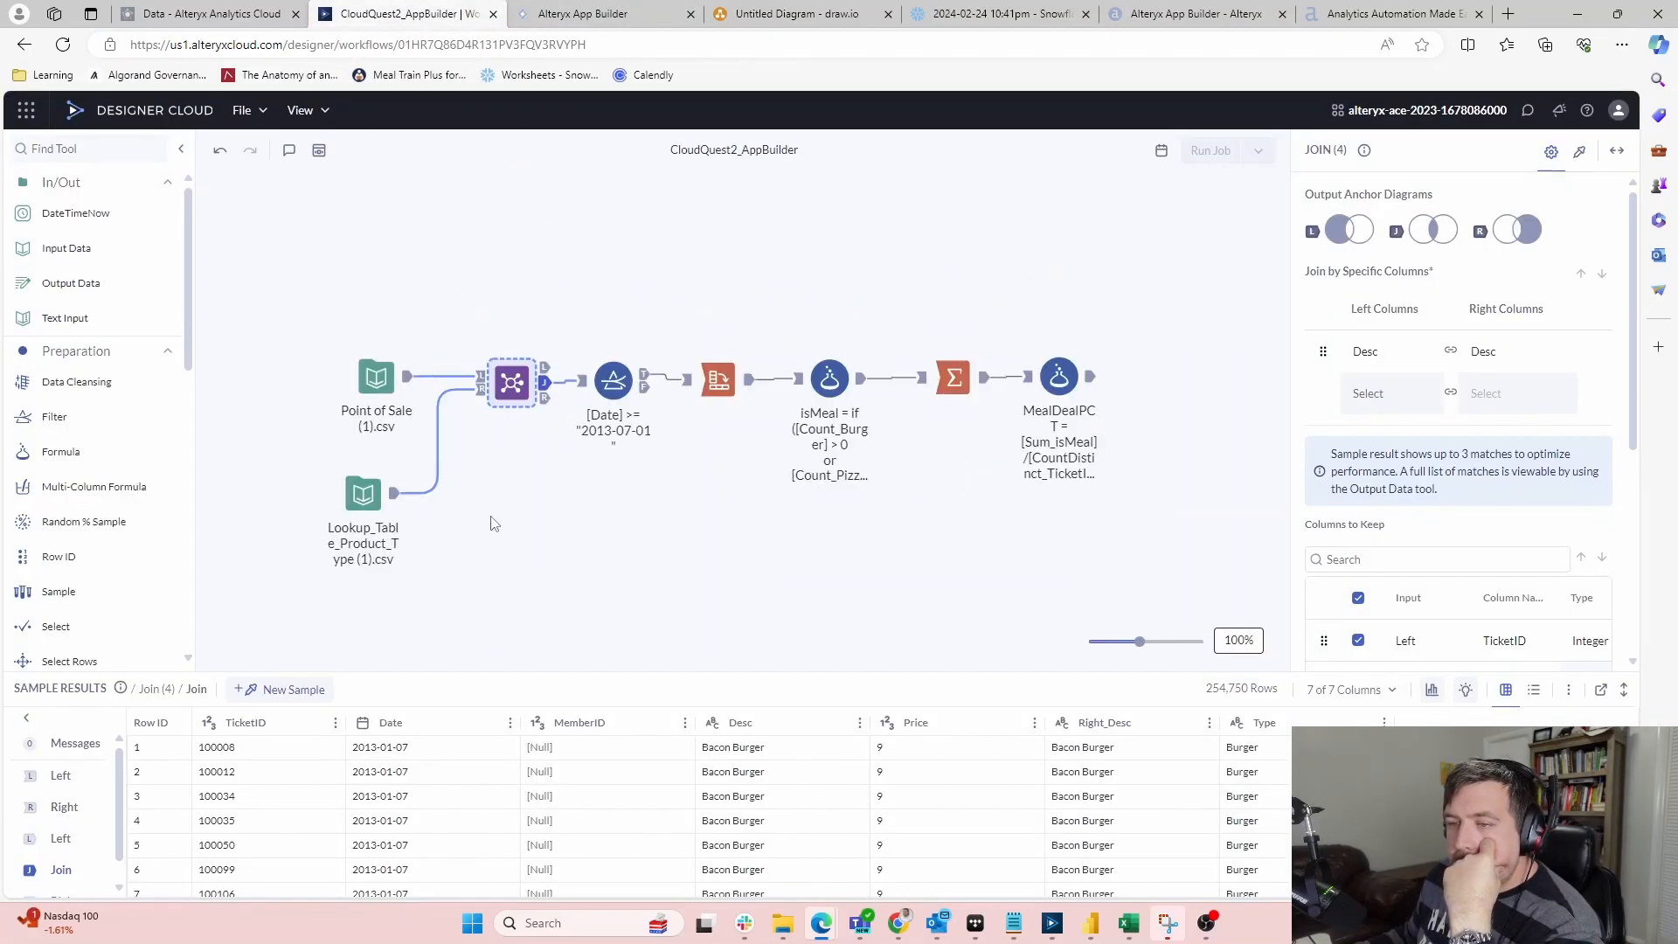
left_click_drag(378, 367, 346, 262)
left_click_drag(373, 473, 347, 372)
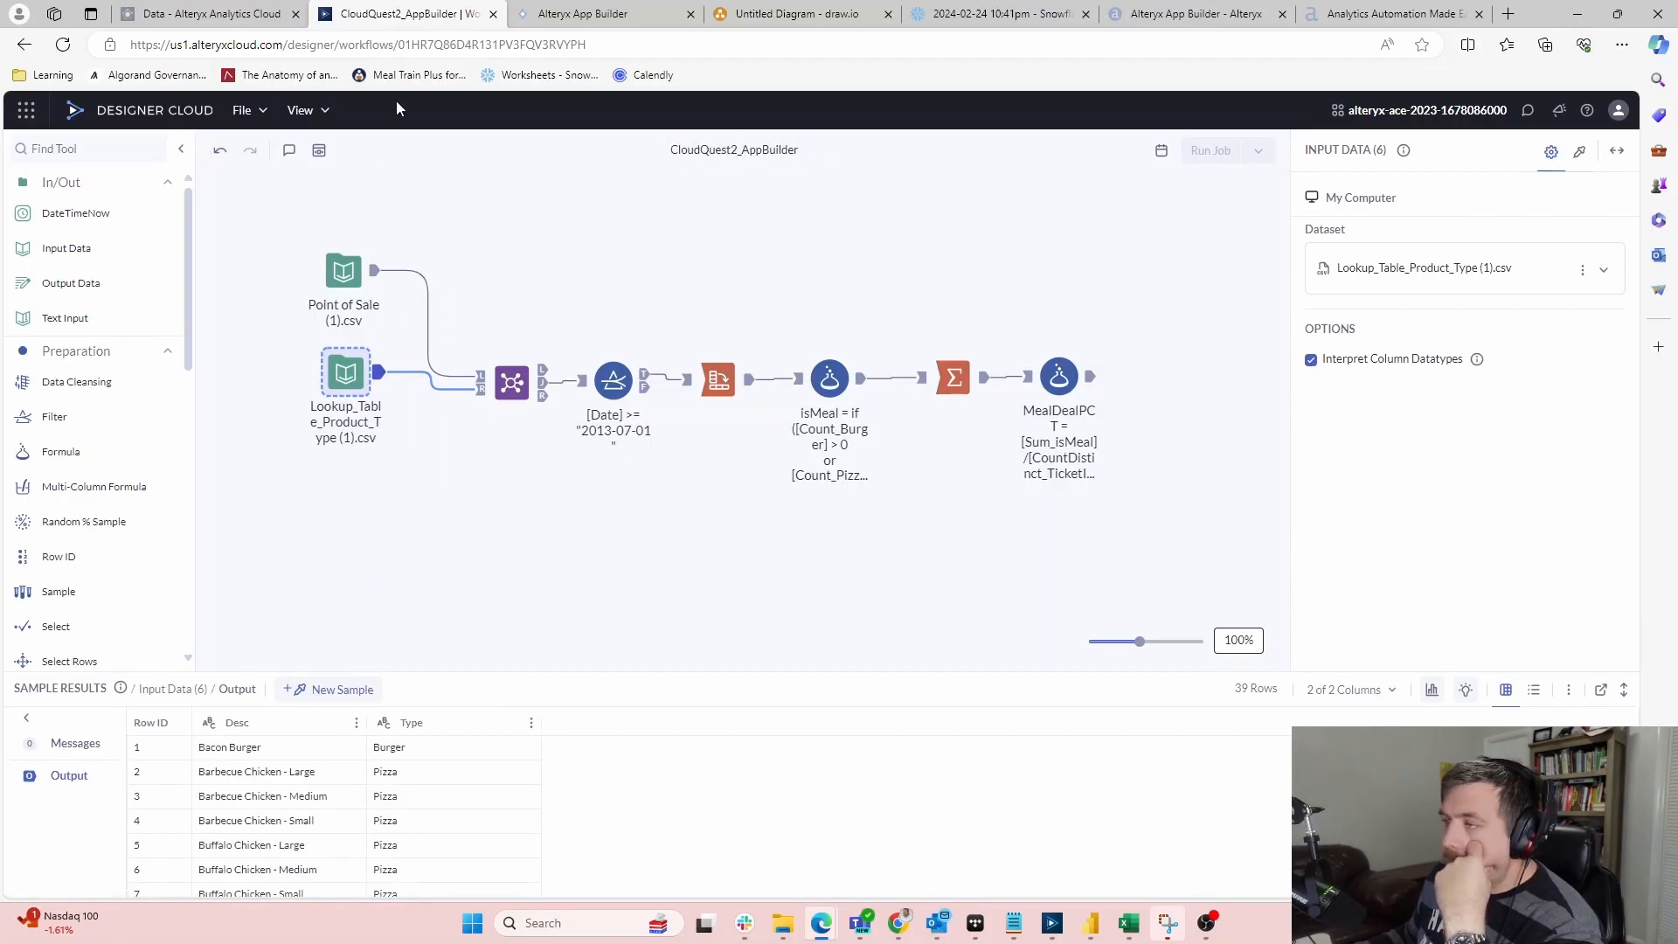
left_click(103, 112)
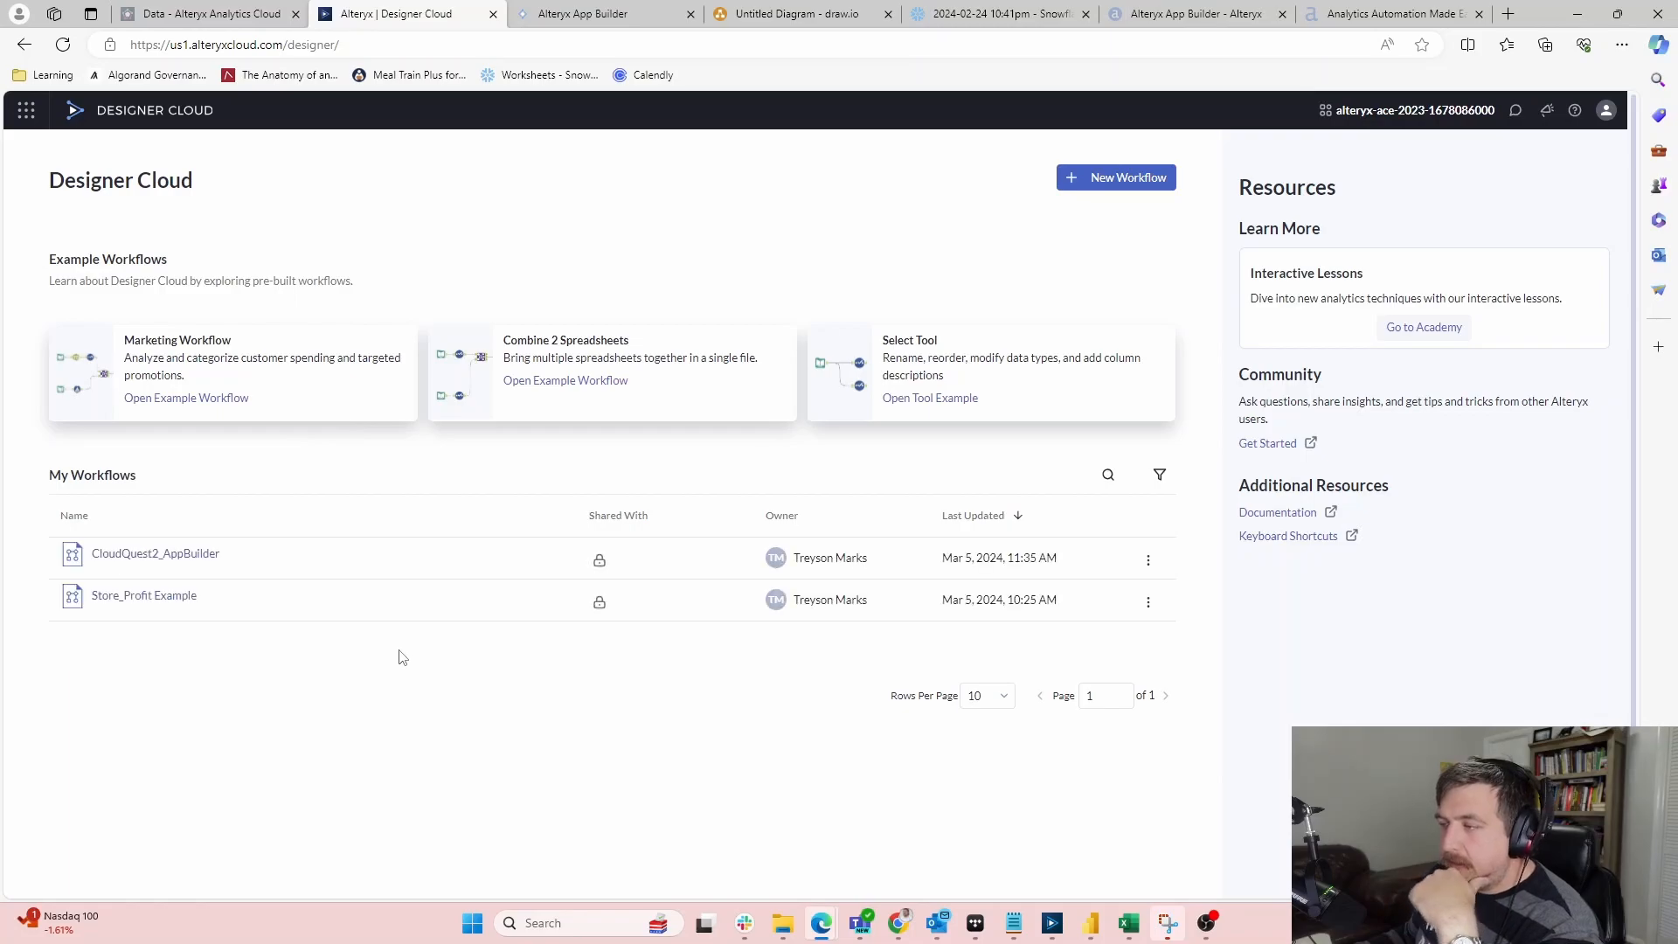
Create a new workflow with Lookup_Table_Product_Type and Lookup_Meal_Deal_Item input tools
left_click(1148, 562)
left_click(519, 743)
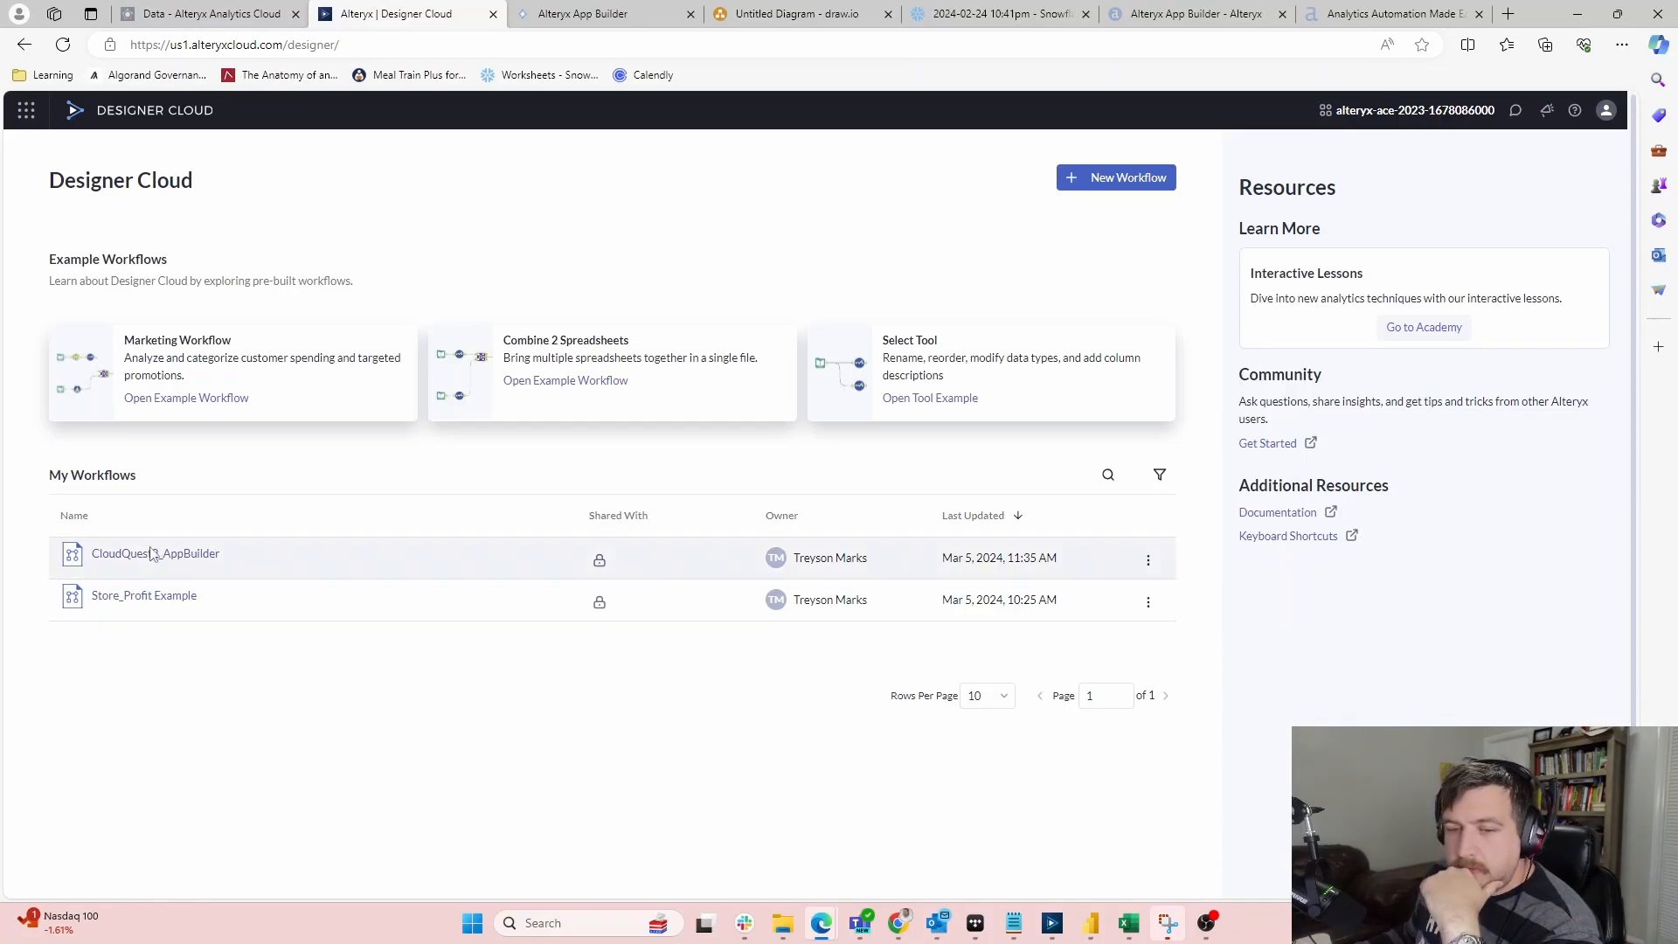
left_click(1137, 182)
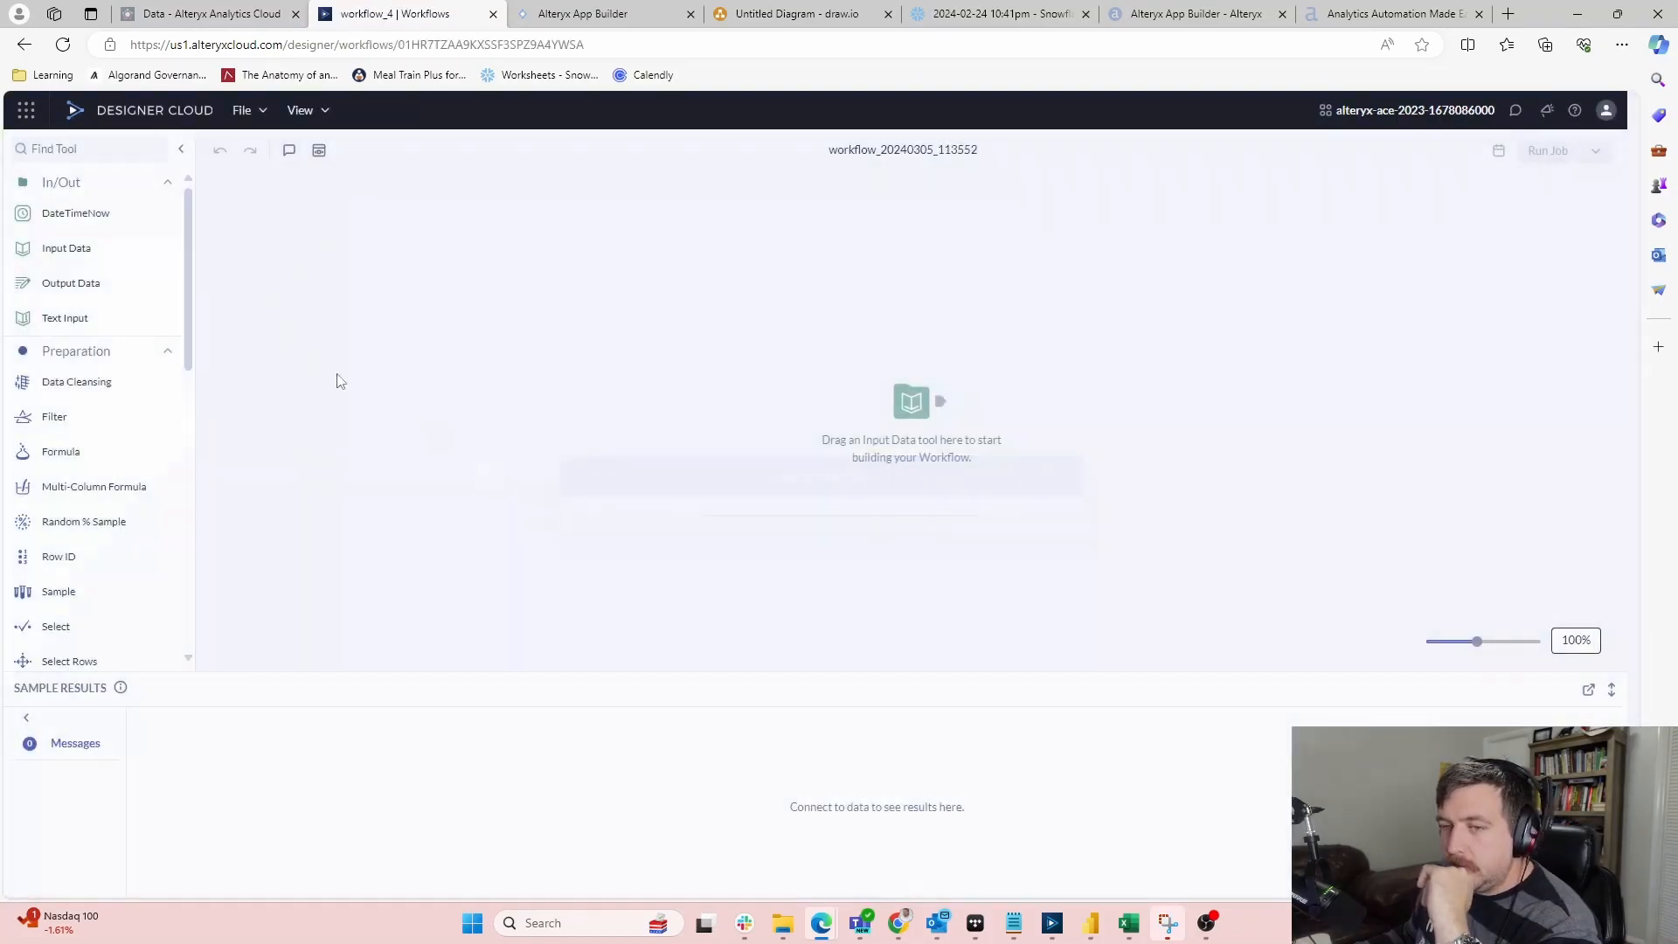
left_click_drag(92, 250, 361, 256)
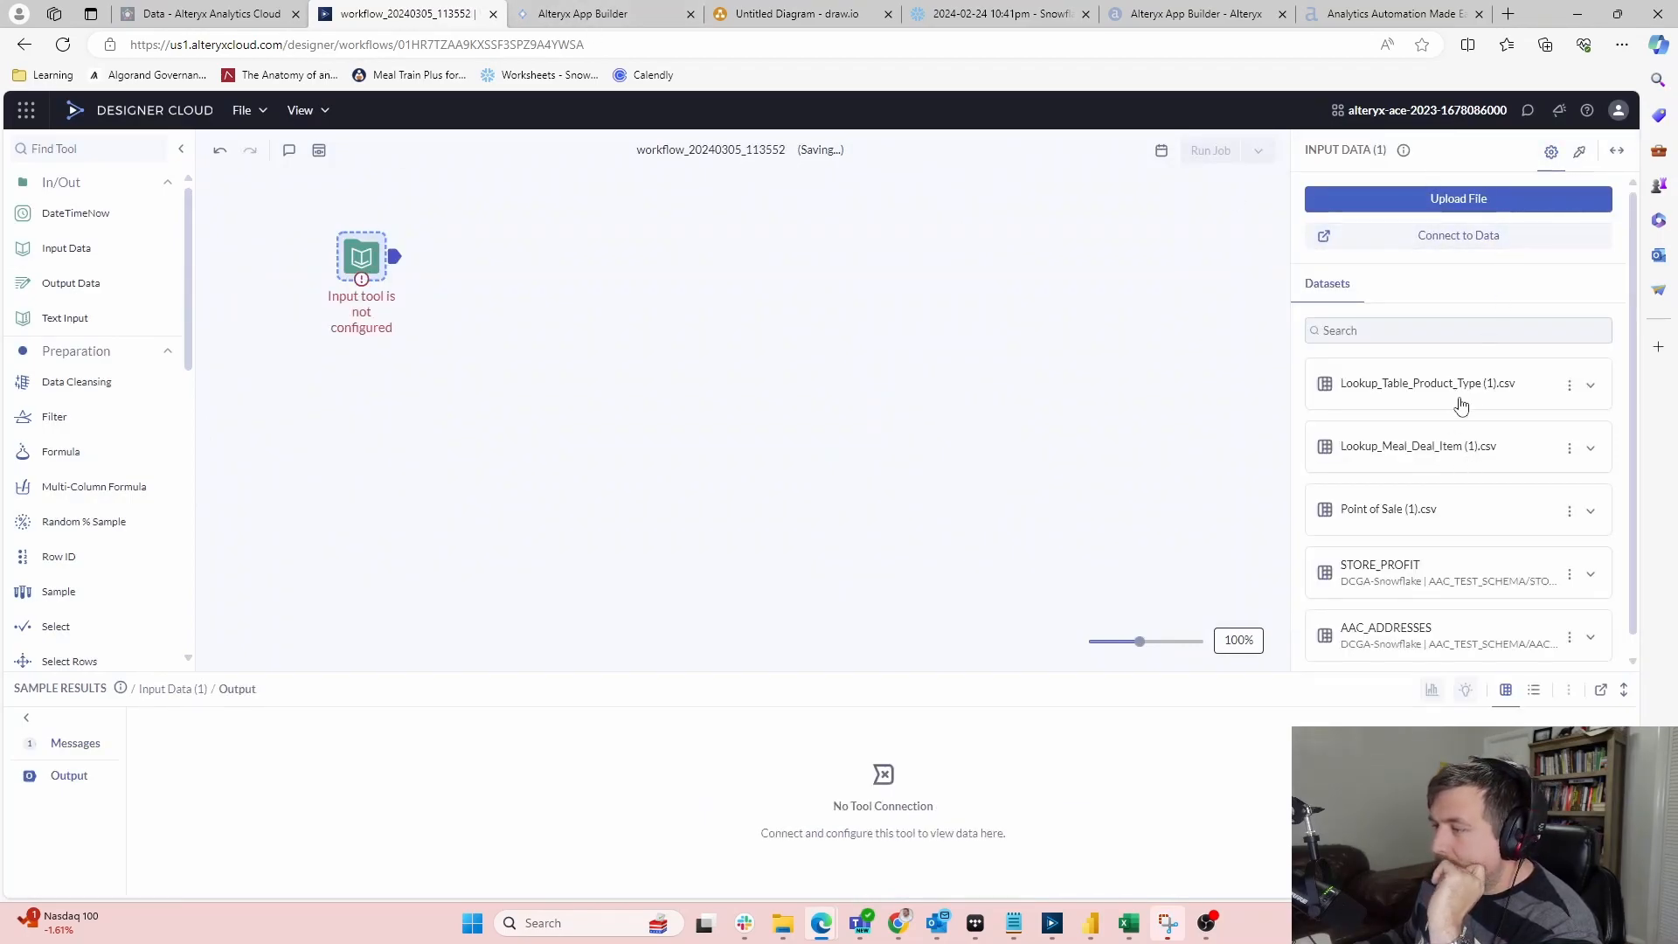
left_click(1461, 400)
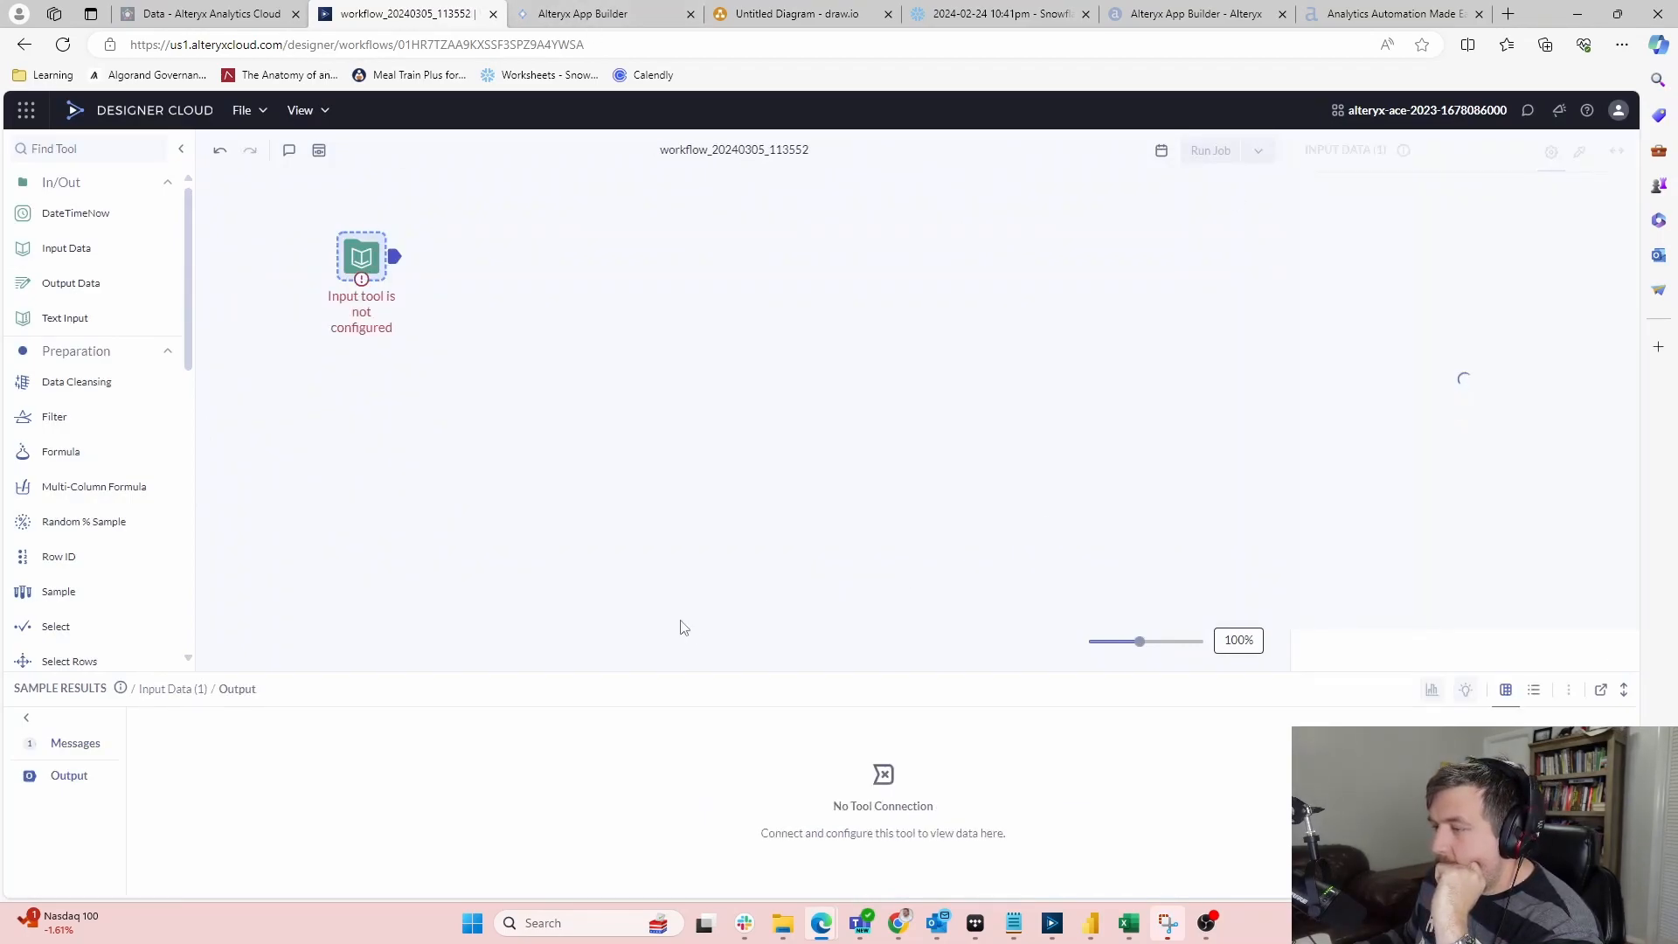
left_click_drag(109, 251, 361, 415)
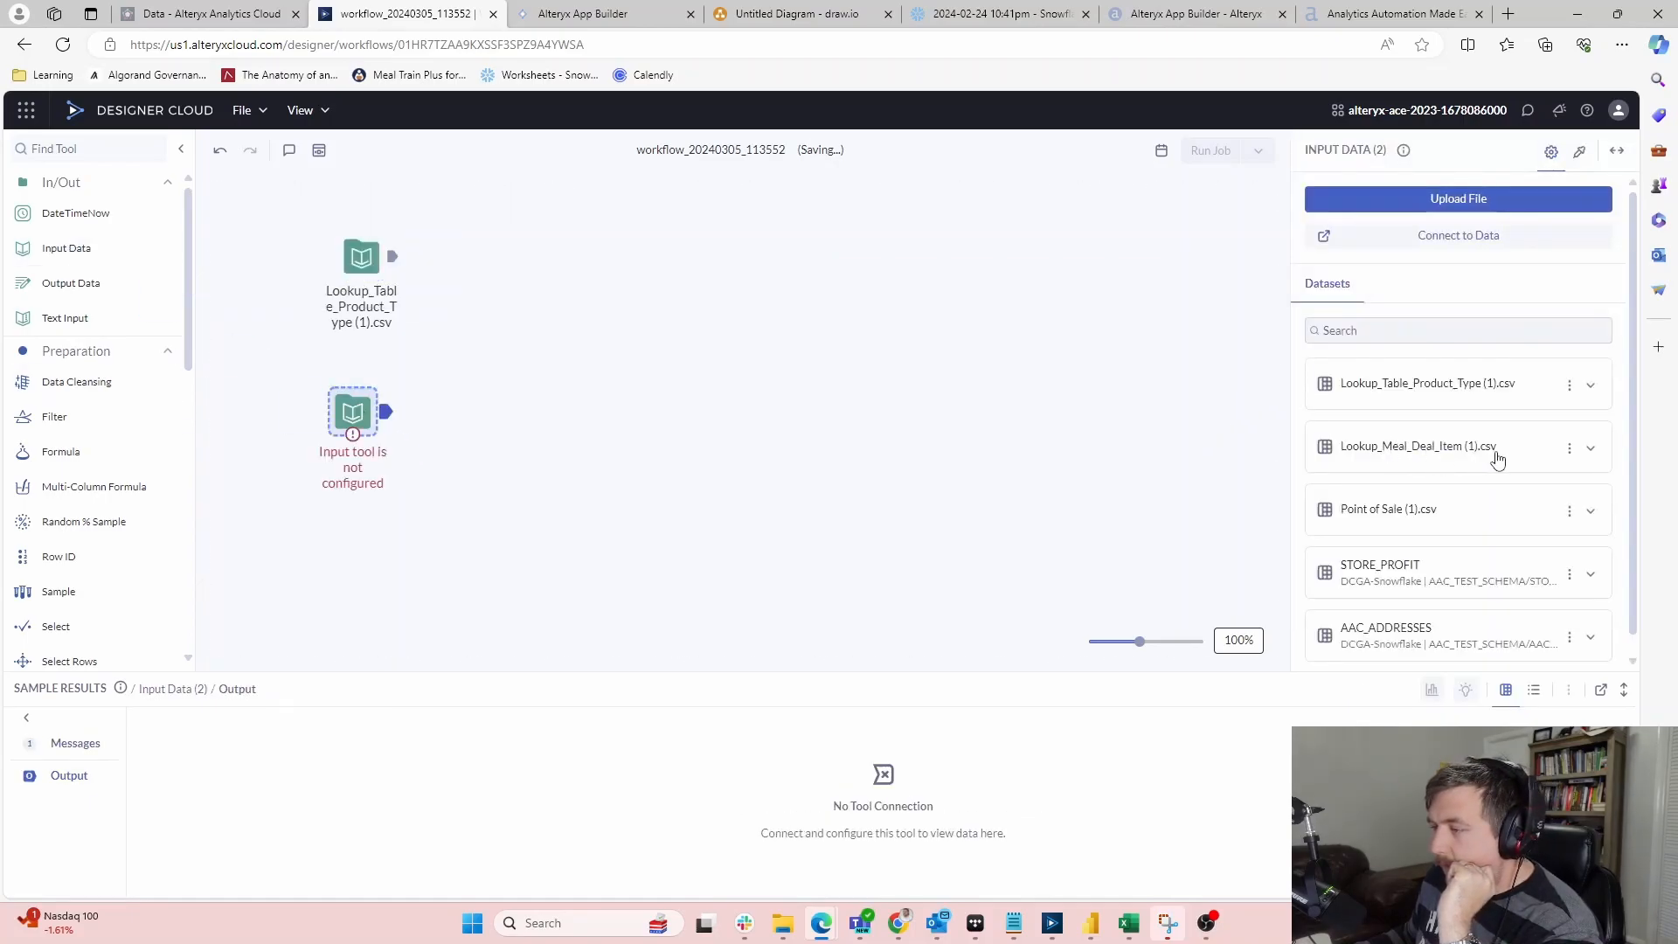
left_click(1492, 455)
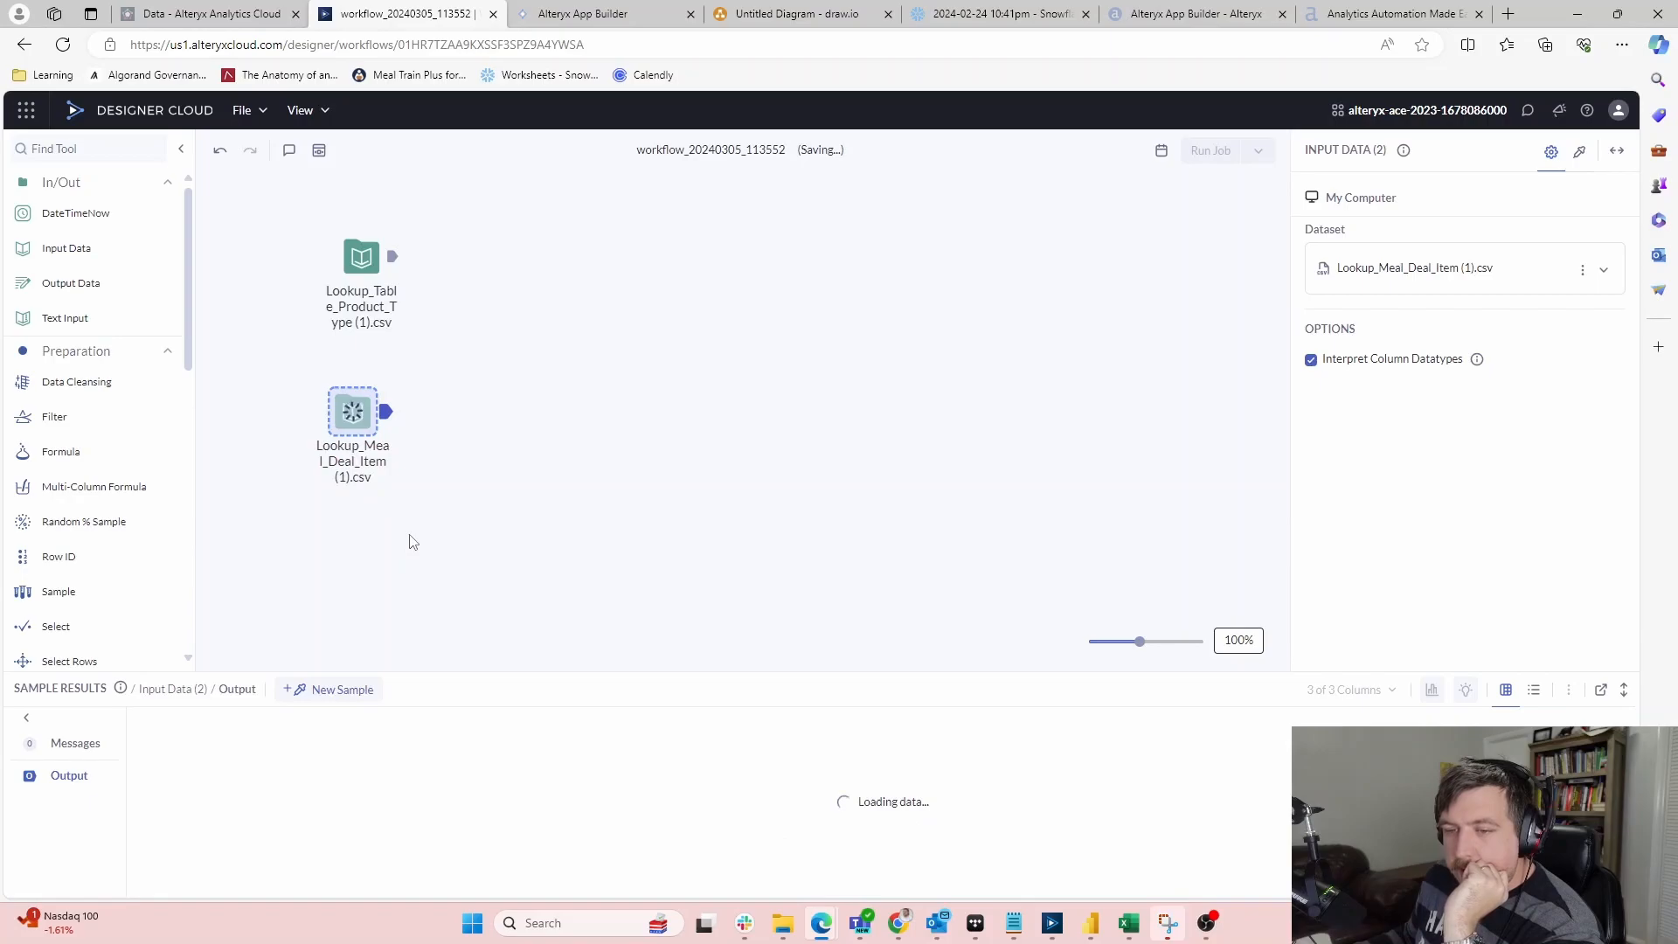
Rename the workflow to 'Cloud Quest 2 - Workflow for App Builder'
left_click(769, 150)
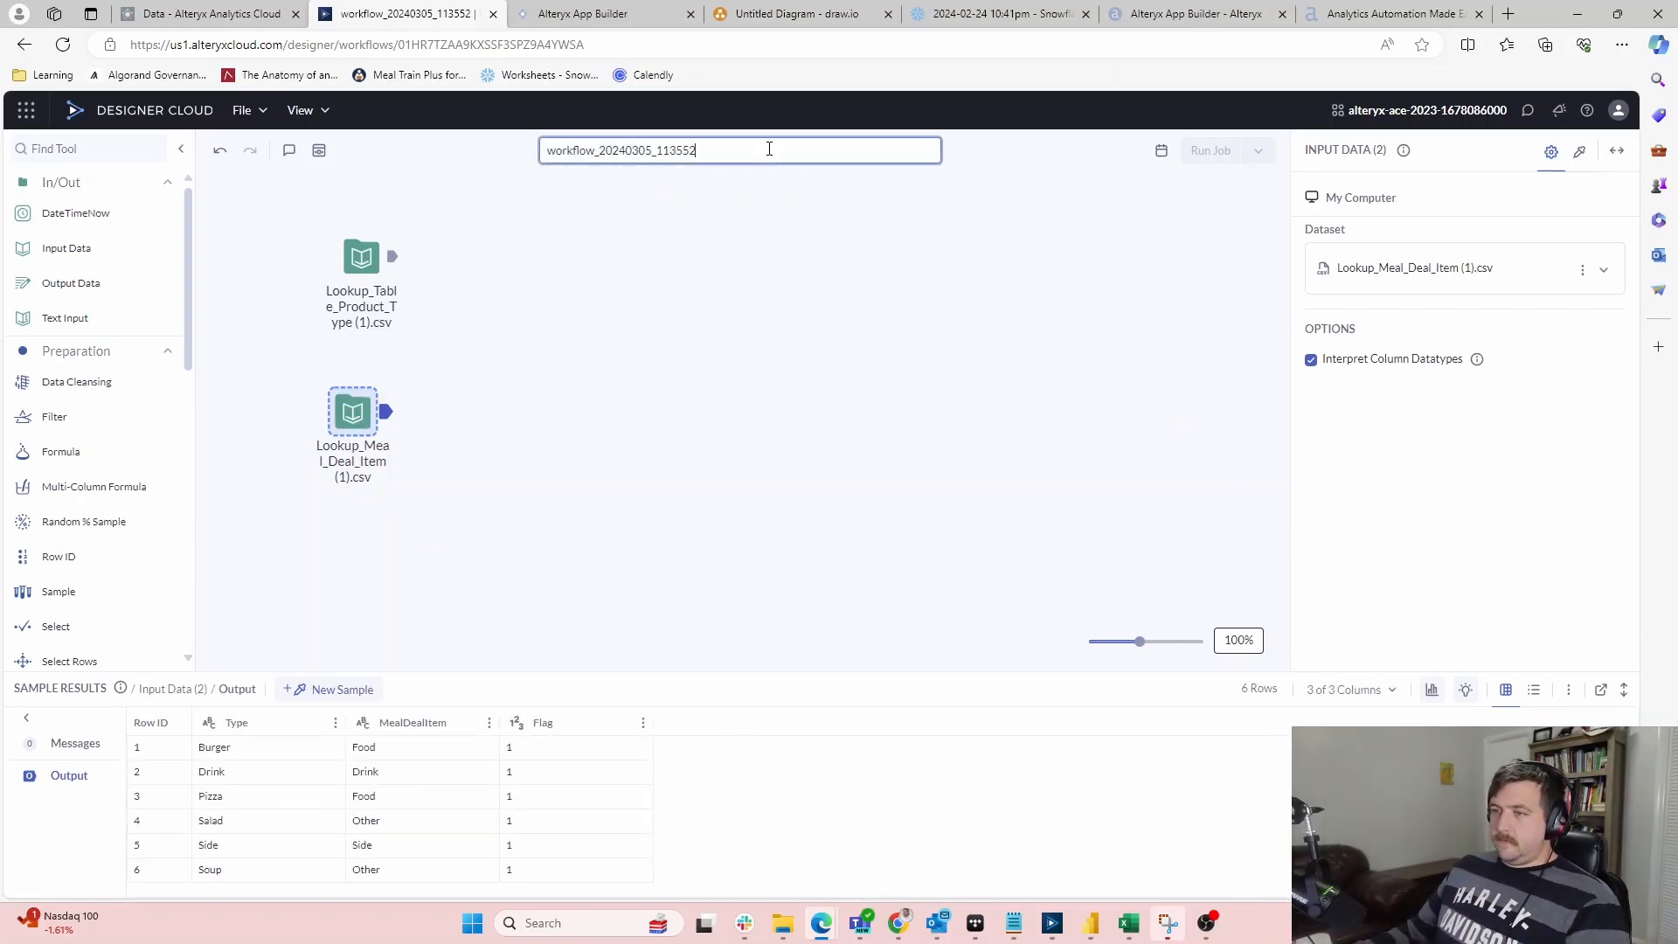
left_click_drag(767, 150, 322, 158)
type("Workflow for App Builder")
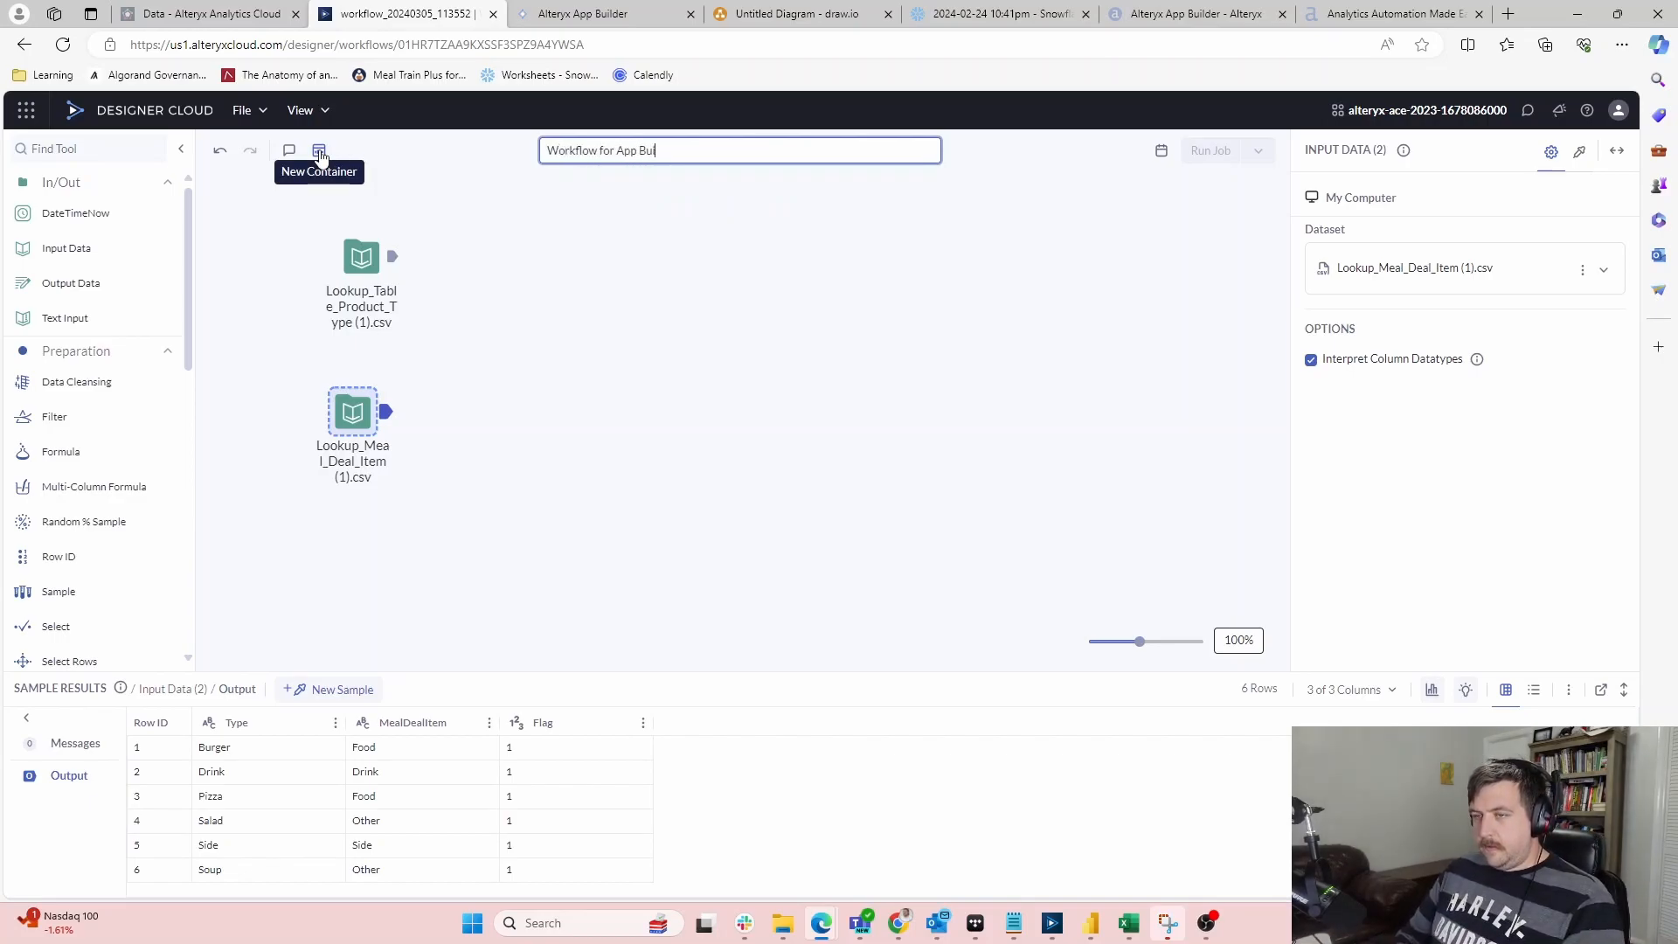
left_click(548, 150)
type("Cloud Quest")
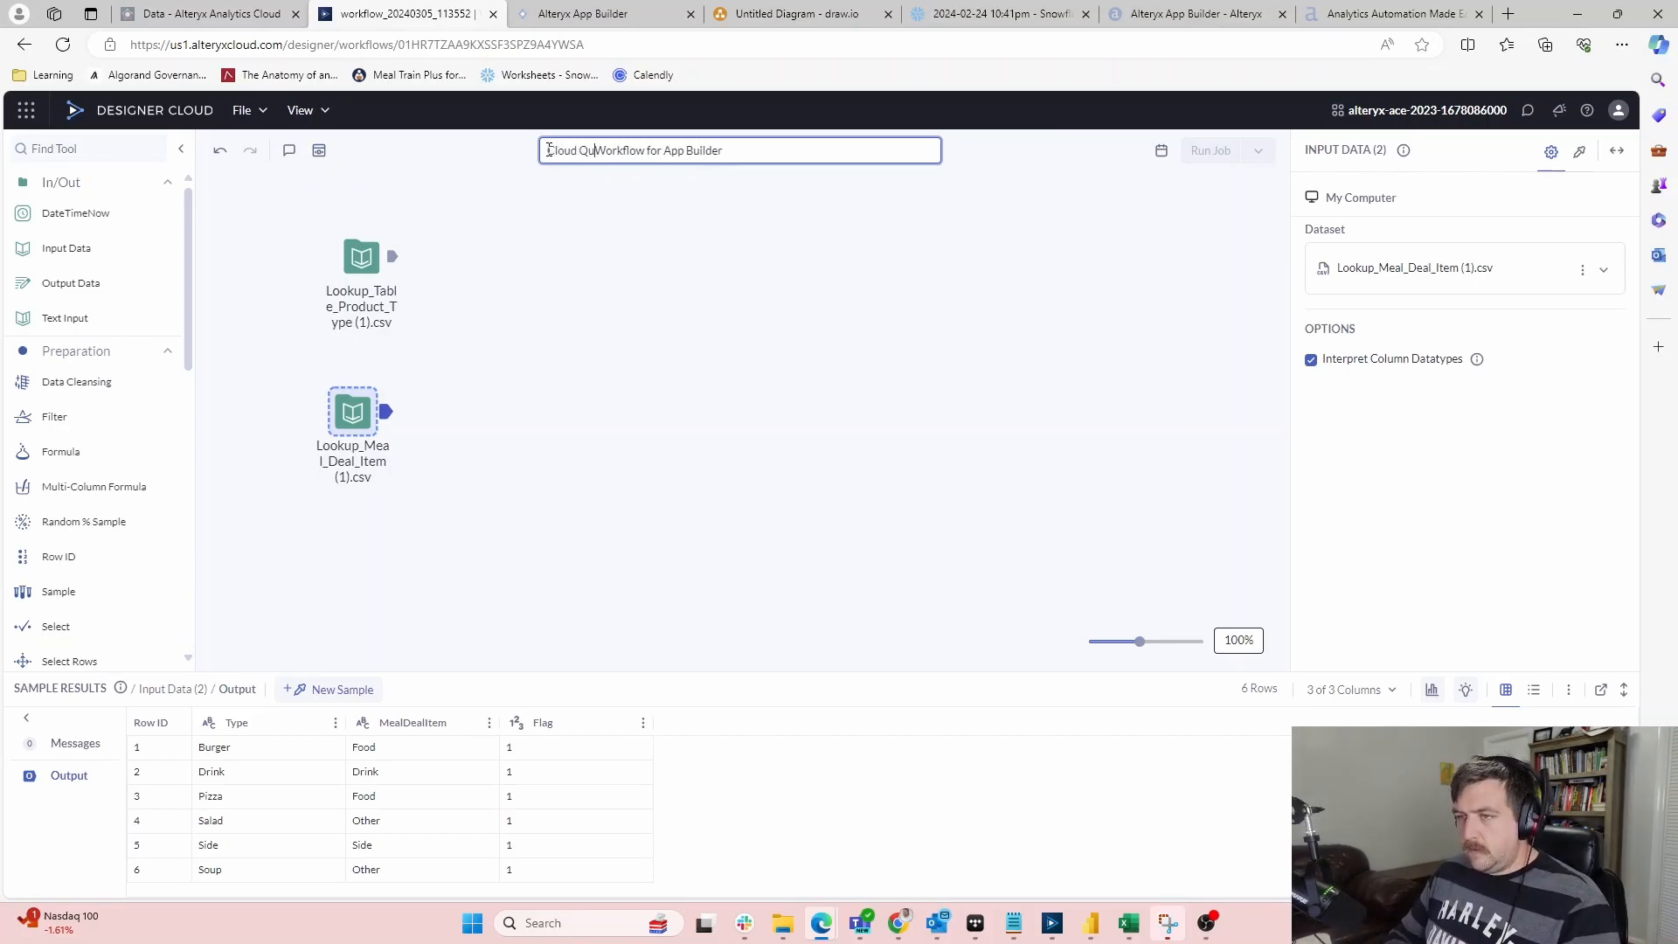
type(" 2")
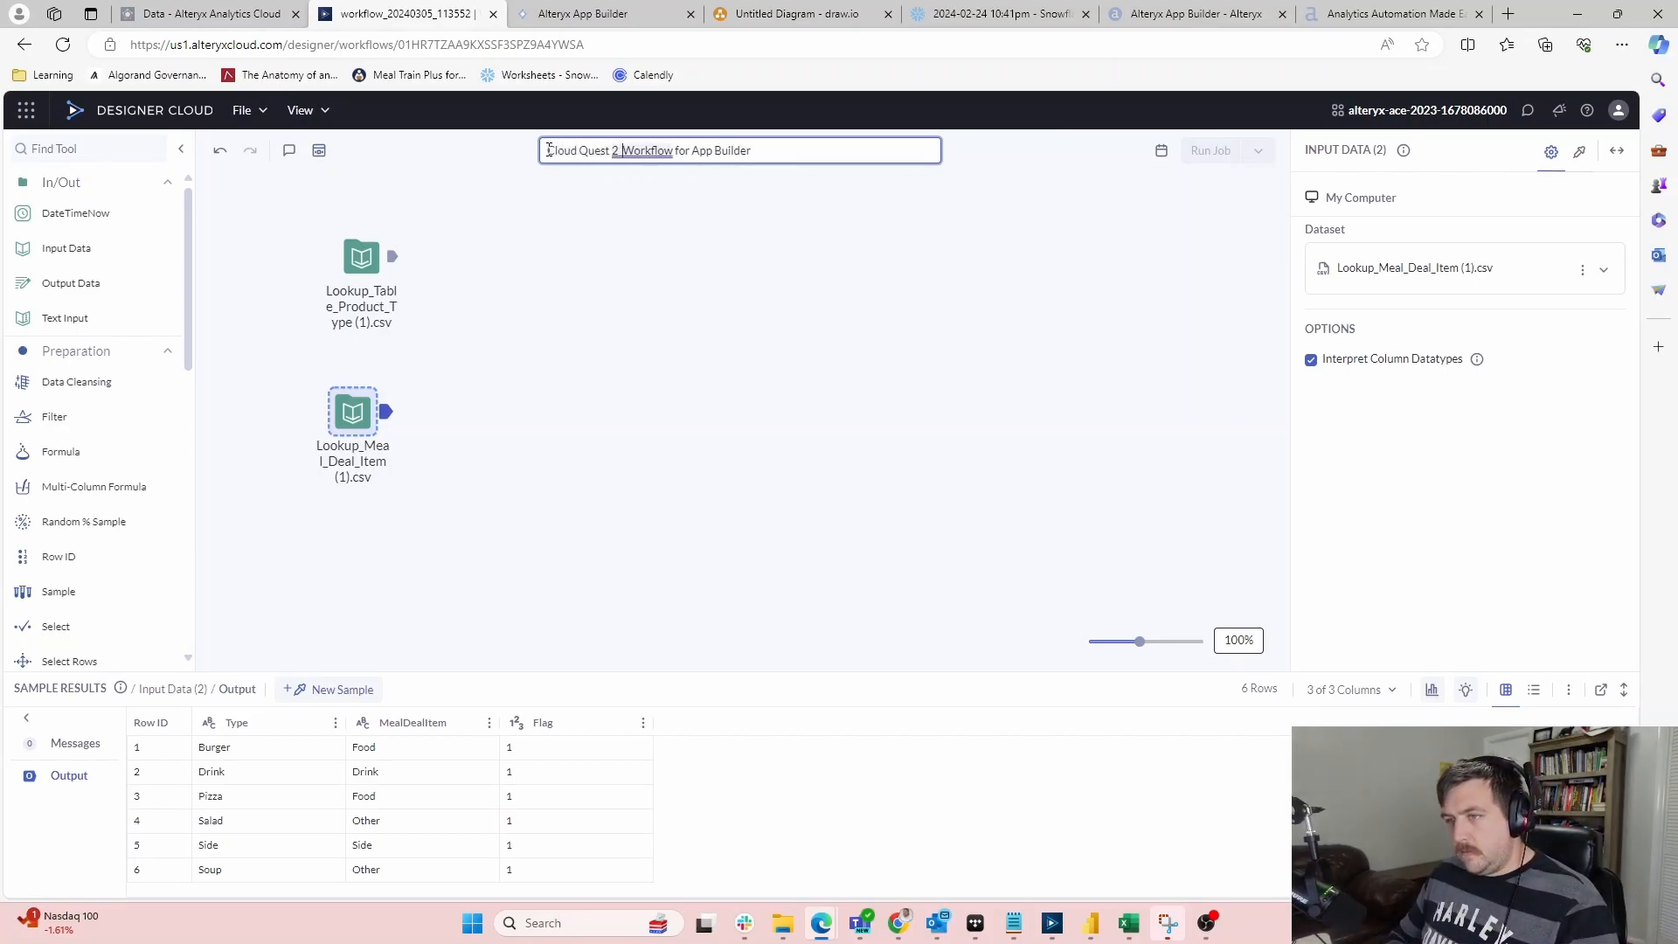
type(" -")
left_click(690, 432)
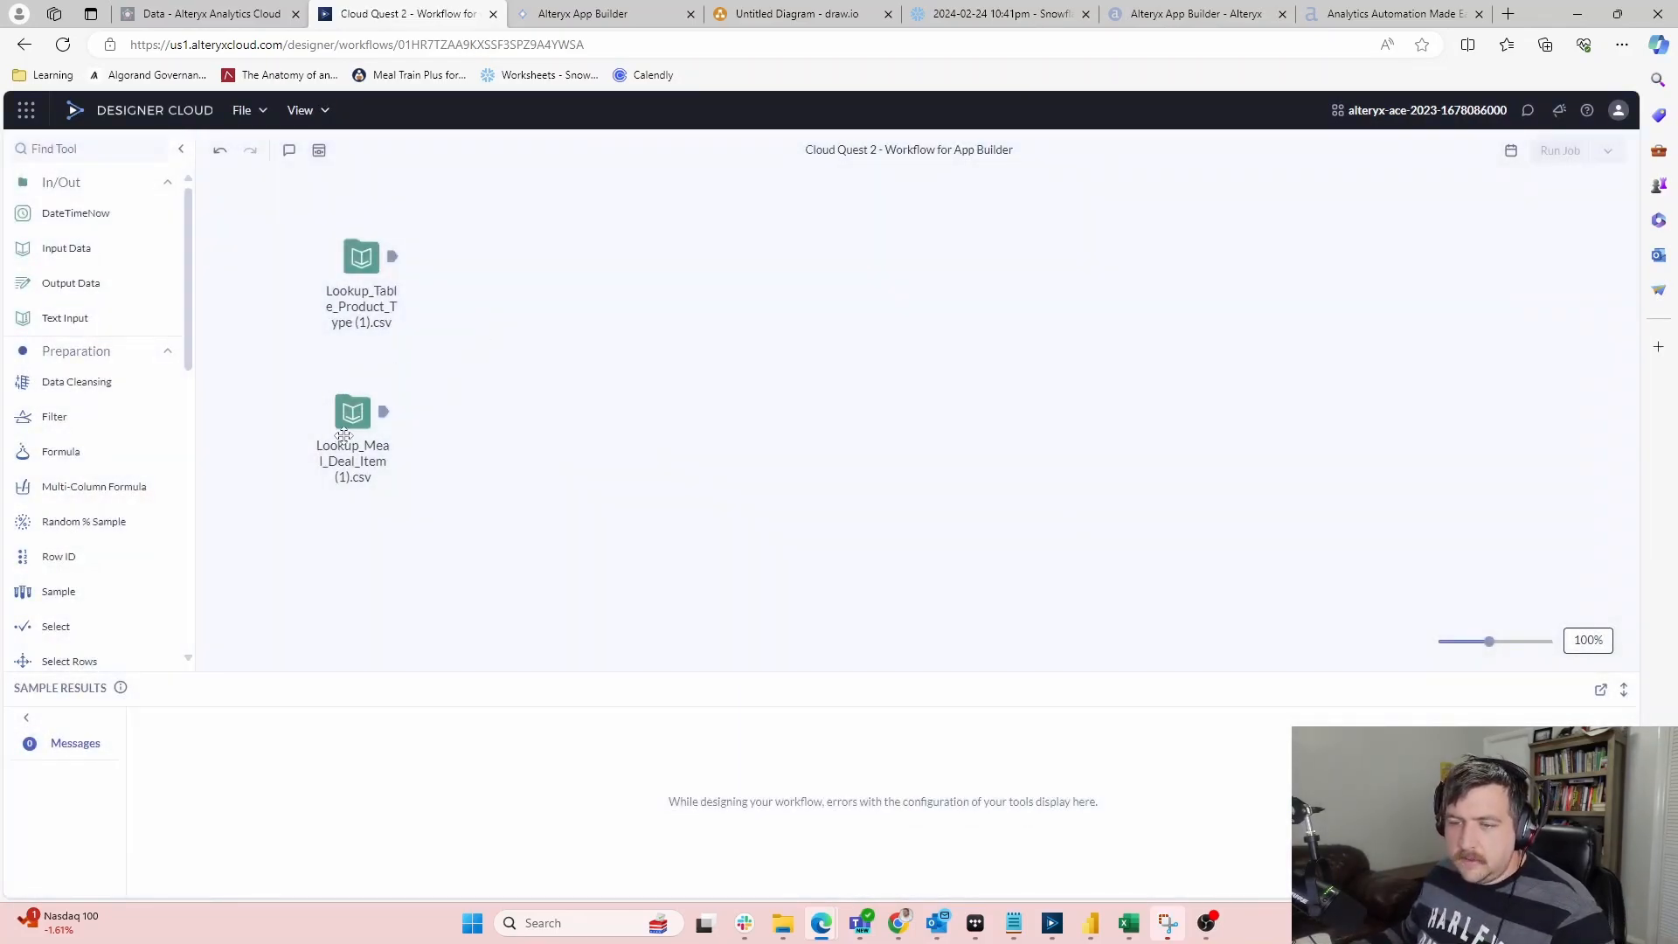
Reorder the two lookup inputs and inspect each one's data
left_click_drag(356, 267, 350, 535)
left_click_drag(352, 414, 354, 271)
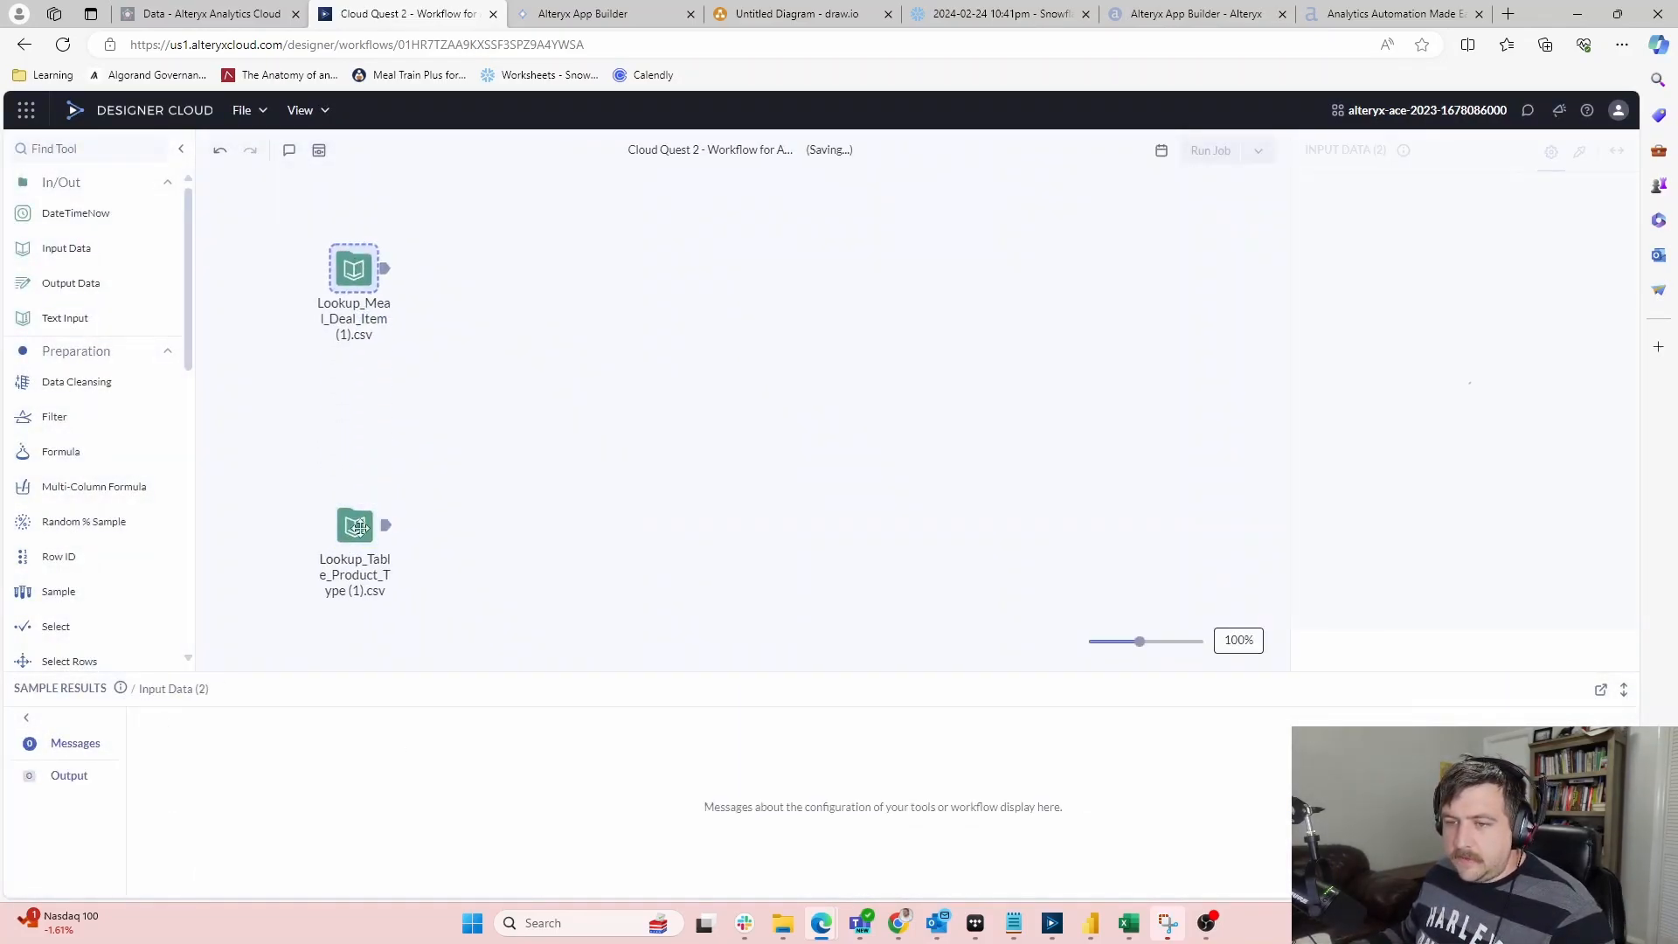
left_click_drag(356, 522, 354, 376)
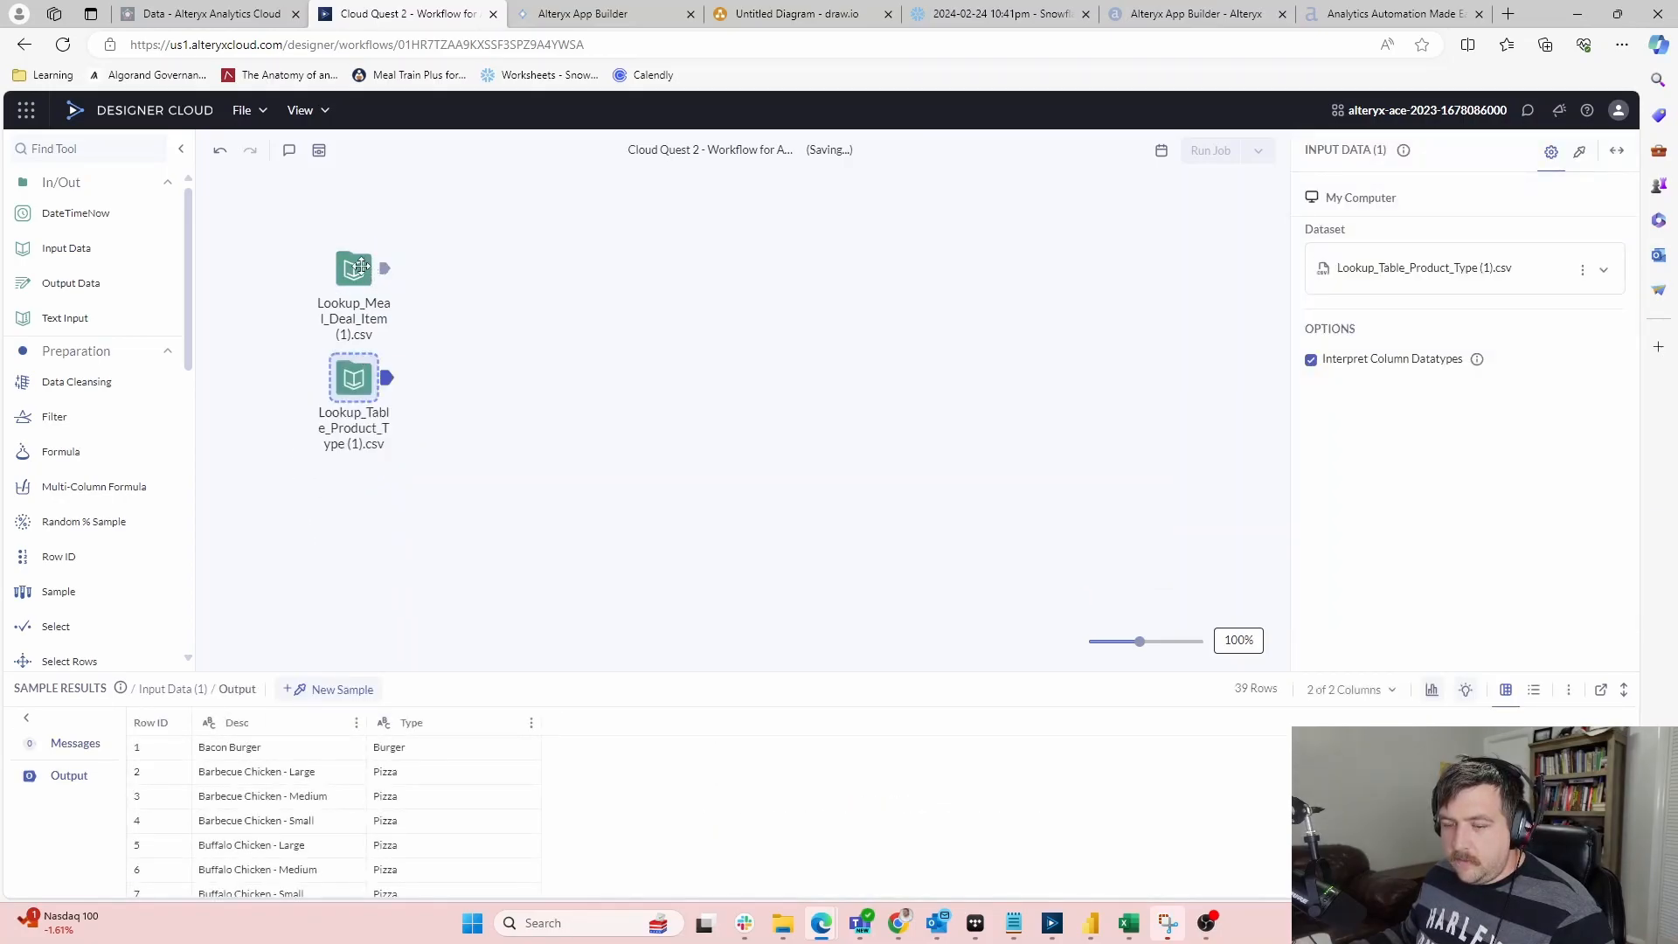
left_click(361, 265)
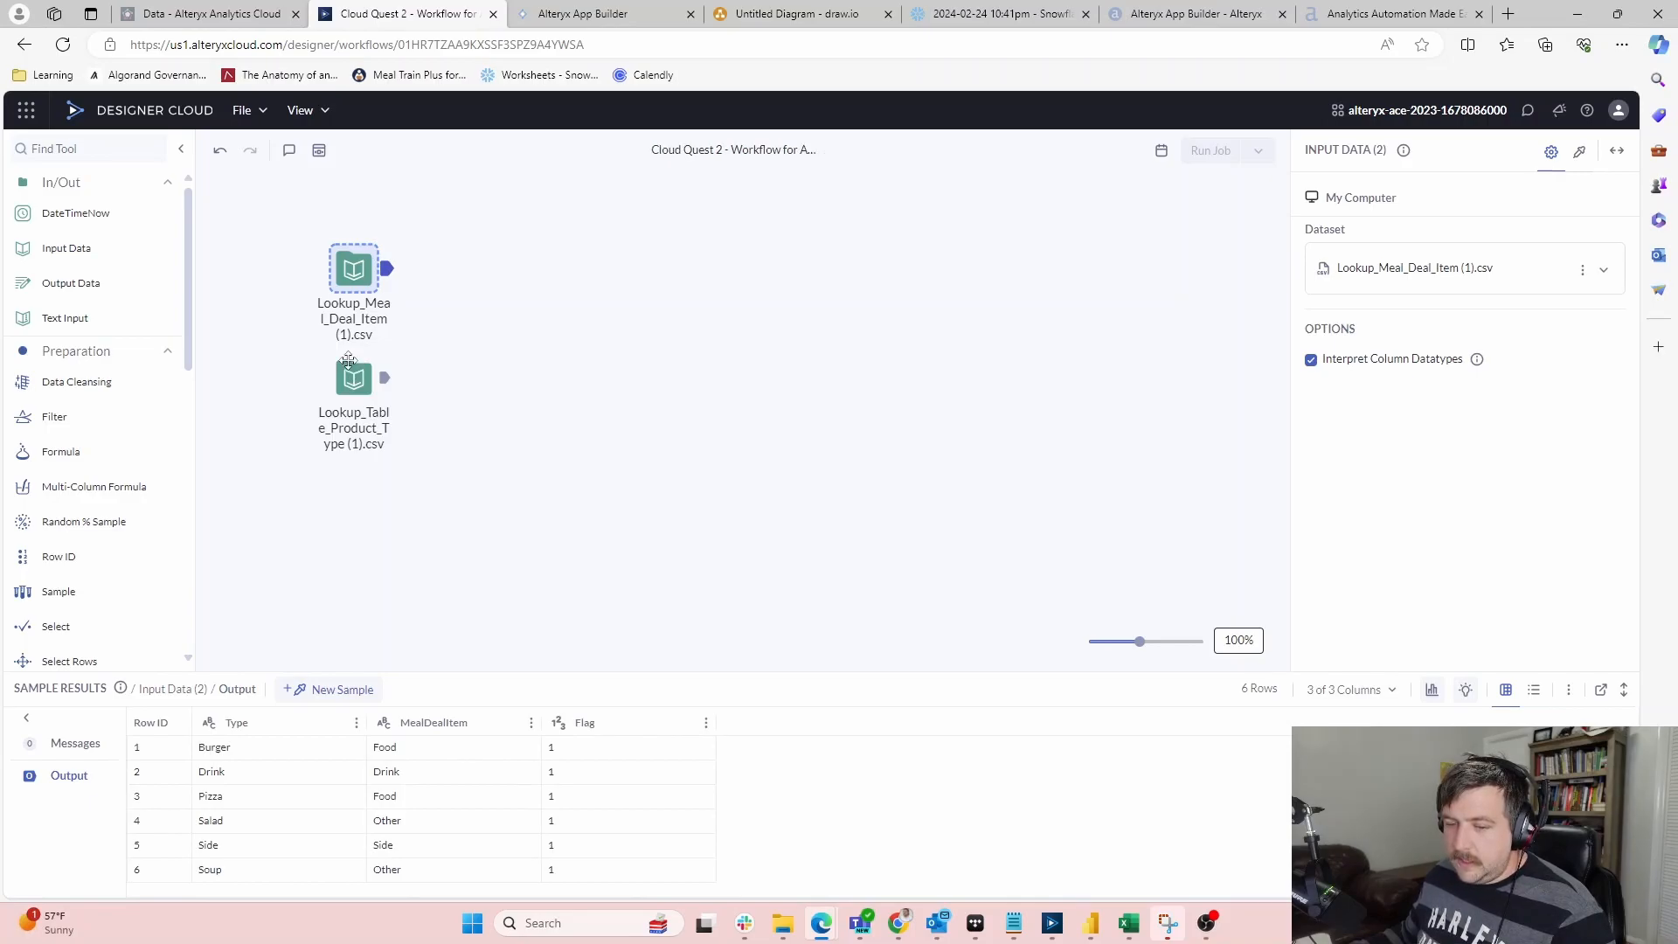
left_click(349, 385)
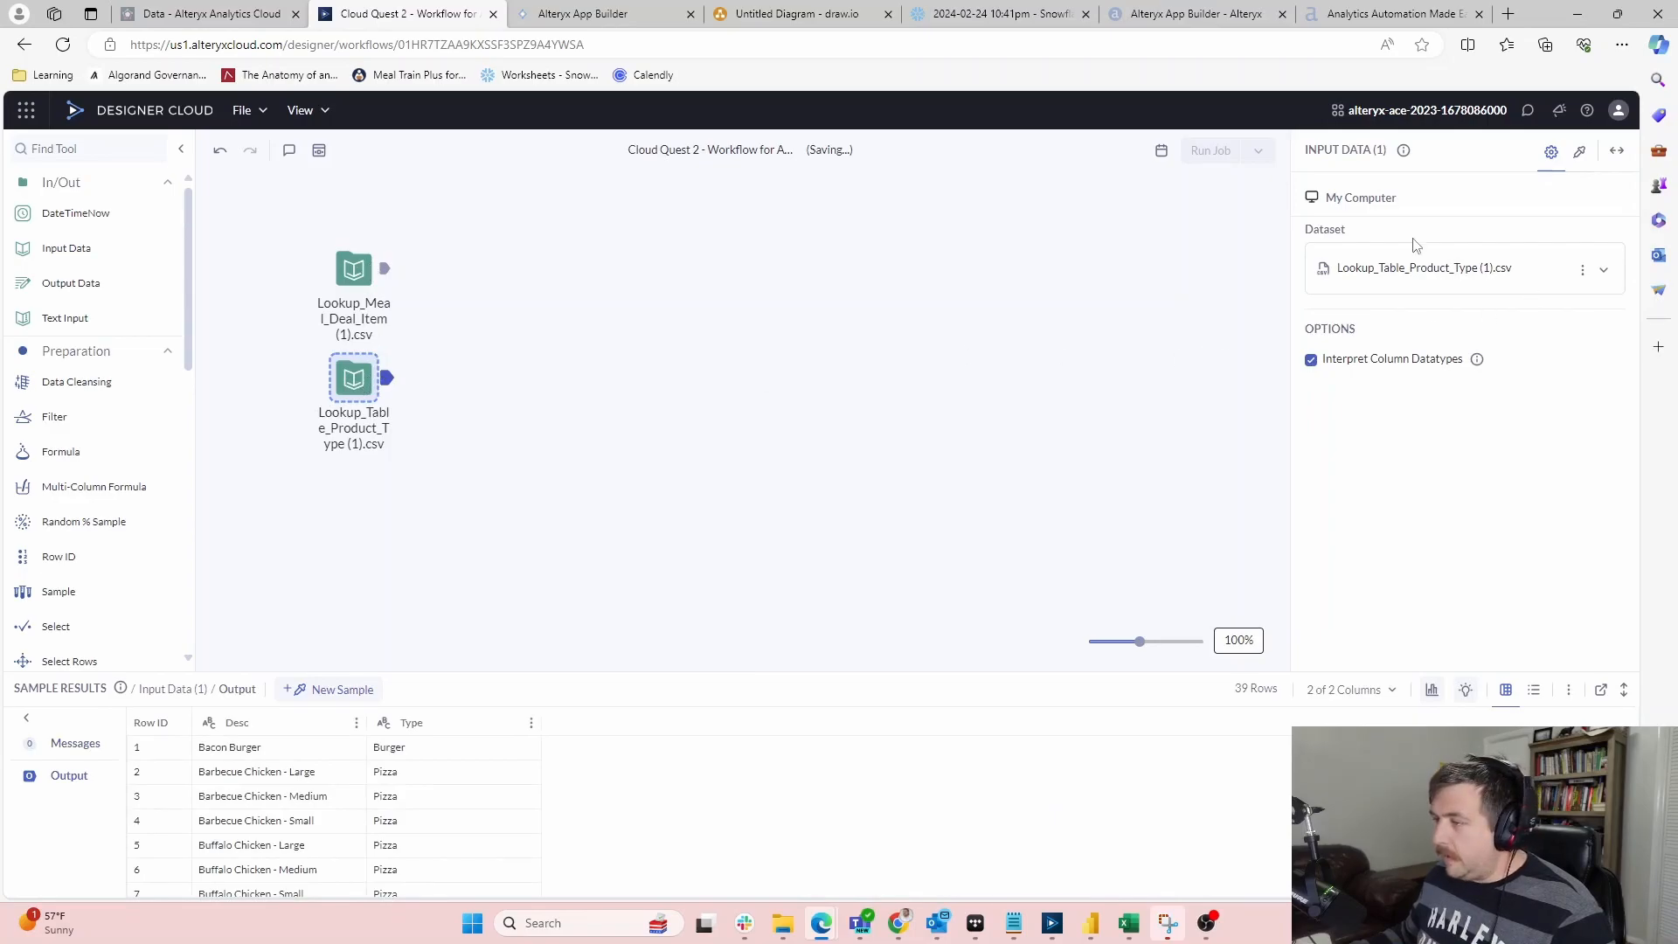
Add a Point of Sale (1).csv input, delete Lookup_Meal_Deal_Item, and stack Point of Sale above Product_Type
left_click_drag(66, 248, 382, 485)
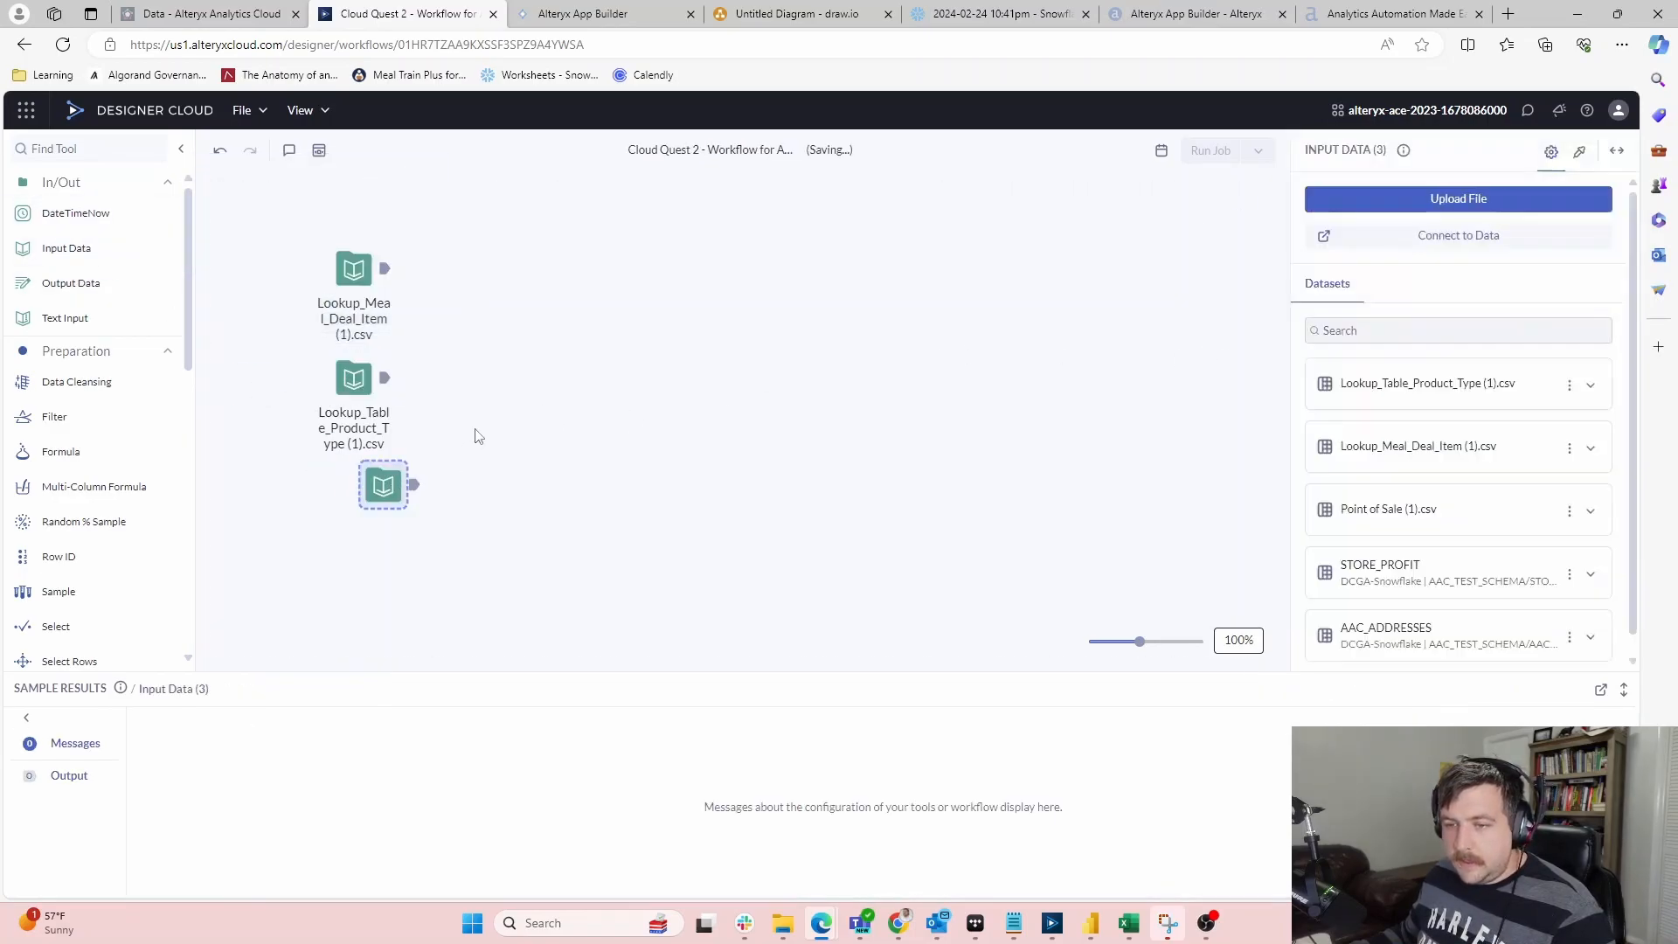
left_click(1389, 509)
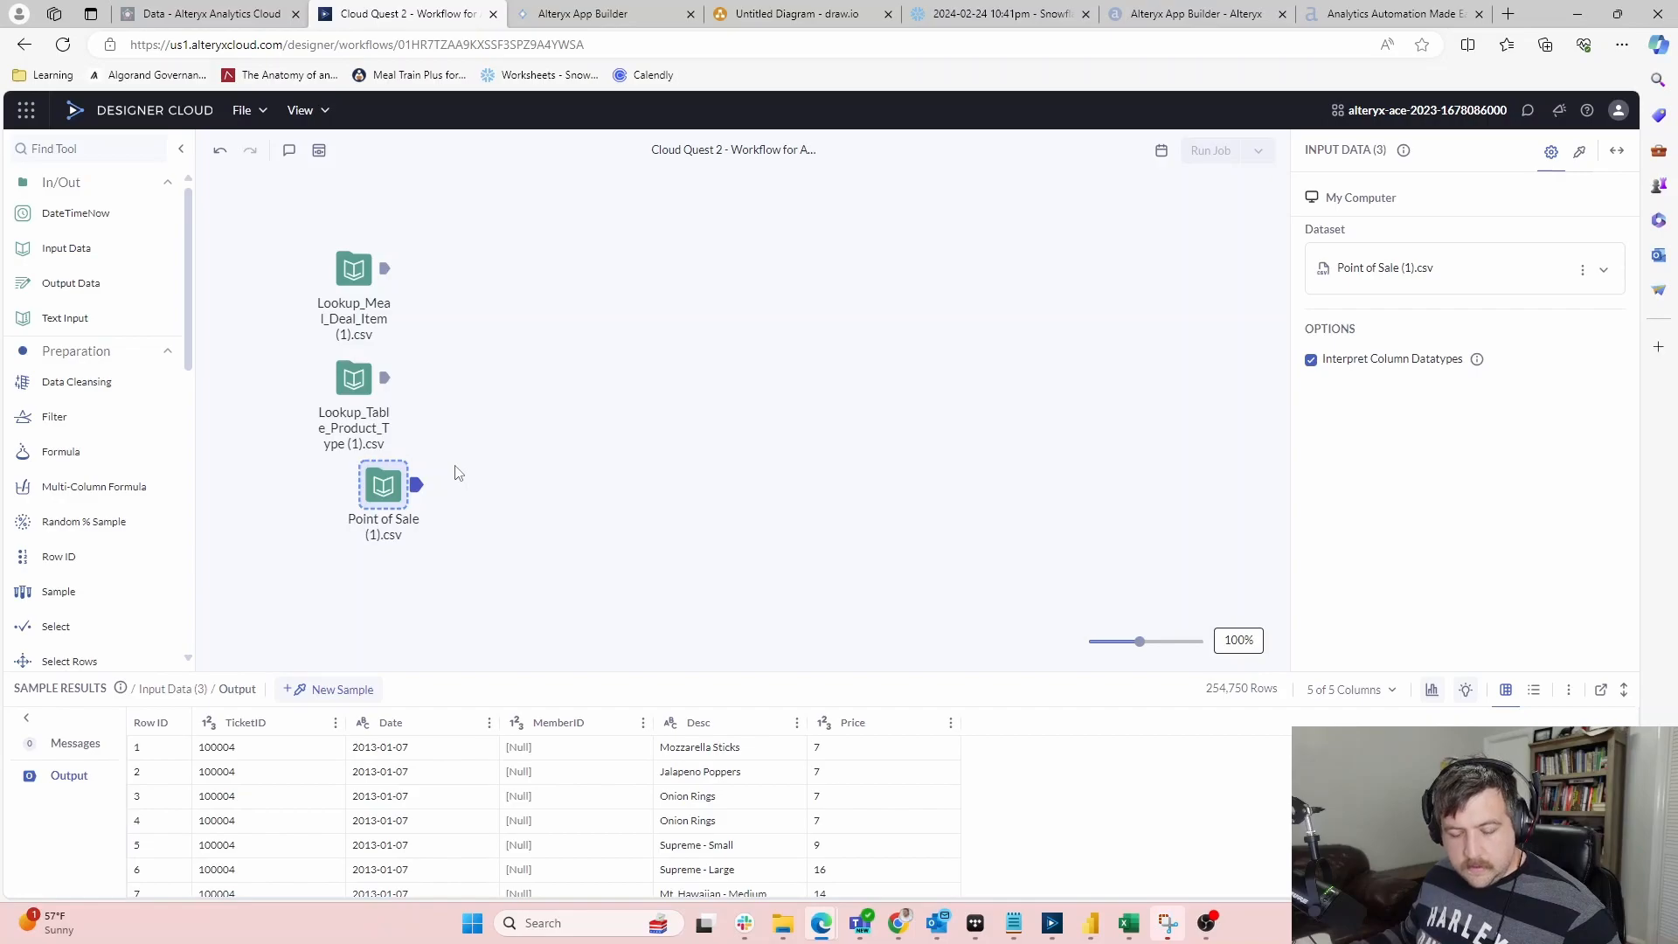
left_click(344, 397)
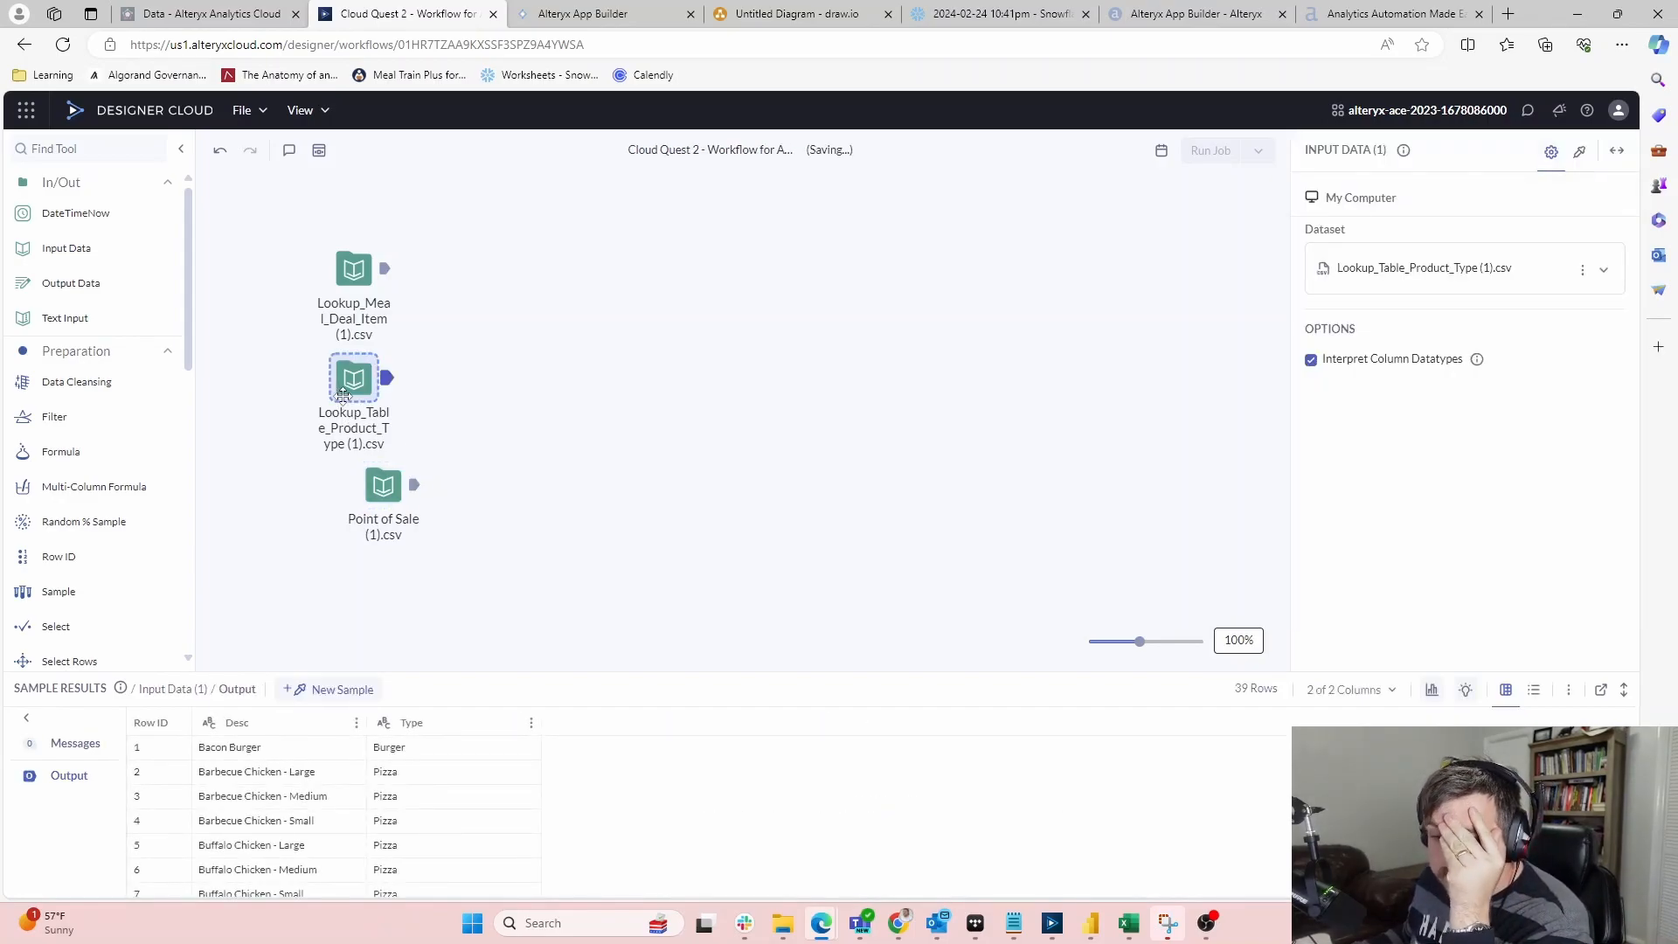
left_click(346, 269)
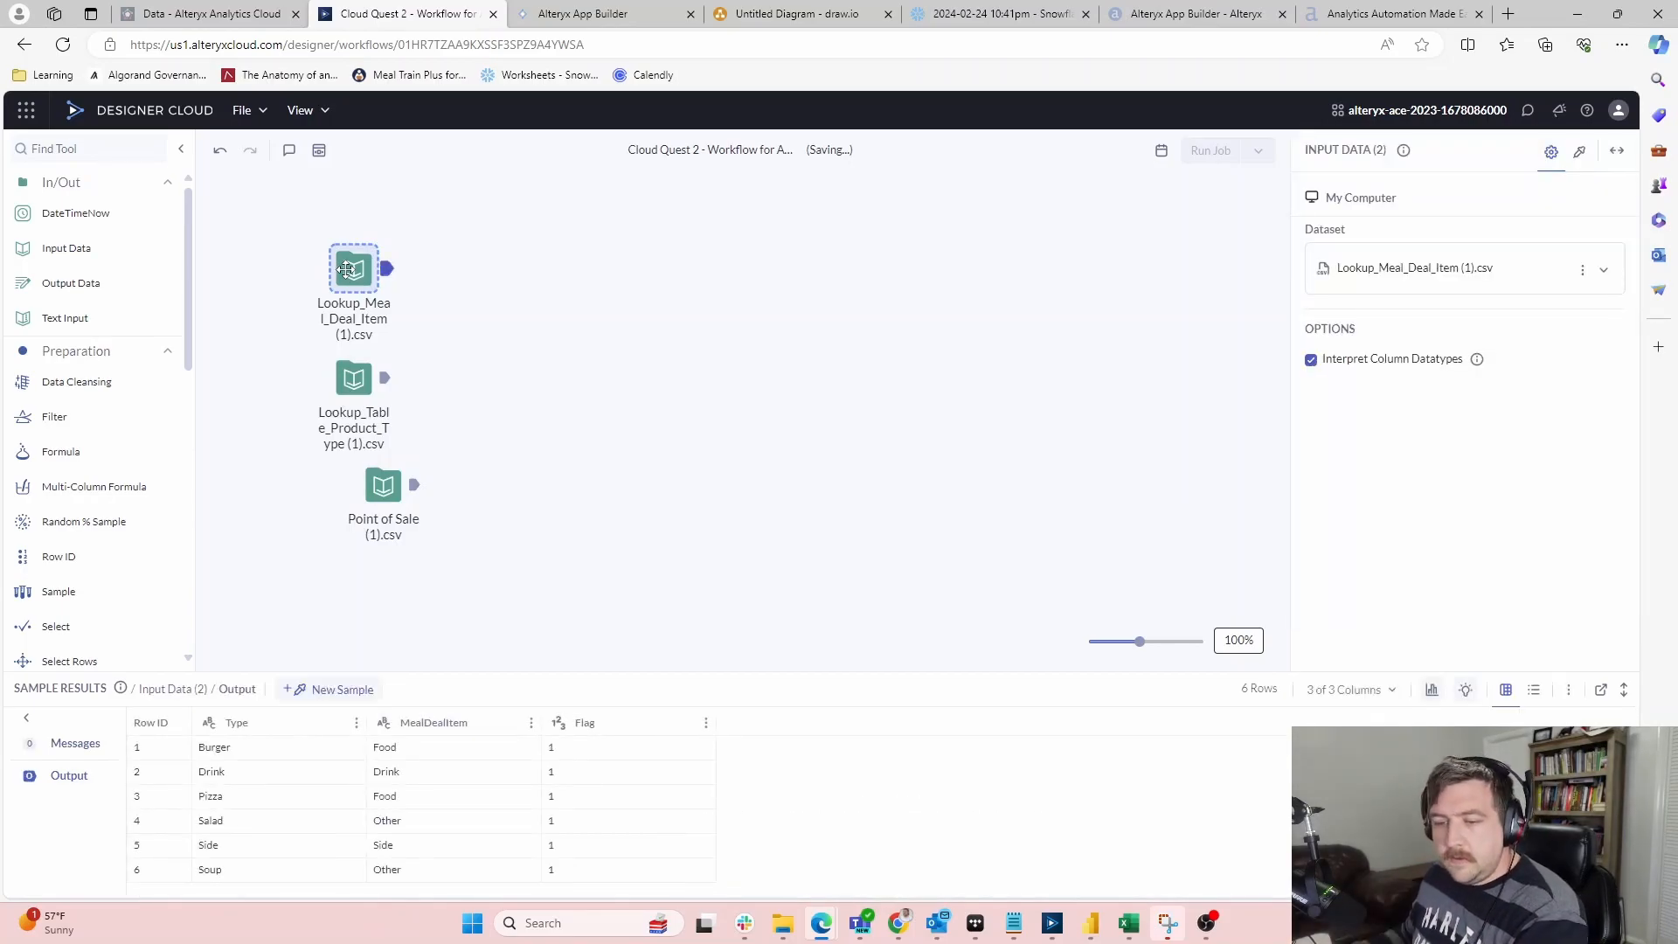
key("Delete")
left_click_drag(362, 386, 423, 599)
left_click_drag(382, 484, 319, 305)
left_click_drag(415, 592, 321, 417)
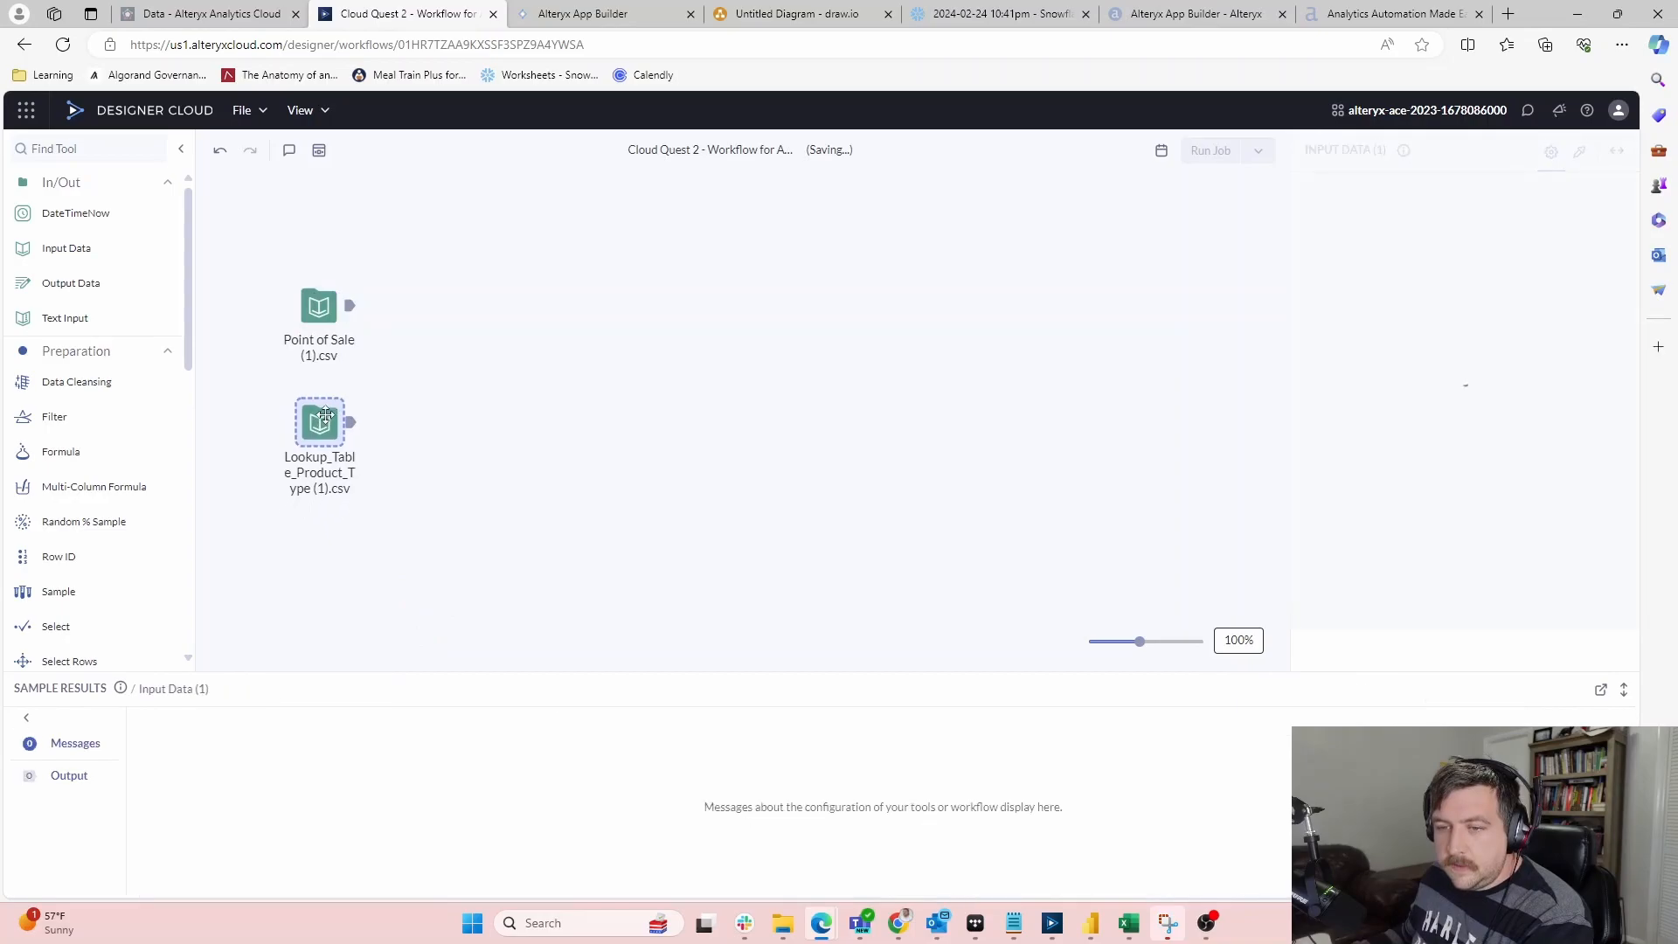
Add a Summarize step fed by Point of Sale that counts distinct TicketID
scroll(75, 232, "down", 1)
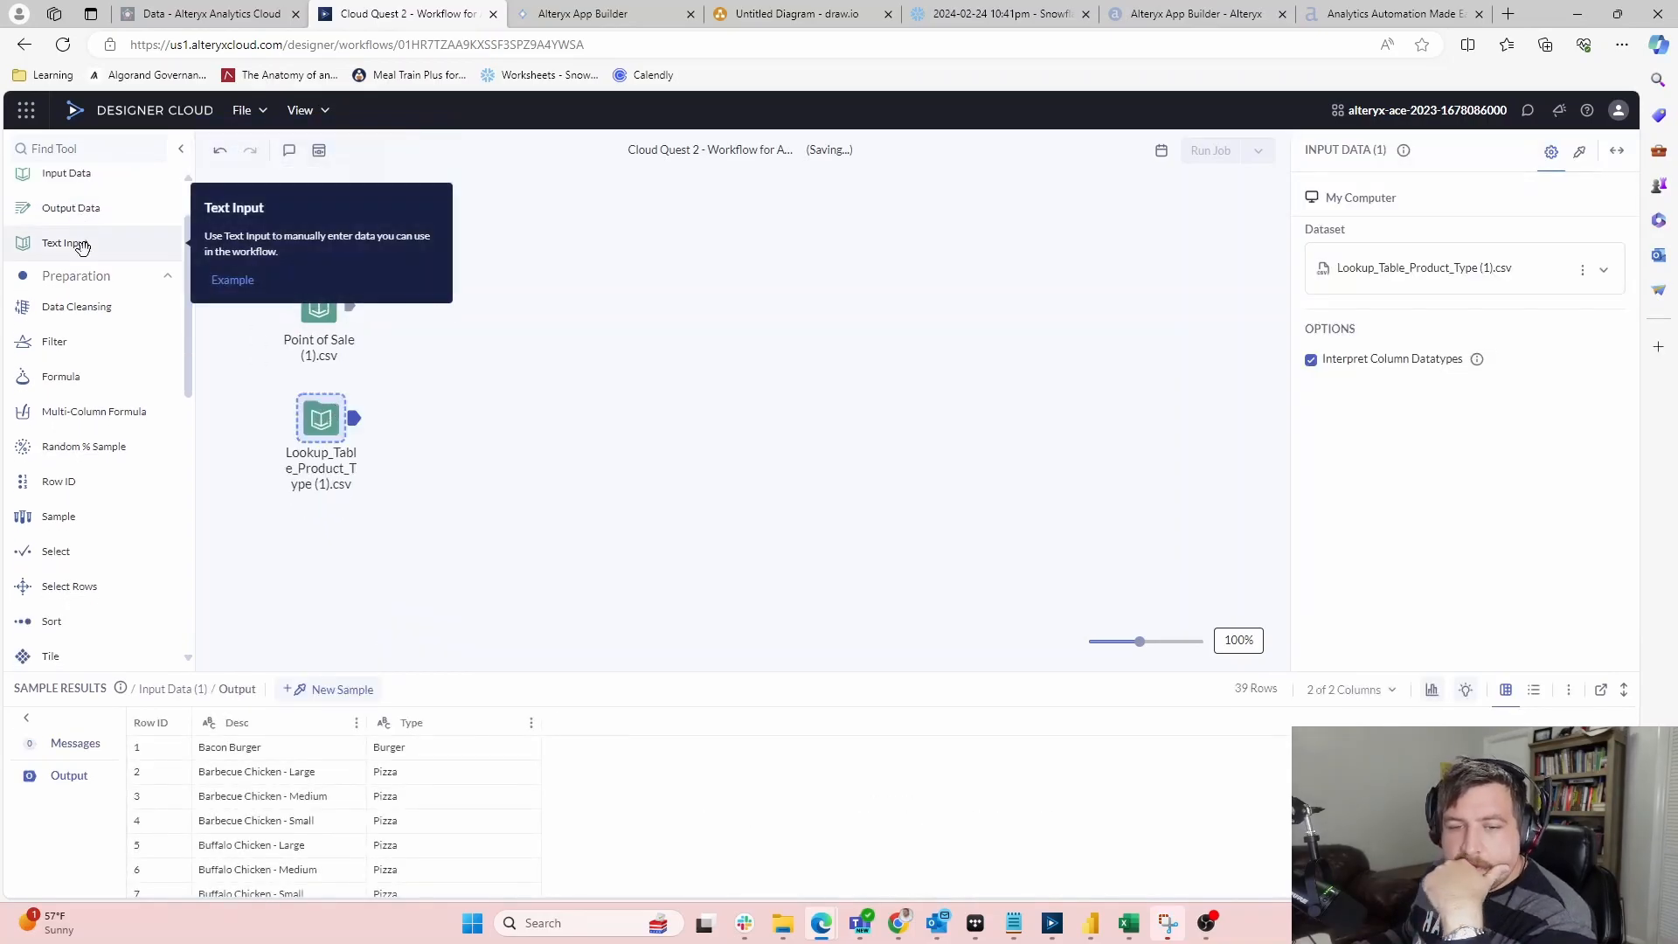
scroll(308, 374, "up", 2)
scroll(371, 398, "down", 1)
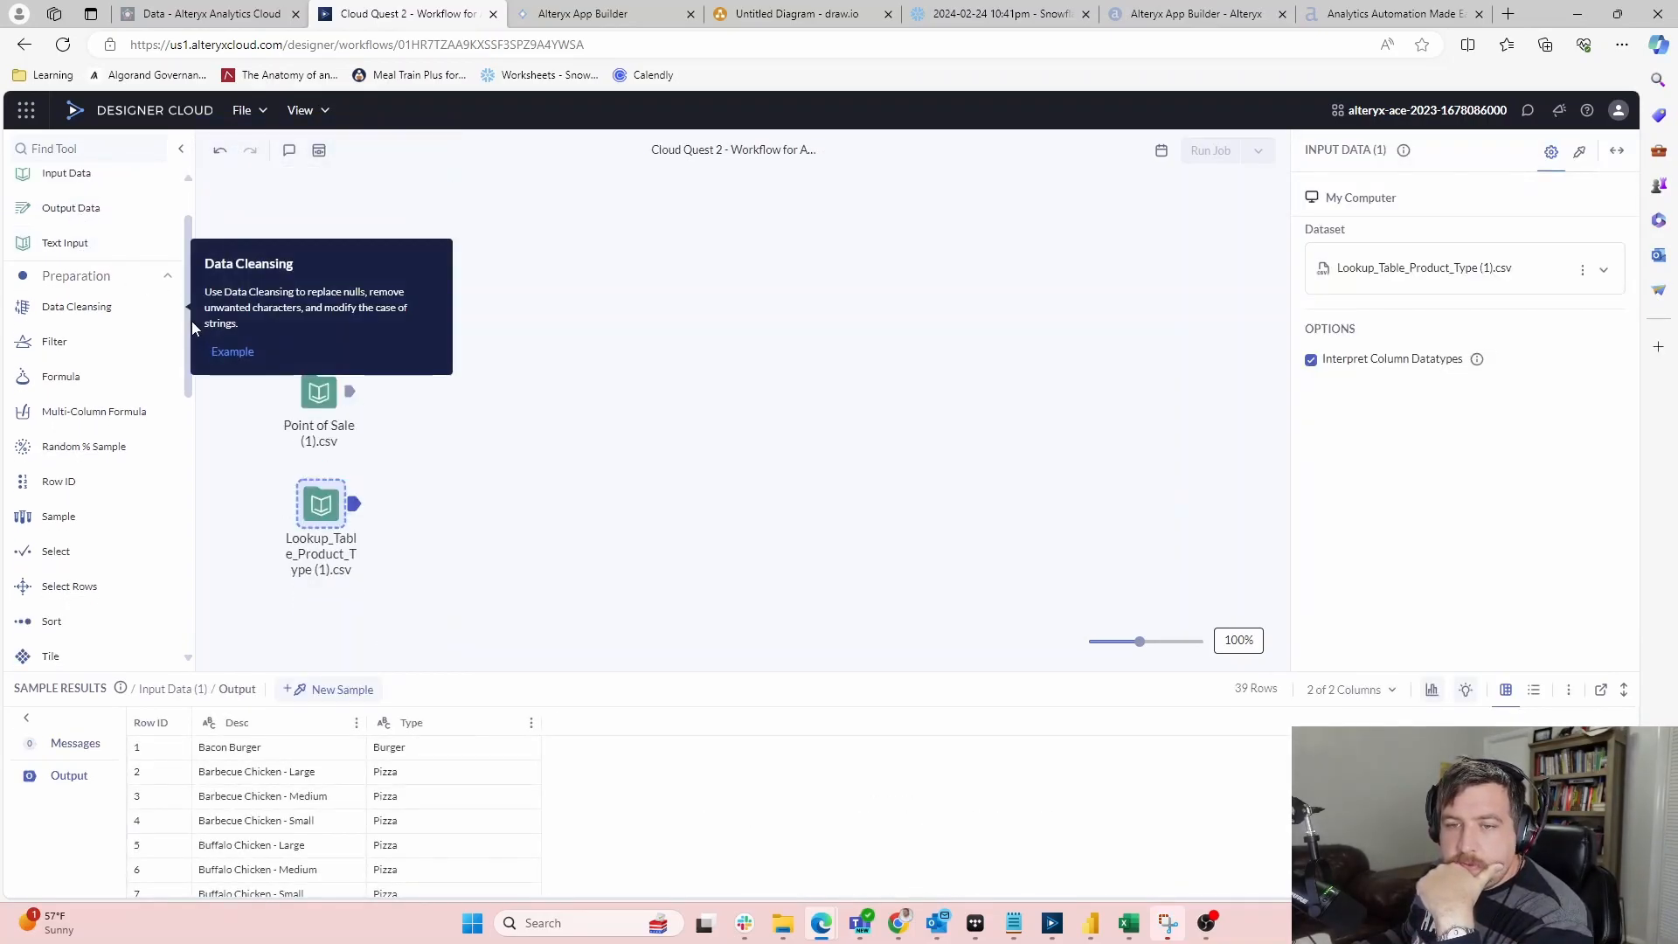
left_click_drag(191, 333, 171, 481)
left_click(341, 236)
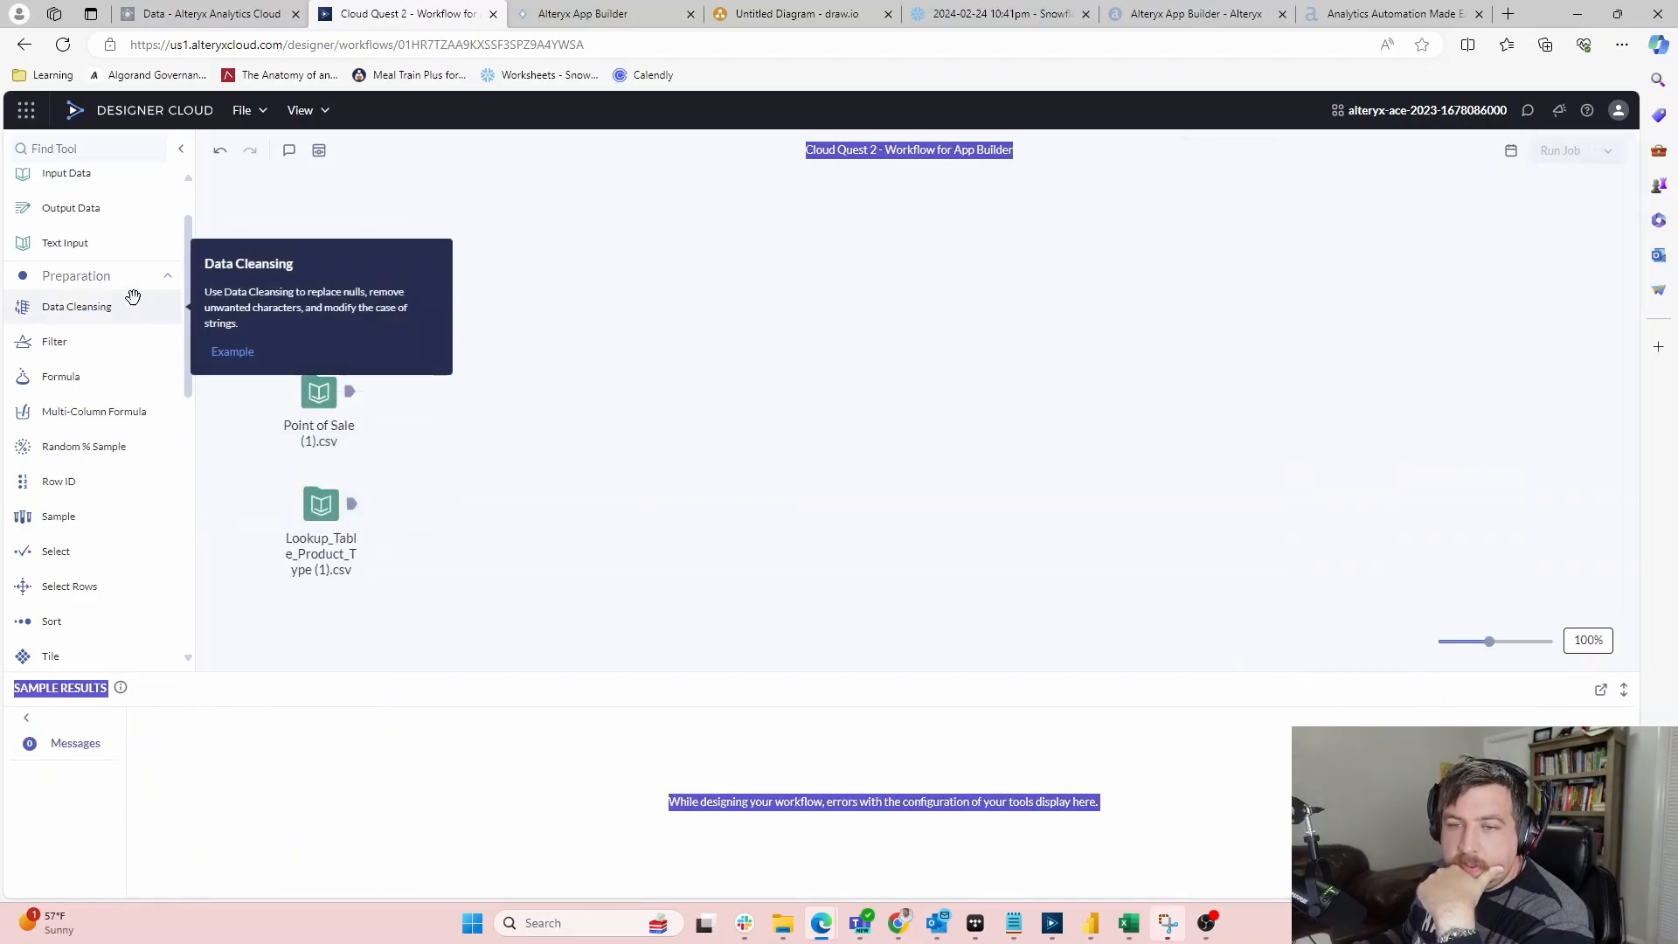
left_click_drag(187, 260, 194, 532)
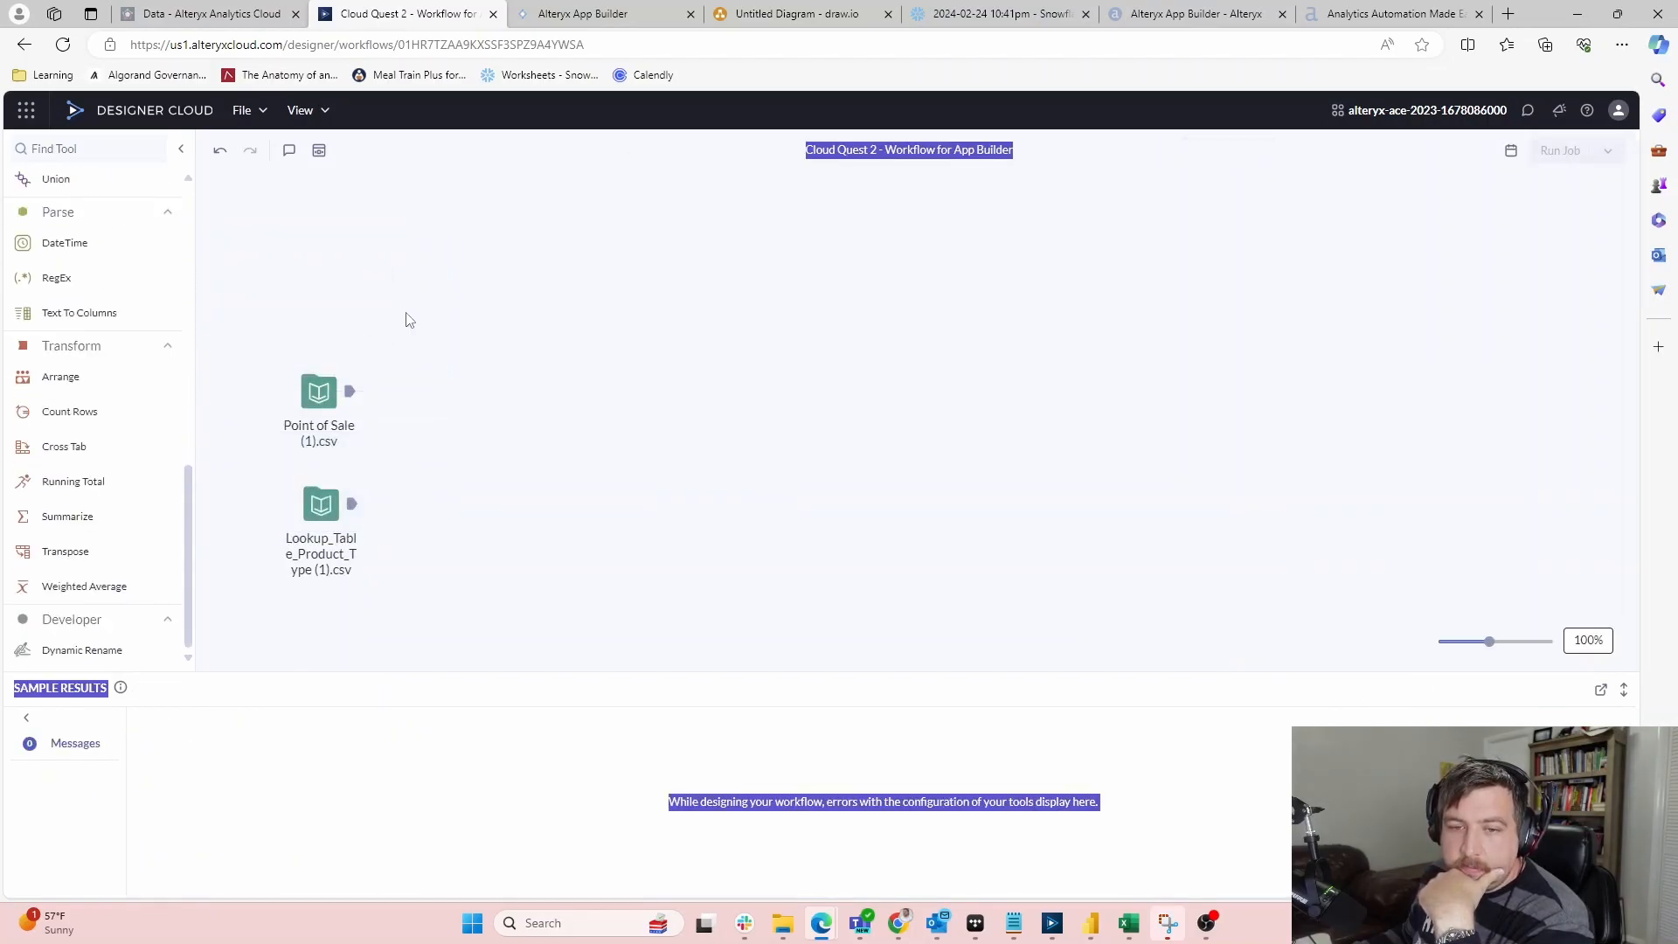
left_click_drag(35, 529, 421, 378)
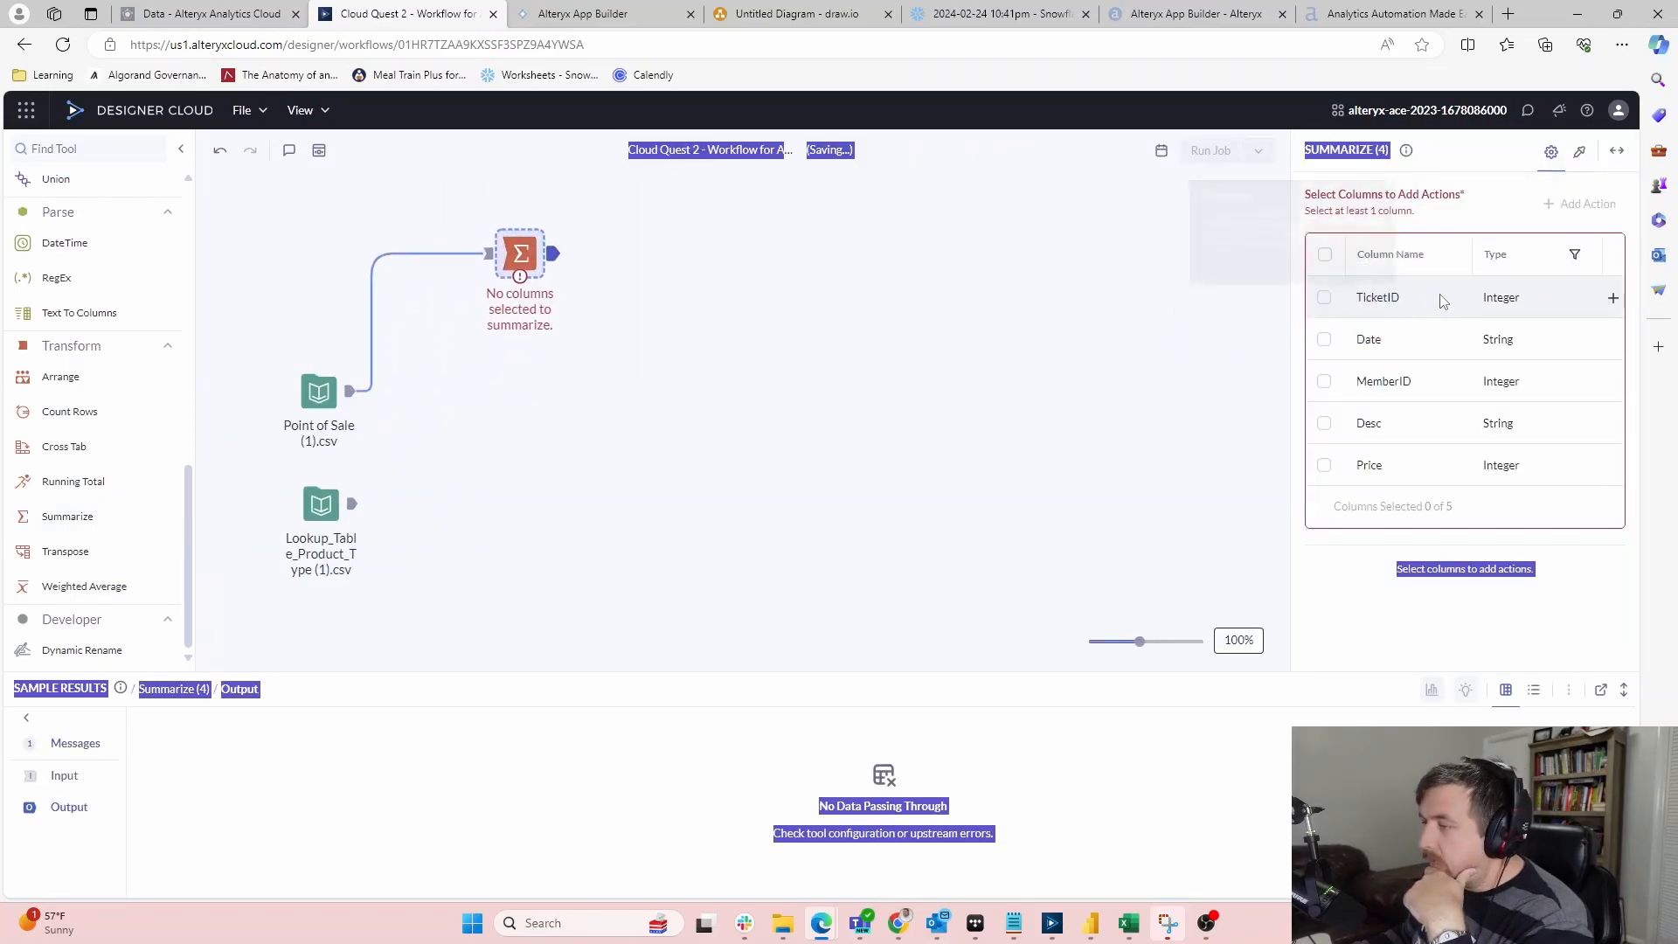
left_click(1614, 297)
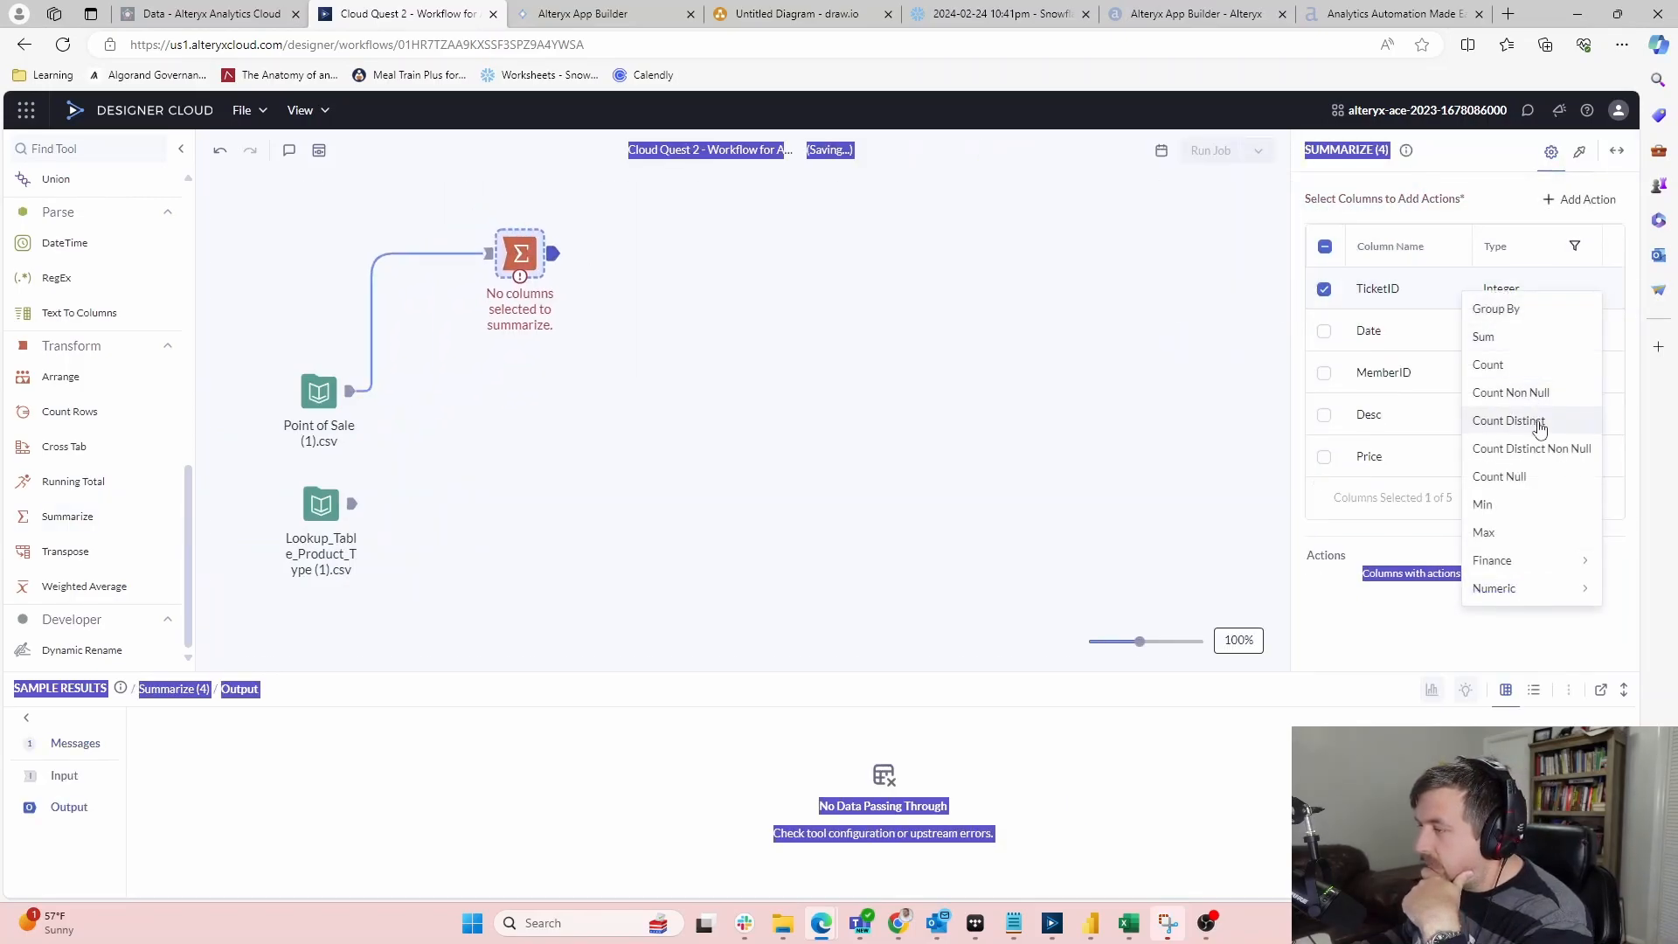
left_click(1540, 429)
left_click(1150, 385)
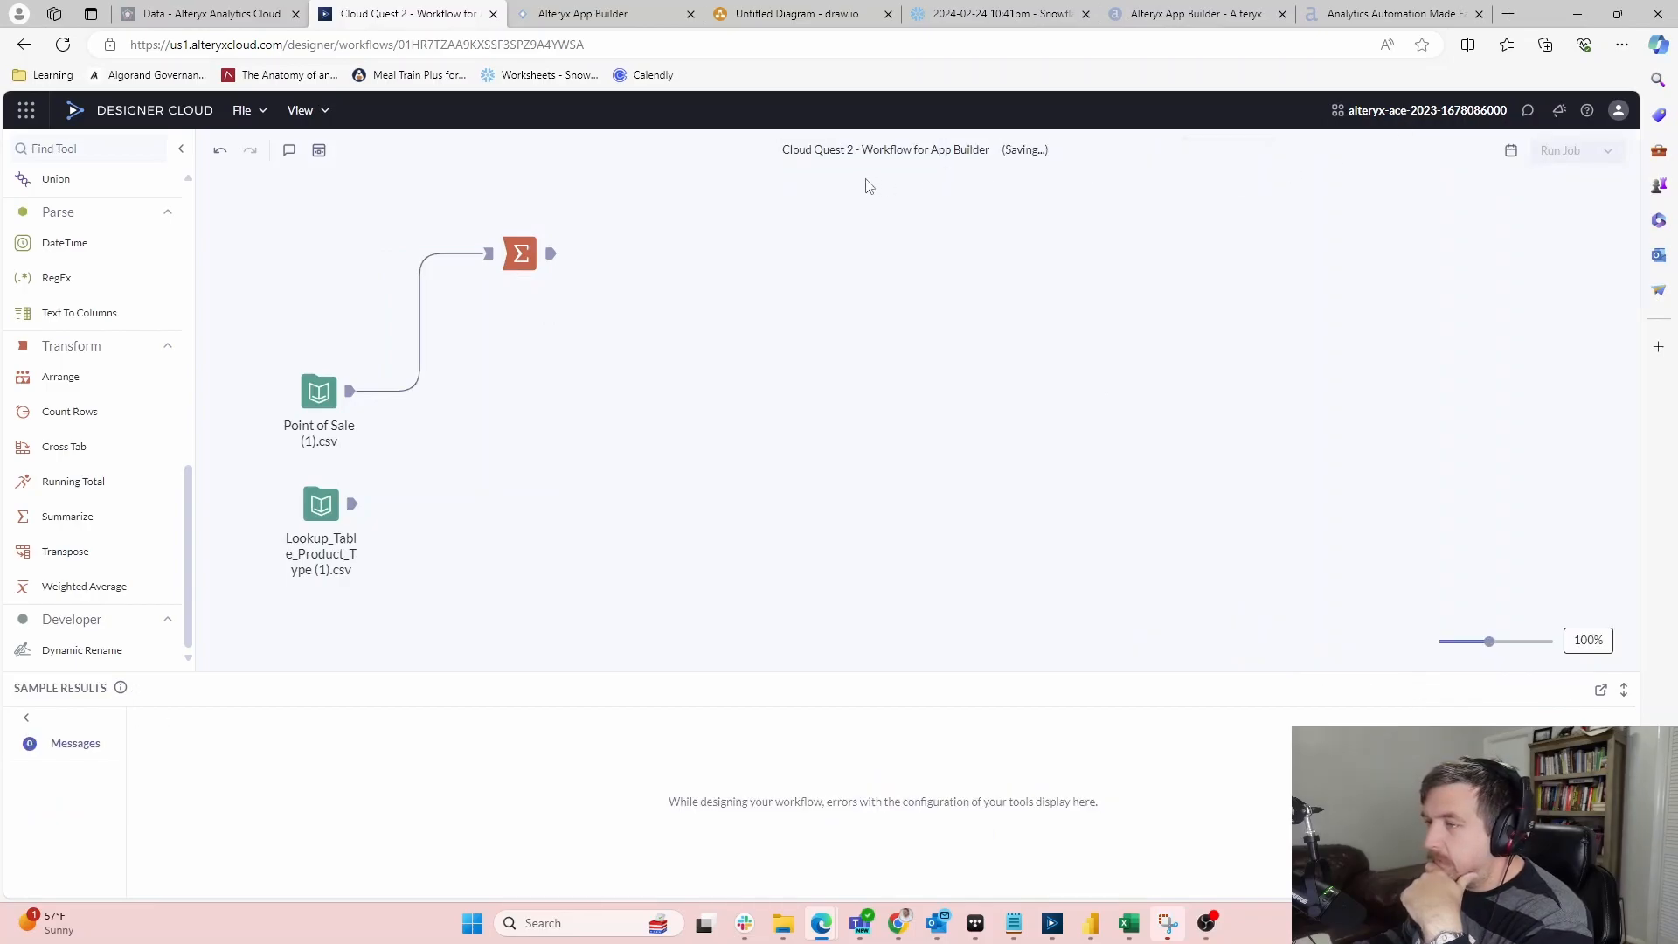
Change the distinct TicketID count's output name to 'Purchase Count'
left_click(521, 254)
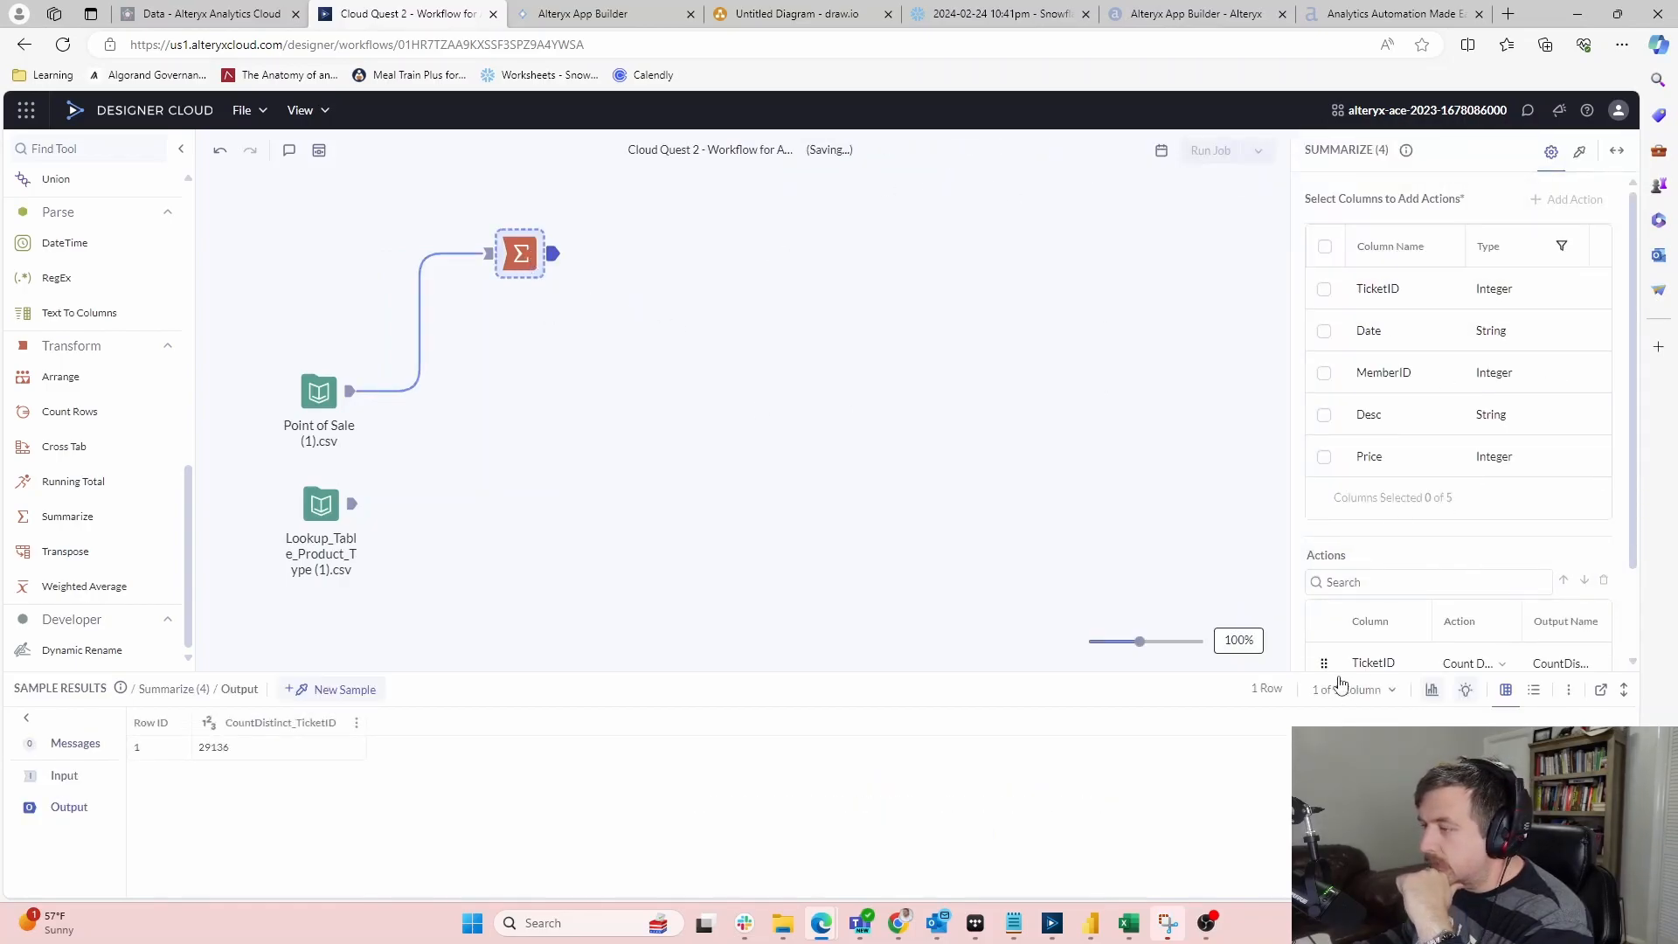
scroll(1414, 657, "down", 1)
left_click(1578, 588)
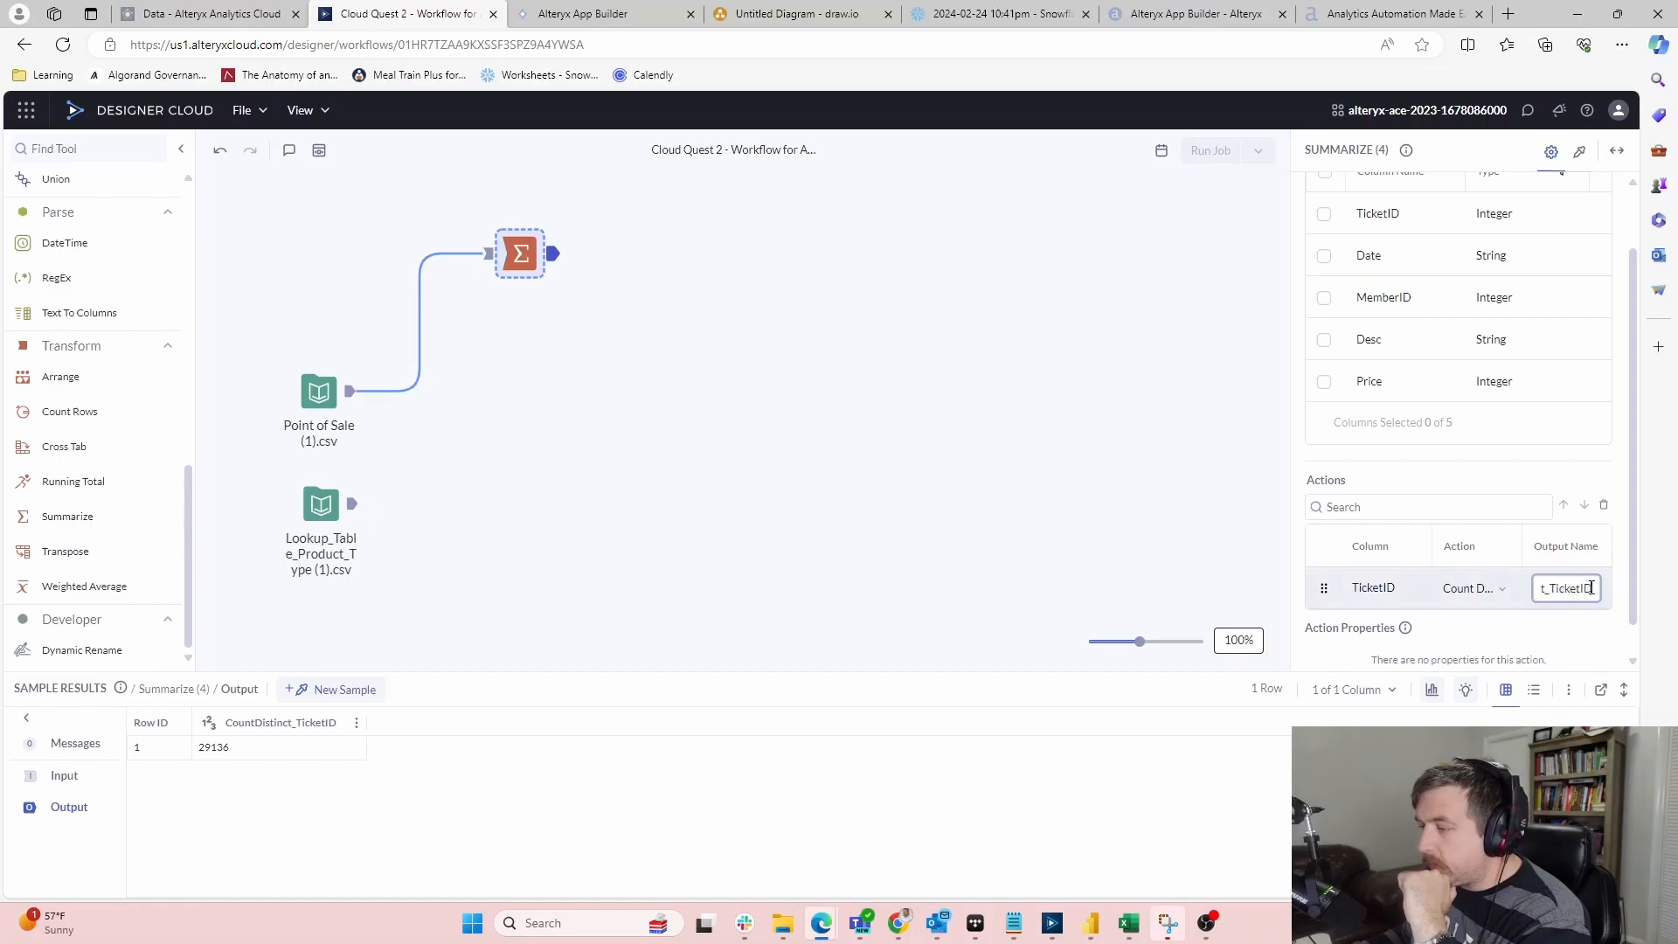
left_click_drag(1597, 588, 1420, 597)
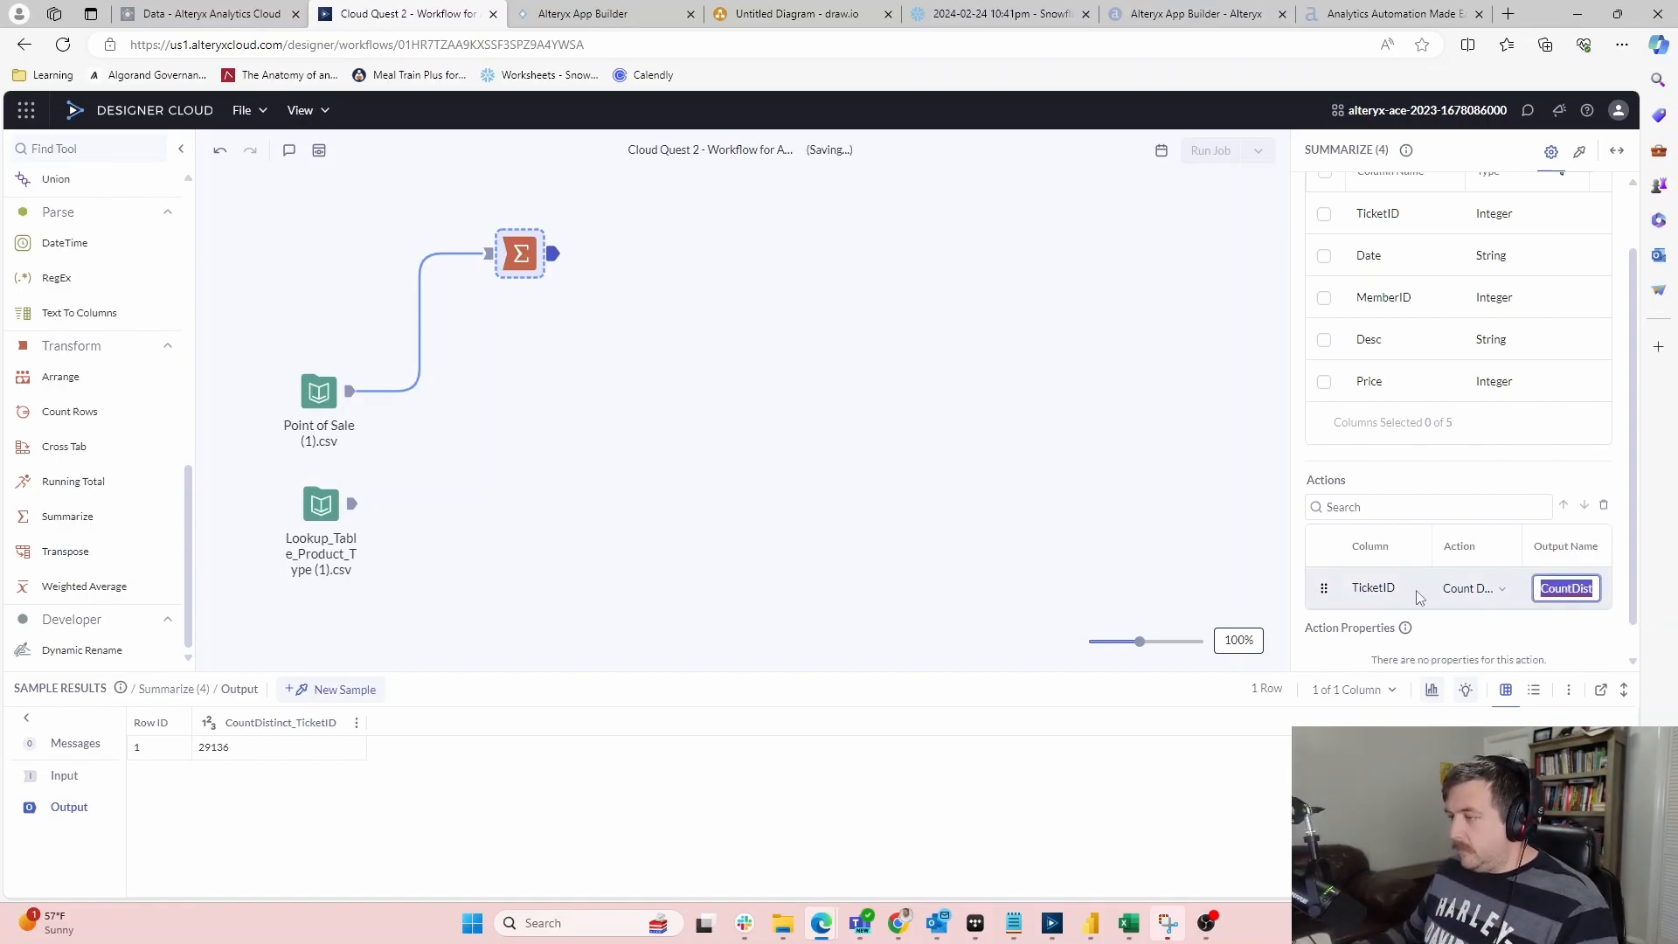
type("Purchase Count")
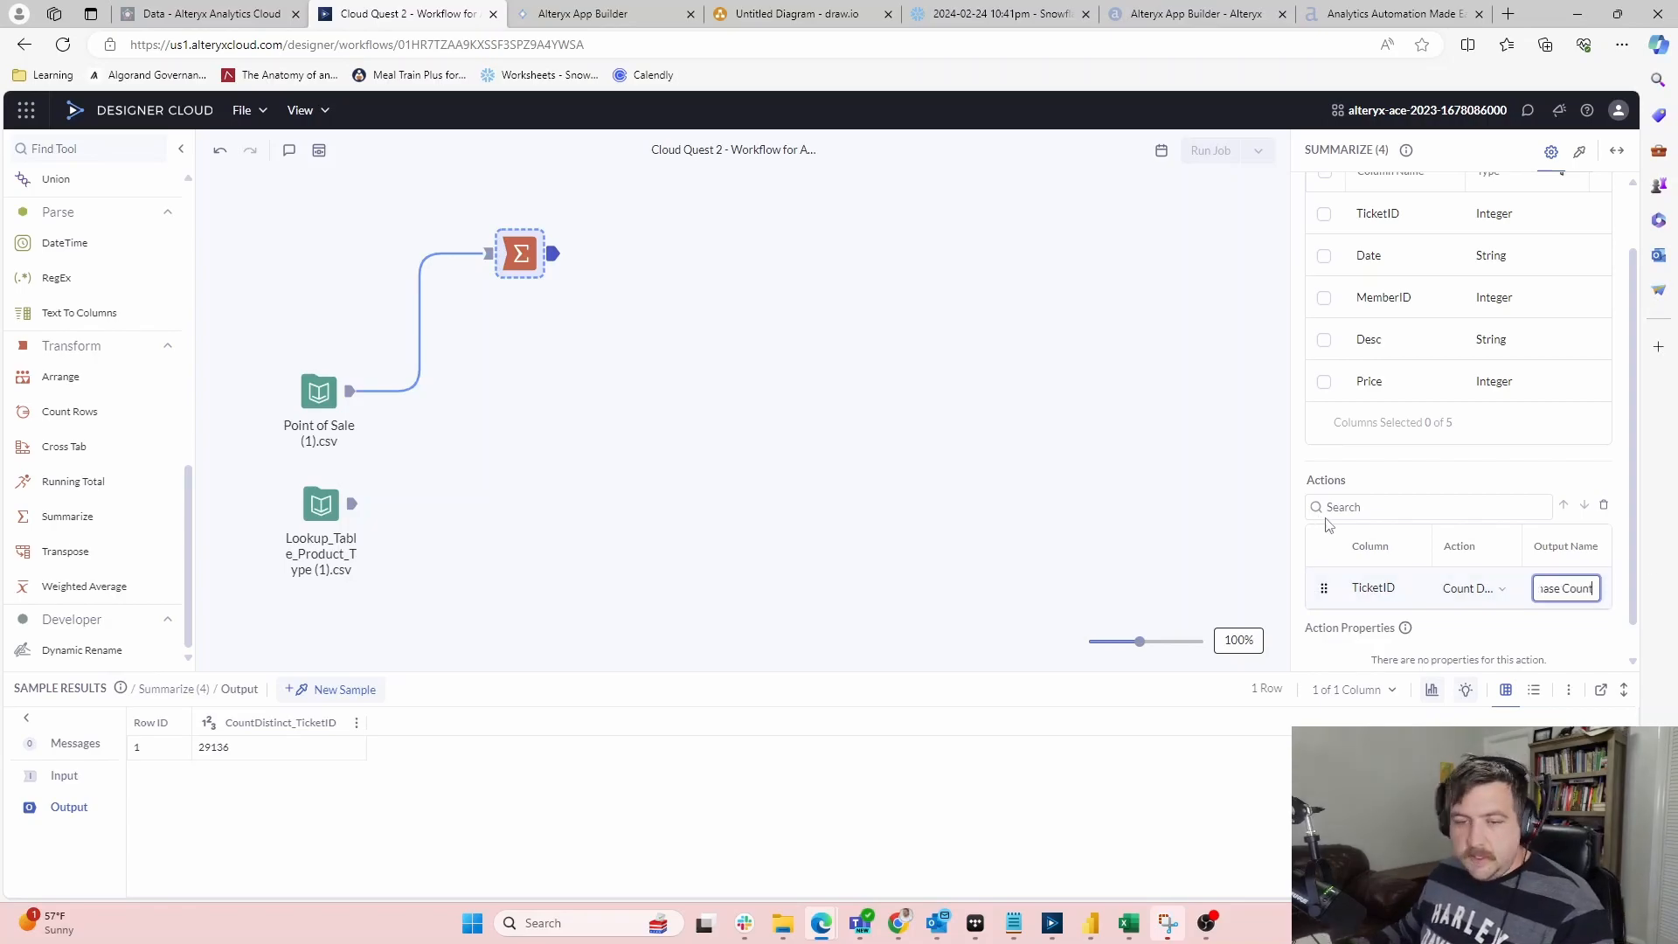
left_click(462, 537)
scroll(140, 398, "up", 4)
Insert a Select step after Point of Sale and change the Date column's type to Date
left_click_drag(54, 245, 426, 391)
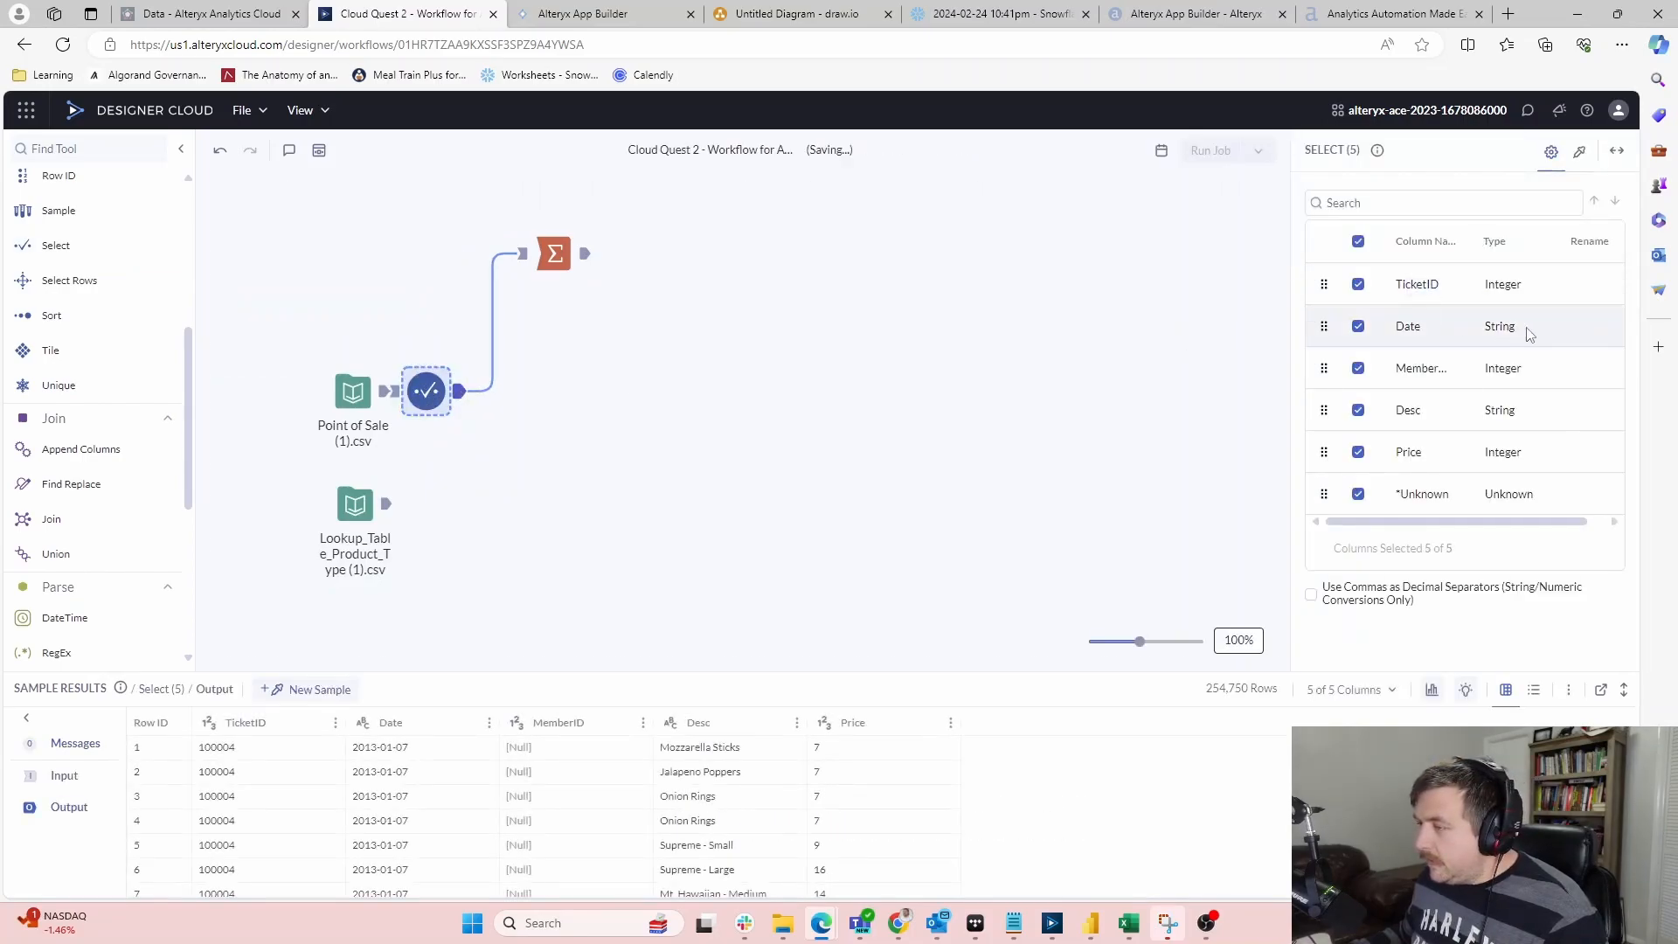
left_click(1547, 330)
left_click(1549, 336)
left_click(1547, 330)
left_click(1515, 473)
left_click(564, 414)
left_click(429, 391)
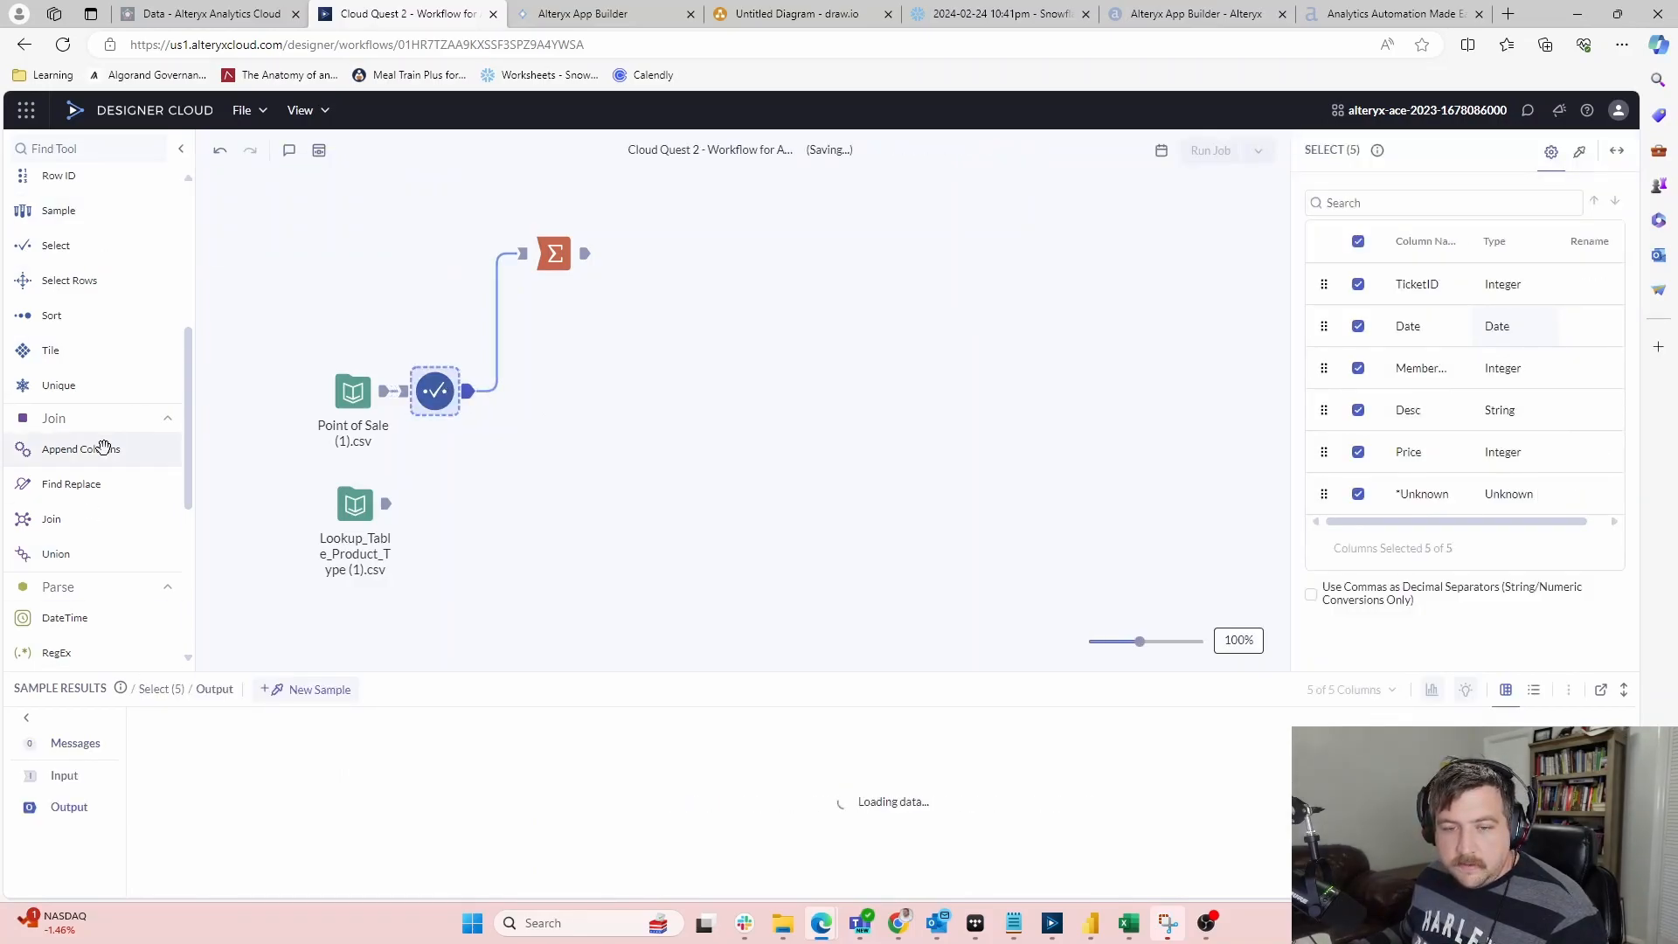
Add a Filter step, shifting Summarize right so Filter sits between Select and Summarize
scroll(106, 443, "down", 3)
scroll(106, 443, "down", 2)
scroll(107, 443, "up", 10)
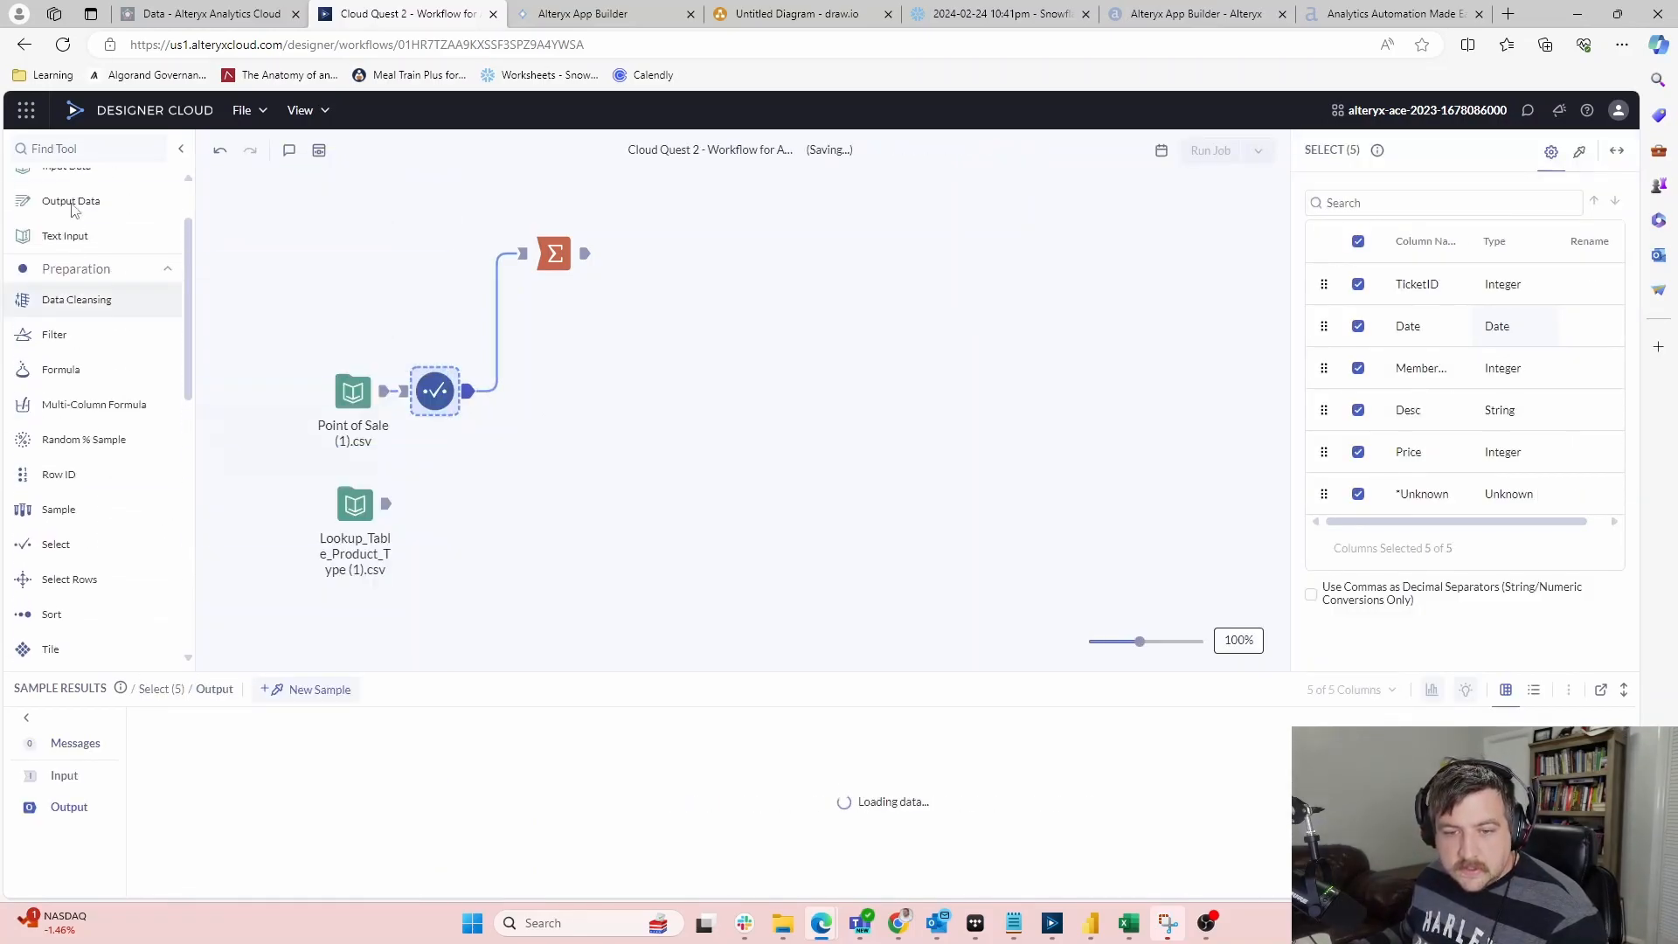
left_click_drag(54, 334, 488, 404)
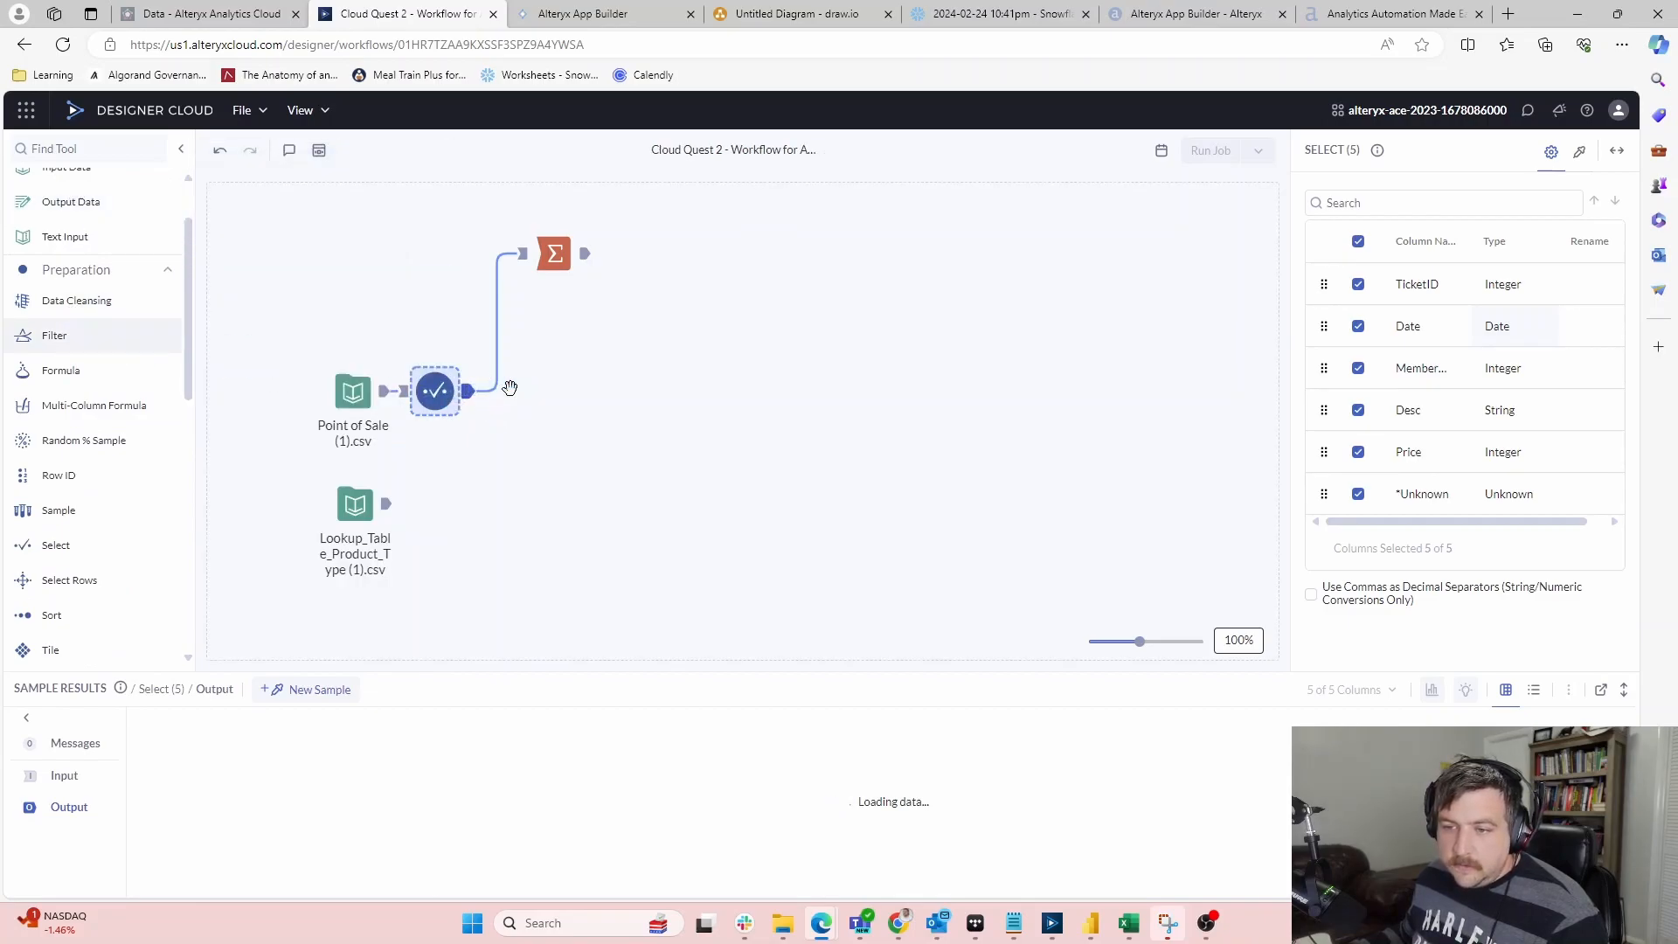
left_click_drag(559, 273, 666, 273)
left_click_drag(503, 387, 547, 385)
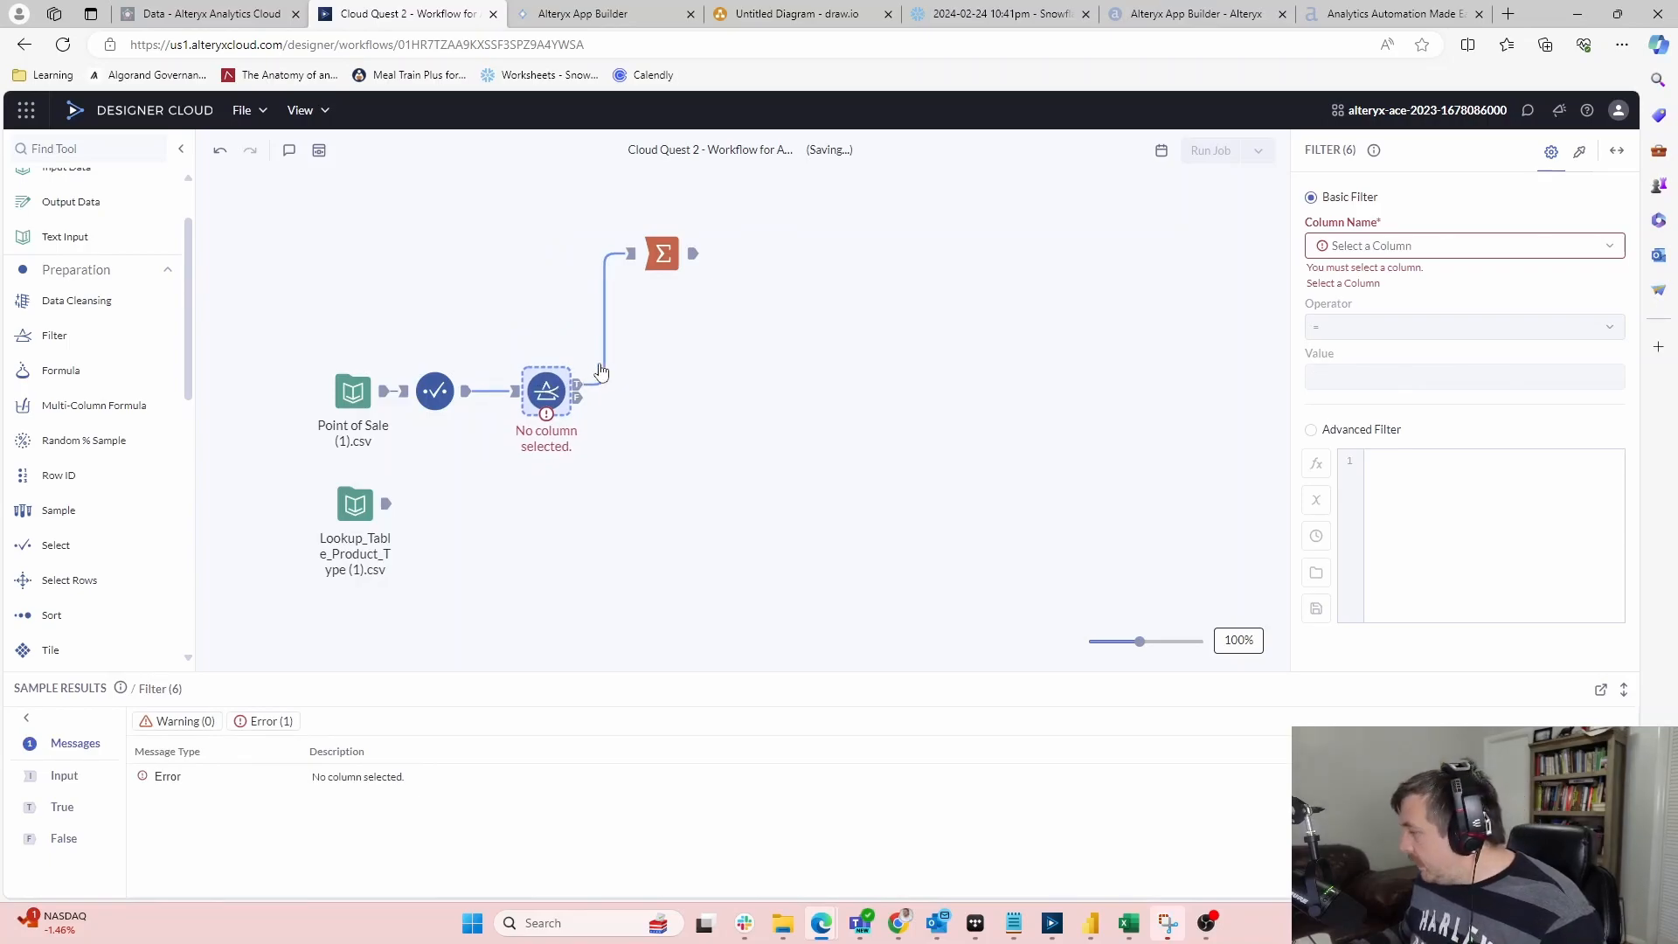
Set the Filter to compare the Date column with the >= operator
left_click(1381, 243)
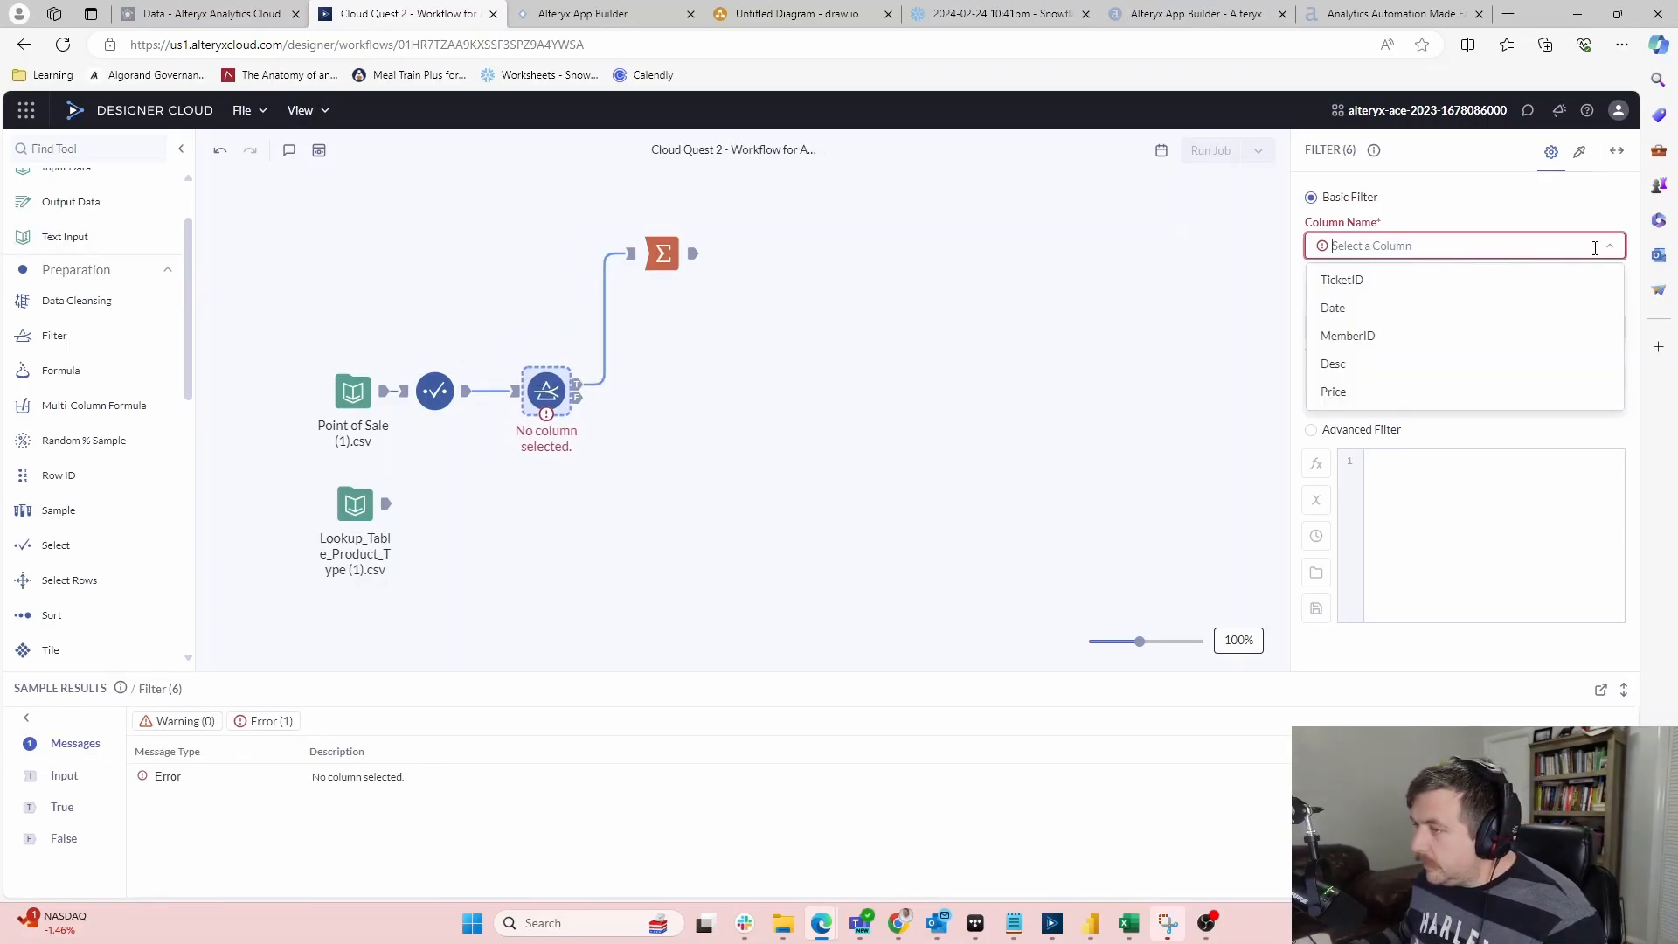
left_click(1375, 306)
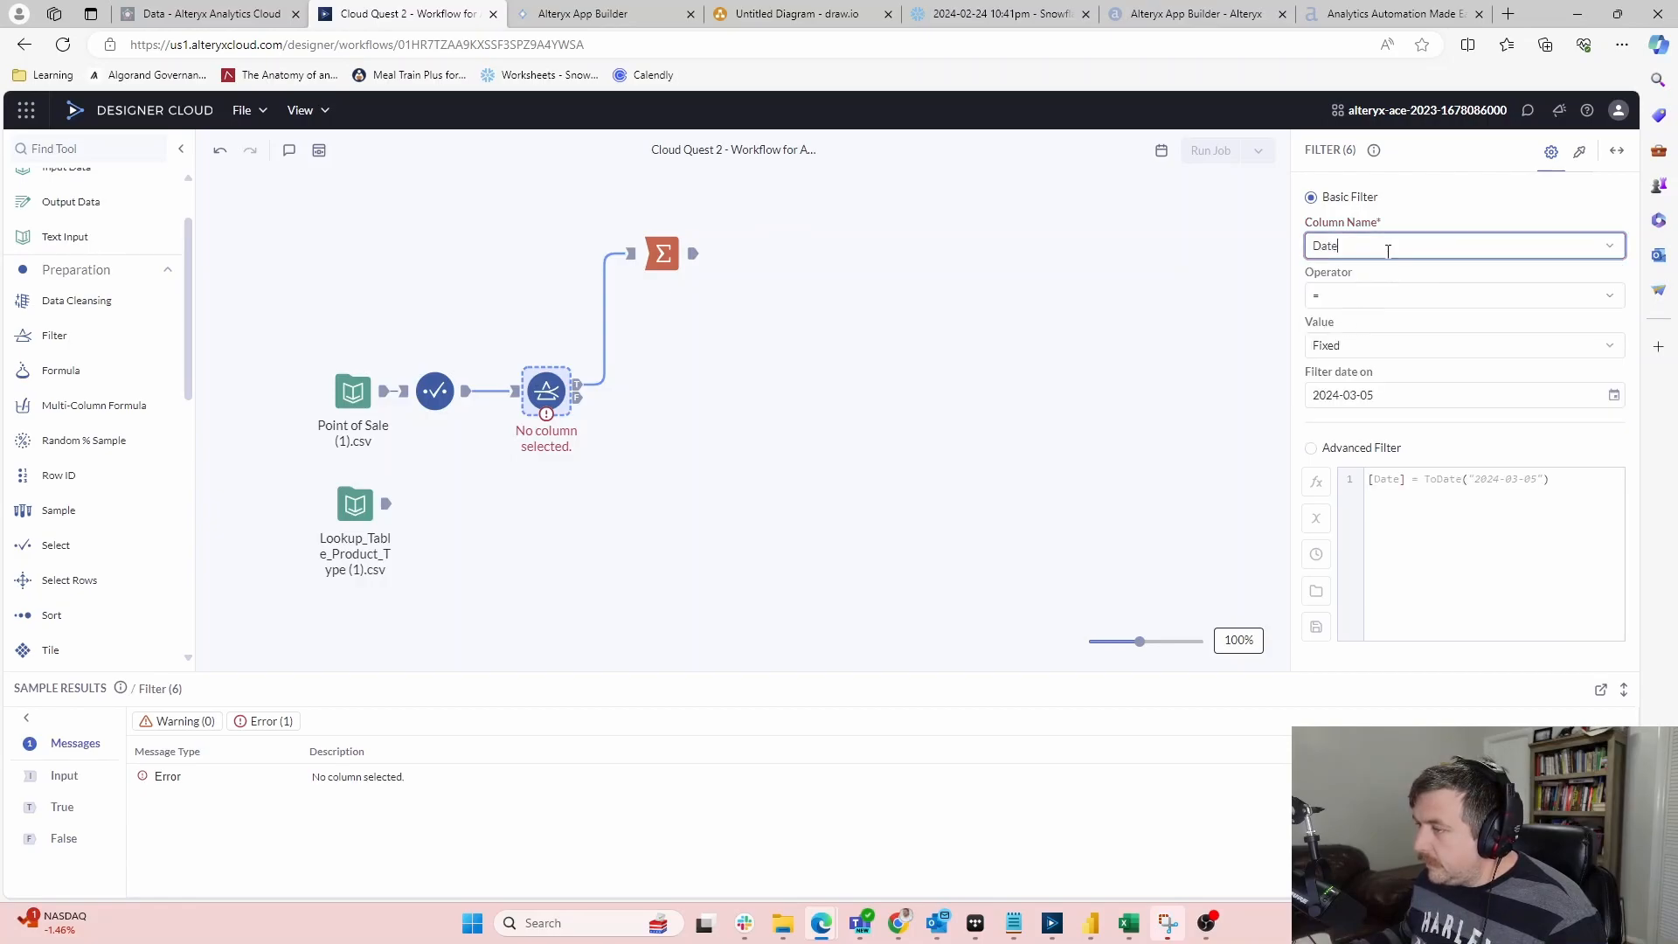
left_click(1604, 297)
left_click(1354, 486)
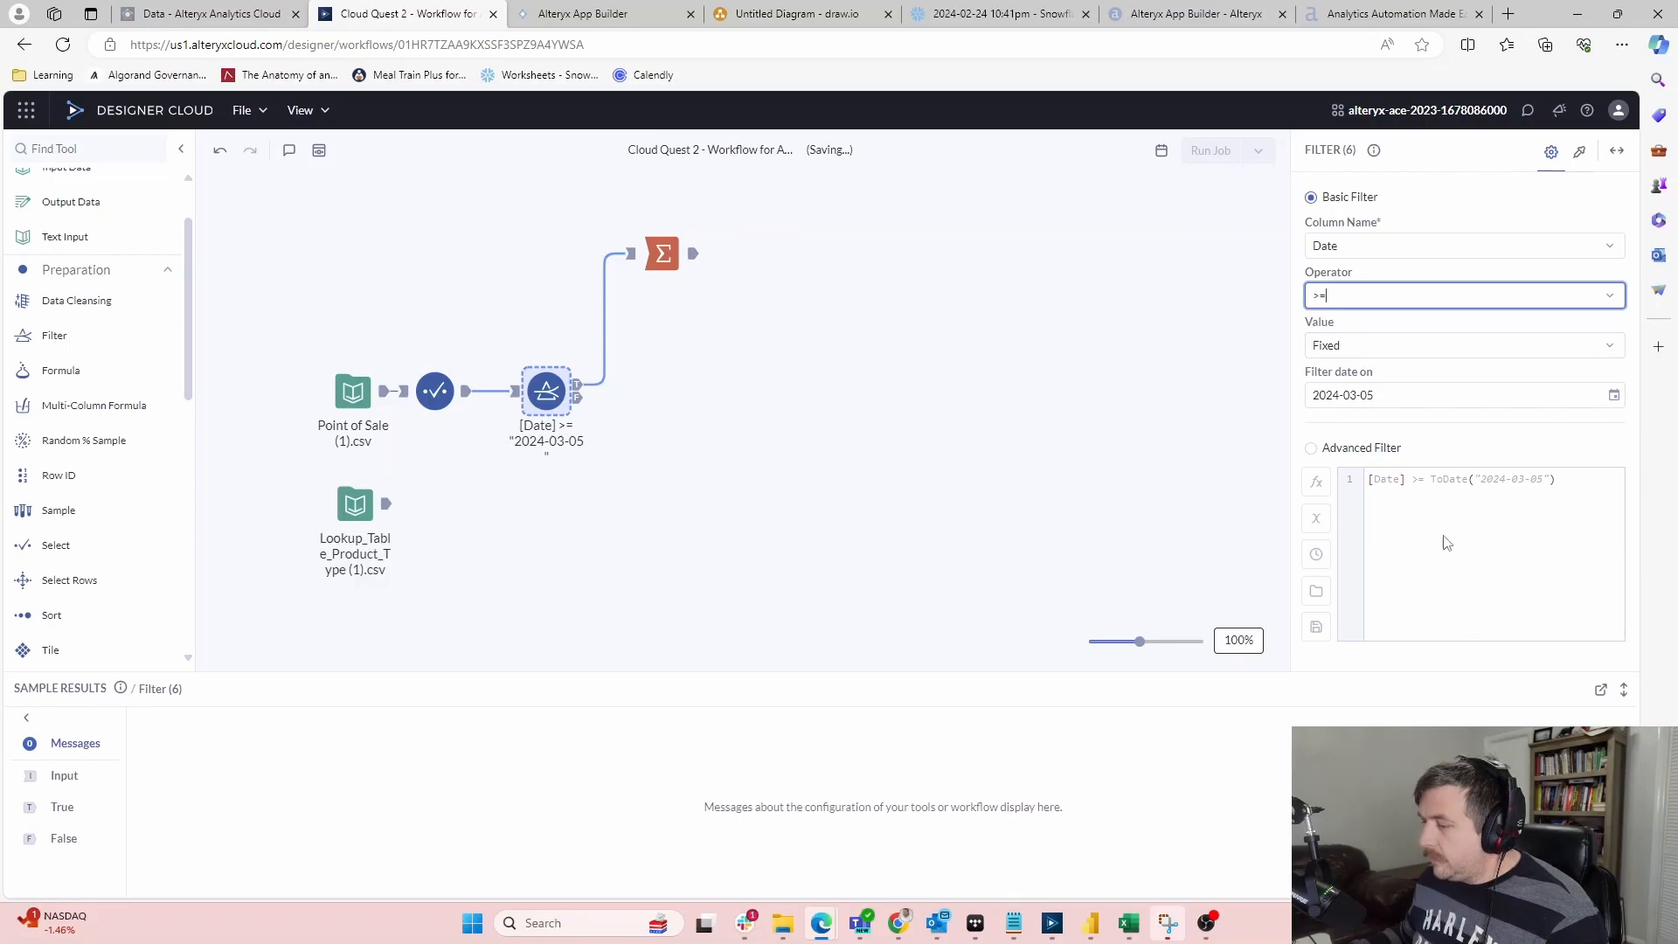
Begin editing the filter date, clearing and retyping its year portion
left_click(1614, 396)
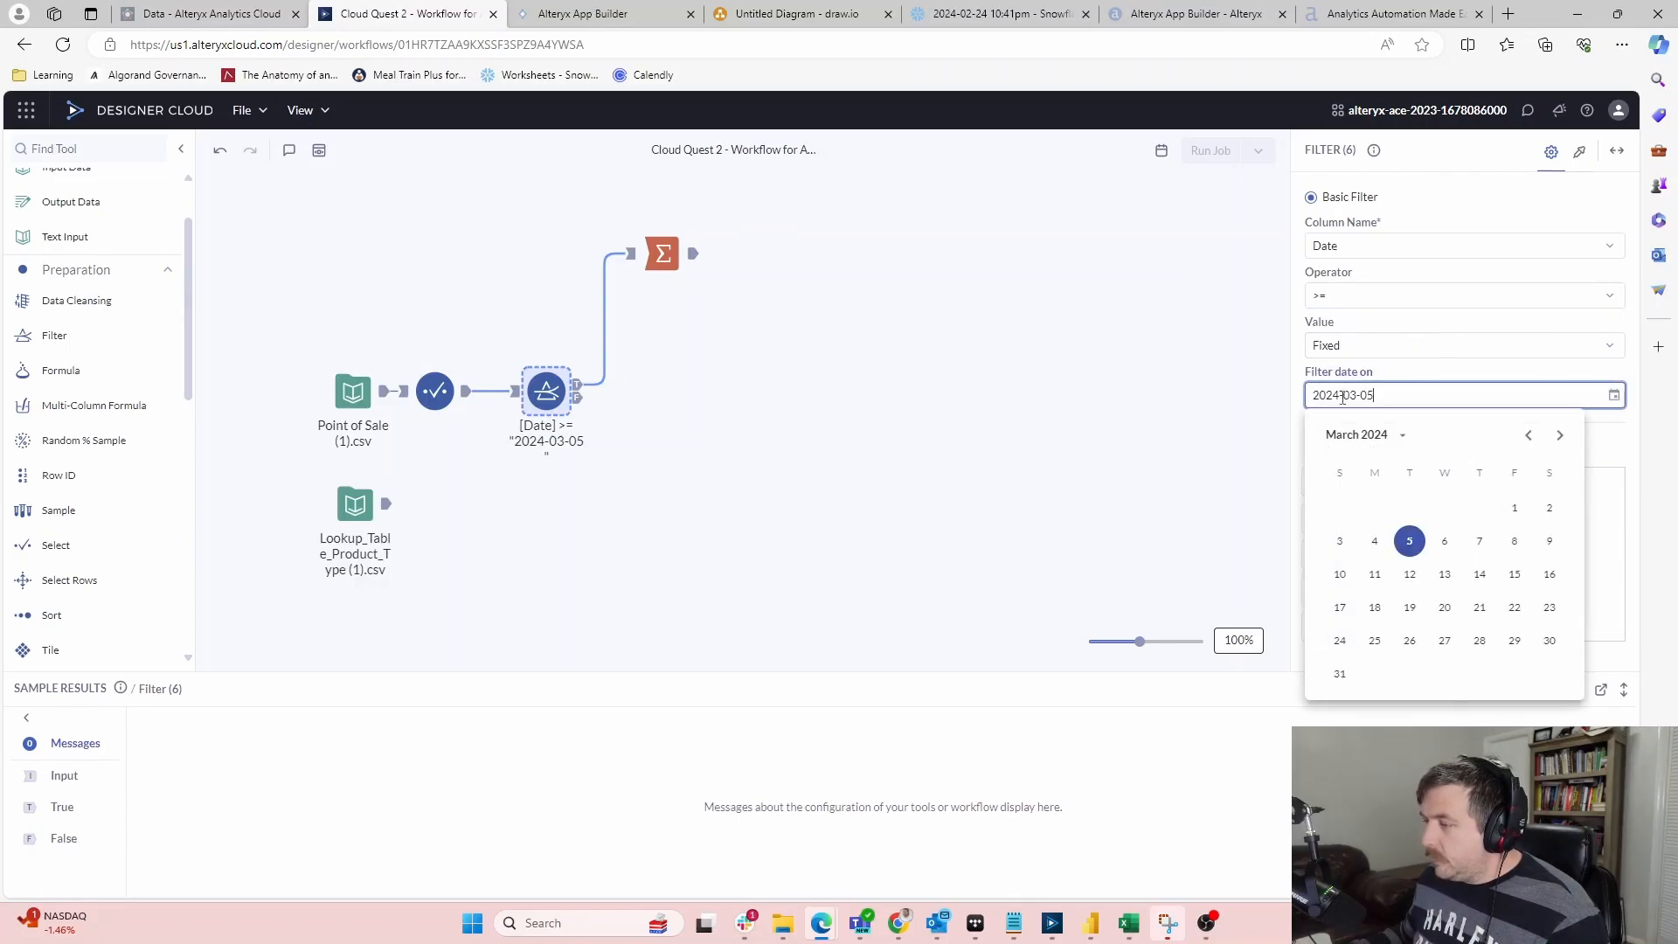
left_click(1269, 398)
left_click(1421, 387)
key("ctrl+a")
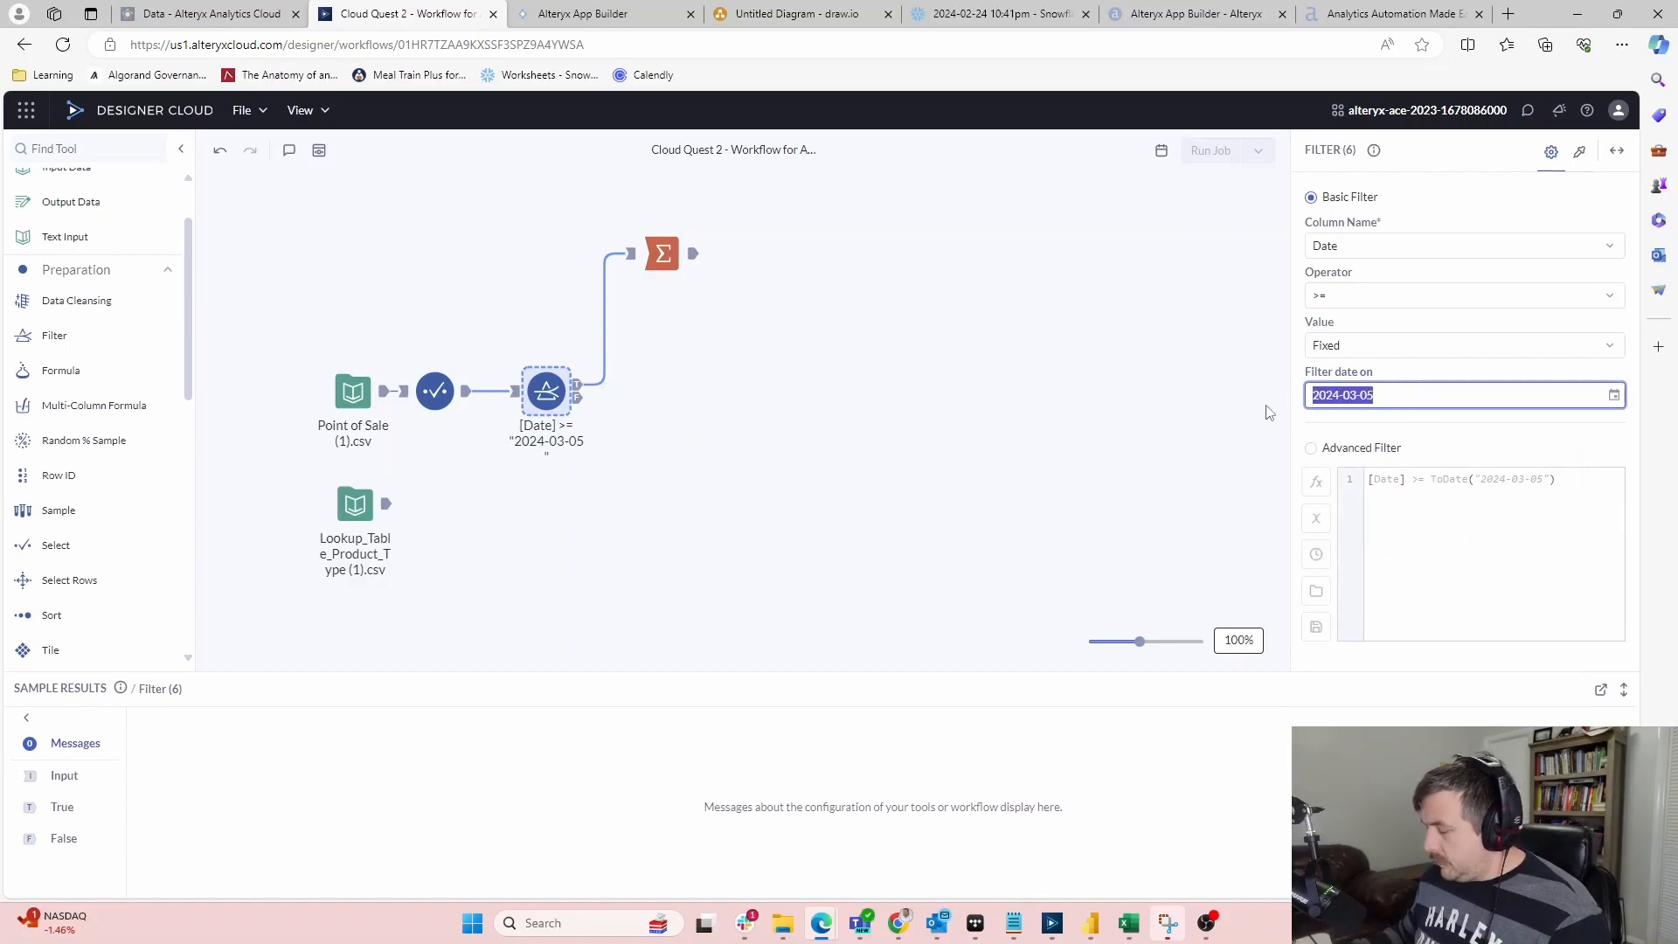
key("Right")
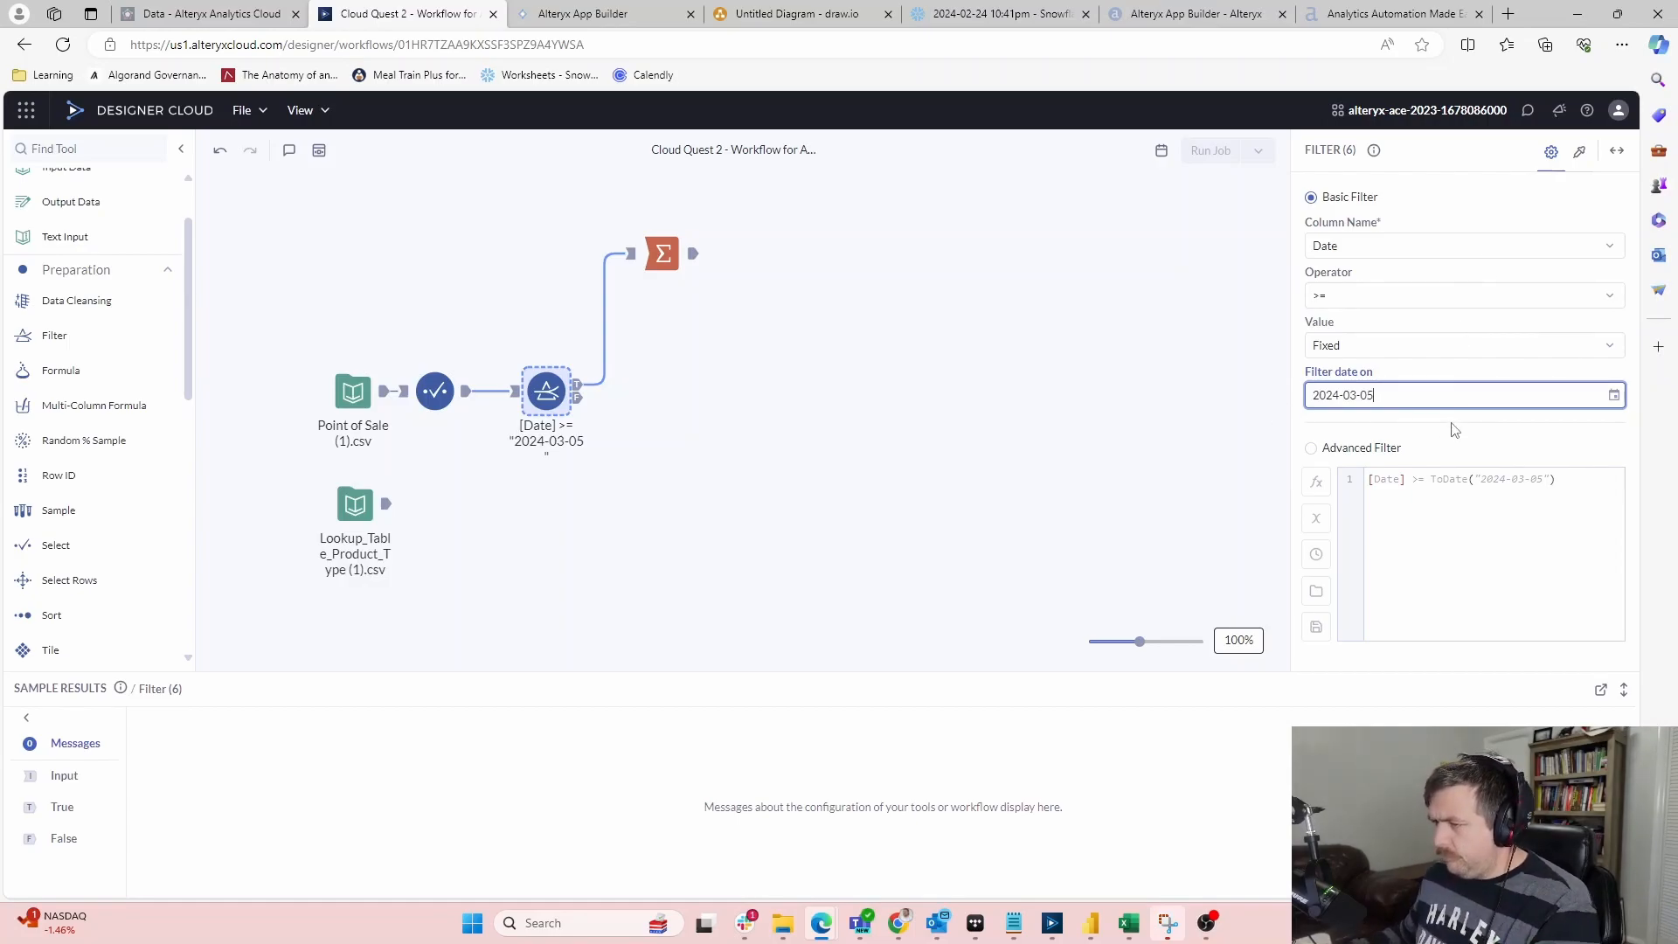
left_click(1387, 400)
left_click(1378, 399)
key("BackSpace")
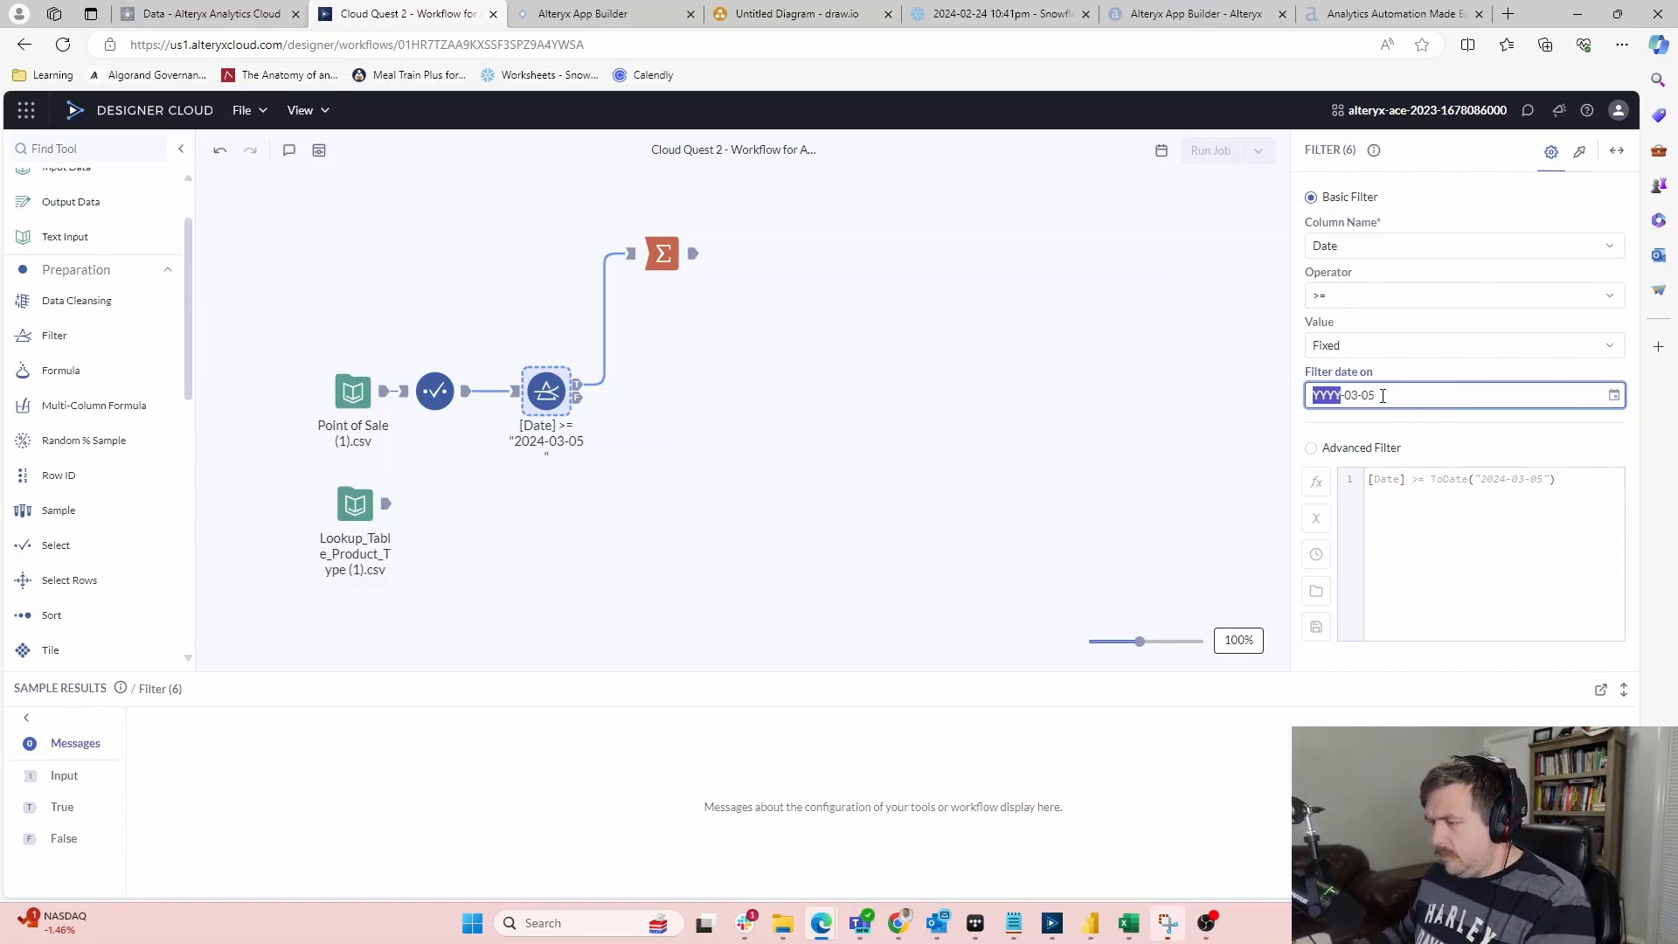
type("201")
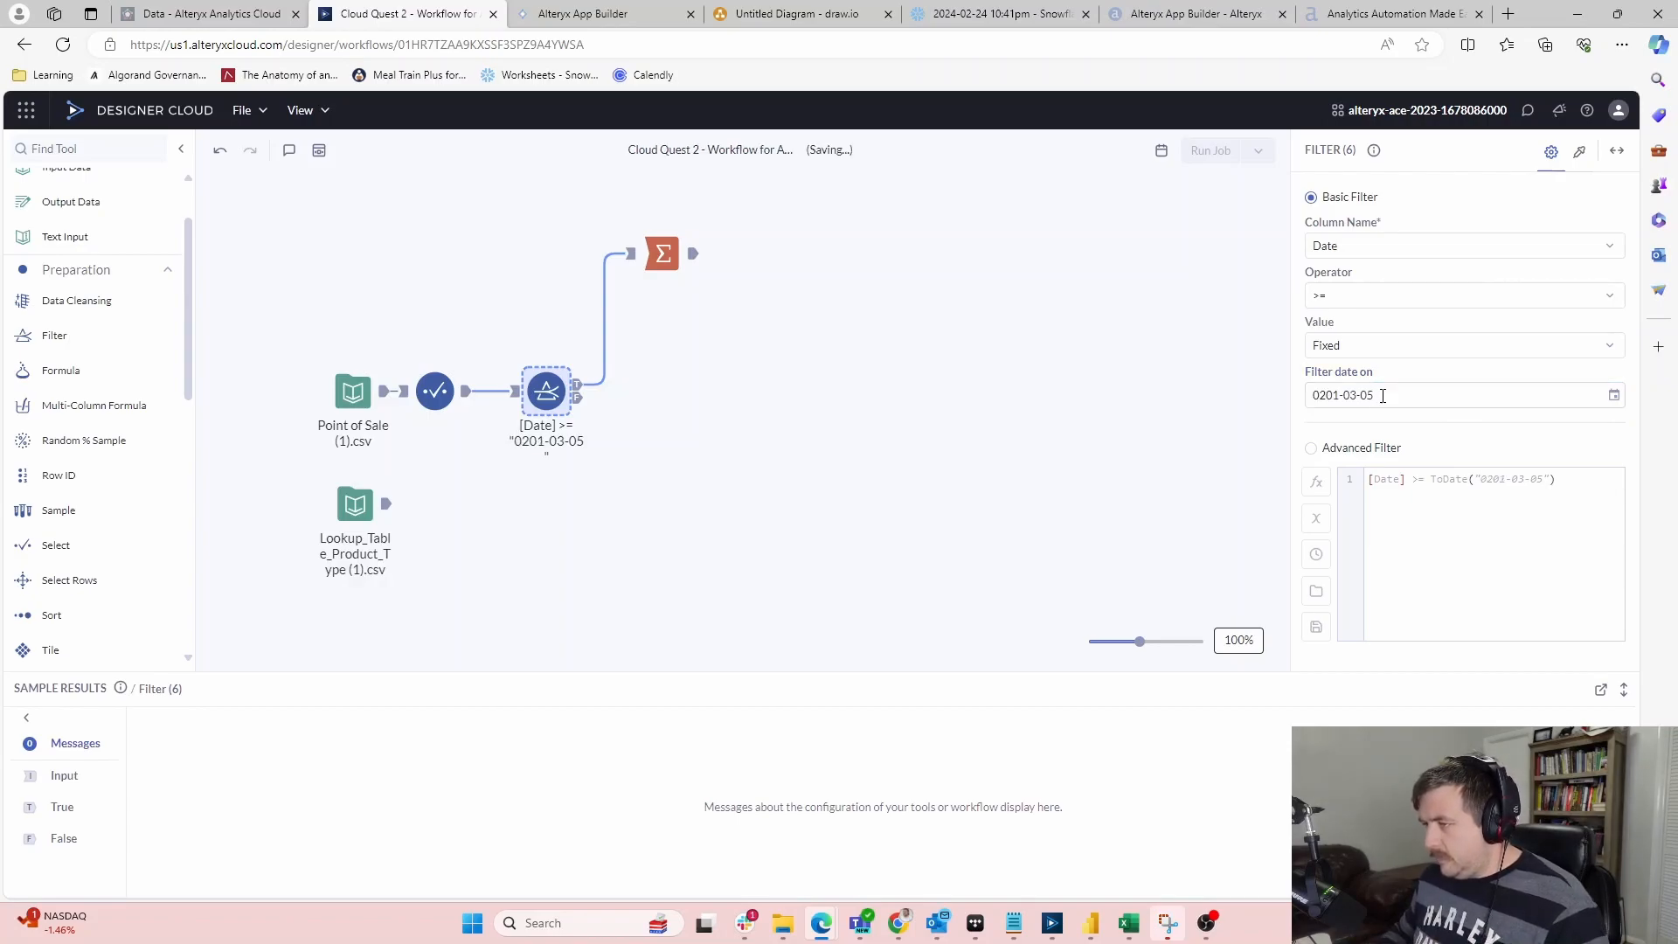
left_click(1340, 395)
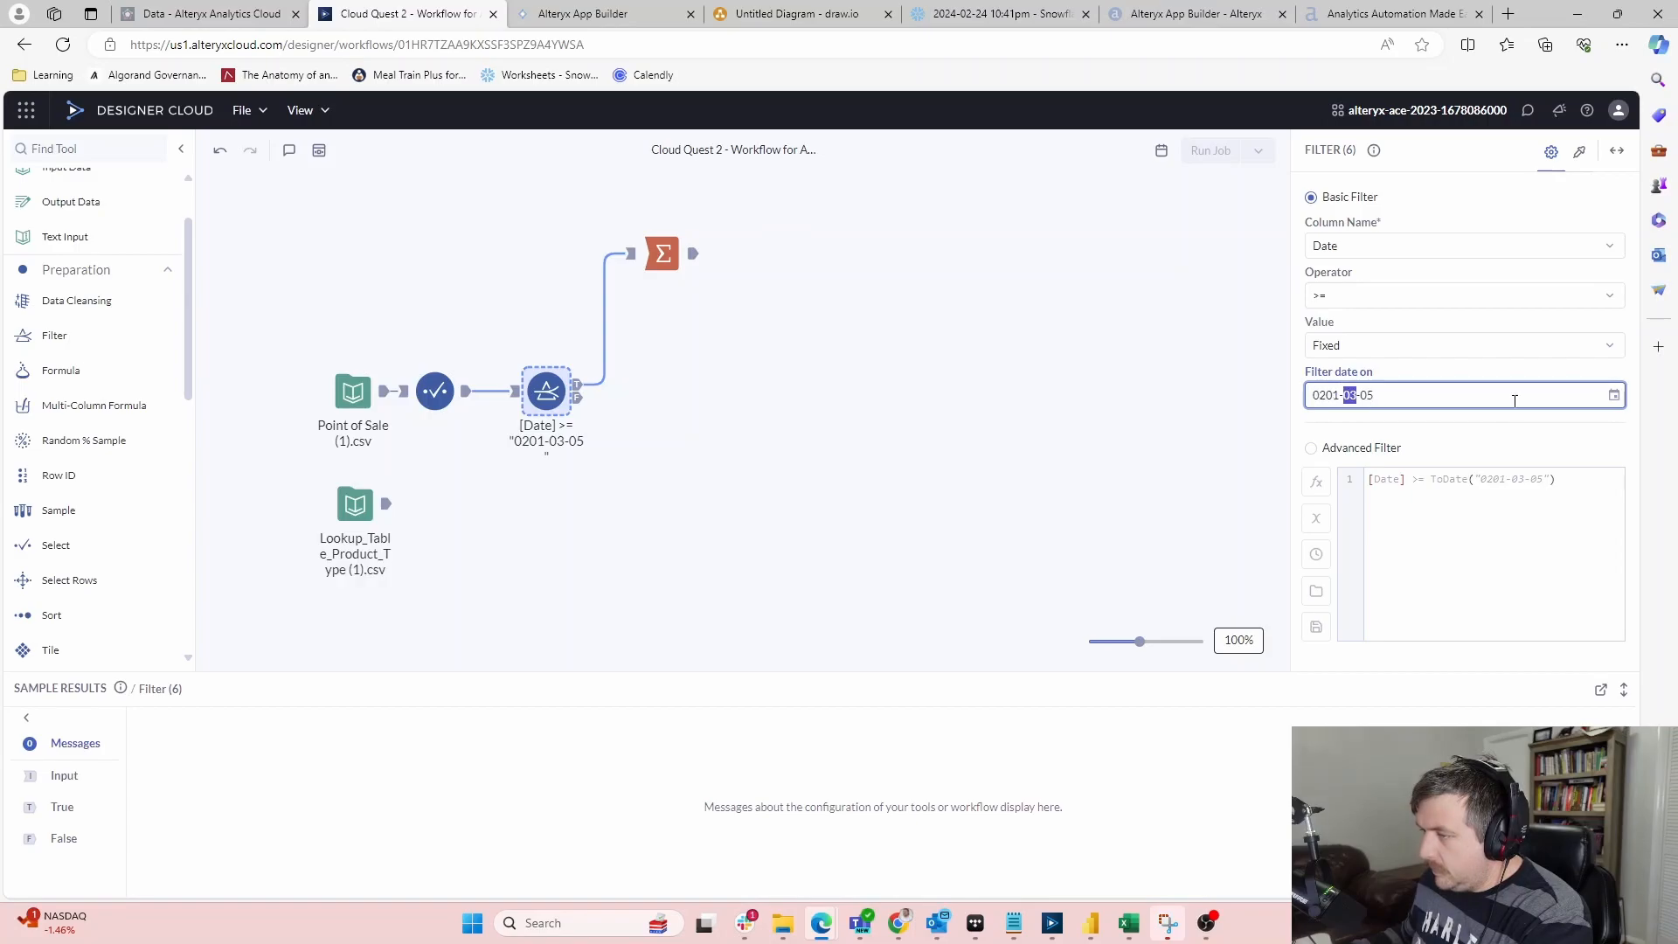
type("20")
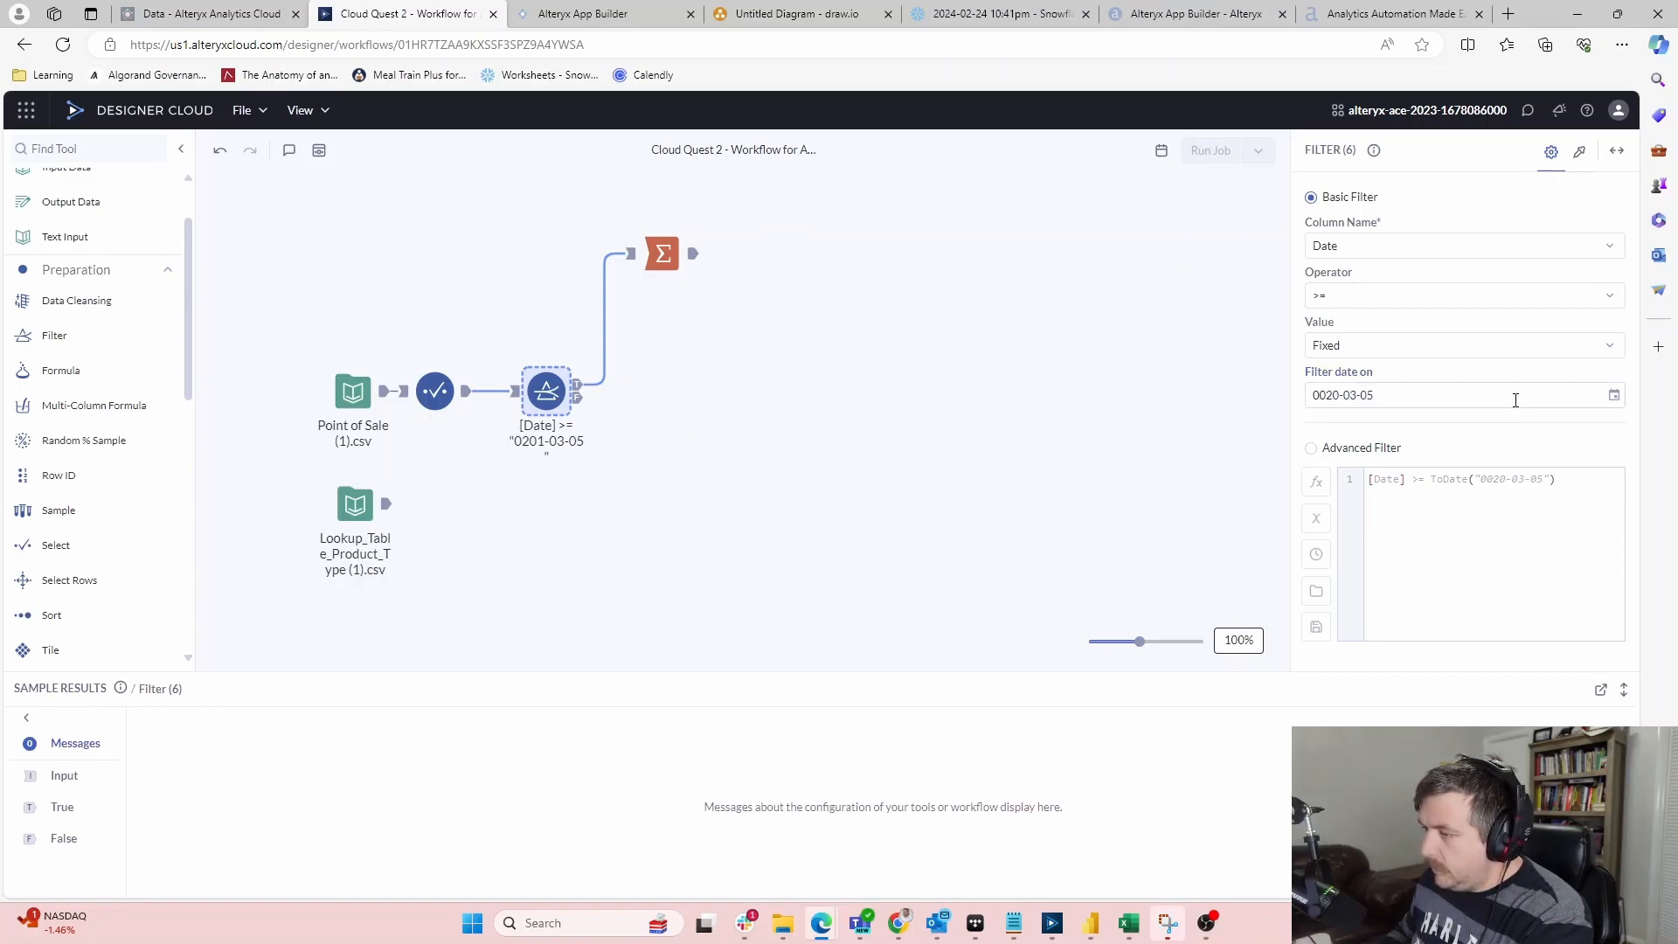
Finish the filter date as 2014-07-01, picking year 2014 and day 01
left_click(1615, 400)
left_click(1381, 440)
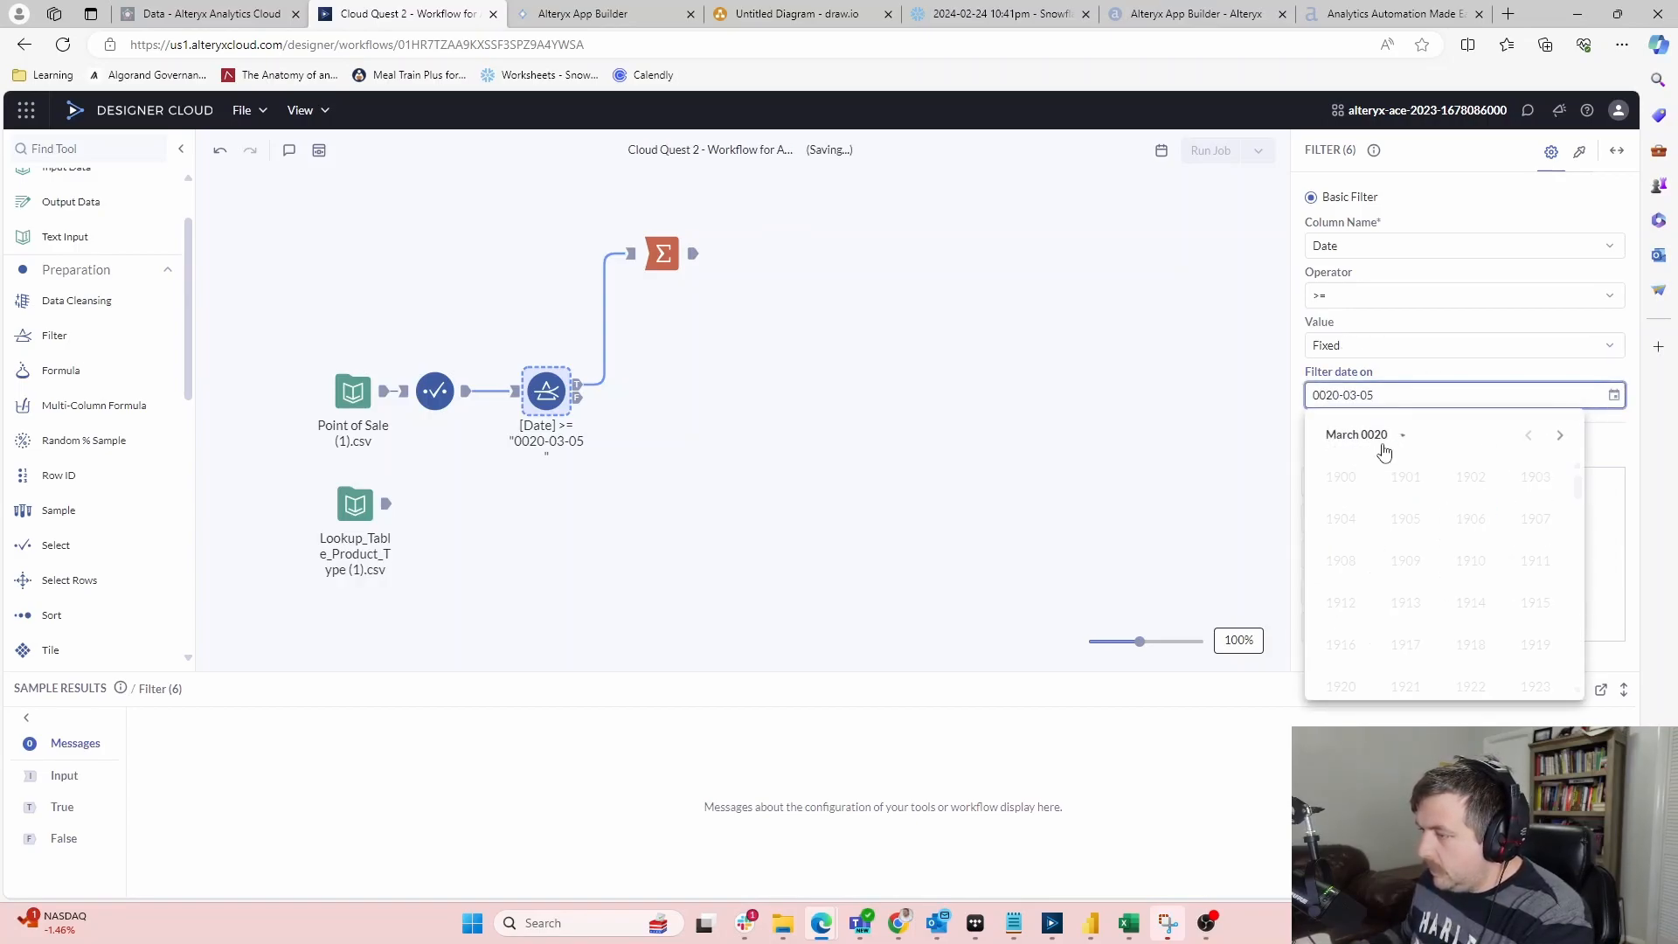
scroll(1421, 525, "down", 12)
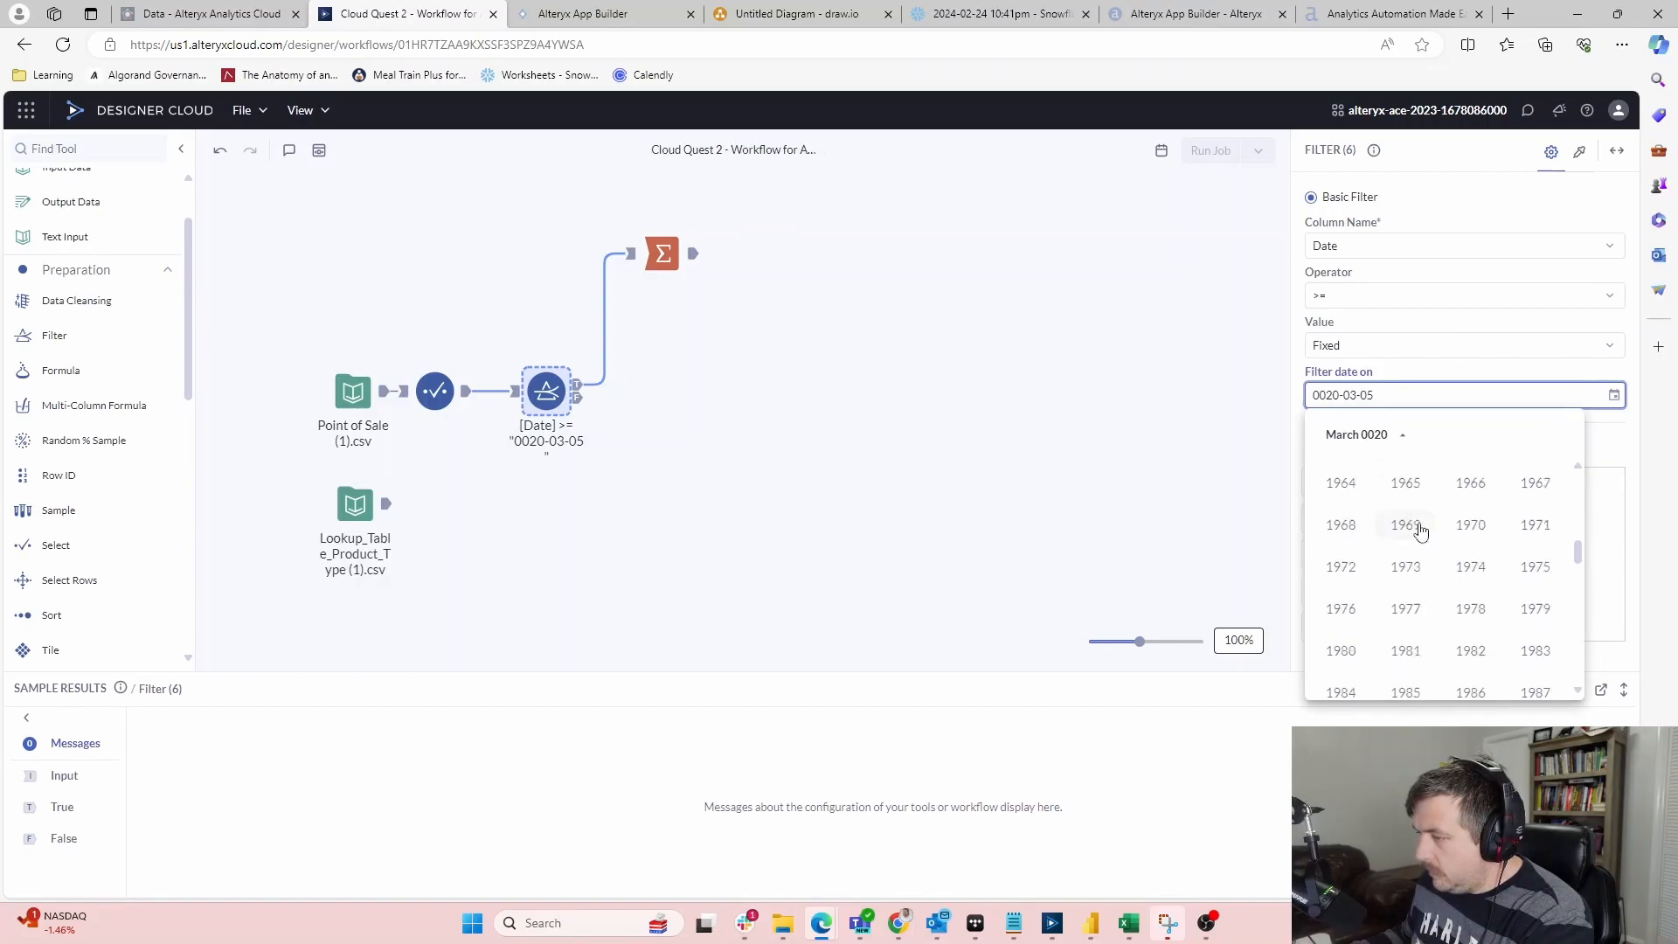
left_click(1472, 517)
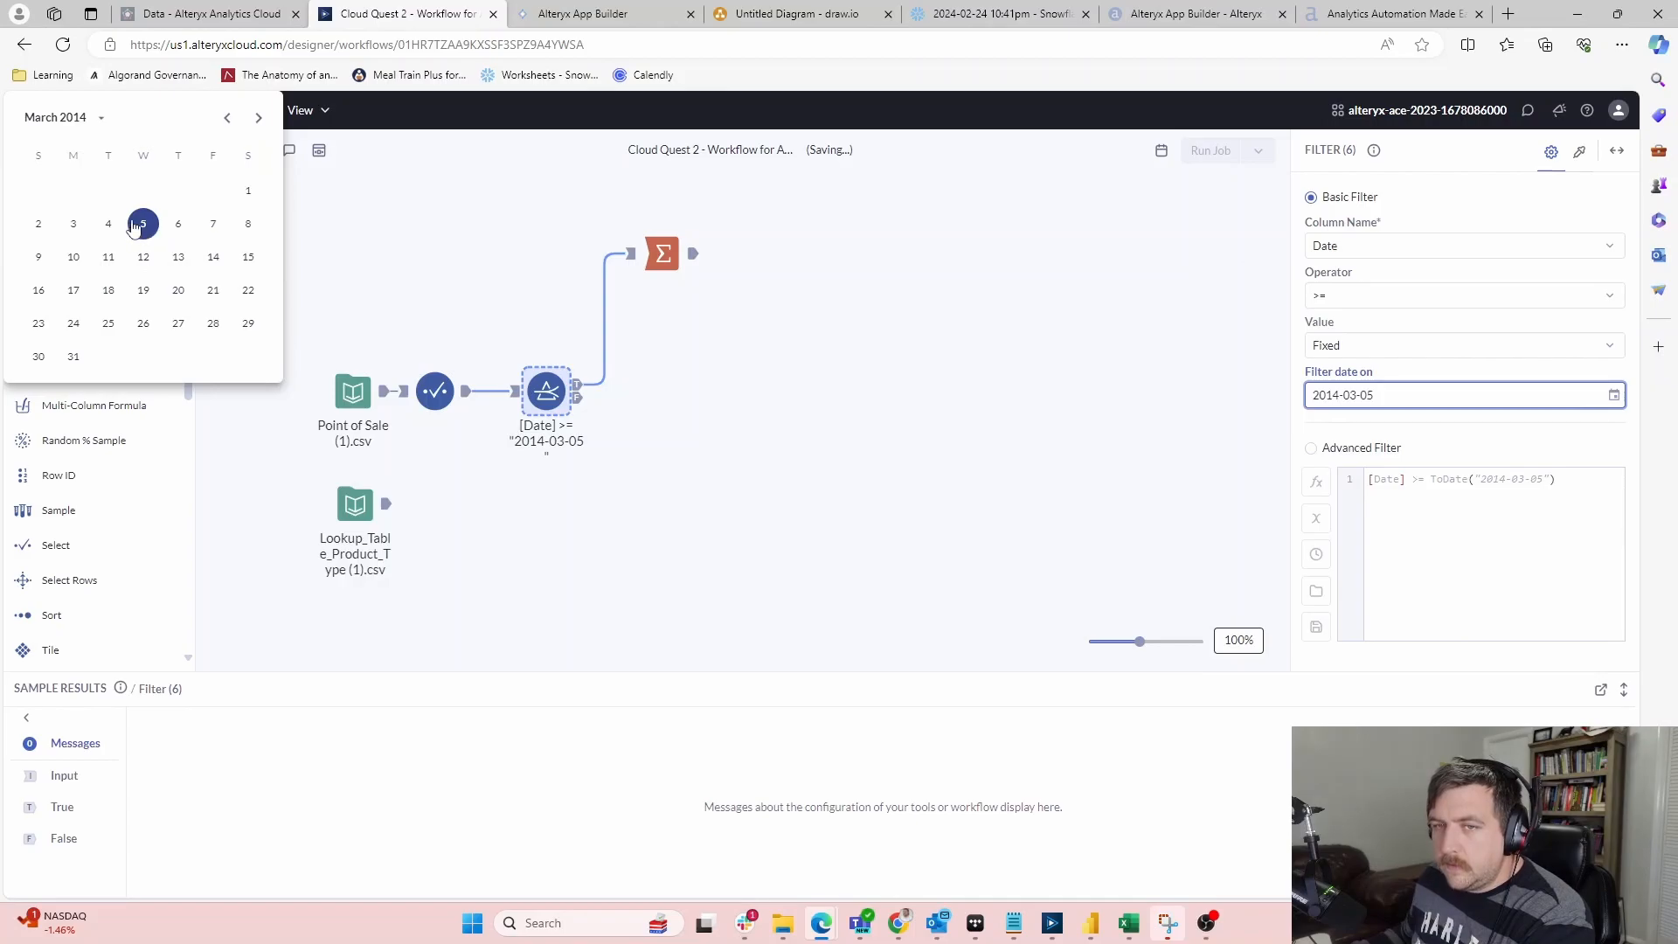
left_click(259, 118)
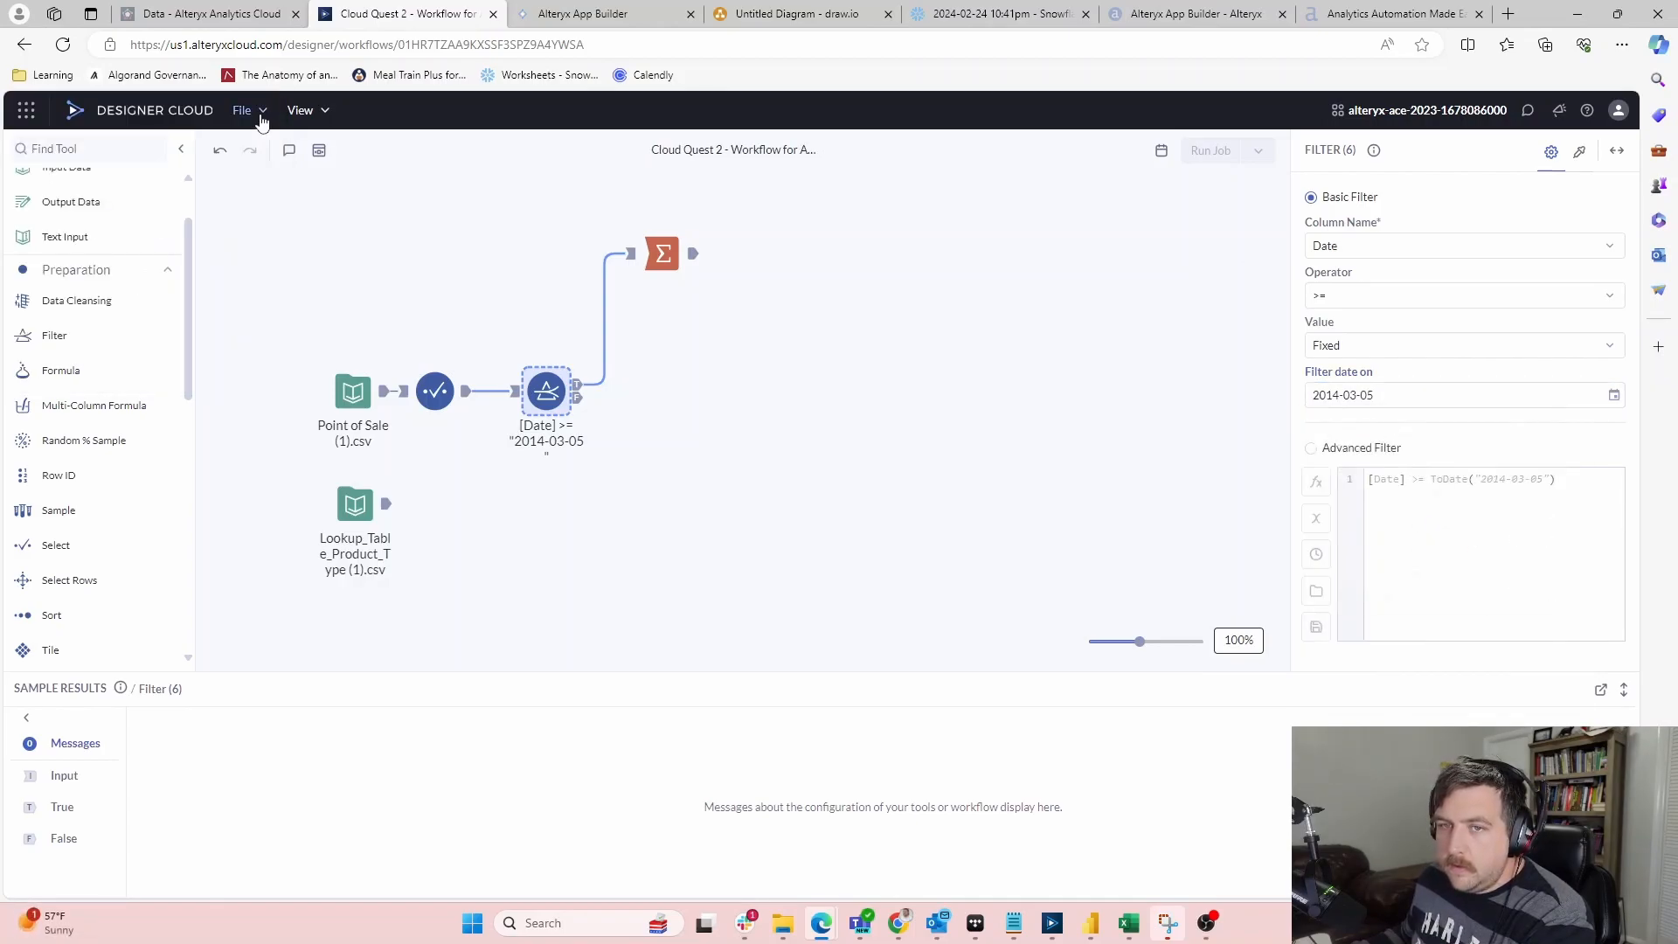
left_click(1370, 397)
double_click(1368, 396)
type("01")
left_click(1351, 398)
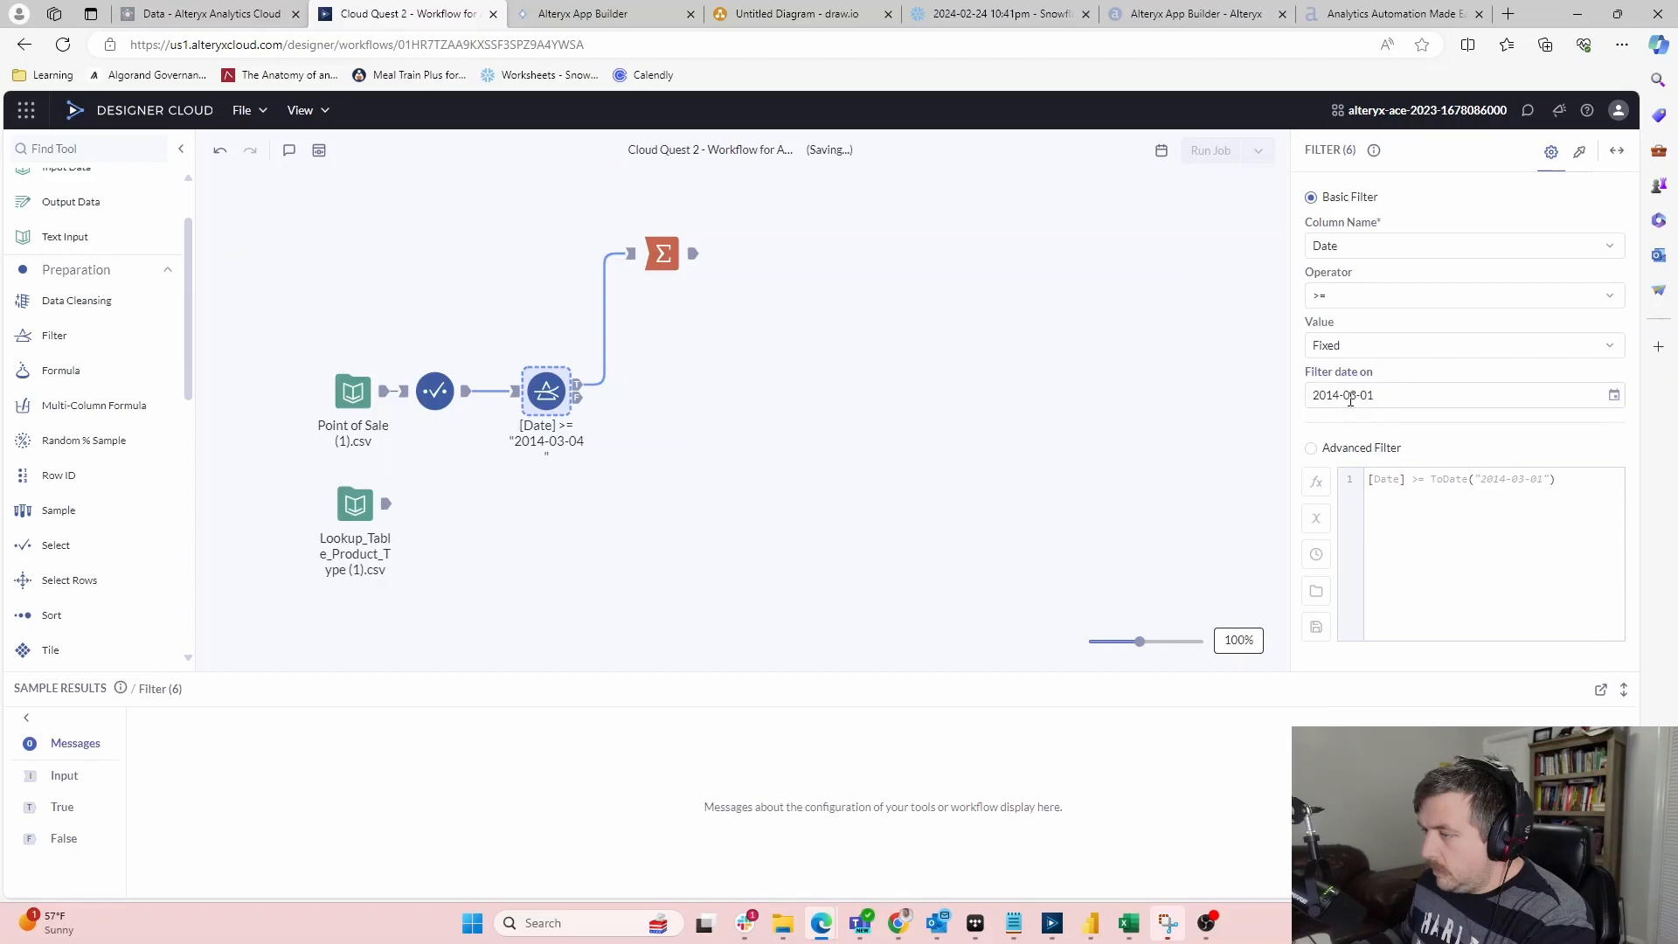
left_click(1356, 397)
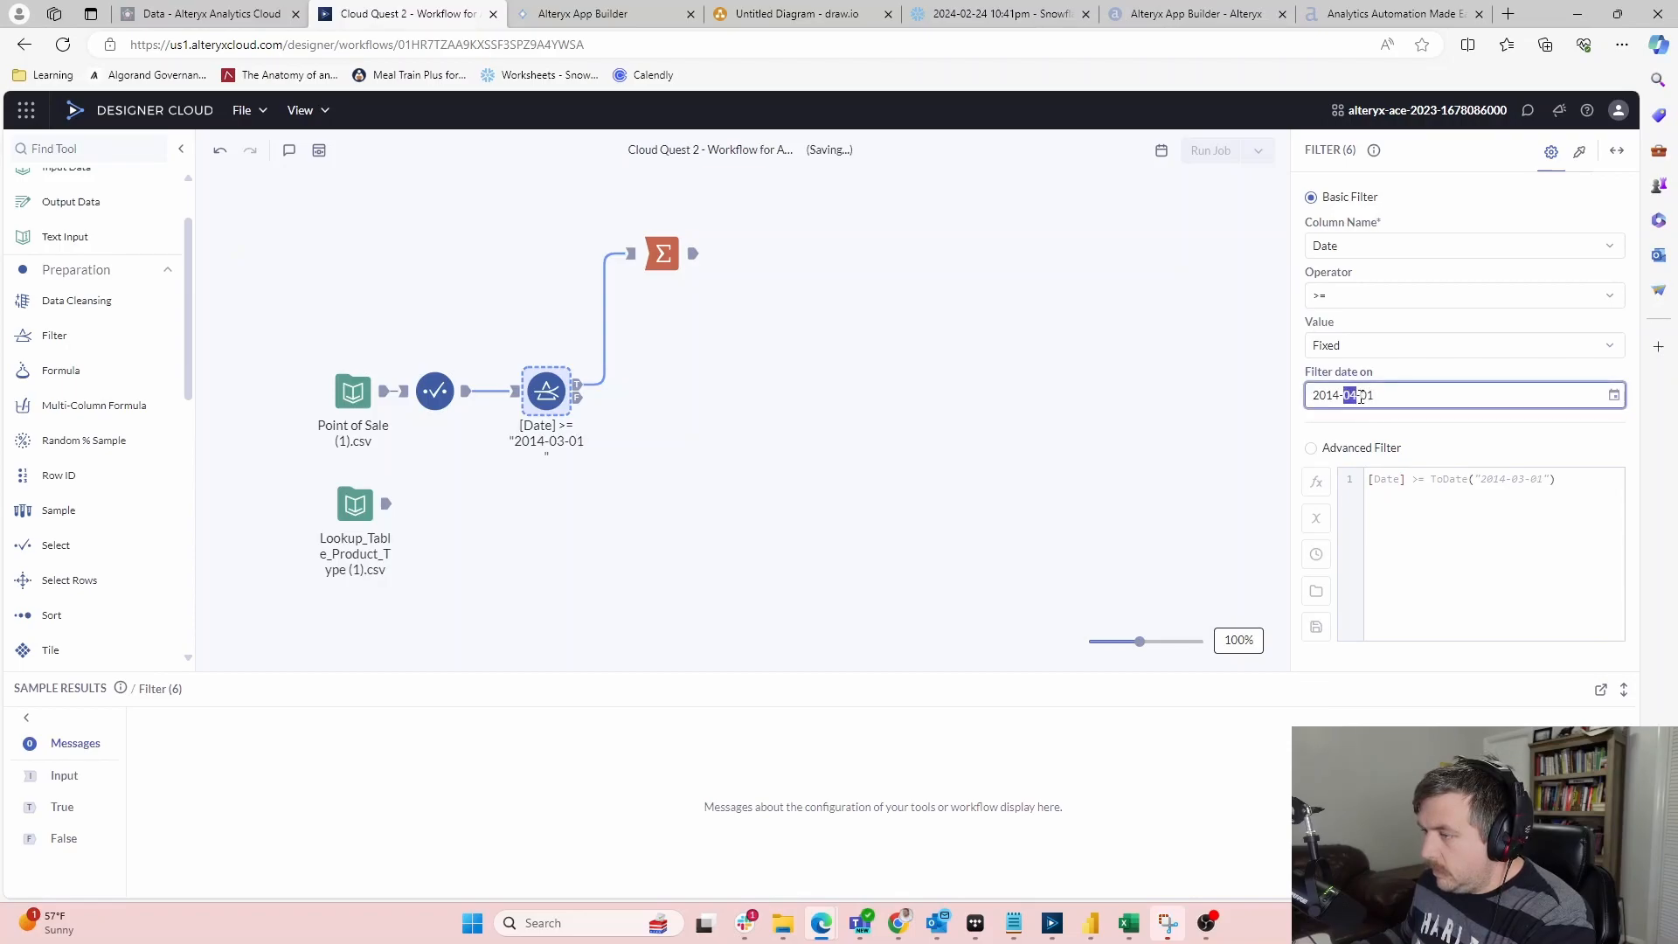
left_click(1153, 441)
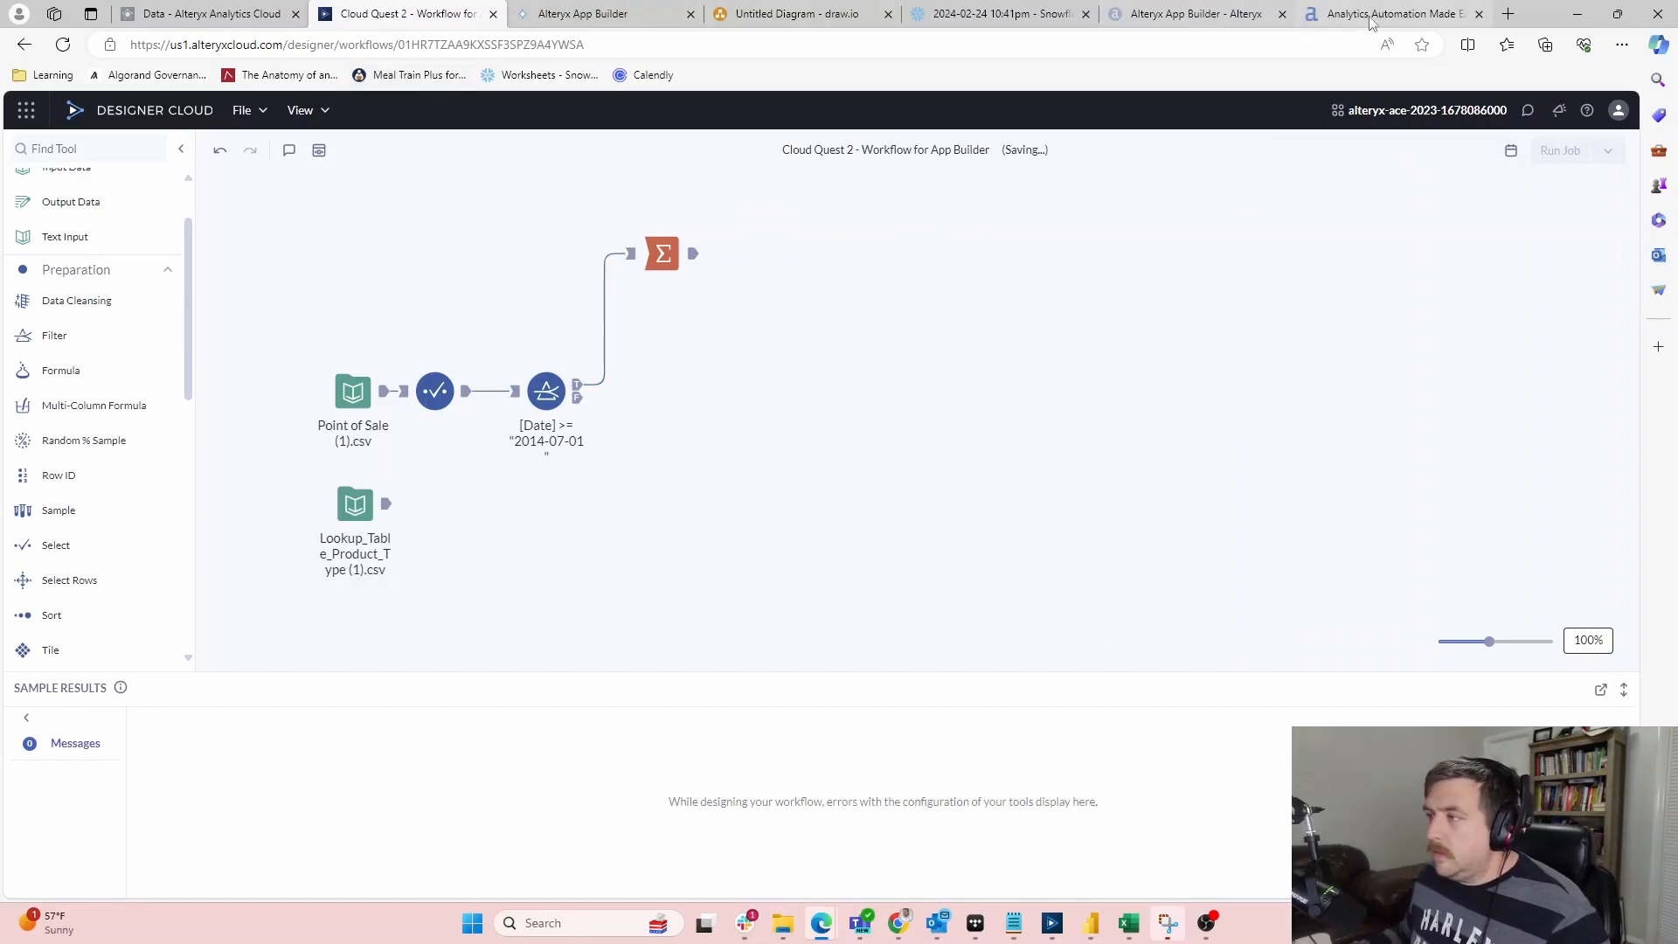
key("alt+Tab")
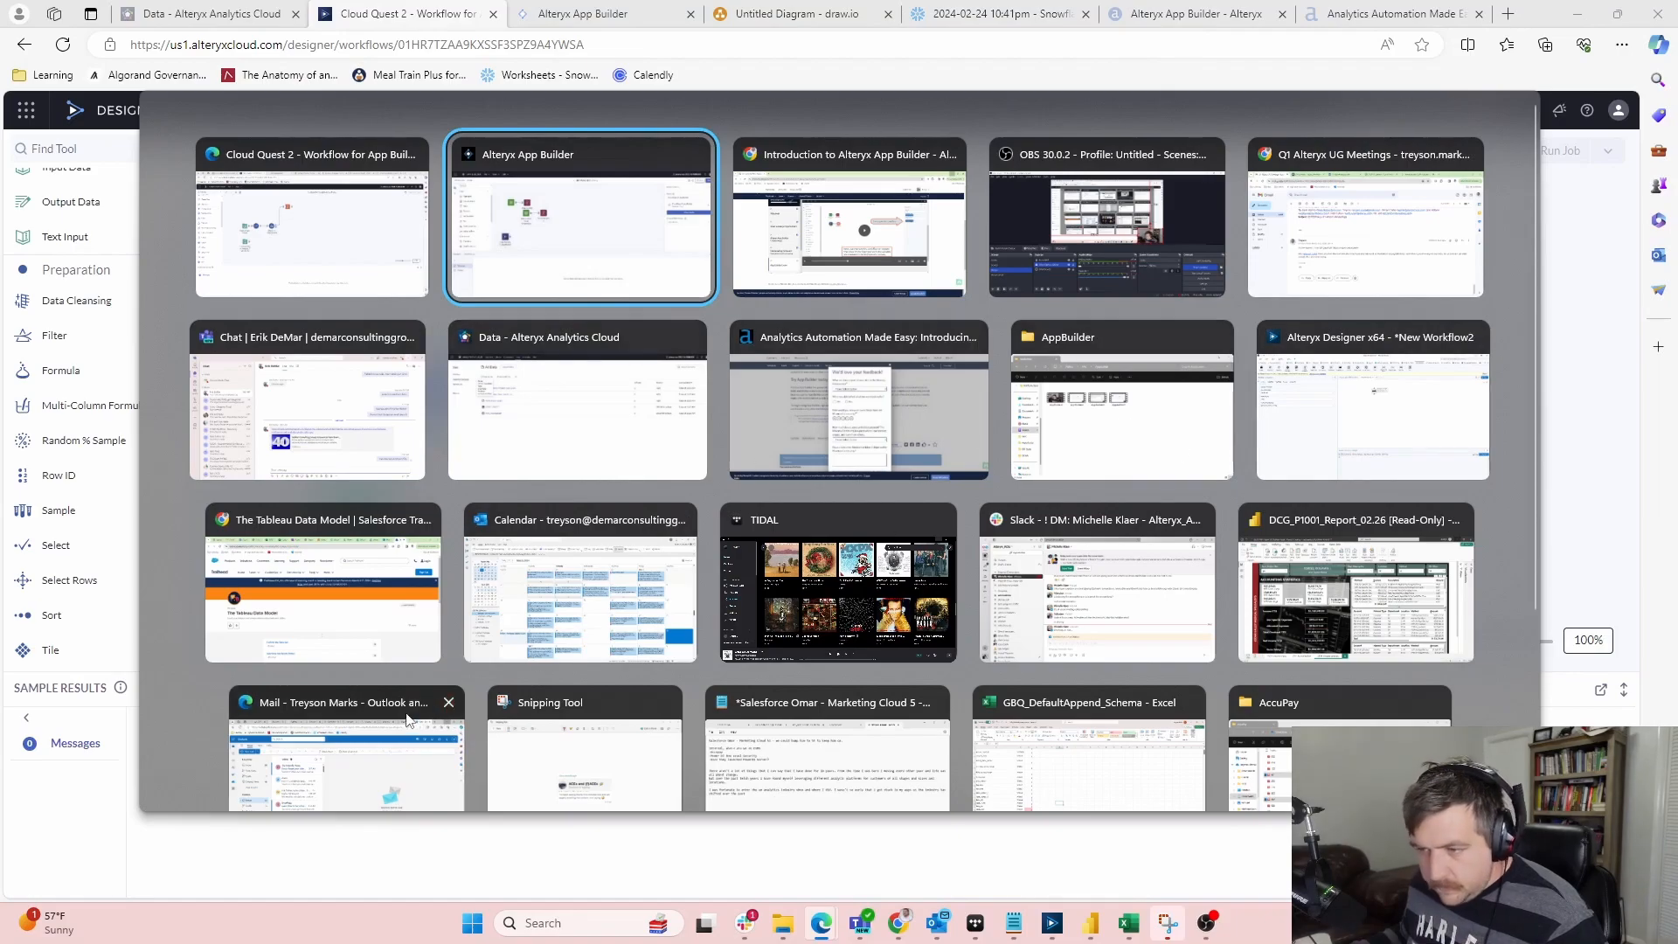
left_click(909, 219)
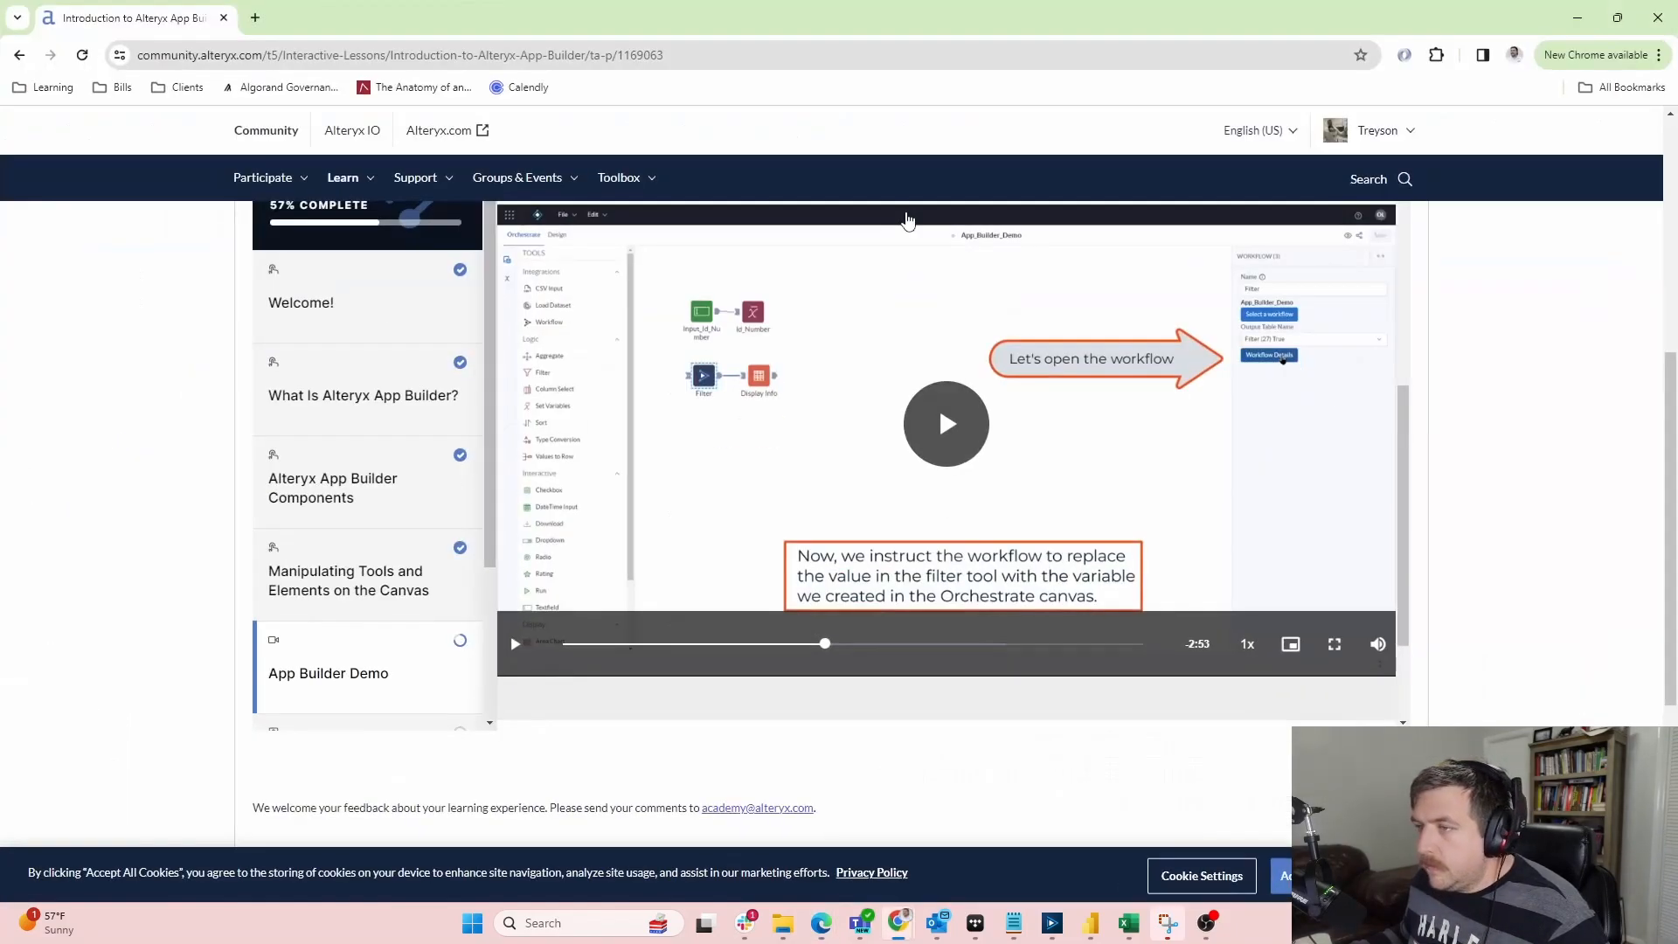
key("alt+Tab")
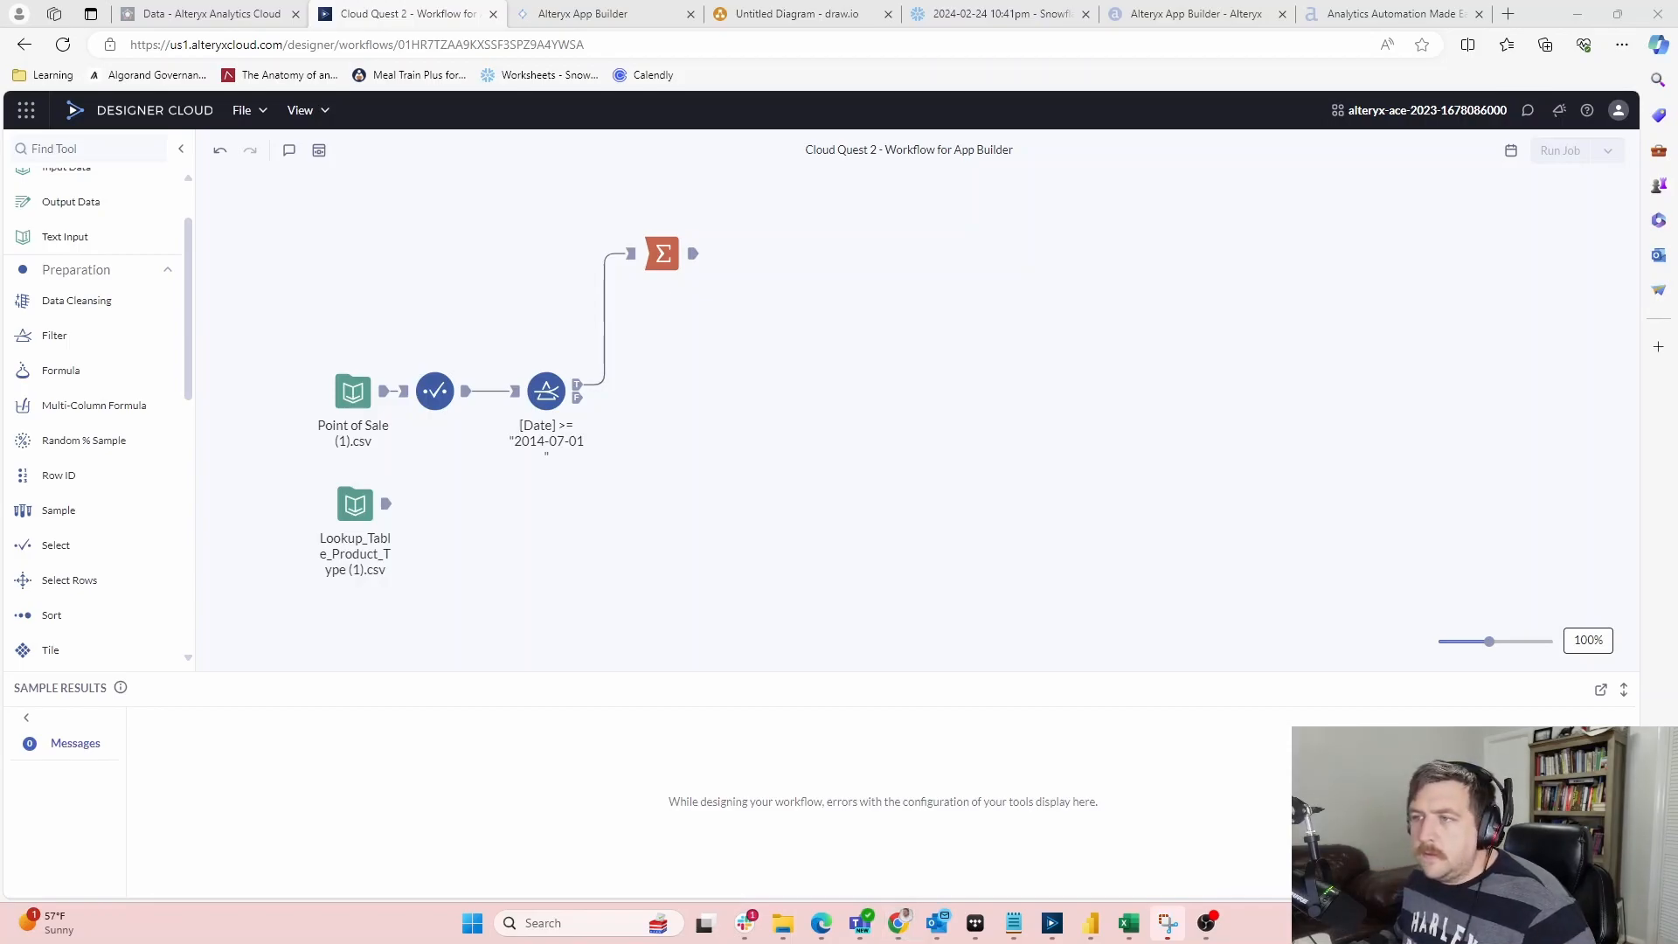
key("super+d")
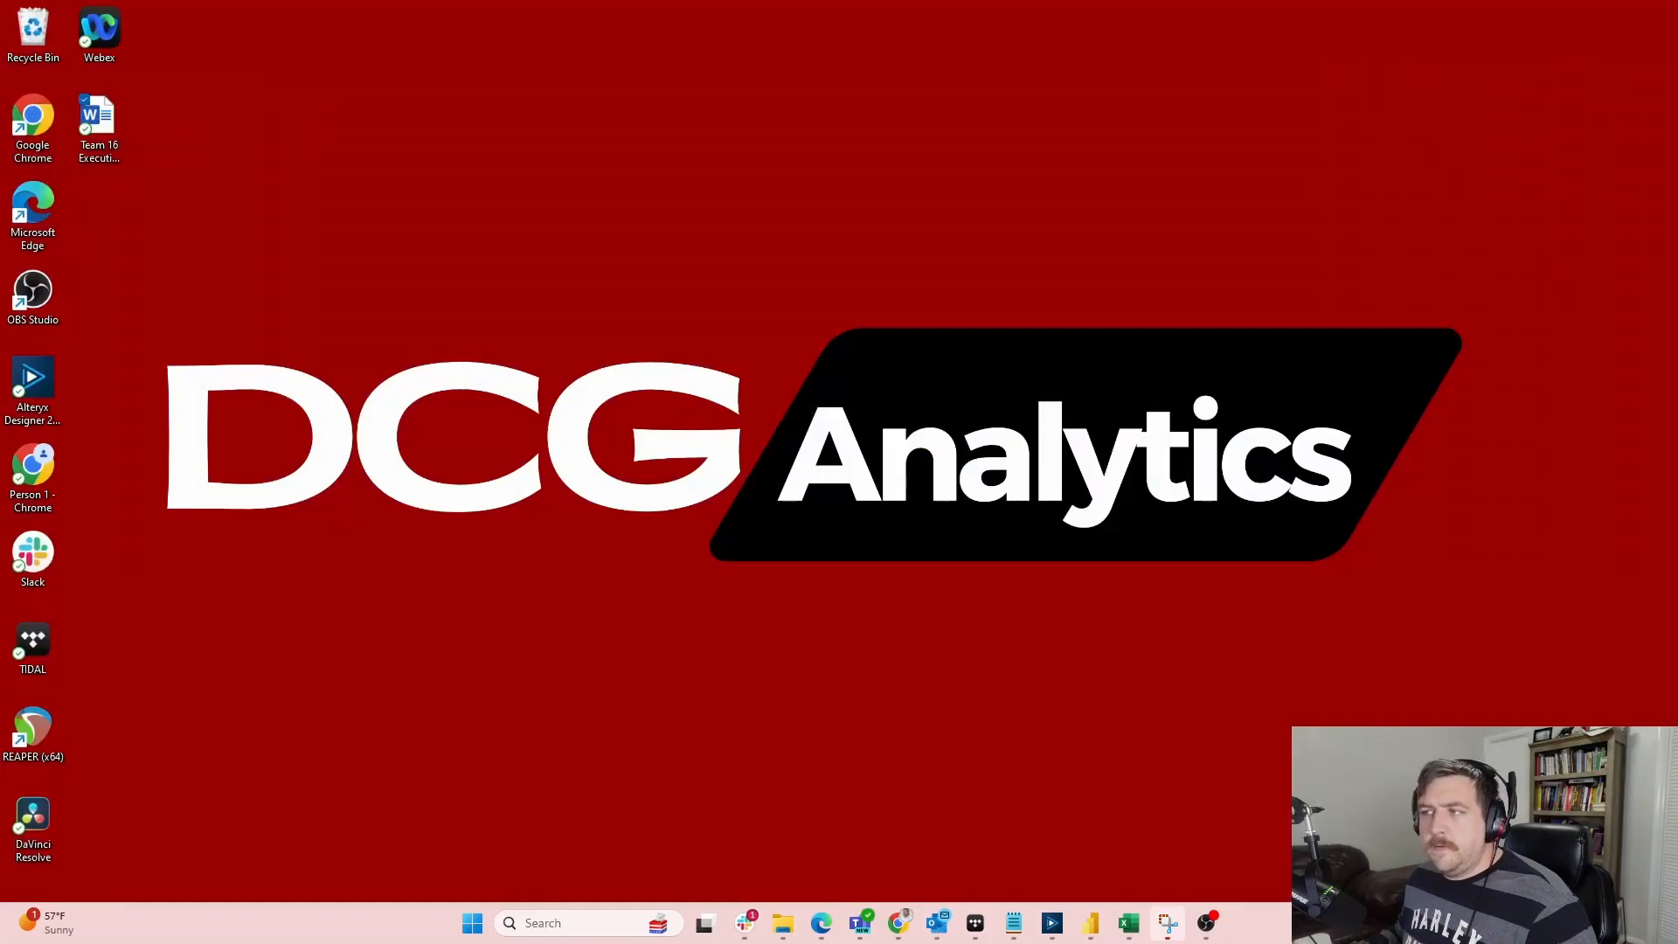
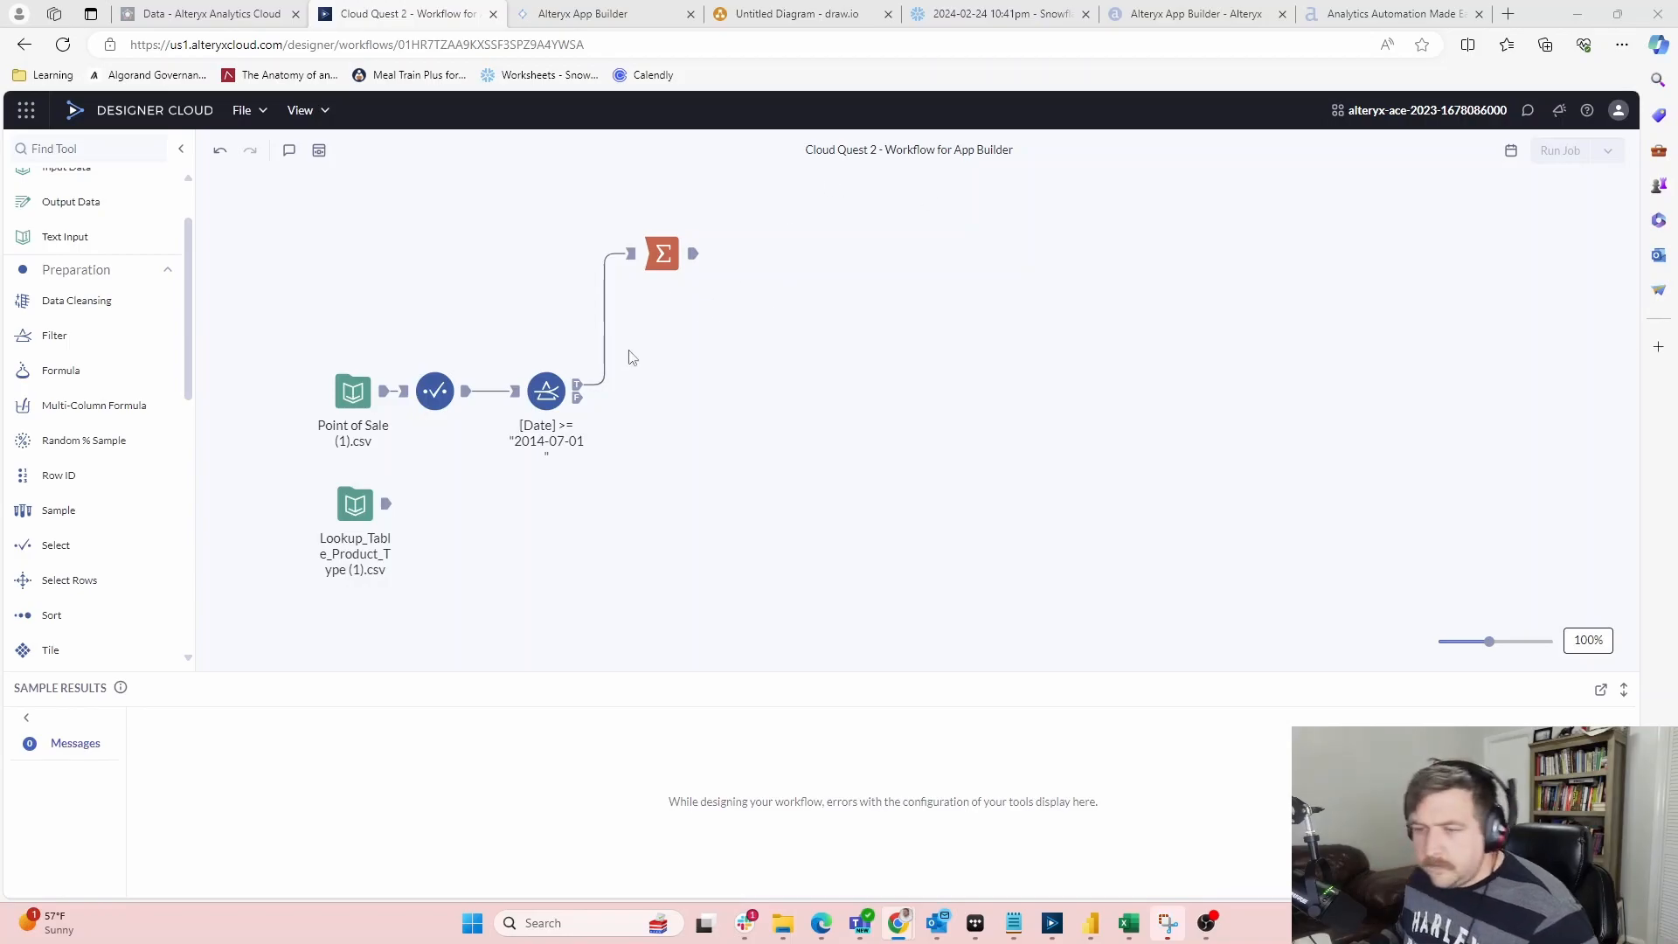
Change the Filter's date to 2013-07-01 by picking year 2013 so it keeps Date >= 2013-07-01
left_click(546, 394)
left_click(1335, 397)
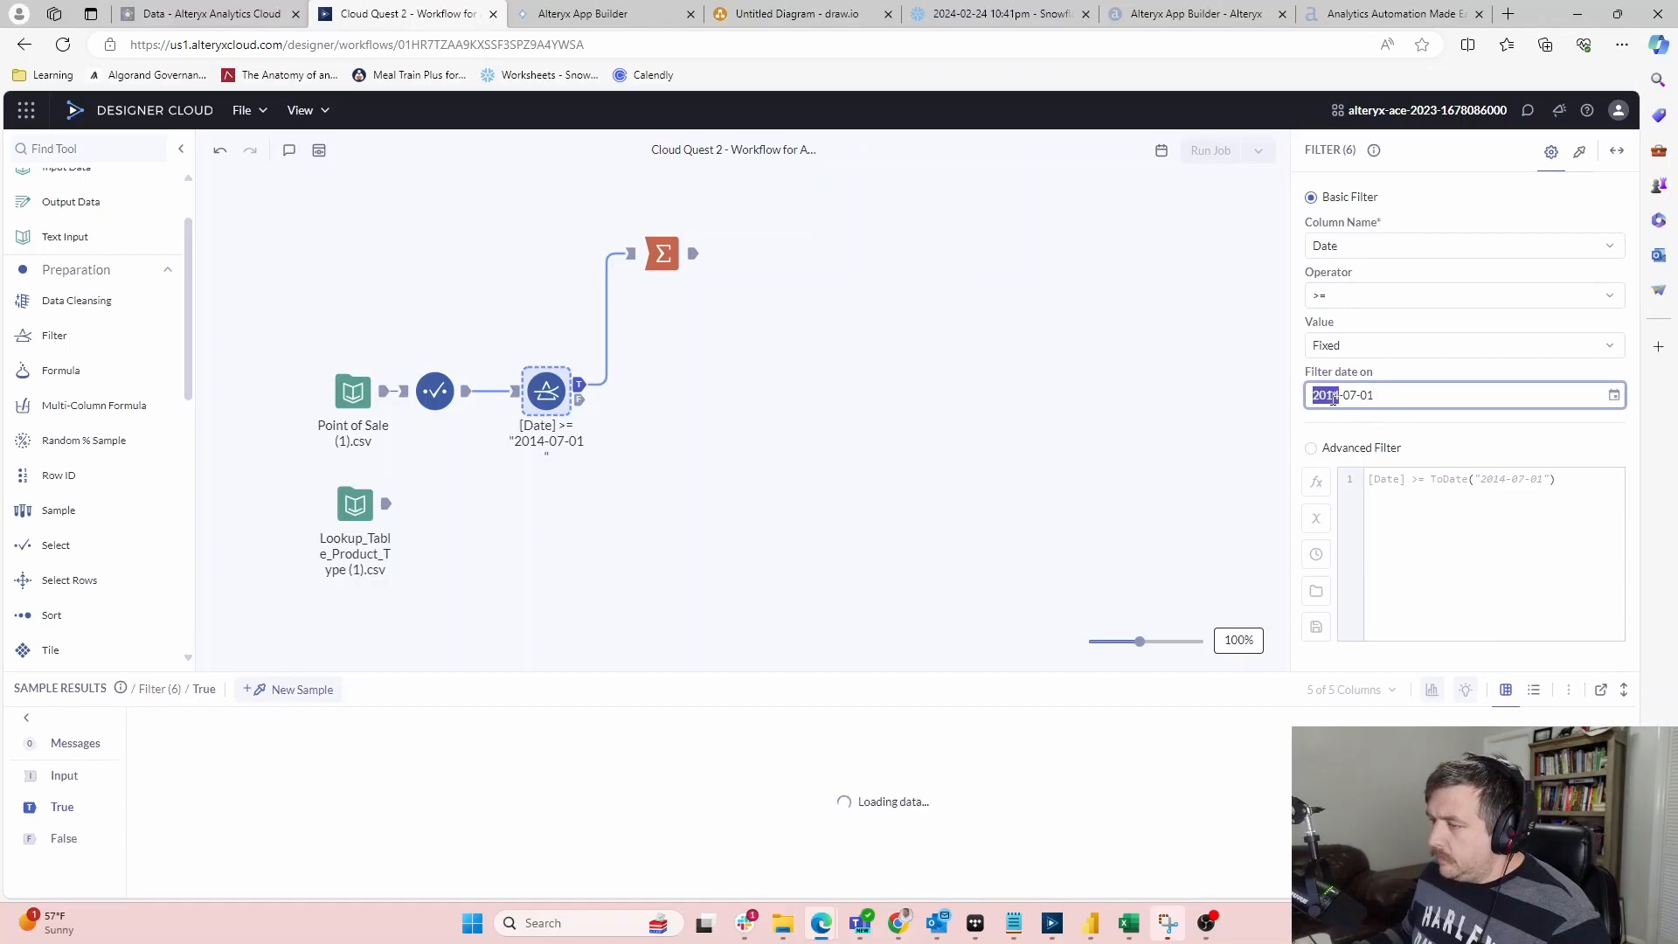
type("201")
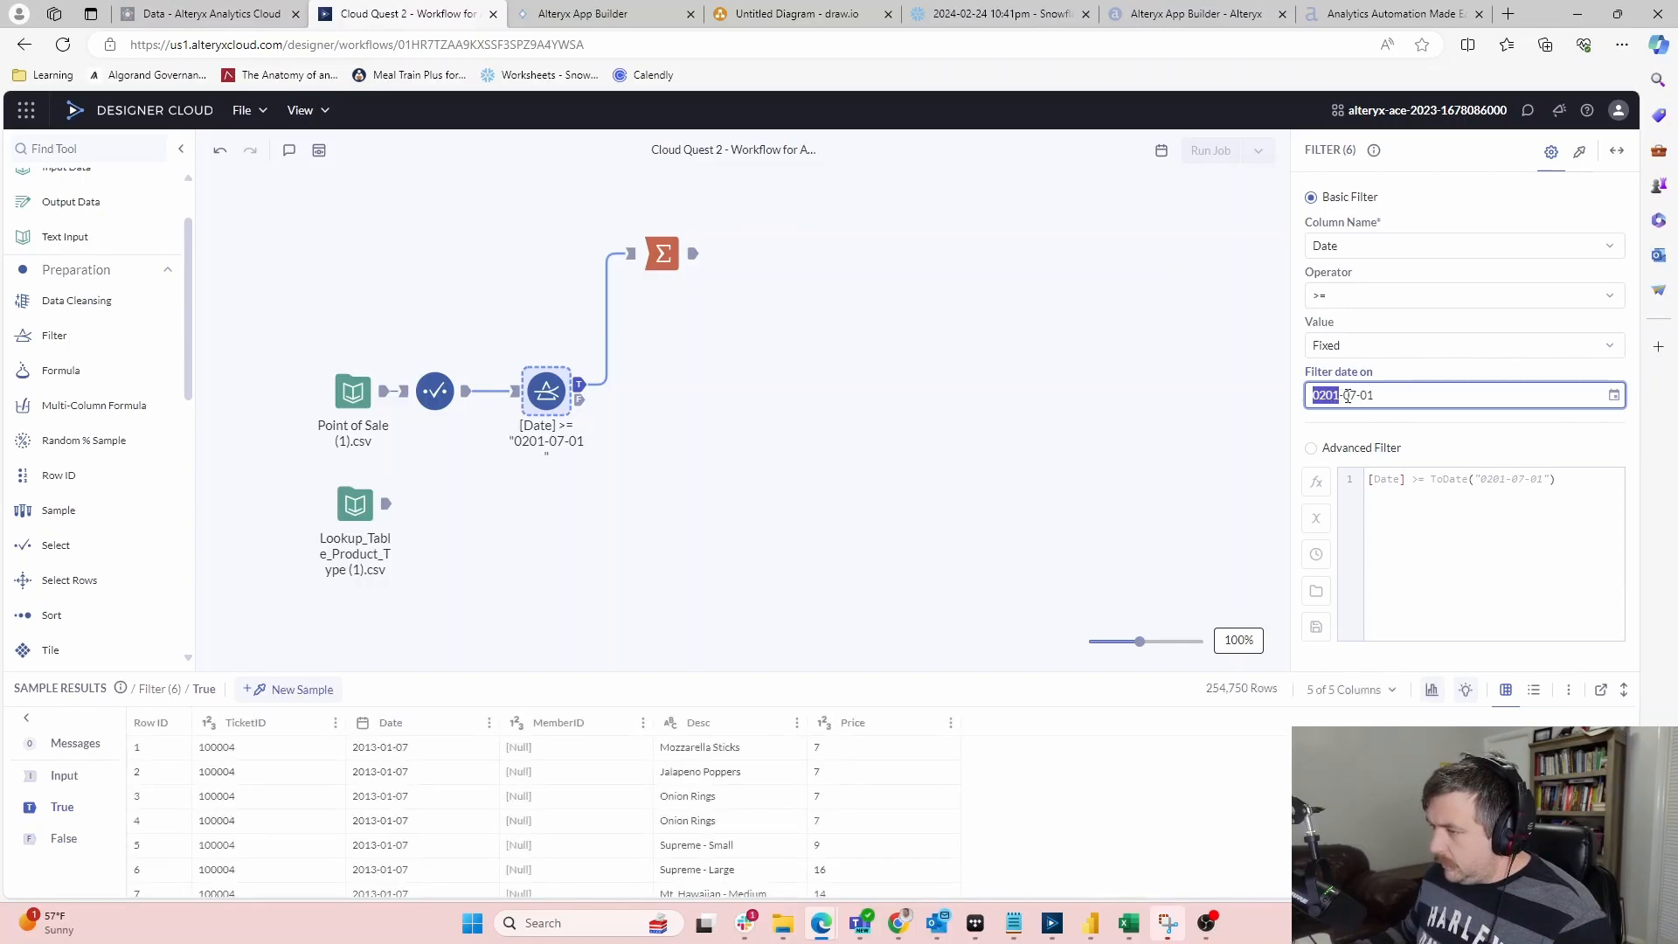
key("Down")
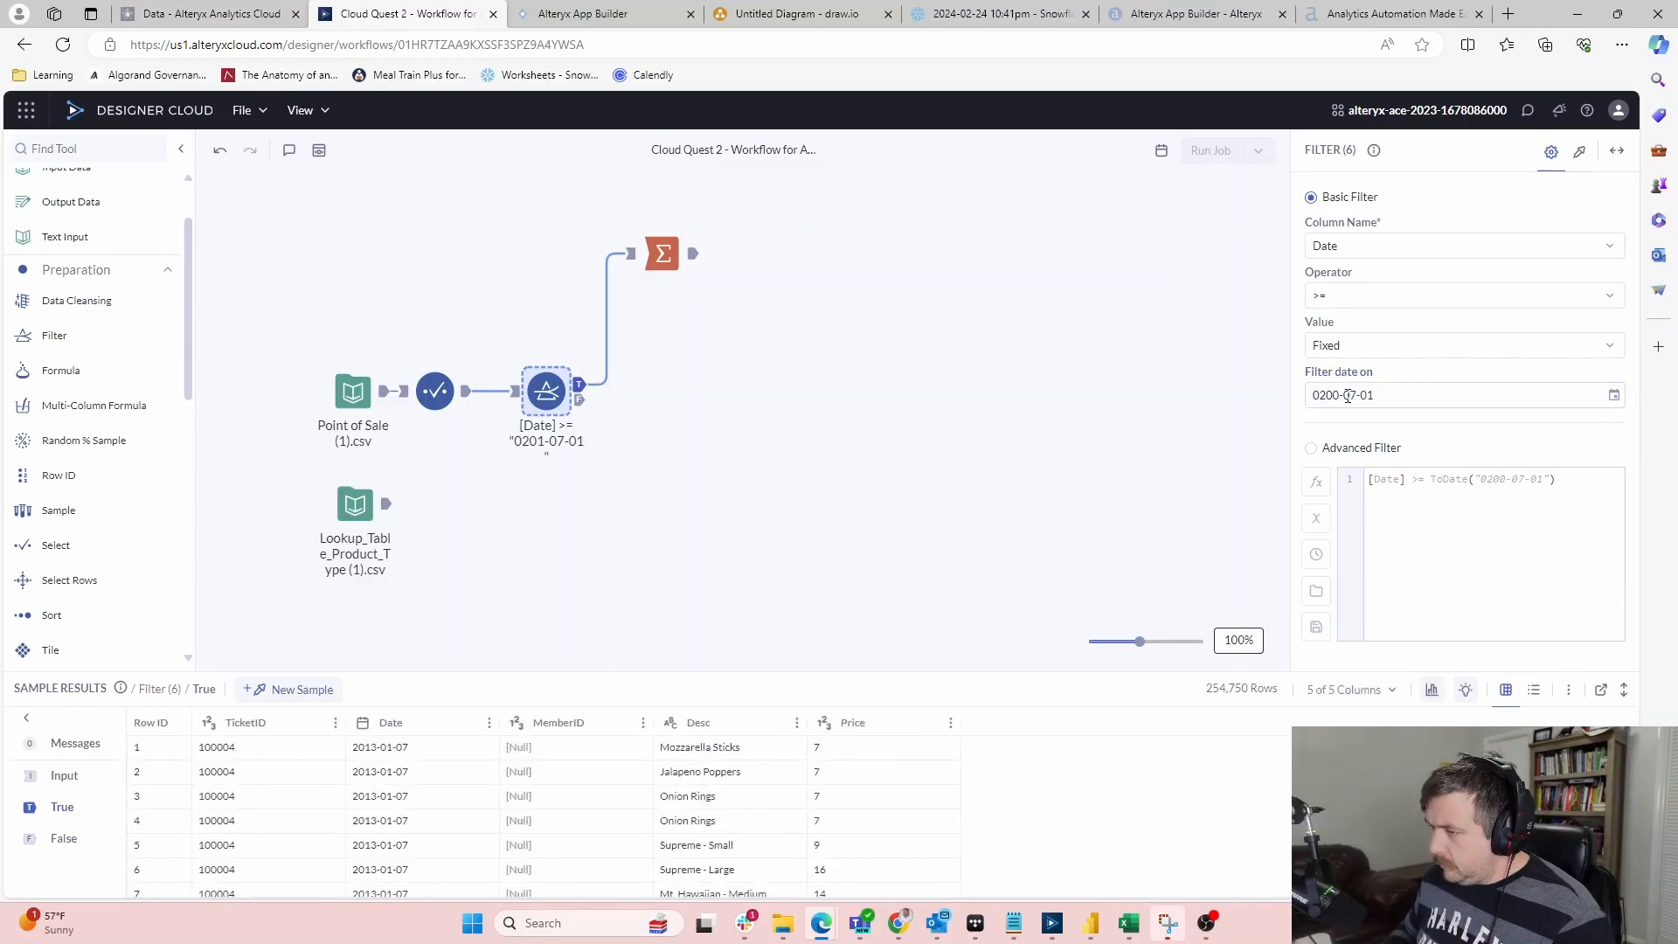
left_click(1614, 395)
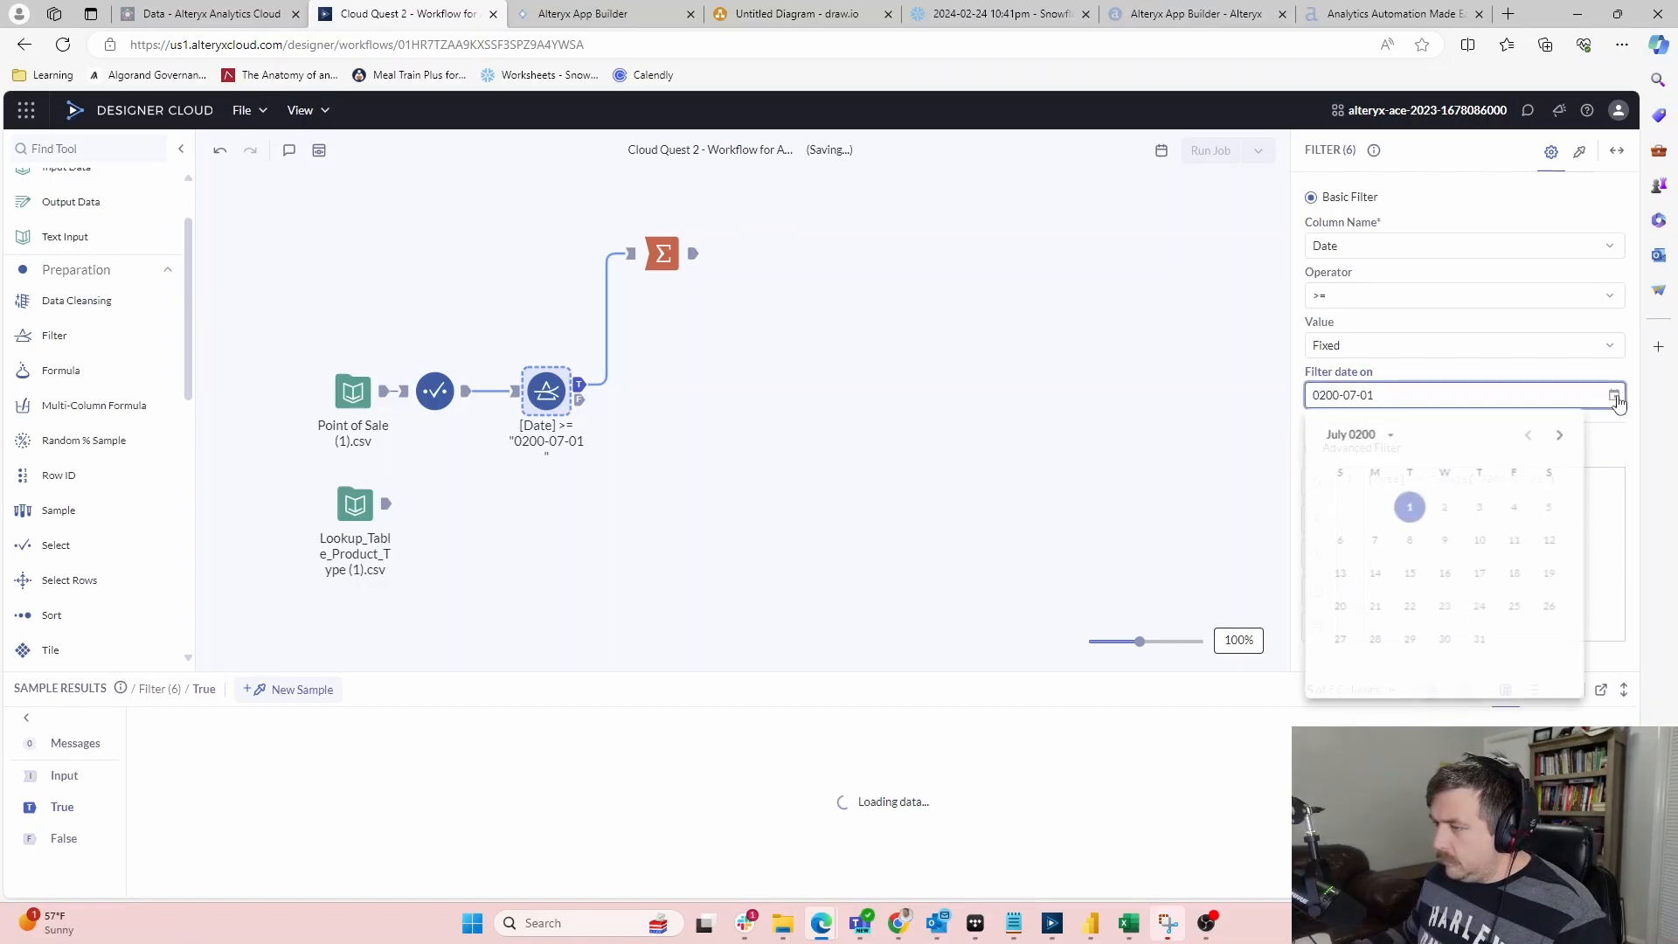
left_click(1346, 435)
scroll(1442, 519, "down", 5)
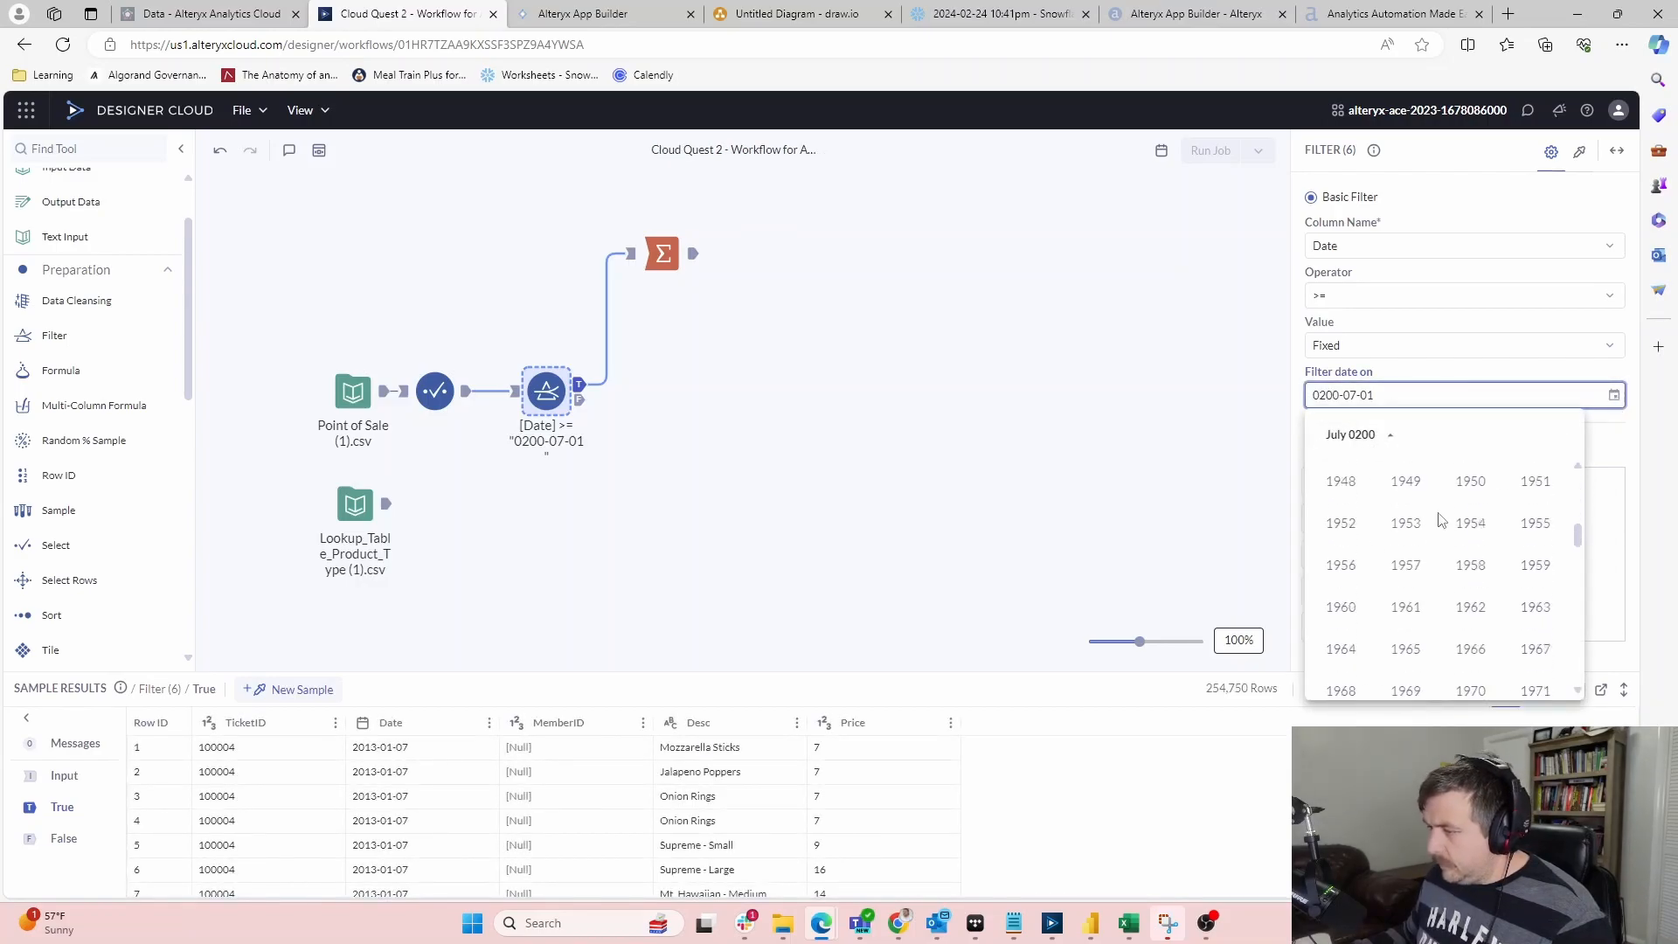
scroll(1447, 525, "down", 8)
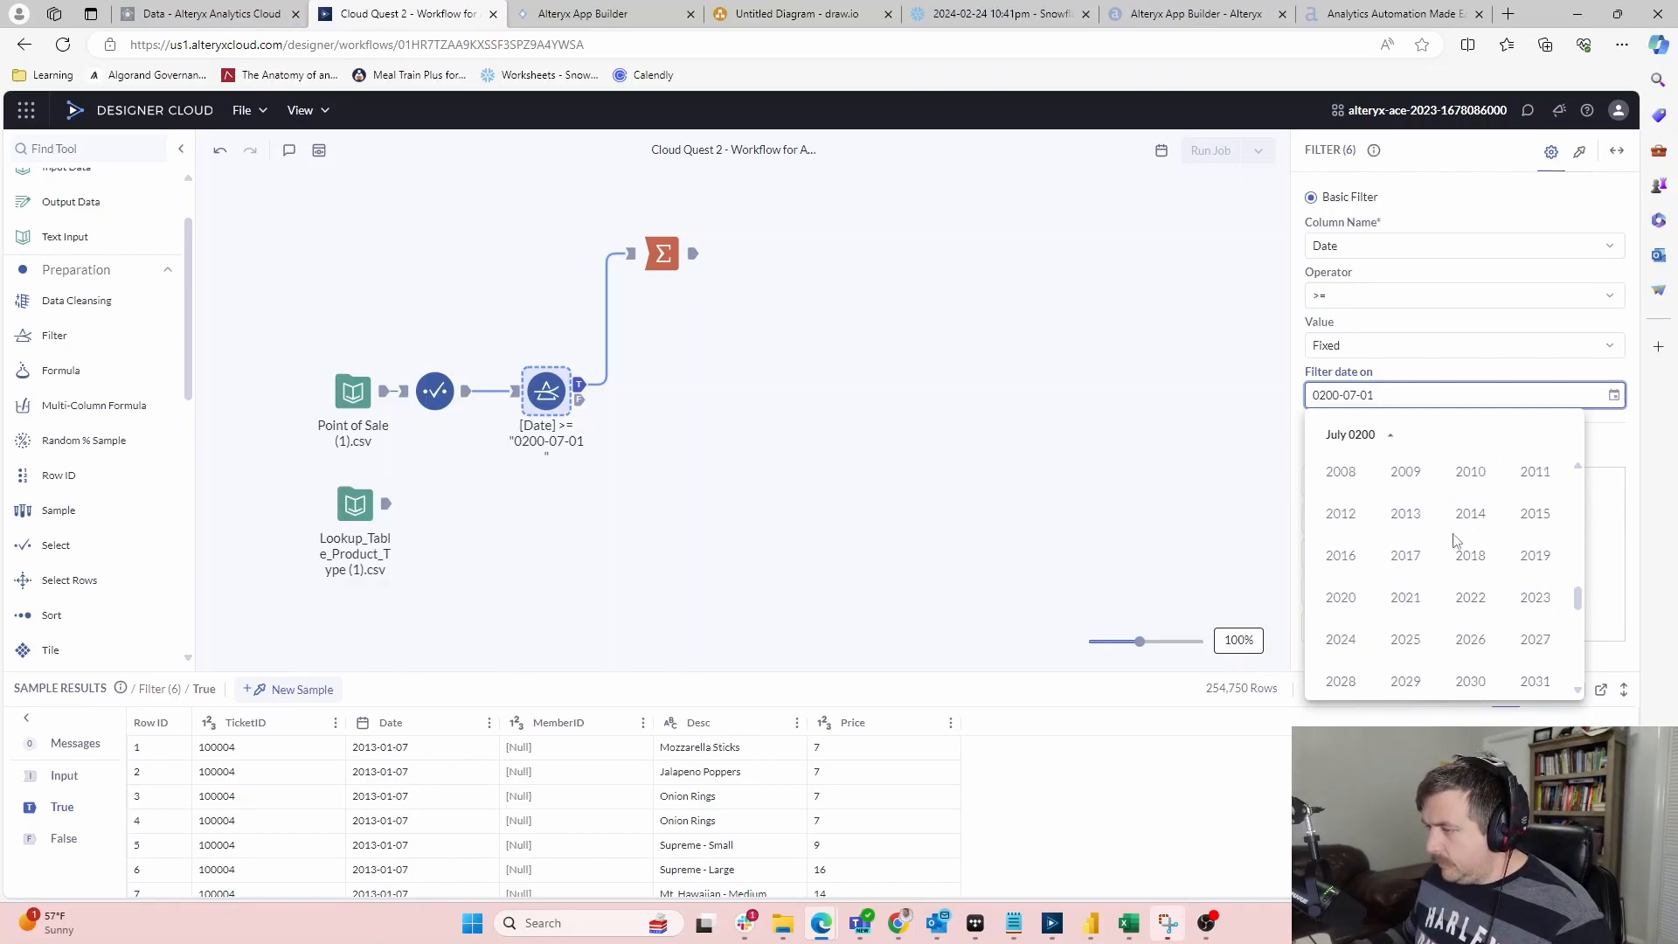
left_click(1406, 514)
left_click(1154, 472)
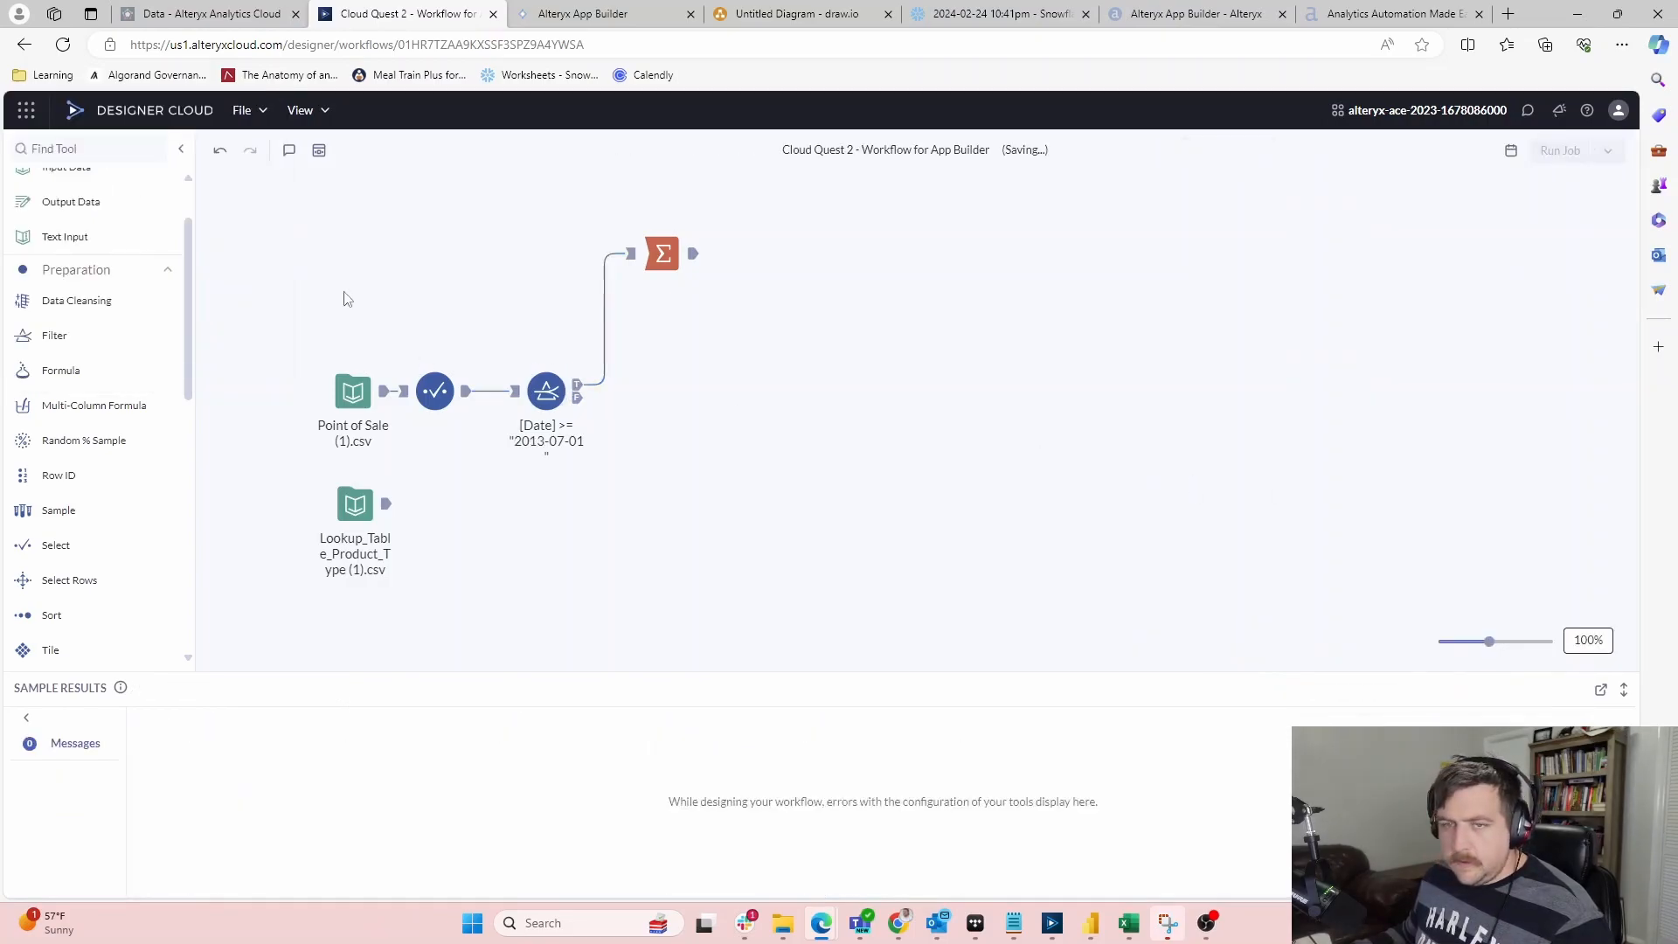
Inspect the Summarize tool, then preview Lookup_Table_Product_Type's 39 rows of Desc and Type
left_click(686, 253)
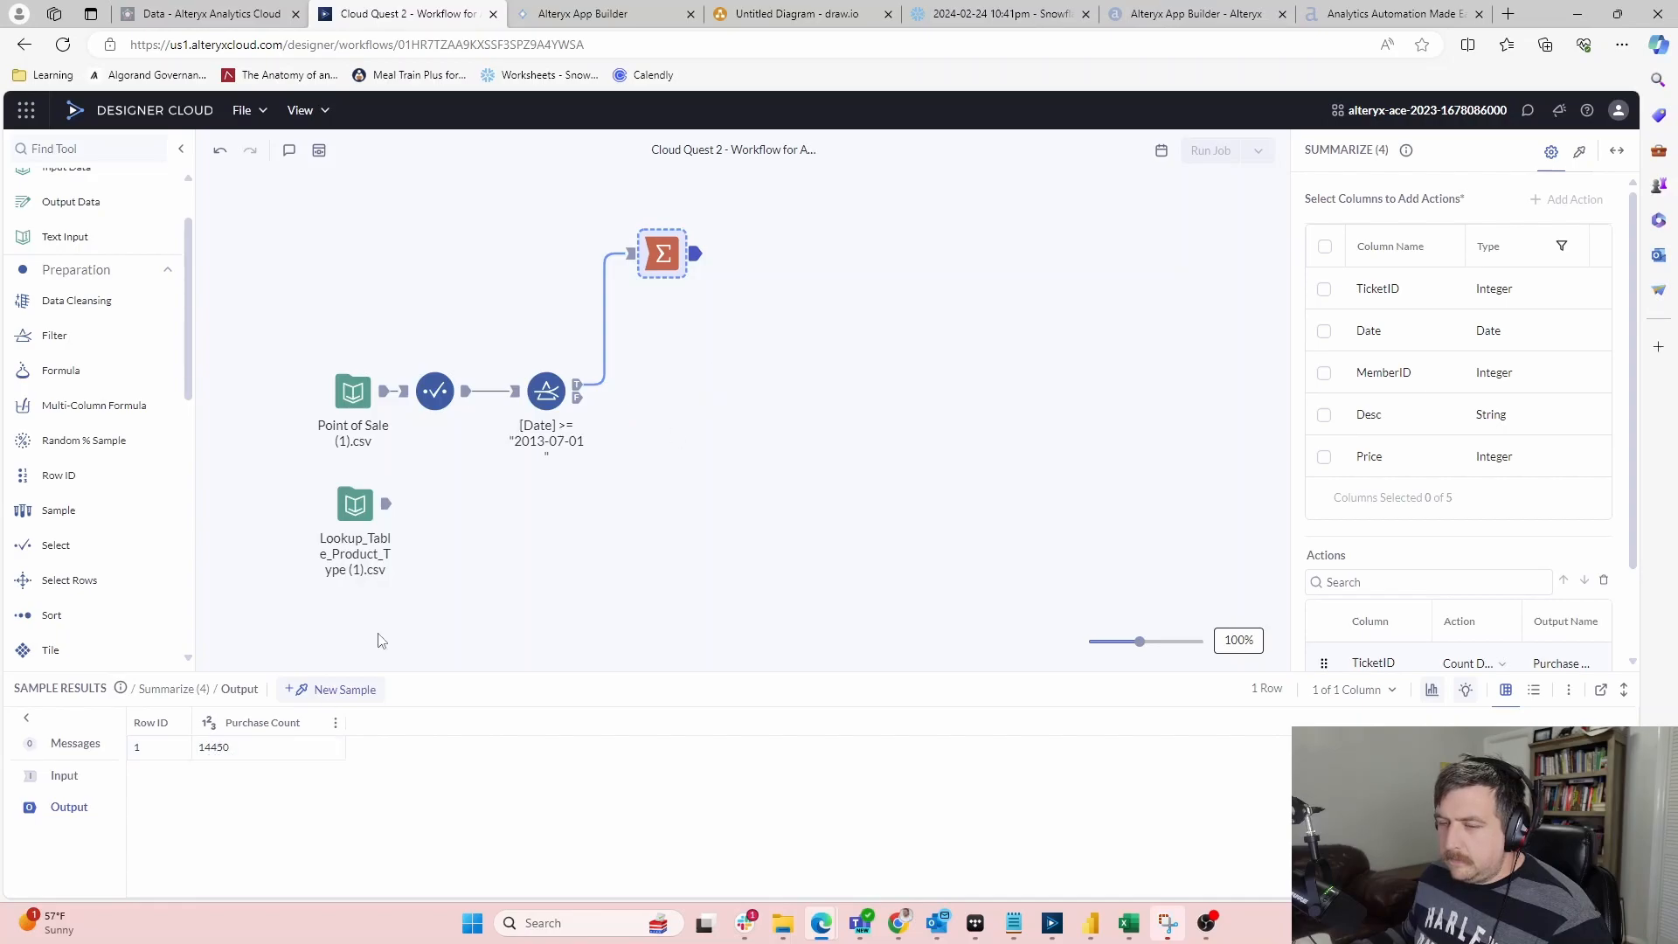
left_click(356, 498)
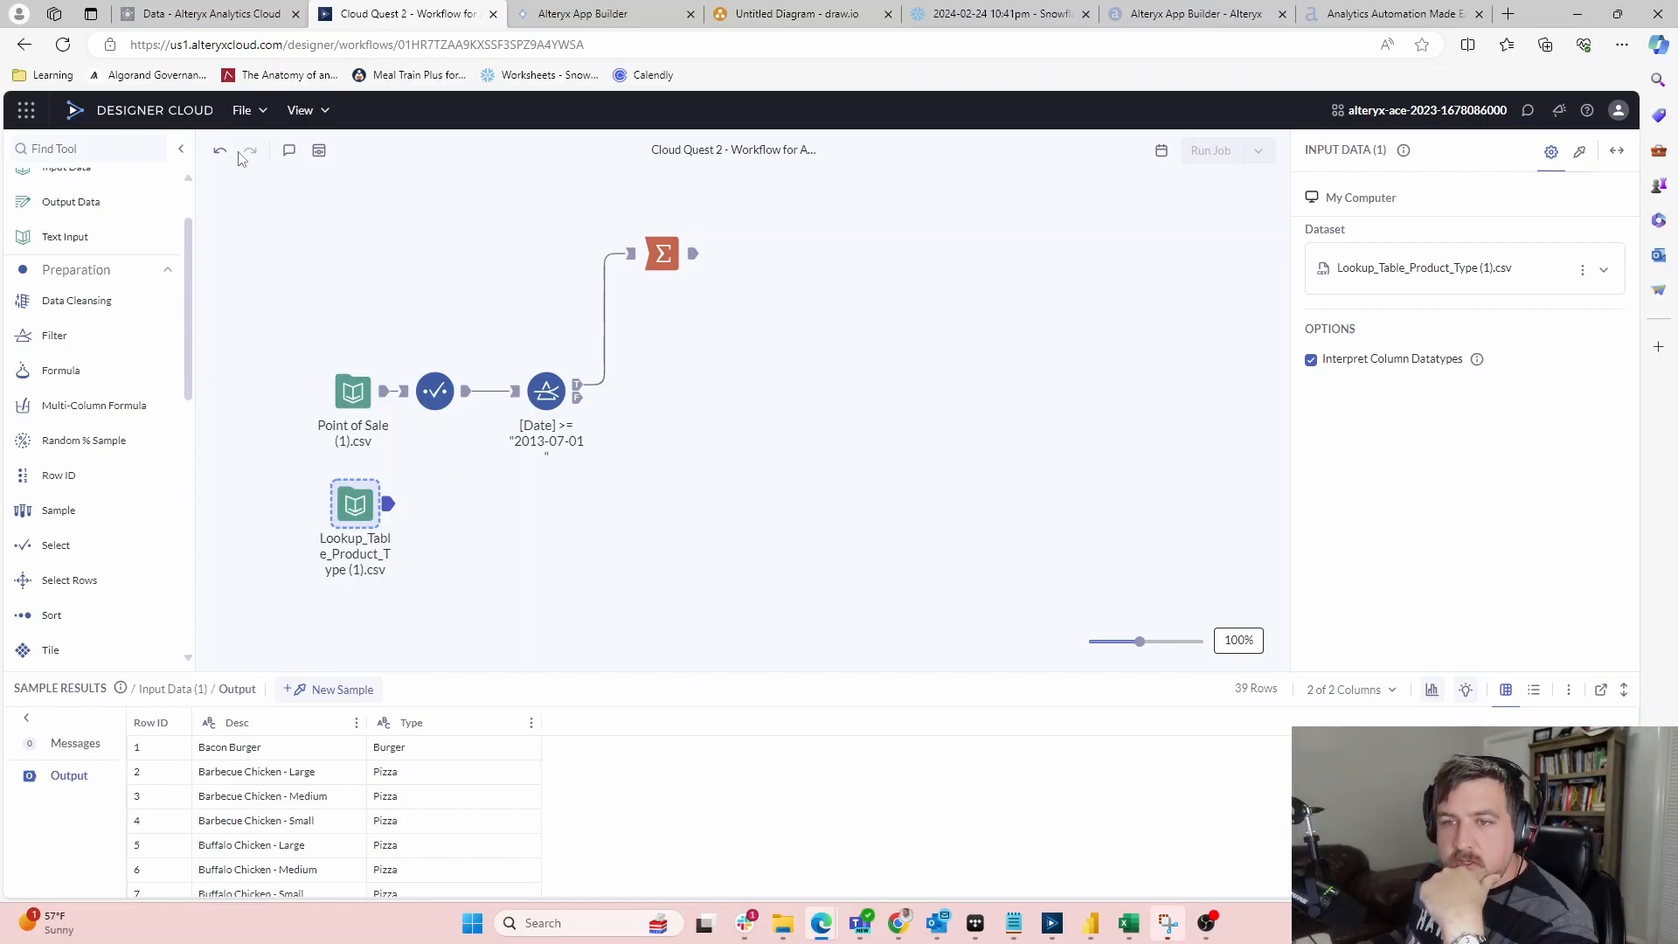
scroll(91, 275, "down", 4)
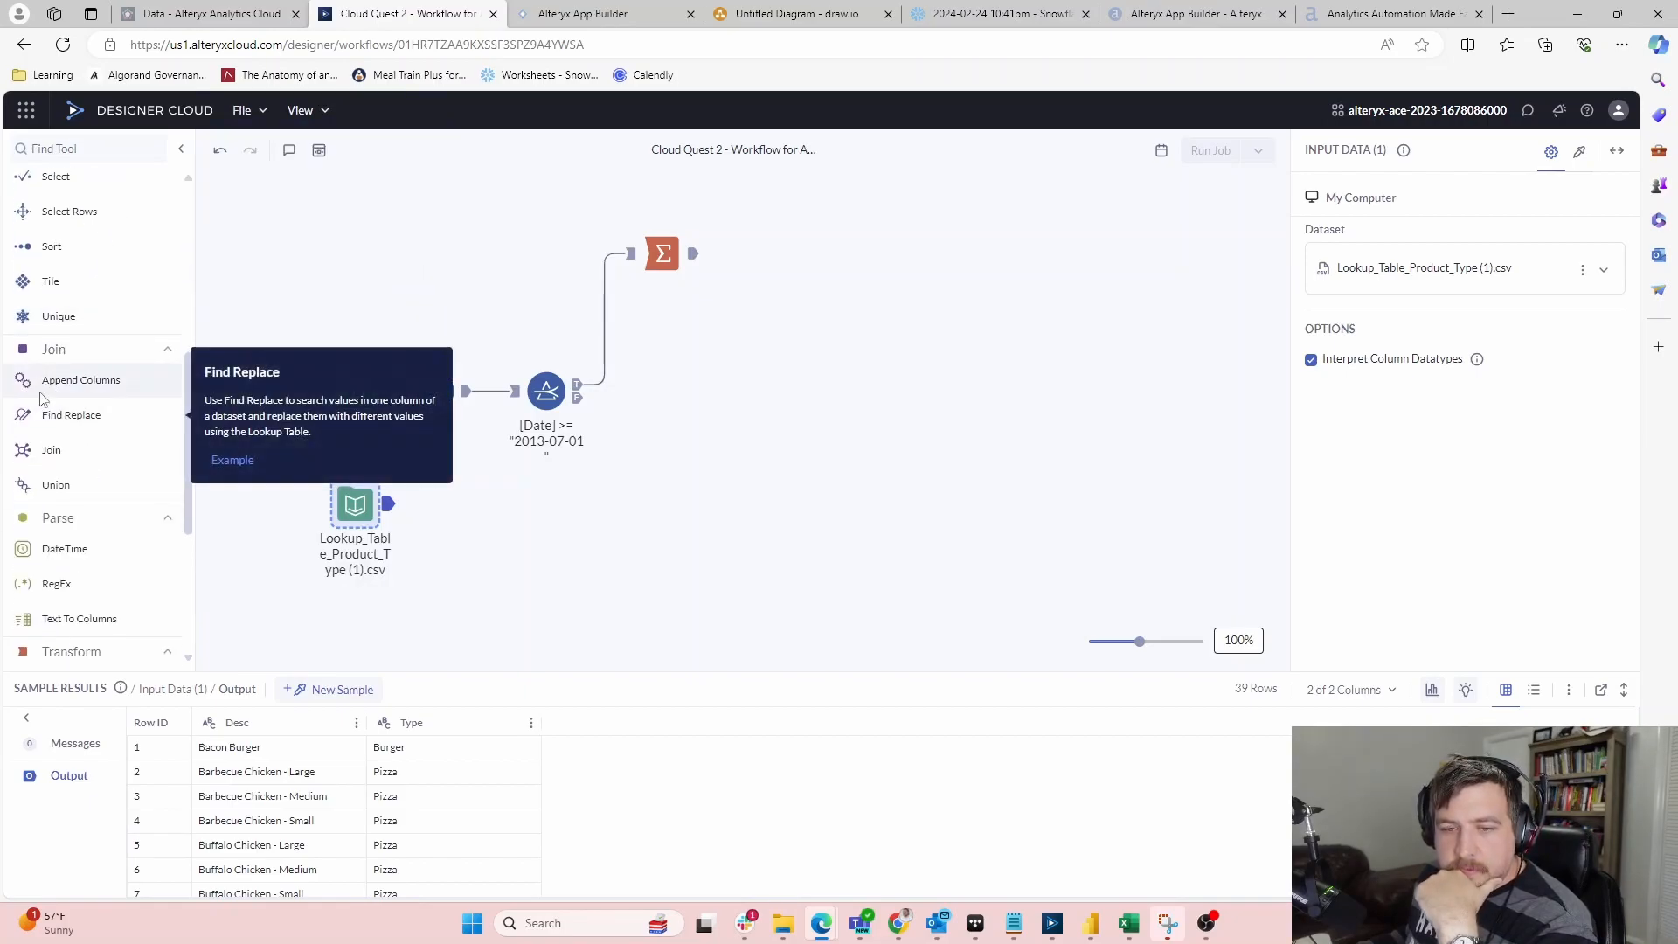
Add a Join of the filtered sales and product-type lookup on Desc, dropping the duplicate Right Desc
left_click_drag(51, 449, 687, 390)
left_click_drag(388, 504, 656, 399)
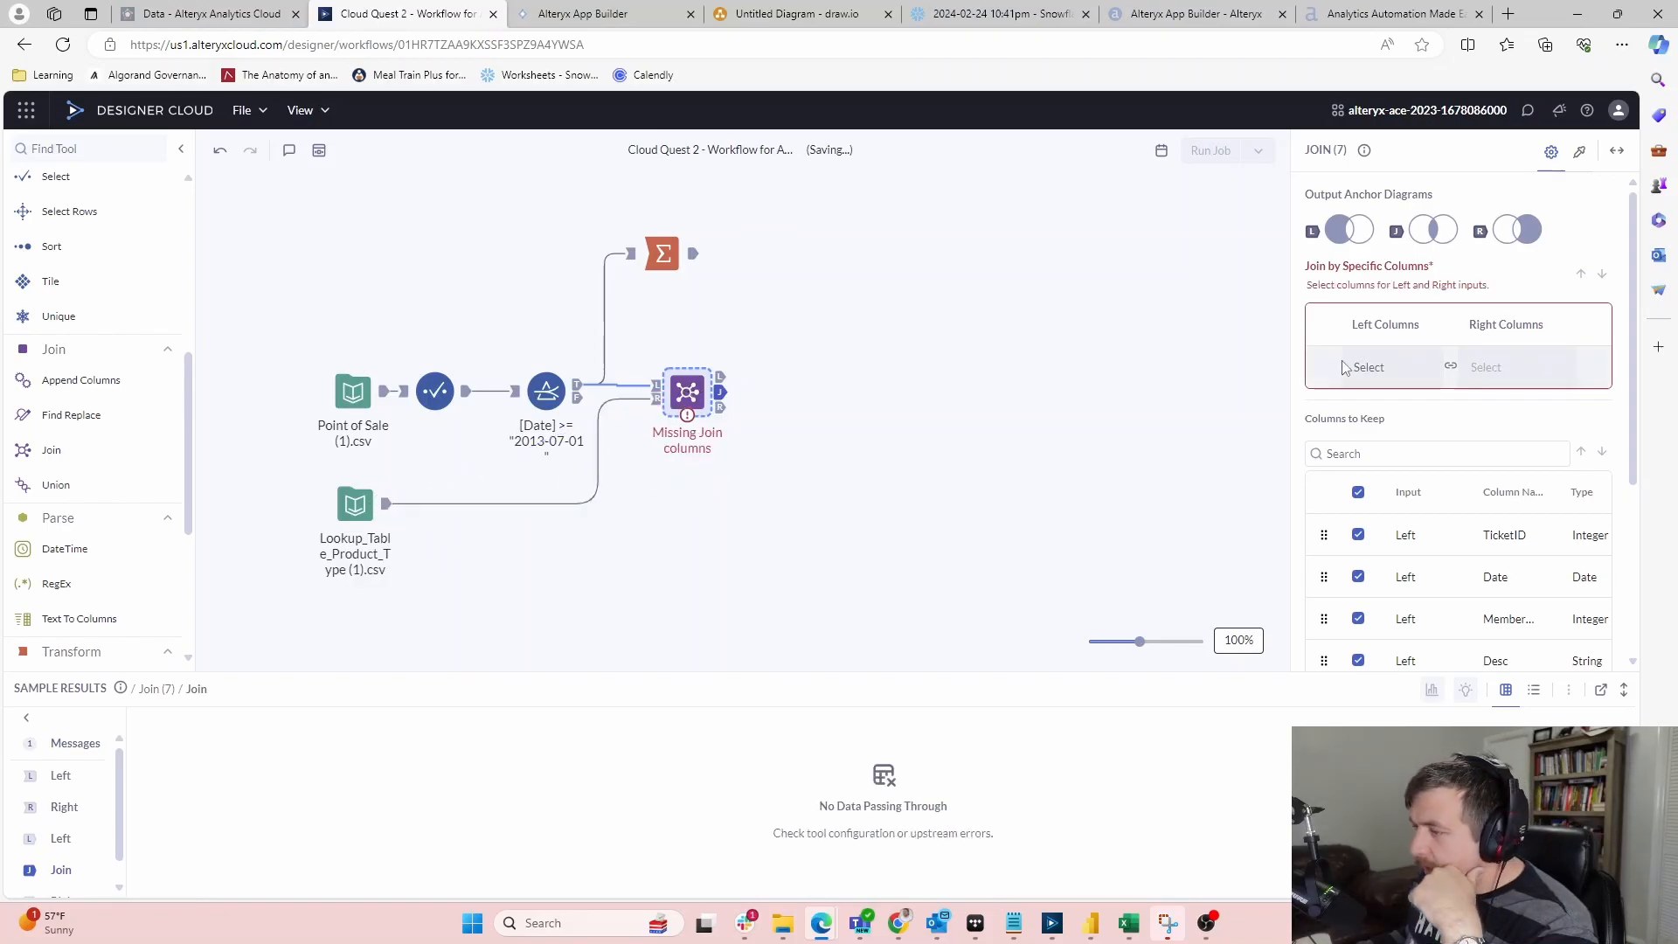
left_click(1401, 359)
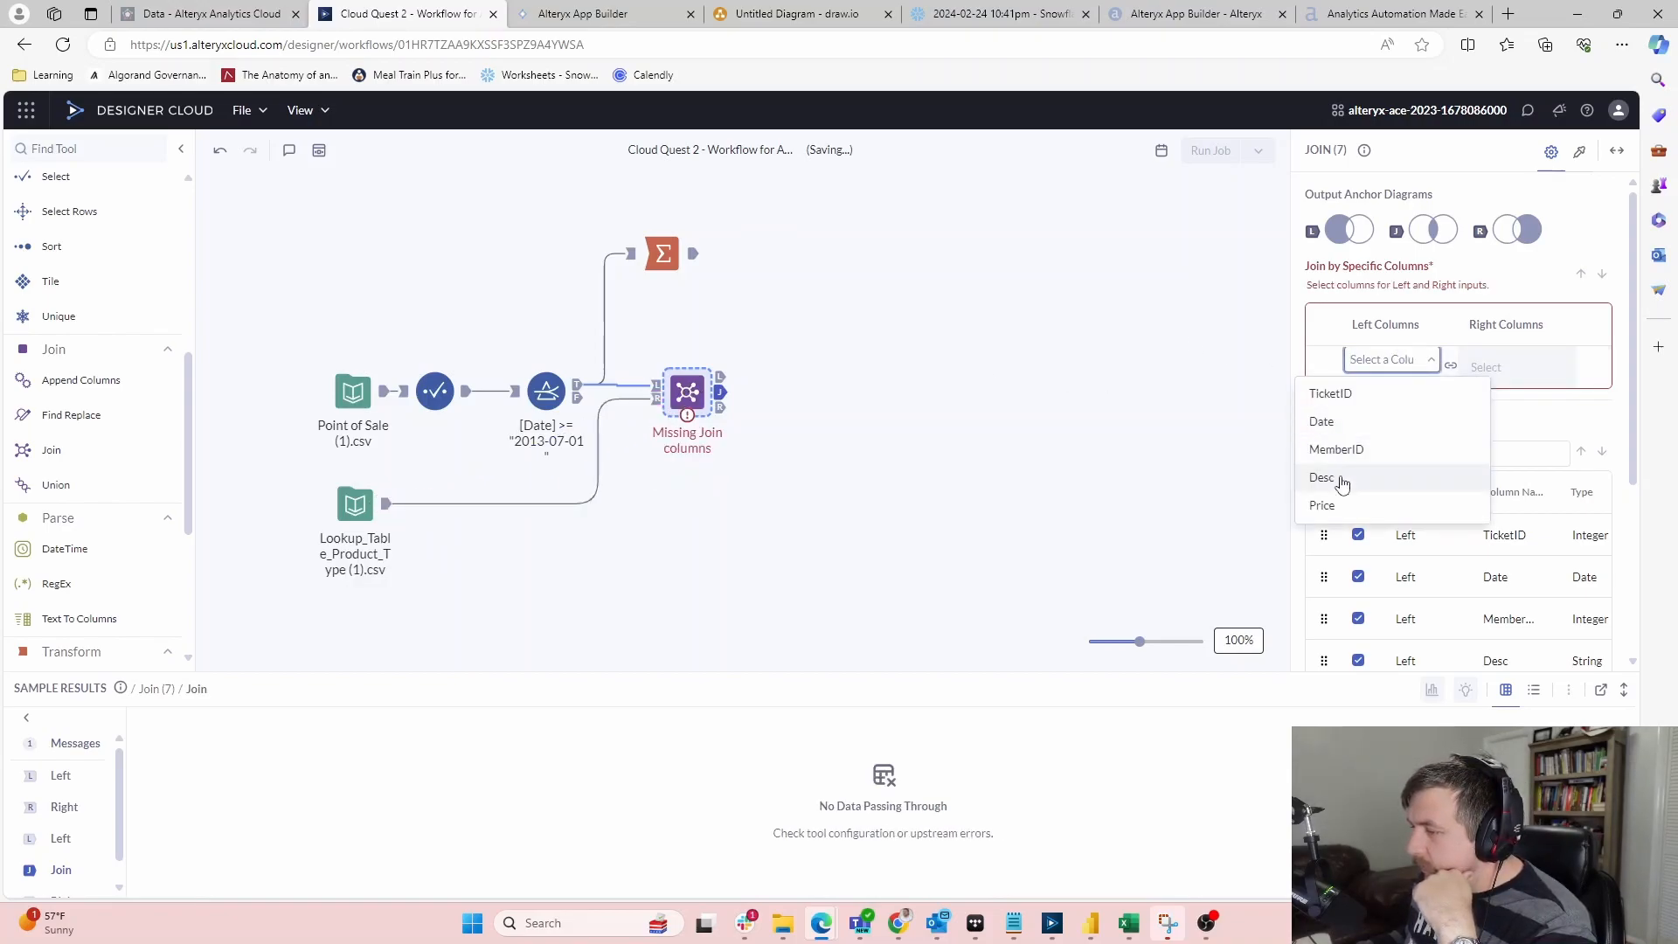
left_click(1337, 476)
scroll(1507, 410, "down", 5)
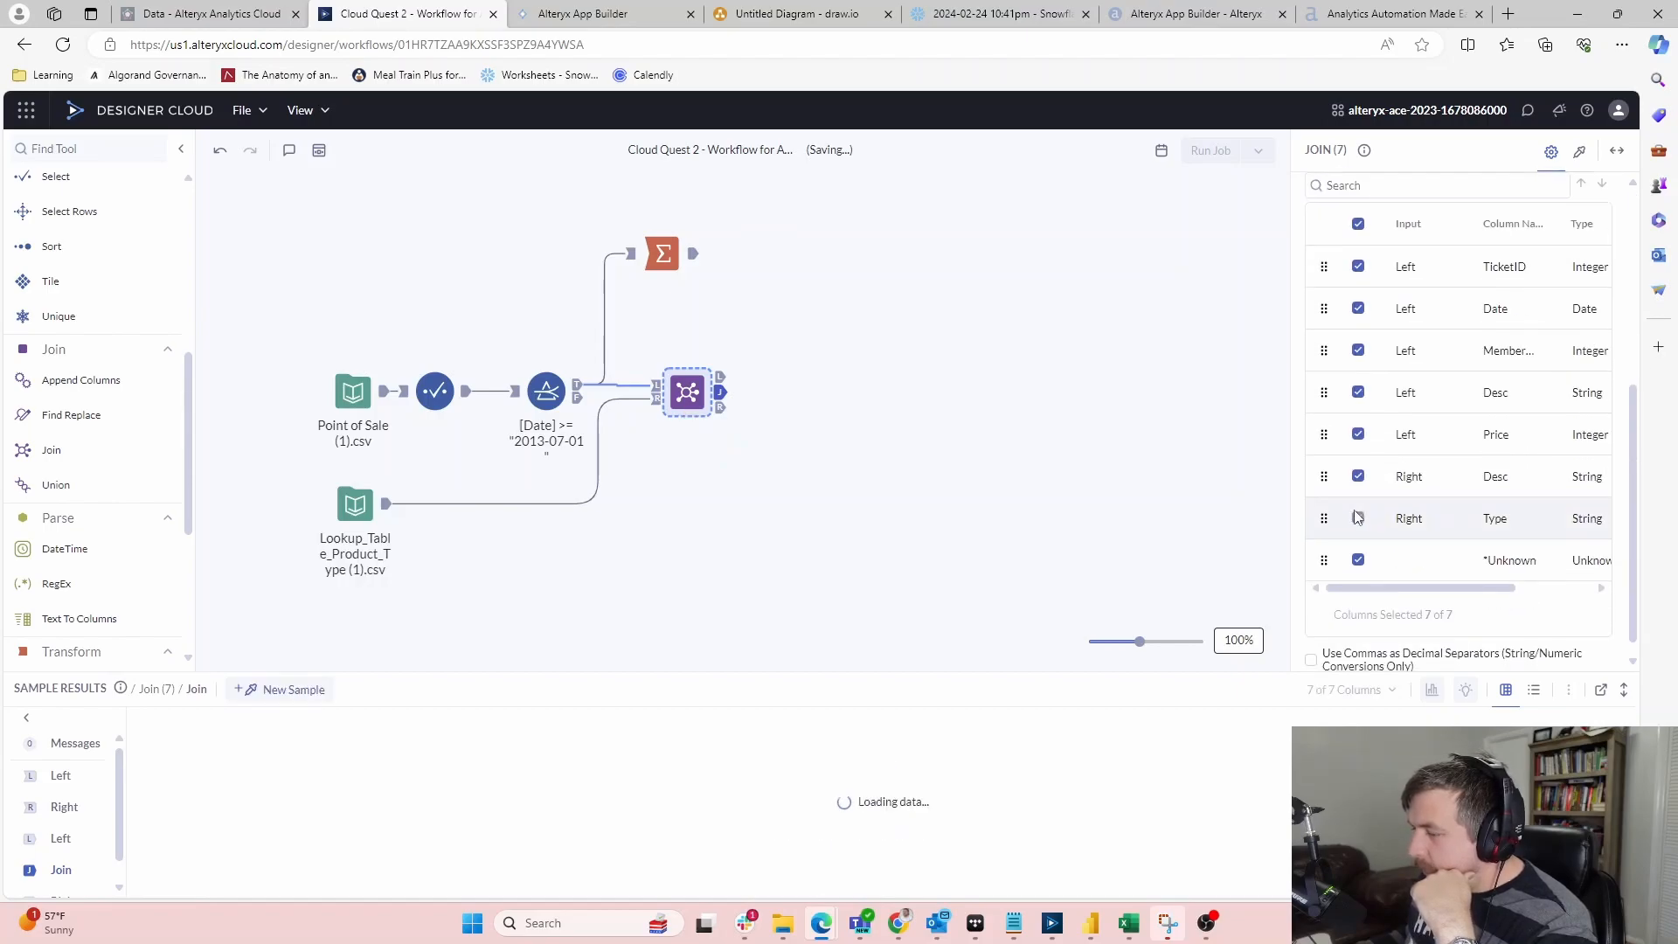
left_click(1357, 477)
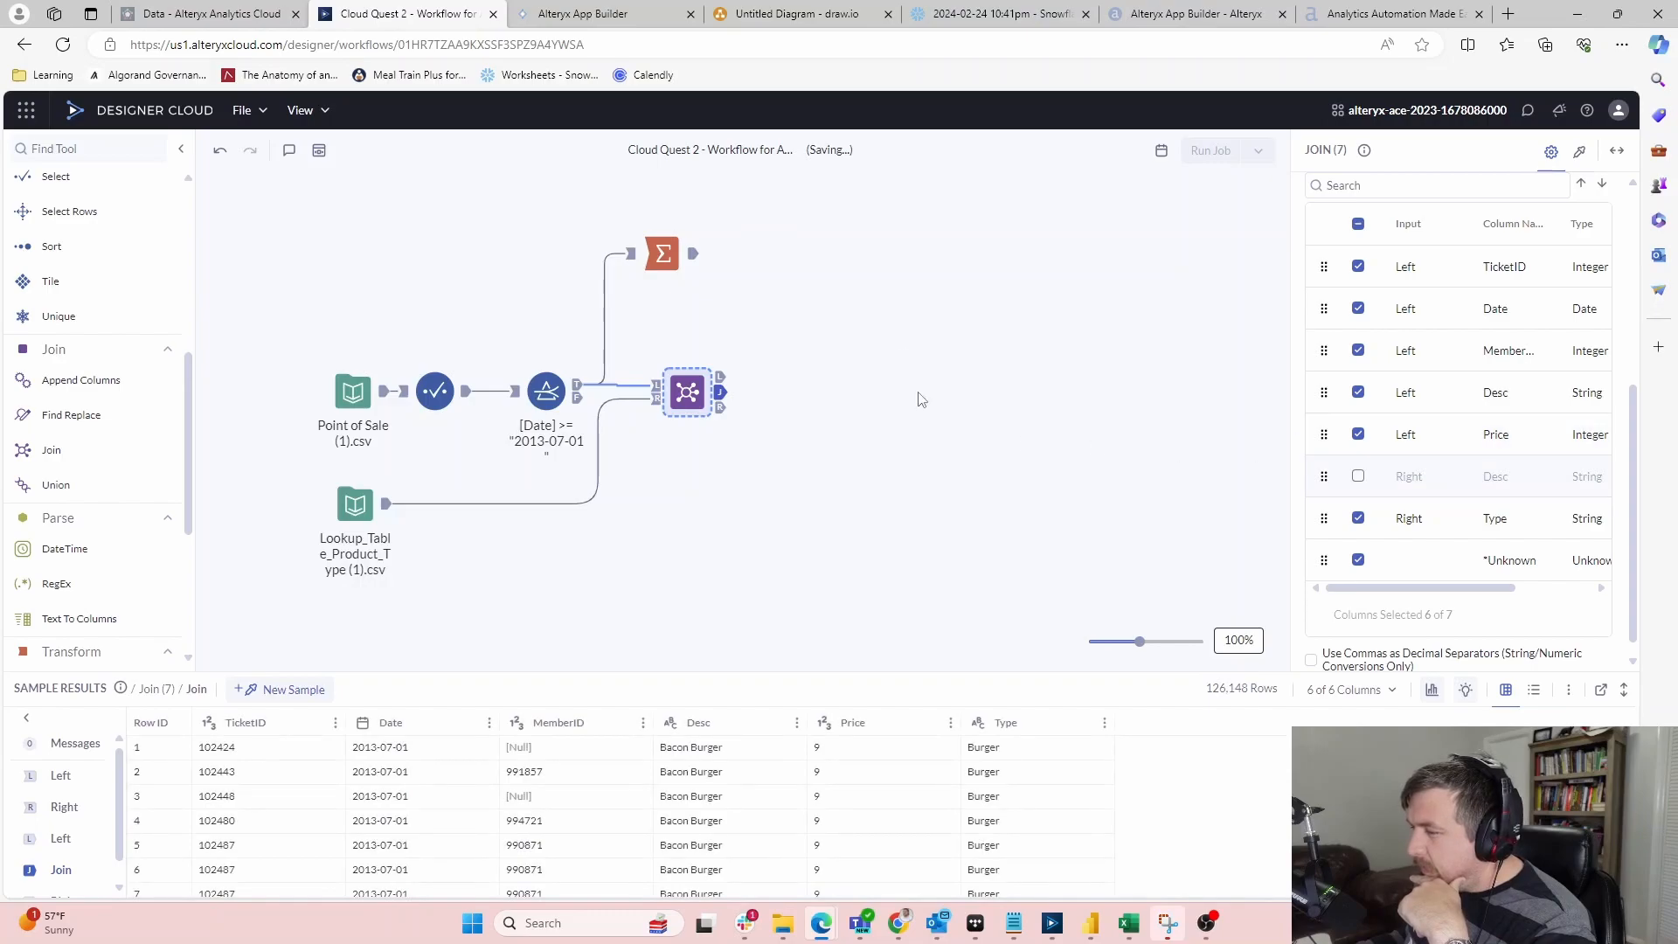
left_click(839, 411)
scroll(35, 463, "down", 4)
scroll(35, 437, "up", 4)
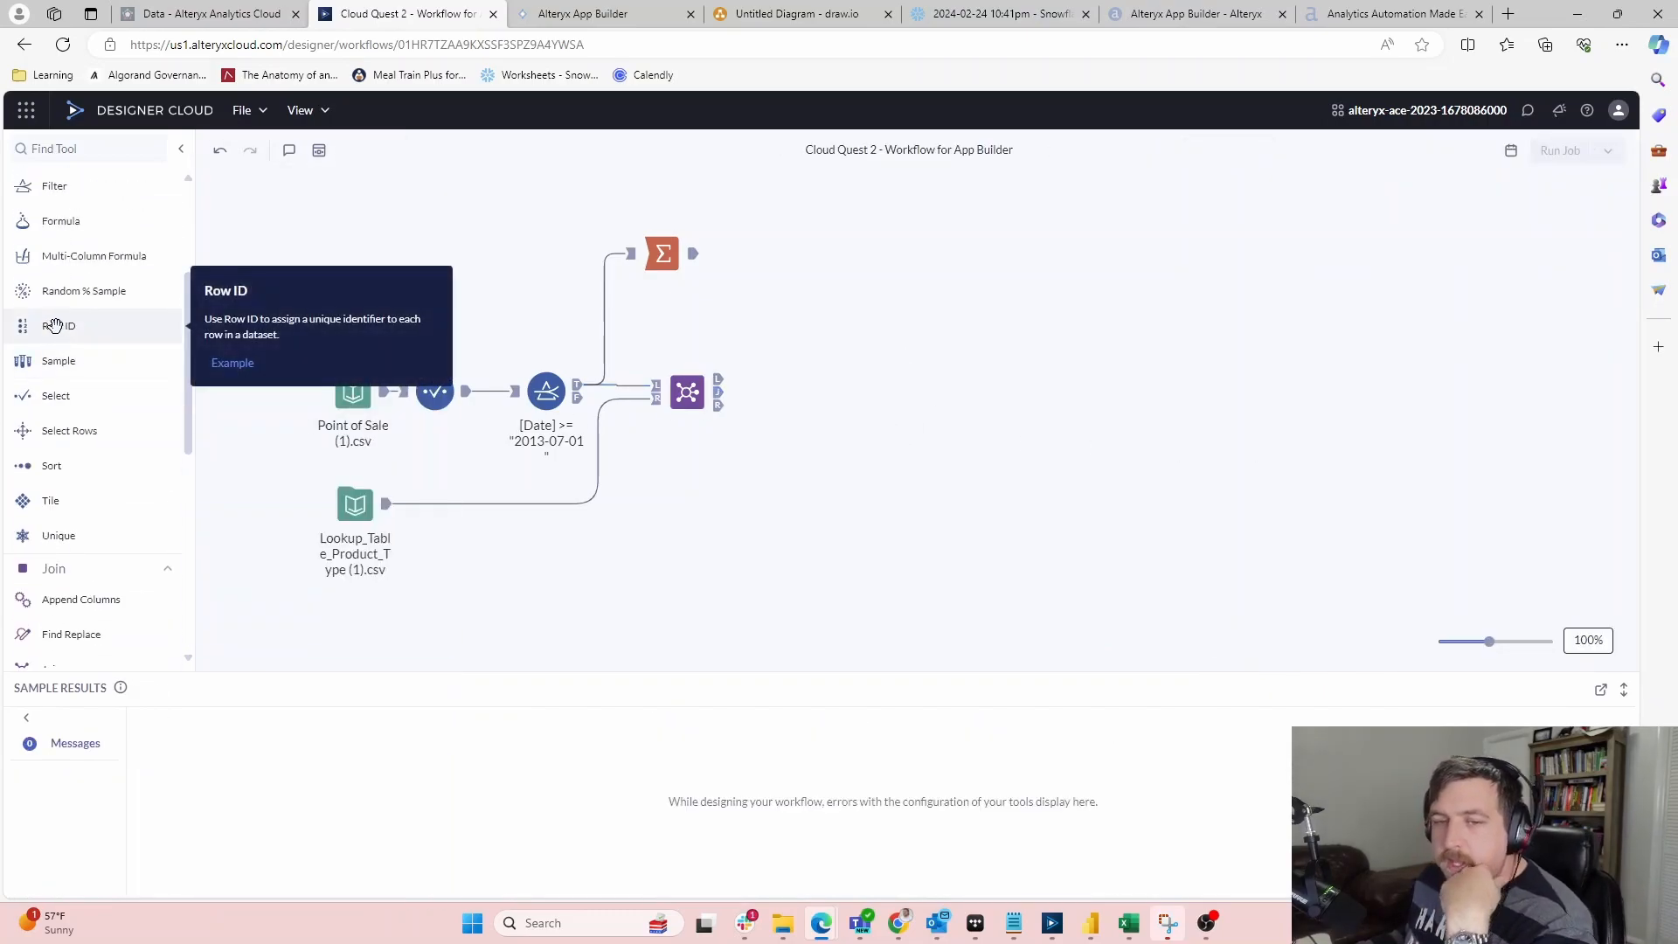
Add a Filter after the Join, choose the Type column and switch to a custom expression
left_click_drag(58, 190, 809, 392)
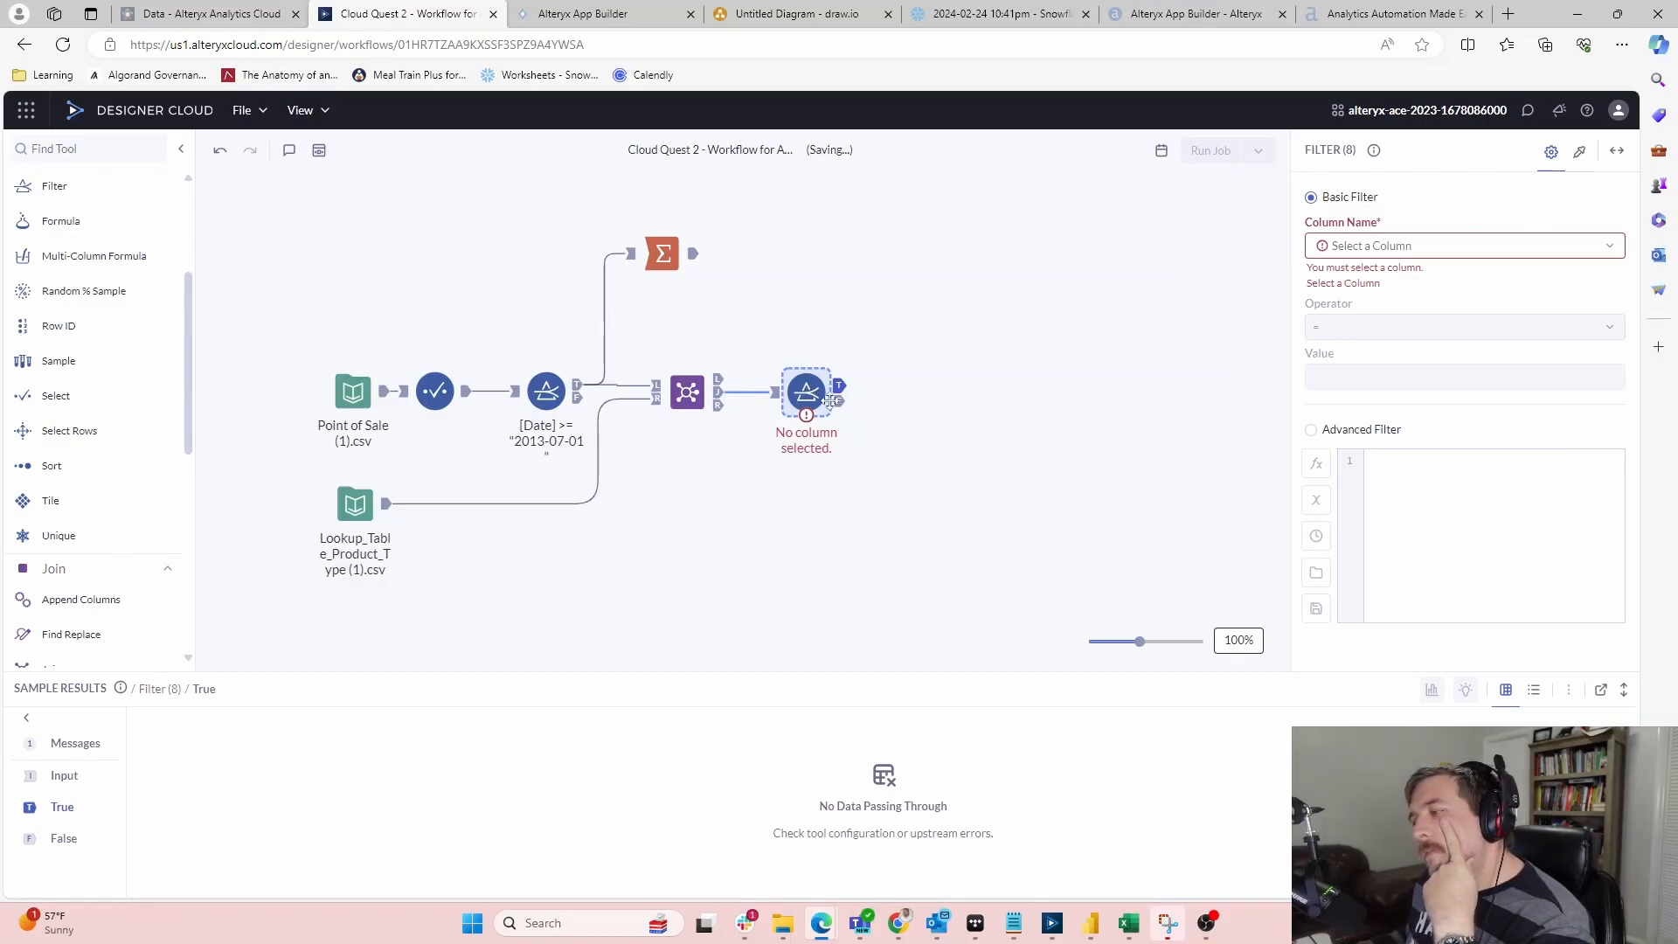
left_click(1611, 248)
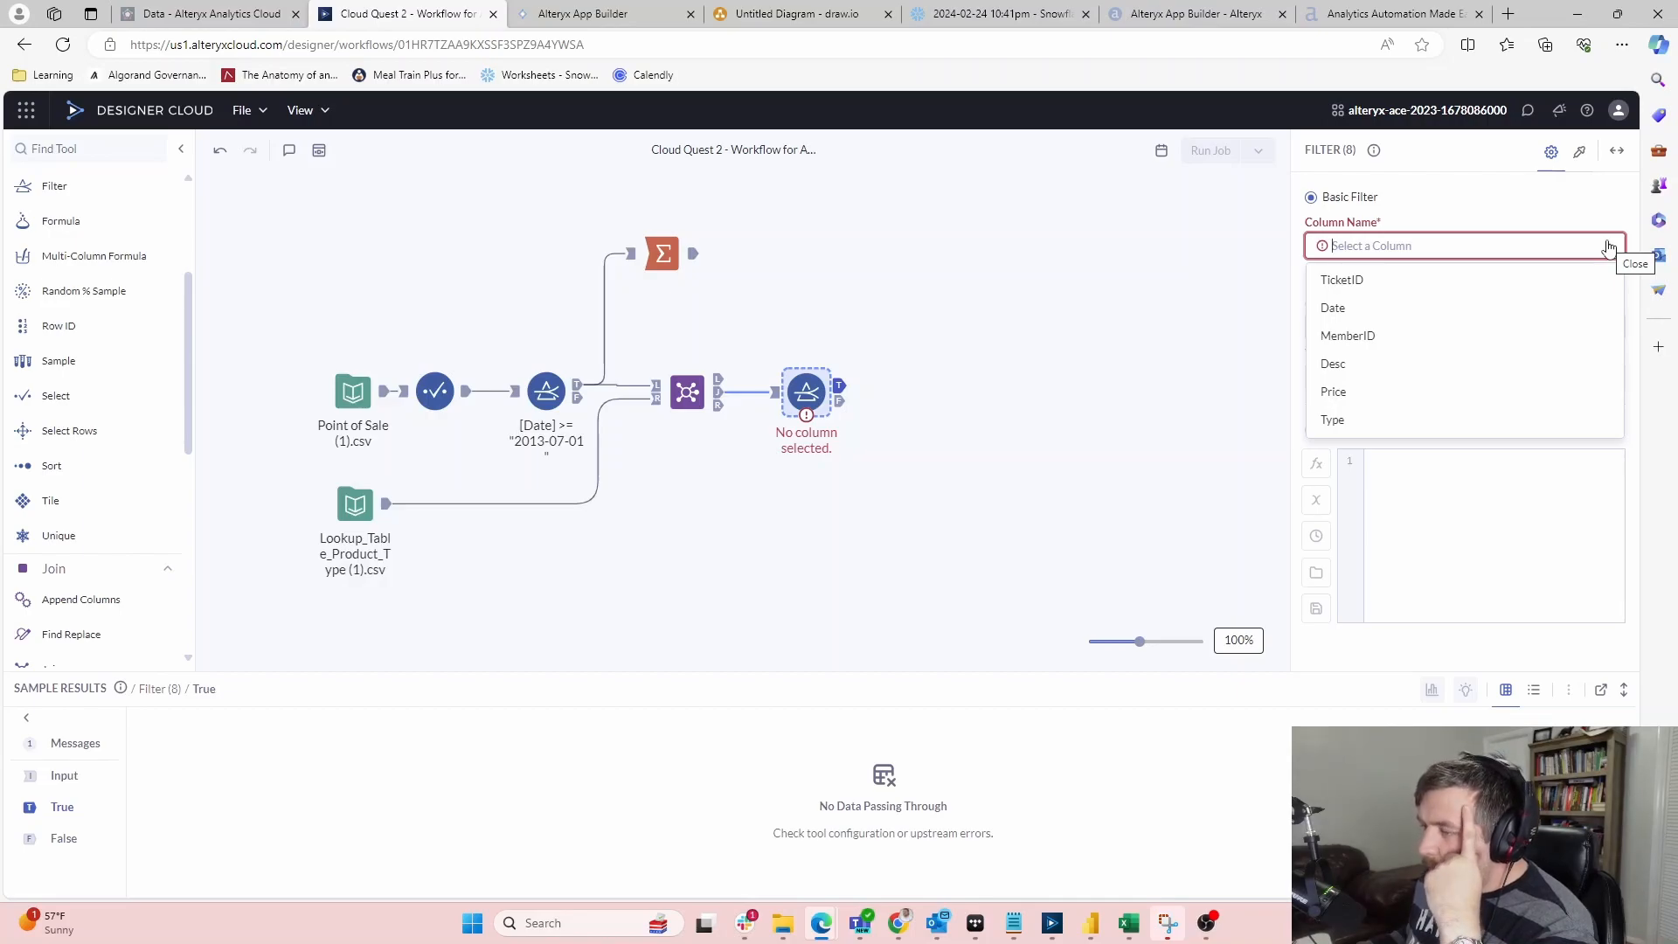
left_click(1611, 248)
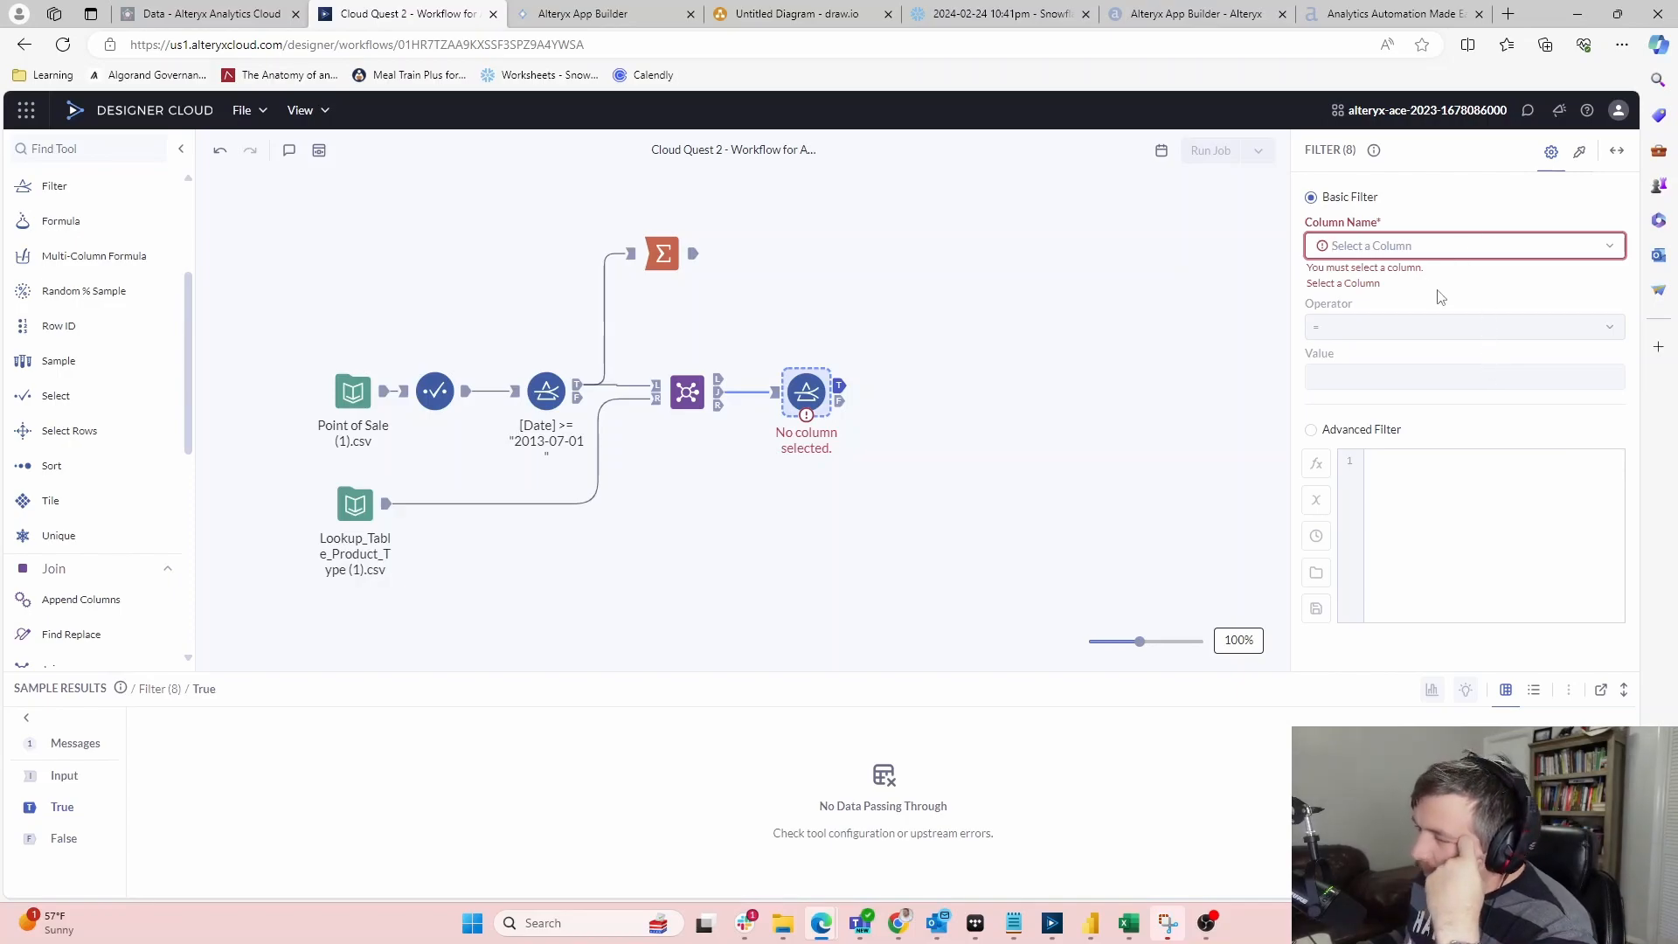
left_click(1412, 323)
left_click(1496, 246)
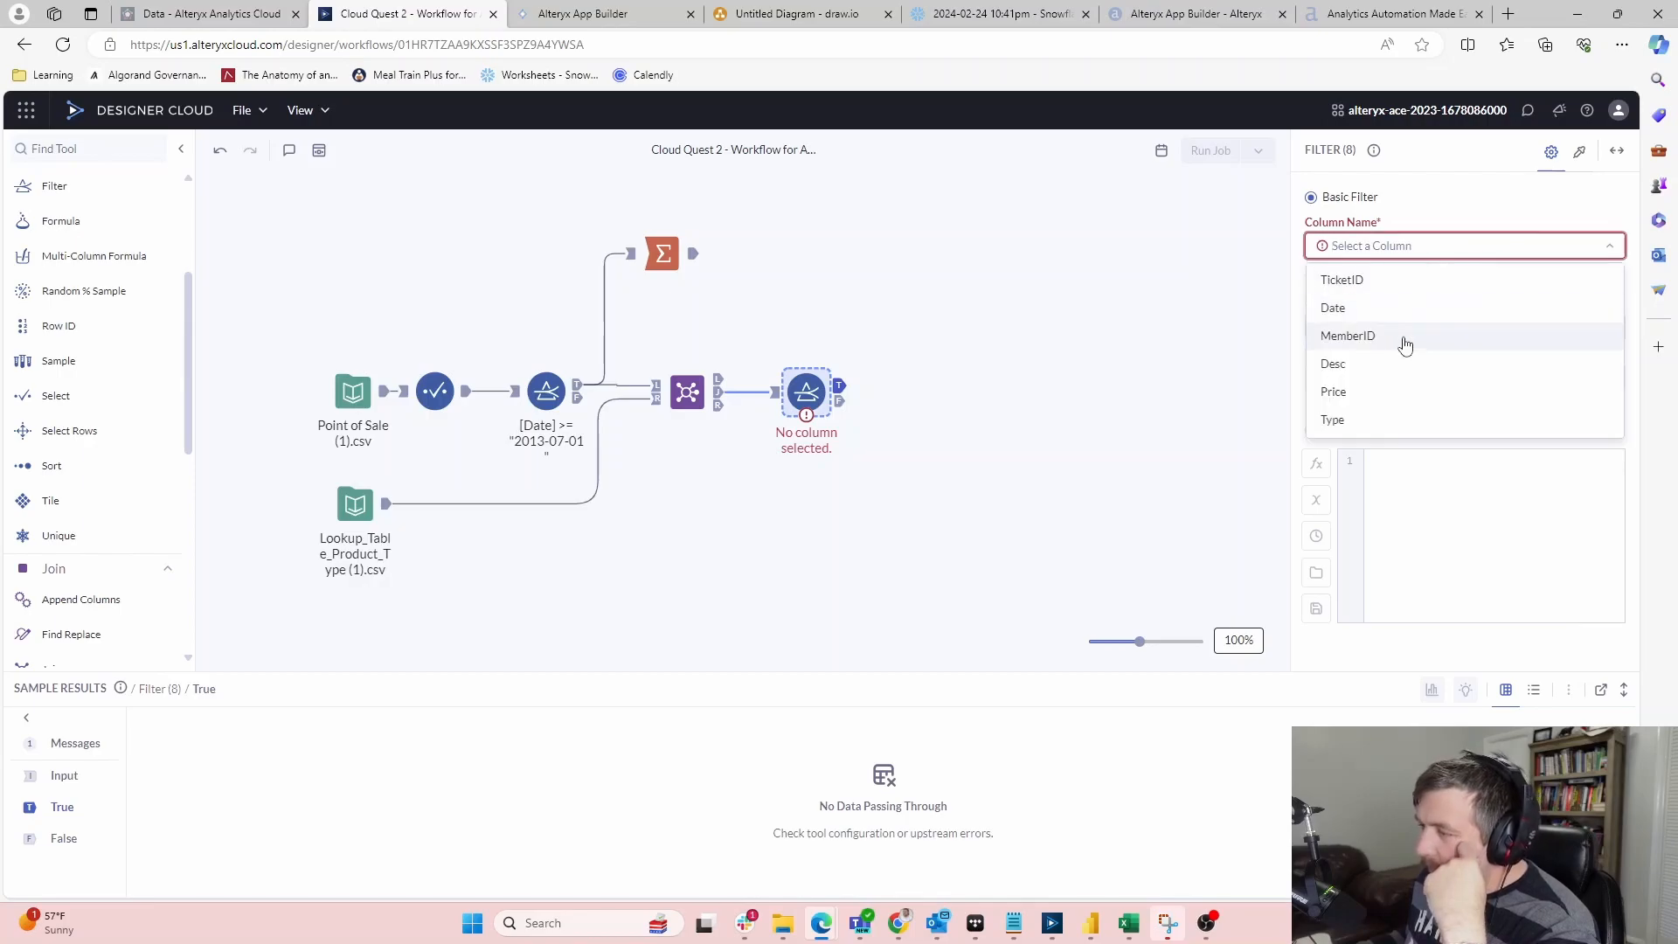
left_click(1375, 425)
left_click(1347, 400)
left_click_drag(1474, 455, 1357, 439)
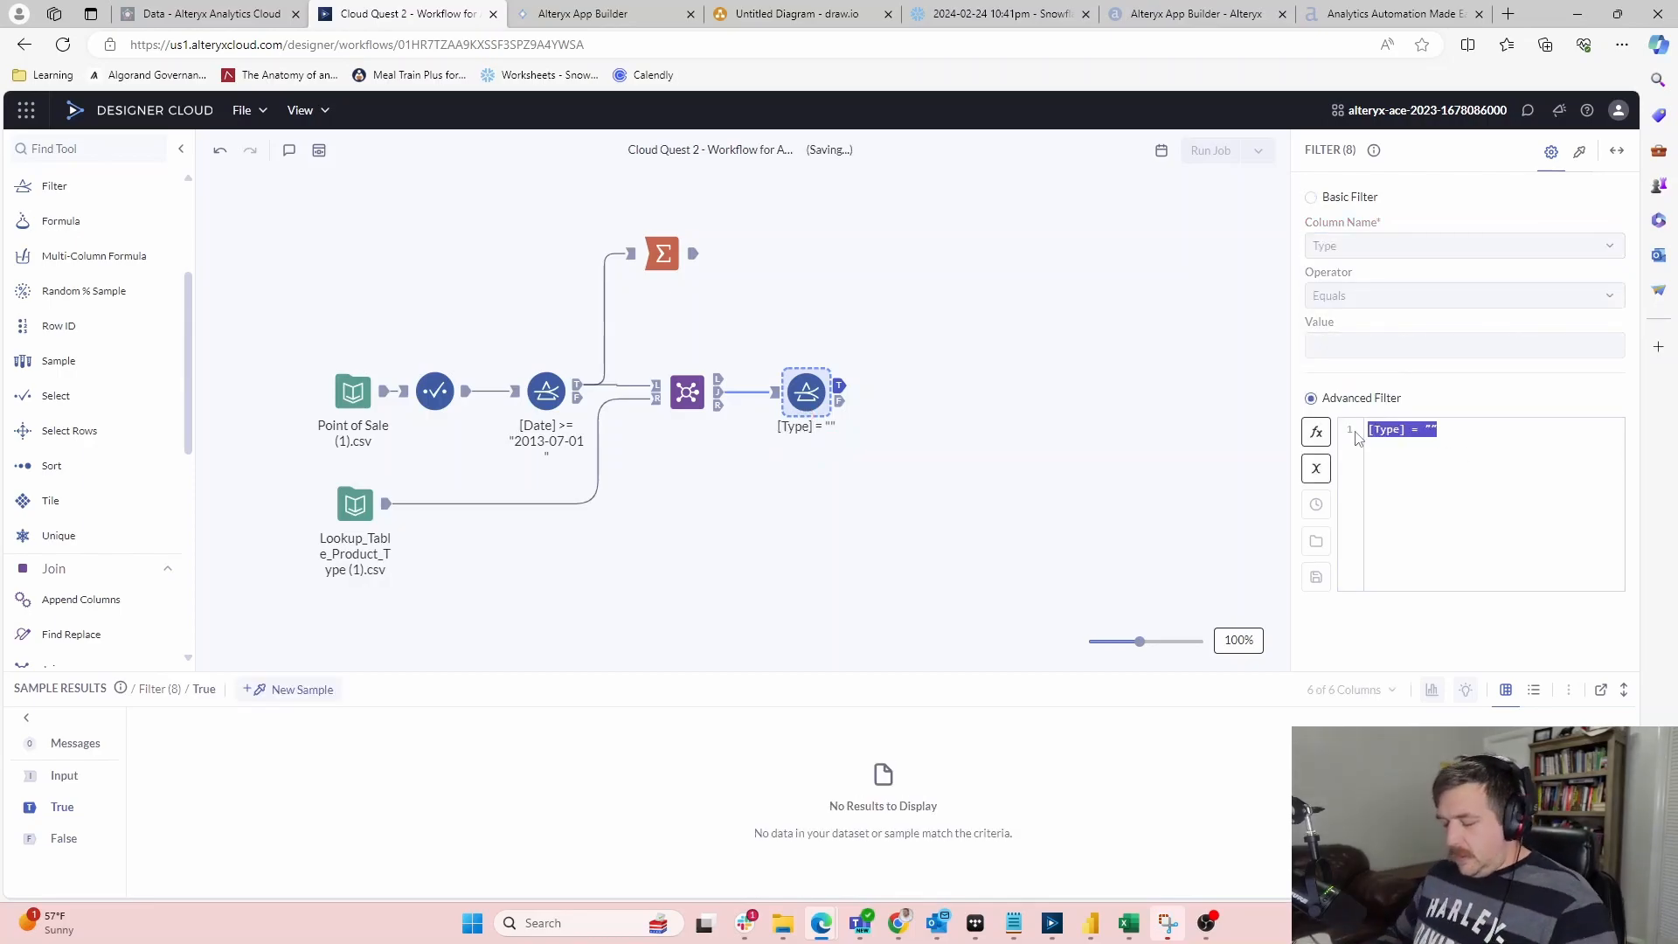
type("Pi")
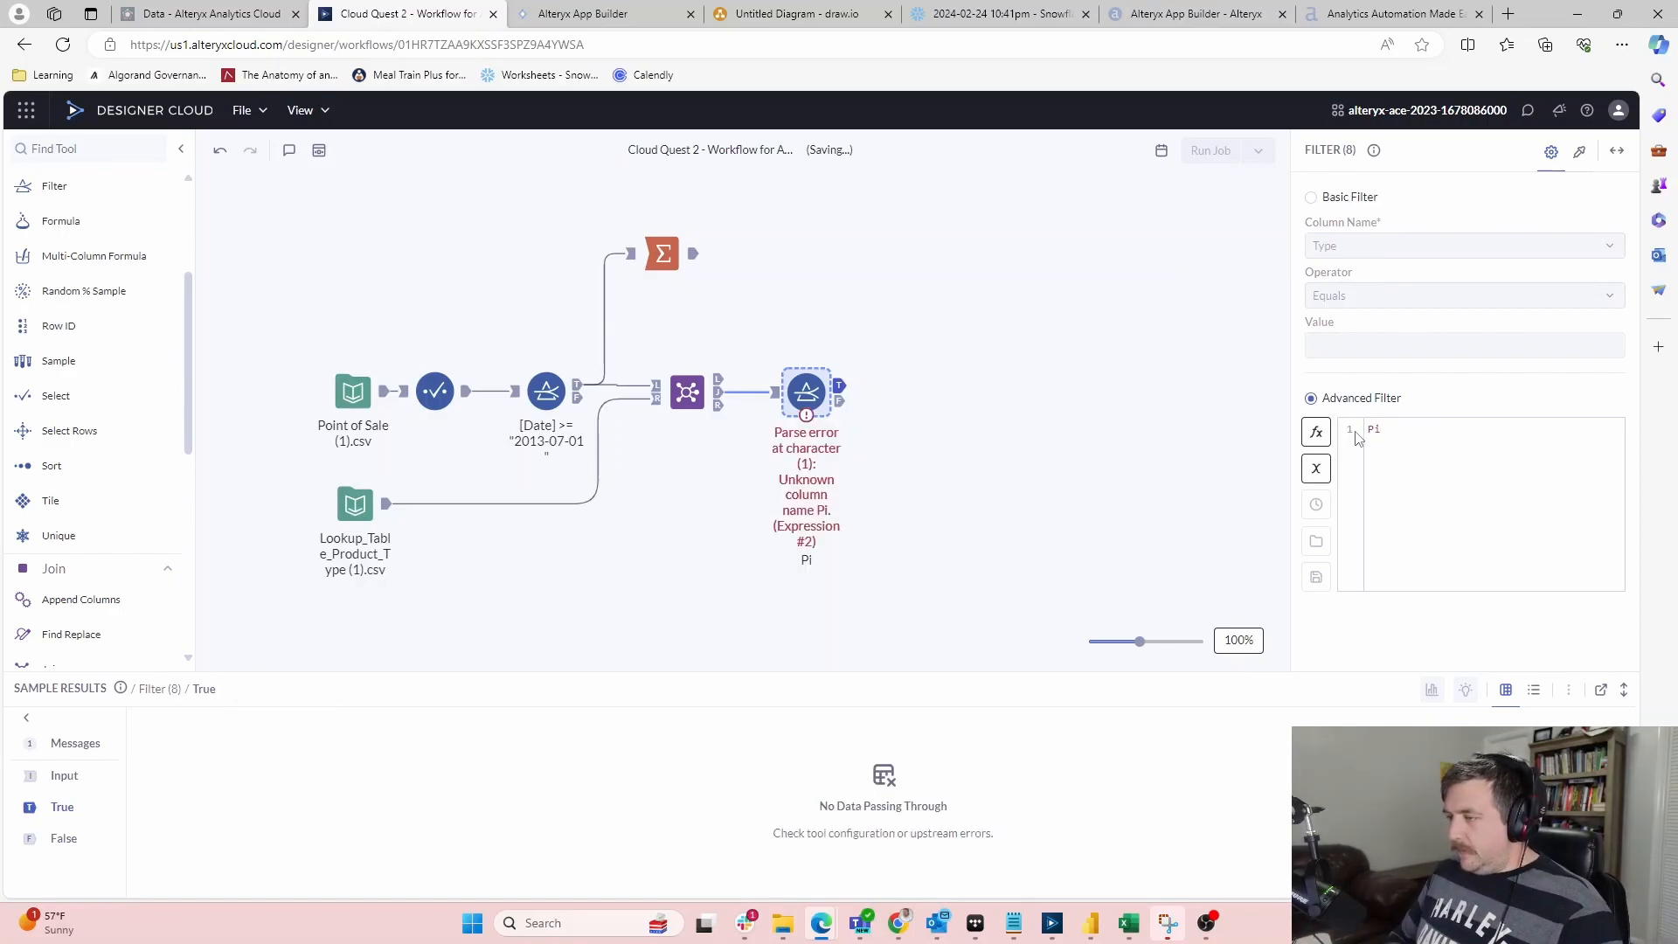
key("BackSpace")
key("BackSpace")
key("BackSpace")
key("BackSpace")
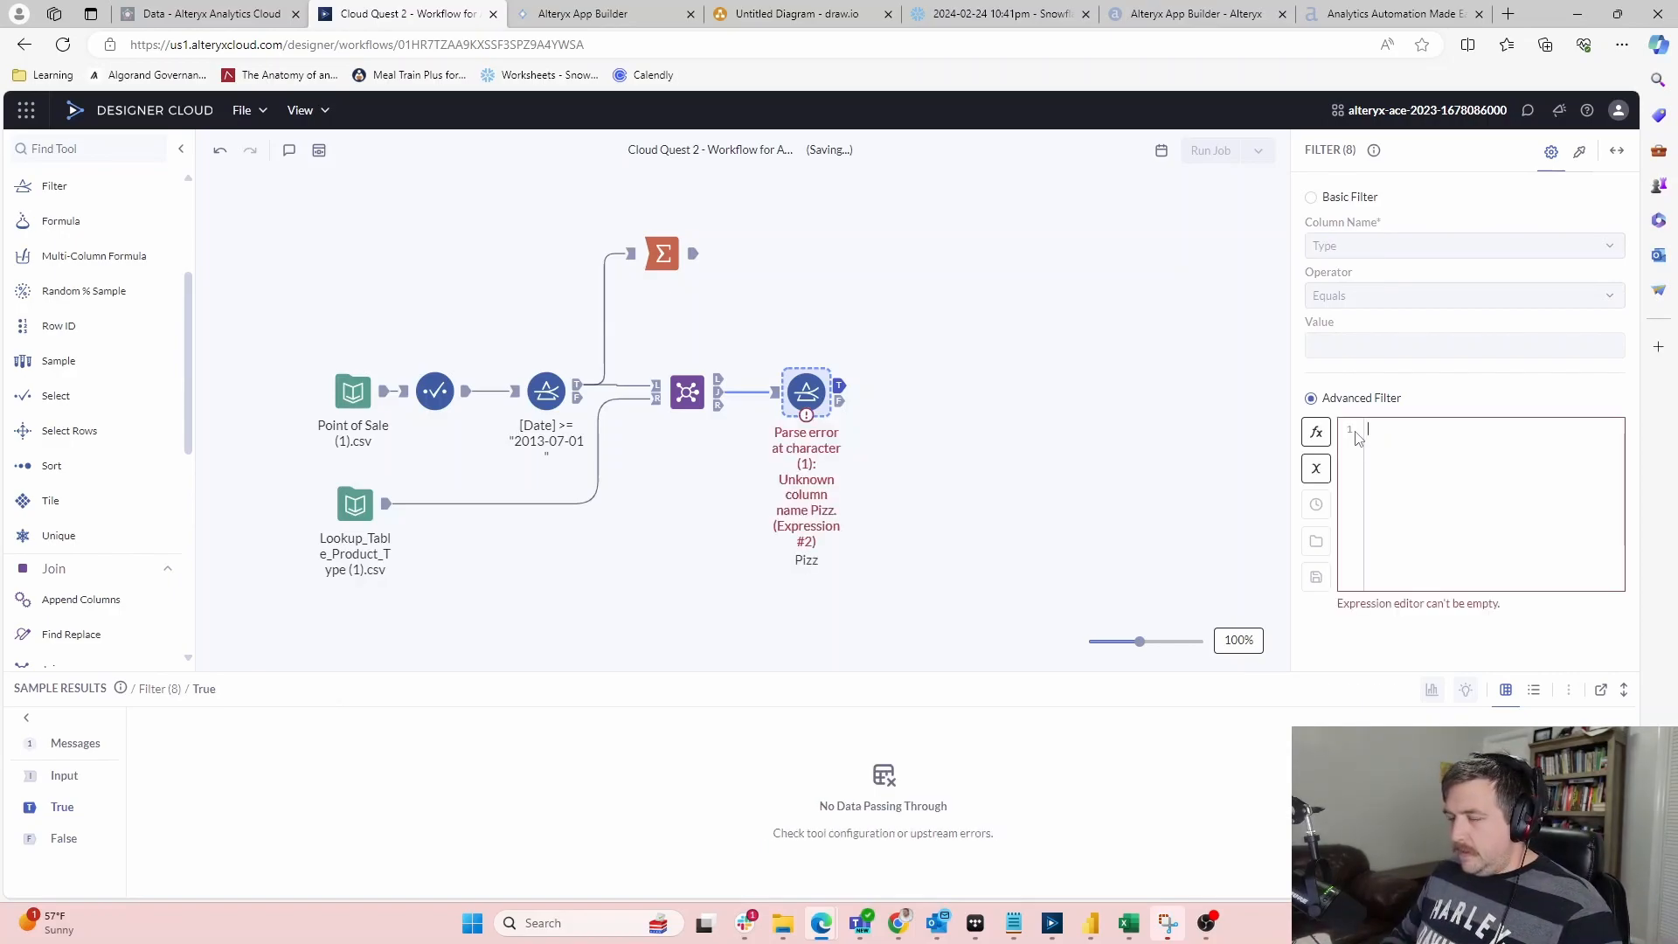
left_click(844, 388)
left_click(822, 391)
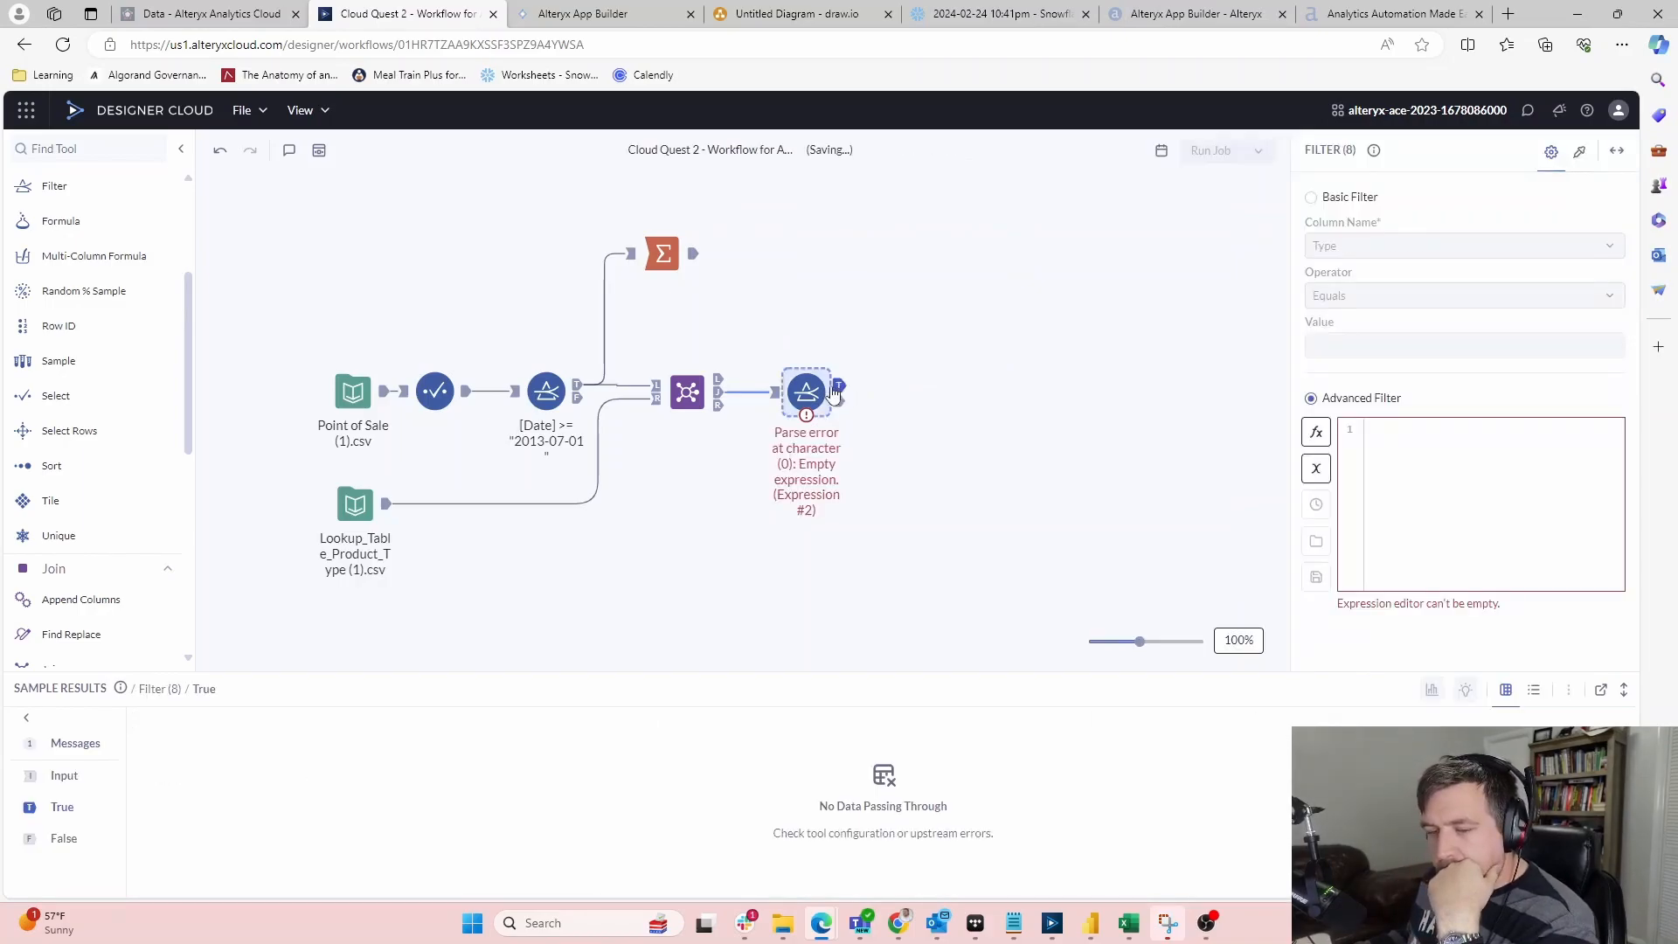
left_click(775, 393)
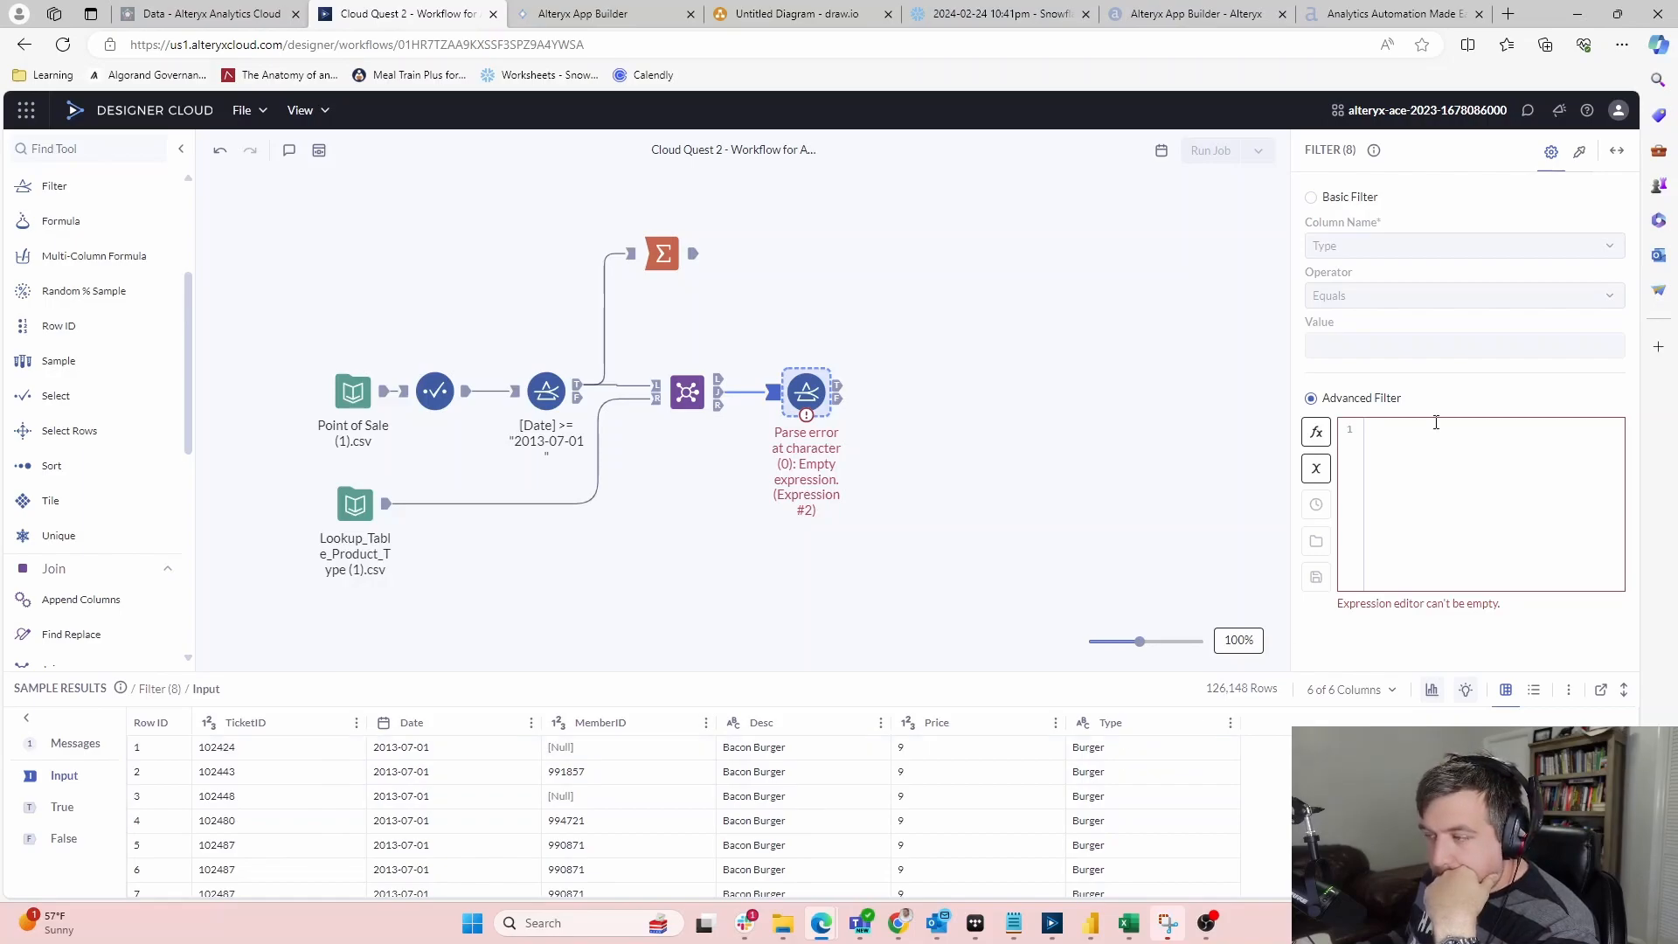
Write the filter expression [Type] = 'Burger' or [Type] = 'Pizza'
type("Burger")
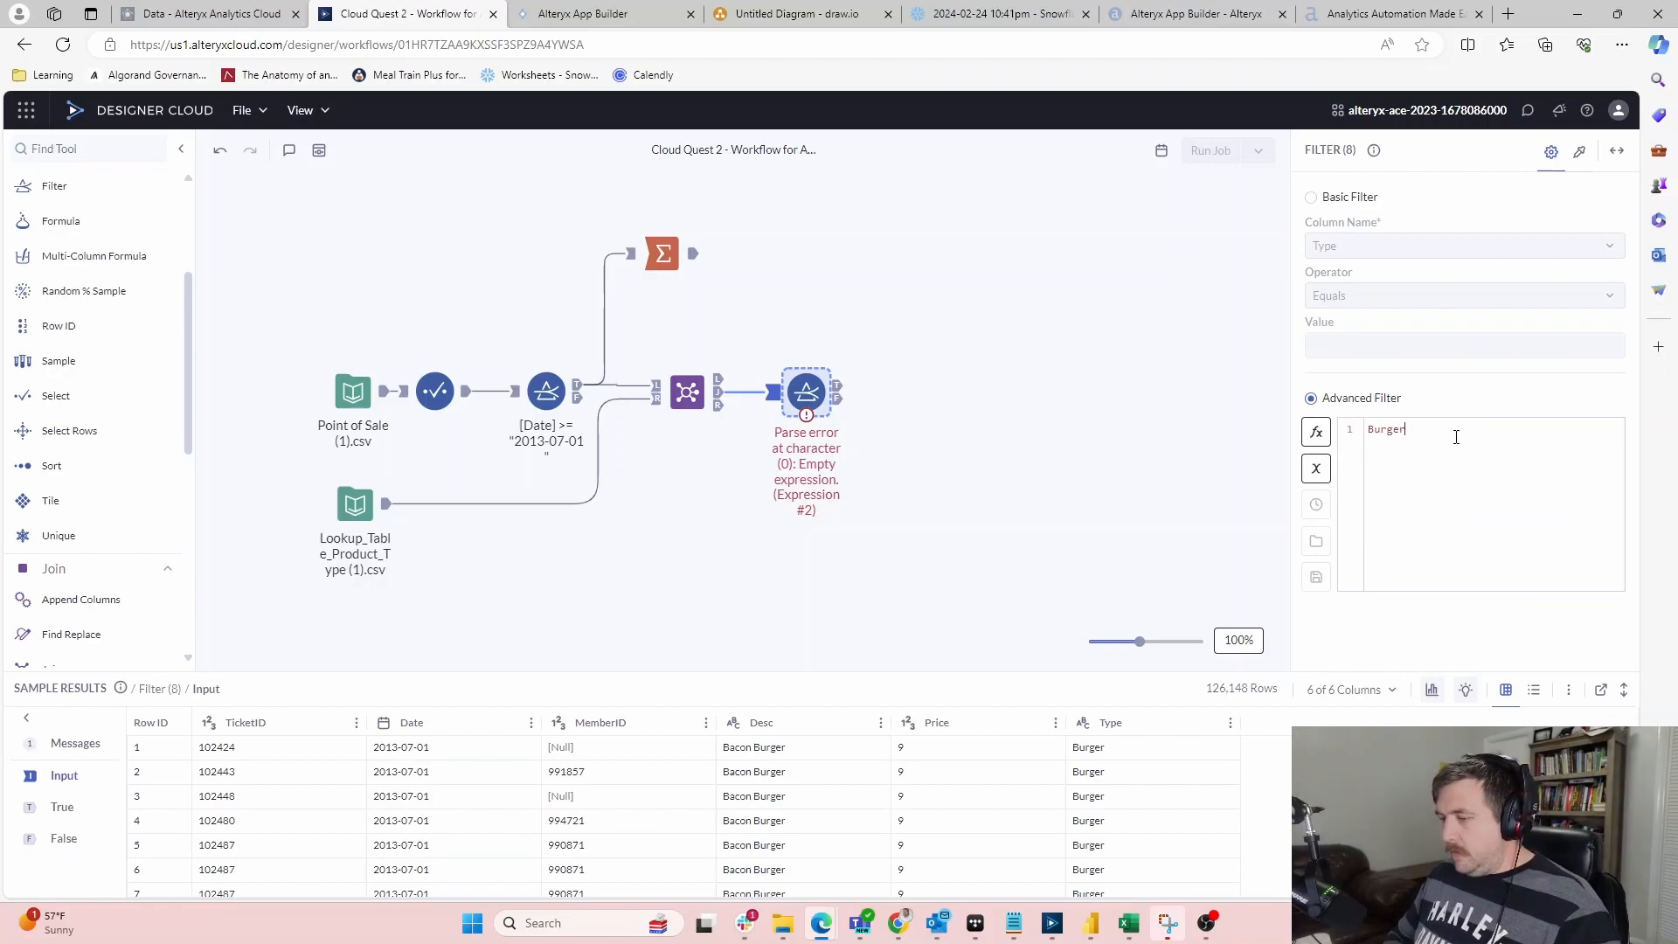
key("BackSpace")
key("BackSpace")
key("BackSpace")
key("BackSpace")
key("BackSpace")
key("BackSpace")
type("T")
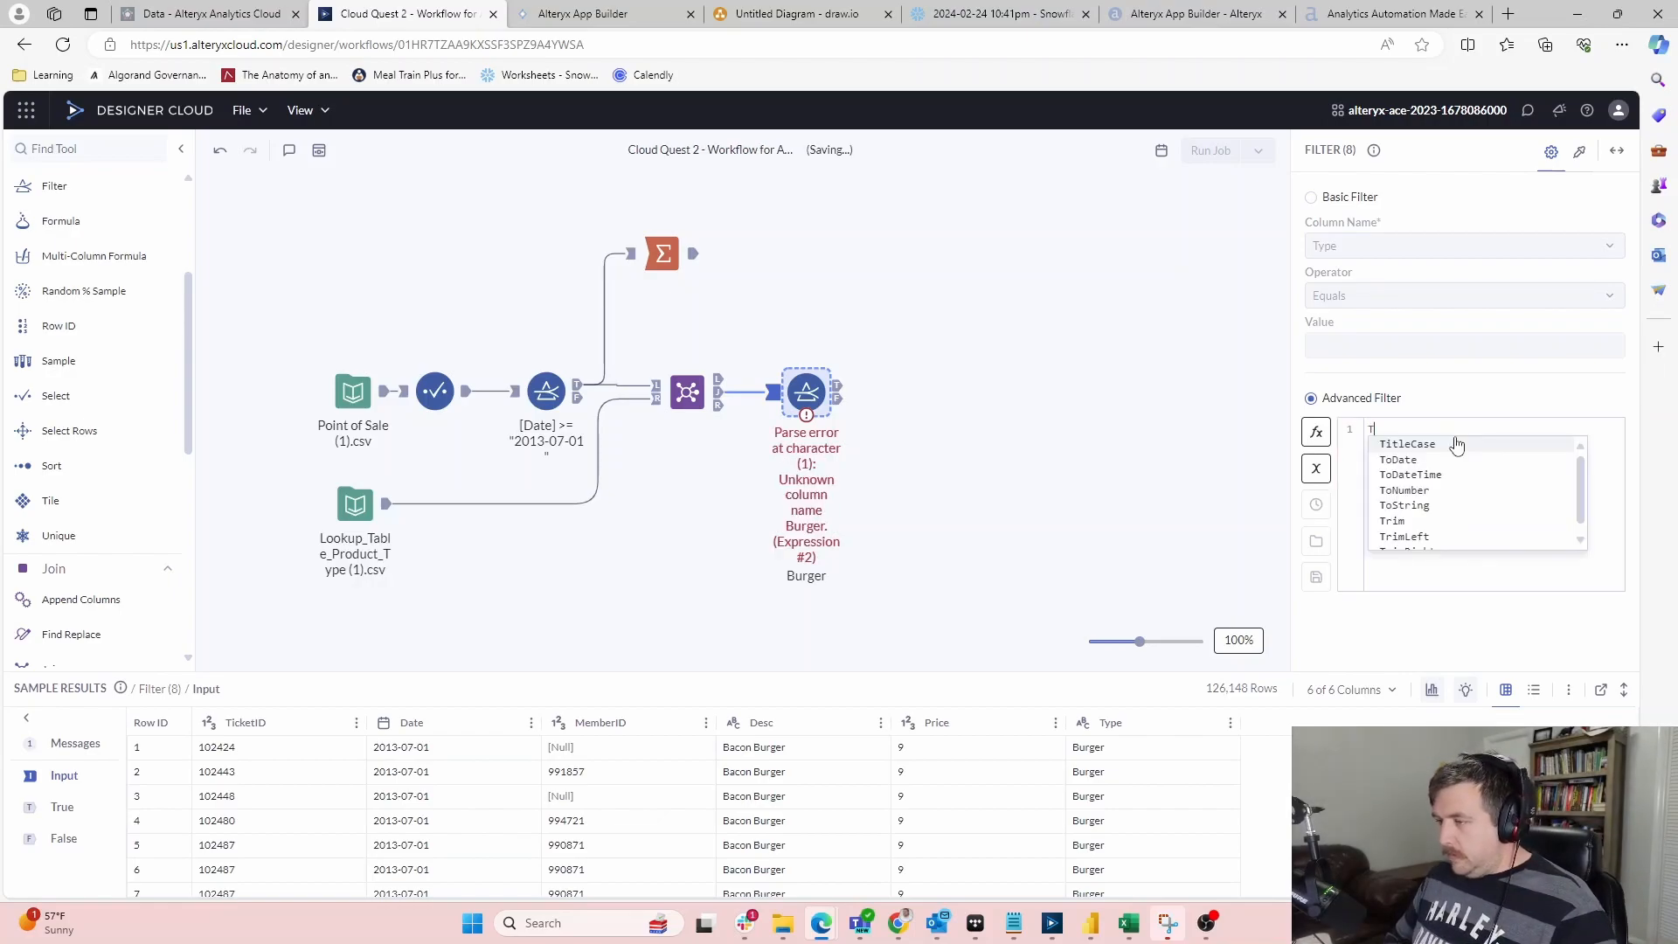
type("yp")
key("Return")
type("= Burger")
key("Return")
type("or ")
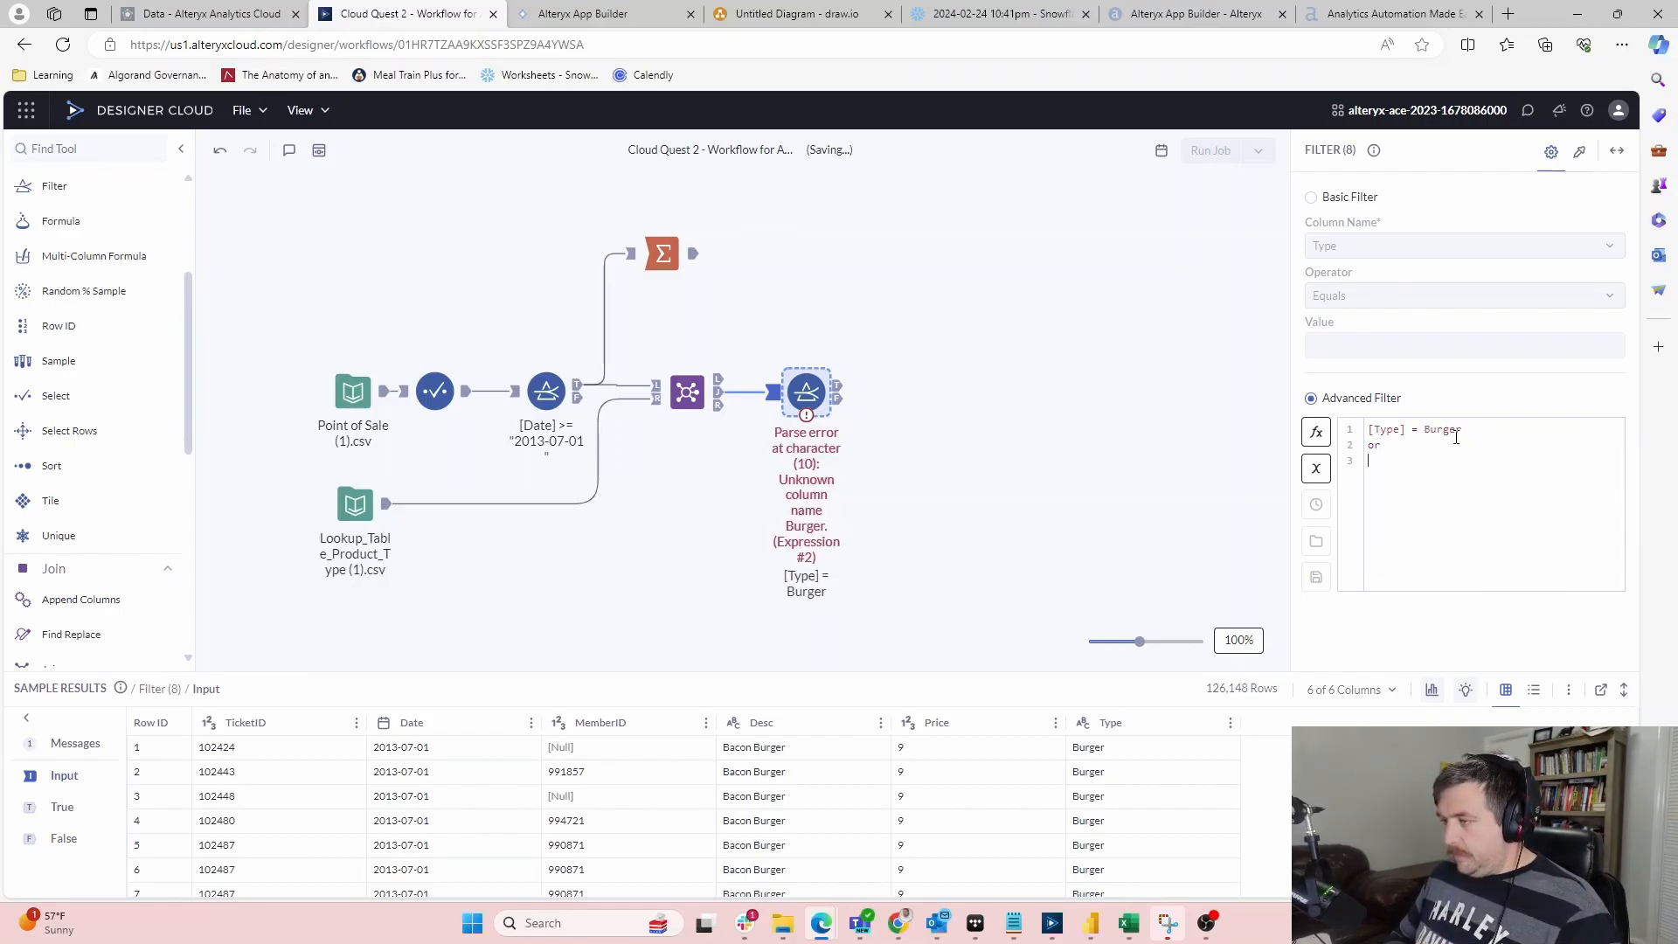
type("typ")
key("Return")
type("= 'Pizza")
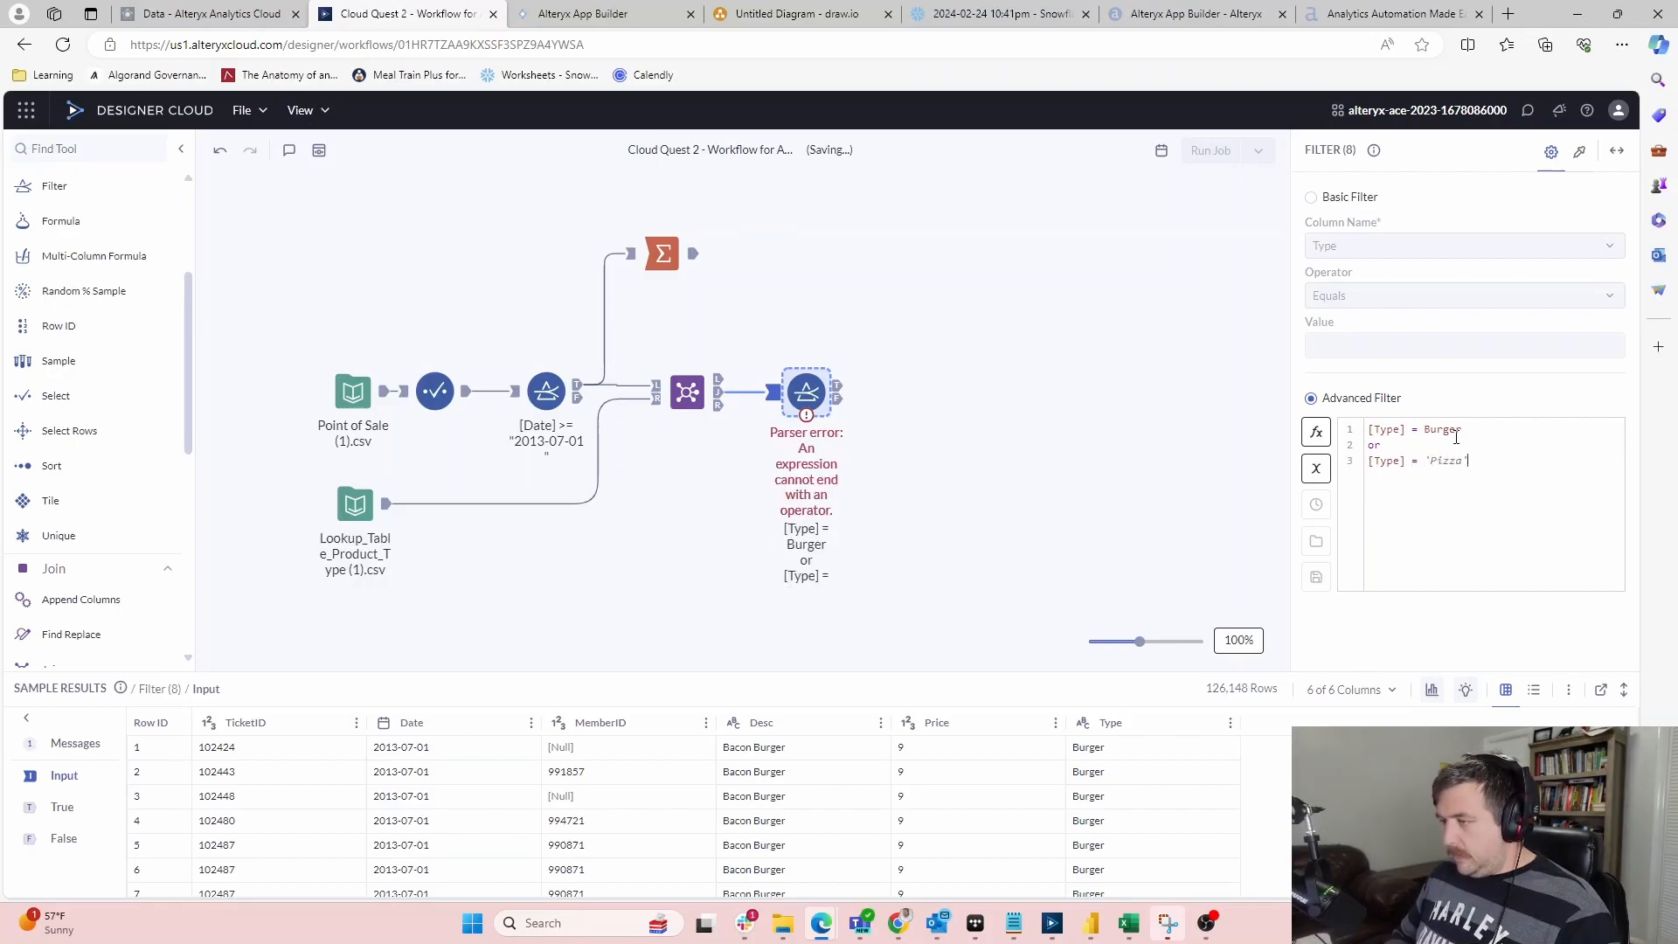
key("Up")
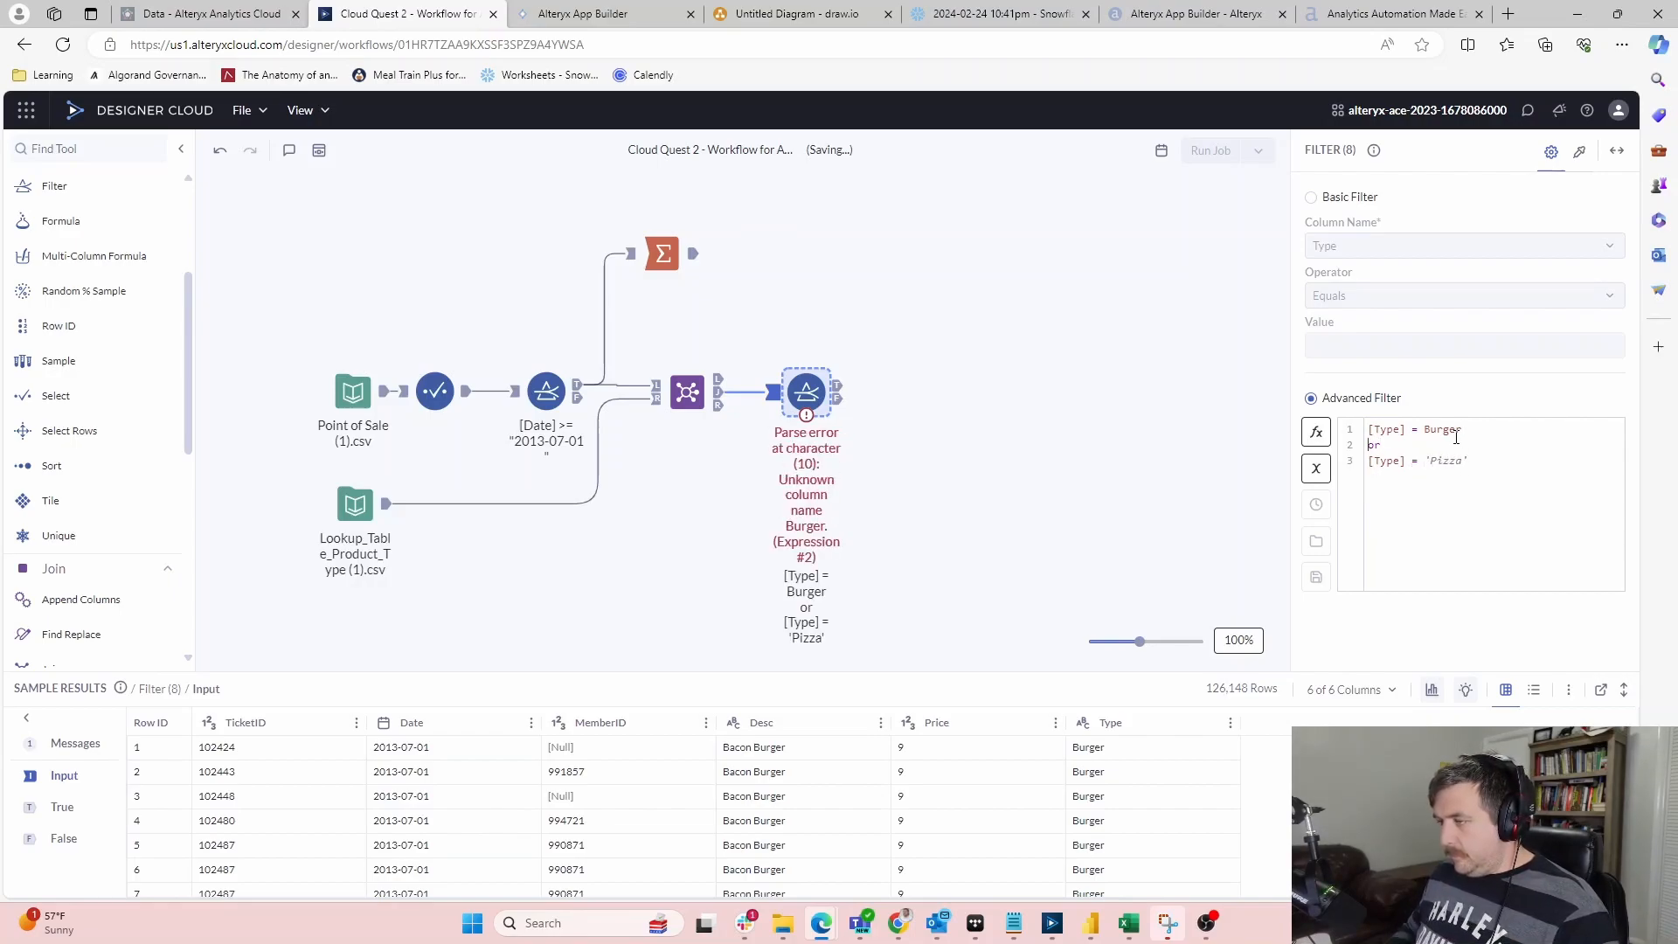
double_click(1445, 430)
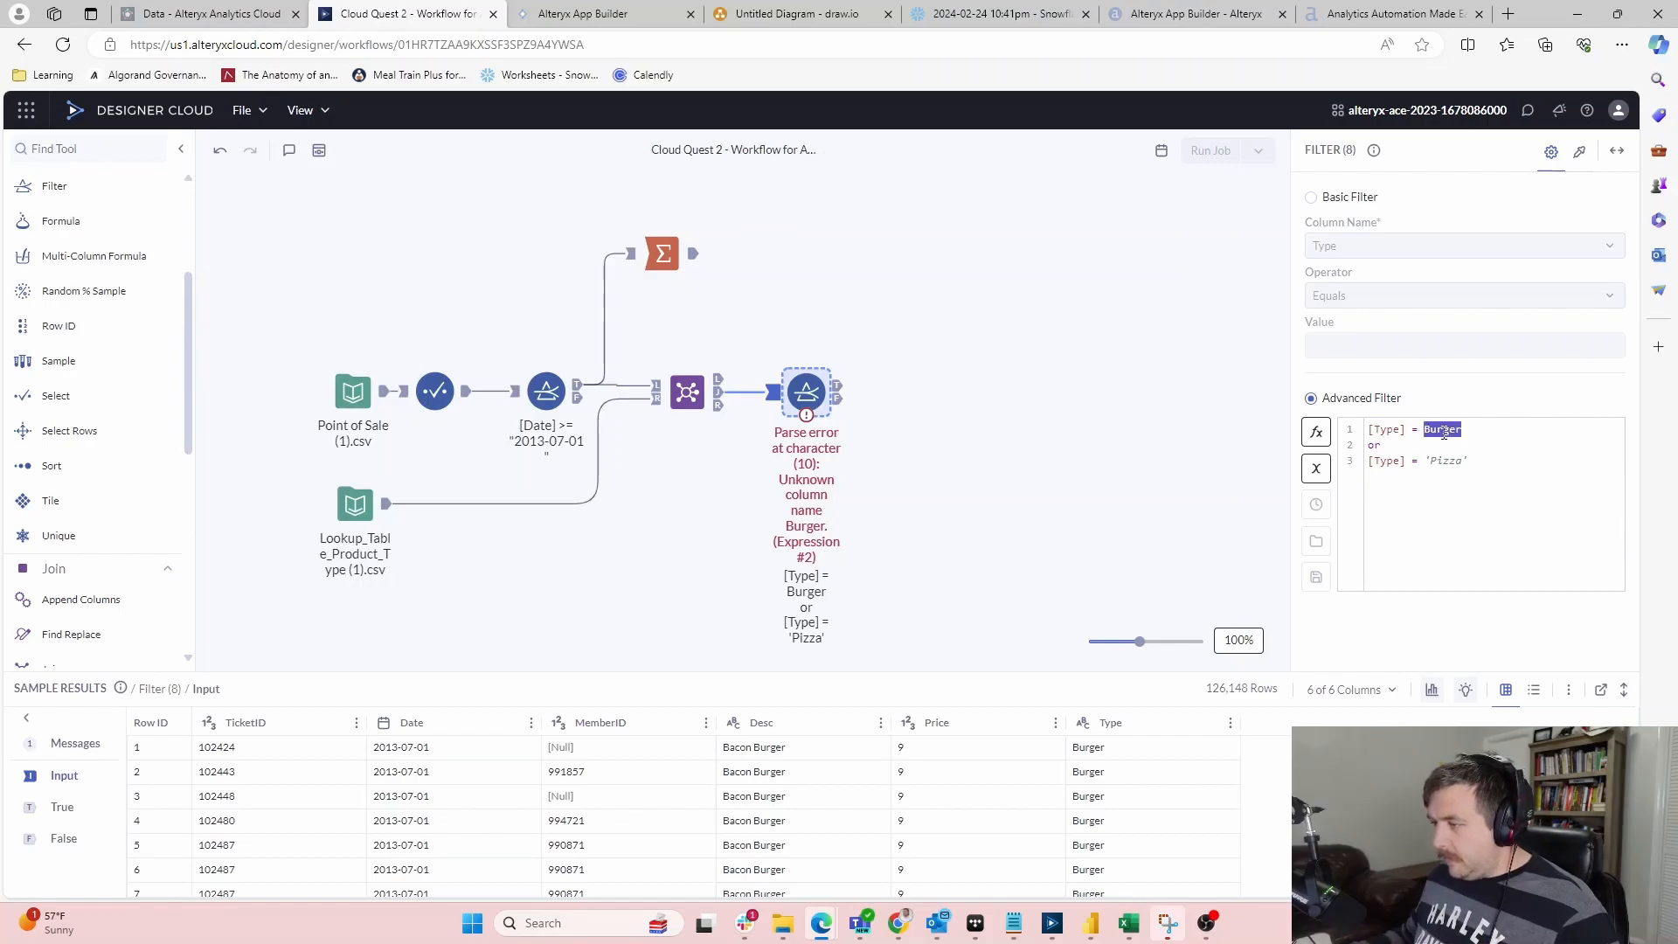
type("'")
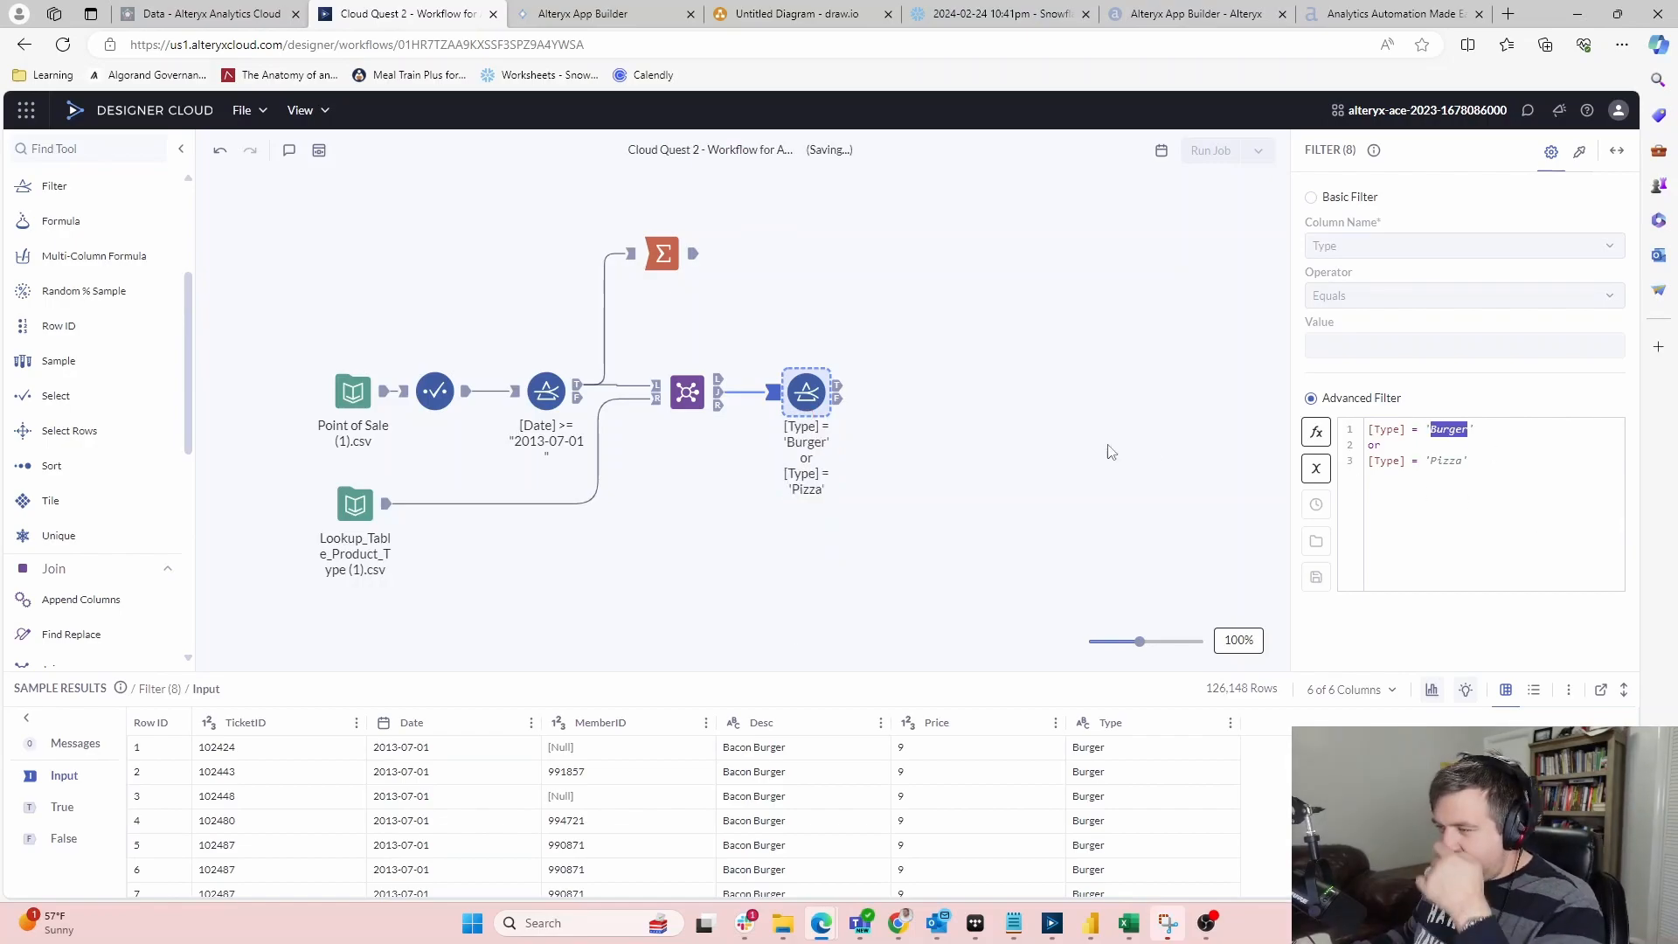
Apply the Burger/Pizza filter, check its 52,664 passing rows, and add another Filter after it
left_click(1000, 448)
left_click(801, 401)
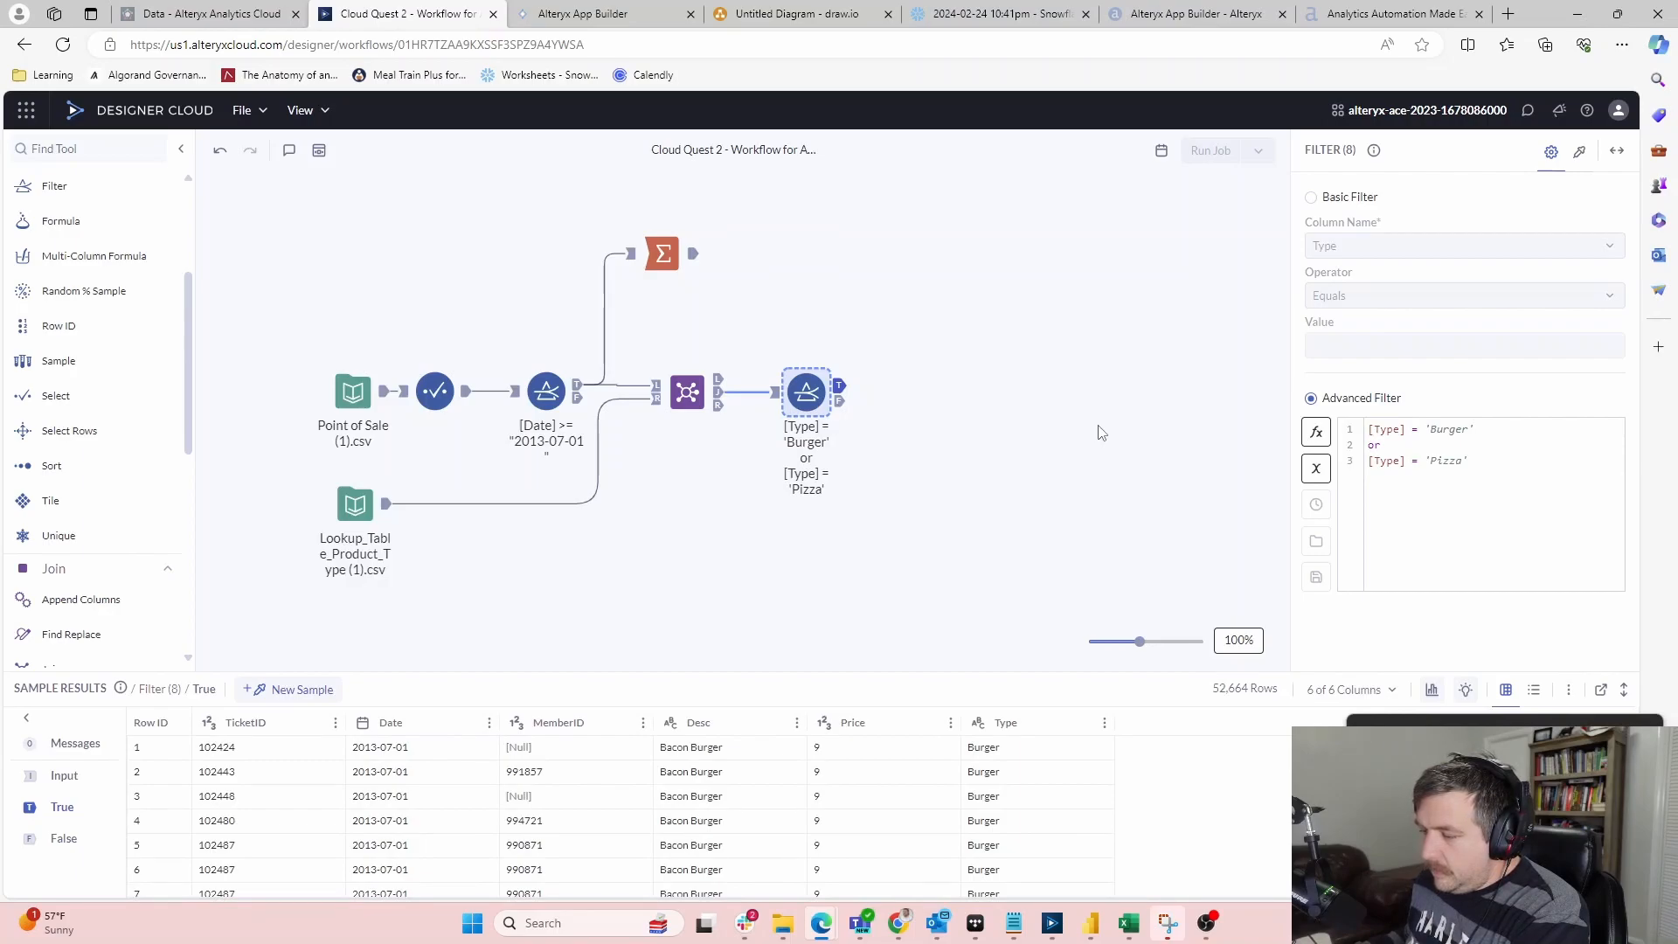
left_click_drag(78, 186, 905, 391)
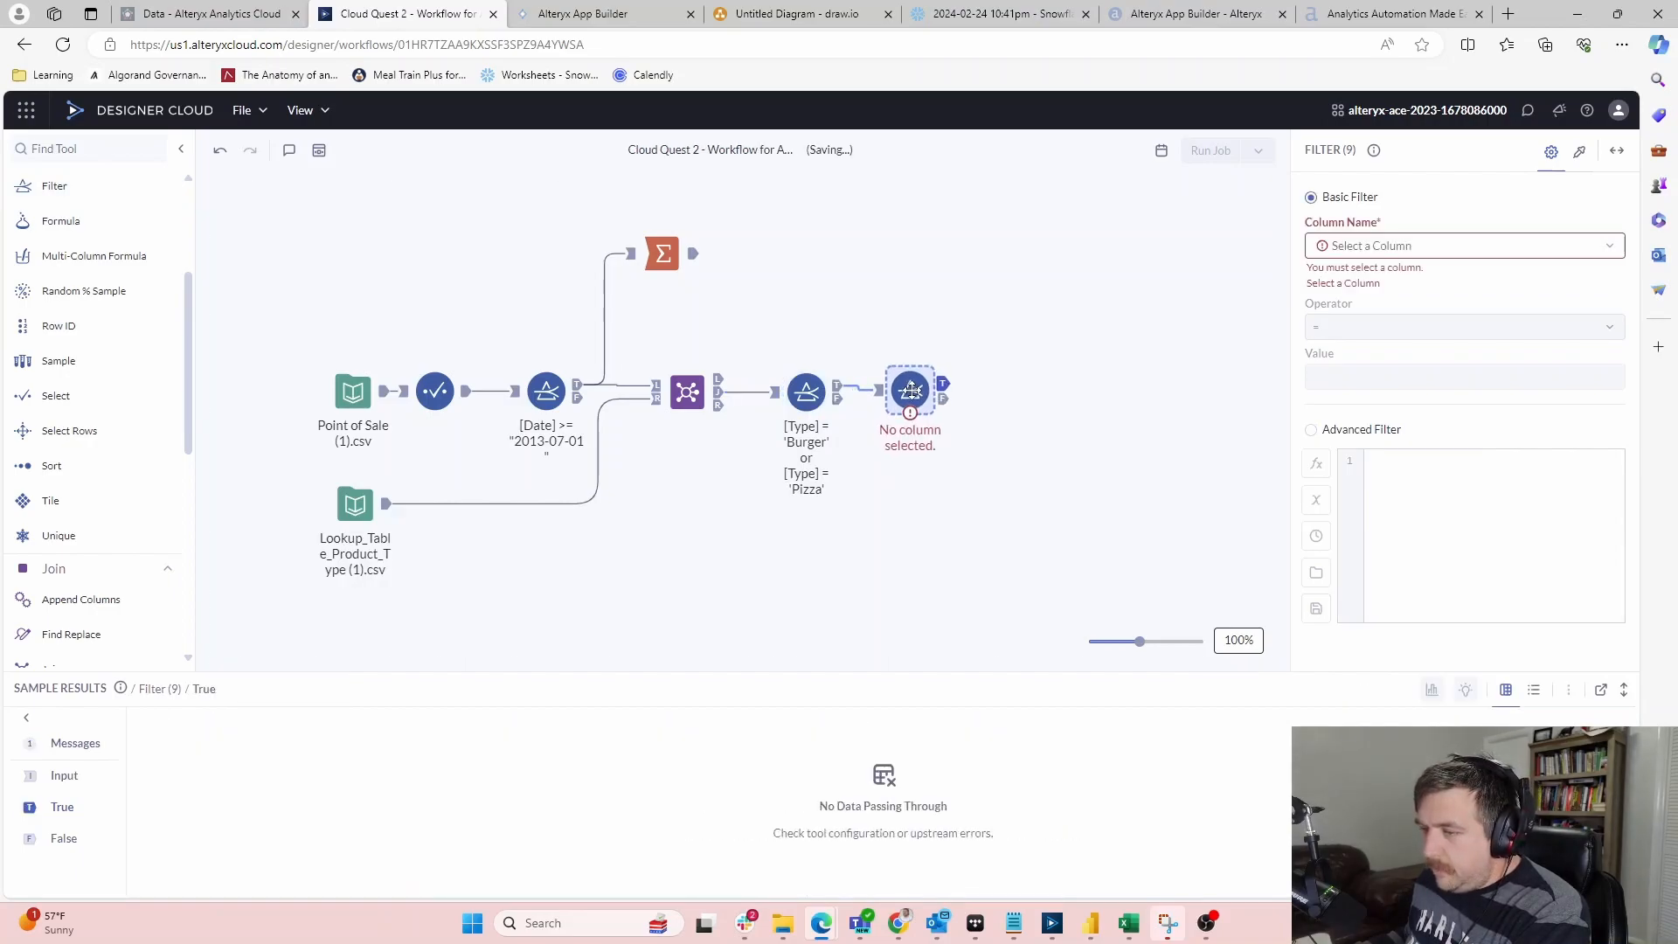
Set the second filter to the custom expression [Type] in ('Side','Drink')
left_click(1464, 248)
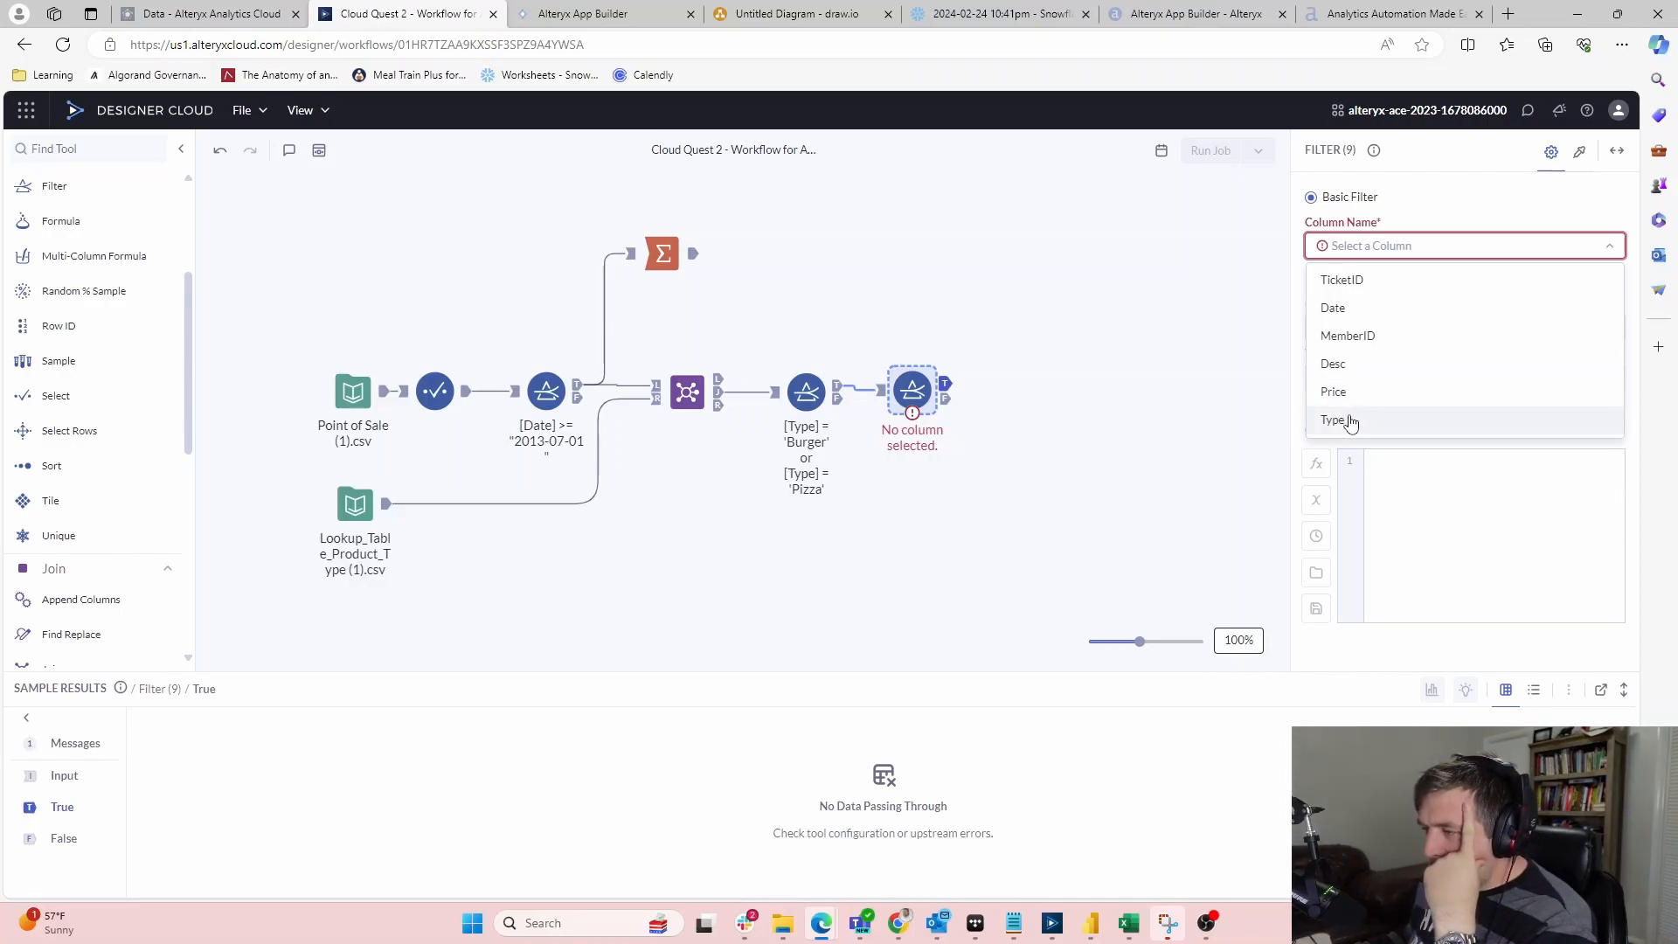
left_click(1350, 423)
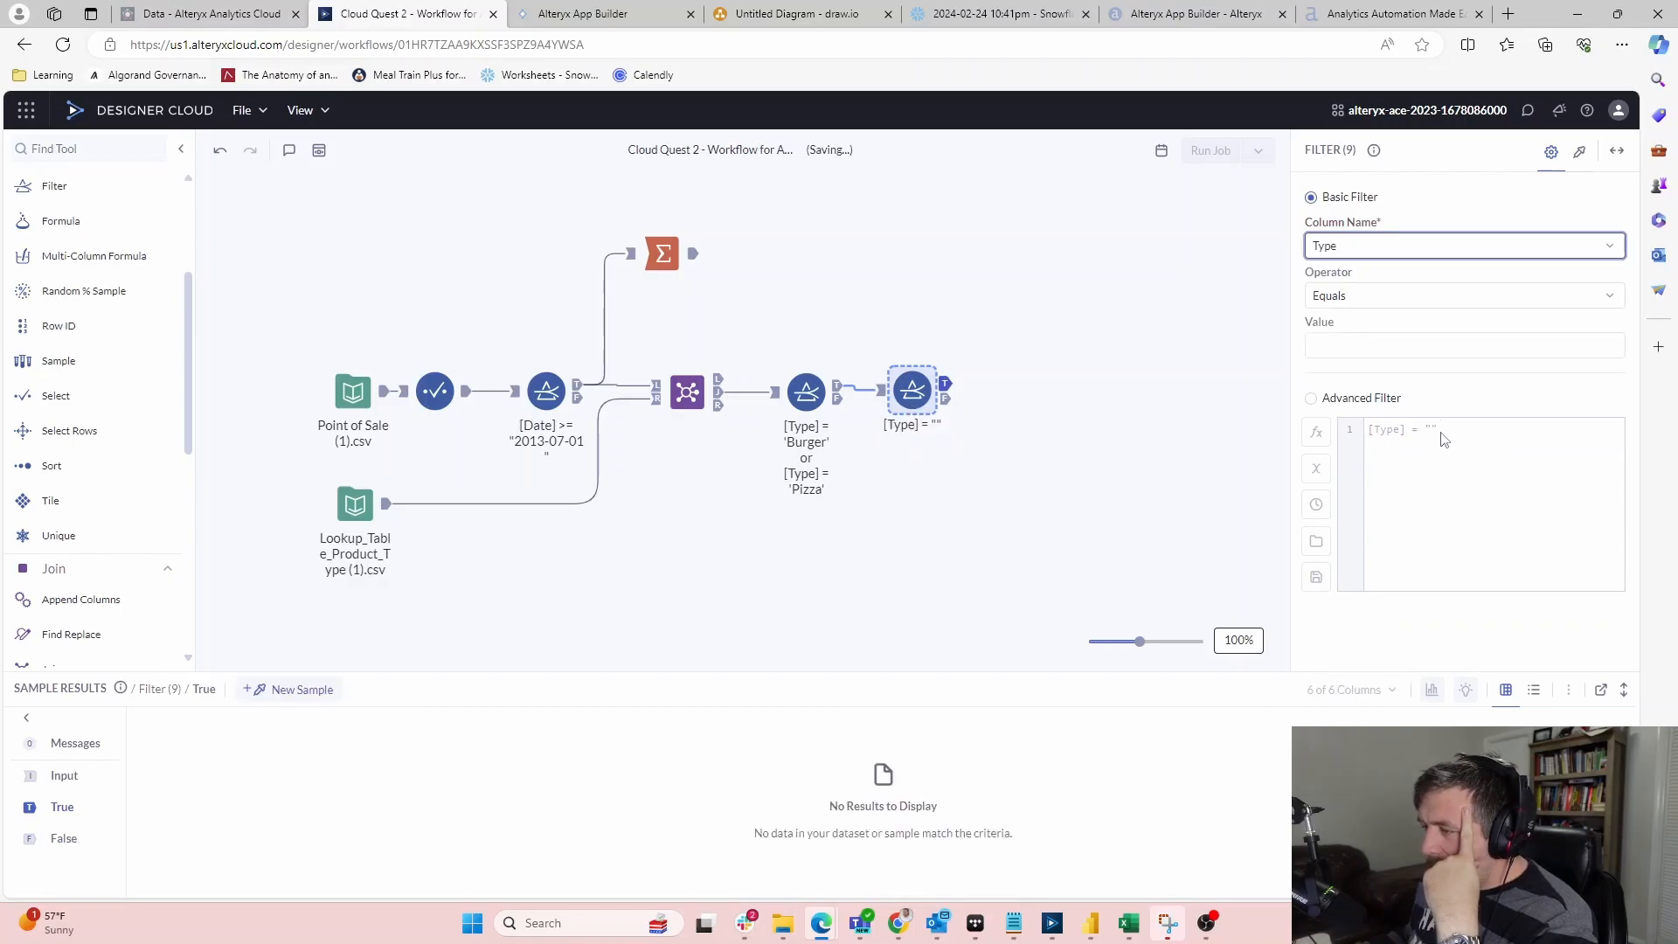
left_click(1328, 400)
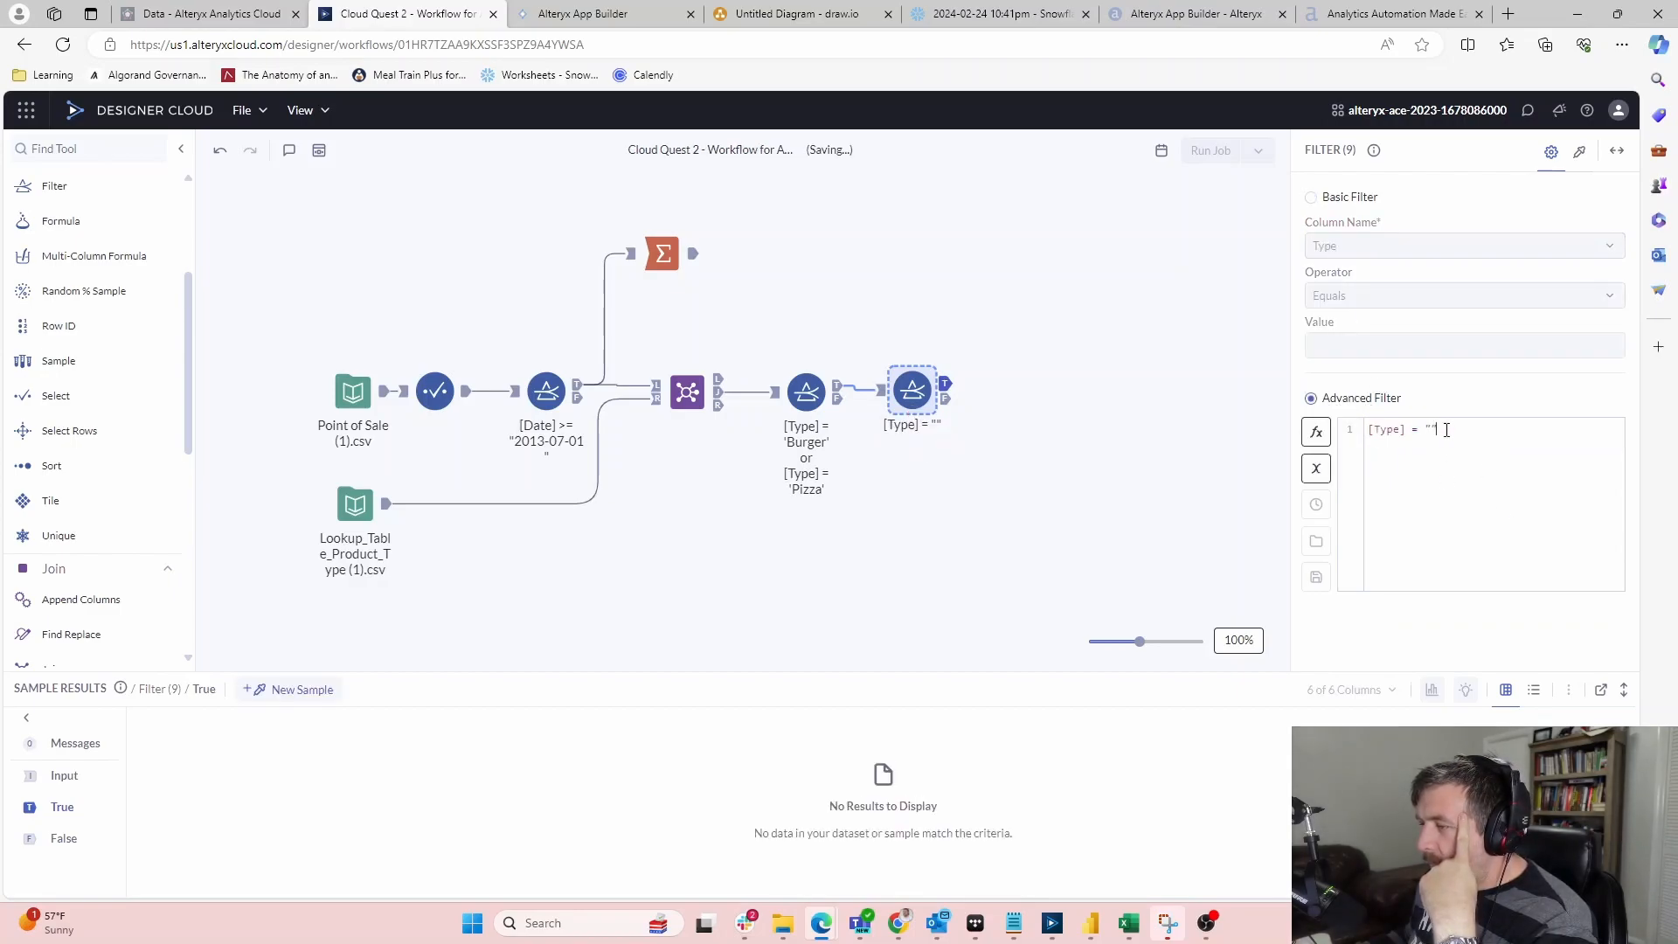
type("in ('Side','Drink")
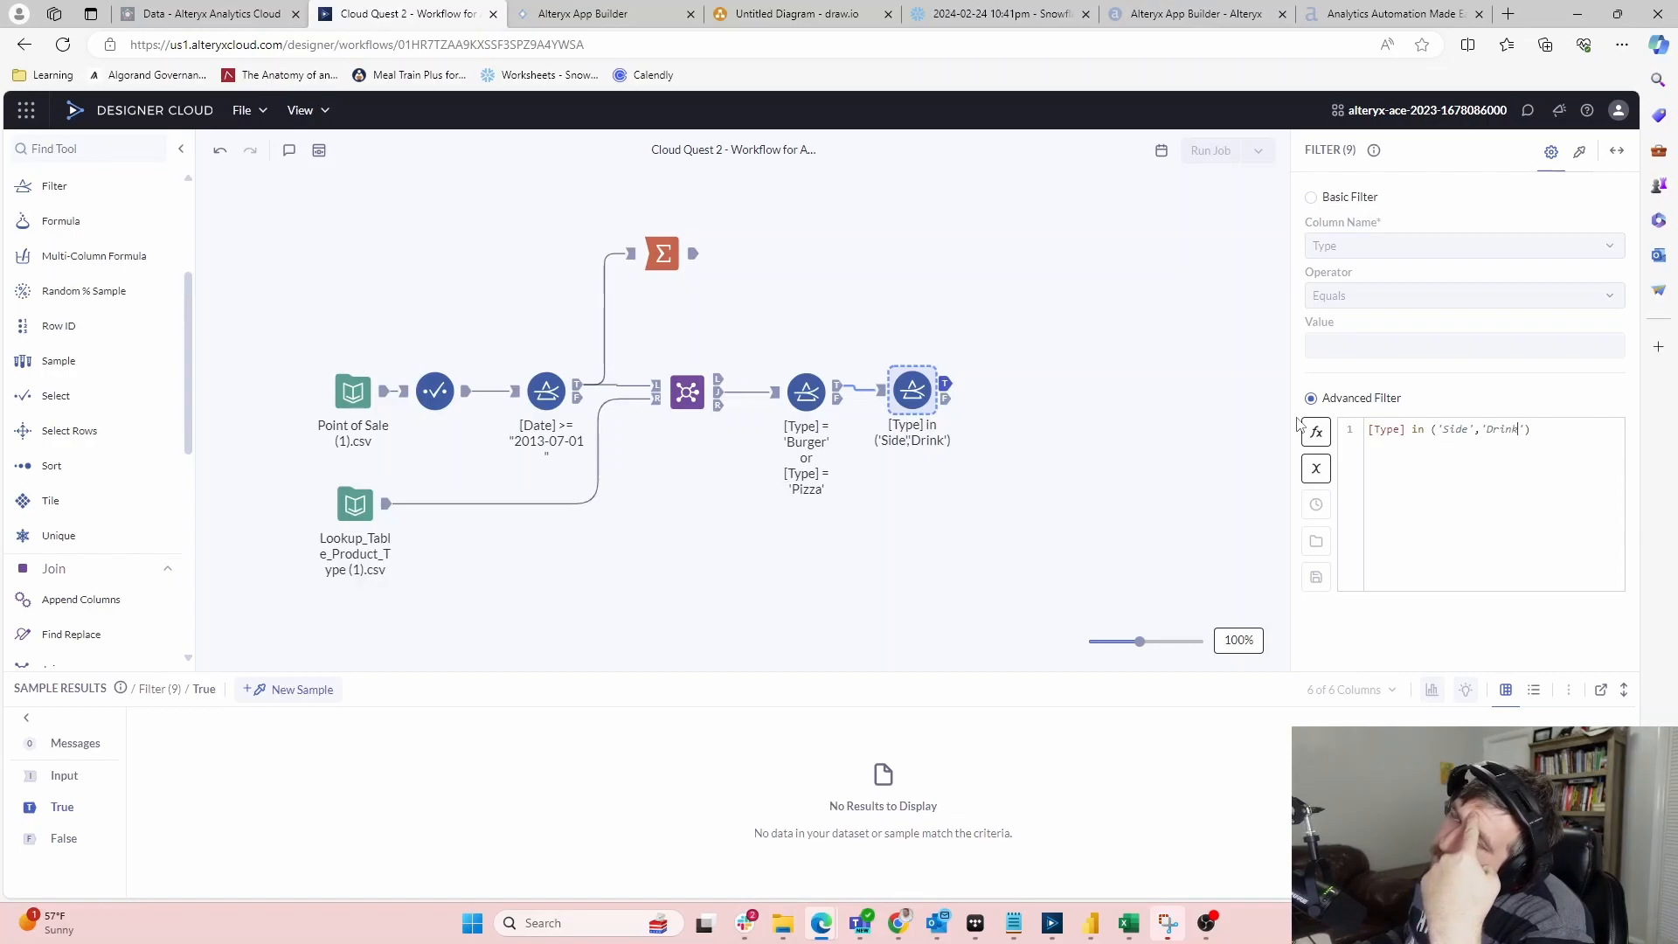
left_click(1150, 385)
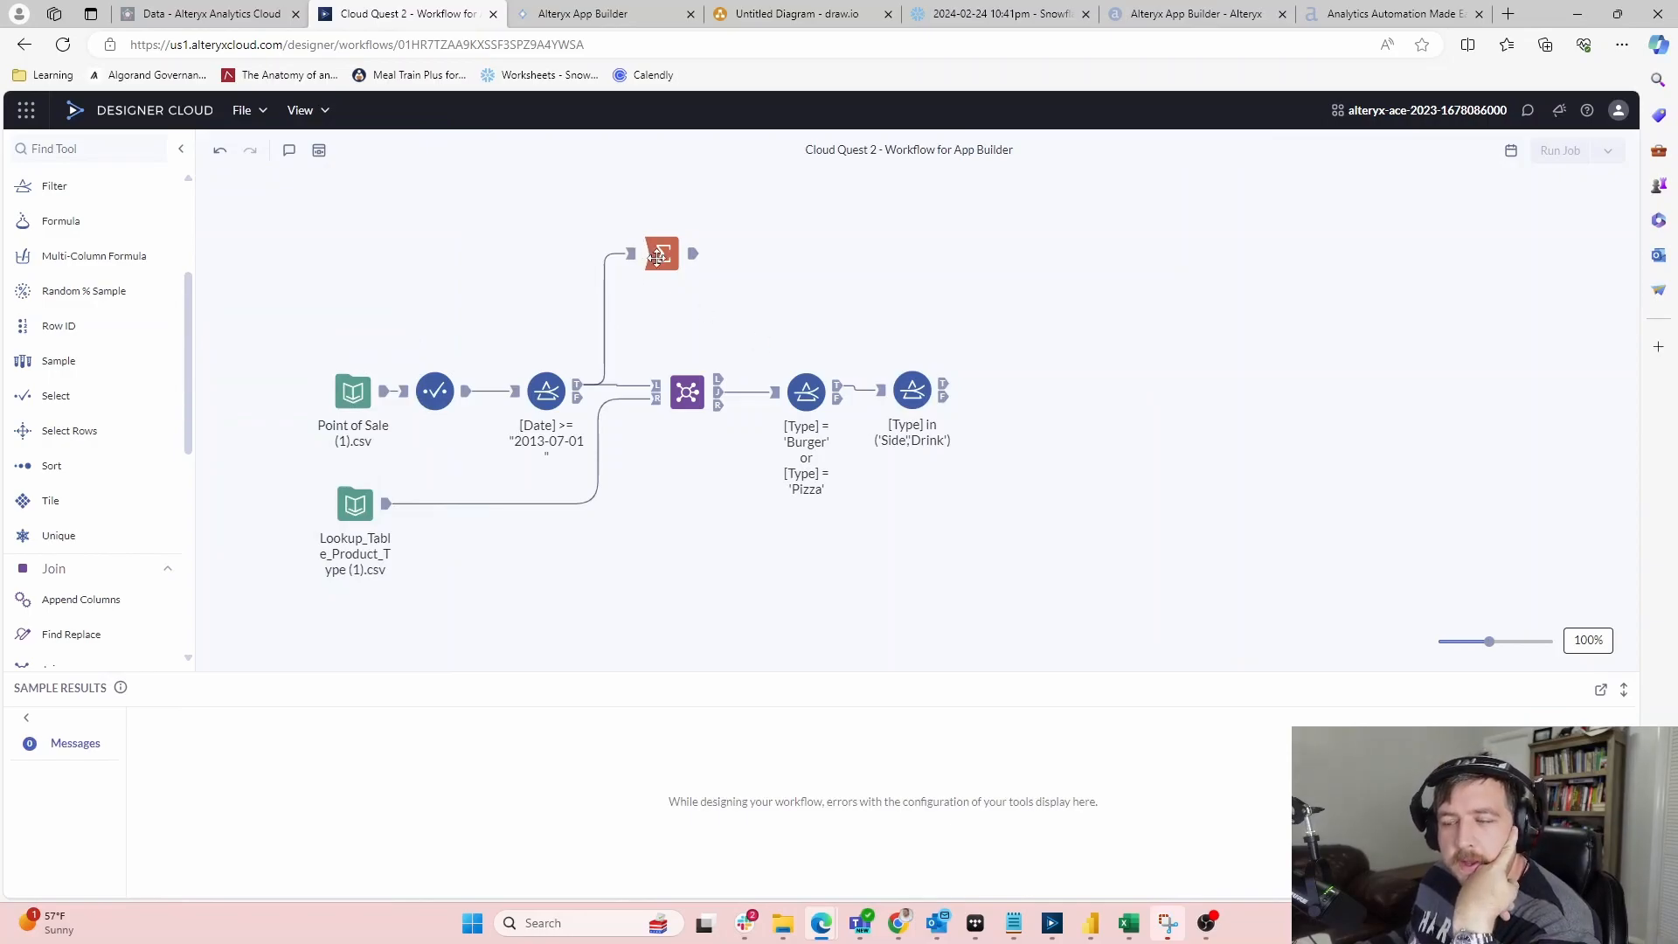
mouse_move(87, 325)
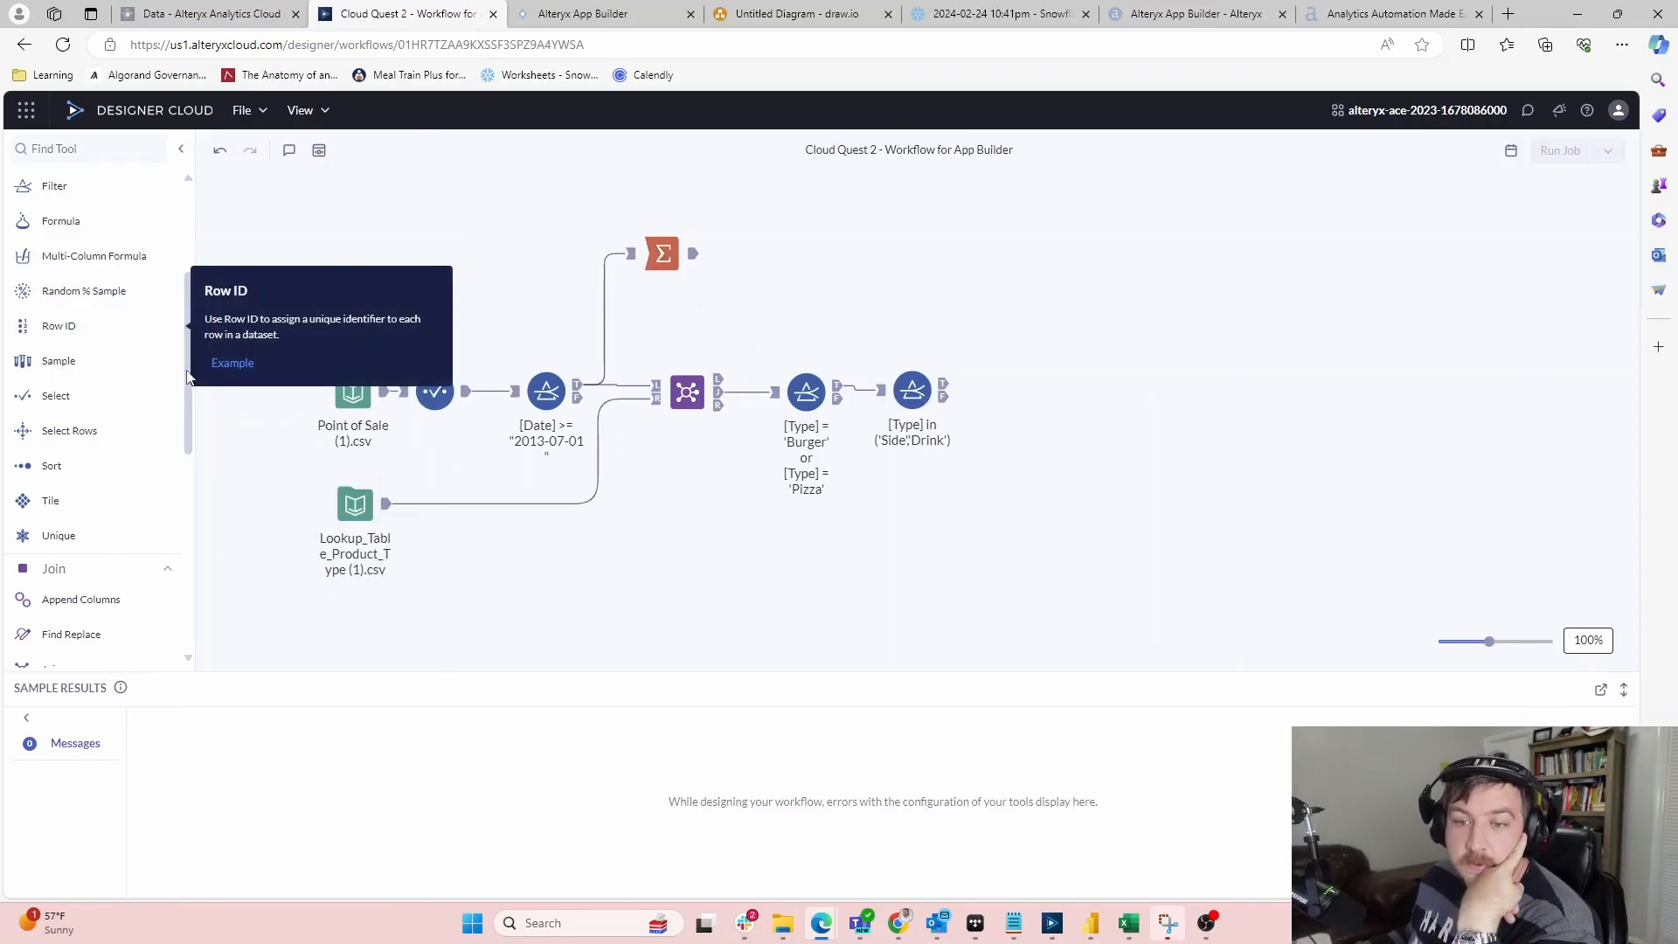
left_click_drag(190, 372, 191, 413)
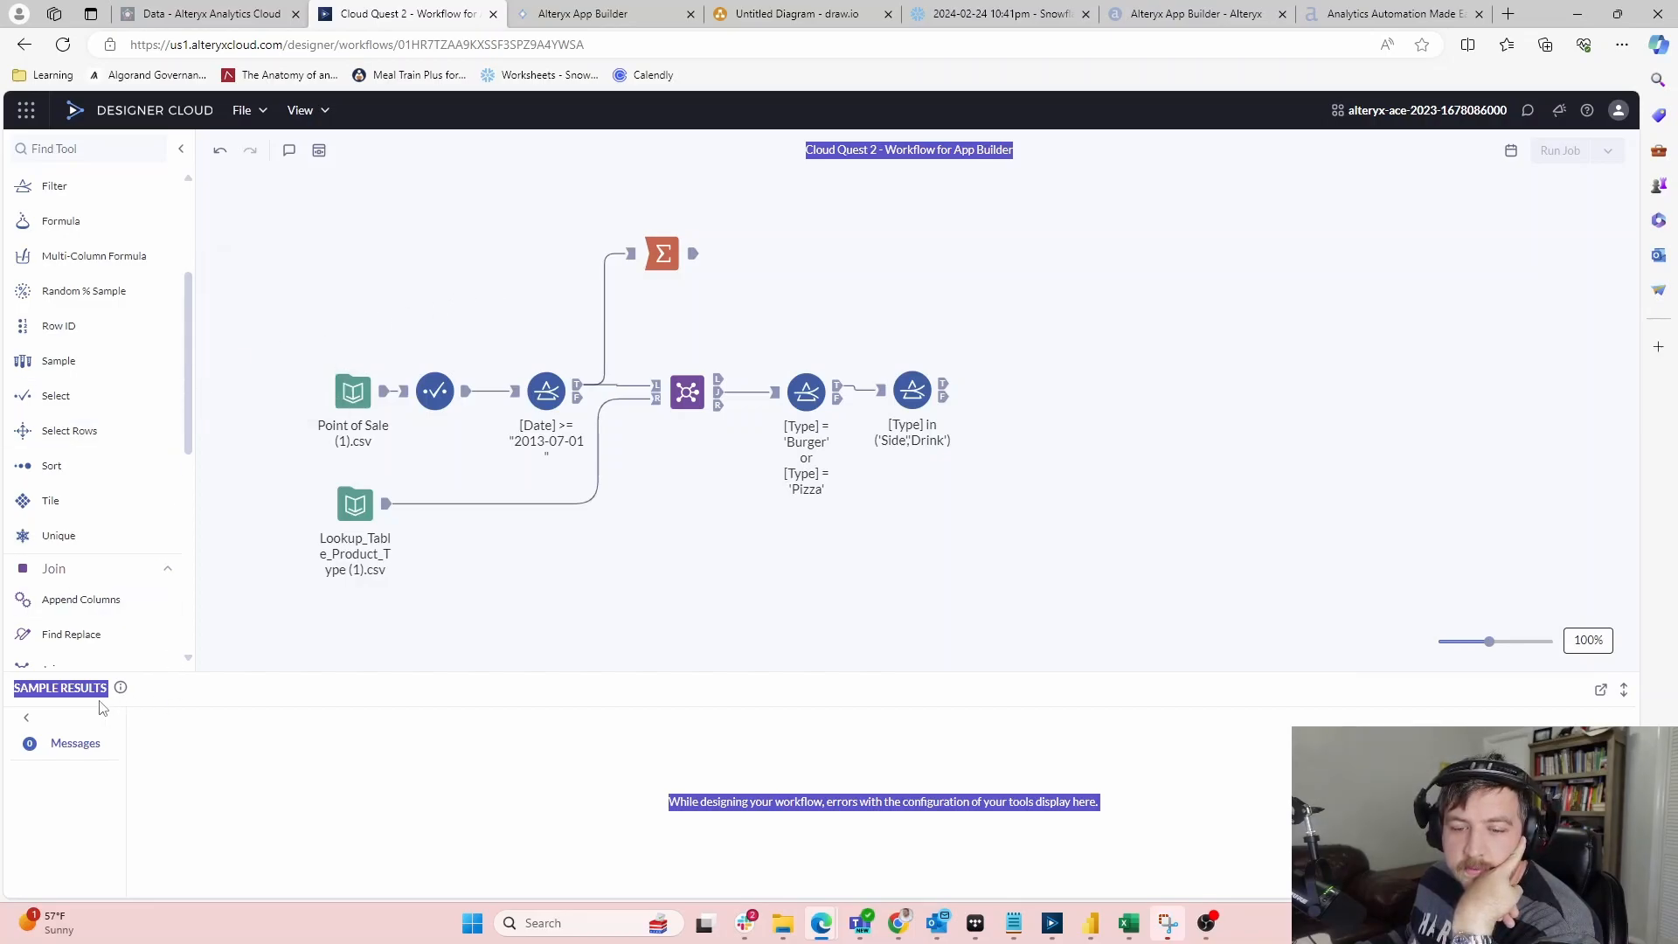
left_click(1020, 149)
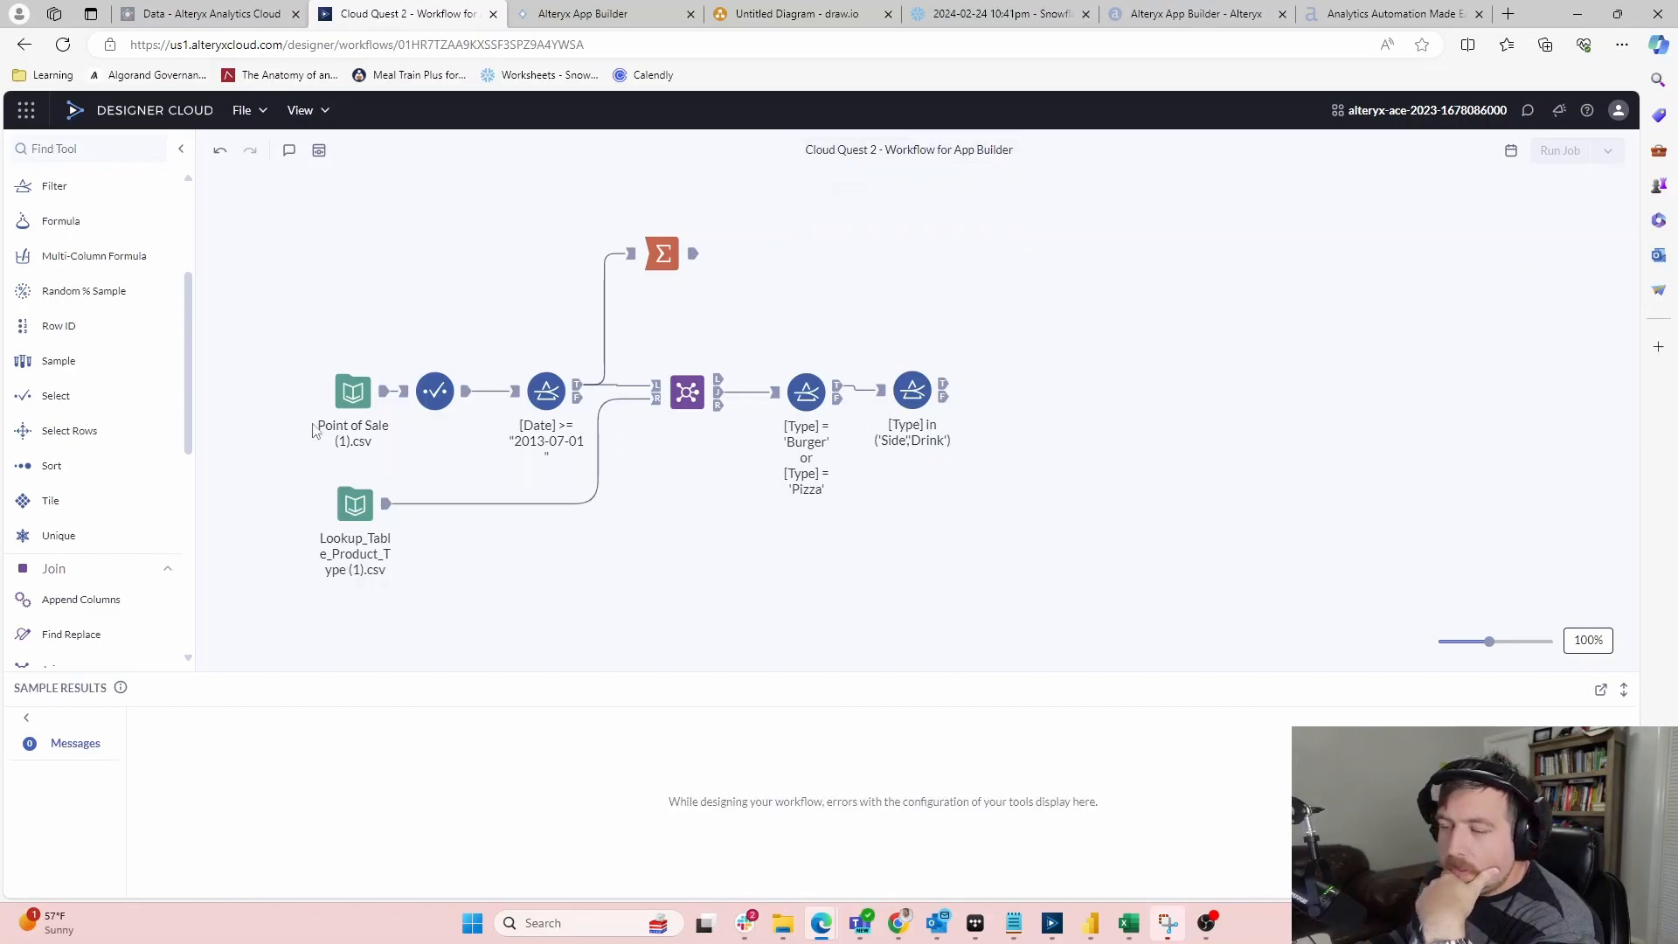
scroll(105, 382, "down", 5)
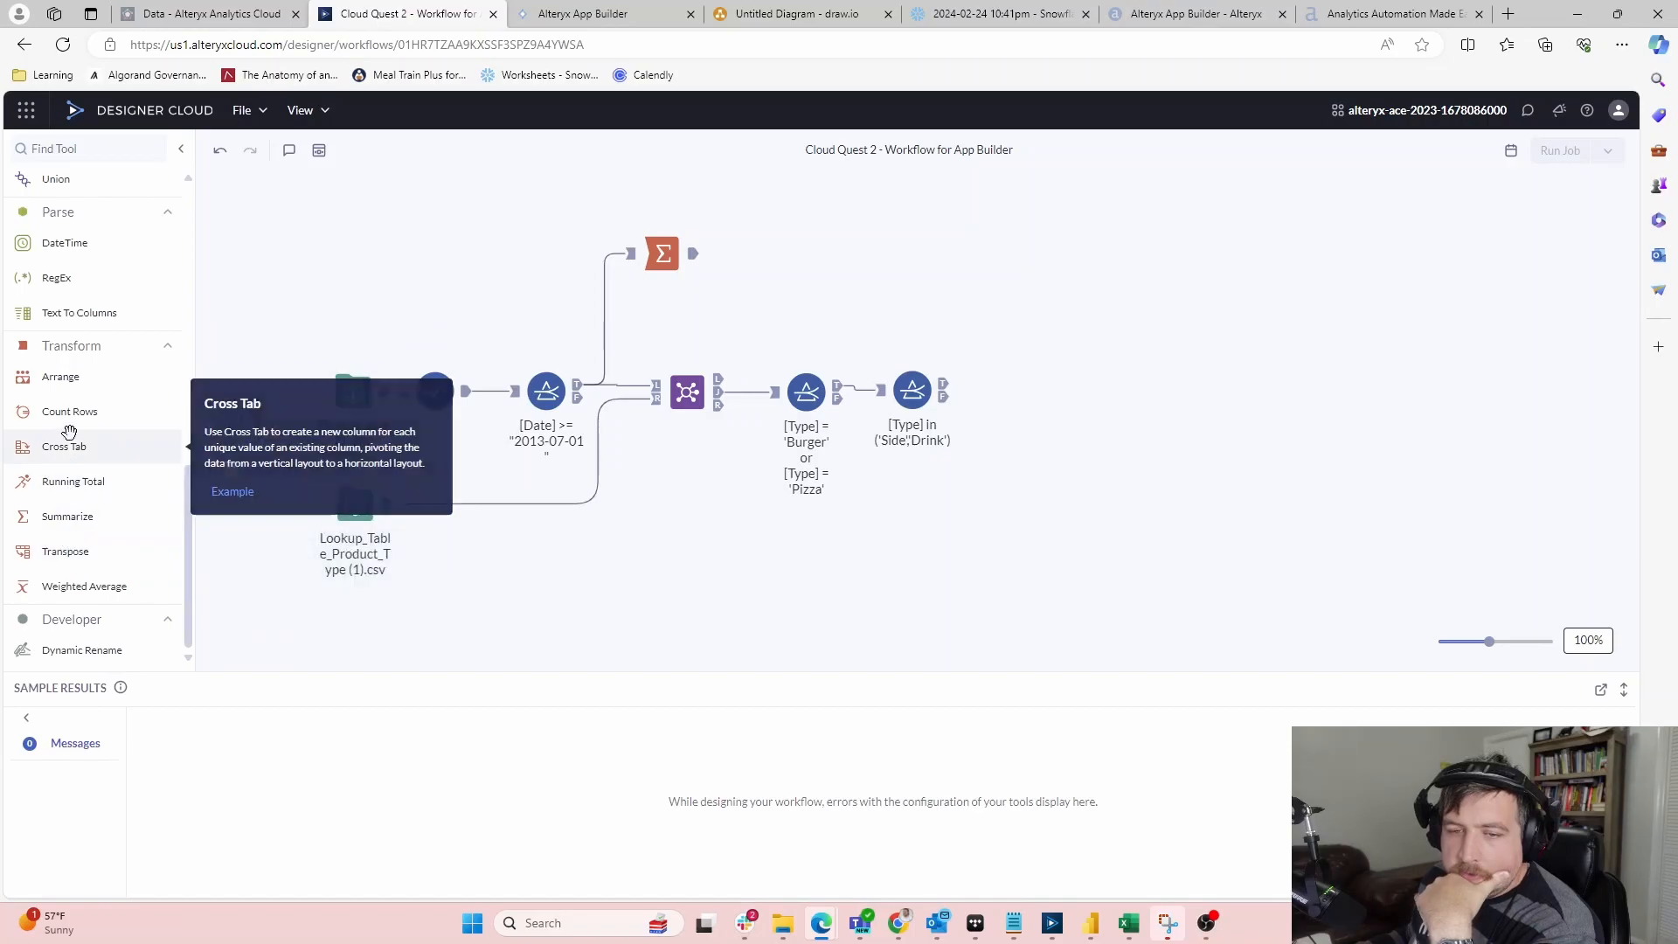
Add a Cross Tab after the Side/Drink filter with new columns created from Type
left_click_drag(69, 447, 1025, 389)
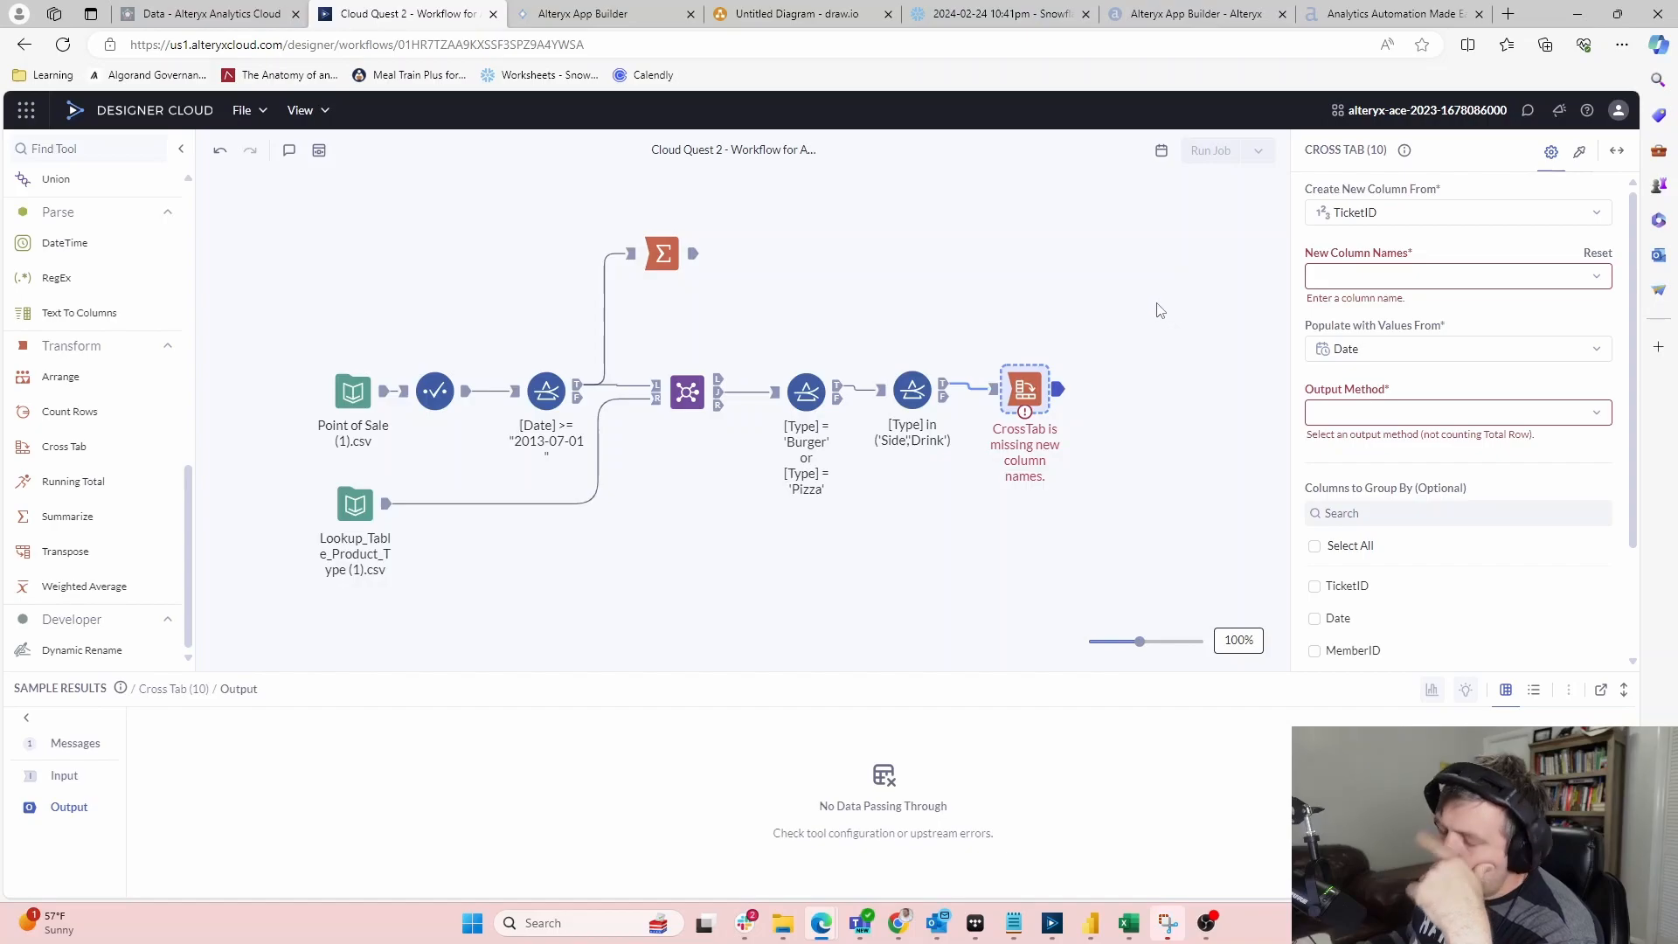
left_click(1486, 275)
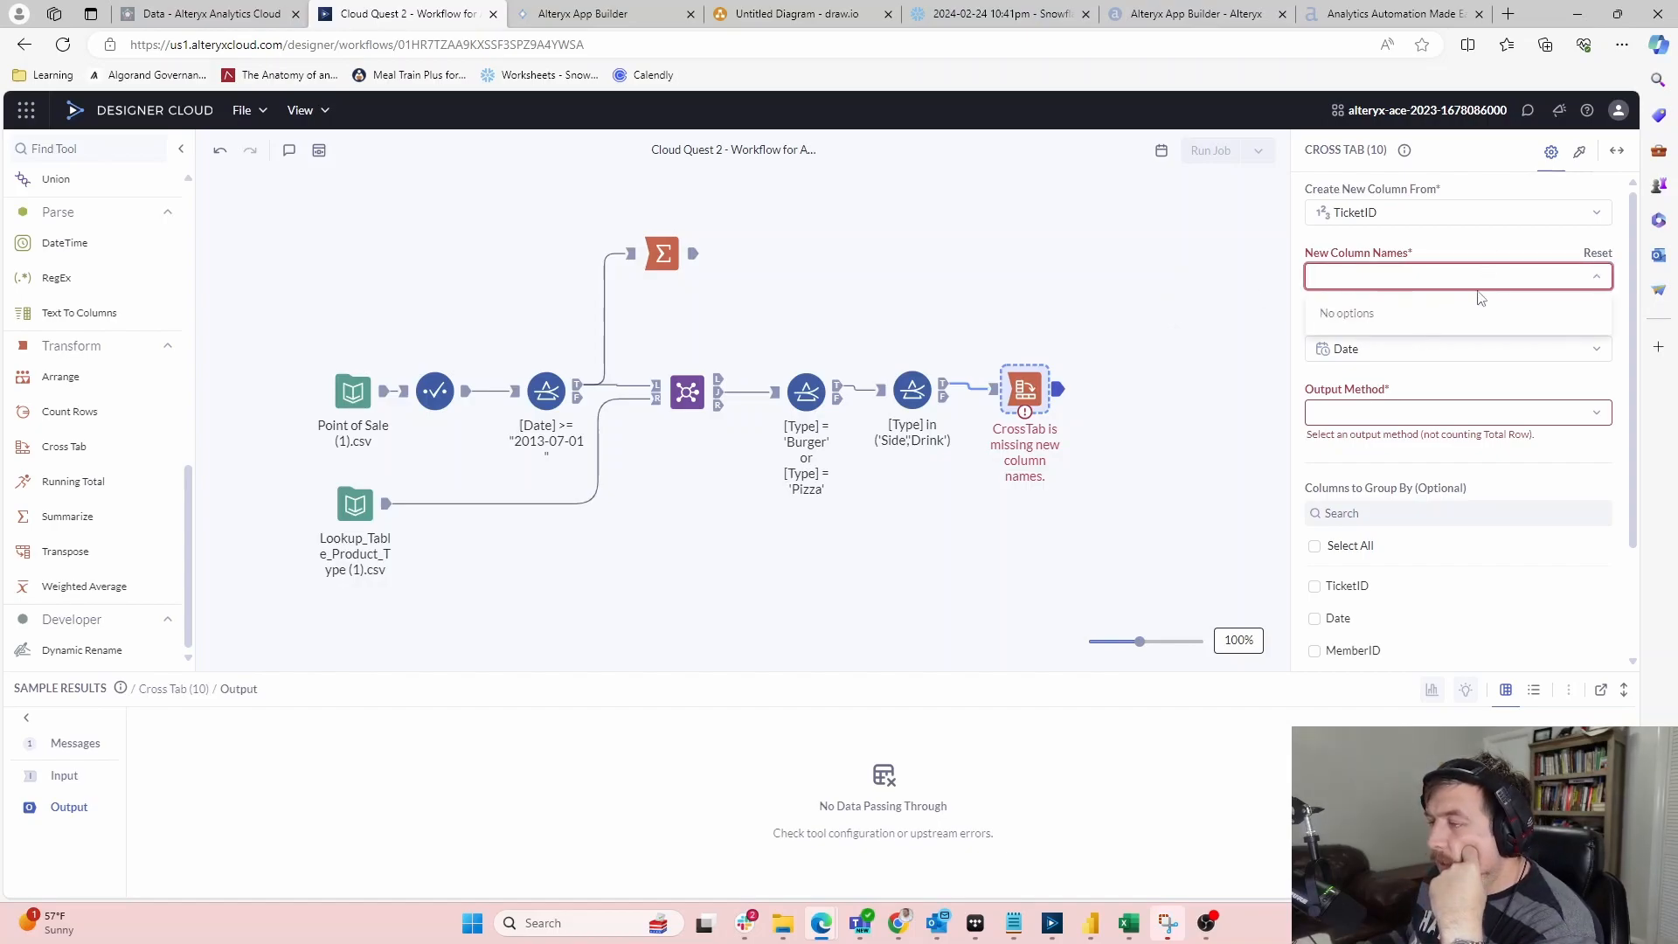
left_click(1491, 216)
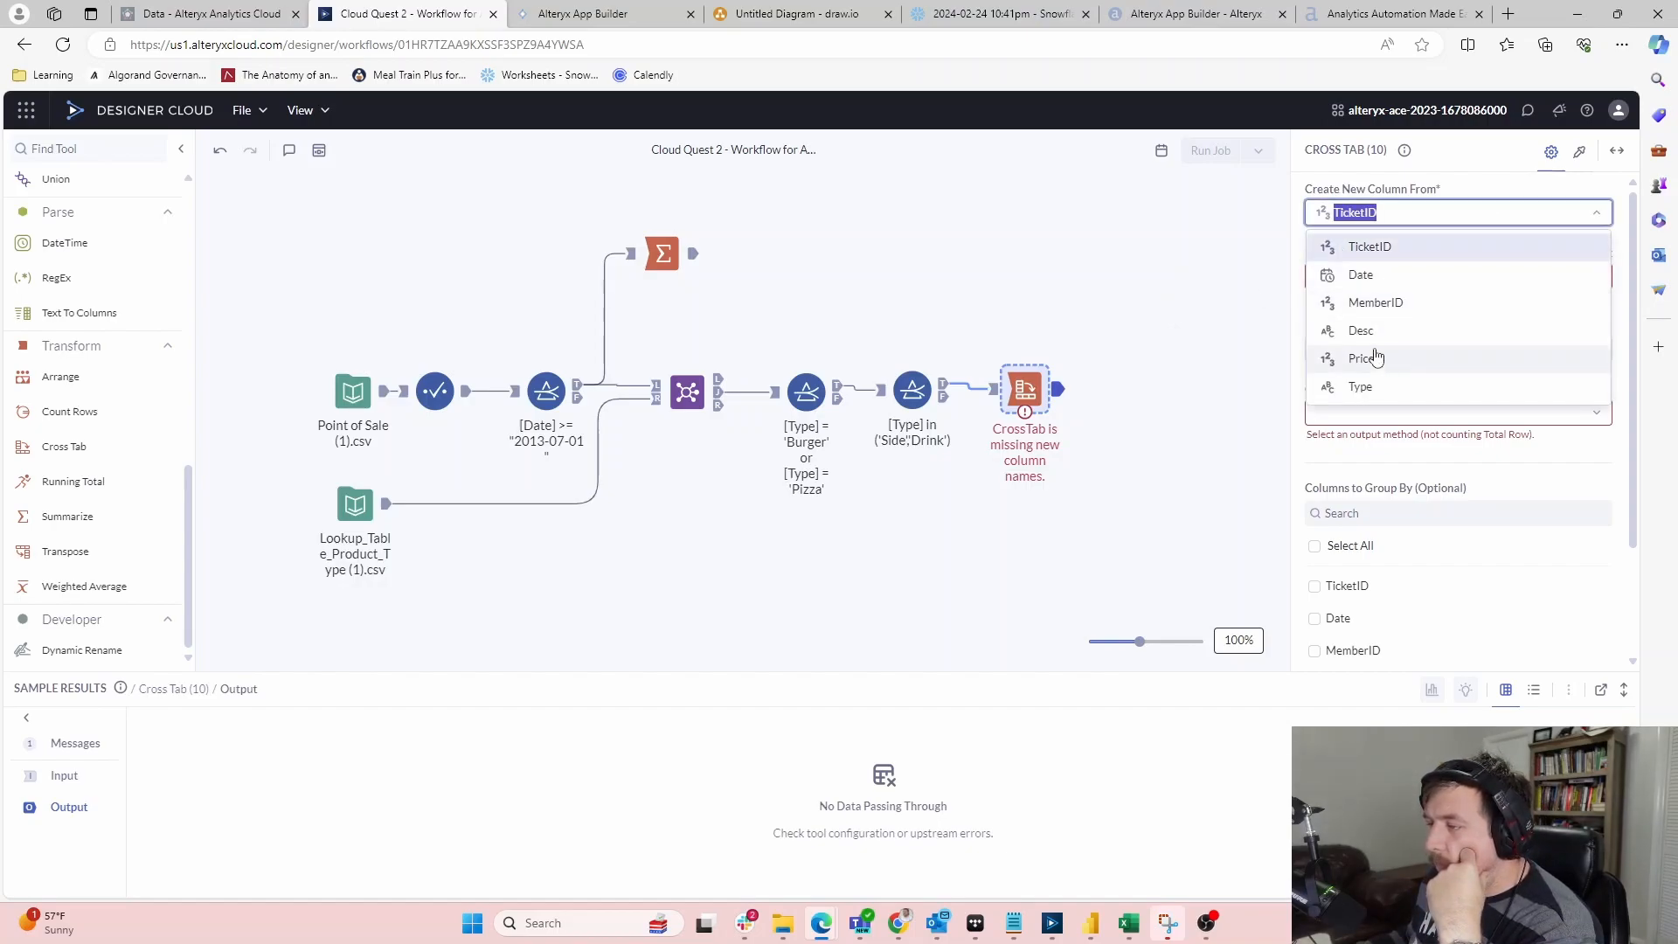
left_click(1364, 388)
left_click(1455, 276)
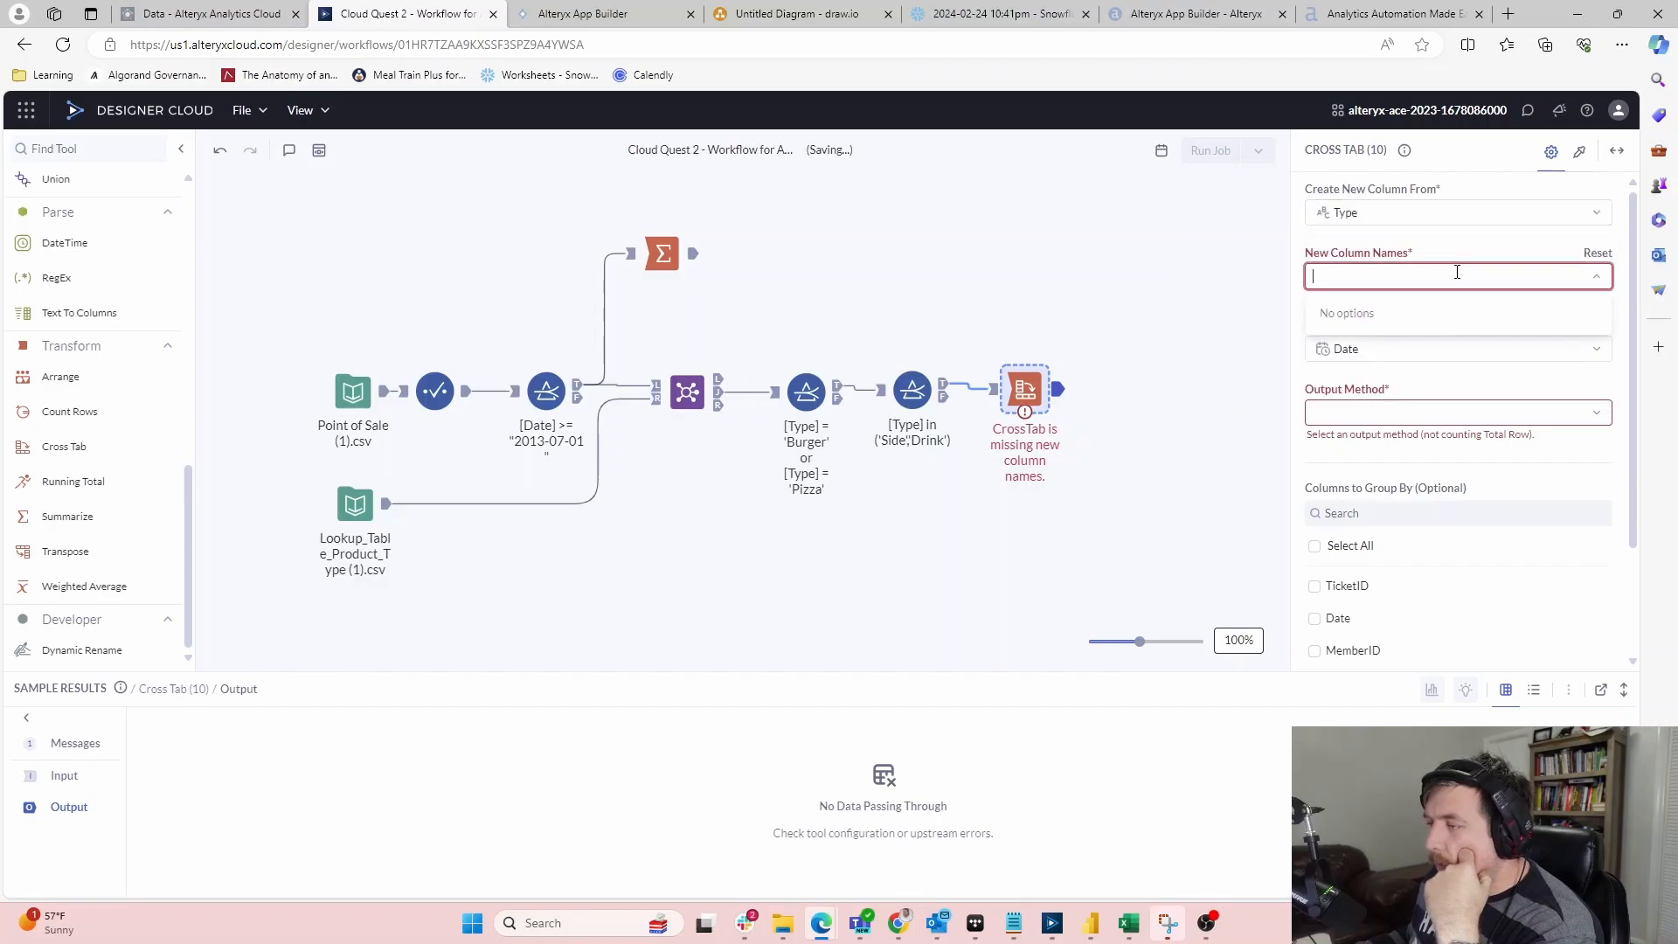
left_click(1186, 304)
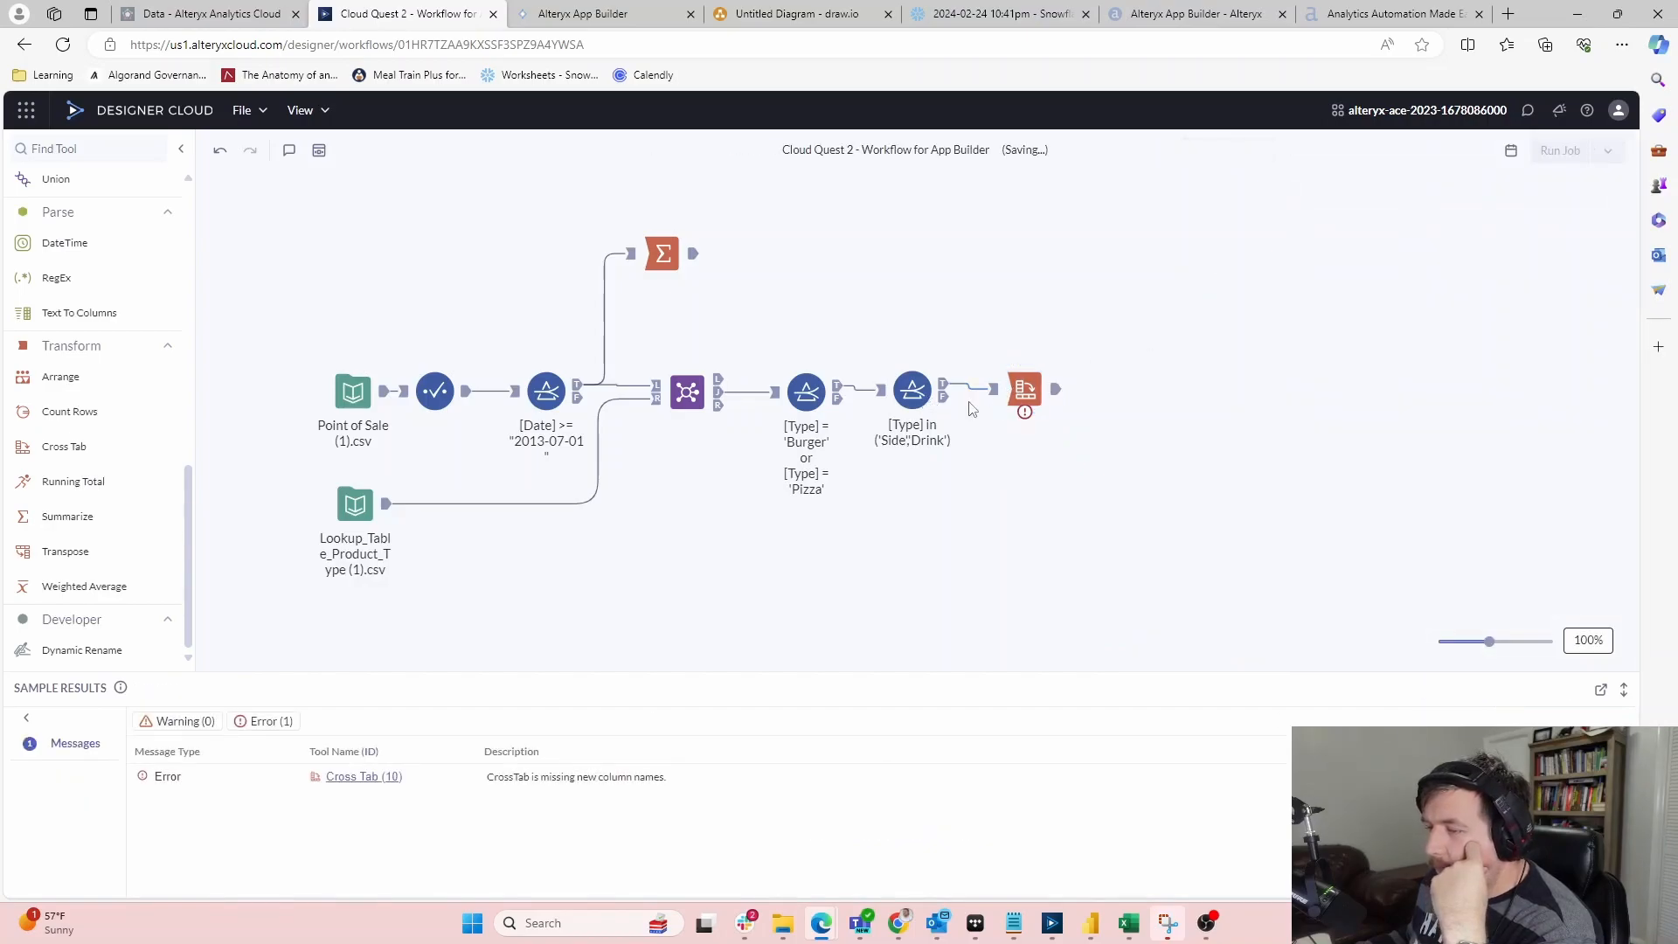
left_click(1020, 371)
left_click(1406, 273)
left_click(1592, 278)
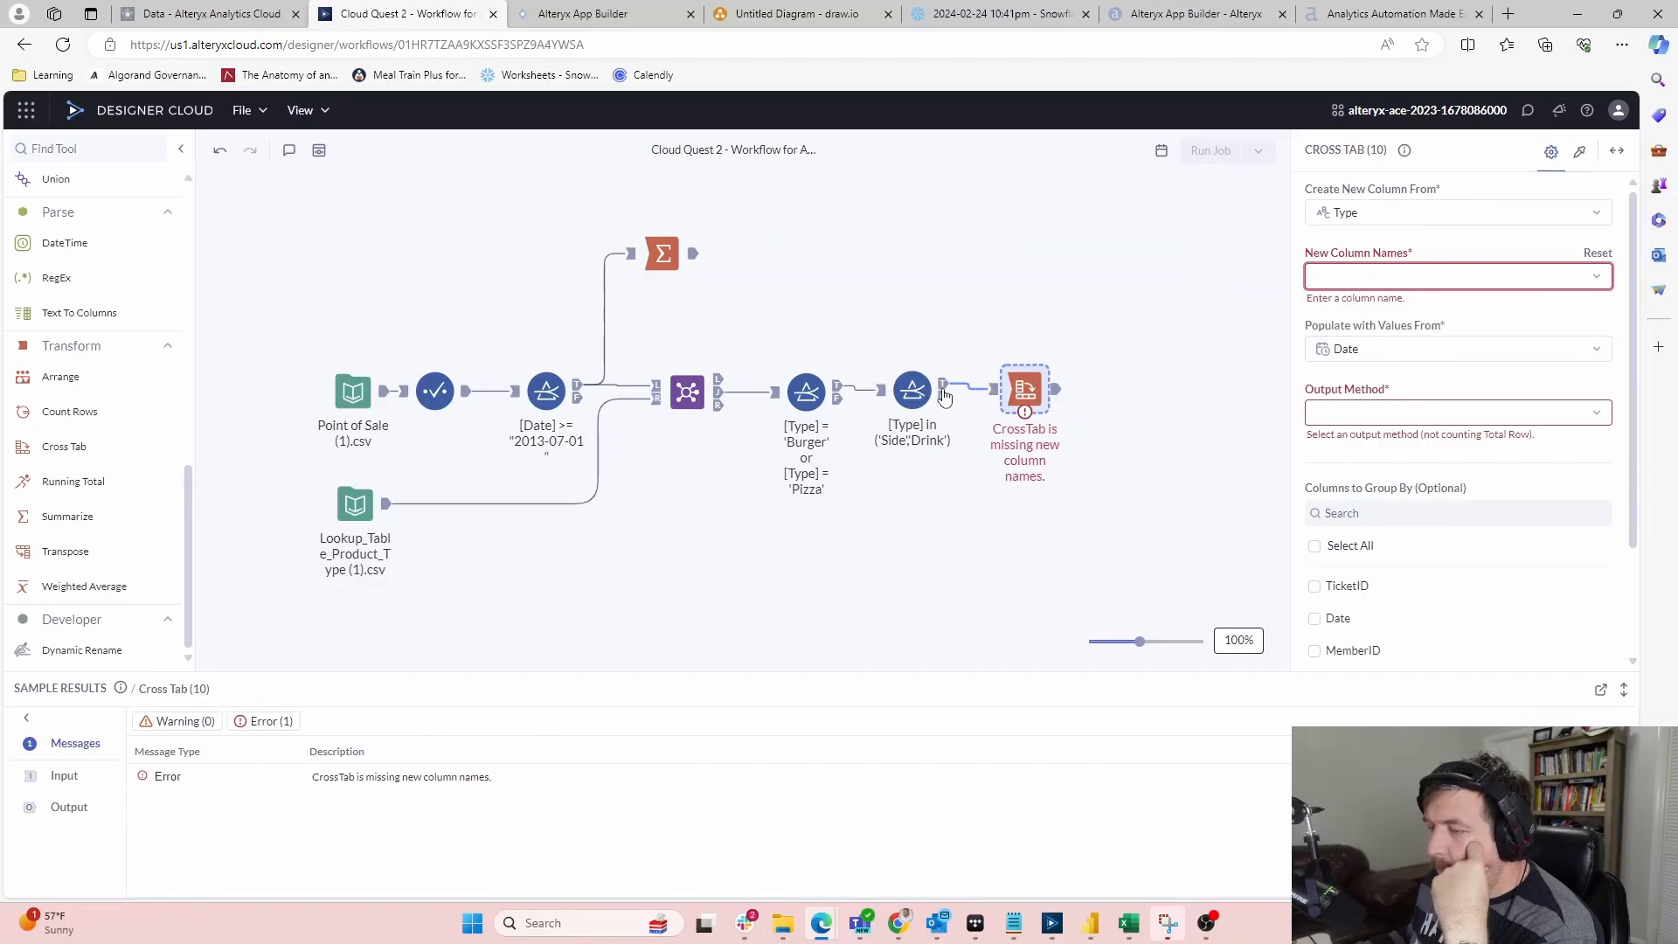
Review both filters' settings and results, then select both filters and the Cross Tab together
left_click(940, 390)
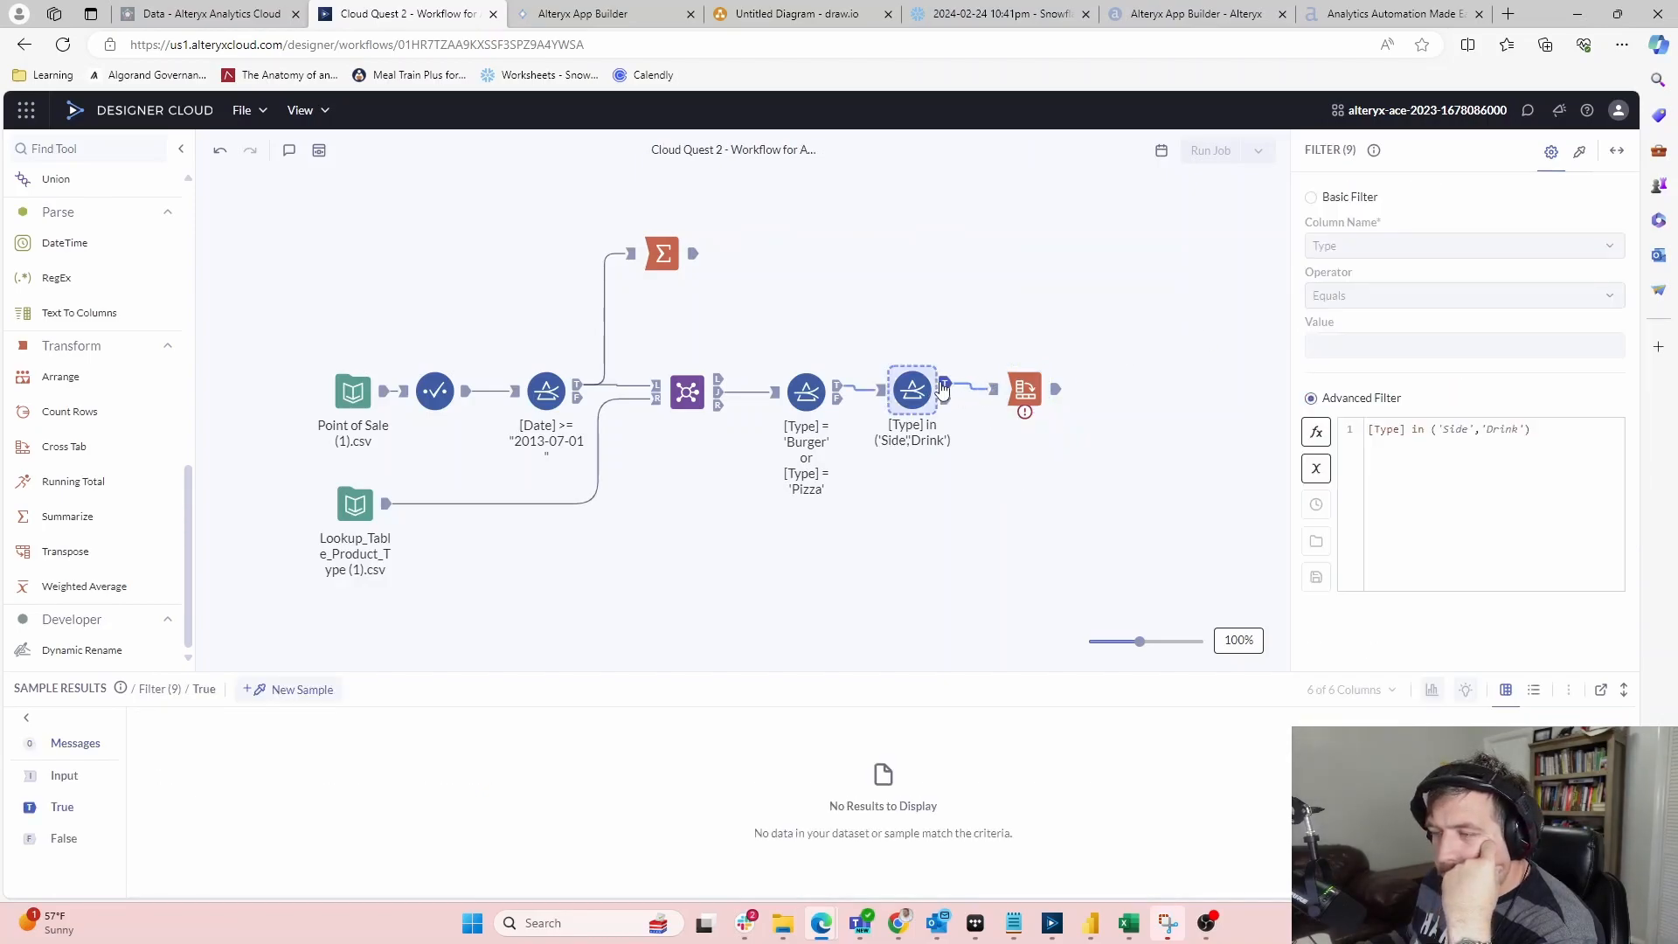
left_click(811, 385)
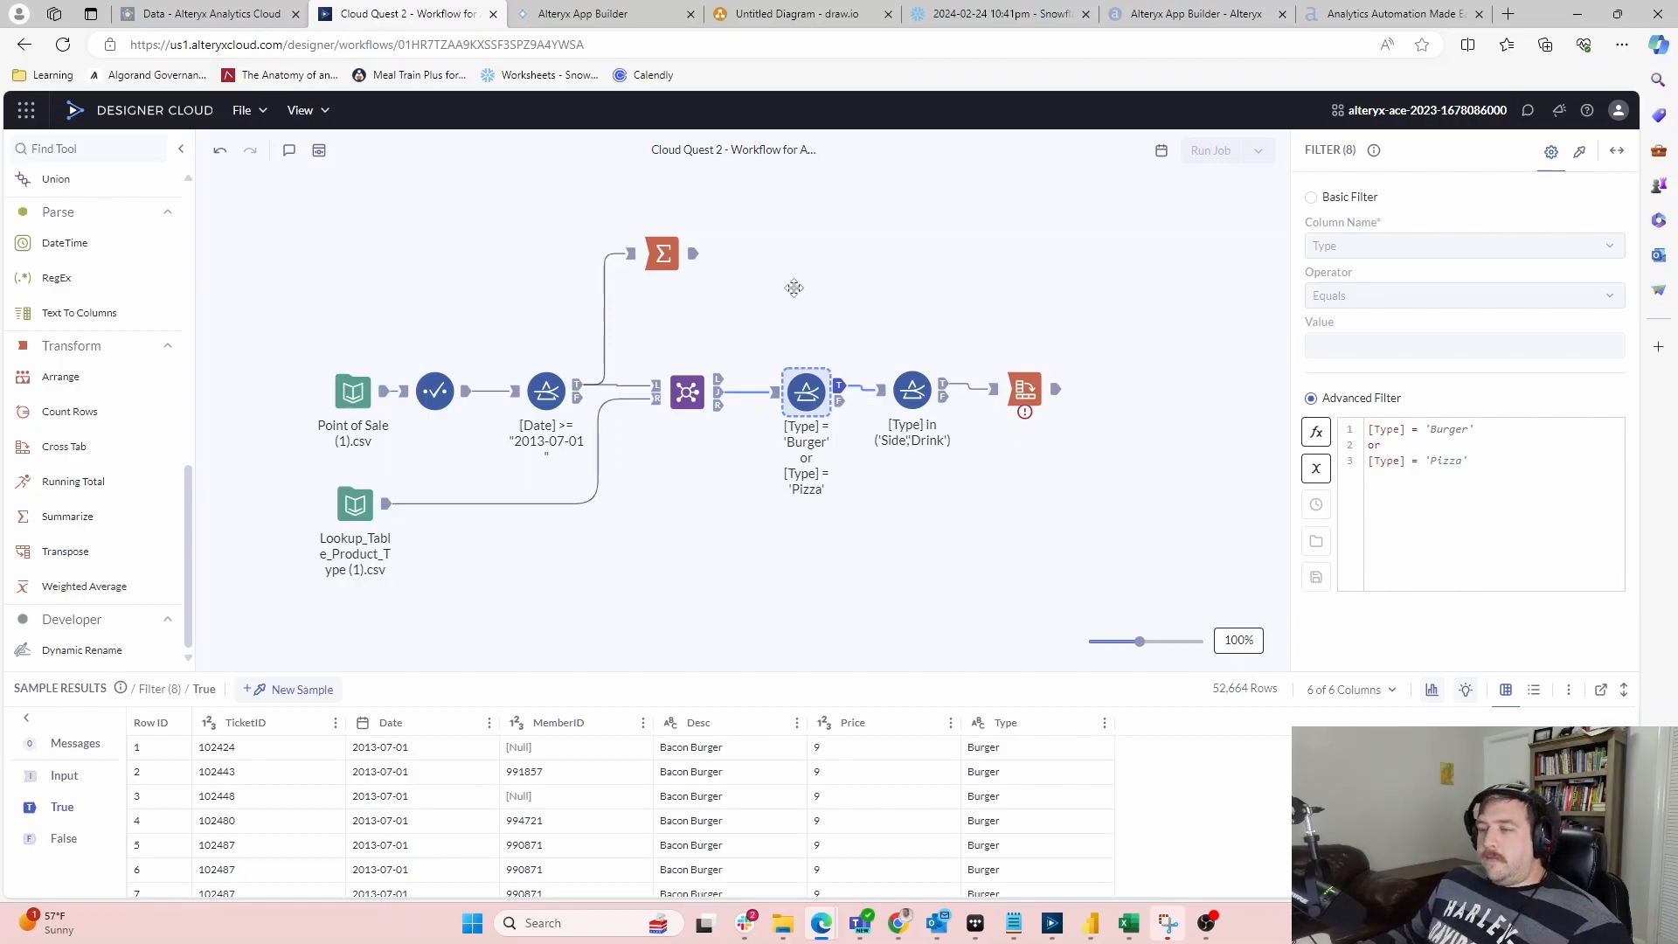
left_click_drag(1039, 481, 777, 358)
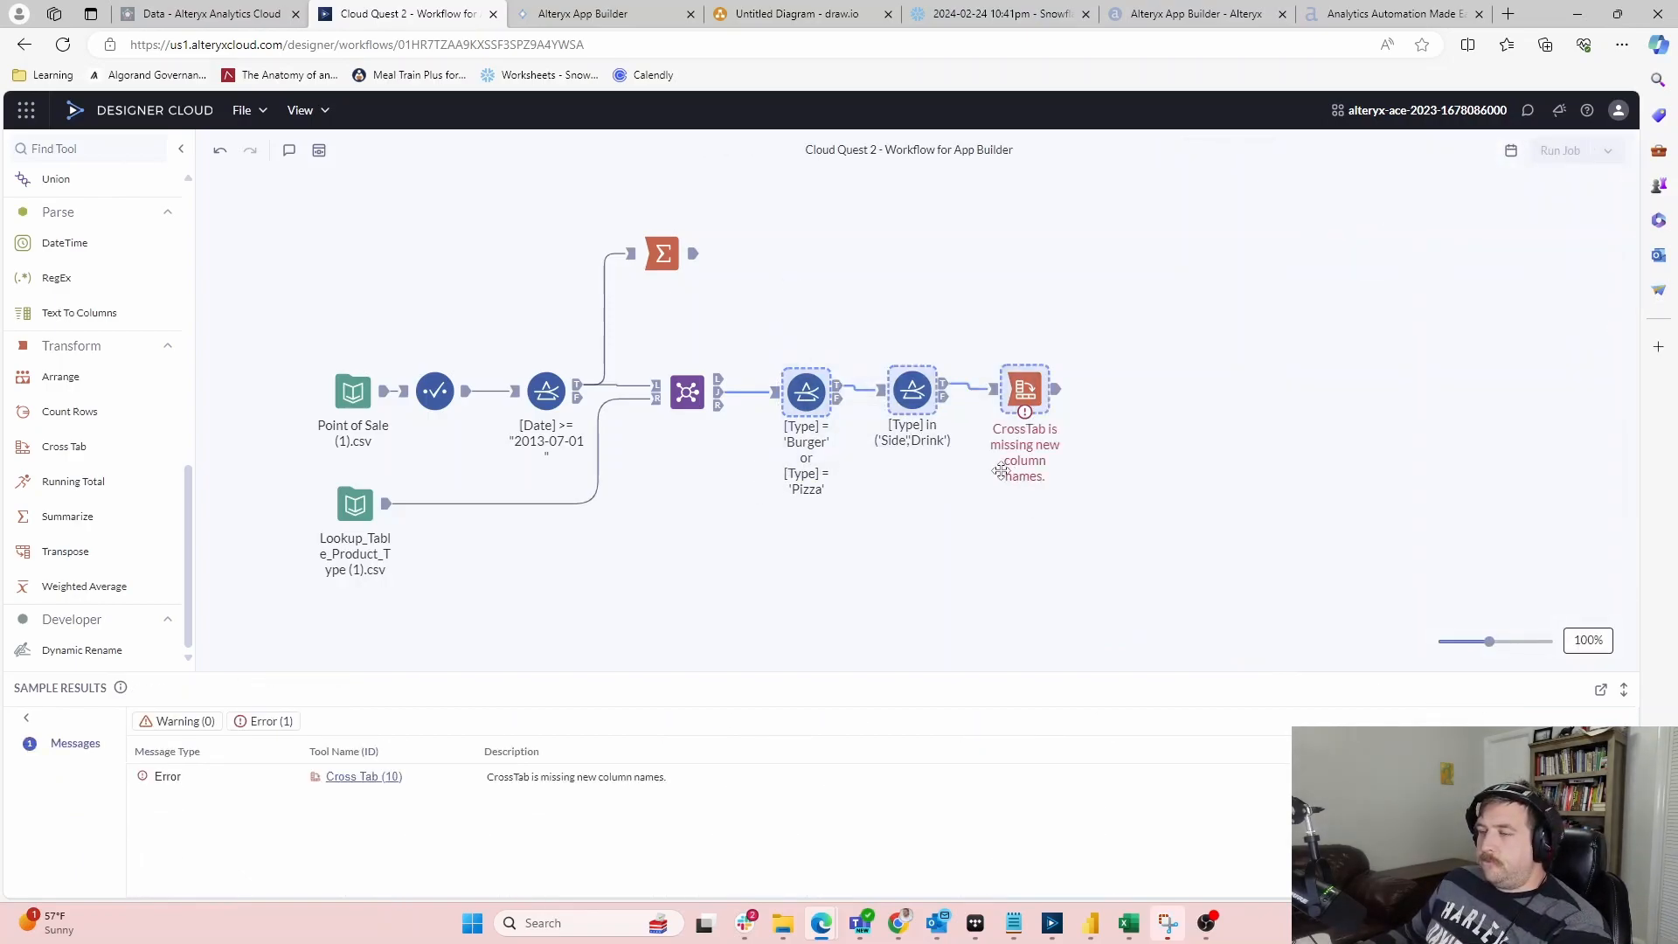
Delete the two filters and the Cross Tab
key("Delete")
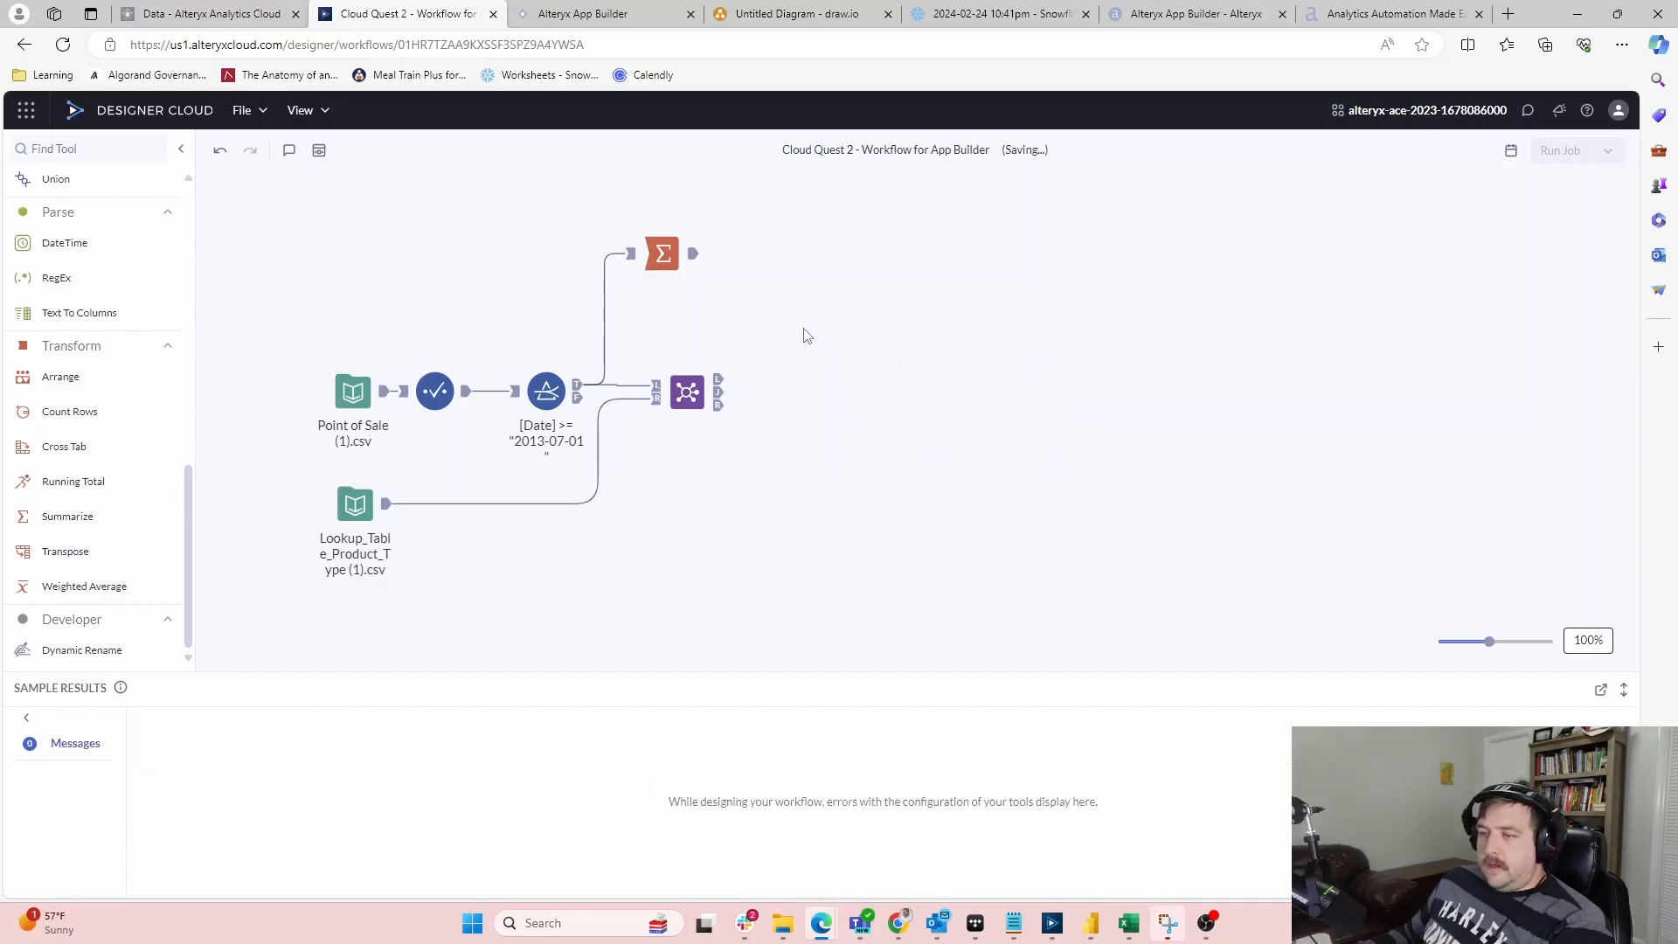
scroll(105, 455, "up", 6)
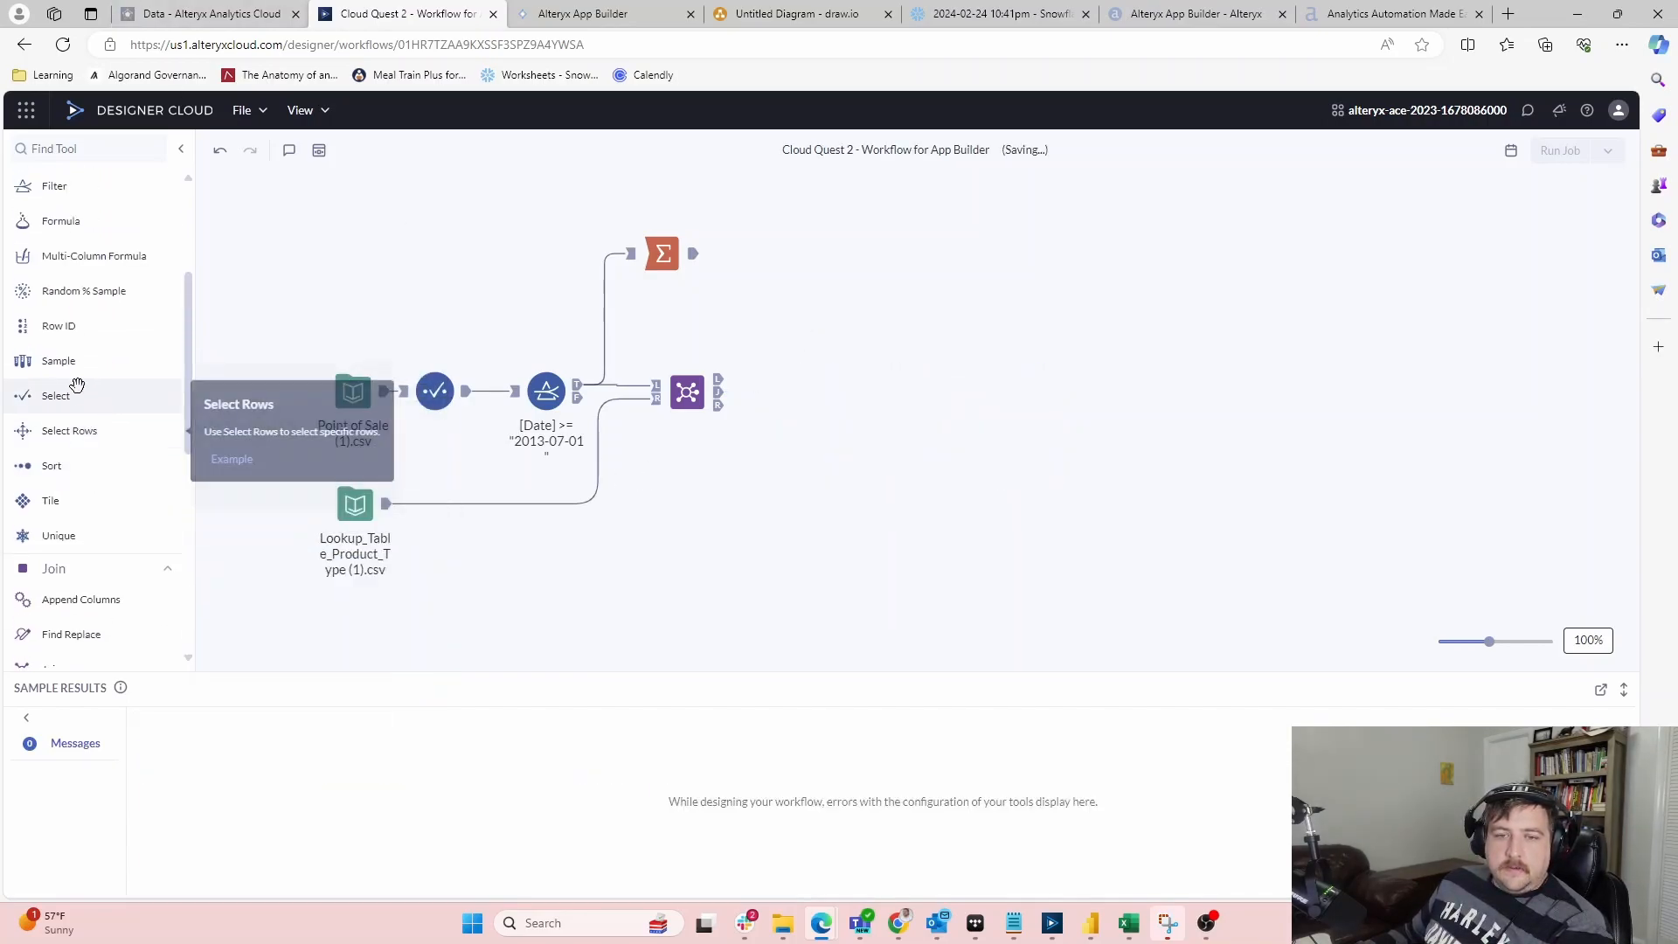
scroll(54, 399, "up", 2)
Add a Filter after the Join keeping rows where Type equals Burger
left_click_drag(54, 259, 831, 386)
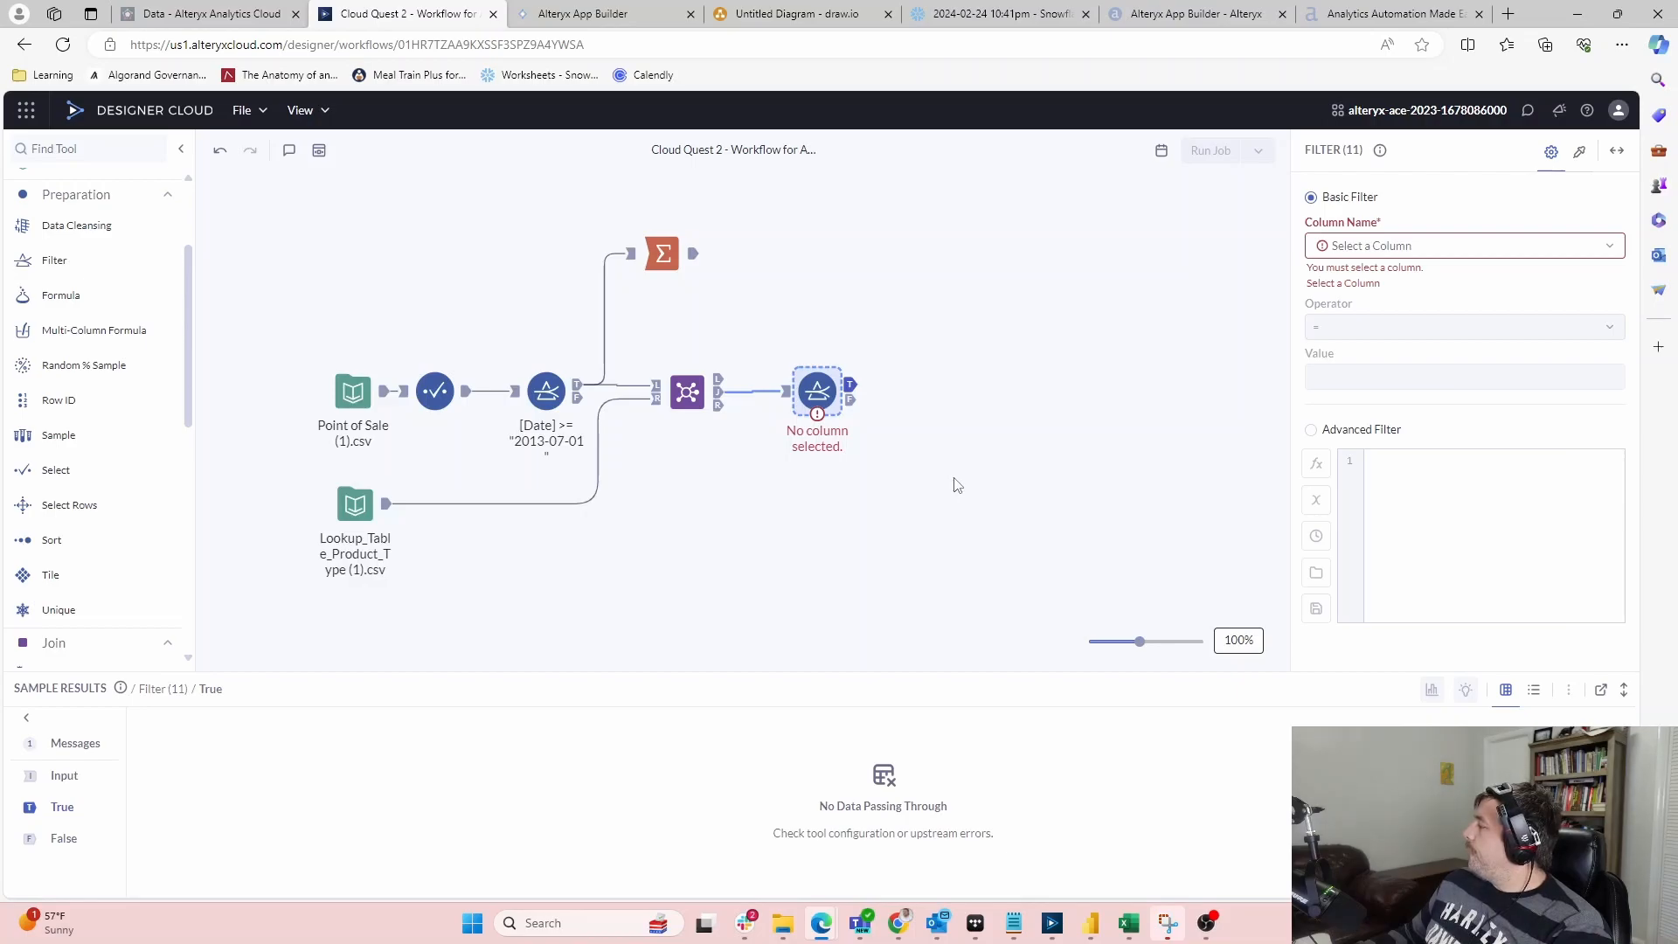
left_click(1451, 246)
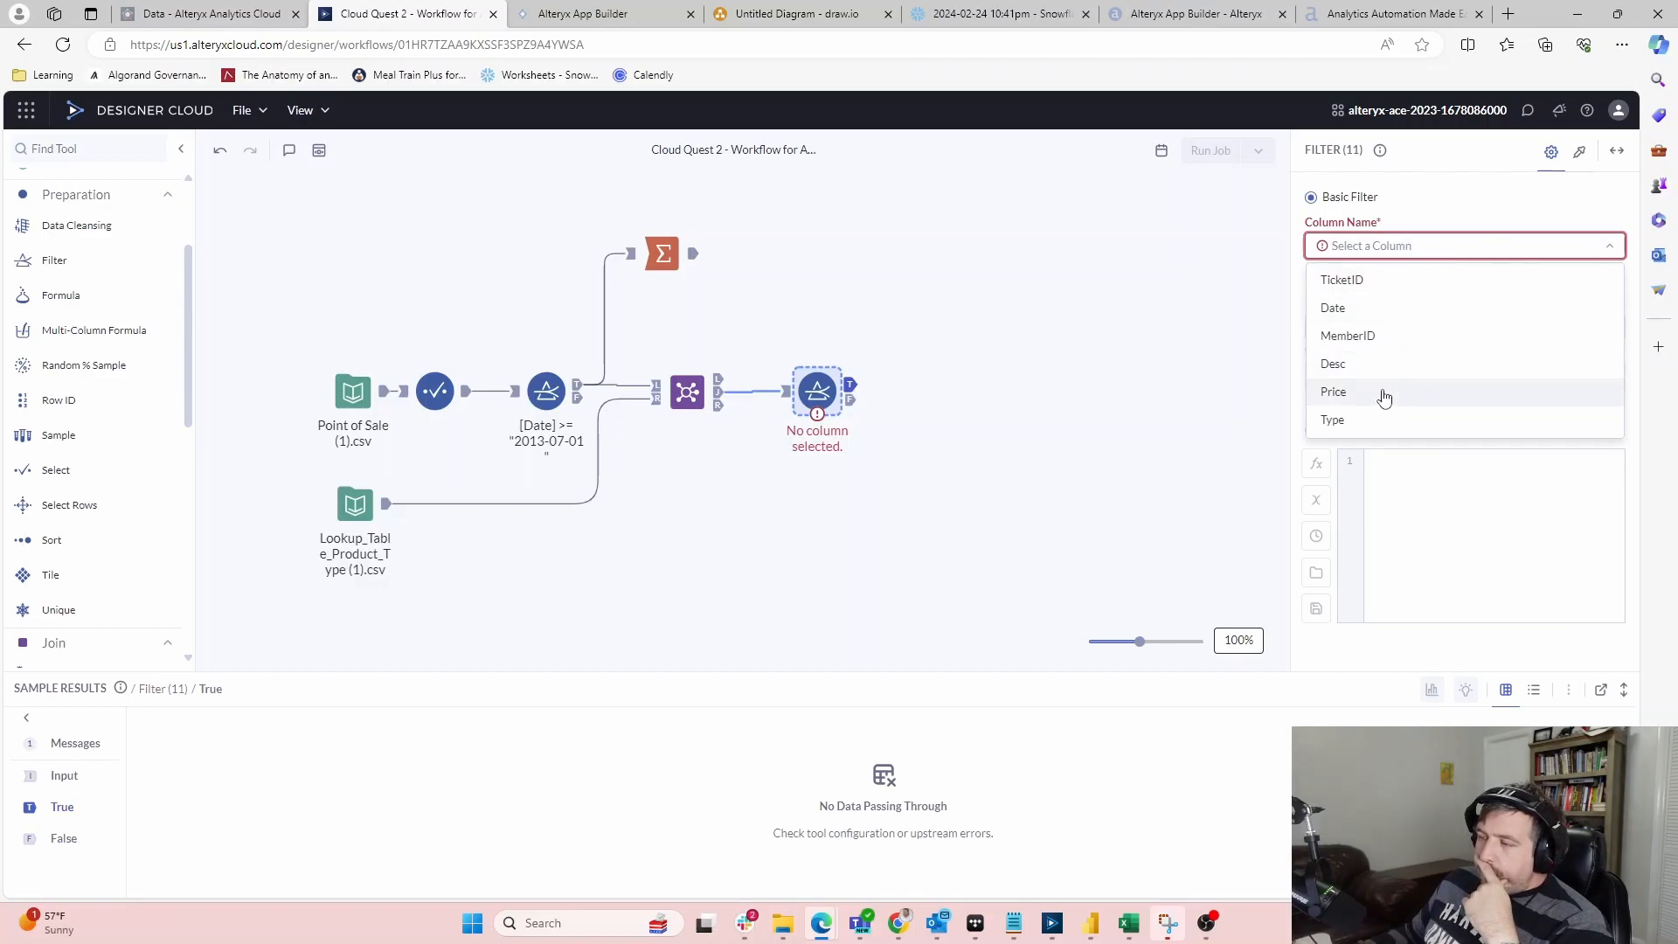
left_click(1390, 417)
left_click(1446, 346)
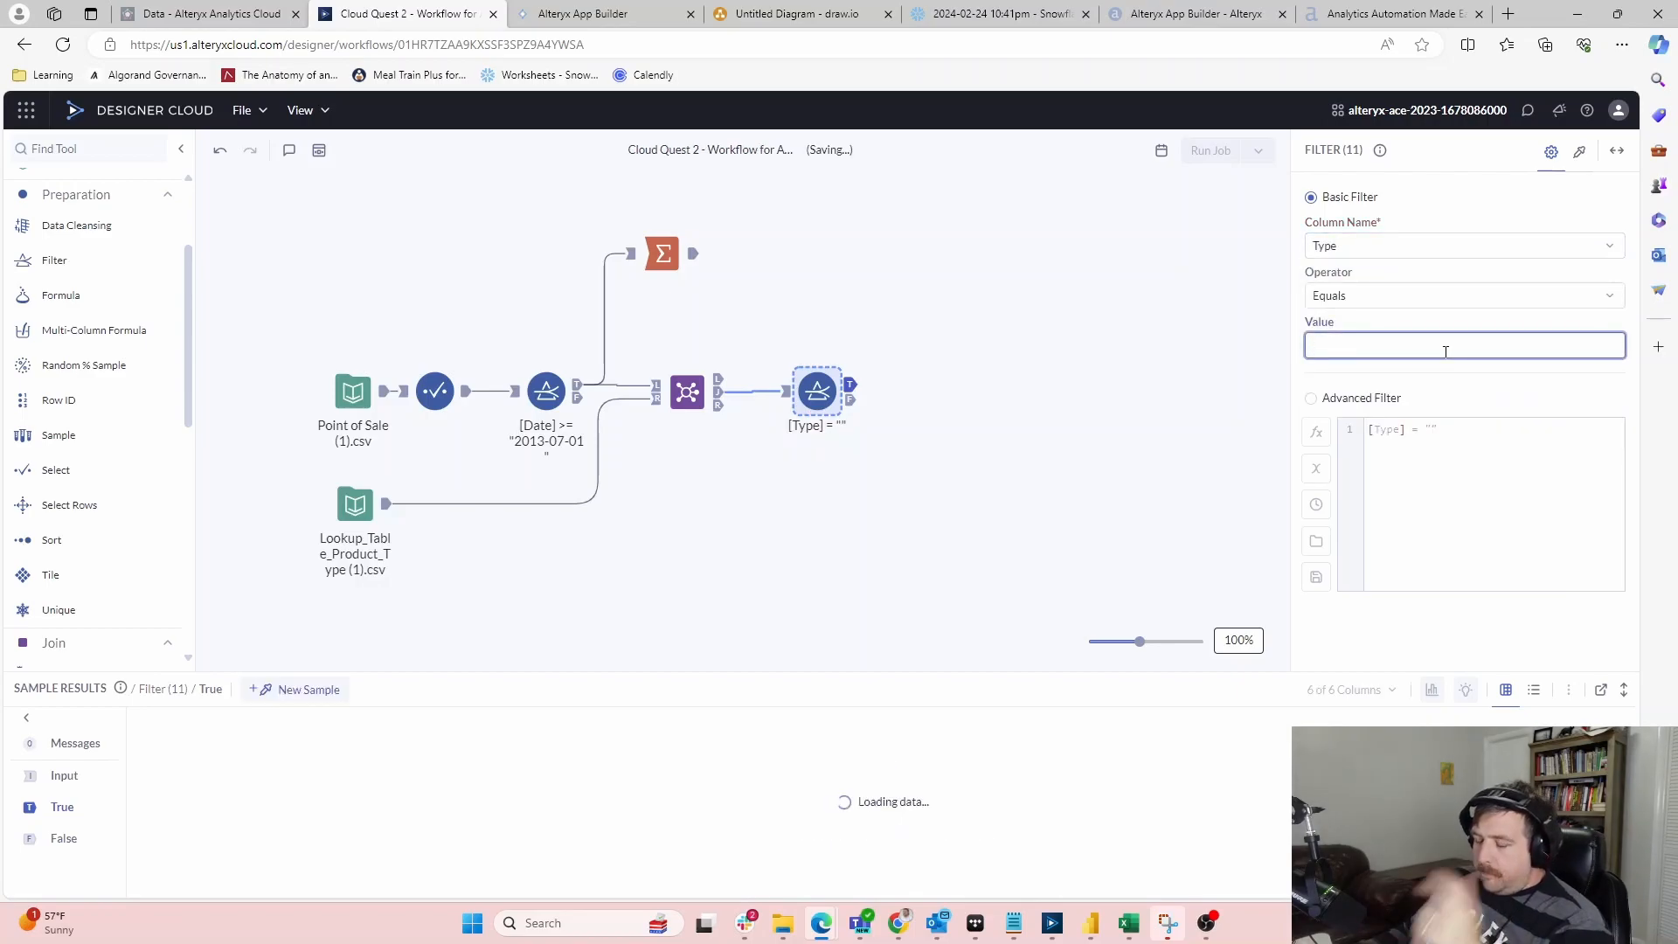
type("Burger")
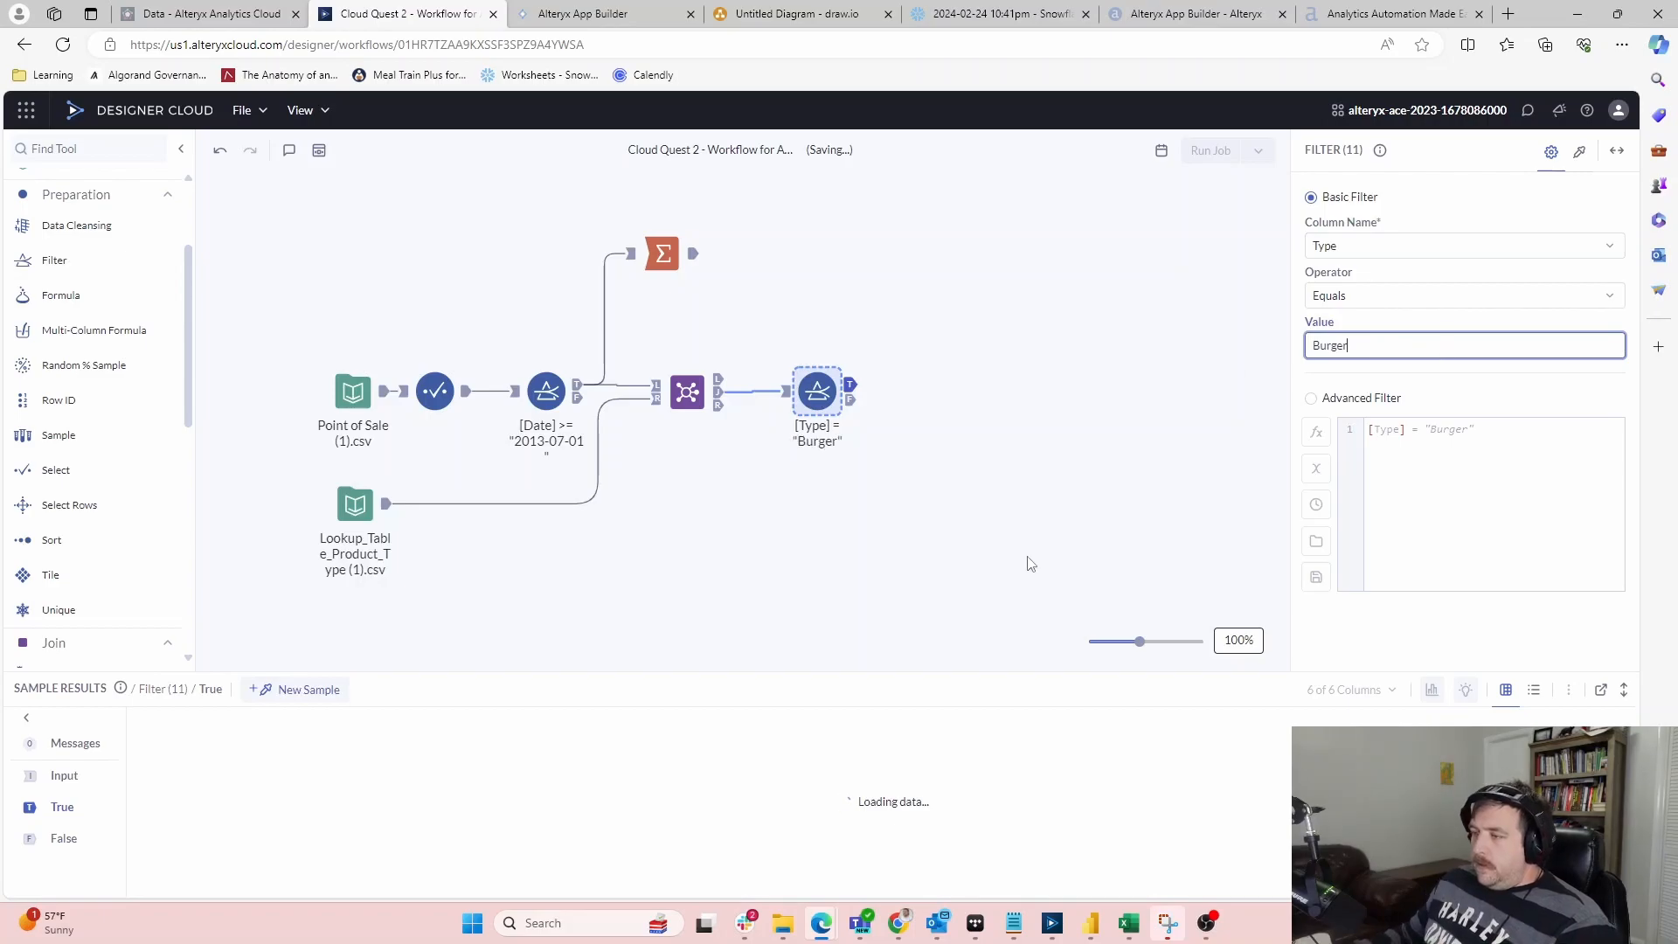
left_click(918, 513)
Duplicate the Burger filter, feed it from the Join, and change its value to Pizza
left_click(816, 393)
key("ctrl+c")
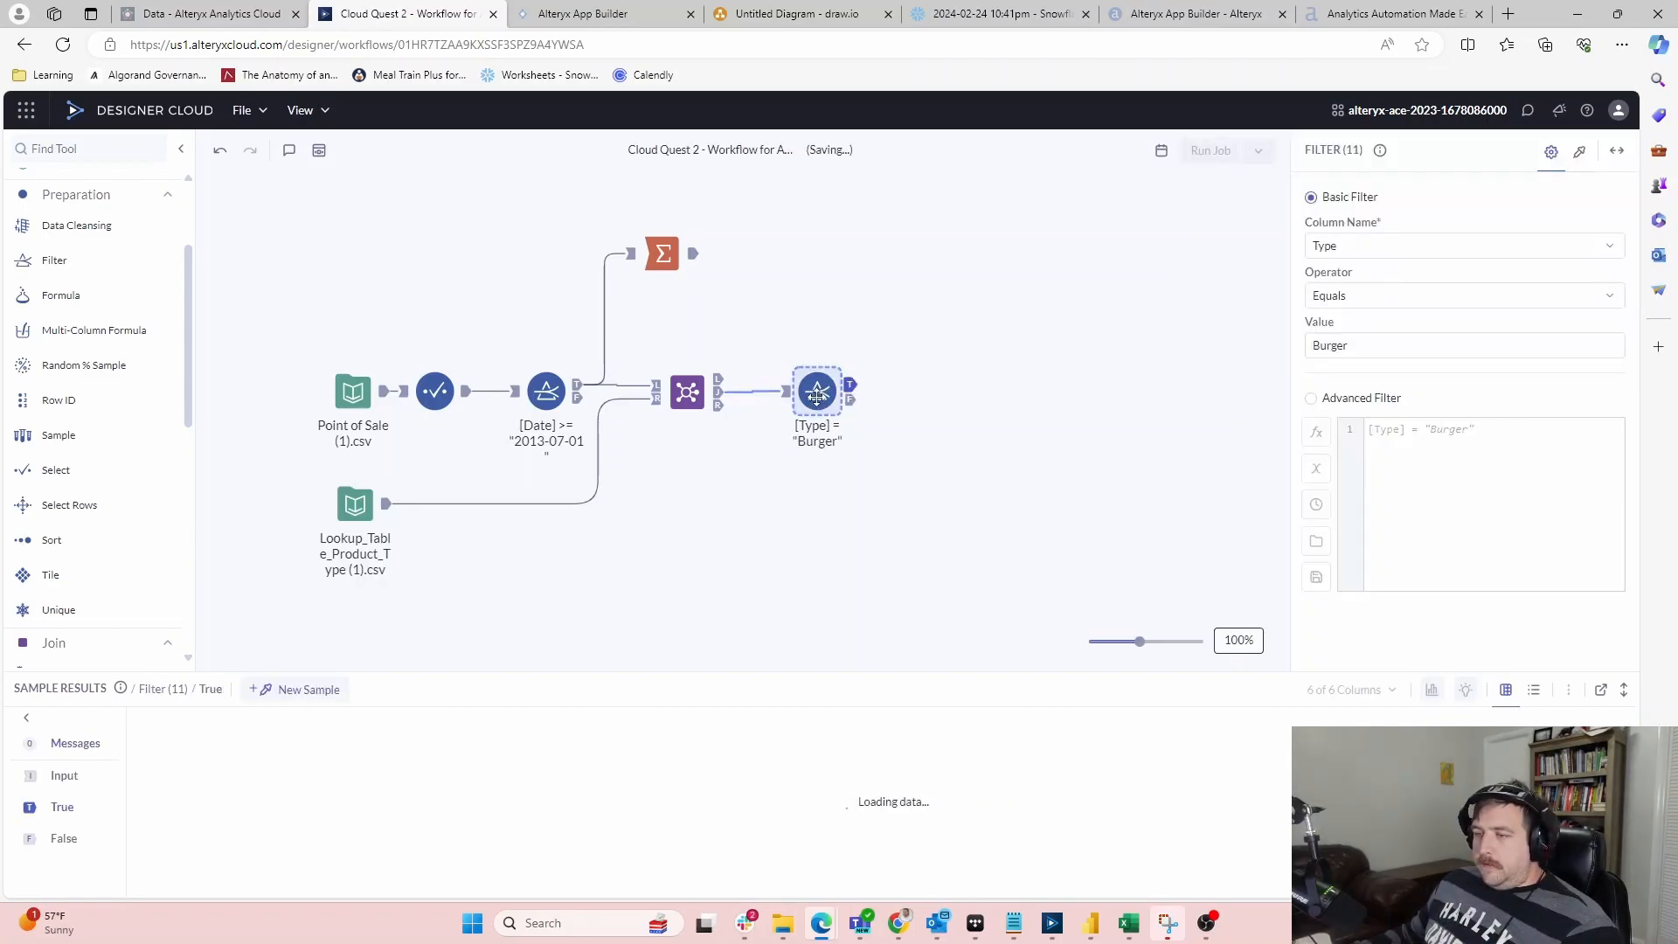
key("ctrl+v")
left_click_drag(816, 392, 822, 497)
left_click_drag(718, 392, 787, 484)
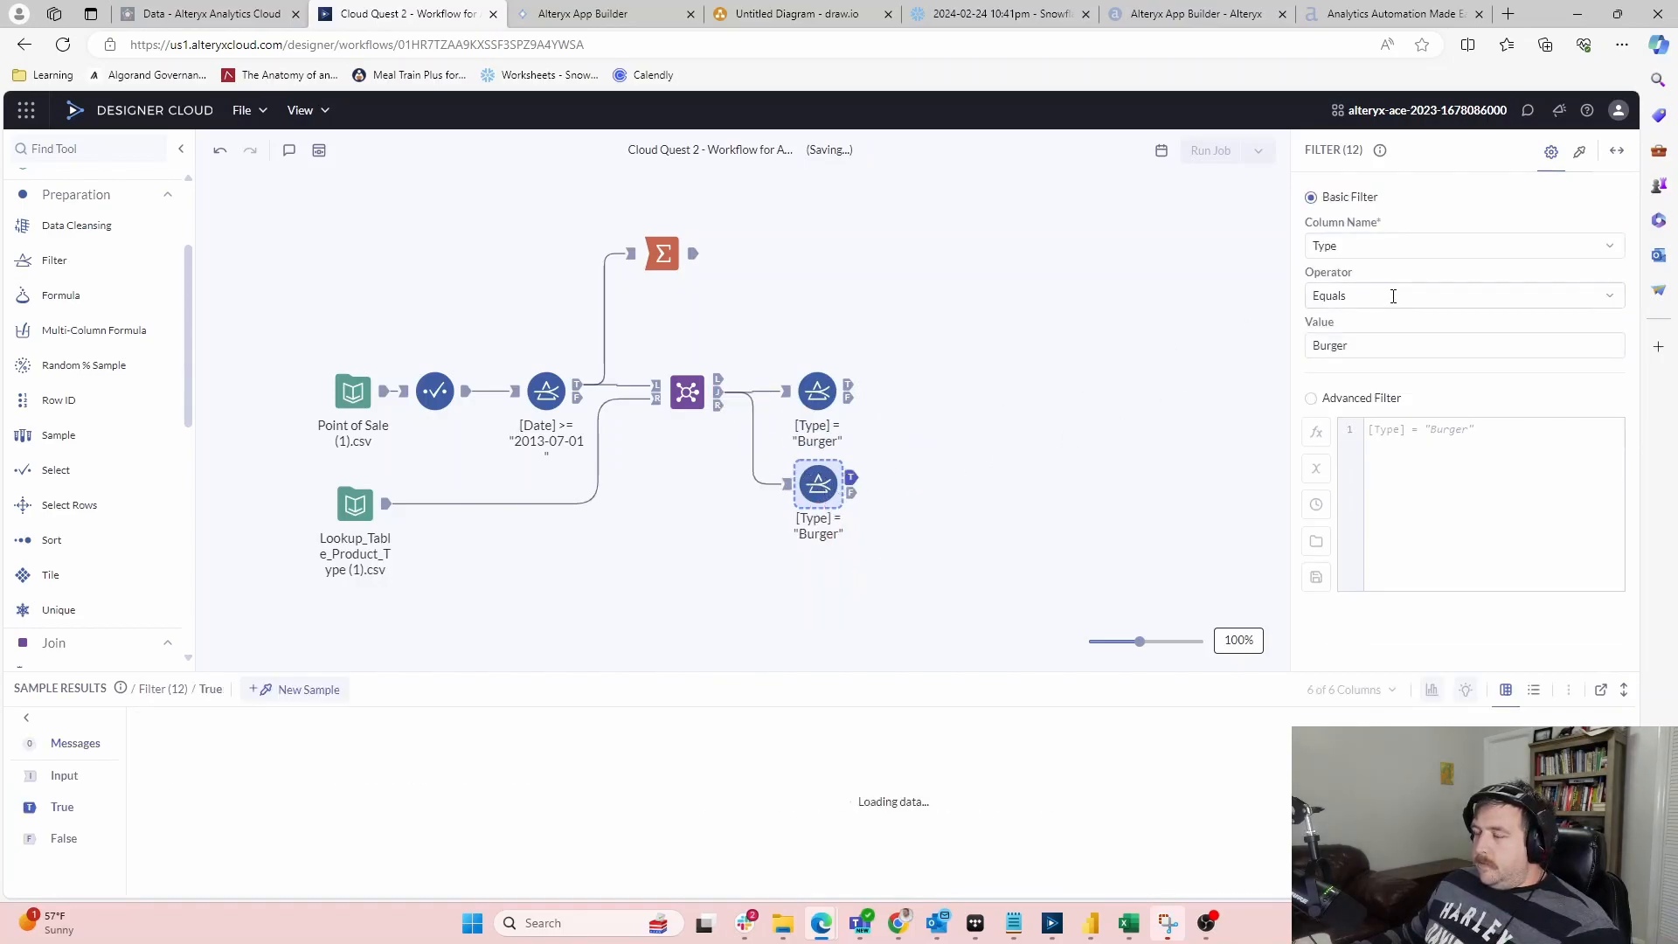
double_click(1381, 347)
type("PIZZA")
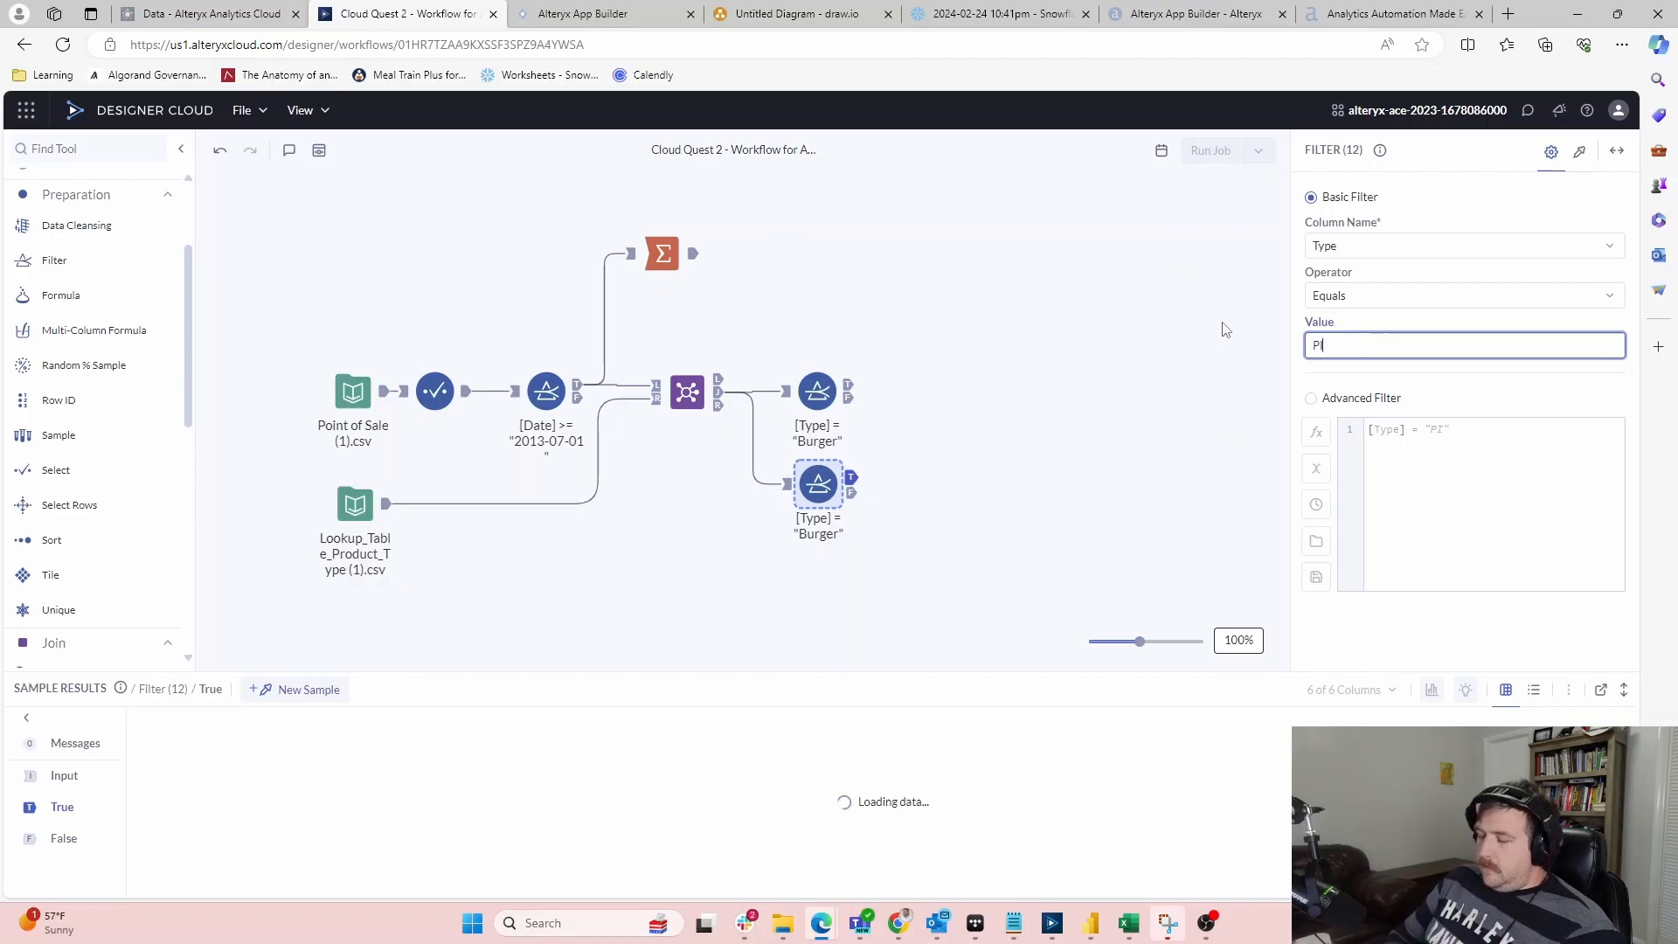
key("BackSpace")
key("BackSpace")
key("BackSpace")
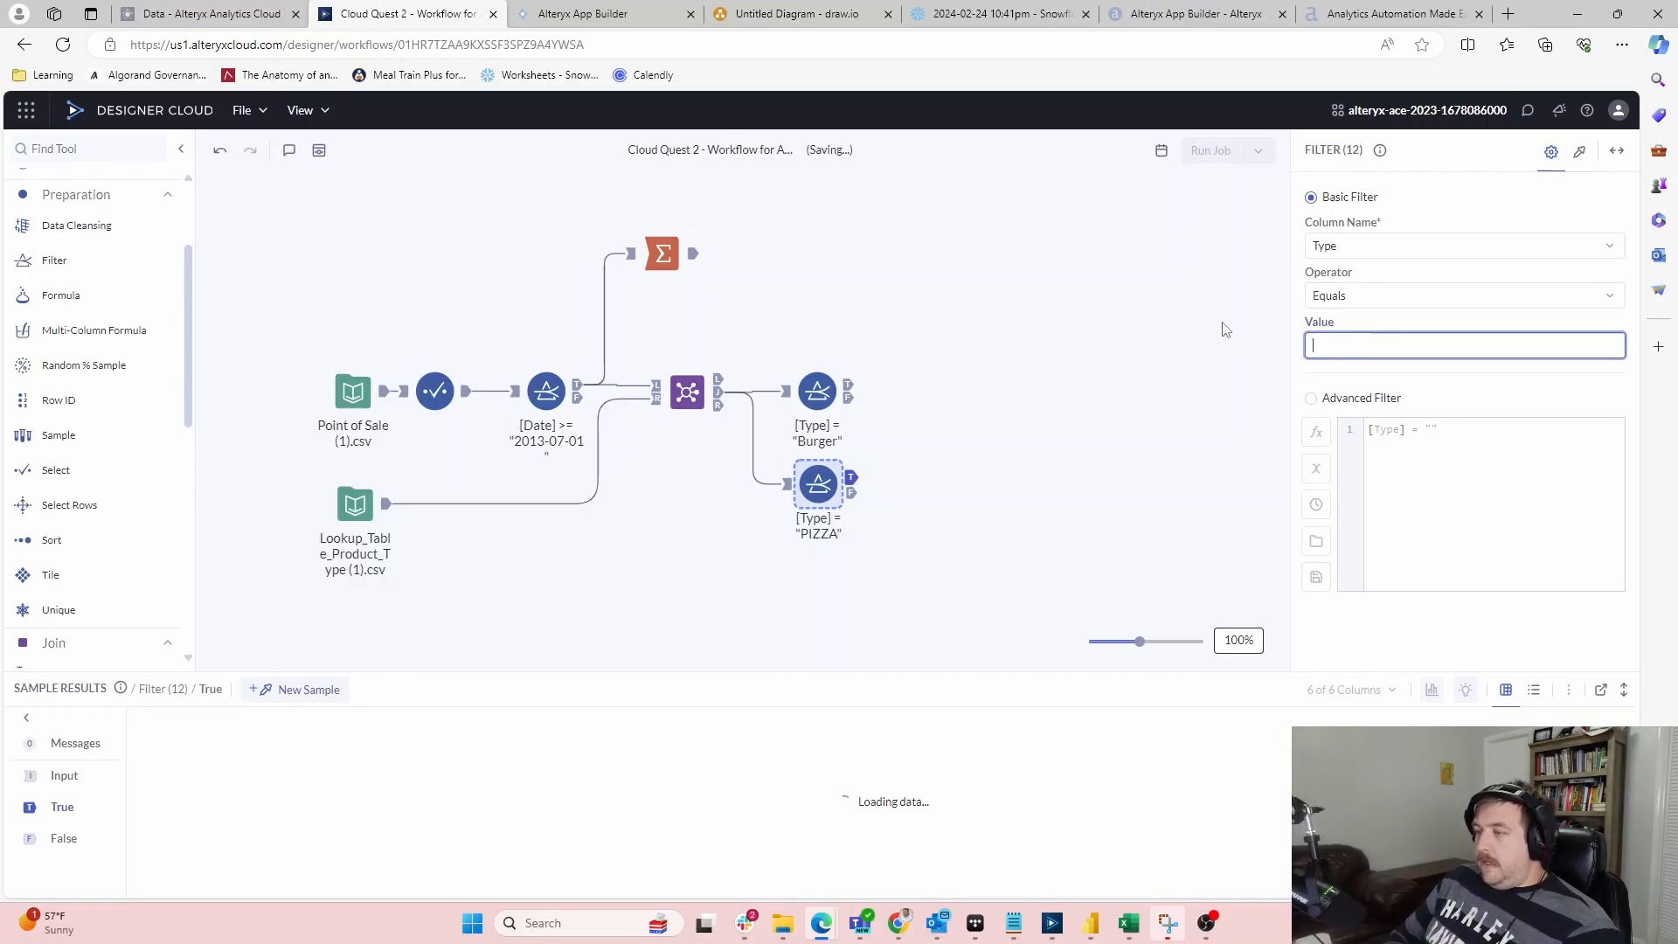
type("Pizza")
left_click(864, 558)
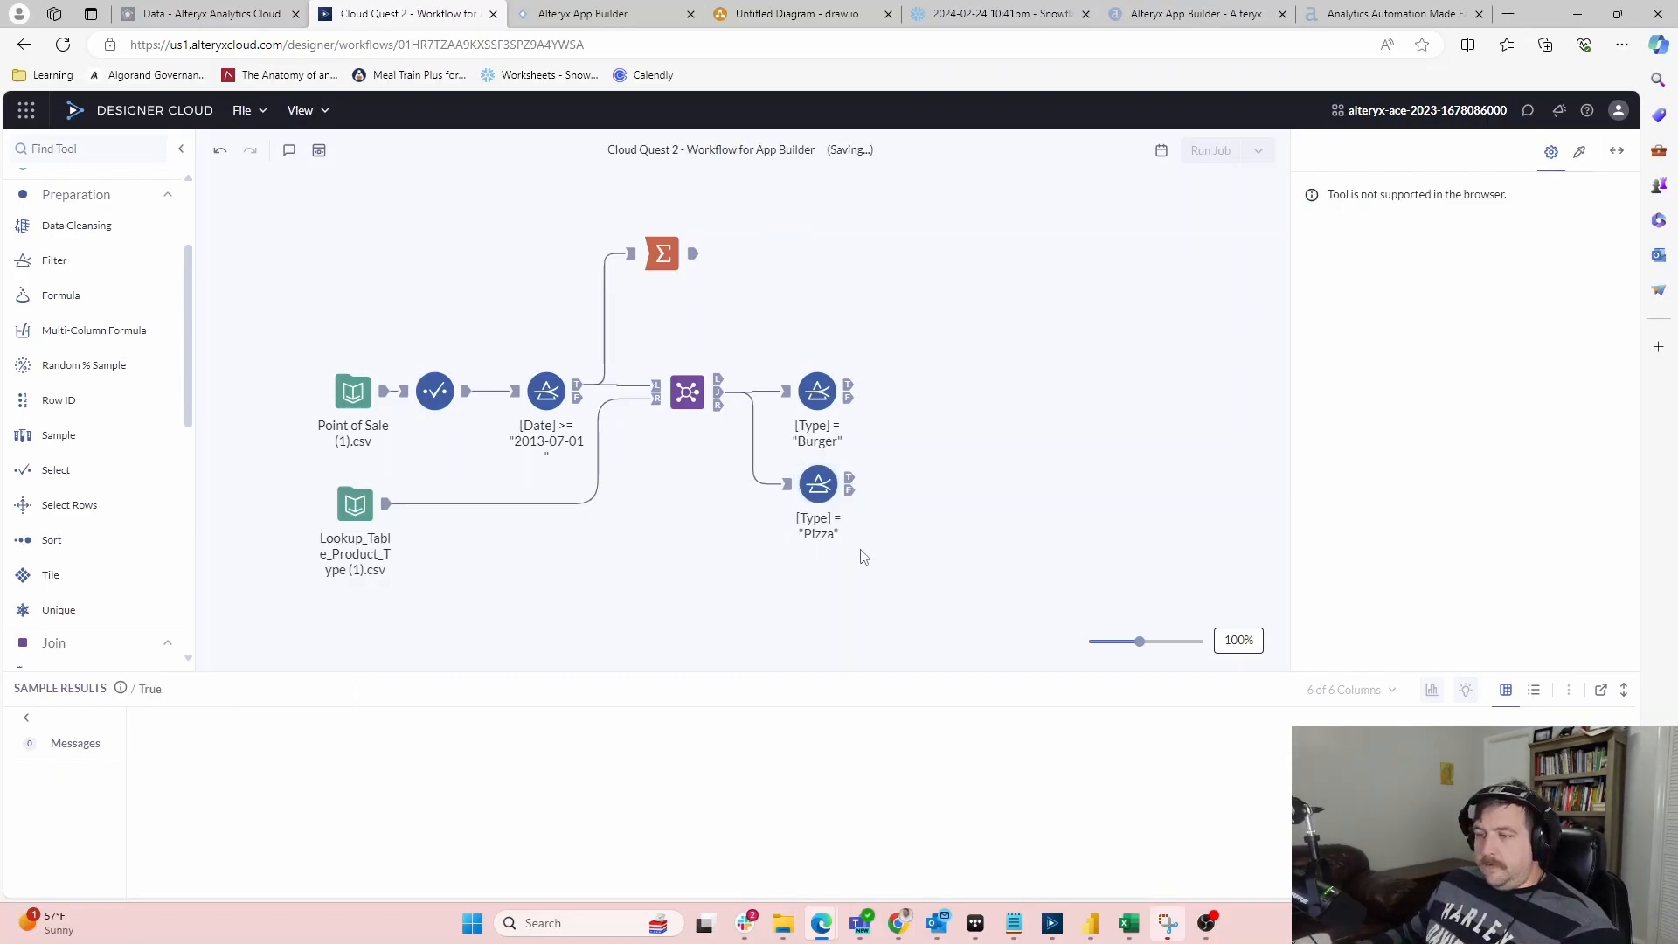
Add a Filter fed by the Join keeping rows where Type equals Side
scroll(28, 452, "down", 1)
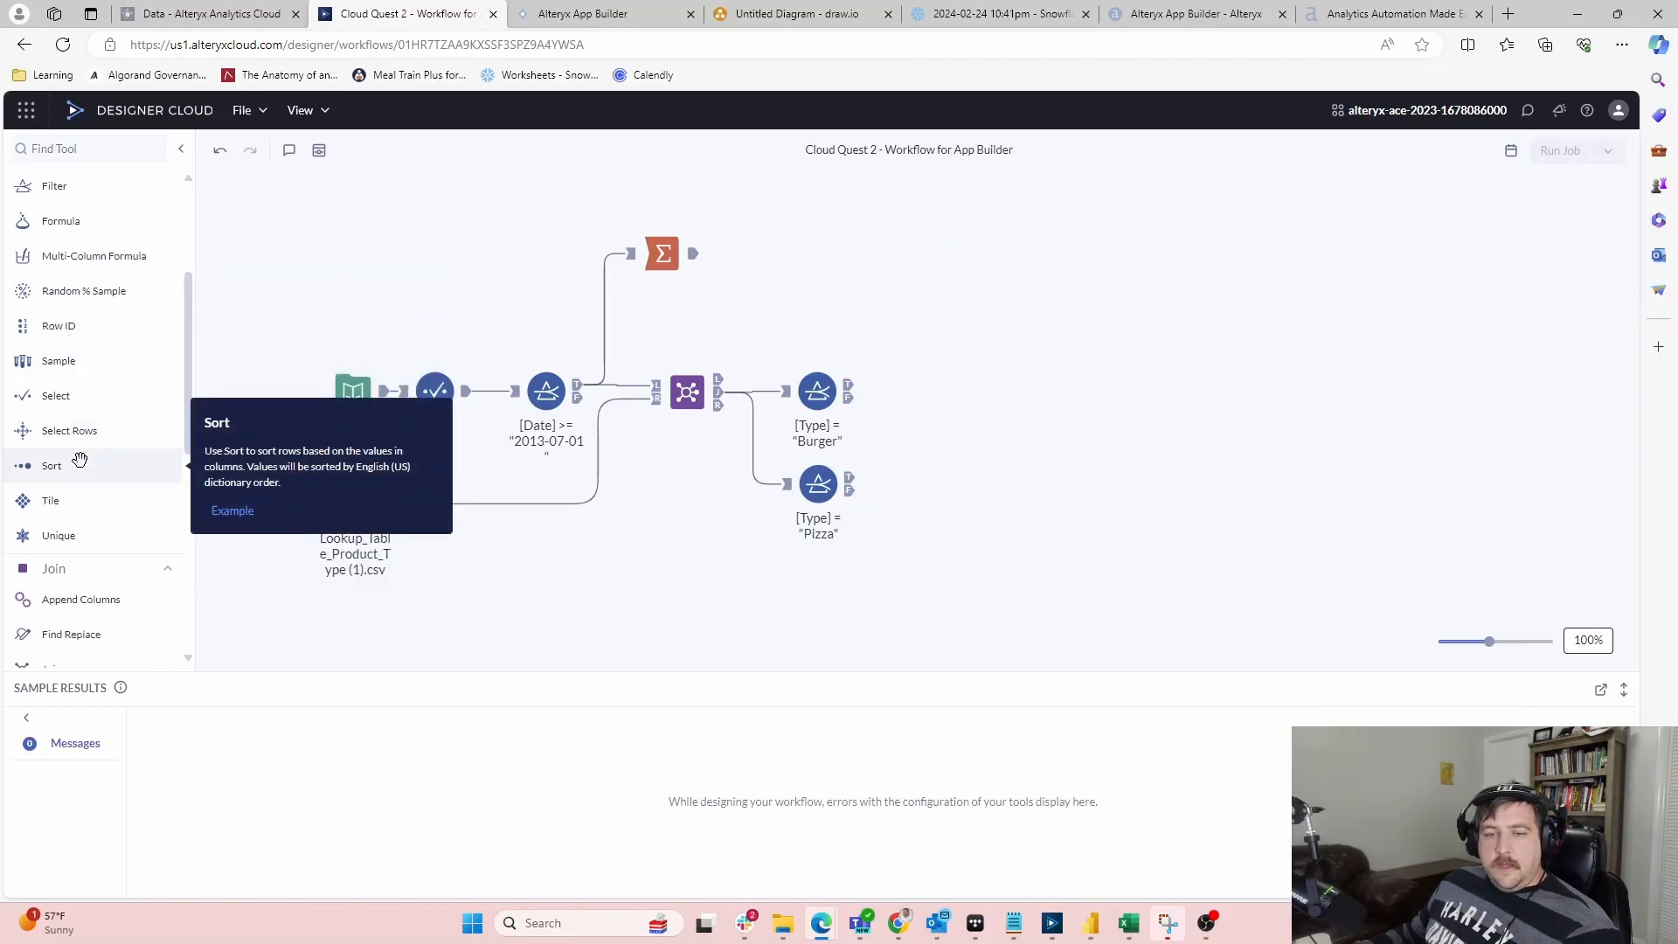
scroll(75, 463, "up", 1)
left_click_drag(46, 261, 820, 586)
mouse_move(720, 396)
left_mouse_down()
mouse_move(790, 567)
mouse_move(728, 516)
mouse_move(721, 385)
mouse_move(785, 554)
left_mouse_up()
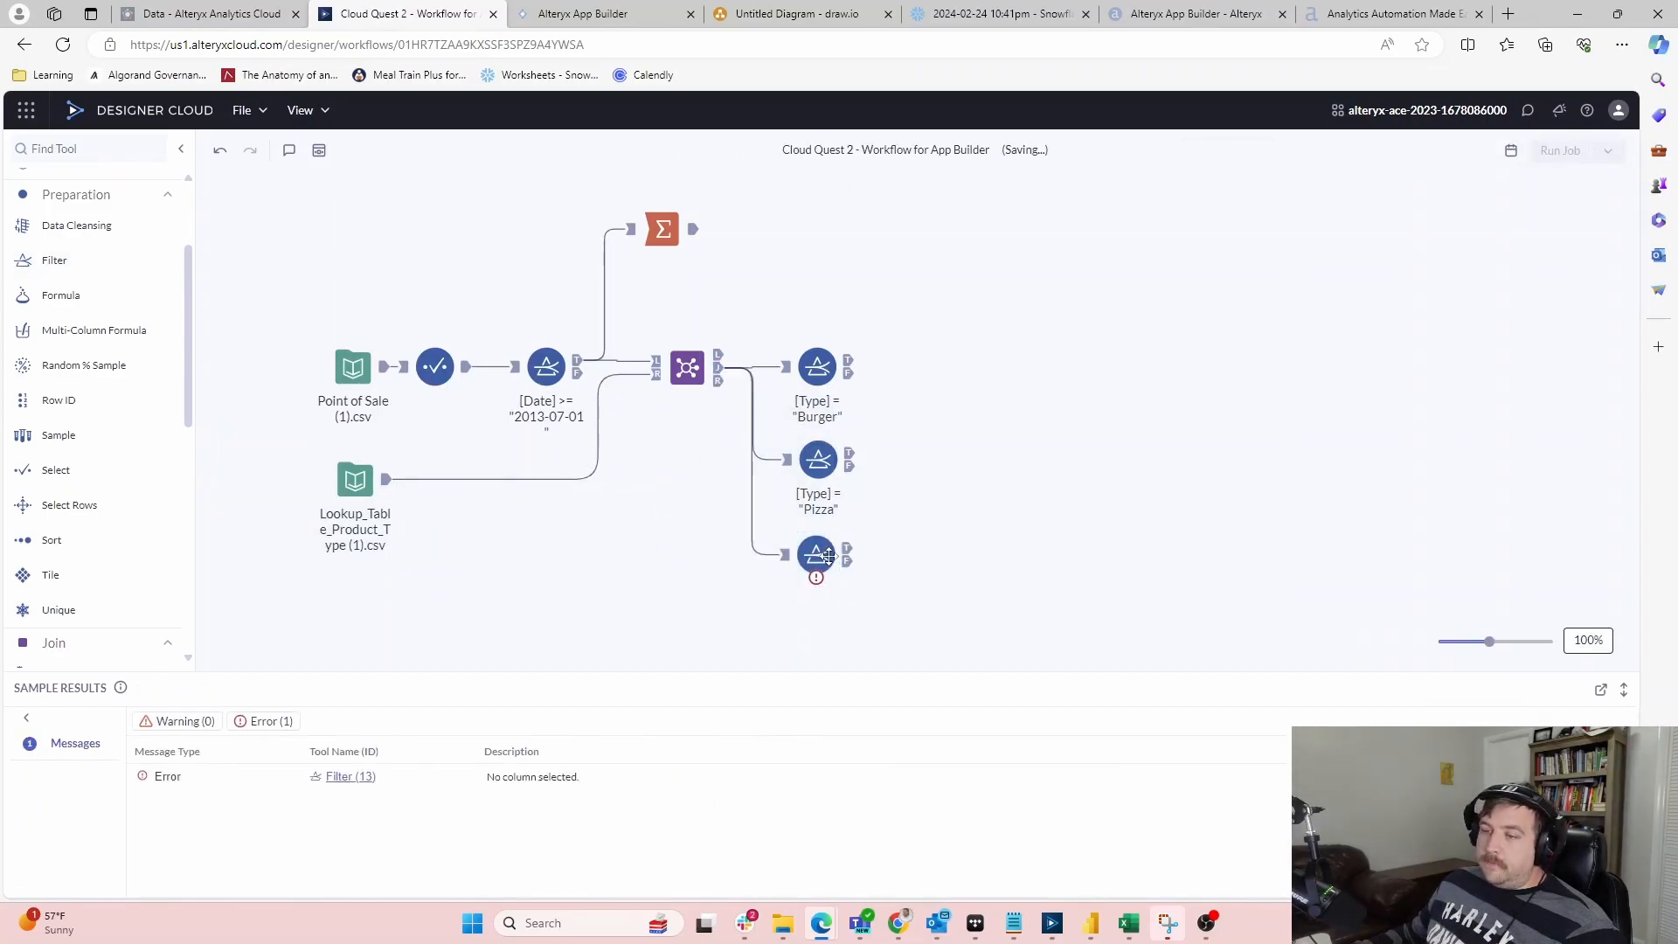
left_click(827, 556)
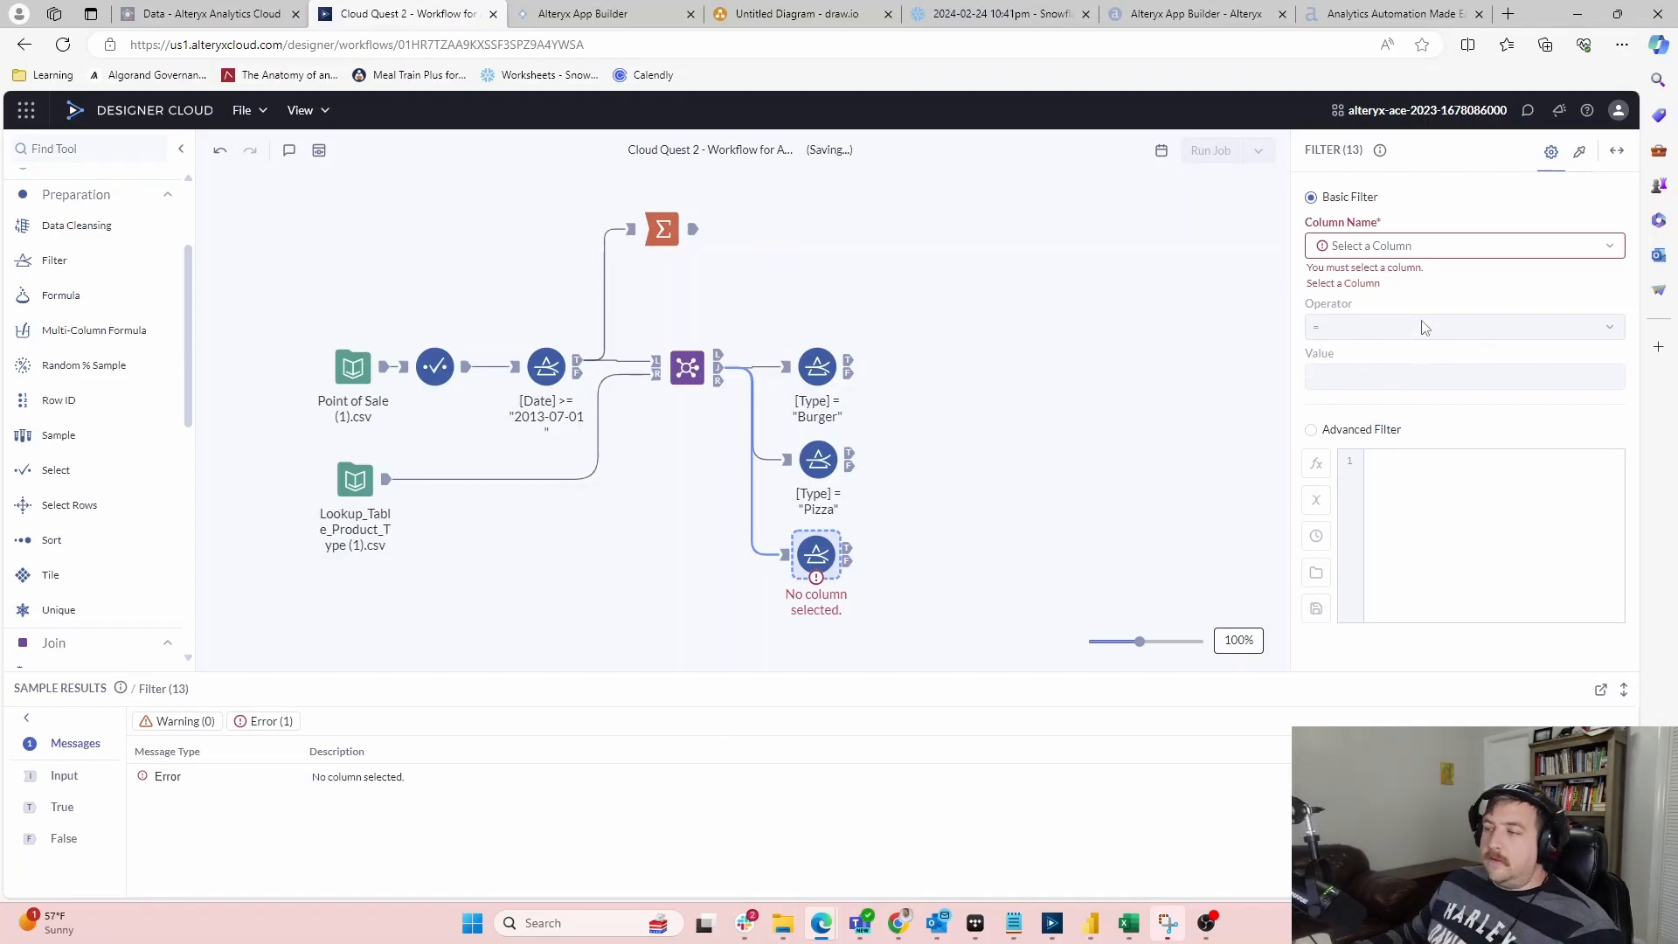
left_click(1549, 247)
left_click(1335, 421)
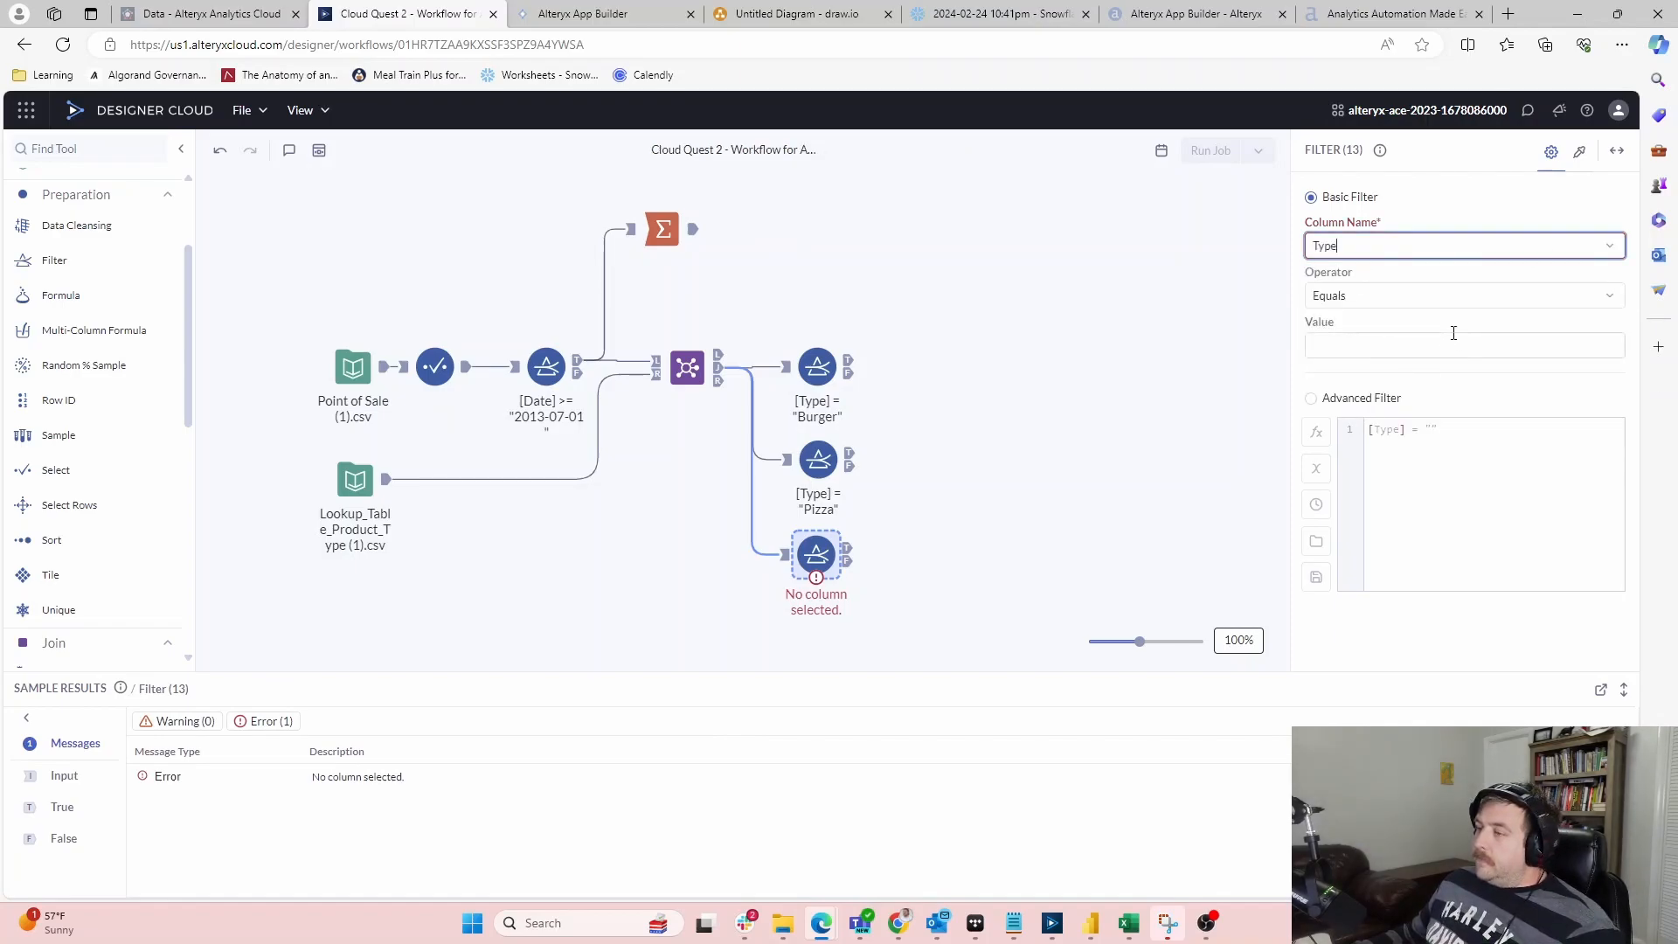
left_click(1426, 330)
left_click(1428, 342)
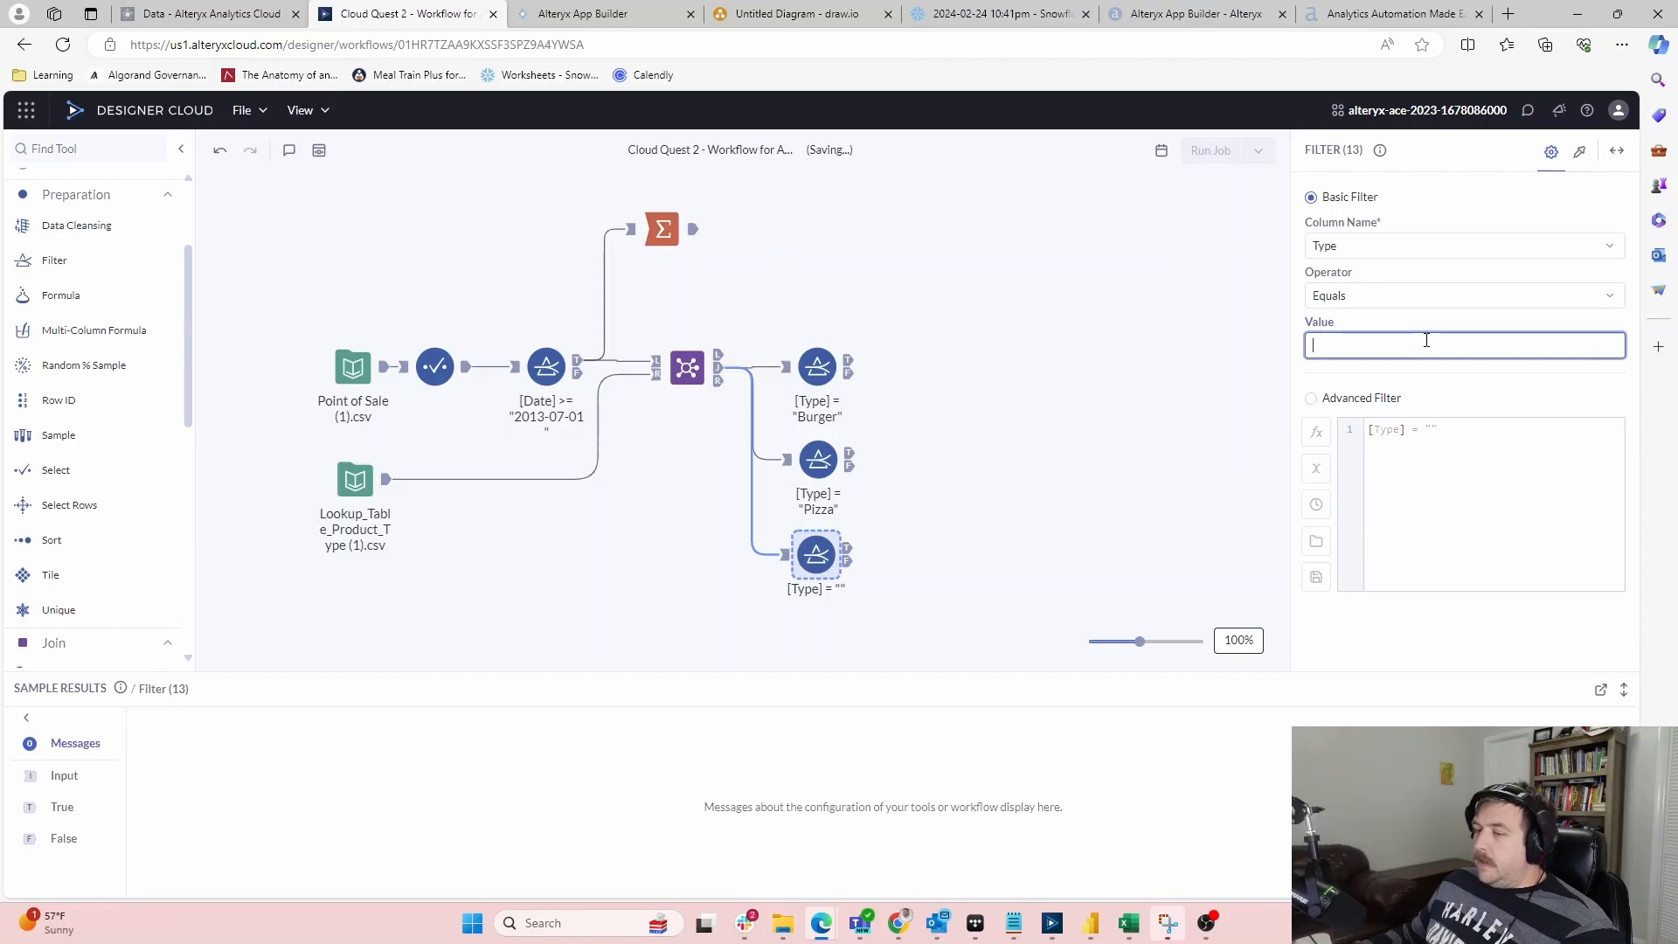
type("Side")
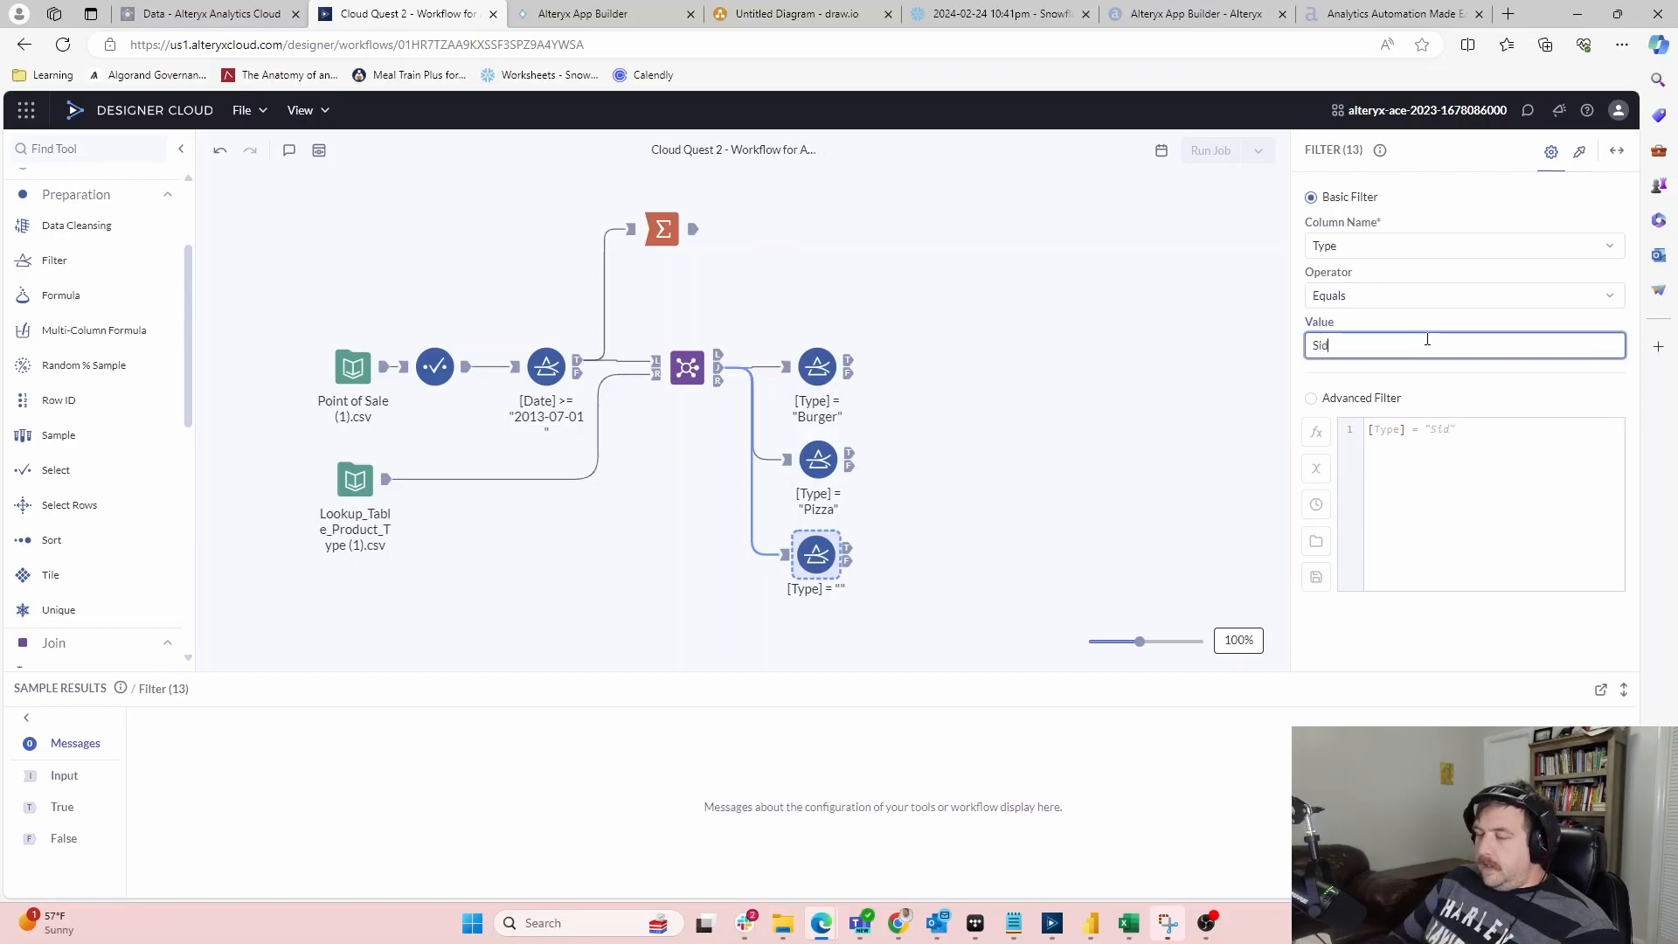
left_click(916, 561)
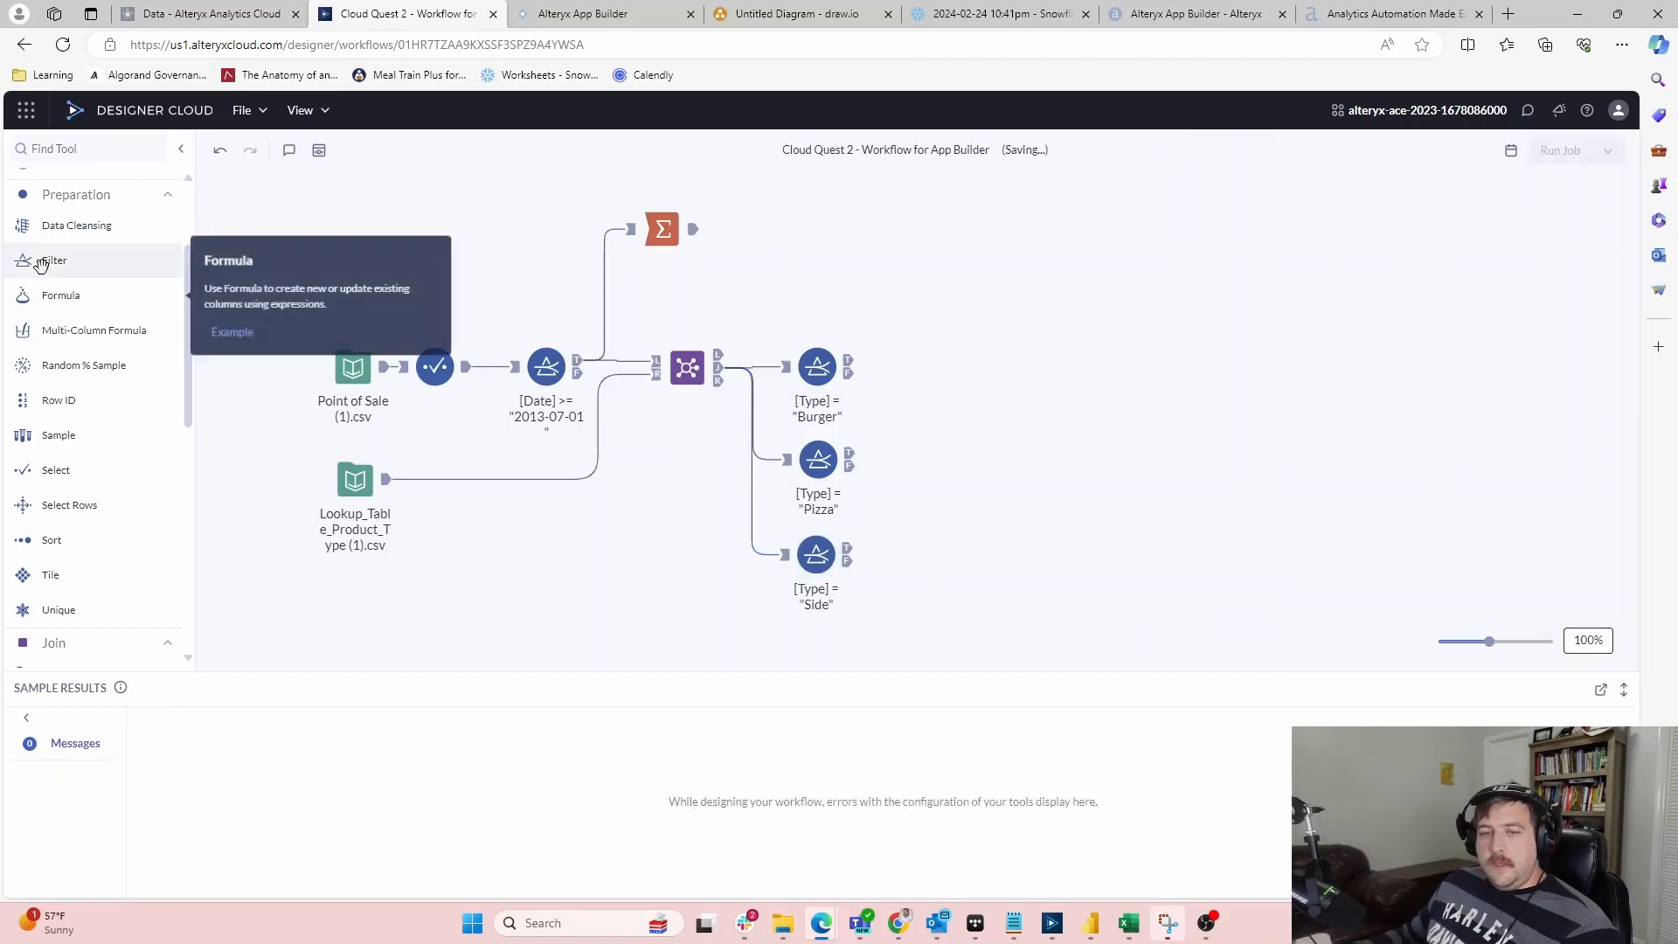
Add another Join-fed Filter keeping rows where Type equals Drink
left_click_drag(54, 261, 817, 644)
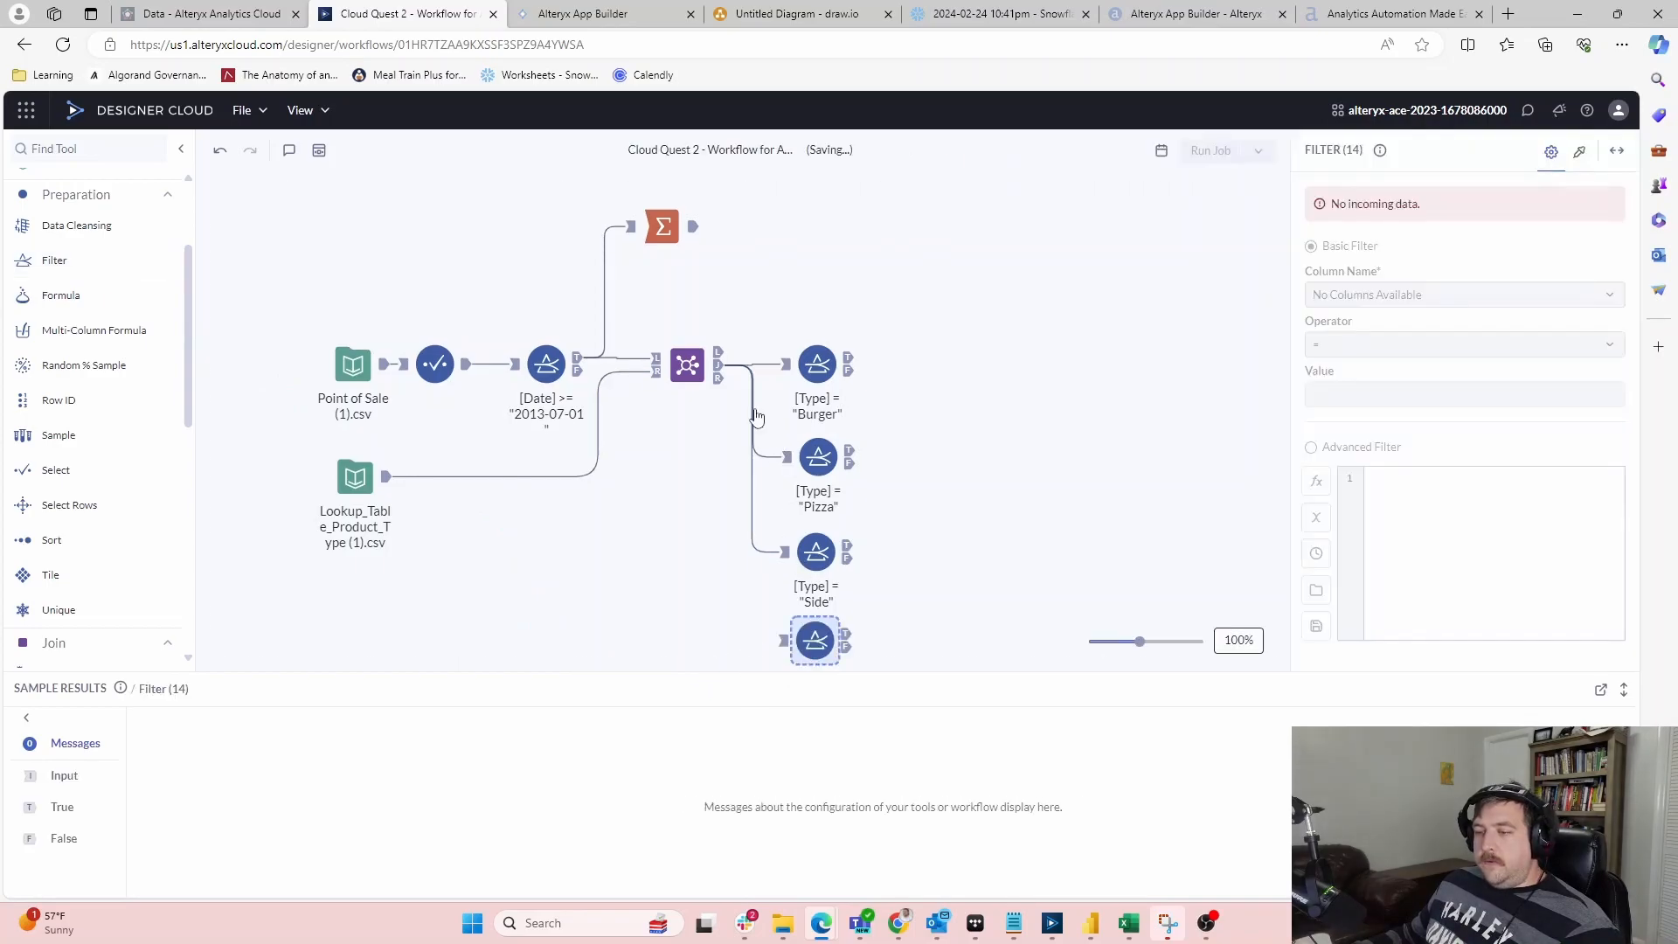
scroll(730, 376, "down", 1)
left_click_drag(720, 355, 785, 616)
left_click(822, 612)
left_click(1363, 246)
left_click(1338, 421)
left_click(1383, 345)
type("Drink")
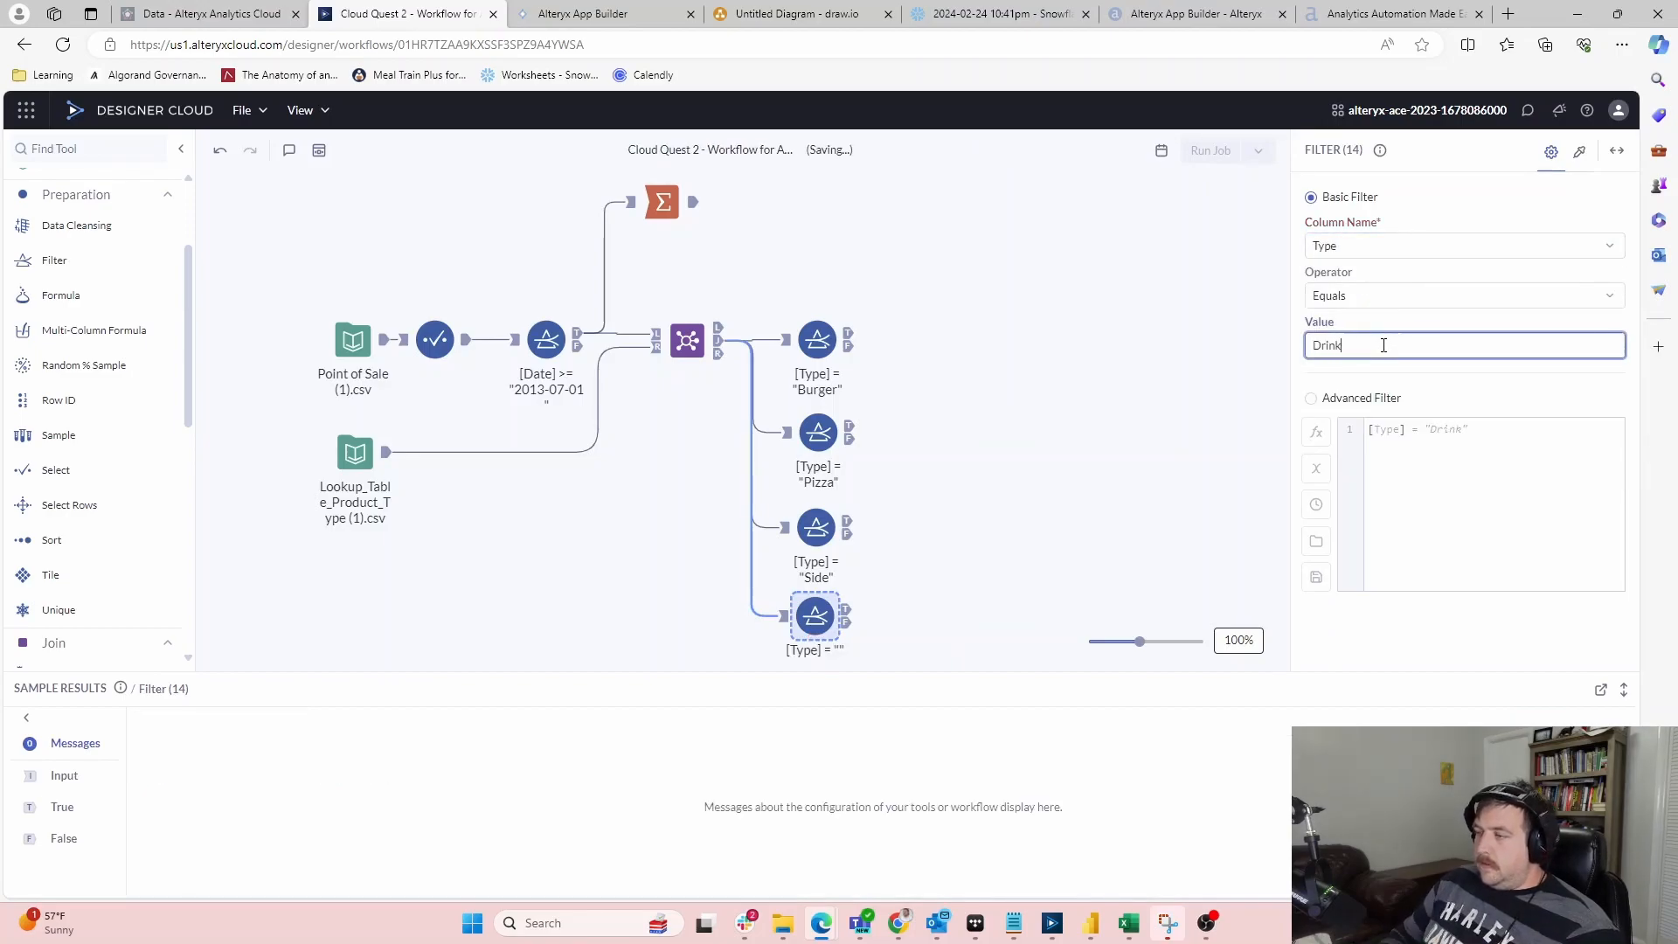
left_click(953, 496)
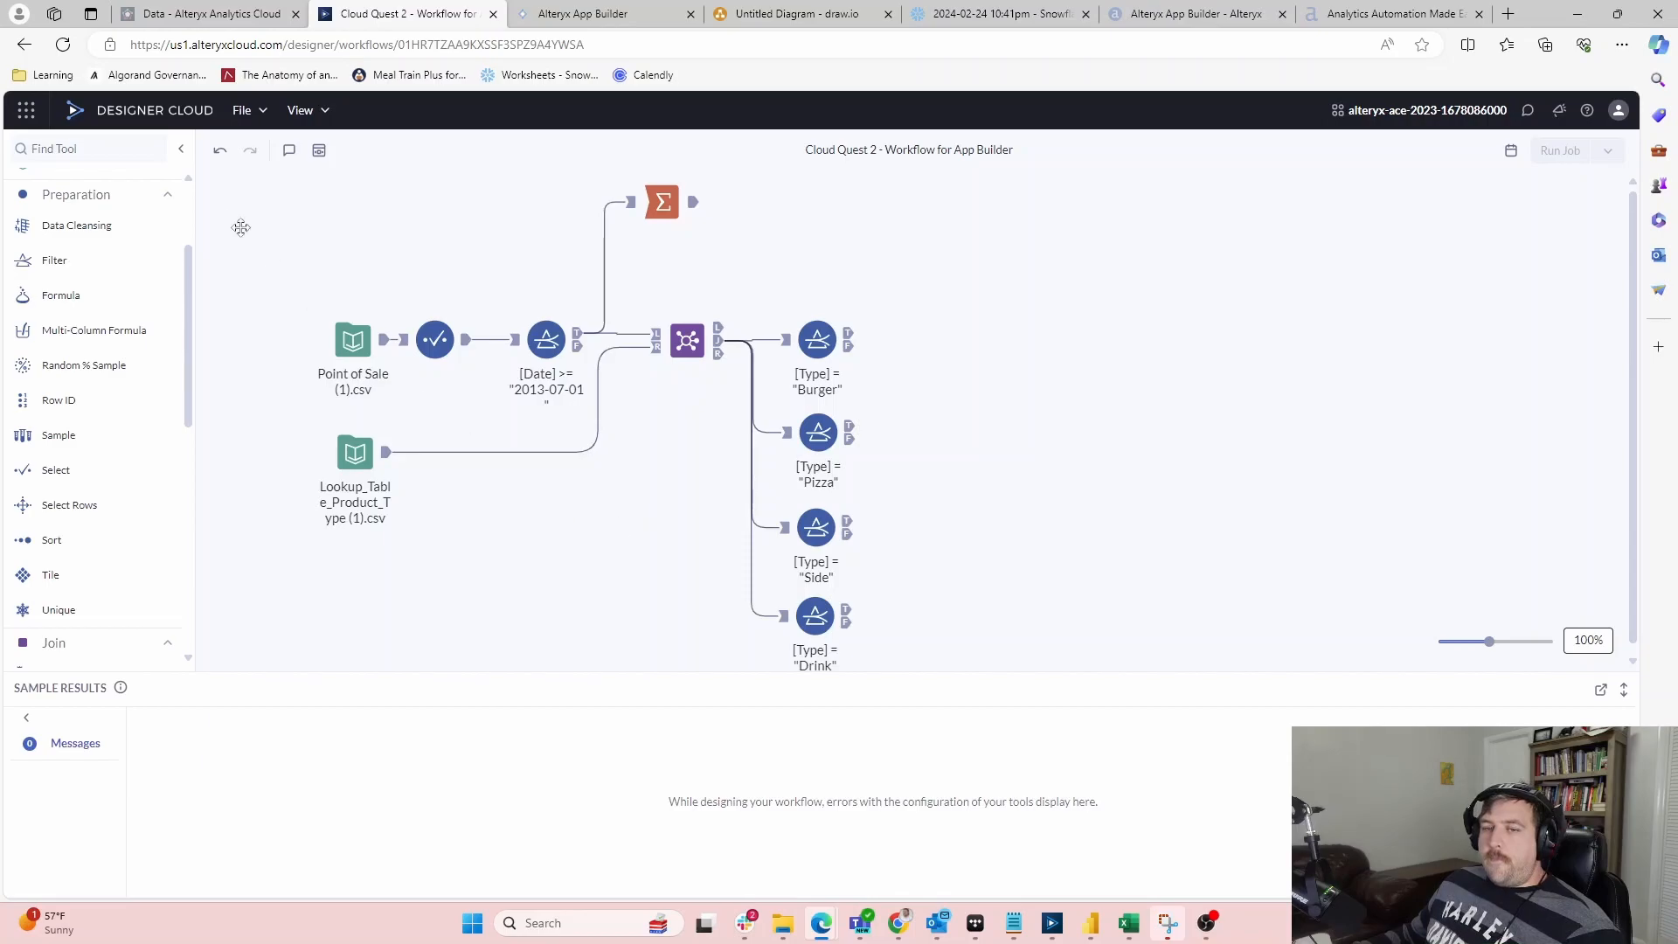
Add a Union fed by all four filters, then delete it
left_click_drag(186, 323, 185, 616)
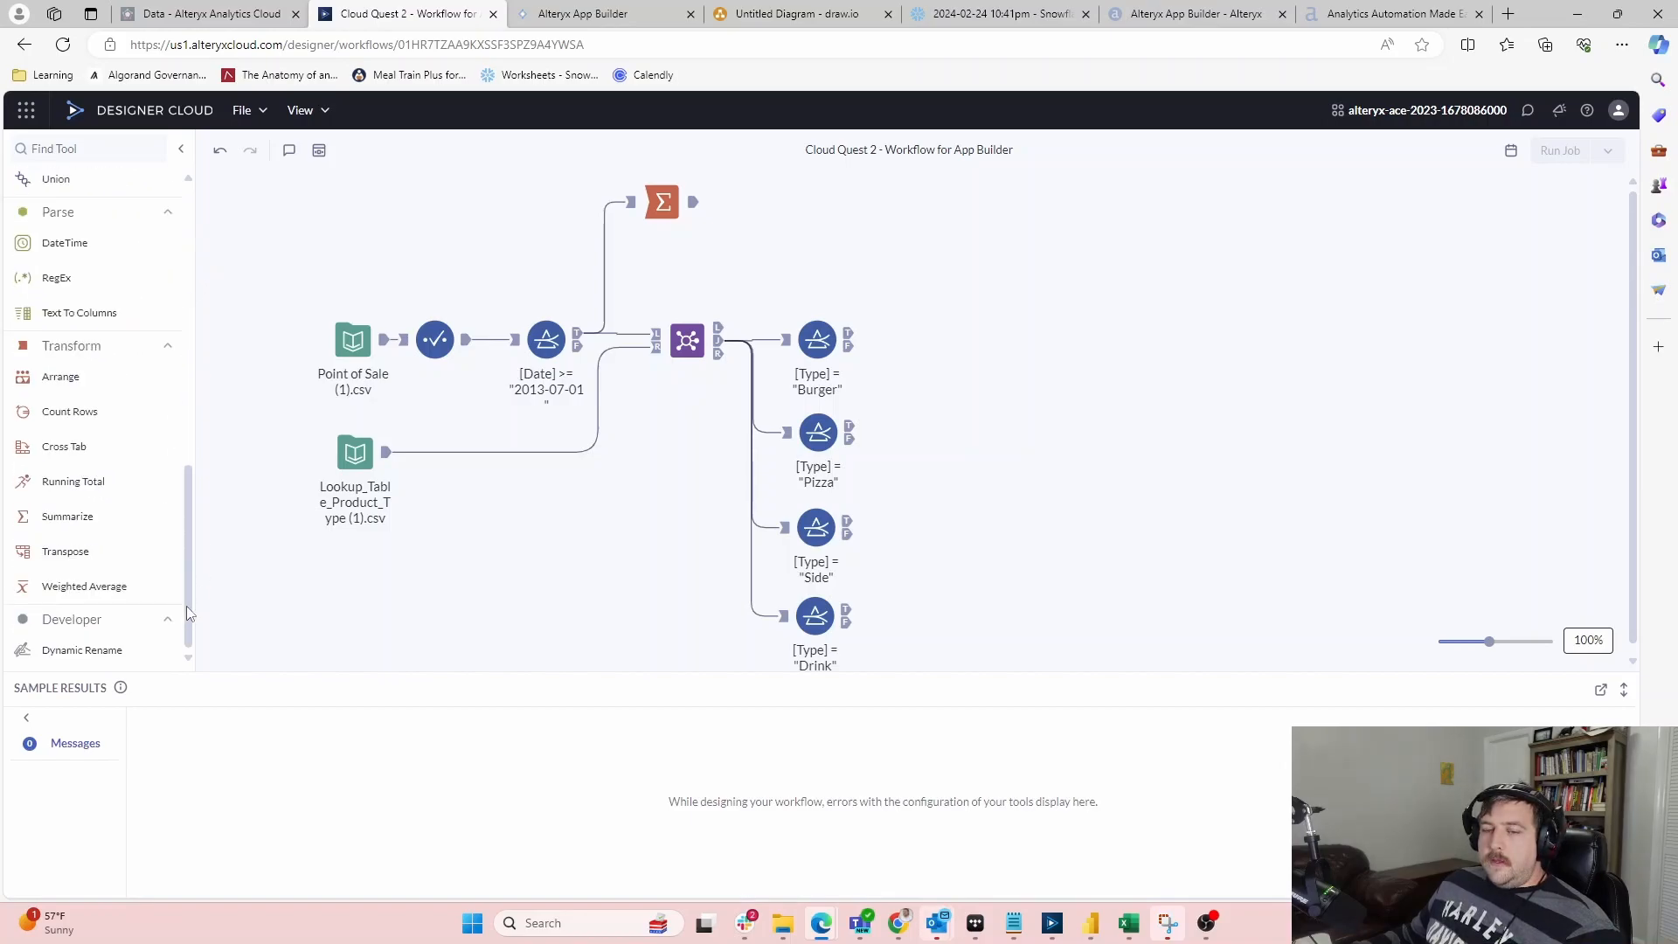
scroll(195, 402, "up", 5)
scroll(175, 420, "up", 1)
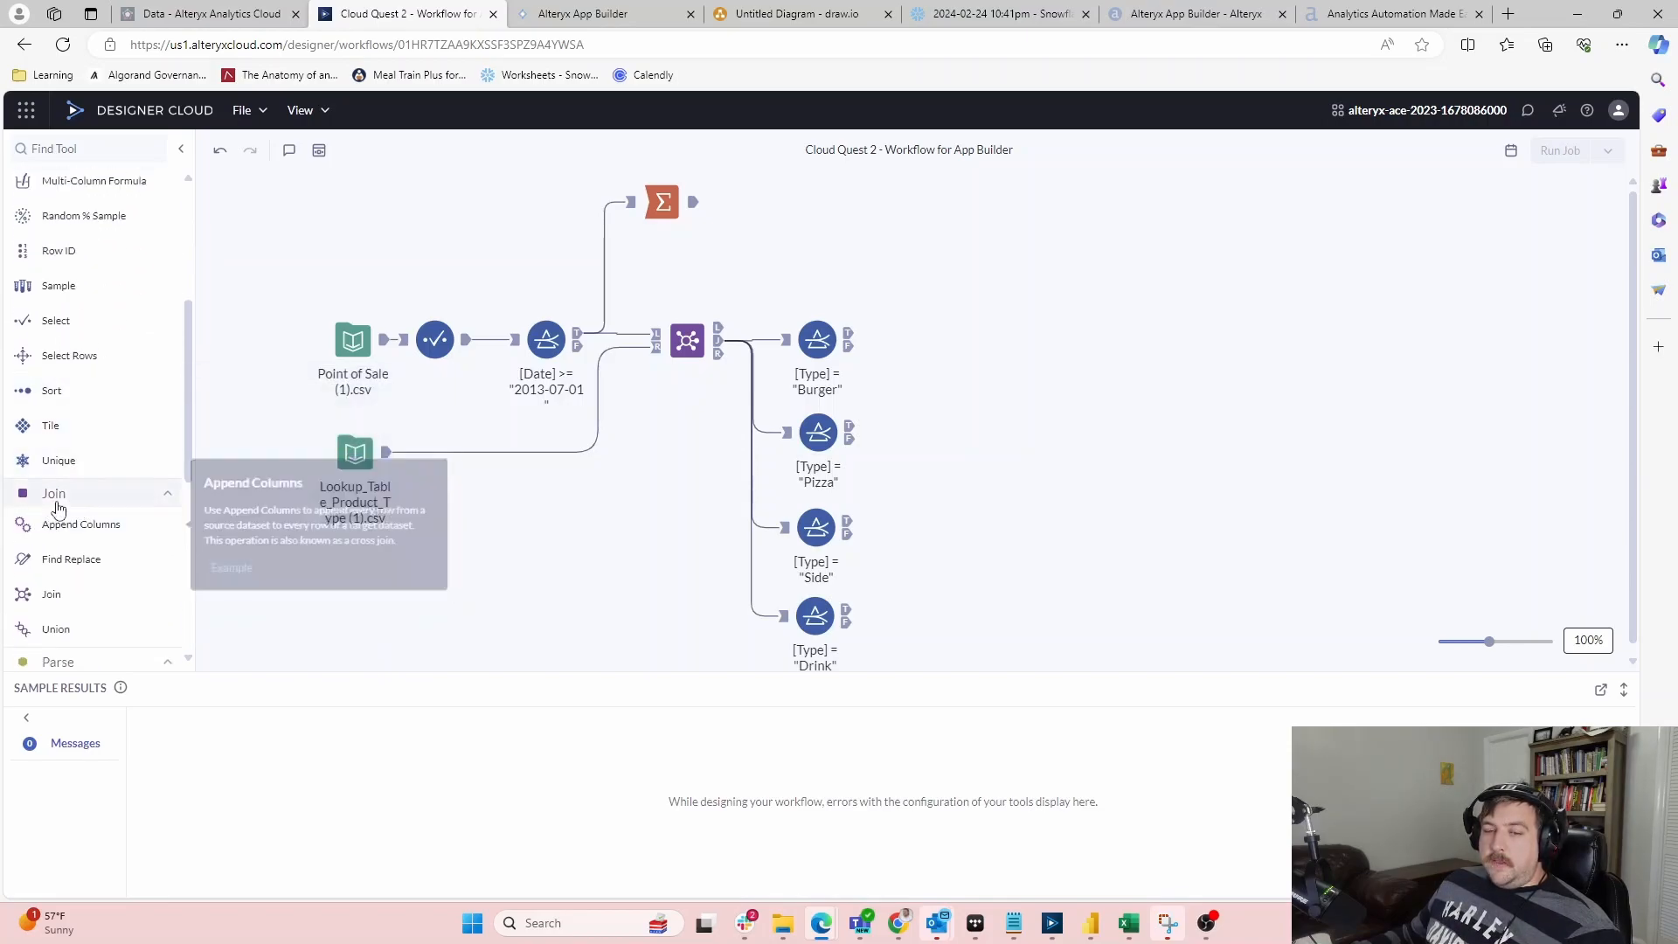
left_click_drag(42, 628, 995, 338)
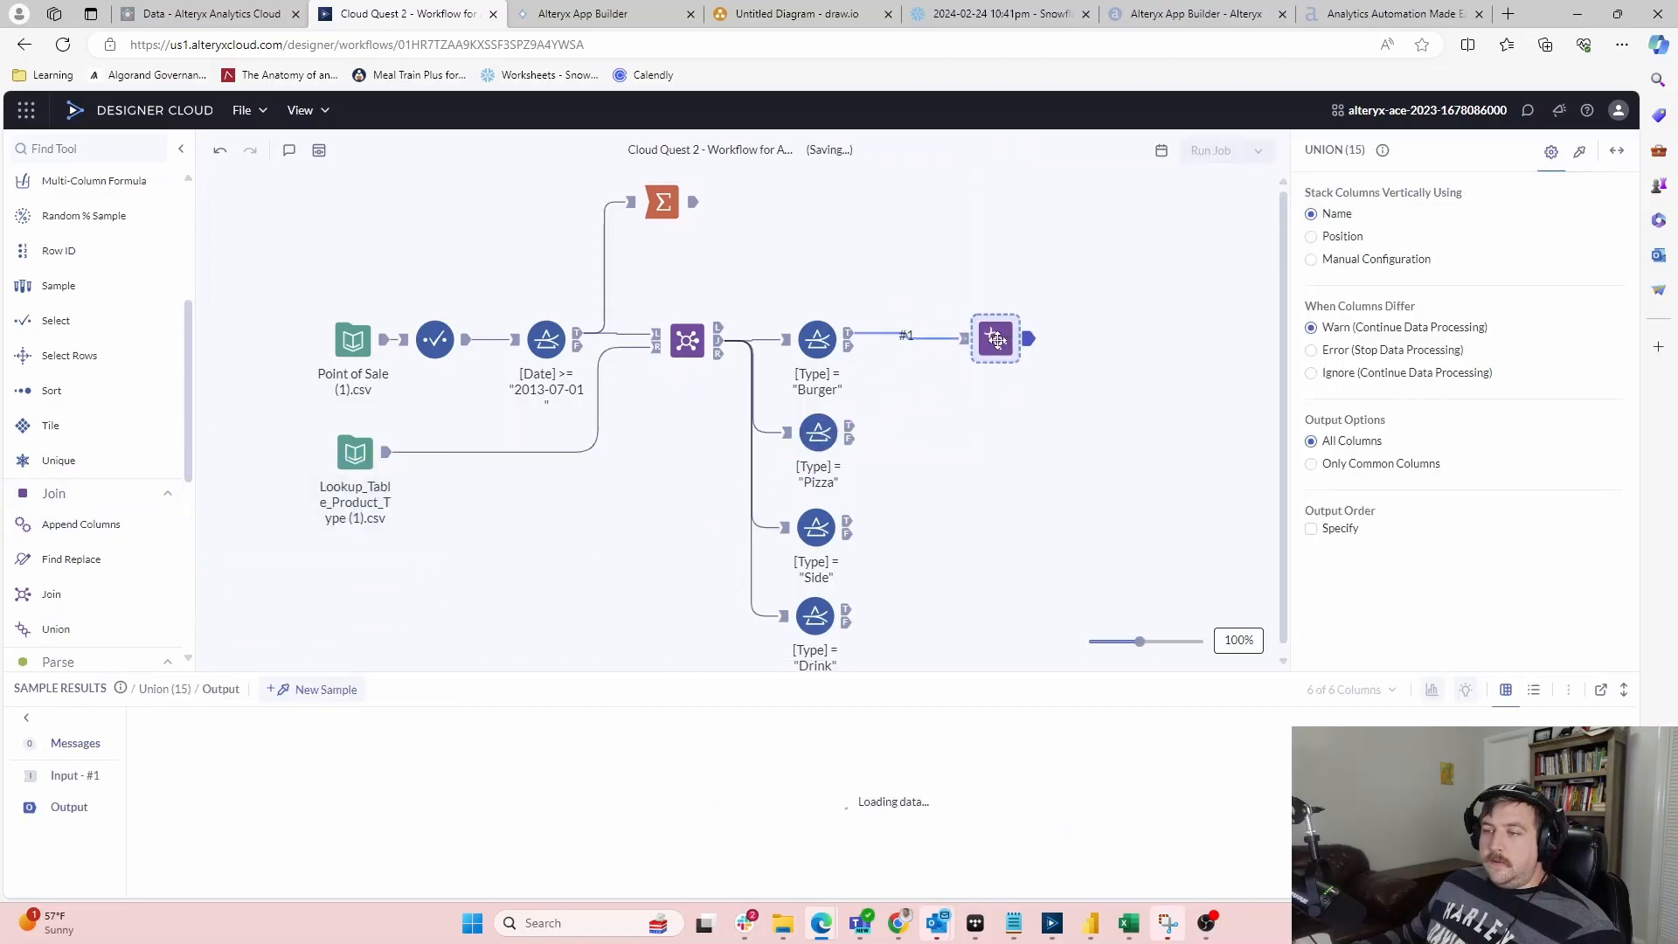
left_click_drag(851, 426, 965, 340)
left_click(894, 447)
left_click_drag(847, 524, 965, 339)
left_click_drag(846, 610, 983, 371)
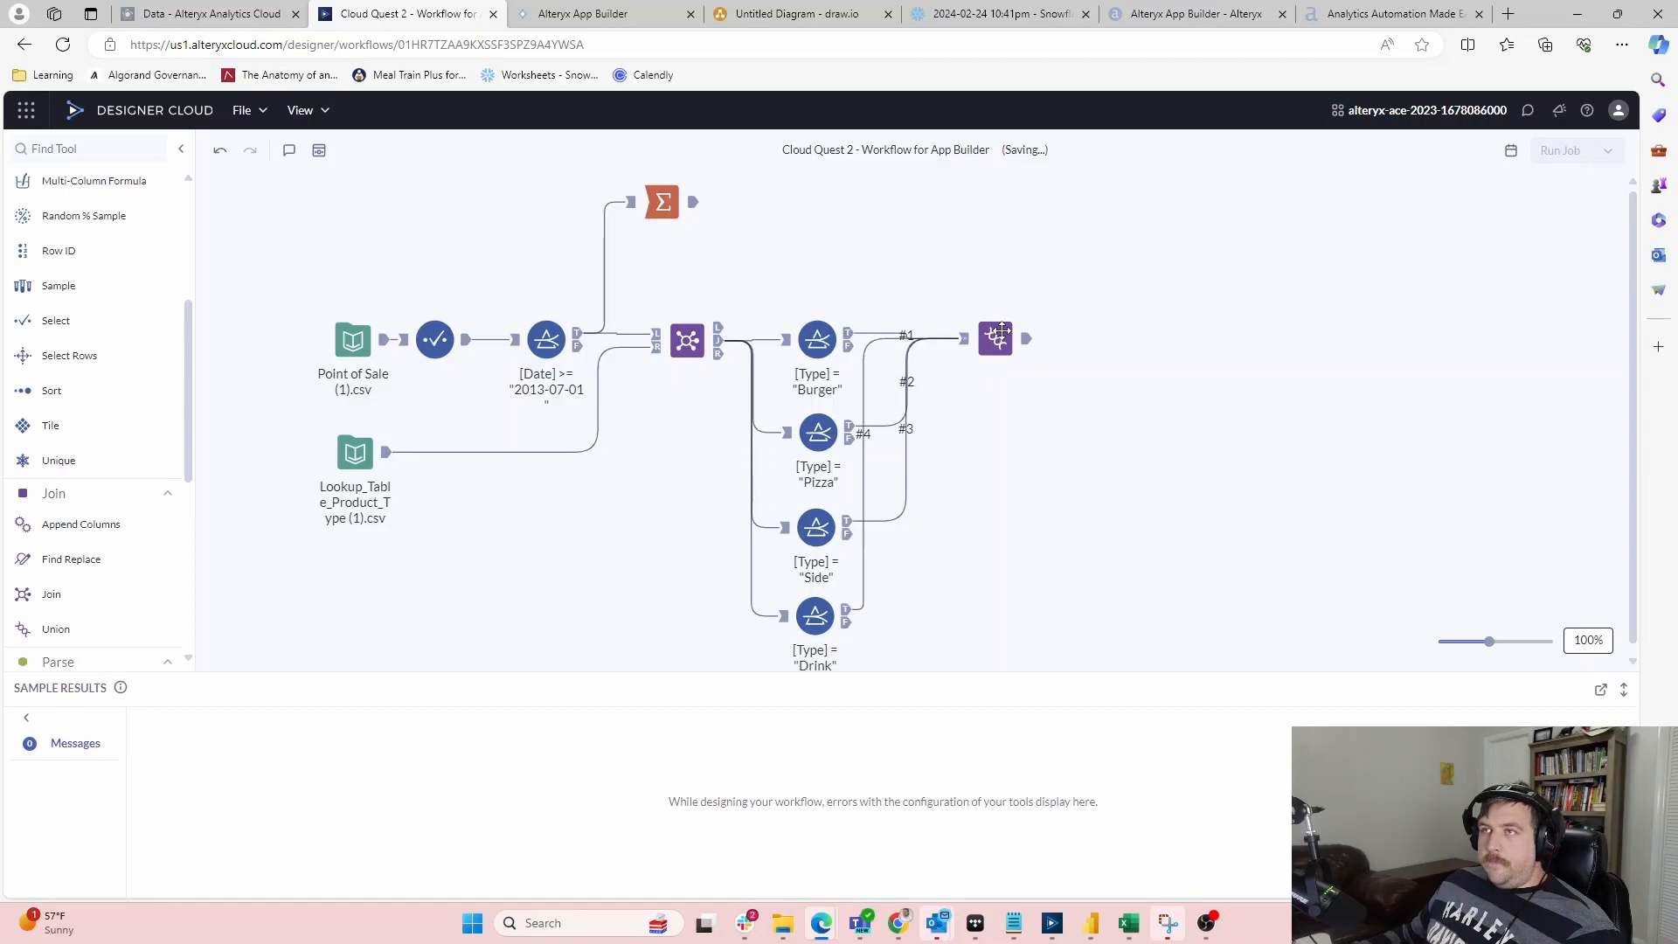
left_click(1002, 332)
key("Delete")
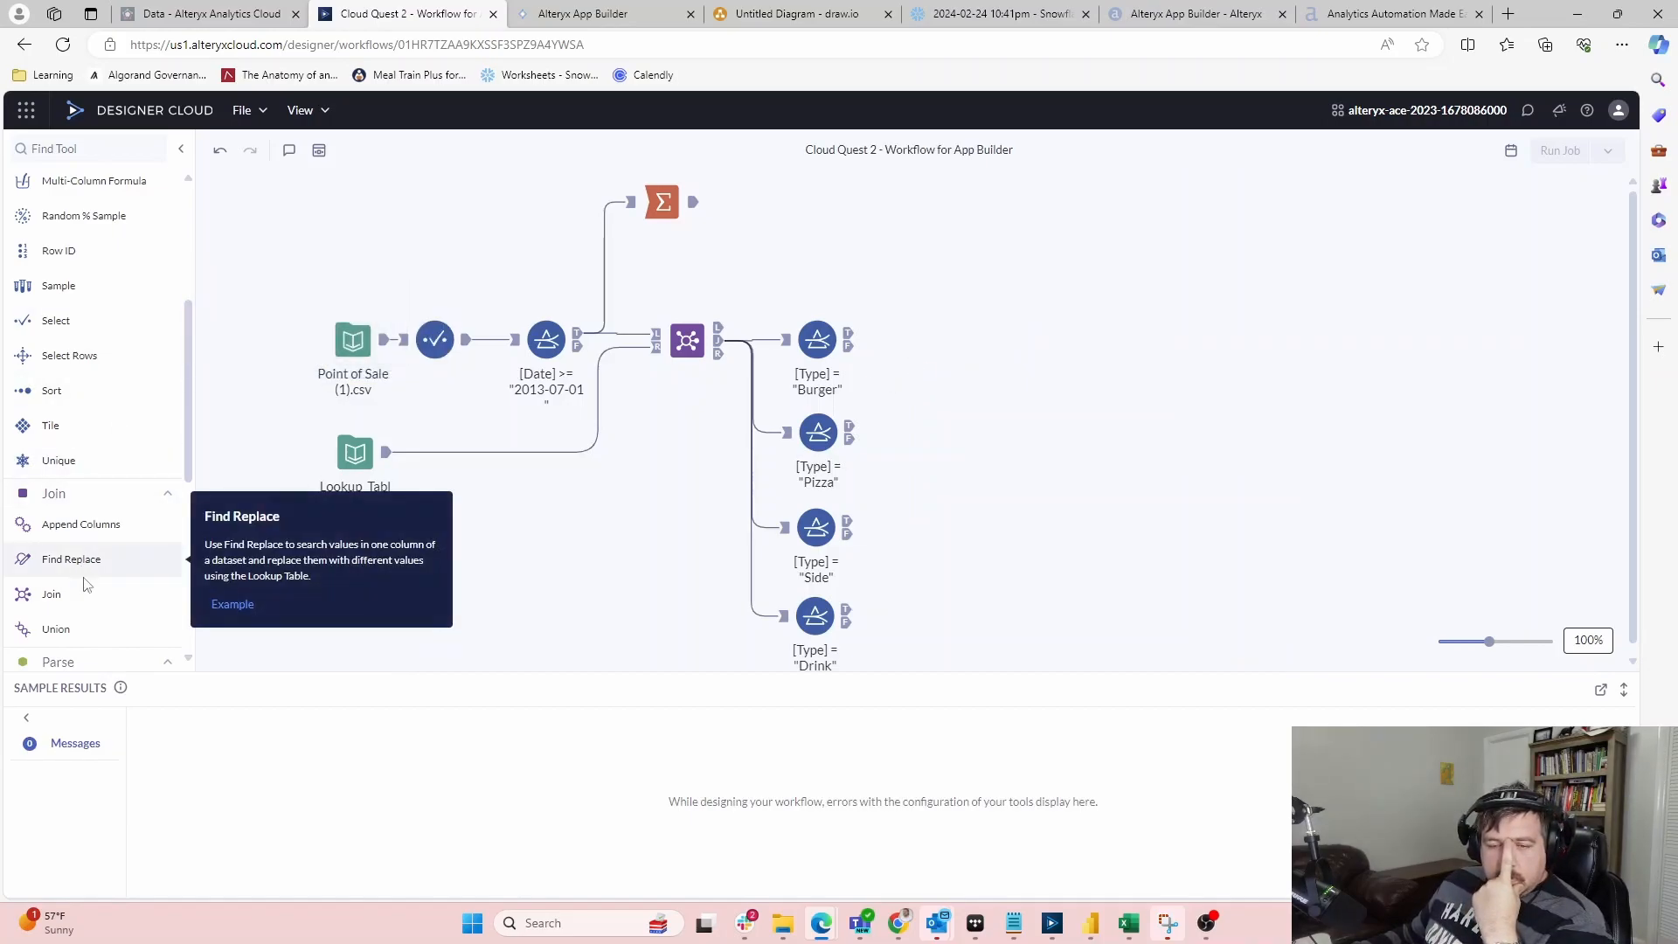
Add a new Union fed only by the Burger and Pizza filters' True outputs
left_click_drag(50, 614, 953, 334)
left_click_drag(849, 429, 933, 346)
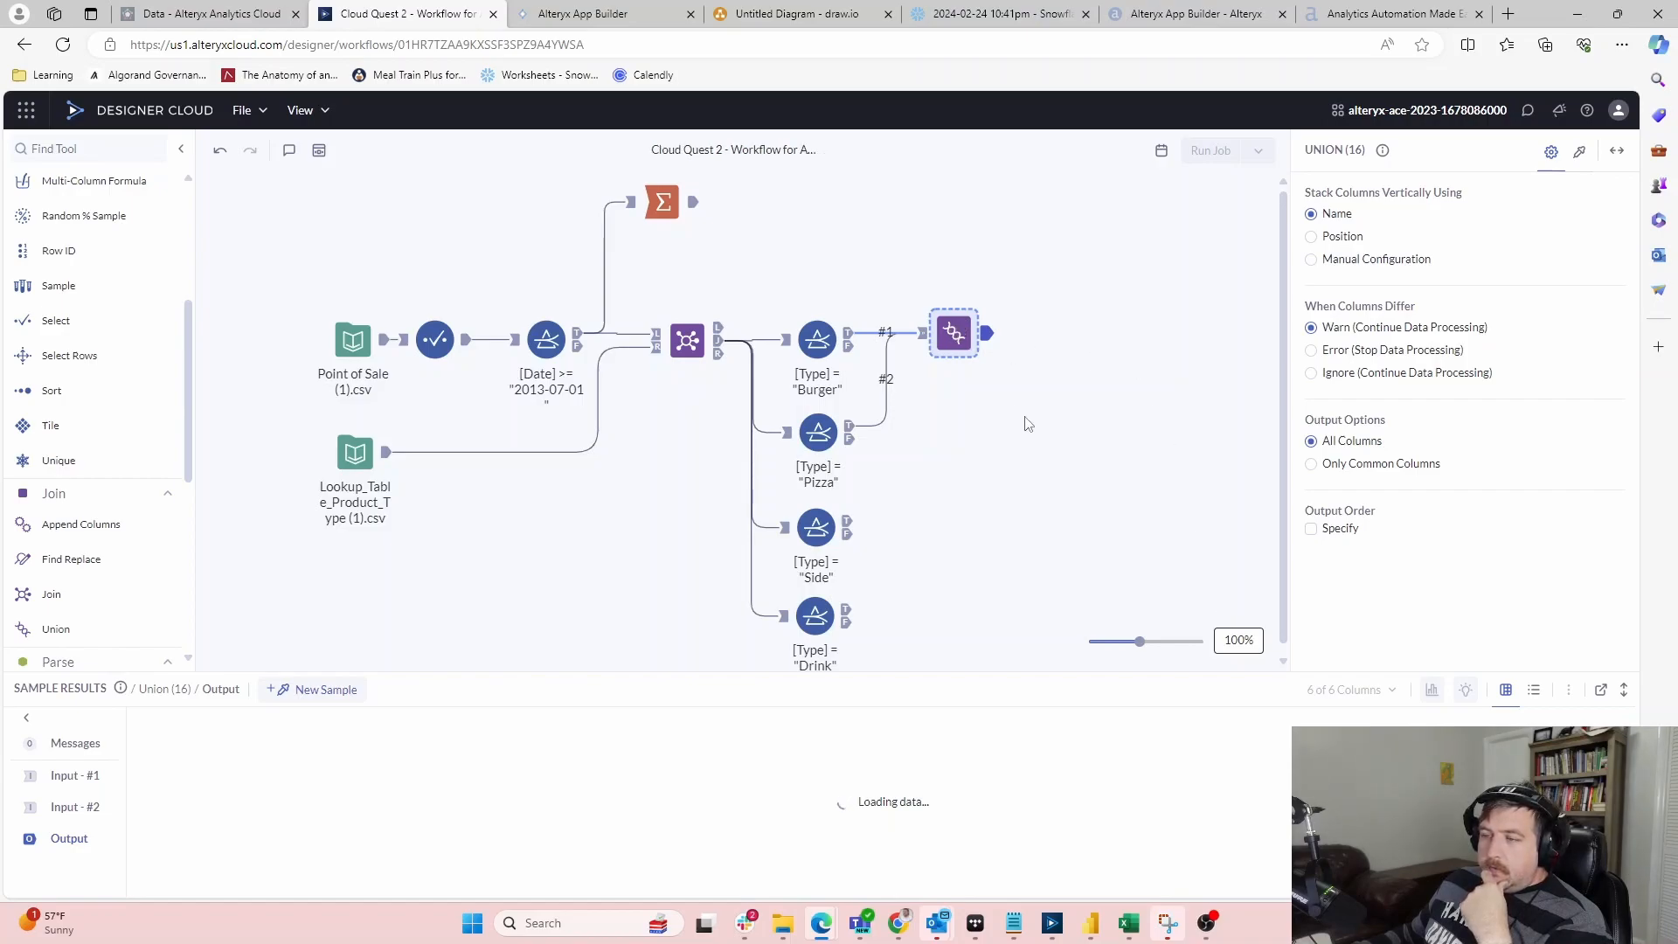
scroll(105, 363, "down", 5)
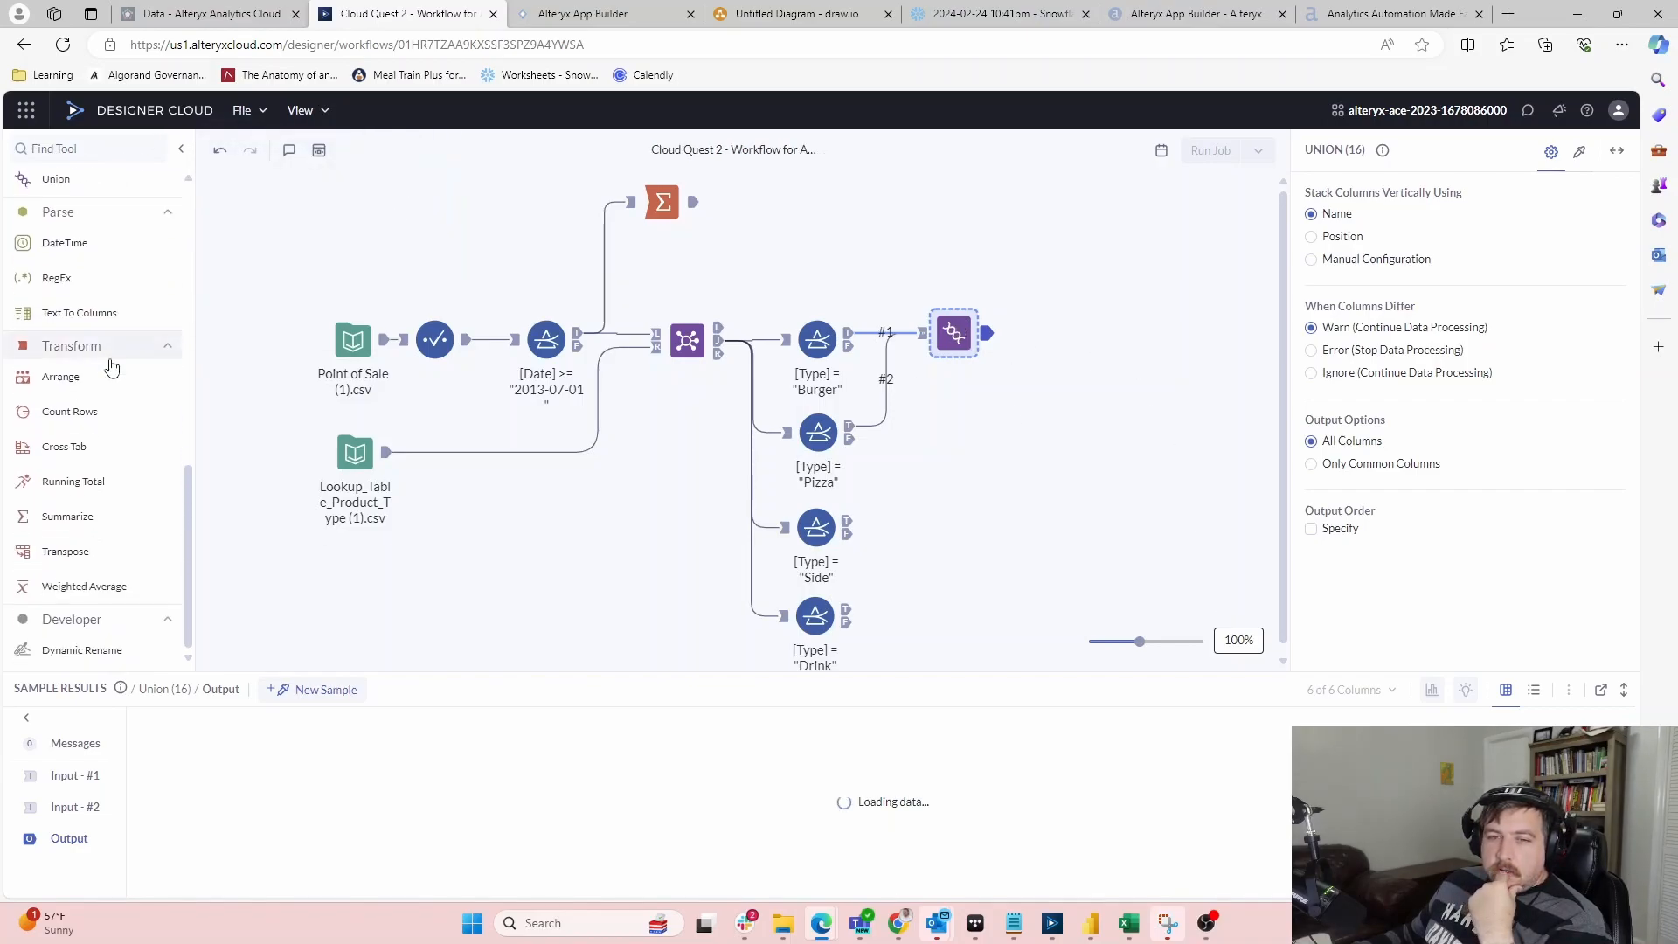
scroll(107, 359, "up", 5)
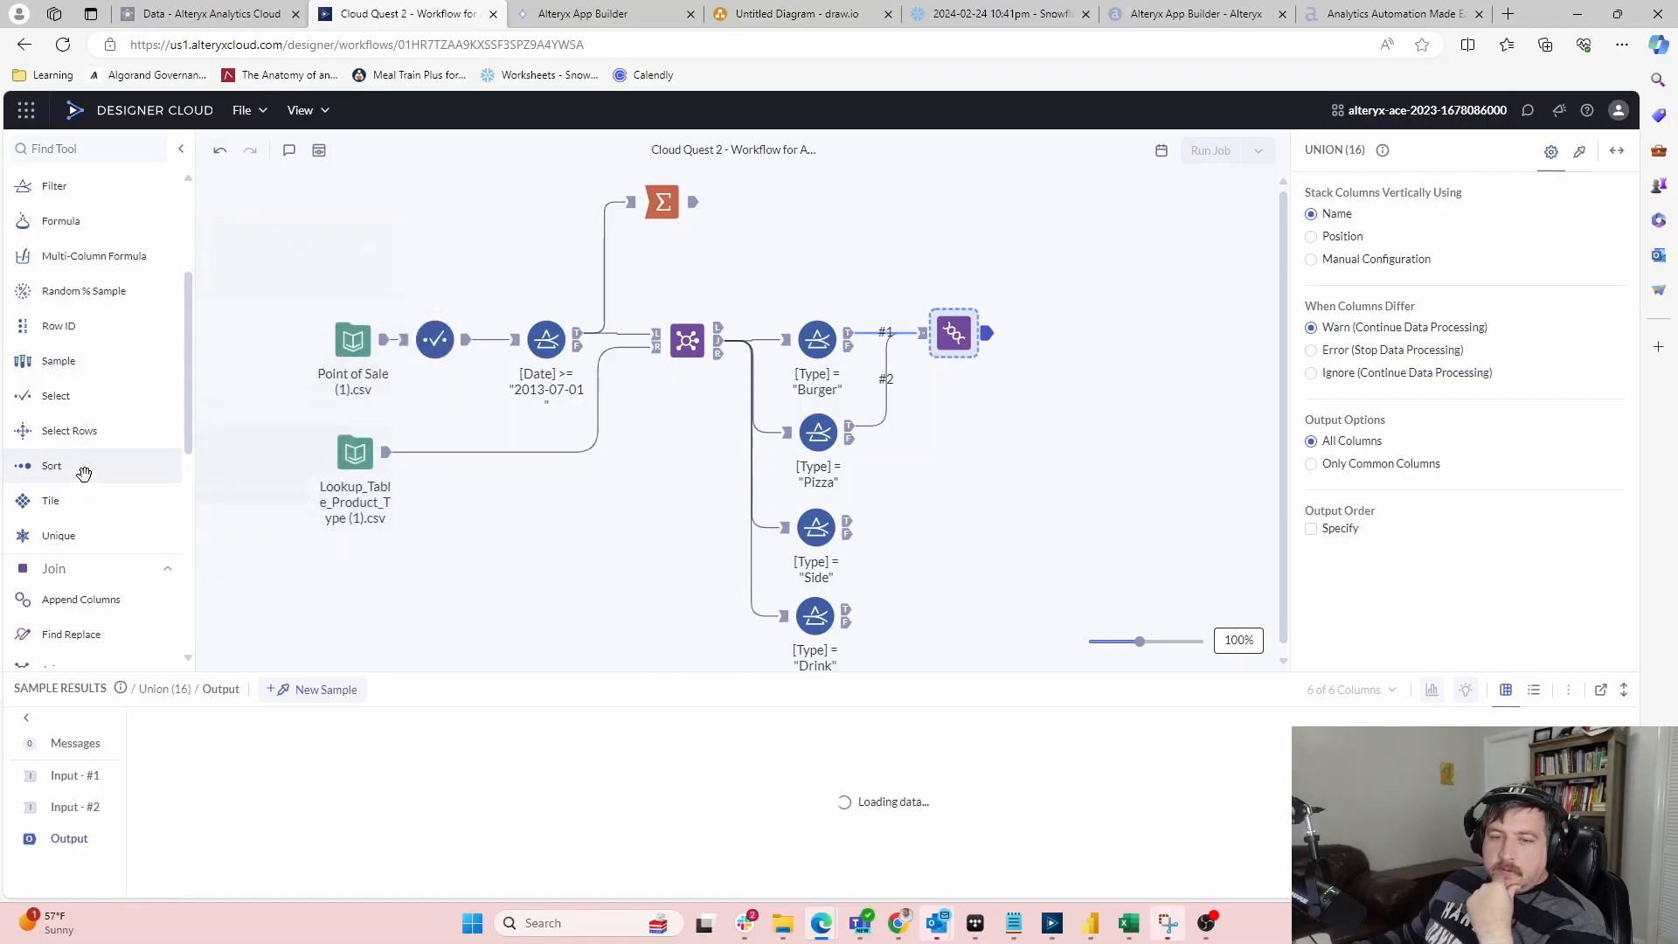
Add a Unique tool after the Union that keeps one row per TicketID
left_click_drag(61, 535, 1061, 331)
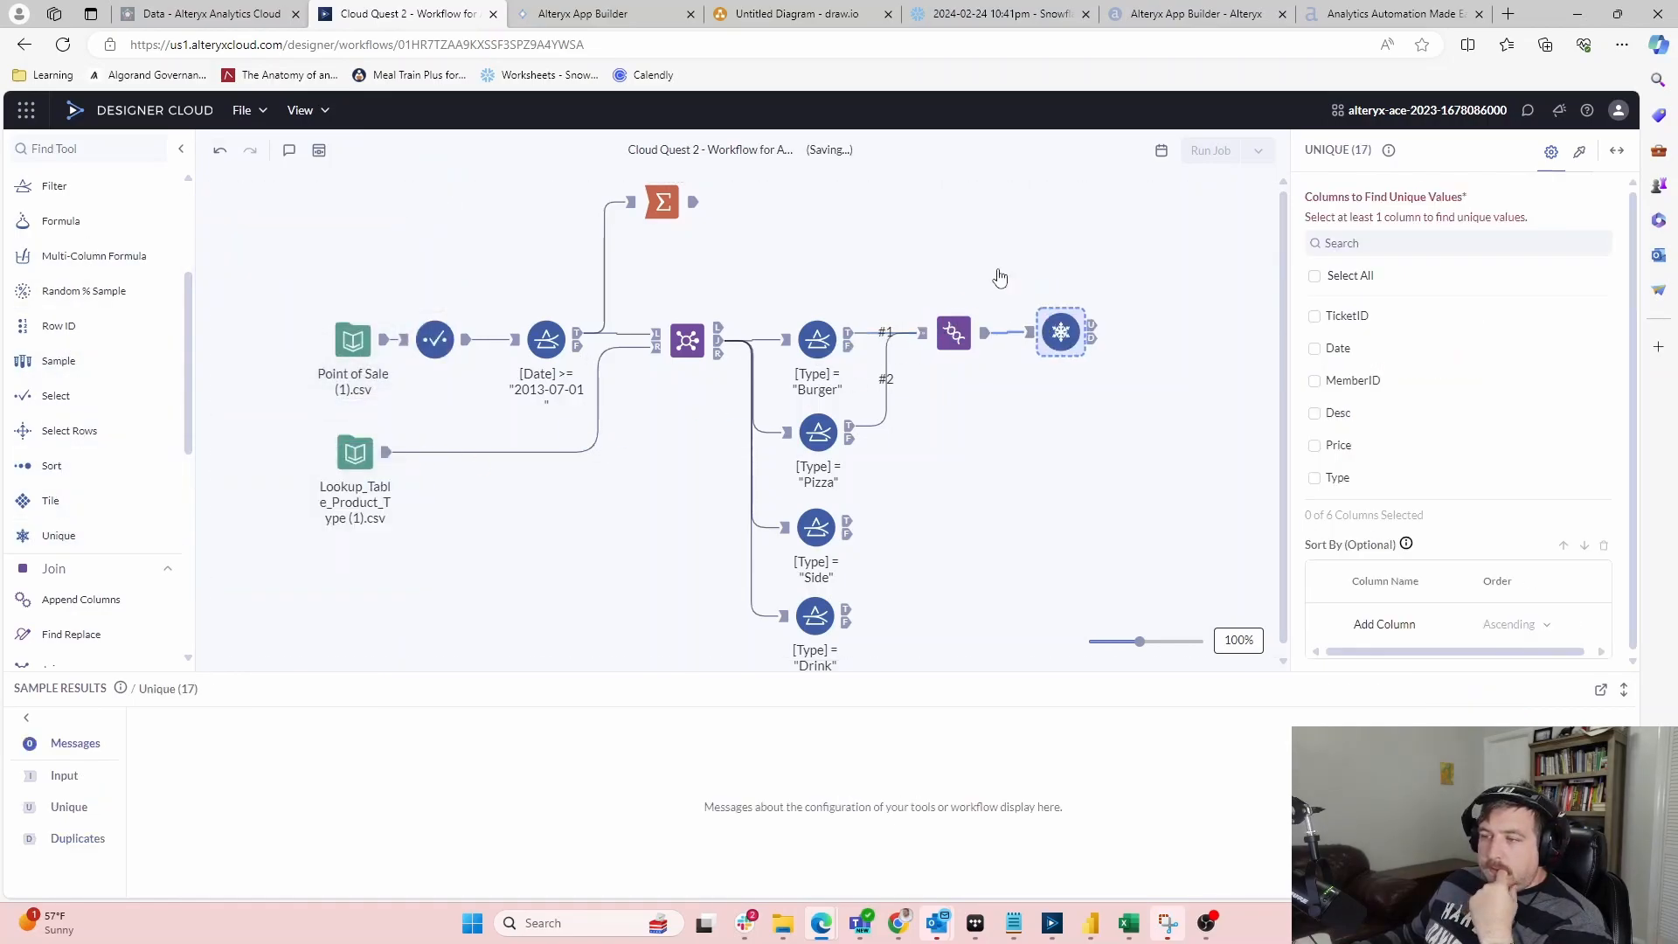
left_click(1353, 317)
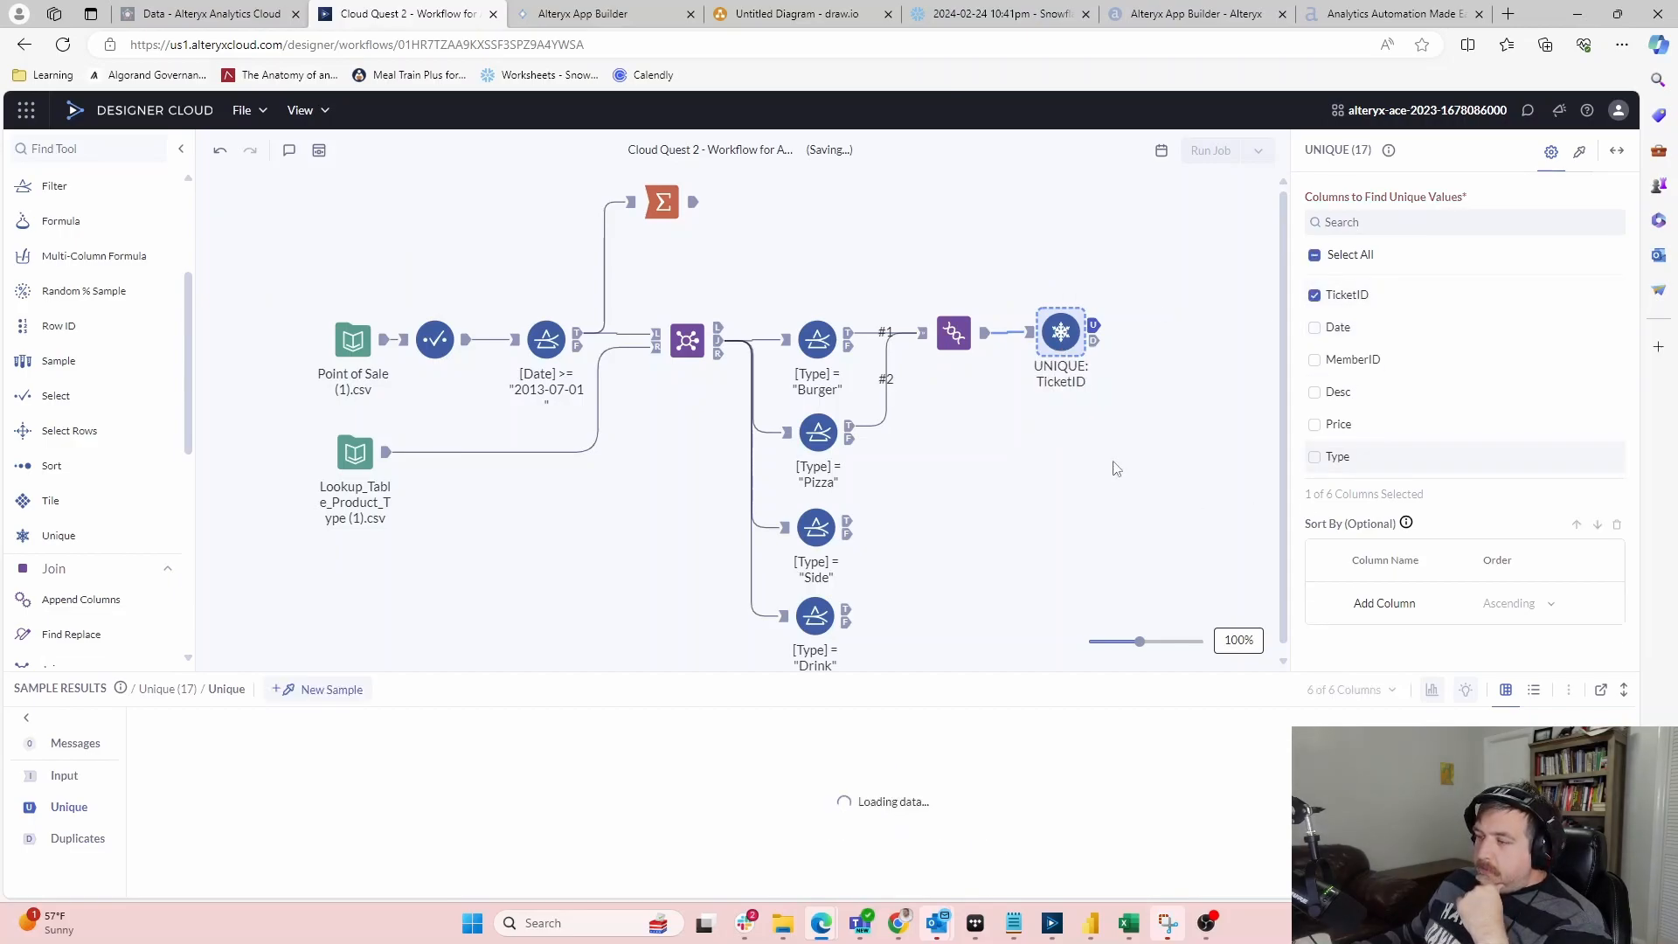
left_click(1089, 512)
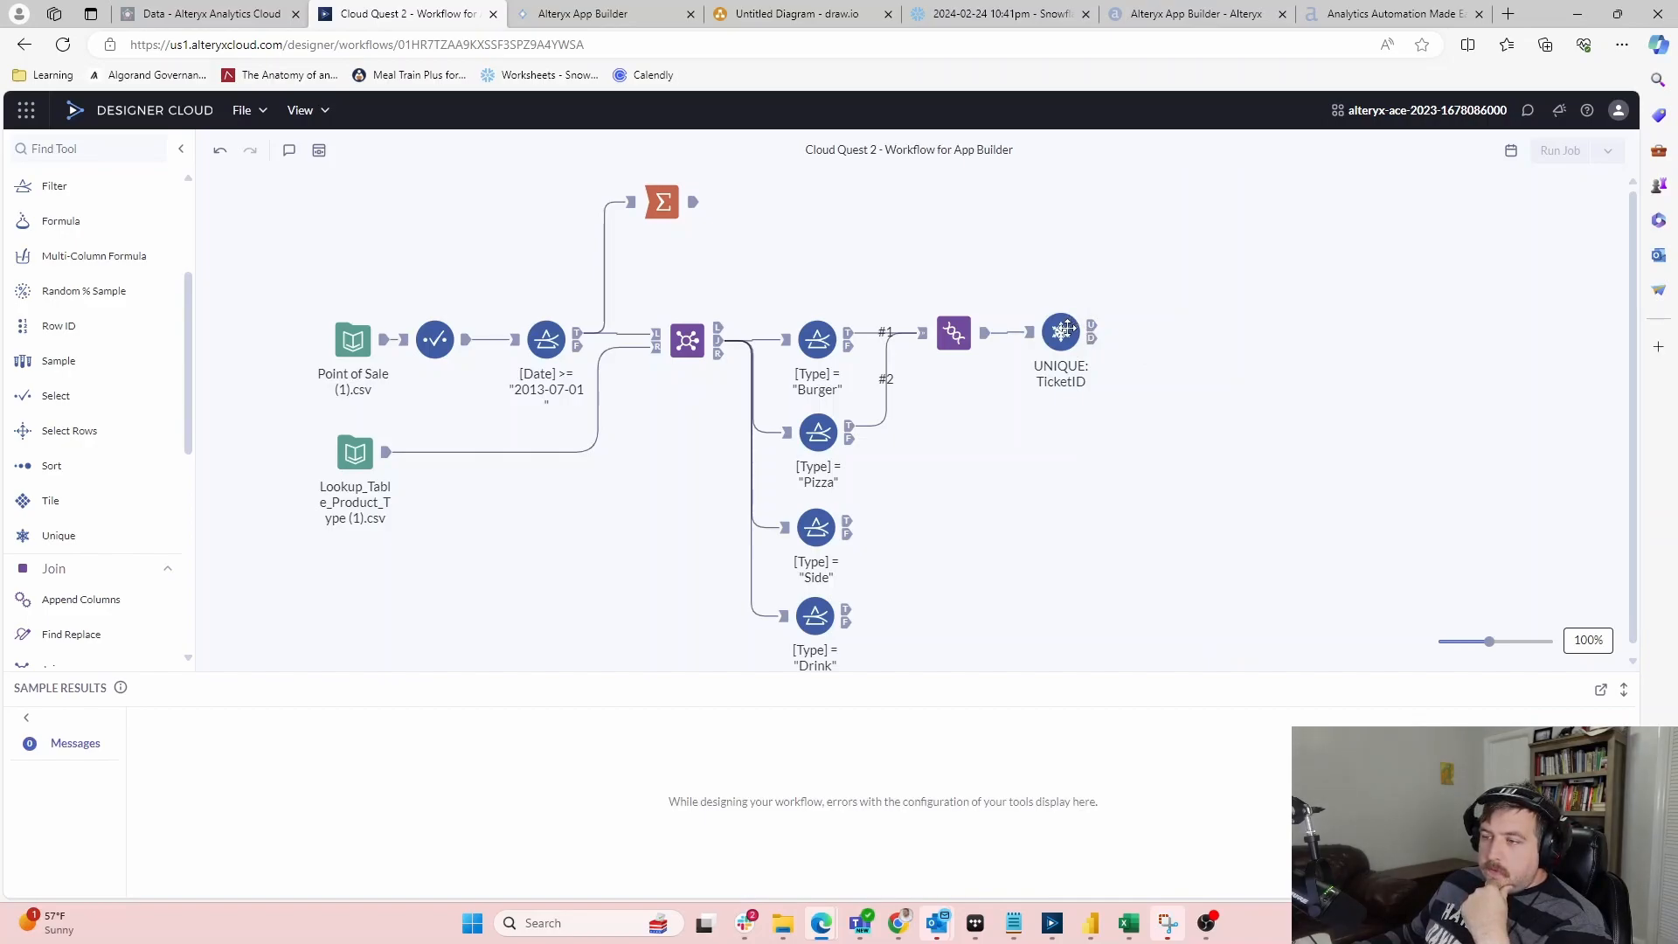
left_click(1066, 331)
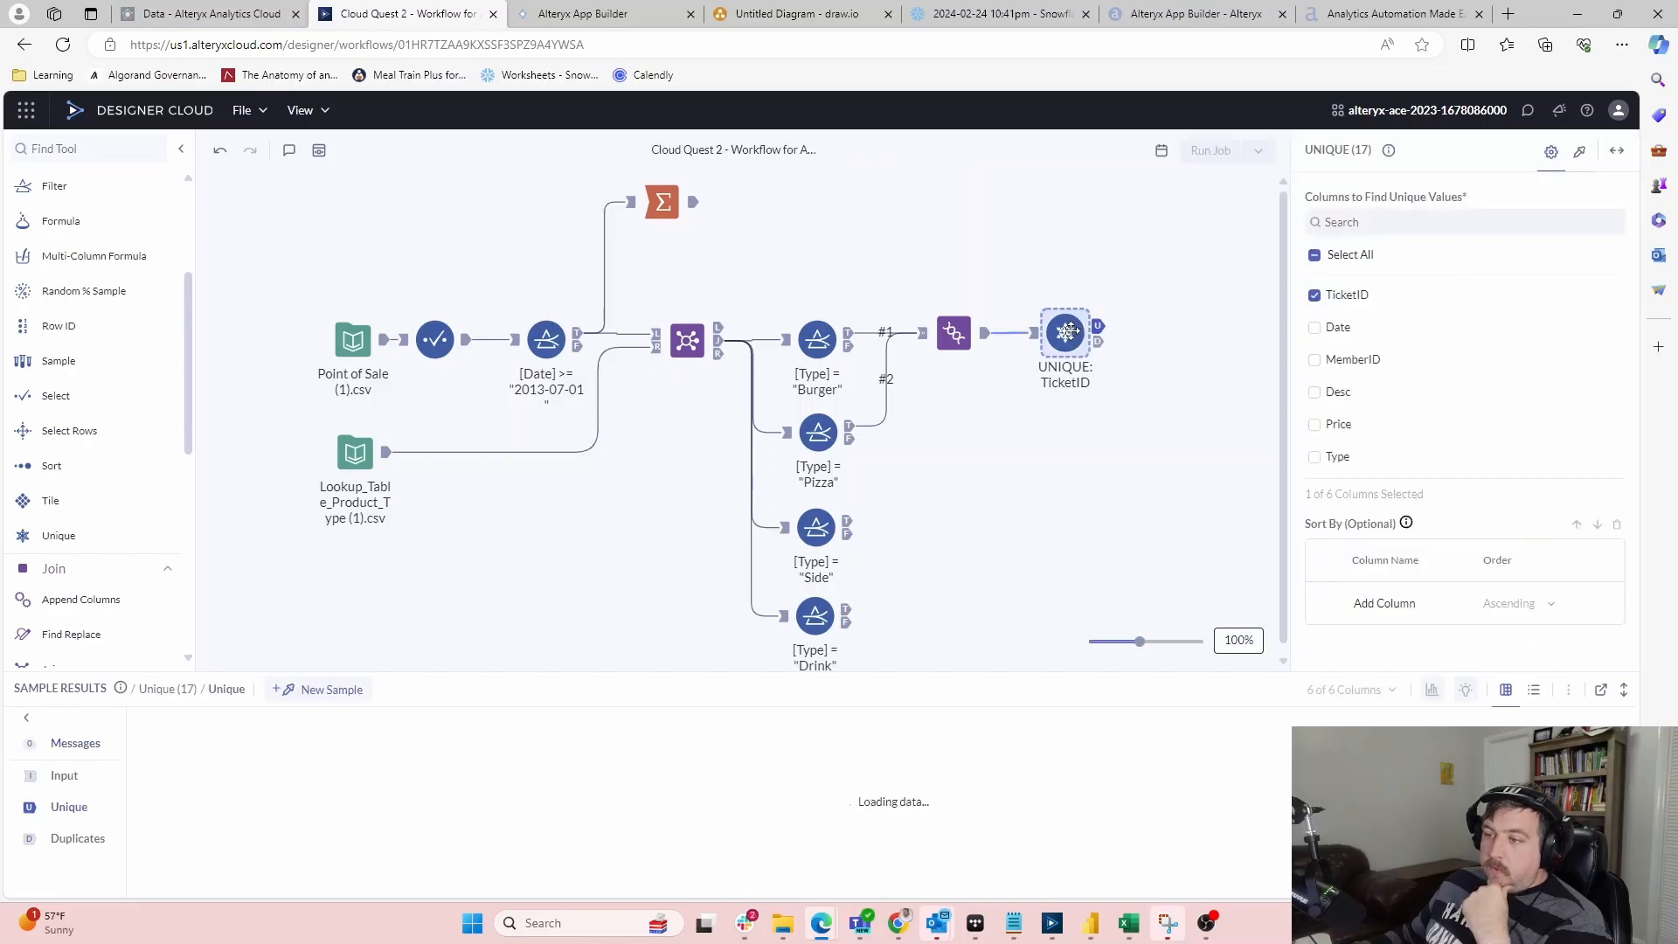
left_click_drag(1067, 330, 1070, 328)
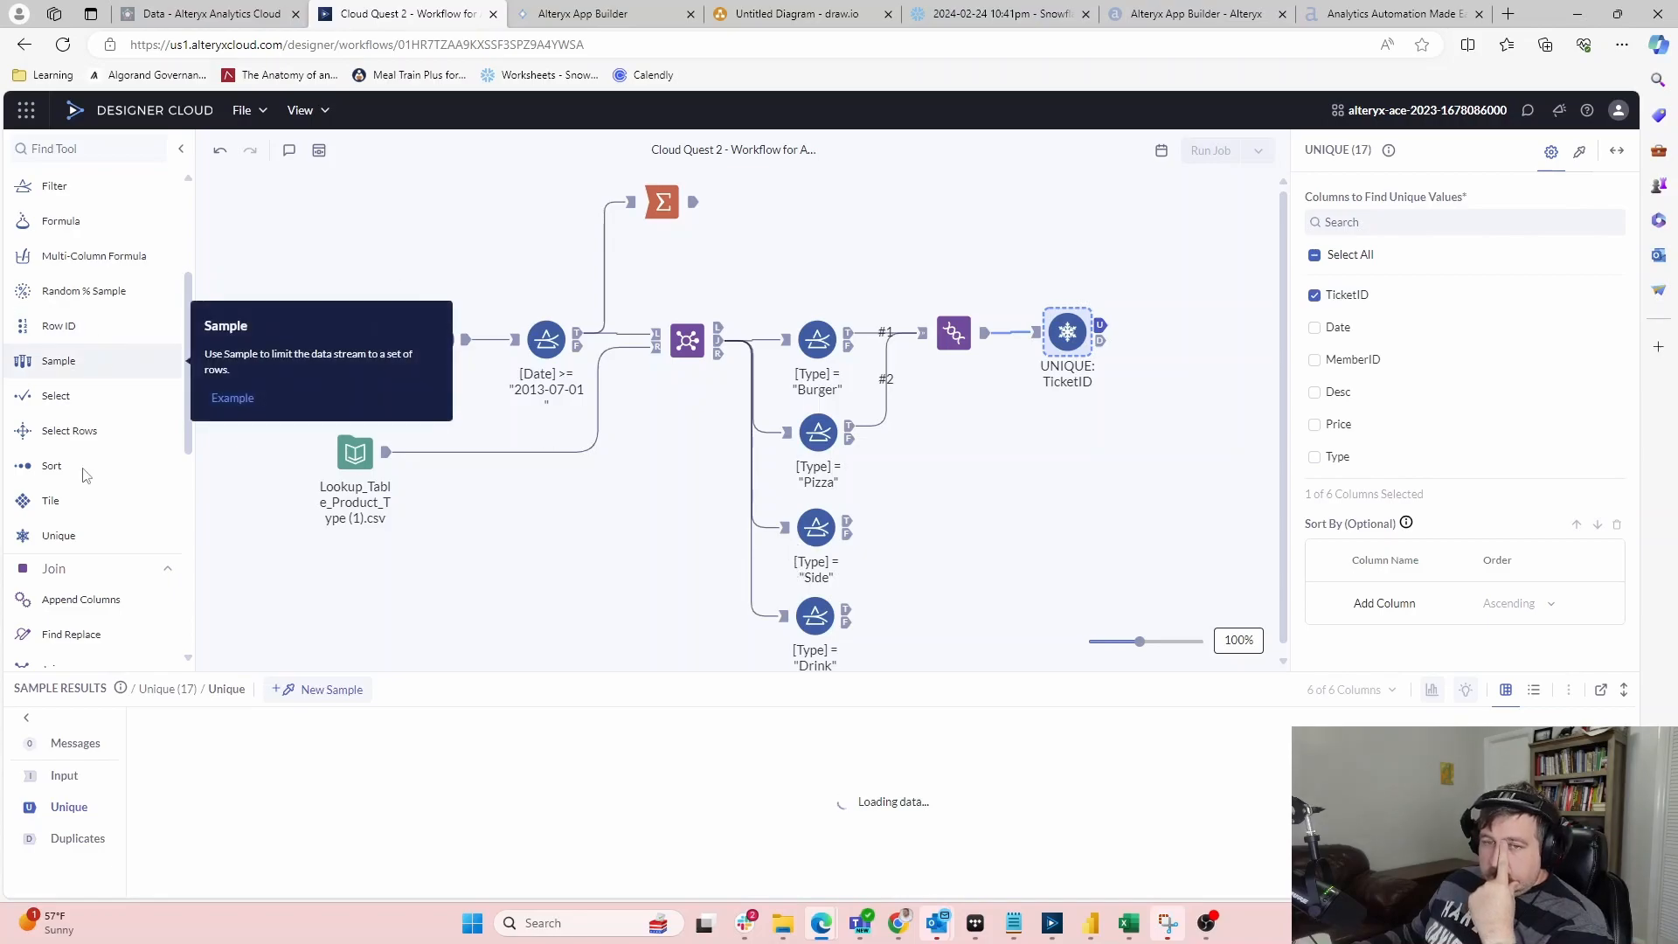
scroll(74, 603, "down", 1)
Add a Join with the Side filter on L and Drink filter on R, matched on TicketID
left_click_drag(73, 603, 955, 528)
left_click_drag(847, 609, 925, 535)
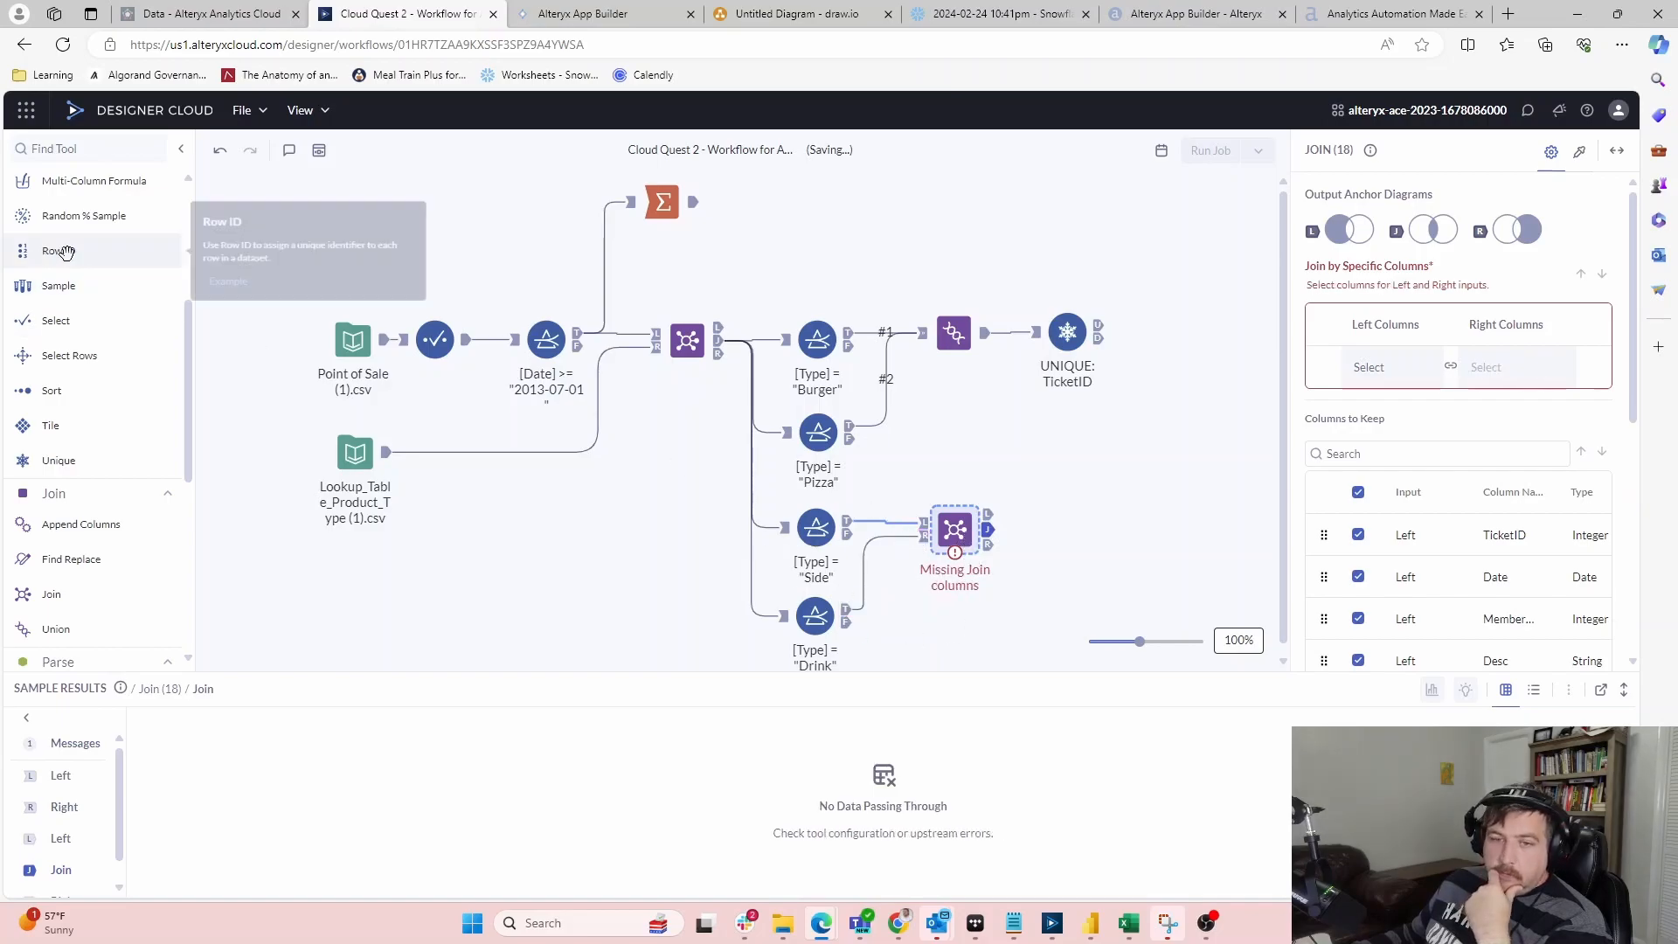
left_click(1409, 366)
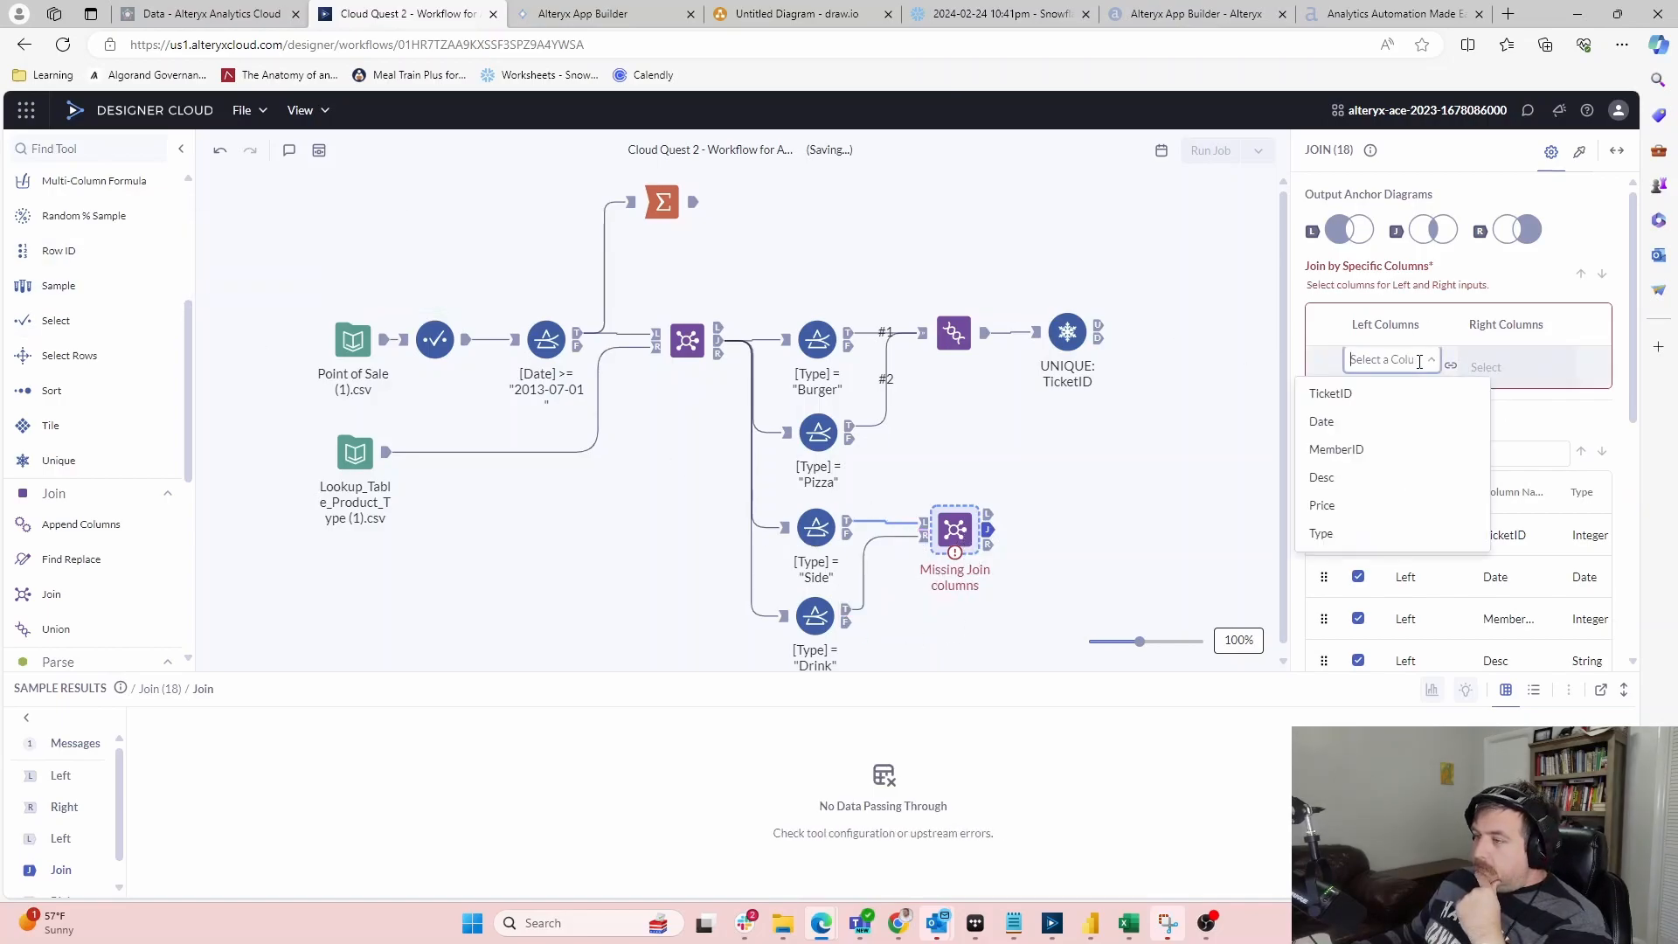
left_click(1378, 390)
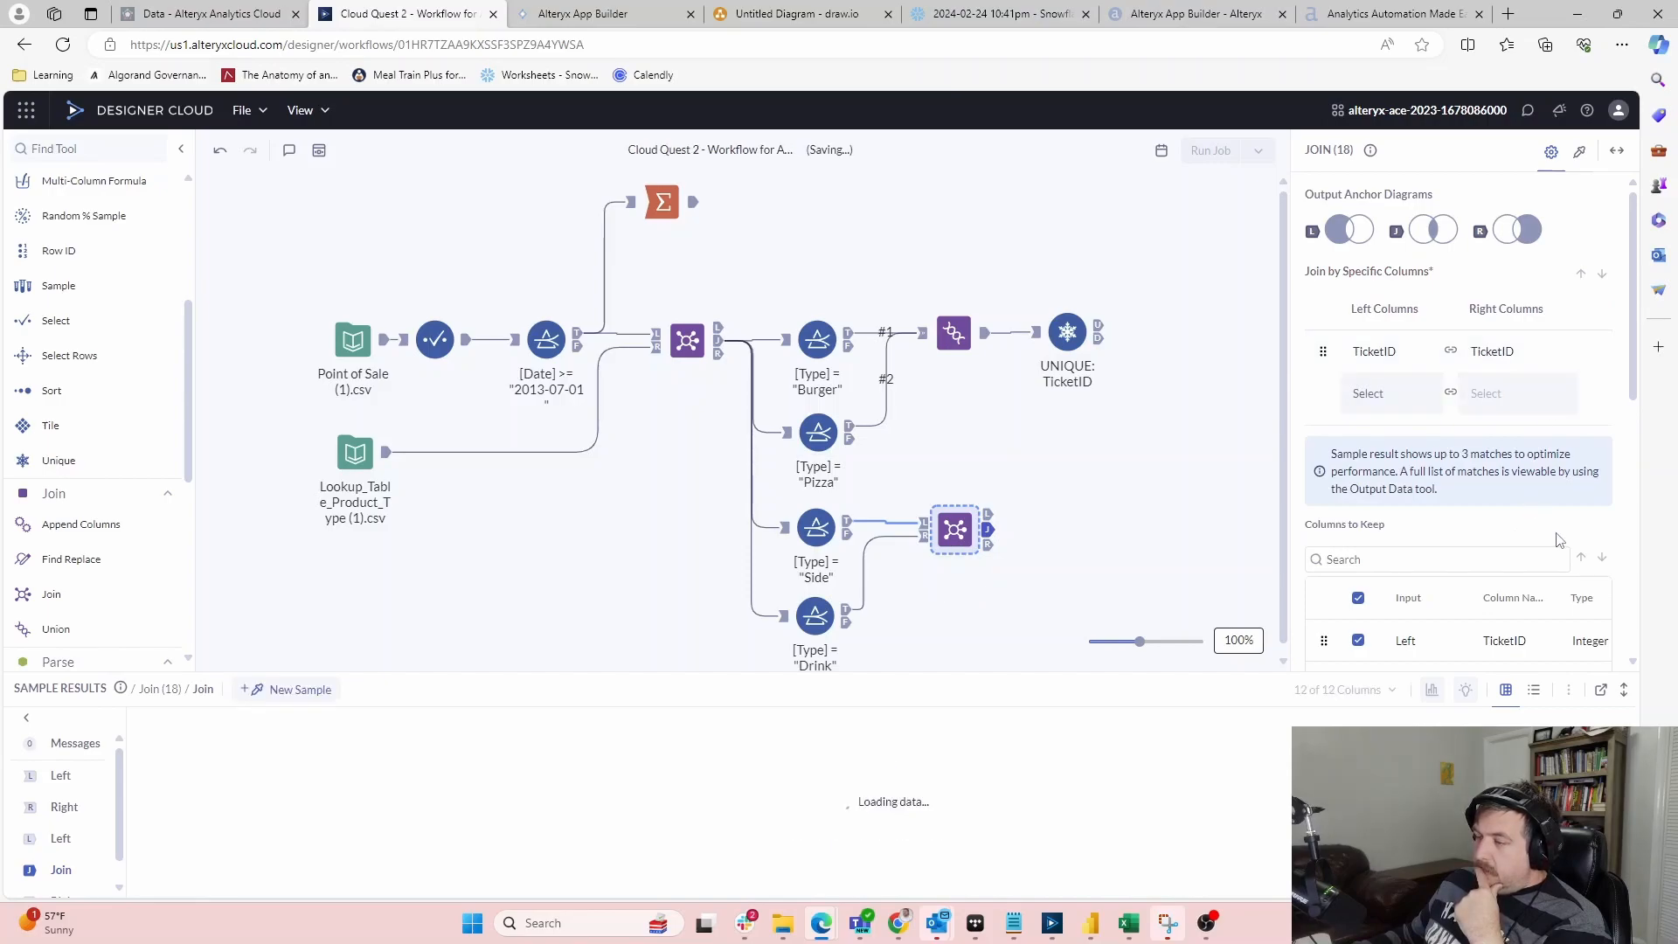
Deselect every output column except the left TicketID and close the Join settings
scroll(1538, 437, "down", 3)
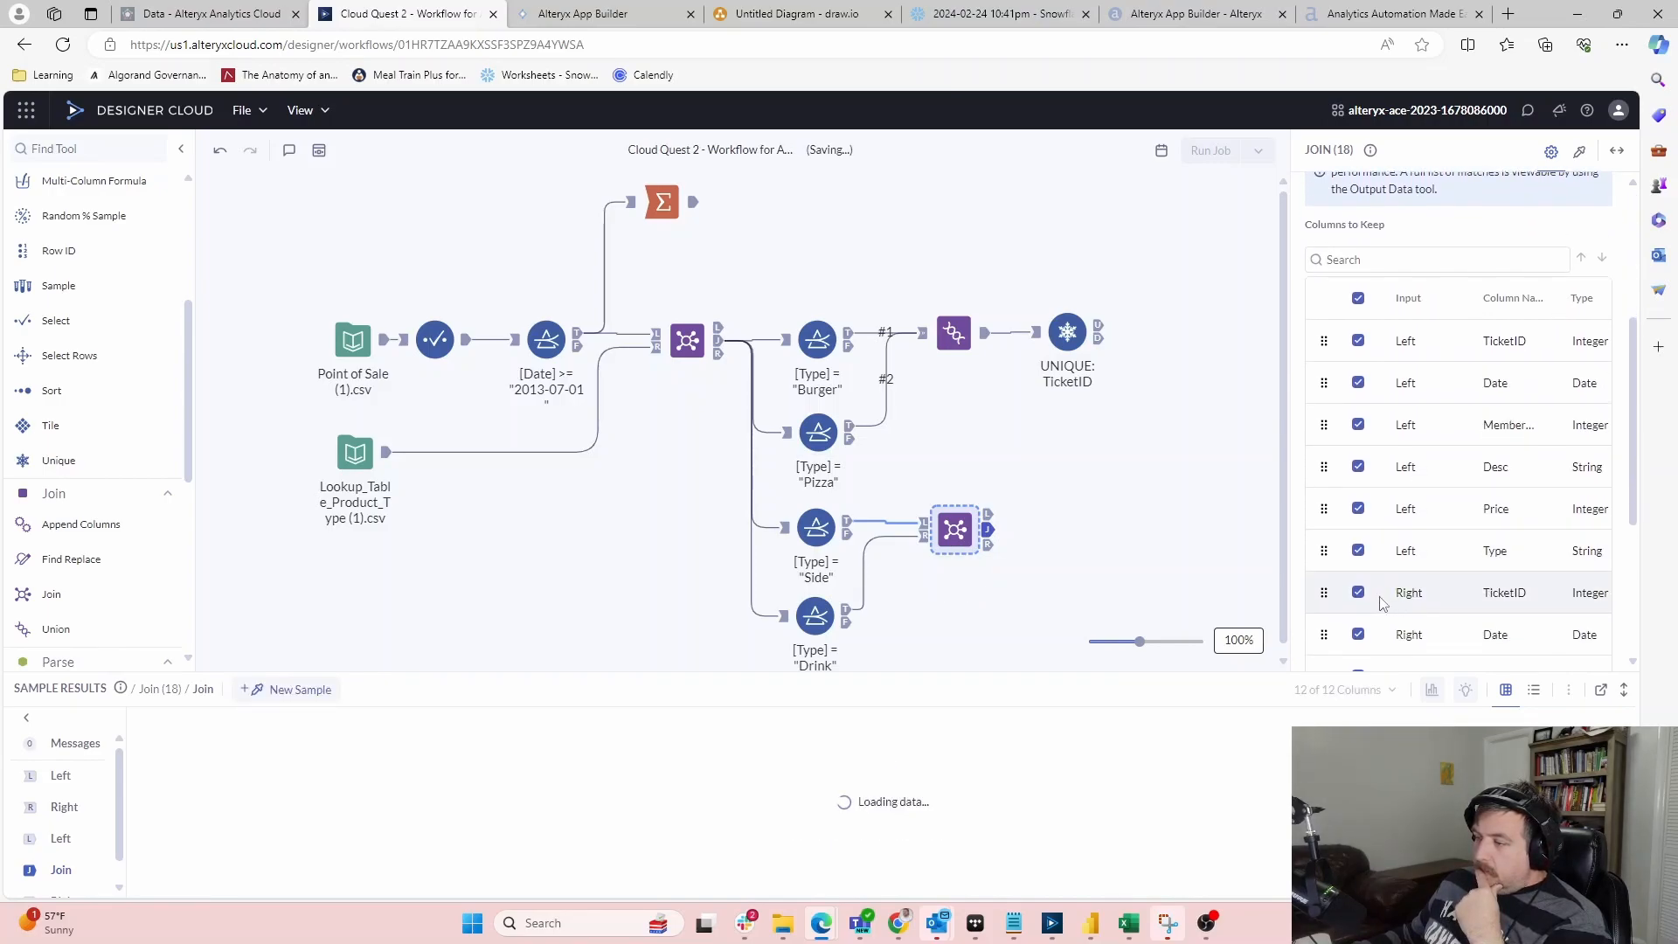
left_click(1359, 598)
scroll(1364, 612, "down", 2)
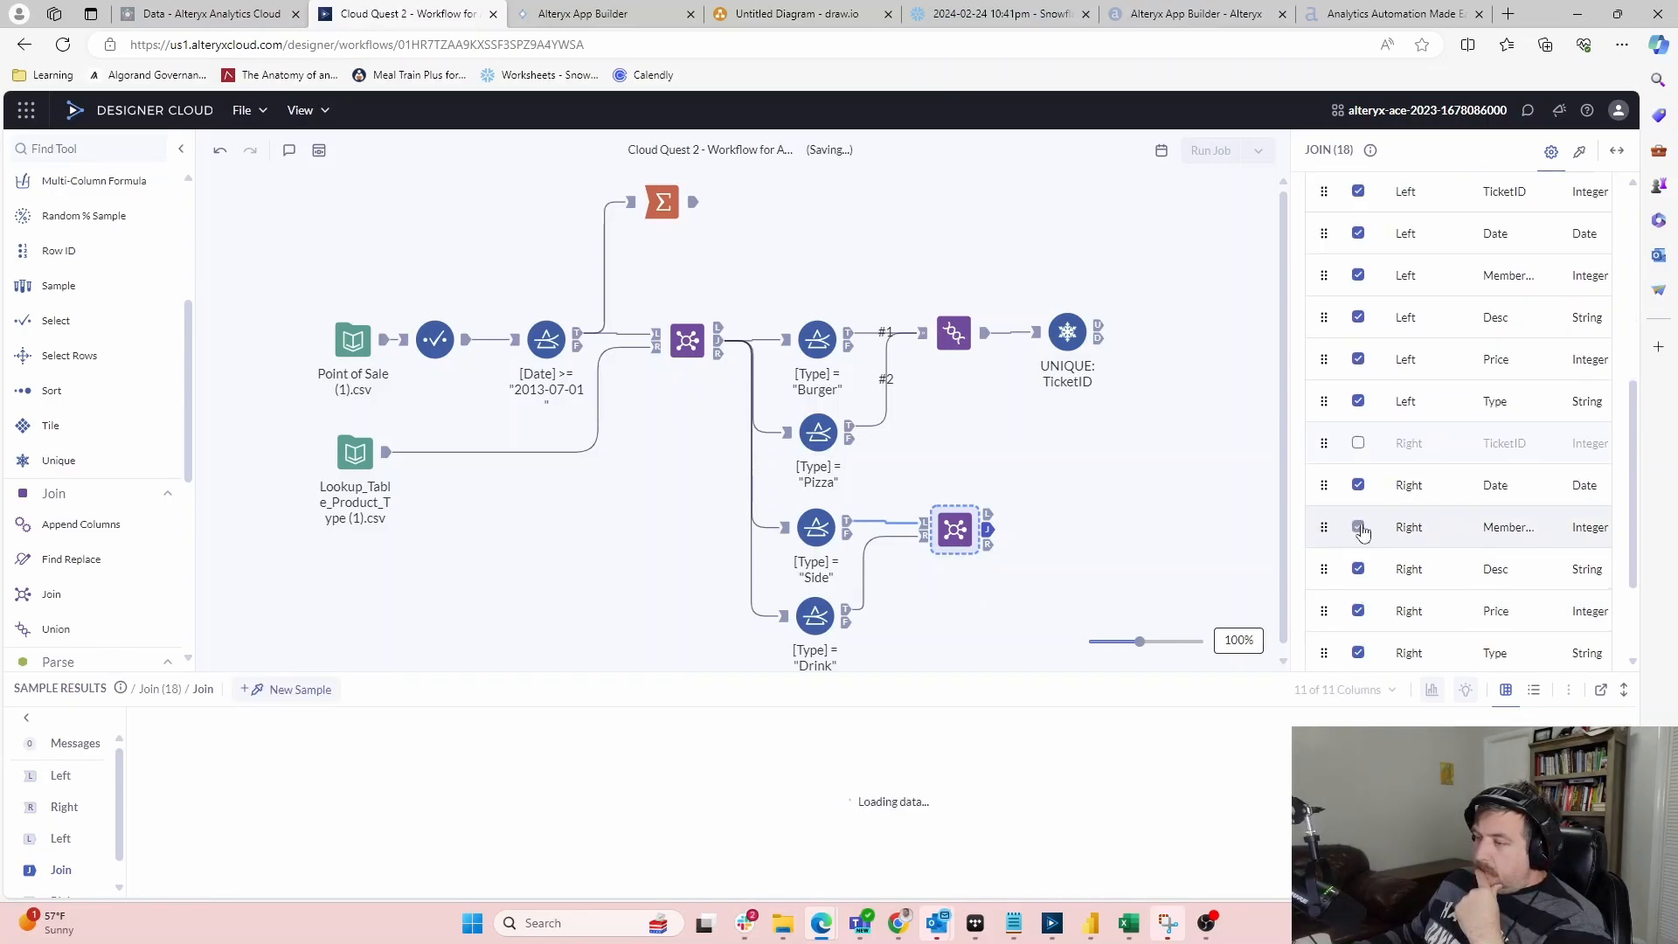
left_click(1359, 492)
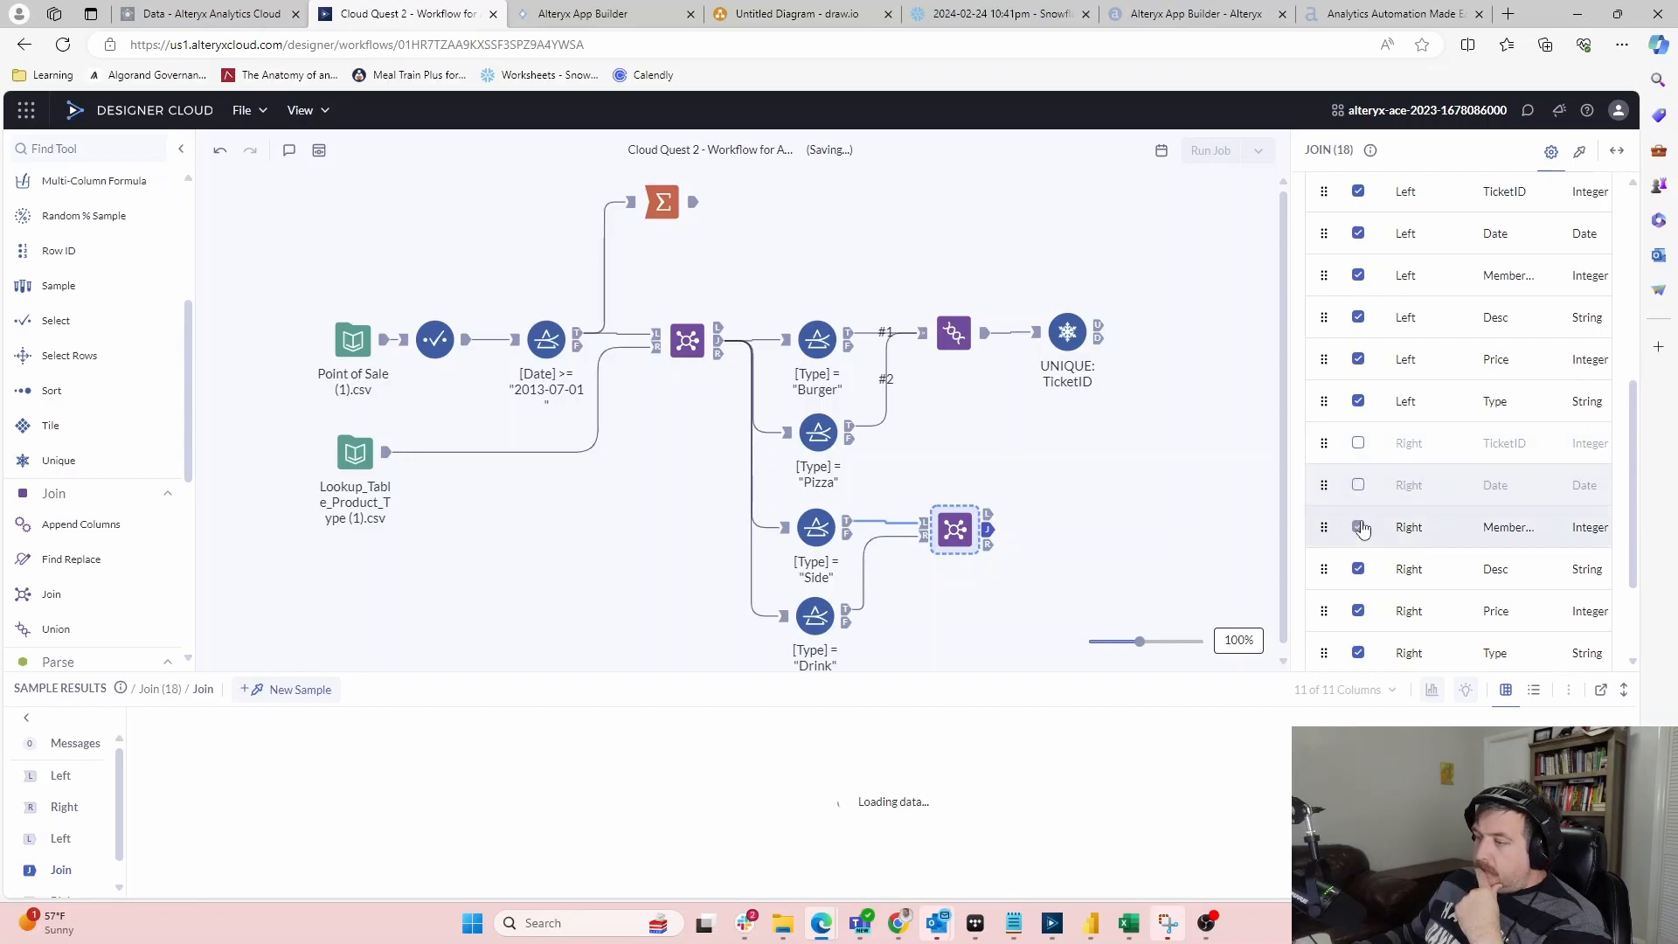
left_click(1359, 528)
scroll(1353, 554, "down", 1)
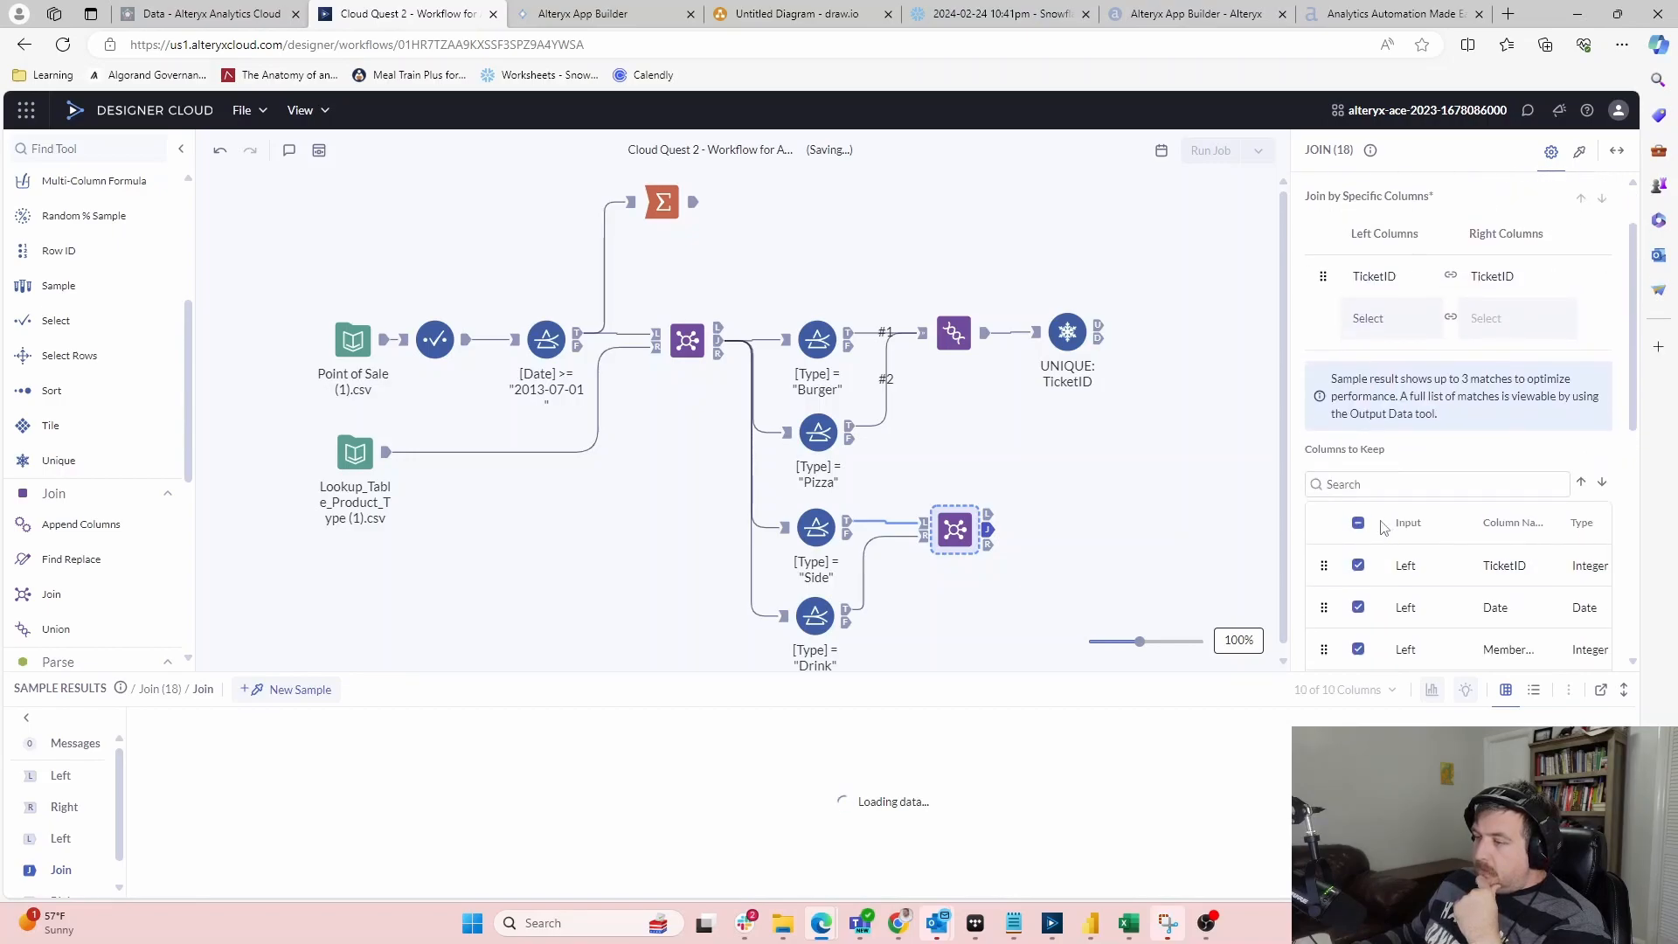
left_click(1359, 526)
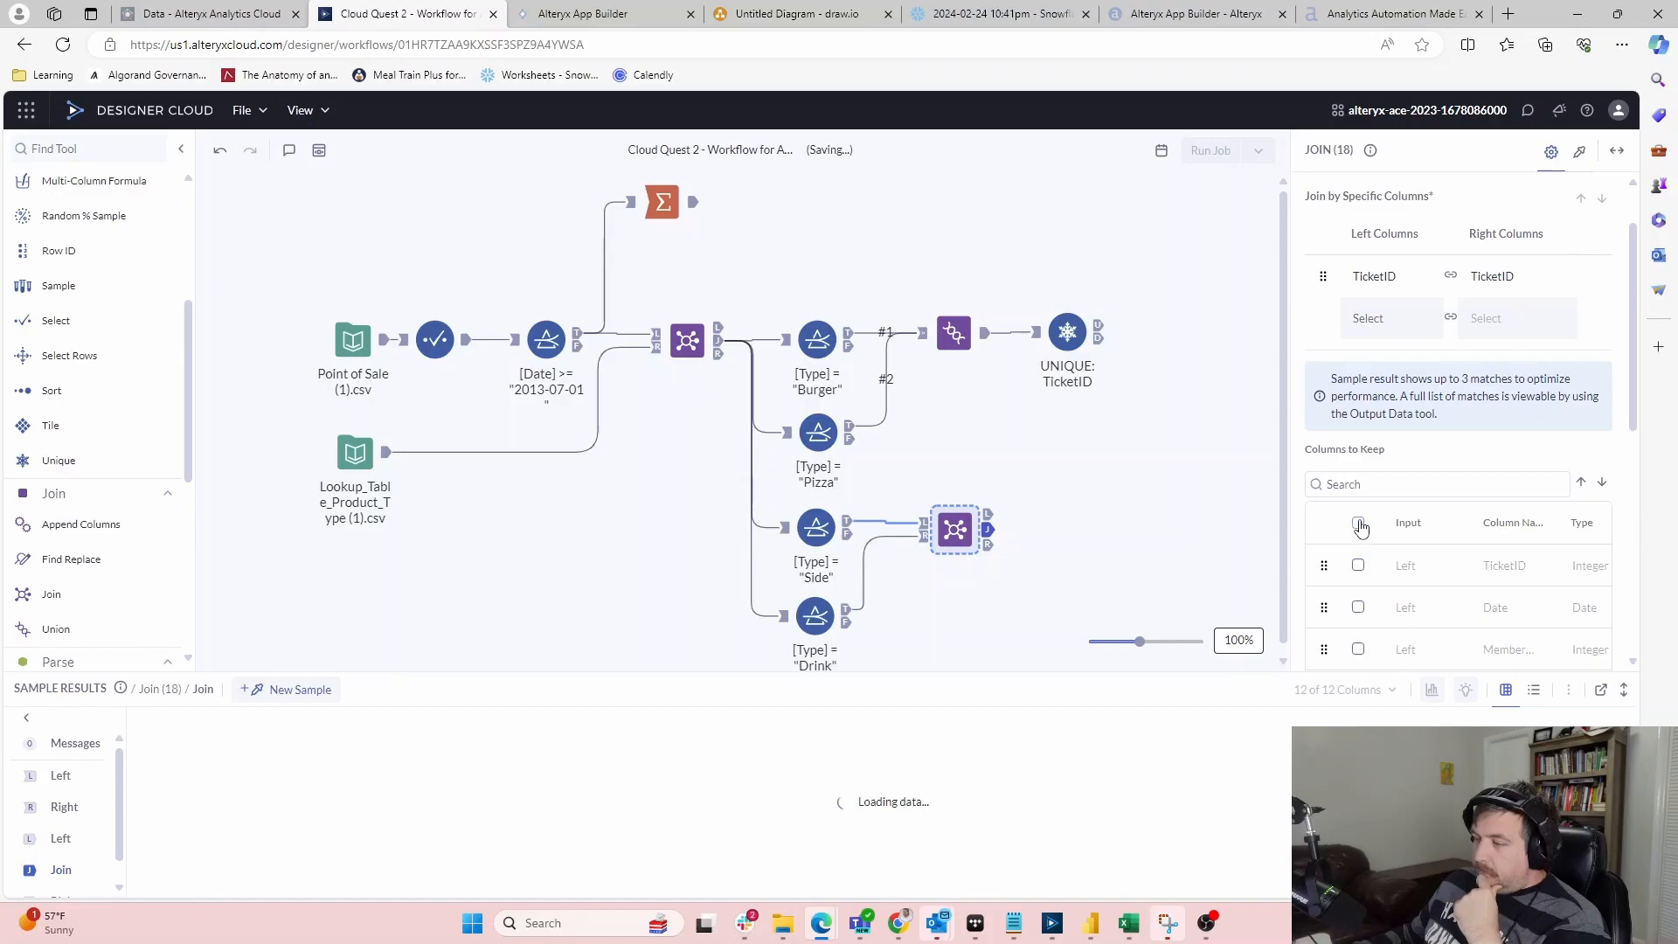
left_click(1359, 568)
left_click(1143, 536)
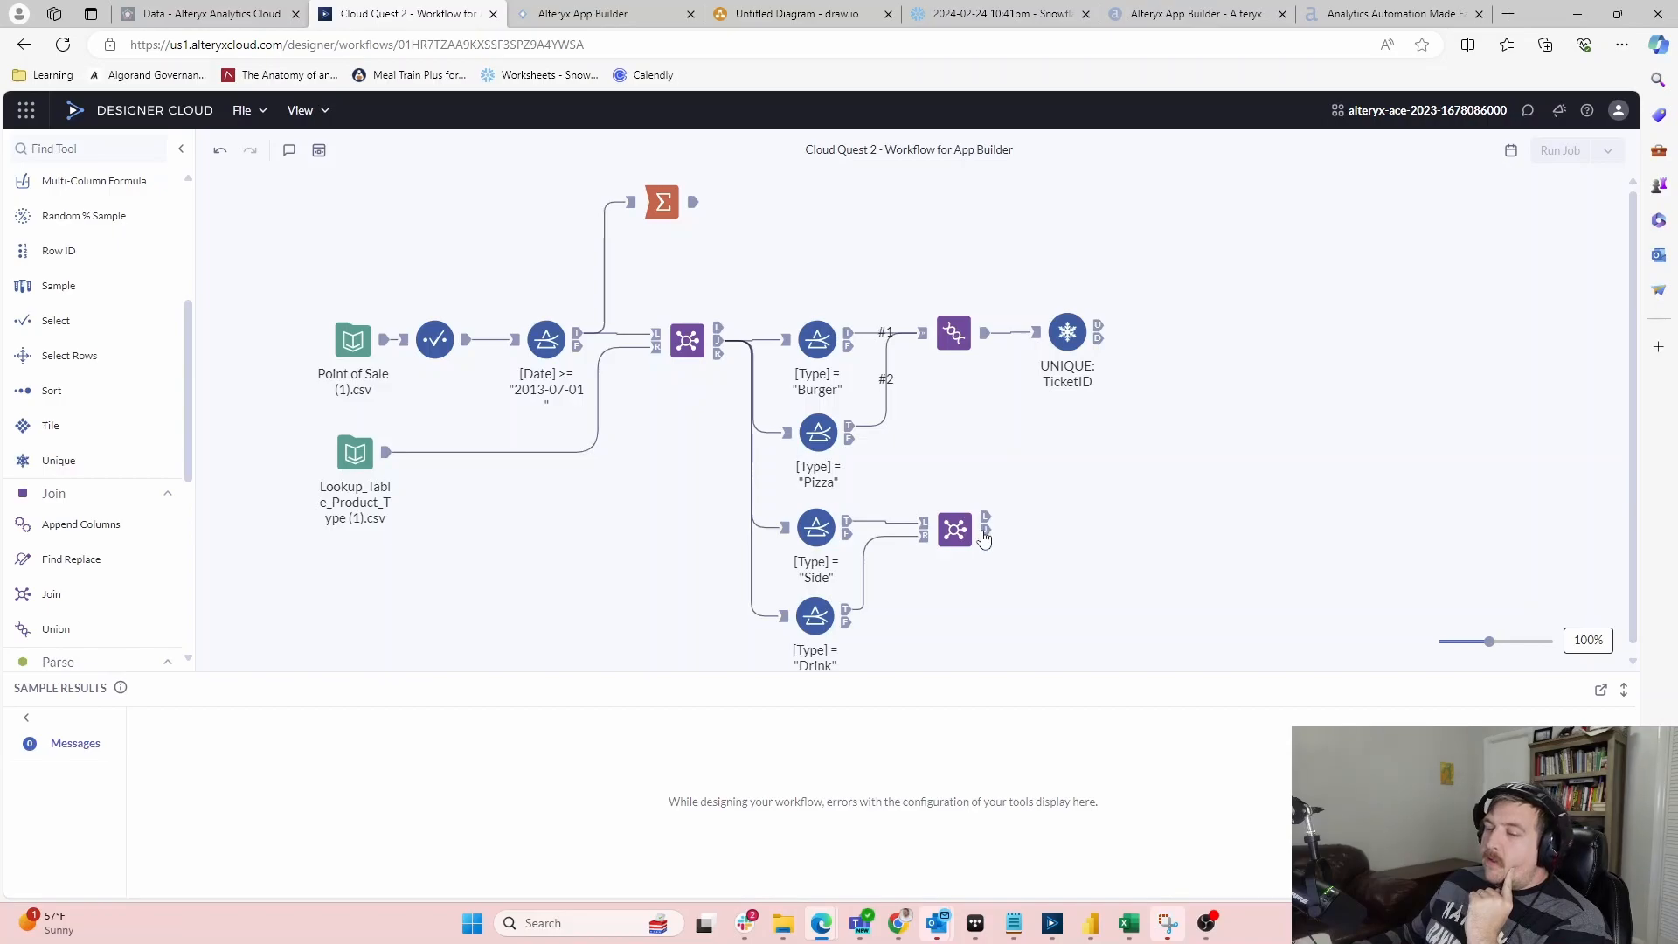
Join the unique TicketIDs with the Side/Drink join output on TicketID, keeping only TicketID
scroll(96, 372, "down", 3)
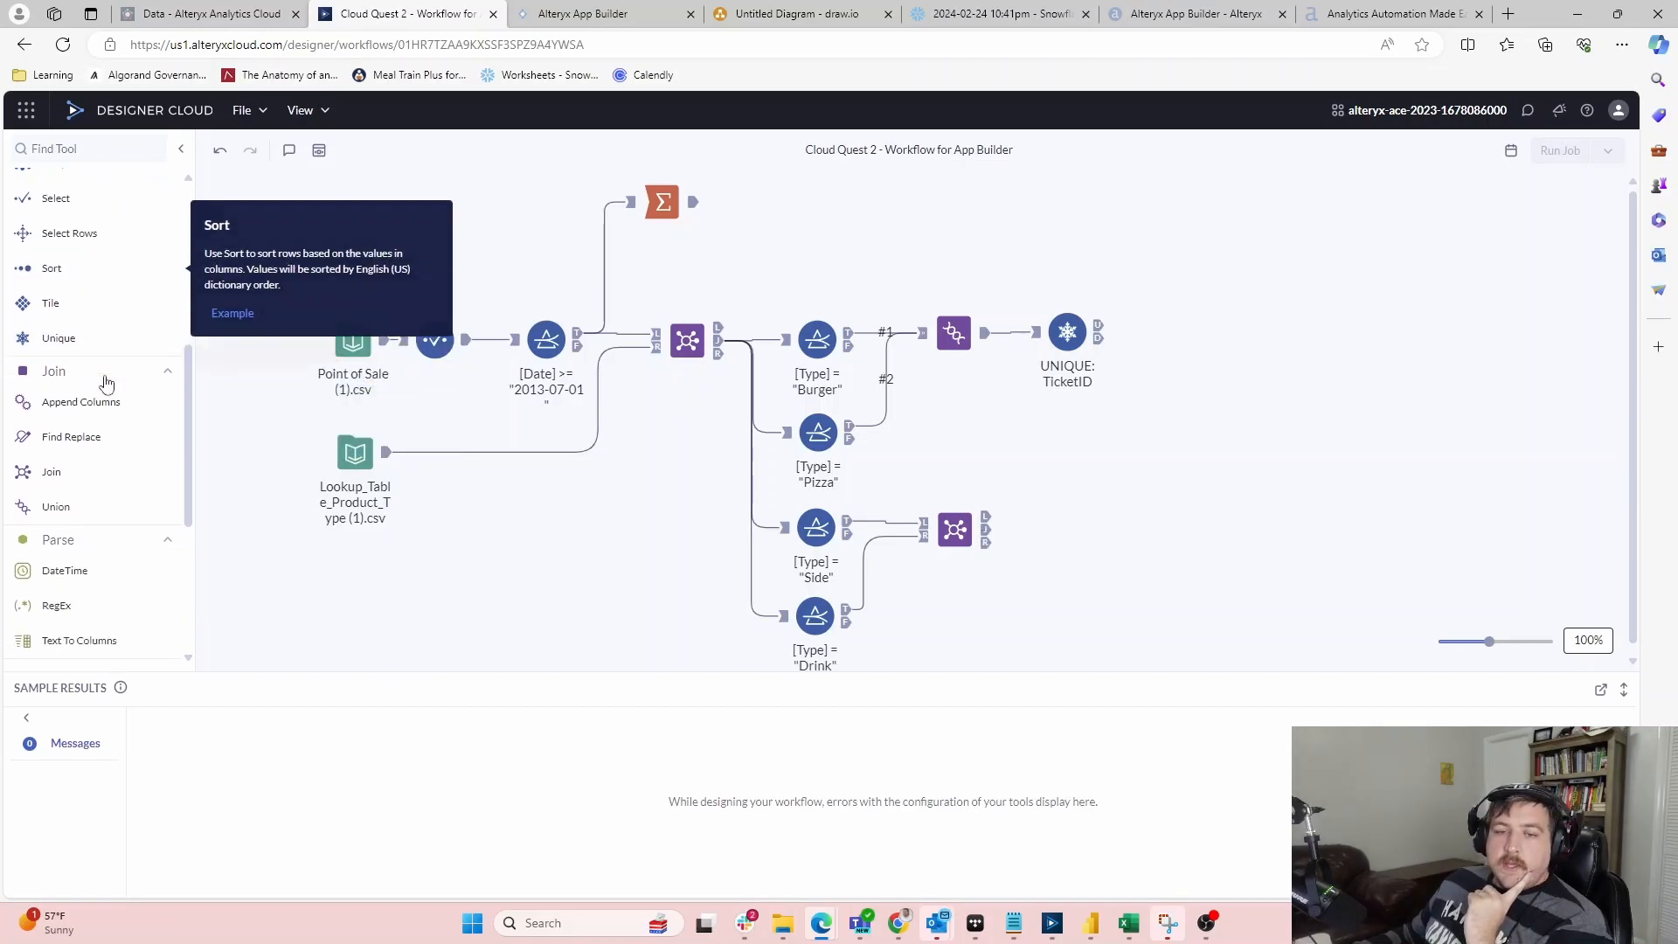
left_click_drag(72, 369, 1205, 334)
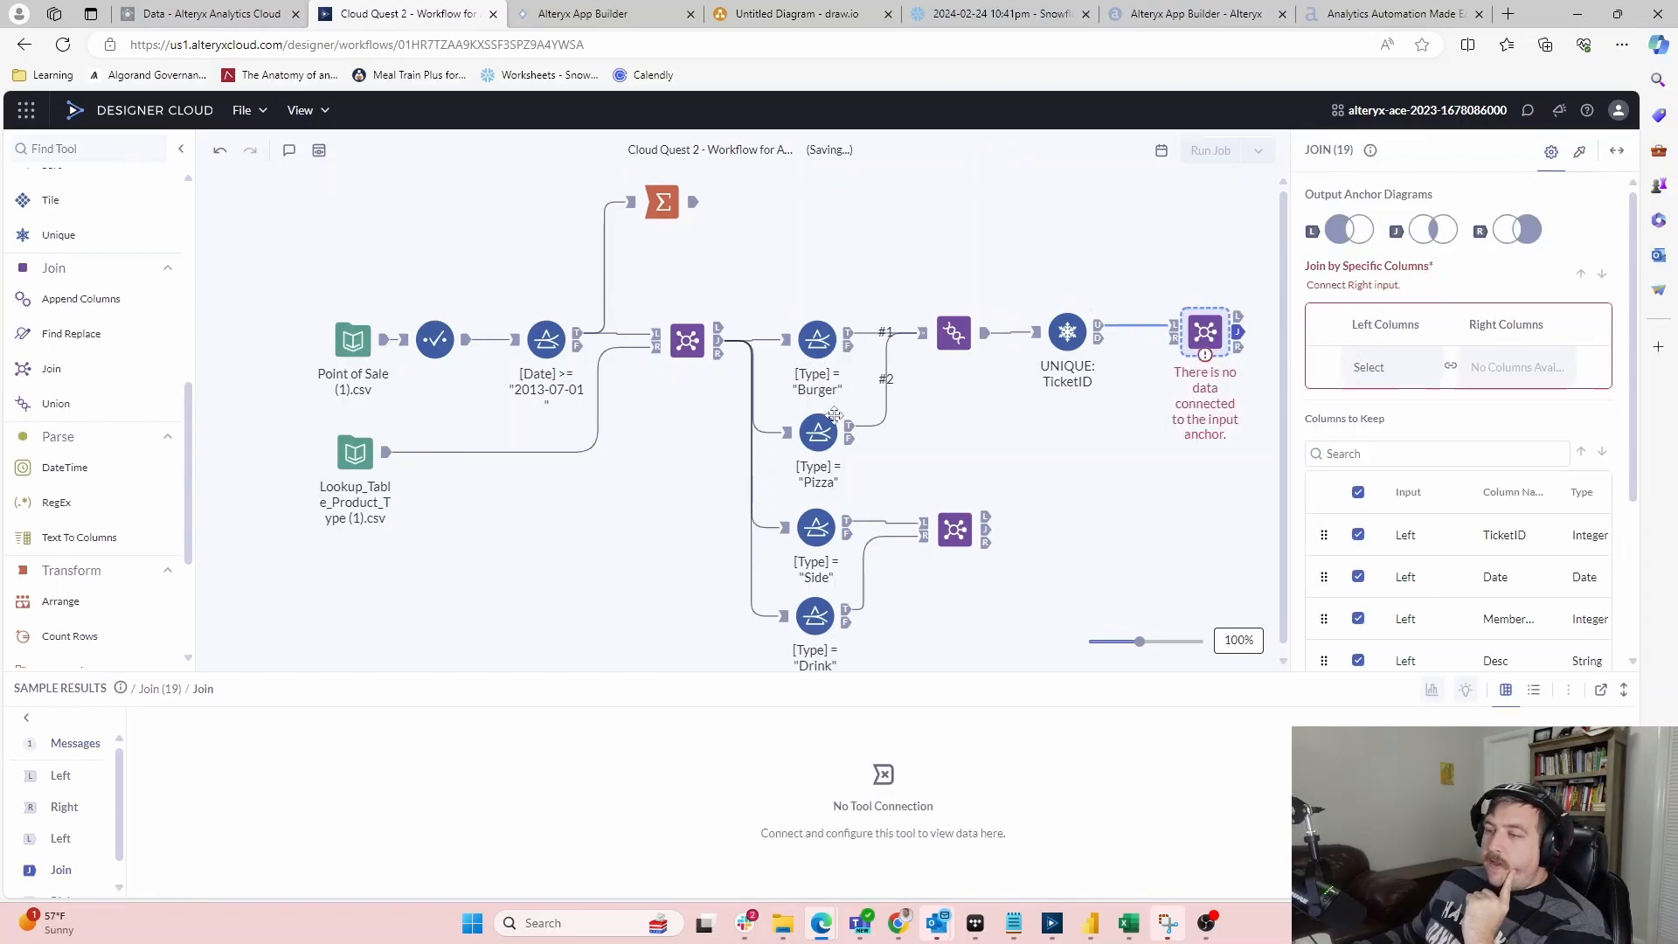
left_click_drag(986, 529, 1174, 340)
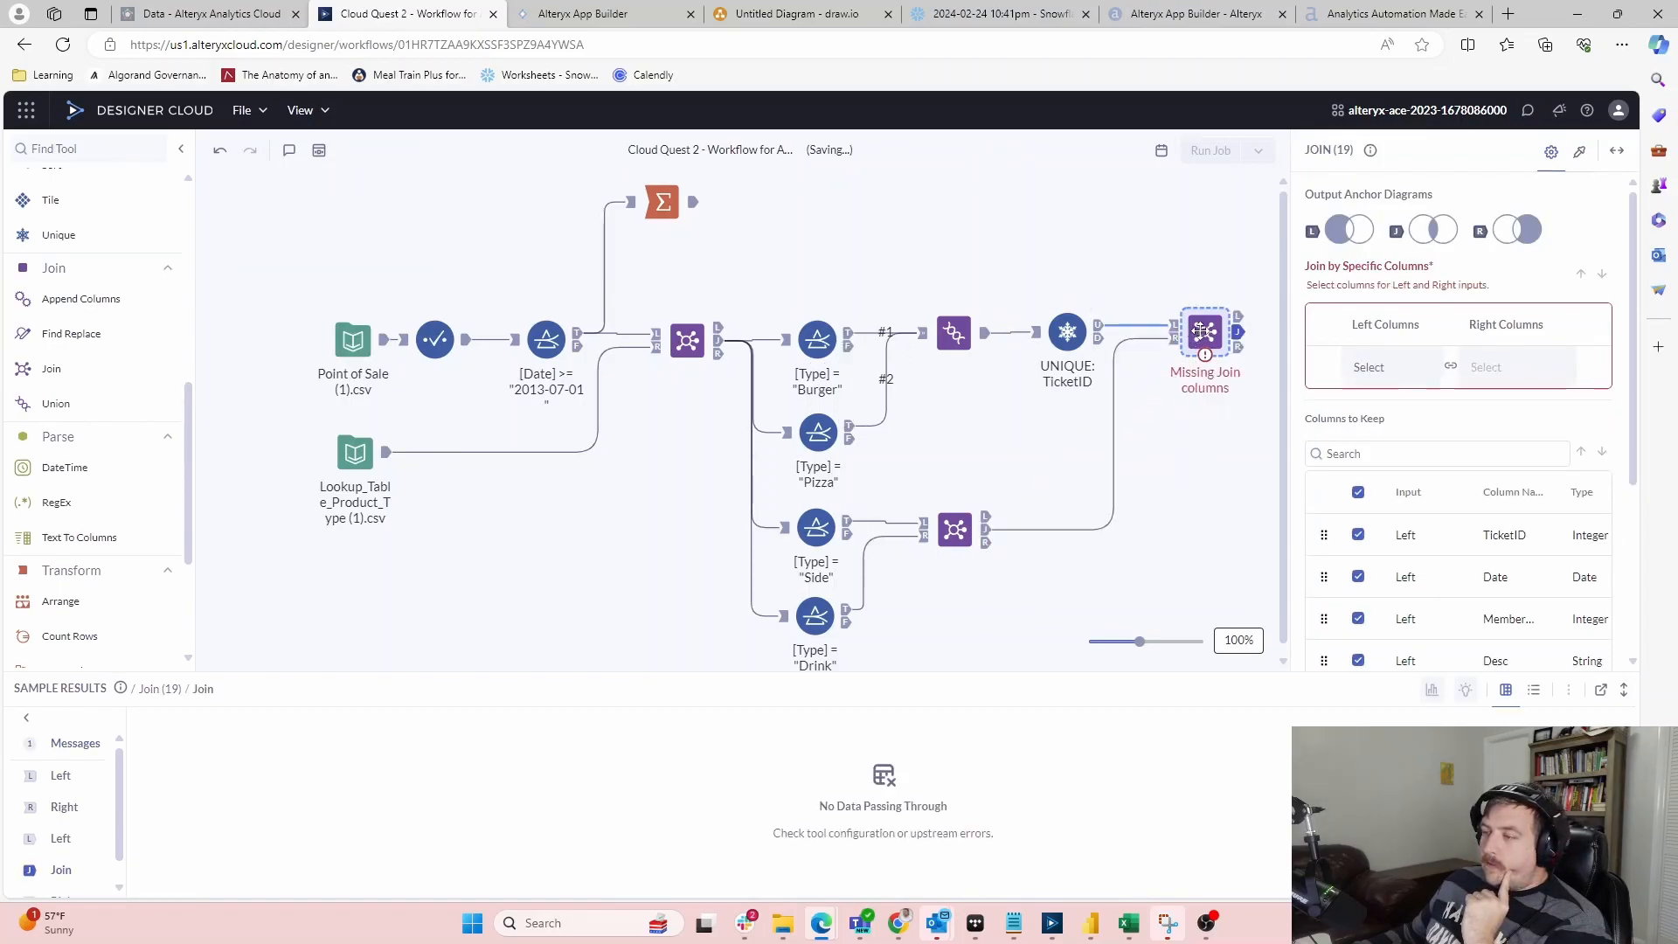
left_click(1390, 367)
left_click(1330, 395)
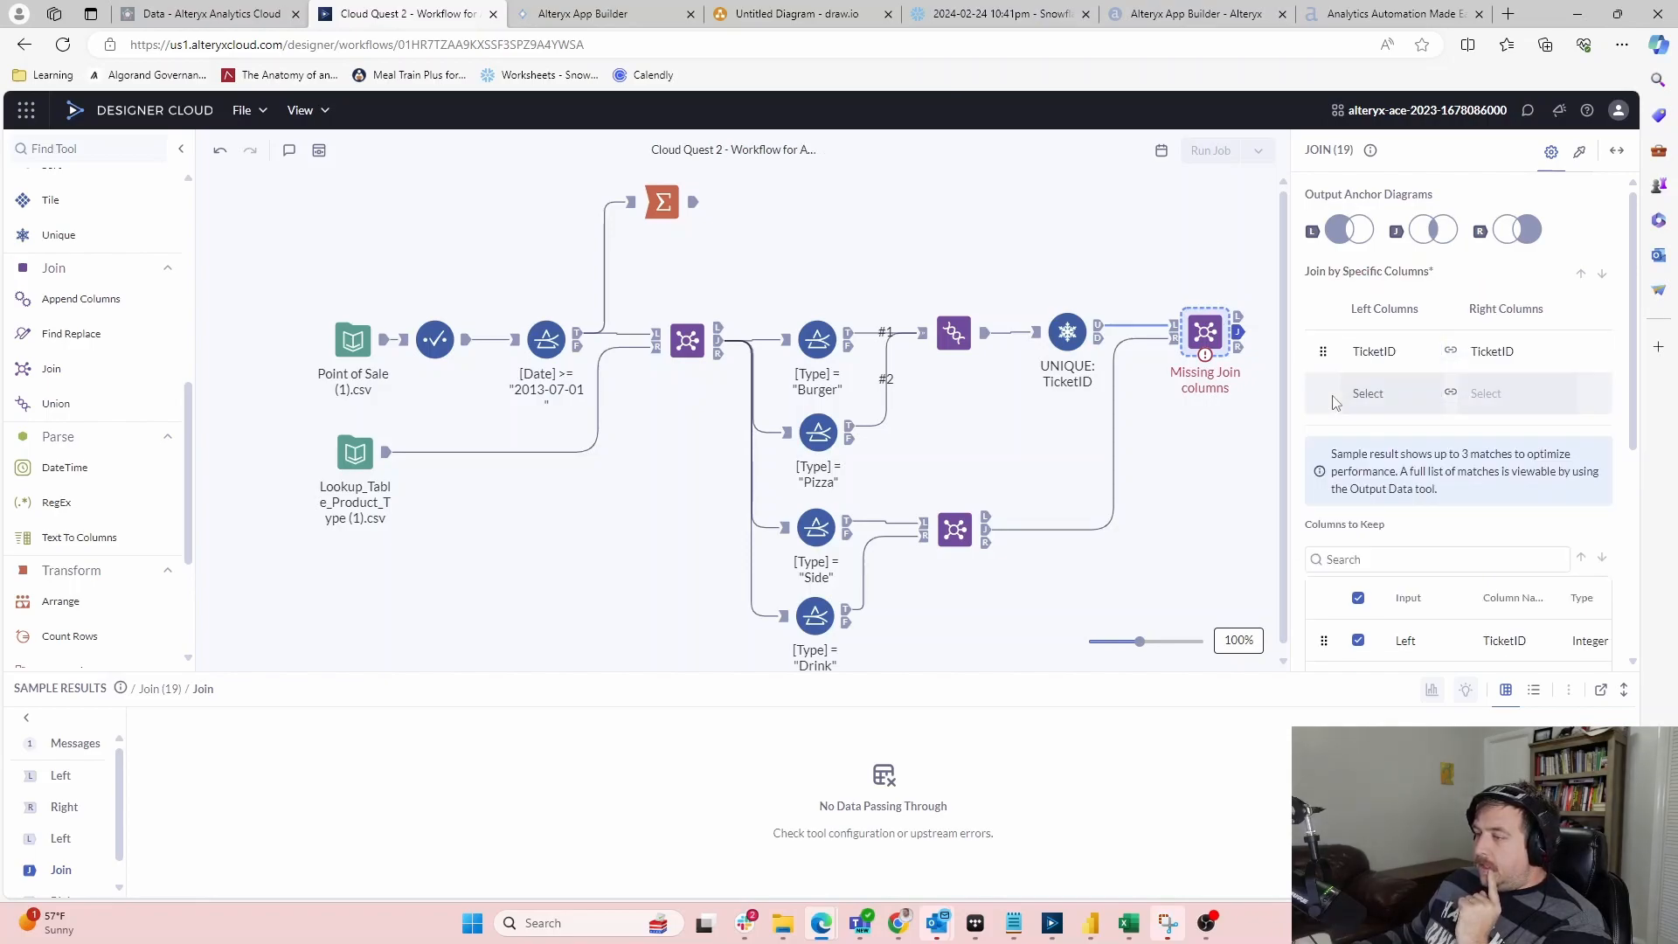
scroll(1364, 455, "down", 2)
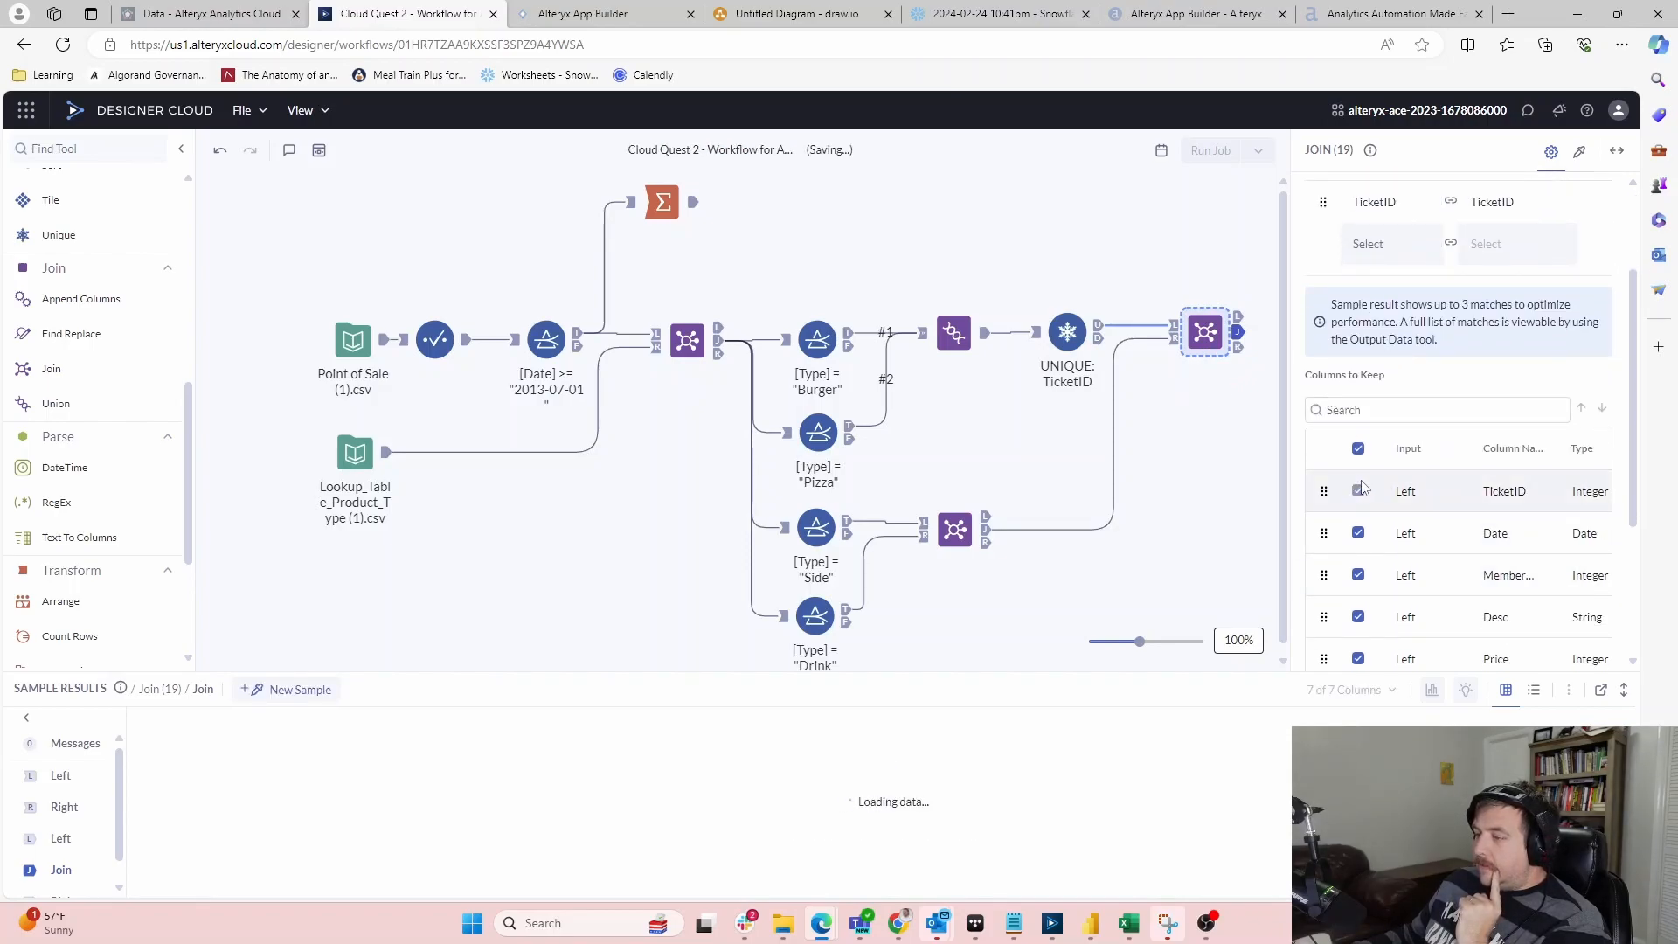
left_click(1359, 451)
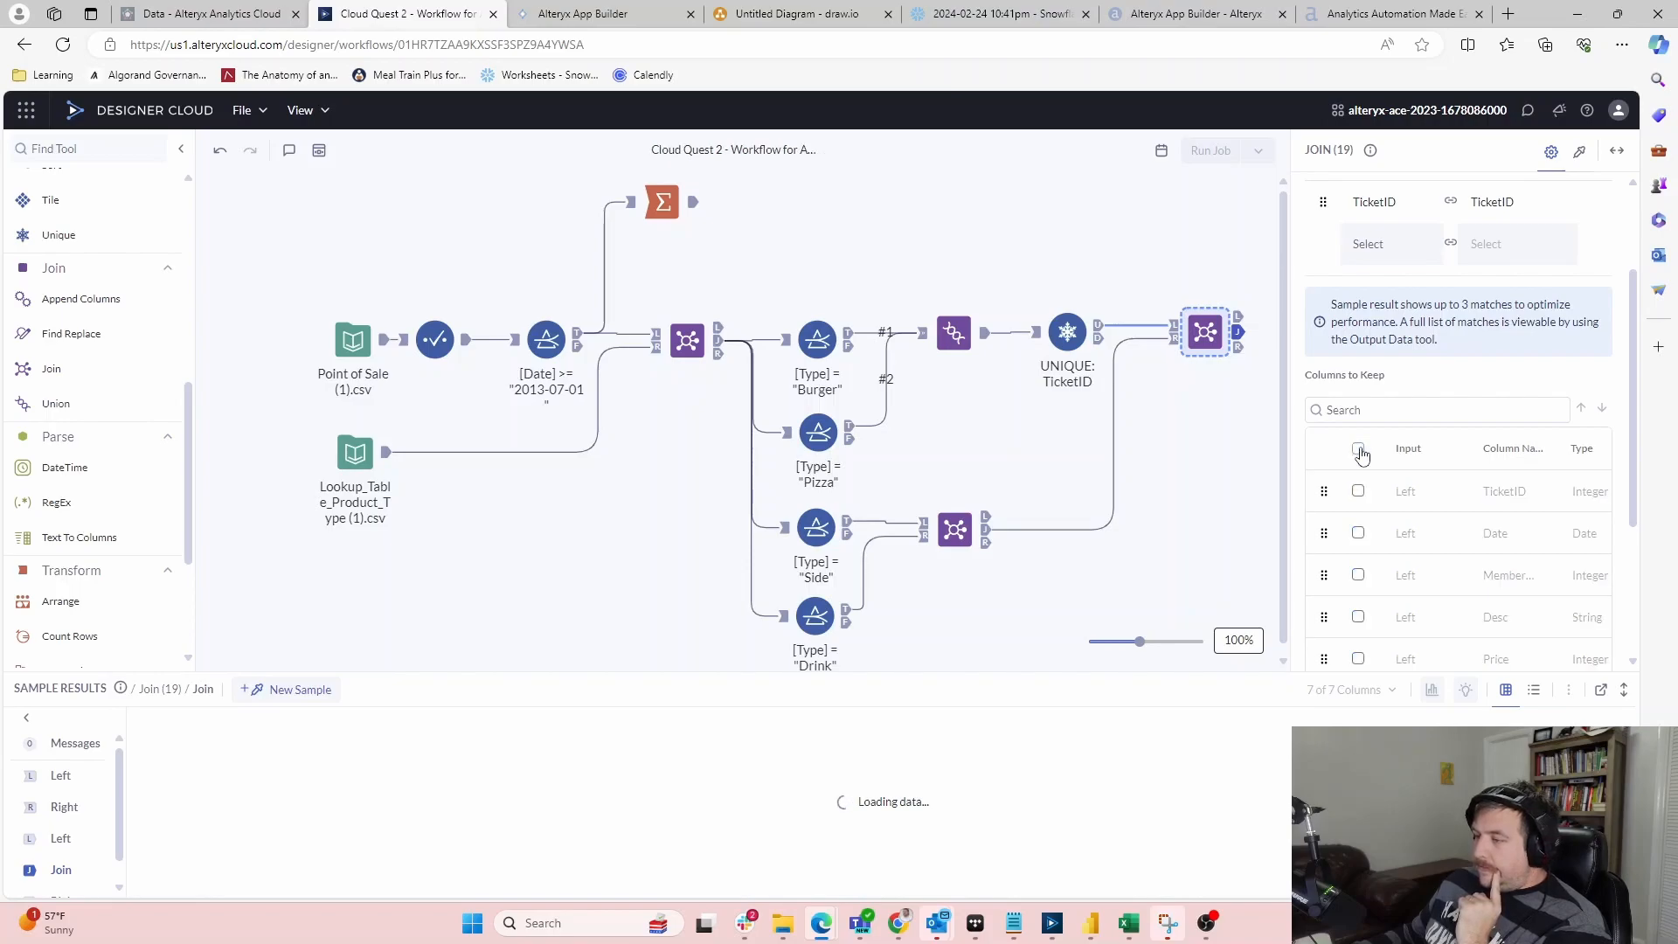
Add a Summarize tool after the new TicketID join
left_click(1116, 535)
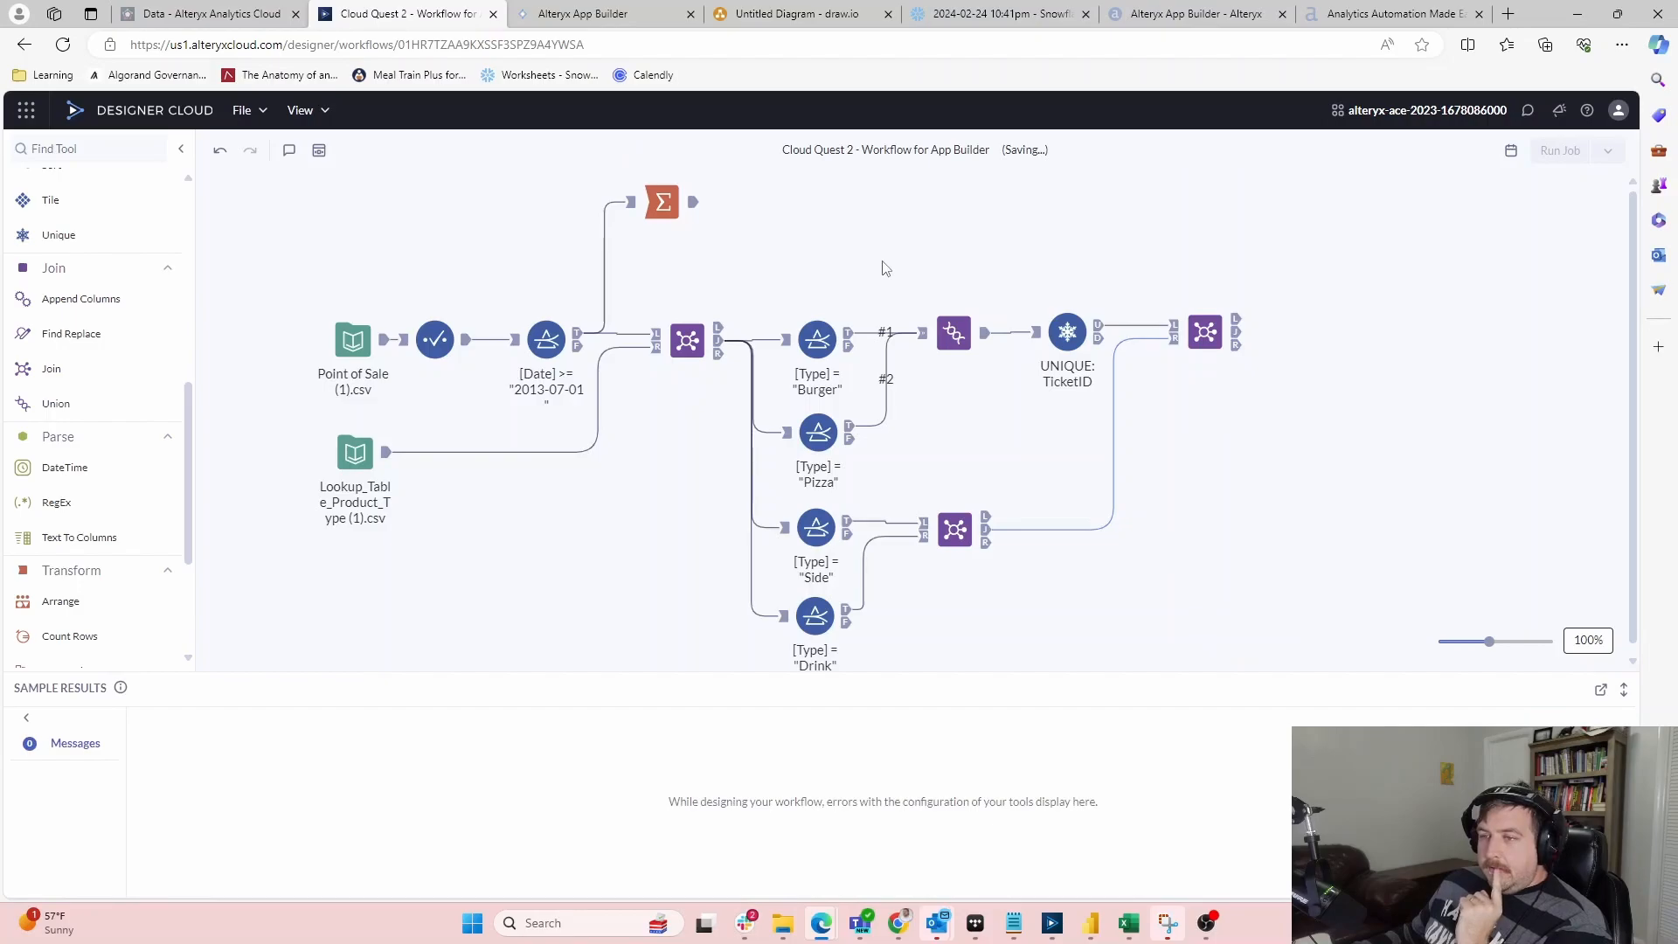
left_click(1238, 342)
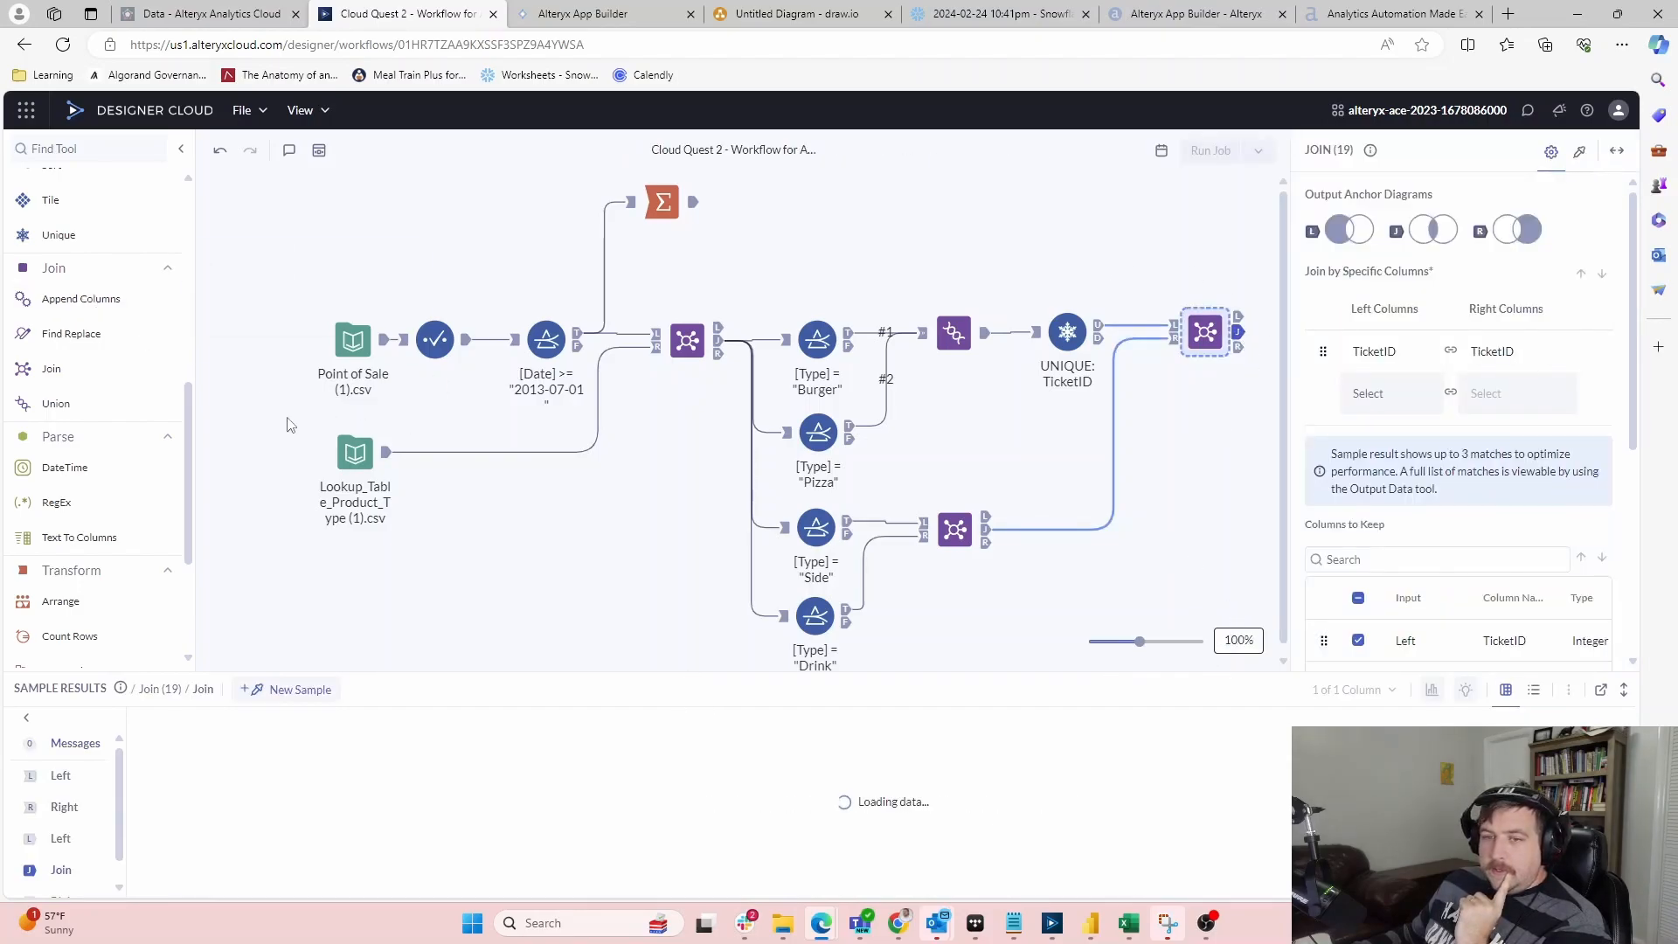
scroll(79, 490, "down", 3)
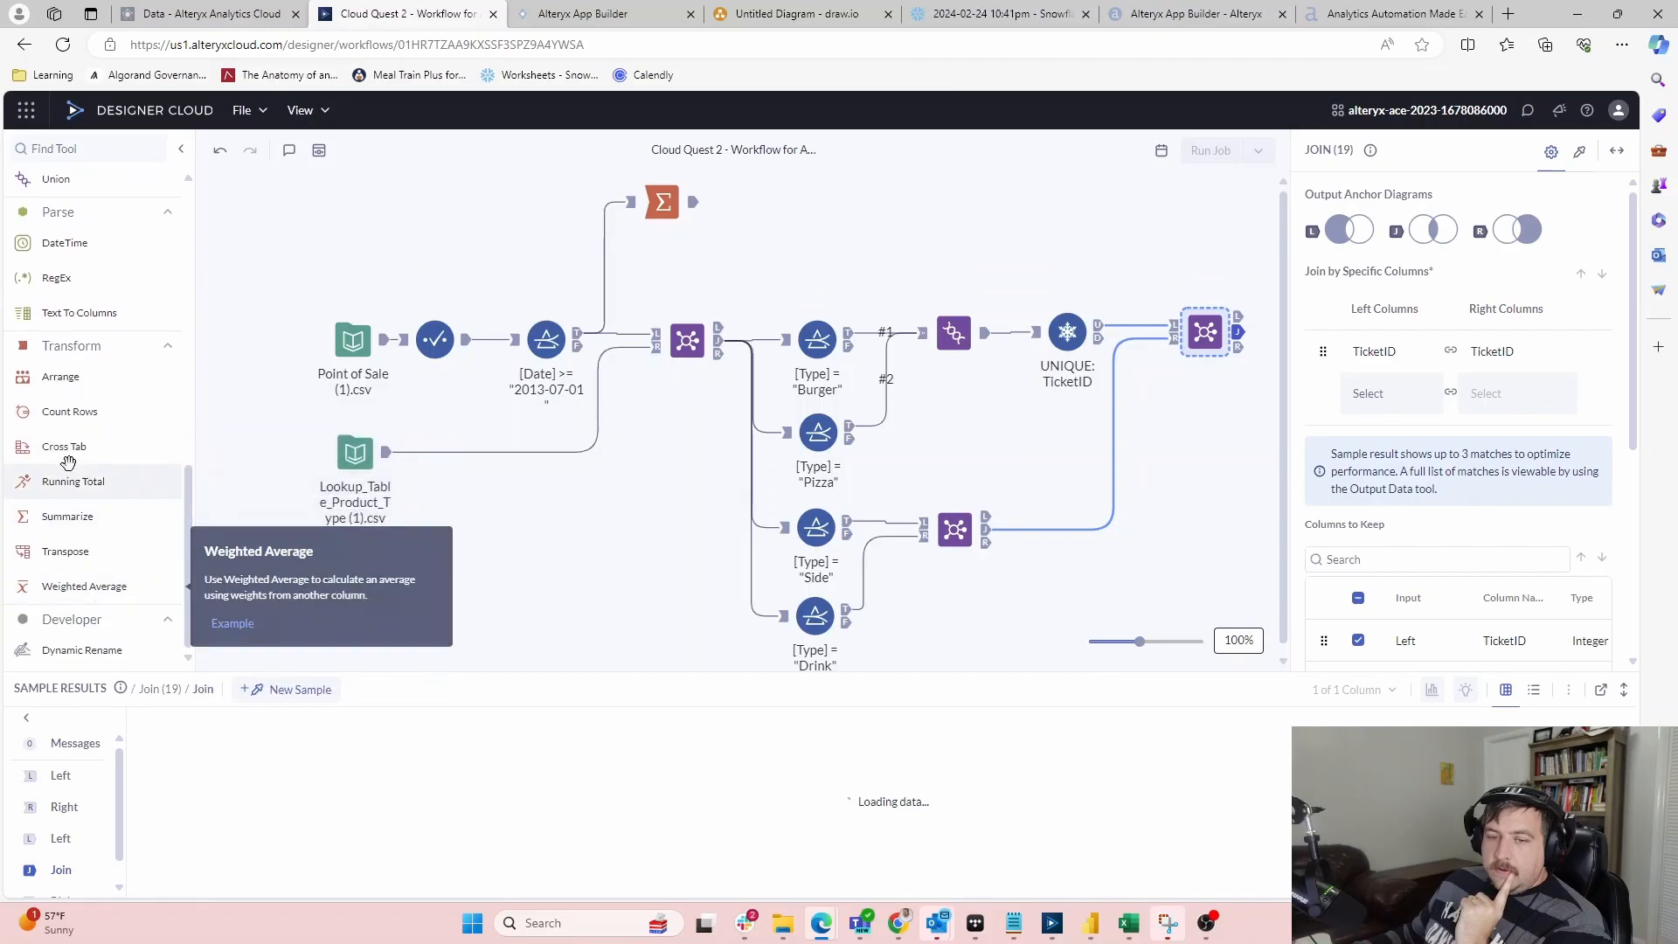
left_click_drag(92, 517, 1206, 329)
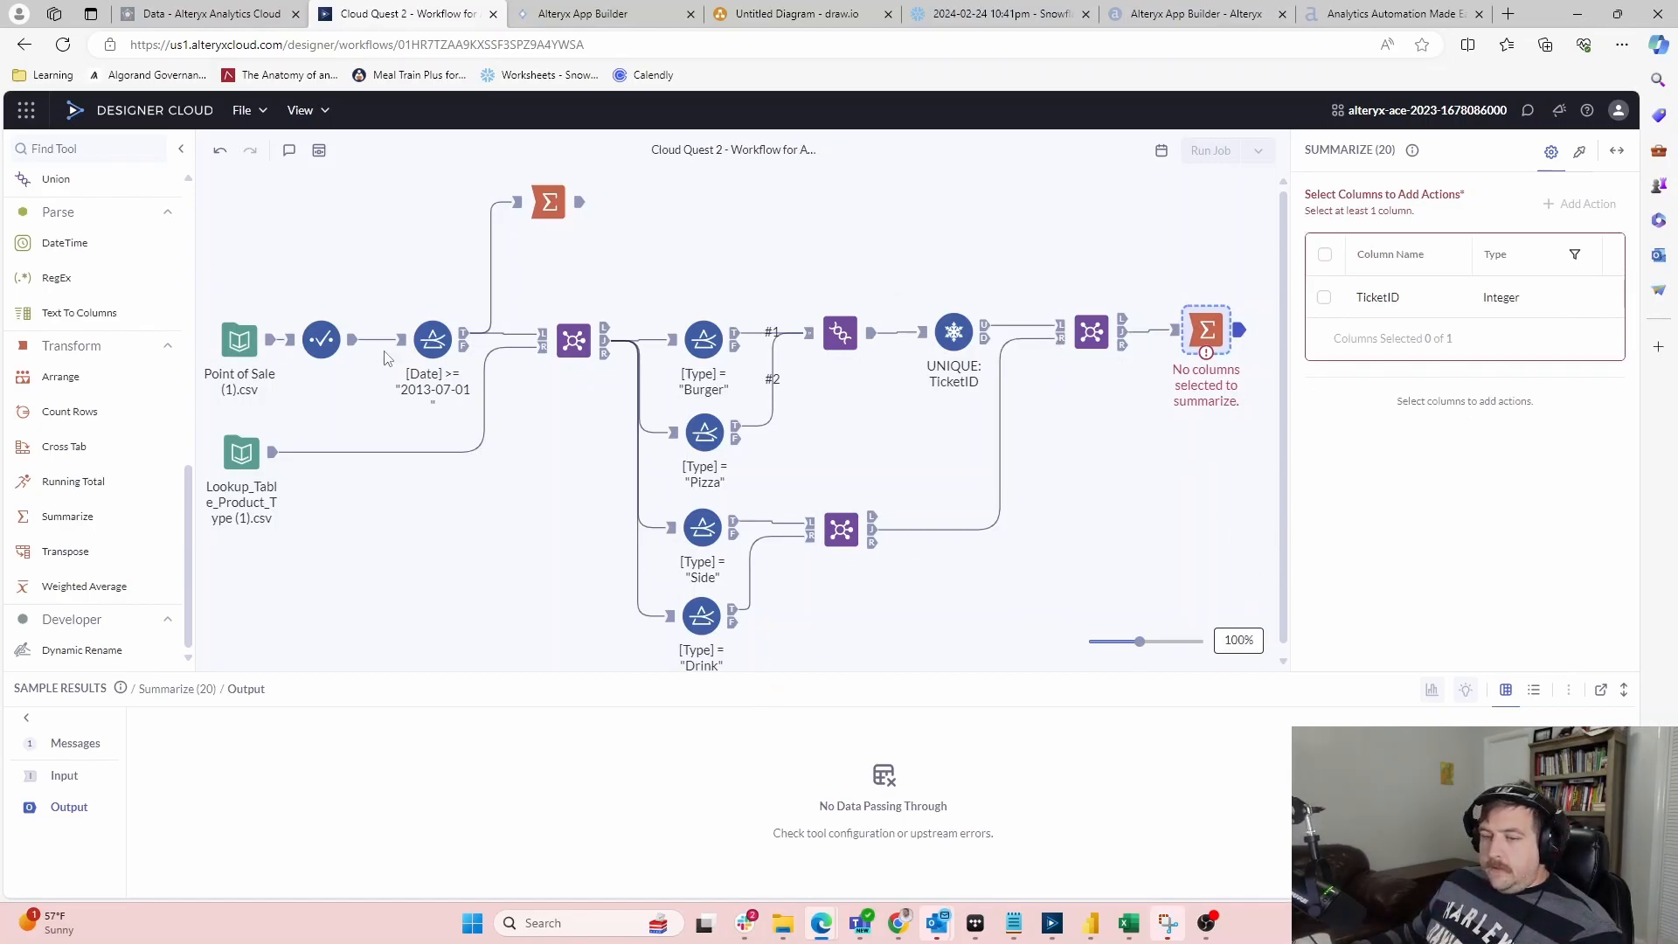
Set the new Summarize to Count TicketID with the output column named CountMD
scroll(114, 242, "up", 3)
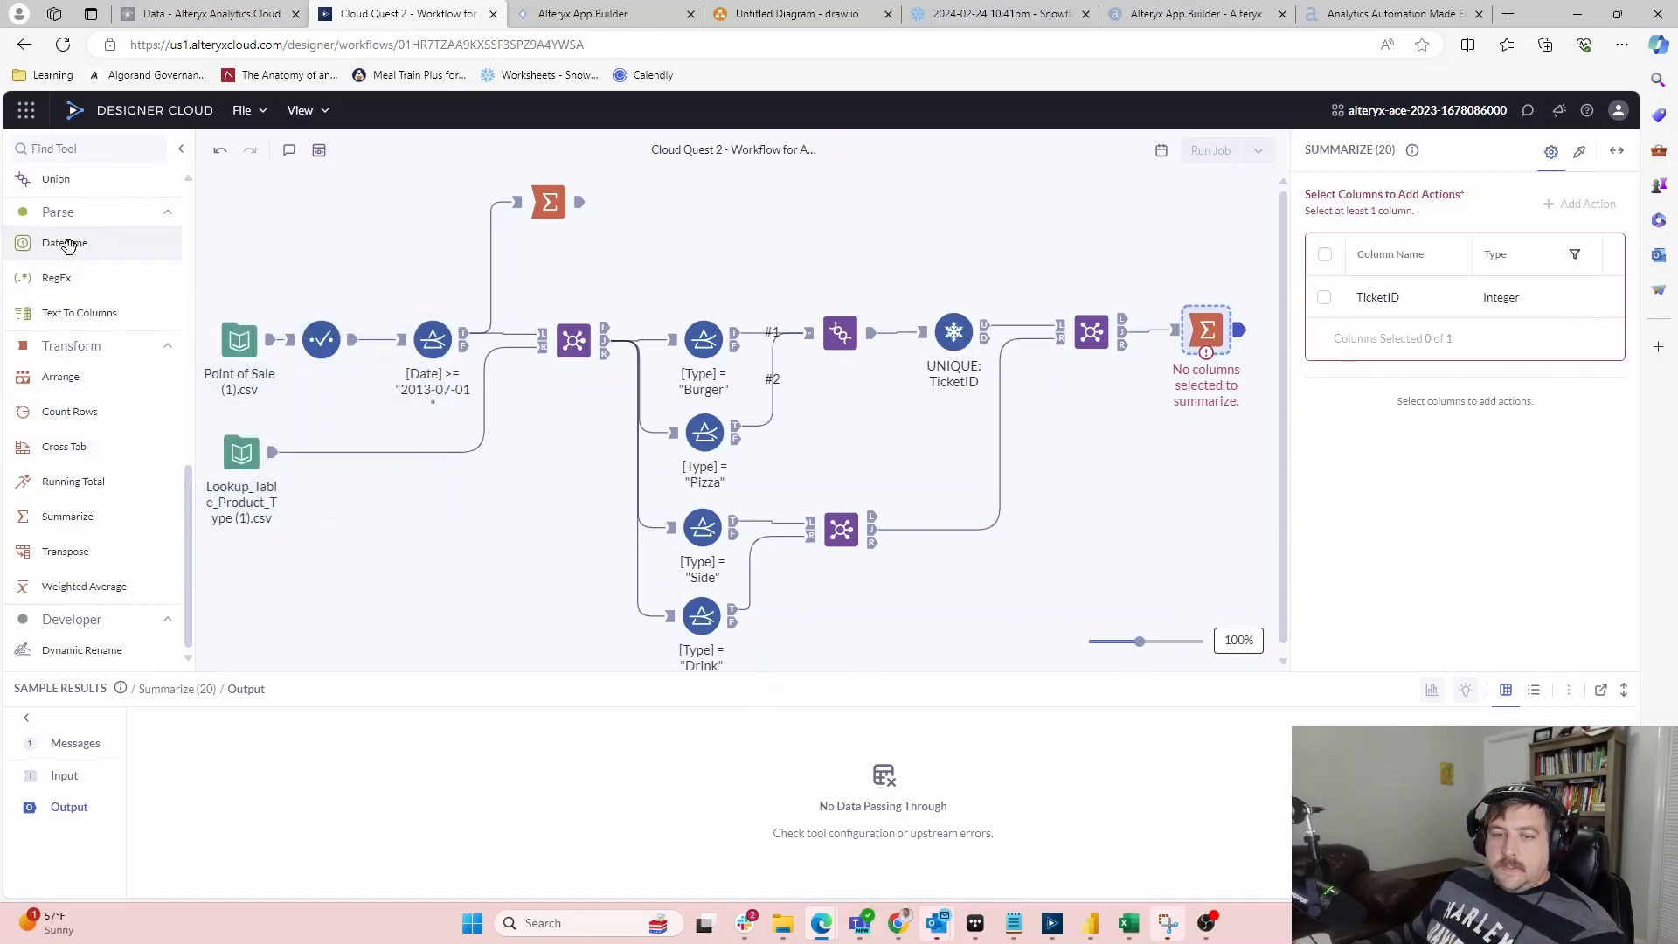
mouse_move(1420, 302)
left_click(1324, 297)
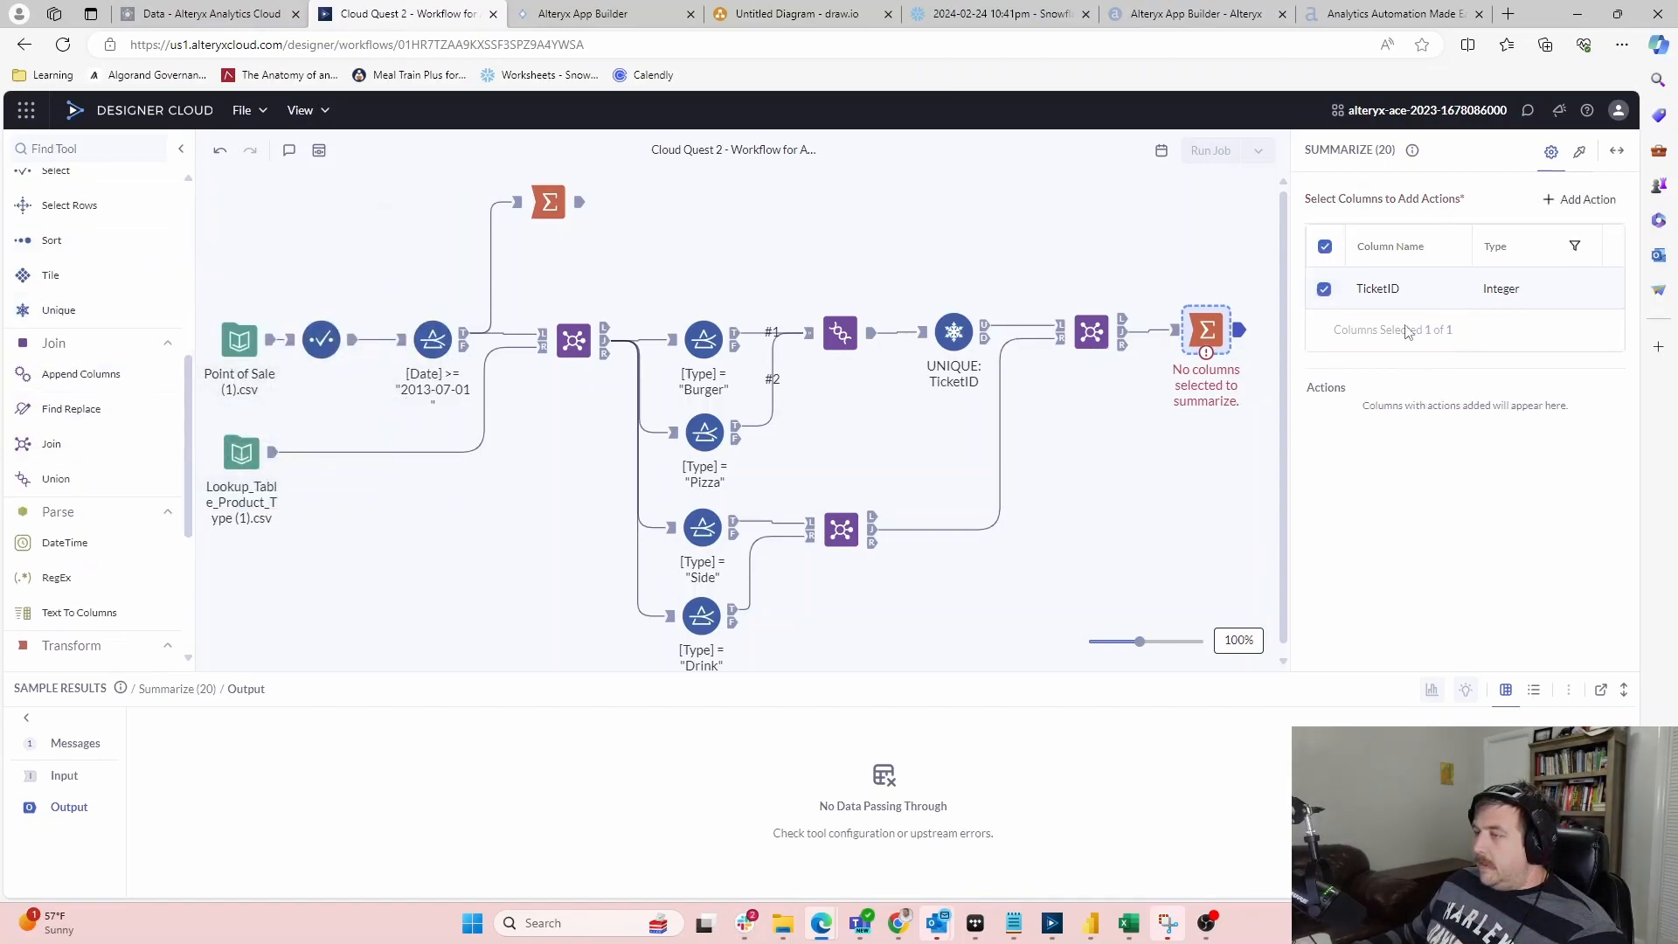
left_click(1613, 294)
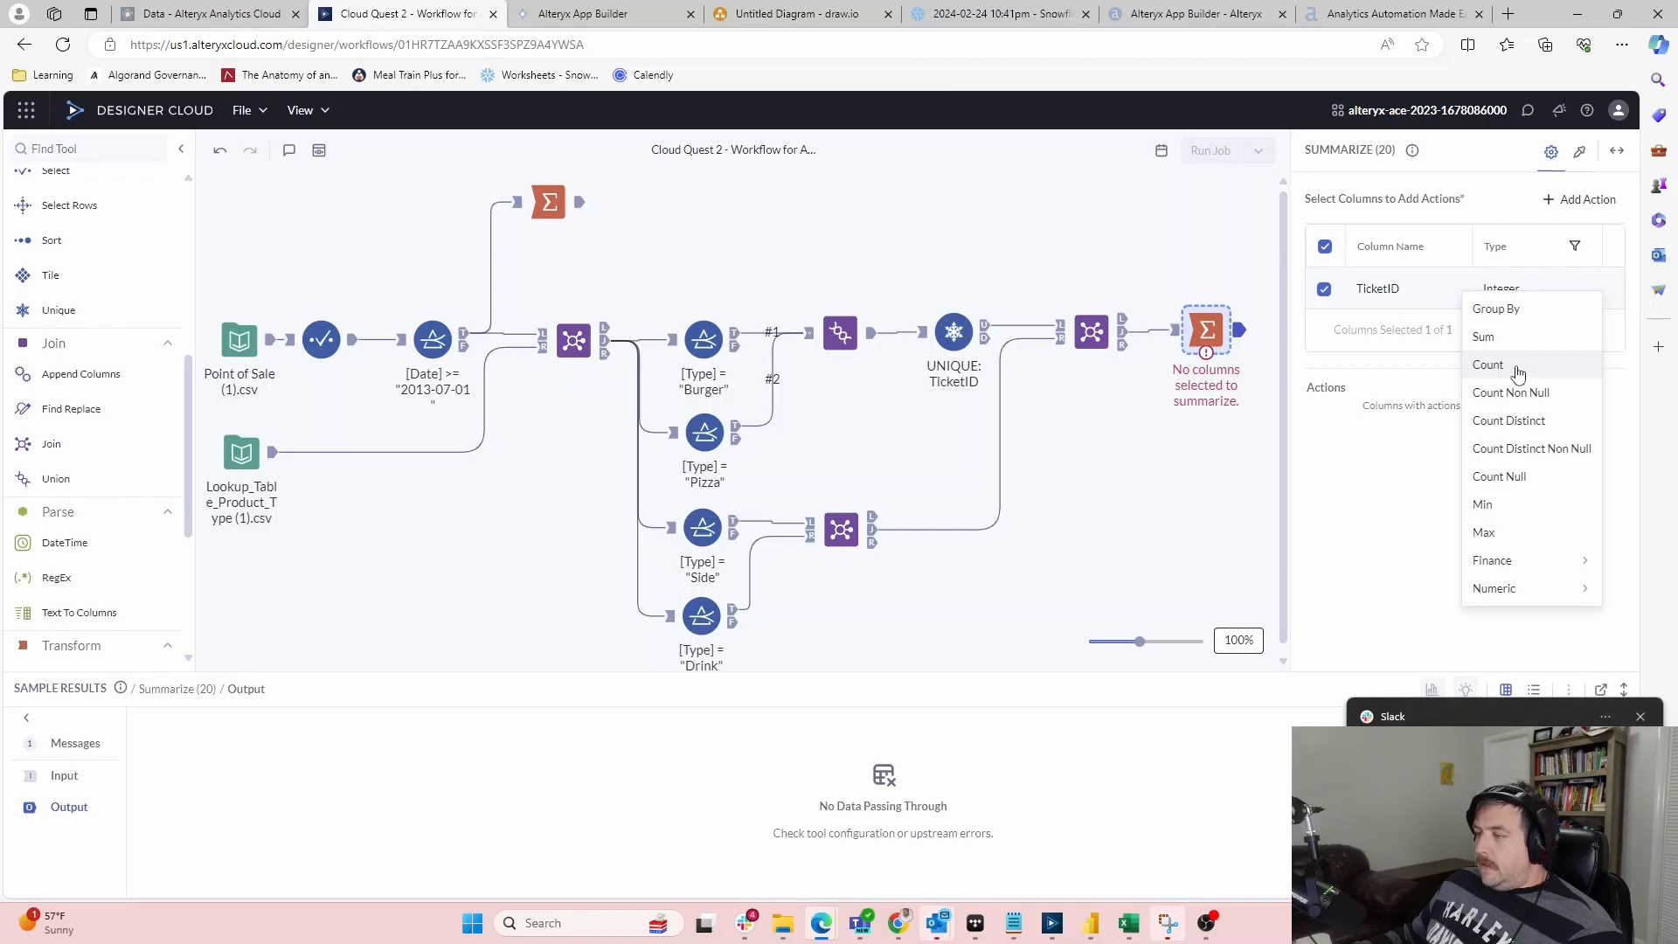
left_click(1518, 373)
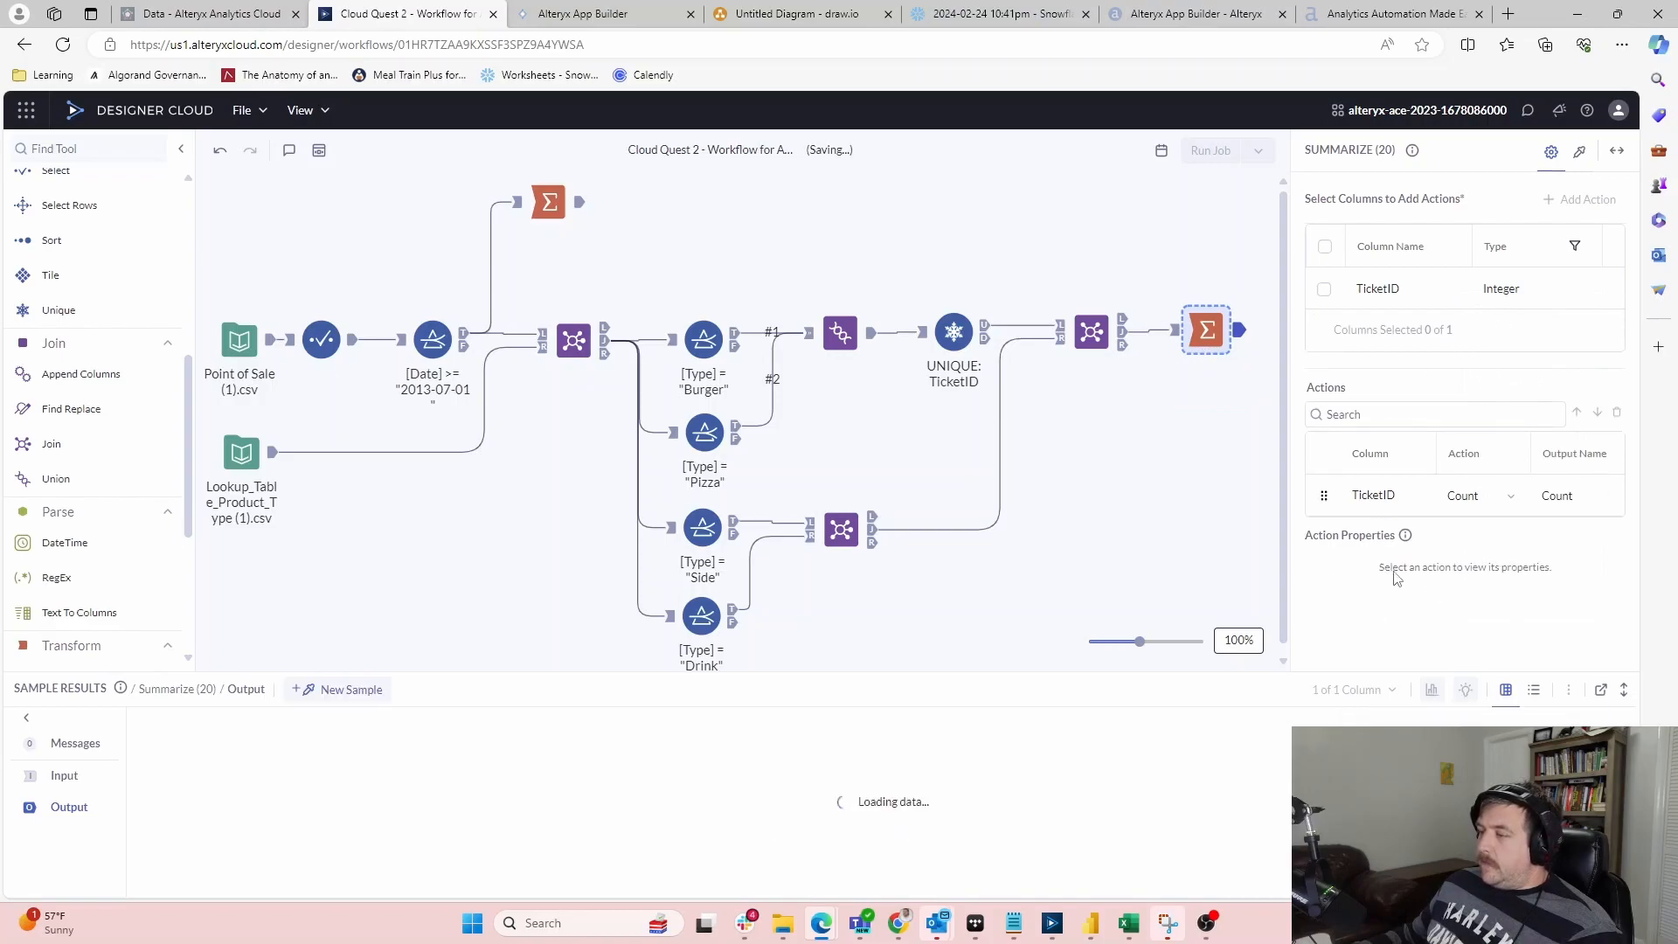
left_click(1586, 493)
key("ctrl+a")
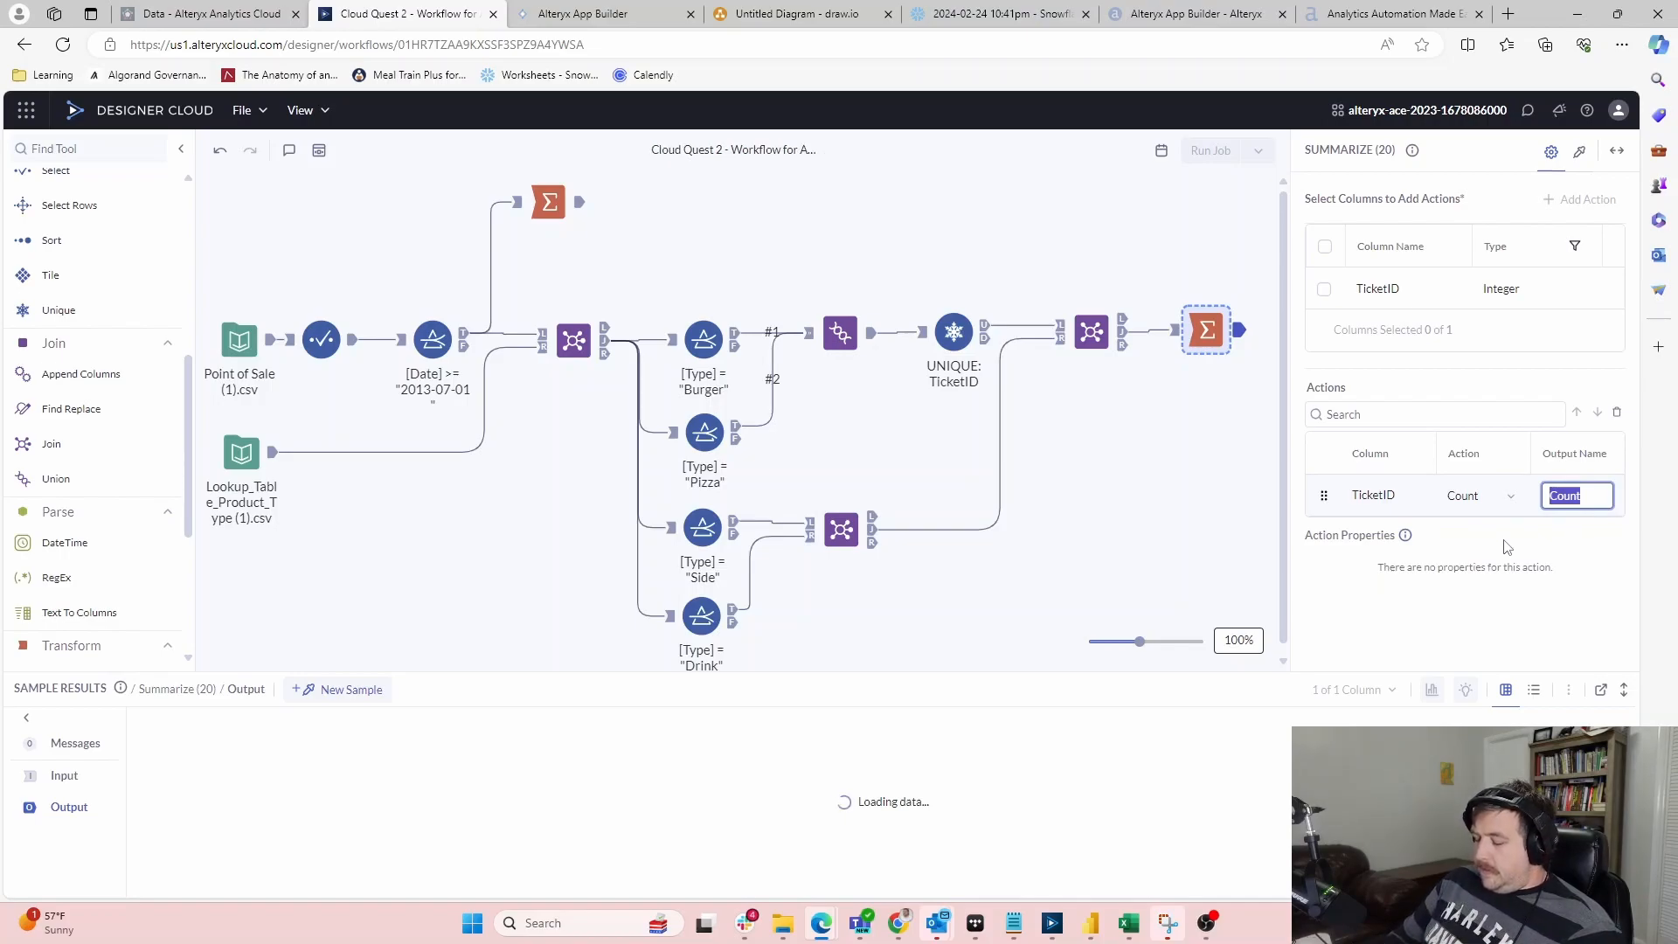
type("MCountMD")
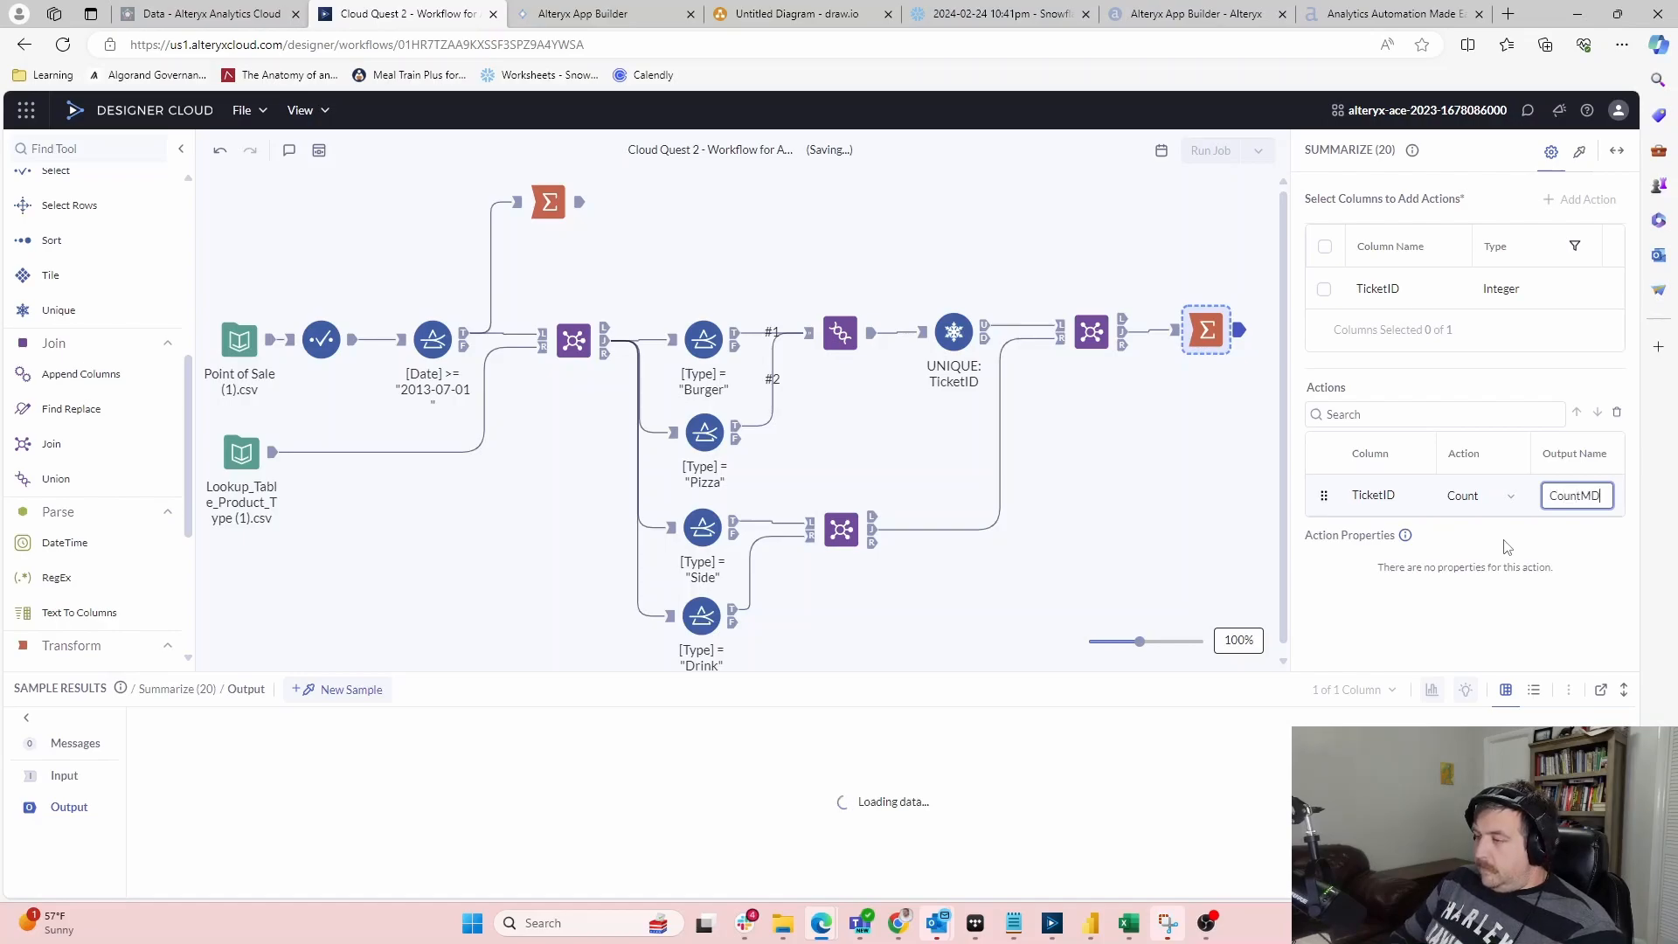
key("Return")
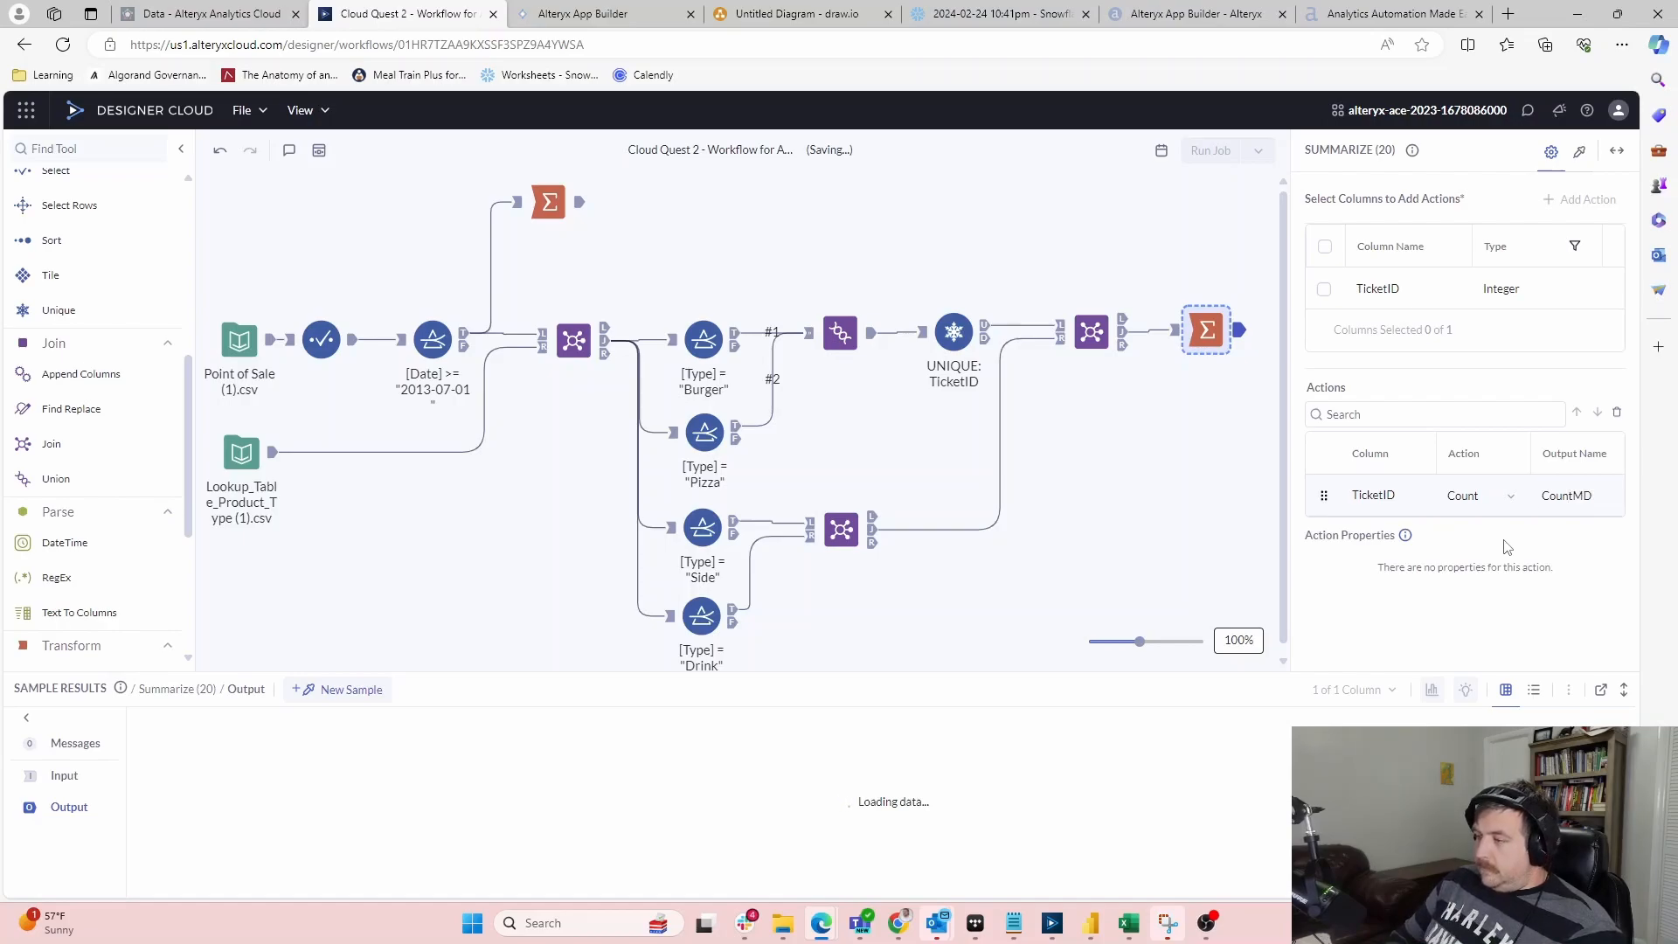
left_click(581, 202)
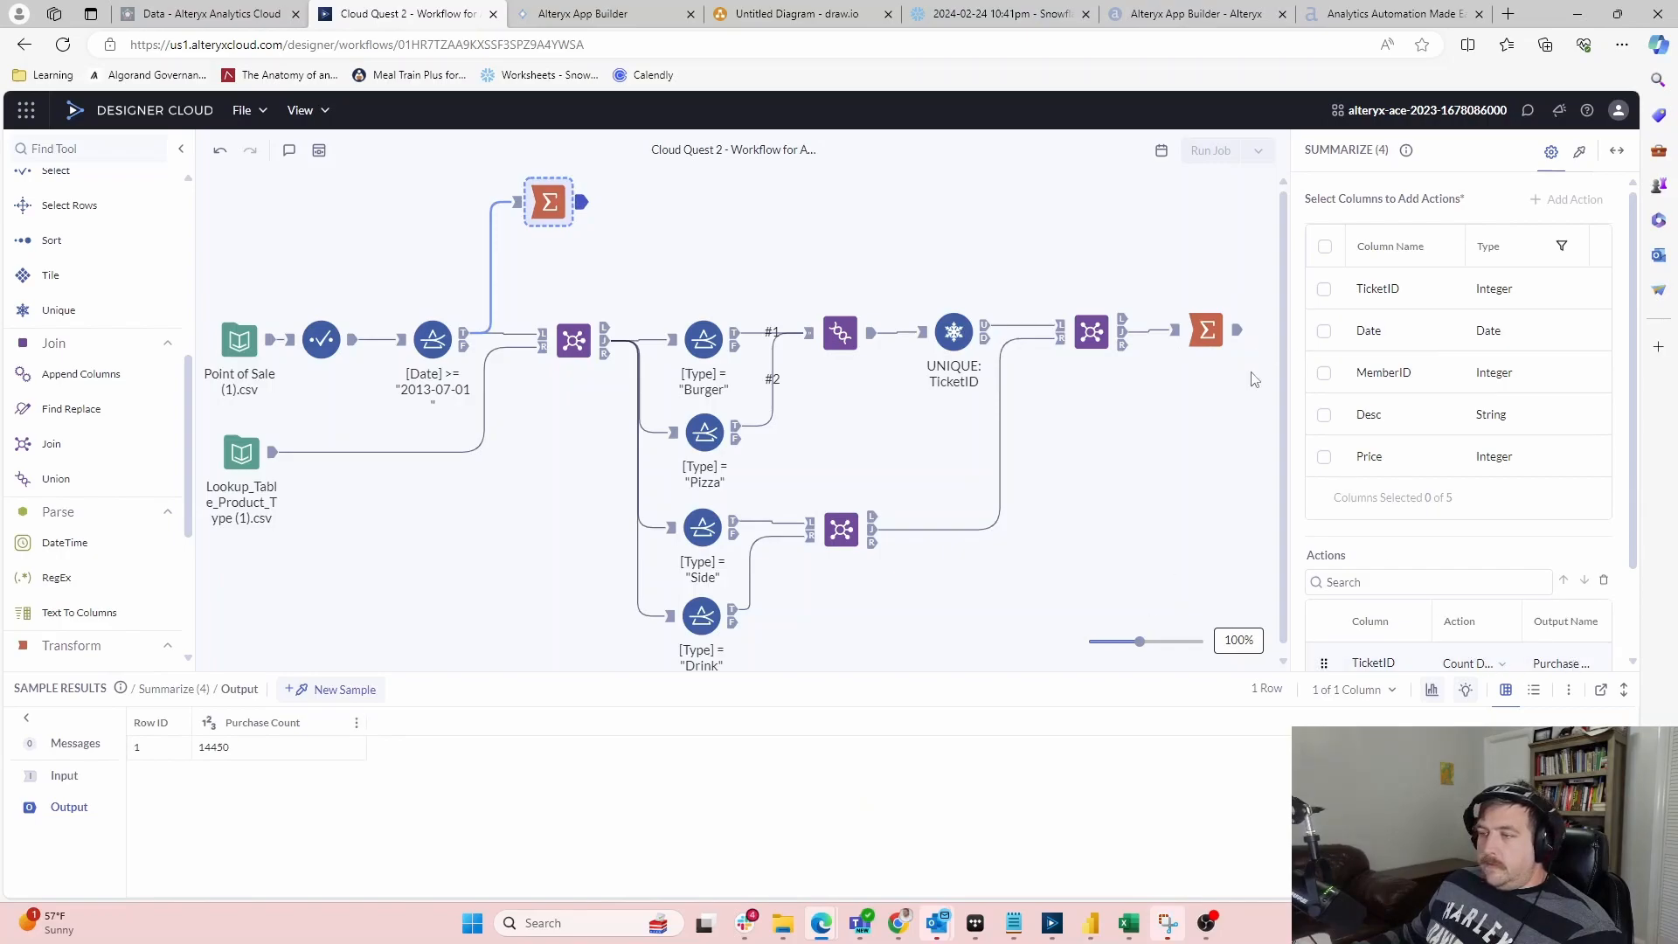
Add Append Columns with the Purchase Count summary as target and the CountMD summary as source
left_click_drag(166, 374, 655, 220)
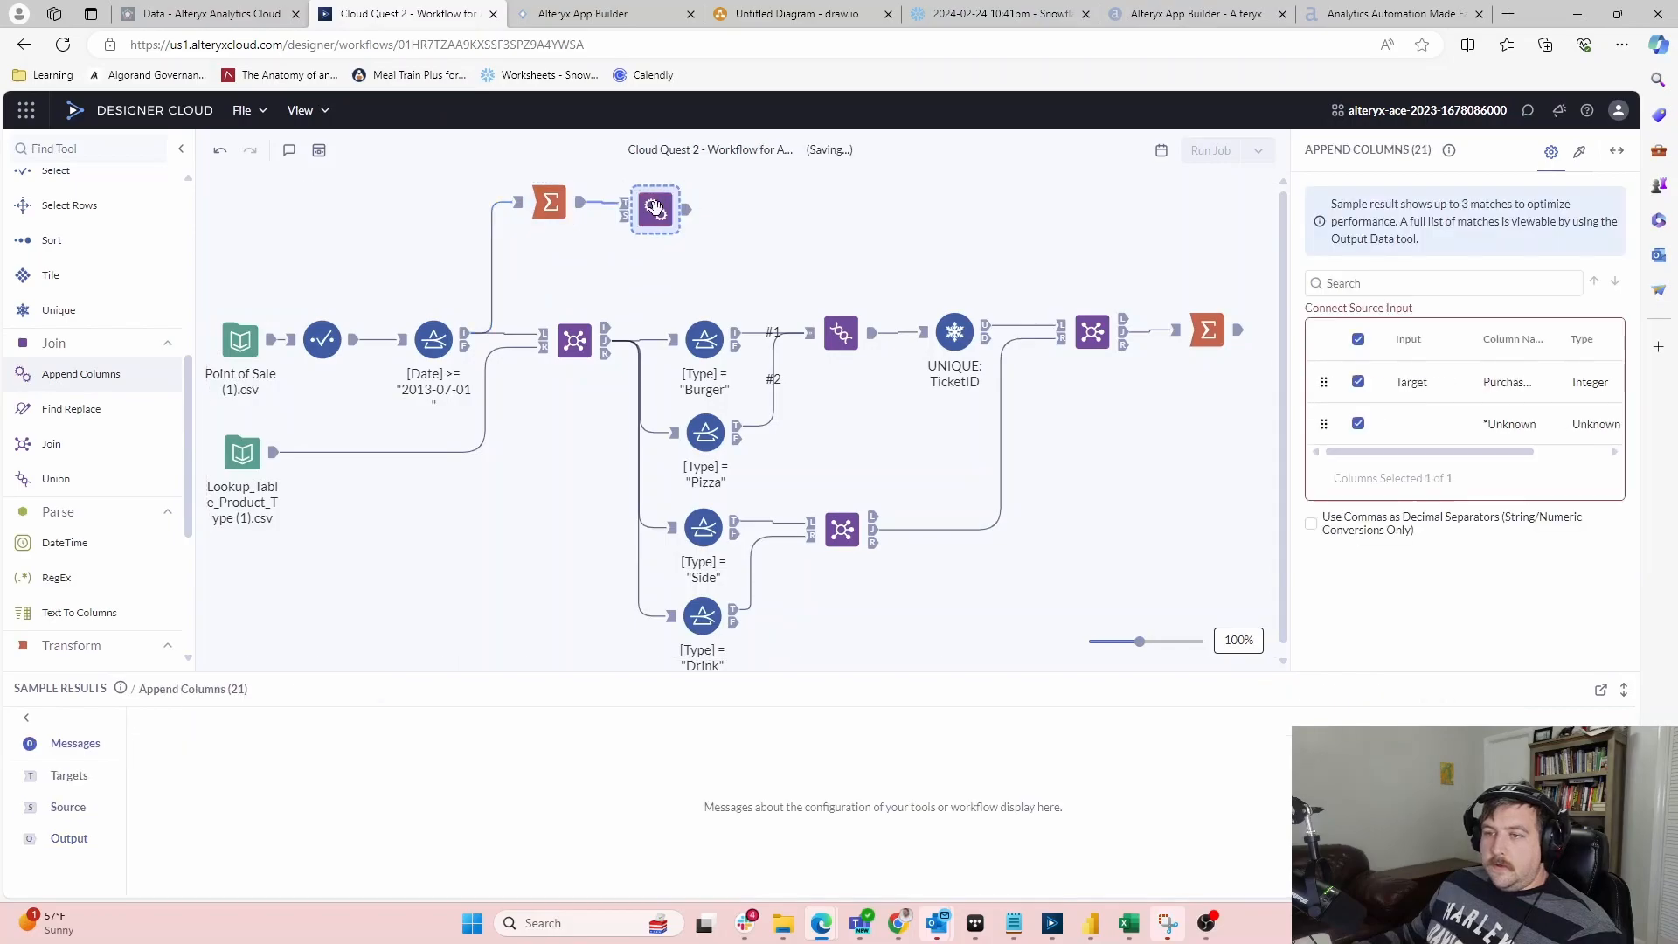
left_click_drag(986, 265, 649, 215)
left_click_drag(650, 206, 986, 210)
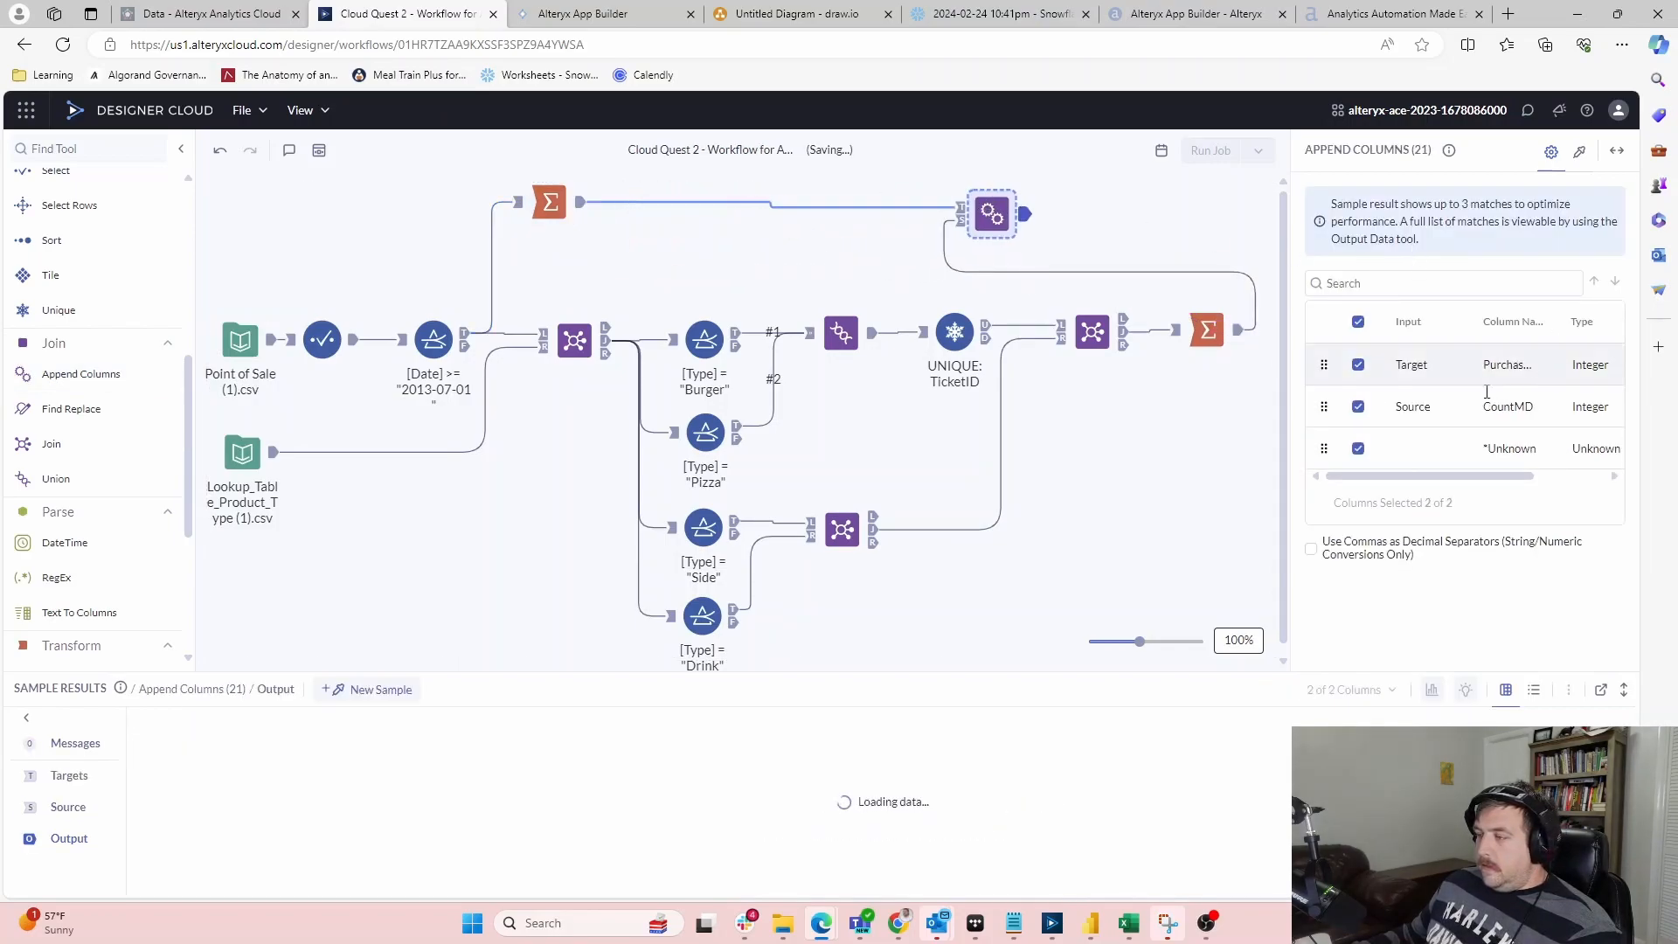
left_click(960, 208)
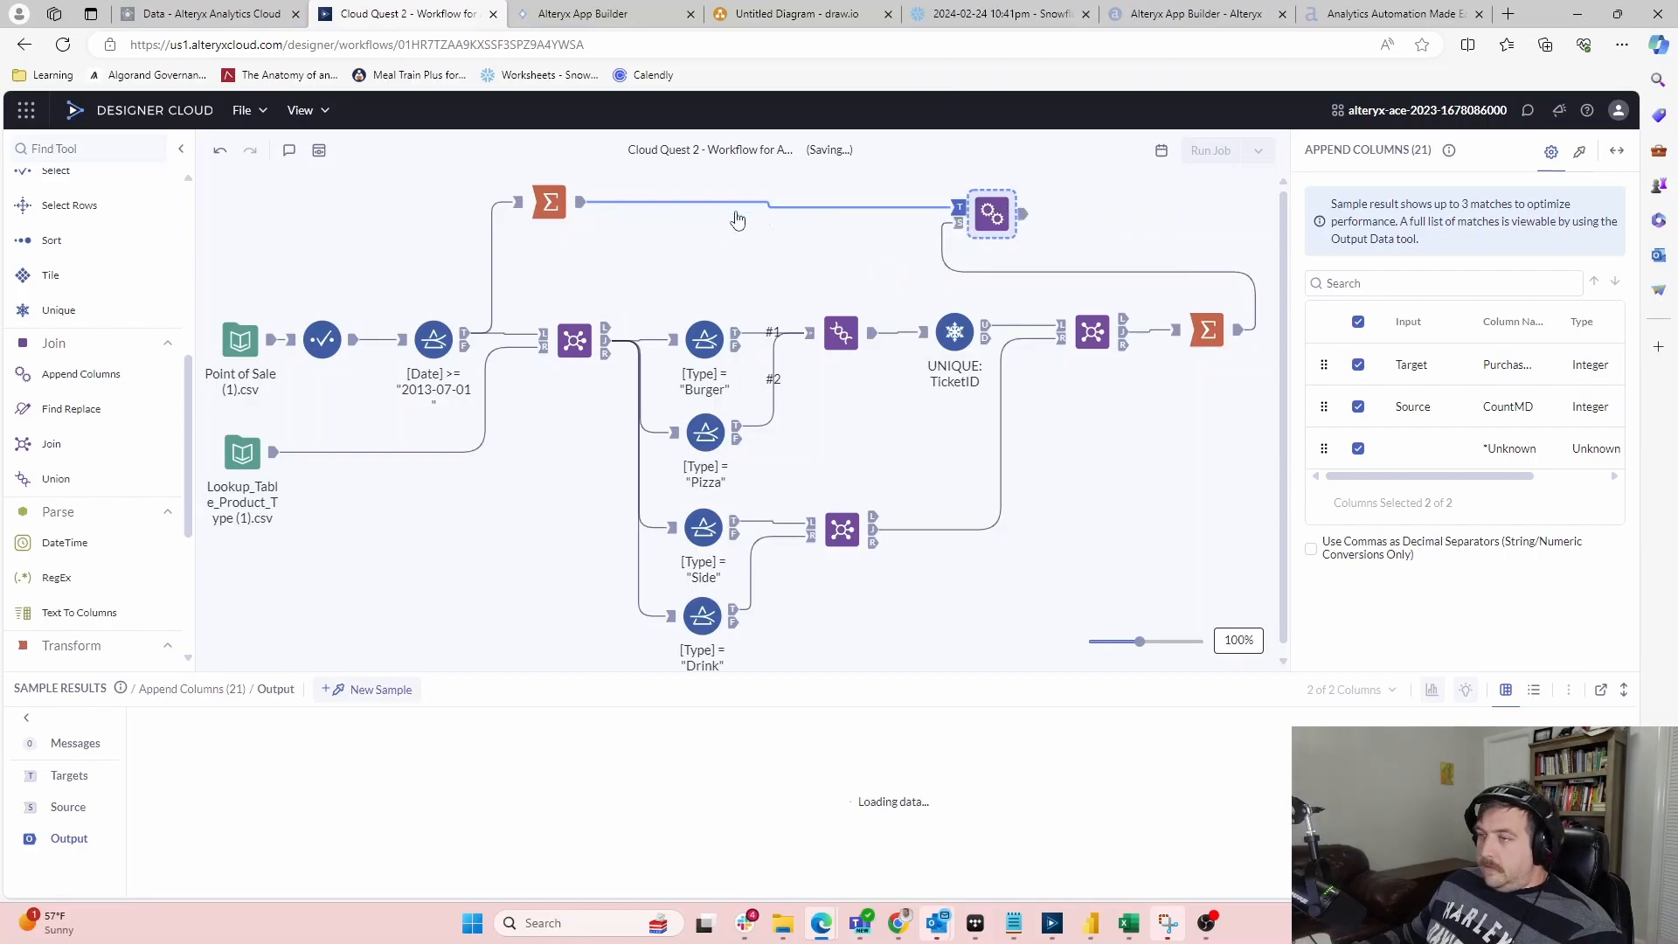
left_click(1125, 338)
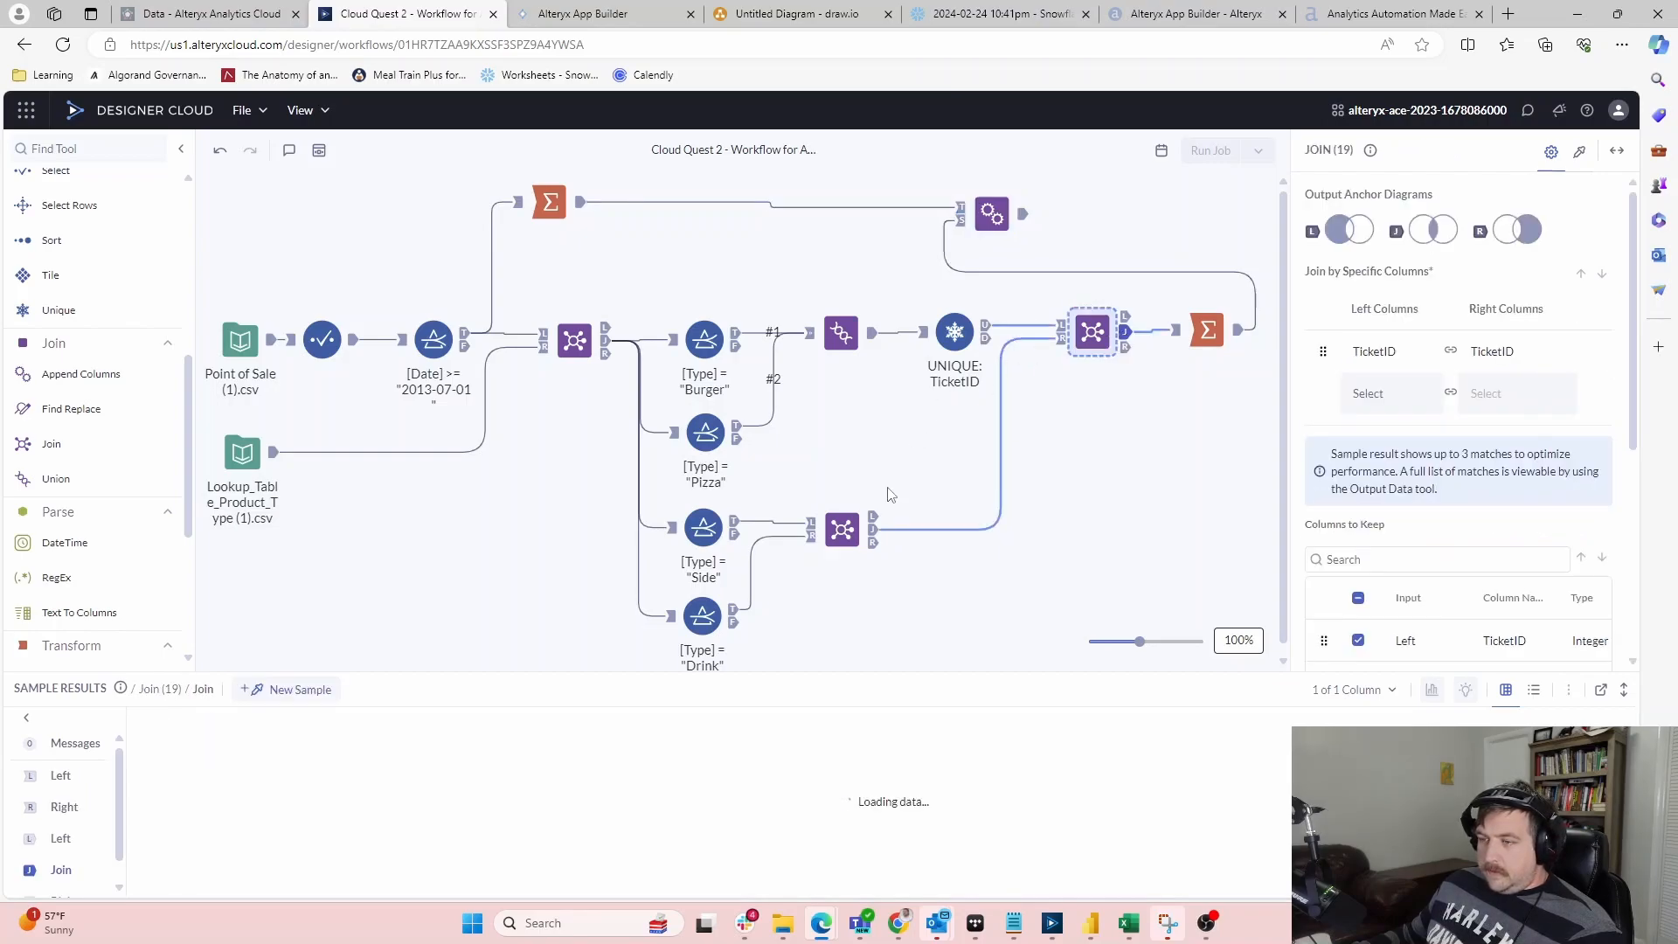
Inspect the product lookup join, the Burger filter, and the Pizza filter's incoming and passing rows
left_click(715, 523)
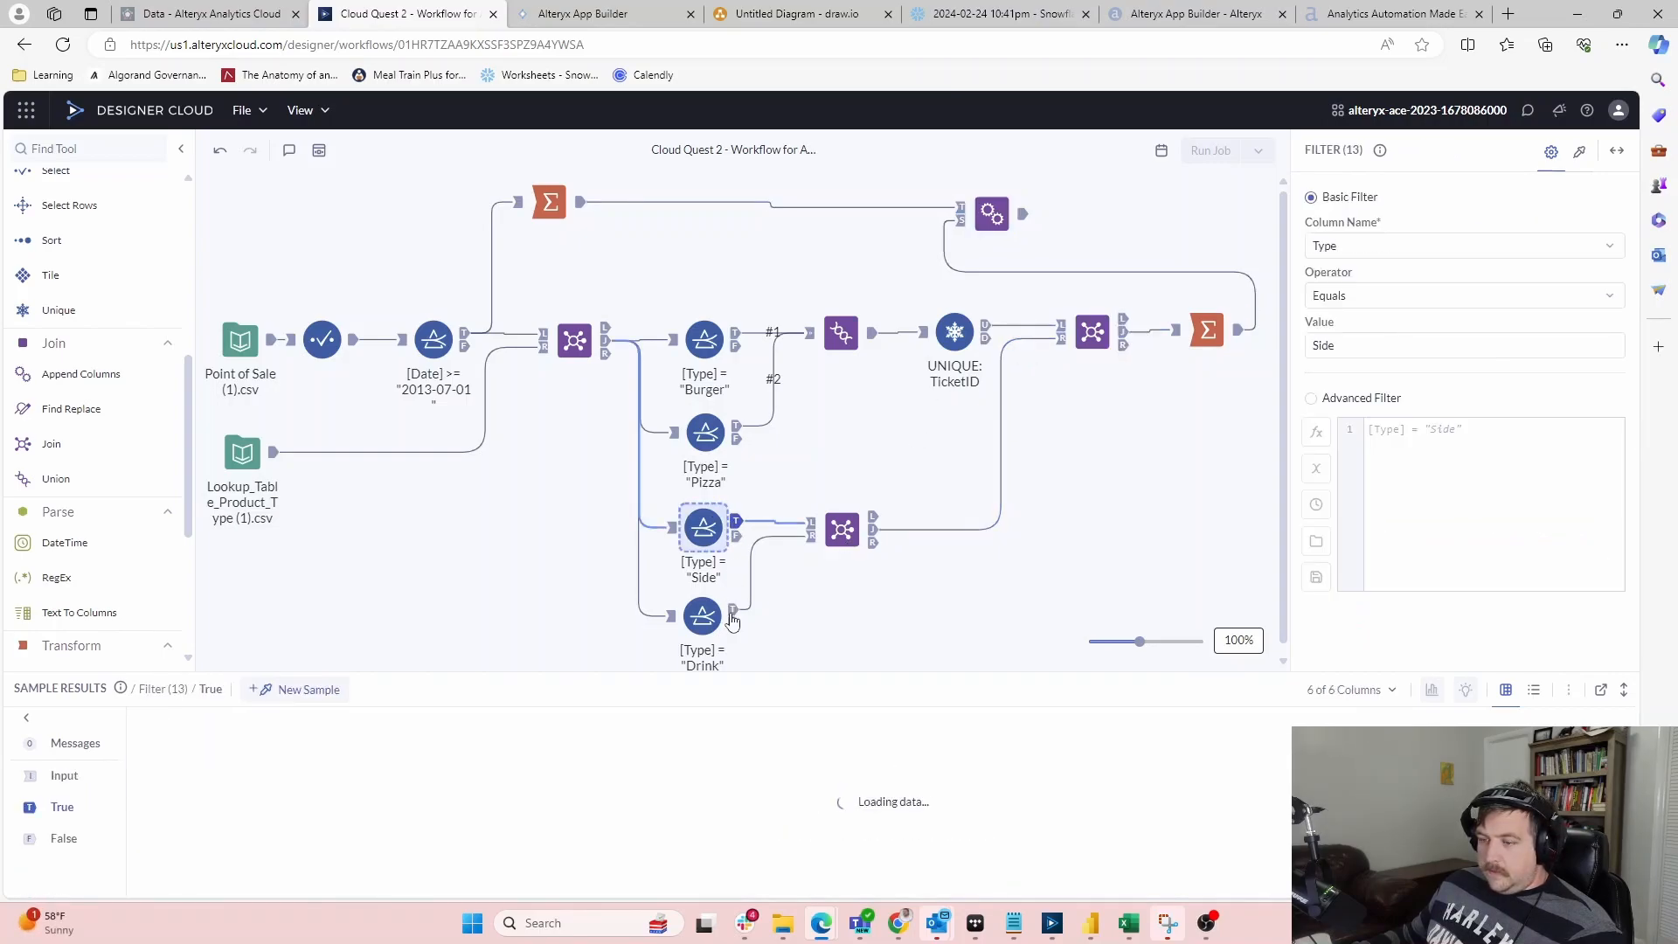
left_click(609, 348)
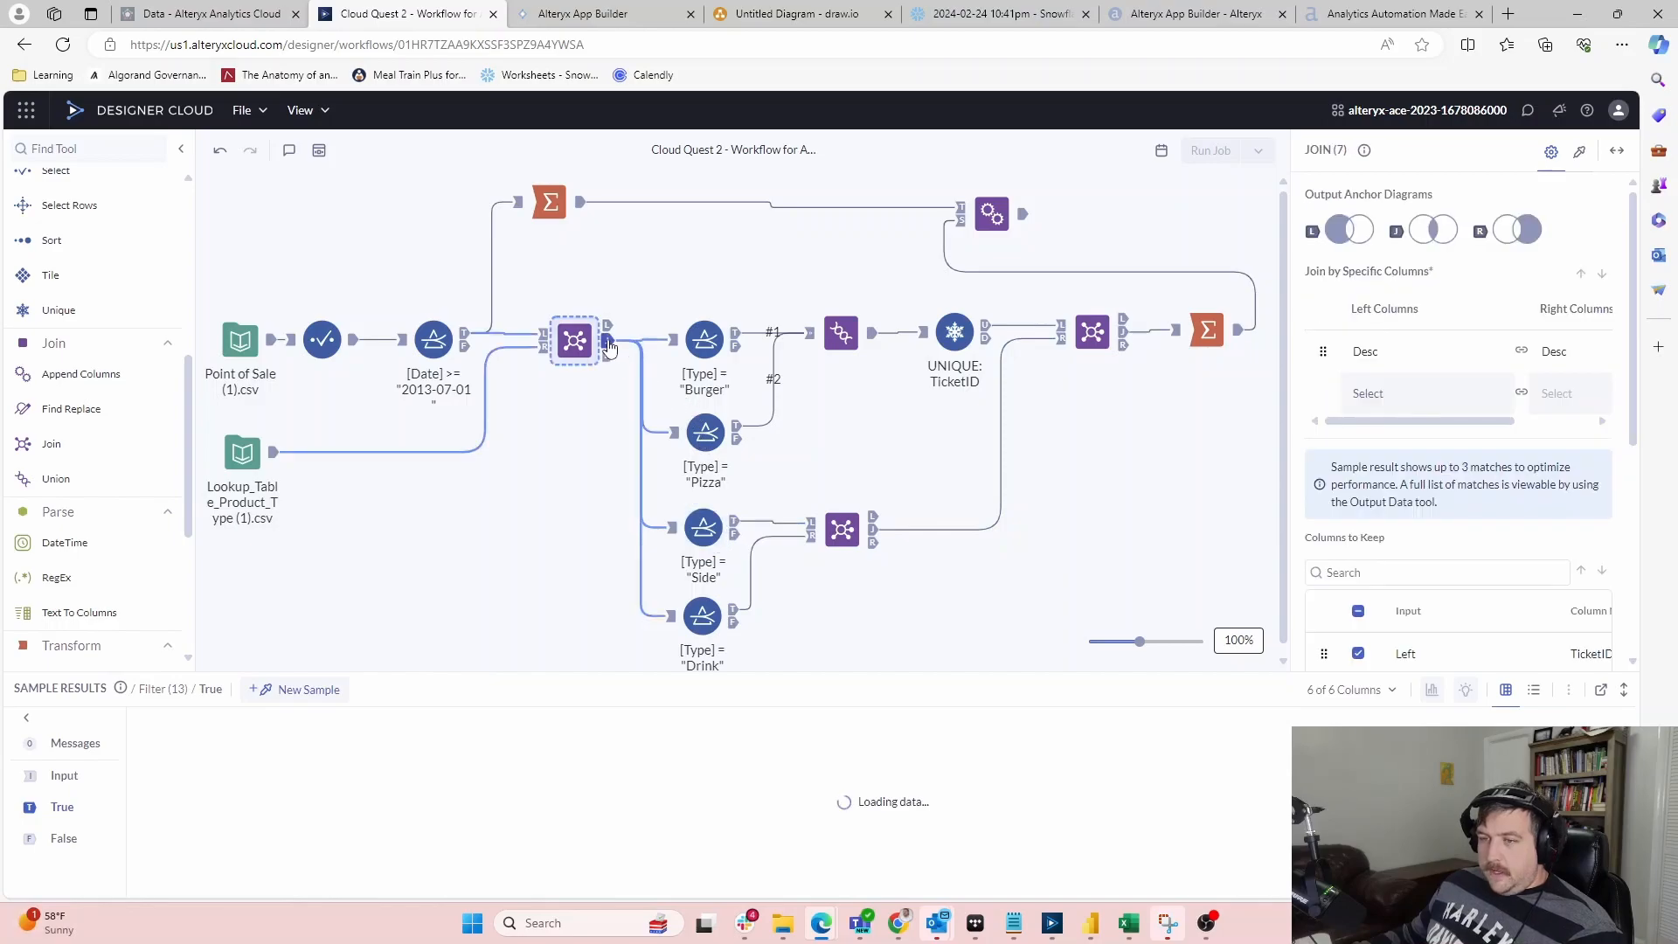
left_click(738, 335)
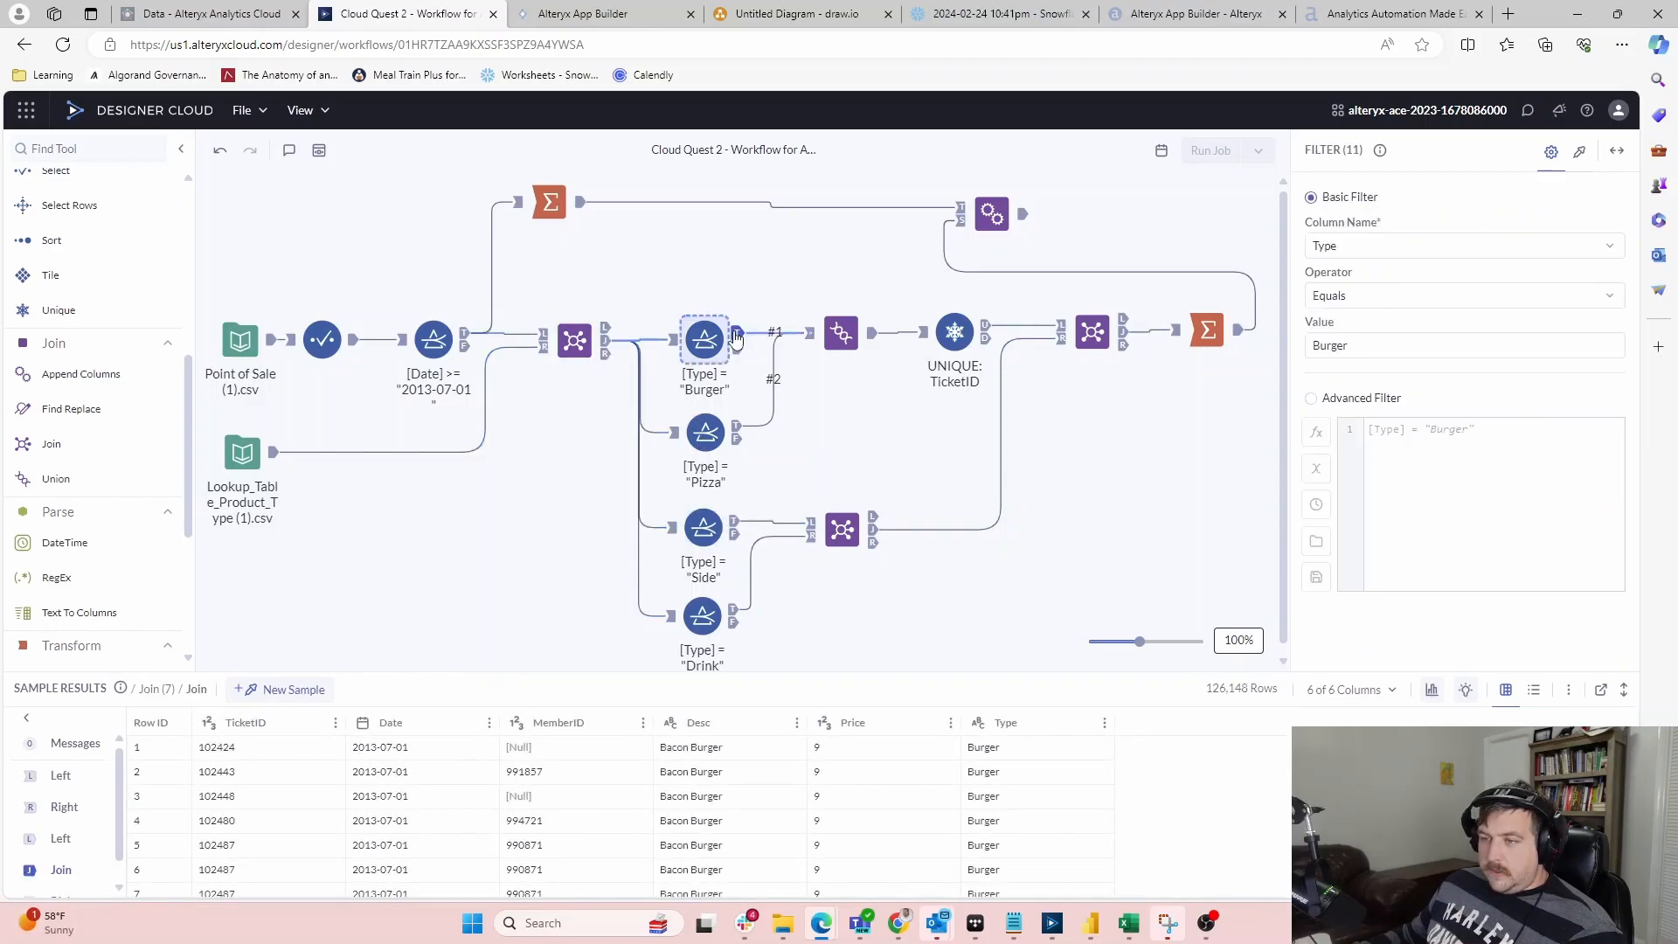
left_click(738, 431)
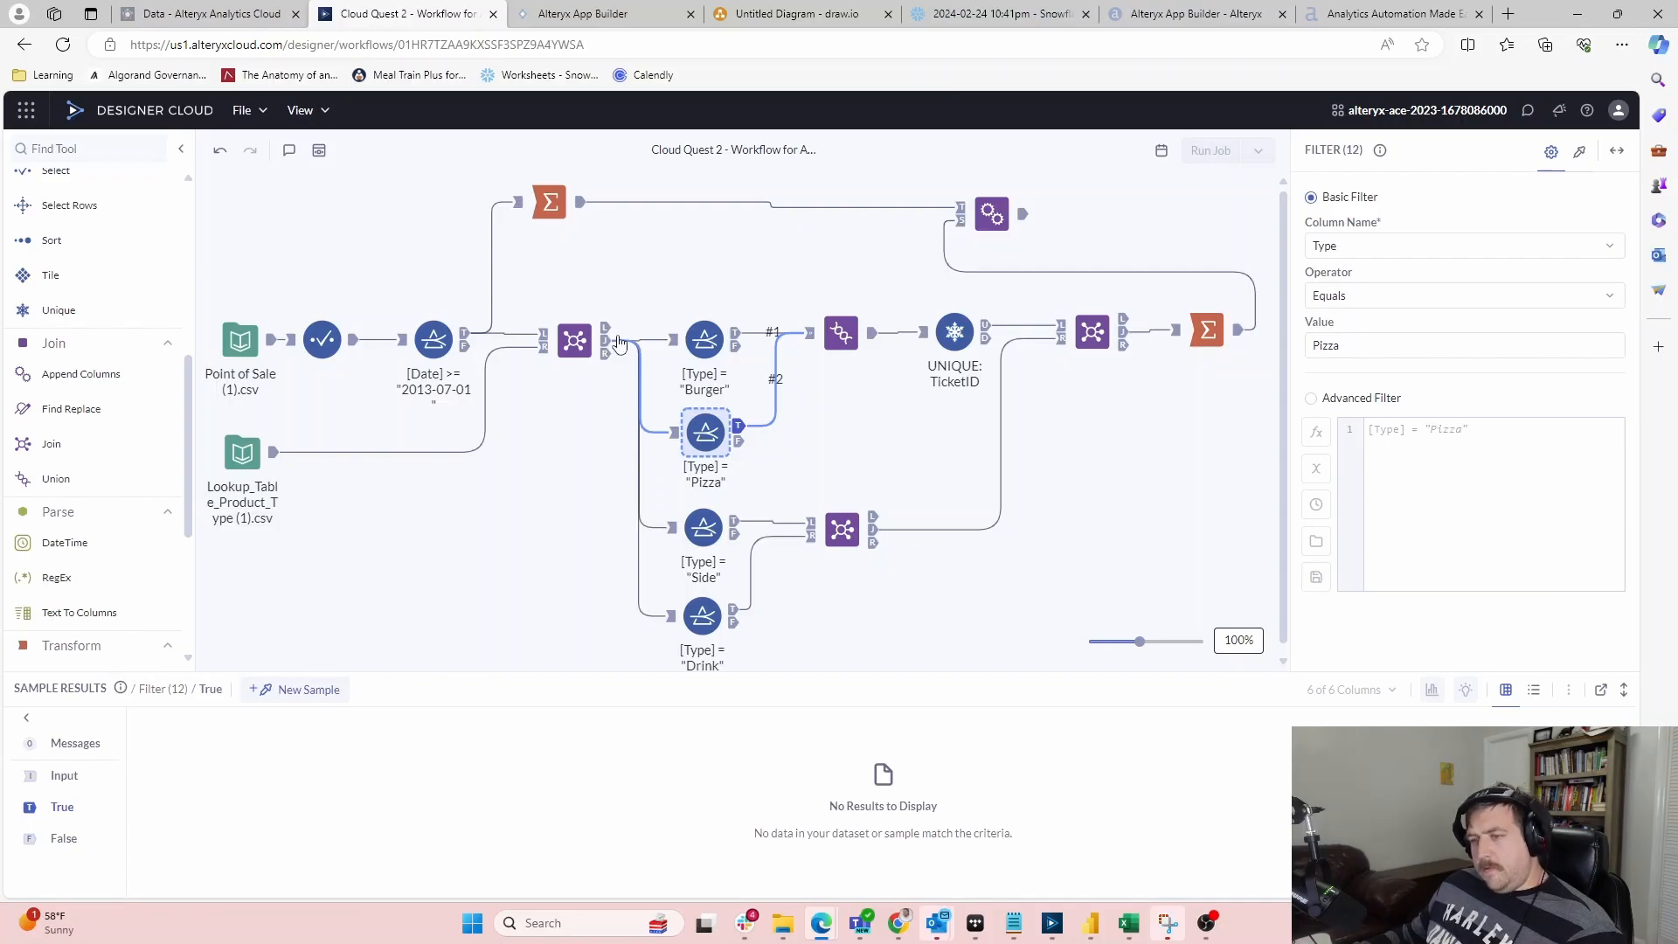
left_click(674, 435)
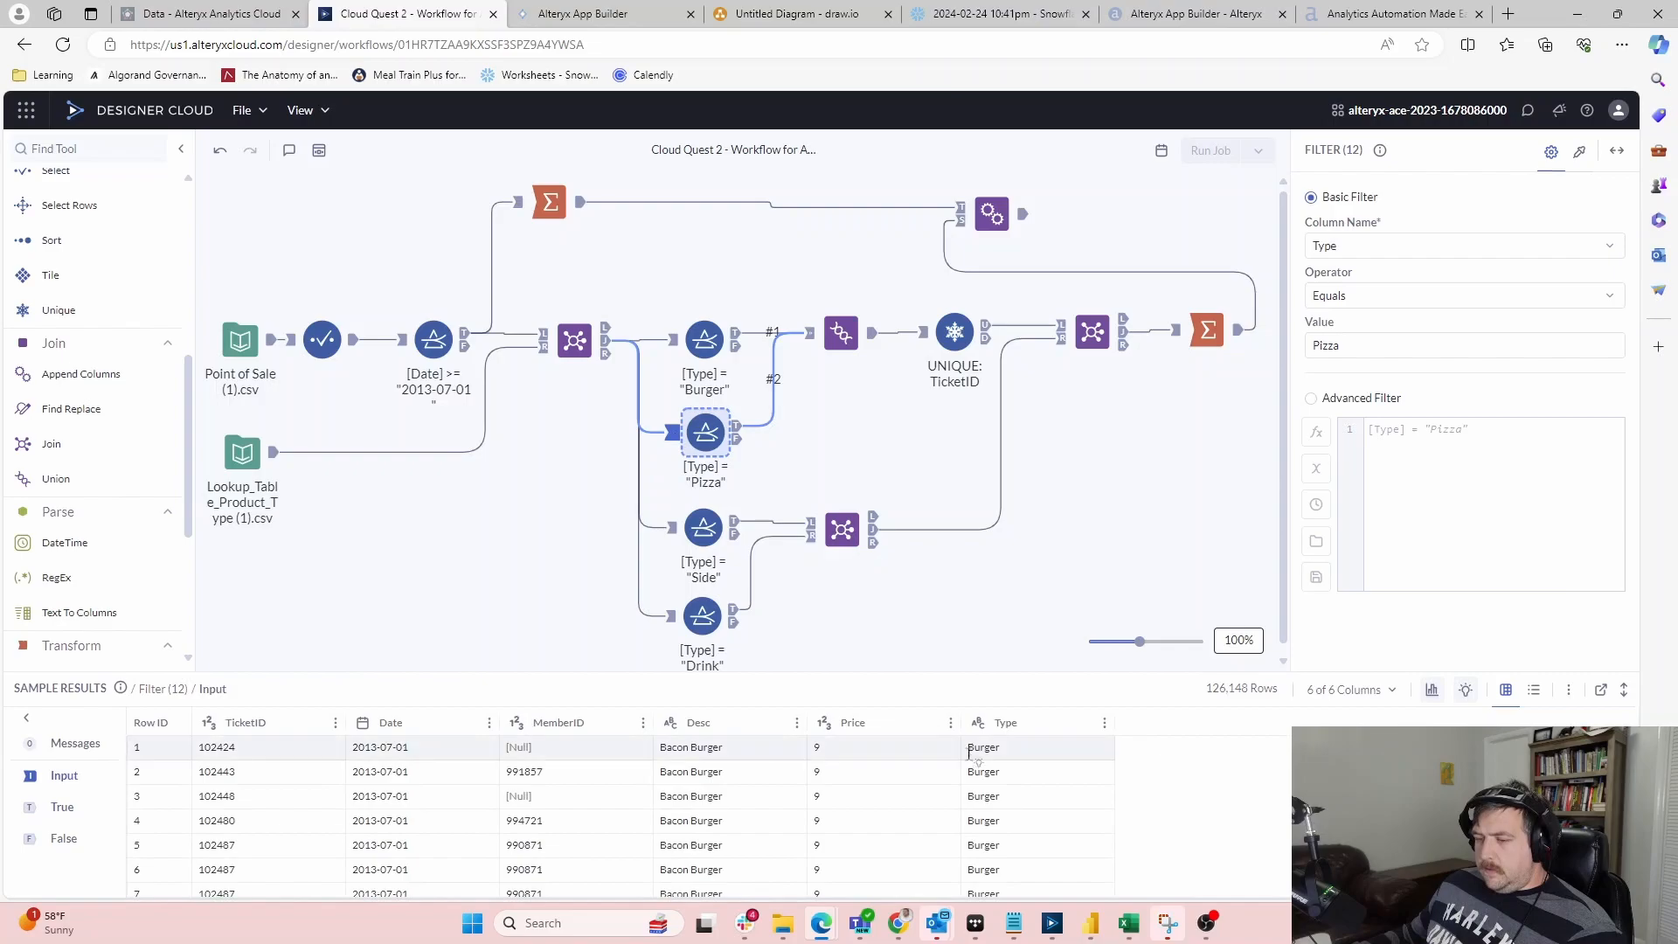
scroll(1003, 787, "down", 5)
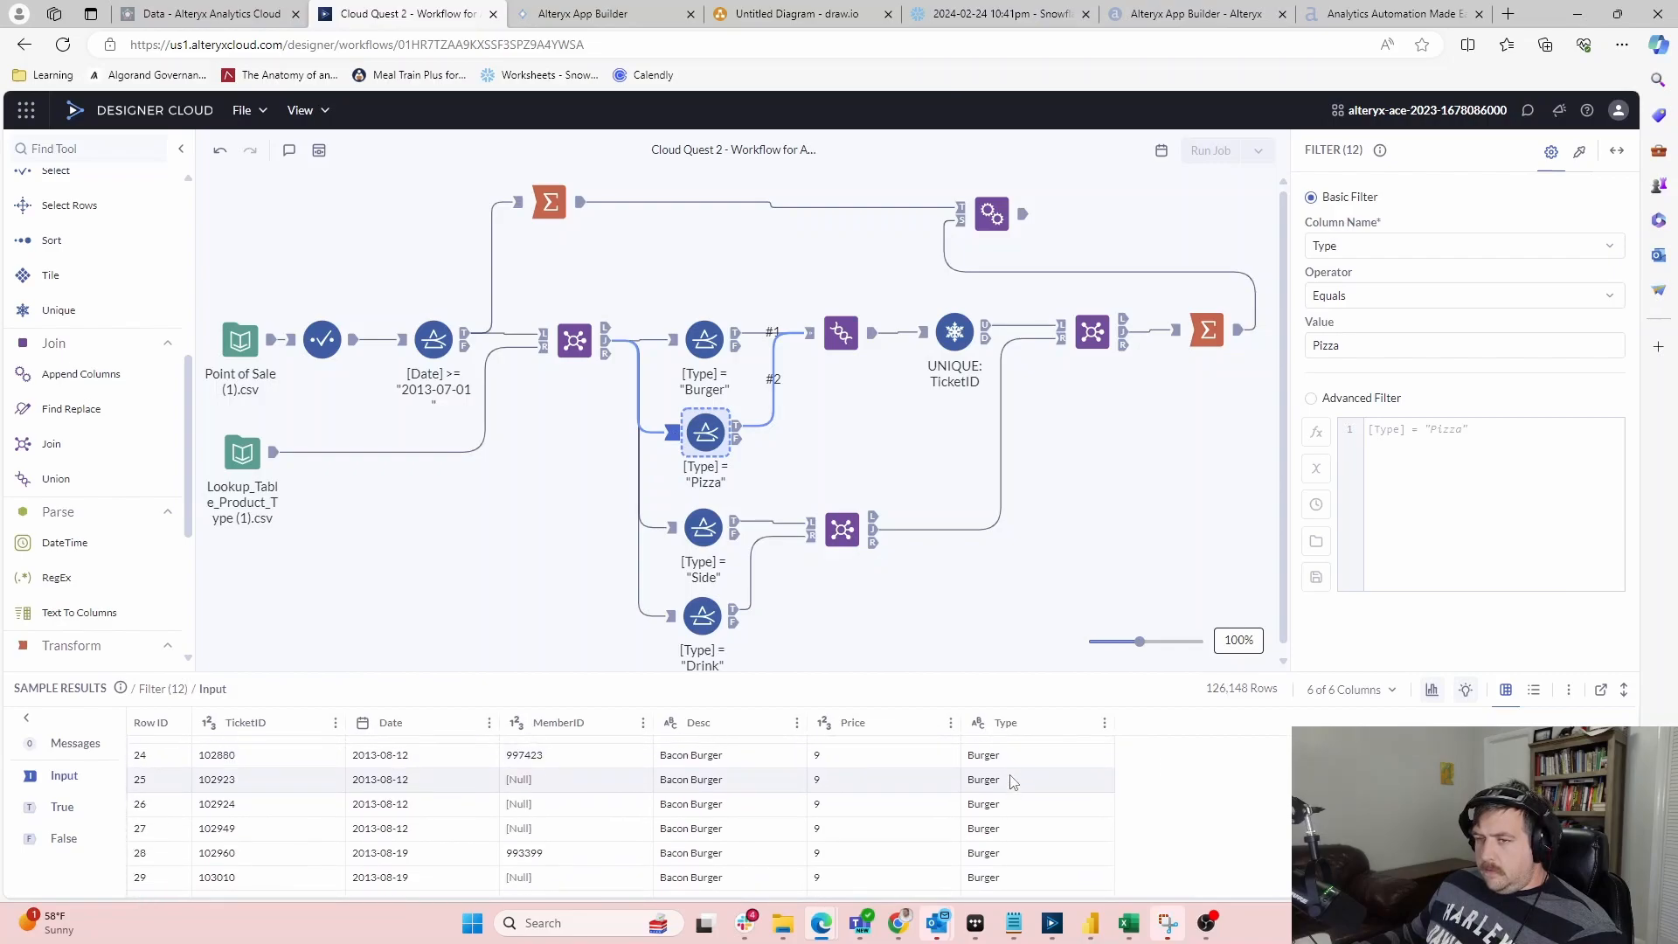
scroll(1014, 781, "down", 2)
left_click_drag(1633, 743, 1632, 852)
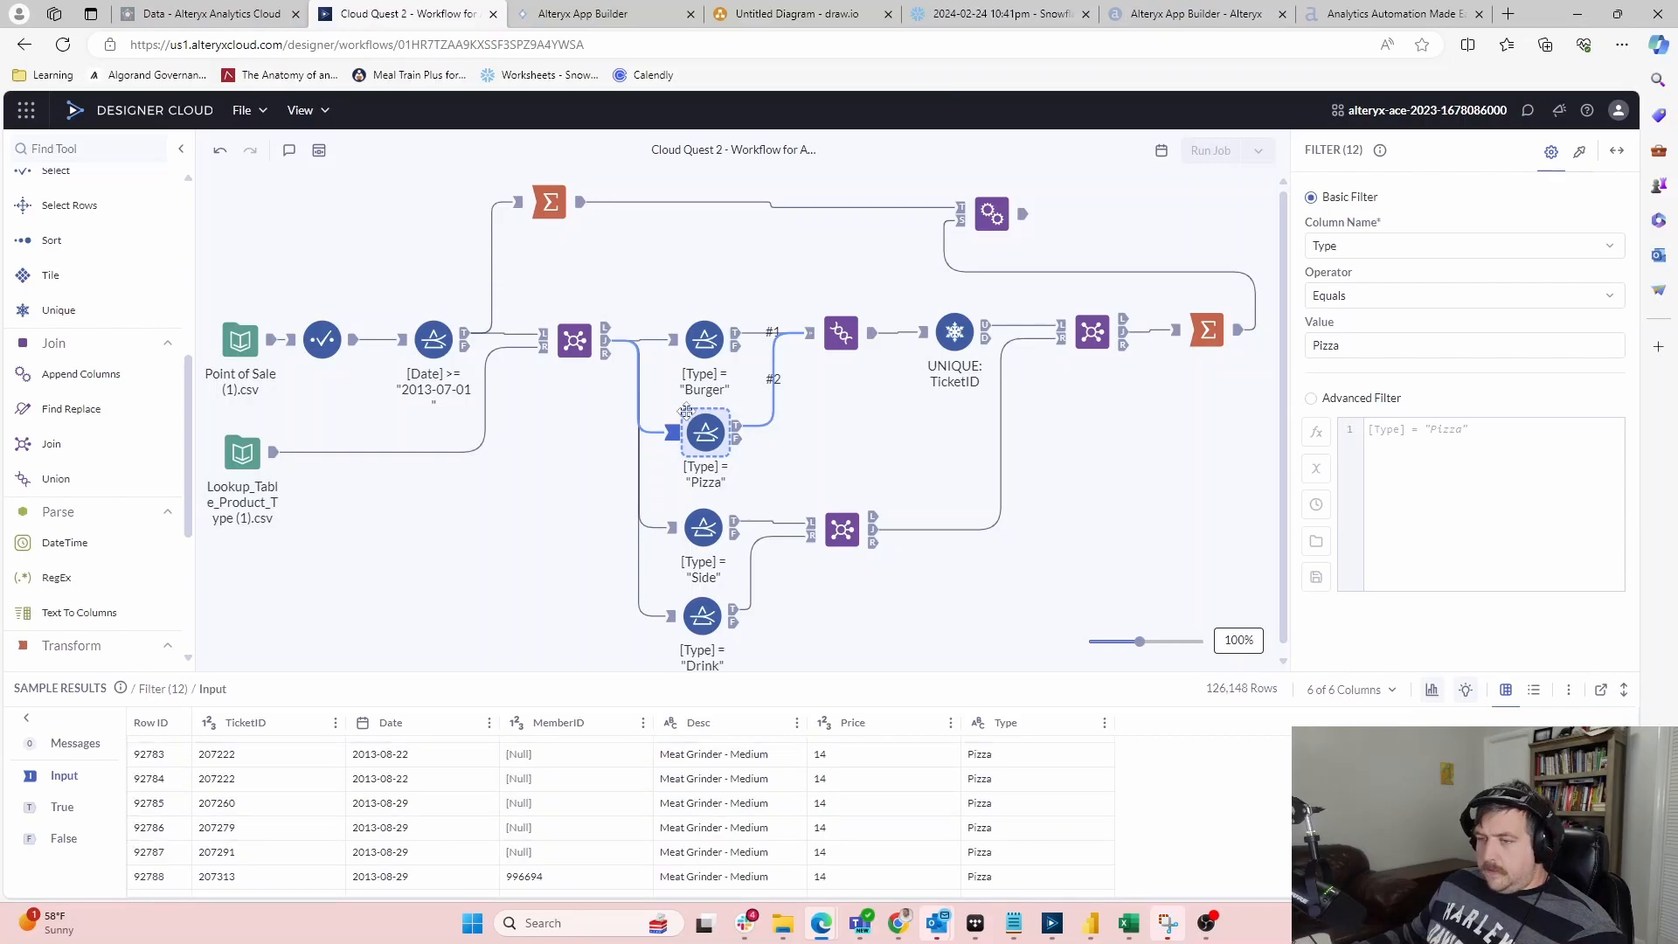
left_click(736, 429)
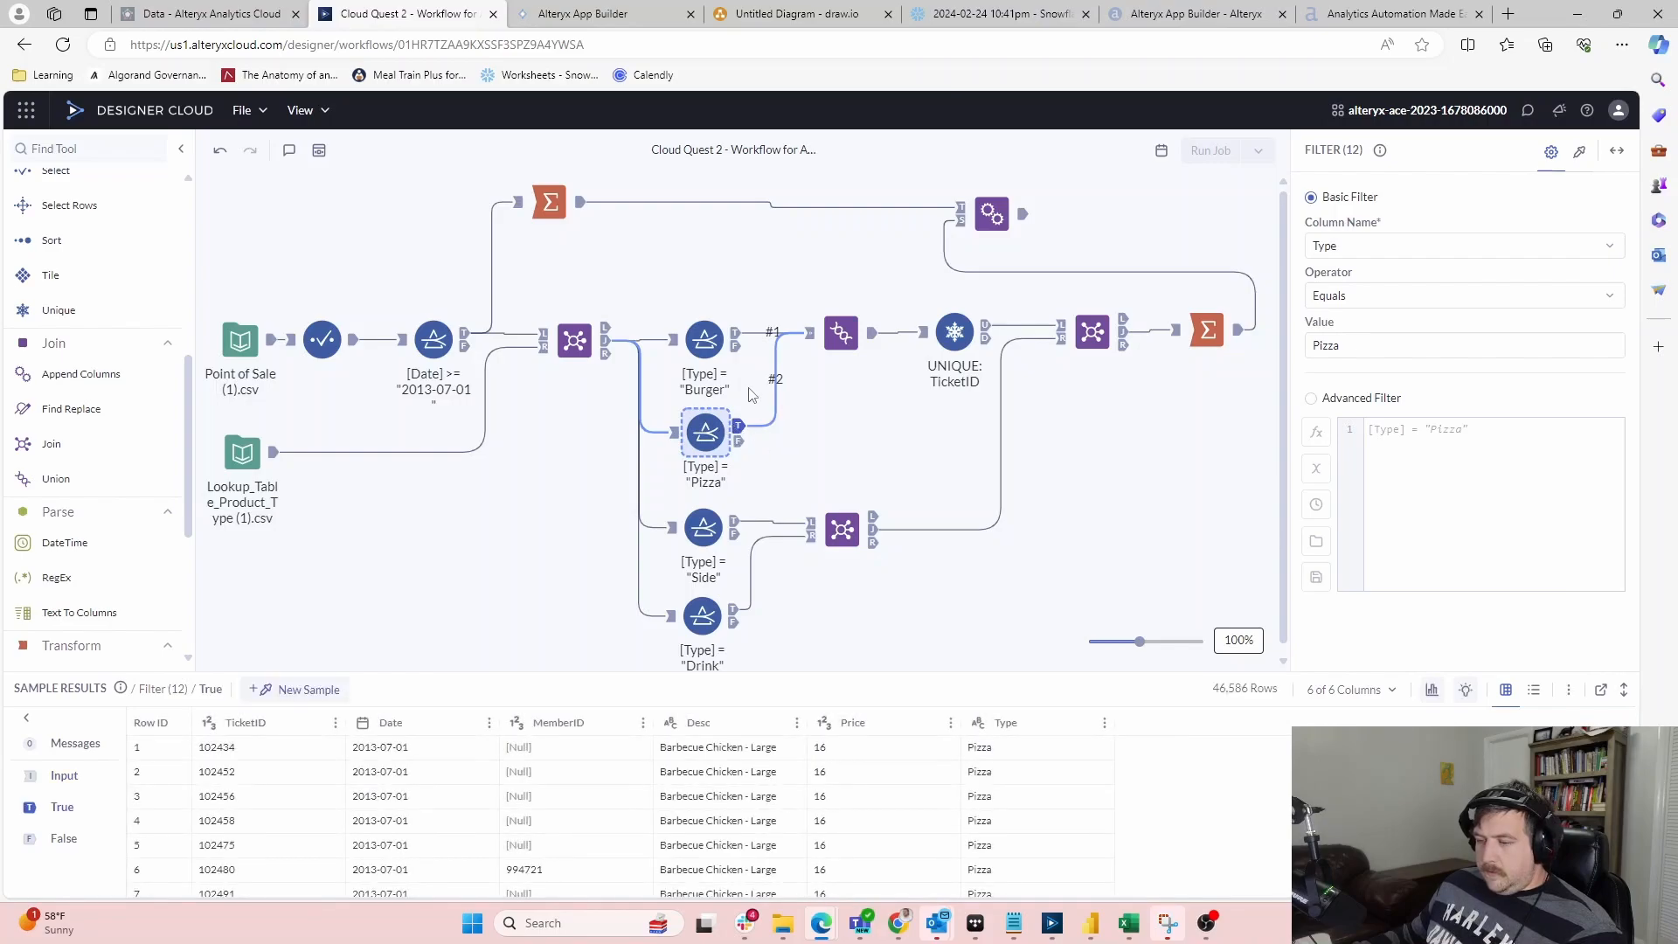
Preview the Side filter's rows, then show the Drink filter's Type equals Drink setting
left_click(736, 524)
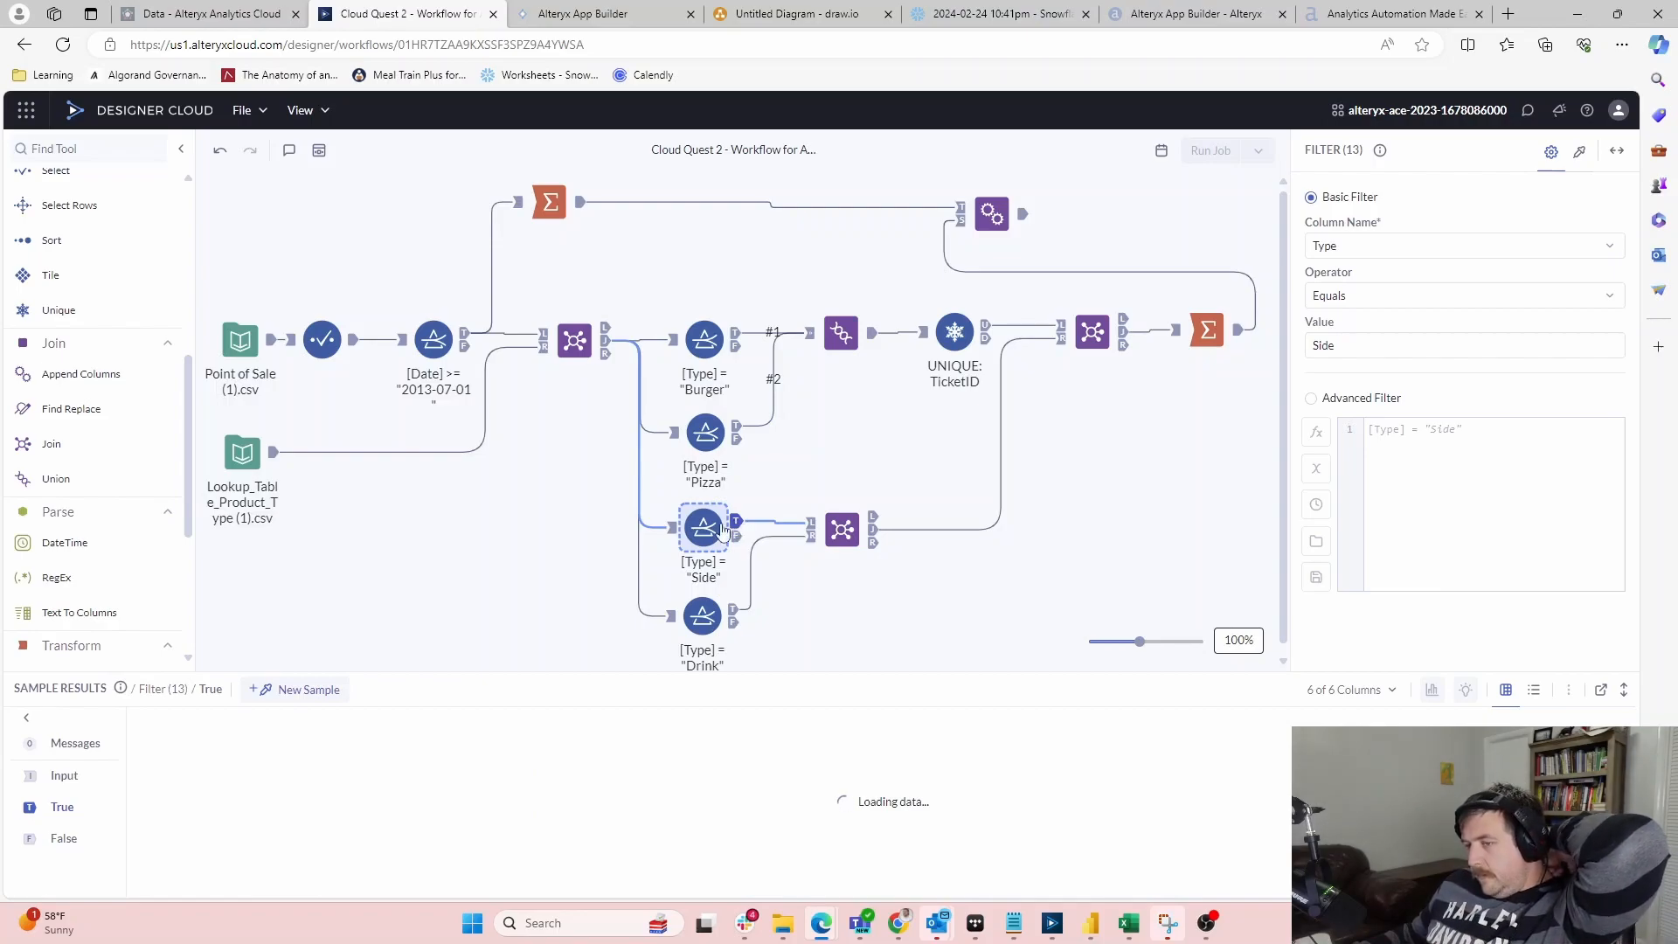
left_click(672, 531)
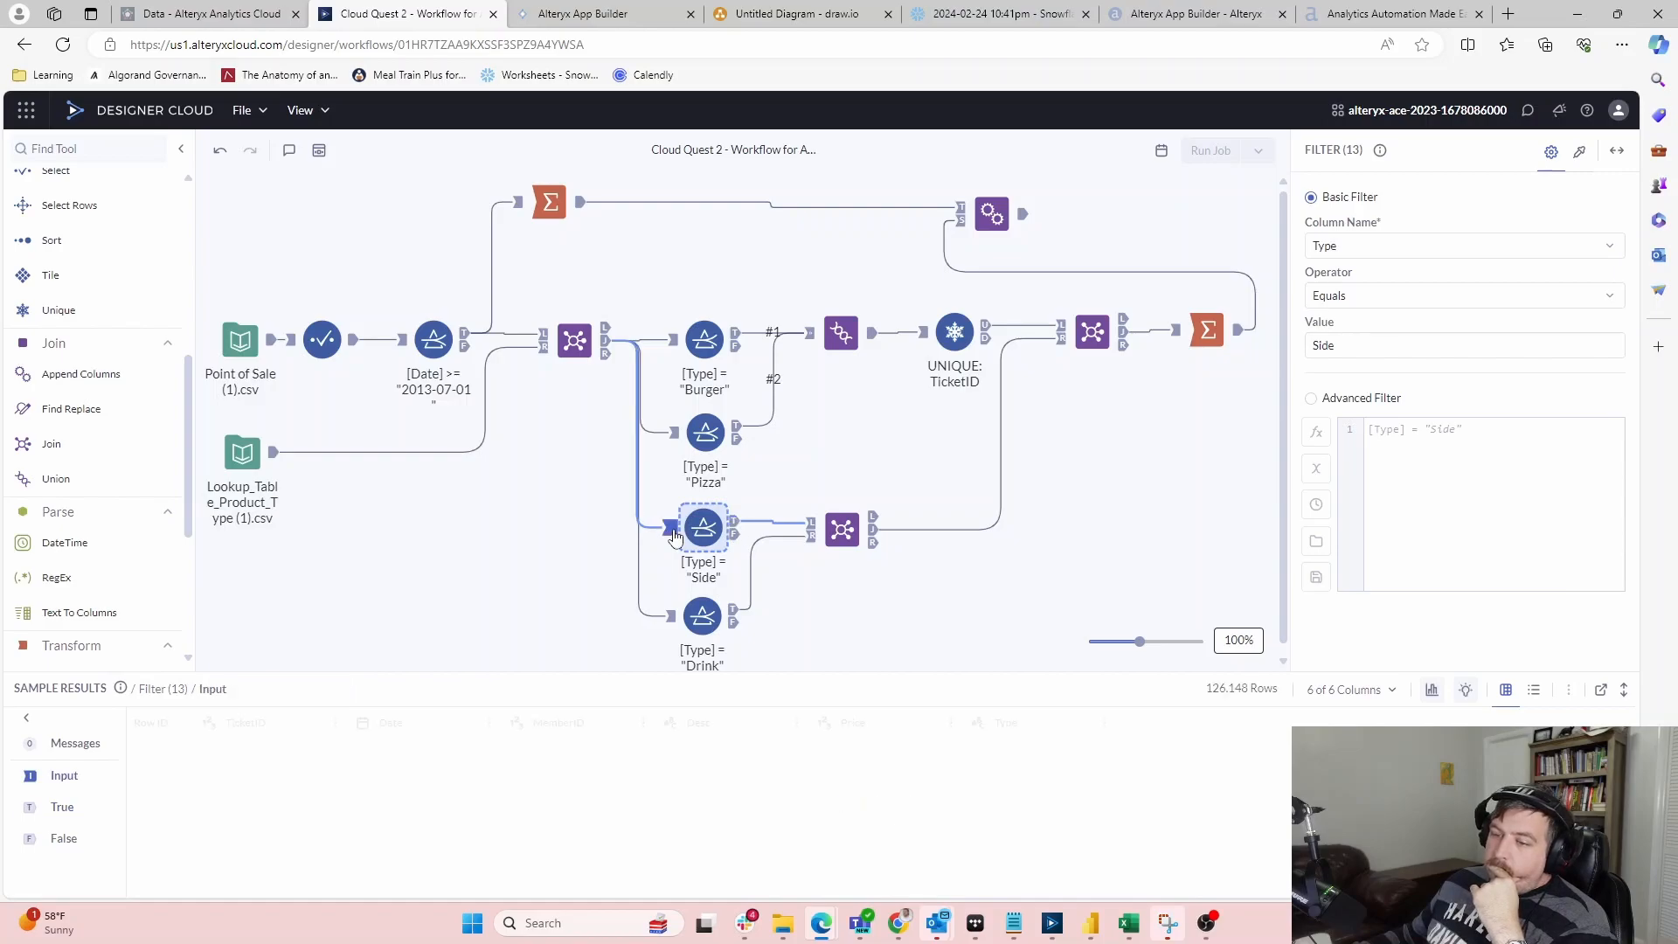
left_click(736, 522)
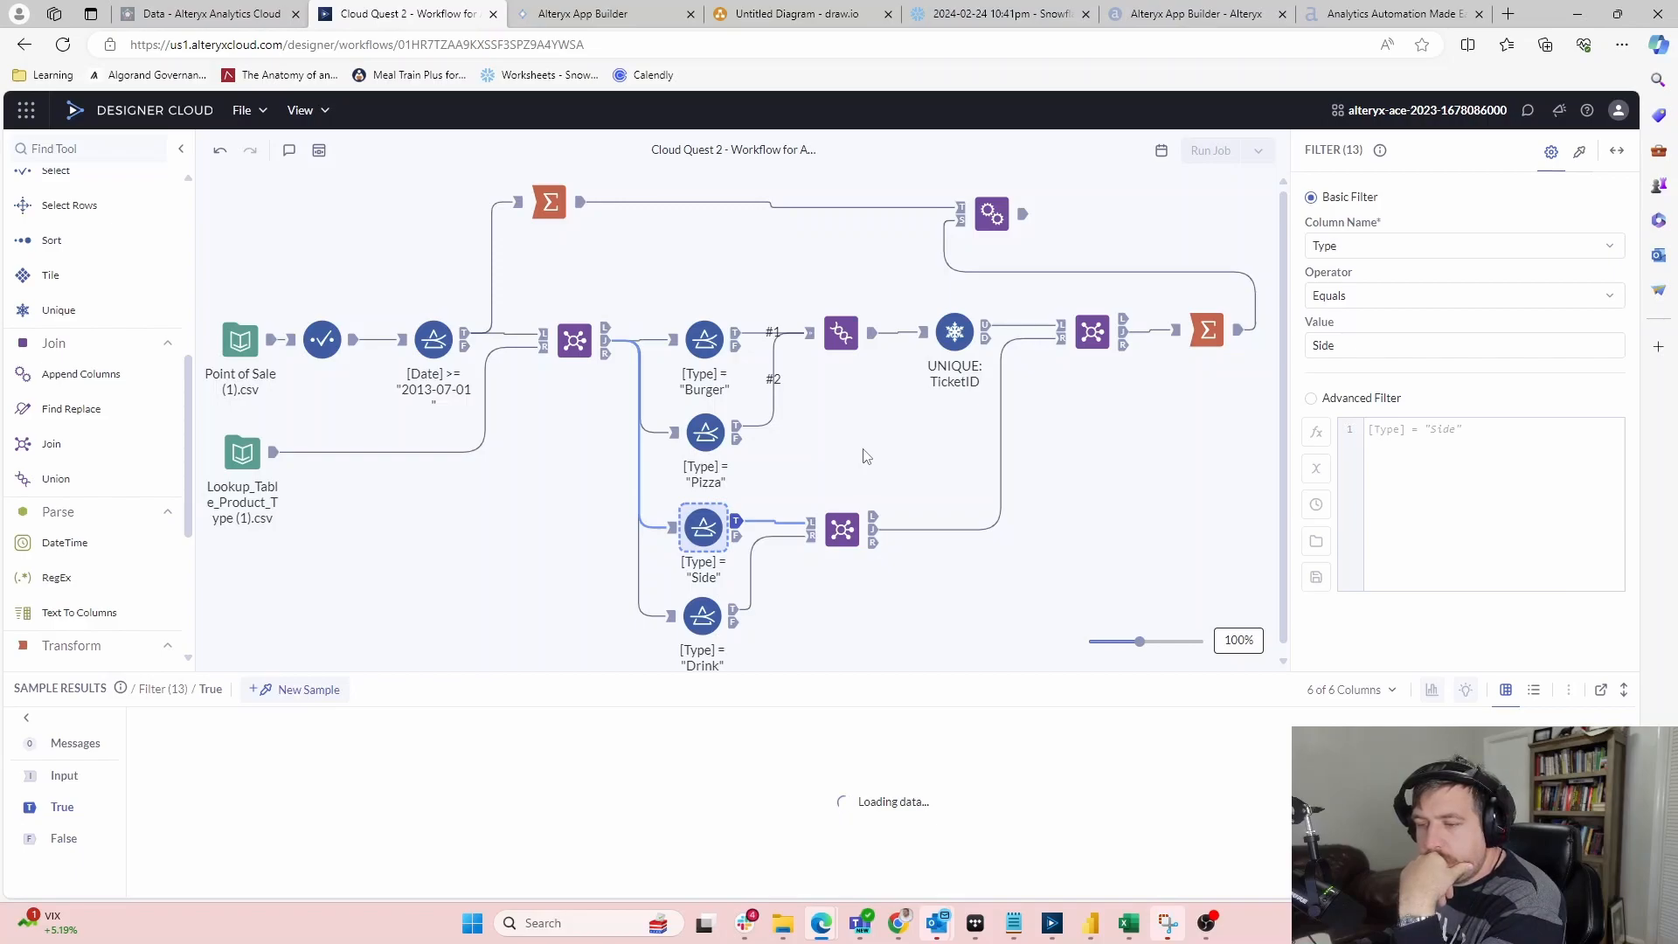
left_click(735, 614)
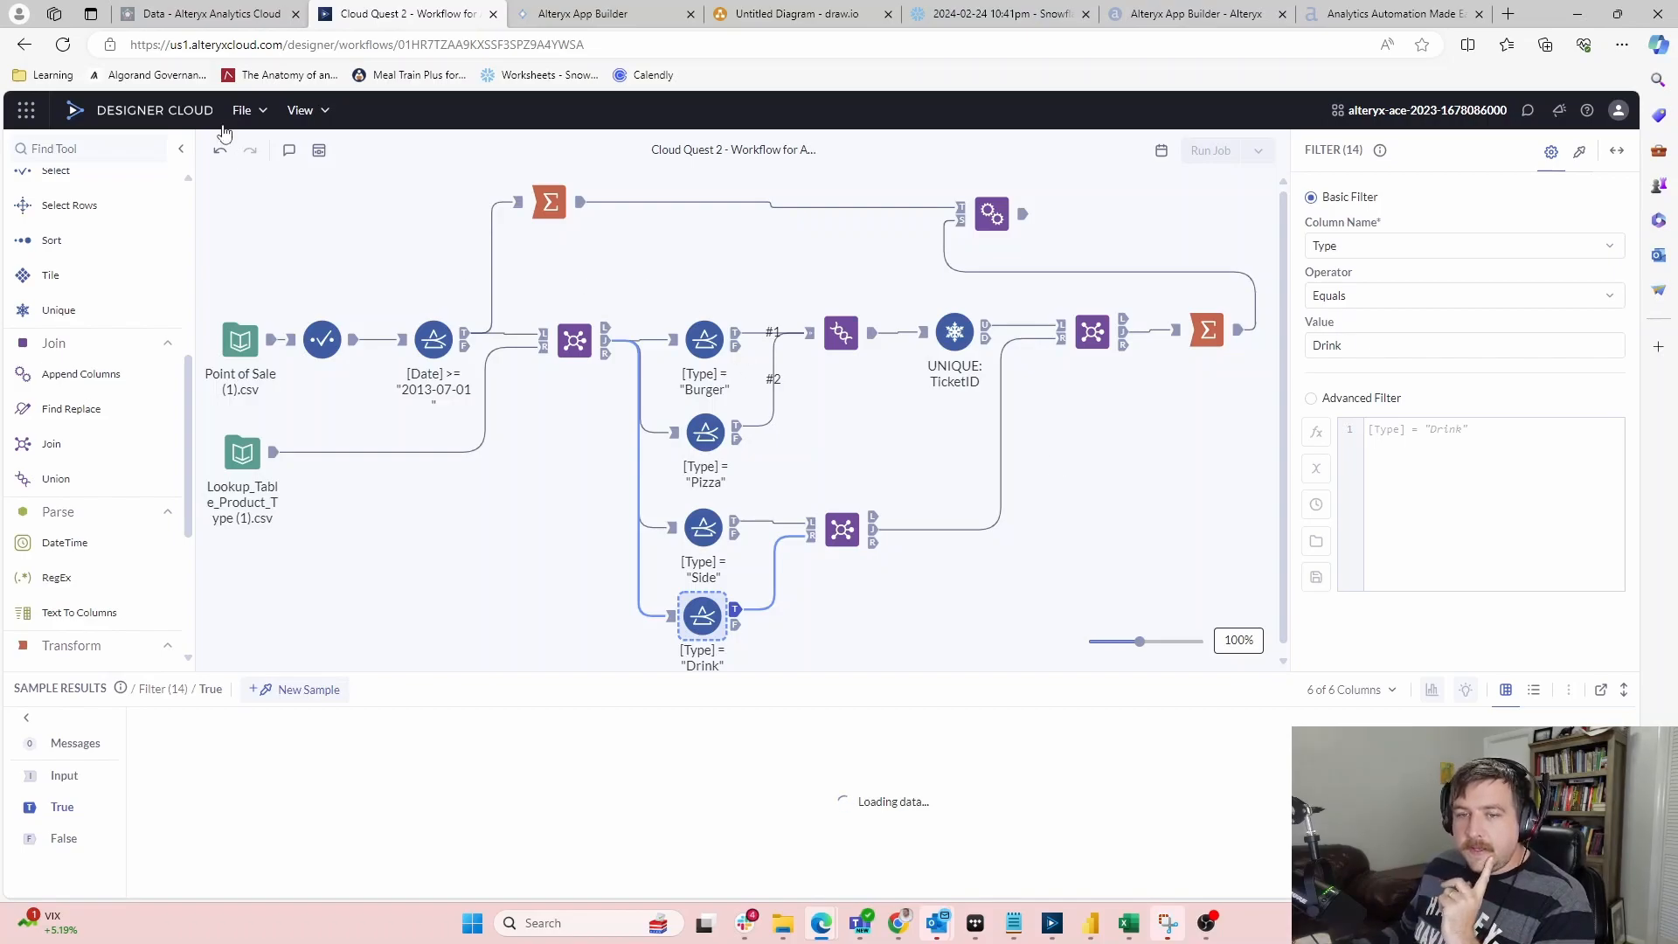
Launch Designer Cloud from the Alteryx Cloud home and open CloudQuest2_AppBuilder from My Workflows
left_click(210, 12)
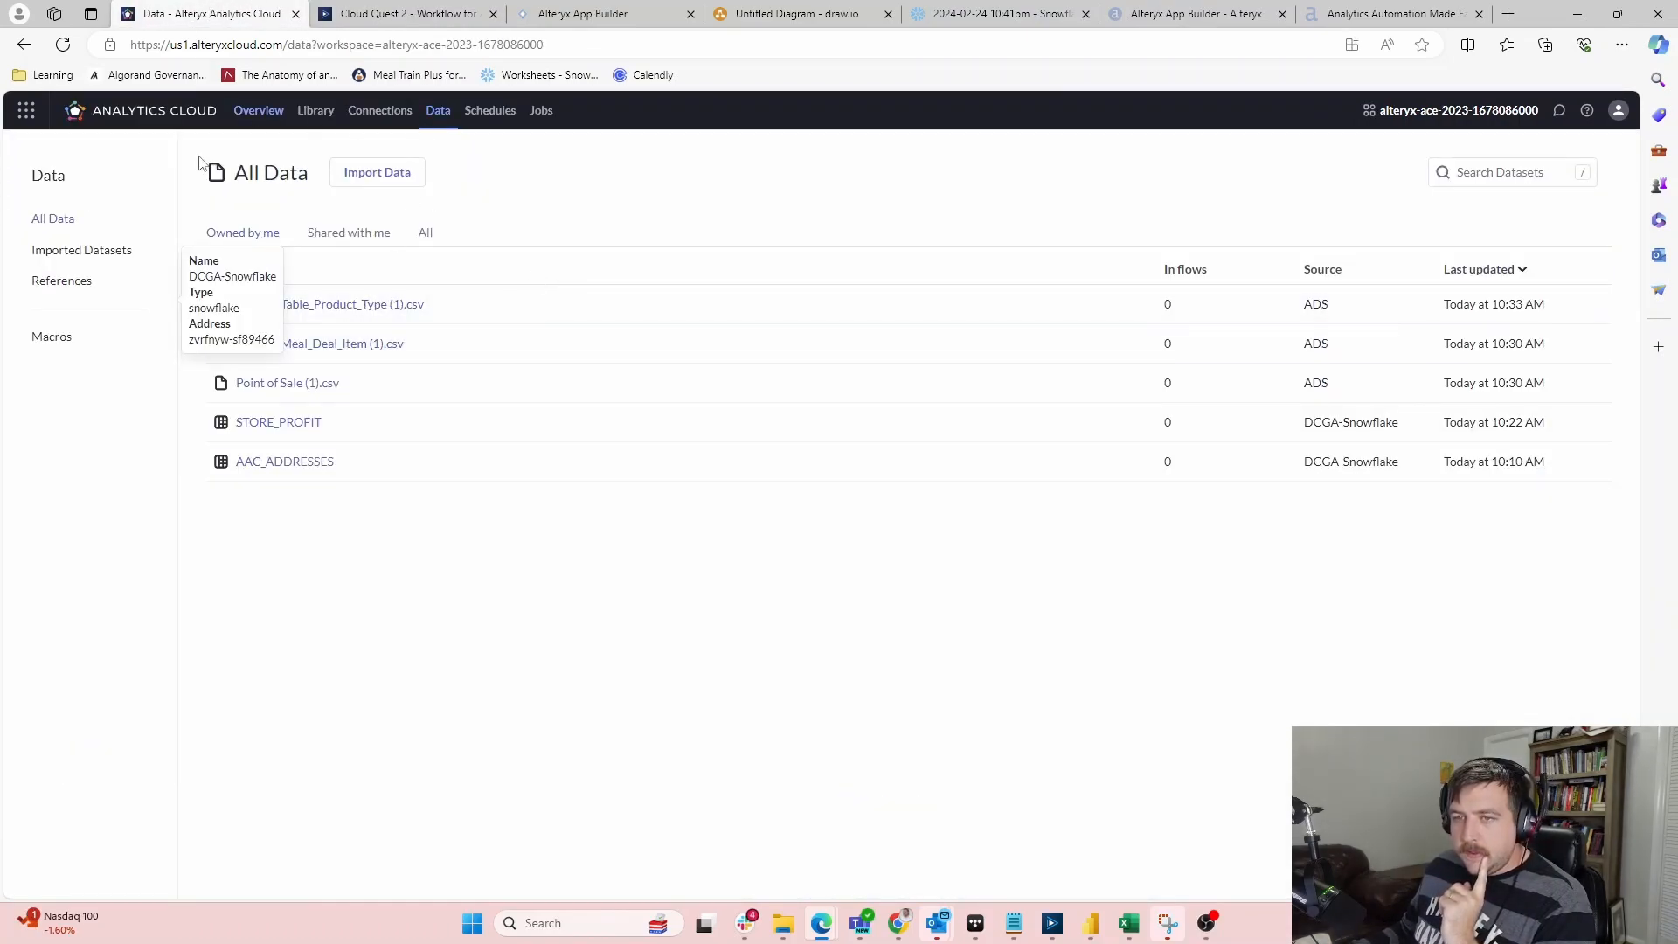
left_click(162, 120)
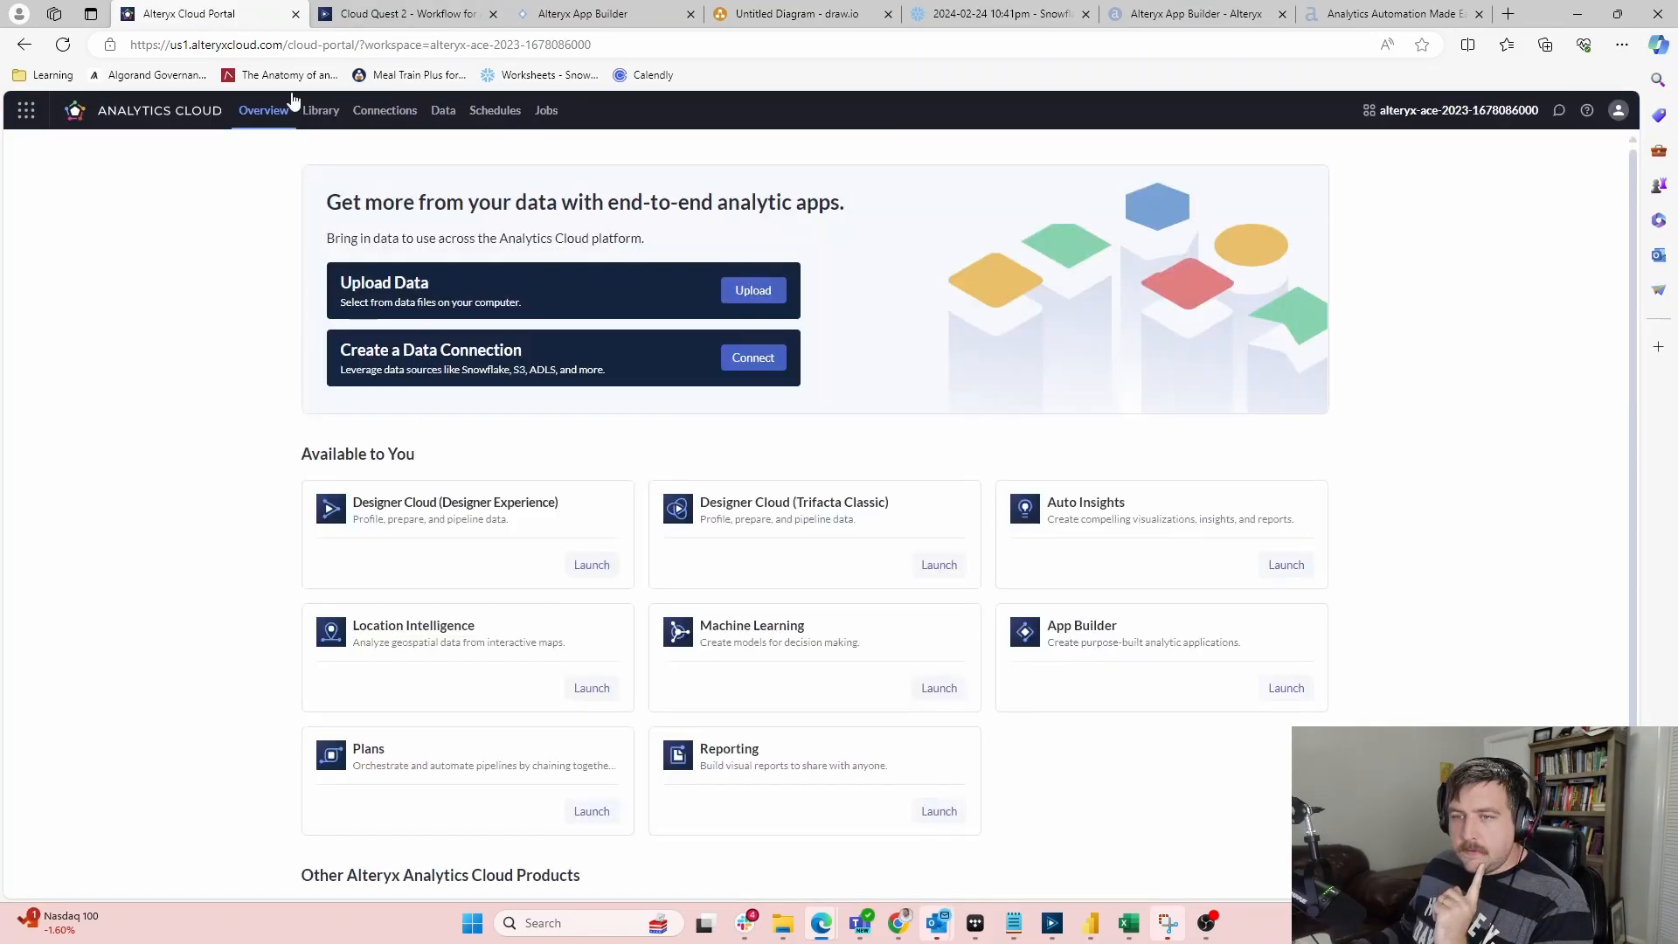
left_click(592, 565)
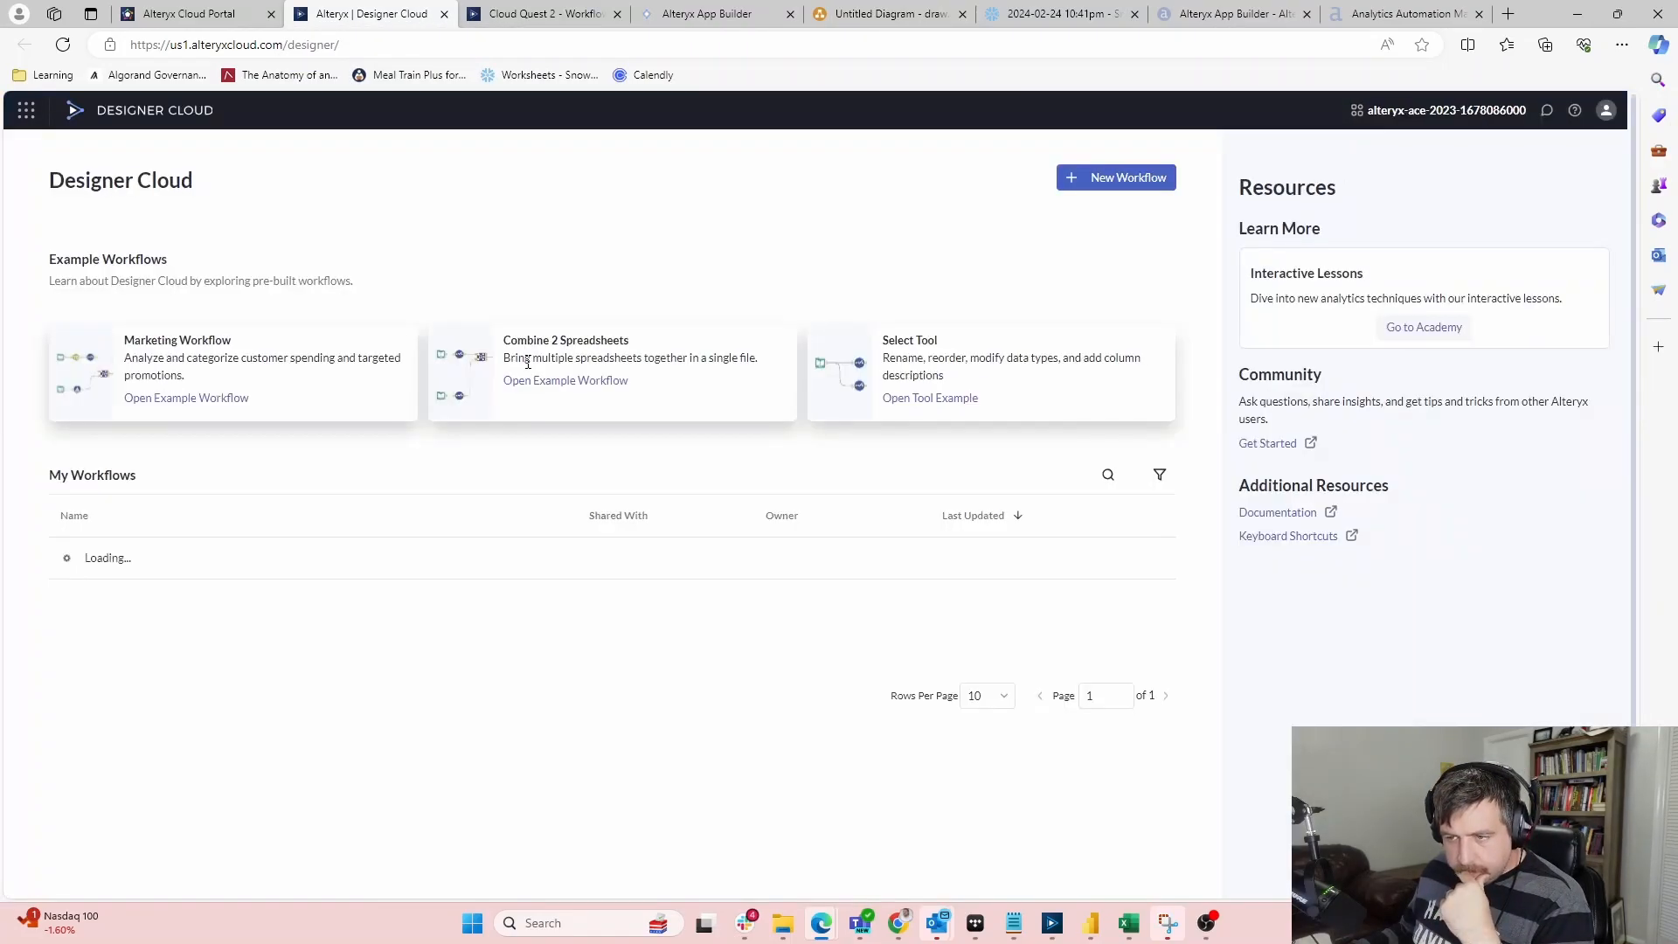
left_click(193, 594)
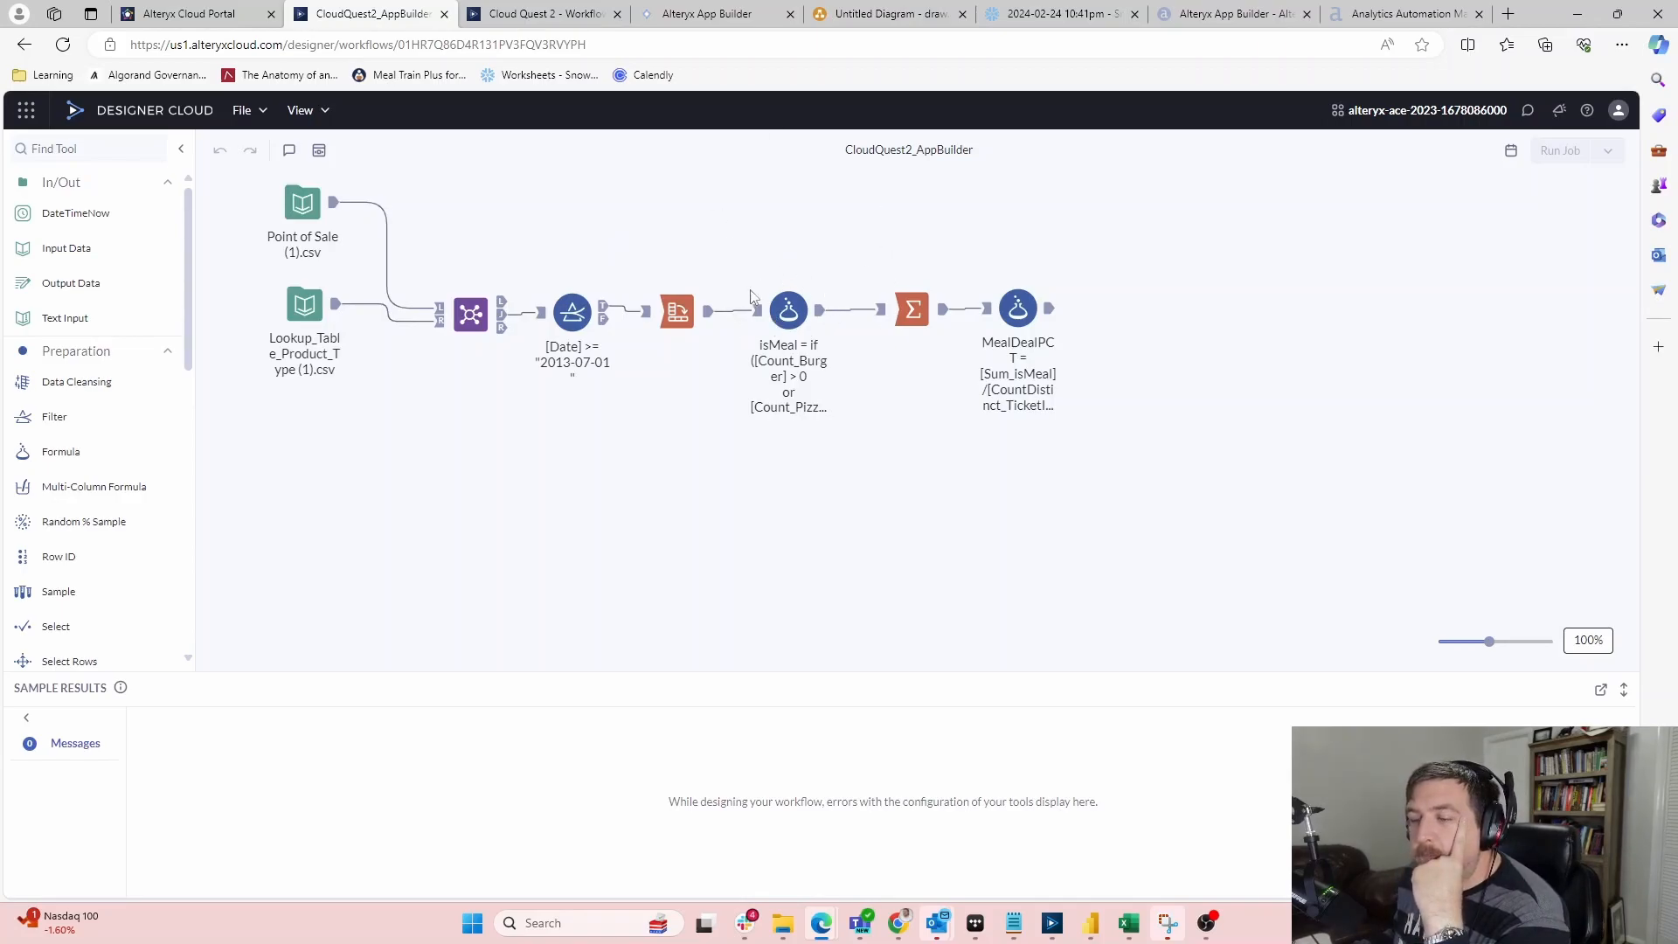
Move the CloudQuest2_AppBuilder tools lower, inspect the isMeal formula's meal conditions, then return to Cloud Quest 2
left_click_drag(1199, 466, 312, 326)
left_click(691, 245)
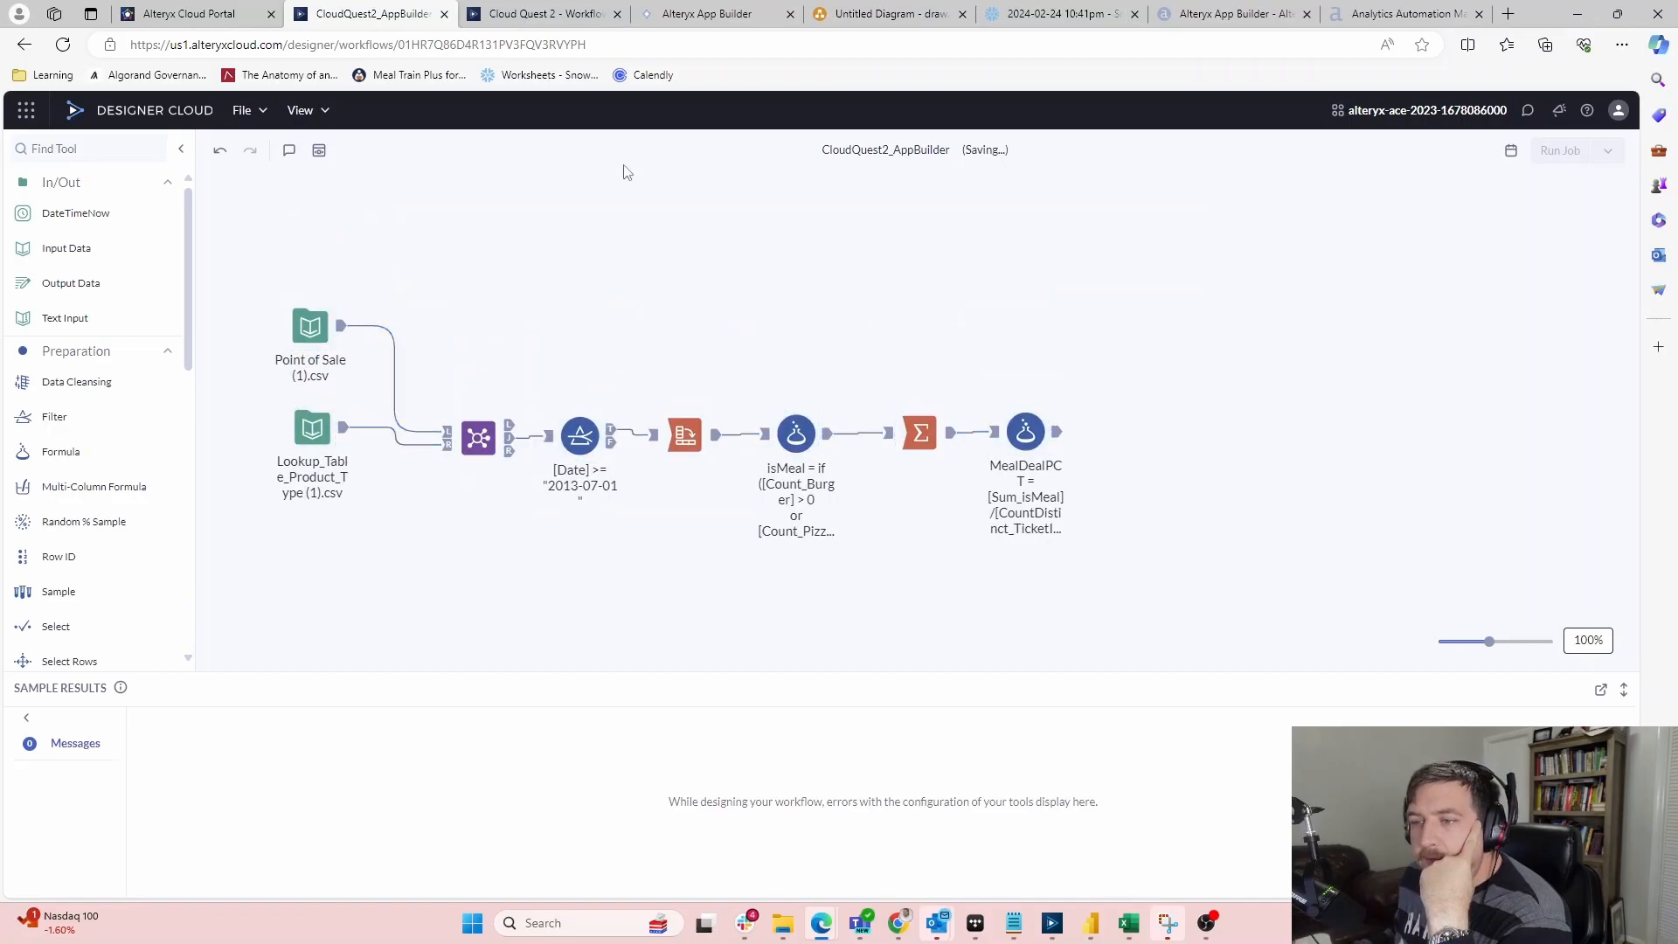
left_click(805, 437)
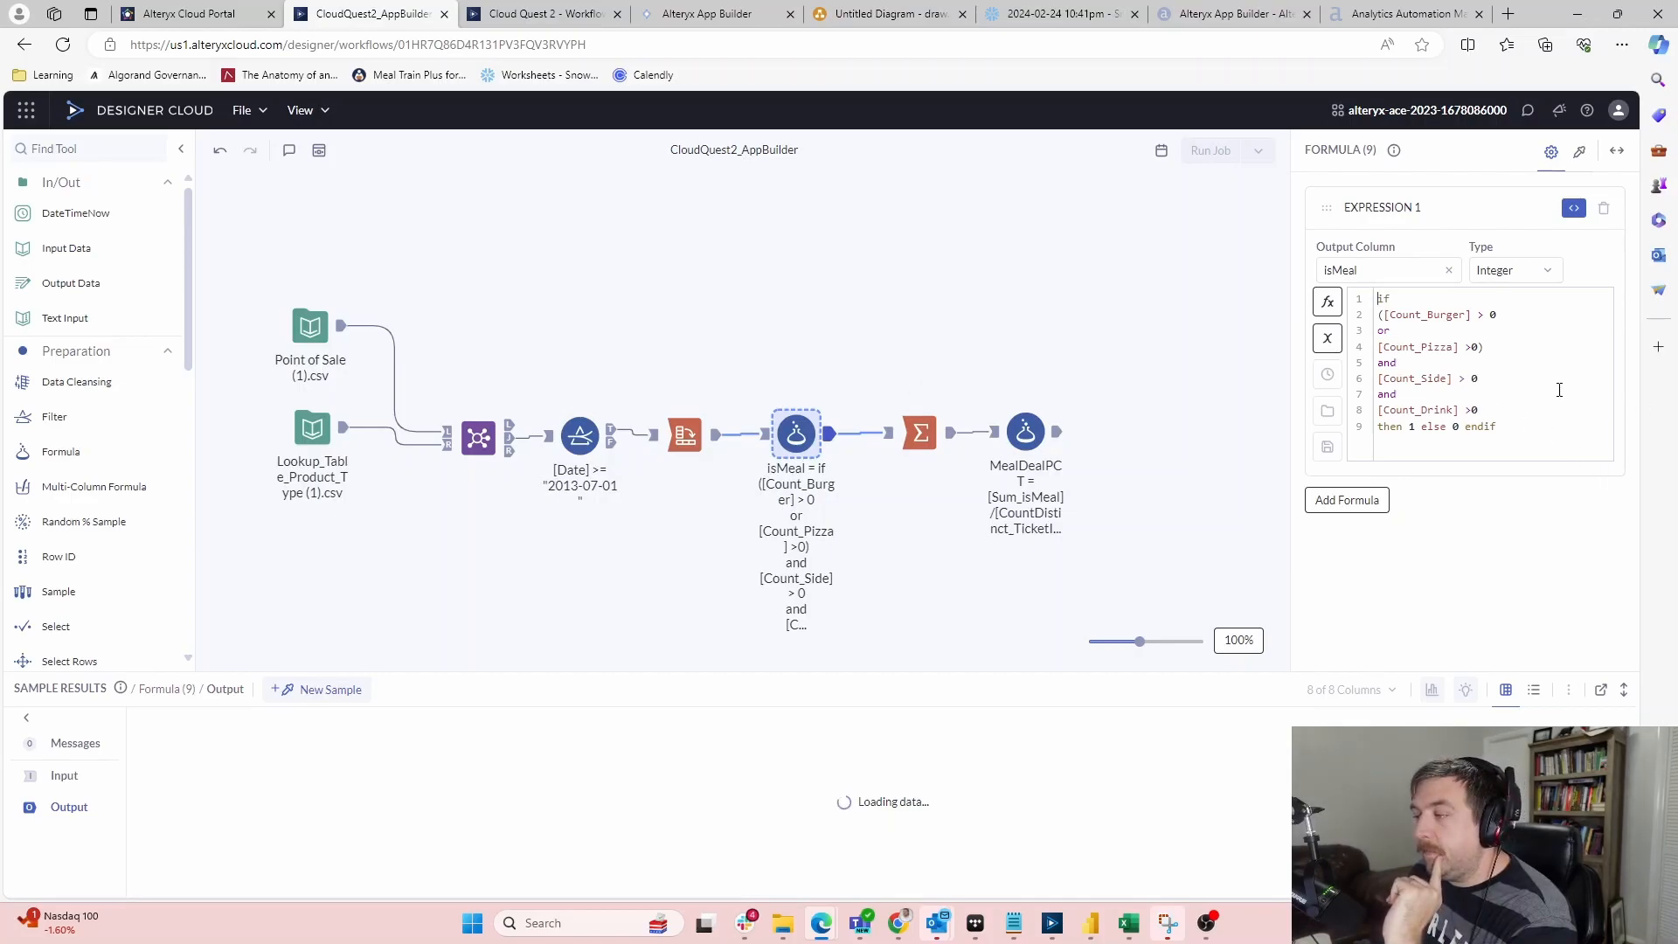
left_click_drag(1479, 410, 1378, 315)
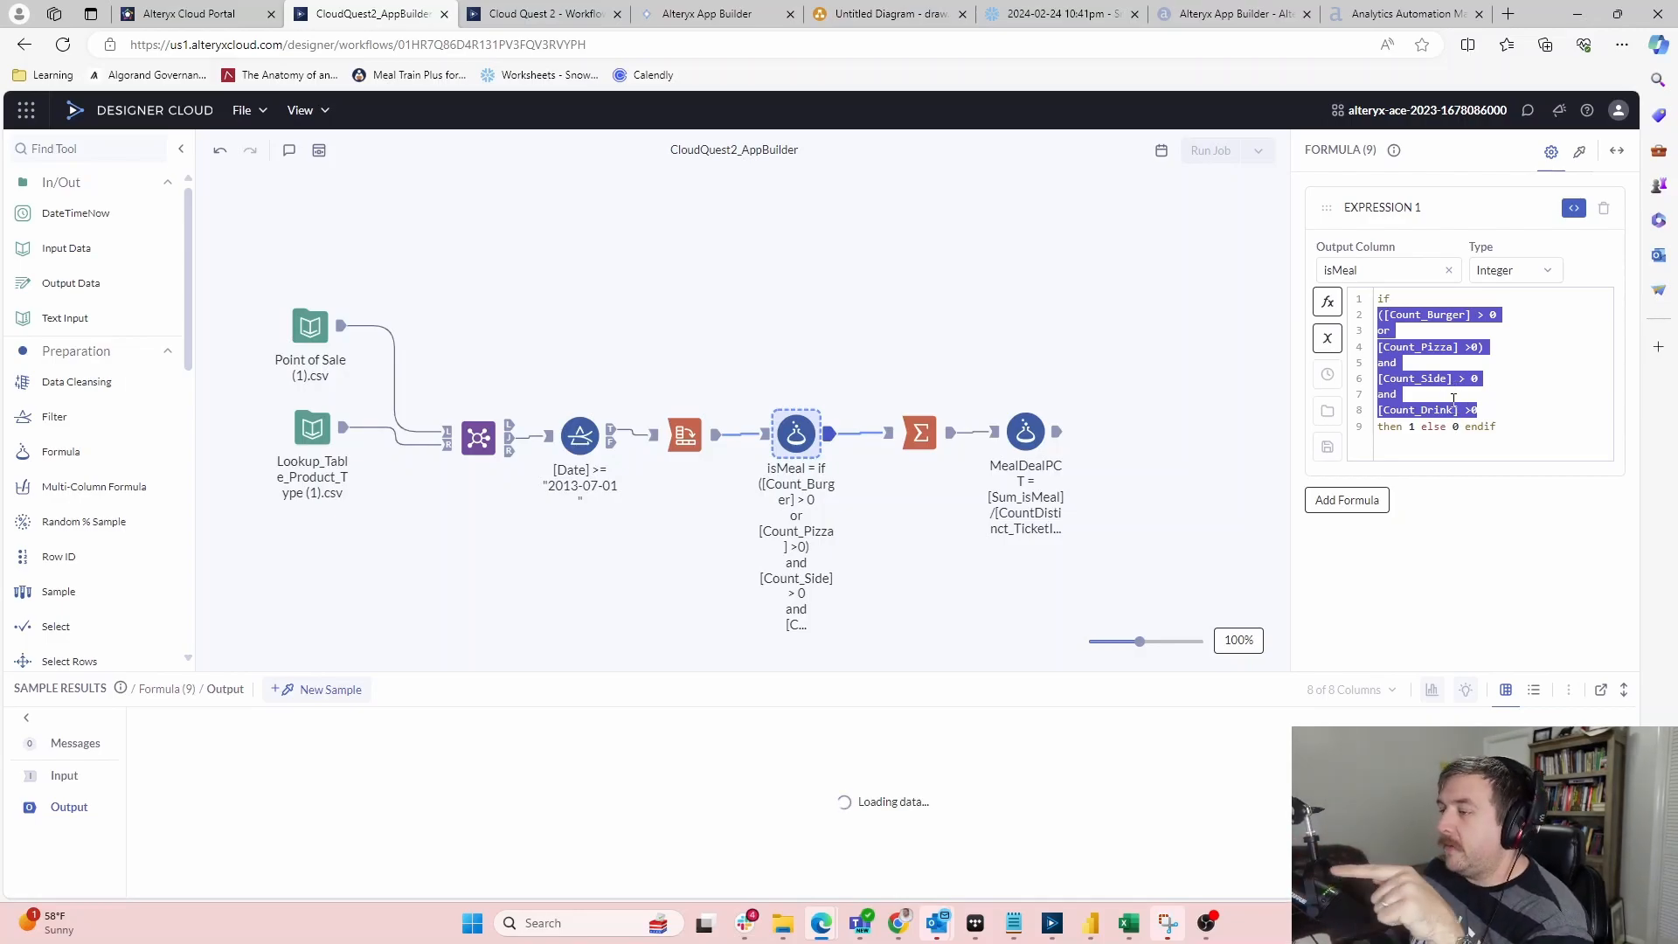
left_click(523, 13)
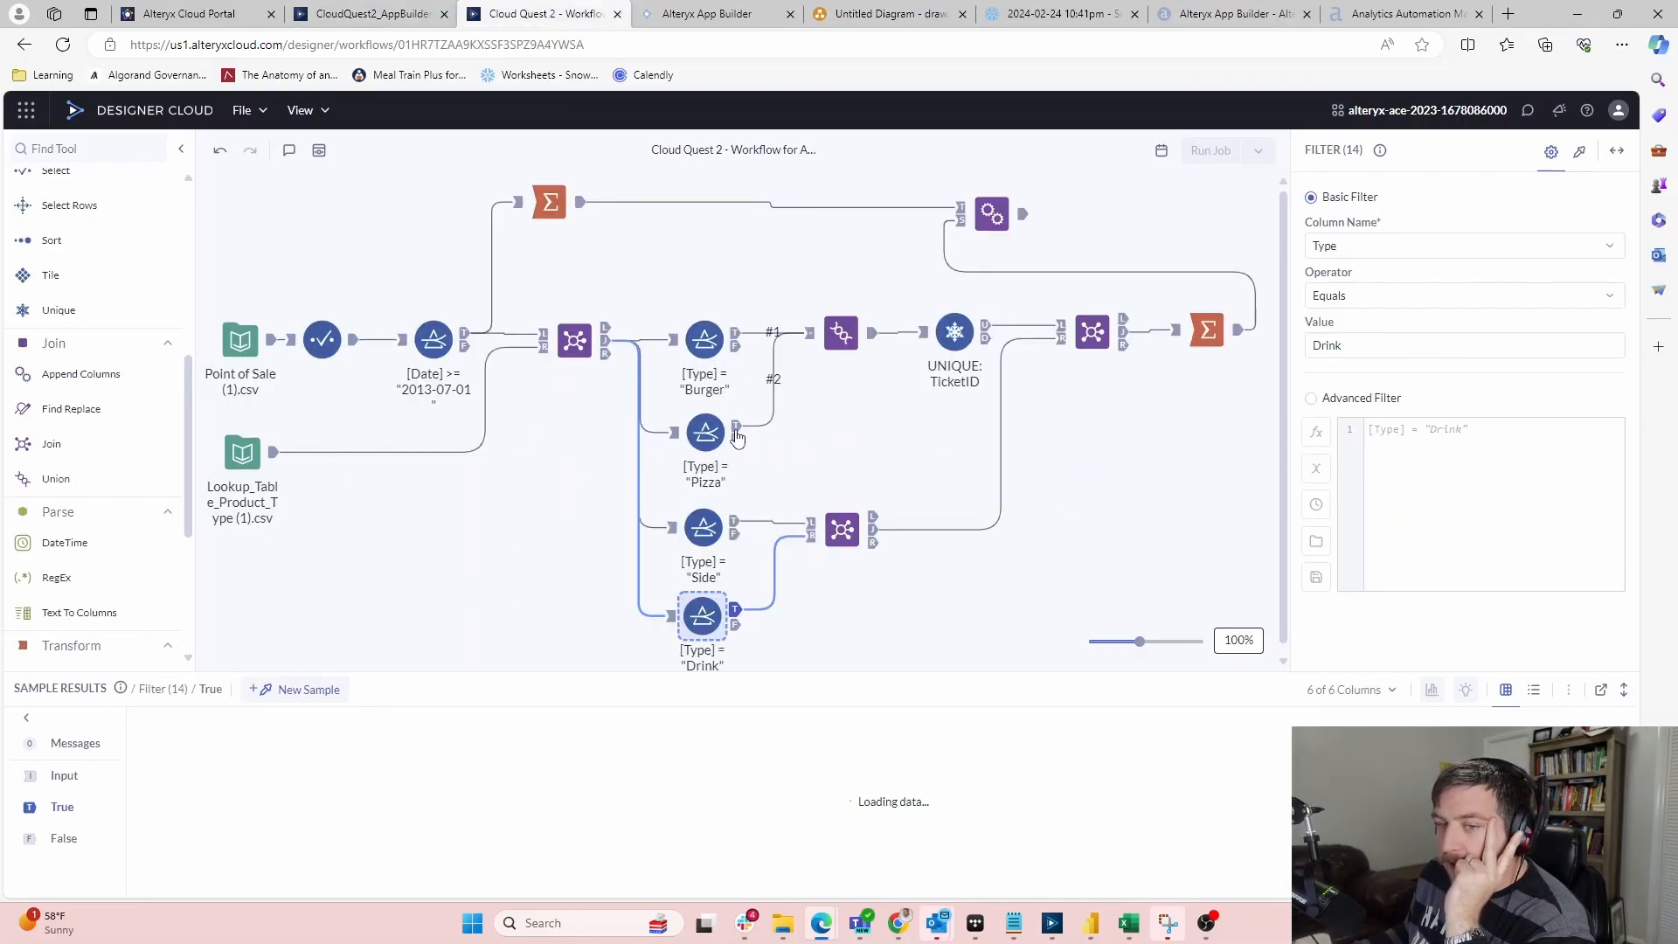
Switch to the SKY PUNCH!!!! app editor in App Builder
left_click(675, 11)
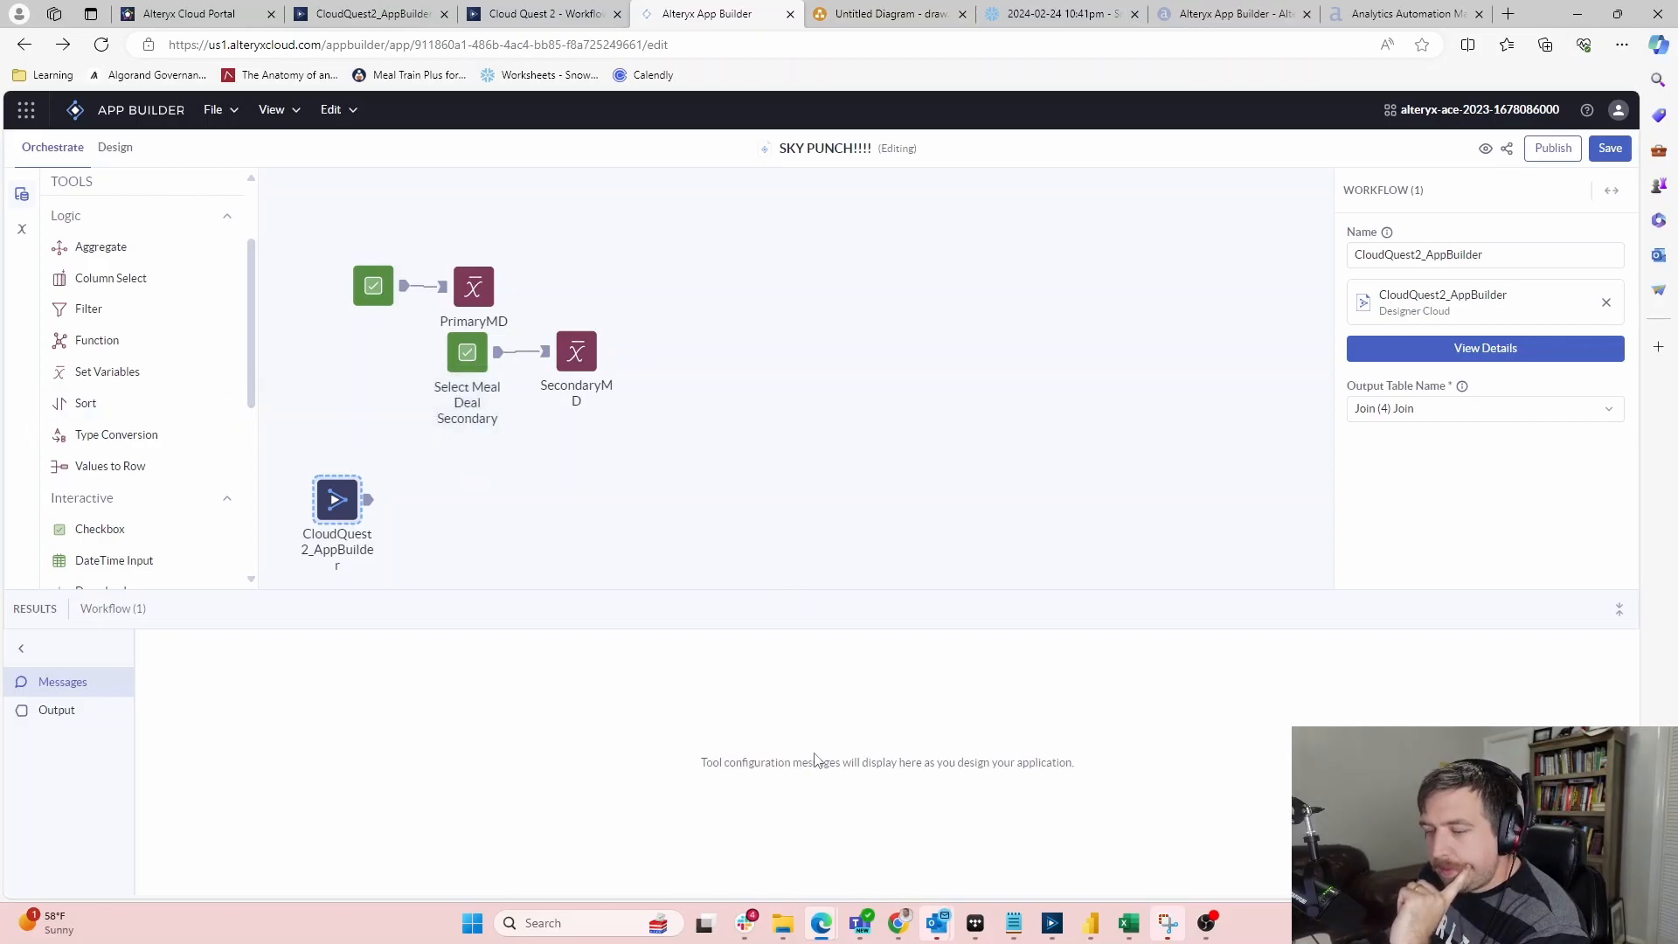
Return to the Cloud Quest 2 workflow and move the Outlook meeting window aside
left_click(524, 13)
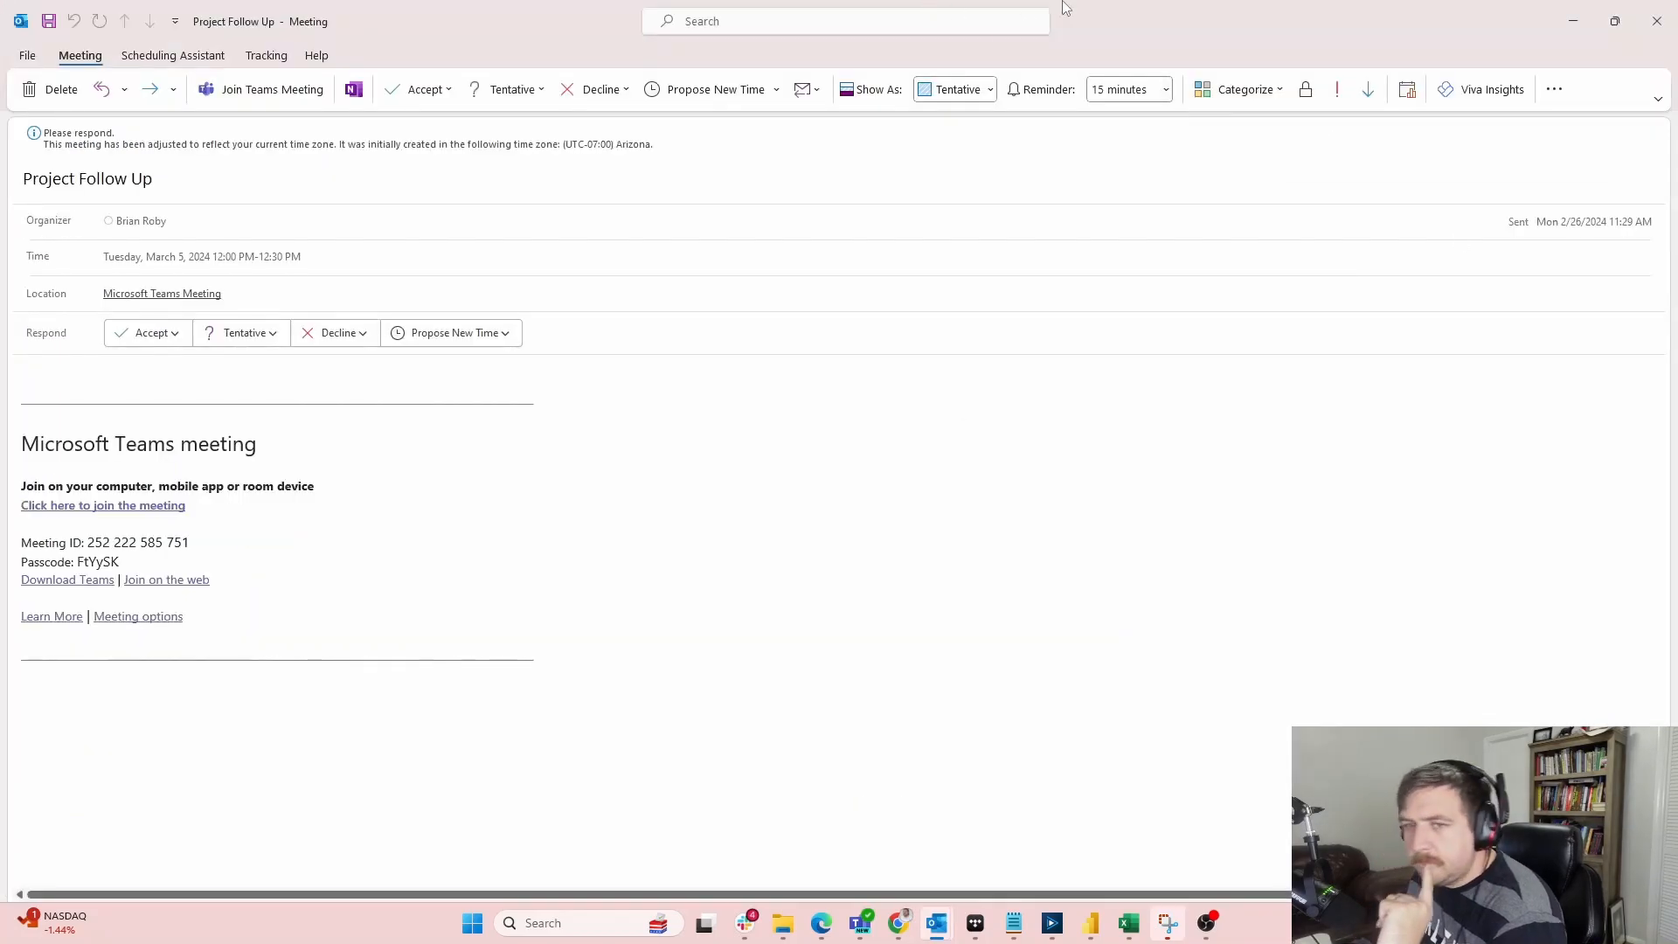
left_click_drag(1136, 21, 1677, 350)
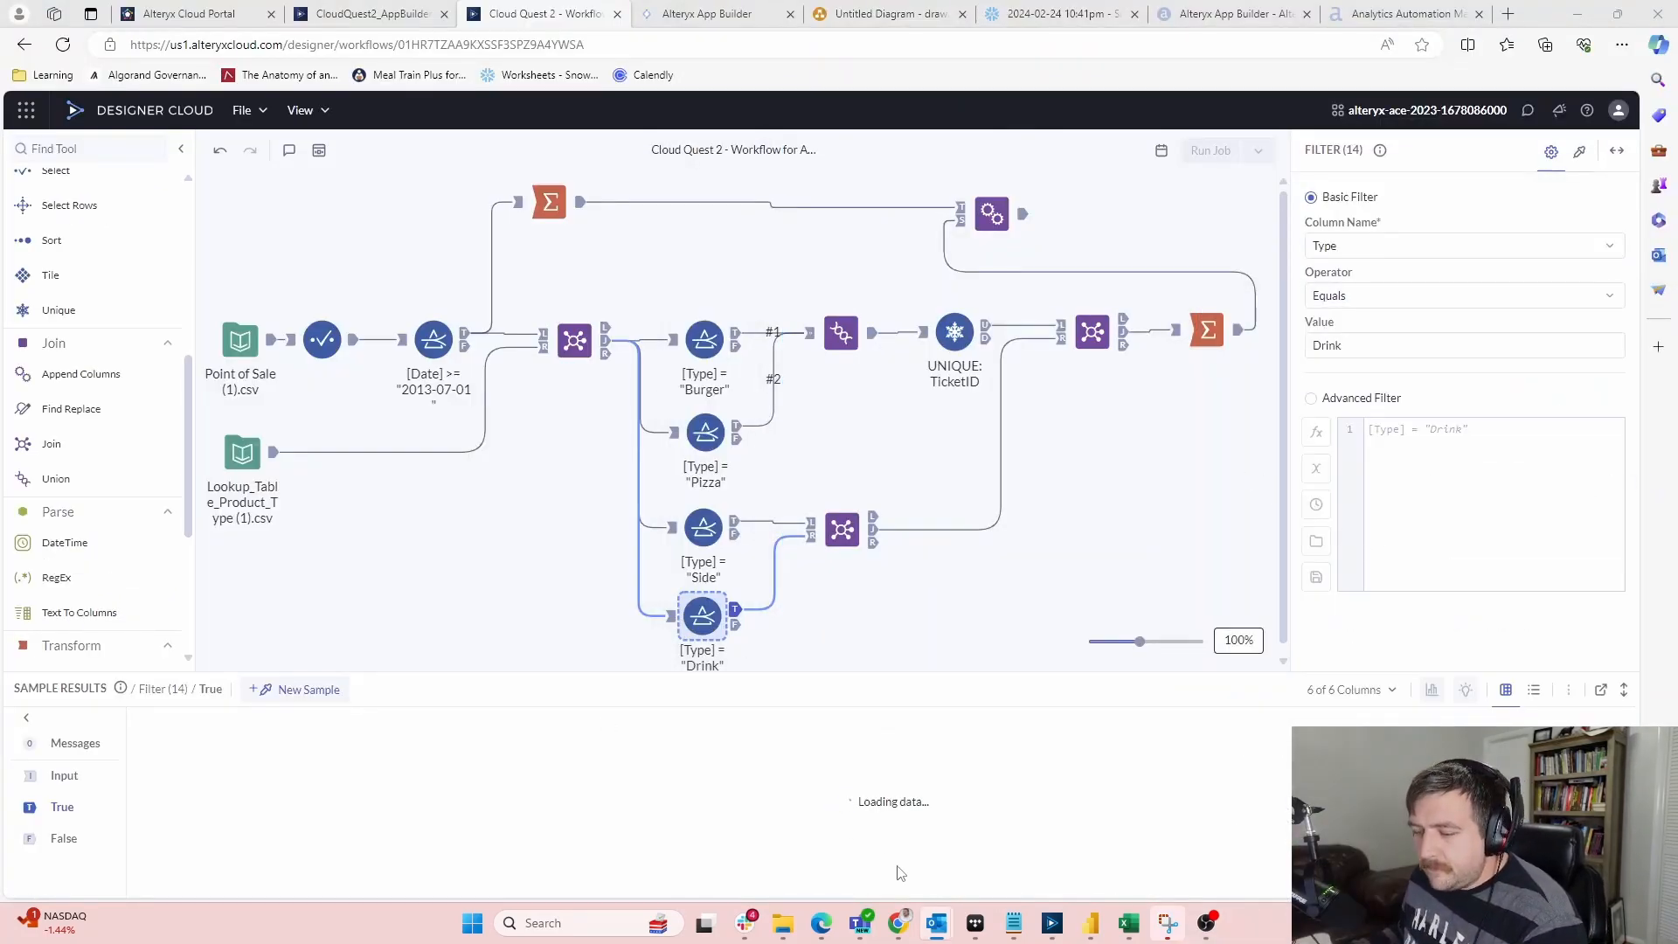
Bring up desktop Designer's New Workflow2 and delete its Drop Down tool
left_click(1053, 924)
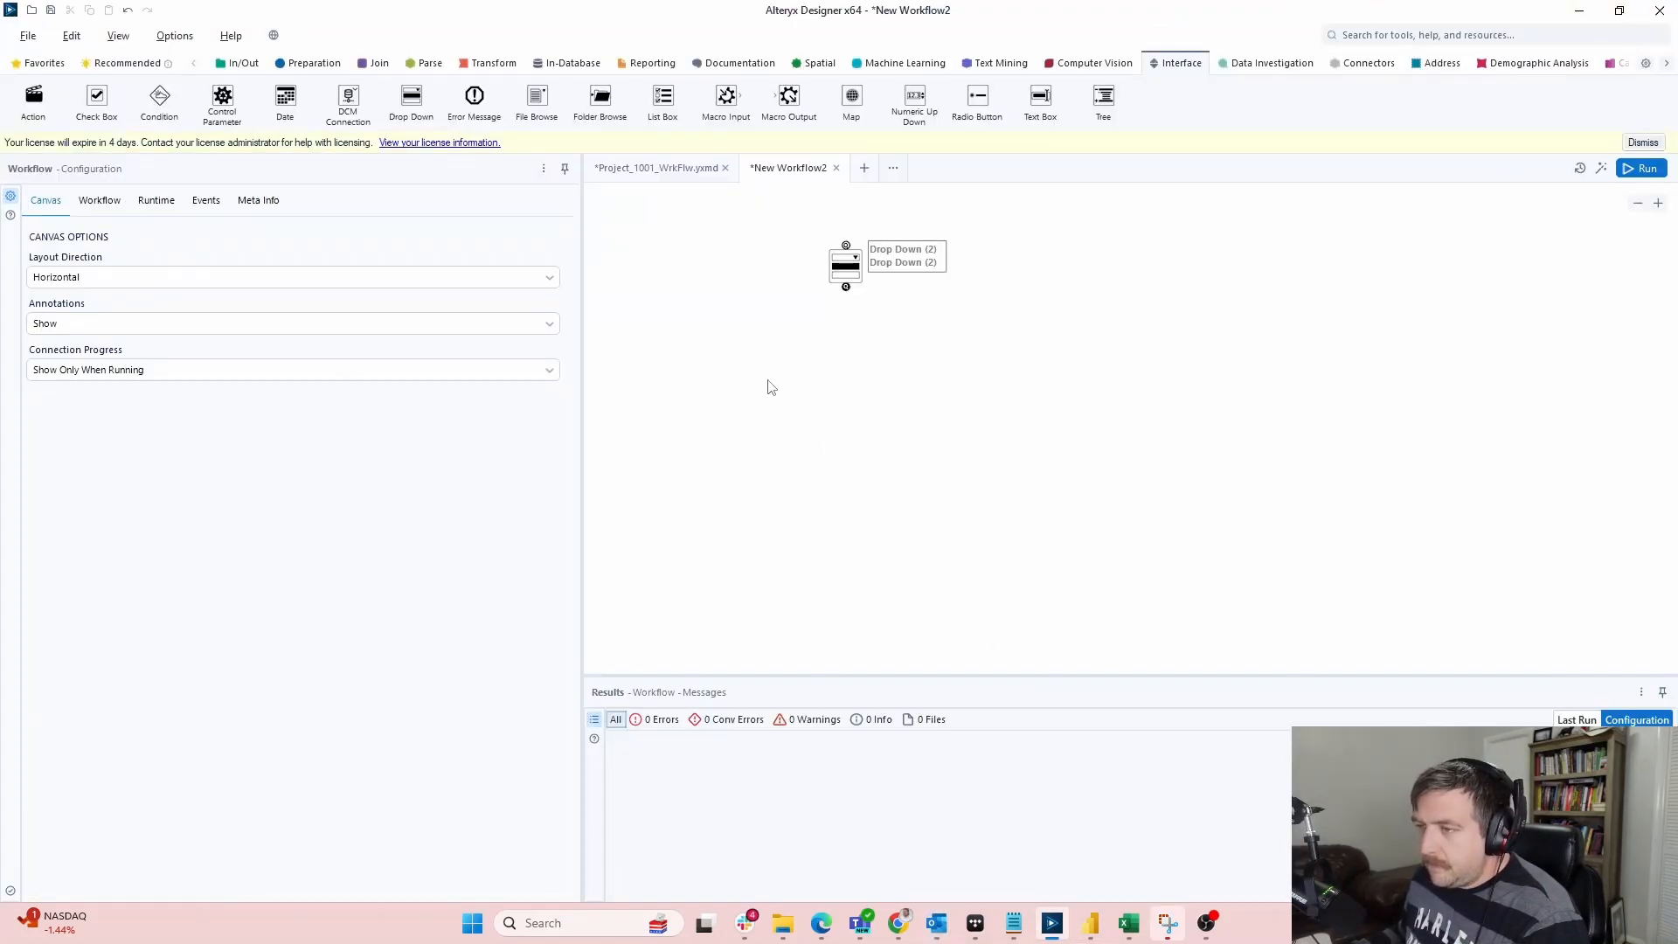
left_click(845, 269)
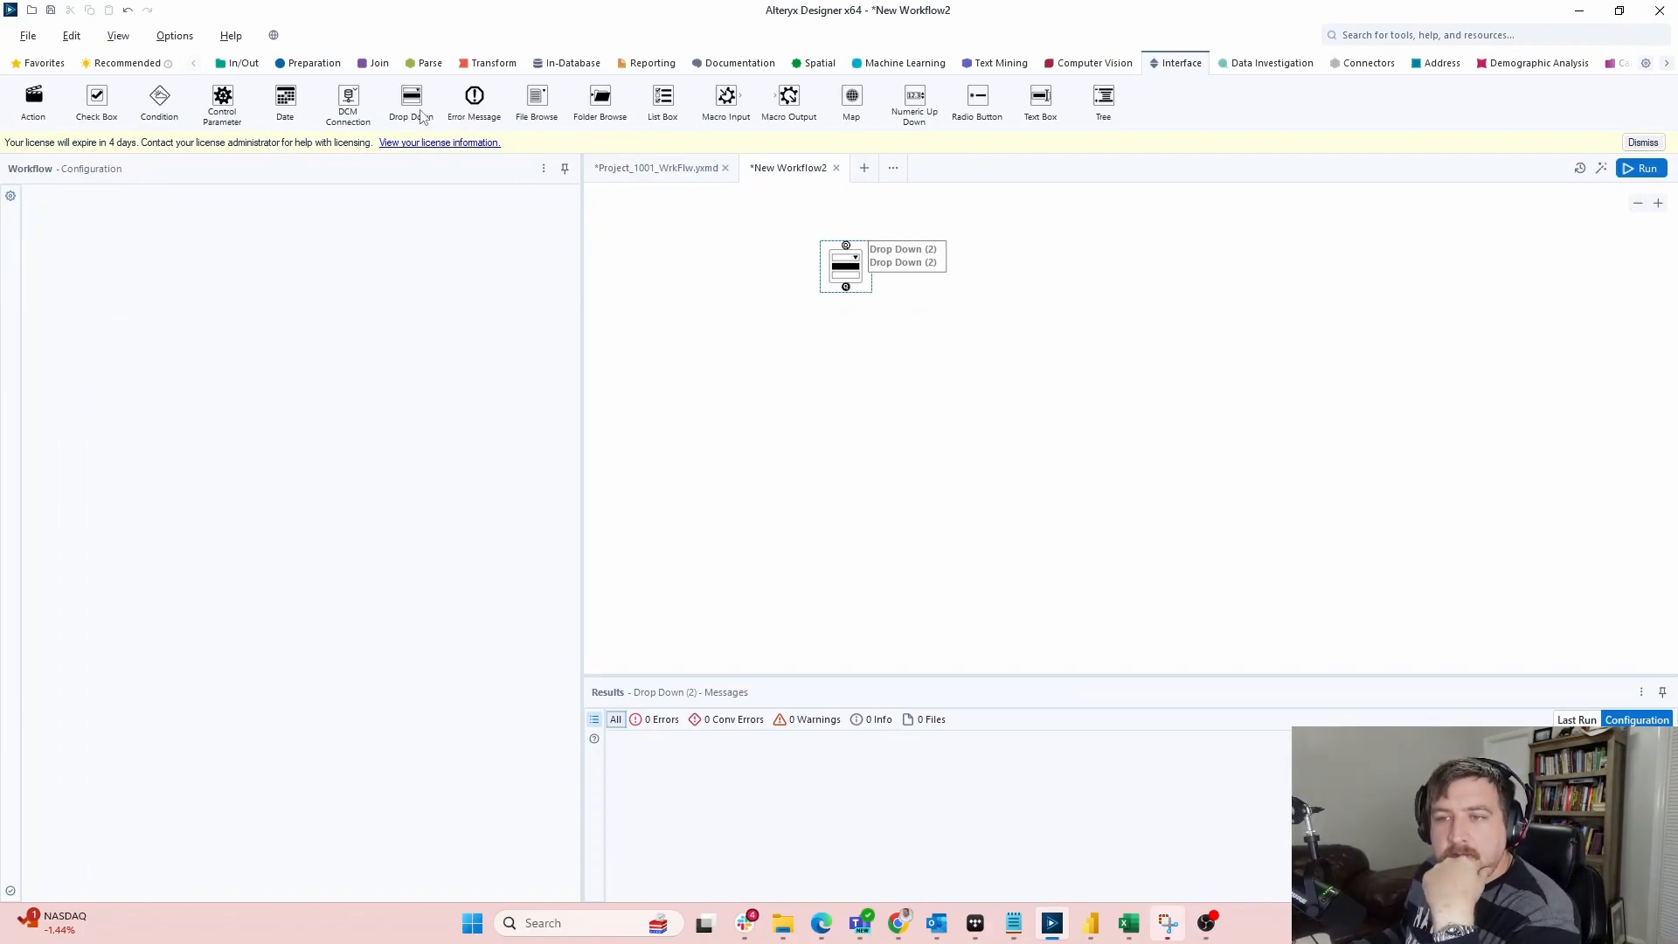
key("Delete")
Try and then delete a Check Box, place a List Box, and minimize Designer
left_click_drag(98, 98, 783, 285)
left_click(139, 218)
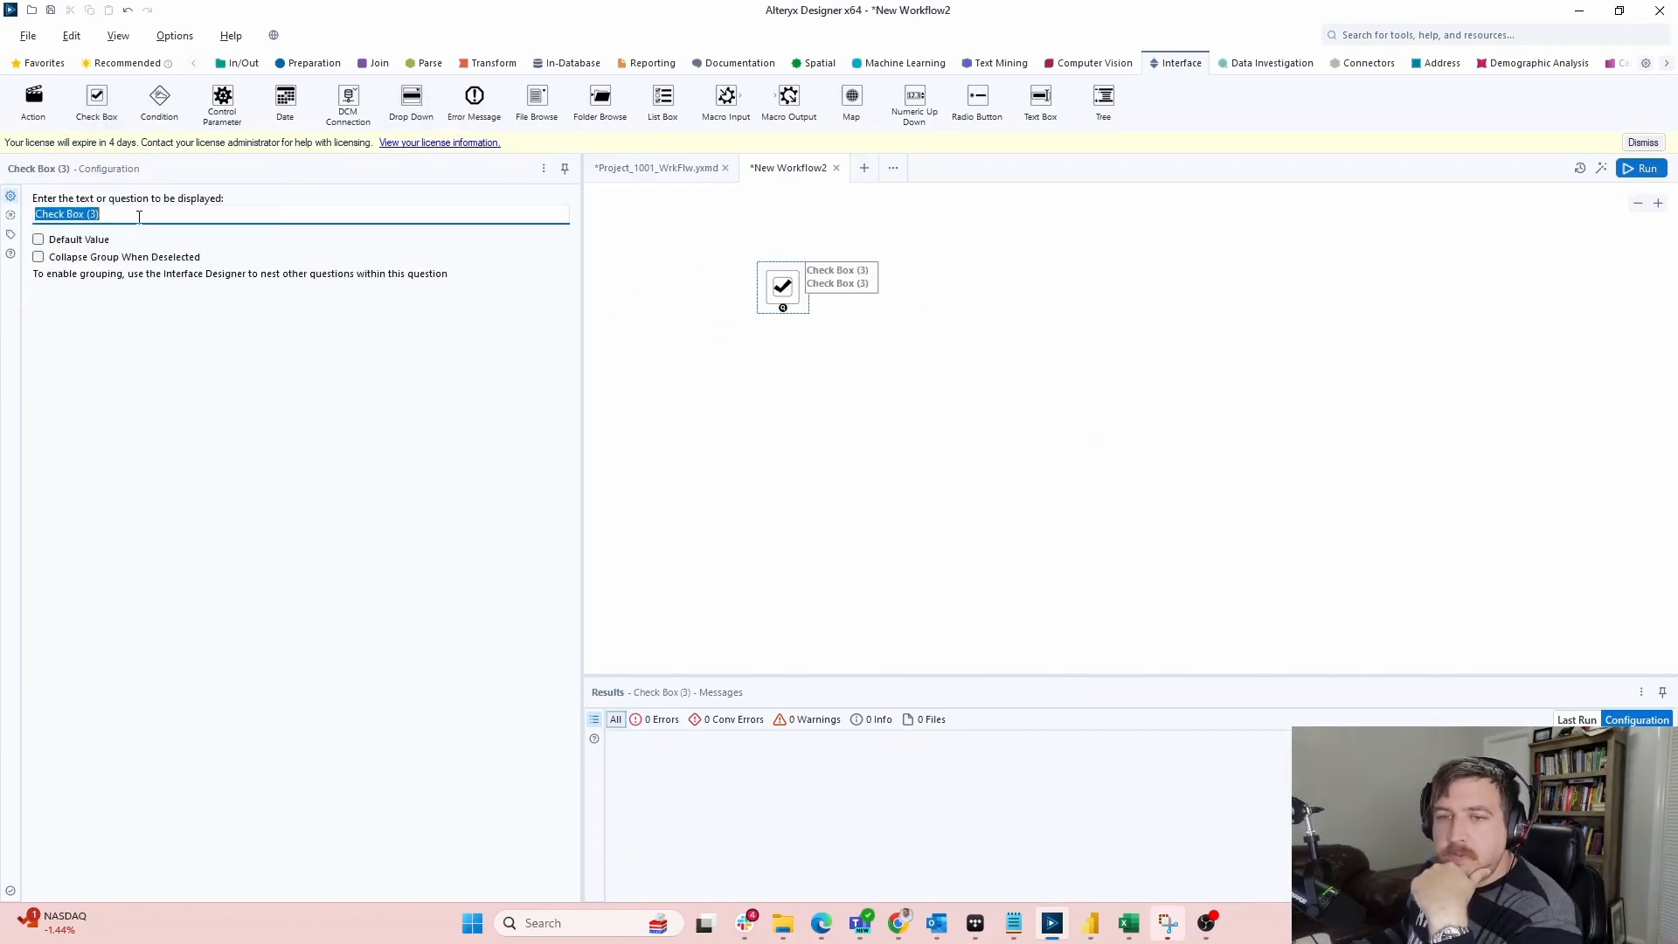
type("Primary")
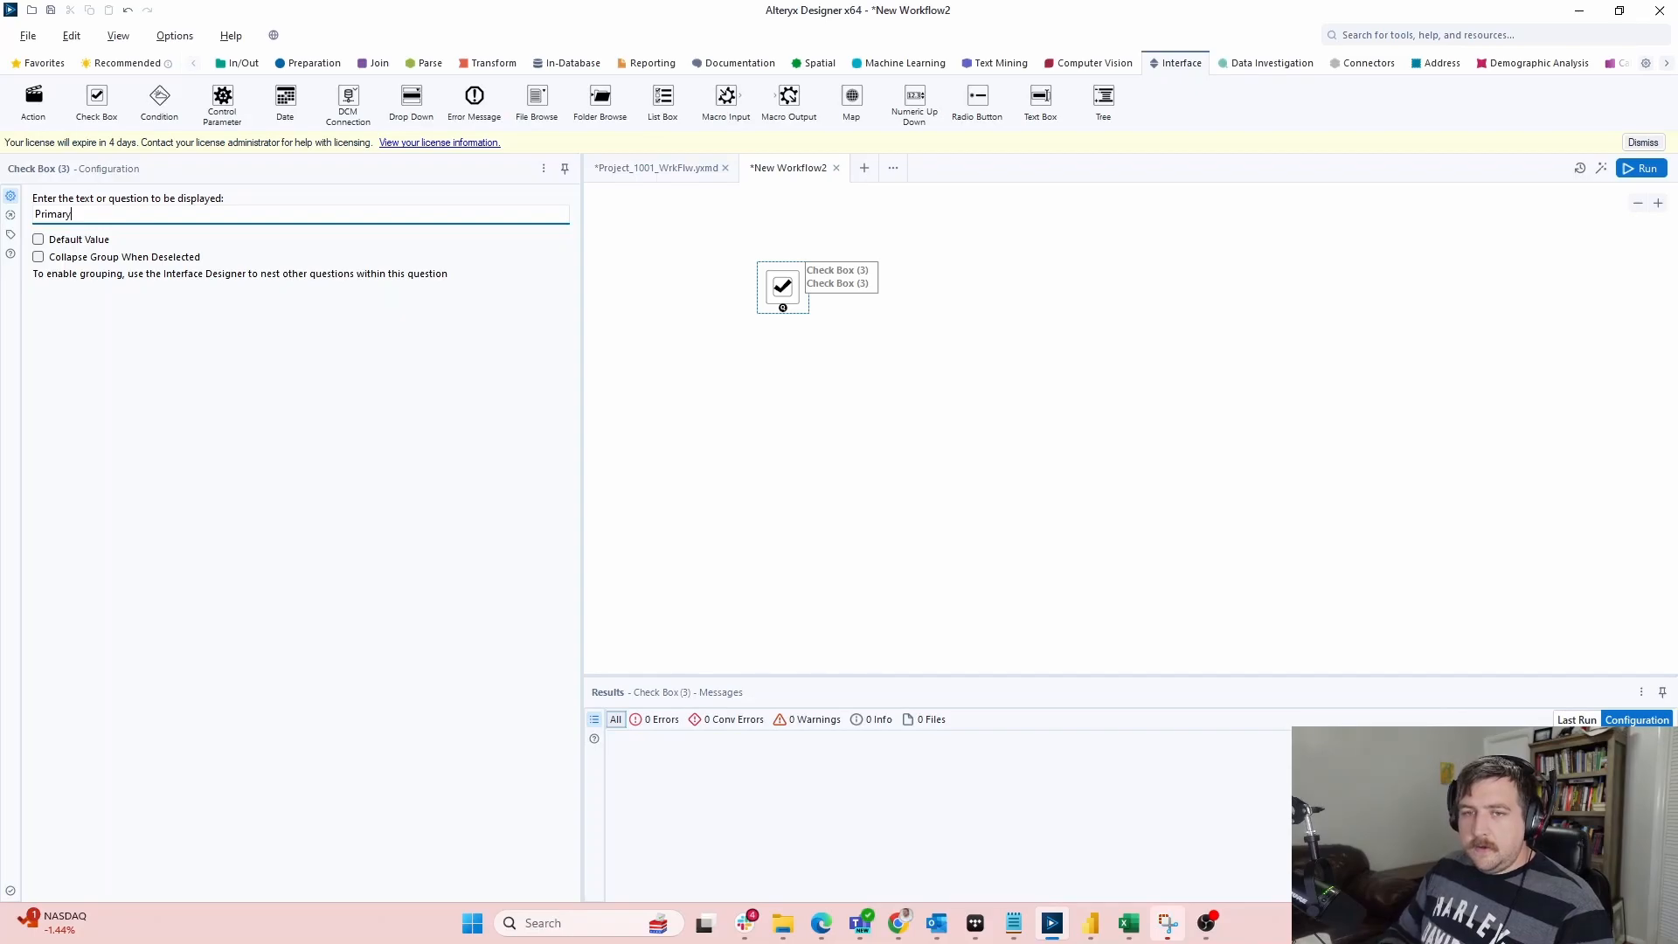
left_click(782, 286)
key("Delete")
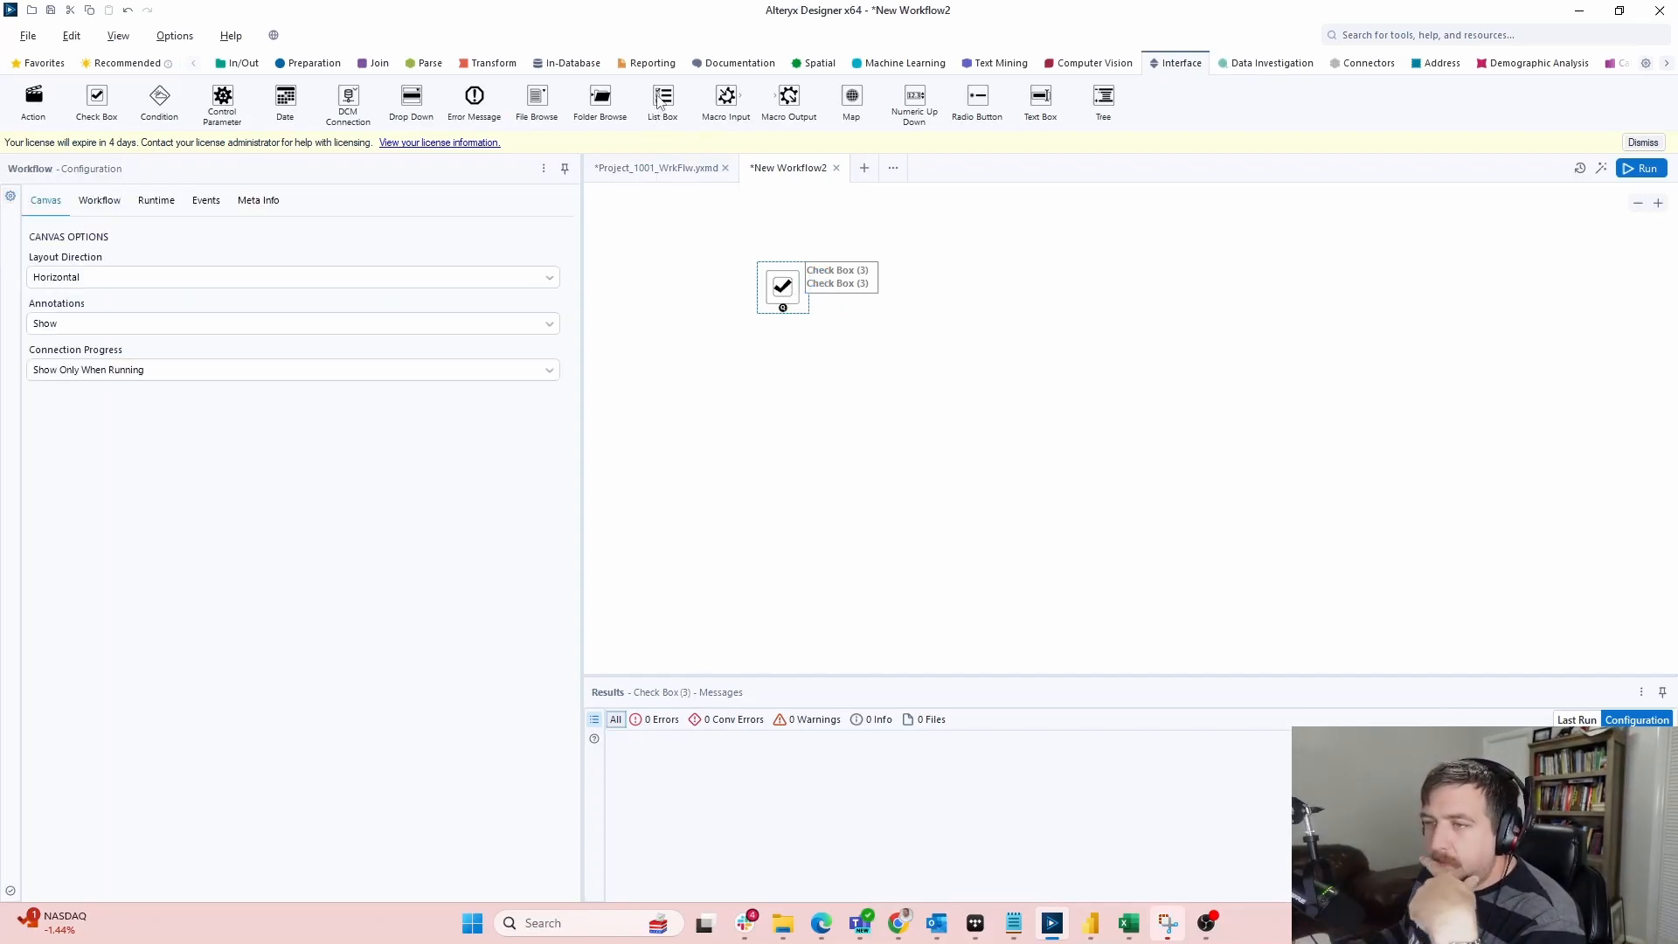
left_click_drag(675, 108, 846, 309)
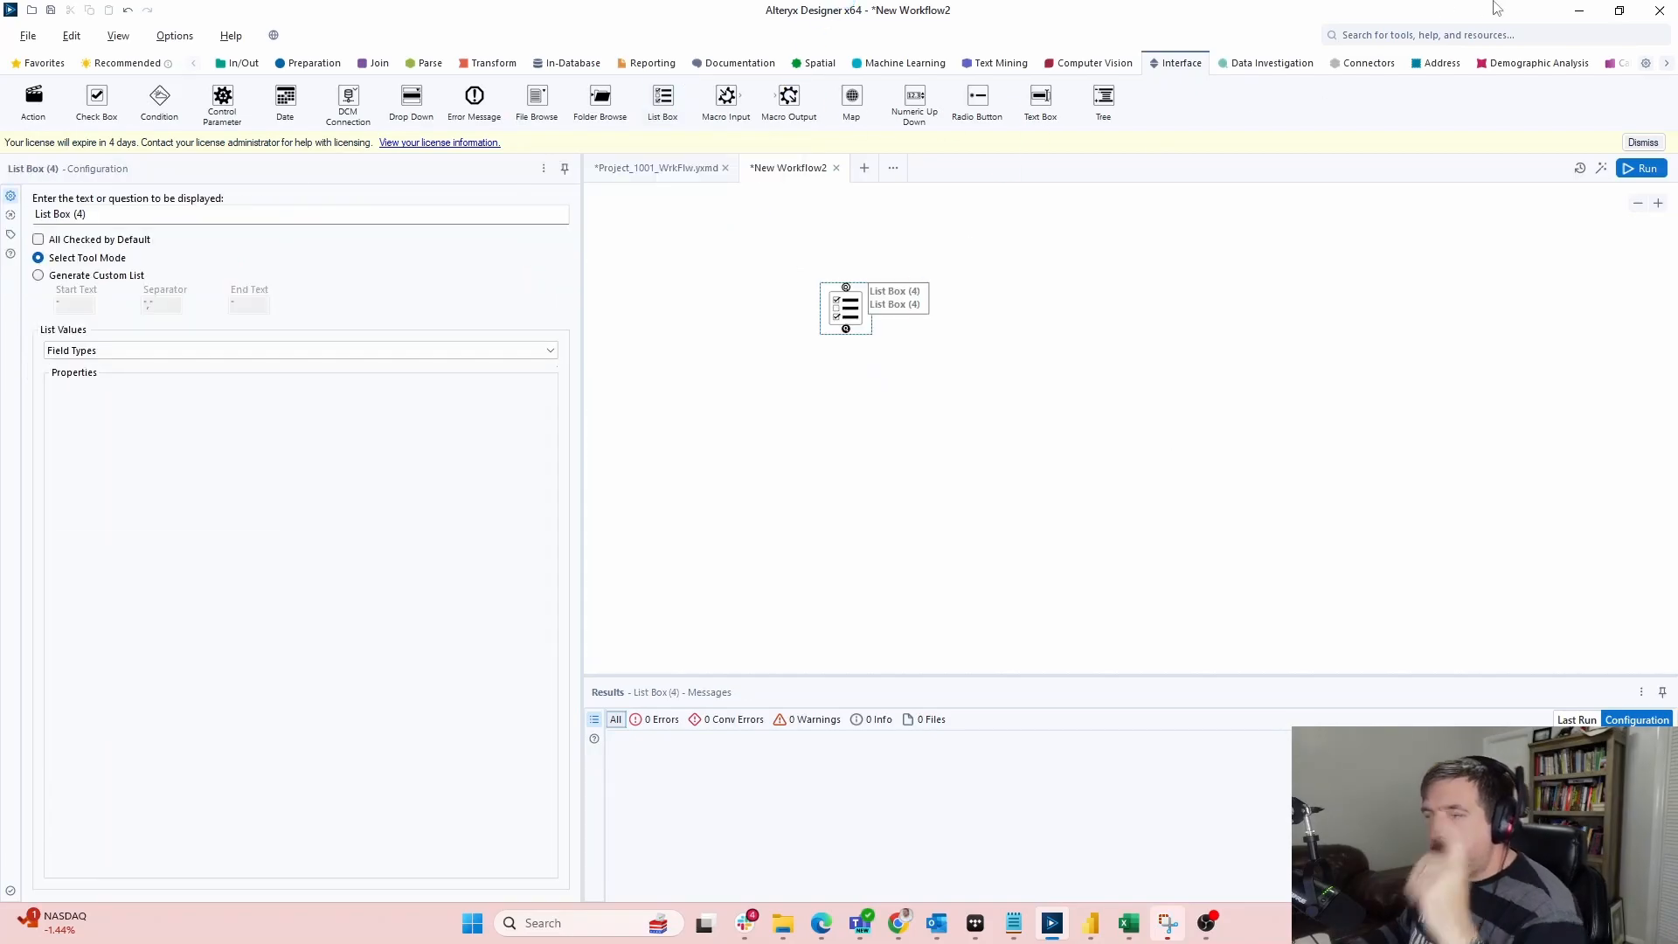
left_click(1576, 12)
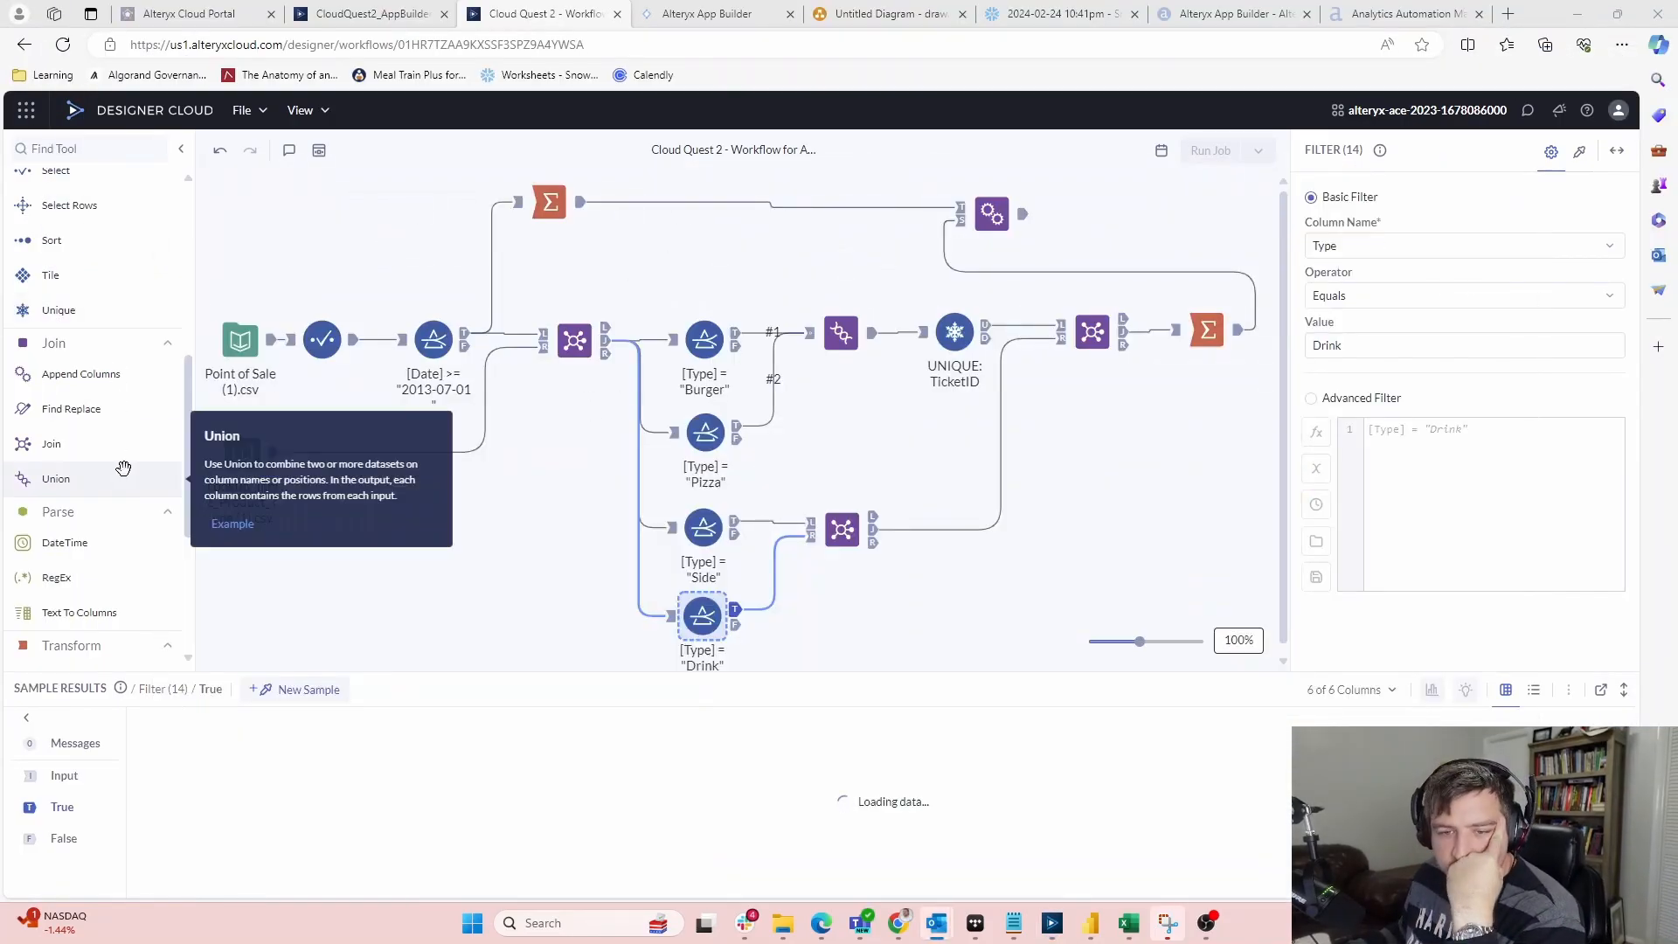
Browse App Builder's Interactive tools such as Dropdown, then return to desktop Designer's List Box settings
left_click(699, 14)
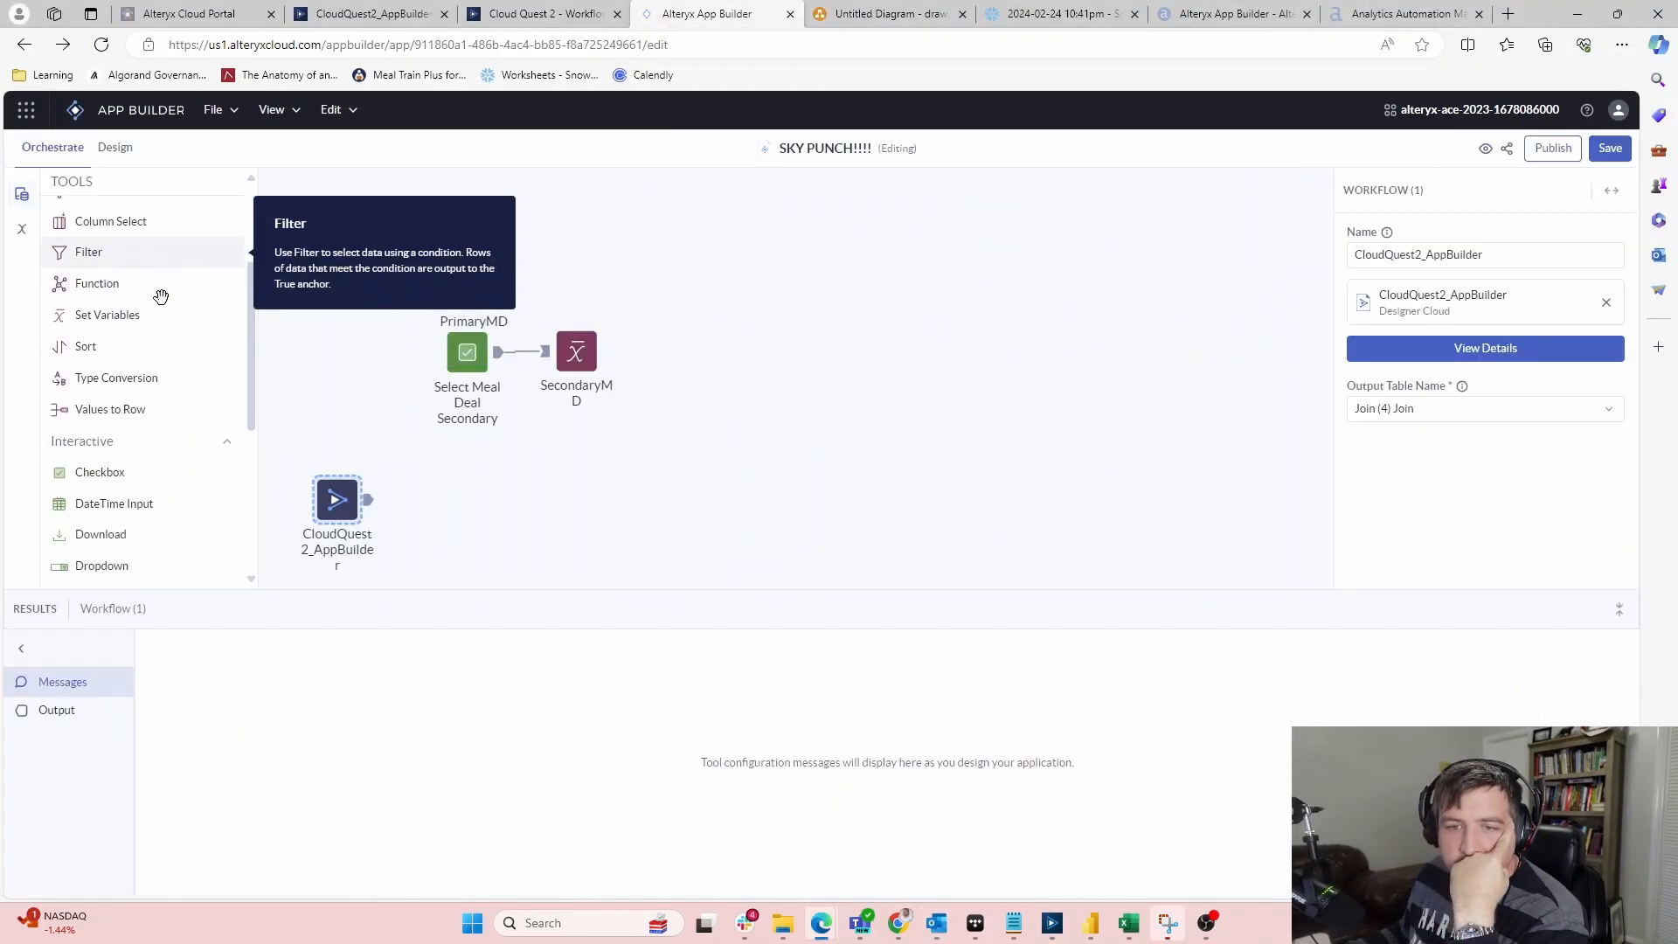
scroll(160, 298, "down", 3)
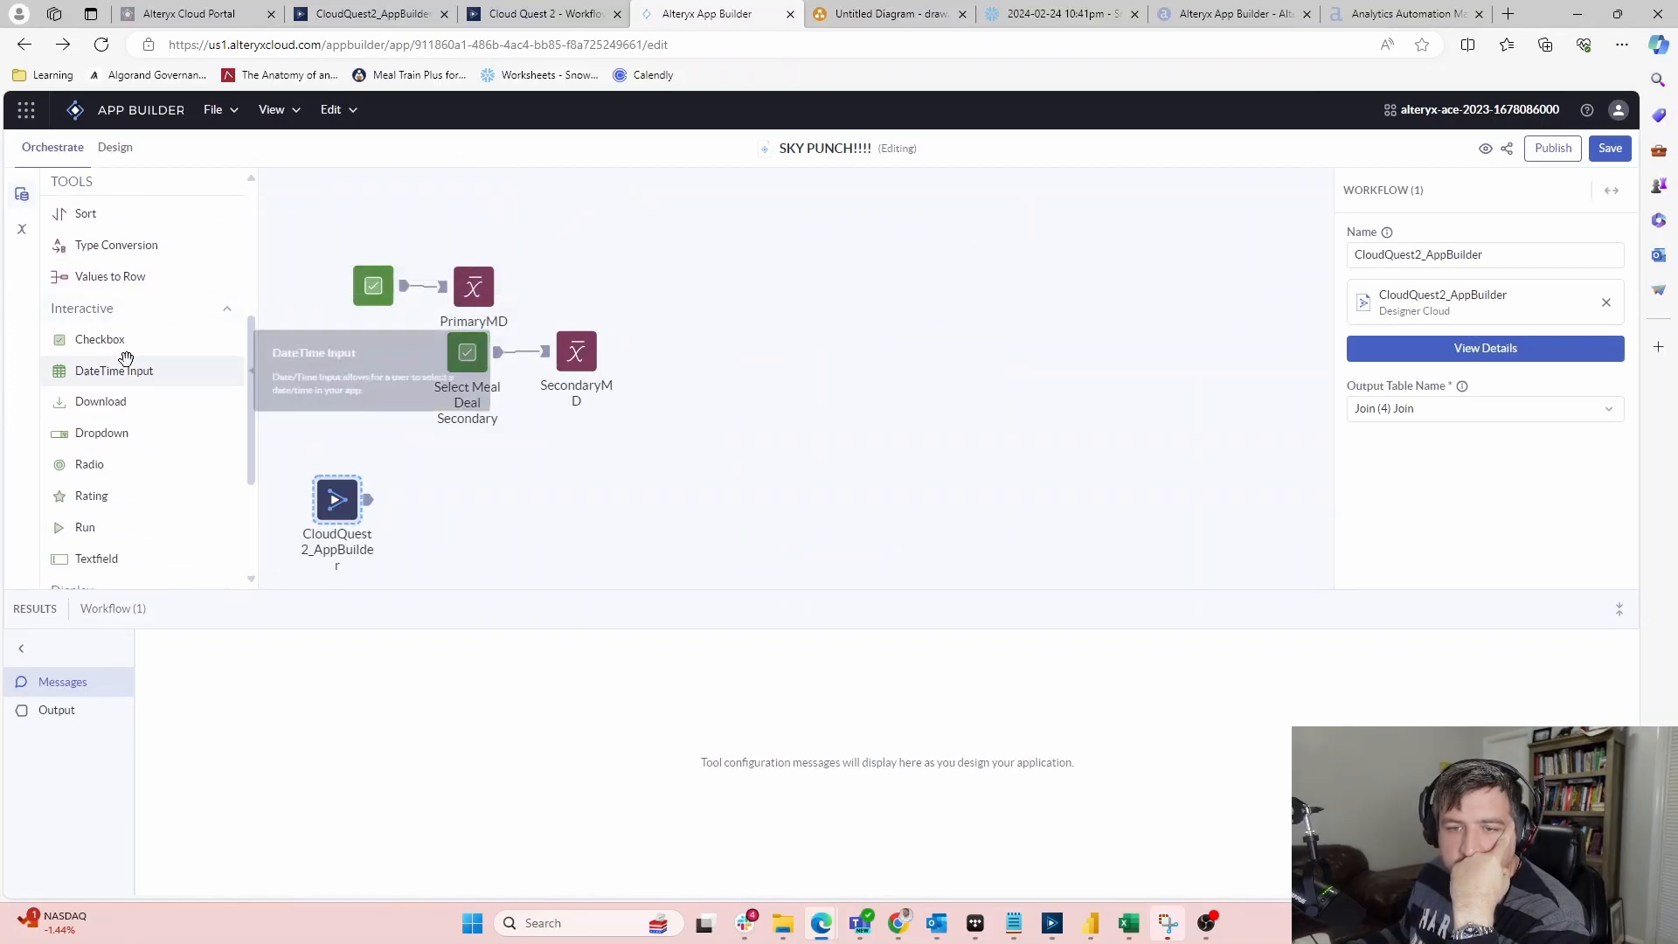
scroll(123, 367, "down", 1)
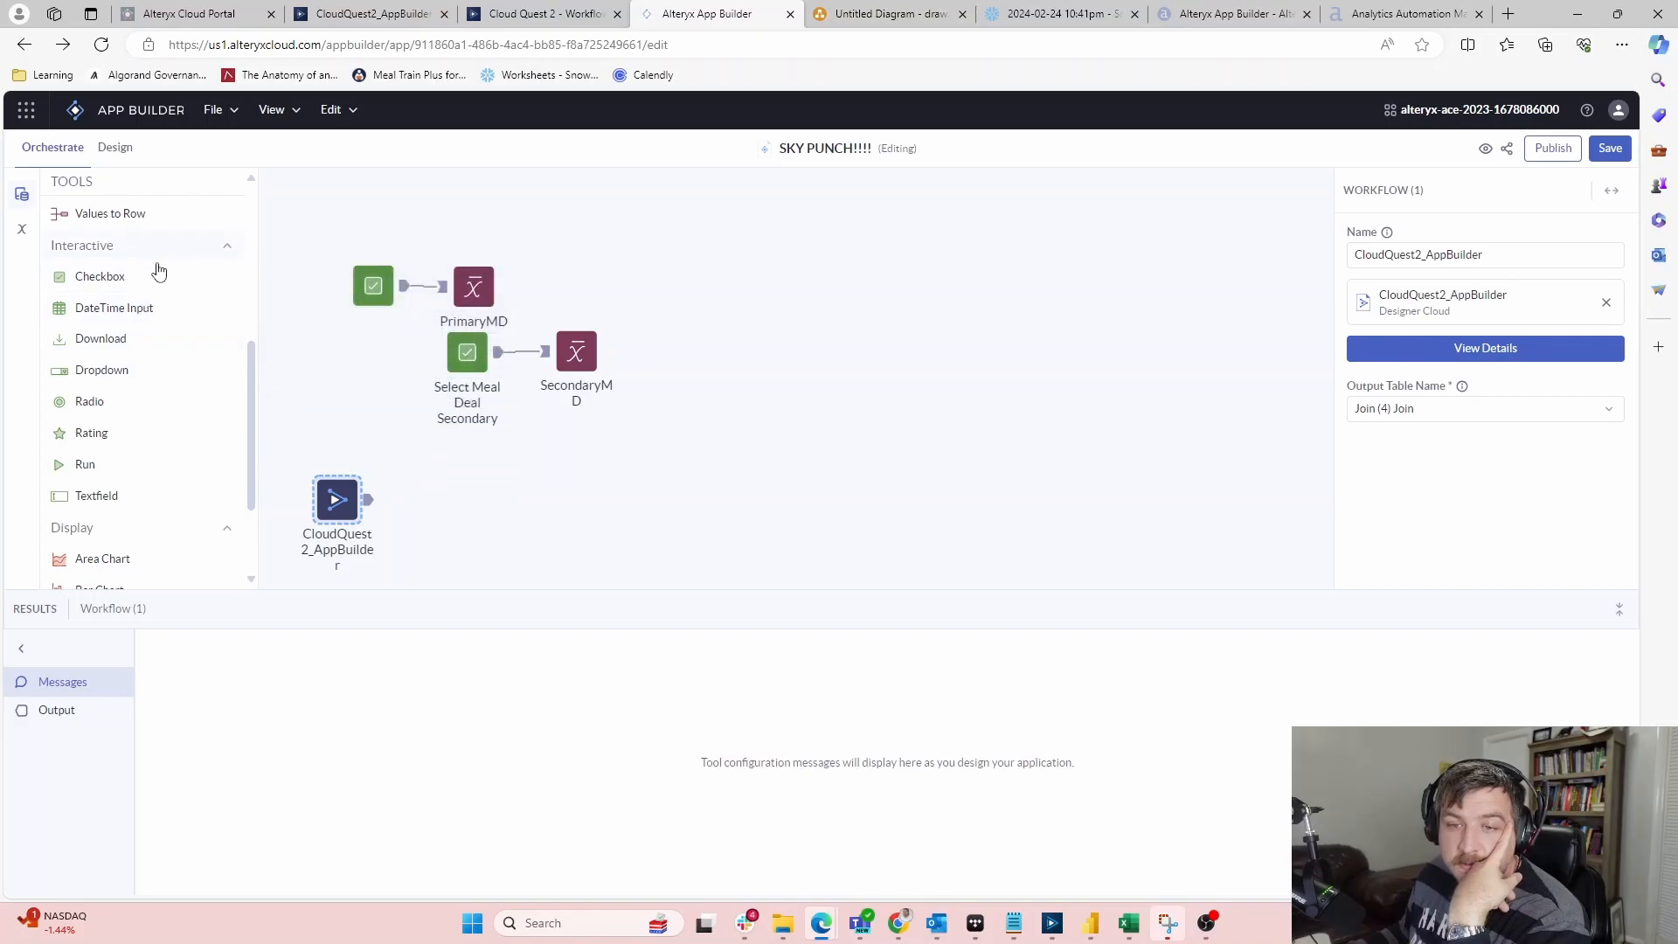
scroll(93, 454, "down", 3)
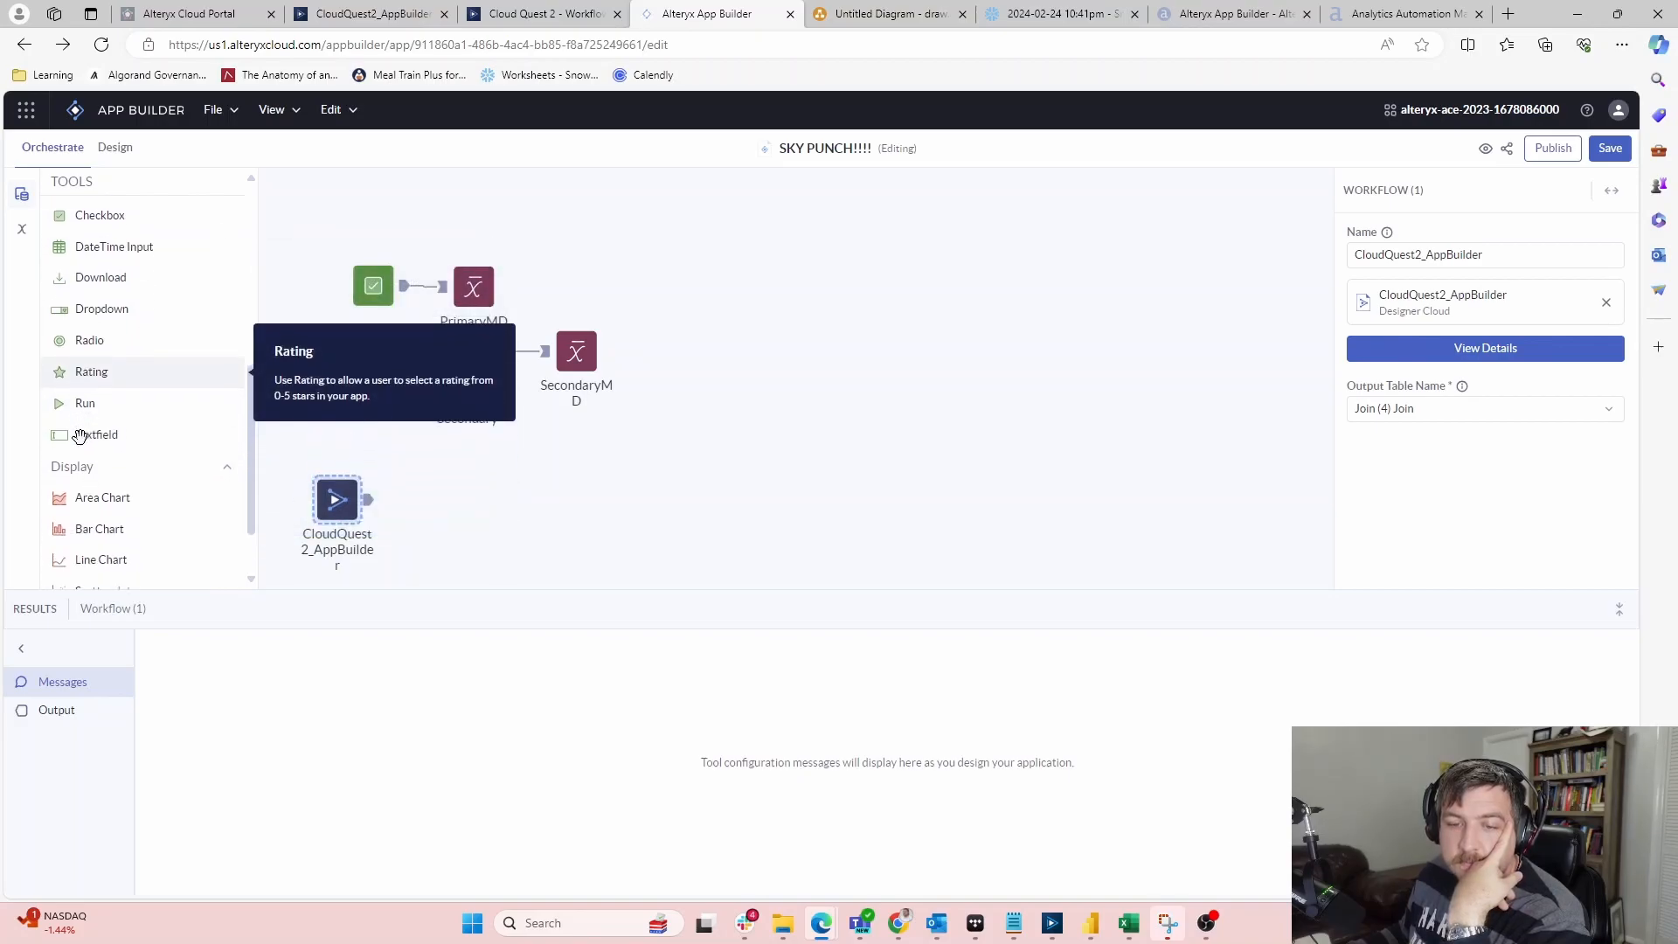
scroll(83, 442, "up", 10)
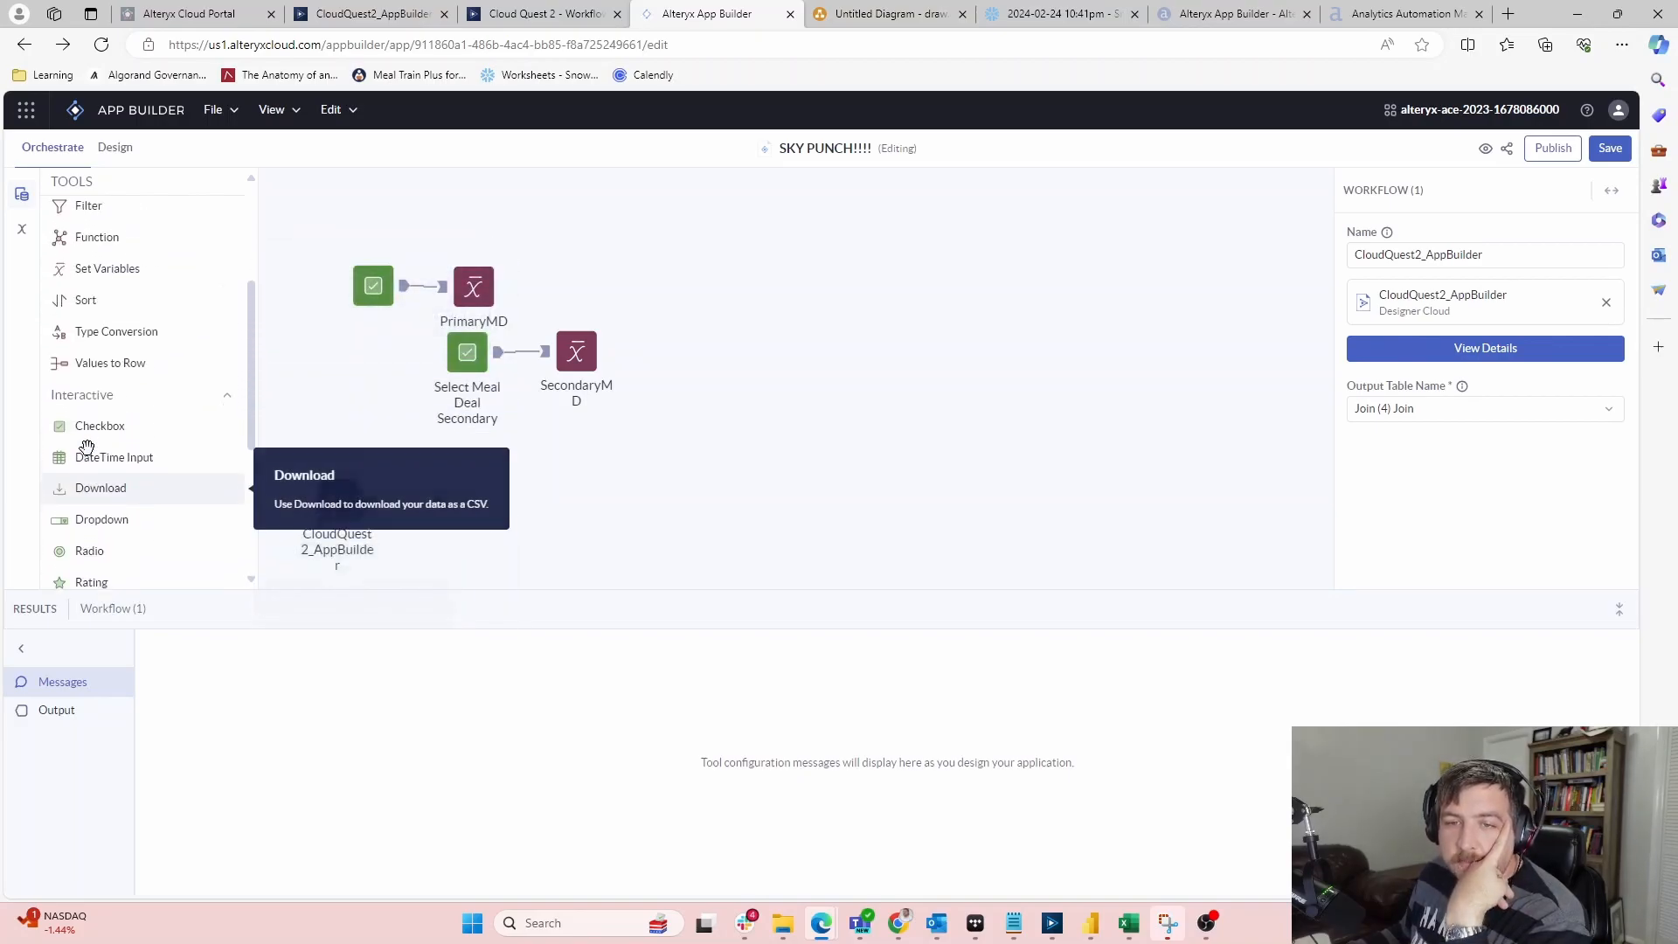
scroll(87, 448, "down", 8)
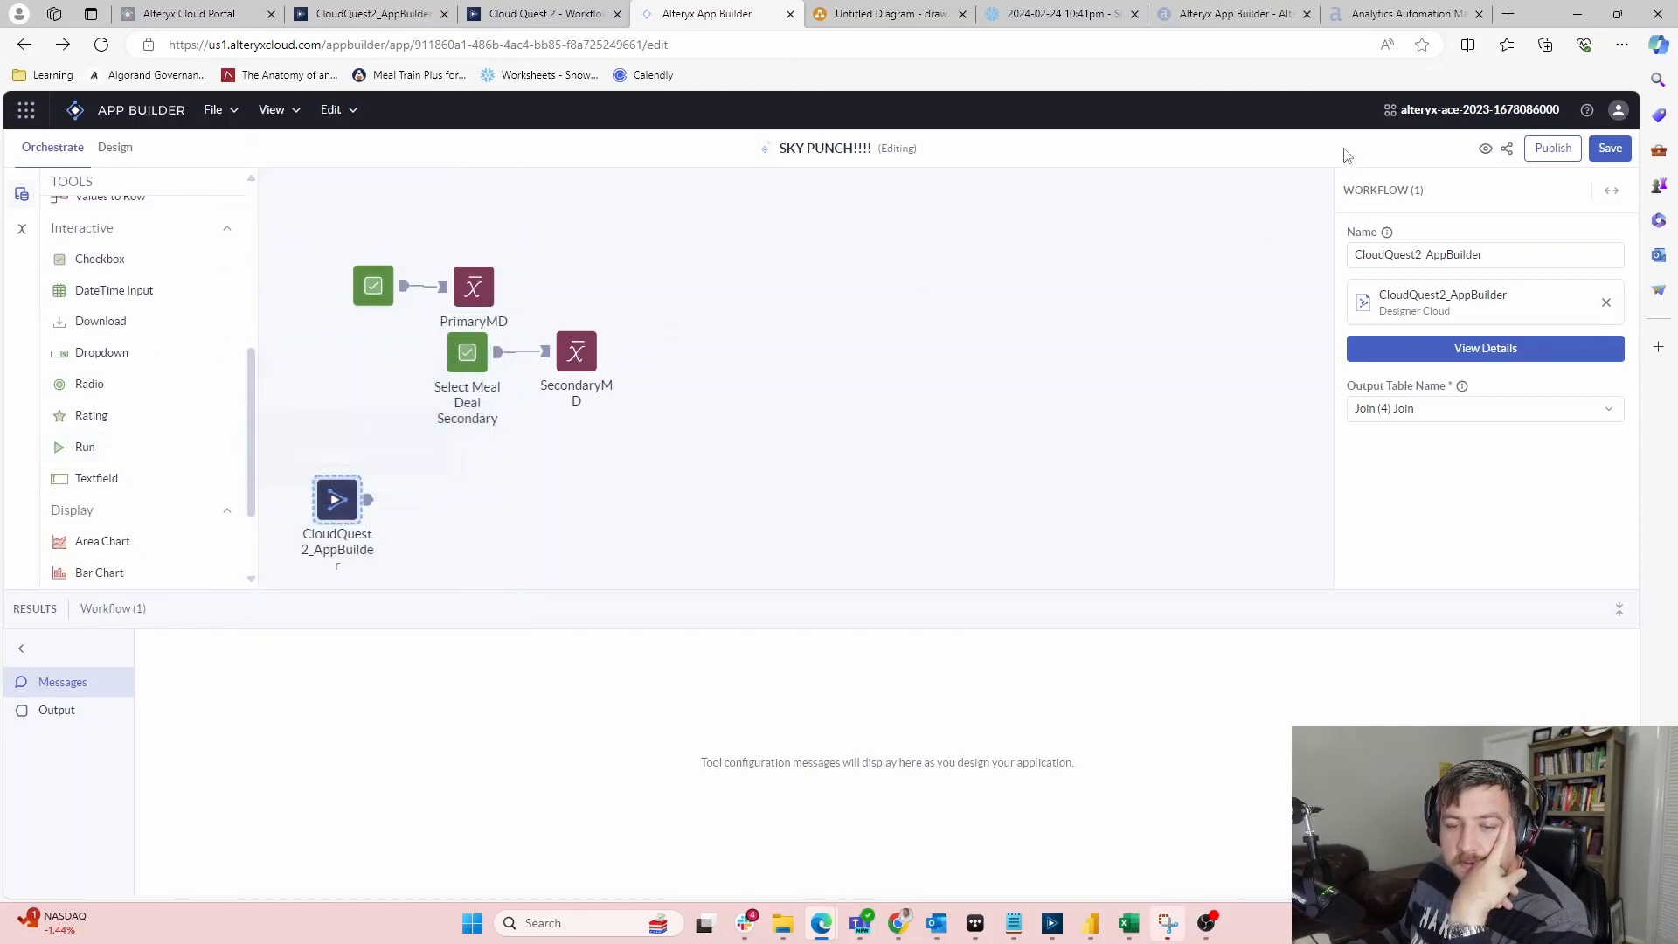
left_click(1578, 13)
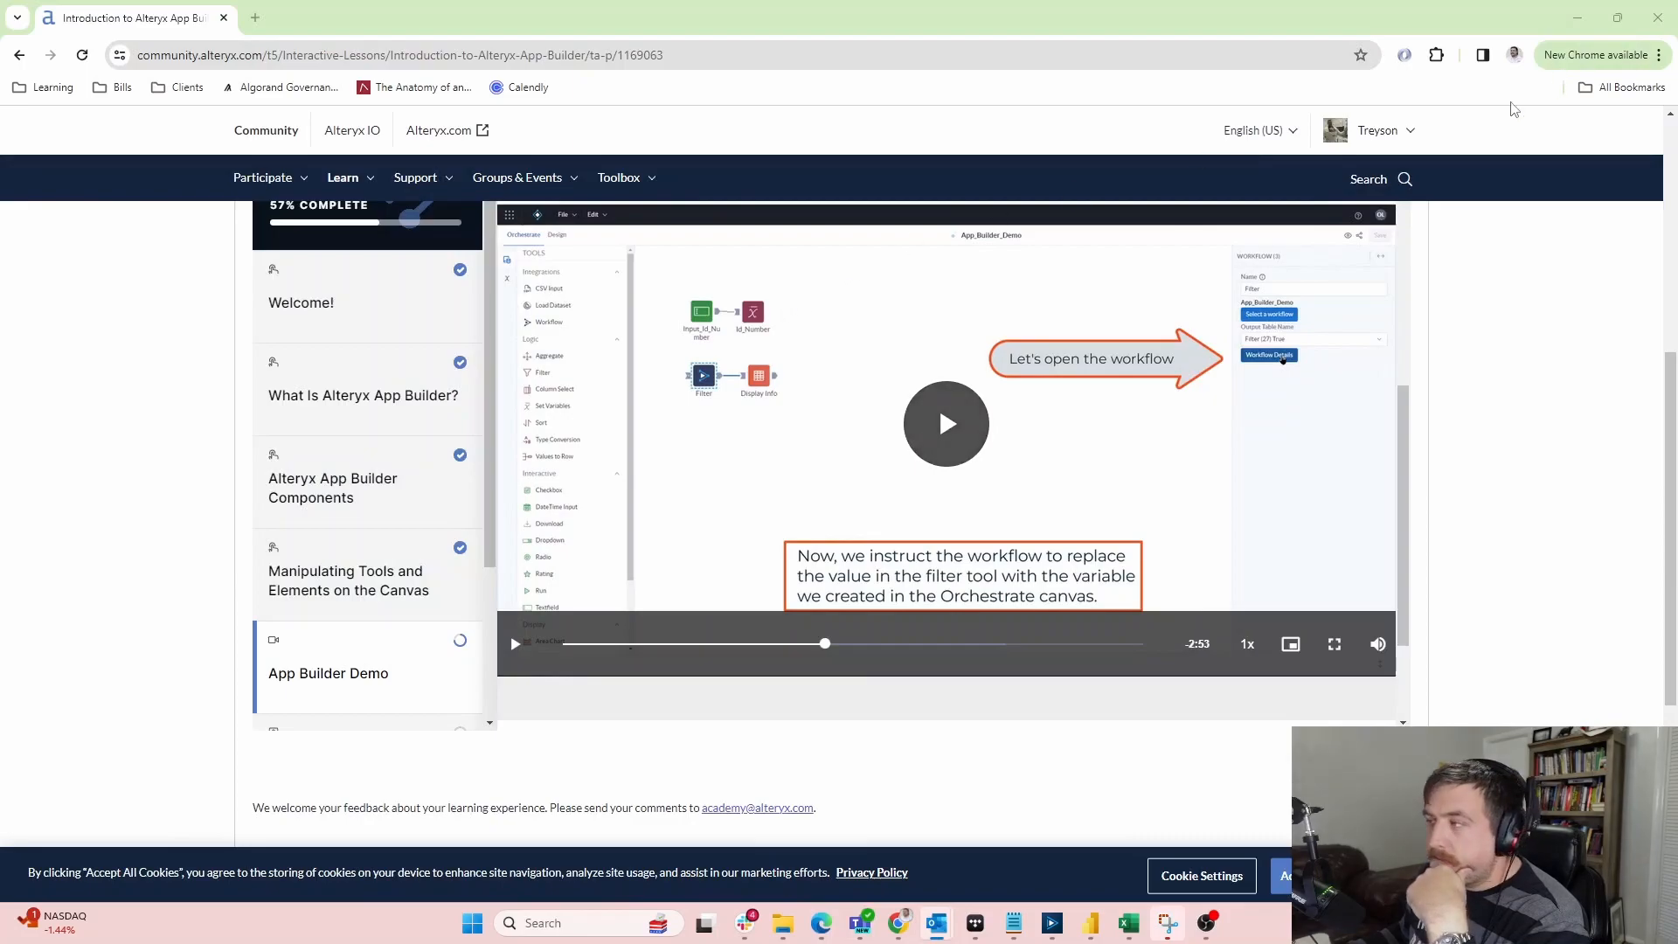
left_click(1052, 923)
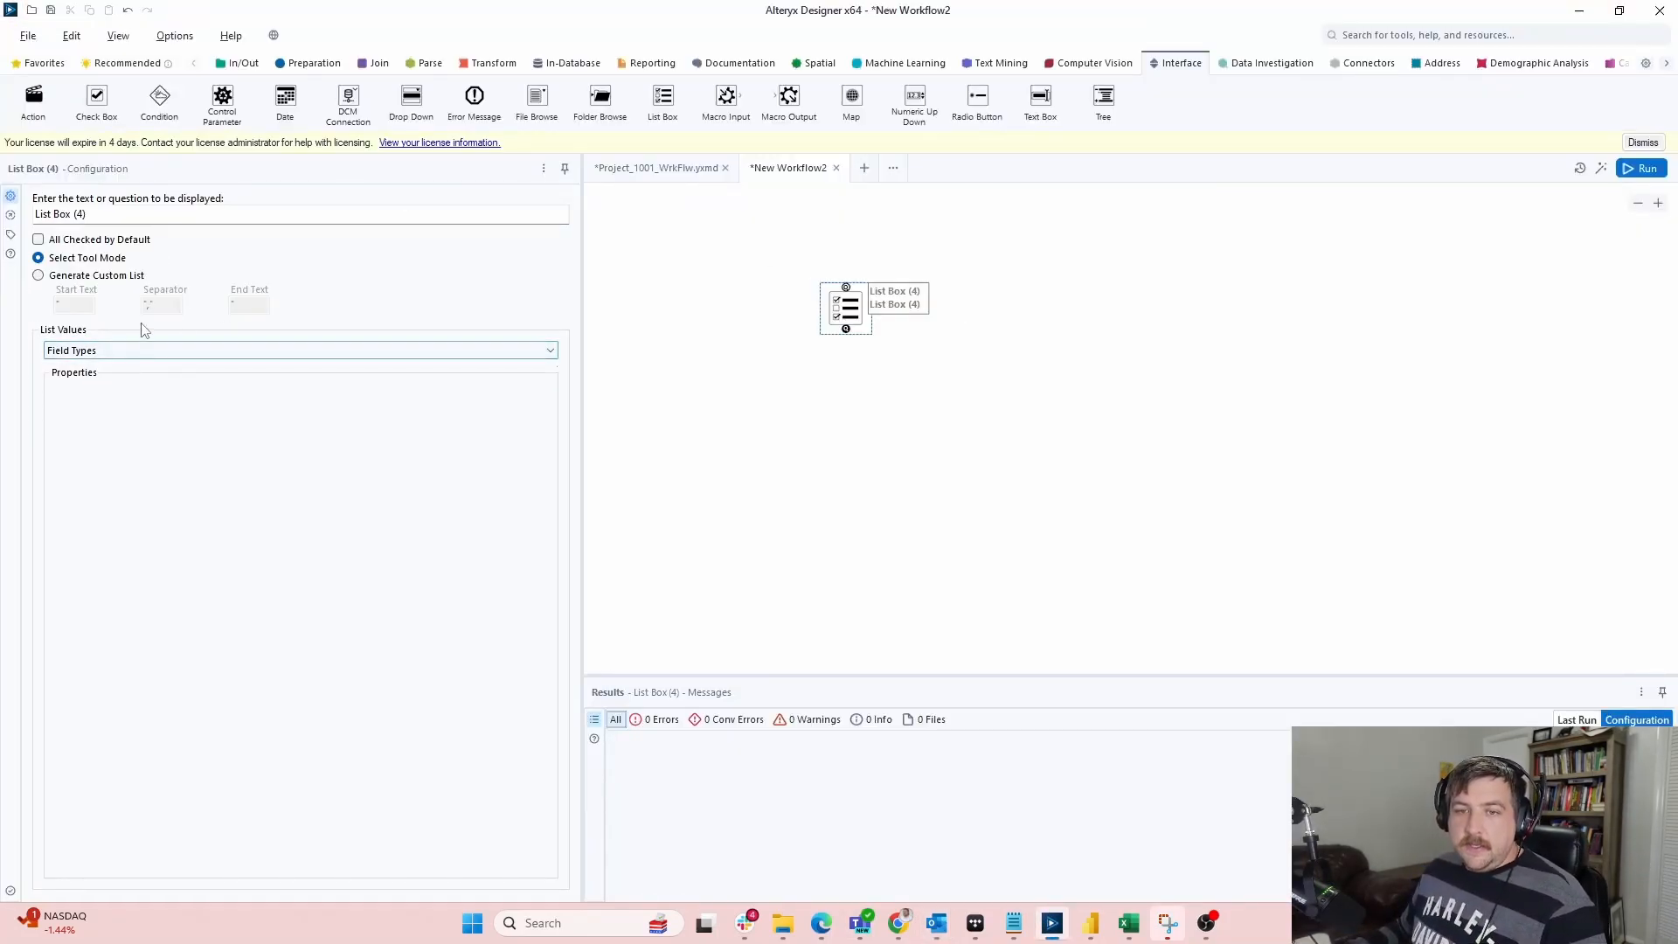
Label the List Box 'Primary' with manually set values Pizza, Burger, Side, Salad, Soup and Drink
left_click_drag(127, 214, 10, 172)
type("Primary")
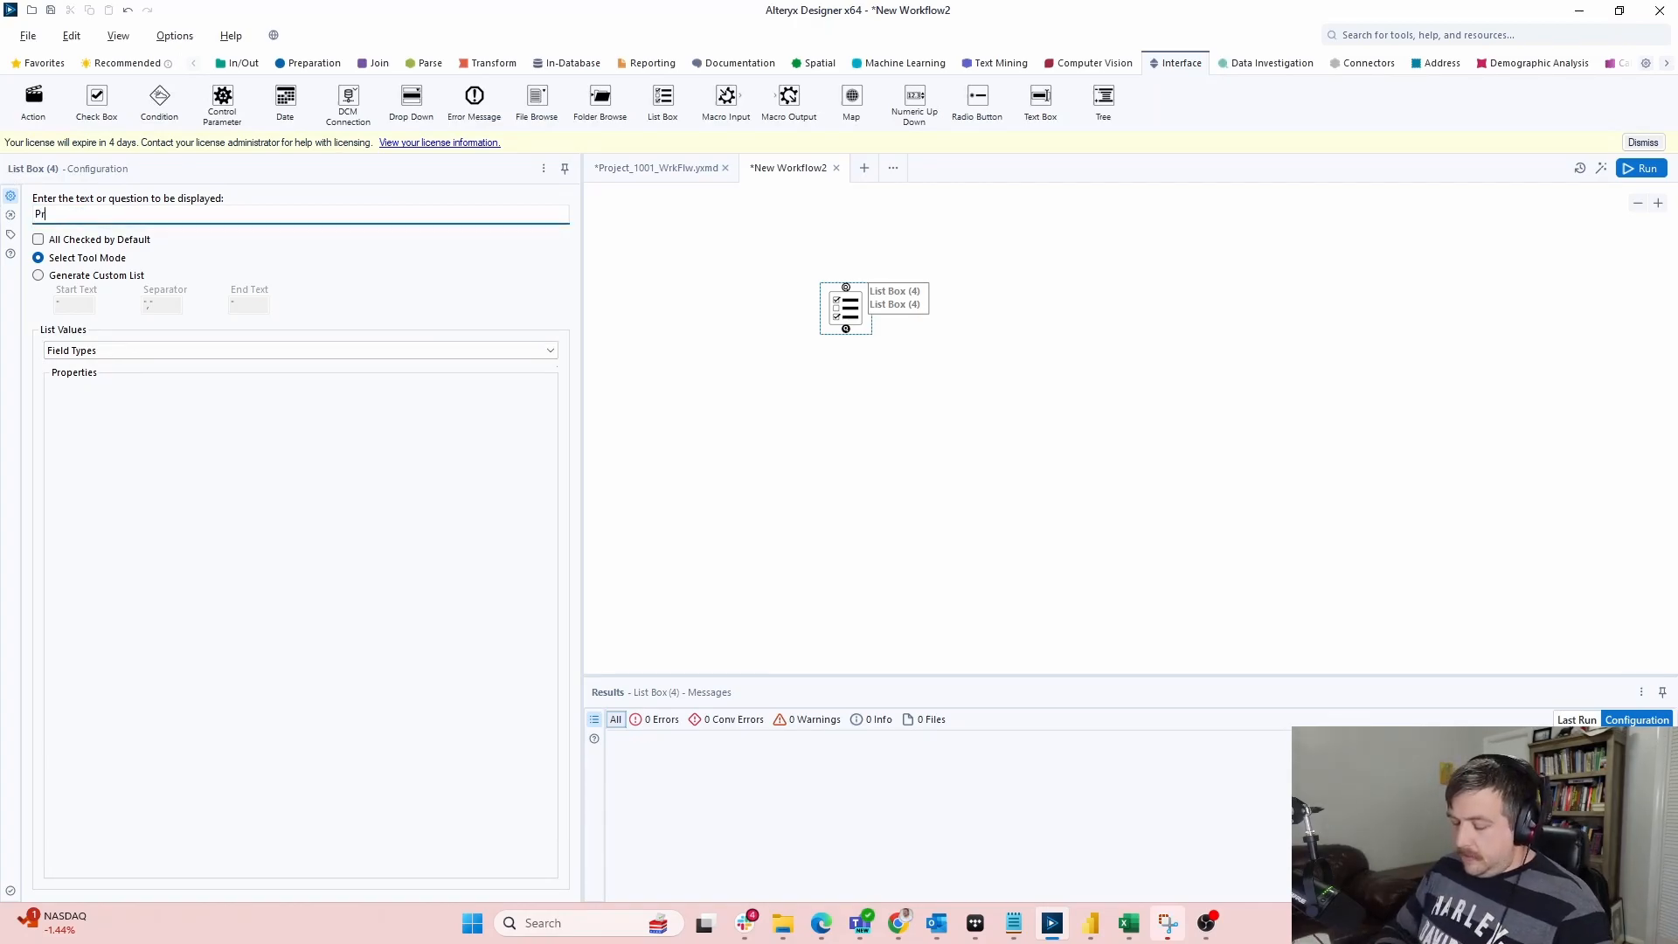
left_click(462, 358)
left_click(459, 391)
left_click(458, 453)
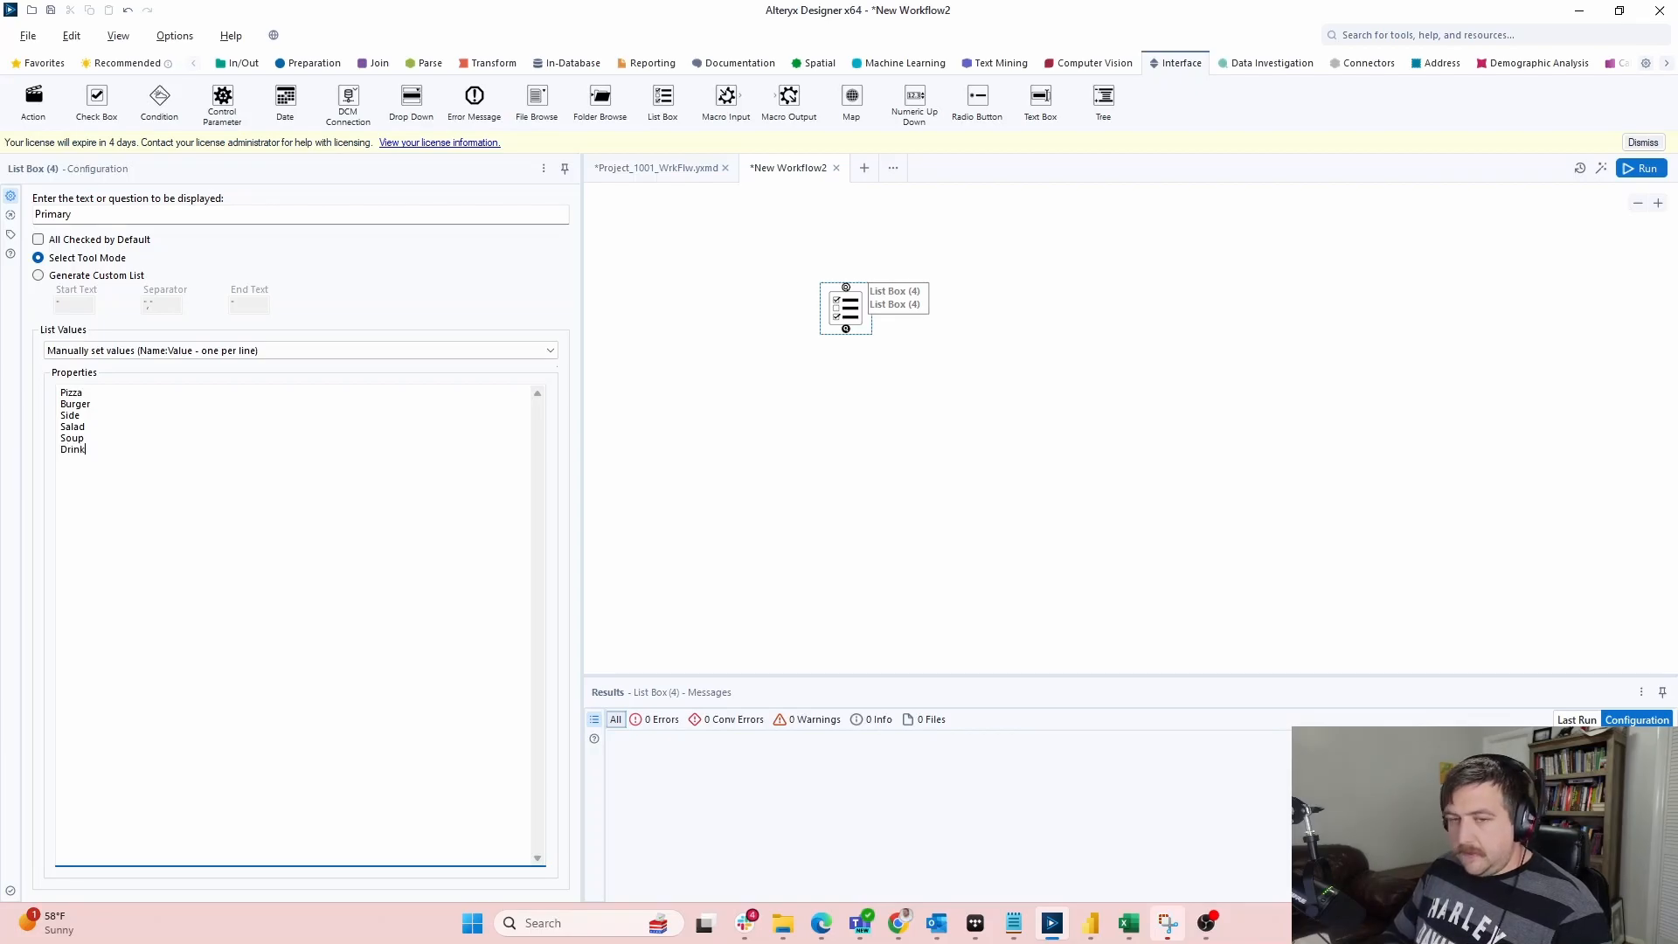
key("ctrl+a")
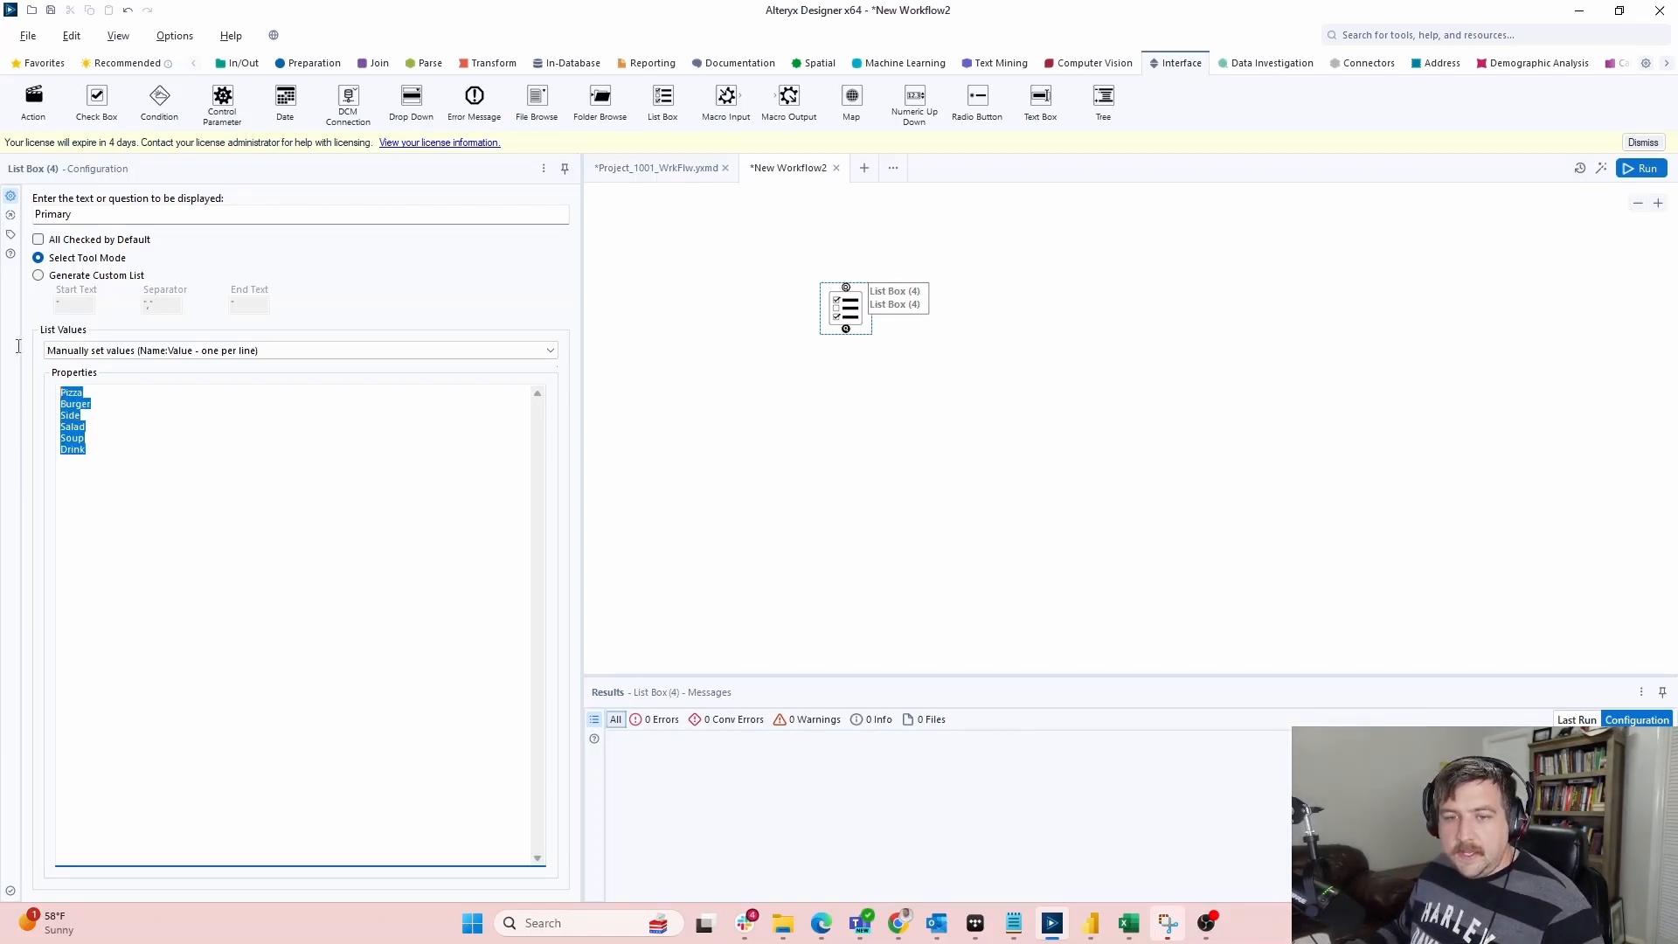
left_click(391, 481)
key("ctrl+a")
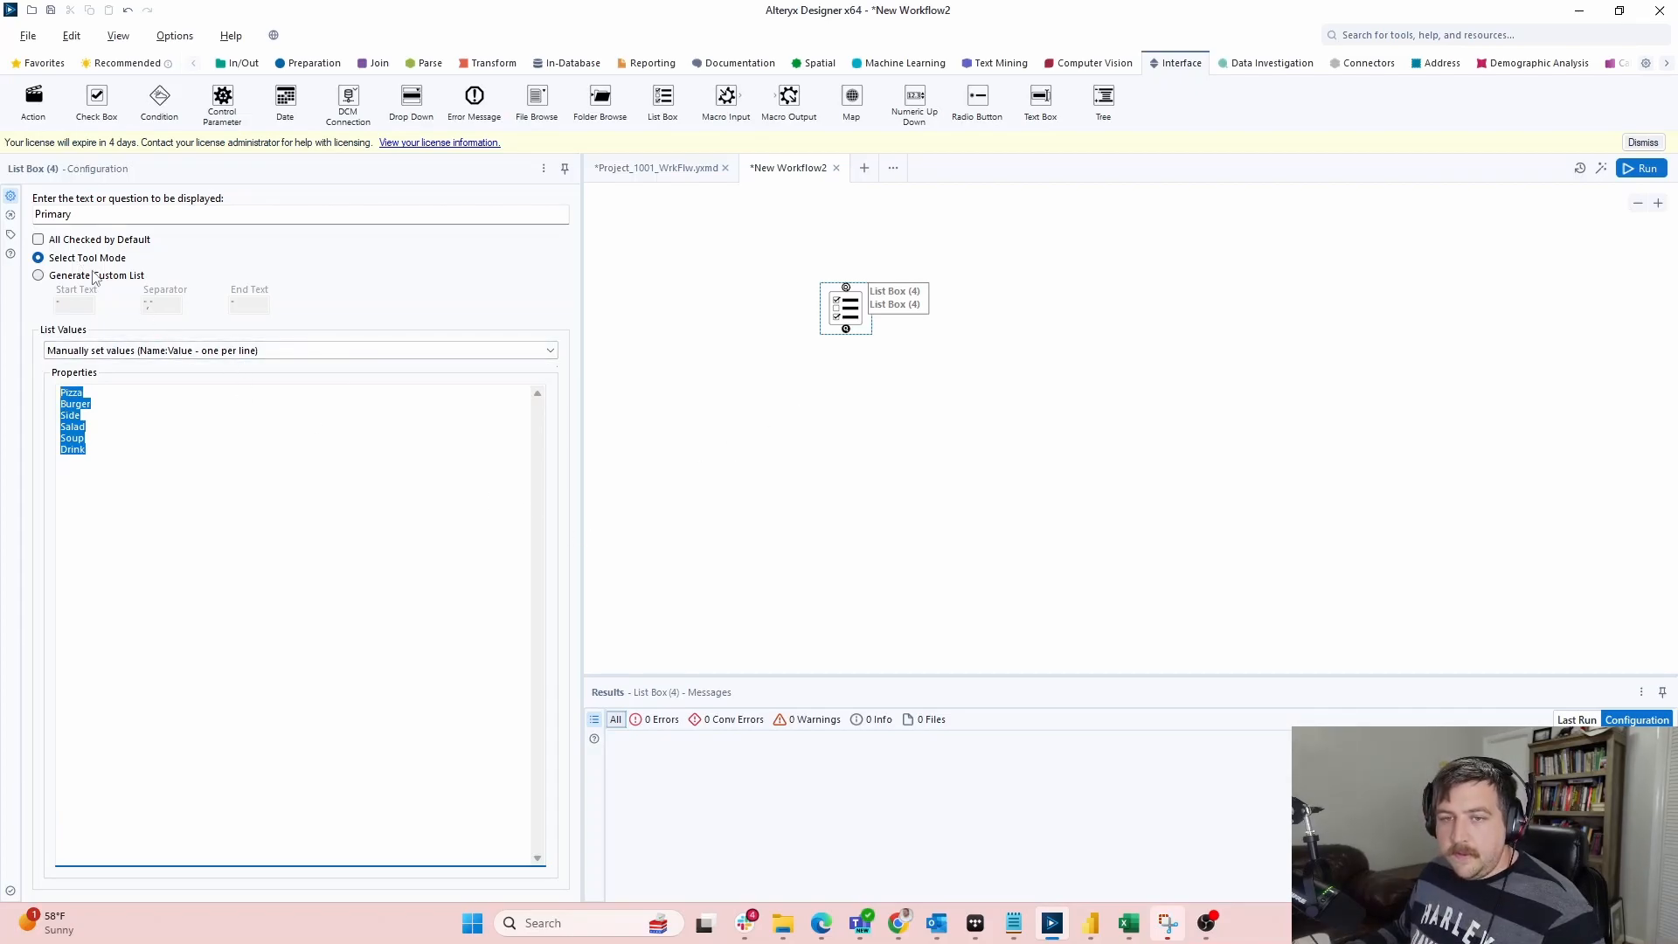
left_click(177, 468)
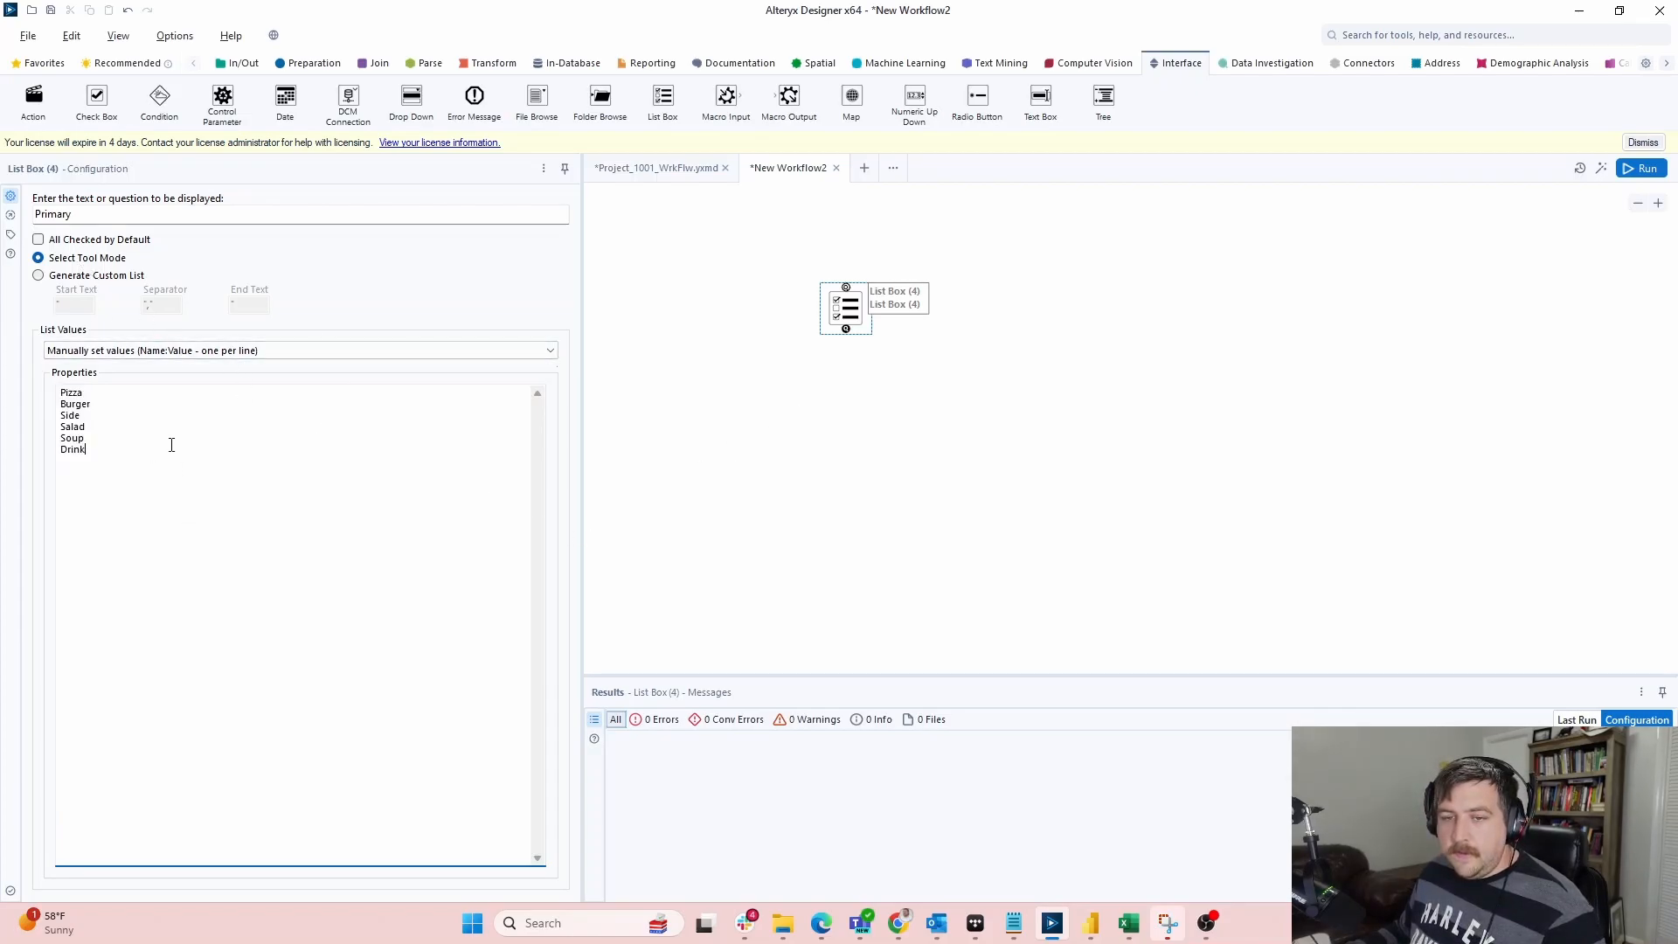
Copy the Primary List Box and paste a duplicate onto the canvas
left_click(849, 321)
right_click(850, 312)
left_click(894, 344)
right_click(1091, 304)
left_click(1120, 315)
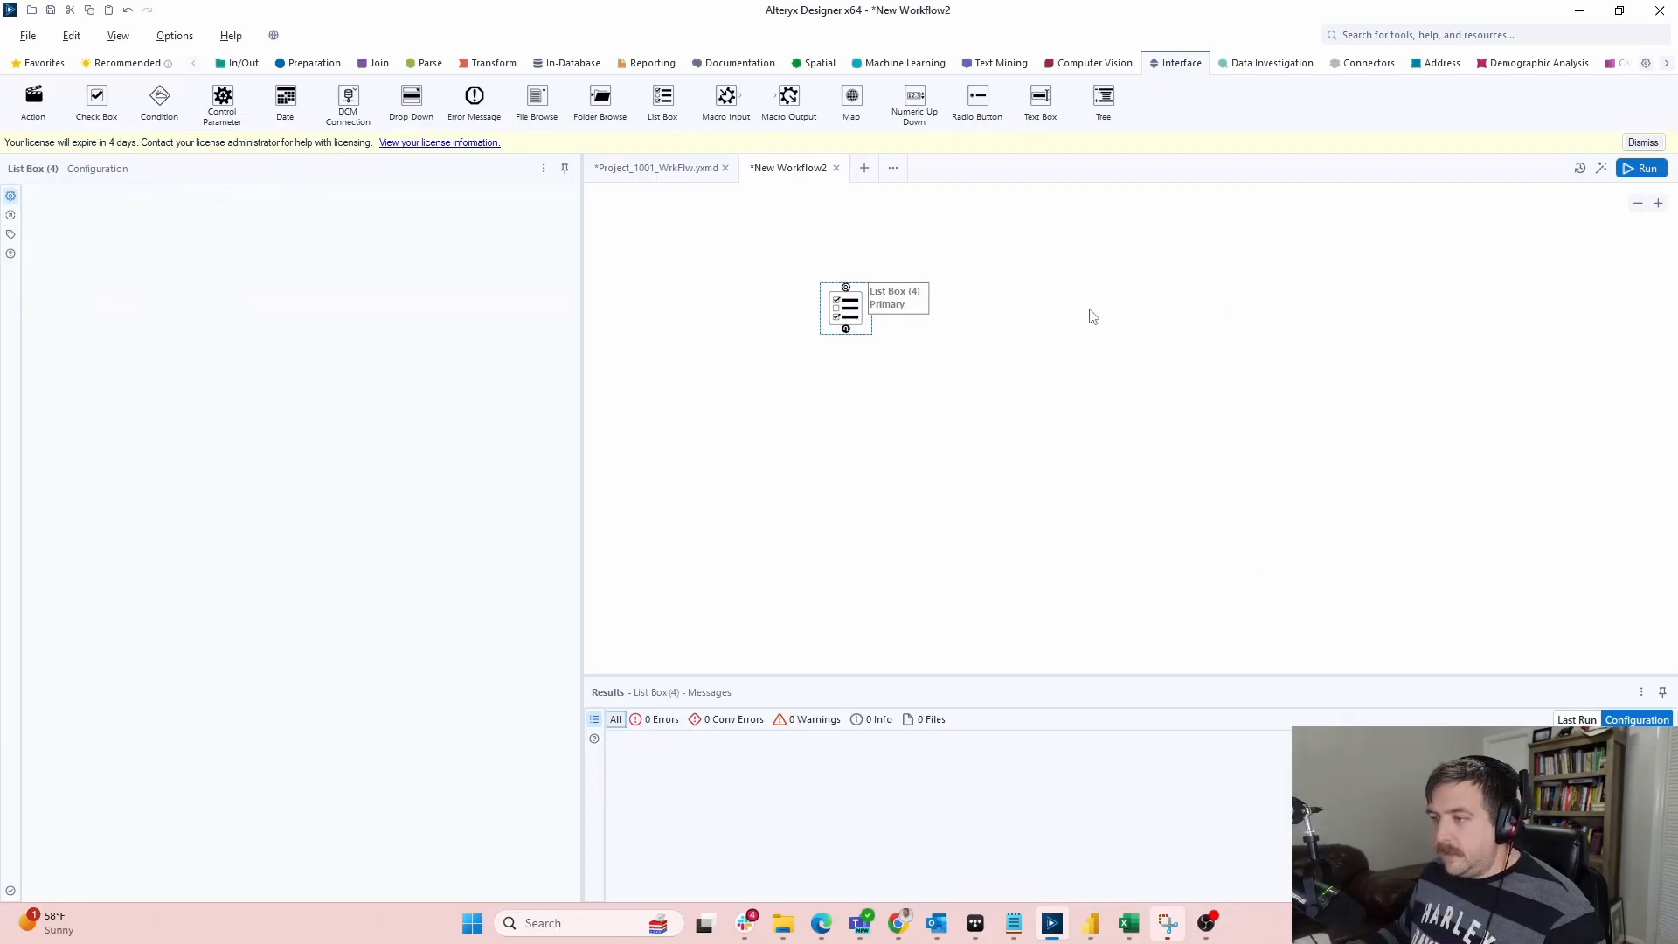
Relabel the copied list box 'Secondary' and place it beside the Primary one
left_click_drag(137, 216, 4, 214)
type("Secondary")
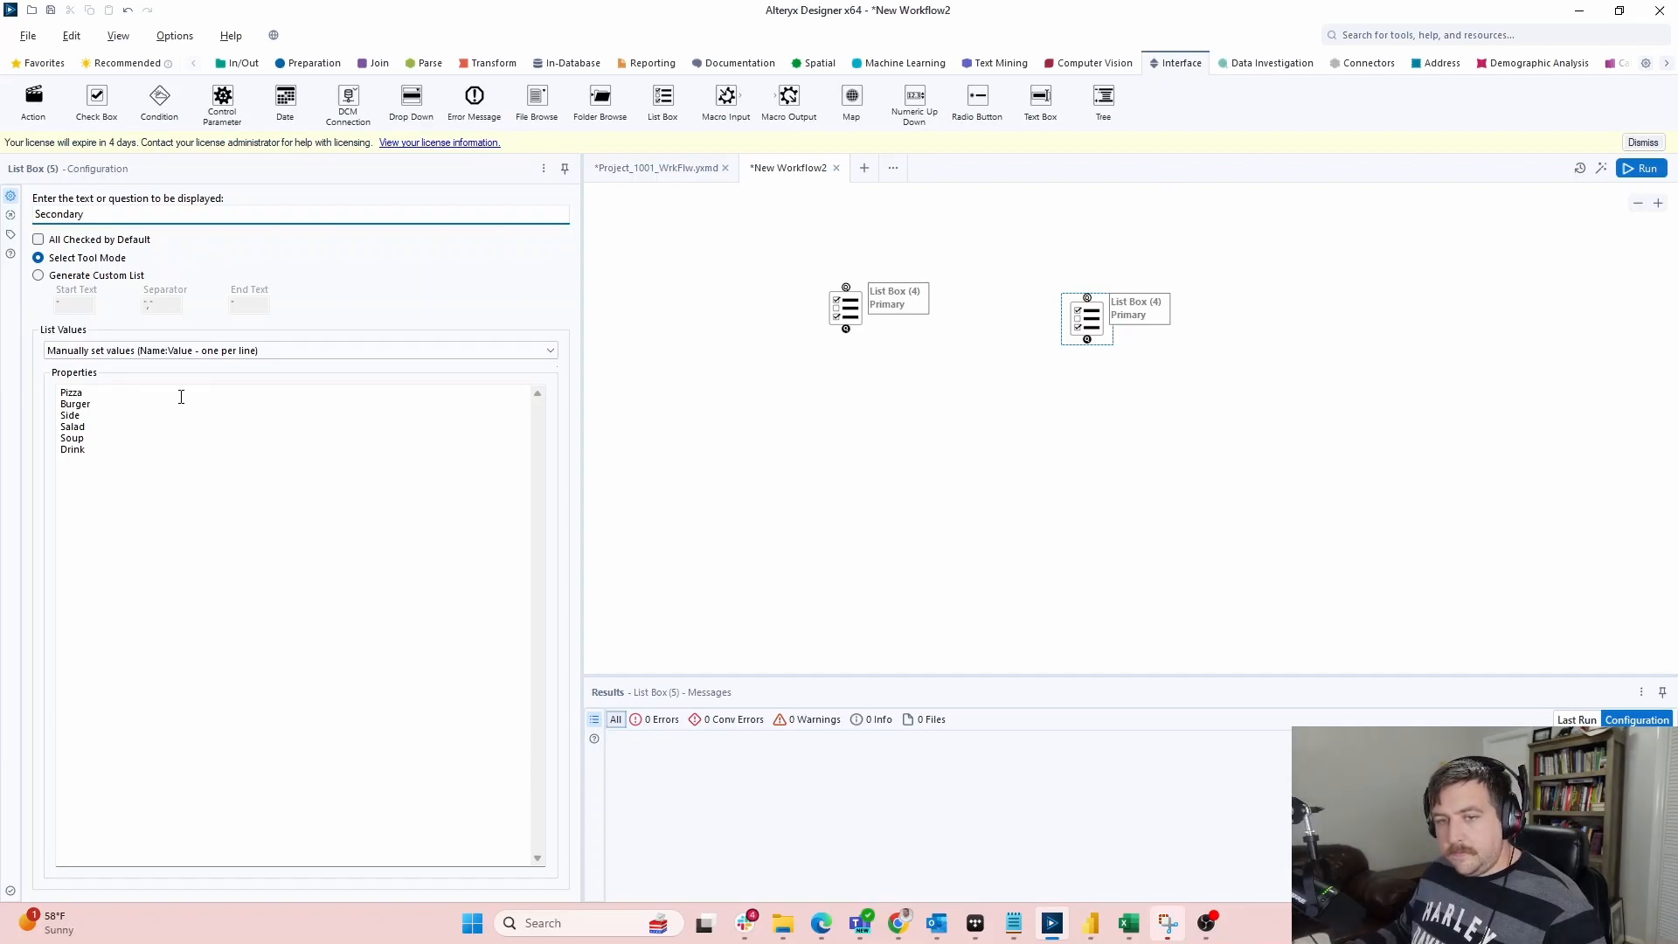
left_click(984, 391)
left_click_drag(1082, 327, 1026, 318)
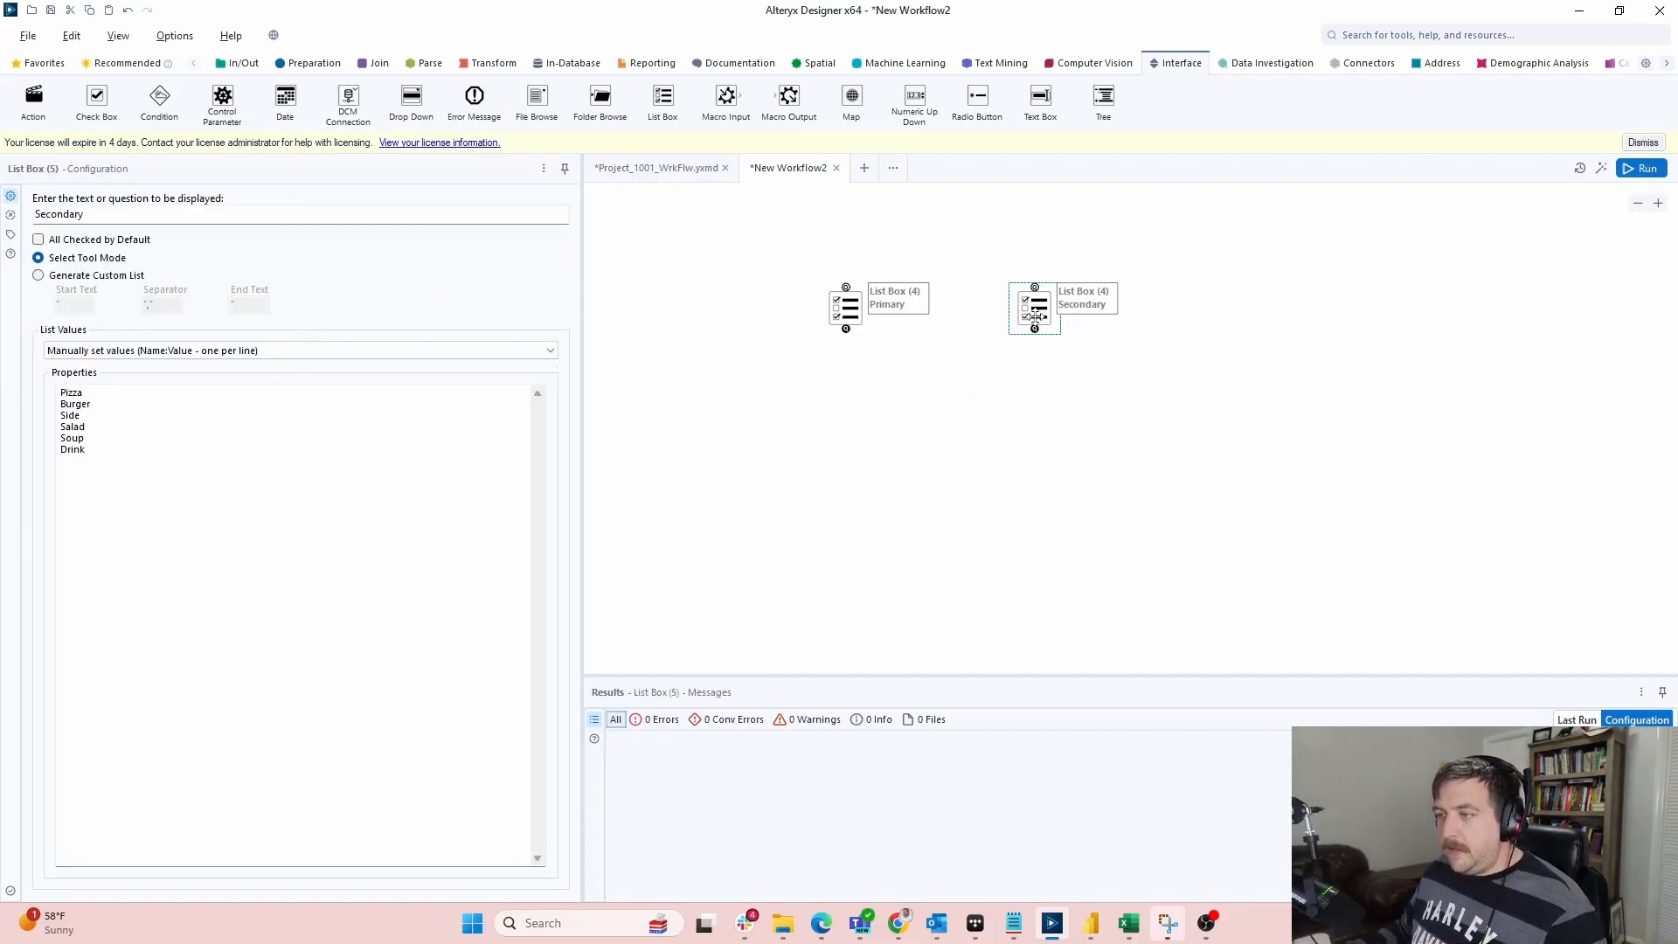
Add a Text Input tool and paste the Primary list's meal values into its grid
left_click(476, 66)
left_click(243, 66)
left_click_drag(473, 97, 741, 372)
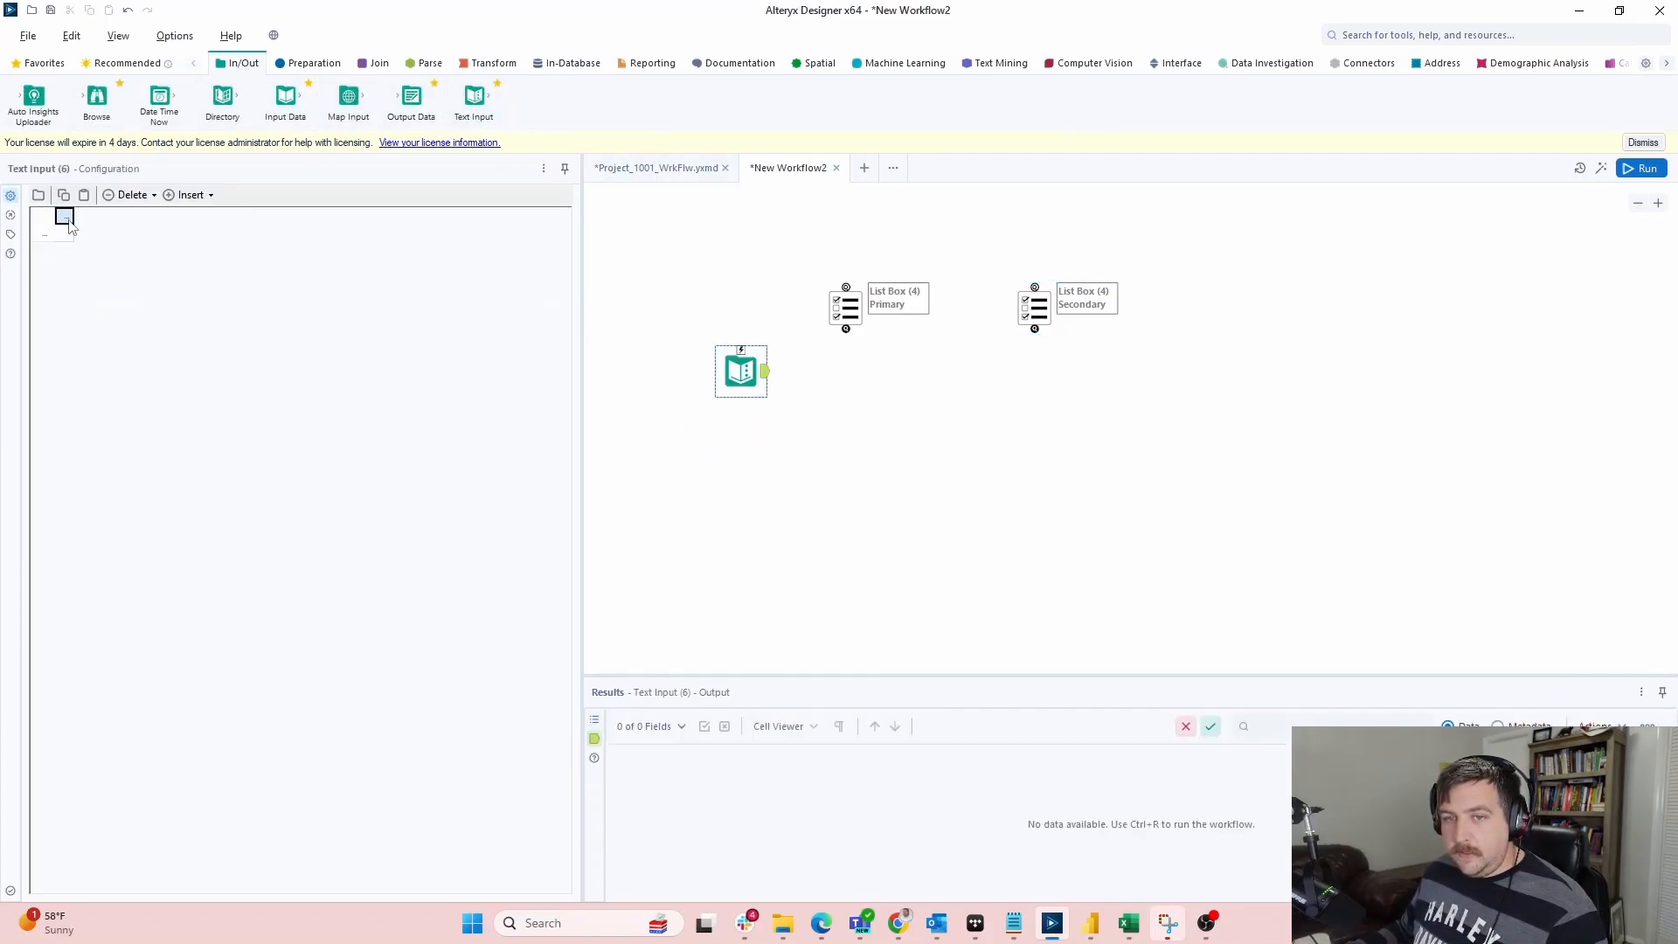
left_click(845, 308)
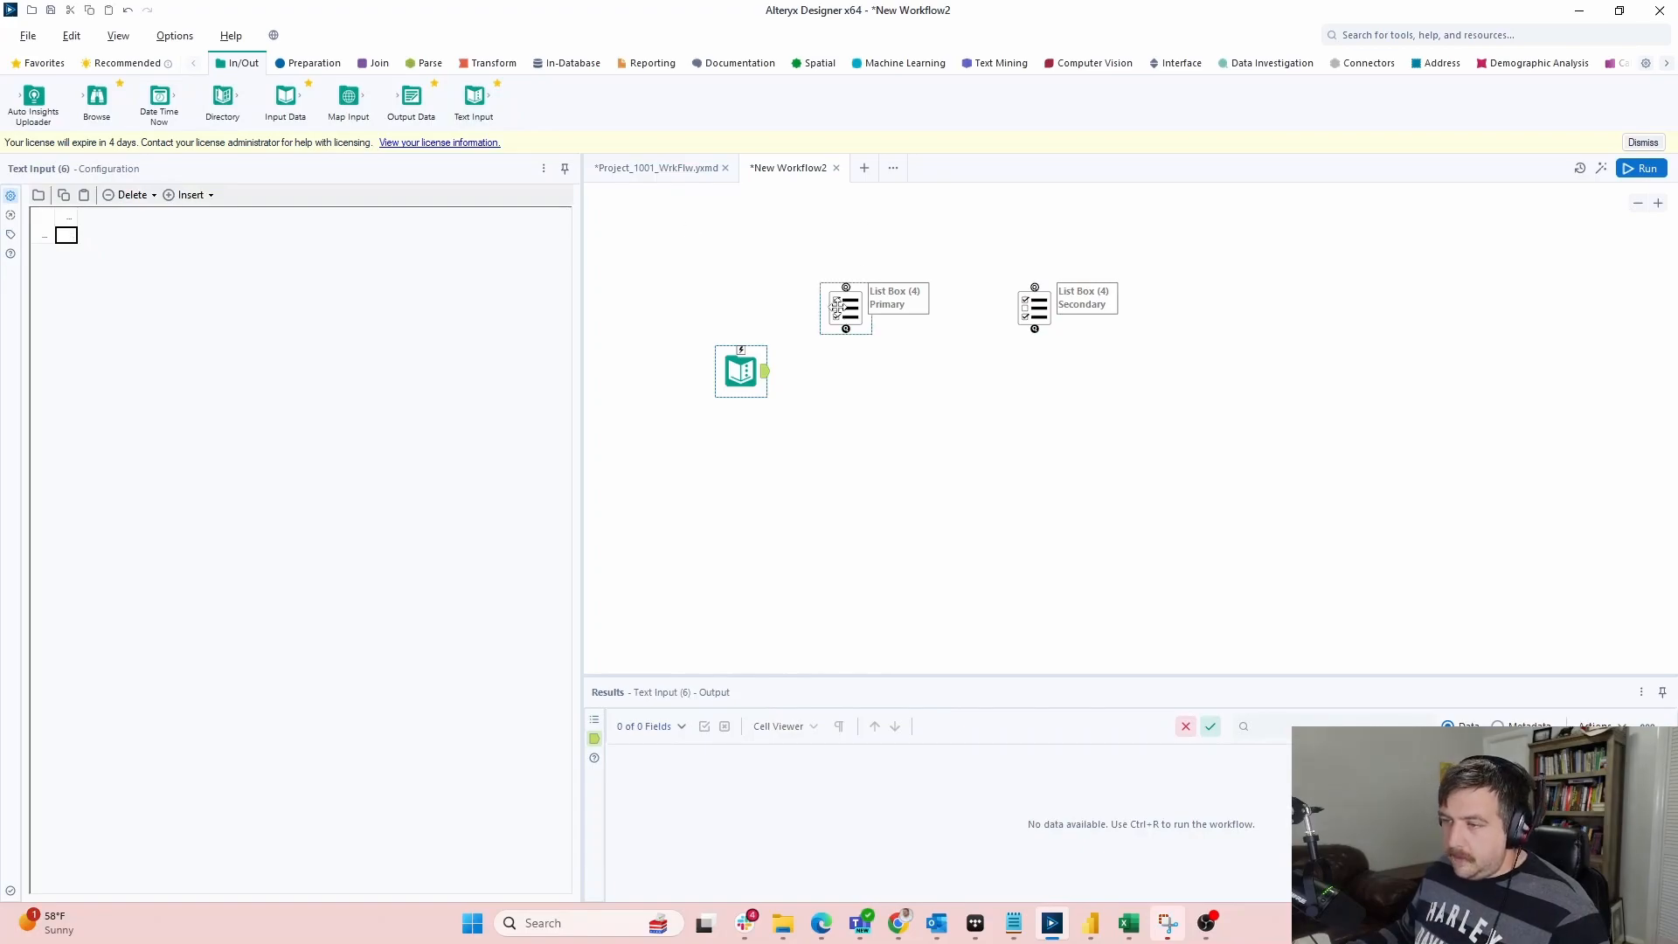
left_click(46, 389)
left_click(743, 368)
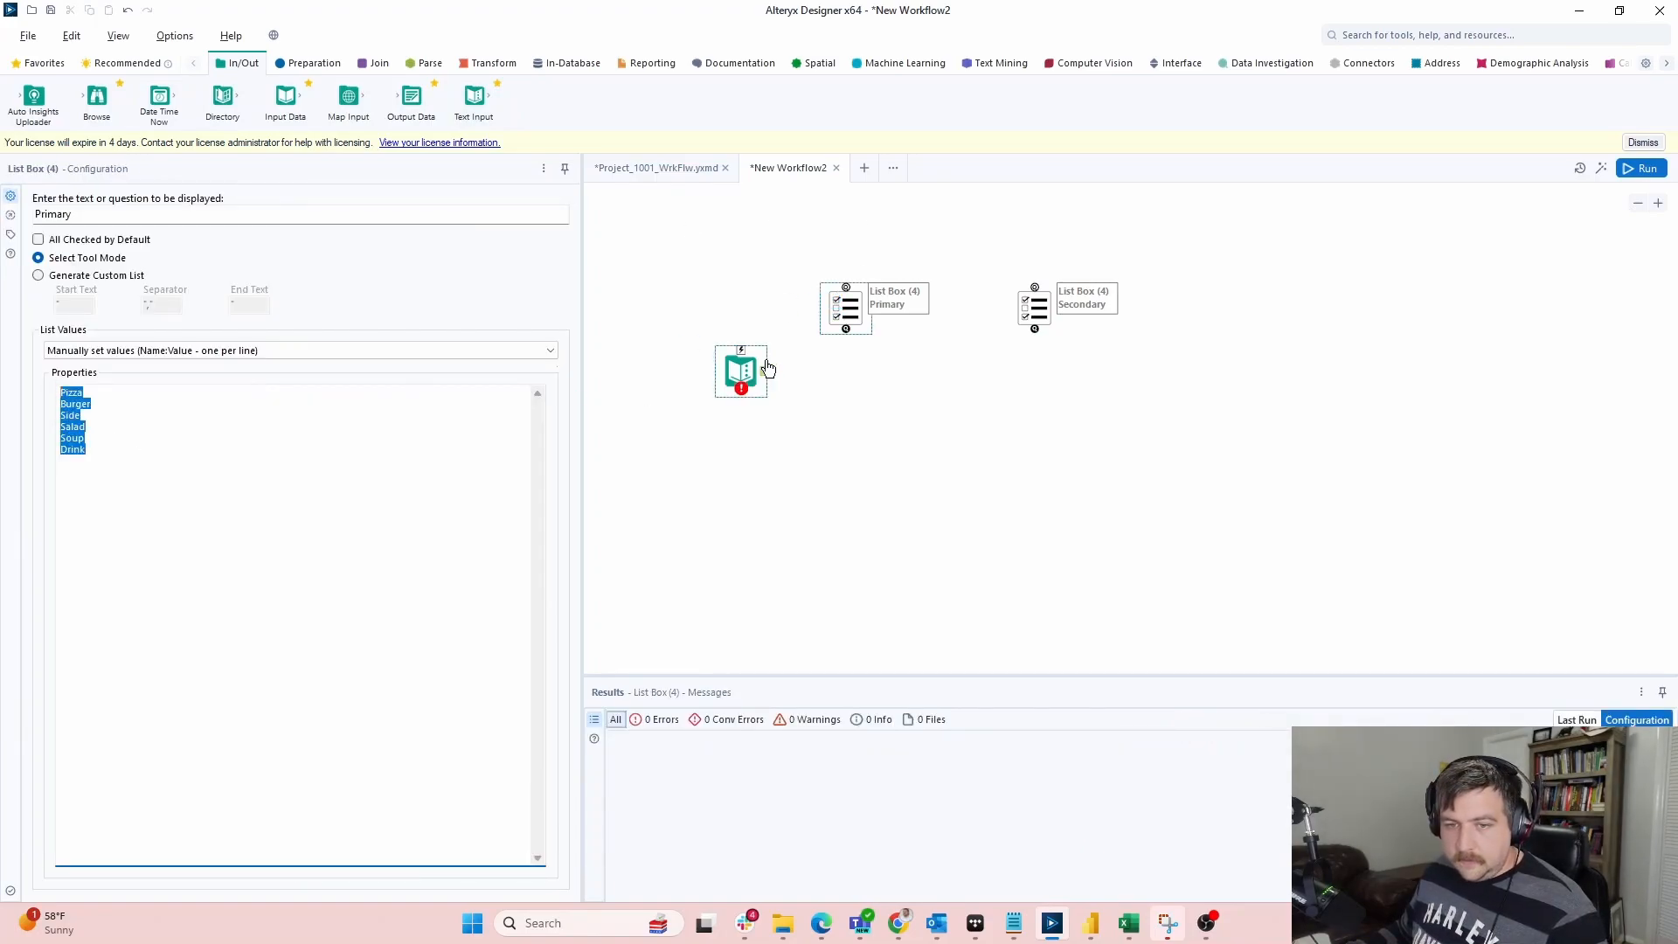
key("ctrl+v")
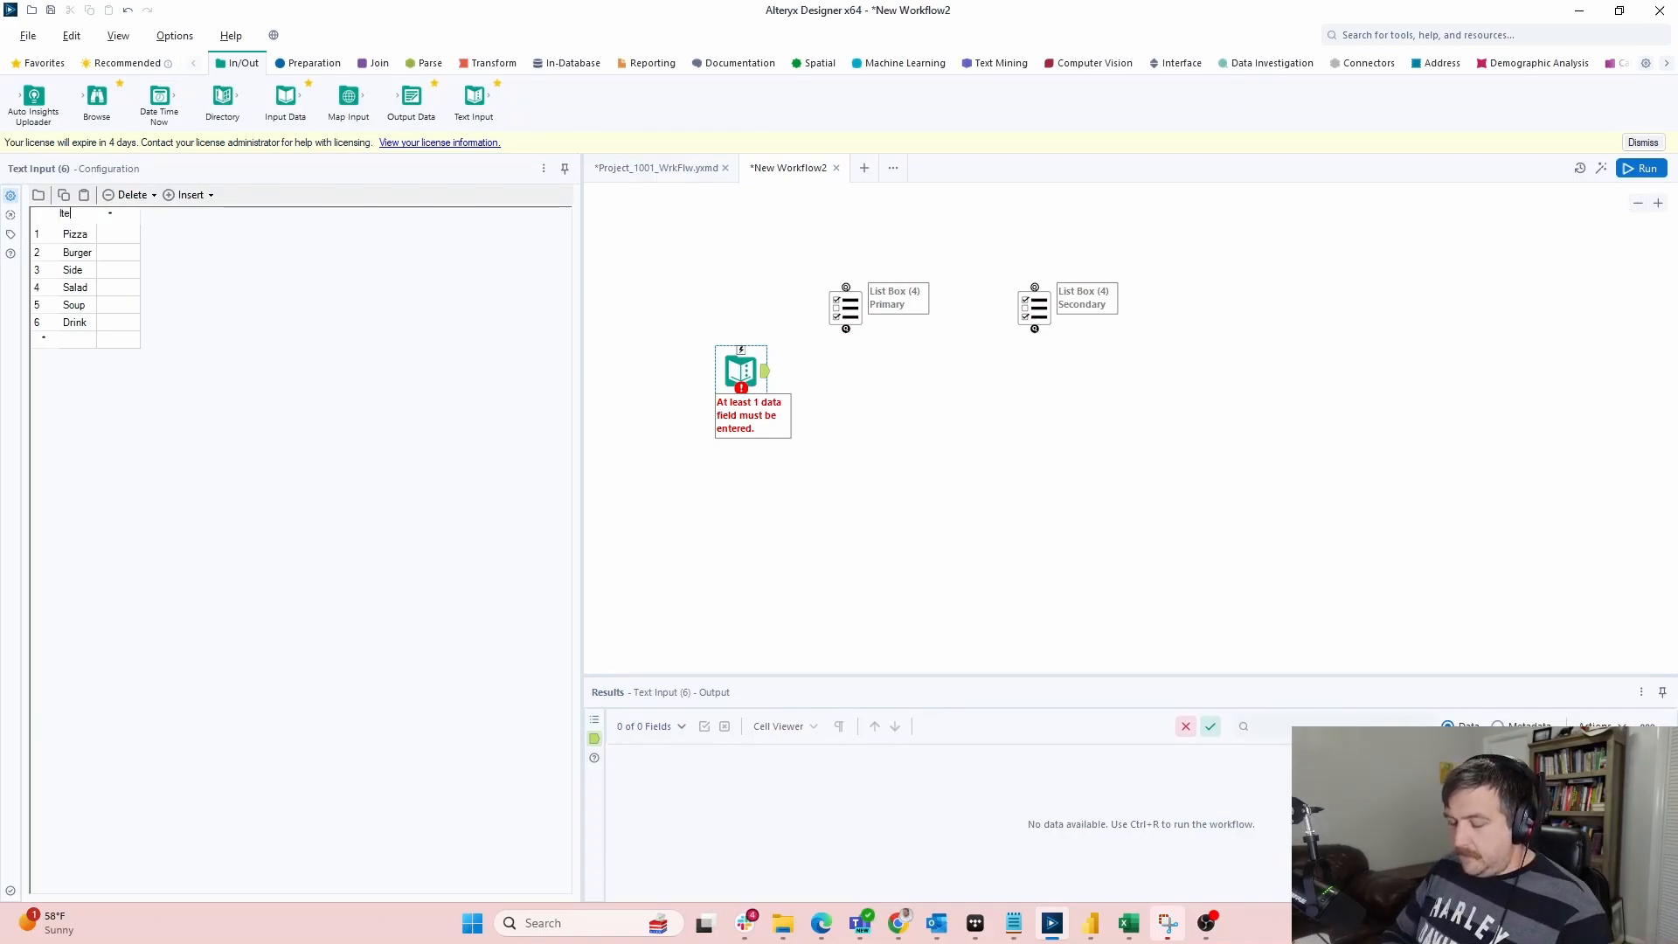
left_click(846, 310)
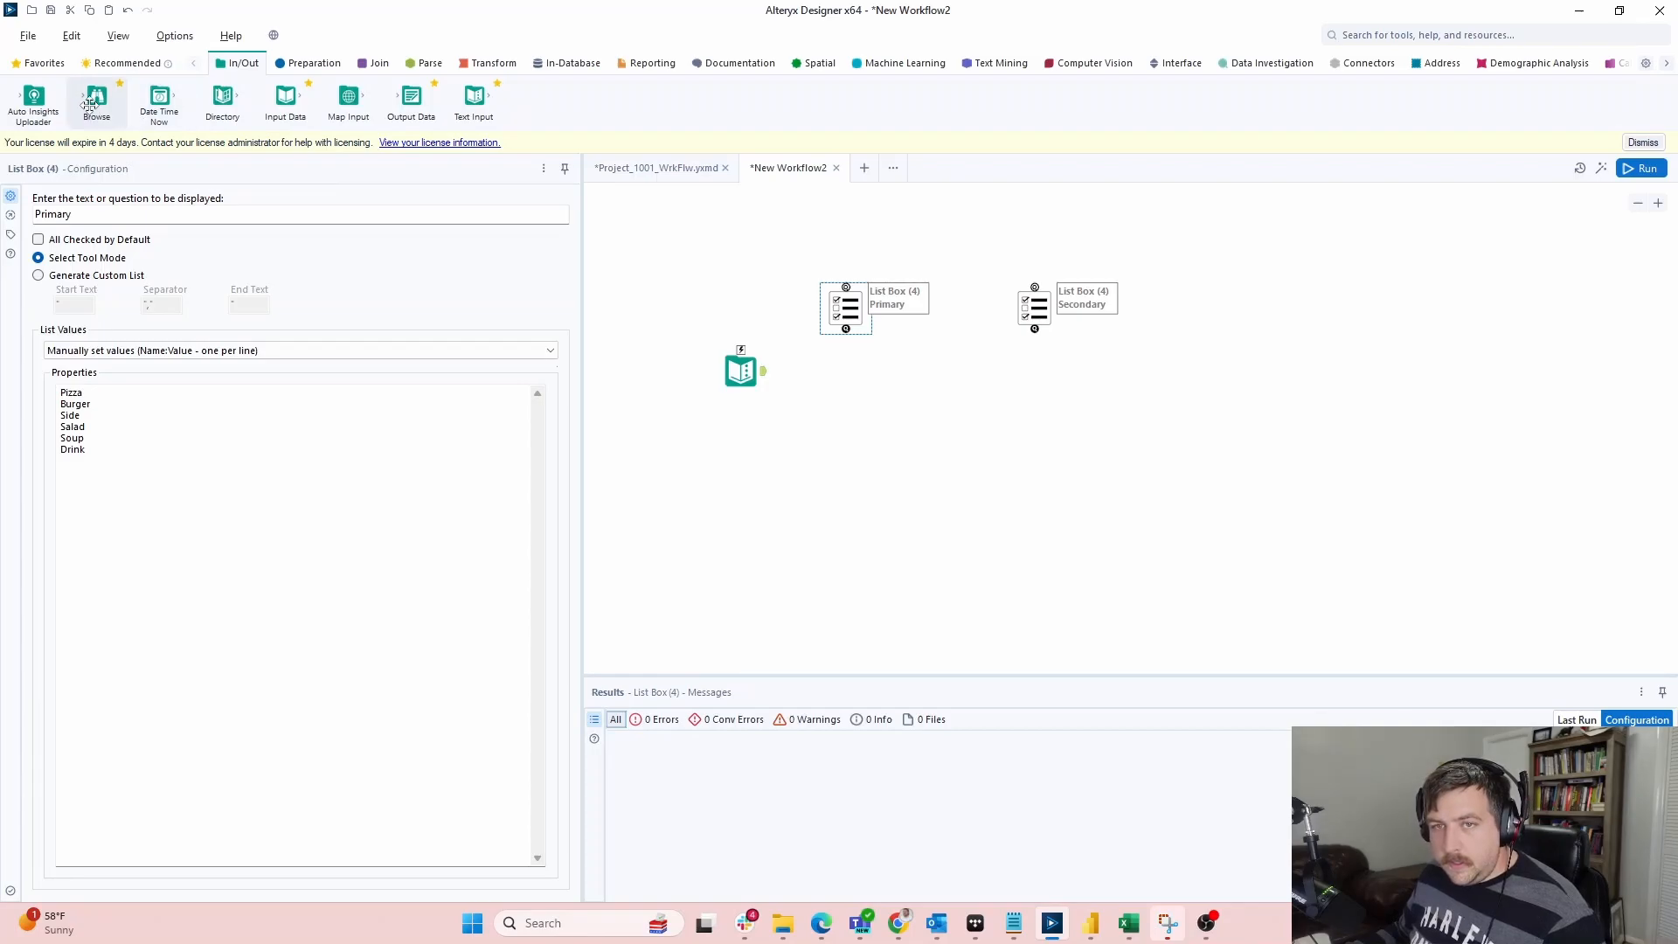
left_click(315, 64)
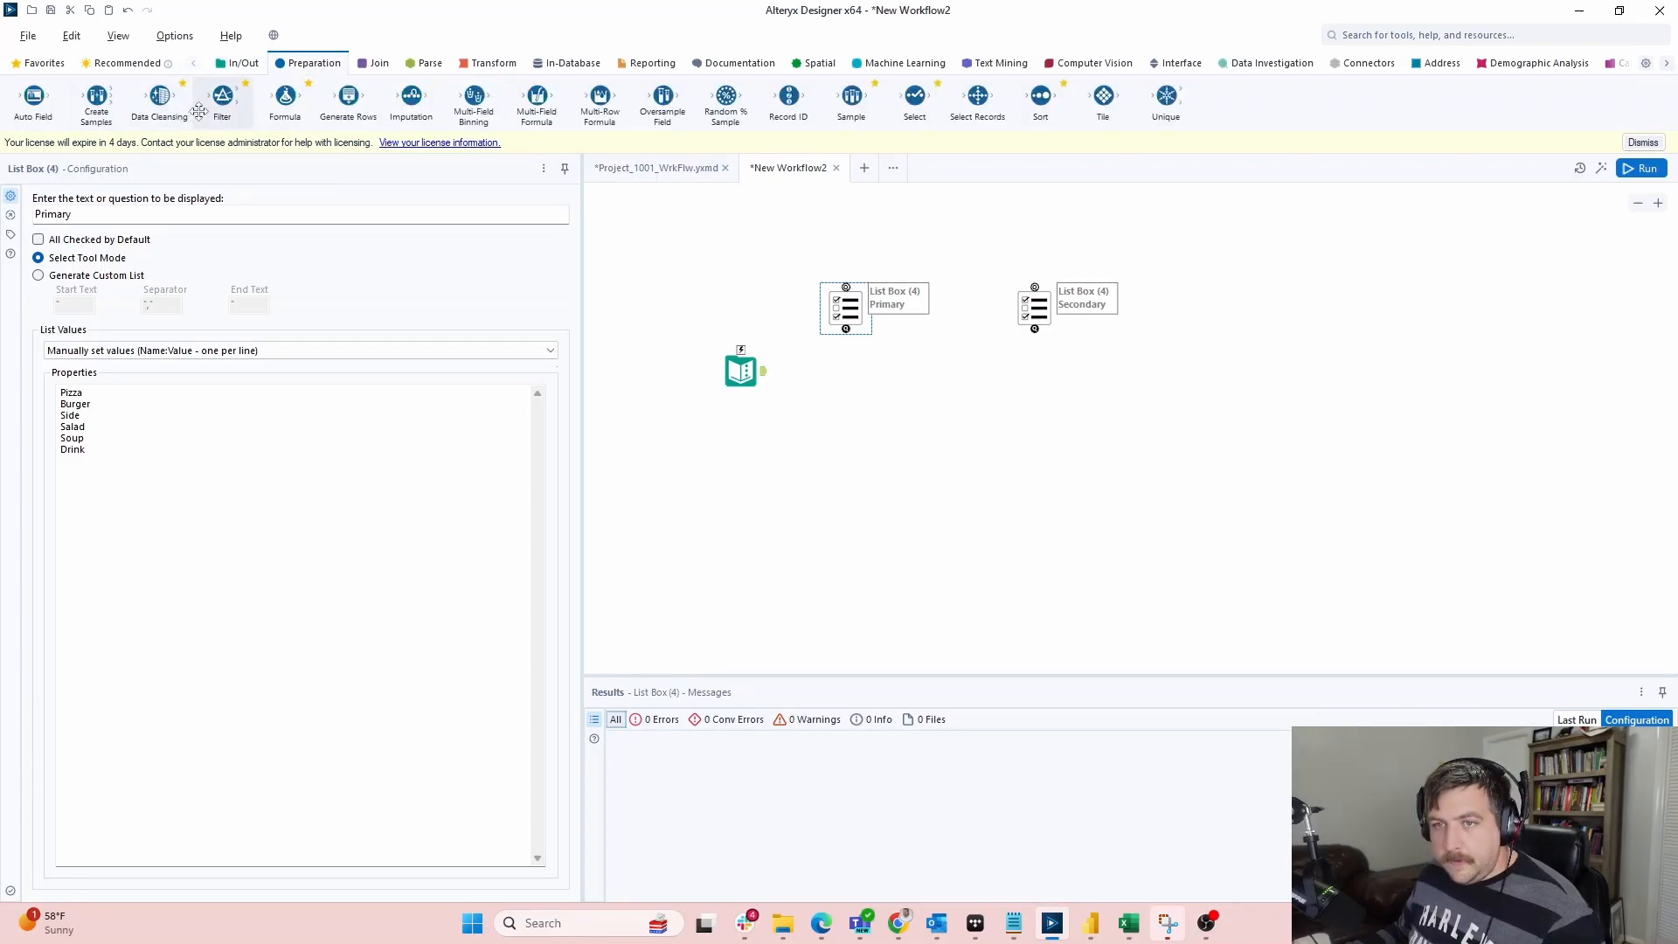
Add a Filter after the Text Input, controlled by the Primary list box through an Update Value action
left_click_drag(221, 98, 808, 373)
left_click_drag(846, 307, 820, 233)
left_click(802, 300)
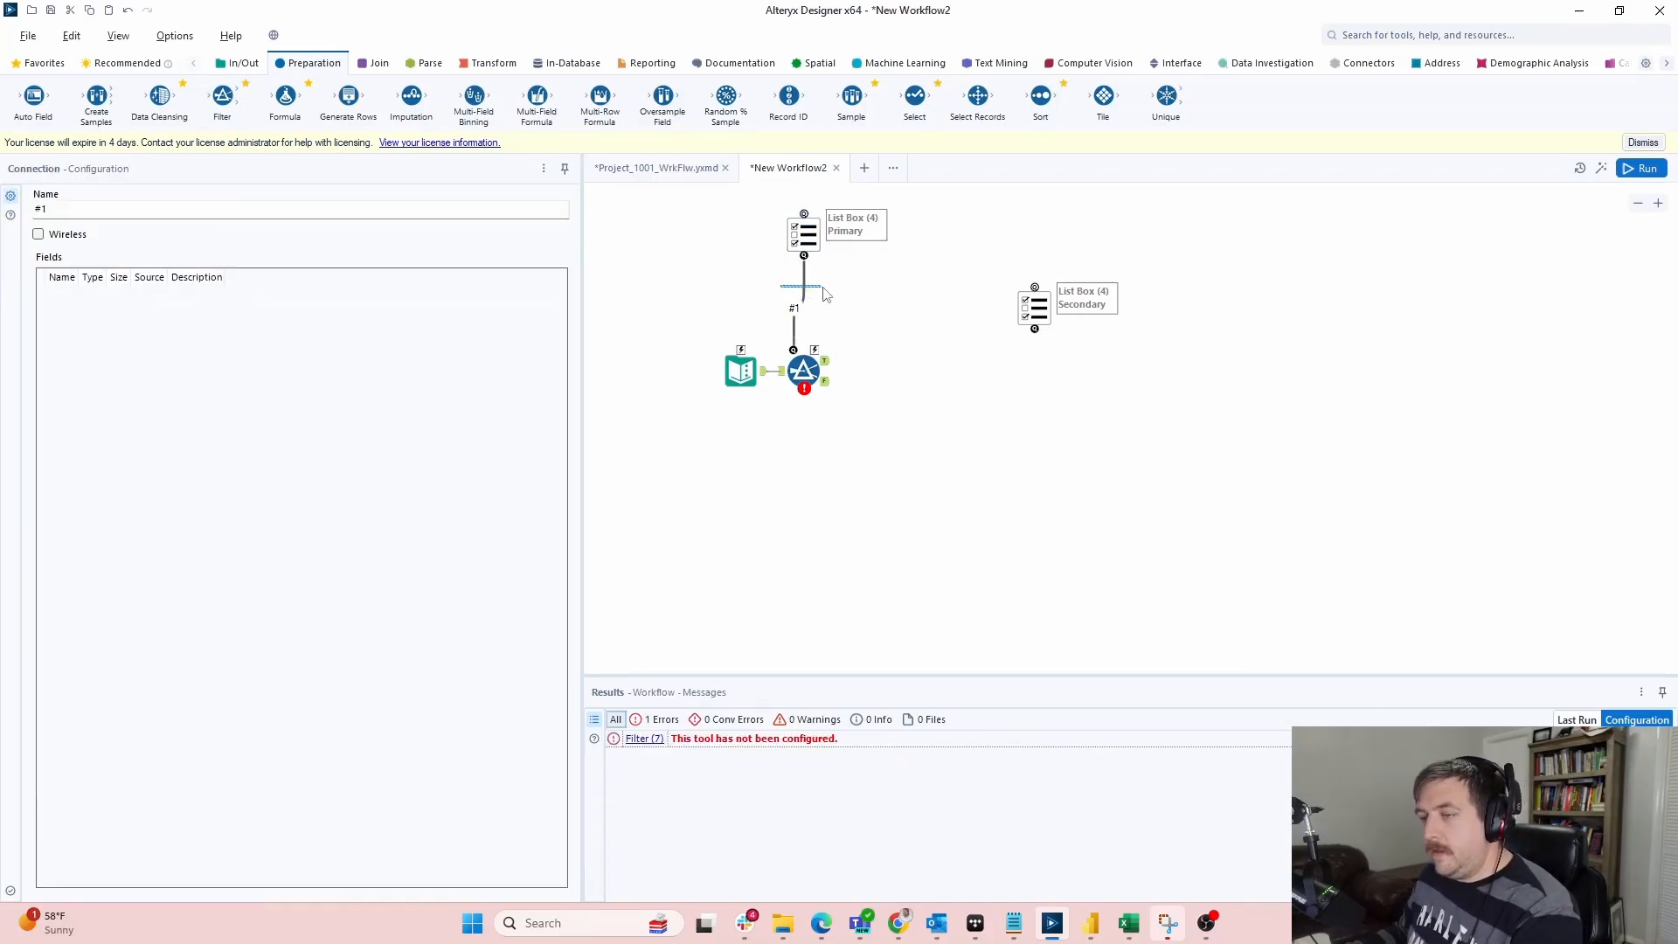
left_click_drag(805, 257, 815, 350)
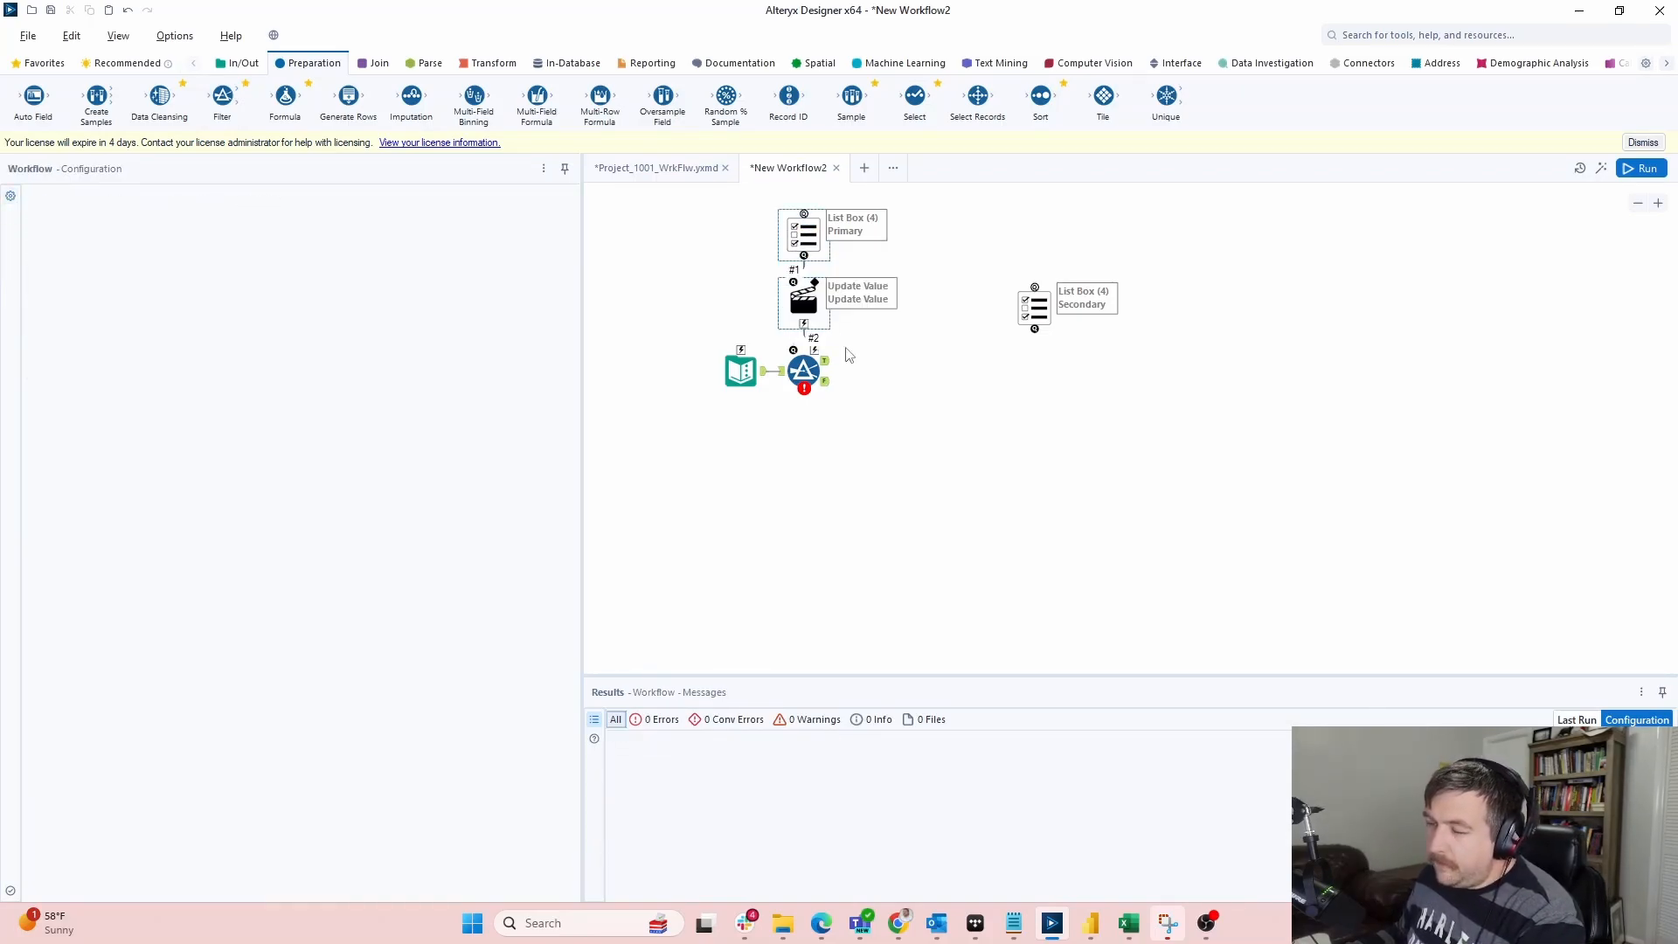
left_click(802, 300)
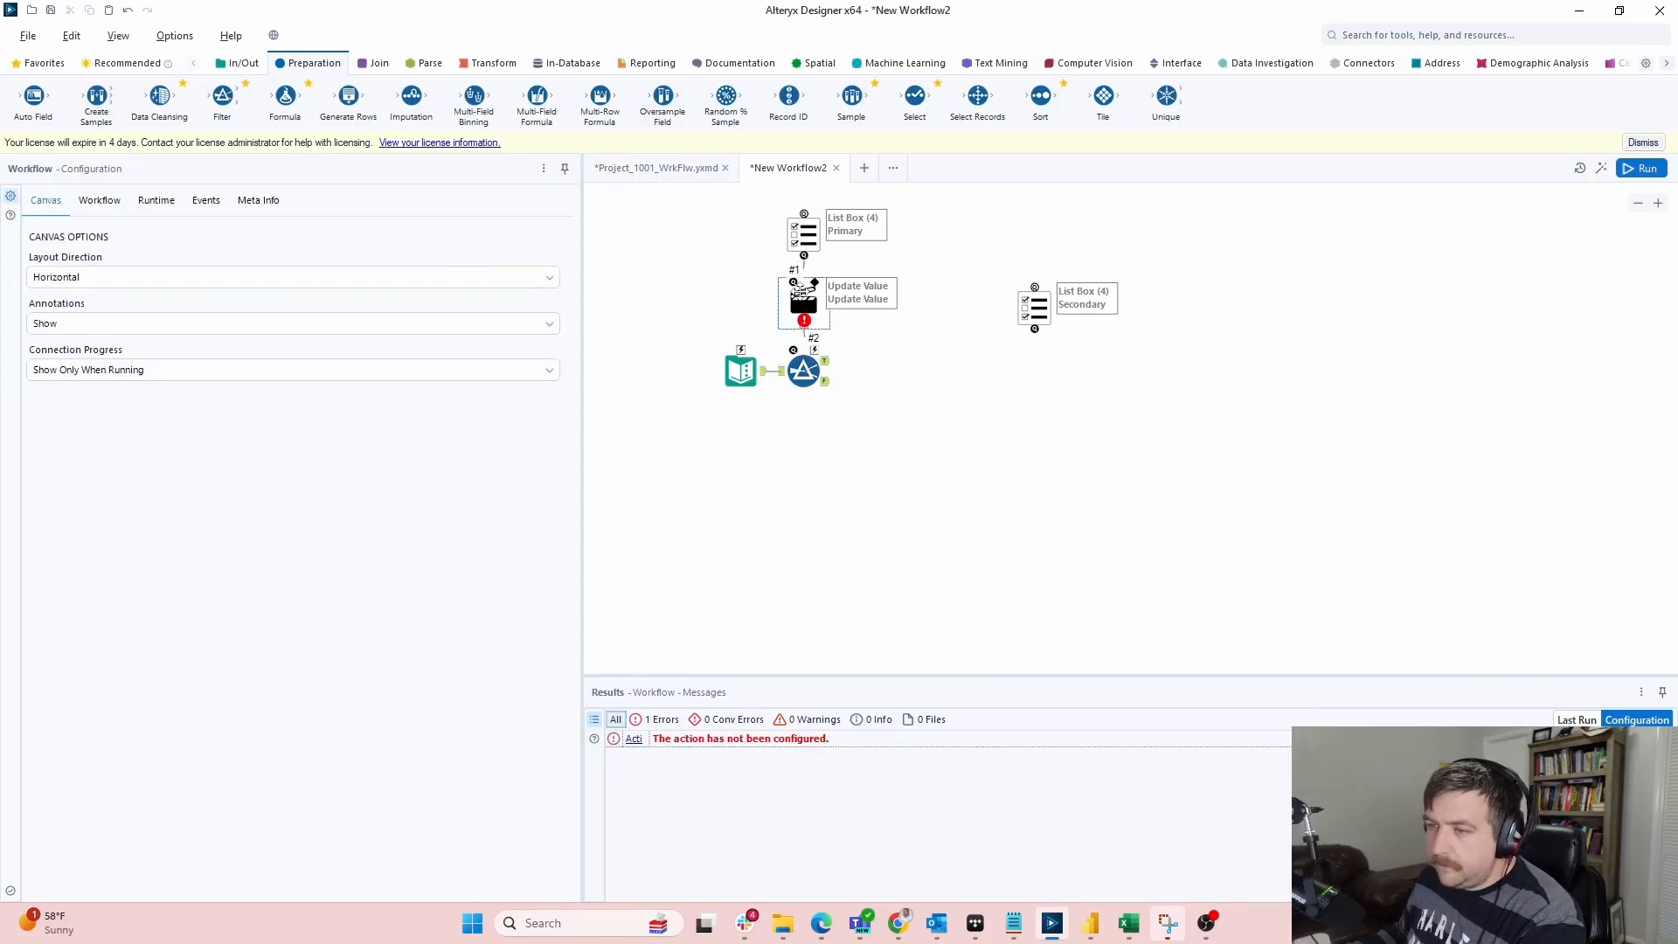
left_click(66, 248)
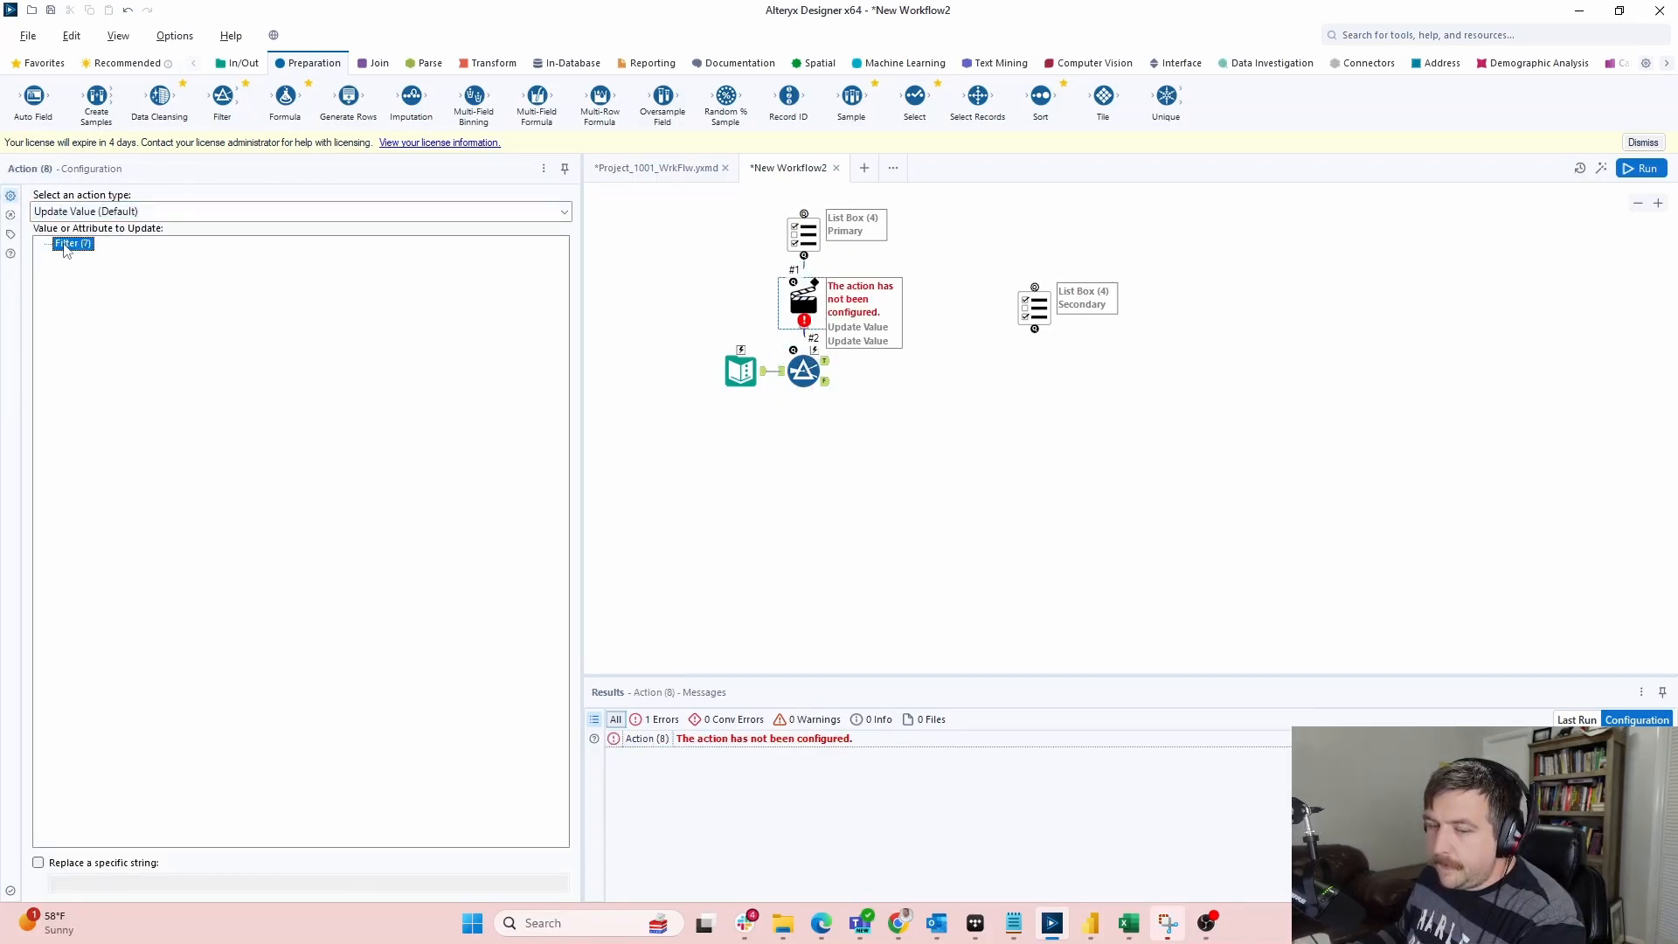
Give the Filter the custom expression [Items] in ('REPLACE') and make the list box generate a custom list
left_click(804, 367)
left_click(67, 296)
type("[Items] in ('REPLACE")
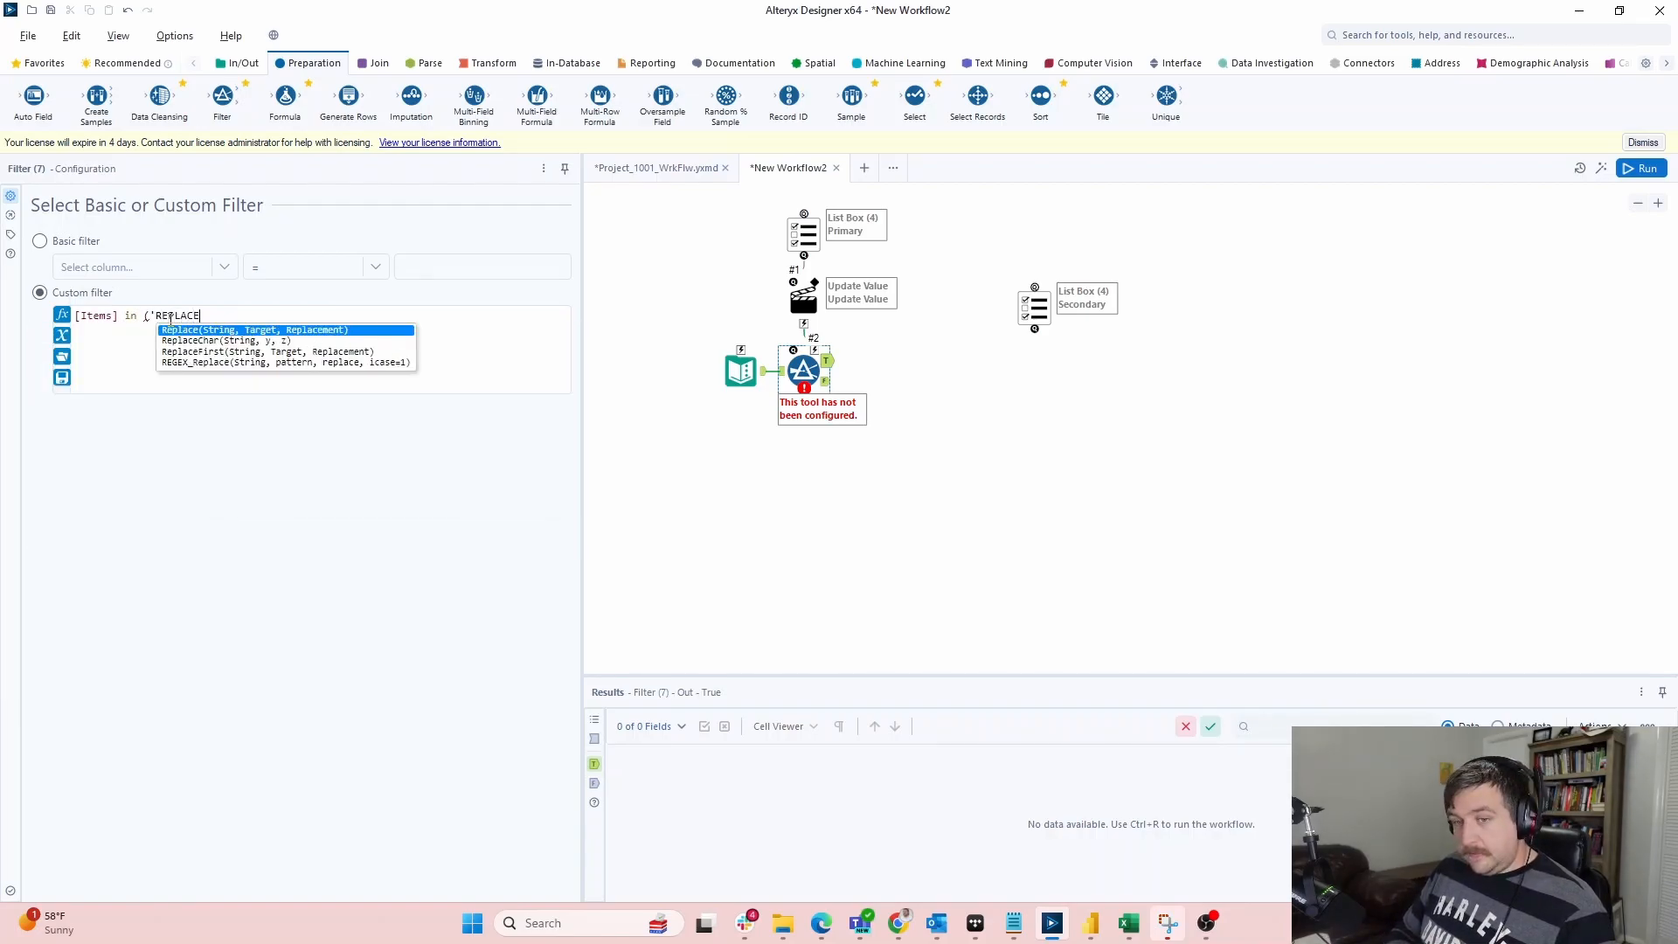
type("')")
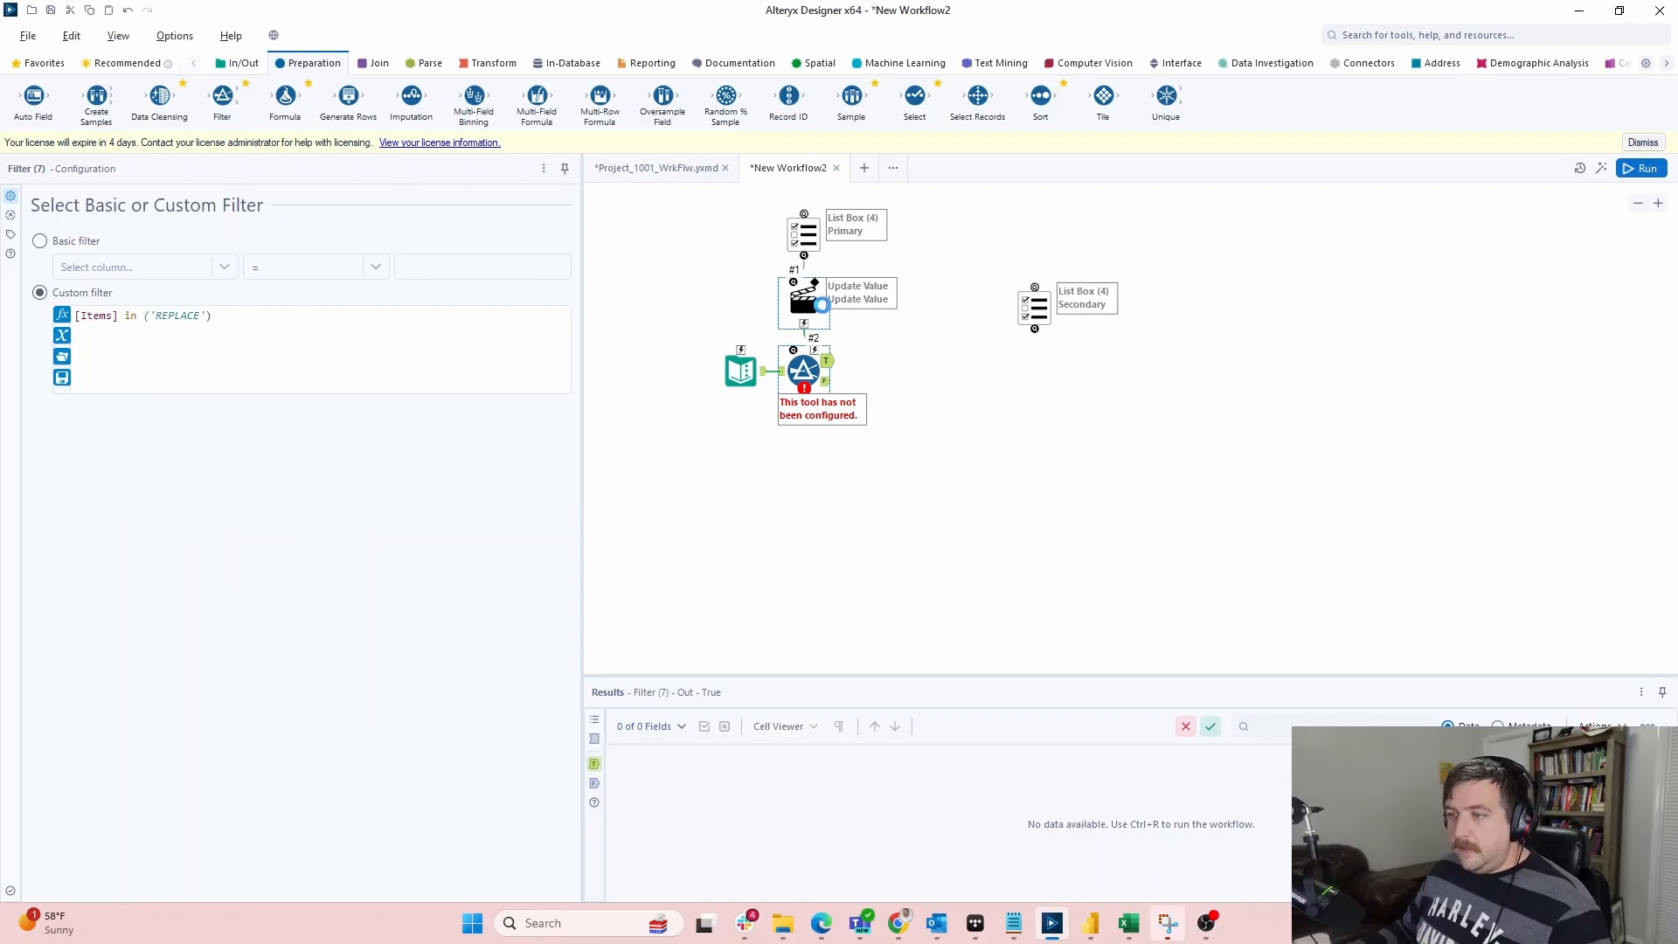
left_click(805, 297)
left_click(804, 232)
left_click(82, 277)
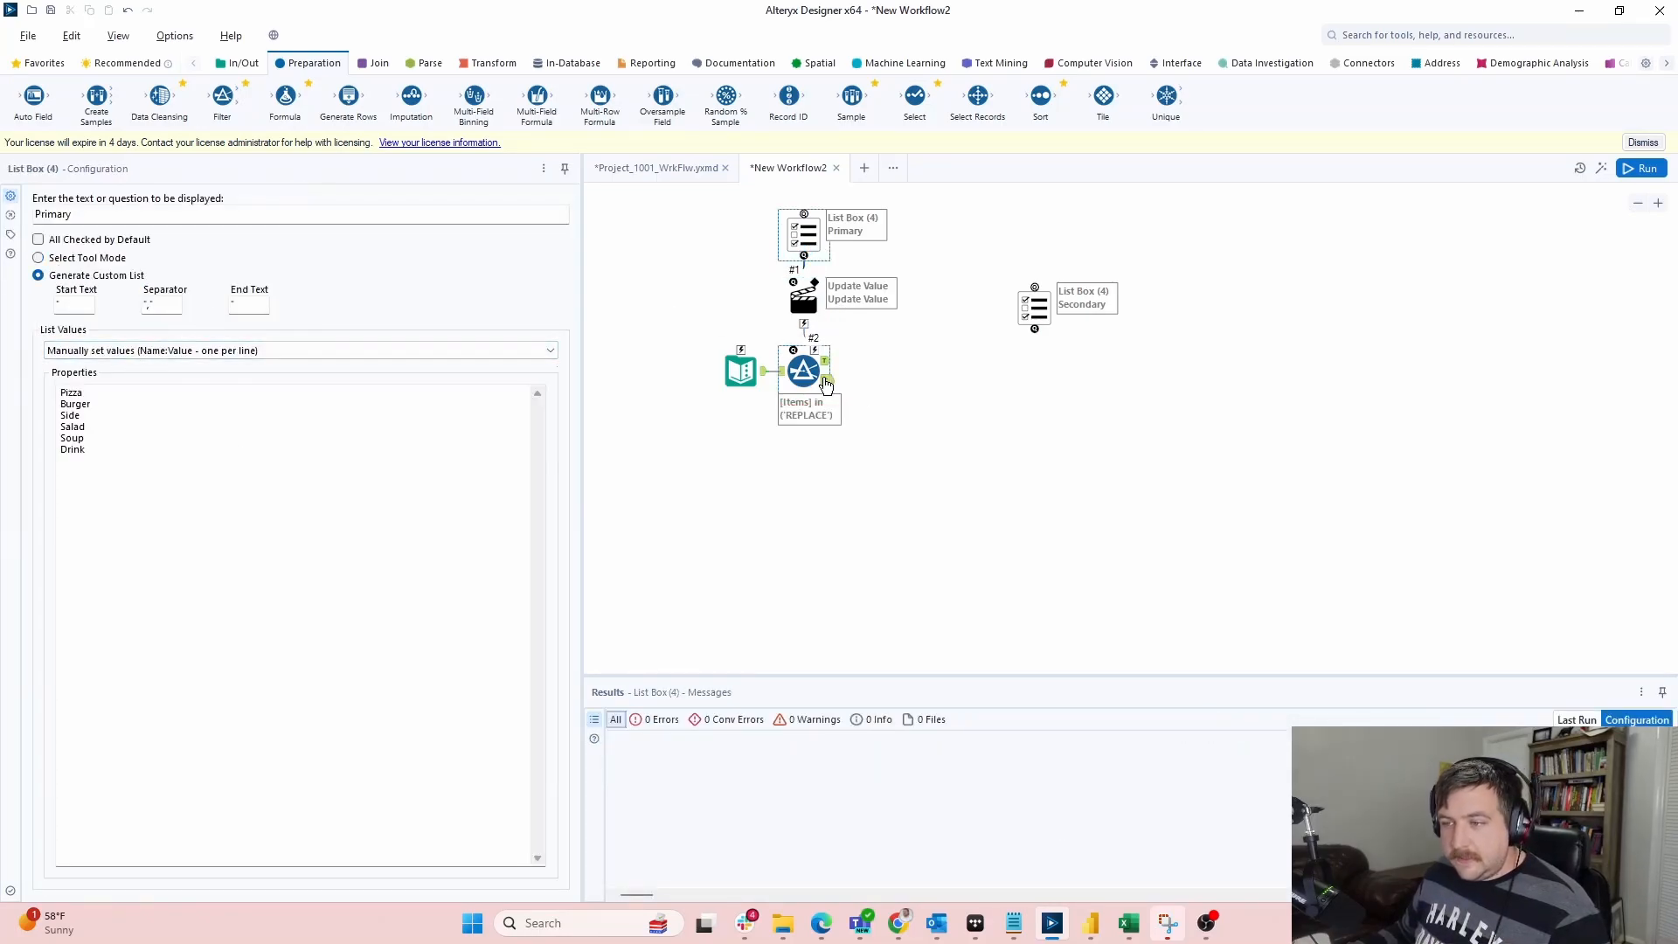
Set the Update Value action to replace only the string 'REPLACE' in the Filter's expression
left_click(804, 297)
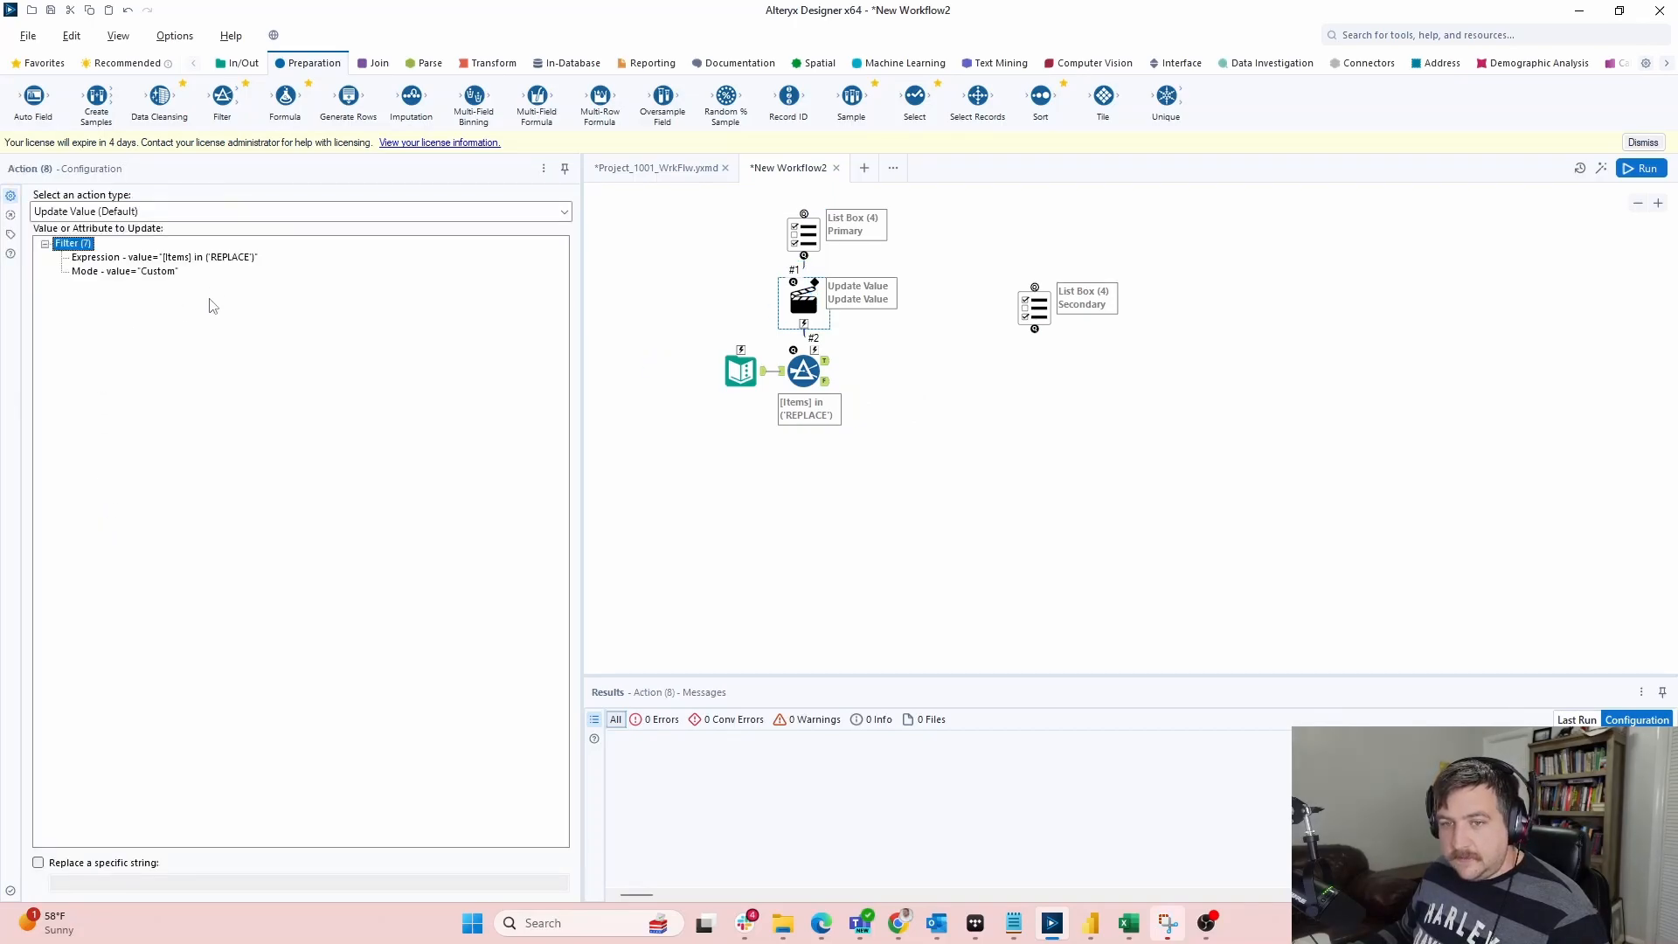
left_click(210, 257)
left_click(113, 863)
left_click(161, 883)
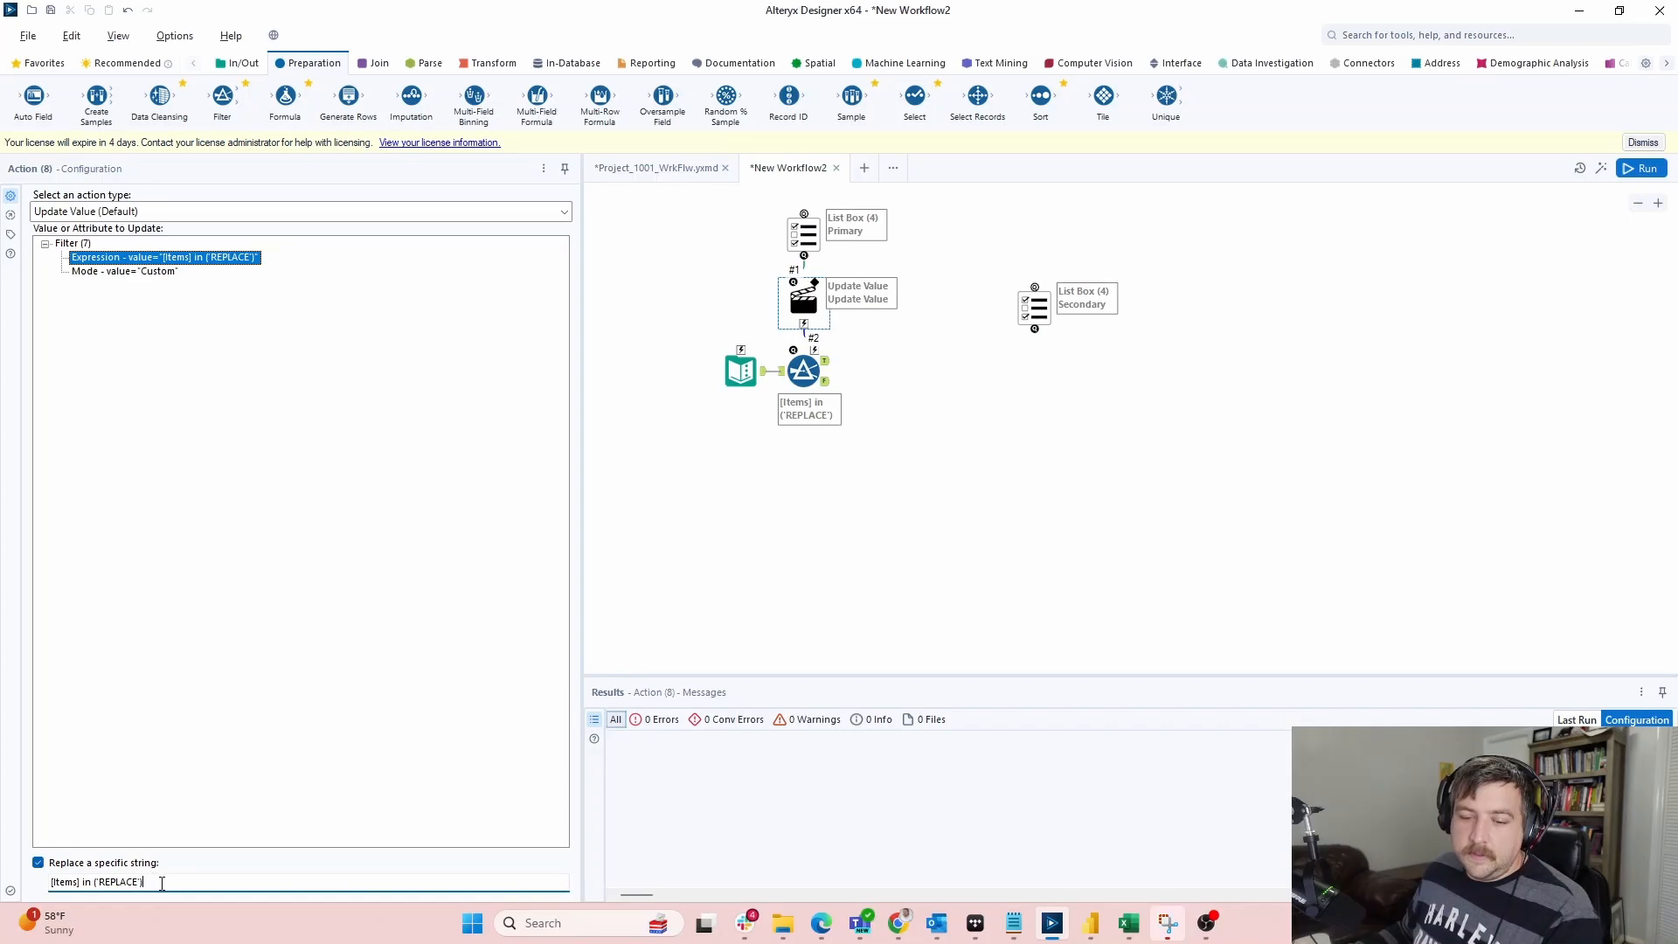
left_click_drag(73, 884, 51, 883)
key("BackSpace")
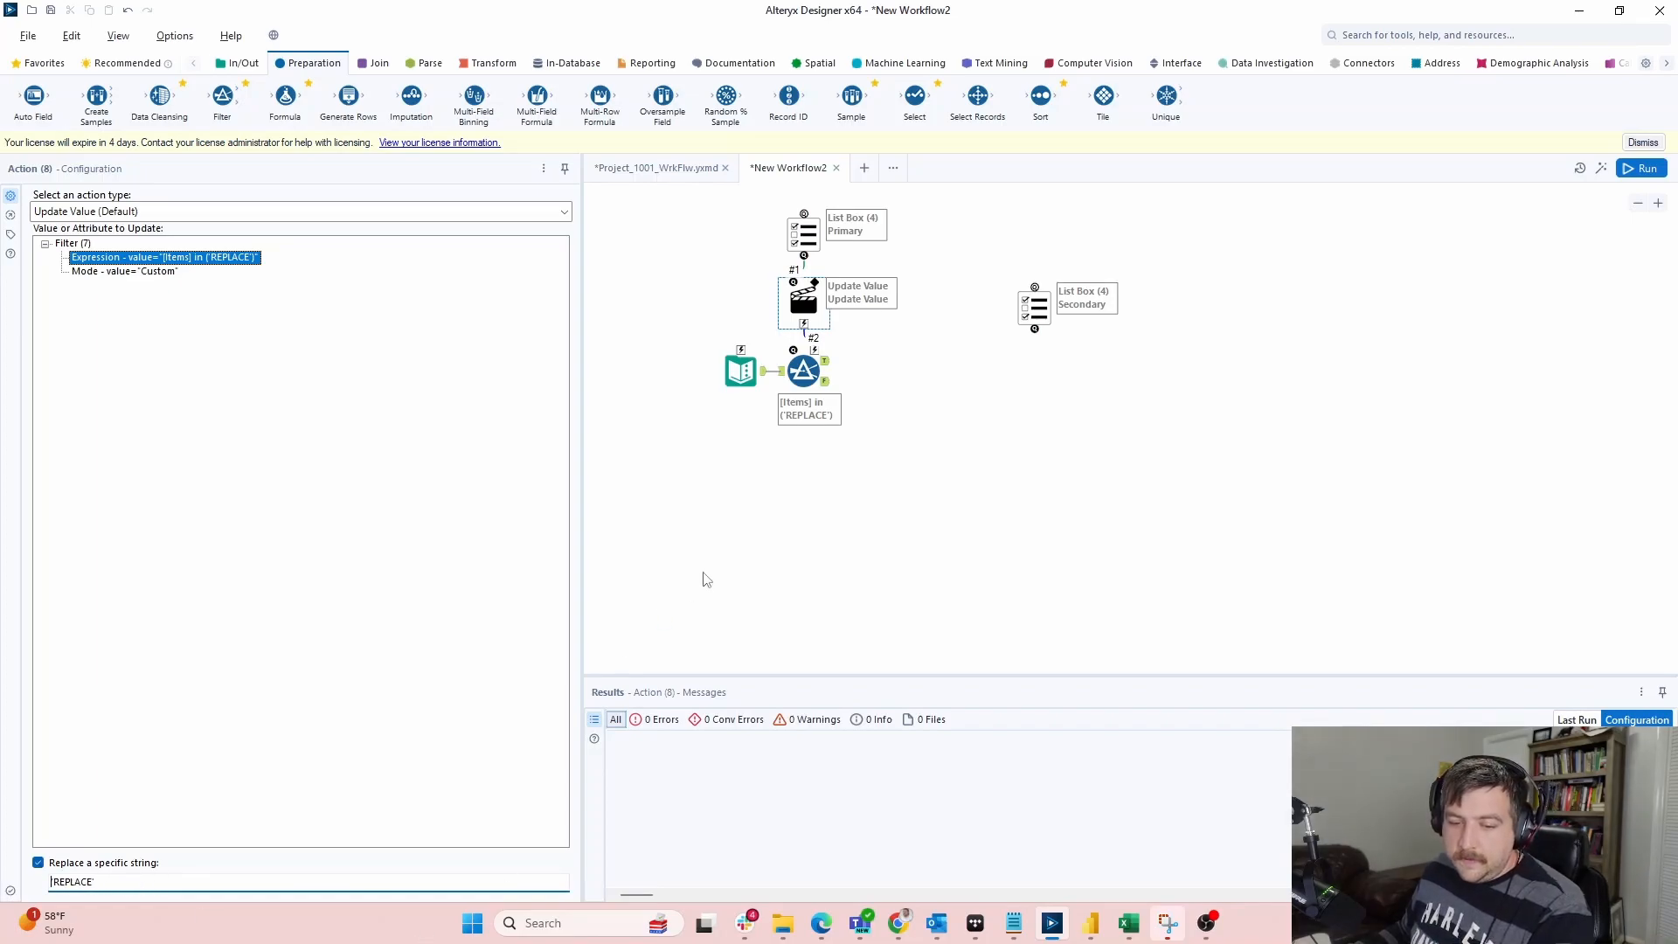
left_click(767, 390)
left_click(759, 379)
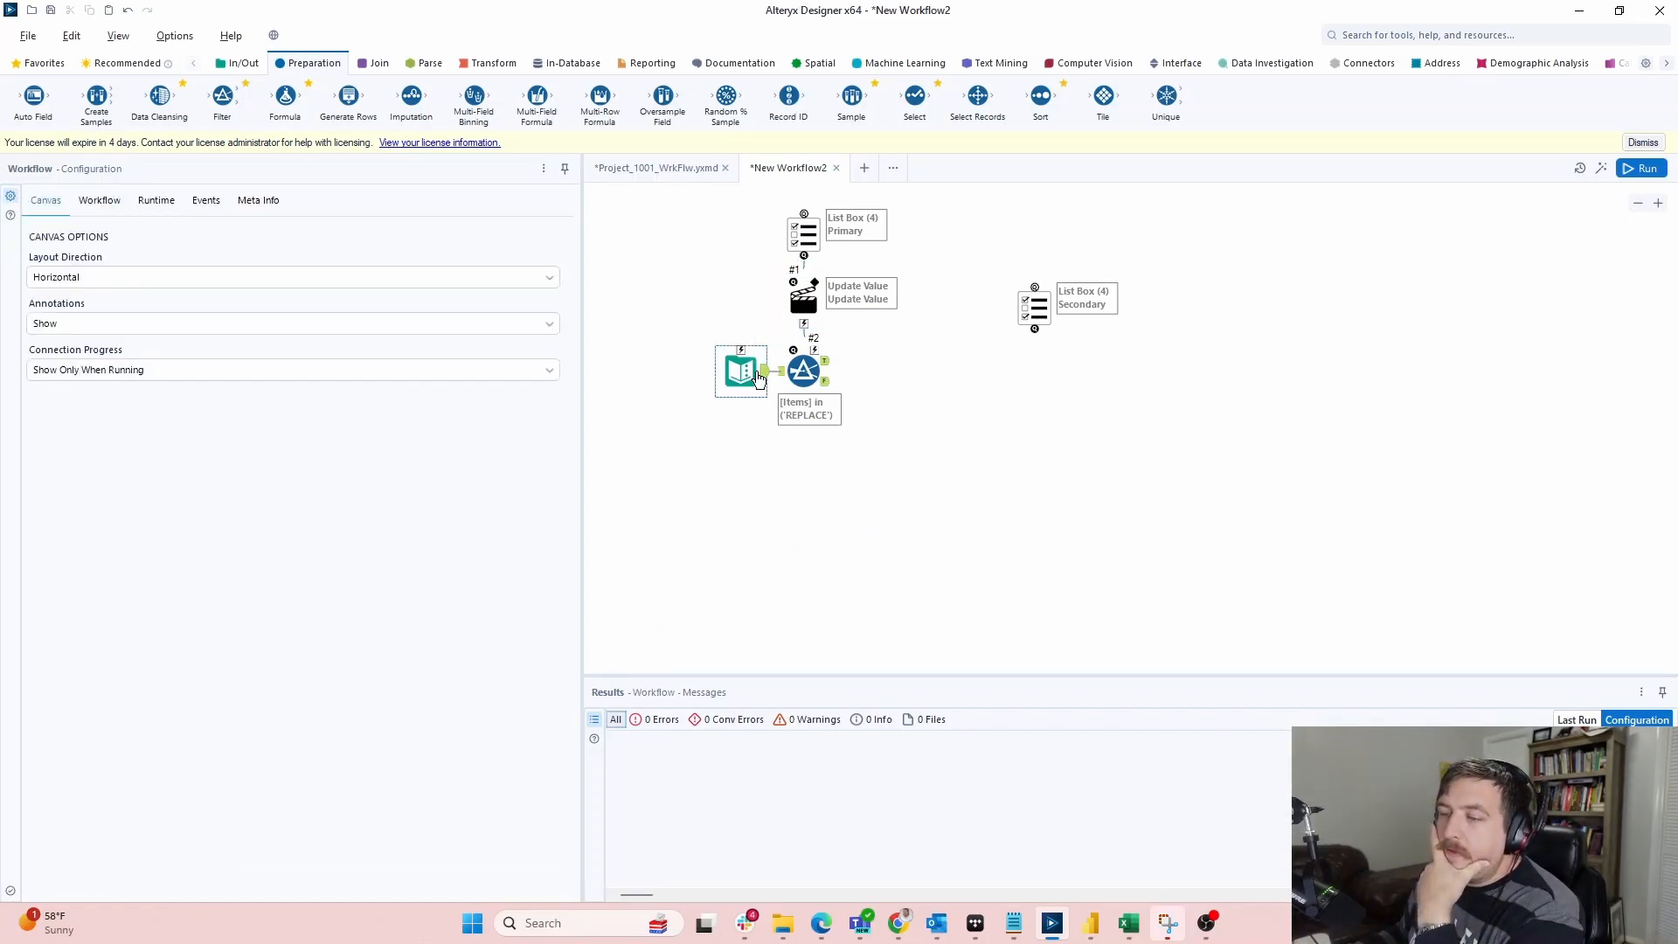
left_click(829, 371)
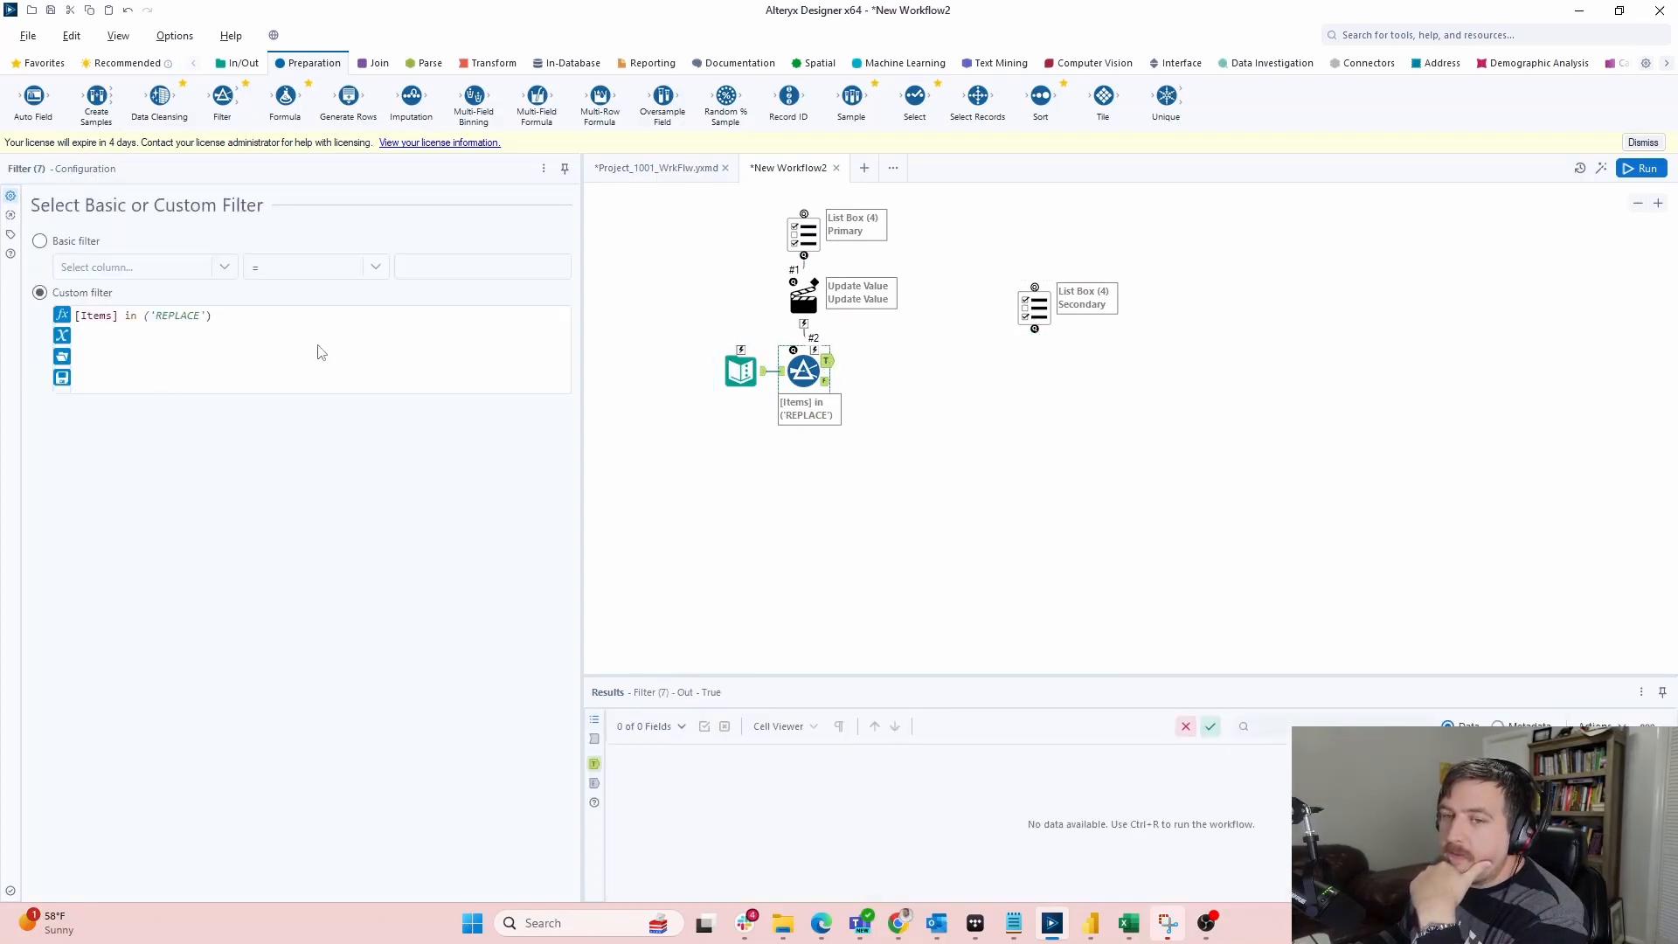
Move the Secondary list box below the Filter and add a Formula with a new column Where
left_click_drag(1034, 308, 804, 509)
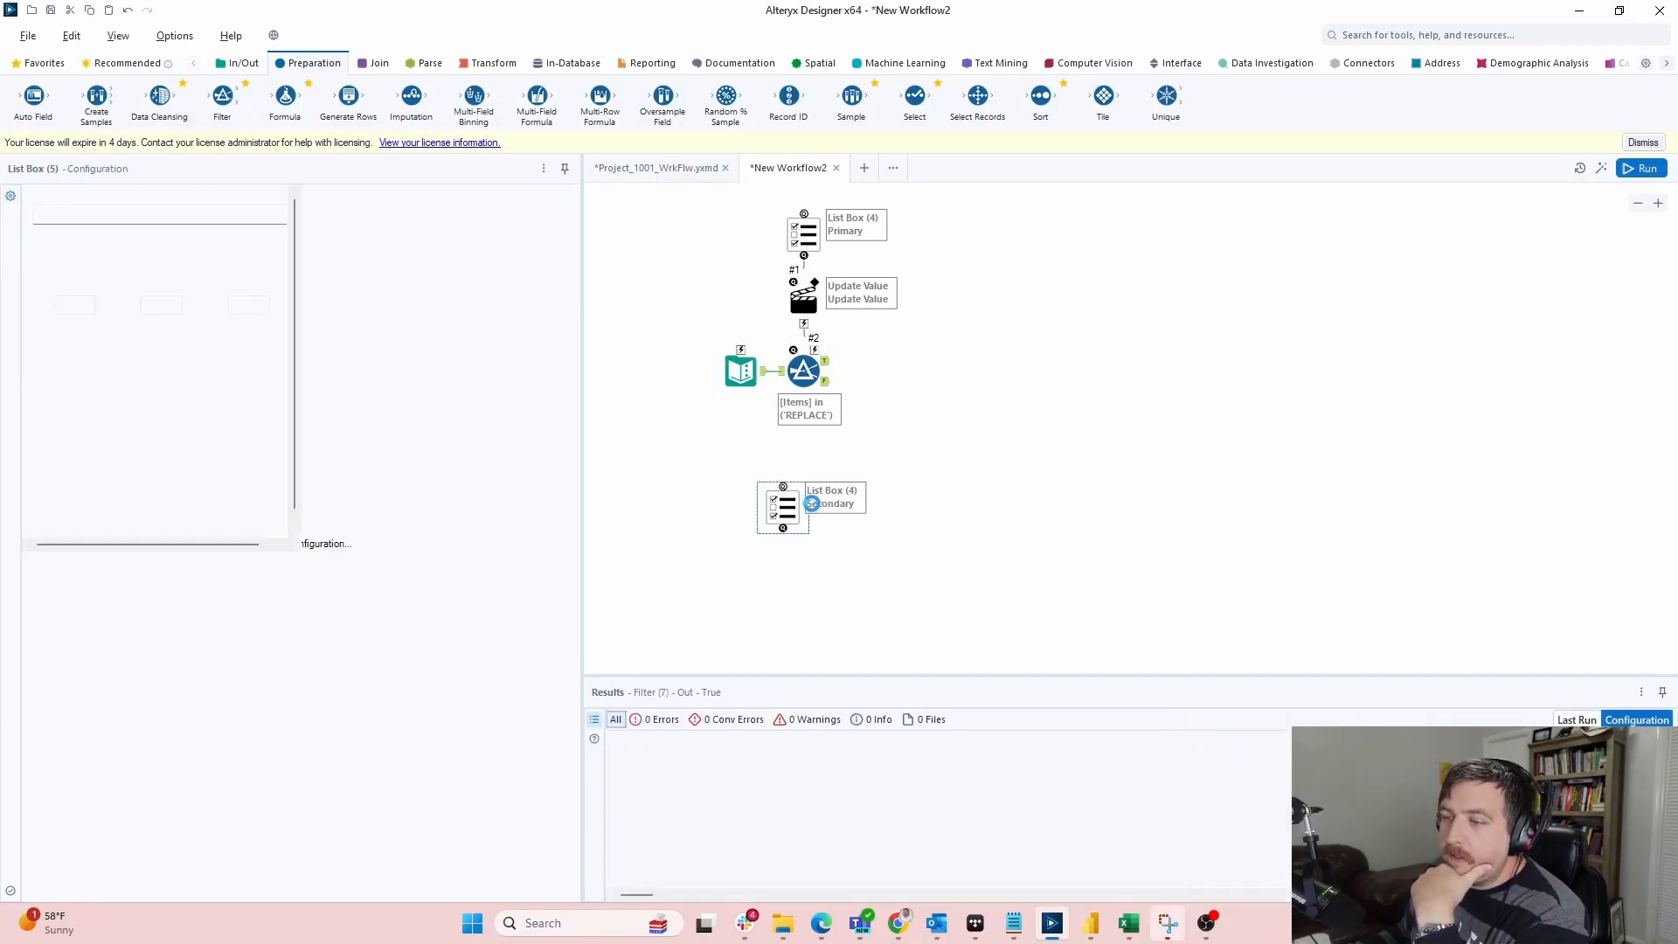
left_click_drag(324, 89, 887, 370)
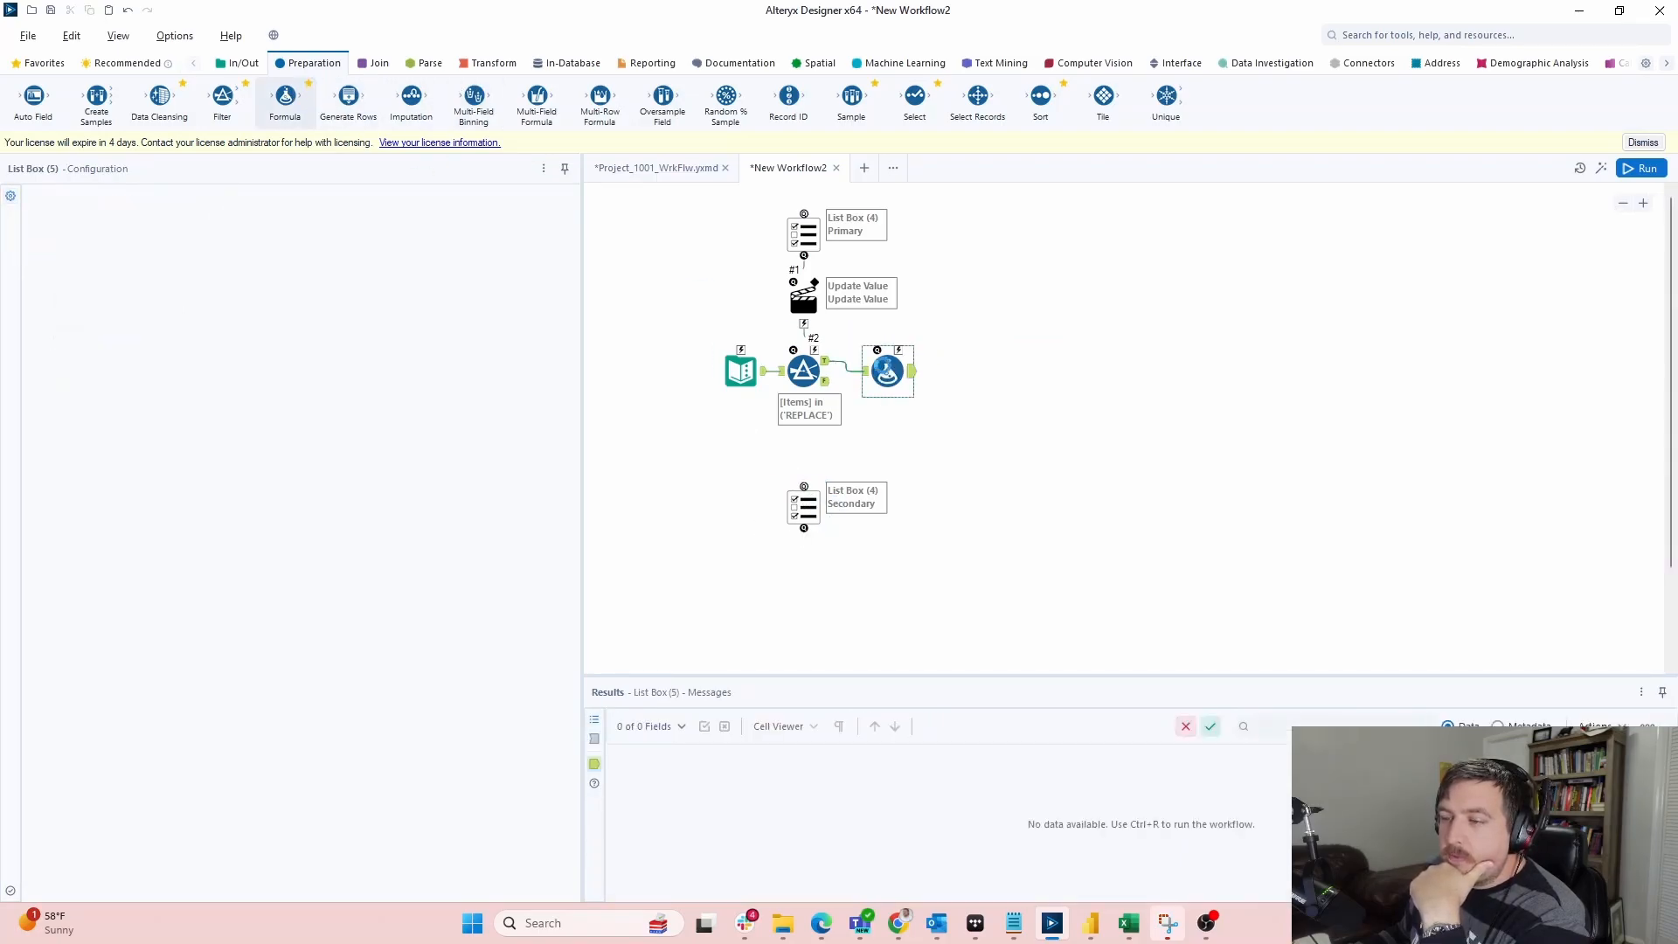
left_click(122, 212)
left_click(123, 227)
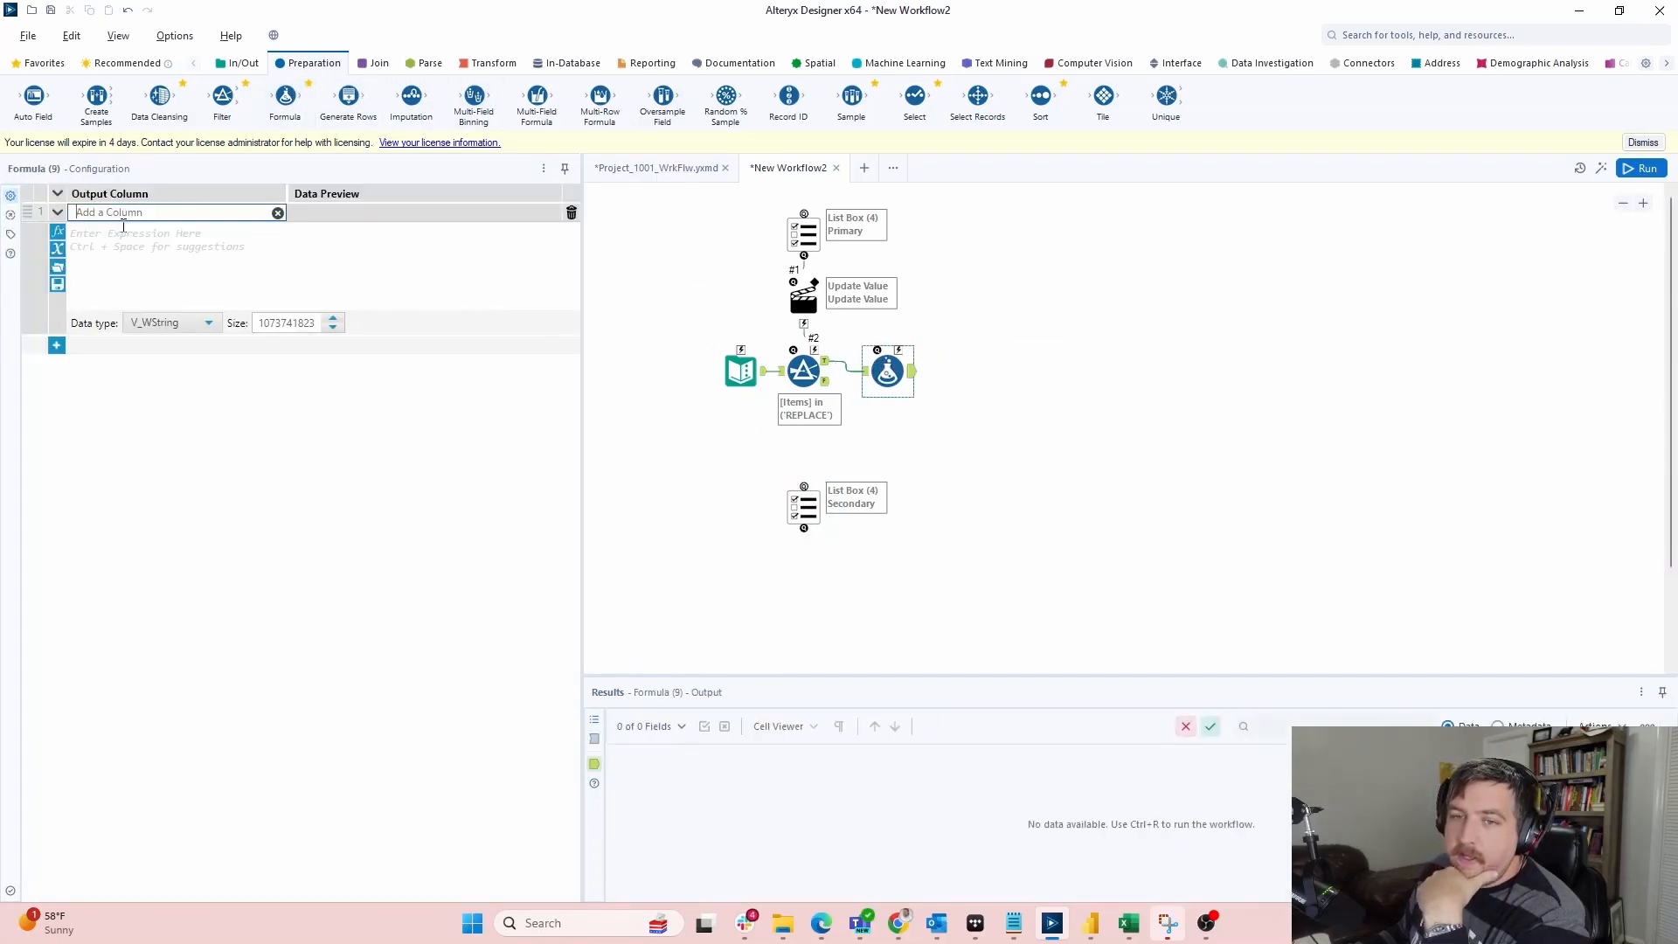
type("Wh")
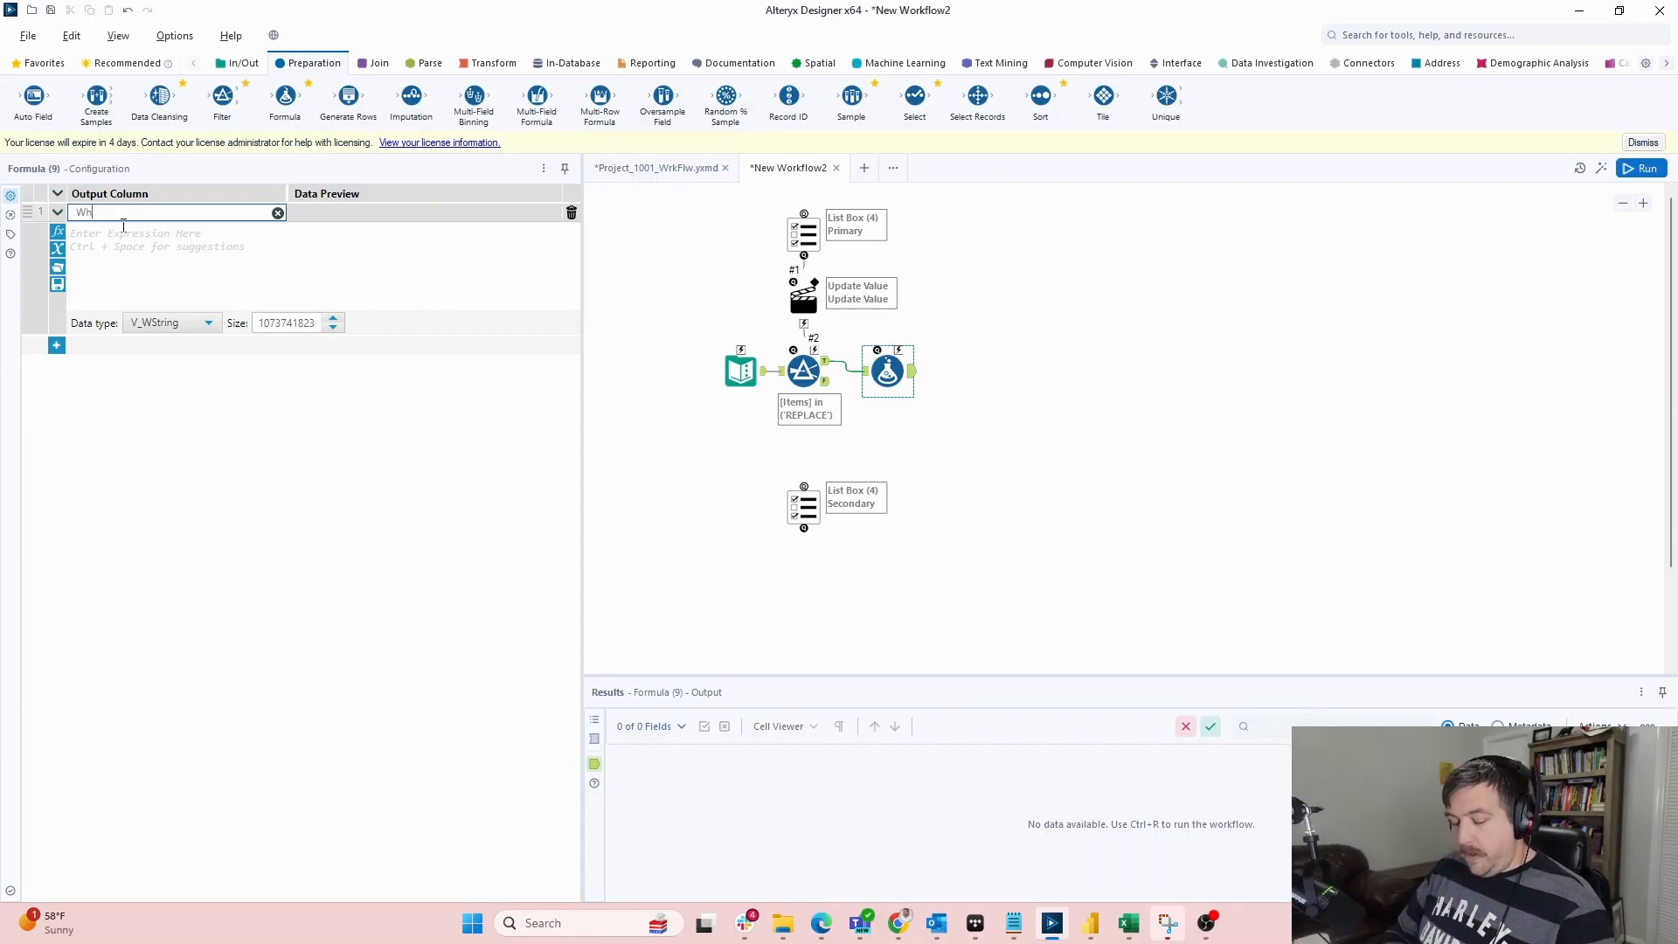
type("ere")
left_click(173, 251)
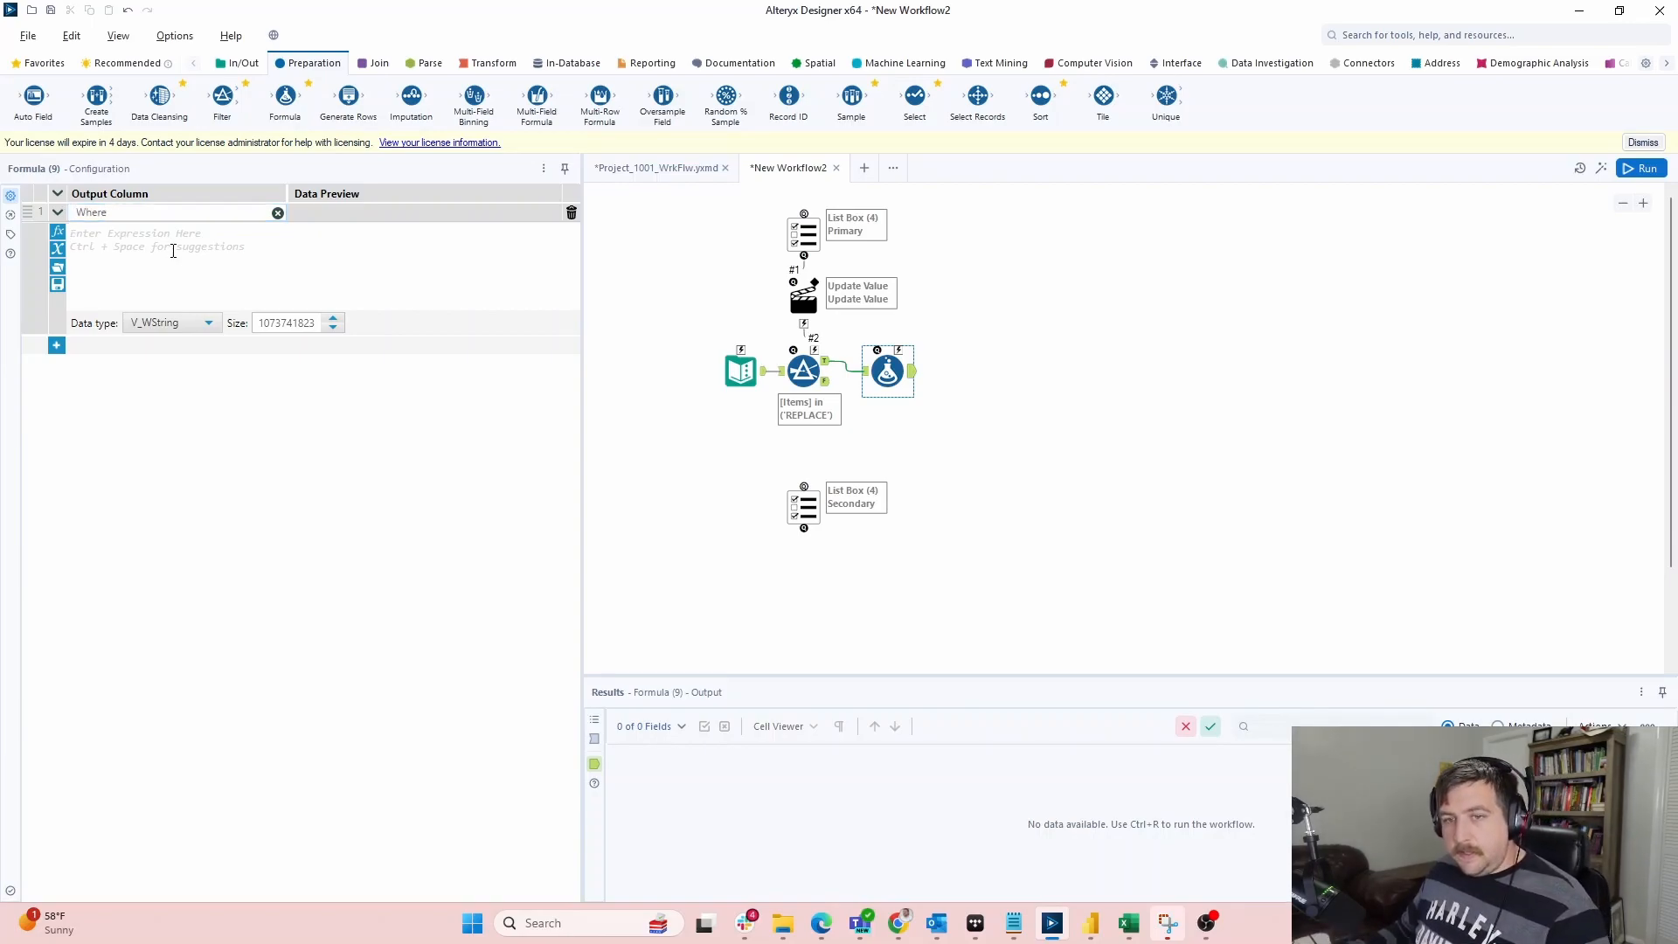
left_click(827, 368)
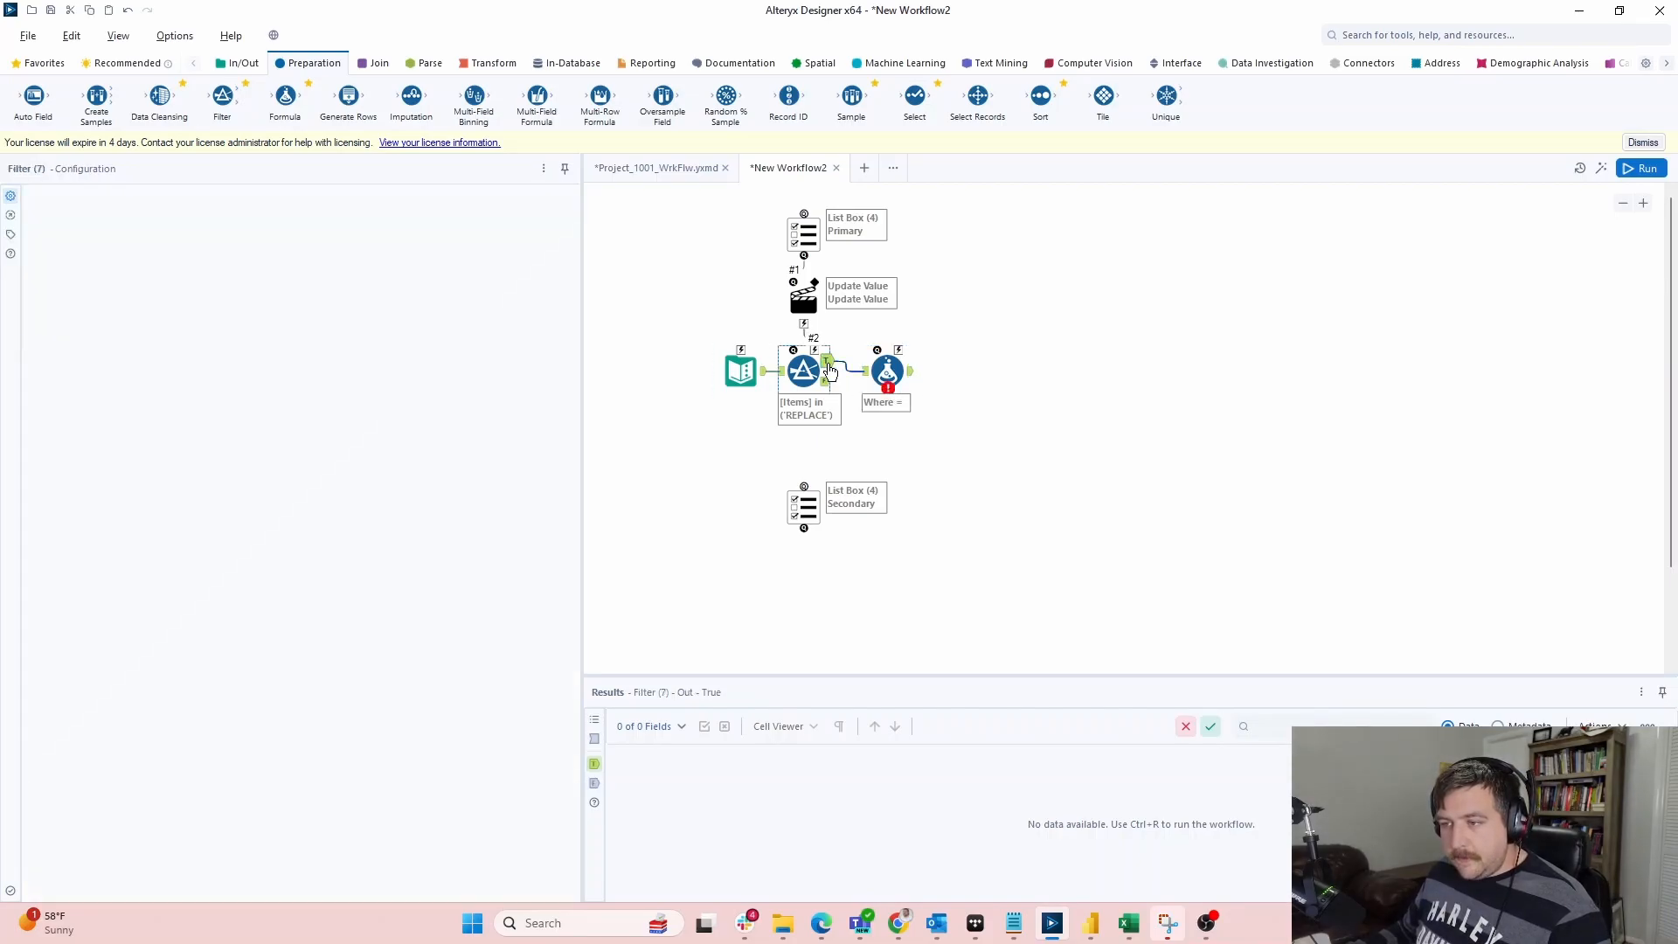
left_click(887, 370)
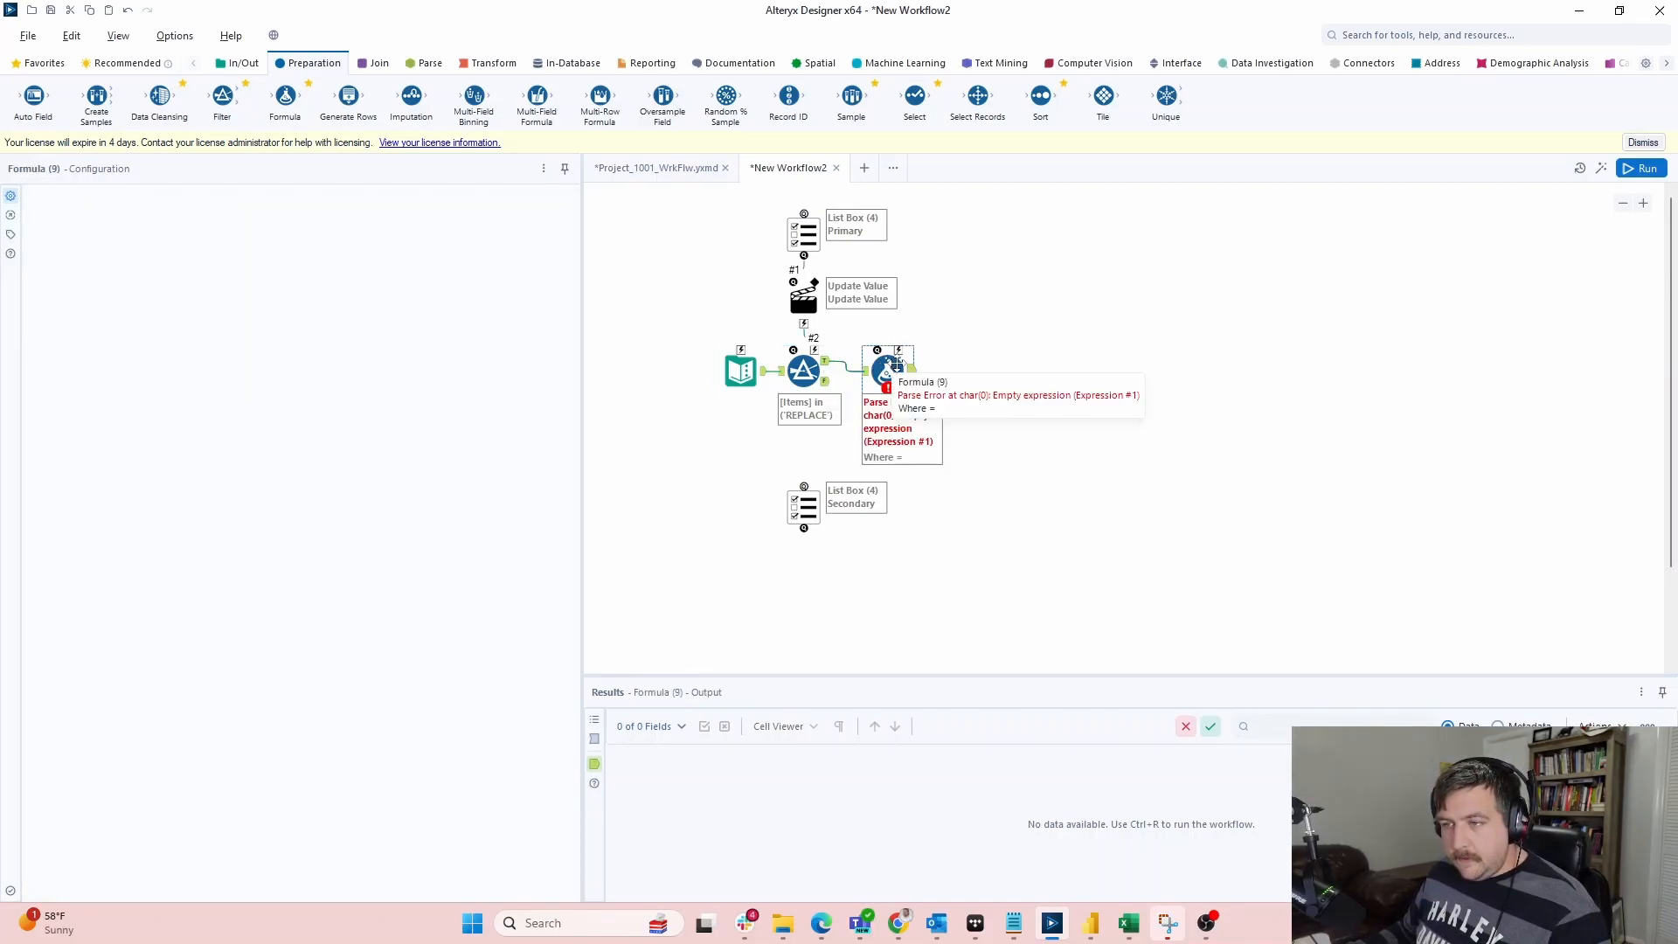
Write the Where expression '([Type] = "'+[Items]+'")' and run the workflow
left_click(203, 263)
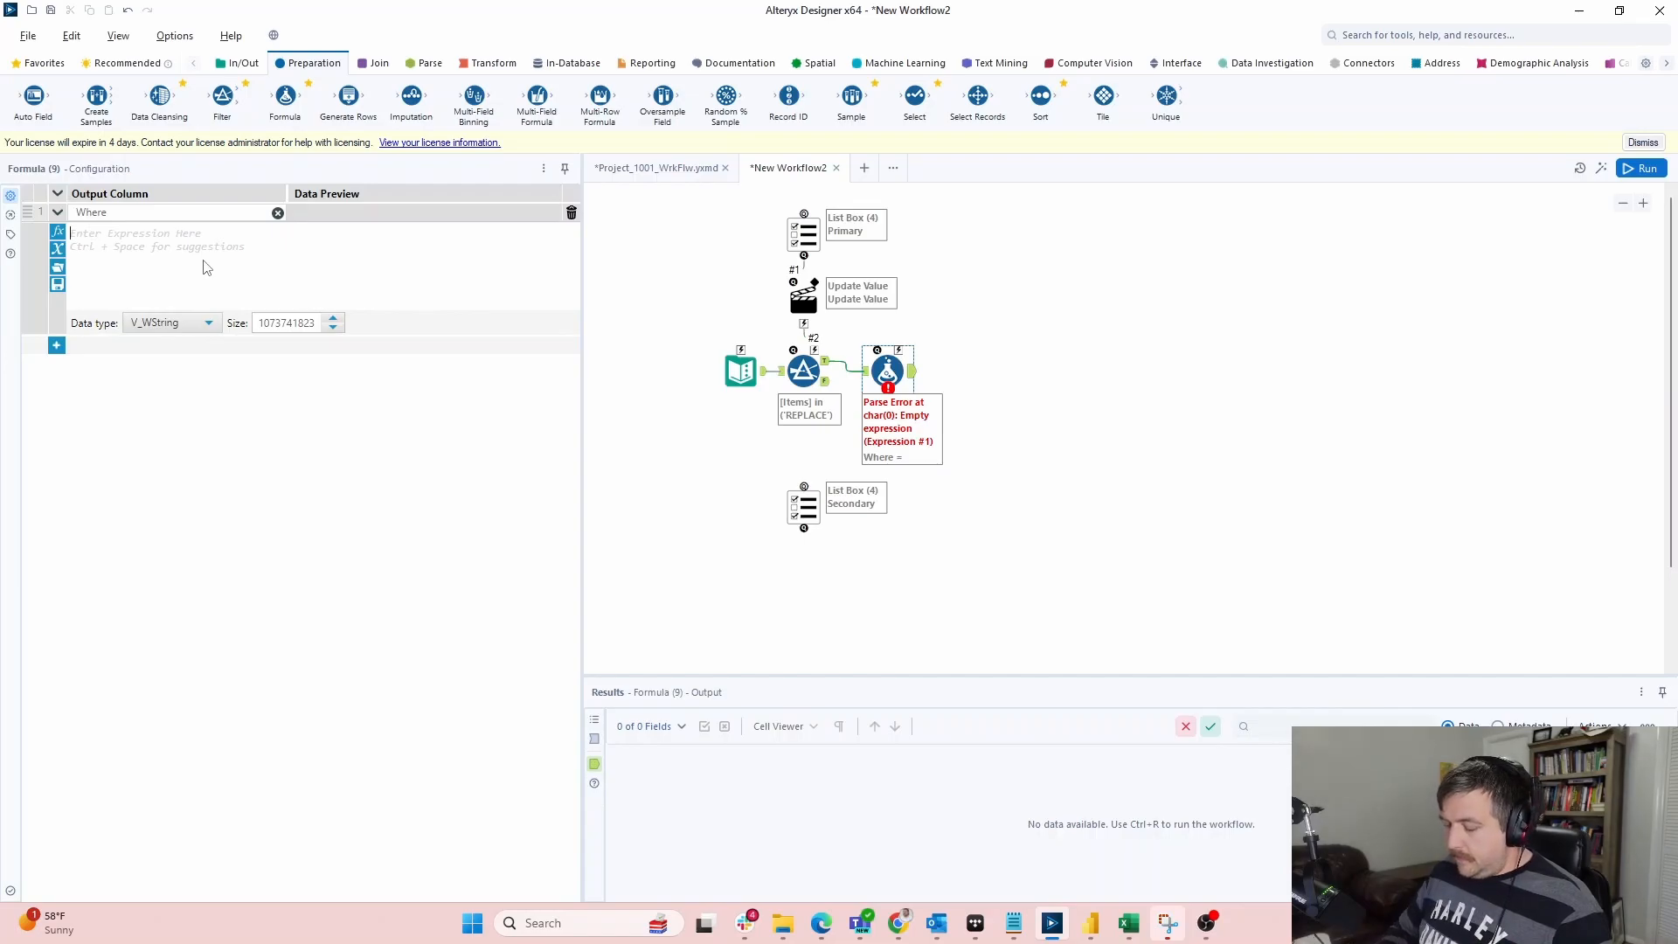
type("ite")
key("BackSpace")
key("BackSpace")
key("BackSpace")
type("'")
key("BackSpace")
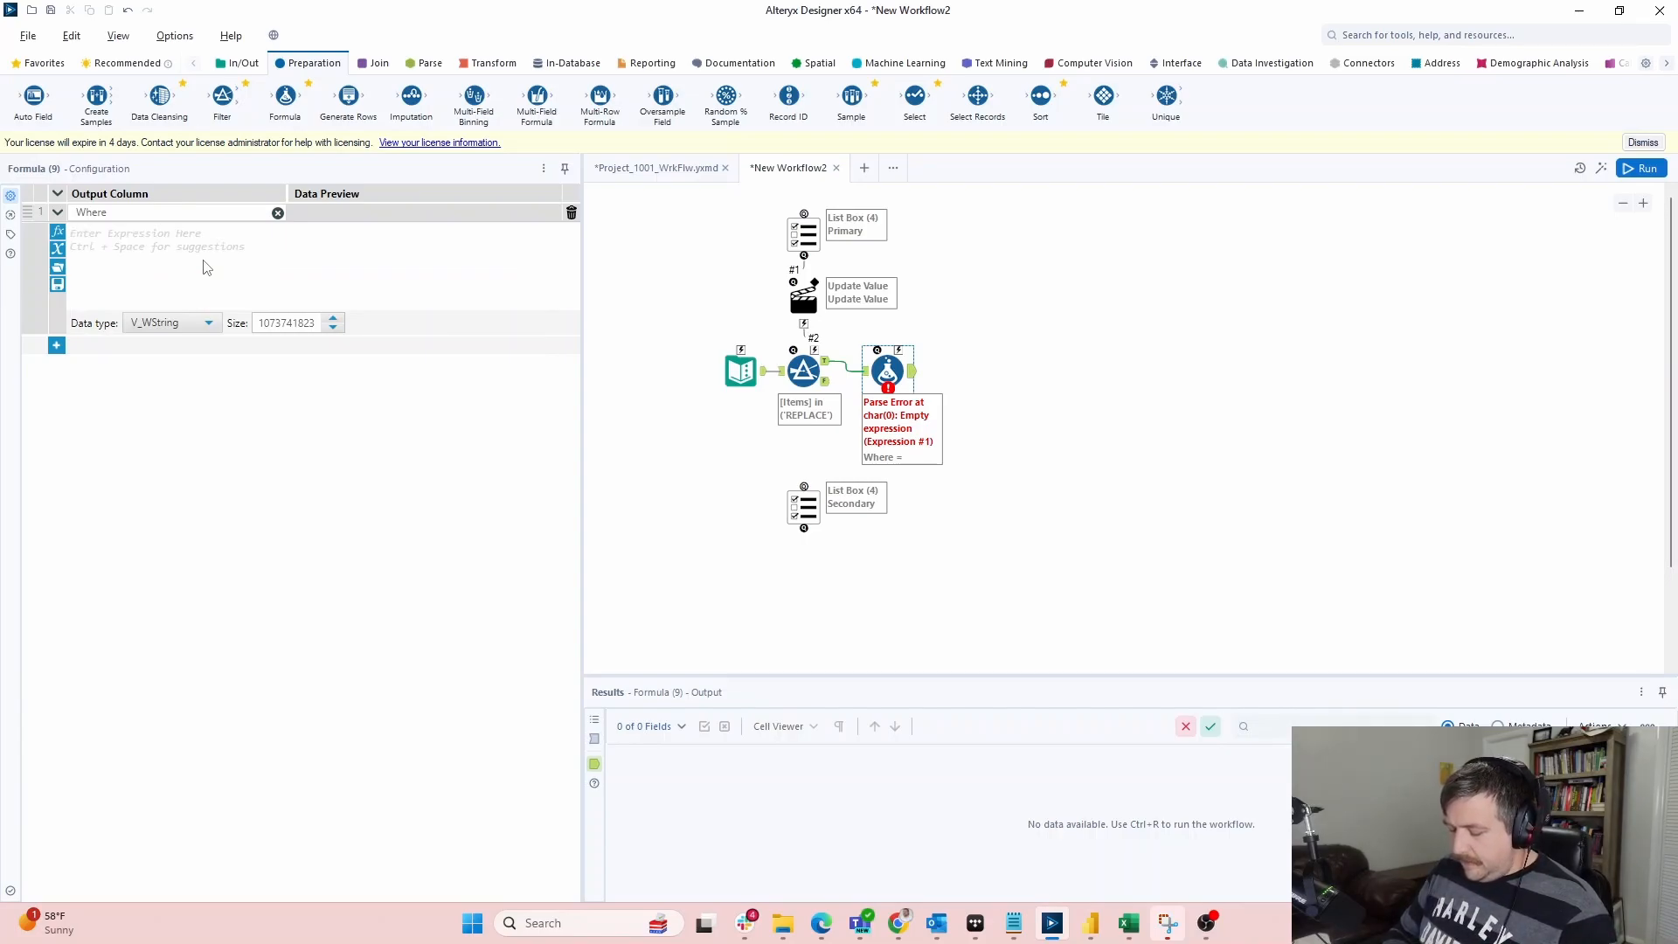
type("'([Type")
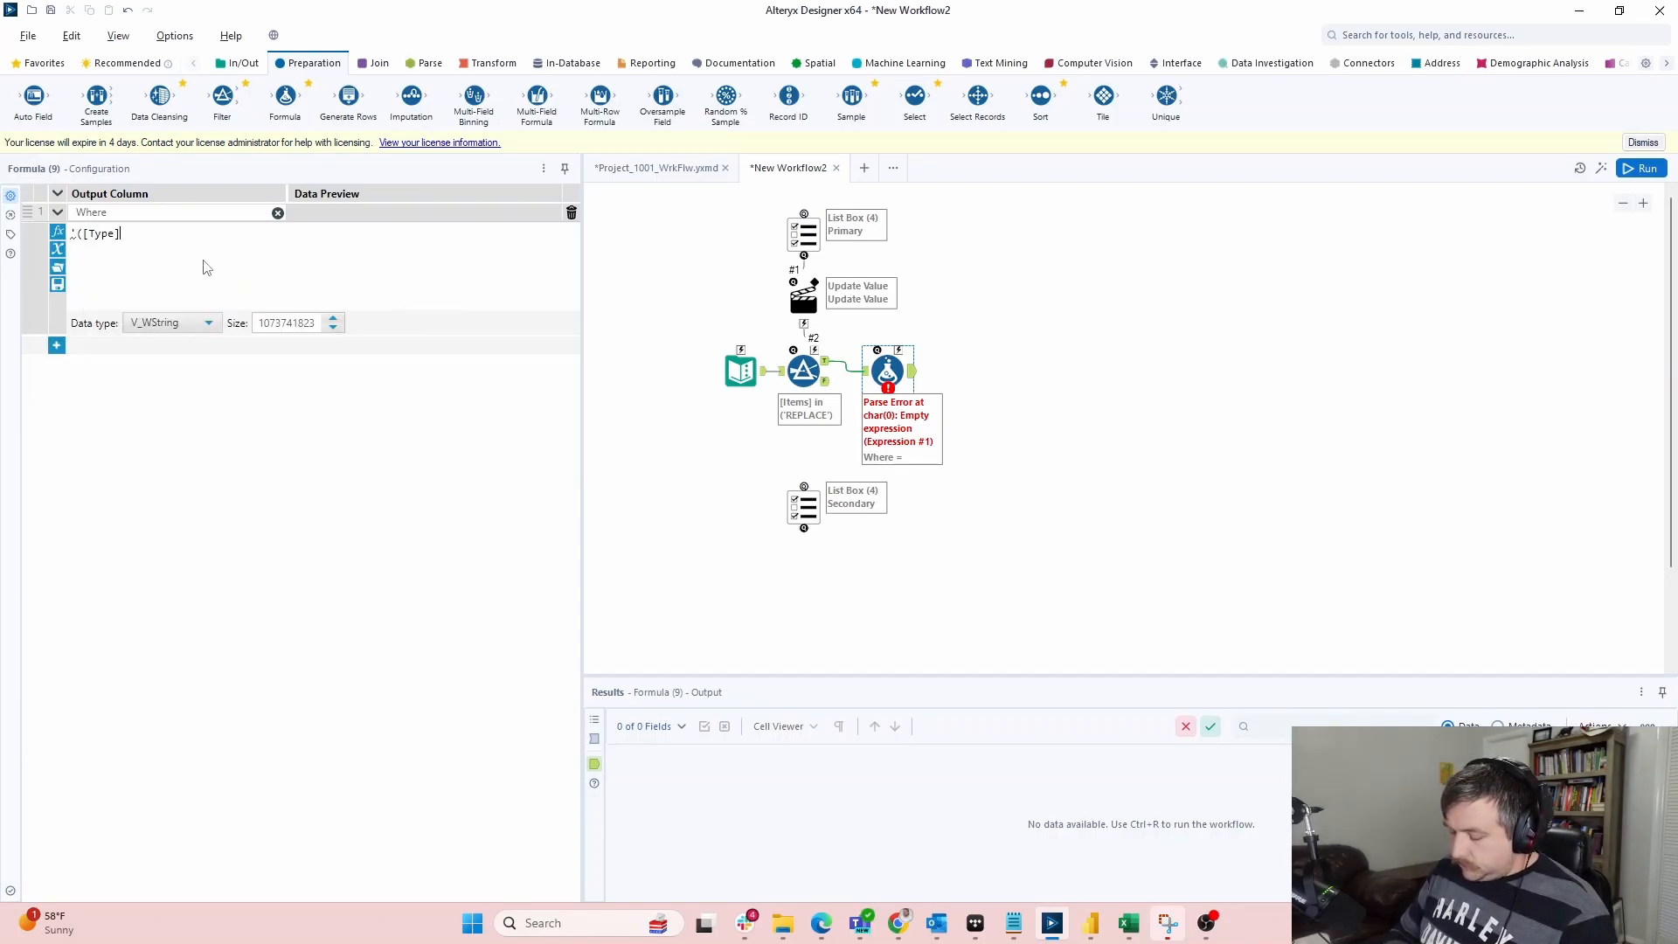
type("] = '")
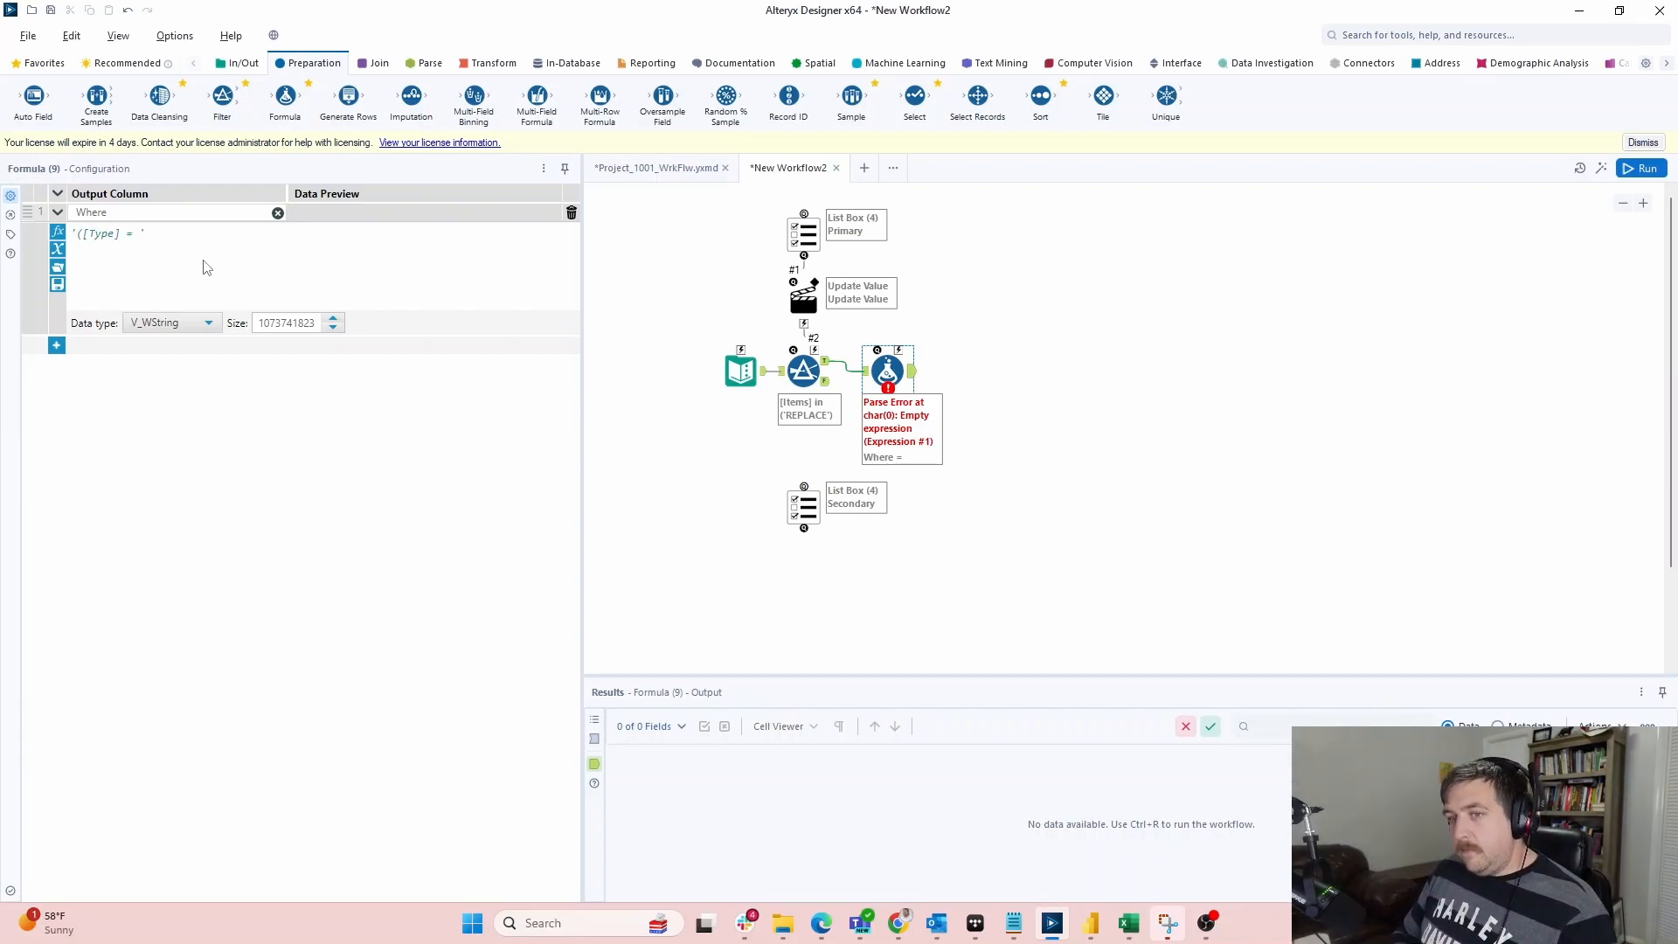
key("BackSpace")
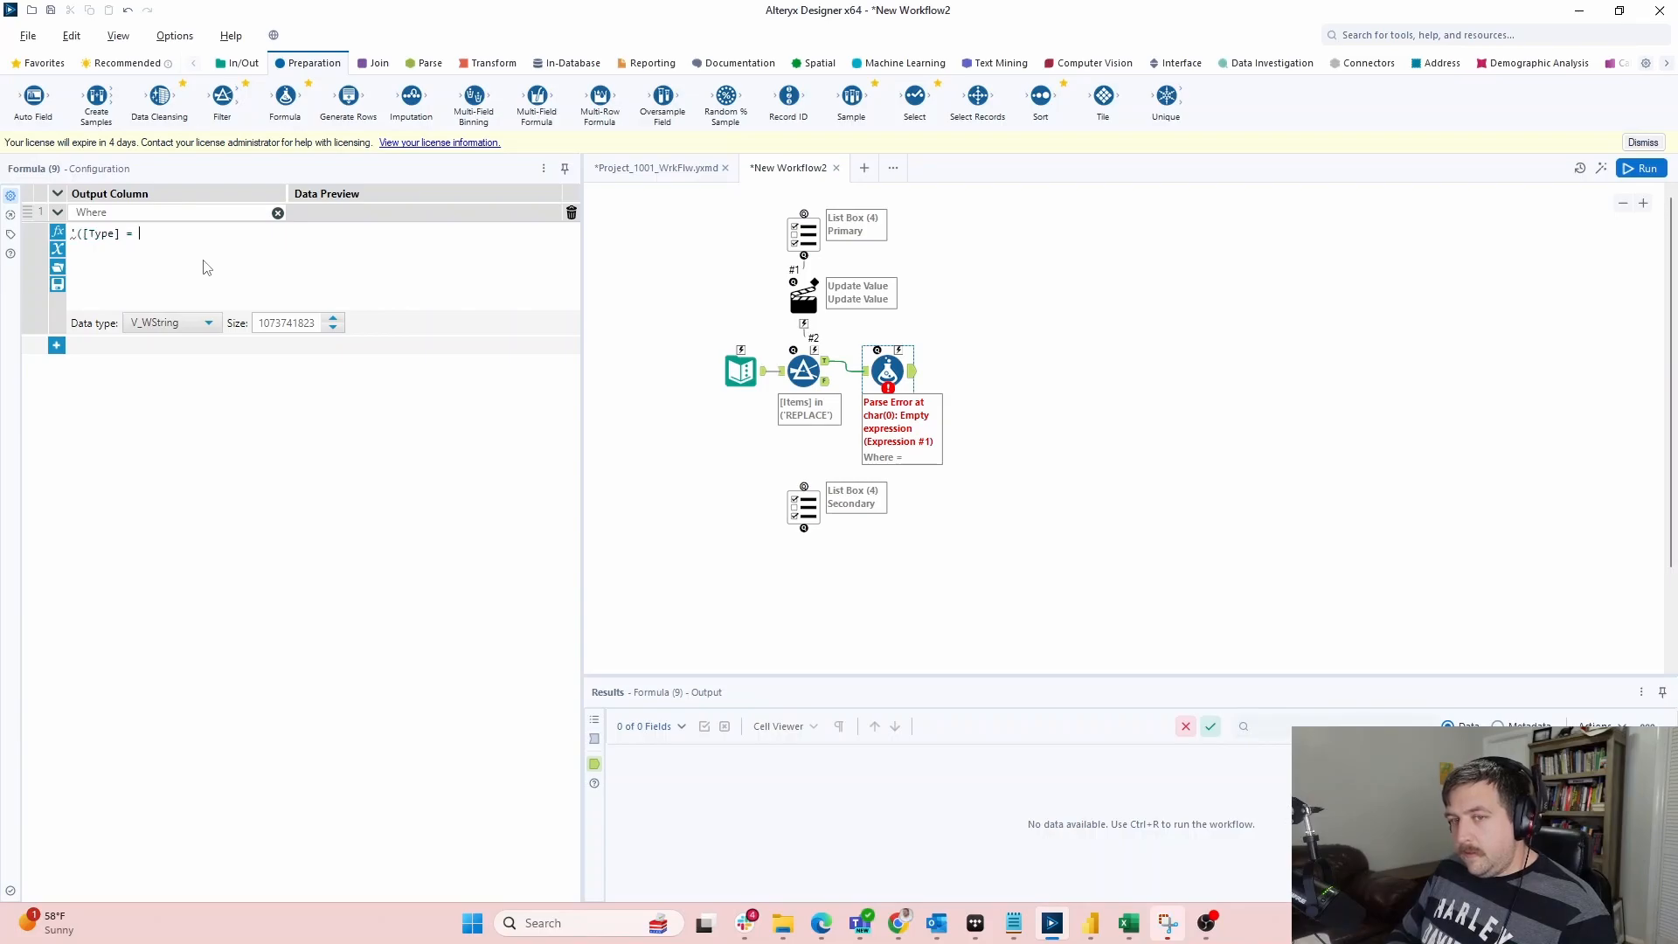
type("\"'")
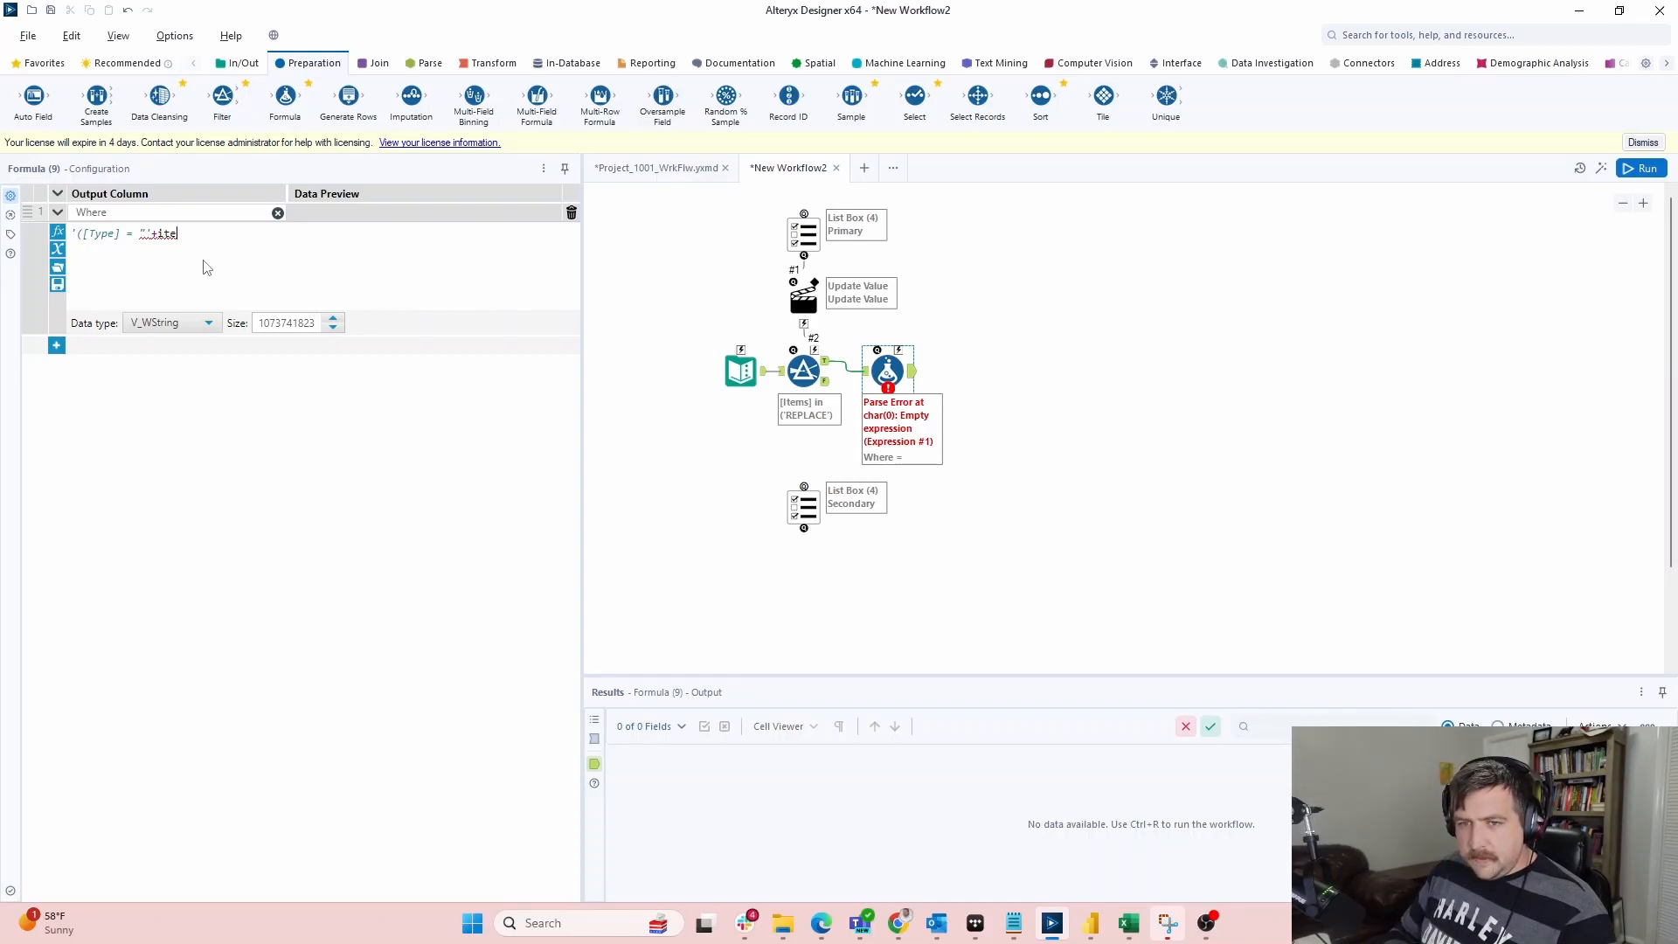
type("+")
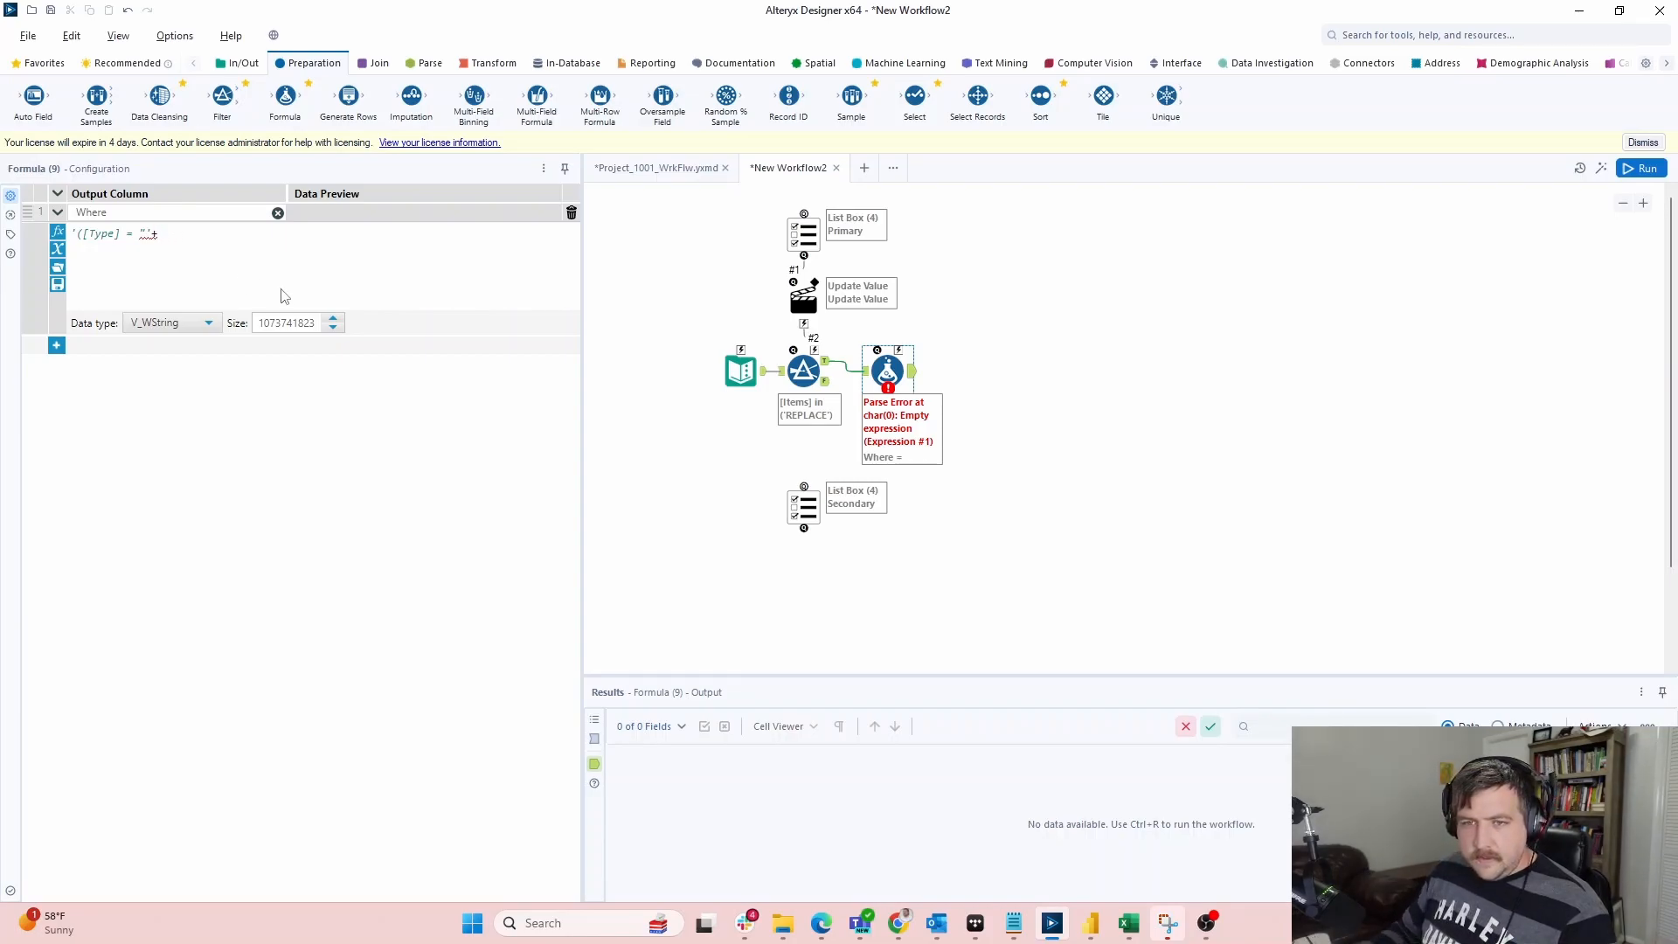
left_click(60, 250)
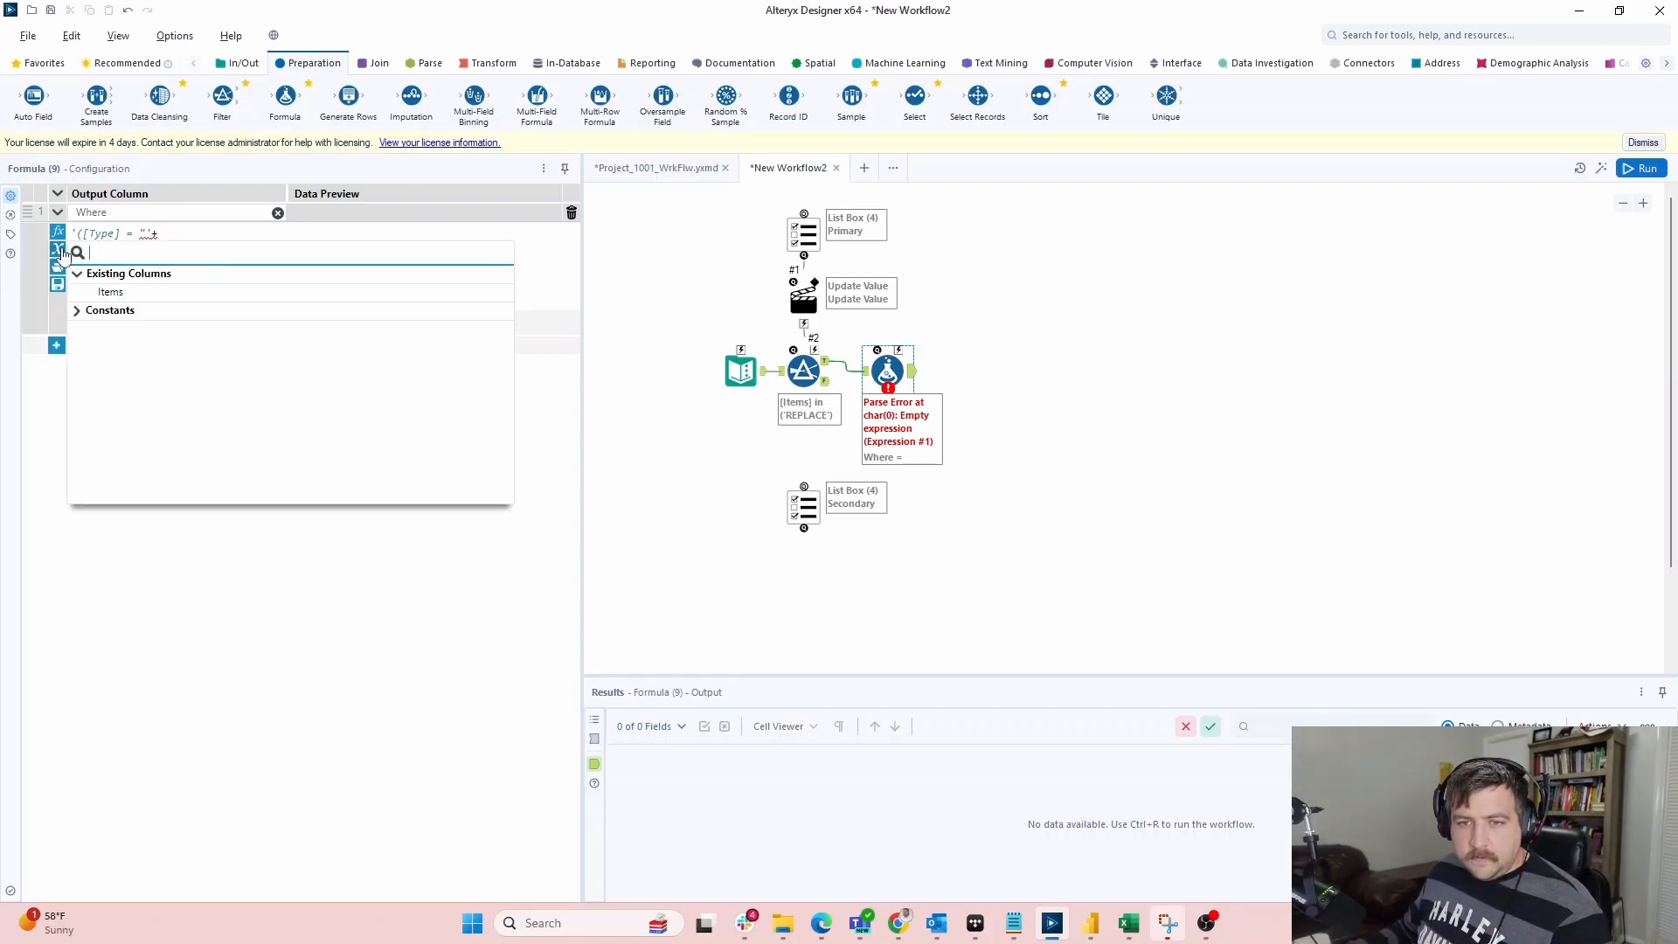
left_click(110, 292)
type("+")
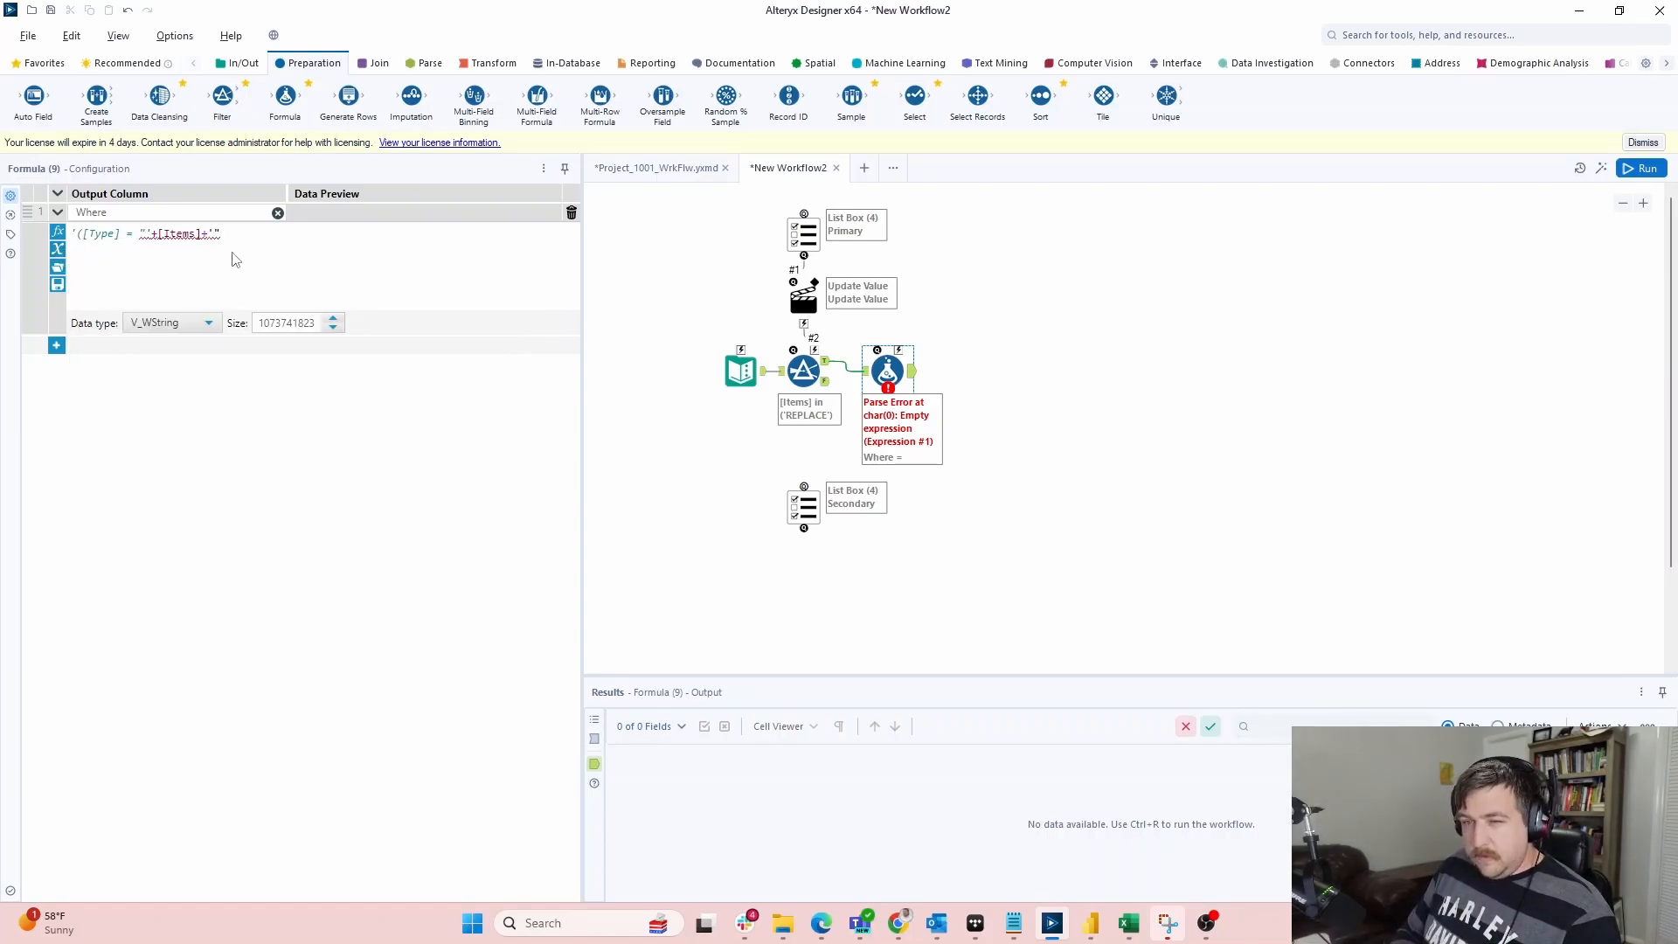
type("'\")'")
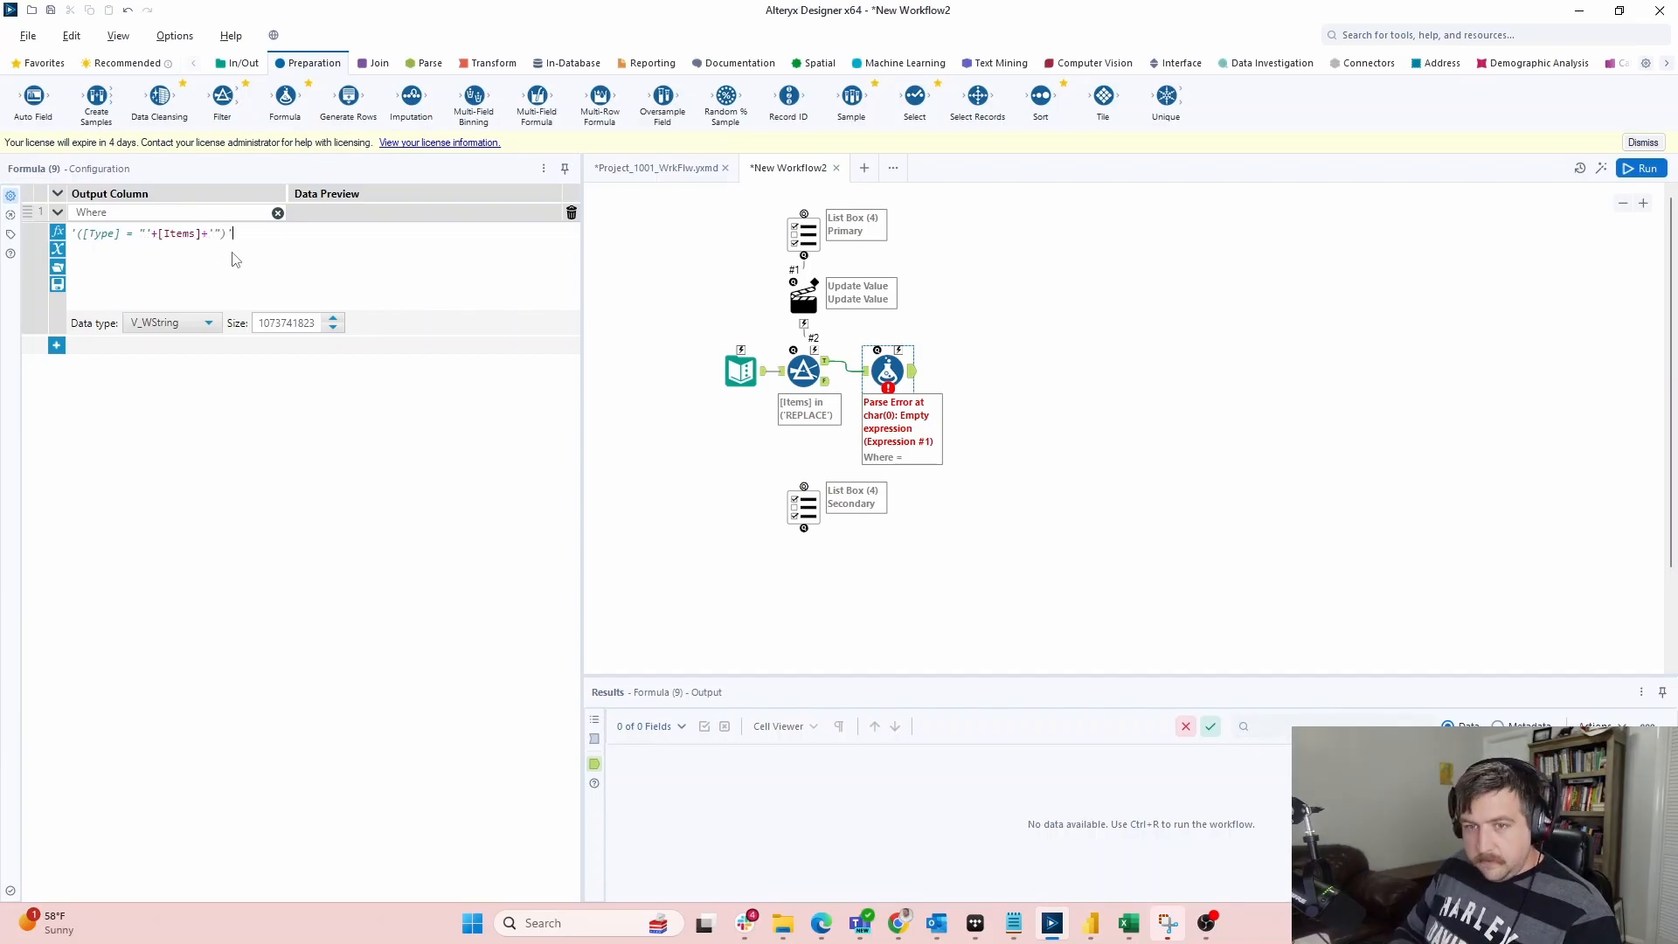
left_click(1076, 386)
key("ctrl+r")
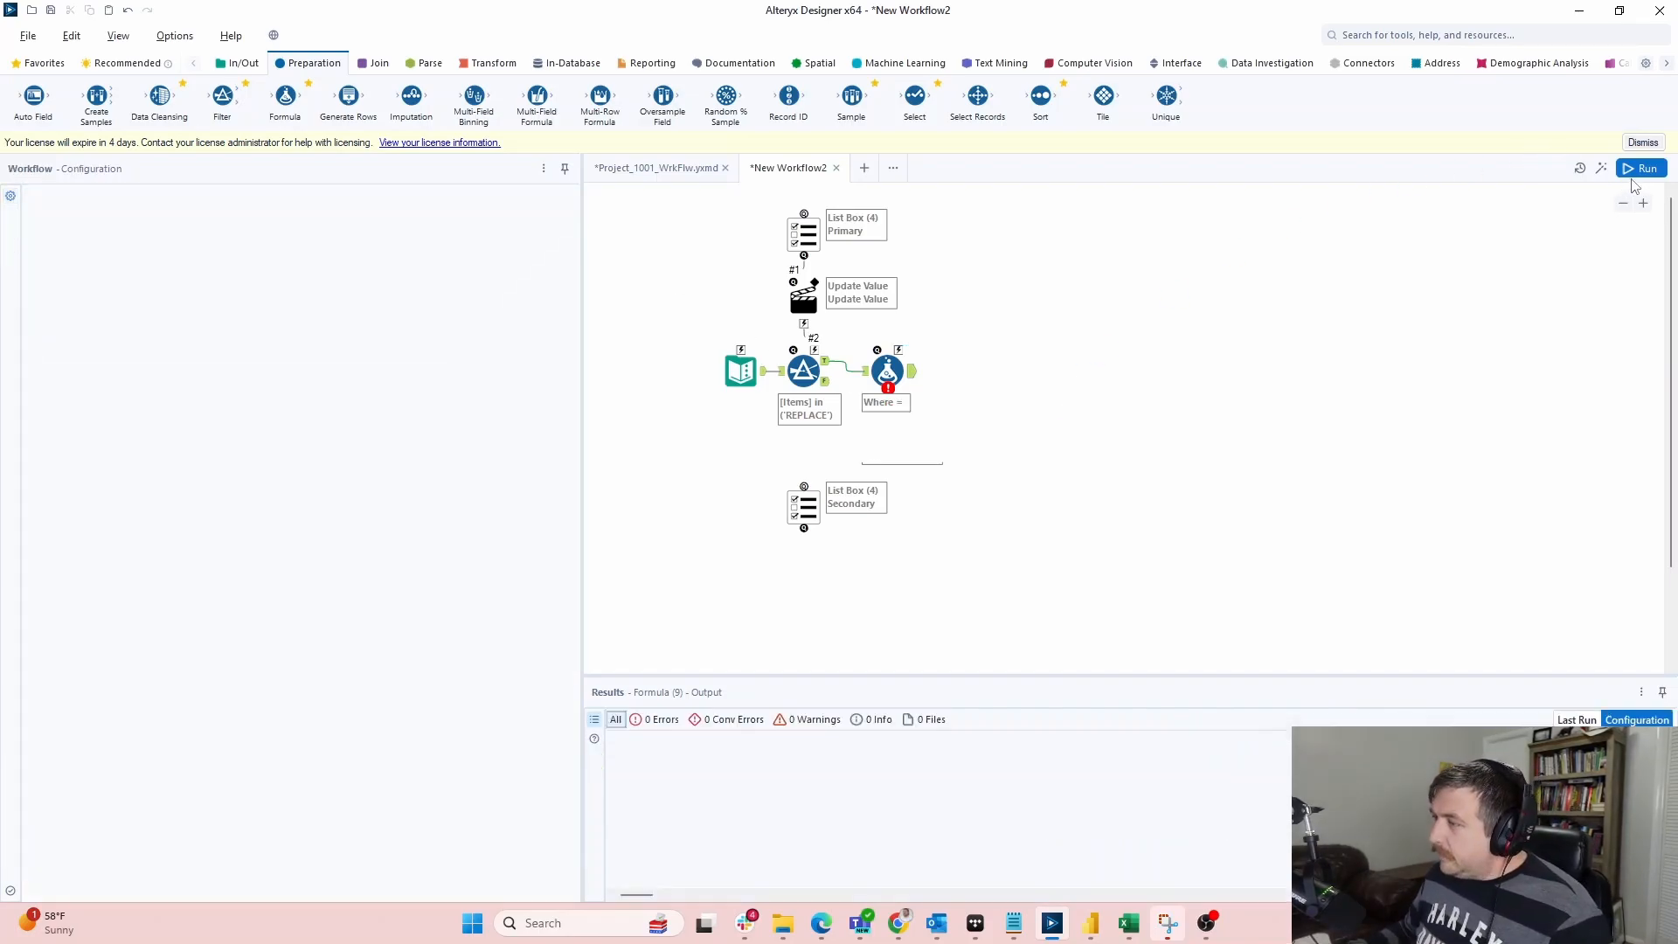
Connect the Formula to the Filter's False output and rerun, producing six ([Type] = "…") clauses
left_click(887, 371)
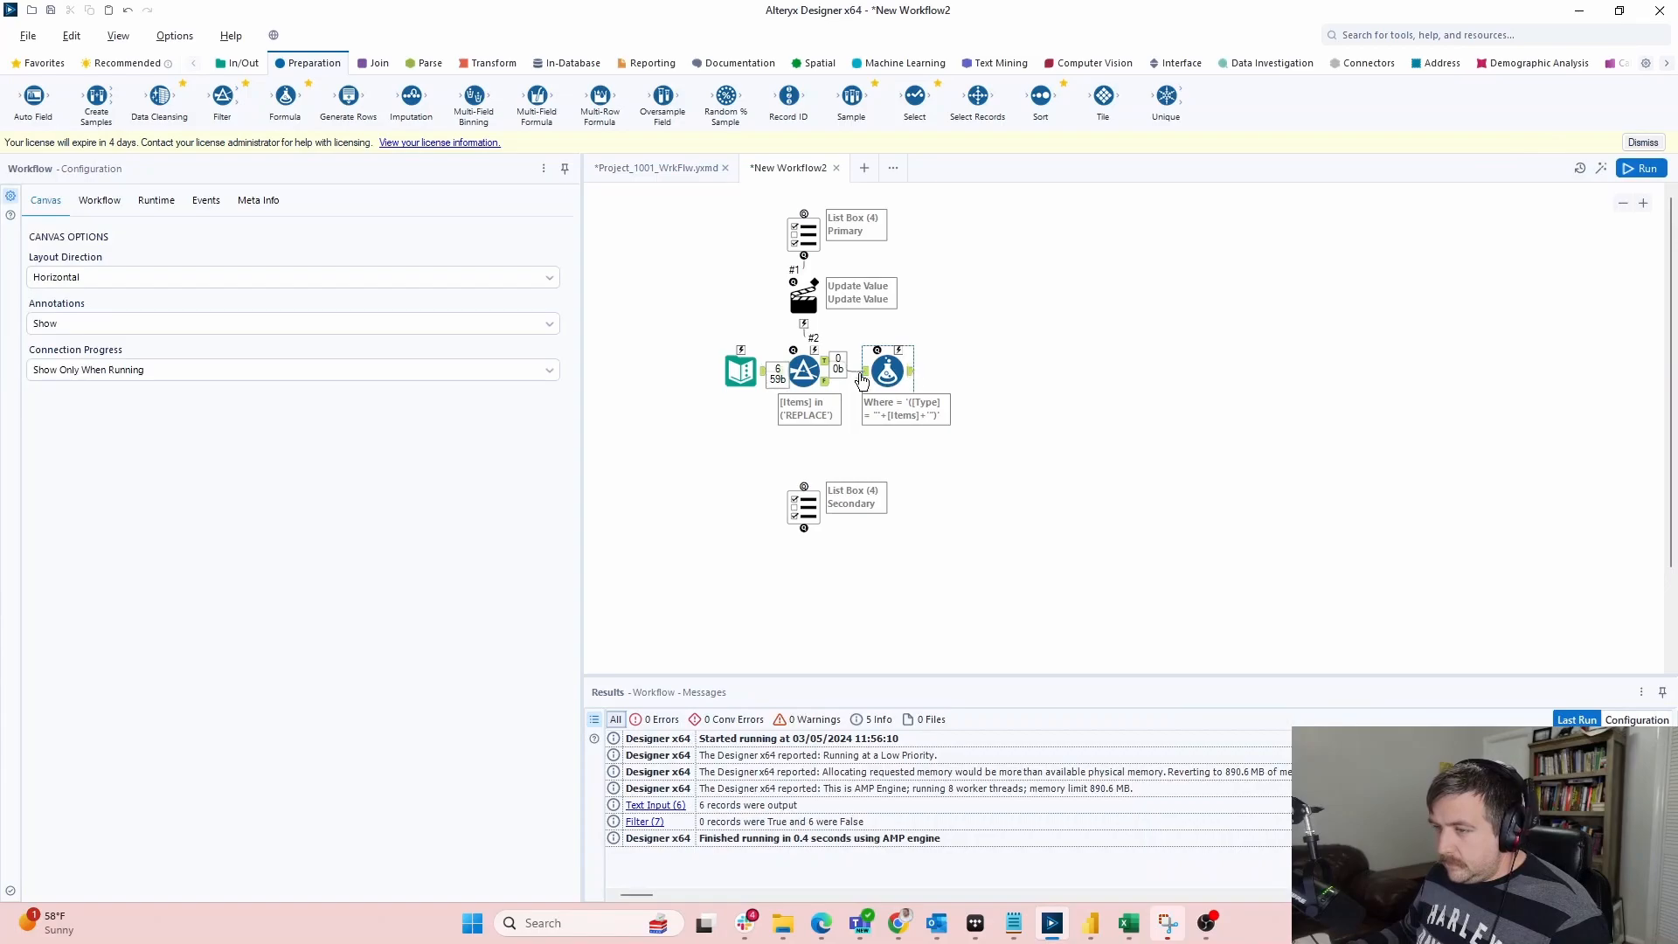
left_click(791, 382)
left_click(791, 382)
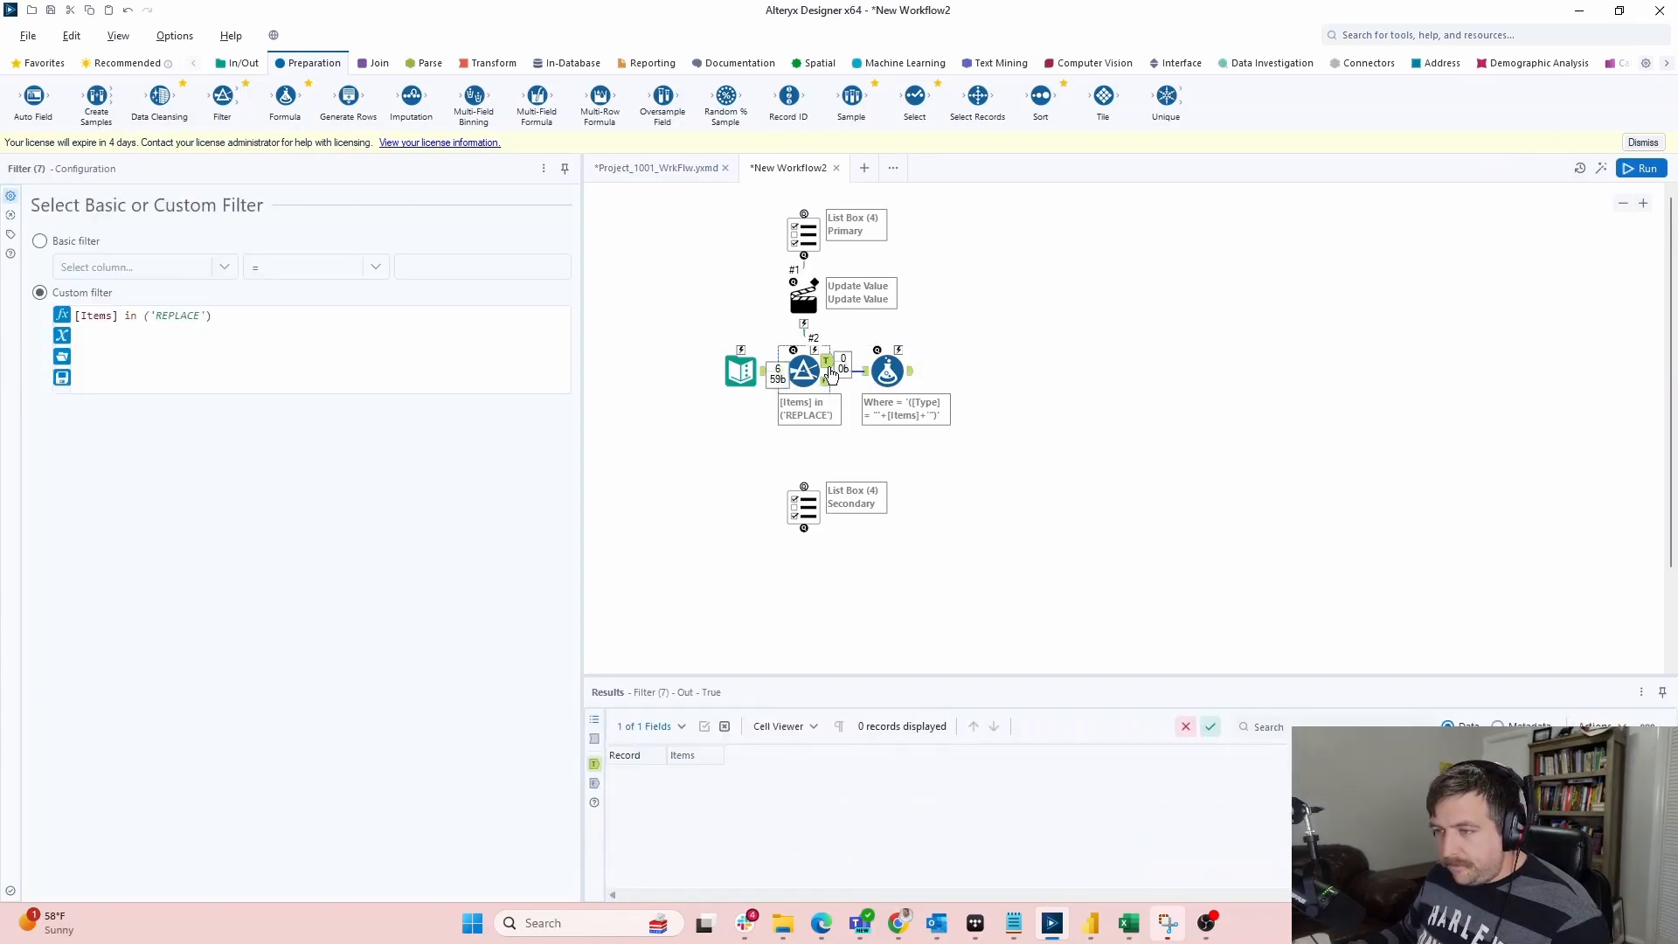
left_click(851, 389)
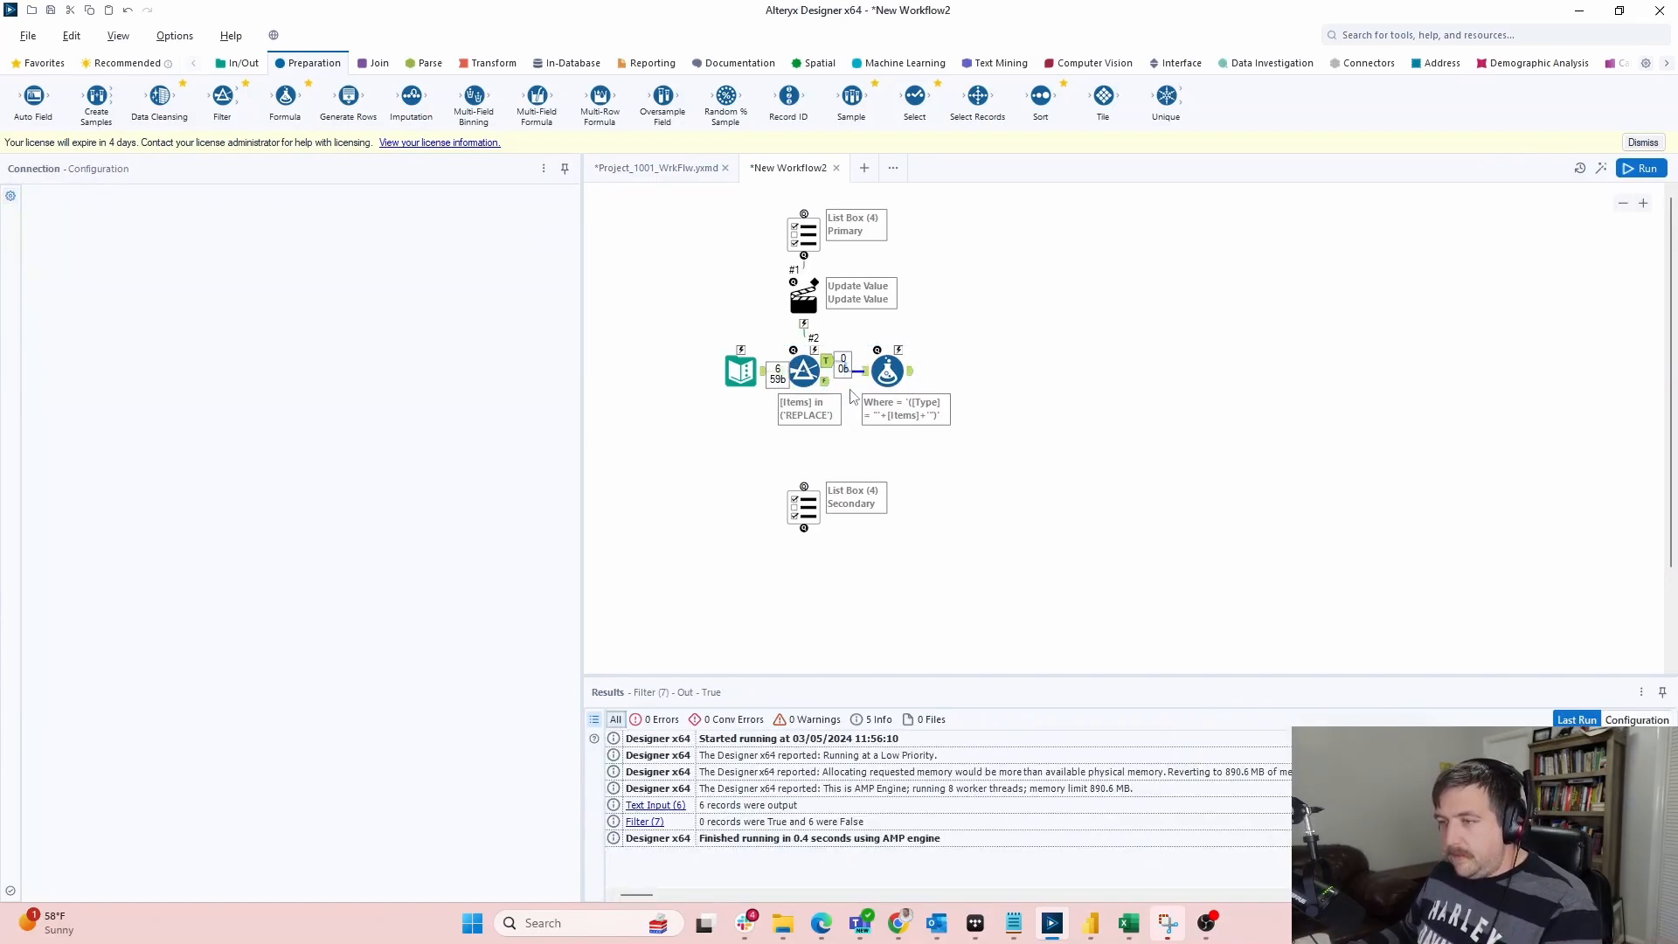
left_click_drag(902, 385, 871, 414)
left_click(1642, 167)
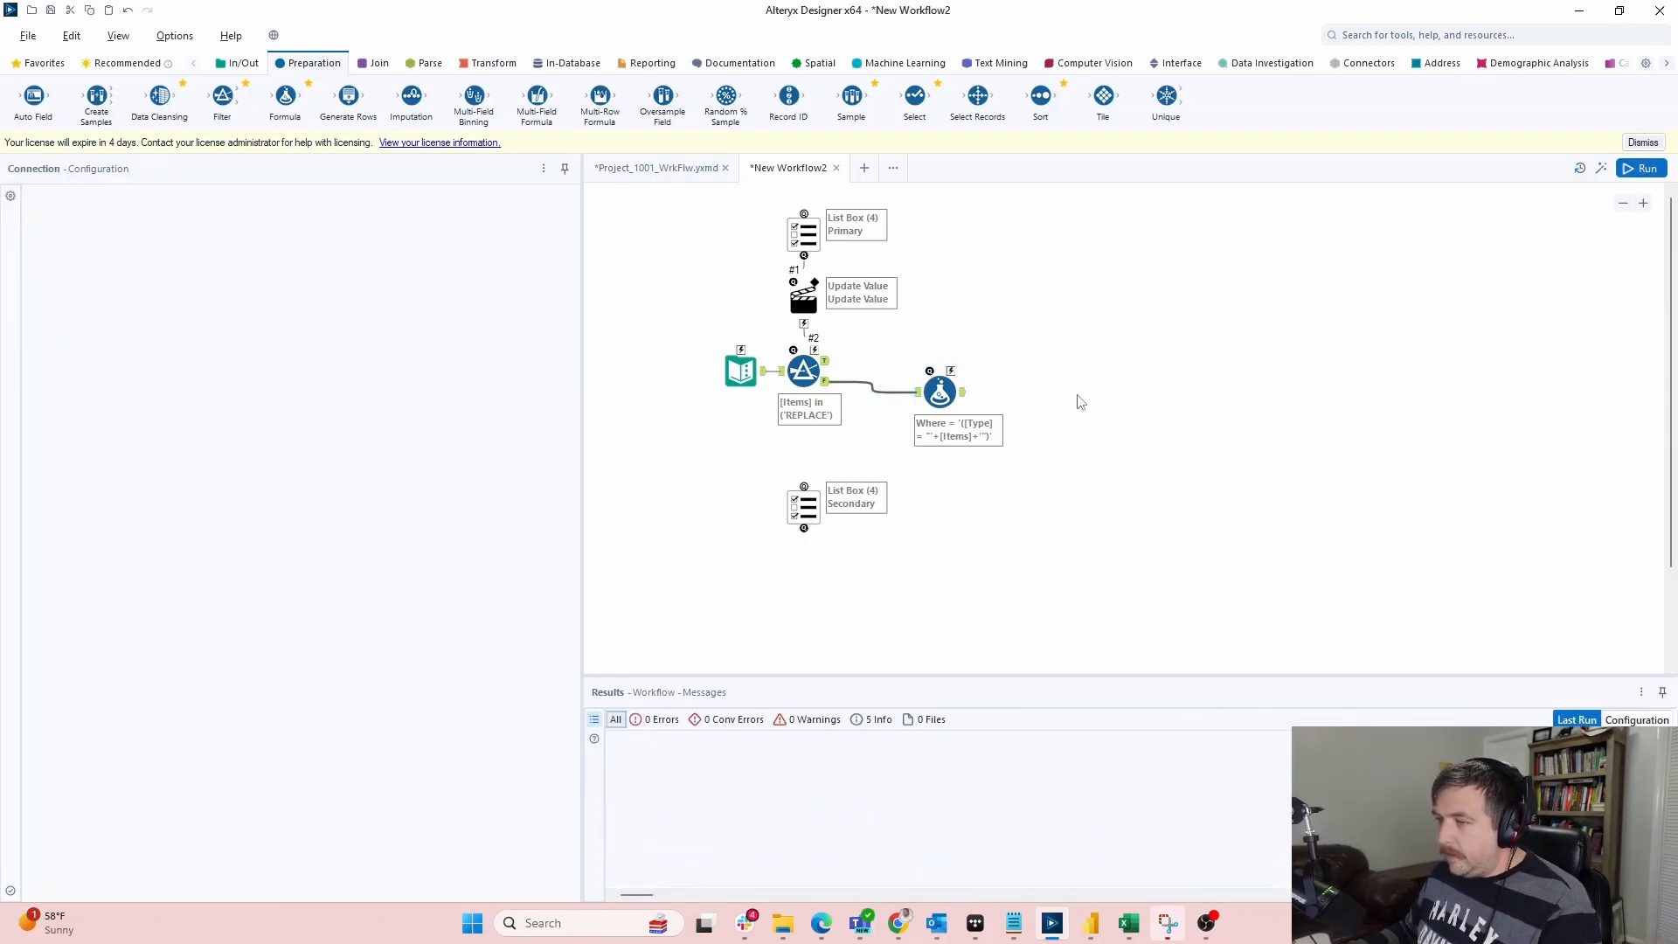
left_click(941, 392)
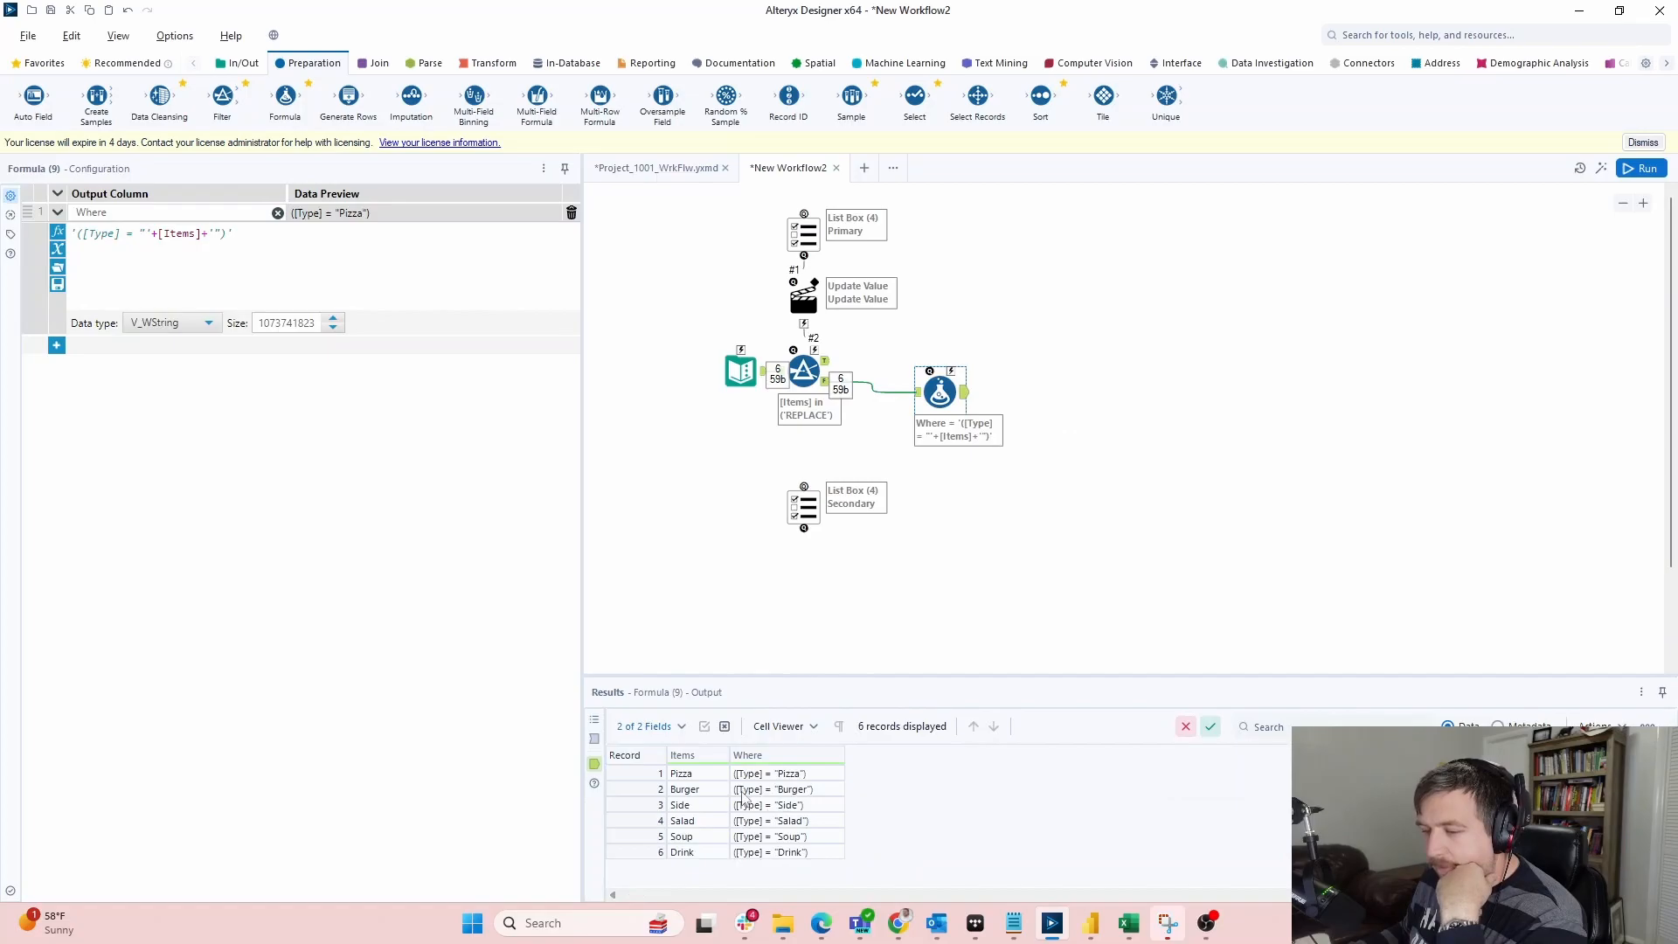
left_click_drag(941, 393, 929, 371)
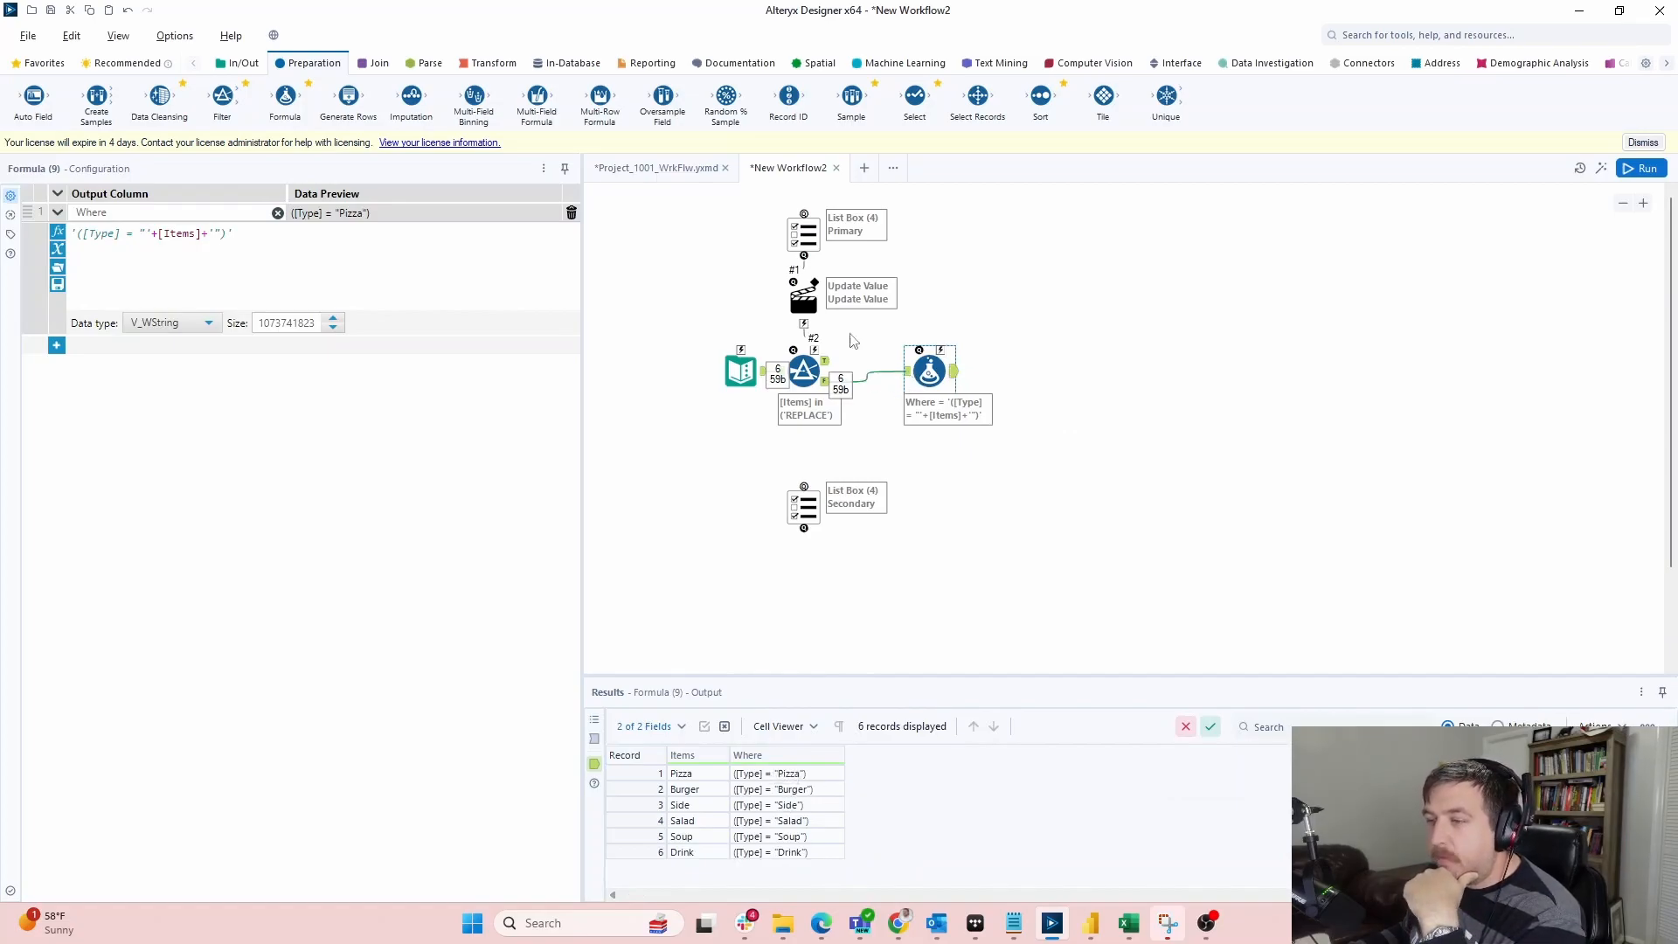
left_click(490, 63)
Add a Summarize after the Formula that concatenates the Where field with separator 'or'
left_click_drag(285, 97, 1023, 366)
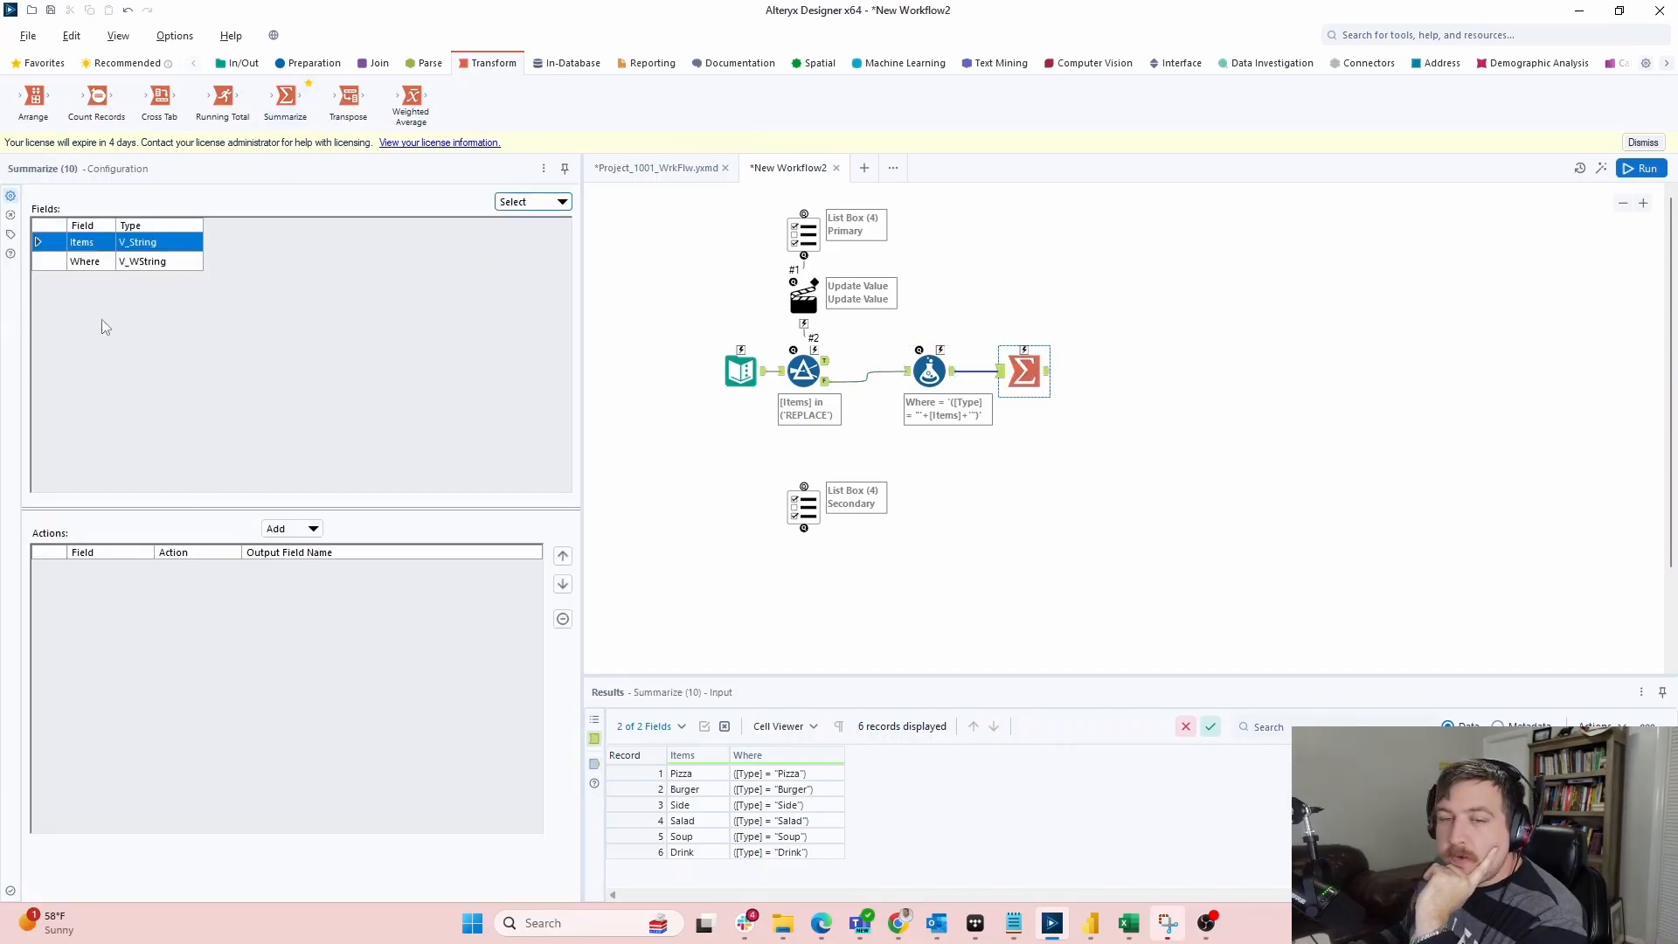
left_click(102, 262)
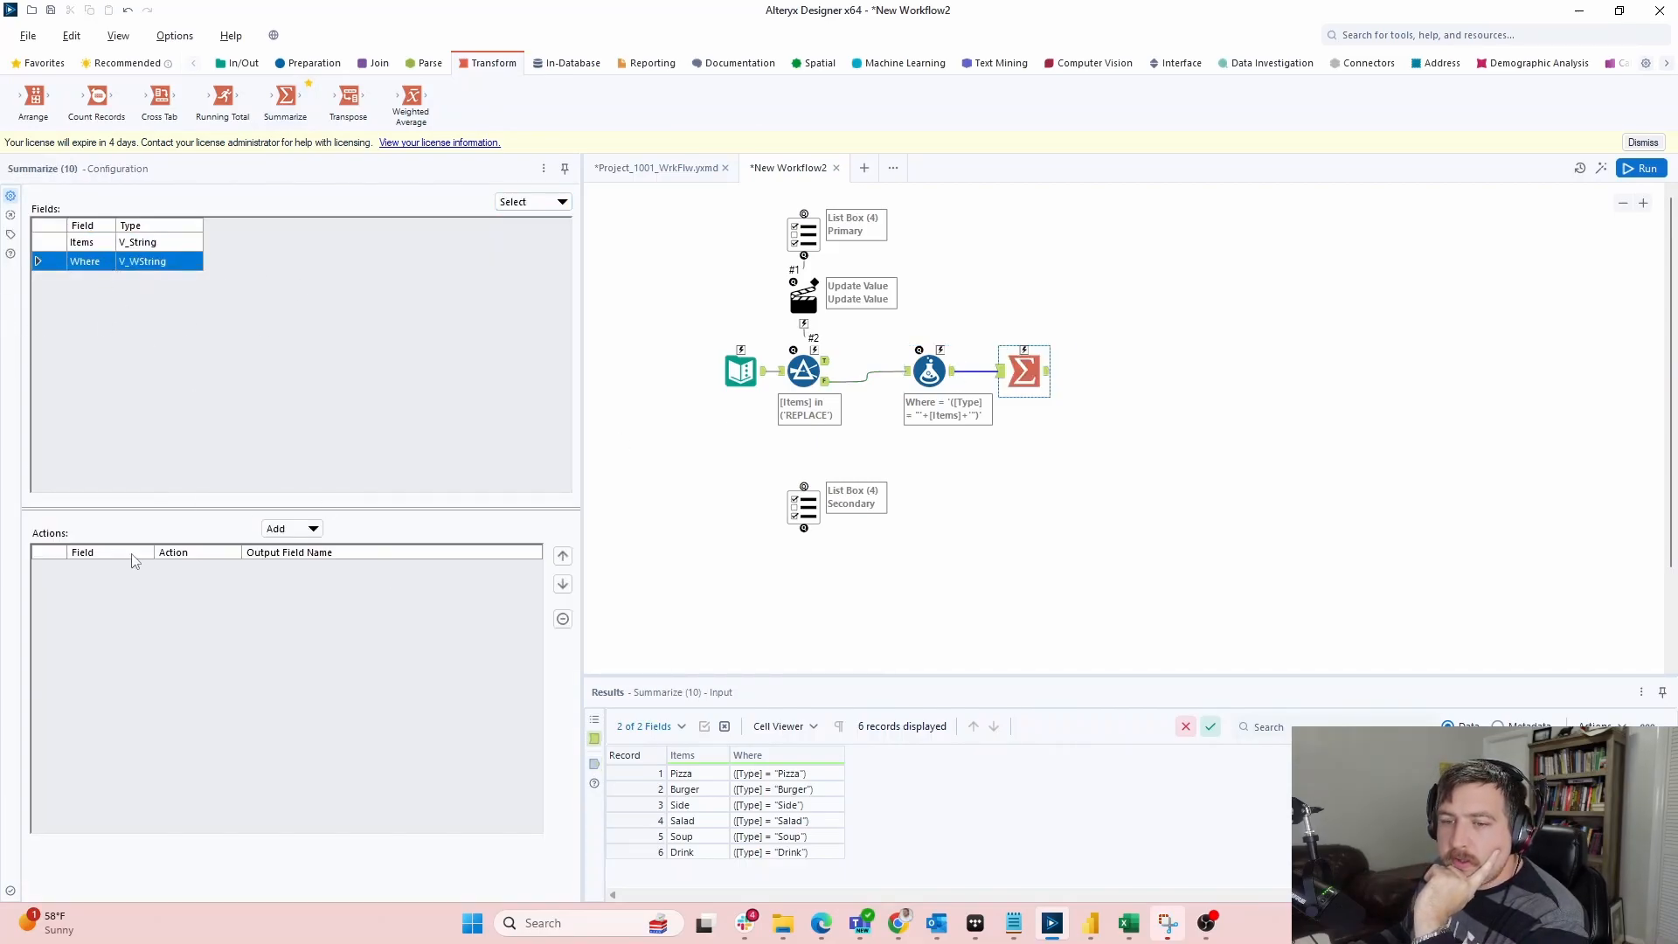
left_click(92, 246)
left_click(102, 263)
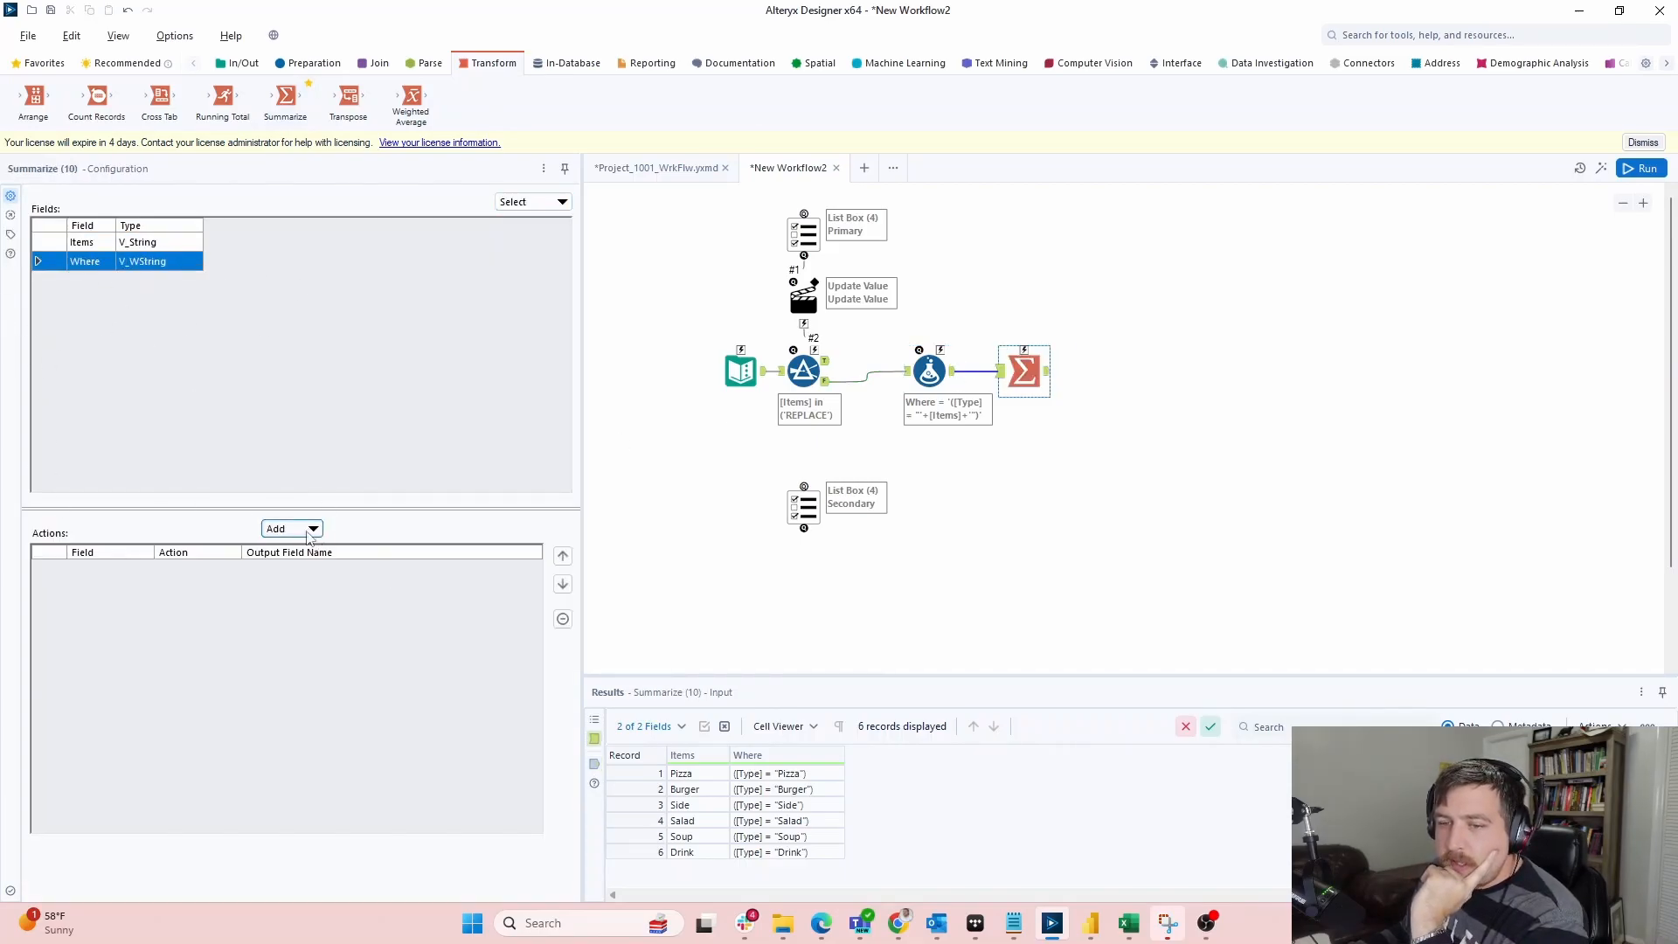
left_click(297, 529)
left_click(324, 550)
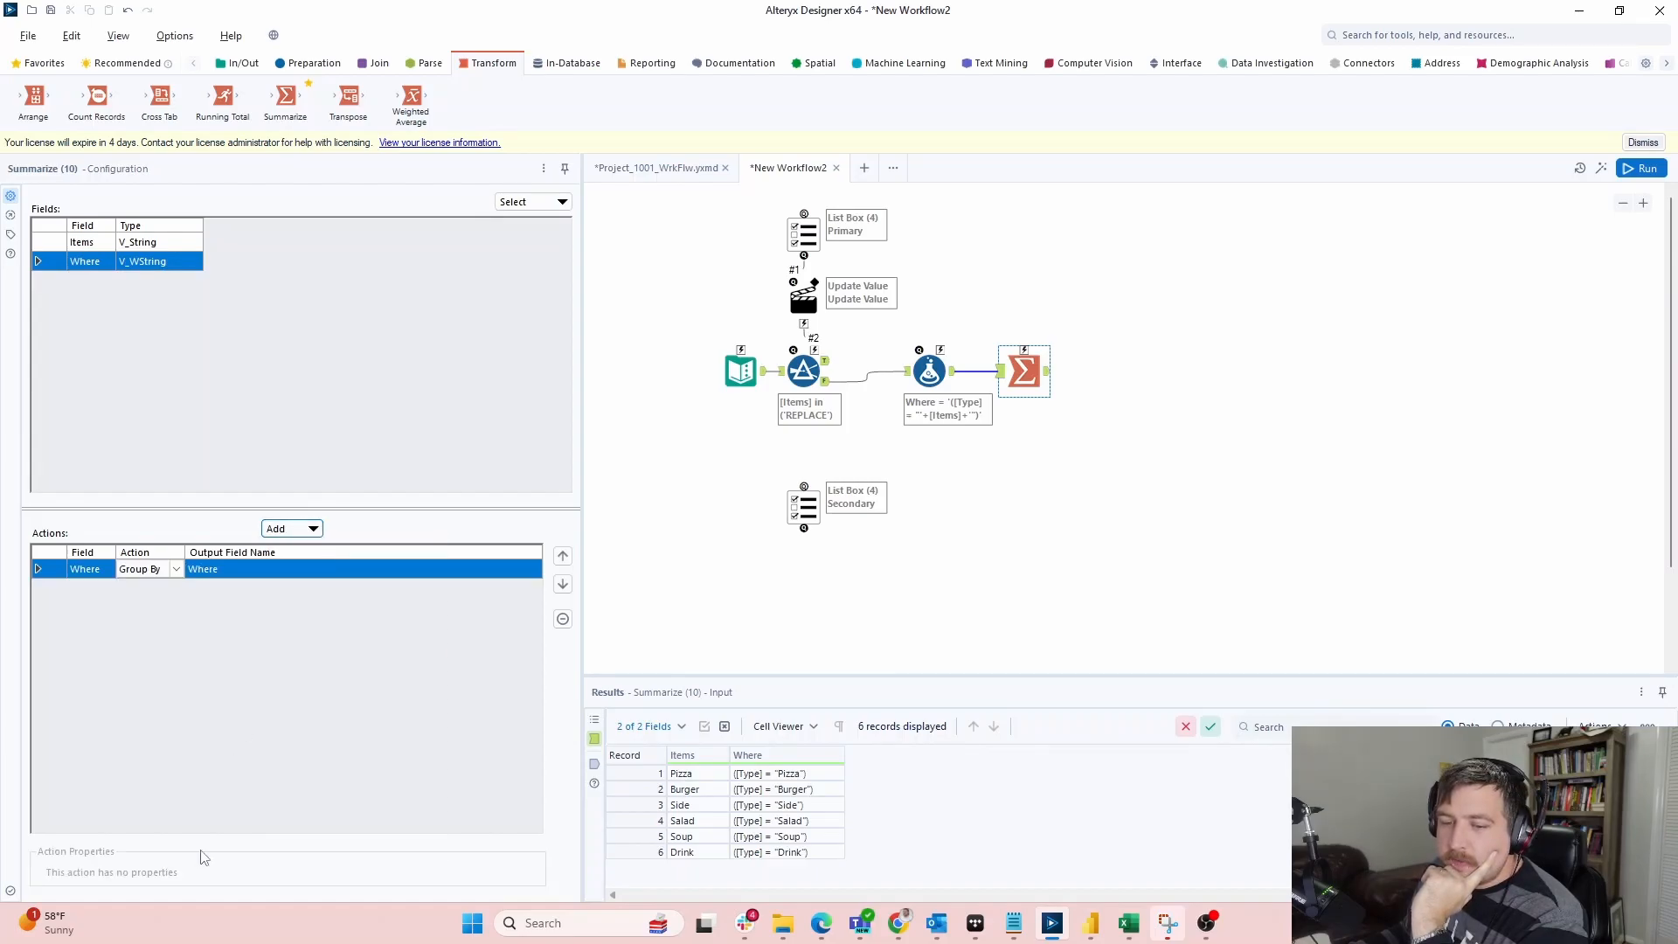
left_click(293, 528)
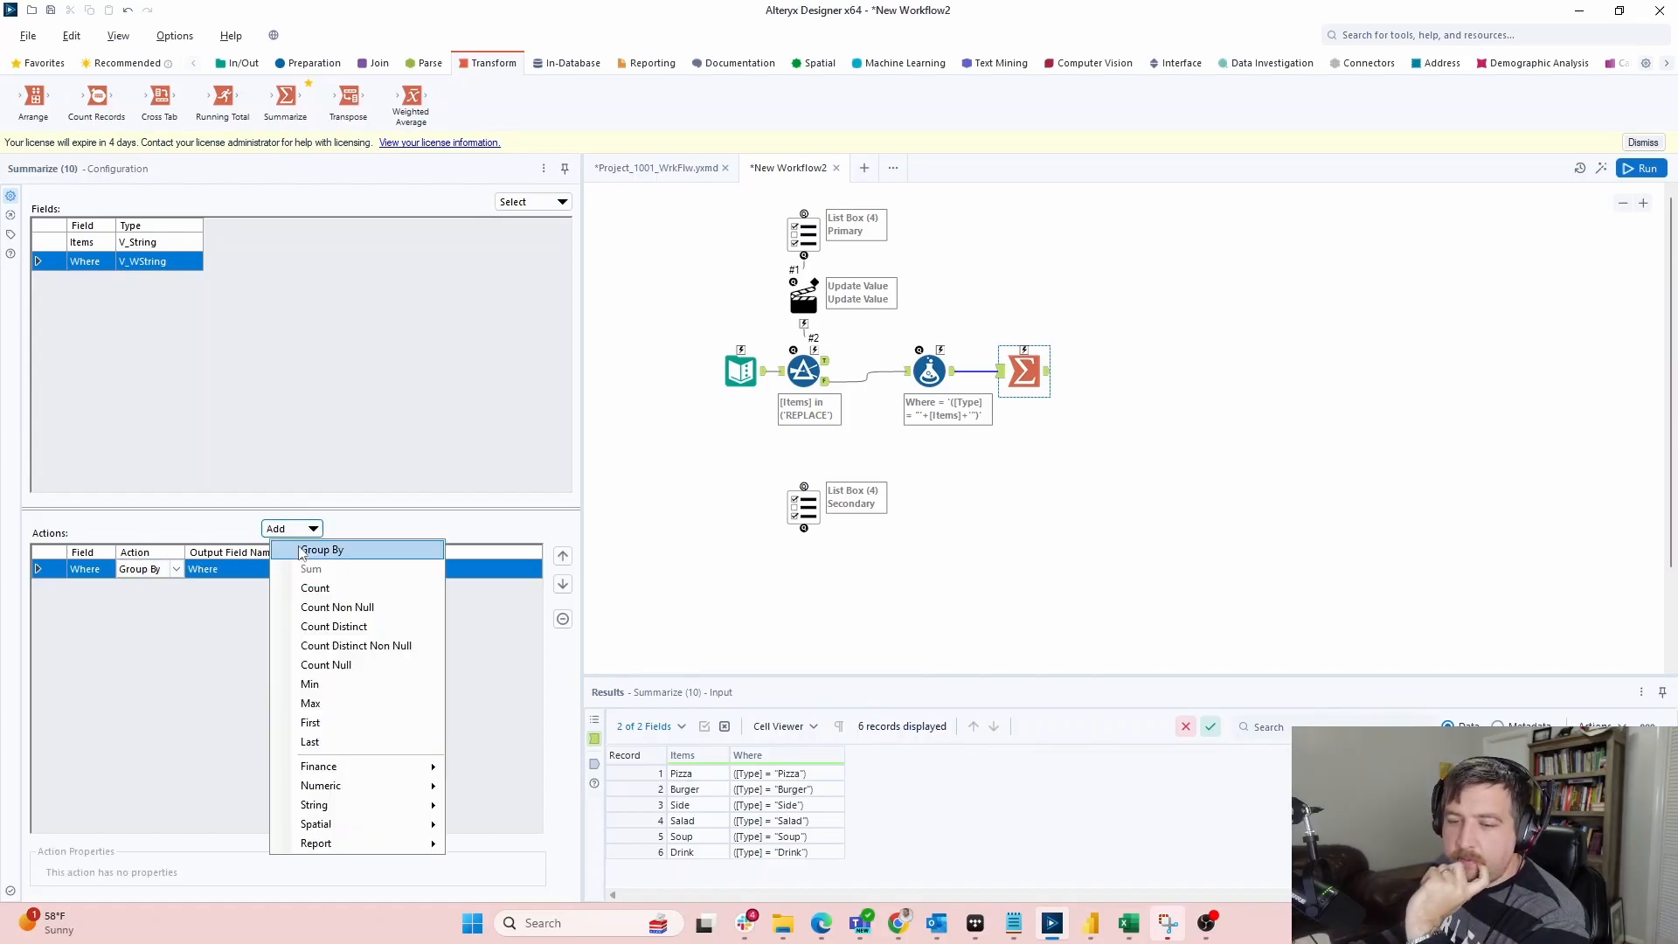
mouse_move(349, 805)
left_click(489, 843)
left_click(181, 869)
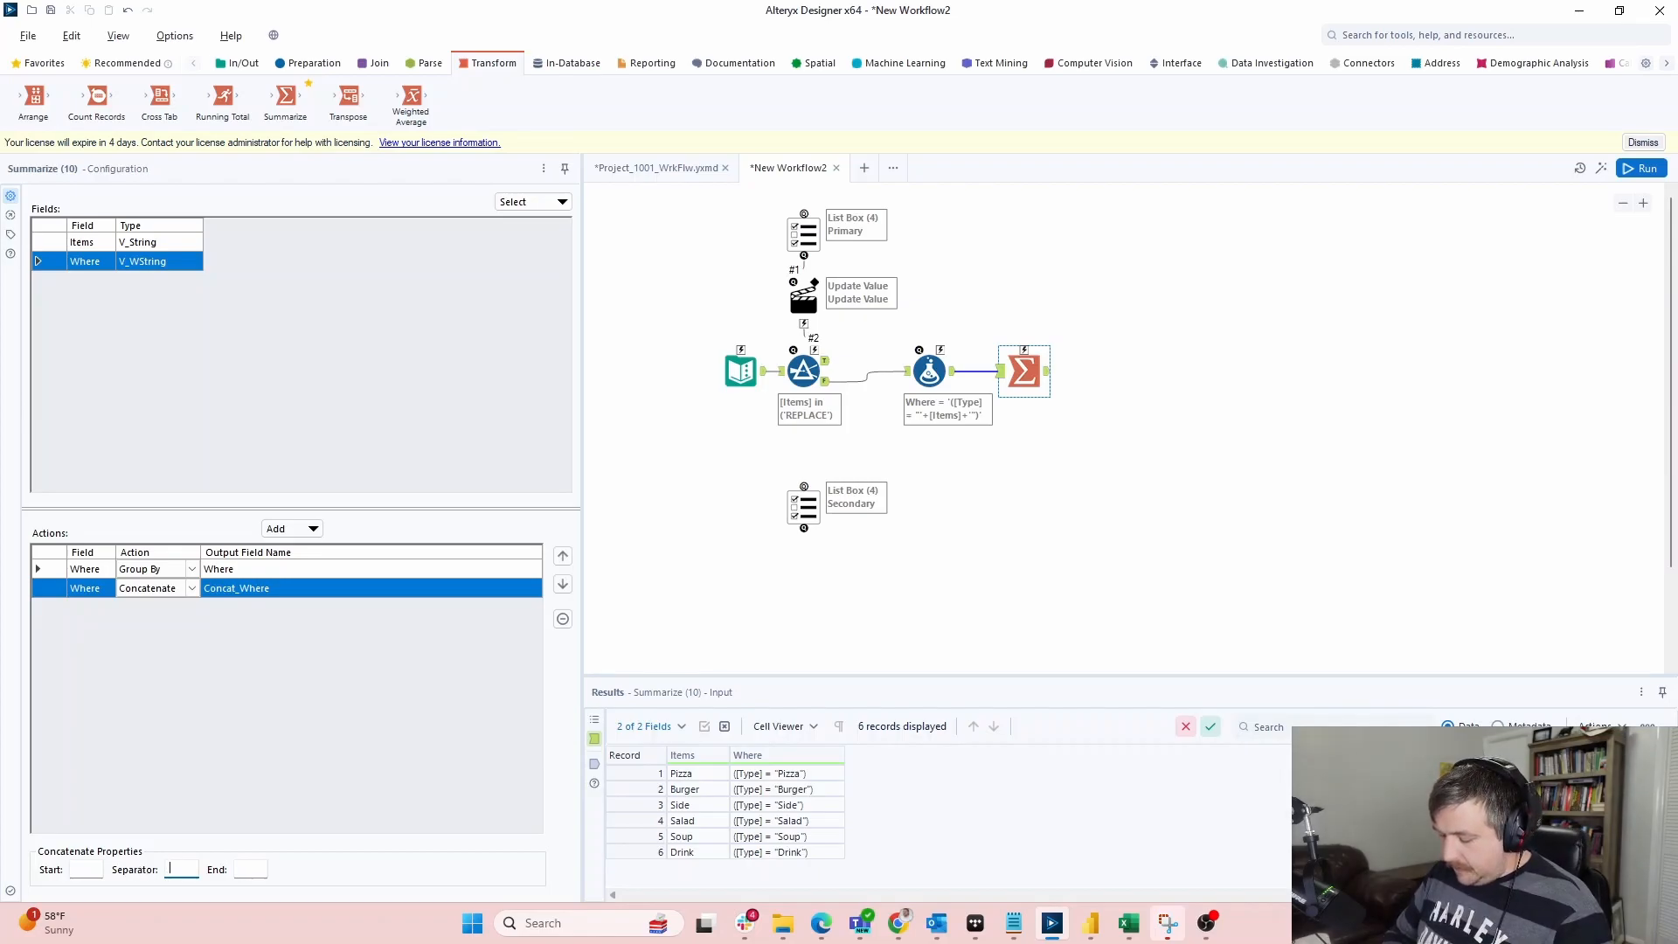
type("or")
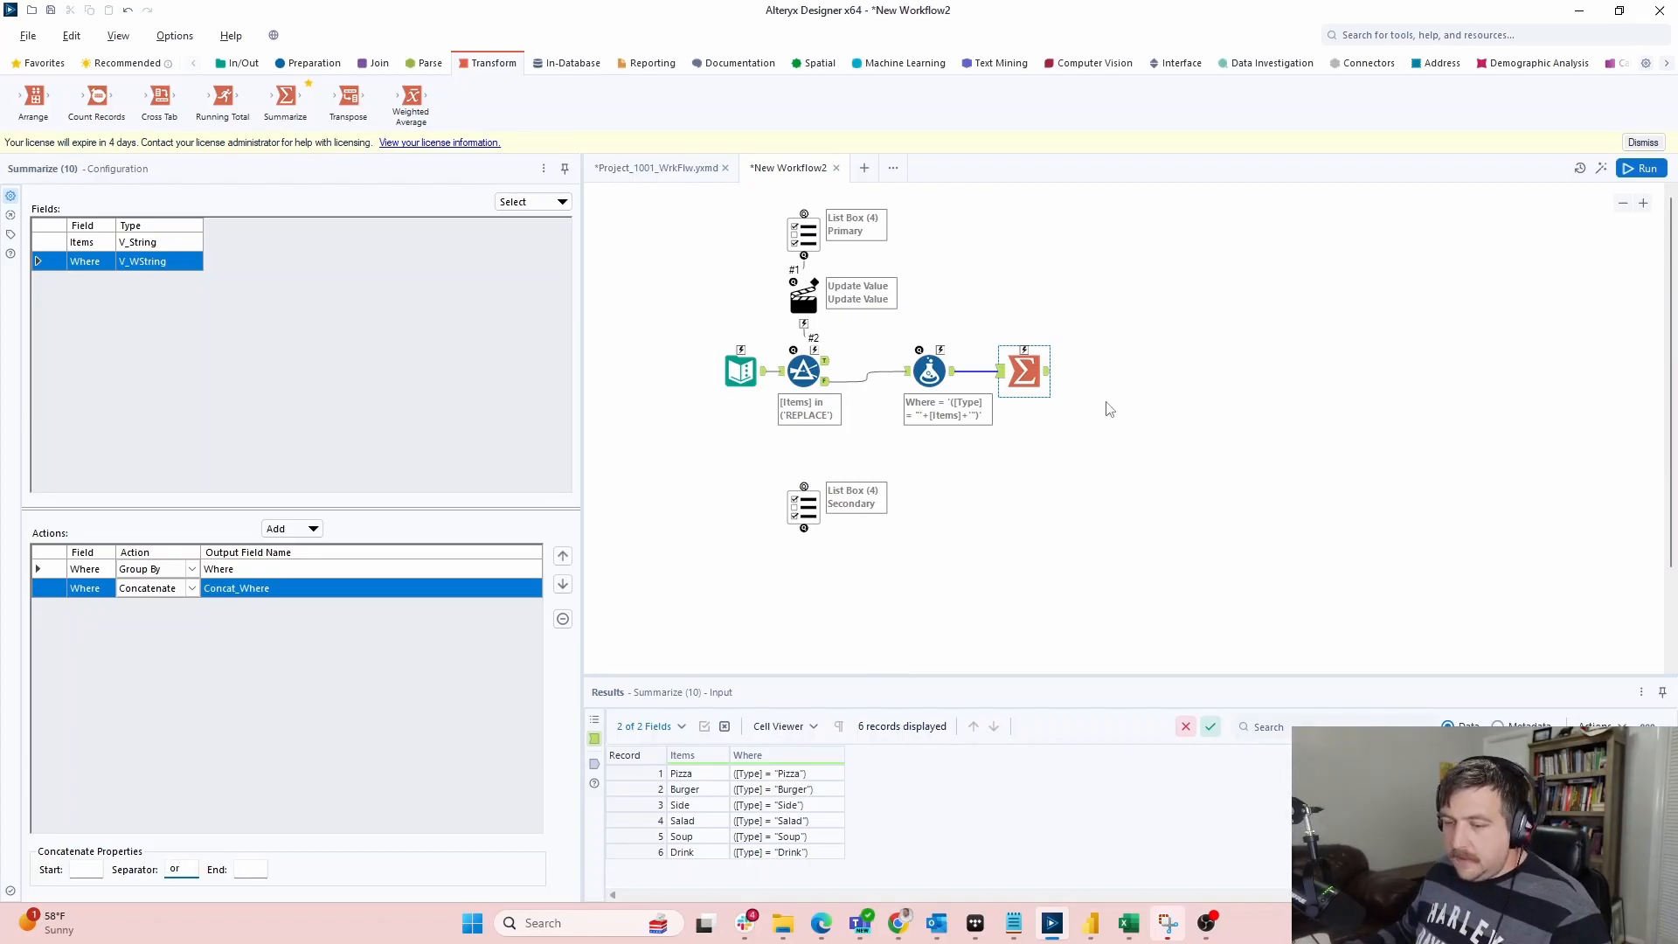
Remove the Group By row and rerun to get a single Concat_Where record
left_click(1643, 169)
left_click(1647, 175)
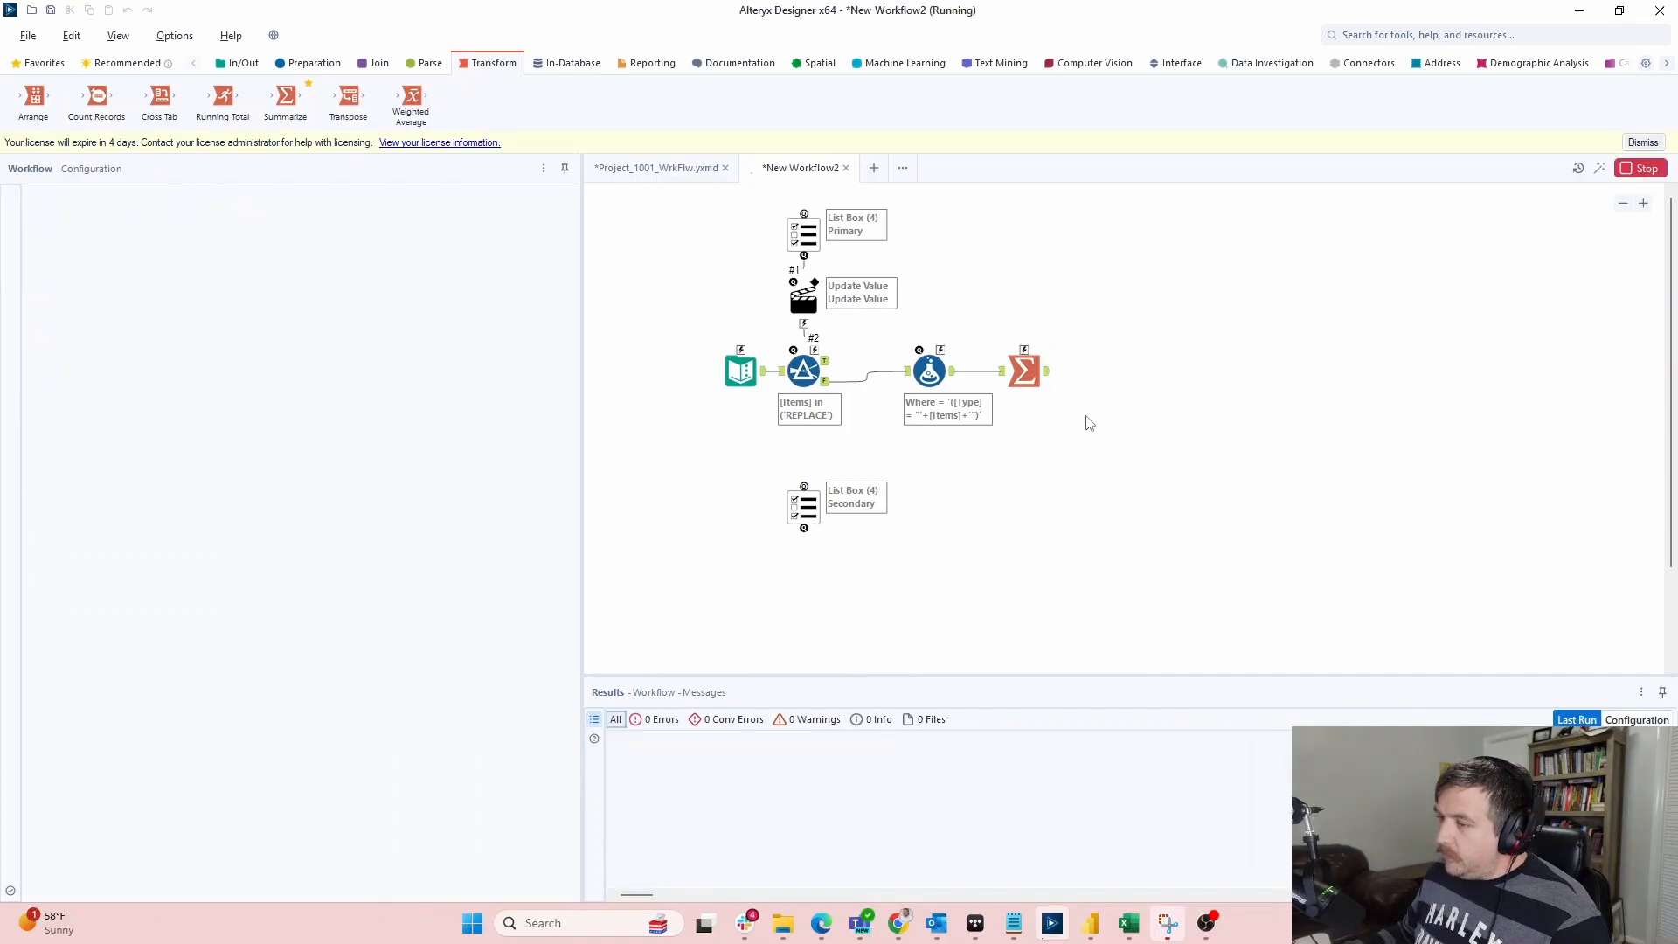
left_click(1048, 375)
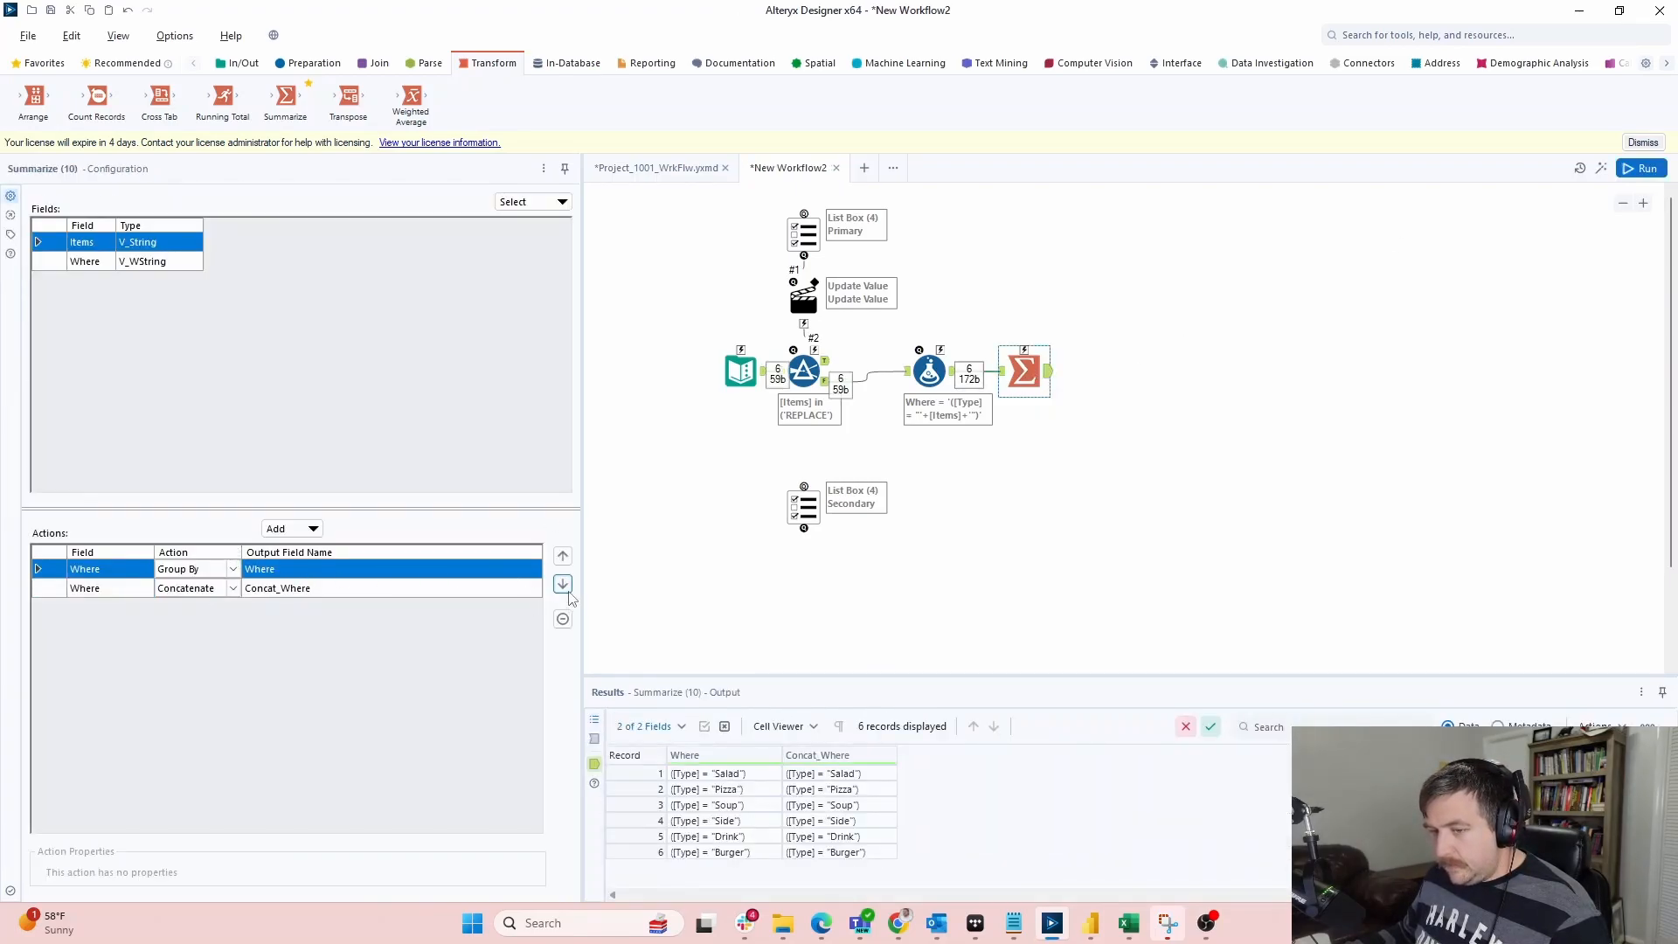
left_click(563, 619)
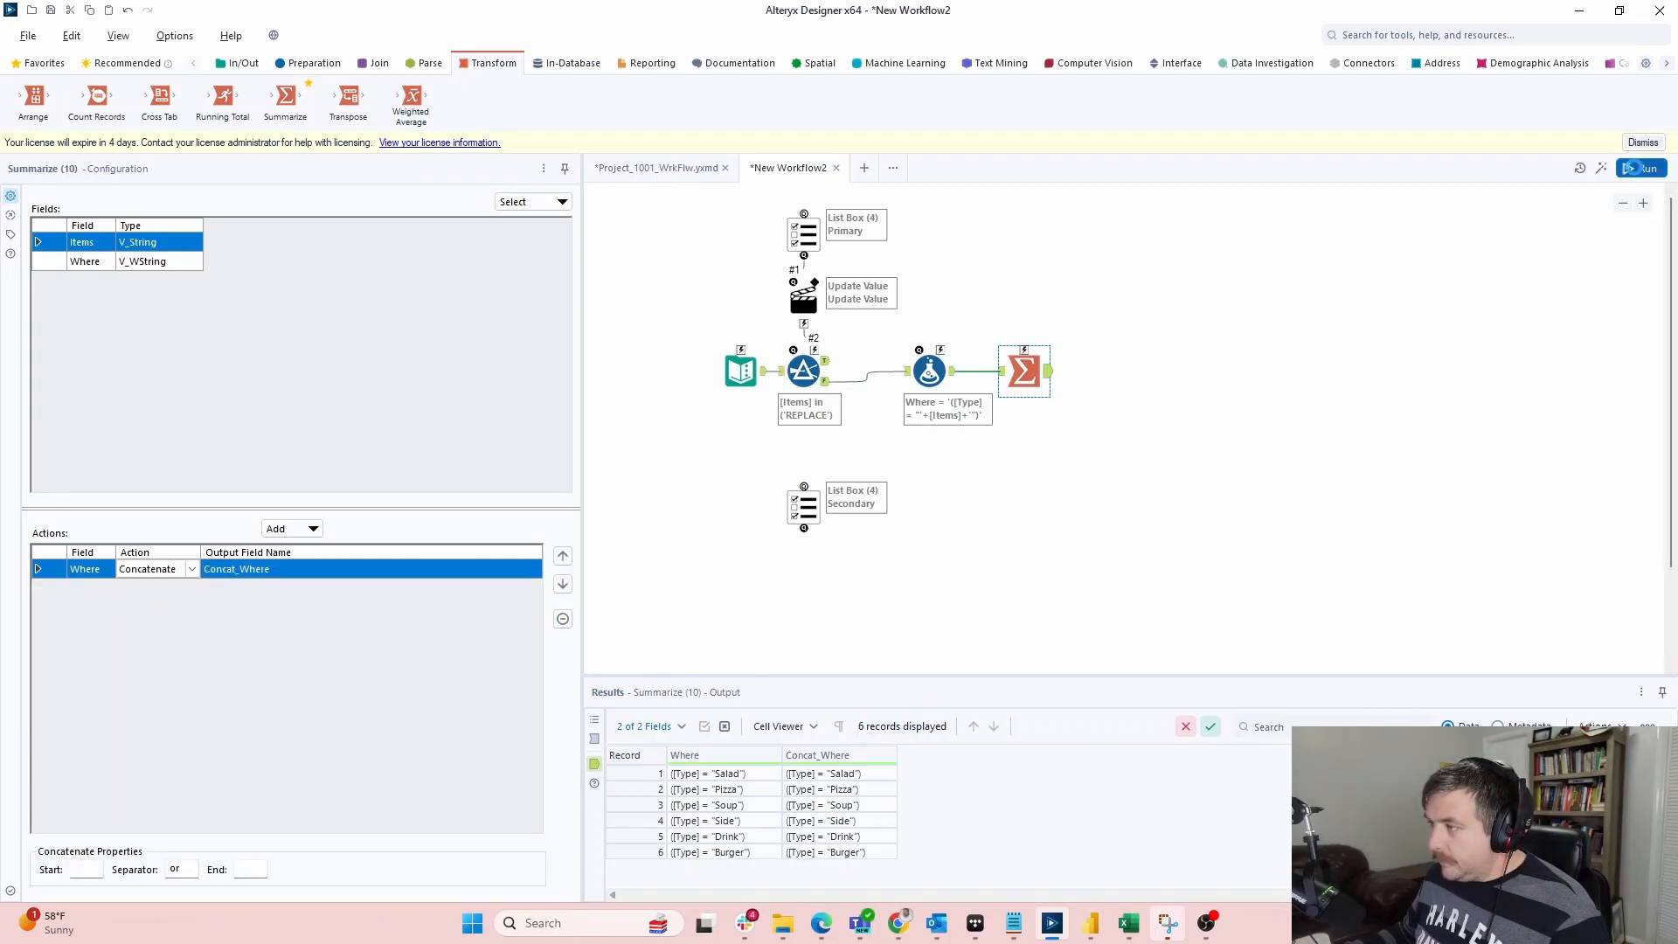
left_click(1644, 169)
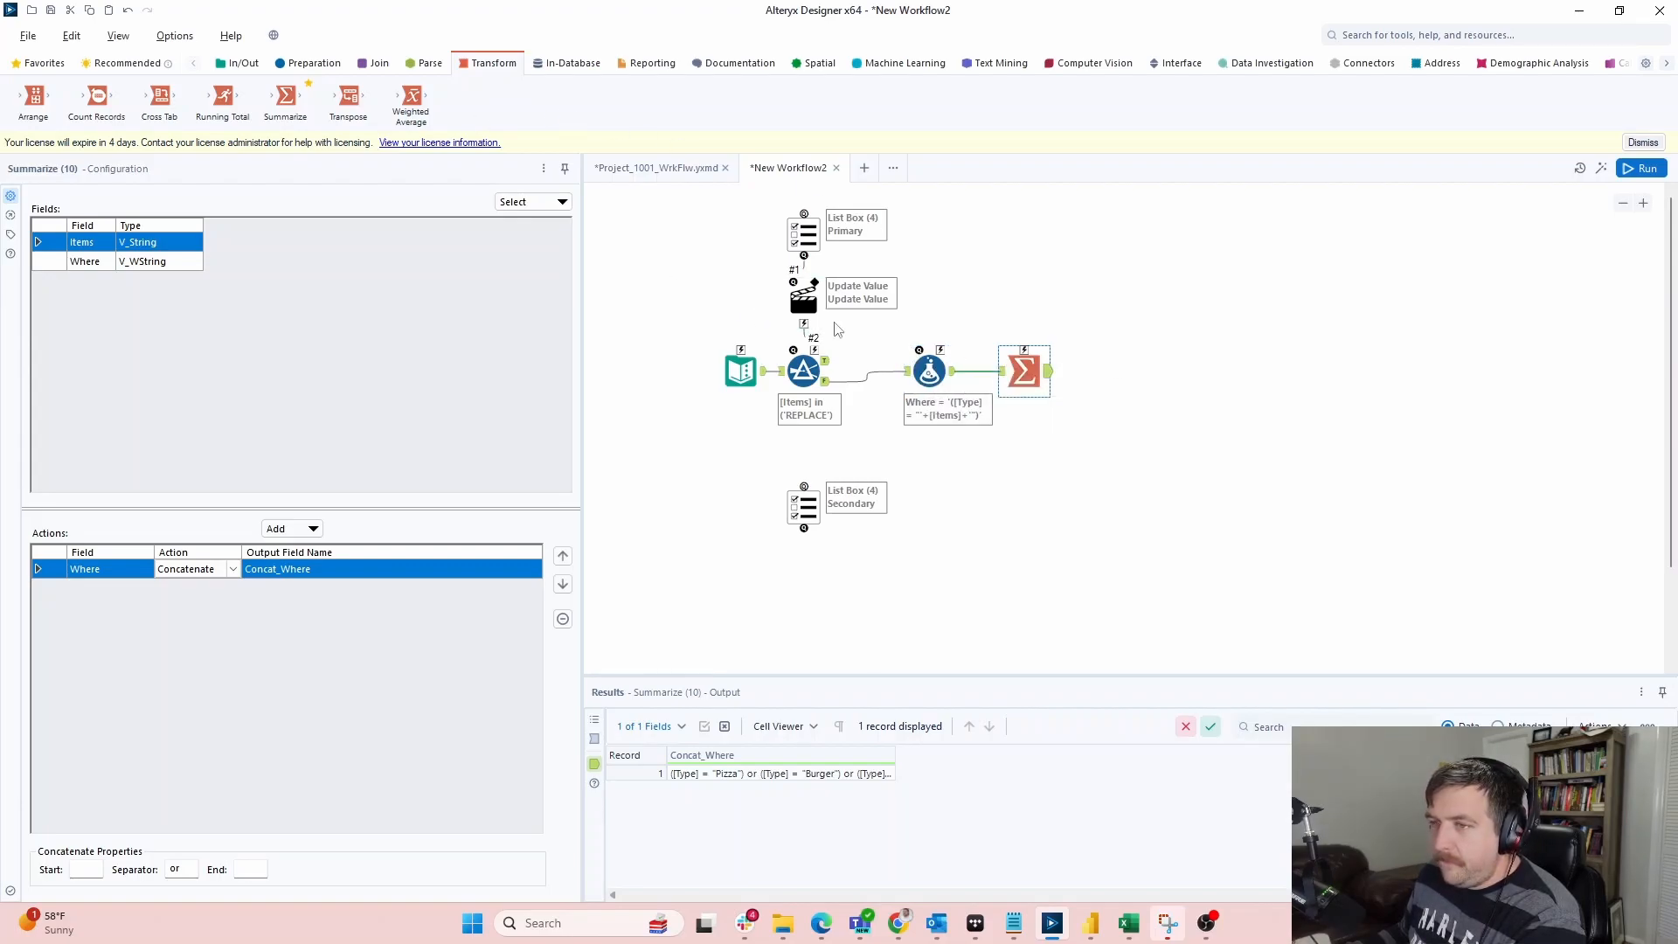
key("super+Tab")
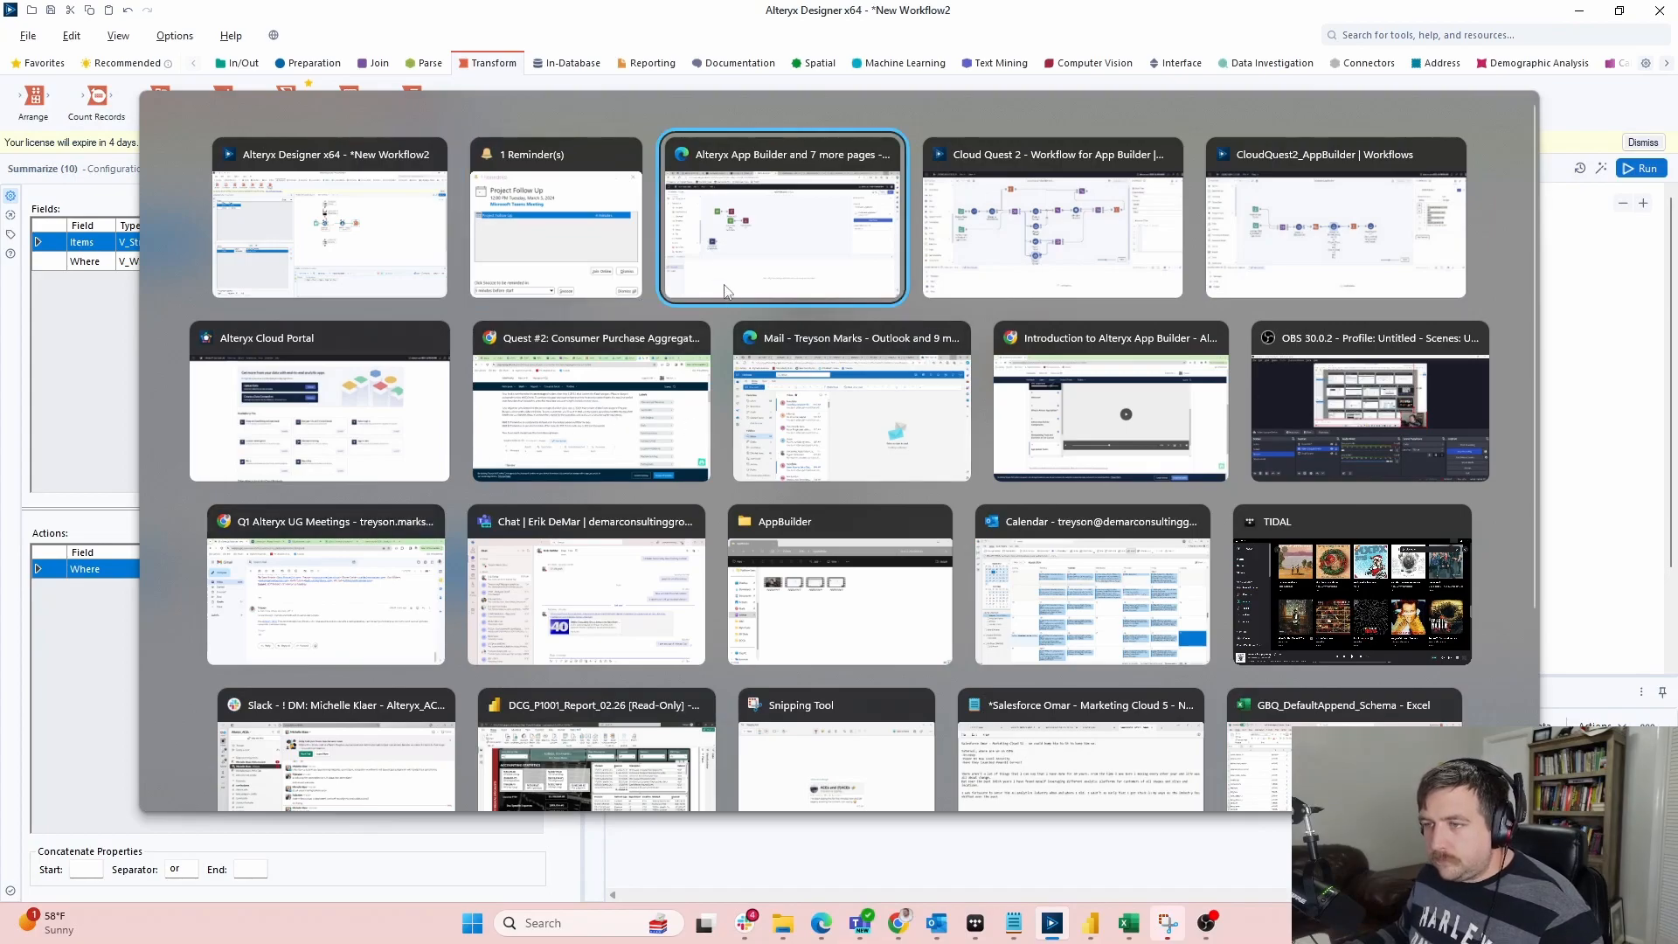
Delete the four checkbox and formula nodes from the SKY PUNCH!!!! app, keeping CloudQuest2_AppBuilder
left_click(1318, 227)
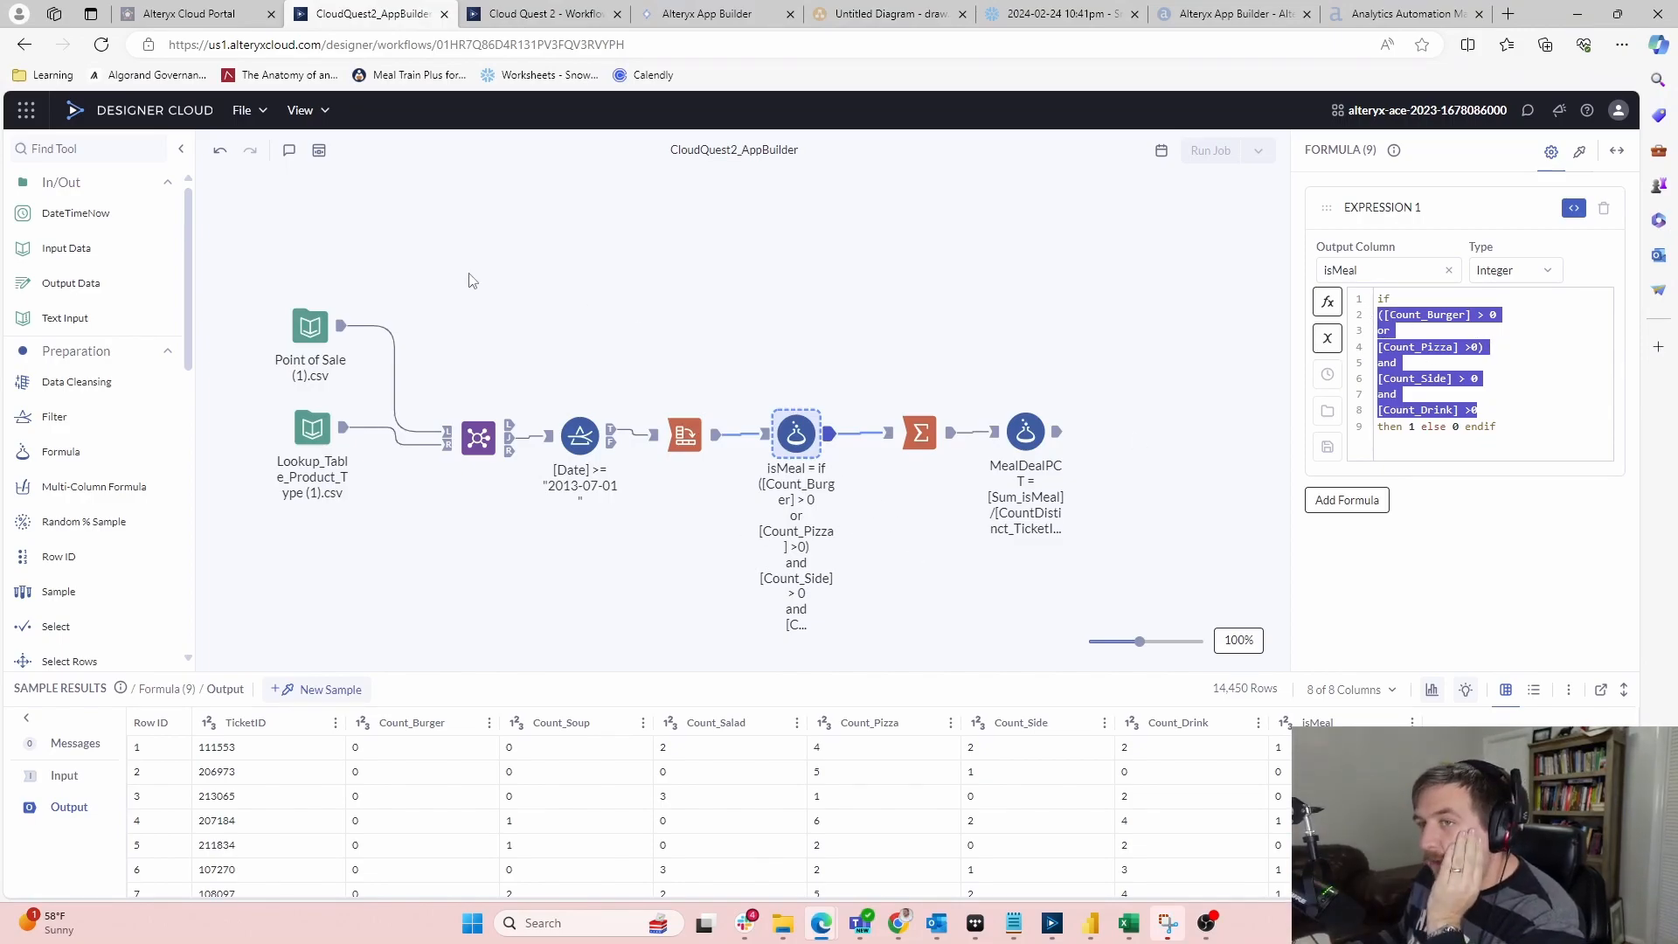
left_click(706, 14)
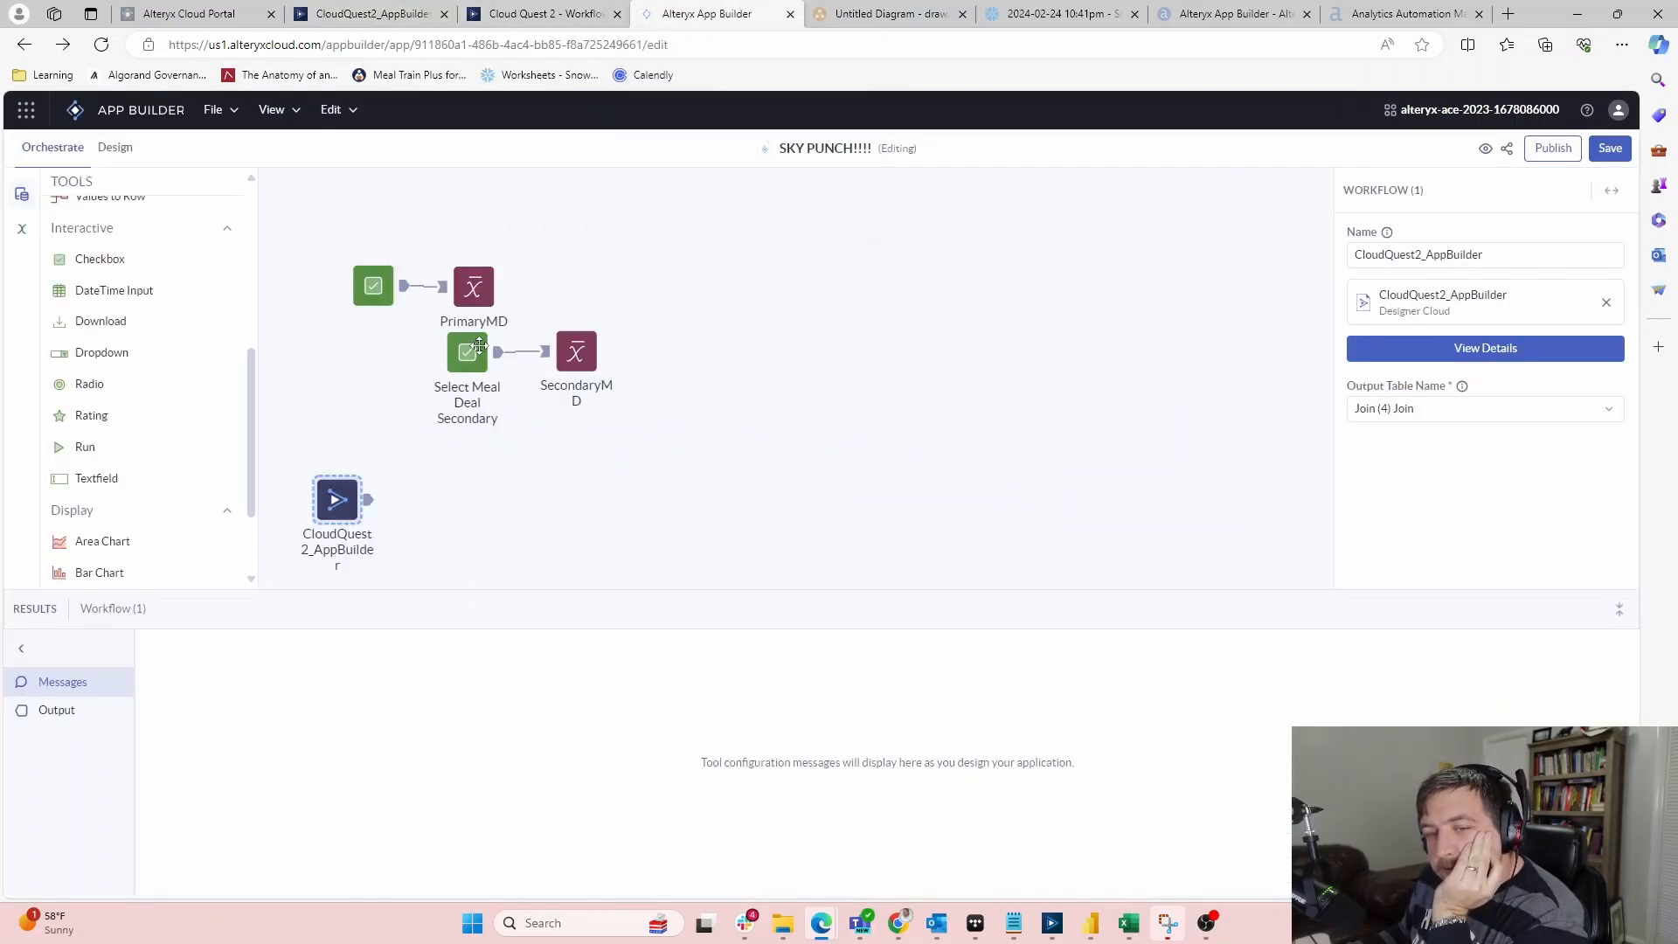
left_click(552, 13)
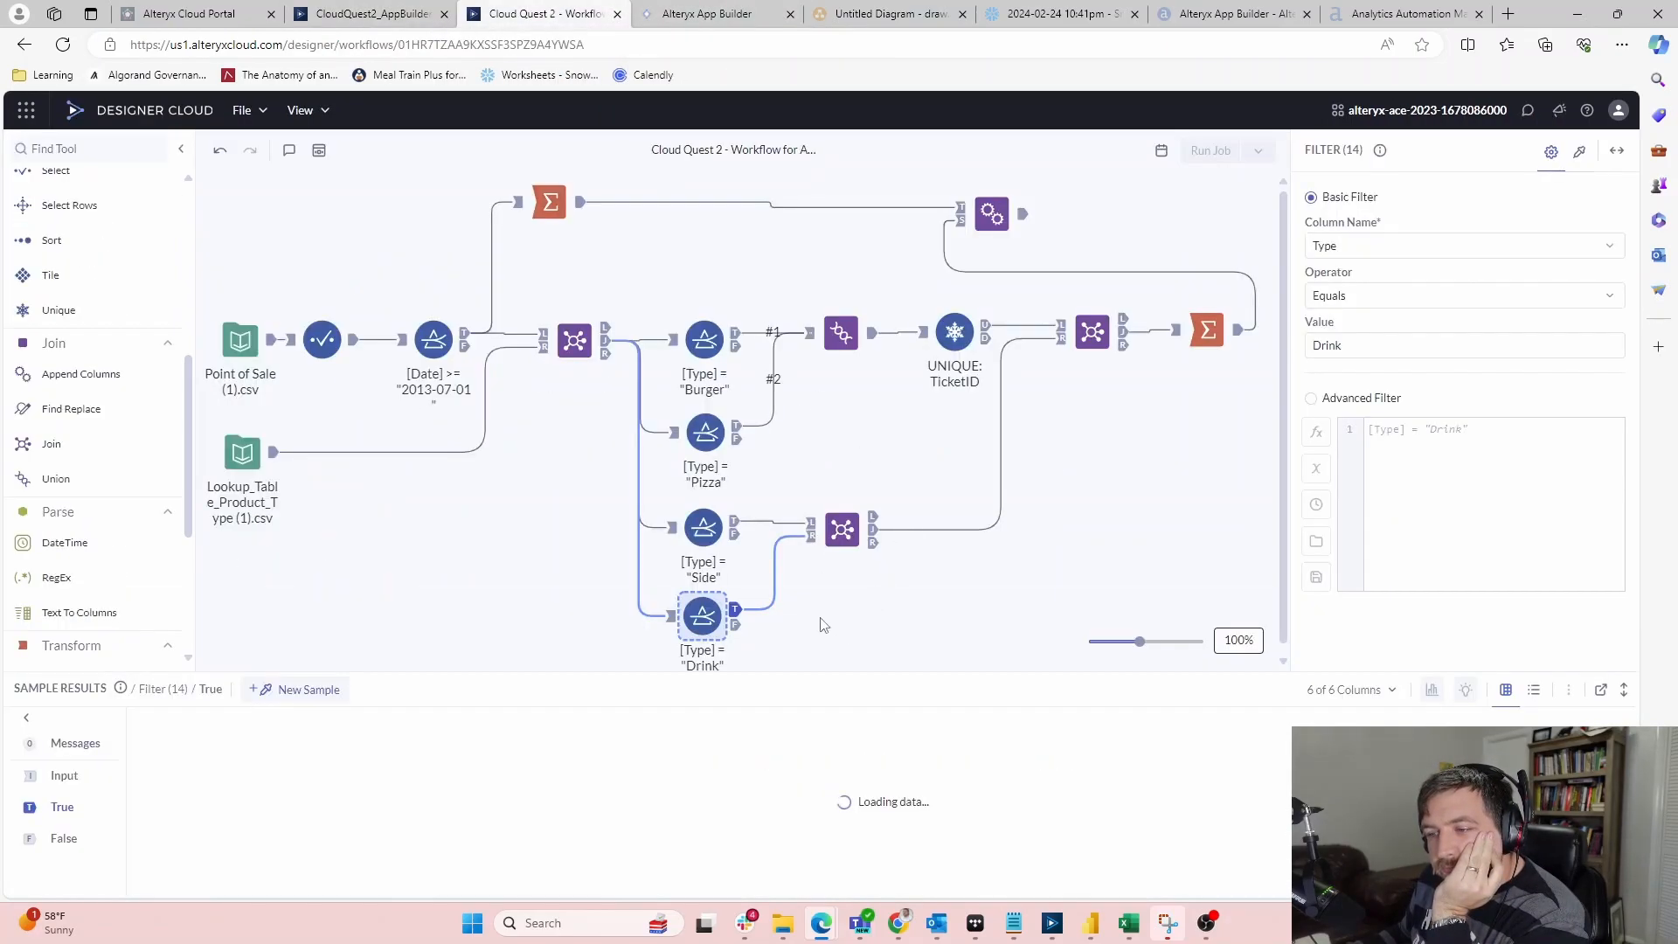
left_click(719, 15)
left_click_drag(331, 201, 709, 363)
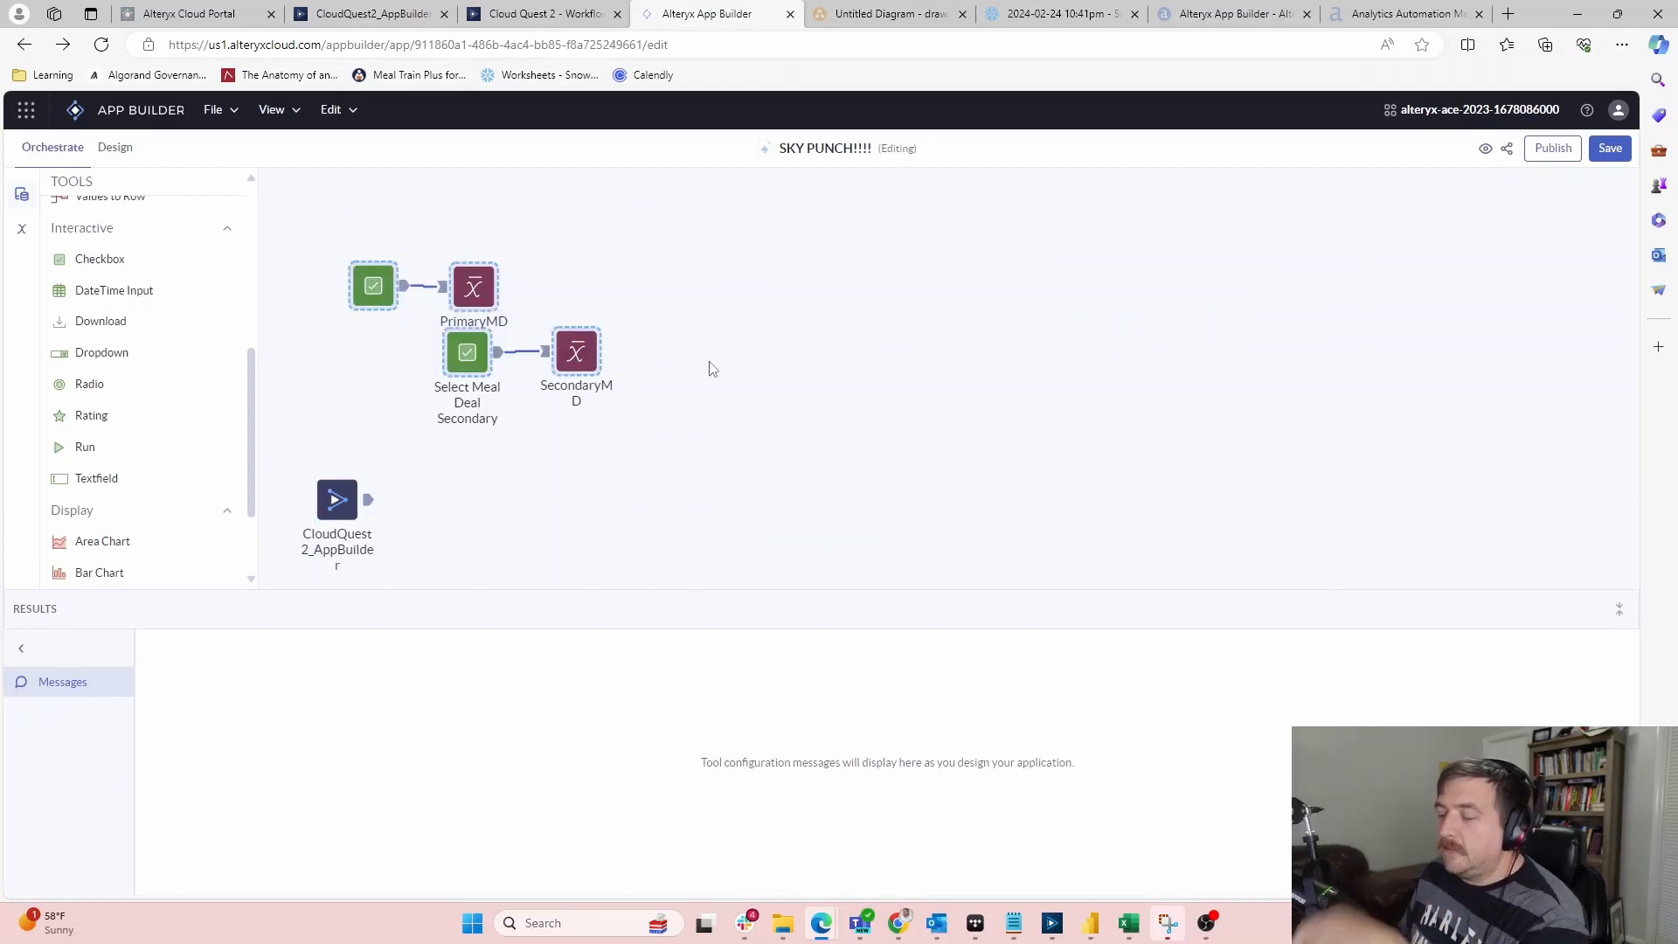
key("Delete")
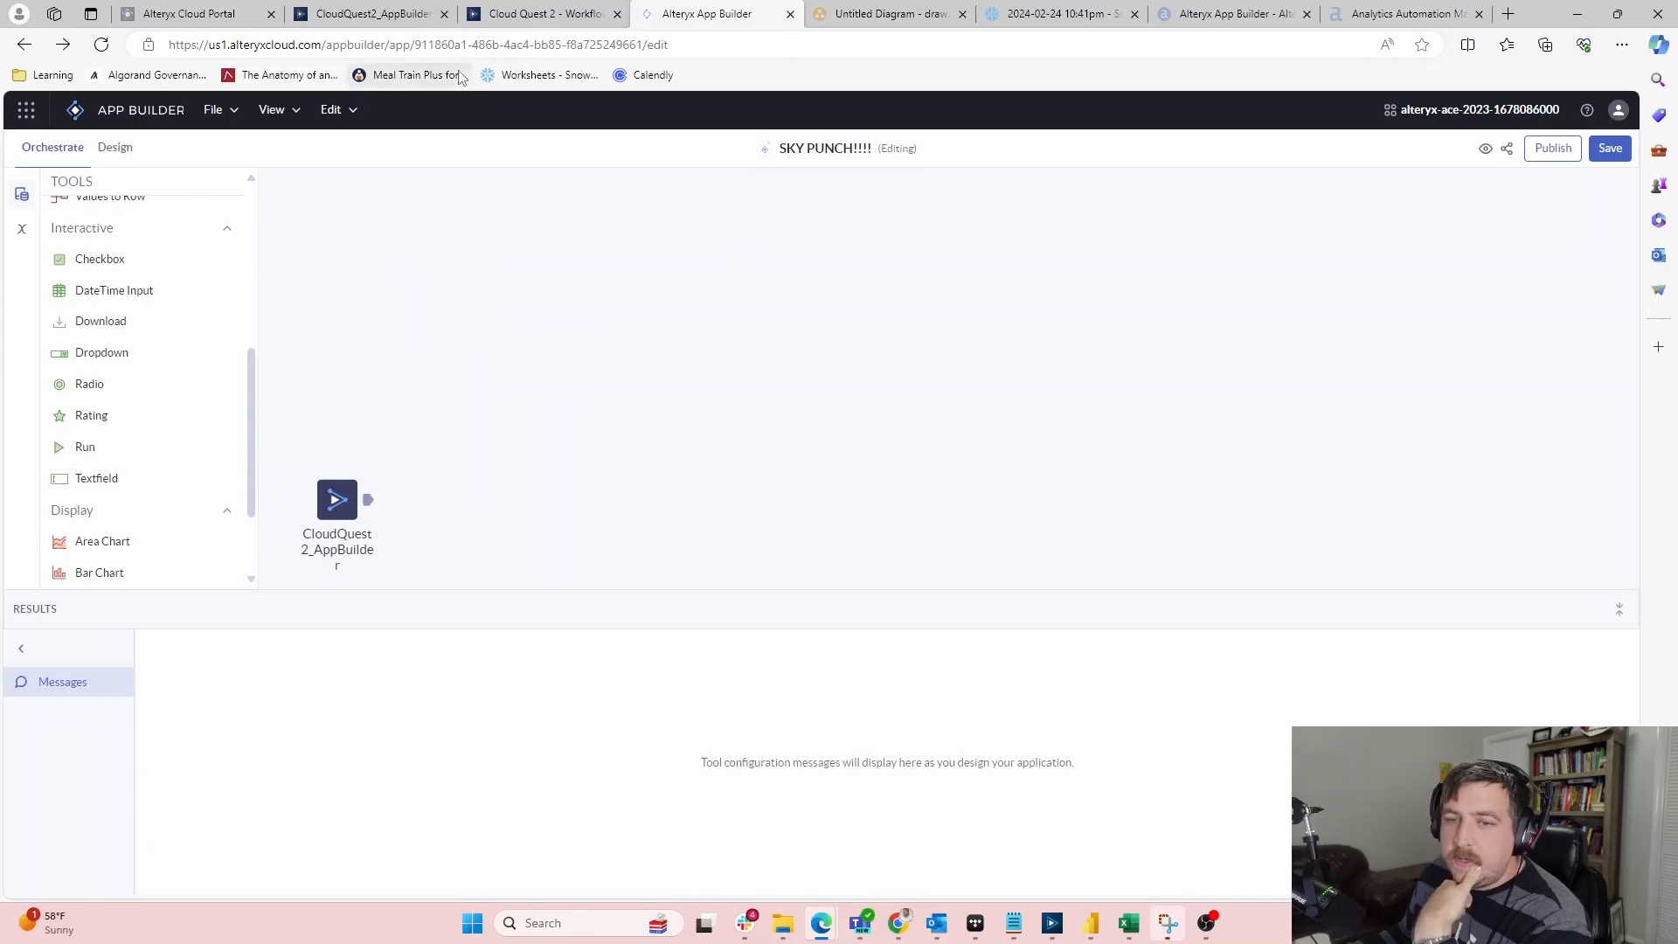
left_click(542, 14)
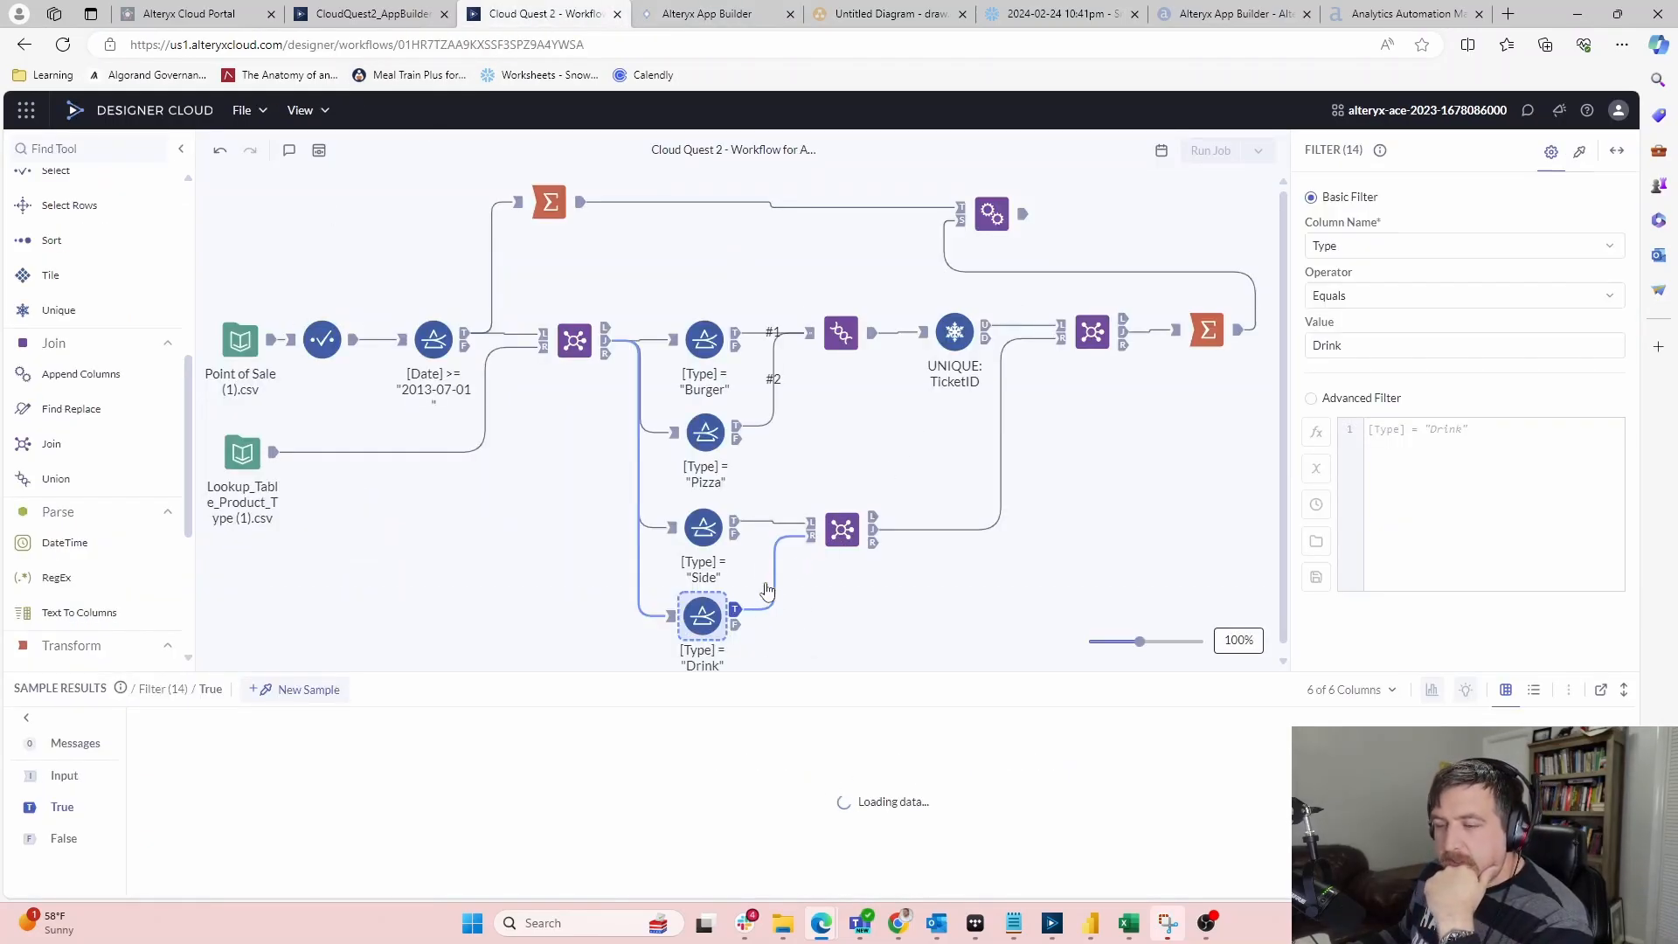
Inspect the Side and Drink Filter settings in the Cloud Quest 2 workflow
left_click(687, 587)
left_click(704, 527)
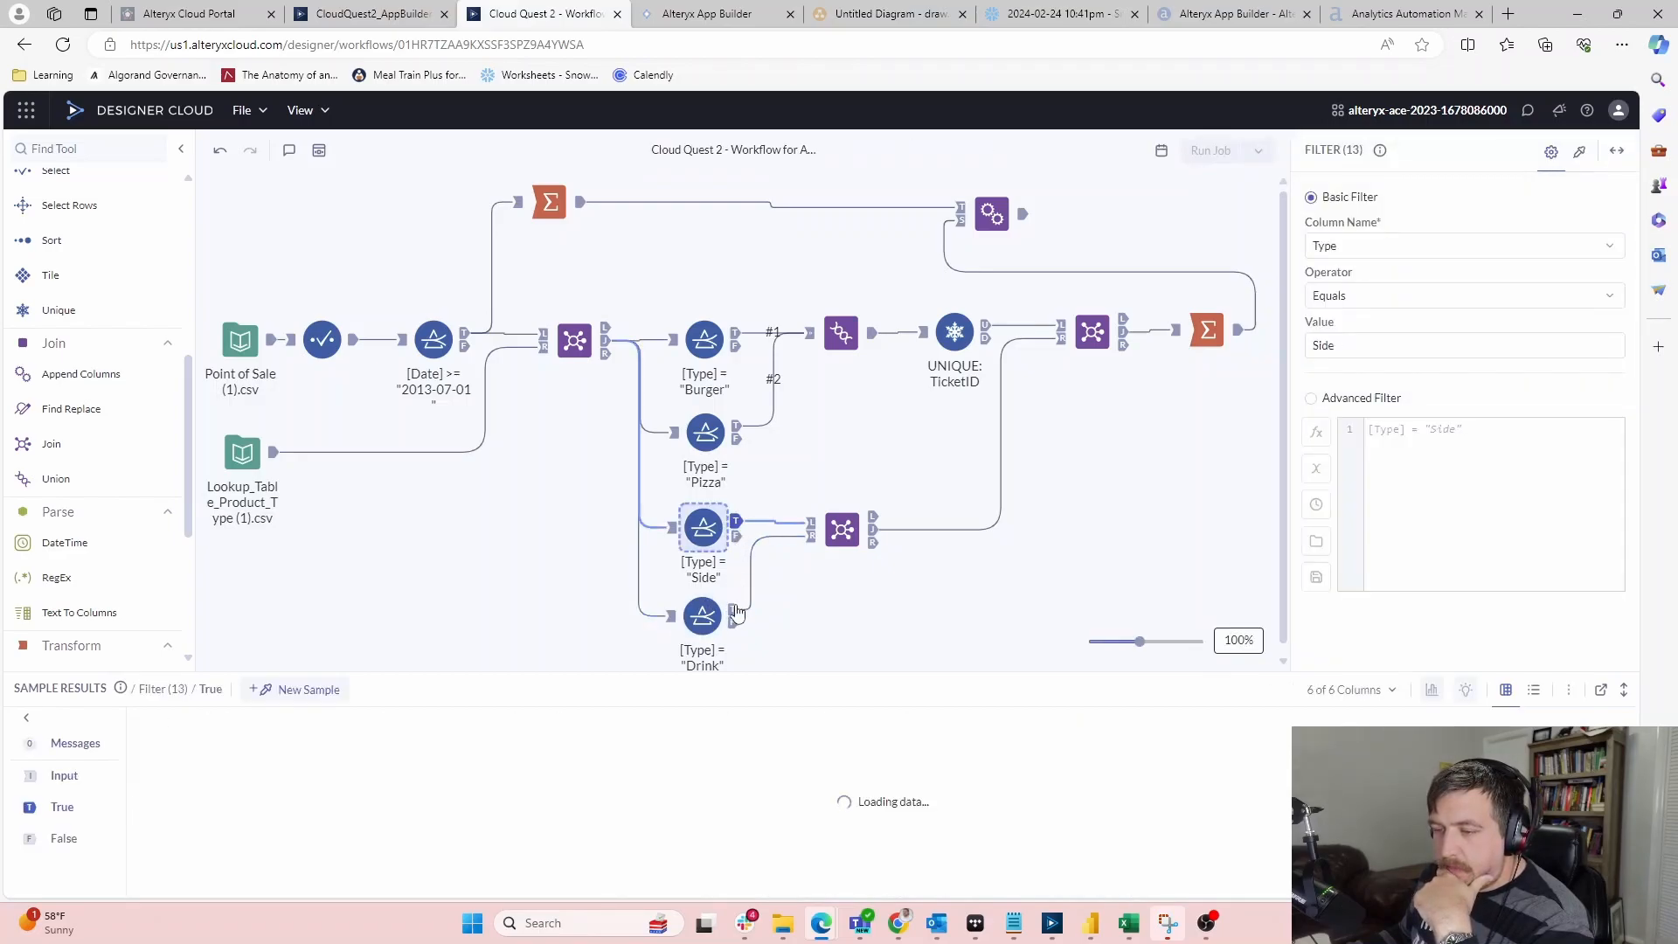
left_click(734, 617)
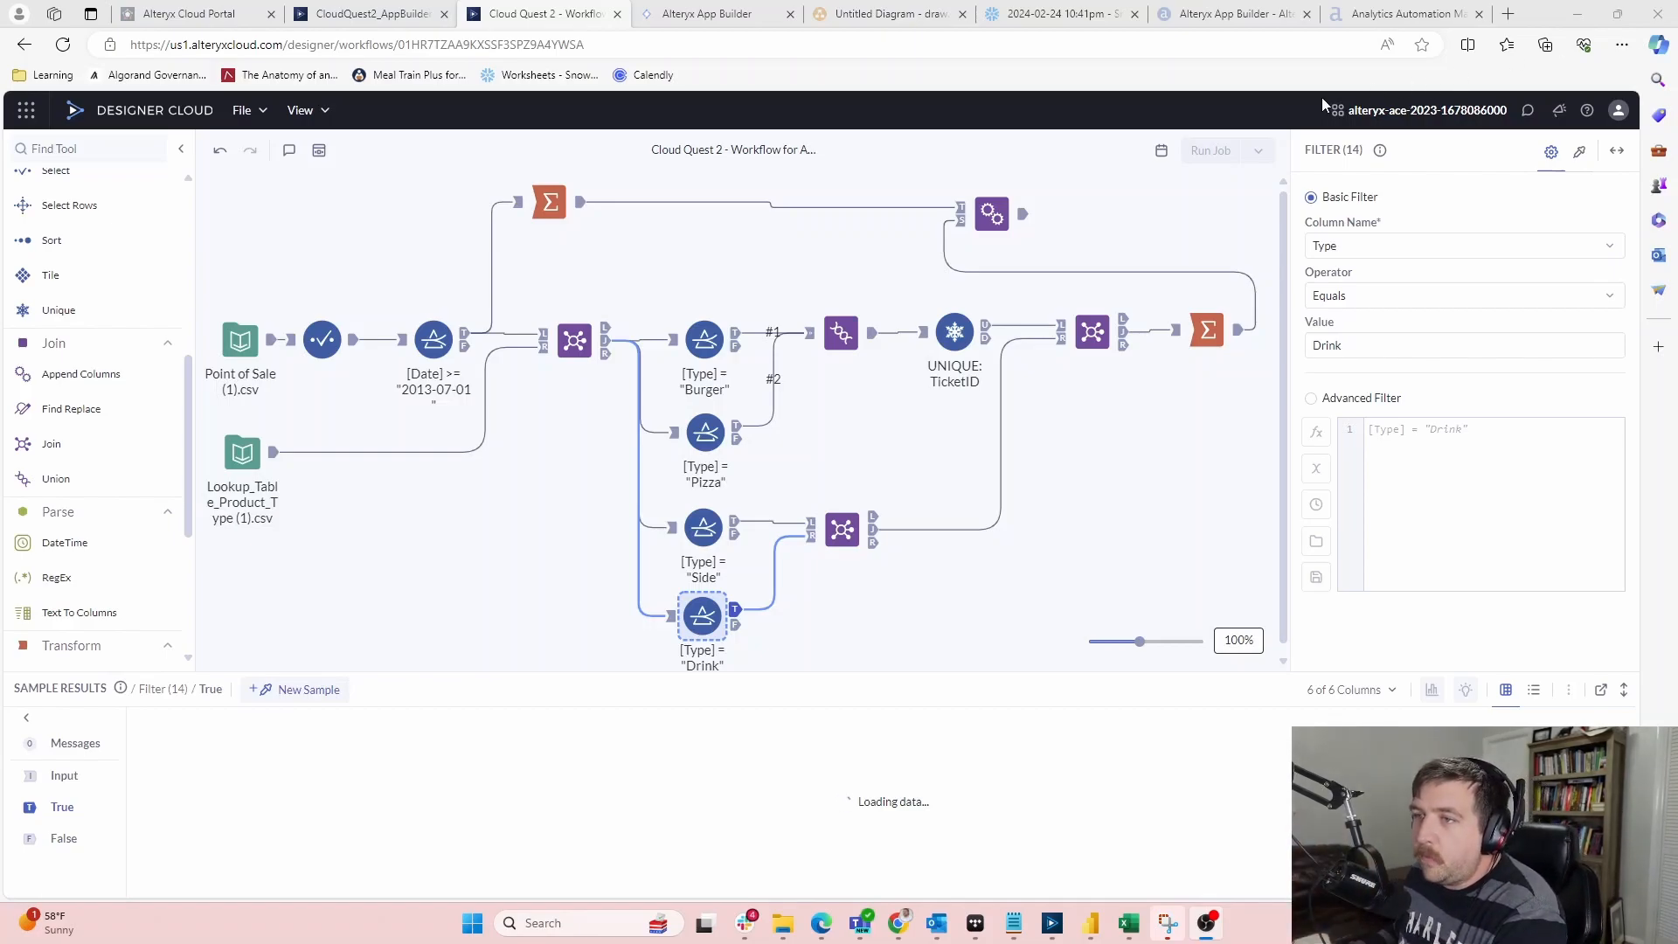
left_click(686, 13)
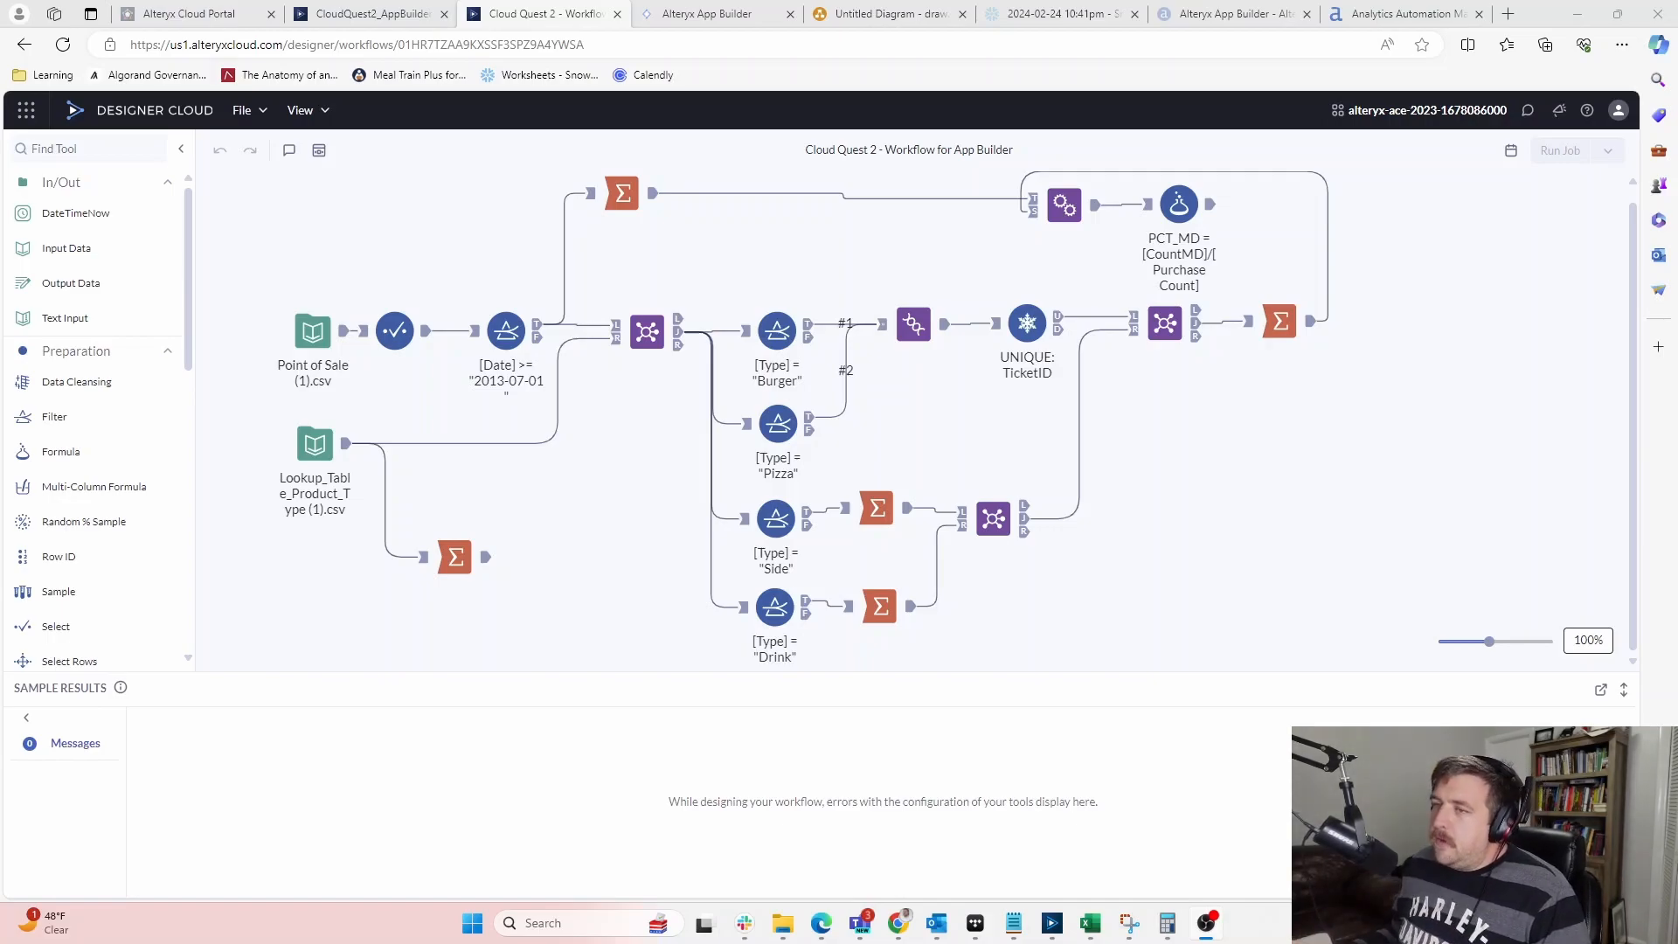
Reload the SKY PUNCH!!!! app page and recheck the Cloud Quest 2 workflow step's meal-type output
left_click(679, 20)
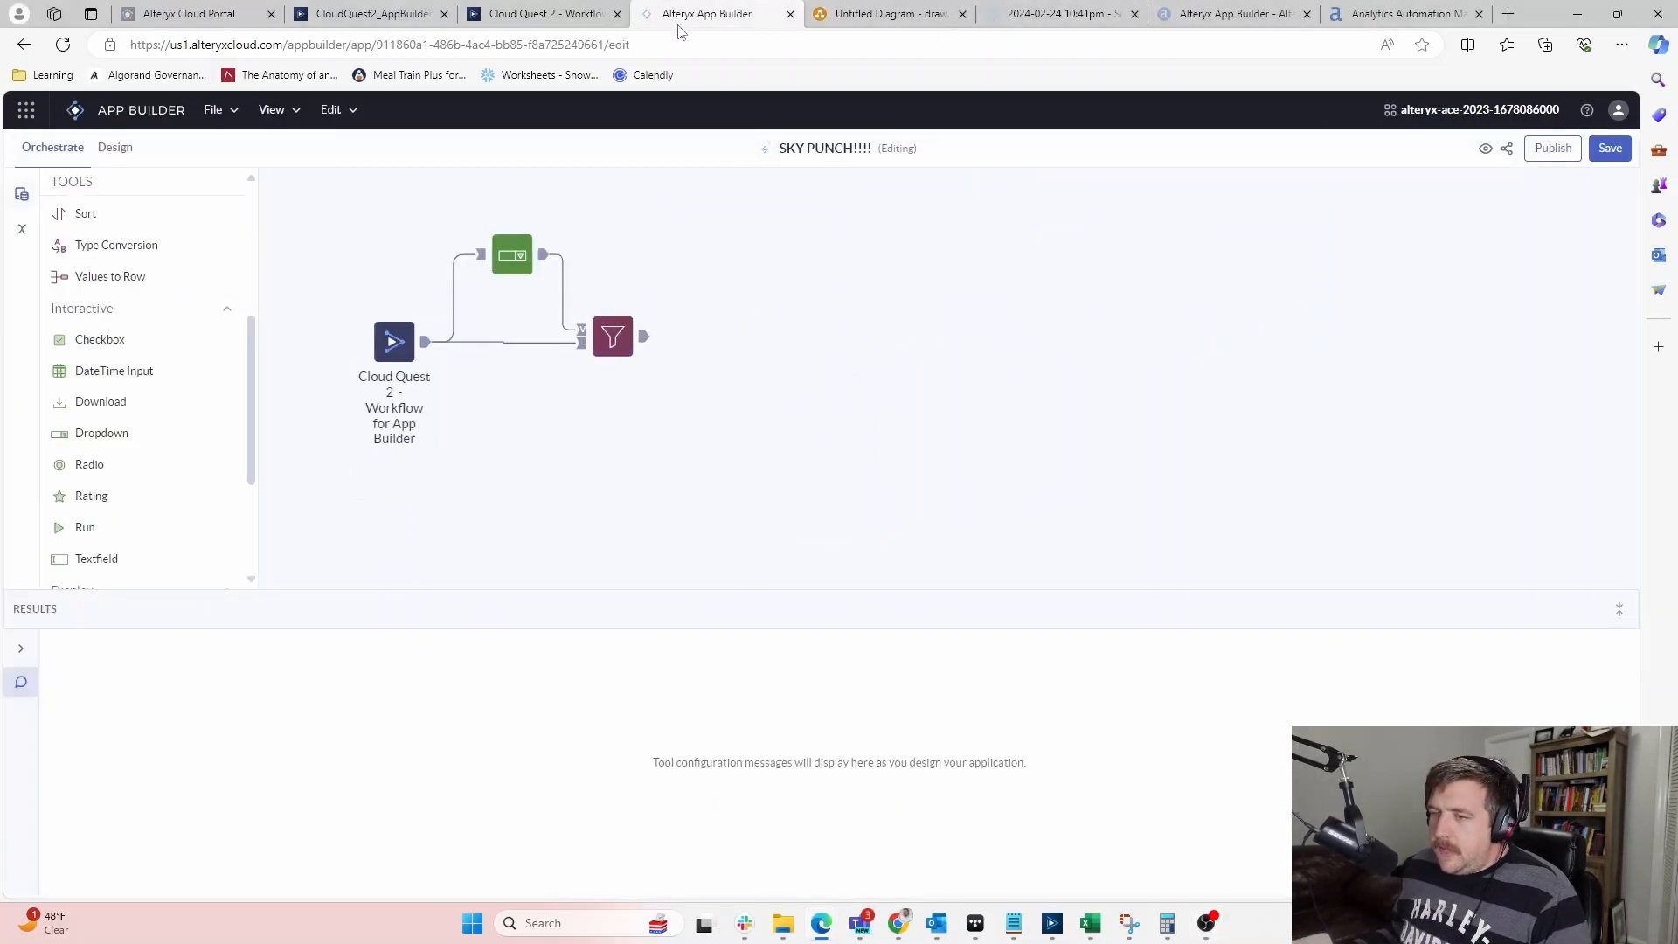
left_click(540, 16)
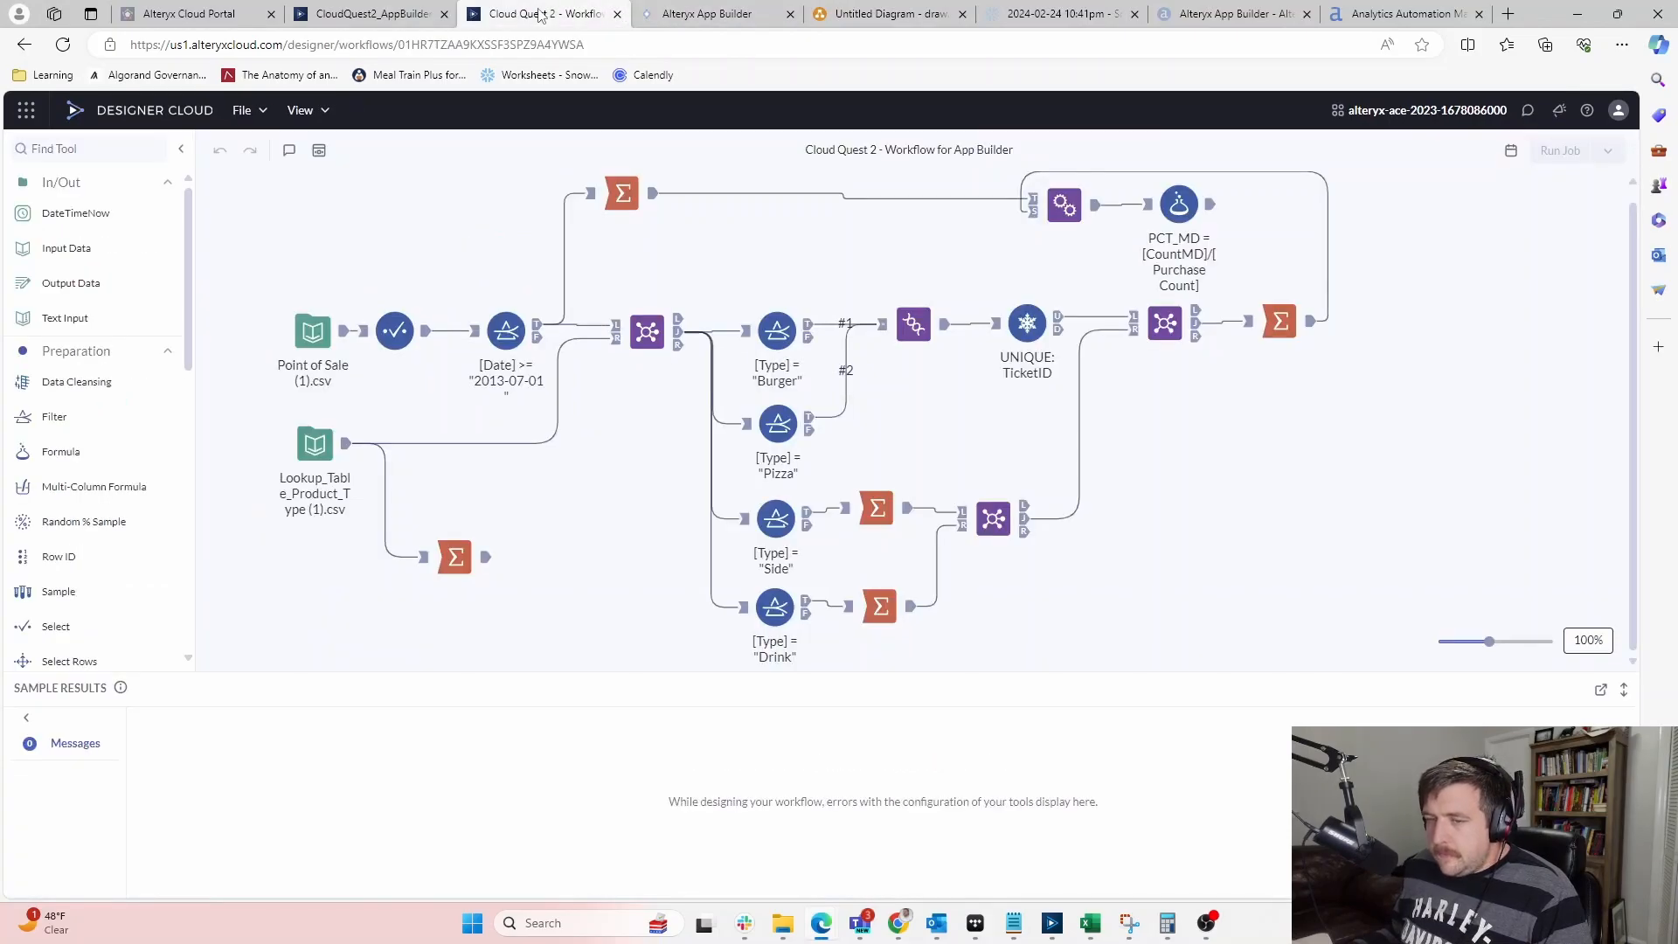
left_click(696, 19)
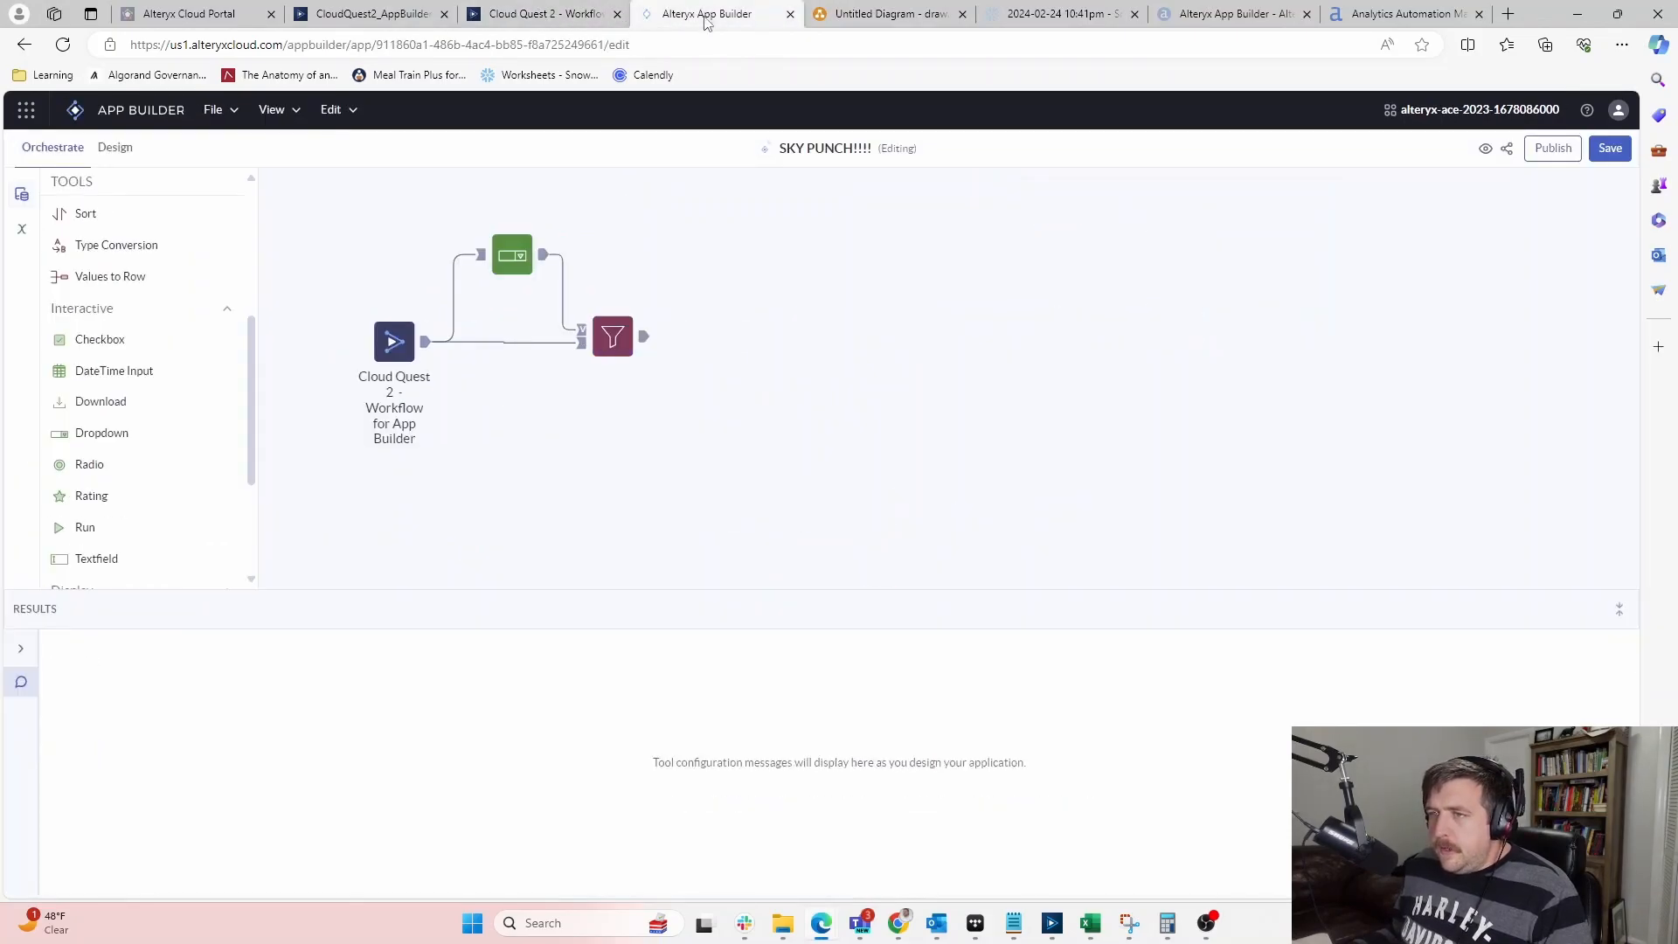
left_click(424, 348)
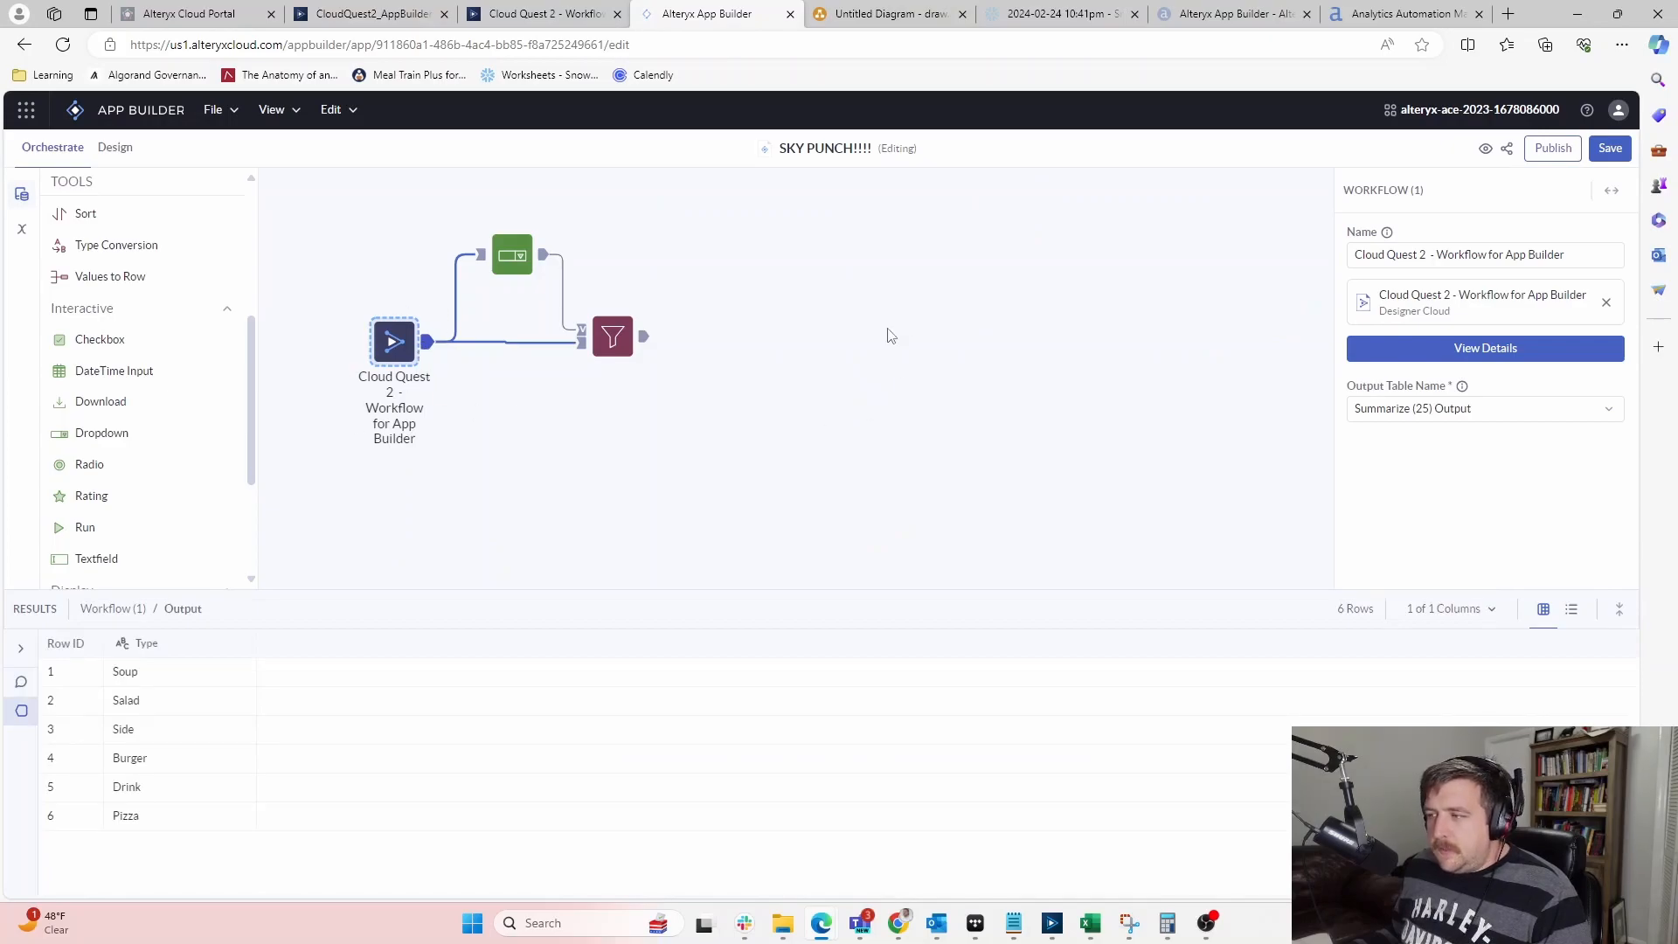
left_click(62, 44)
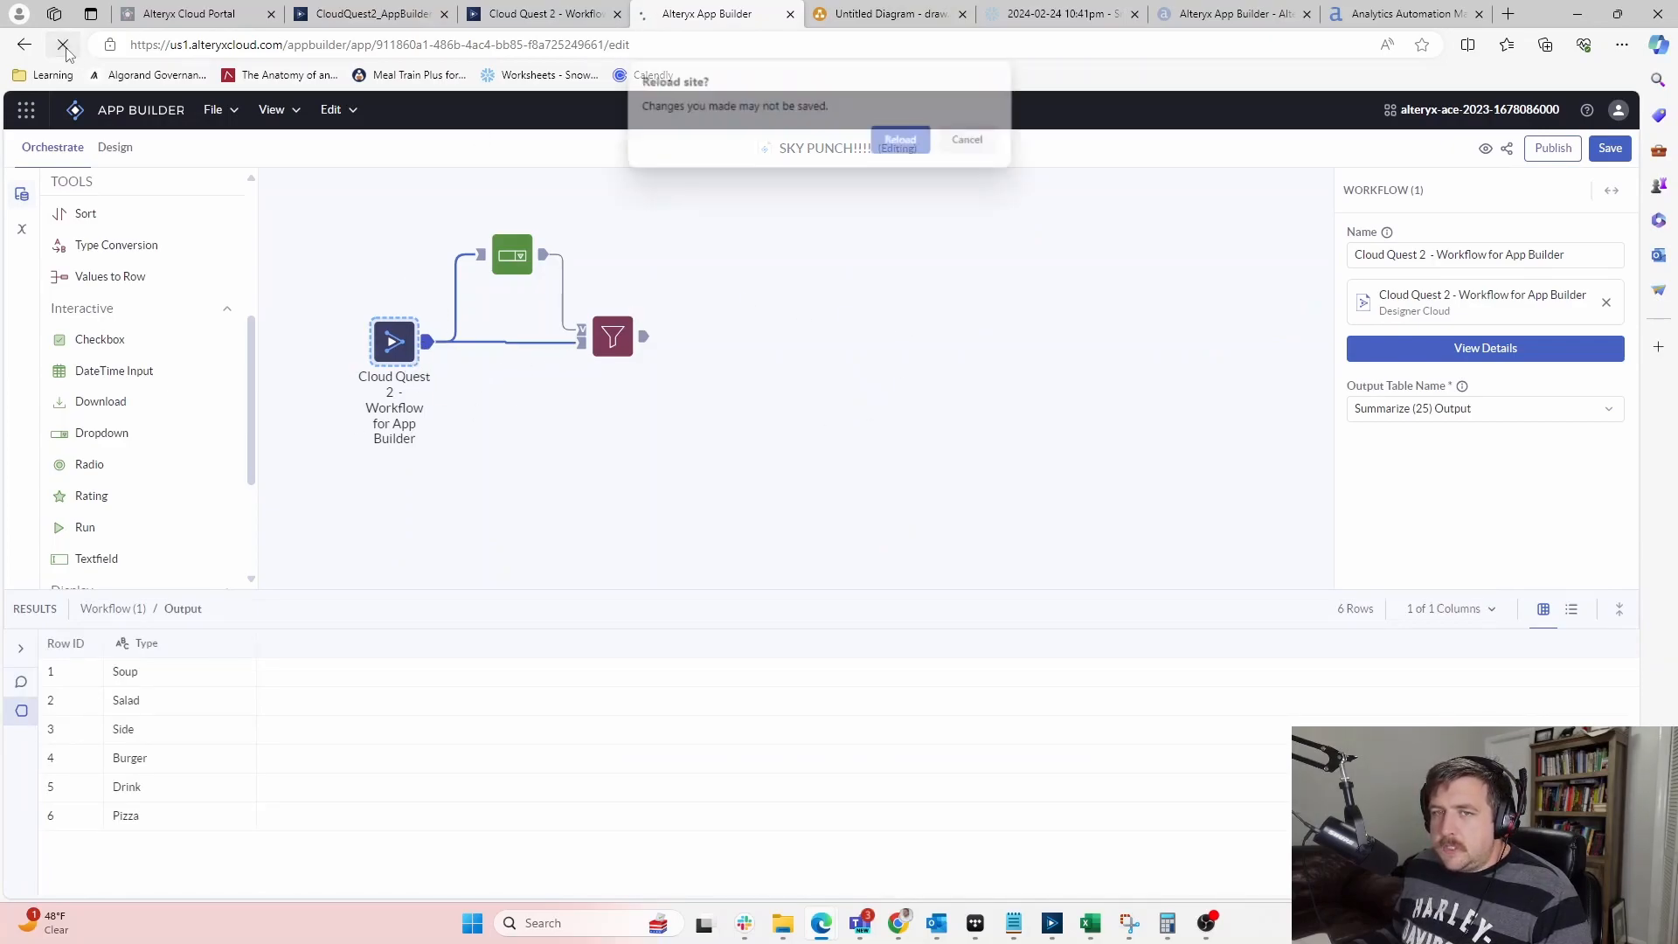
left_click(915, 142)
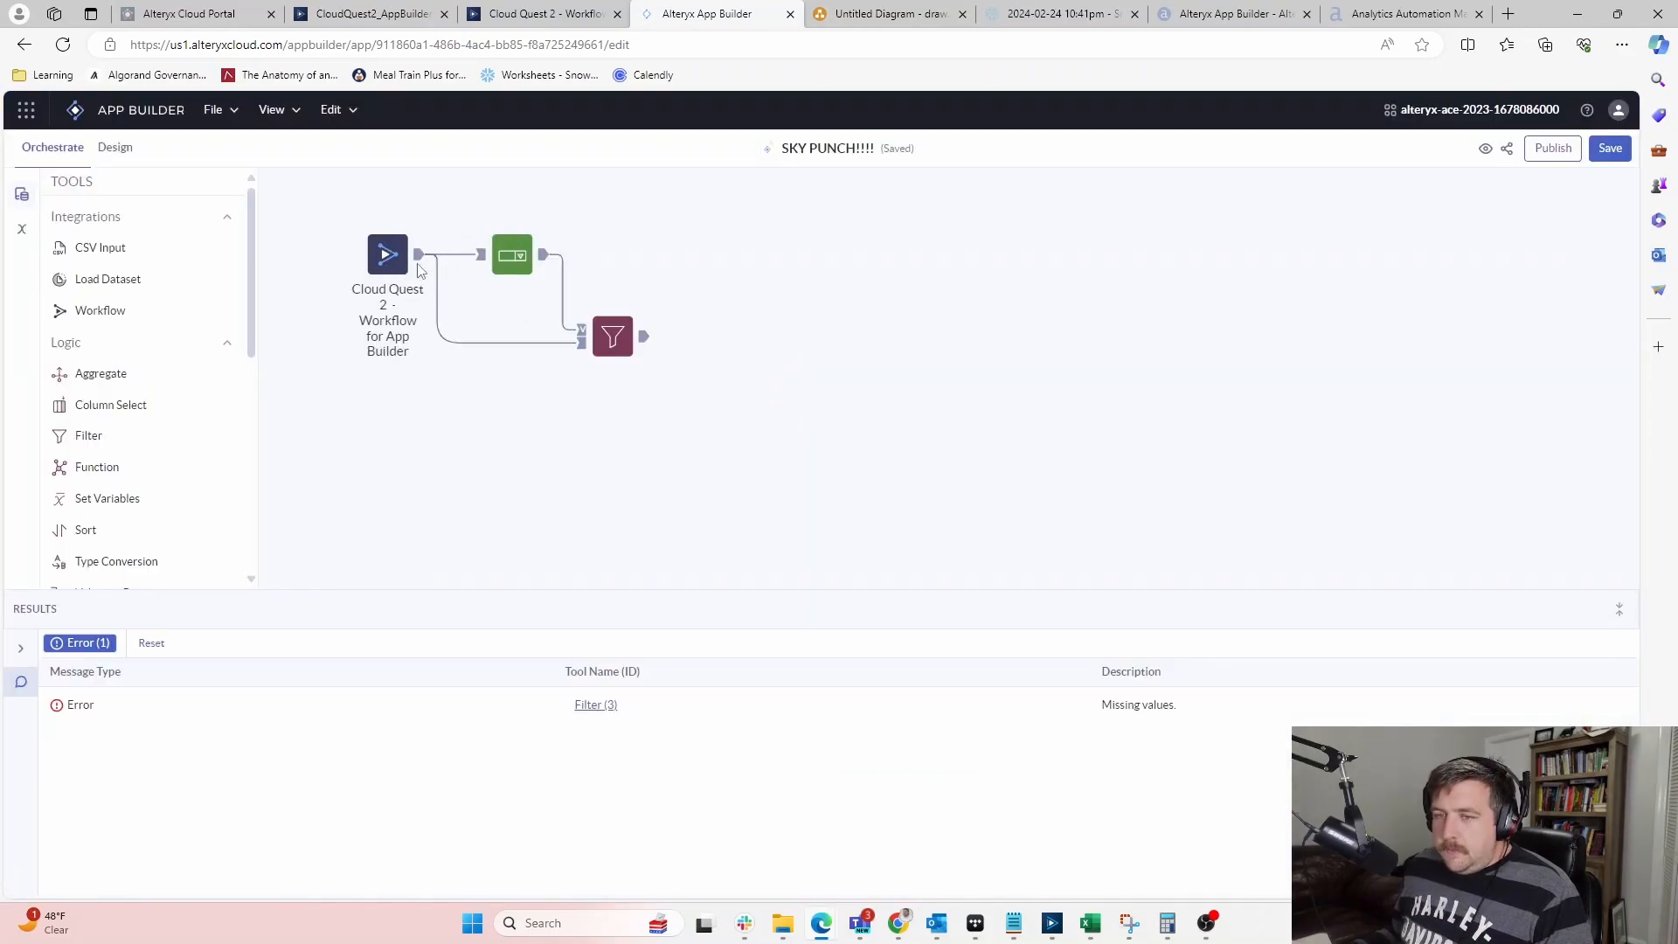
left_click(417, 262)
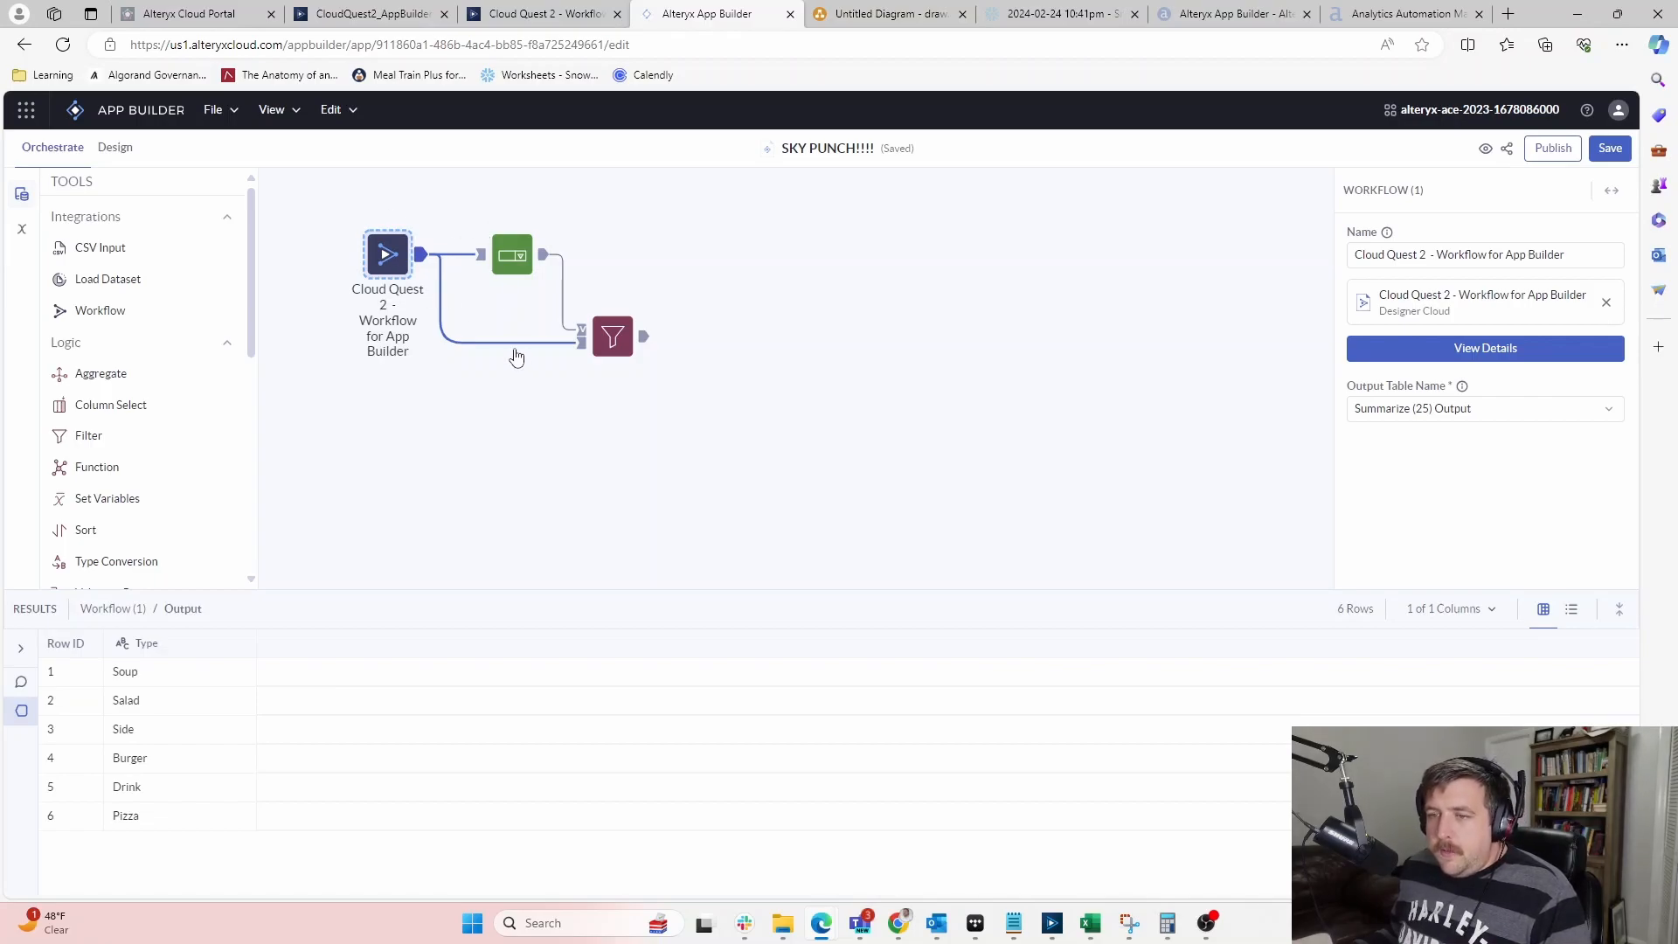
Delete the Filter step, leaving the workflow step connected to the Dropdown
left_click_drag(742, 339, 517, 320)
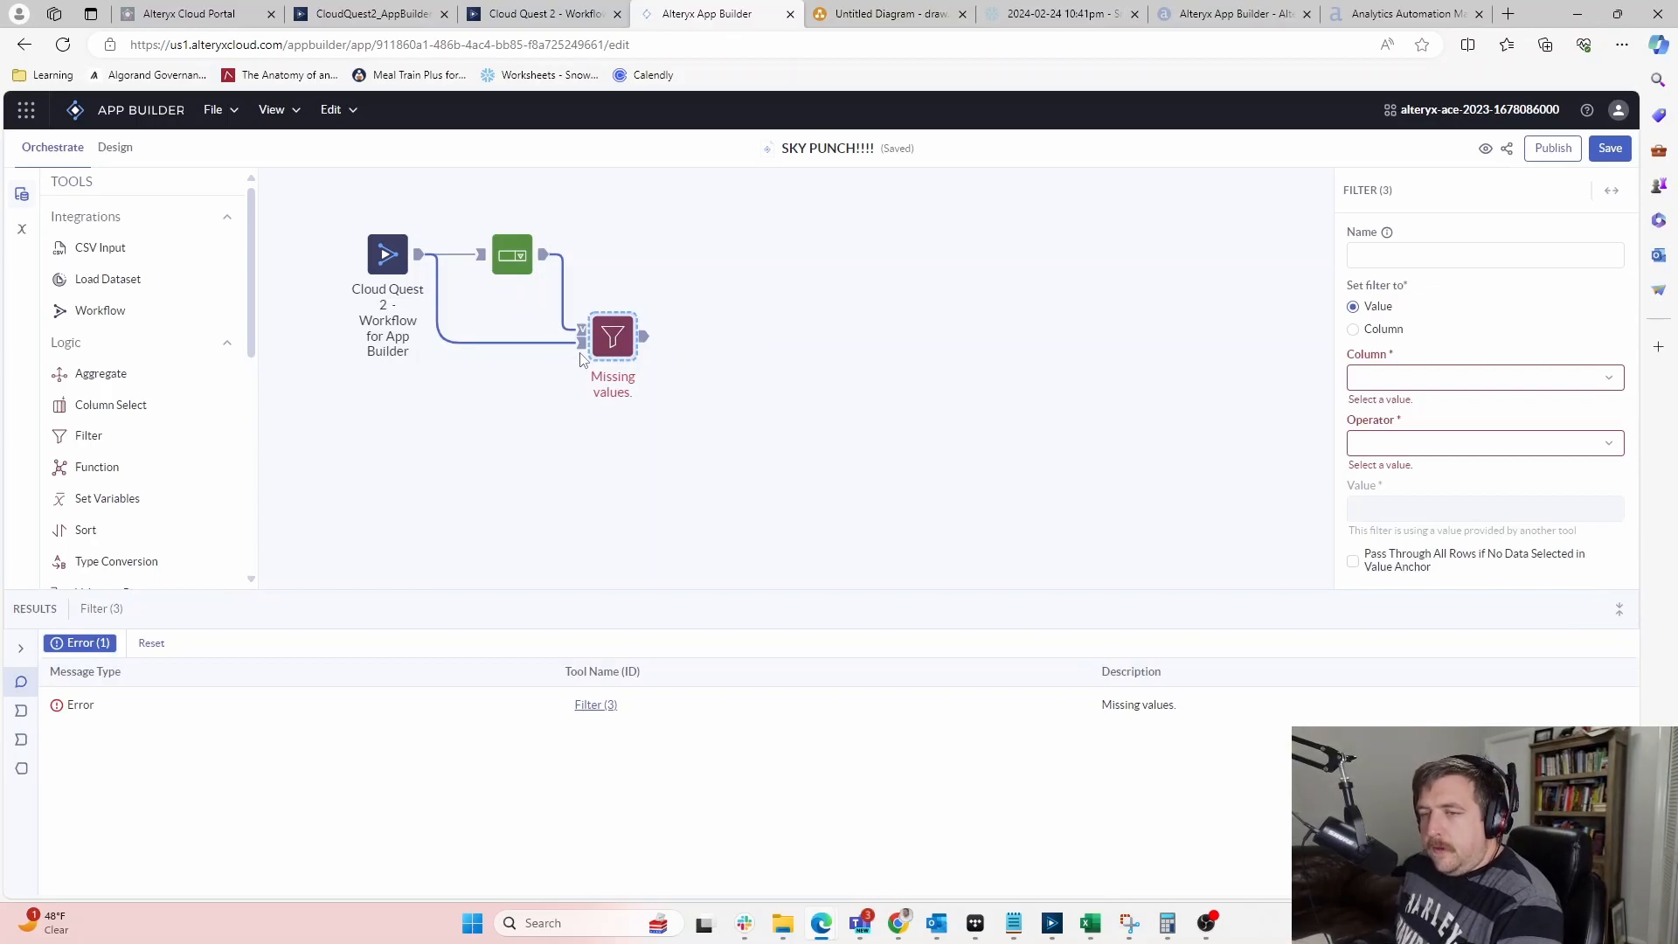
key("Delete")
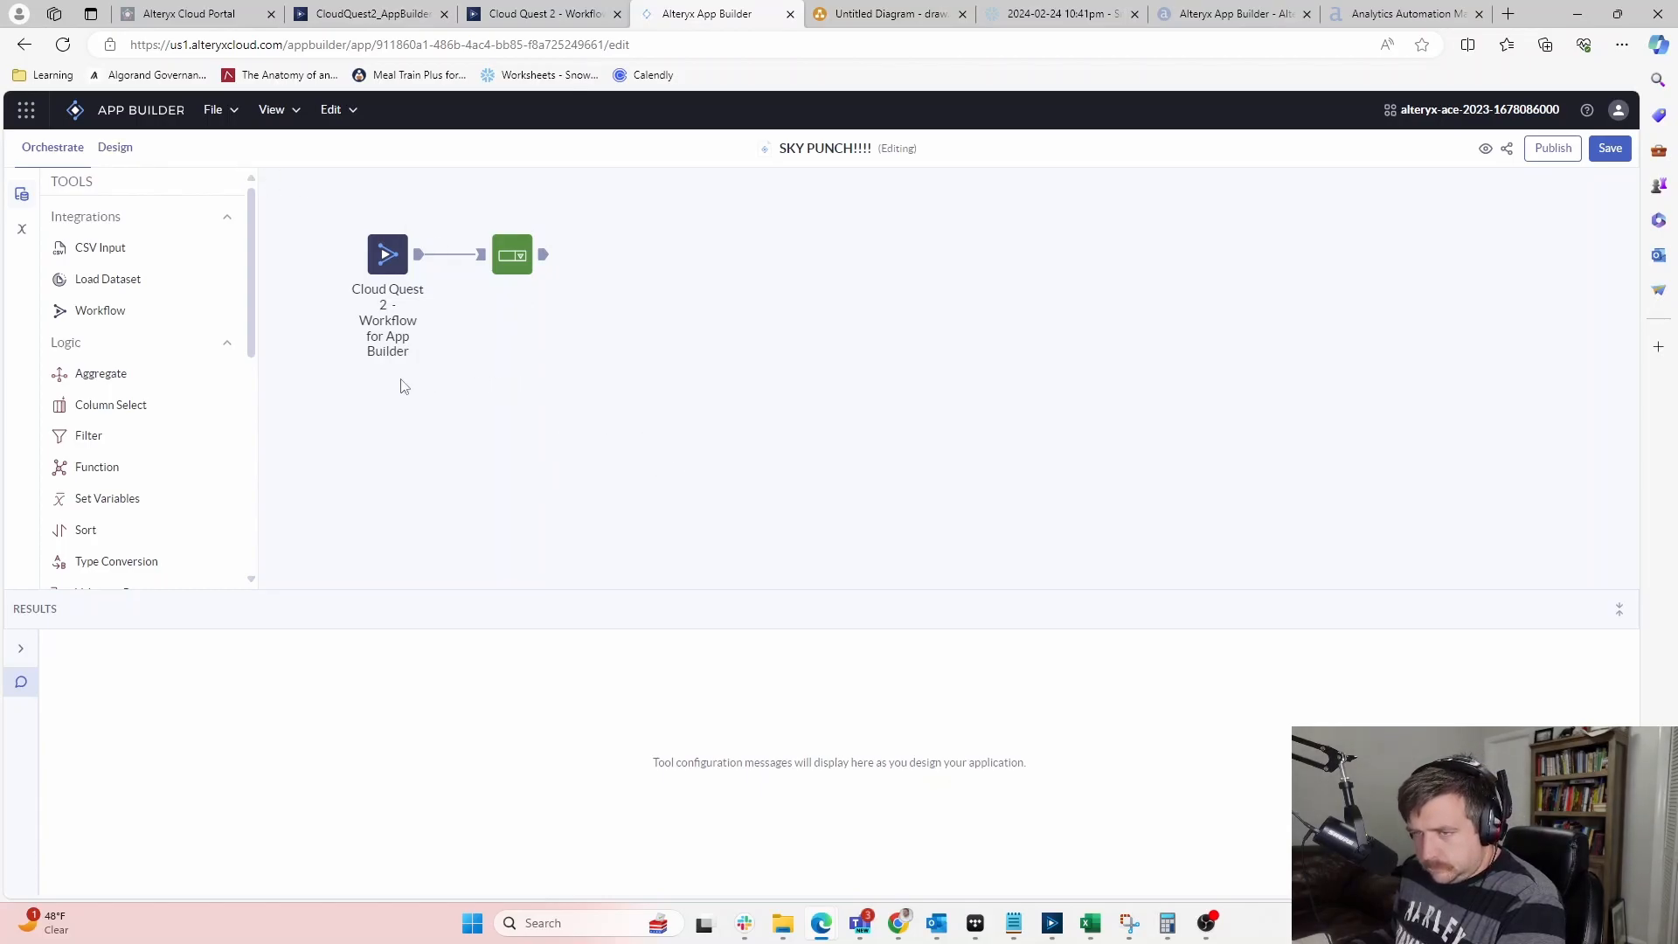
mouse_move(389, 265)
left_mouse_down()
mouse_move(389, 370)
mouse_move(386, 265)
left_mouse_up()
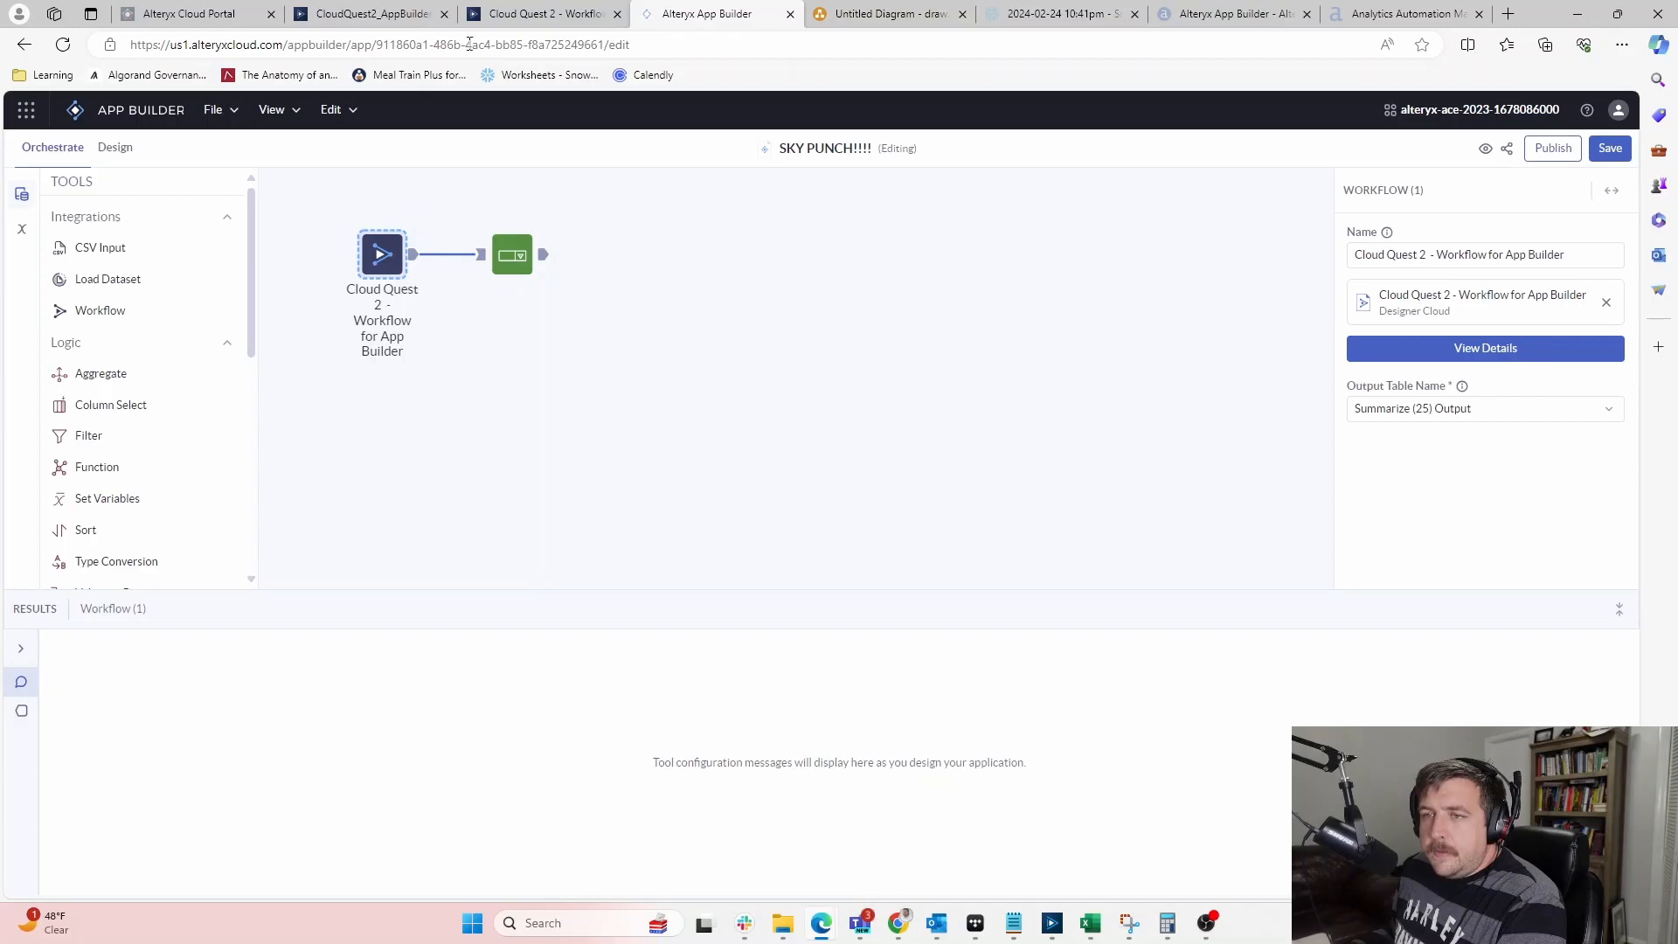
Compare the PCT_MD formula with CloudQuest2_AppBuilder's MealDealPCT result of about 0.707, then return to SKY PUNCH!!!!
left_click(516, 15)
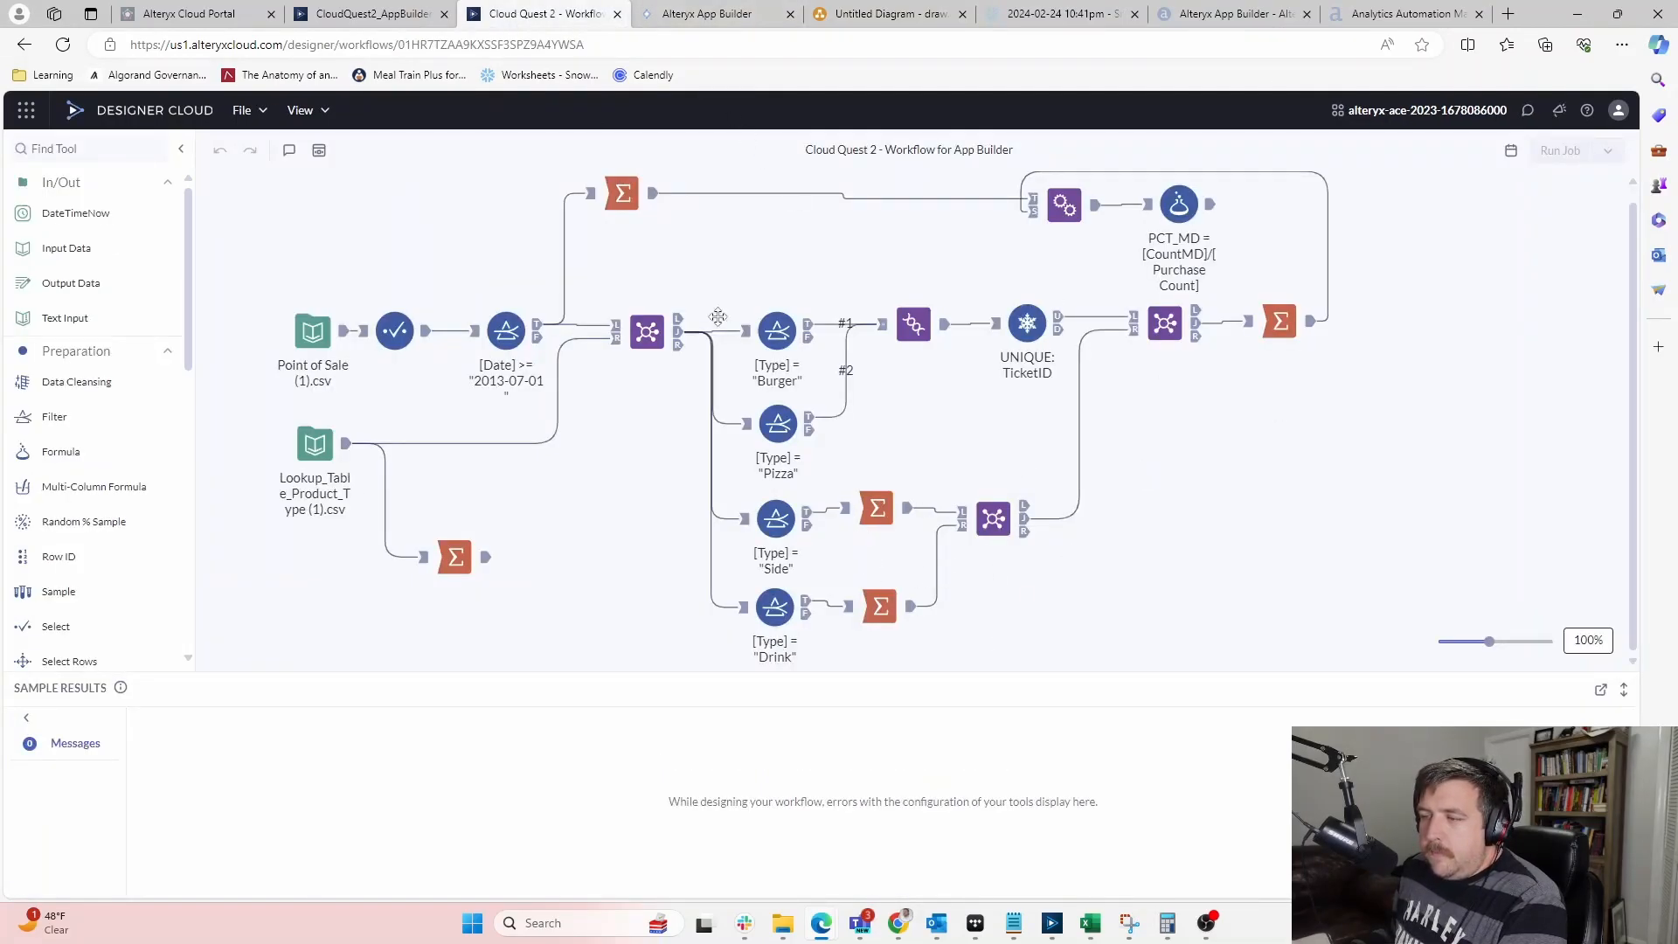
left_click(1194, 199)
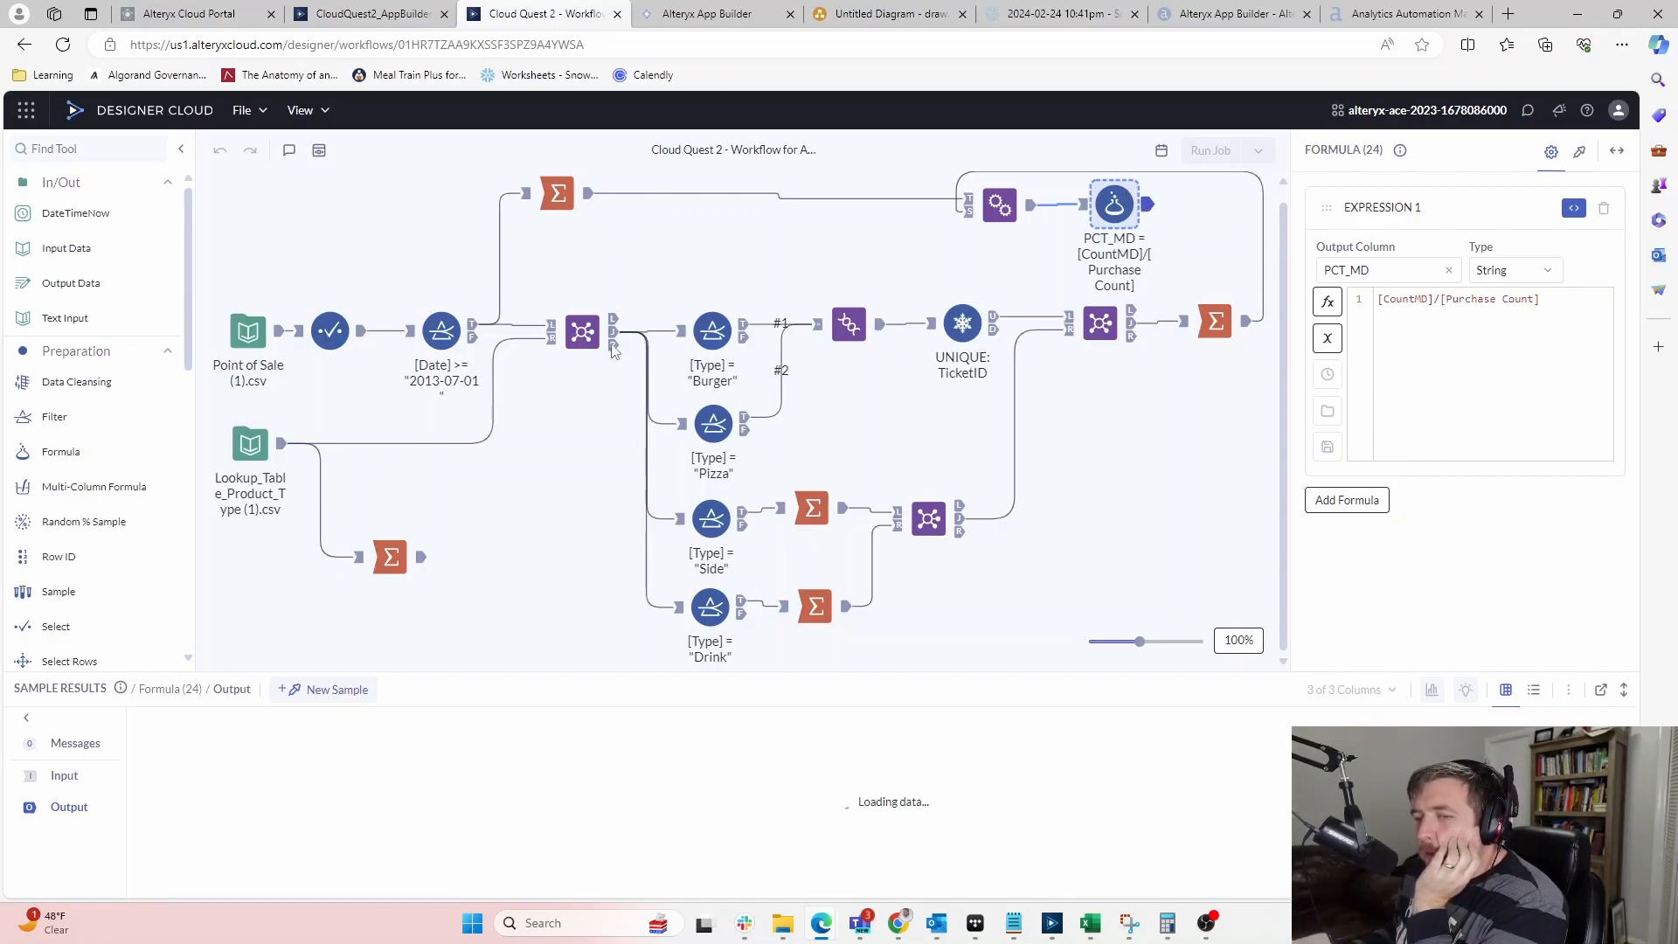
left_click(398, 9)
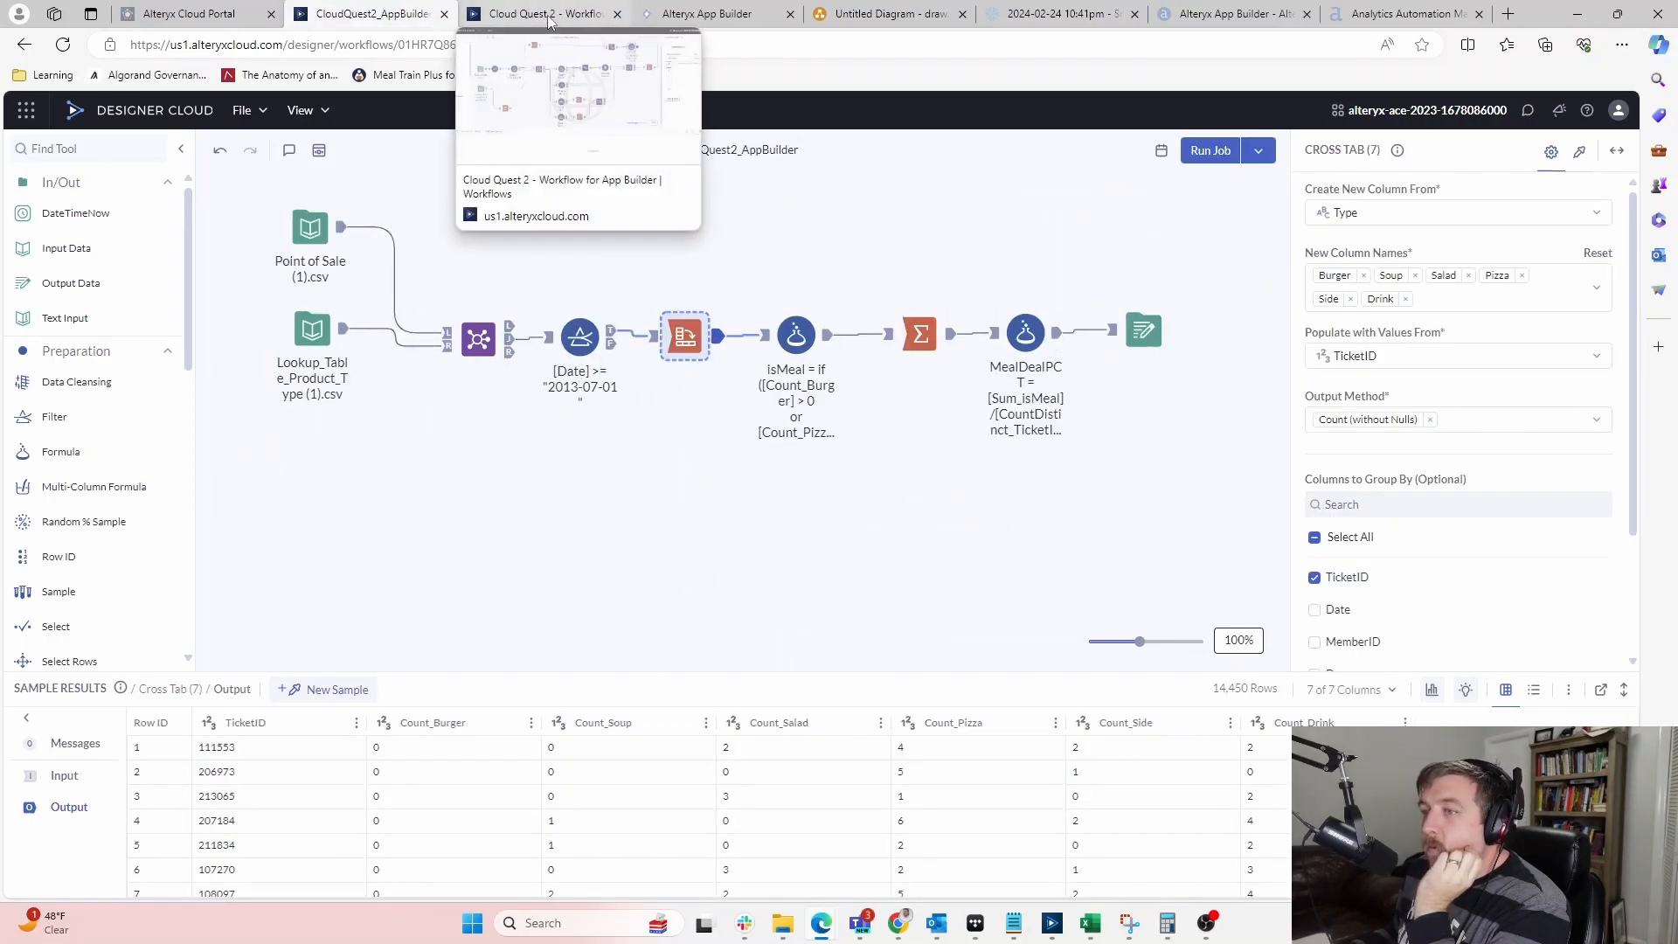
left_click(1046, 340)
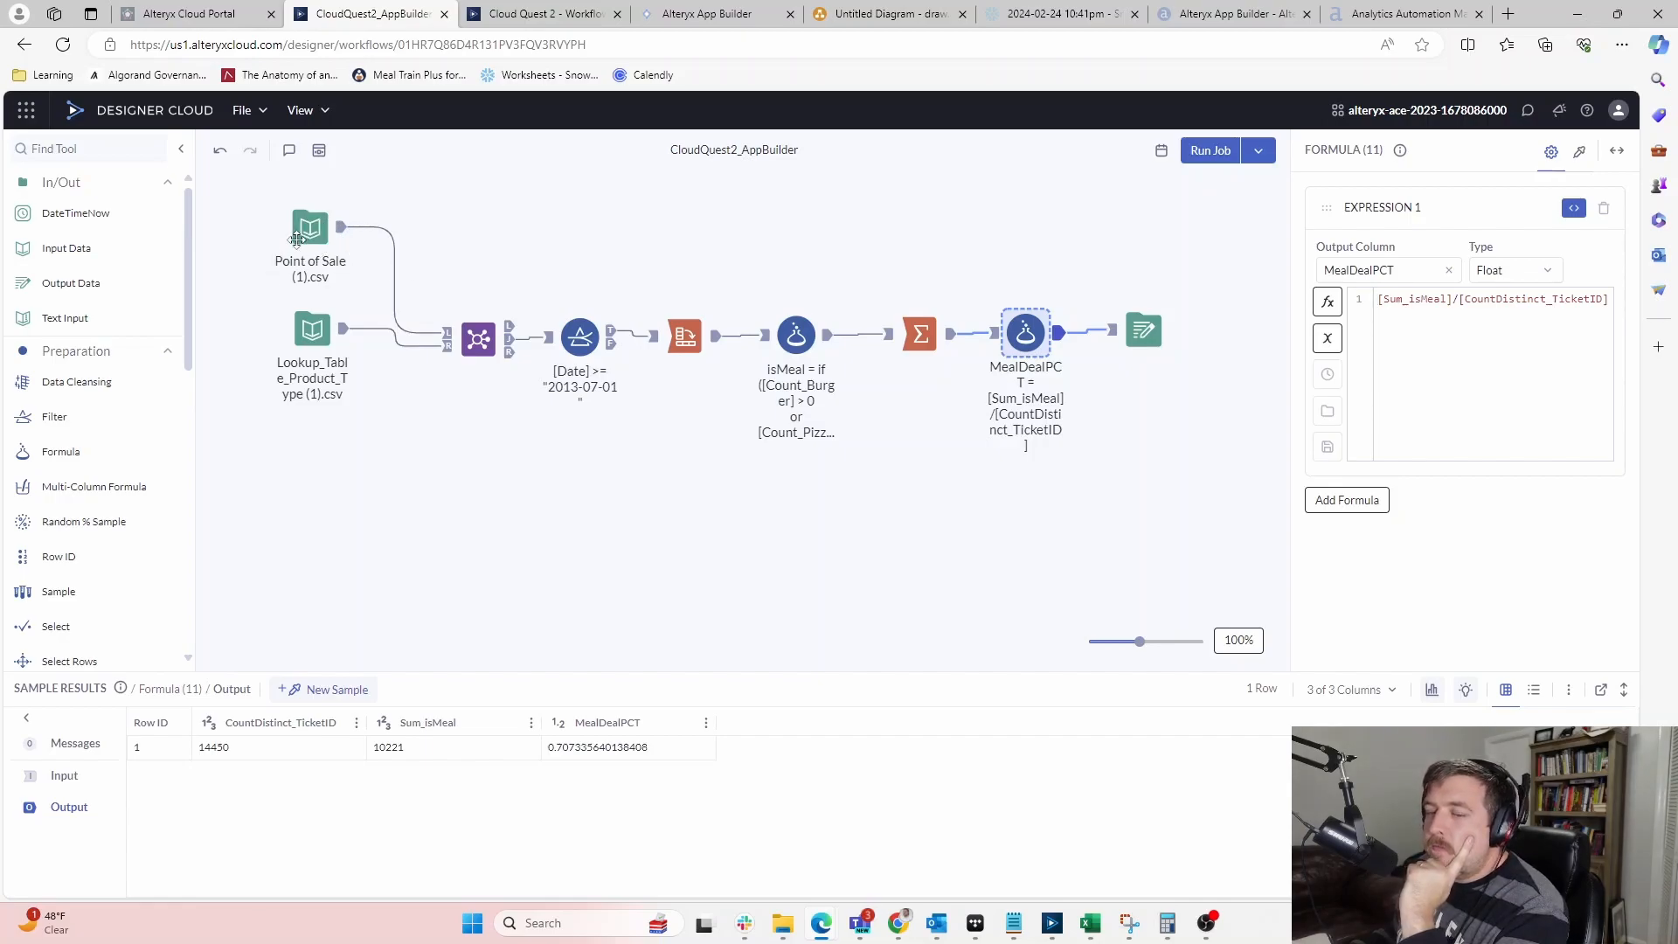
left_click(330, 228)
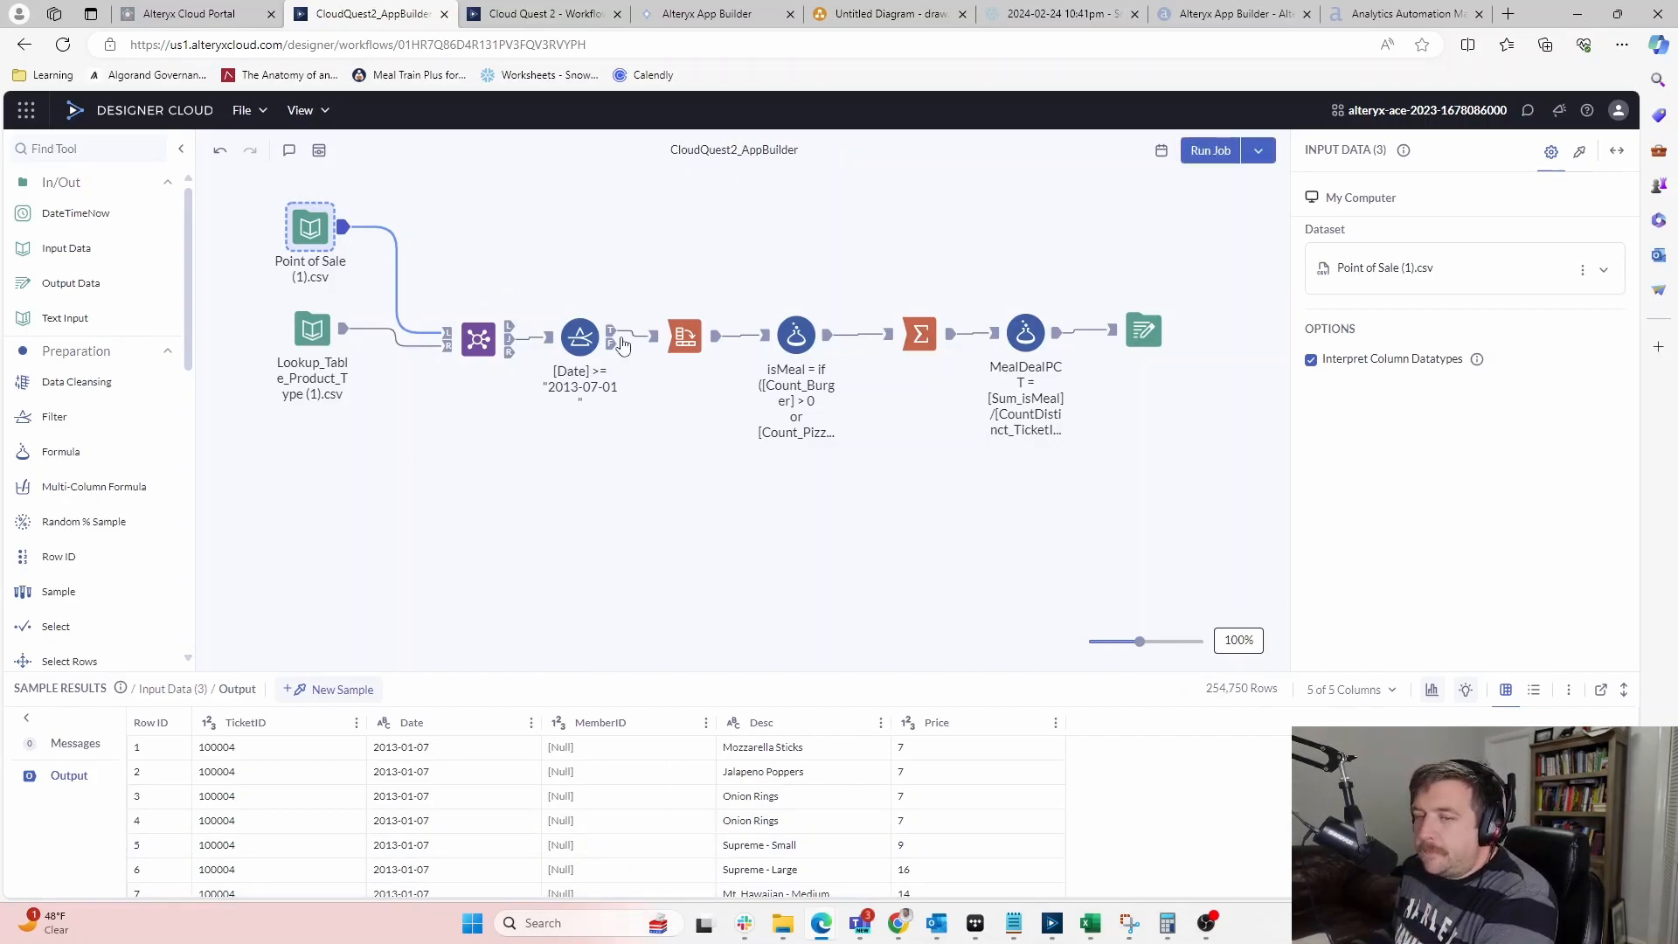
left_click(740, 19)
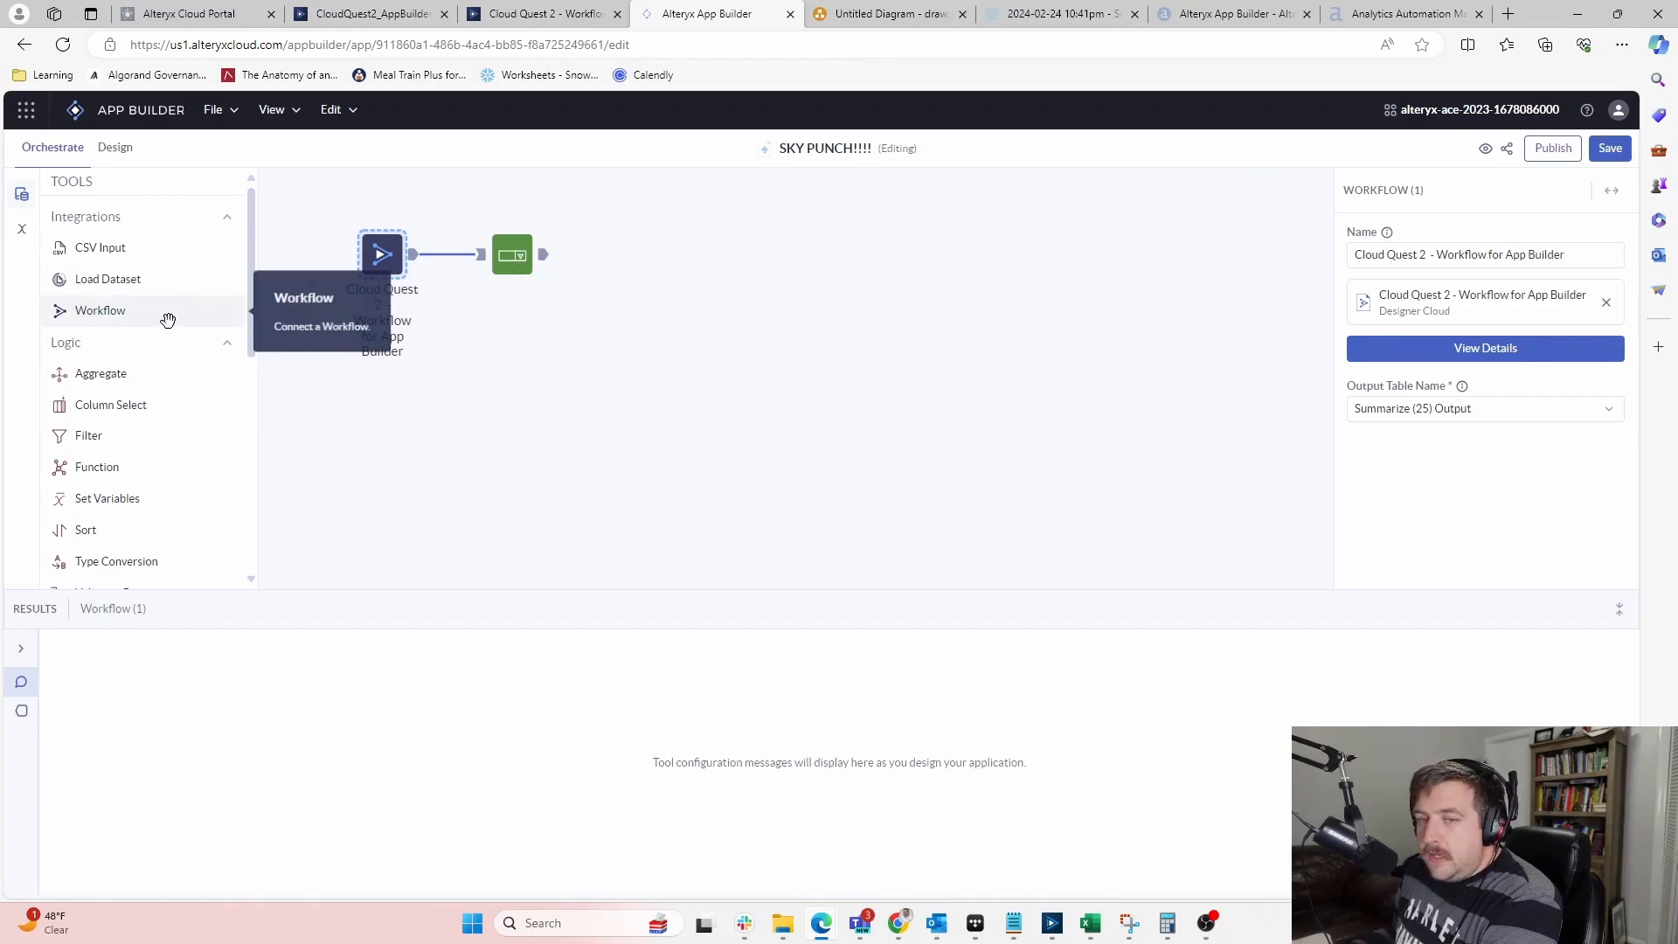
Show the Dropdown step's settings, with Type as both label and value source
scroll(165, 325, "down", 2)
scroll(165, 325, "down", 4)
scroll(165, 324, "up", 2)
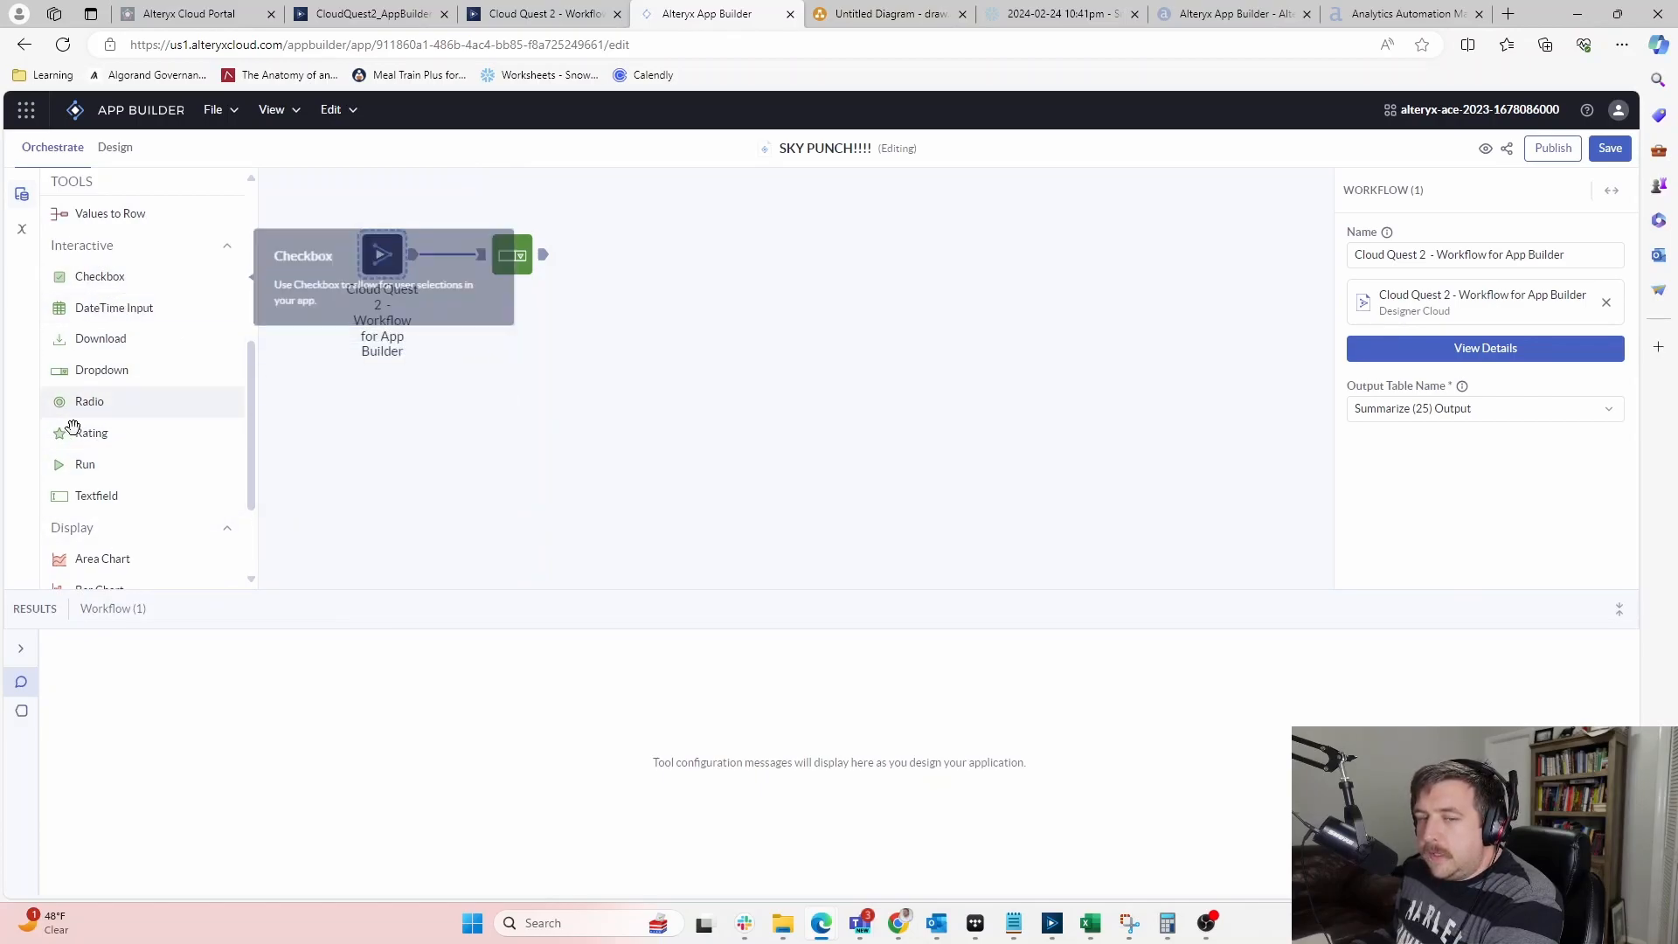
left_click(509, 260)
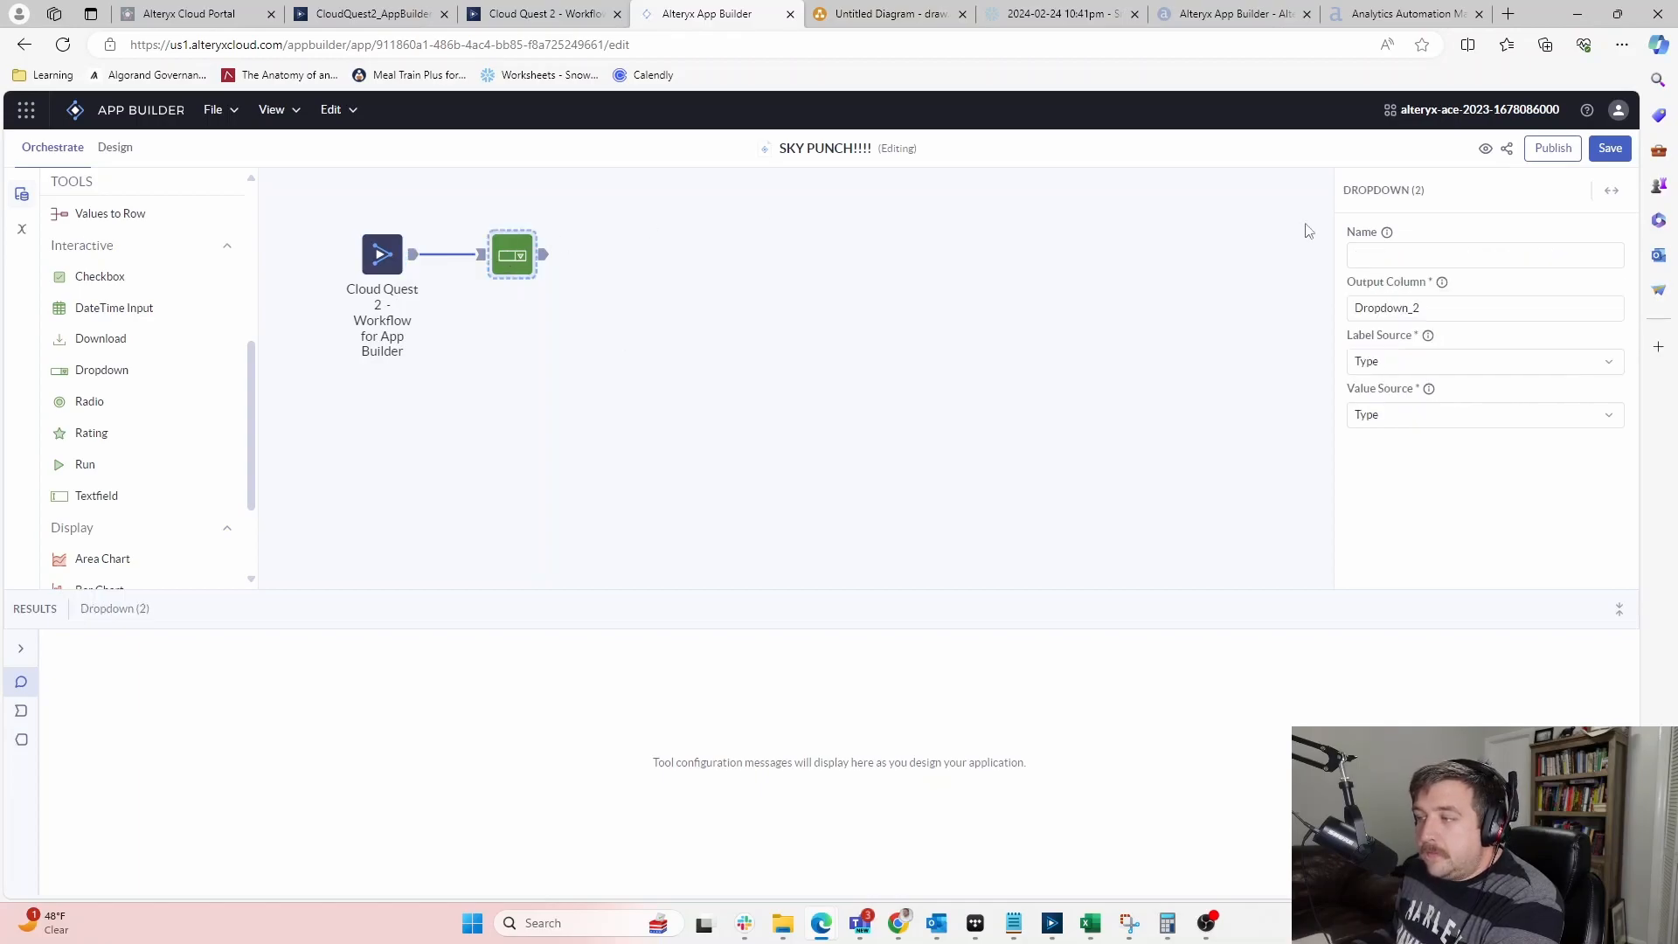
left_click(1411, 251)
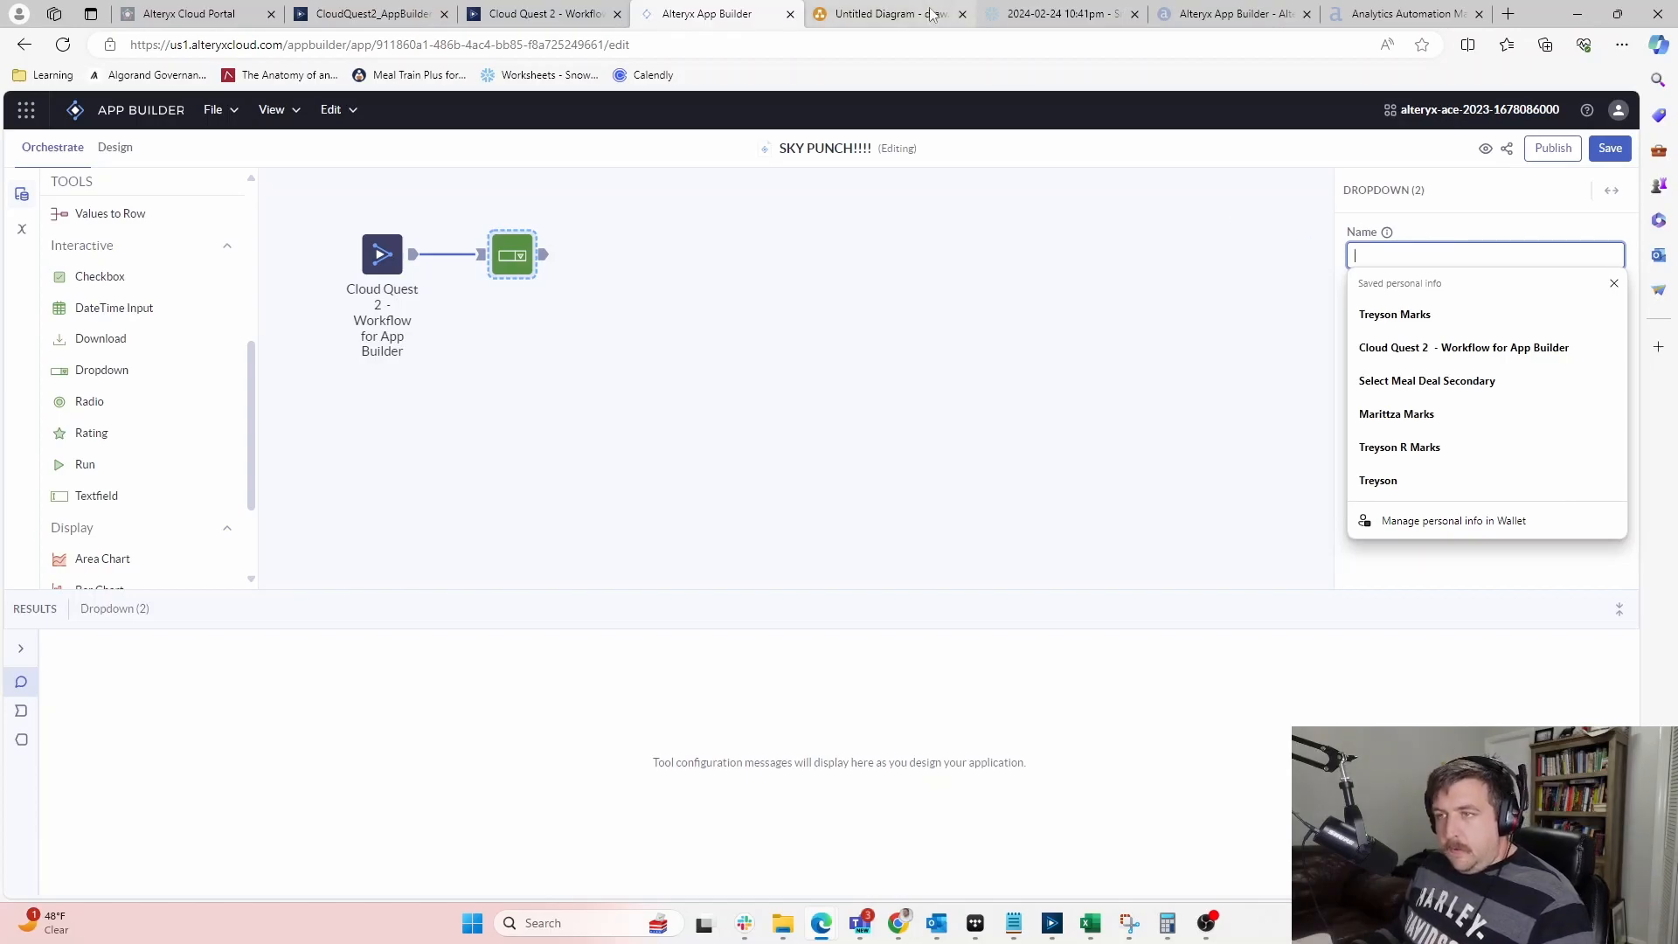
Preview the workflow step's six meal types, then check the Dropdown's output, still 0 rows
left_click(542, 14)
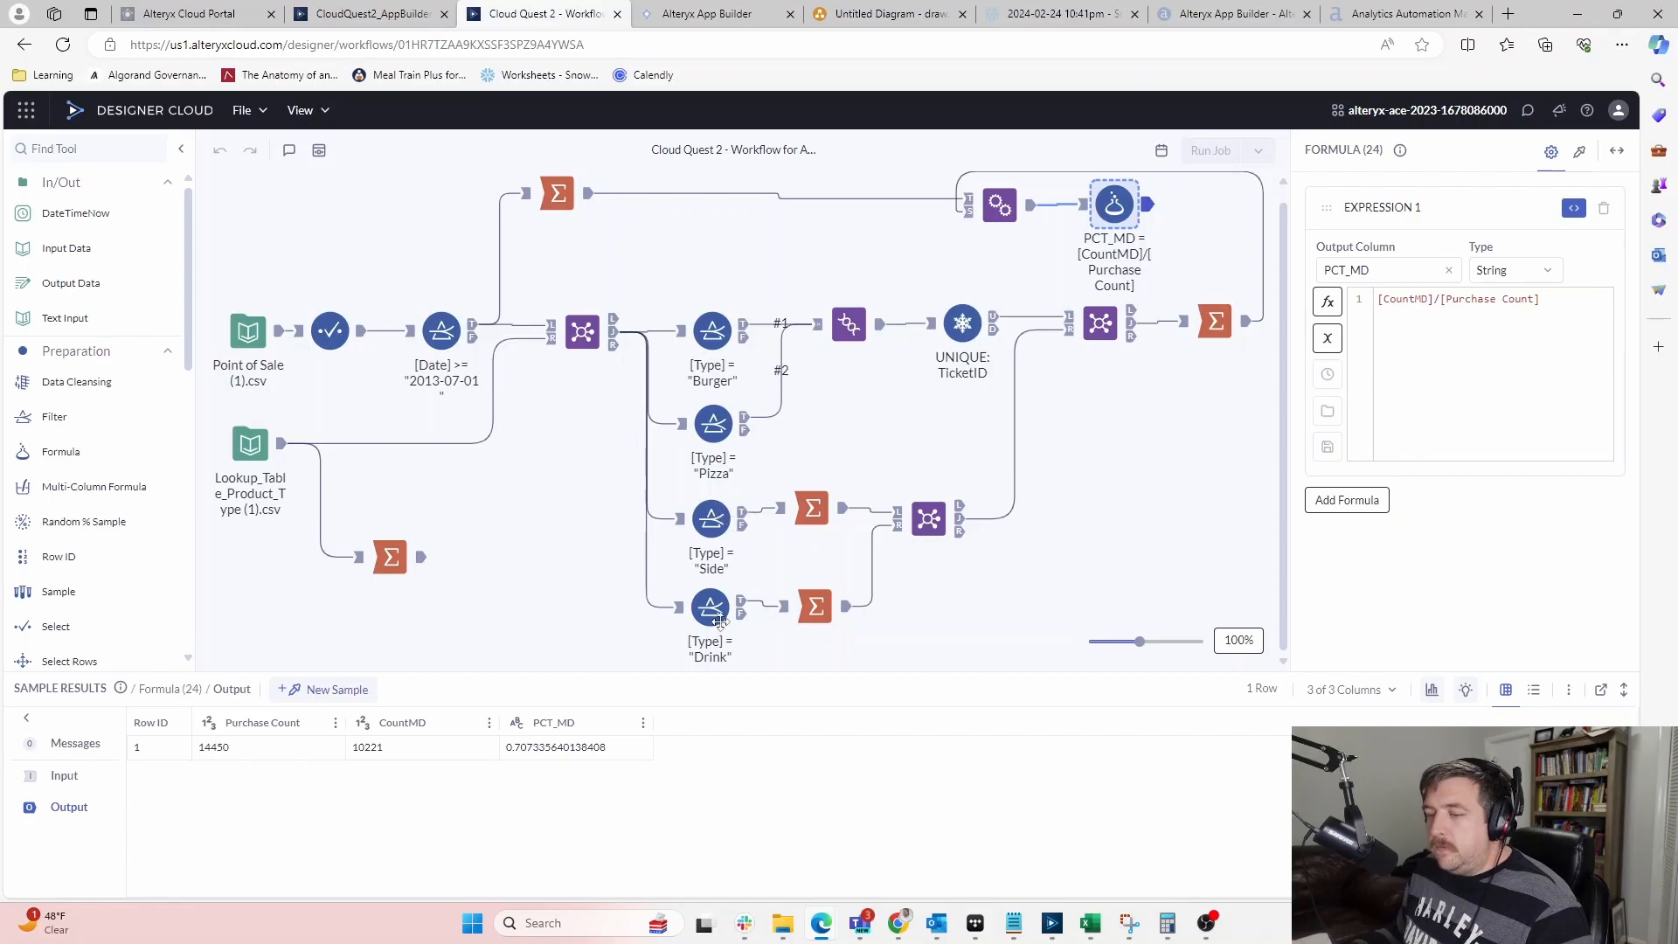
left_click(674, 12)
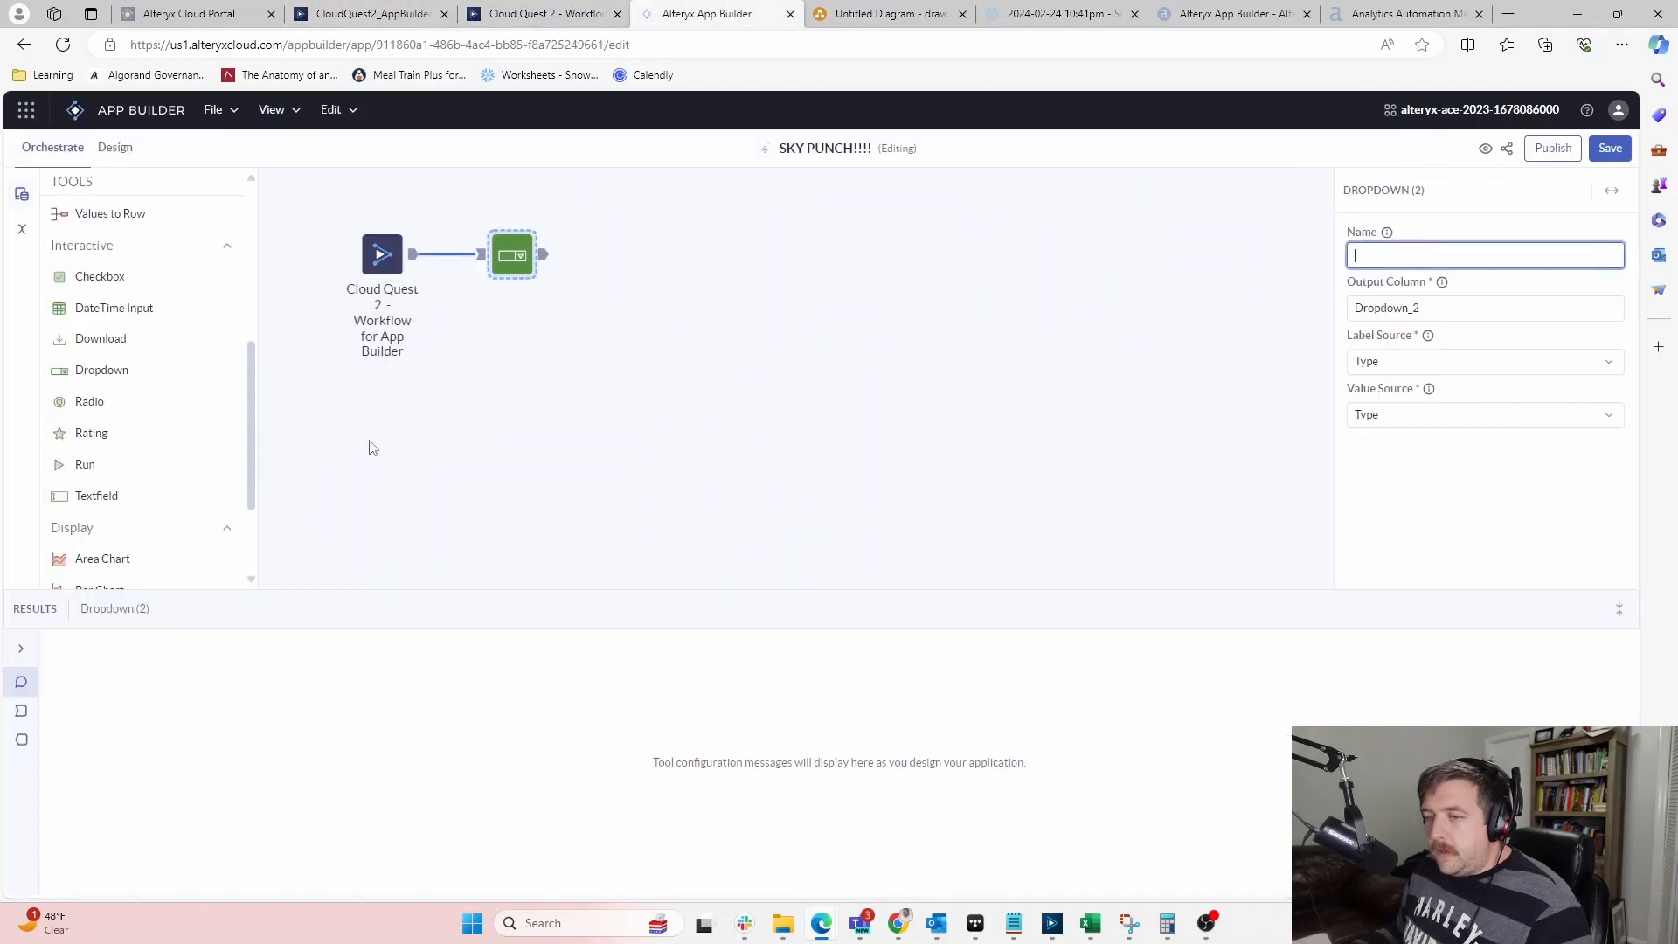
left_click(389, 249)
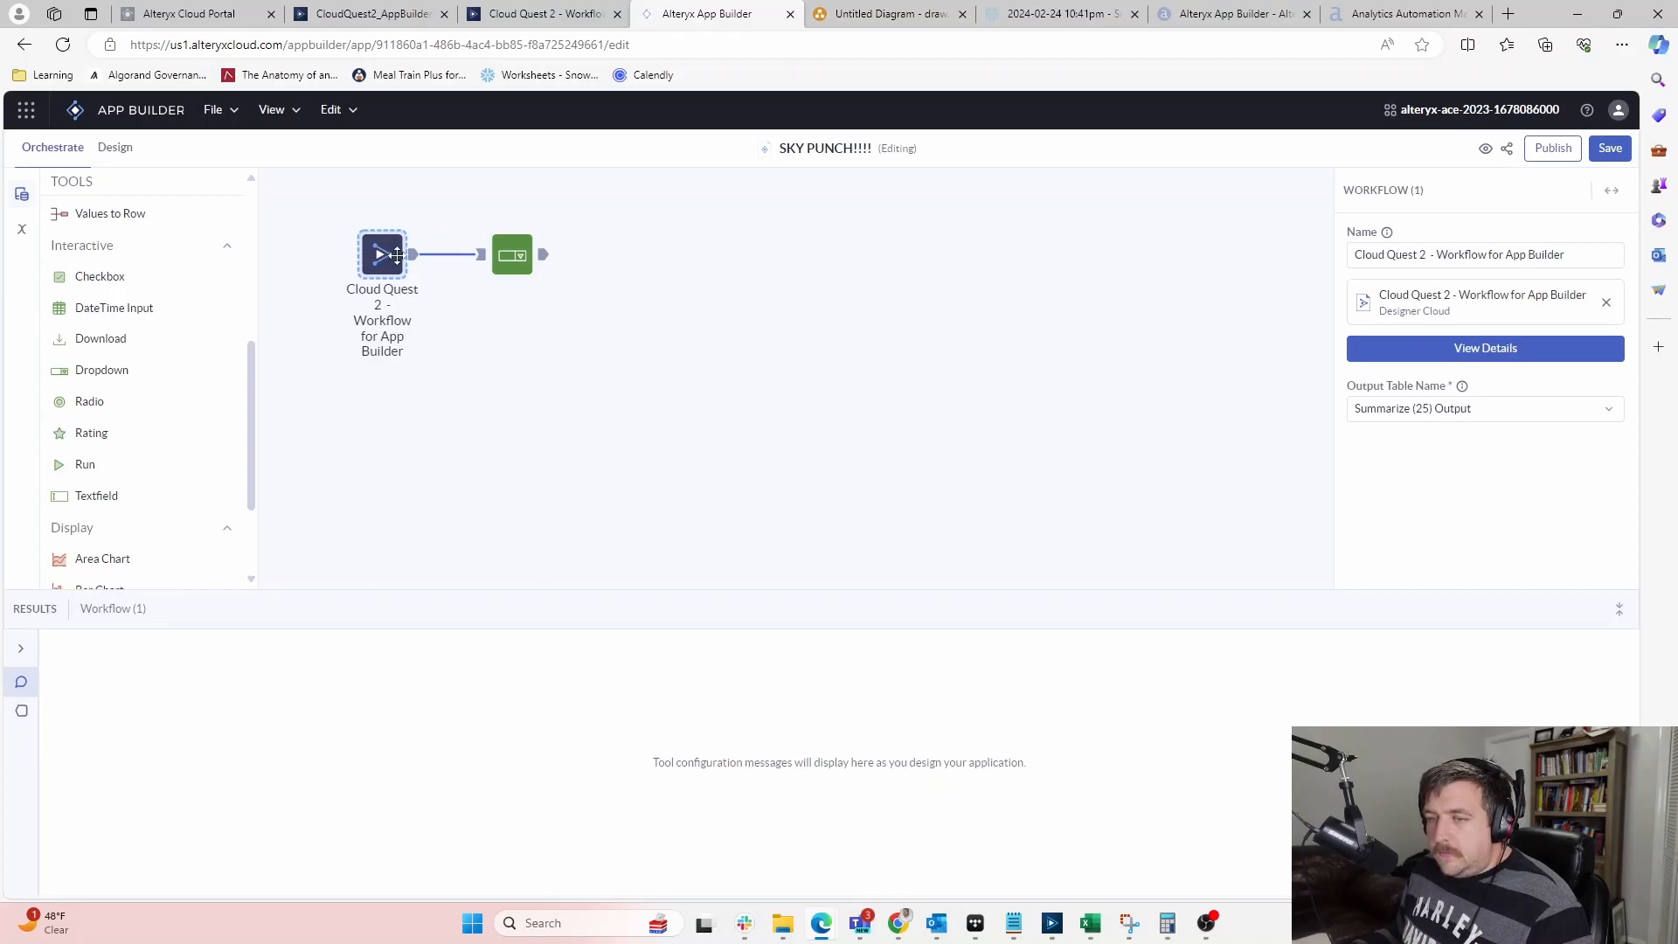
left_click(414, 254)
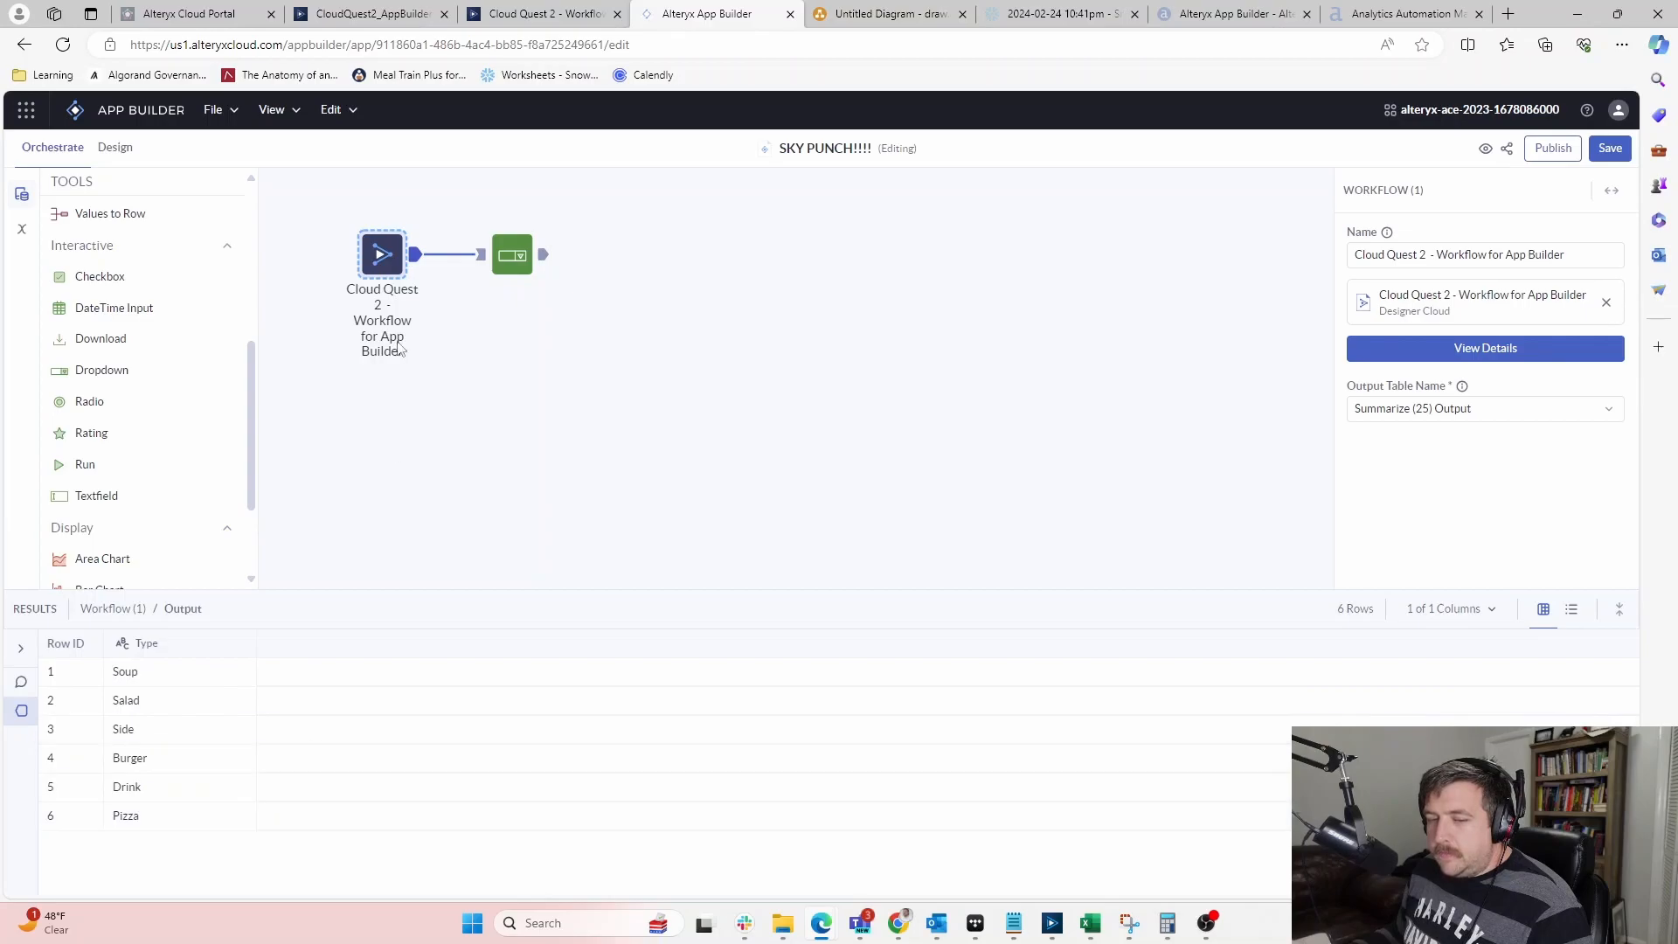
left_click(503, 269)
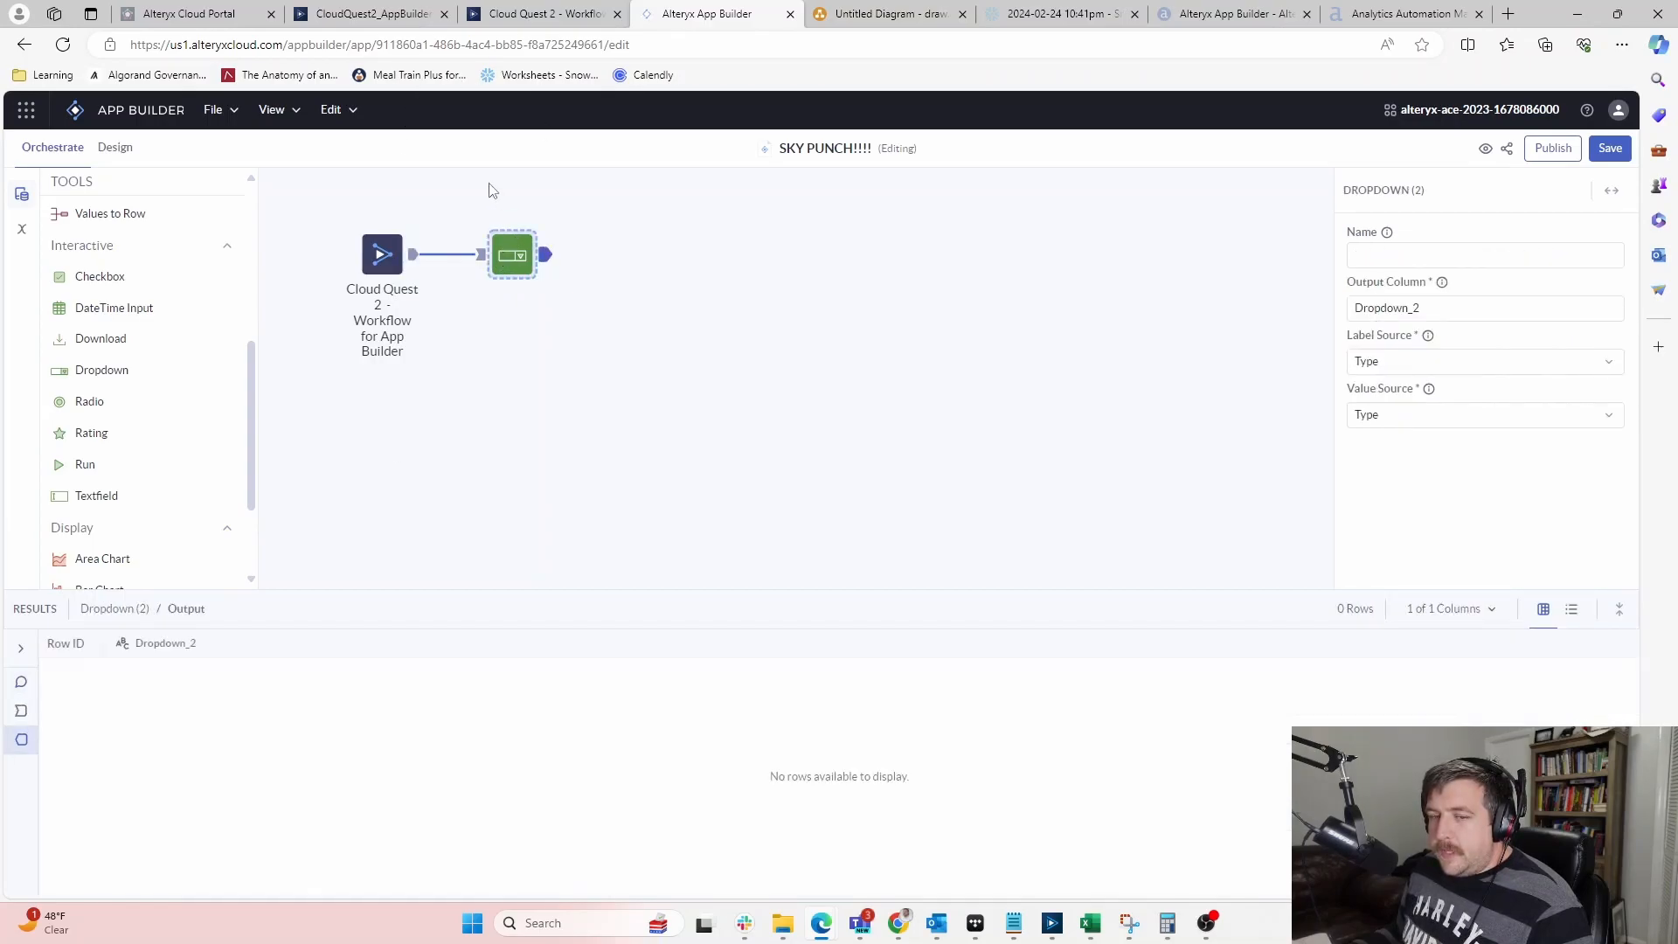
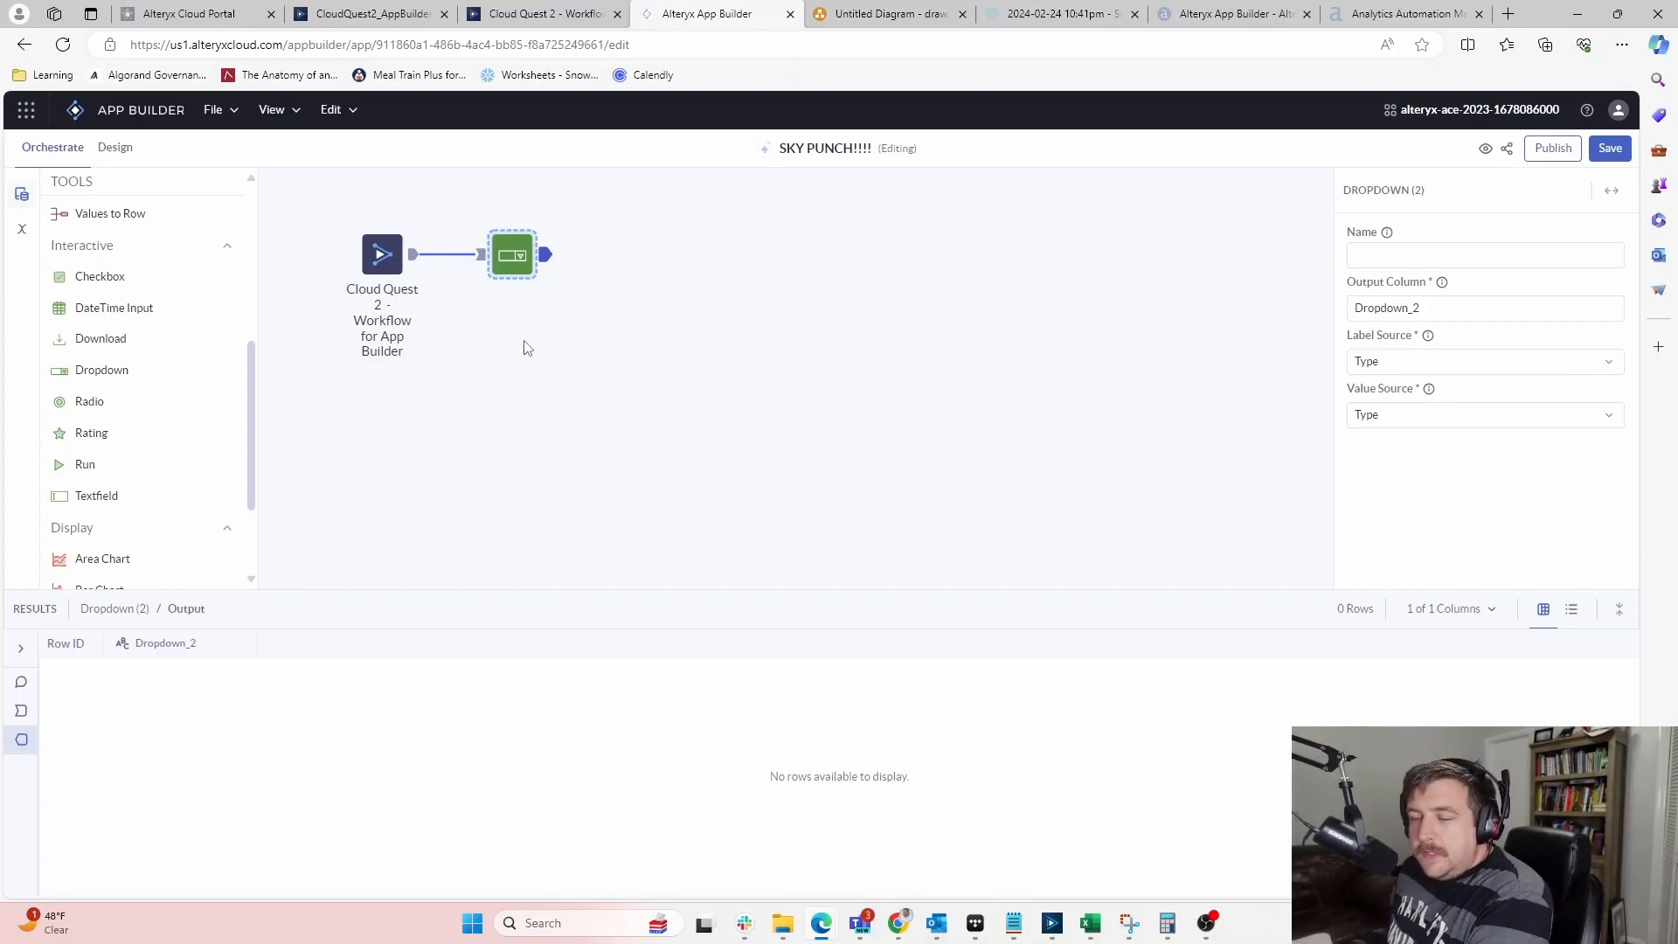
Add a Filter tool fed by both the Dropdown and the workflow outputs
scroll(202, 377, "down", 2)
scroll(187, 379, "up", 6)
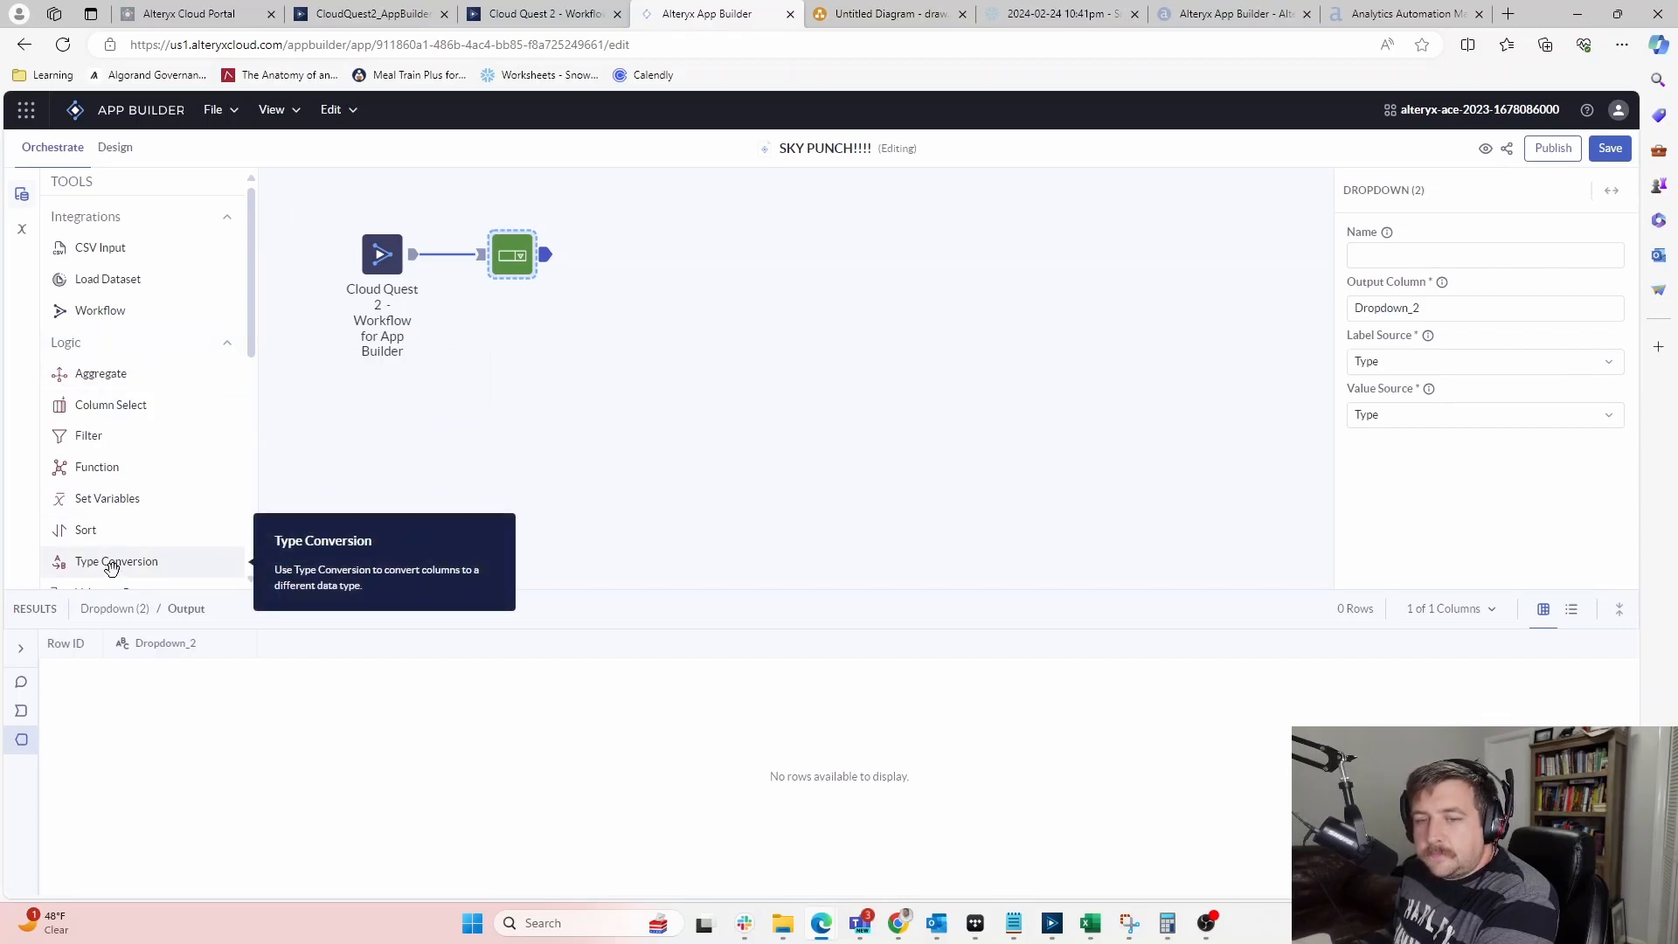
scroll(131, 327, "down", 1)
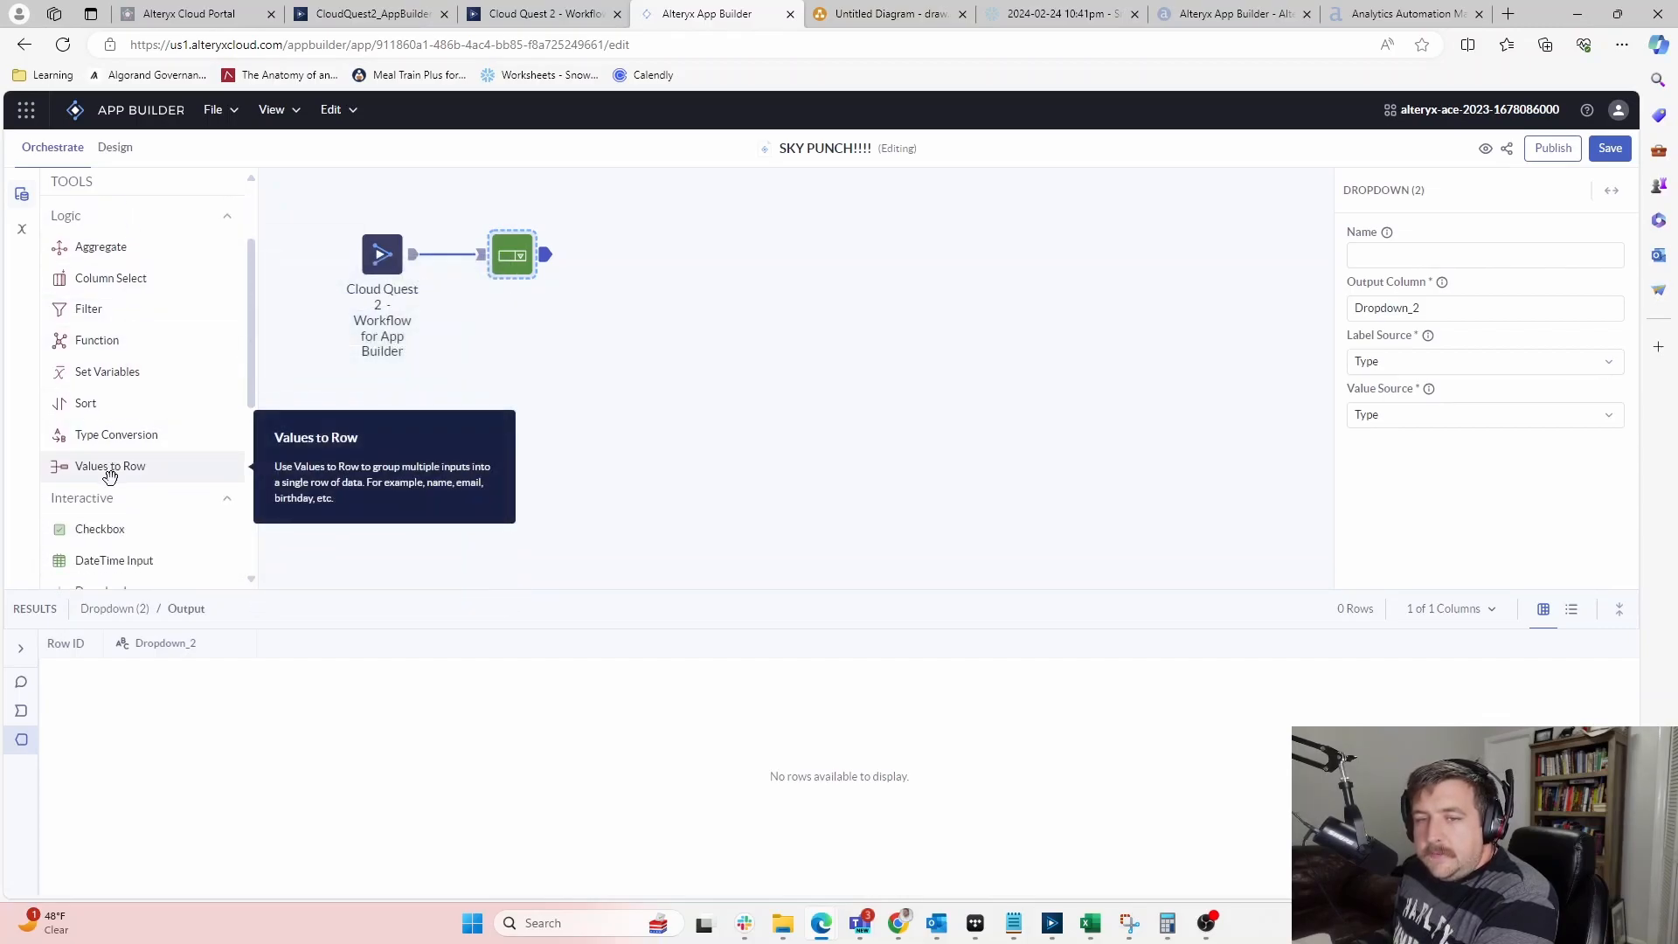
left_click_drag(97, 308, 656, 357)
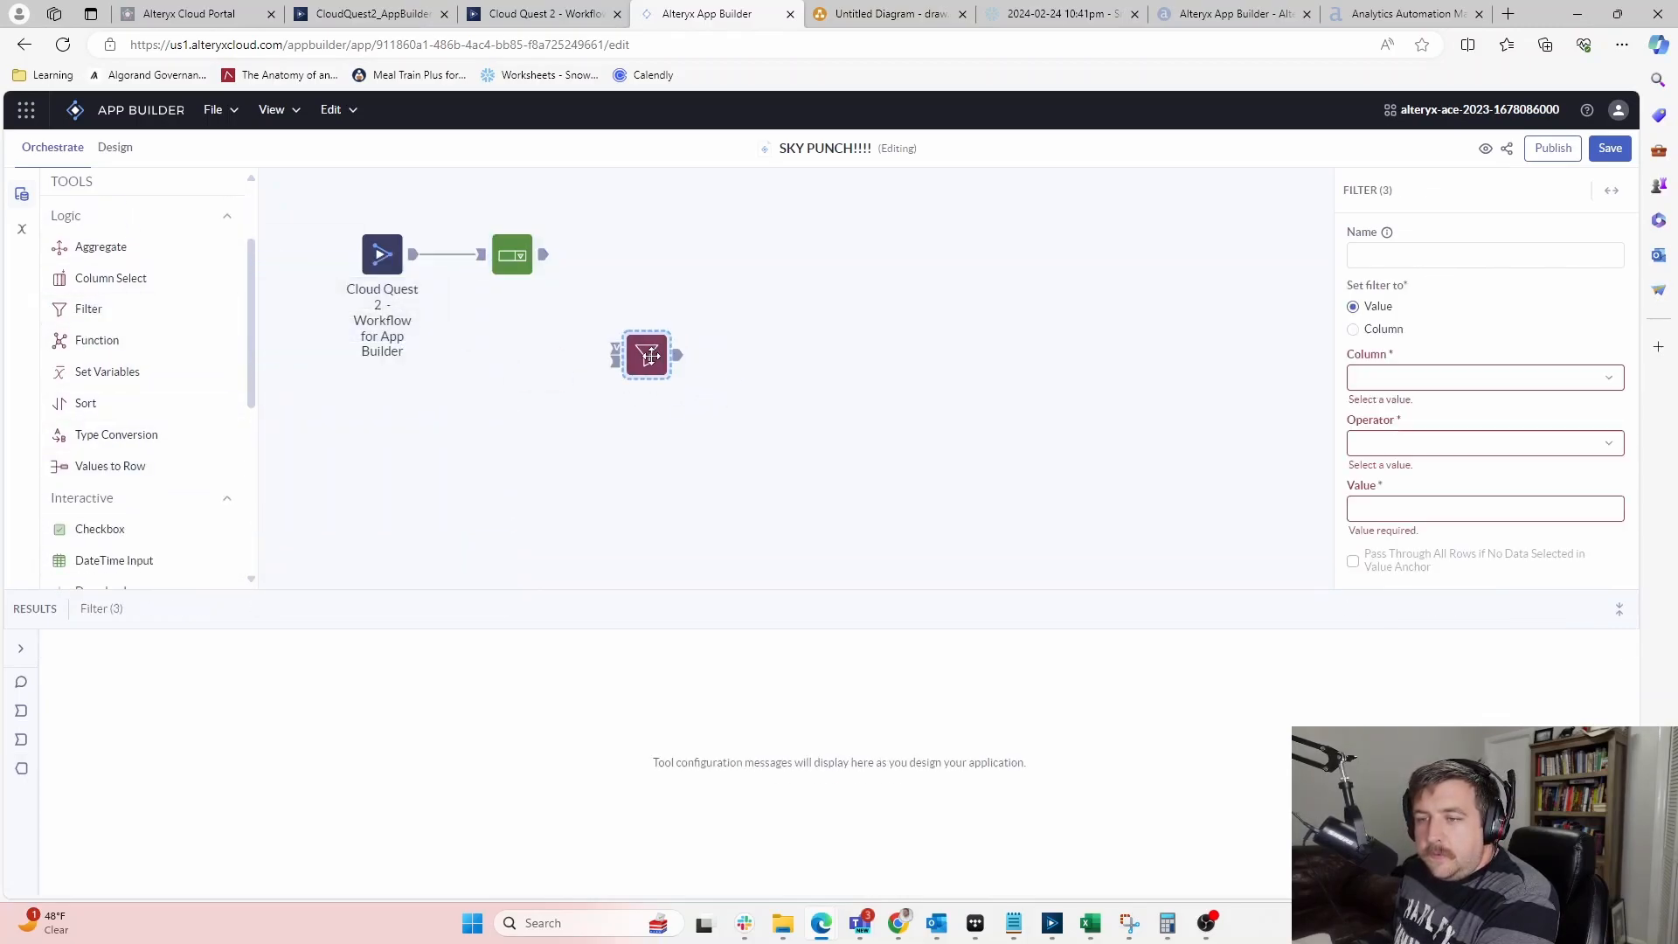
left_click_drag(543, 255, 640, 354)
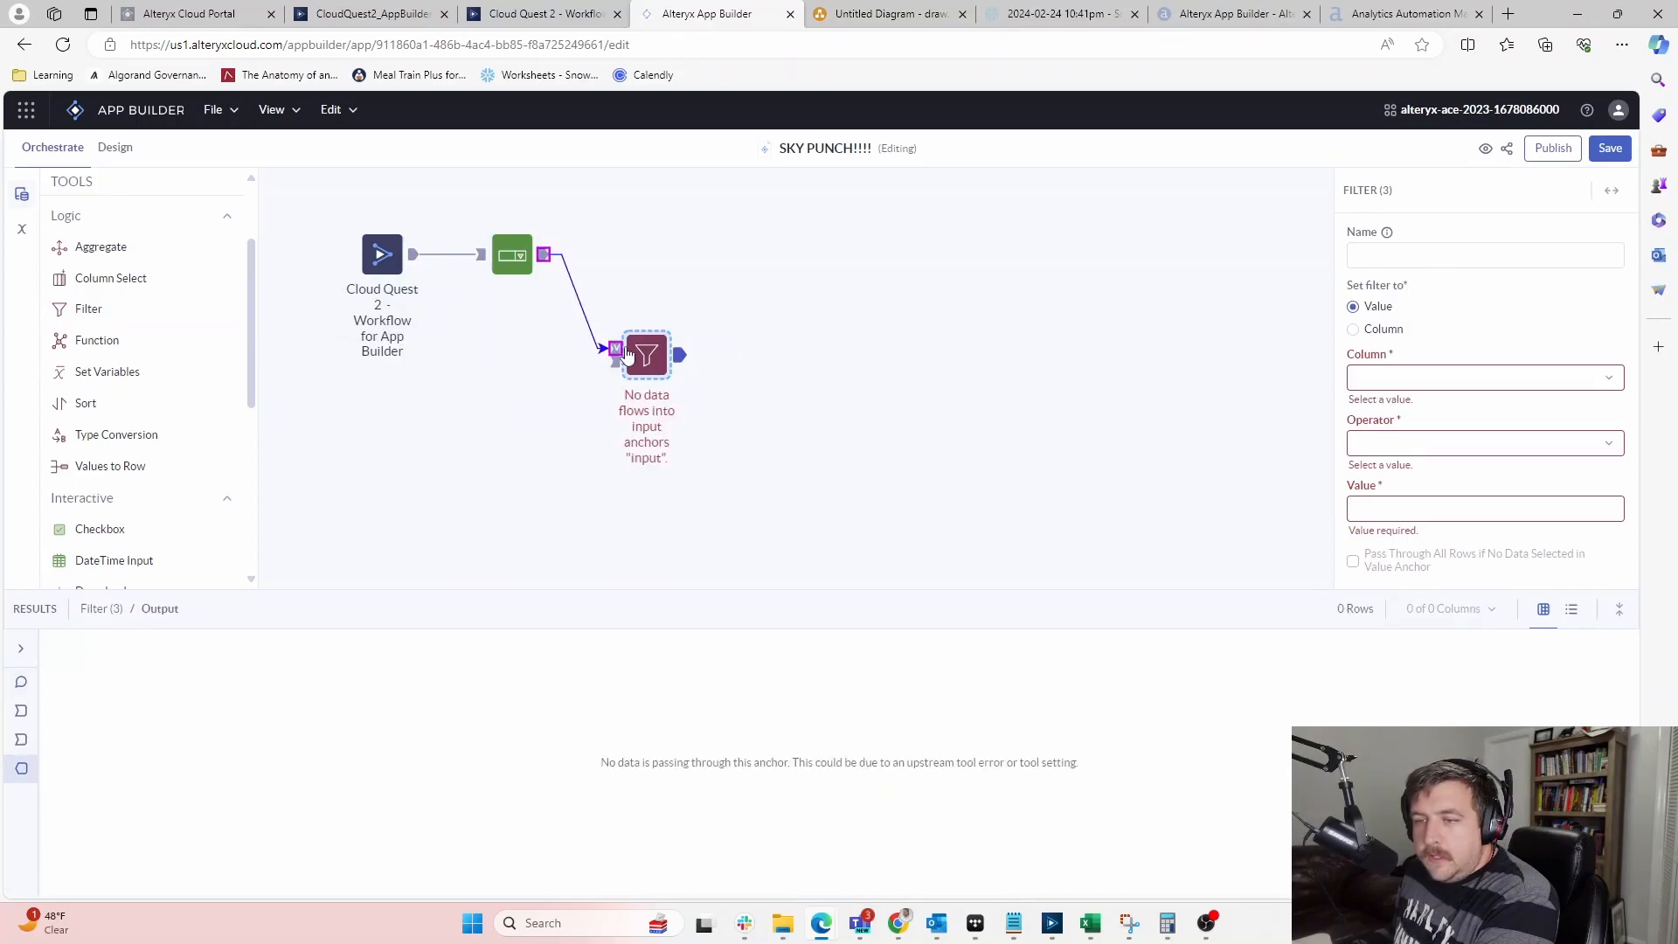
left_click_drag(413, 254, 616, 361)
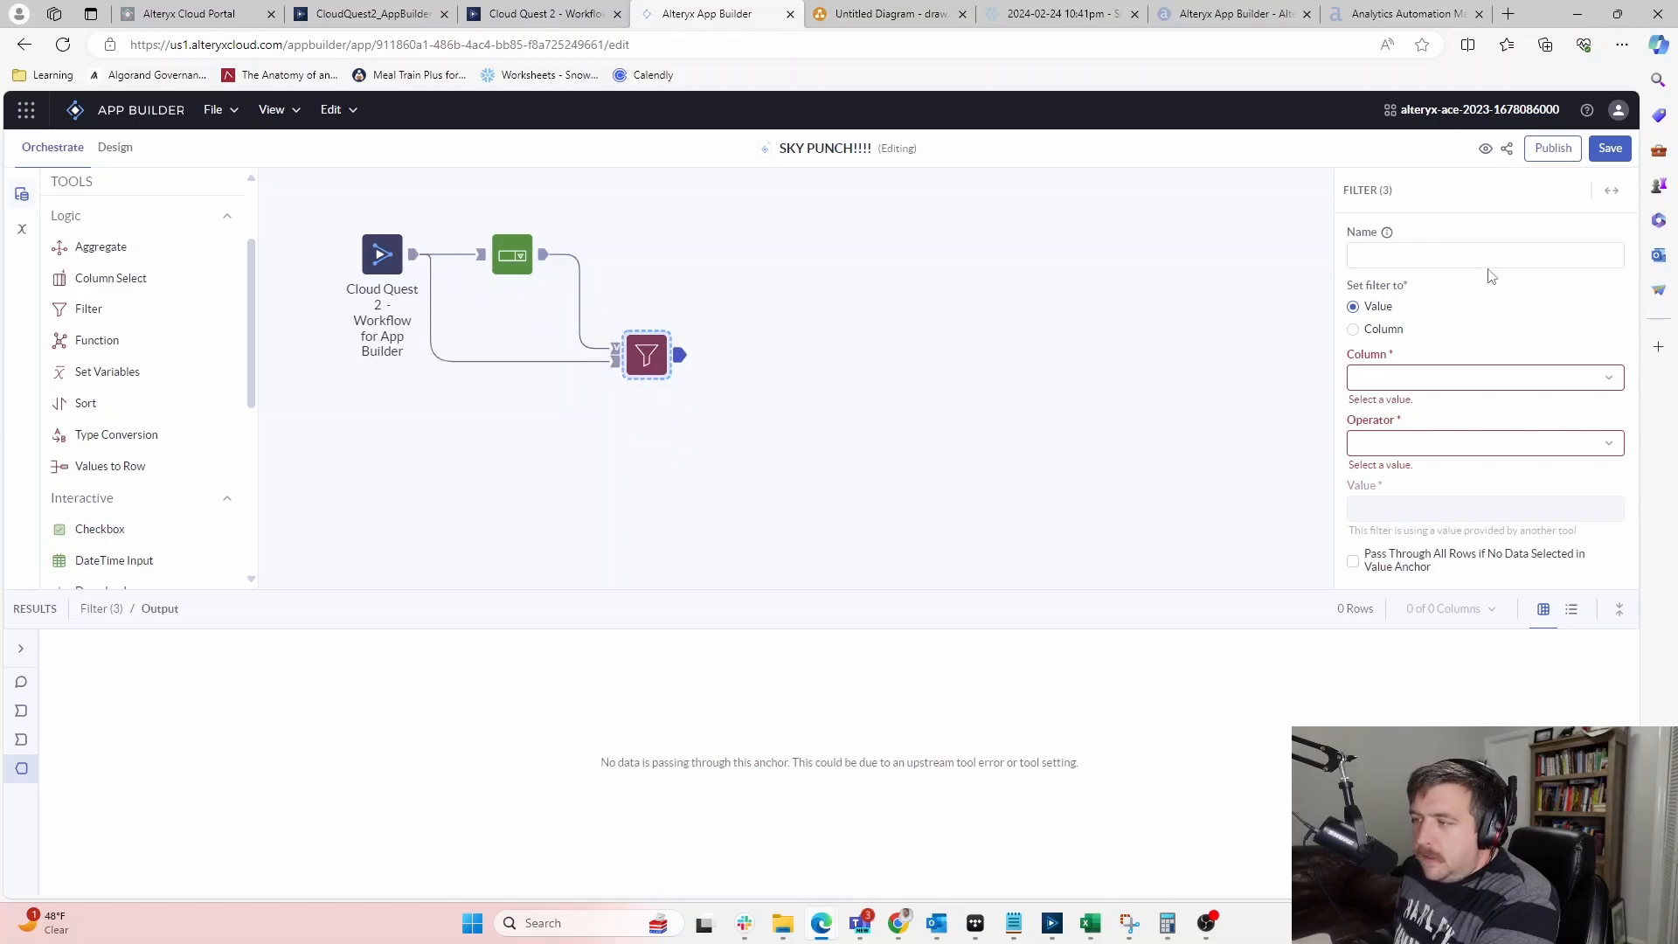
Name the dropdown Primary1 with output column Primary_1
left_click(1423, 245)
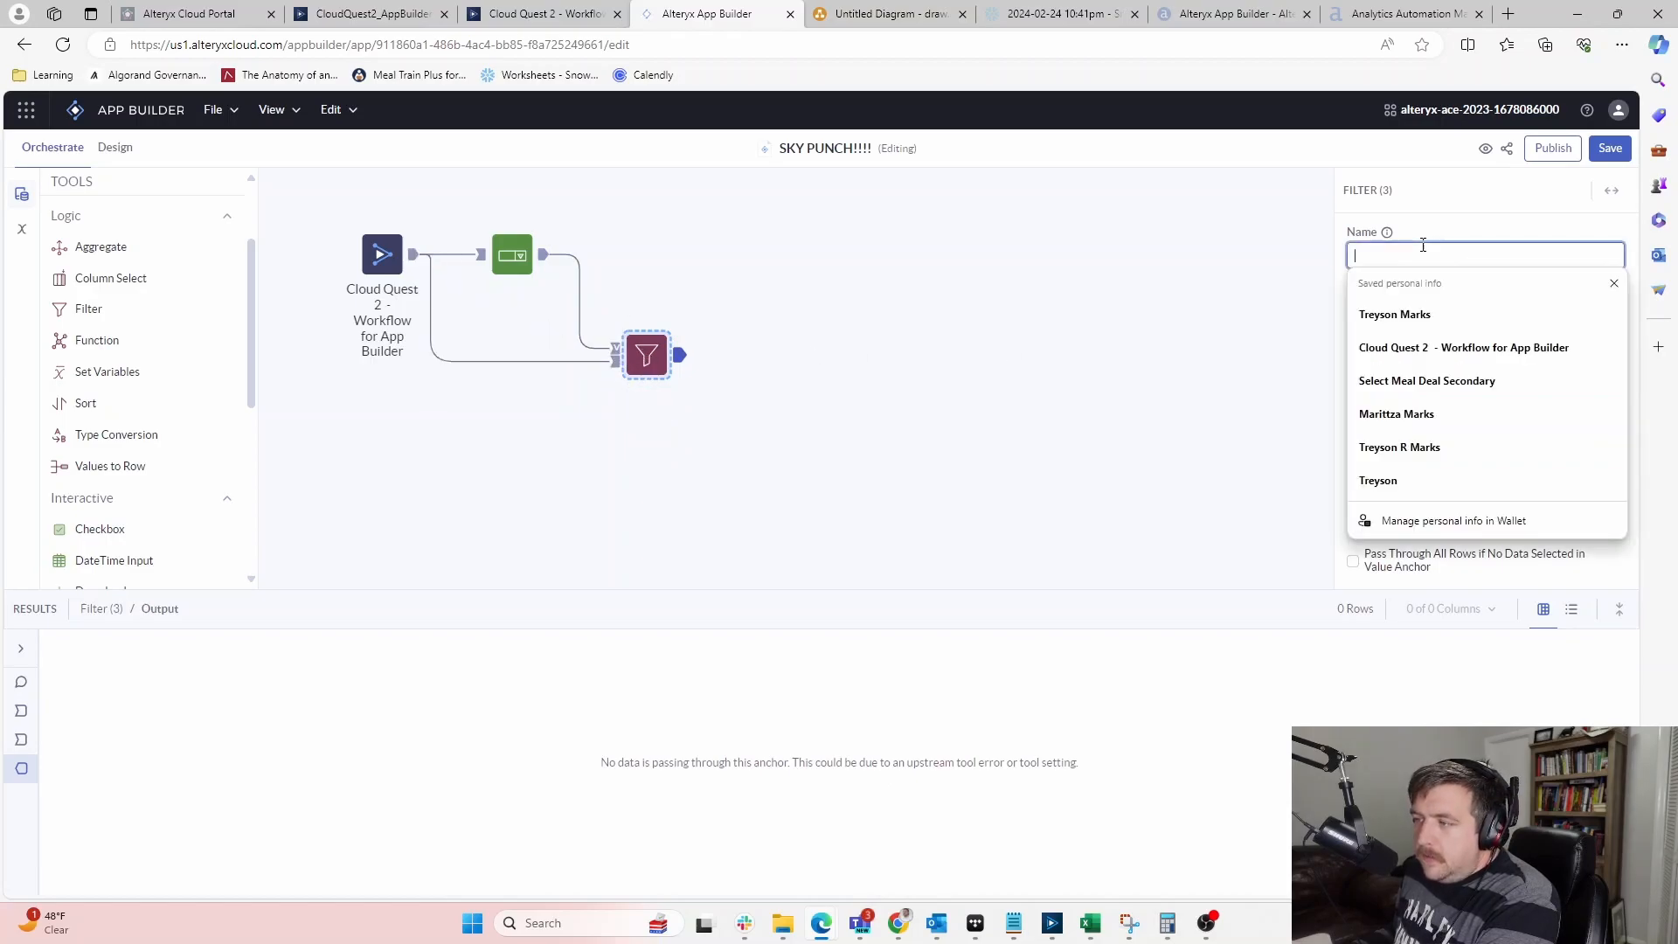
left_click(509, 256)
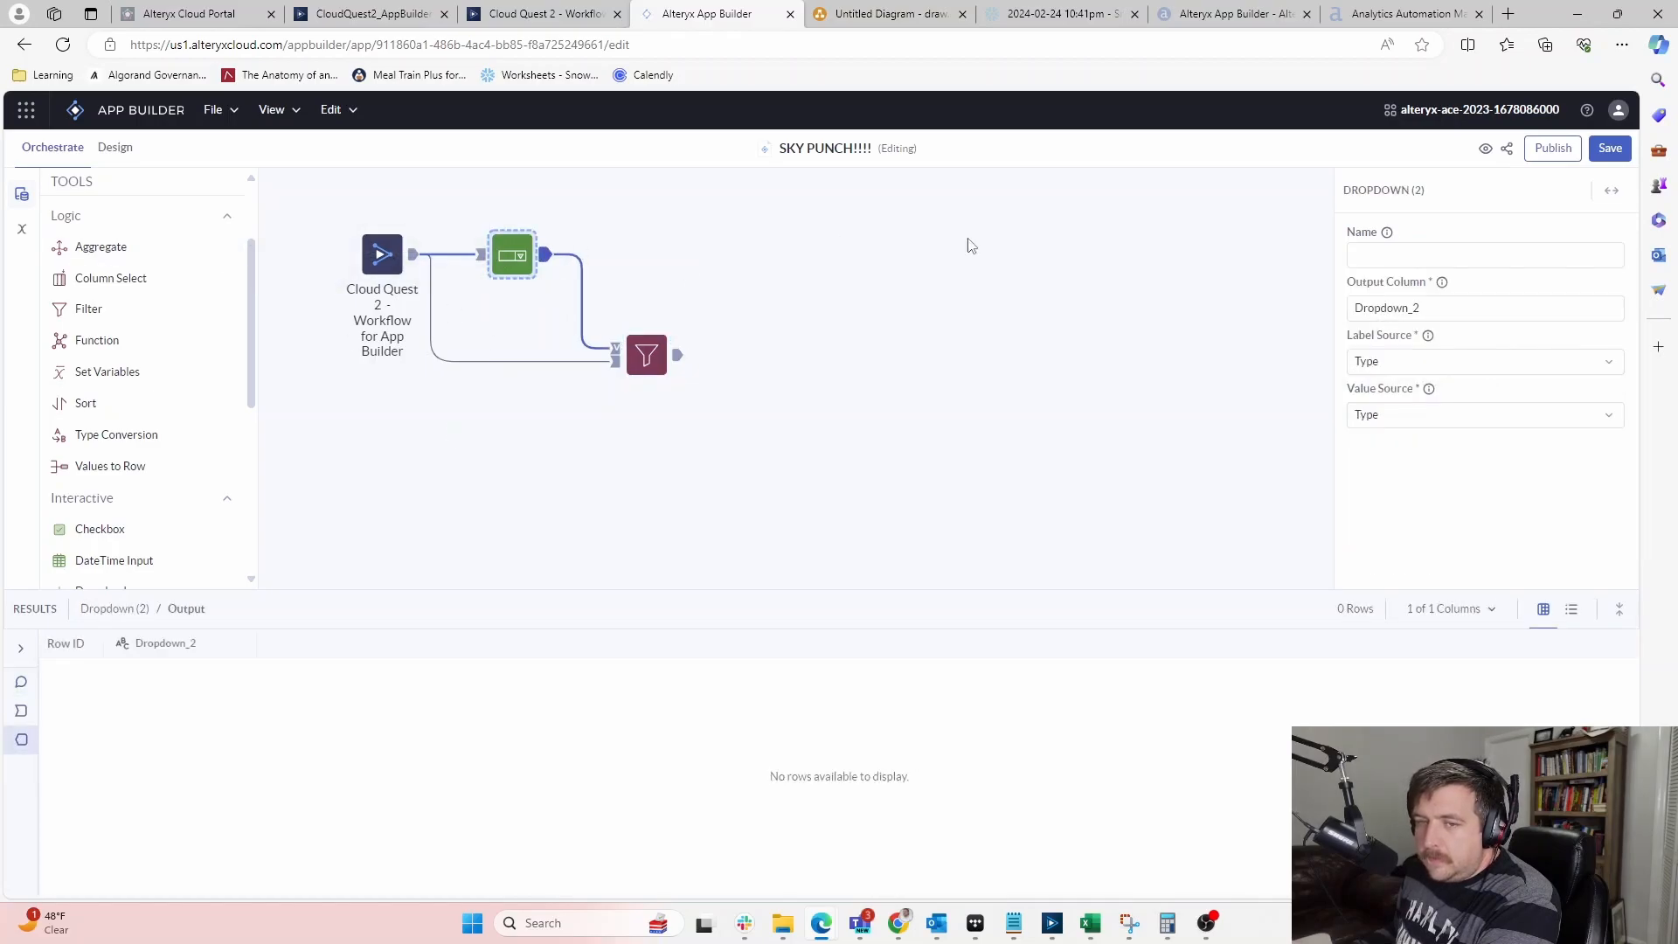
left_click(1439, 255)
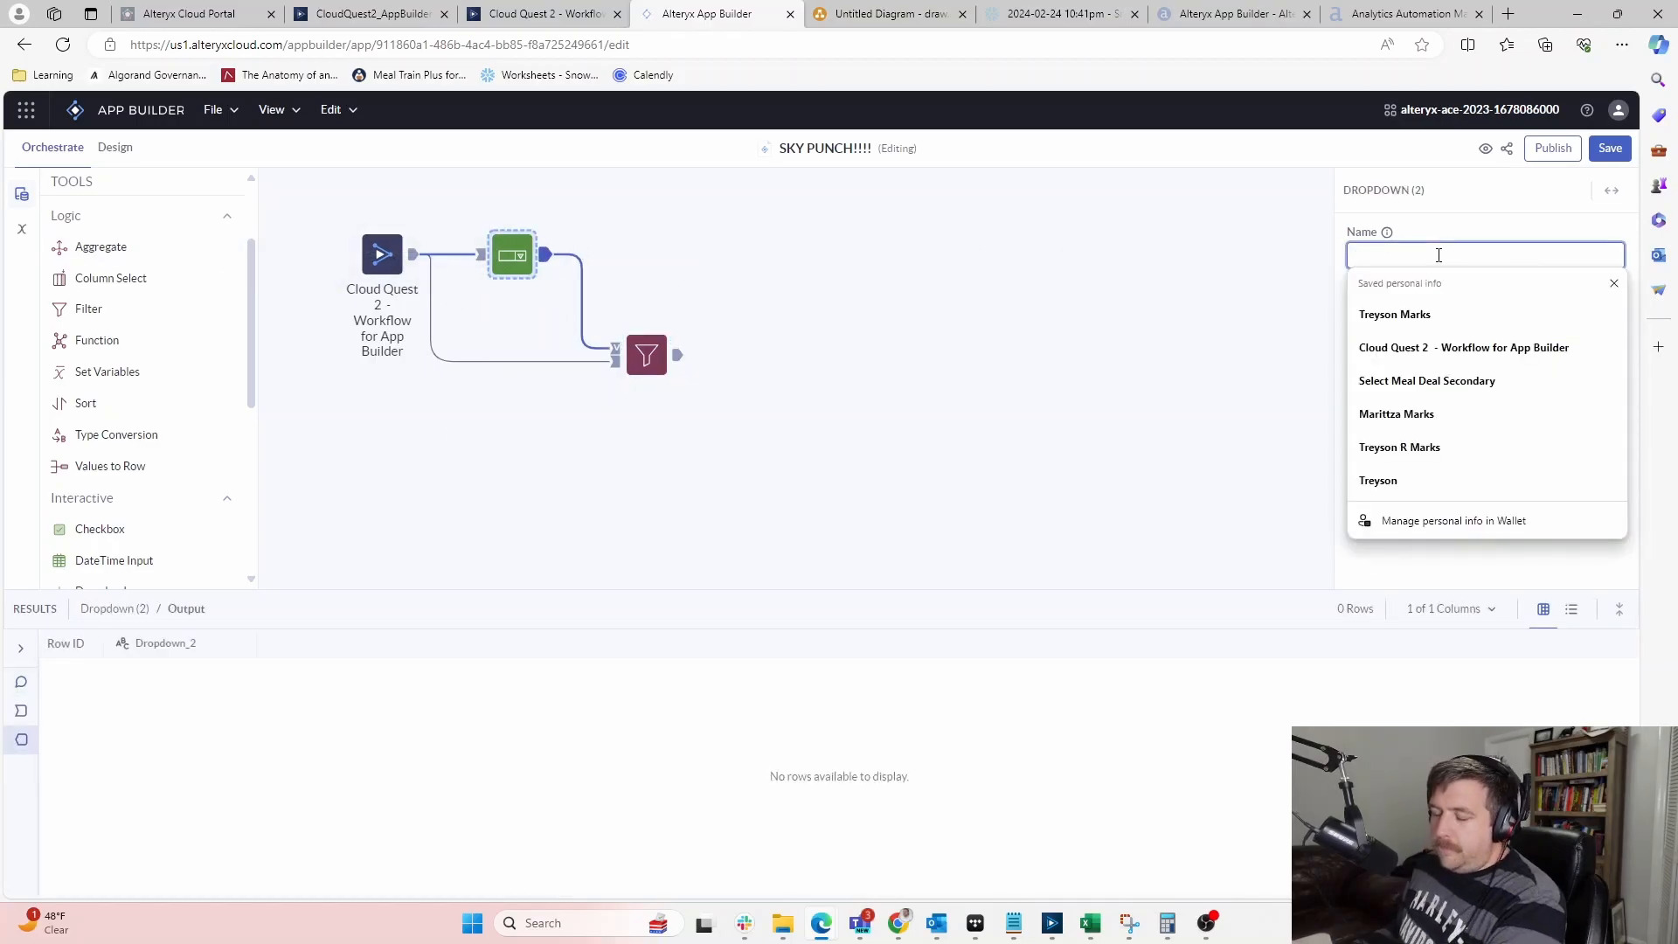
type("Primary1")
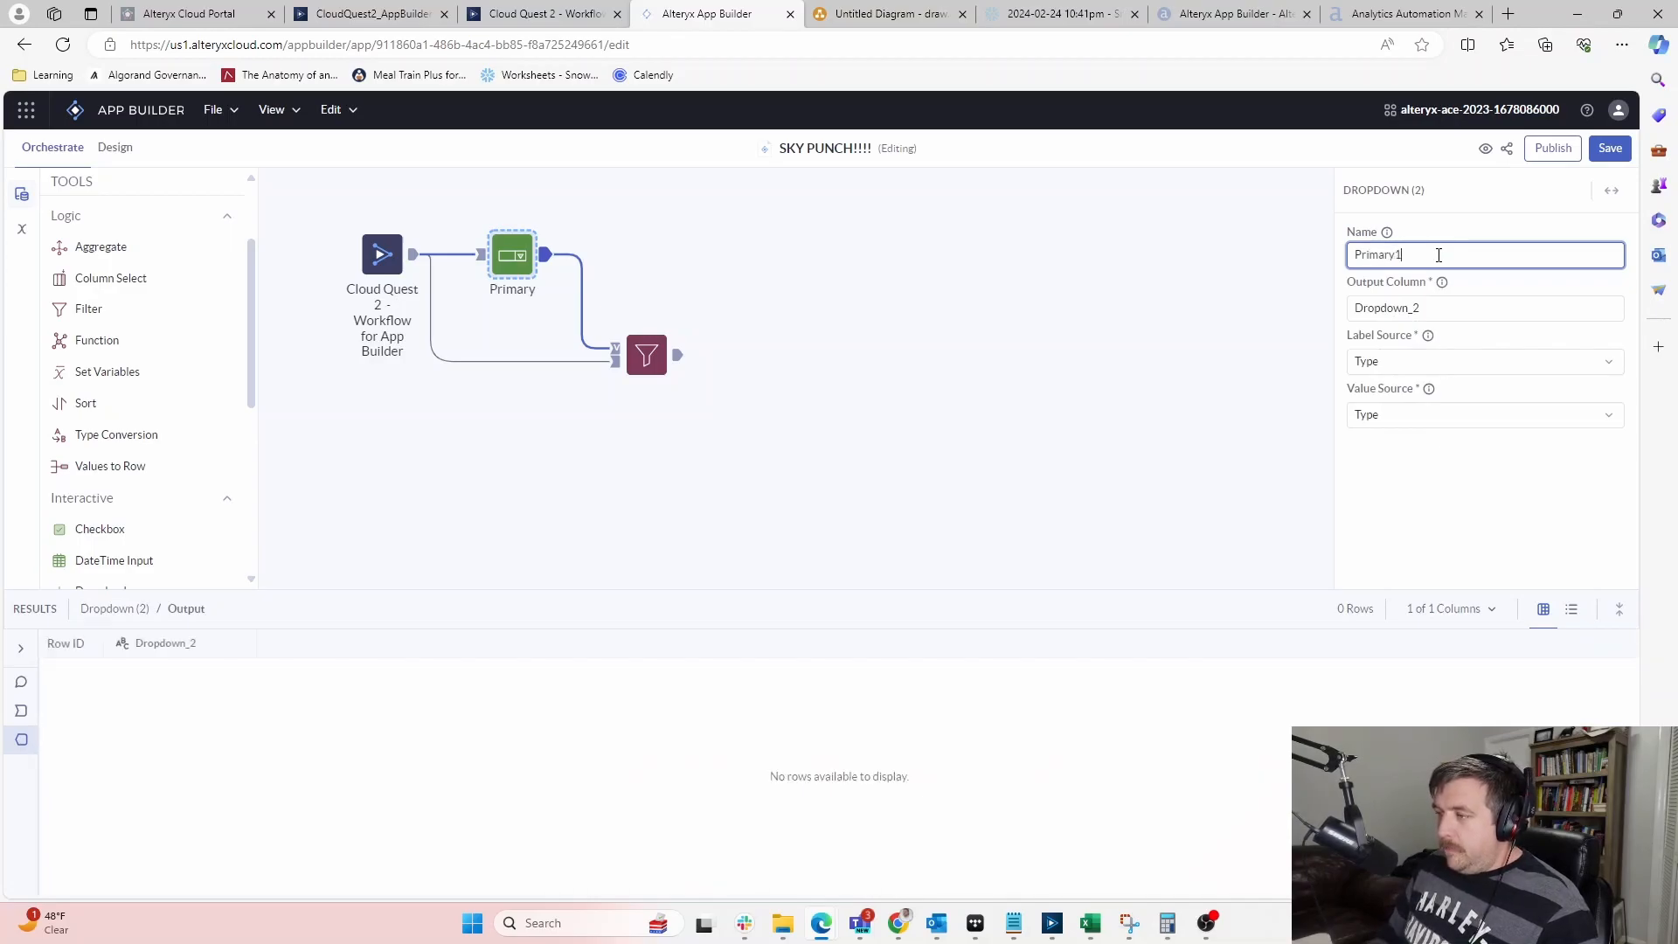
key("Tab")
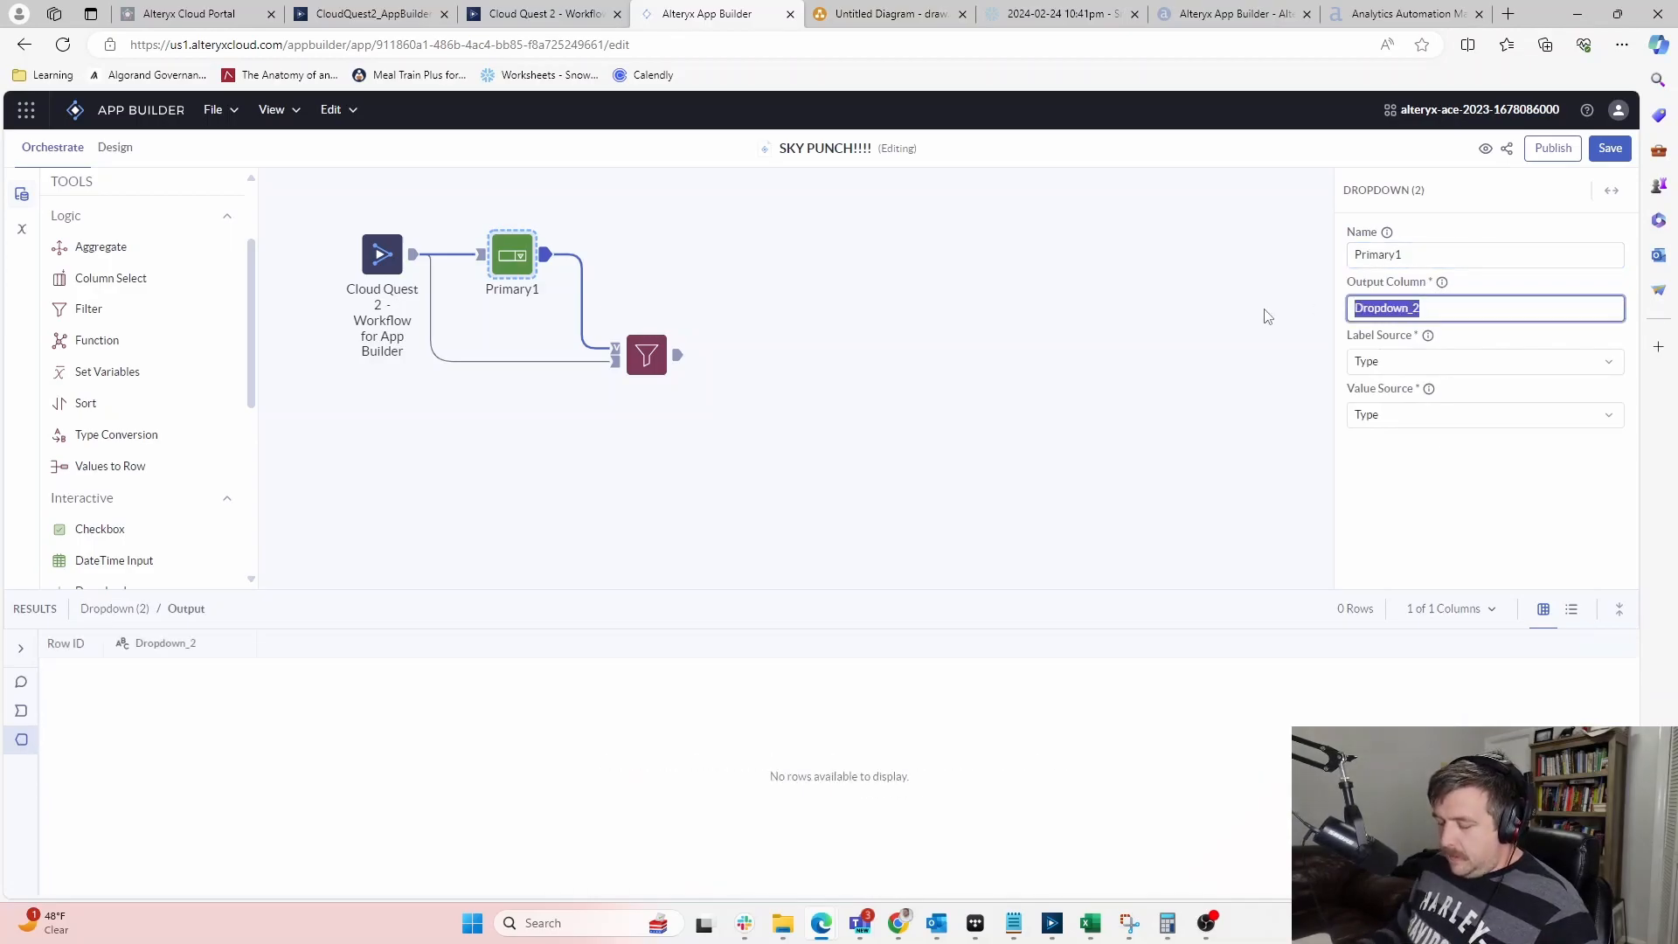
type("Prmi")
key("BackSpace")
key("BackSpace")
type("rimary_1")
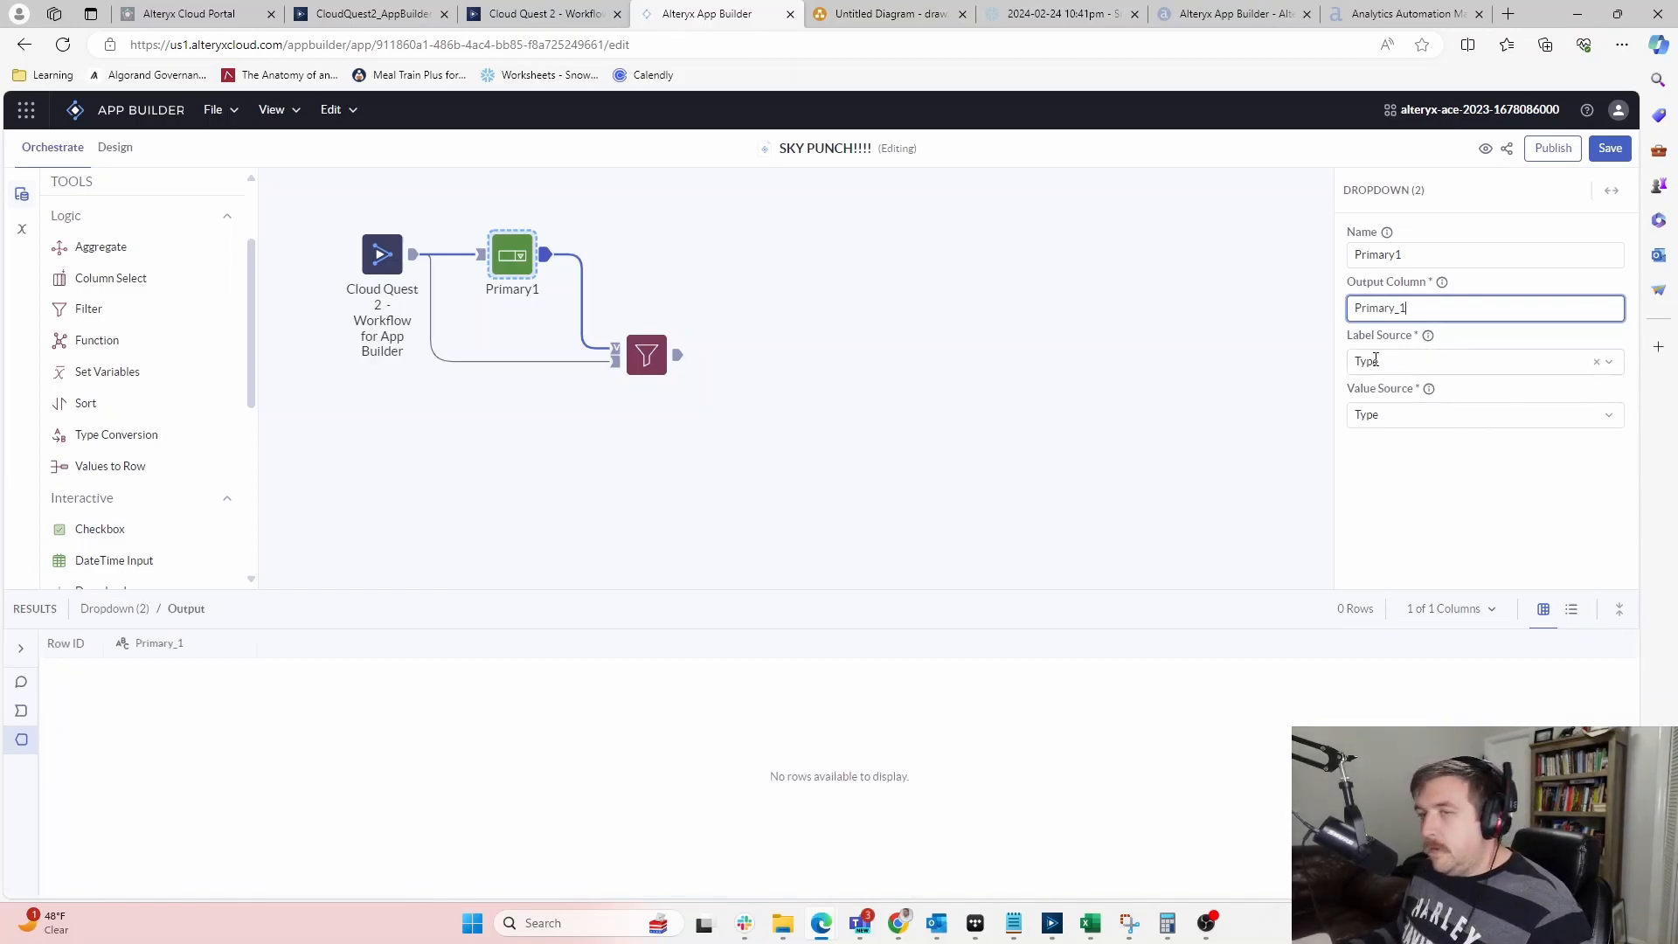
left_click(1044, 925)
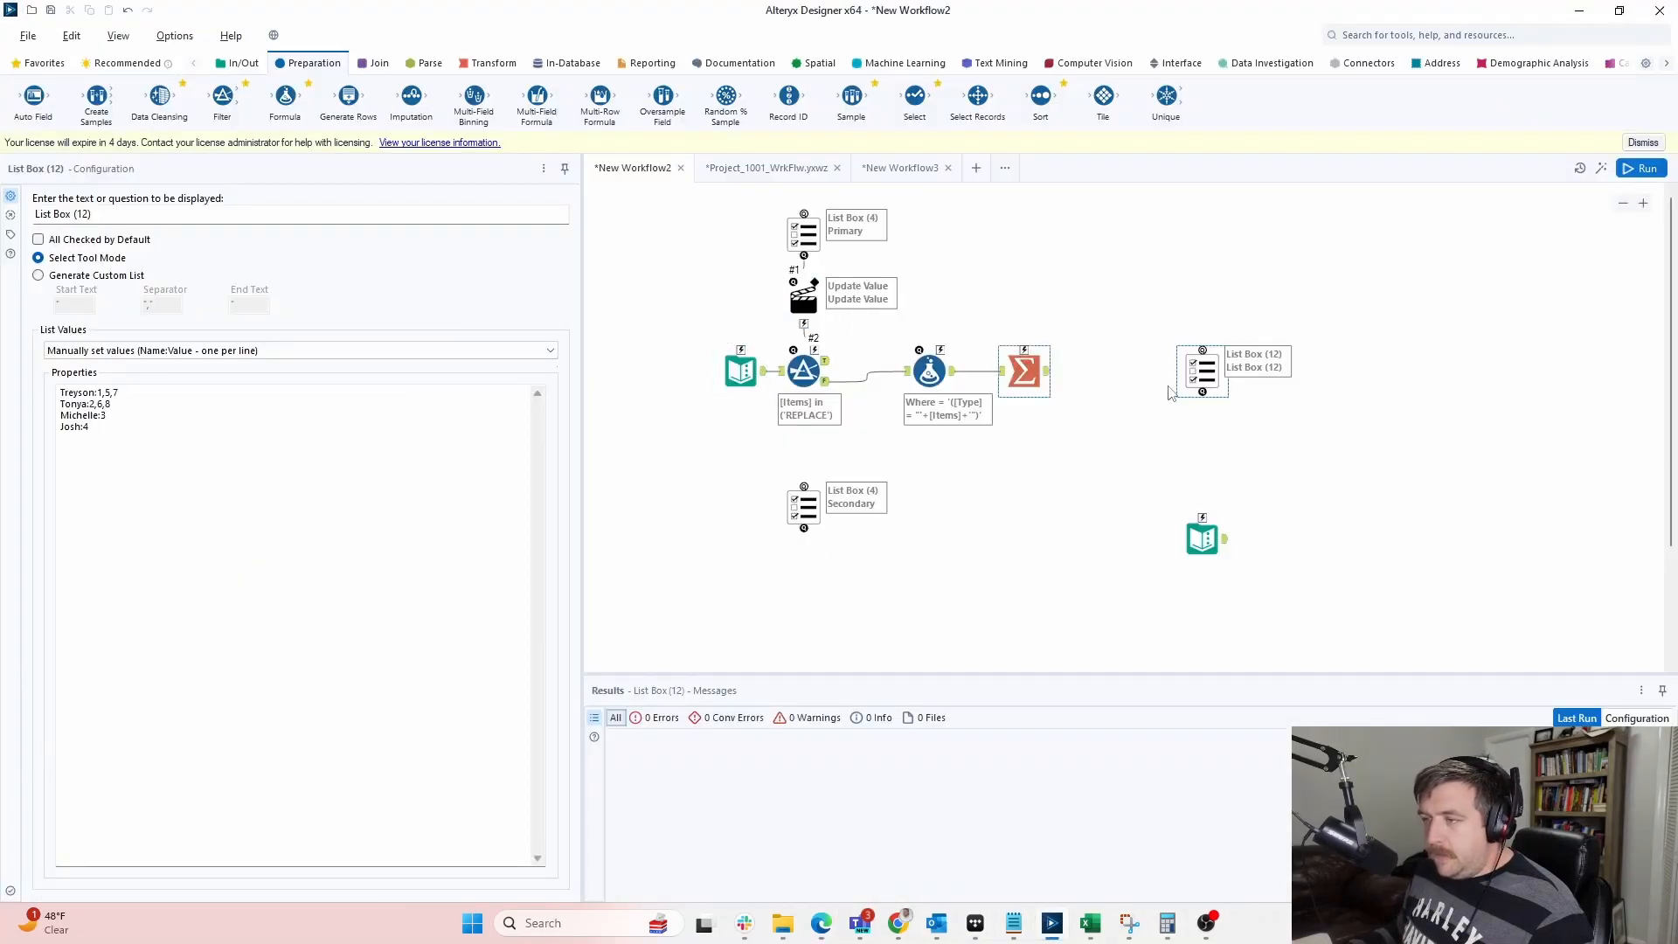
left_click_drag(146, 445, 26, 381)
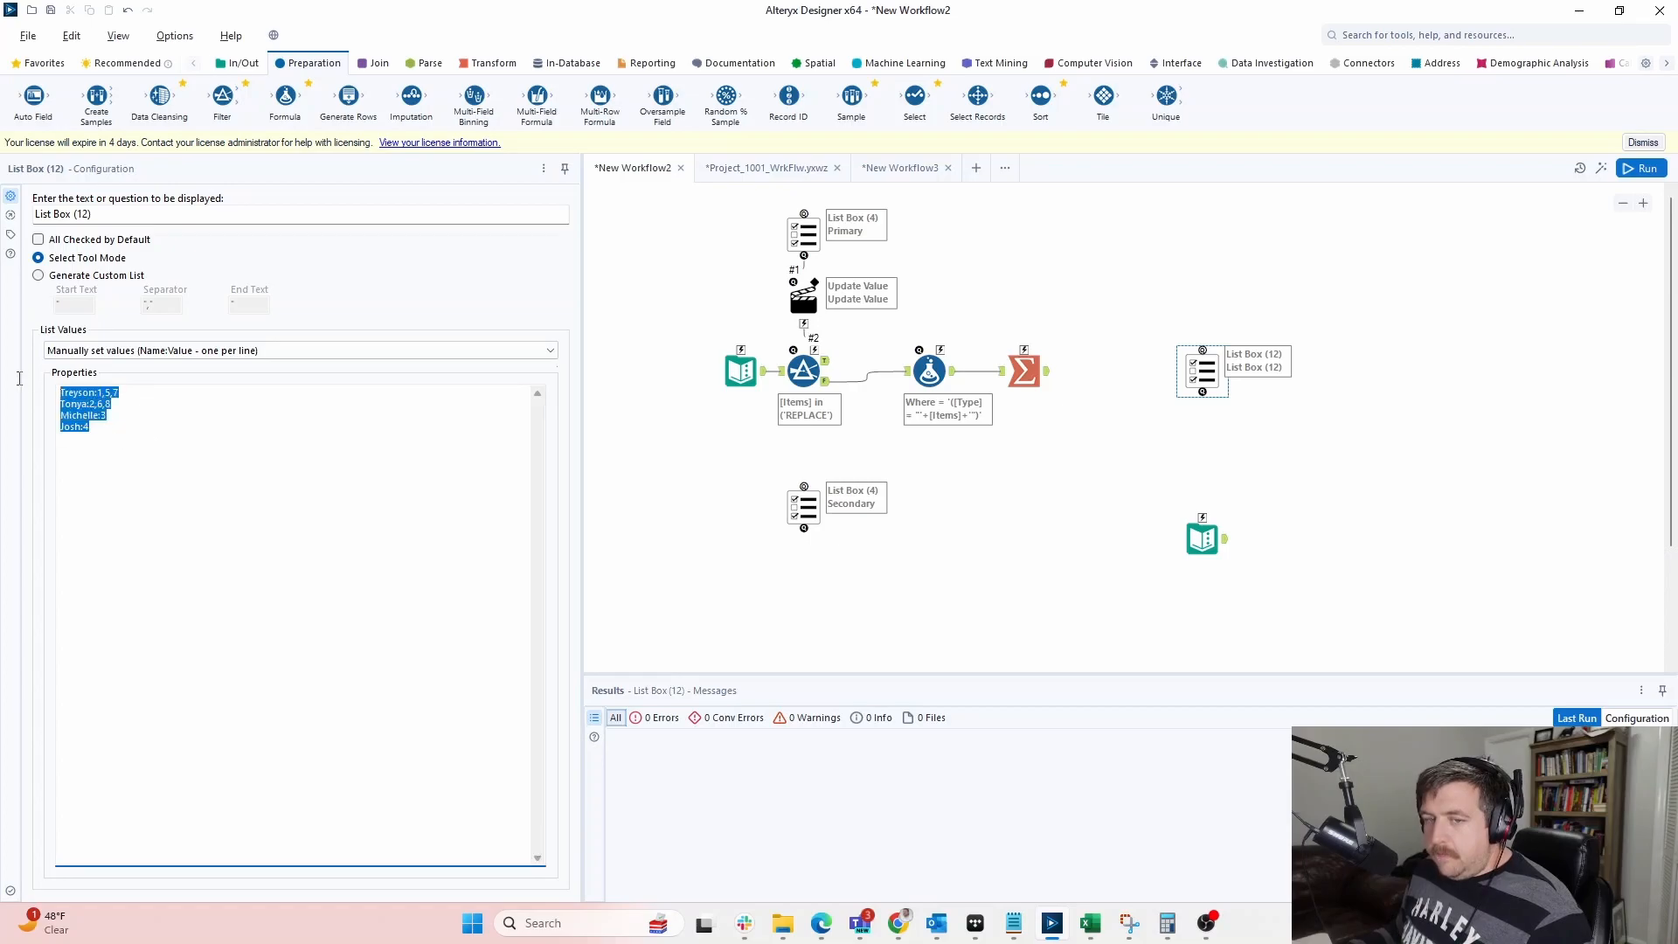
left_click(188, 403)
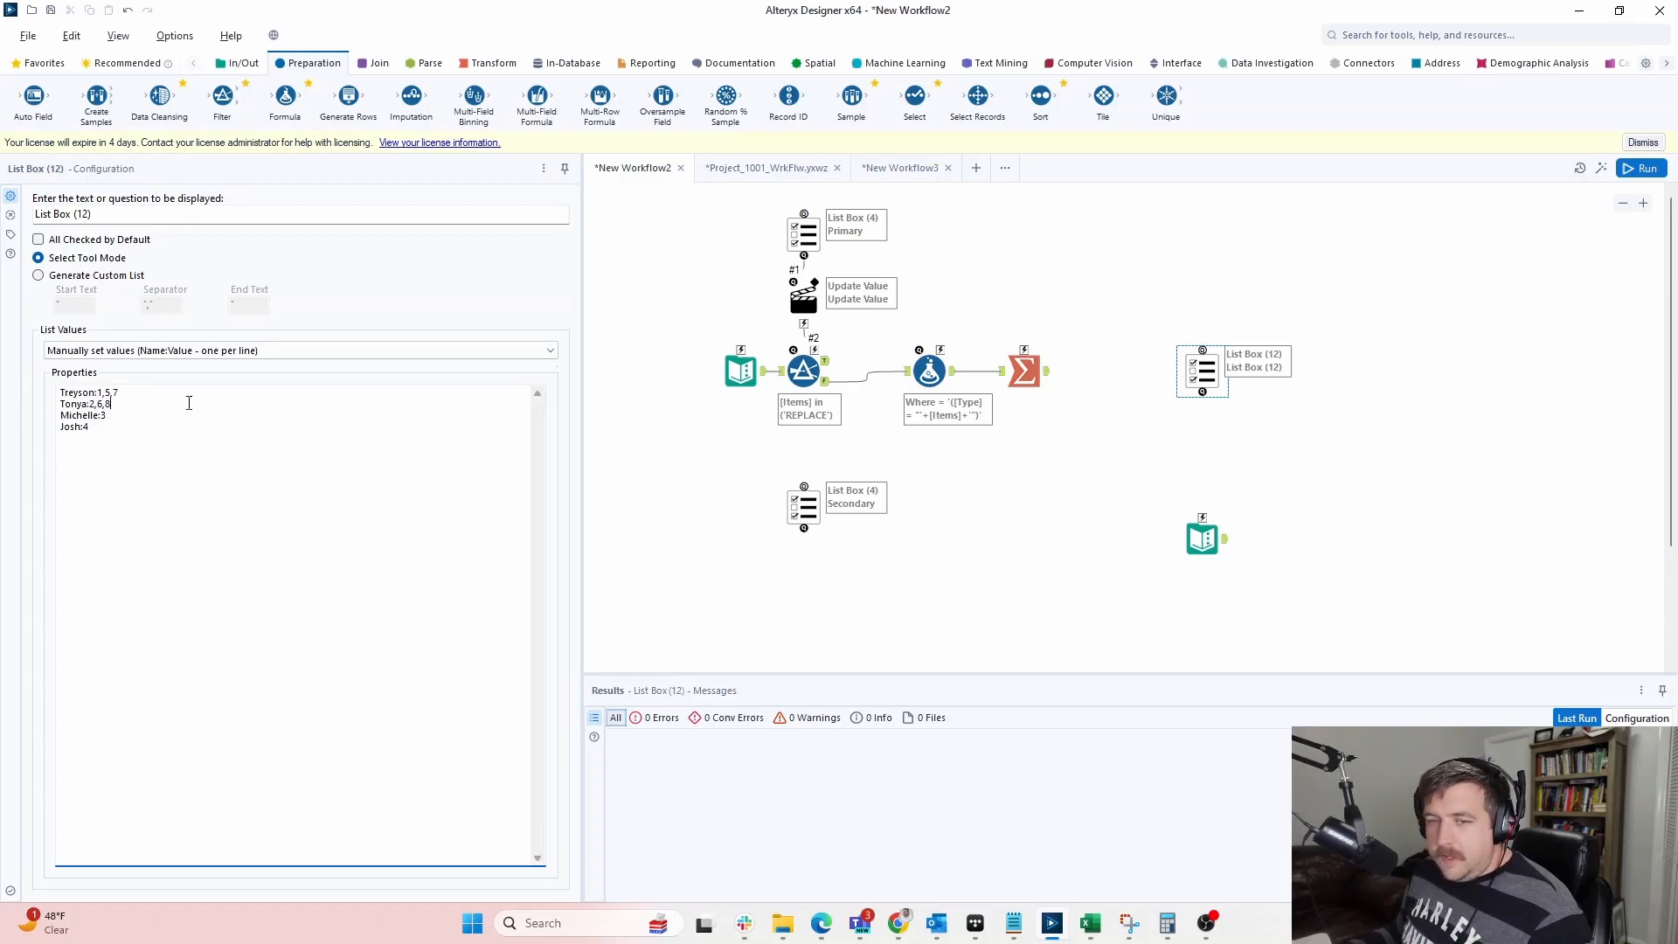
left_click(800, 494)
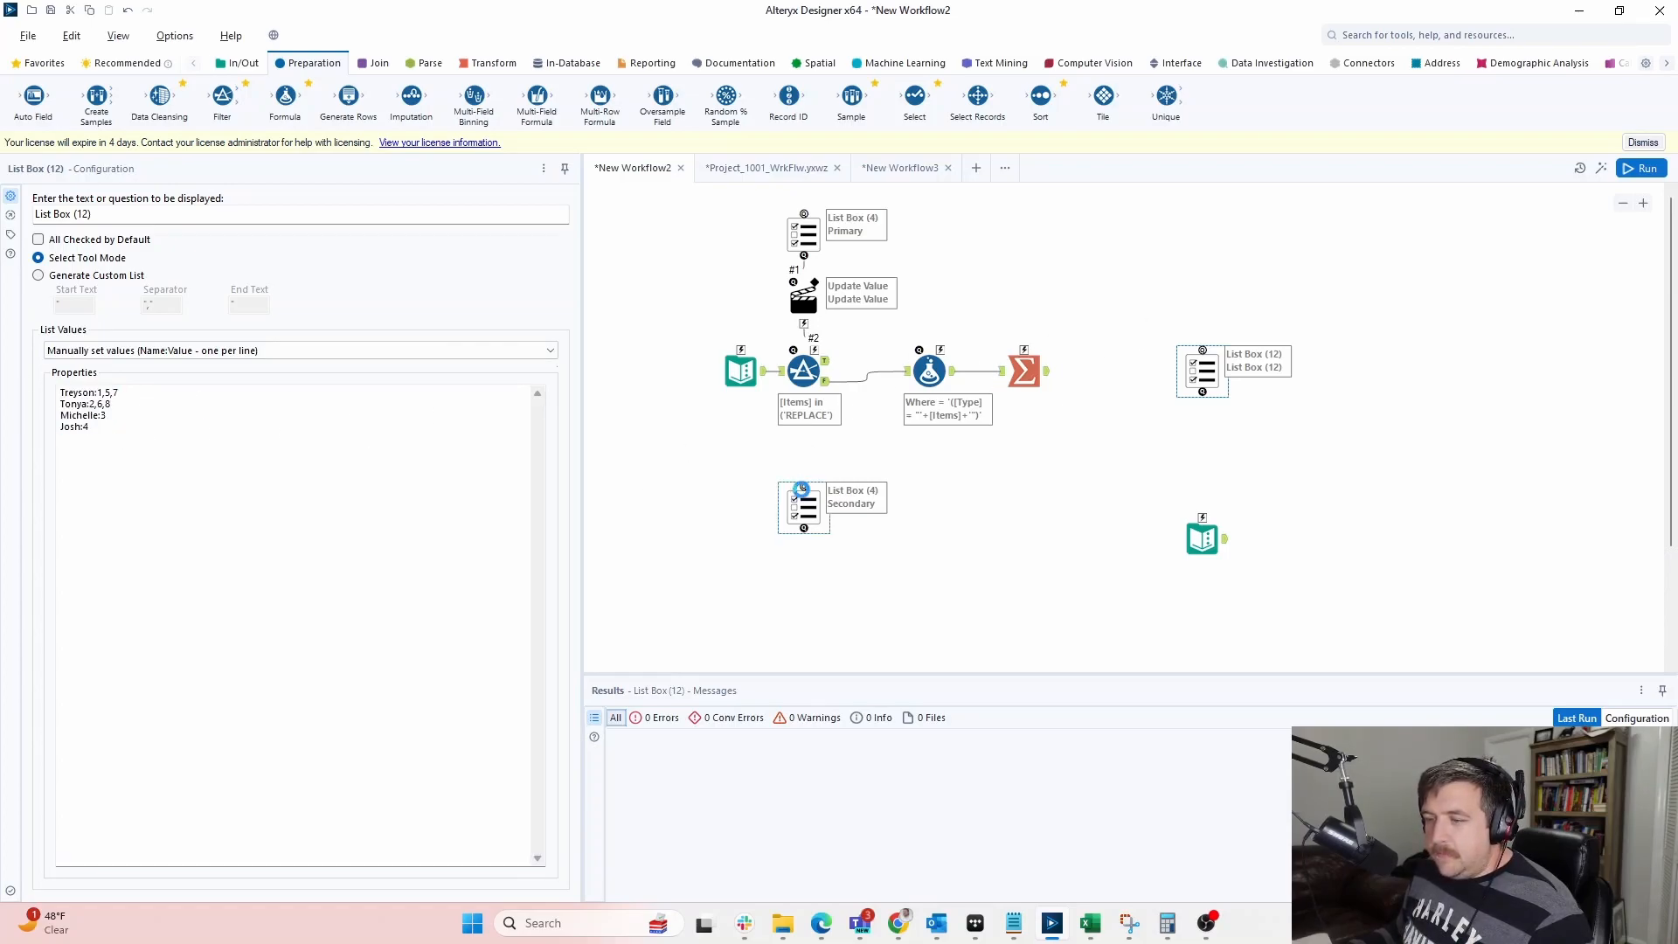
left_click(1193, 371)
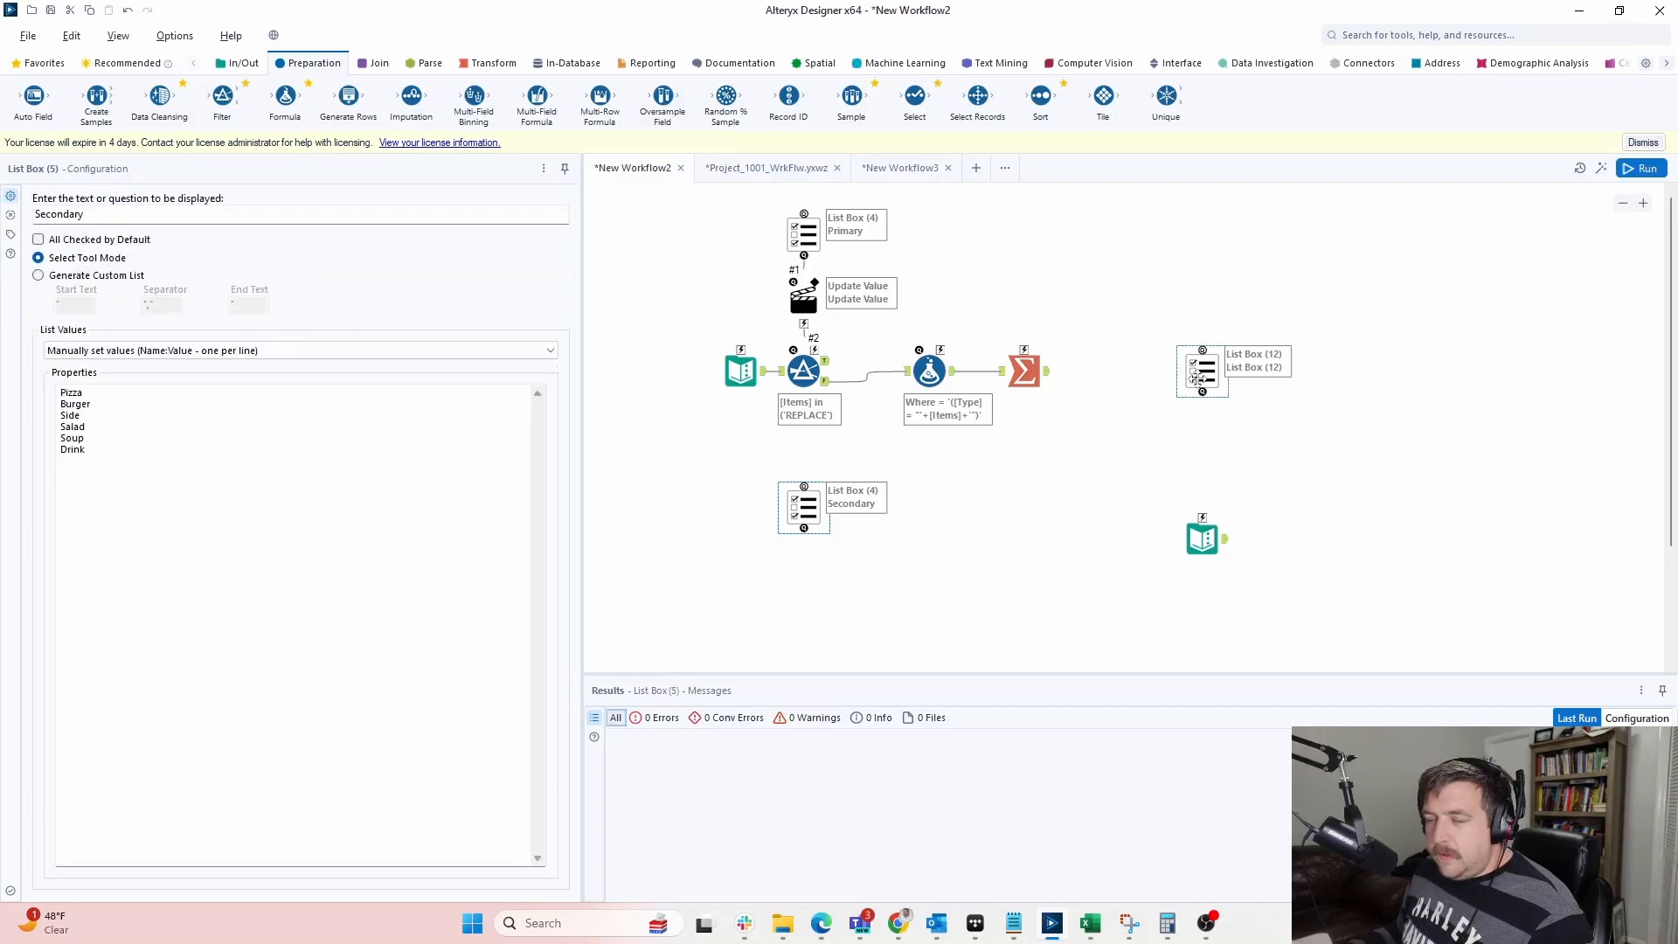
mouse_move(97, 393)
left_mouse_down()
mouse_move(54, 397)
mouse_move(103, 393)
left_mouse_up()
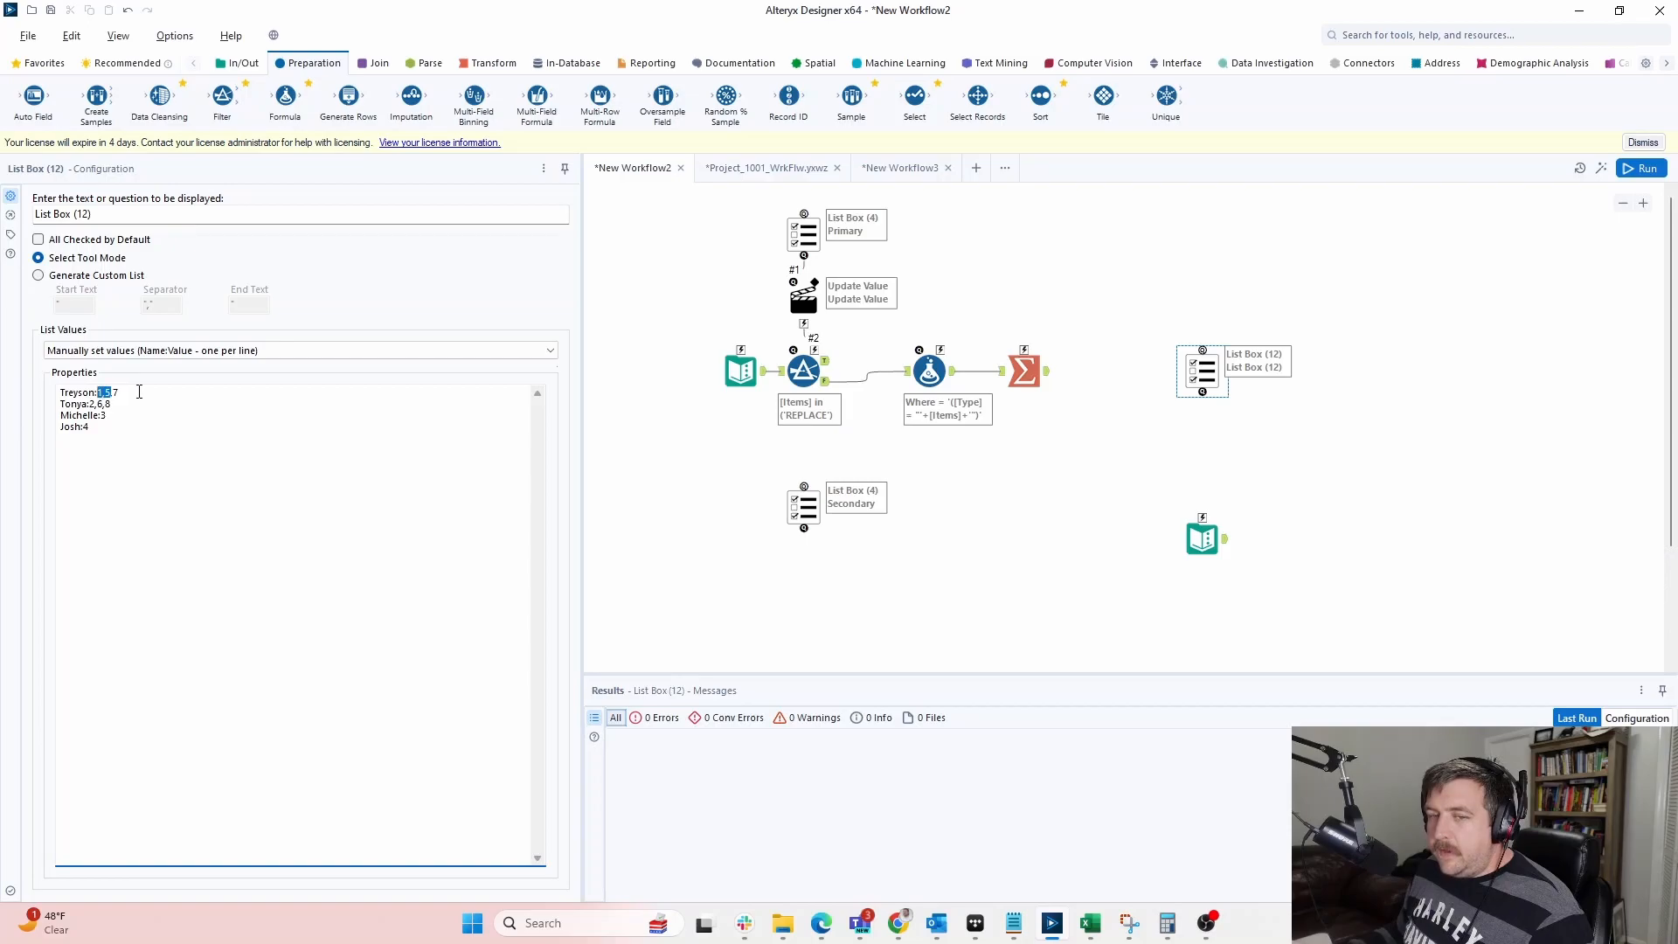
left_click_drag(217, 453, 94, 390)
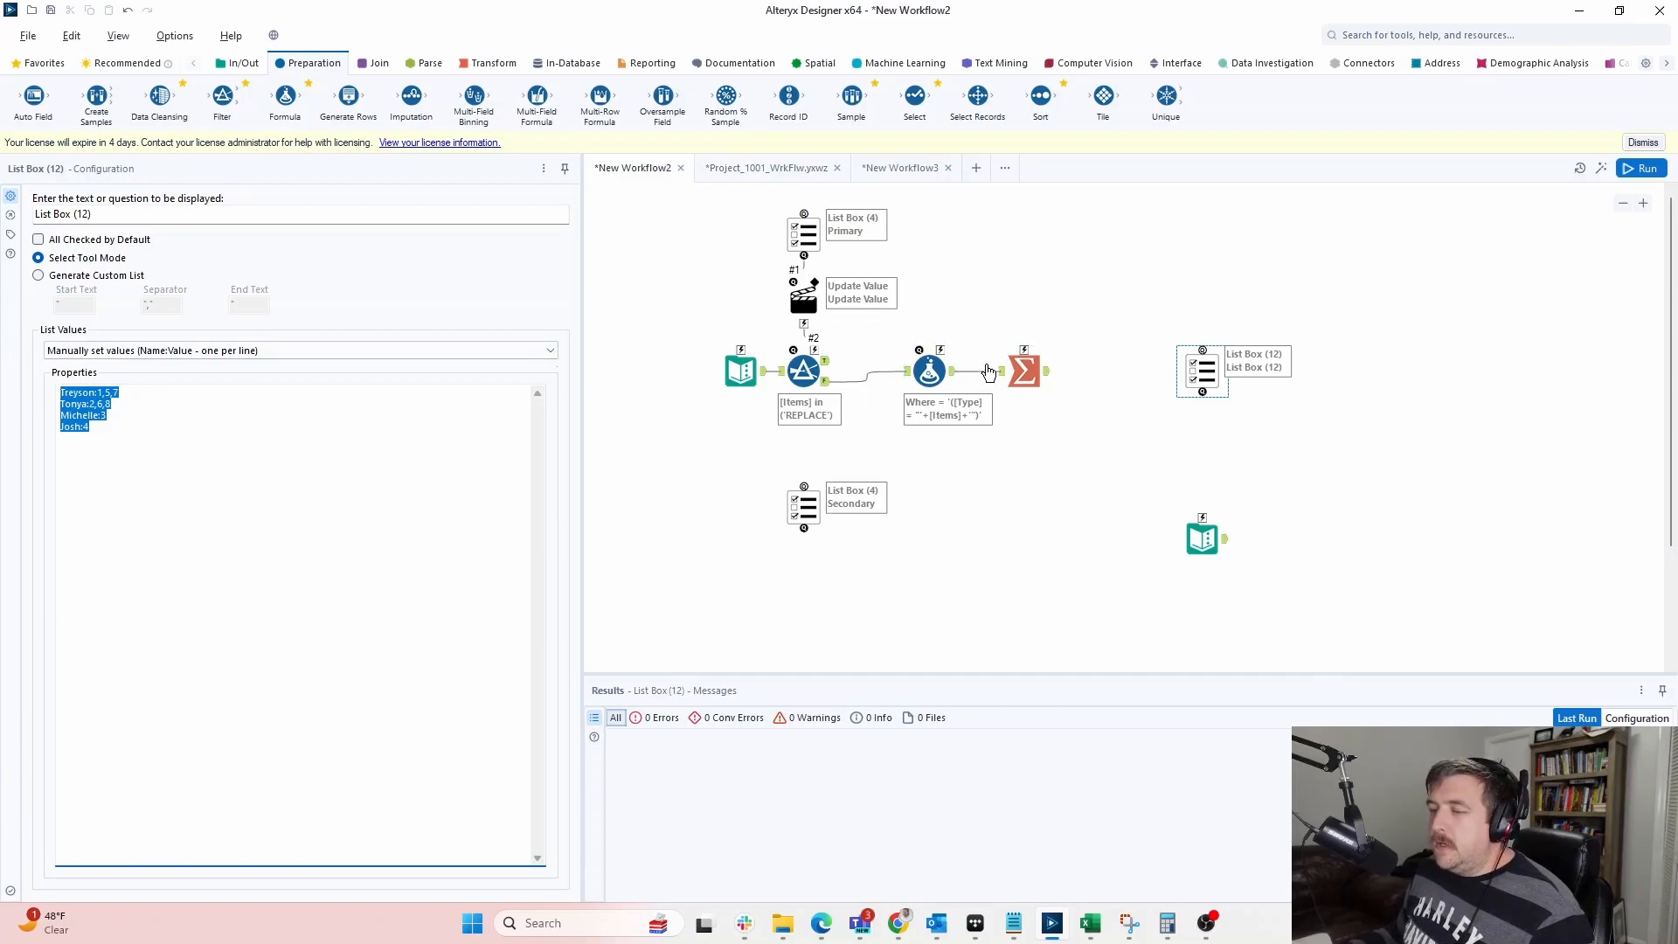
left_click(1584, 12)
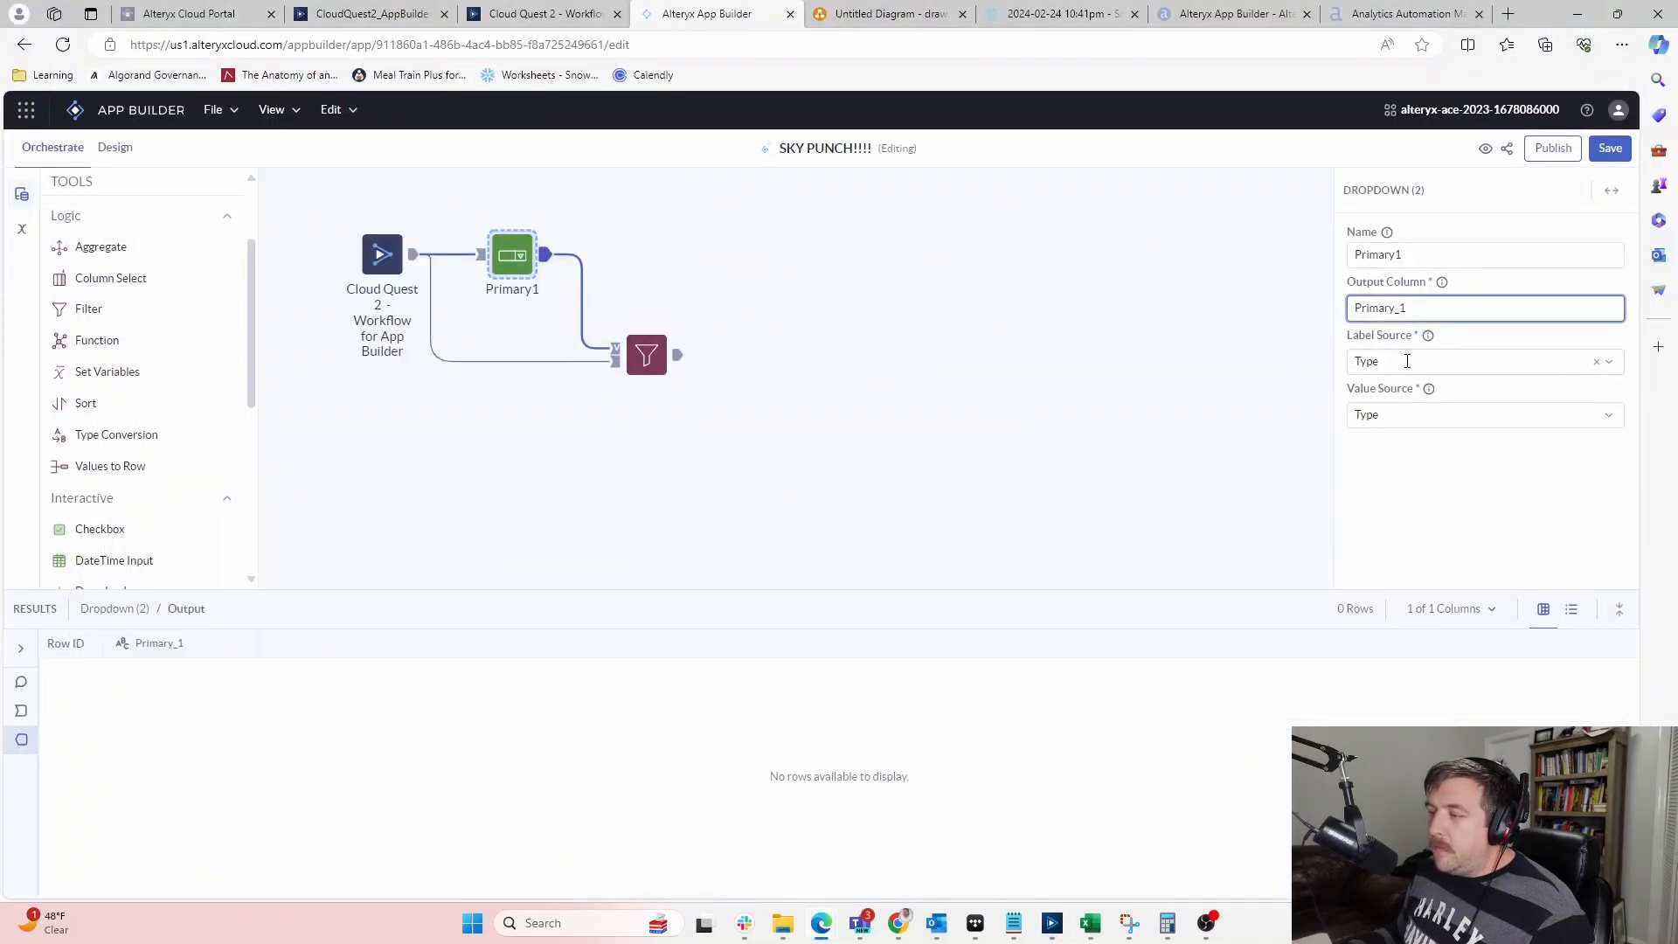
key("alt+Tab")
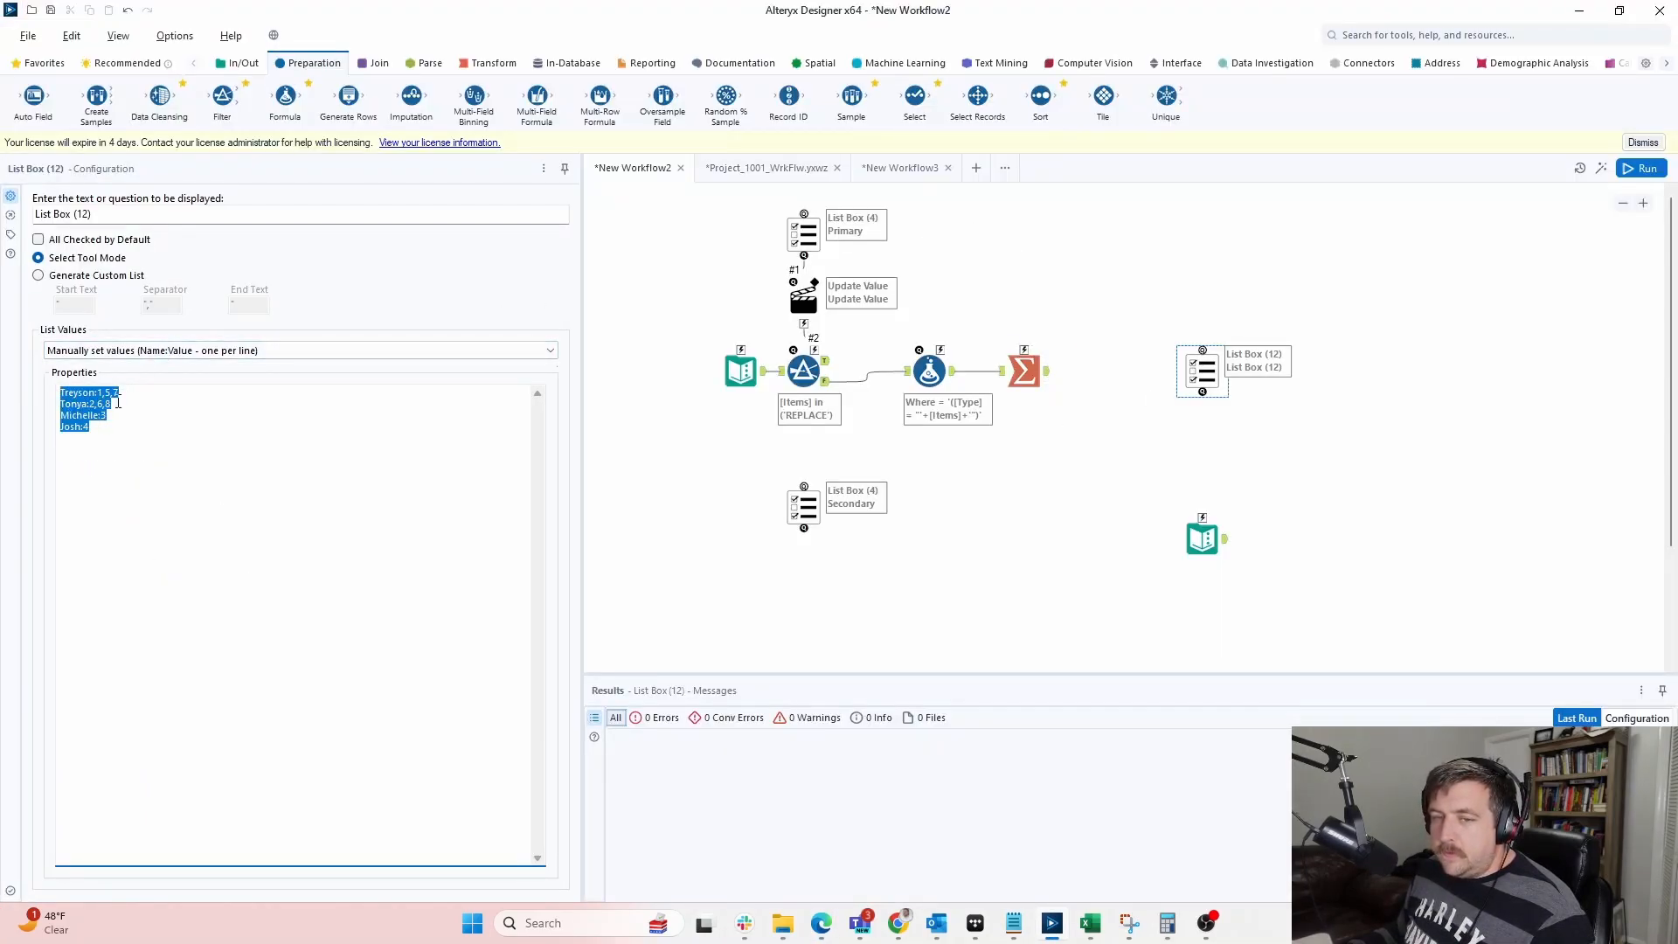
key("alt+Tab")
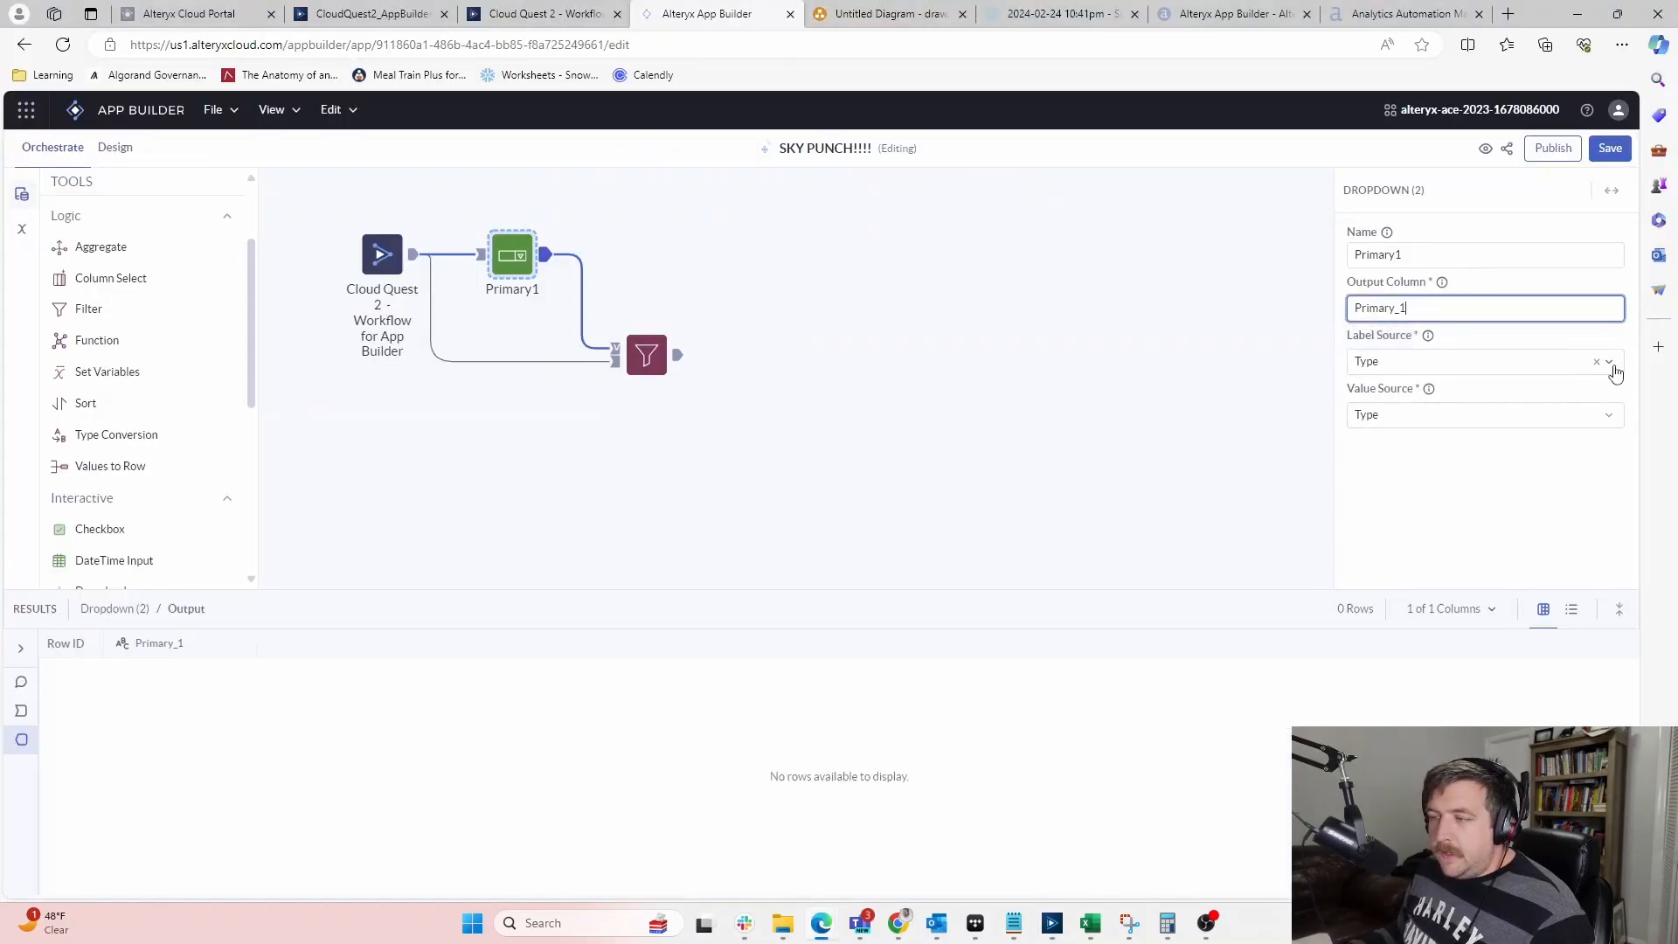
Keep Type as the dropdown's label source and check the workflow's output rows
left_click(1492, 361)
left_click(1492, 363)
left_click(1438, 435)
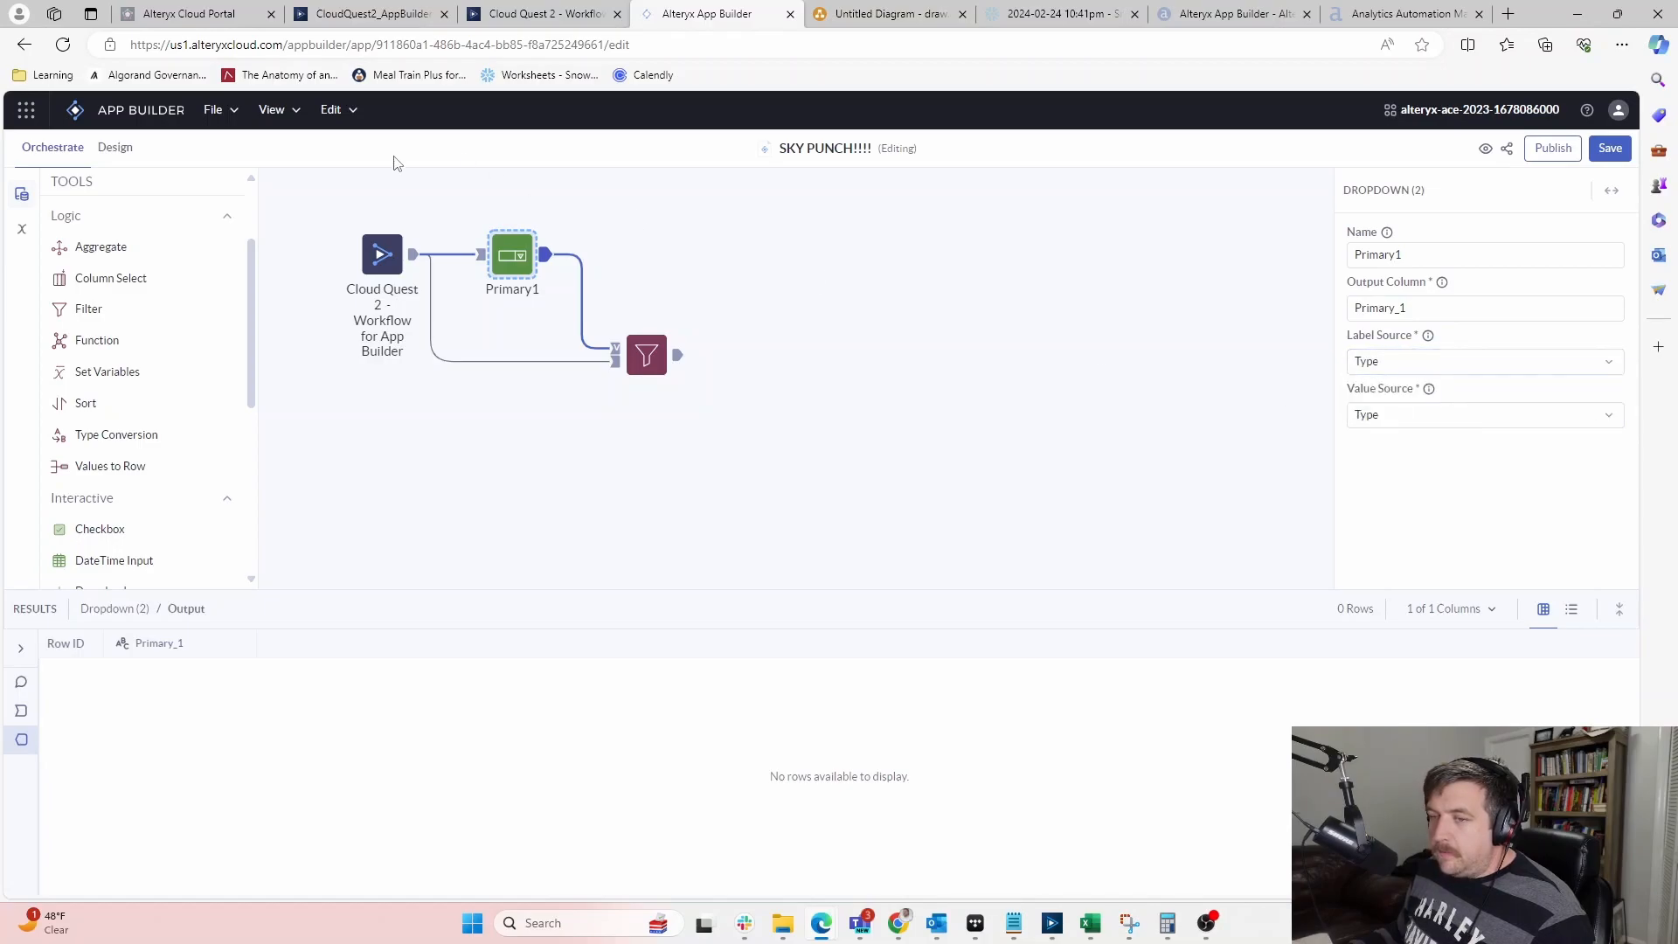
left_click(412, 260)
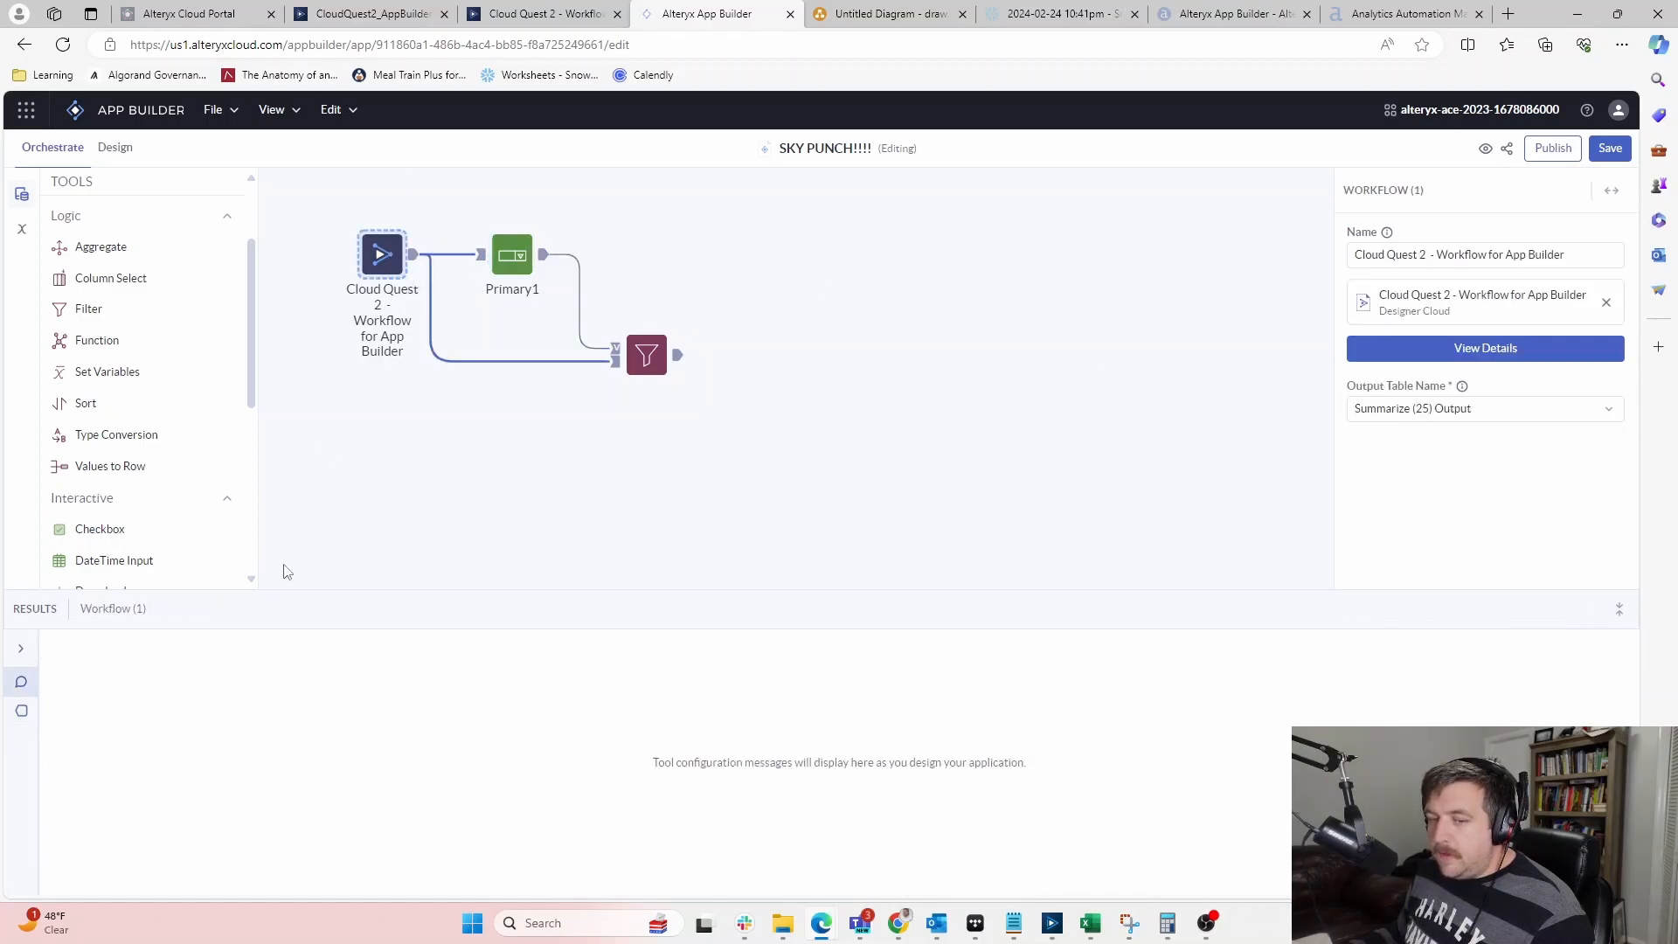
Set the Filter to column Type with operator =, then return to Alteryx Designer
left_click(681, 359)
left_click(1420, 377)
left_click(1386, 412)
left_click(1442, 428)
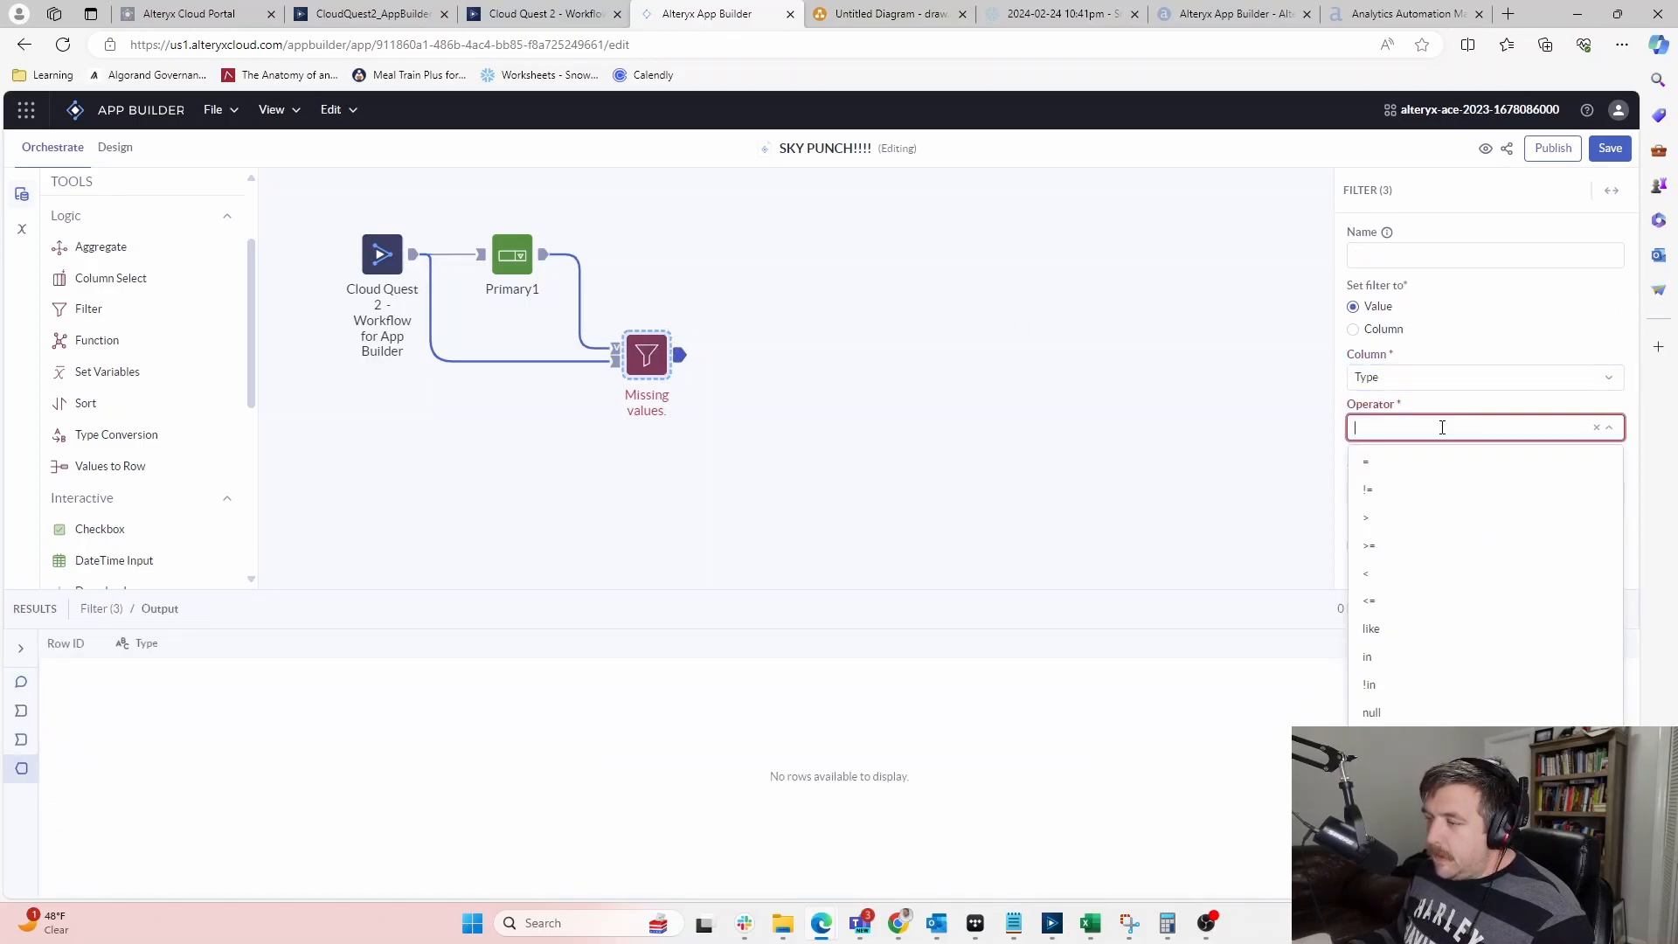
left_click(1398, 462)
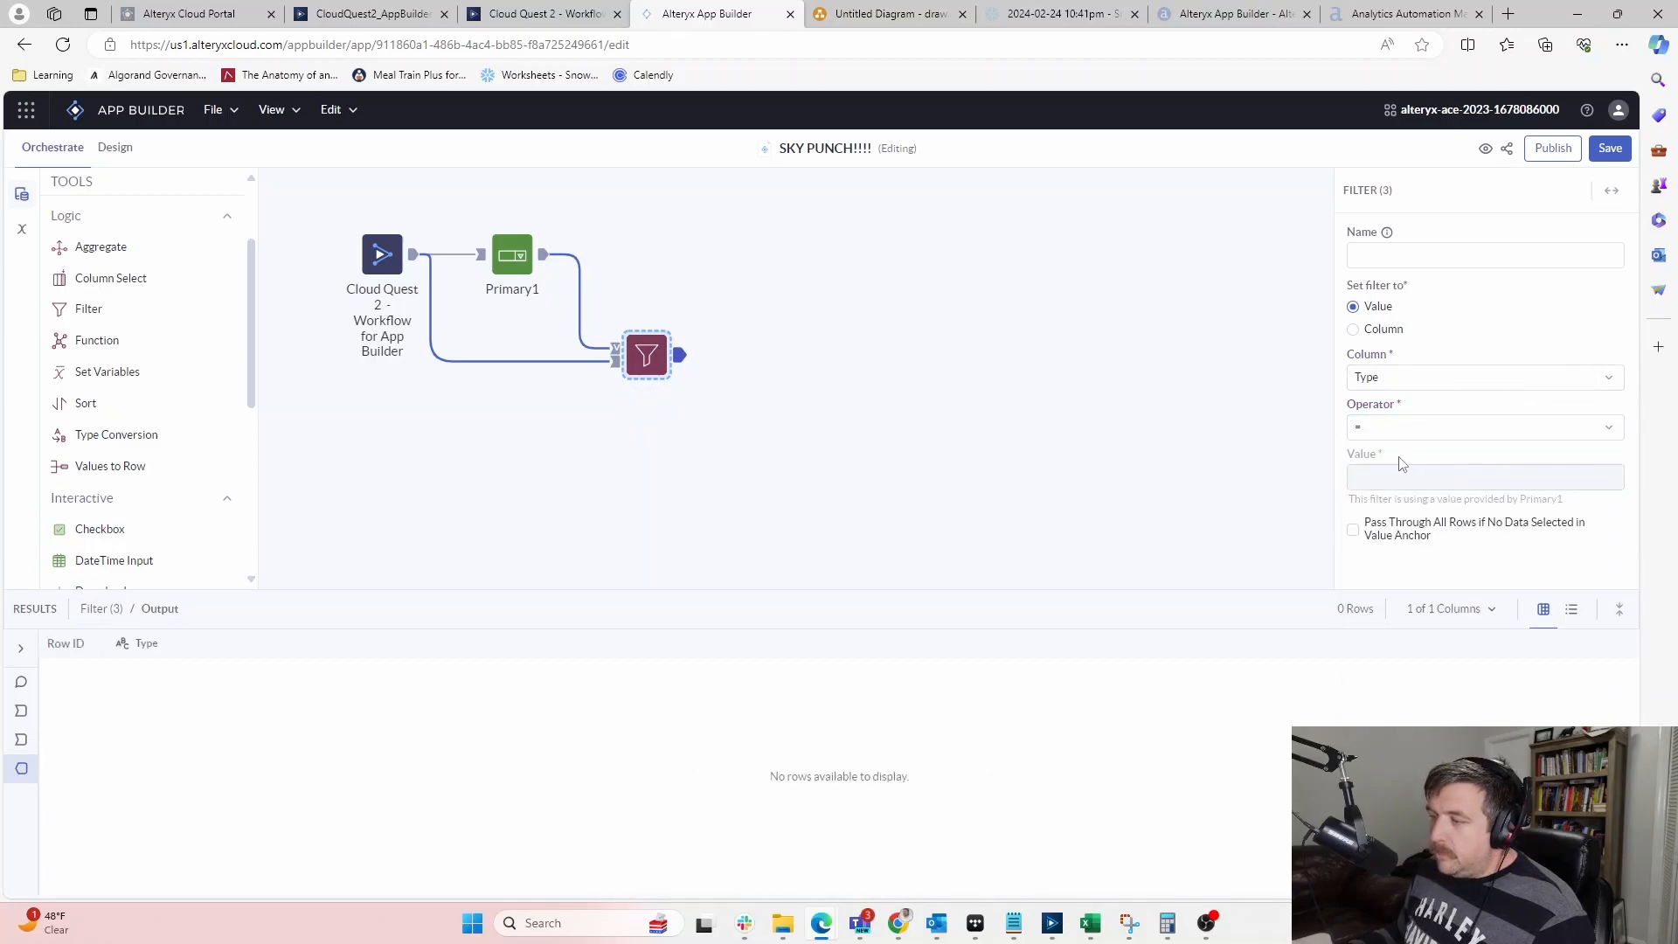
left_click(1434, 428)
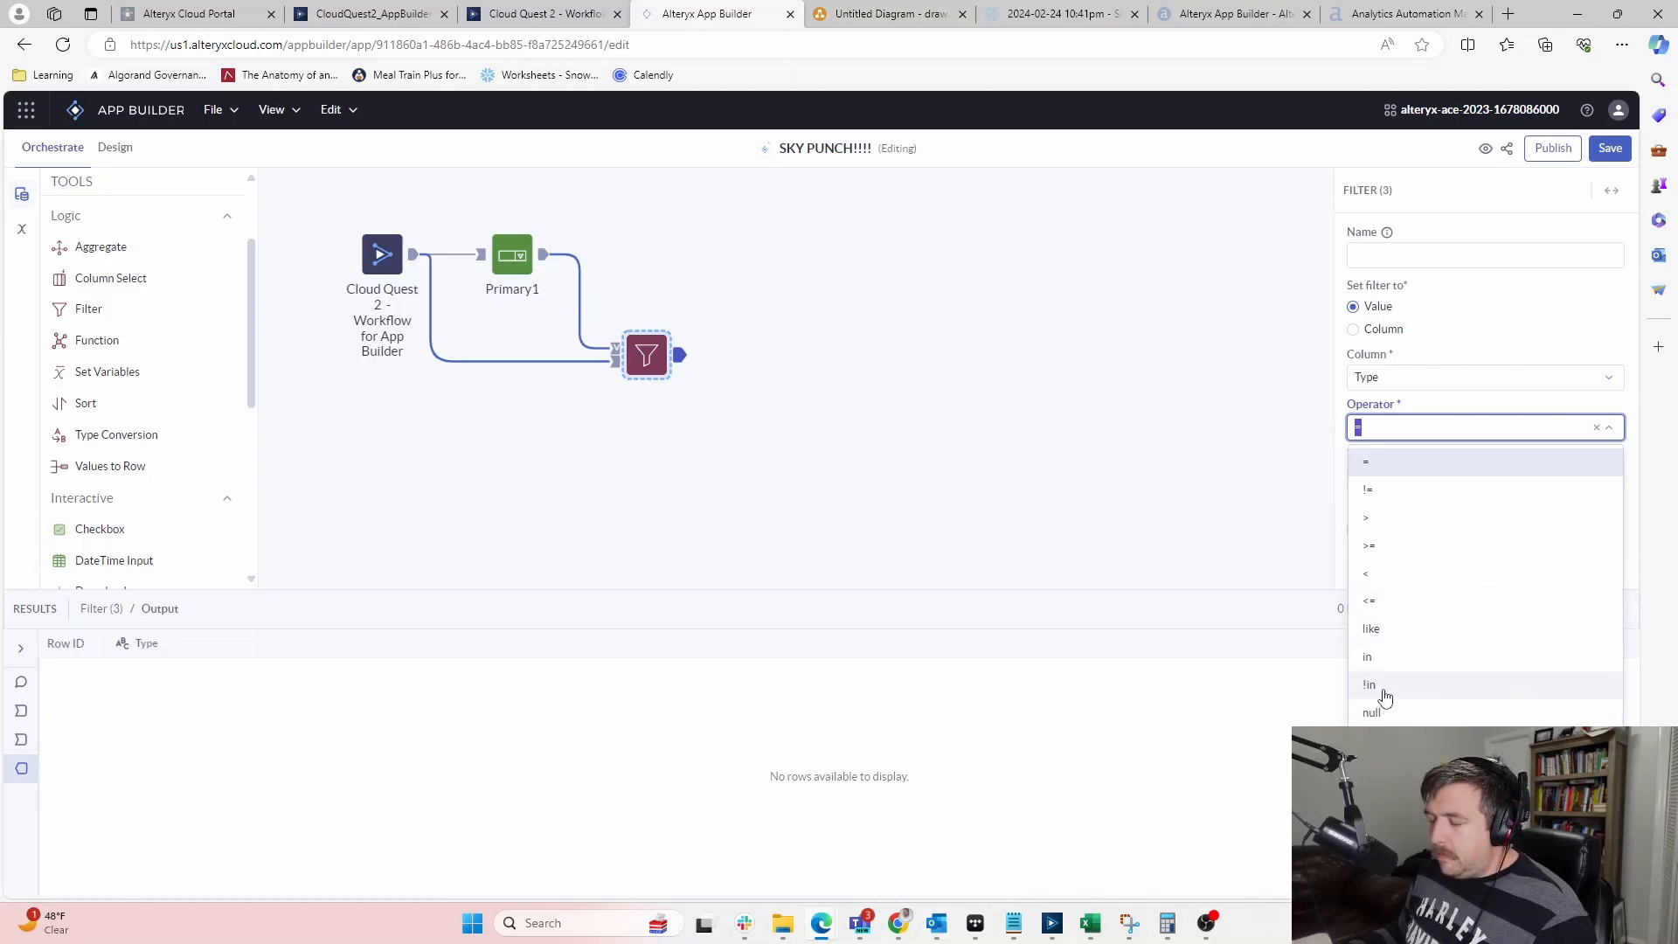
left_click(1051, 923)
left_click(1045, 374)
Edit the Items custom filter back to [Items] in ('REPLACE') and minimize Designer
left_click(934, 374)
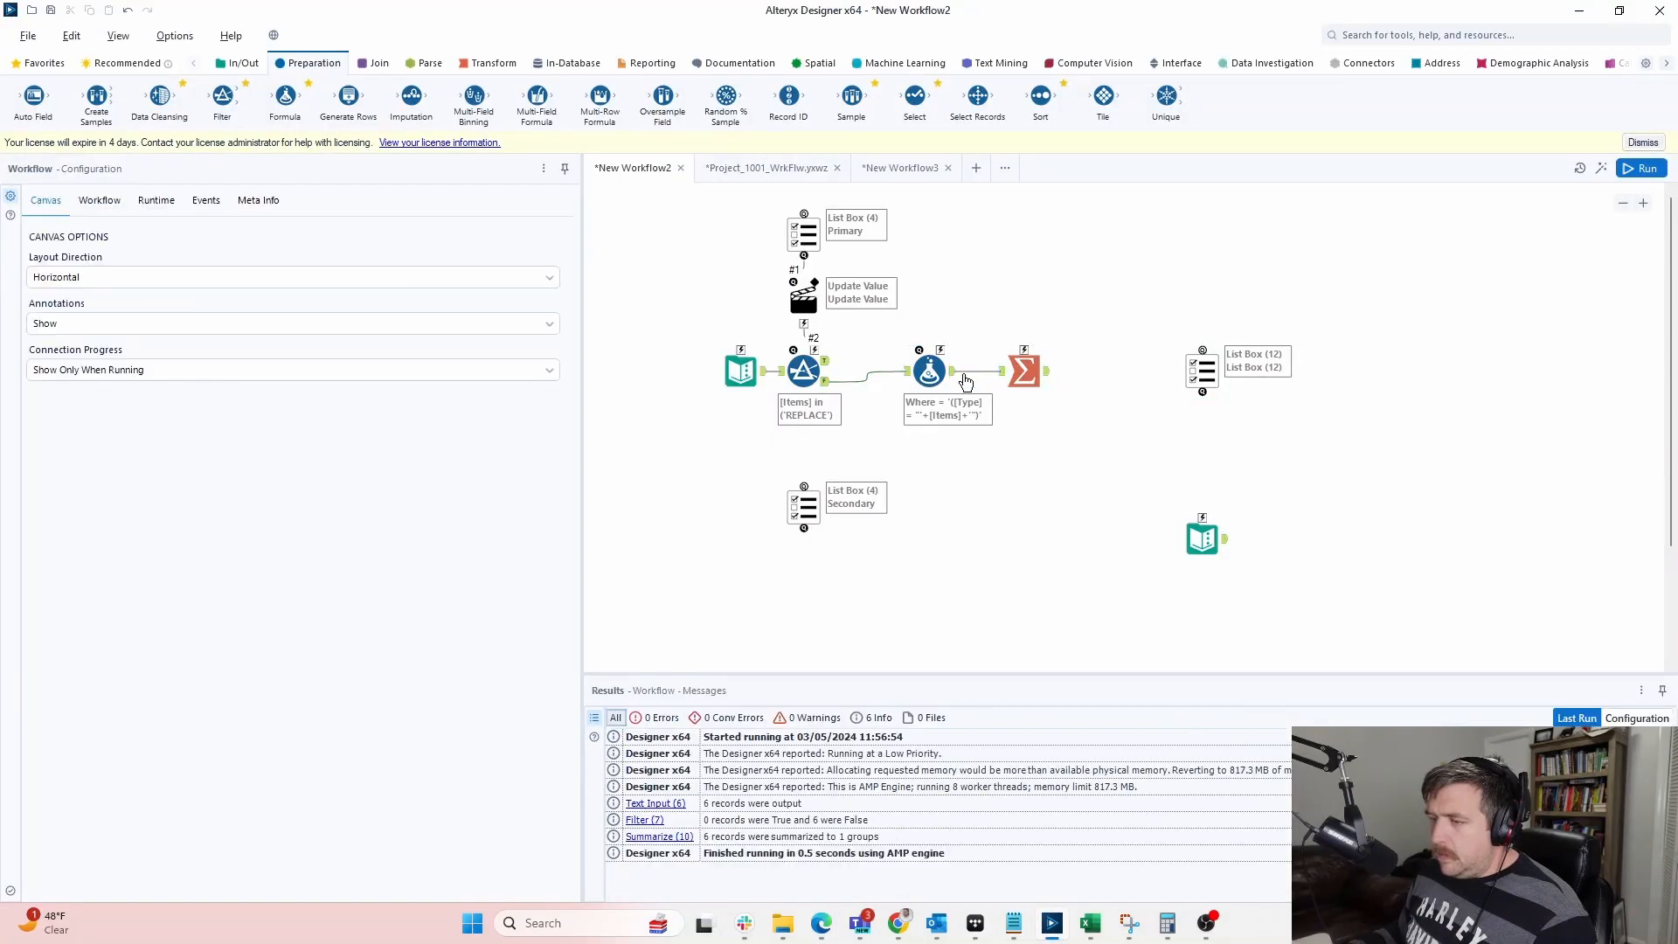
left_click(820, 379)
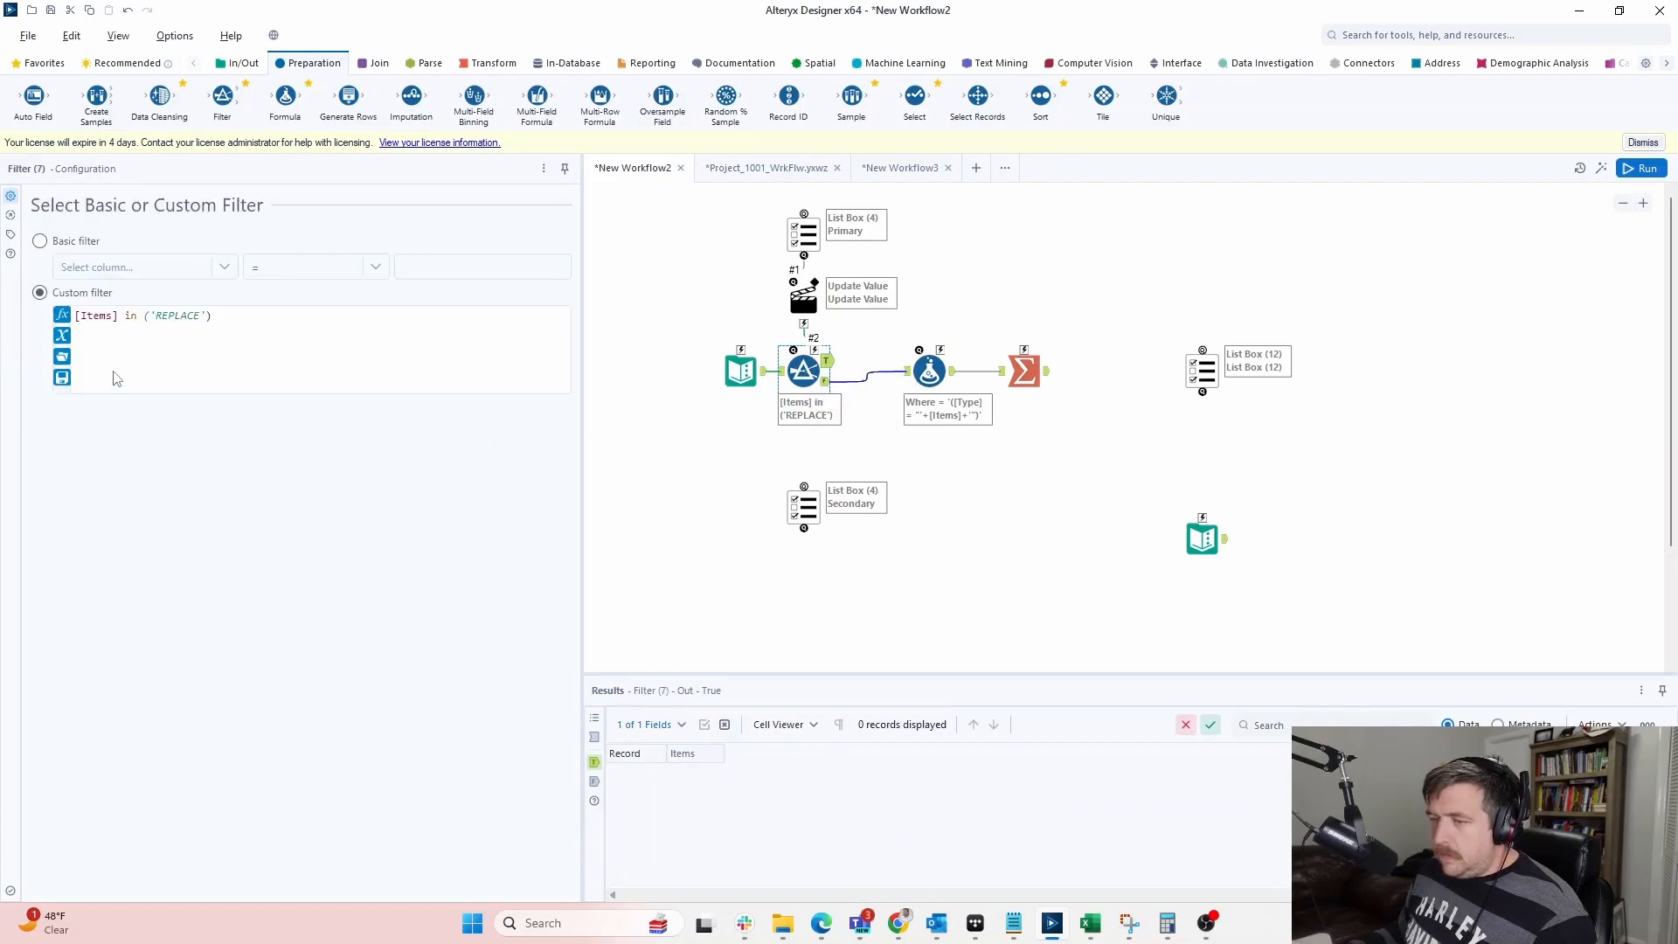
left_click(128, 315)
type("!")
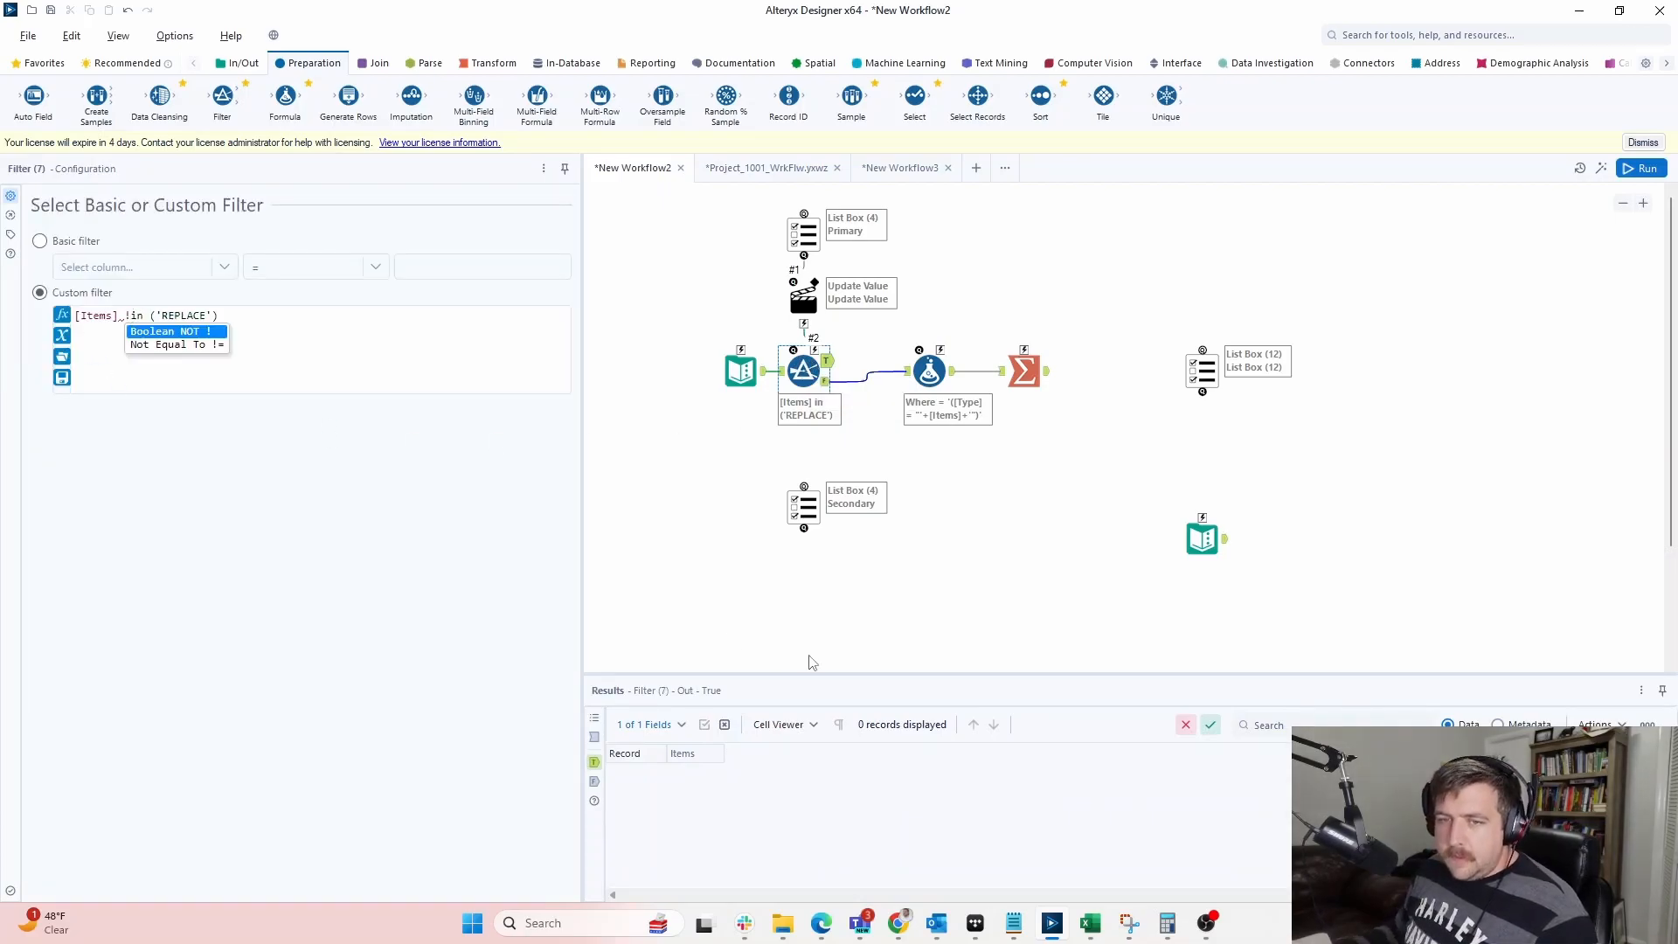
left_click(762, 429)
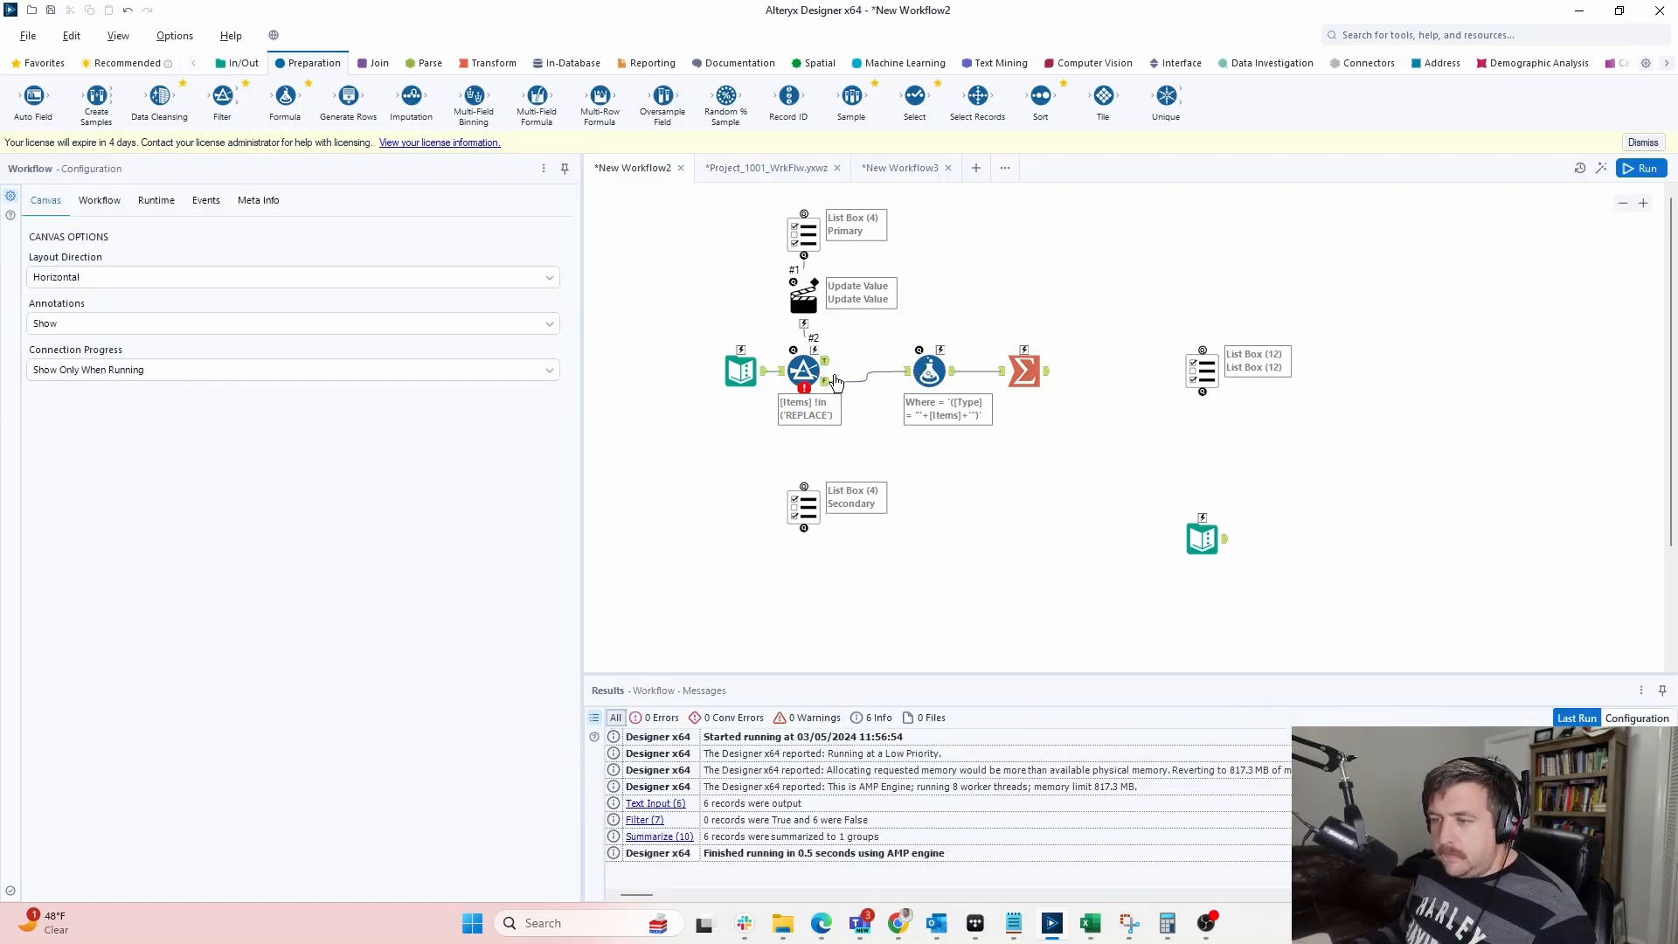
left_click(805, 372)
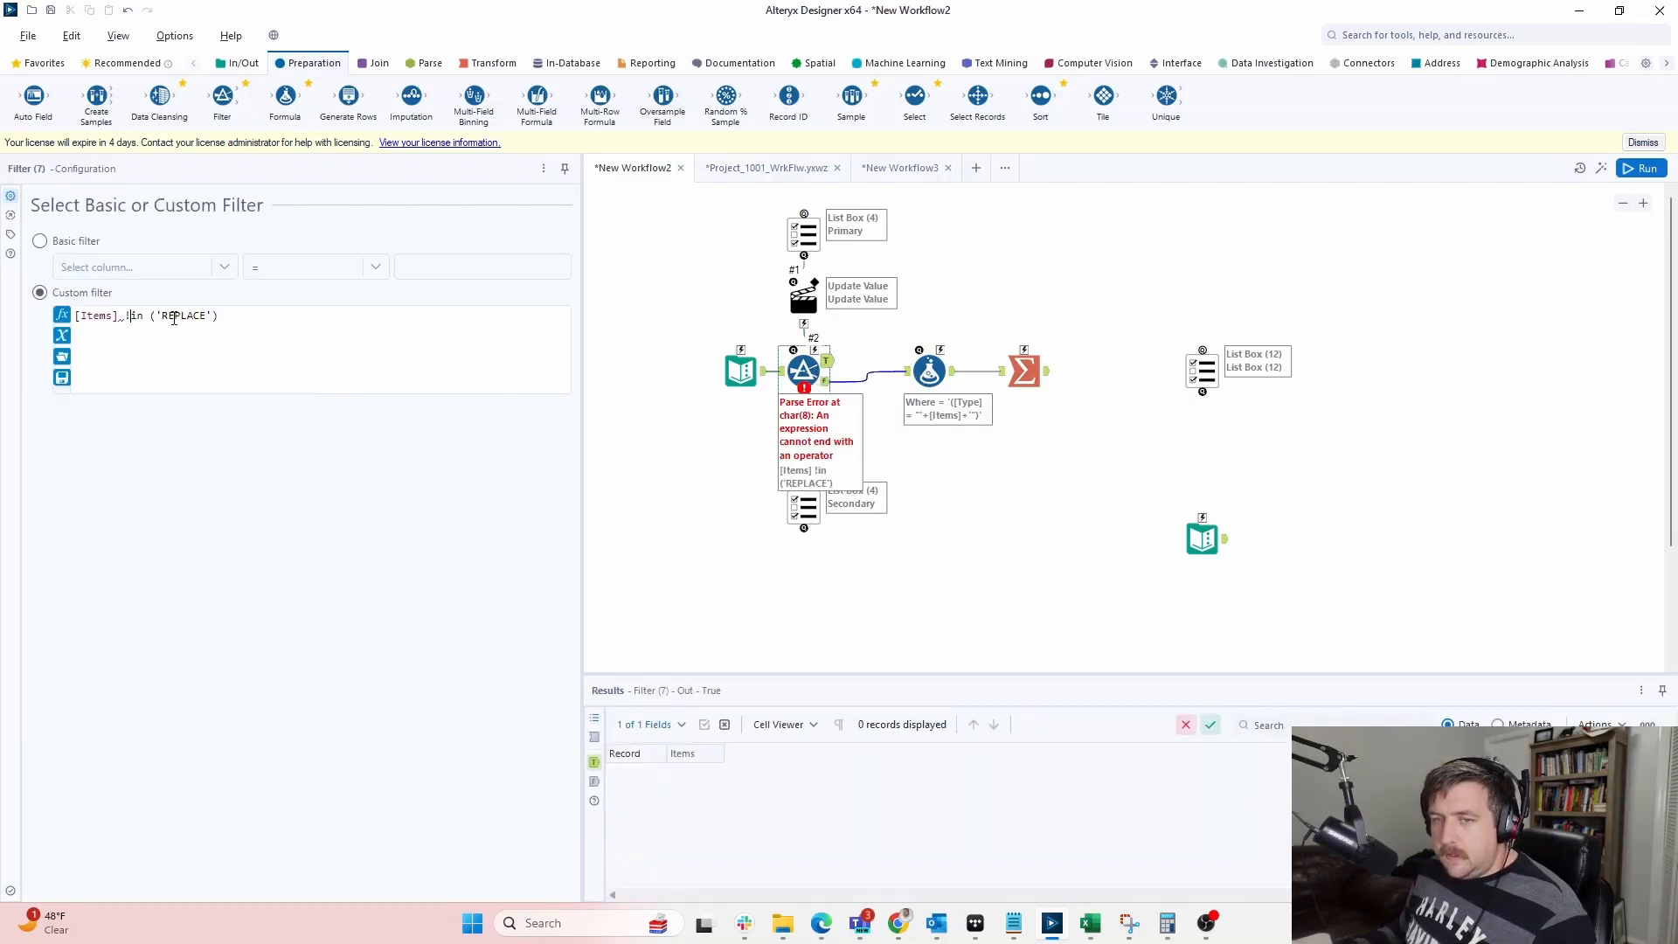
key("BackSpace")
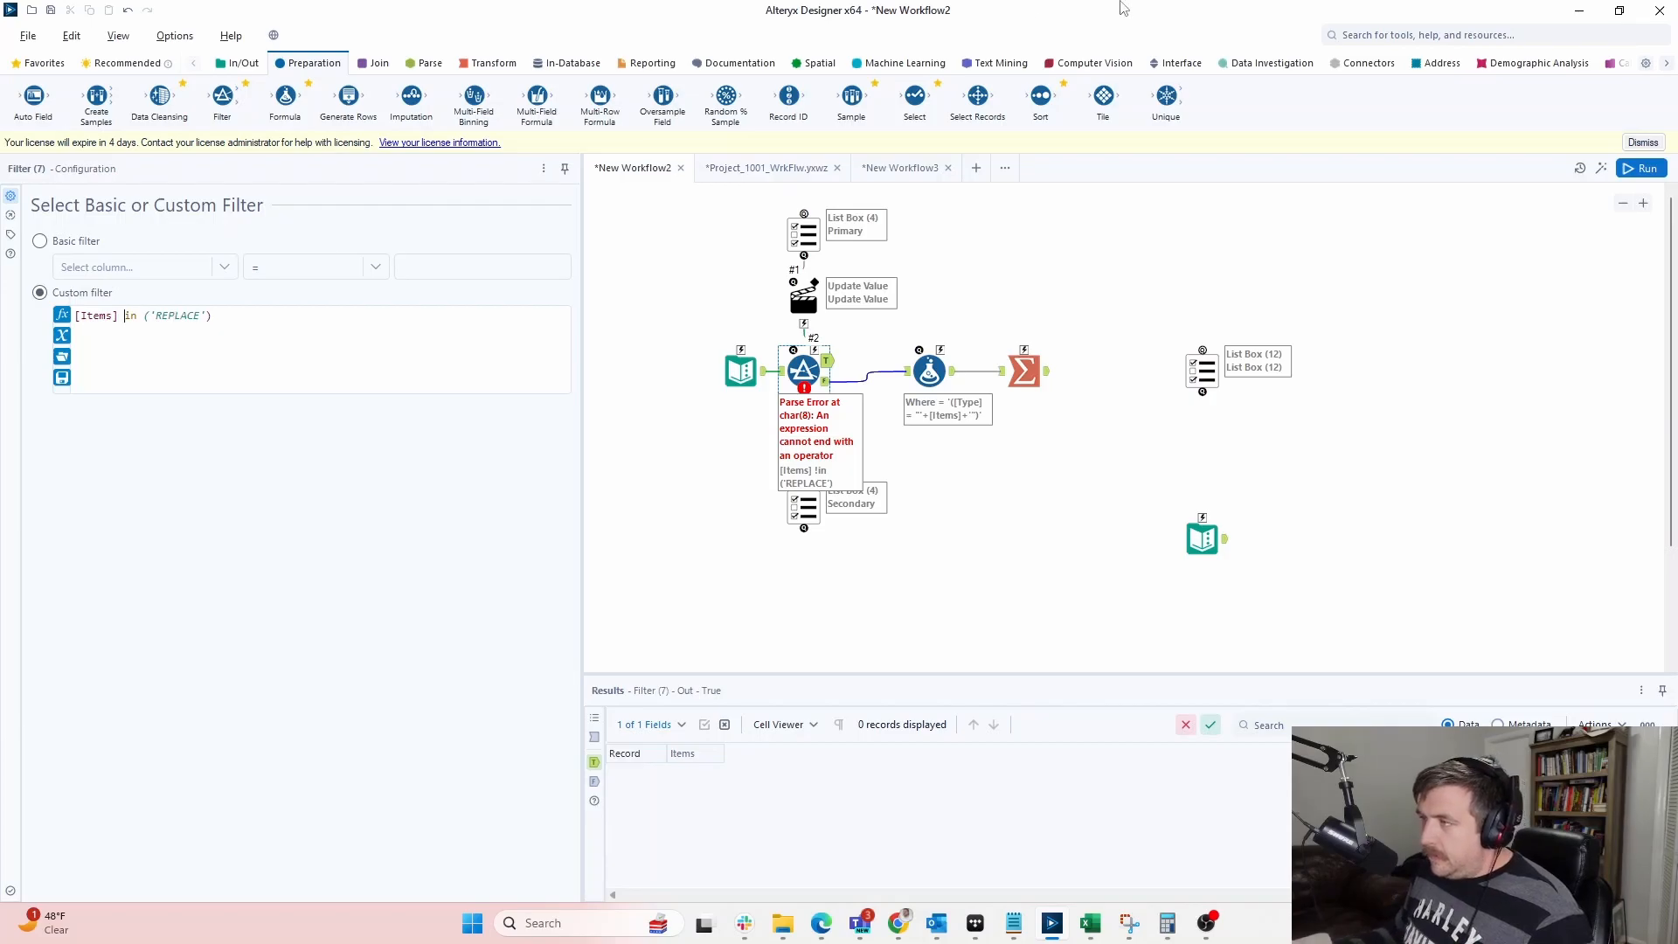
left_click(1579, 10)
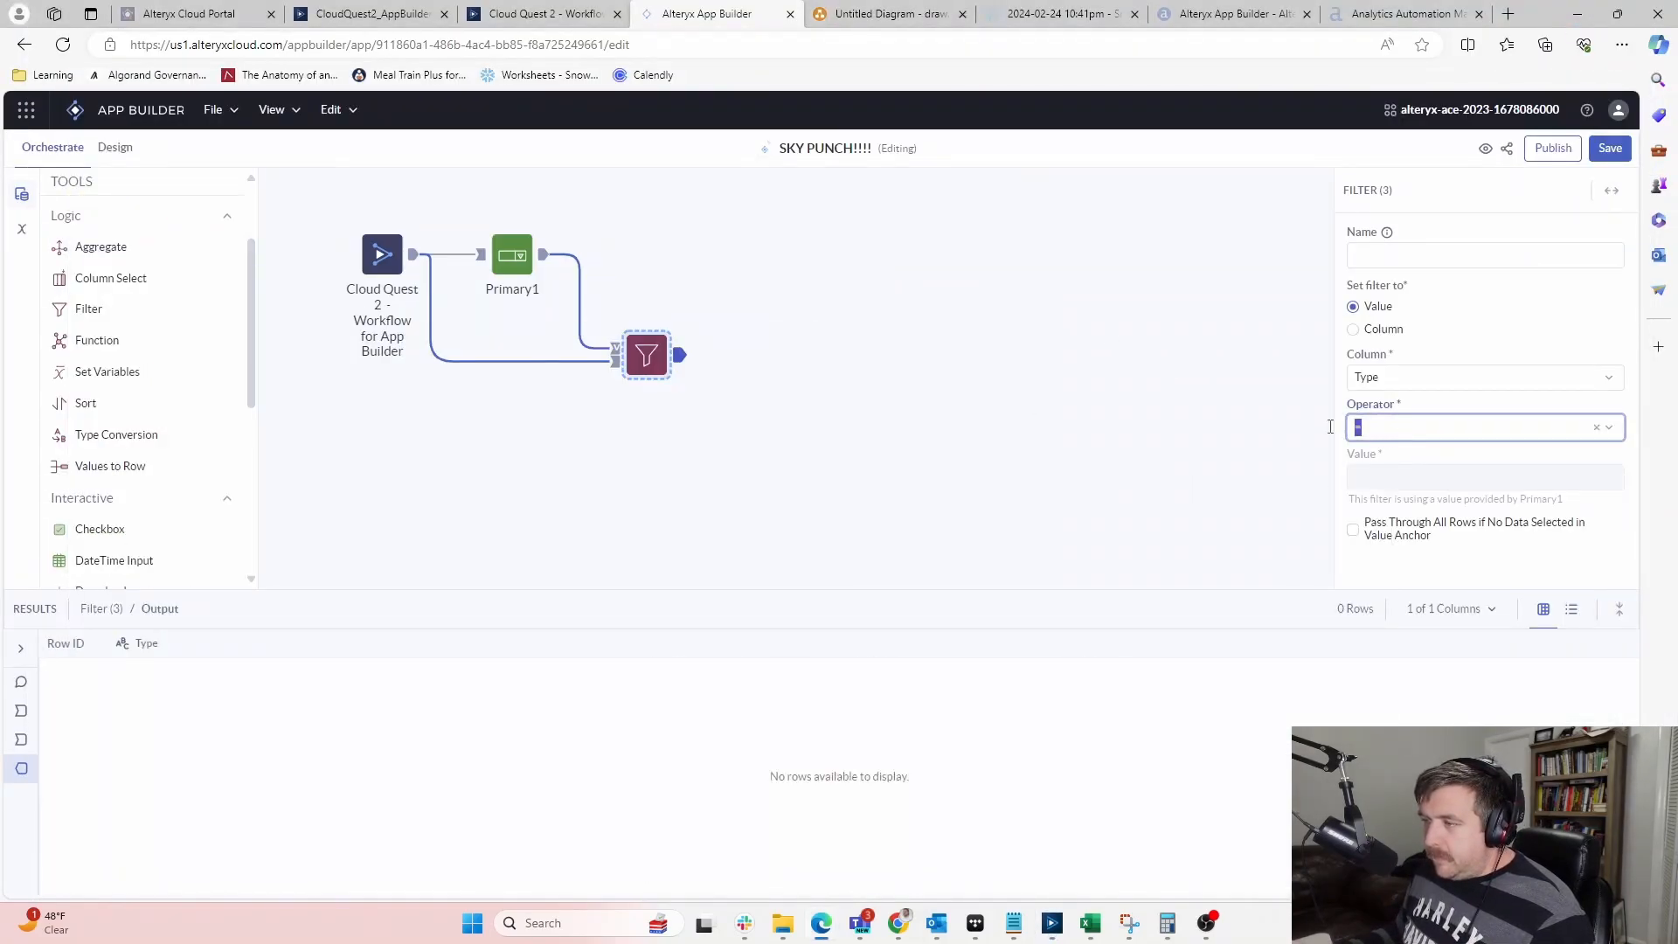
Change the Filter's operator on Type to !in and show the Variables panel
left_click(1390, 432)
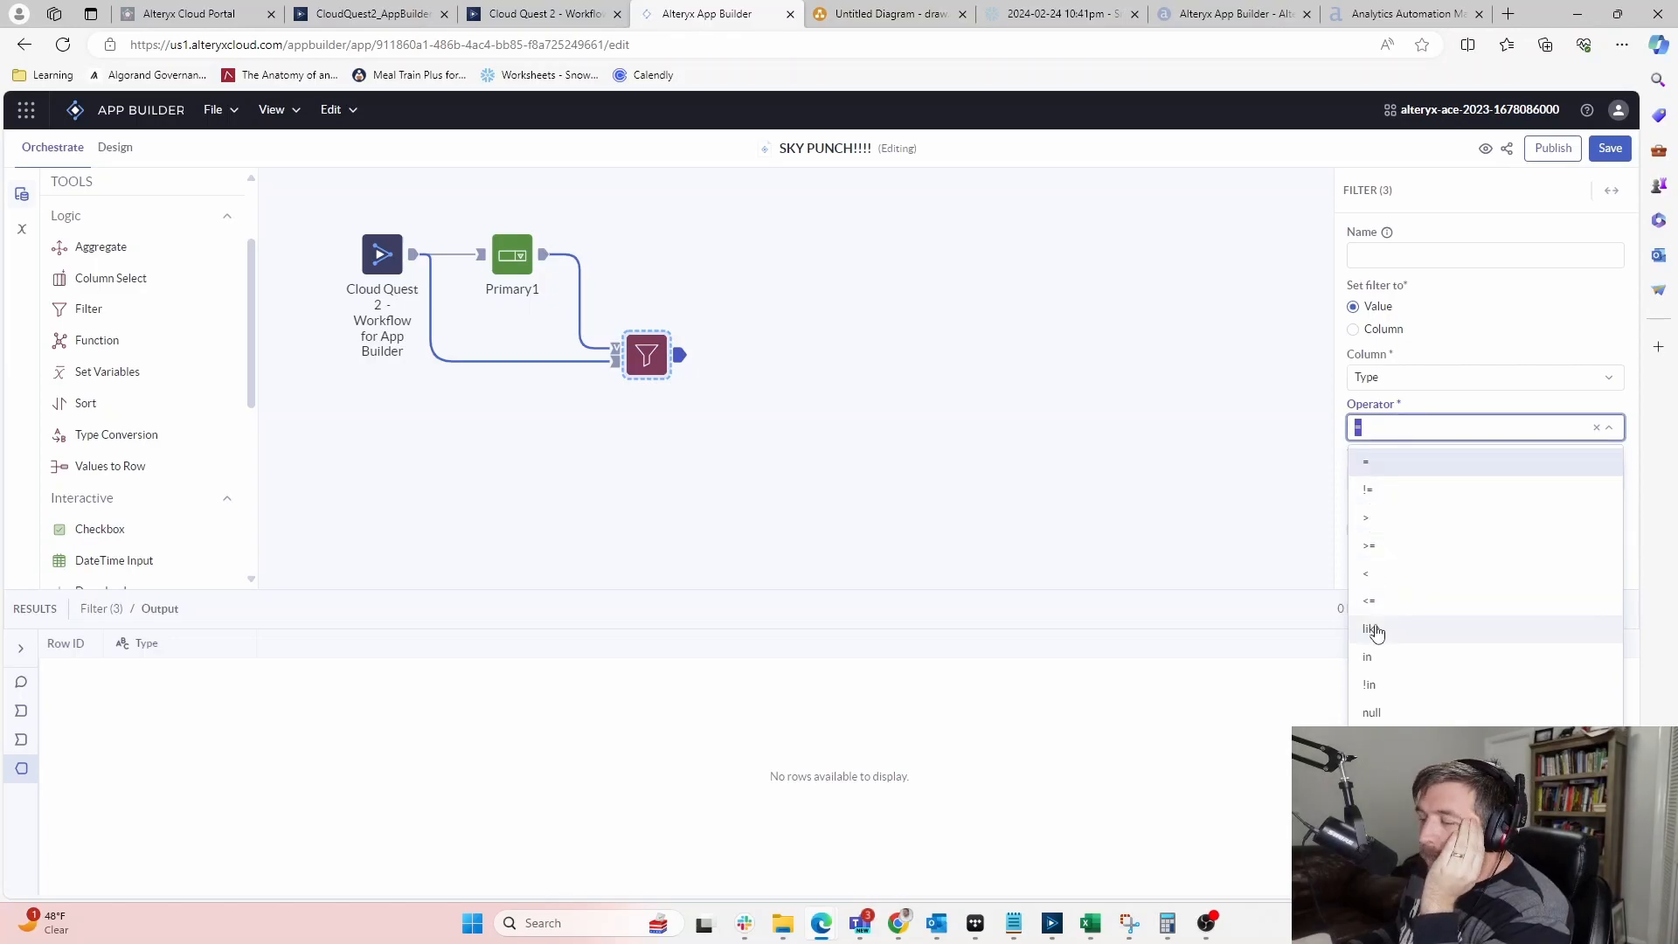
left_click(1370, 685)
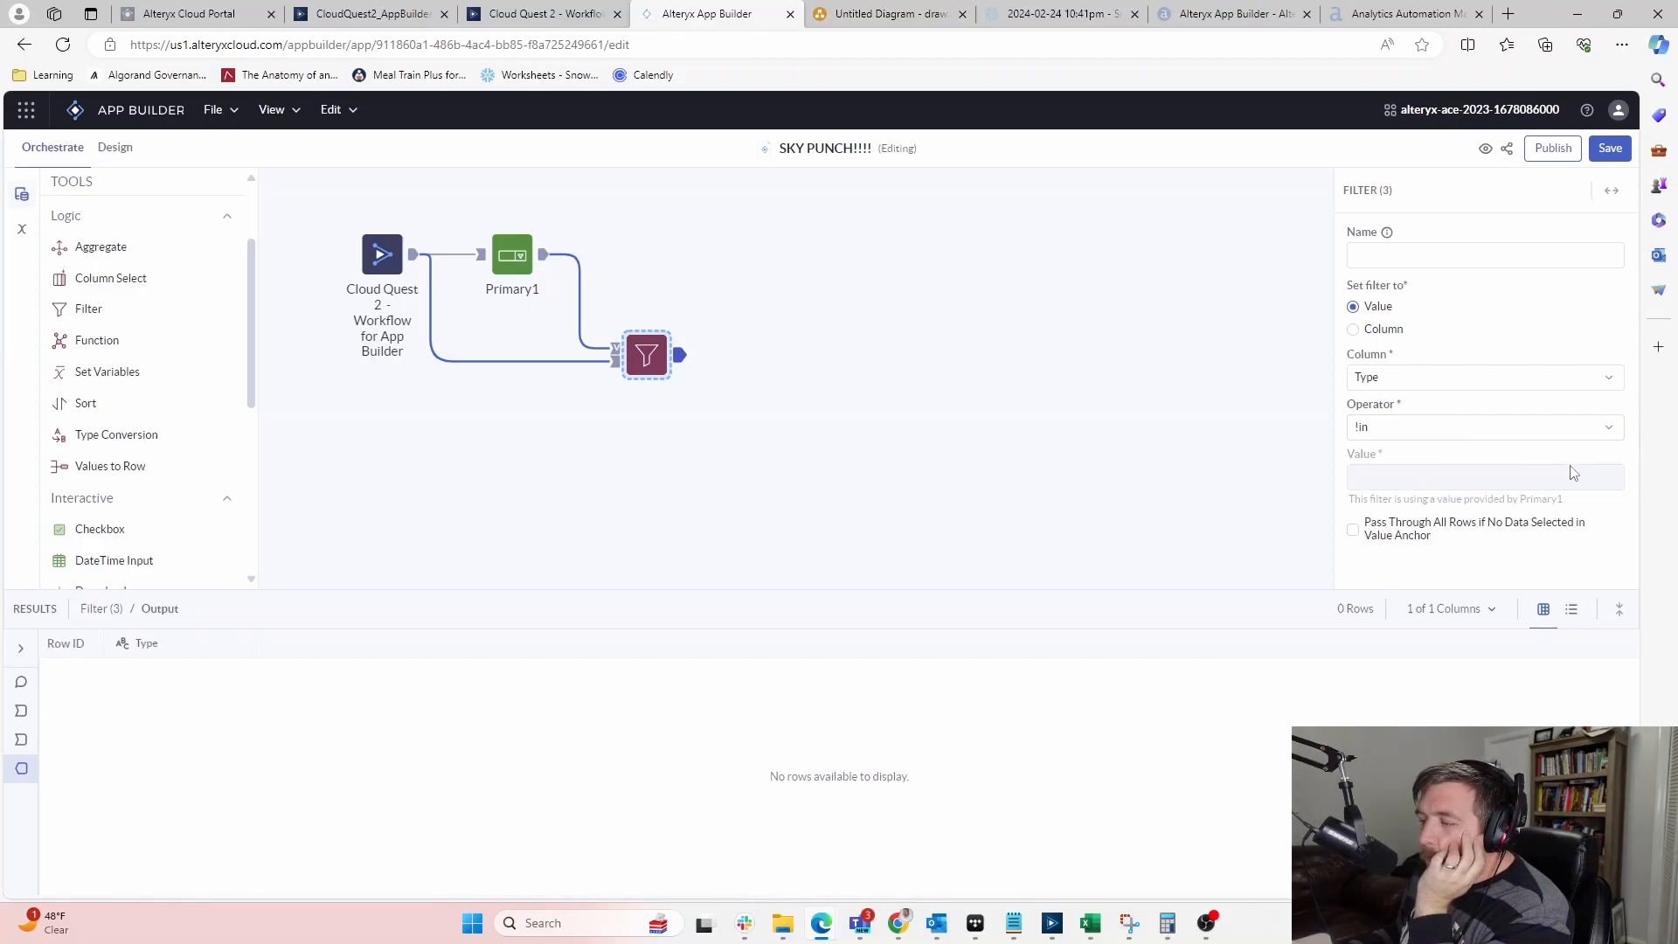
left_click(505, 253)
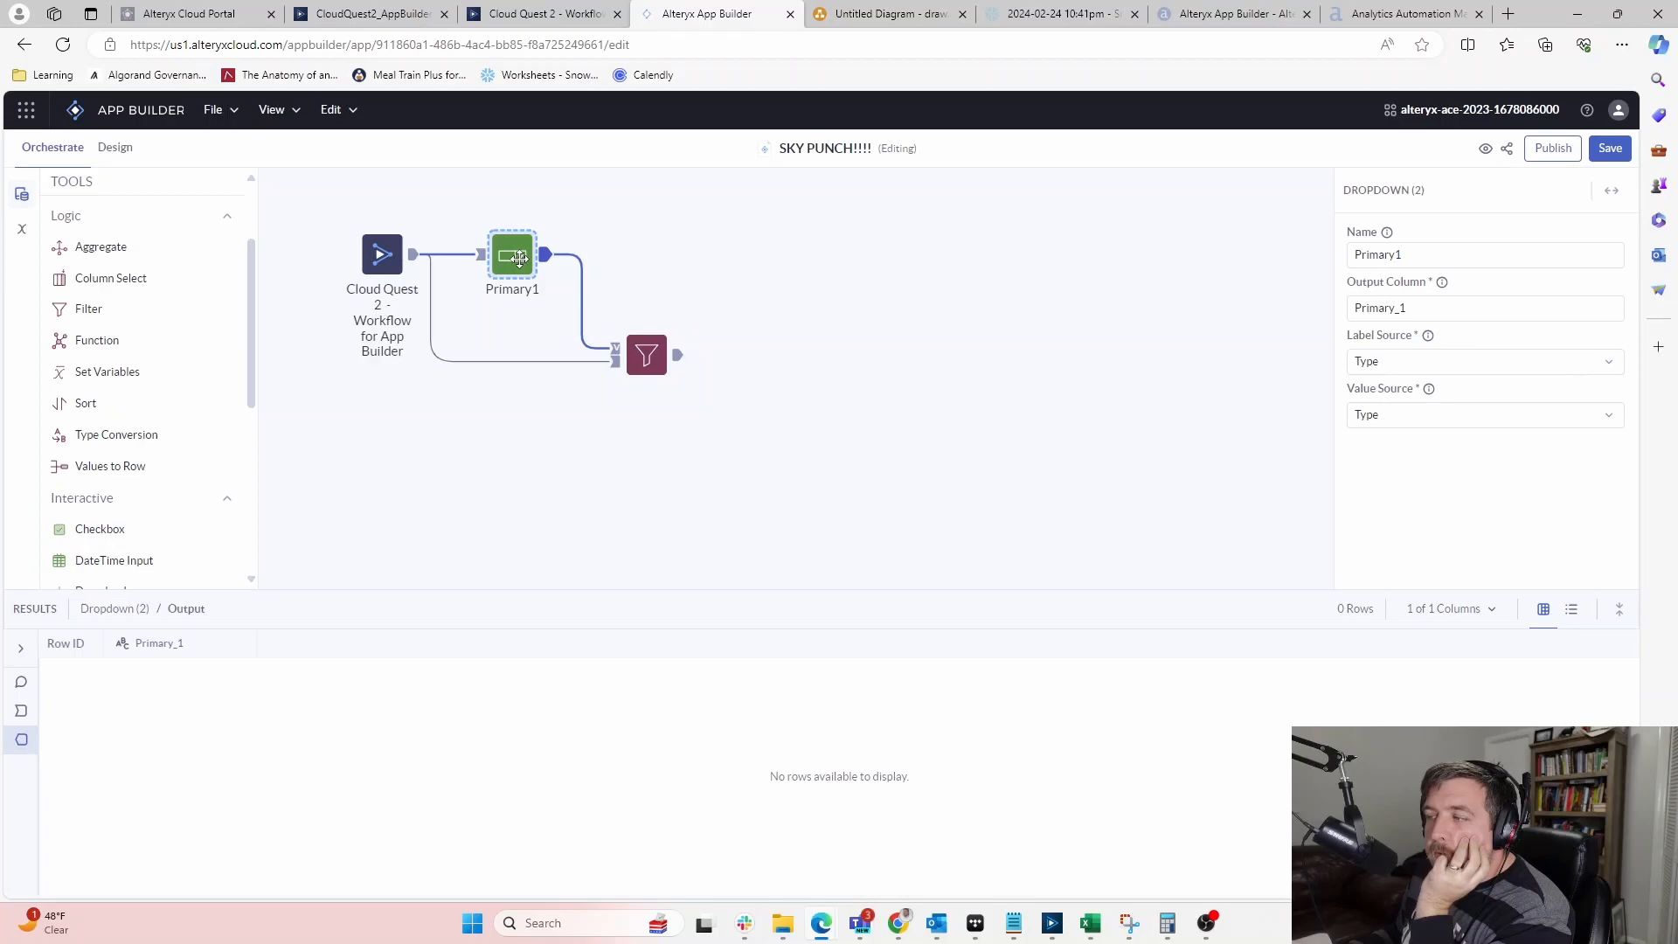
left_click(22, 229)
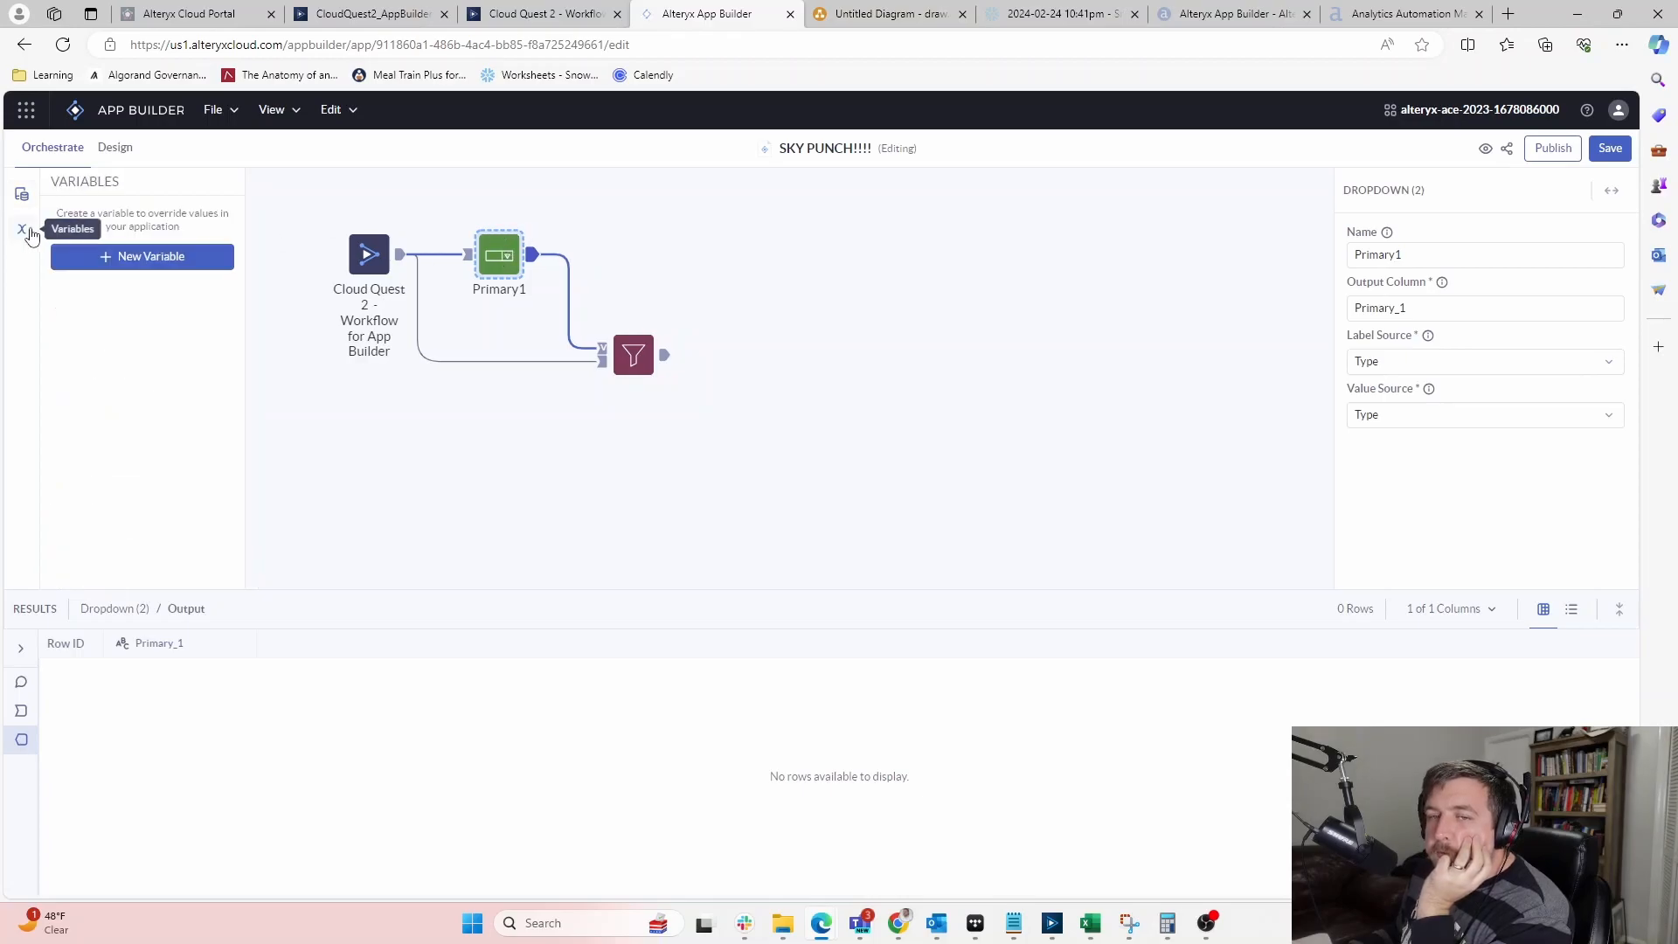
Create a new String variable named Primary1
left_click(142, 256)
left_click(672, 448)
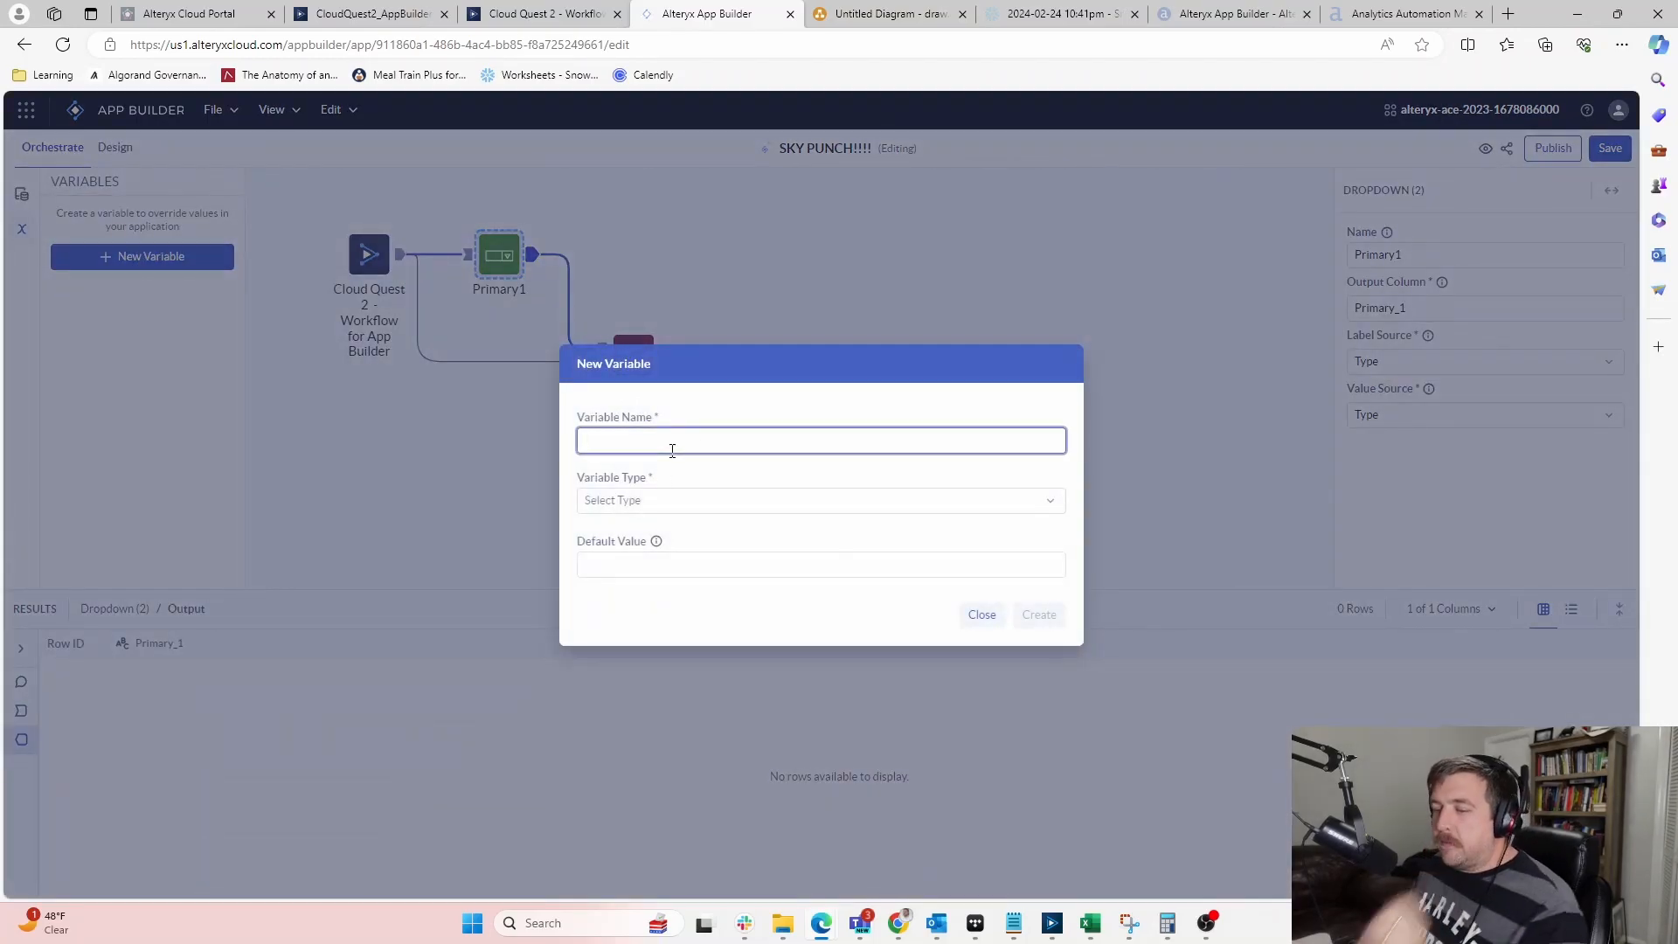
type("Primary1")
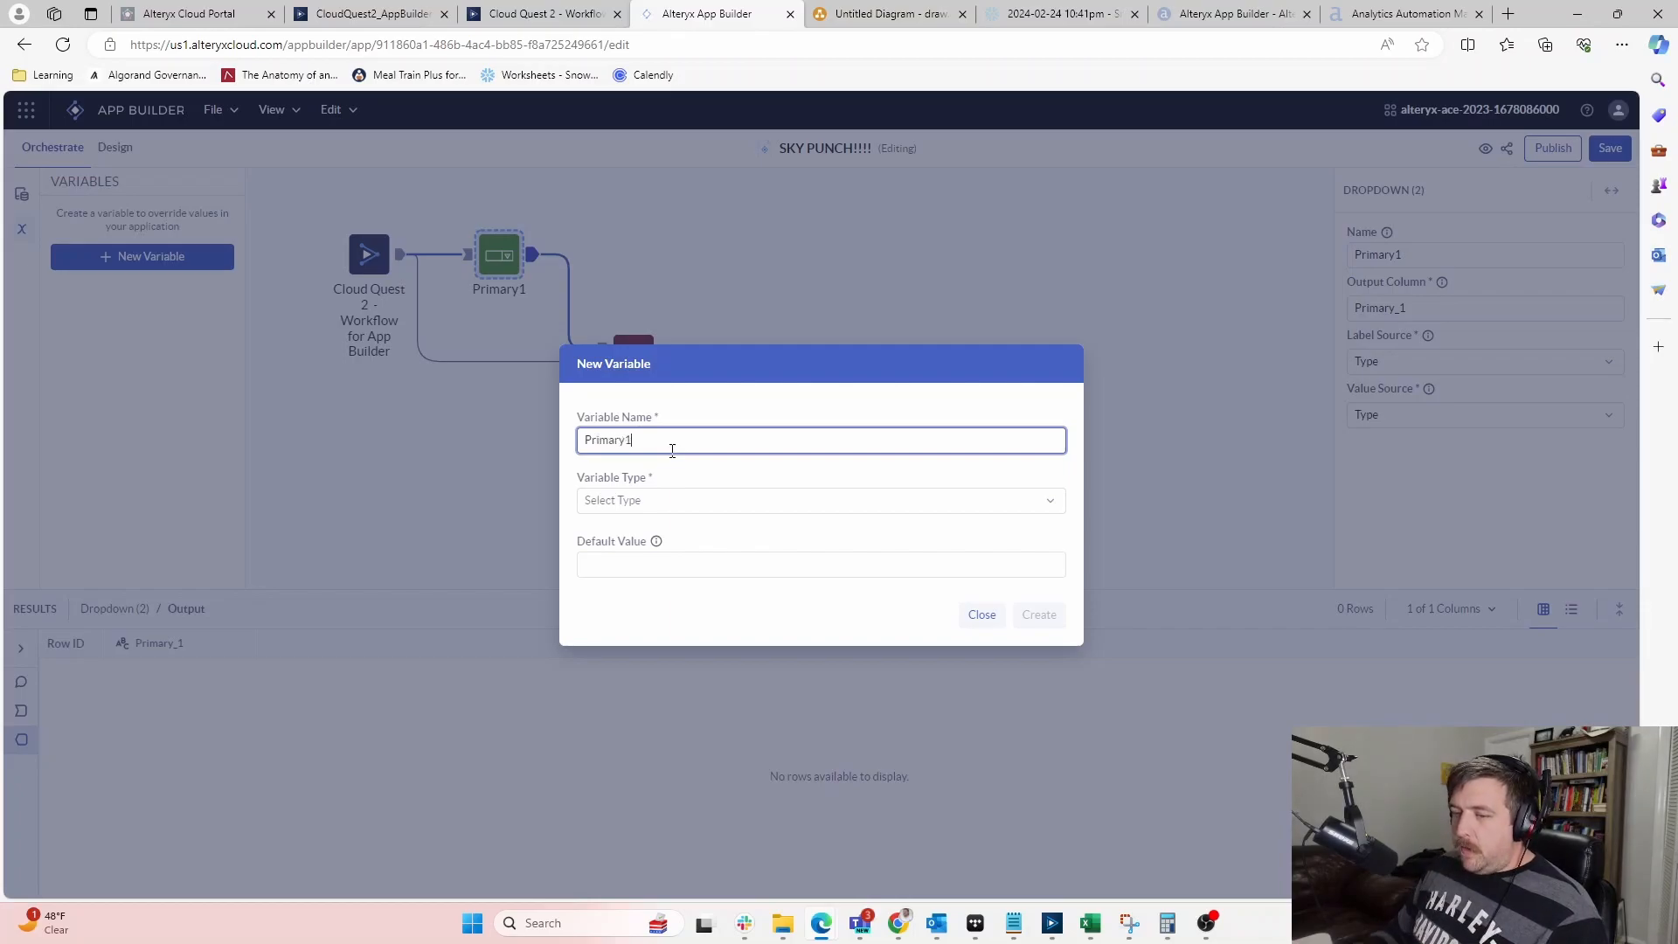
left_click(703, 501)
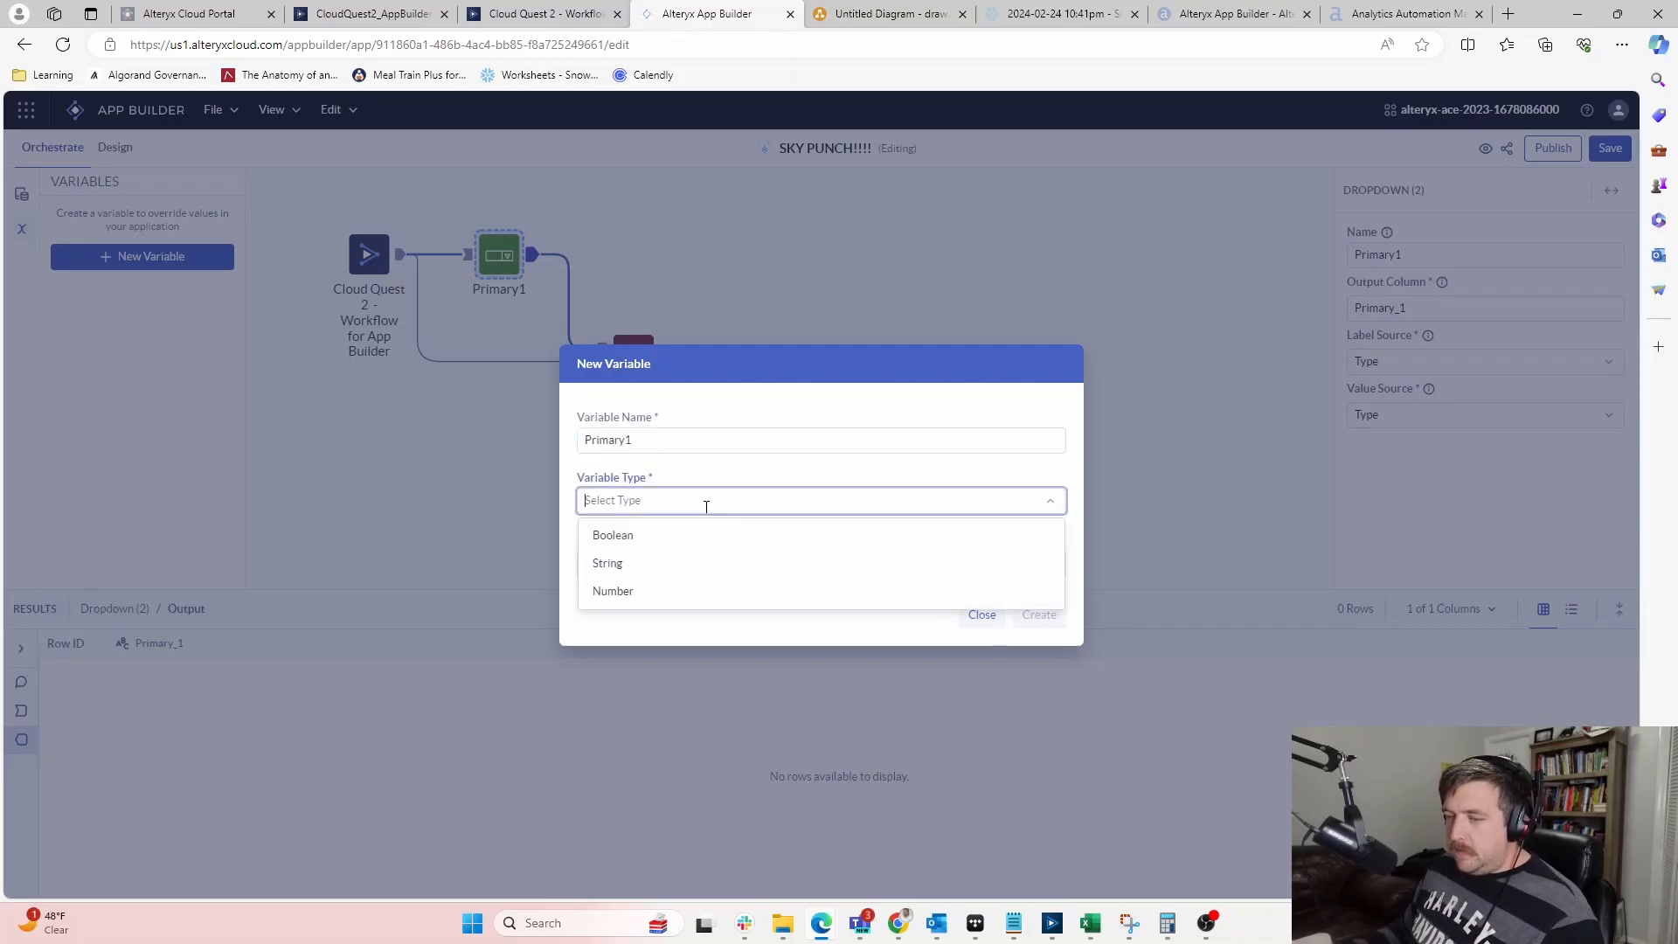
left_click(634, 567)
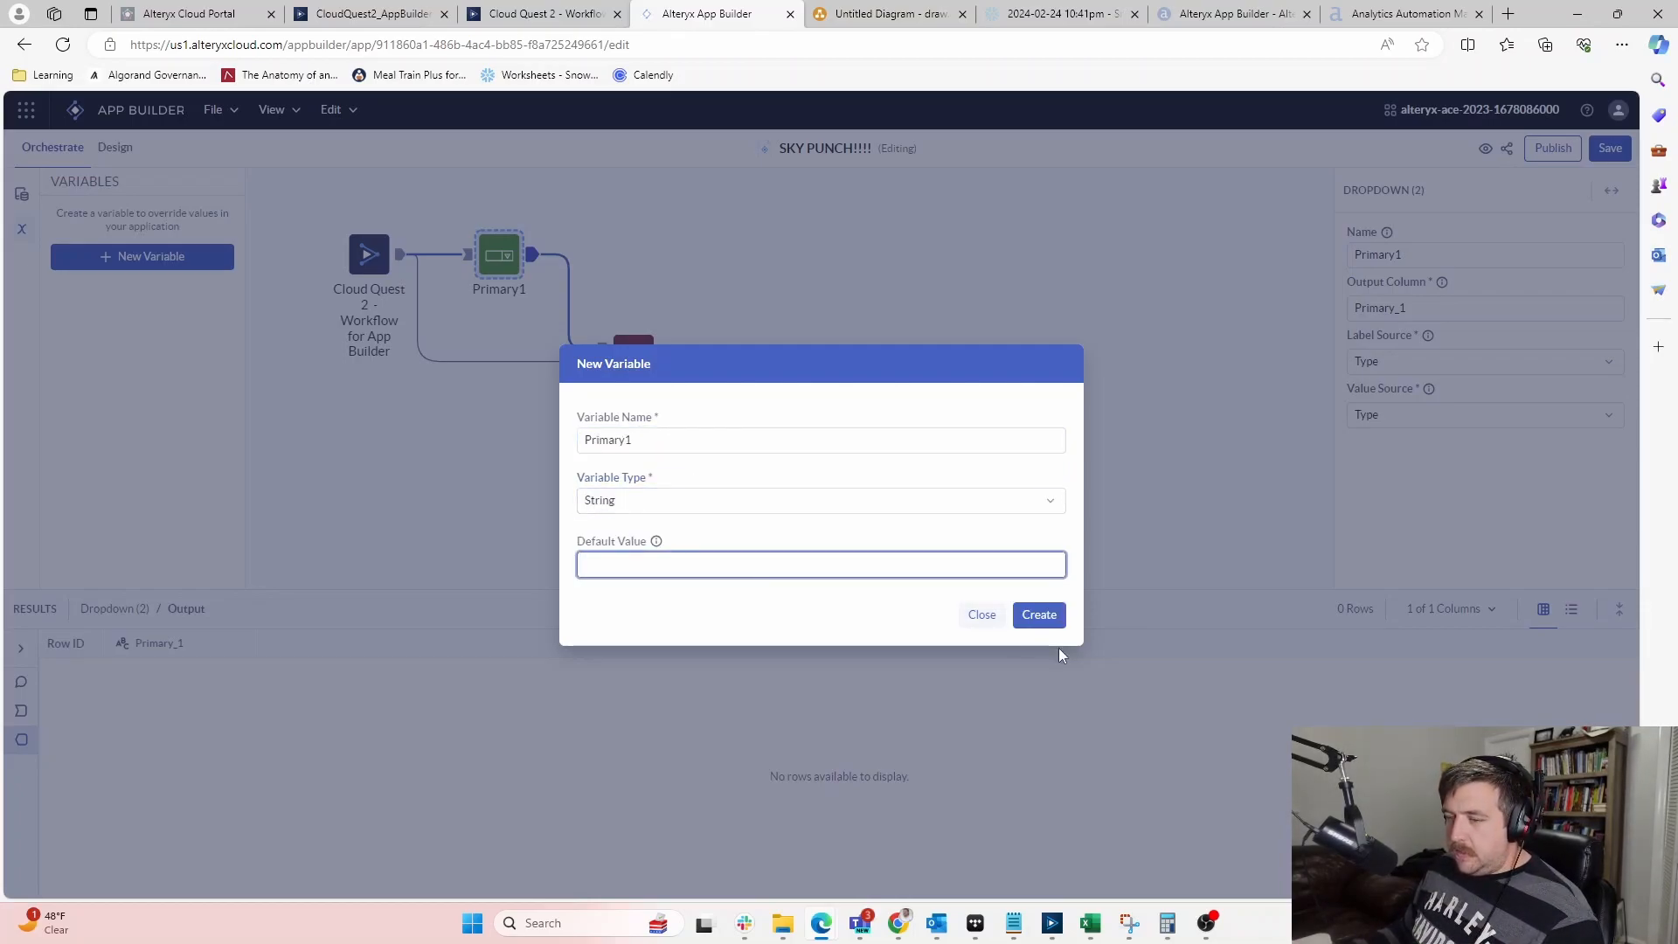
left_click(1040, 617)
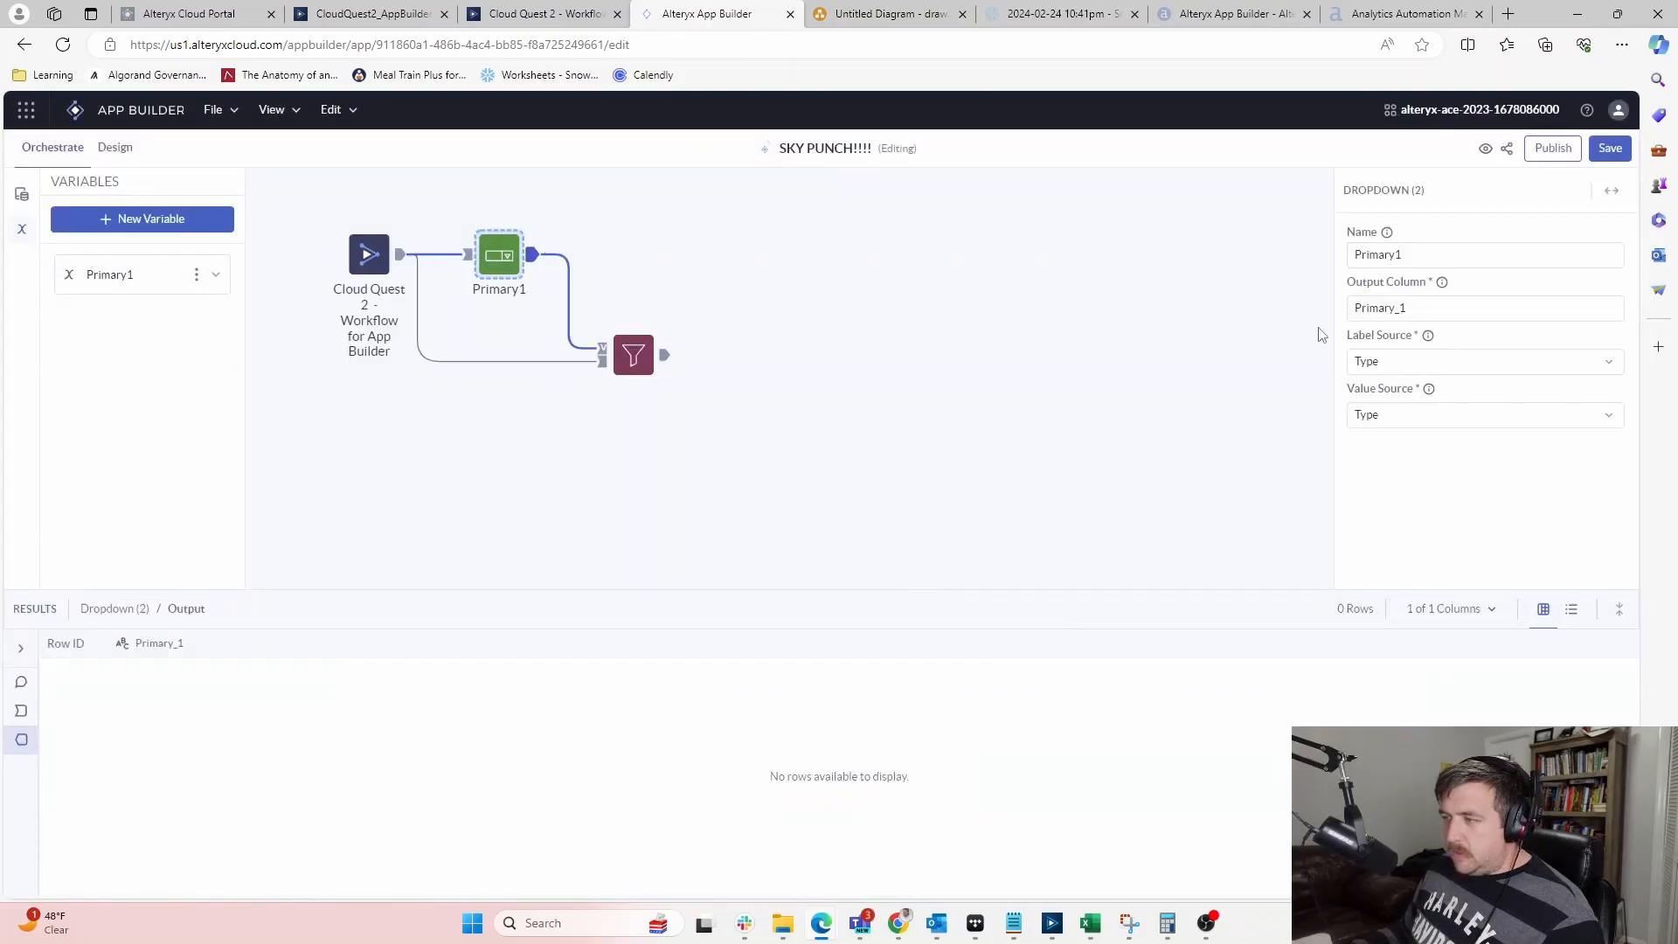
Review the Primary1 variable's options and try wiring Primary1's output onward
left_click(1420, 311)
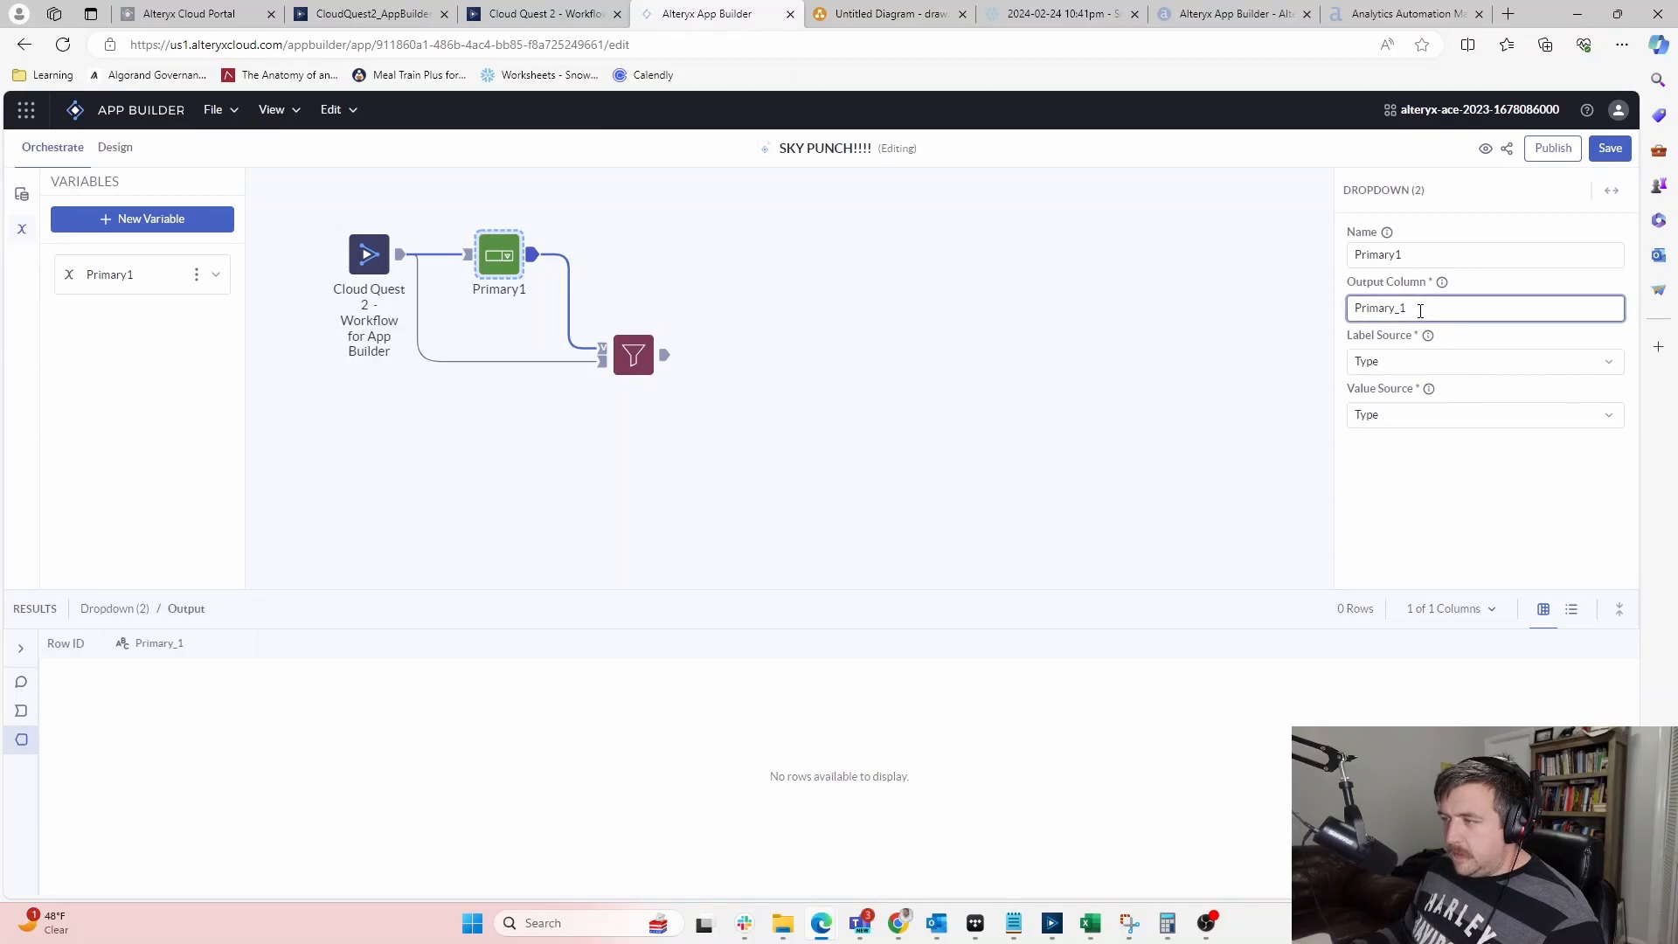
left_click(196, 274)
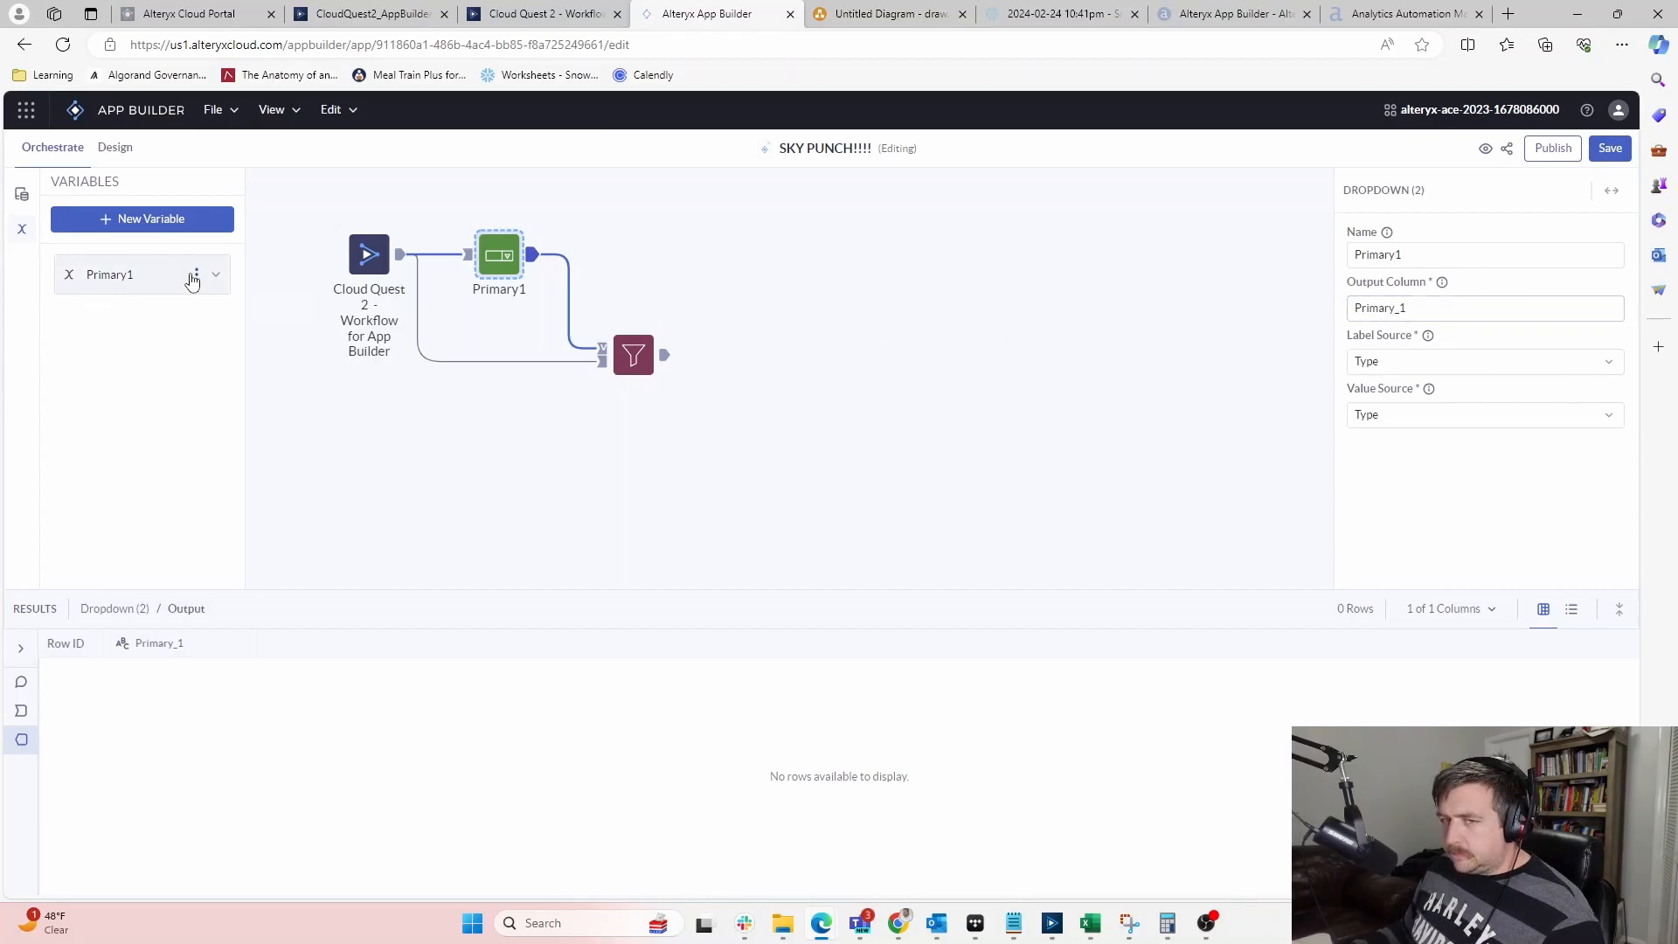
left_click(911, 374)
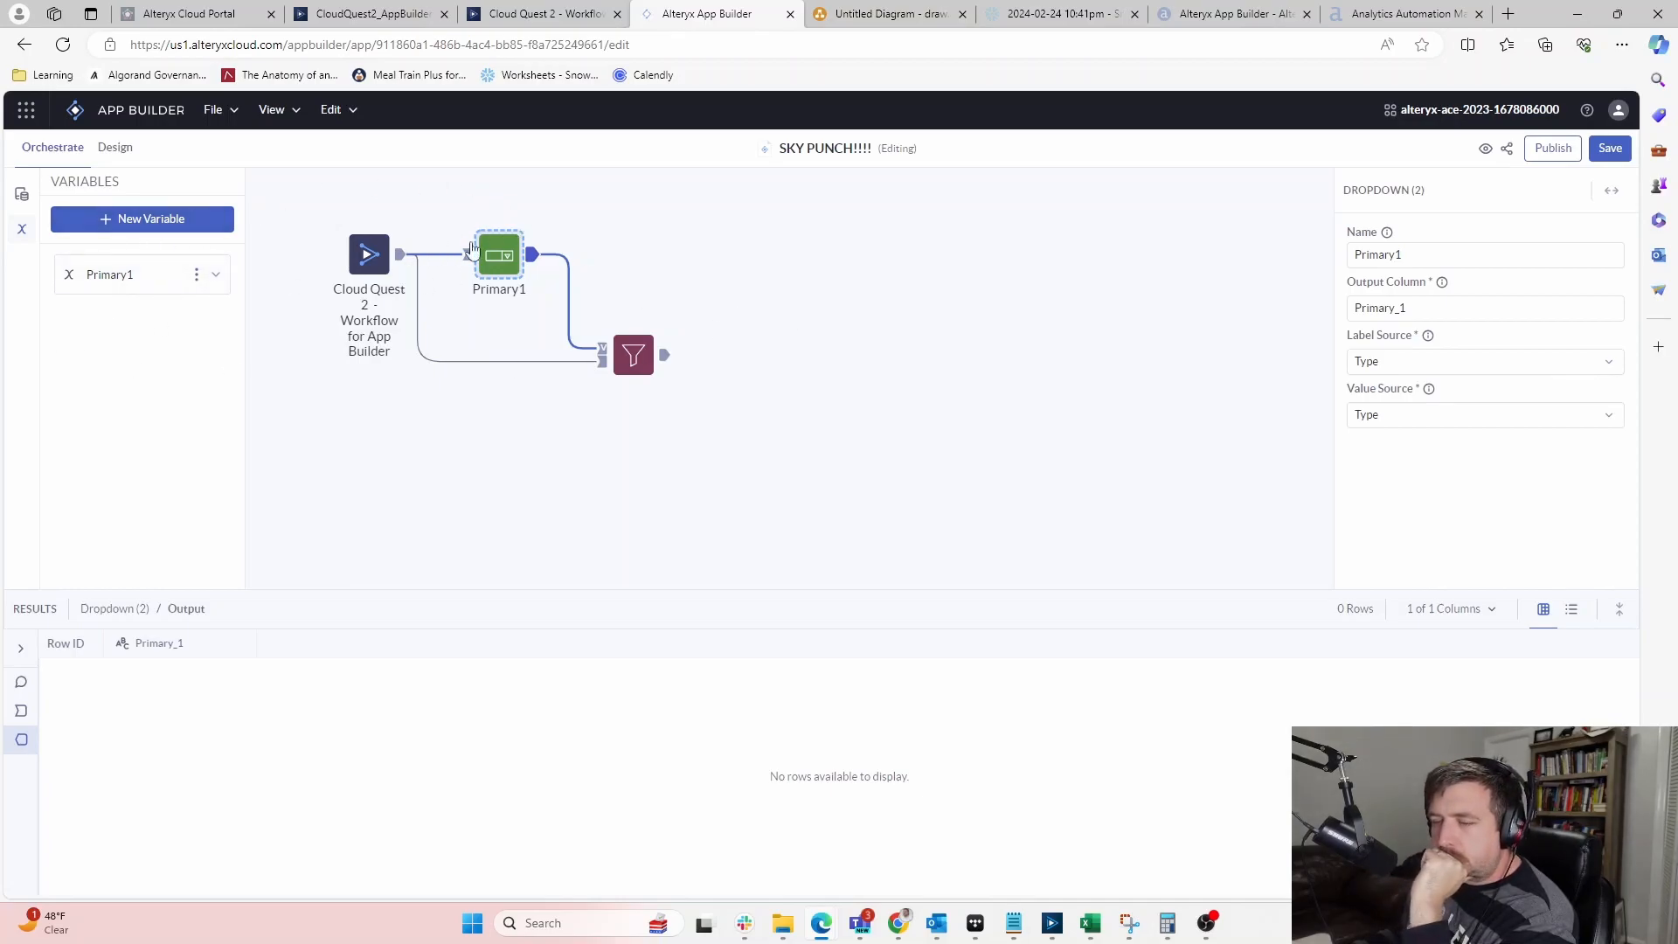
left_click_drag(531, 254, 725, 223)
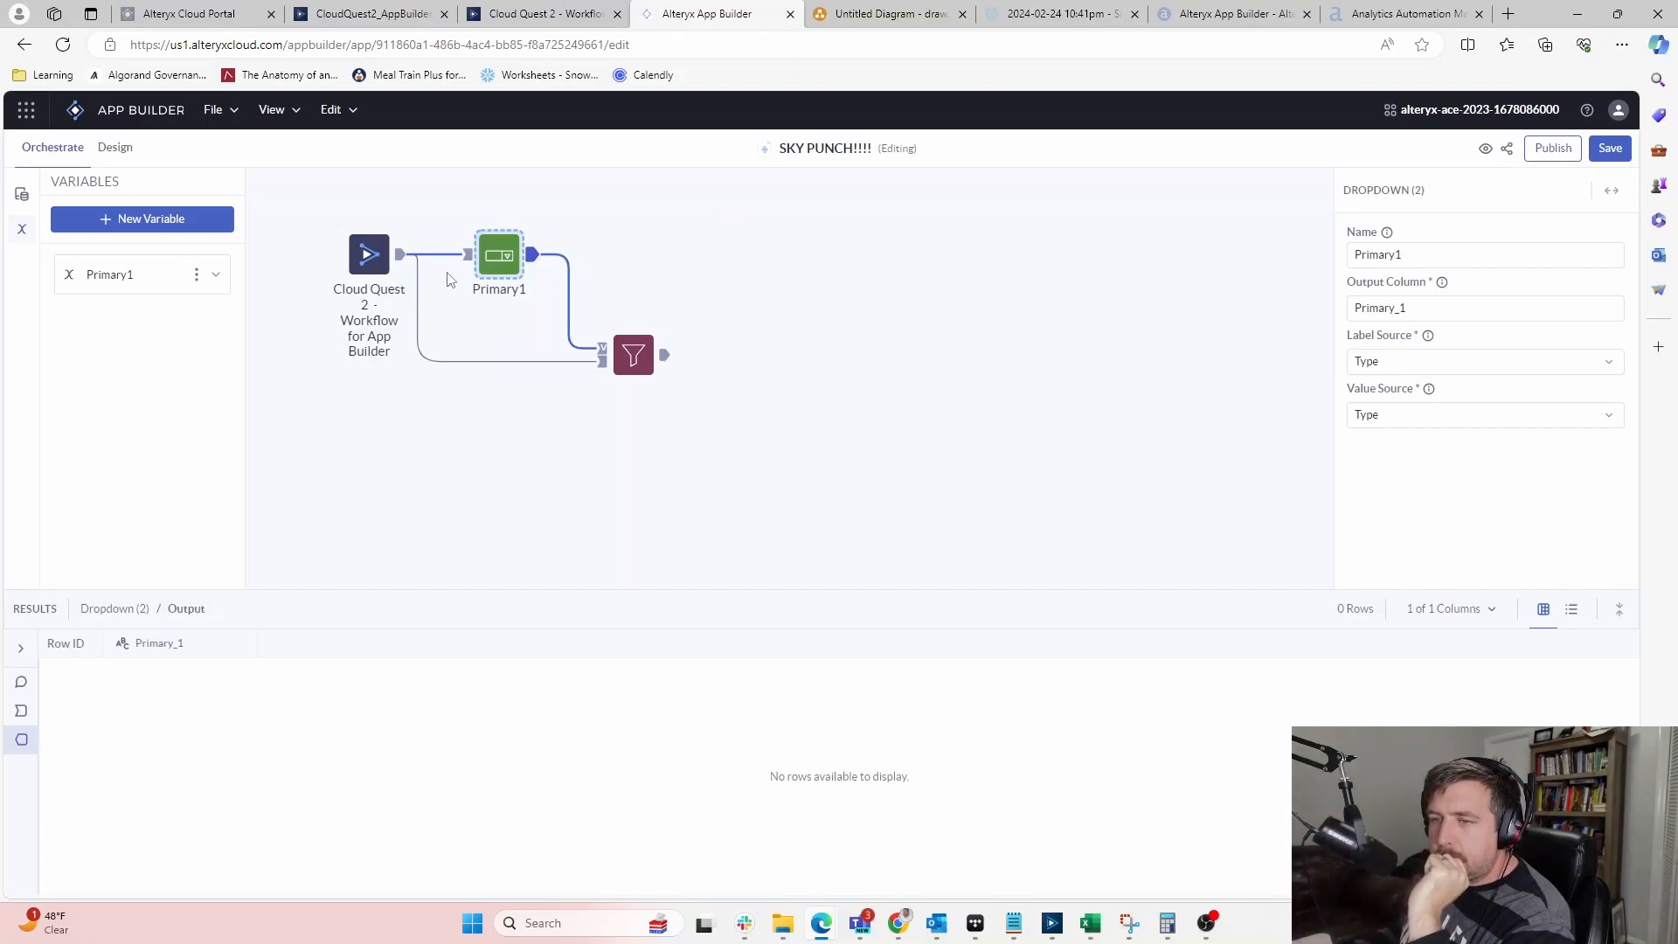
left_click(195, 274)
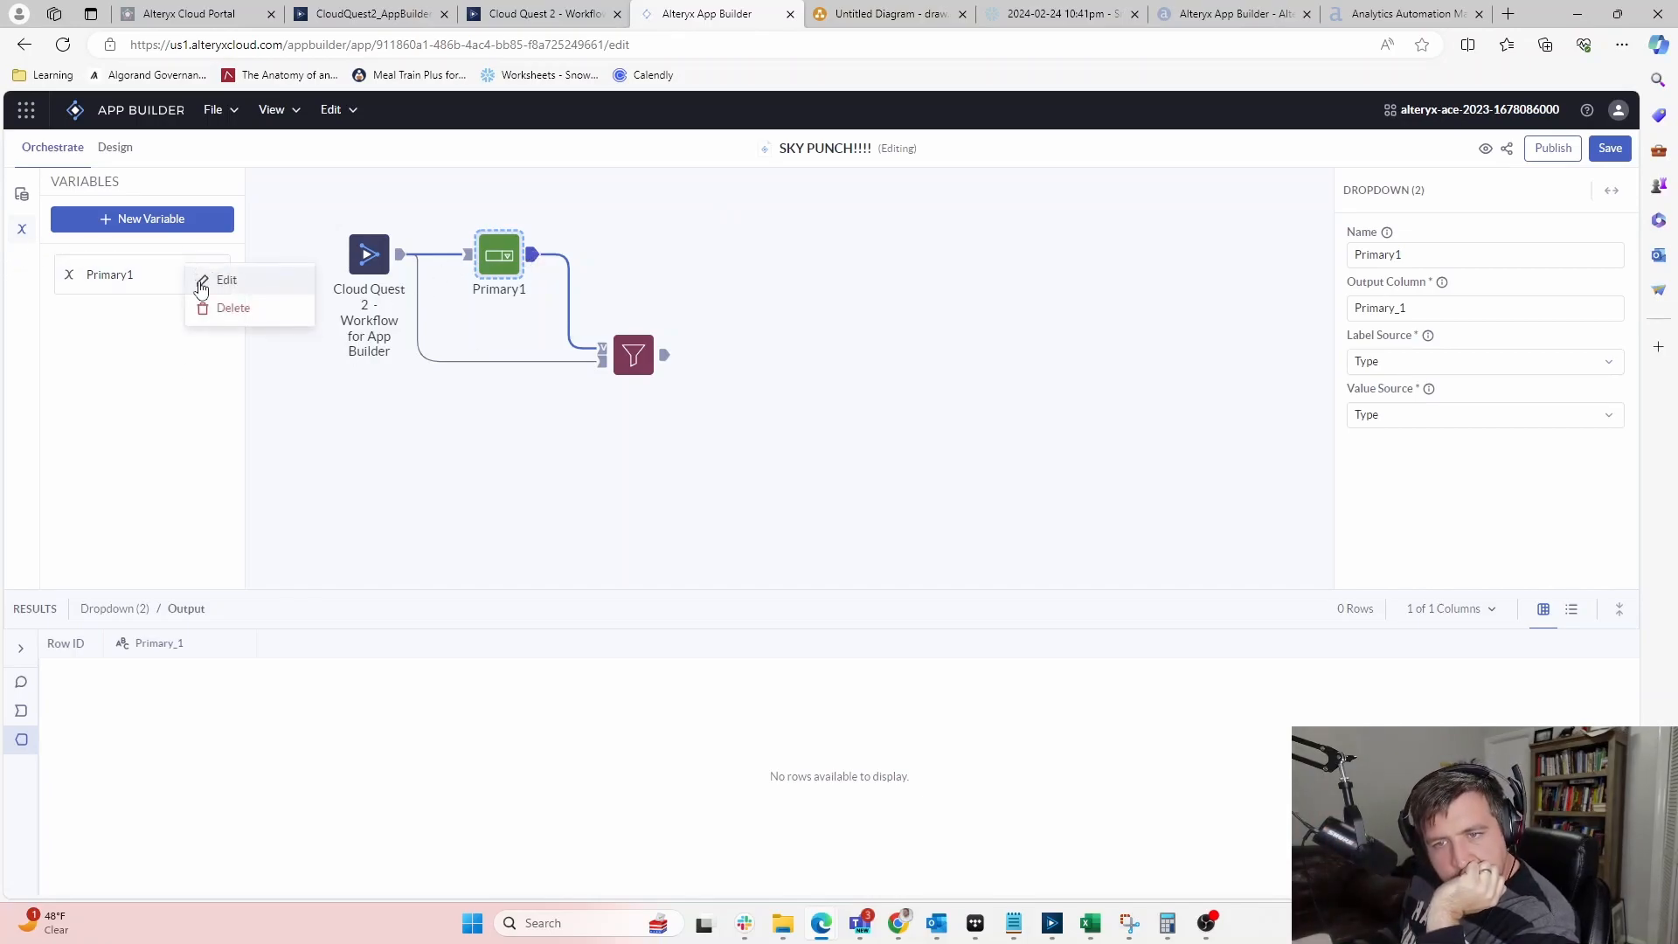
left_click(648, 282)
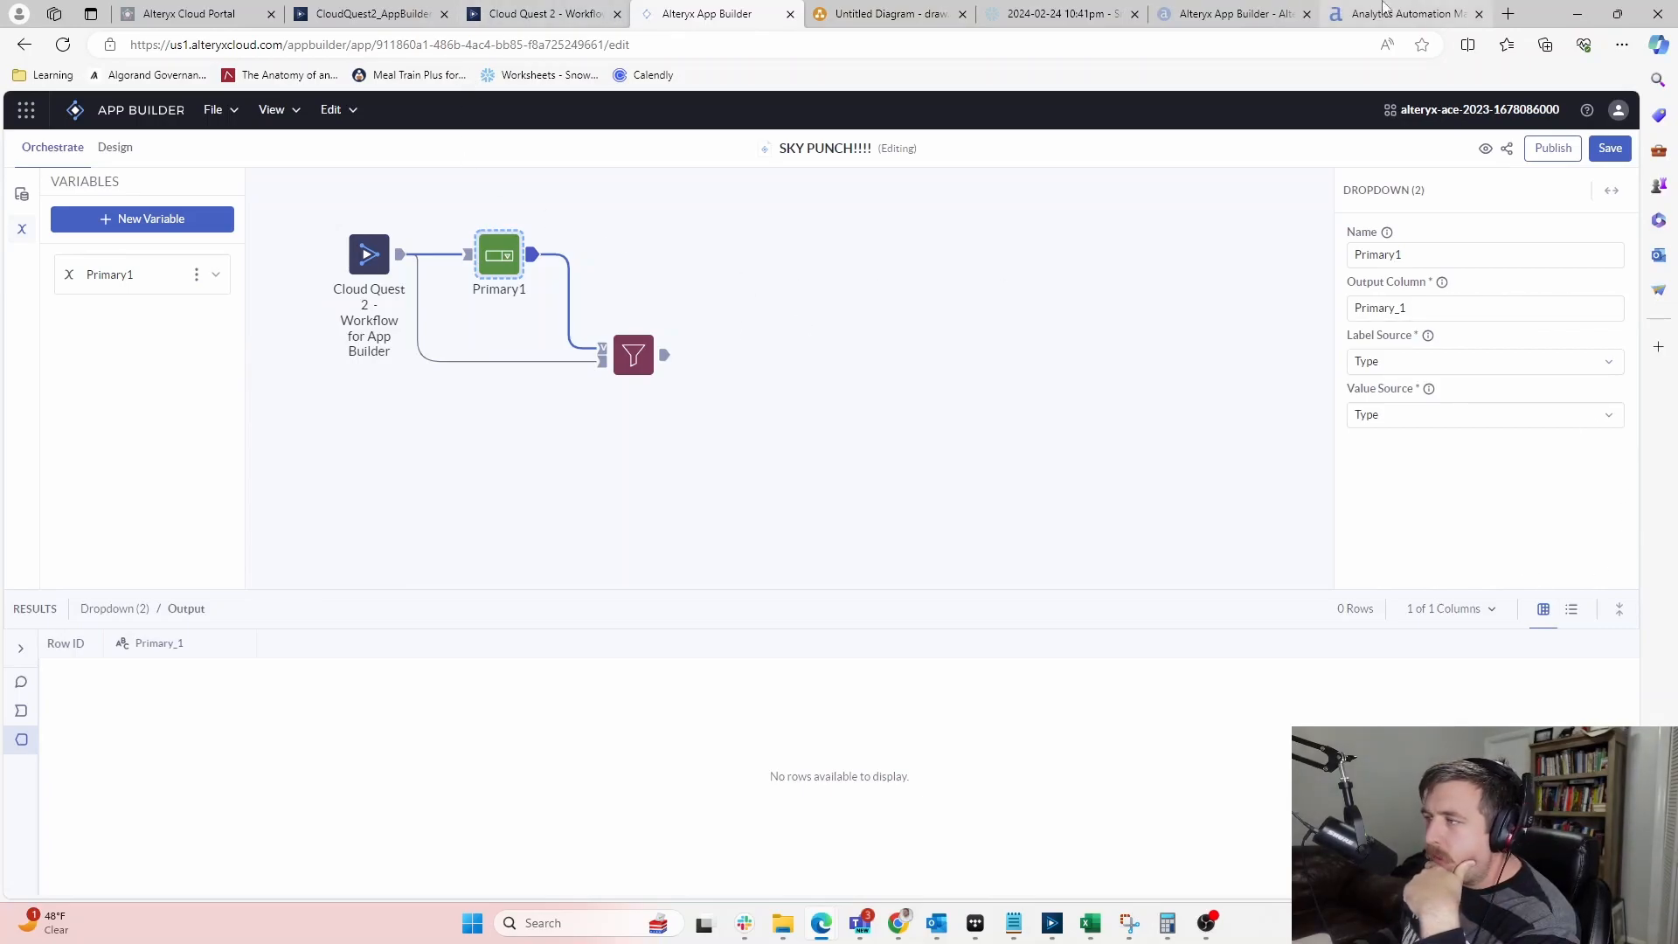
left_click(1399, 14)
Glance at the App Builder product page, return to the community article, and list open windows
left_click(1266, 8)
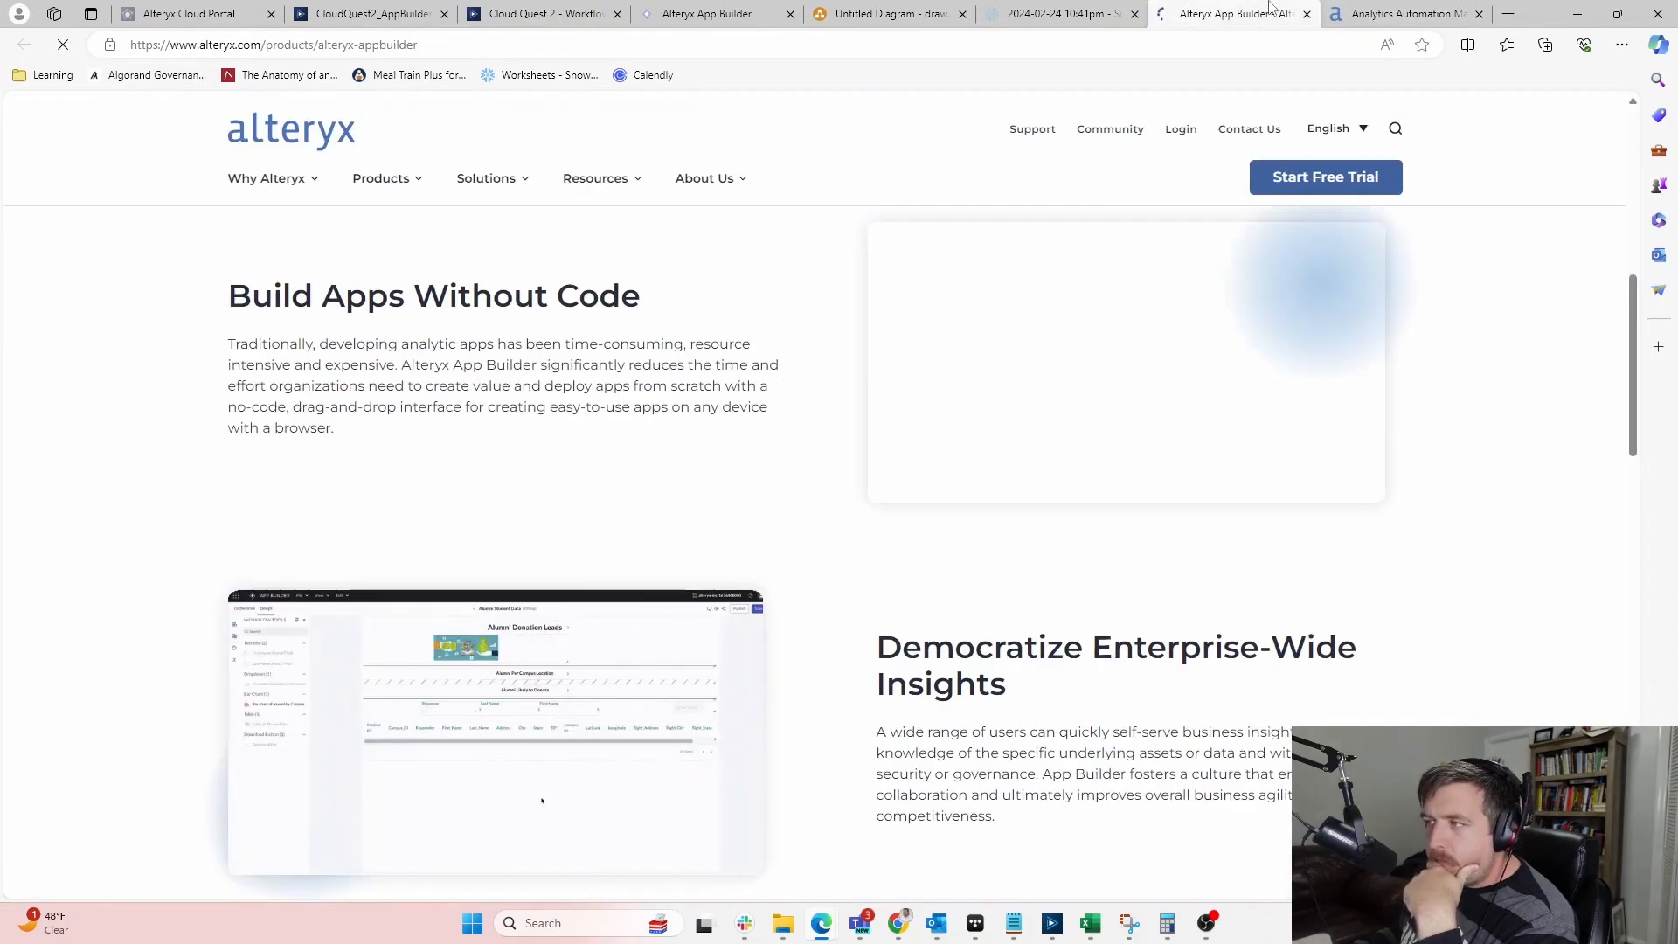
left_click(1402, 12)
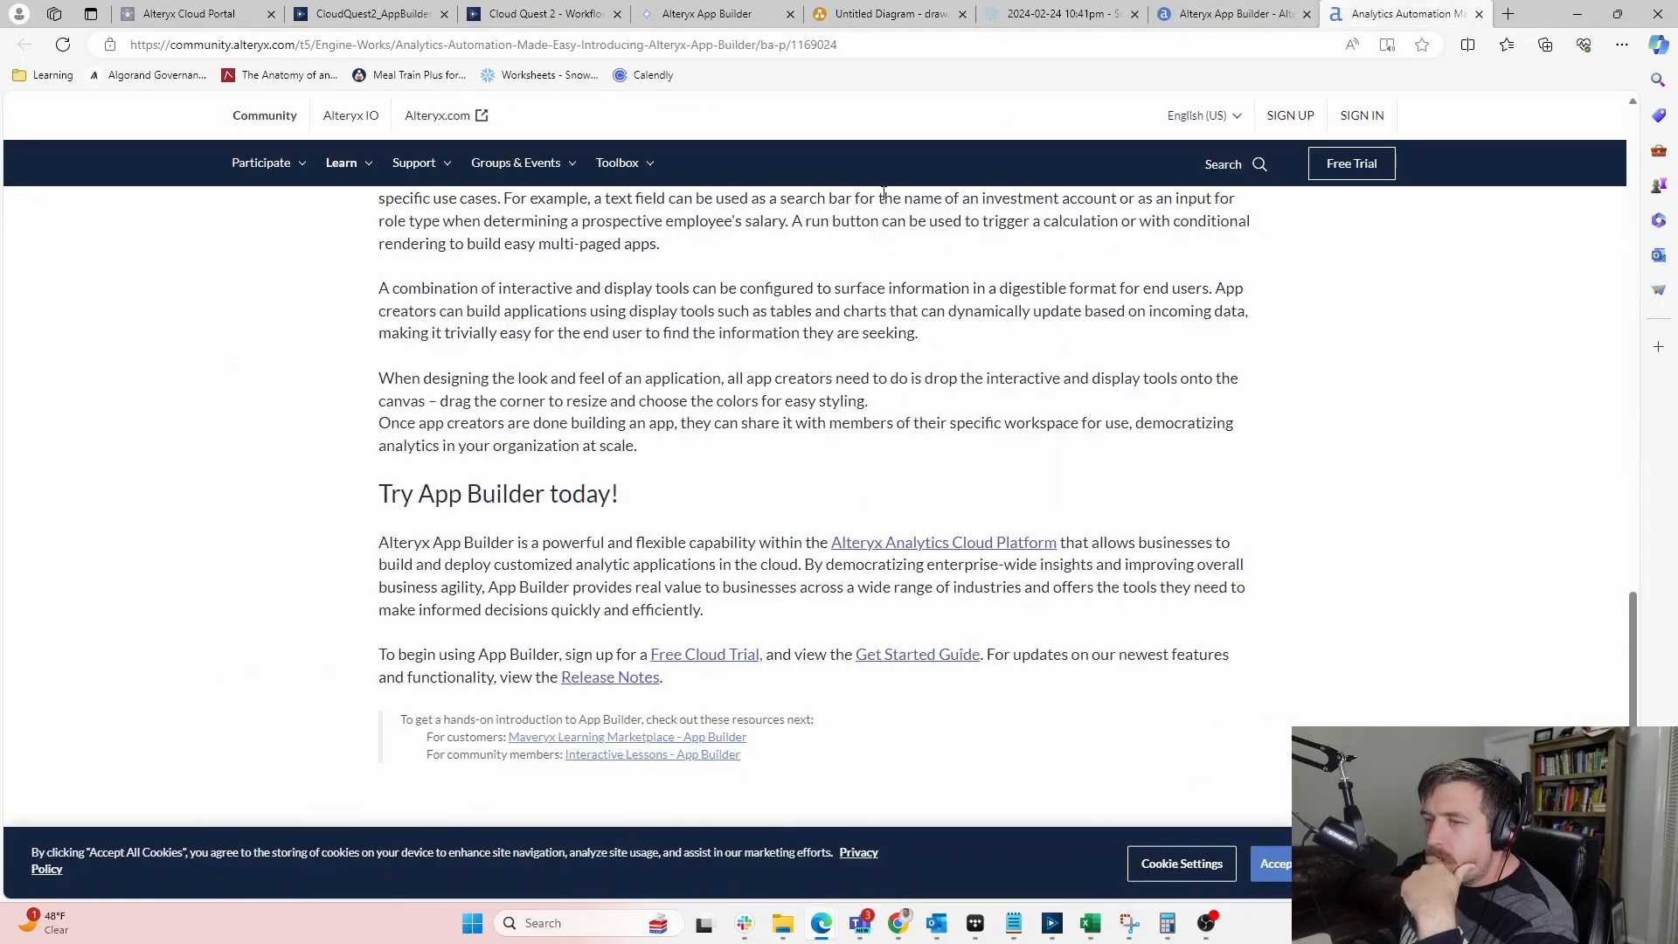
key("alt+Tab")
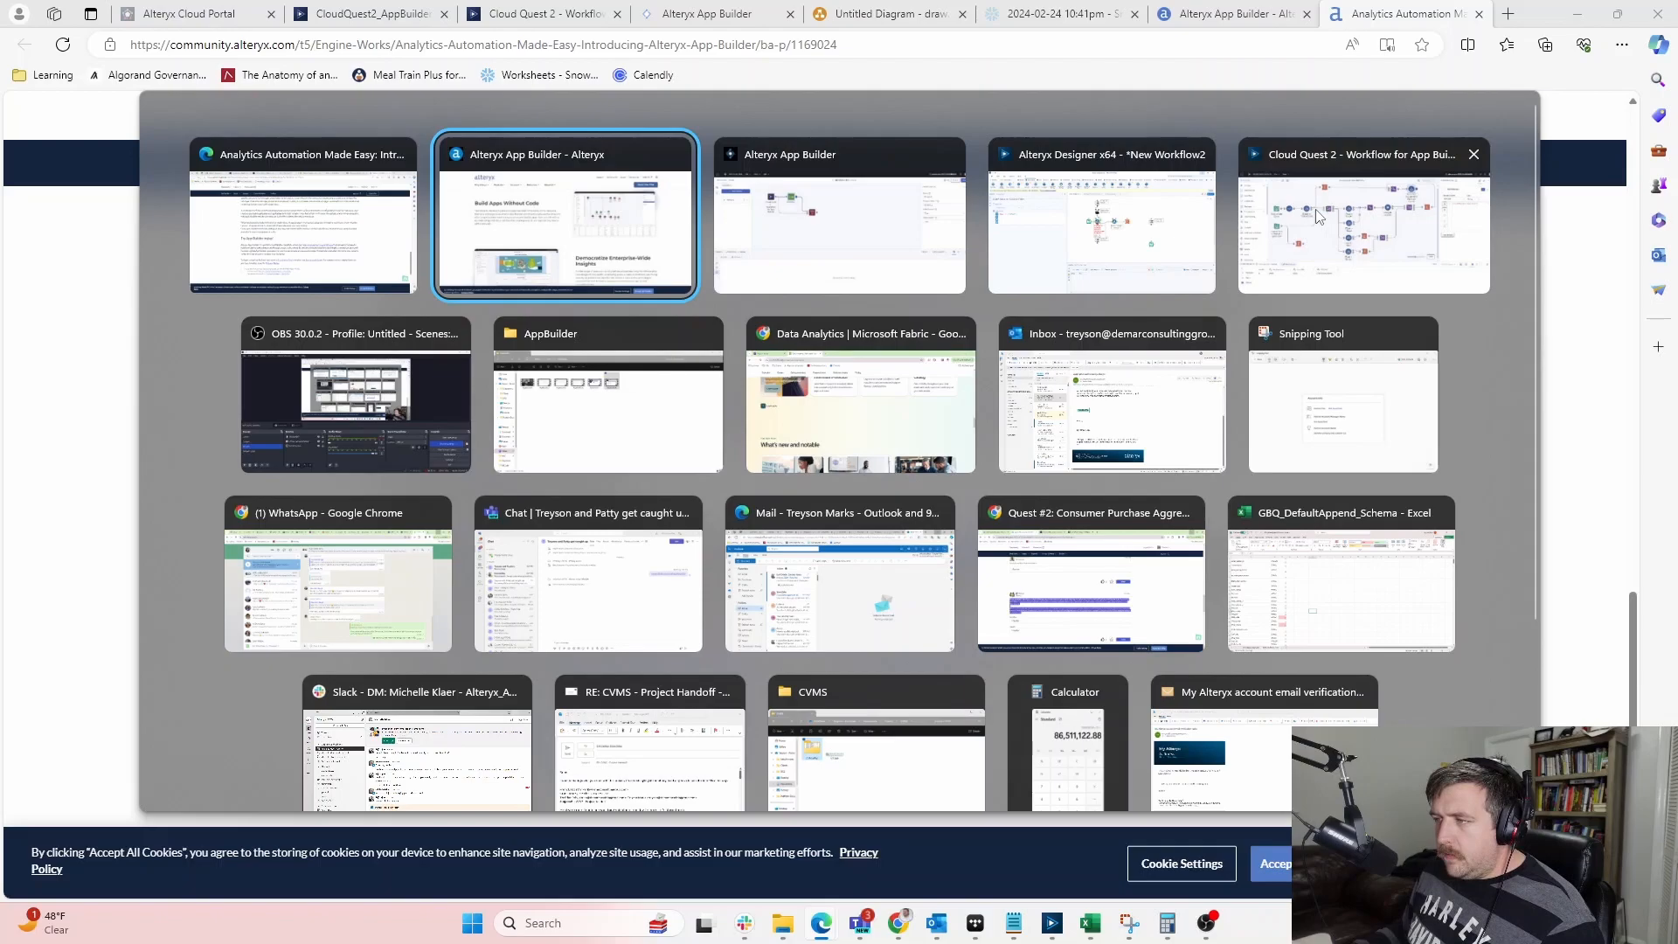
Go to the Introduction to Alteryx App Builder lesson and open section 5, App Builder Demo
key("Return")
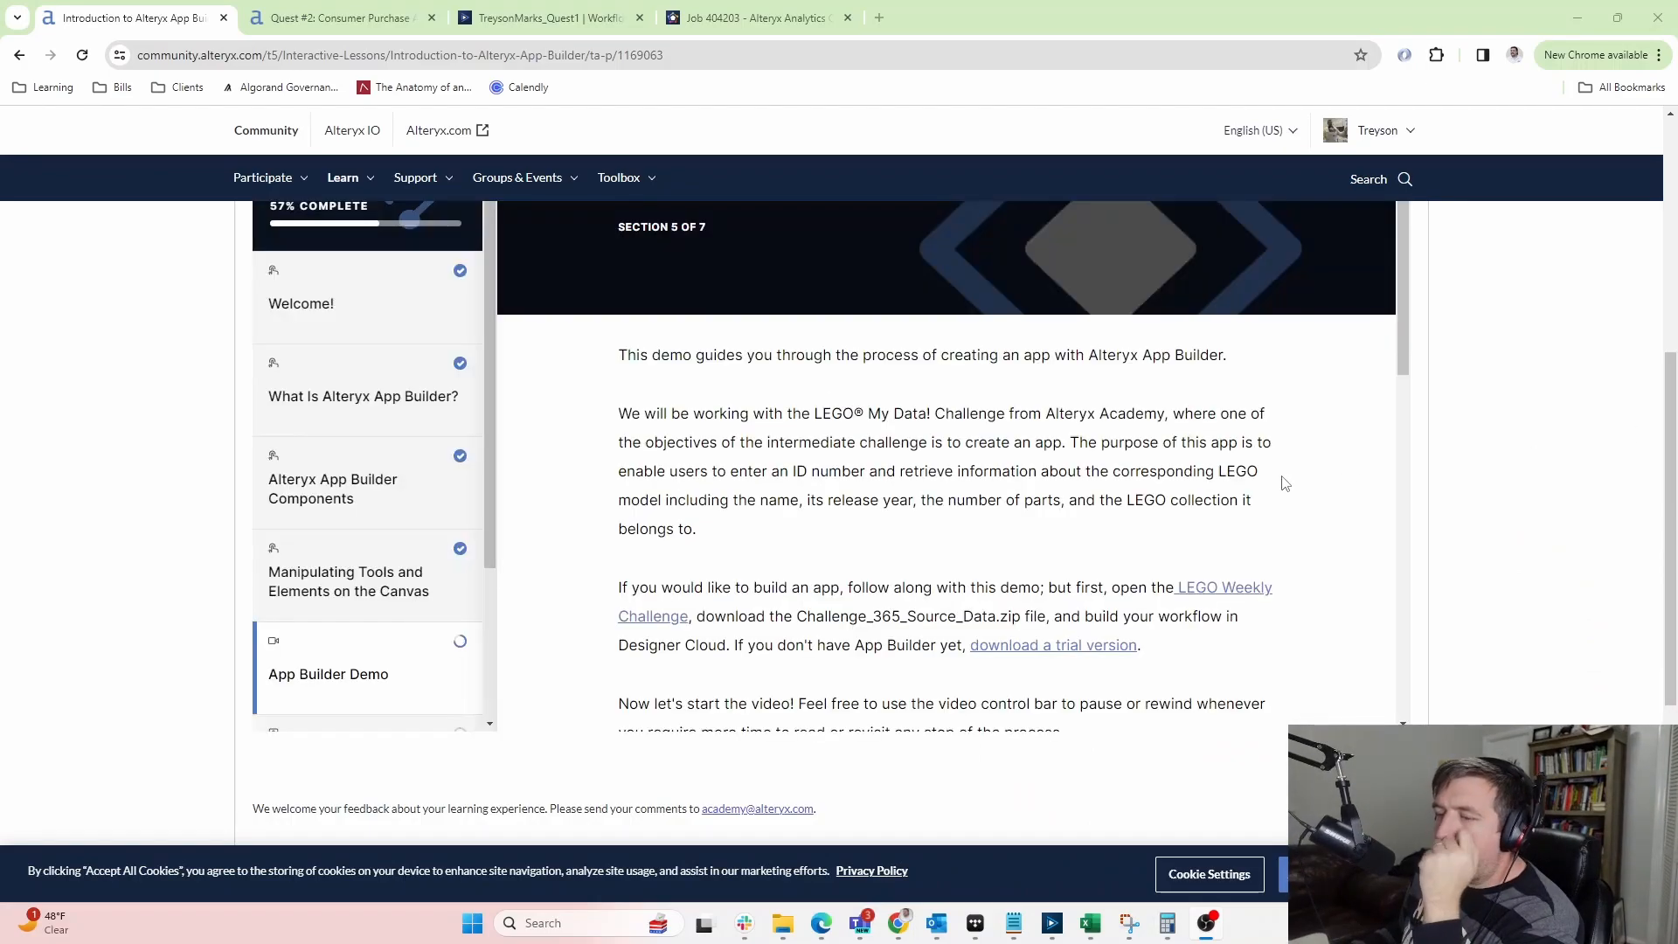
scroll(319, 542, "down", 1)
scroll(319, 542, "down", 2)
left_click(376, 397)
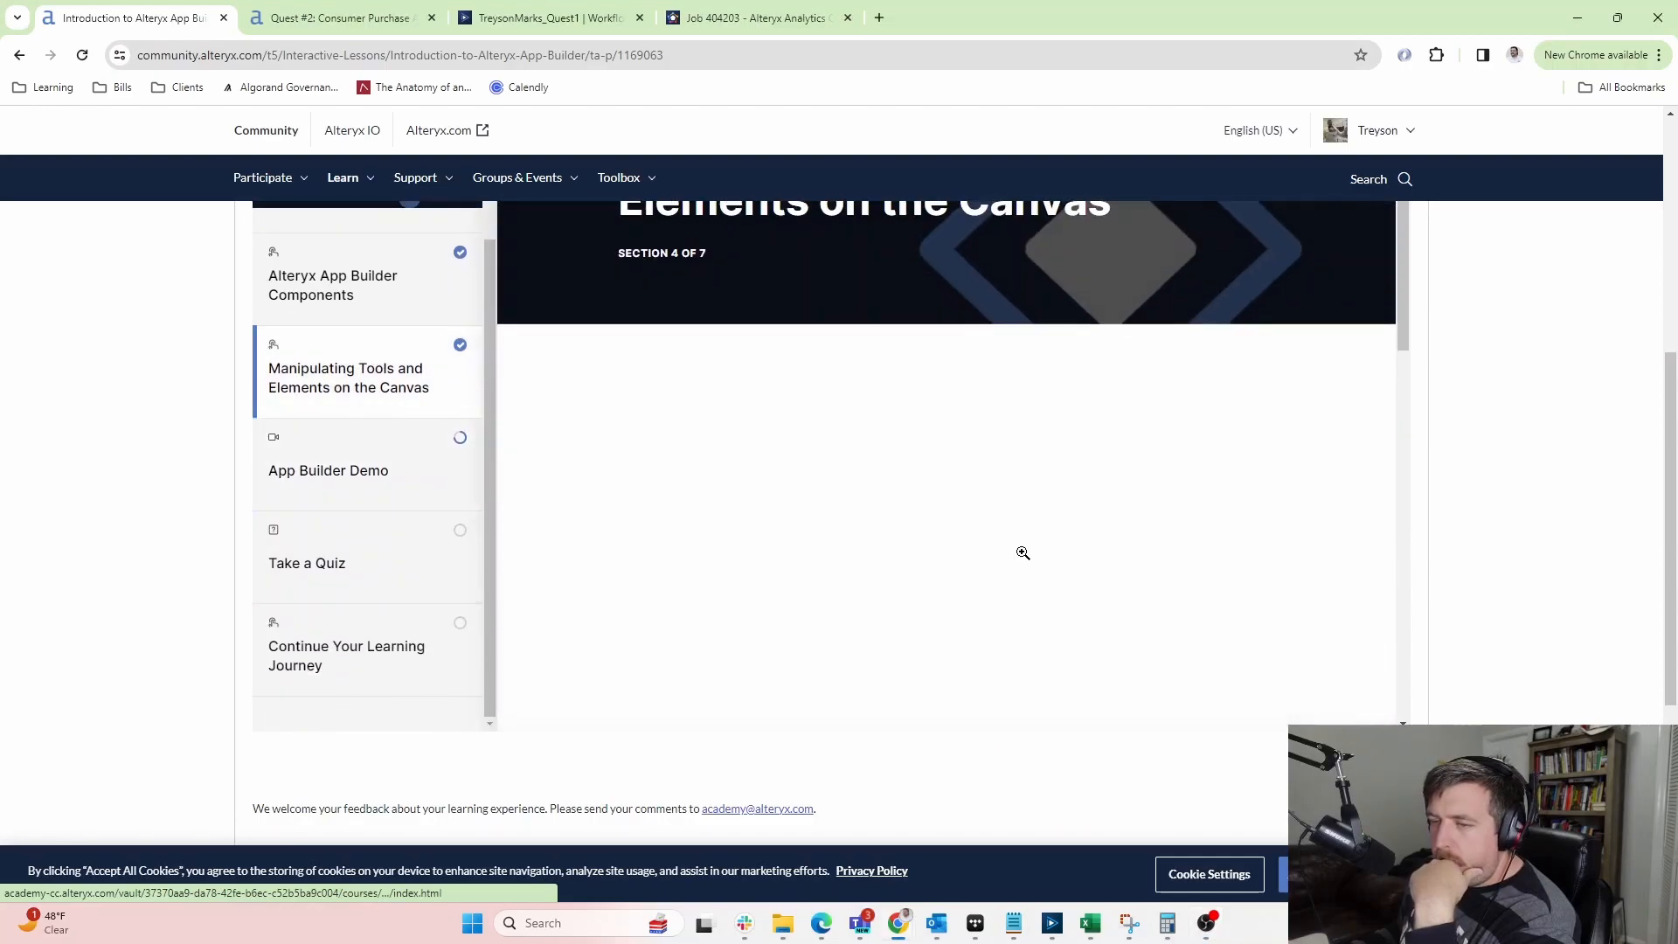
scroll(796, 489, "down", 10)
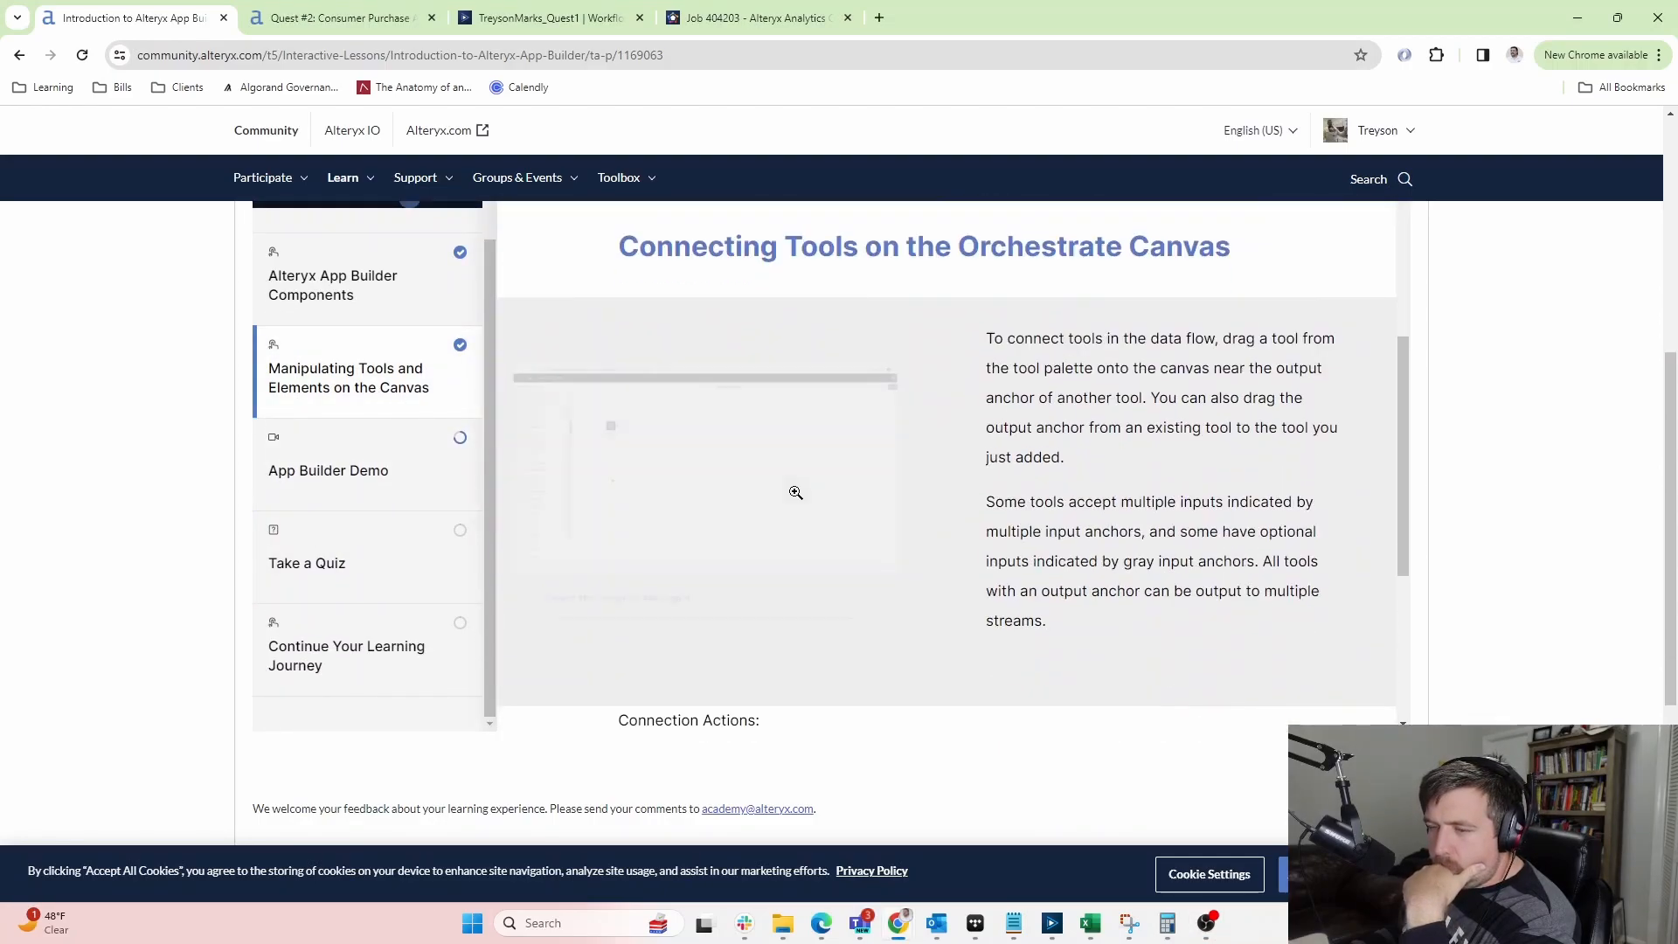
scroll(793, 496, "down", 4)
scroll(791, 500, "down", 5)
scroll(839, 483, "up", 5)
scroll(359, 467, "down", 1)
left_click(337, 424)
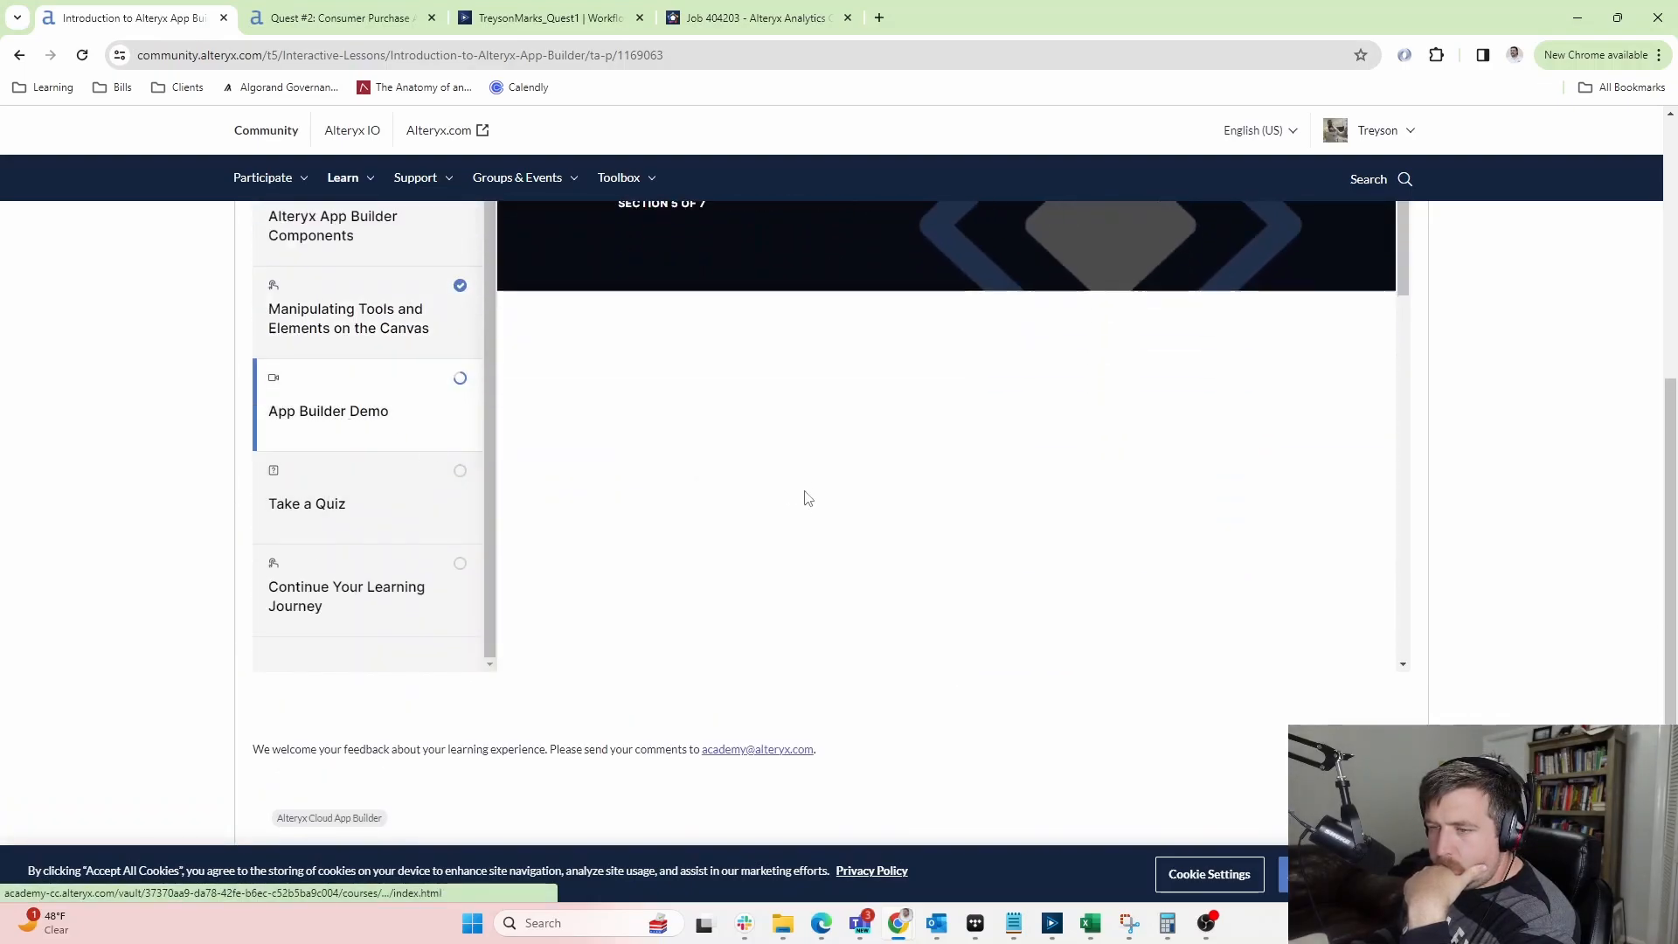
scroll(1507, 488, "down", 2)
scroll(1509, 491, "up", 3)
scroll(1499, 517, "down", 2)
scroll(1181, 524, "down", 6)
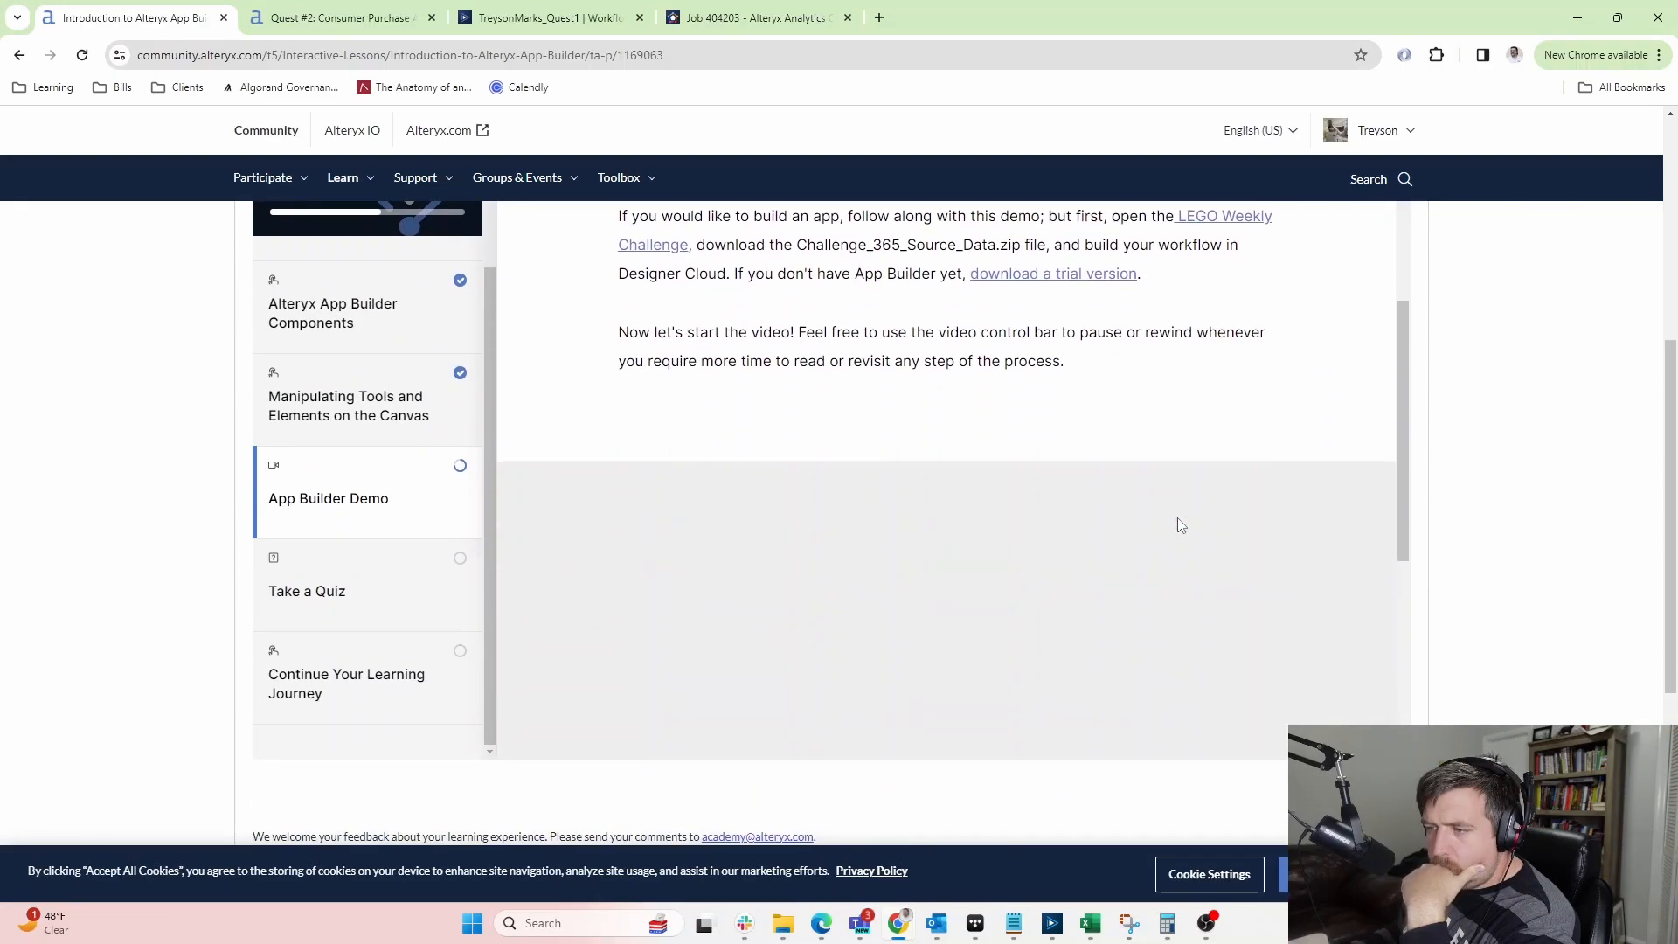
Play the demo video, skip ahead past the Textfield and new-variable steps, and pause with 3:52 left
left_click(966, 447)
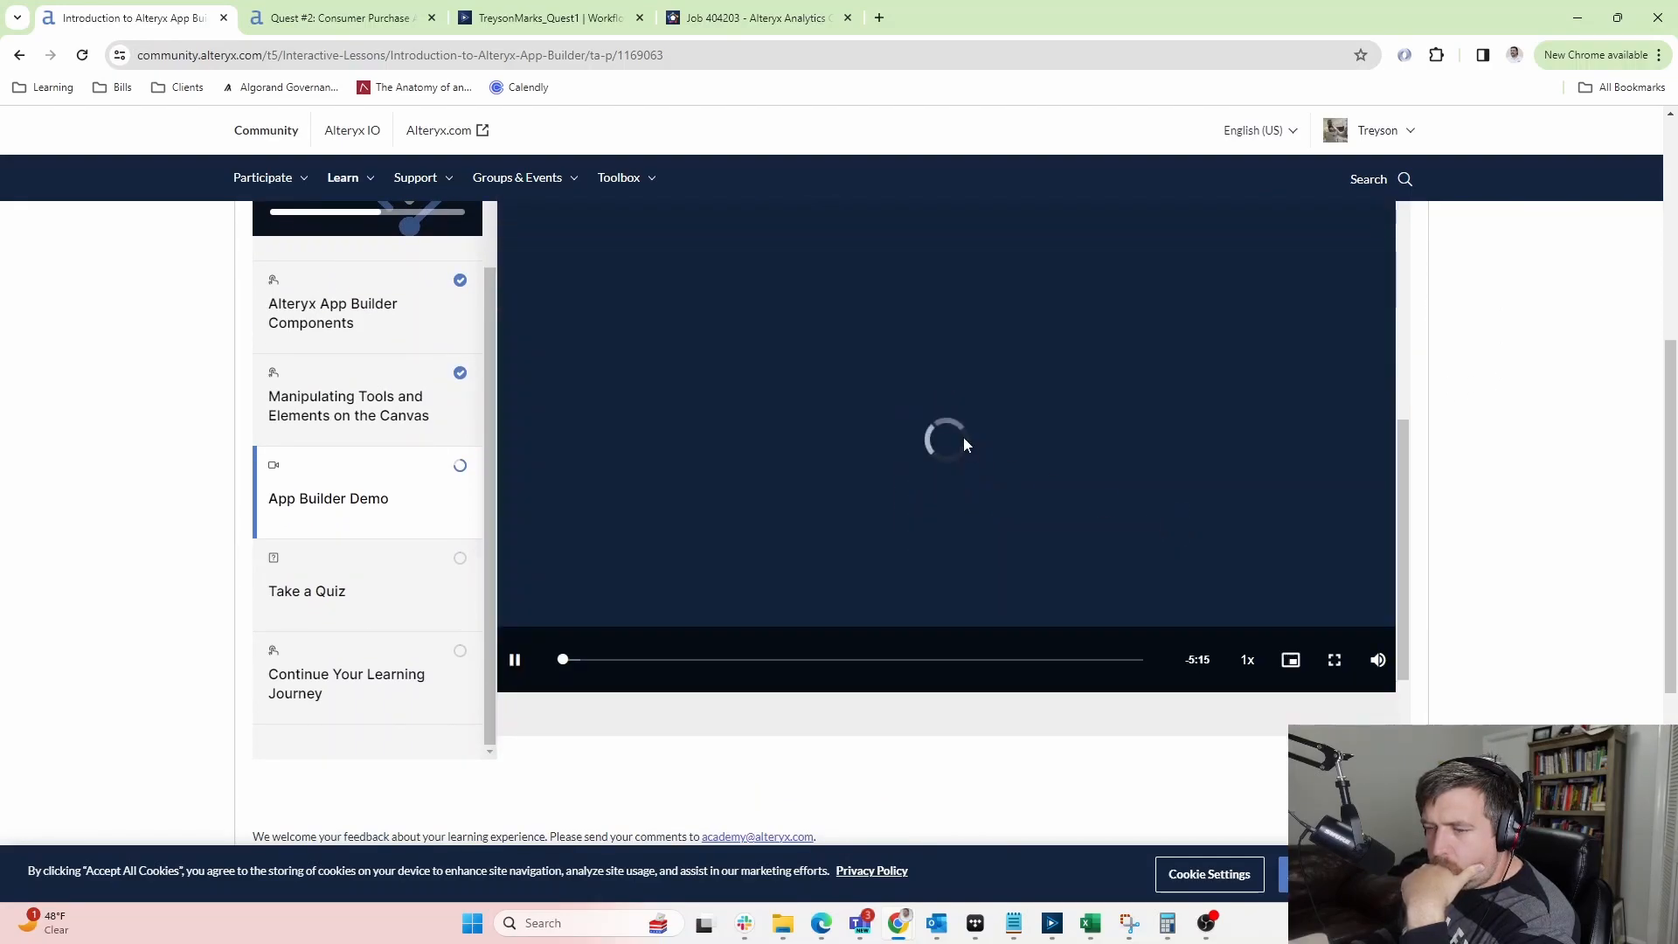
left_click(585, 660)
left_click(613, 662)
left_click(648, 661)
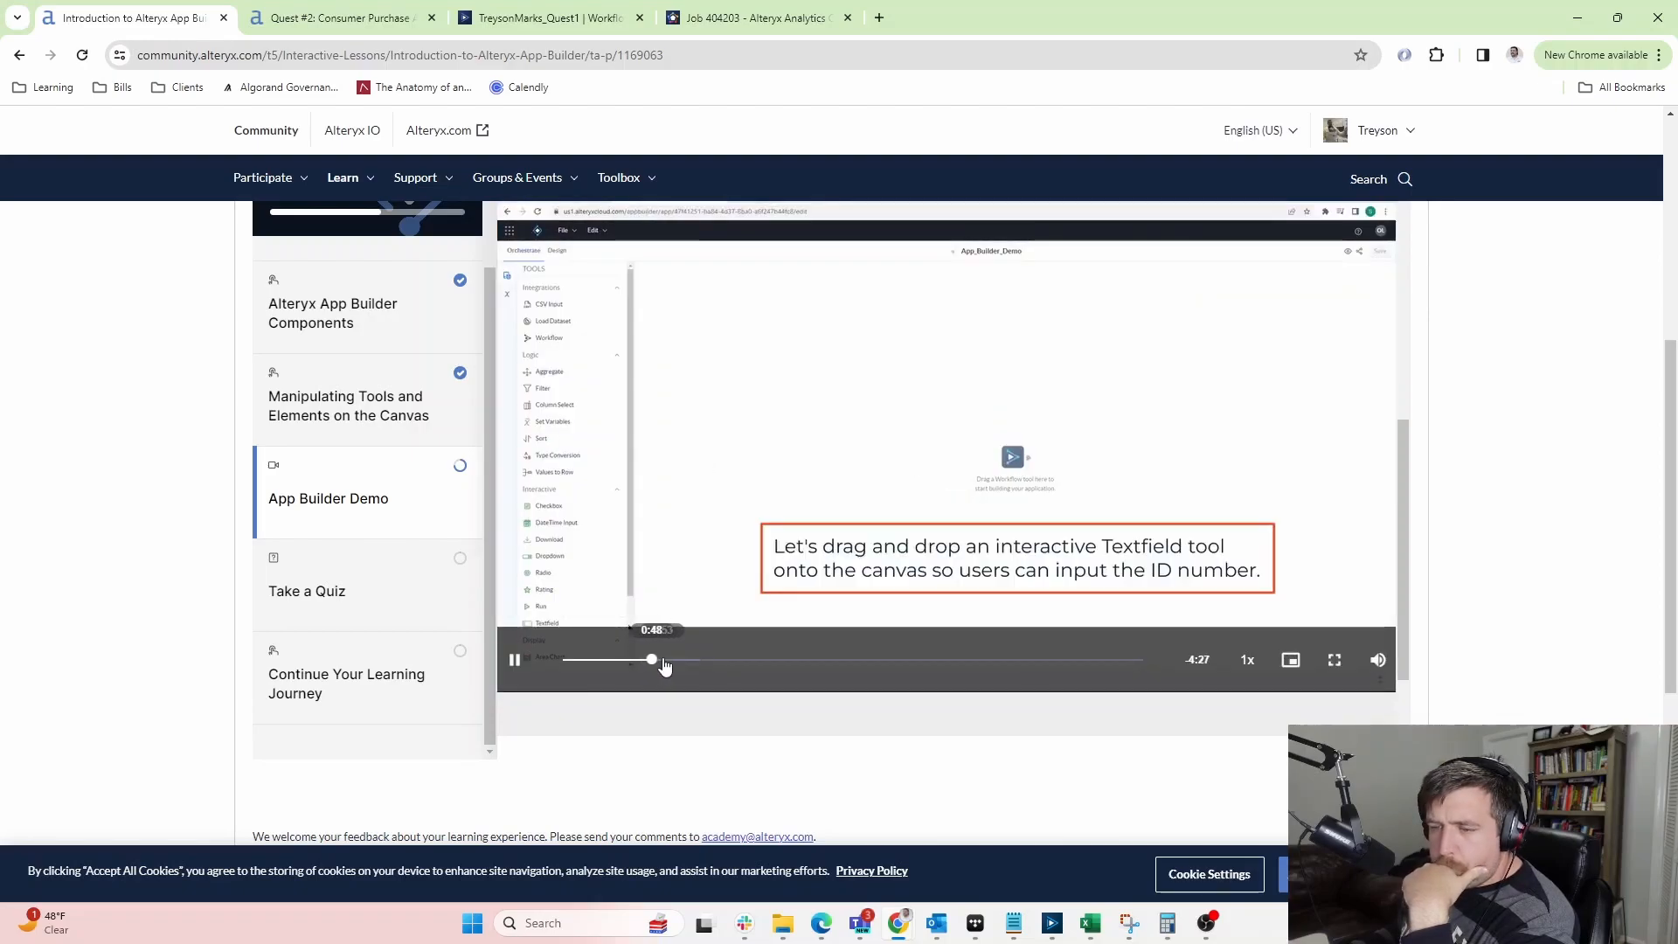
left_click(667, 661)
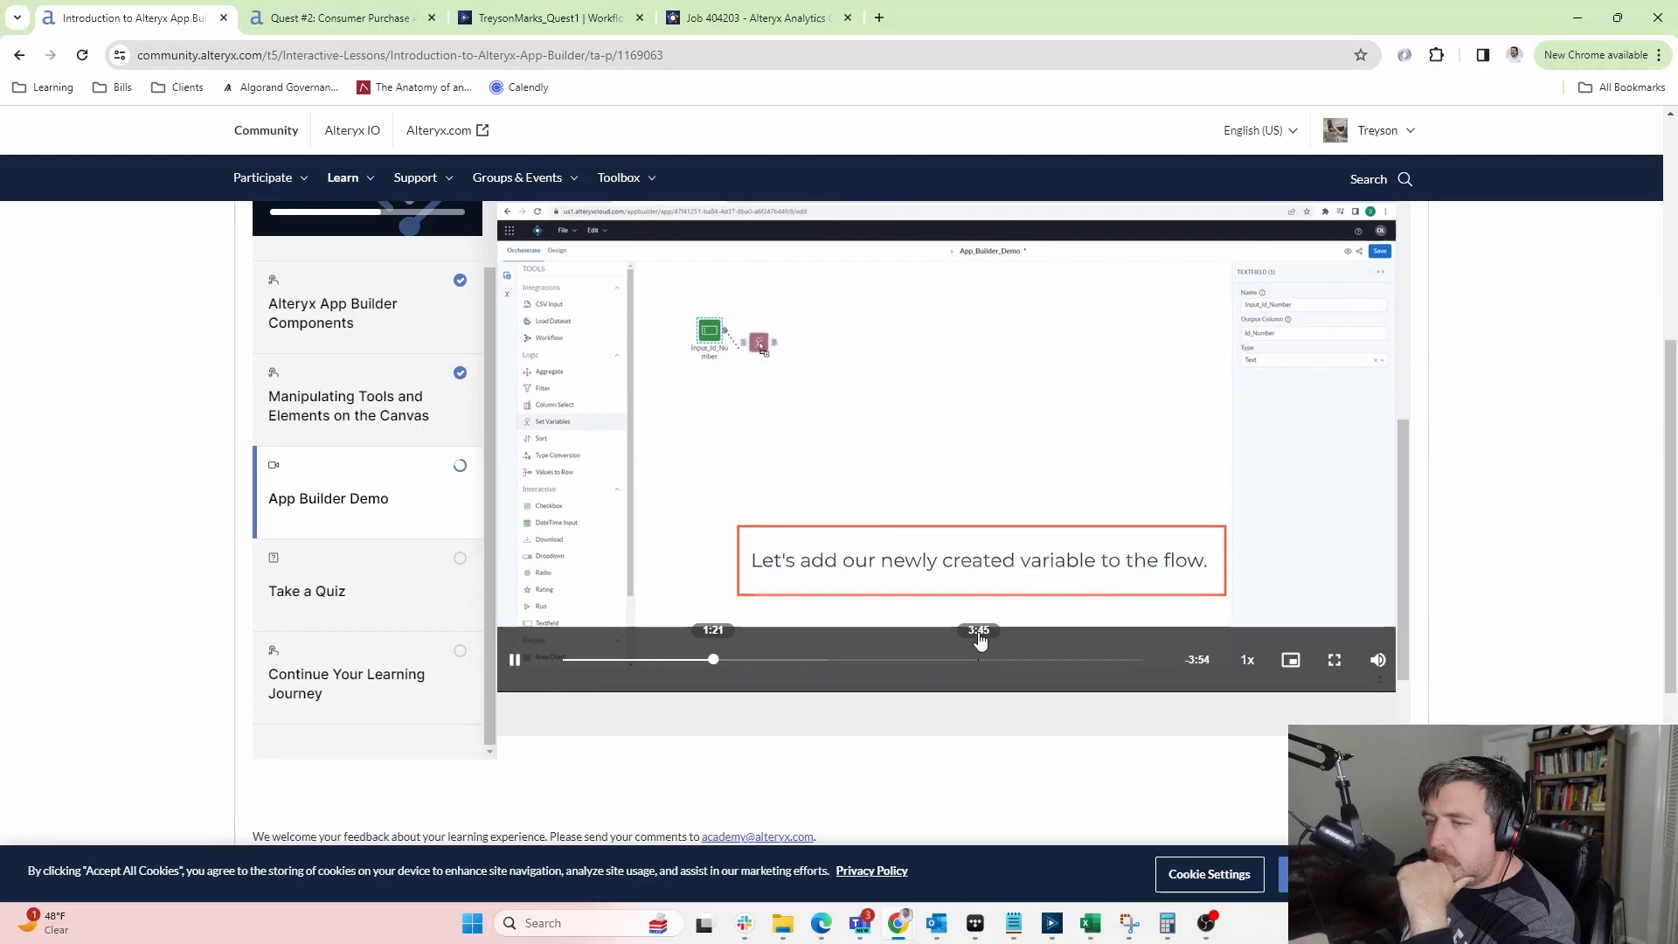
left_click(524, 673)
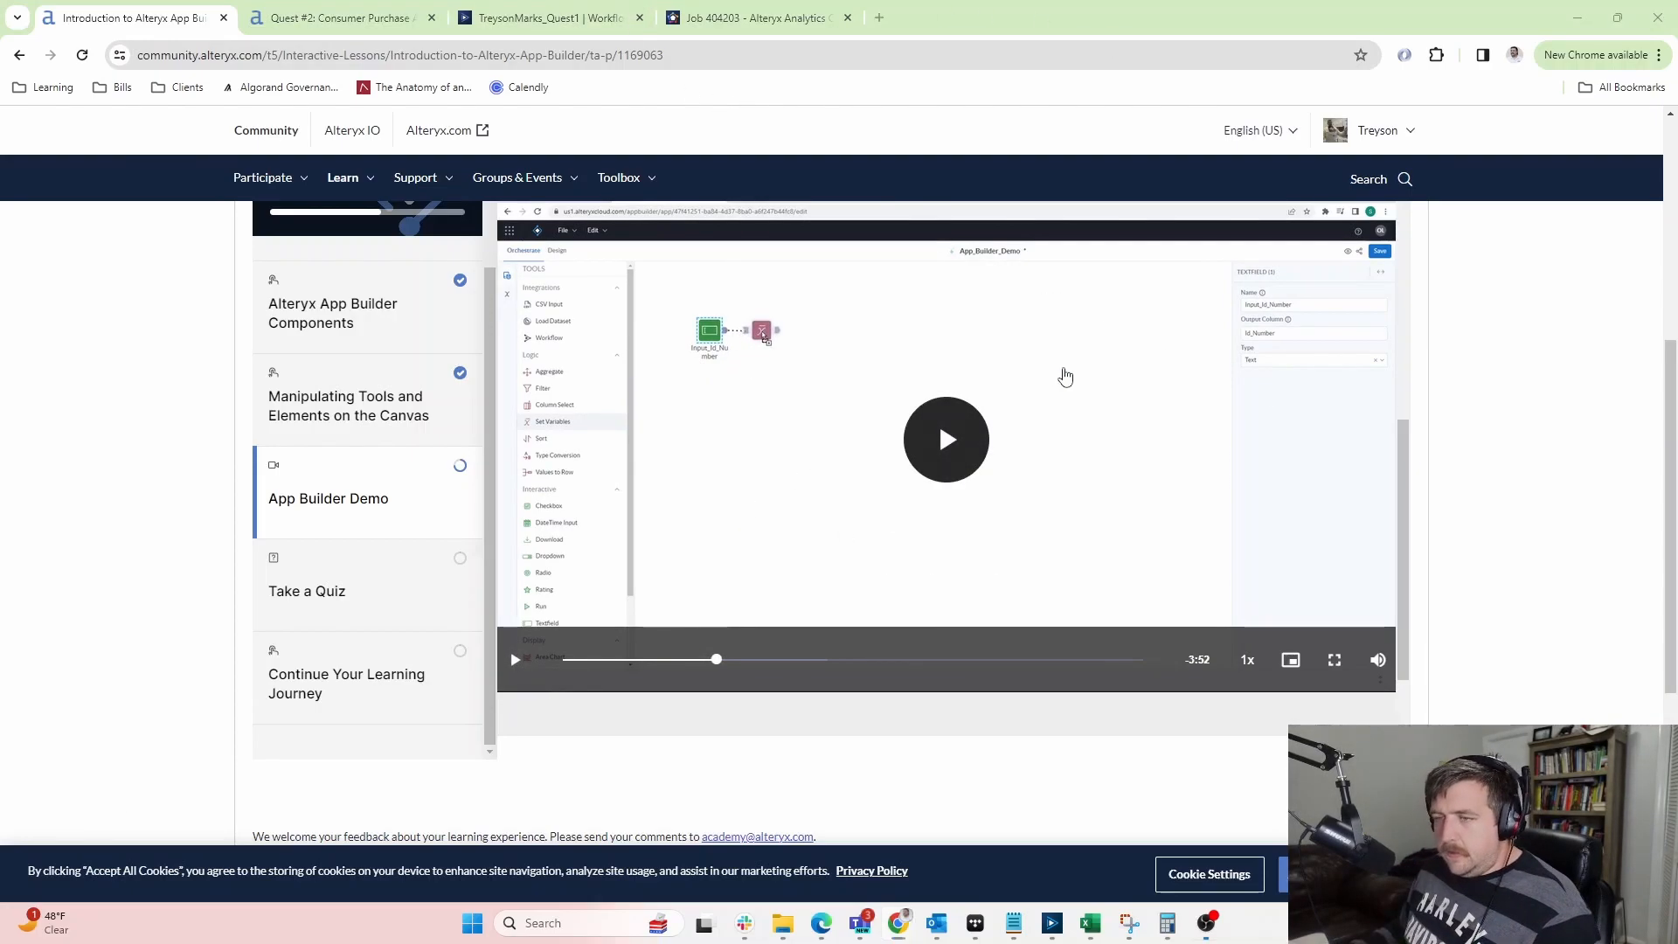
key("alt+Tab")
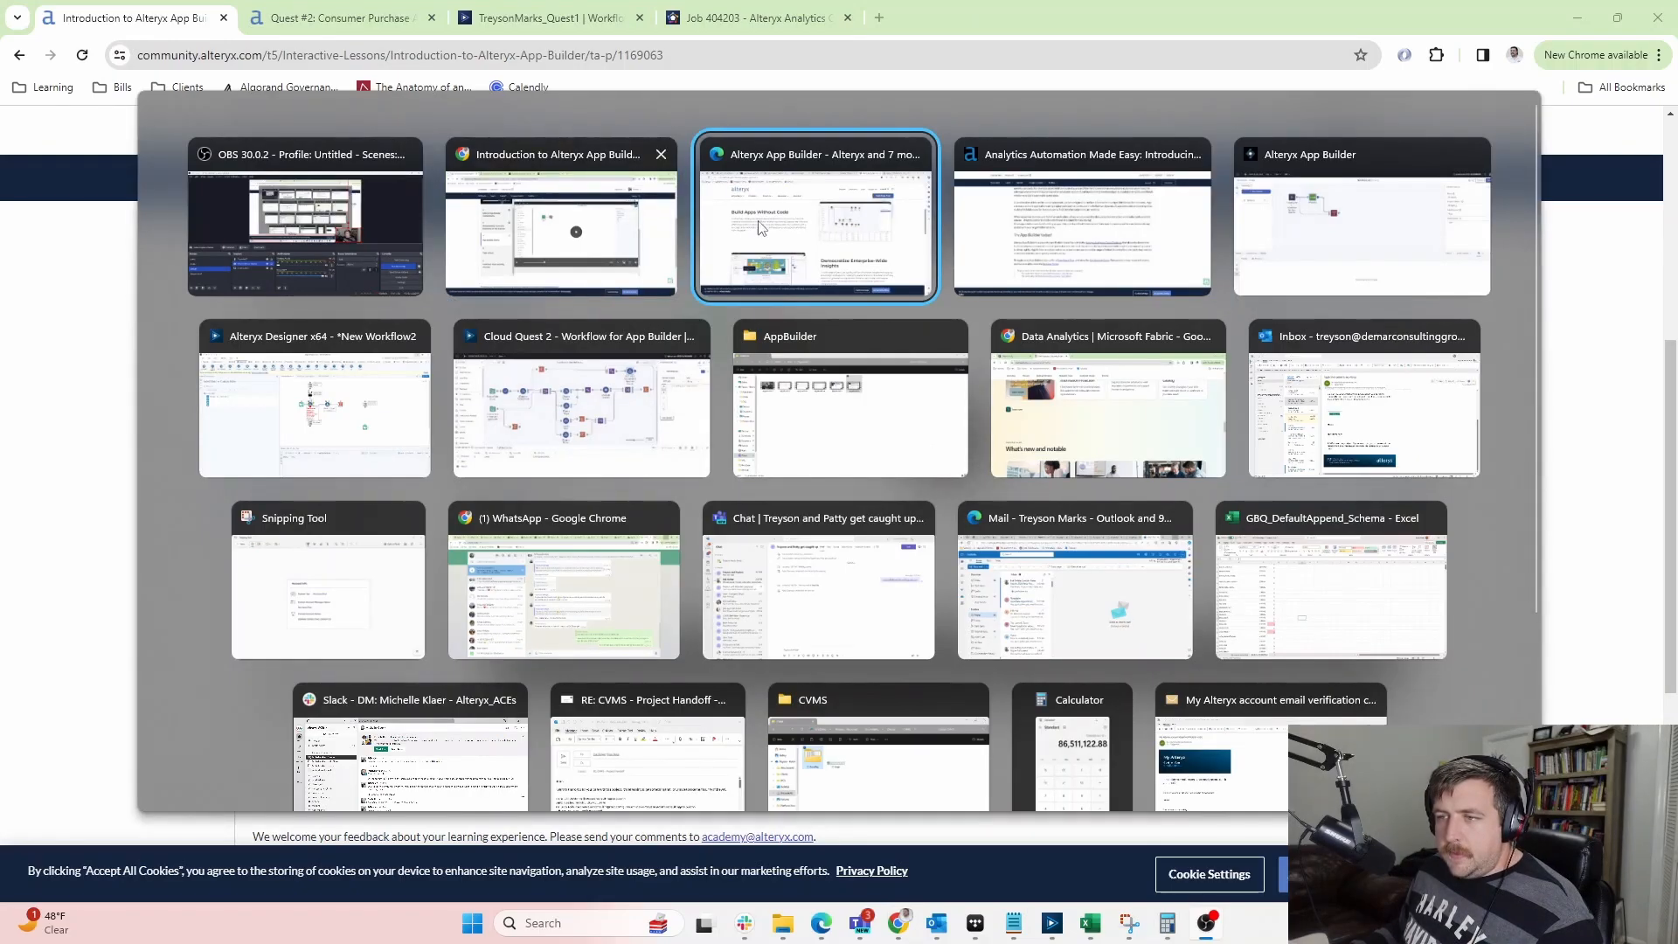
Back in App Builder, add a Set Variables step after the Primary1 dropdown
left_click(1327, 268)
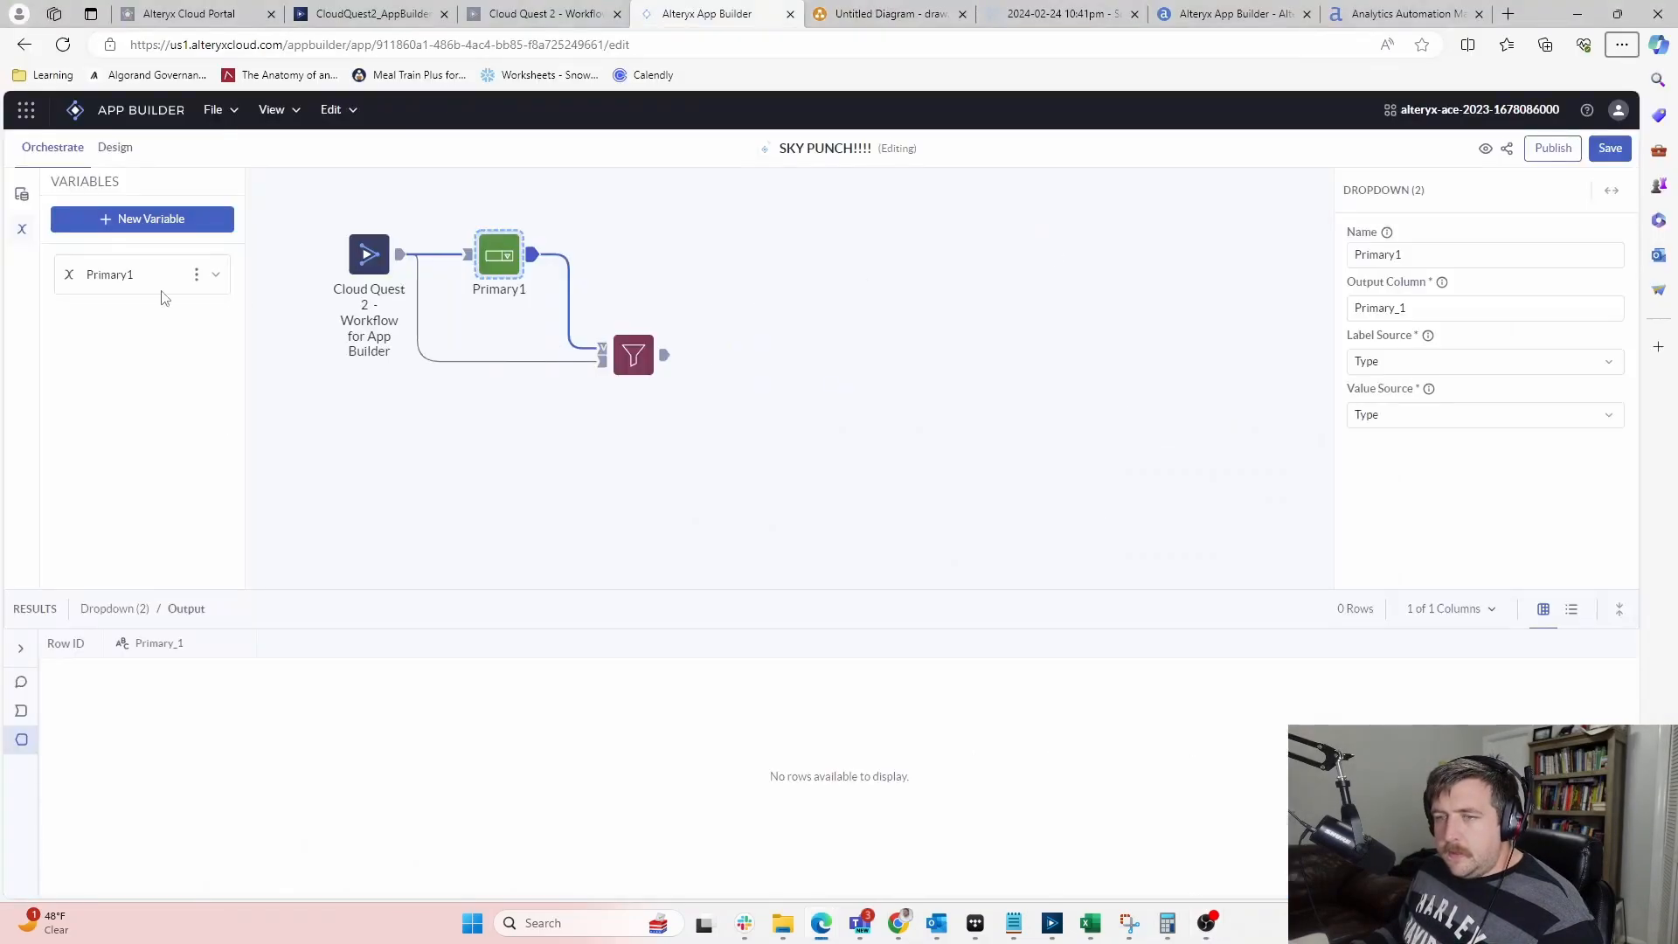
left_click(489, 432)
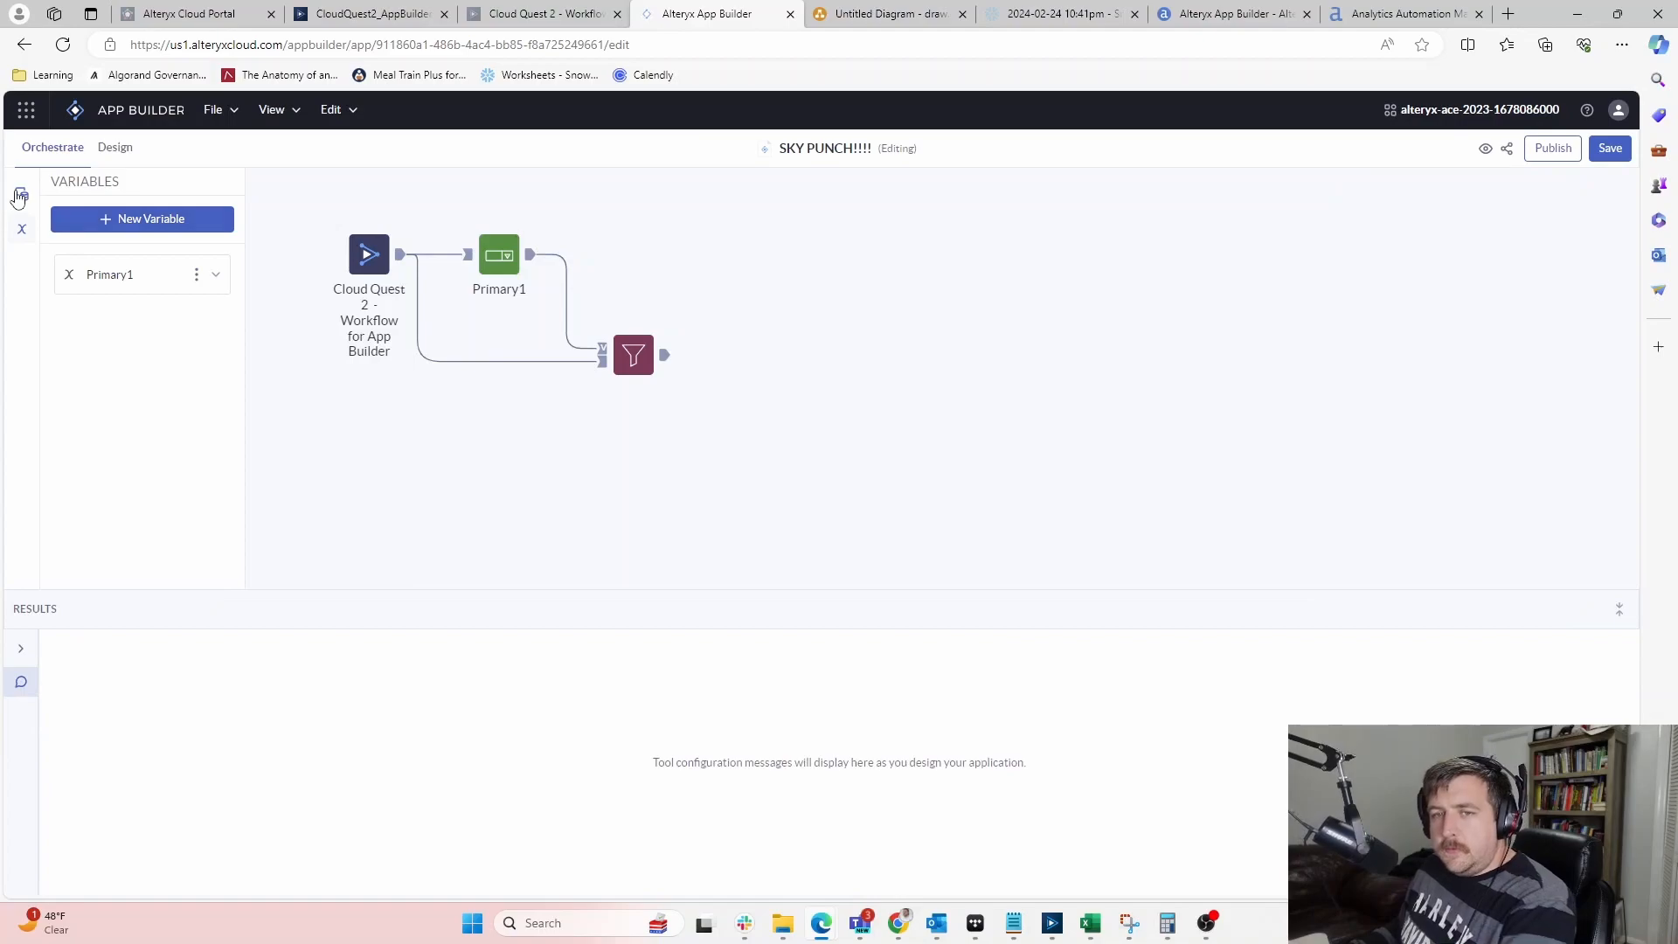
left_click(22, 194)
left_click_drag(105, 498, 651, 254)
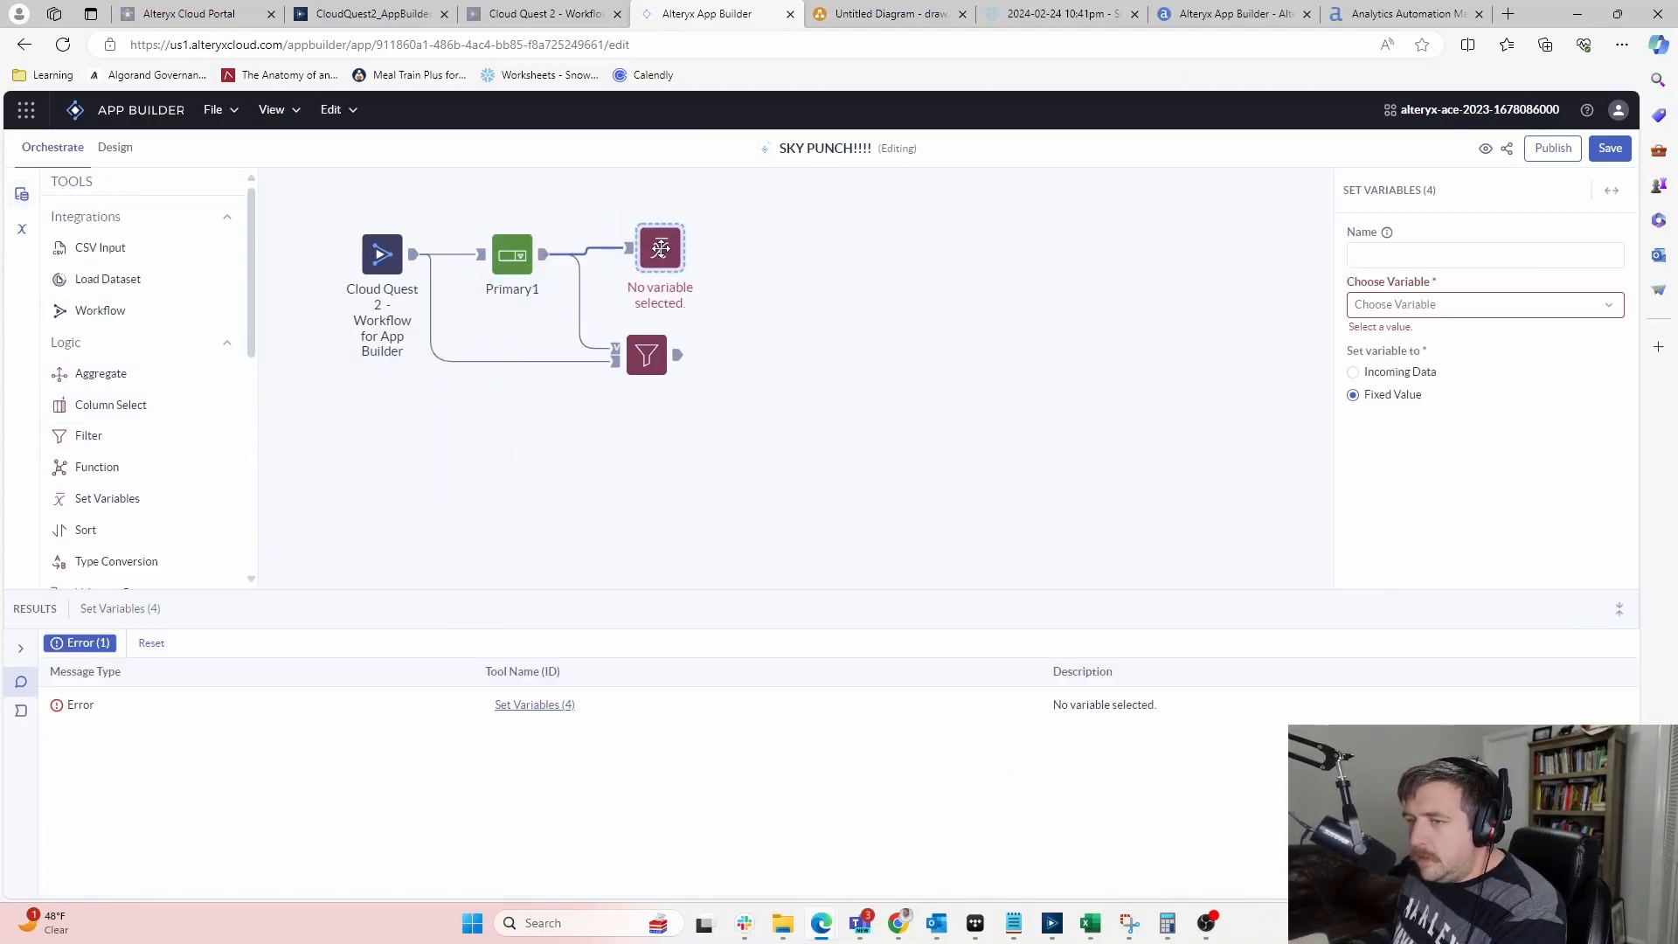
Set the Primary1 variable from incoming column Dropdown - Primary_1
left_click(1415, 252)
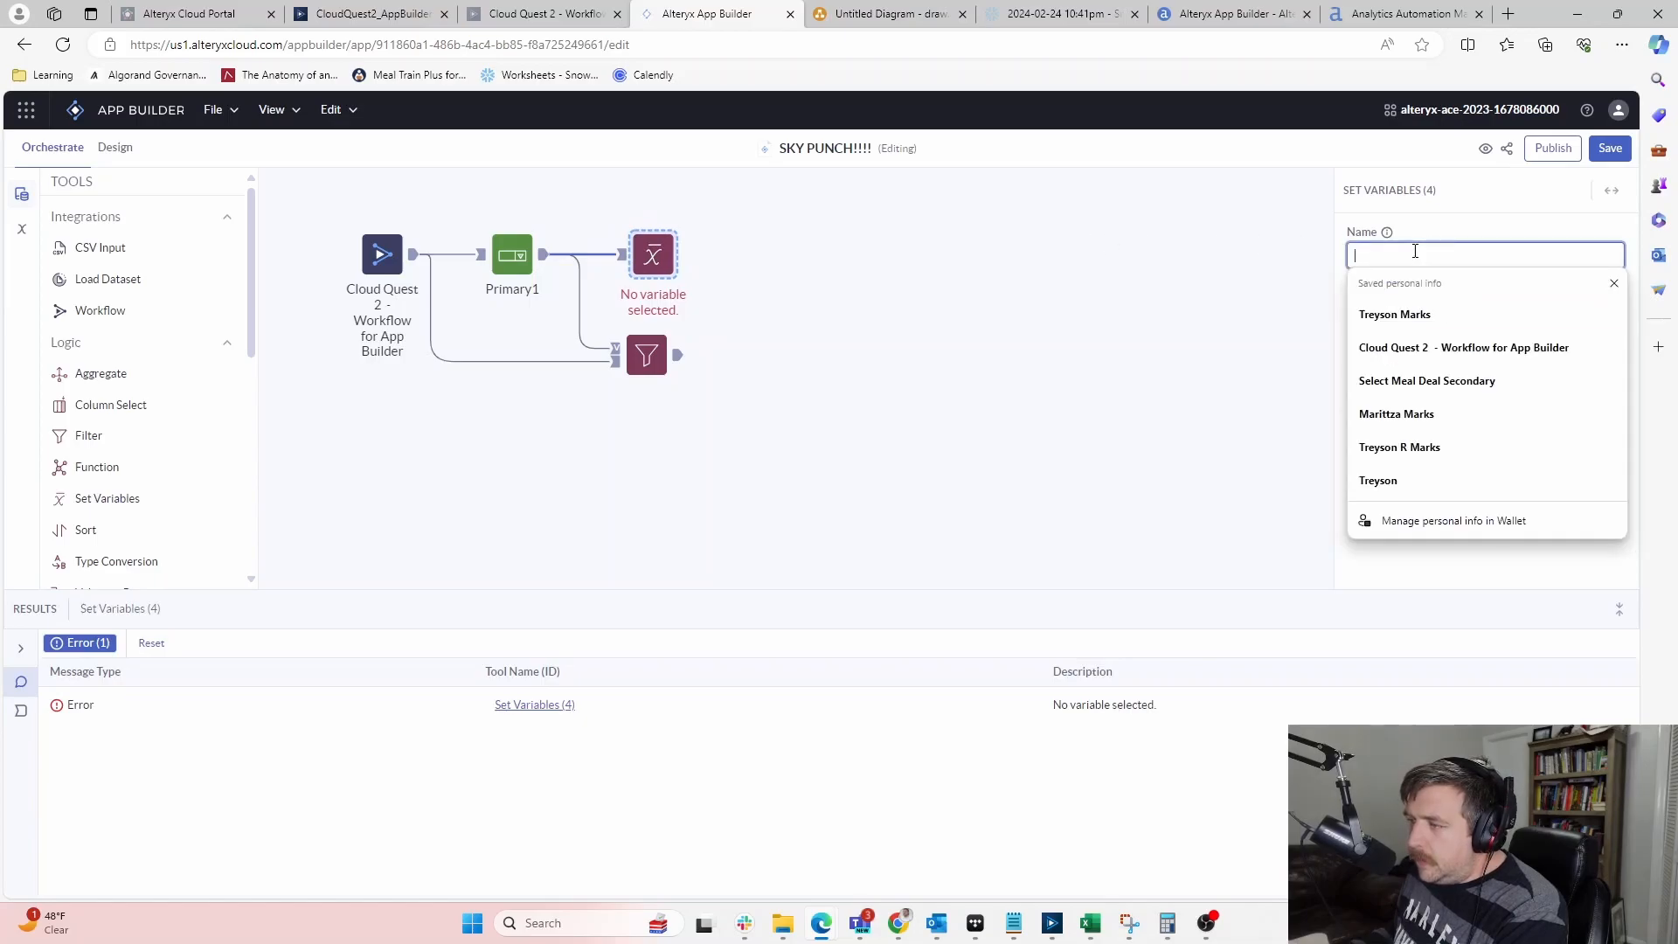
left_click(1450, 574)
left_click(1517, 310)
left_click(1398, 374)
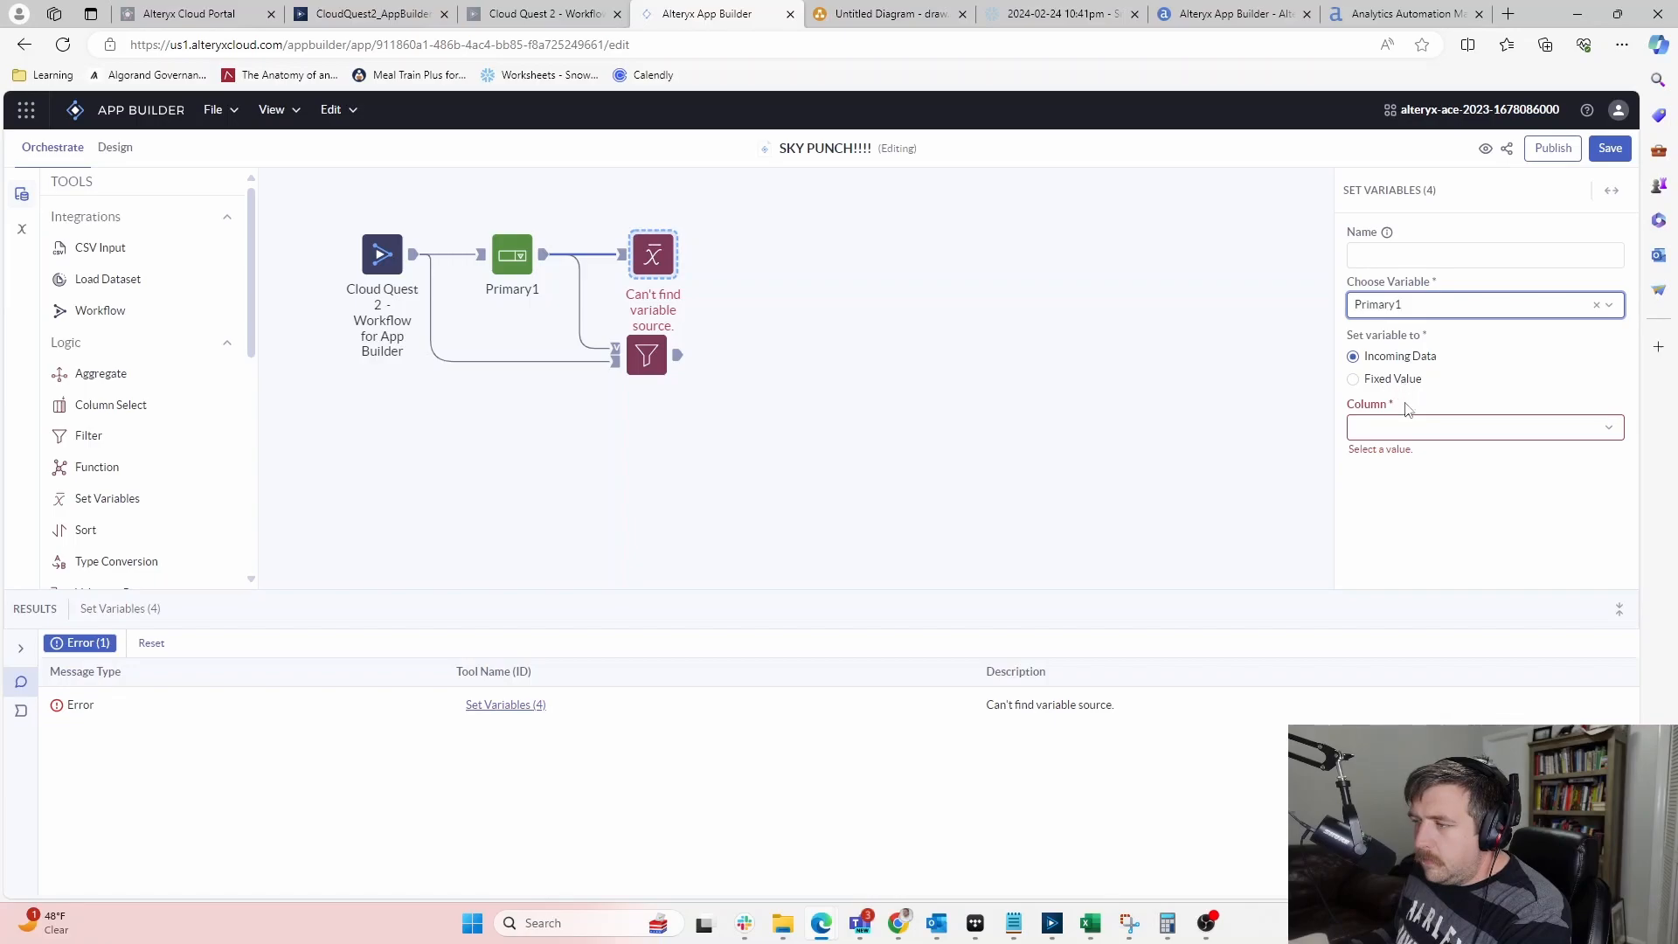
left_click(1414, 429)
left_click(1416, 465)
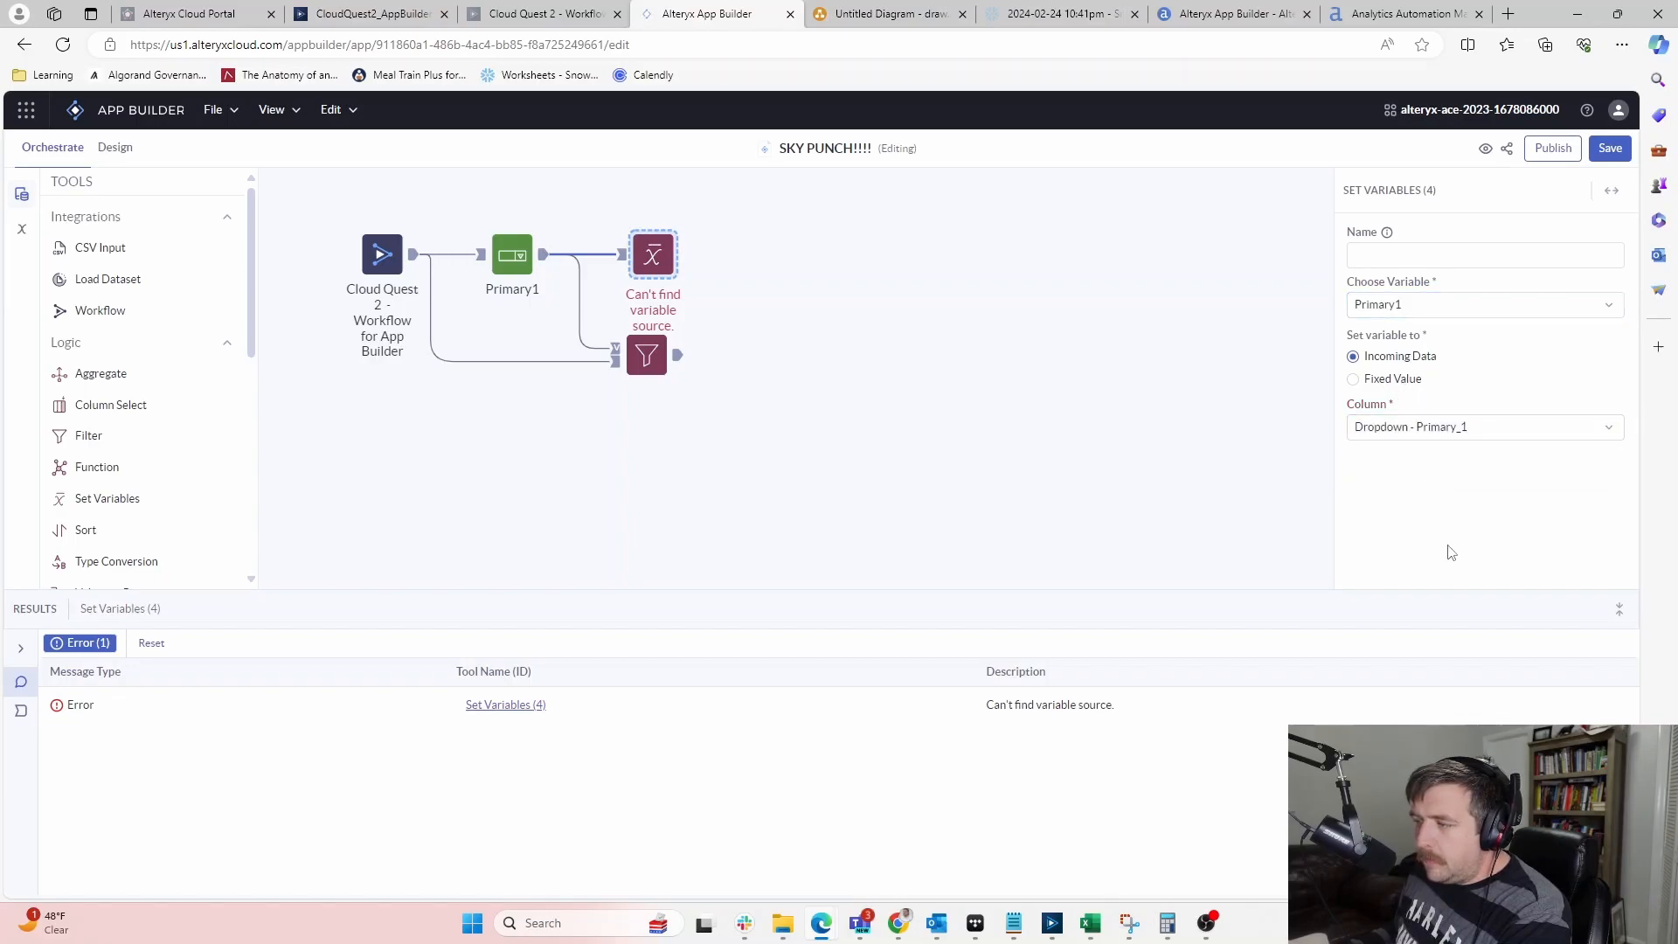
left_click(1360, 255)
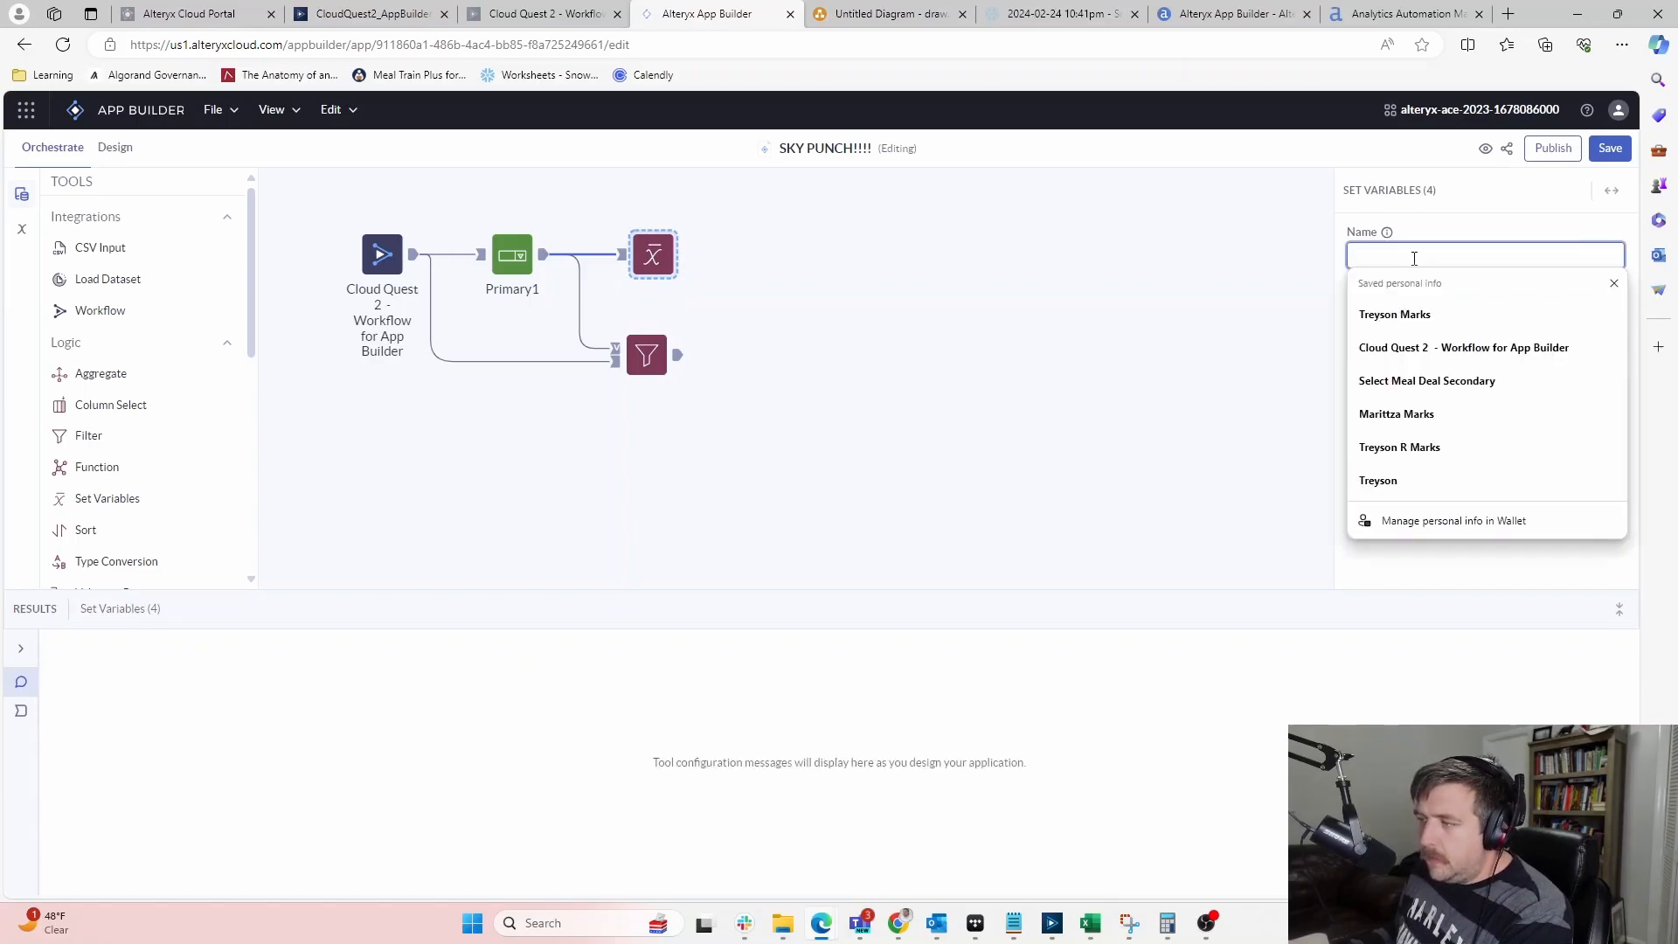
left_click(1054, 530)
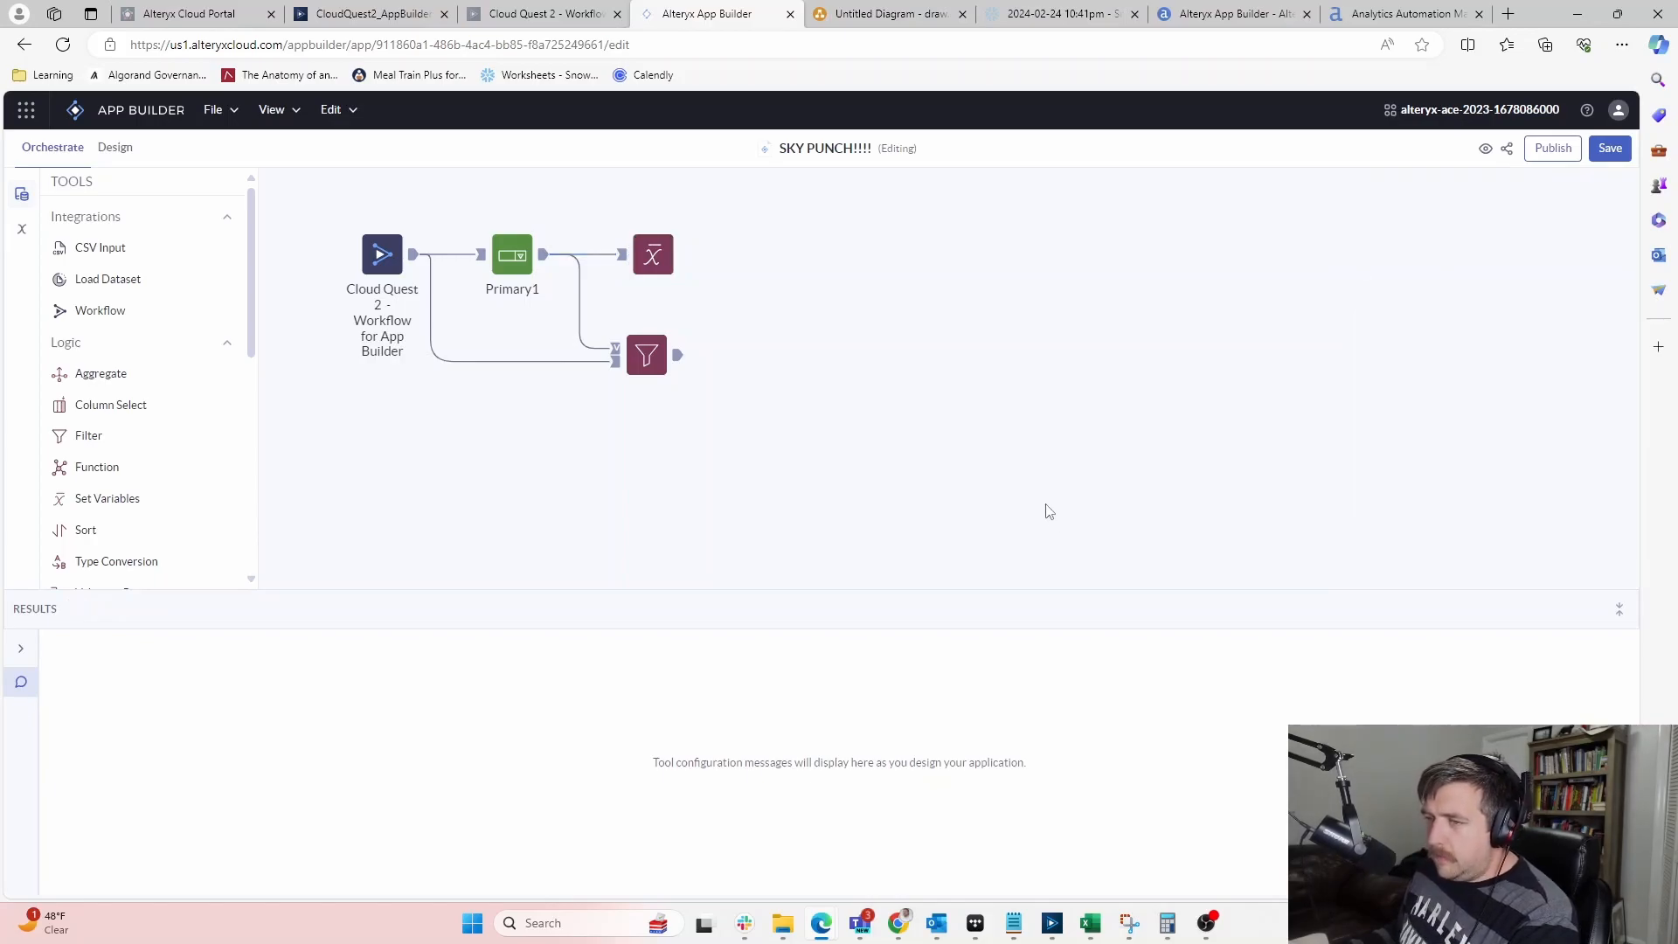
left_click(652, 256)
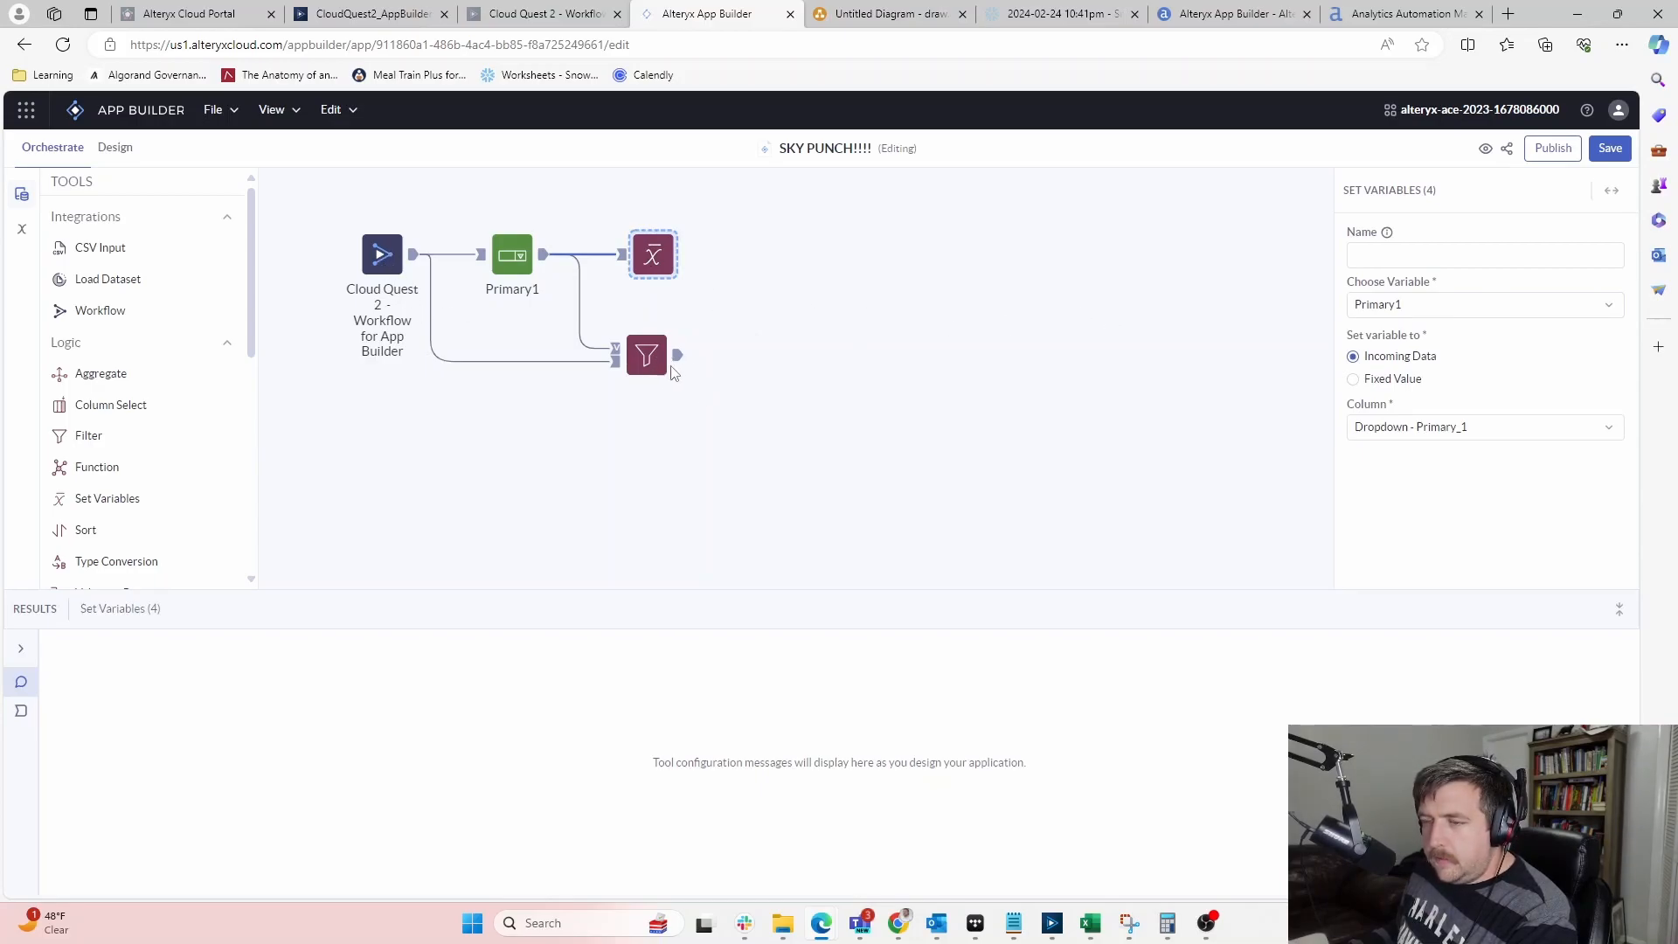
Rearrange the Filter and Set Variables nodes and add a new Dropdown after the Filter
left_click(646, 363)
left_click_drag(653, 254, 652, 486)
left_click_drag(646, 357, 664, 308)
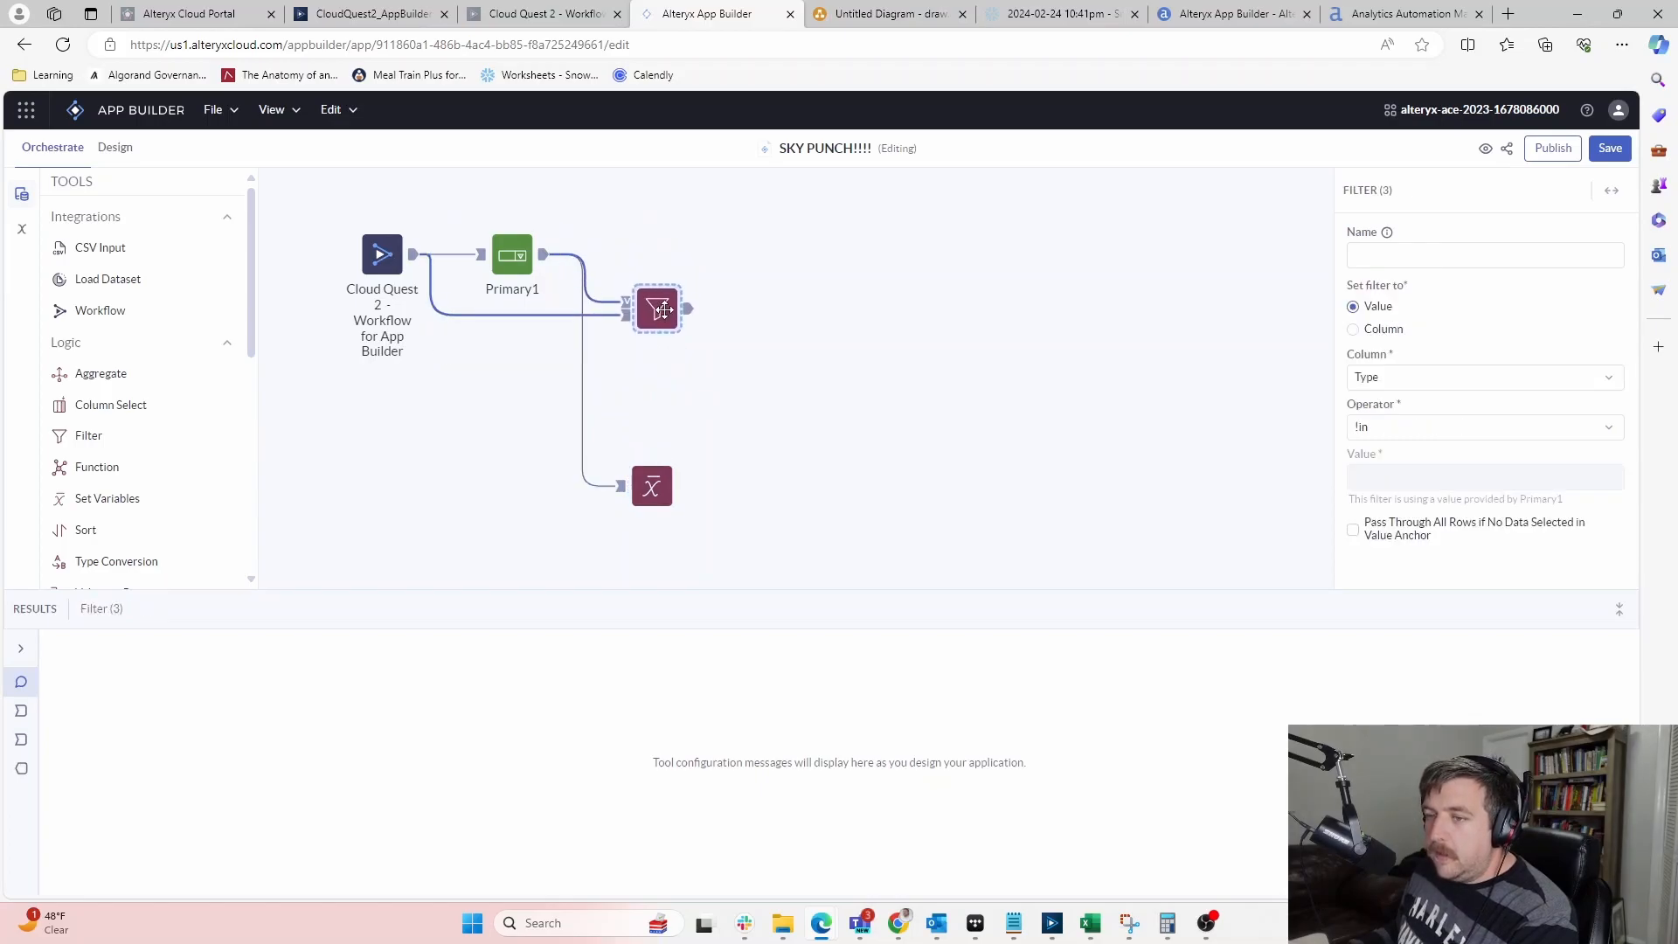
left_click_drag(664, 487, 665, 391)
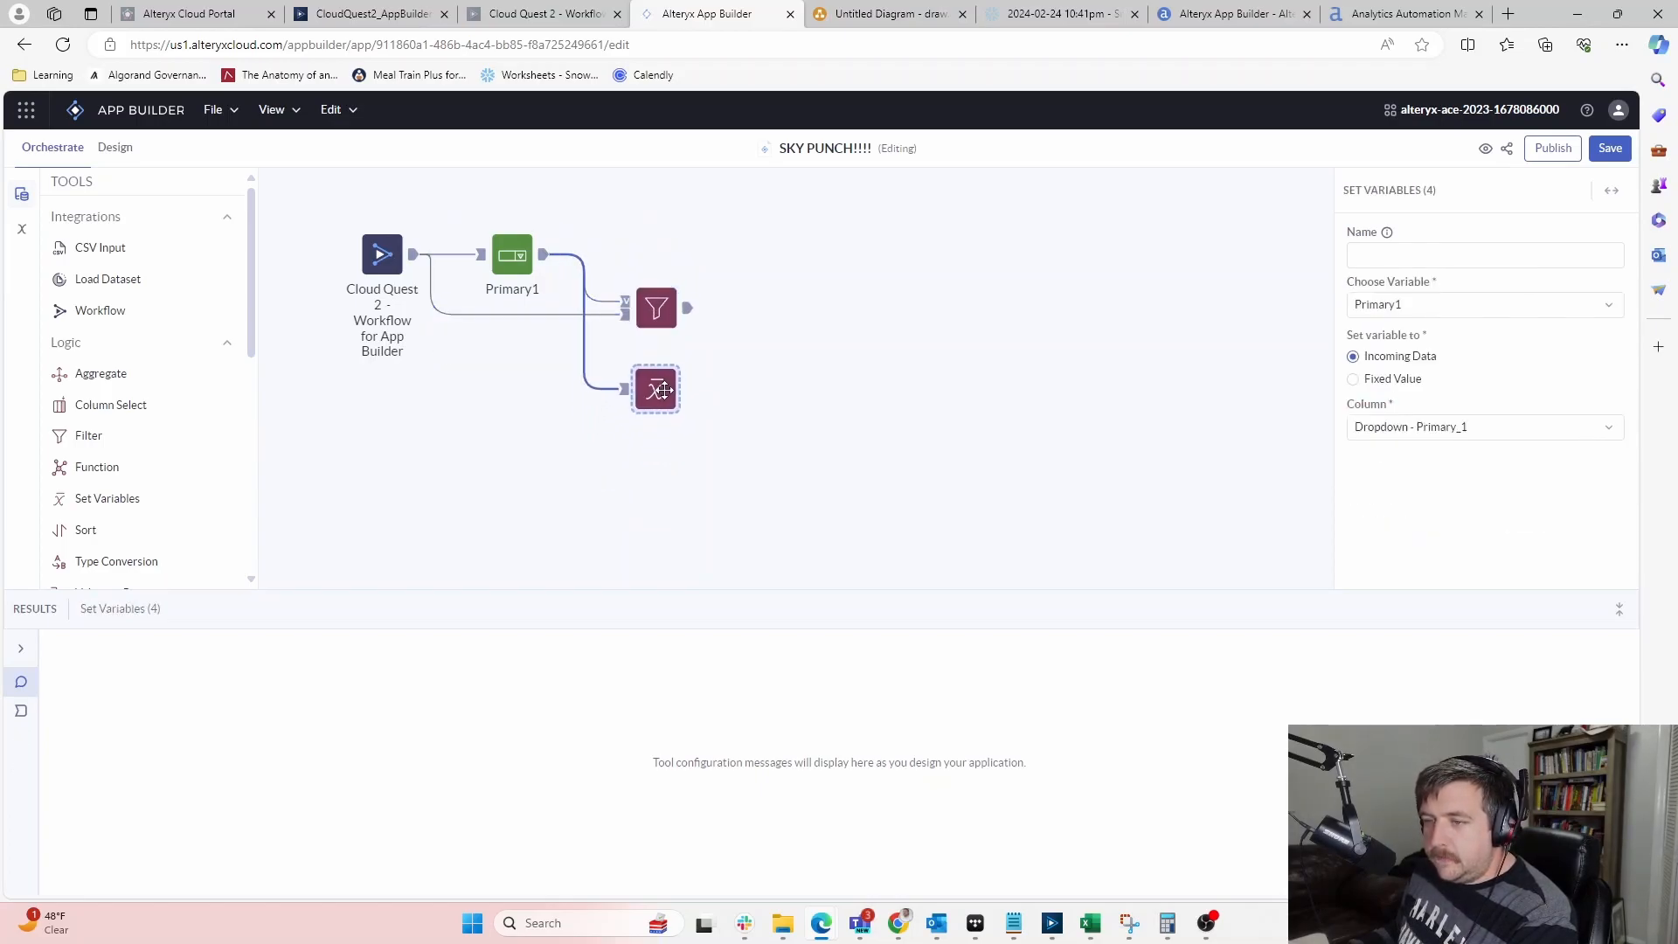
scroll(175, 367, "down", 5)
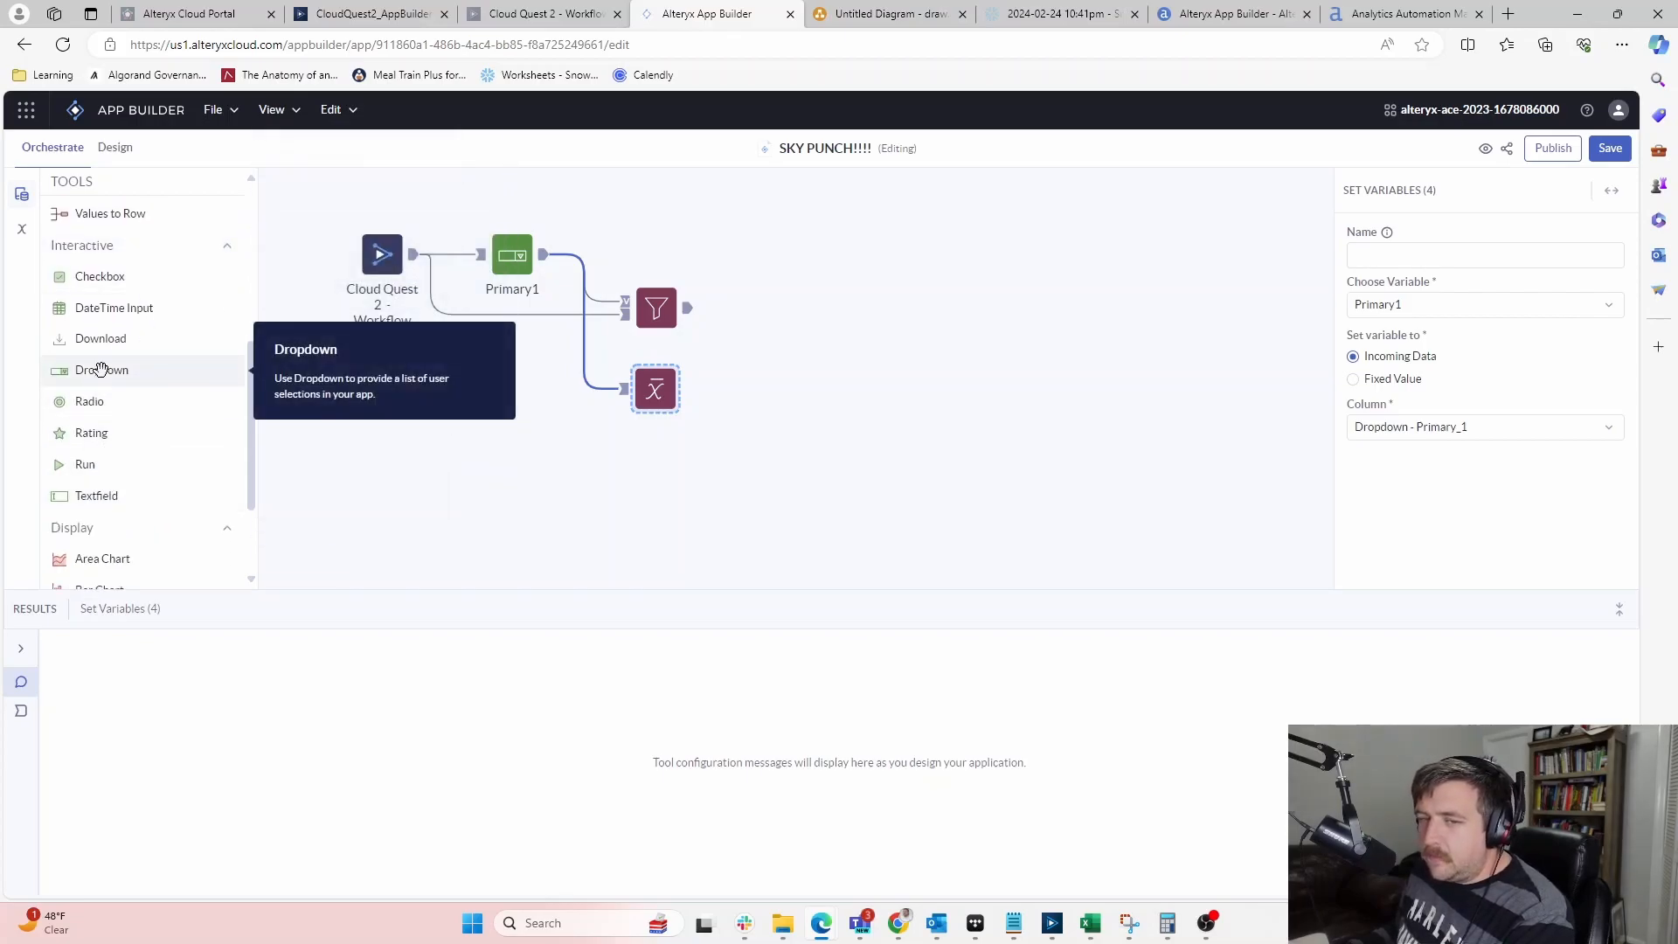
left_click_drag(292, 324, 780, 253)
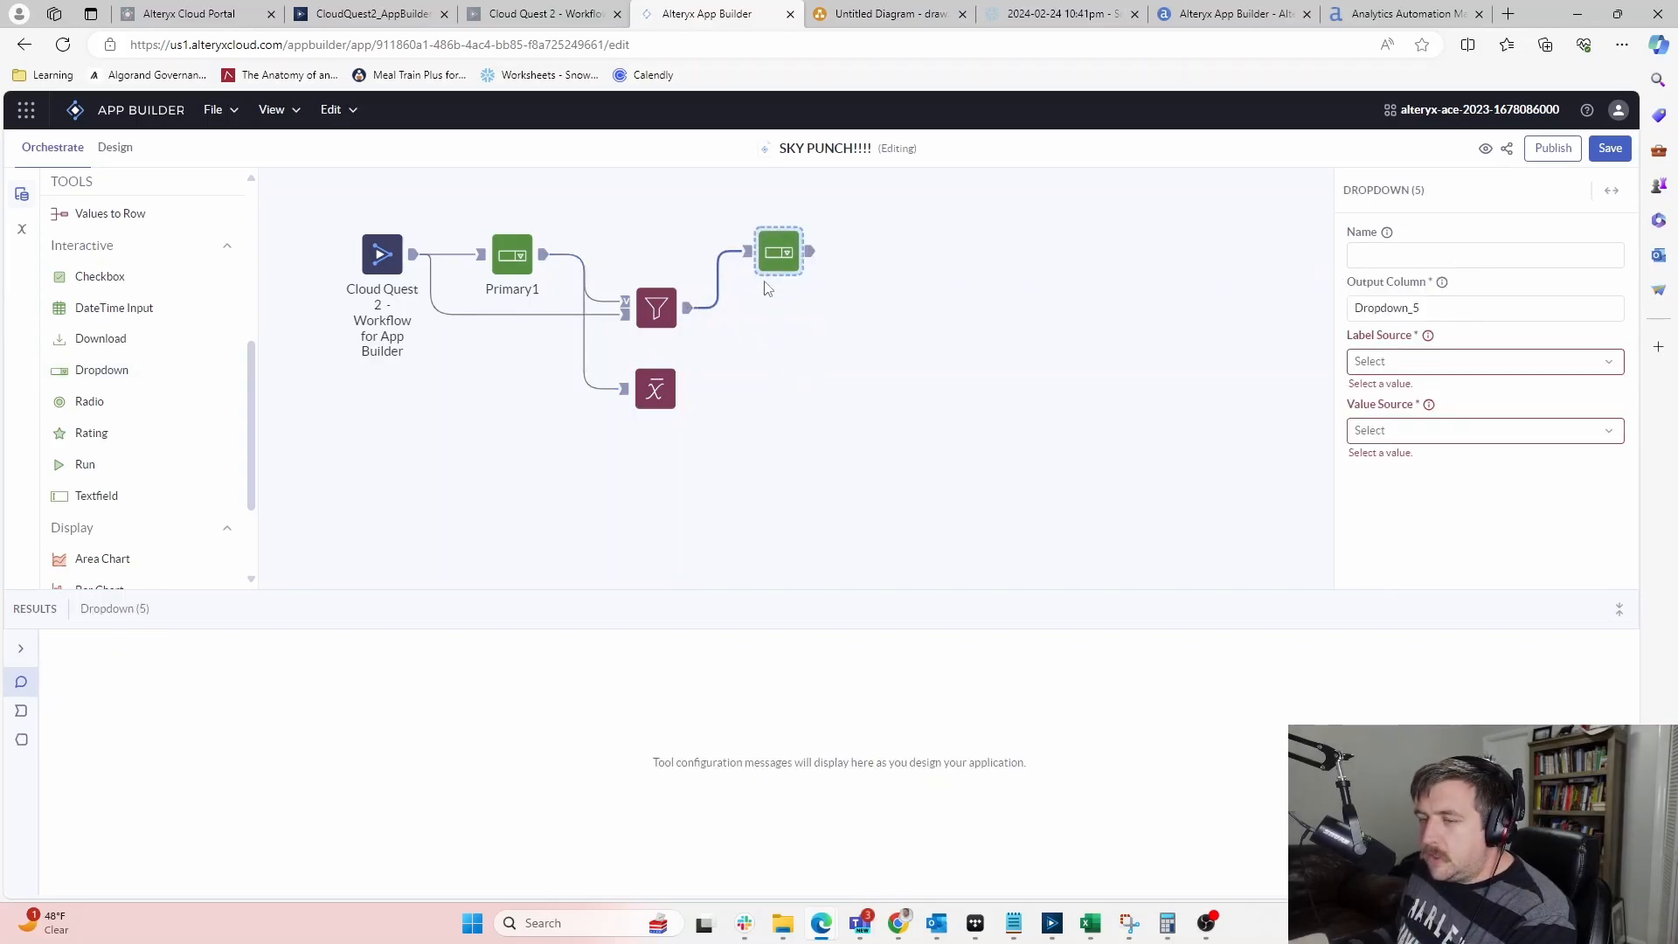
left_click(687, 318)
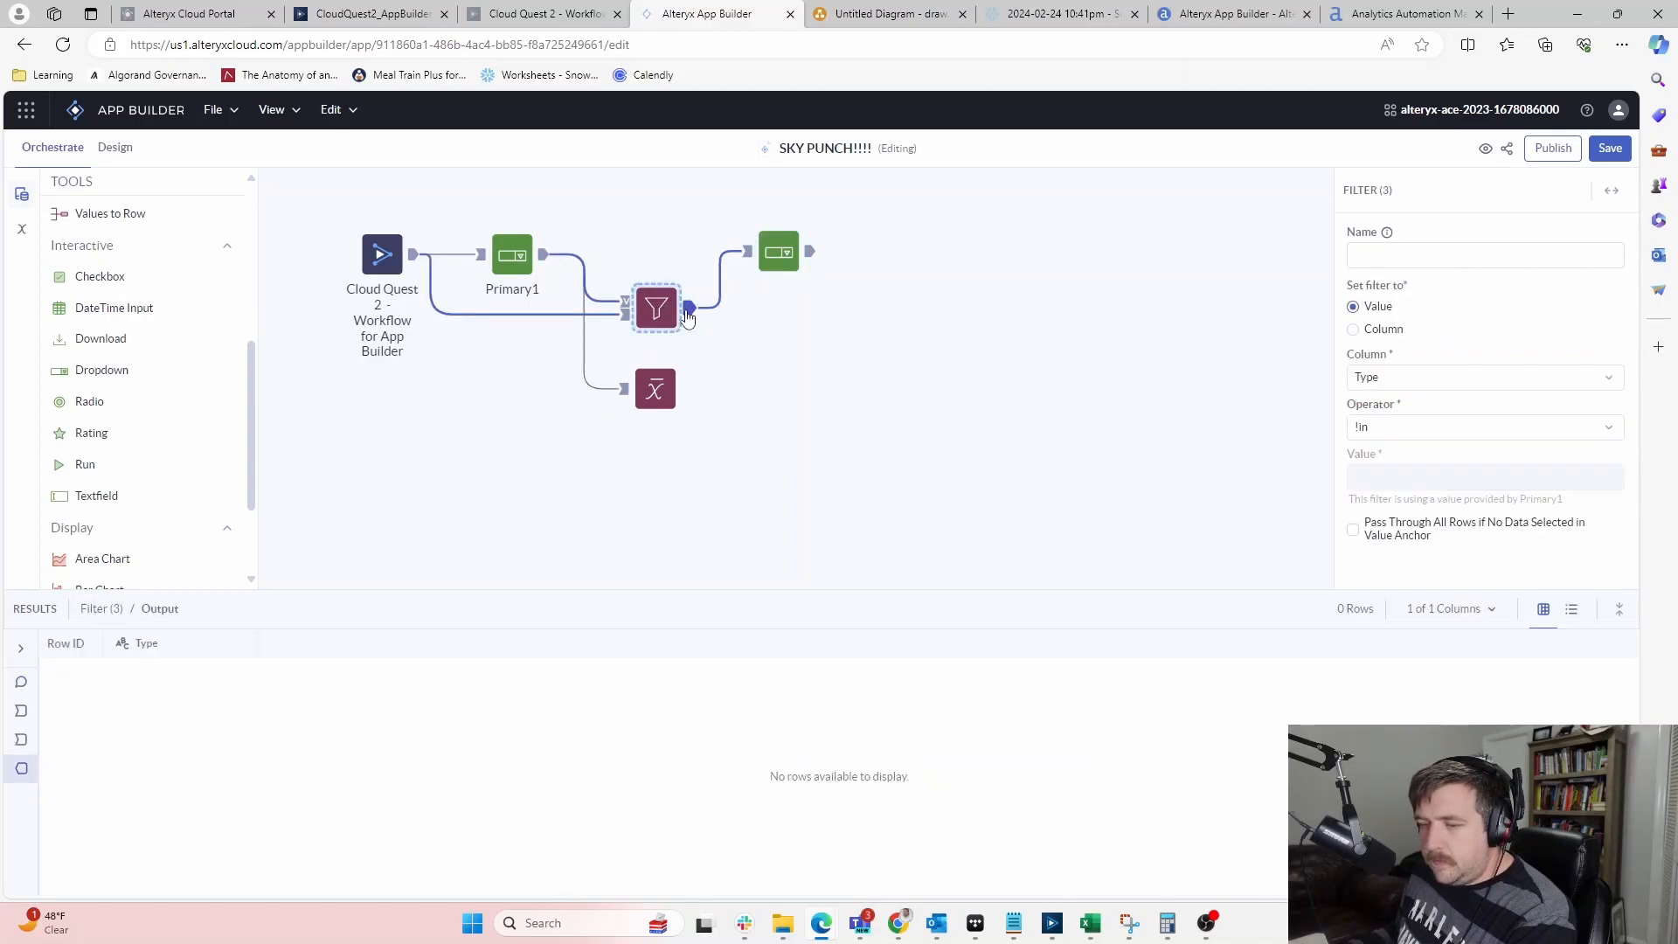
left_click(542, 260)
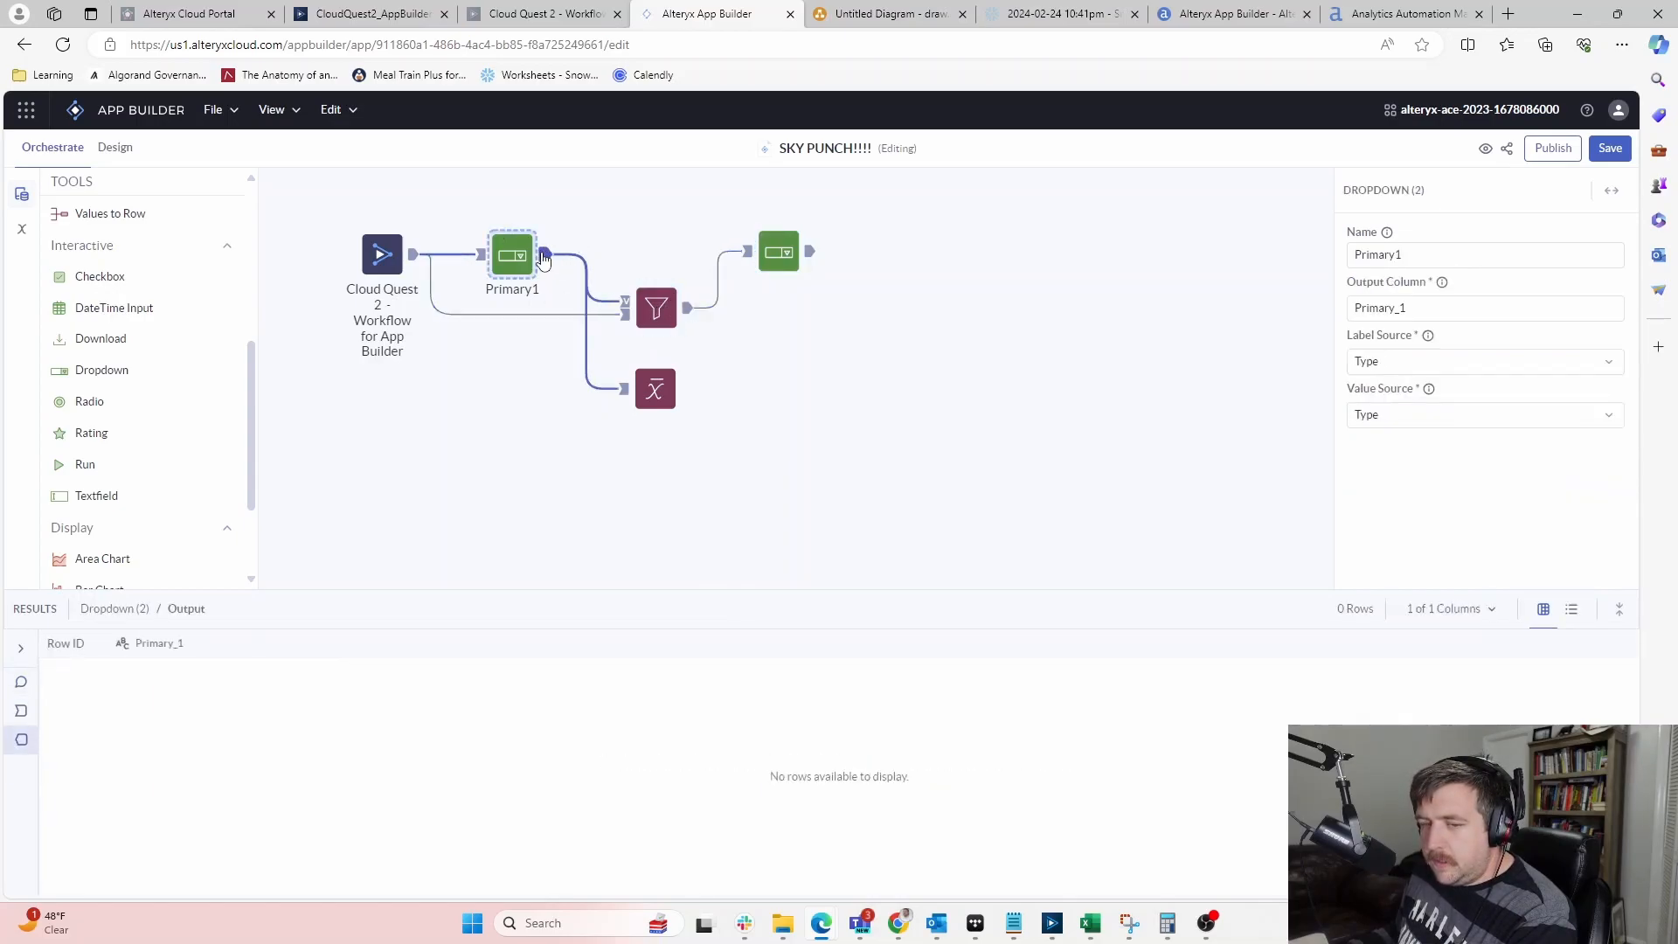
left_click(772, 253)
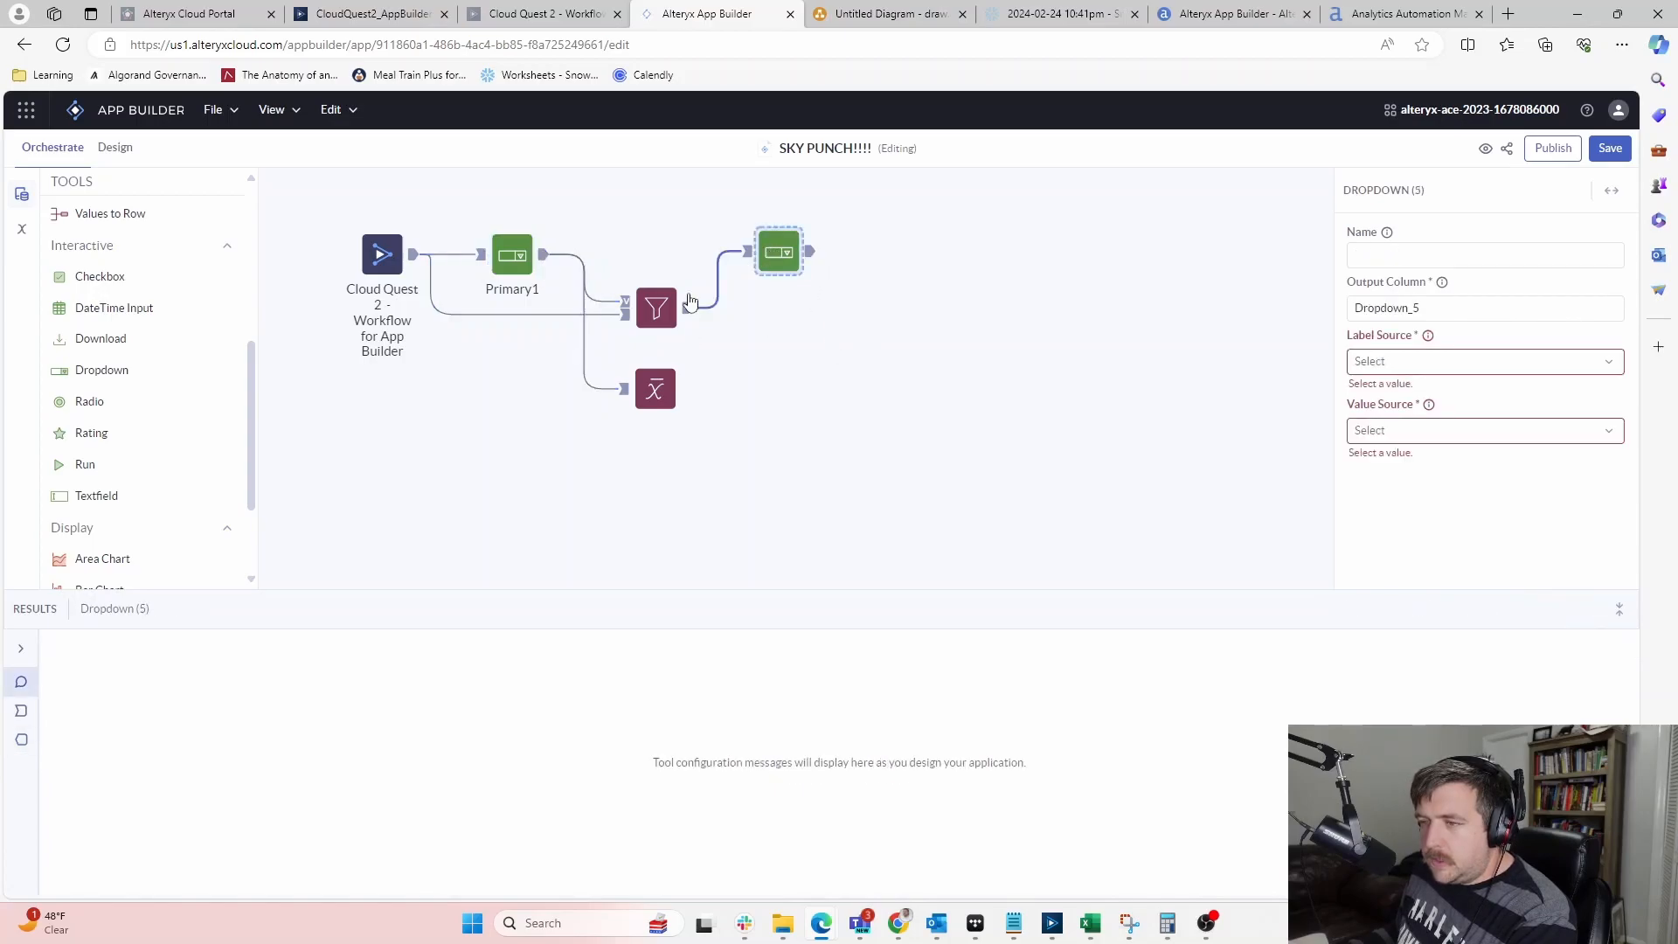
left_click(513, 243)
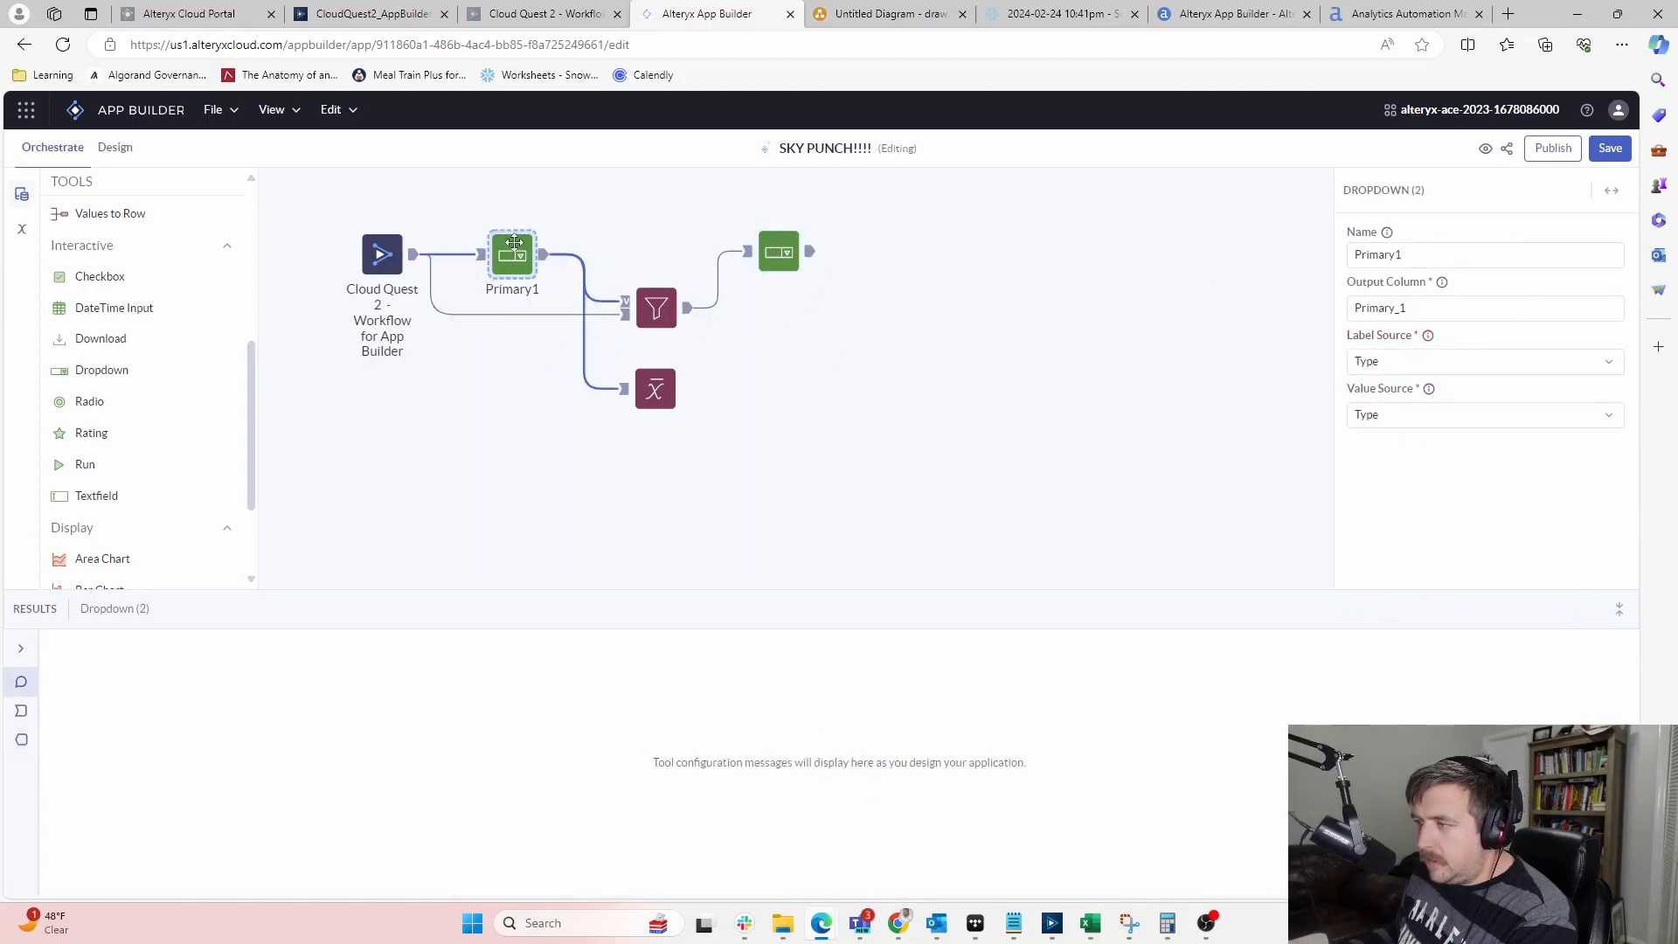
left_click(783, 248)
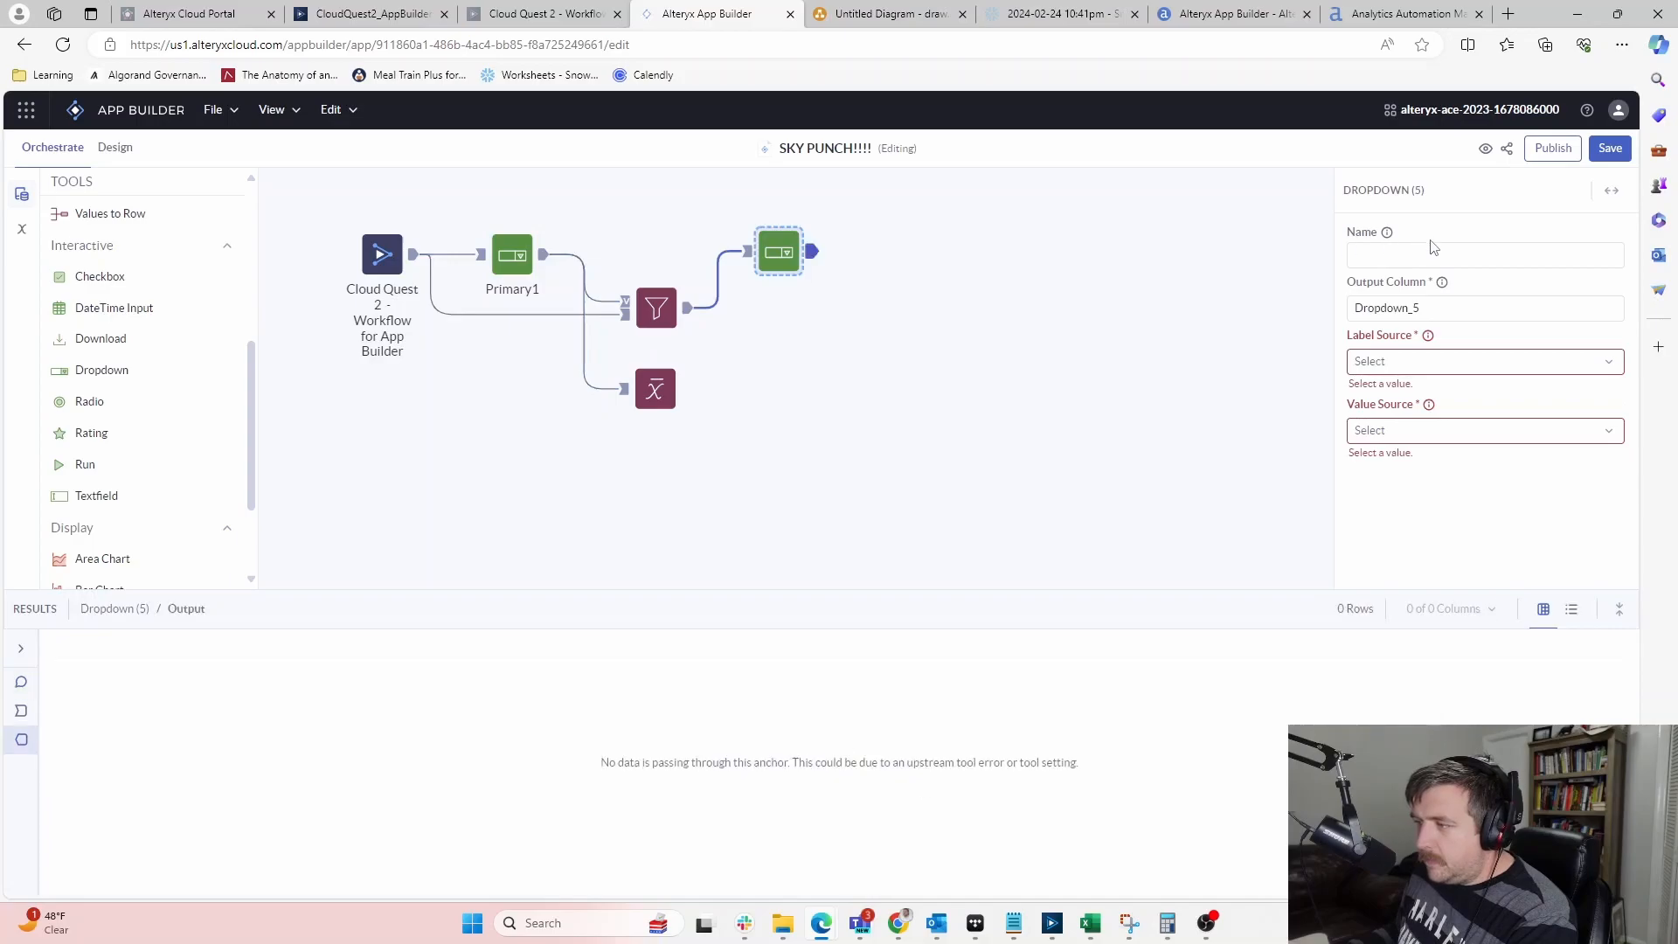
Name the new dropdown Primary2 with output column Primary_2, using Type for label and value
left_click(1429, 251)
type("Pr")
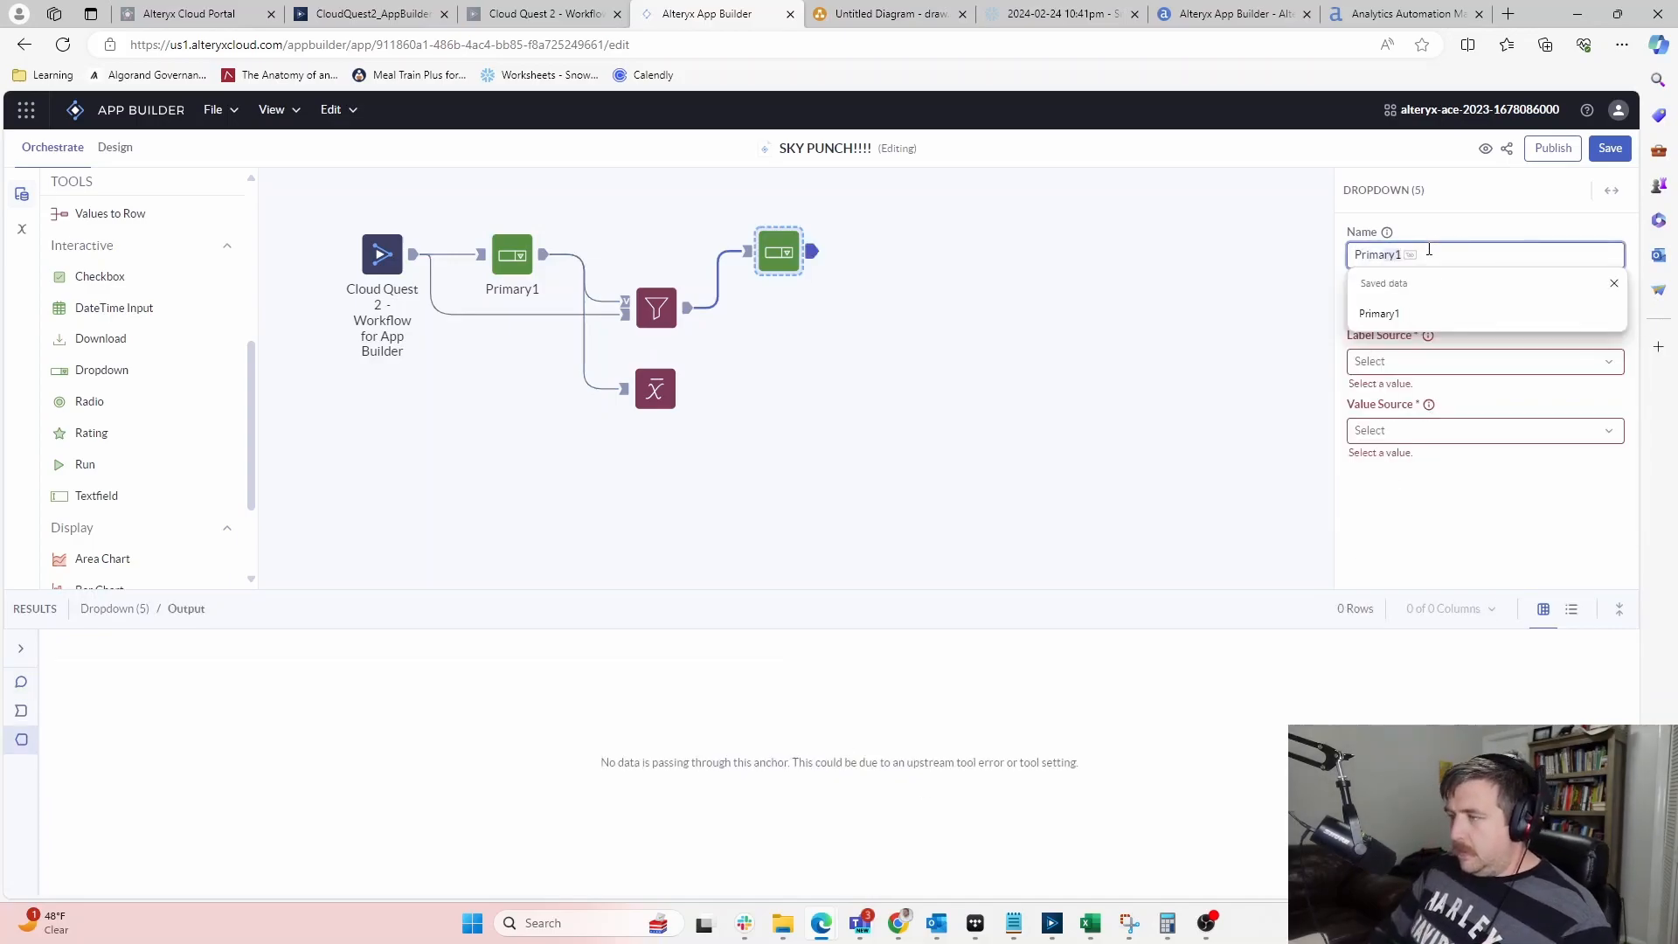
type("imary2")
left_click(1435, 306)
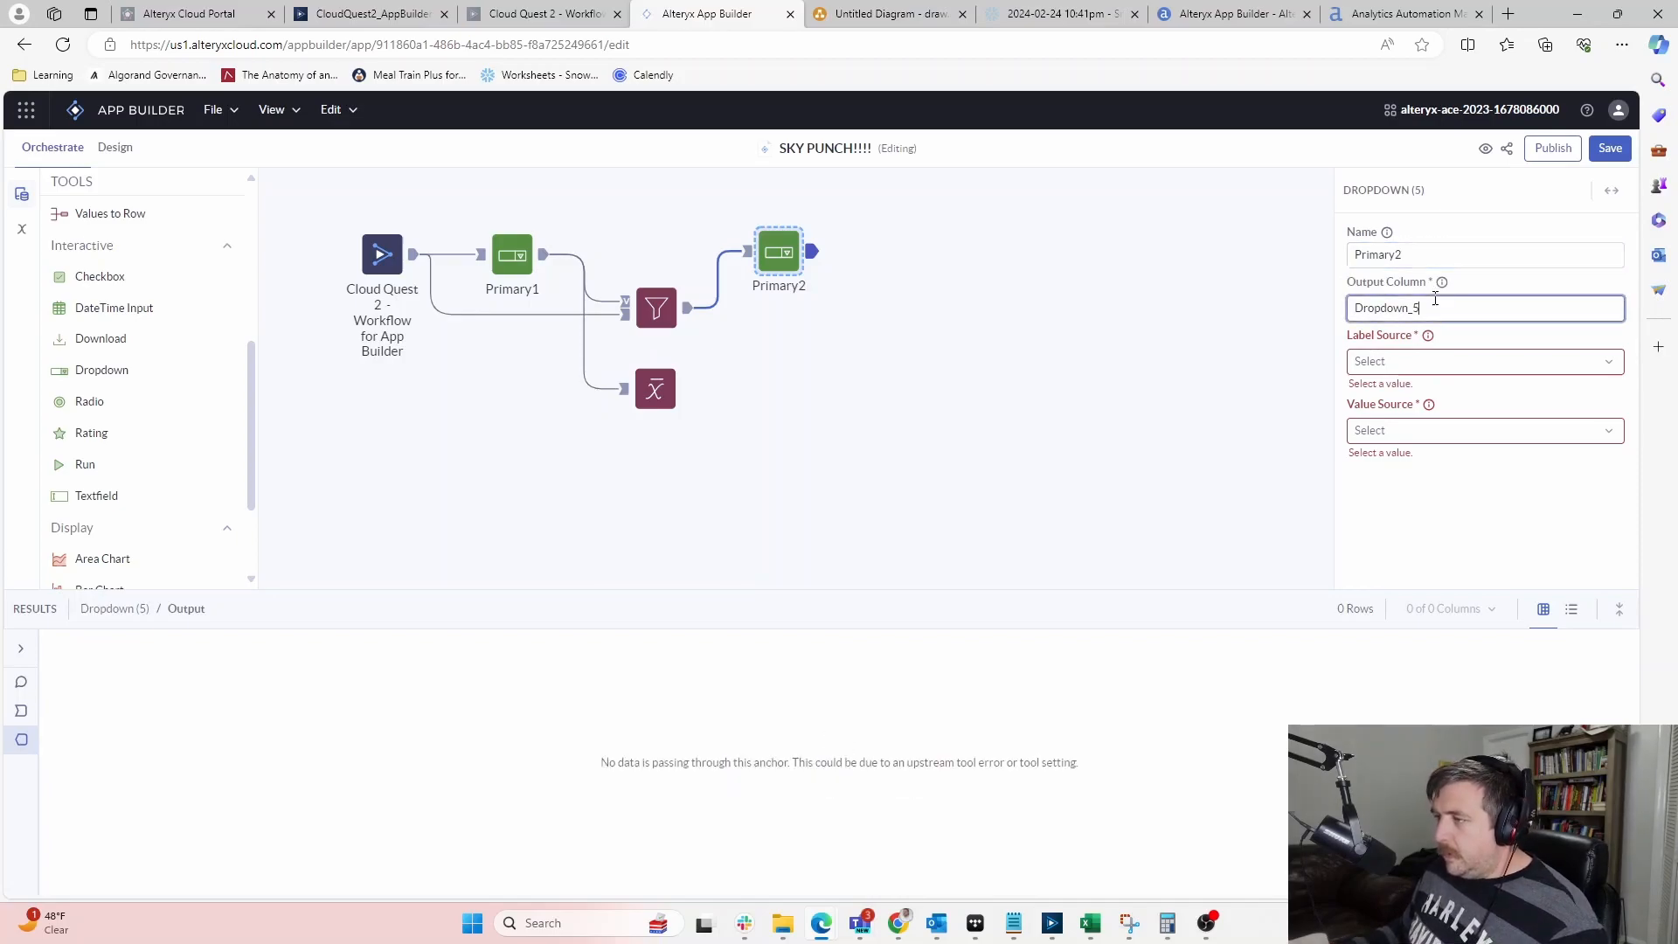
left_click_drag(1436, 303, 1300, 313)
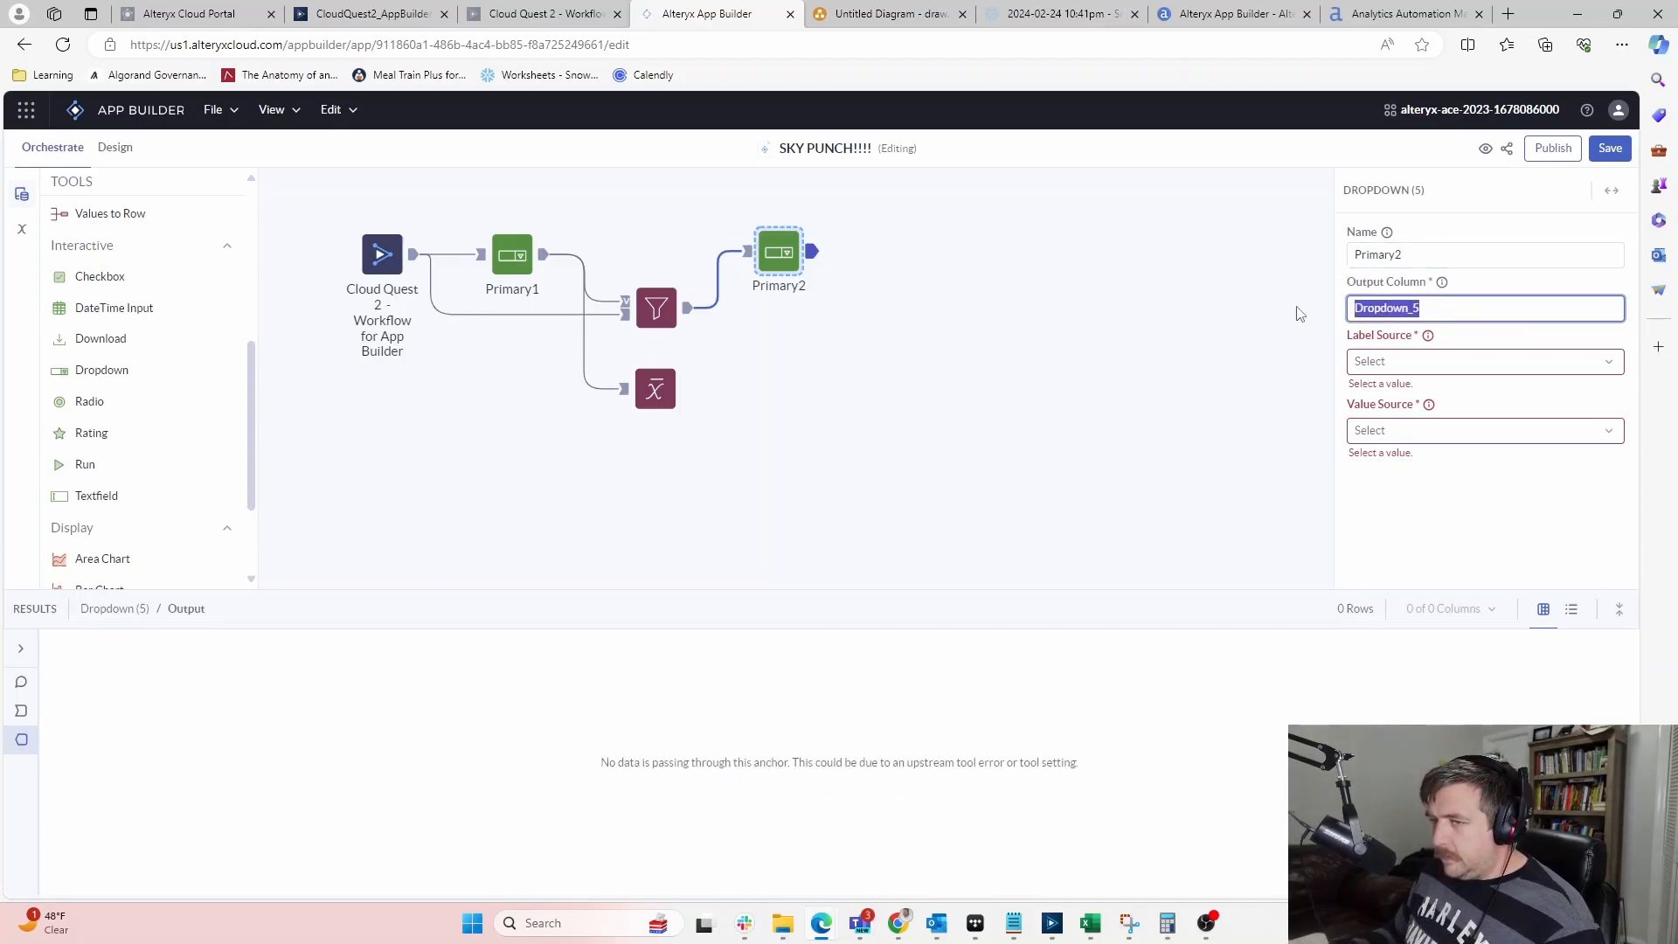
type("Primary_2")
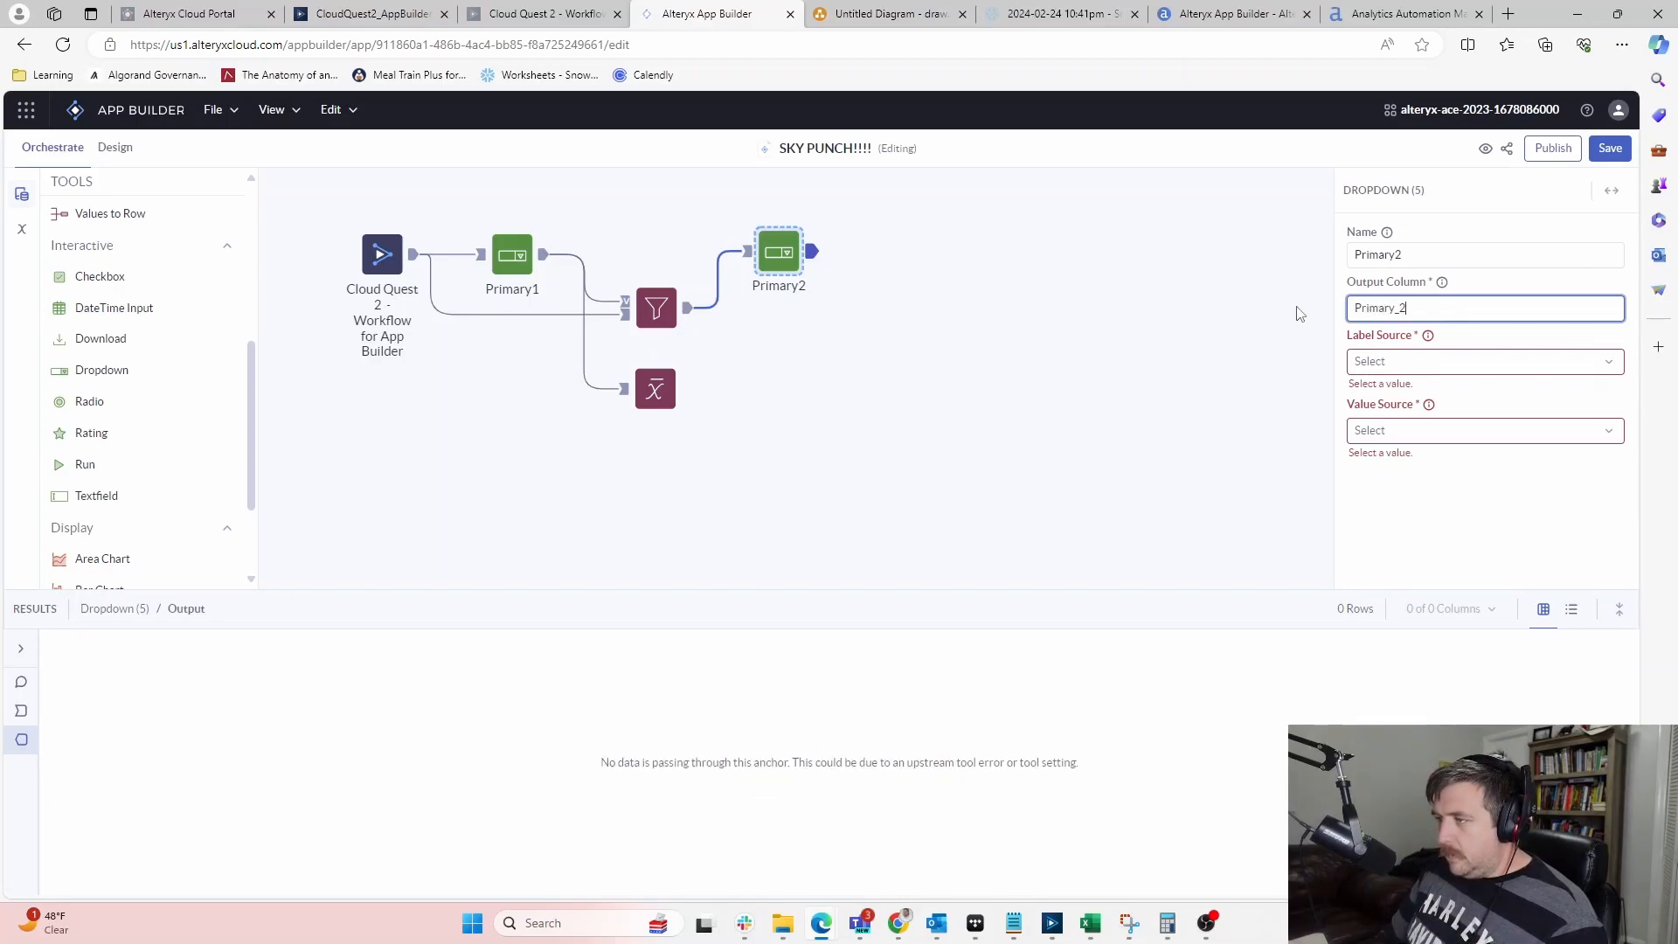
left_click(1443, 363)
left_click(1442, 396)
left_click(1413, 419)
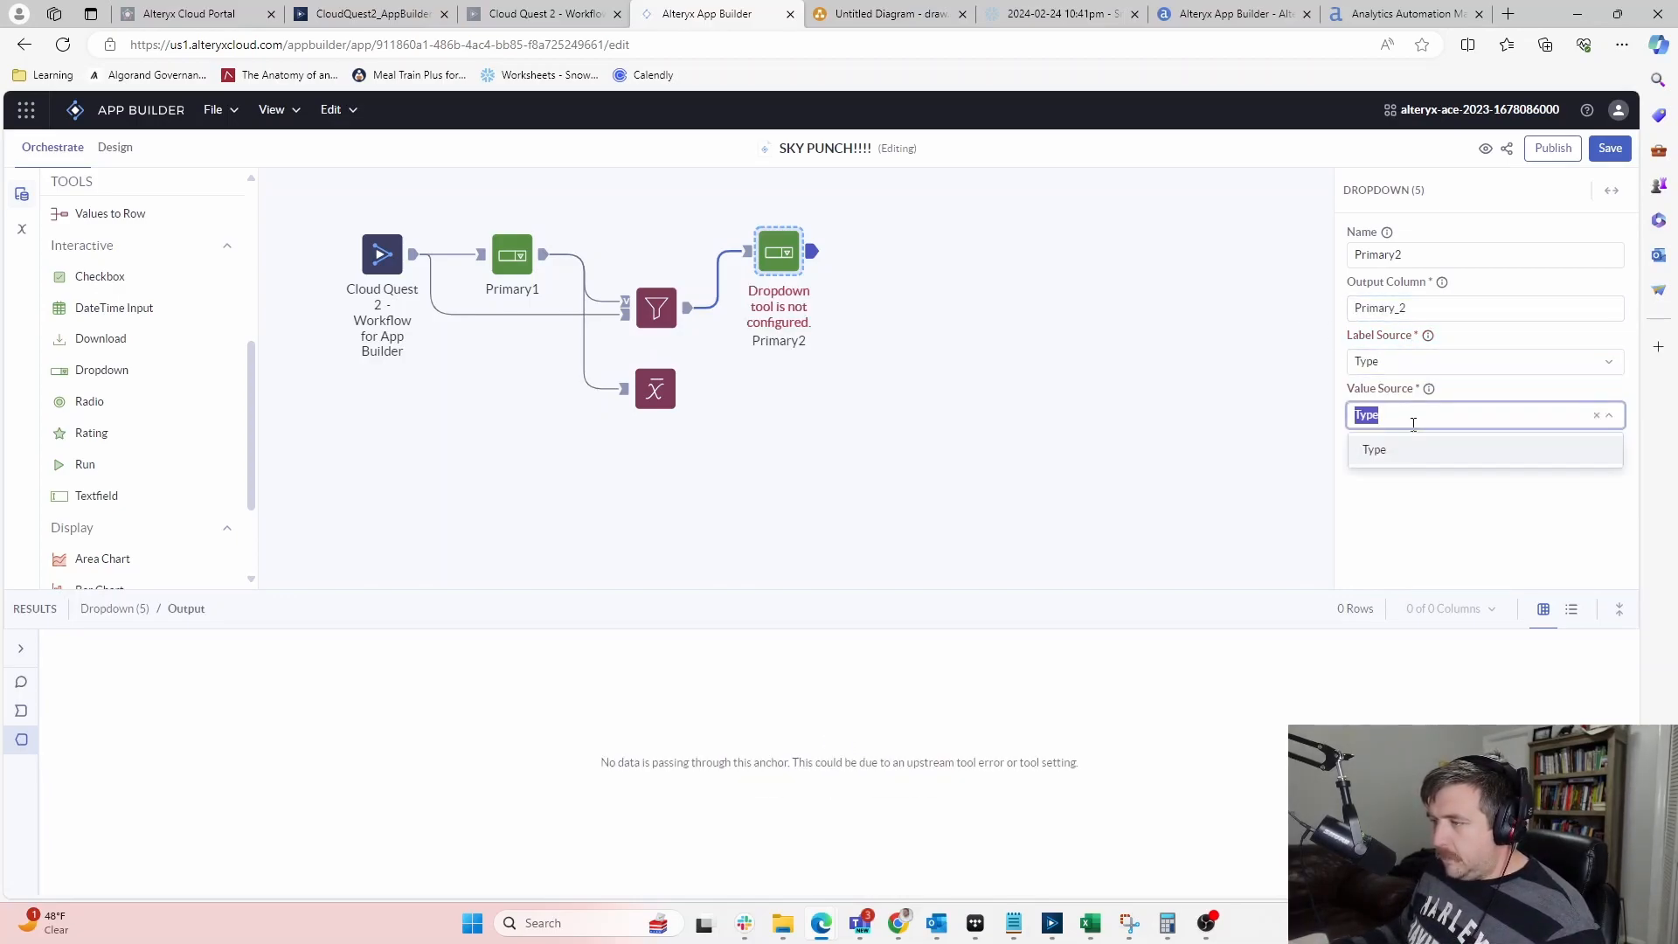
left_click(1434, 449)
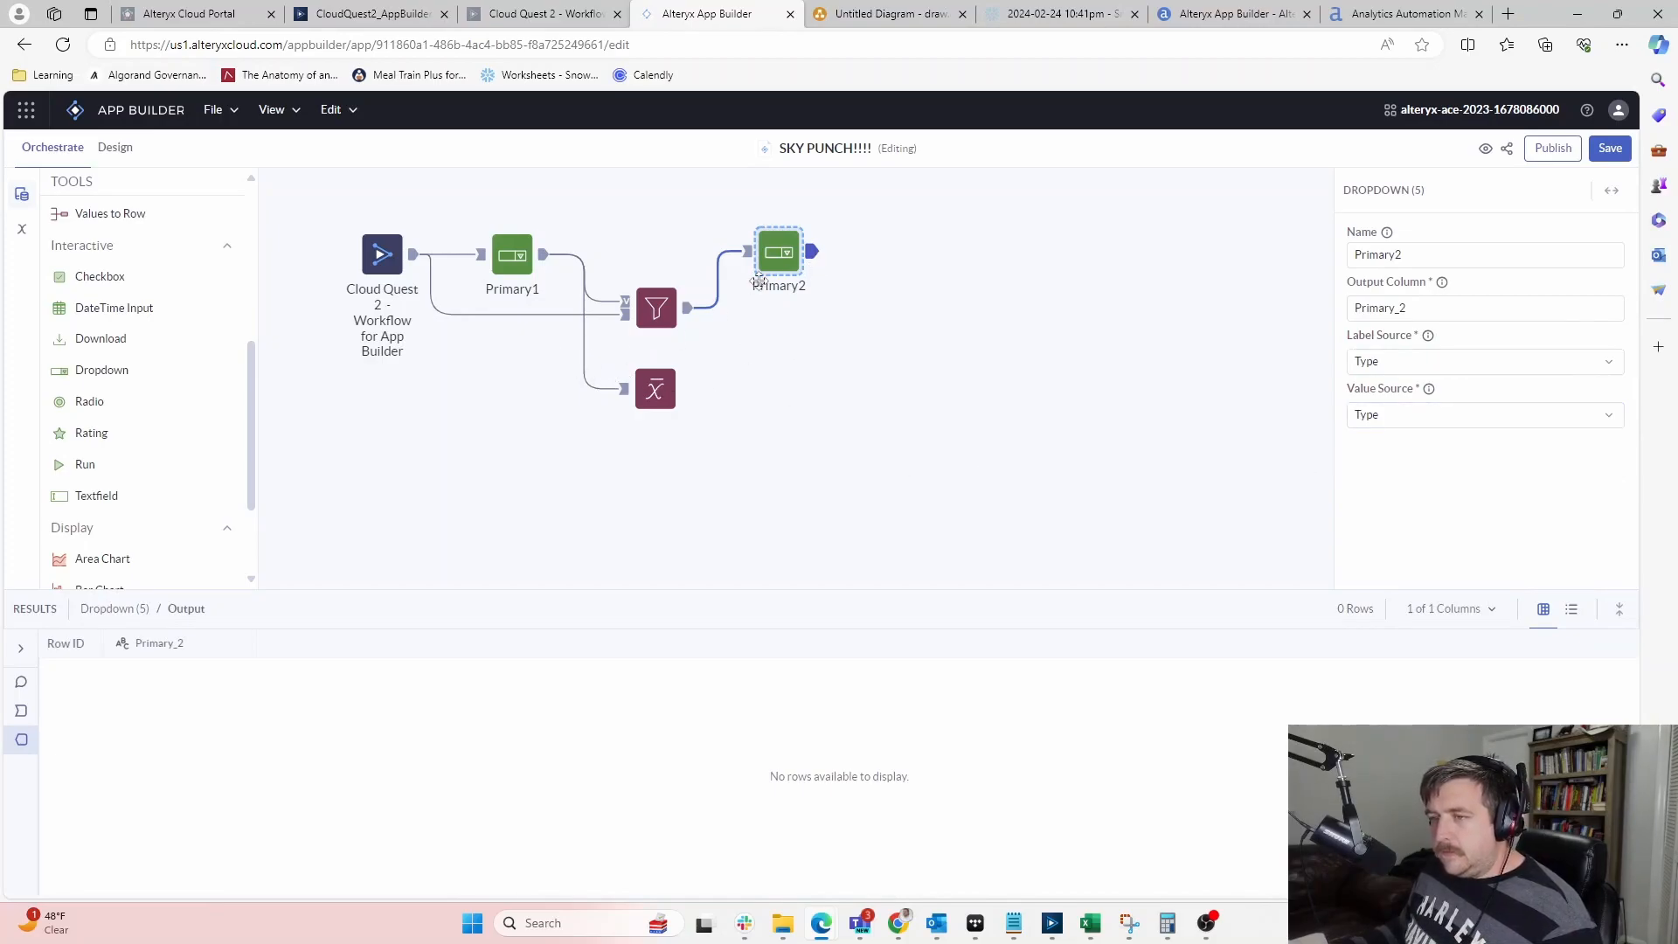
Create a new String variable named Primary2
left_click(22, 229)
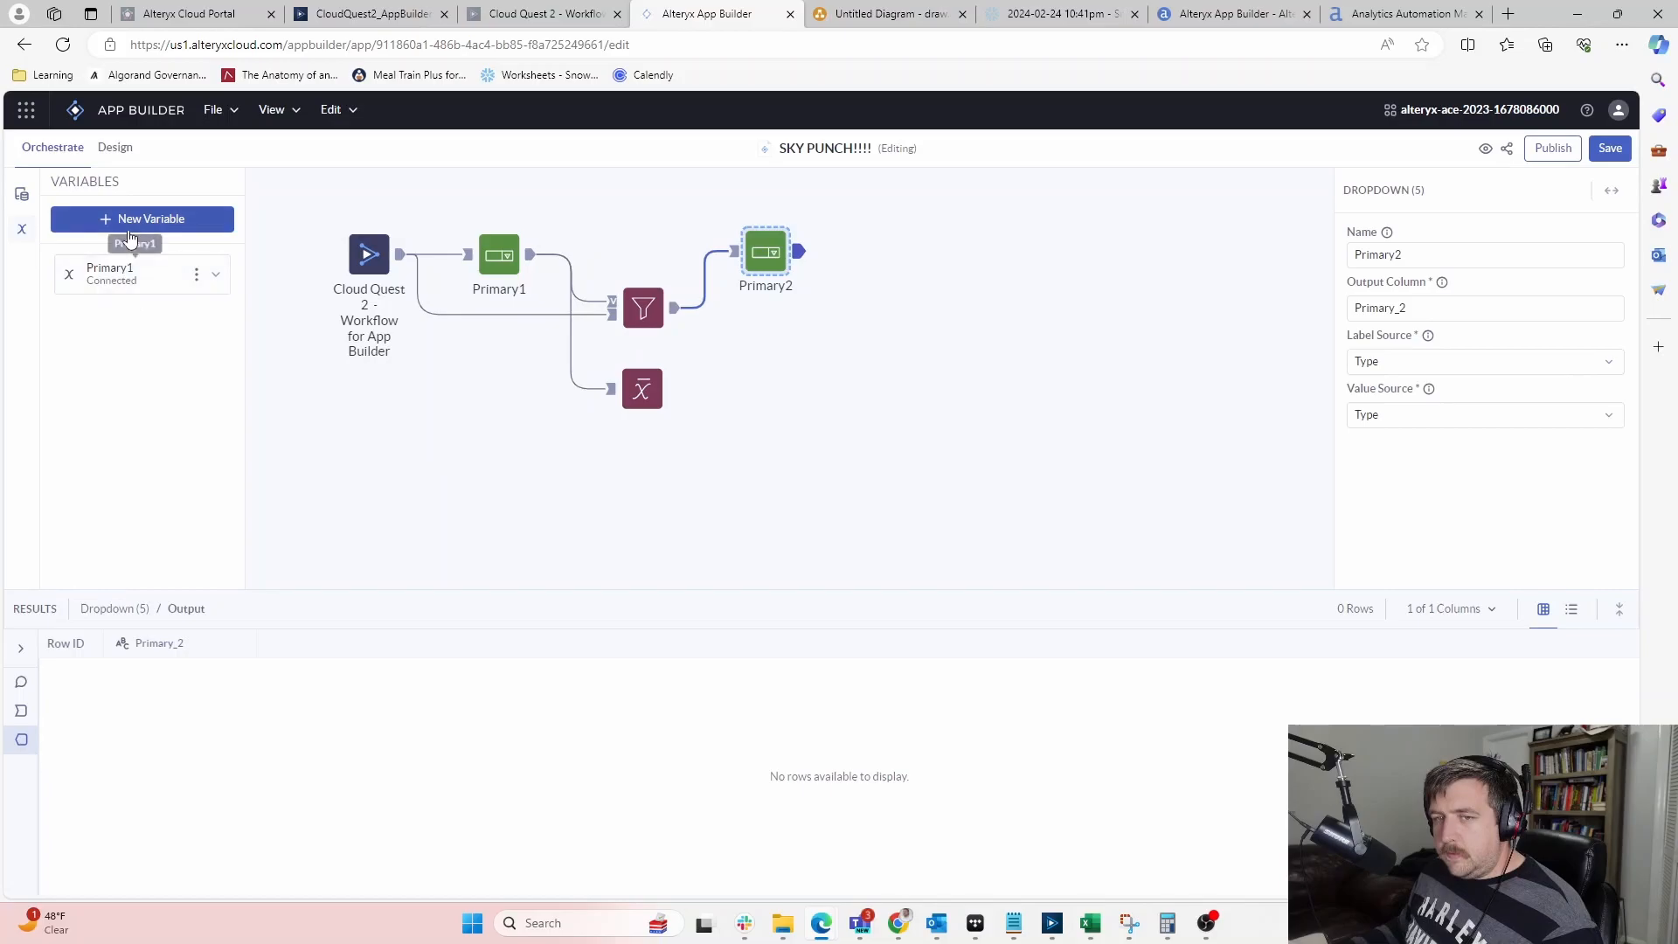
left_click(129, 229)
left_click(661, 446)
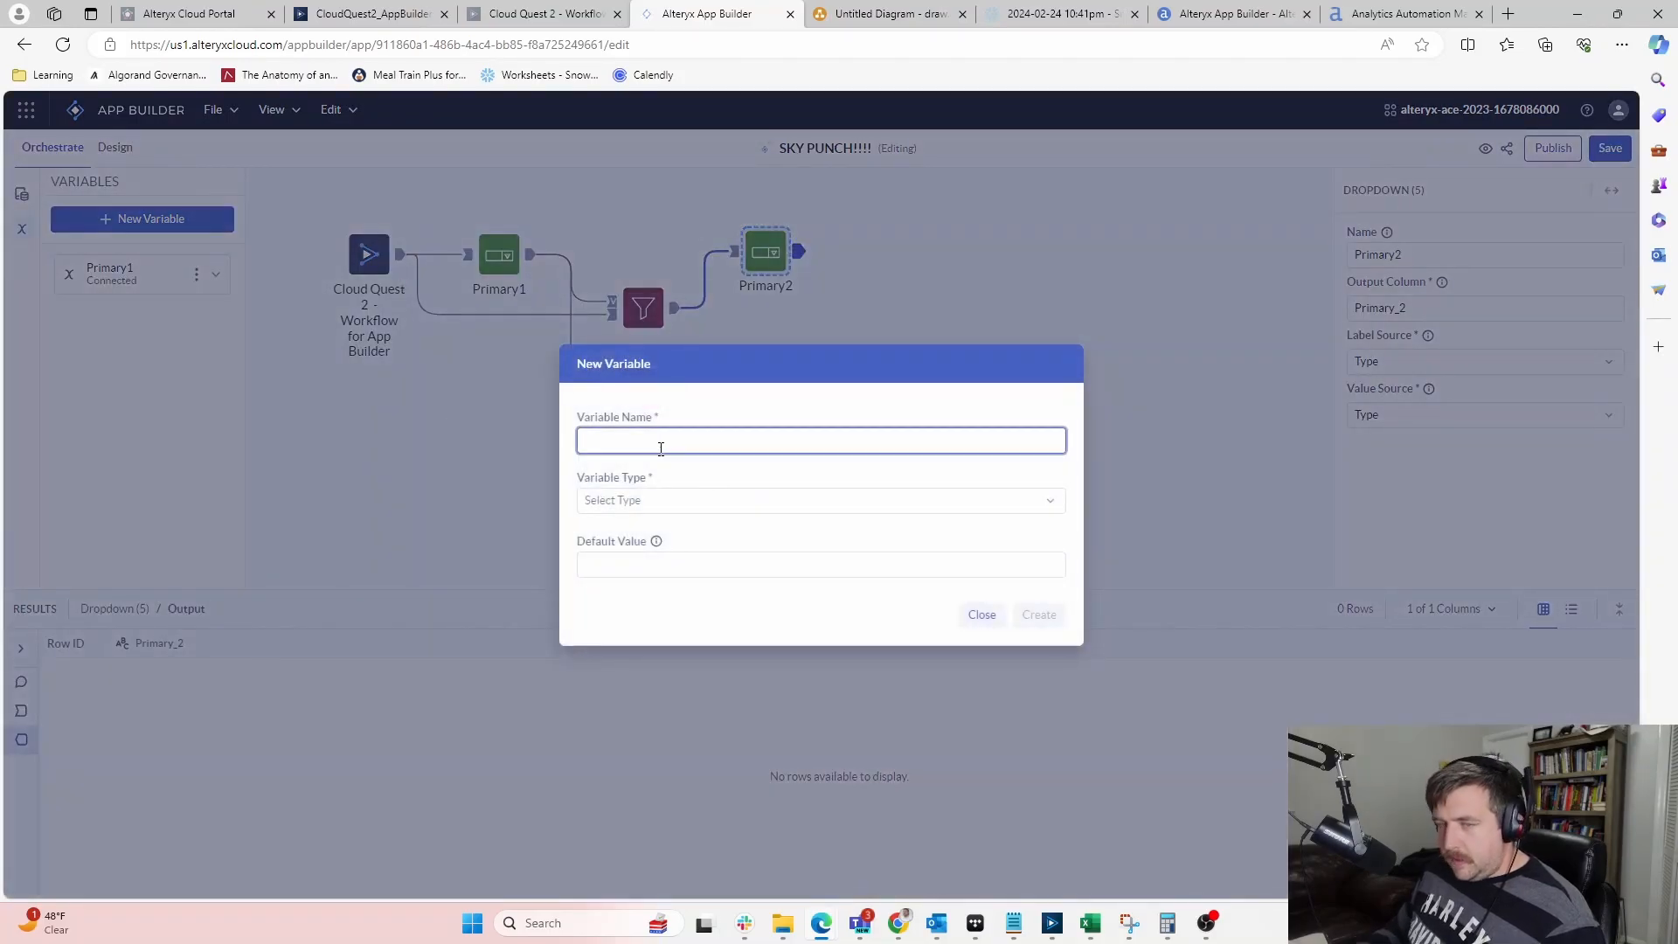
type("Primart")
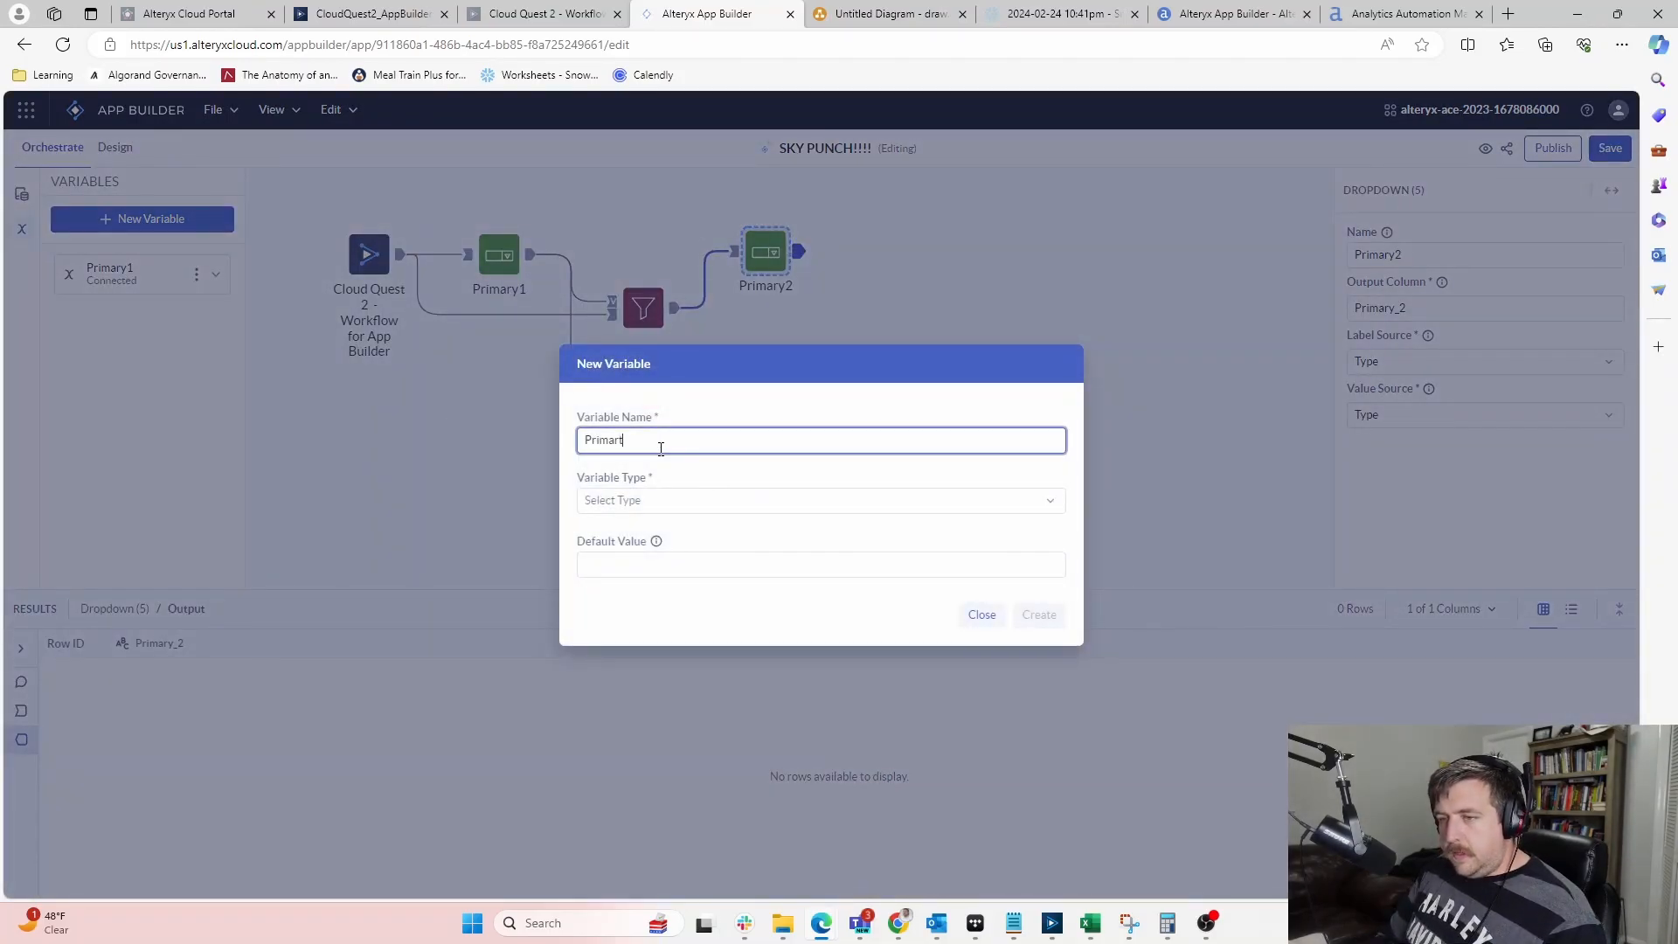
left_click(670, 497)
left_click(638, 557)
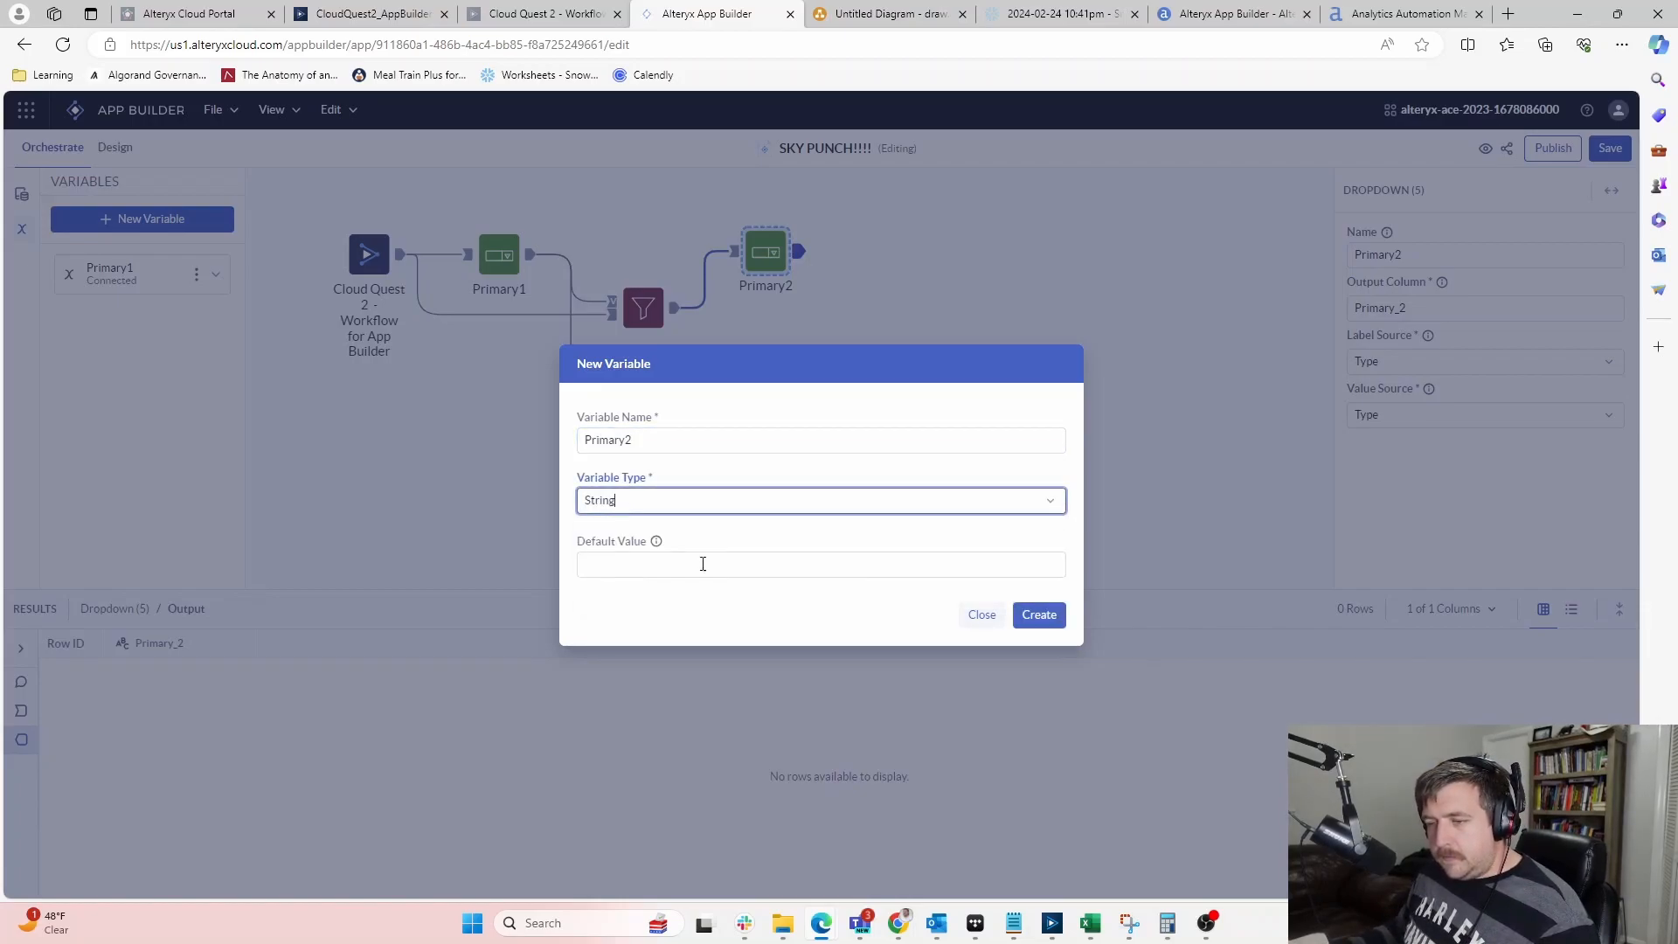
left_click(1038, 615)
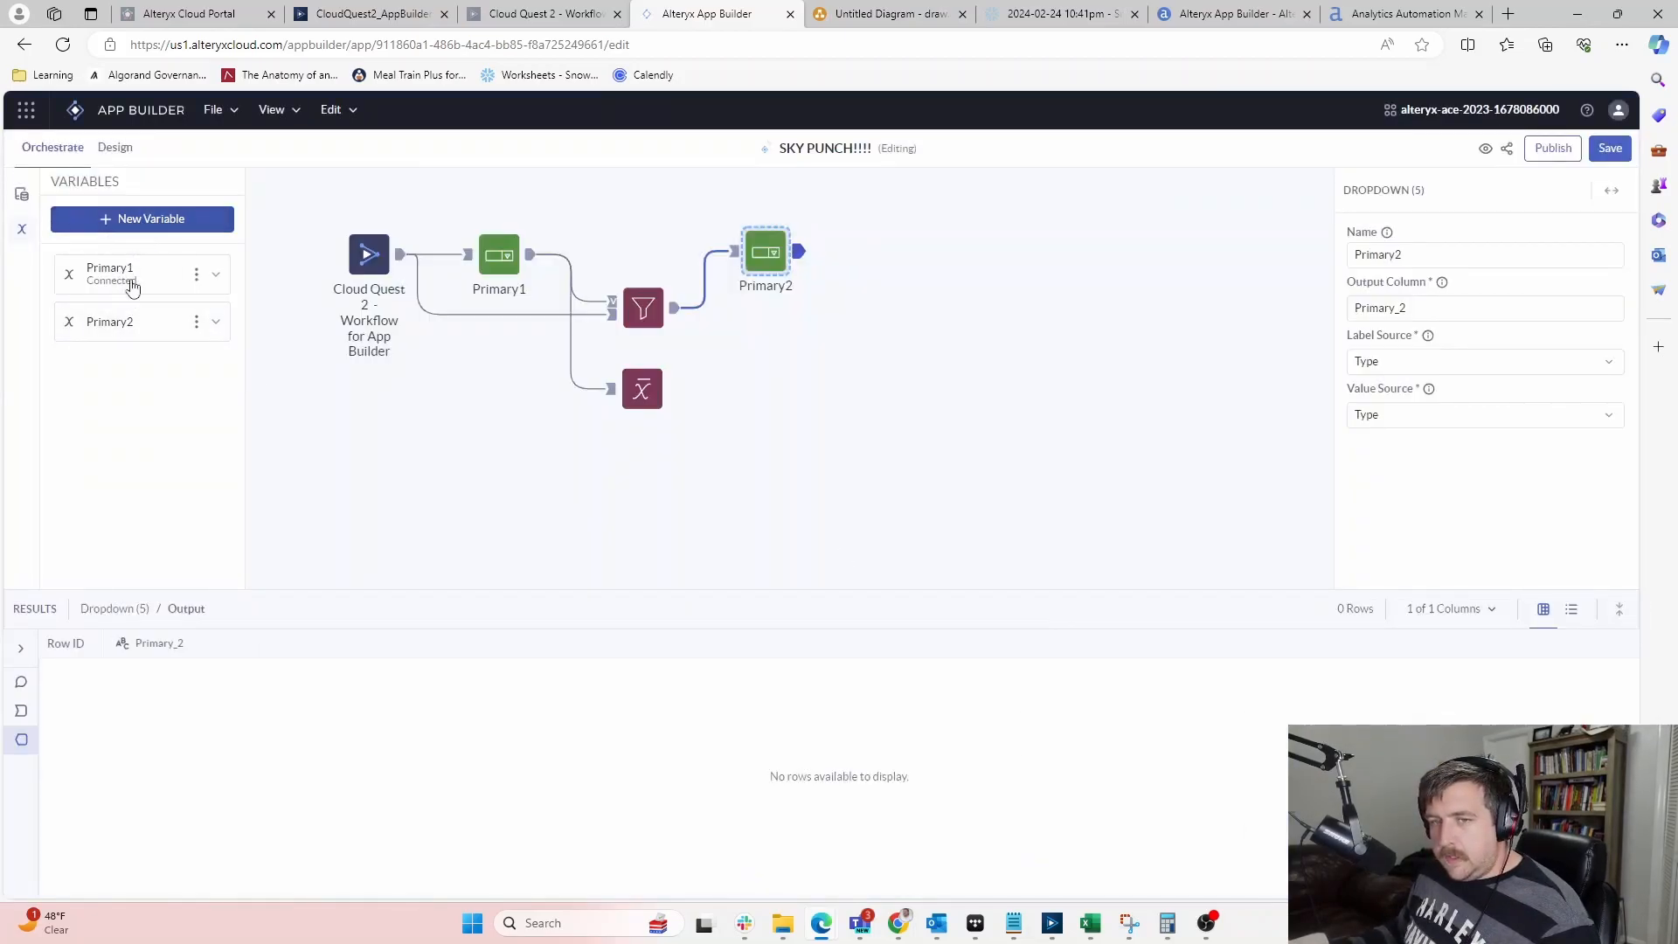
Create a new String variable named Secondary1
left_click(158, 219)
left_click(603, 445)
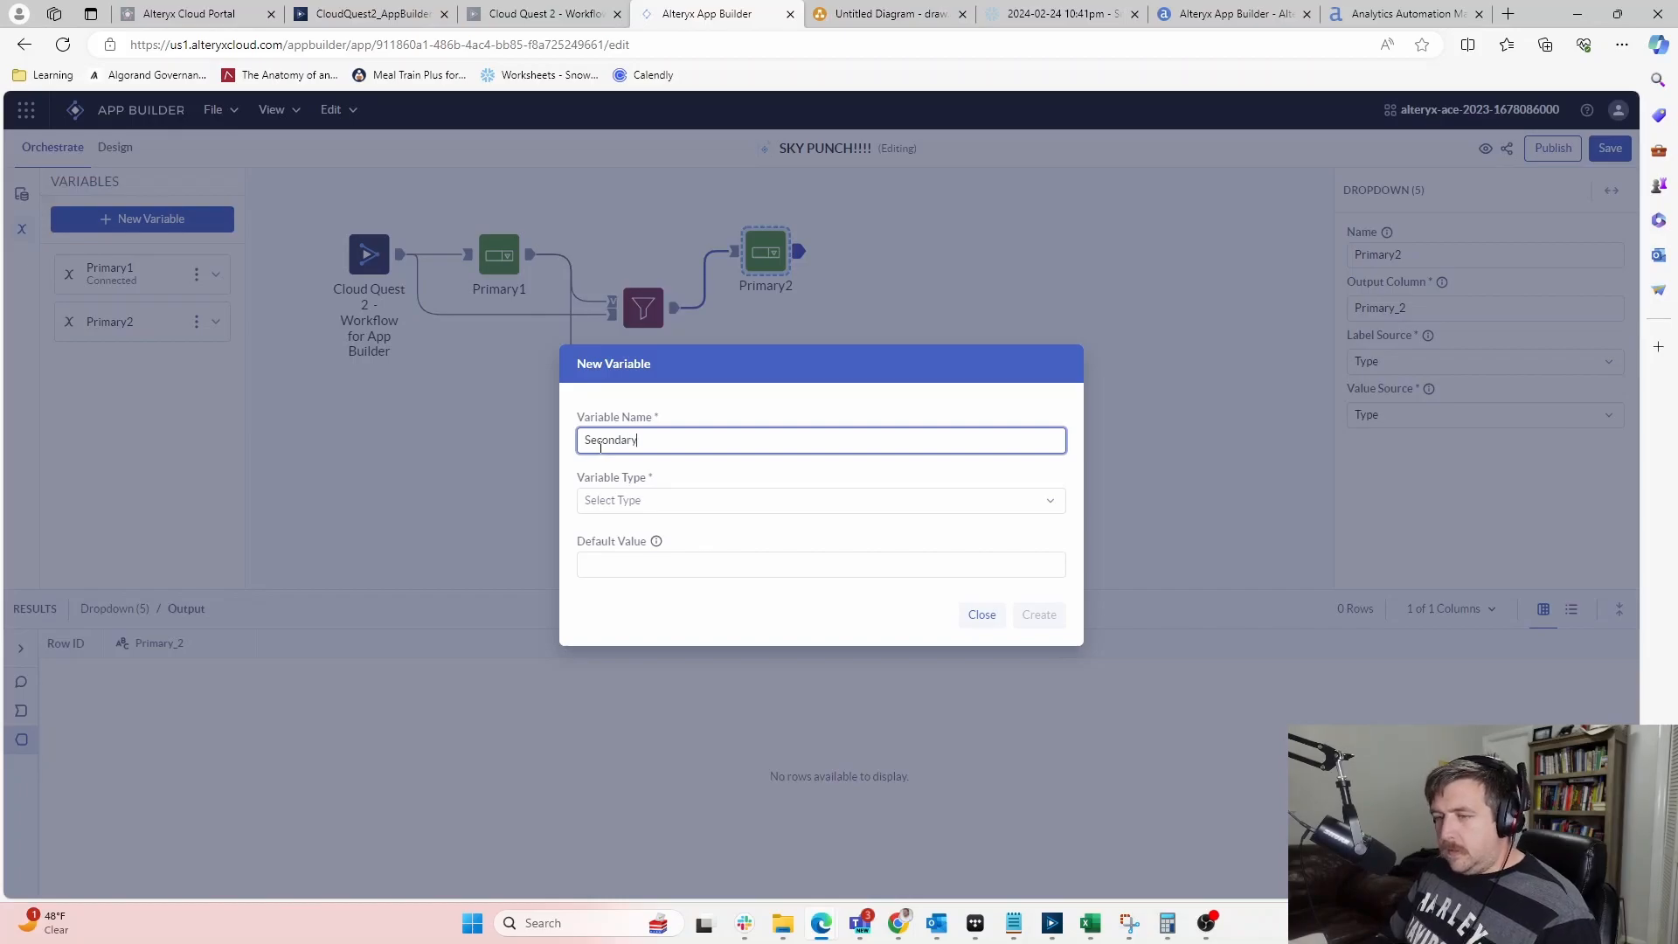
left_click(653, 499)
left_click(629, 560)
left_click(641, 564)
left_click(1030, 620)
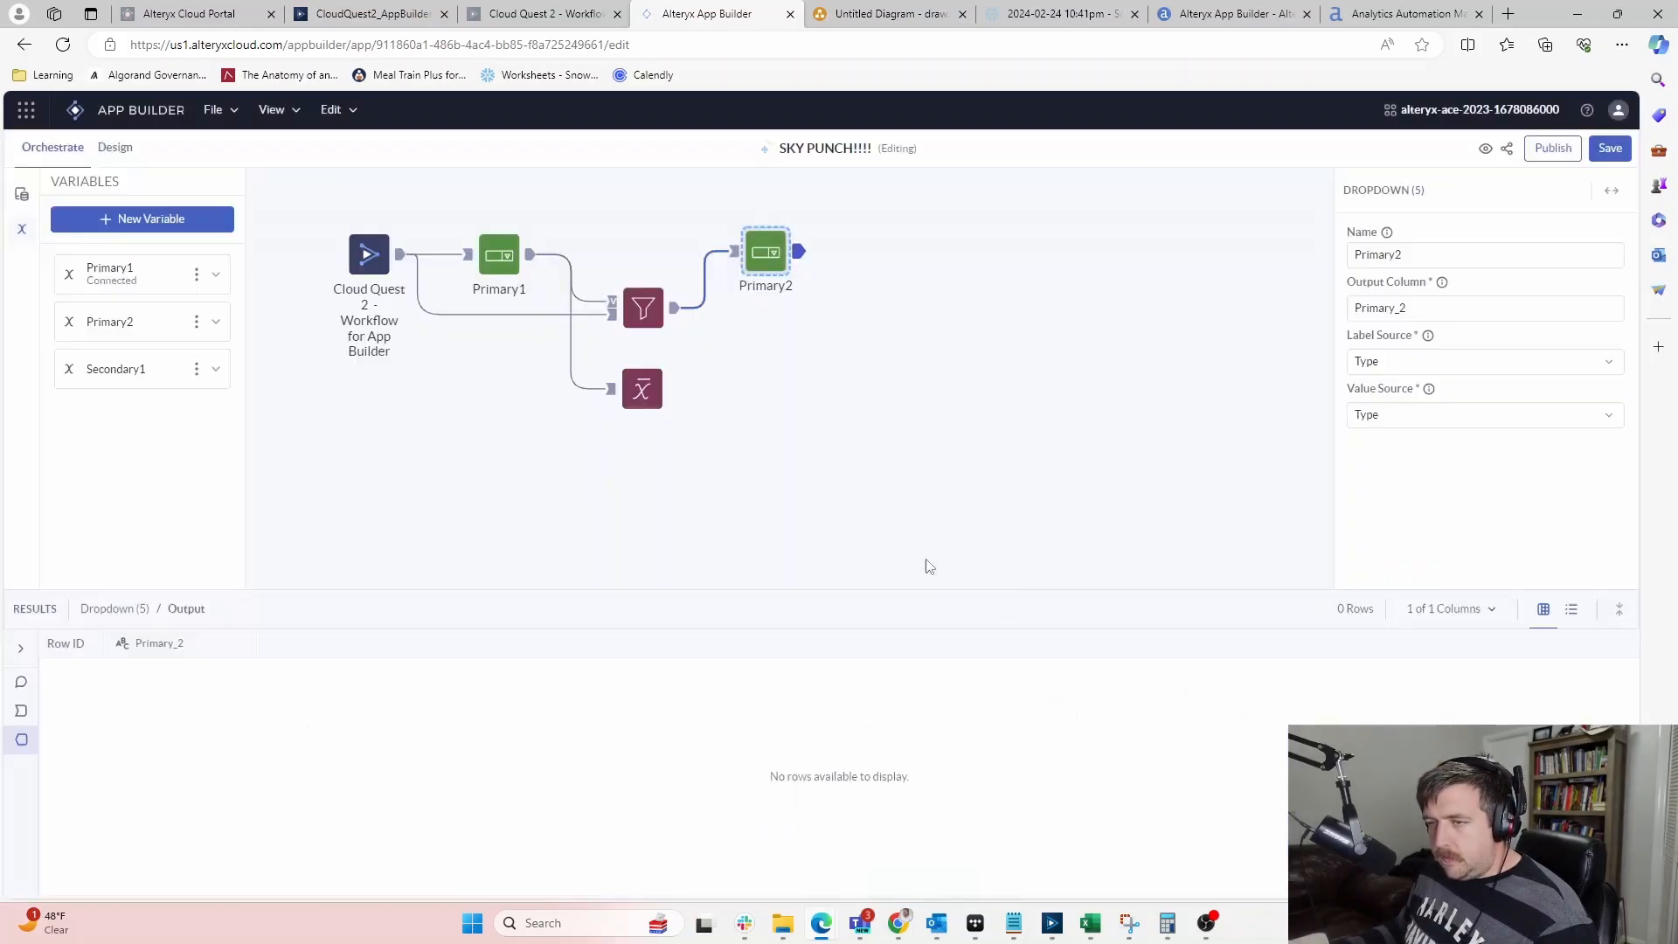
Create a new String variable named Secondary2, fixing a typo in the name
left_click(120, 220)
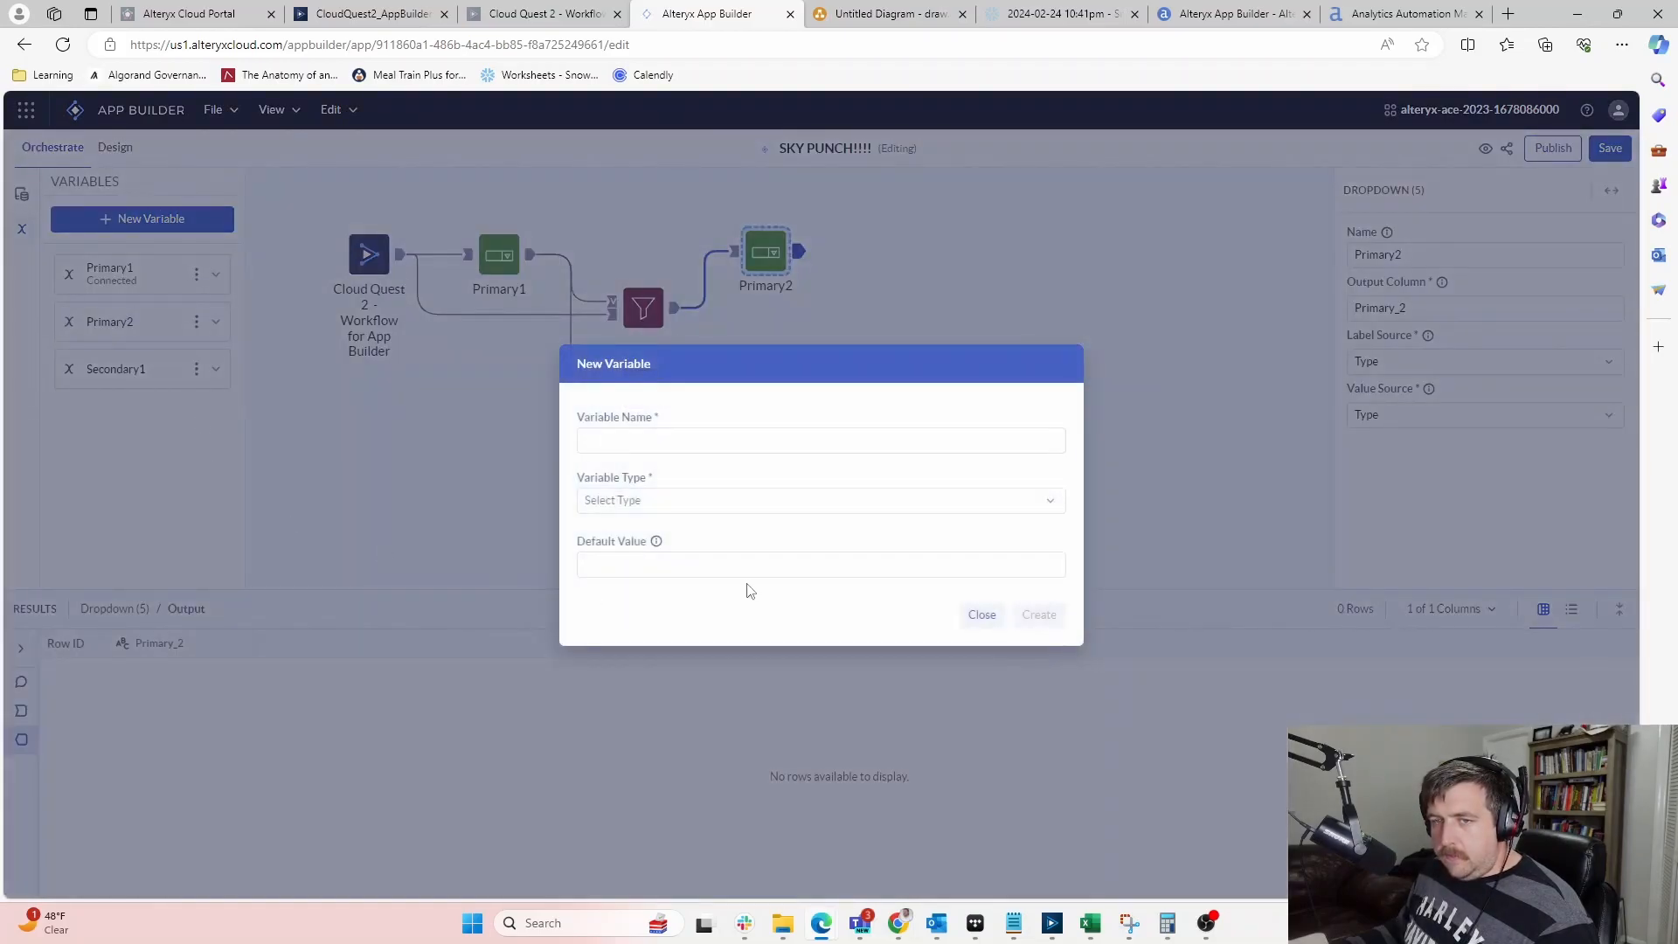
left_click(668, 444)
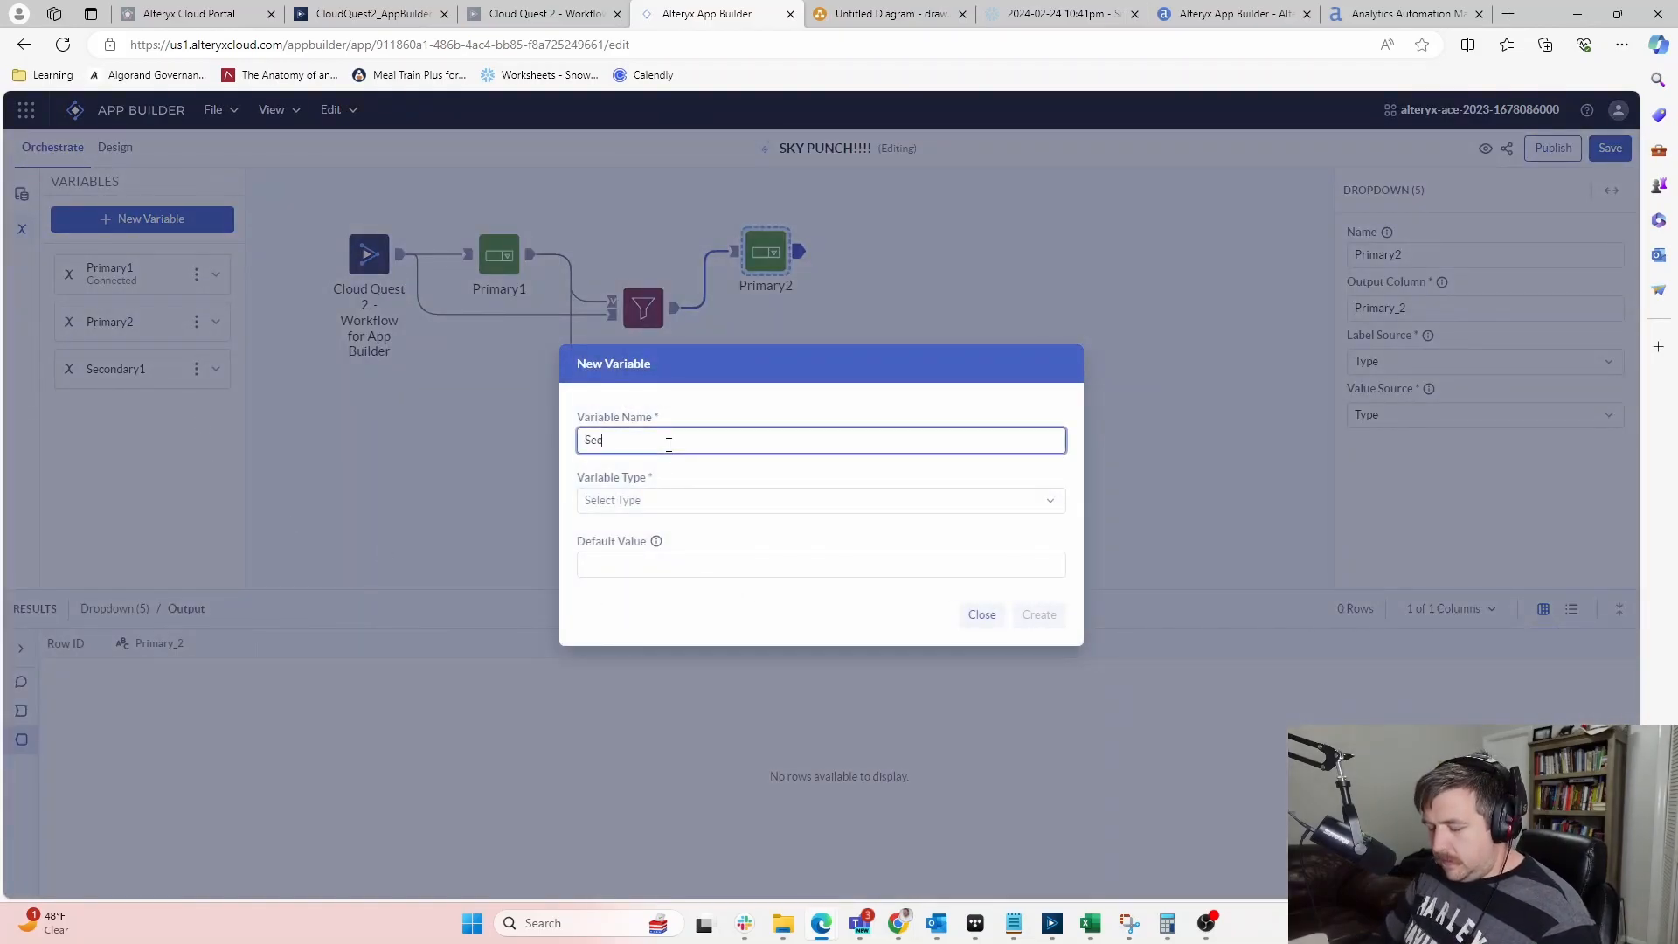
type("Secondaryt")
key("BackSpace")
left_click(678, 500)
left_click(647, 559)
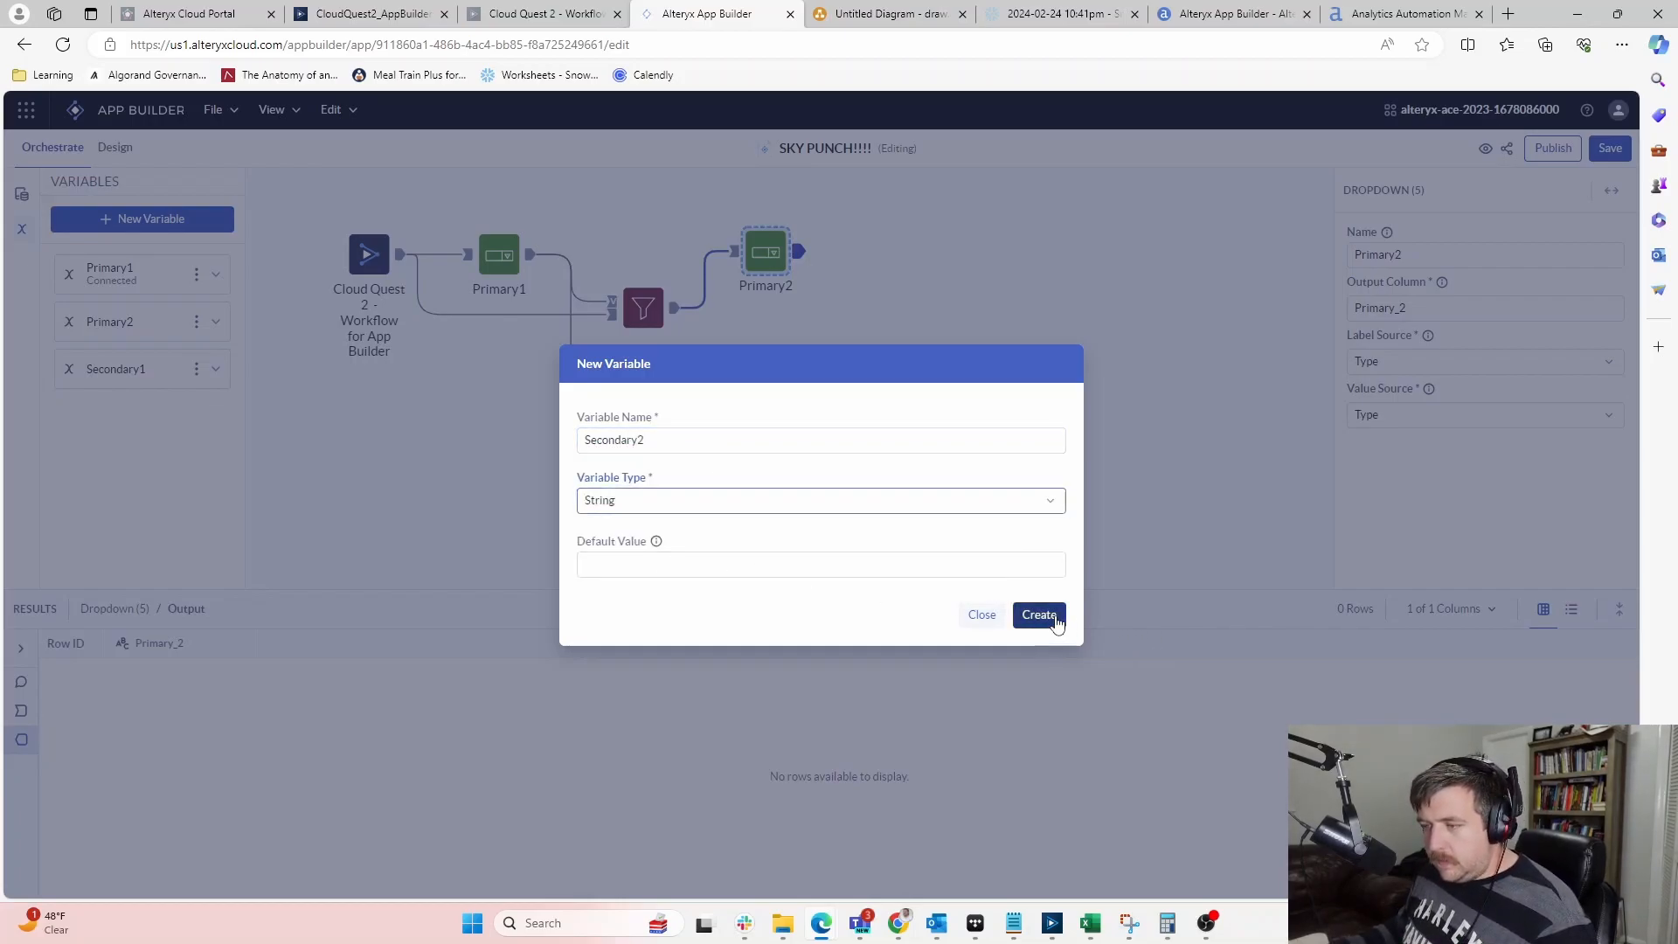
left_click(1041, 615)
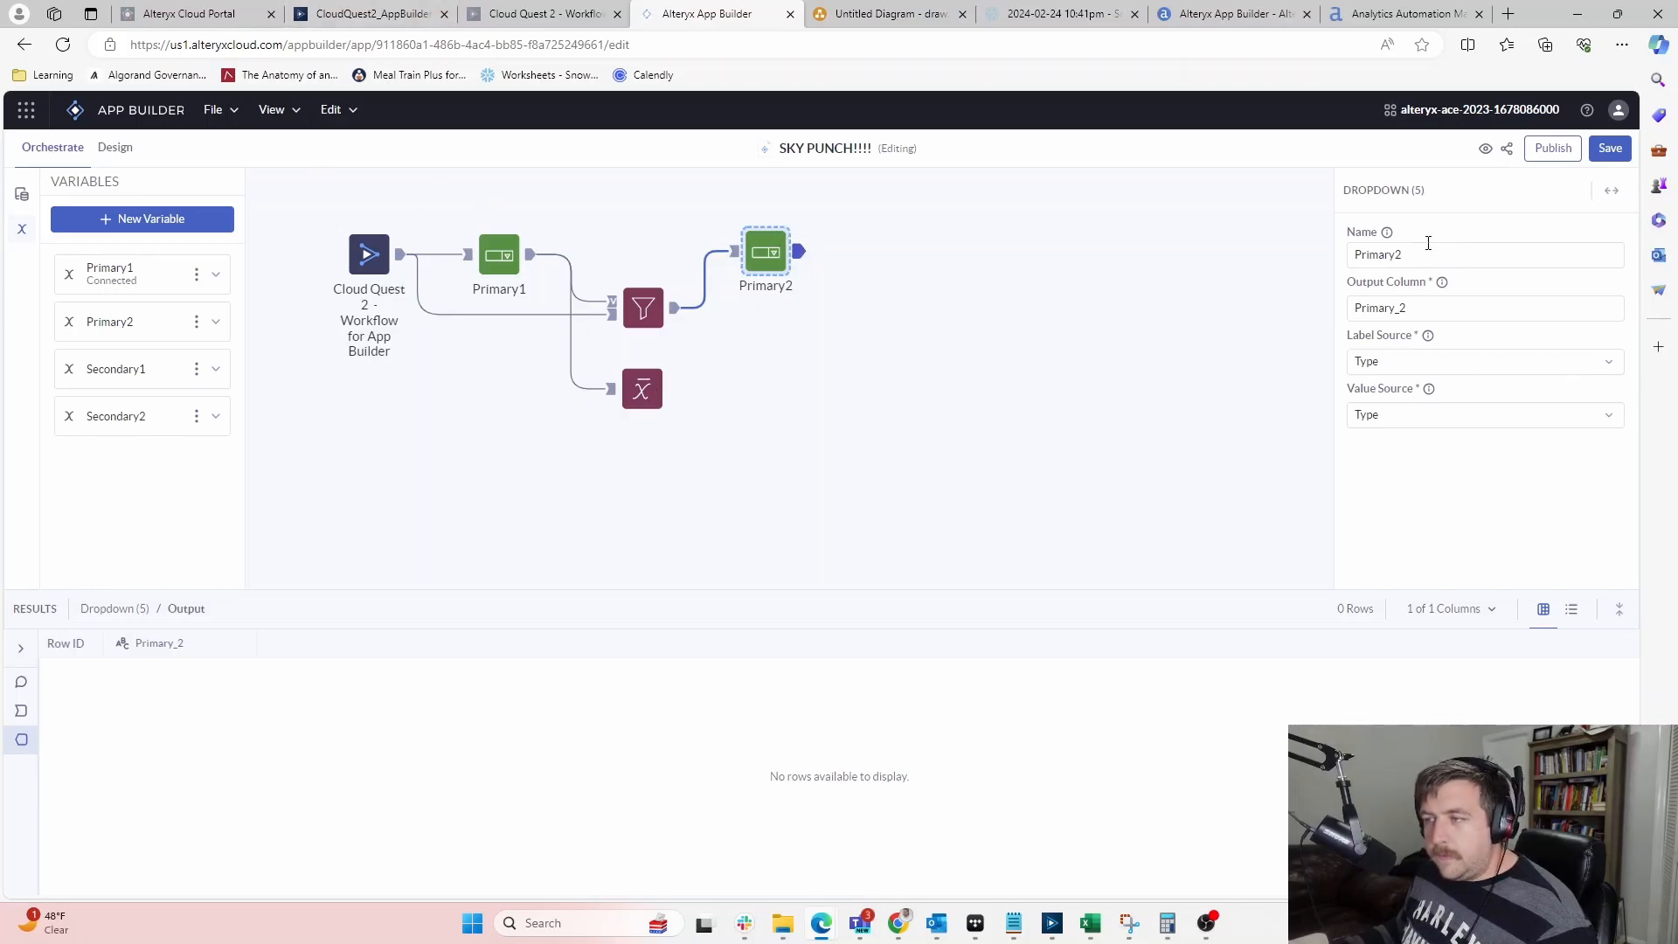
Place a Set Variables and a Filter tool after Primary2, feeding the first Filter into the new one
left_click(22, 194)
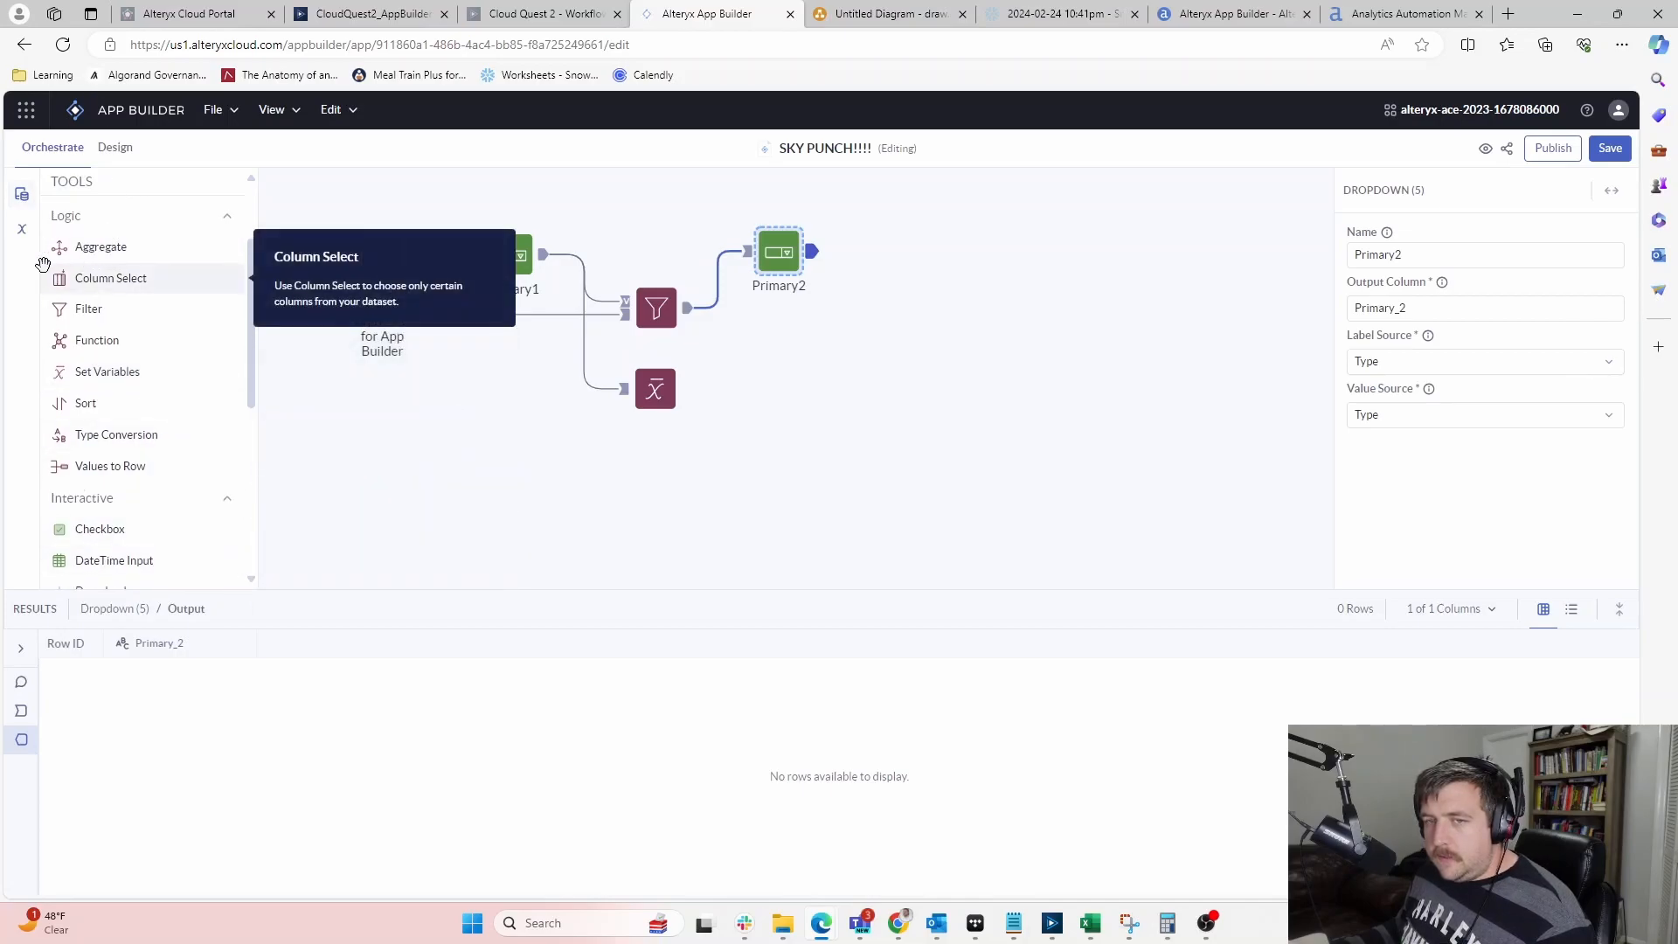
left_click_drag(97, 372, 888, 255)
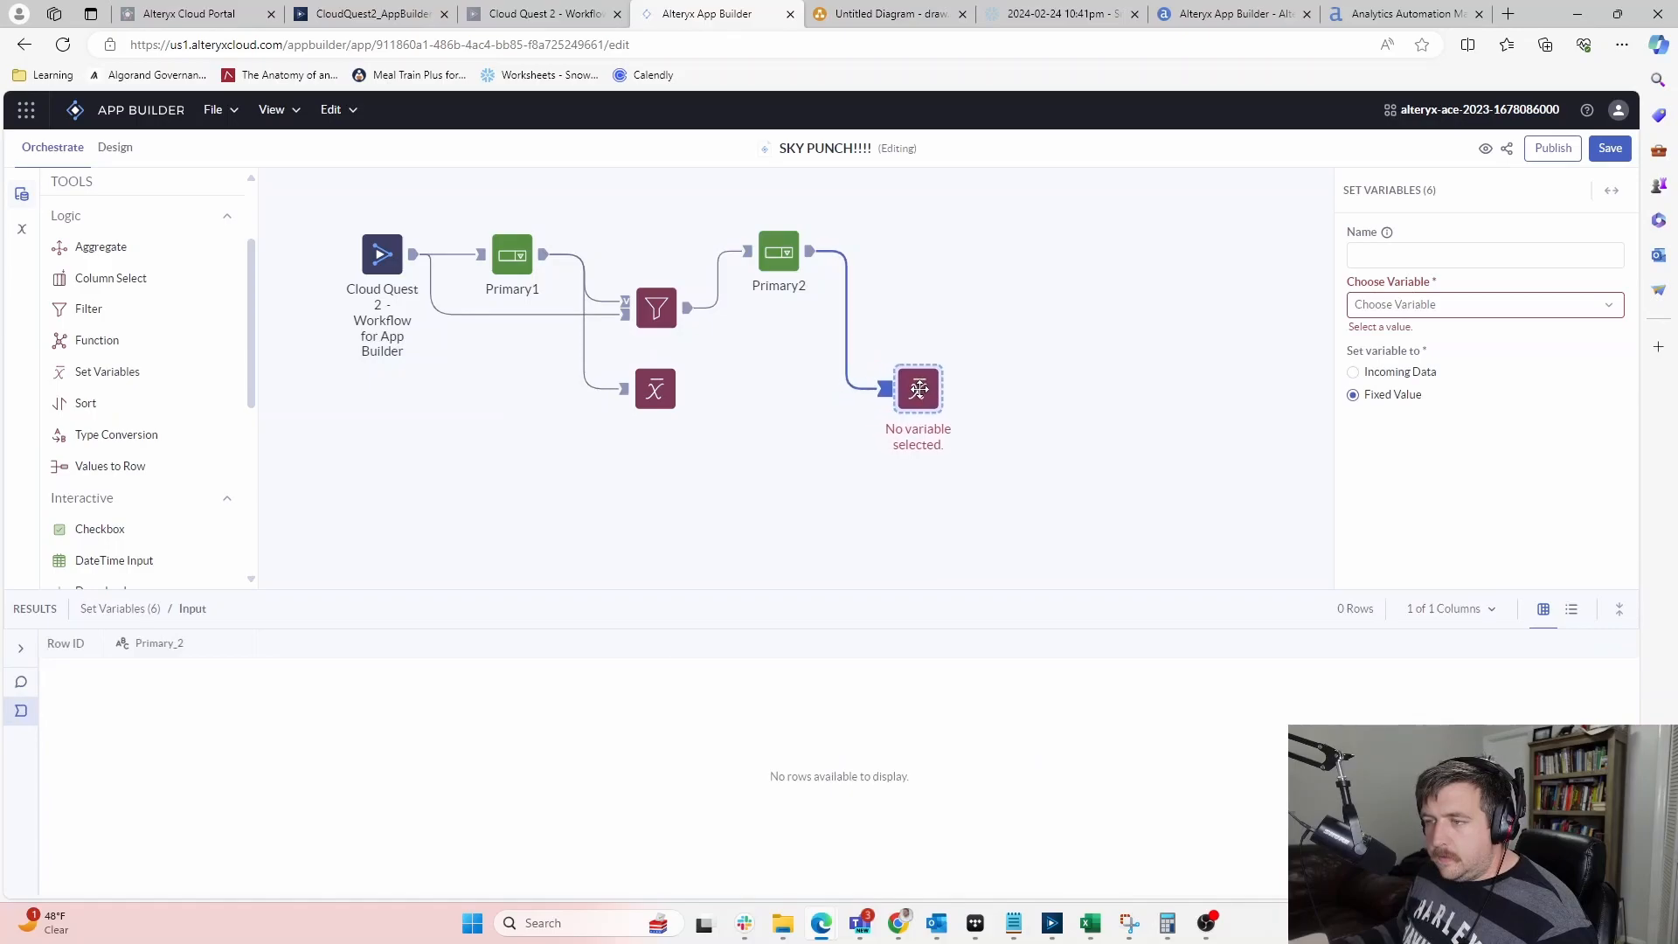
left_click_drag(105, 307, 925, 311)
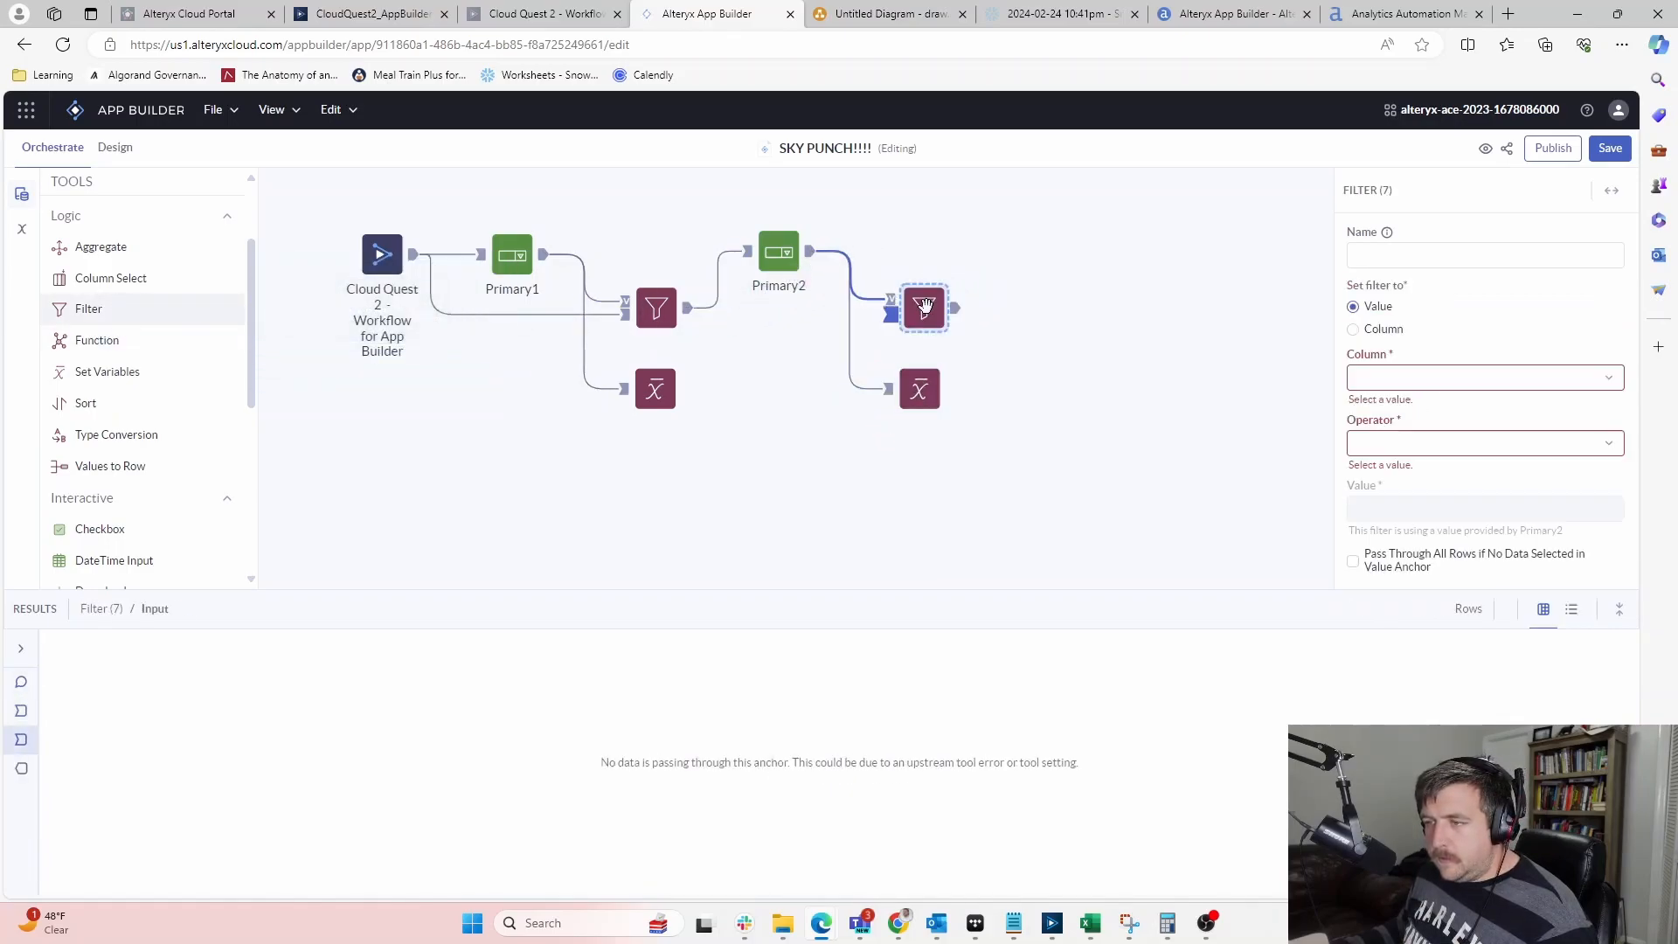
left_click_drag(688, 308, 920, 309)
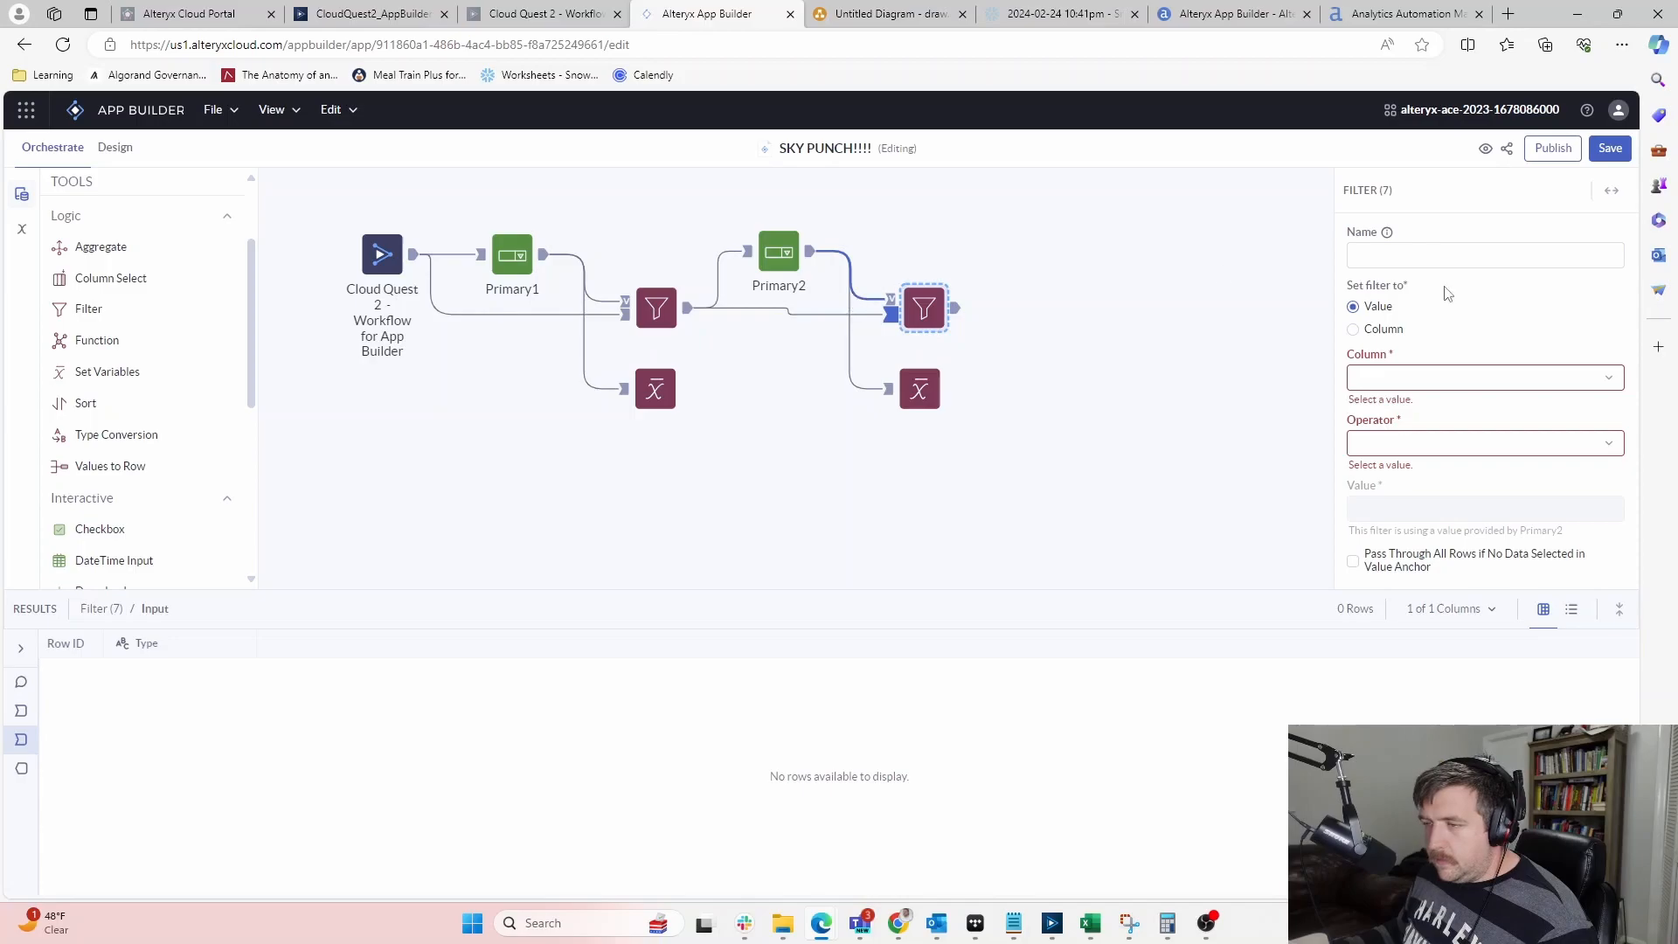
Set the new Filter to use column Type with the !in operator
left_click(654, 310)
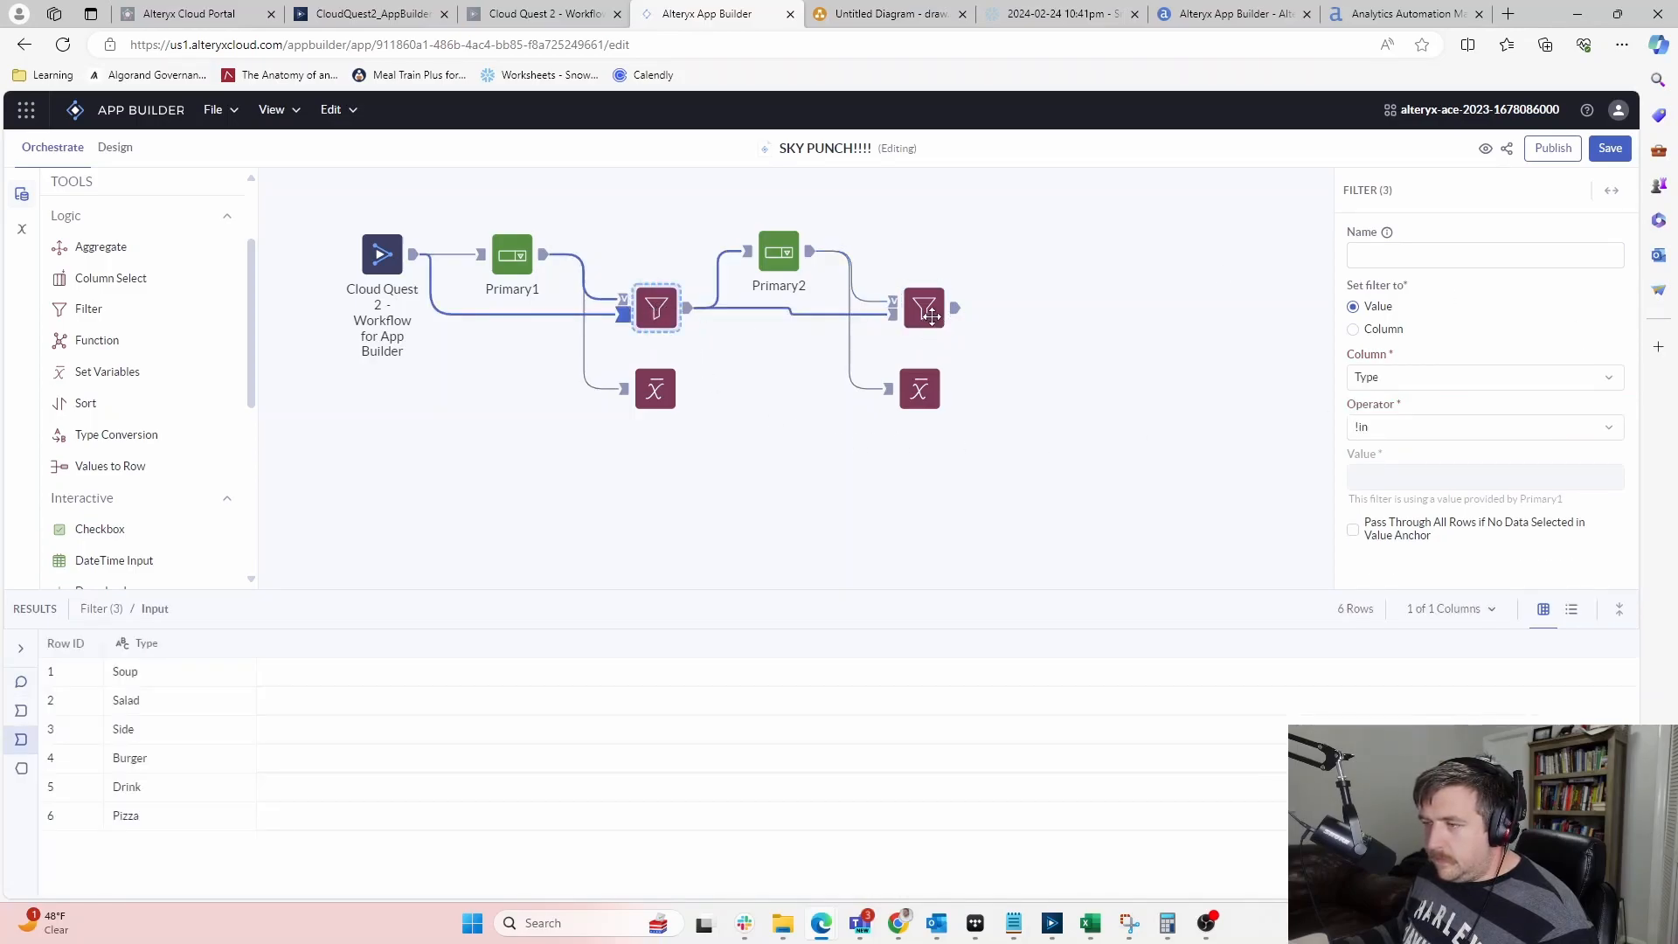
left_click(924, 308)
left_click(1443, 378)
left_click(1418, 412)
left_click(1408, 427)
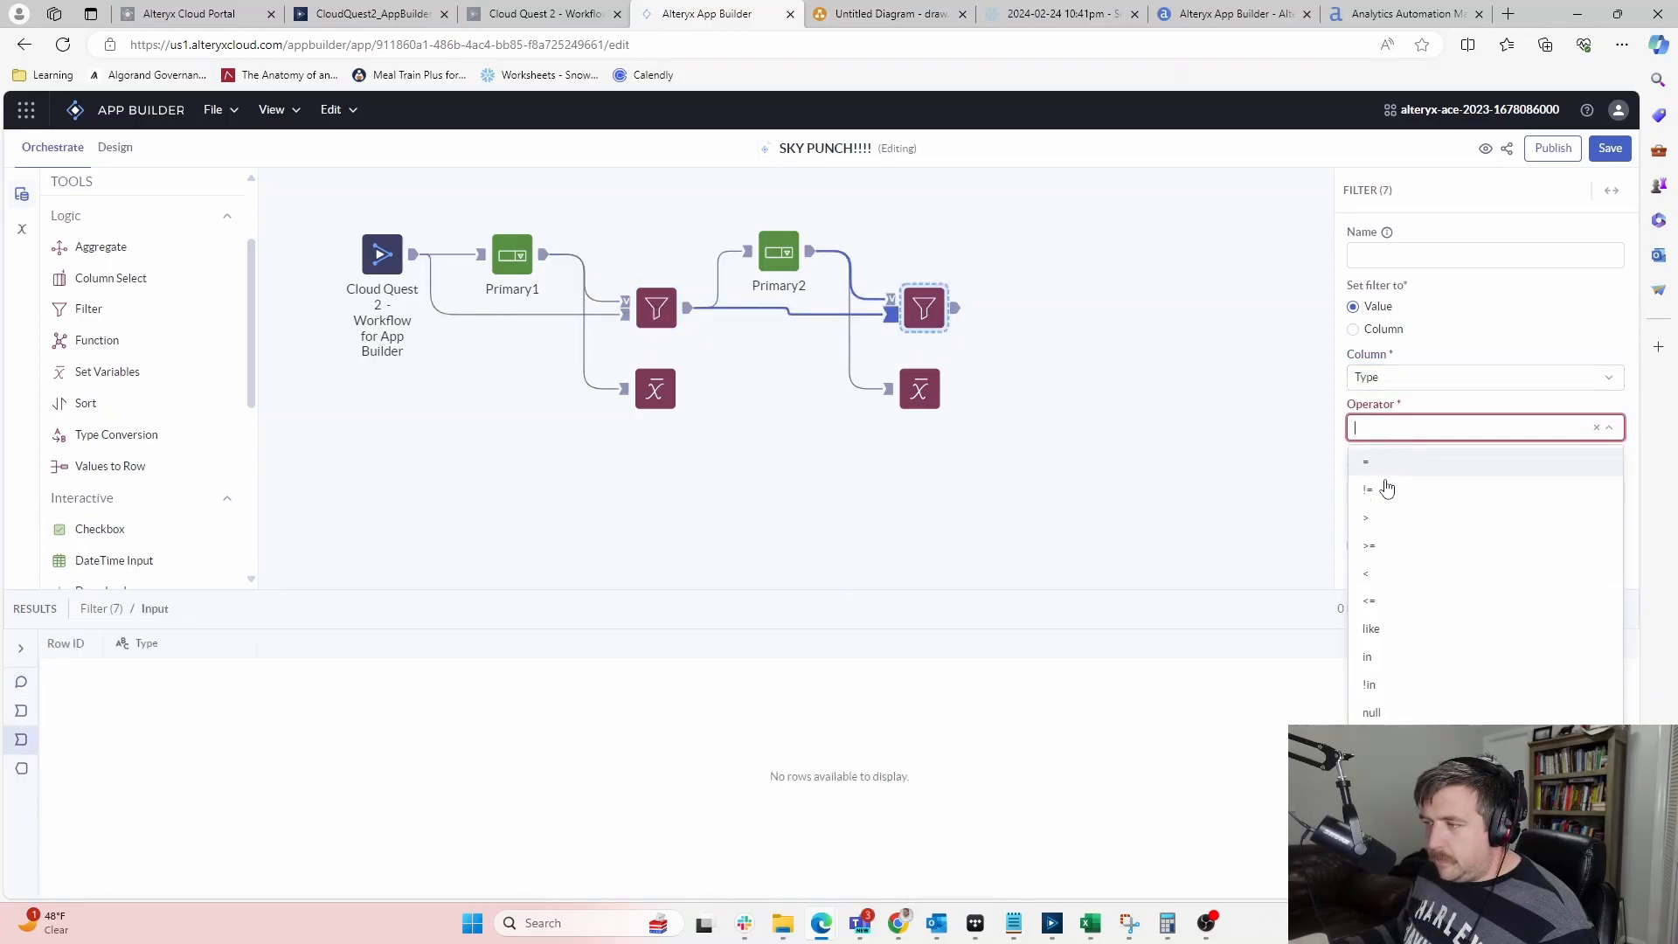
type("!in")
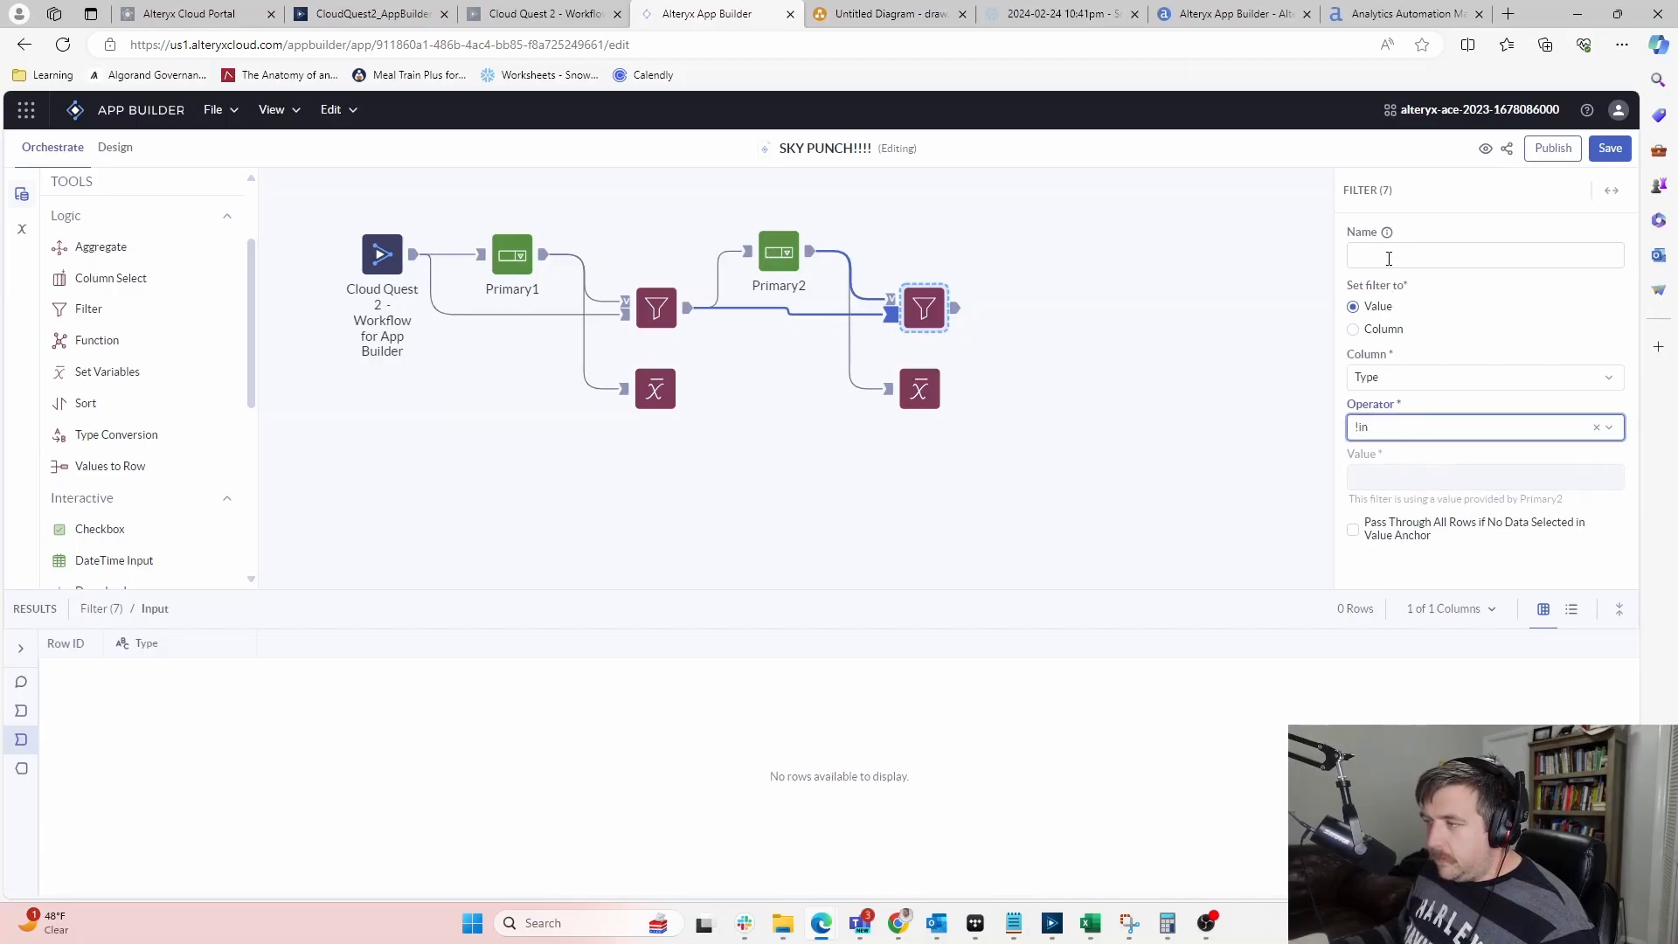
left_click(661, 316)
left_click(924, 321)
left_click(919, 391)
Make the new Set Variables tool set Primary2 from the Dropdown - Primary_2 column
left_click(1479, 304)
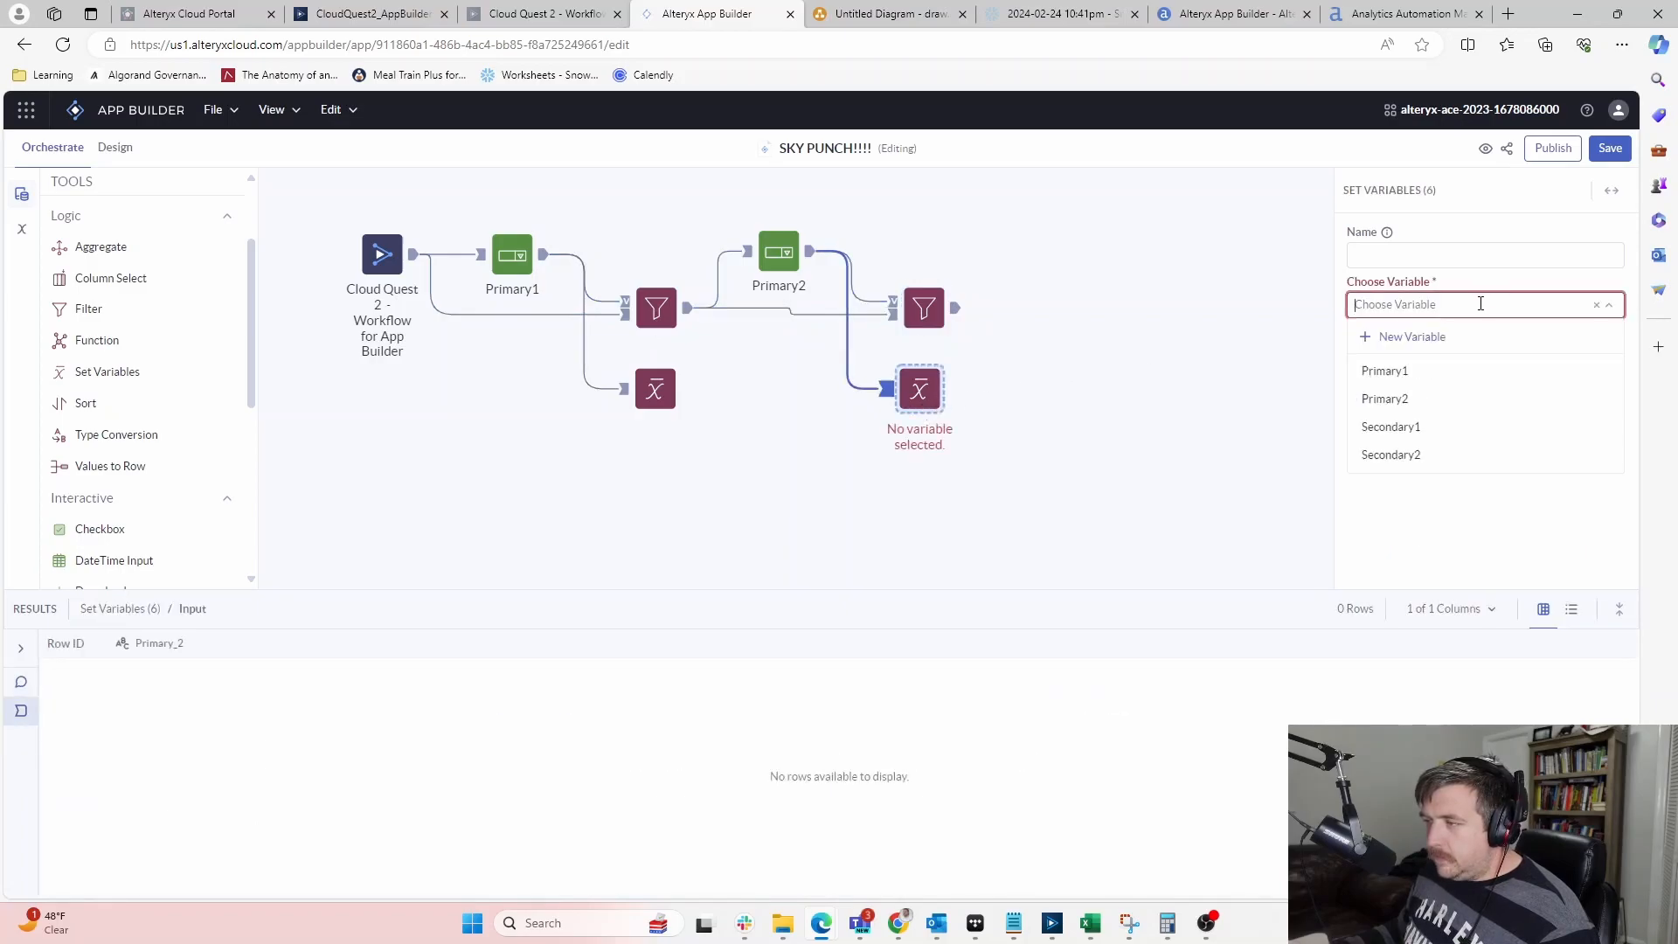
left_click(1406, 406)
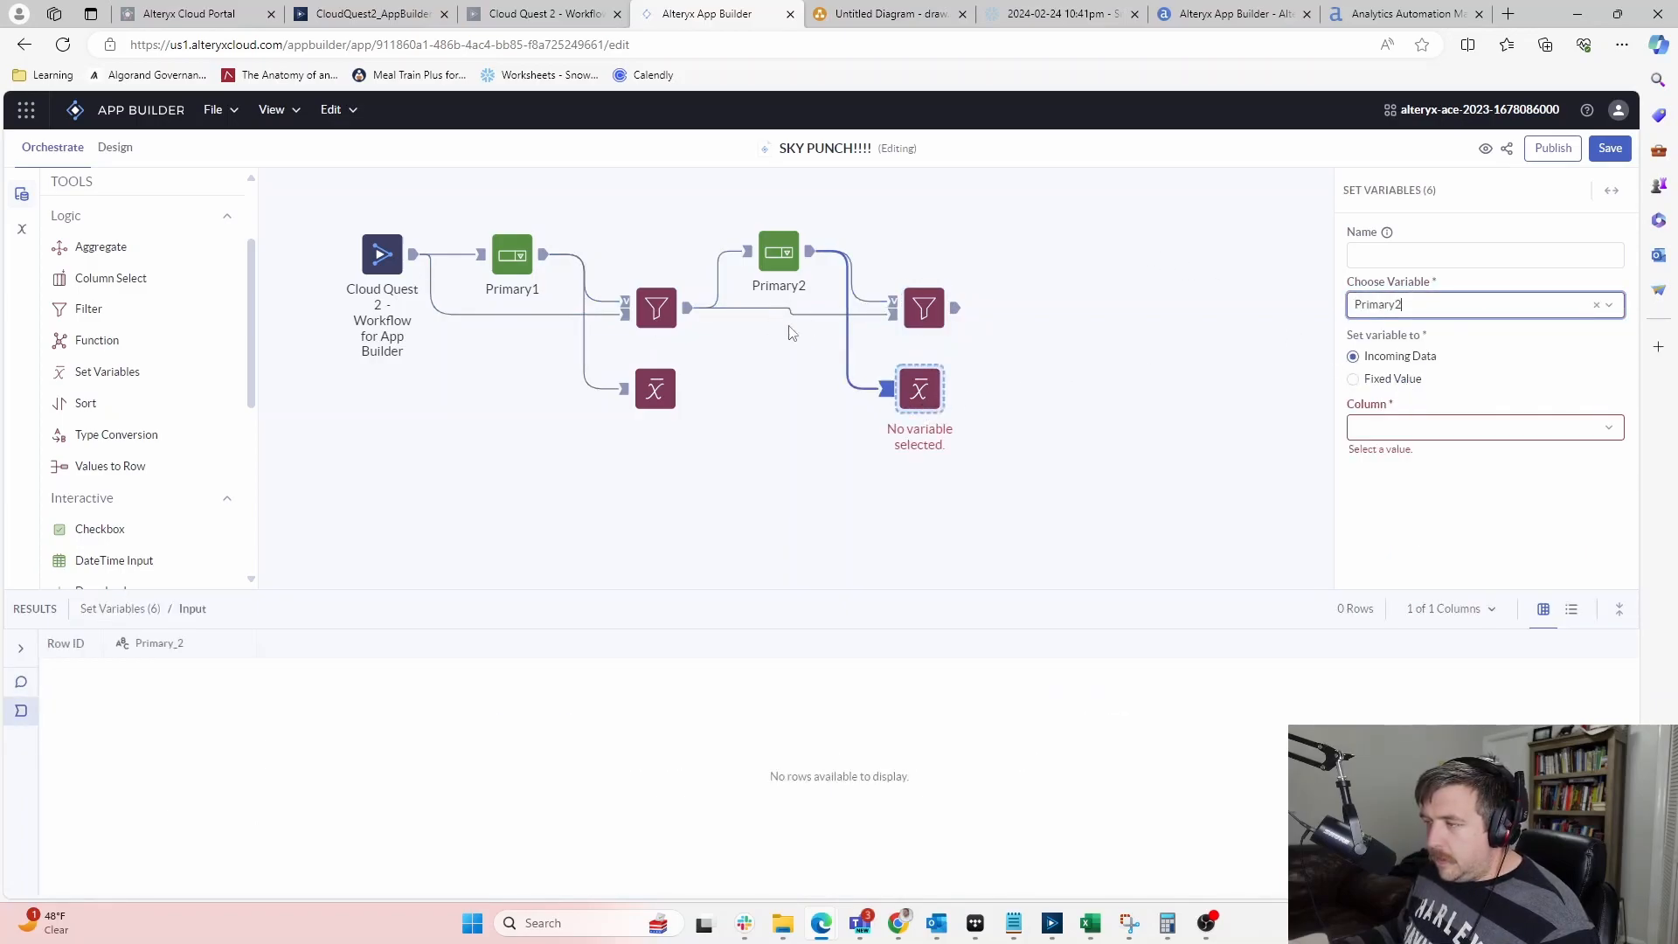
left_click(1381, 382)
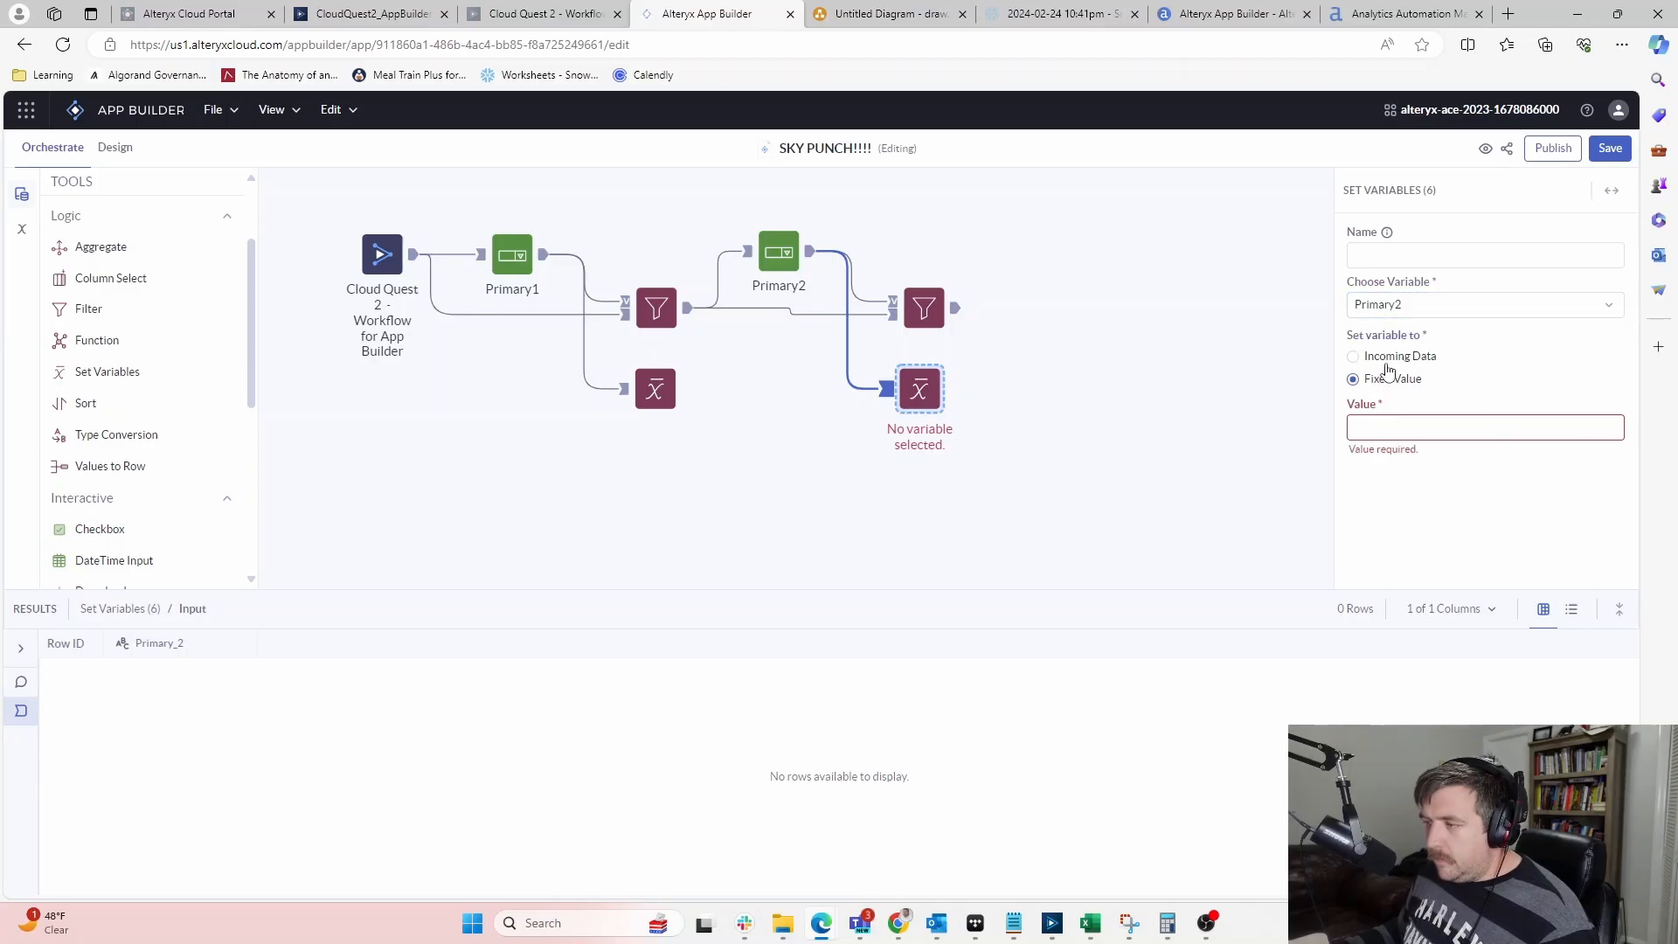
left_click(1398, 428)
left_click(1416, 462)
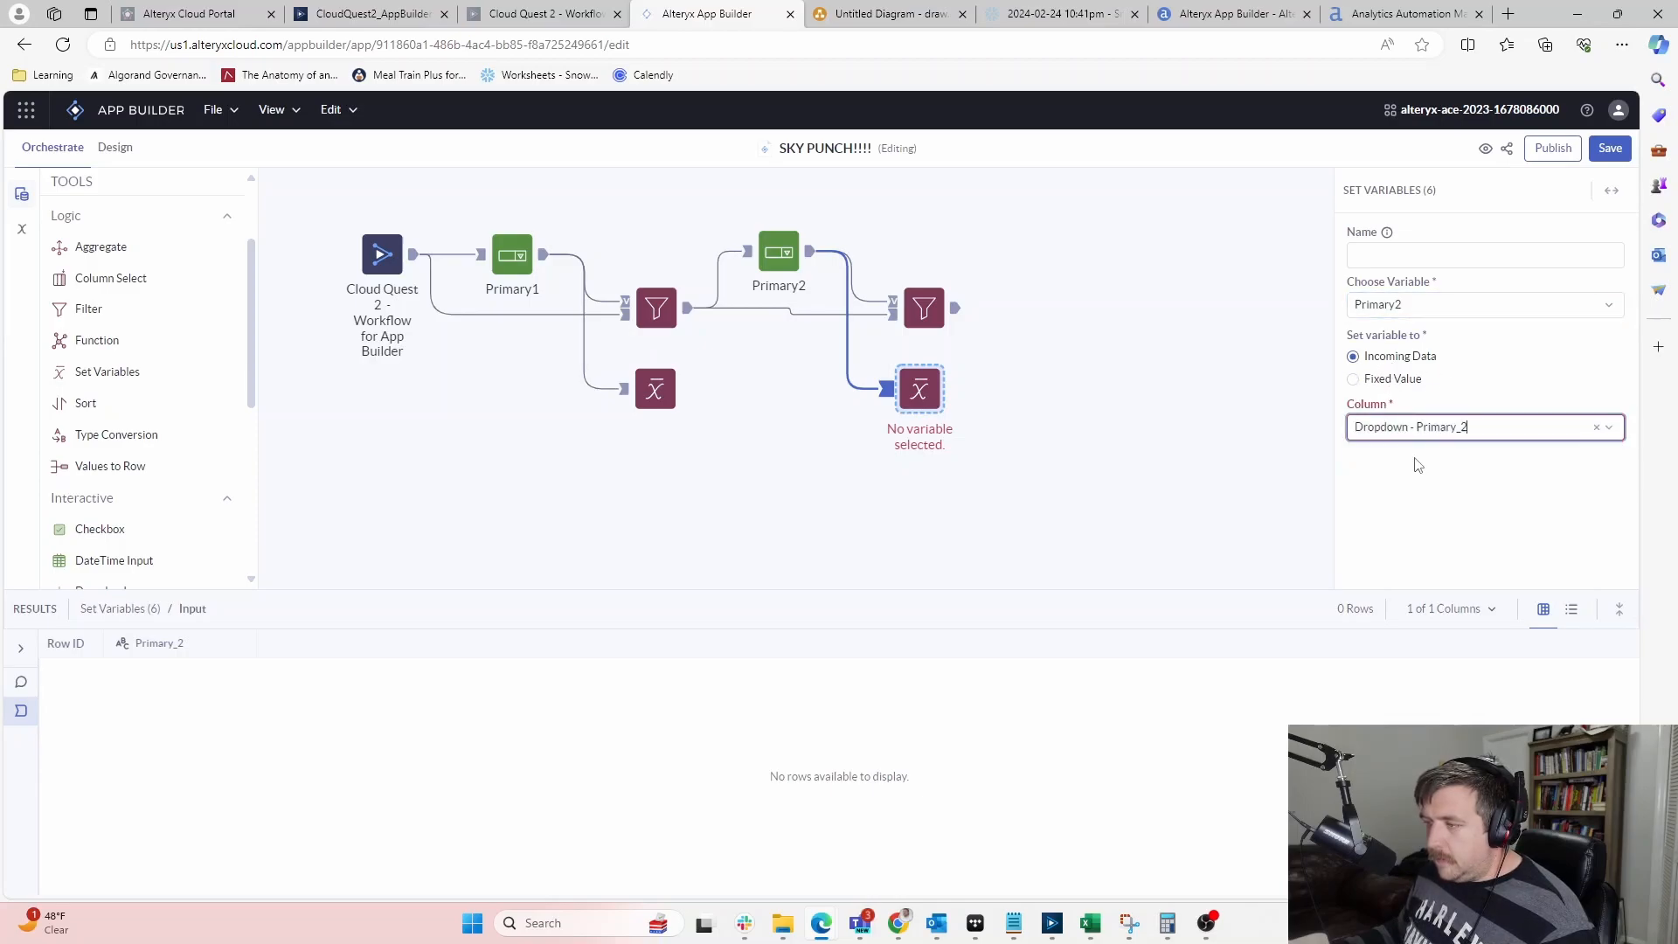
left_click(1192, 515)
Nudge the Set Variables tool, compare its settings, and save the app
left_click_drag(947, 390, 956, 399)
left_click(1040, 418)
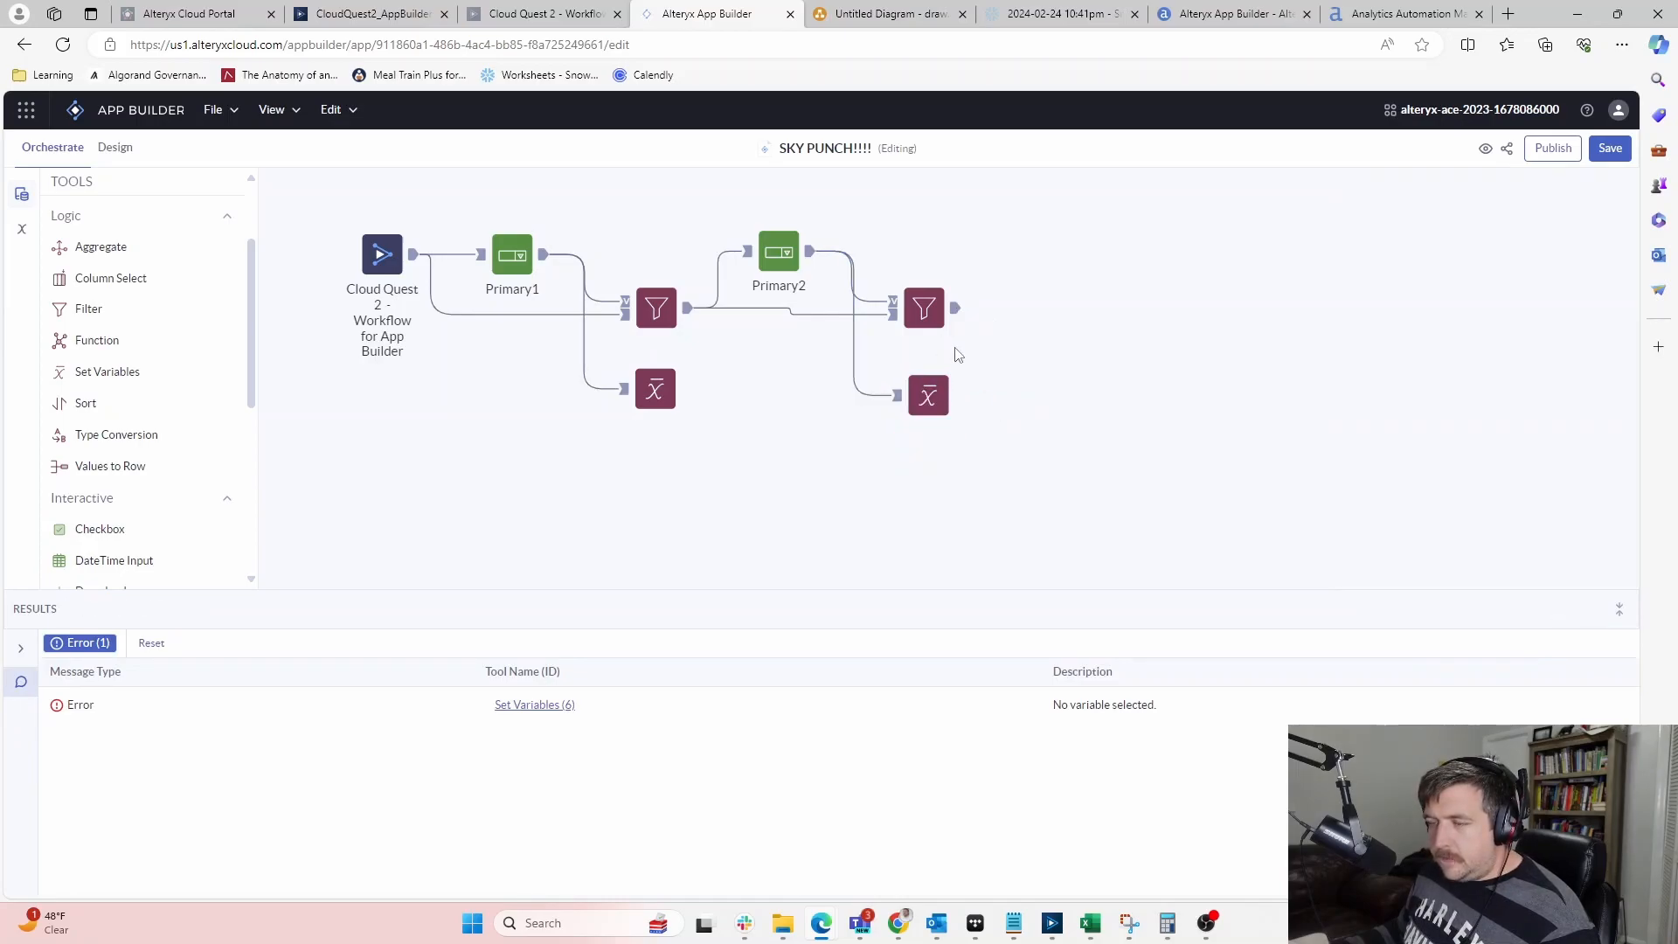
left_click(913, 398)
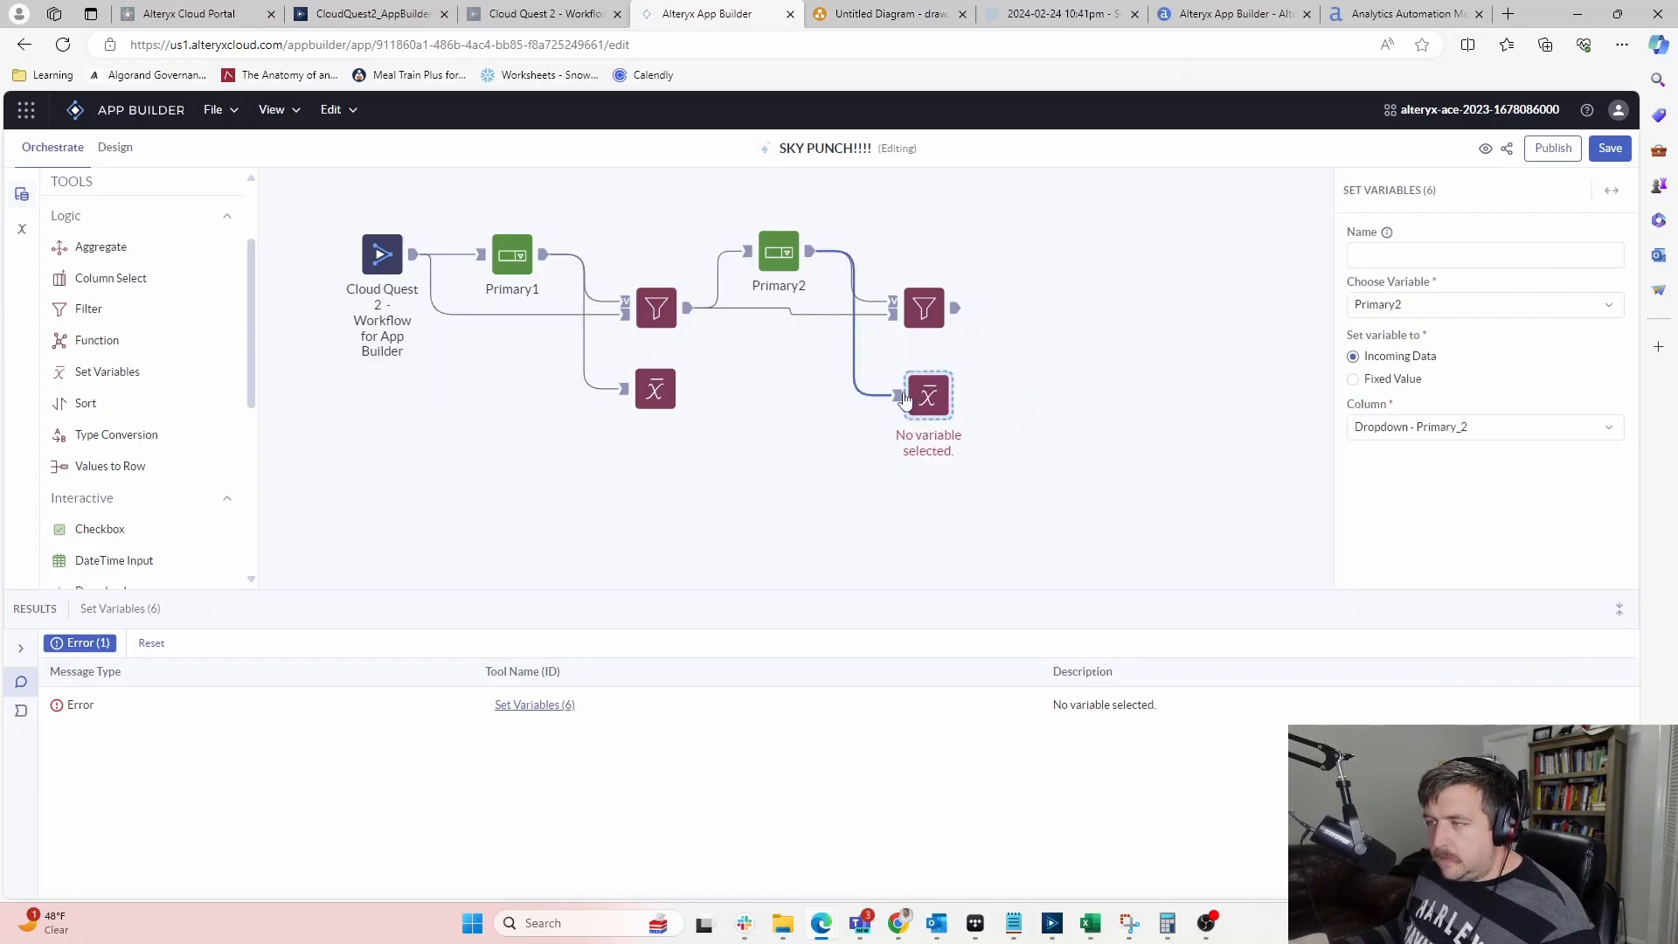
left_click(658, 378)
left_click(935, 378)
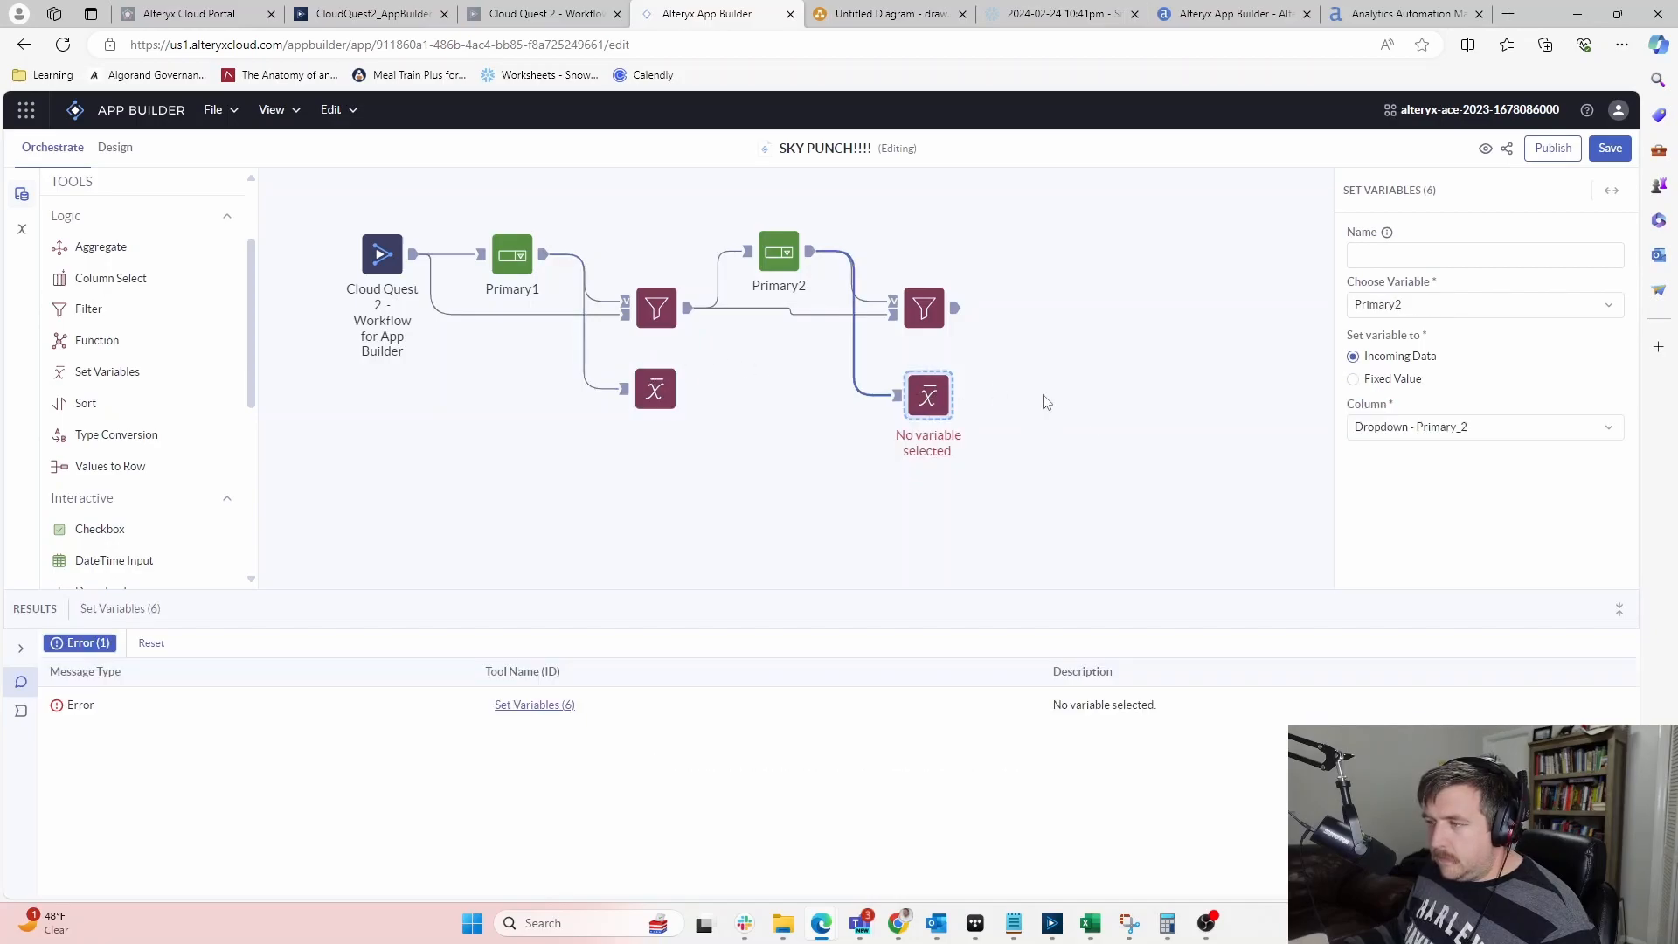
left_click(1119, 422)
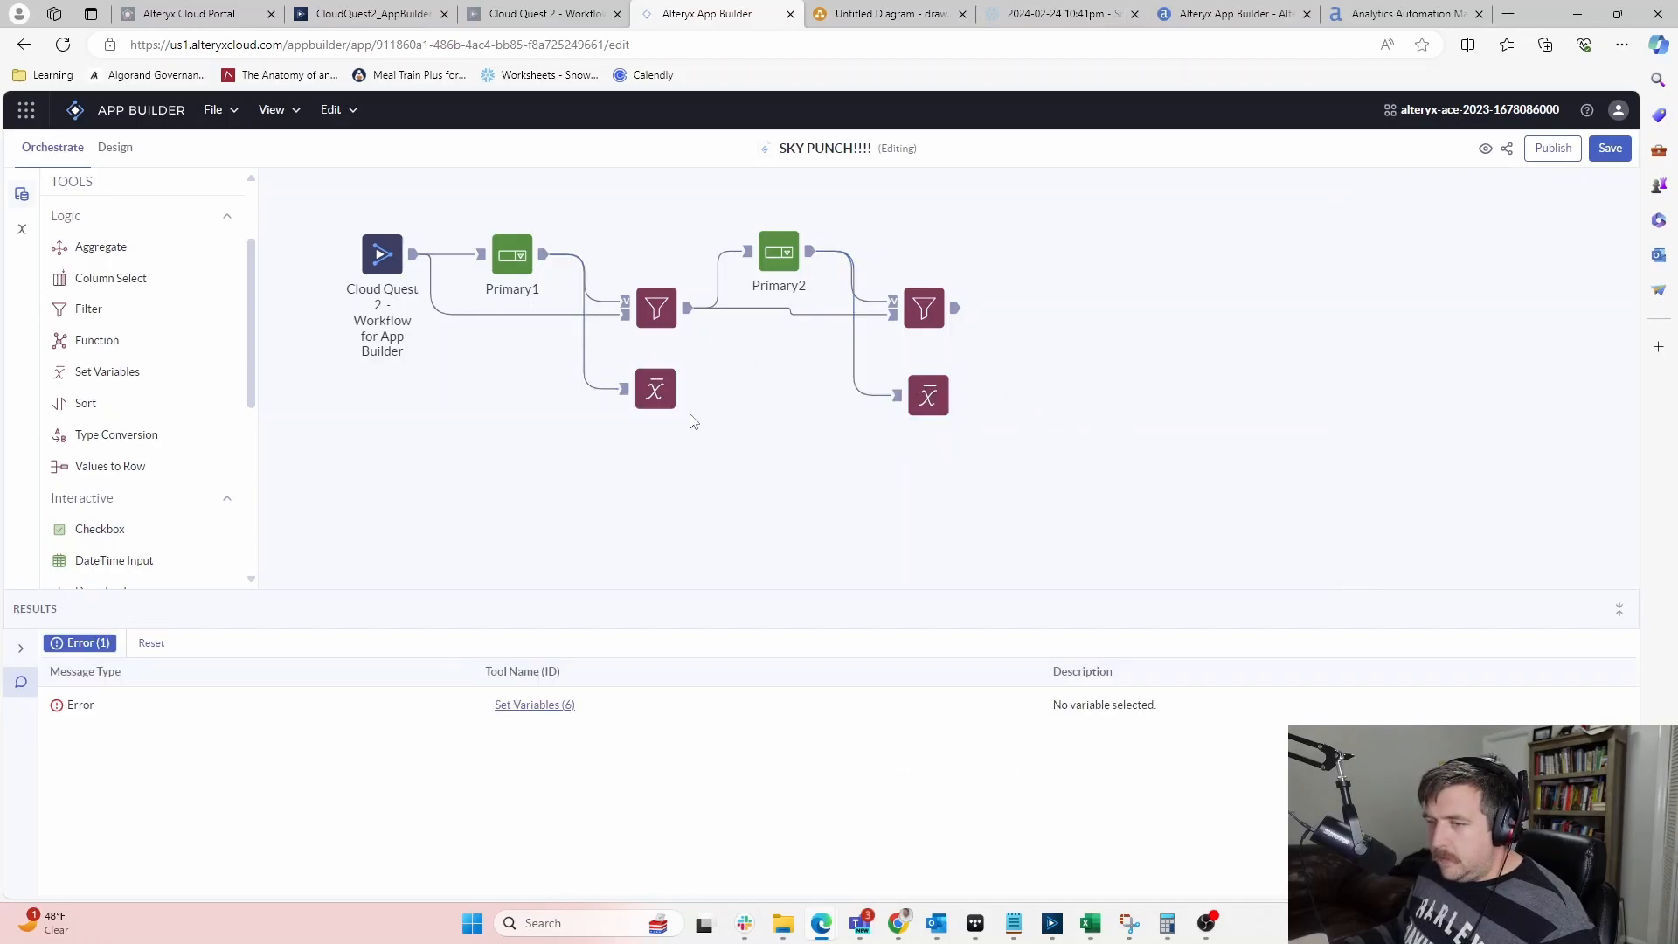
left_click(1610, 148)
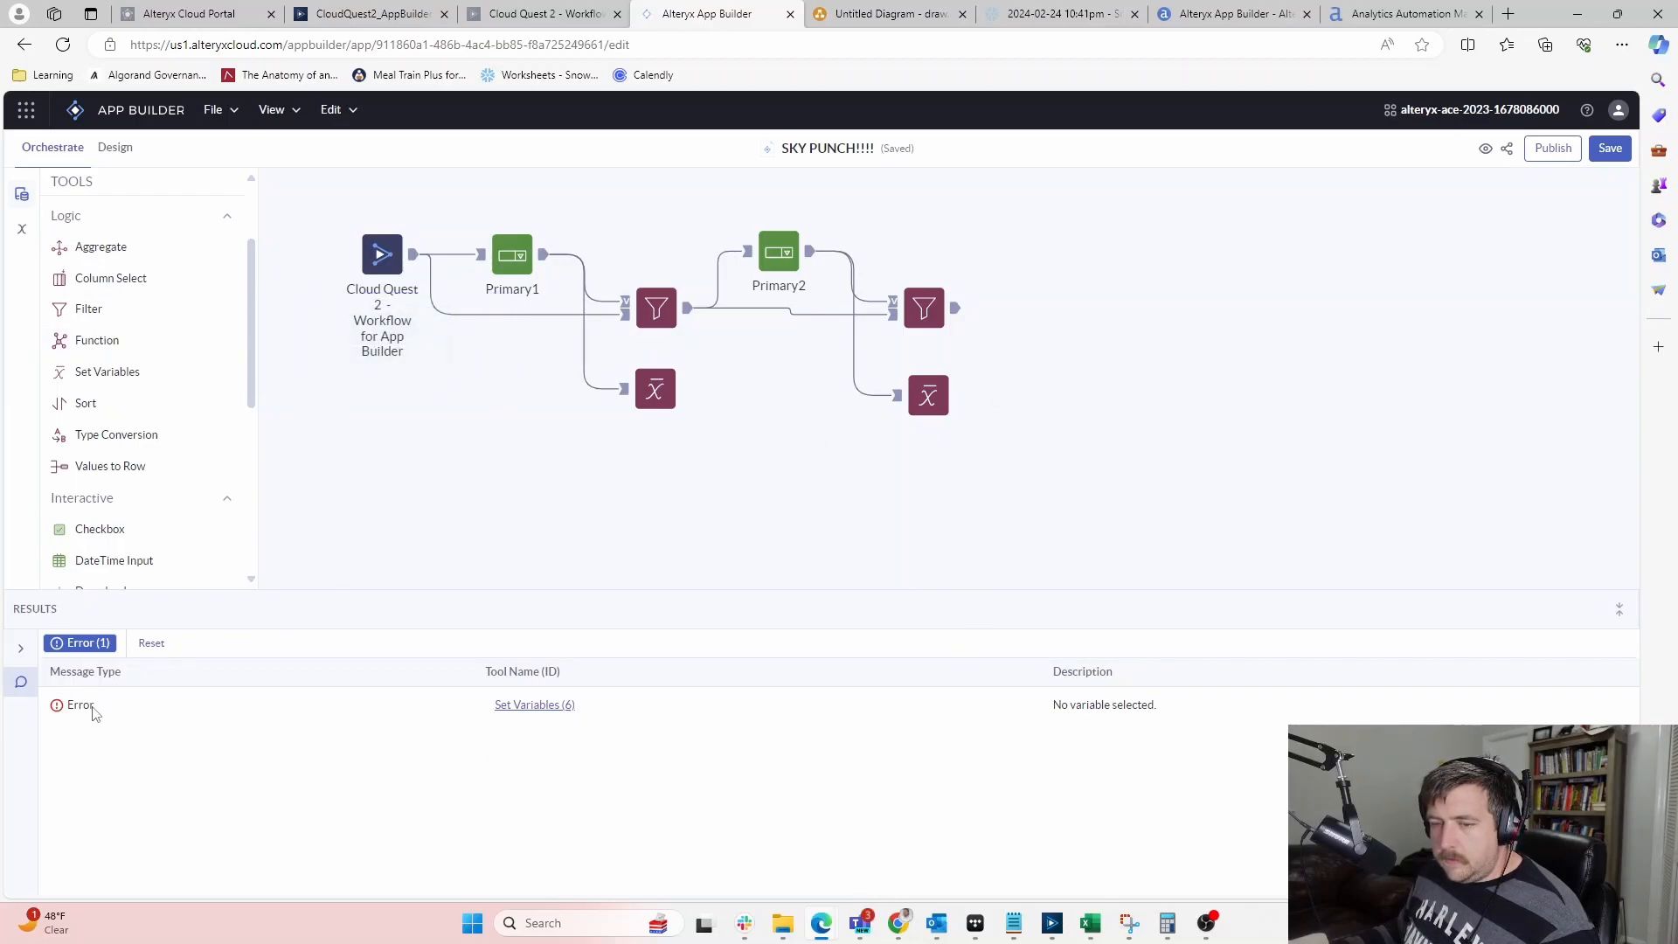
left_click(539, 705)
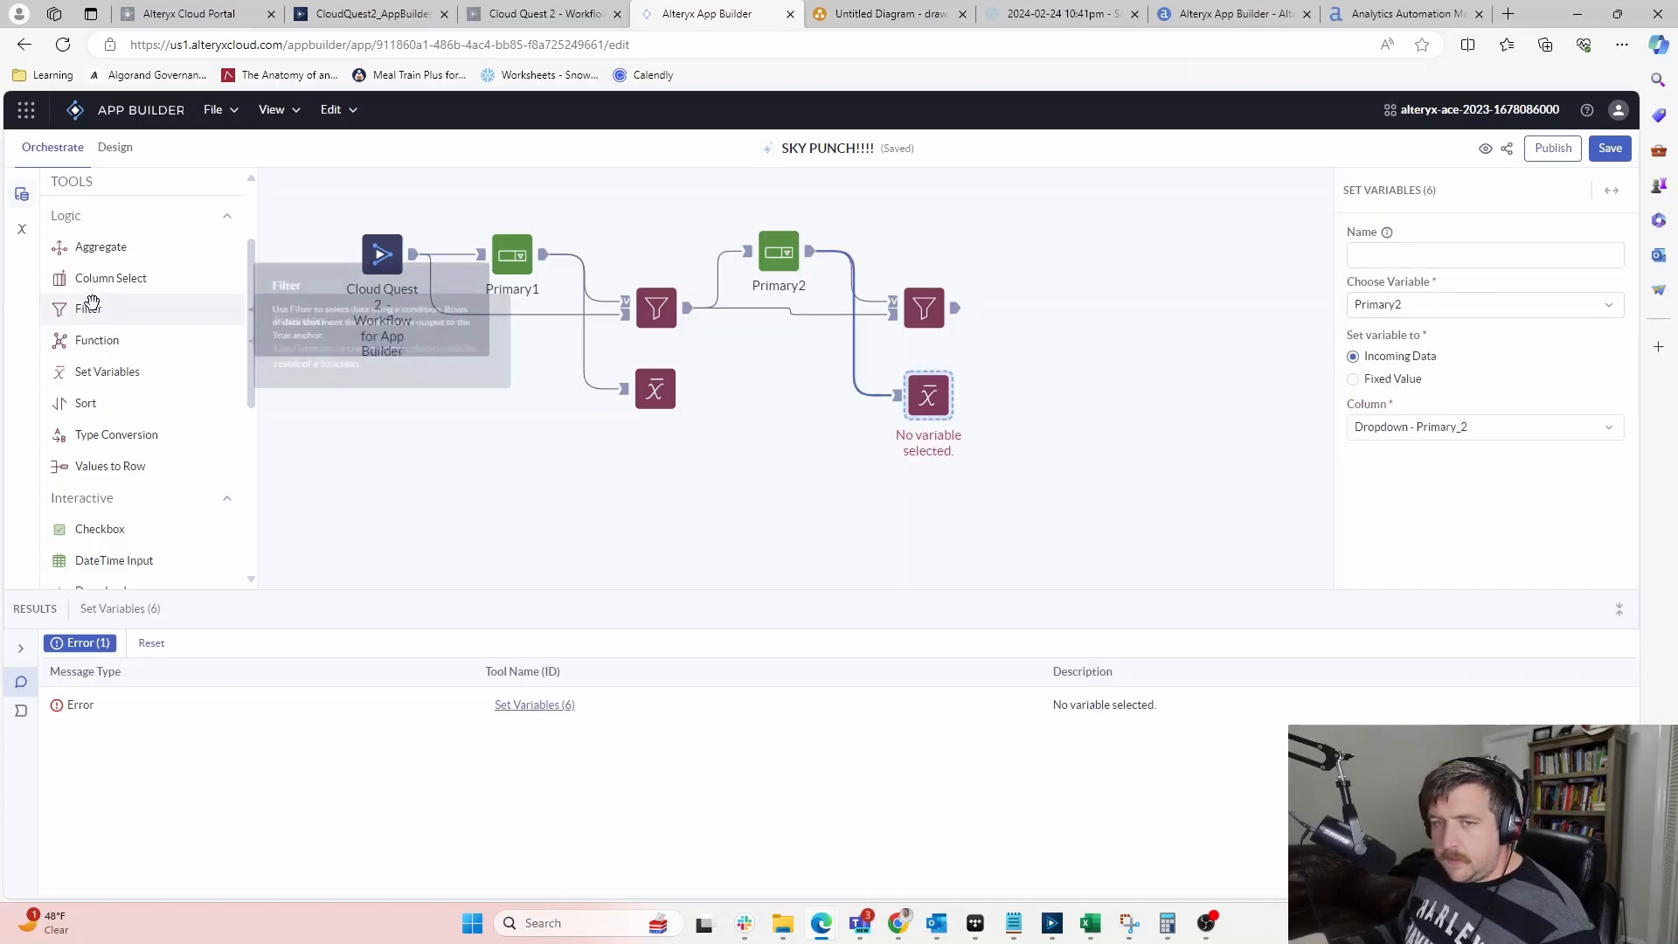
left_click(22, 229)
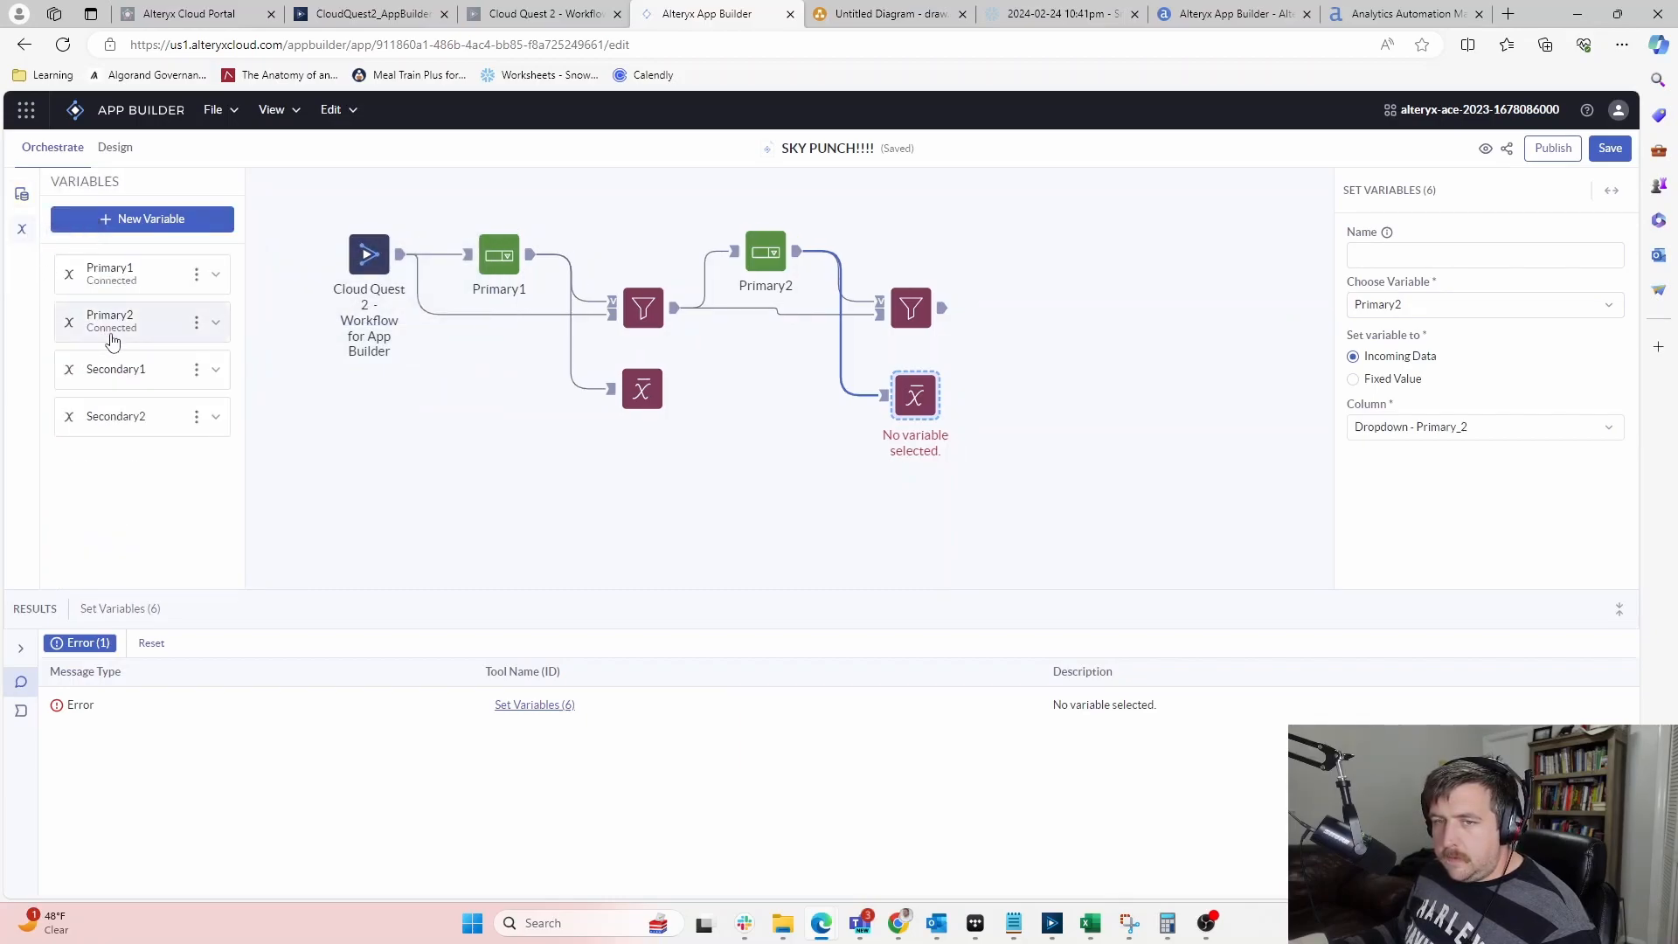
Add a new Dropdown tool after the second Filter
left_click(734, 548)
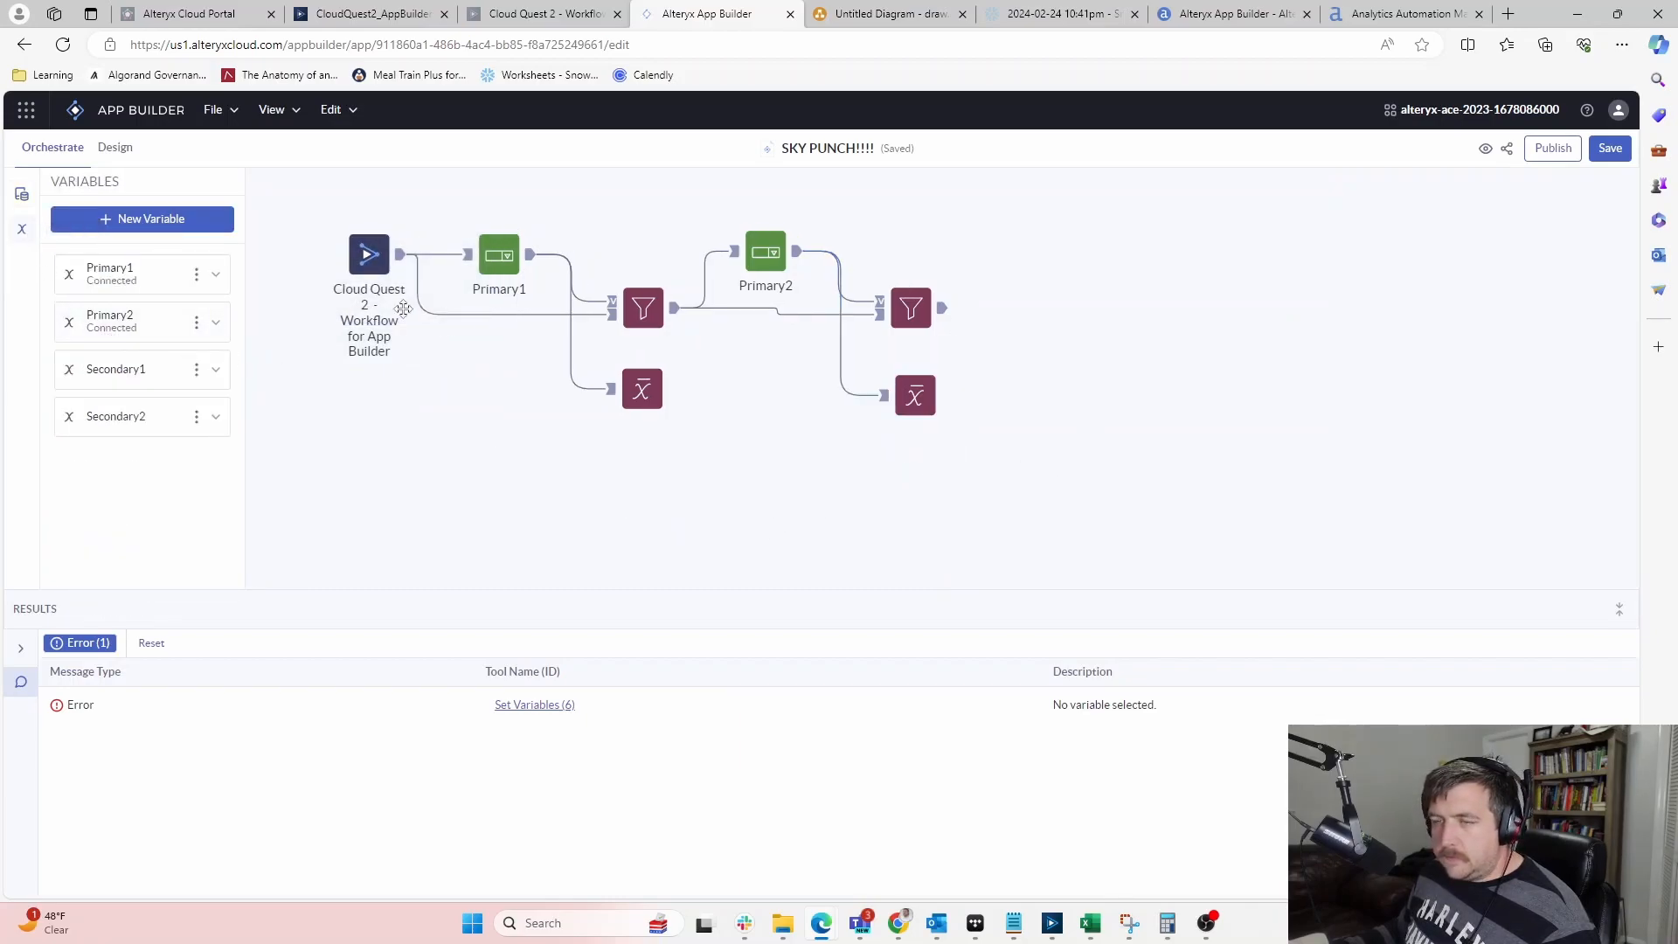
left_click(22, 194)
scroll(66, 446, "down", 5)
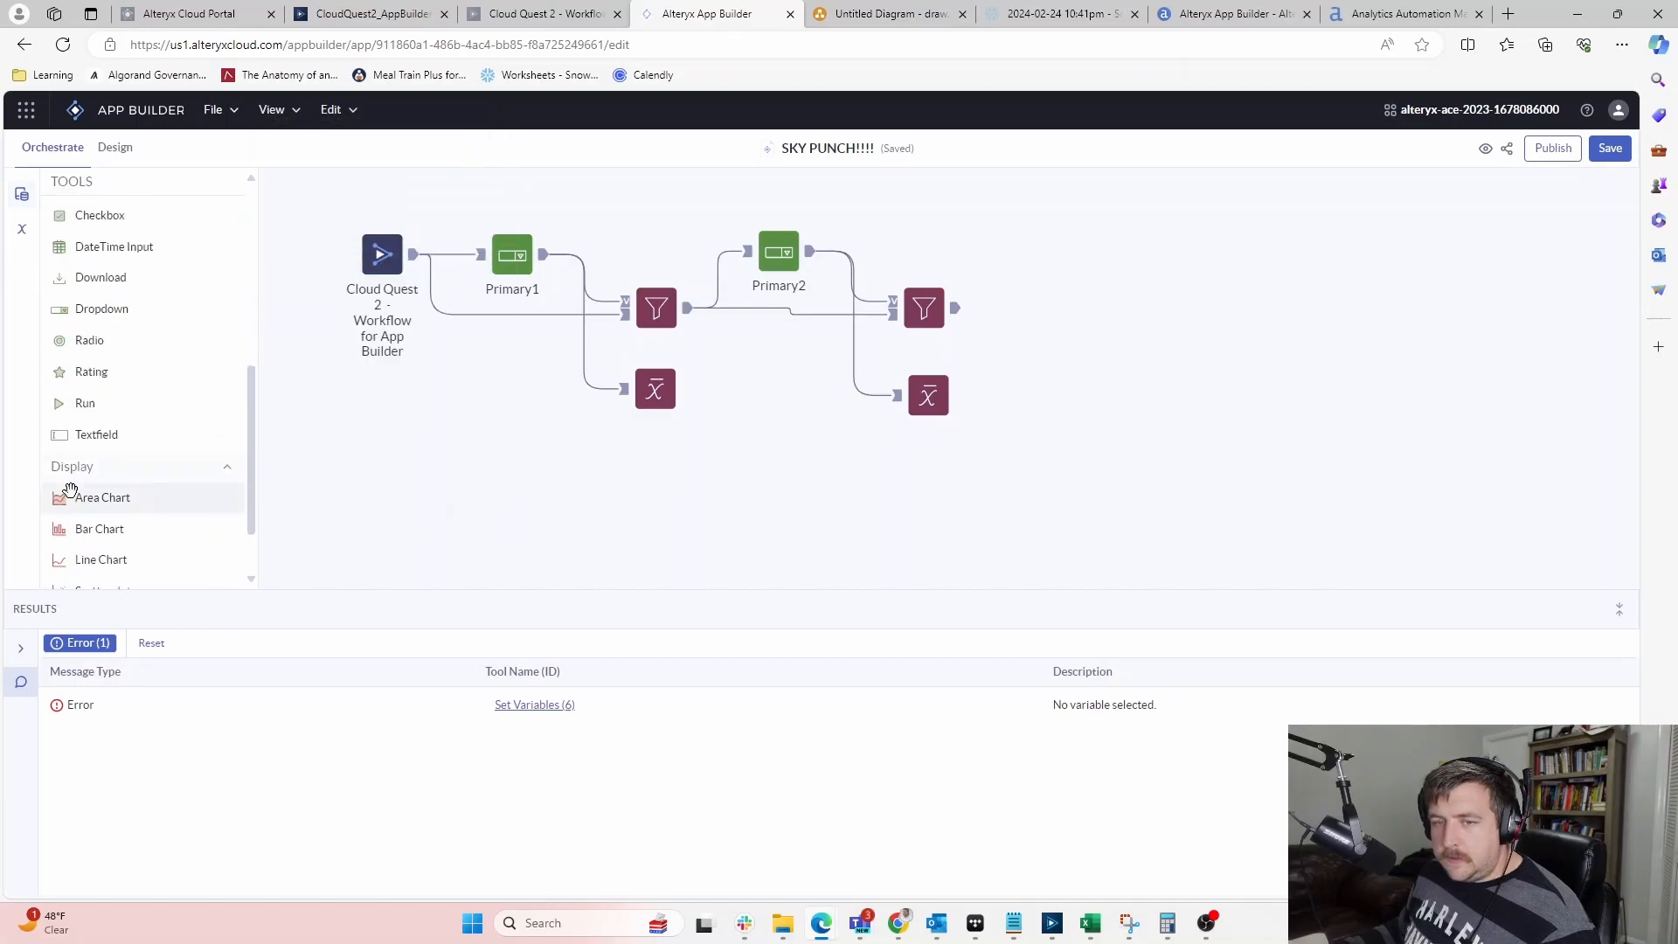
left_click_drag(103, 307, 1050, 240)
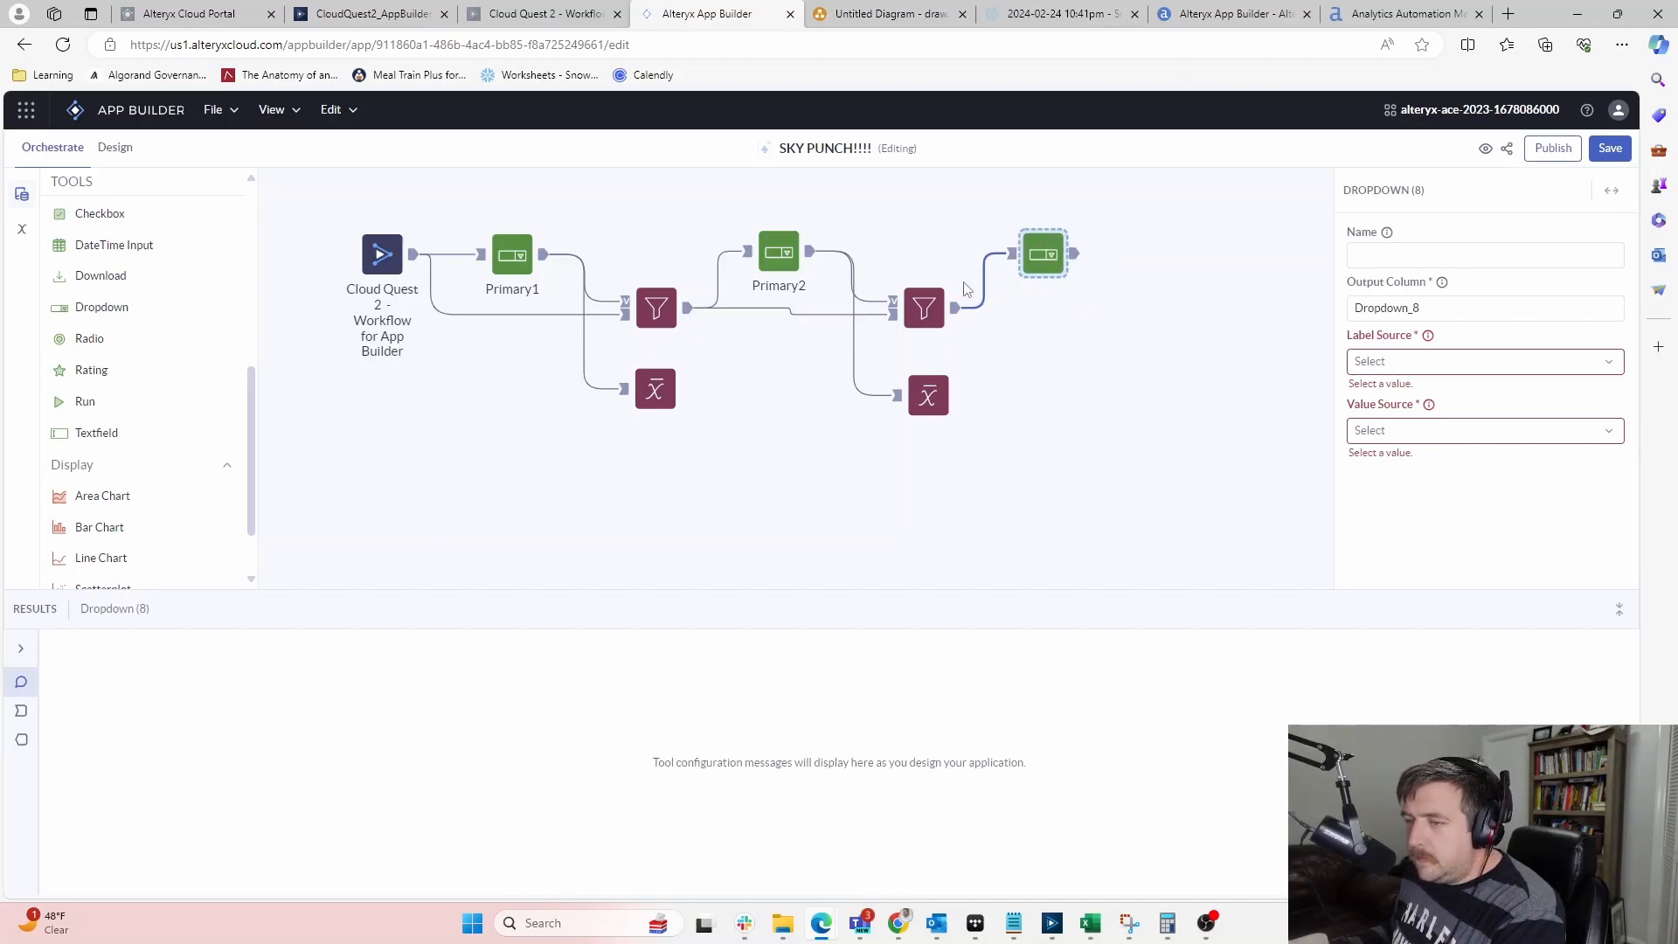
left_click(774, 257)
left_click(1051, 253)
Name the dropdown Secondary1 with output column Secondary_1 and Type as label source
left_click(1485, 255)
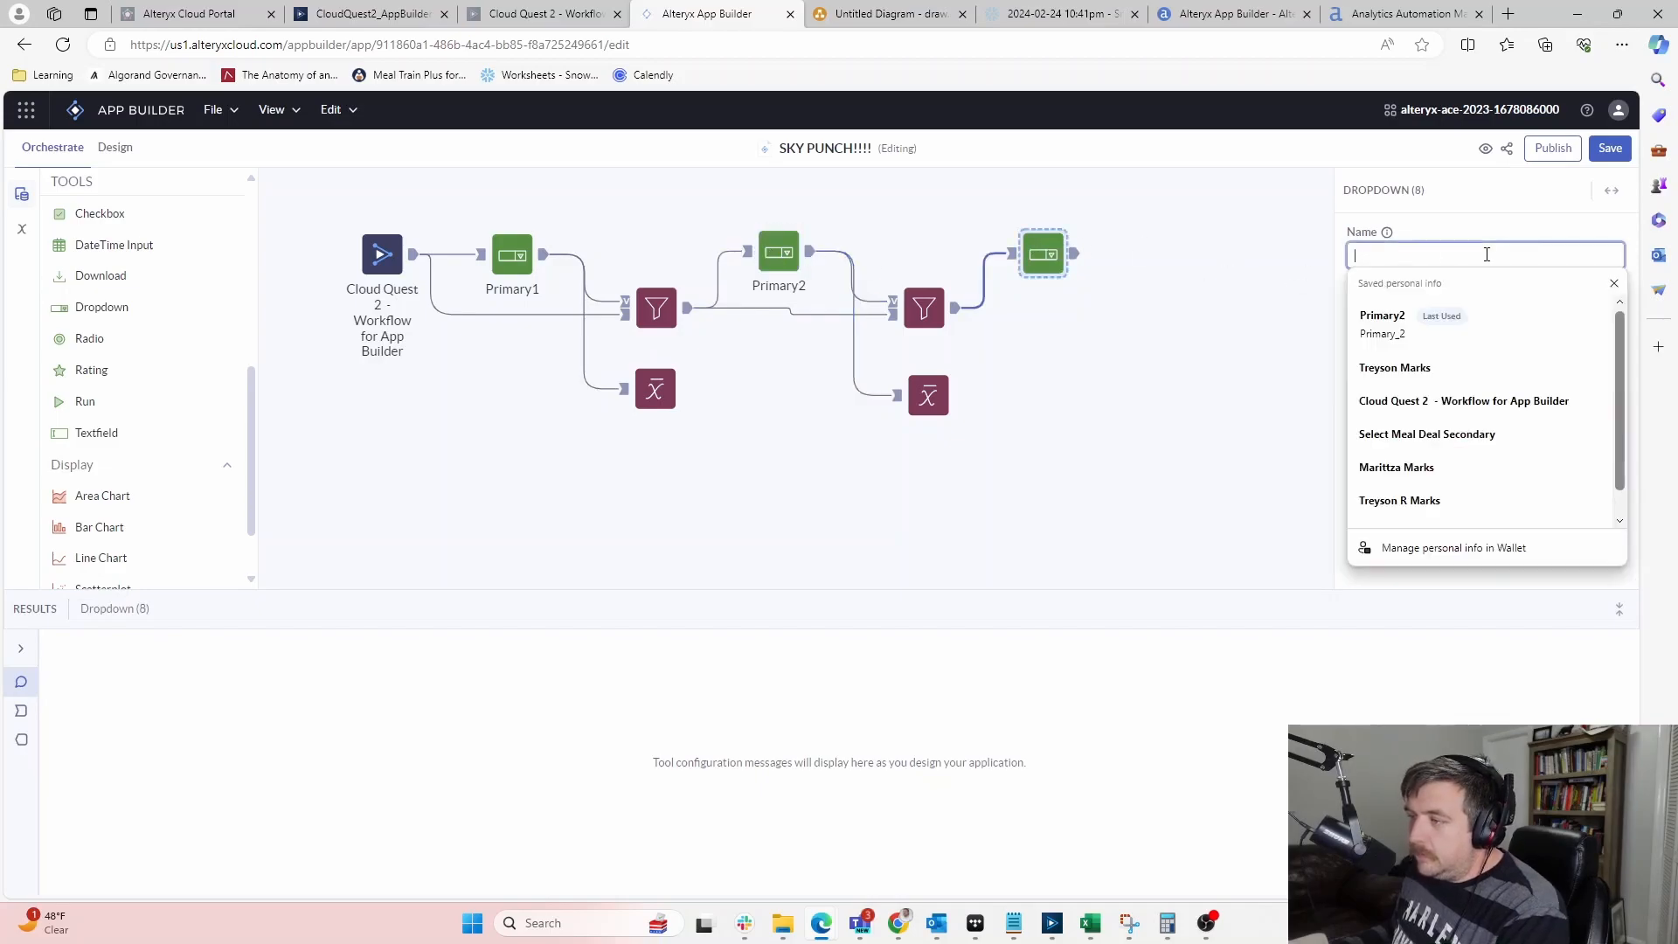
type("Se")
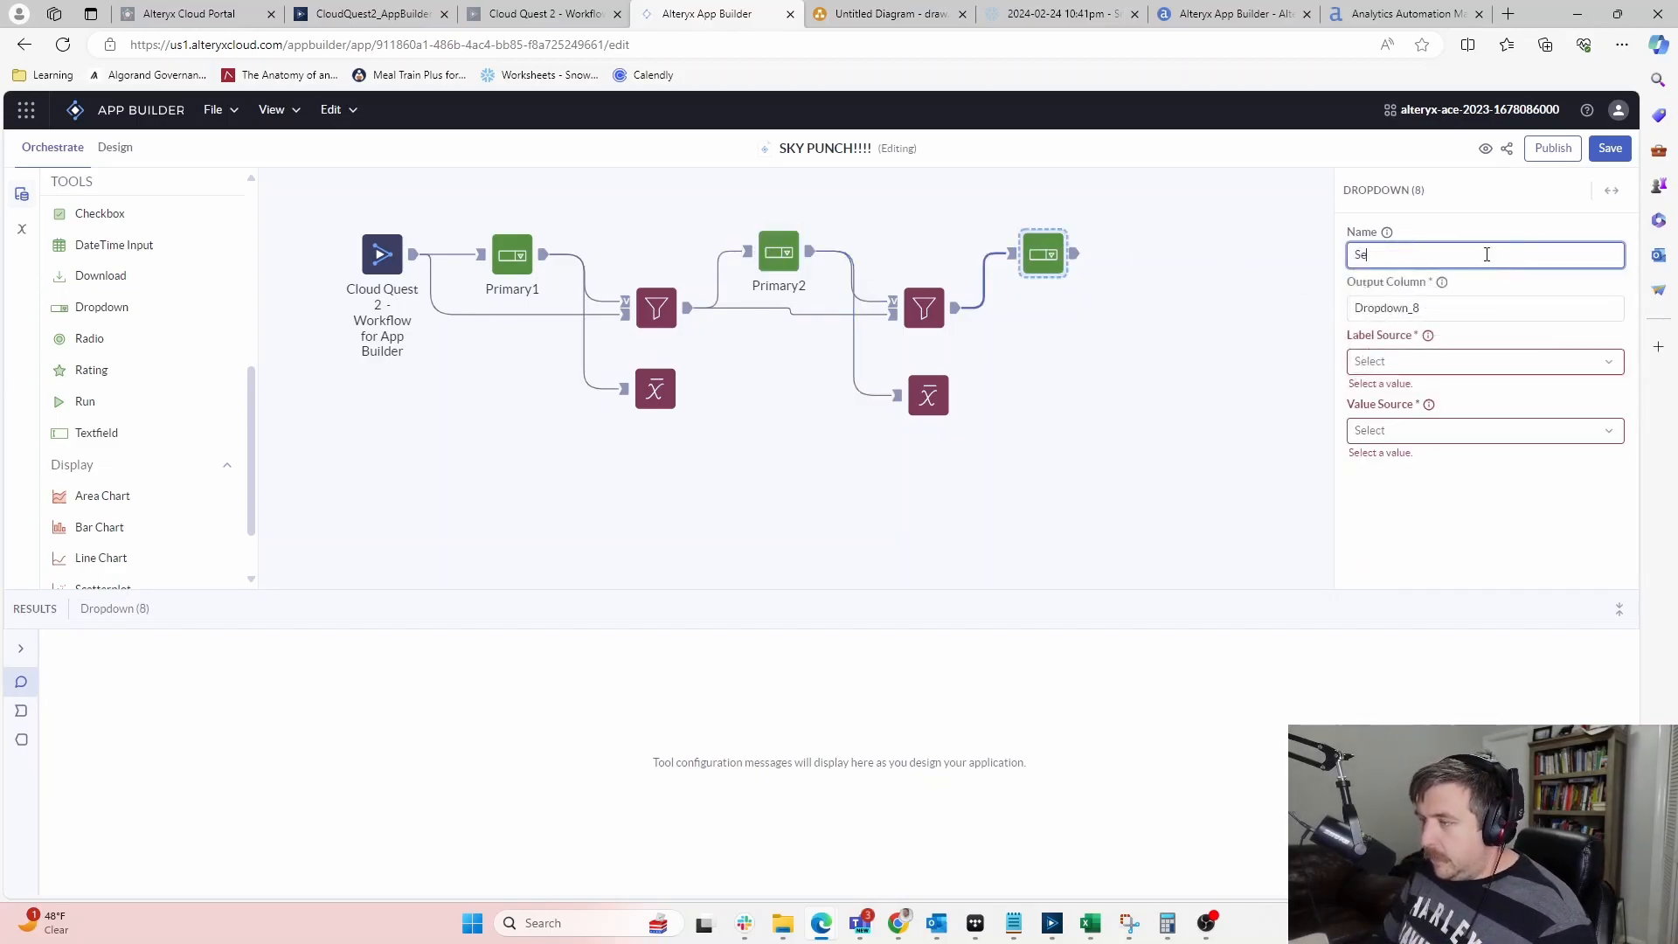
type("condary1")
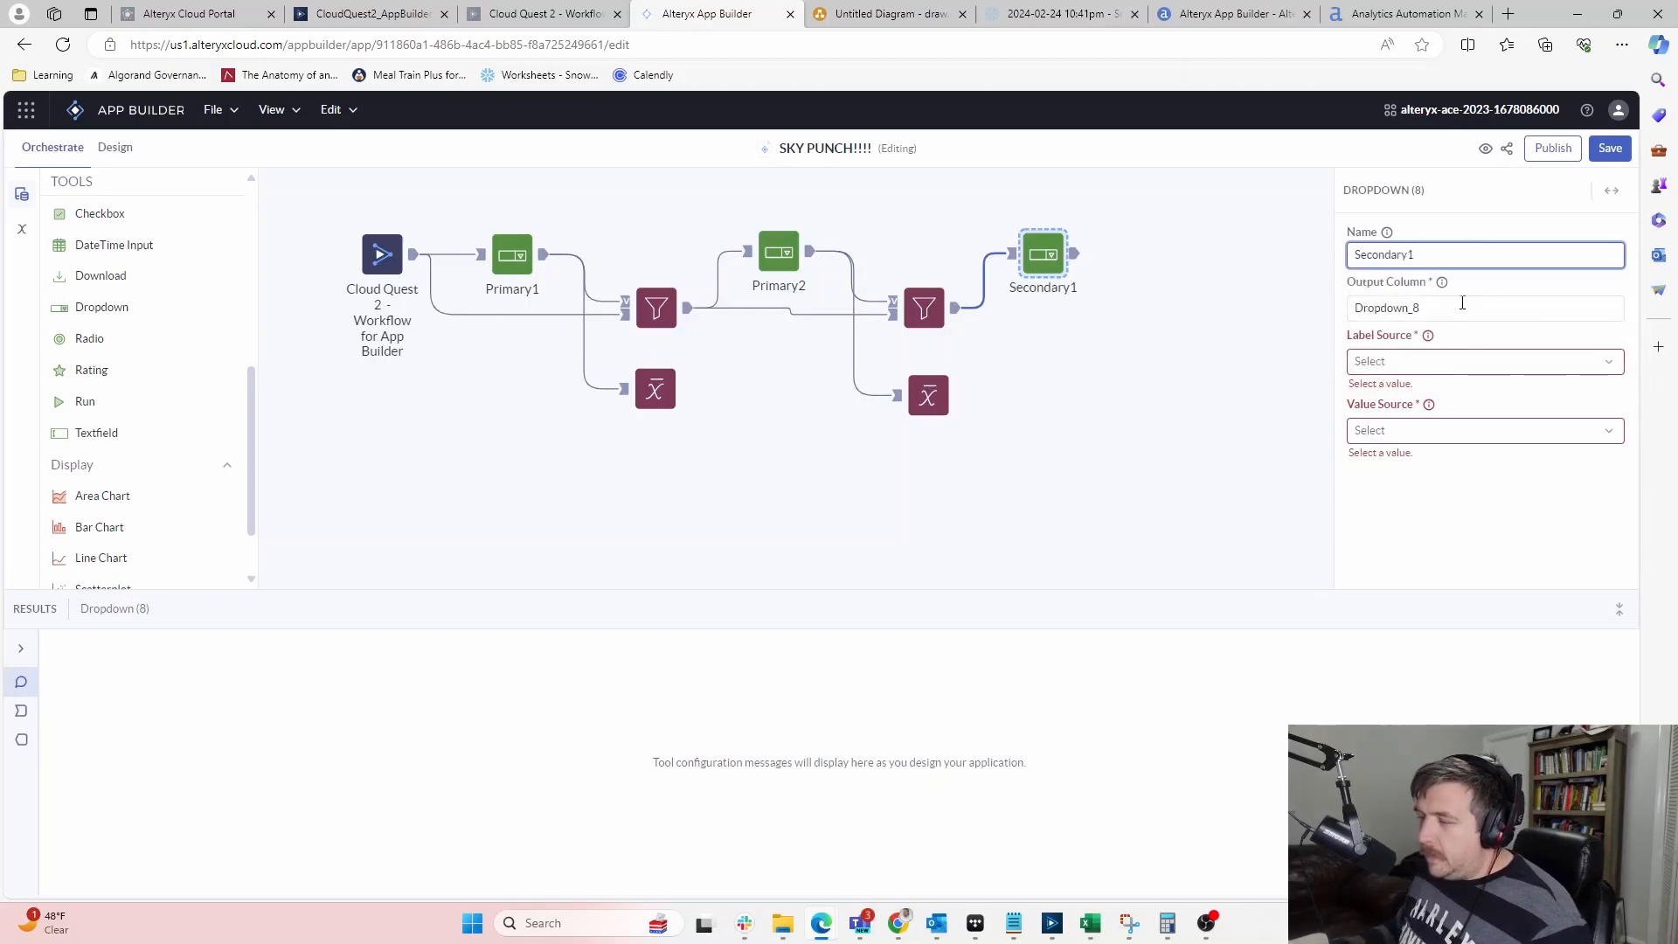
key("Tab")
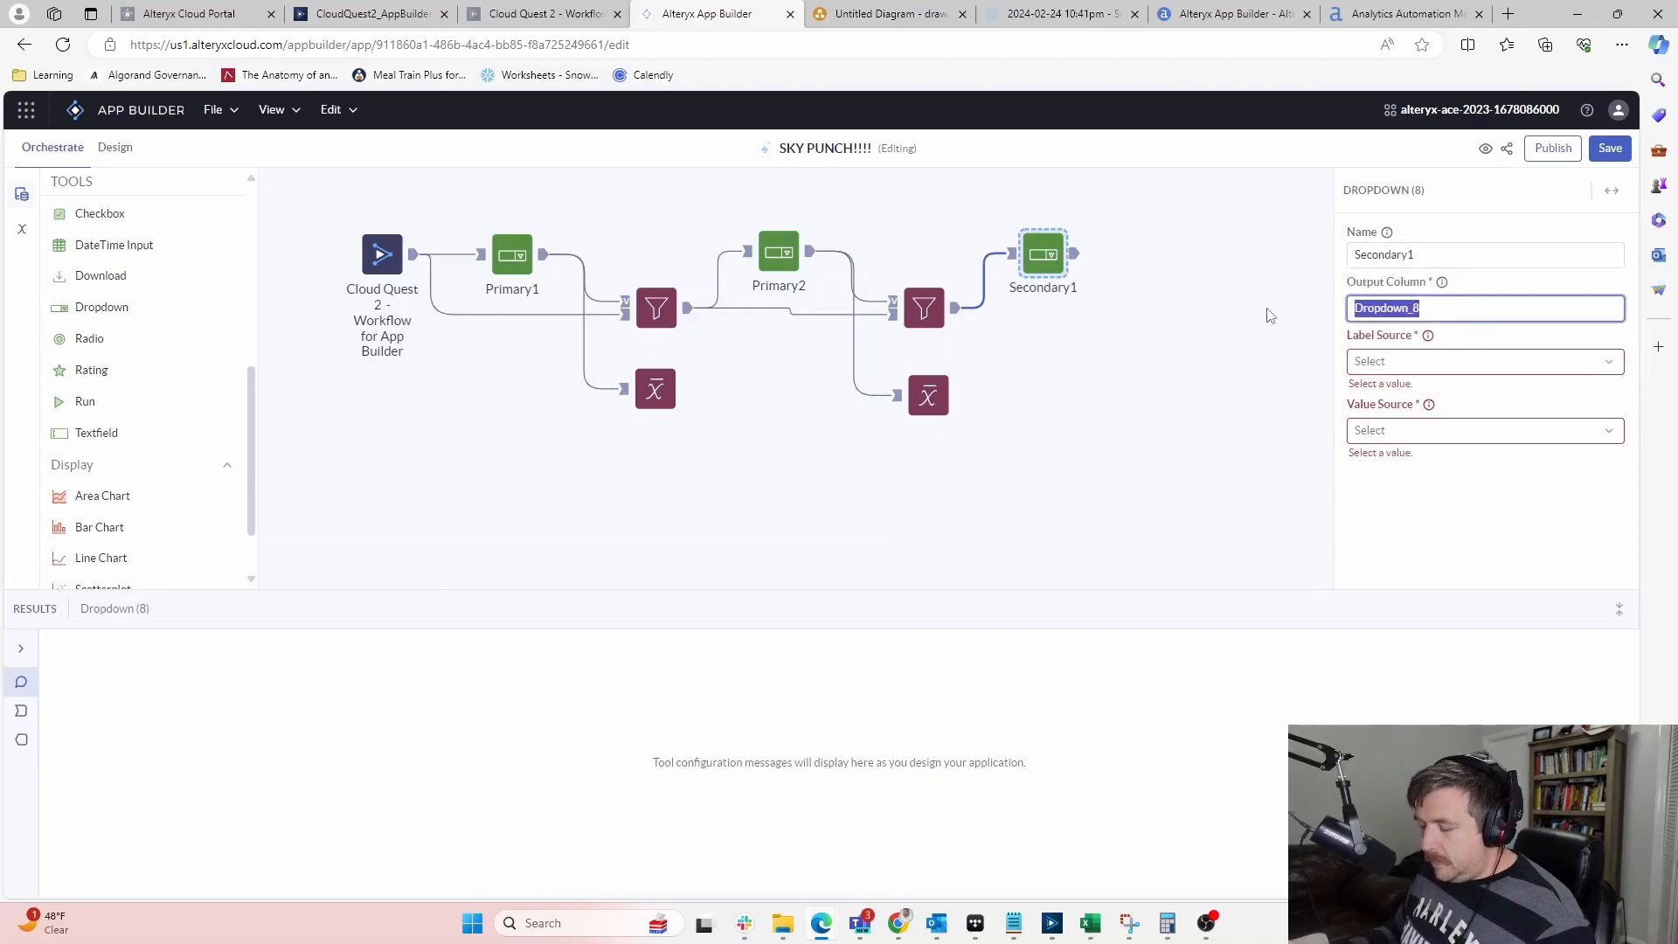
type("Secondary_1")
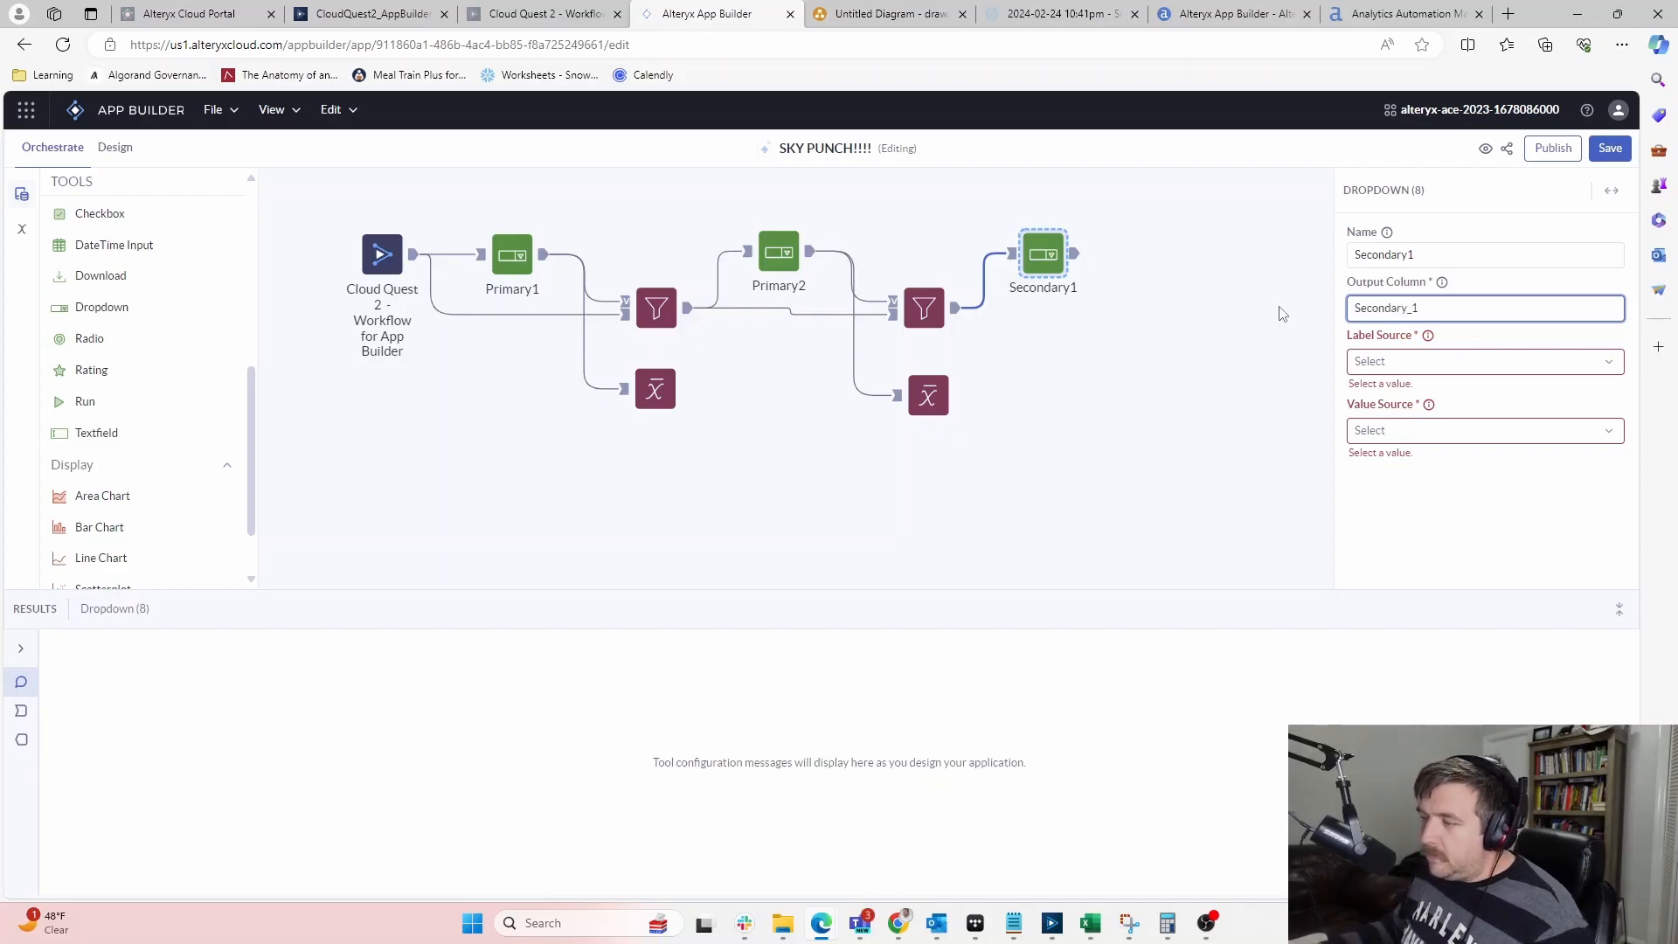
left_click(1504, 361)
left_click(1482, 391)
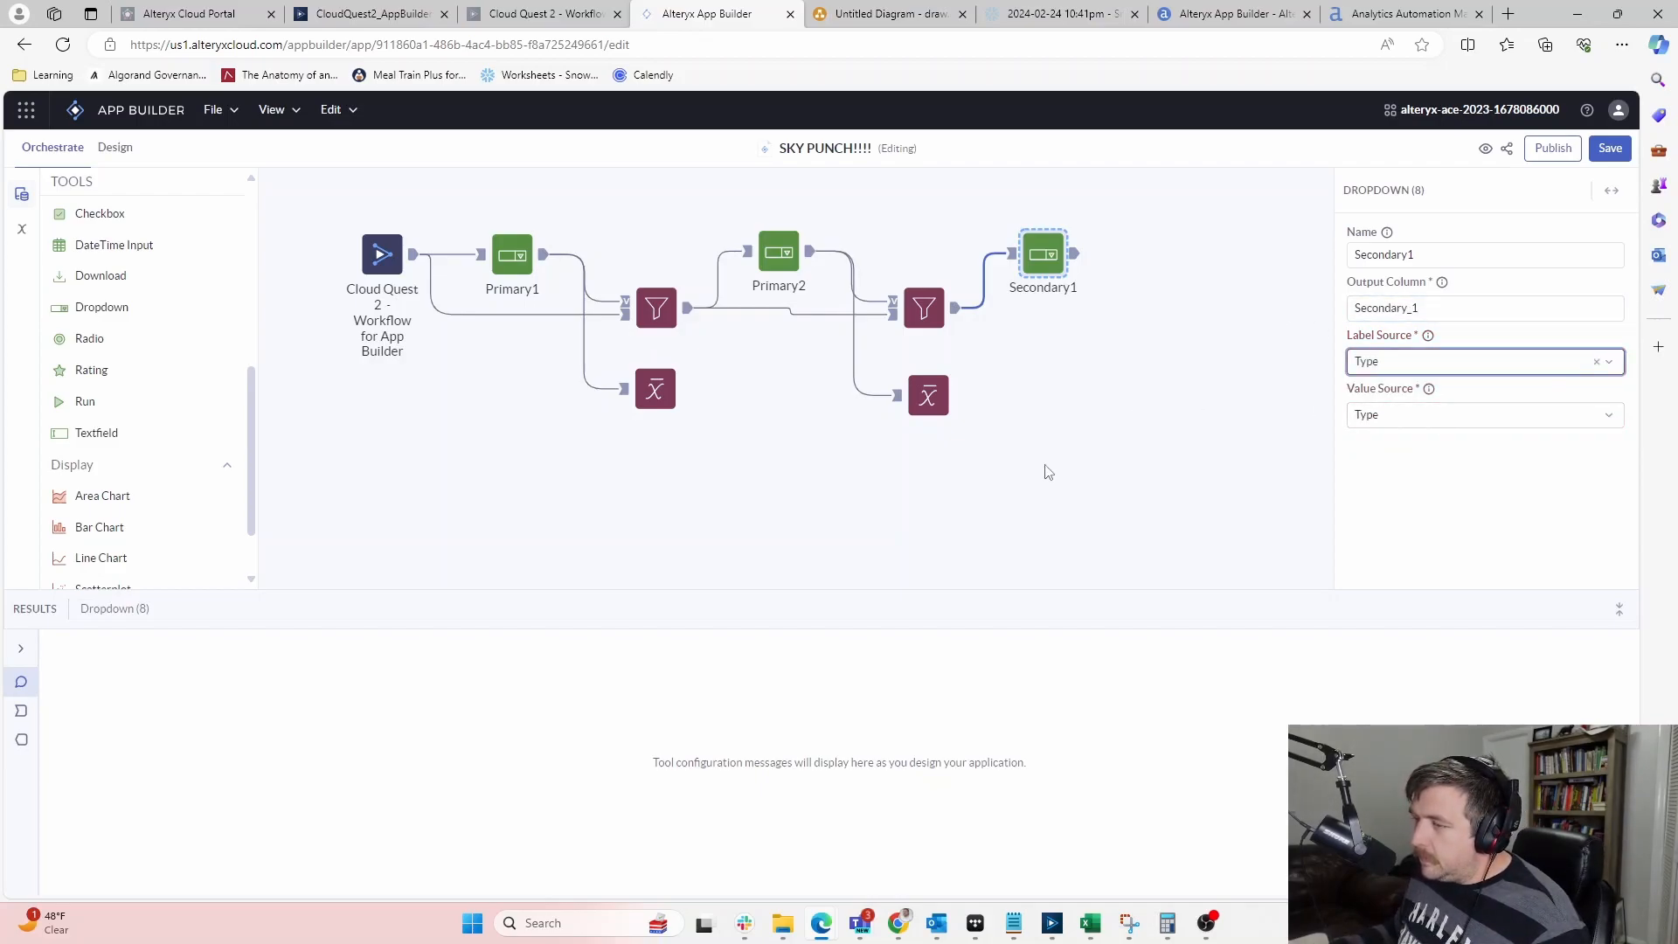
left_click(1117, 447)
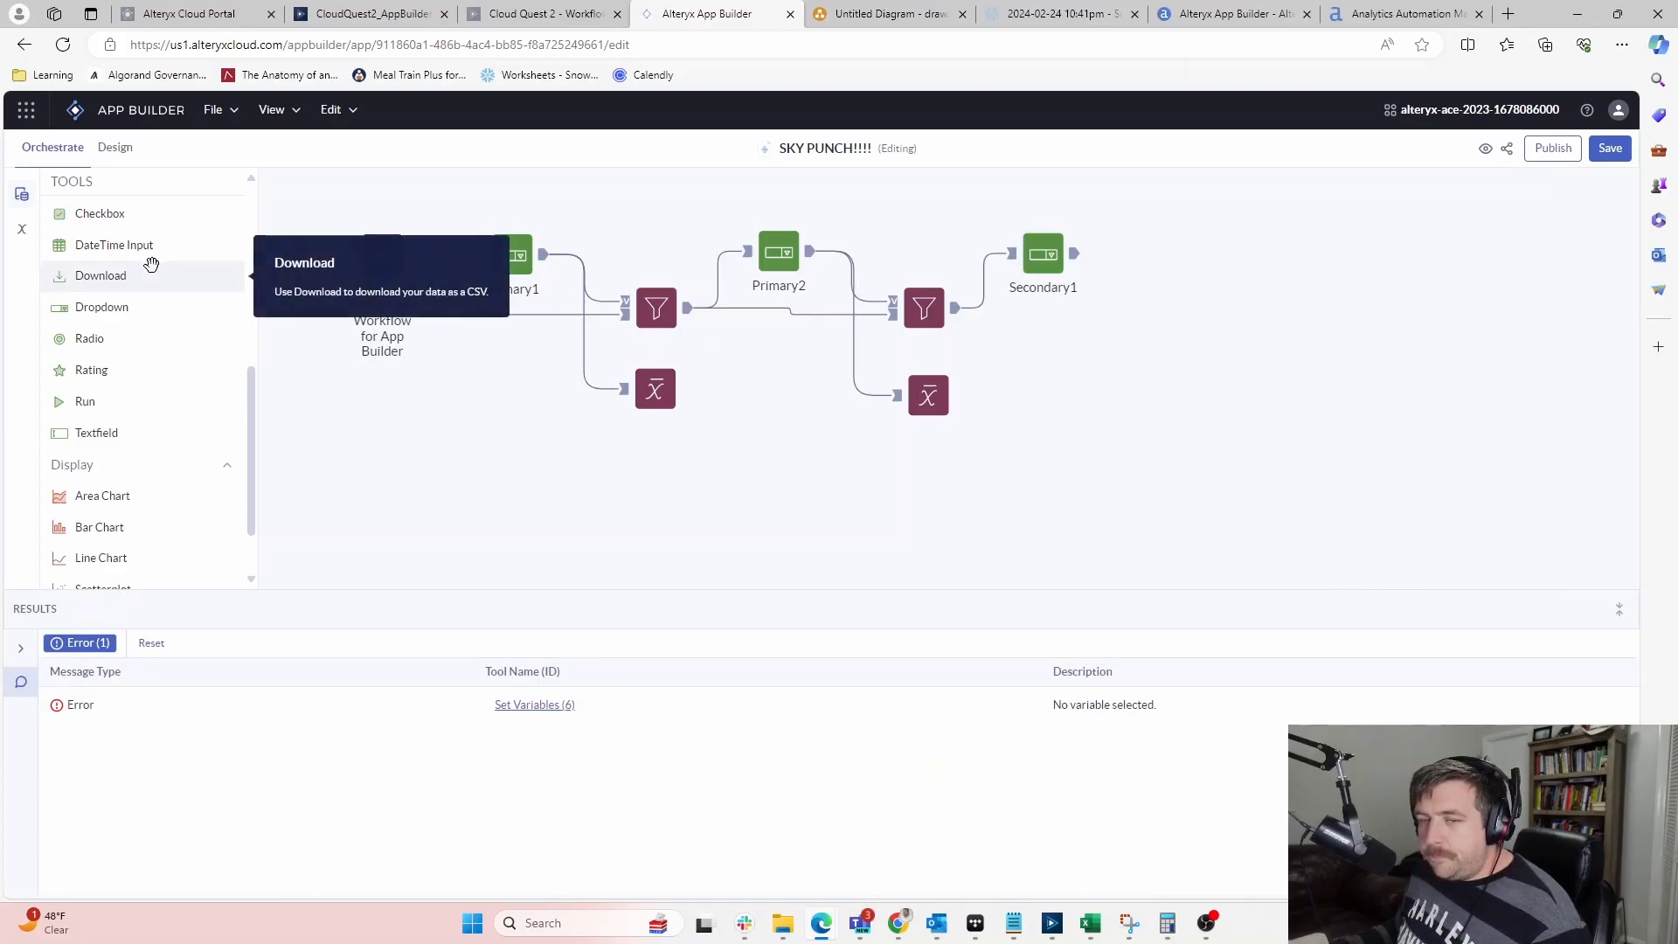
scroll(131, 495, "down", 5)
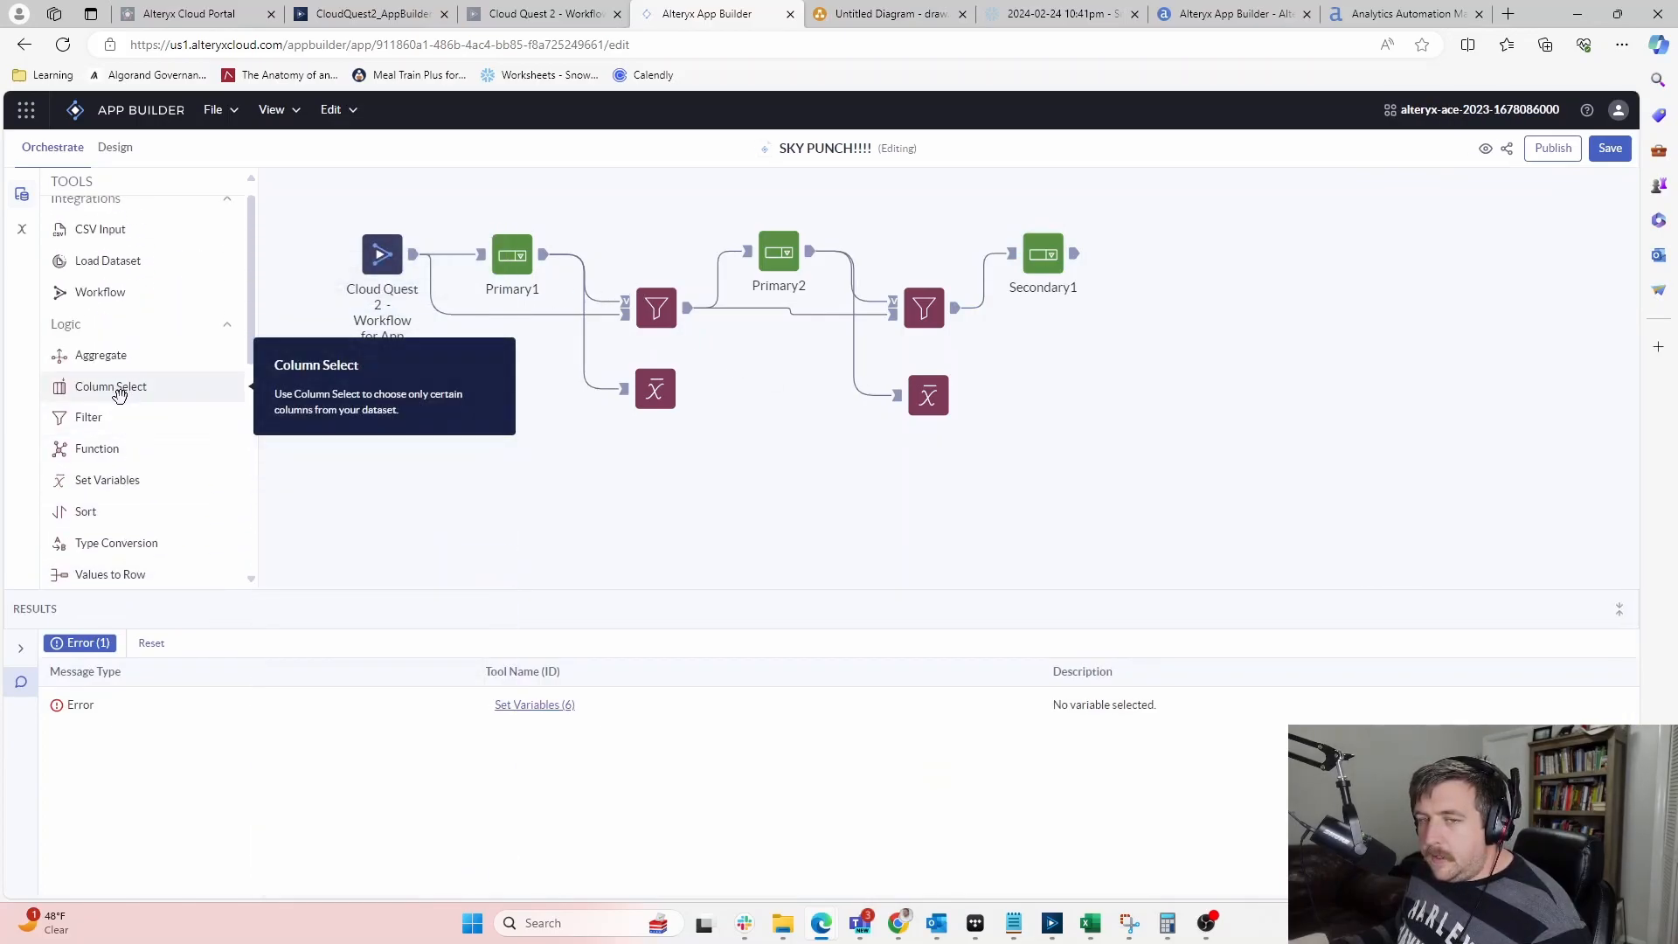
Add a third Filter after Secondary1, fed by the second Filter, applying !in on Type
left_click_drag(92, 417, 1159, 313)
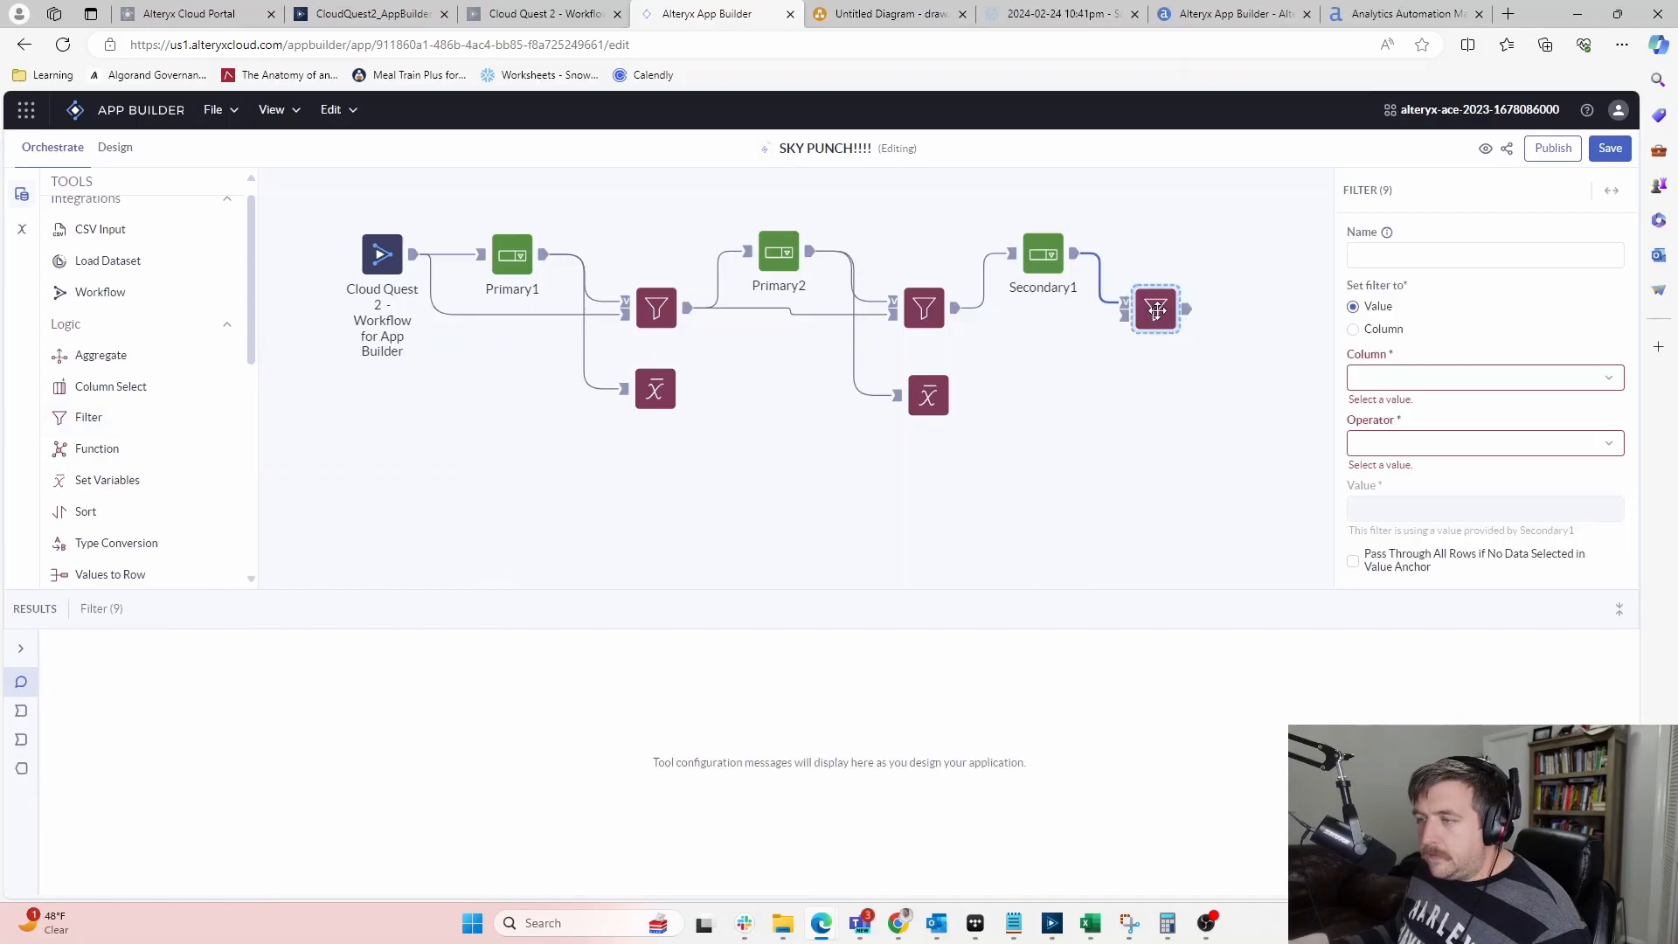
left_click_drag(959, 320, 1215, 314)
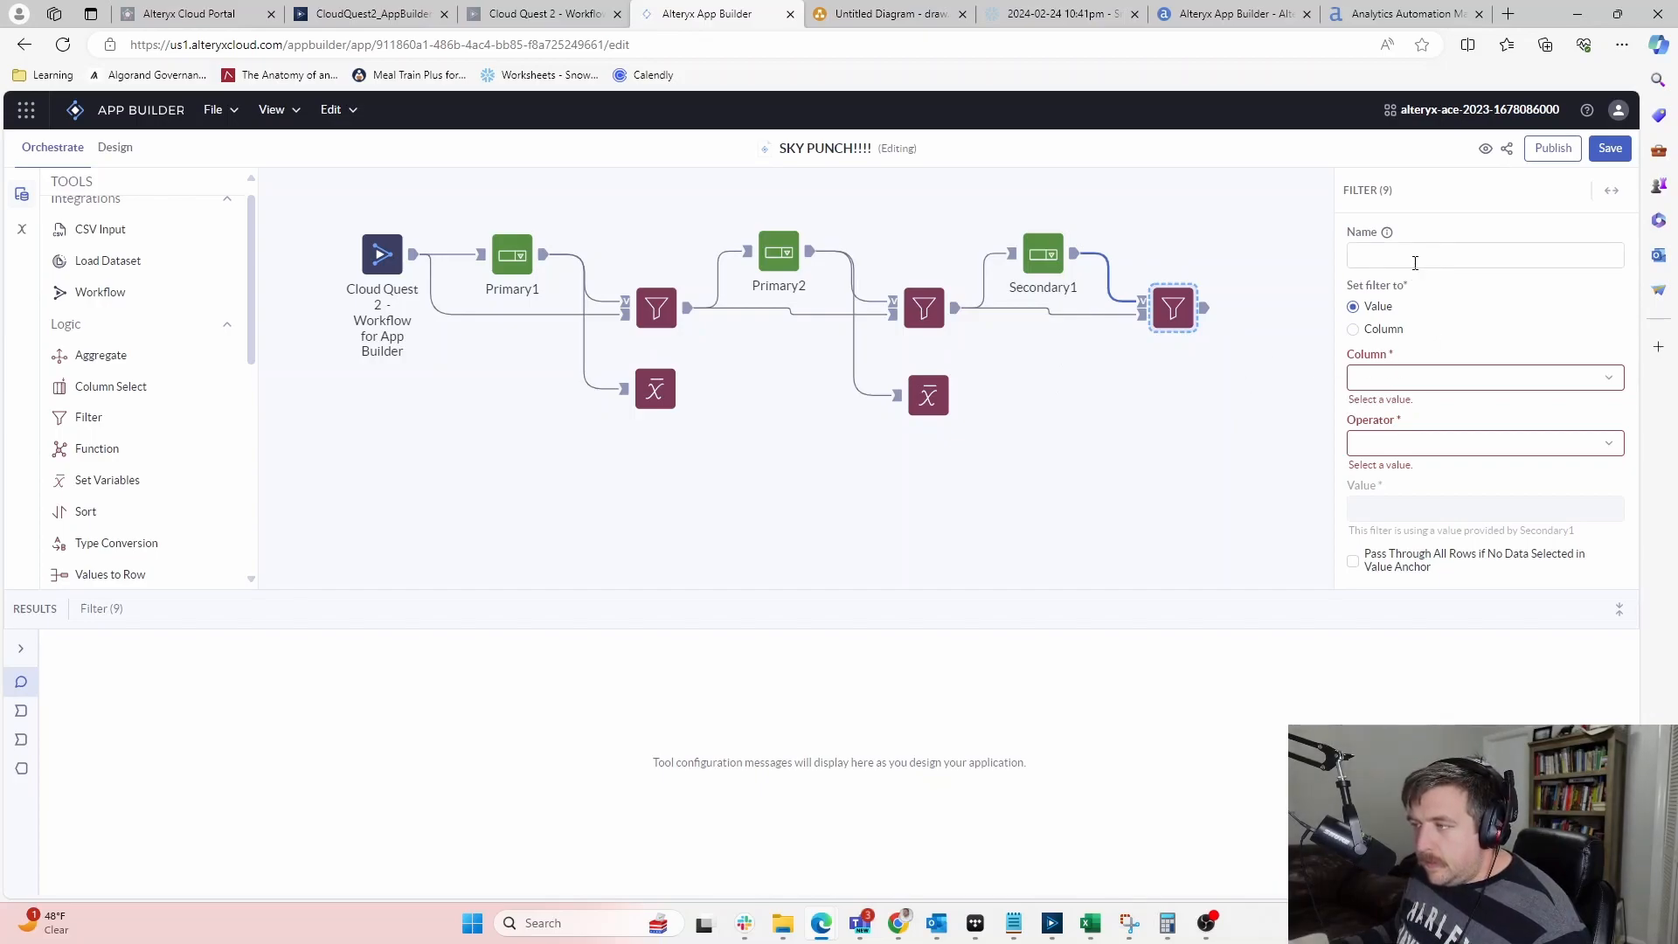
left_click(1466, 368)
left_click(1425, 411)
left_click(1423, 425)
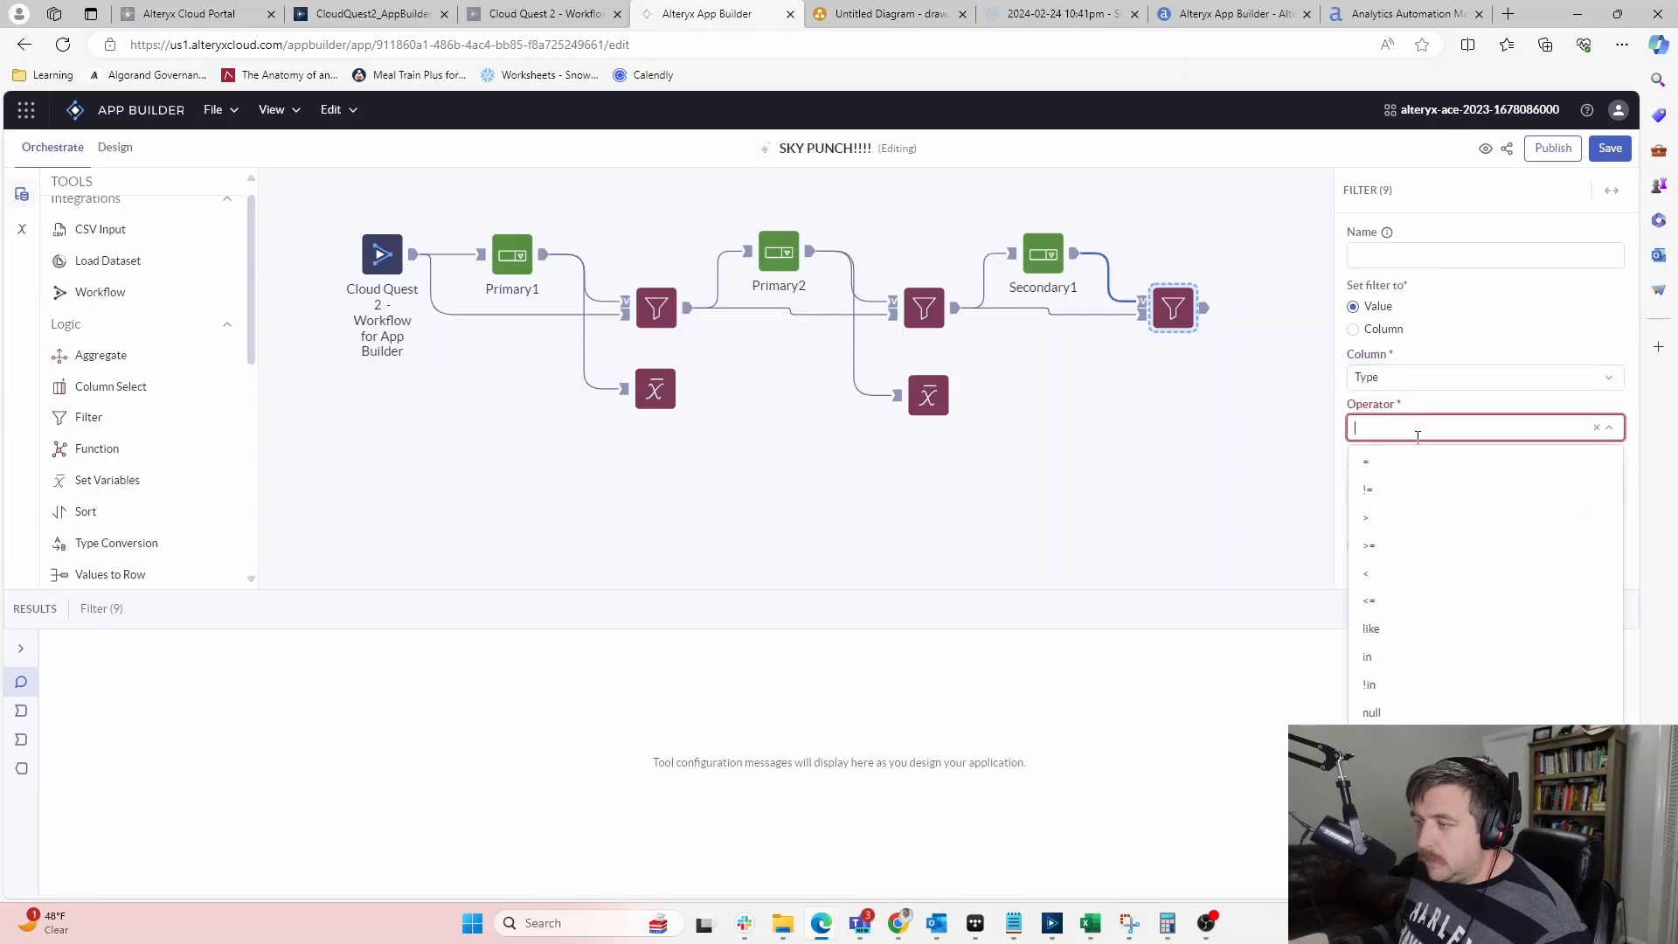
left_click(1378, 686)
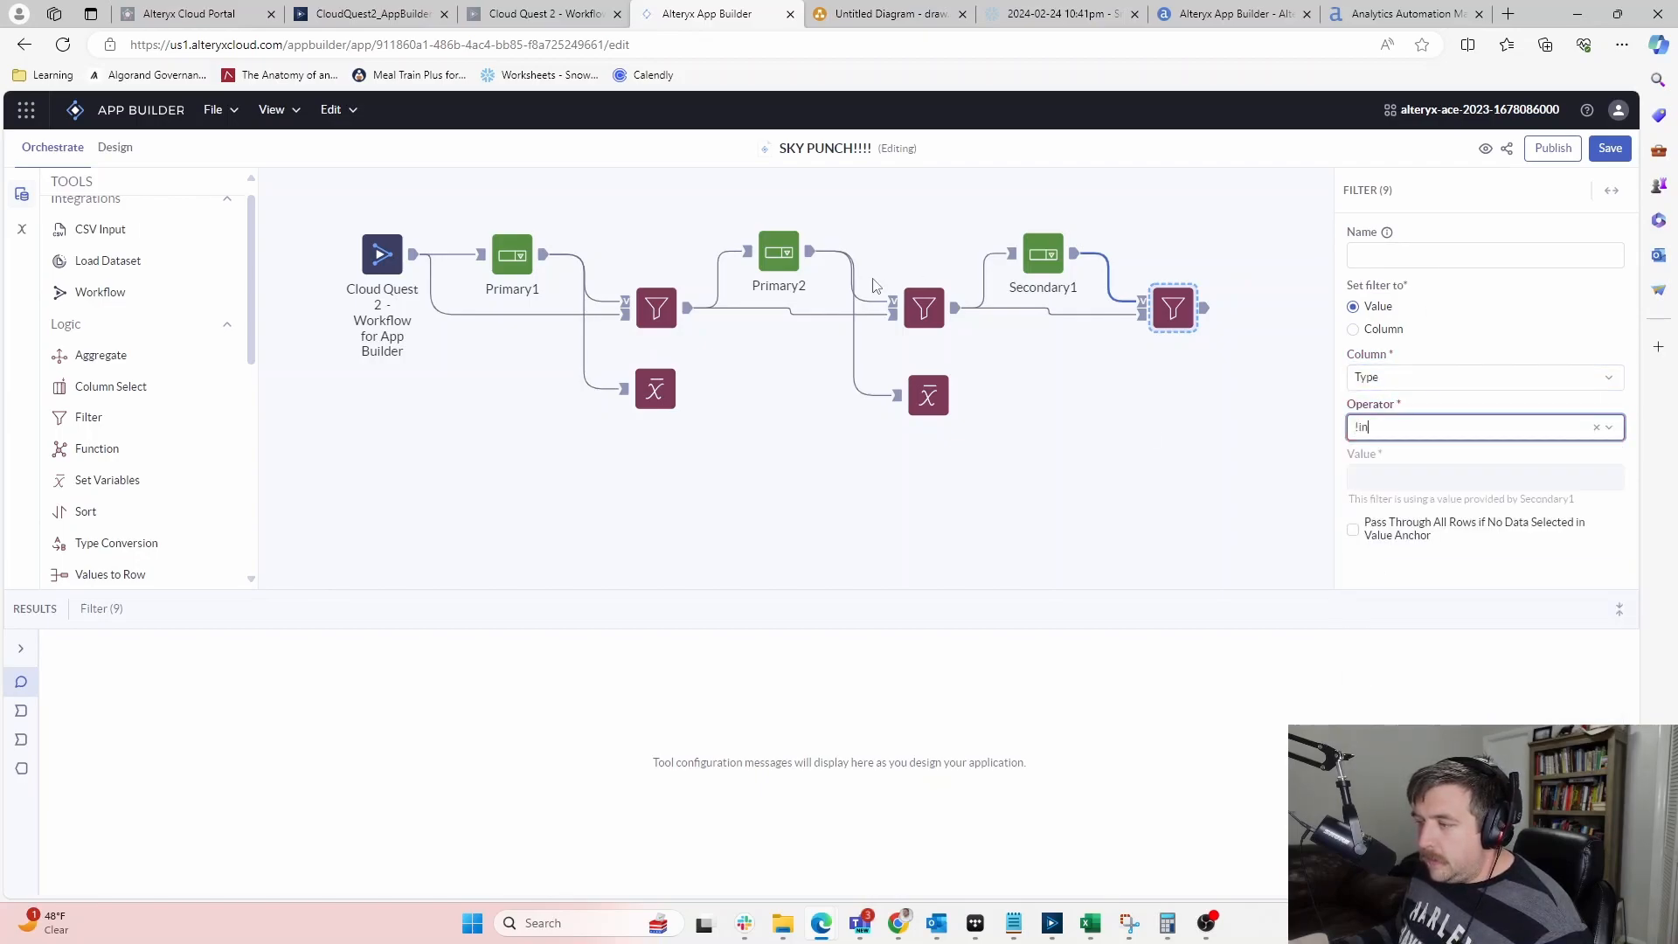
left_click(924, 308)
left_click(1162, 305)
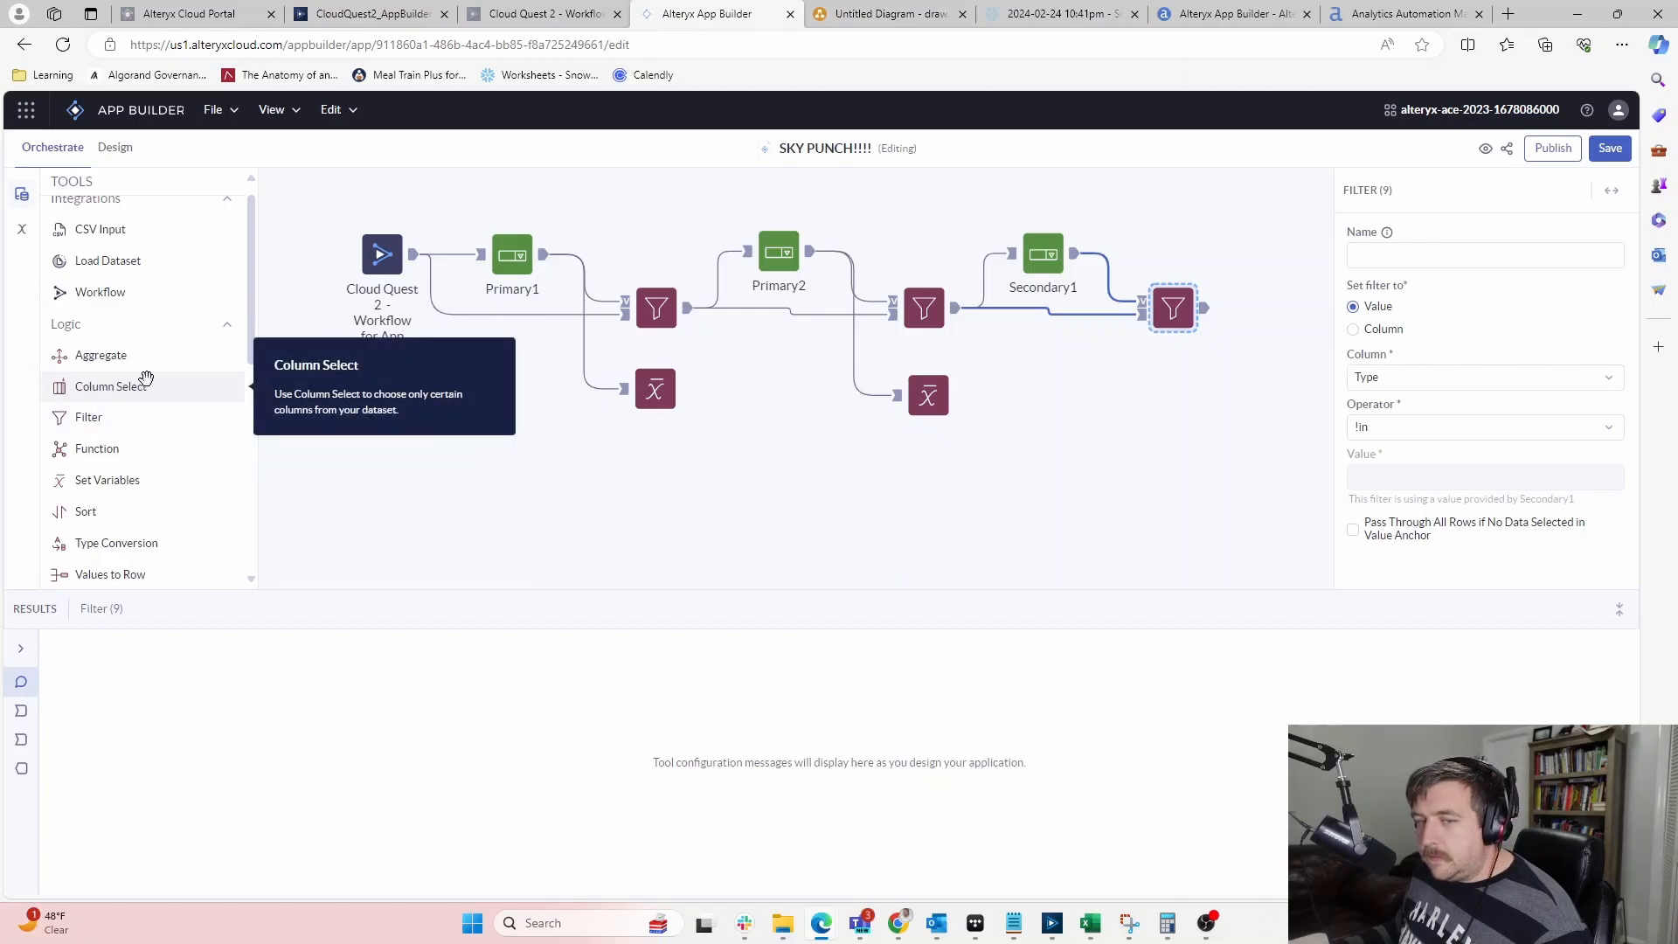
Add a Set Variables tool after Secondary1 that targets the Secondary1 variable
left_click_drag(110, 481, 1175, 398)
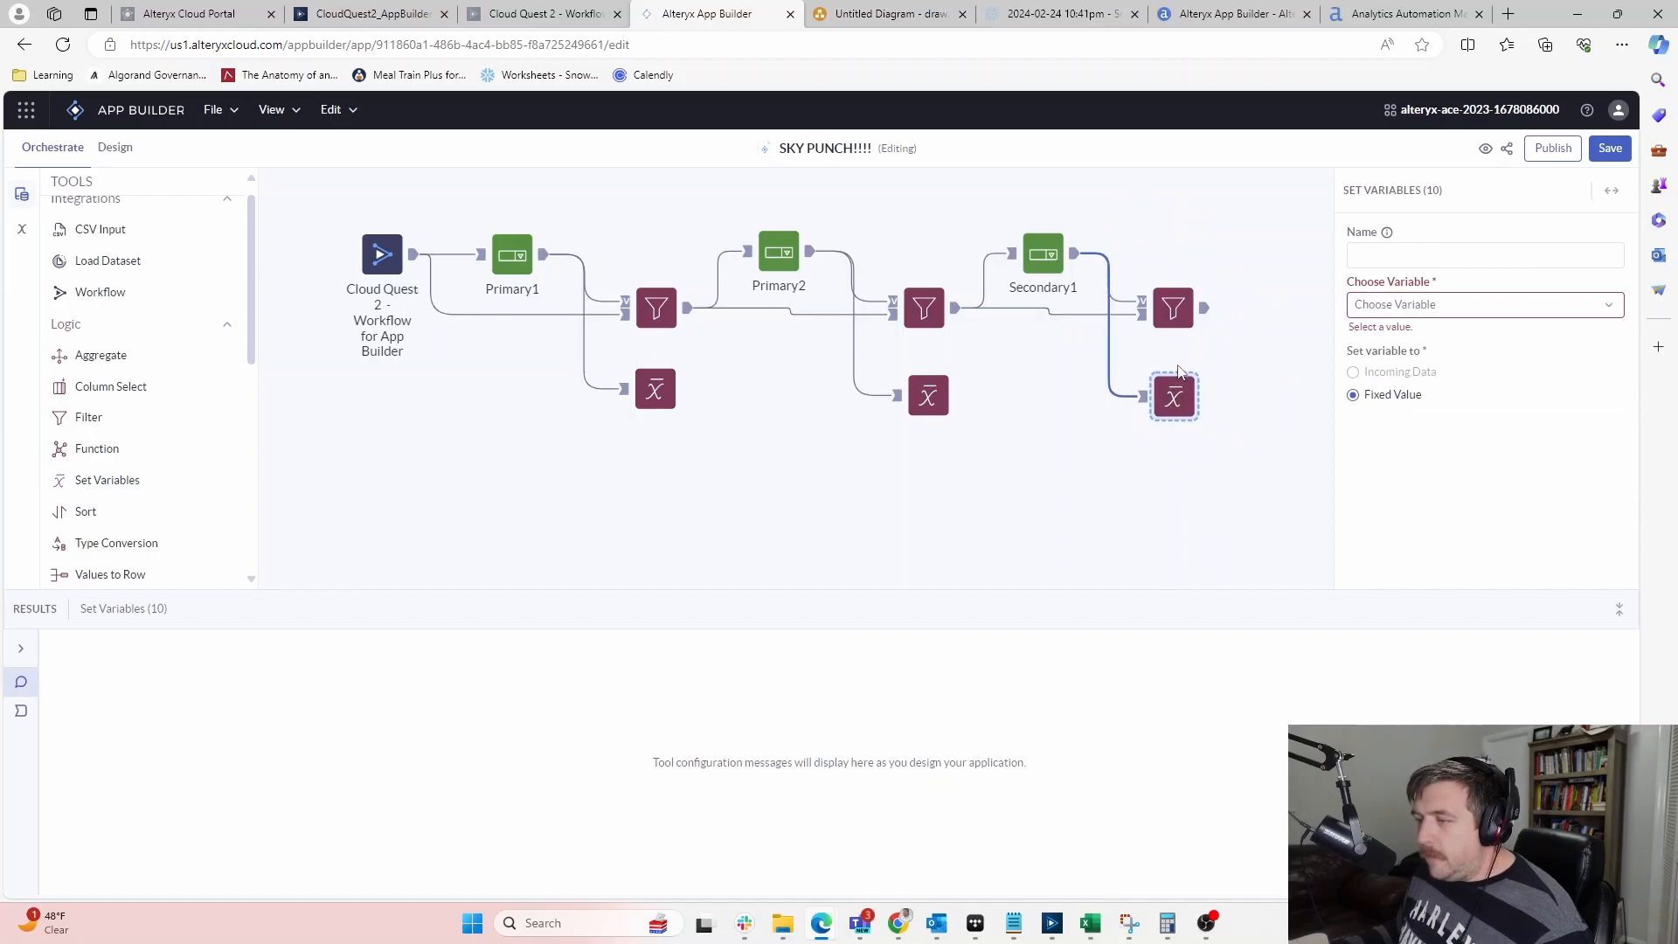
left_click(1426, 255)
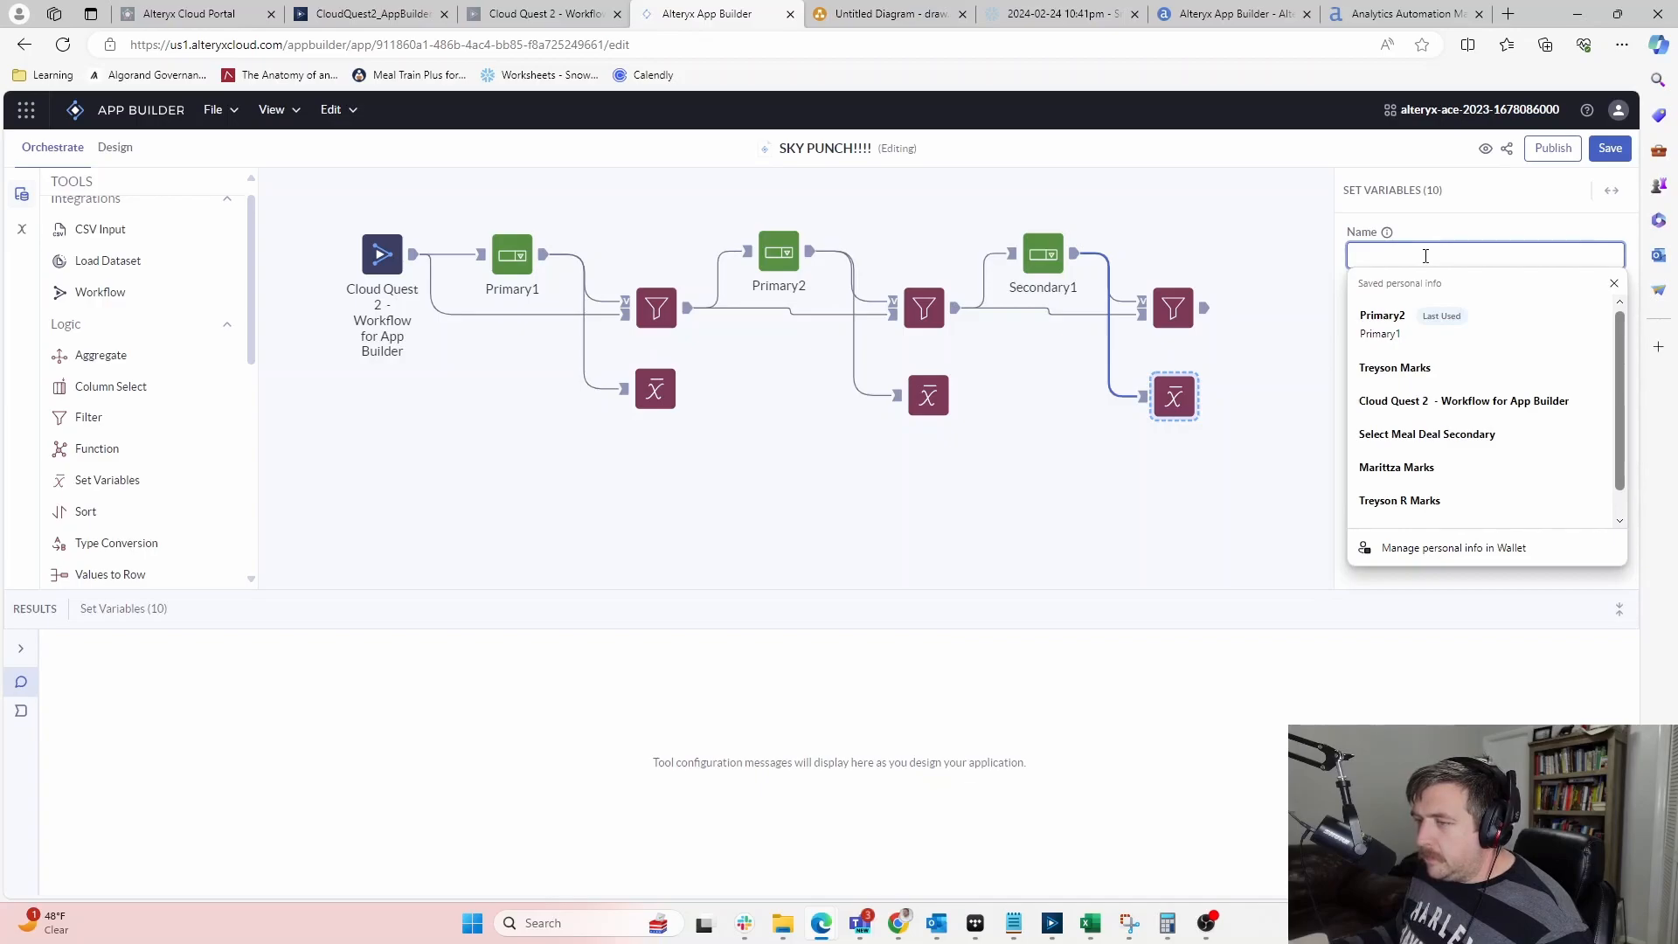
left_click(1444, 306)
left_click(1398, 427)
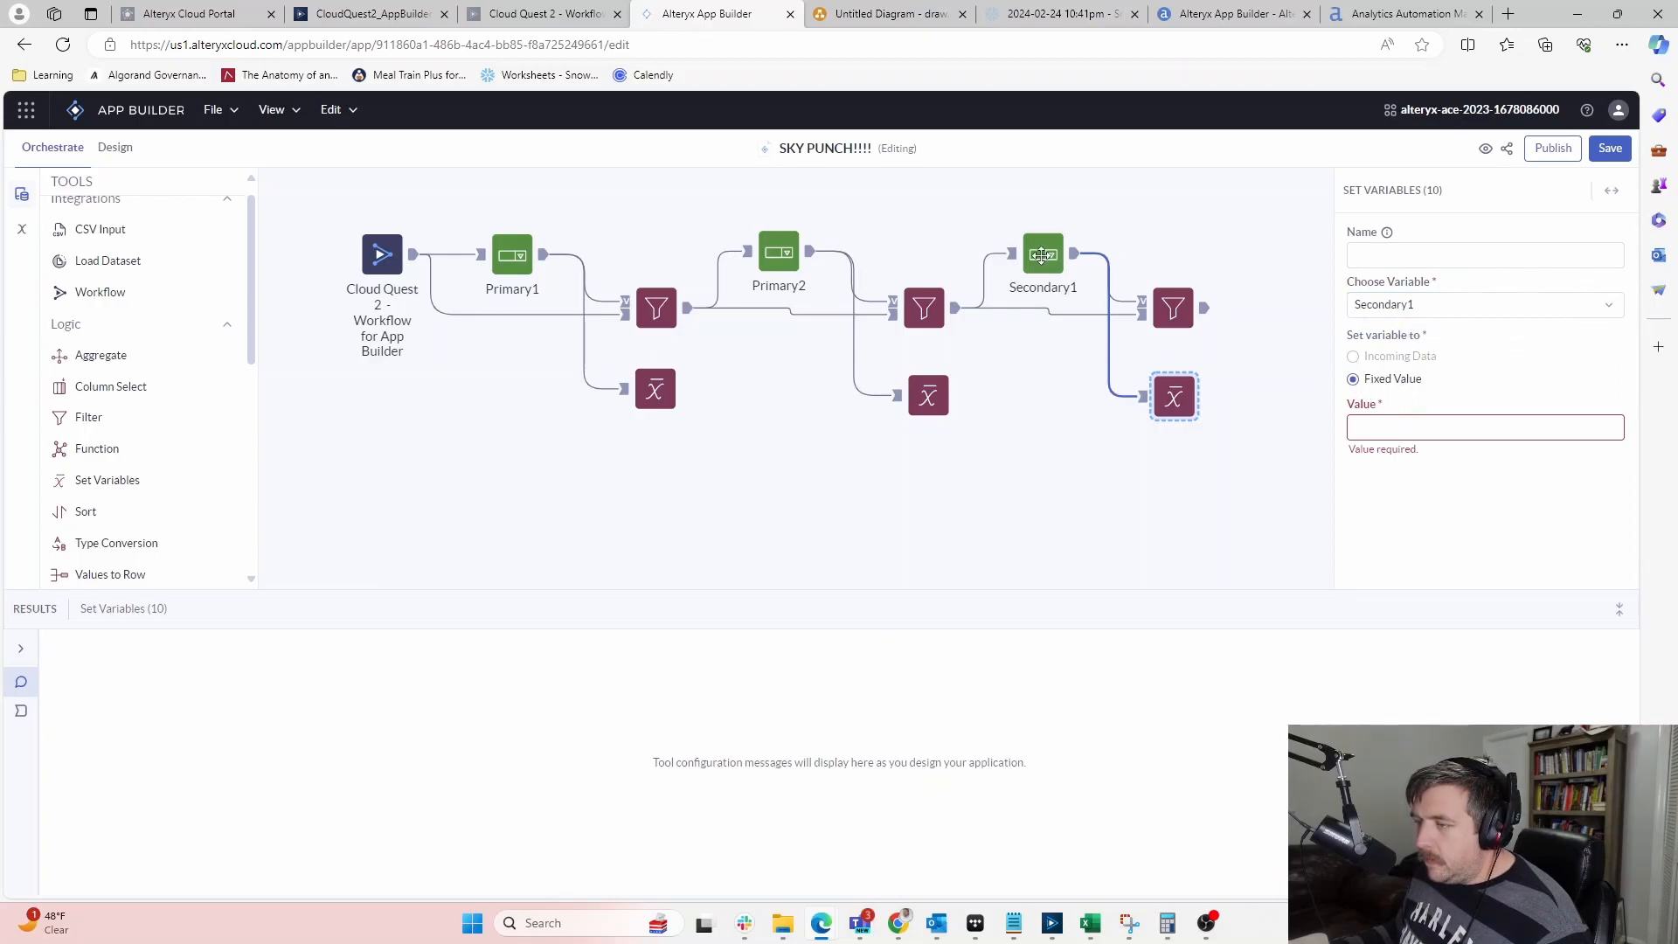
left_click(922, 398)
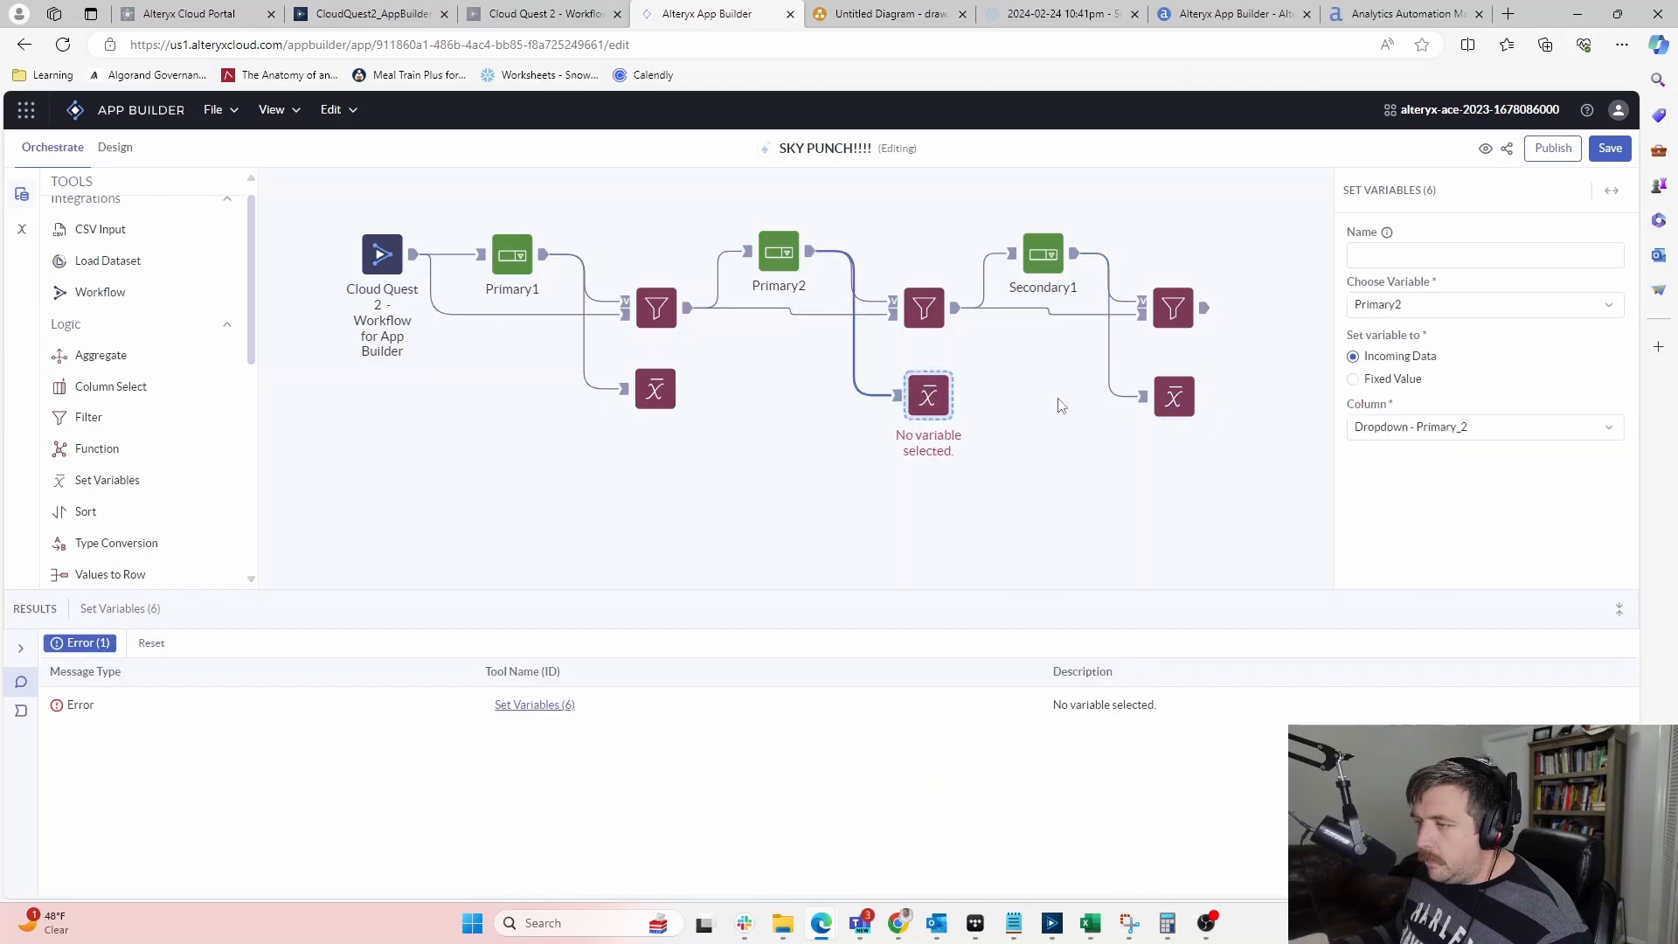
left_click(1169, 401)
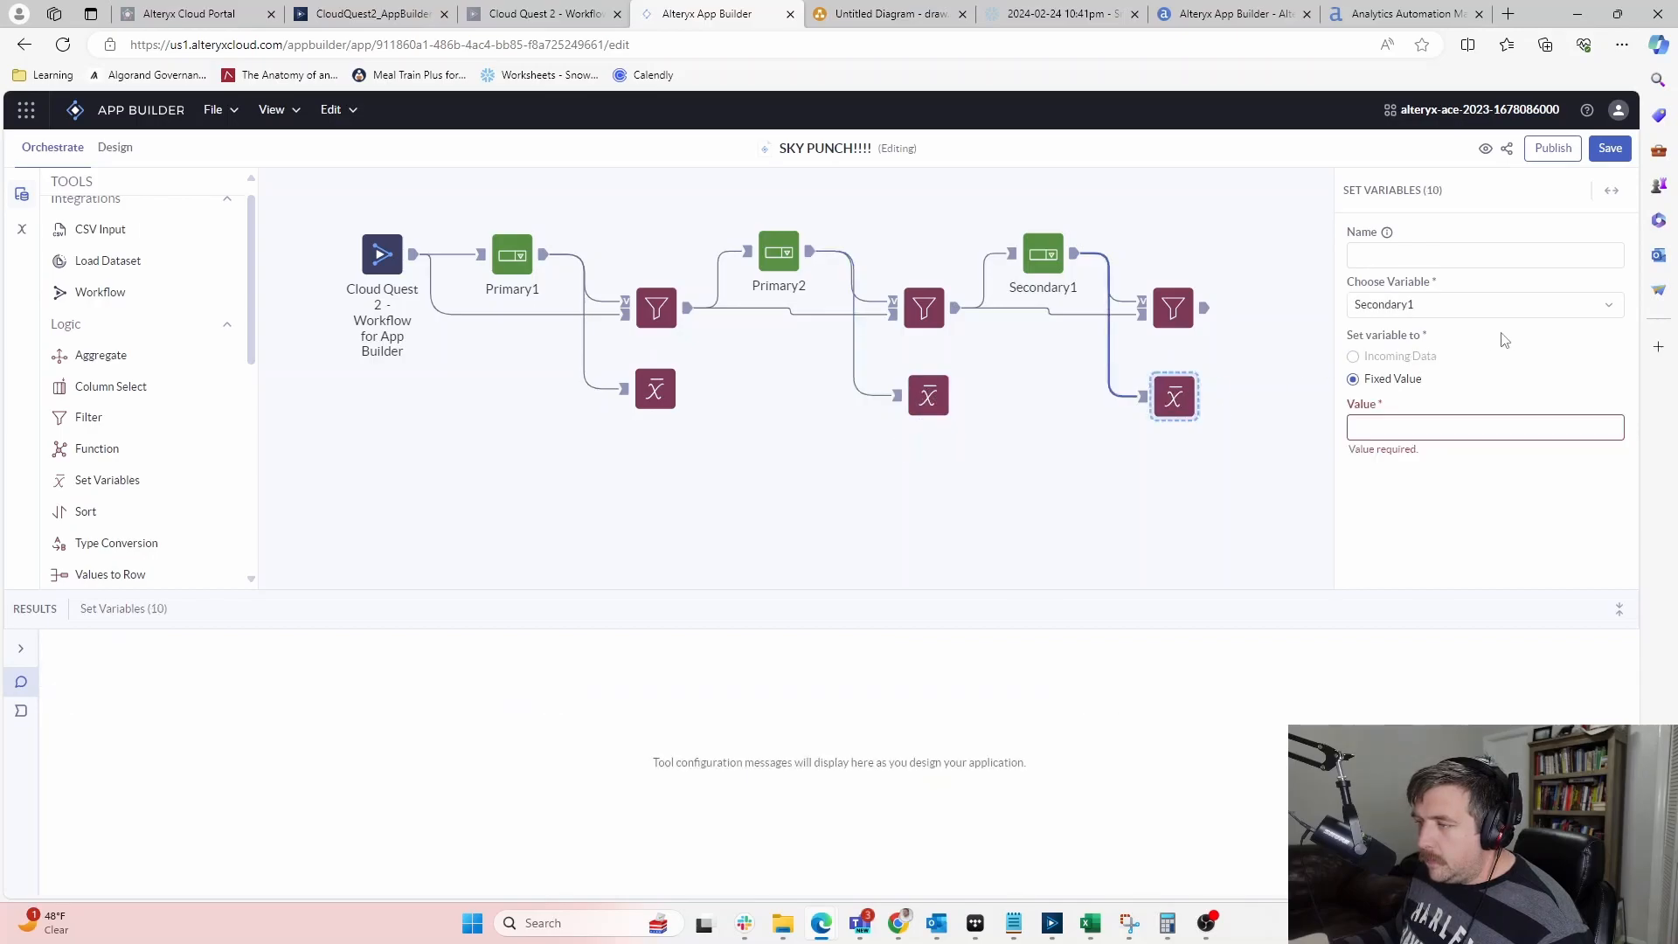
left_click(1057, 250)
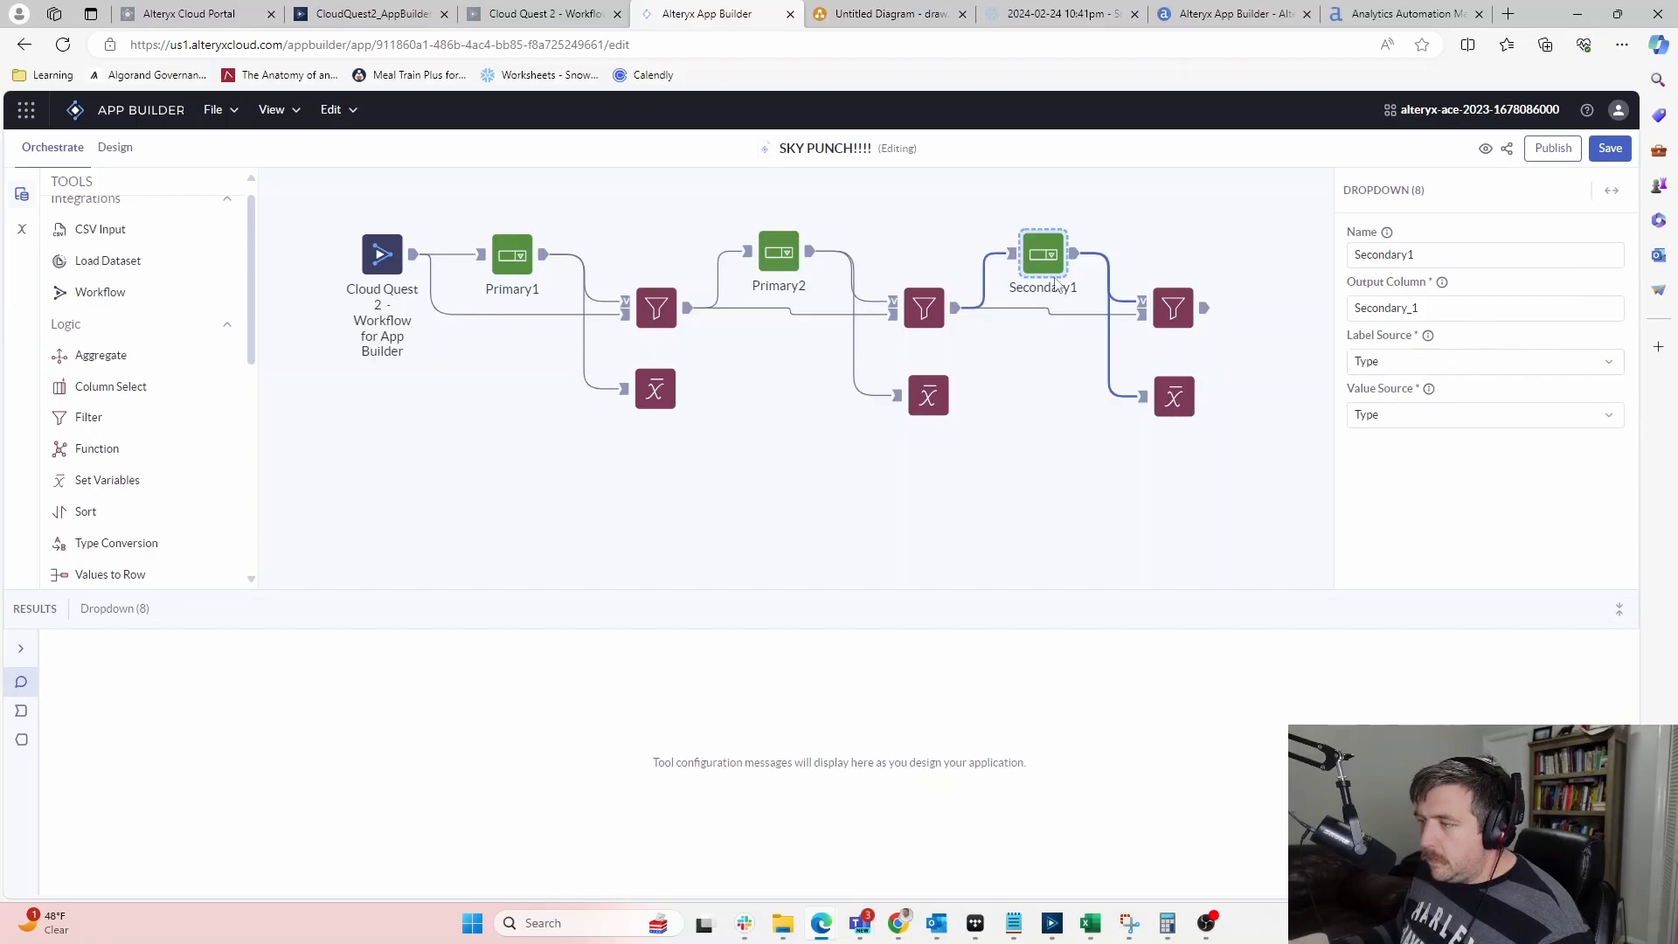
left_click(781, 261)
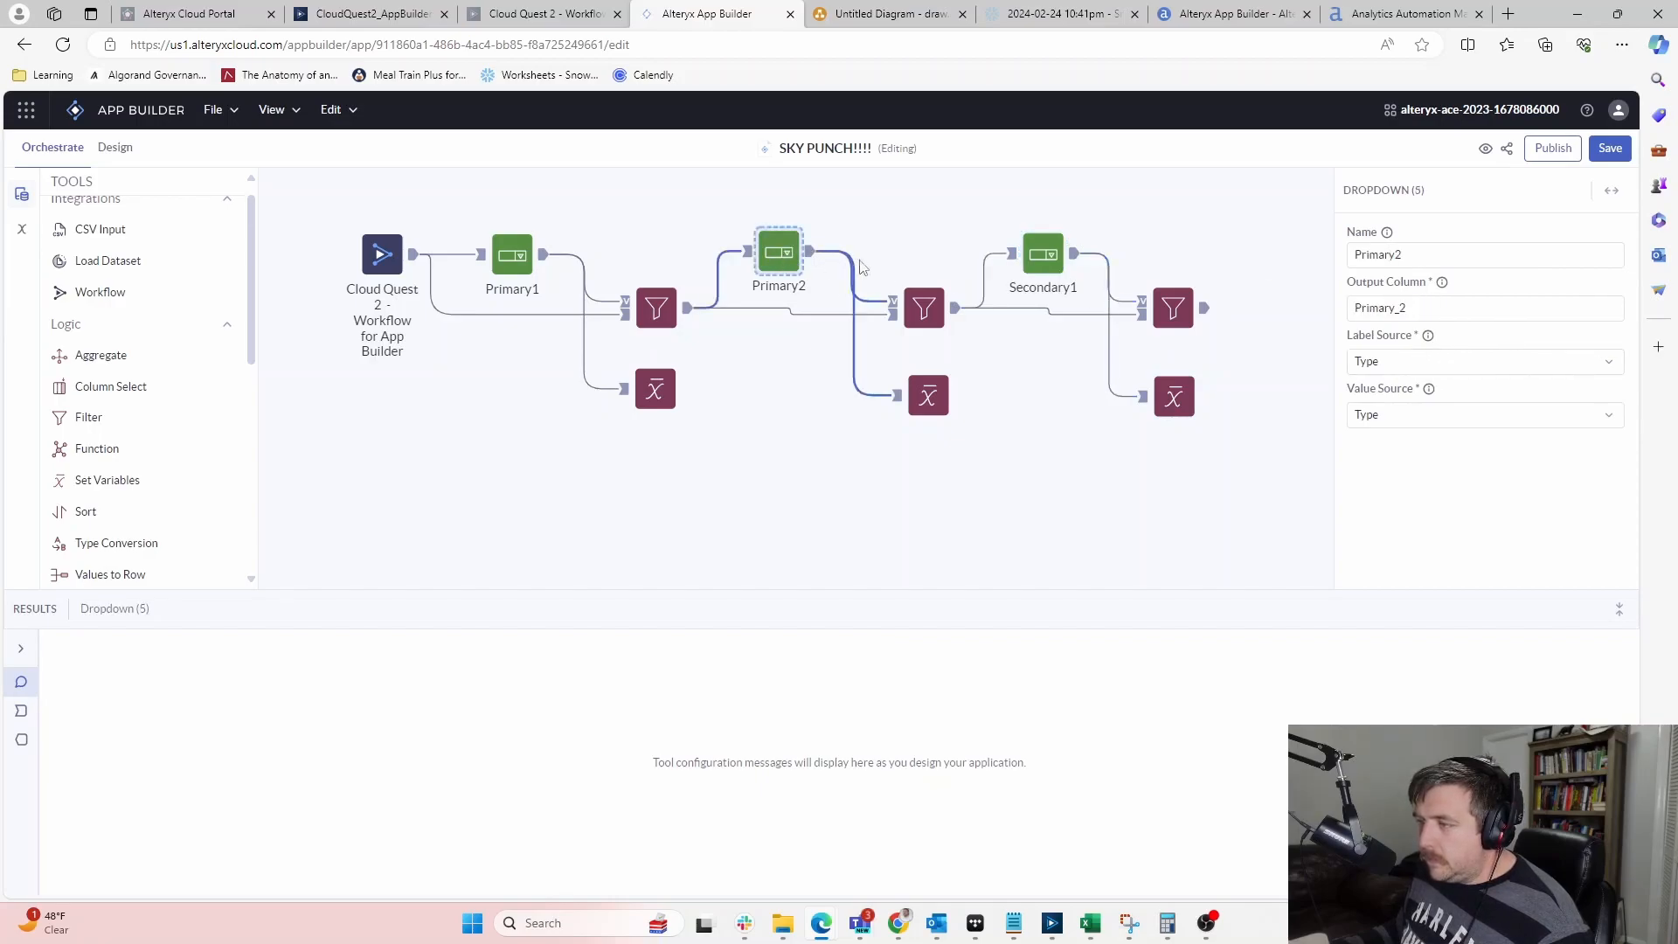
left_click(1038, 253)
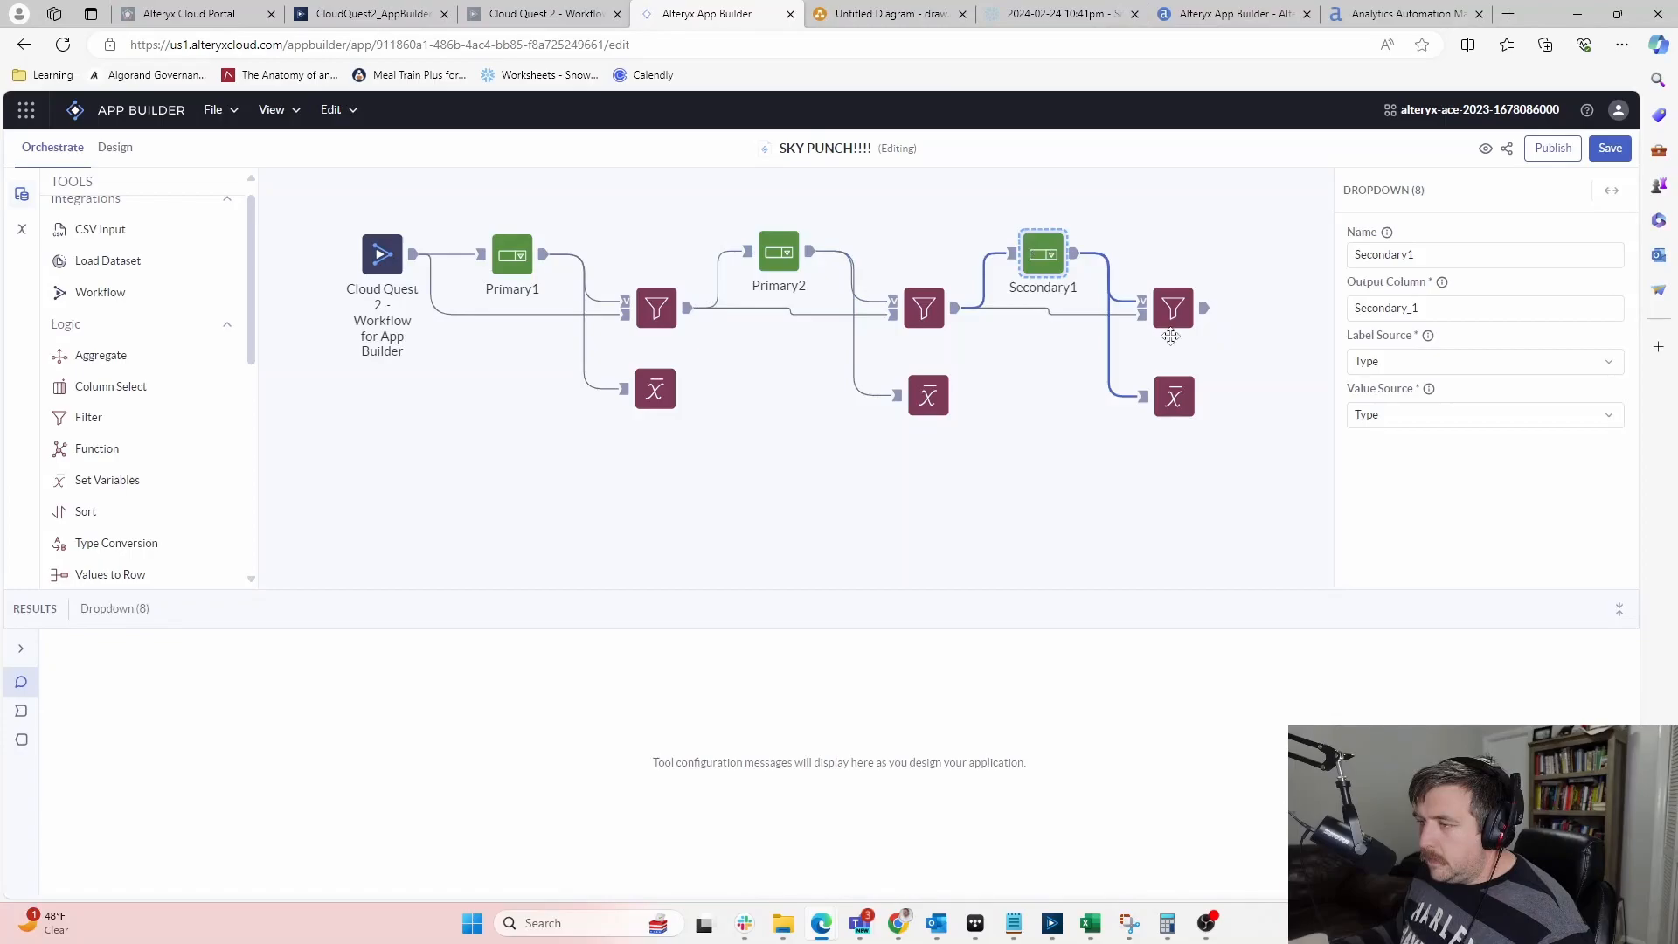
left_click(1152, 400)
Try the variable's value-source options, save the app, and glance at the Design view
left_click(1409, 426)
left_click(1354, 357)
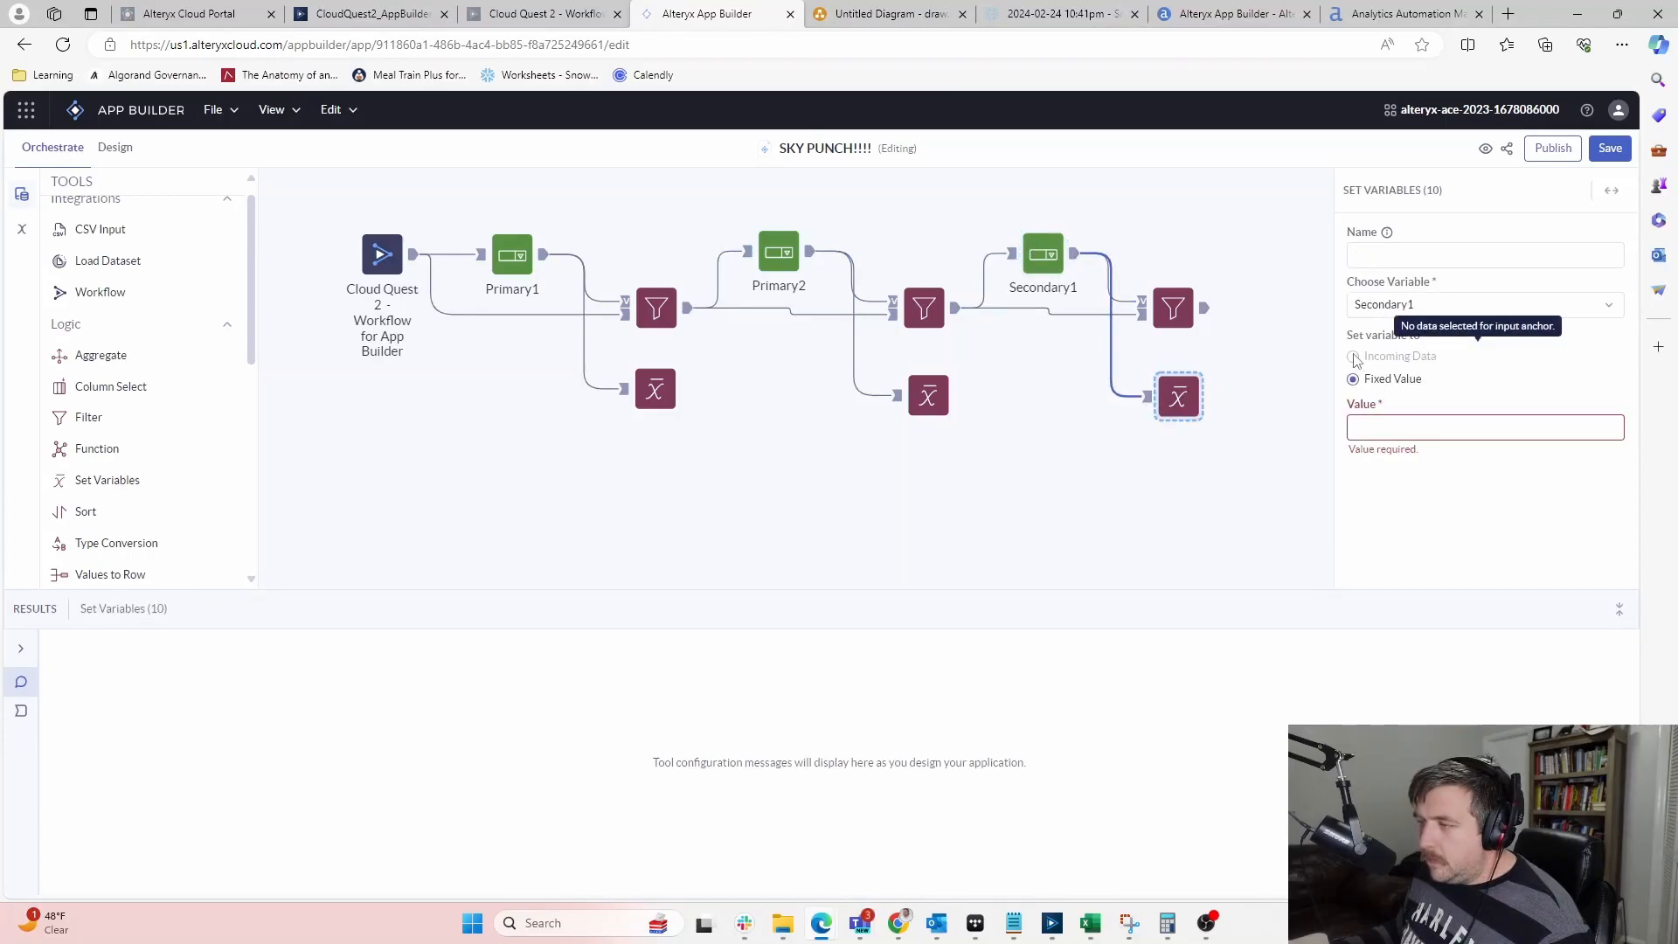
left_click(1034, 469)
left_click(1608, 148)
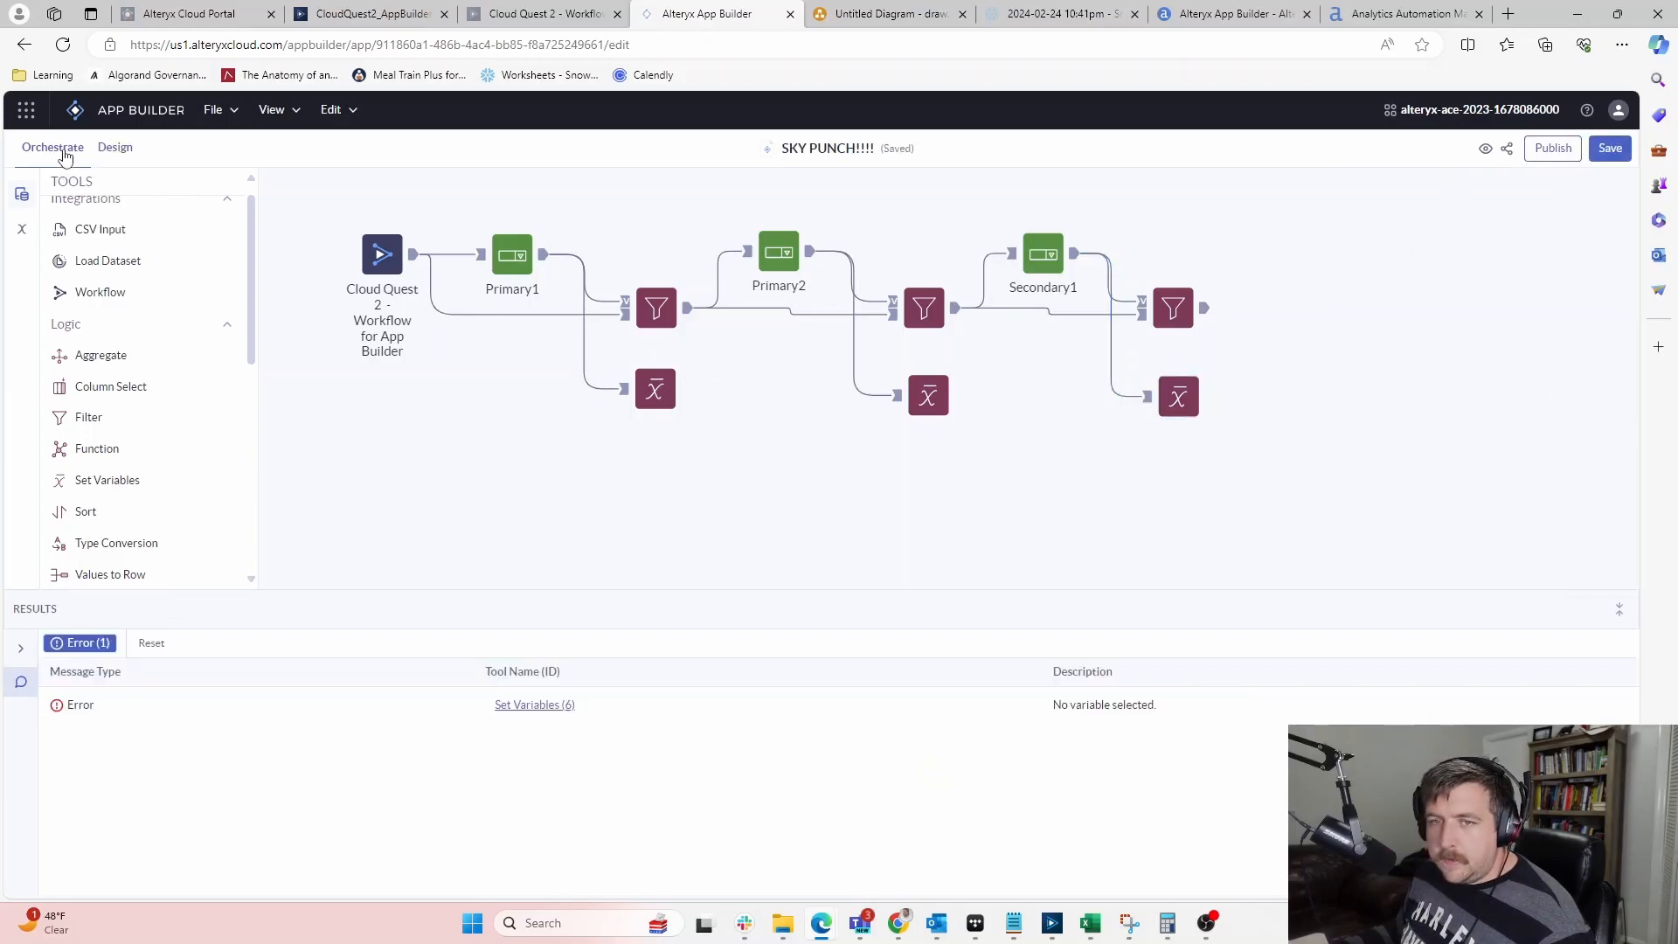
left_click(129, 154)
left_click(68, 150)
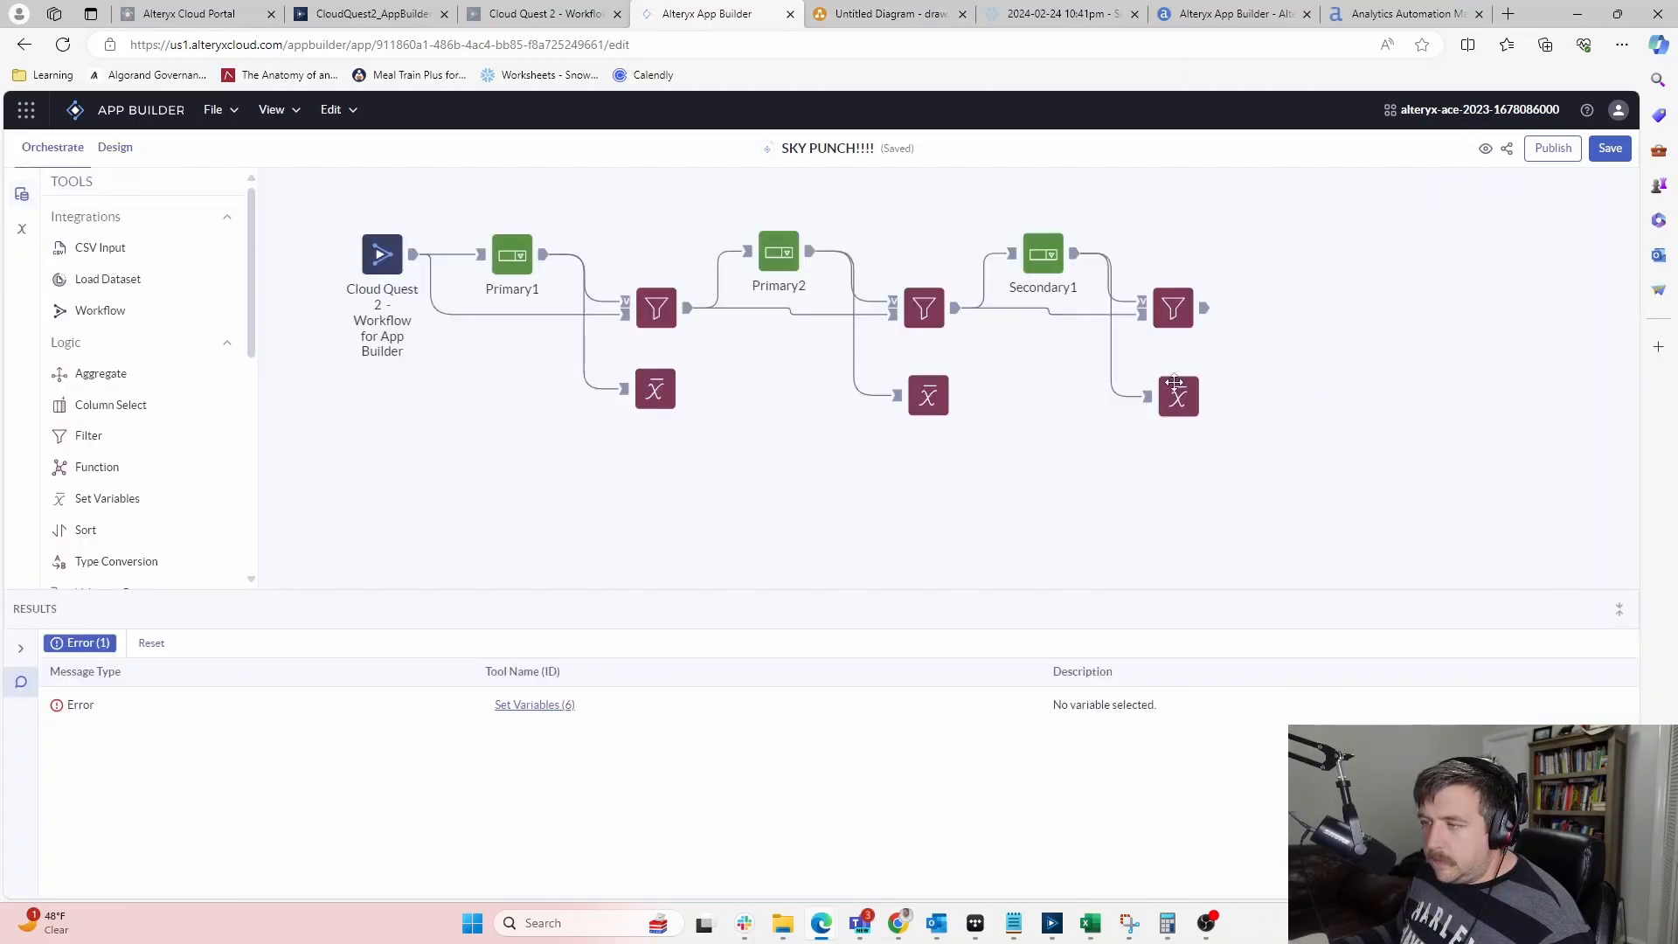
Review the Secondary1 dropdown, all three Filters, and the Secondary1 variable step's settings
left_click(1173, 391)
left_click(1332, 368)
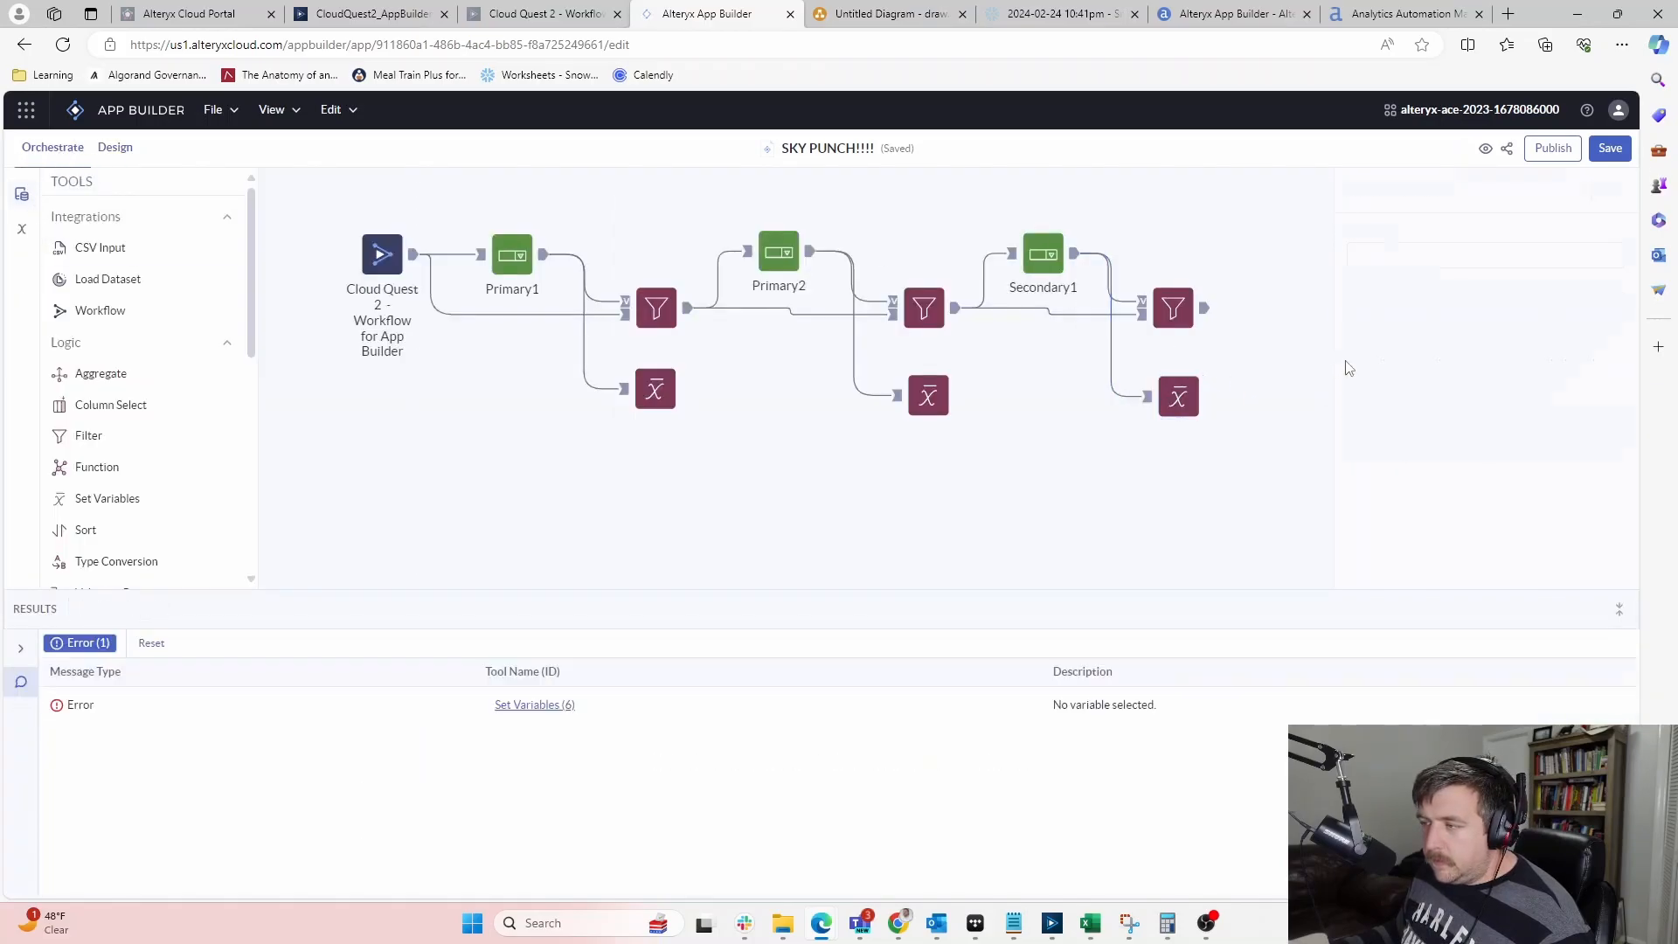
left_click(1027, 275)
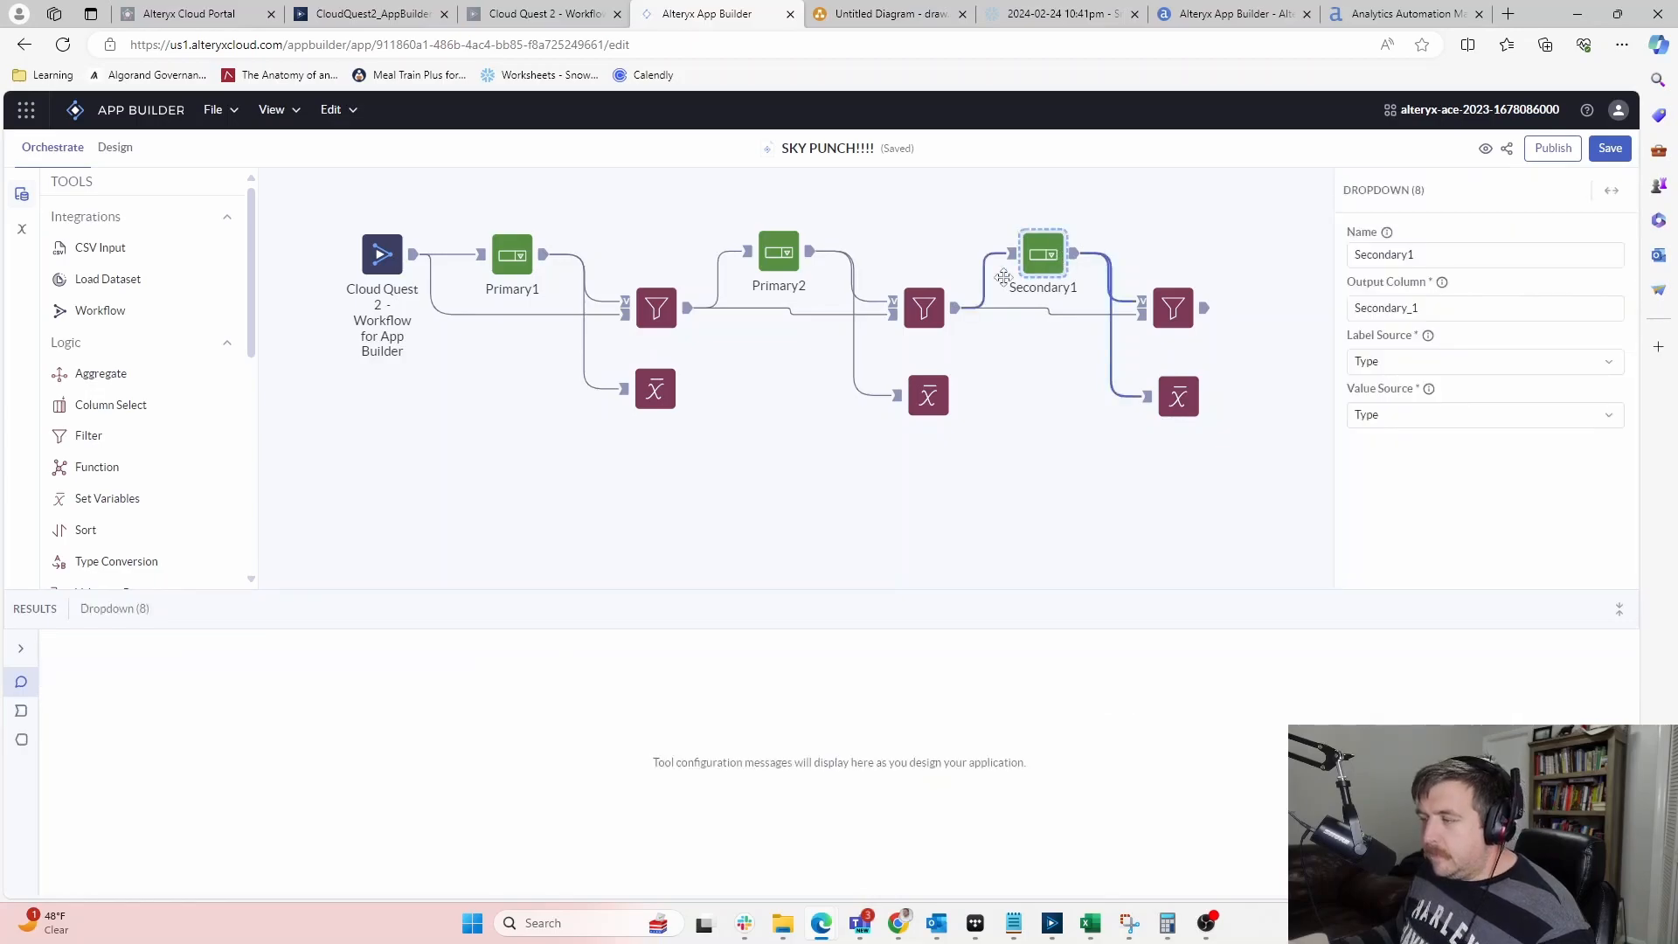
left_click(909, 320)
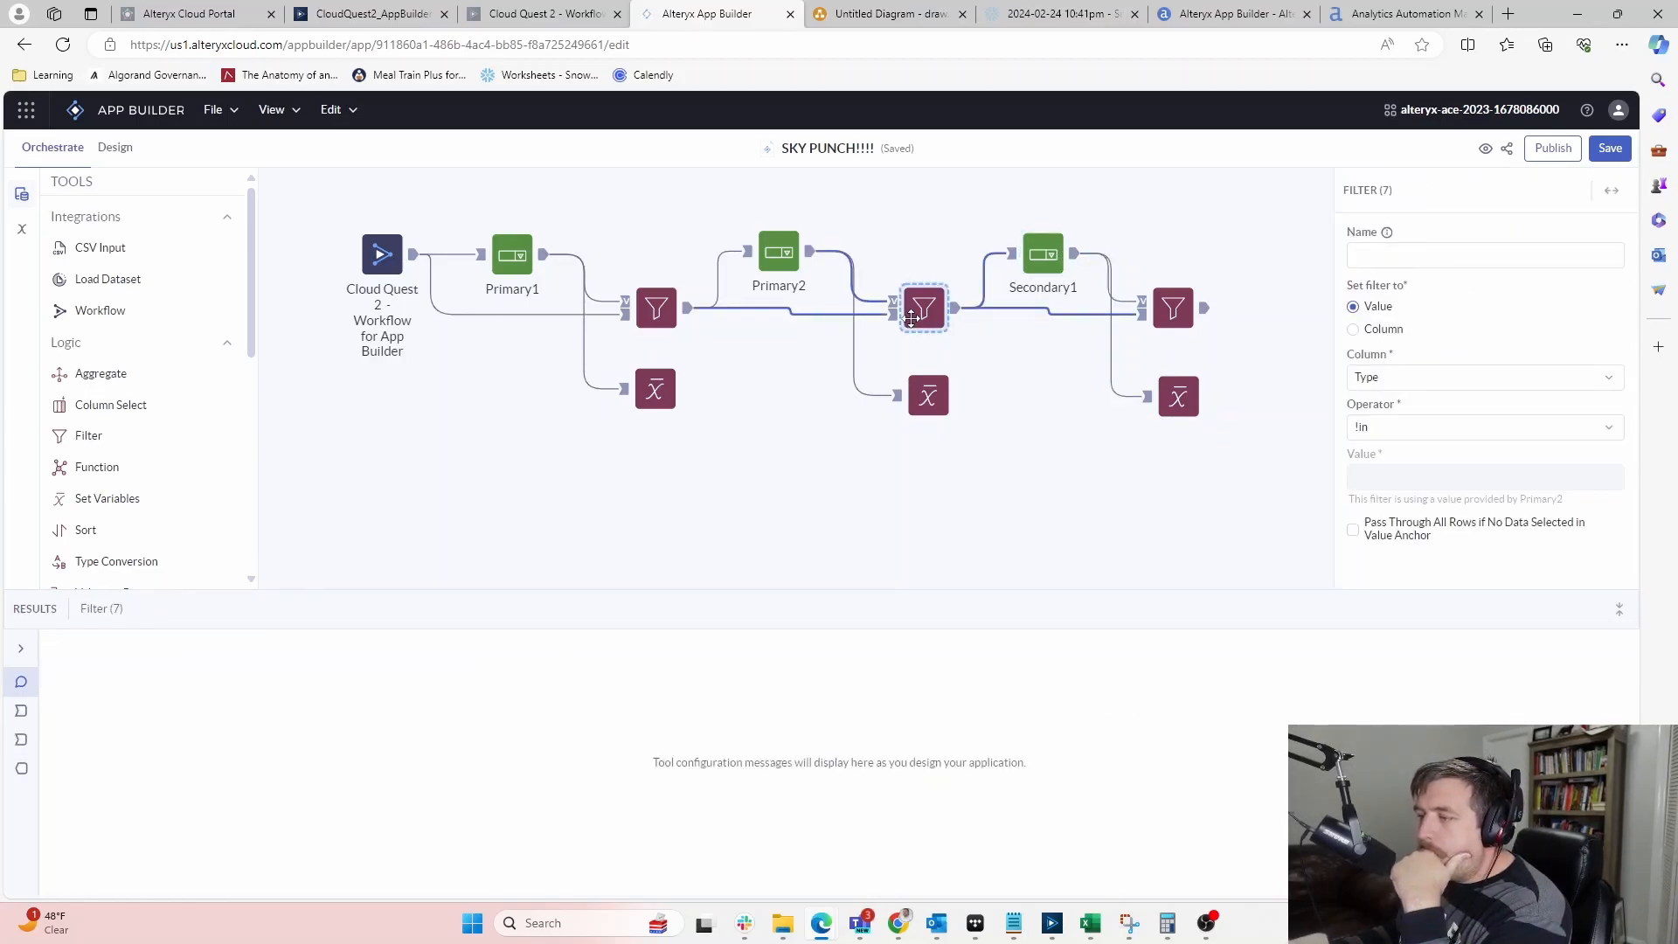
left_click(670, 315)
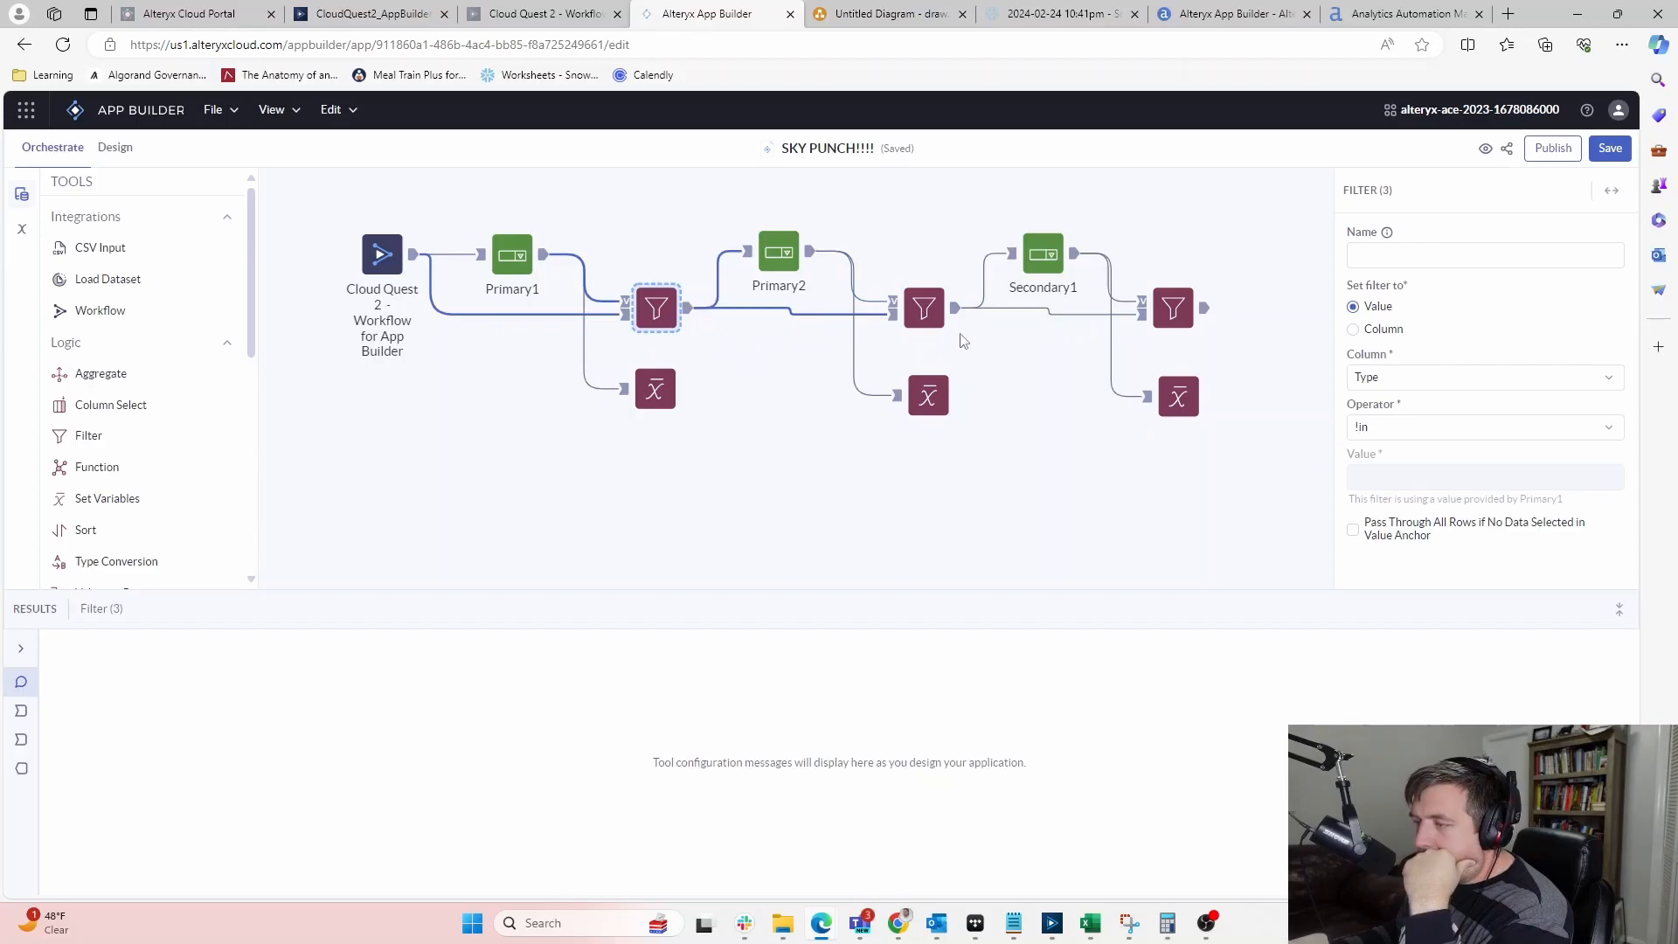
left_click(929, 311)
left_click(1173, 303)
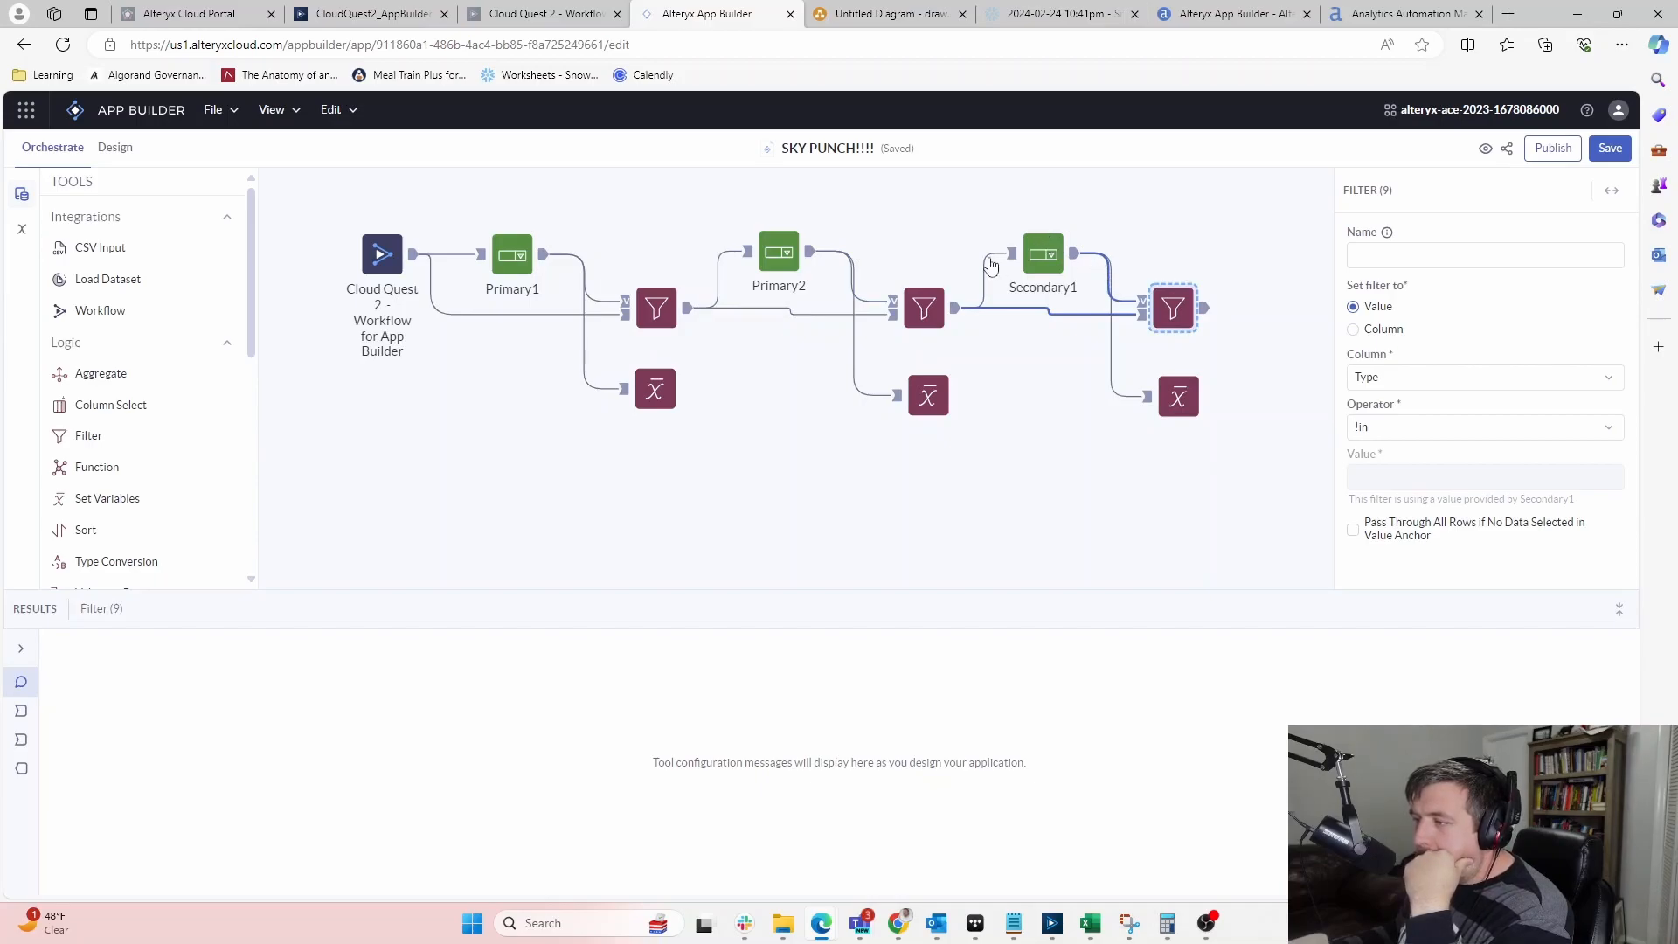
left_click(929, 311)
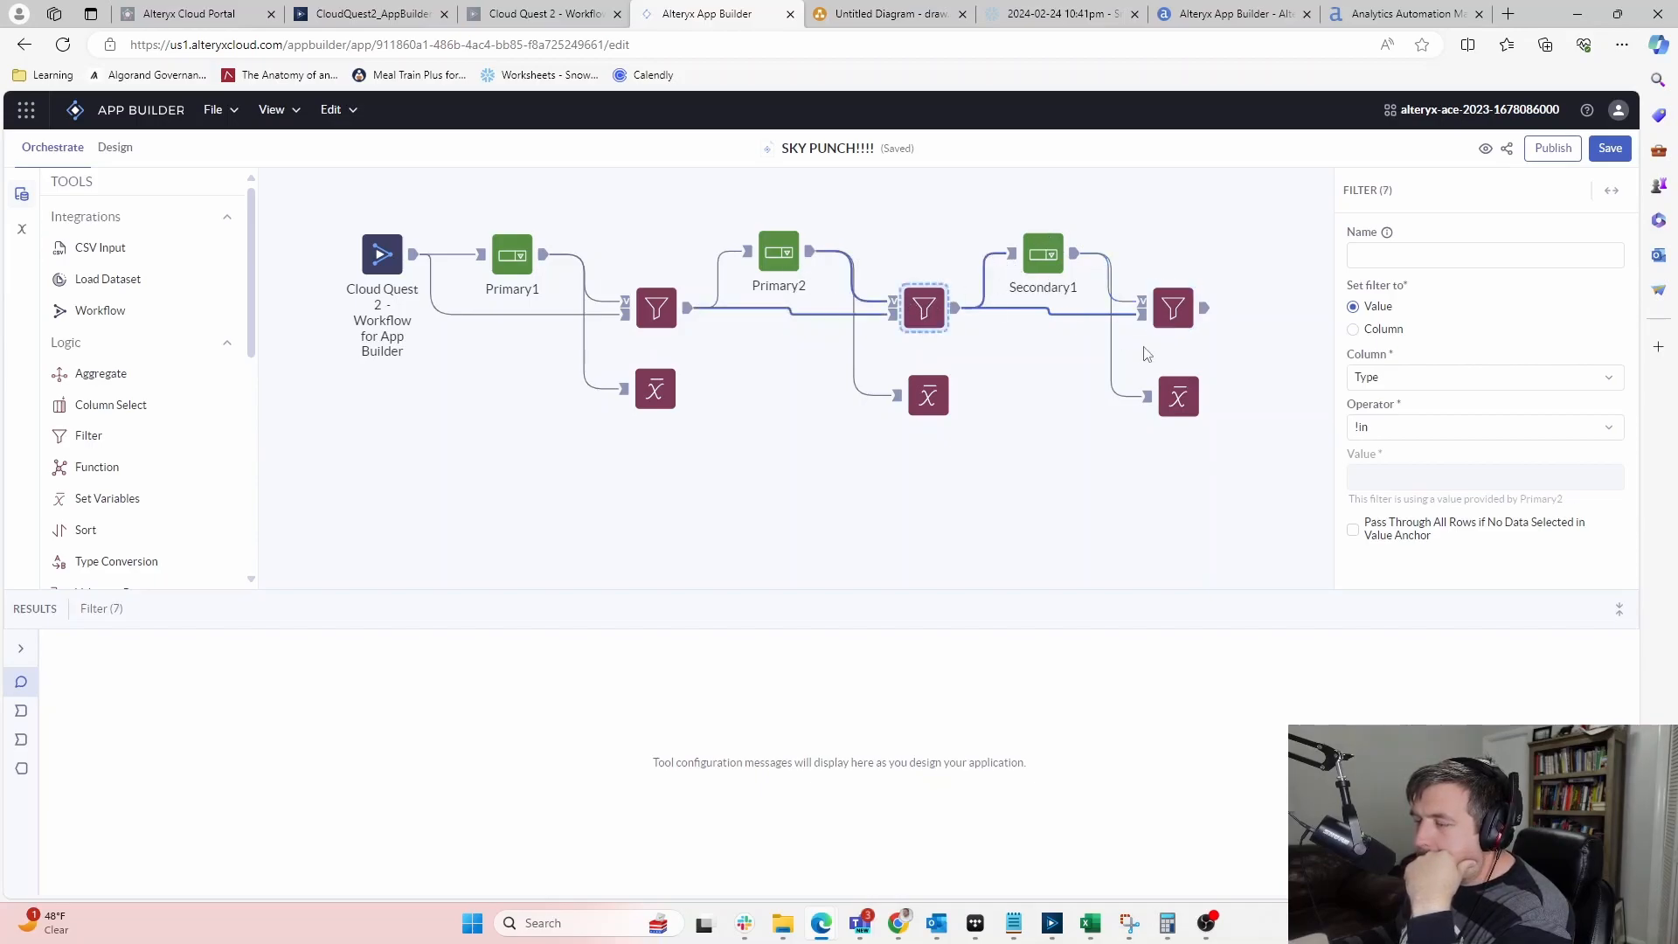
left_click(1171, 309)
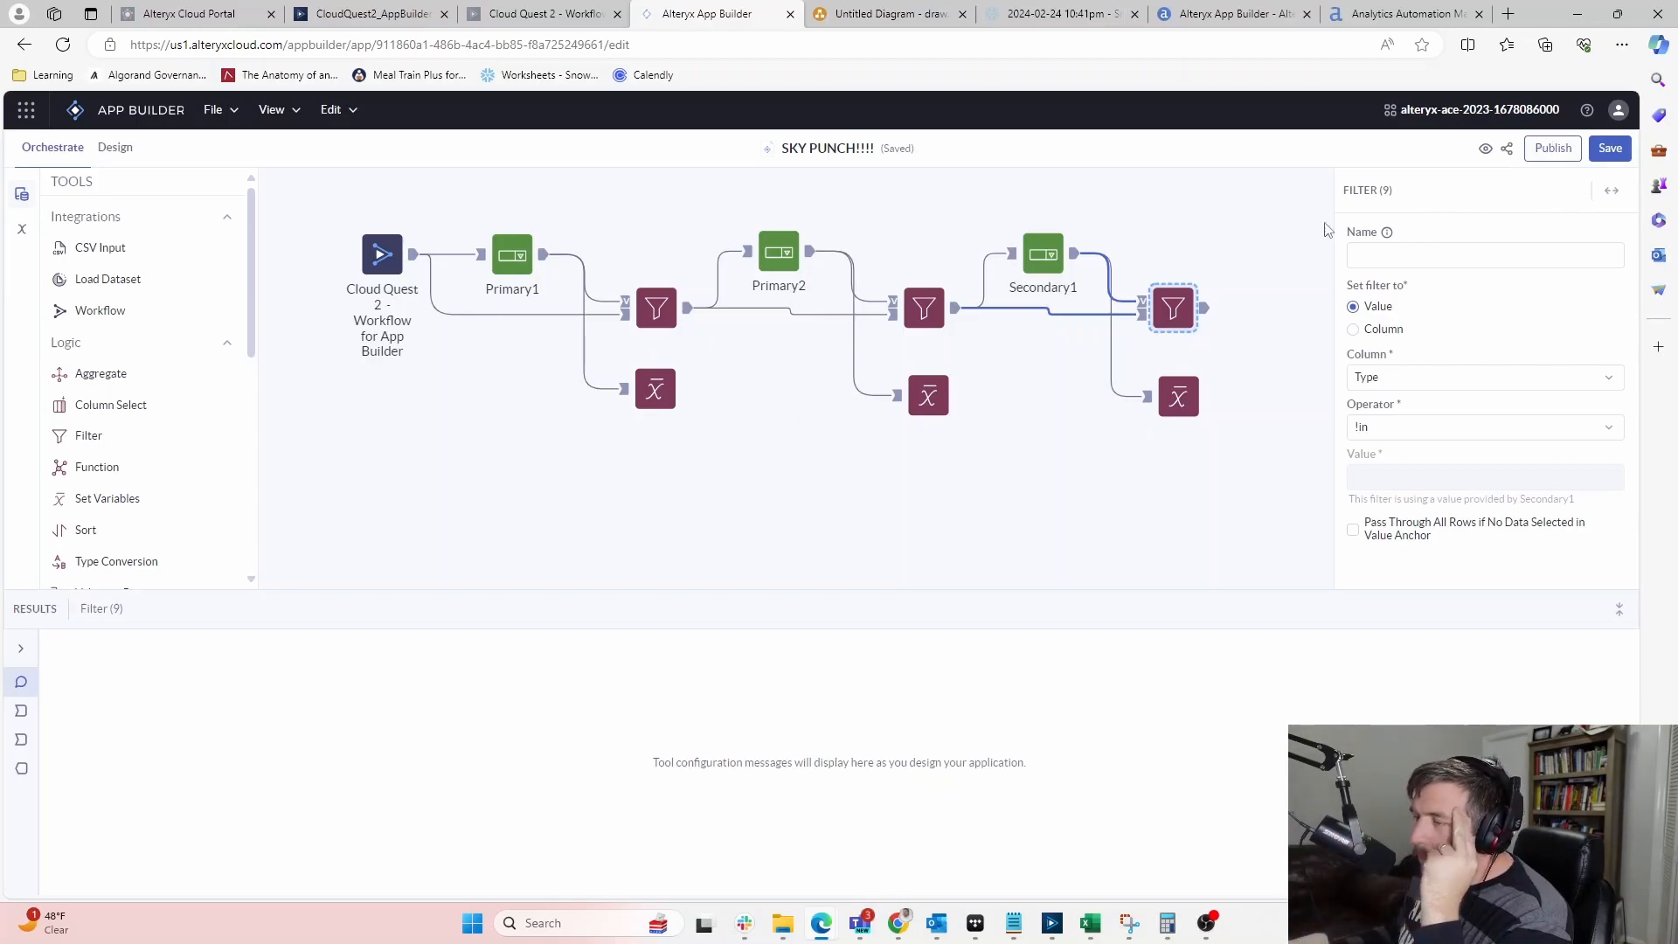
left_click(1276, 269)
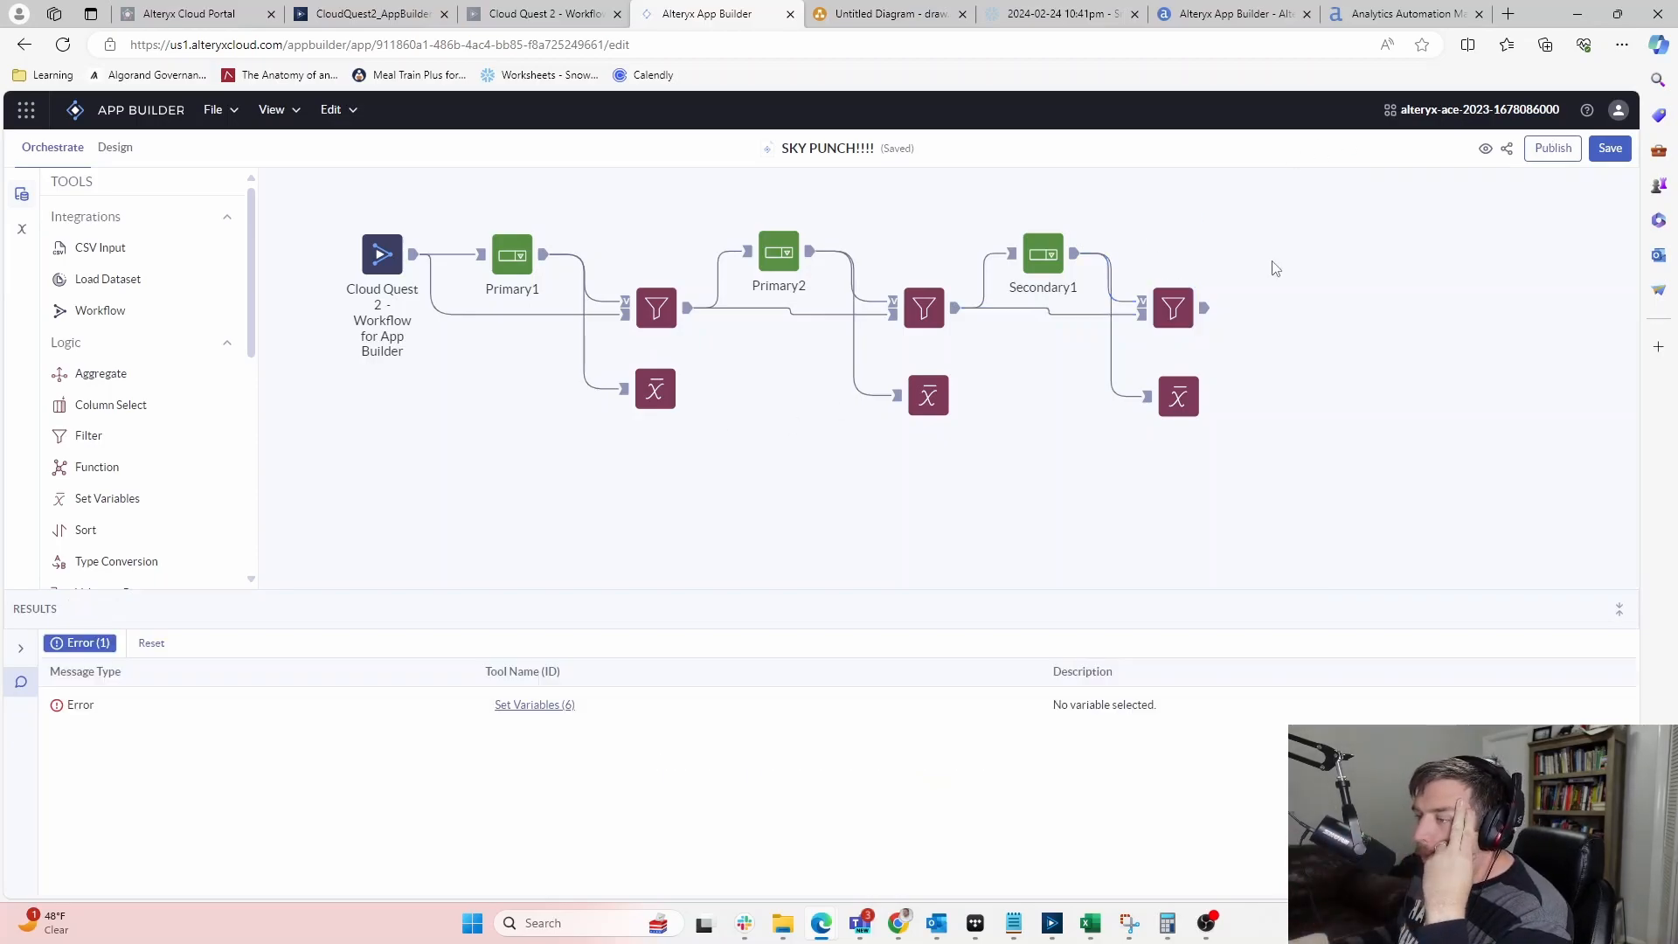
left_click(1187, 410)
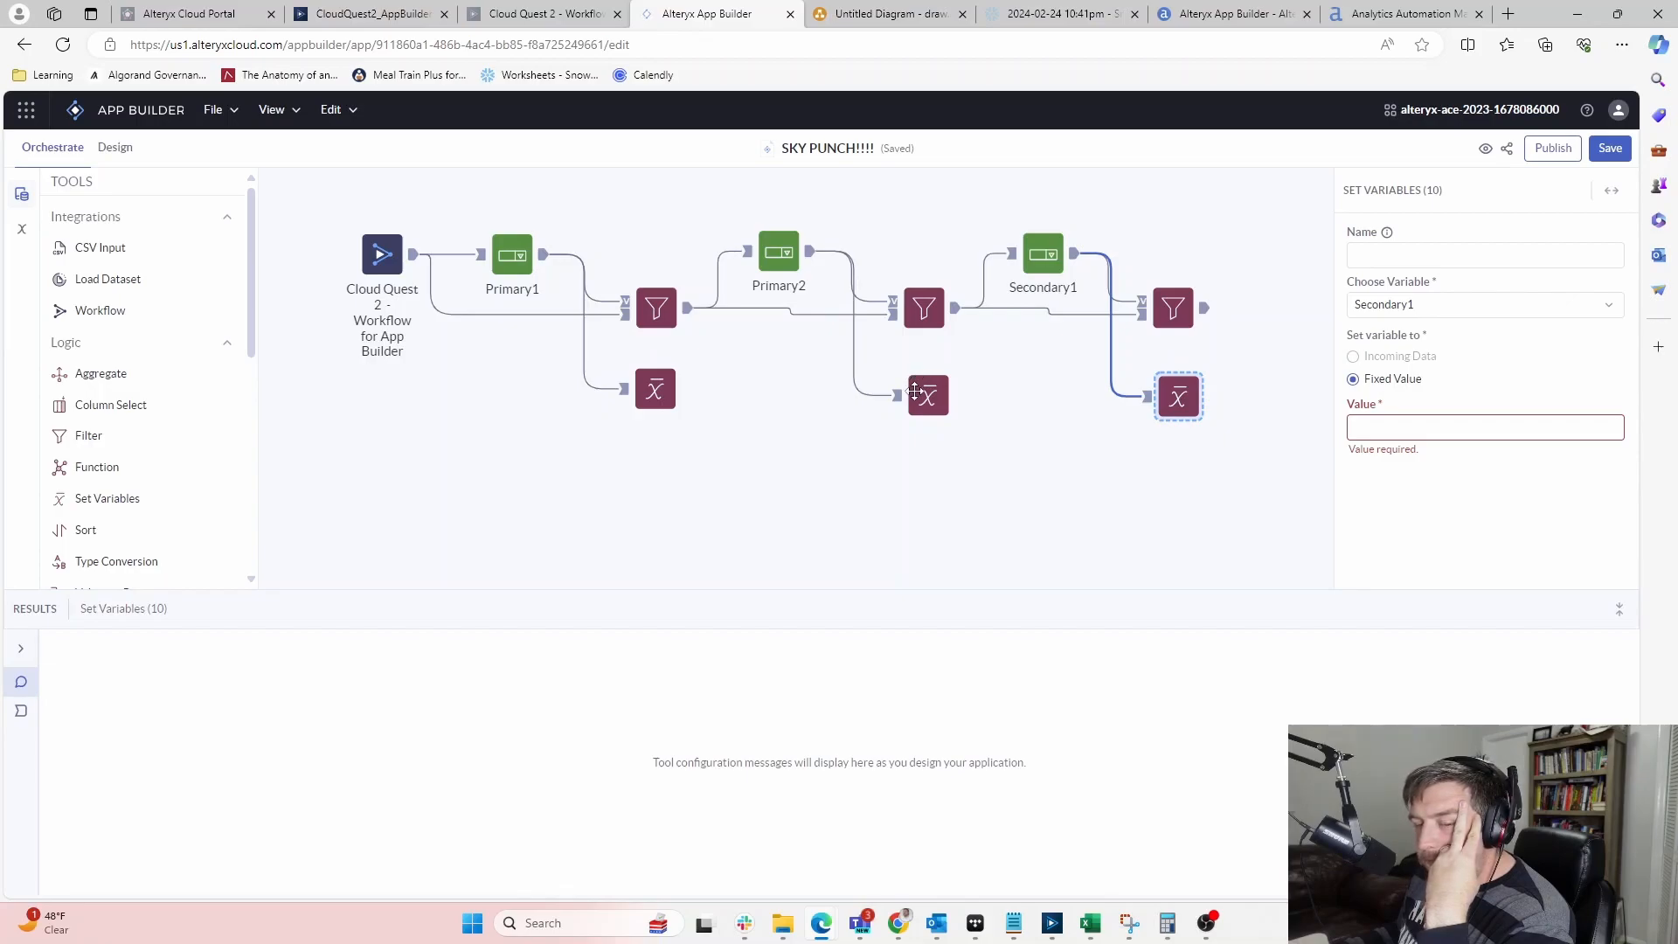
Check that the Primary2 variable step still takes incoming data from its dropdown column
left_click(931, 398)
left_click(1184, 401)
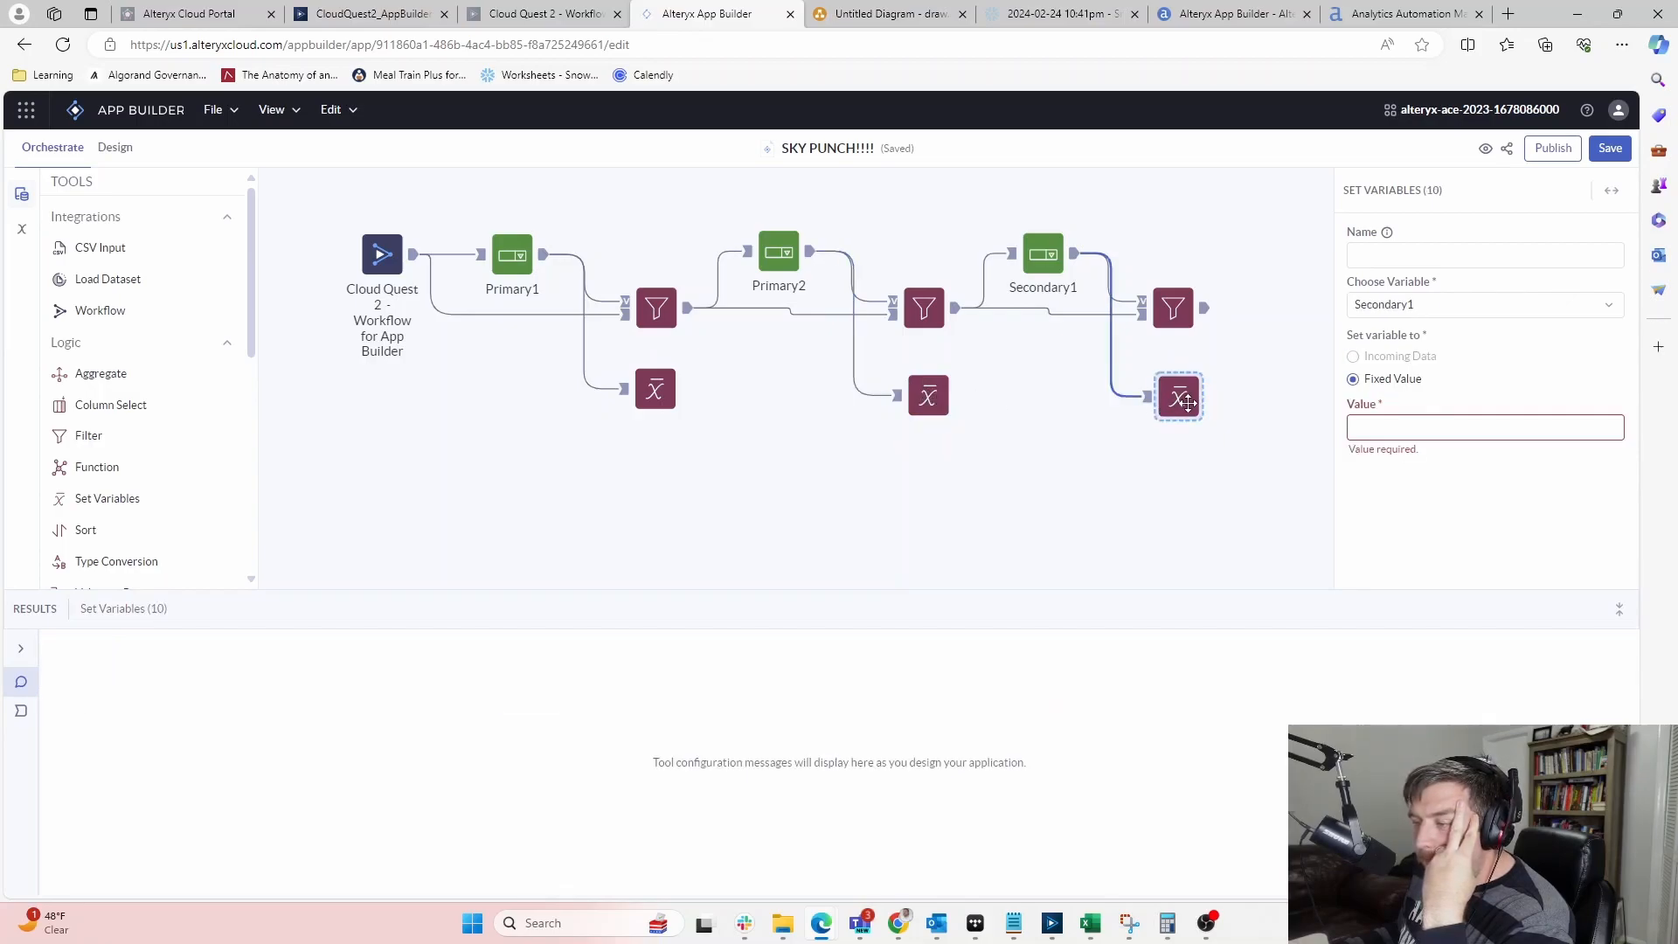
left_click(940, 395)
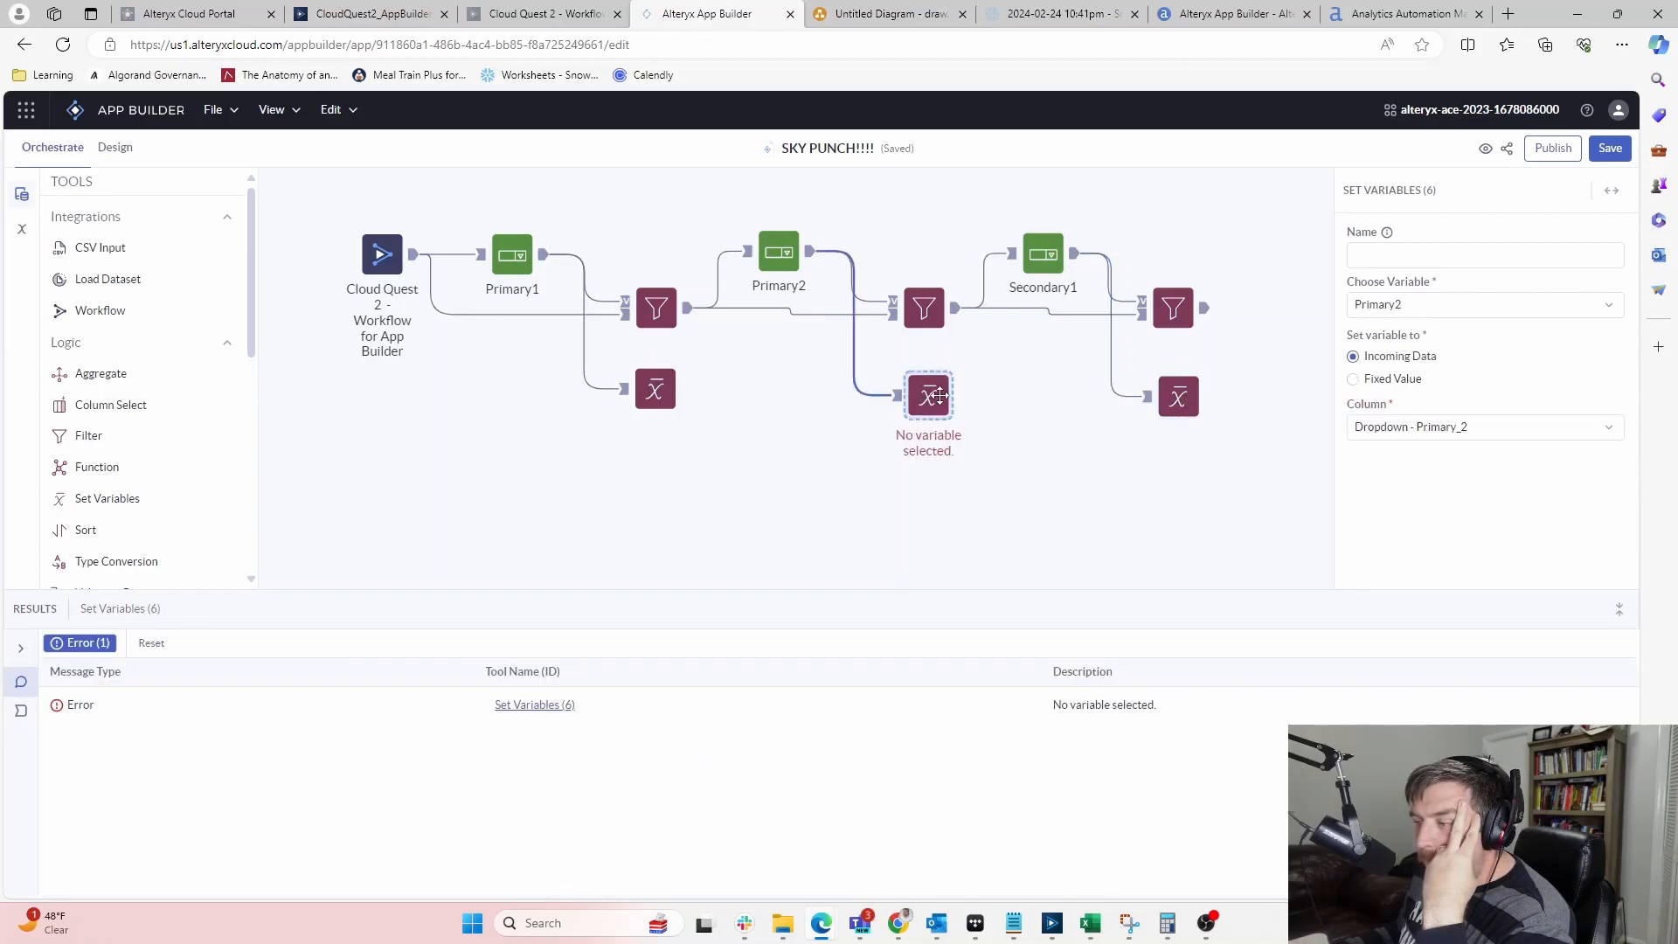
left_click(1590, 427)
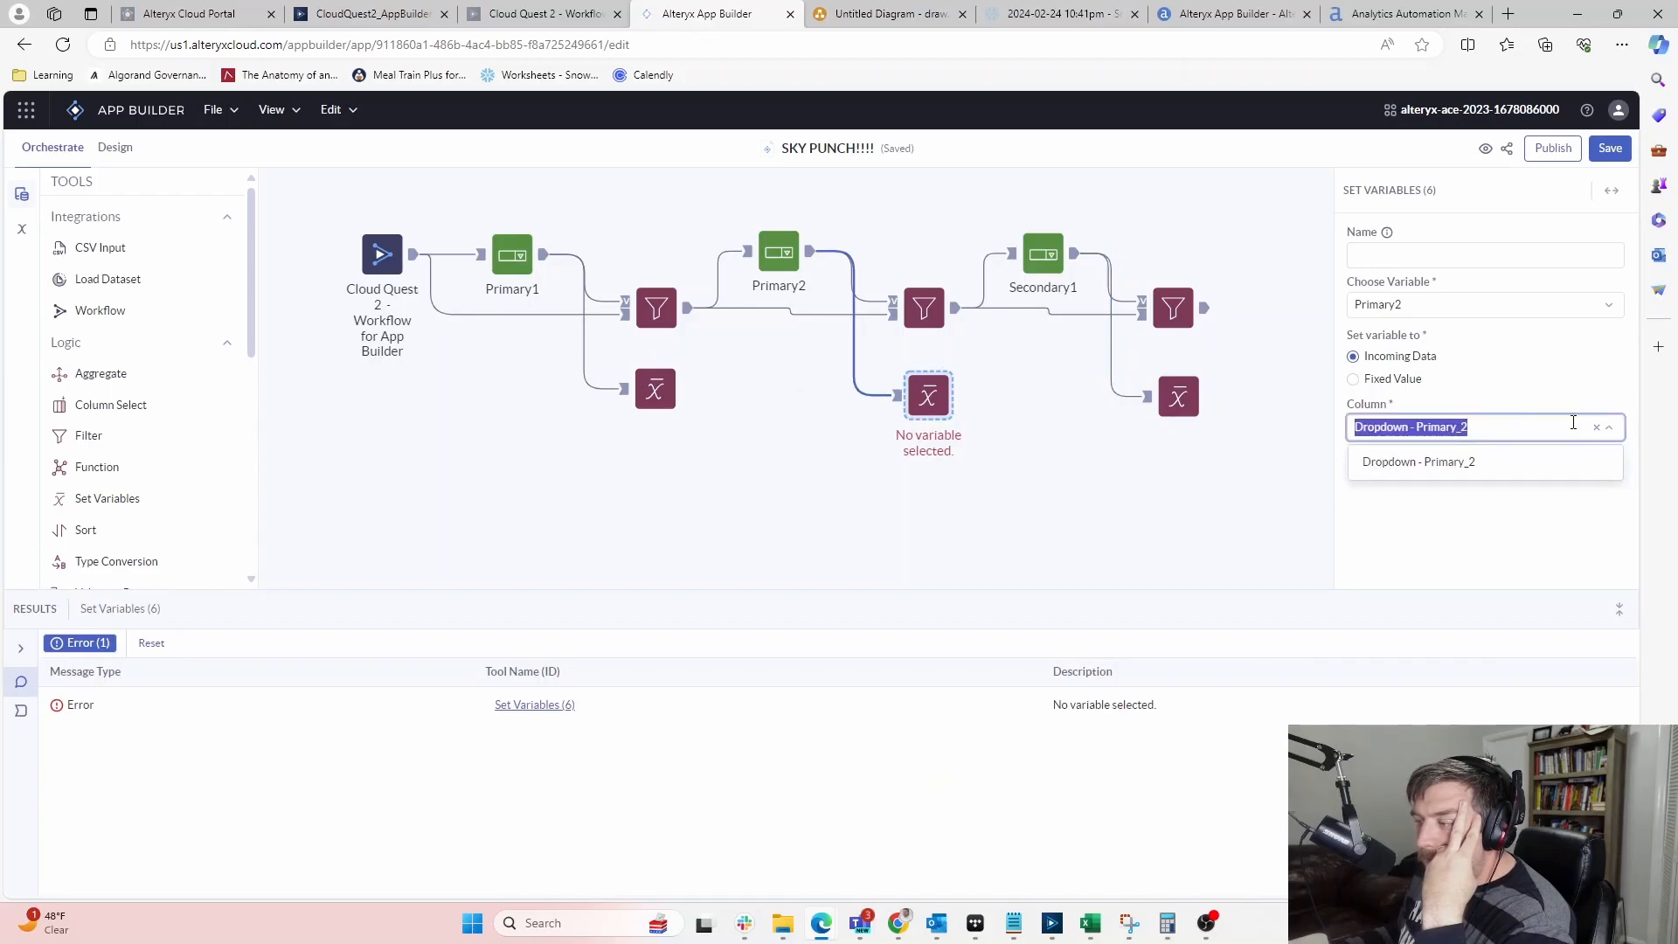
left_click(1509, 384)
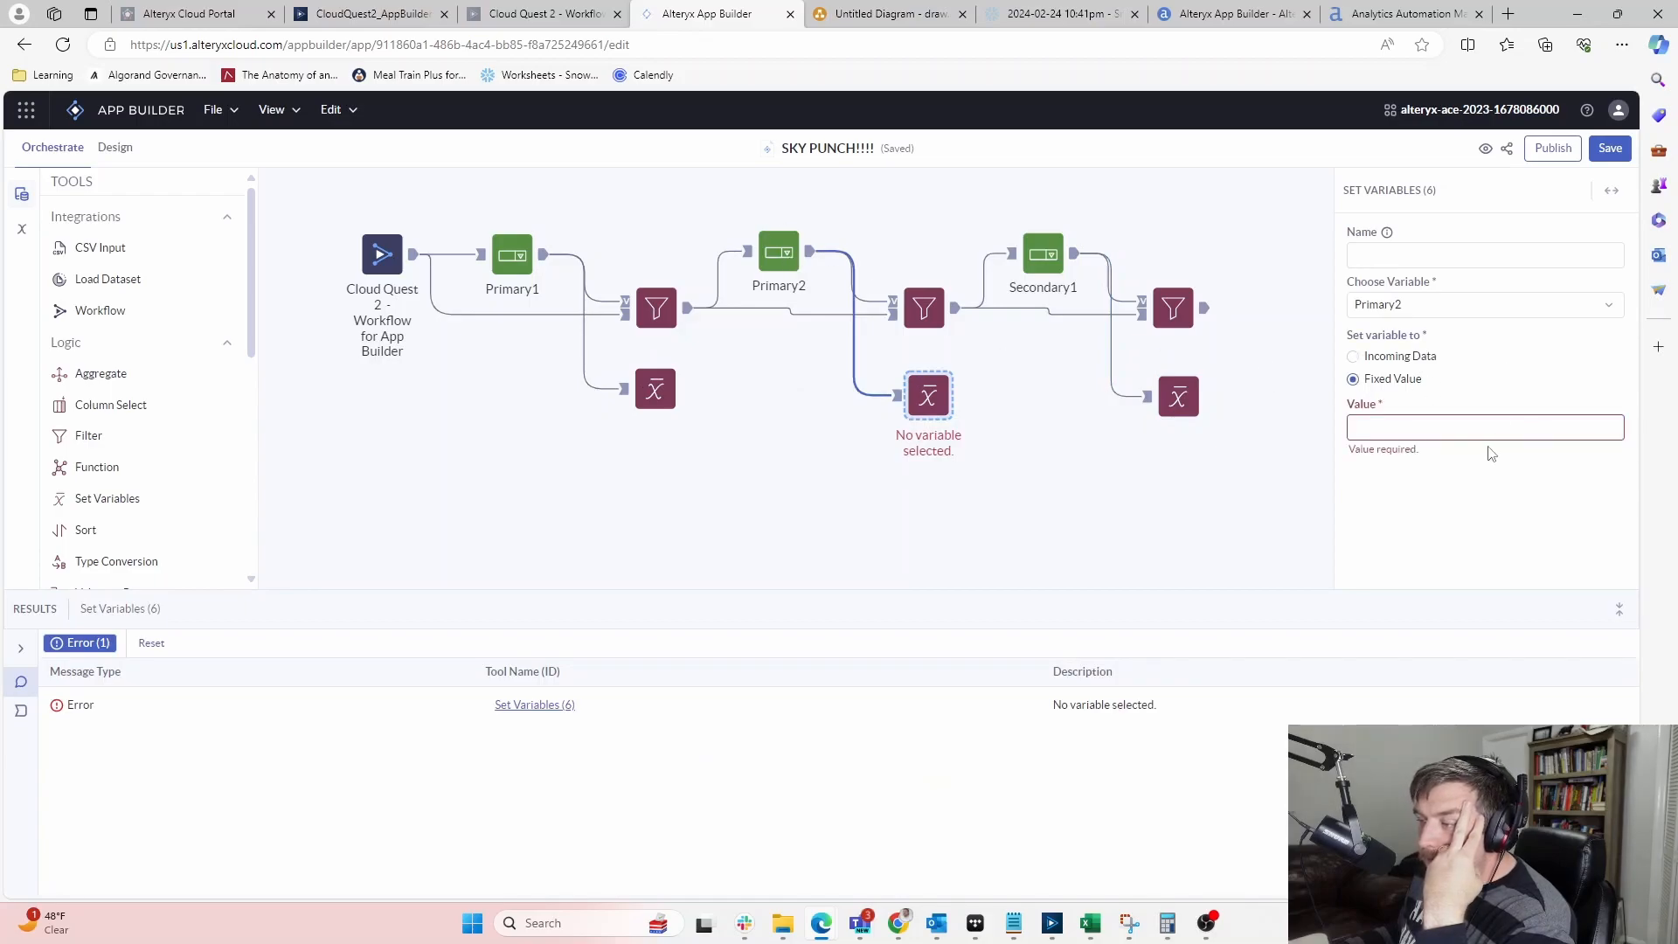
left_click(1394, 357)
left_click(1461, 426)
left_click(1530, 361)
left_click(1012, 440)
left_click(951, 401)
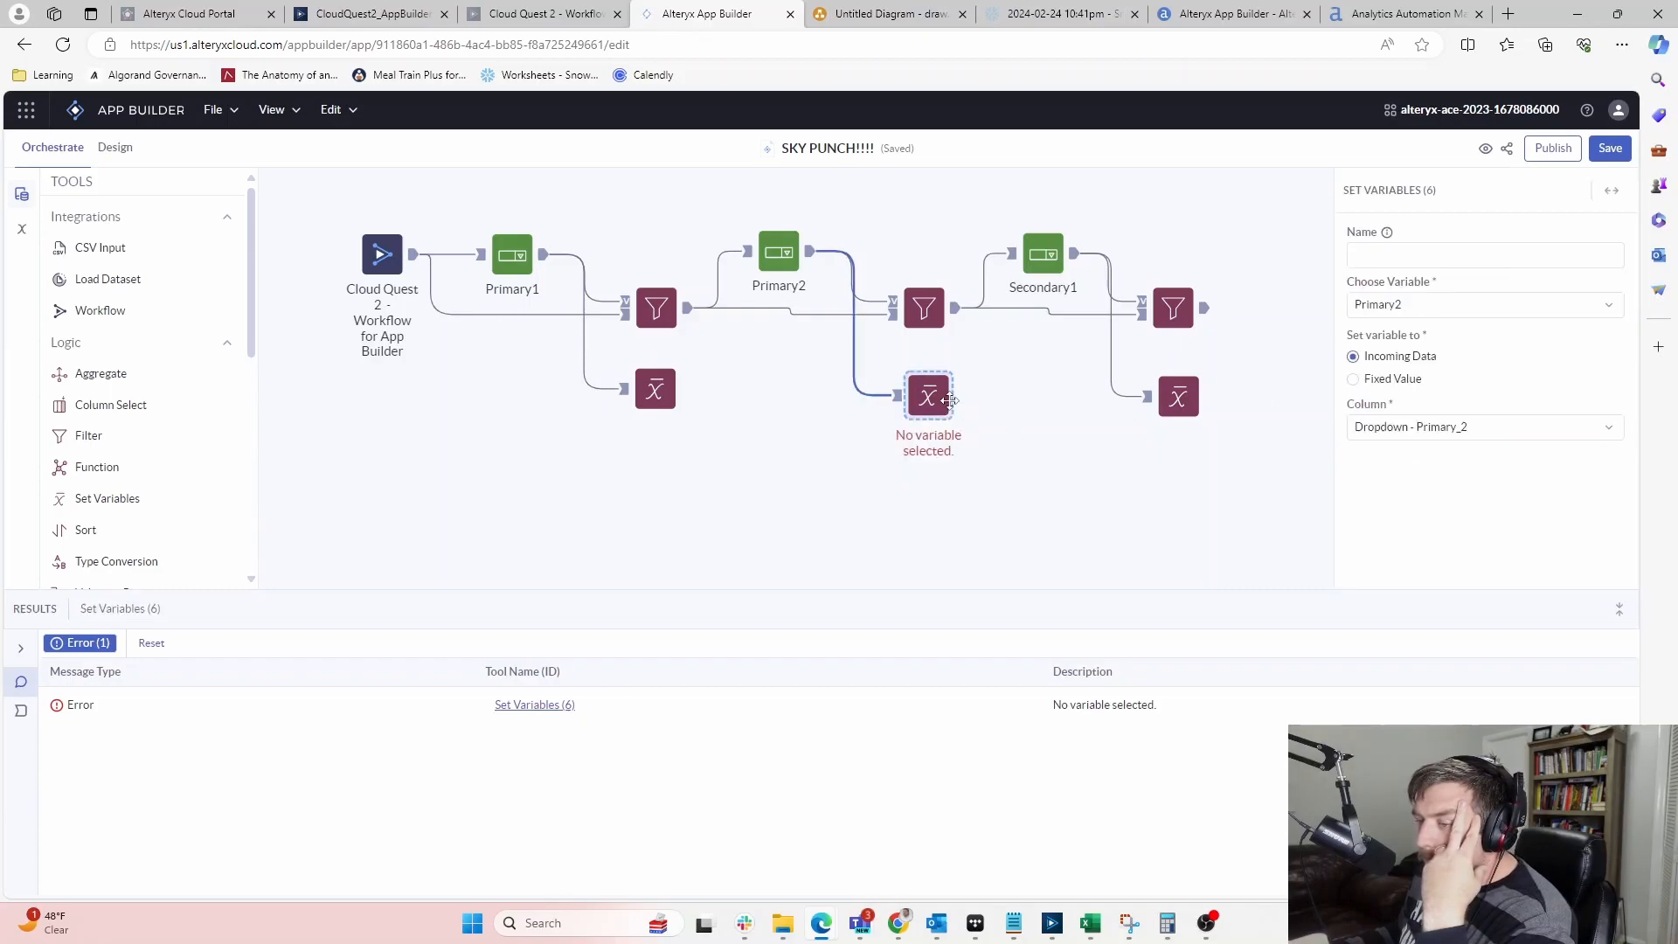
Compare the Primary1, Primary2 and Secondary1 steps, then return to the apps list
left_click(646, 389)
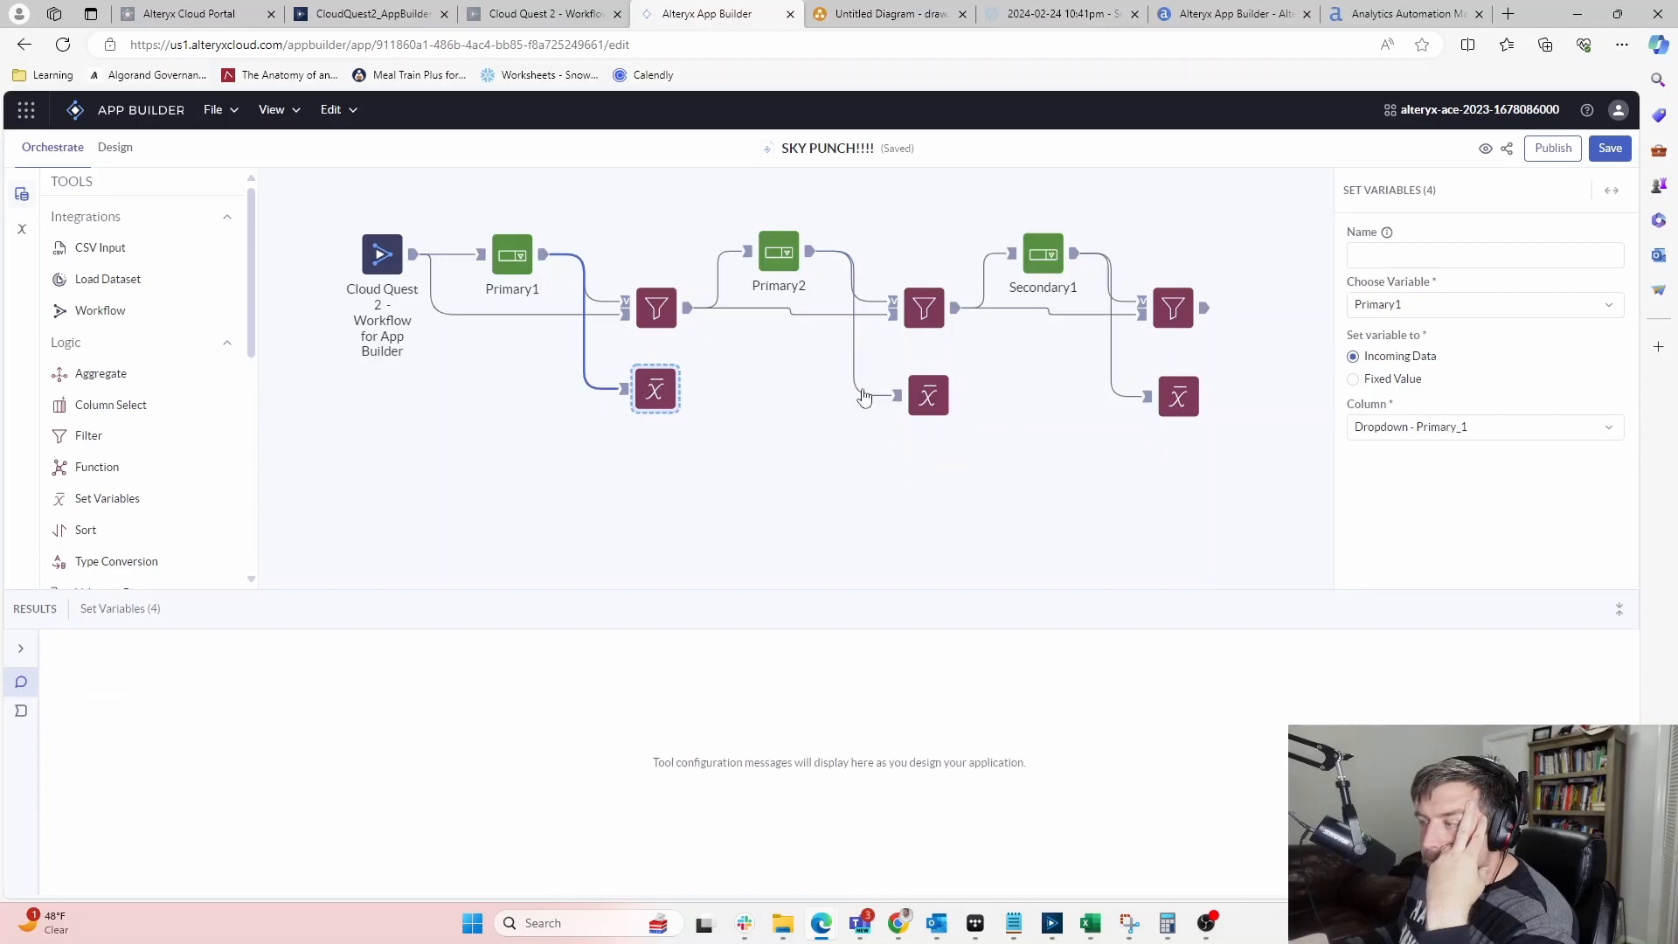
left_click(923, 393)
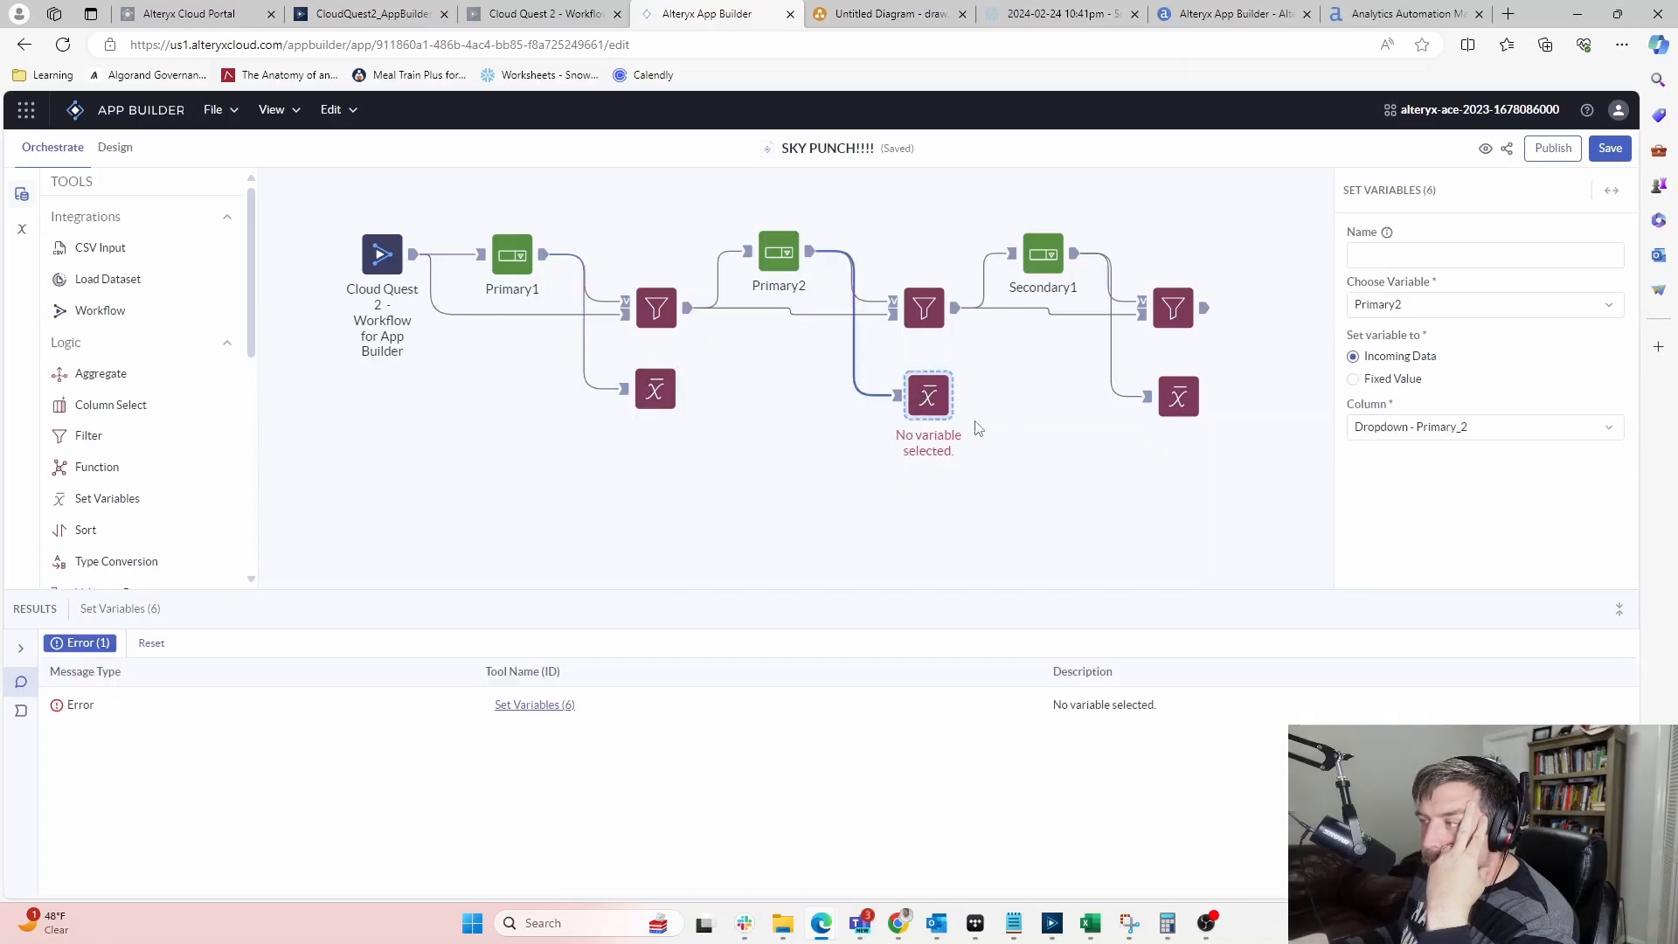
left_click(1191, 384)
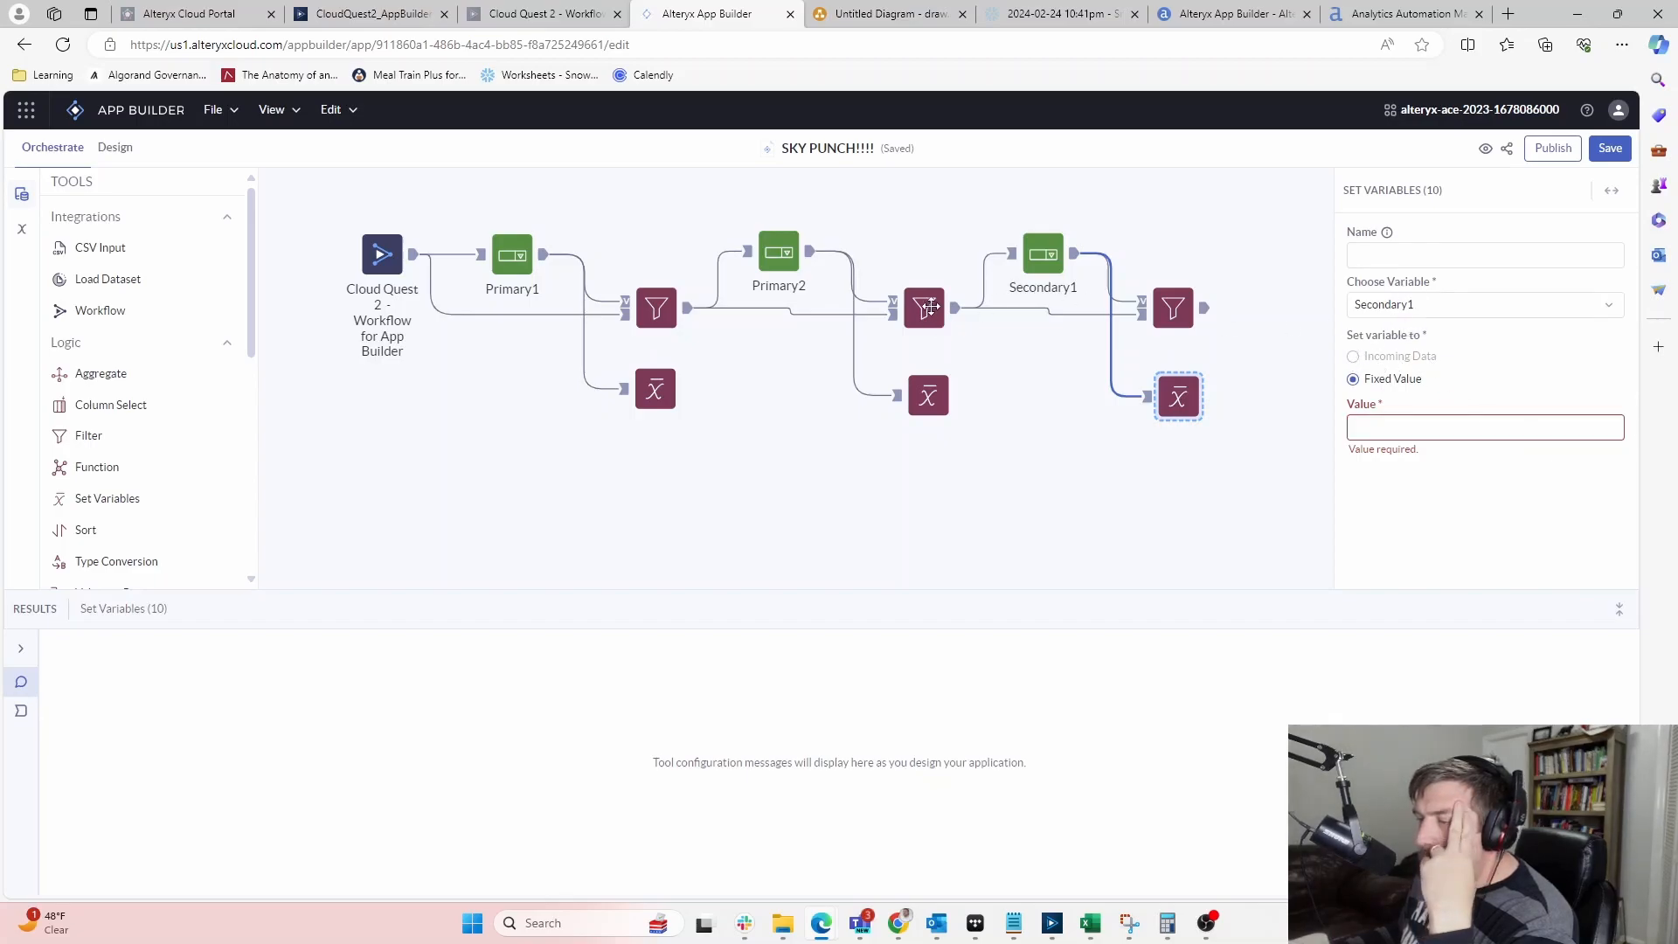
left_click(767, 256)
left_click(1076, 255)
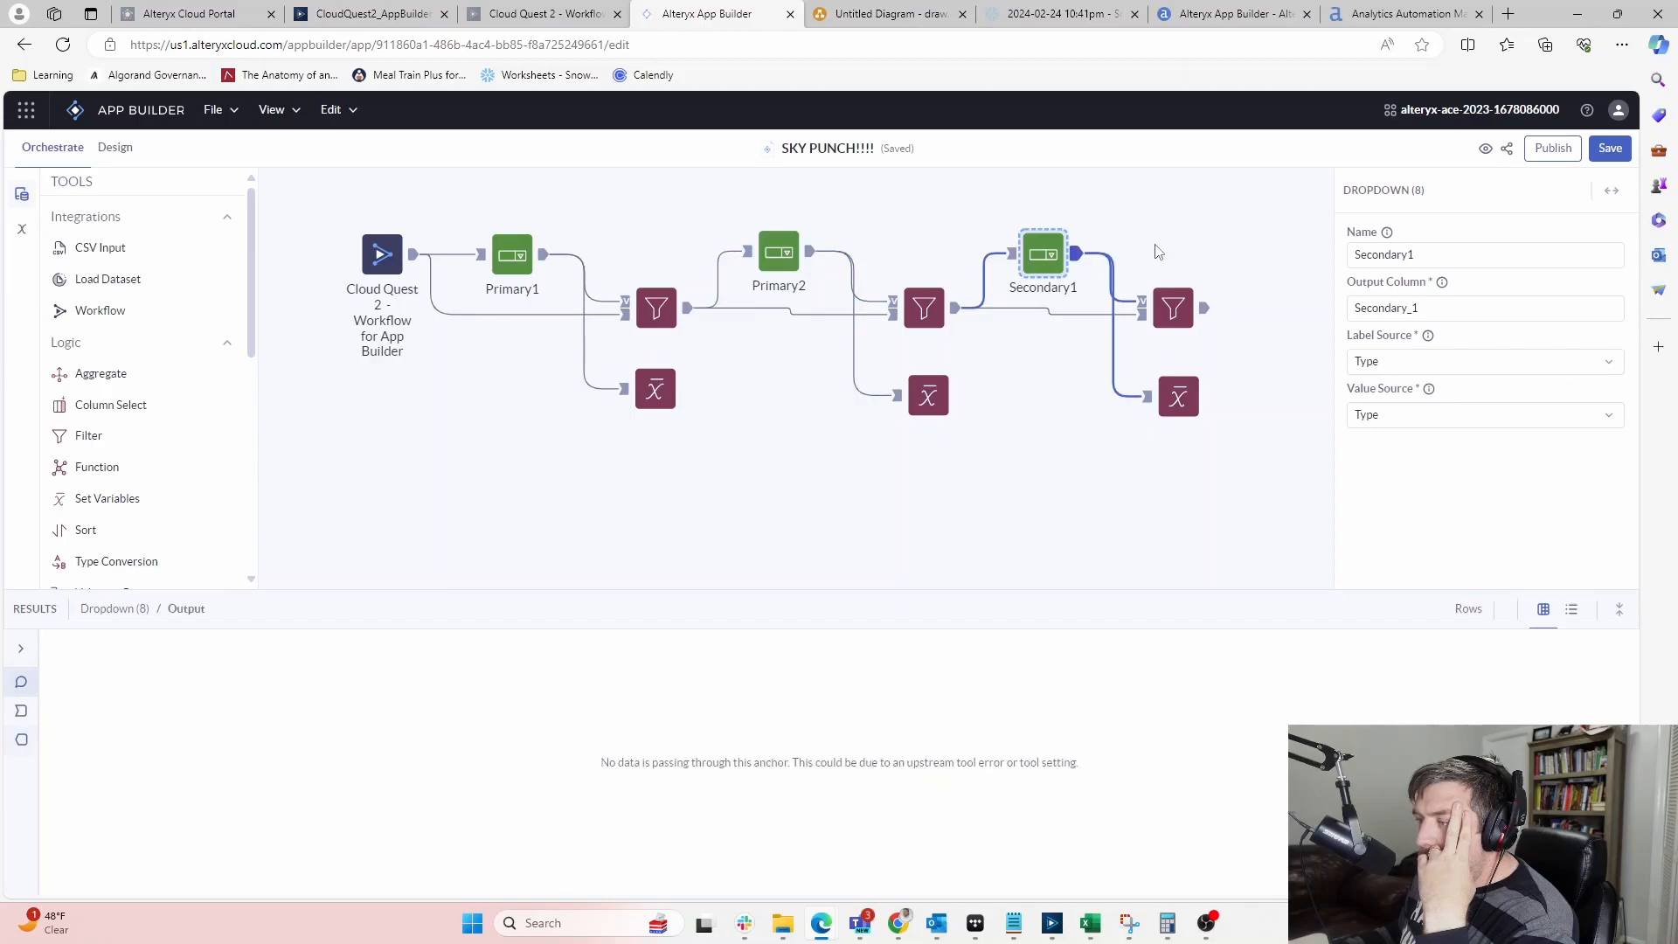
left_click(1198, 400)
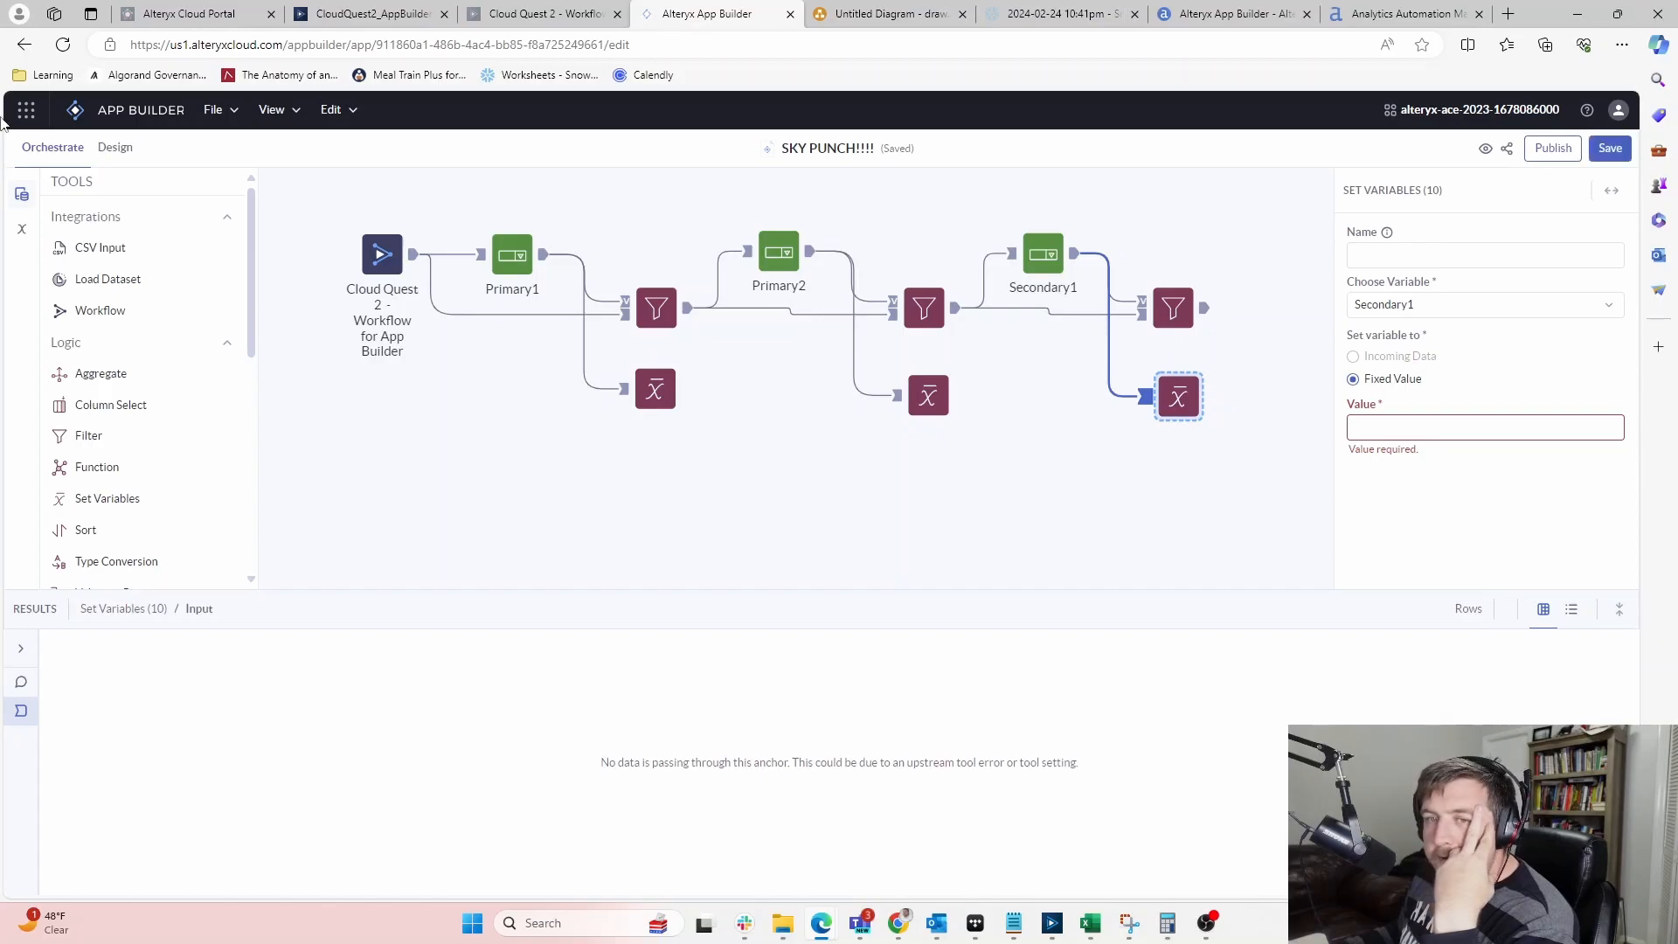
left_click(136, 120)
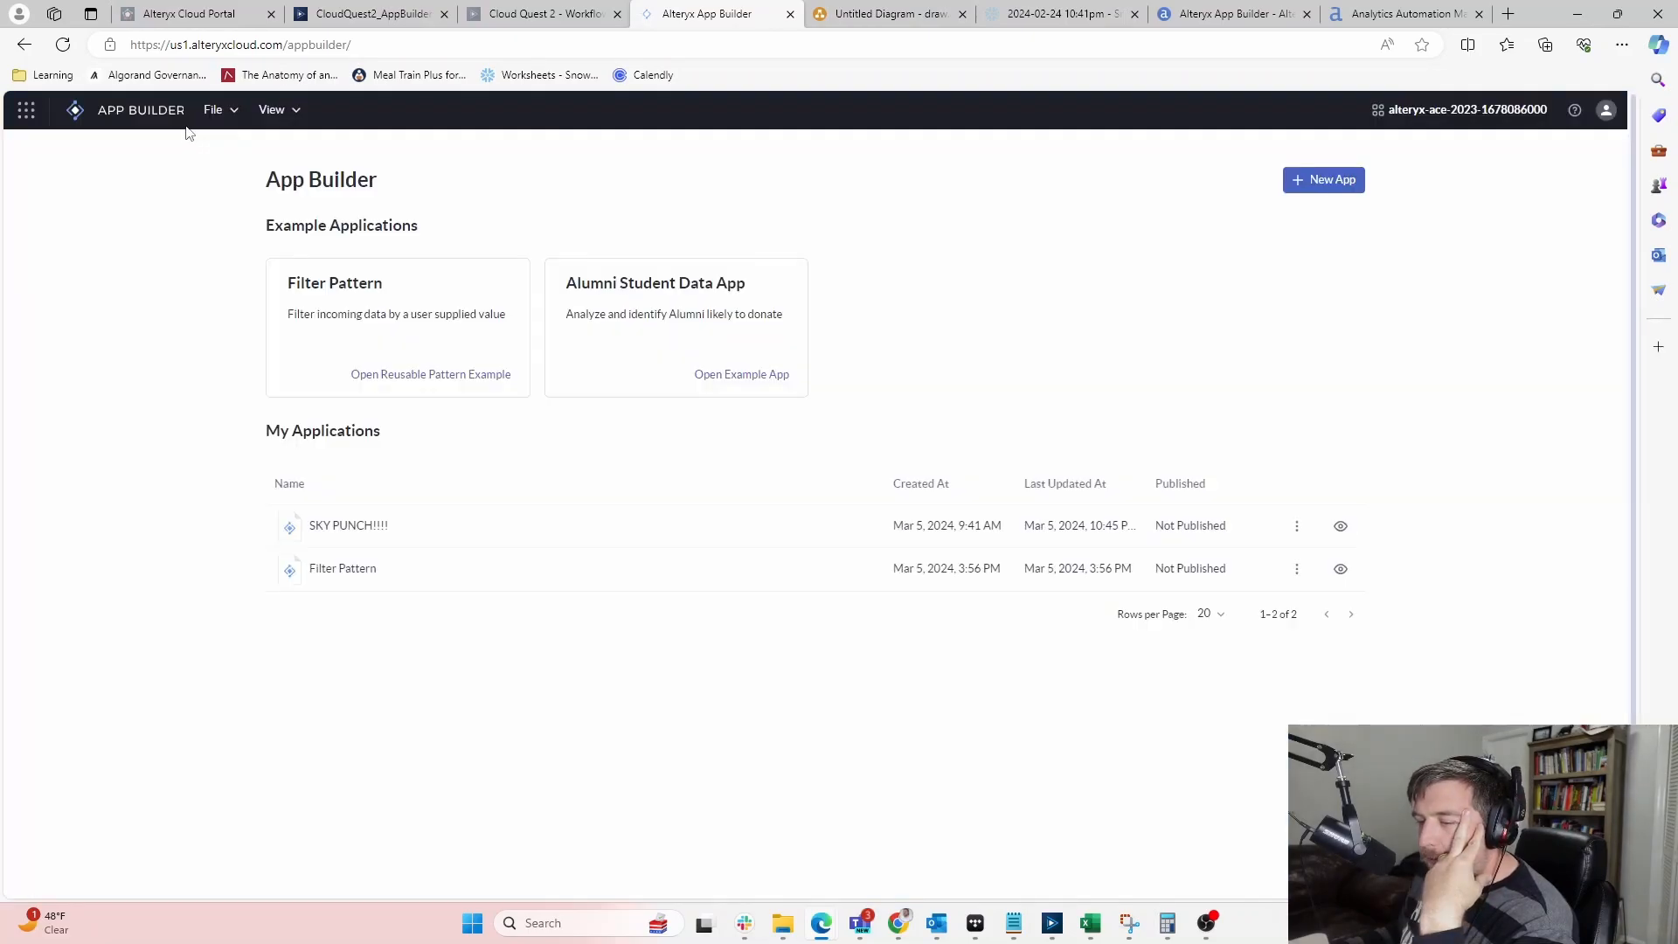
Reopen SKY PUNCH!!!! and feed Secondary1 from the Dropdown - Secondary_1 column
left_click(356, 540)
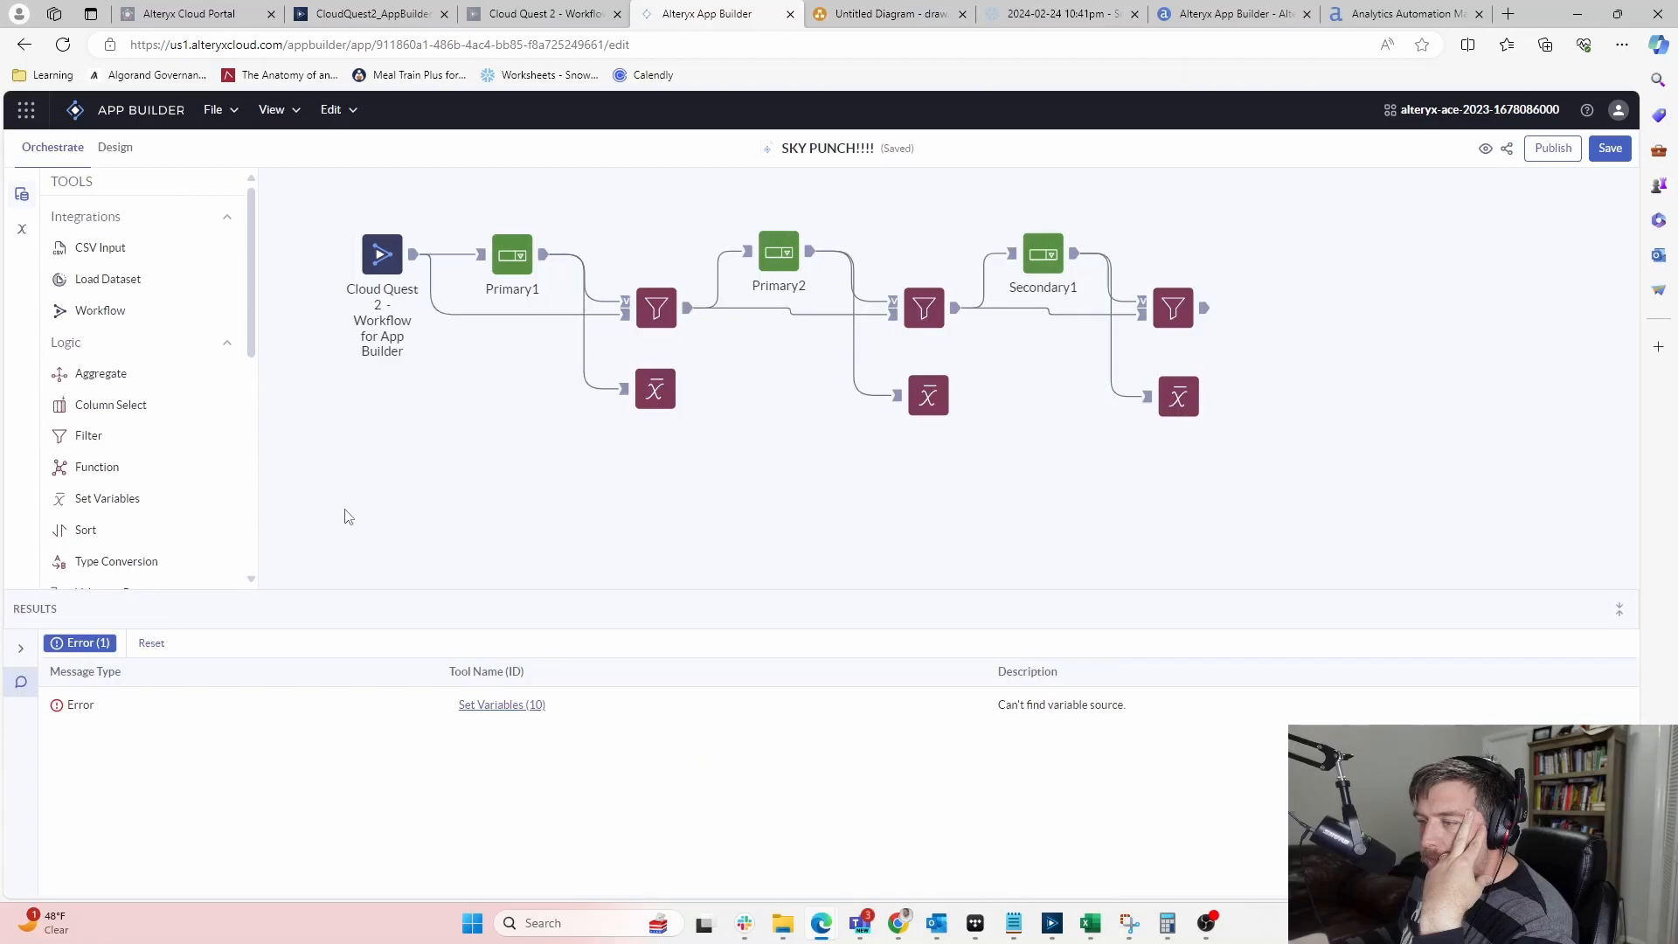
left_click(928, 398)
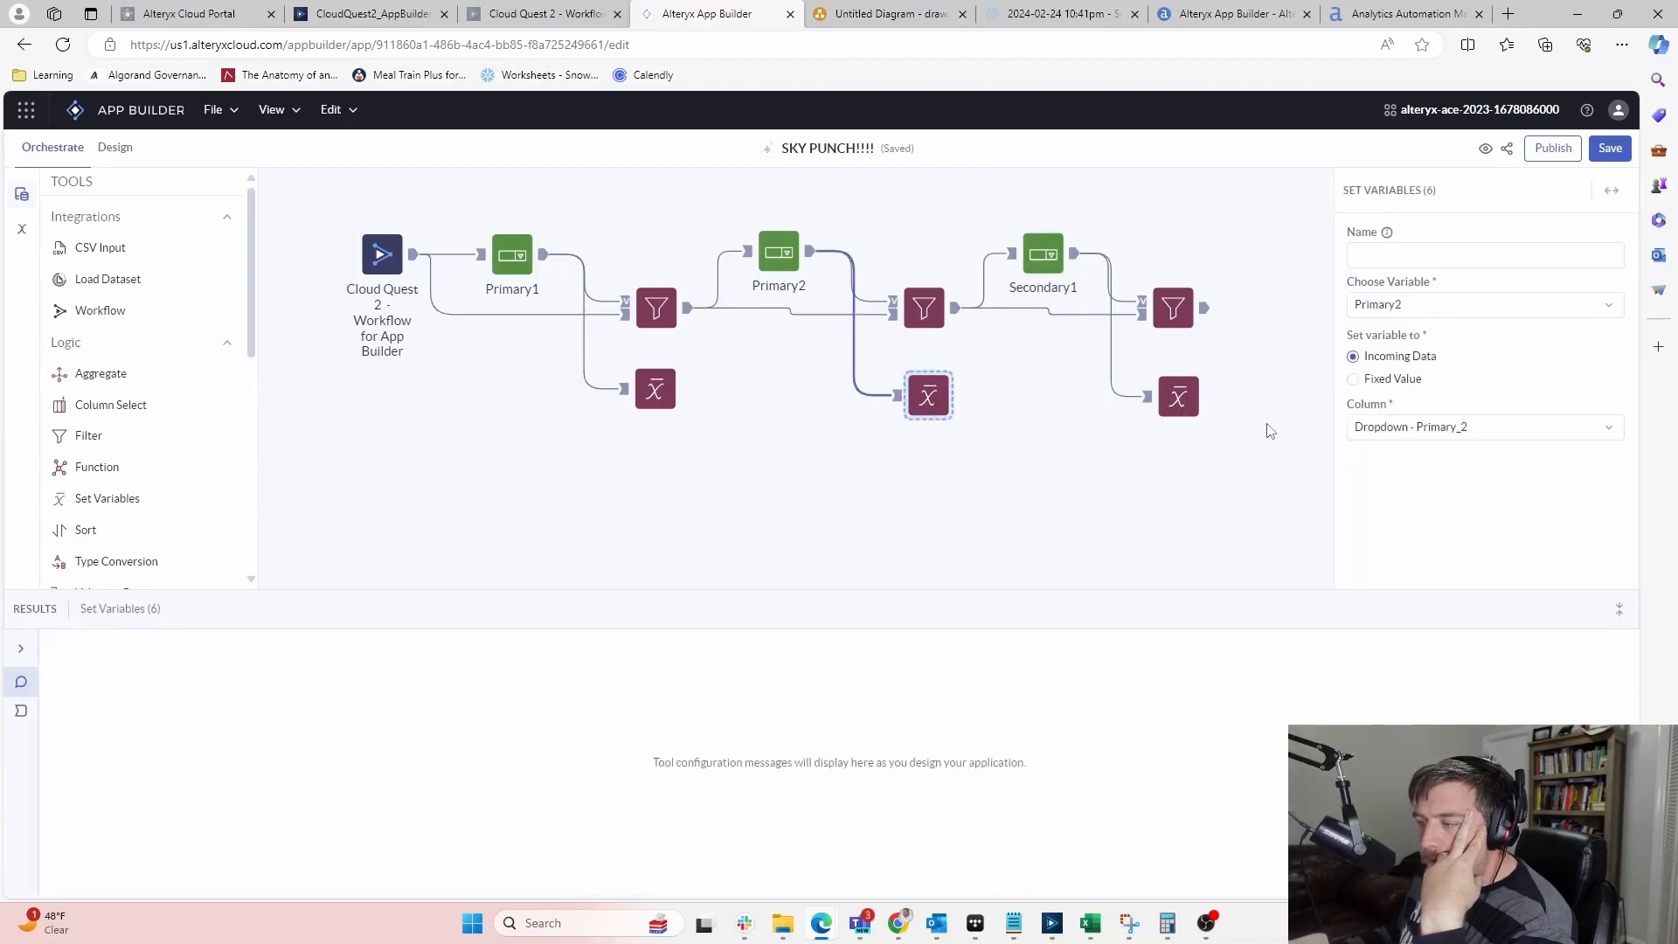
left_click(1117, 486)
left_click(1179, 395)
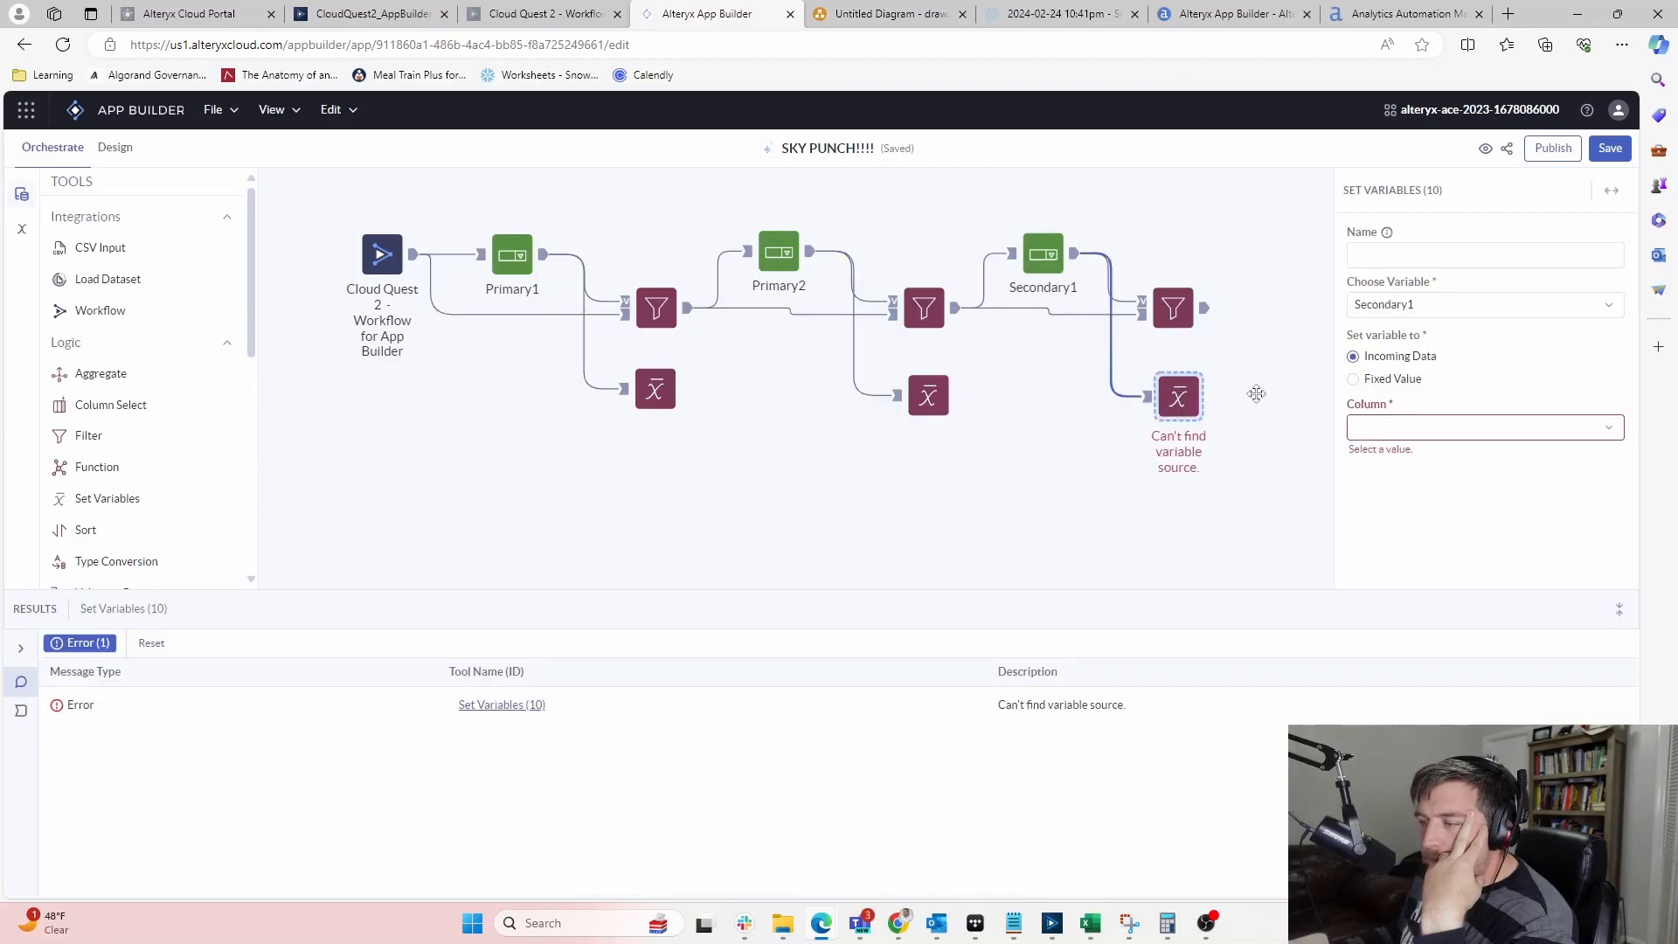
left_click(1402, 426)
left_click(1407, 461)
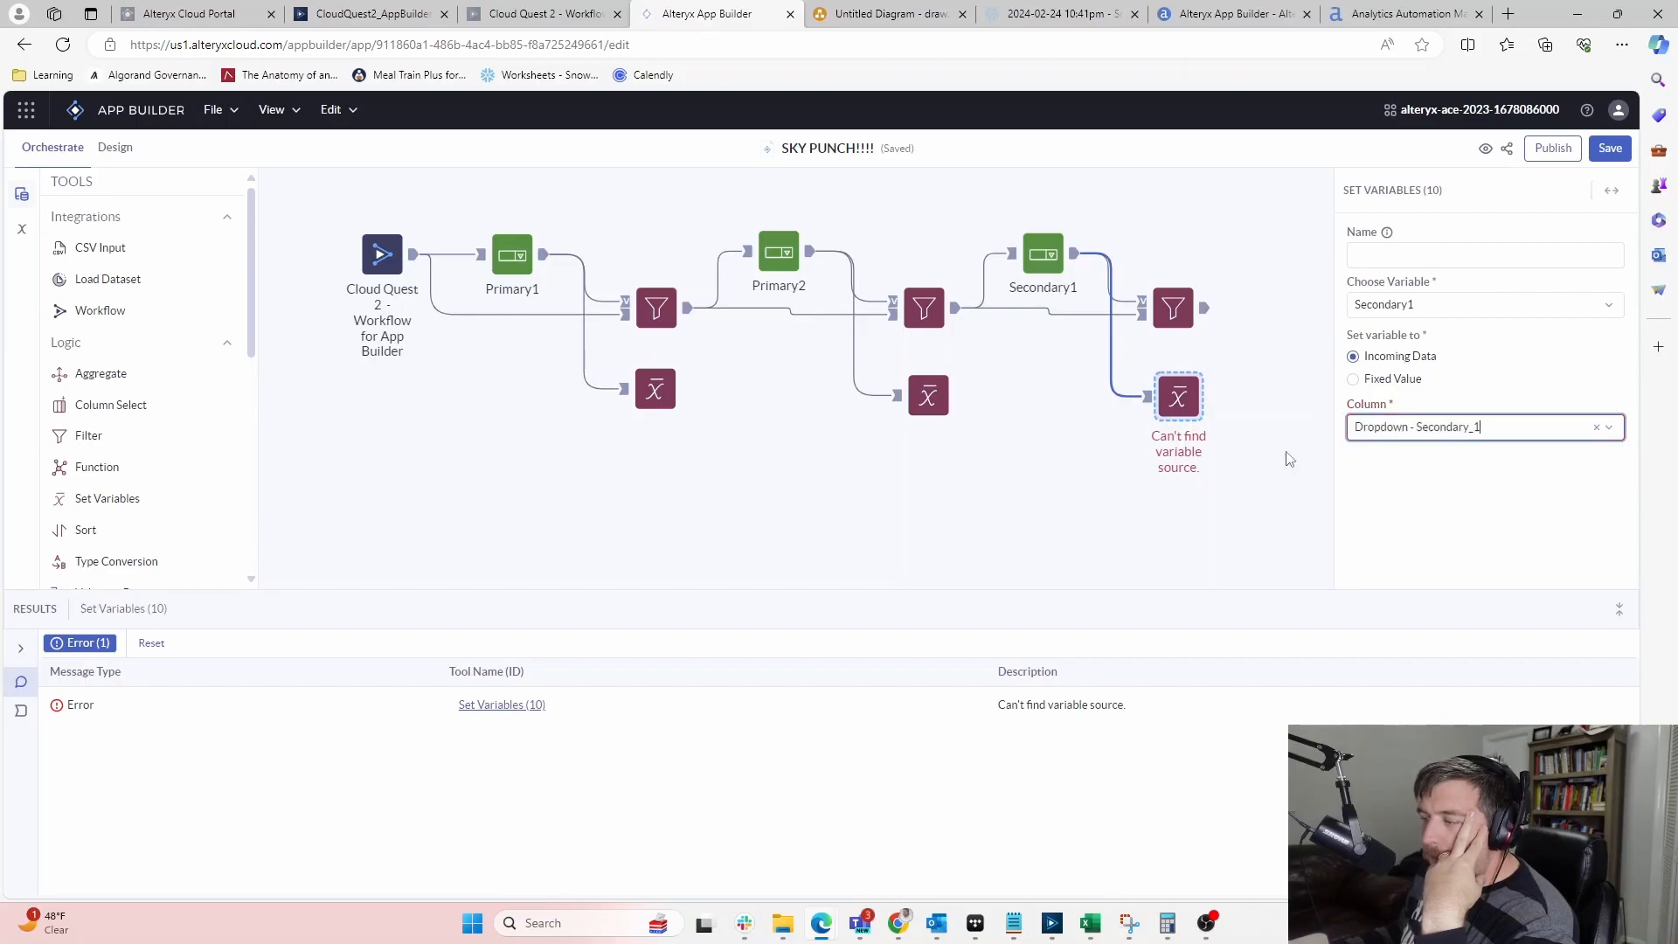
left_click(1189, 359)
left_click(1172, 299)
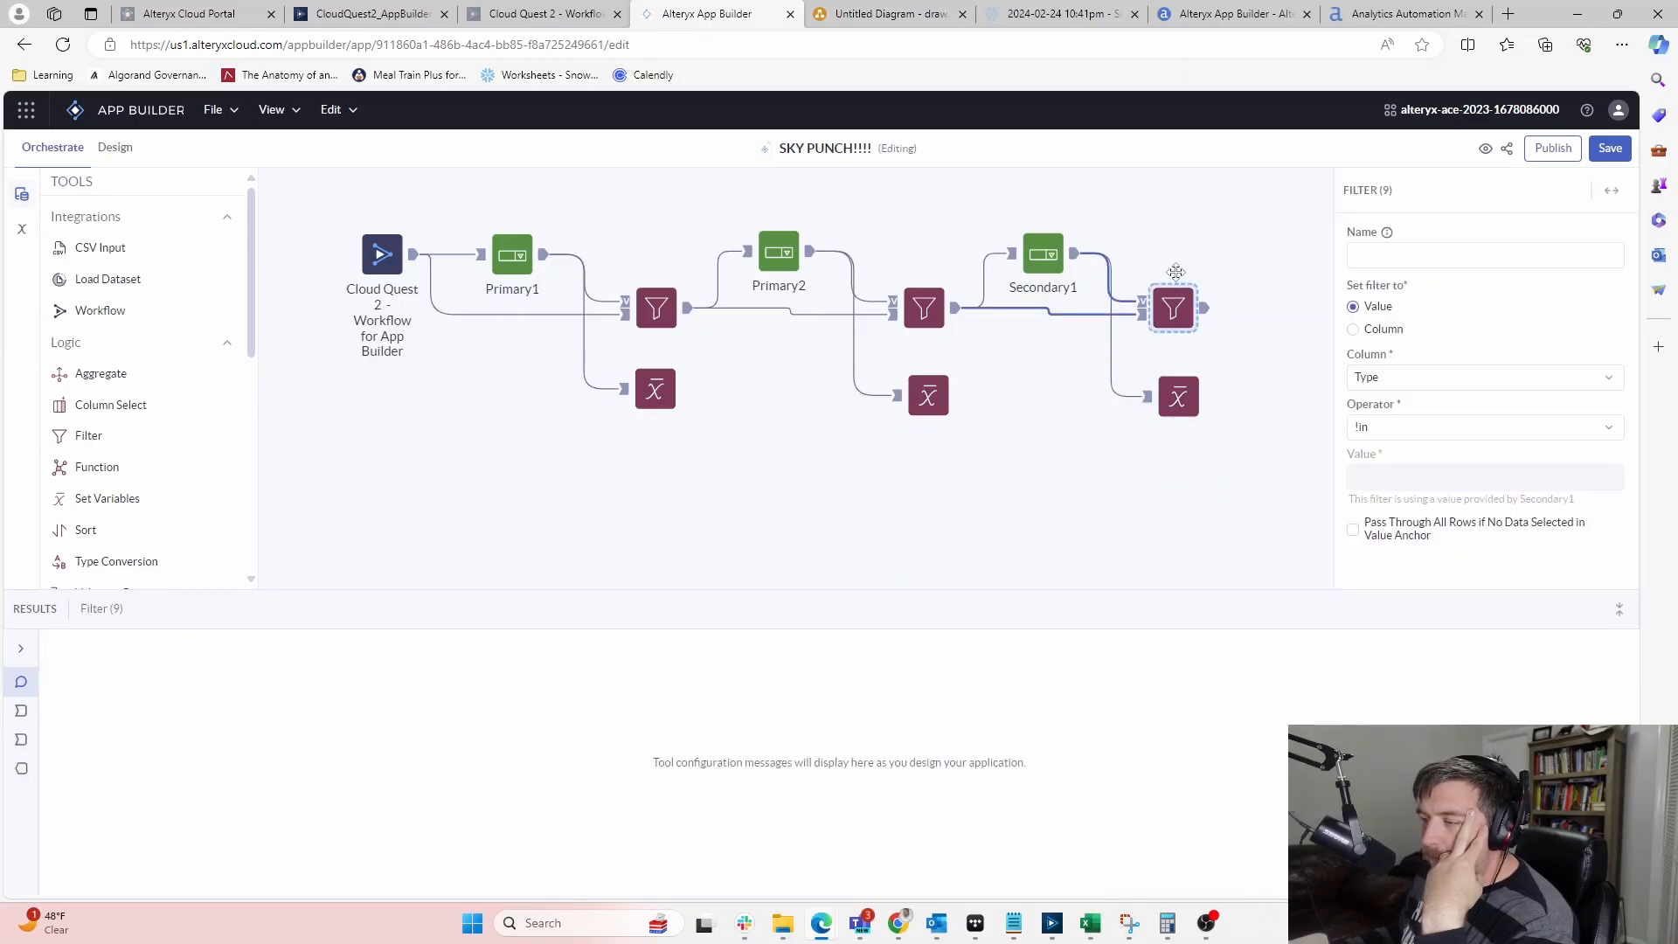
Place a new Dropdown tool after the third Filter
scroll(86, 402, "down", 6)
scroll(86, 402, "up", 1)
left_click_drag(92, 368, 1301, 255)
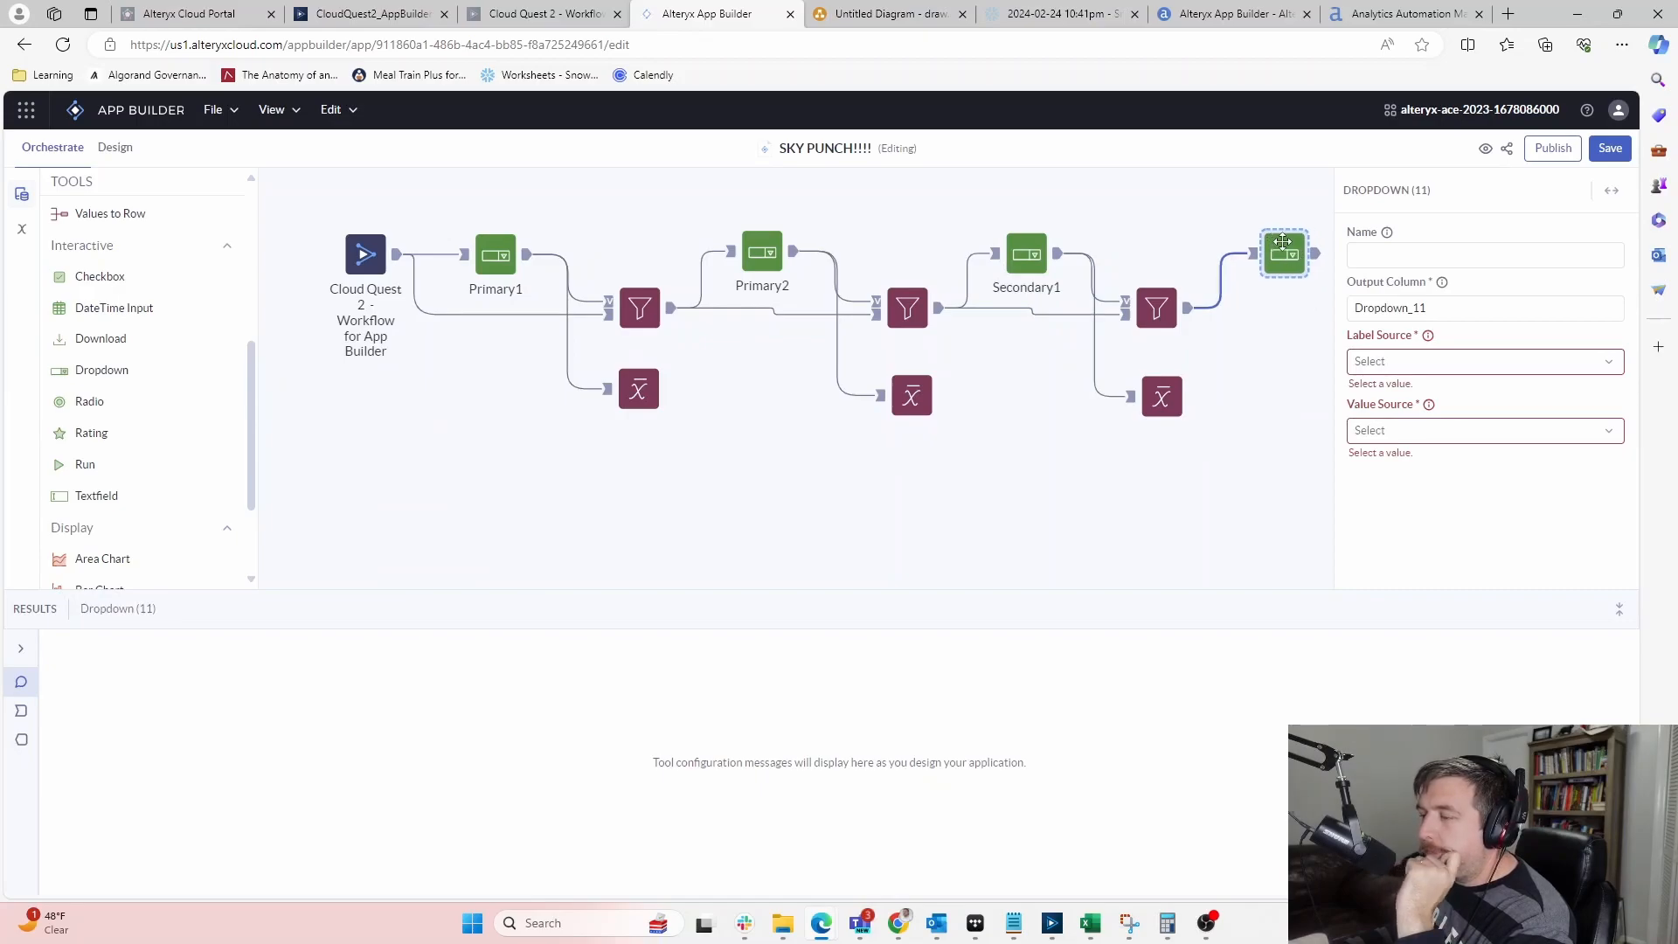
mouse_move(1286, 248)
left_mouse_down()
mouse_move(1261, 246)
mouse_move(1281, 248)
left_mouse_up()
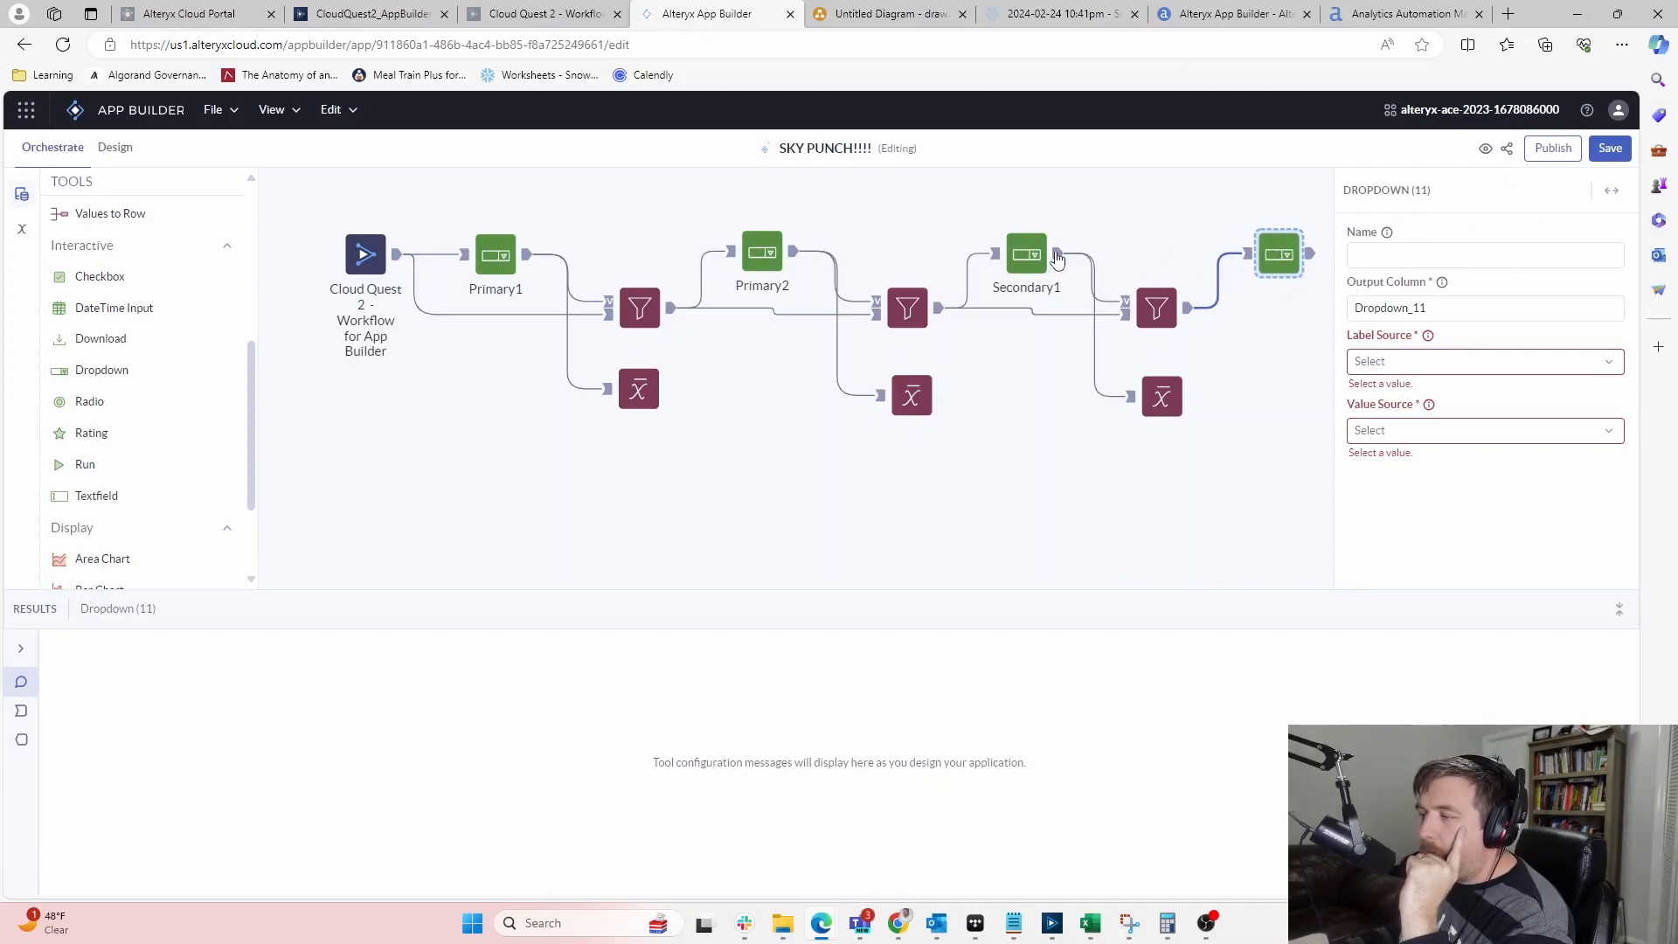
left_click(1012, 259)
left_click(1250, 256)
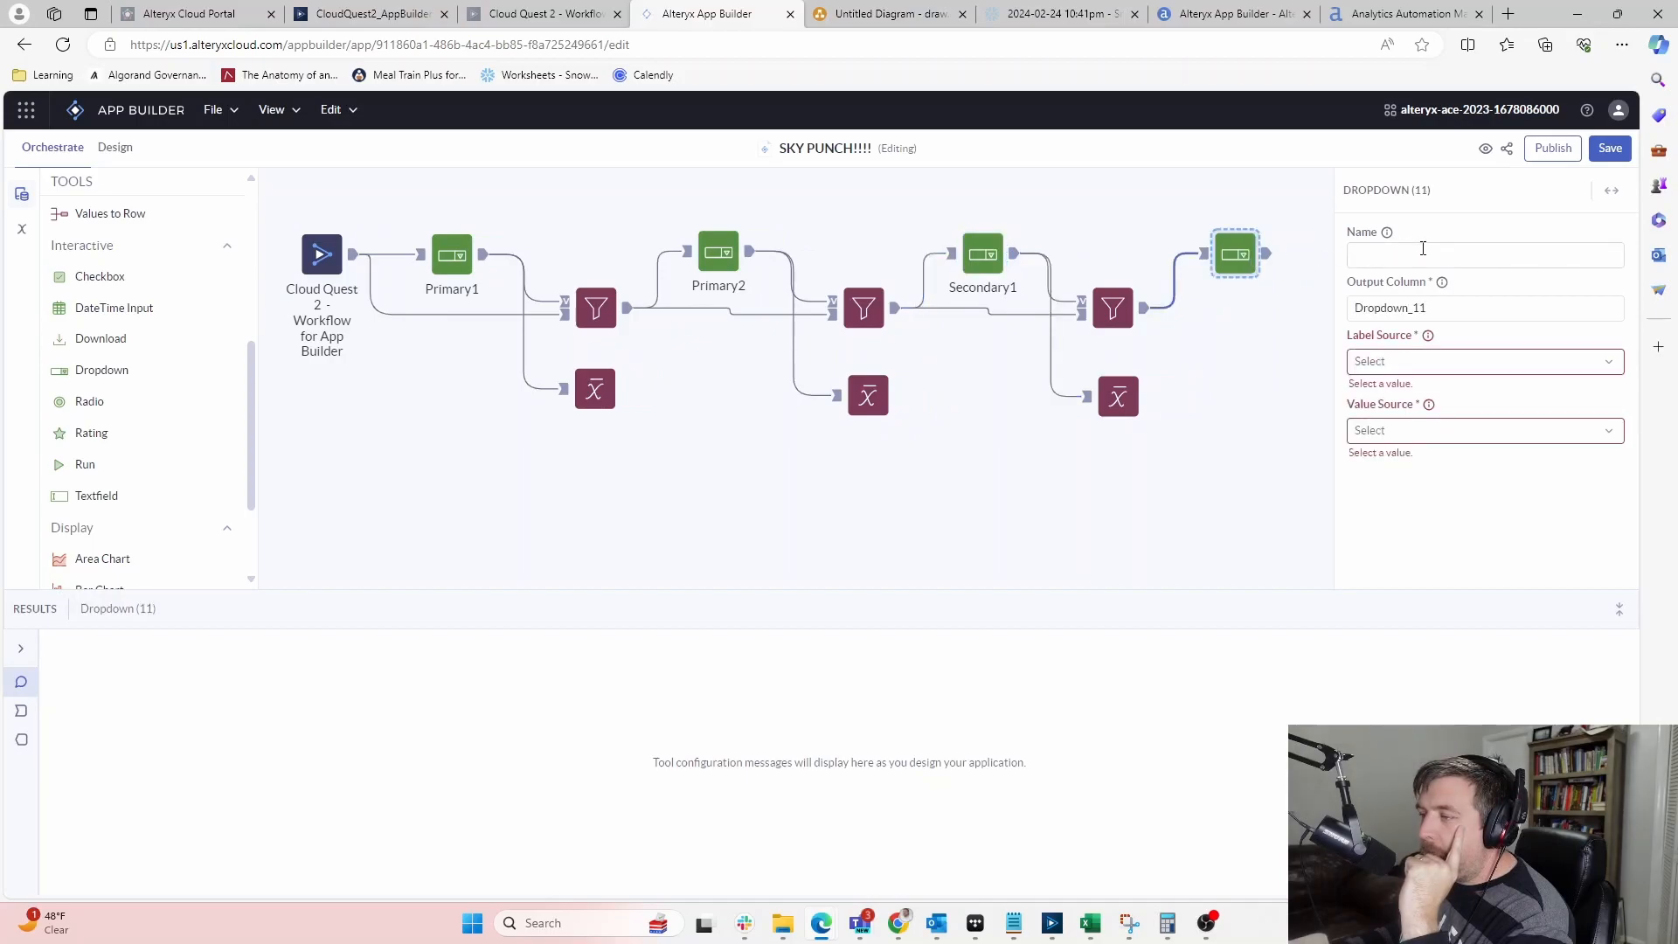
Name the dropdown Secondary2 with output column Secondary_2 and Type as label source
left_click(1424, 253)
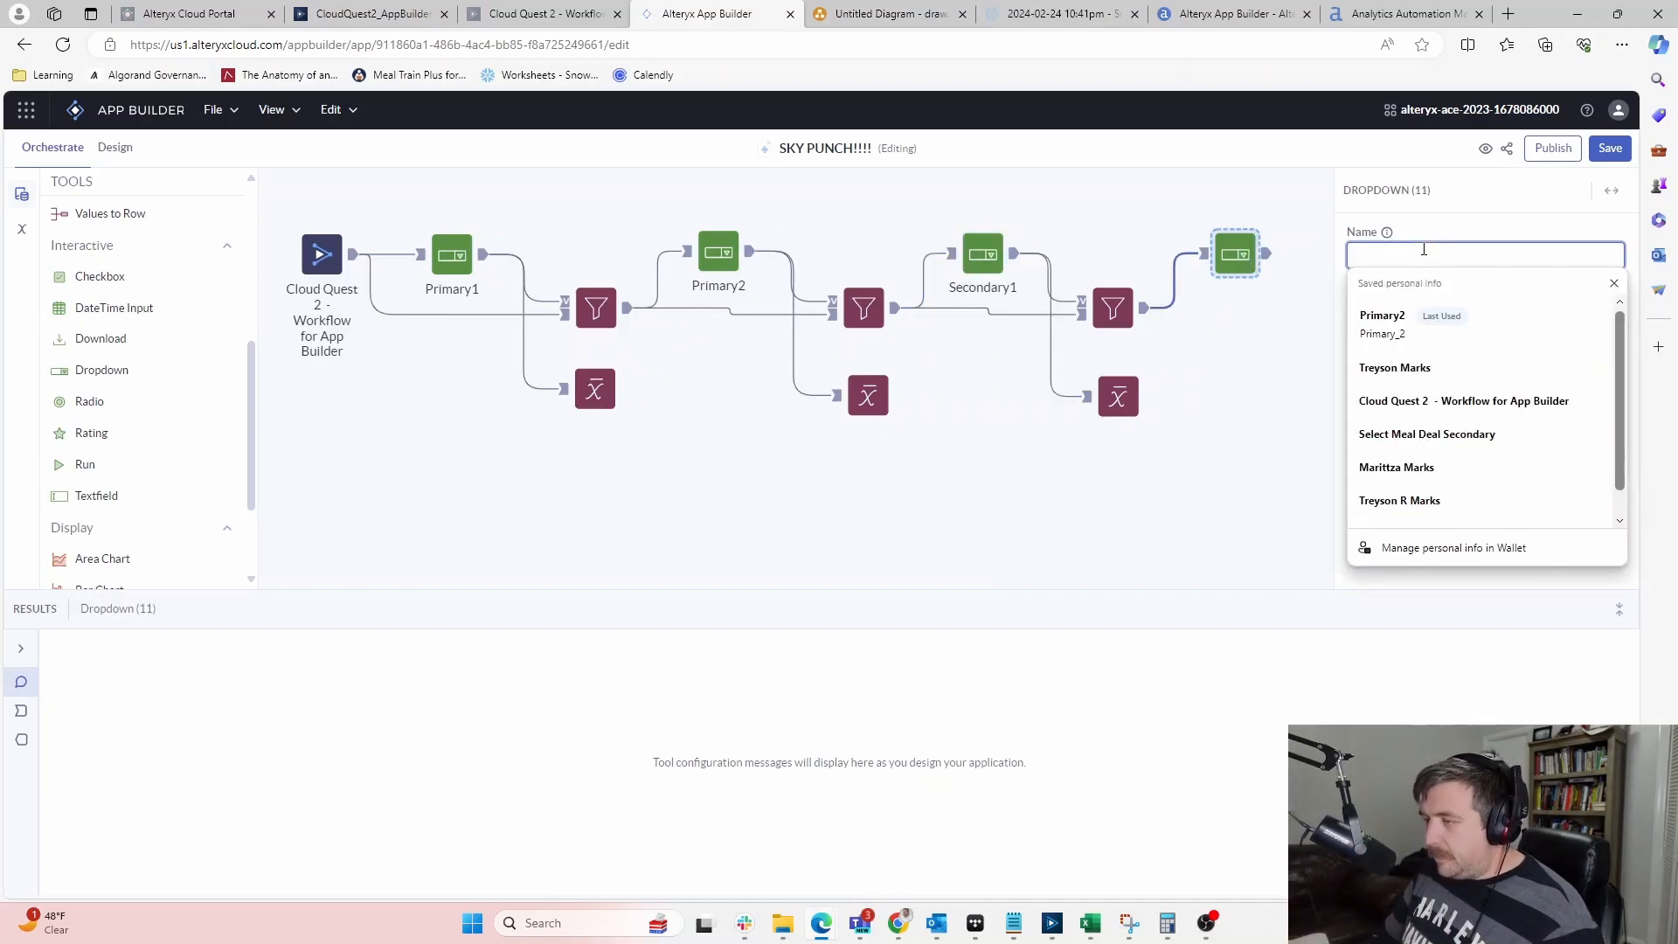
type("Secondary2")
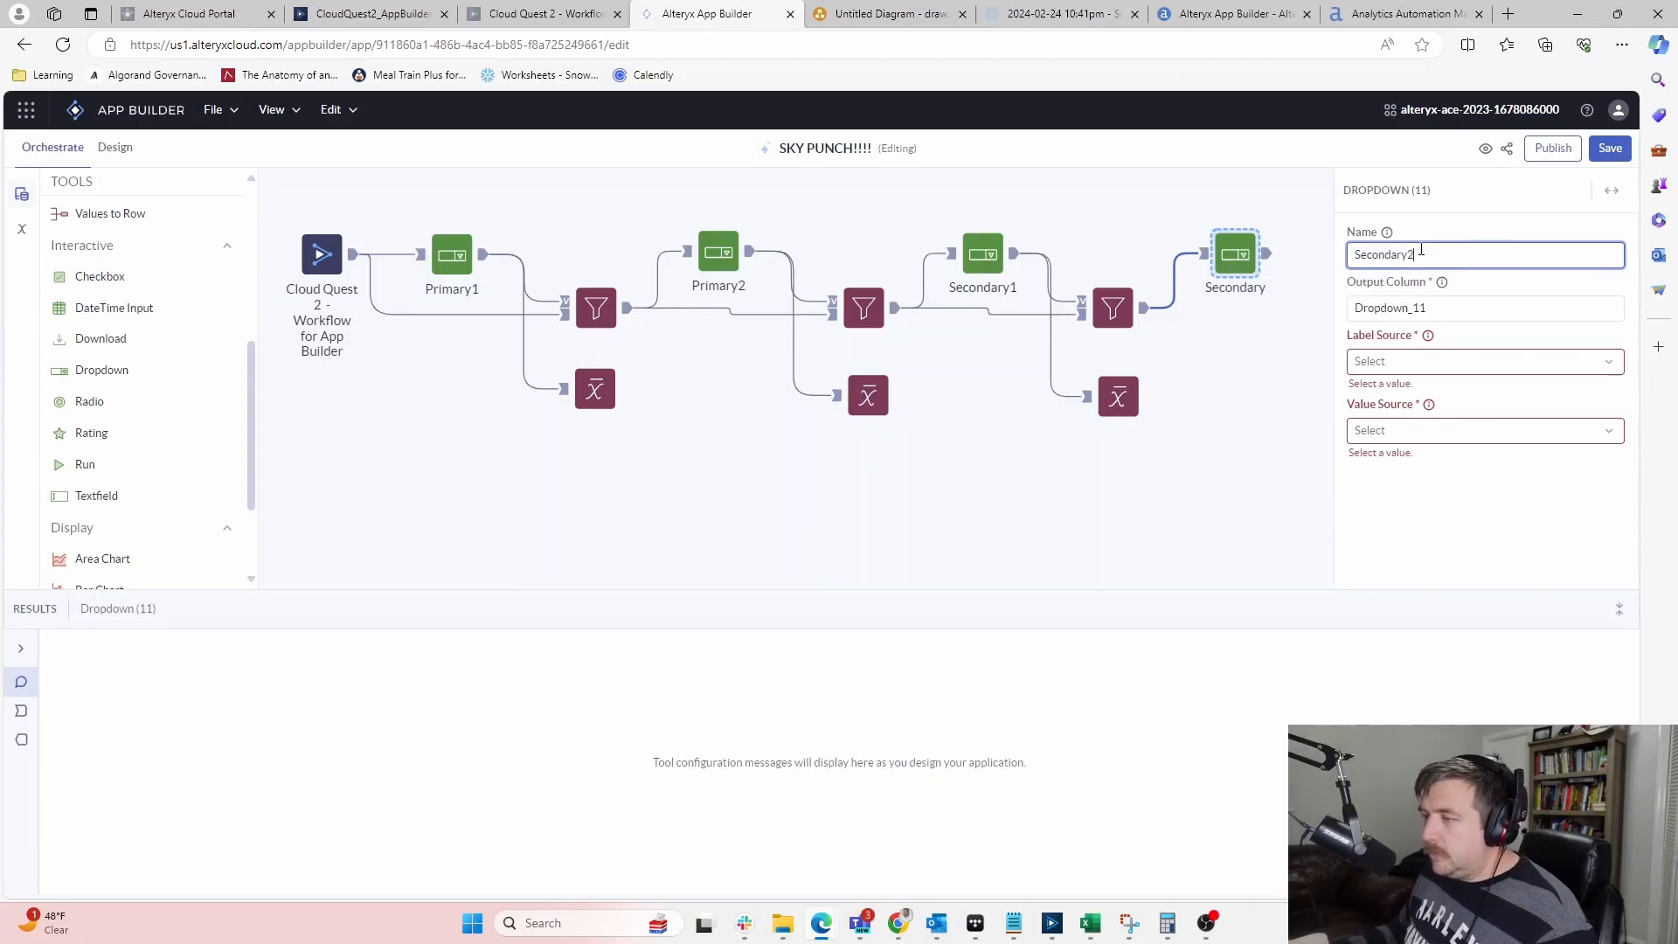
key("Tab")
type("Se")
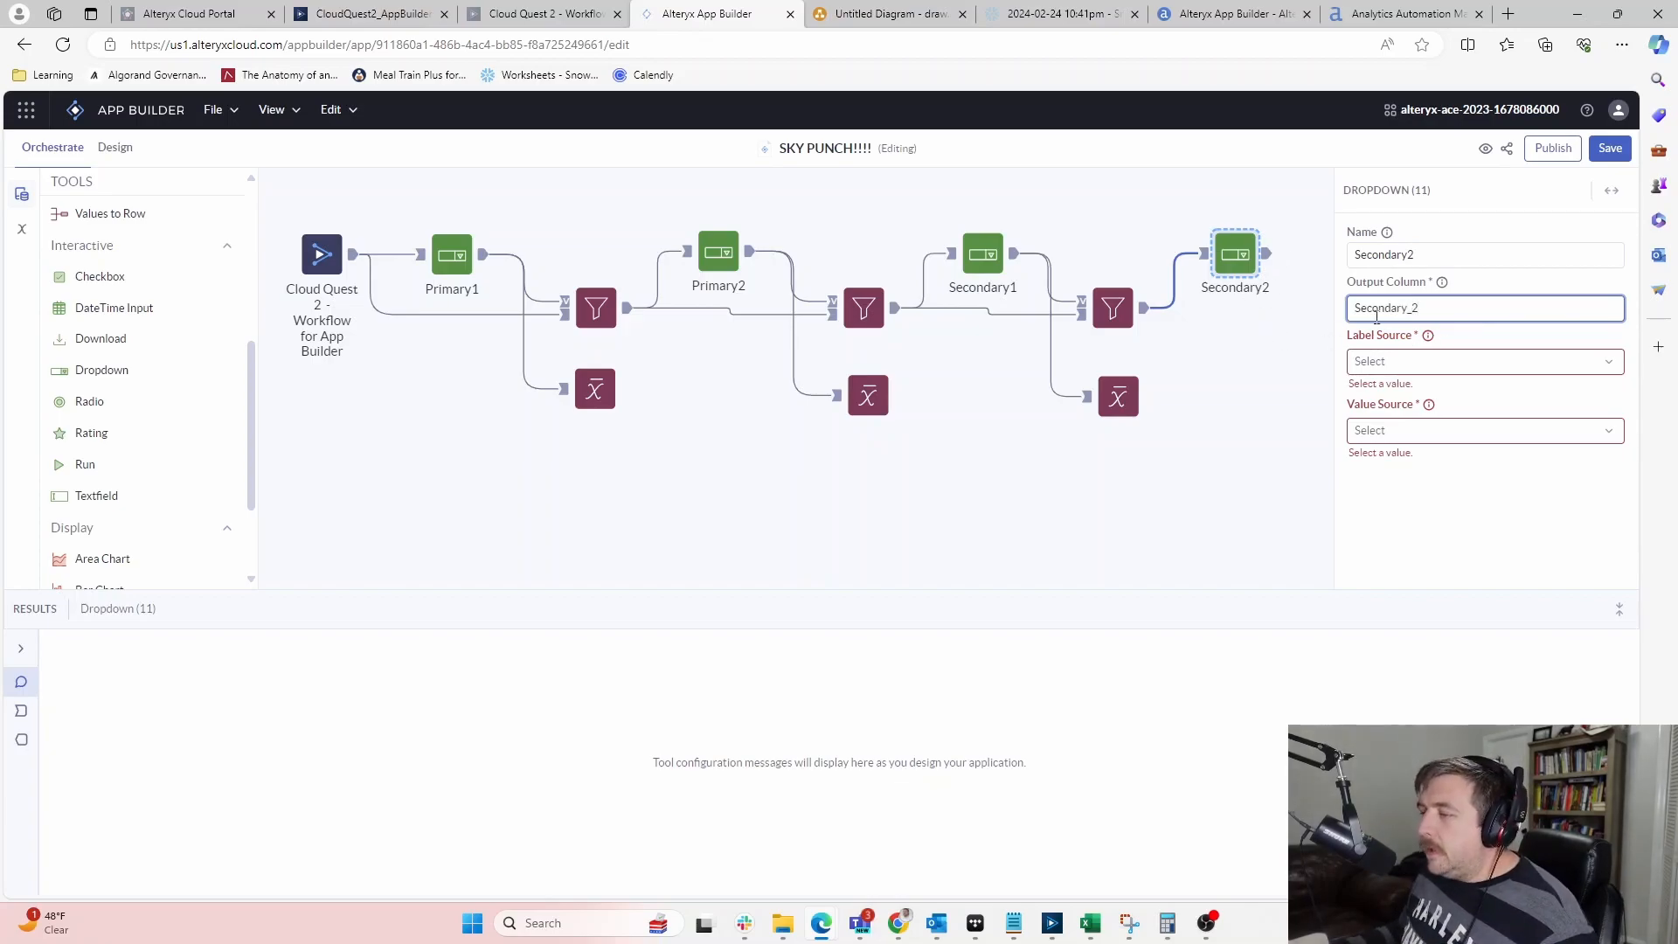
left_click(1503, 361)
left_click(1433, 398)
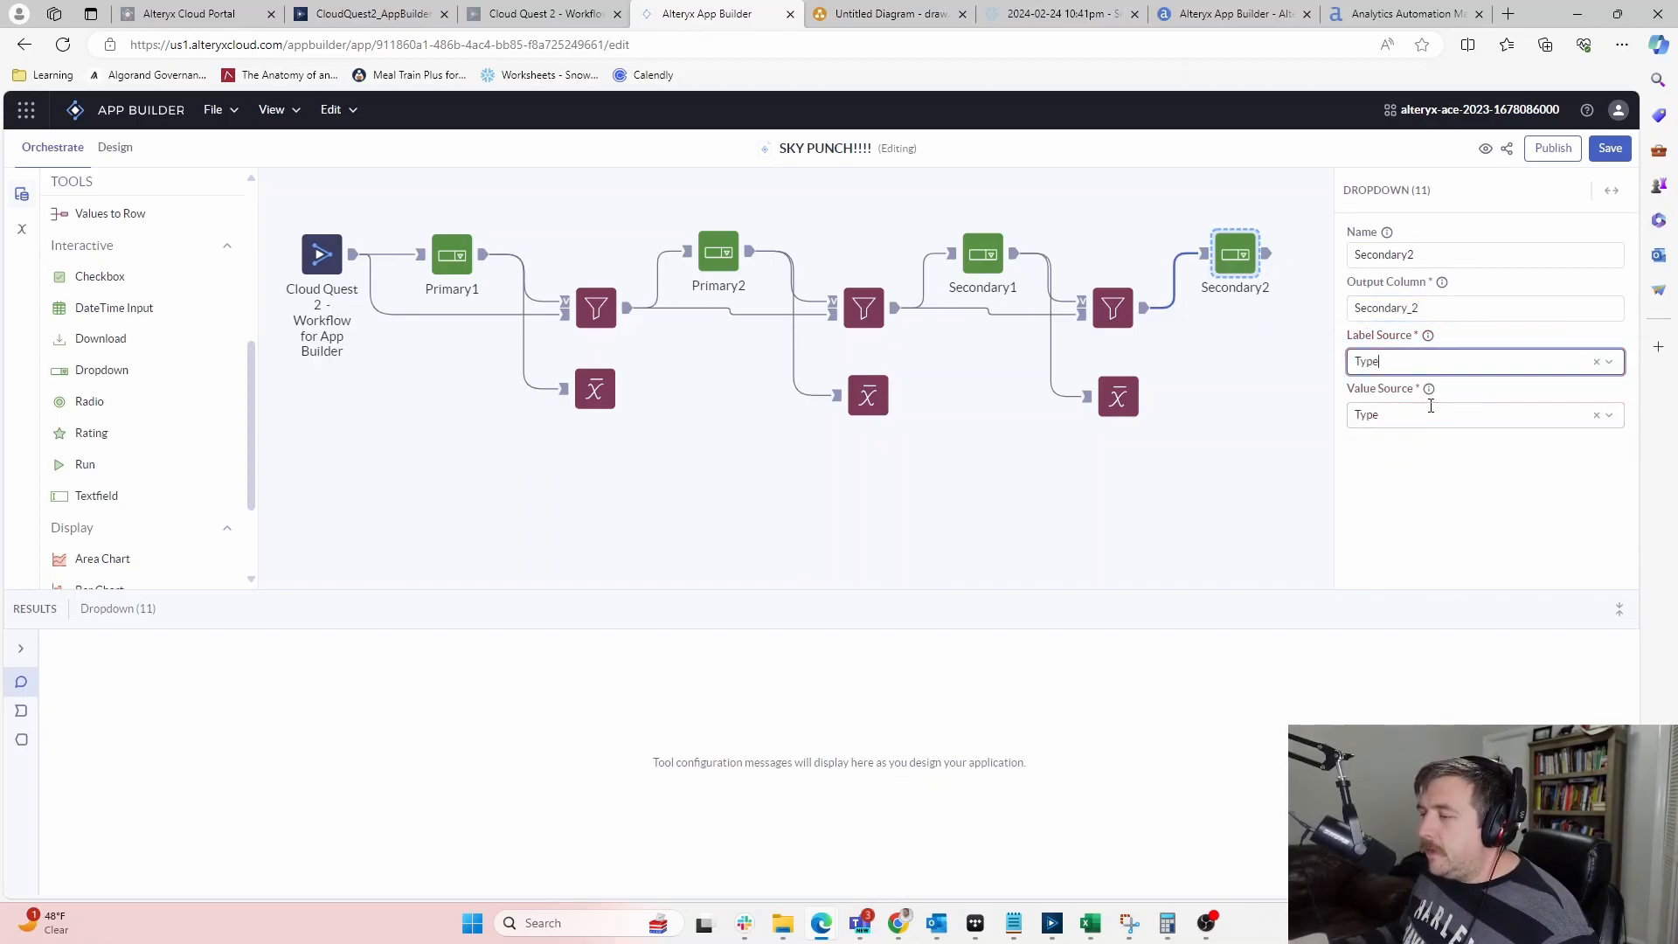
left_click(1262, 440)
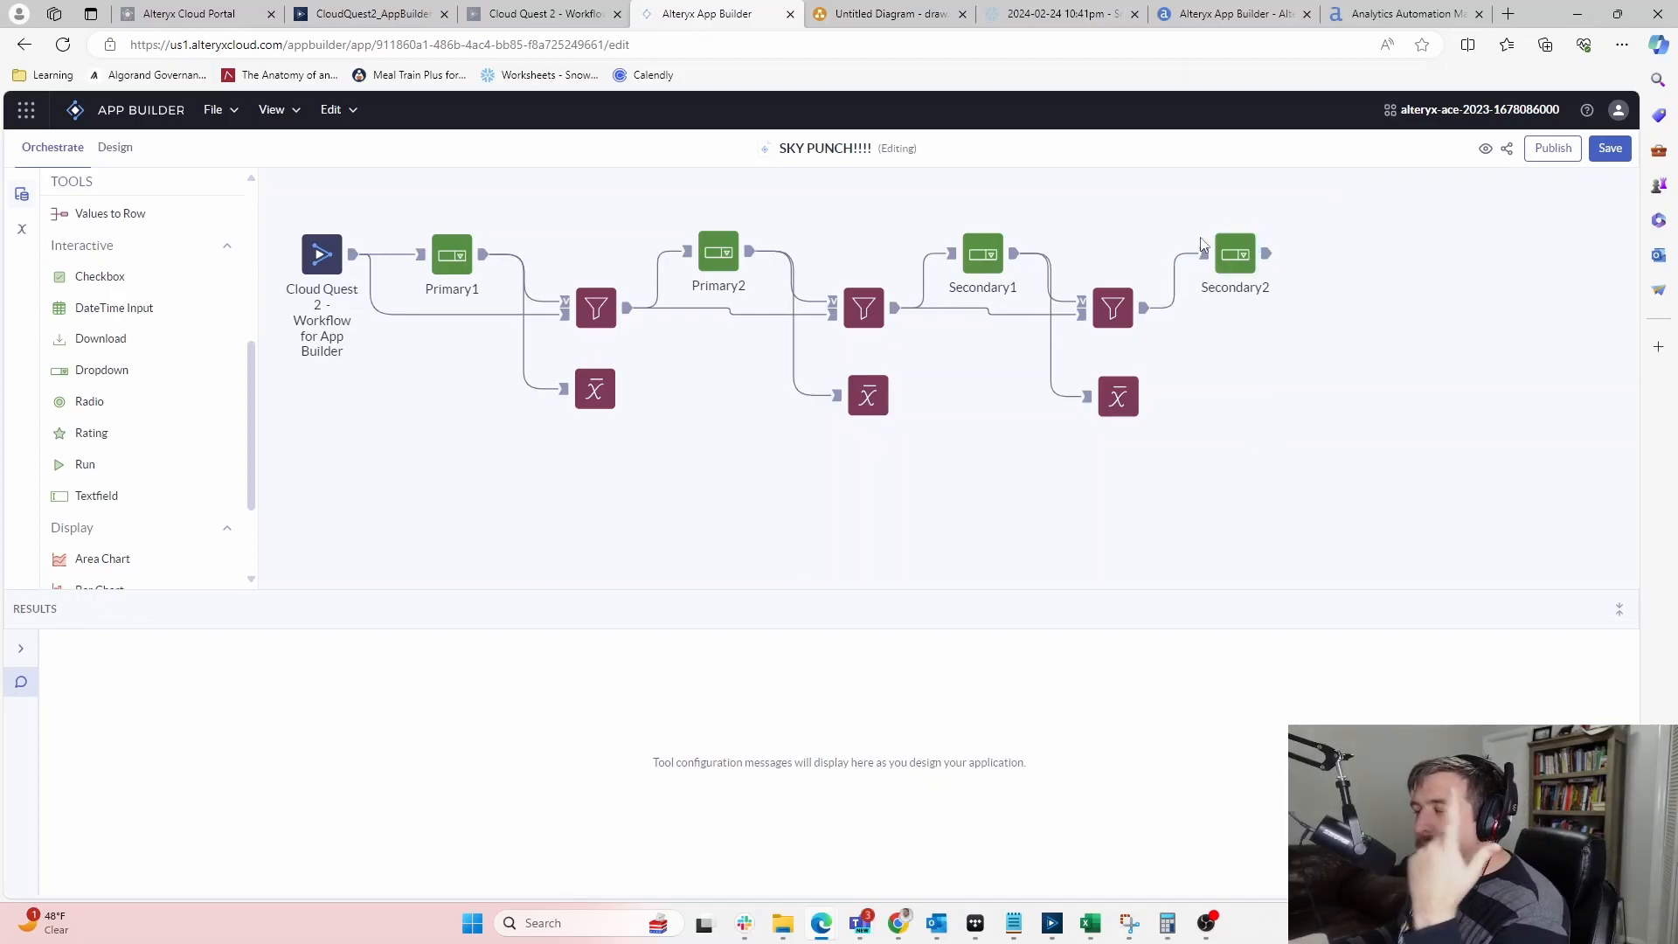
left_click(1127, 300)
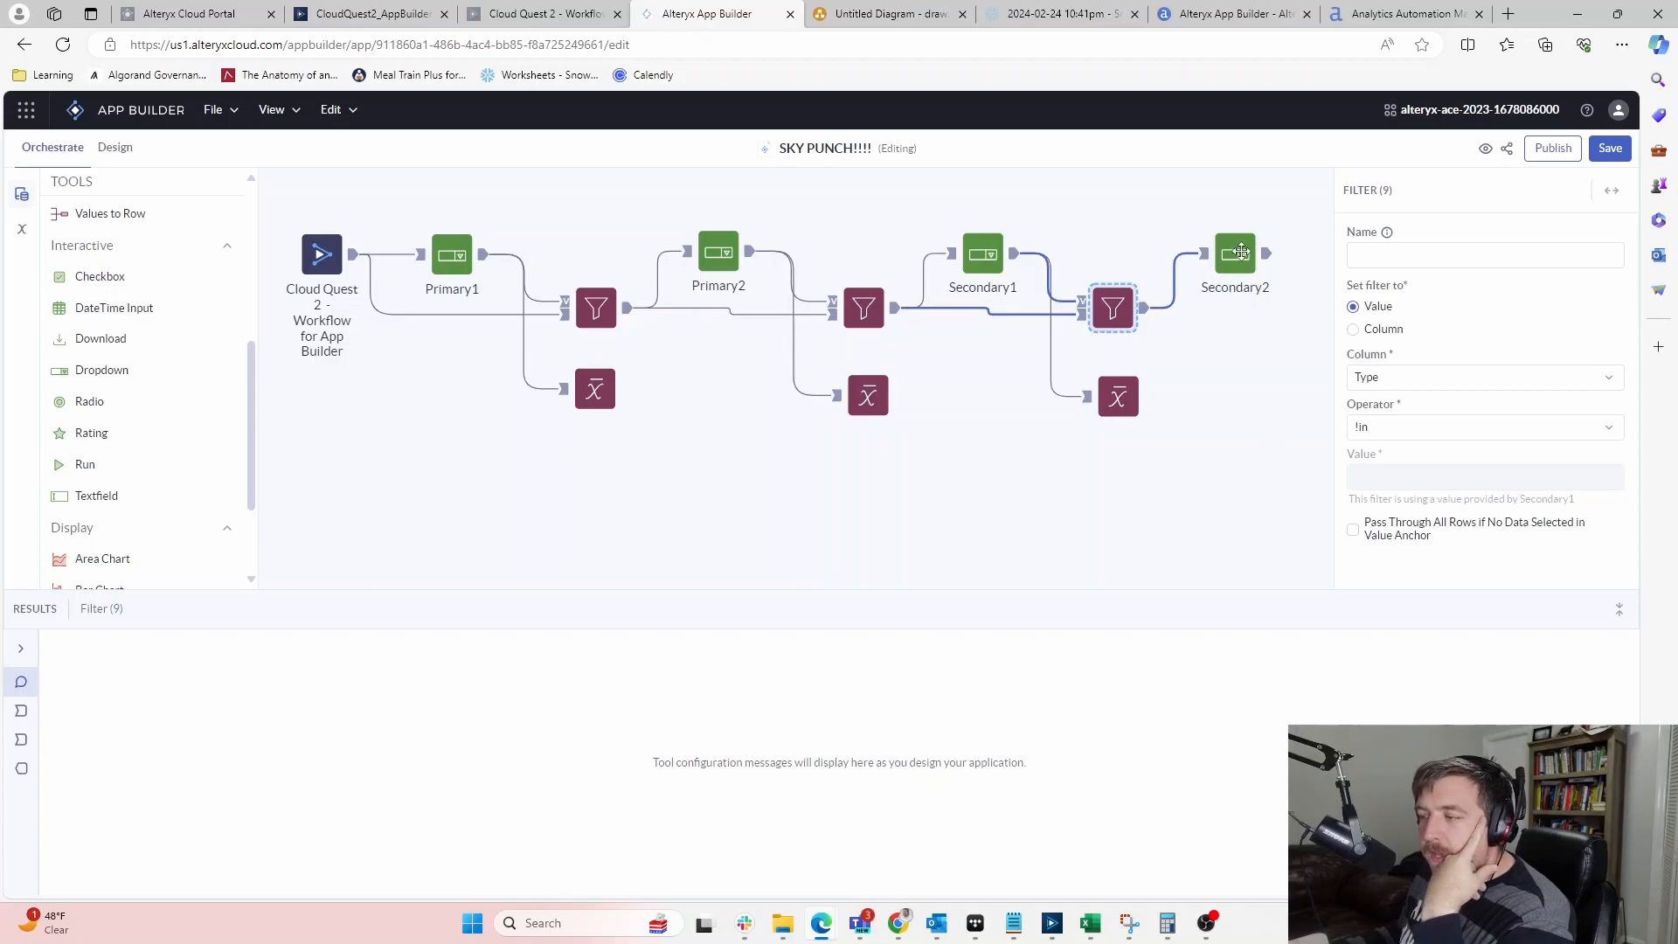
left_click(1241, 253)
scroll(107, 377, "down", 1)
scroll(106, 377, "up", 5)
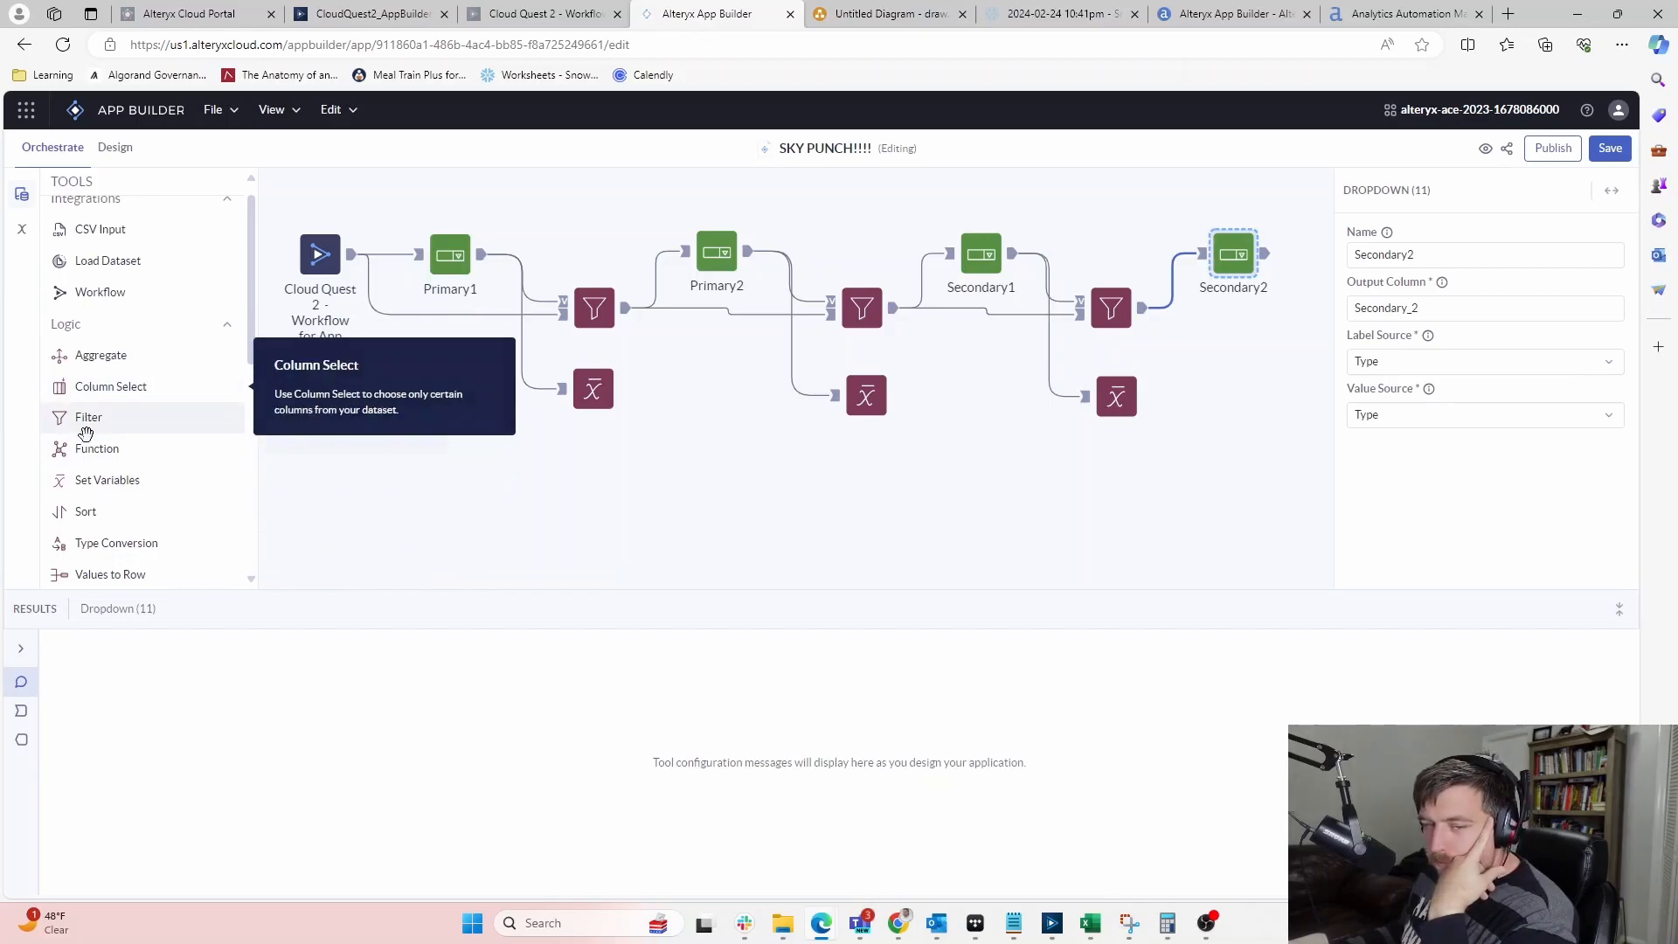
scroll(61, 516, "down", 1)
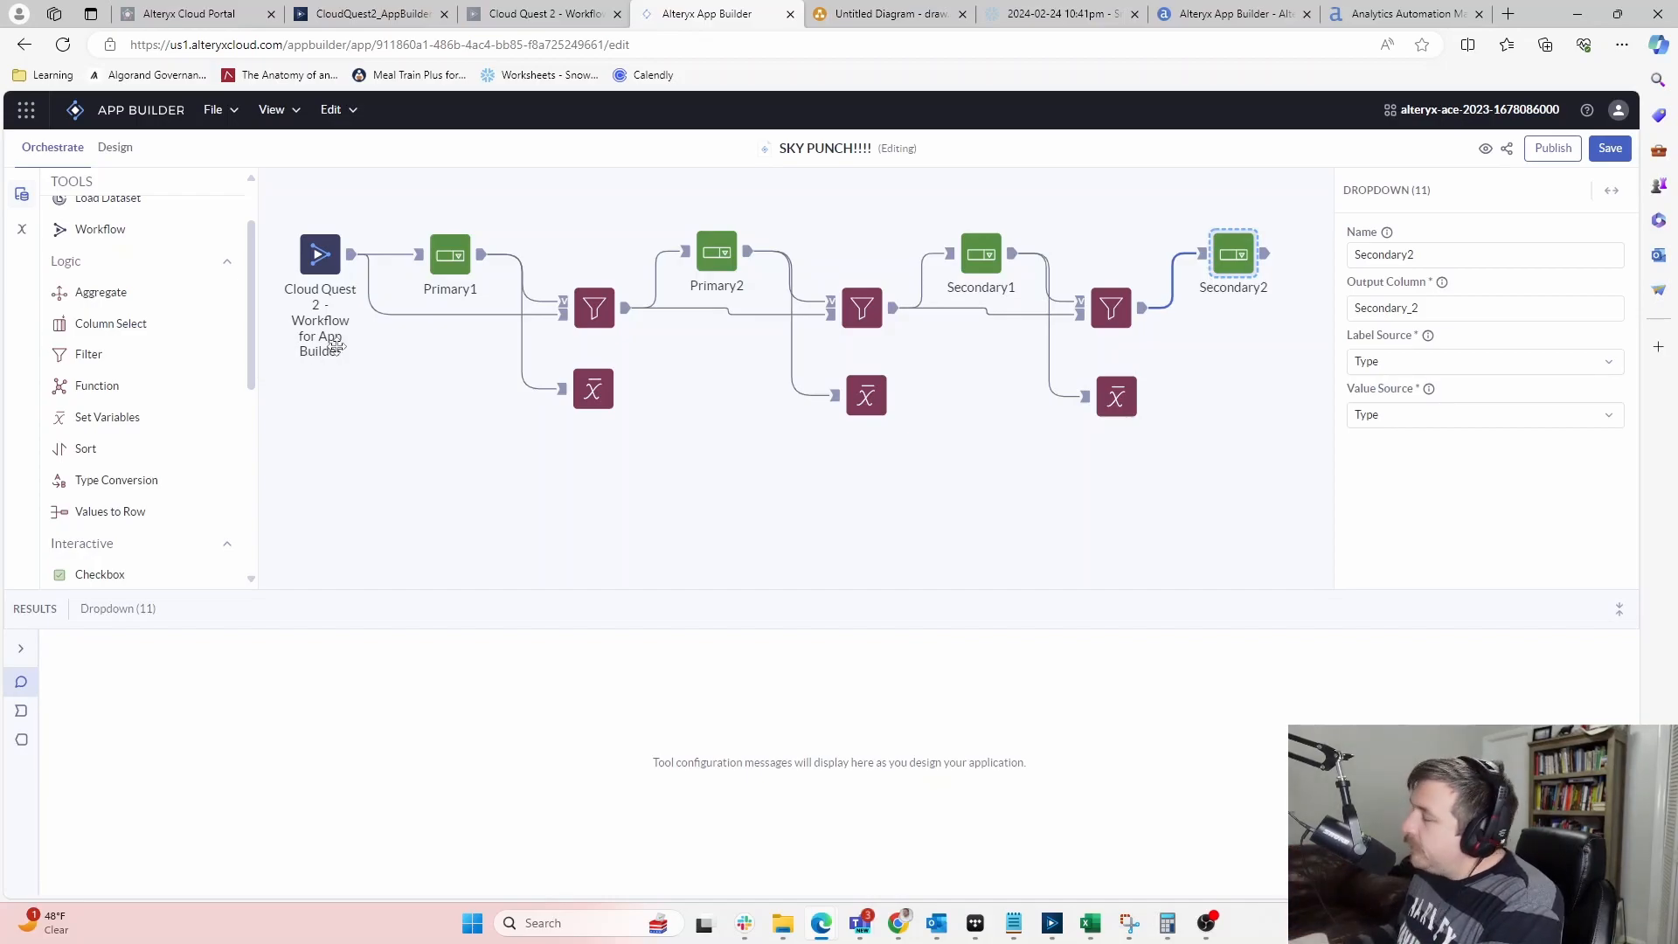
left_click(978, 249)
left_click(1276, 271)
left_click(1250, 260)
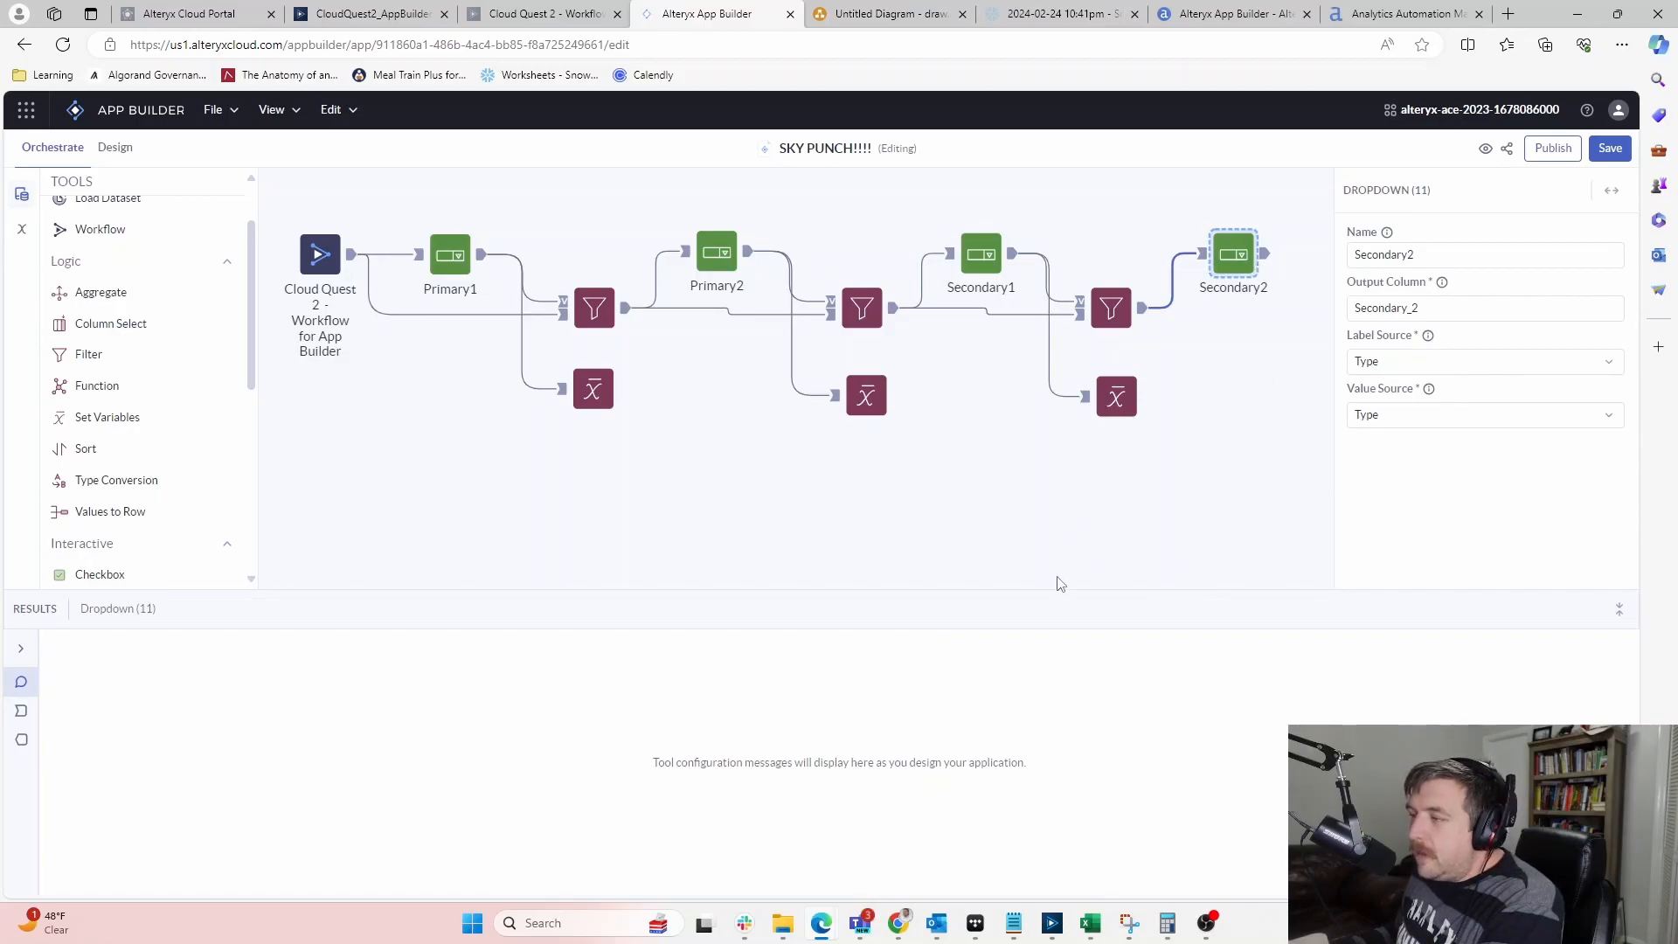
left_click(1241, 488)
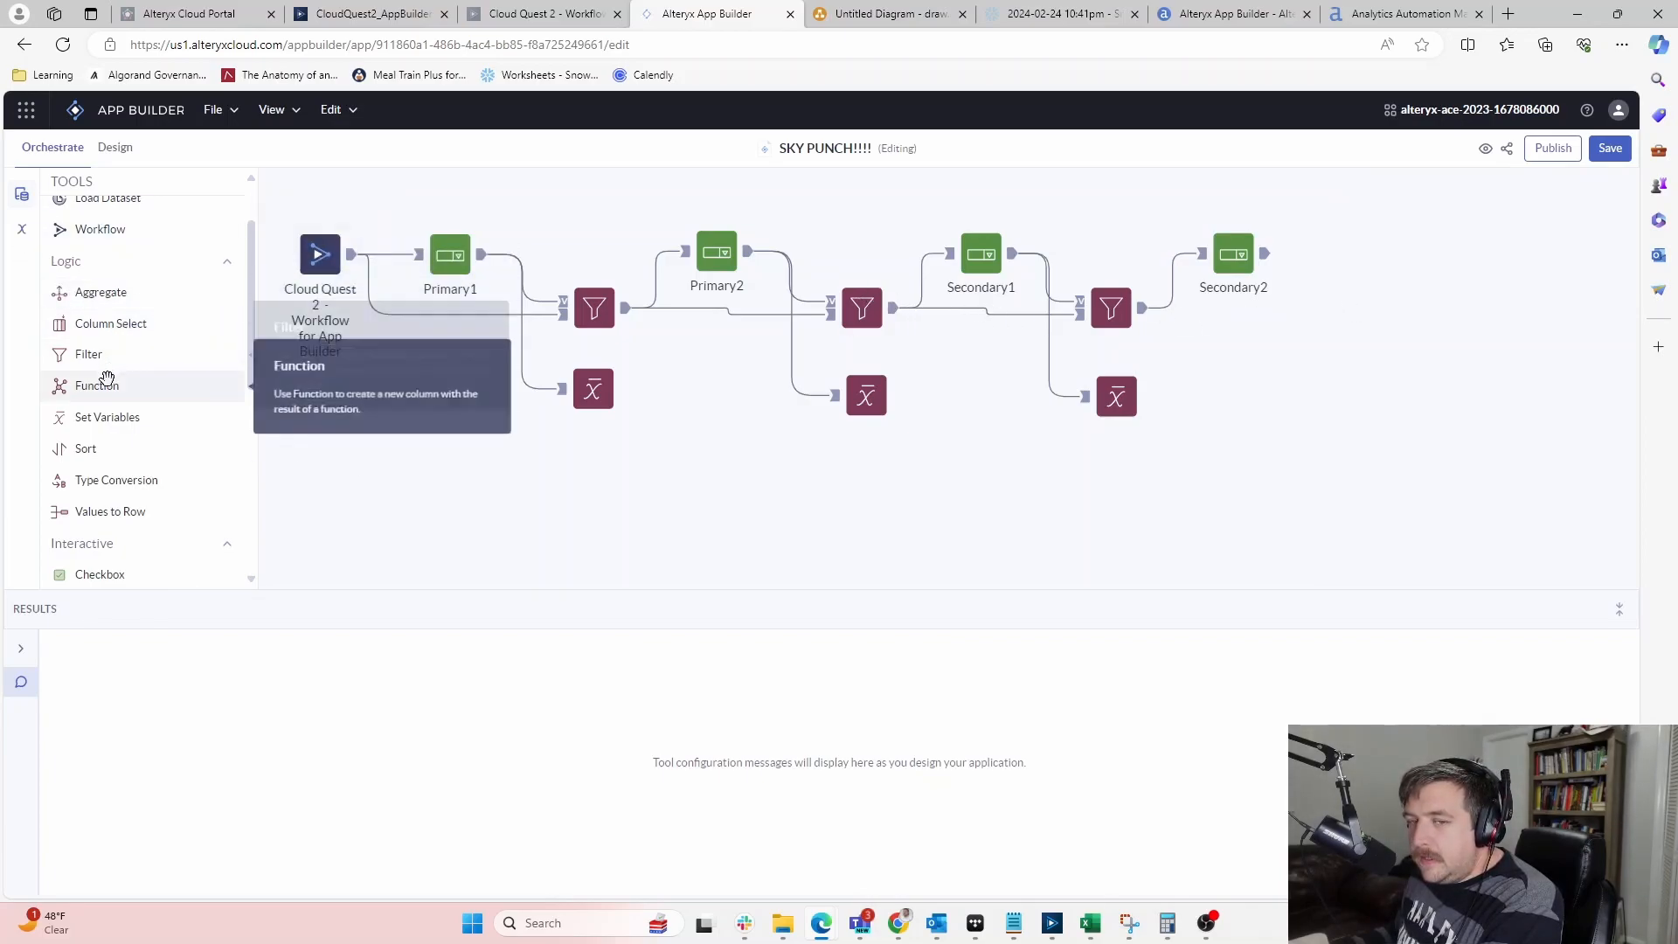
Add a Set Variables step below Secondary2 and make it set the Secondary2 variable
left_click_drag(105, 417, 1316, 382)
left_click(1352, 260)
left_click(1400, 304)
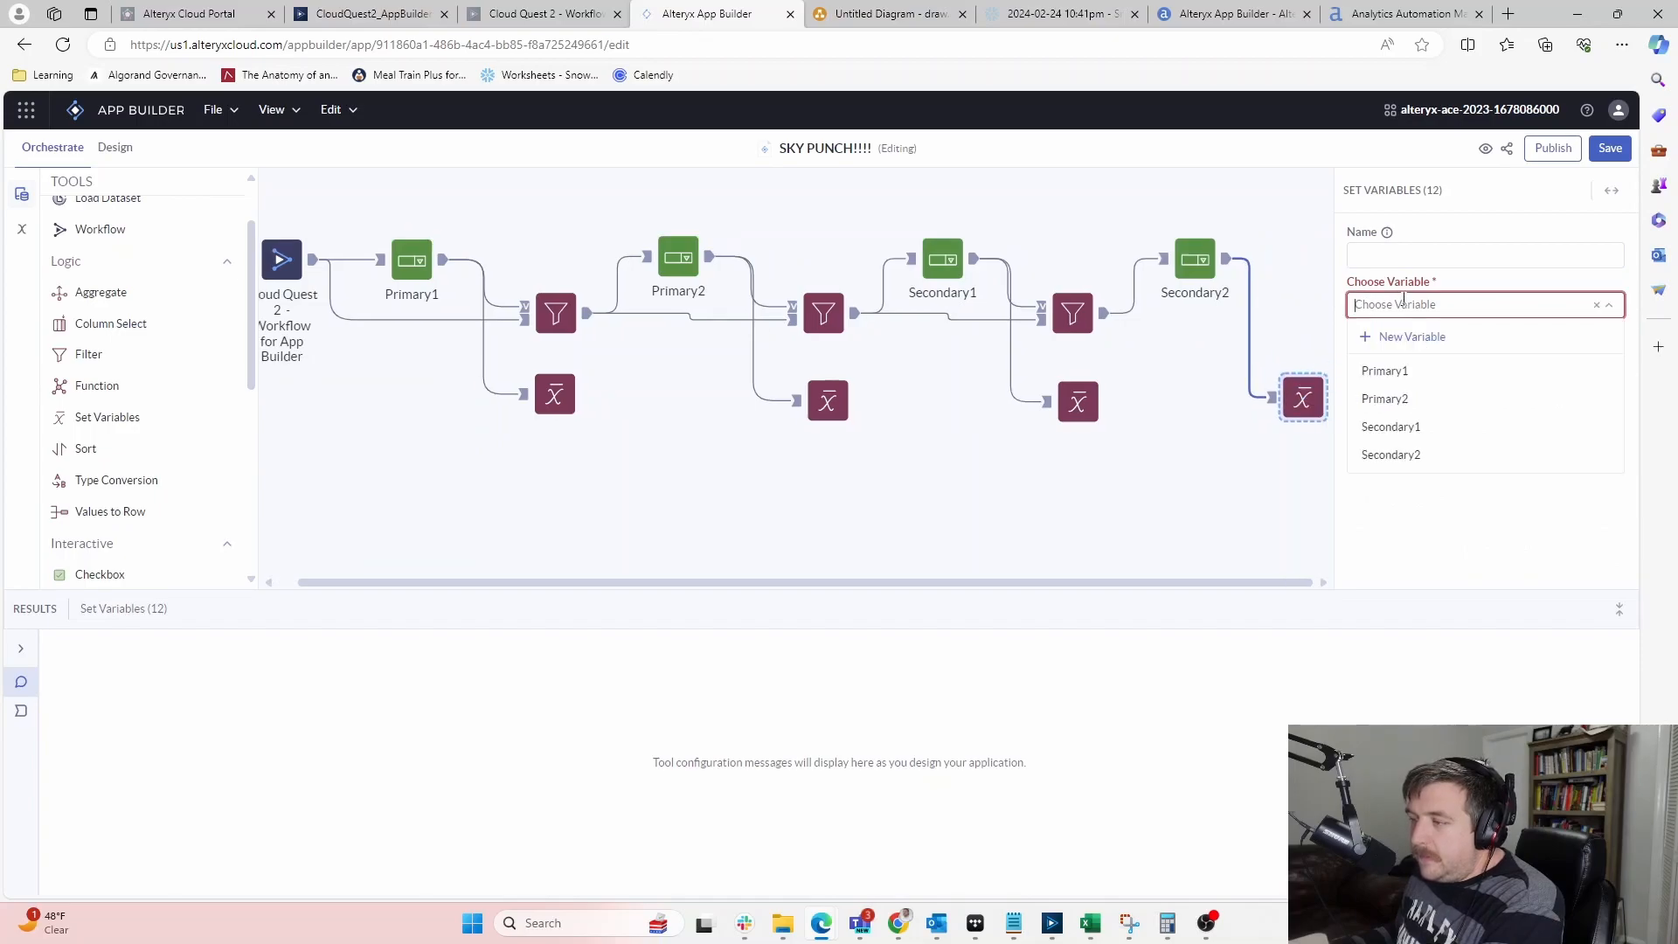
left_click(1393, 456)
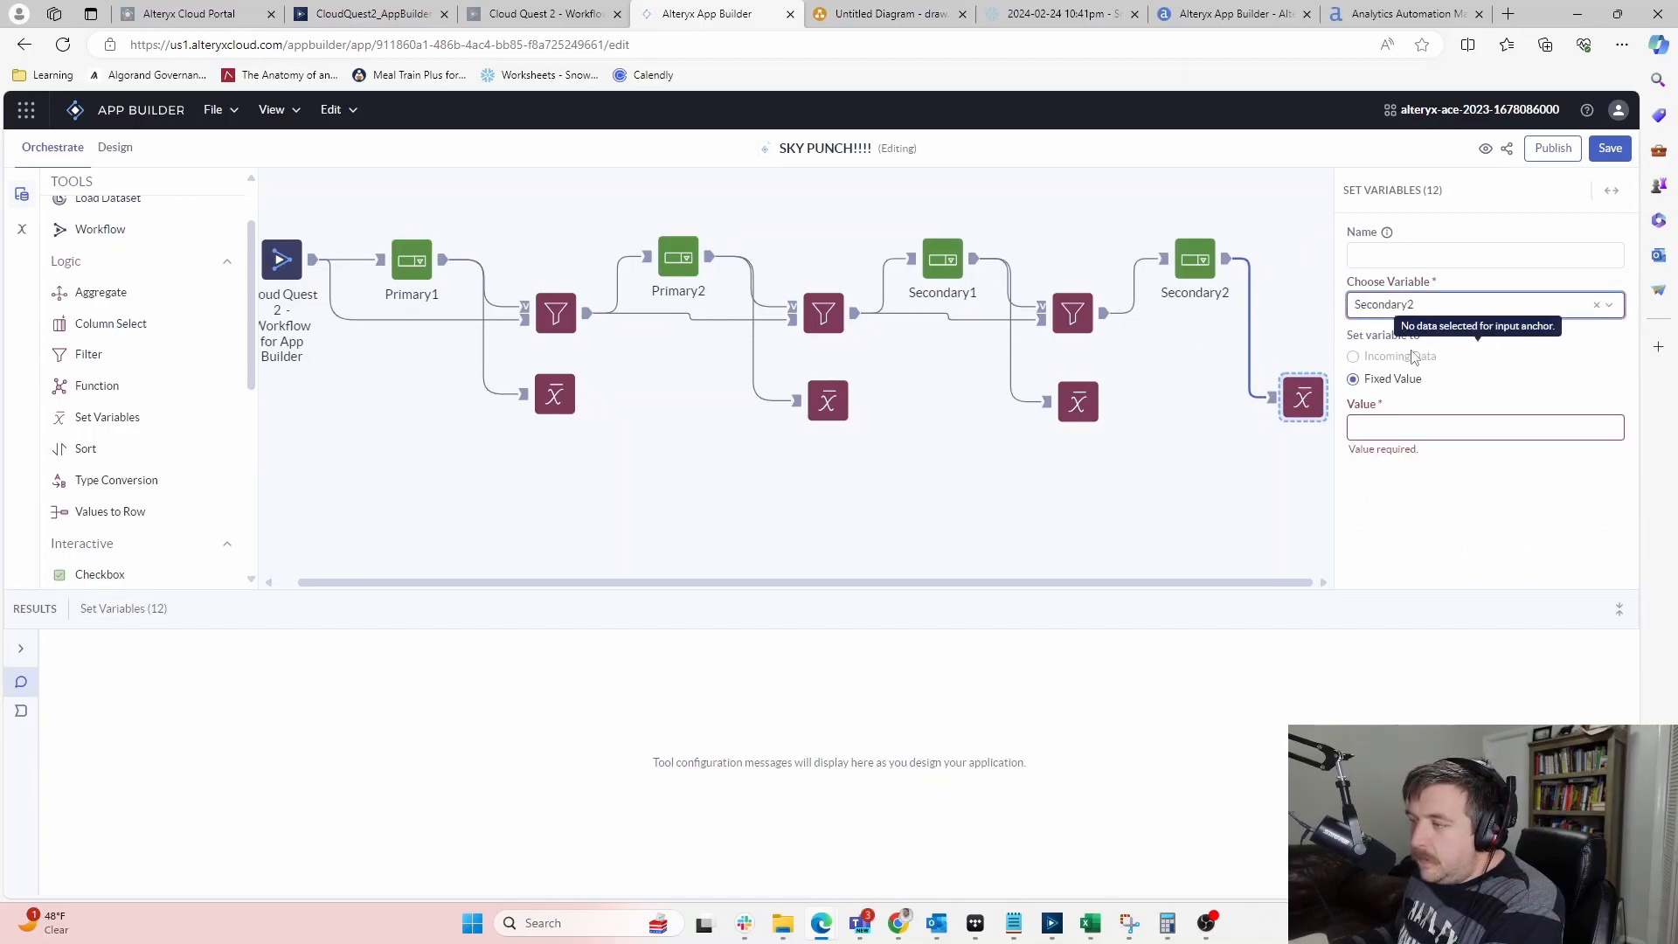
left_click(1060, 476)
Compare the Secondary1 and Secondary2 variable steps and dropdown settings
left_click(1091, 409)
left_click(1165, 466)
left_click(1320, 397)
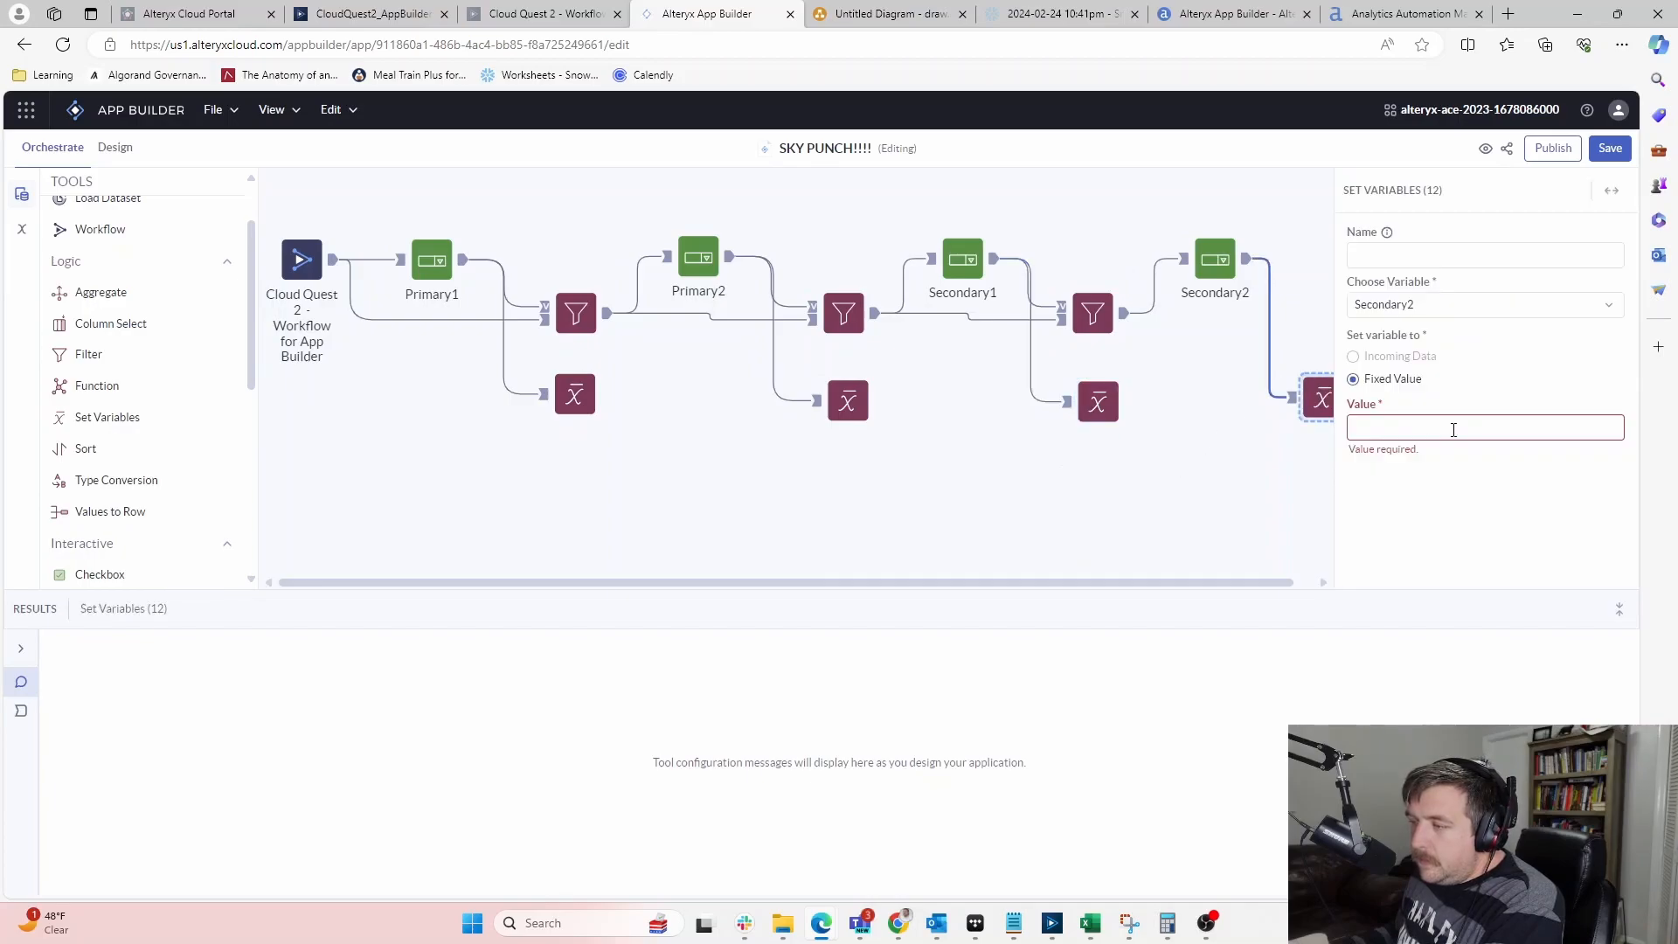
left_click(1394, 303)
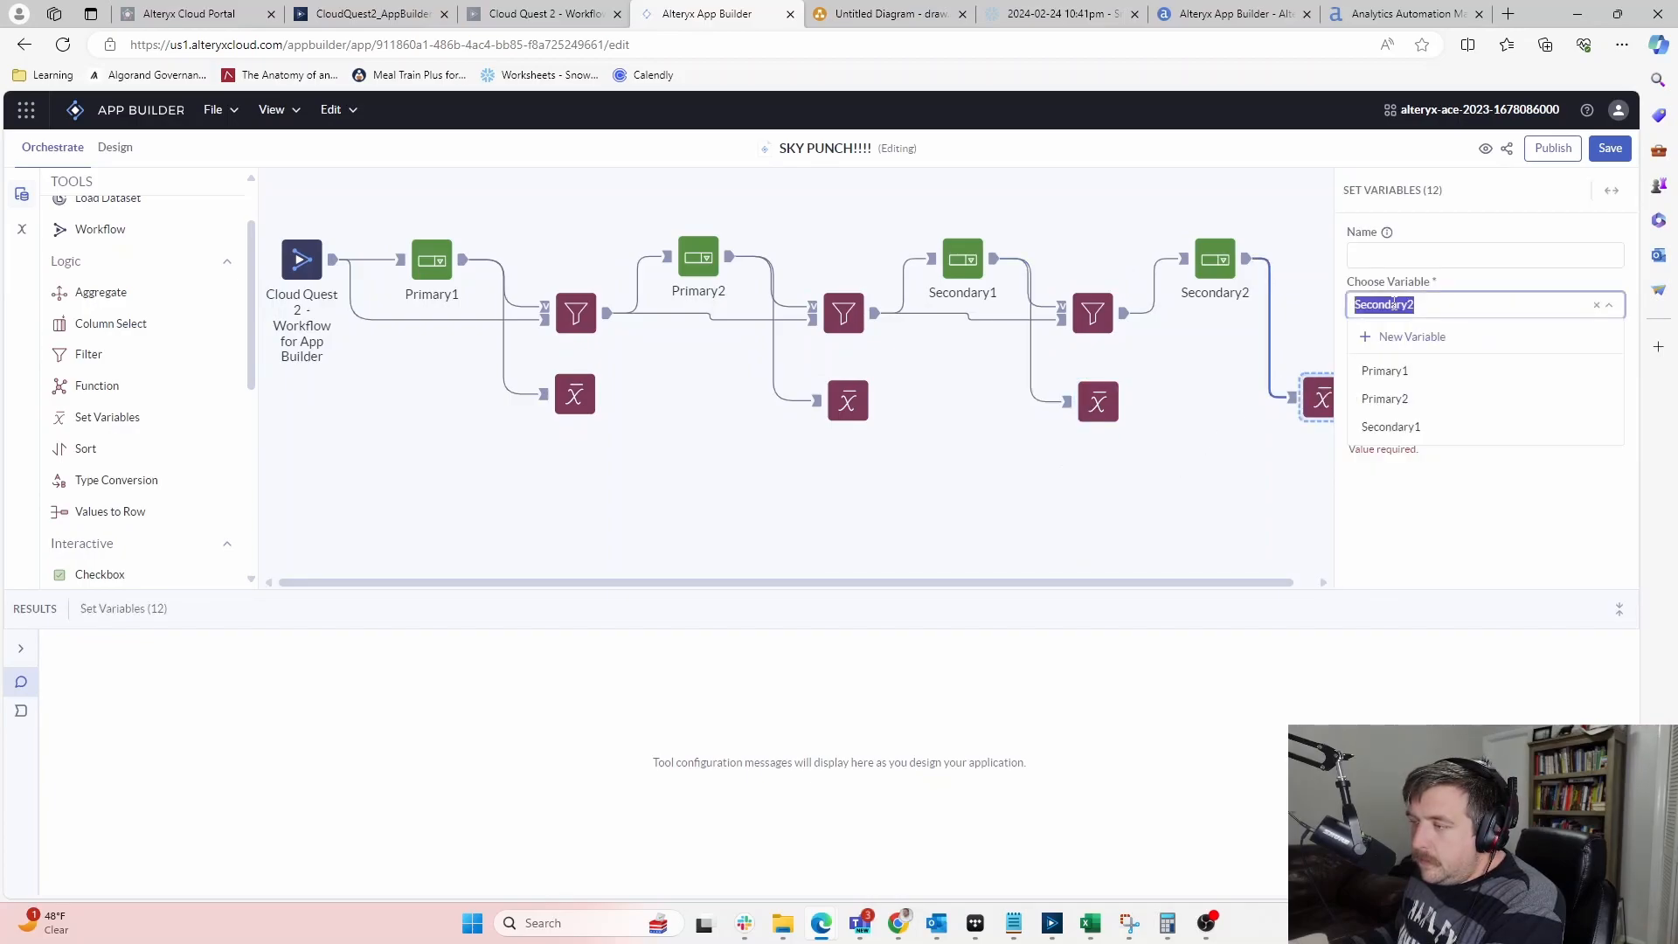
left_click(951, 255)
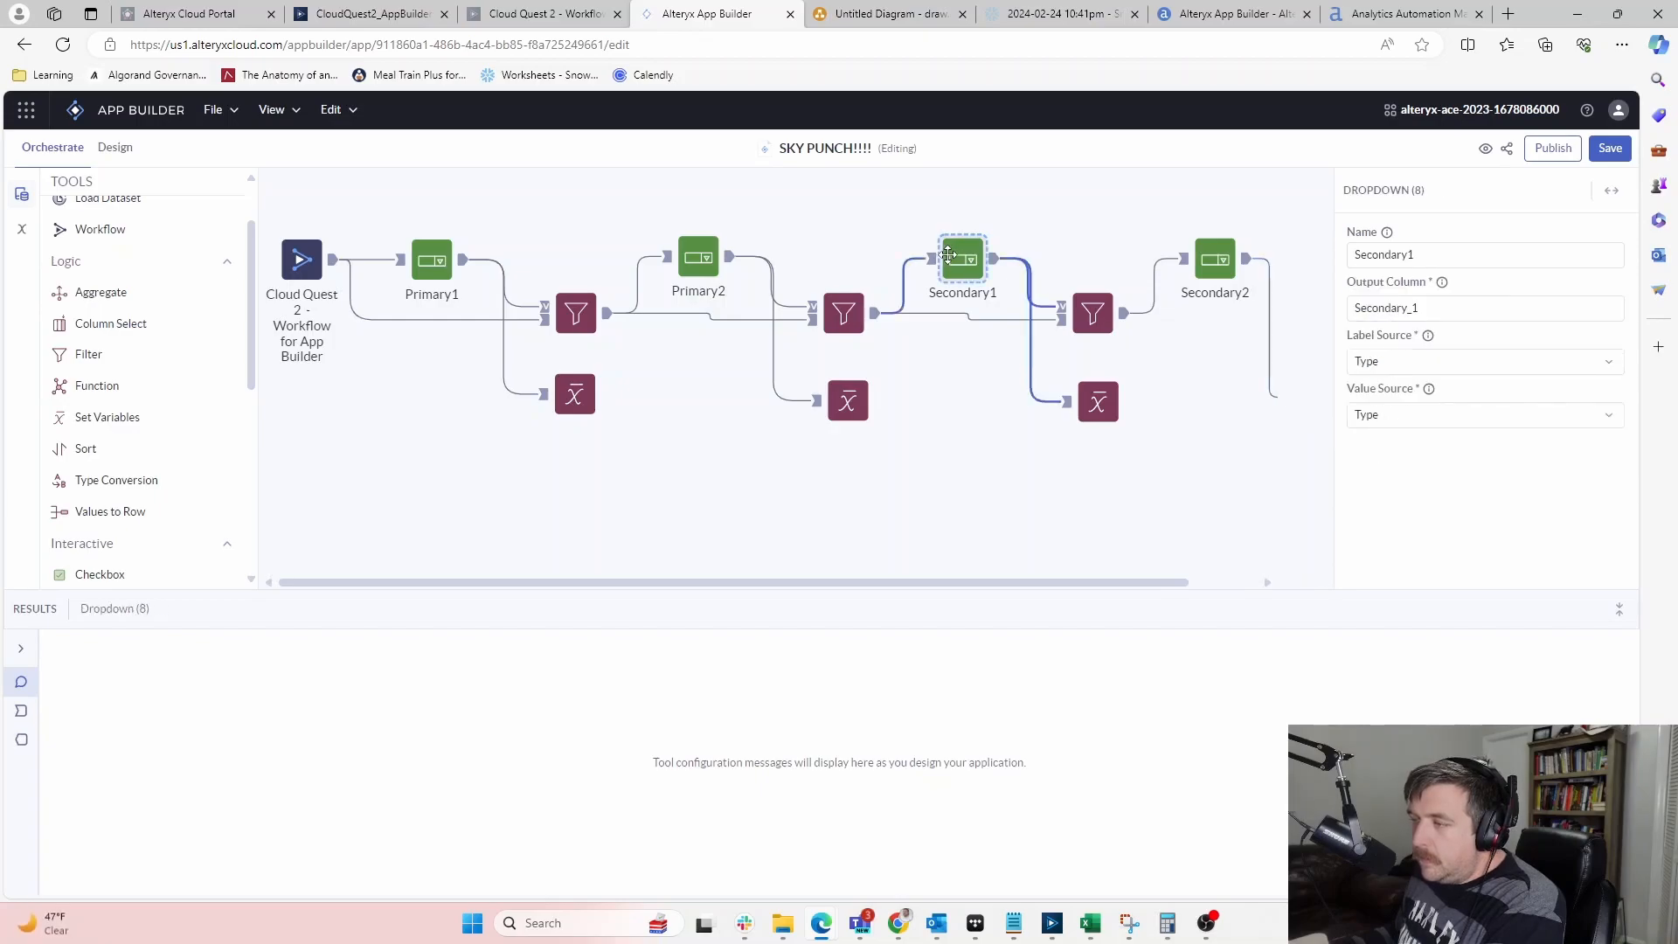
left_click(1210, 260)
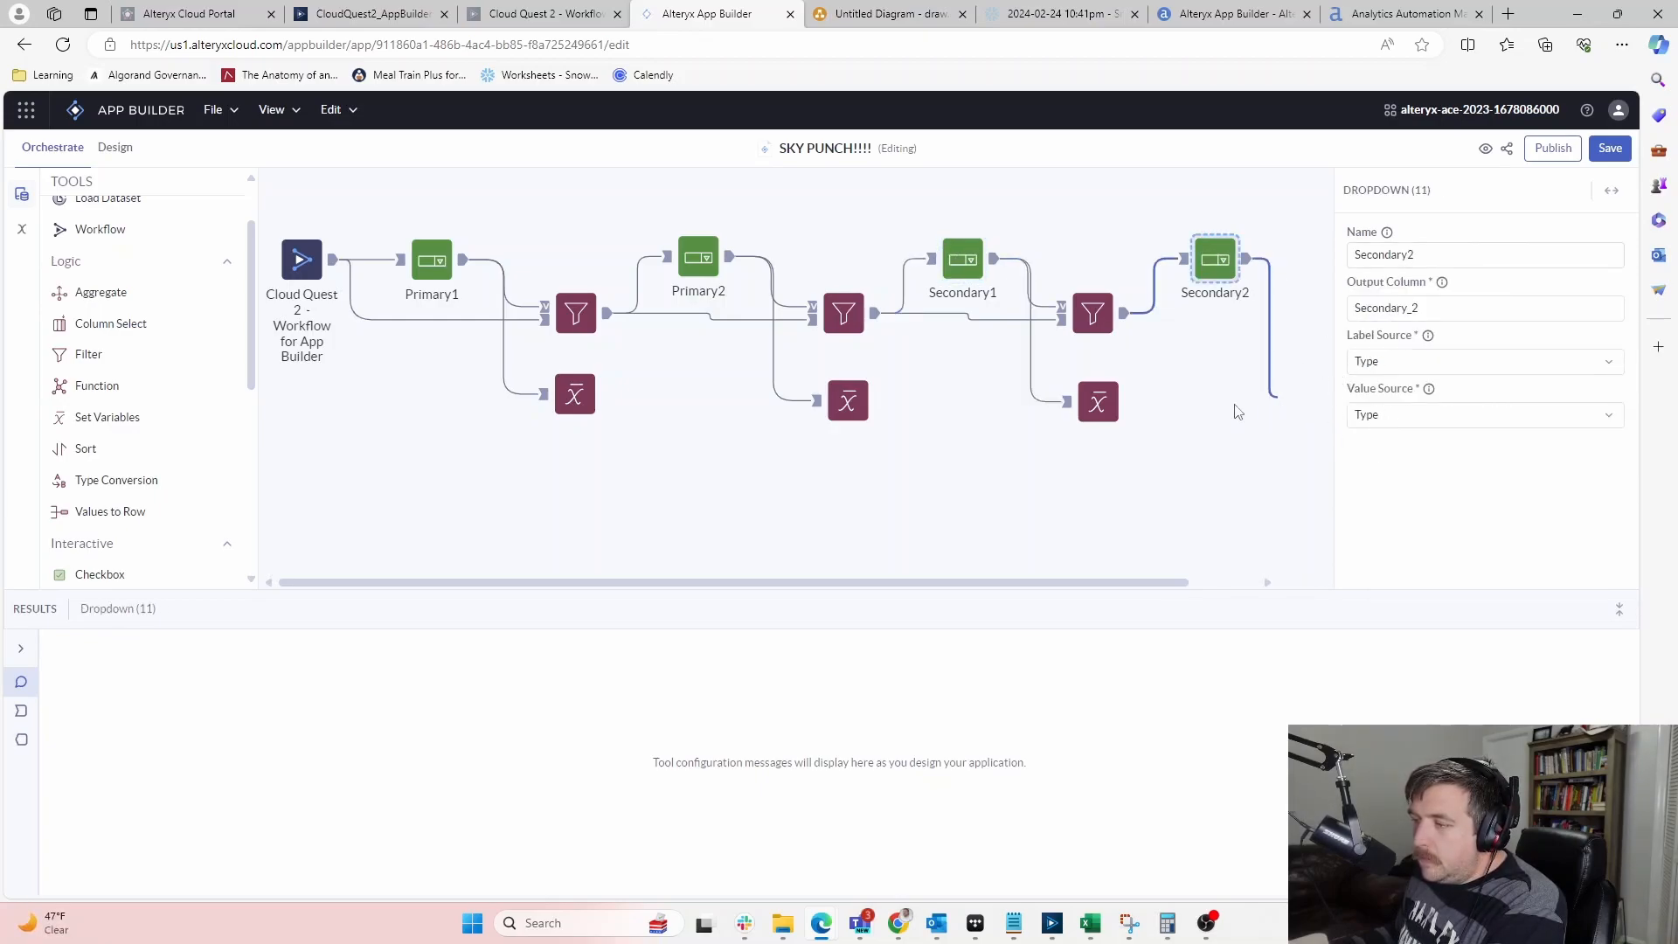
left_click(1320, 400)
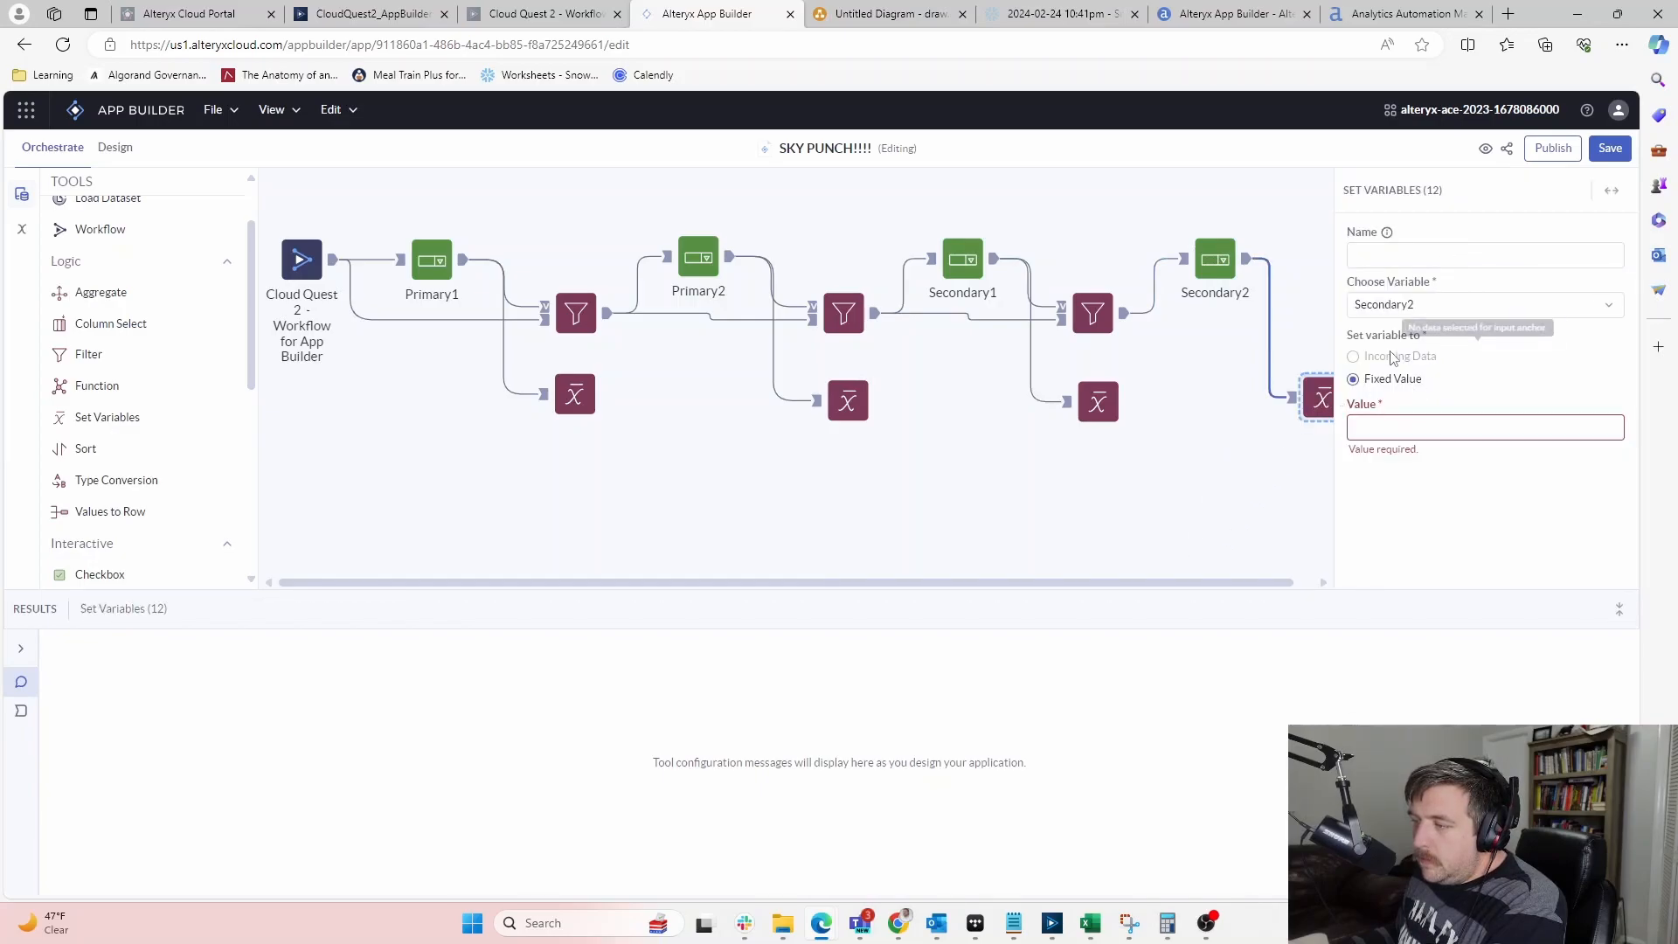
left_click(1094, 451)
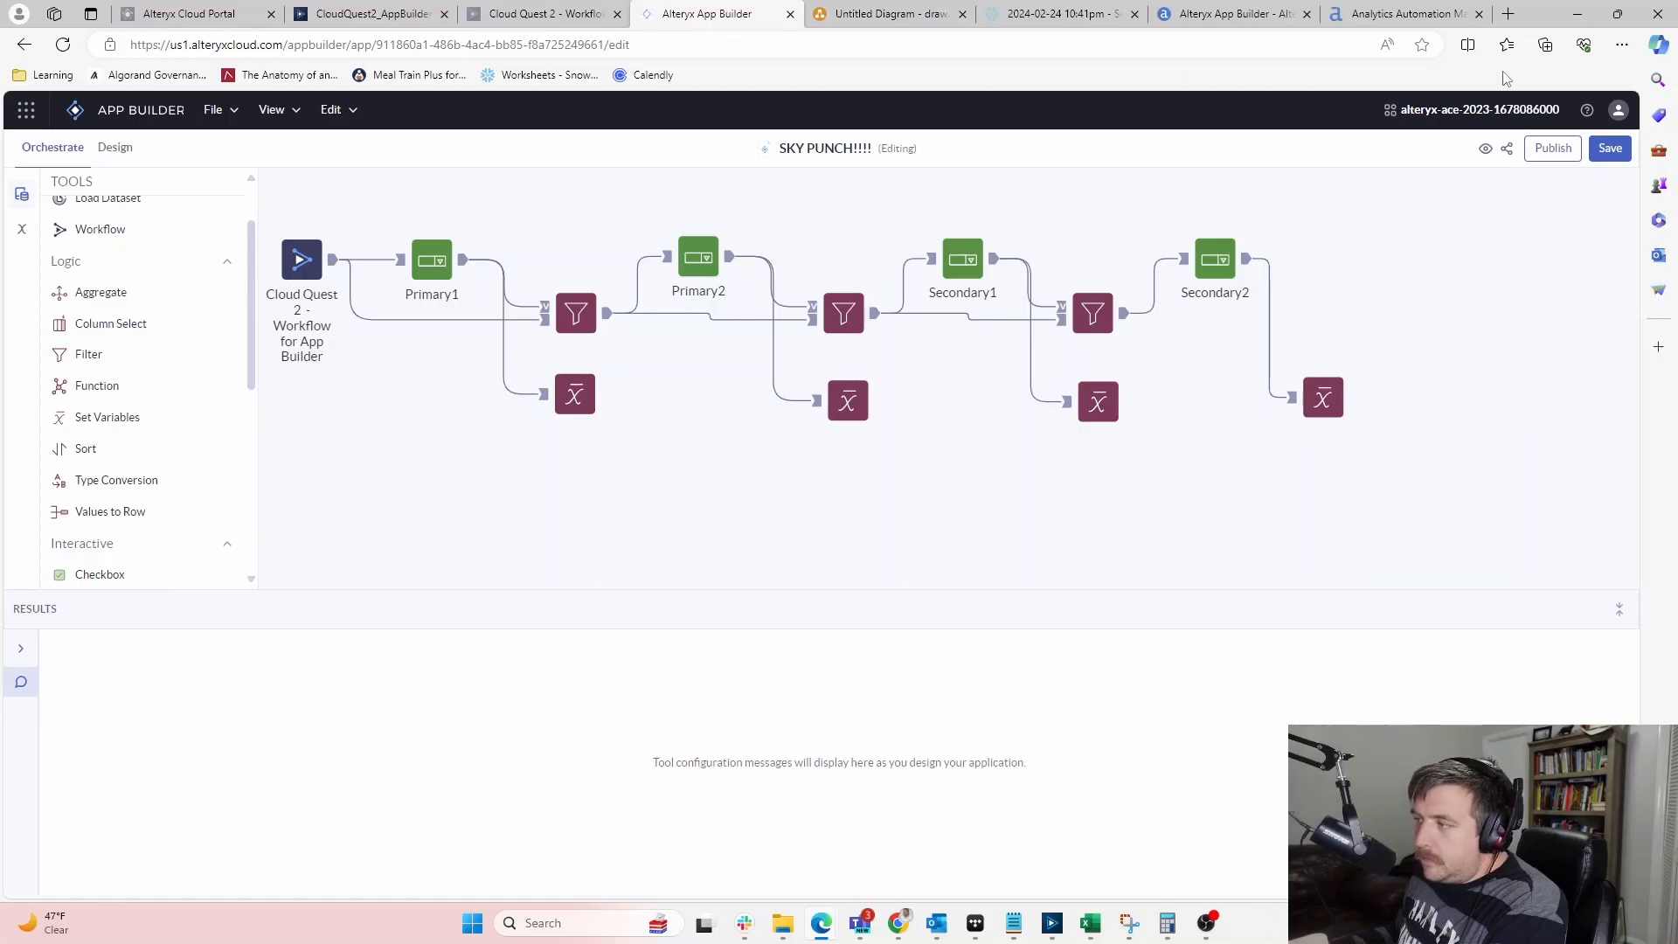
Save the app, return to the App Builder list and reopen SKY PUNCH!!!!
left_click(1609, 149)
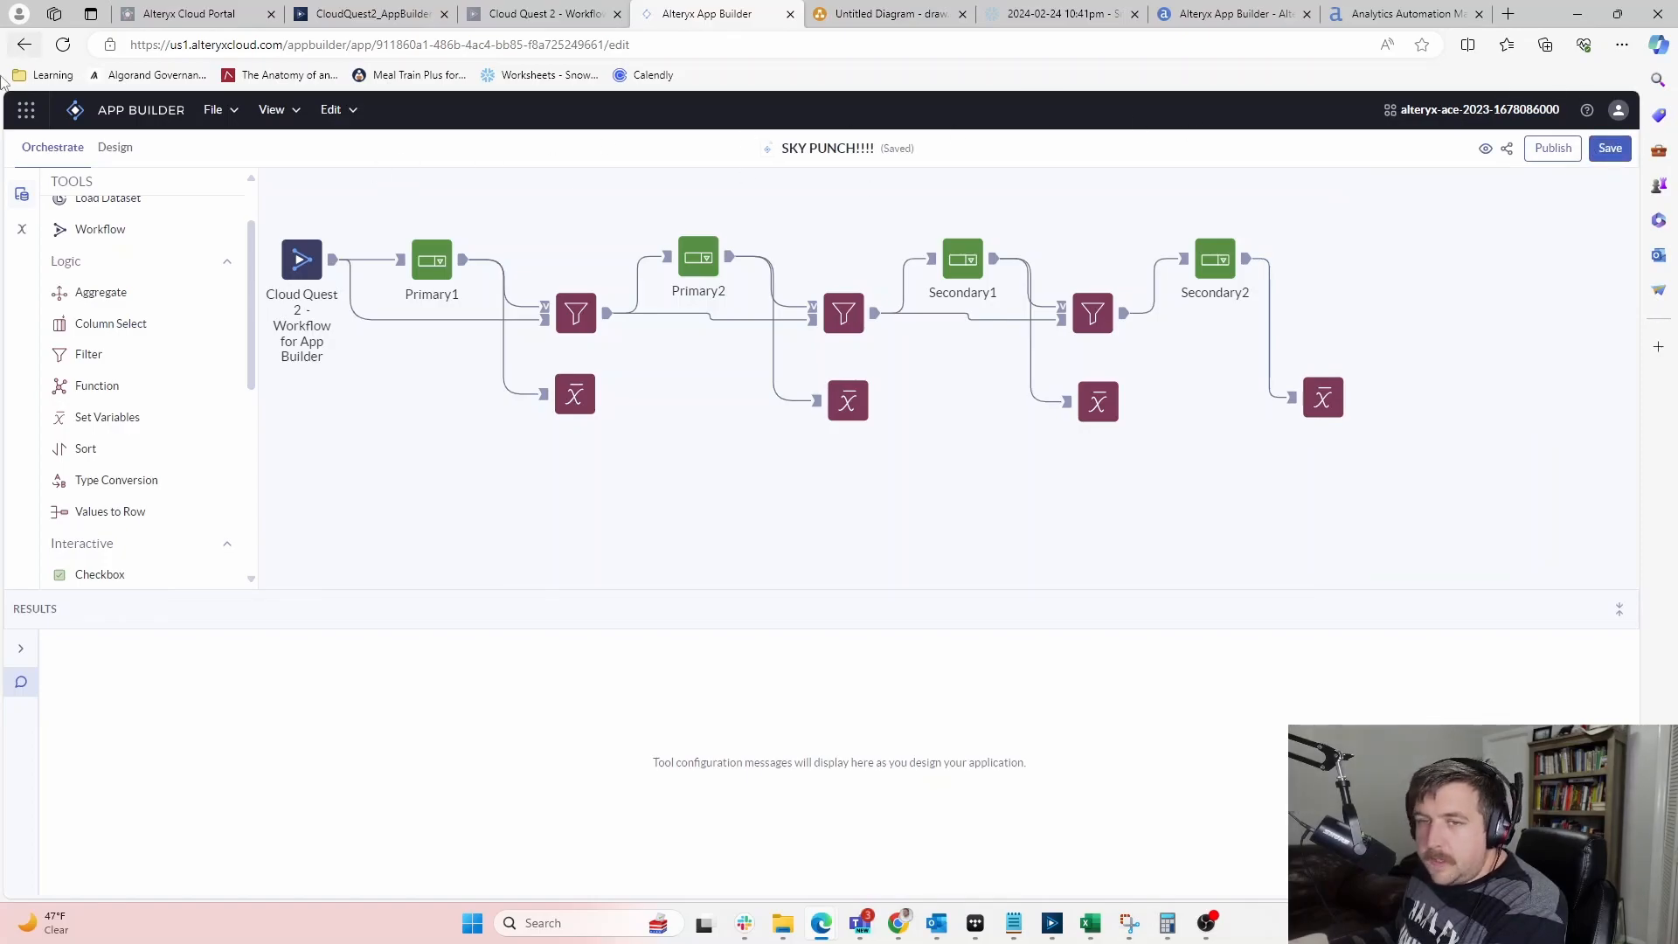
left_click(142, 114)
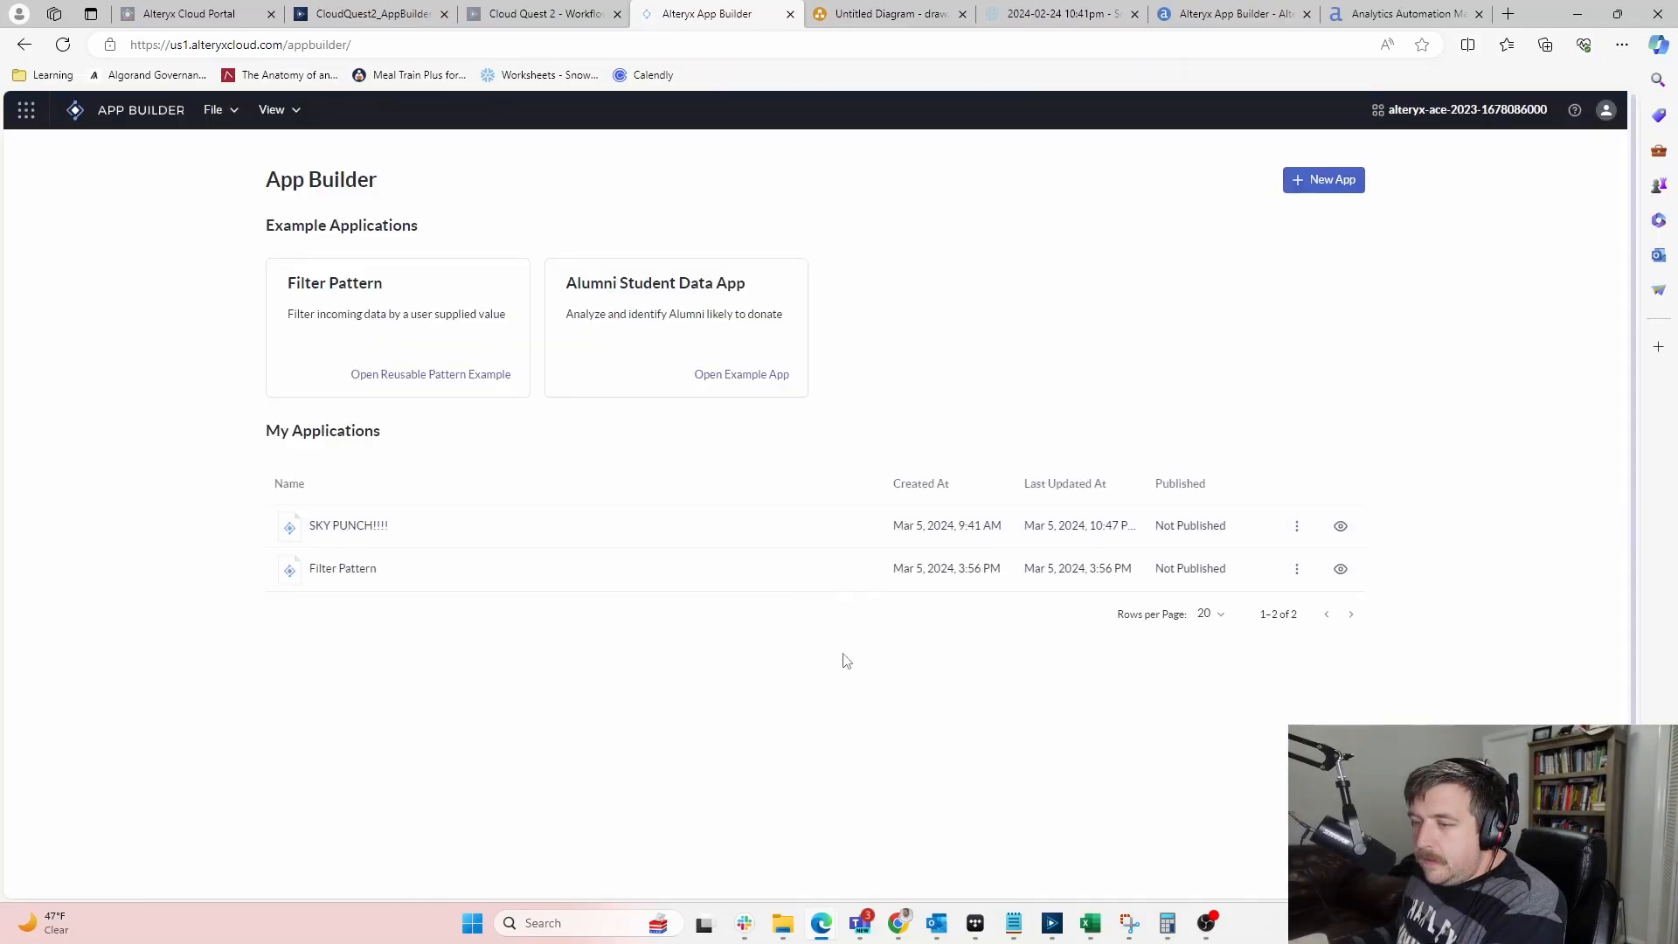
left_click(318, 543)
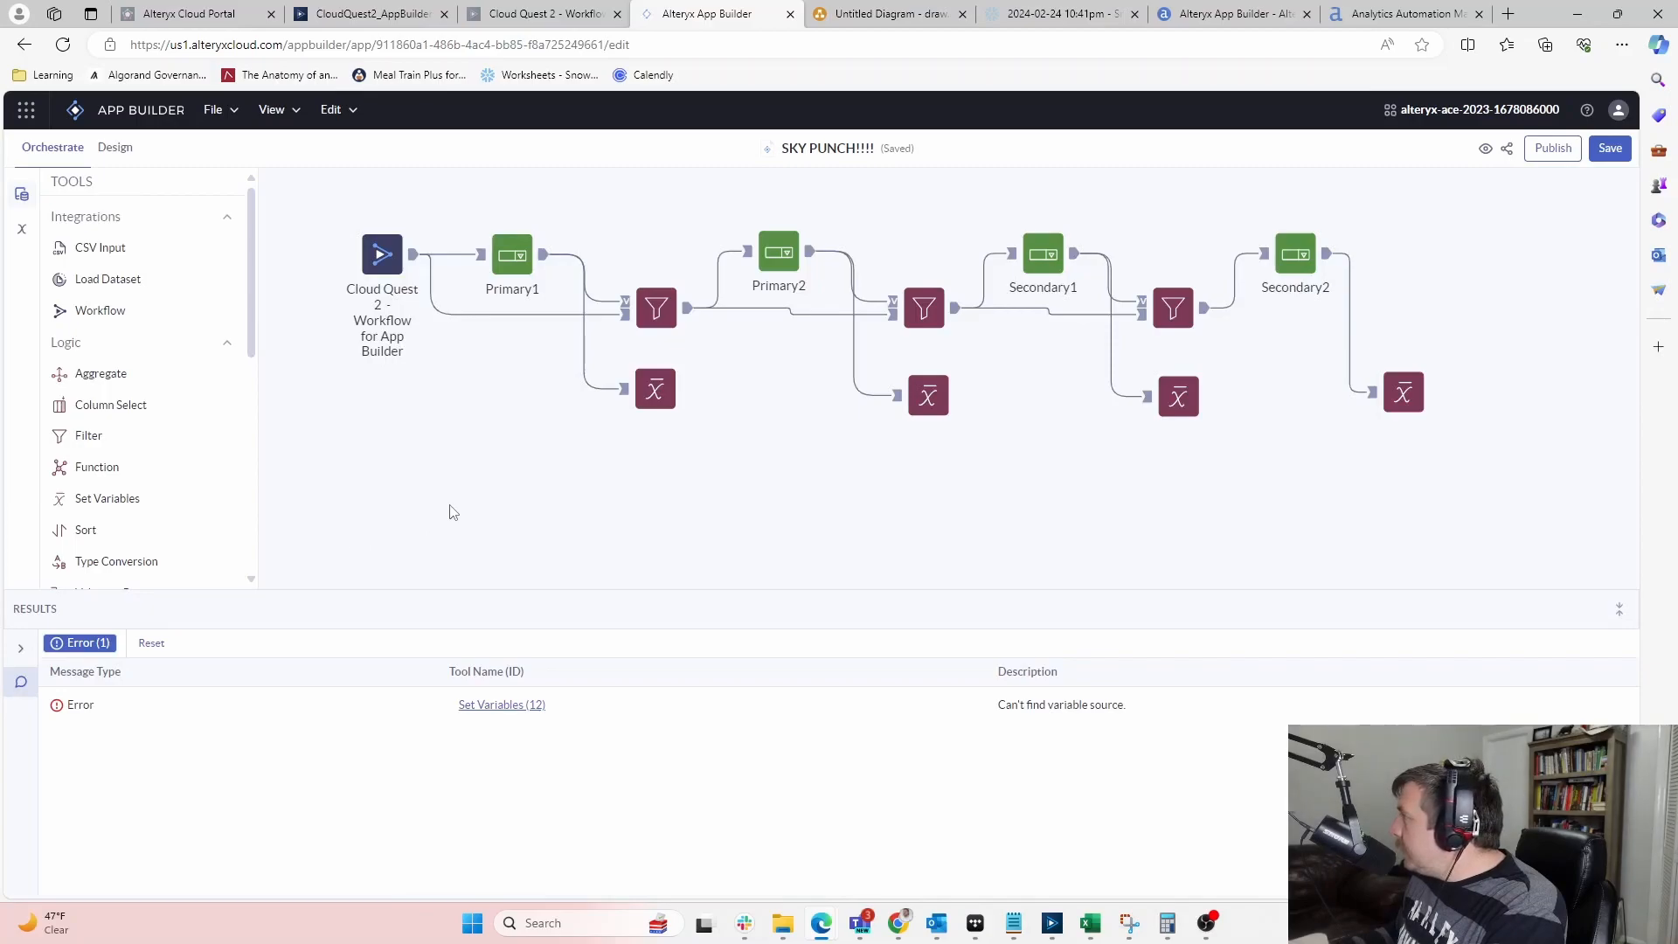
Set Set Variables (12) to Incoming Data from column Dropdown - Secondary_2, nudging the node into place
left_click(1386, 402)
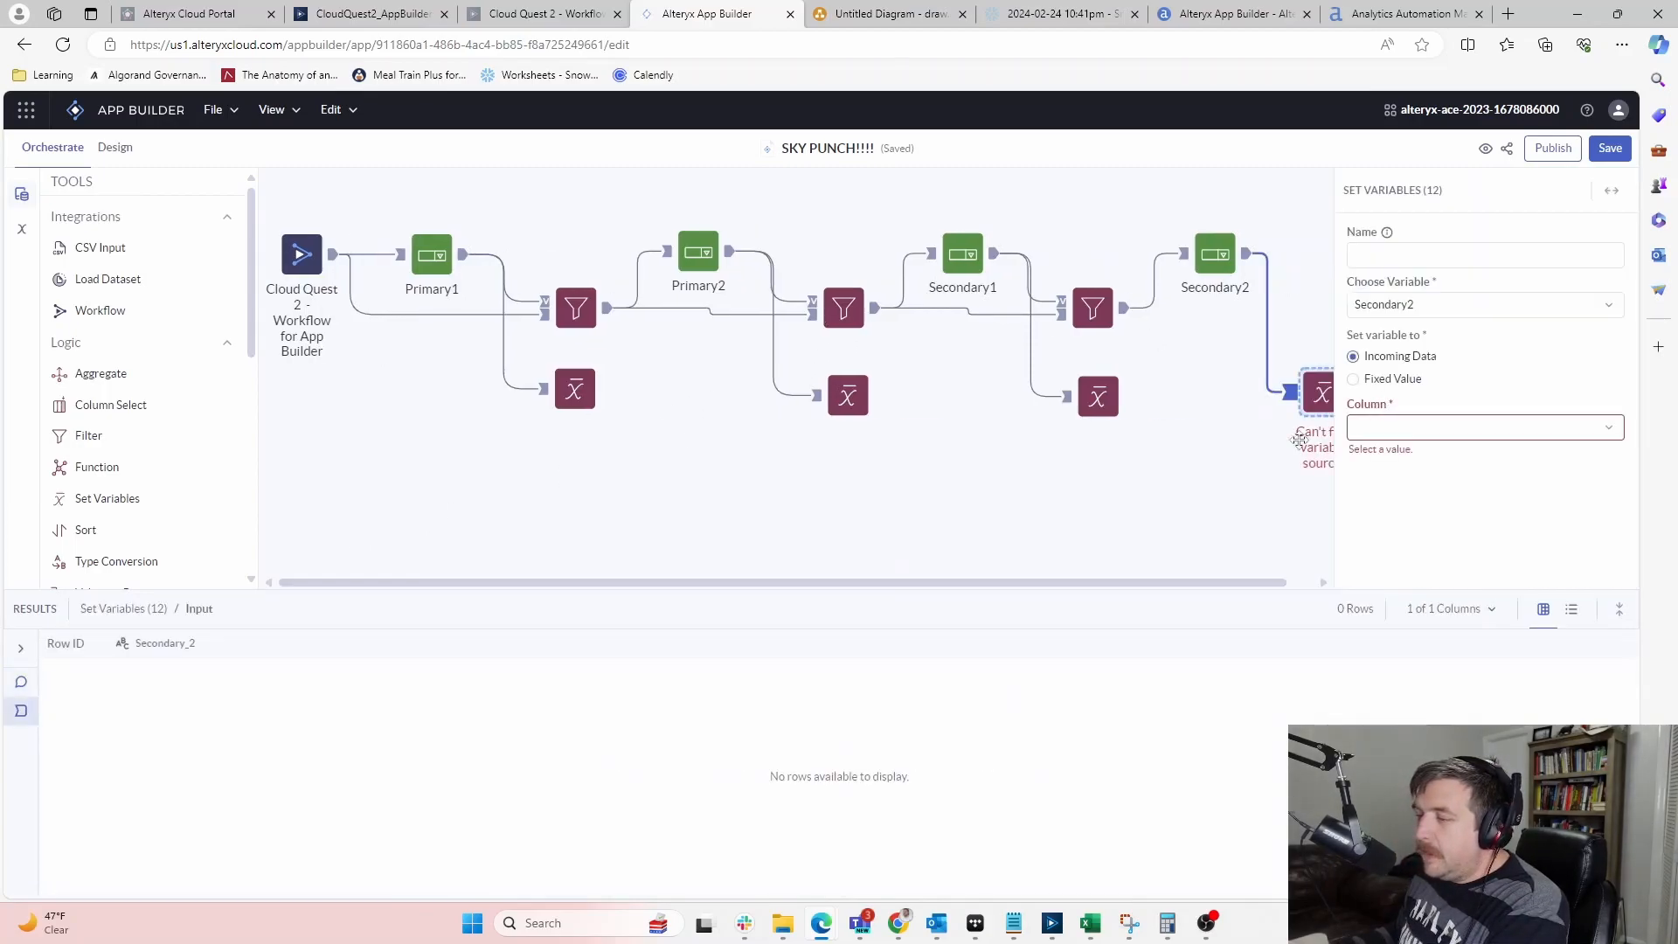
left_click(1468, 428)
left_click(1434, 458)
left_click(1230, 574)
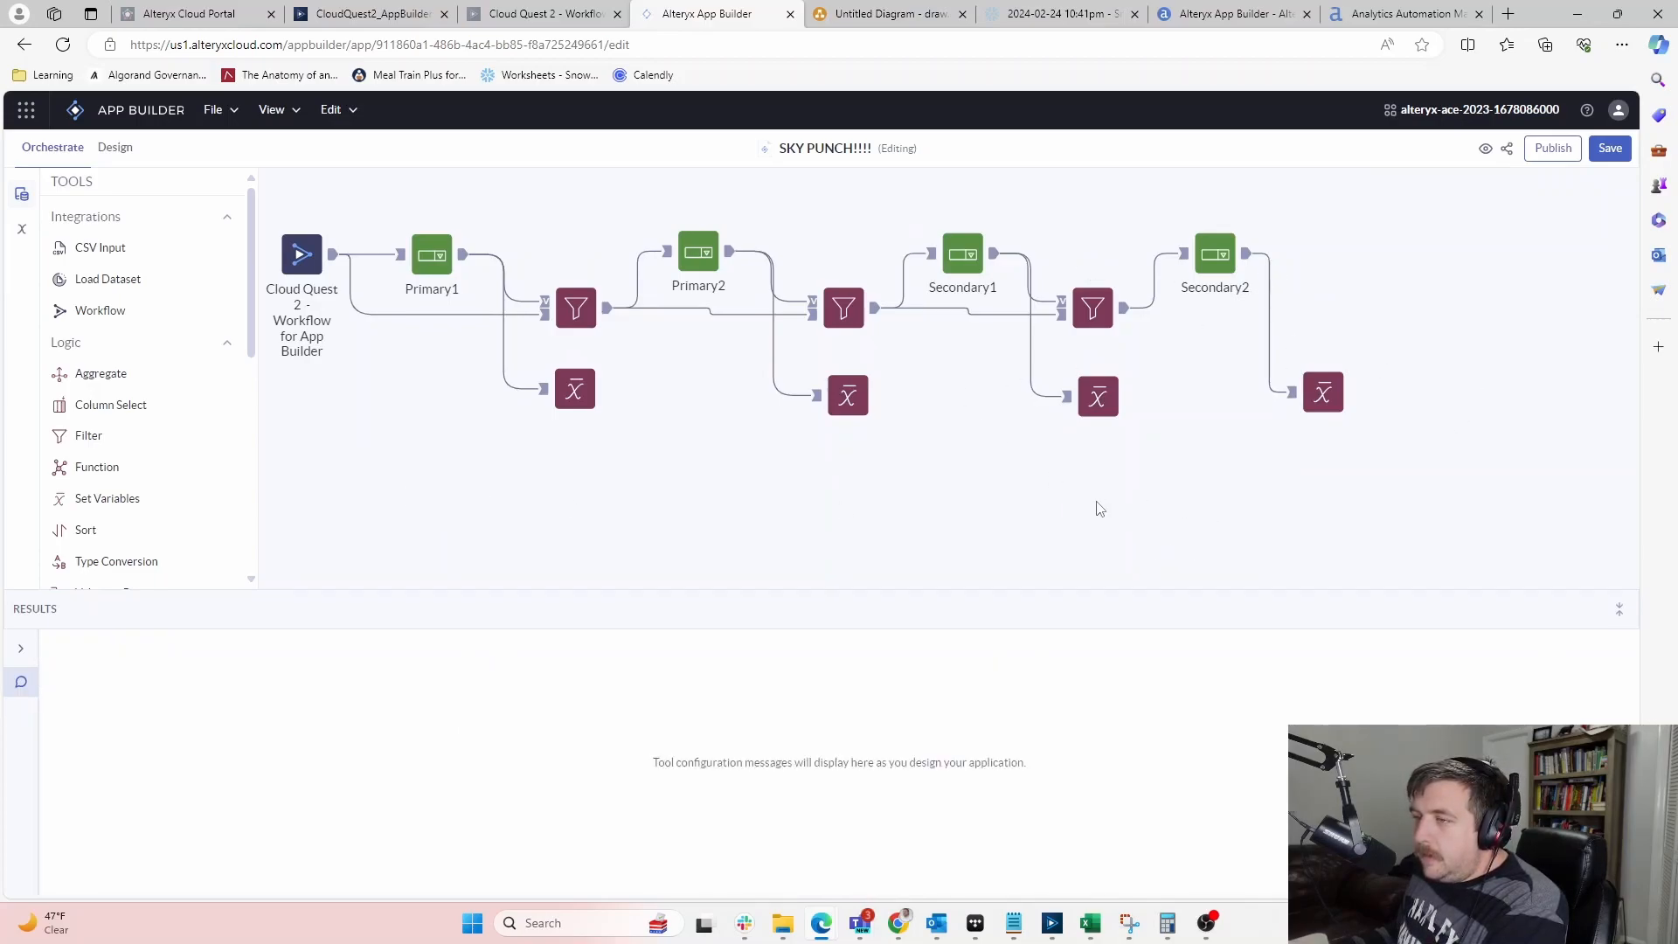
left_click(1323, 393)
mouse_move(1311, 397)
left_mouse_down()
mouse_move(1264, 403)
mouse_move(1287, 400)
left_mouse_up()
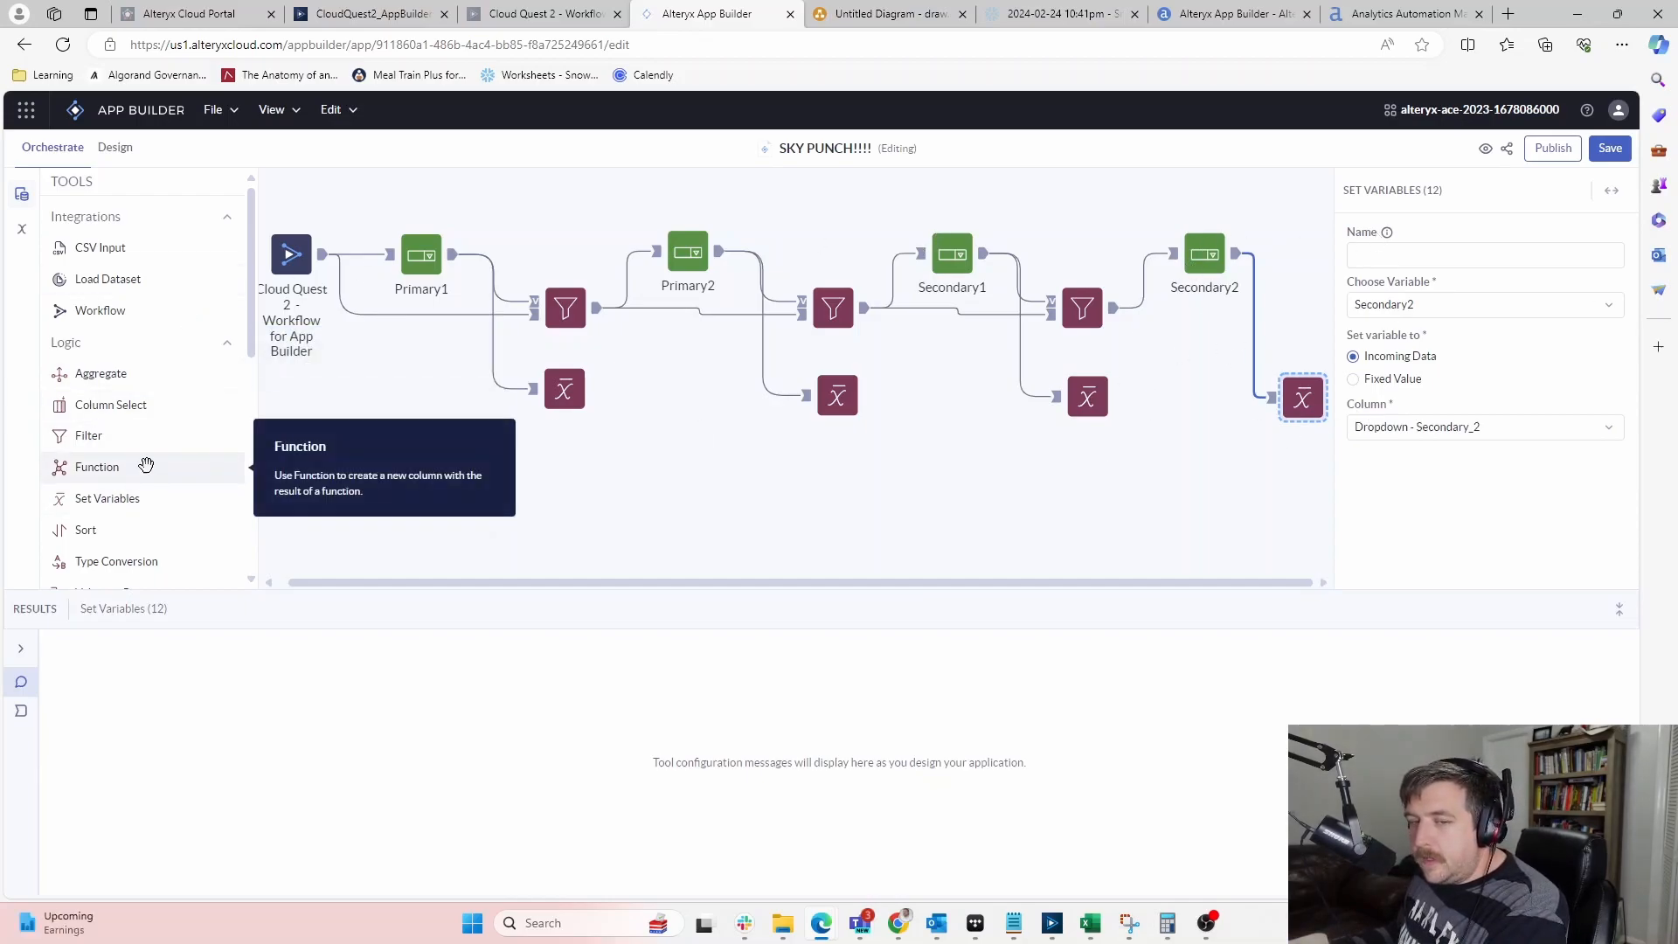
Add a Workflow tool below the chain running Cloud Quest 2 - Workflow for App Builder
left_click_drag(90, 308, 469, 474)
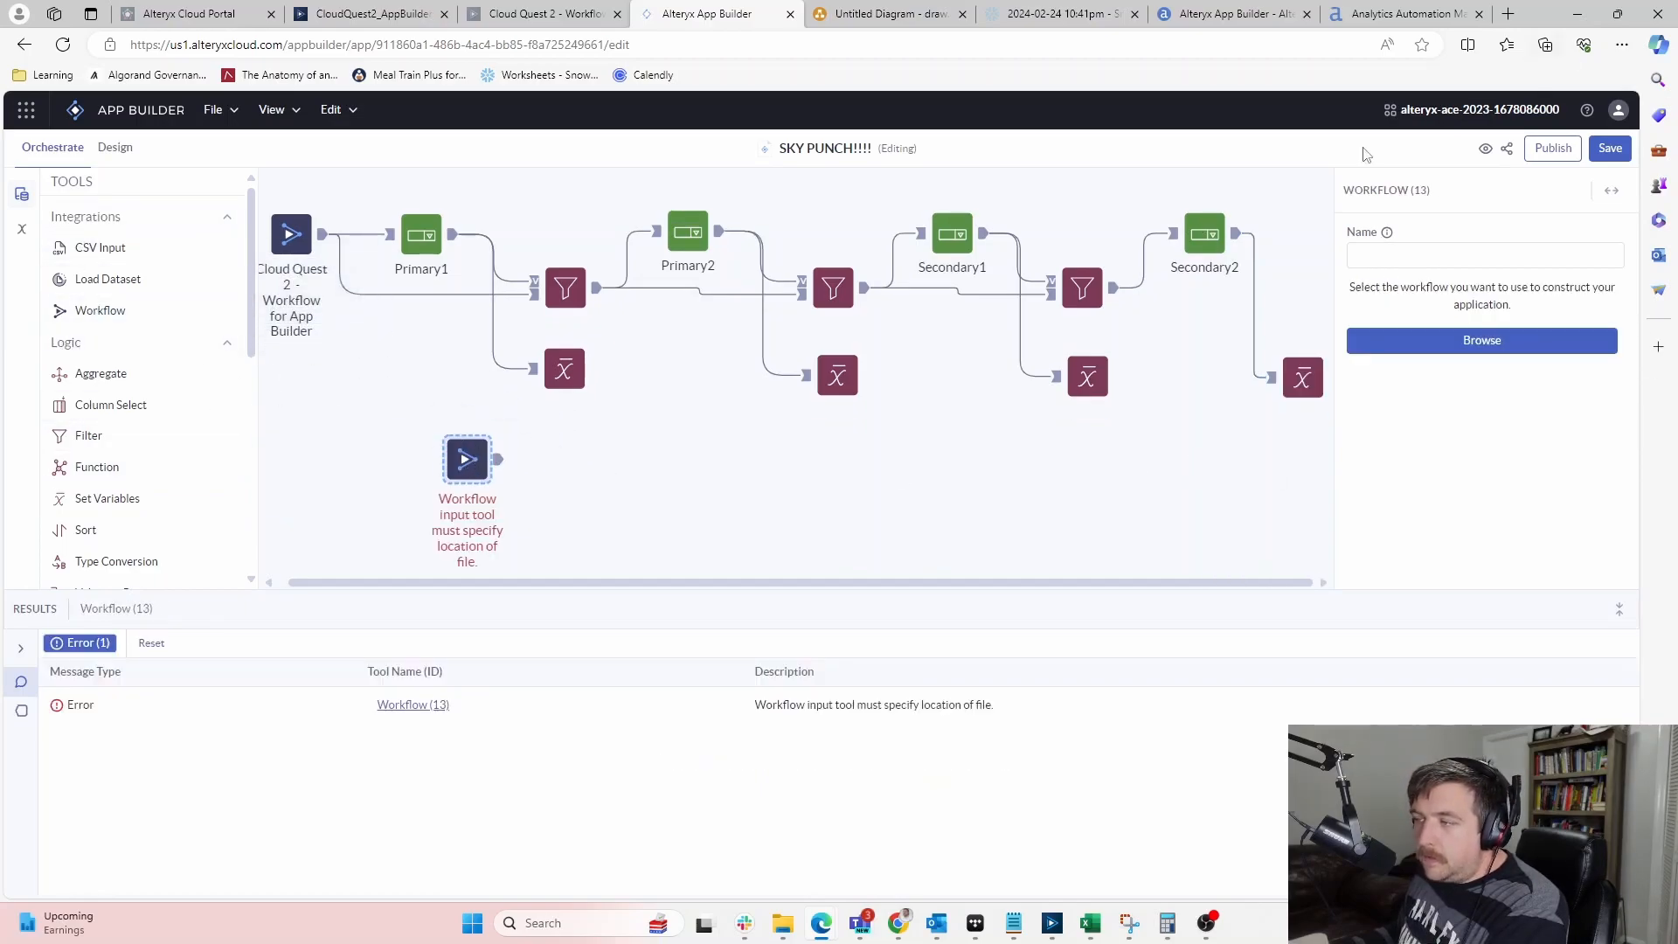
left_click(1442, 250)
left_click(1459, 240)
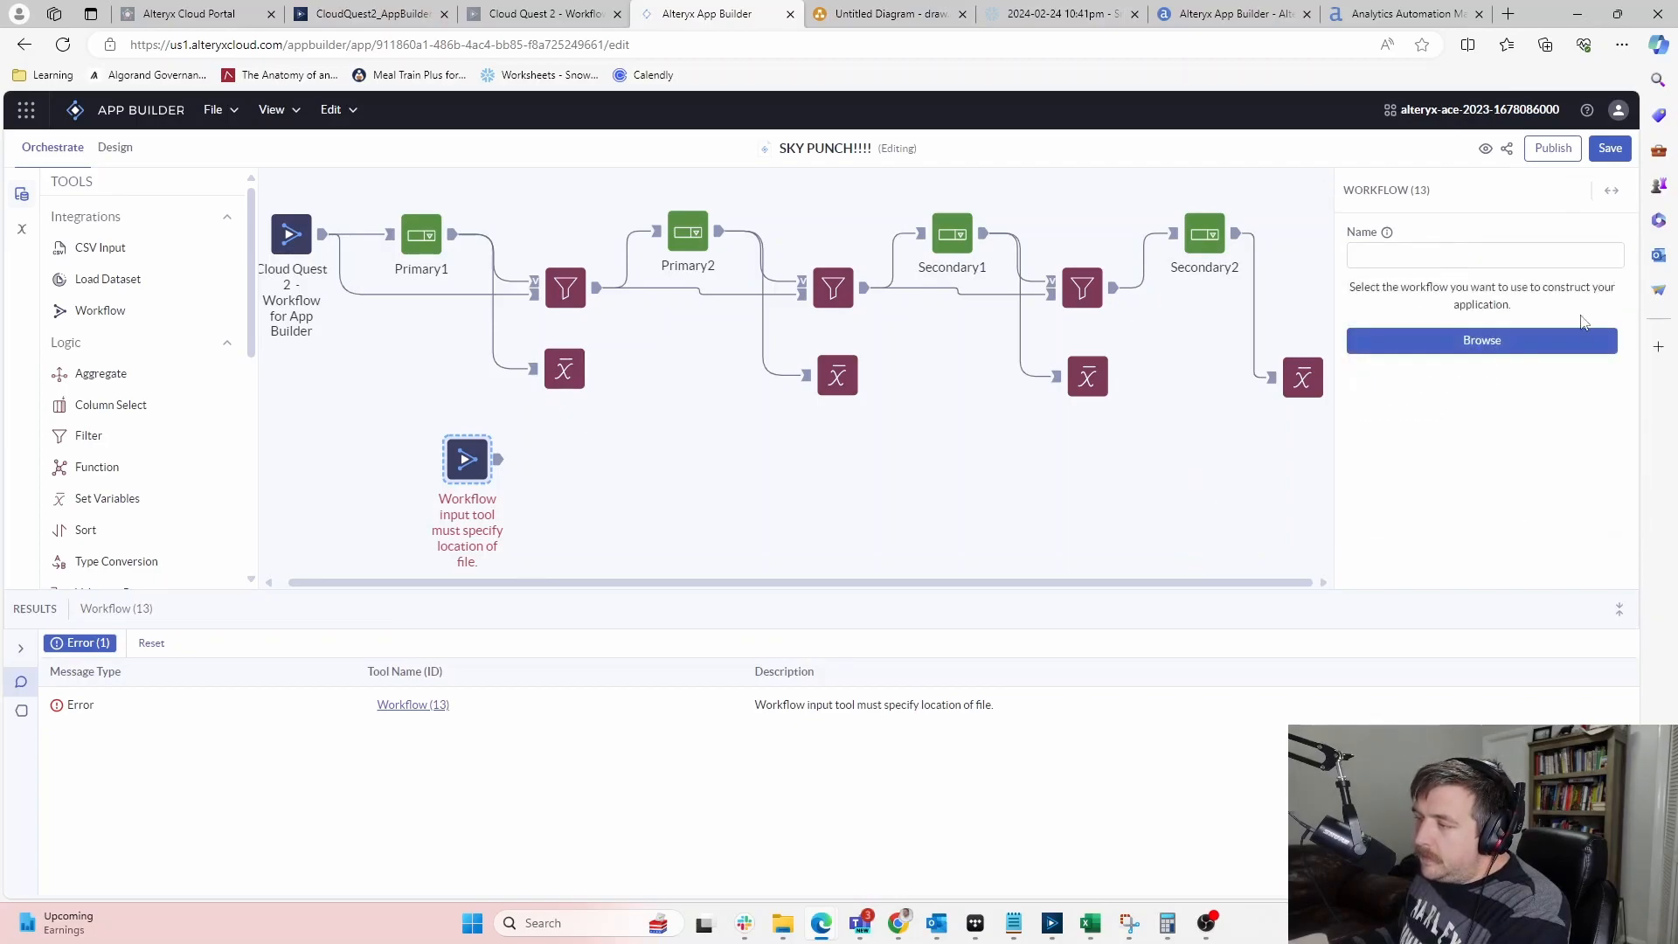
left_click(1508, 337)
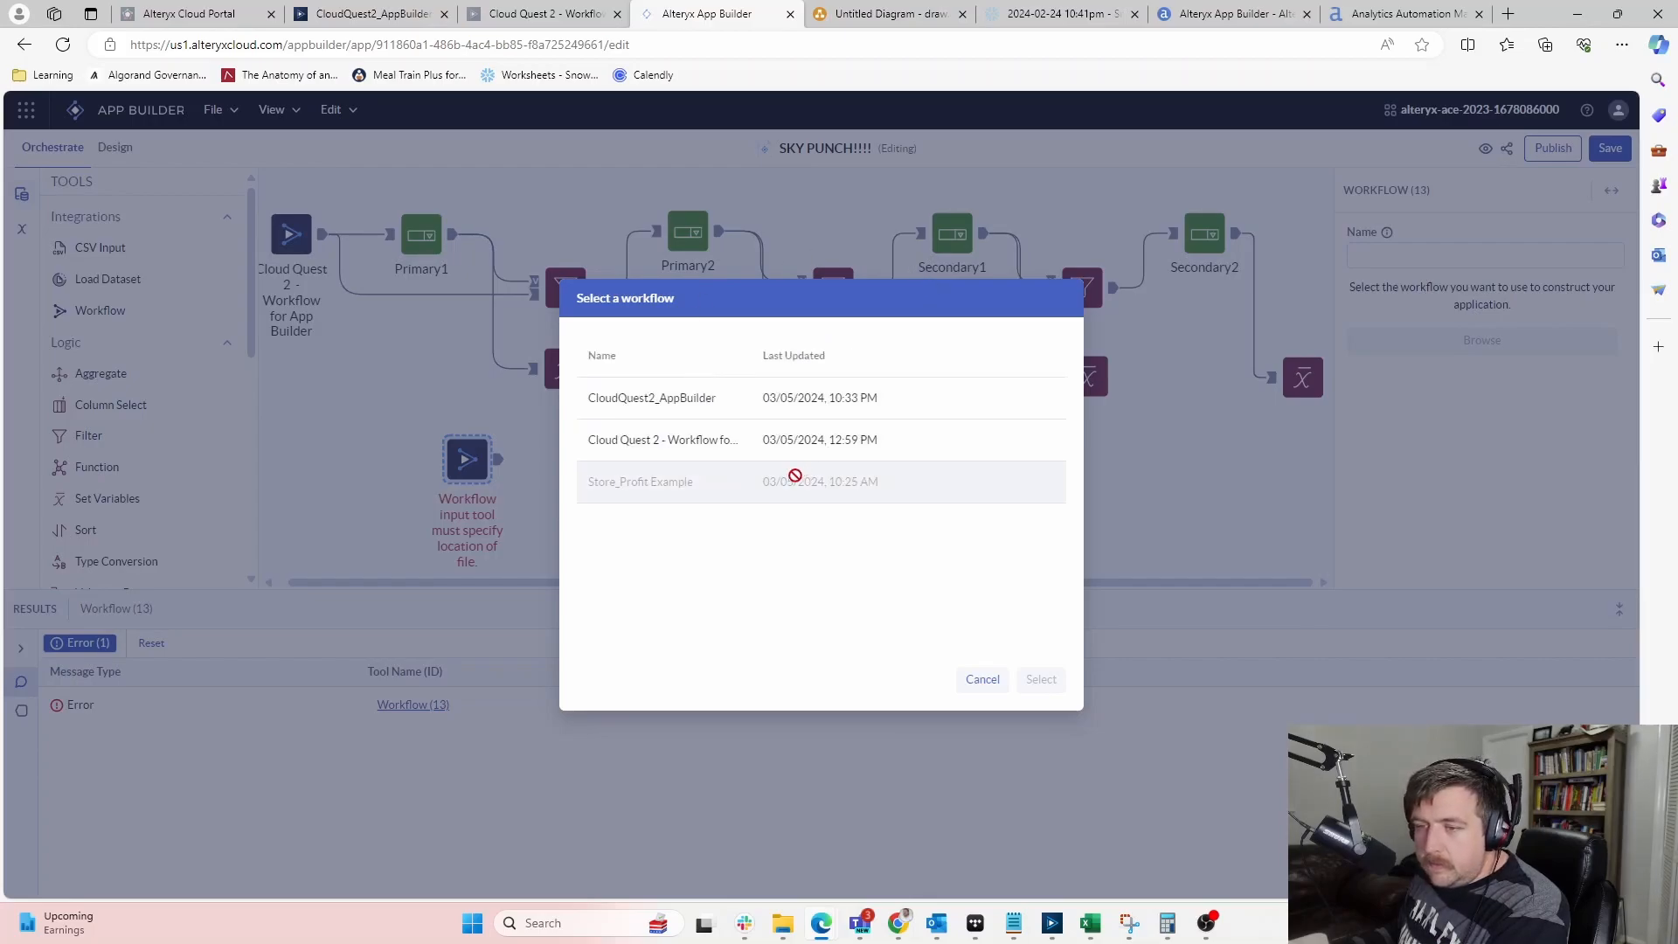
left_click(697, 442)
left_click(1041, 680)
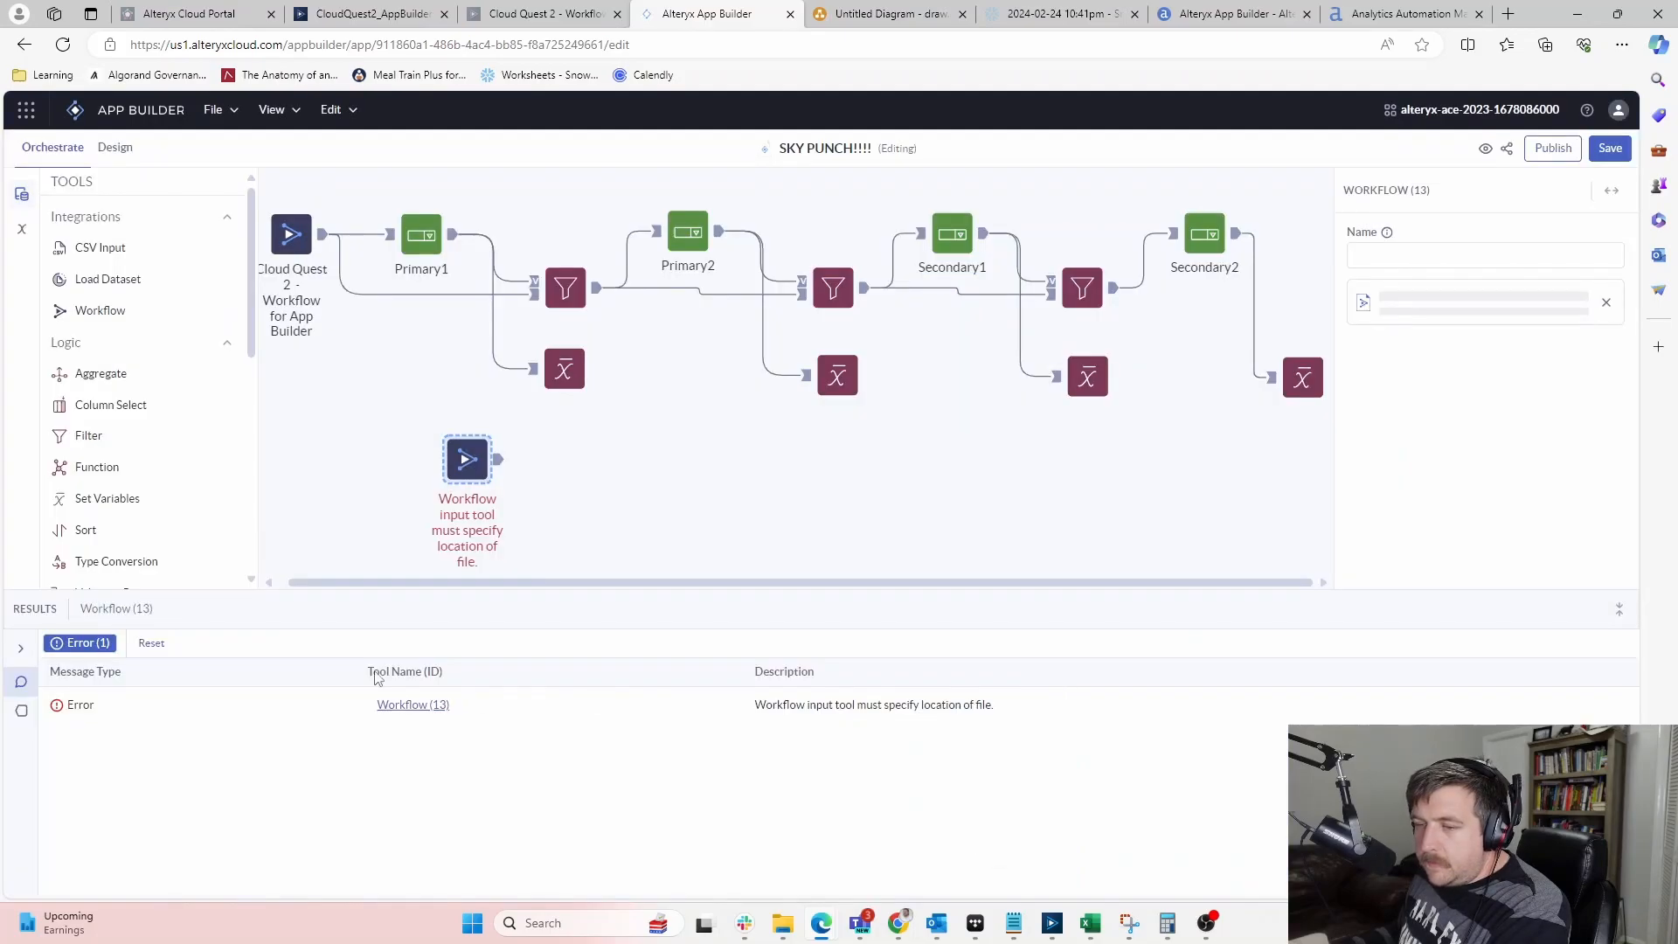
Set the Workflow tool's Output Table Name to Summarize (25) Output
left_click(1539, 409)
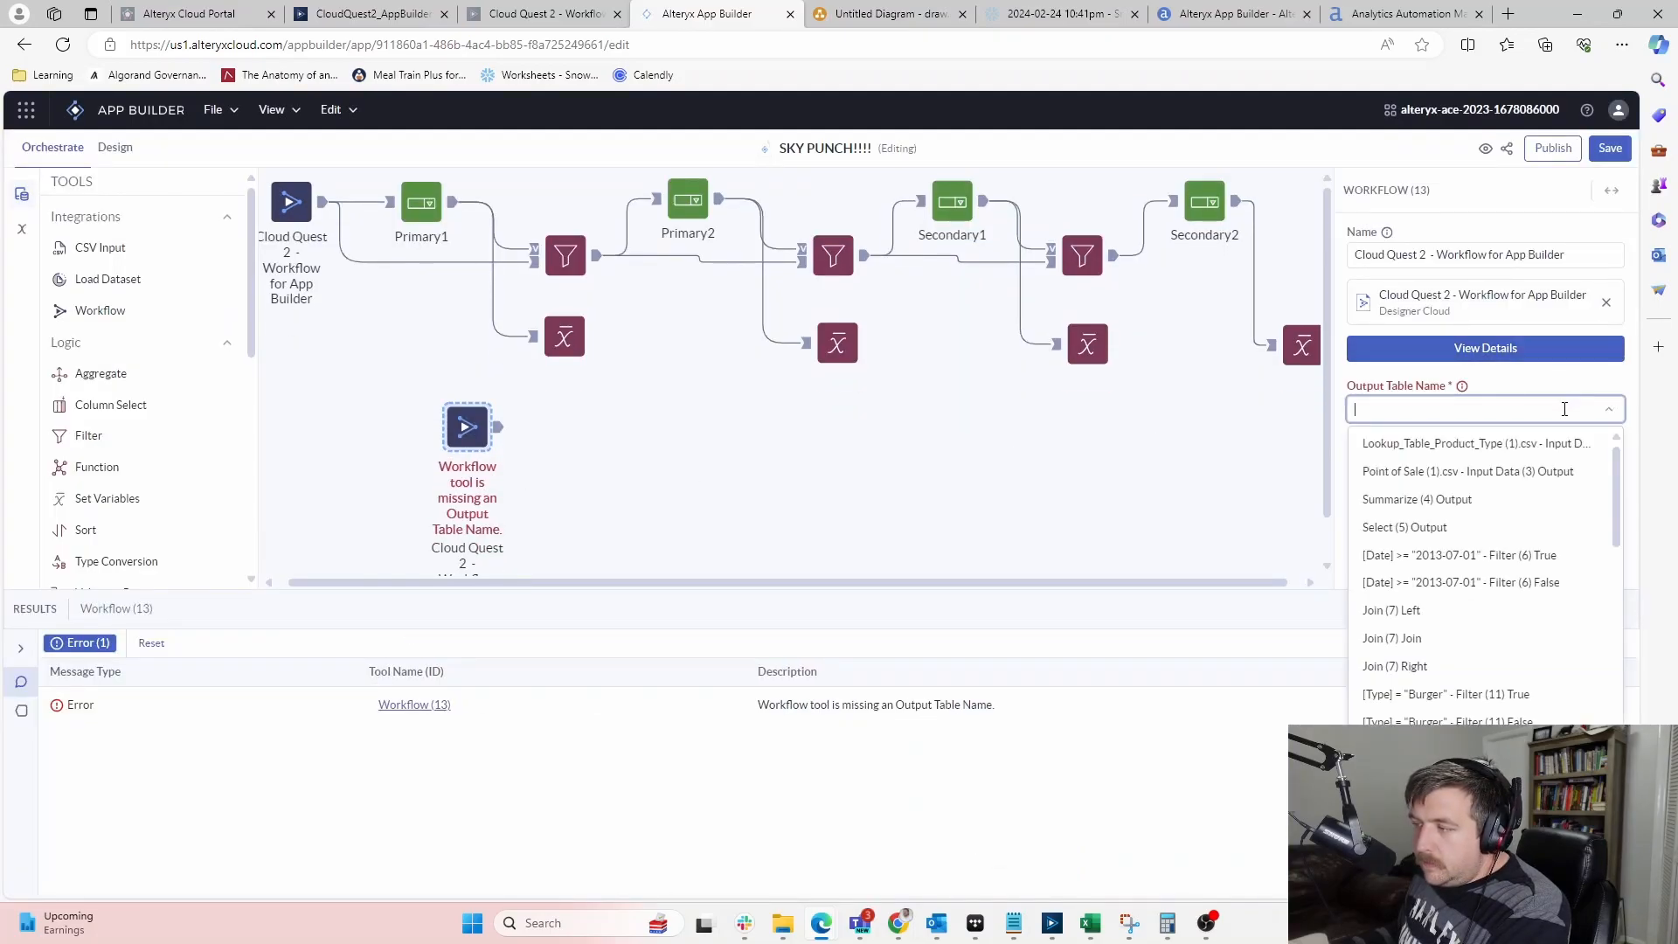
scroll(1519, 583, "down", 3)
scroll(1519, 583, "down", 3)
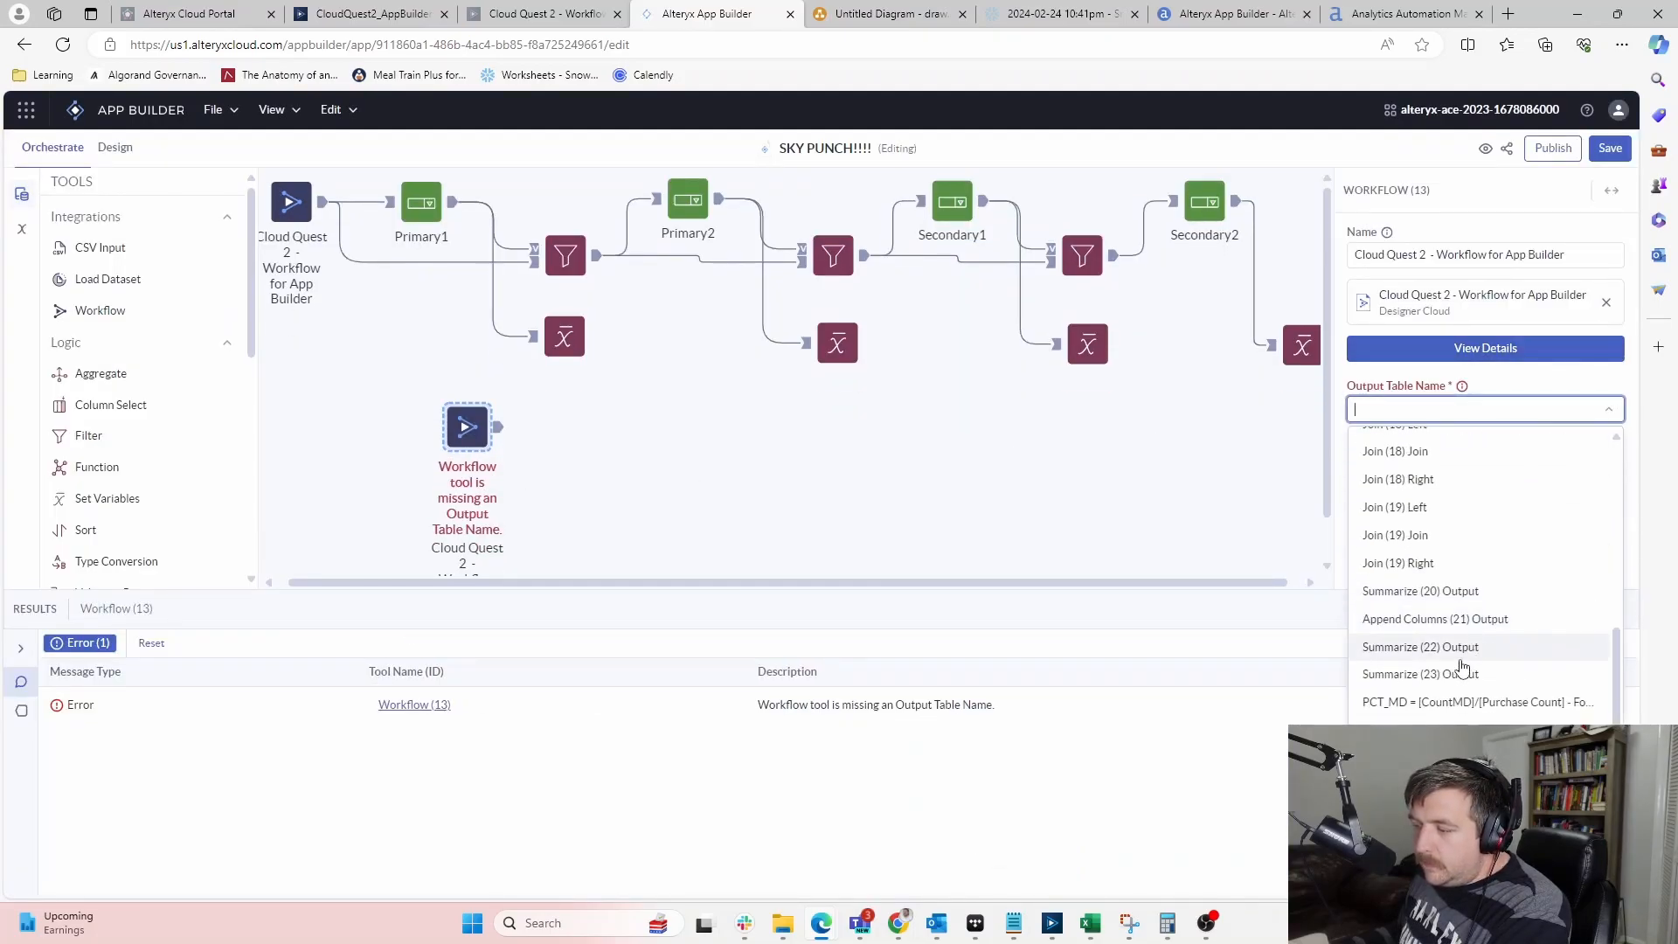
left_click(1479, 731)
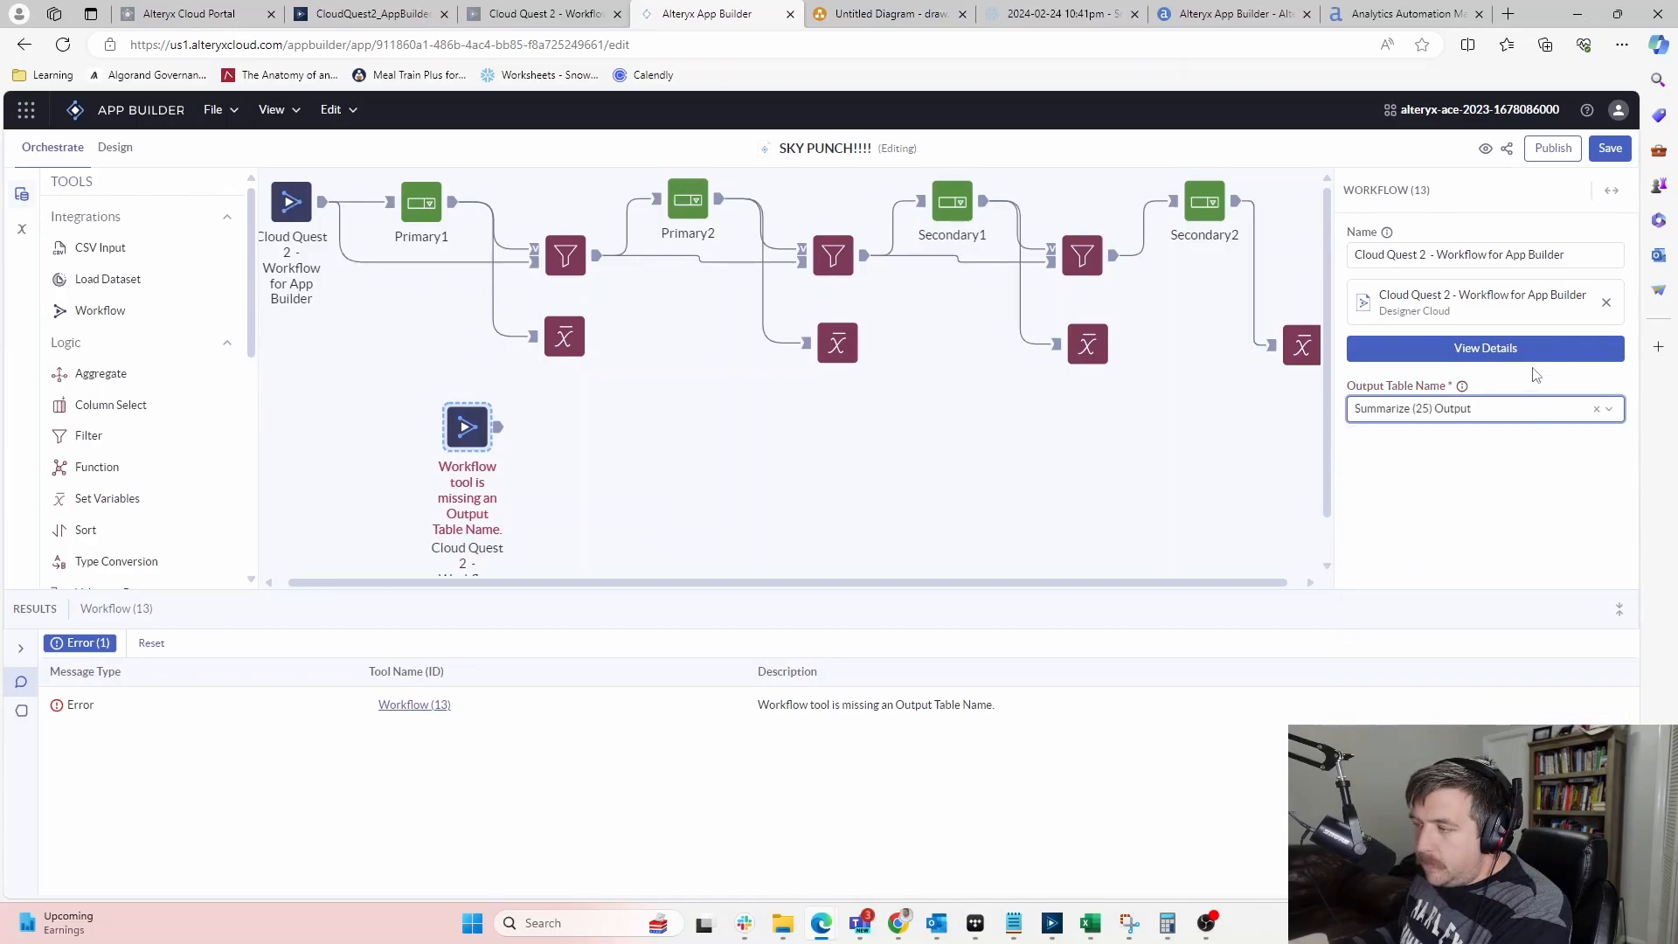
left_click(1528, 354)
Override the Burger filter value with Primary1 and the Pizza filter with Primary2
left_click(642, 409)
left_click(1454, 340)
left_click(1354, 376)
left_click(636, 489)
left_click(1351, 338)
left_click(1336, 397)
Override the Side filter with Secondary1 and the Drink filter with Secondary2, then close the preview
left_click(631, 564)
left_click(1346, 340)
left_click(1346, 376)
left_click(1366, 338)
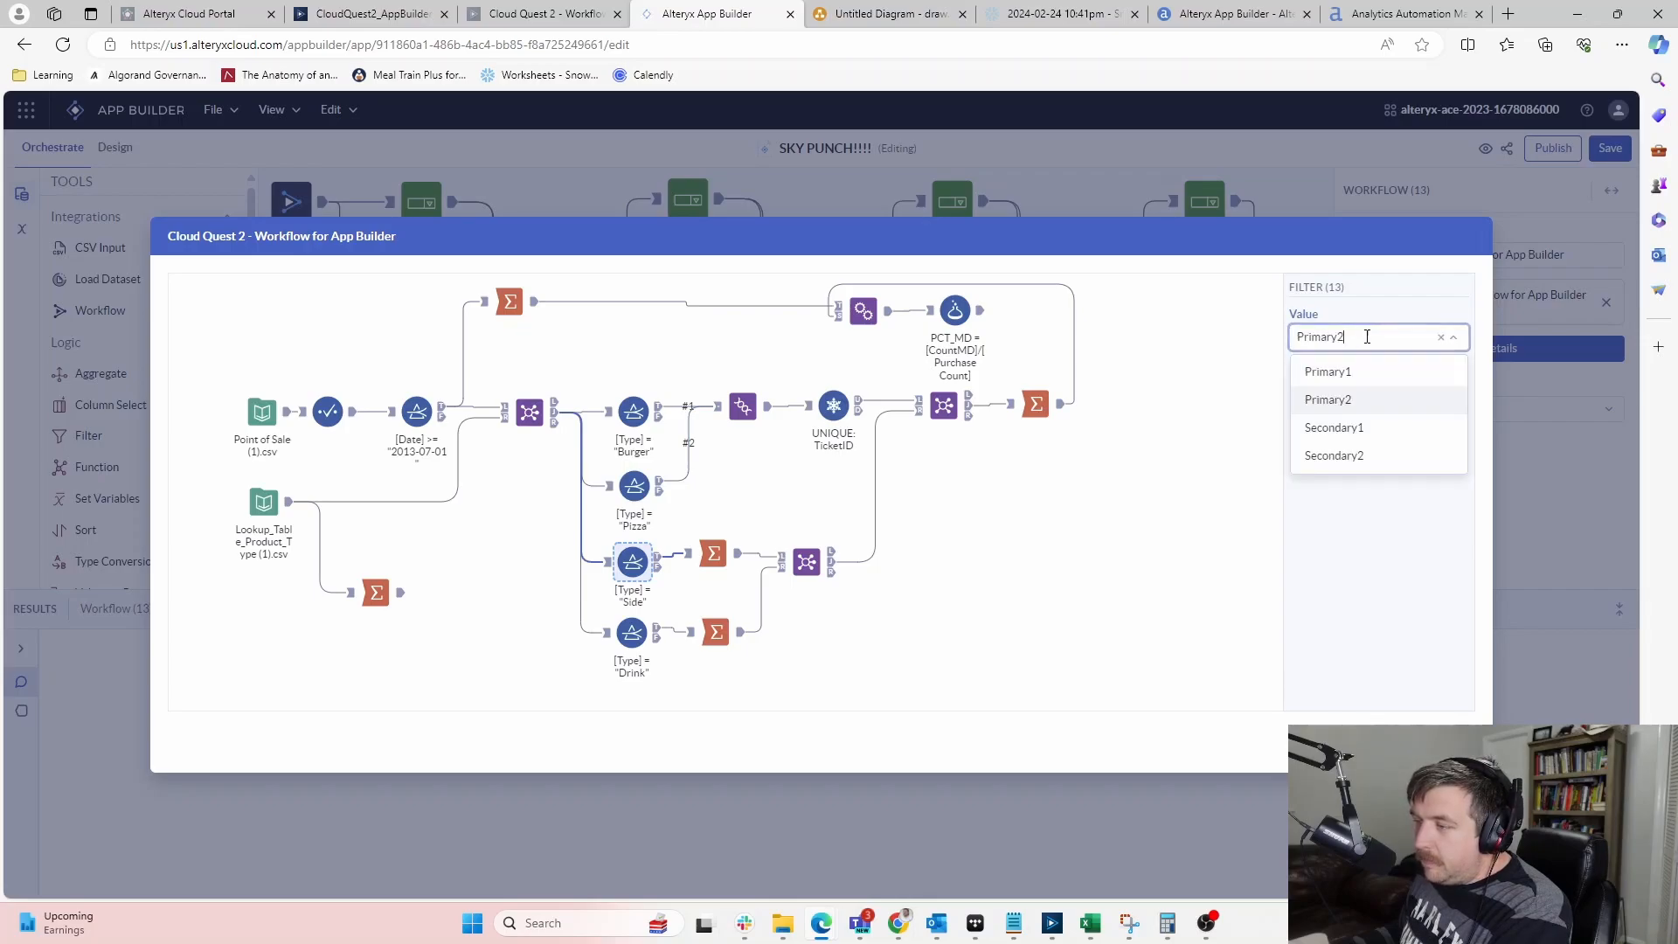
left_click(1339, 428)
left_click(630, 636)
left_click(1423, 355)
left_click(1355, 458)
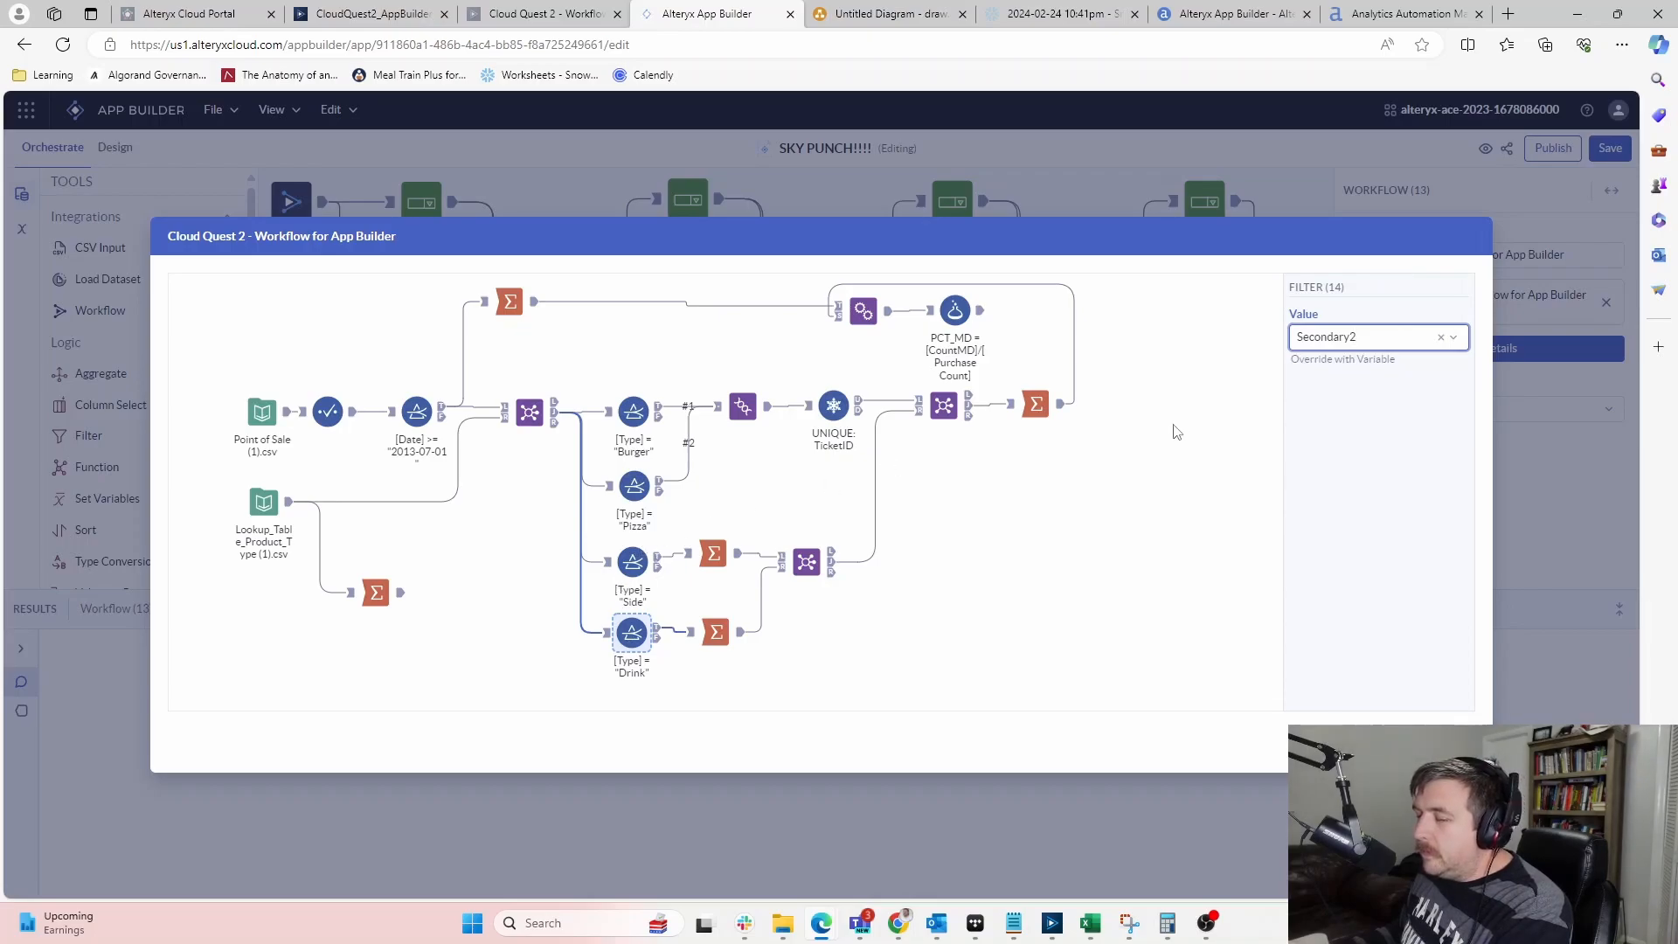
left_click(1495, 678)
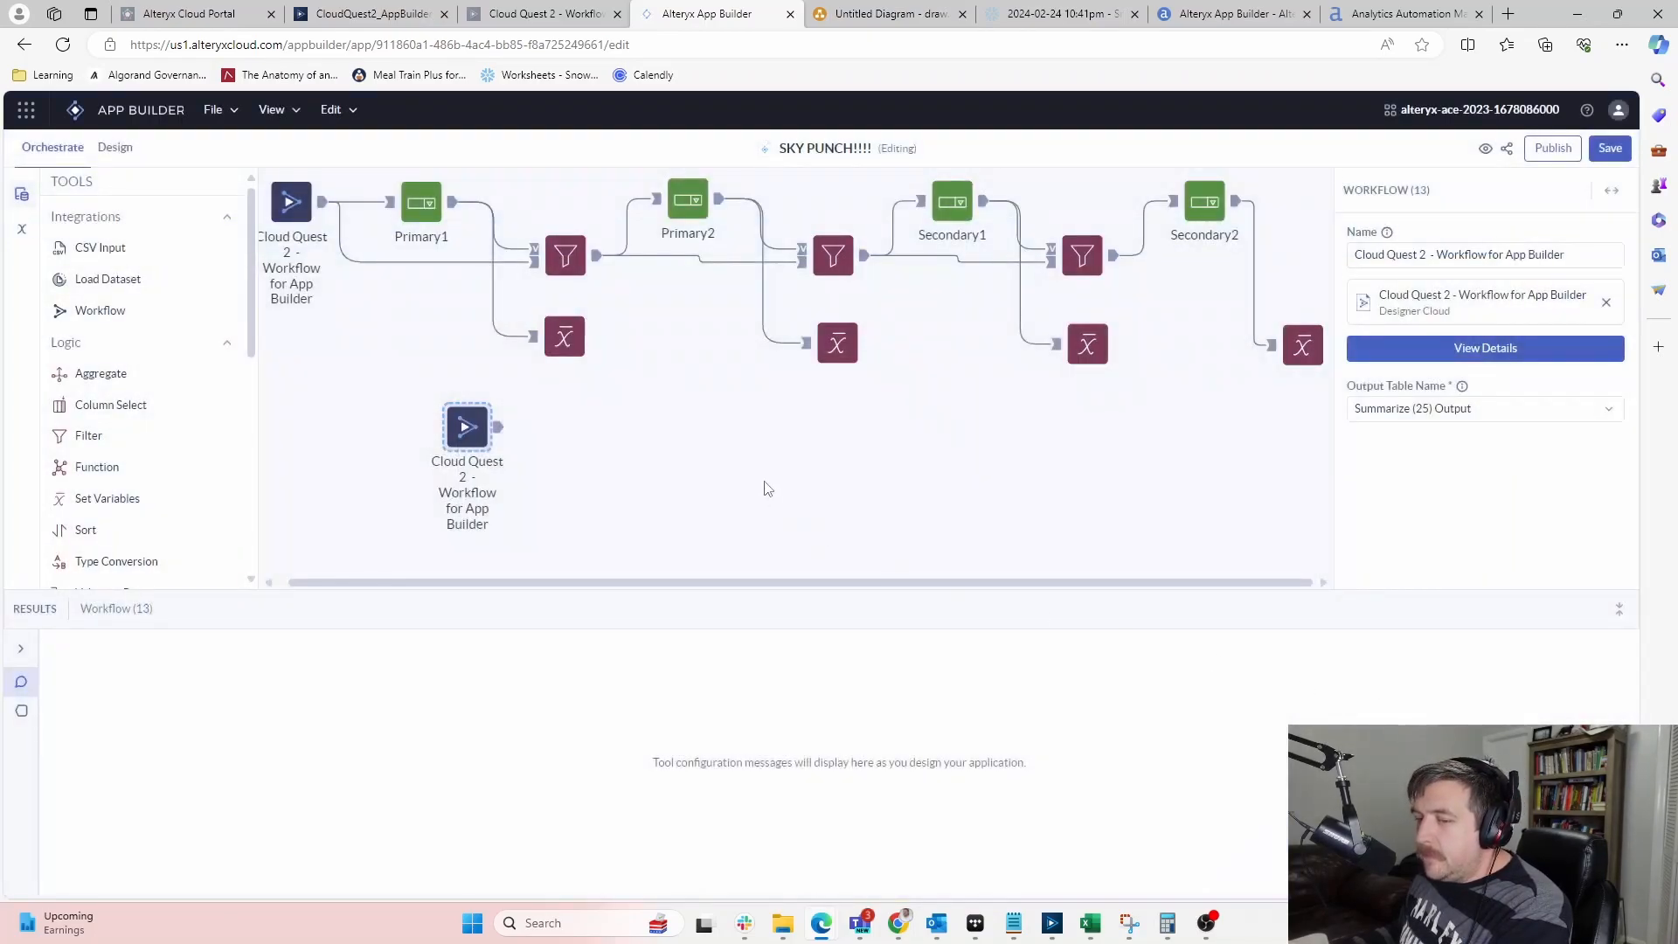
Add a Display Table tool after the Workflow node to show its output, then switch to Design
left_click(771, 490)
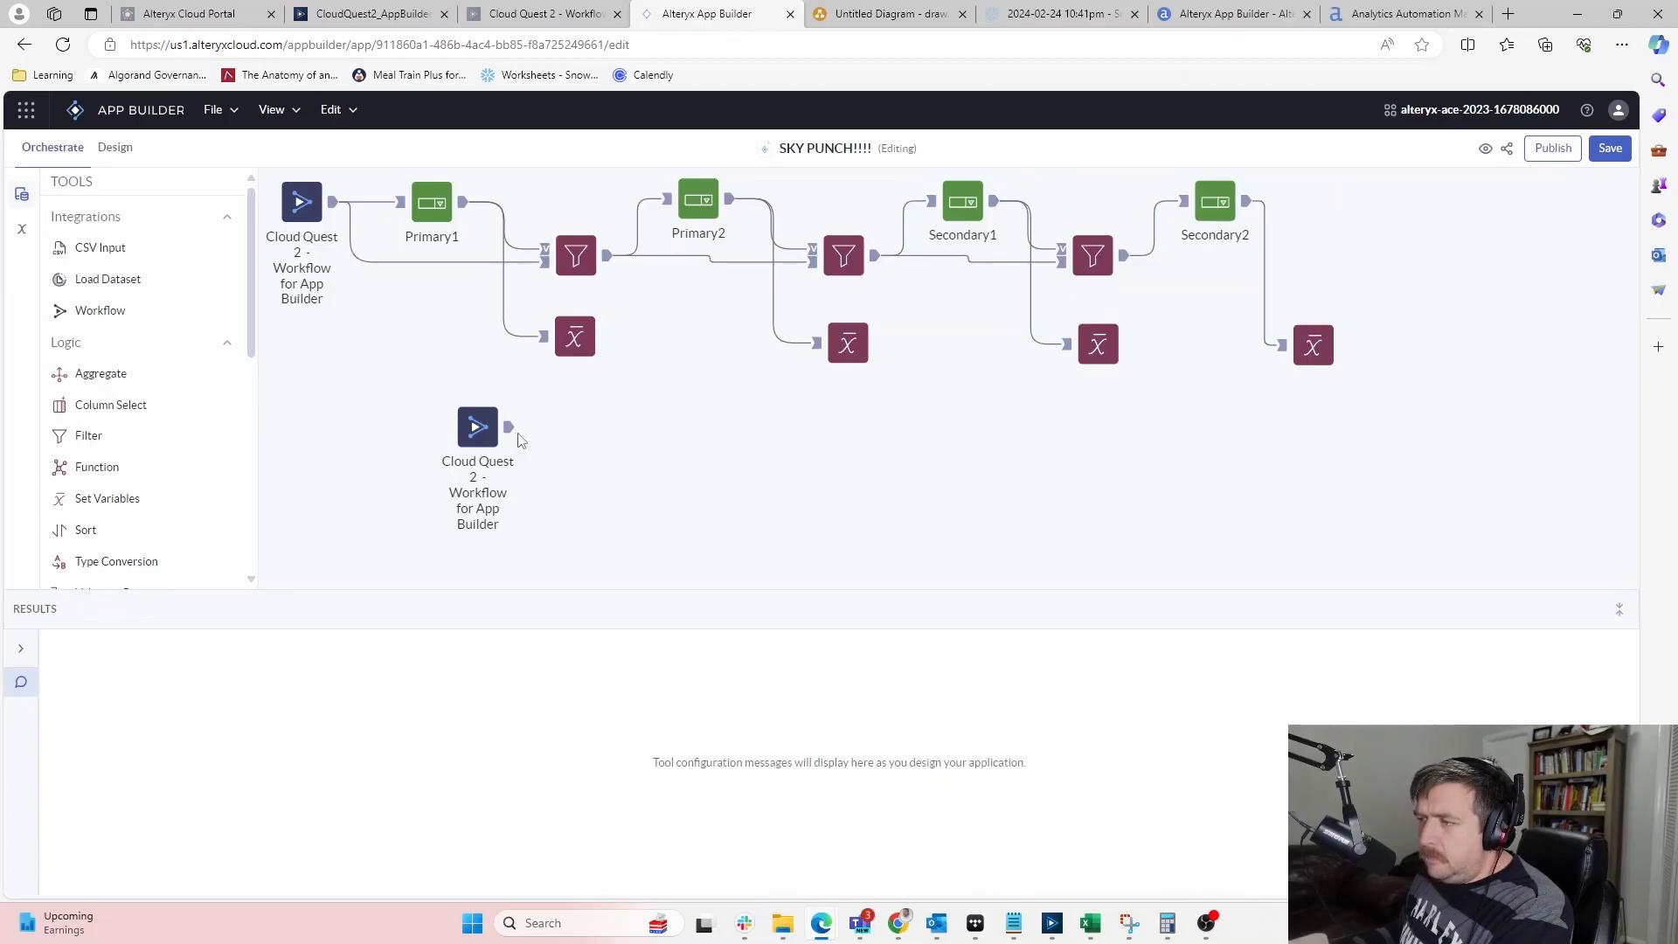
scroll(83, 332, "down", 6)
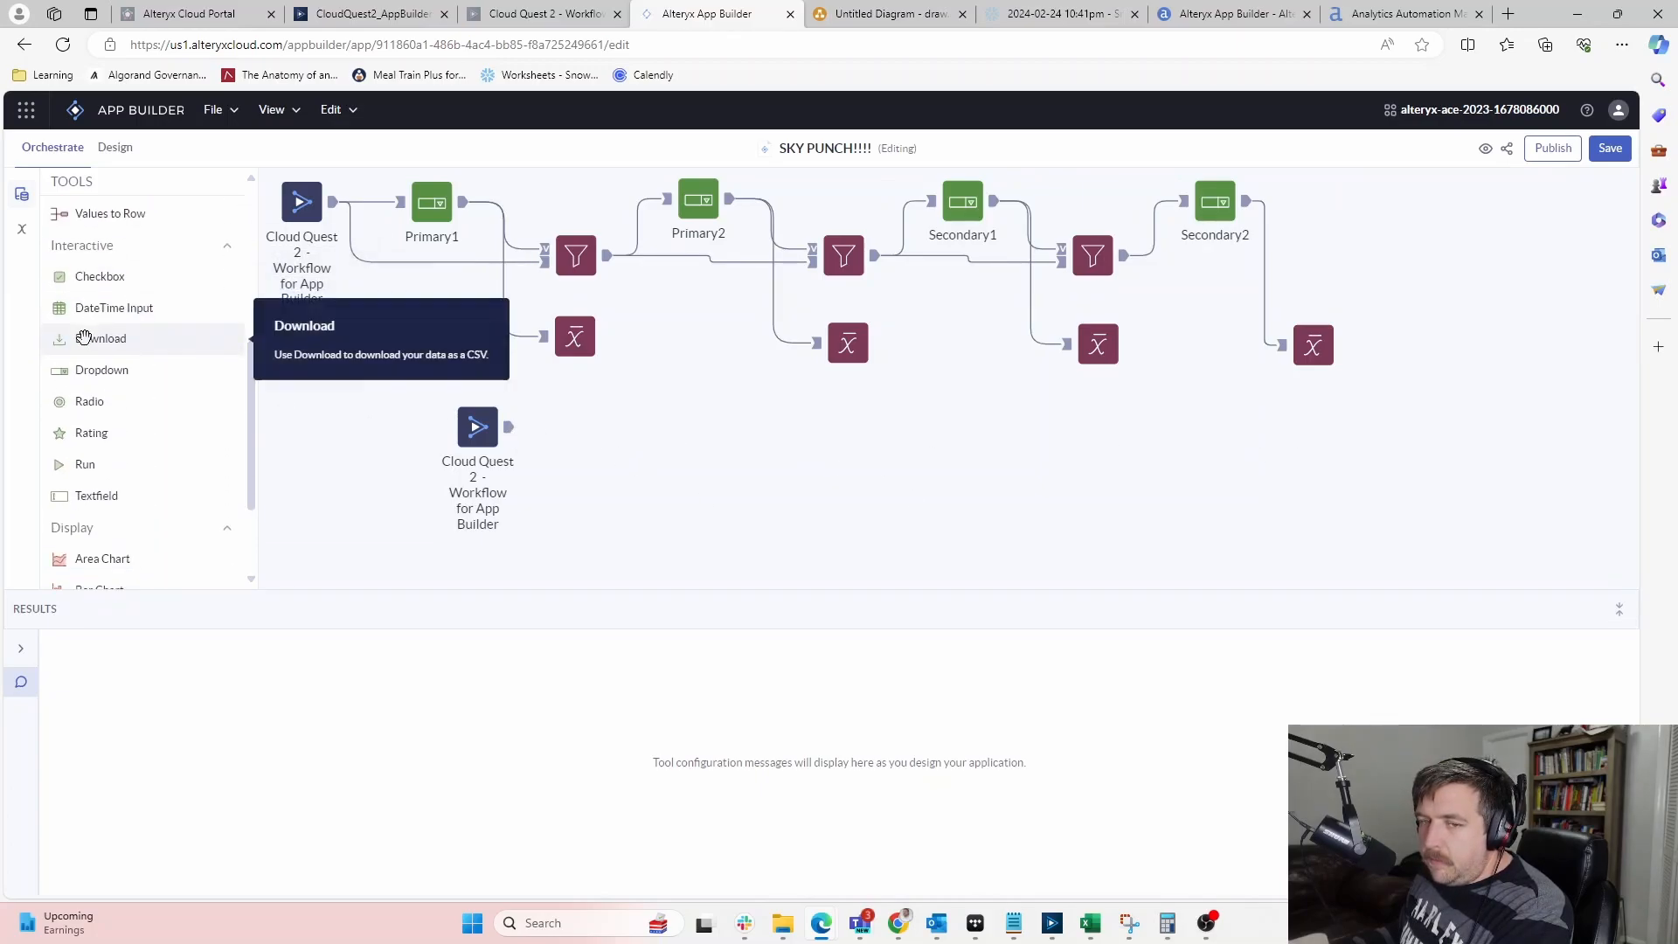
left_click_drag(75, 539, 583, 426)
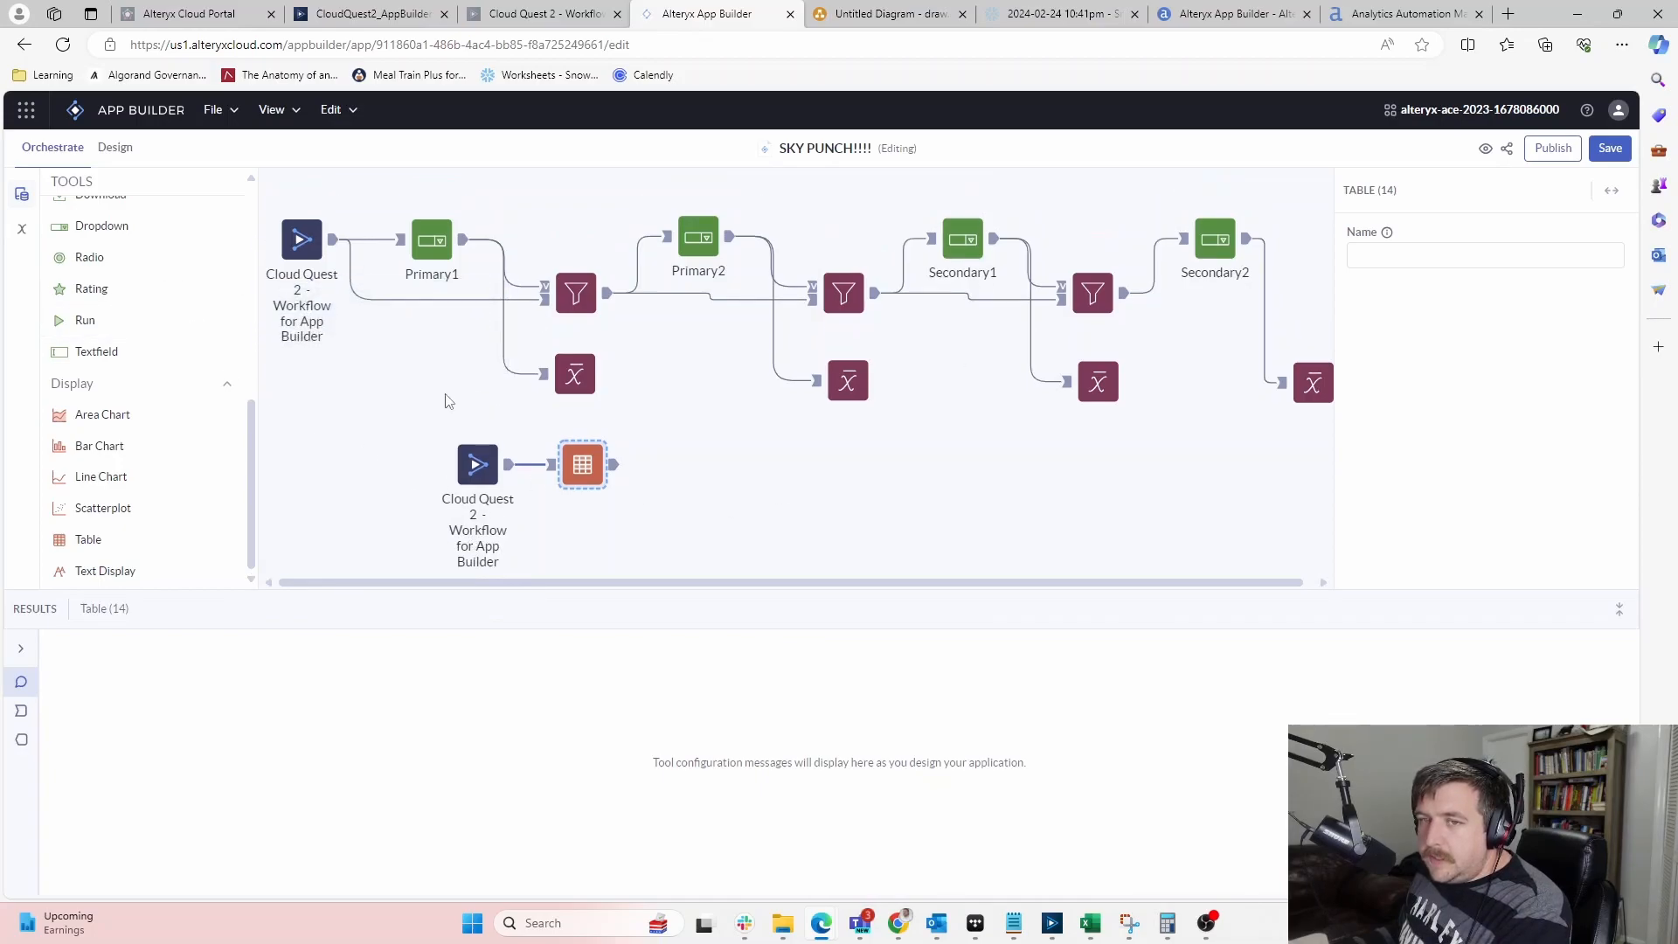
left_click(119, 147)
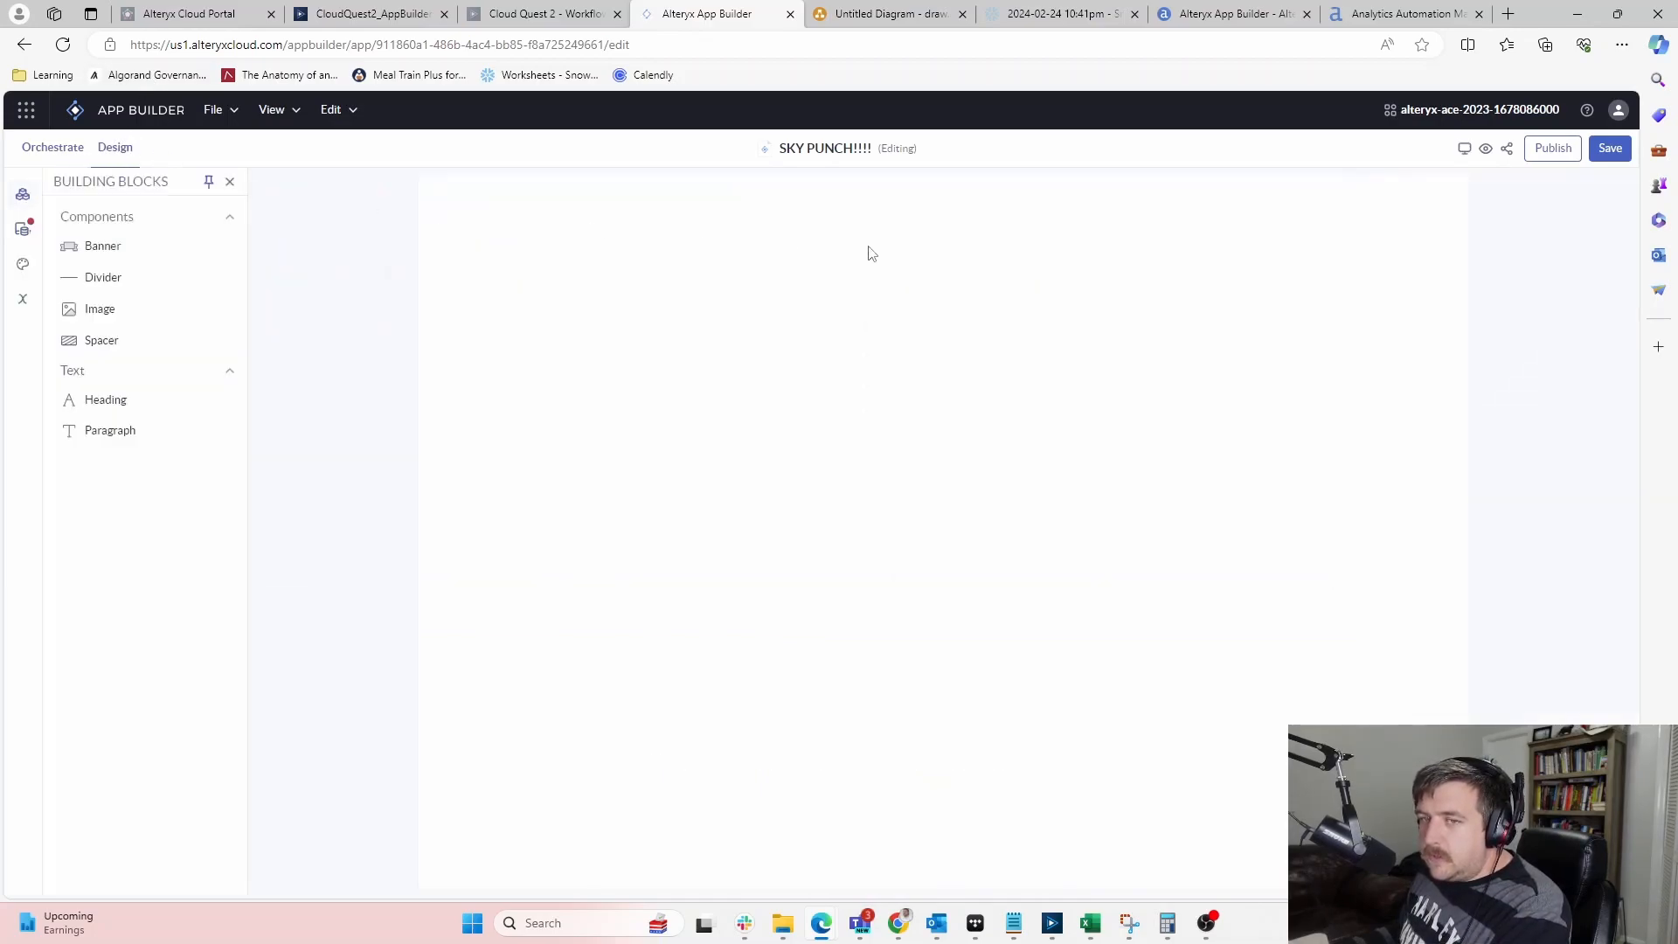
Place Table 14 and the Primary1 dropdown on the page, then delete the table
left_click(26, 234)
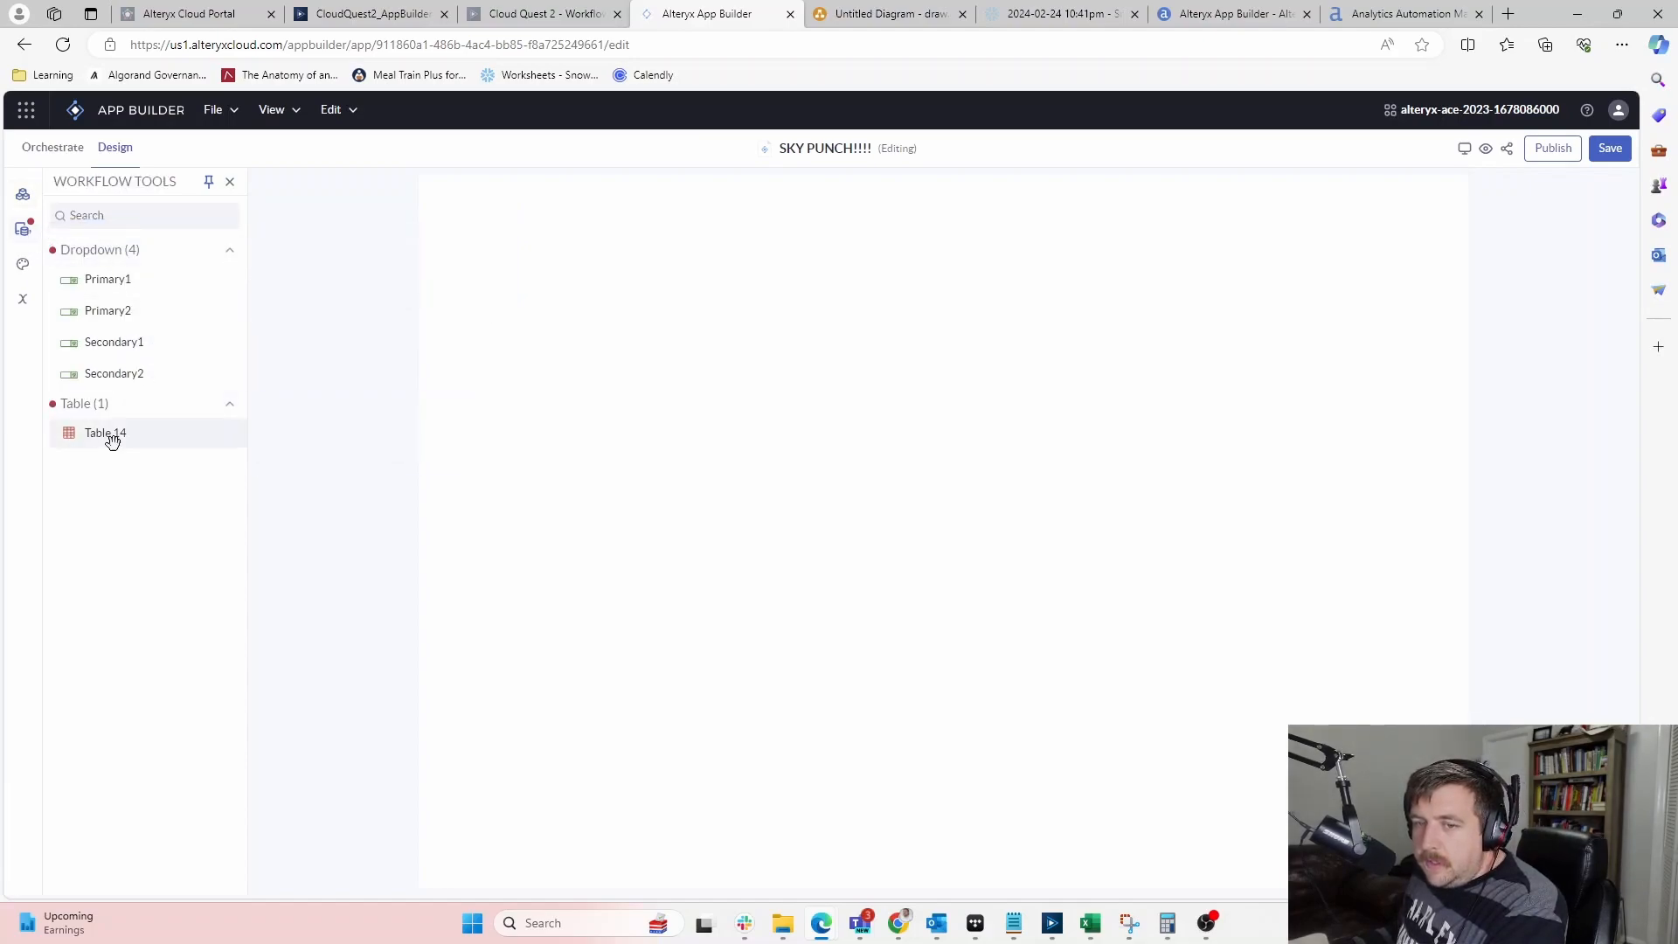
left_click_drag(112, 441, 863, 429)
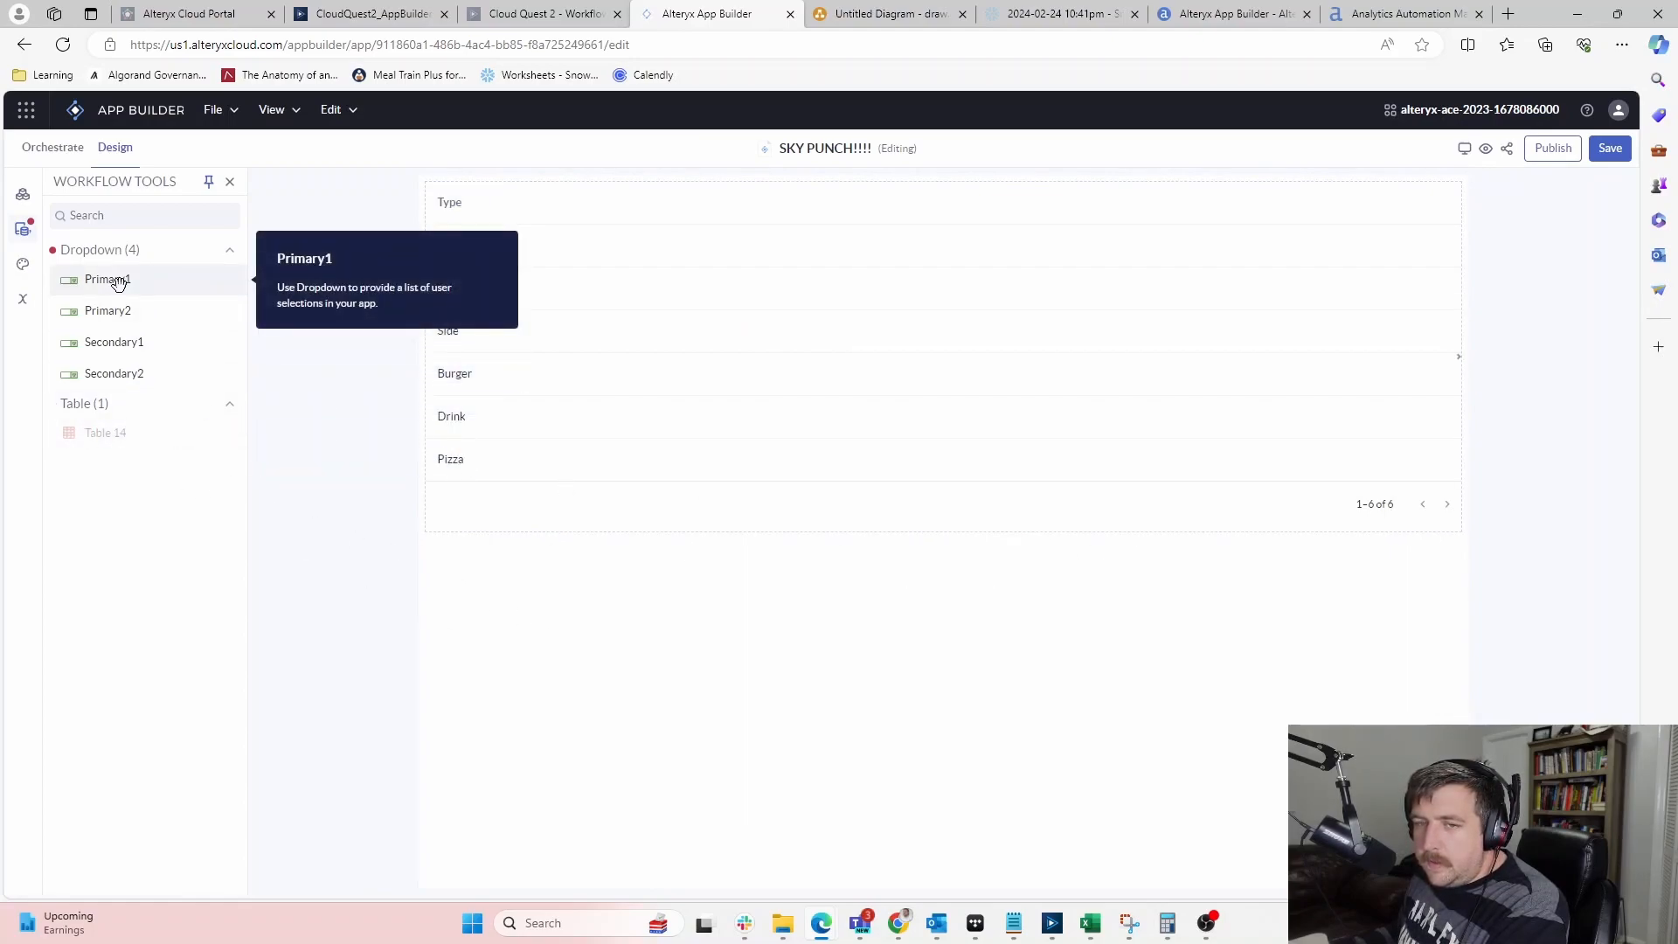
left_click_drag(111, 278, 585, 538)
left_click(584, 551)
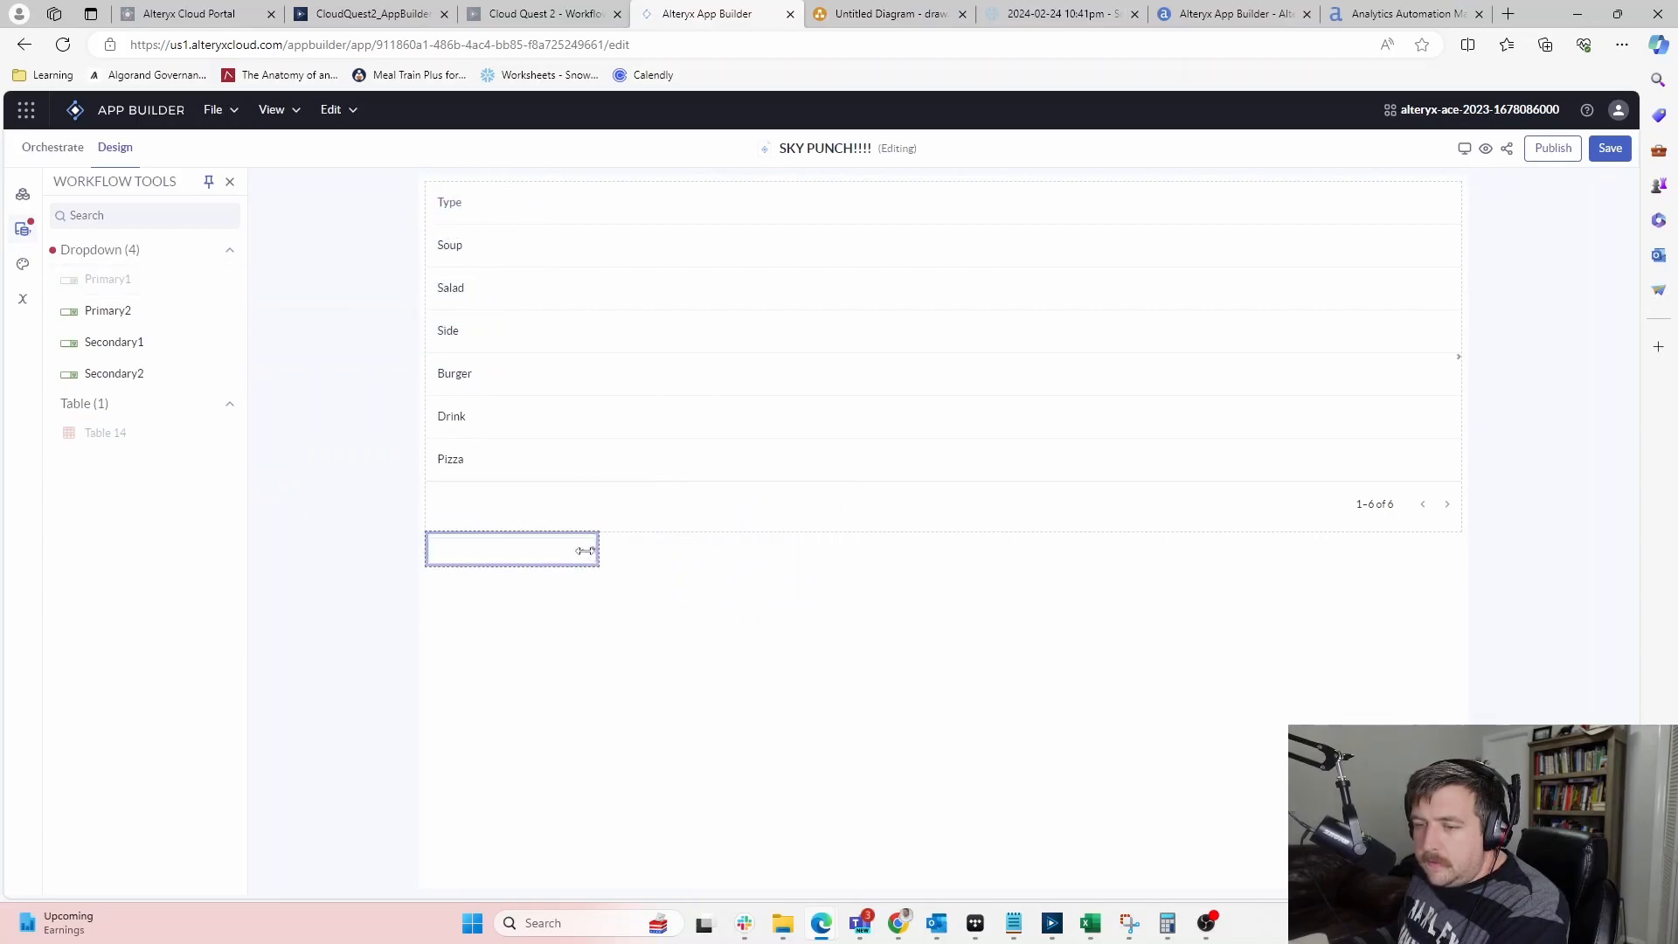
left_click(428, 549)
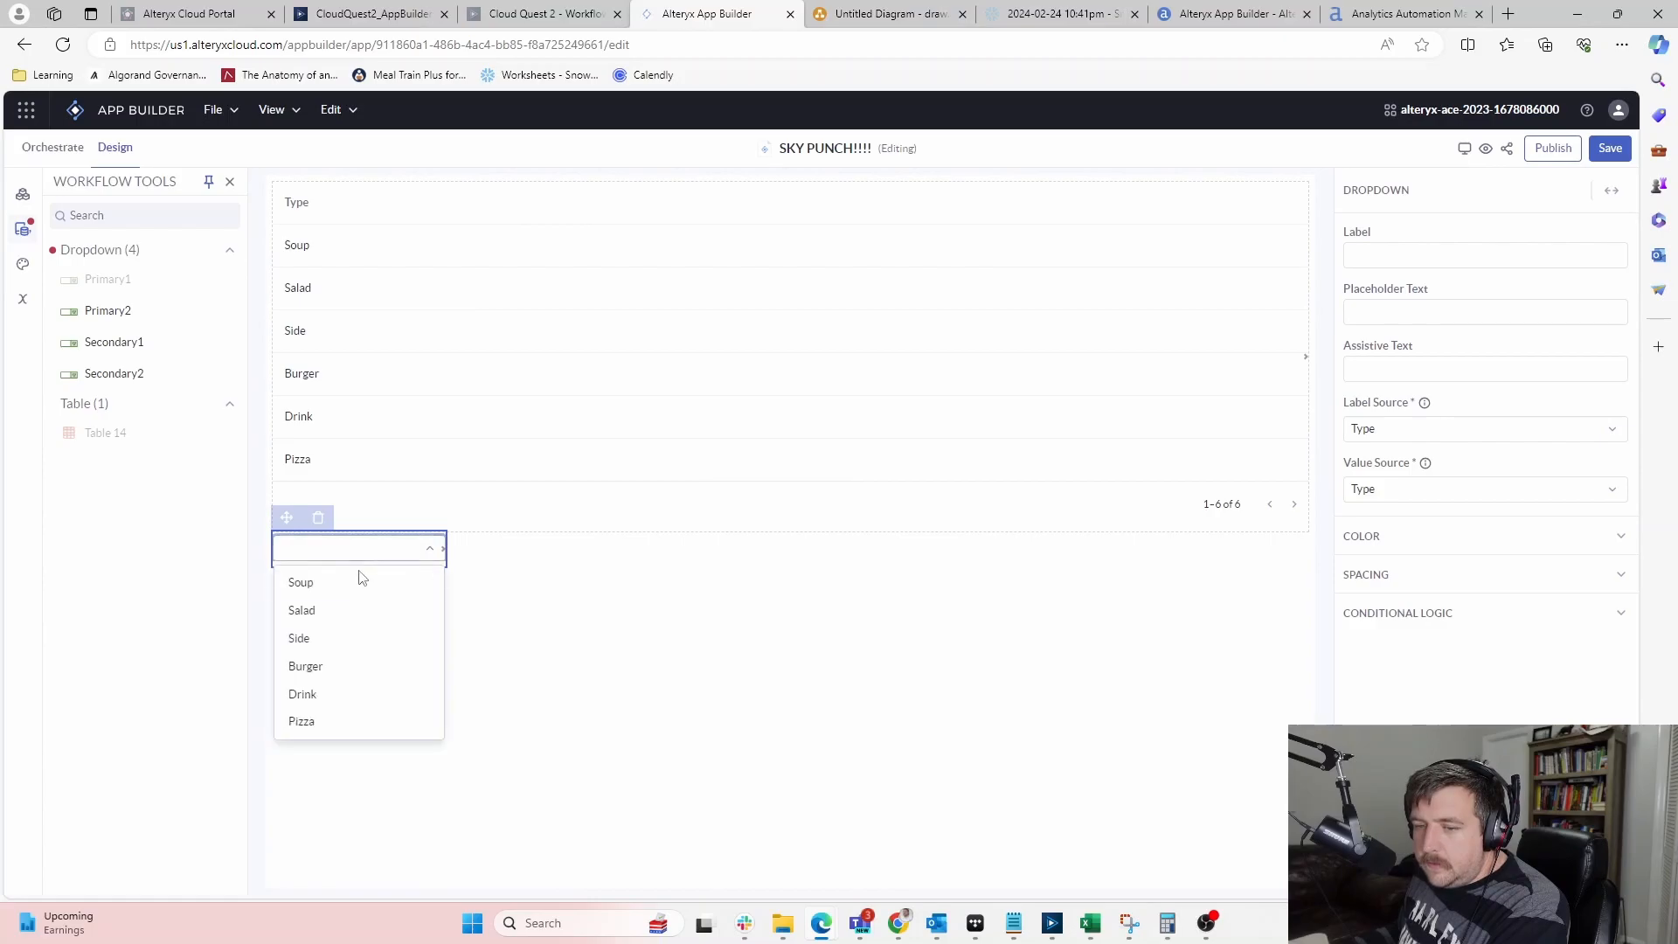
left_click(495, 569)
left_click(682, 251)
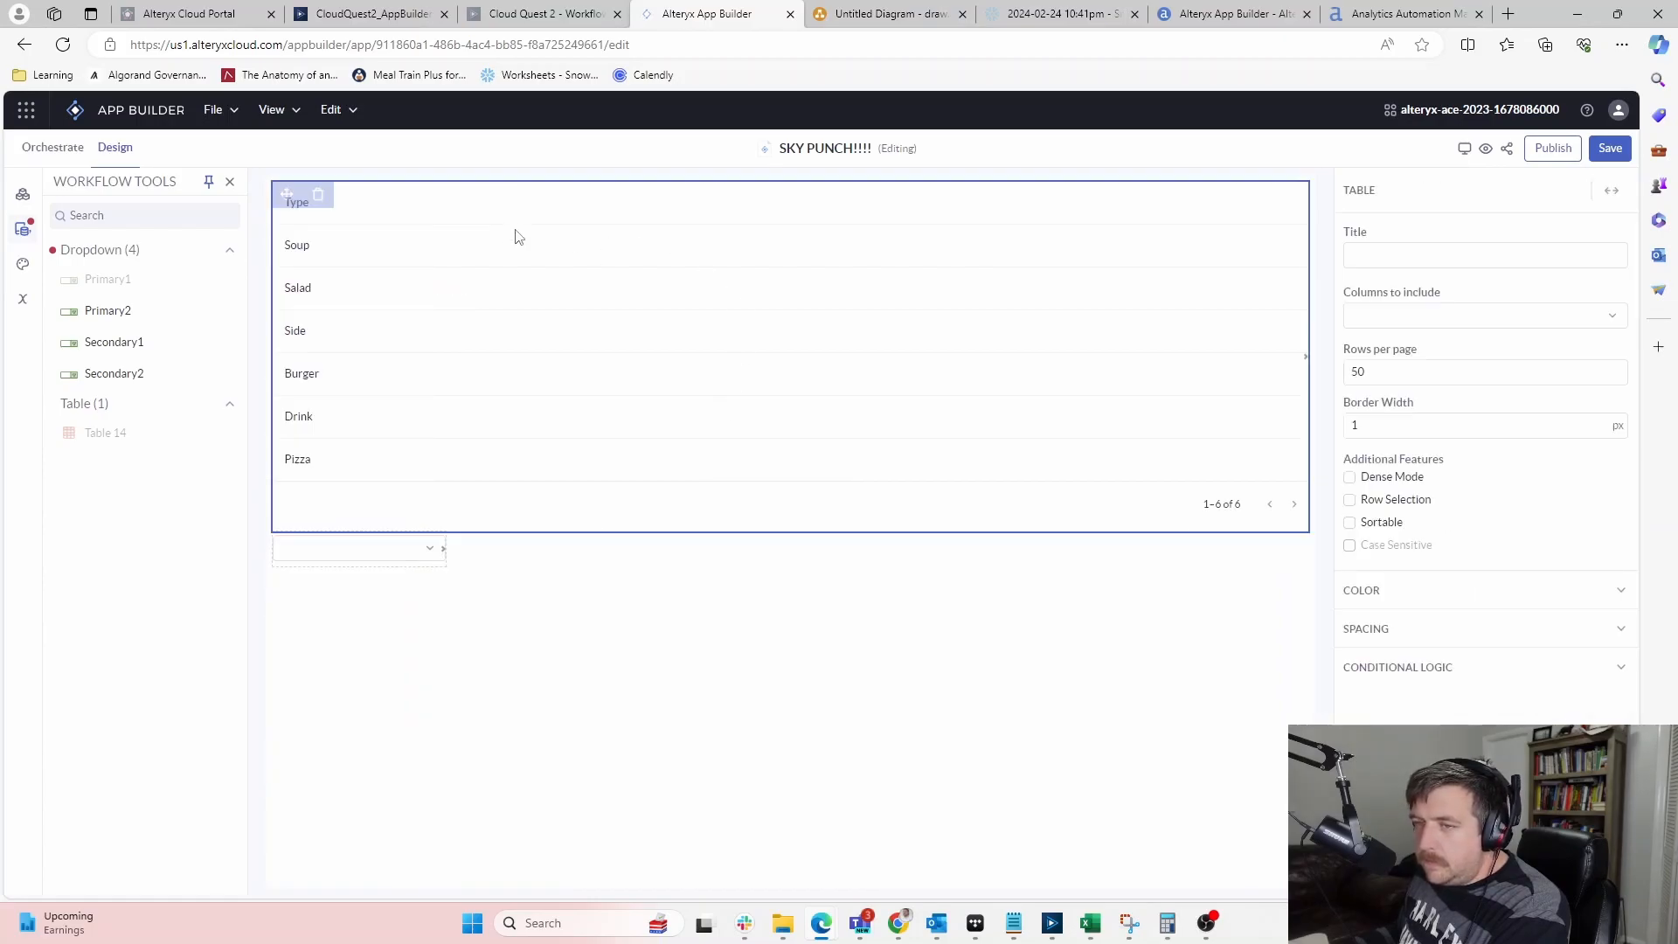
left_click(320, 200)
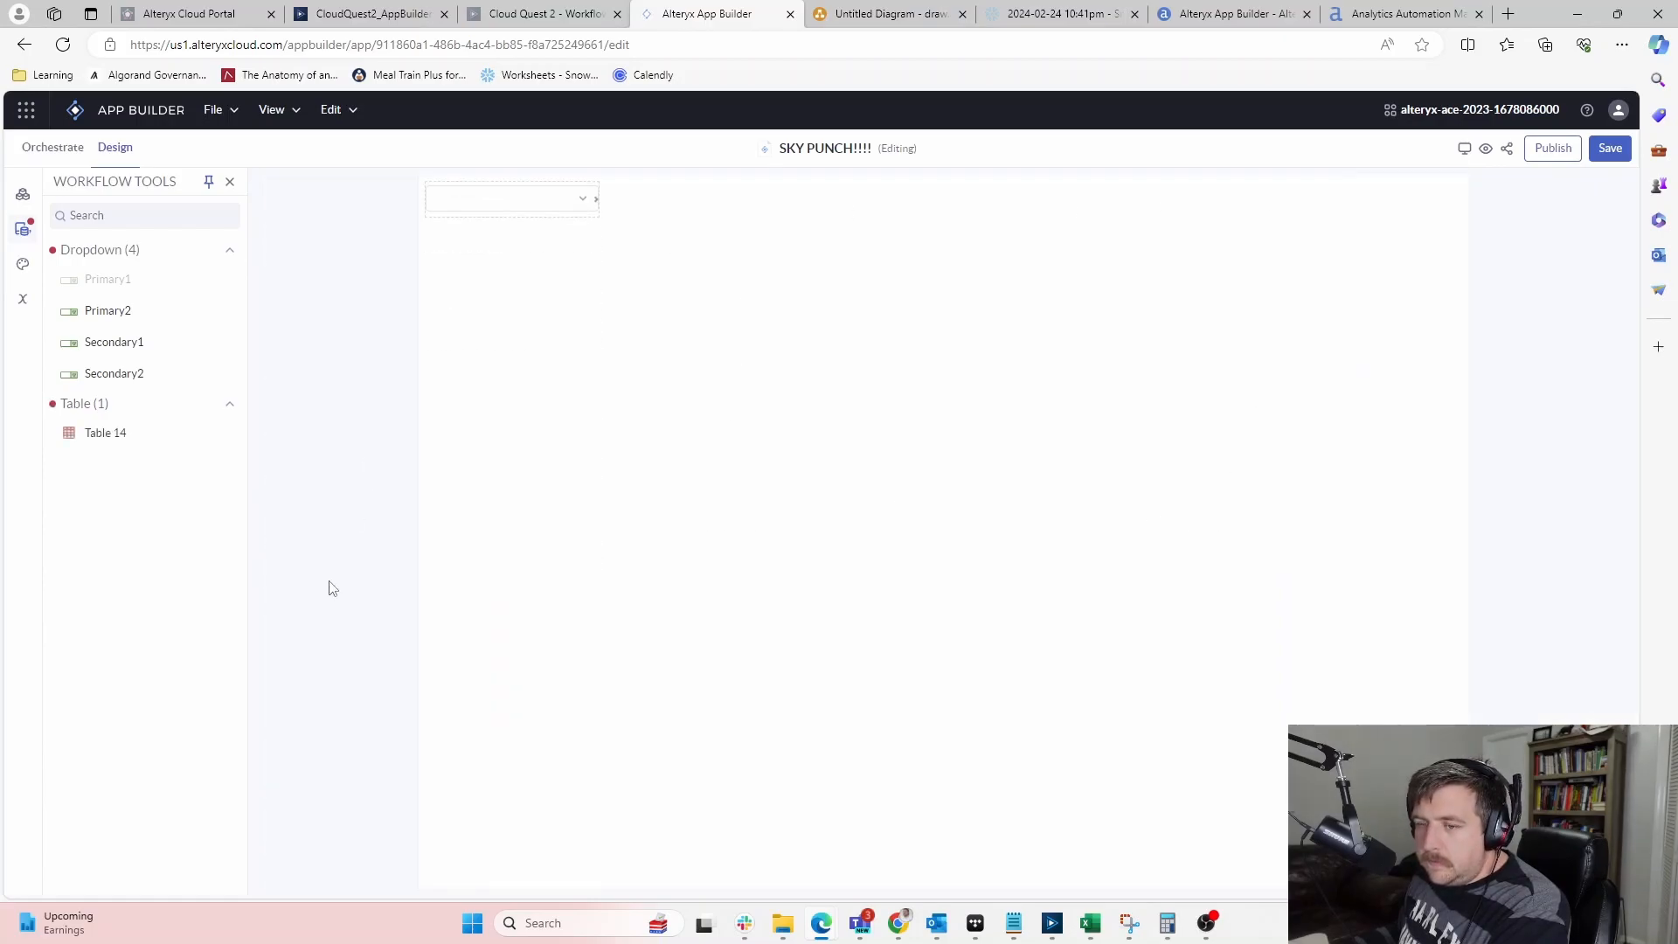
Place the Primary2, Secondary1 and Secondary2 dropdowns across the top of the page
left_click_drag(114, 310, 708, 206)
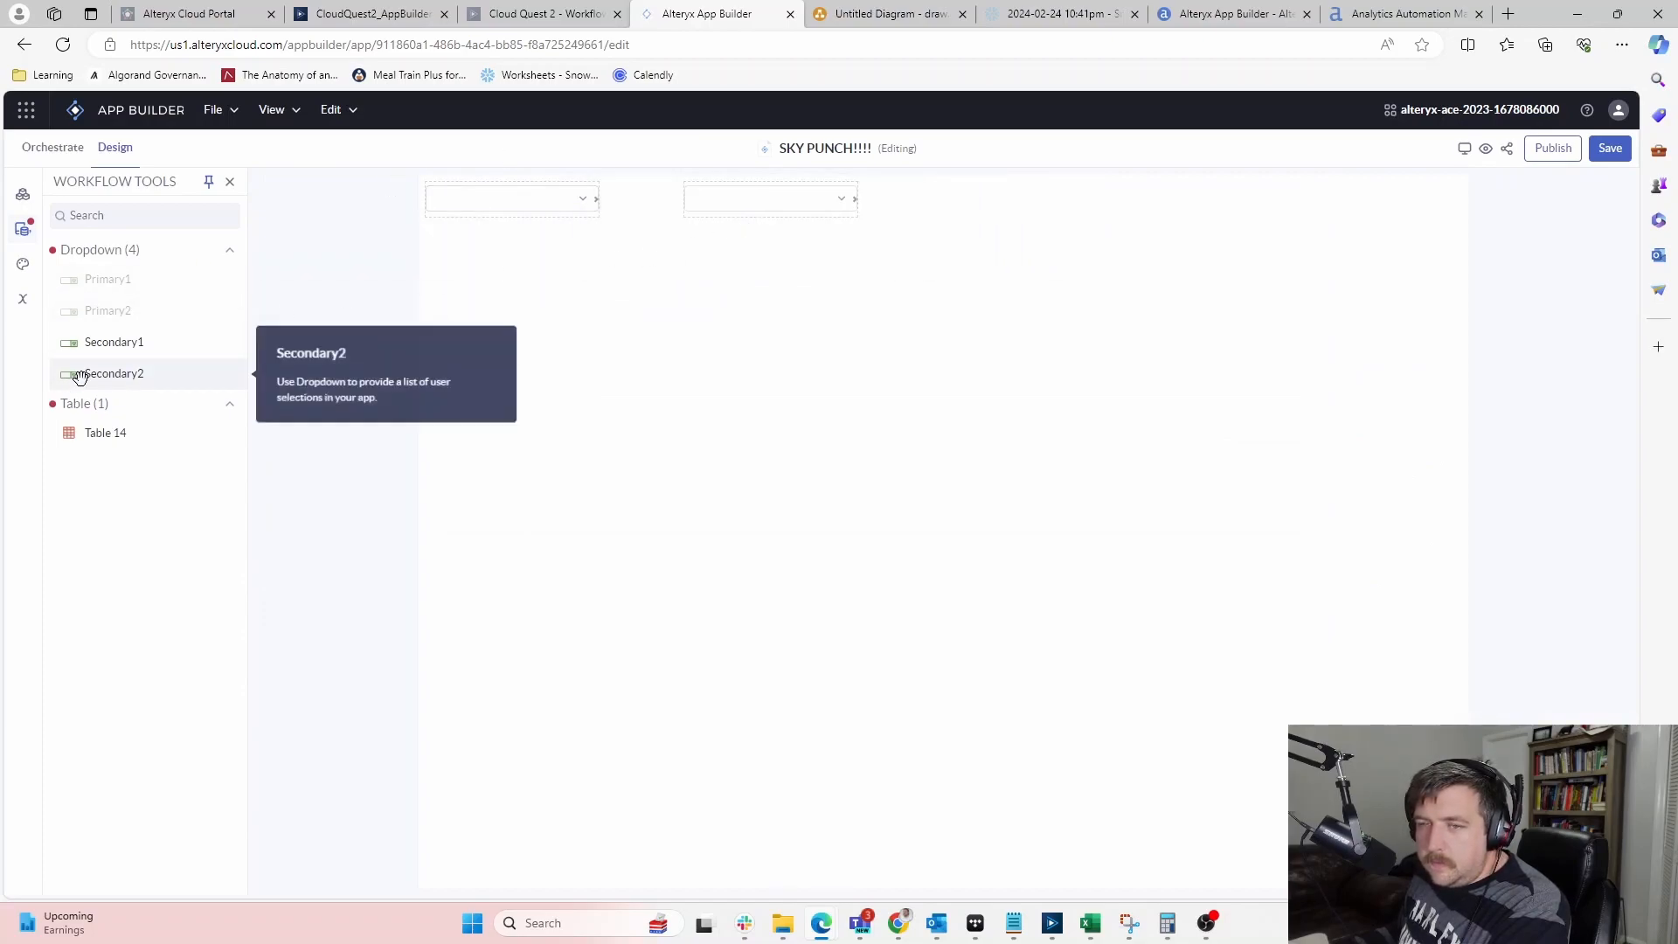
left_click_drag(113, 342, 979, 199)
left_click_drag(90, 375, 1360, 208)
left_click(584, 203)
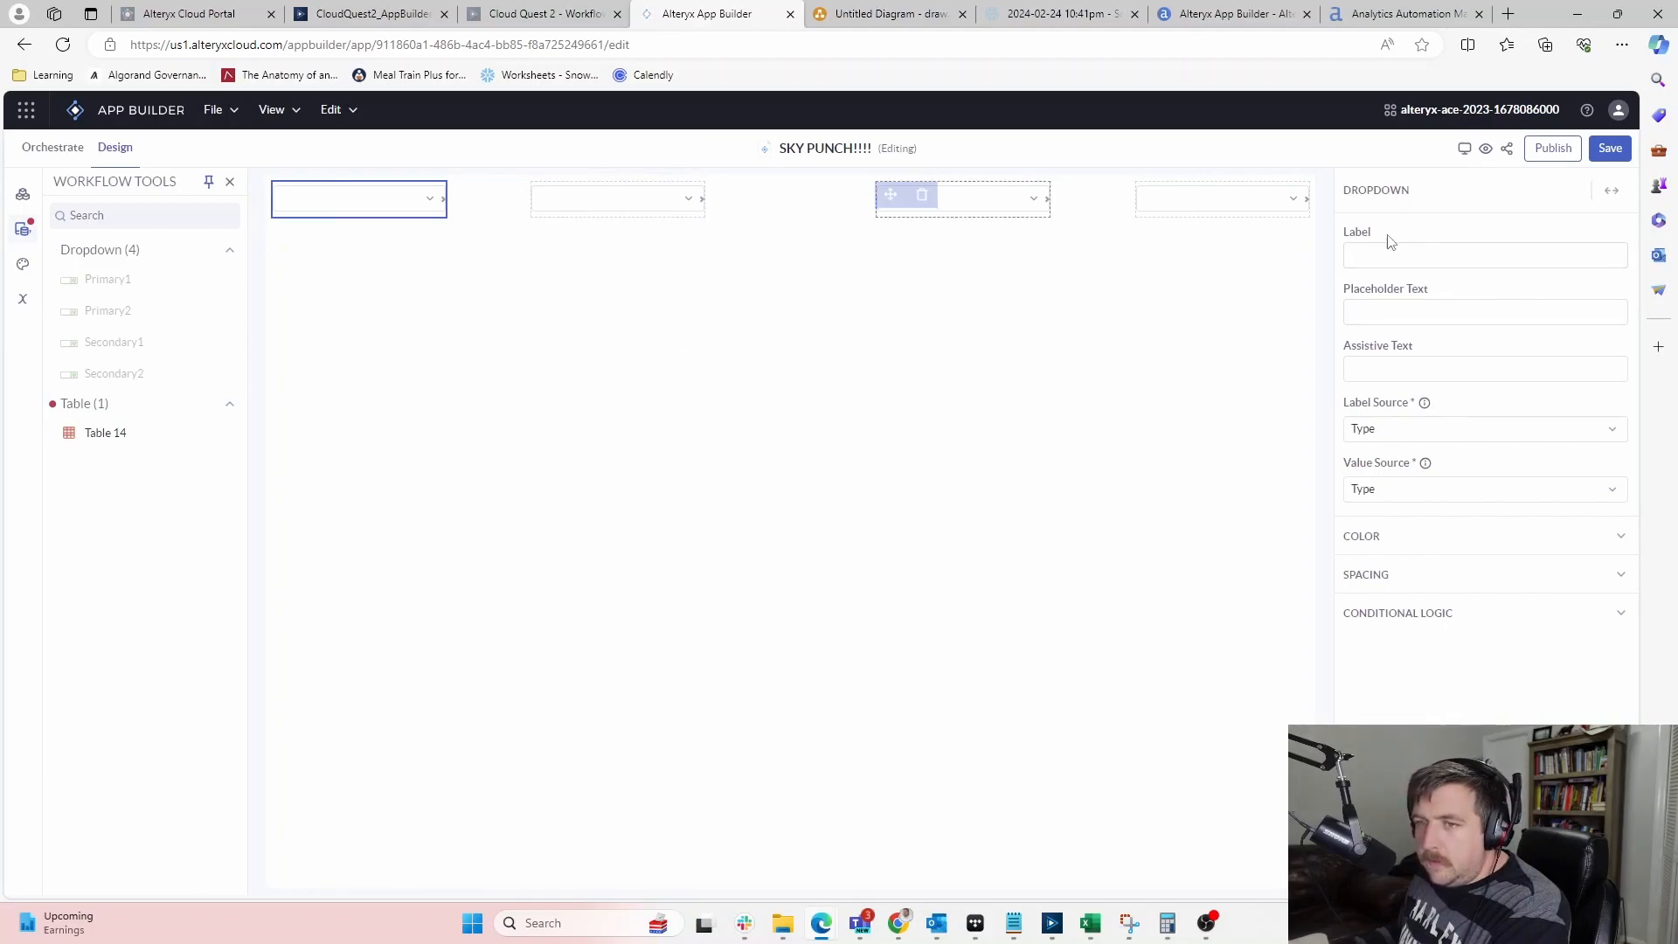
Label the first dropdown 'Primary Meal Item 1', leaving placeholder and assistive text empty, and expand COLOR
left_click(1408, 254)
type("Primary Meal Item 1")
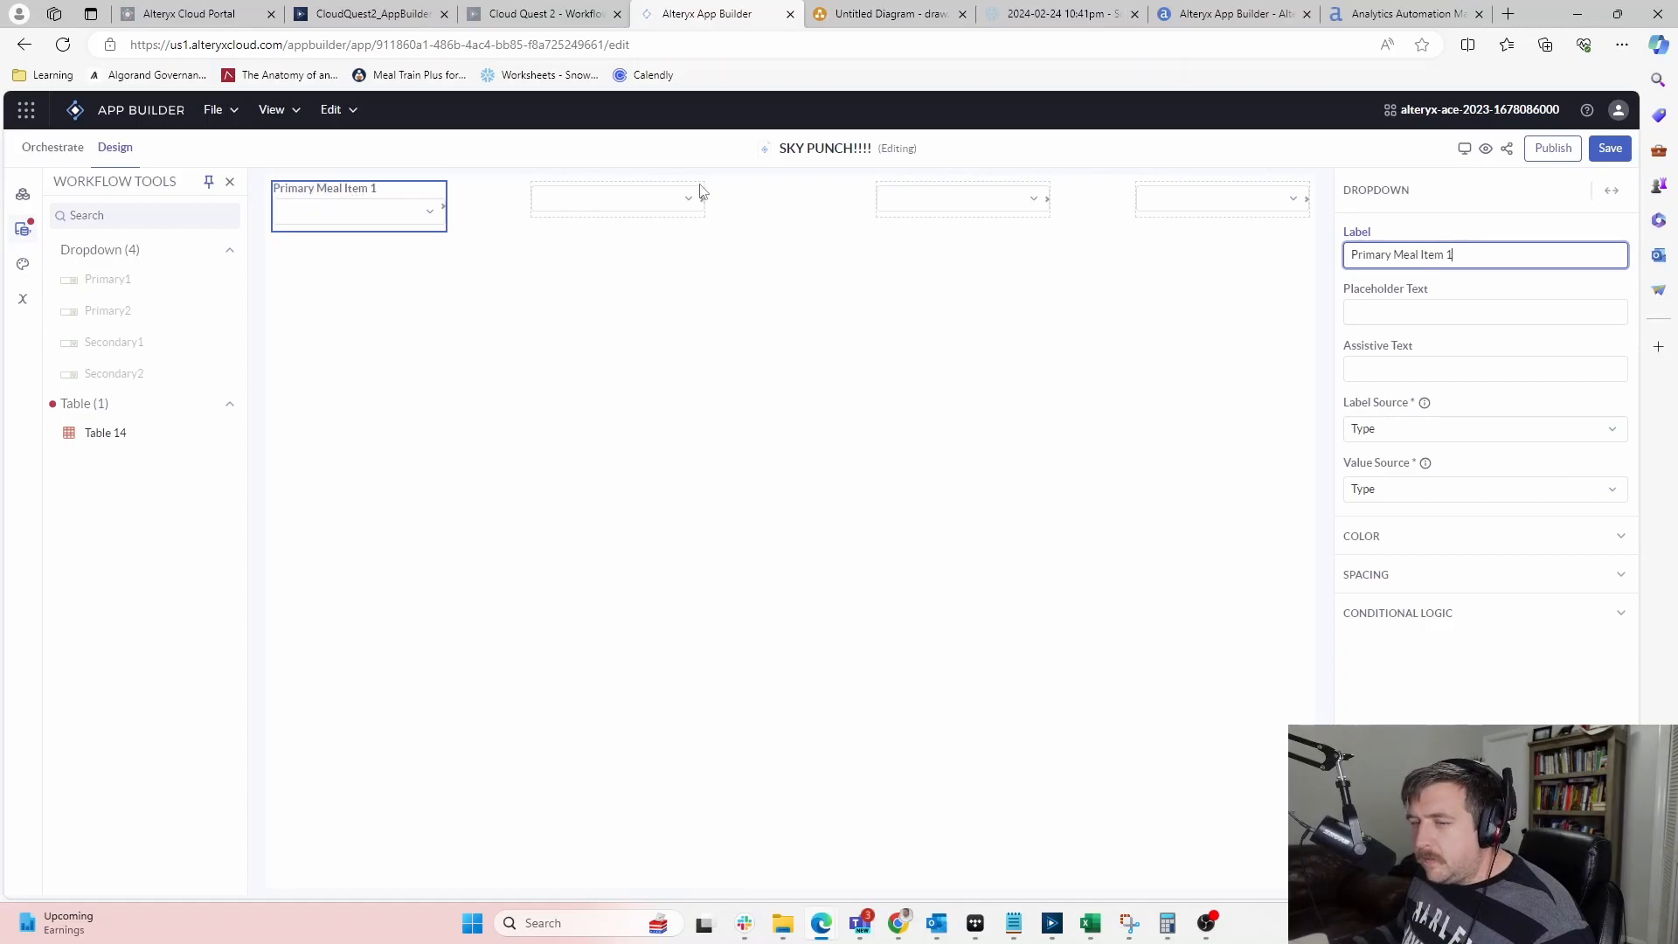
left_click(1468, 311)
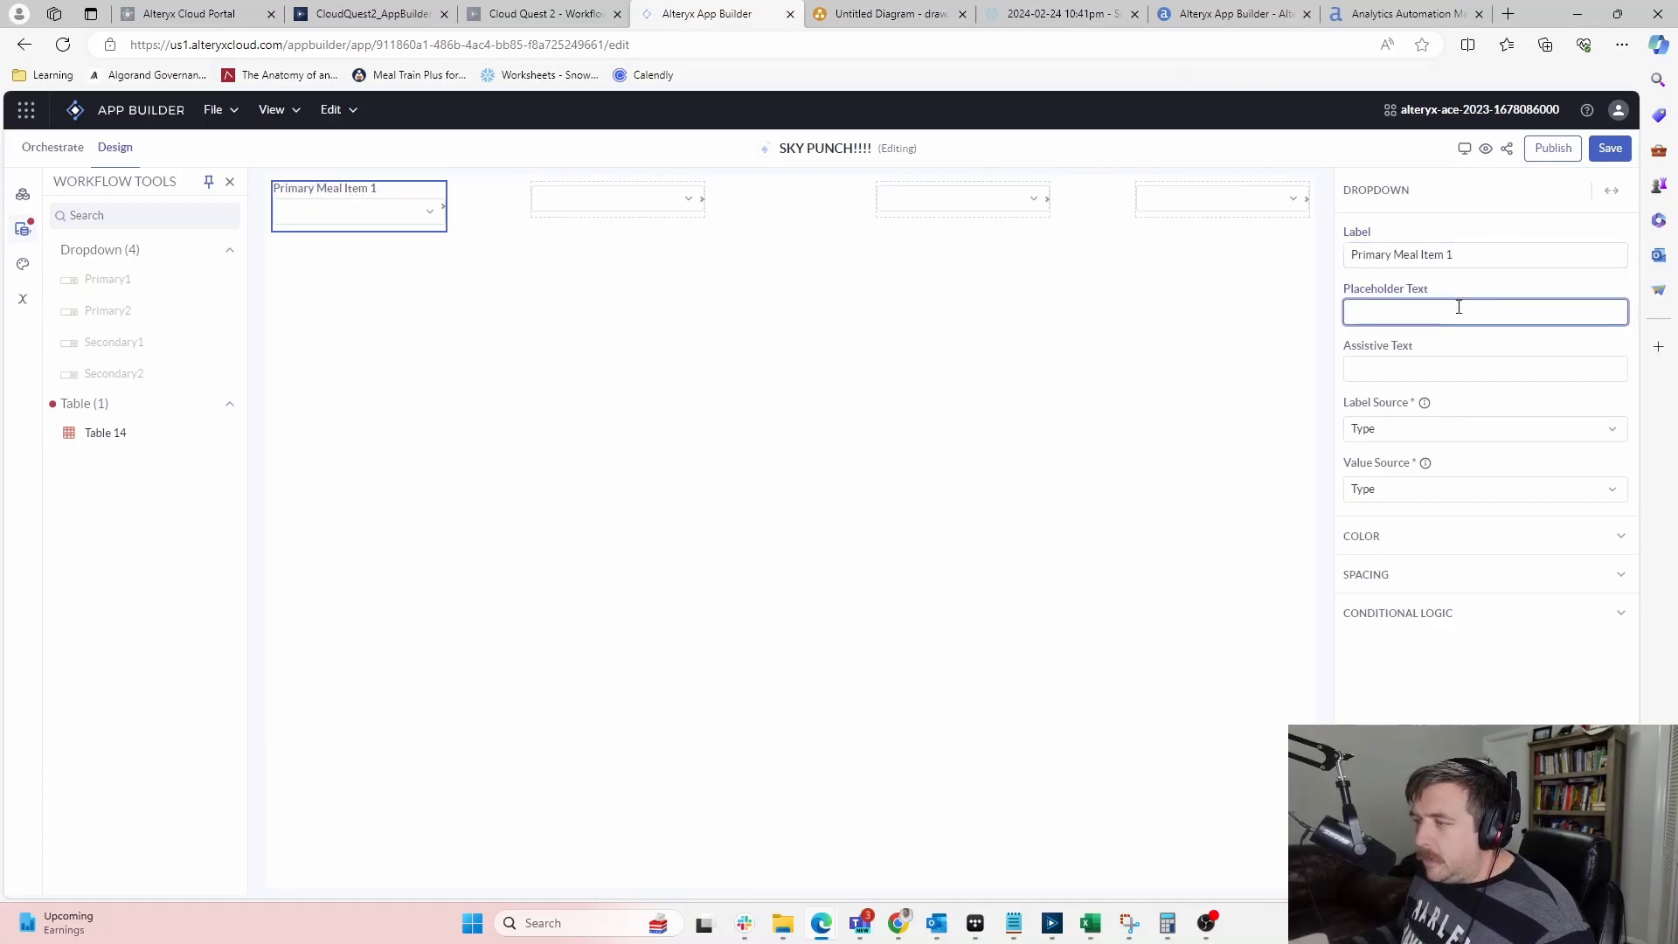
left_click(1424, 367)
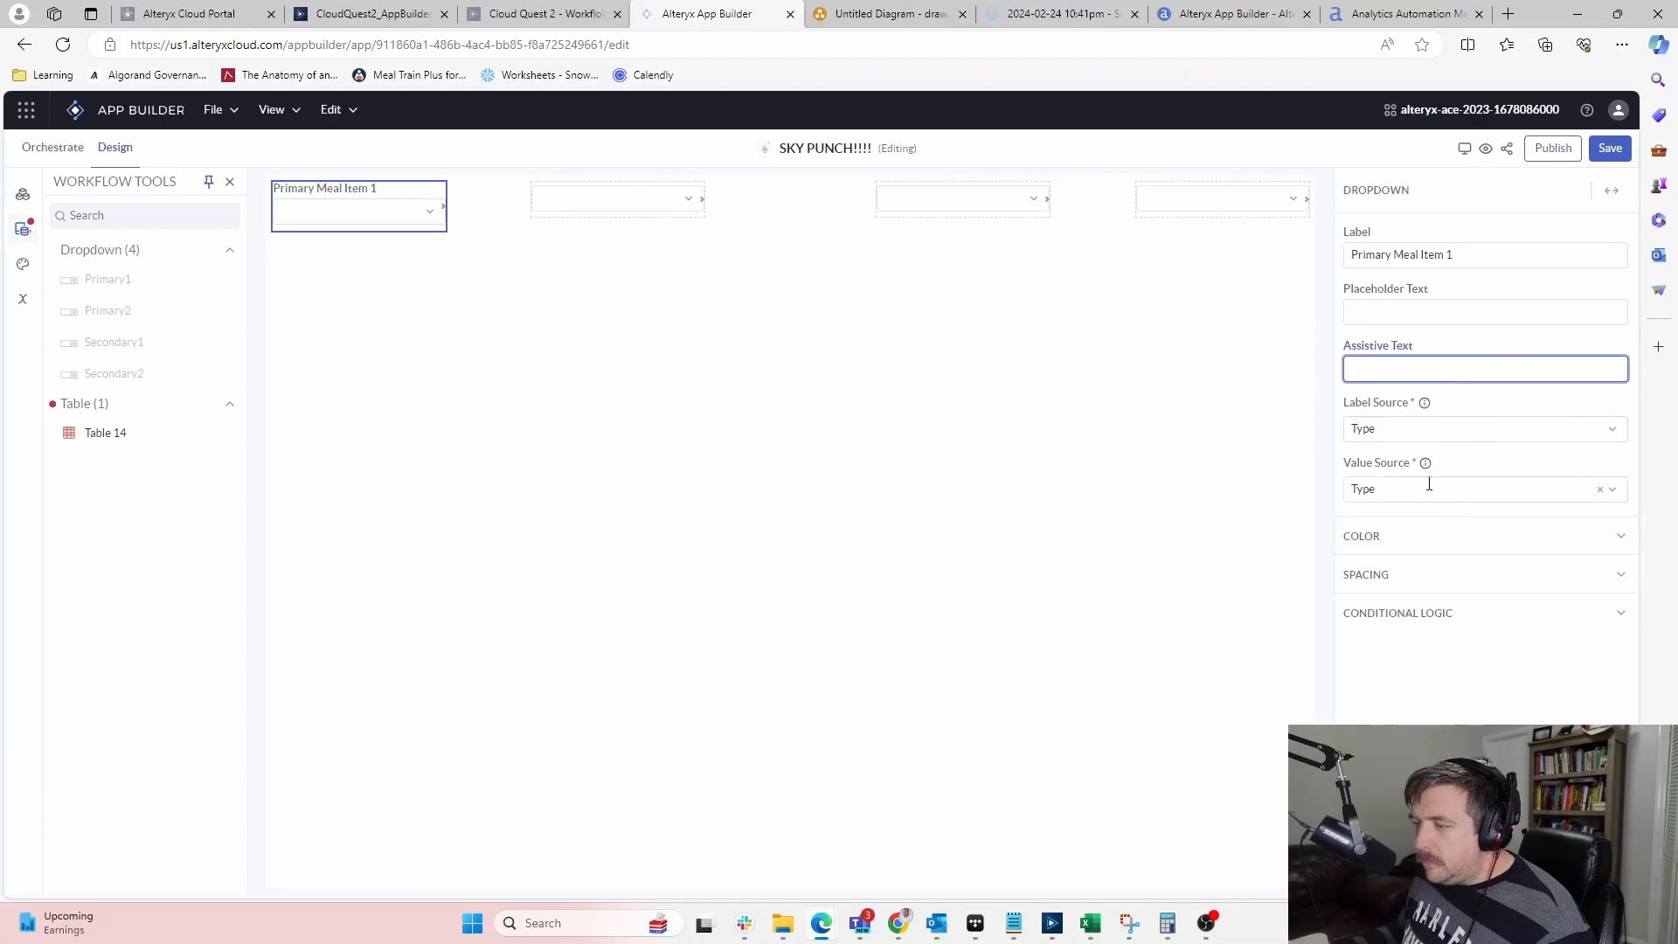
left_click(1401, 534)
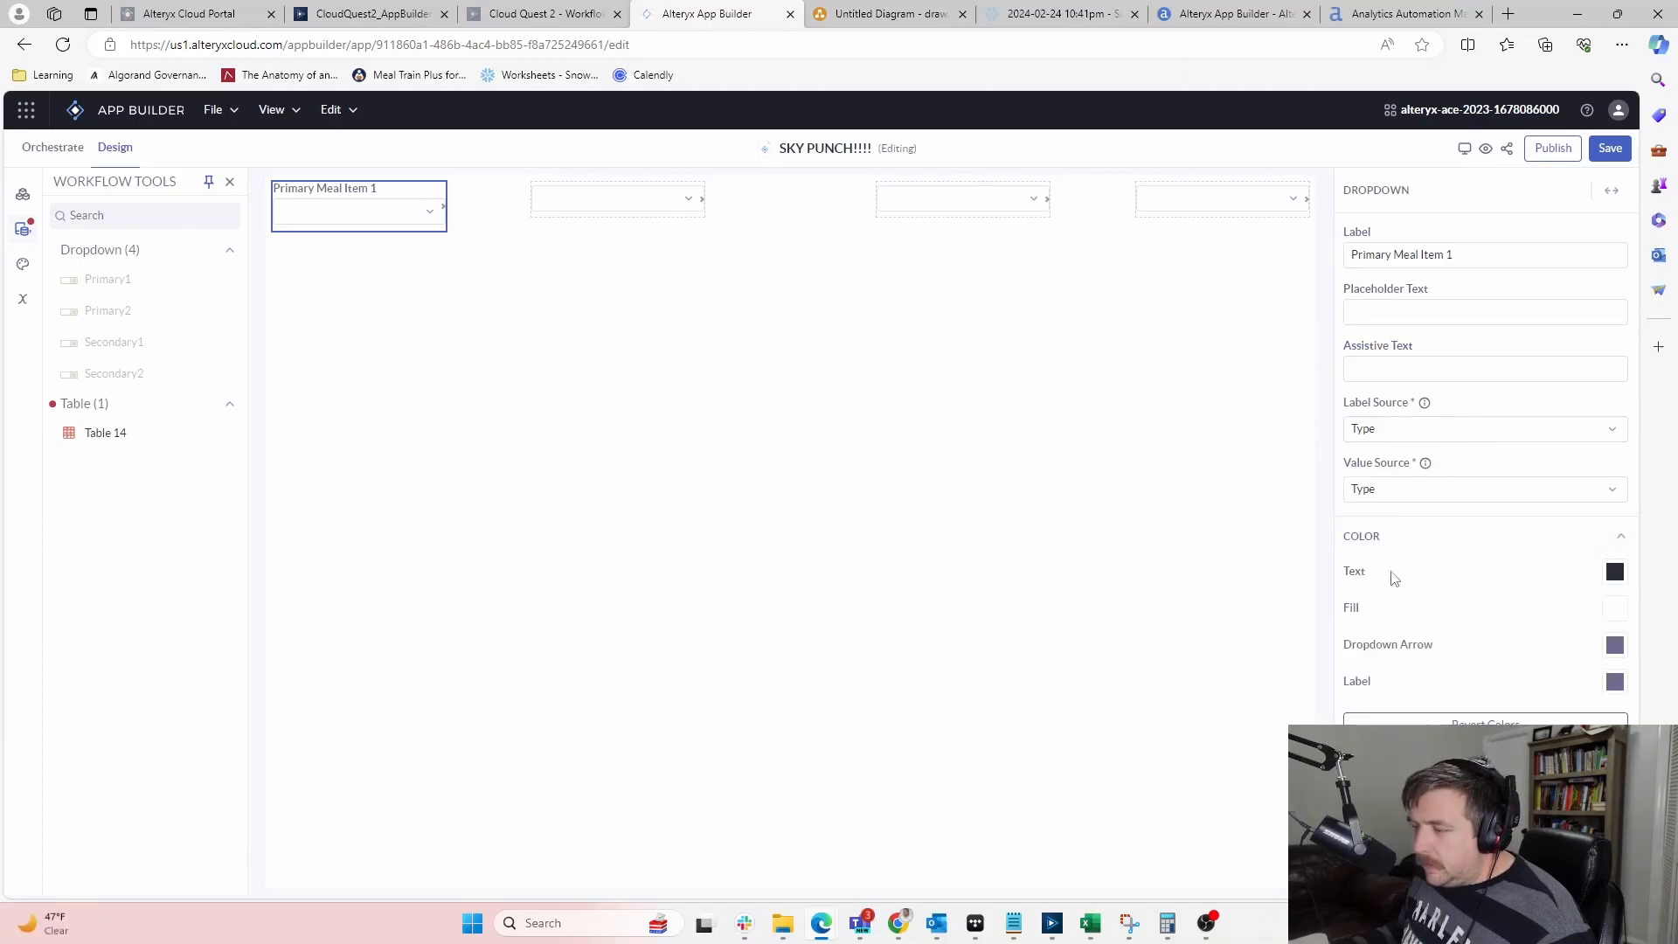
Try blue-purple, red and preset blue fill colours on Primary Meal Item 1
left_click(1615, 609)
left_click(1540, 527)
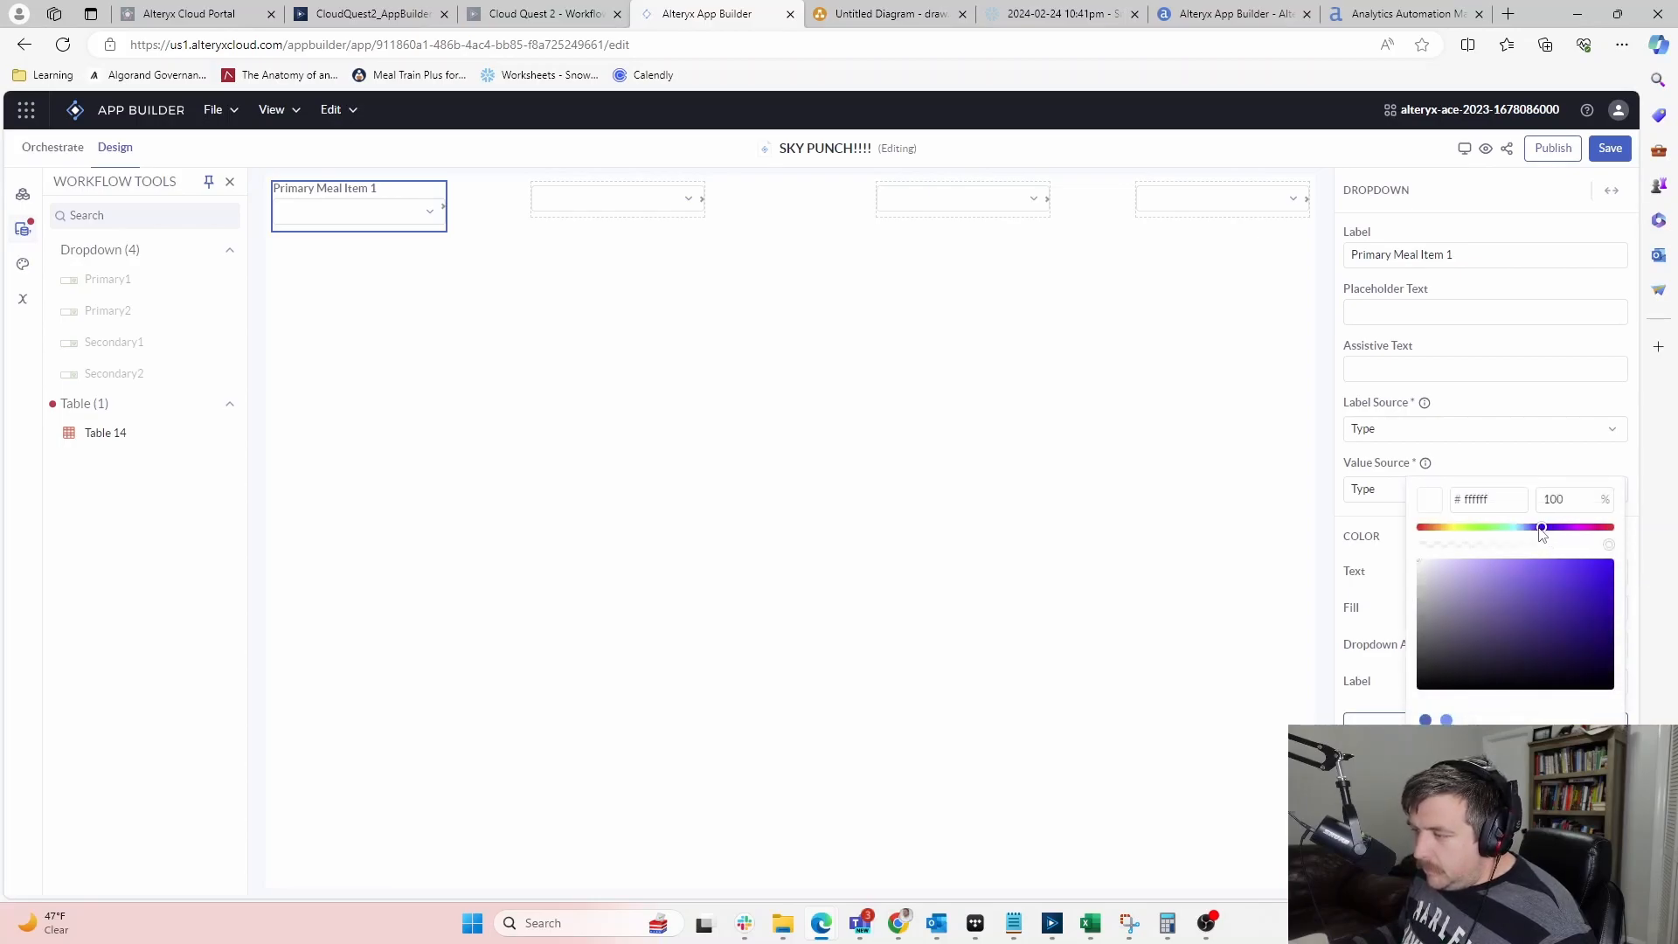
left_click(1528, 563)
left_click_drag(1530, 561, 1533, 559)
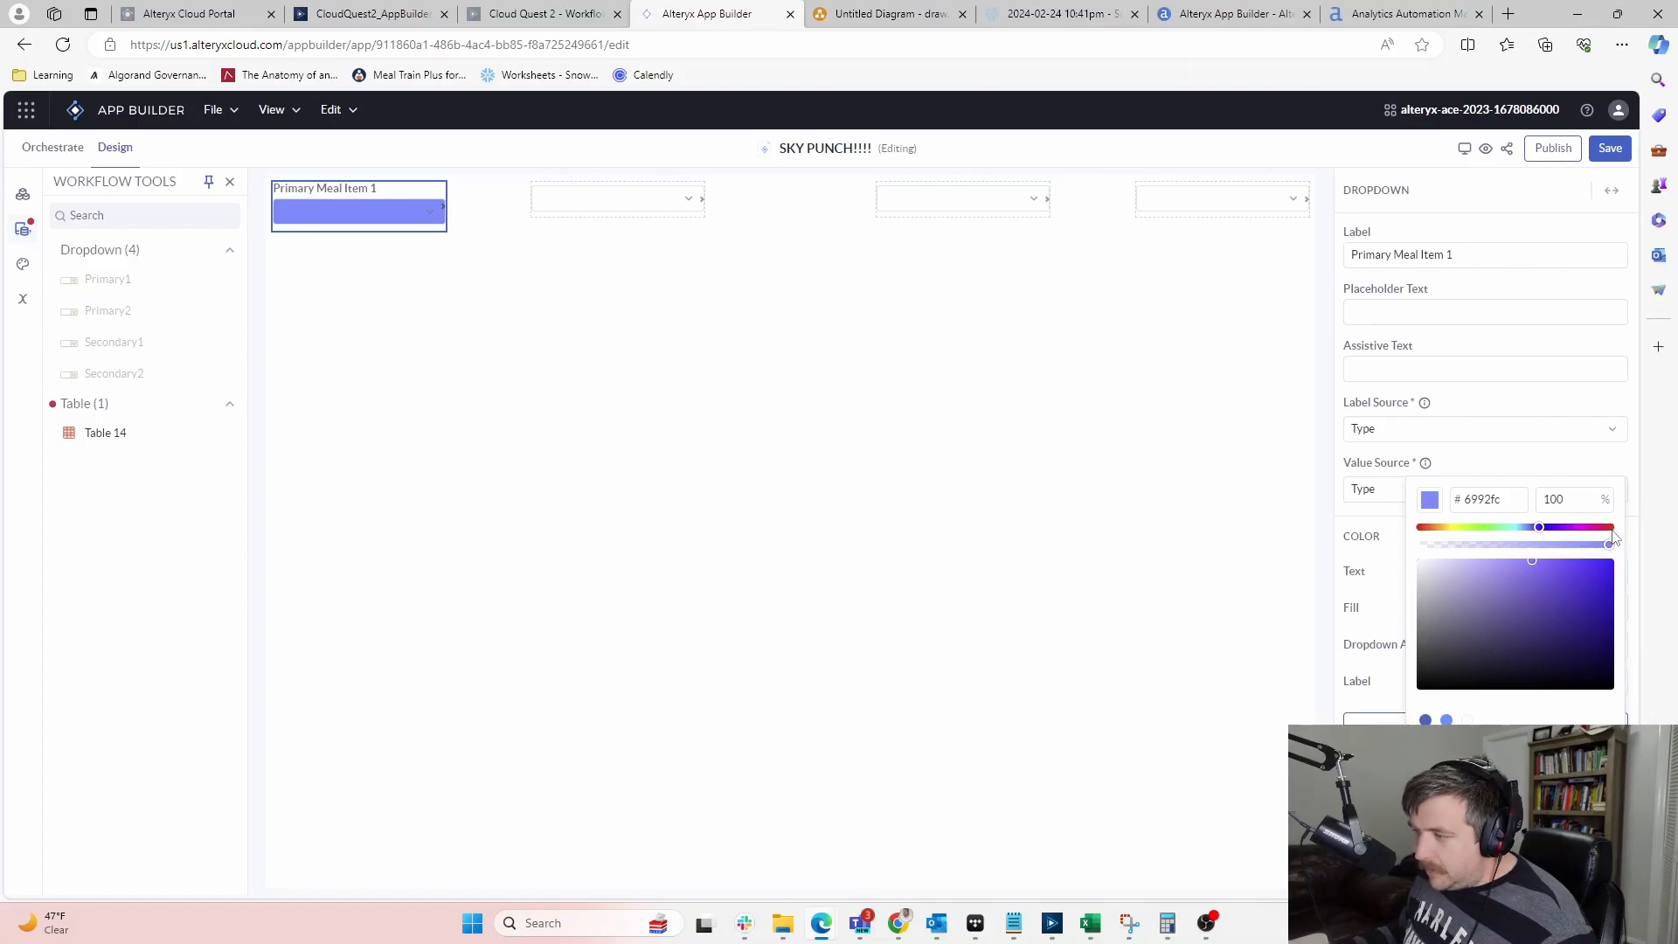
mouse_move(1540, 528)
left_mouse_down()
mouse_move(1611, 531)
mouse_move(1616, 560)
left_mouse_up()
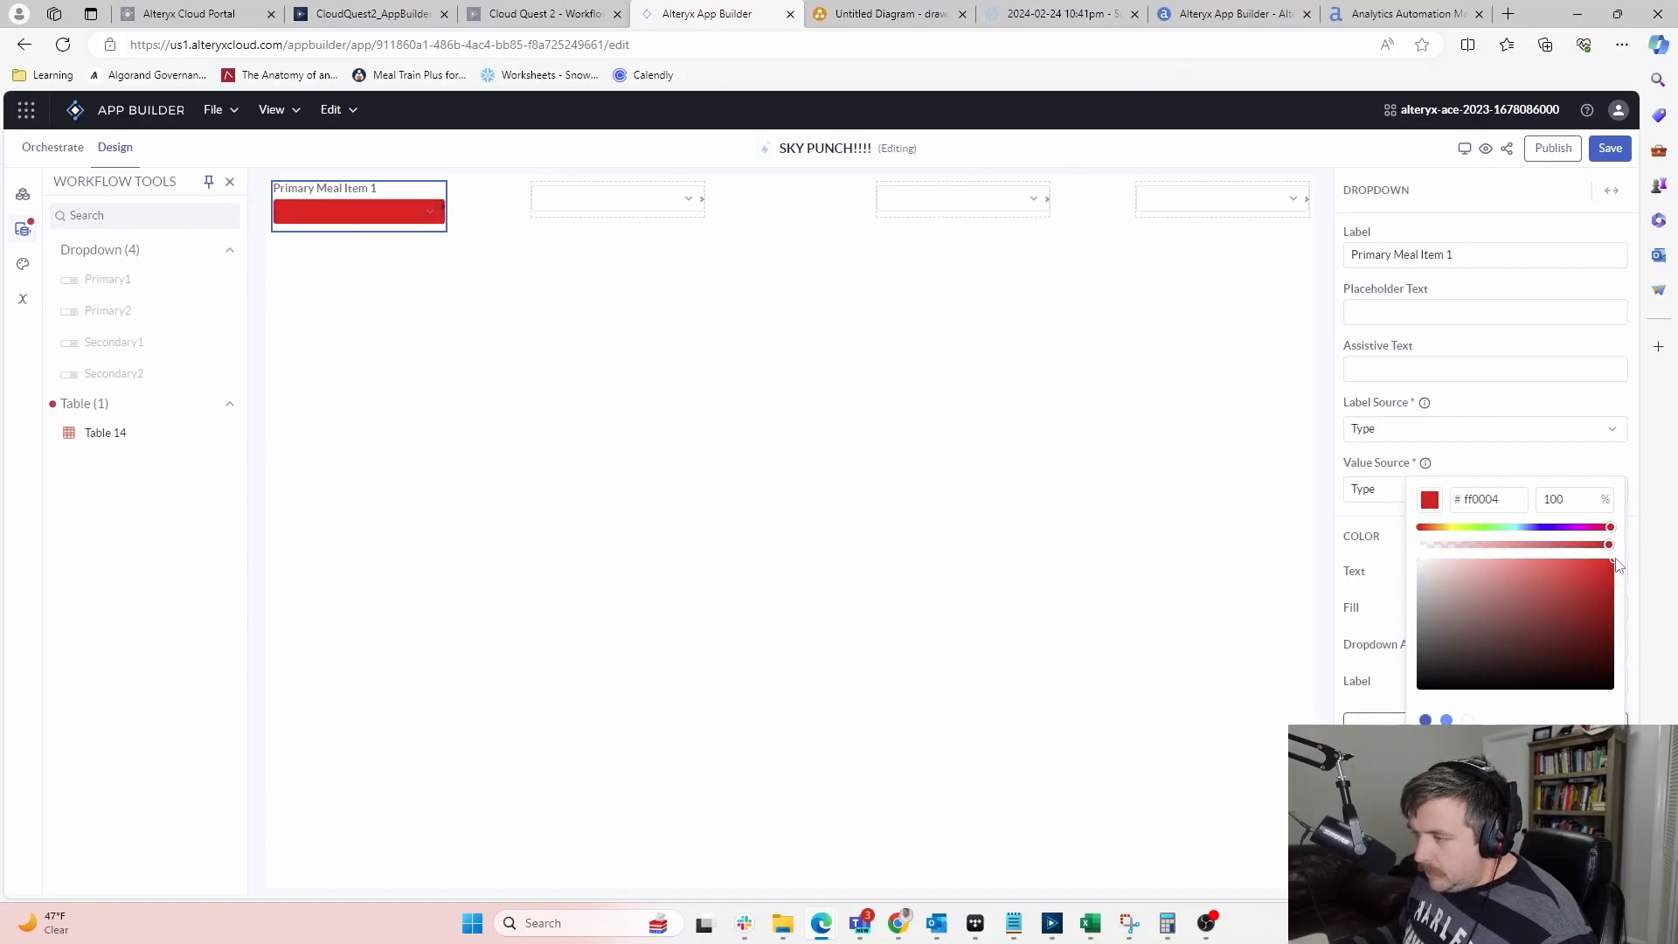
left_click(1576, 563)
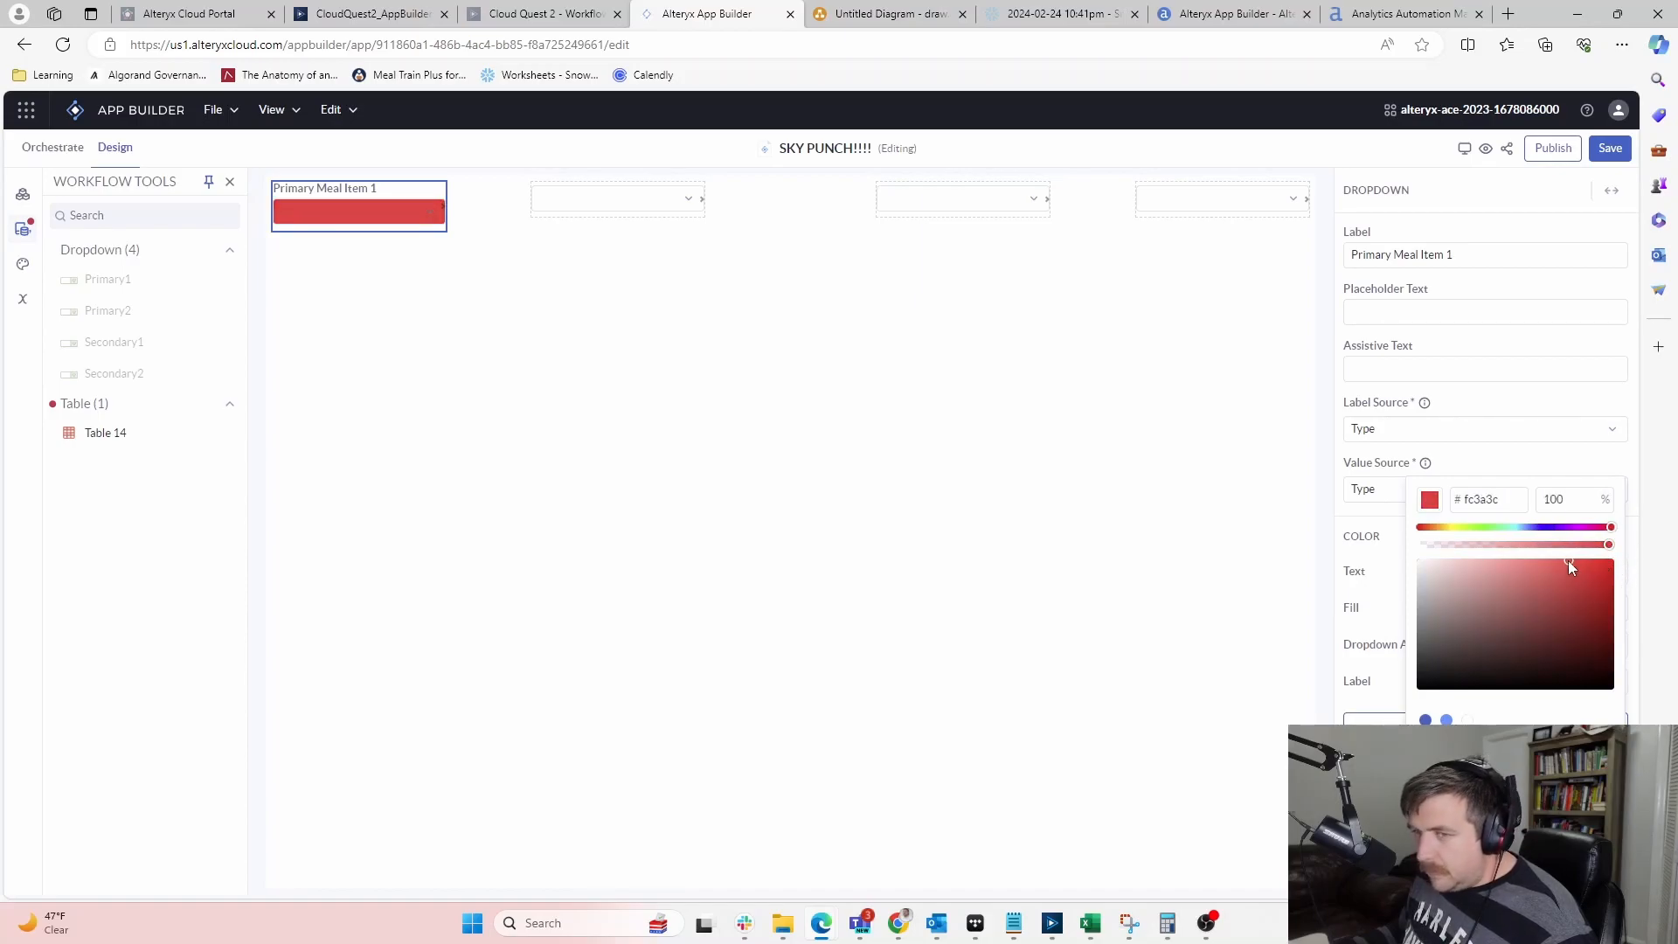
left_click_drag(1592, 582, 1626, 589)
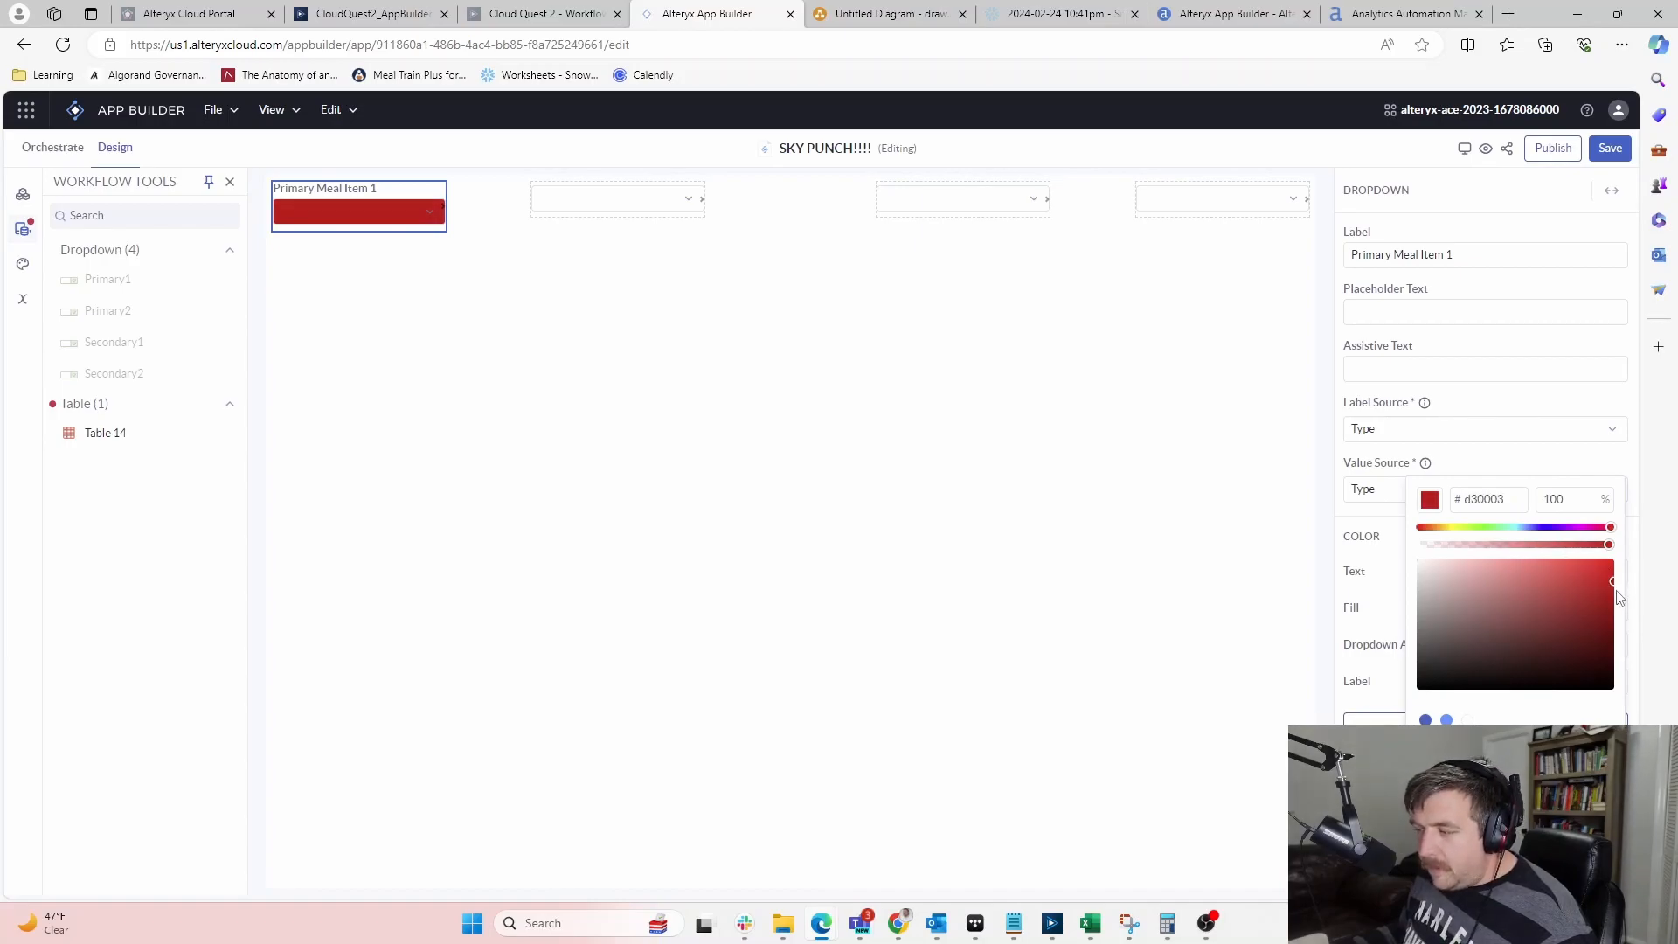
left_click_drag(1584, 581, 1561, 558)
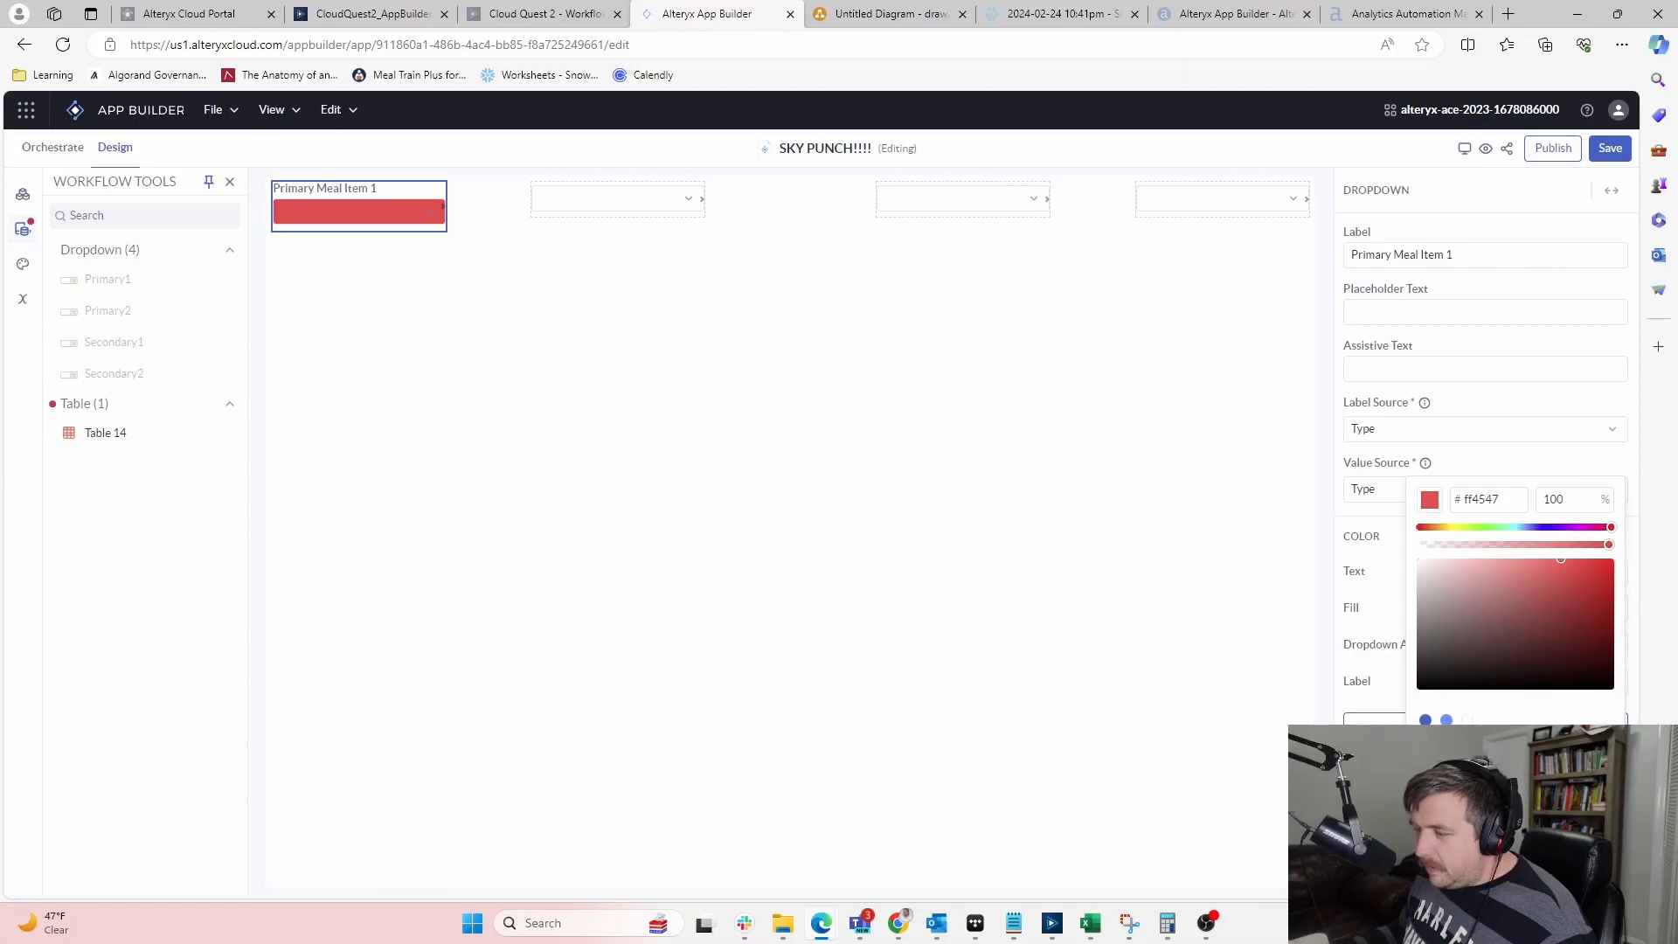
left_click(1447, 720)
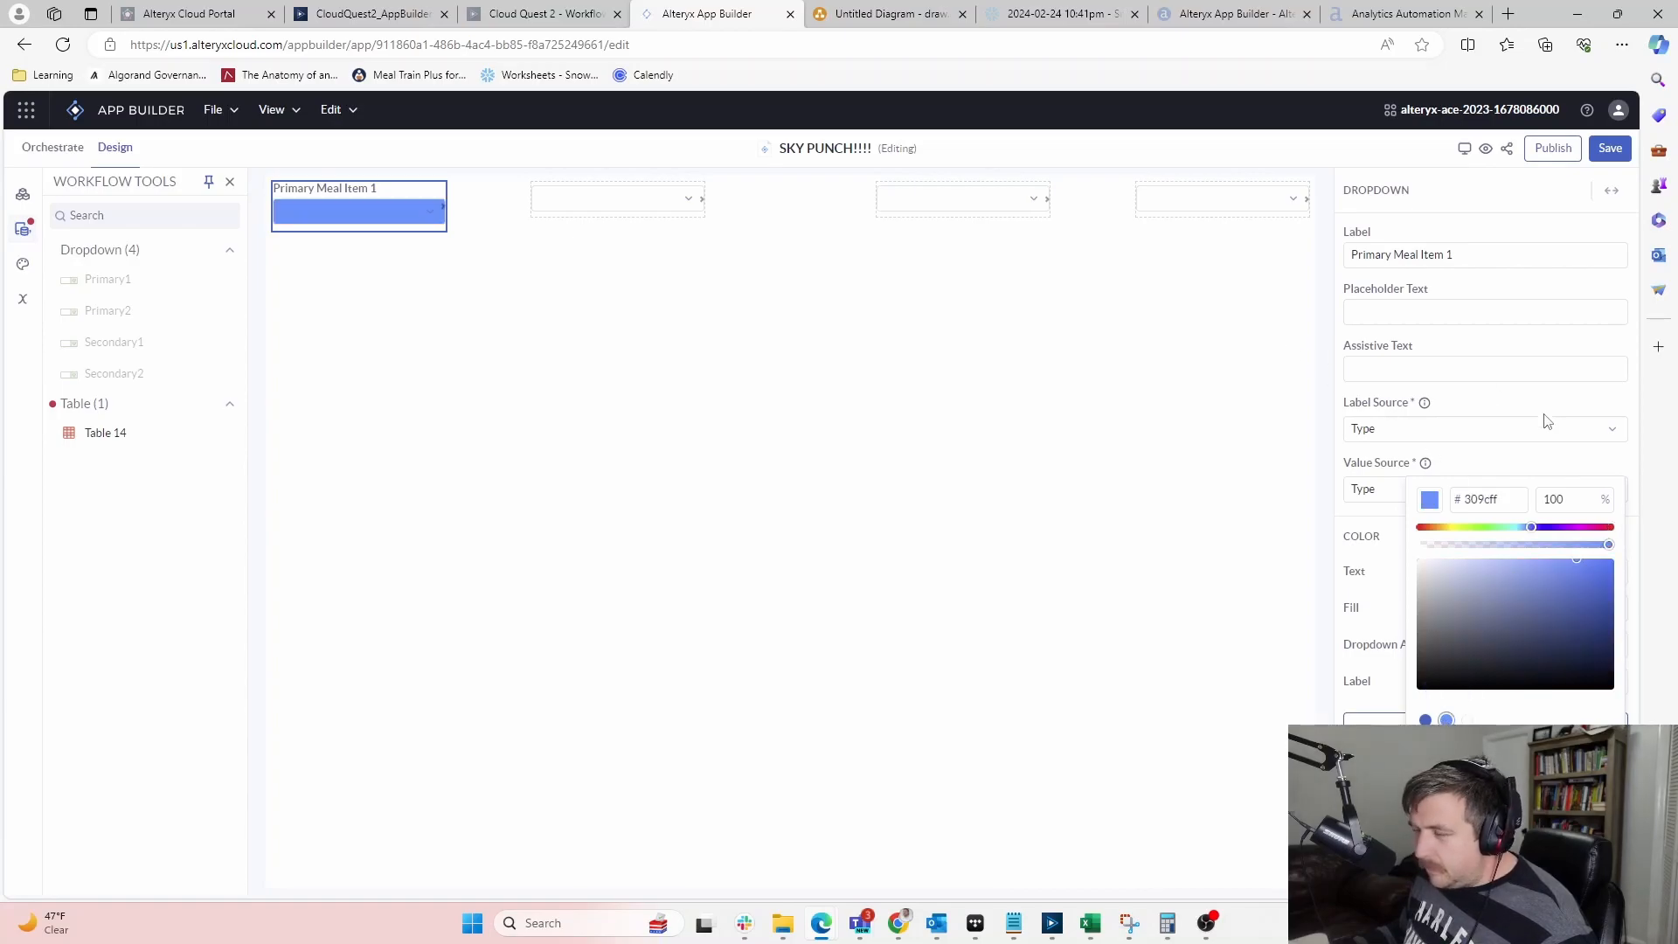
left_click(1426, 719)
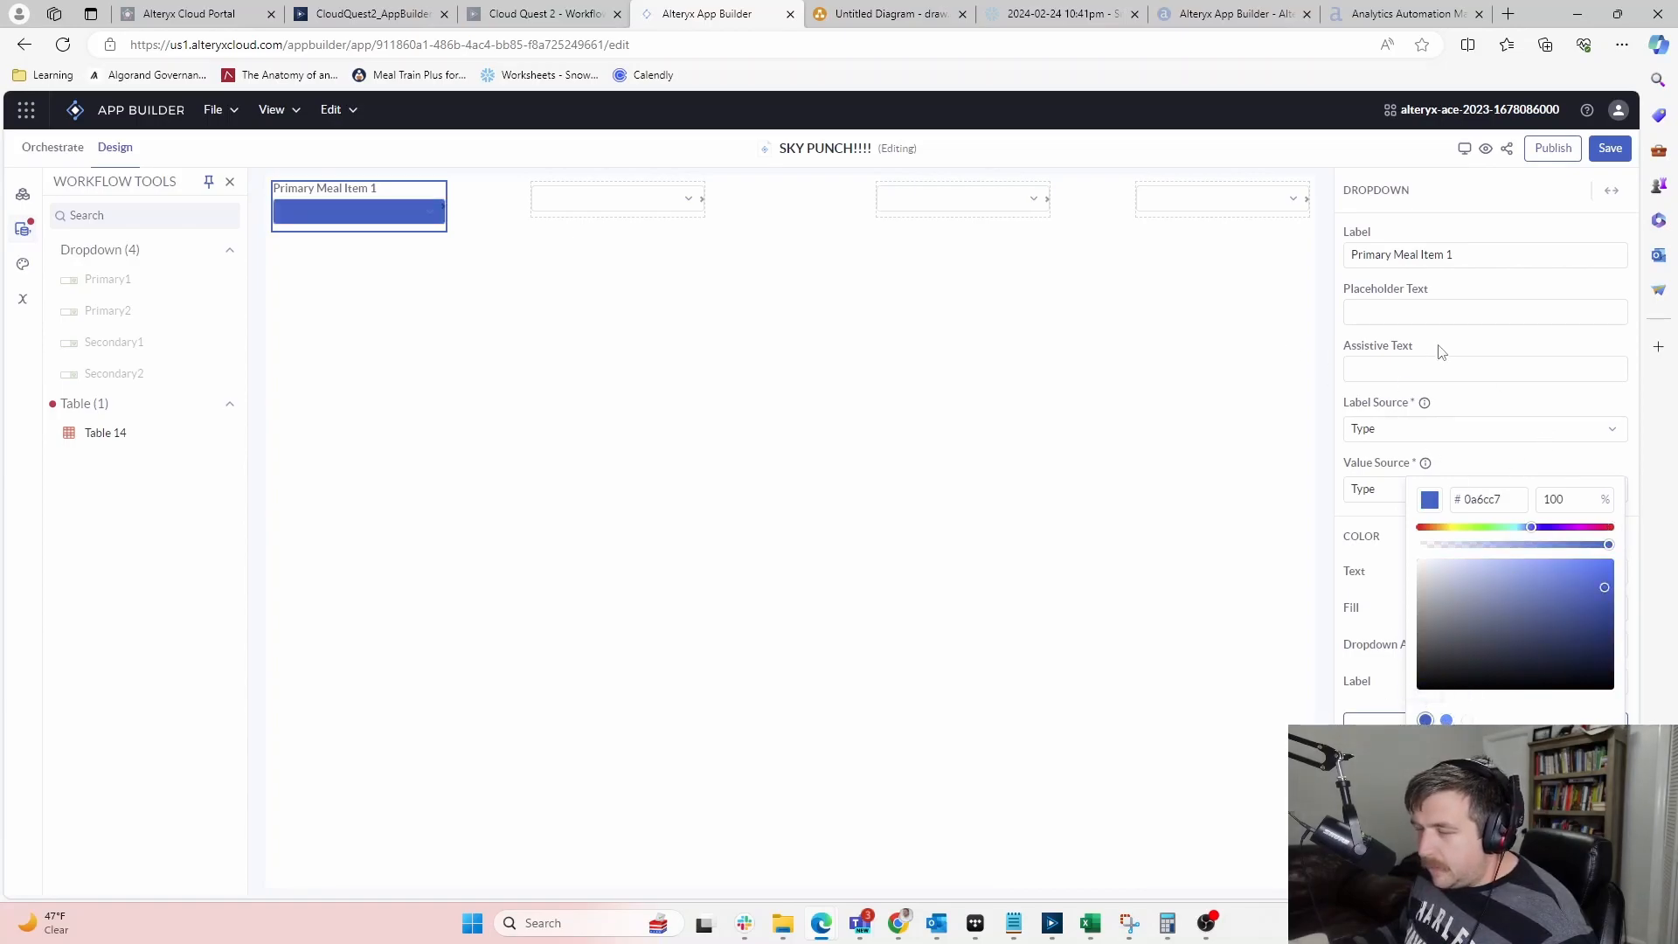
left_click(1489, 477)
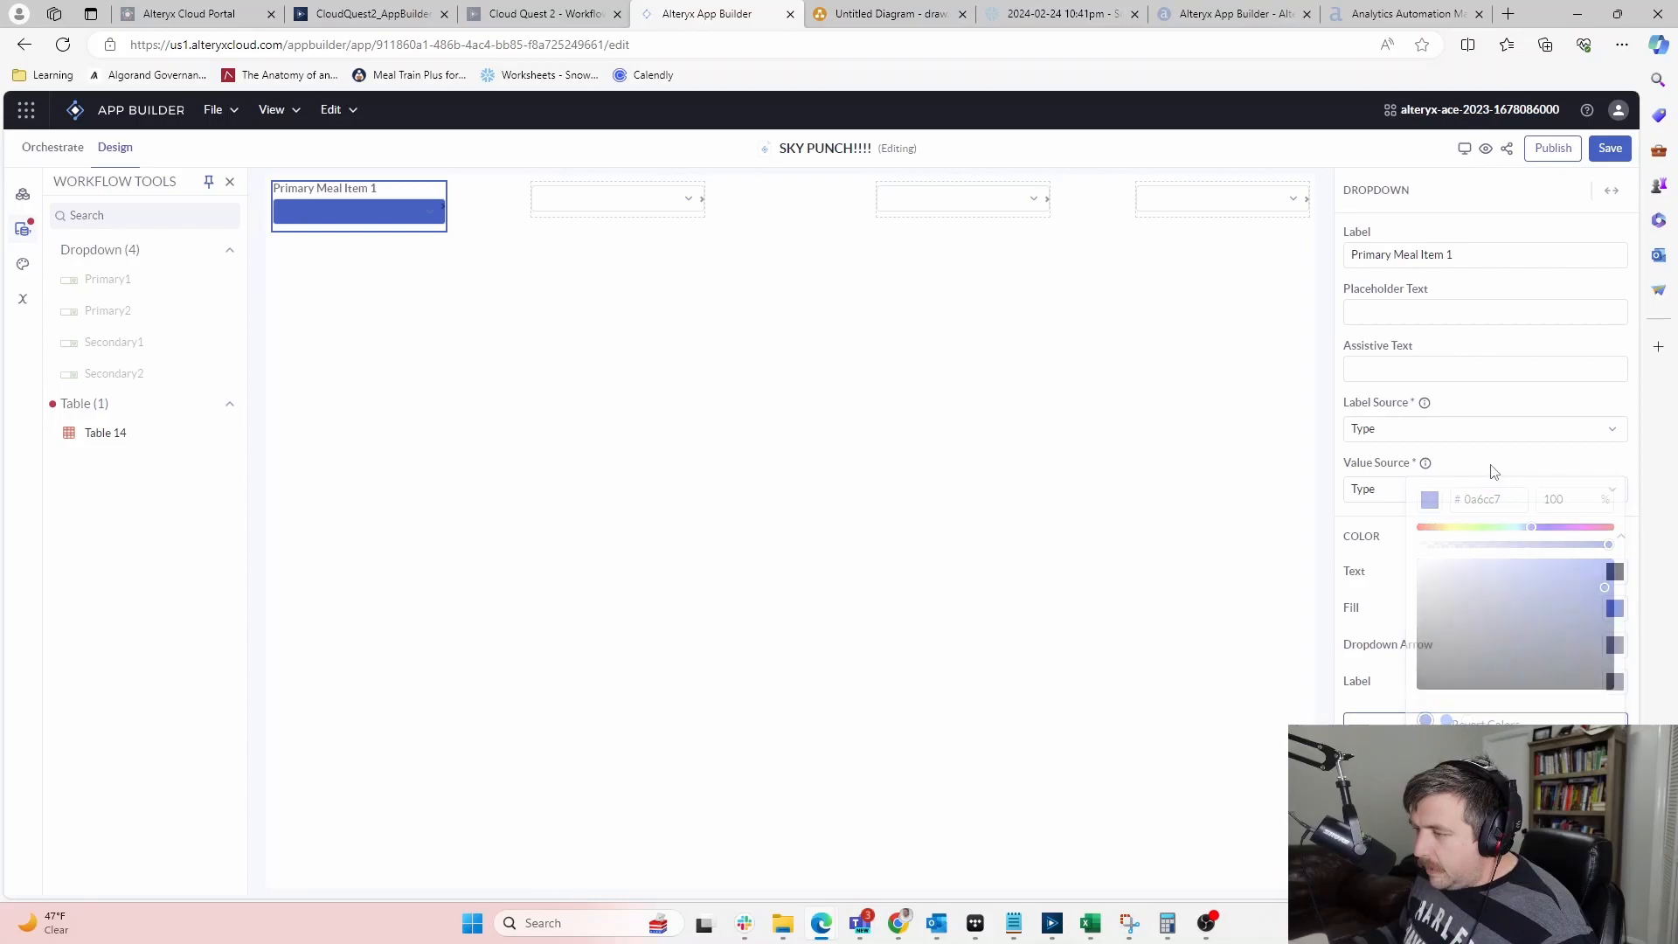
Preview the dropdown's meal options by picking Salad, then clear the choice
left_click(428, 219)
left_click(429, 219)
left_click(429, 218)
left_click(330, 271)
left_click(427, 222)
left_click(421, 213)
Try a yellow fill, then set the dropdown fill to Transparent
left_click(1612, 607)
left_click(1613, 607)
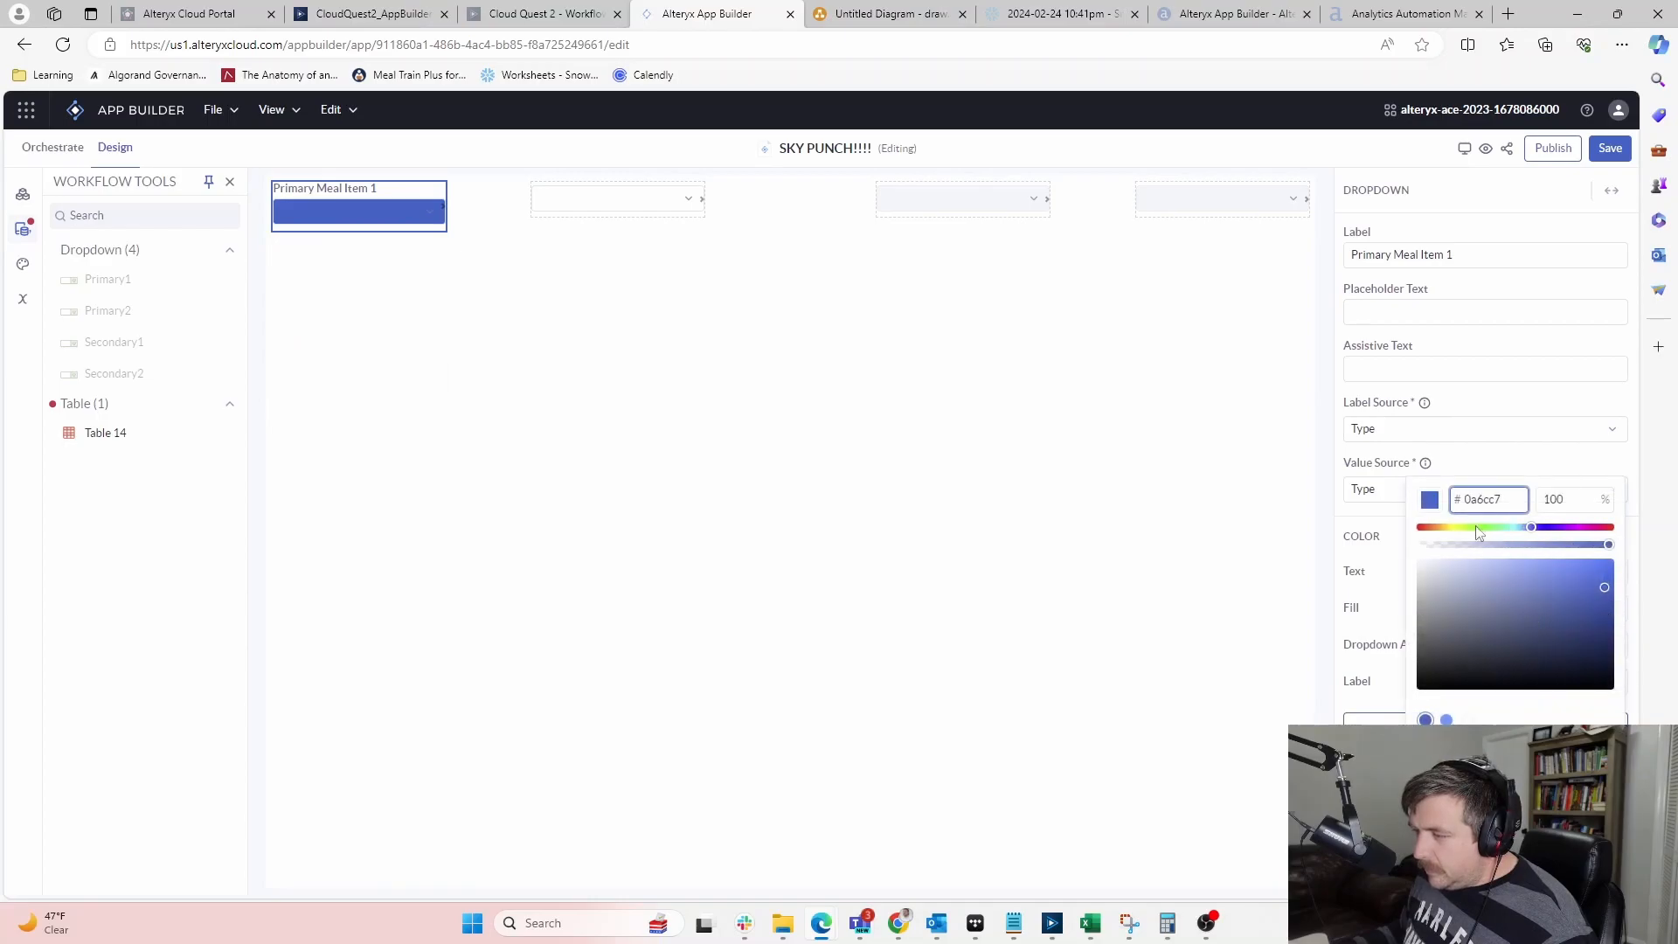
left_click(1448, 528)
left_click_drag(1418, 550, 1468, 550)
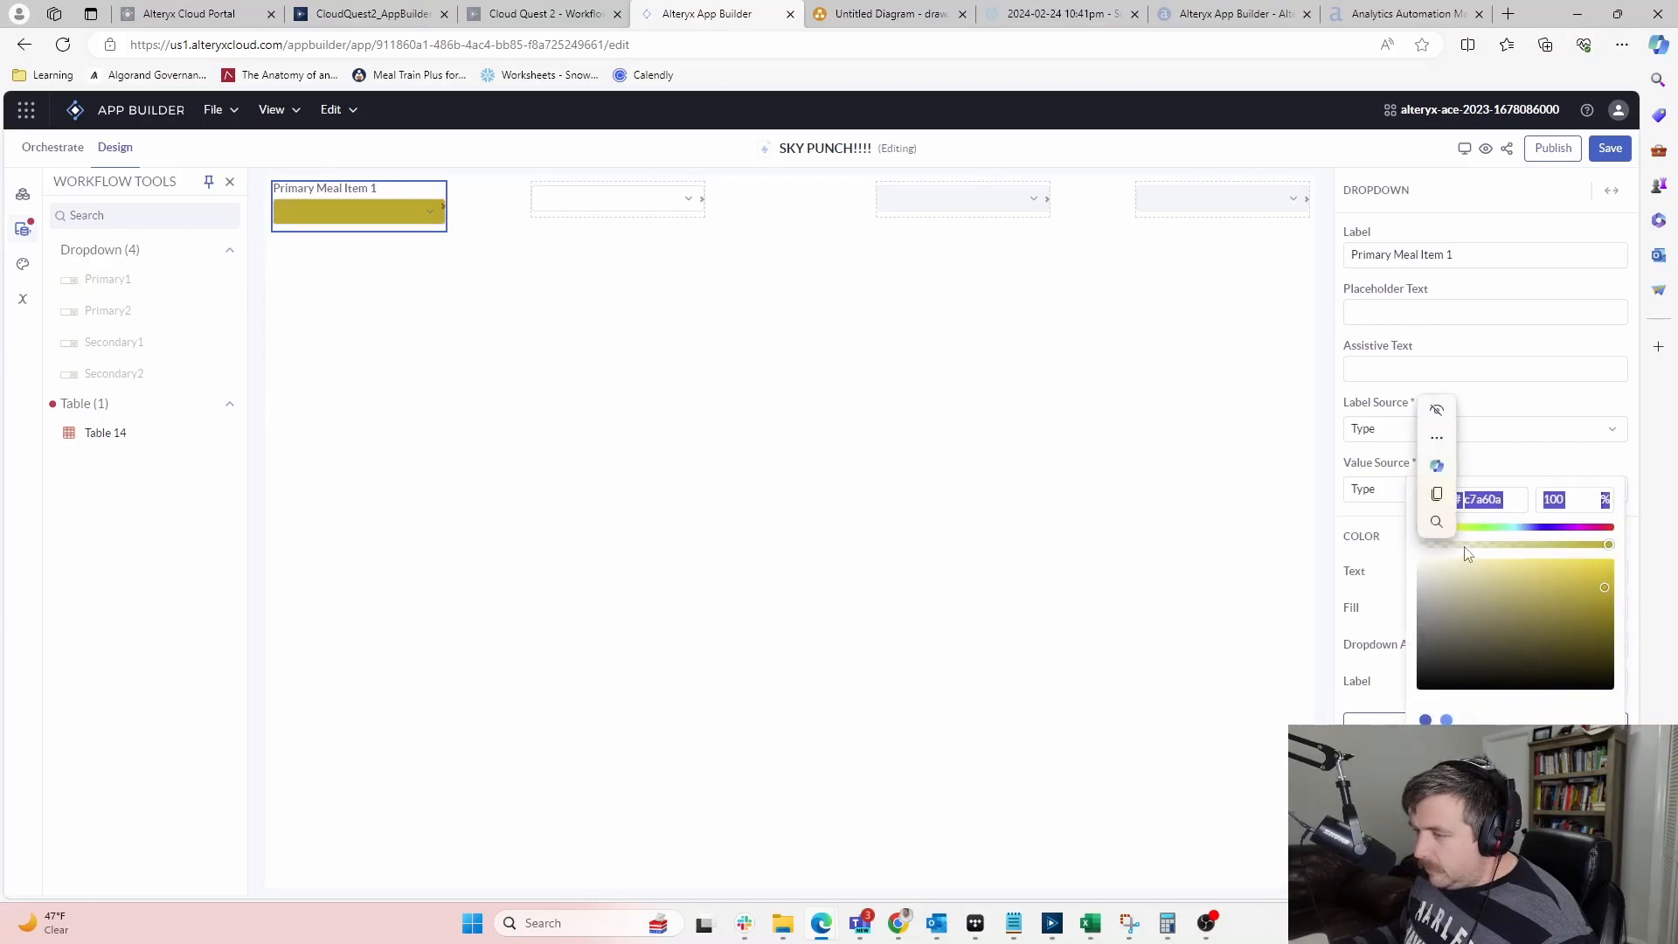
left_click(1467, 721)
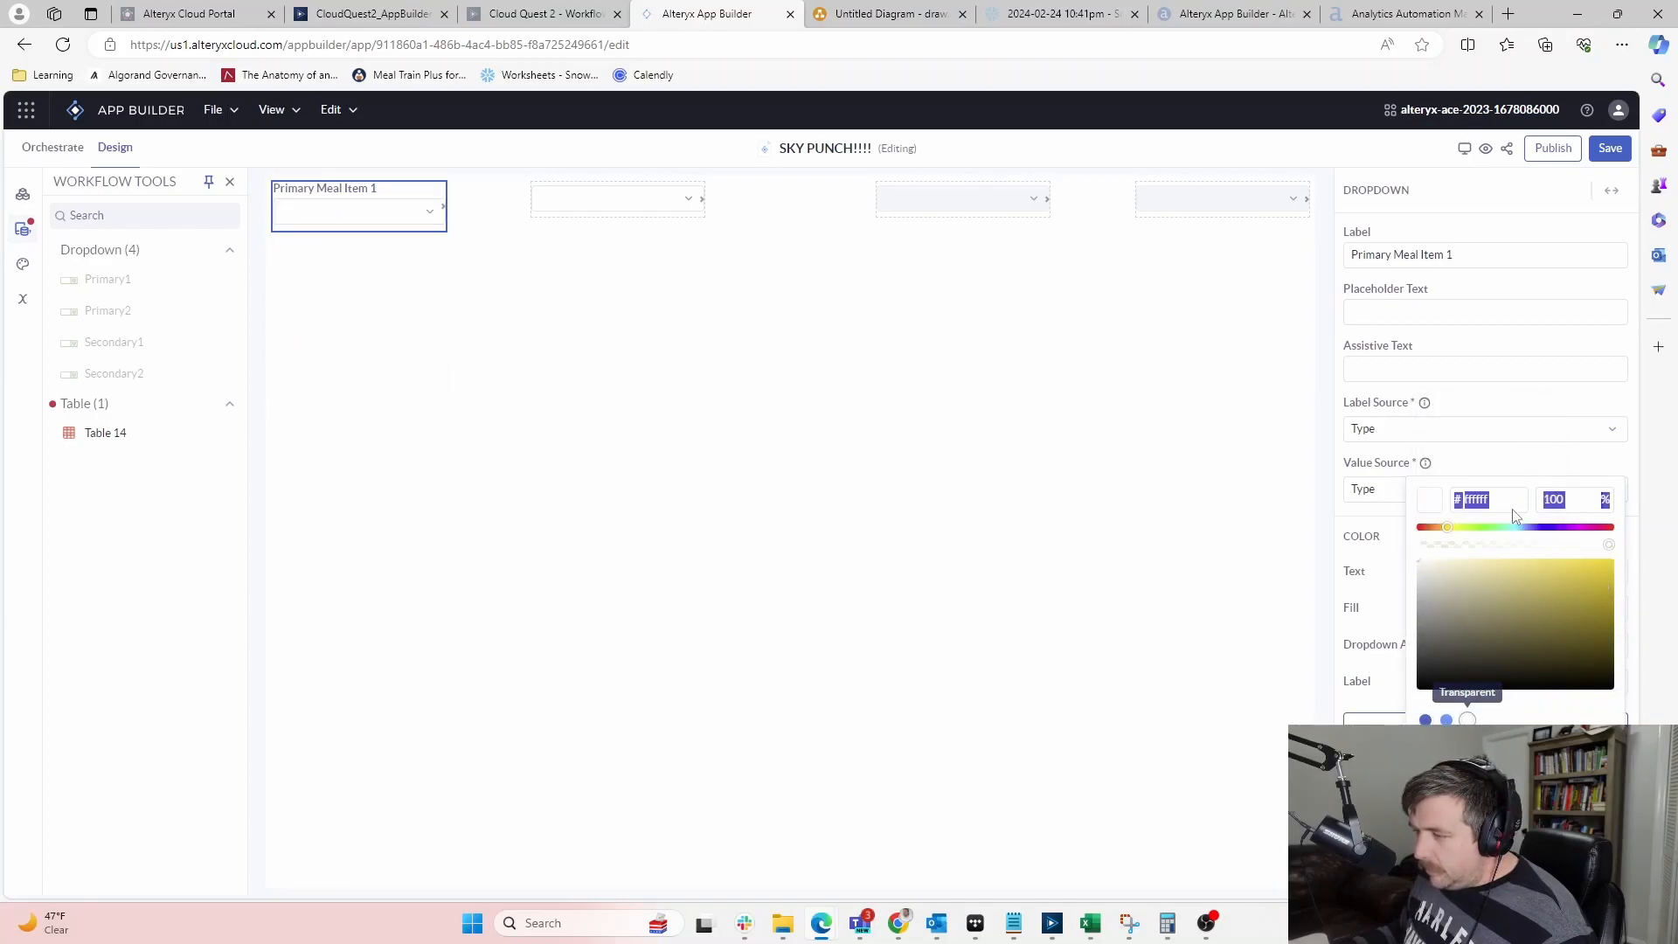
left_click(1281, 601)
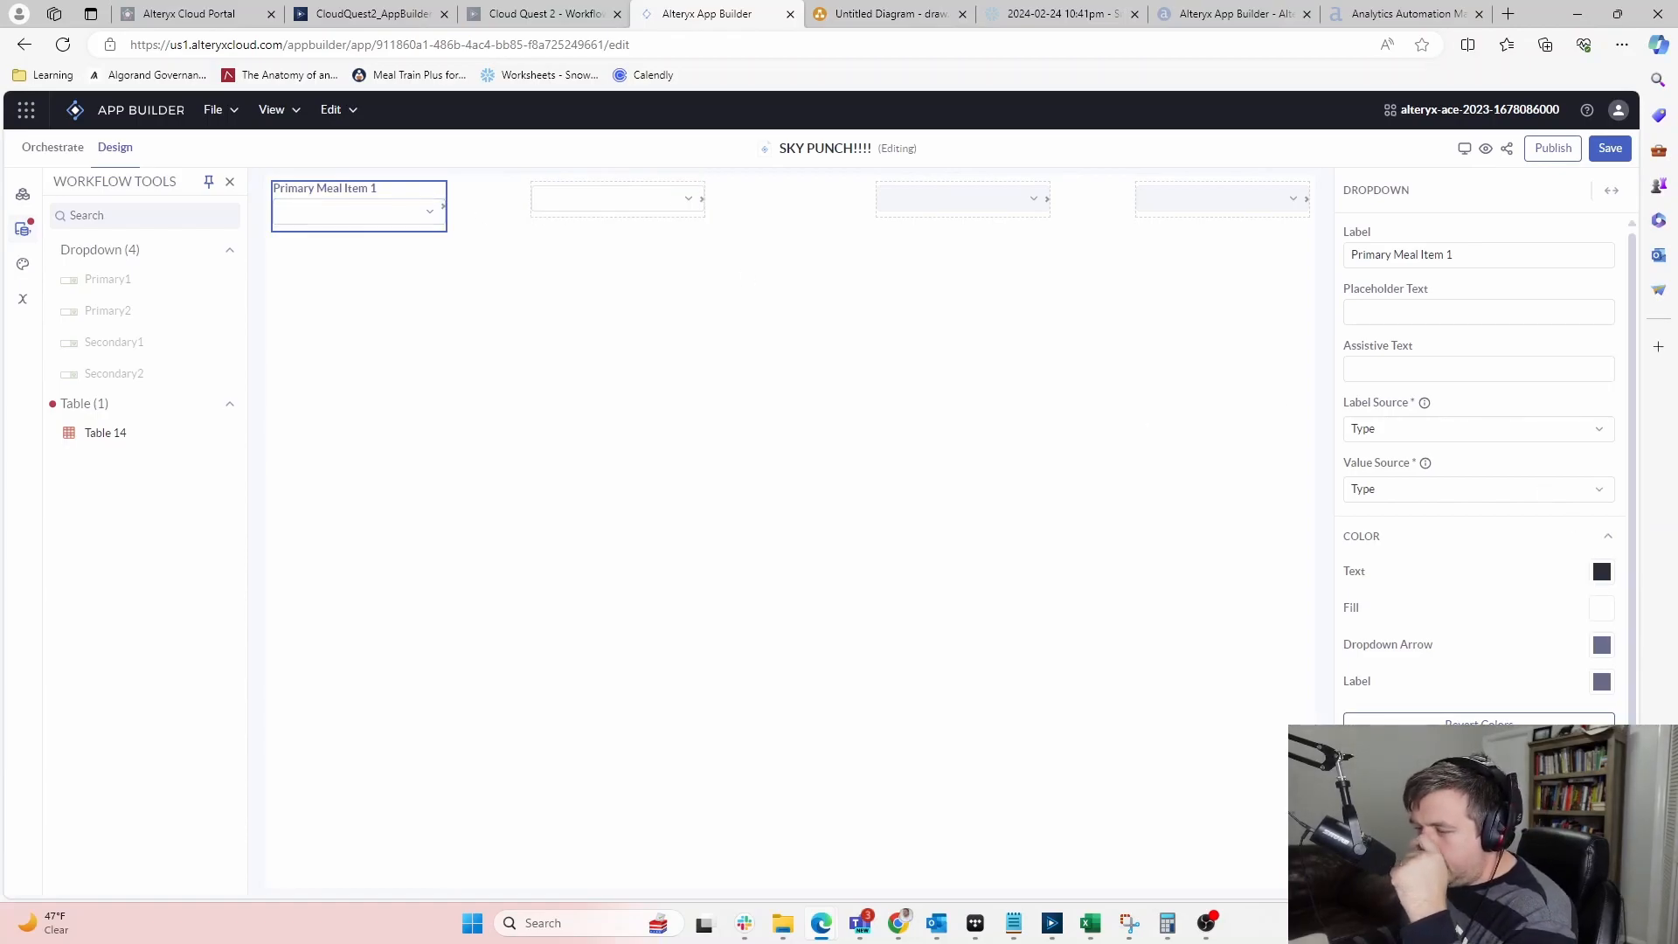
Check the Conditional Logic variables without choosing one and close the dropdown's properties
scroll(1424, 705, "down", 2)
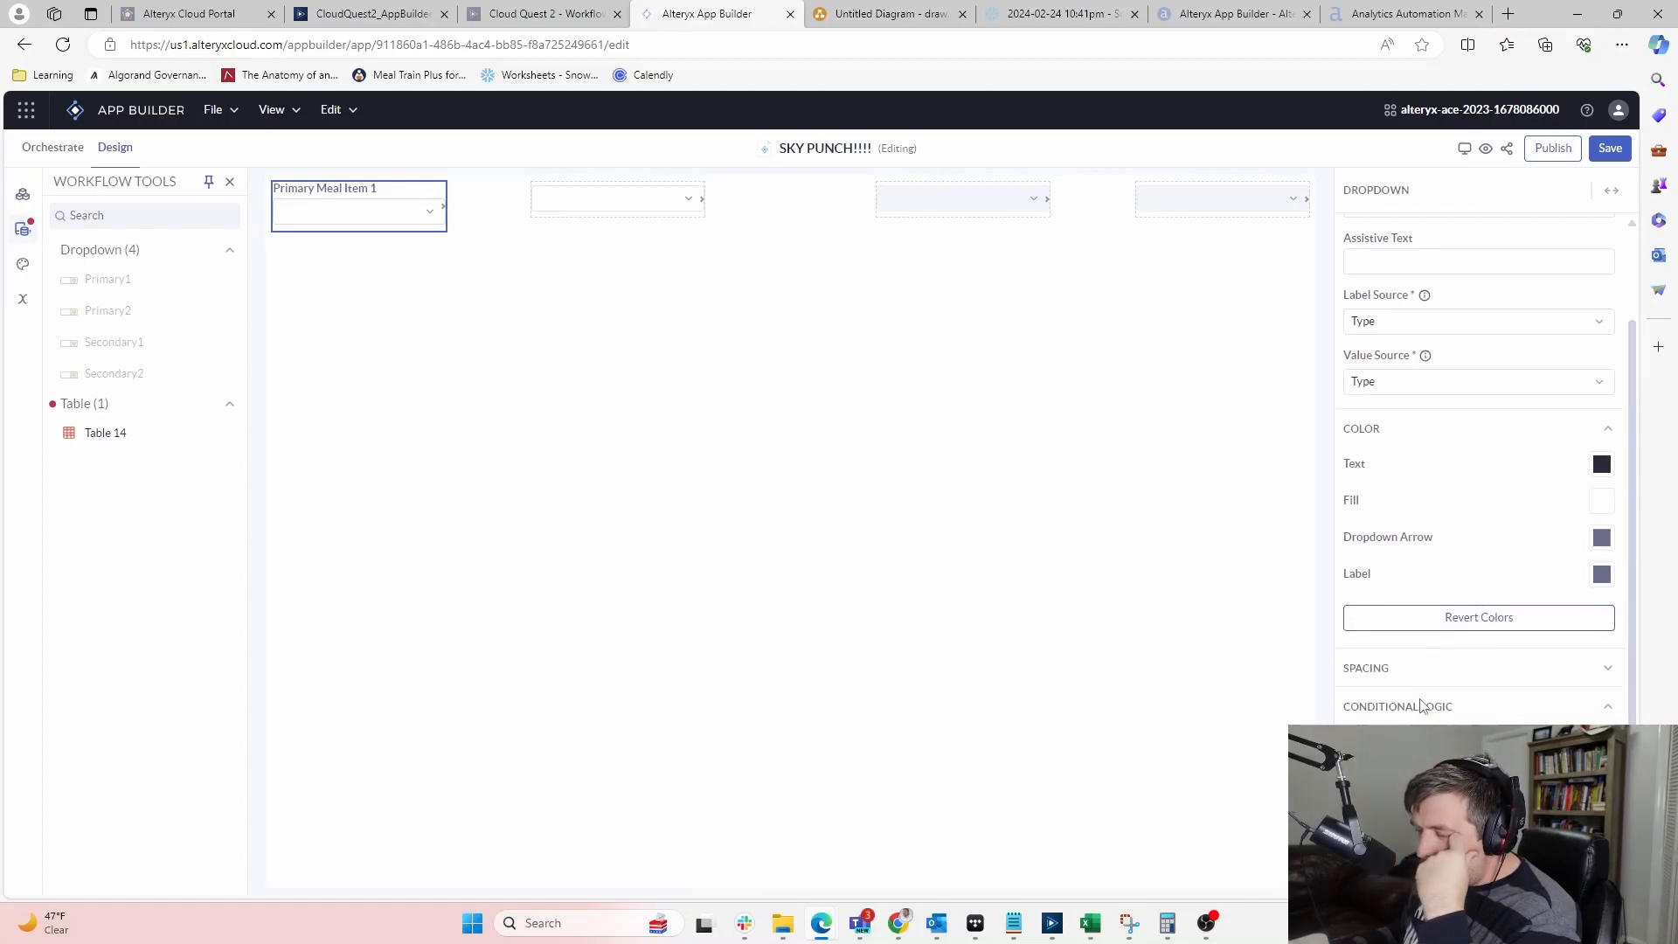
left_click(1479, 766)
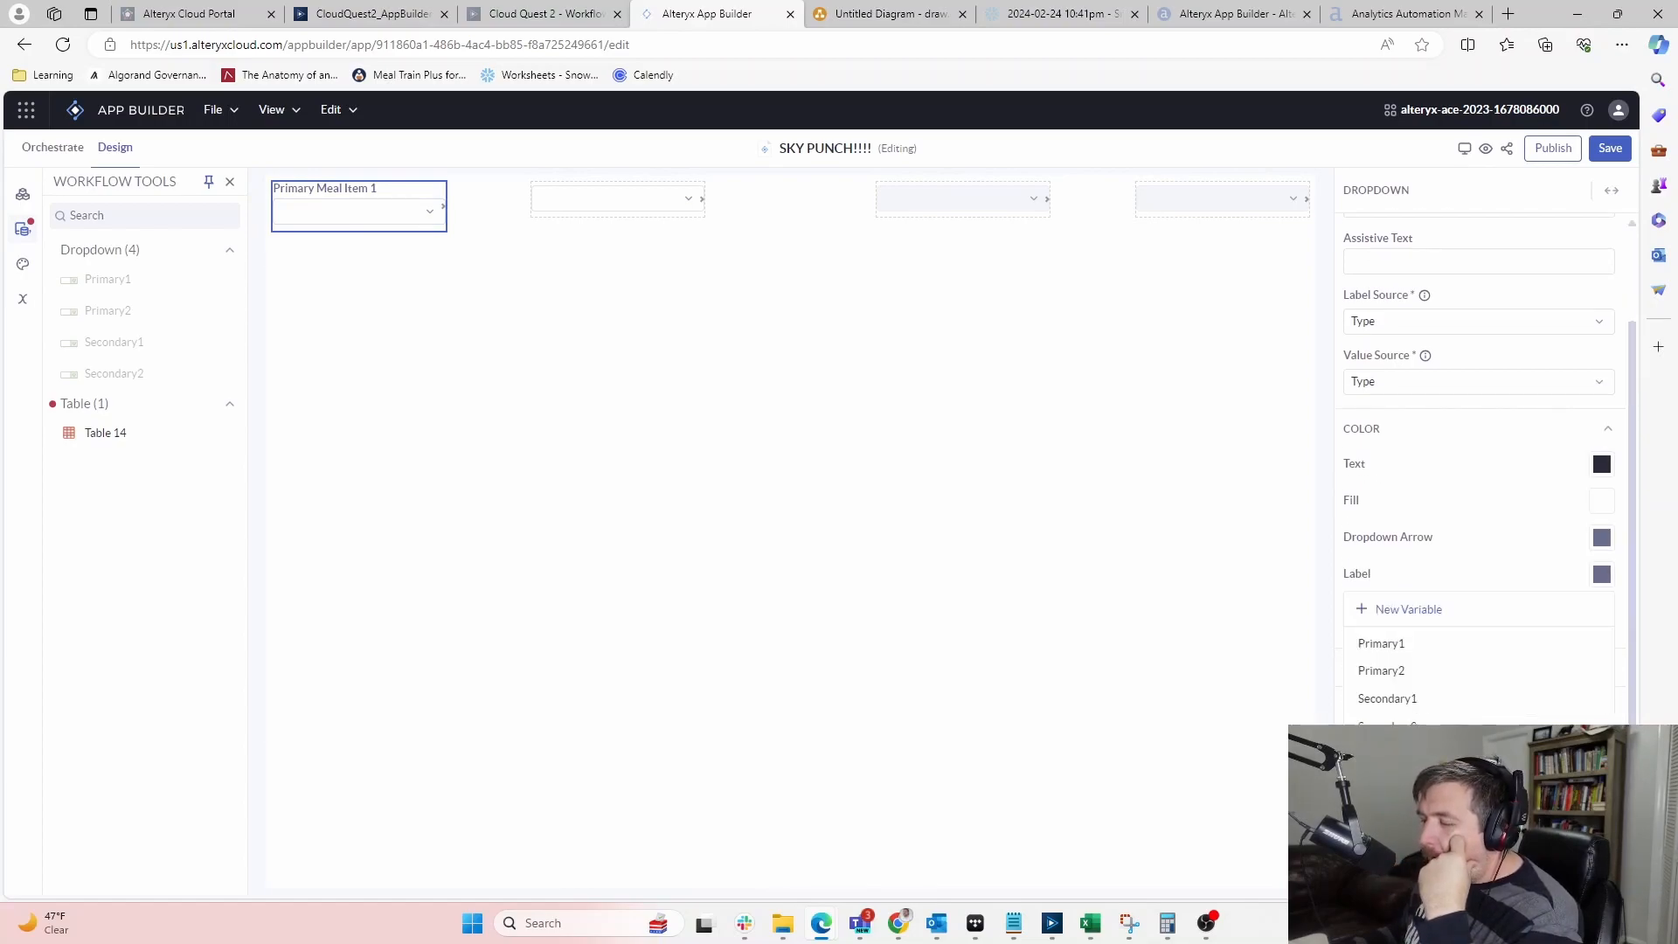
left_click(1479, 766)
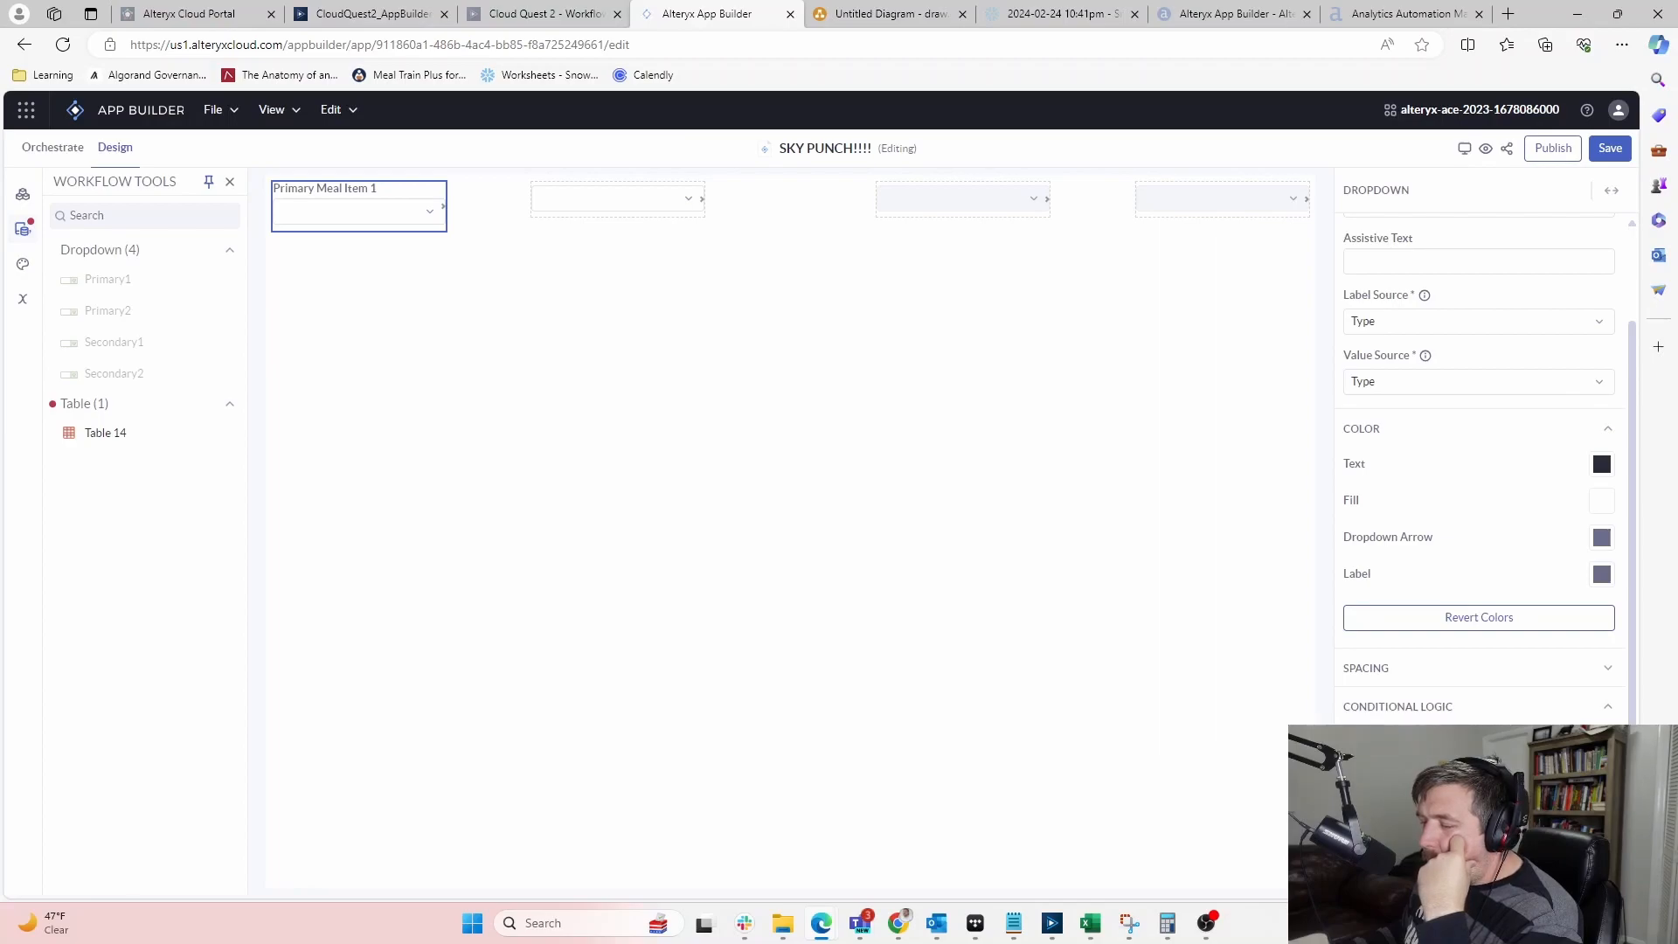
scroll(1442, 709, "up", 2)
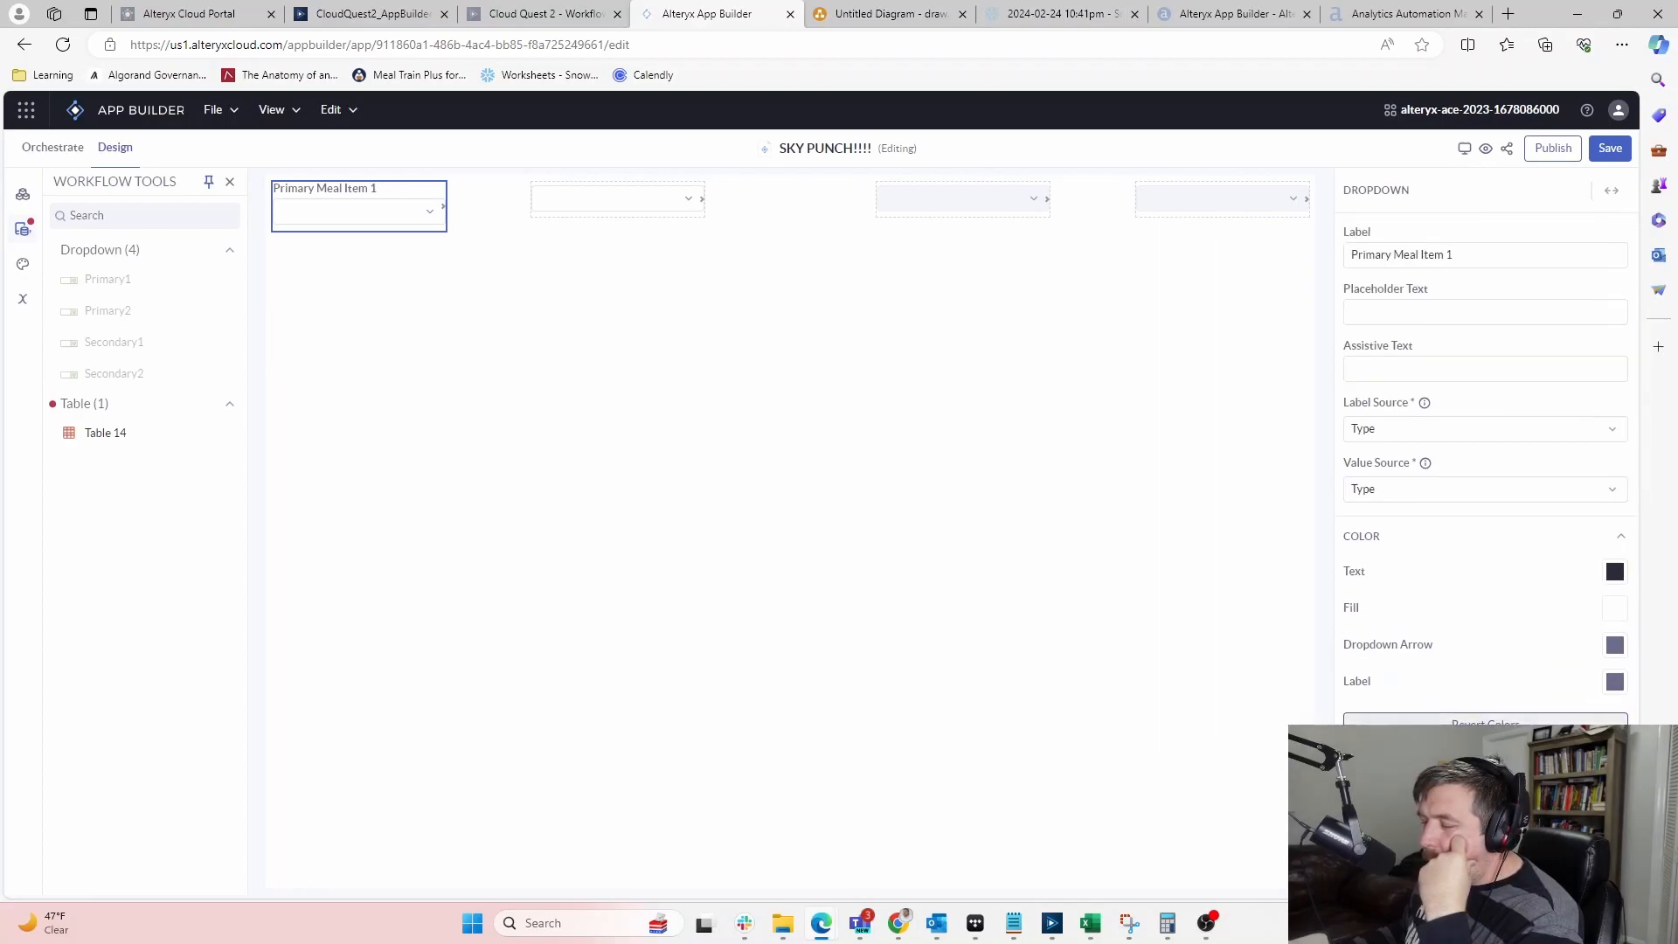
scroll(1486, 525, "down", 2)
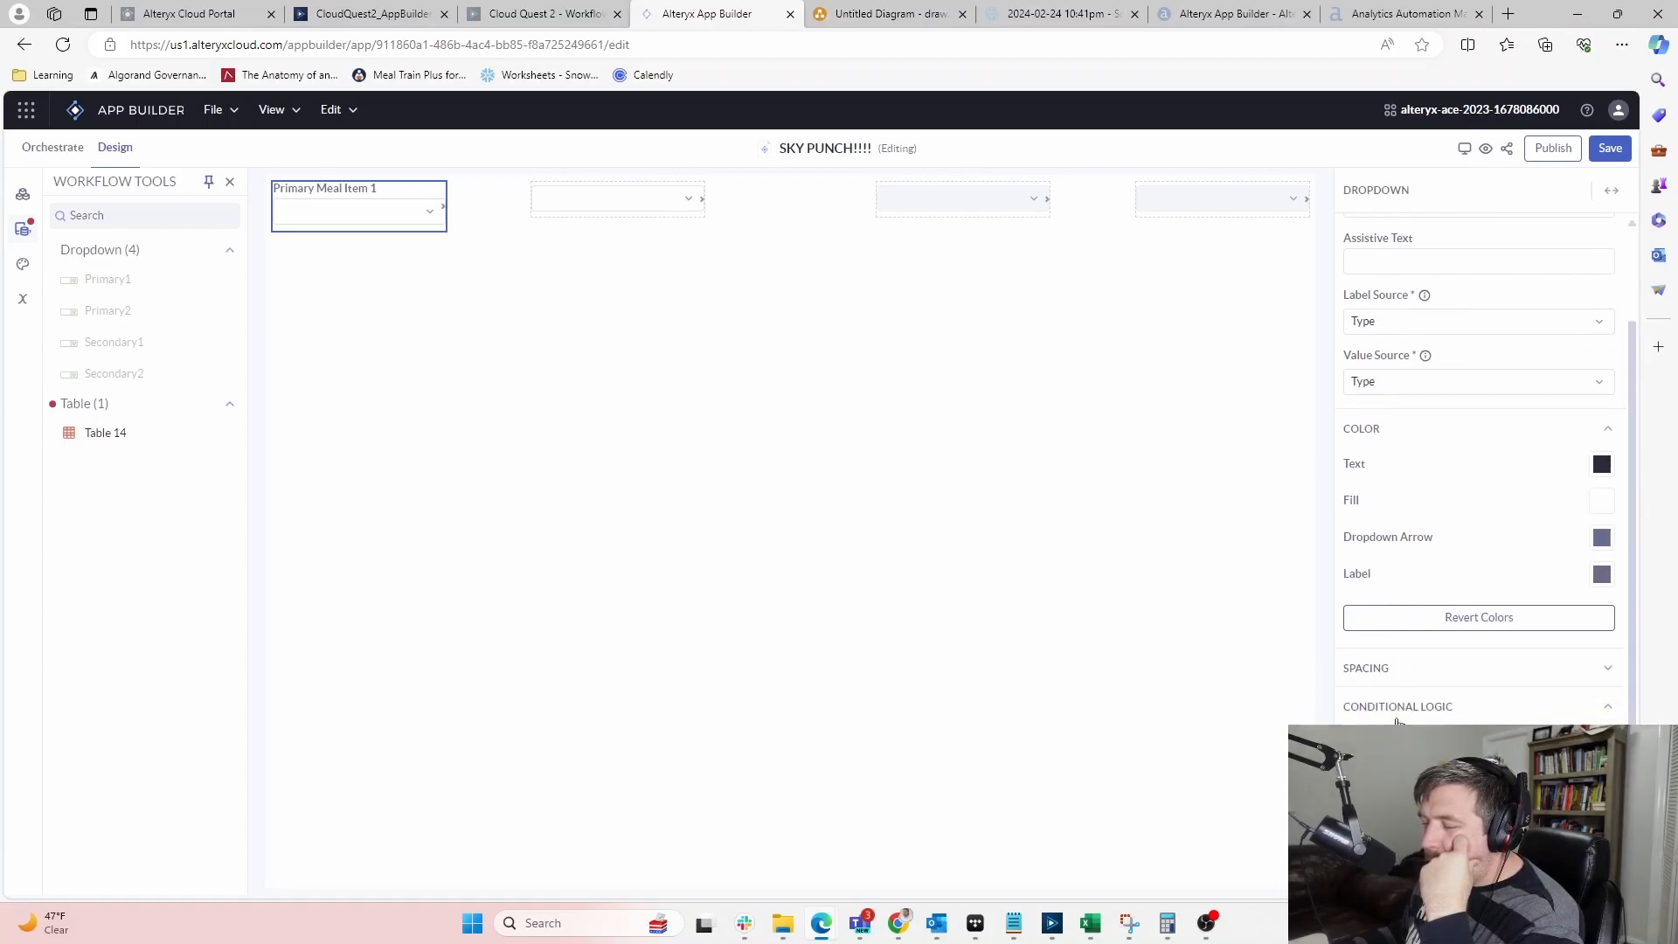
left_click(697, 356)
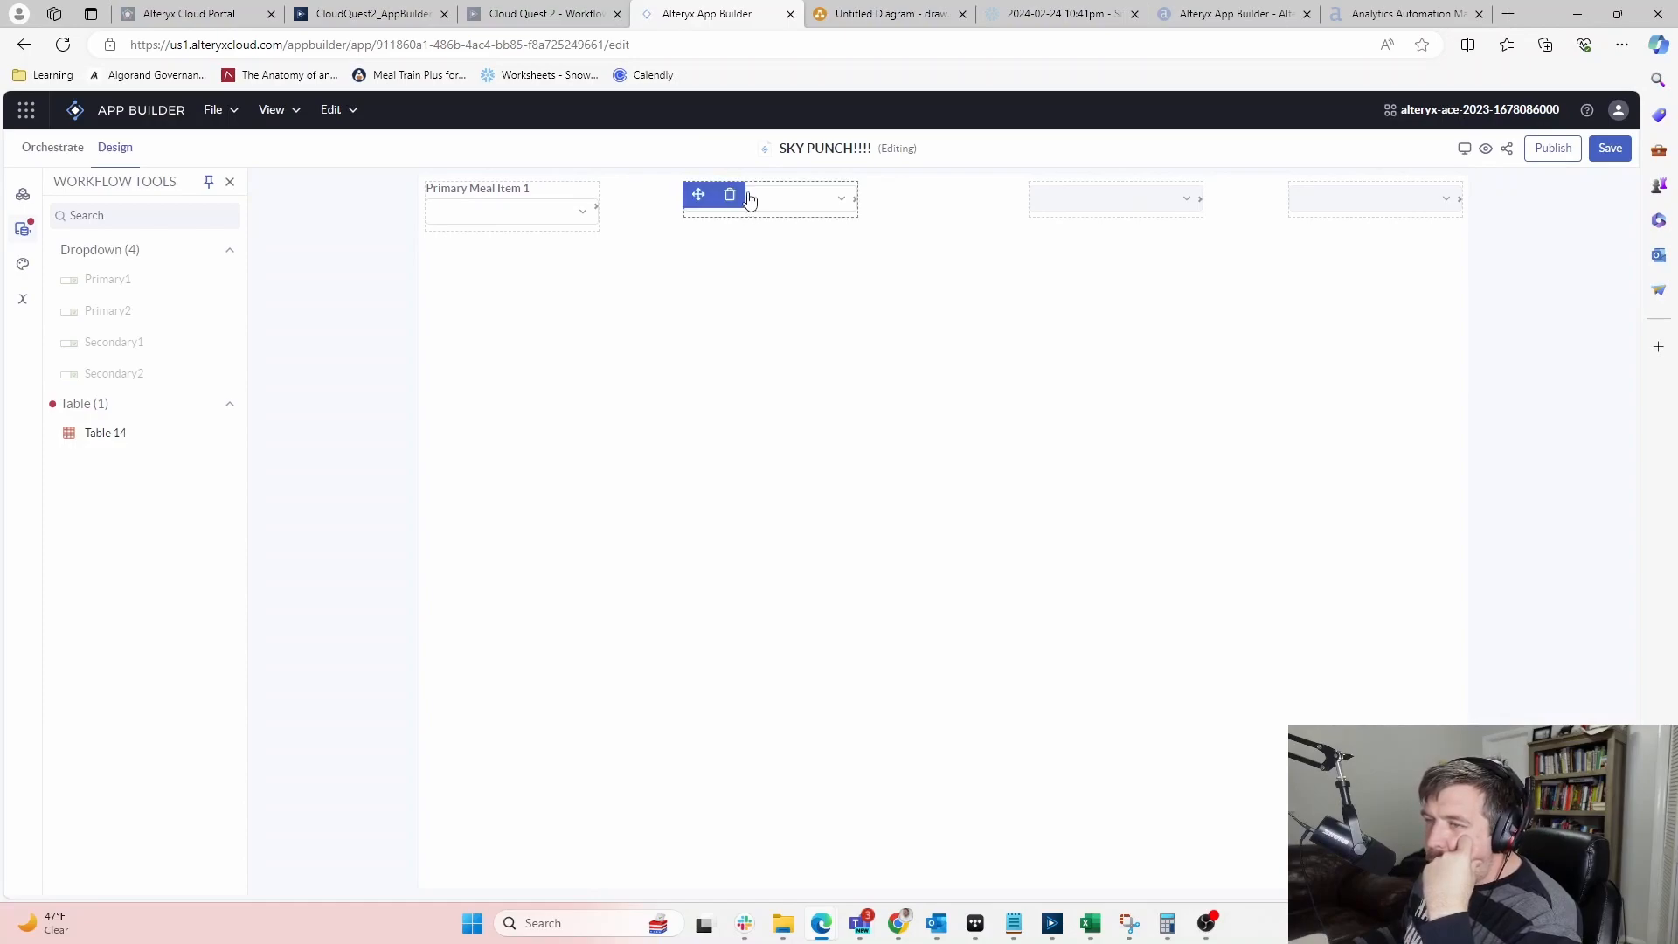
Move the second dropdown under Primary Meal Item 1 and label it 'Primary Meal Item 2'
left_click_drag(778, 191, 465, 254)
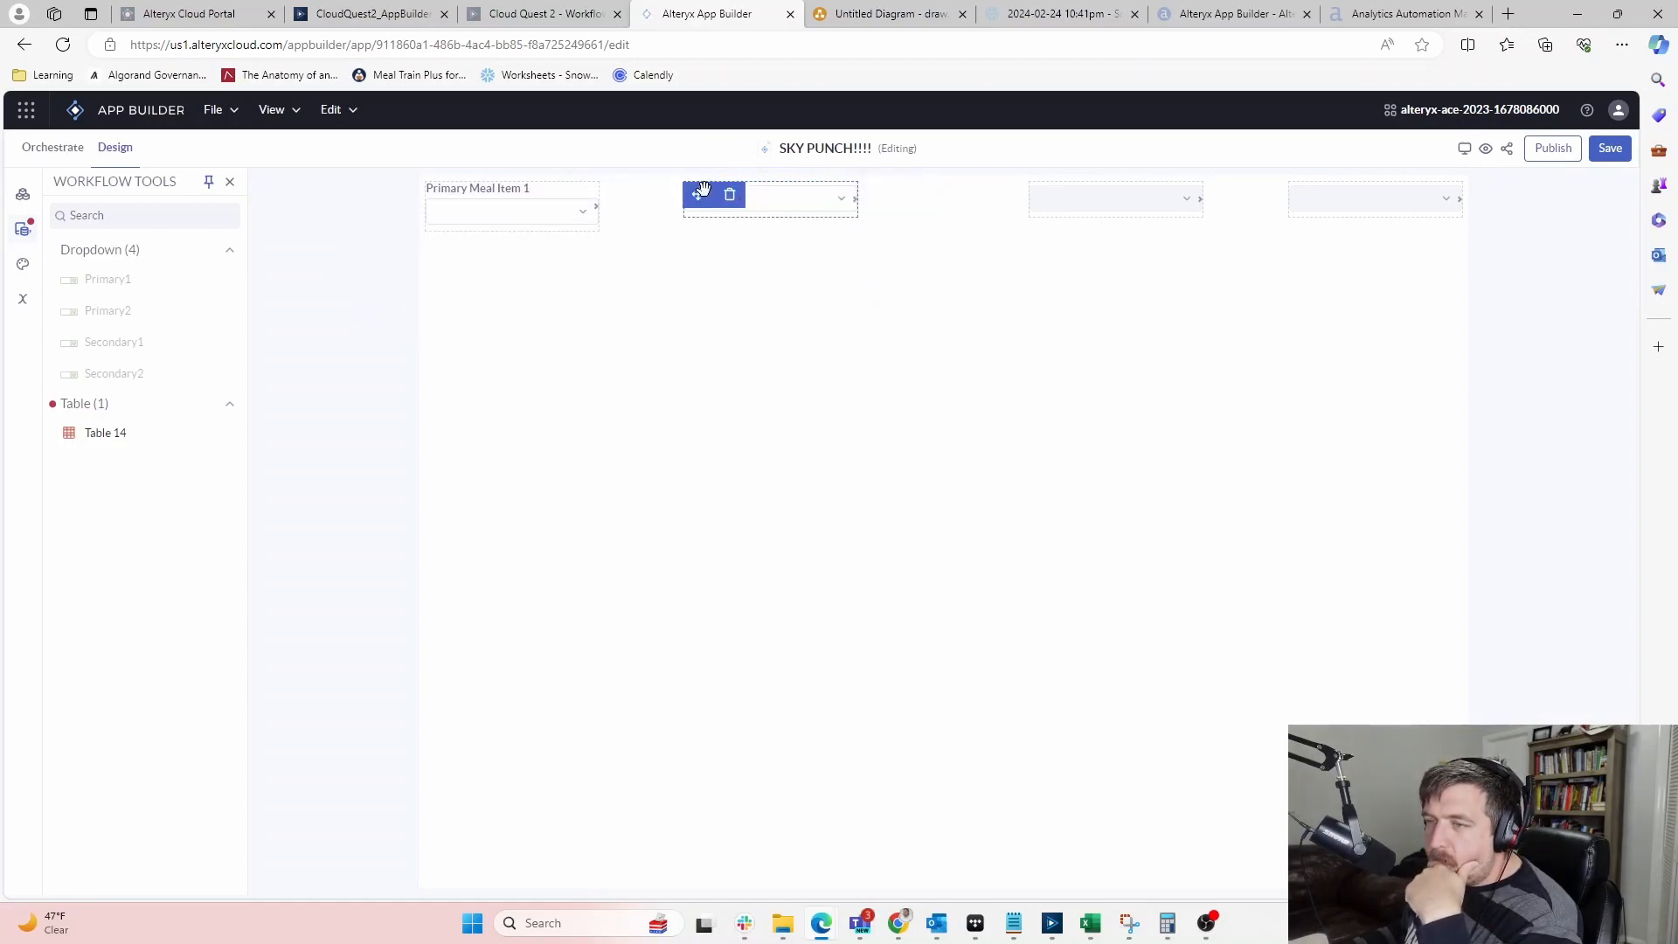
left_click_drag(698, 194, 450, 254)
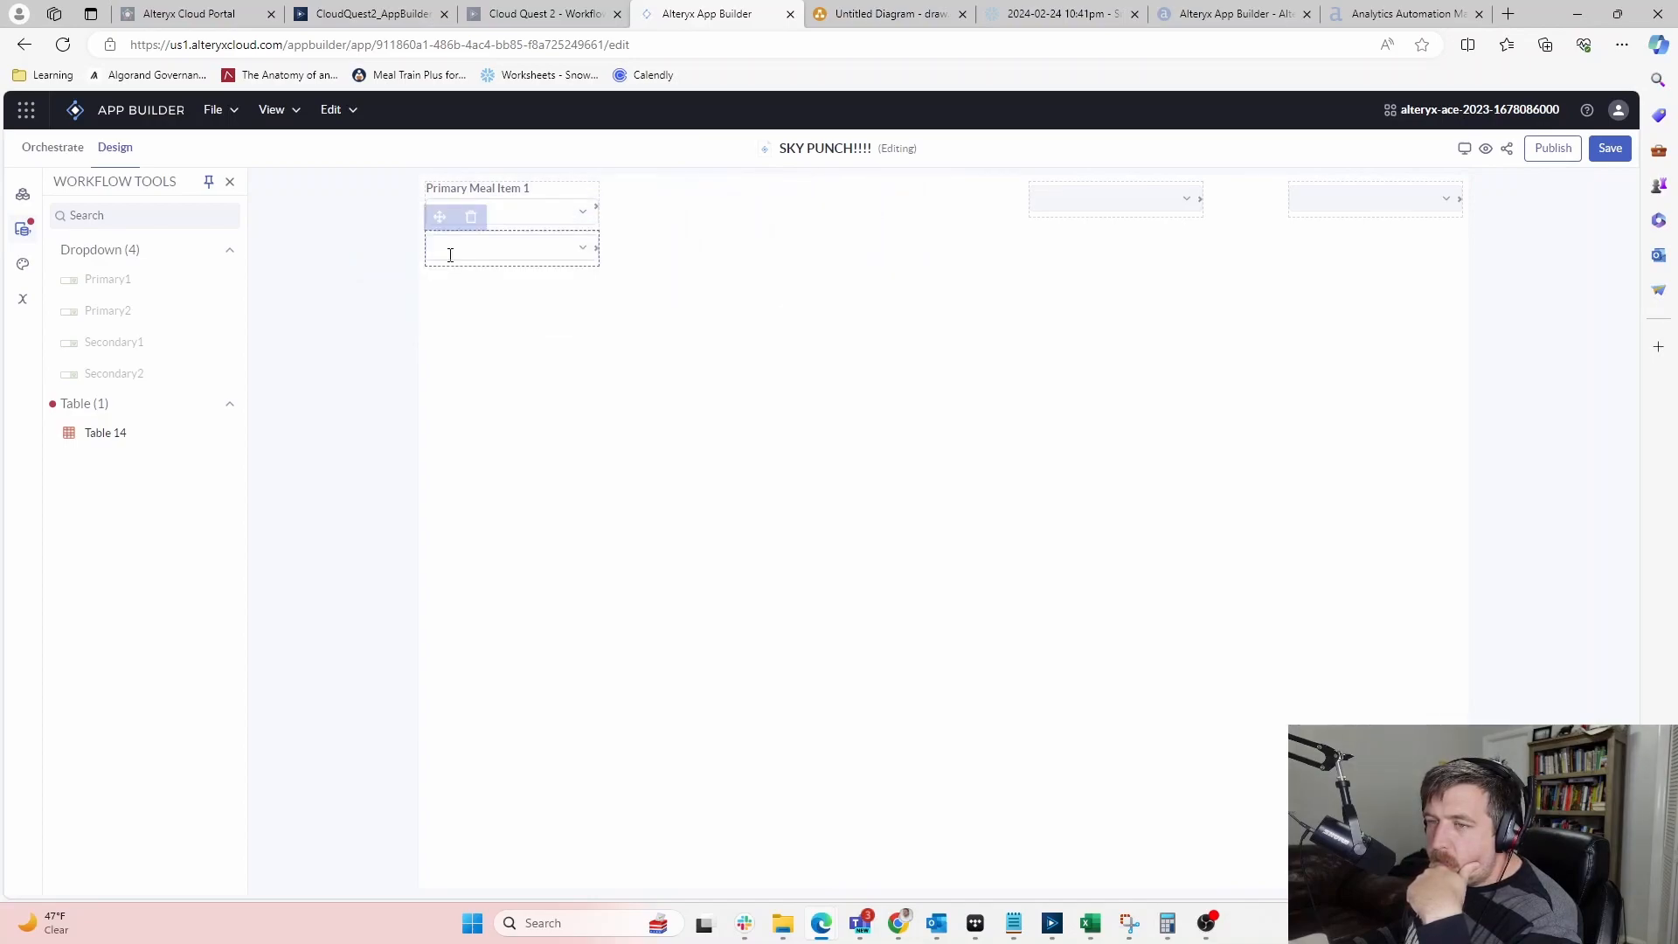
left_click(543, 238)
left_click(1440, 258)
type("Primary Meal Item 2")
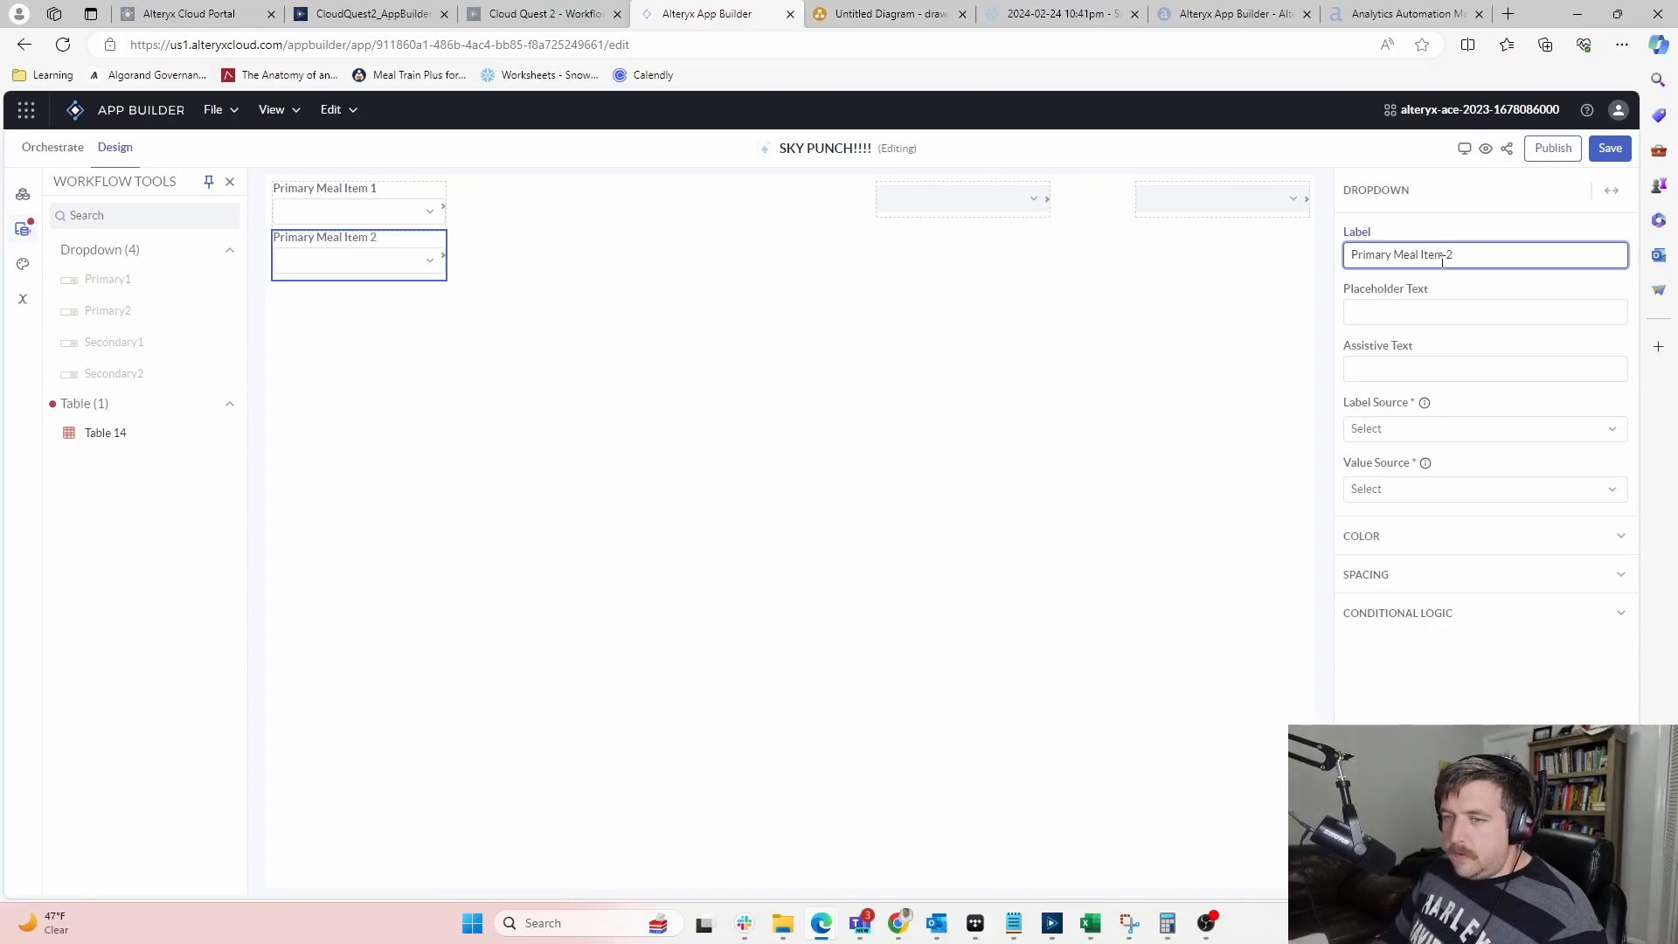
left_click(1060, 221)
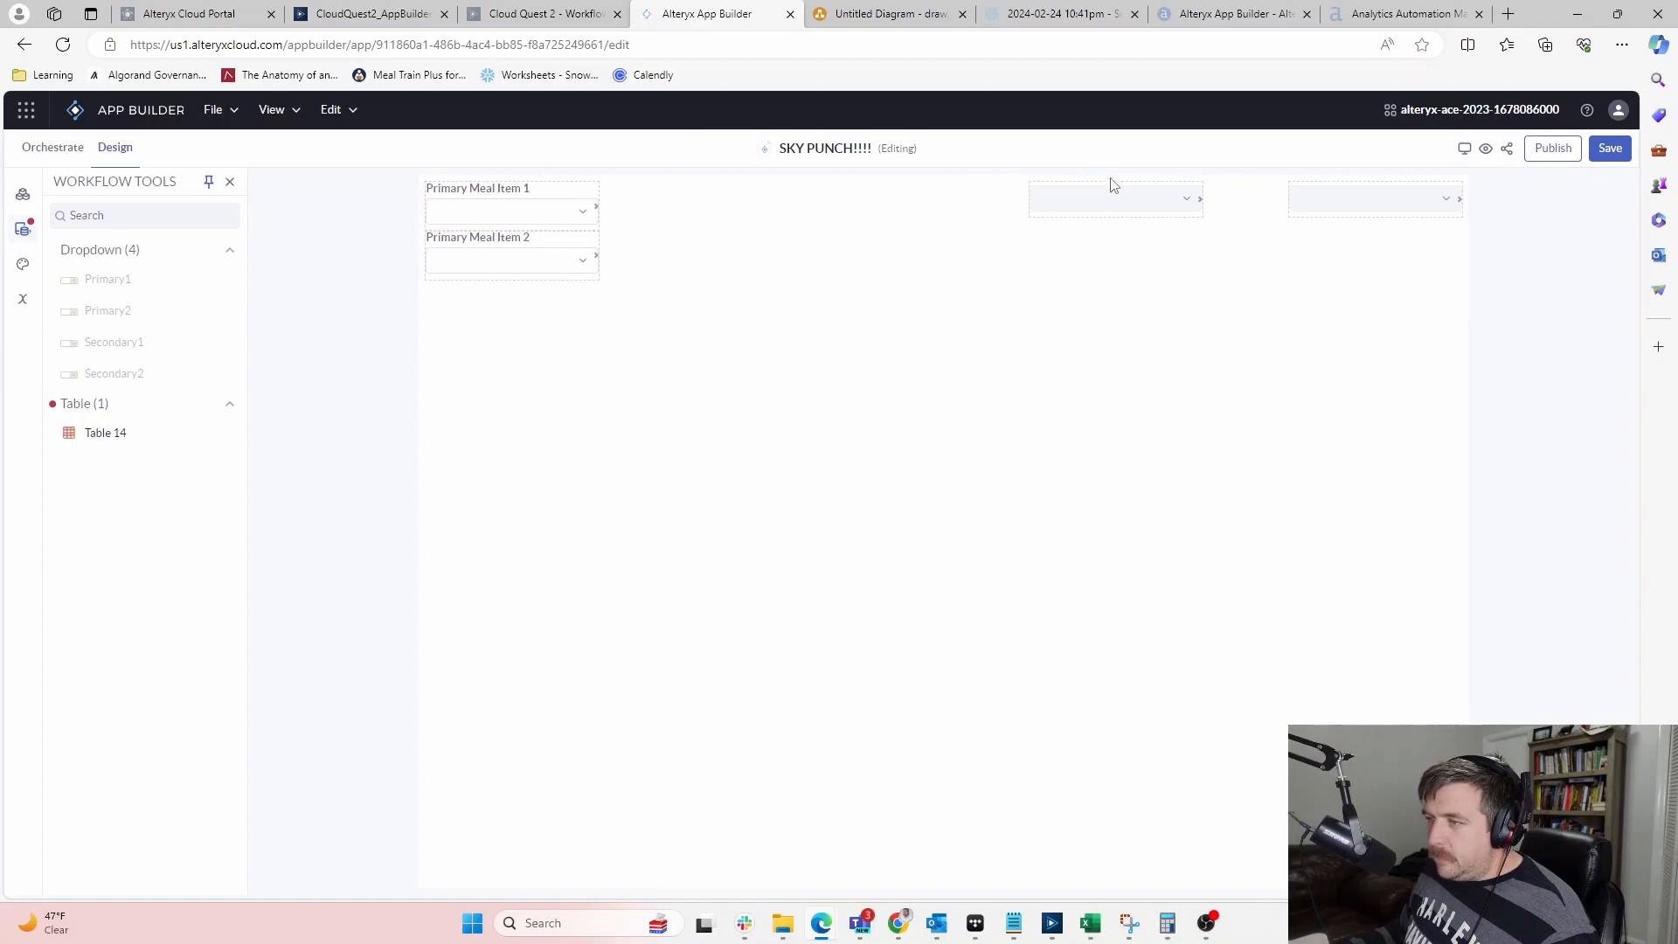
Move the third dropdown below it and label it 'Secondary Meal Item 1'
left_click_drag(1040, 192, 437, 302)
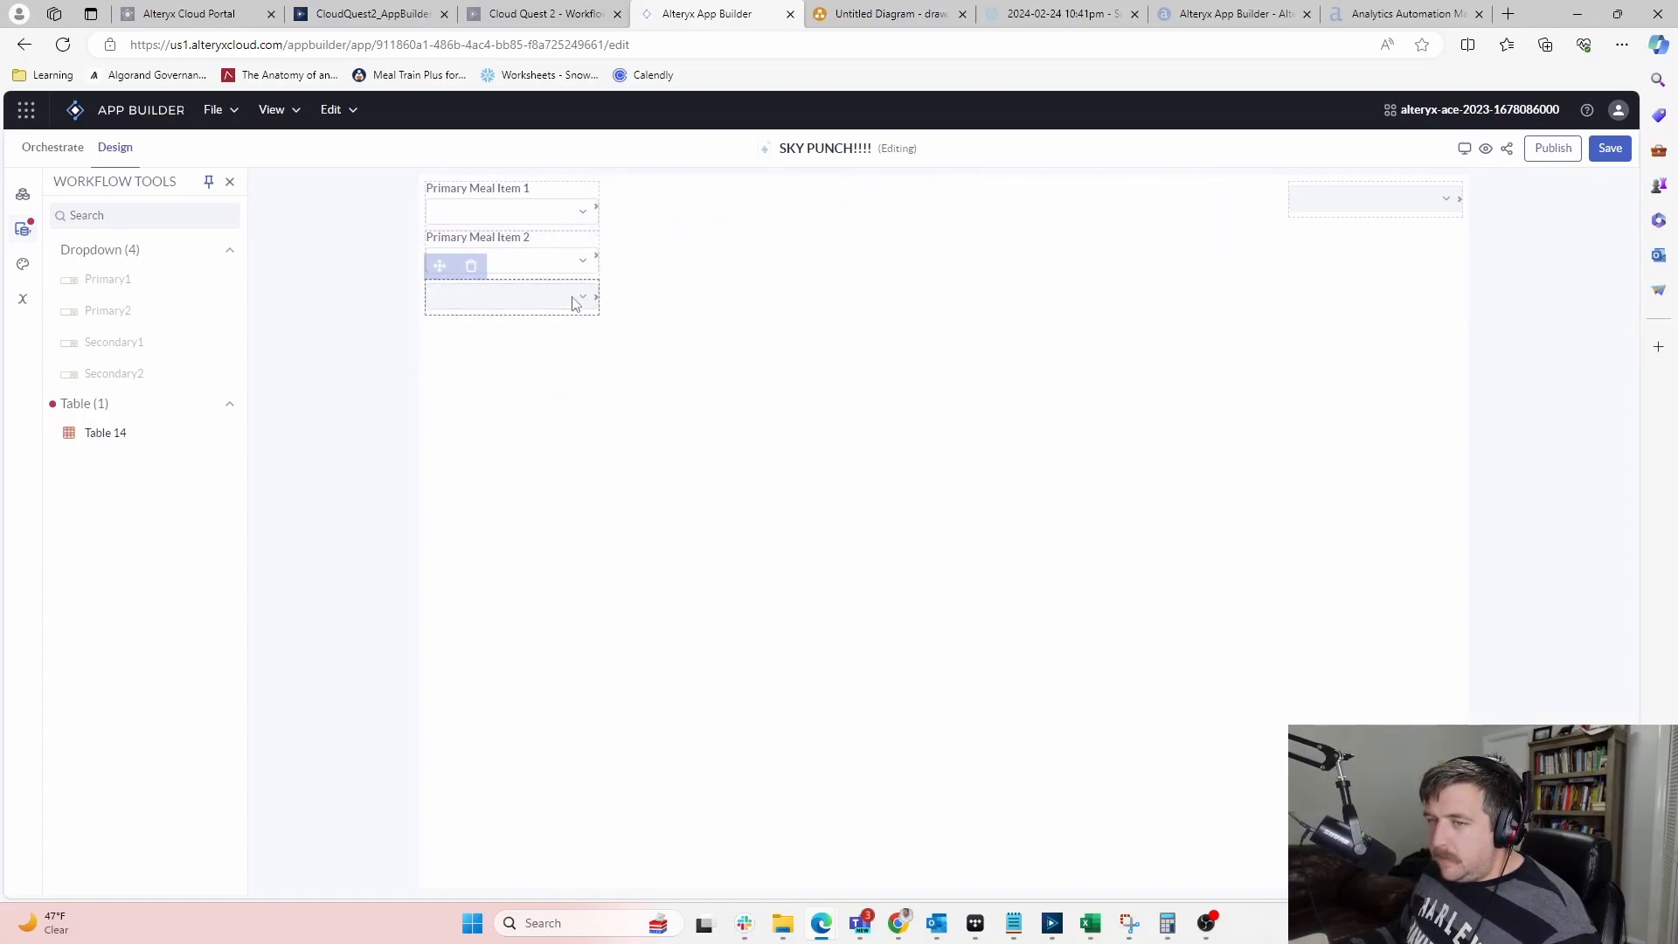
left_click(555, 288)
left_click(1374, 252)
type("Secondd")
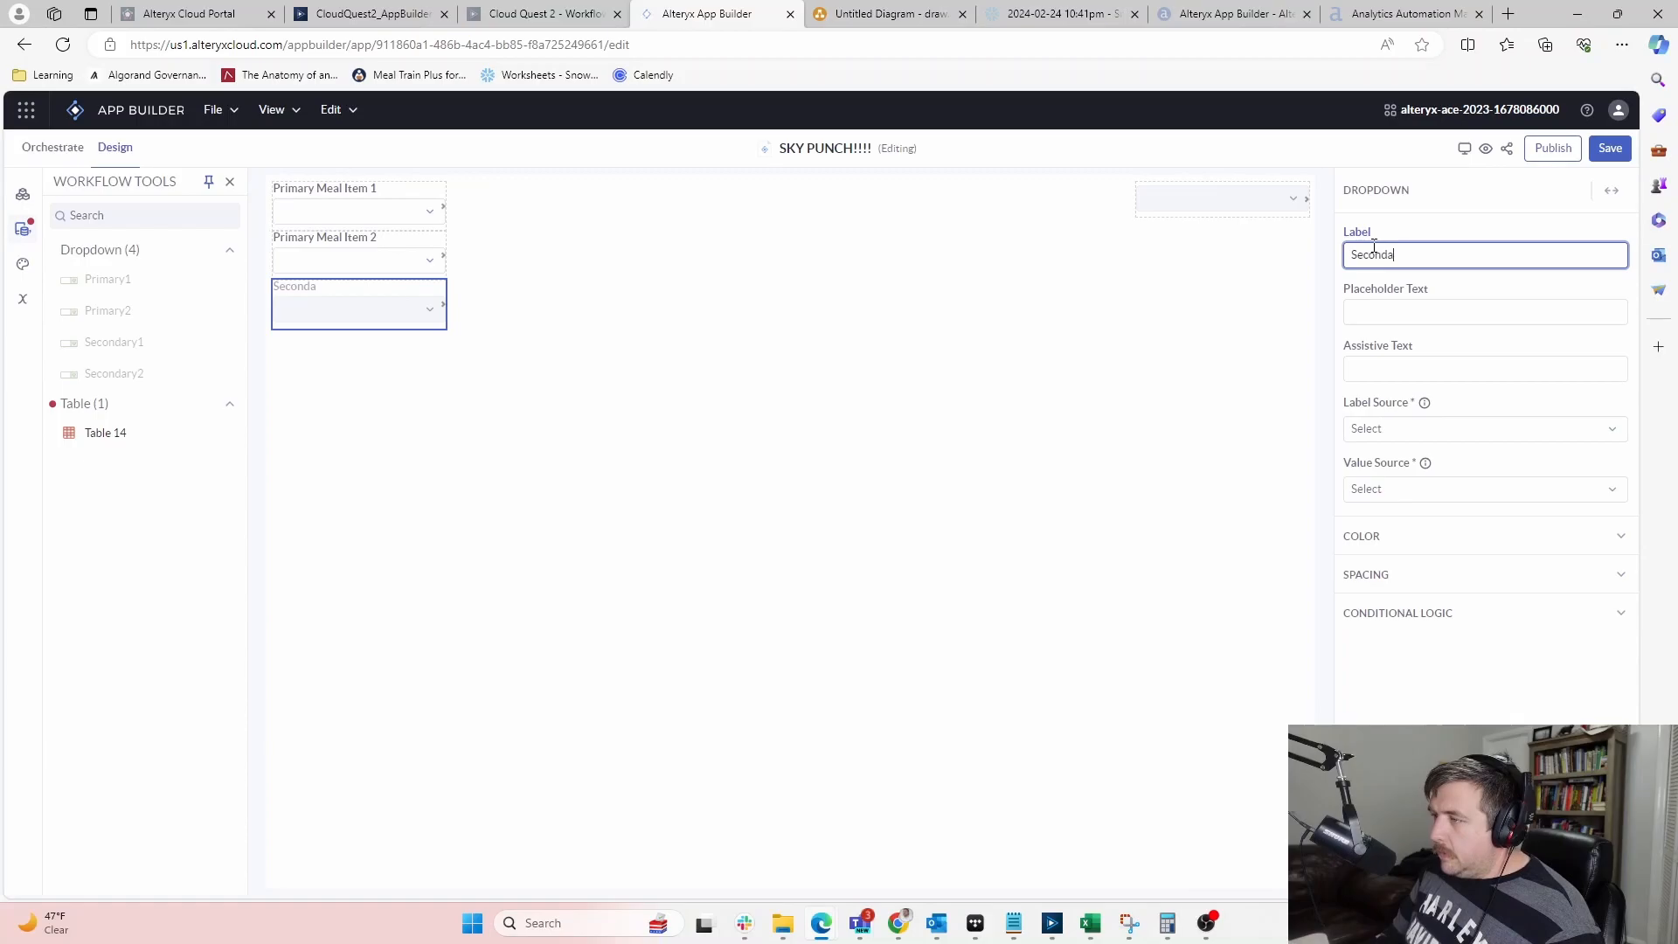
type("ry Meal Item 1")
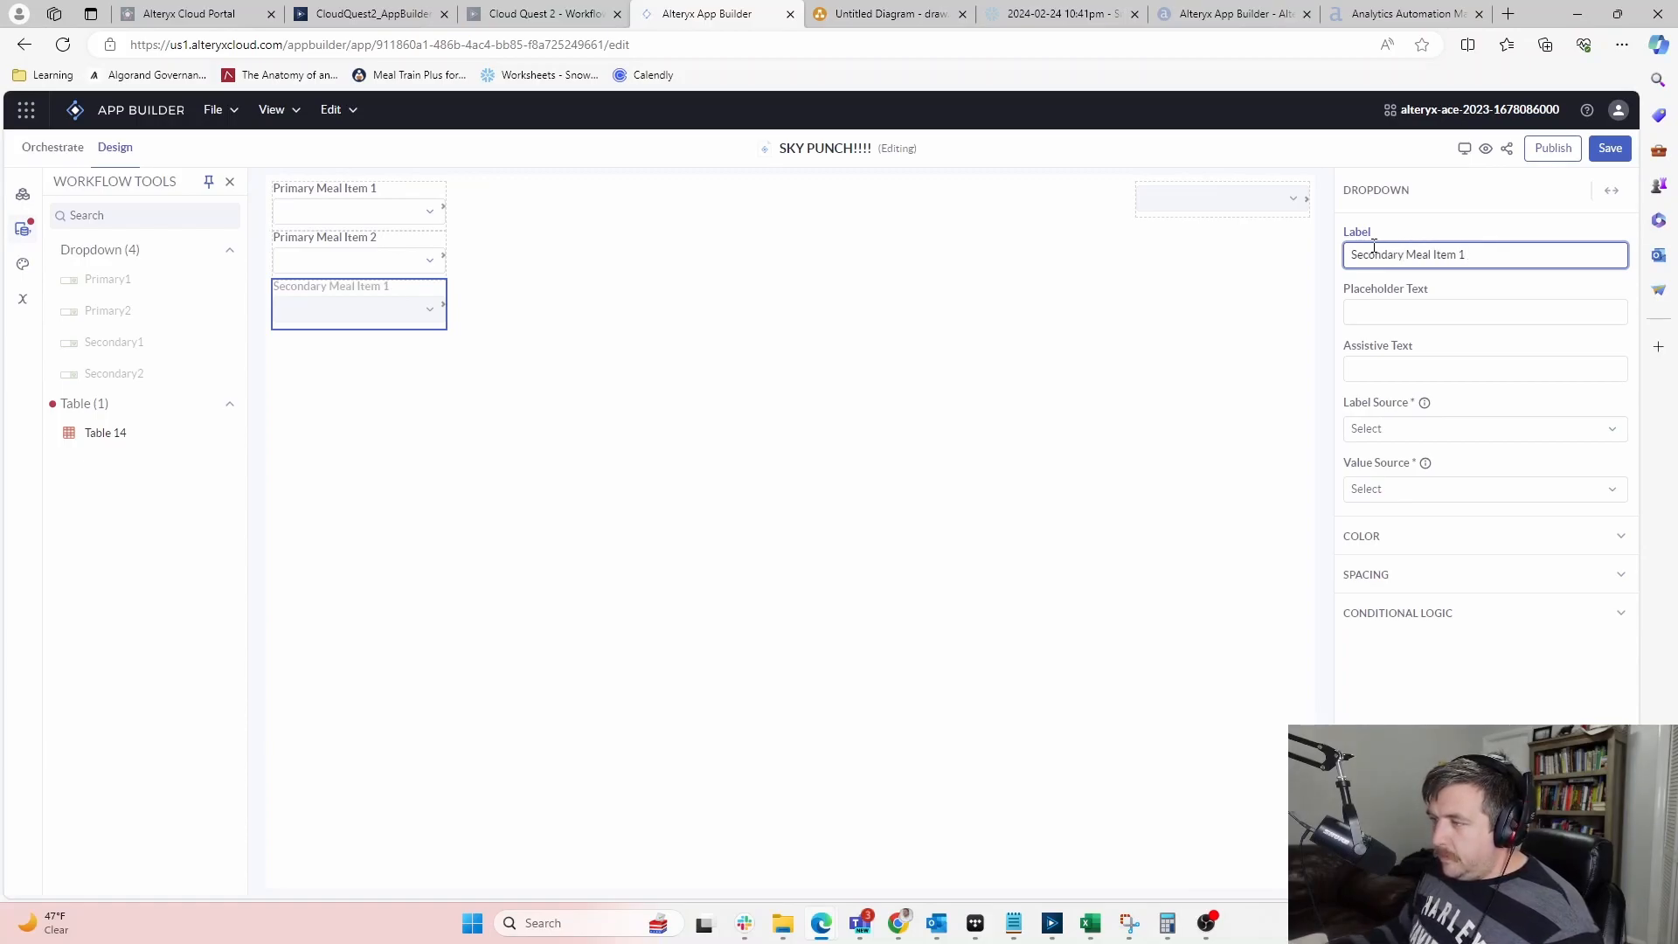
left_click(1080, 343)
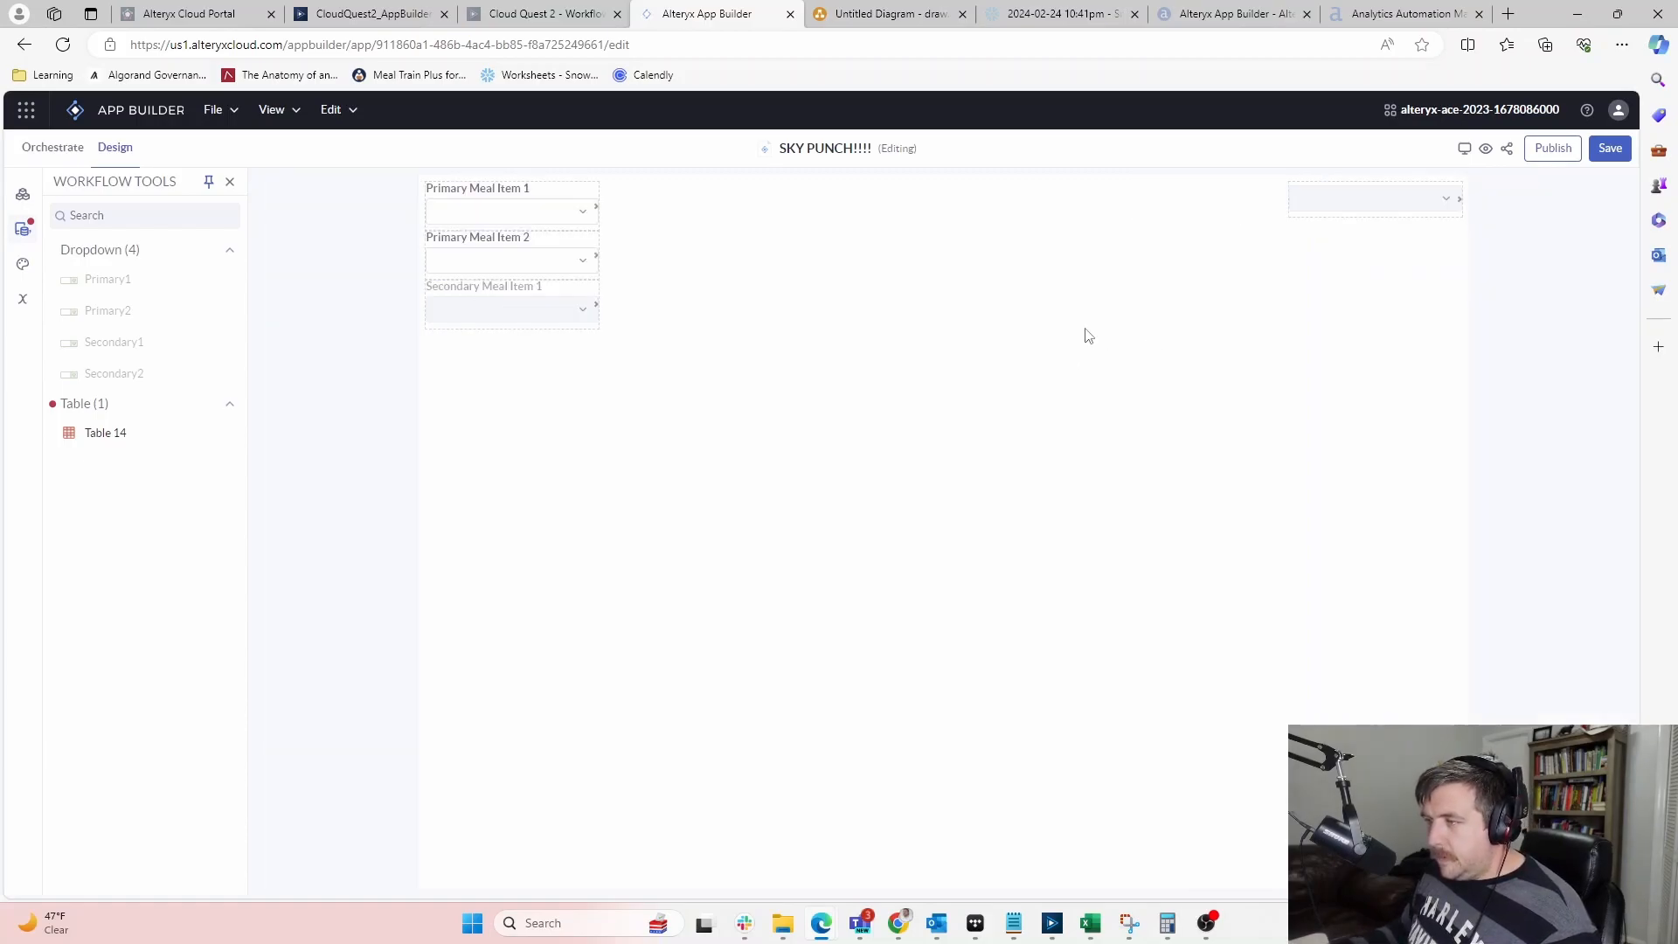
Move the last dropdown below Secondary Meal Item 1 and look at that dropdown's text colour picker
left_click(1314, 192)
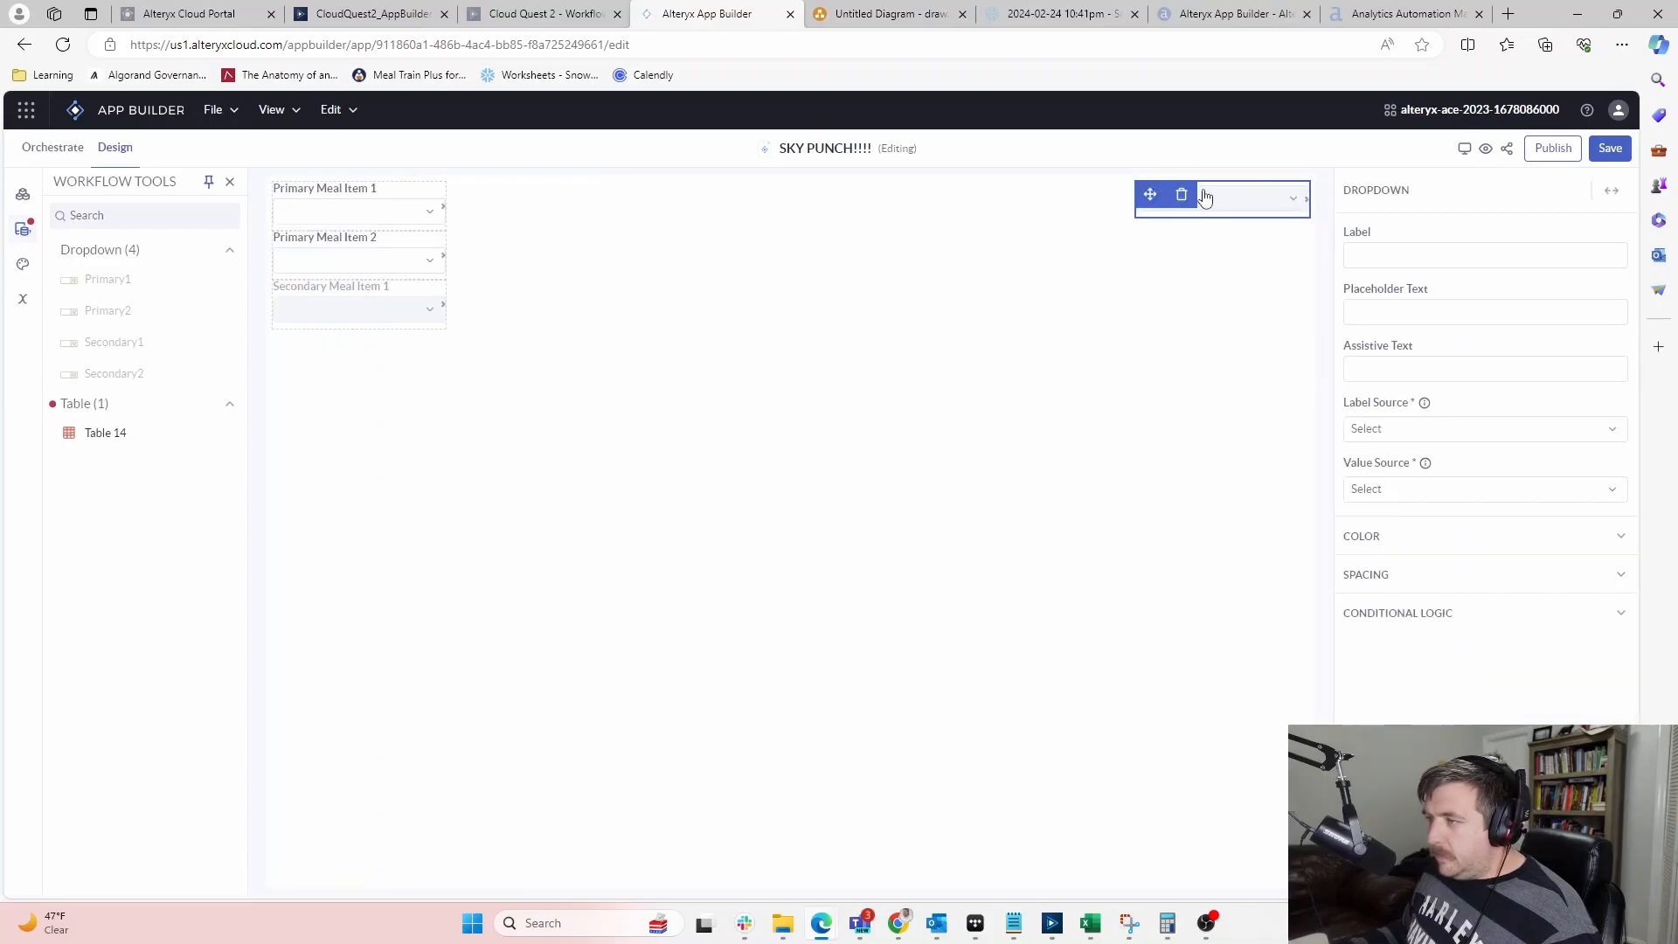
left_click_drag(1150, 191, 315, 344)
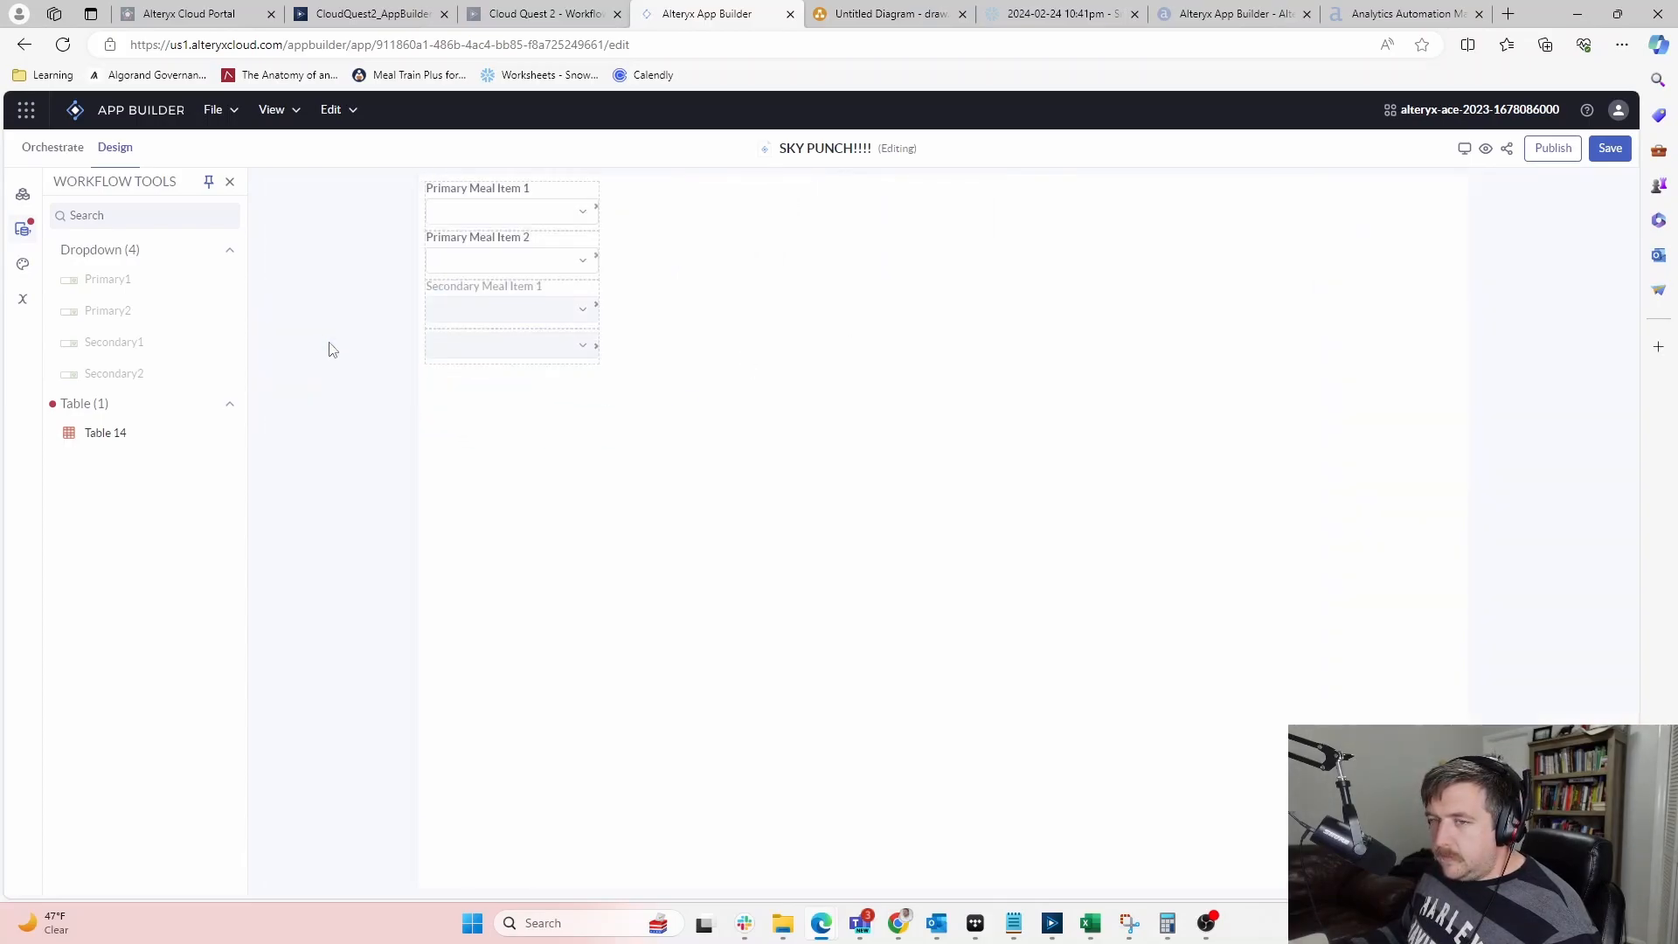
left_click(507, 295)
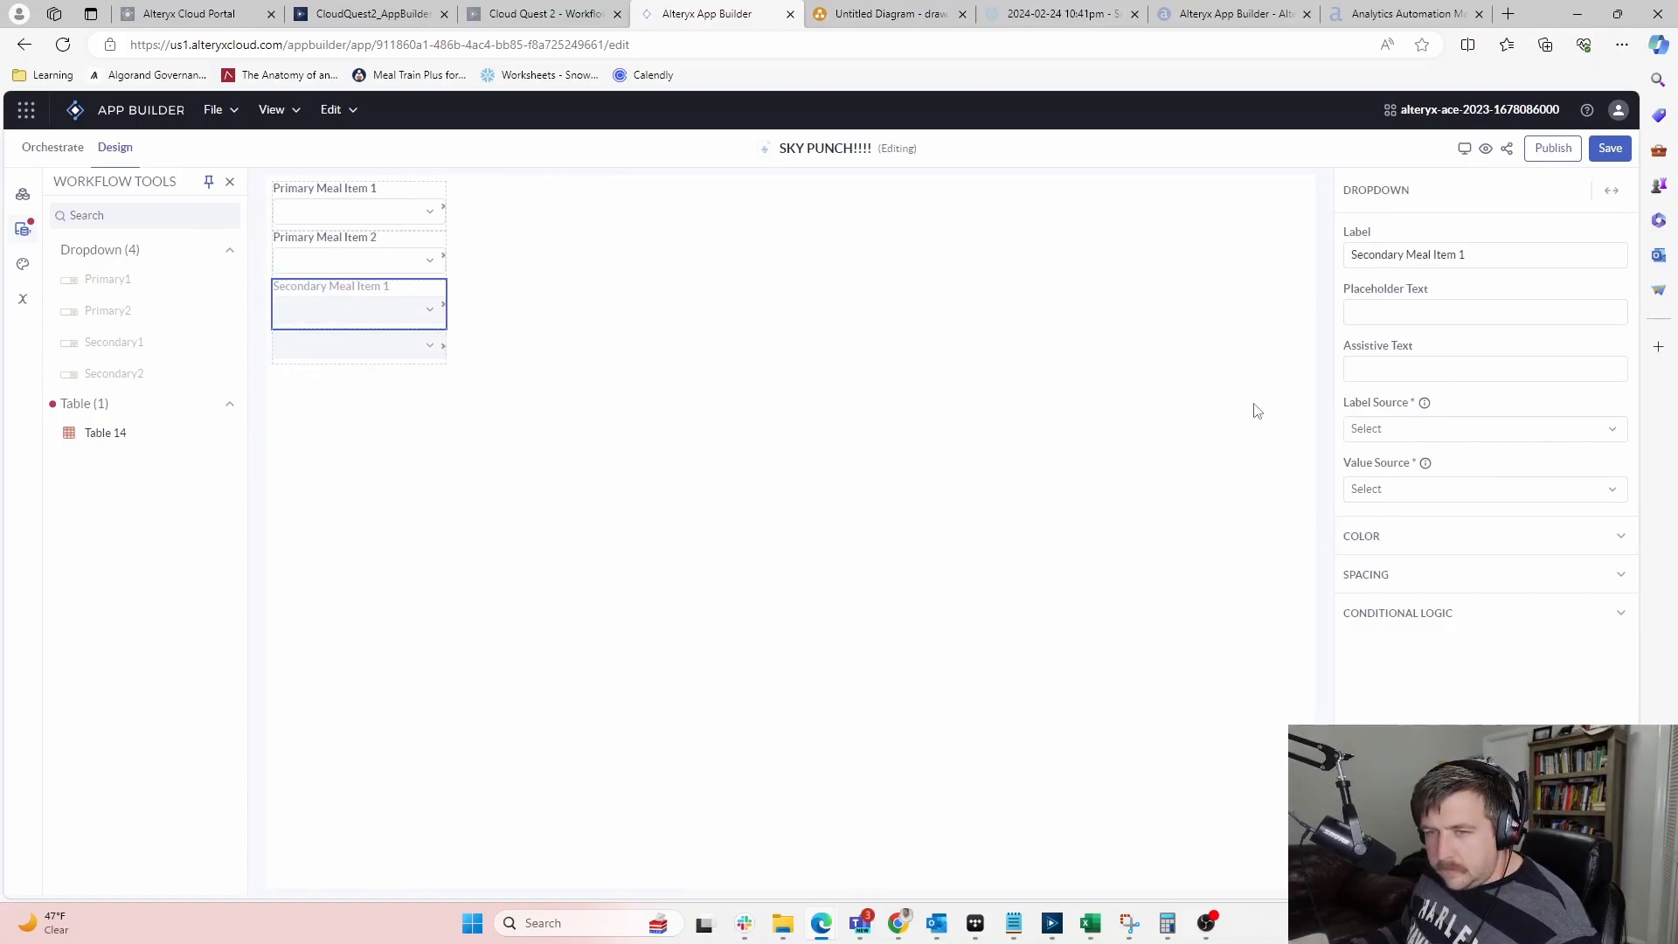
left_click(1349, 536)
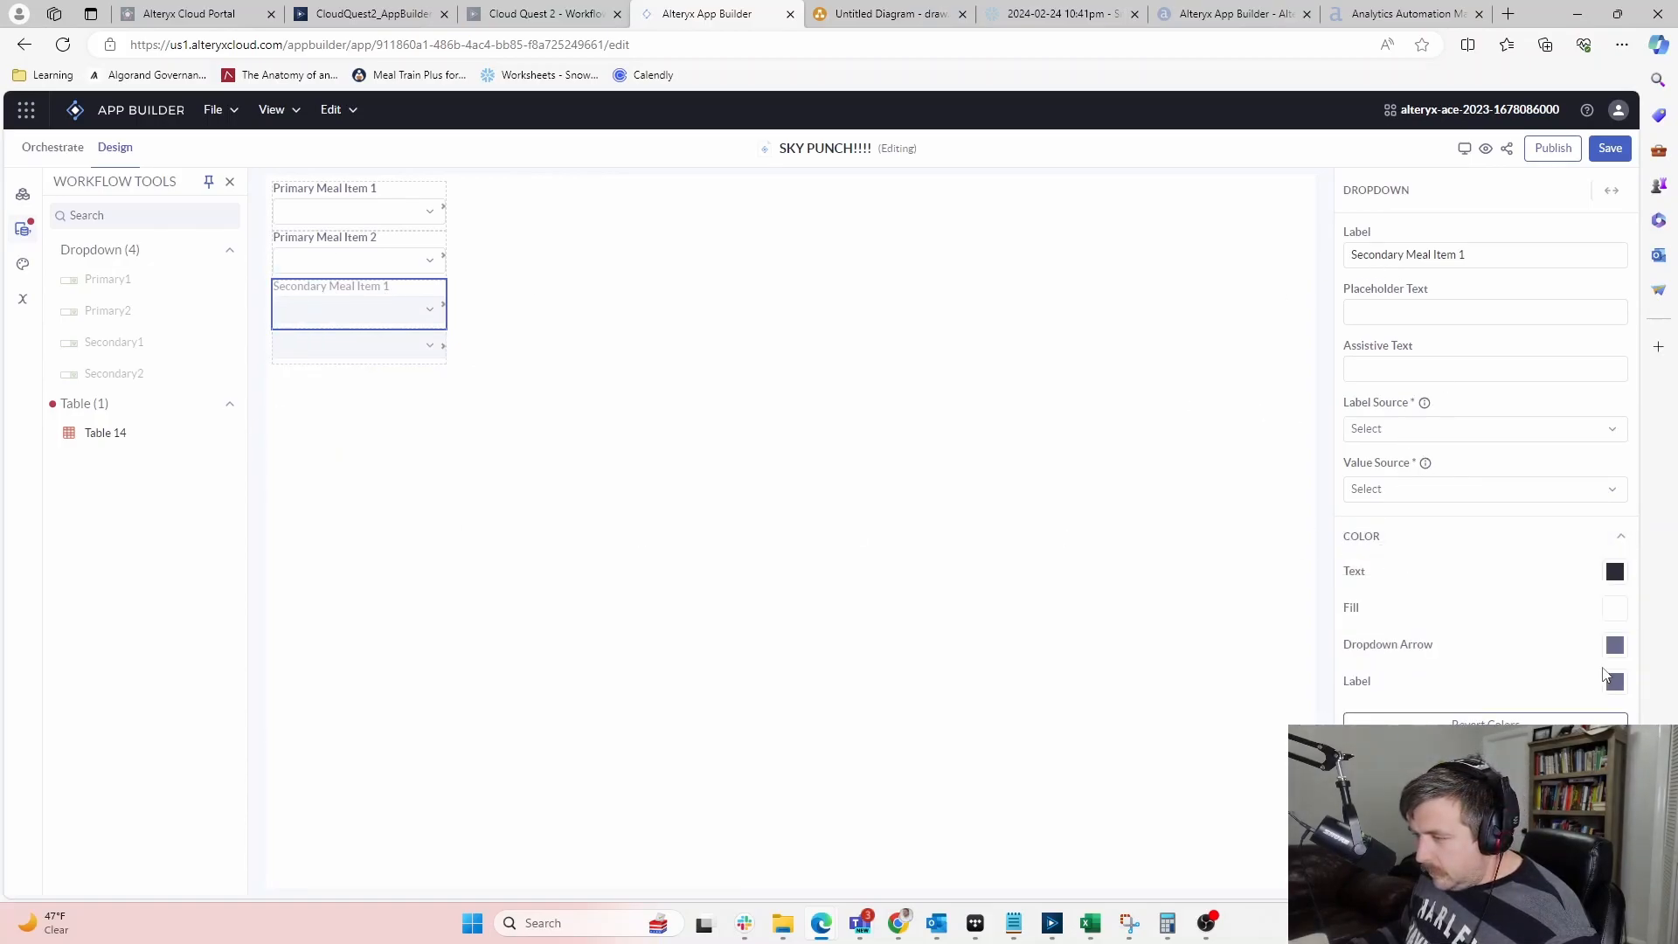
left_click(1616, 571)
left_click(1425, 466)
left_click(1128, 706)
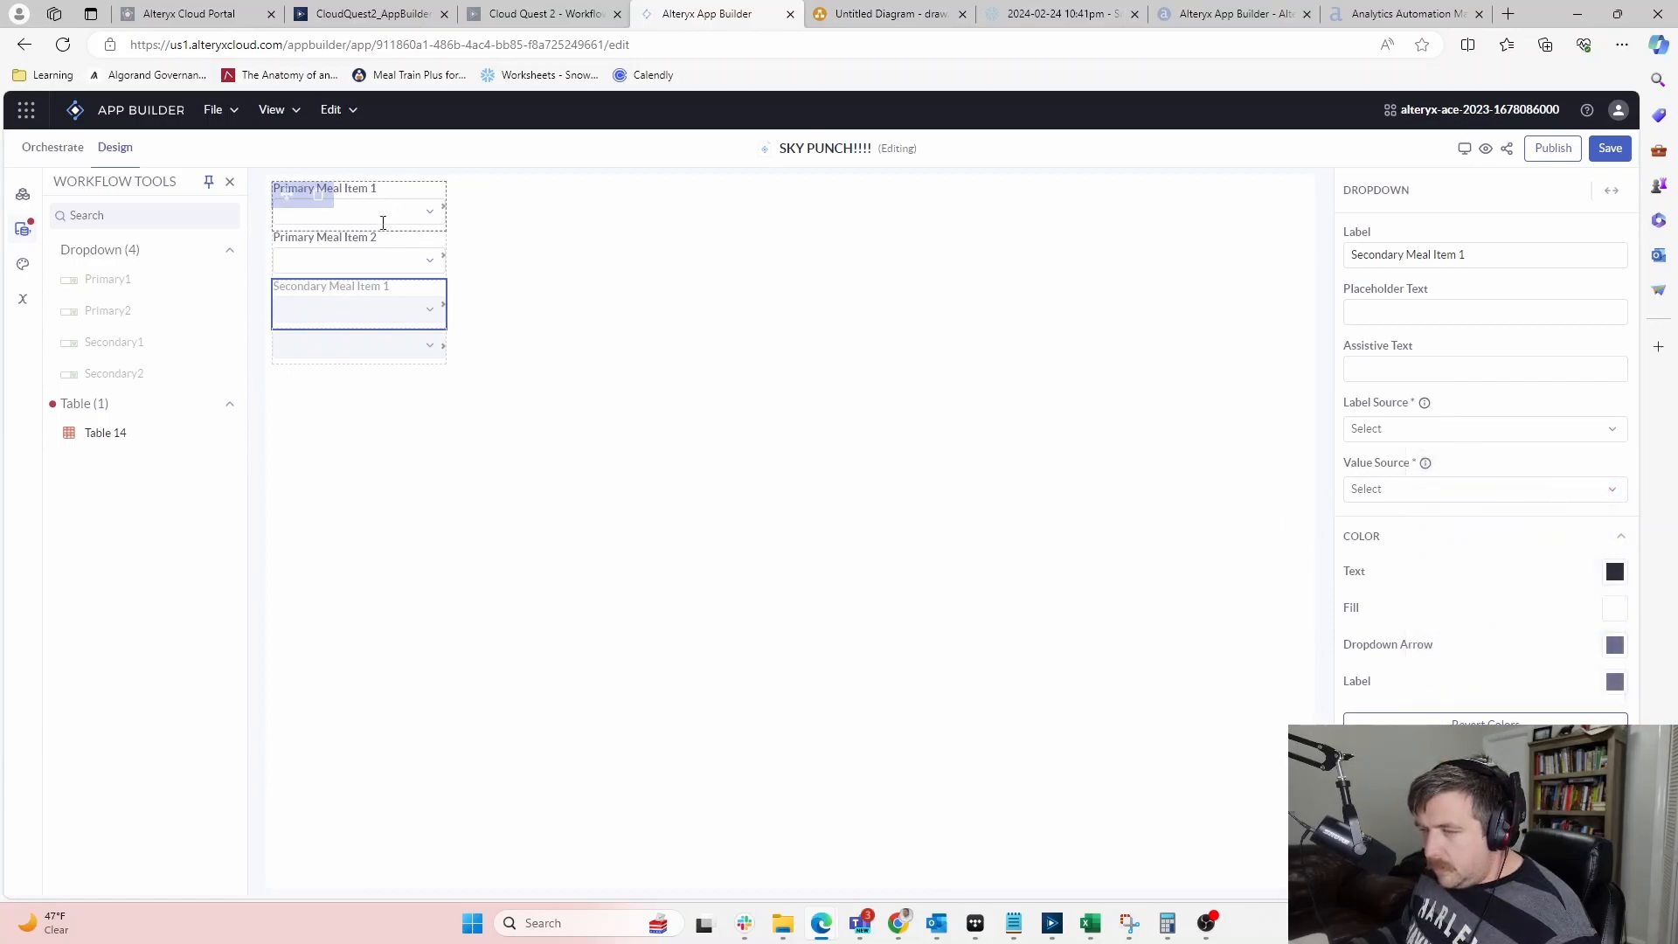
Label the fourth dropdown 'Secondary Meal Item 2' and reset its colours
left_click(379, 343)
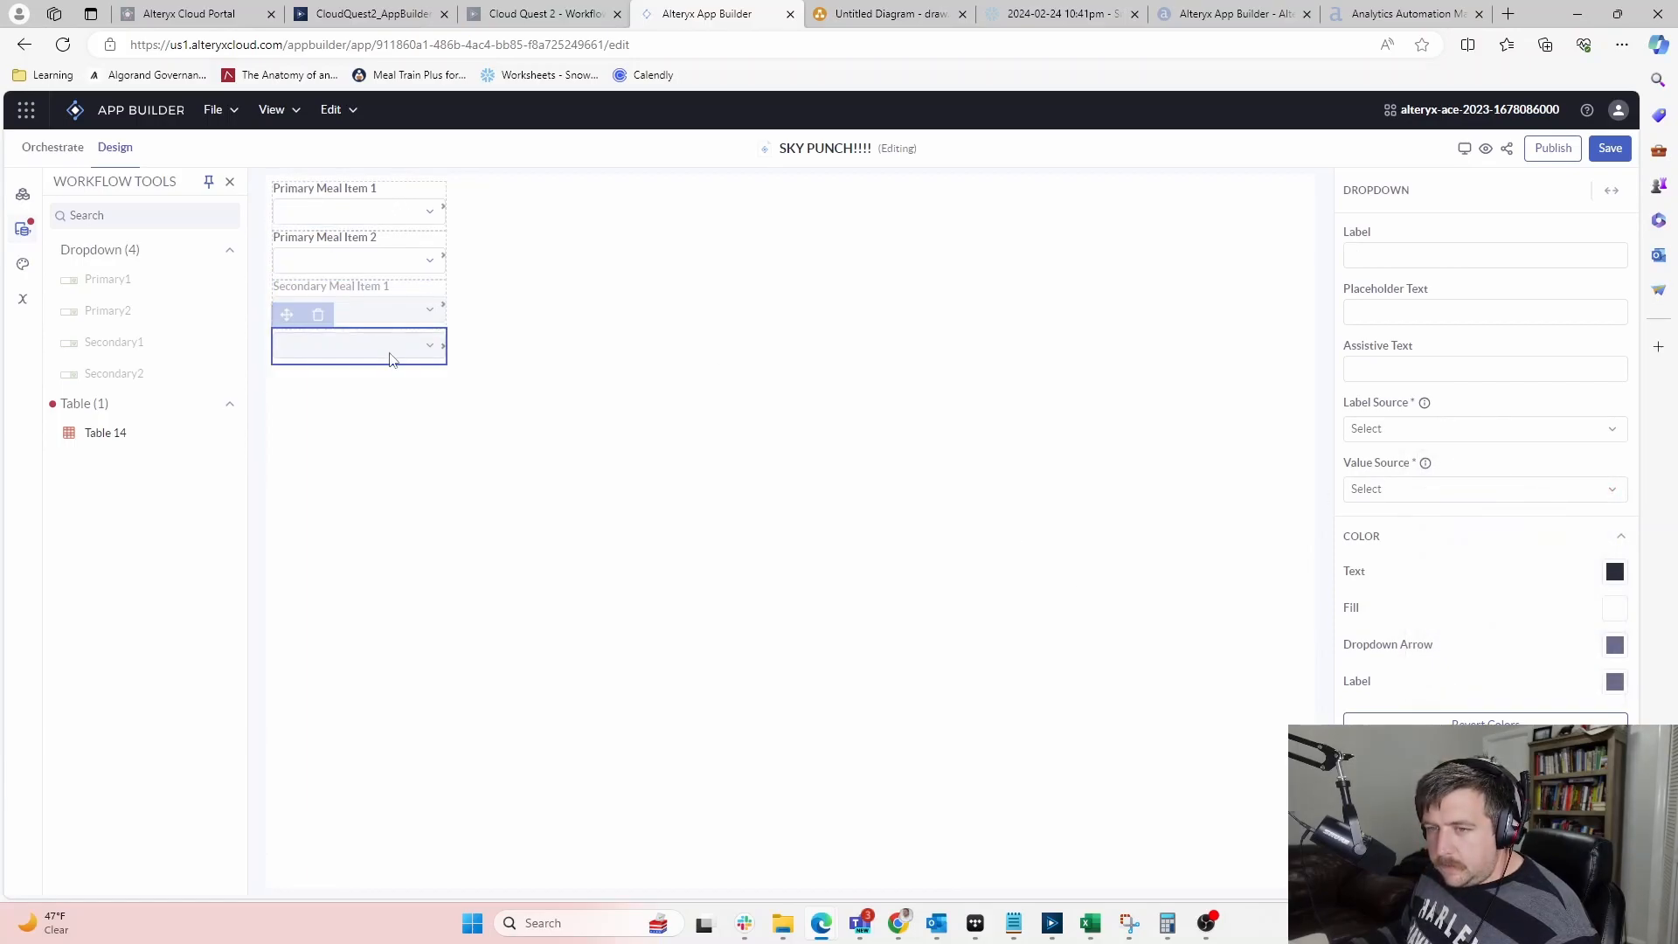
left_click(1418, 246)
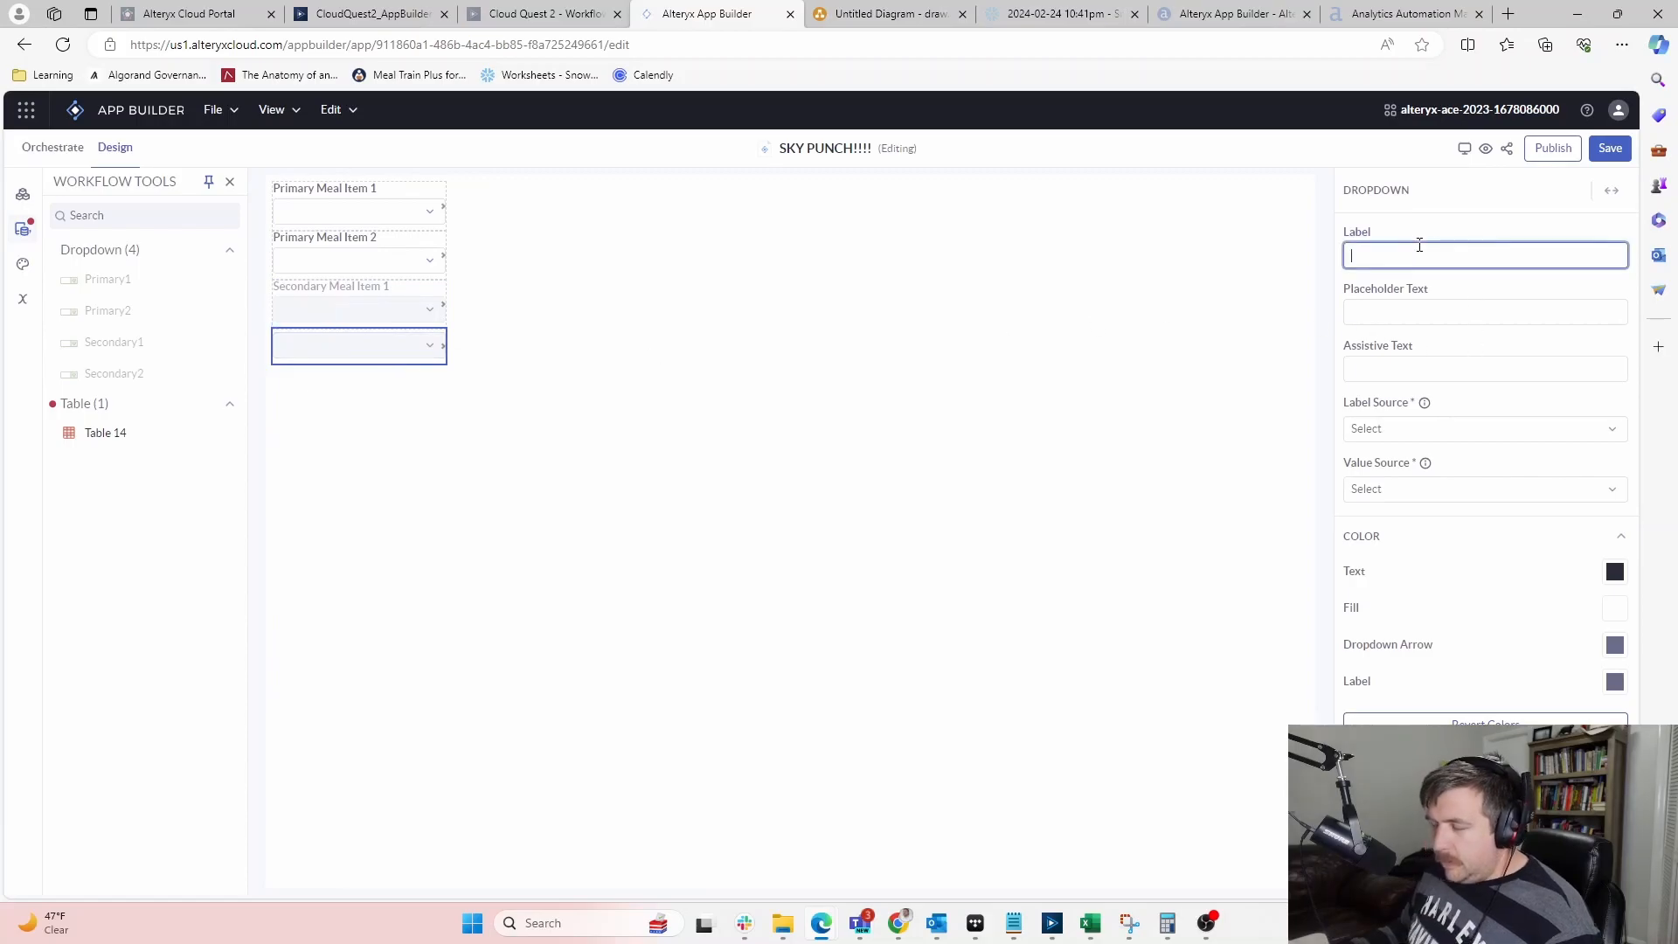
type("Sec")
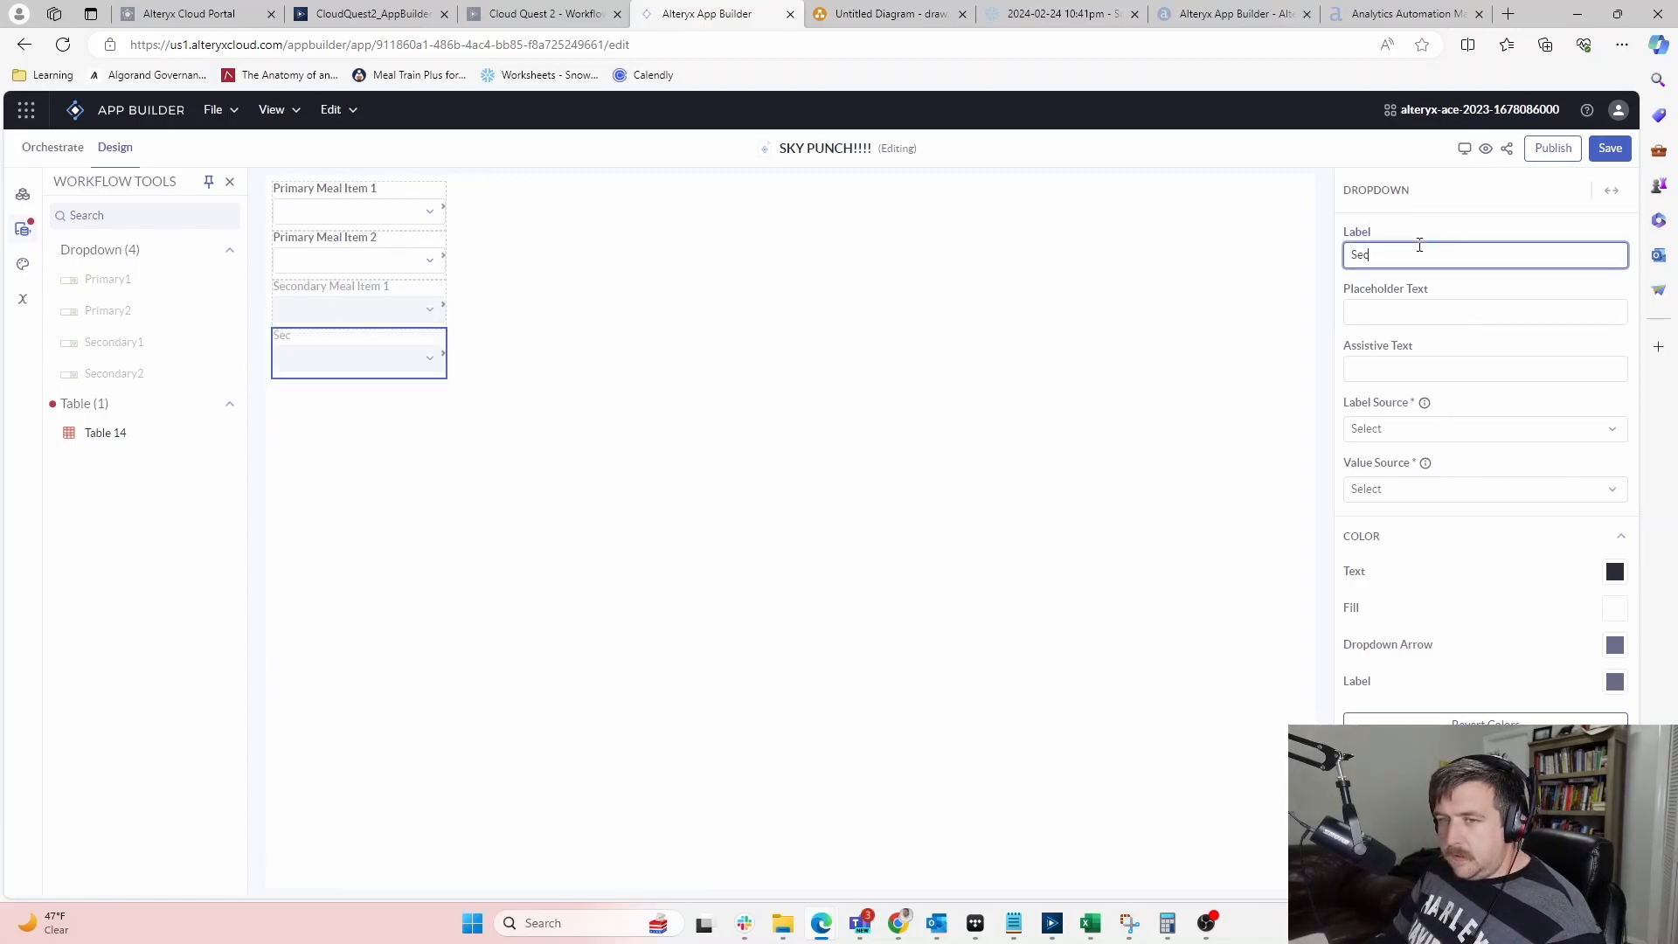
type("ondary Meal I")
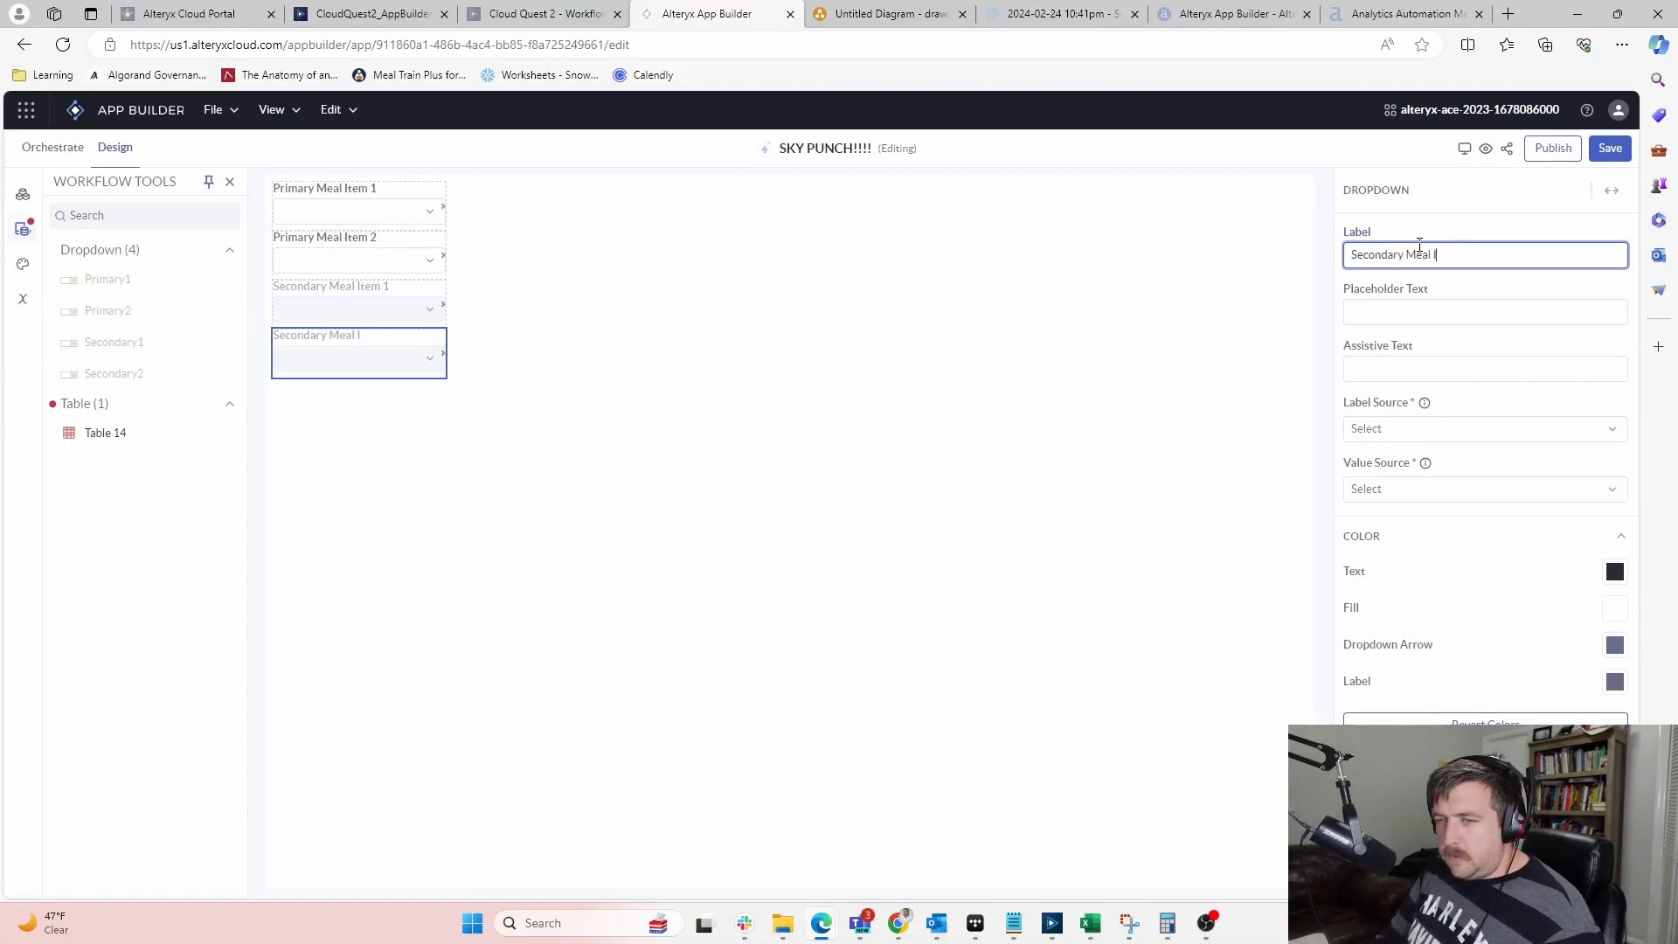
type("tem 2")
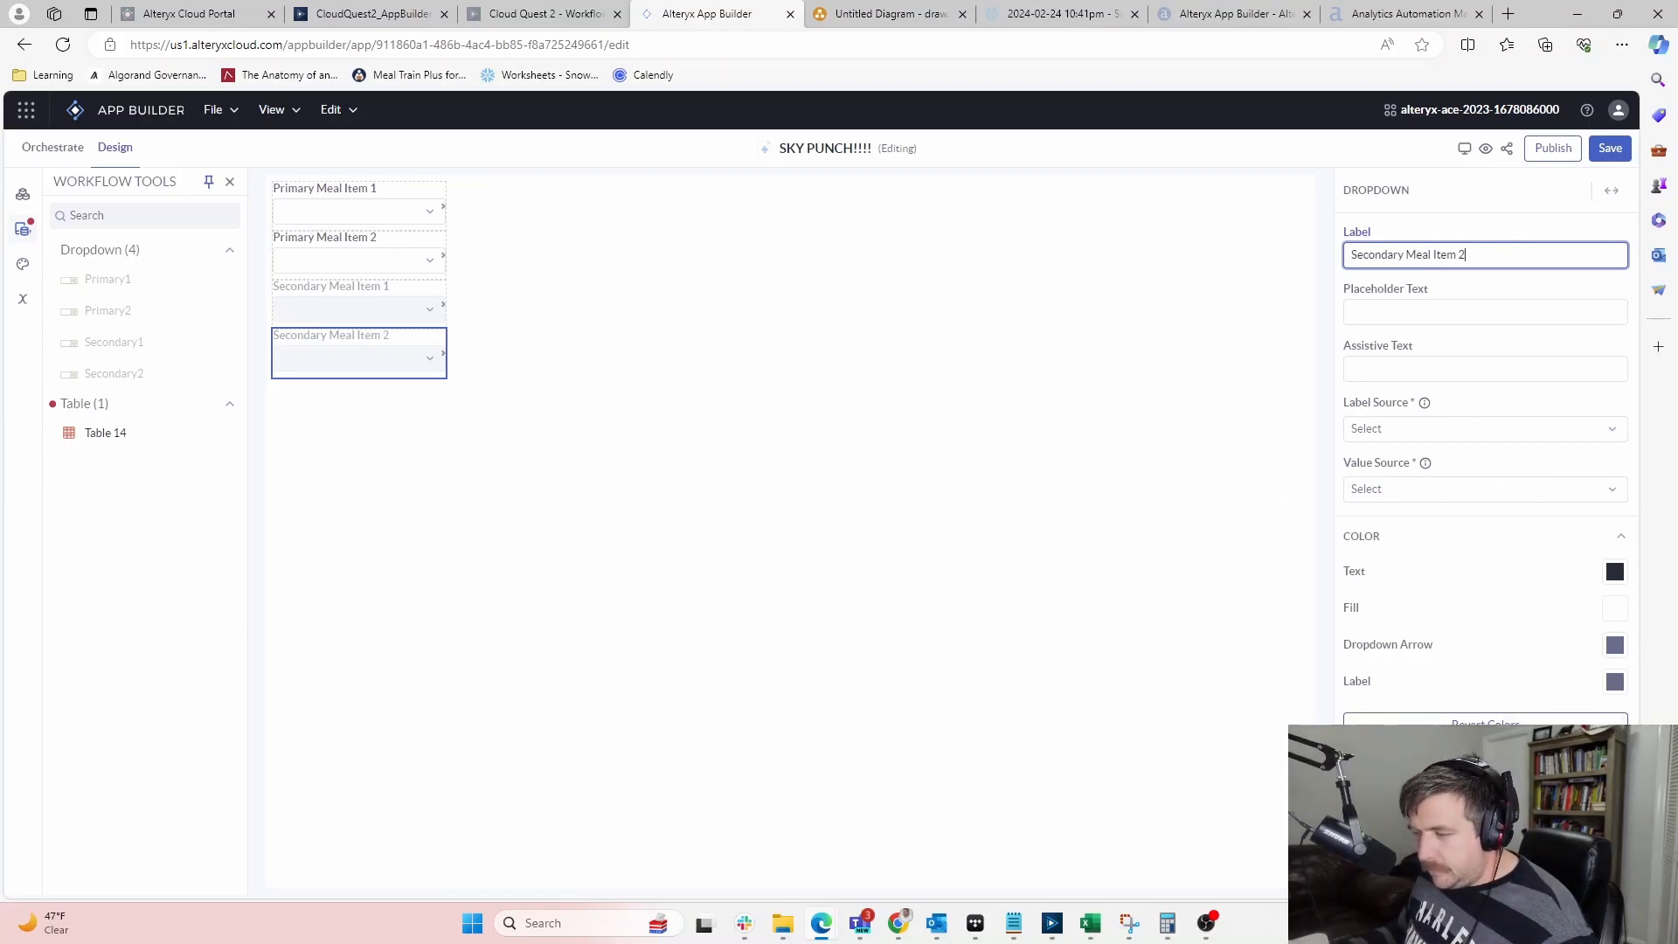
left_click(1486, 720)
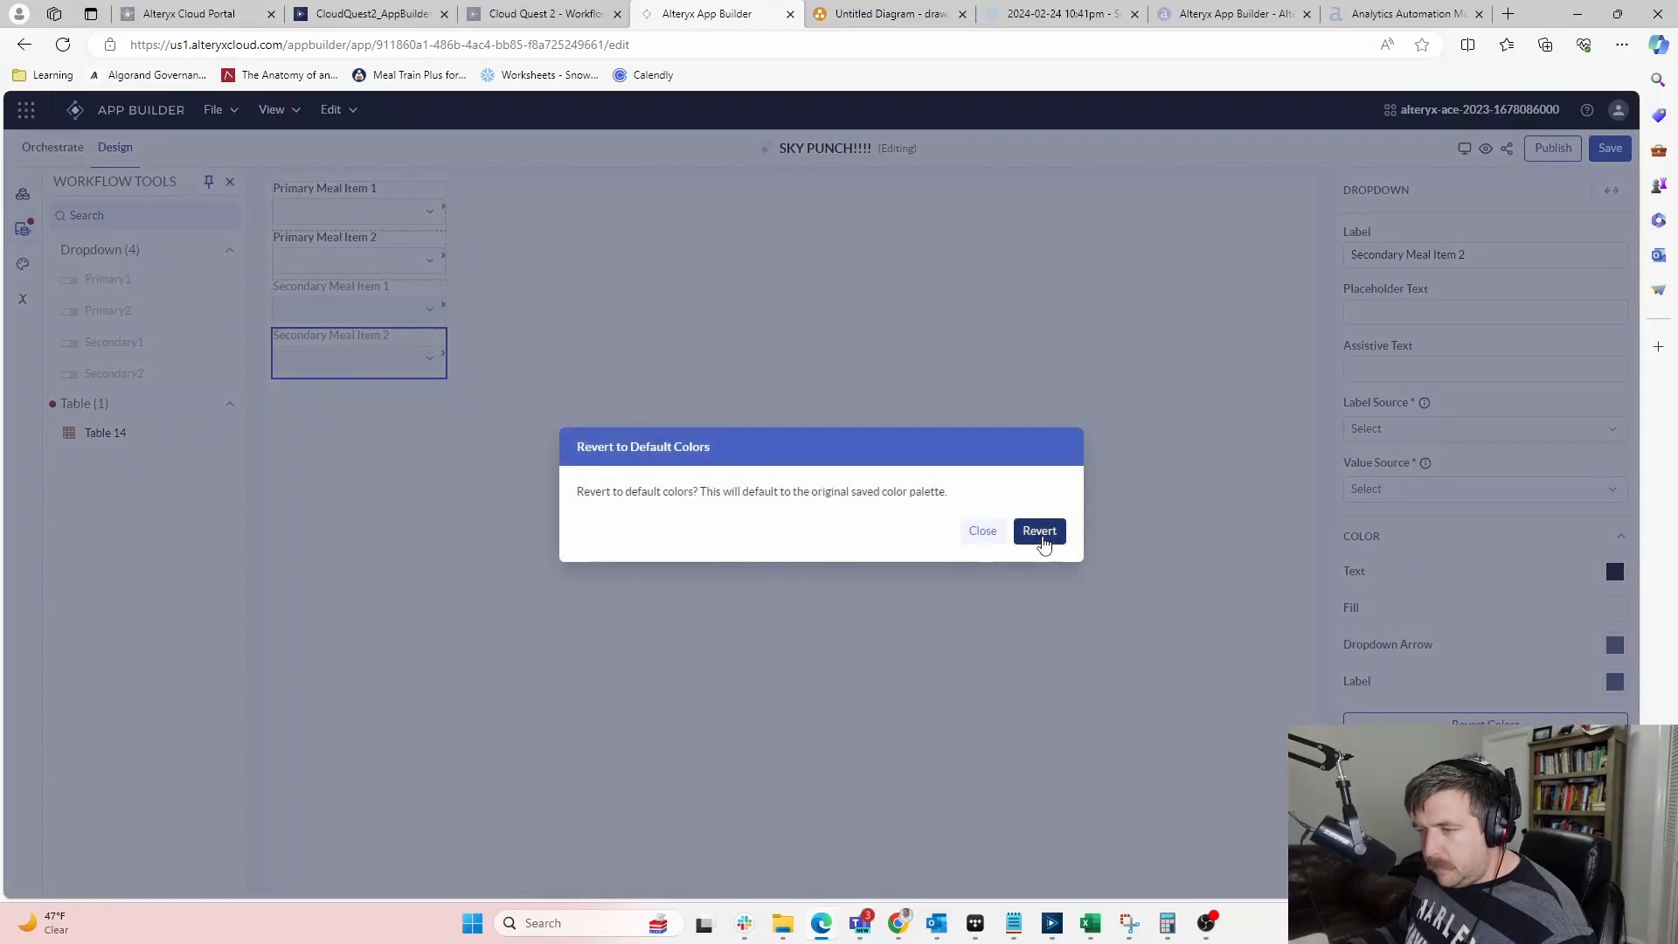
Revert Secondary Meal Item 2, Secondary Meal Item 1 and Primary Meal Item 2 to default colours
left_click(1041, 536)
left_click(394, 297)
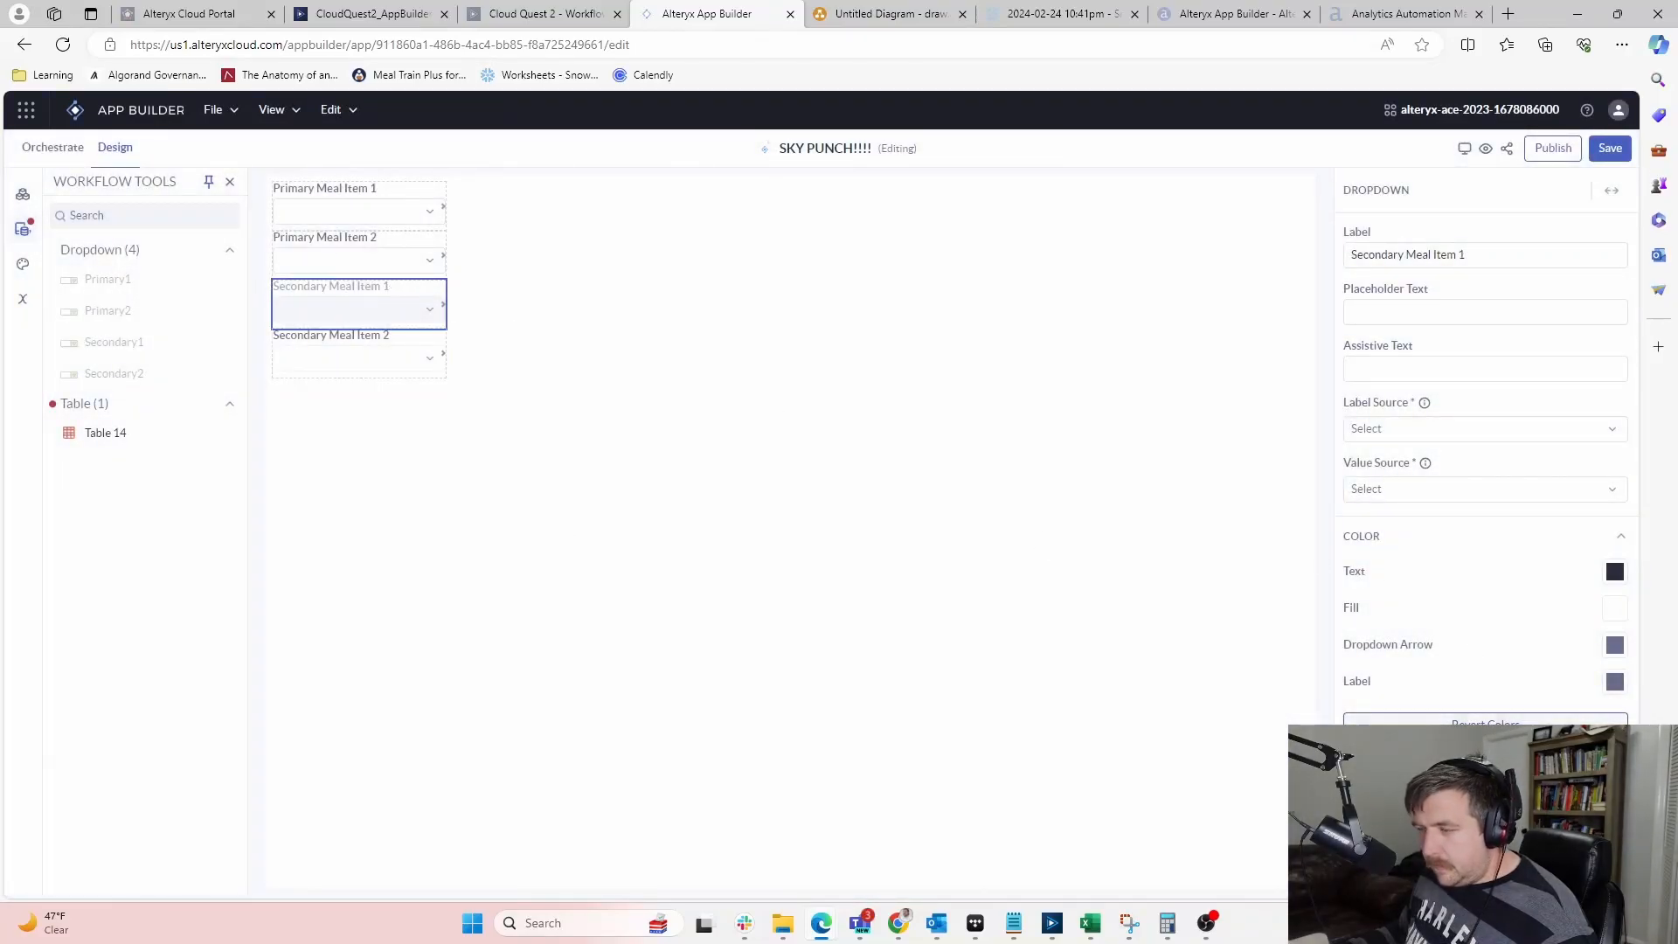
left_click(1611, 719)
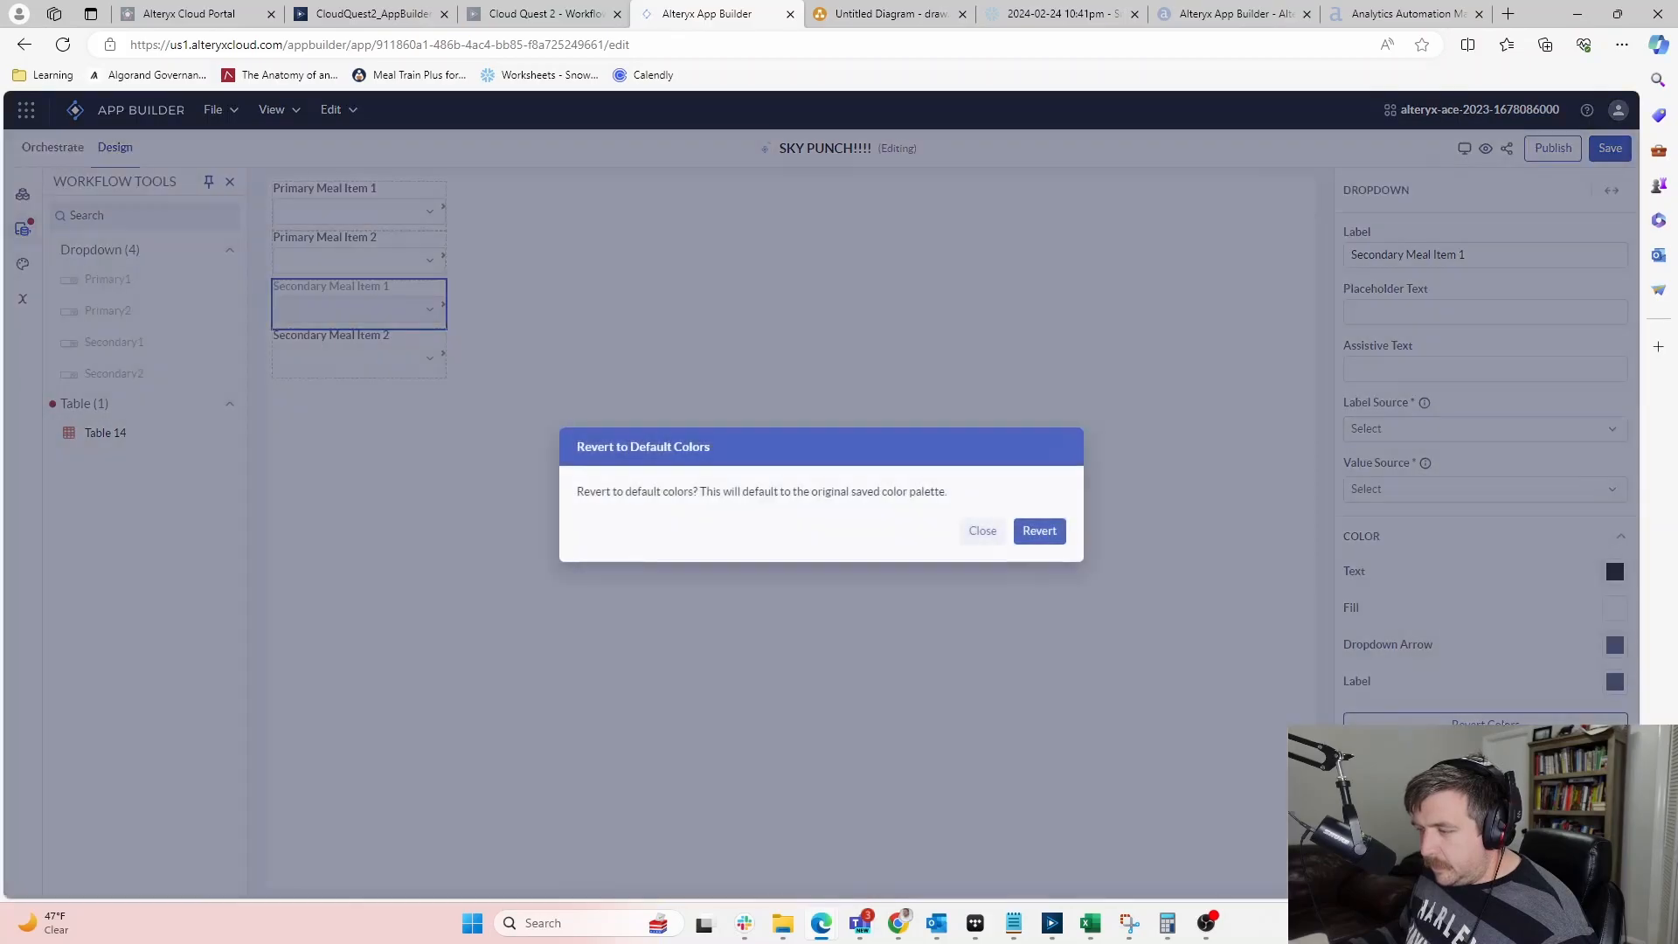
left_click(1057, 530)
left_click(399, 243)
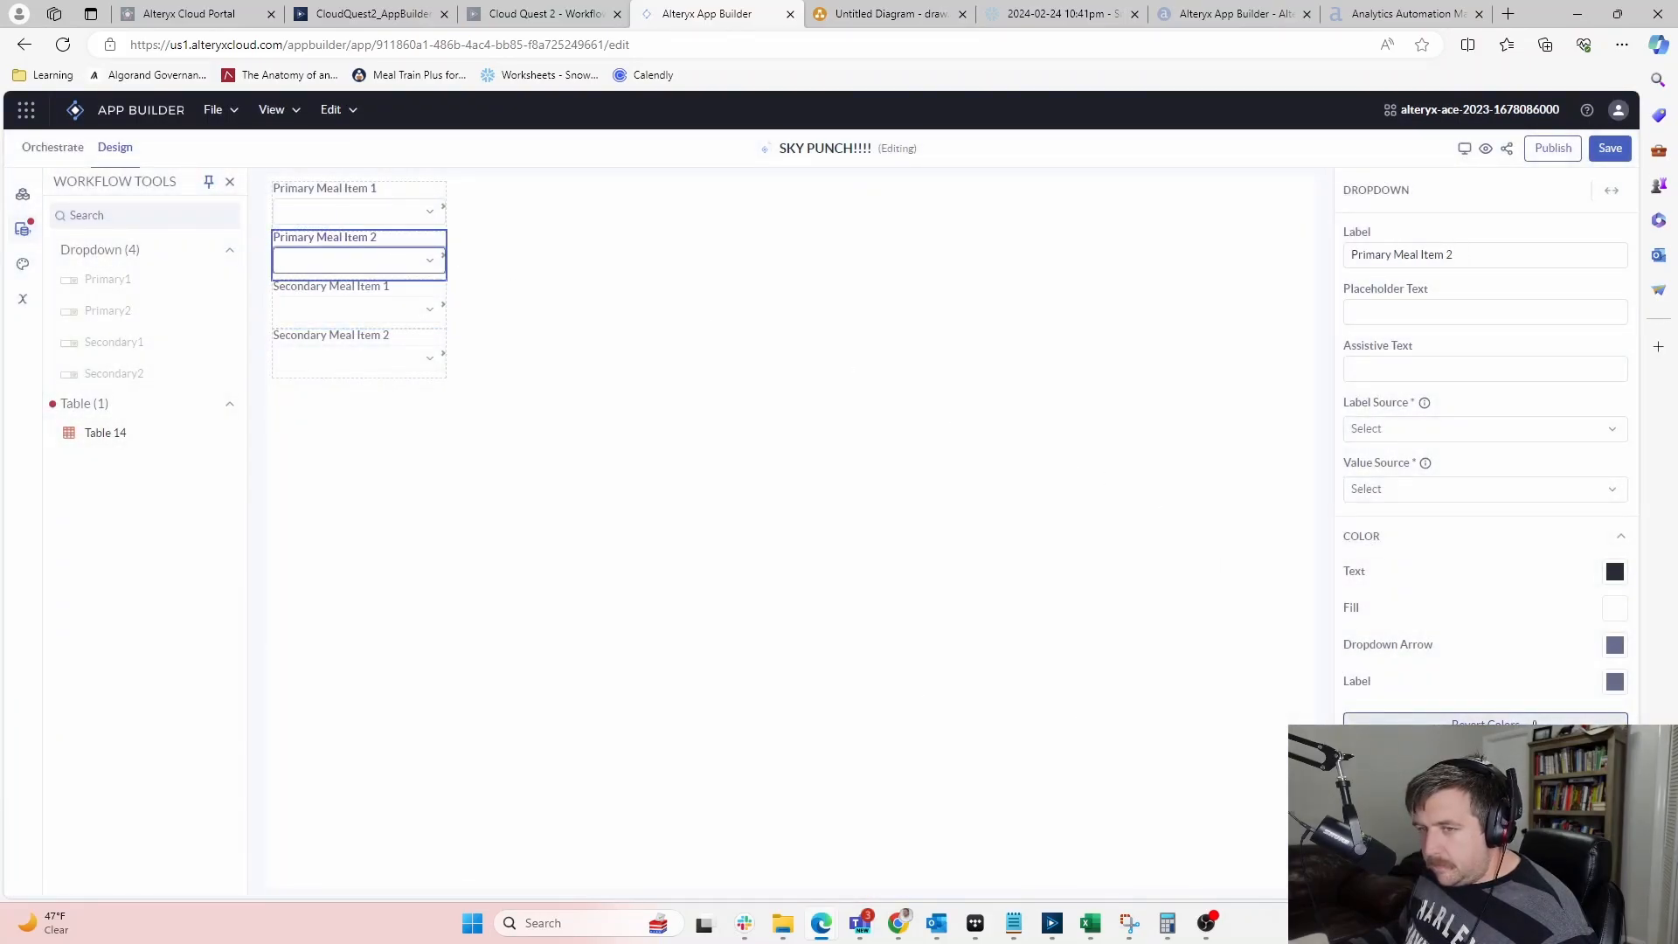
left_click(1486, 722)
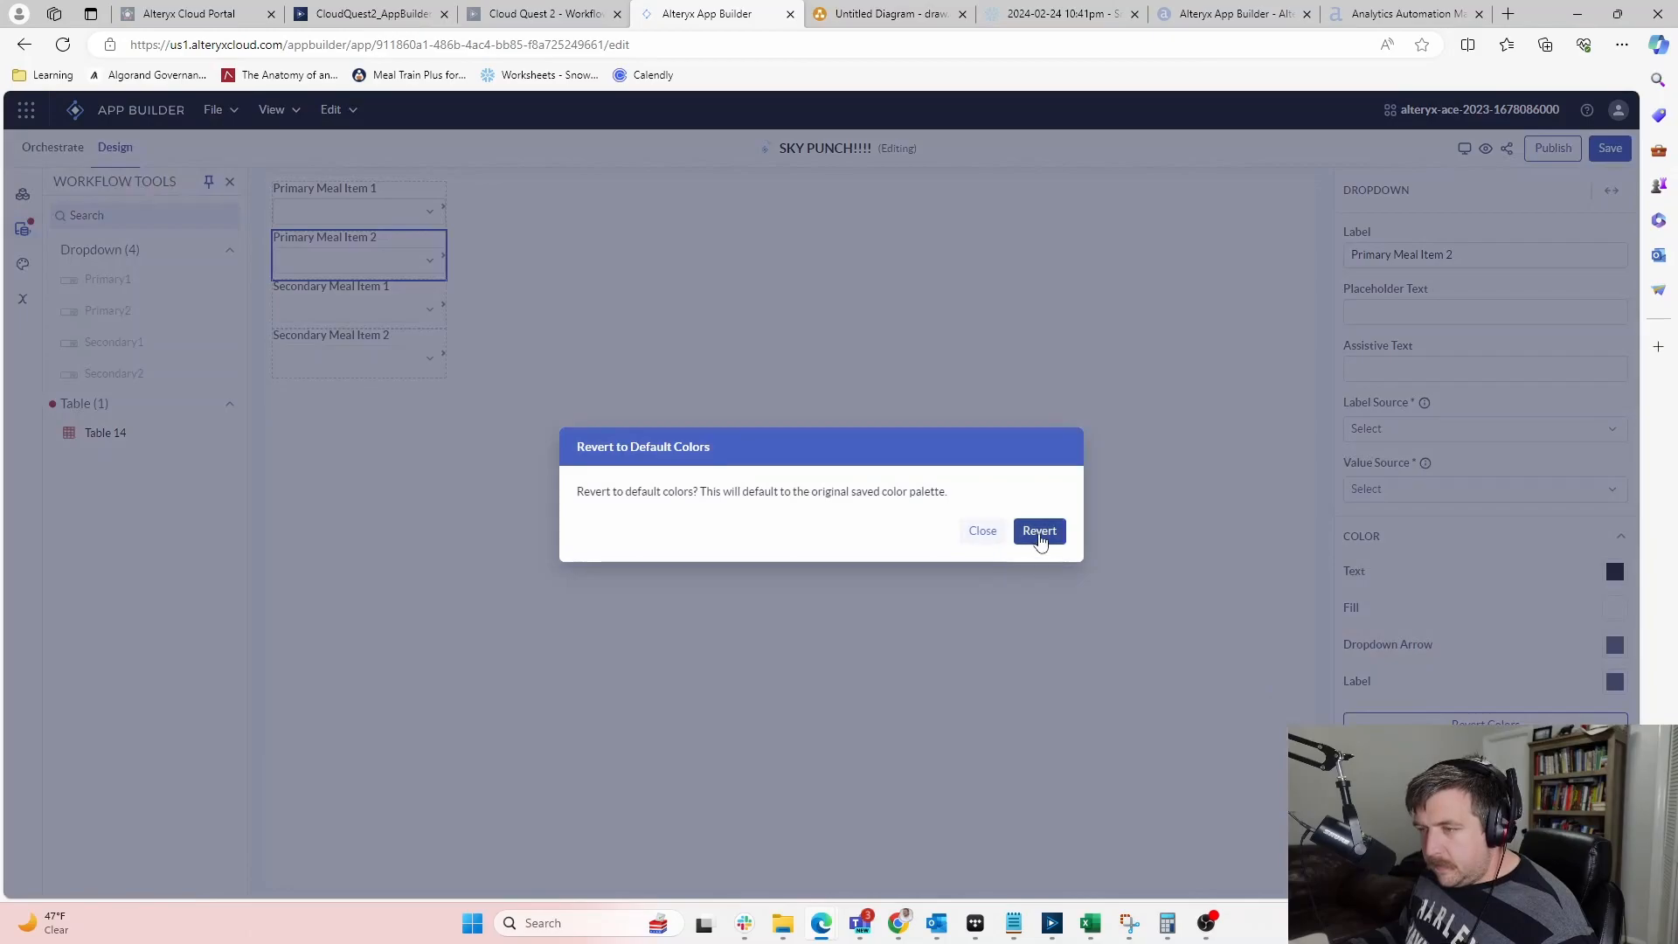
left_click(1039, 529)
left_click(507, 578)
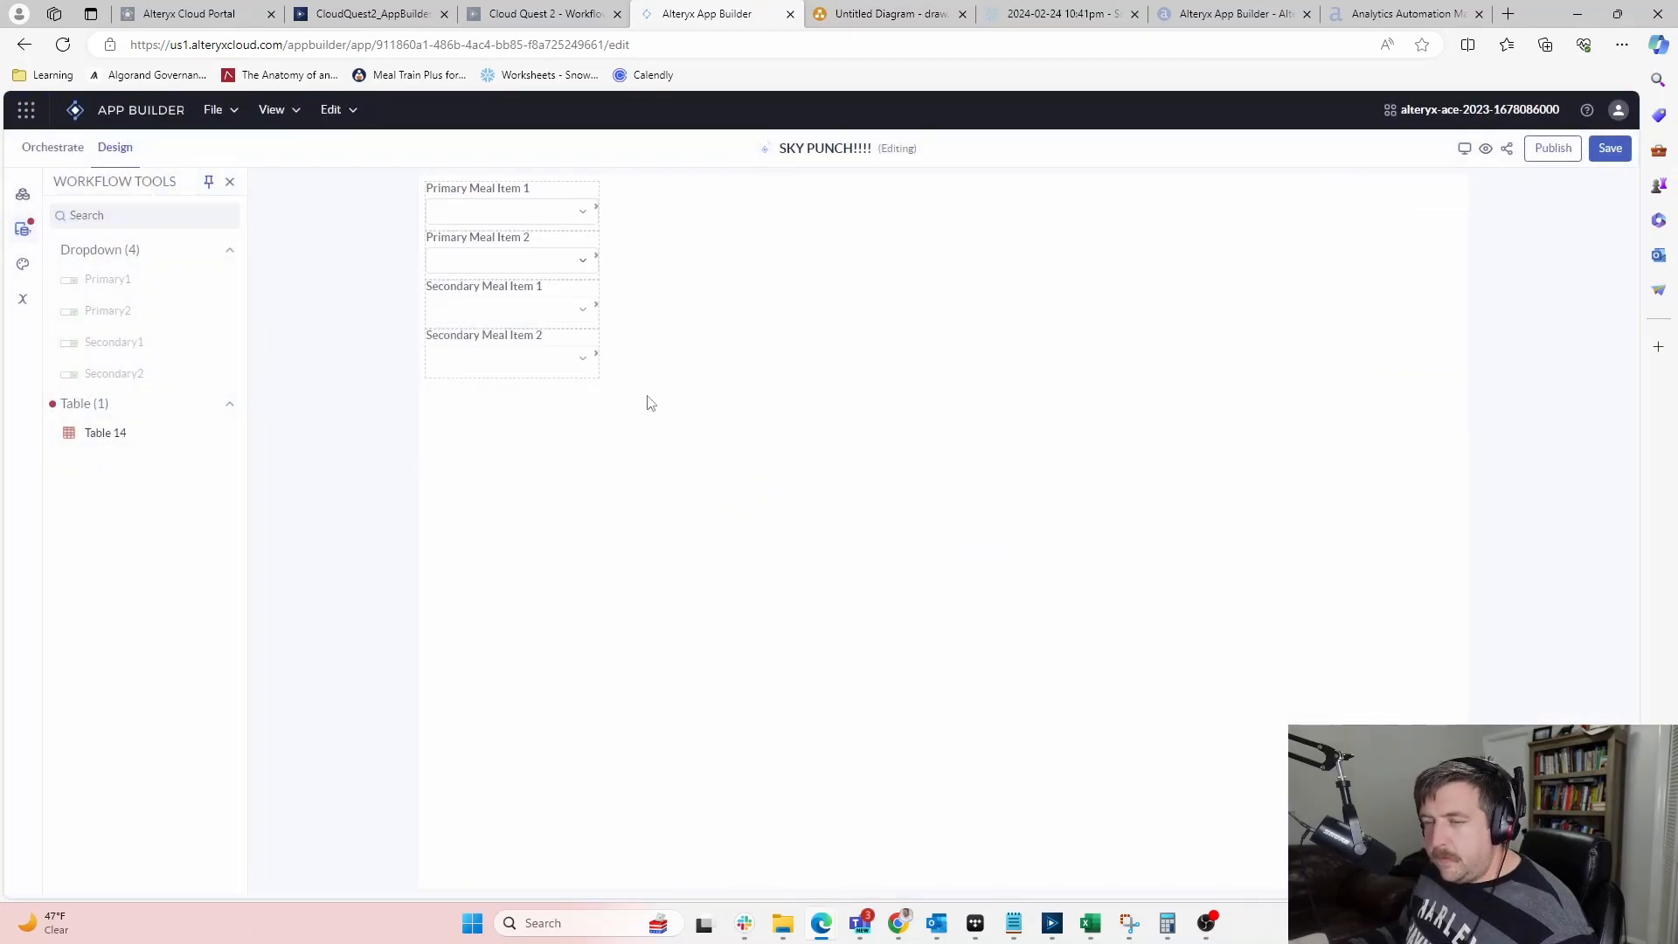
Test Primary Meal Item 1 by choosing Soup, then clear it and leave all dropdowns empty
left_click(504, 205)
left_click(343, 247)
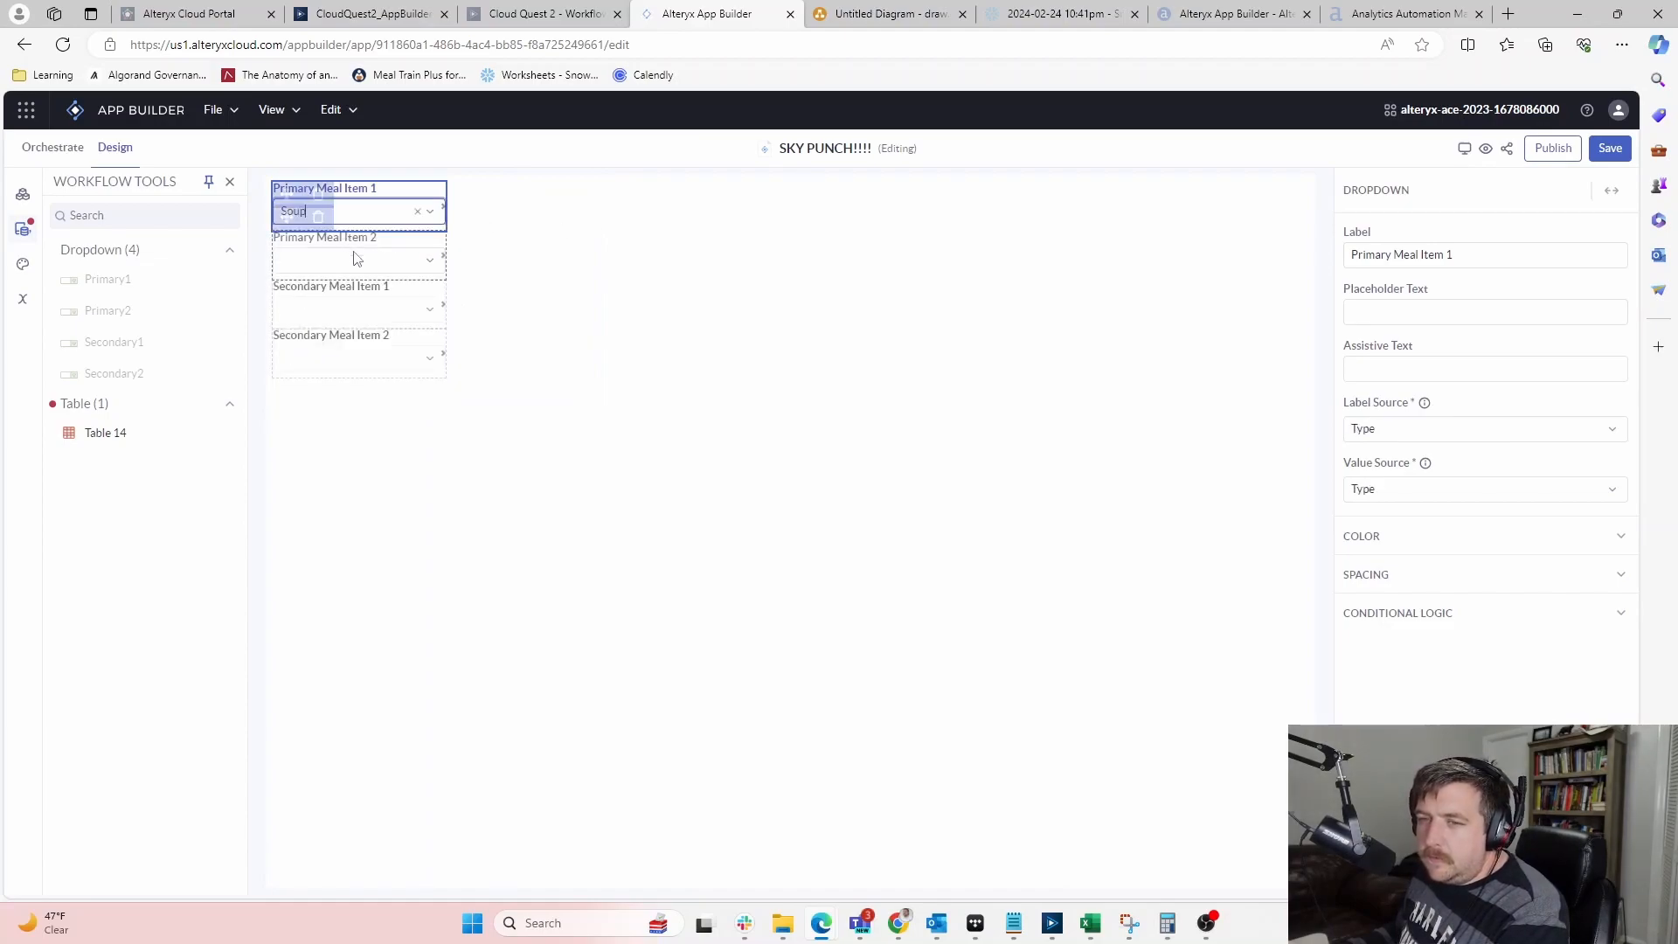
left_click(356, 256)
left_click(432, 262)
left_click(418, 261)
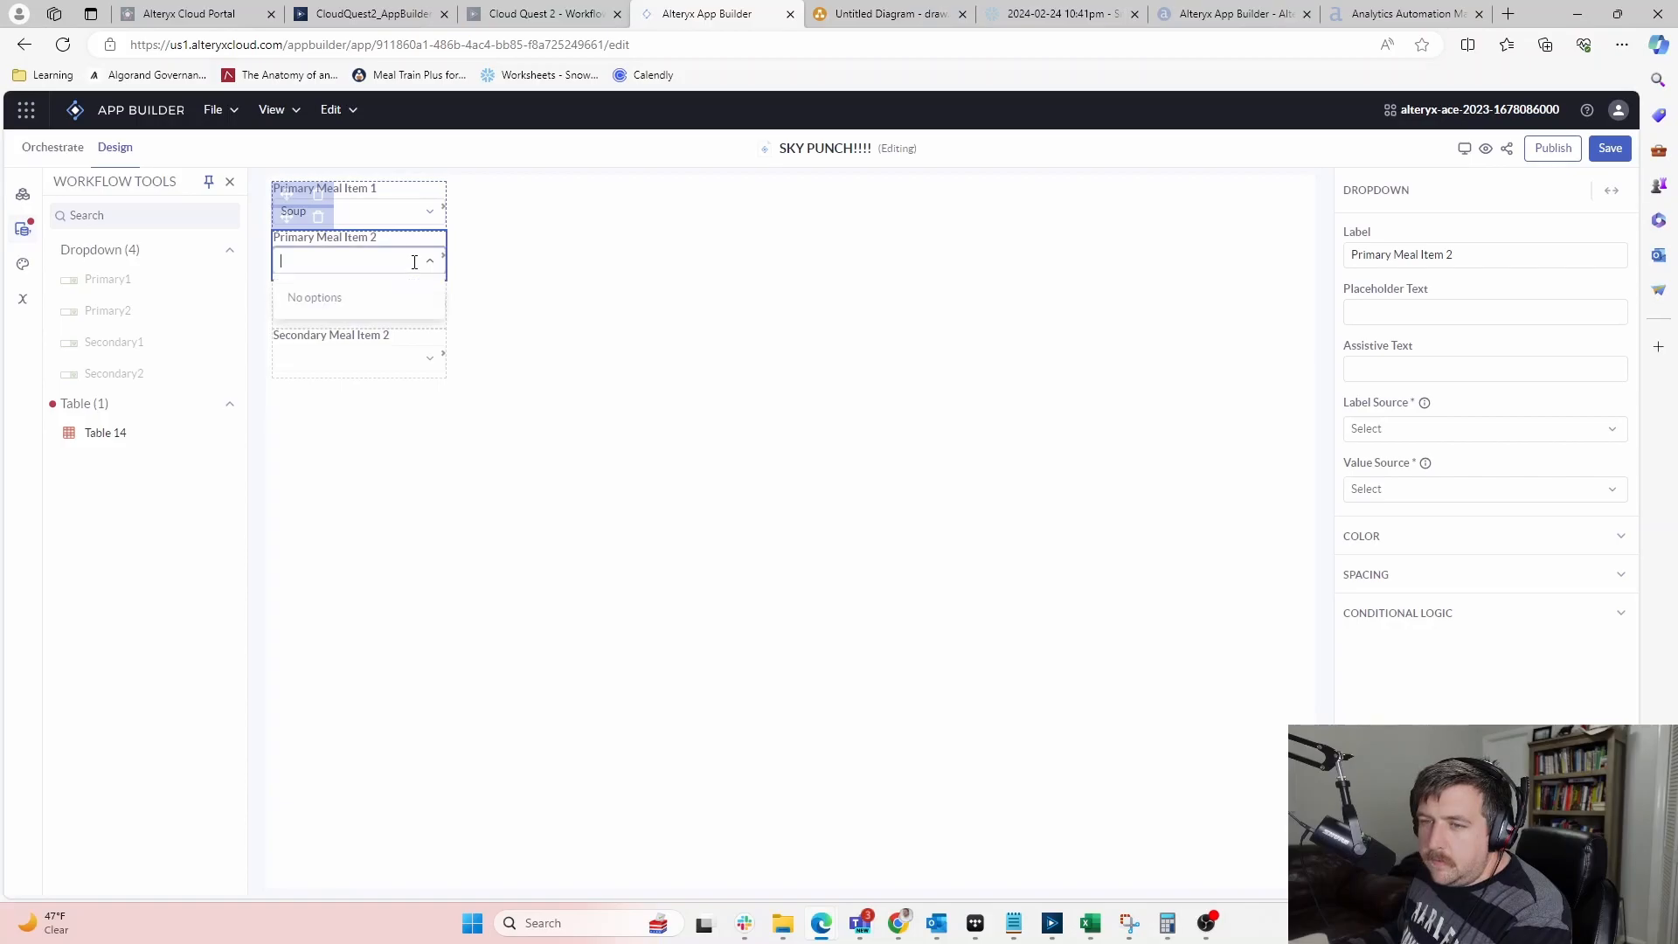
left_click(371, 211)
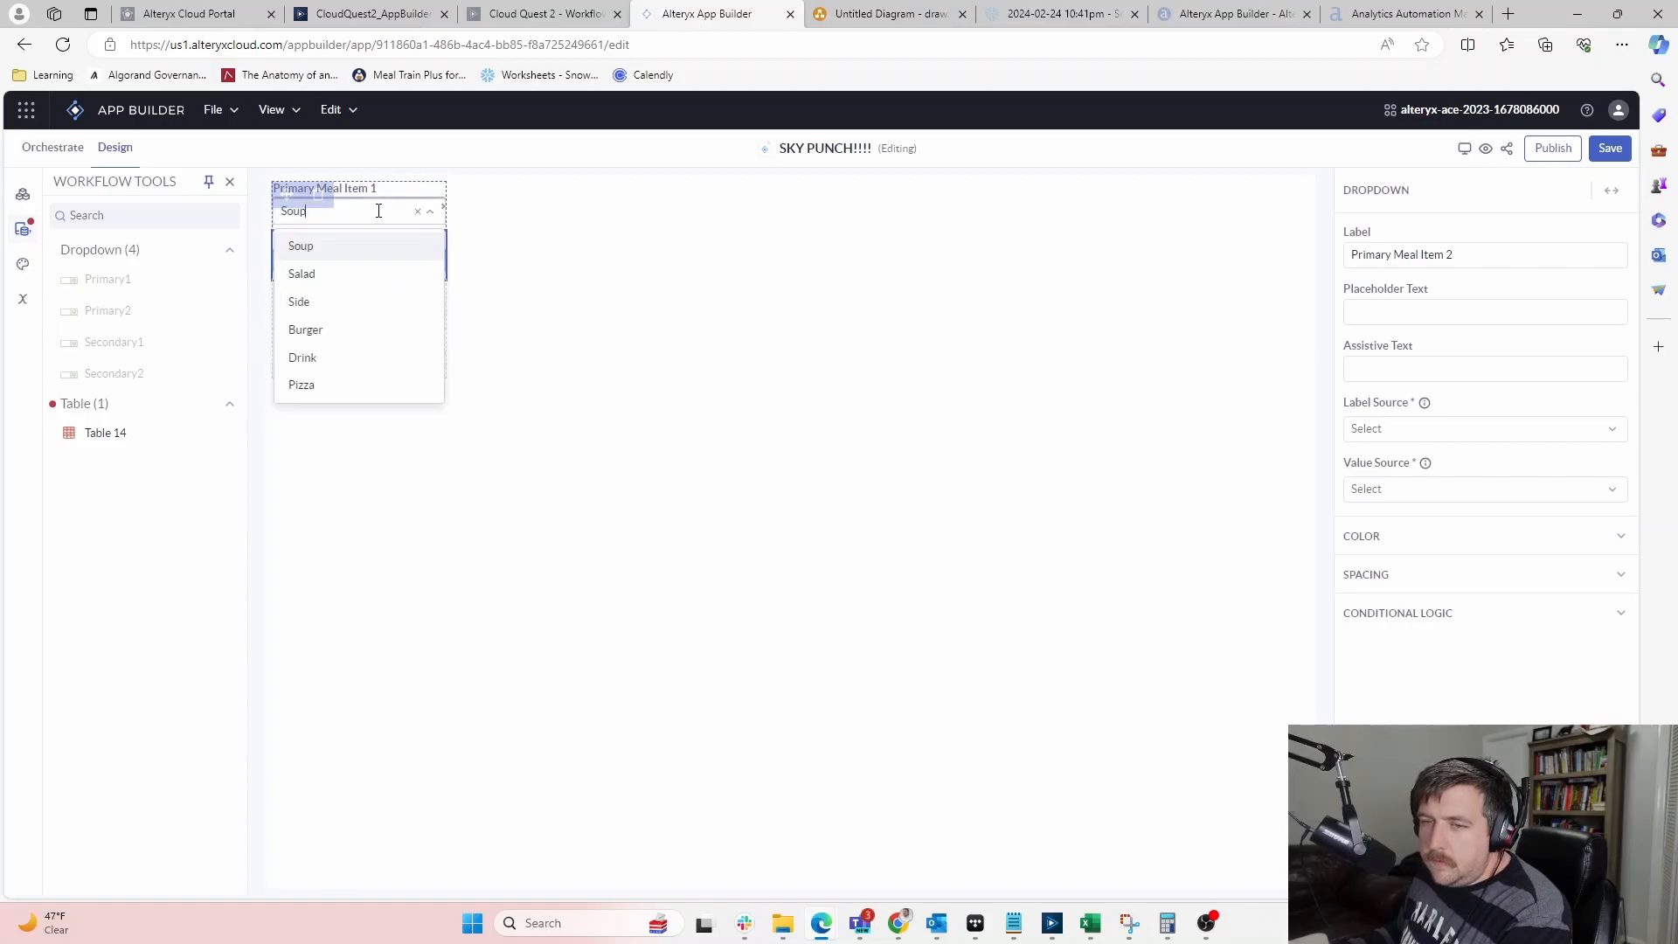
left_click(310, 257)
left_click(418, 211)
left_click(699, 307)
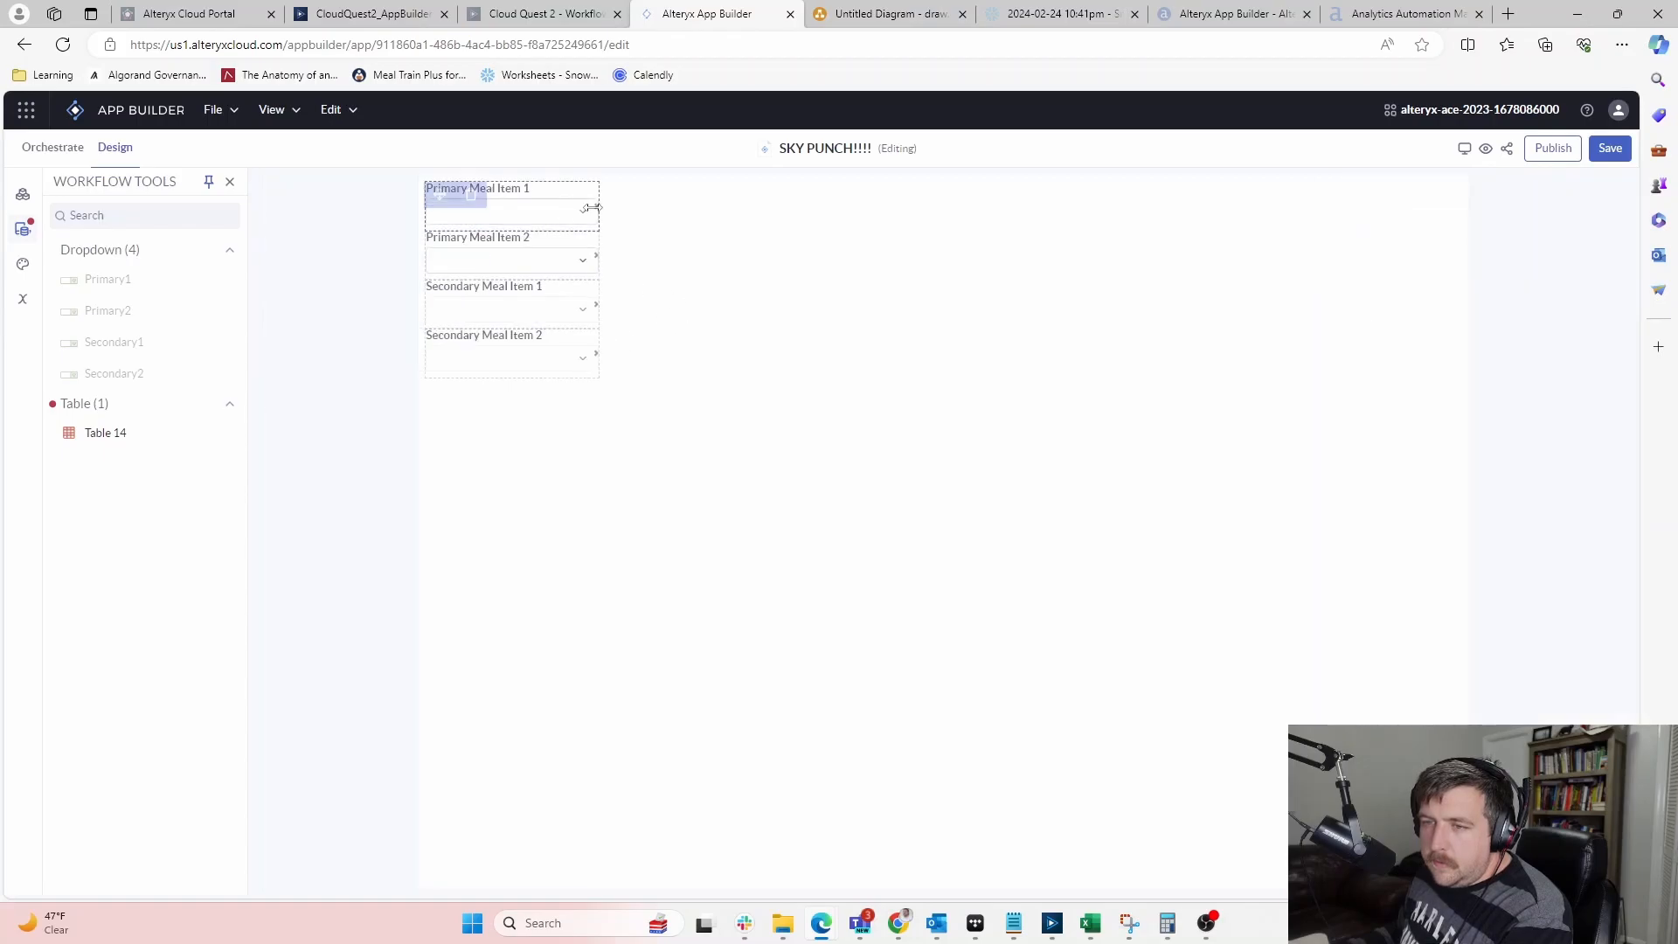
mouse_move(600, 208)
left_mouse_down()
mouse_move(622, 213)
mouse_move(605, 210)
left_mouse_up()
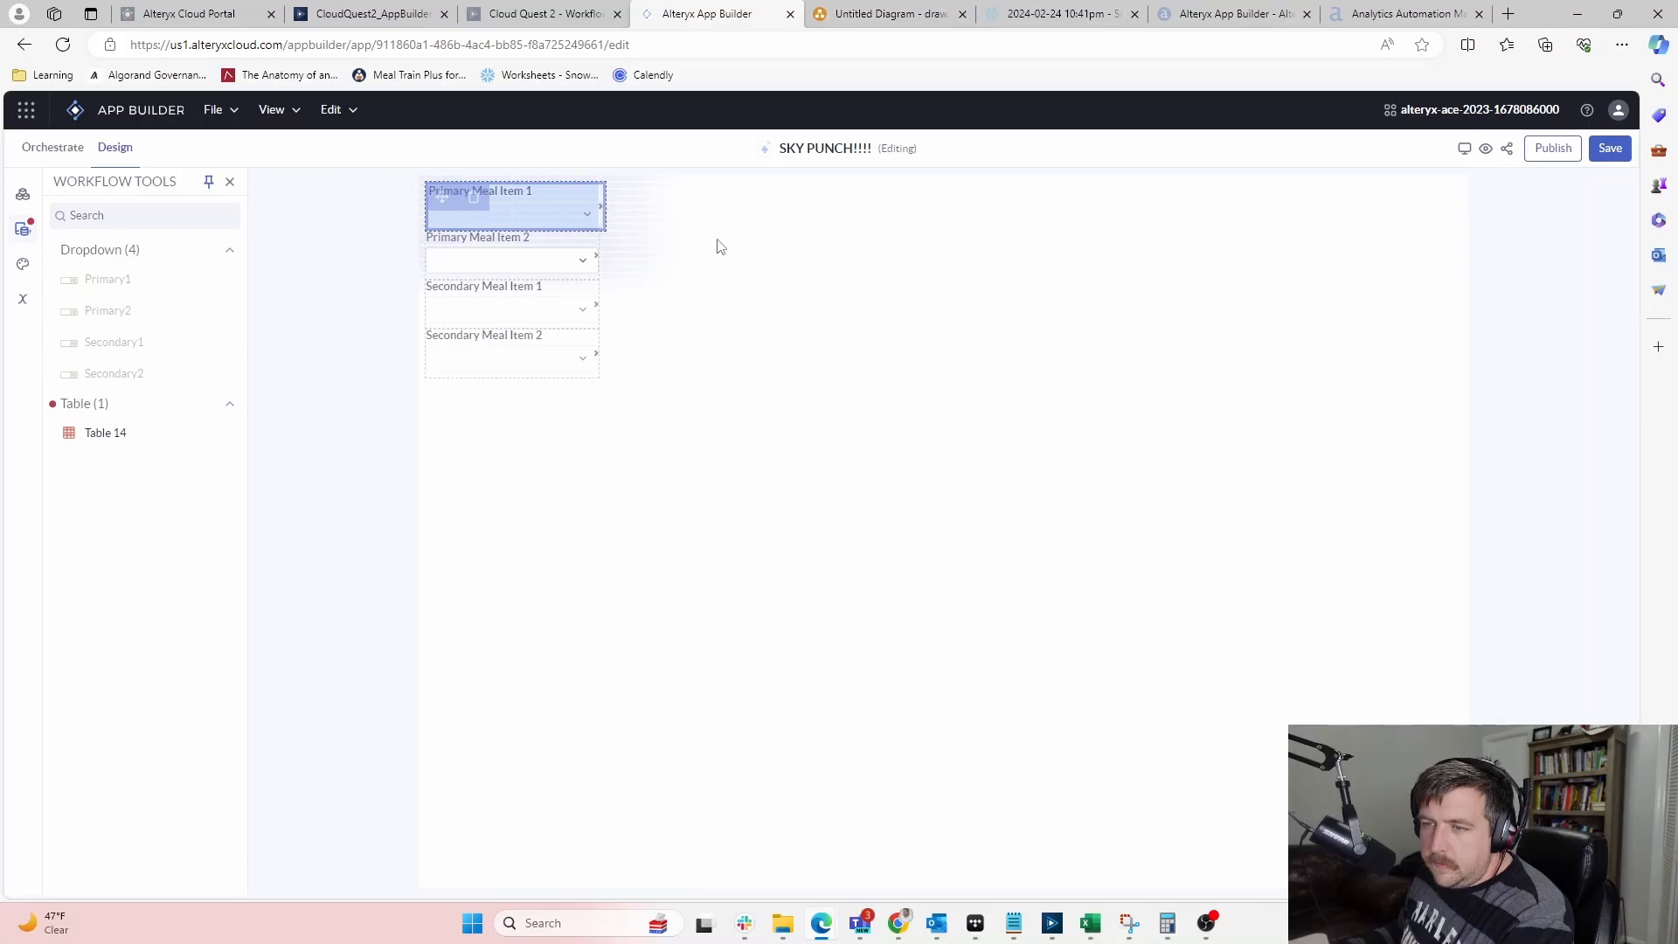
left_click(718, 243)
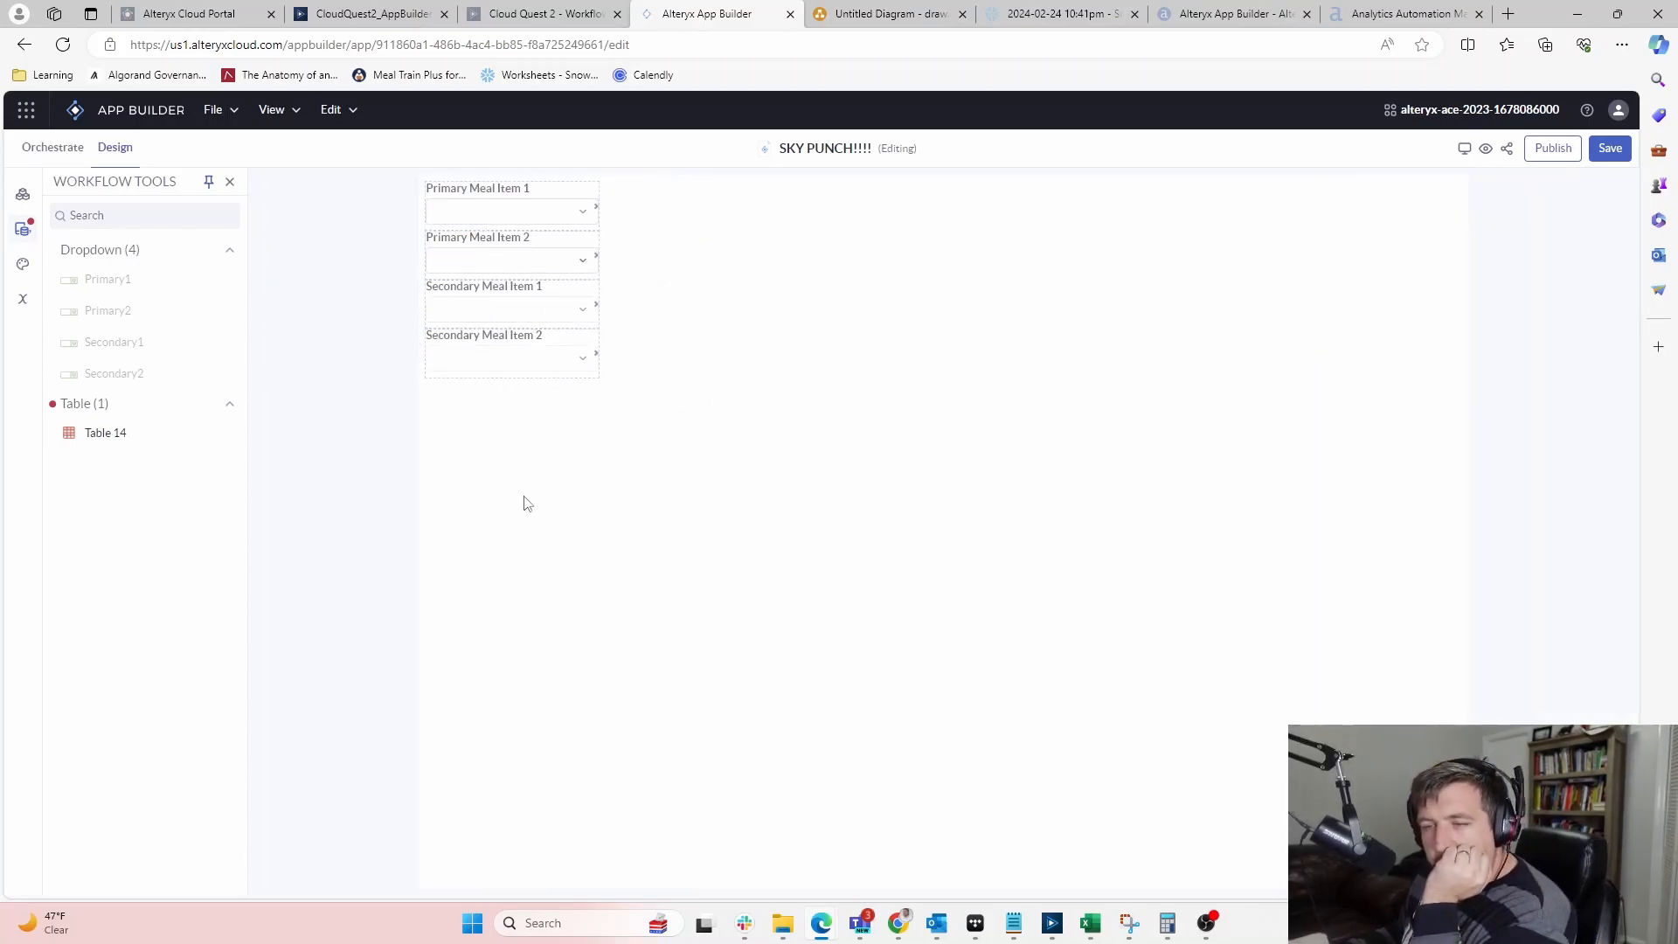
Place Table 14 on the page directly under the Secondary Meal Item 2 dropdown
left_click_drag(140, 430, 876, 389)
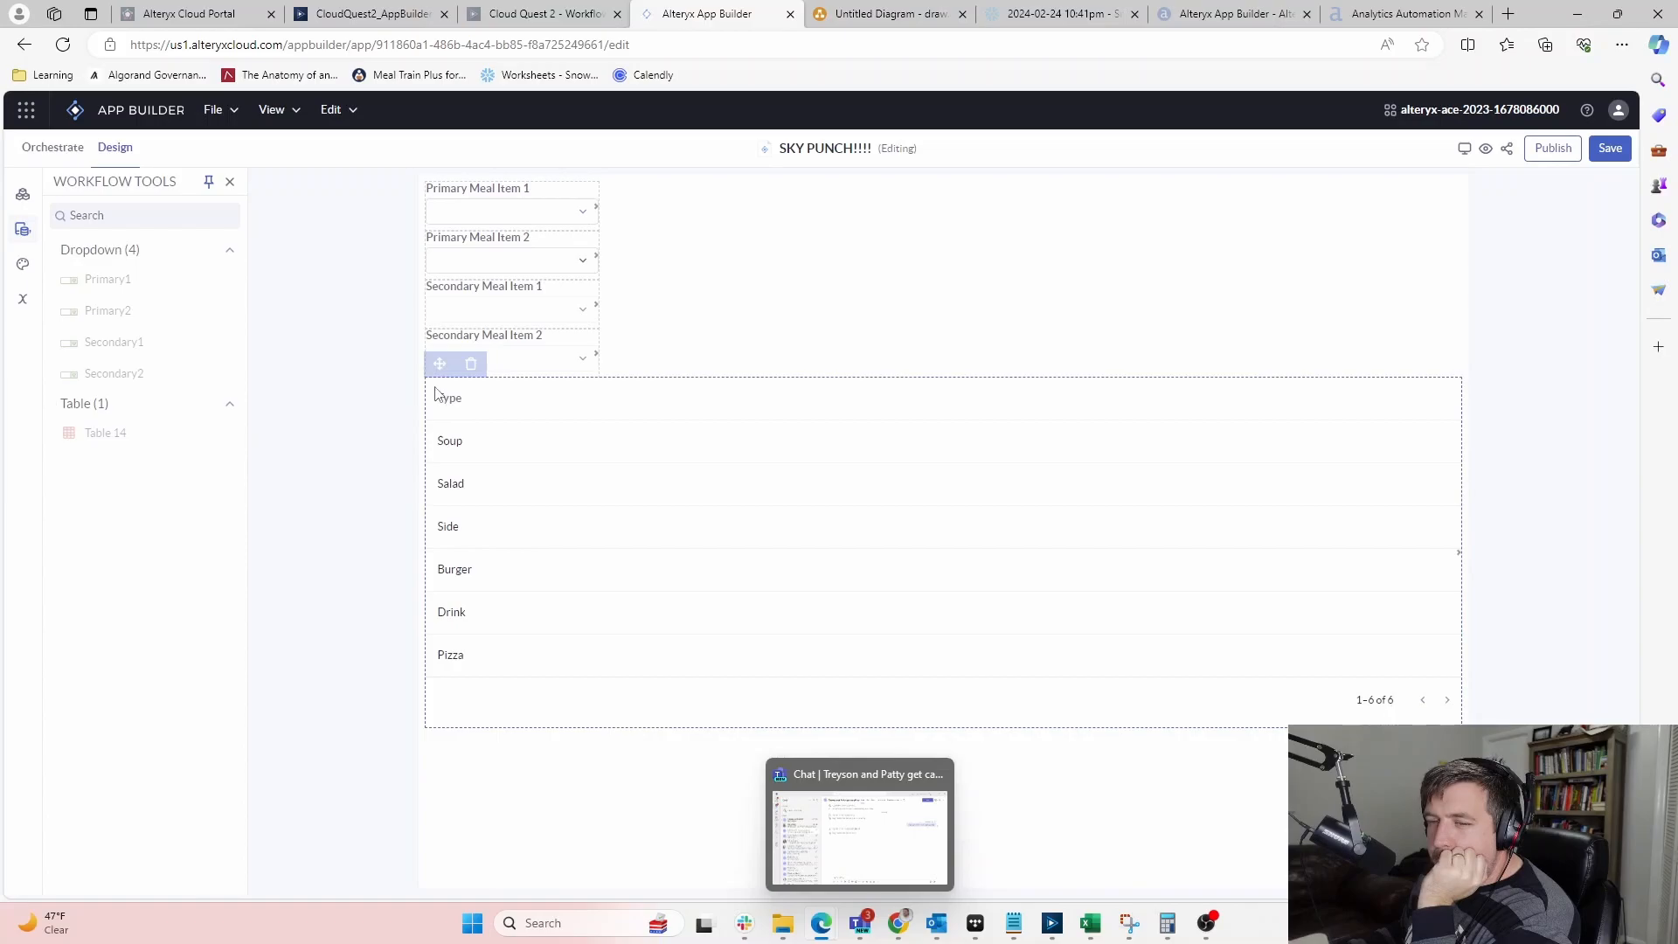
left_click_drag(482, 364, 444, 378)
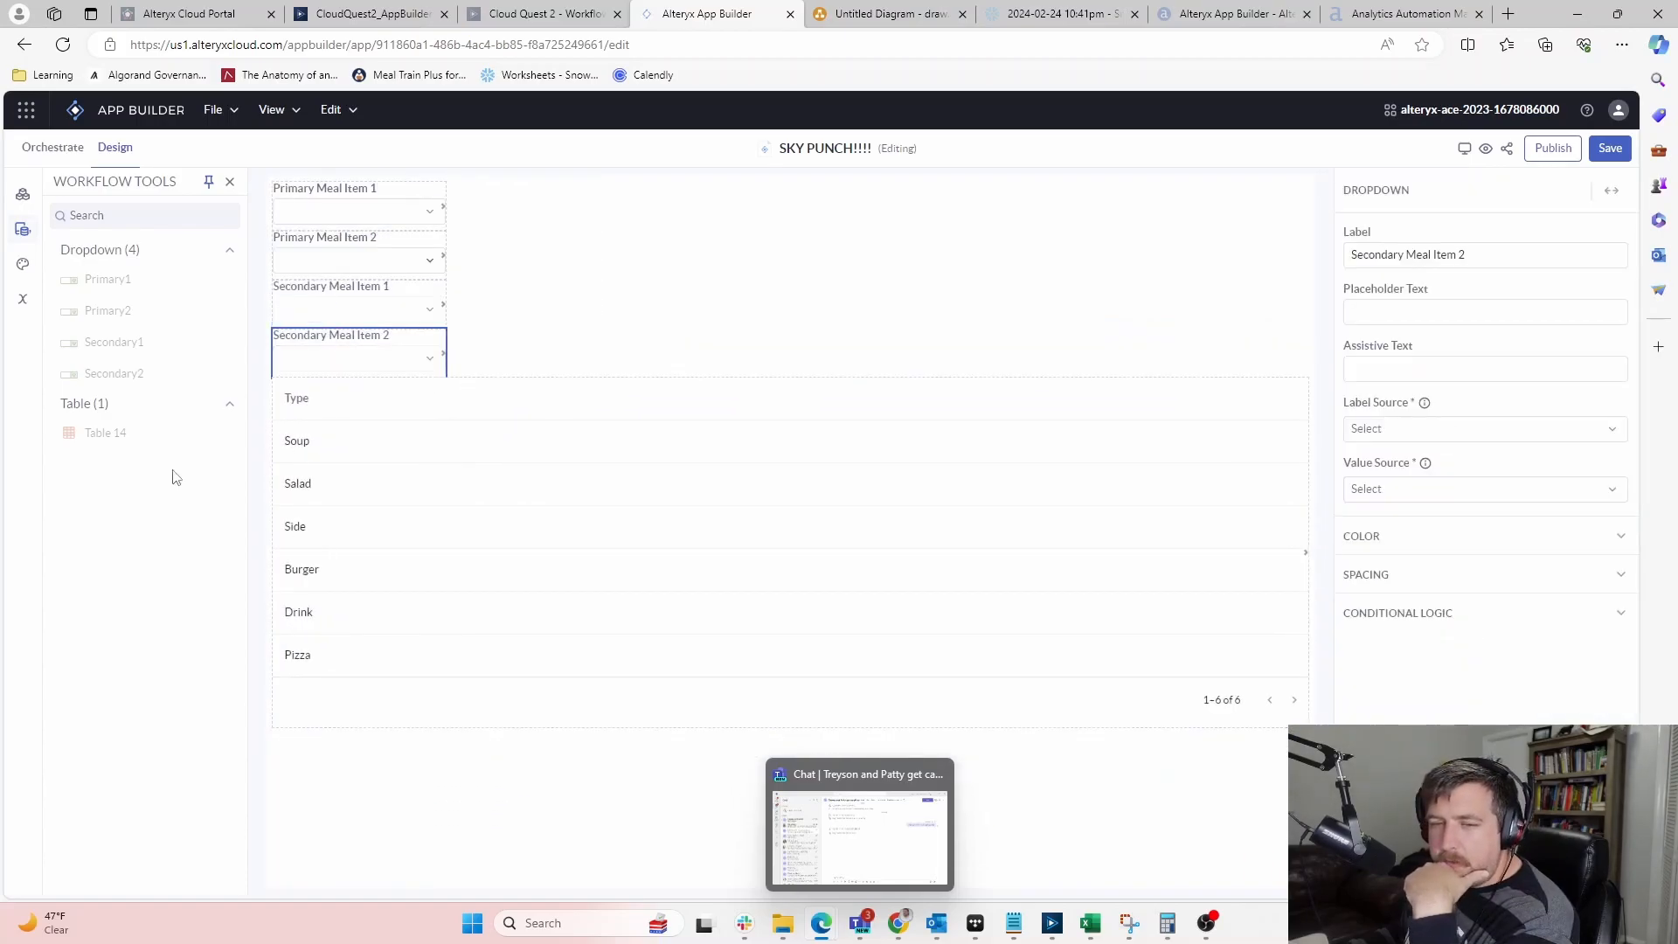
left_click(23, 196)
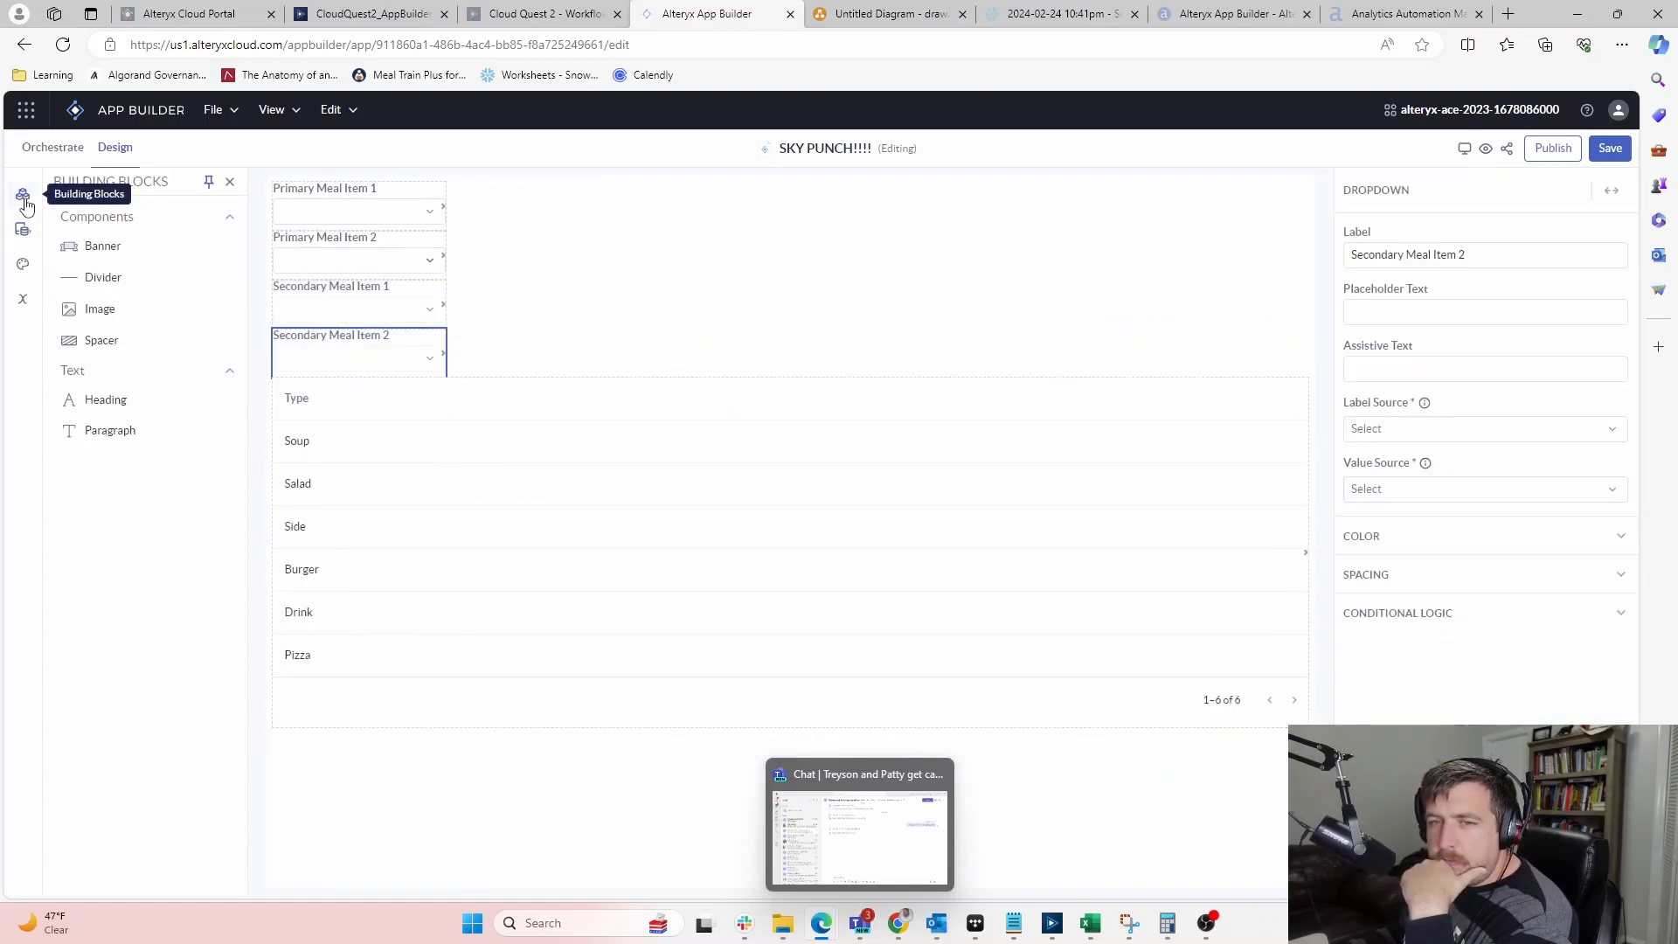
left_click(210, 112)
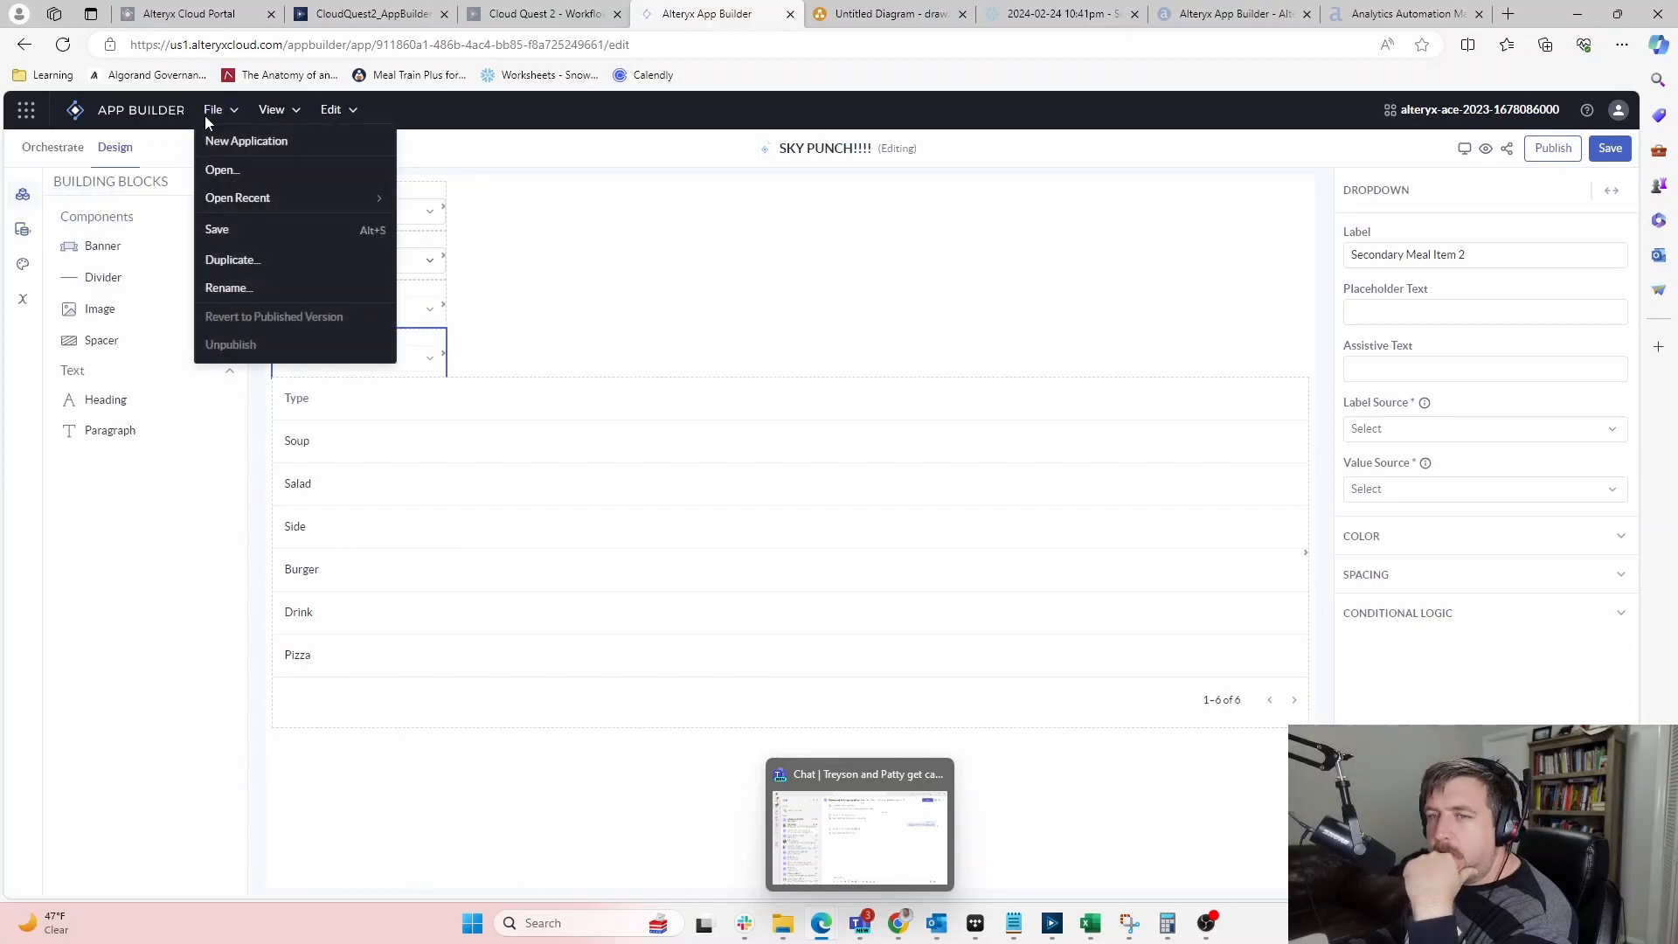
left_click(48, 150)
Set the lower workflow node's Output Table Name to the PCT_MD output and preview the table
left_click(49, 151)
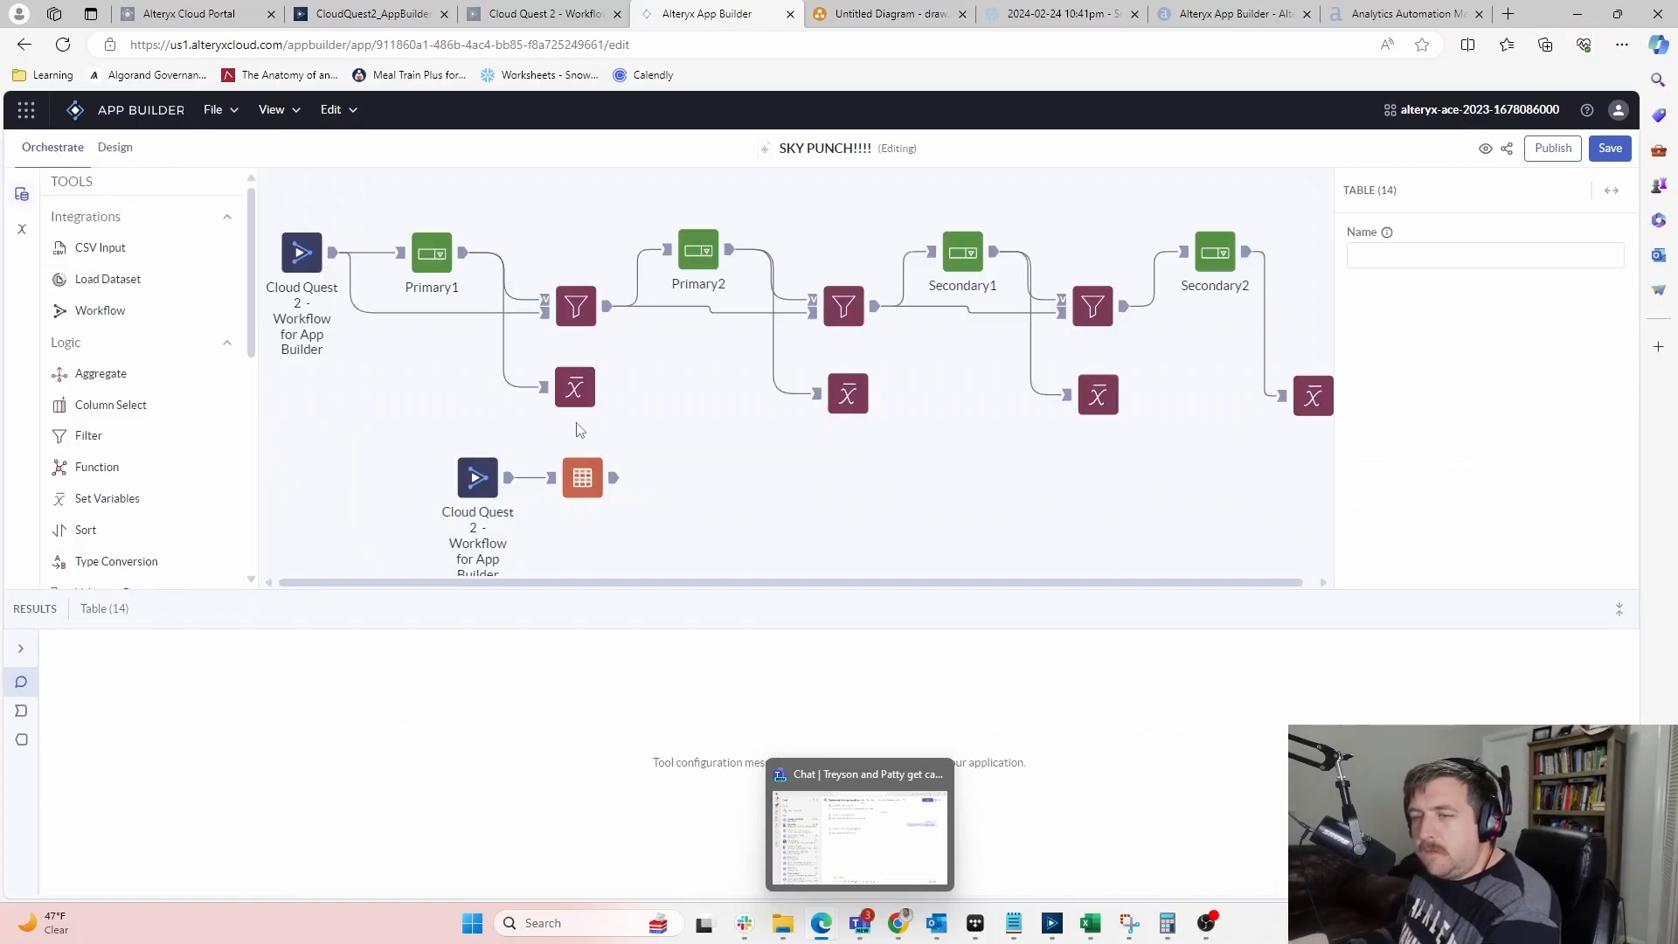
left_click(487, 484)
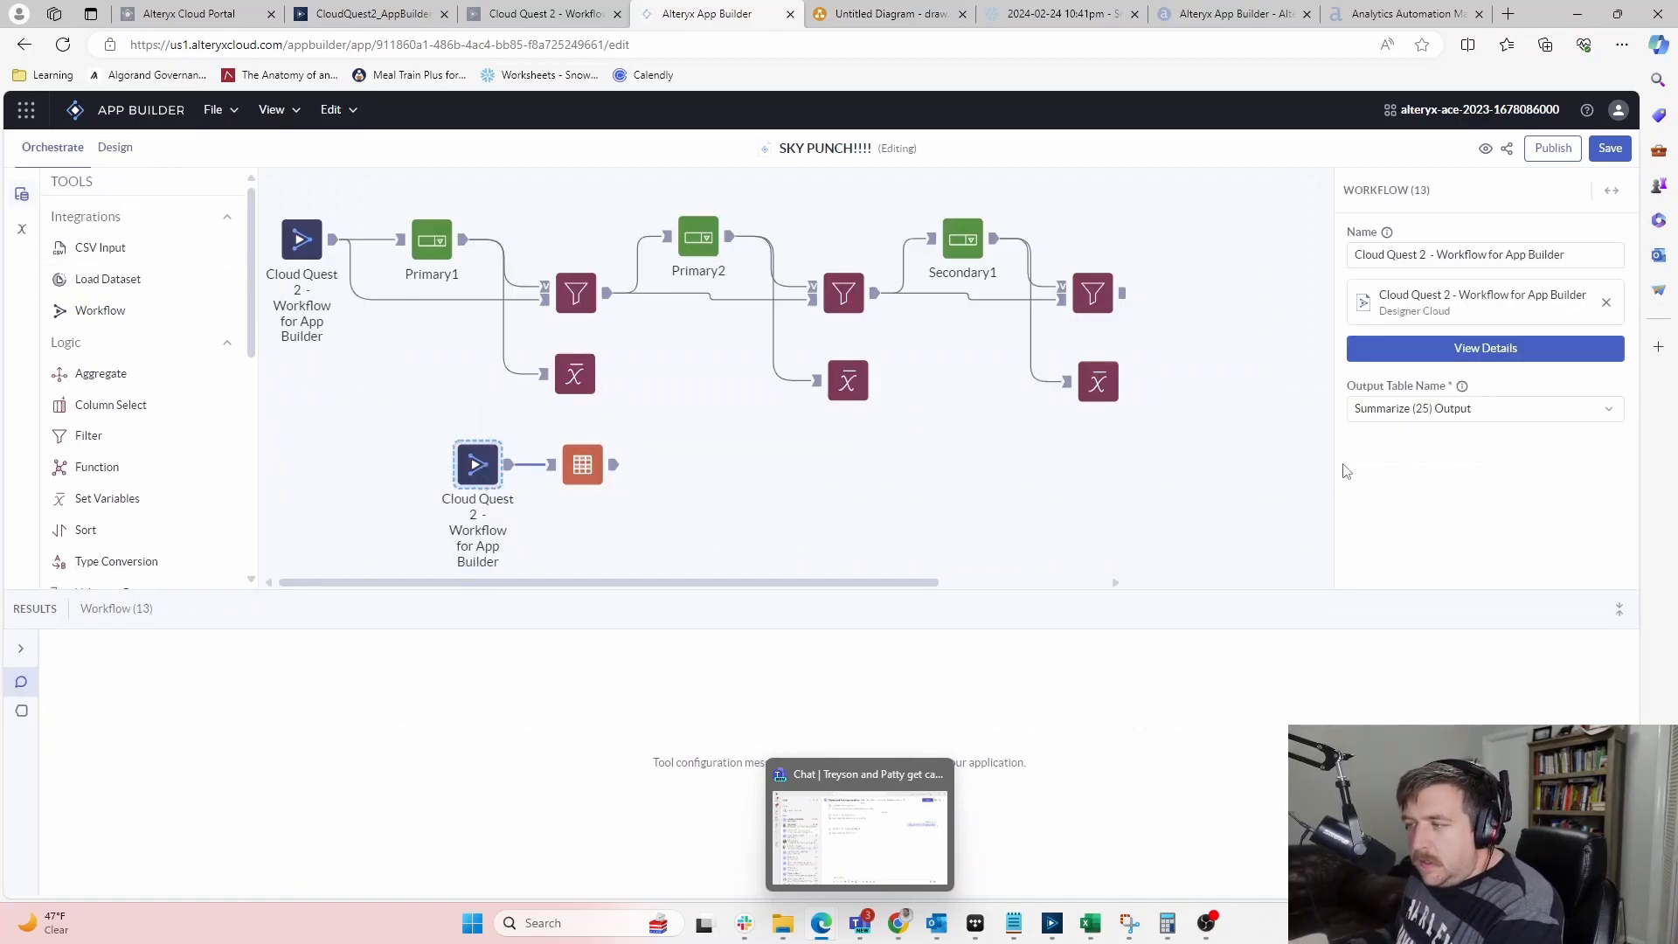
left_click(1485, 409)
scroll(1493, 507, "down", 3)
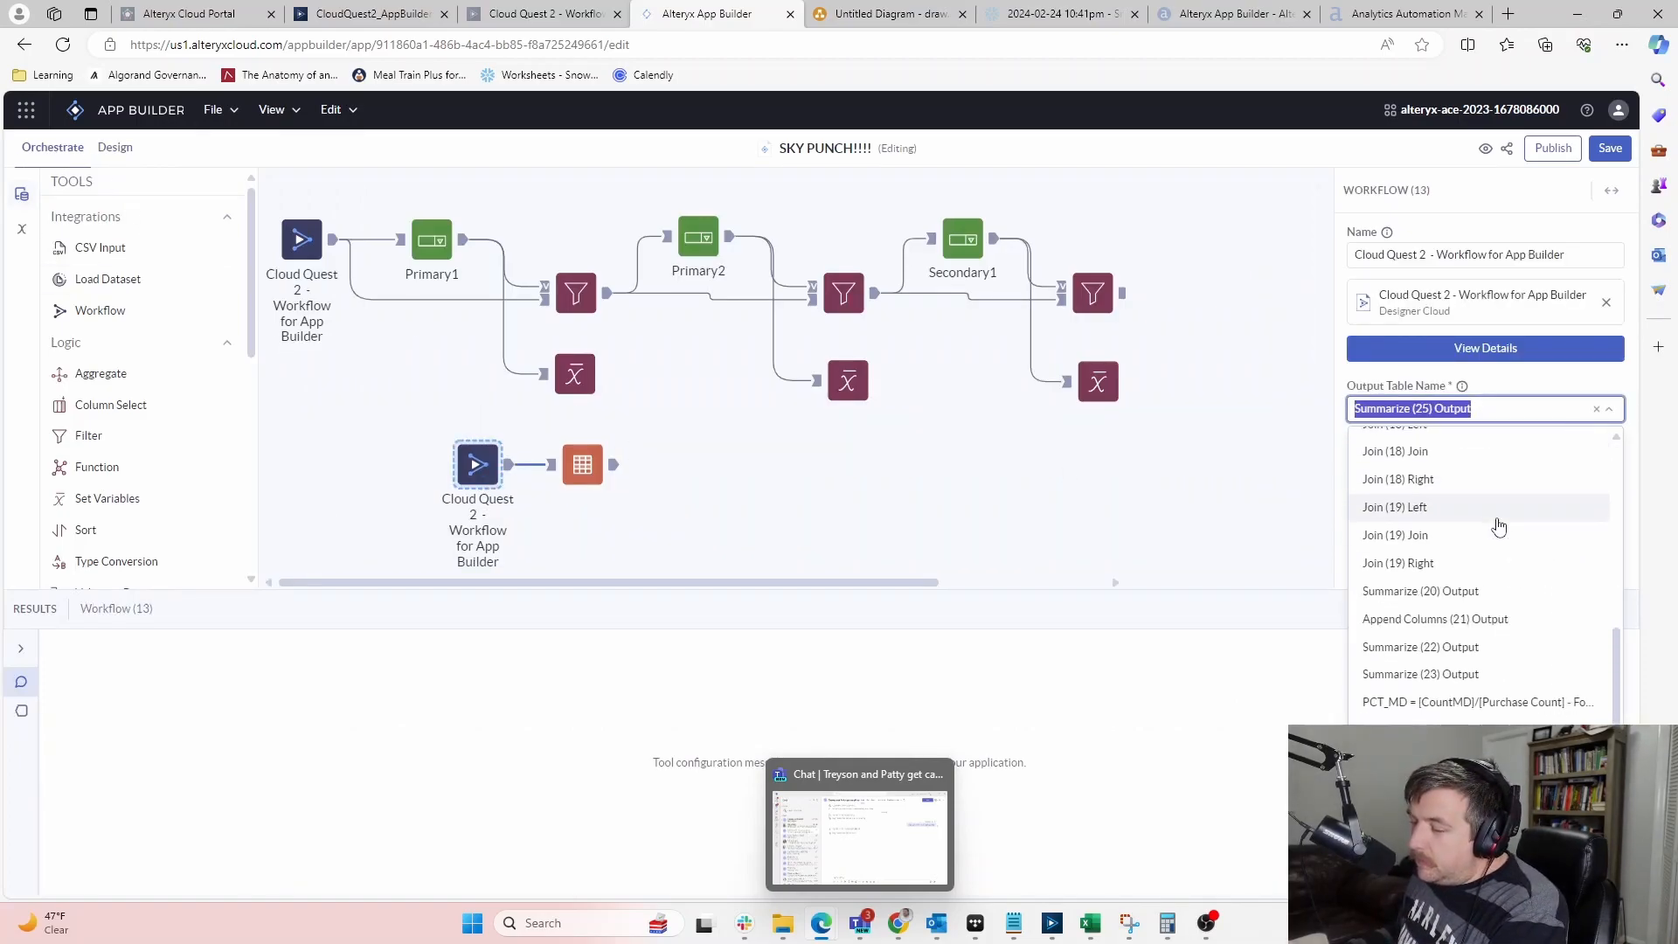
left_click(1452, 700)
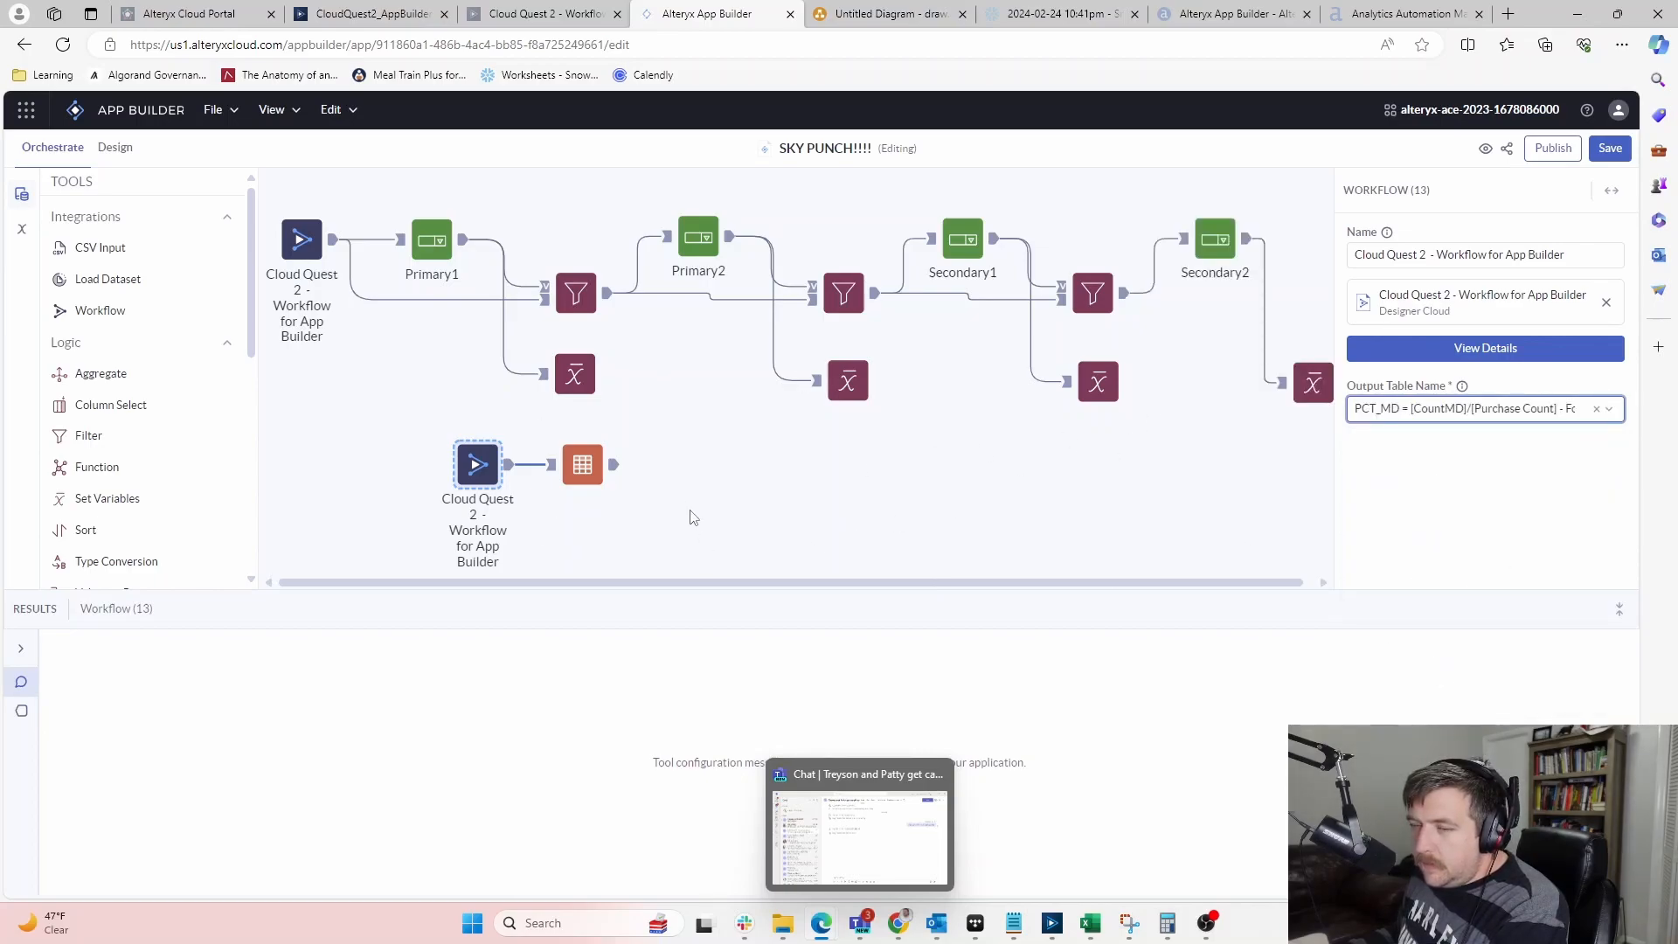
left_click(603, 472)
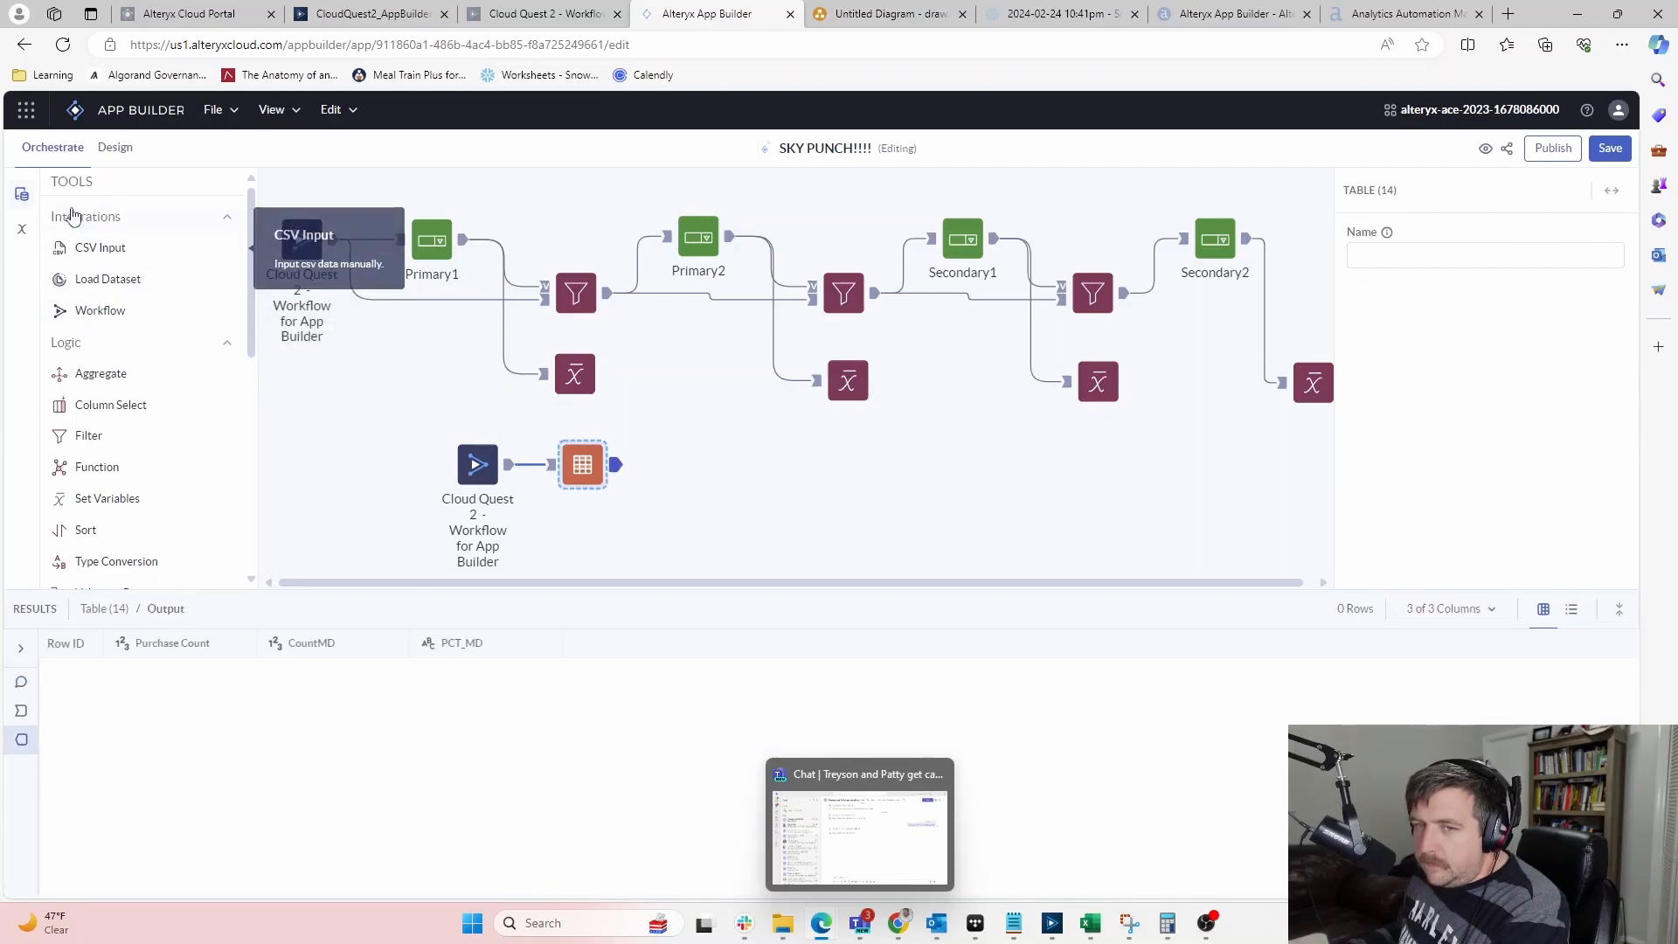
left_click(114, 150)
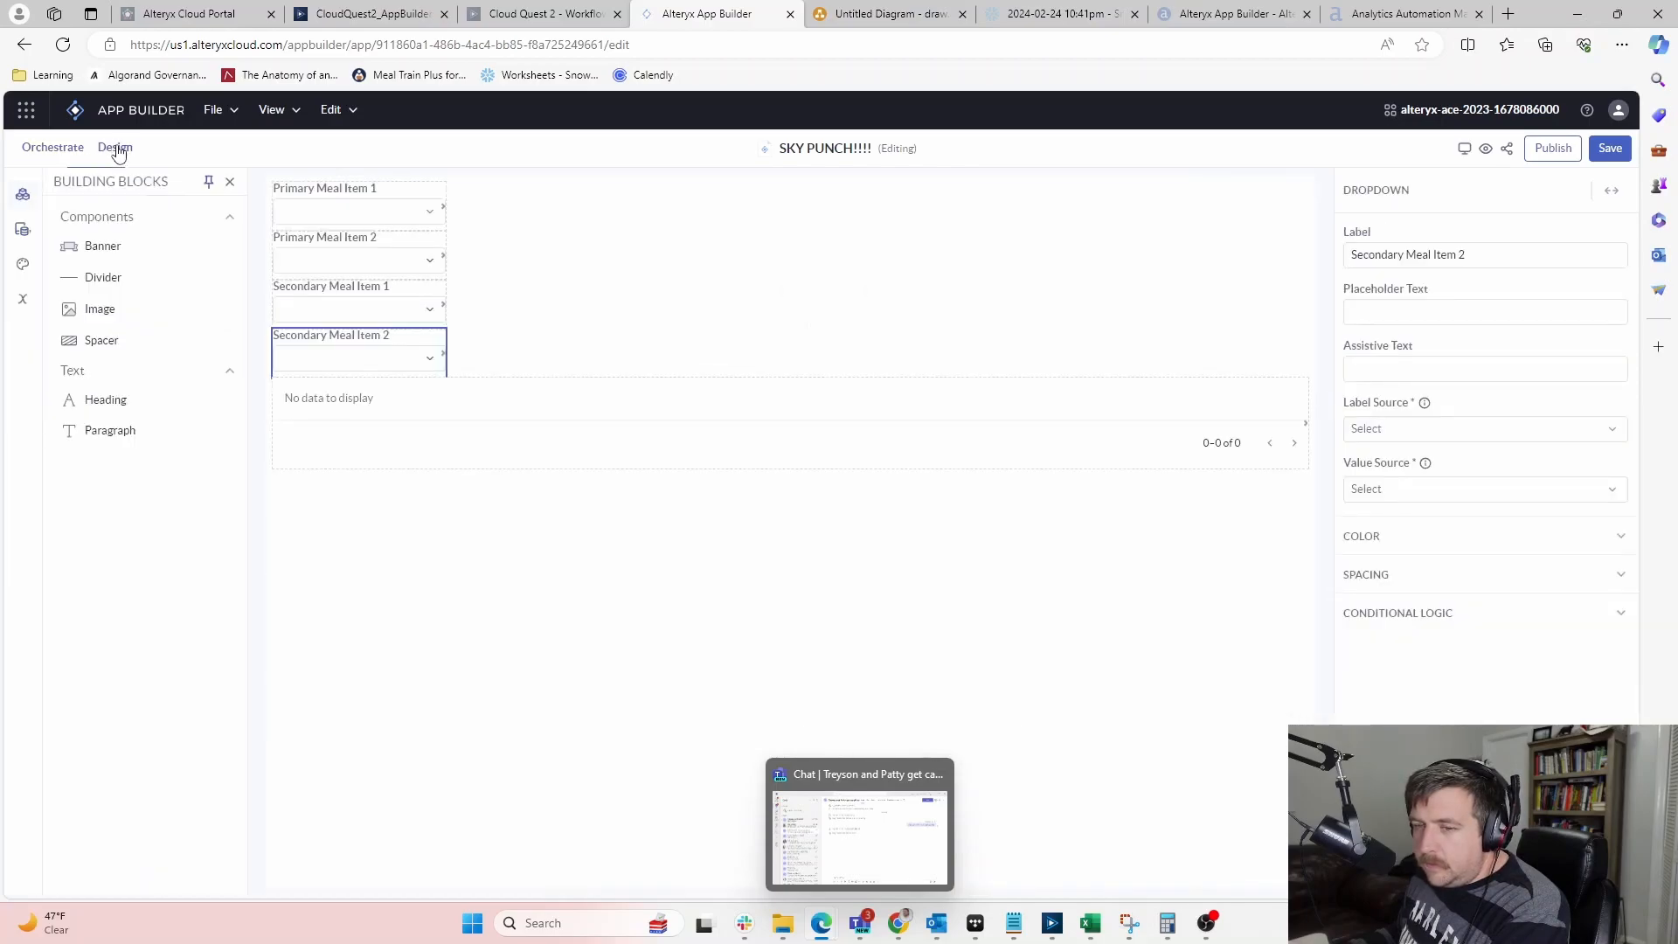
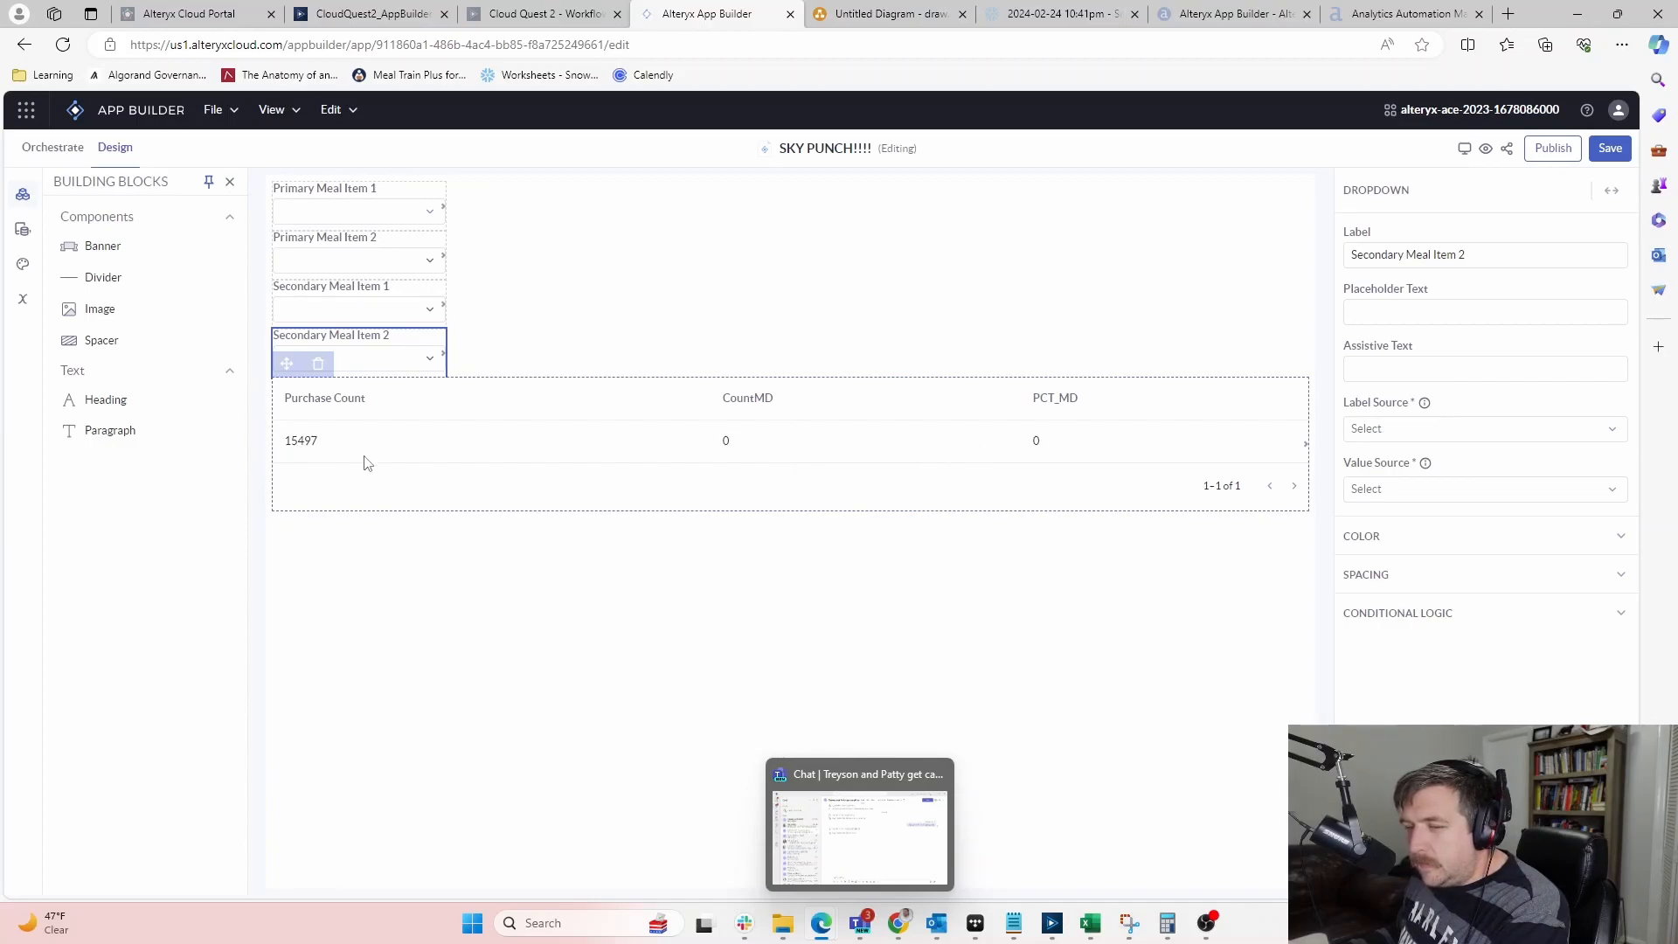
Choose Soup in Primary Meal Item 1 and confirm Primary Meal Item 2 lists no options
left_click(426, 208)
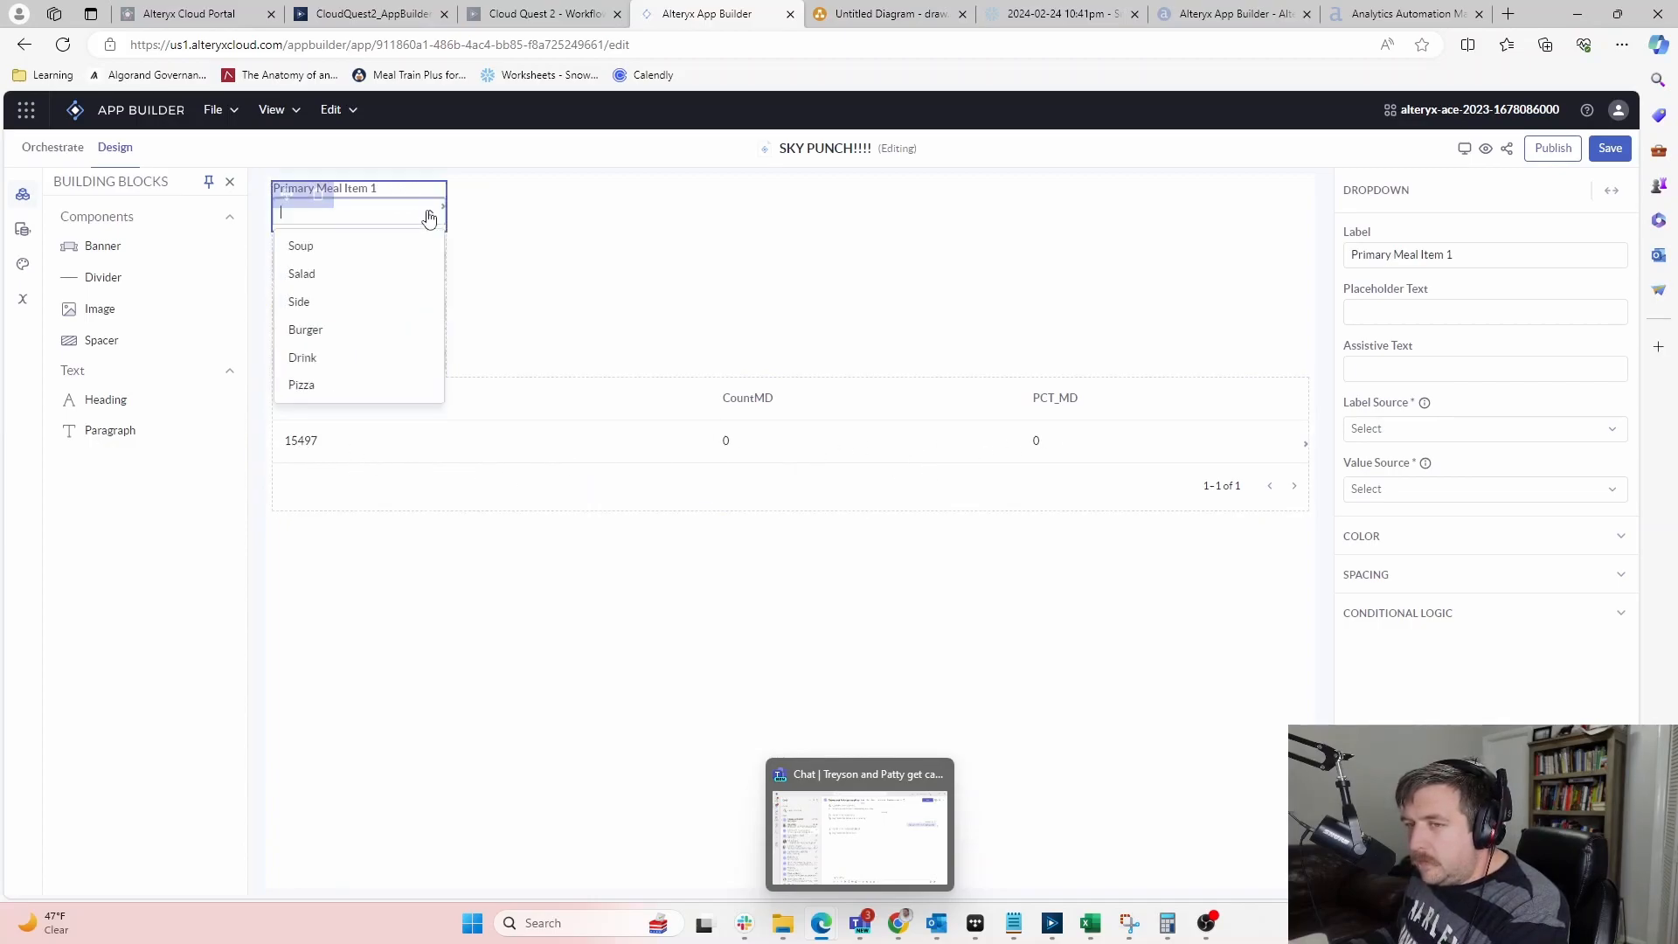
left_click(333, 260)
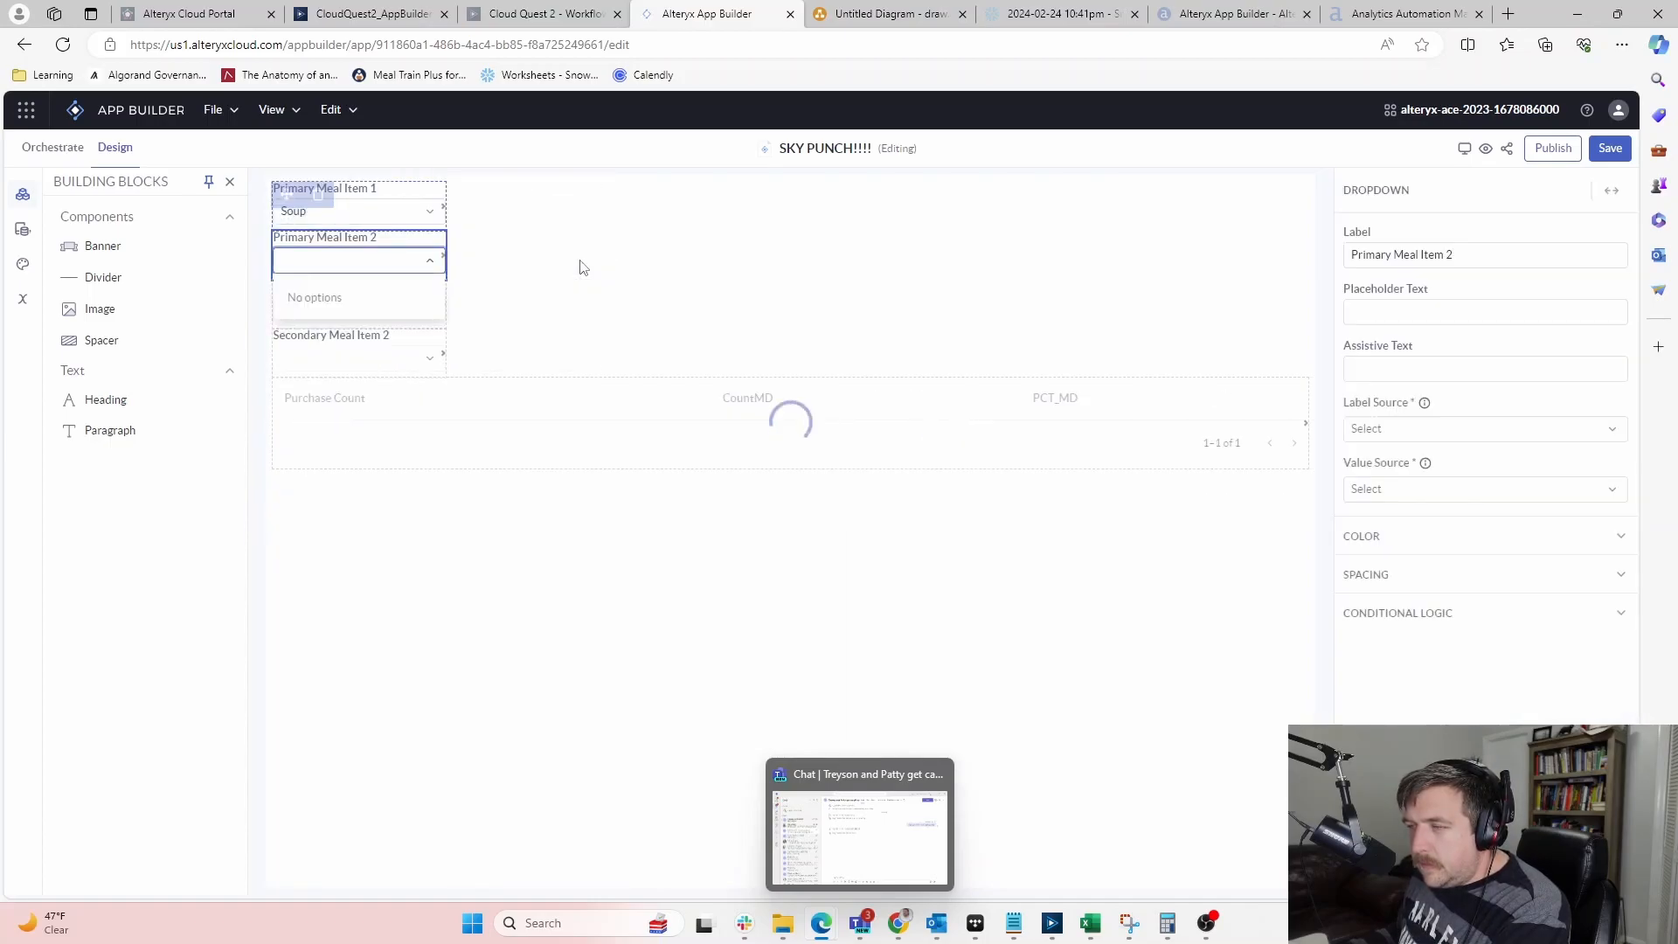
left_click(473, 295)
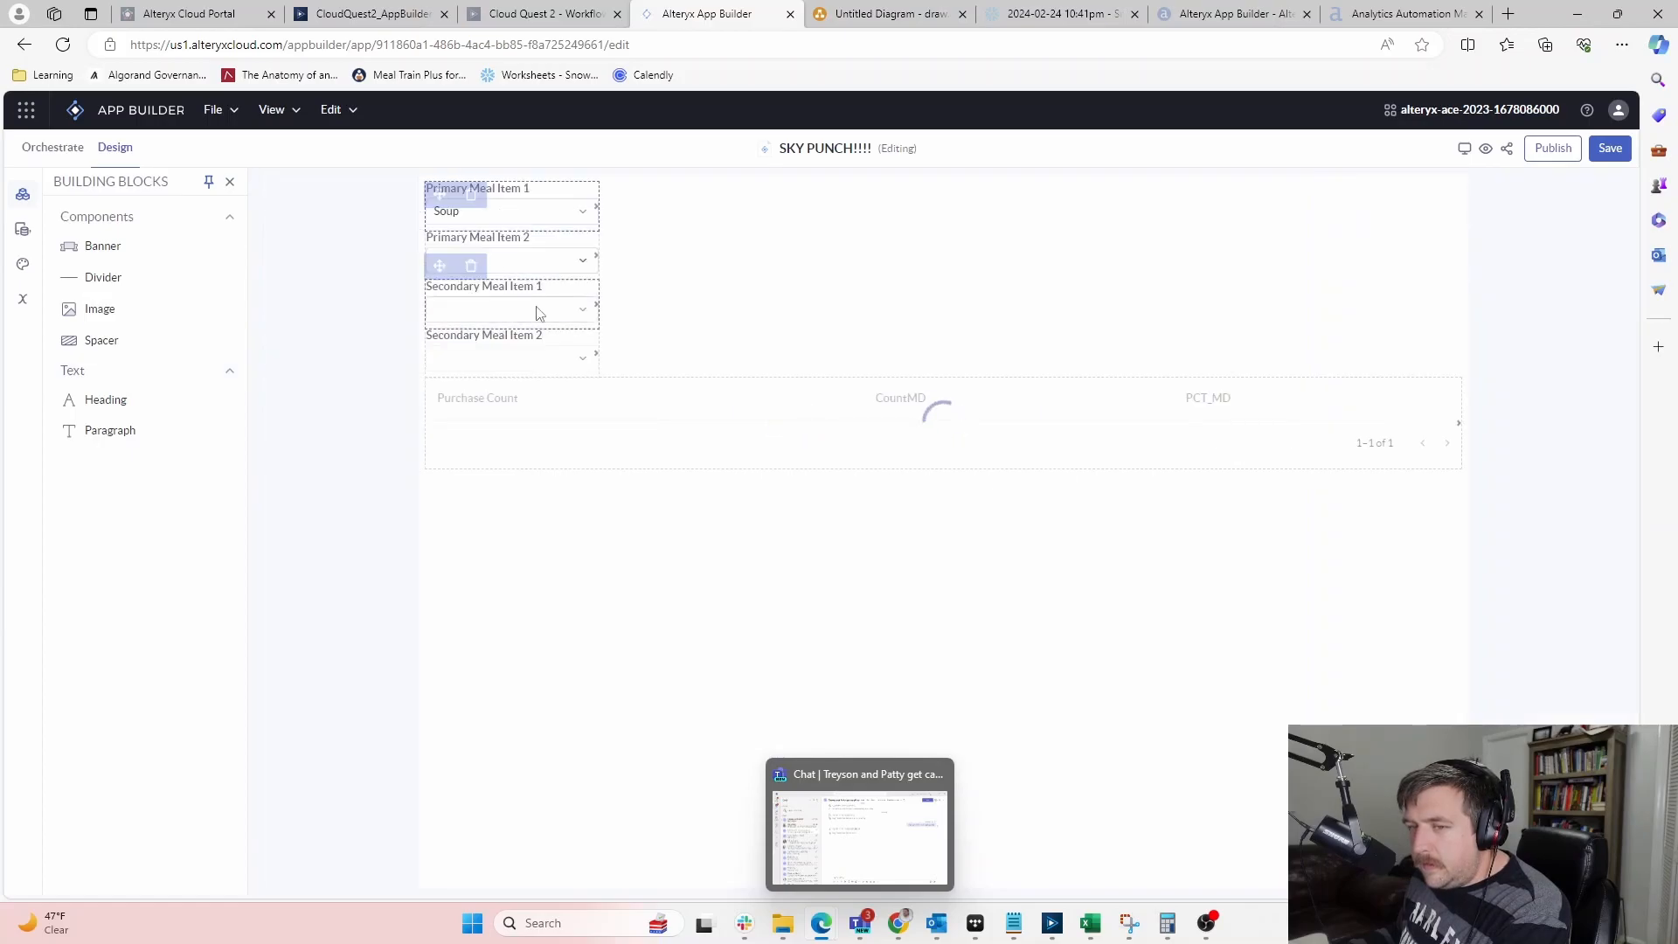
left_click(572, 314)
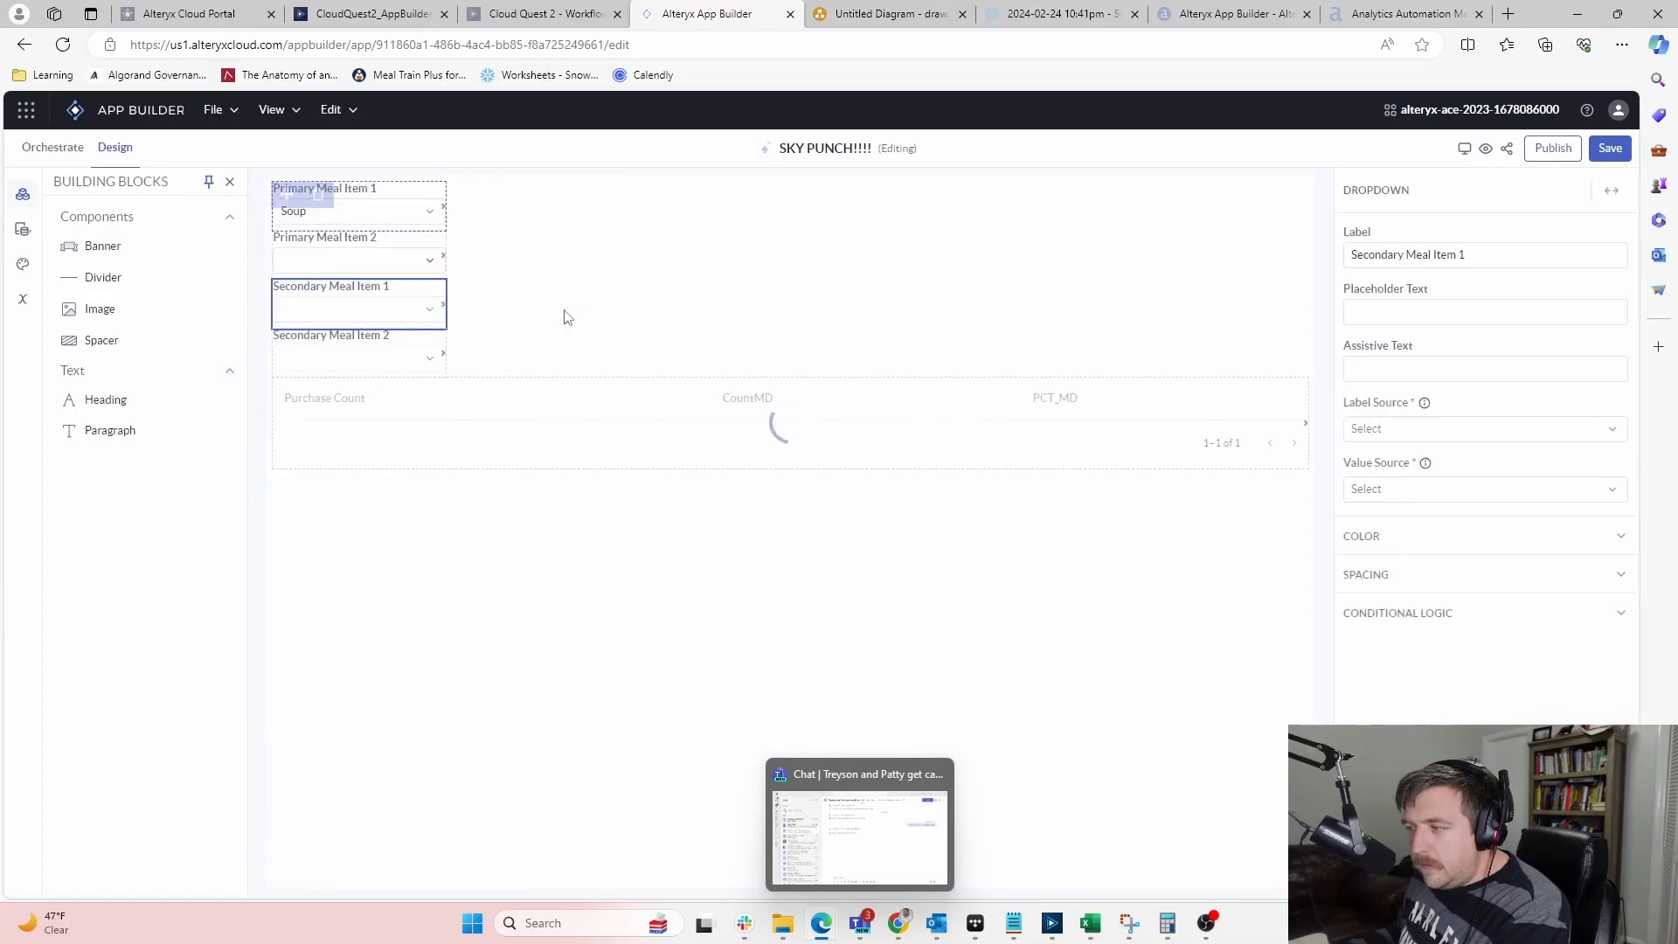
left_click(428, 360)
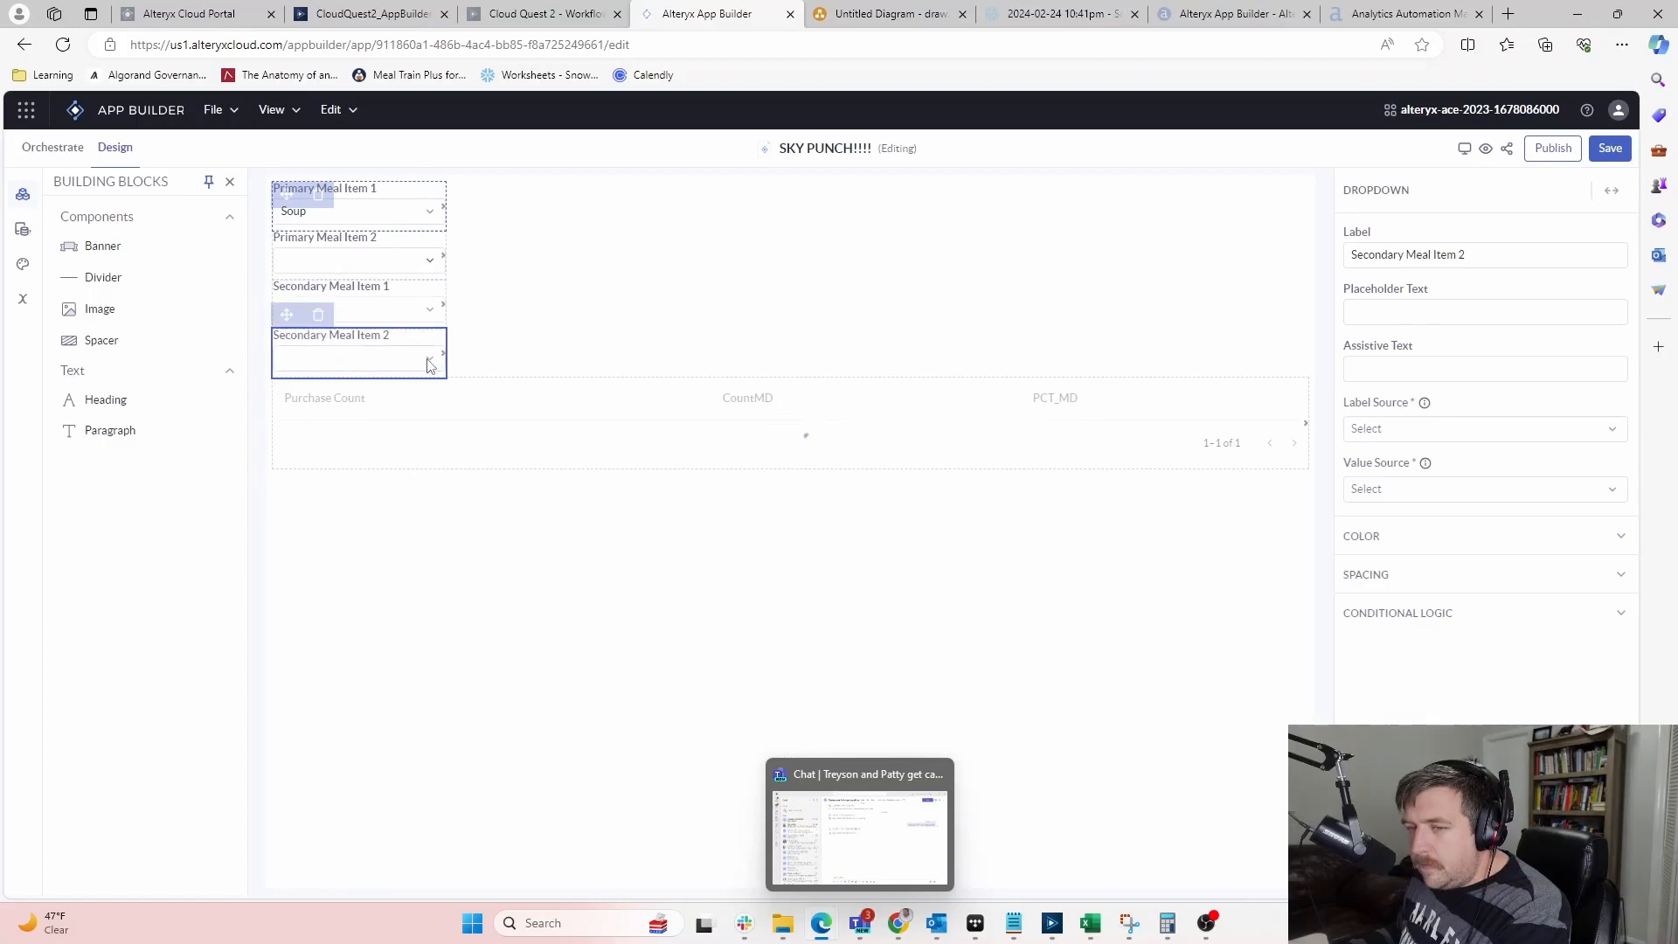
left_click(523, 342)
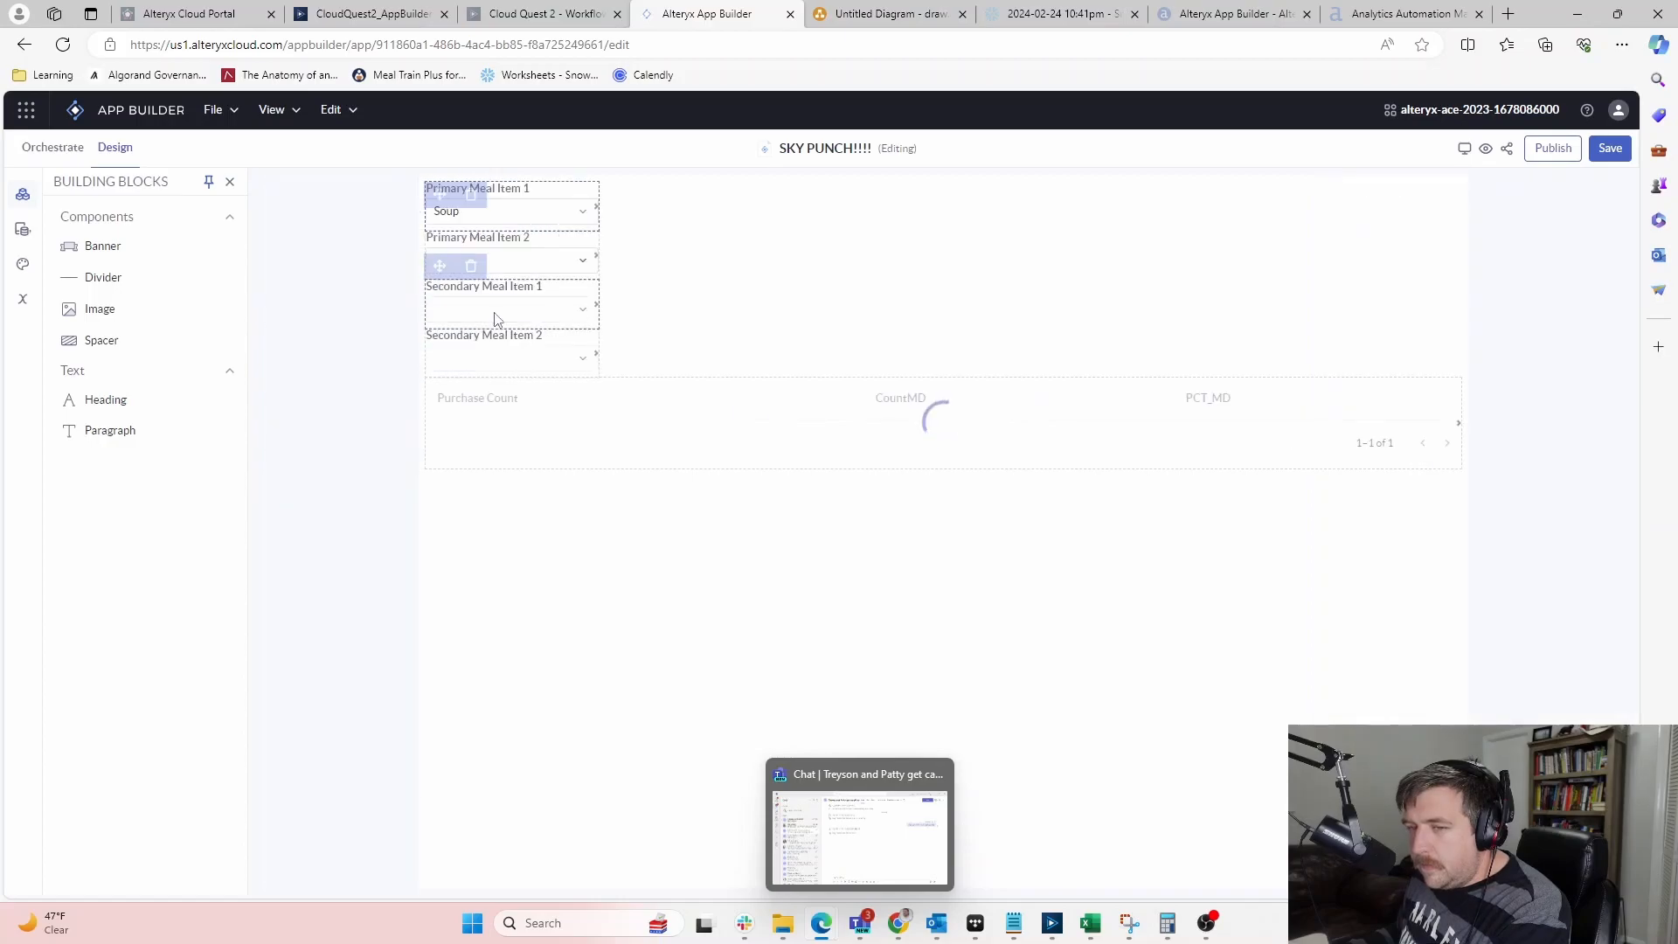
left_click(572, 269)
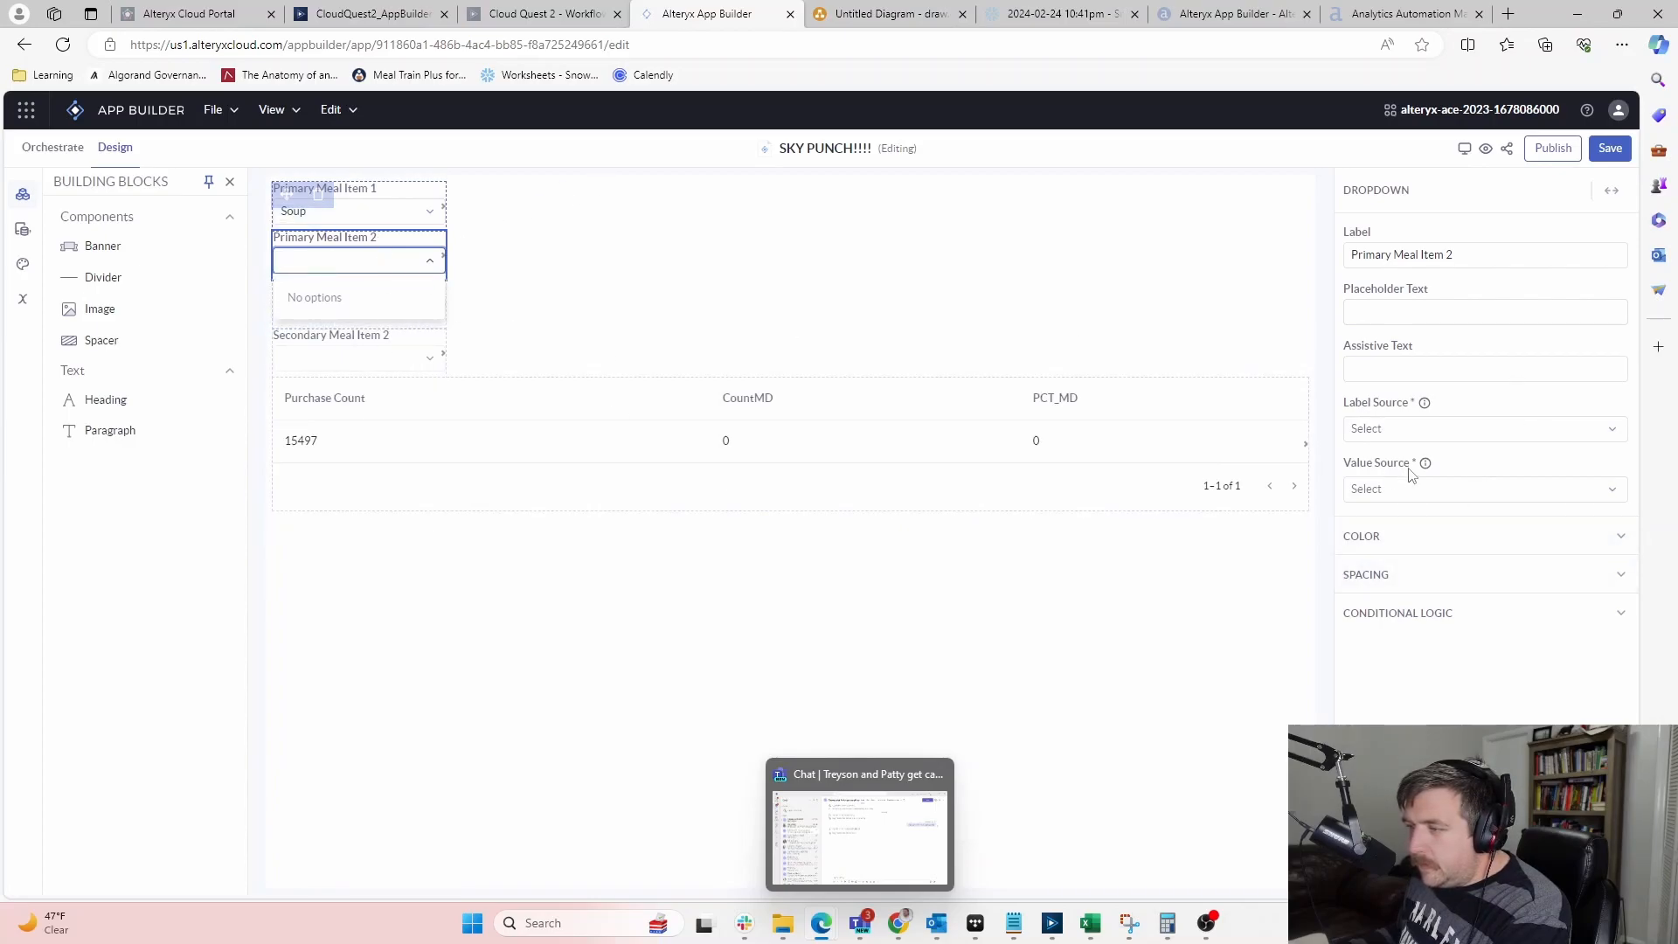
Inspect Primary Meal Item 2's Label Source and Value Source settings, then view the workflow
left_click(1437, 432)
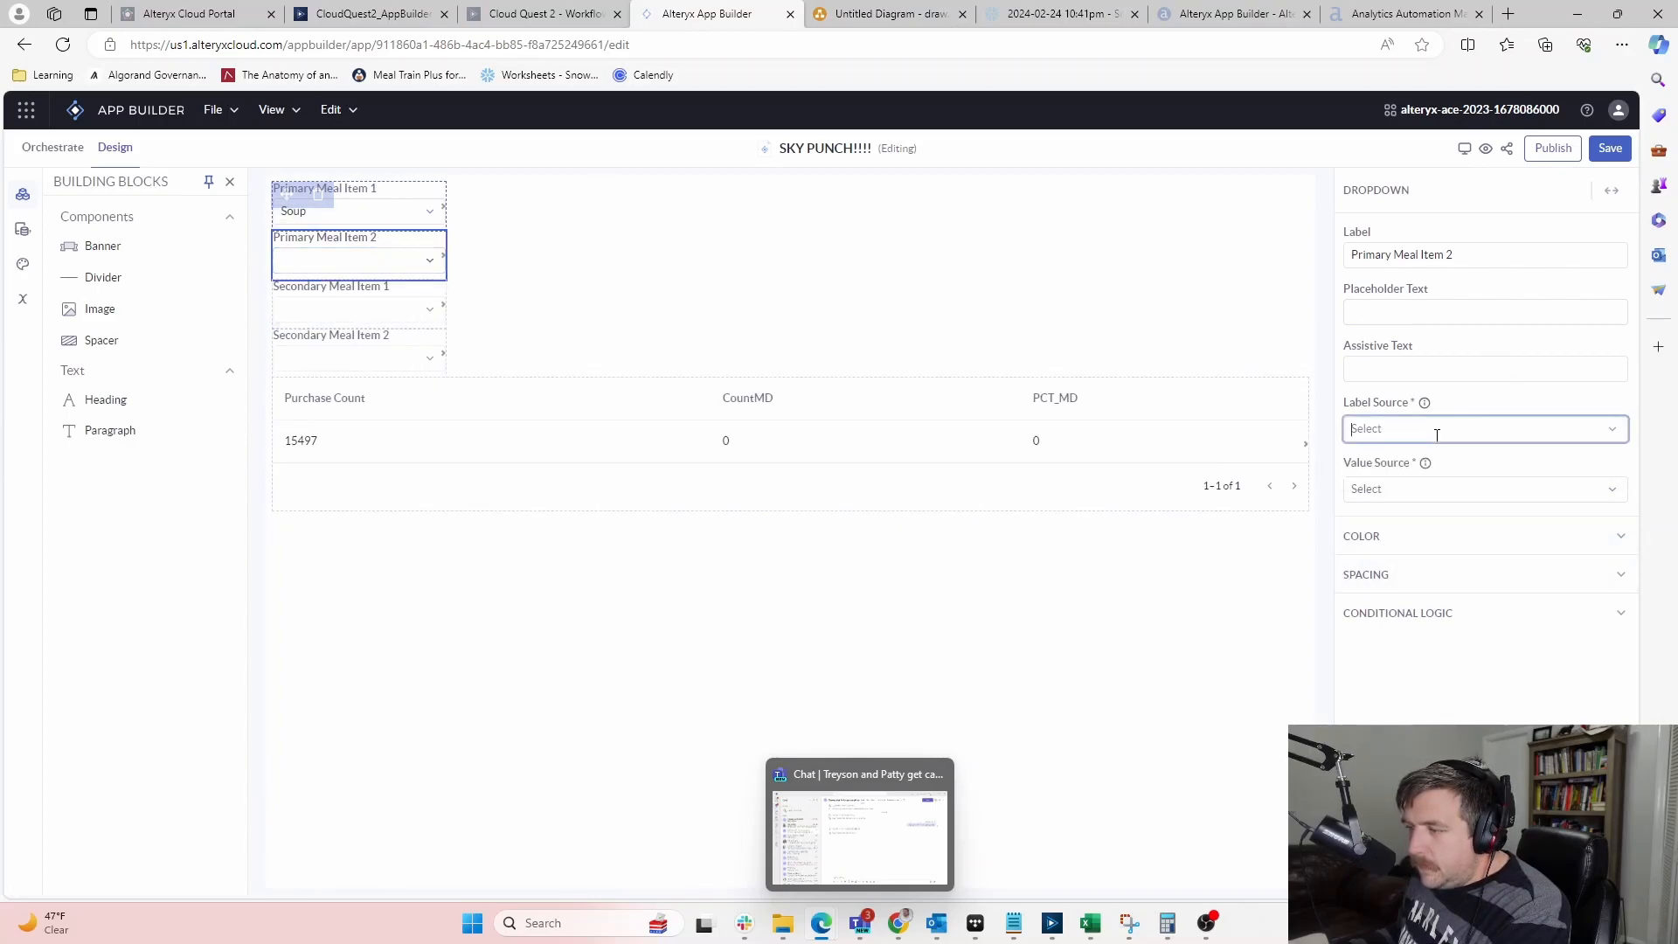
left_click(1437, 435)
left_click(1421, 487)
left_click(1420, 487)
left_click(1414, 427)
left_click(1611, 429)
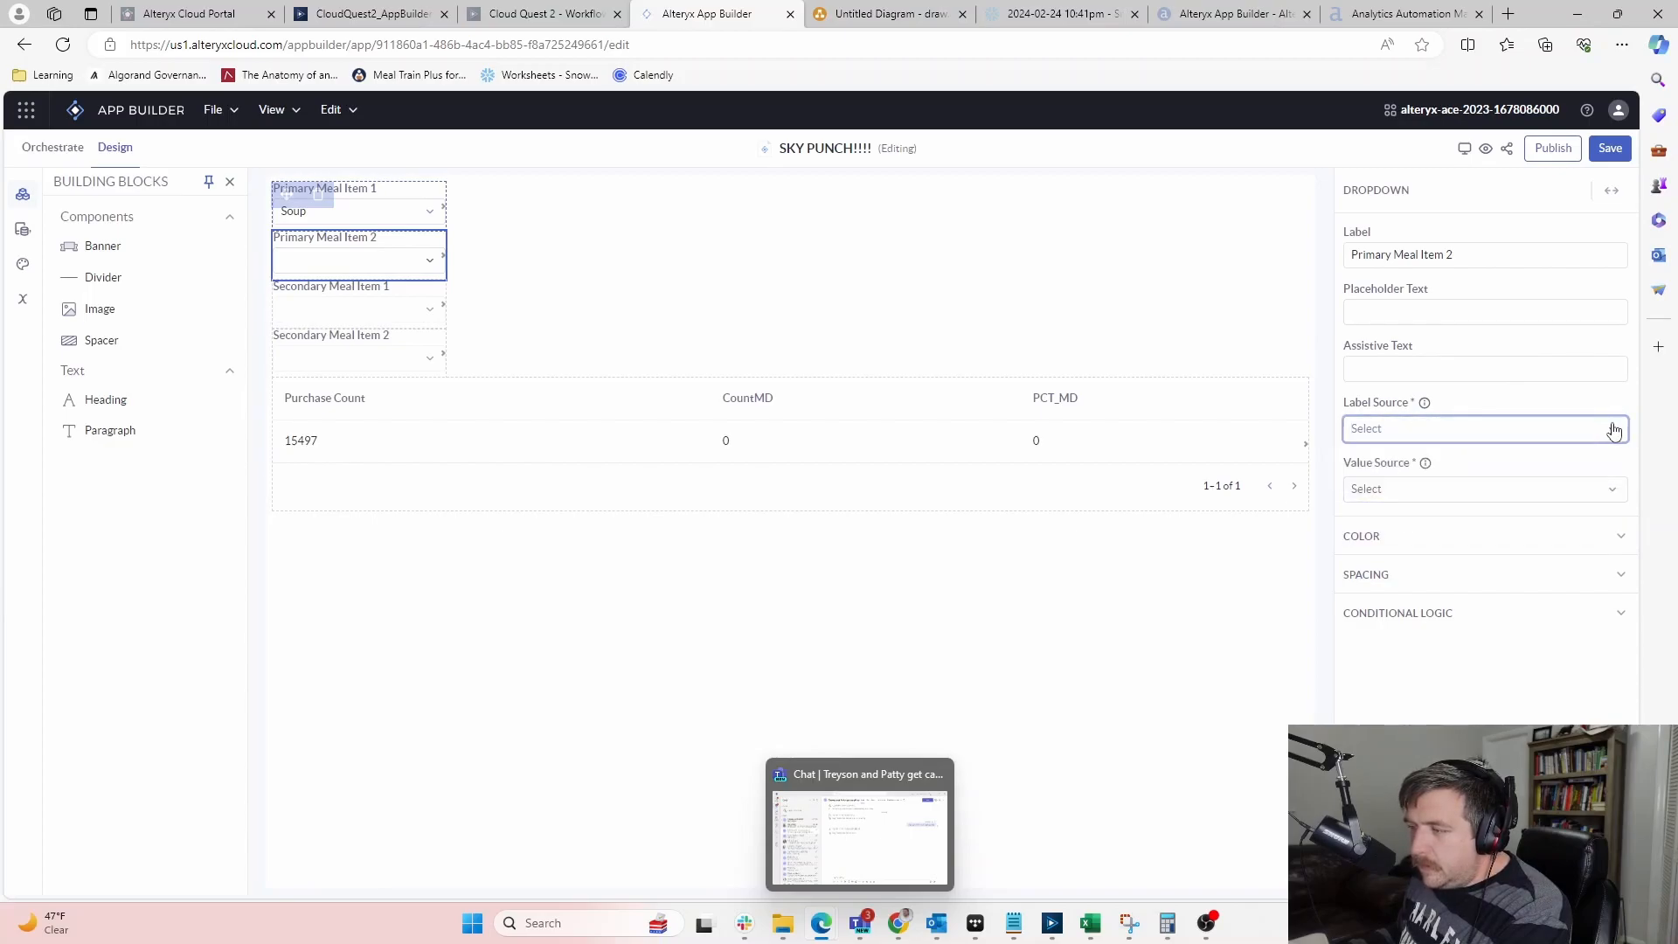
left_click(1416, 483)
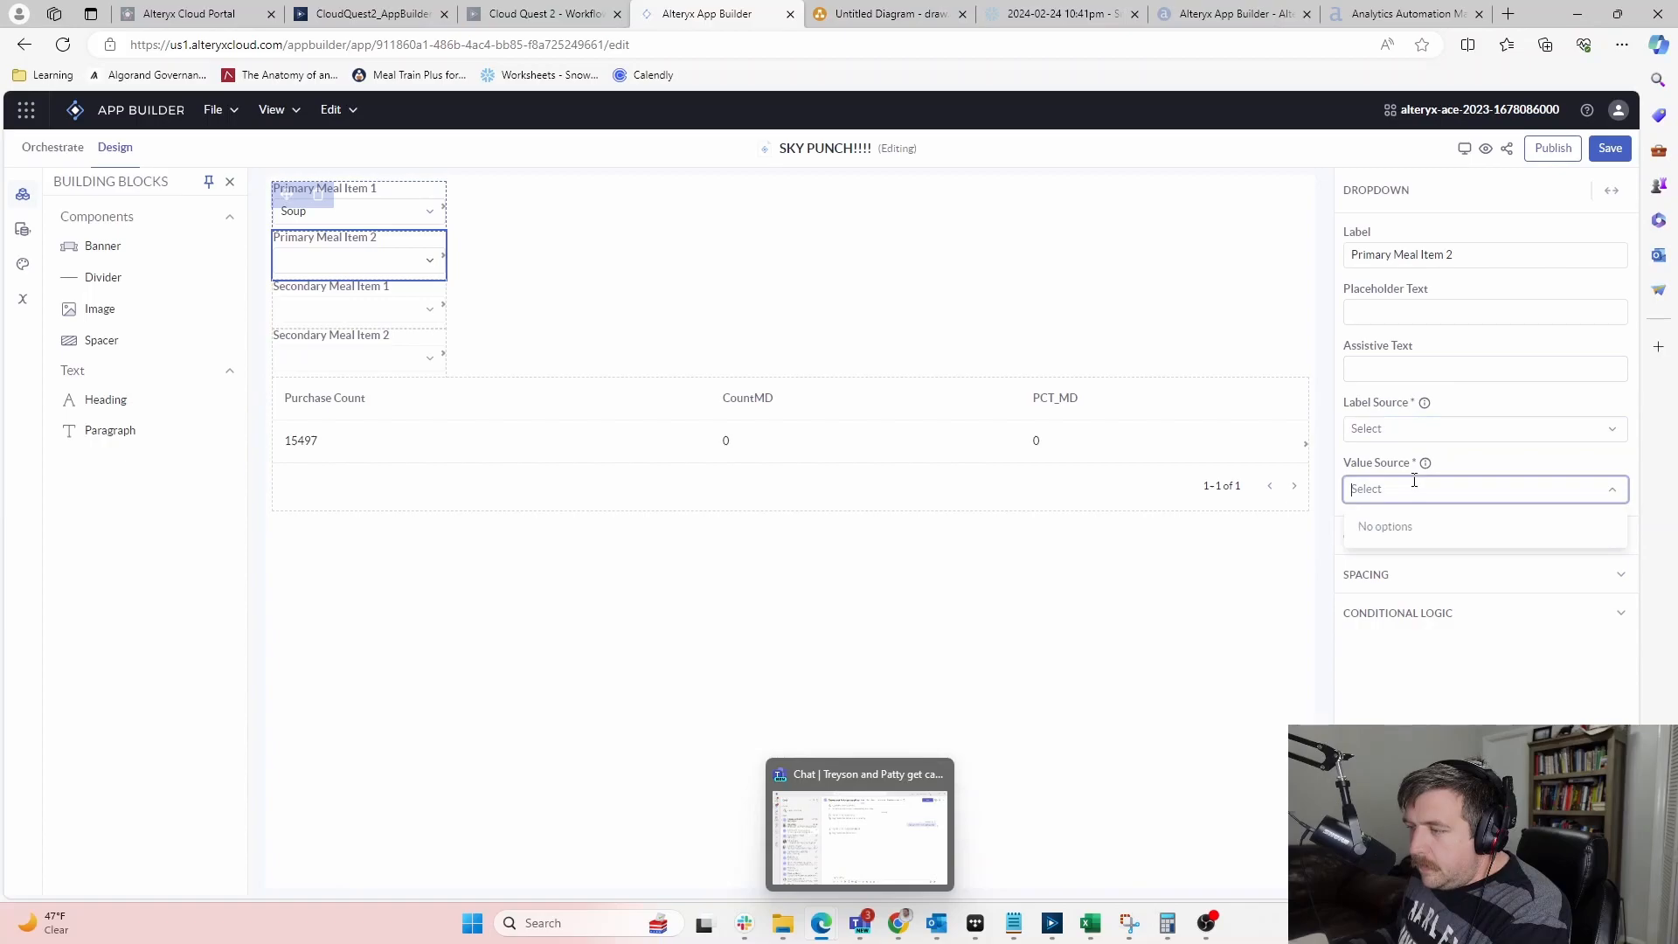
left_click(610, 252)
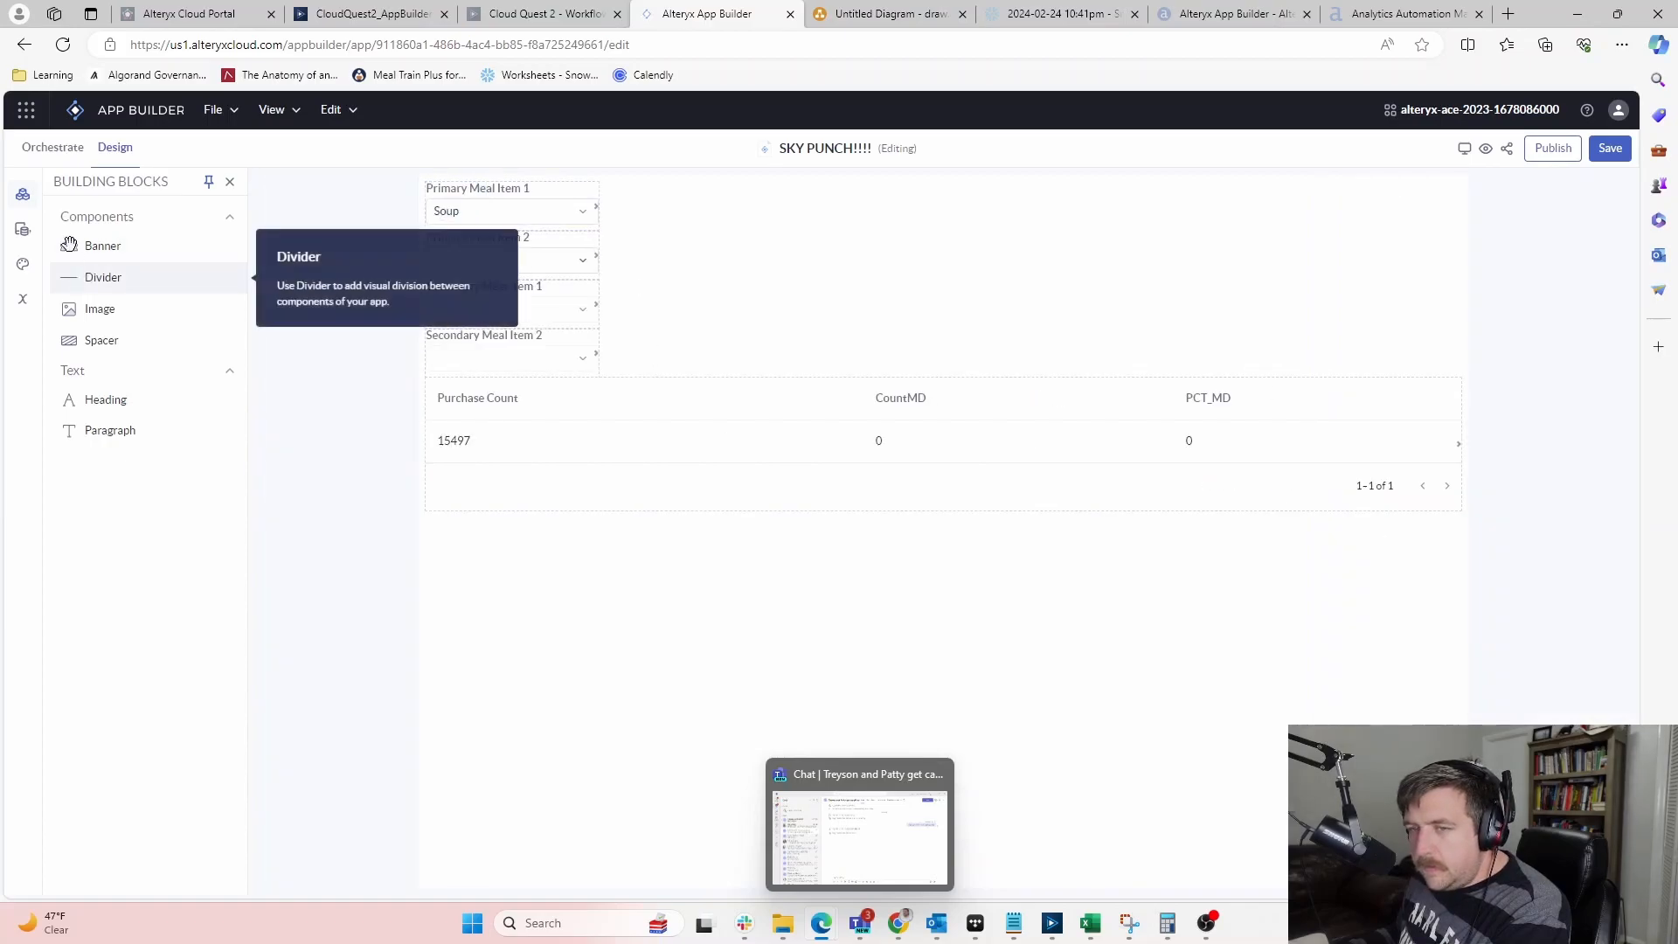
left_click(50, 150)
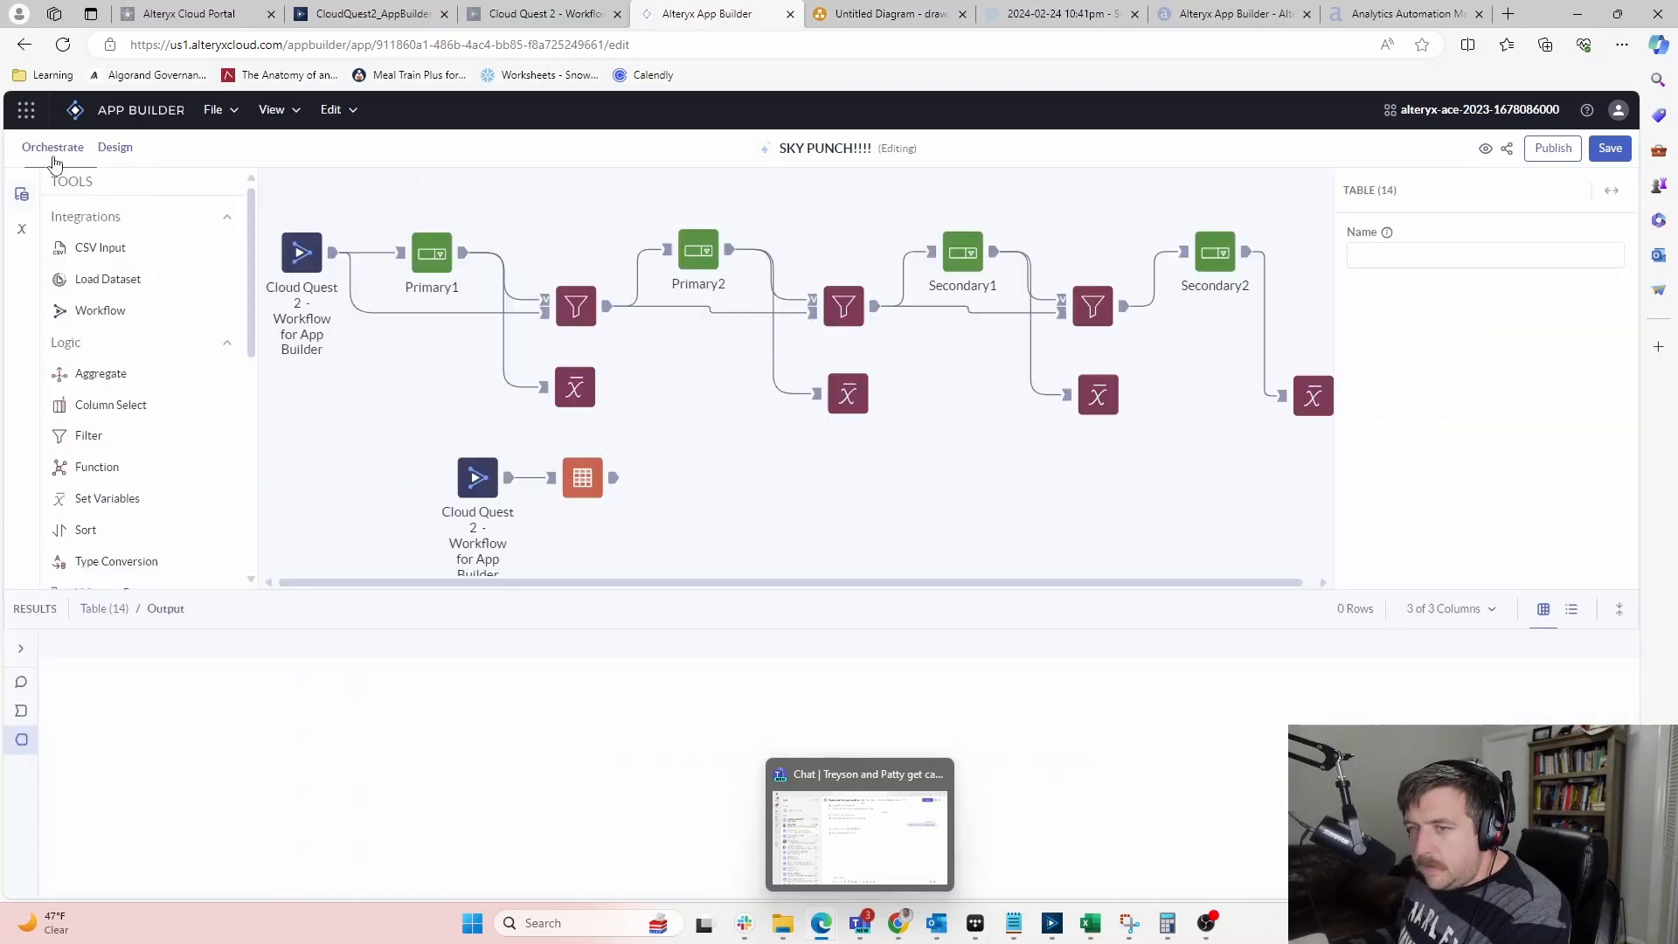
Confirm the first Filter node filters the Type column with !in, then return to Design
left_click(601, 311)
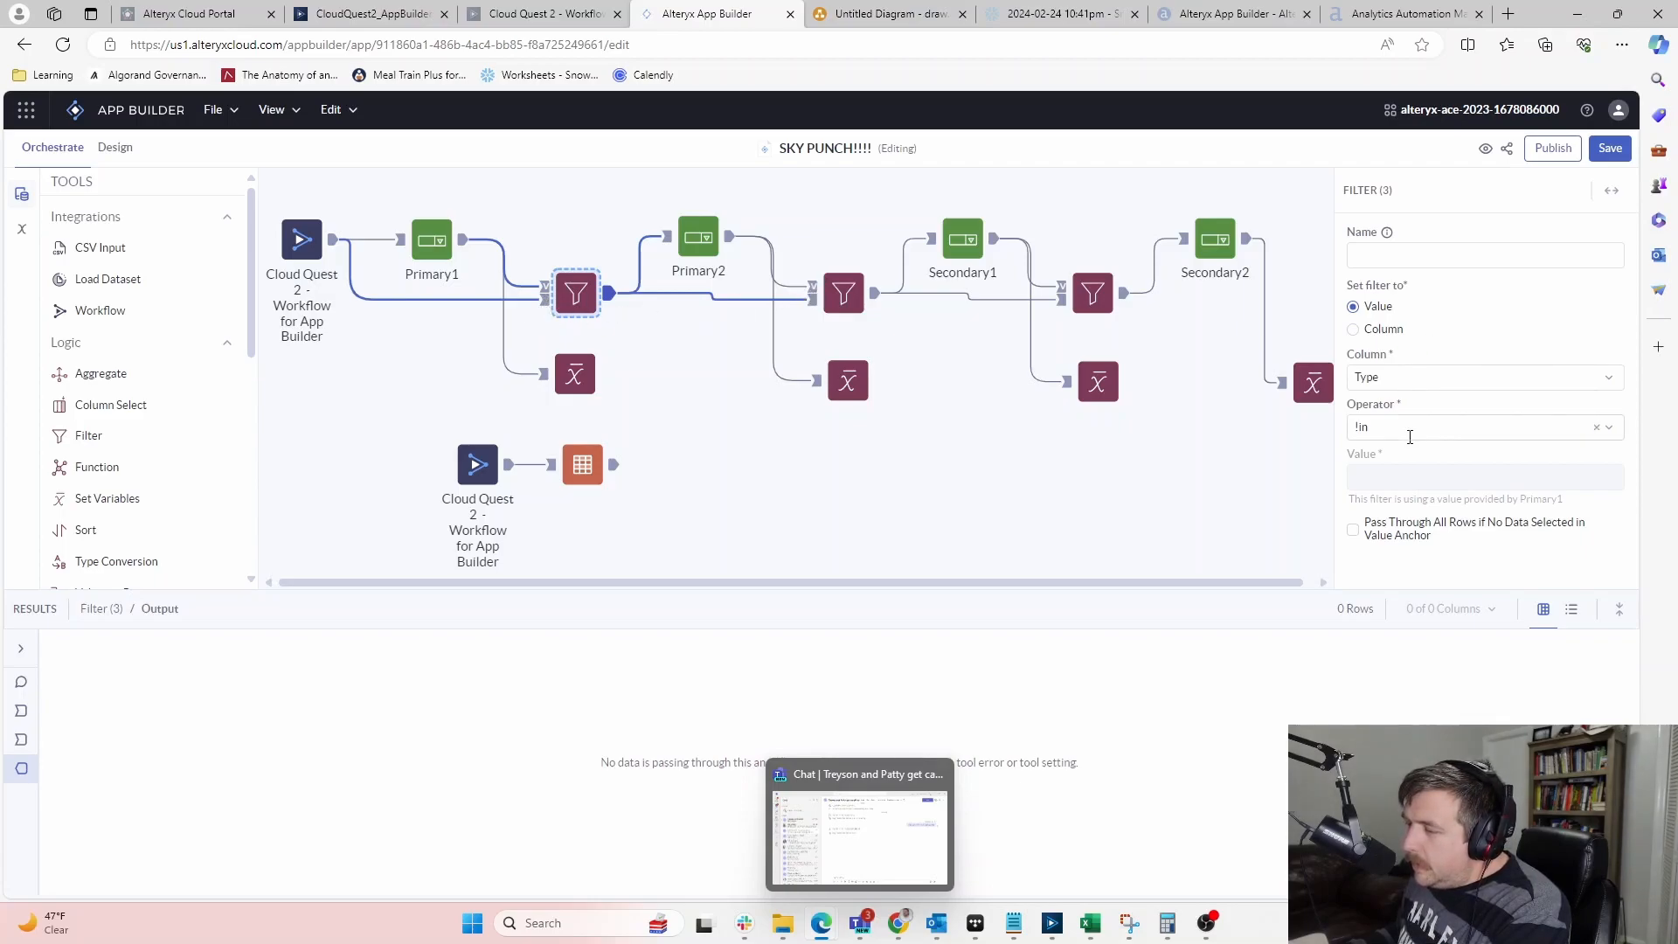
left_click(1412, 378)
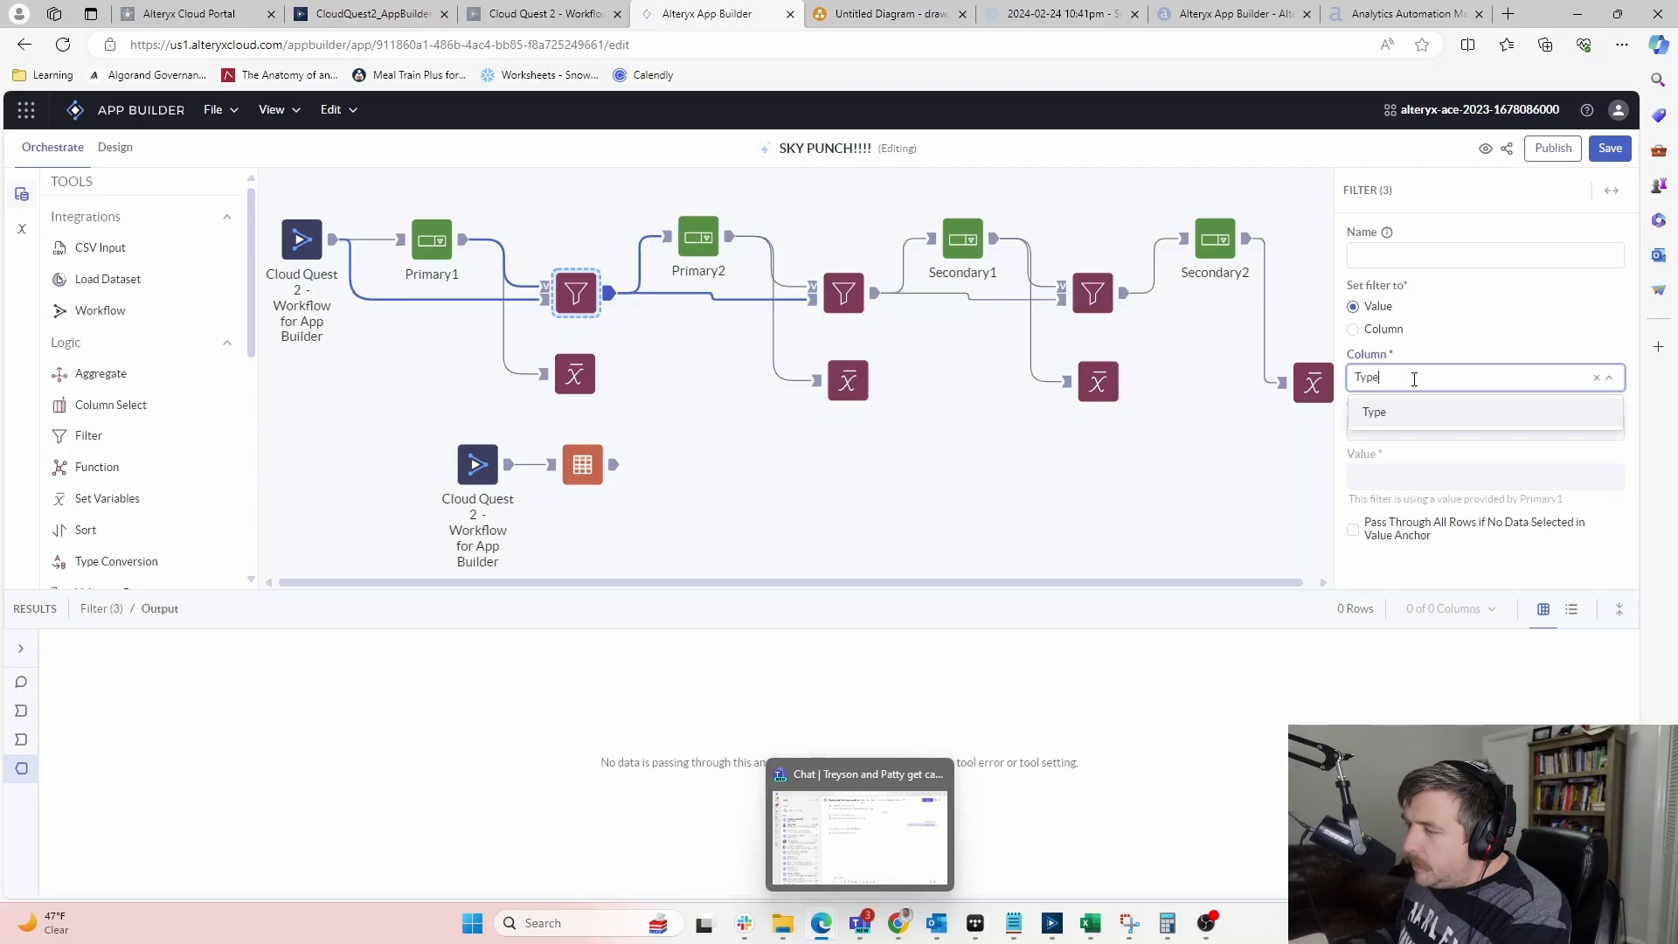
left_click(1456, 327)
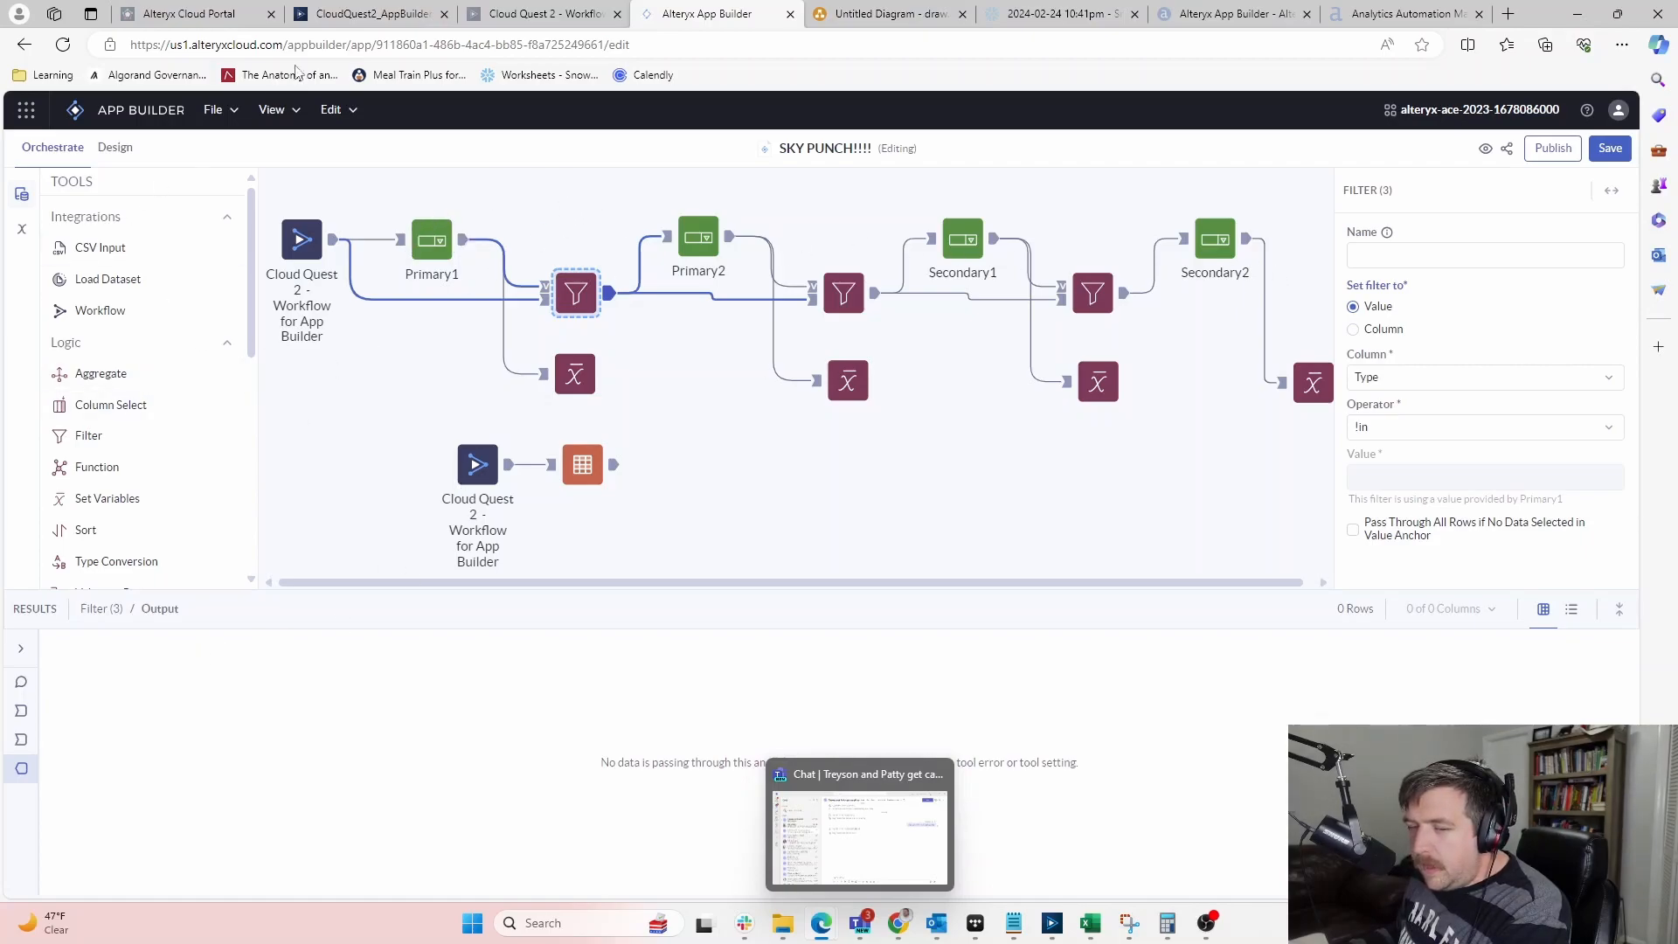
left_click(116, 148)
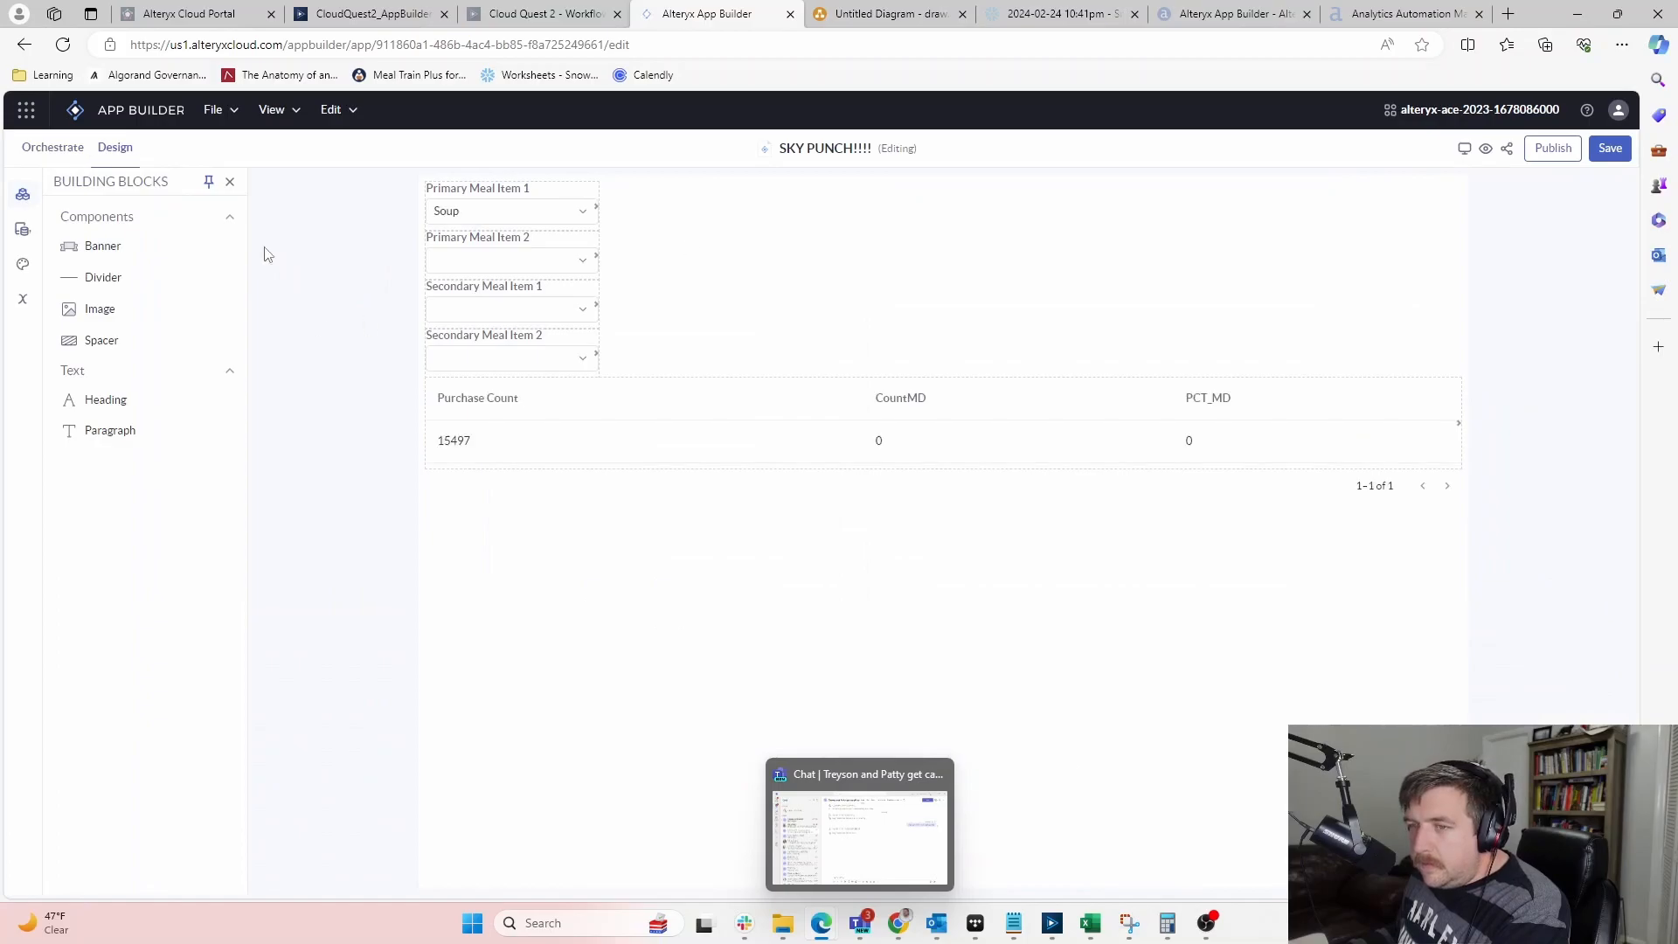
Remove Soup from Primary Meal Item 1, leaving all meal dropdowns blank and PCT_MD at 0
left_click(530, 253)
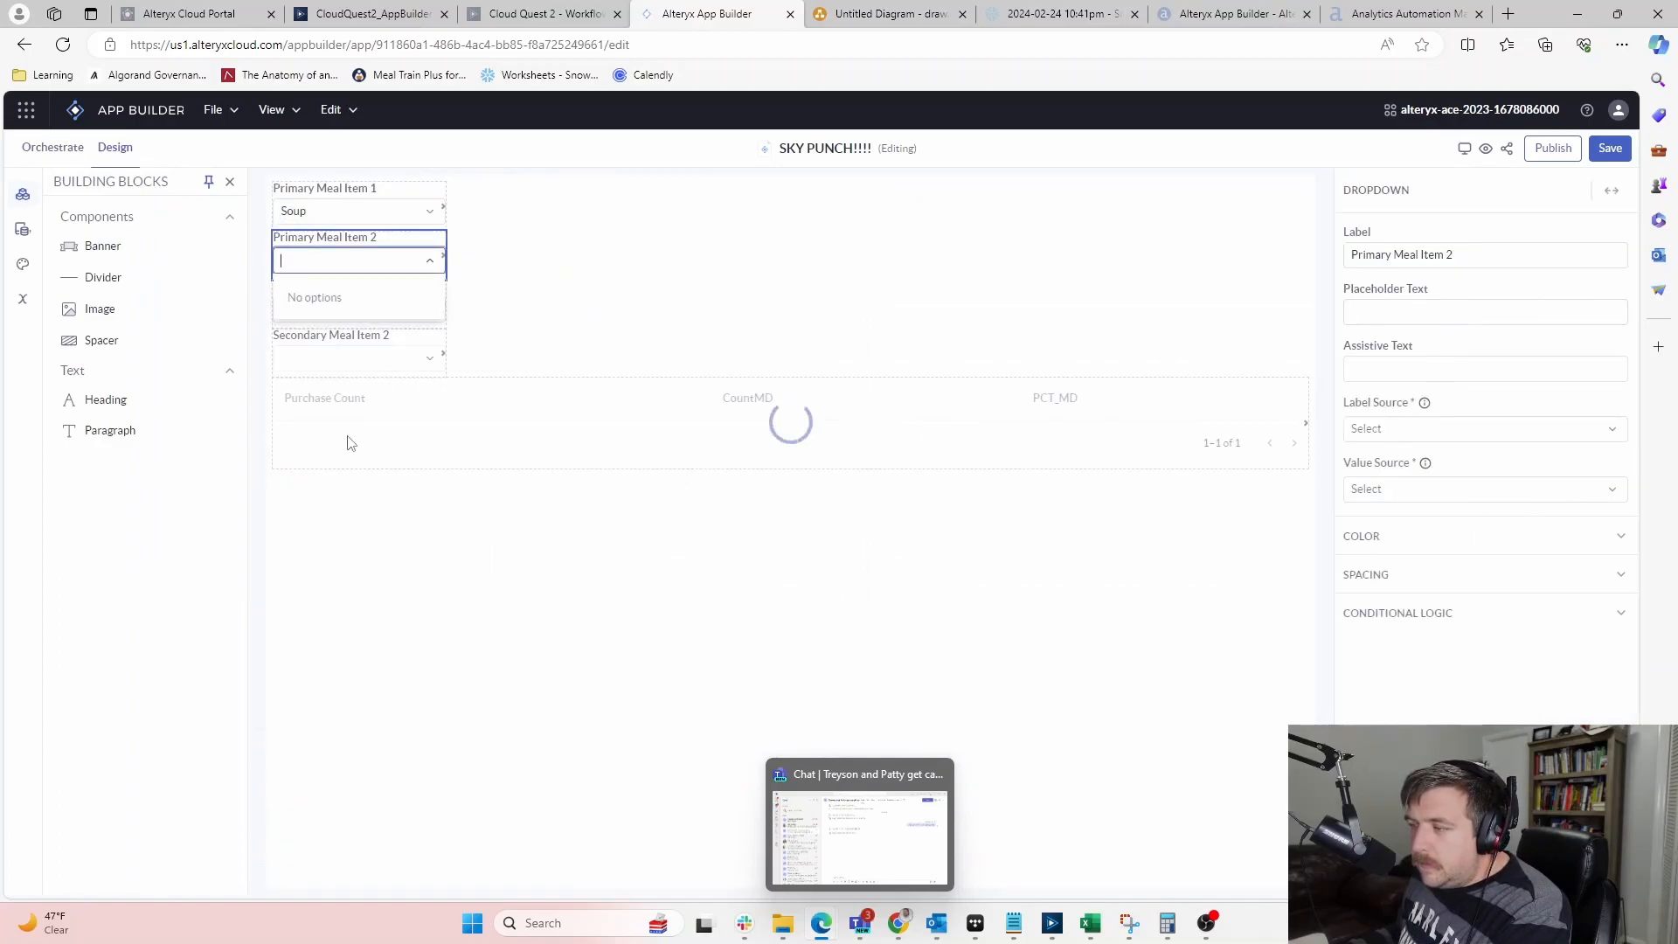
left_click(417, 212)
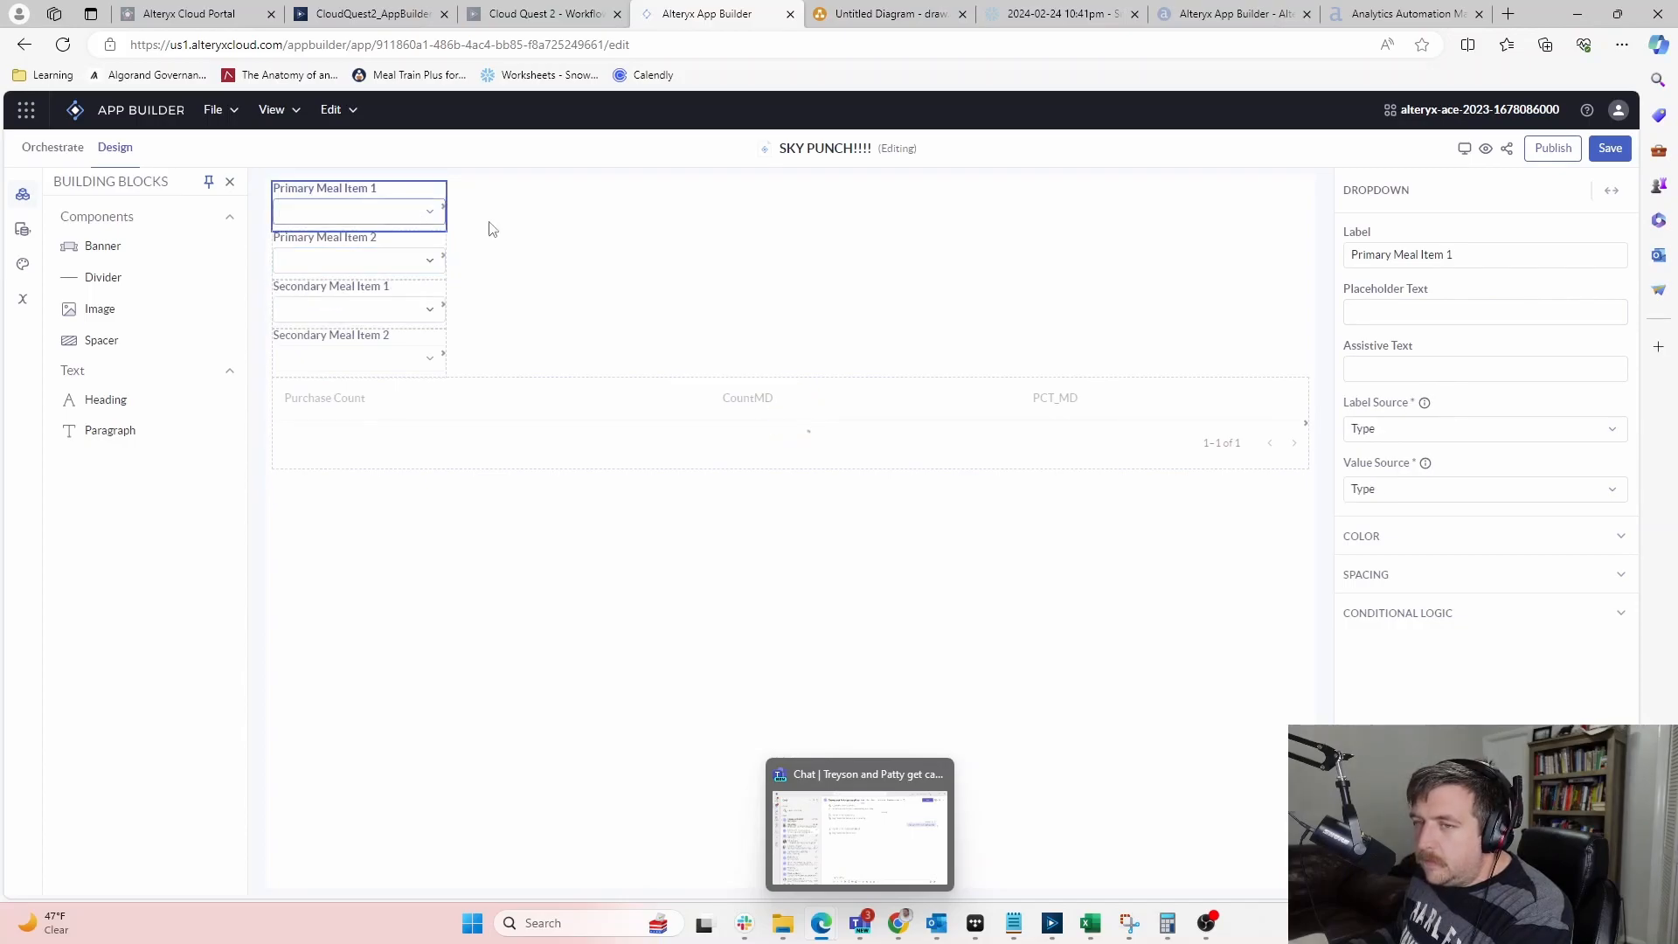
left_click(491, 229)
left_click(583, 267)
left_click(390, 213)
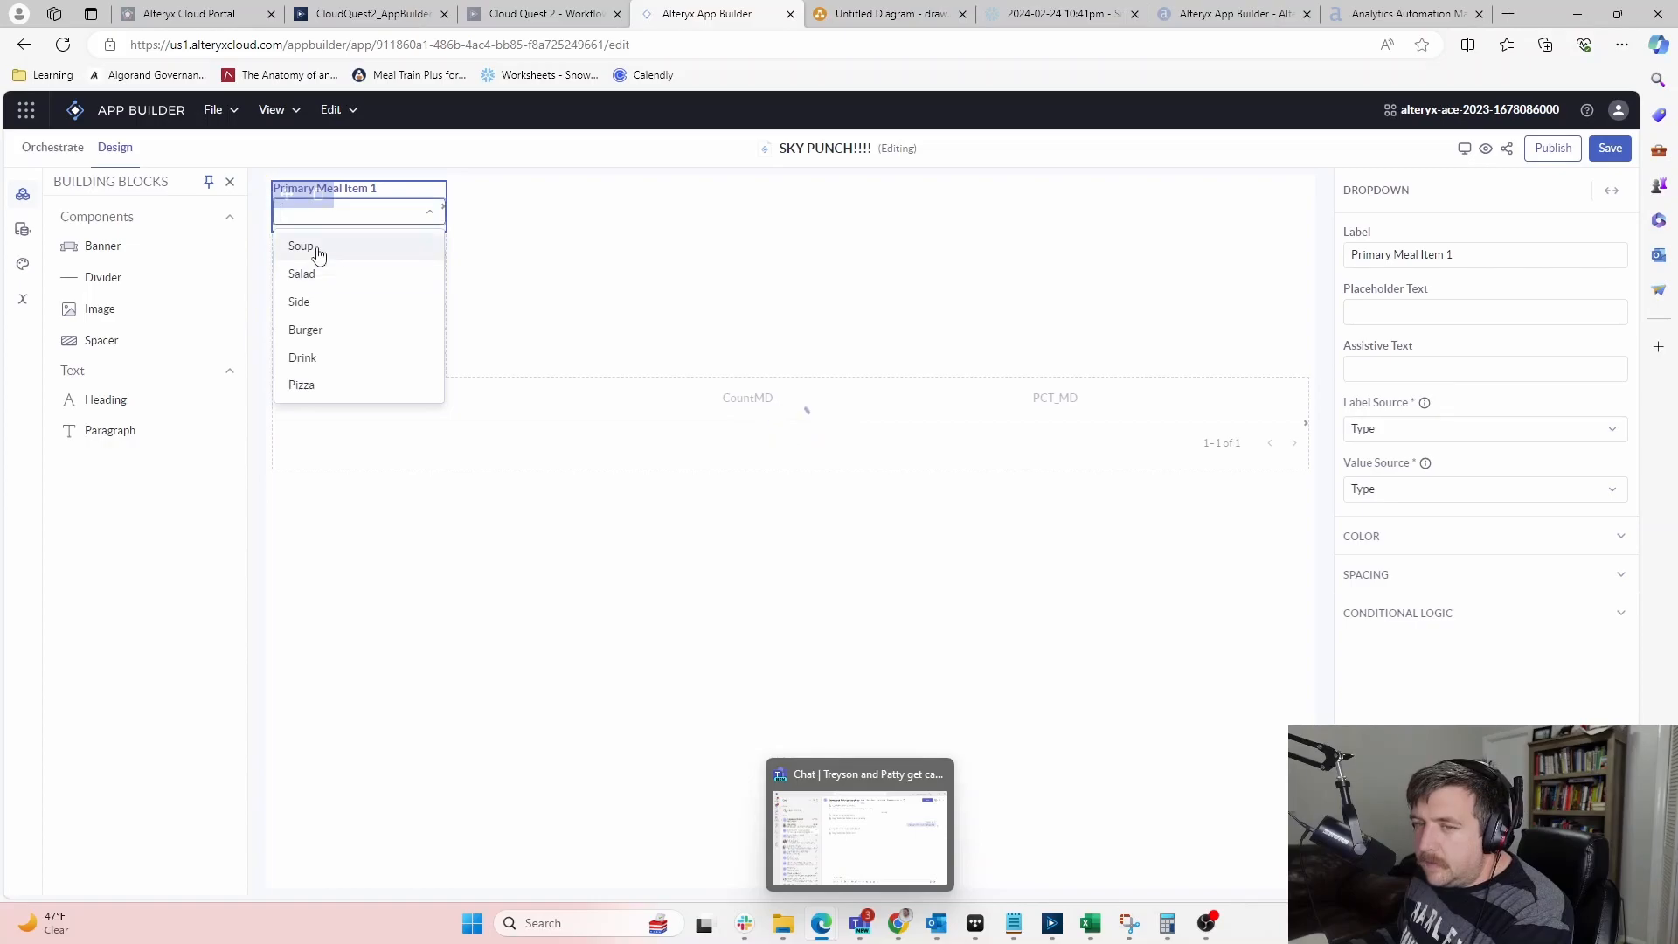
left_click(689, 285)
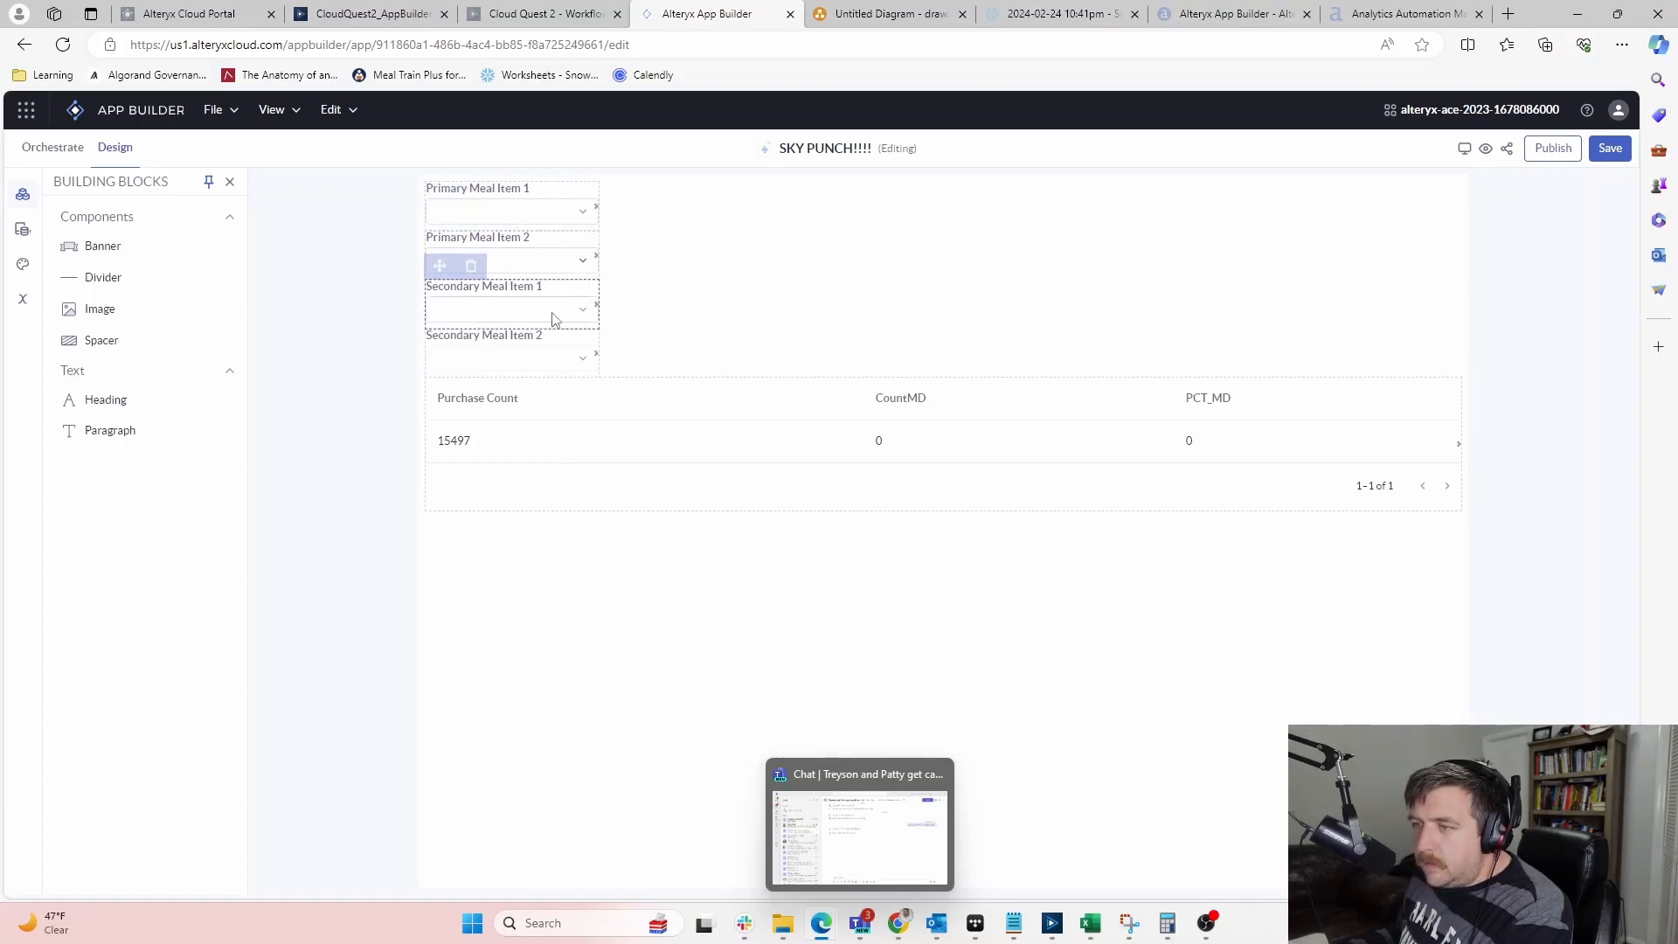
left_click(544, 17)
left_click(708, 14)
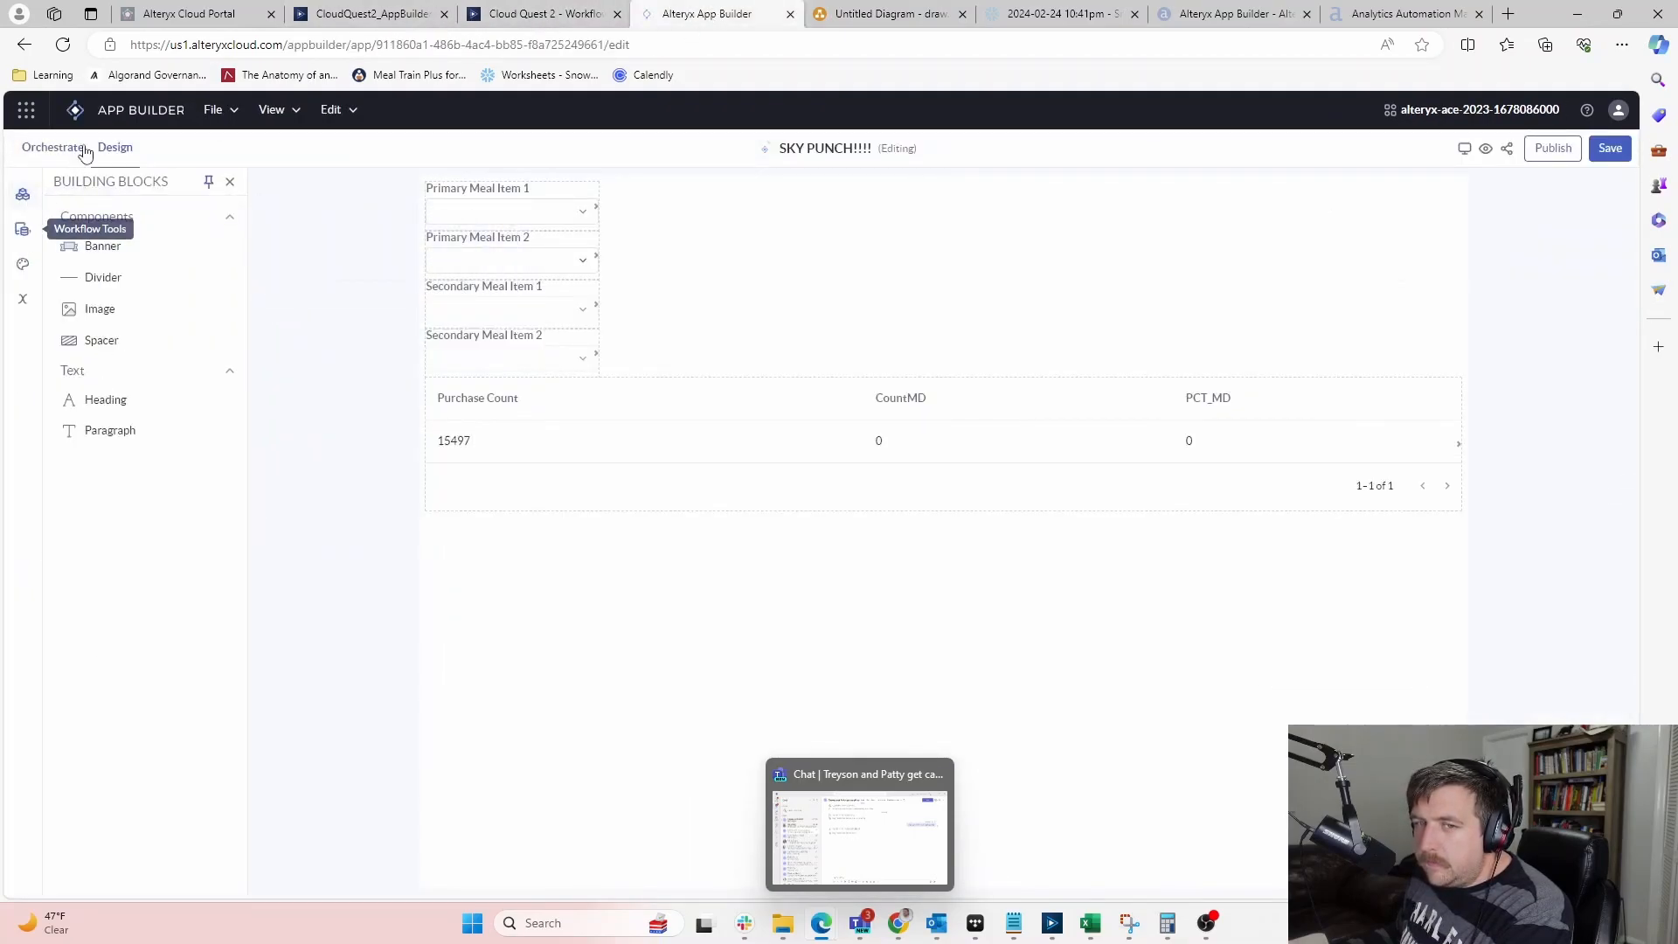
Review the first and third Filter steps and the Secondary2 Set Variables step, then save SKY PUNCH!!!!
left_click(70, 163)
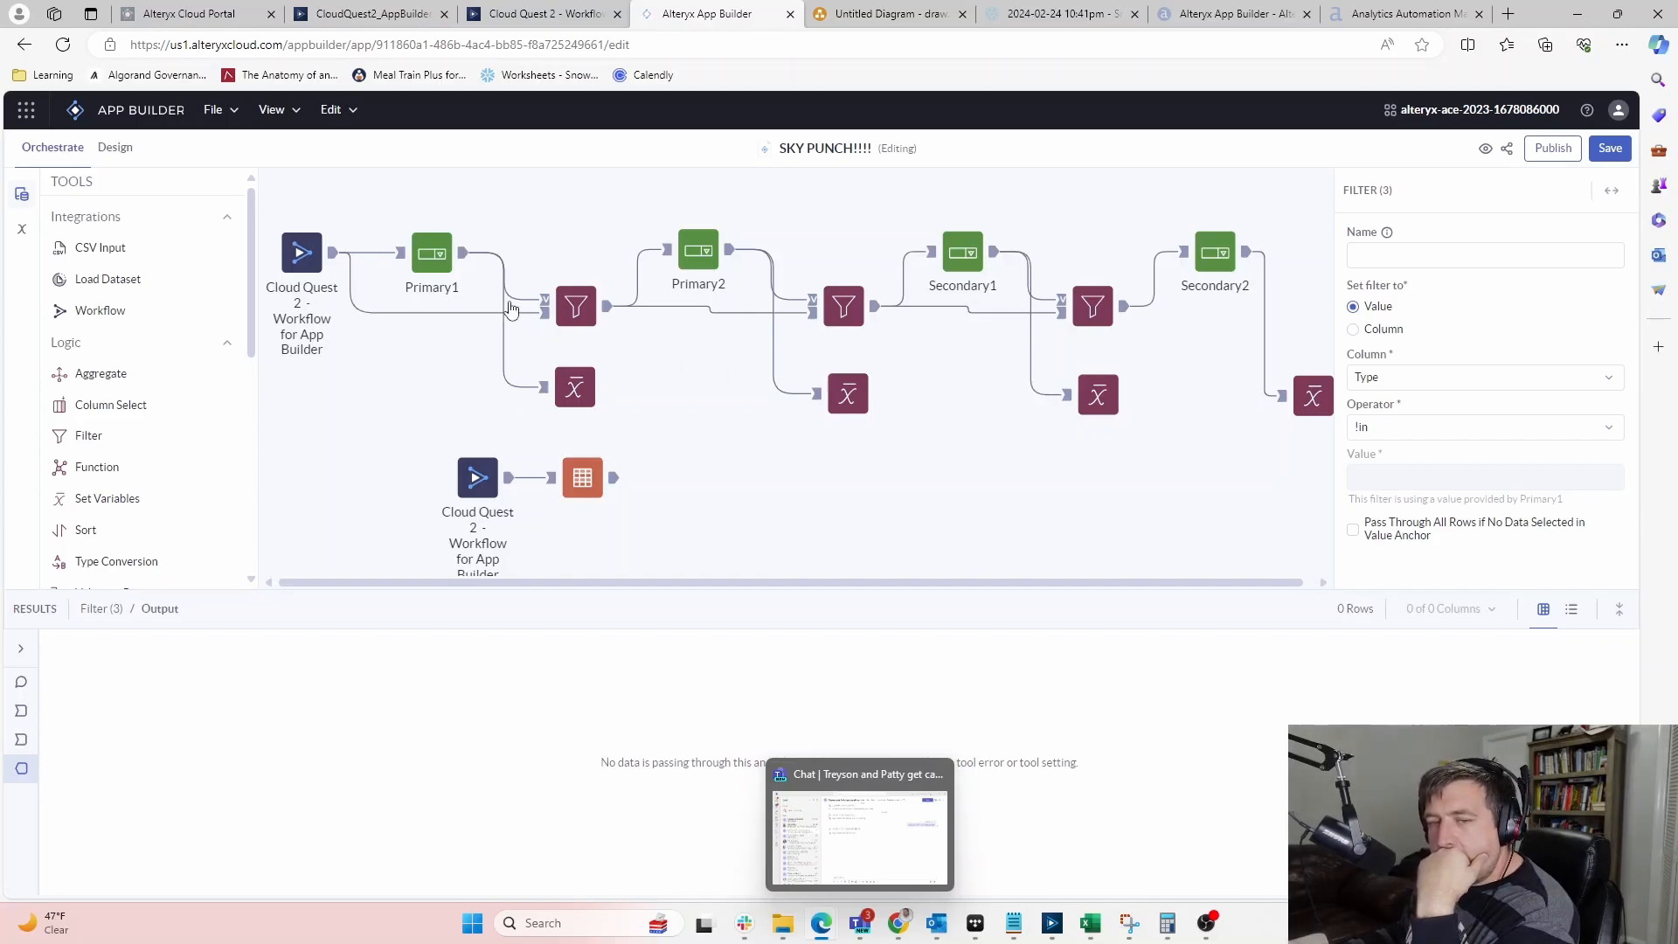
left_click(570, 310)
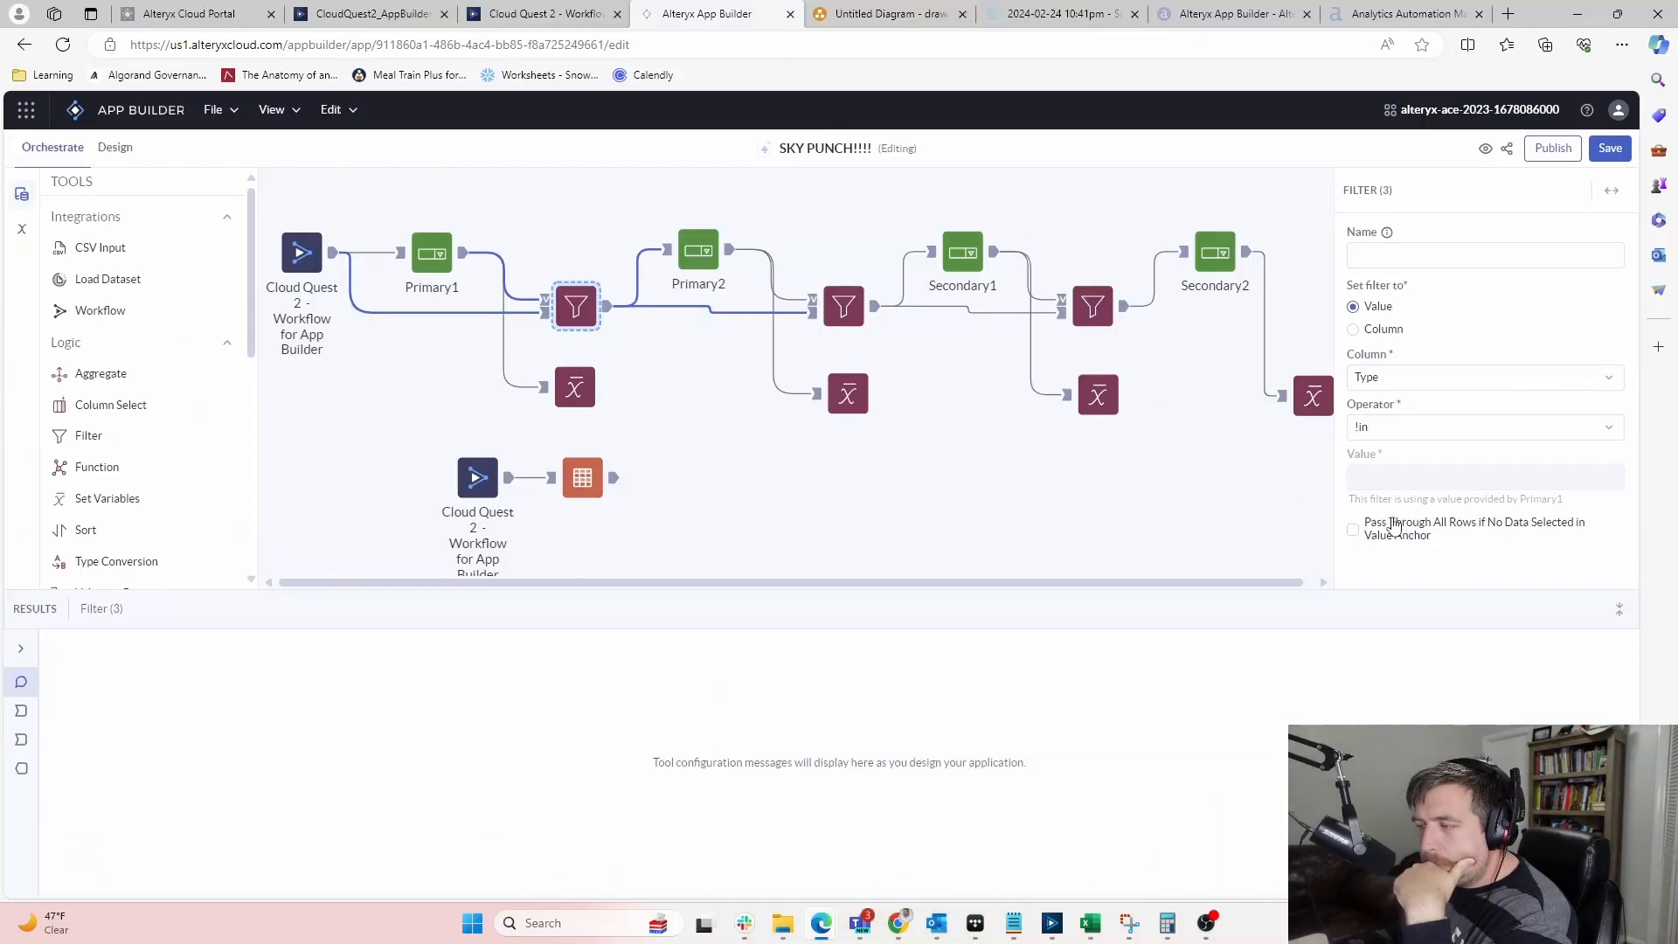
scroll(833, 301, "down", 1)
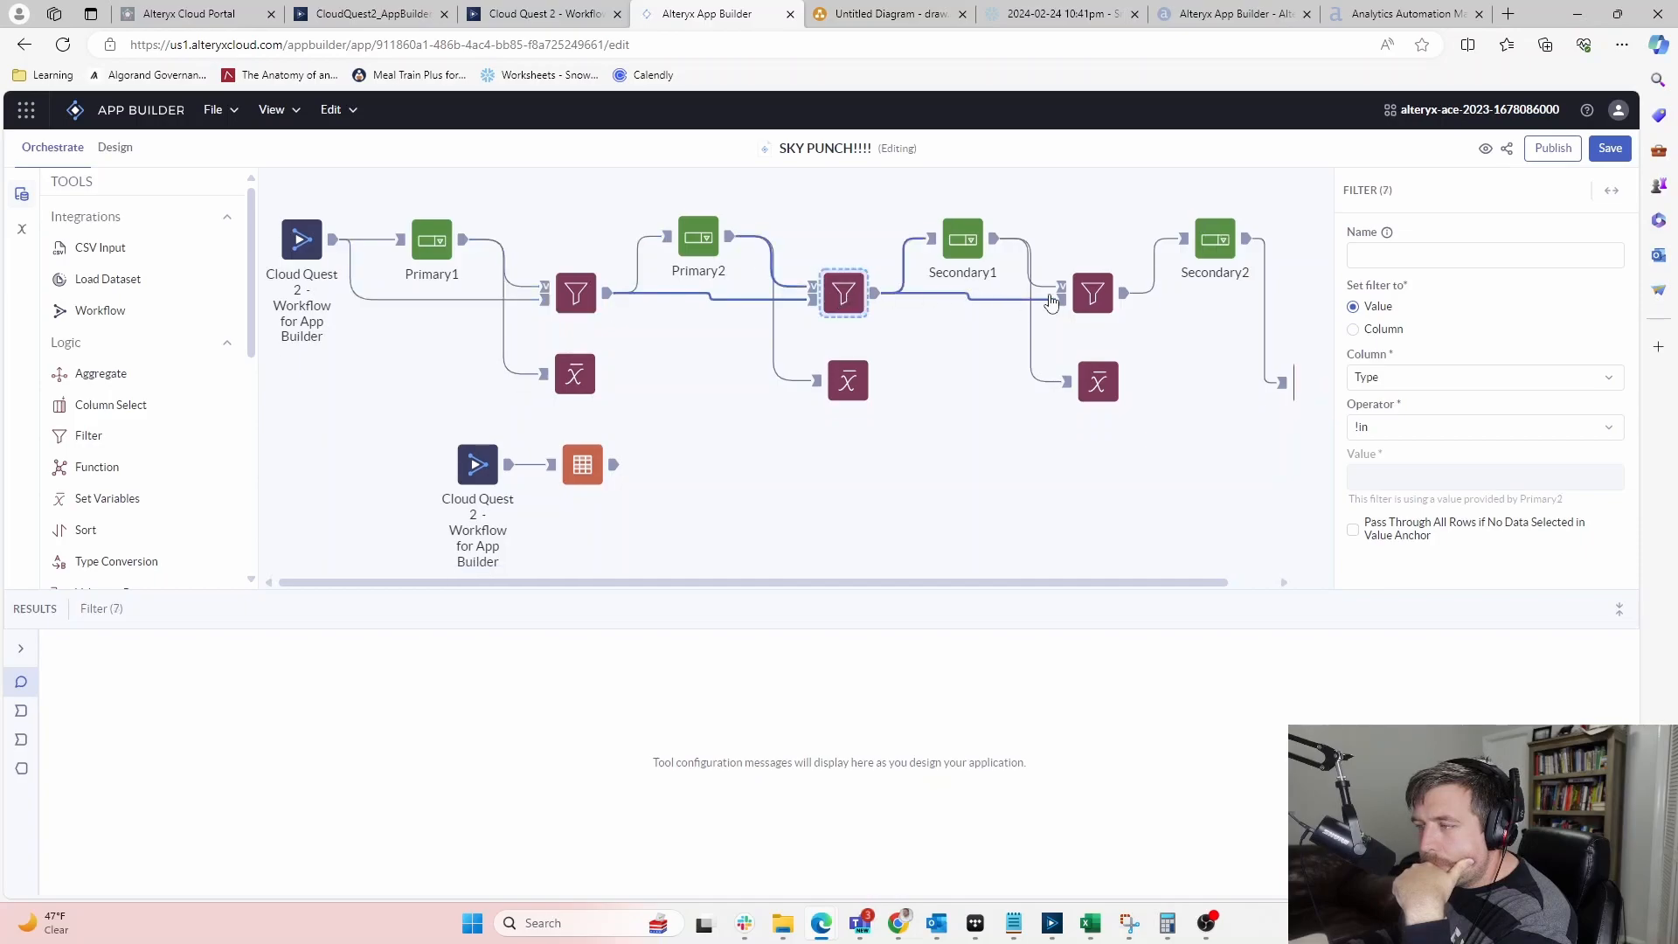
left_click(1082, 294)
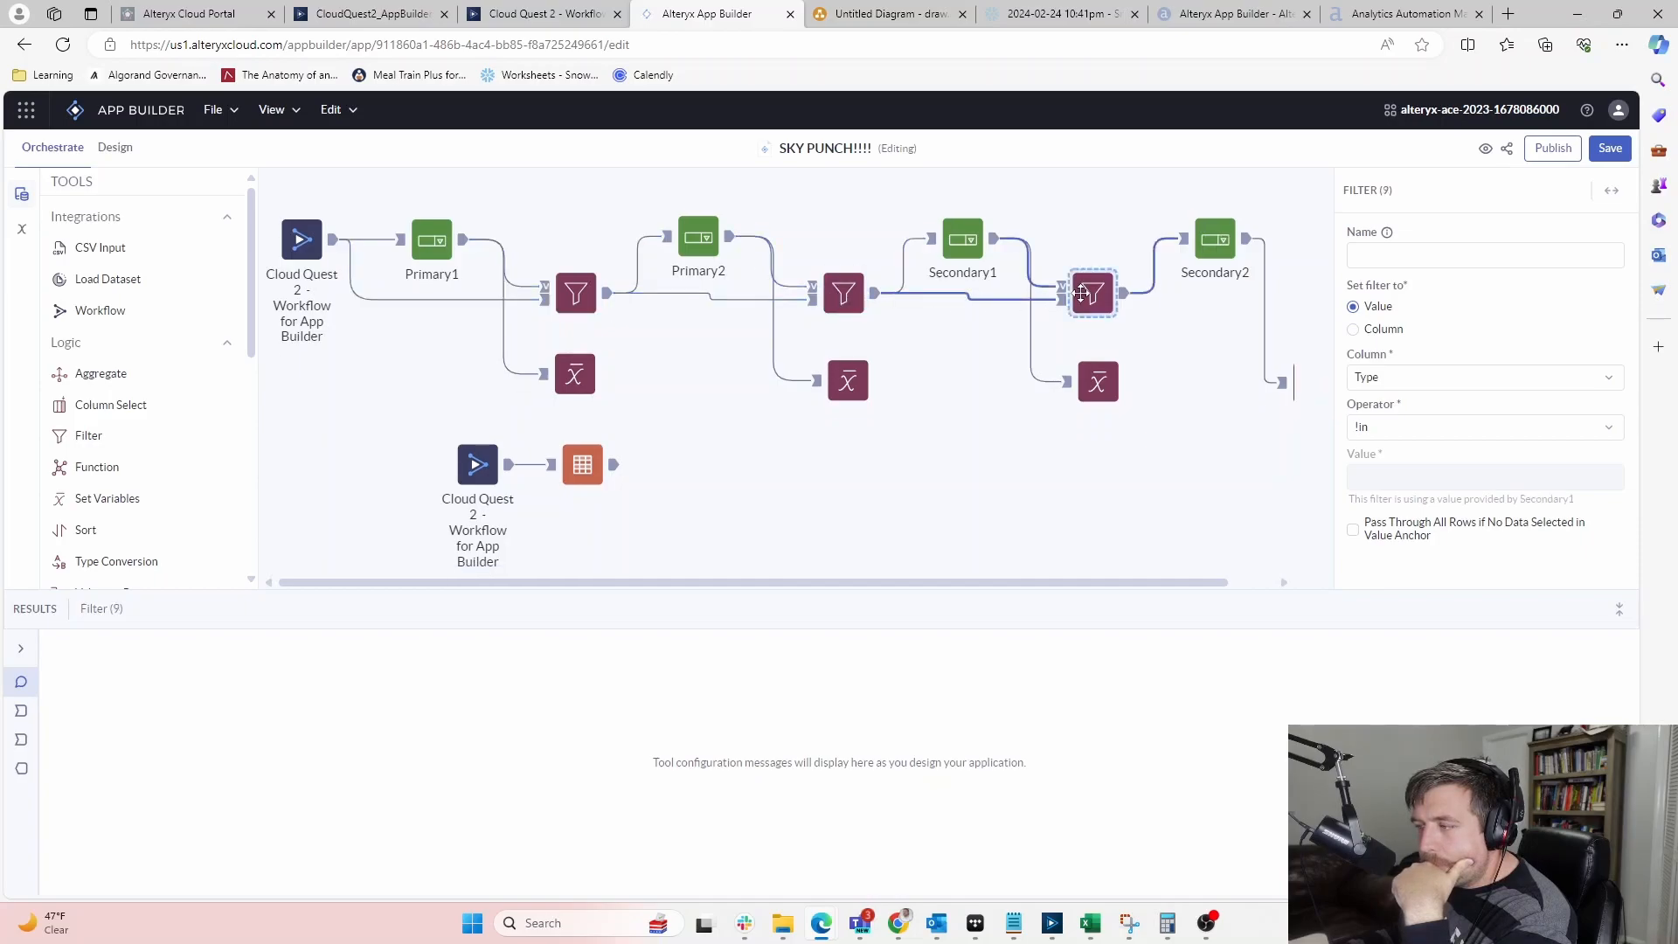
left_click(1314, 386)
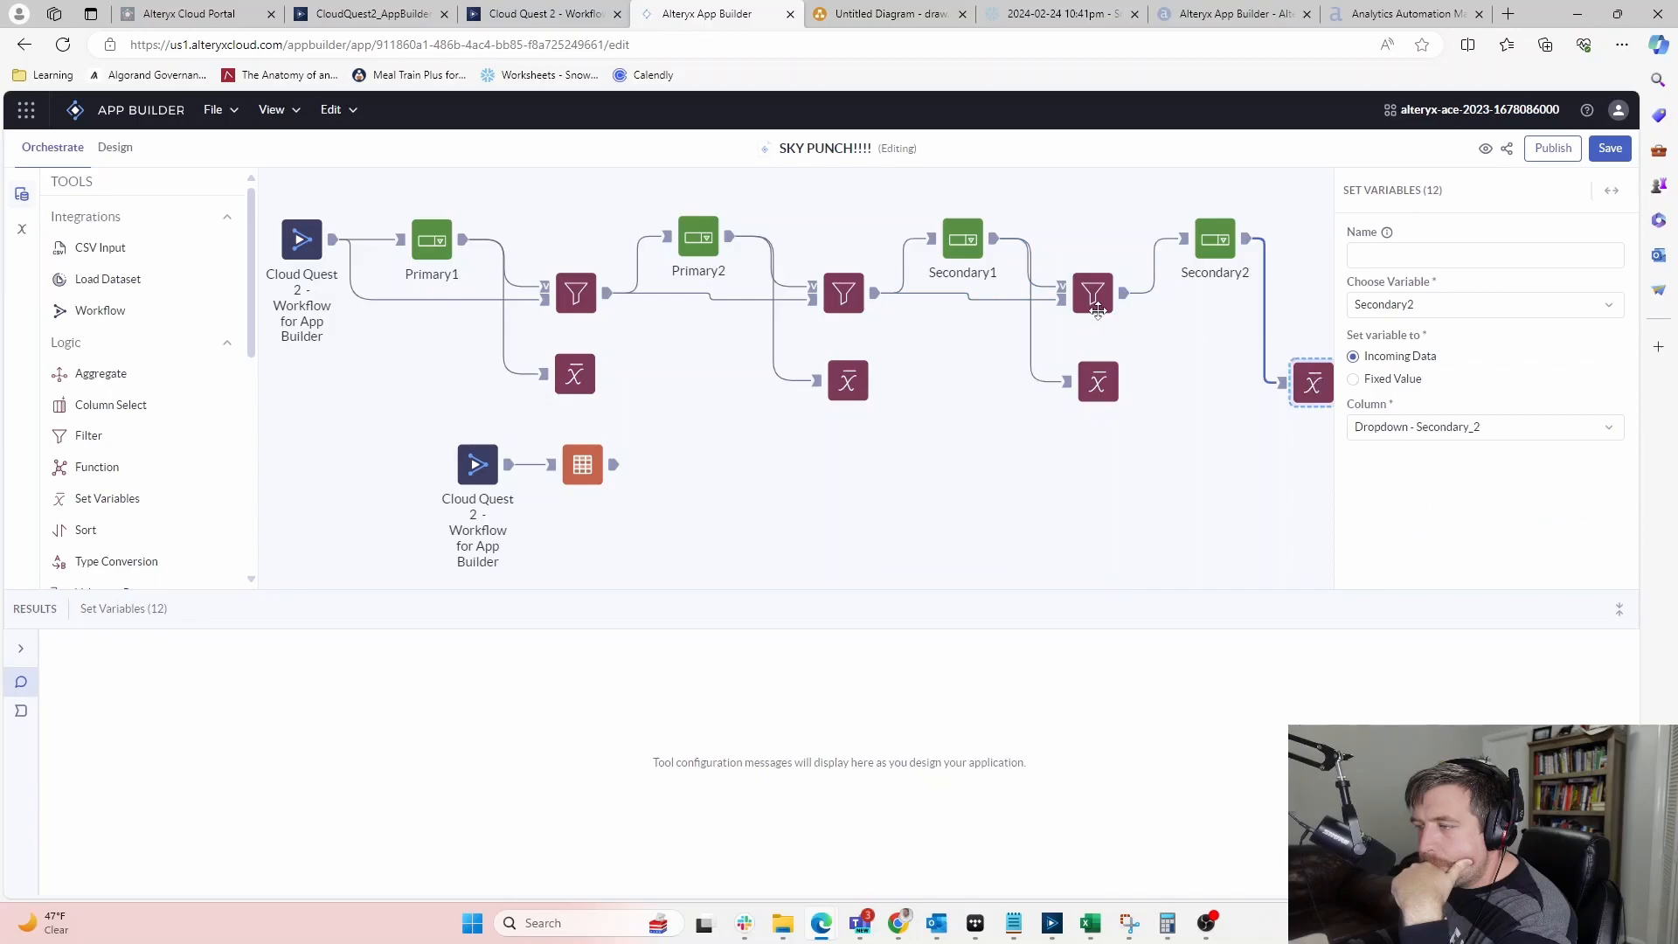
left_click(1097, 311)
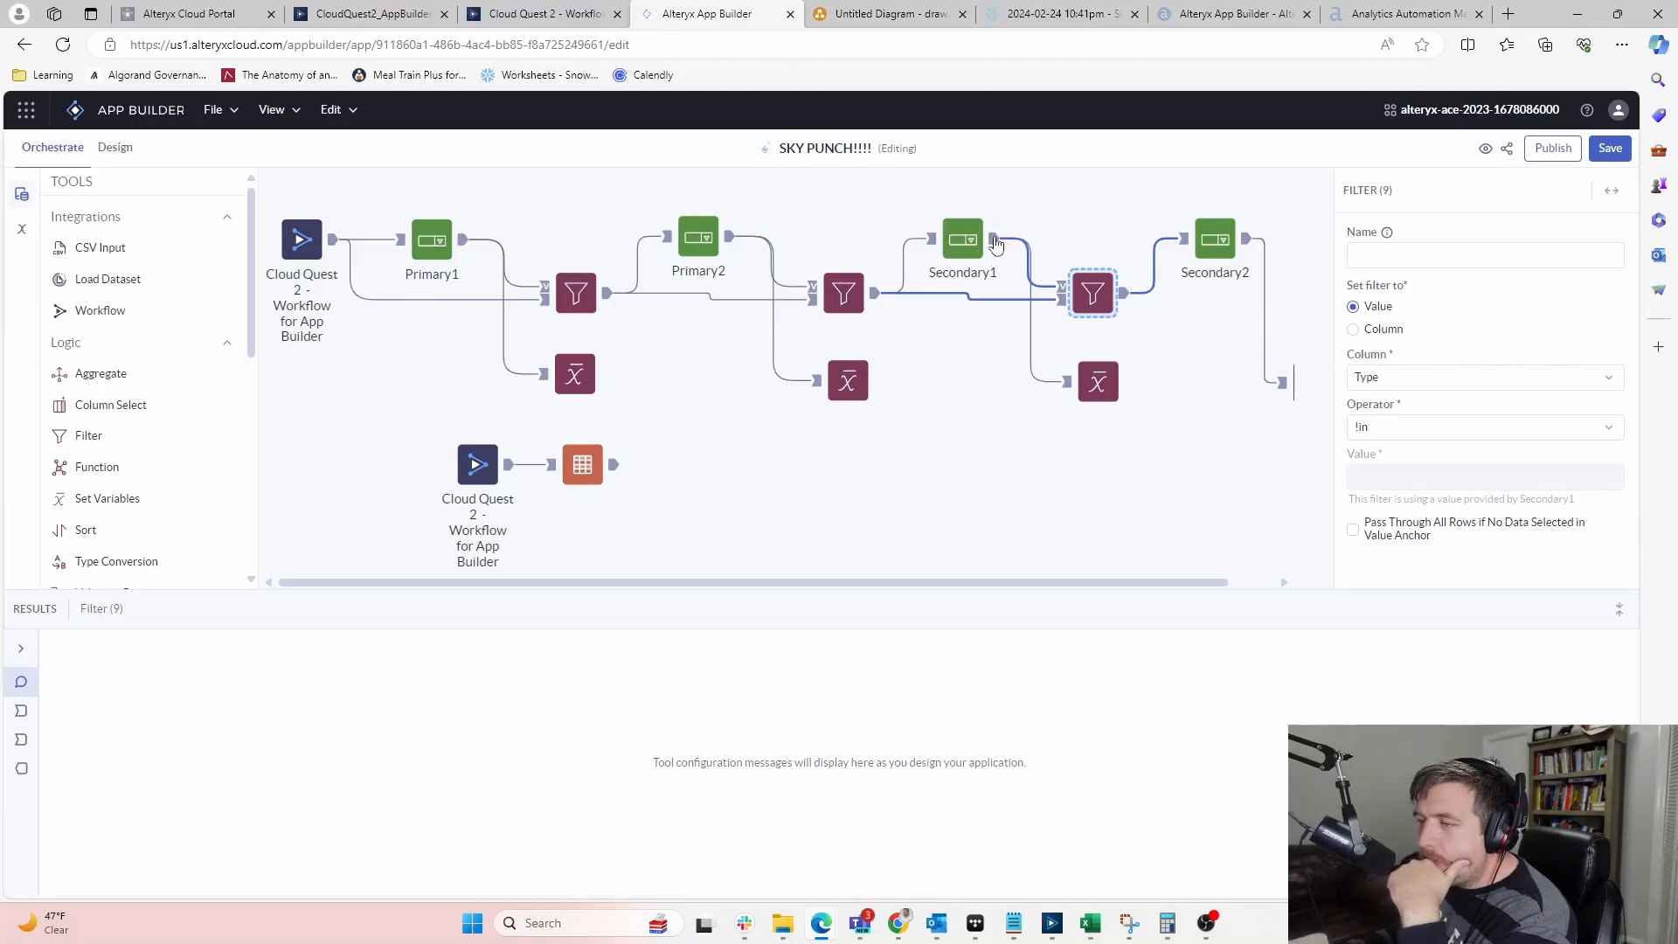
left_click(1611, 148)
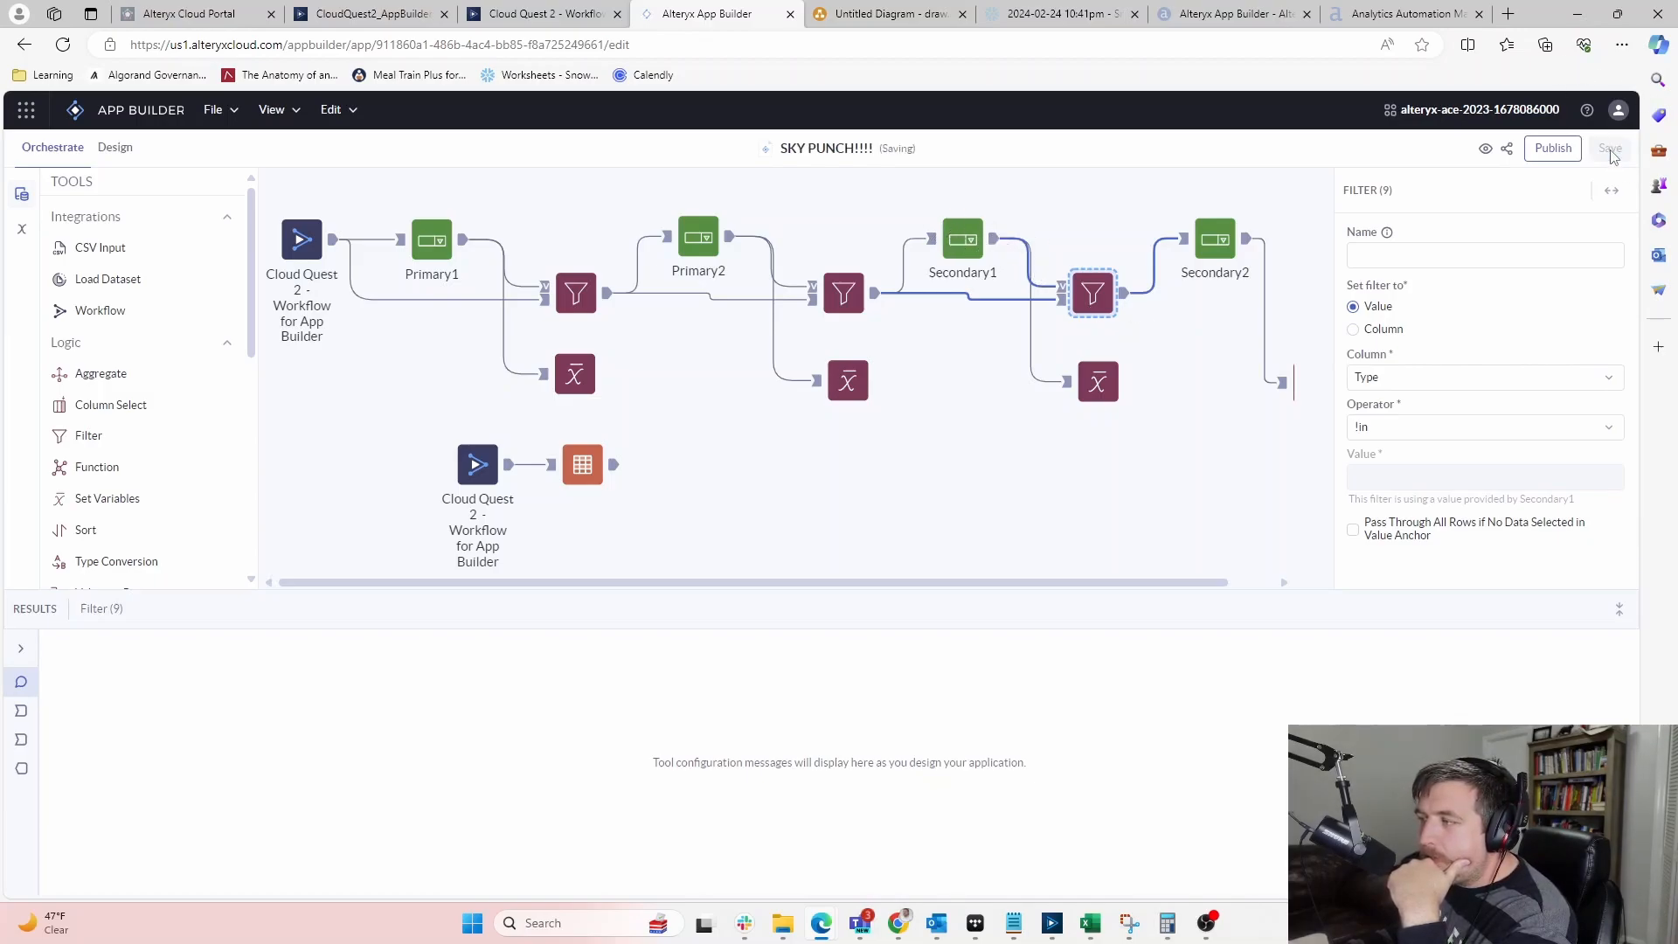
left_click(112, 148)
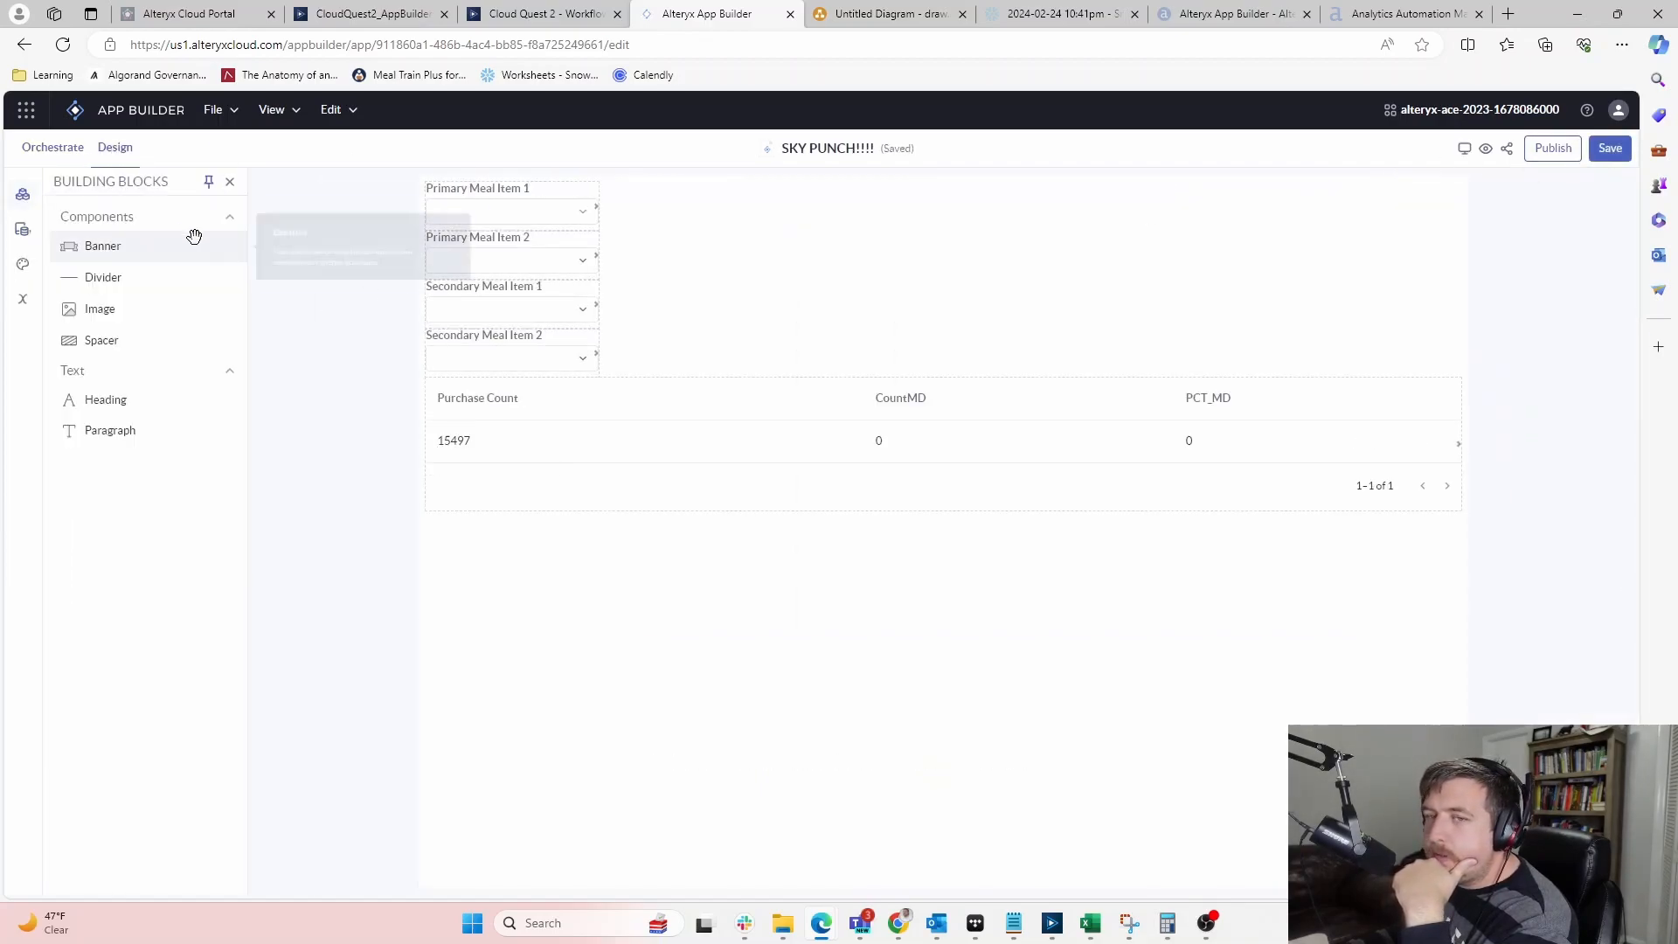
Go to the applications list and reopen the SKY PUNCH!!!! app
left_click(129, 116)
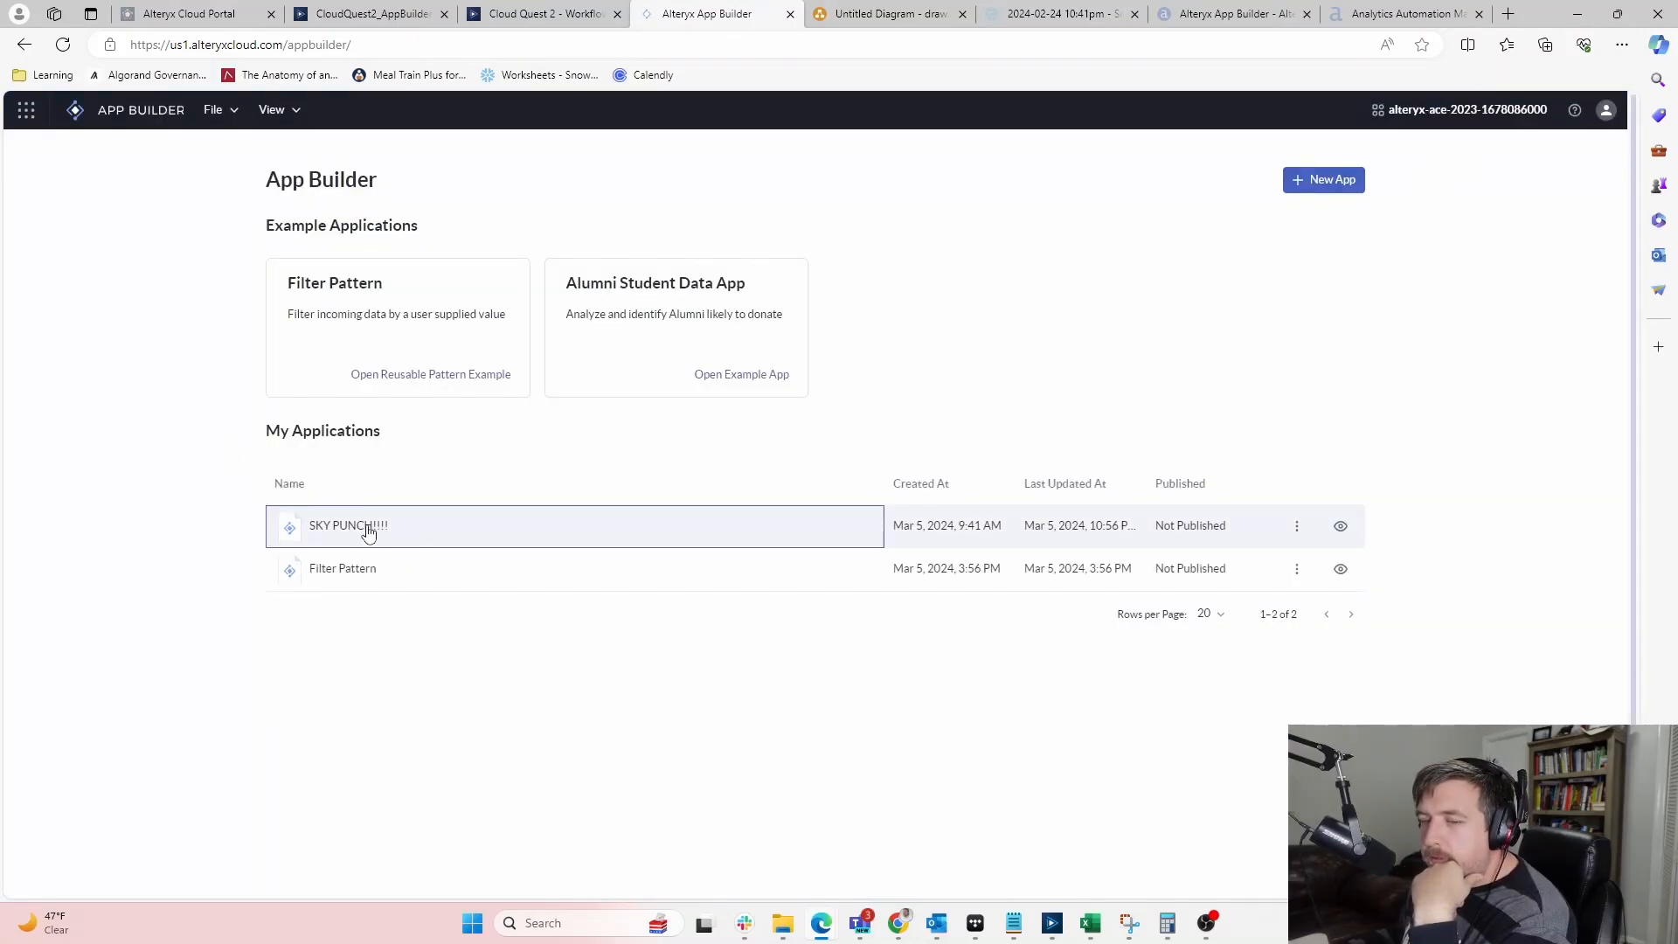
left_click(365, 527)
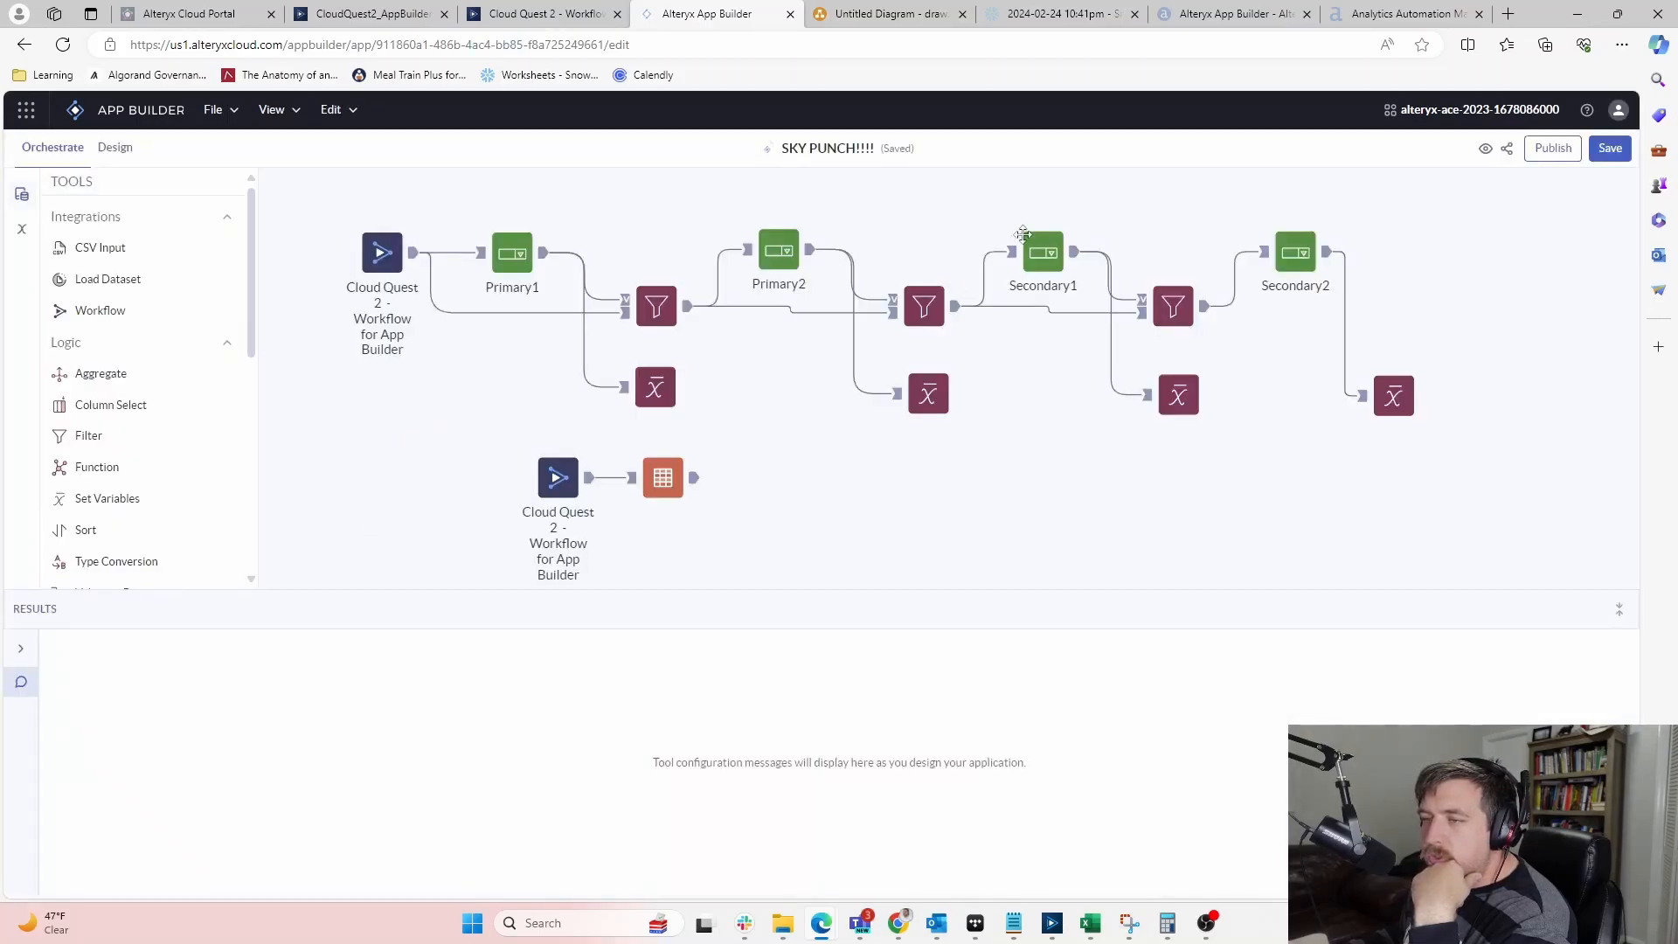
Select Soup in Primary Meal Item 1 and confirm Primary Meal Item 2 offers no options
left_click(114, 151)
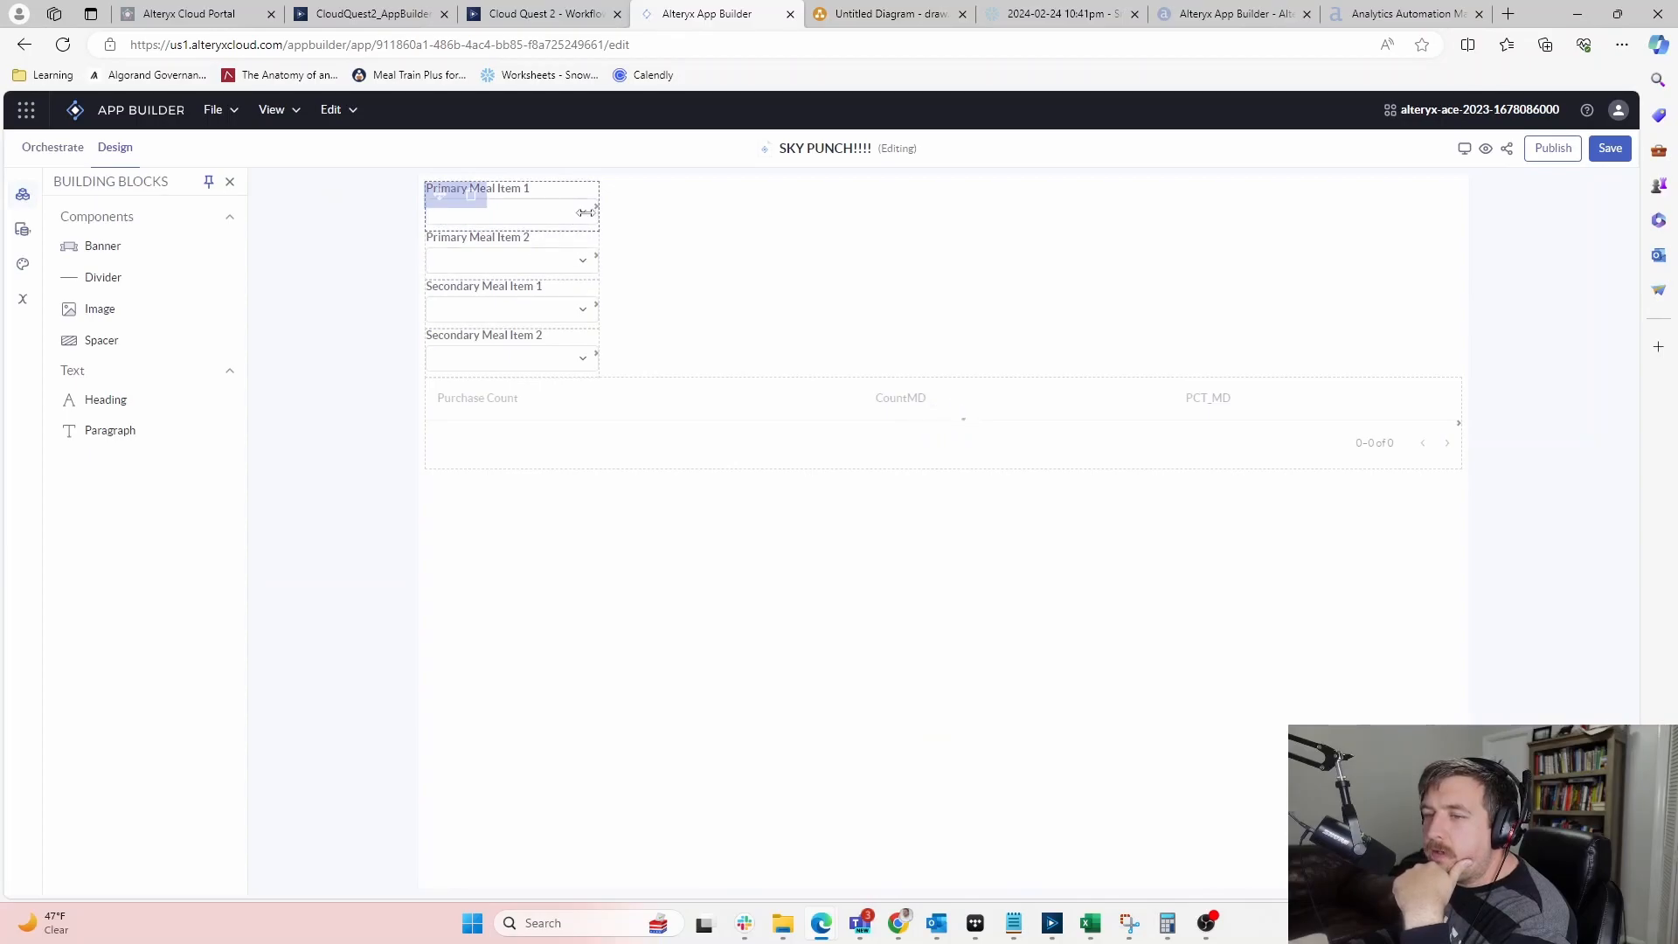
left_click(585, 212)
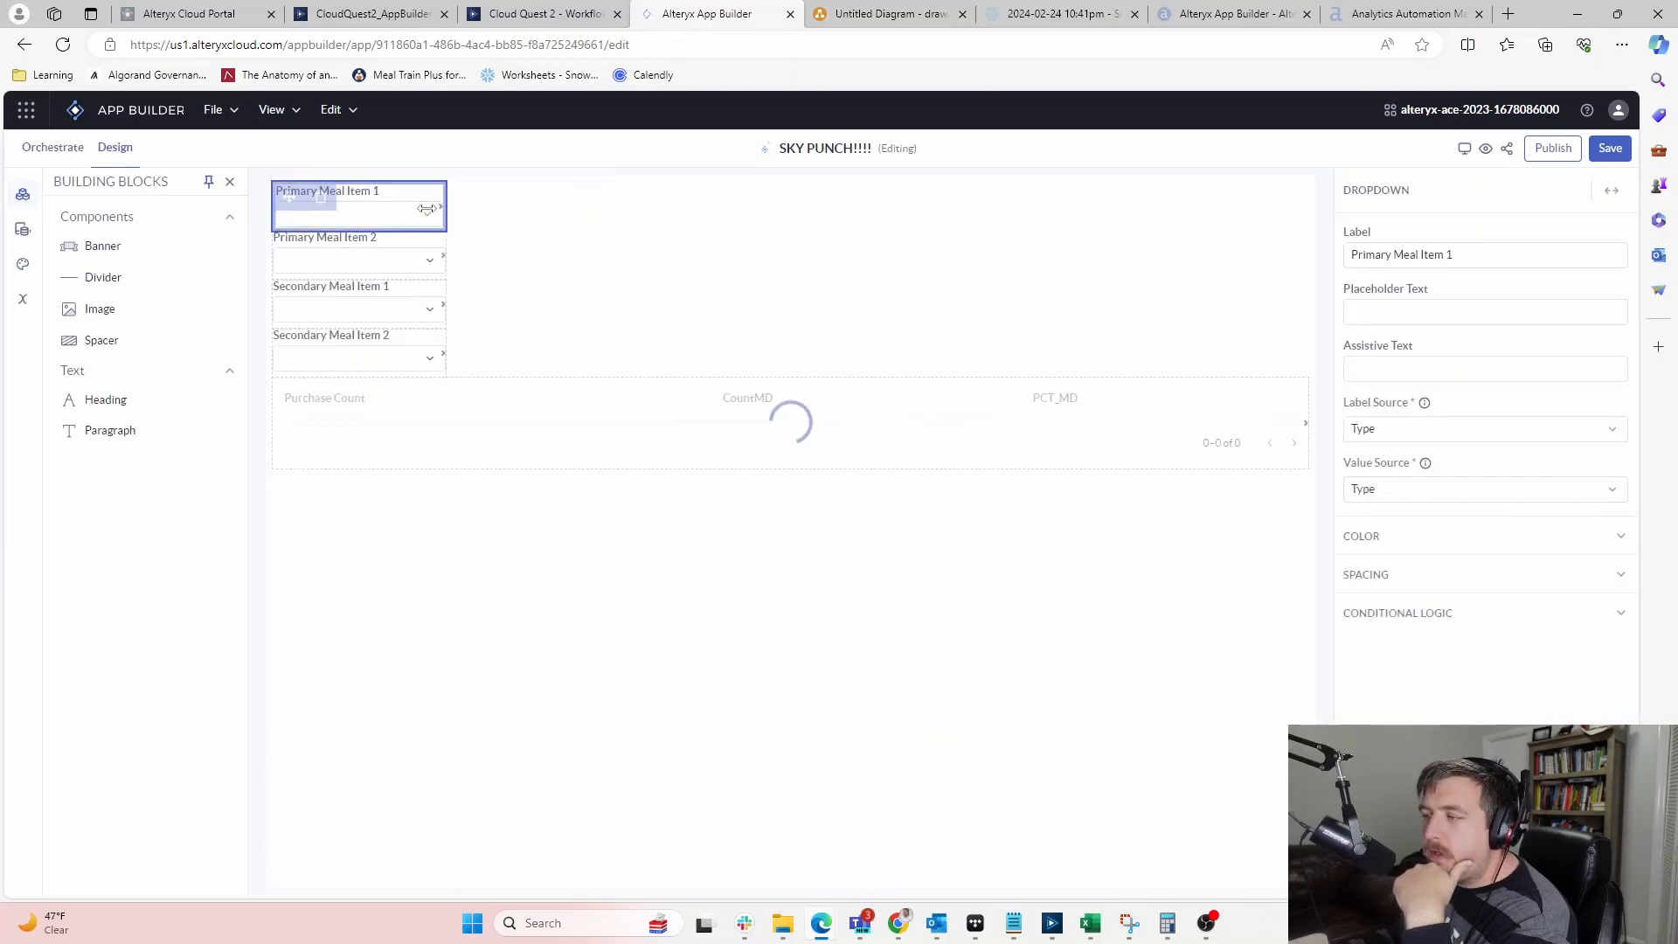
left_click(394, 210)
left_click(337, 249)
left_click(400, 259)
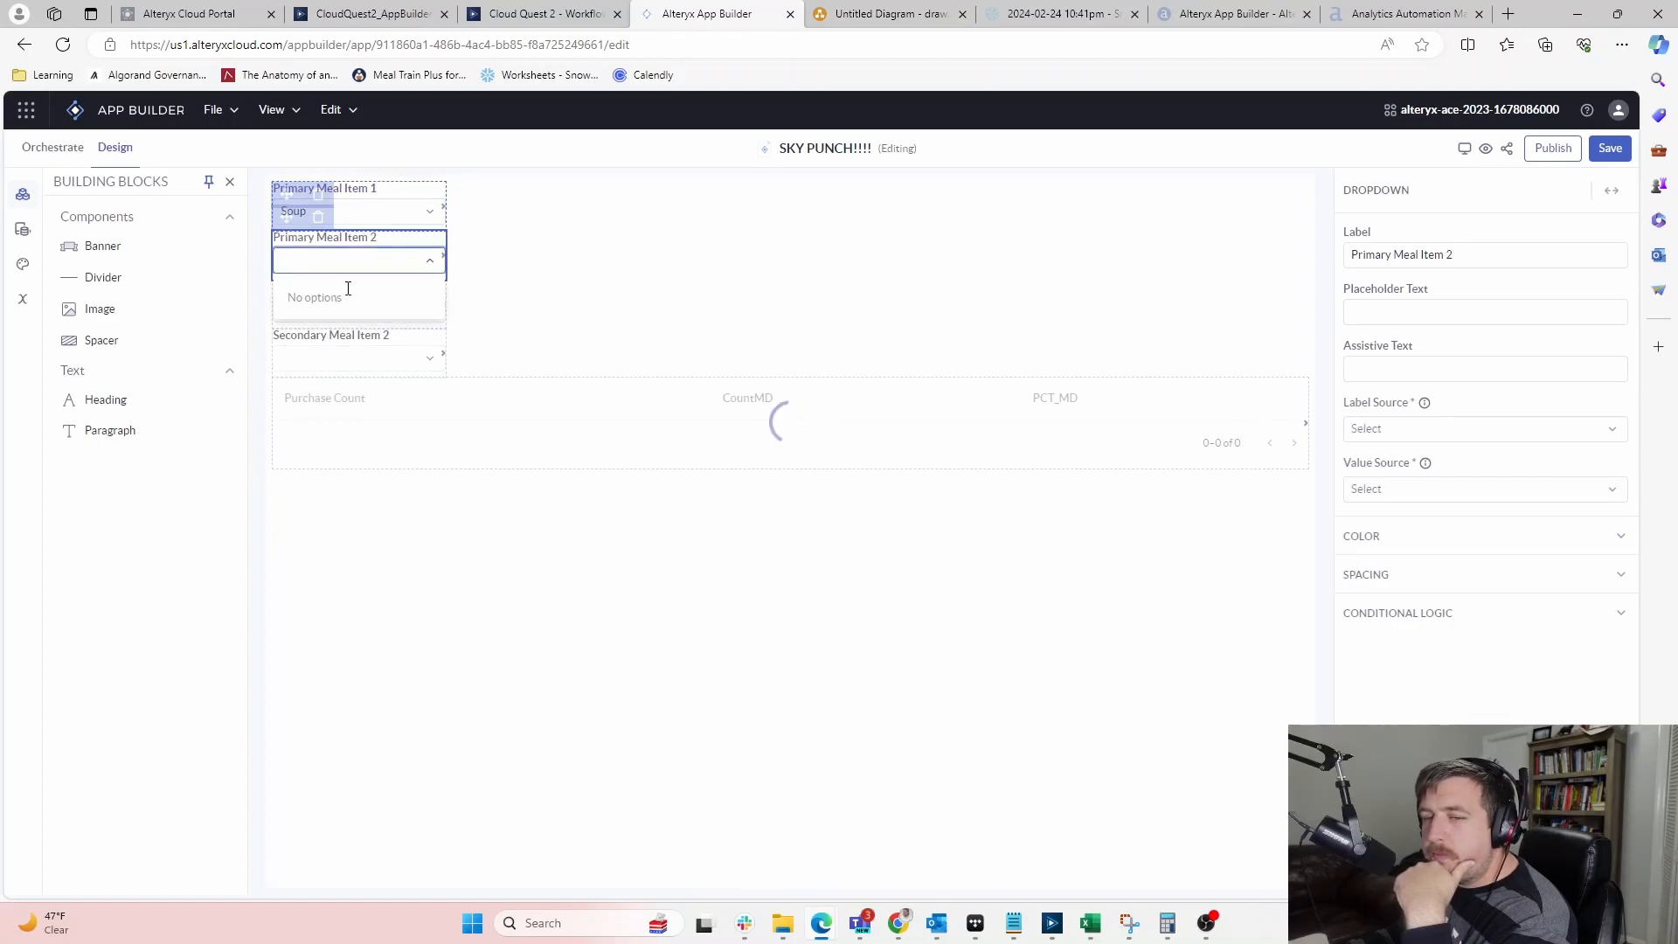
left_click(262, 272)
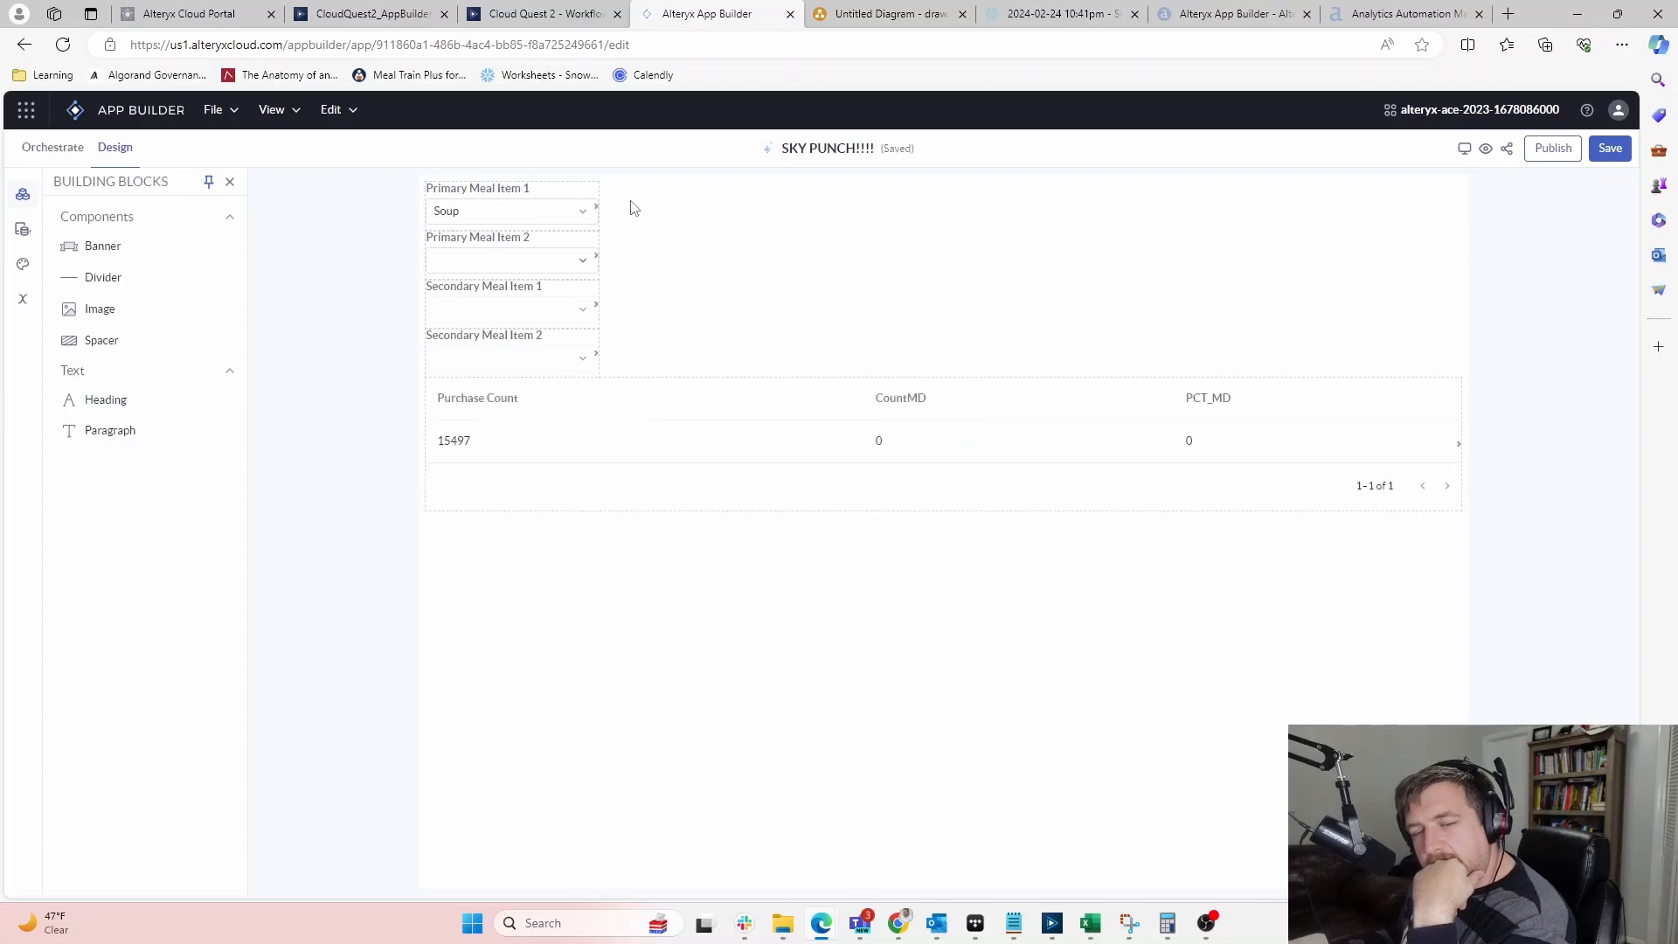
Move the lower workflow and table node pair left on the orchestration canvas
left_click(514, 261)
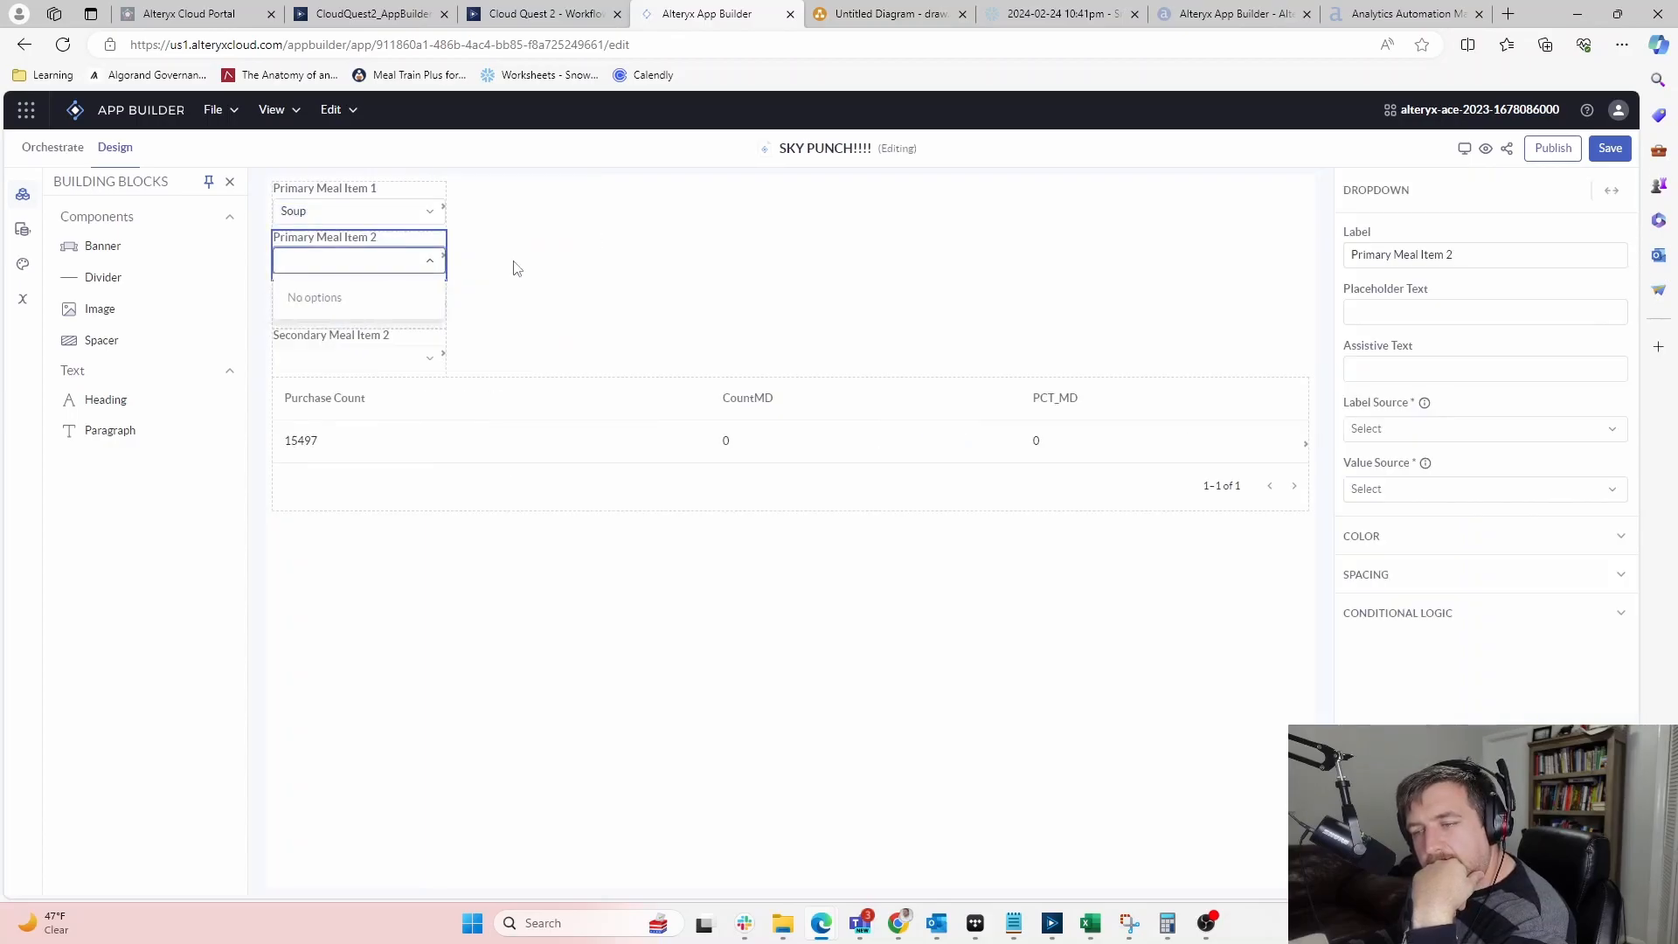
left_click(518, 267)
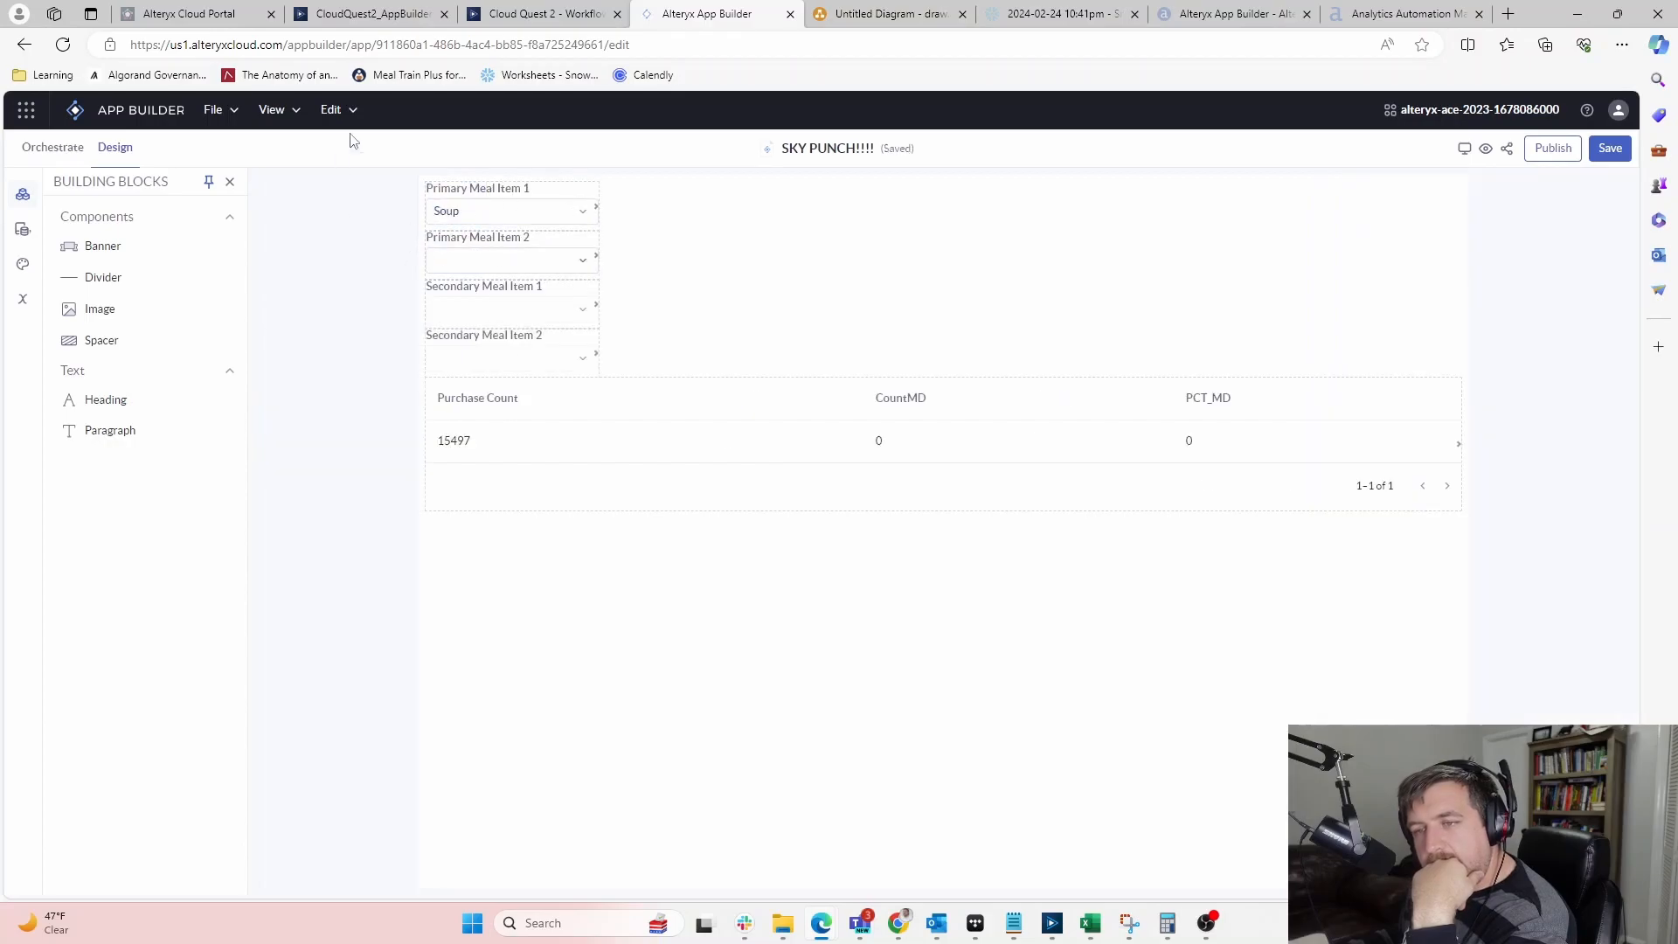
left_click(54, 149)
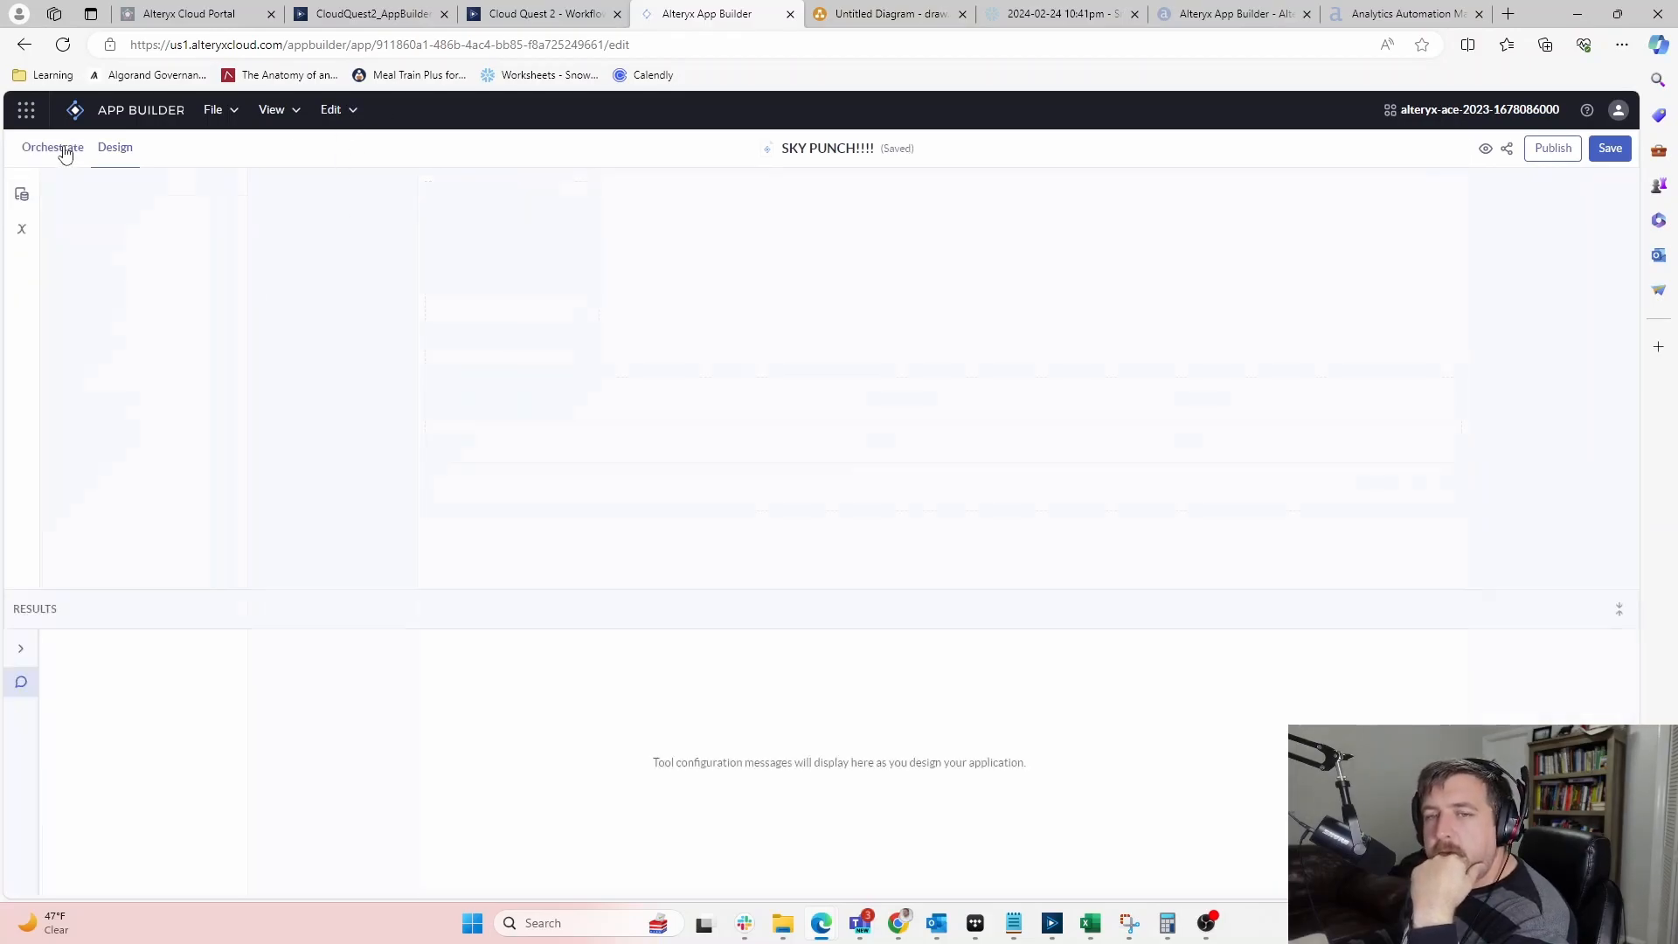
left_click_drag(810, 495, 388, 475)
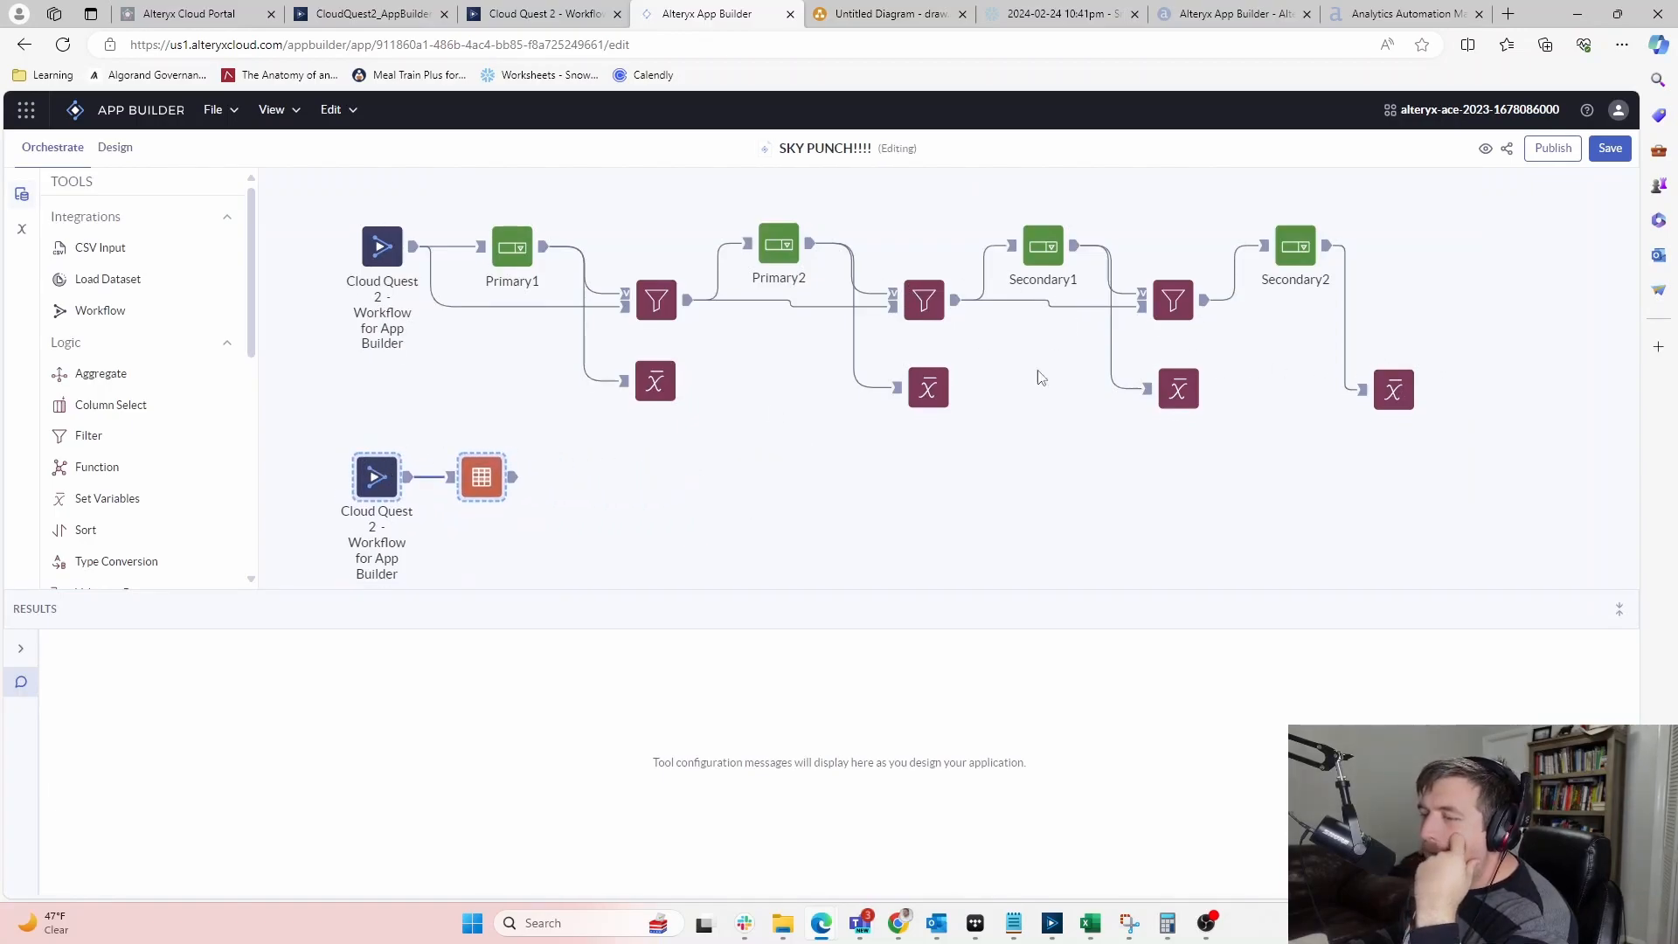
Change the first Filter tool's operator from !in to !=
left_click(1175, 306)
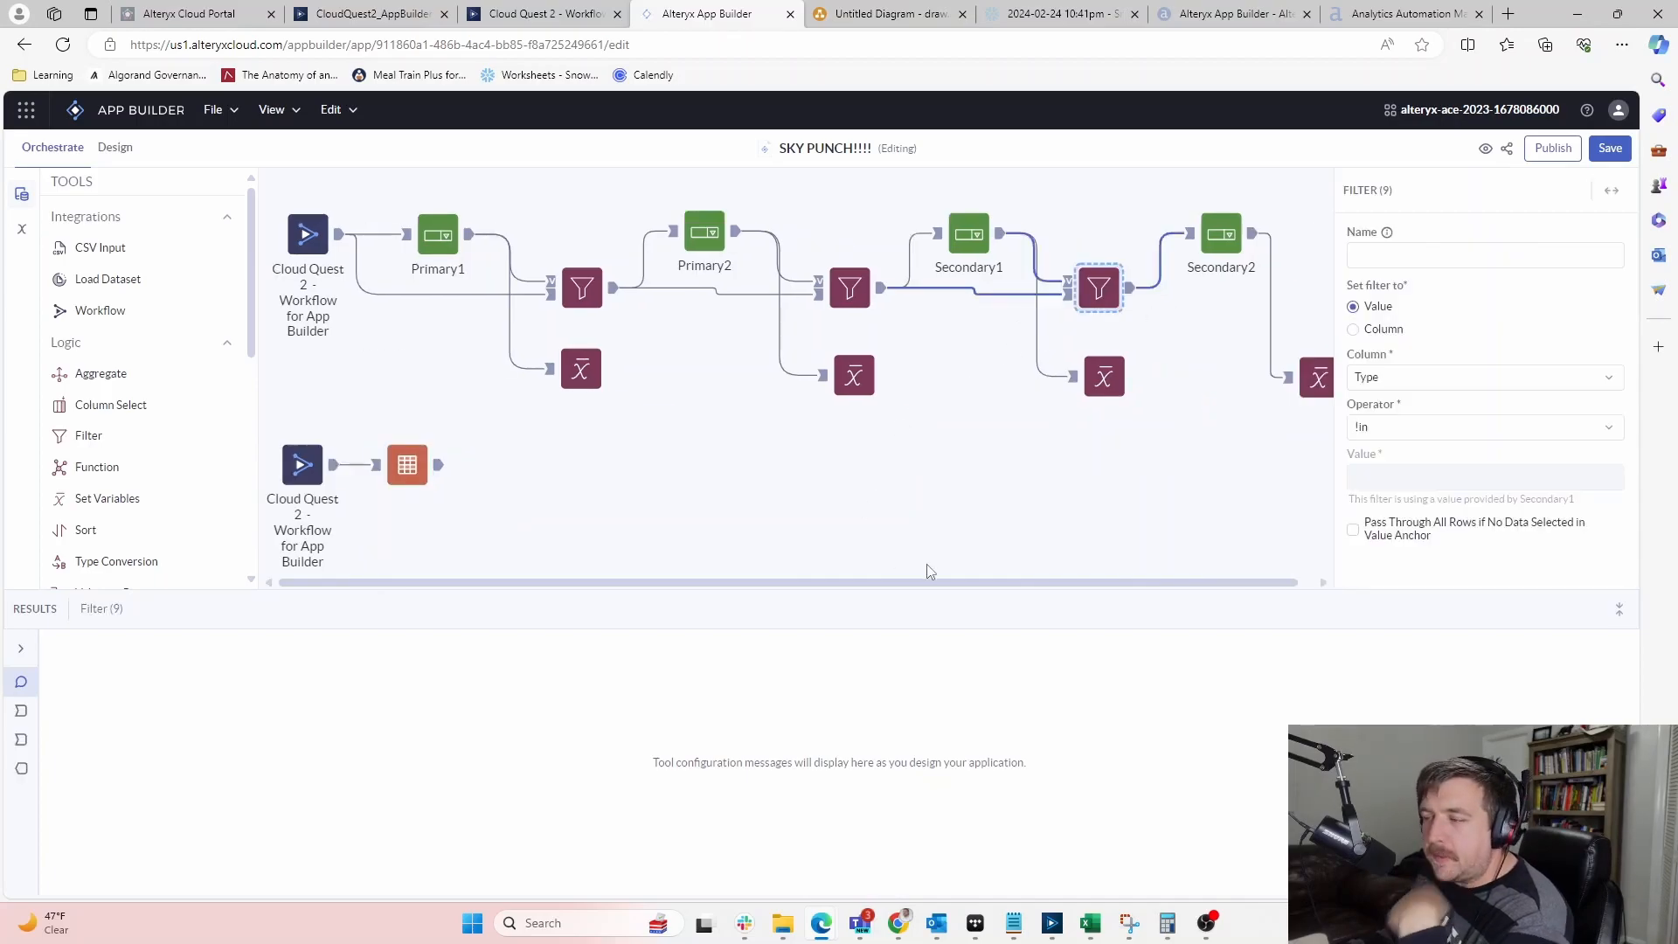
left_click(839, 271)
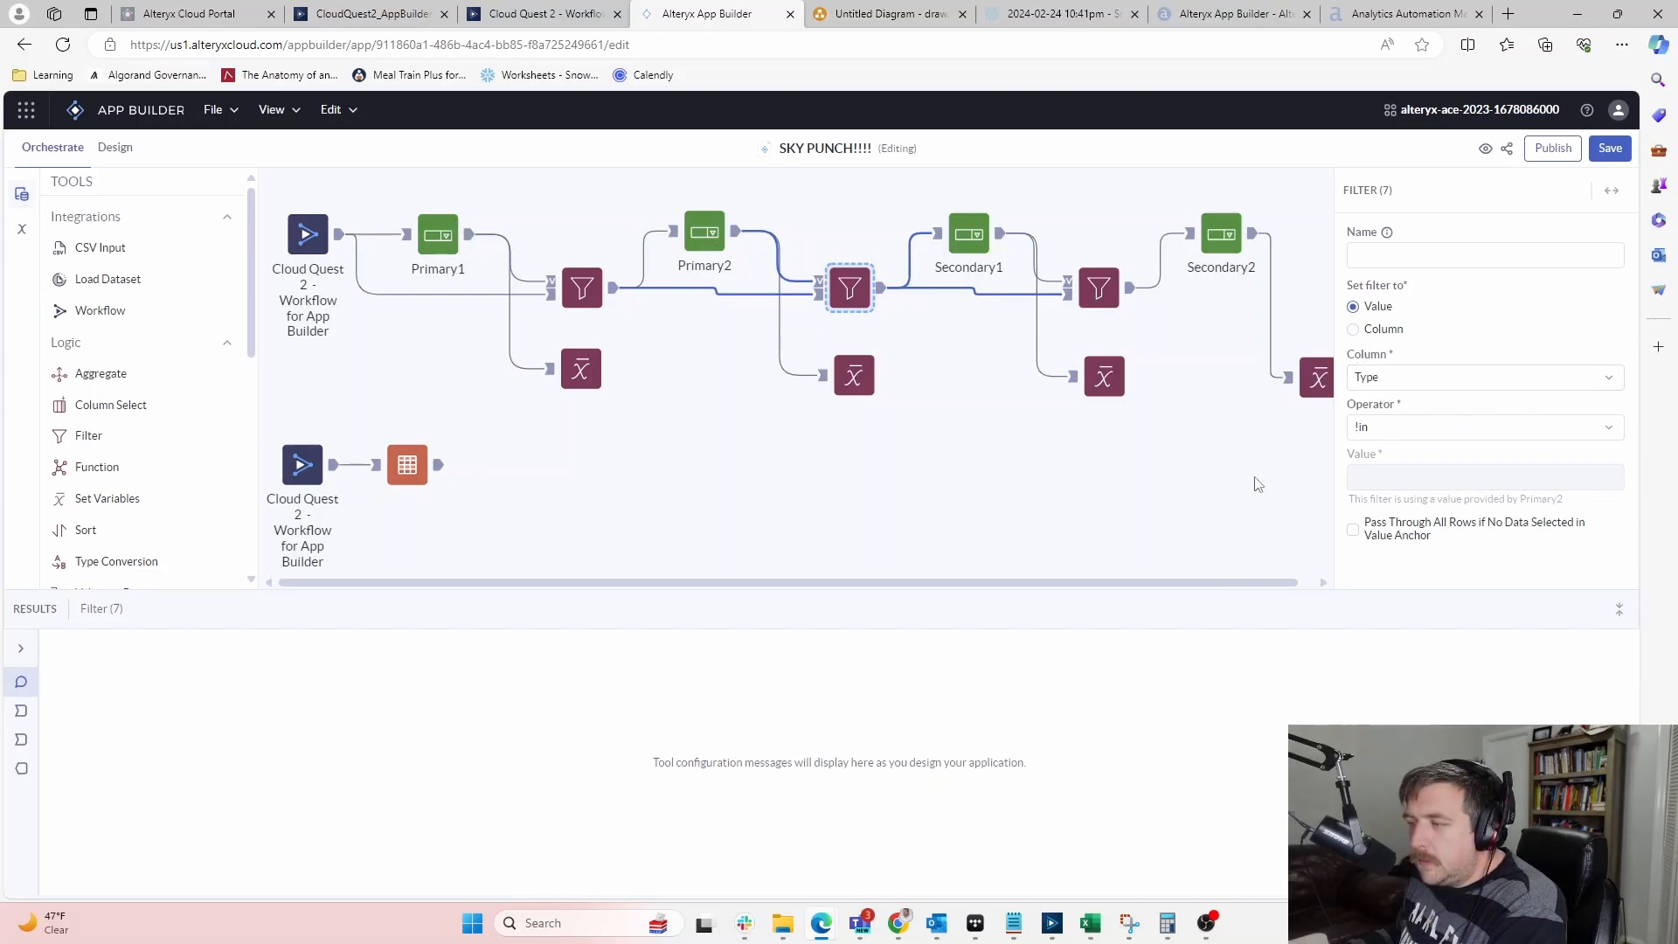
left_click(574, 291)
left_click(1566, 432)
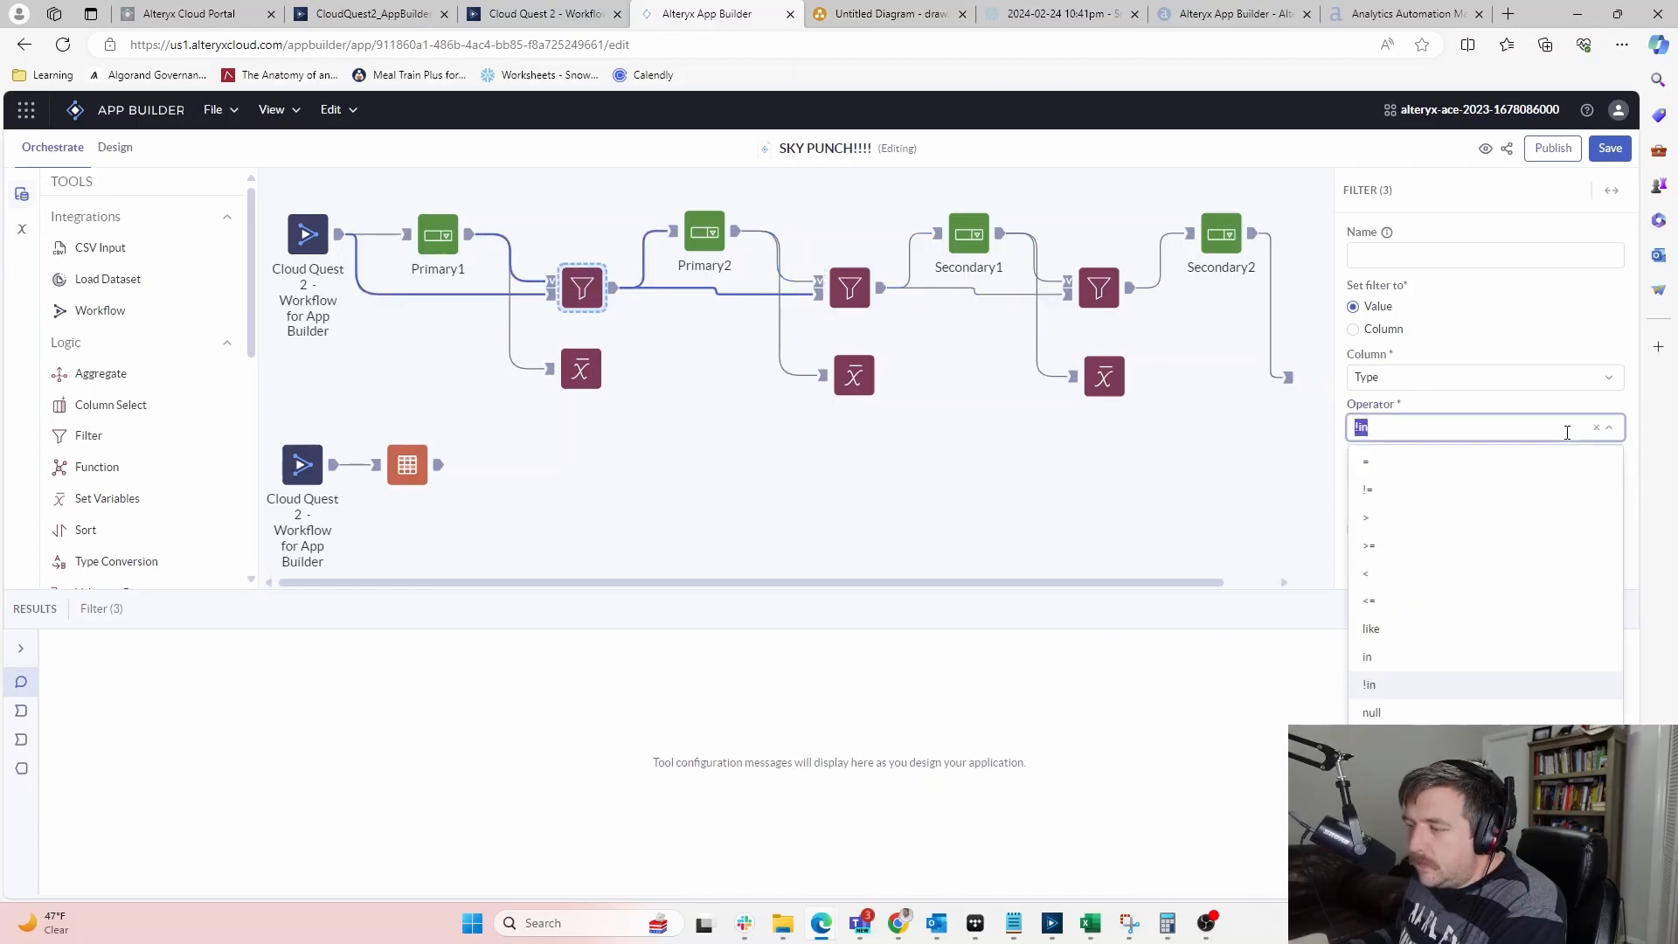
left_click(1386, 492)
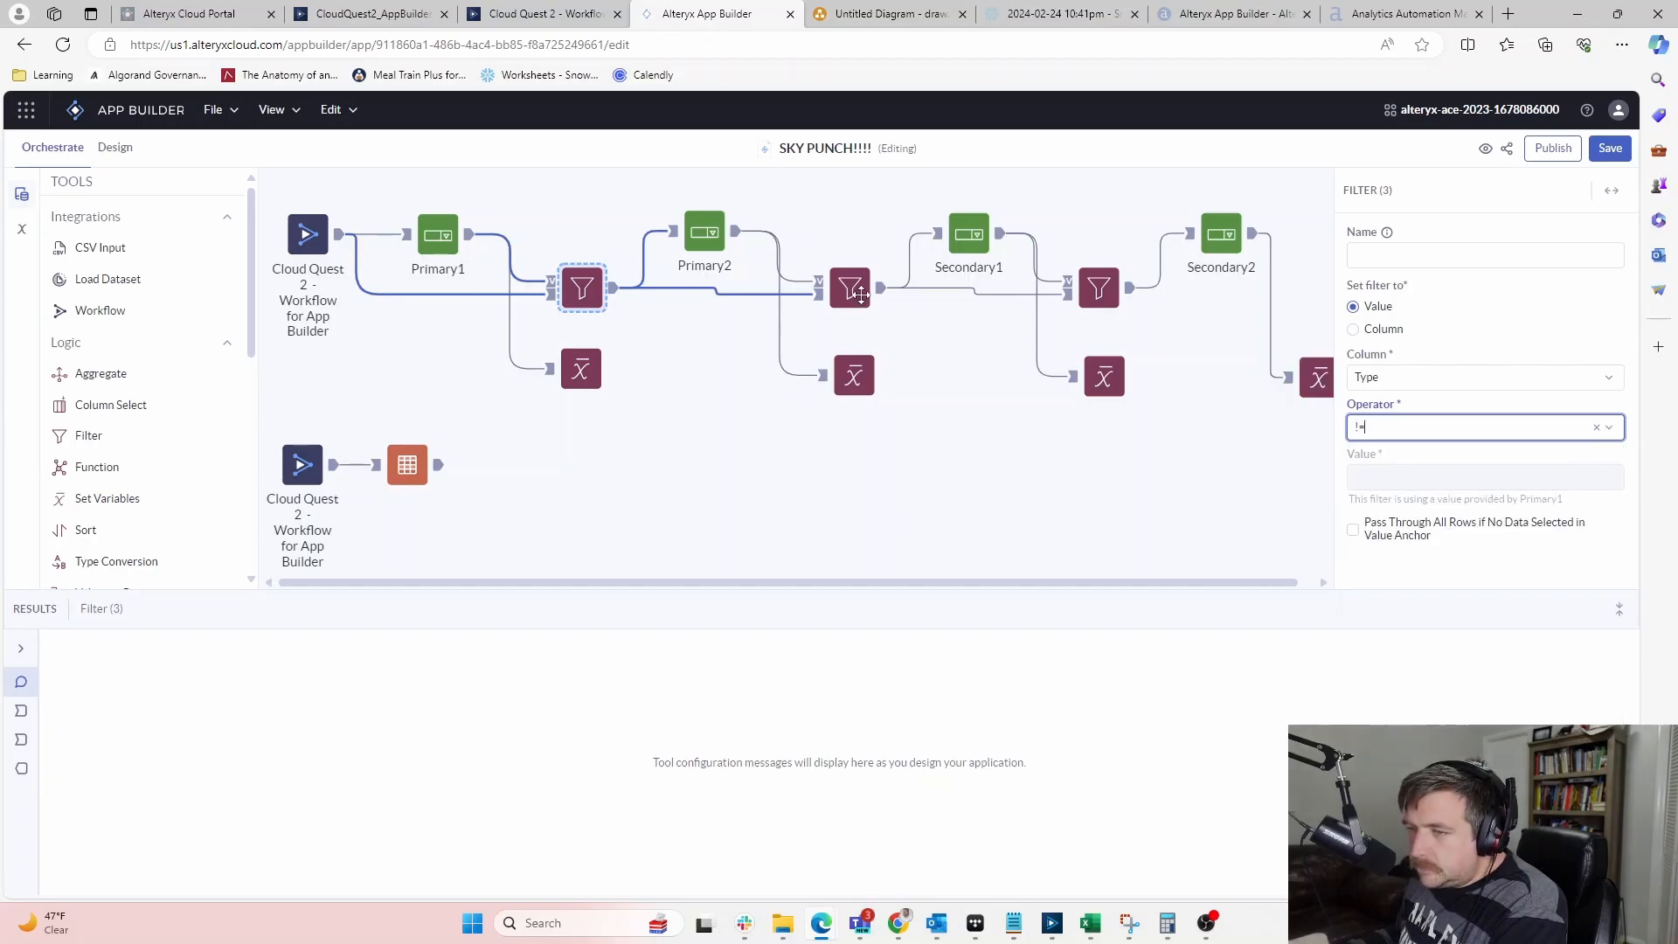
Set the middle and third Filter tools' operators to != and save the app
left_click(861, 295)
left_click(1432, 430)
left_click(1390, 492)
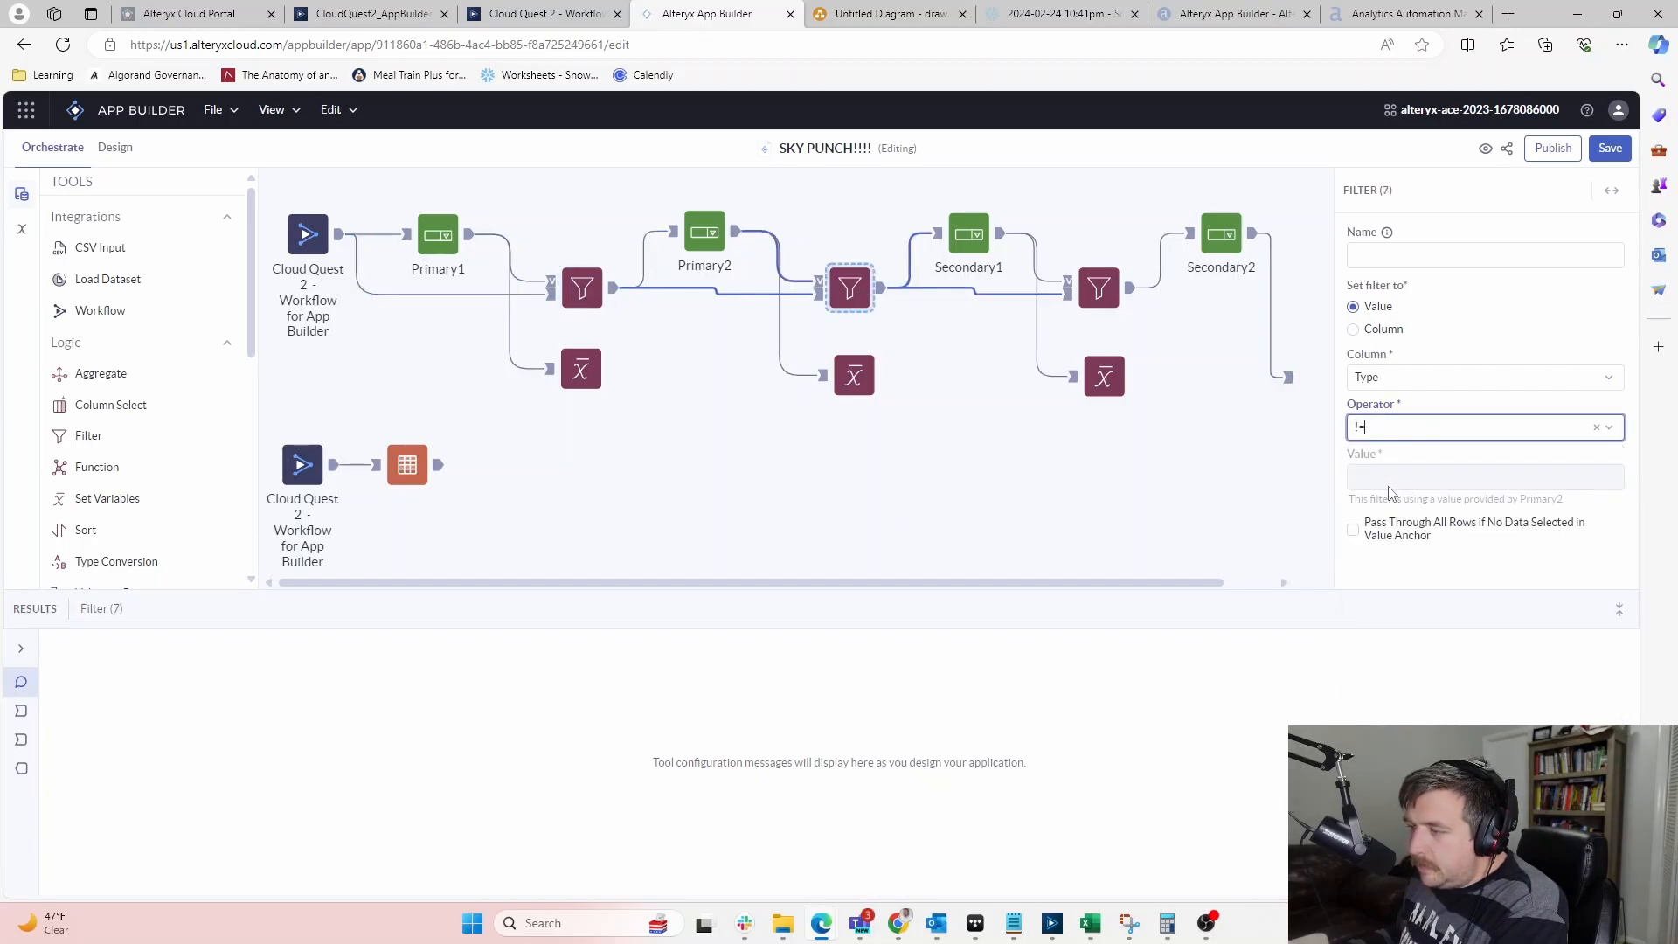
left_click(1098, 298)
left_click(1436, 430)
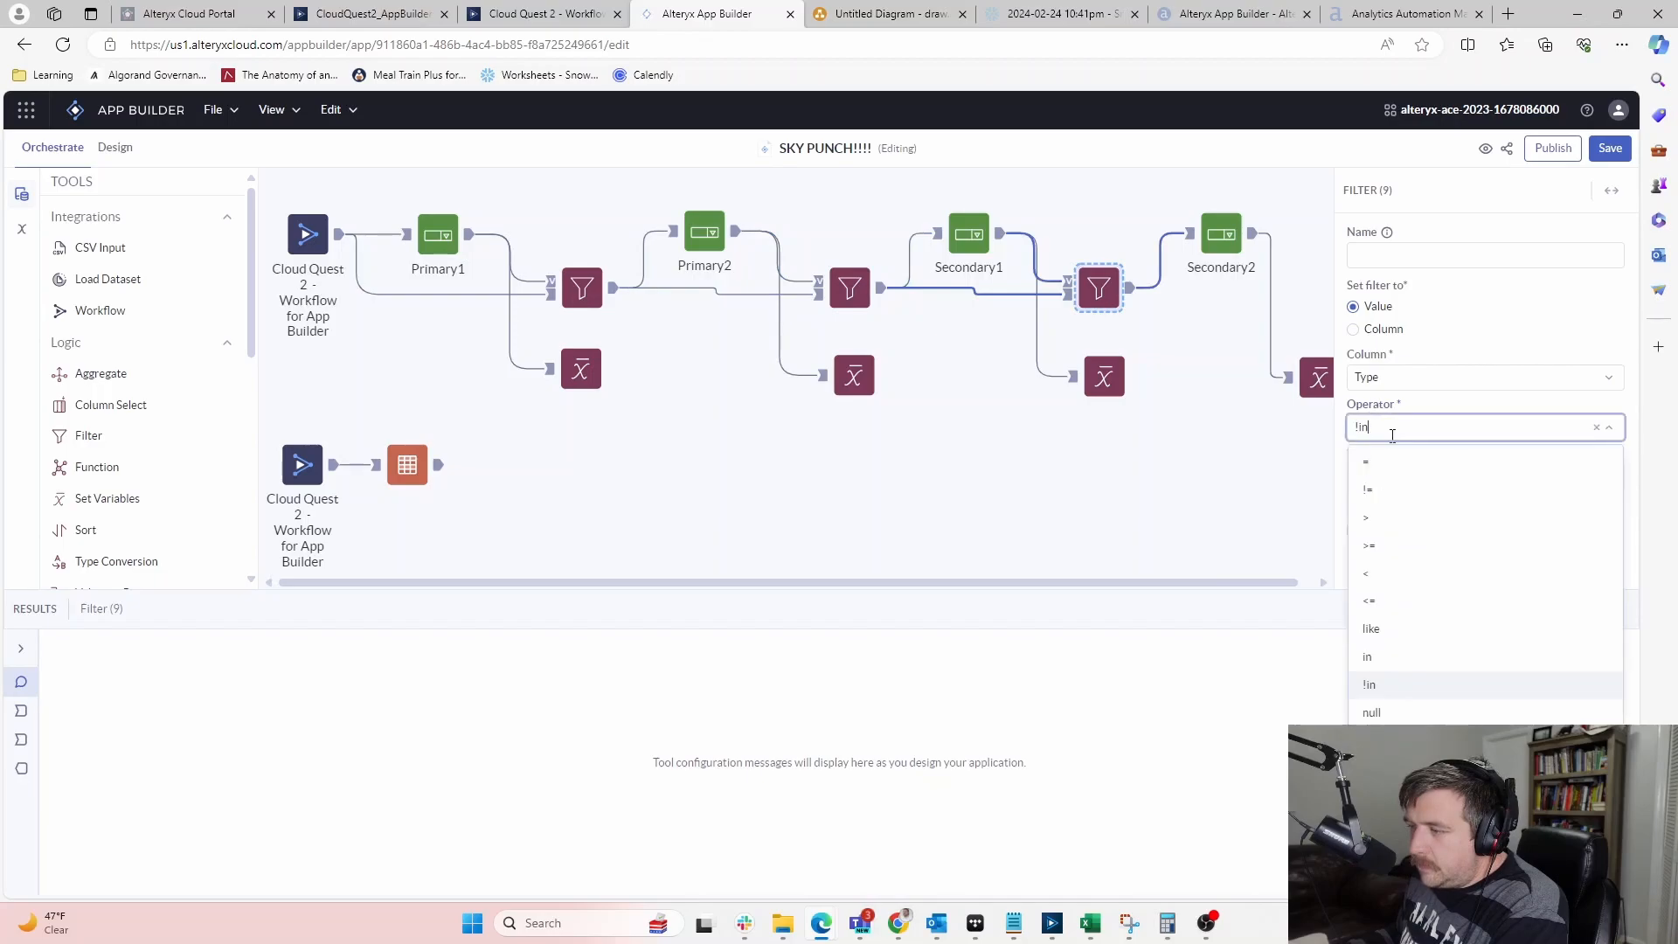
left_click(1387, 487)
left_click(978, 520)
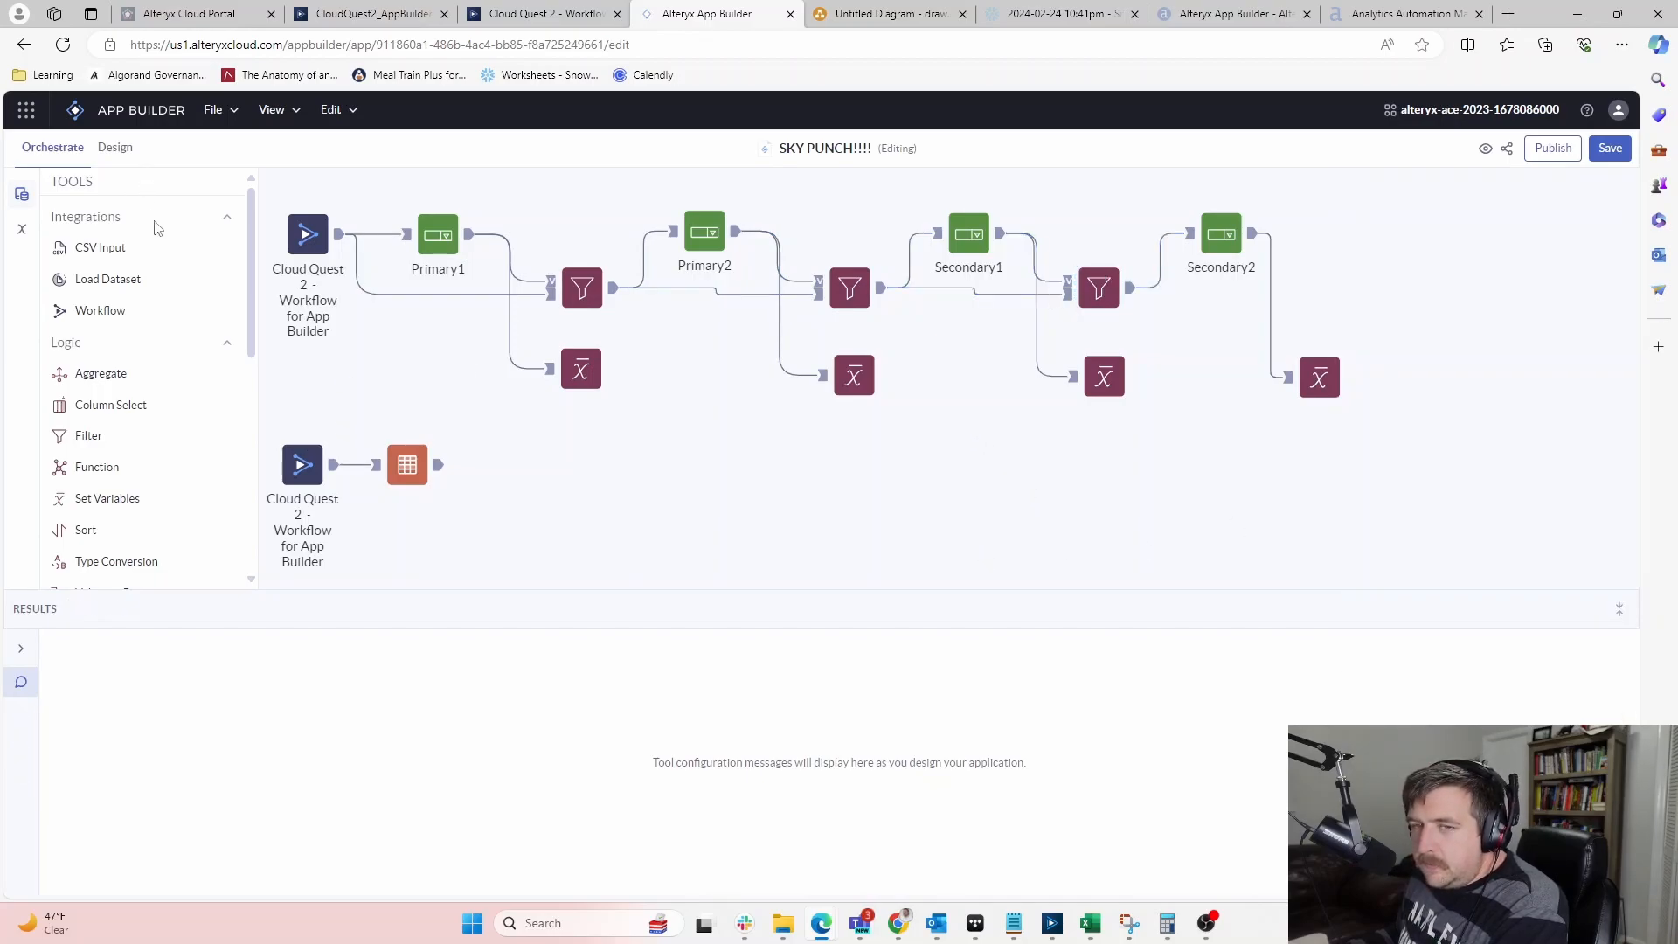
left_click(1611, 149)
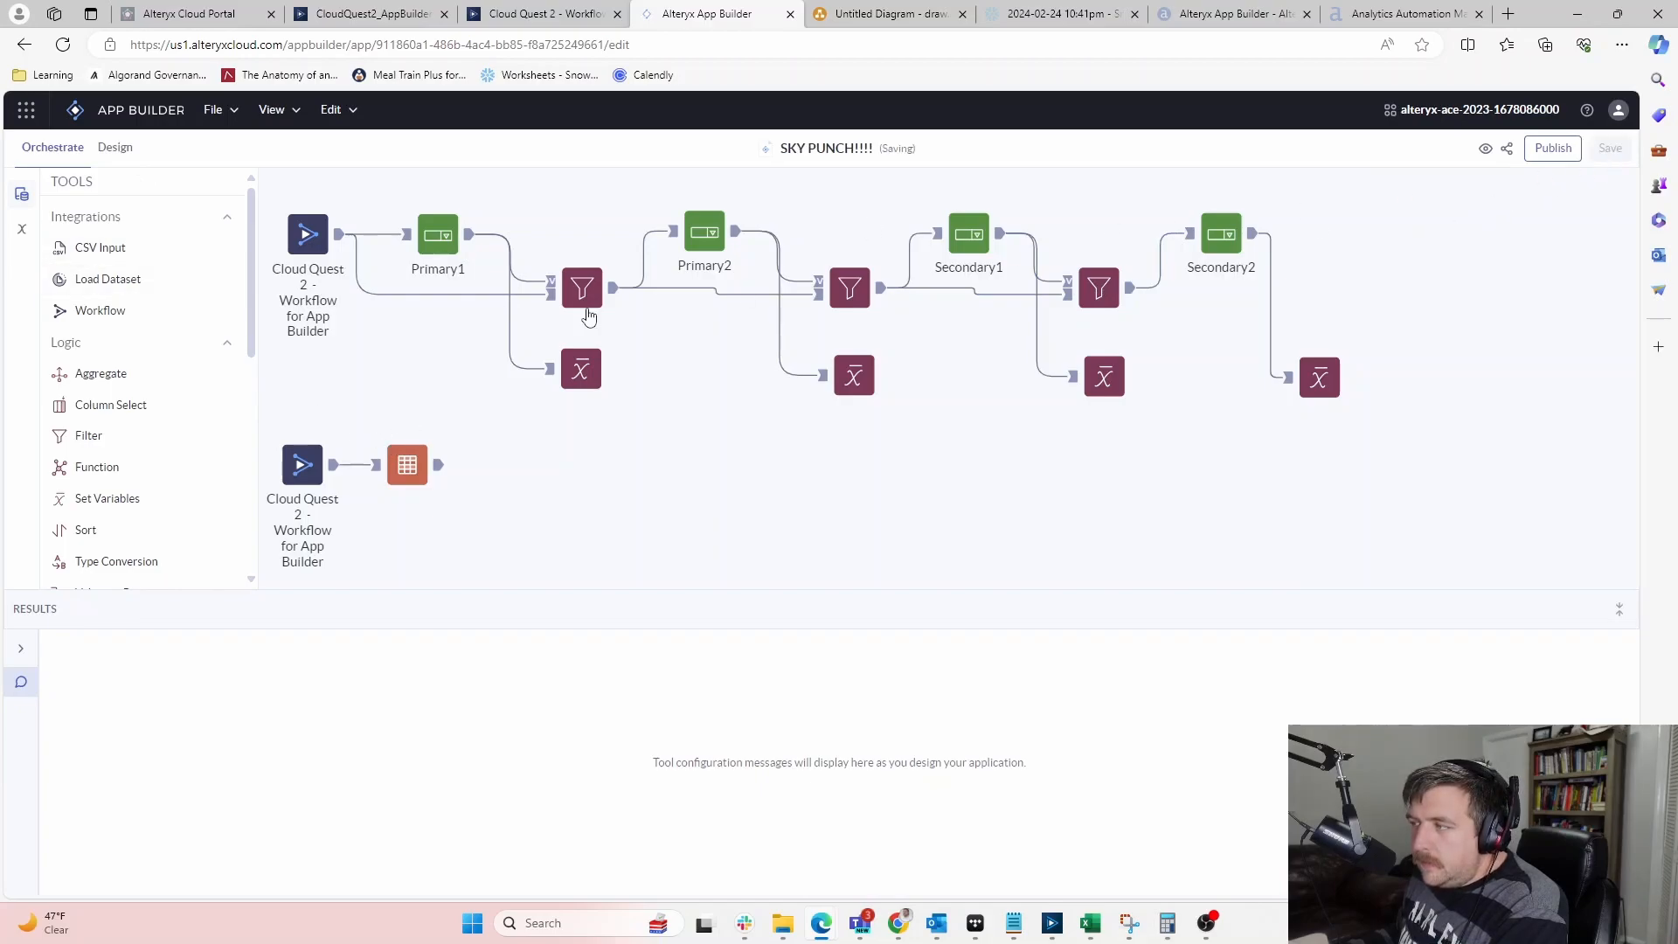
Choose Salad for Primary Meal Item 2 and Side for Secondary Meal Item 1
left_click(114, 149)
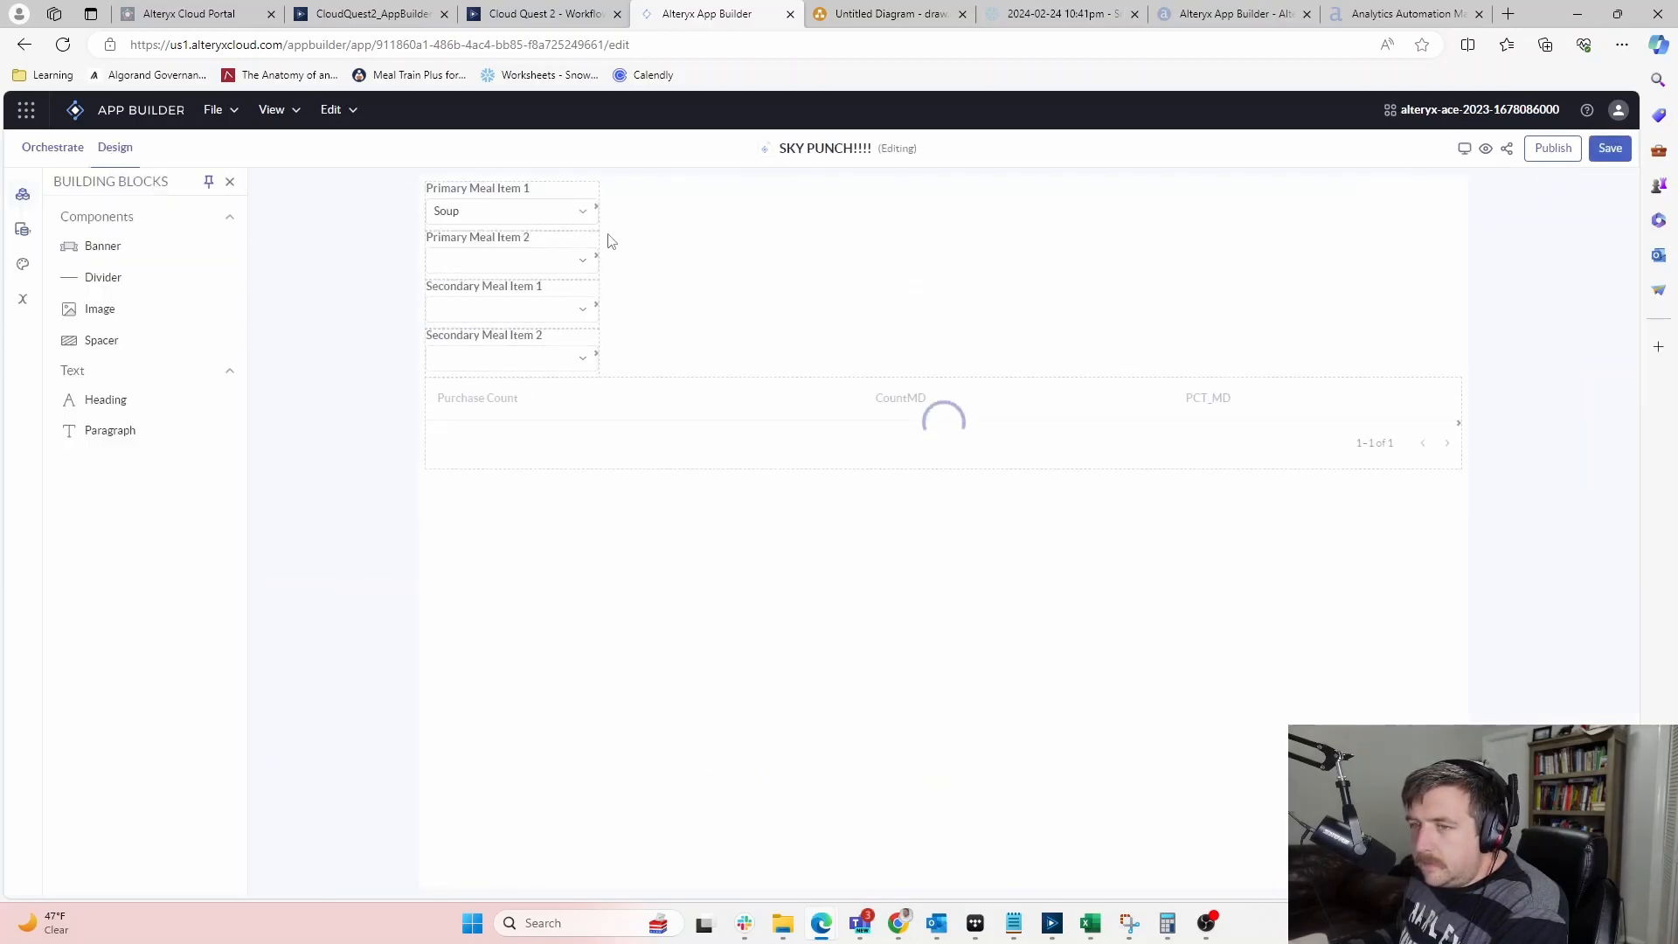
left_click(583, 268)
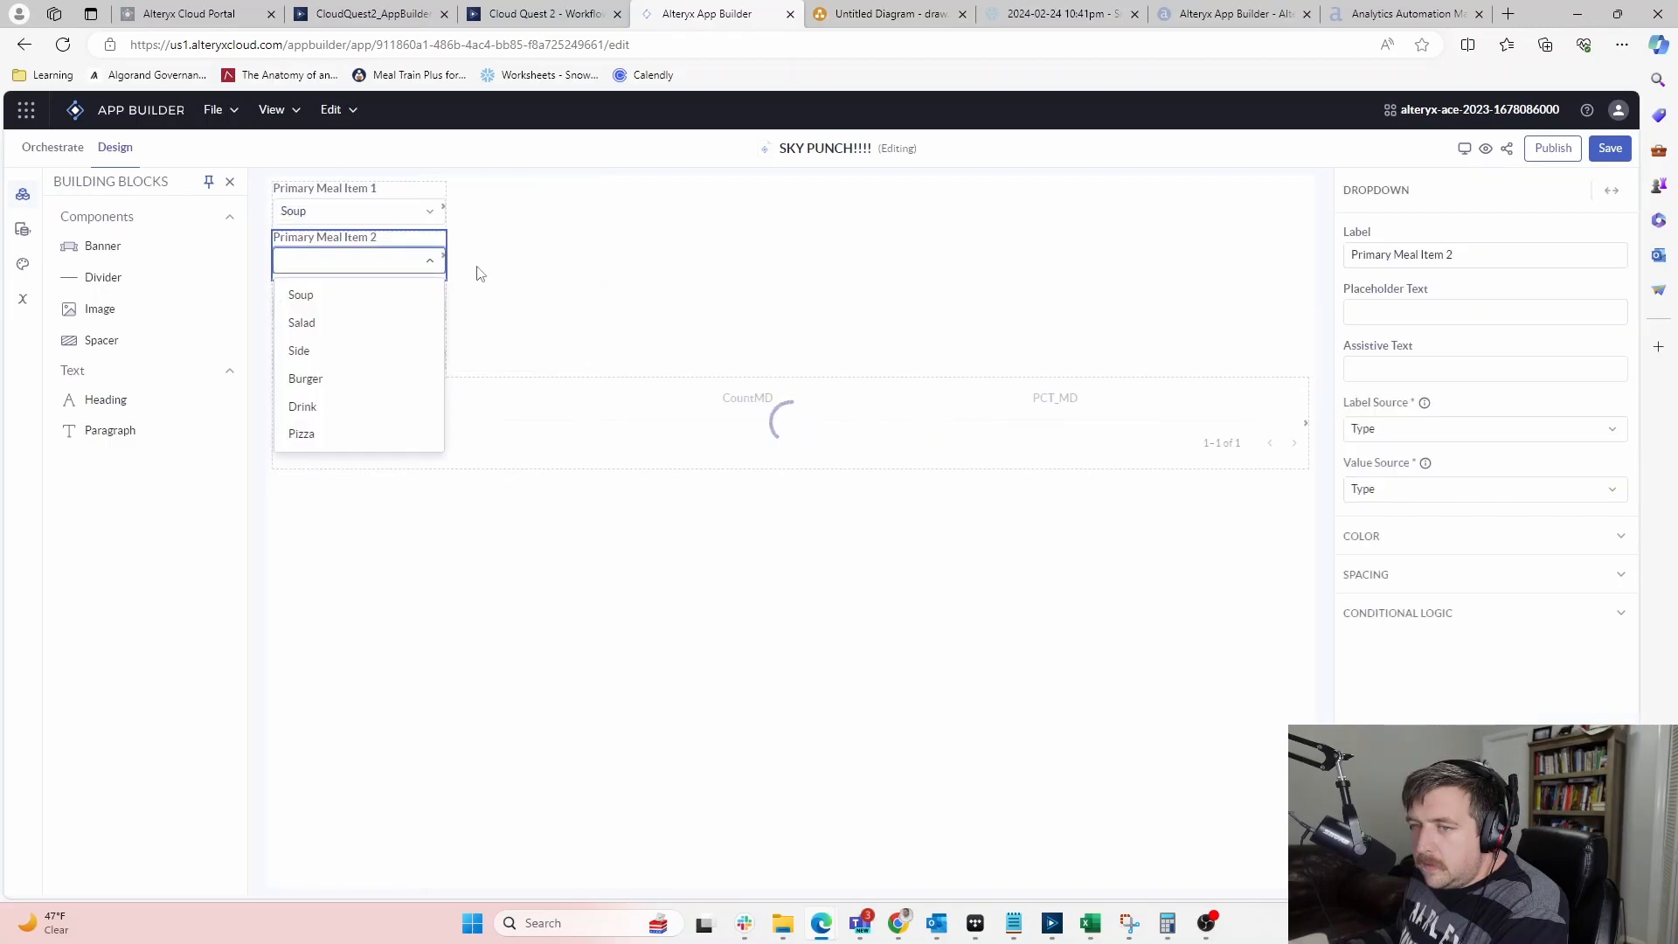
left_click(306, 322)
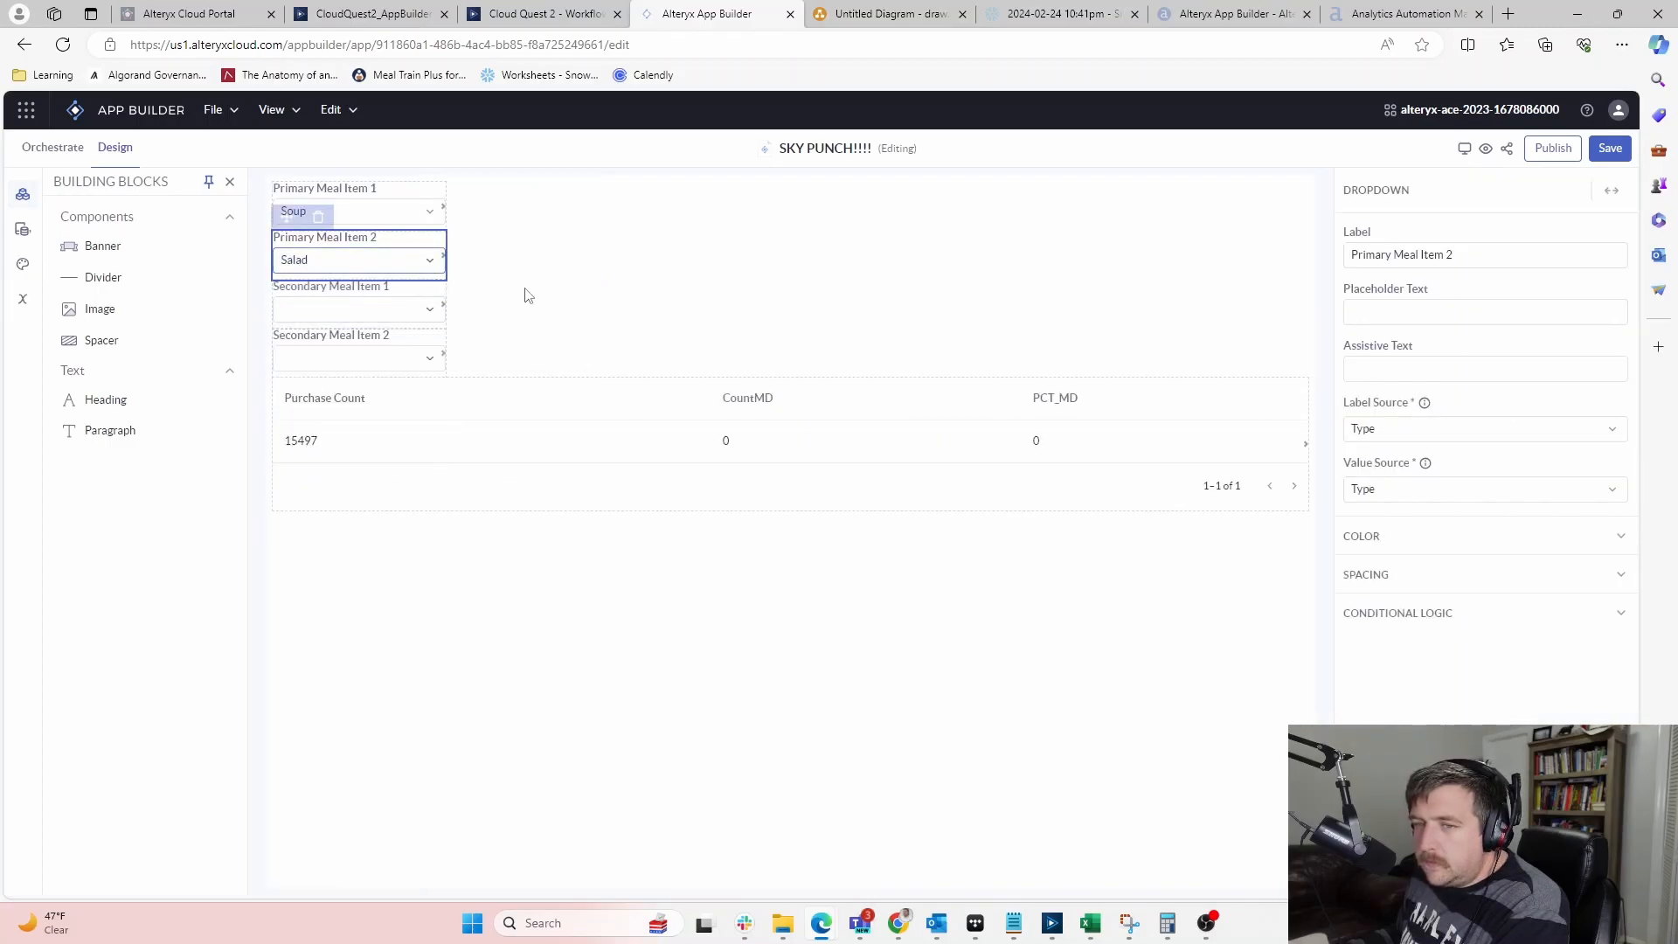
left_click(528, 306)
left_click(581, 317)
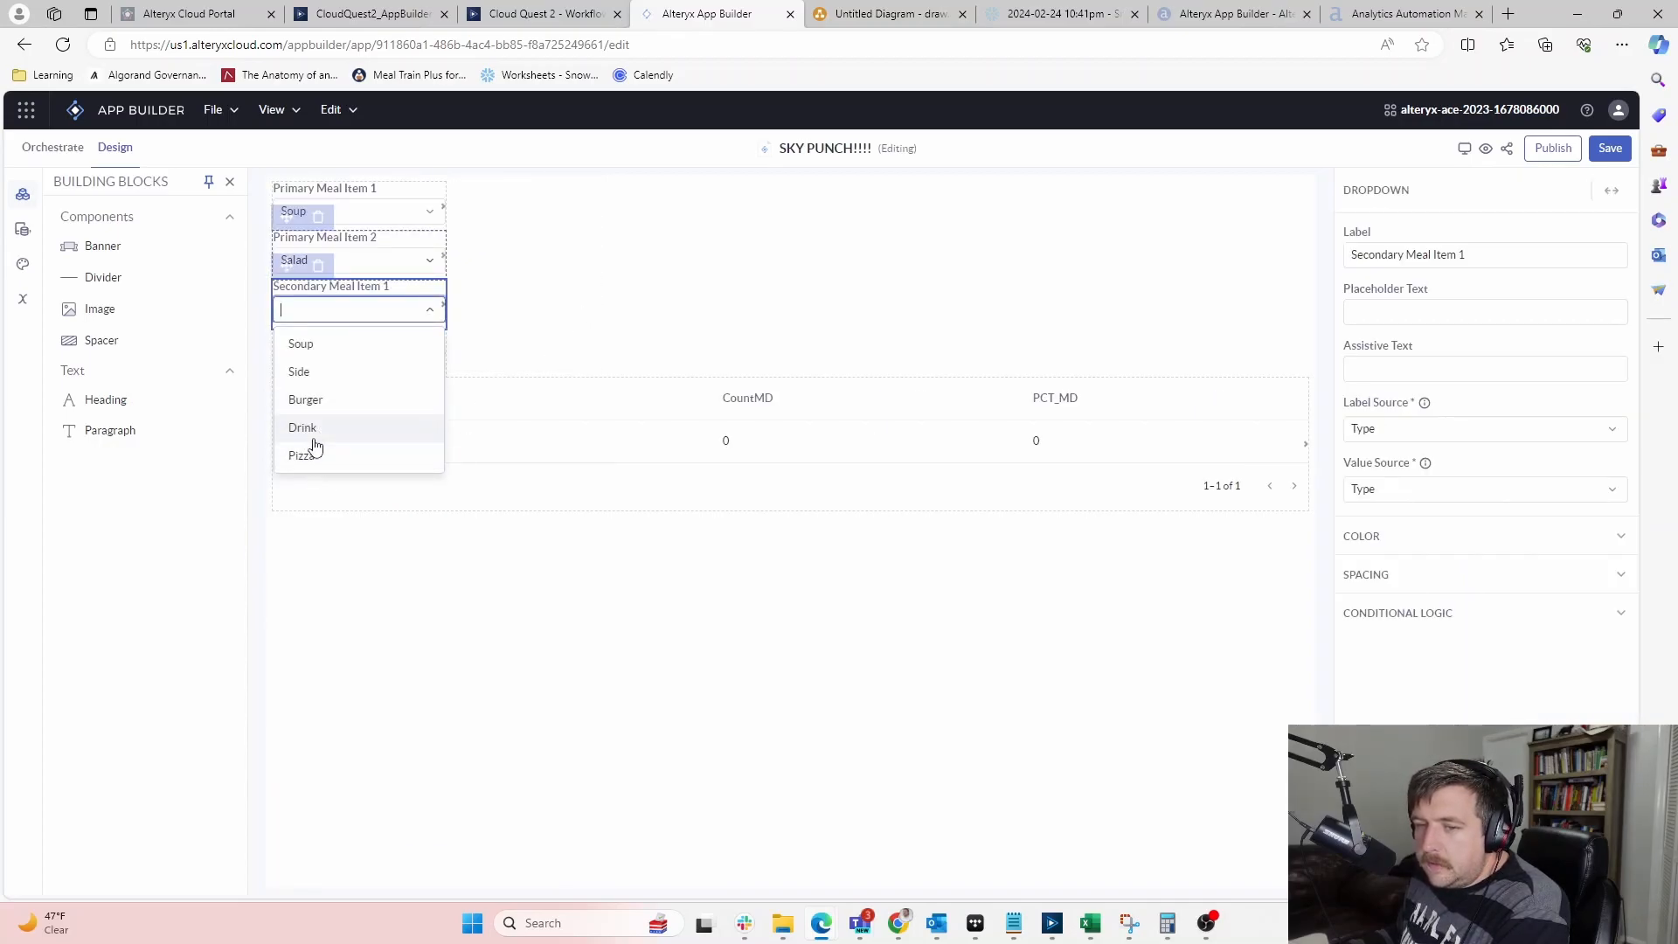
left_click(319, 381)
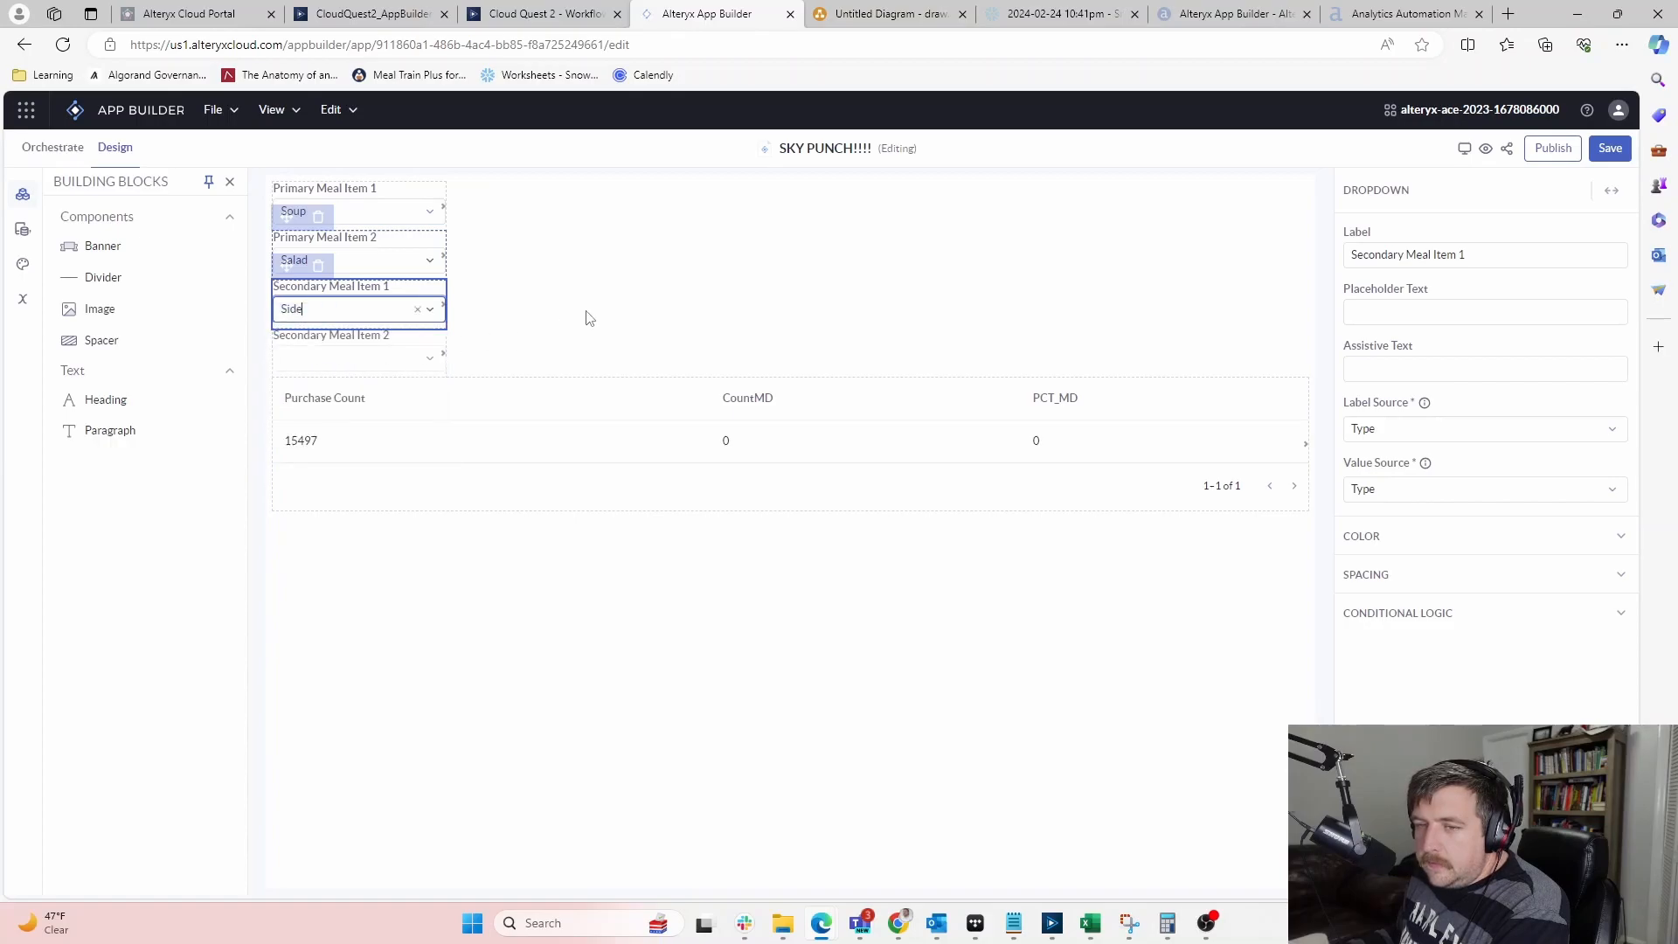
left_click(585, 314)
Set Secondary Meal Item 2 to Drink, replacing an initial Pizza pick
left_click(585, 364)
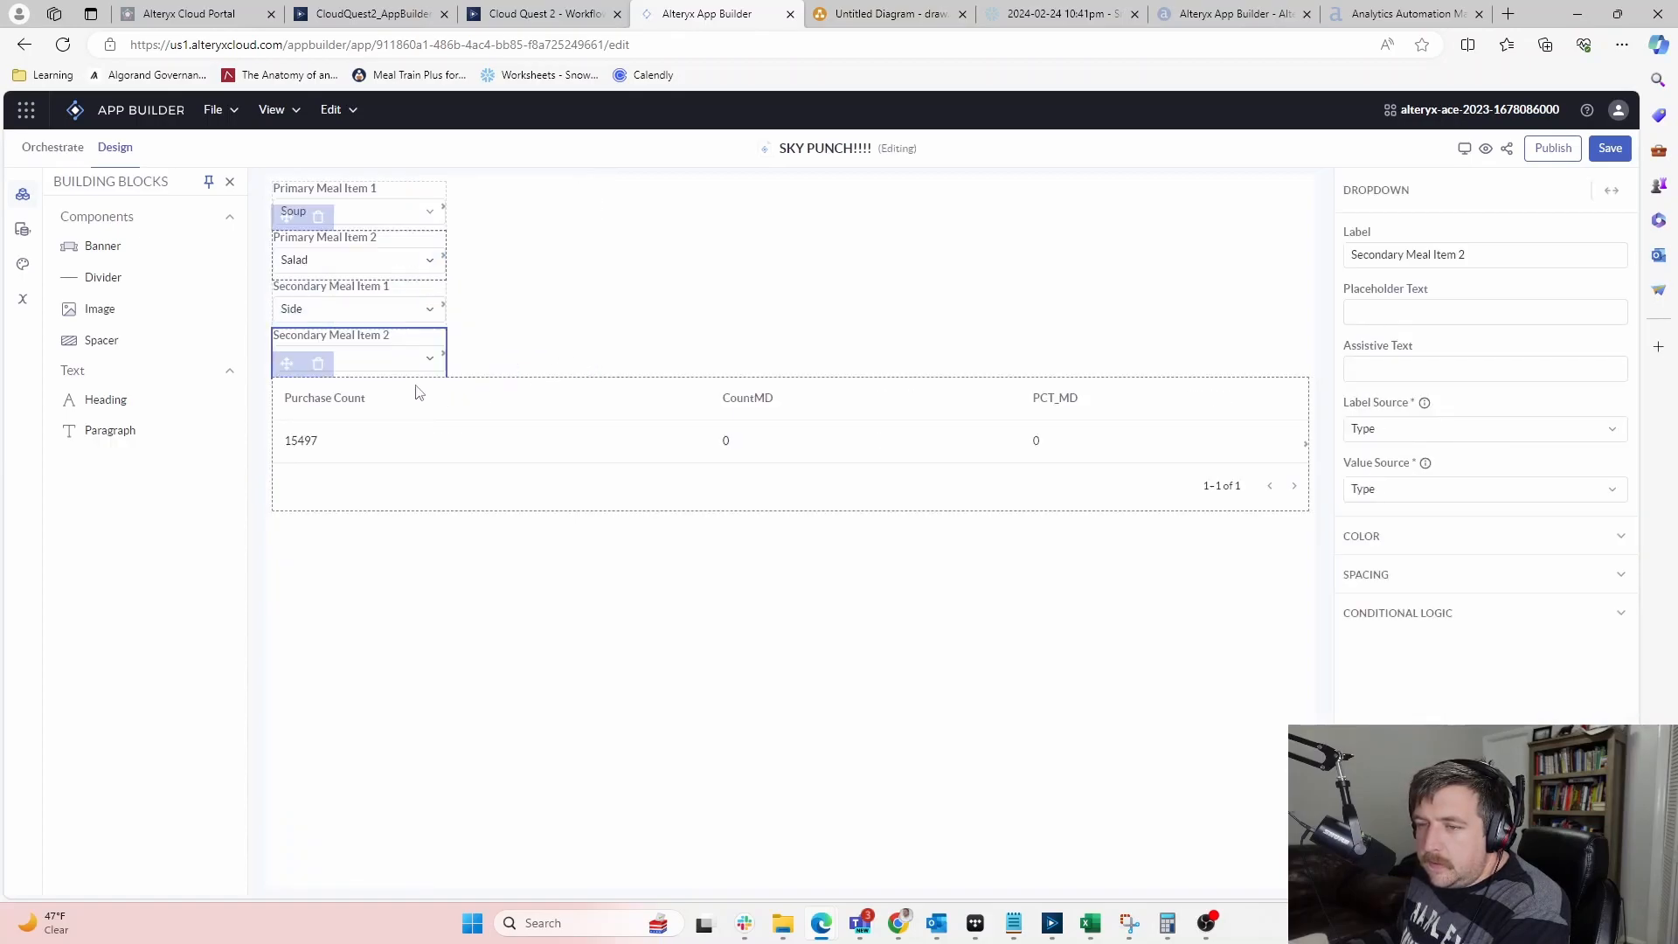
left_click(430, 359)
left_click(316, 479)
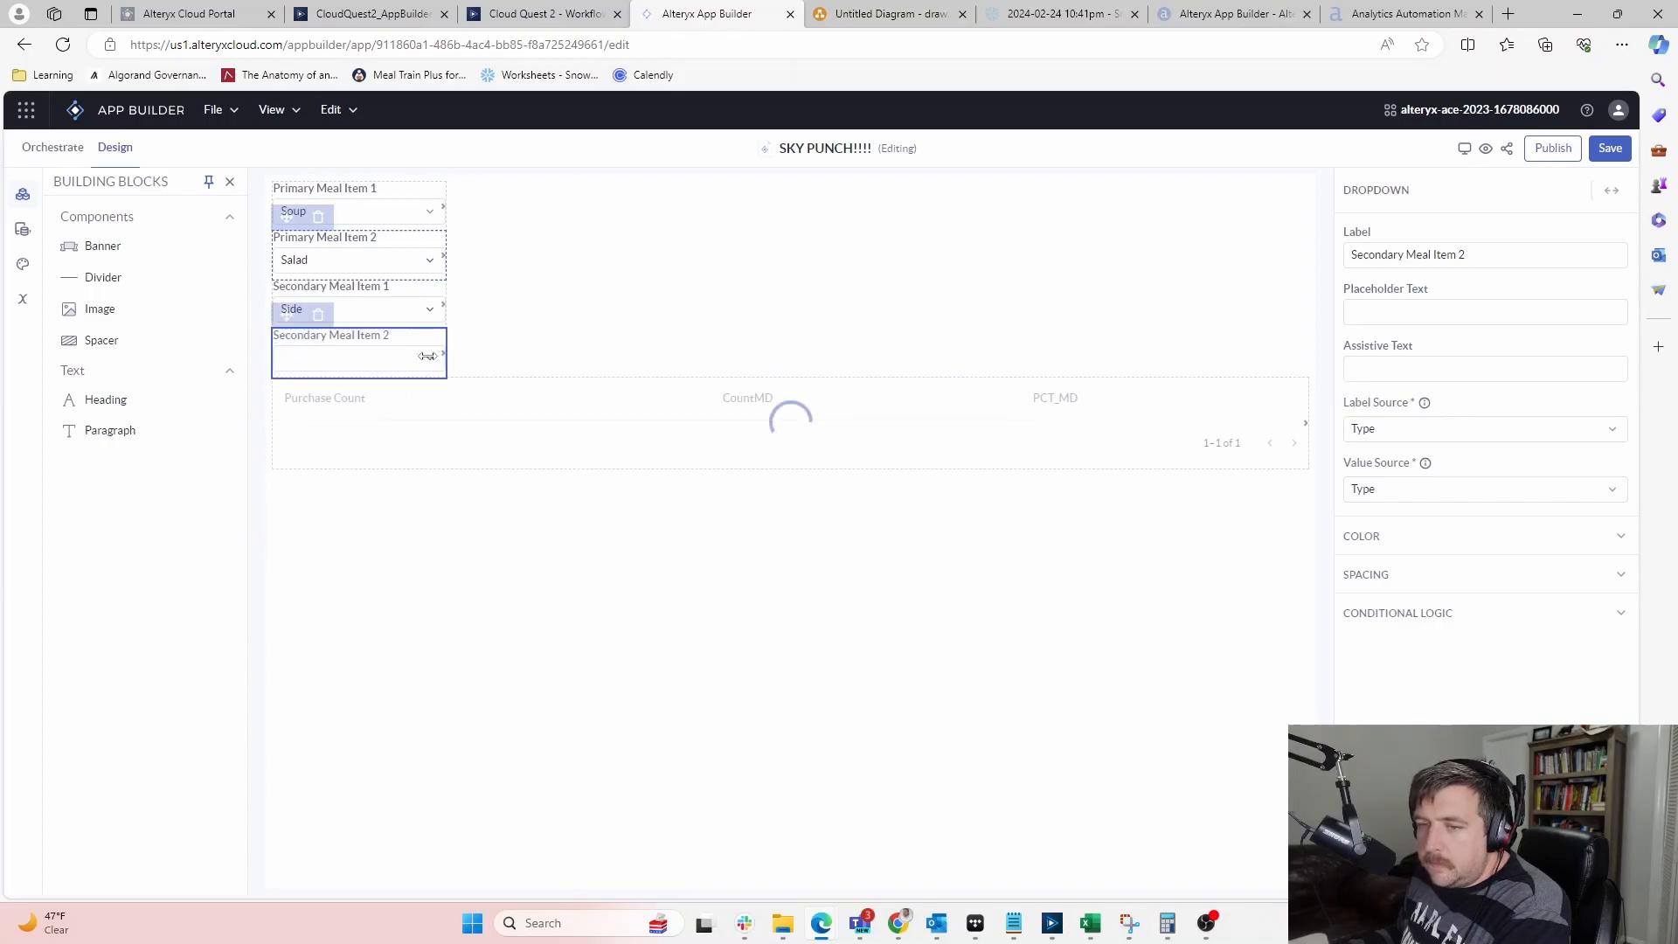
left_click(425, 355)
left_click(301, 449)
left_click(525, 299)
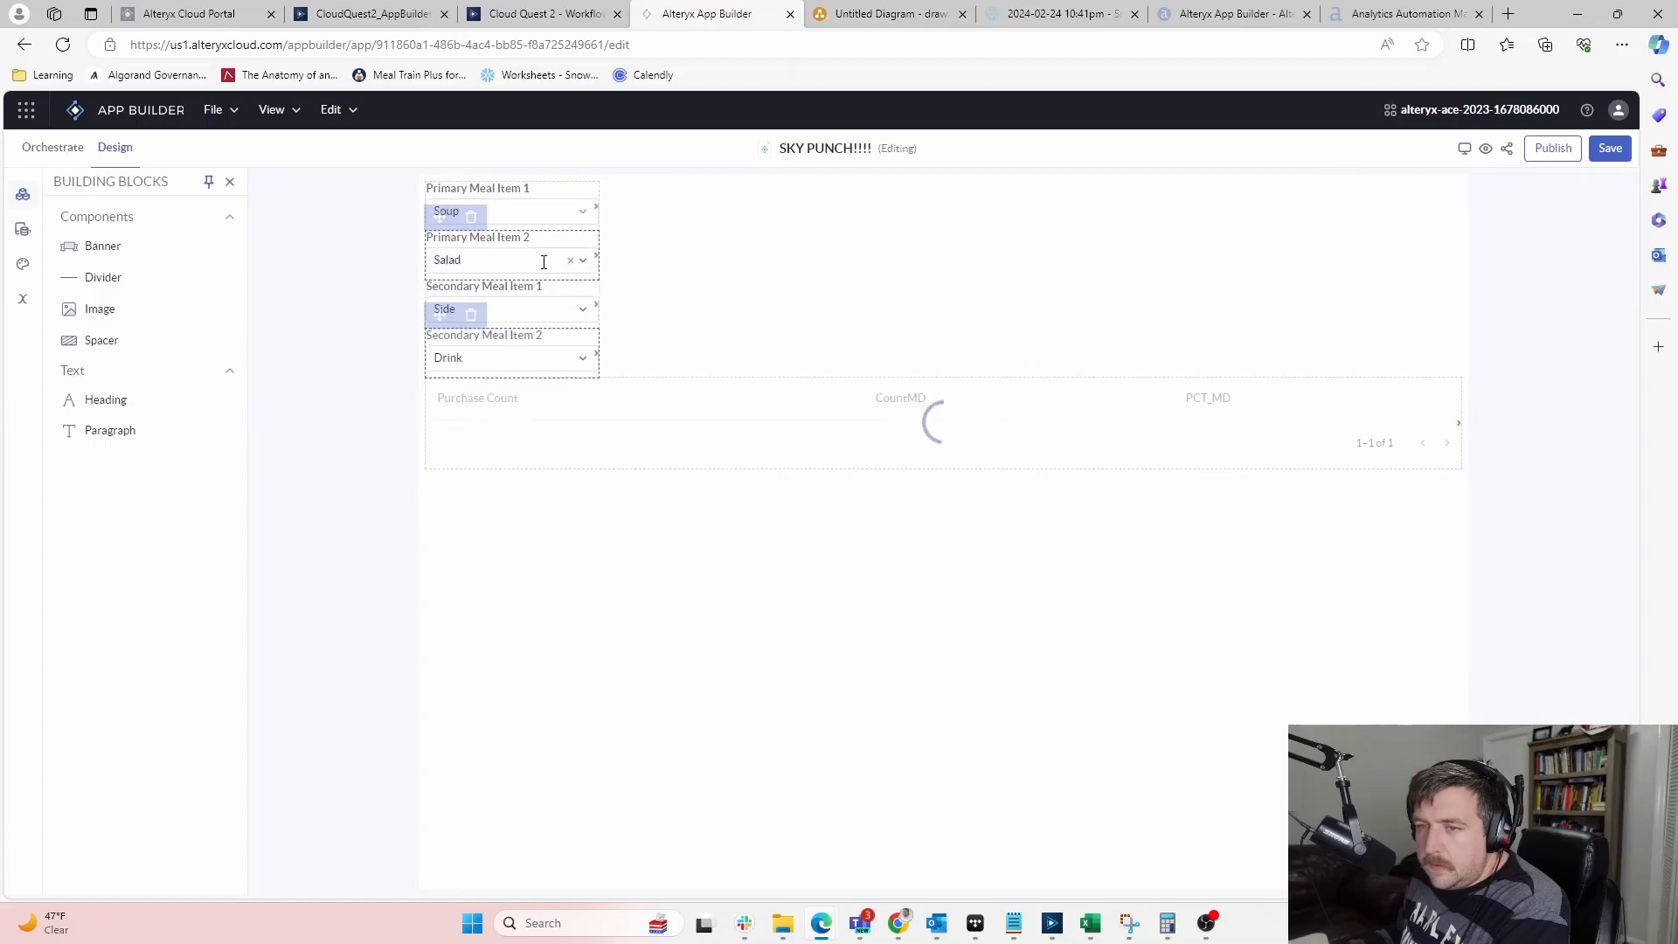
Review Secondary Meal Item 1's options without changing them, then view the orchestration workflow
left_click(574, 314)
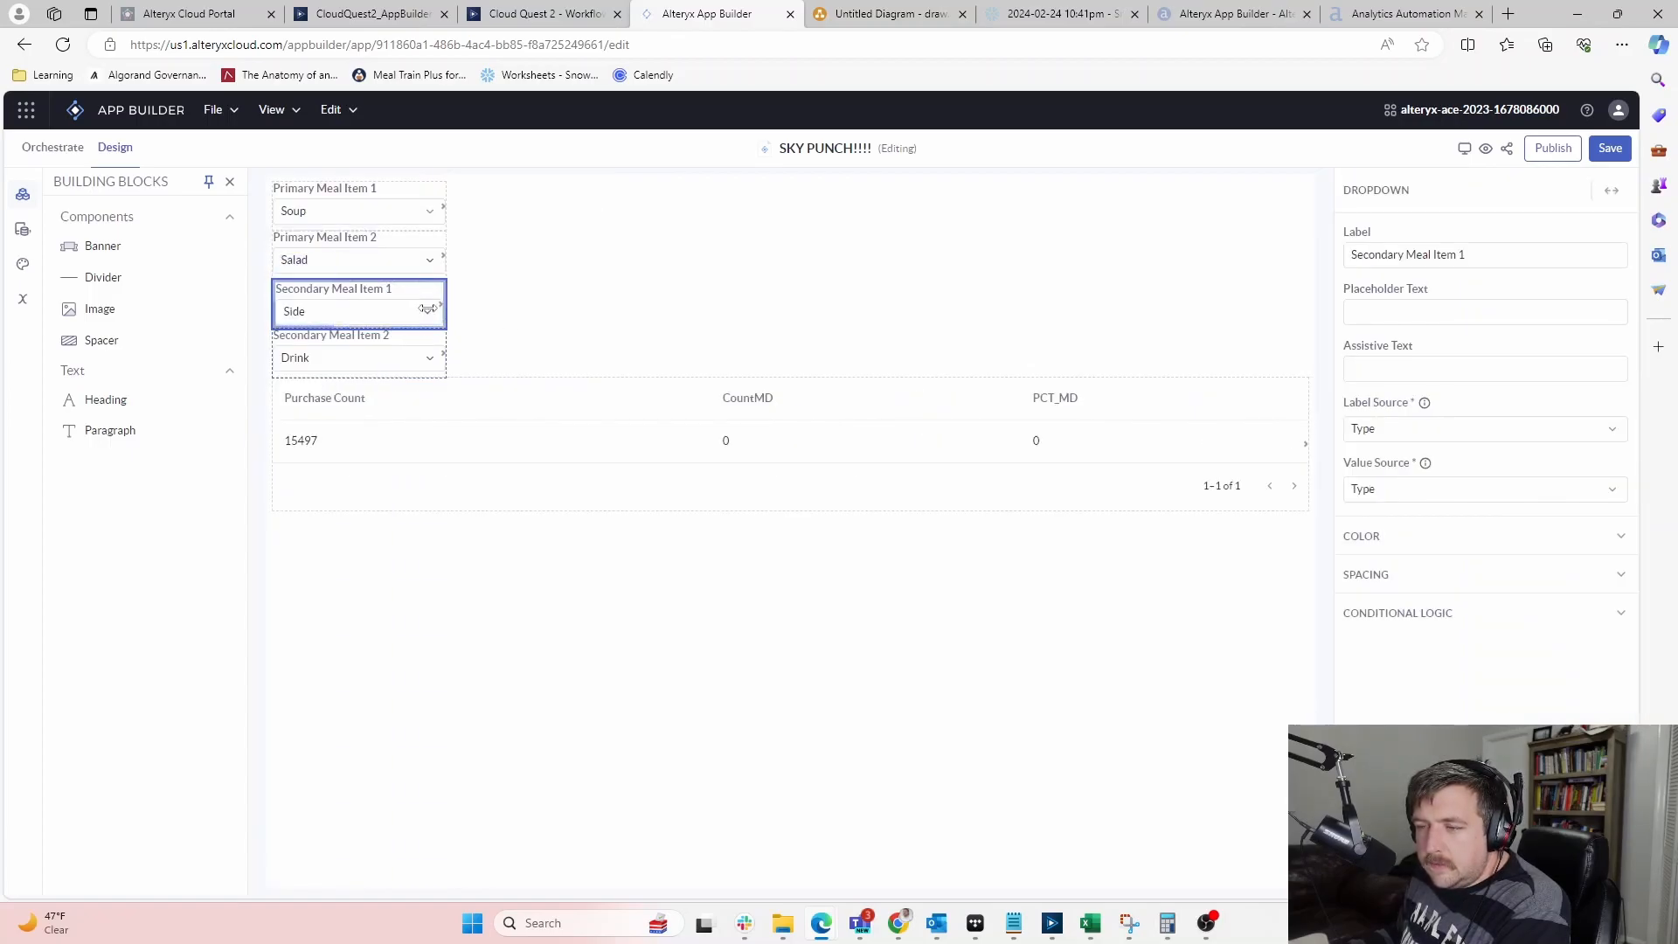
left_click(385, 309)
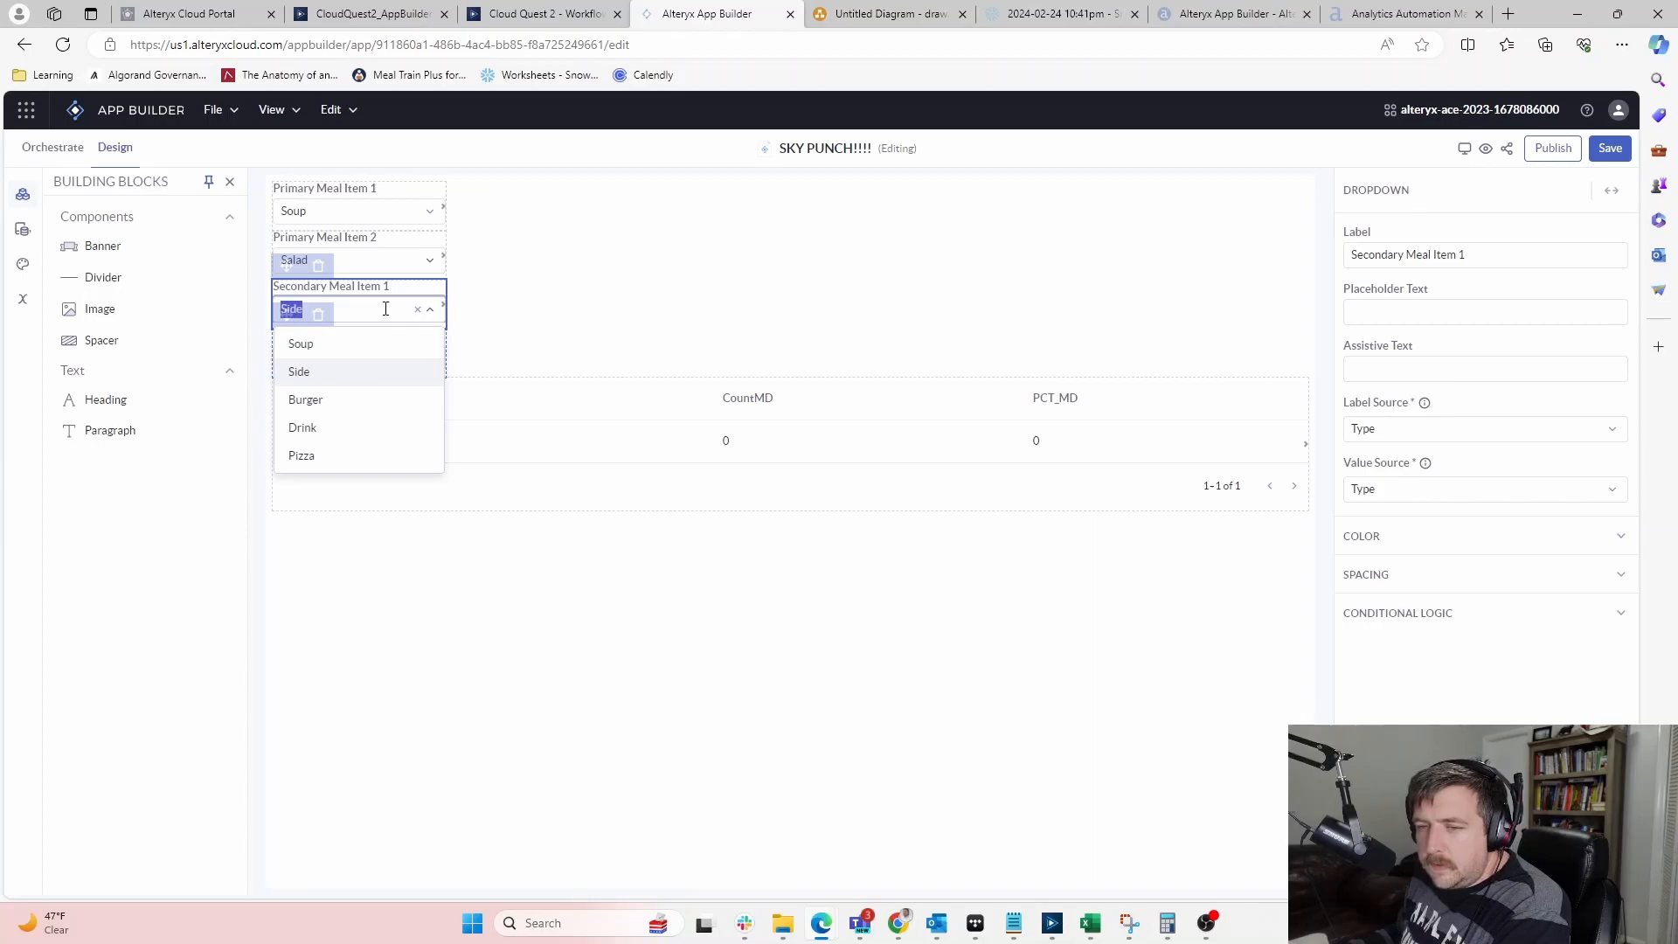
left_click(543, 299)
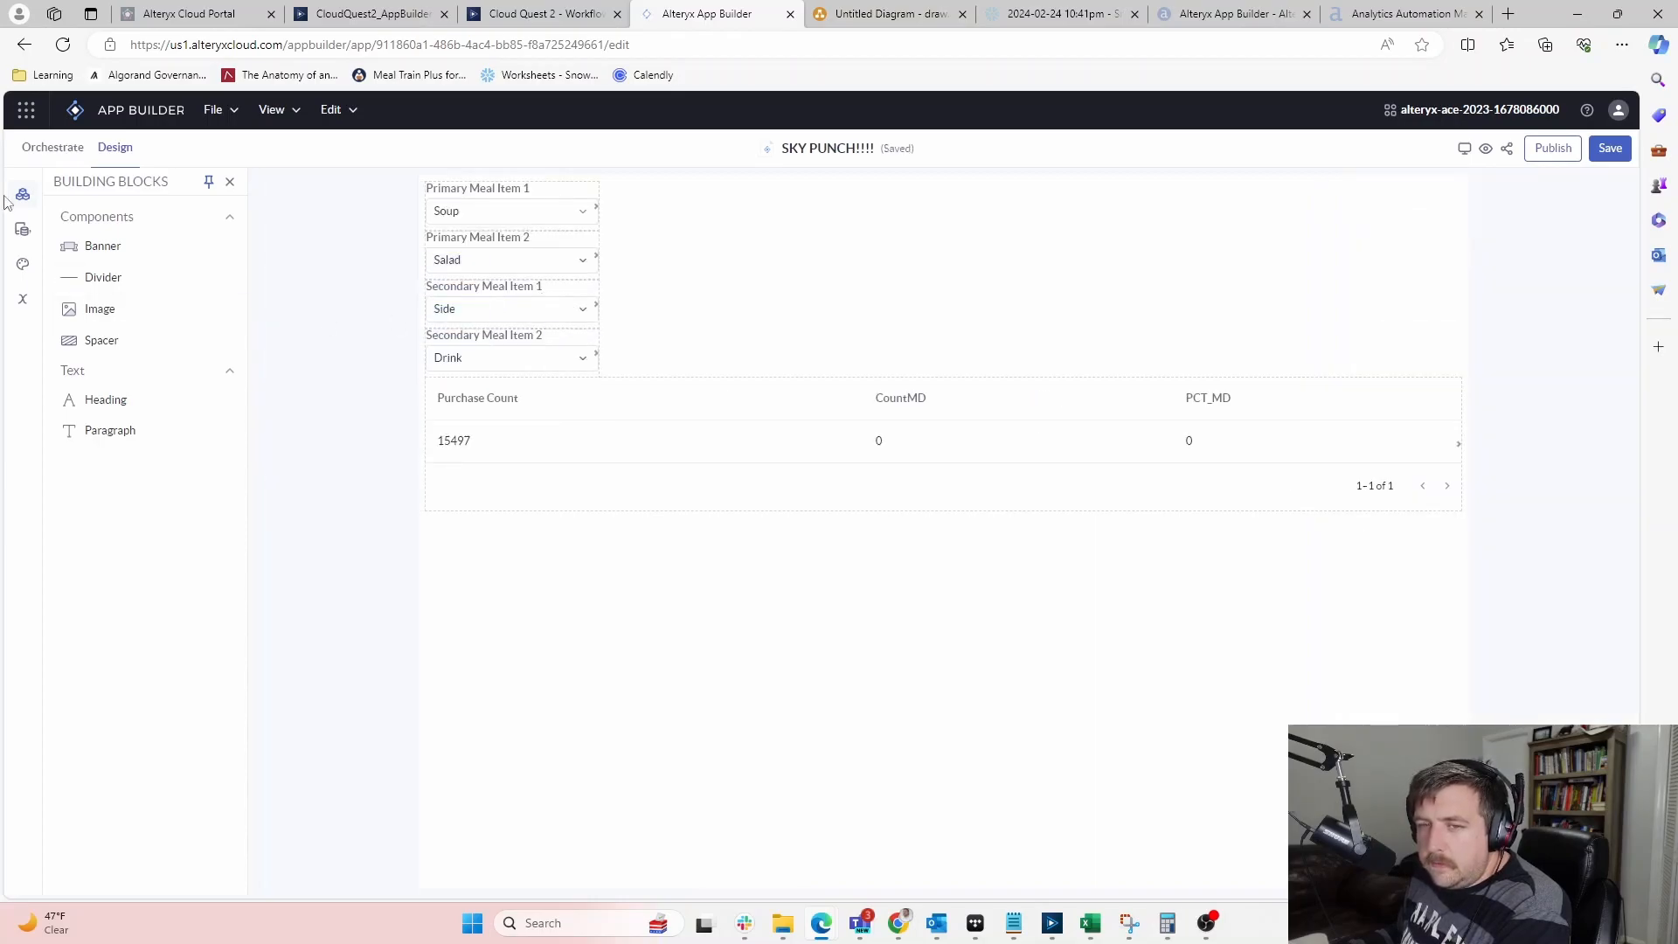
left_click(71, 148)
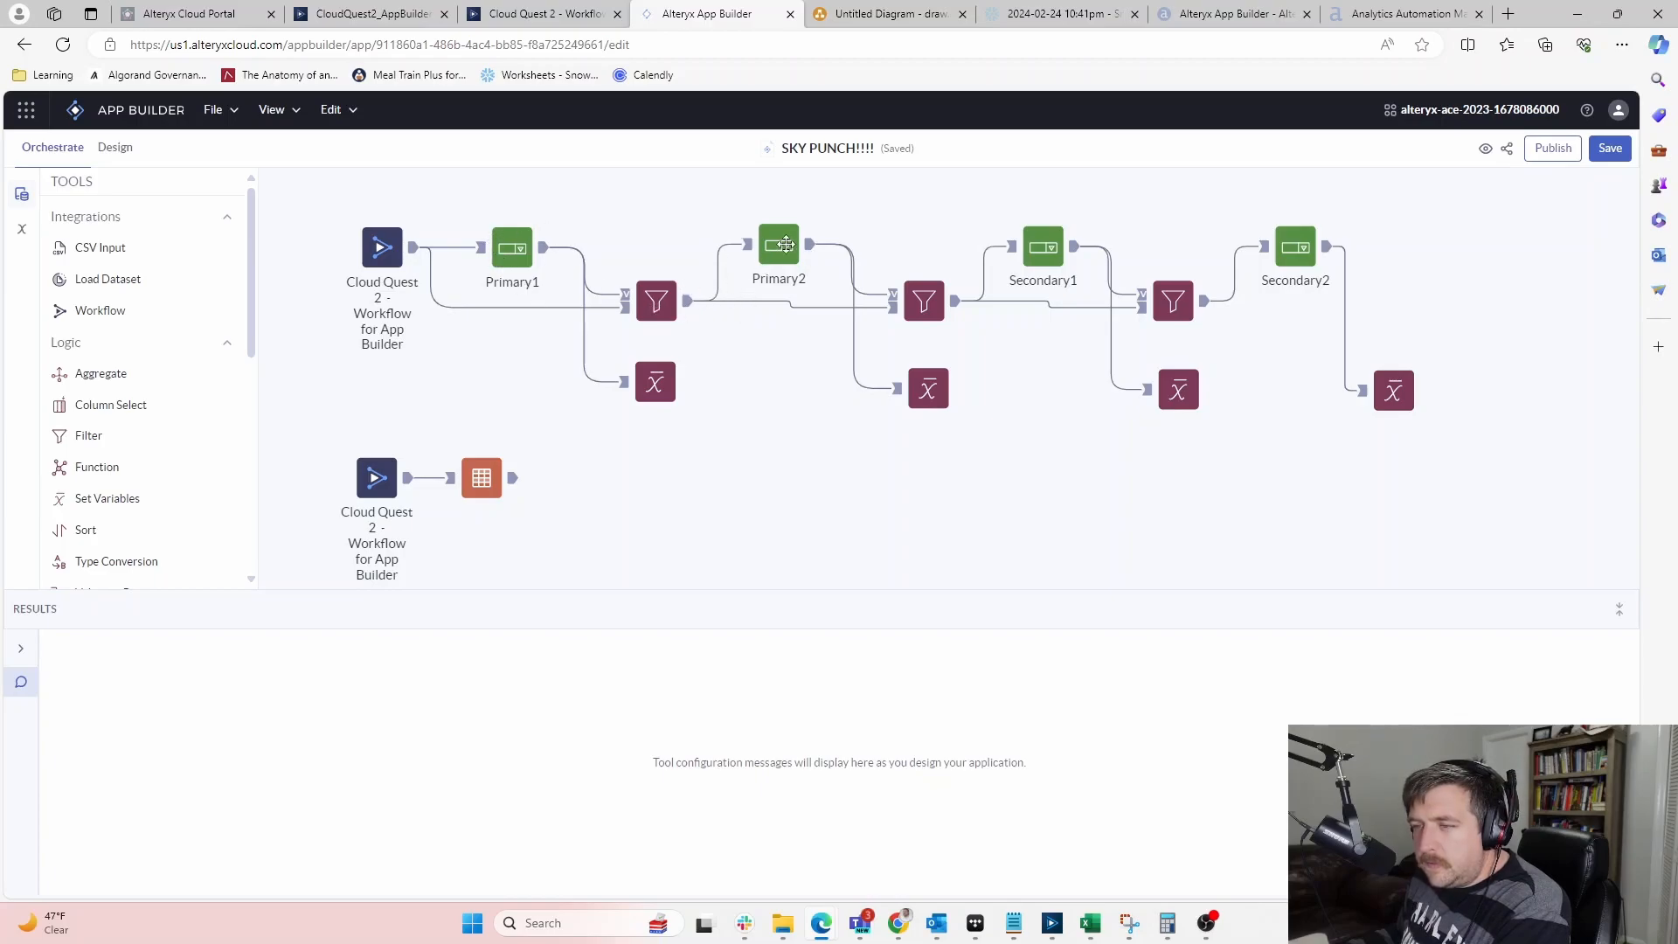
Verify the first Filter uses != and return to Design, where CountMD reads 8689
left_click(657, 306)
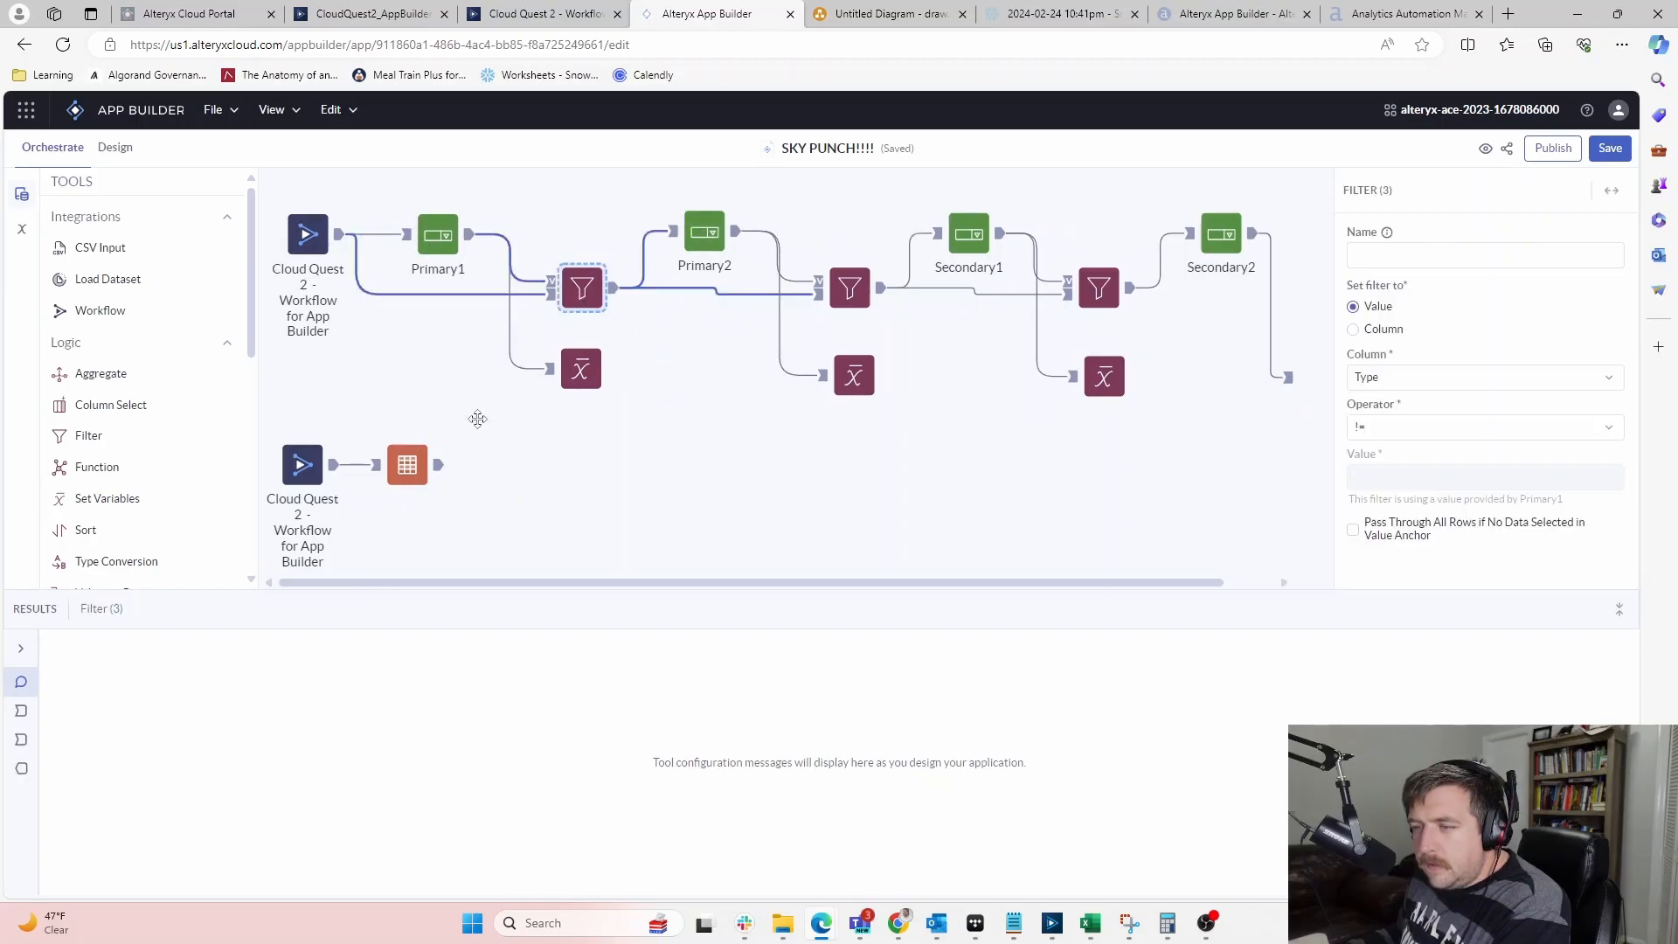
left_click(115, 147)
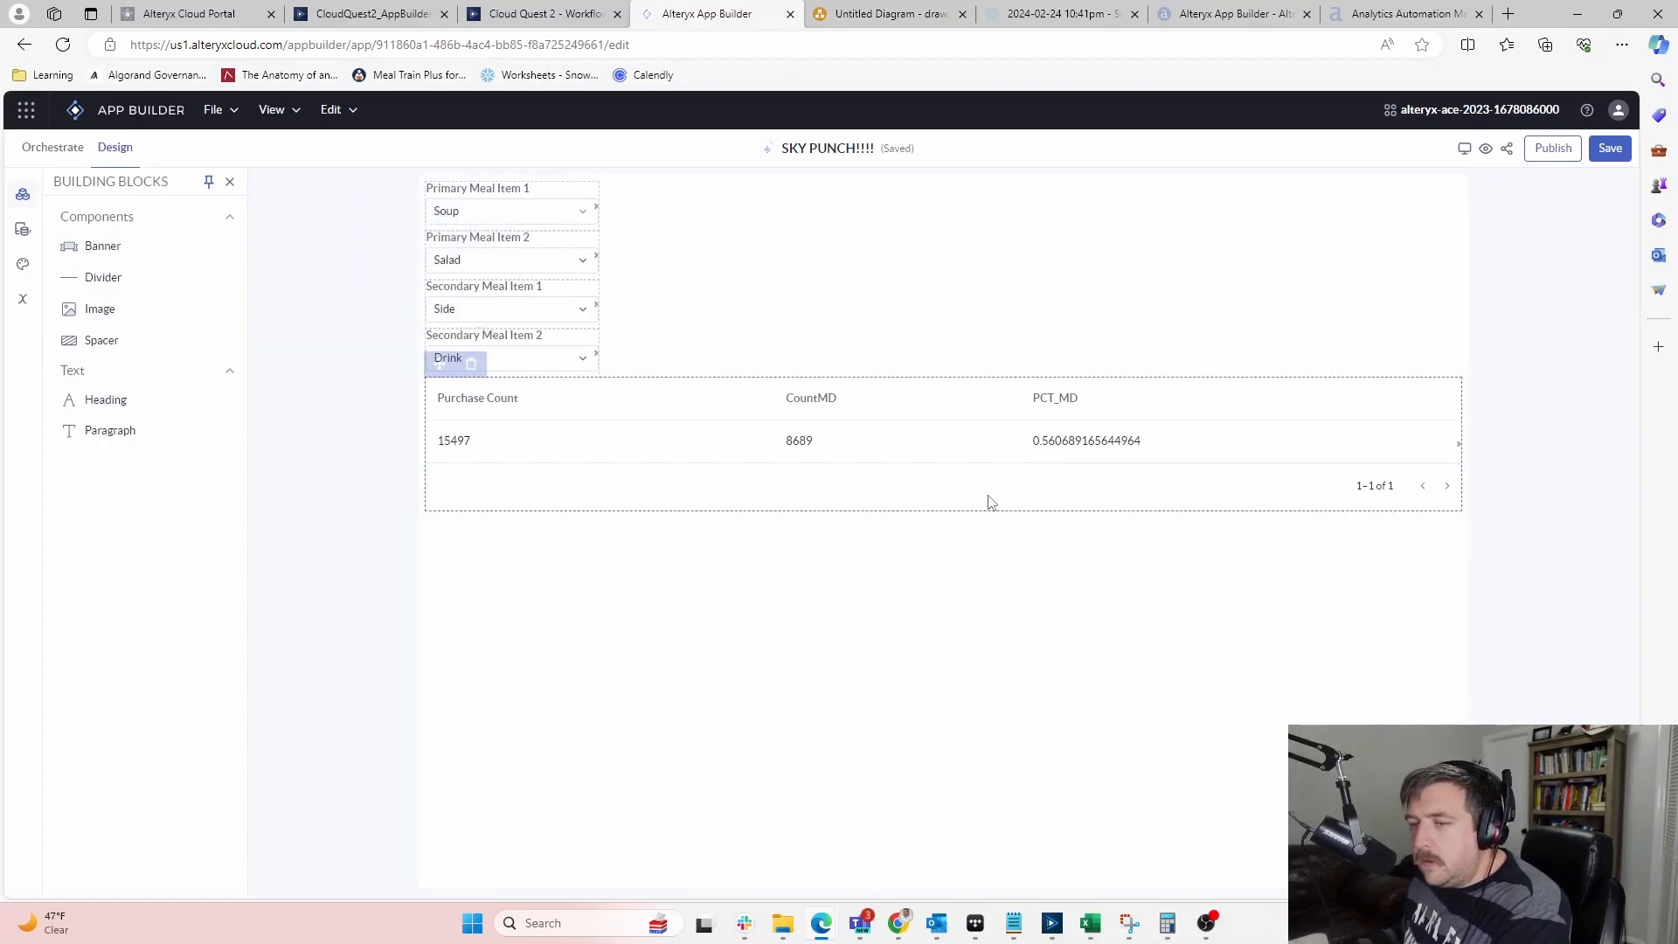
Check that Primary Meal Item 2 offers every option except Soup, then close the list
left_click(569, 260)
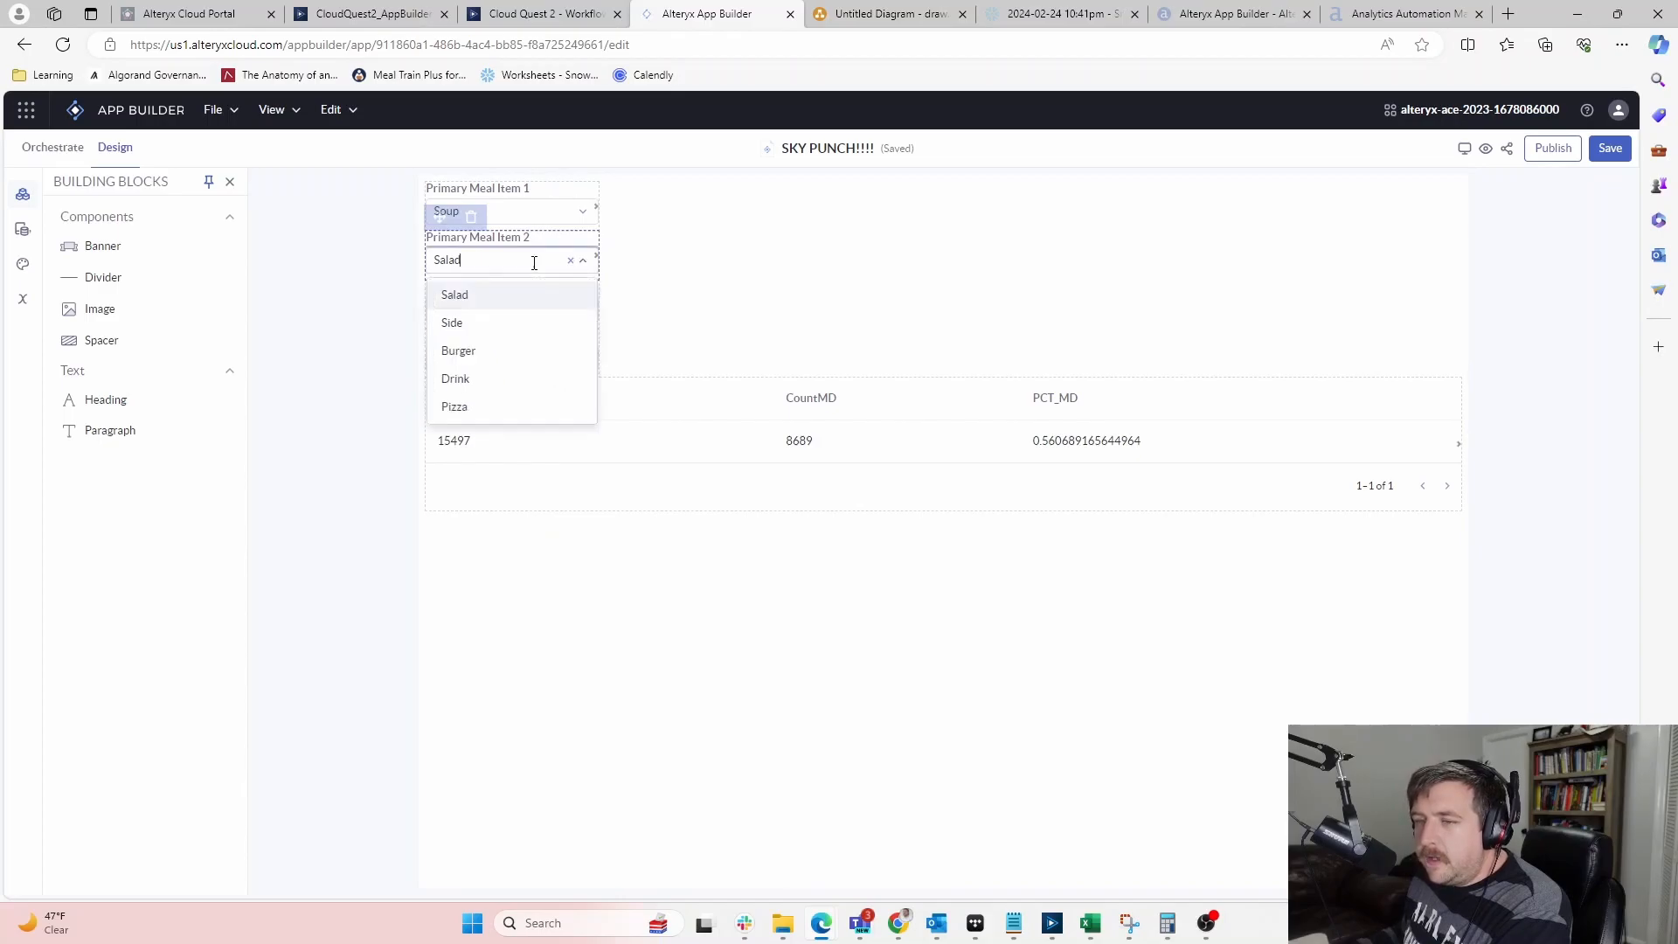
left_click(535, 271)
left_click(472, 306)
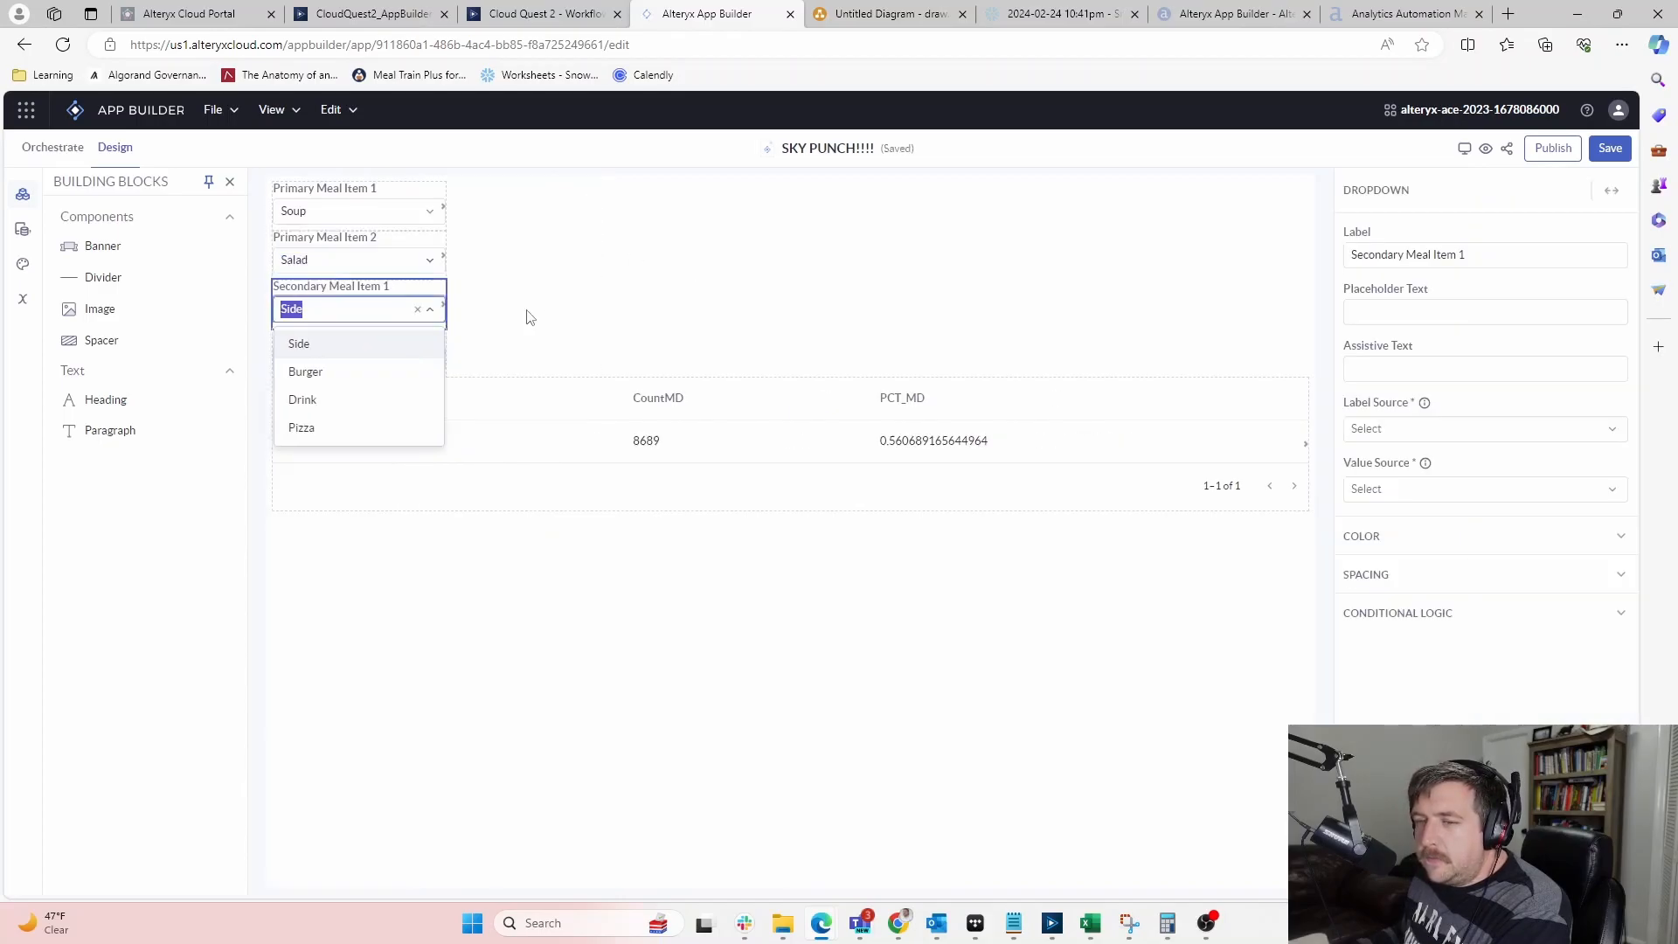
left_click(500, 268)
left_click(500, 268)
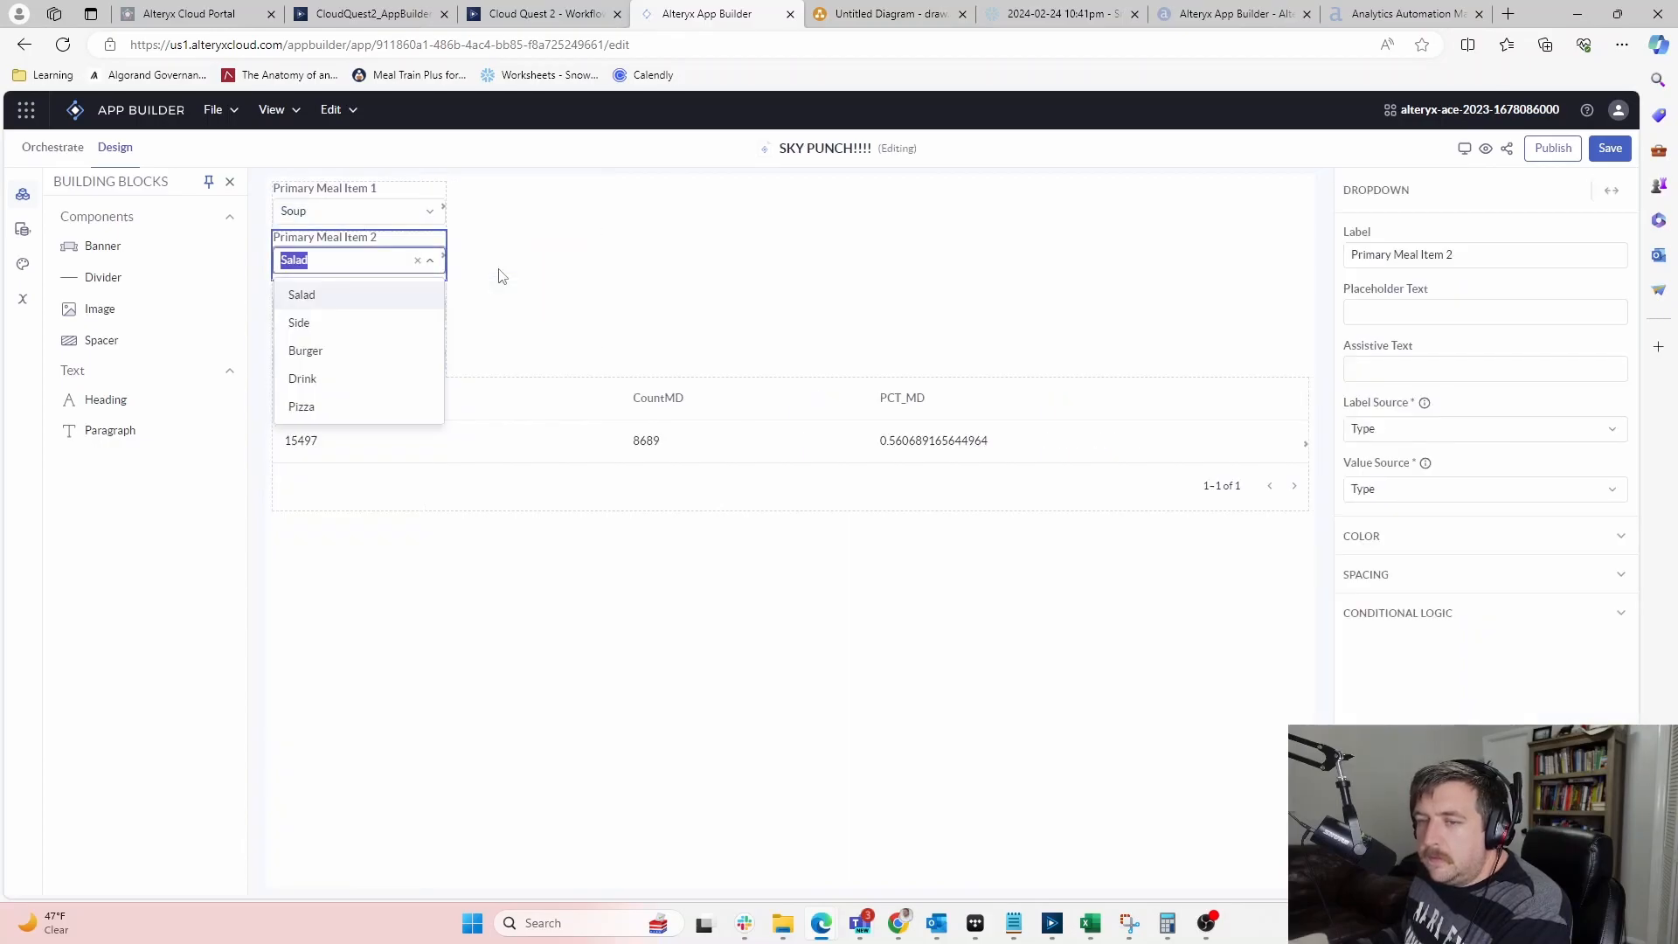
left_click(685, 259)
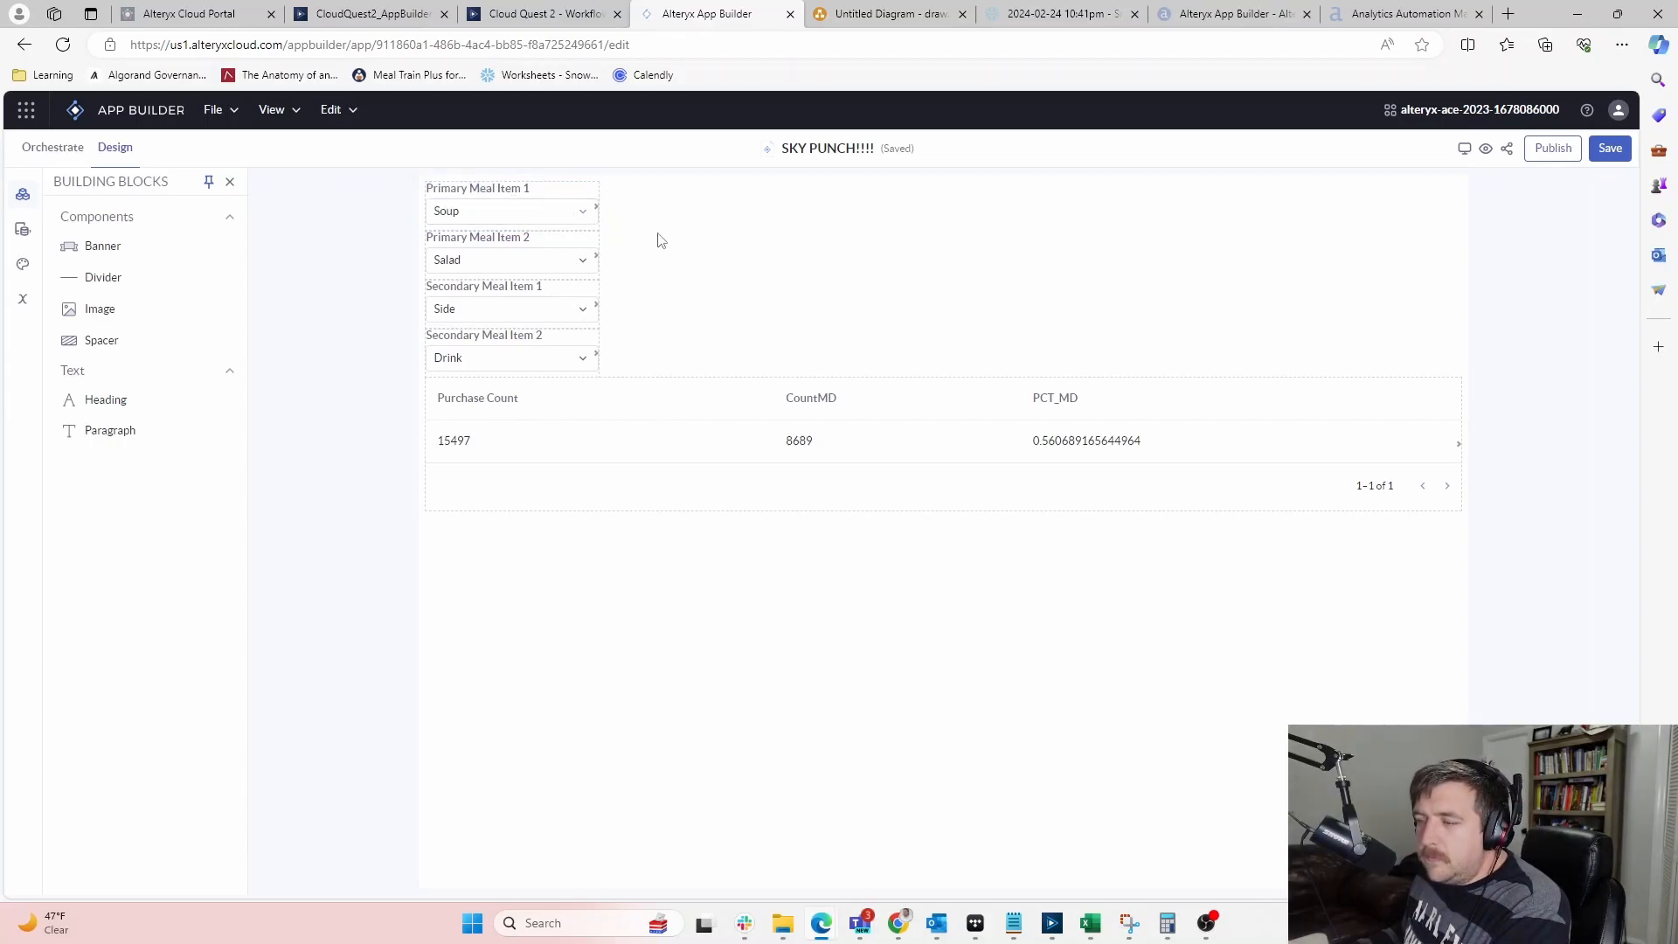
mouse_move(95, 315)
left_mouse_down()
mouse_move(294, 354)
mouse_move(633, 618)
mouse_move(659, 379)
mouse_move(569, 368)
mouse_move(775, 315)
mouse_move(1276, 288)
mouse_move(644, 292)
mouse_move(580, 330)
mouse_move(96, 281)
left_mouse_up()
left_click(562, 490)
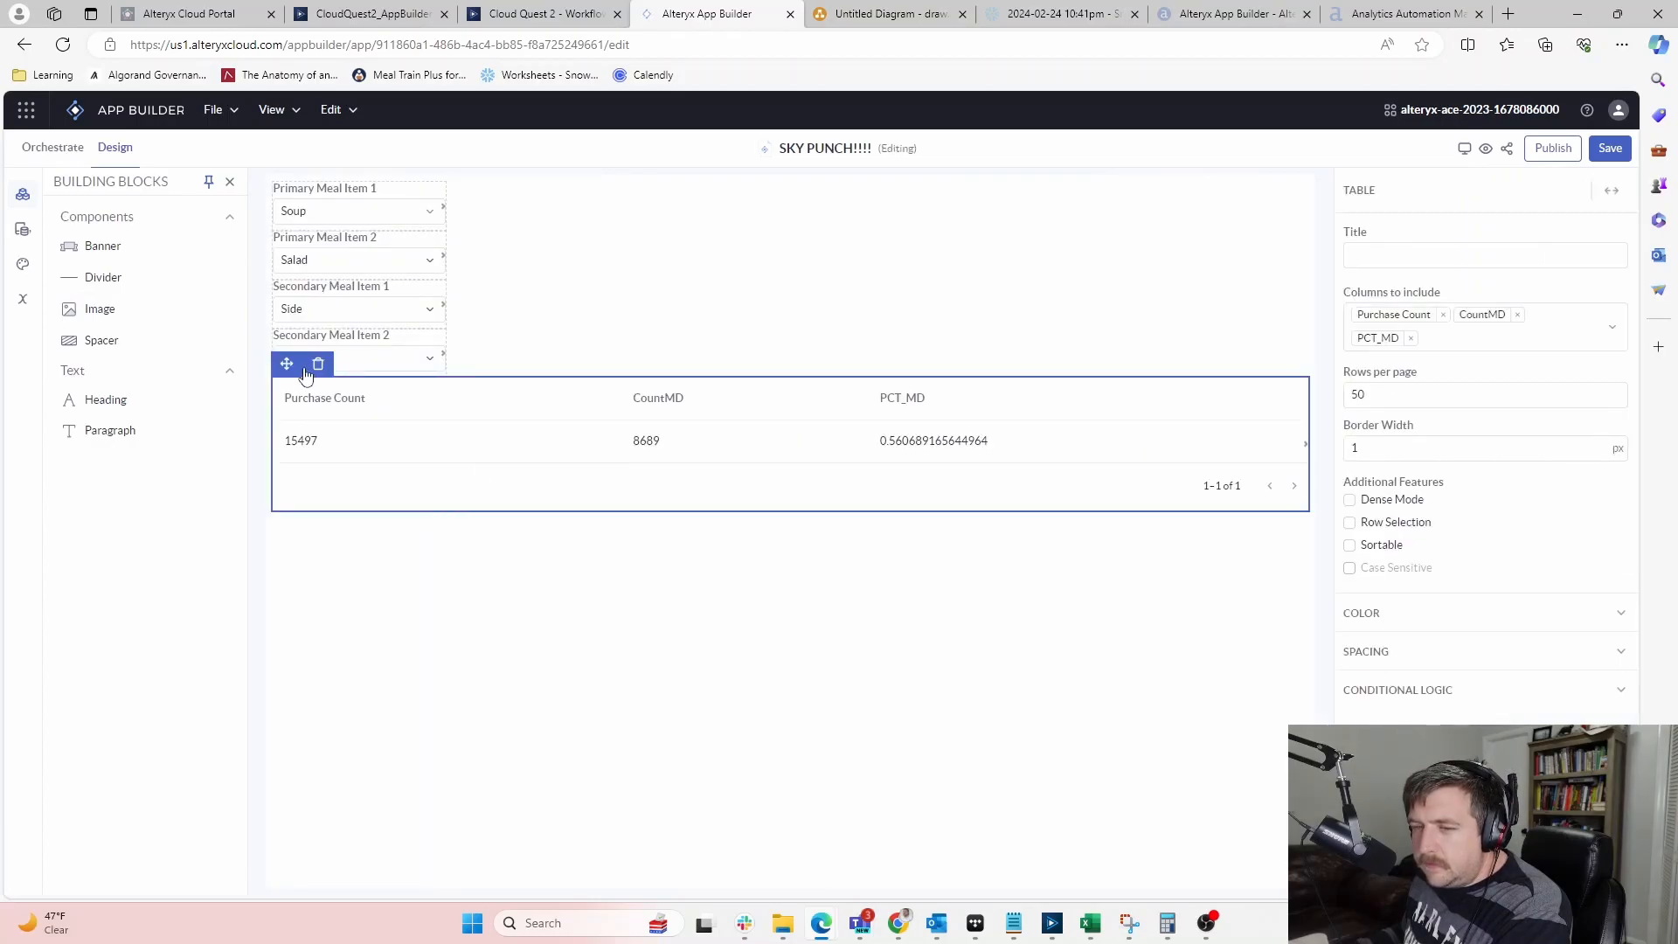
left_click_drag(290, 363, 286, 361)
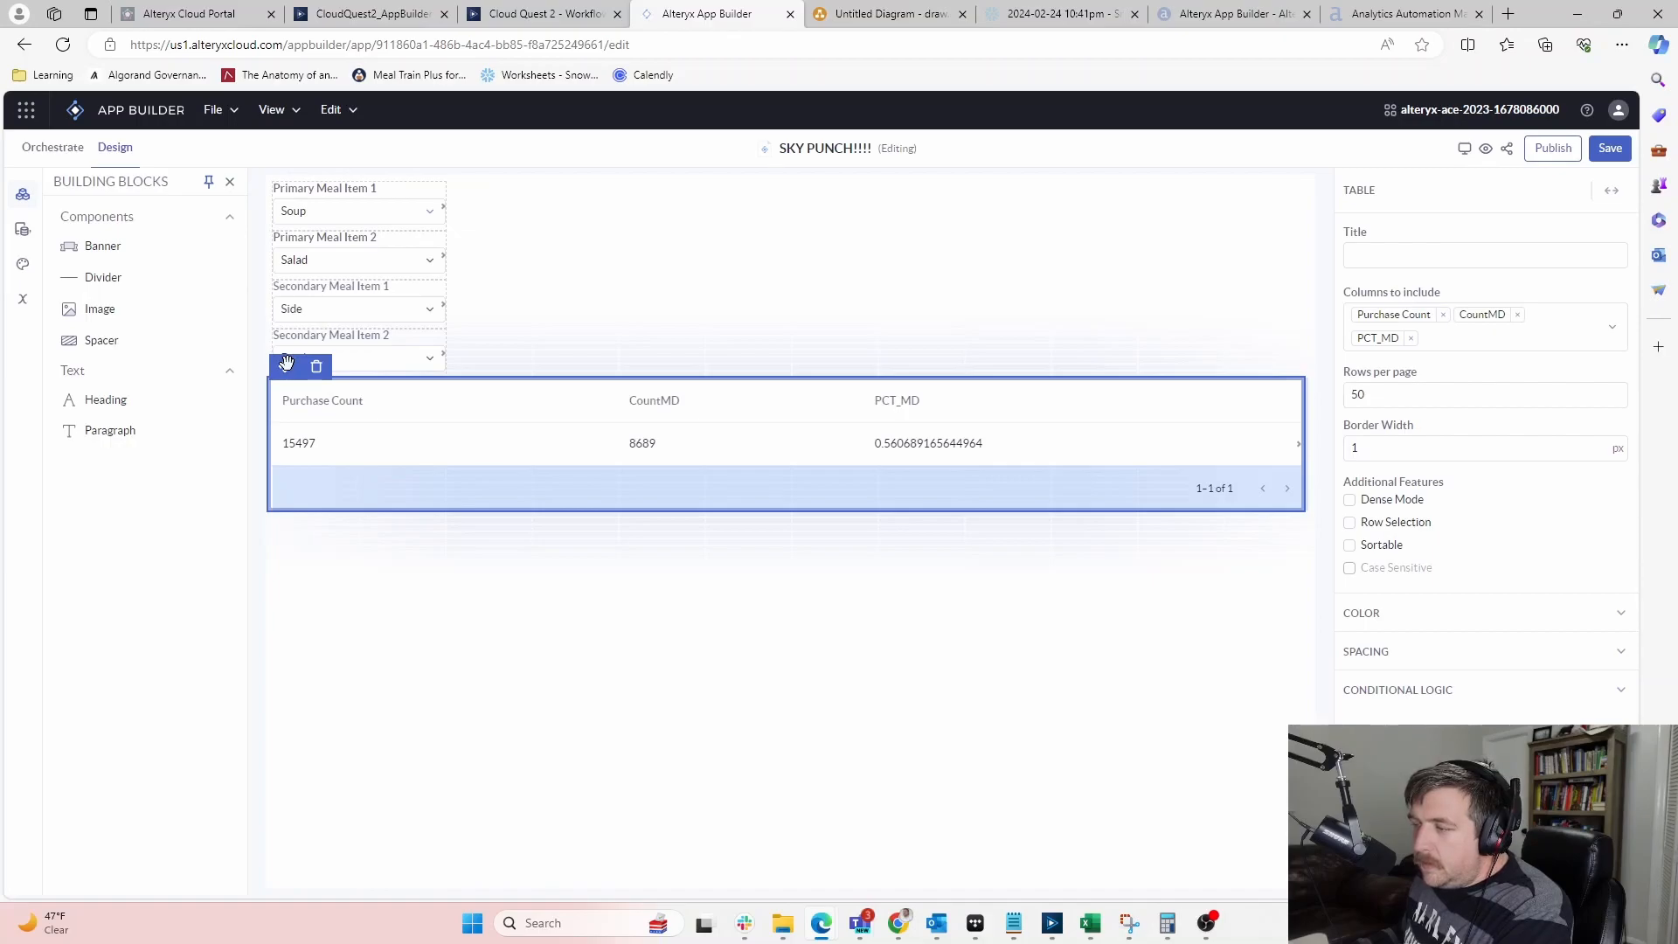
left_click_drag(287, 361, 536, 364)
left_click(1413, 697)
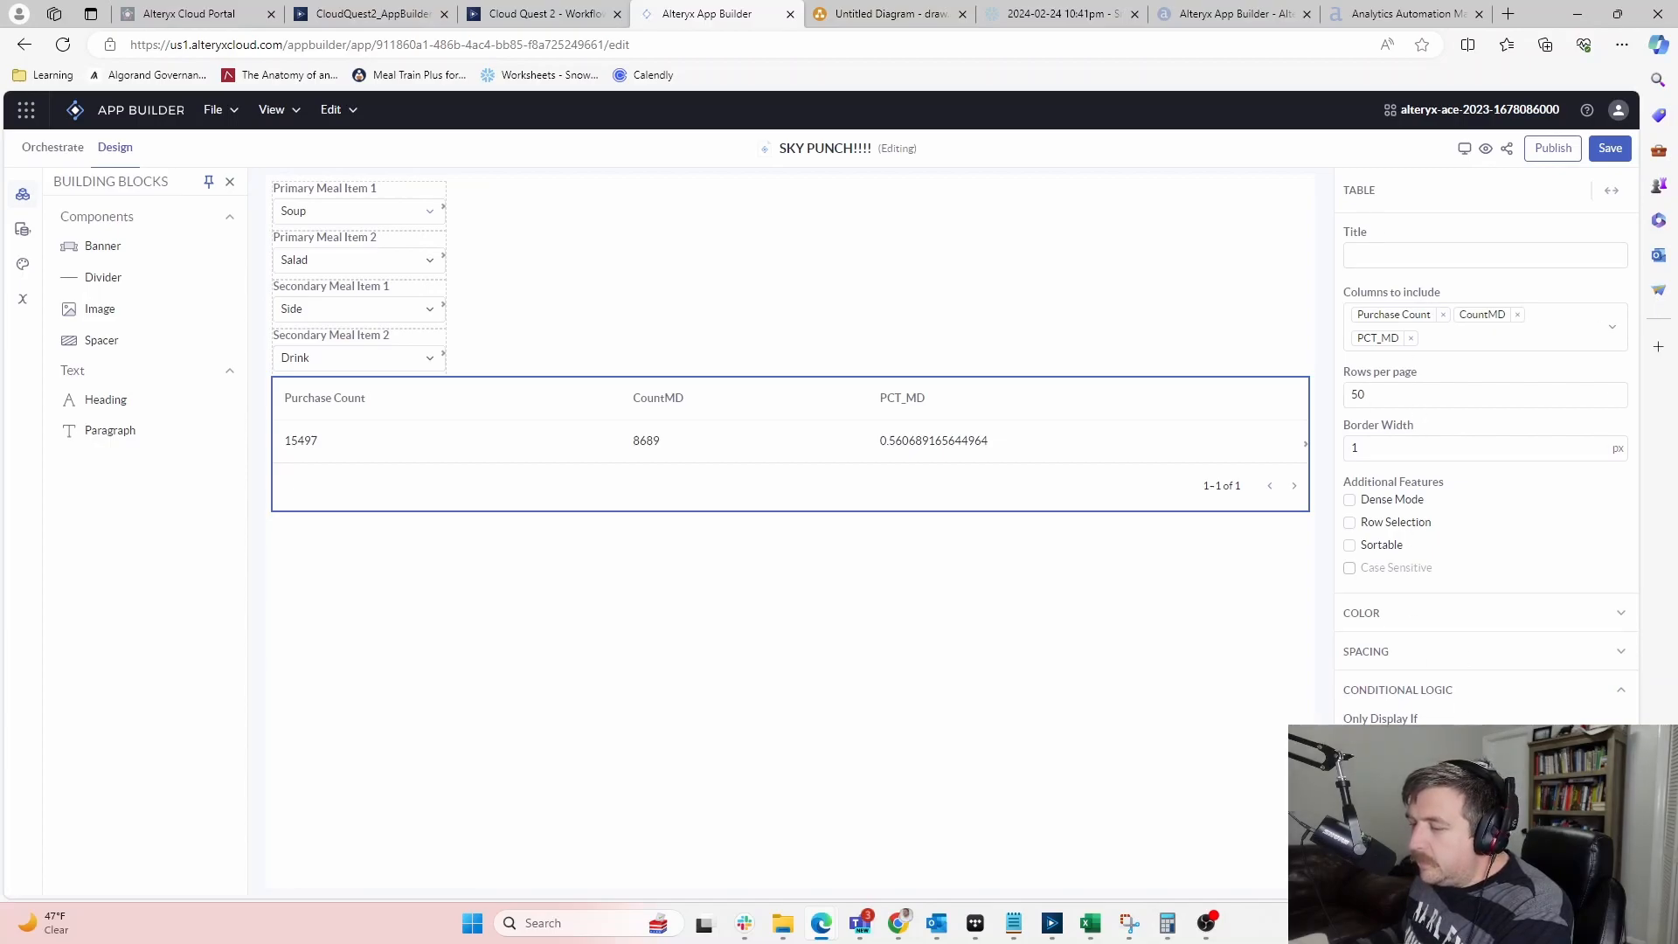
left_click(1477, 742)
left_click(1477, 742)
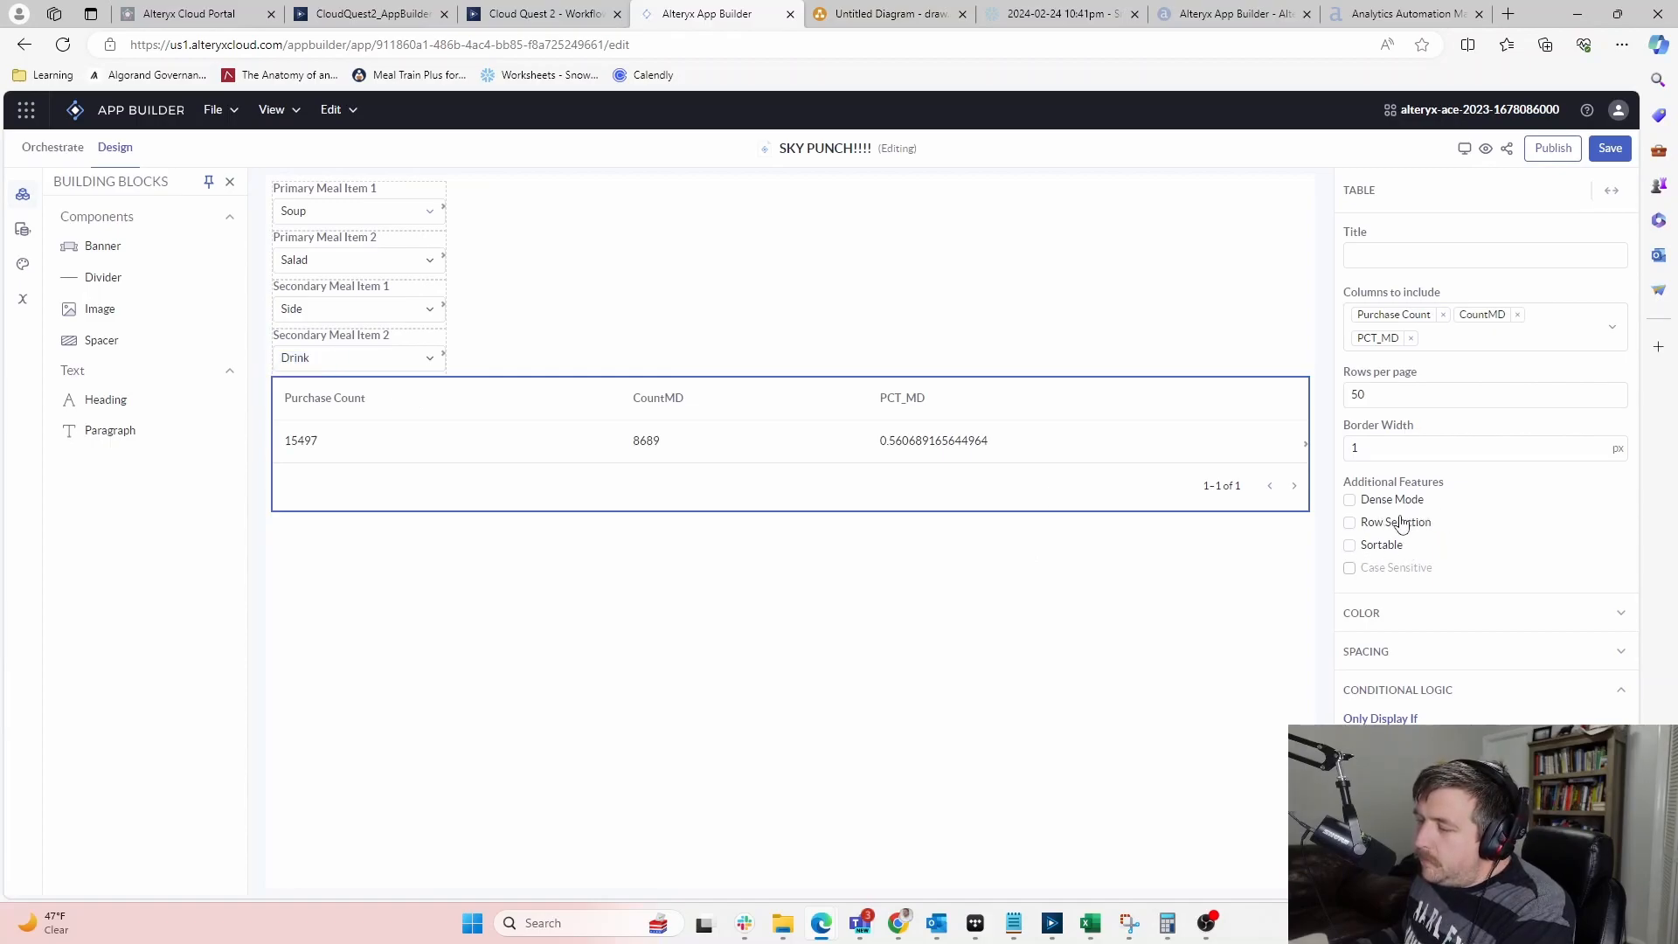
left_click(727, 699)
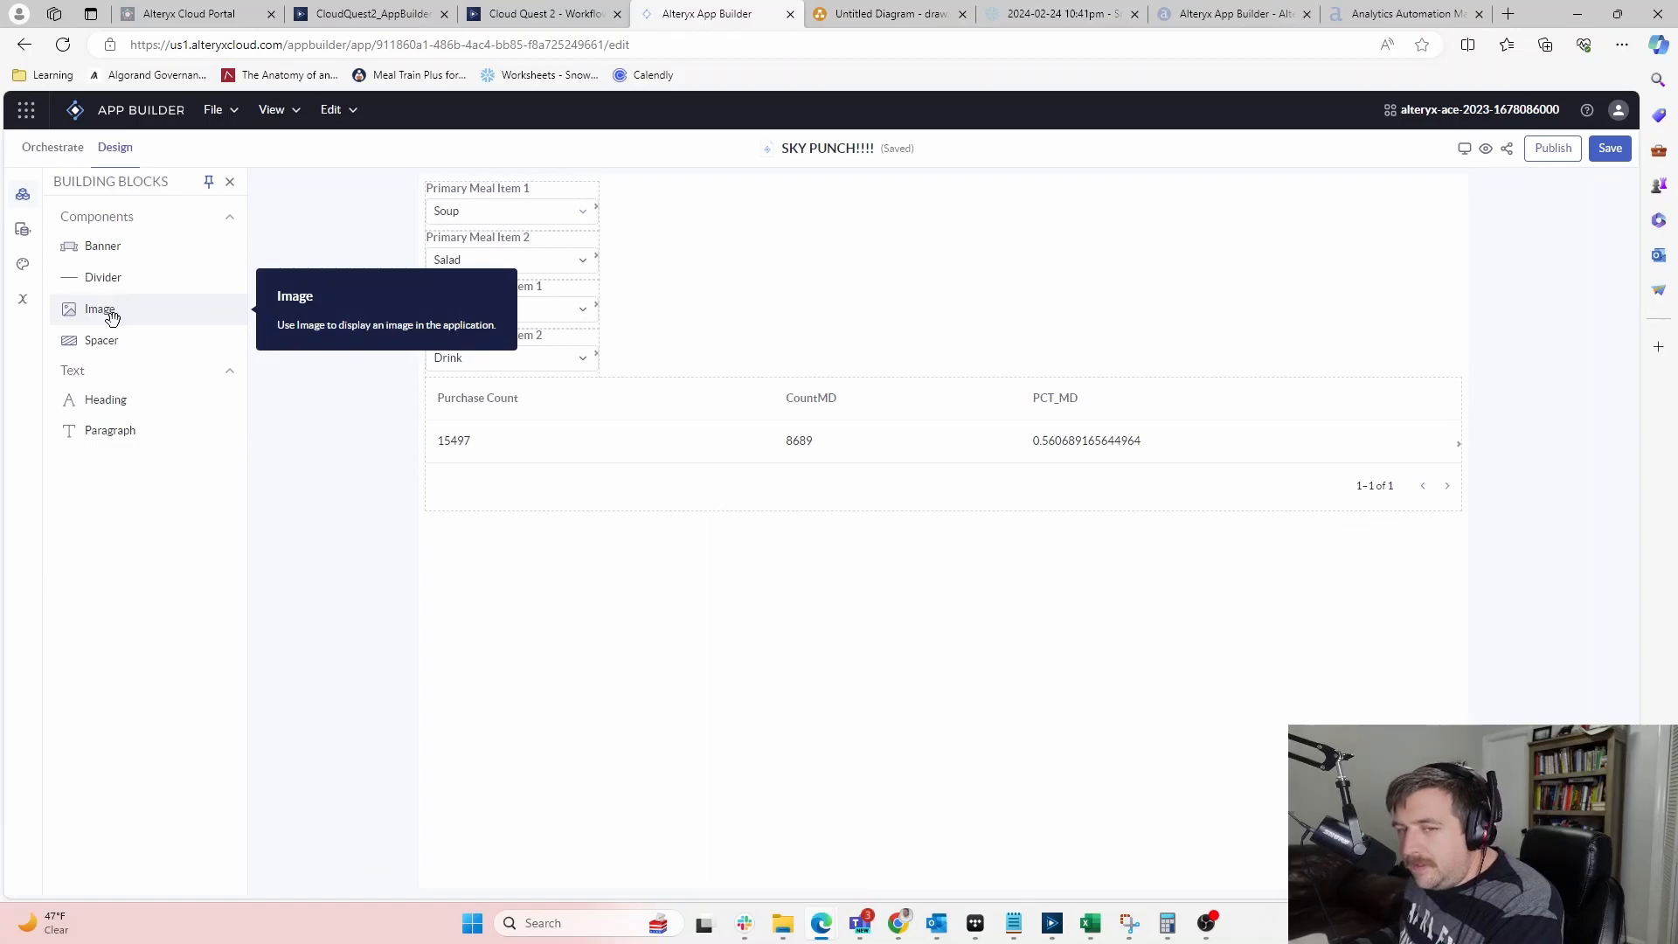
Add a spacer above the results table, colour it dark blue, and shrink it to a thin bar
mouse_move(101, 339)
left_mouse_down()
mouse_move(528, 364)
mouse_move(551, 397)
mouse_move(610, 404)
left_mouse_up()
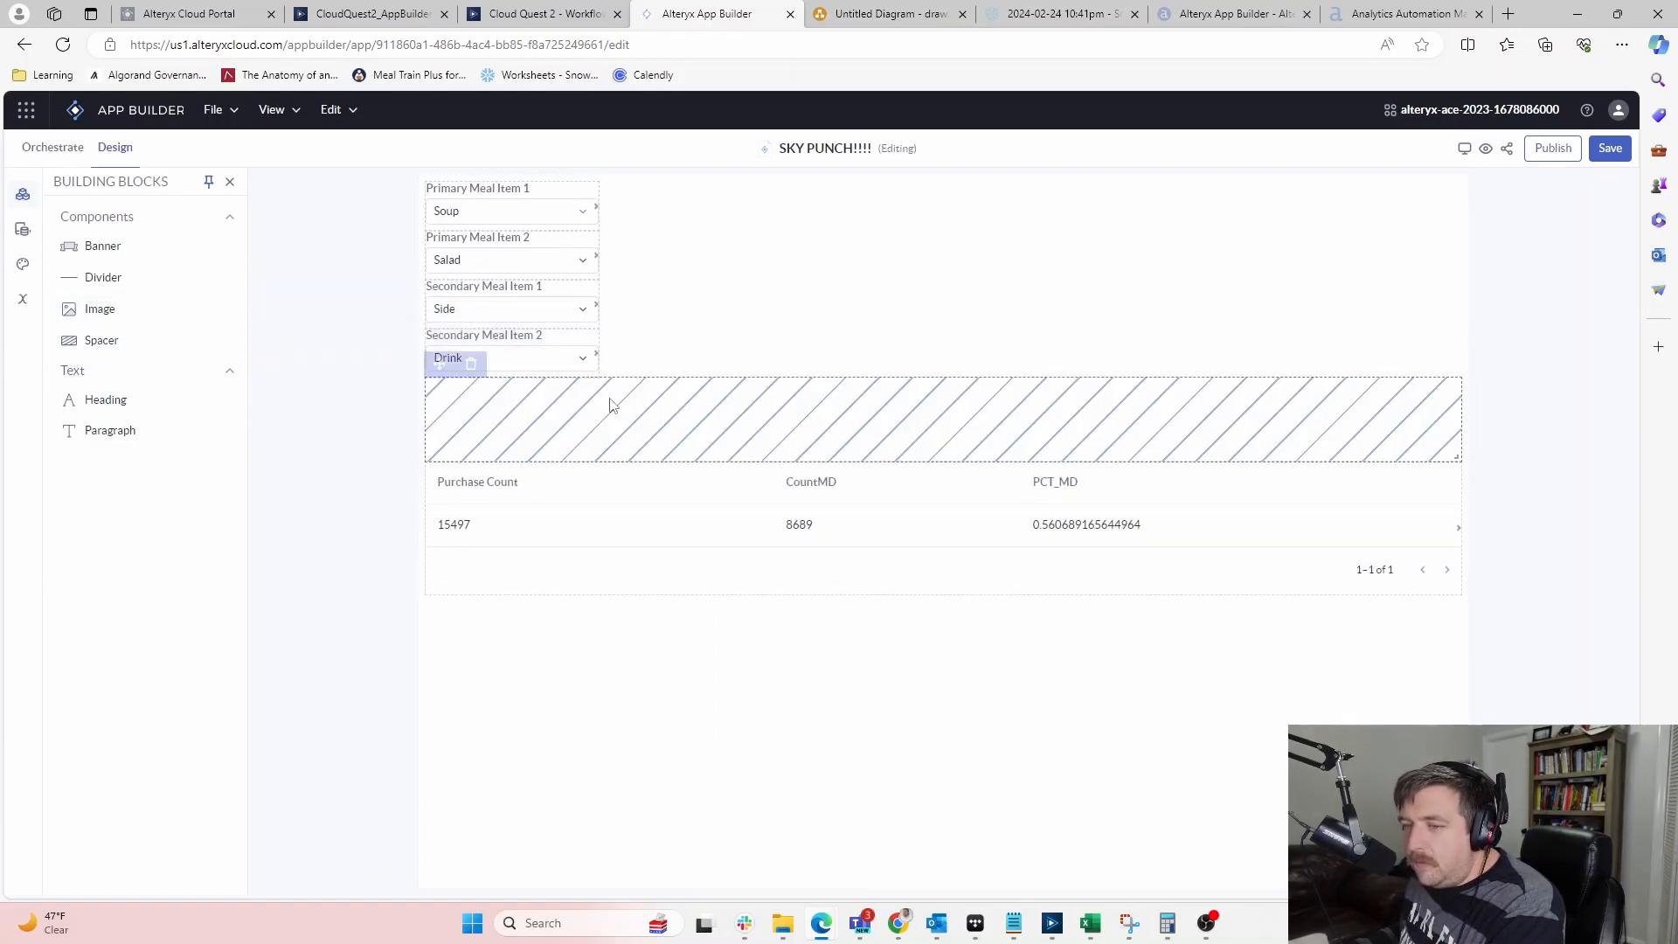
left_click(936, 405)
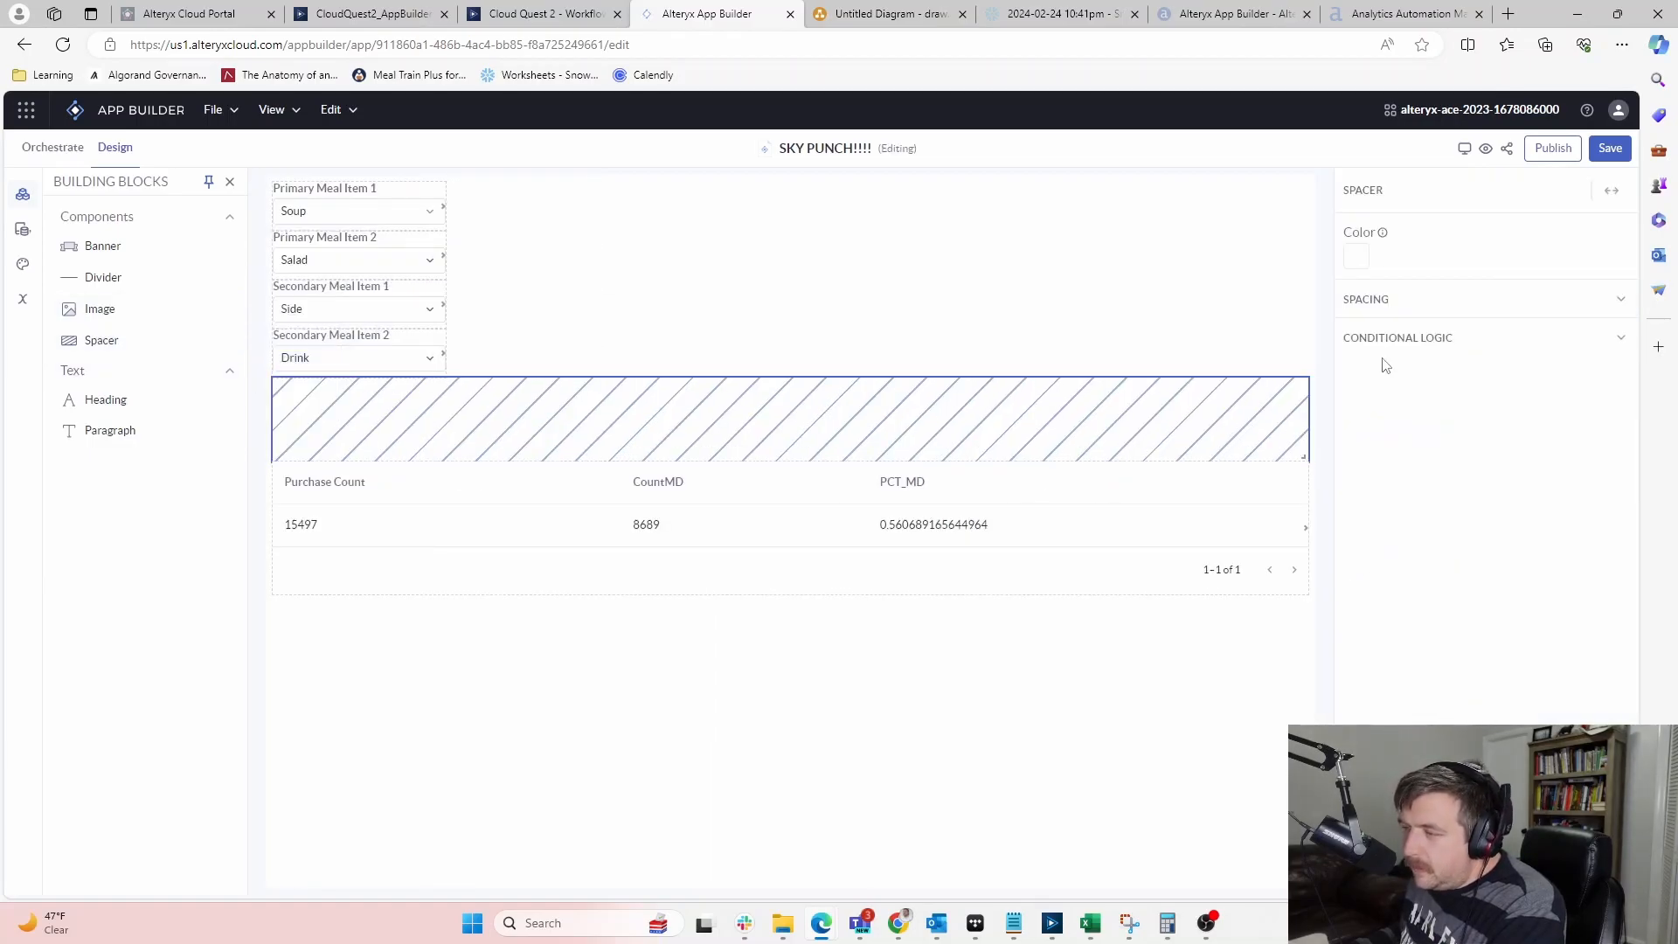
left_click(1356, 256)
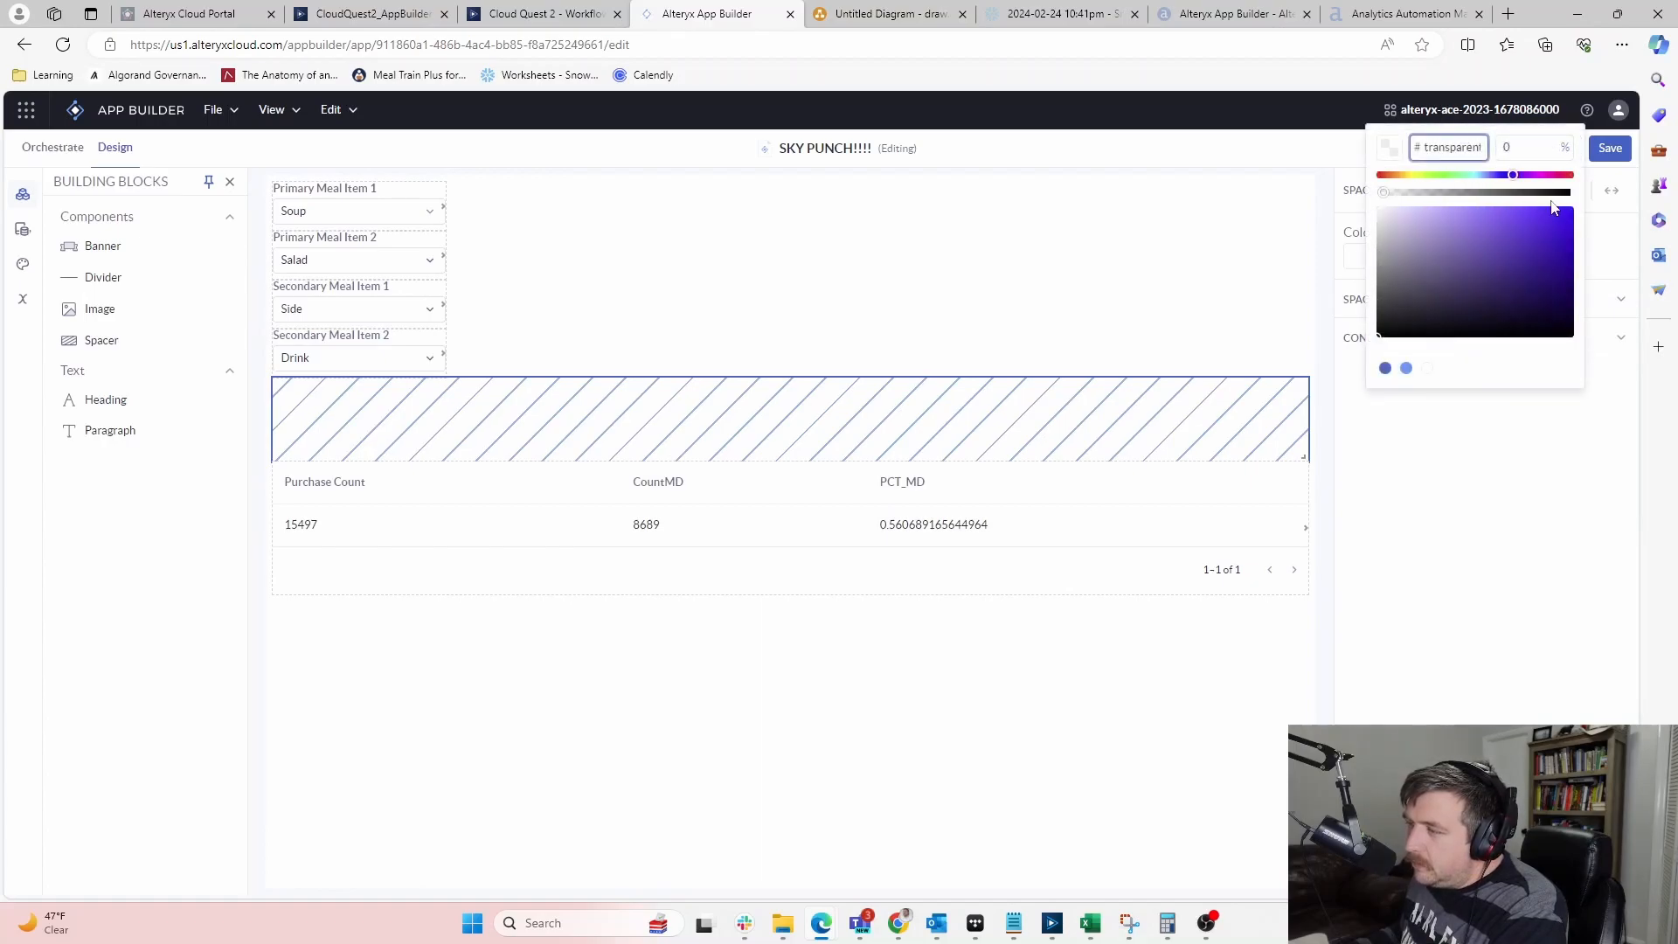
left_click(1408, 369)
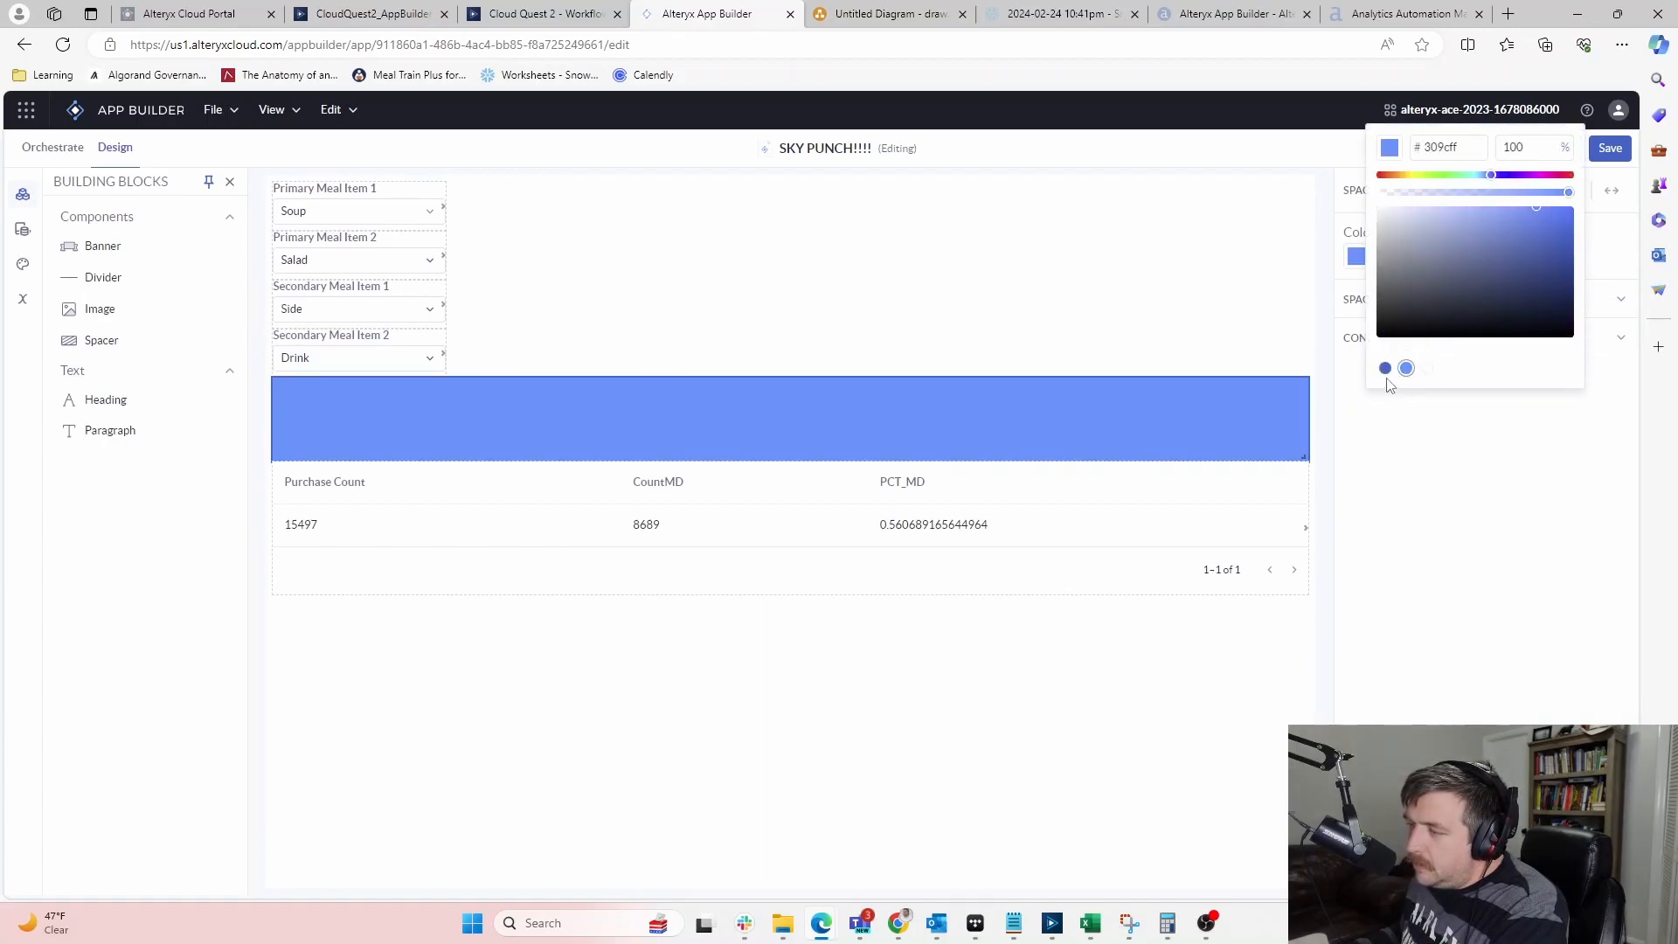
left_click(1385, 368)
left_click(1220, 461)
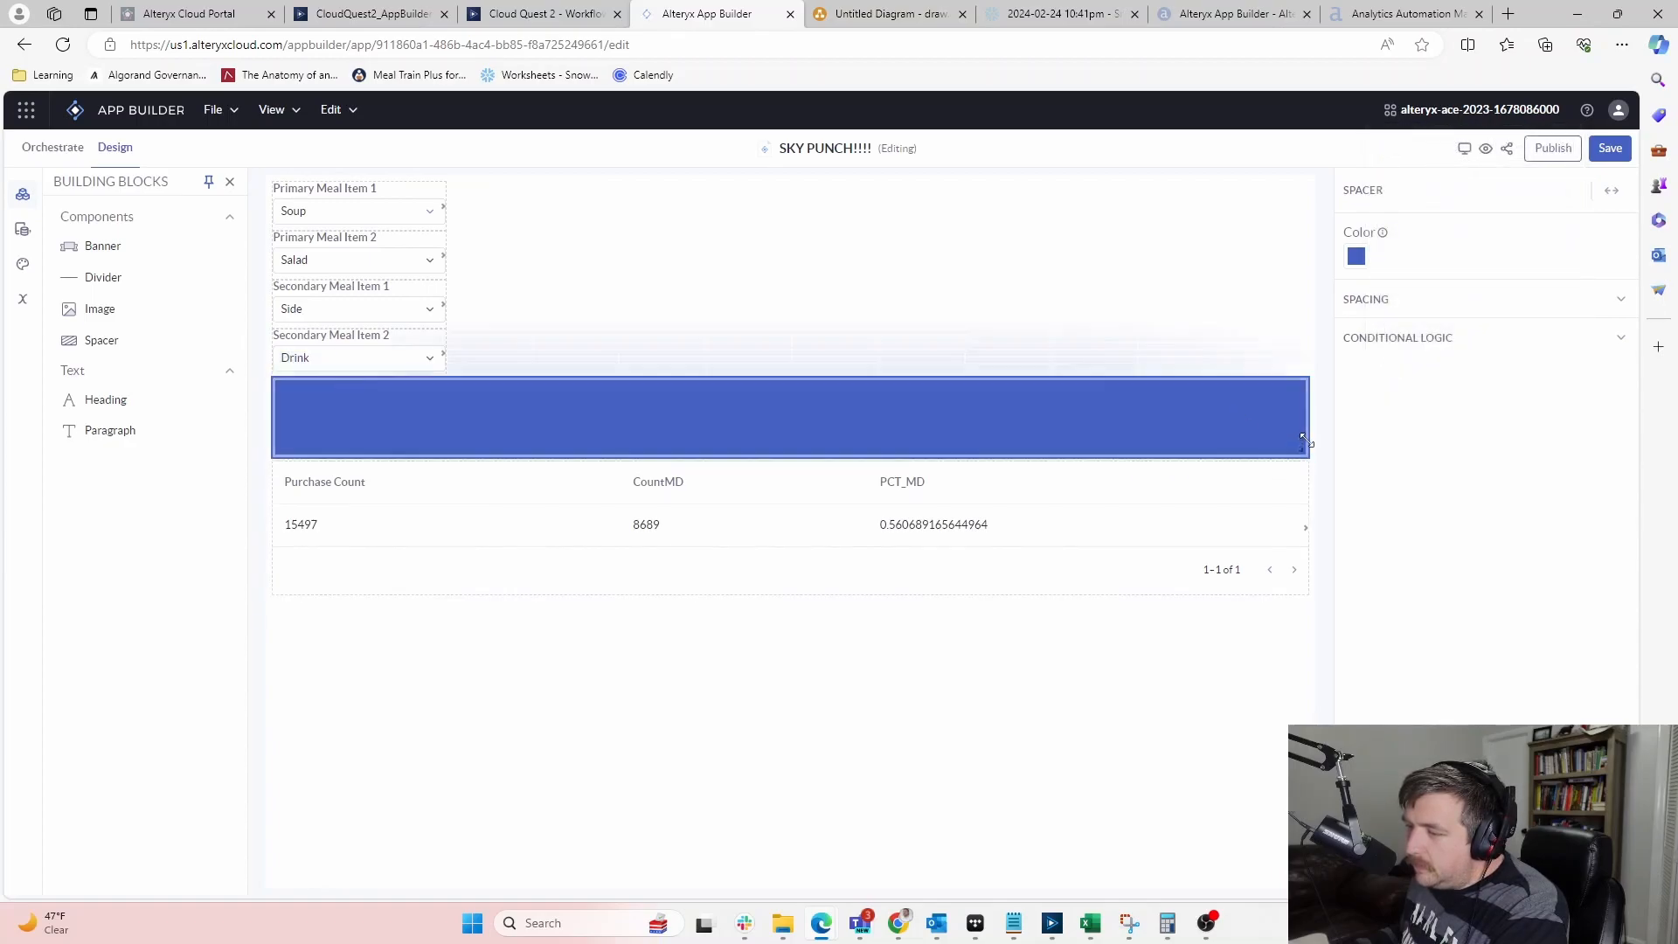
left_click_drag(1303, 457, 1322, 392)
left_click(975, 702)
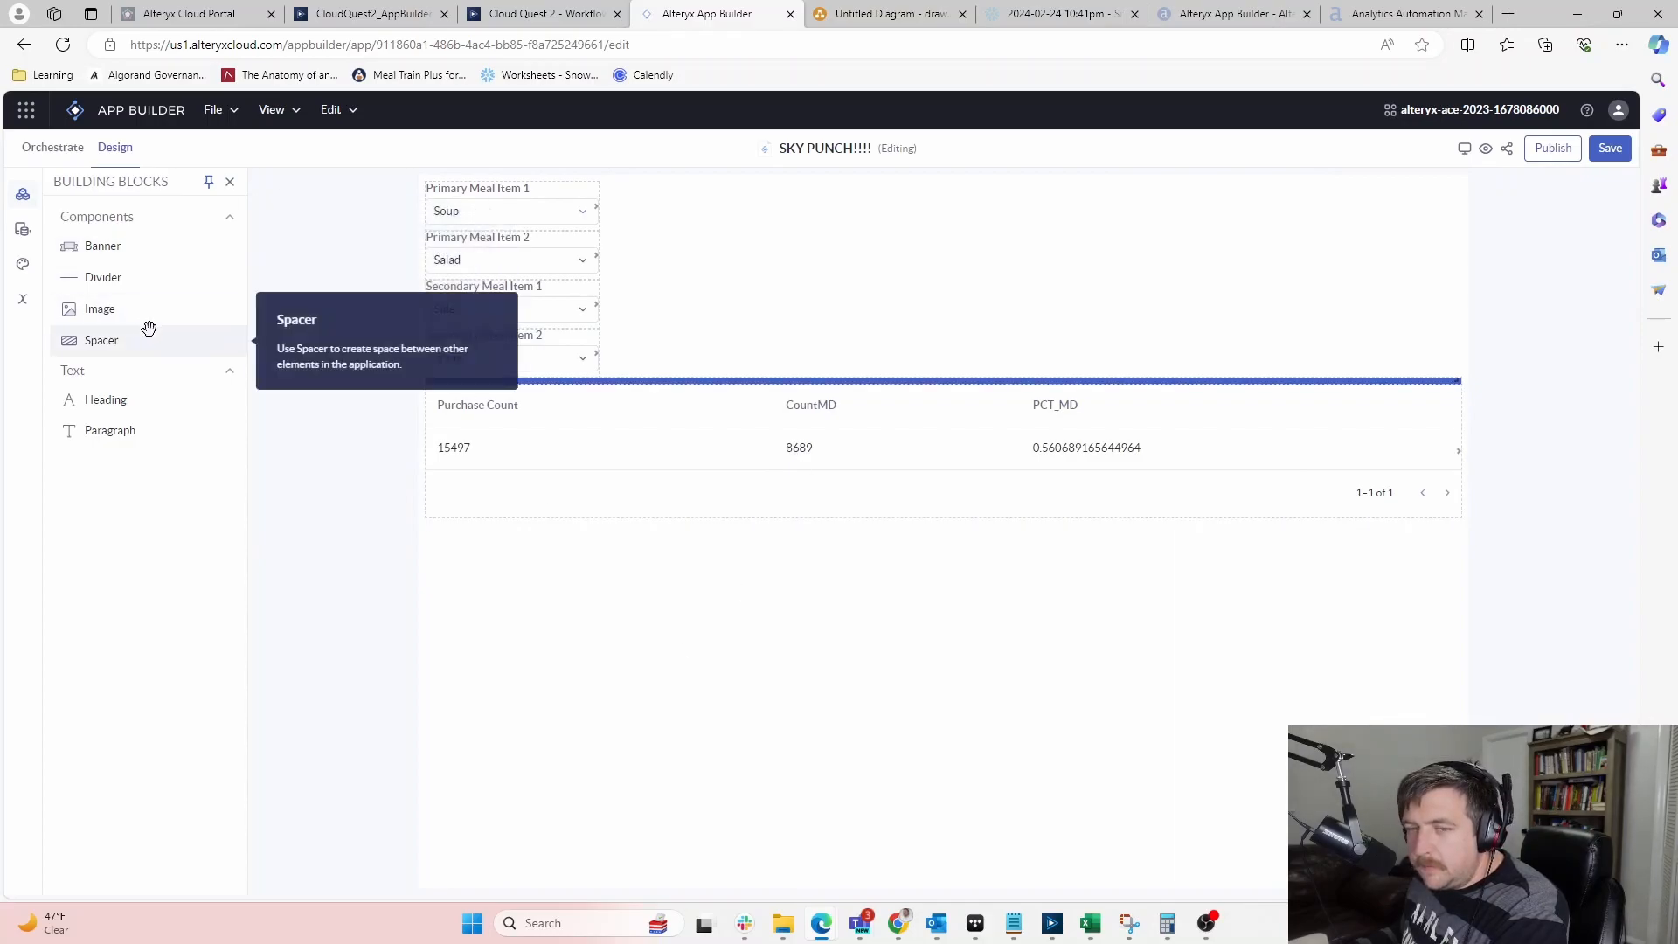
Place an image block beside the meal dropdowns and stretch it across the free space
left_click_drag(100, 308, 622, 224)
left_click_drag(854, 250, 1458, 384)
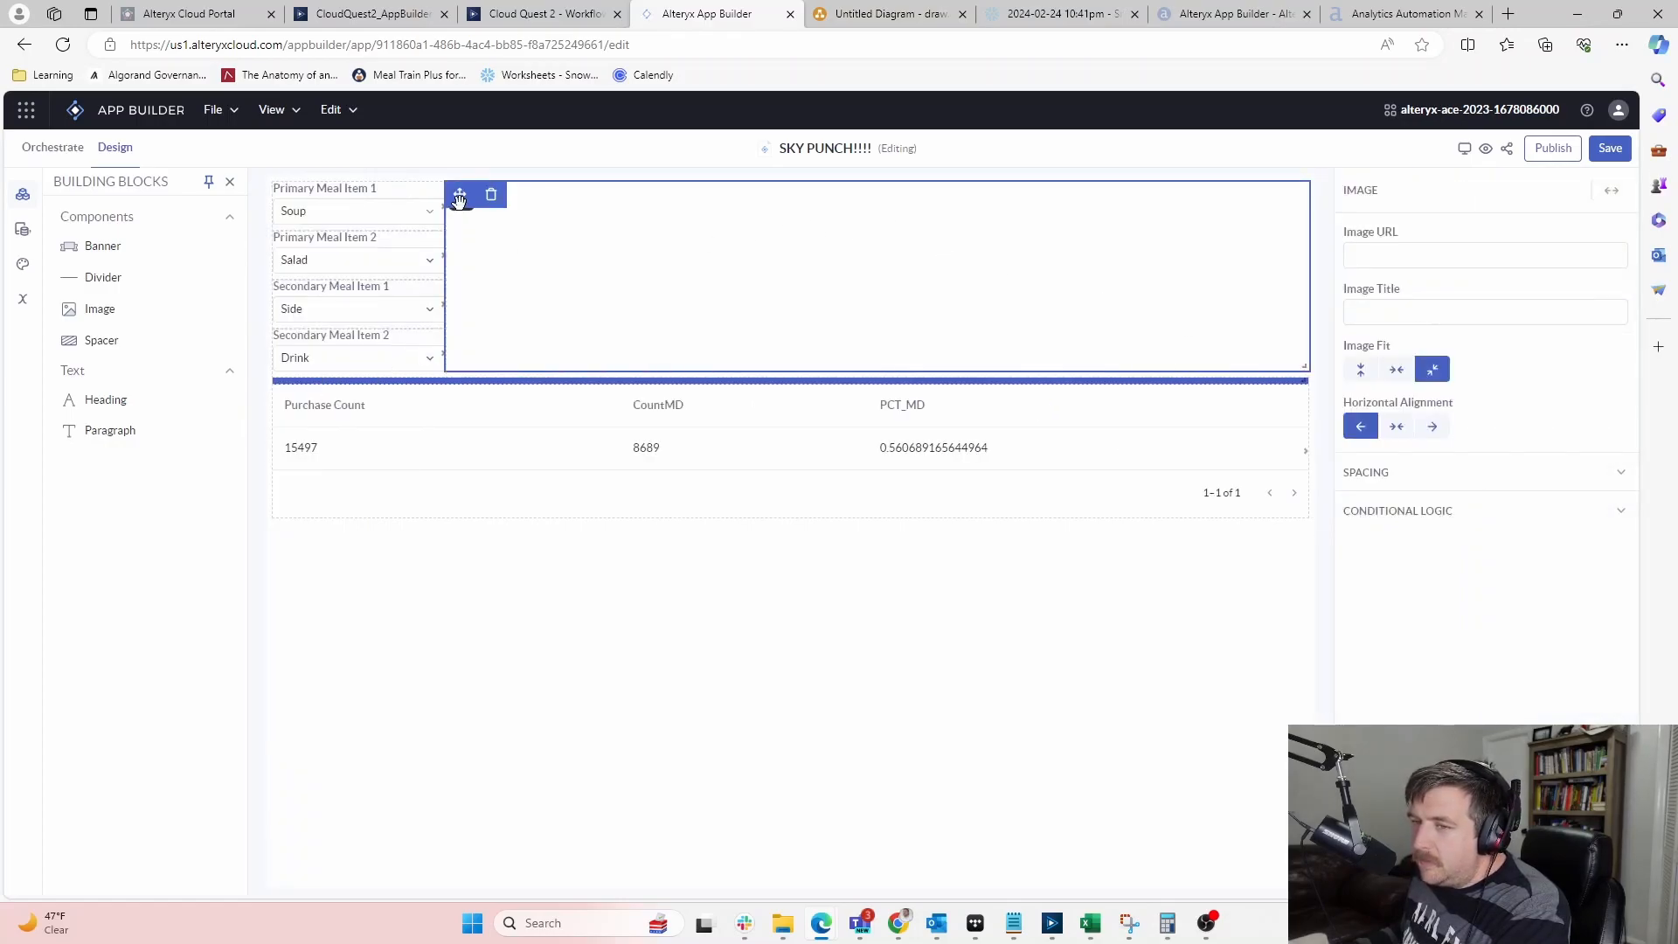
left_click(1416, 254)
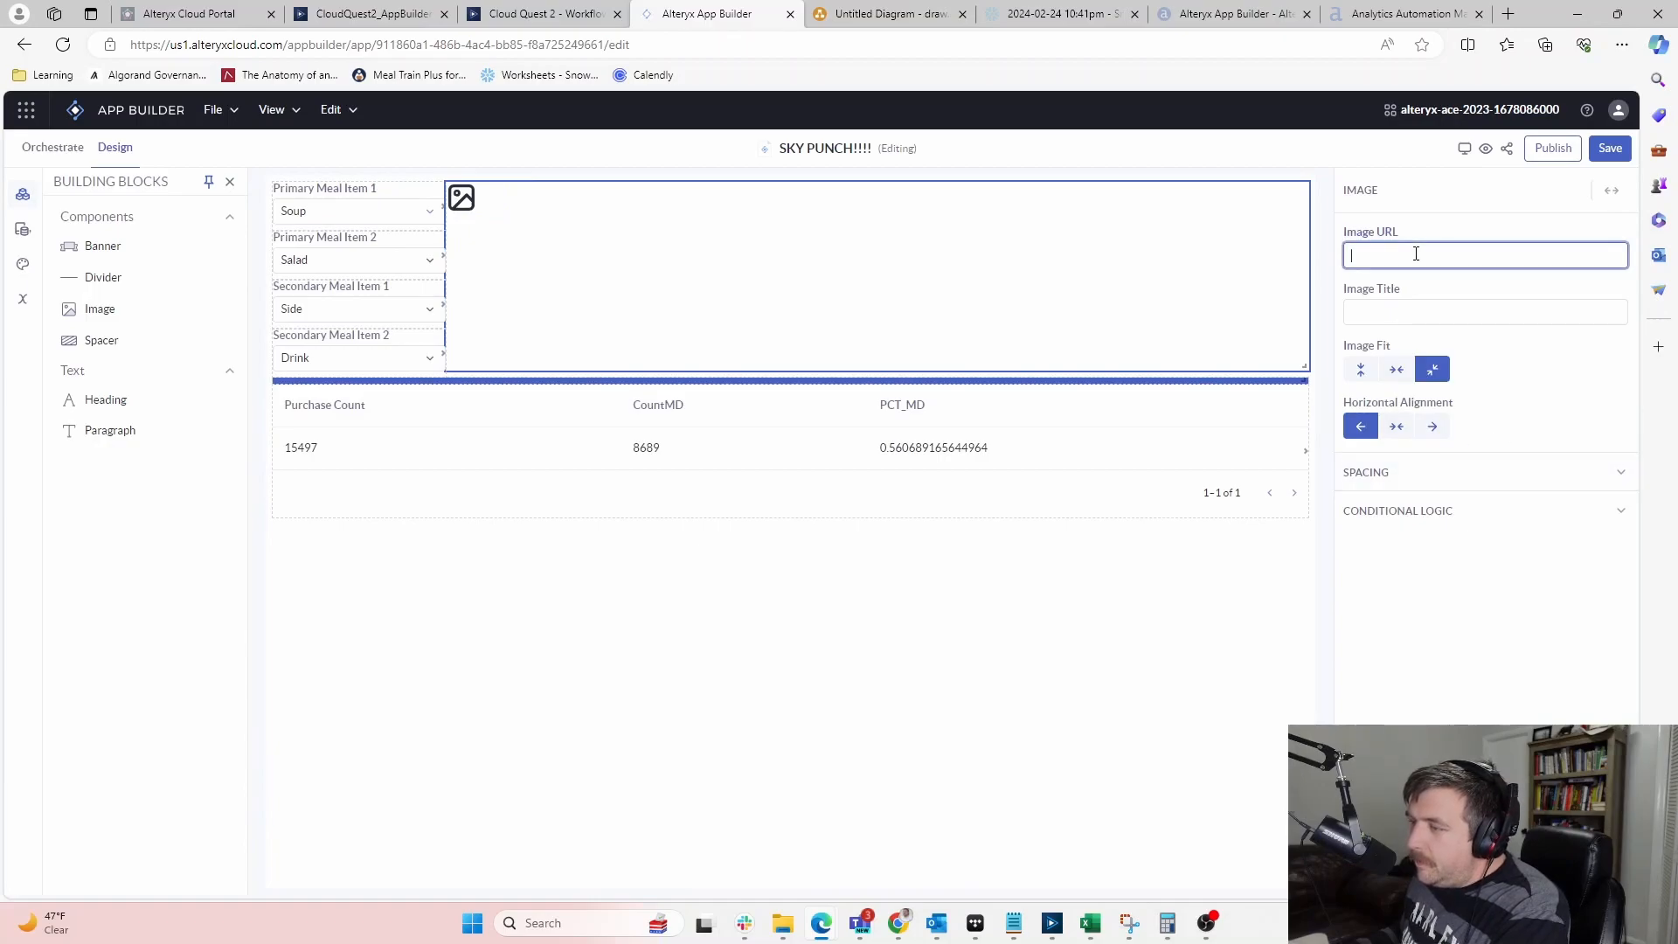
left_click(1461, 310)
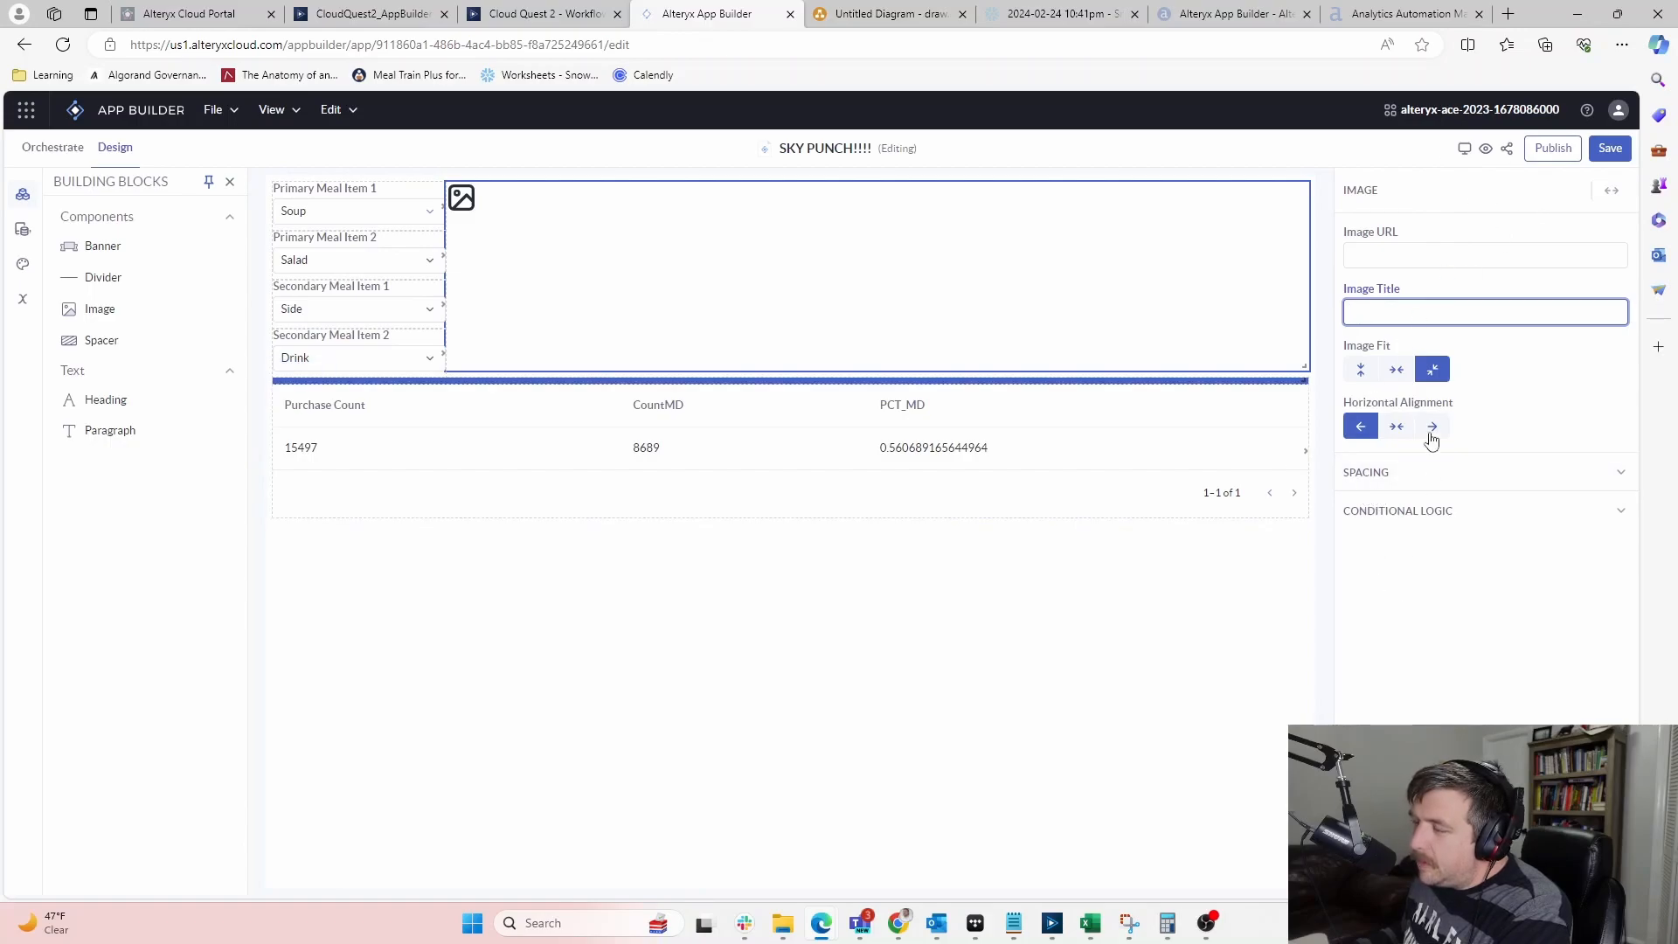
left_click(1505, 8)
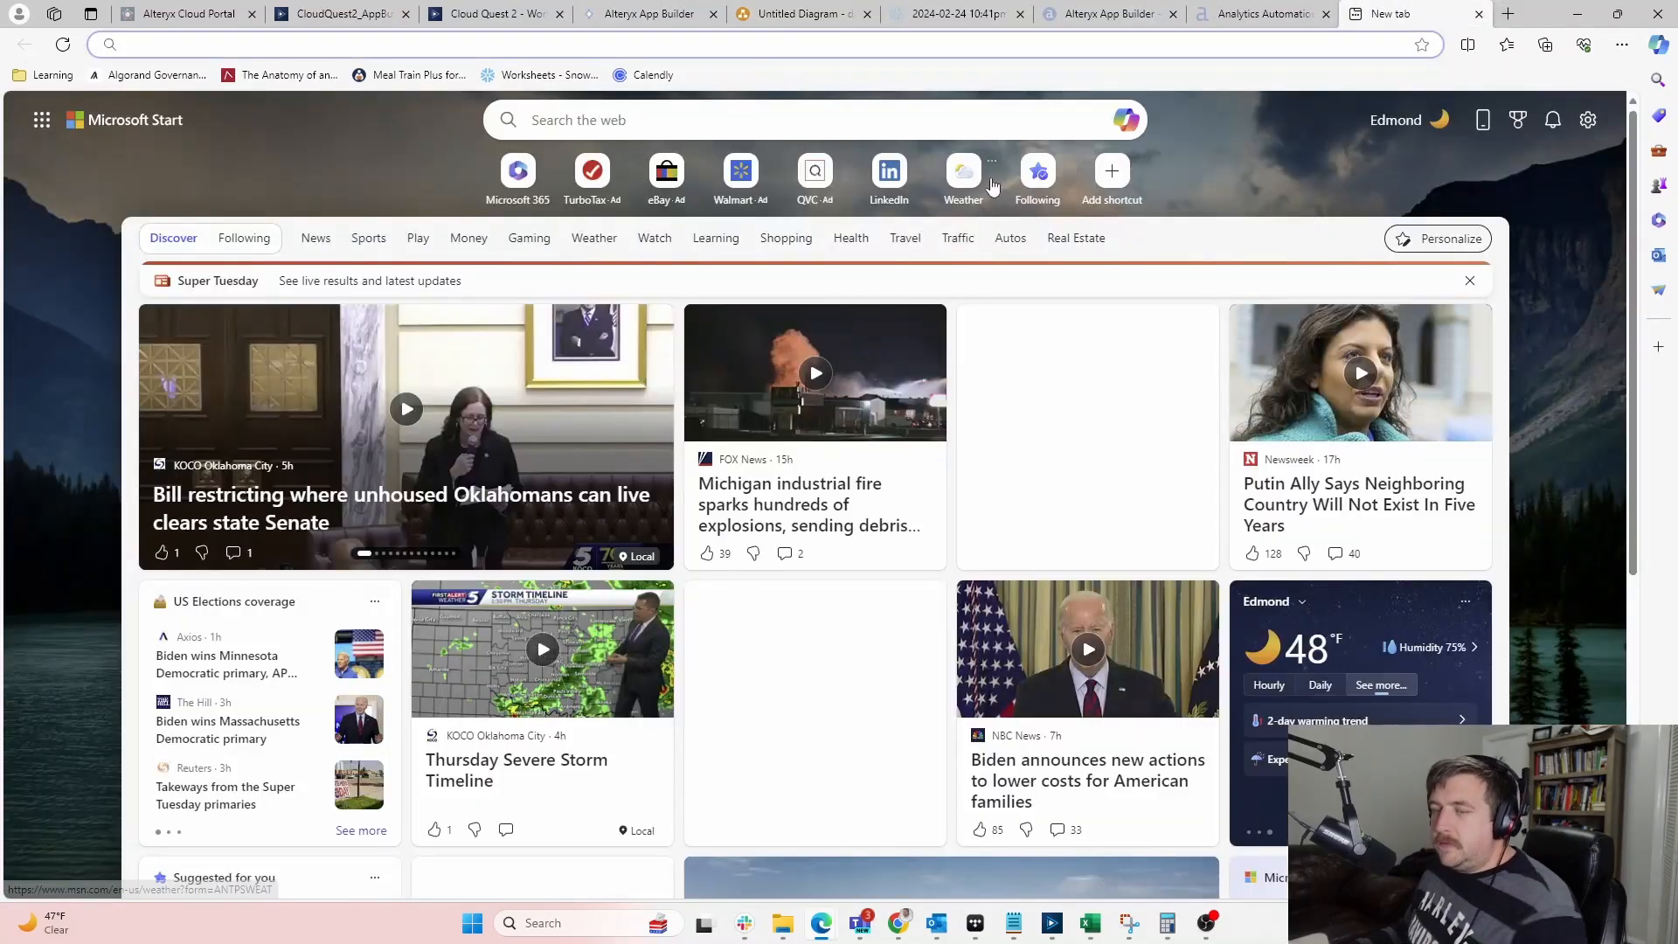
Search Bing for 'alteryx app builder' and browse the image results
type("Alteryxc")
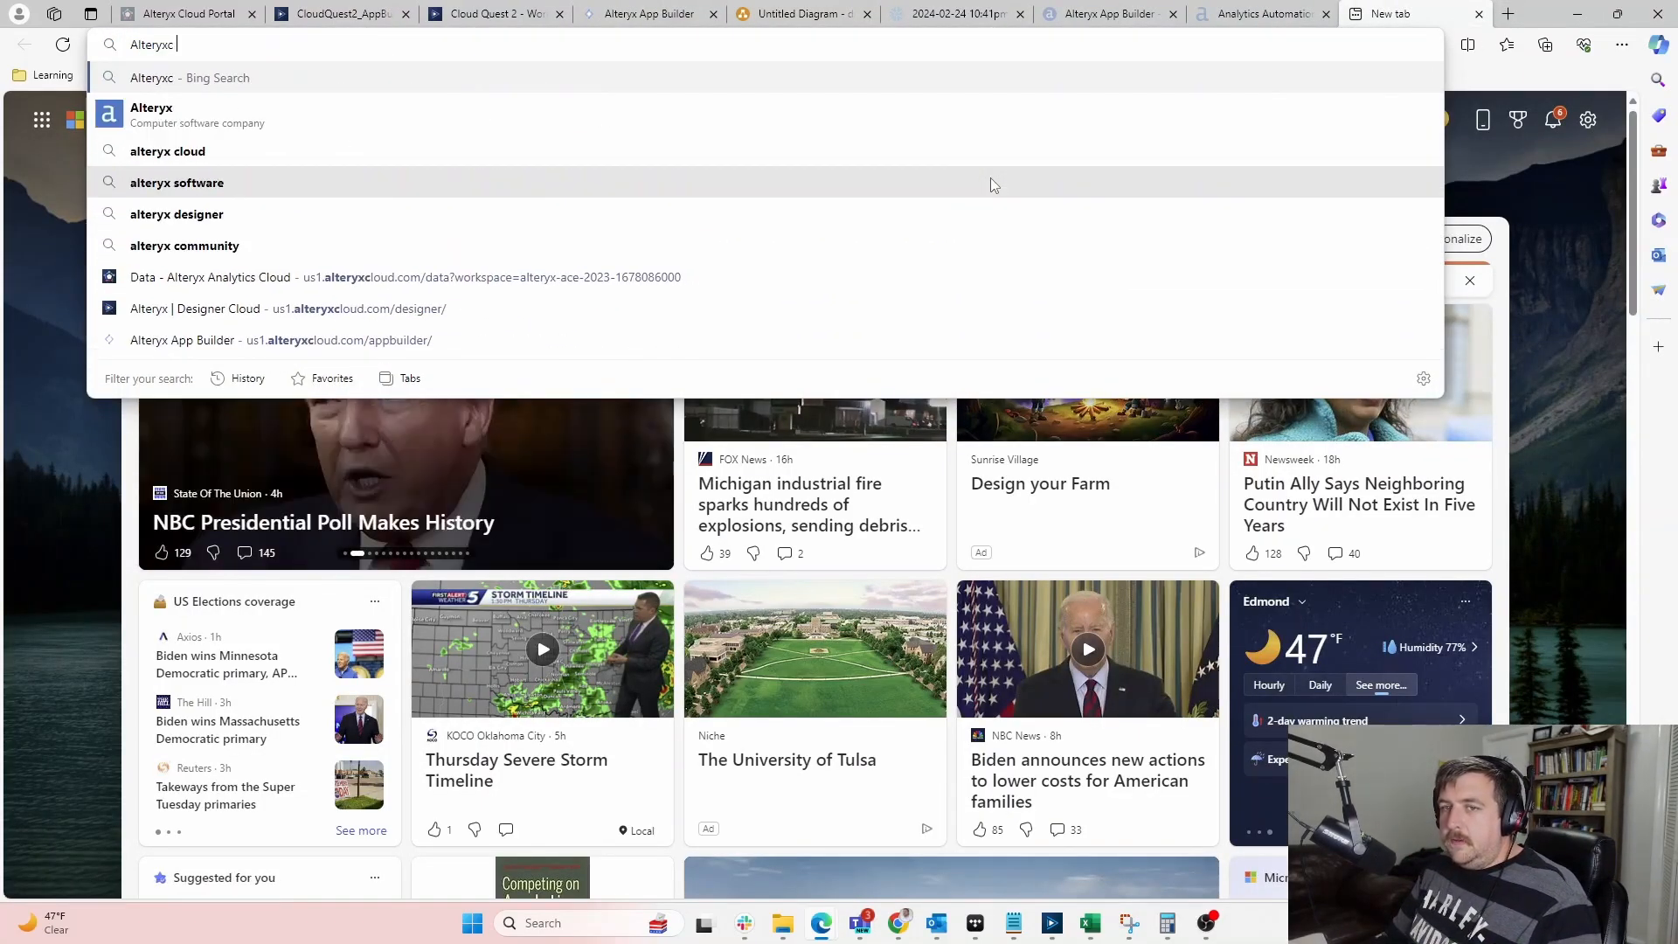
key("BackSpace")
type("app bui")
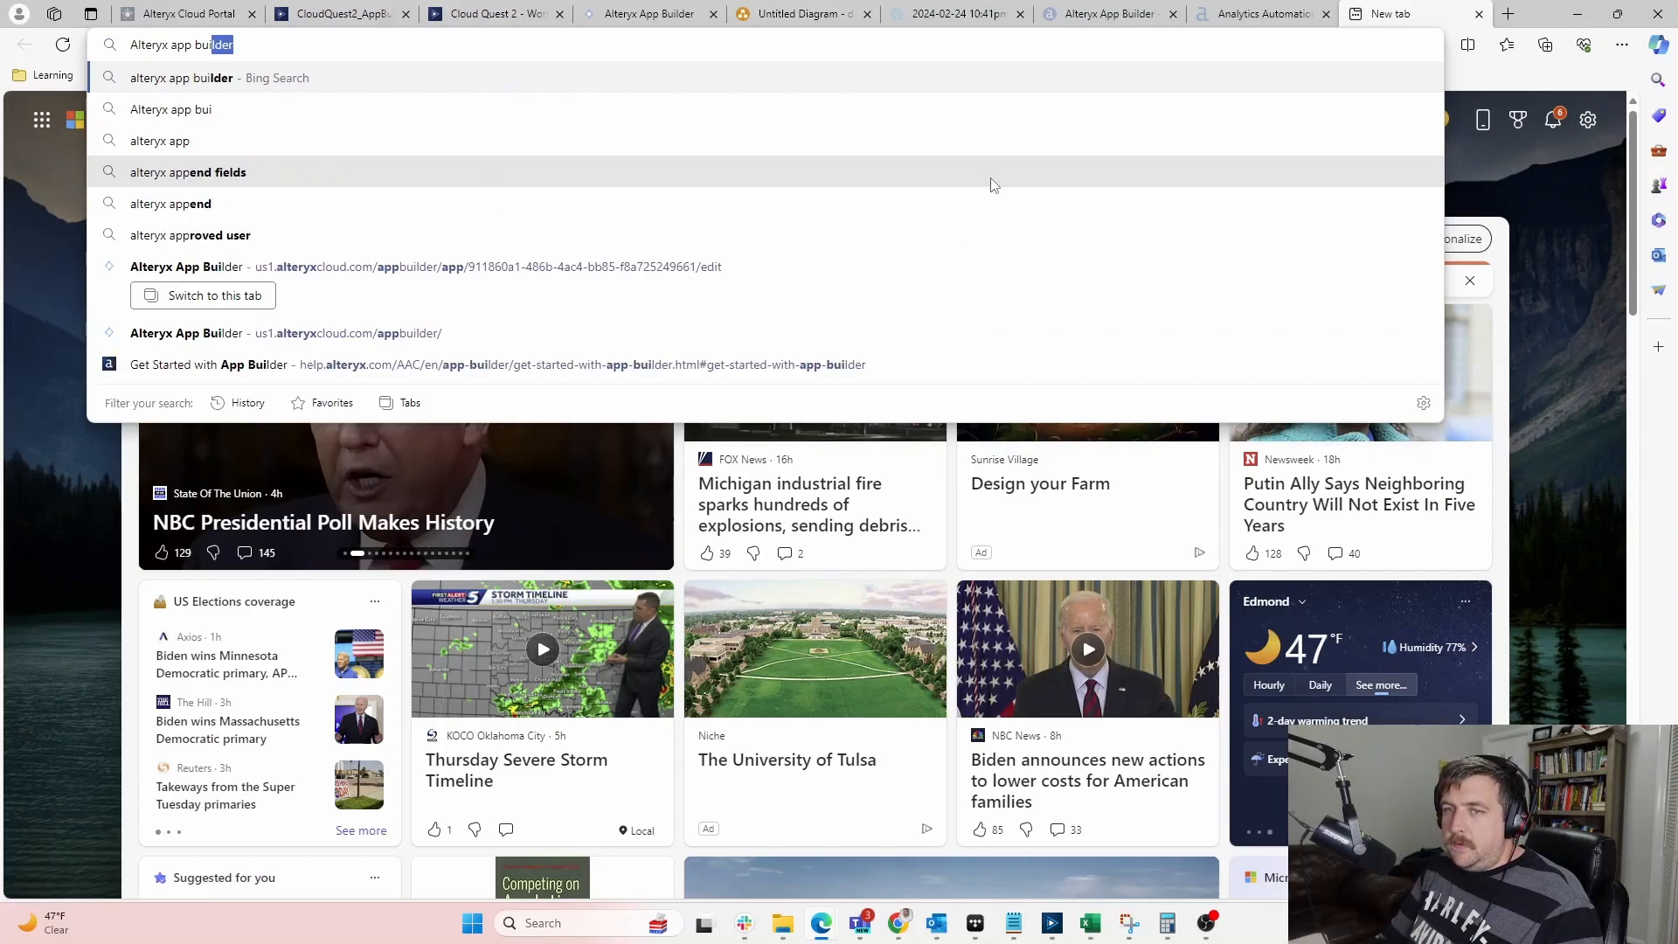
key("Return")
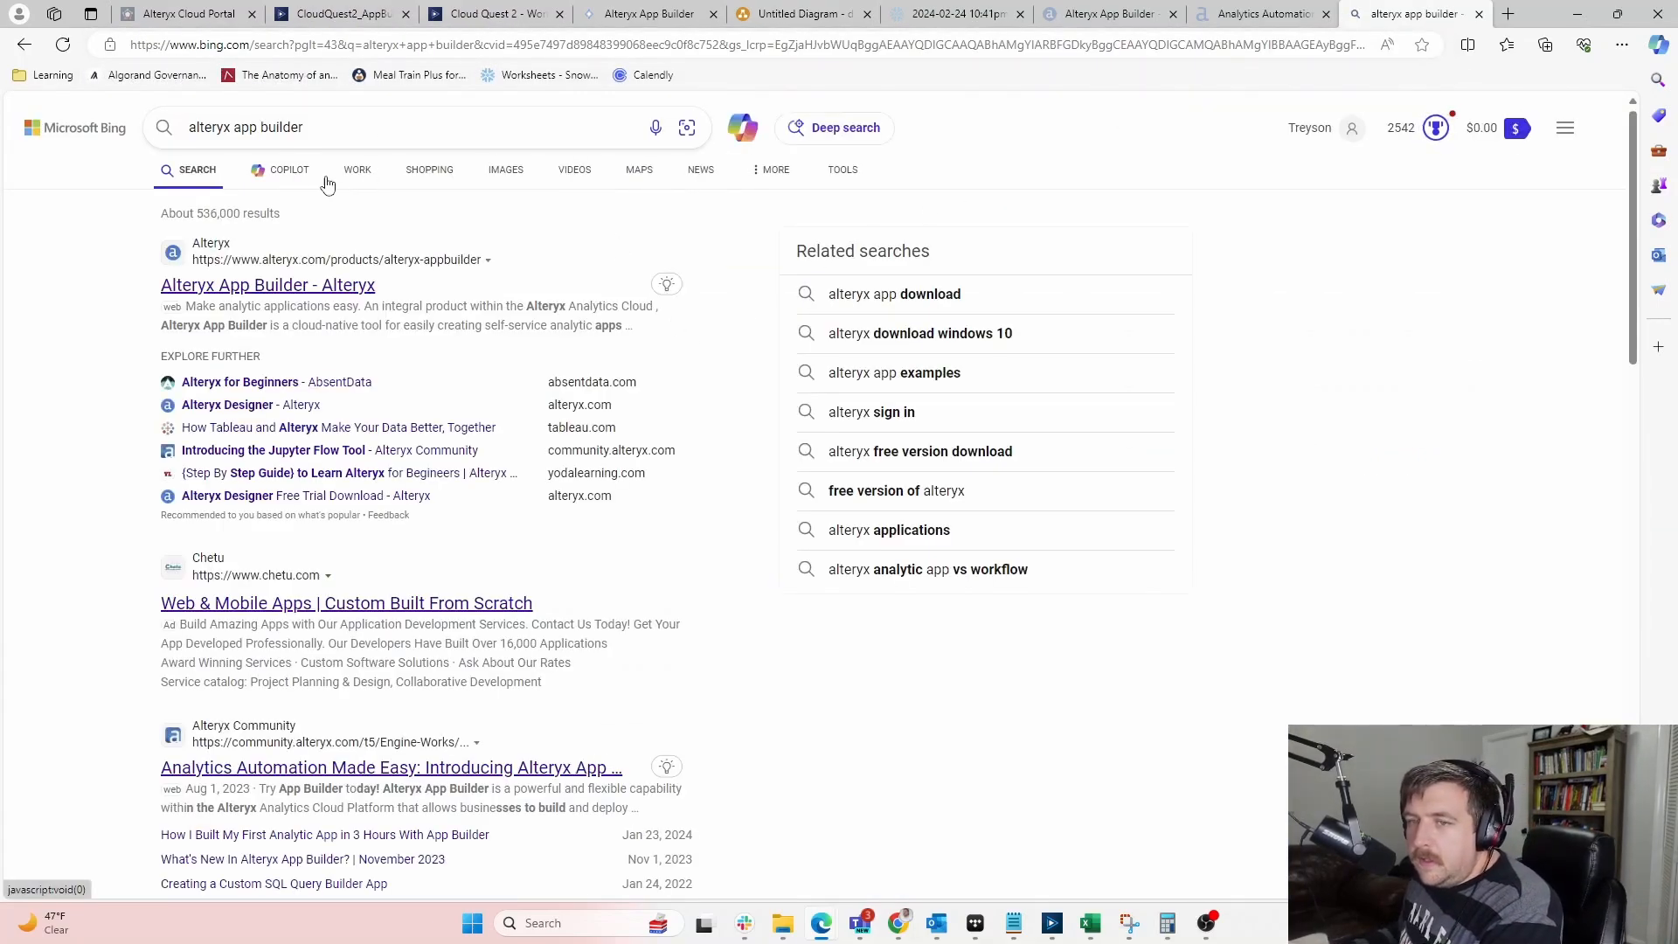
left_click(504, 173)
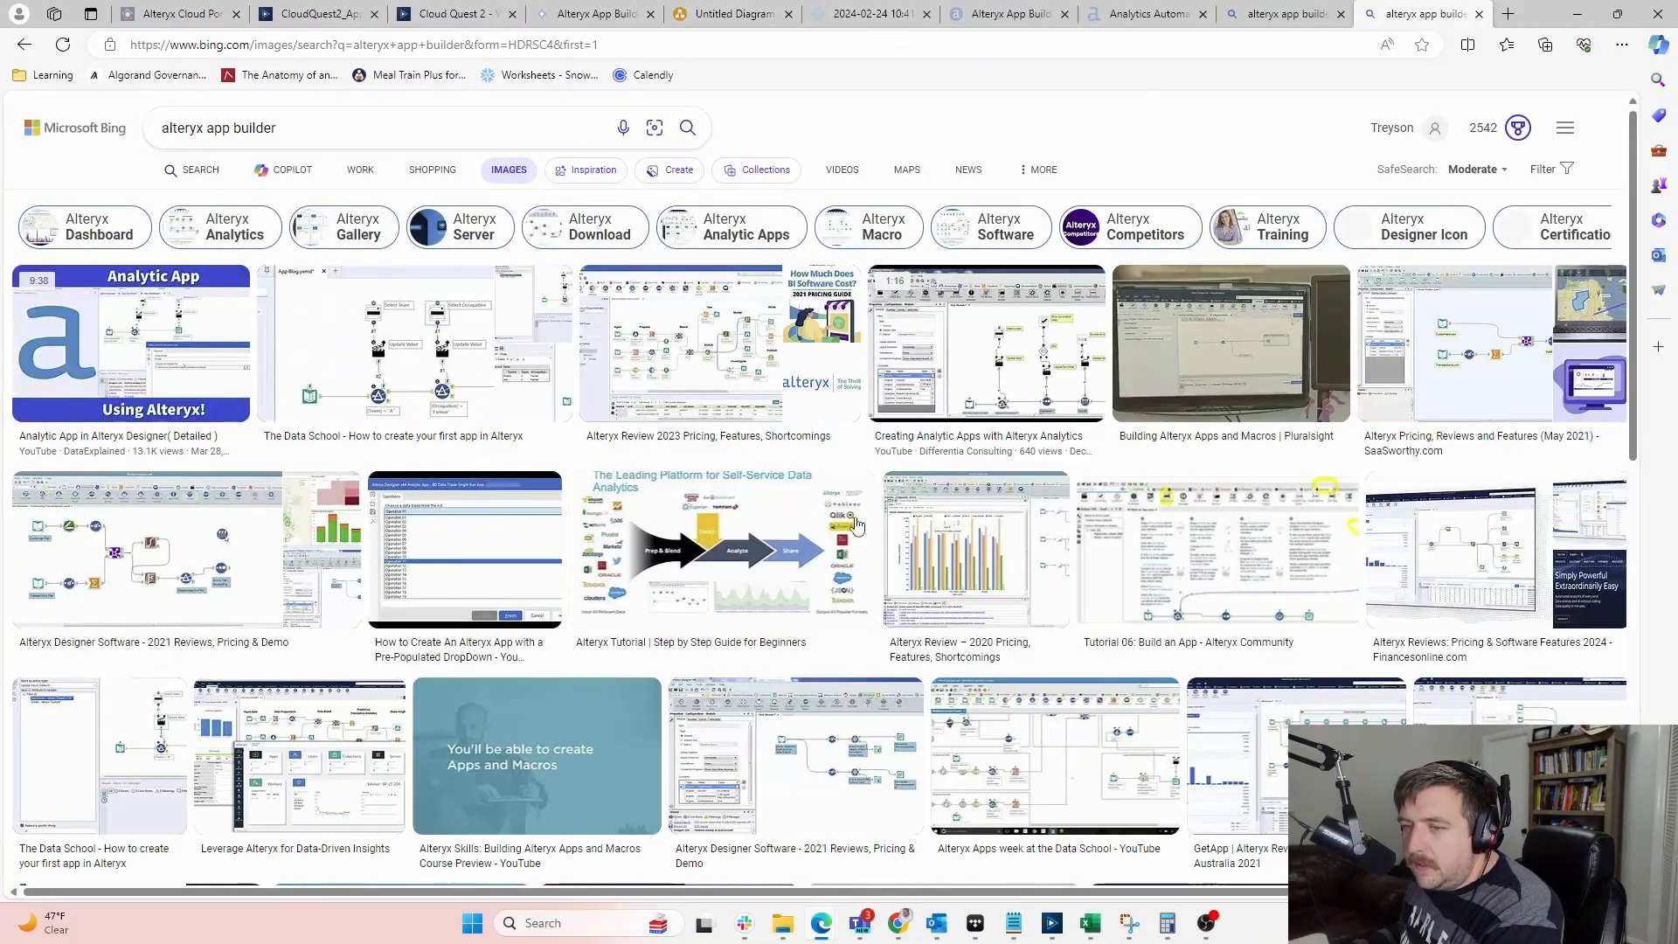
scroll(1022, 476, "down", 10)
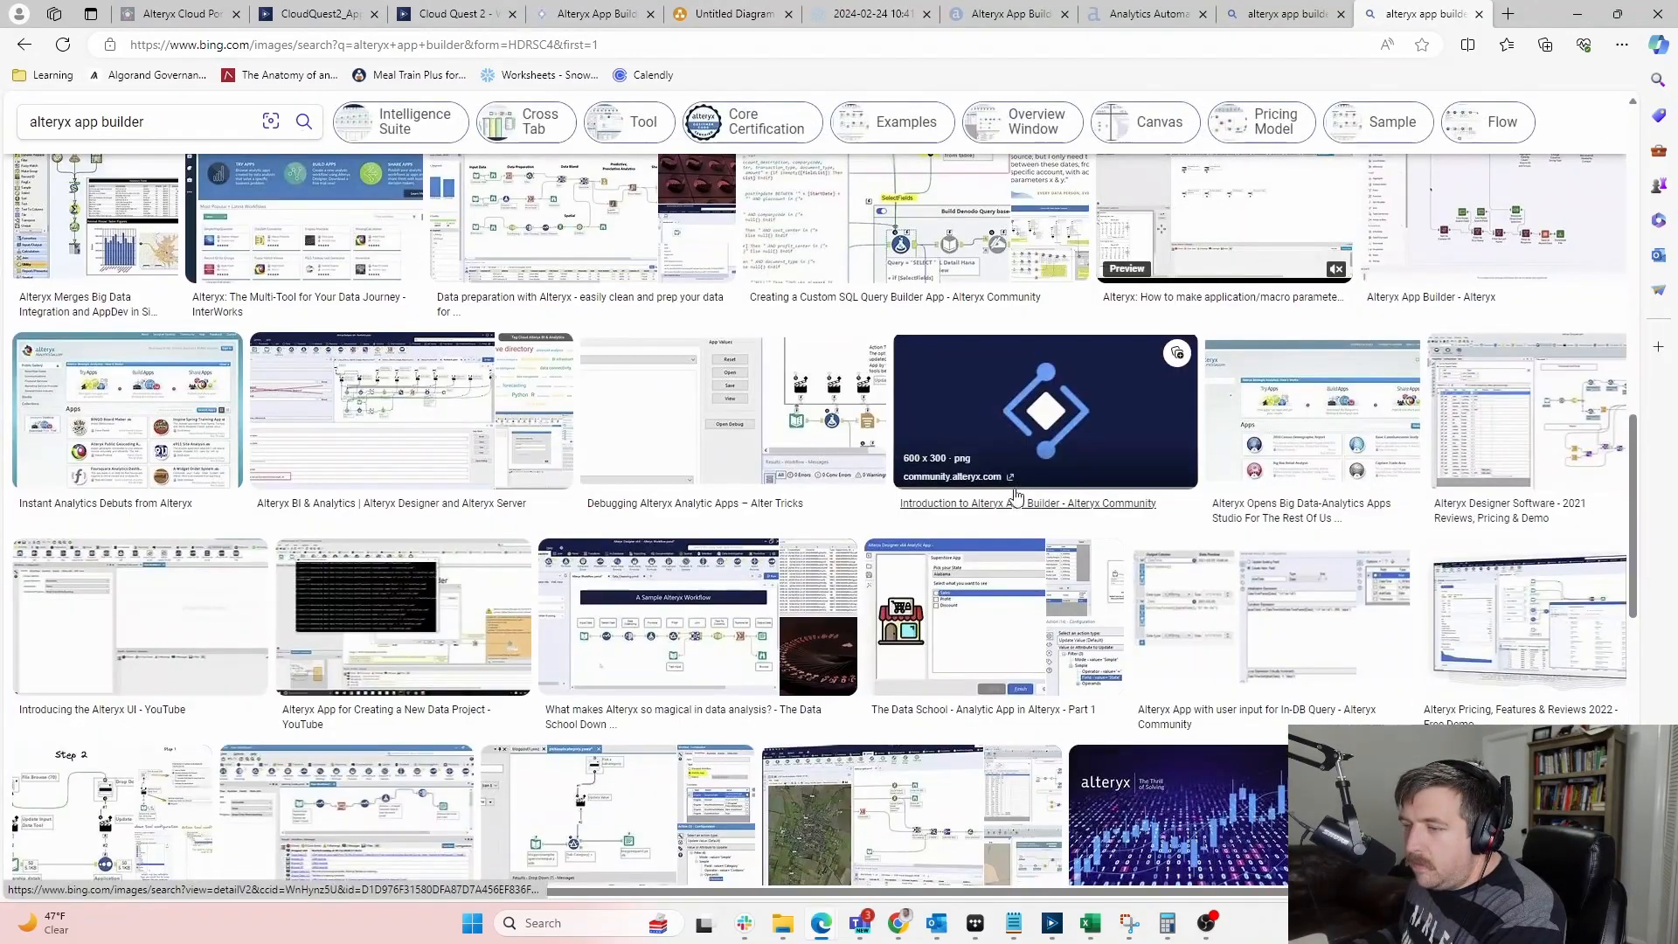
scroll(1014, 492, "up", 10)
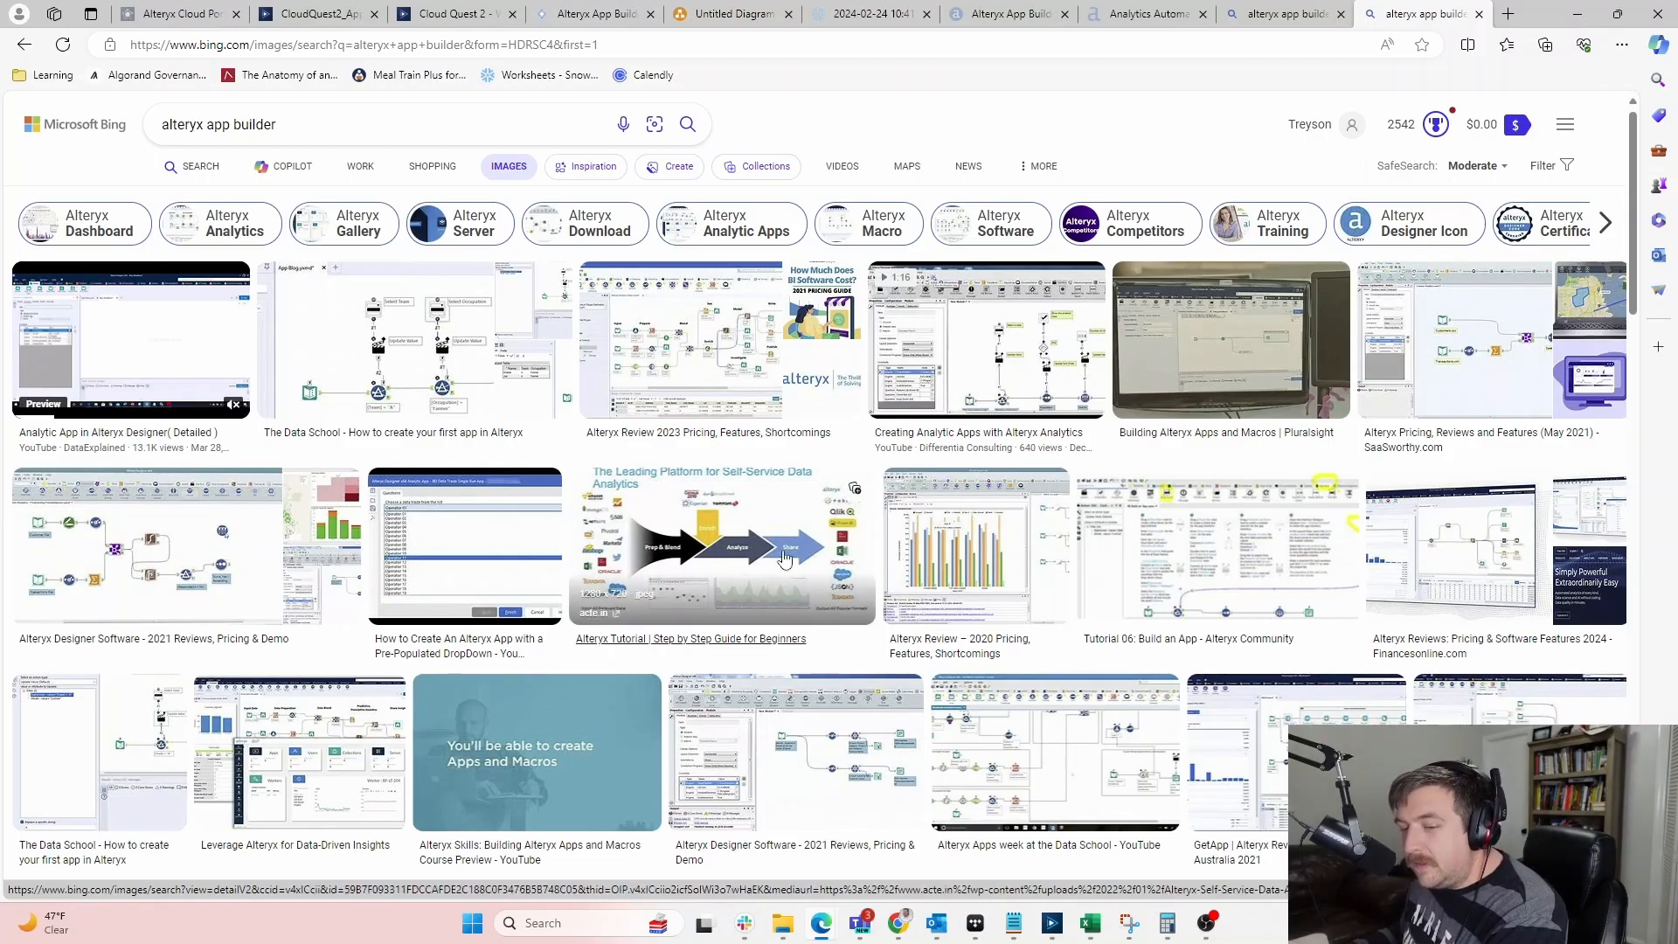
scroll(818, 535, "down", 15)
scroll(931, 479, "down", 5)
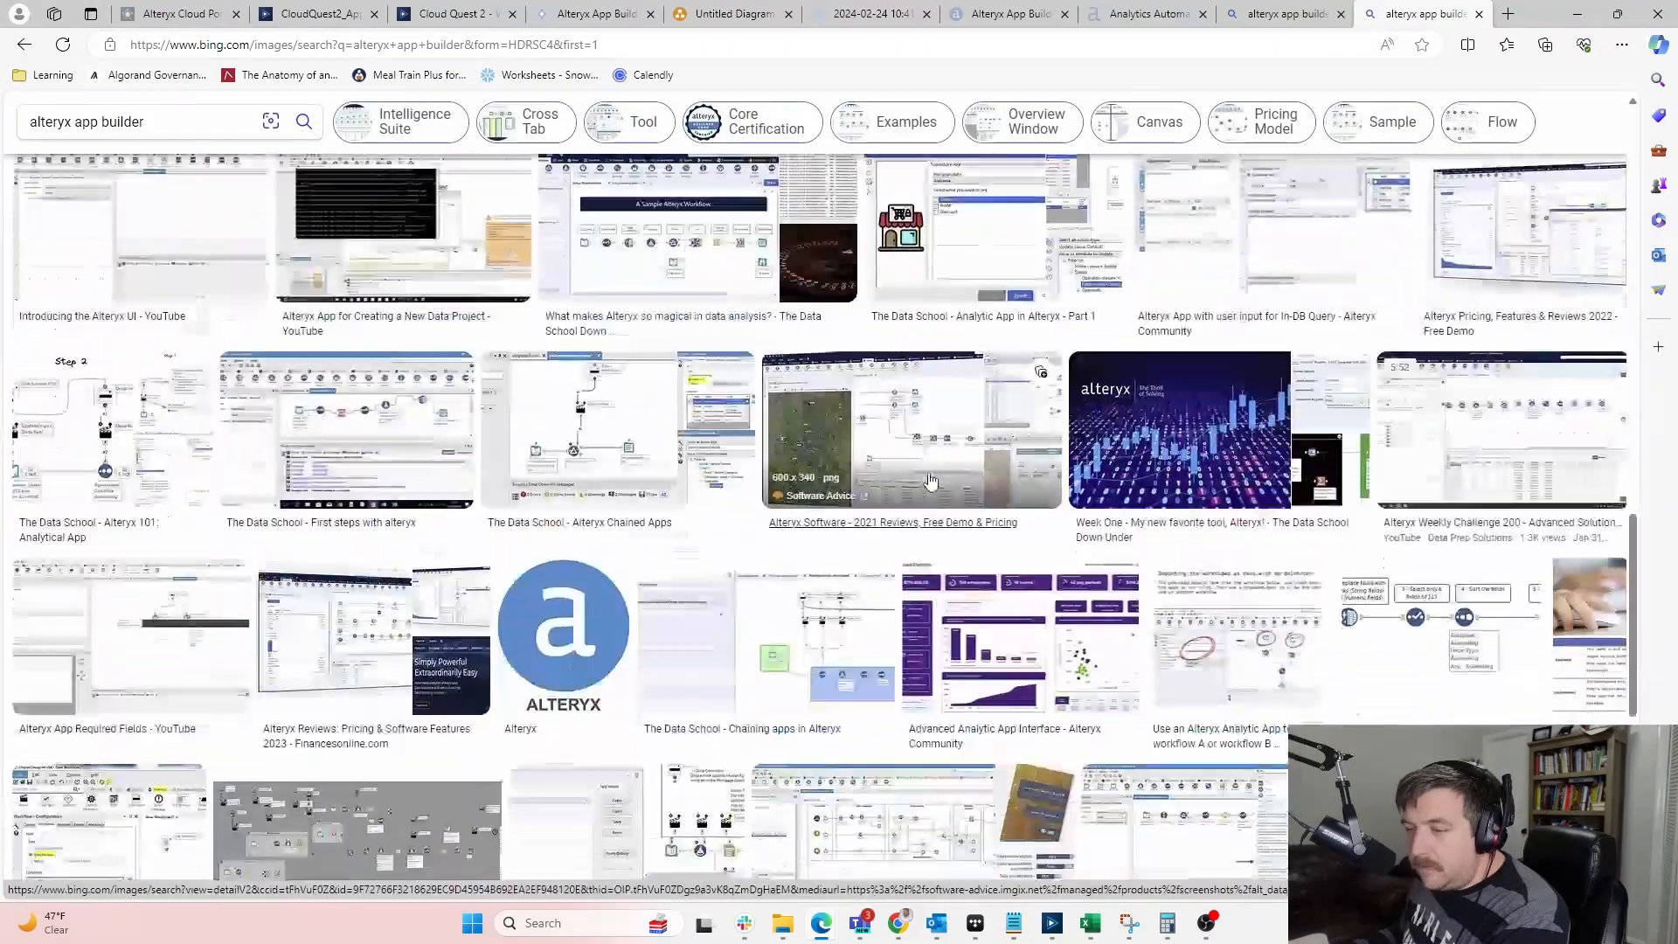
scroll(928, 479, "down", 10)
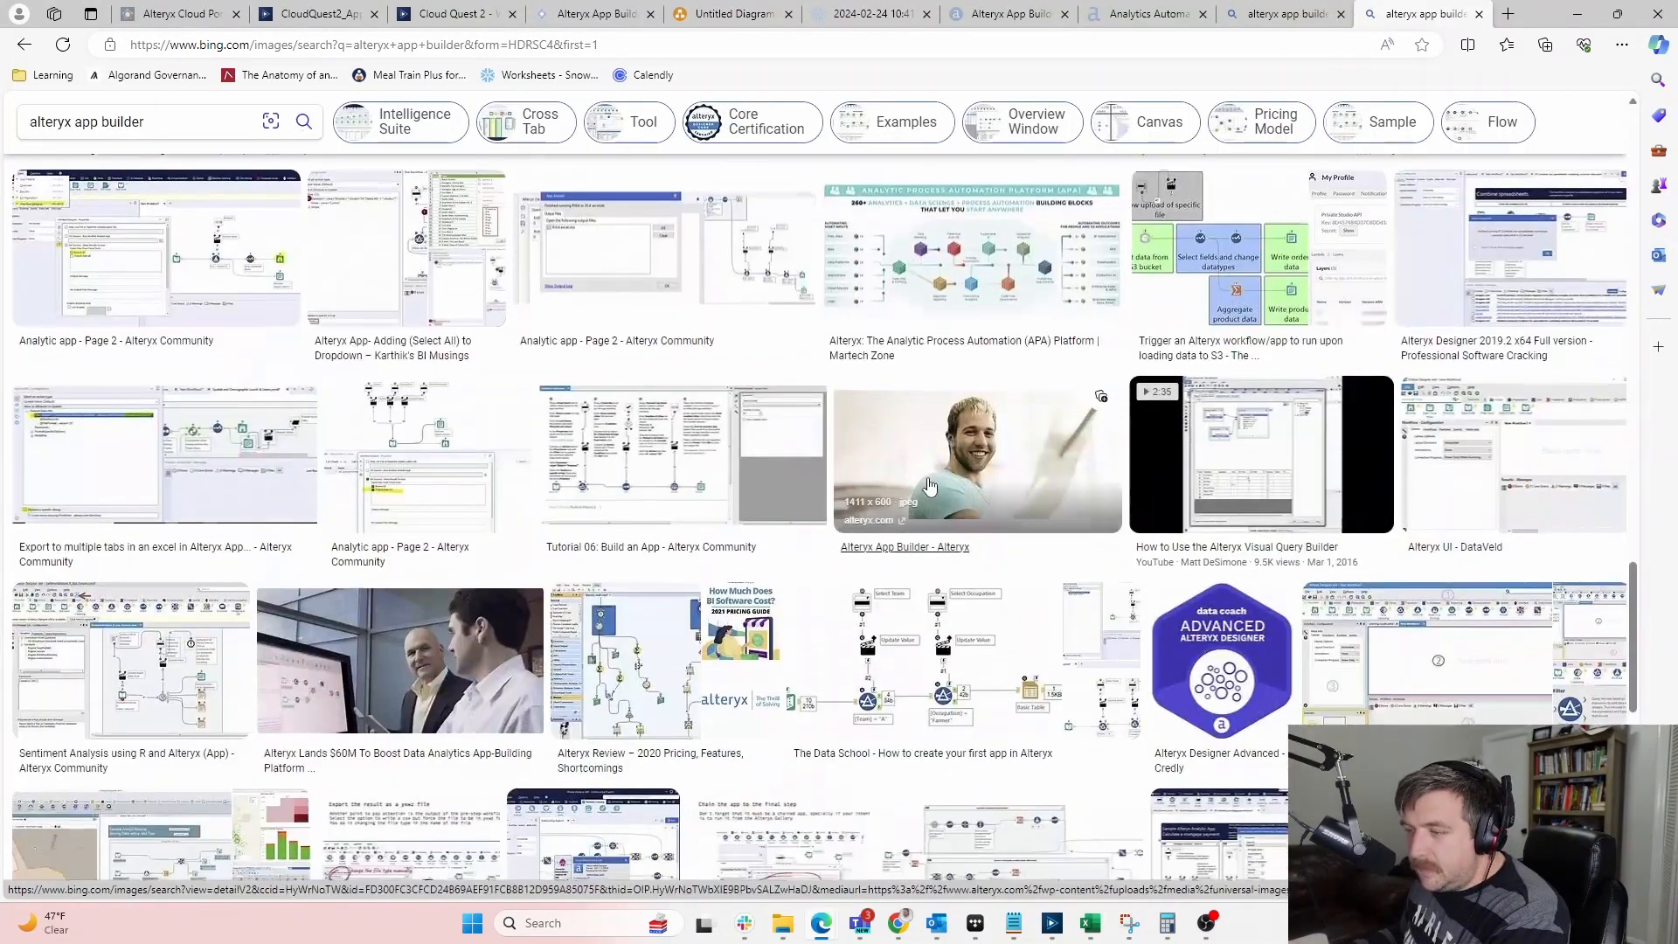
scroll(929, 486, "down", 10)
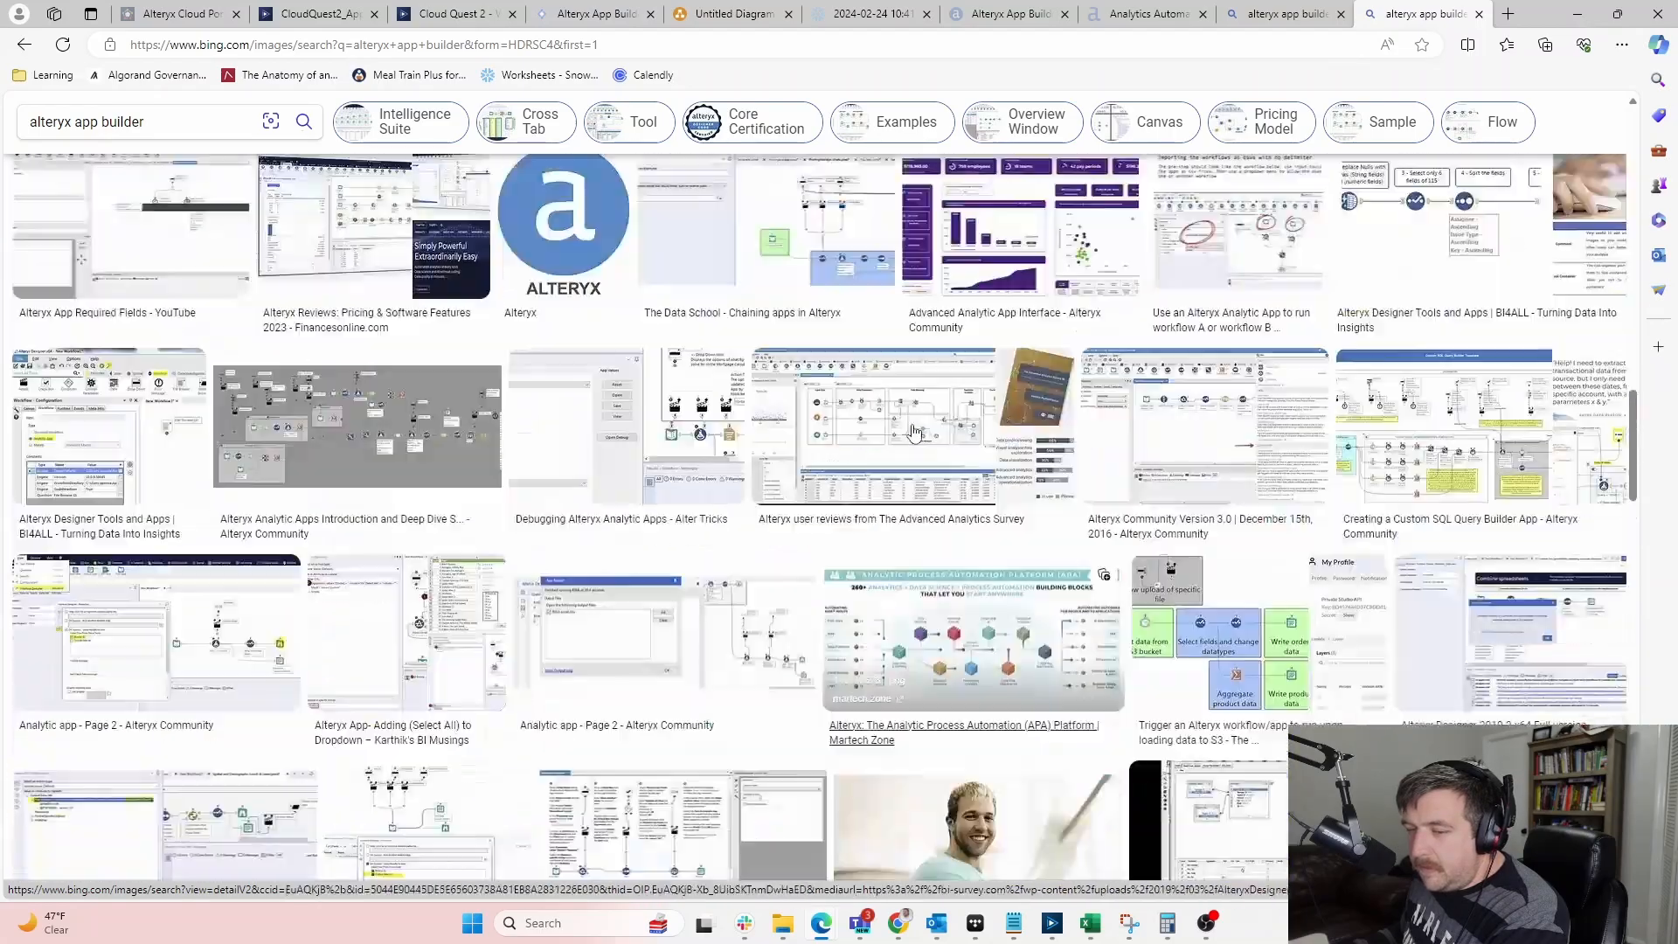
Go to the Google home page from the address bar
left_click(744, 44)
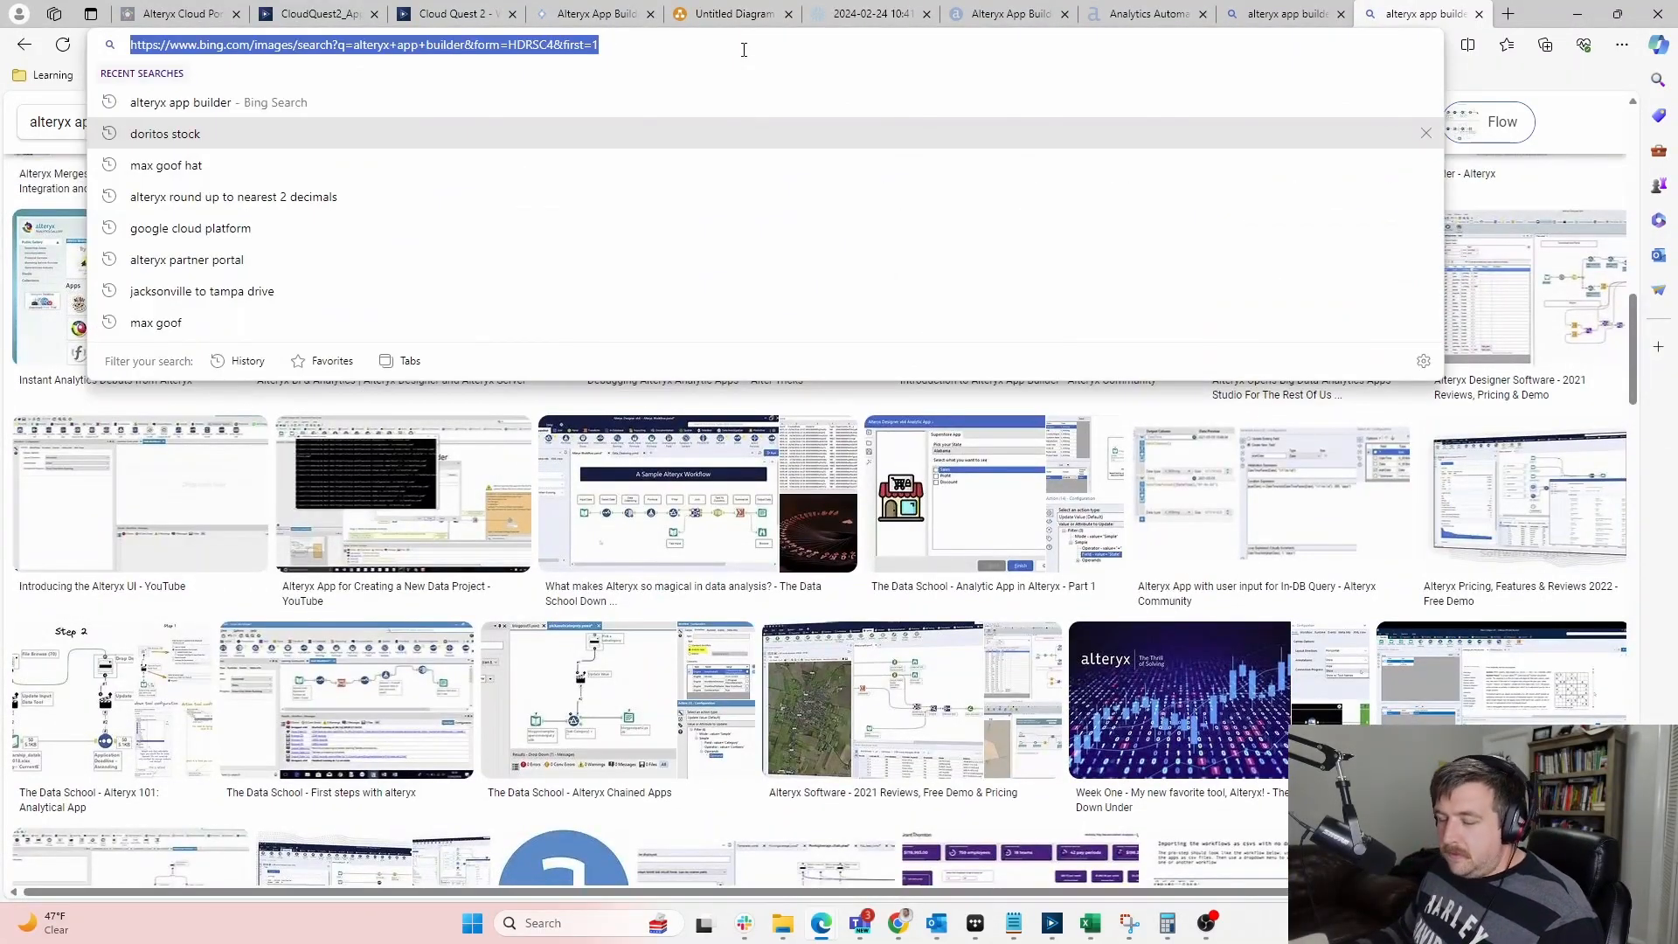
type("googl")
key("Return")
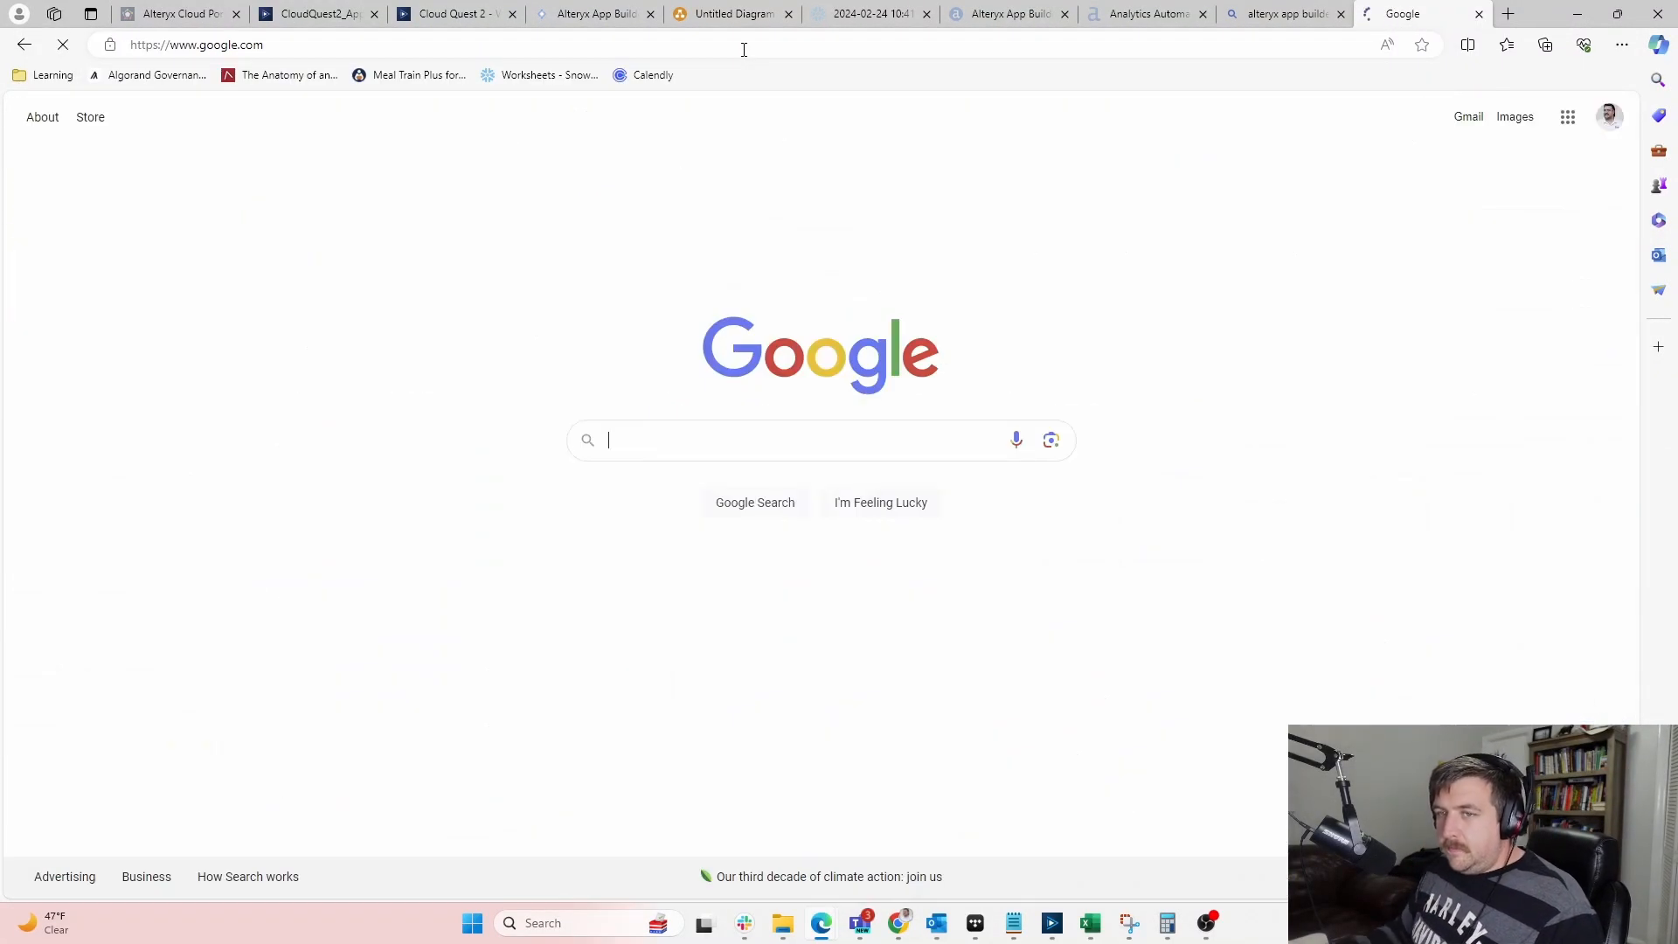
Search Google for 'alteryx app builder' using the suggested query
left_click(661, 460)
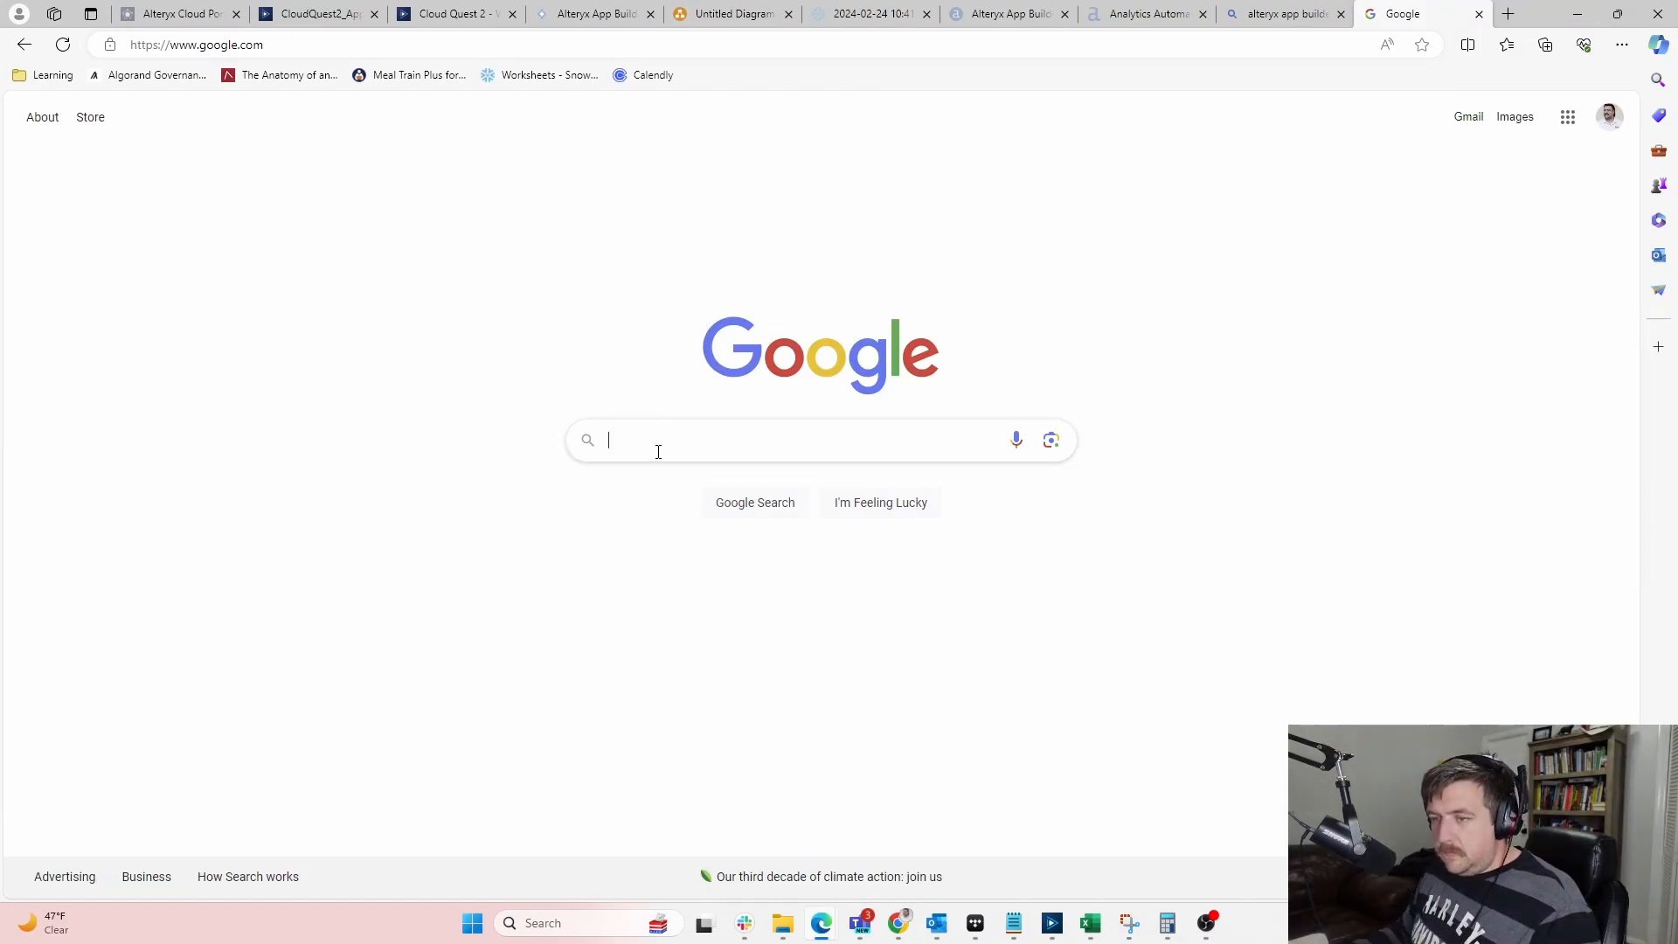
left_click(657, 451)
type("alteryx ap")
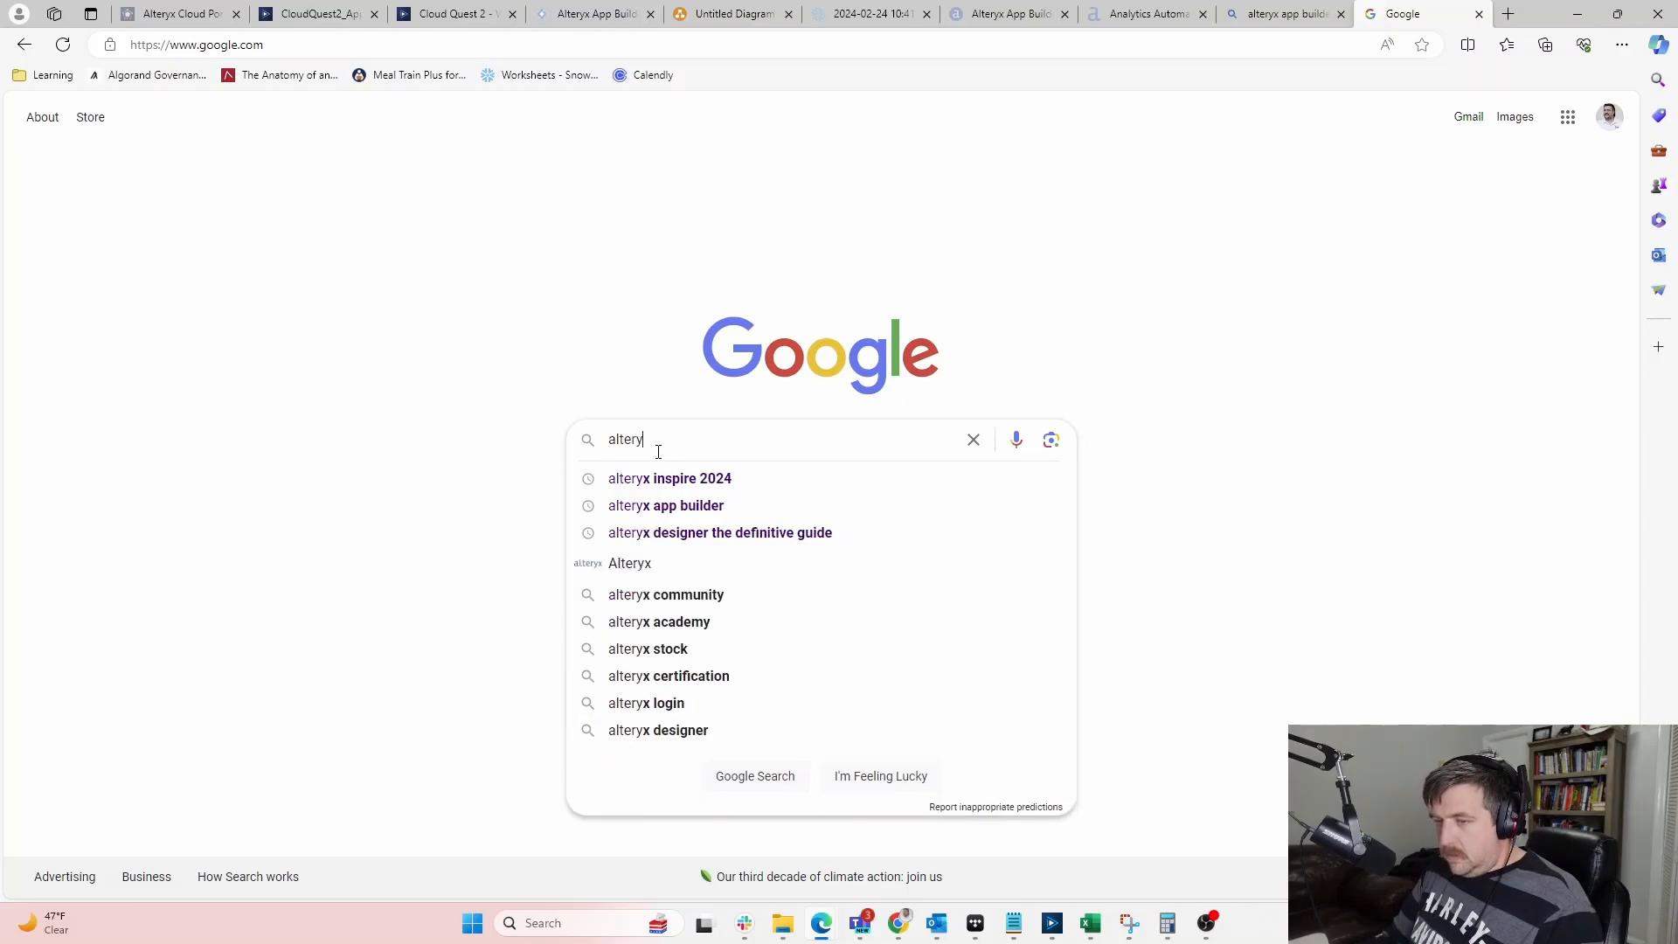
key("Down")
key("Return")
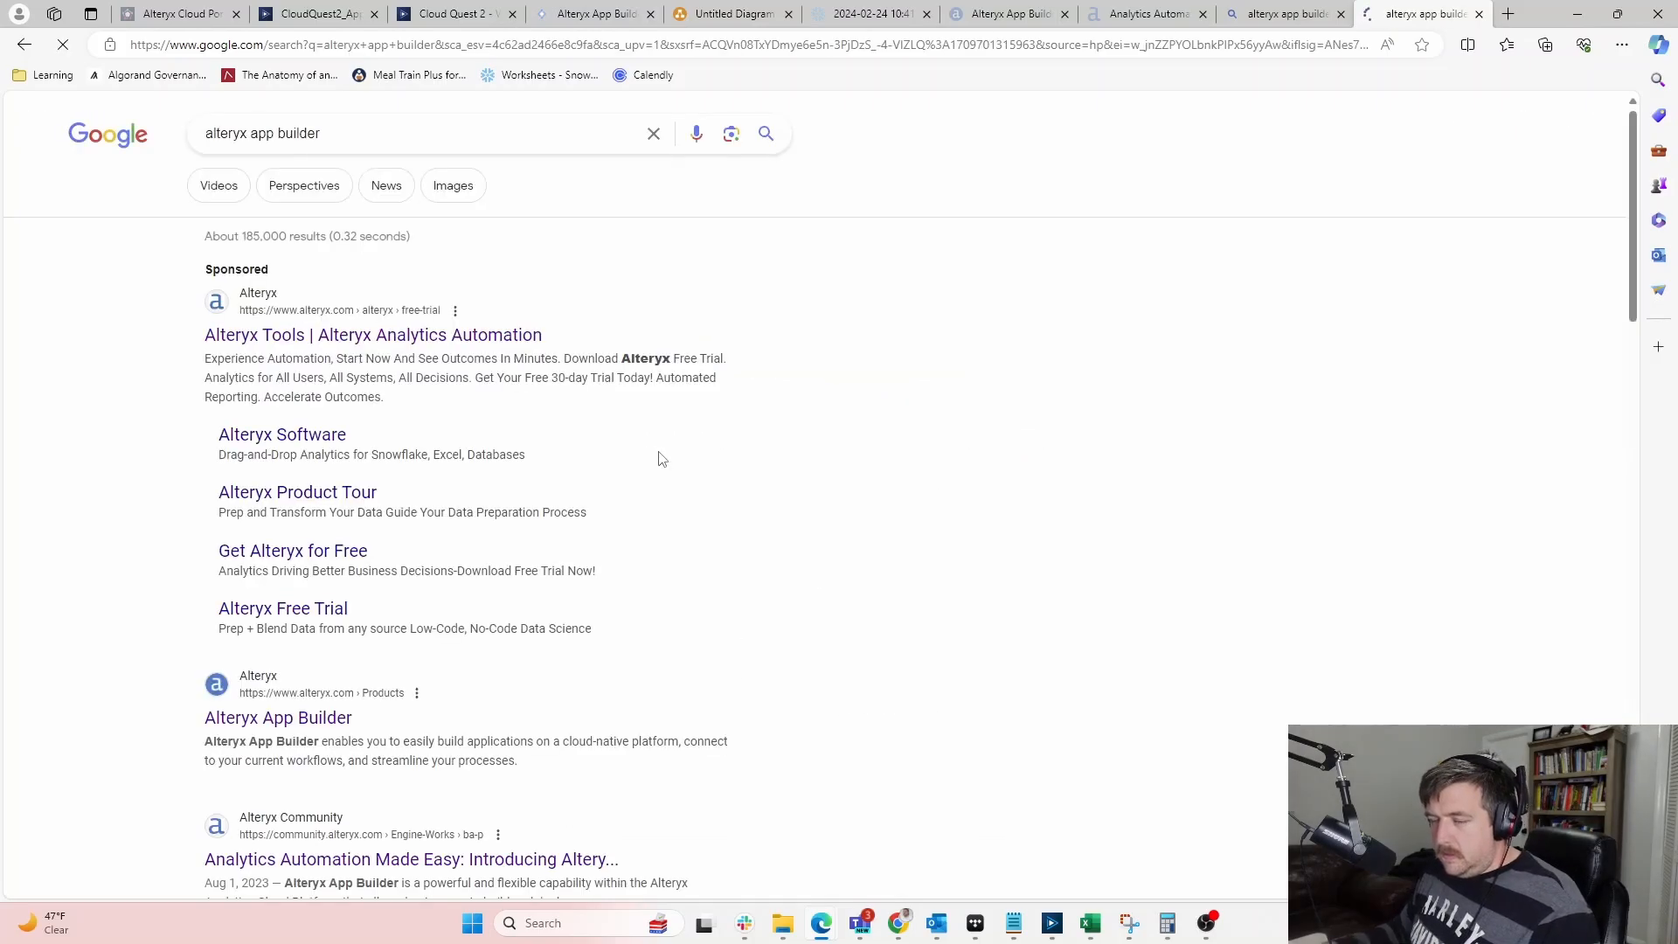
Preview the APP BUILDER banner in the image results and bring up its options
left_click(451, 186)
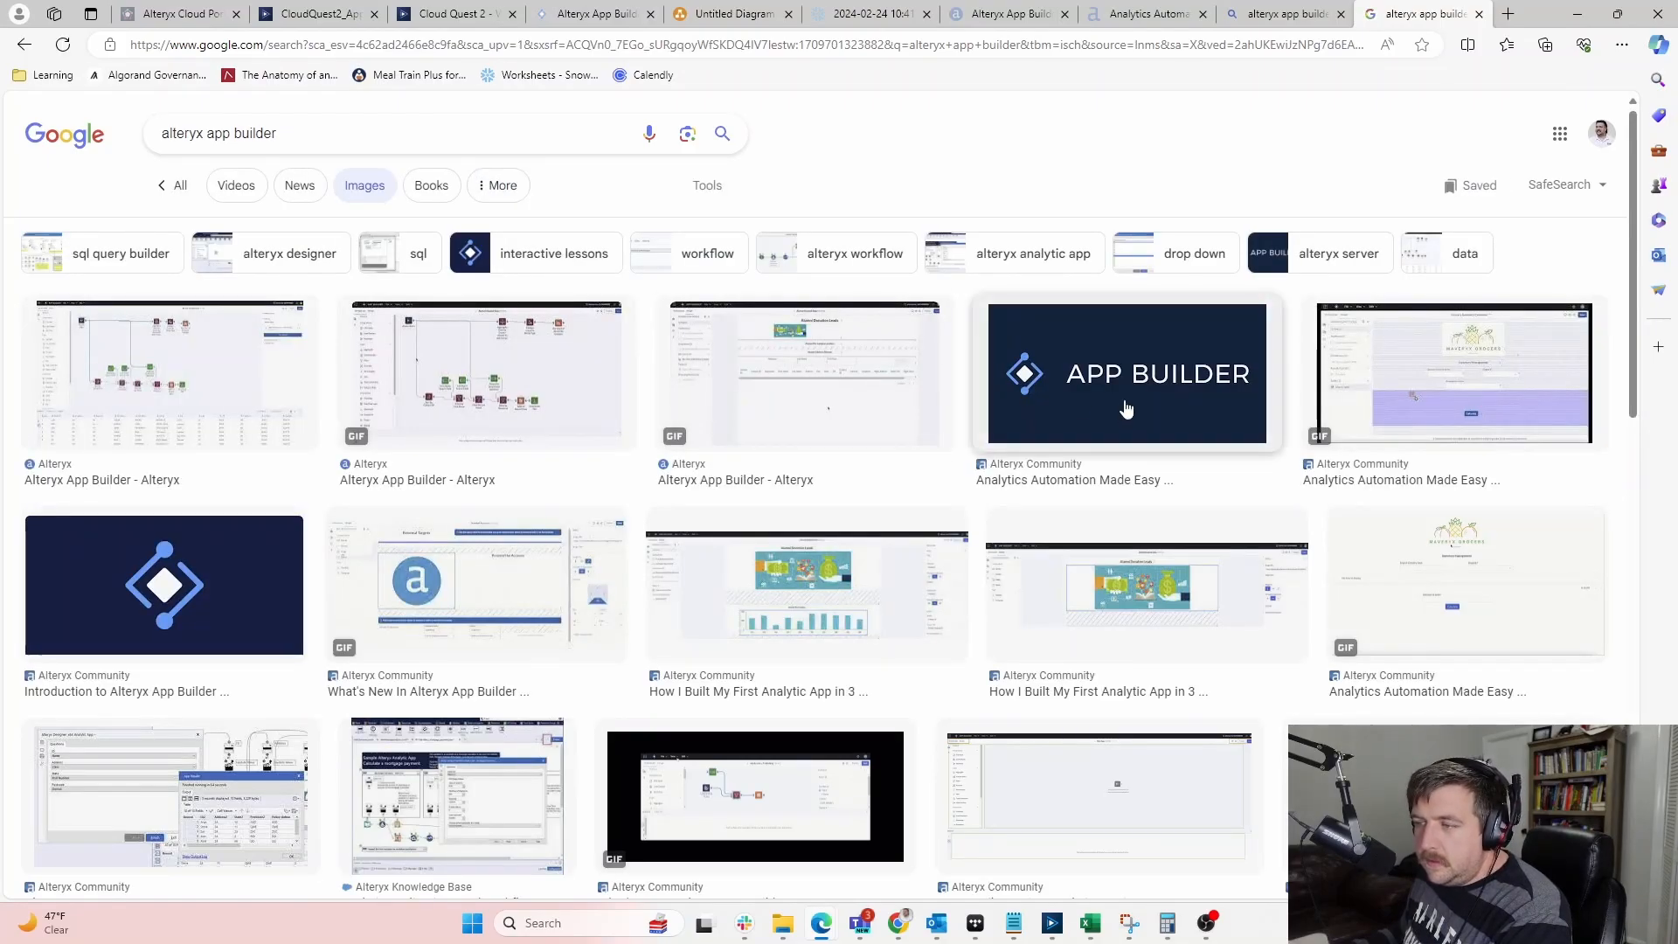
left_click(1124, 405)
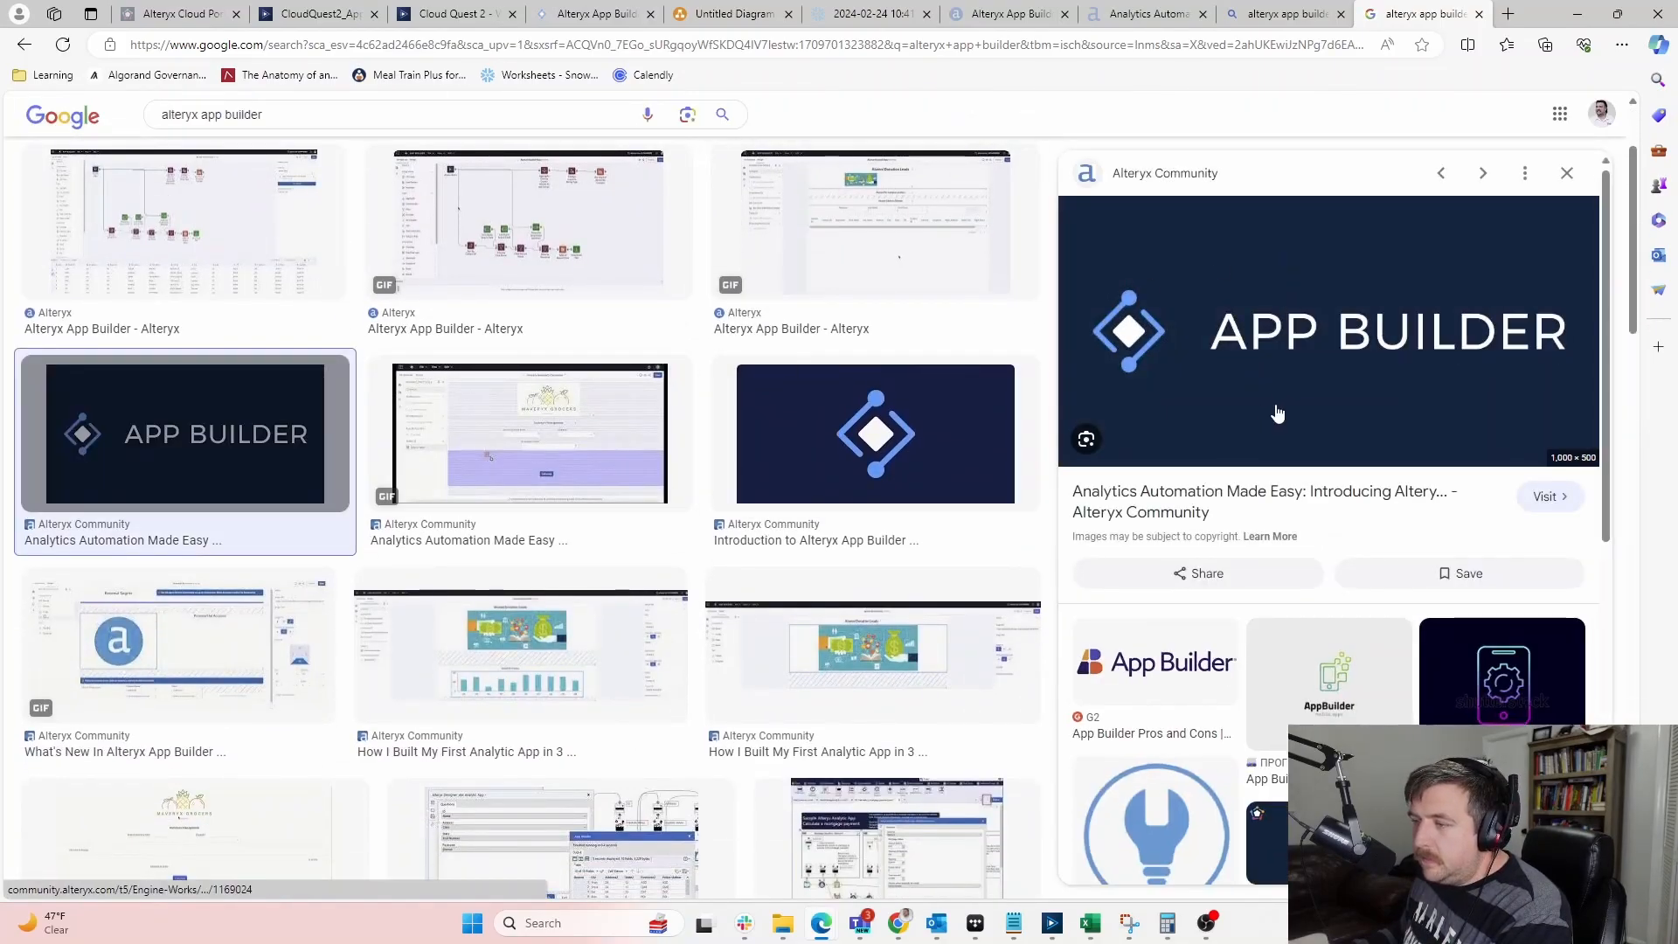
right_click(1277, 414)
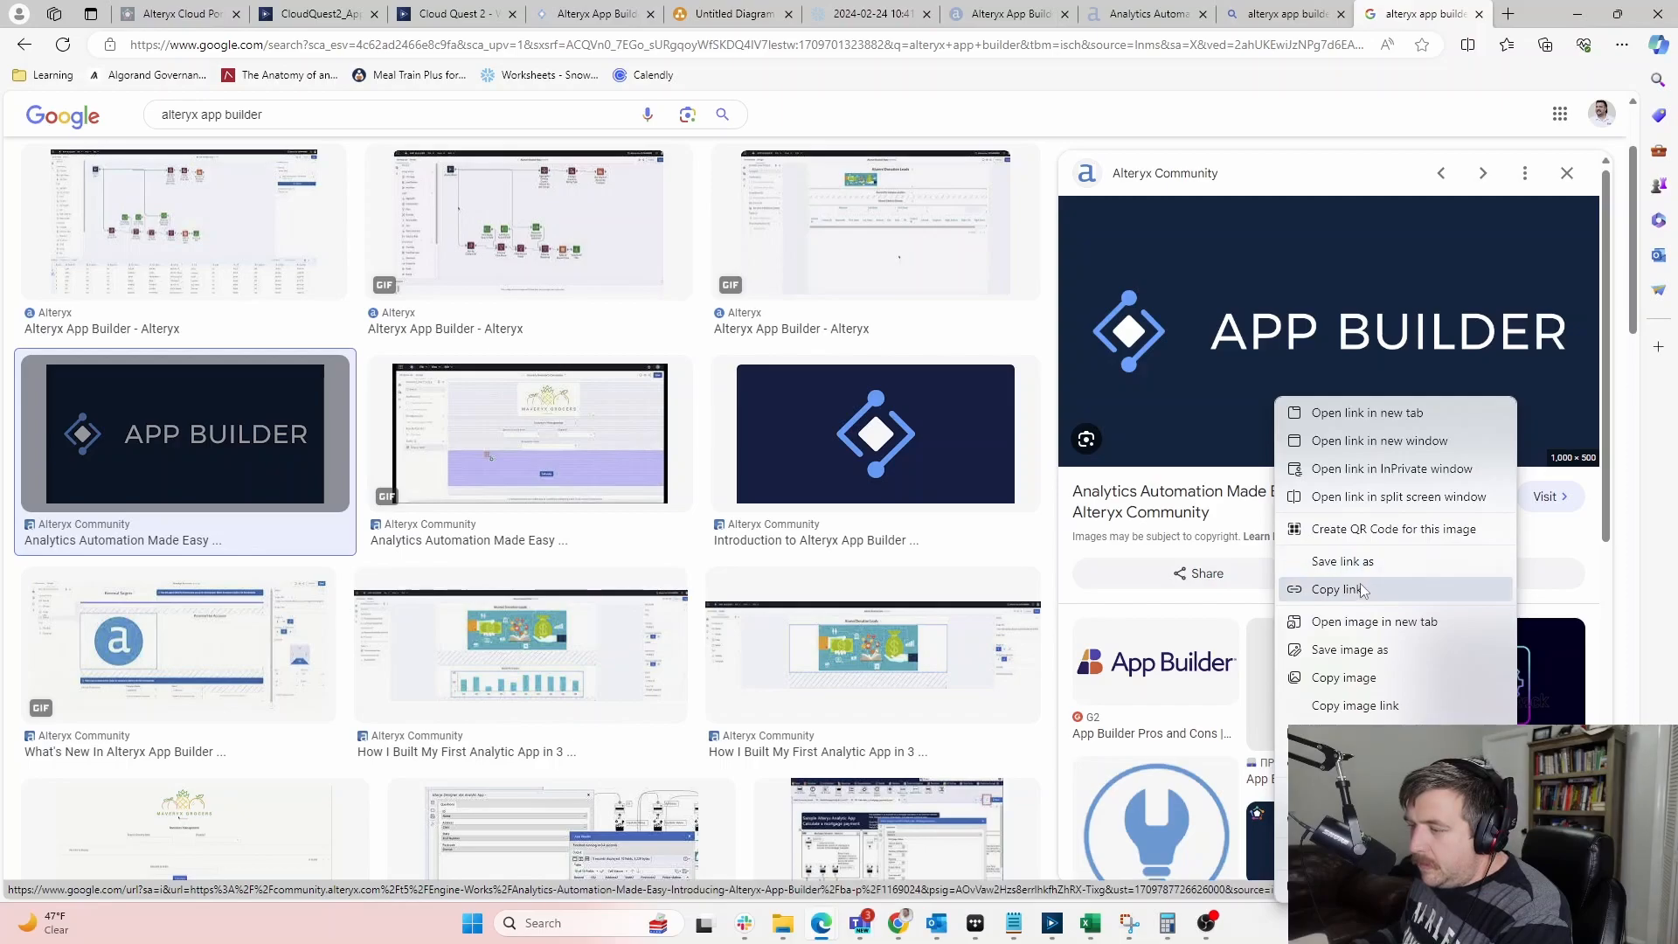
Open the banner's source Community article in a new tab, skim it, then return to the image results
left_click(1408, 622)
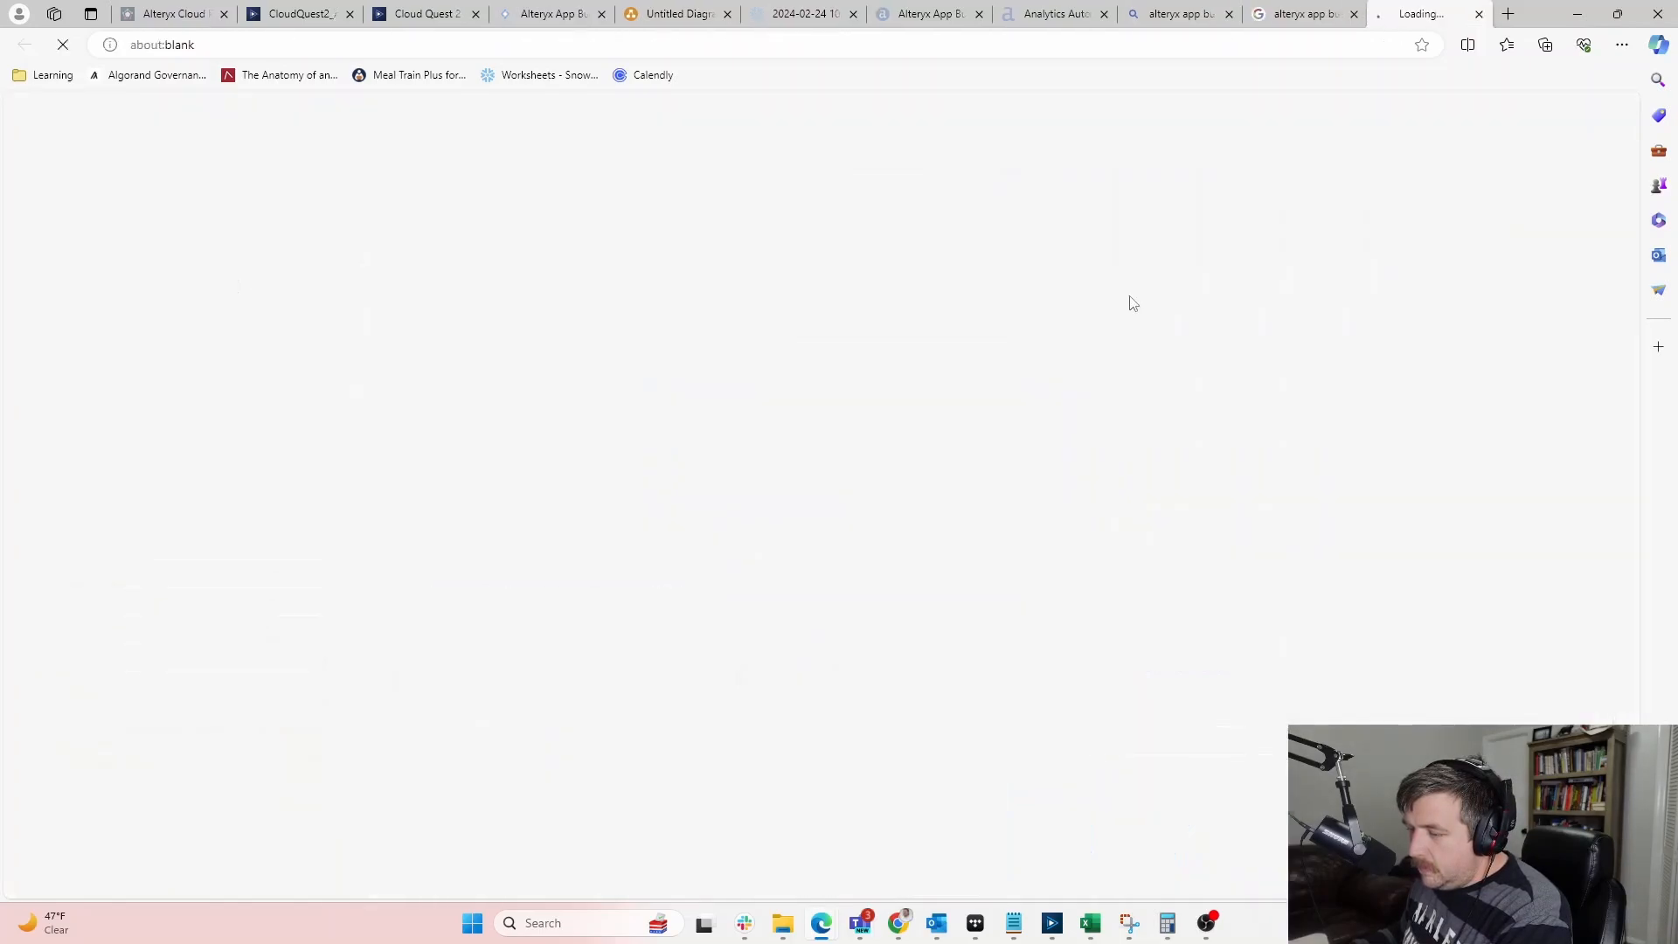
scroll(364, 483, "down", 10)
scroll(365, 483, "down", 15)
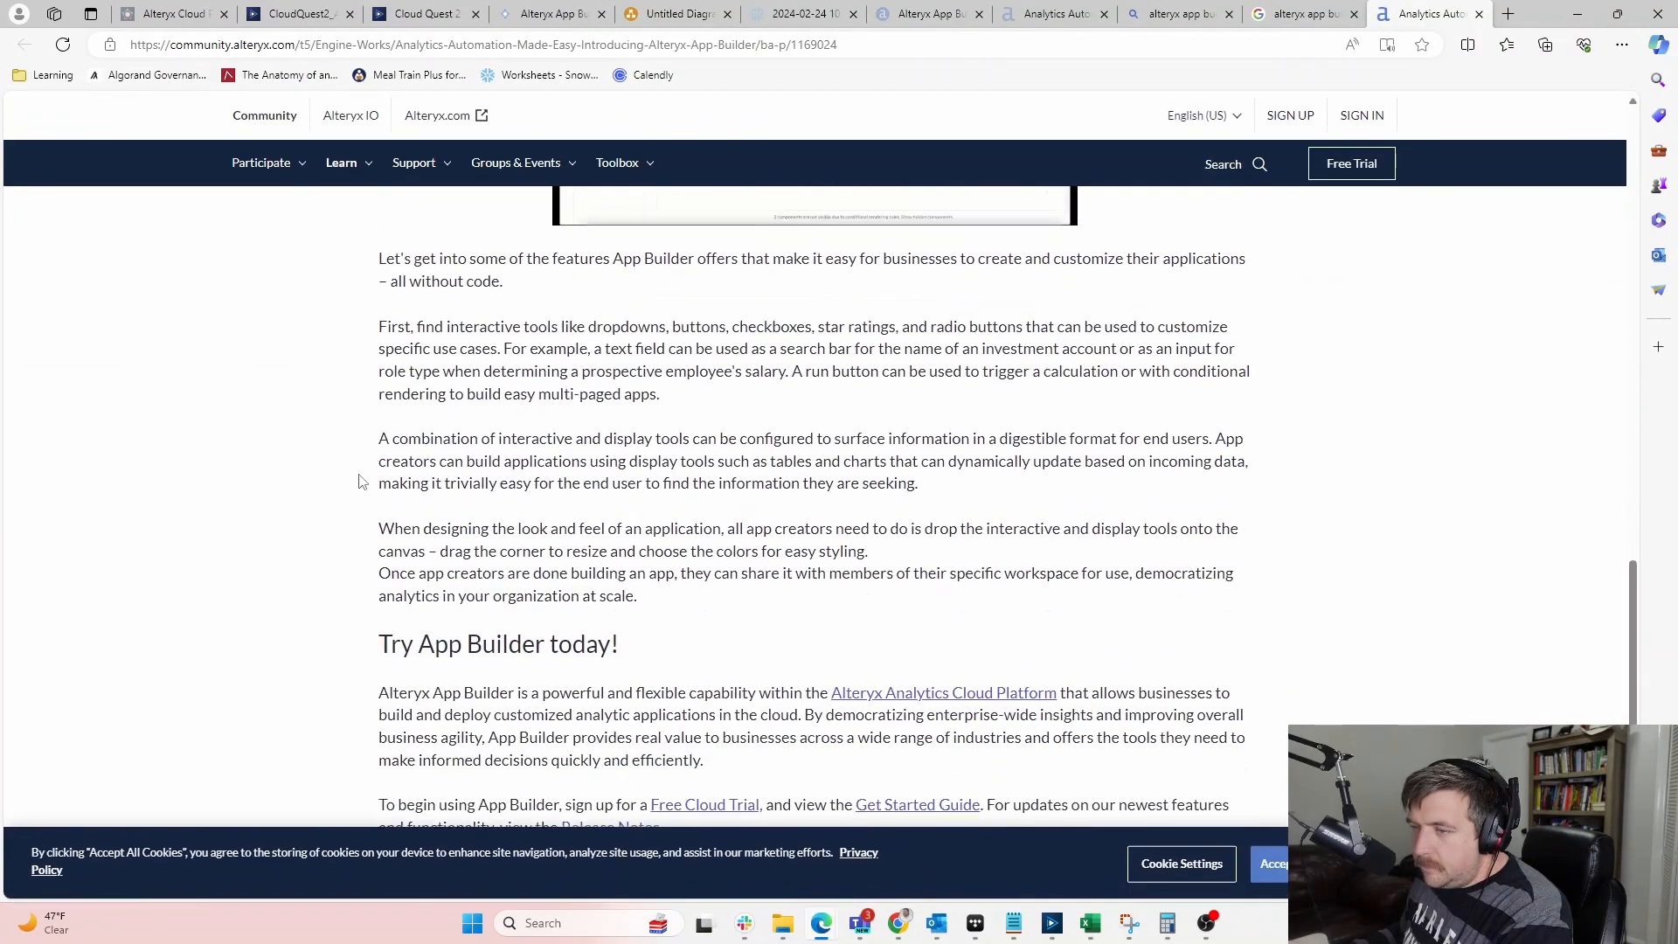
scroll(359, 476, "up", 10)
scroll(359, 475, "up", 12)
scroll(288, 577, "down", 6)
scroll(292, 543, "up", 4)
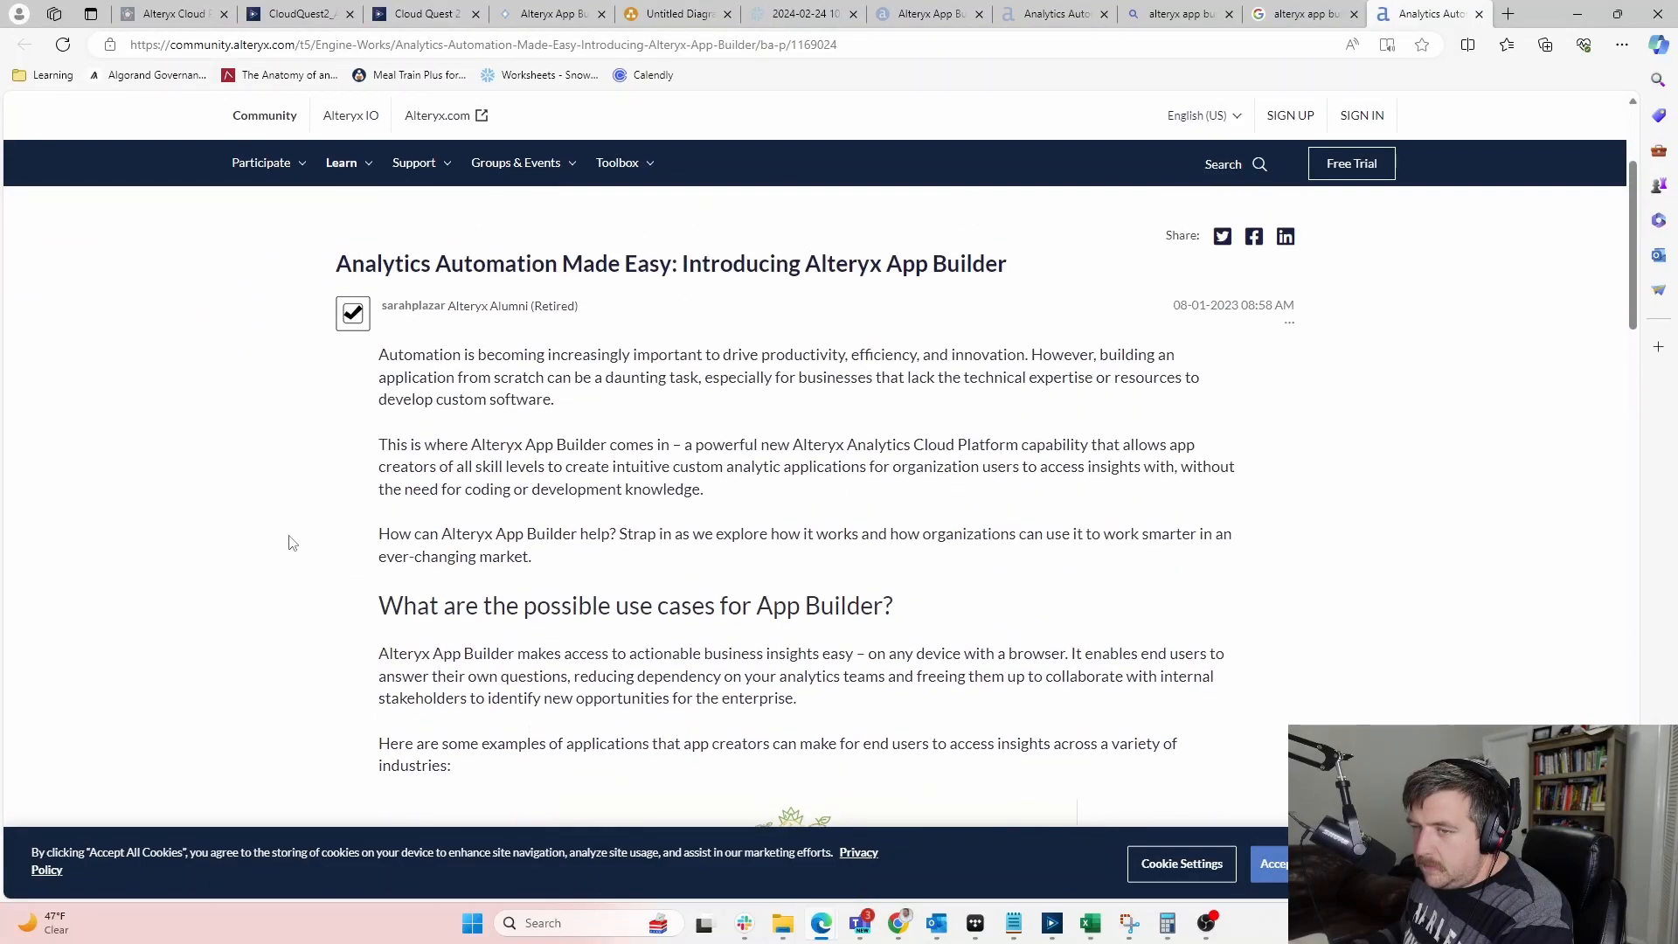
scroll(360, 394, "up", 3)
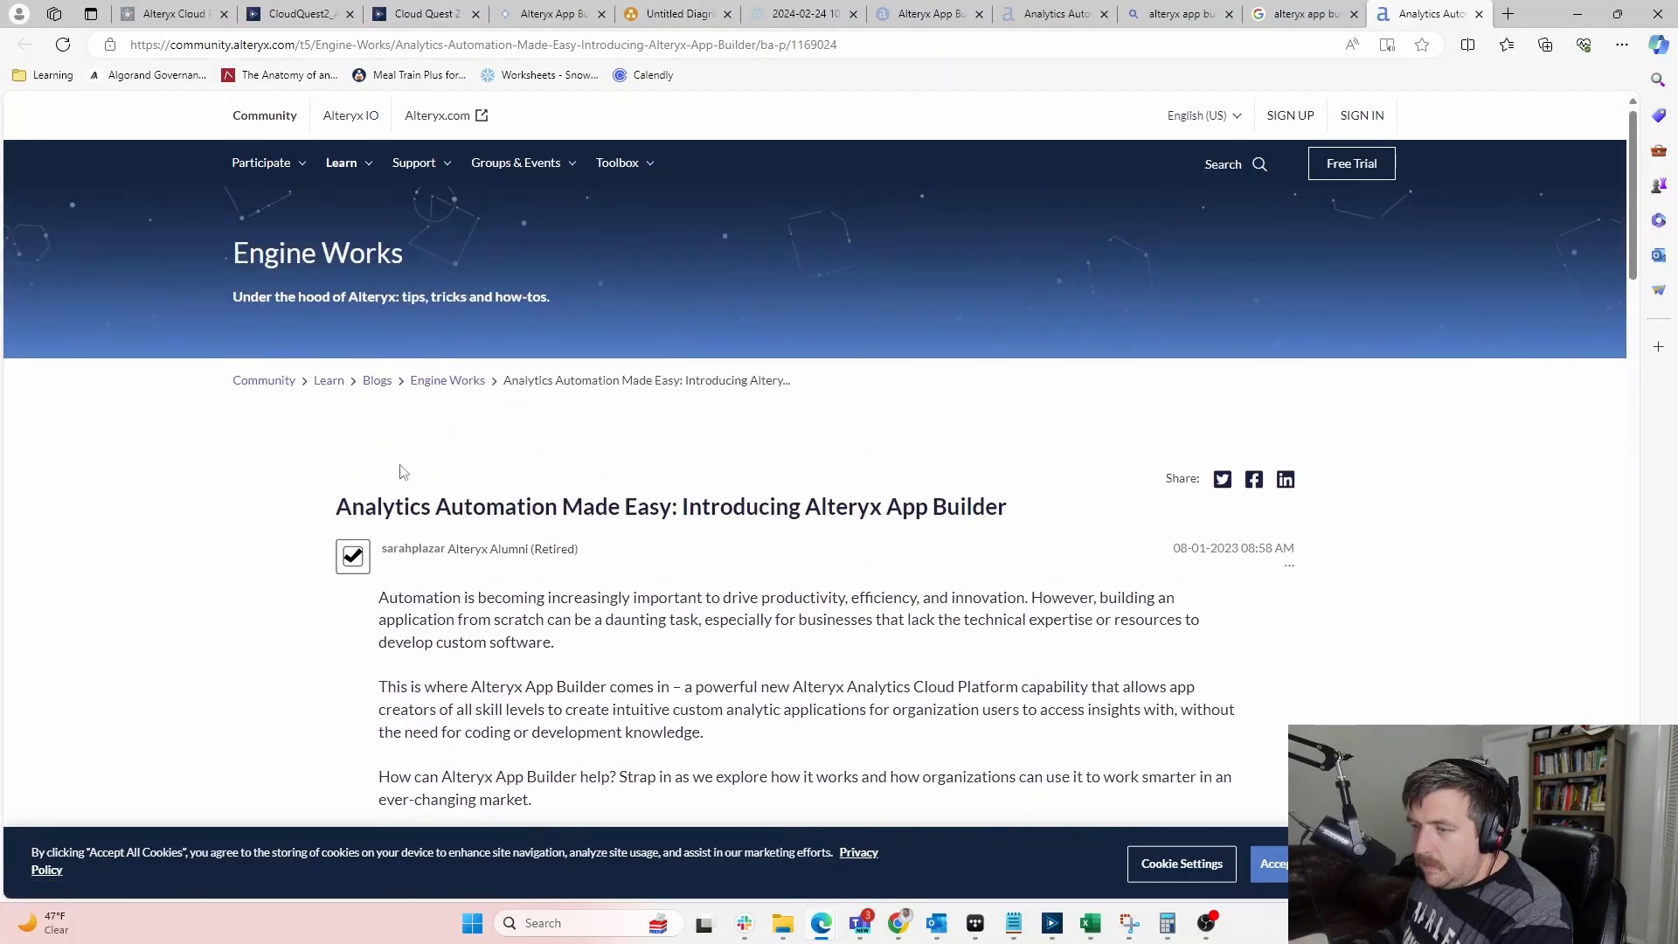
scroll(148, 554, "down", 3)
scroll(149, 553, "down", 10)
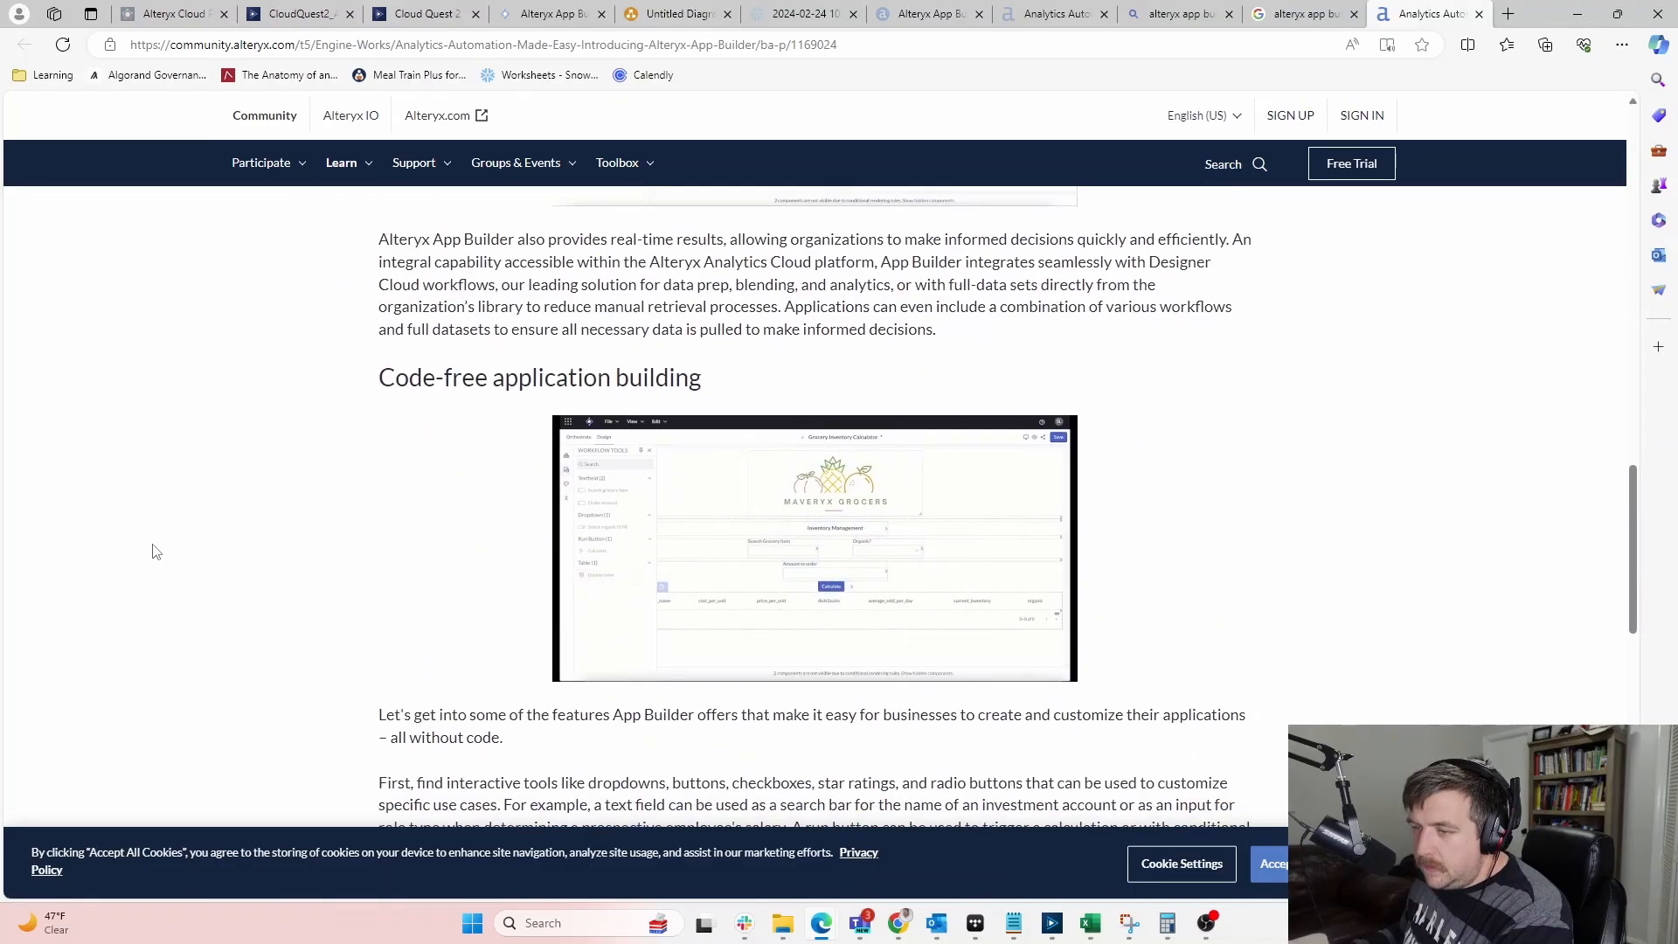
scroll(153, 551, "down", 8)
scroll(154, 551, "down", 5)
scroll(153, 552, "up", 4)
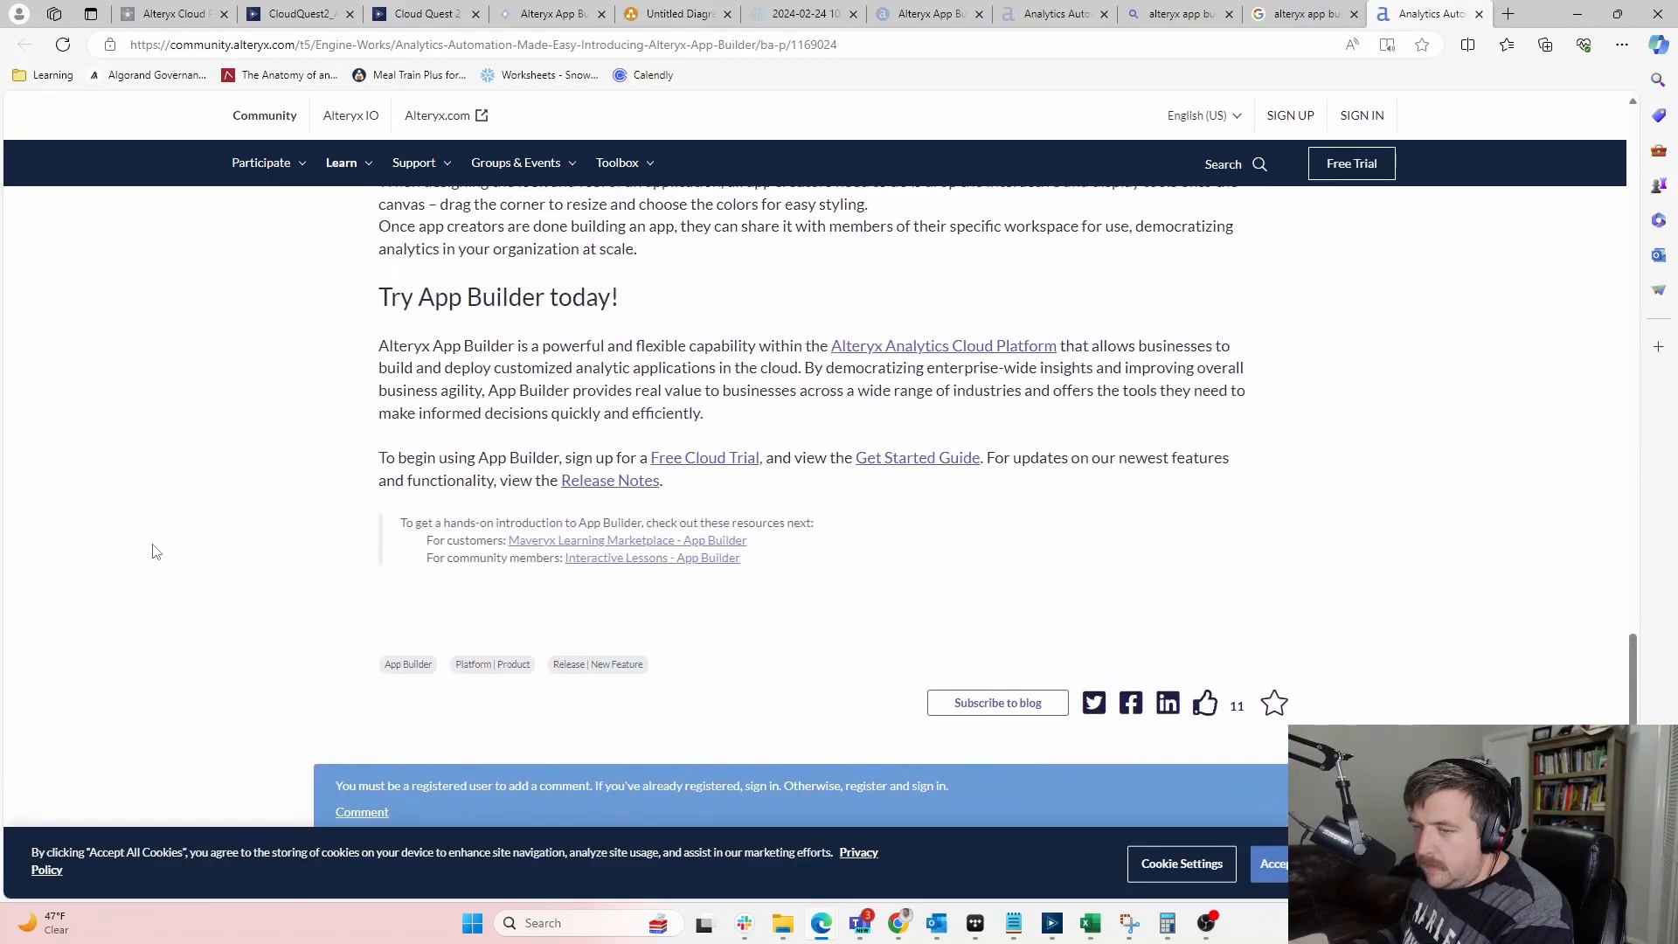
scroll(179, 556, "up", 8)
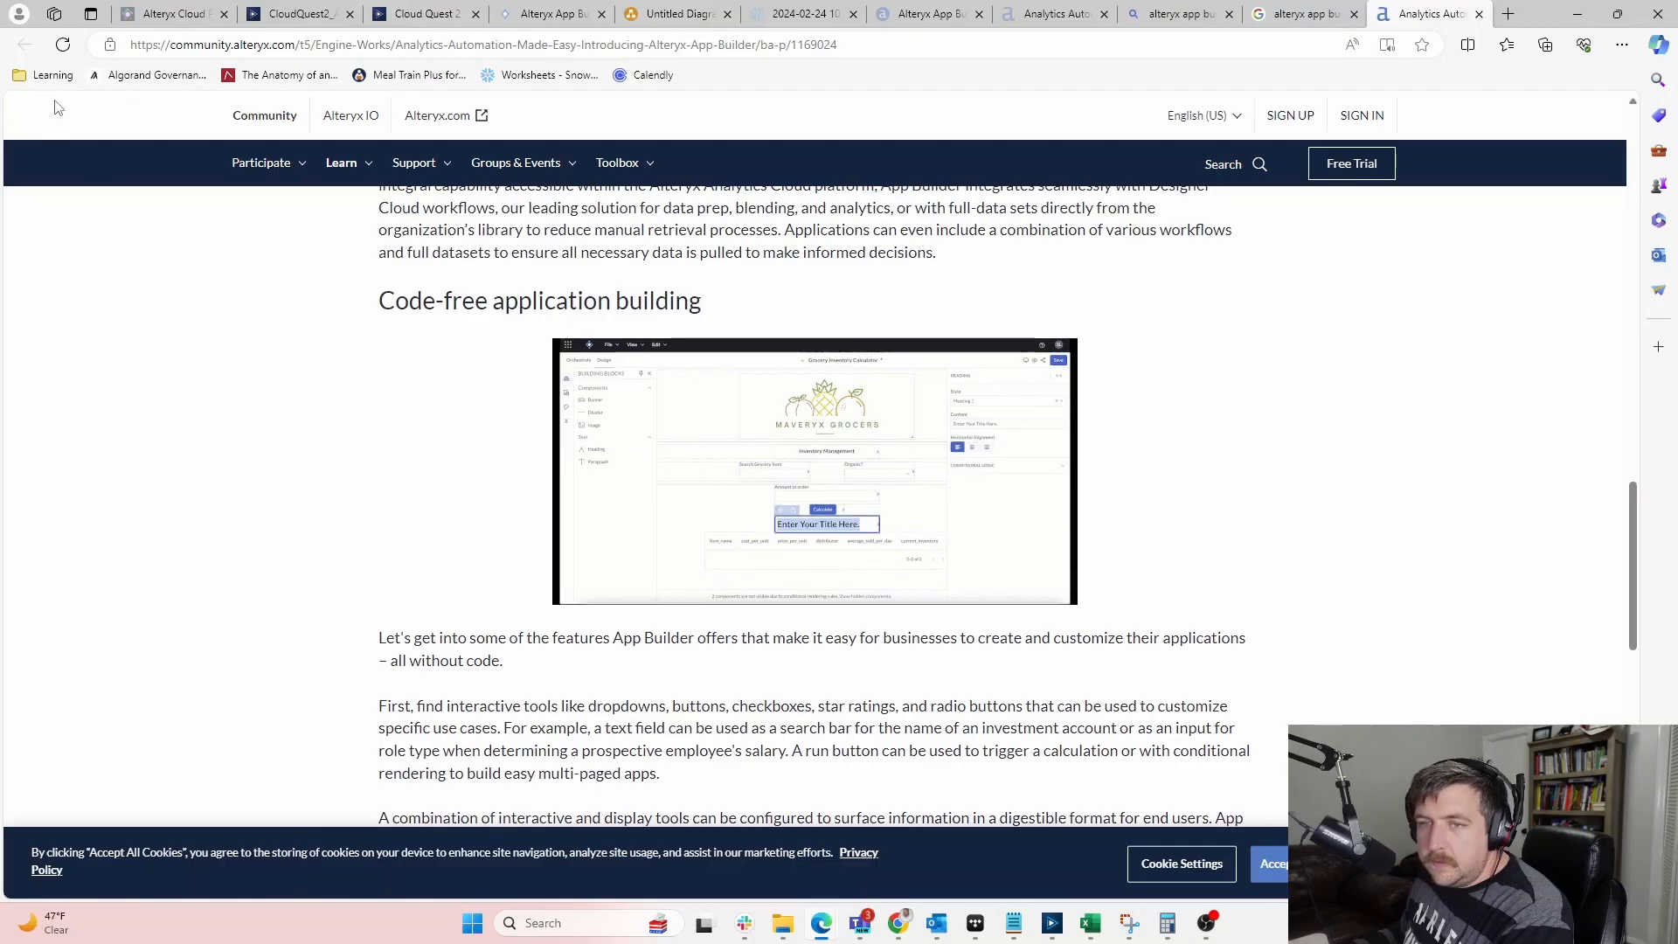
left_click(1306, 14)
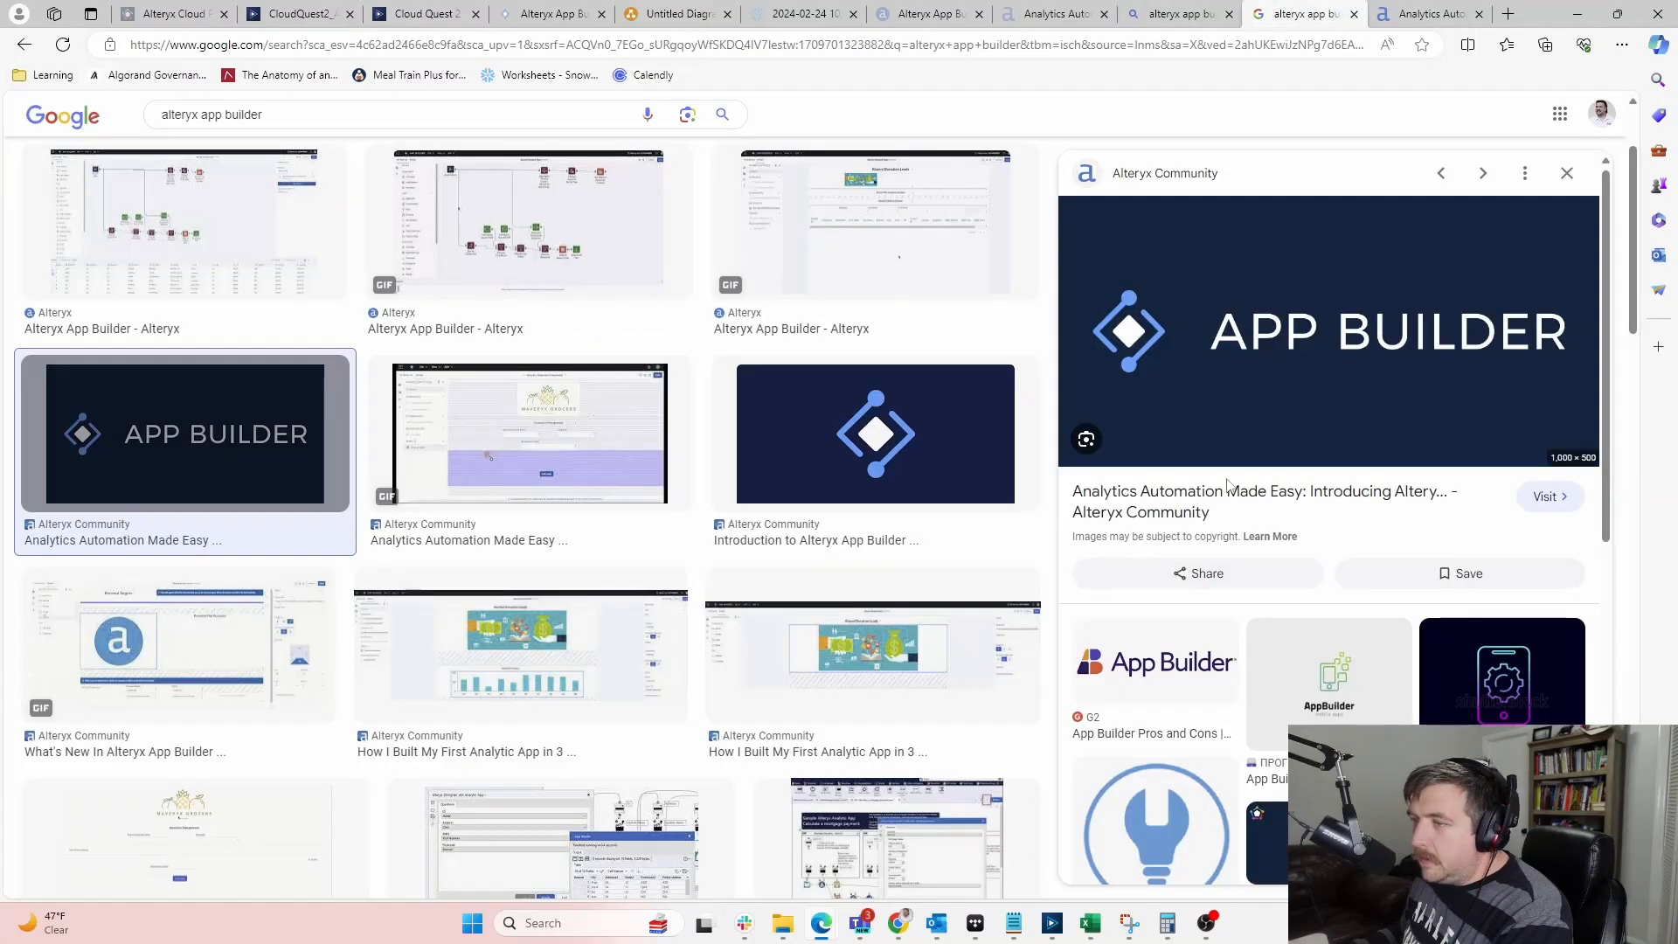
Copy the App Builder banner image's link and preview the Introduction to Alteryx App Builder image
right_click(1253, 323)
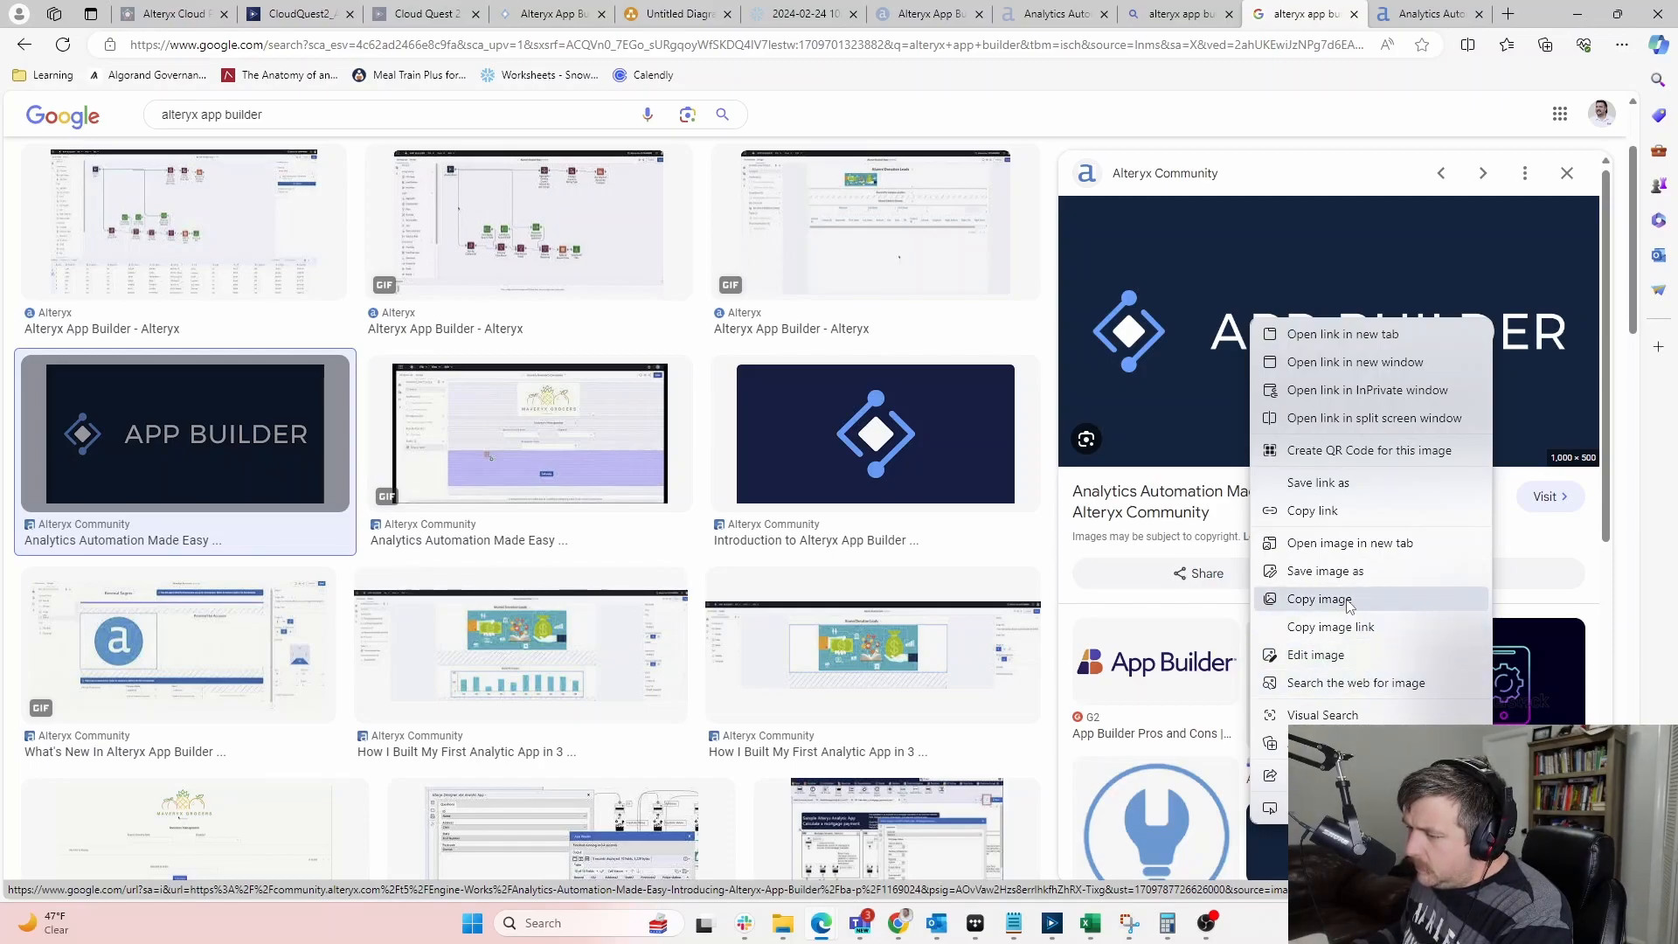
left_click(1326, 519)
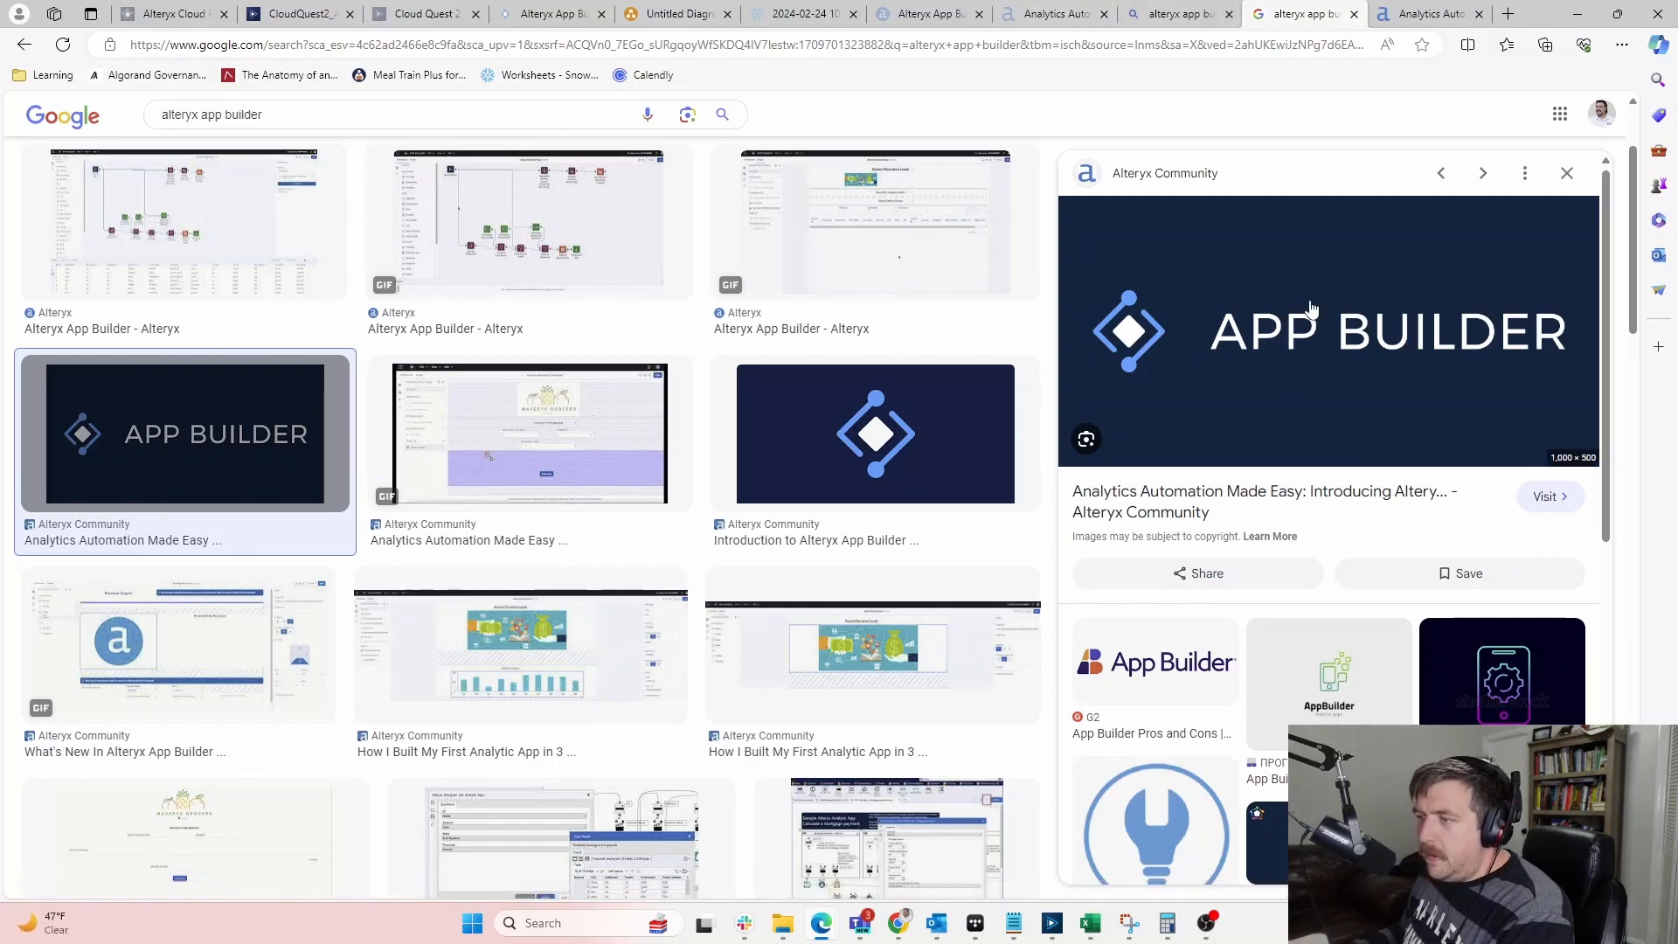
left_click(909, 452)
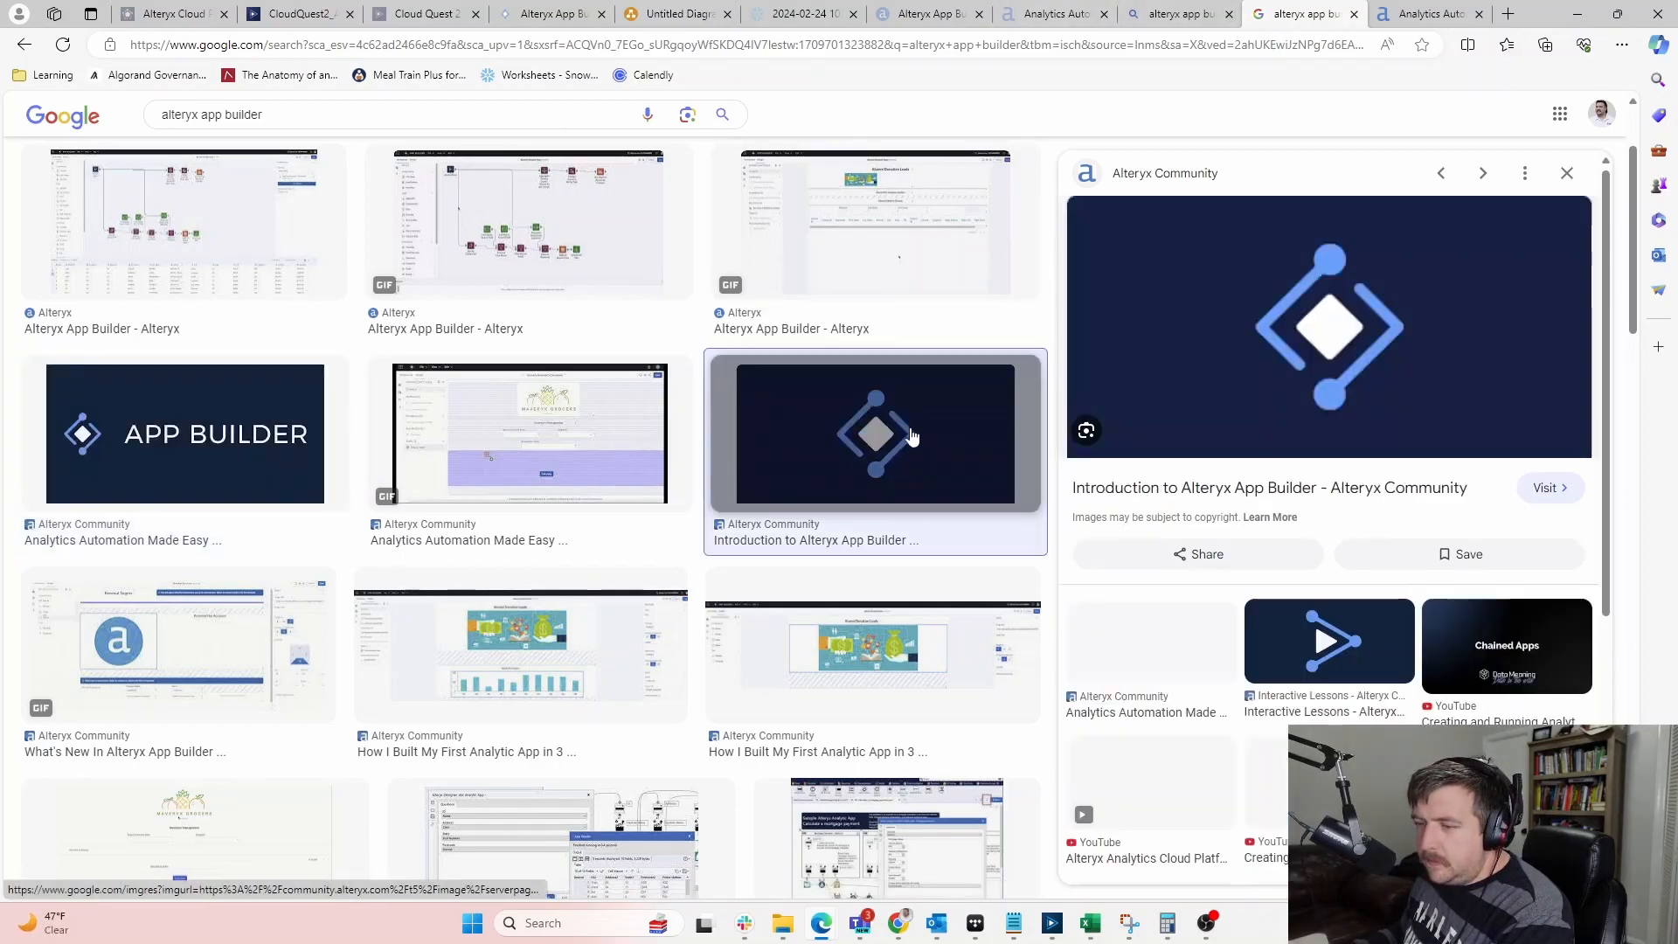
Open the Introduction lesson page, skim it, then return to the CloudQuest2_AppBuilder workflow
left_click(1423, 264)
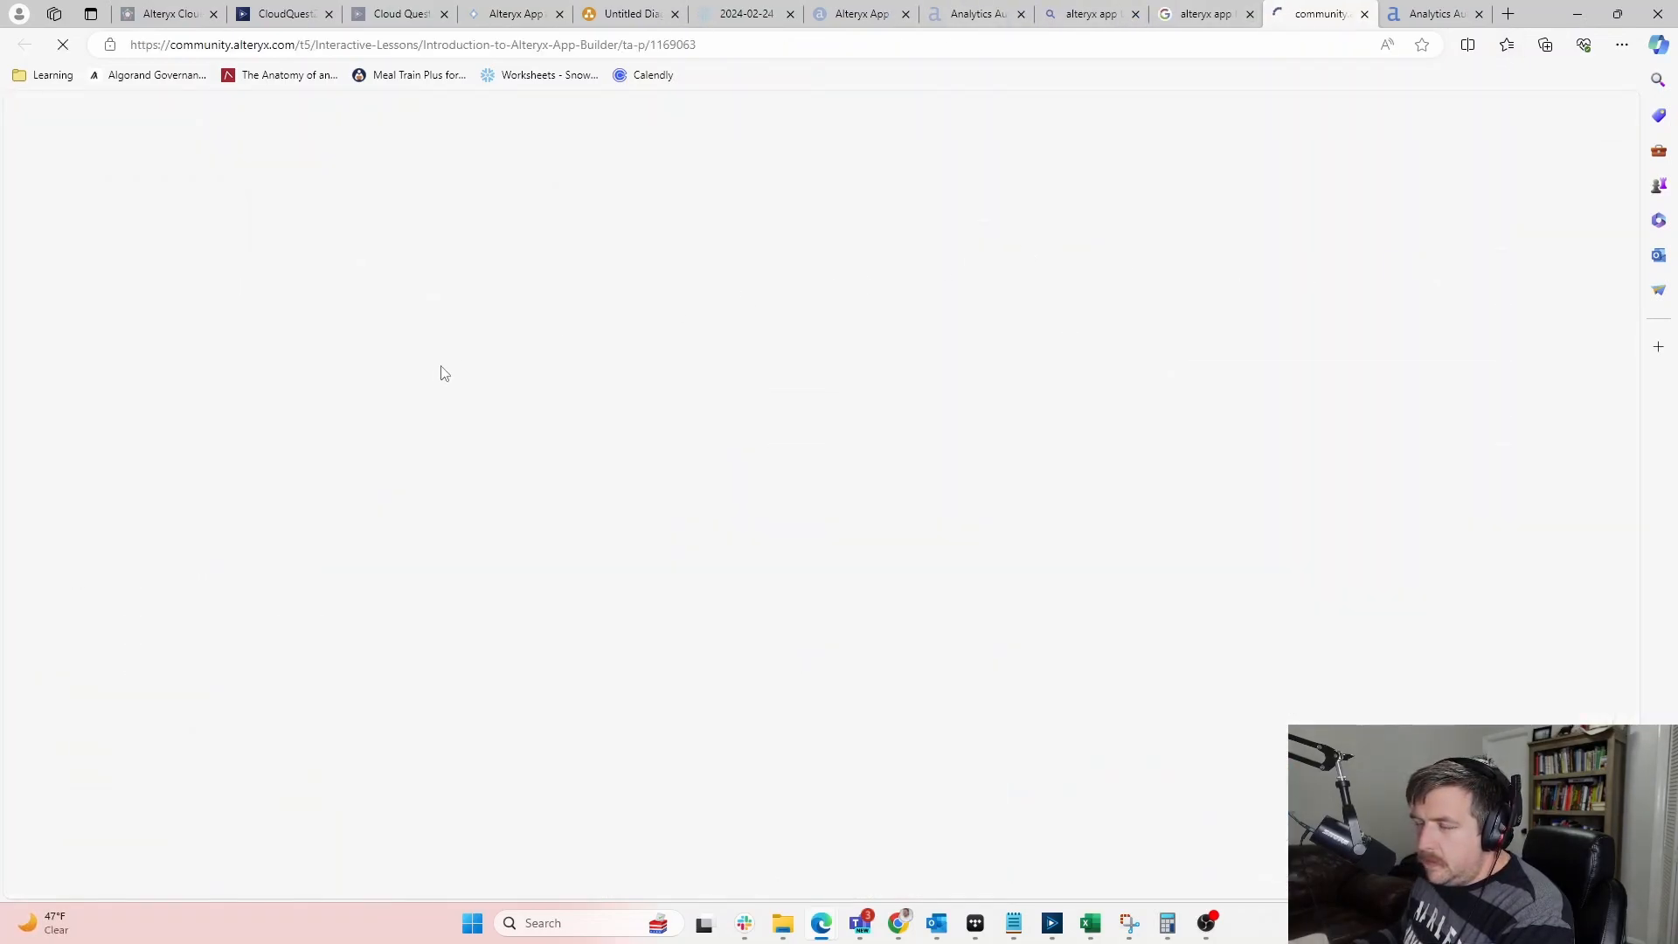
scroll(434, 376, "down", 2)
scroll(109, 514, "down", 10)
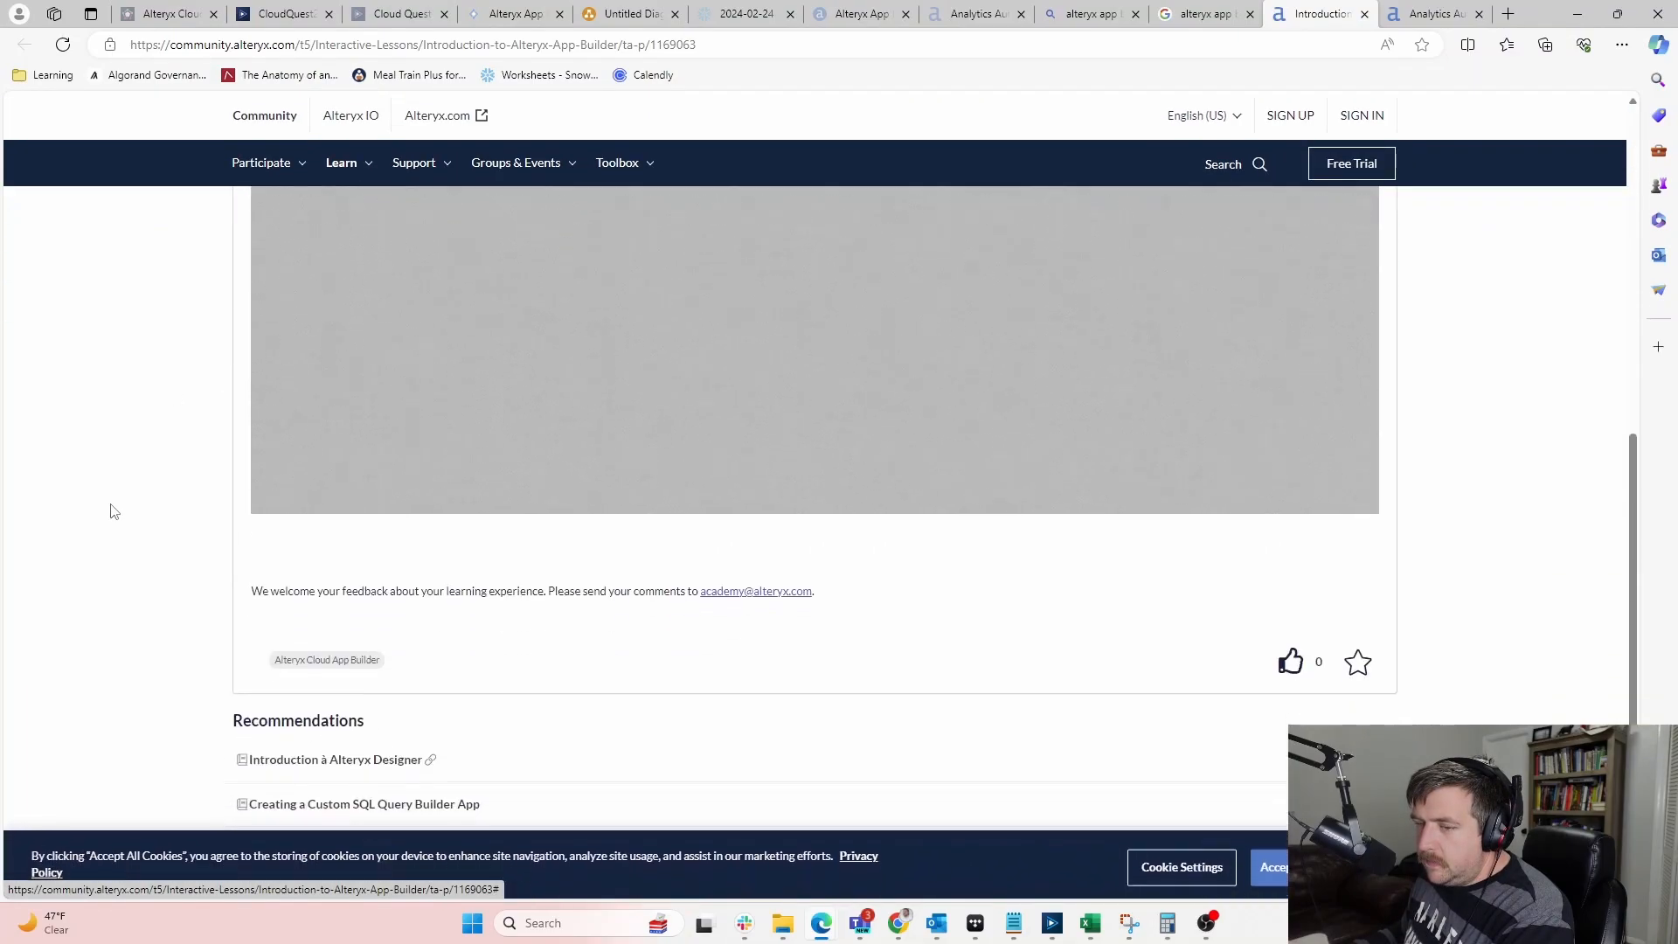
scroll(112, 511, "up", 10)
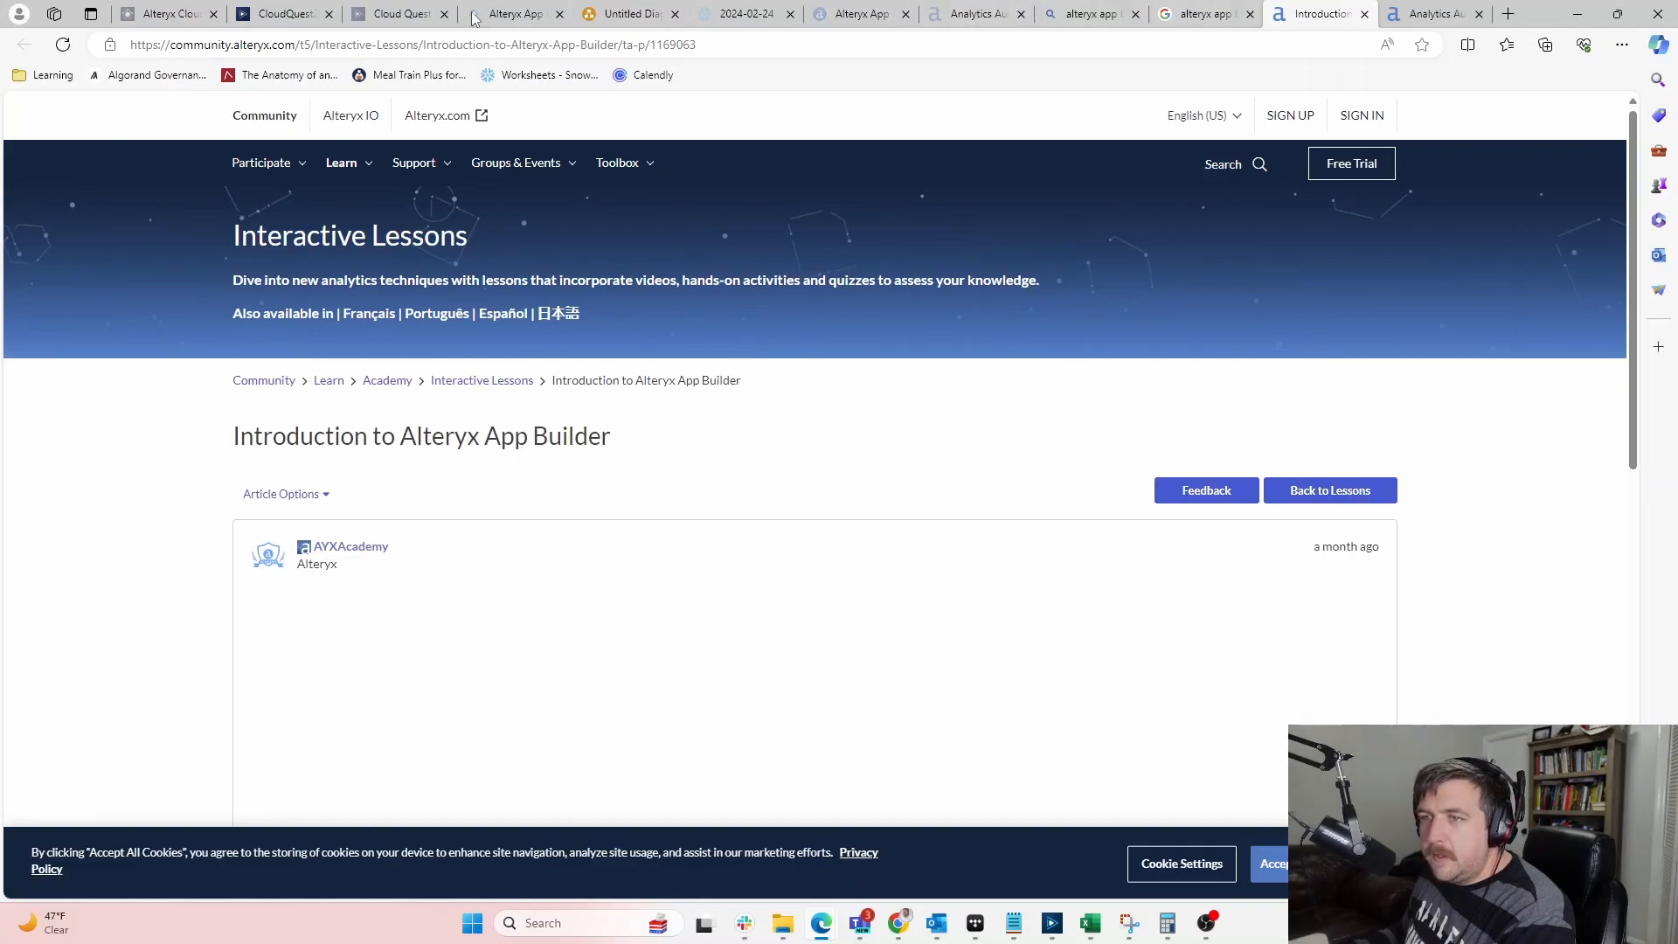
left_click(259, 11)
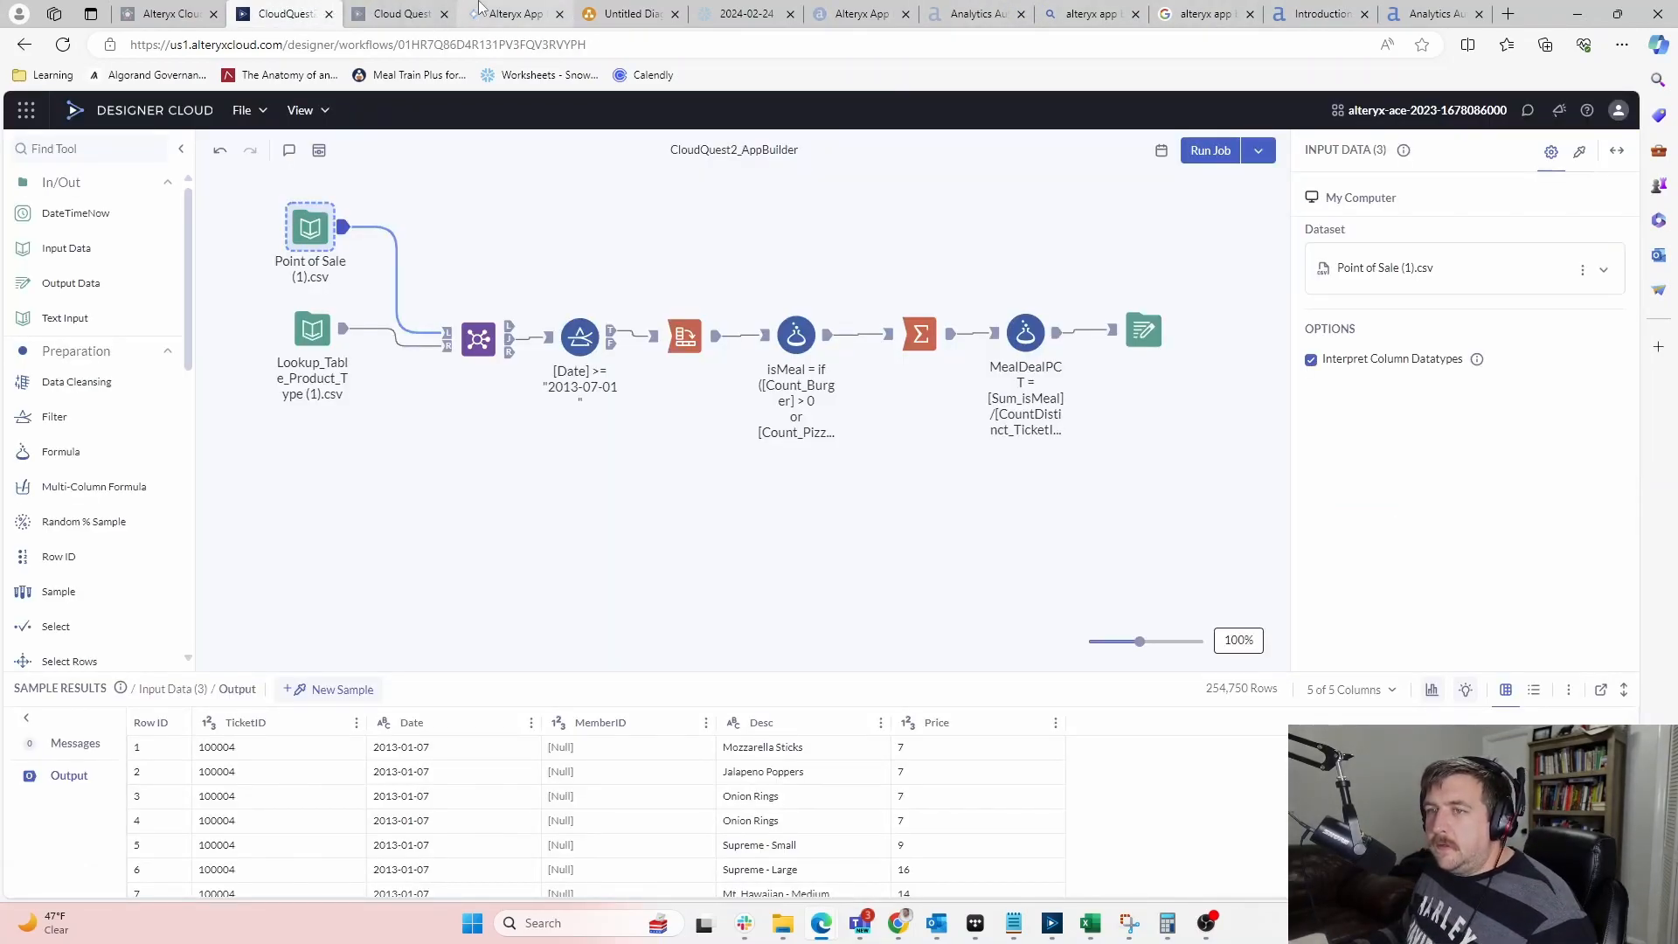
Paste the copied Google link into the image component's URL field
left_click(514, 13)
left_click(1453, 253)
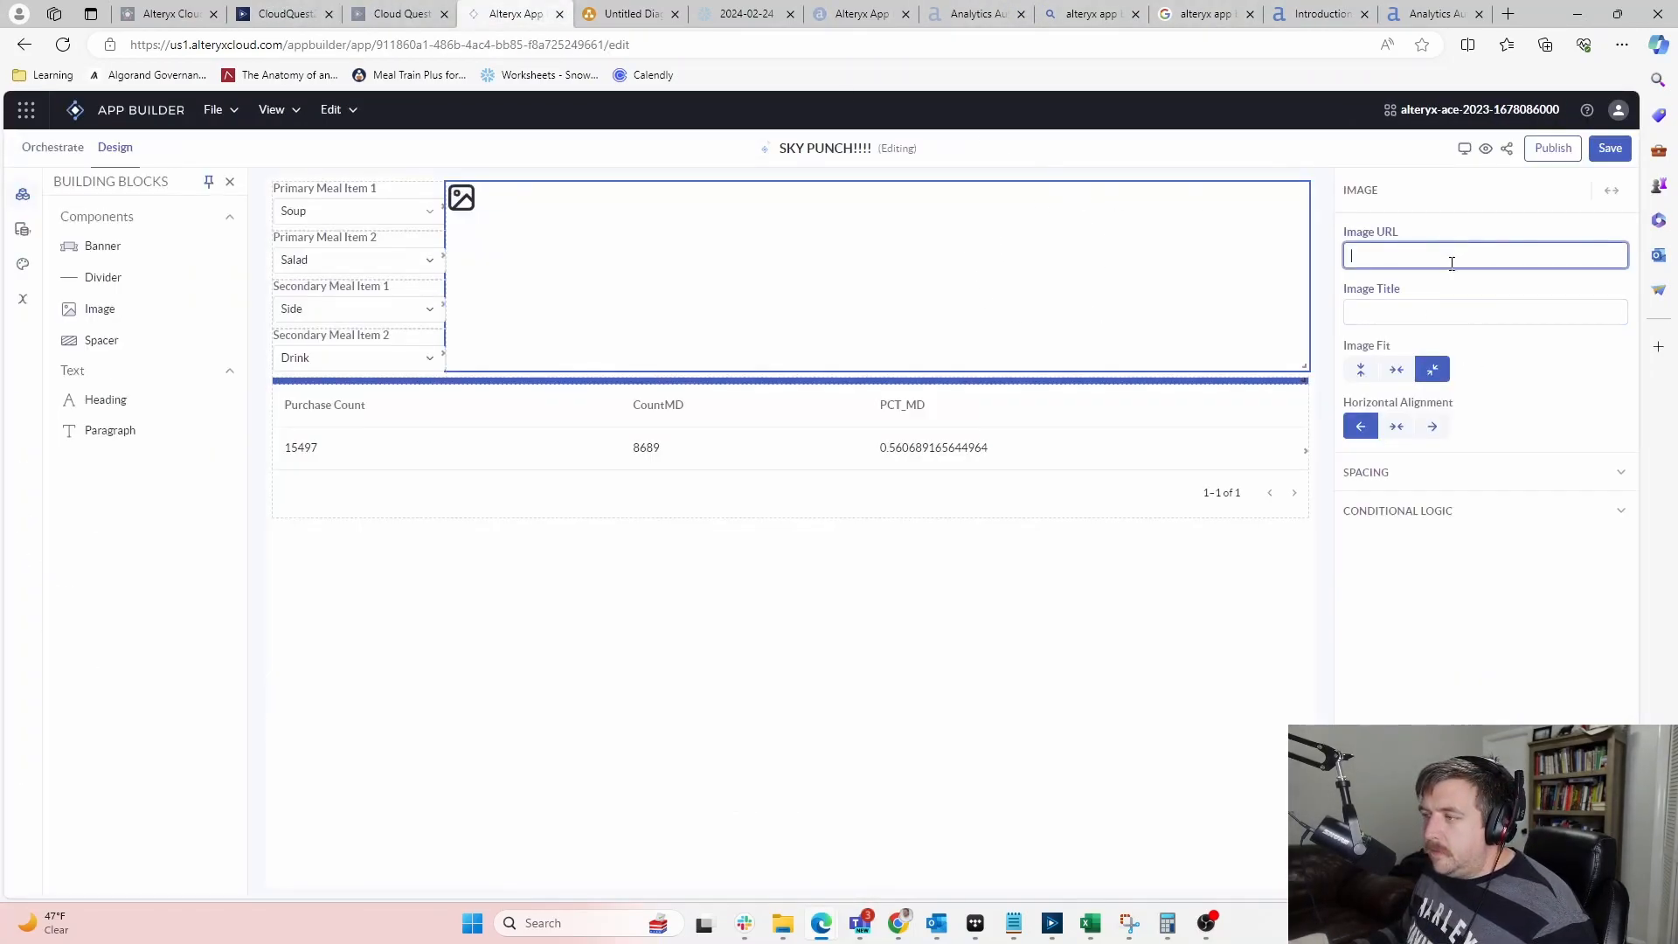
key("ctrl+v")
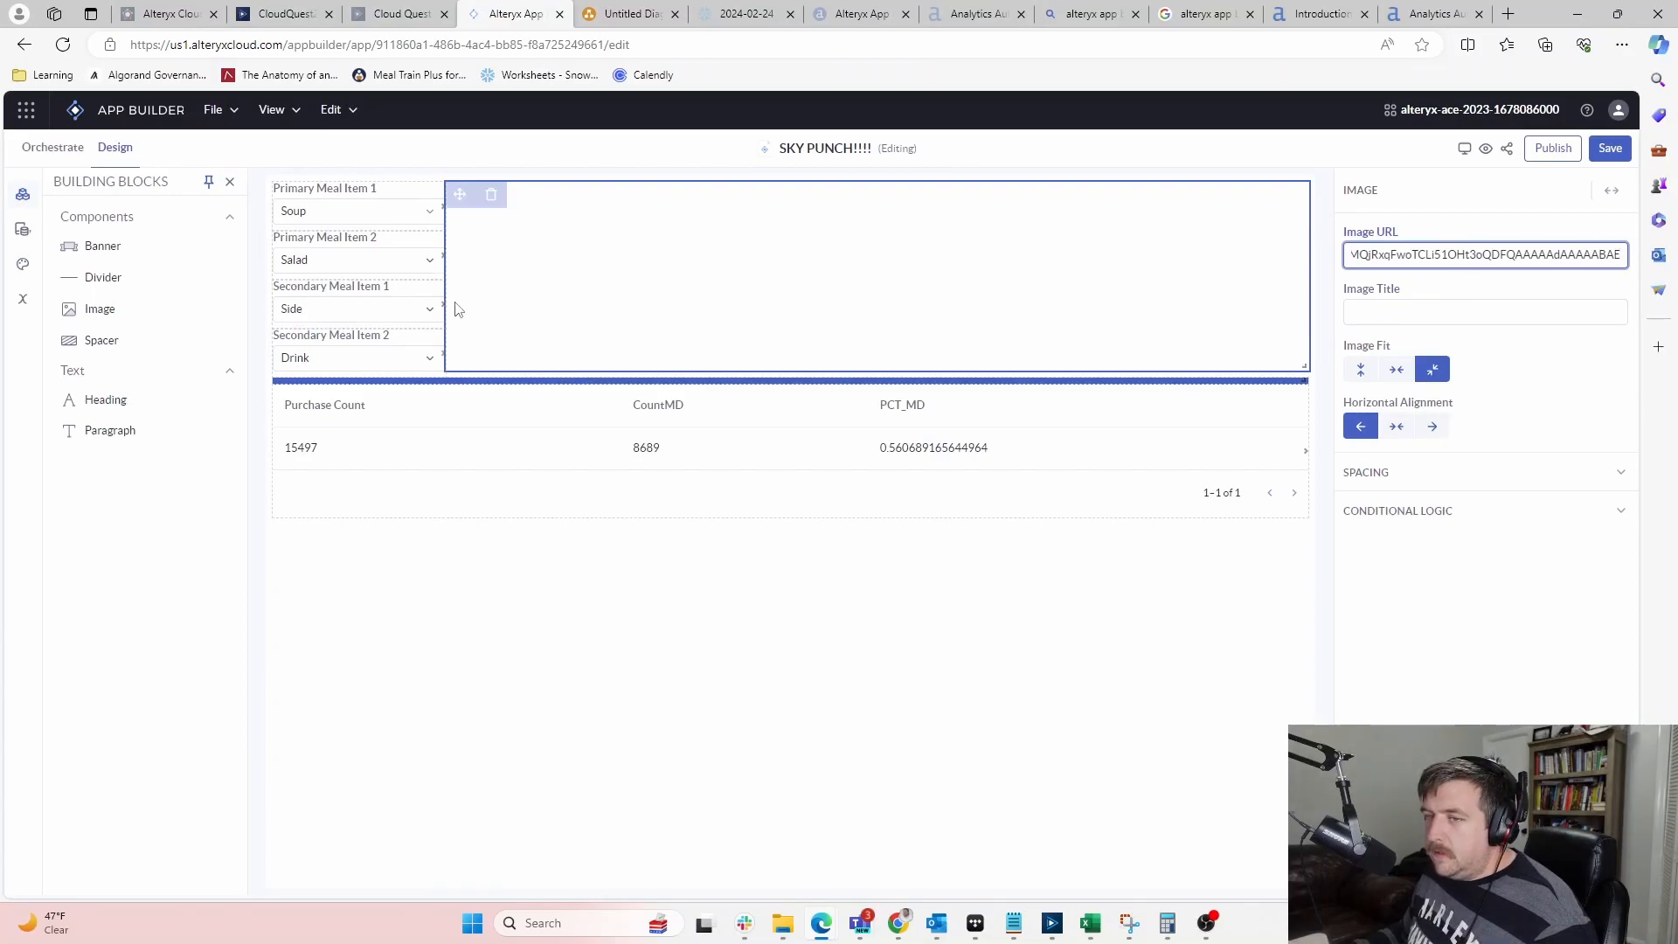
left_click(1571, 382)
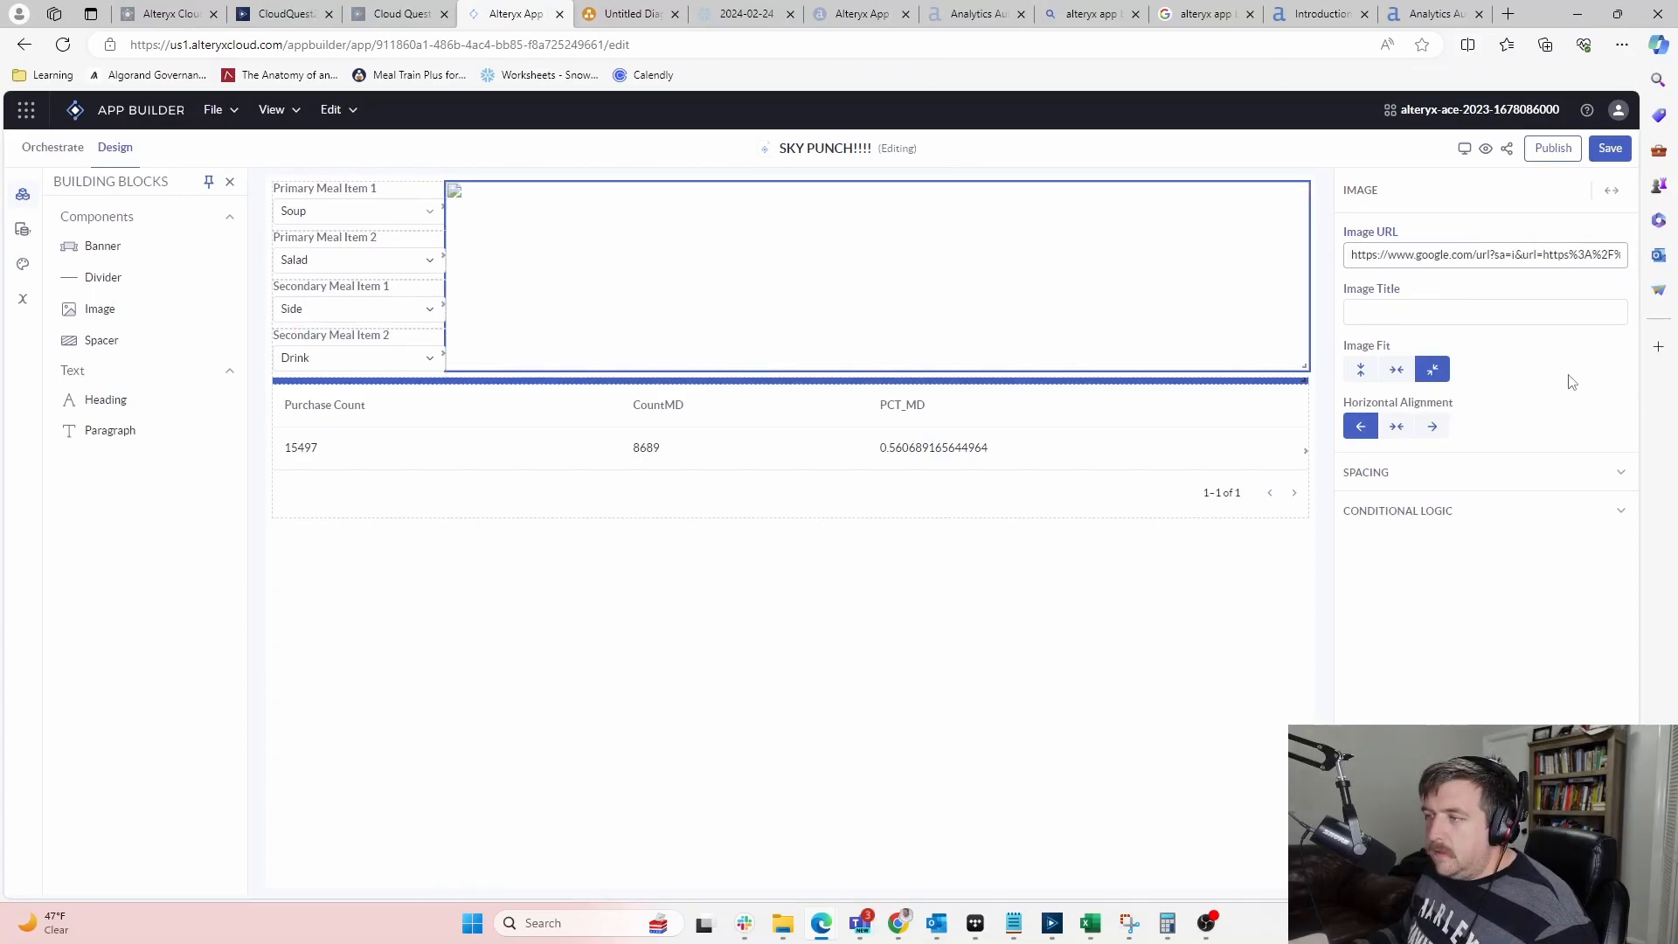
Back in the article tab, start a new search for 'alteryx' in the address bar
left_click(1434, 14)
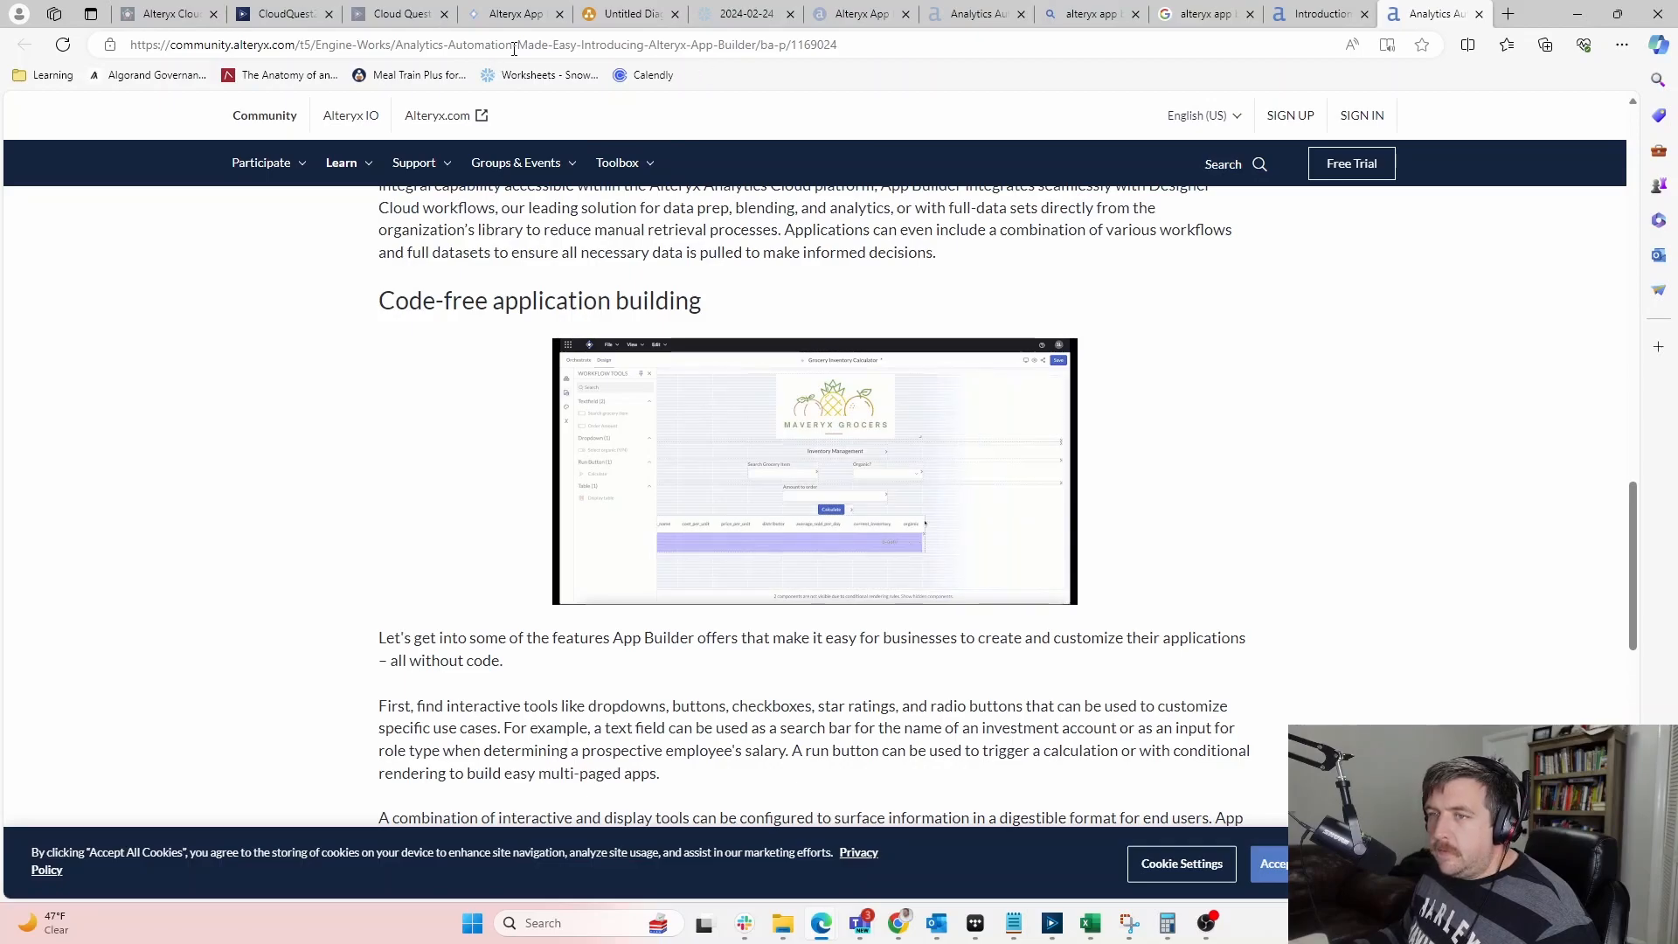
left_click(511, 48)
type("alteryx")
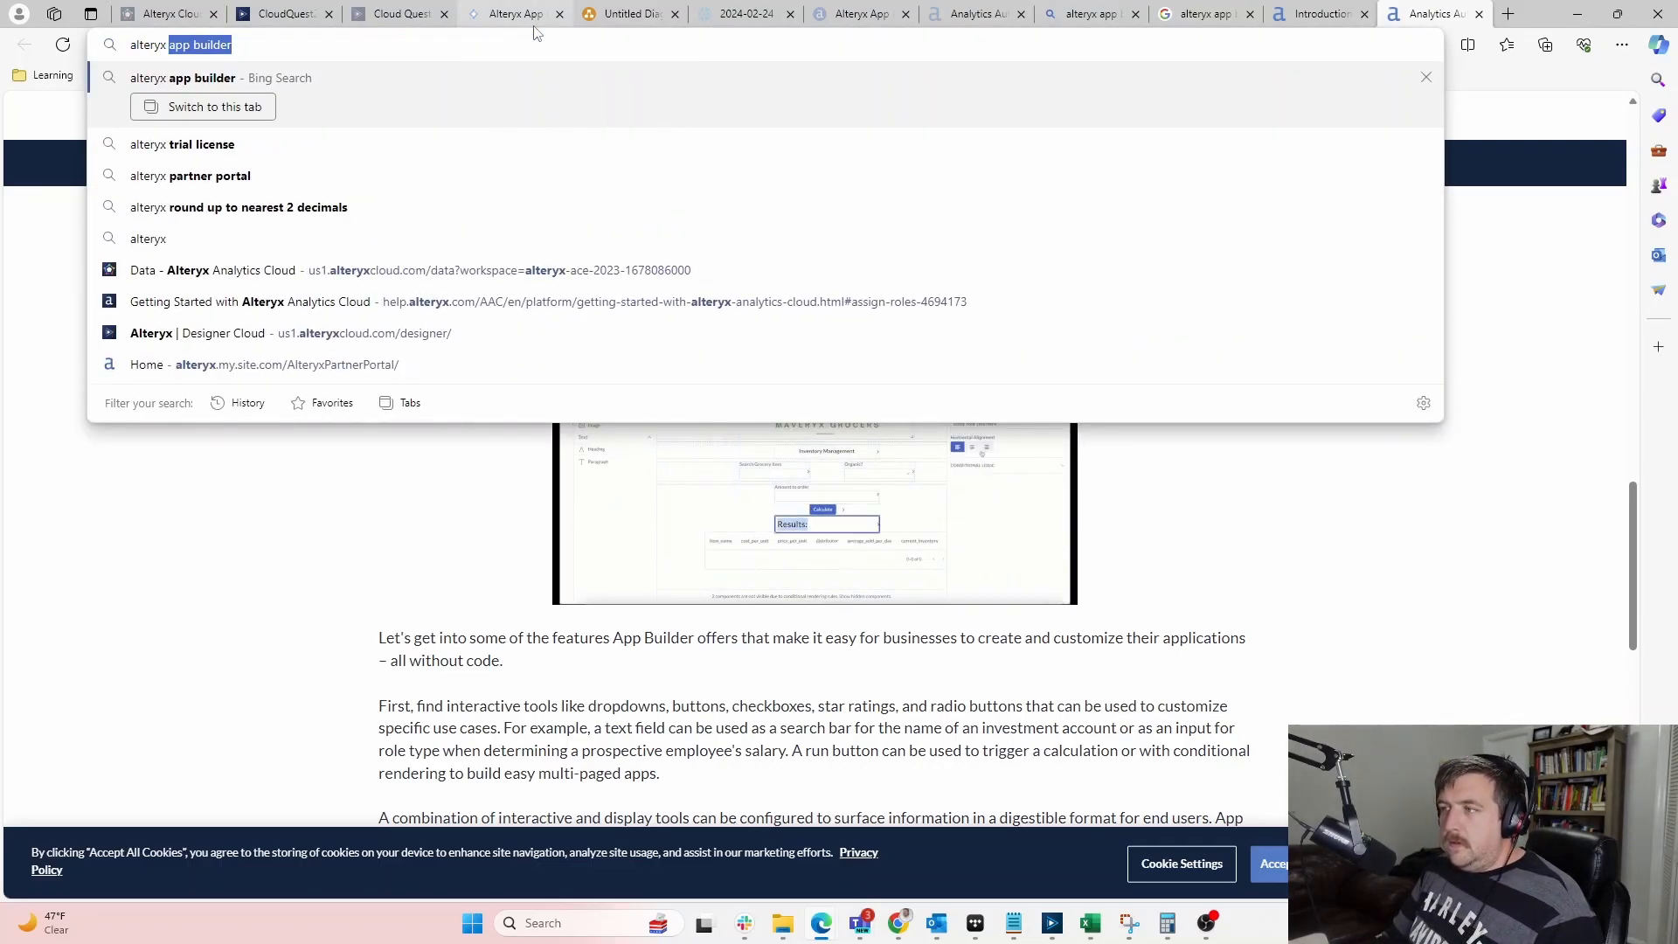
Search Google Images for just 'alteryx' and open the Datanami article with the logo
left_click(1213, 14)
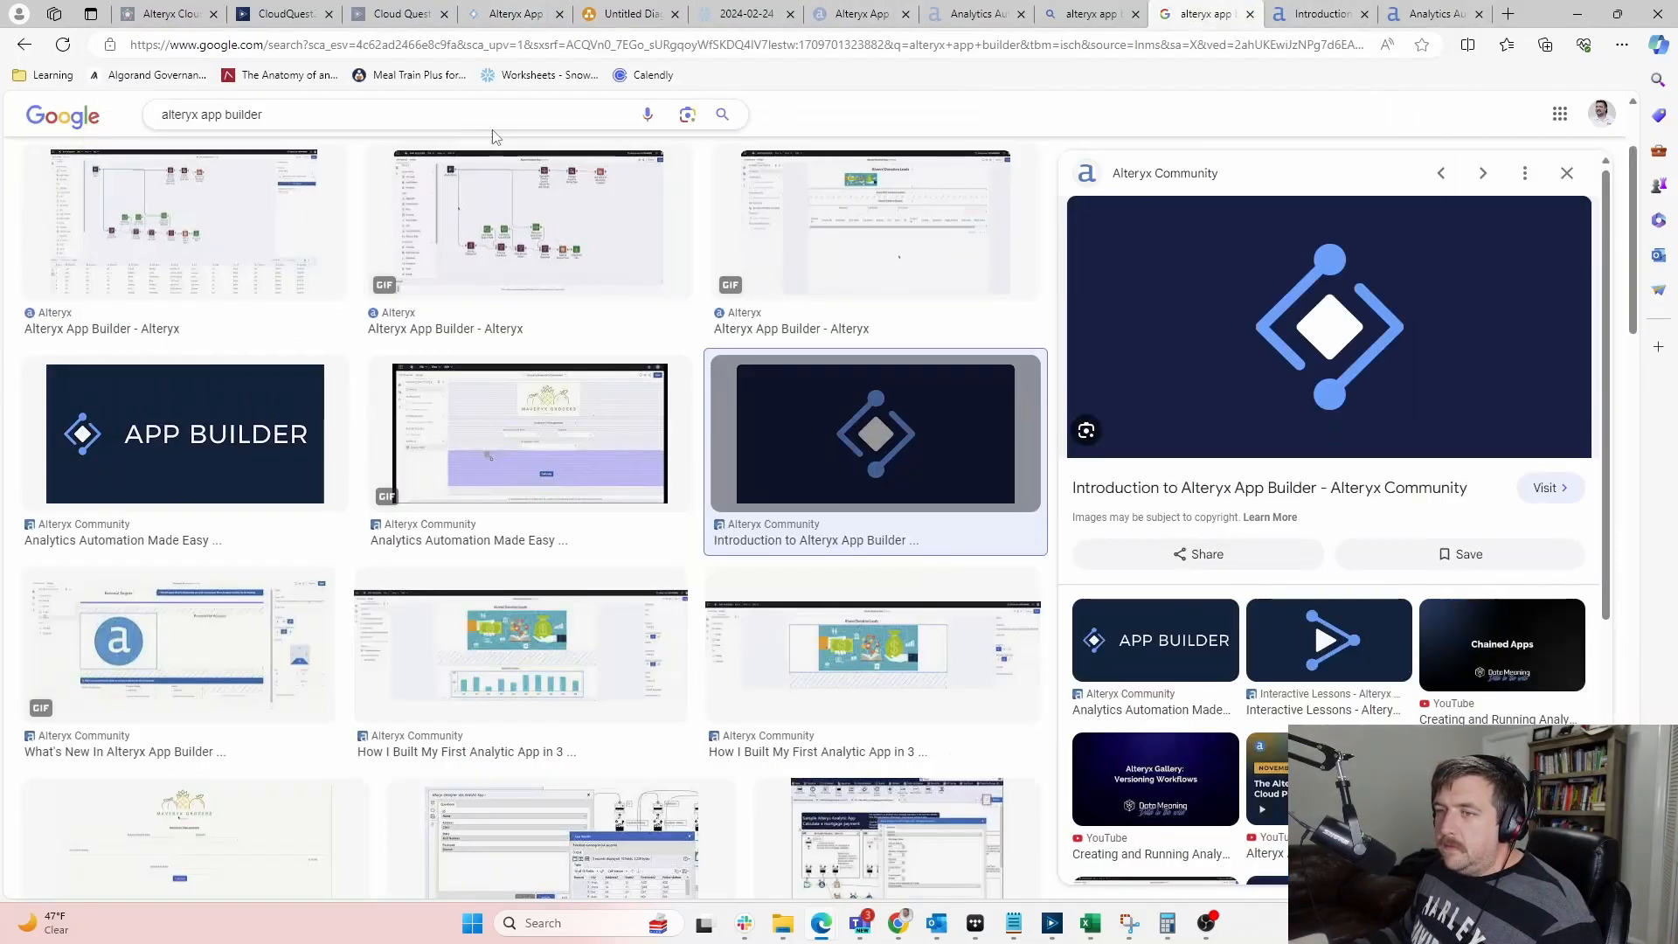
left_click_drag(201, 122, 421, 115)
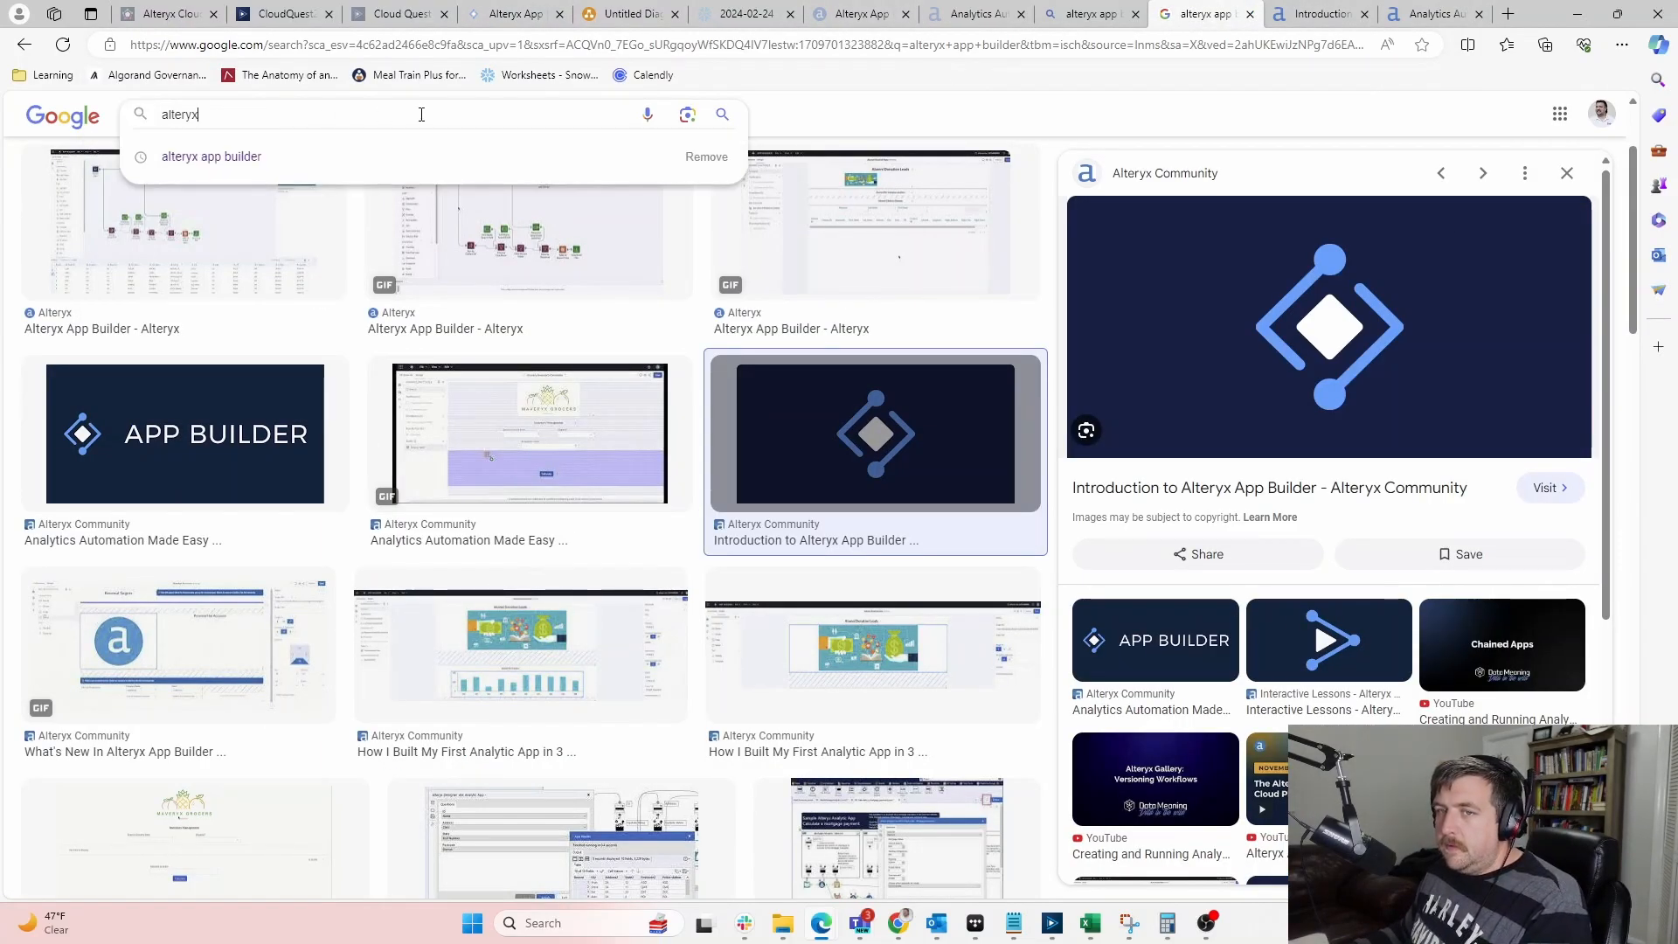
key("Return")
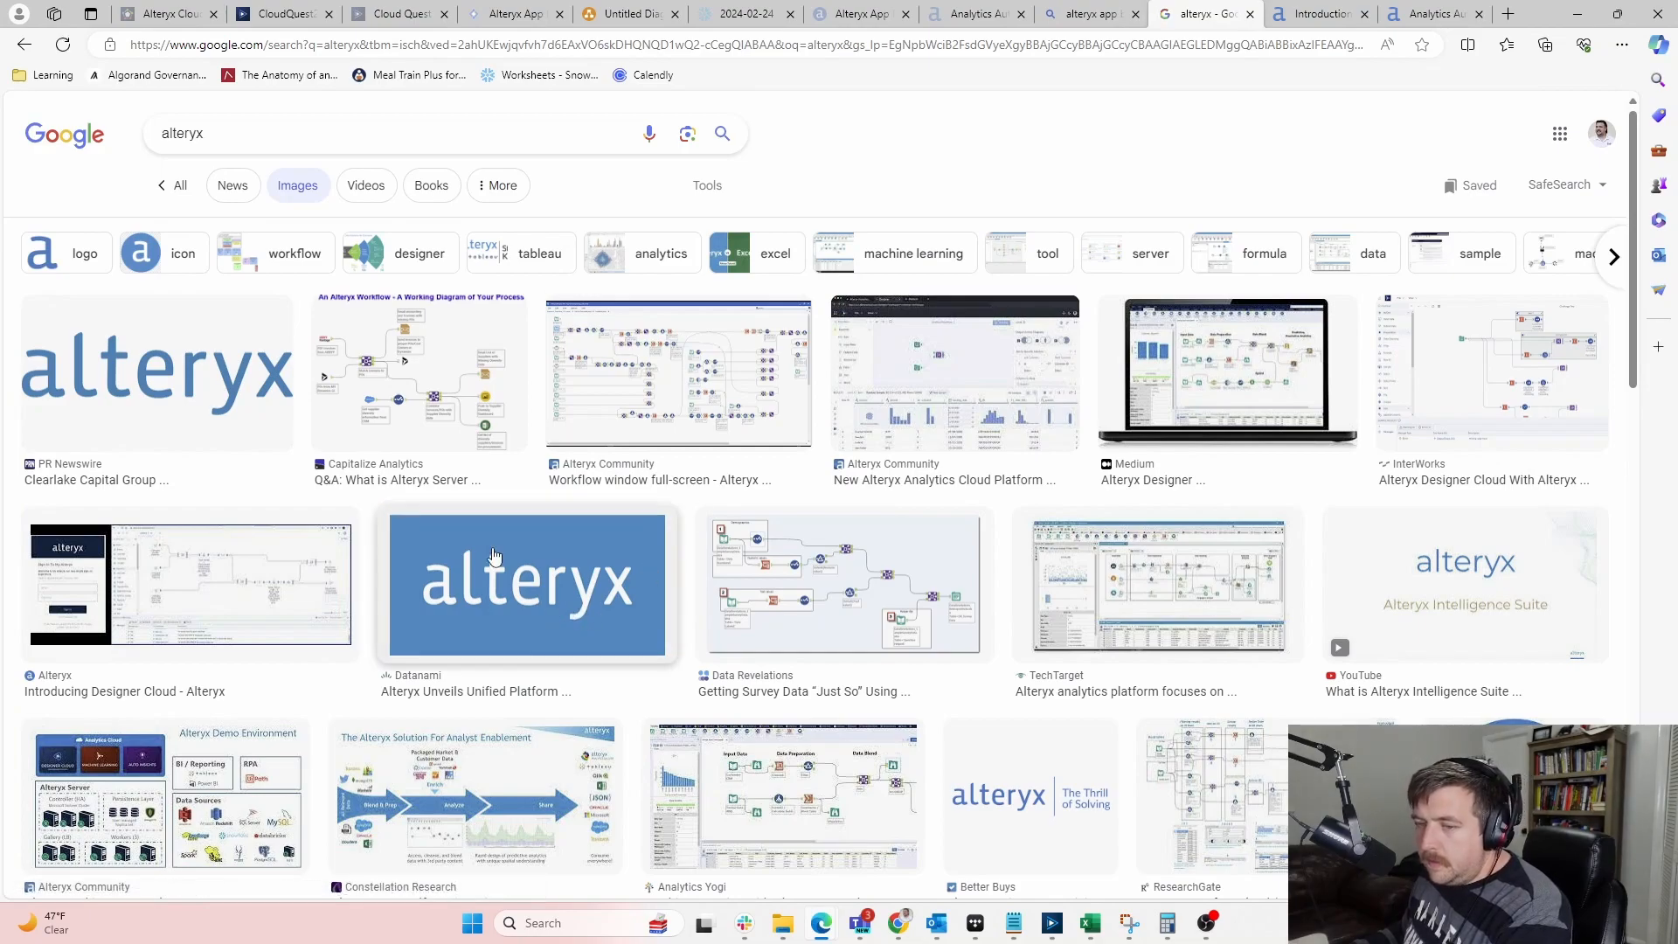
left_click(537, 610)
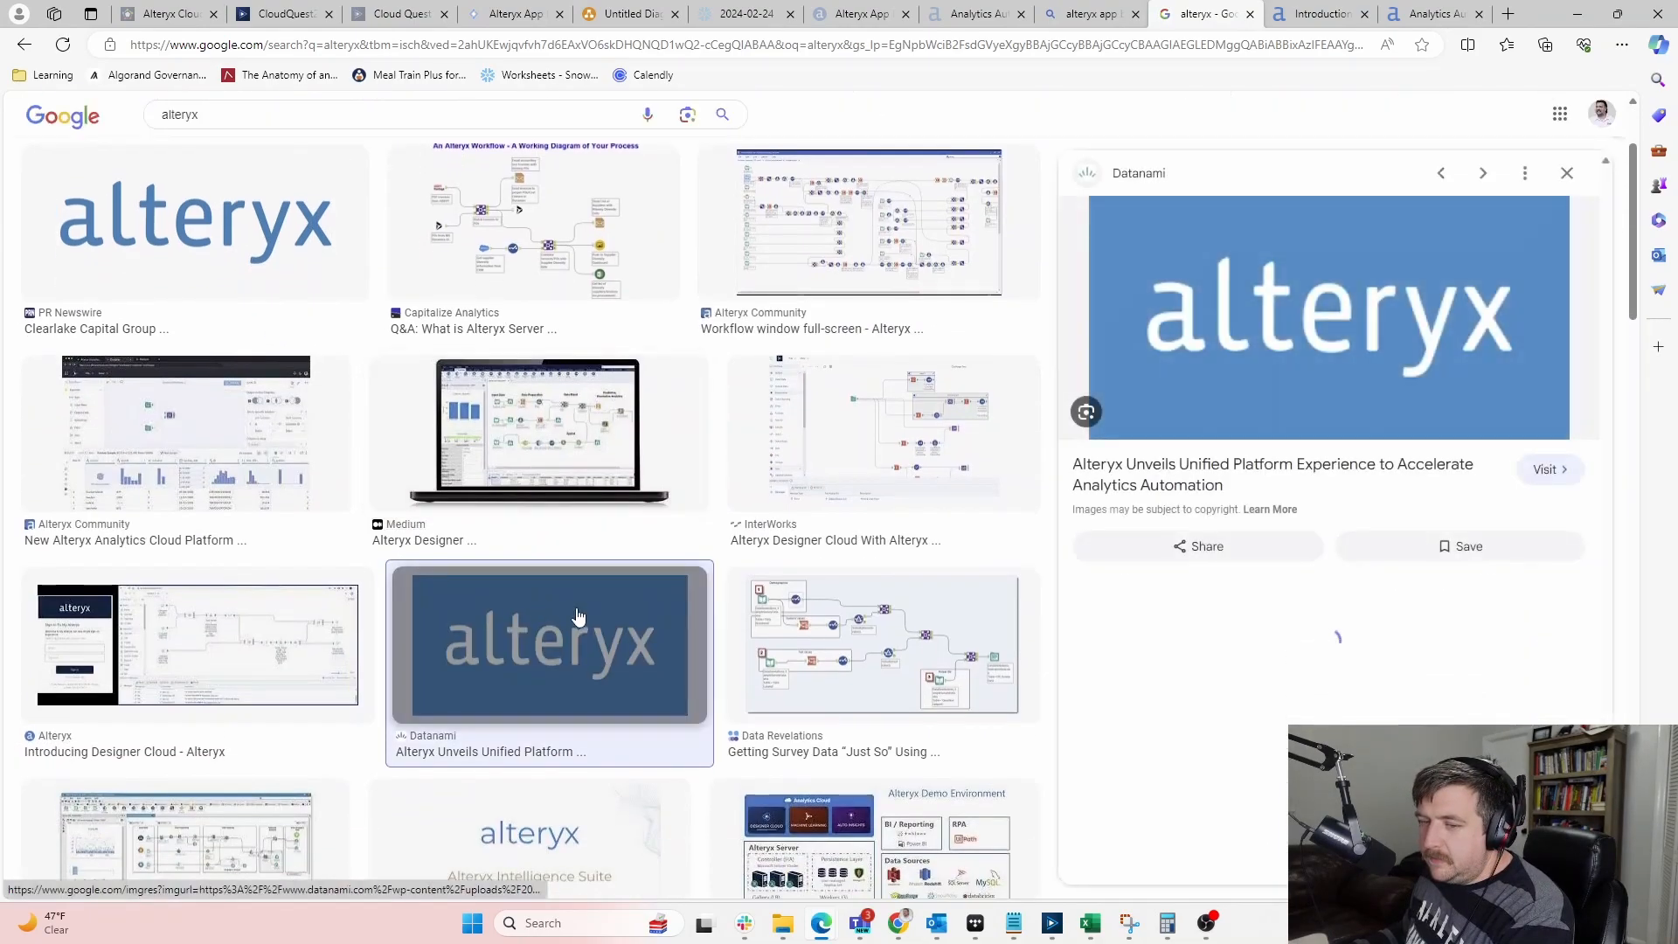
left_click(1374, 287)
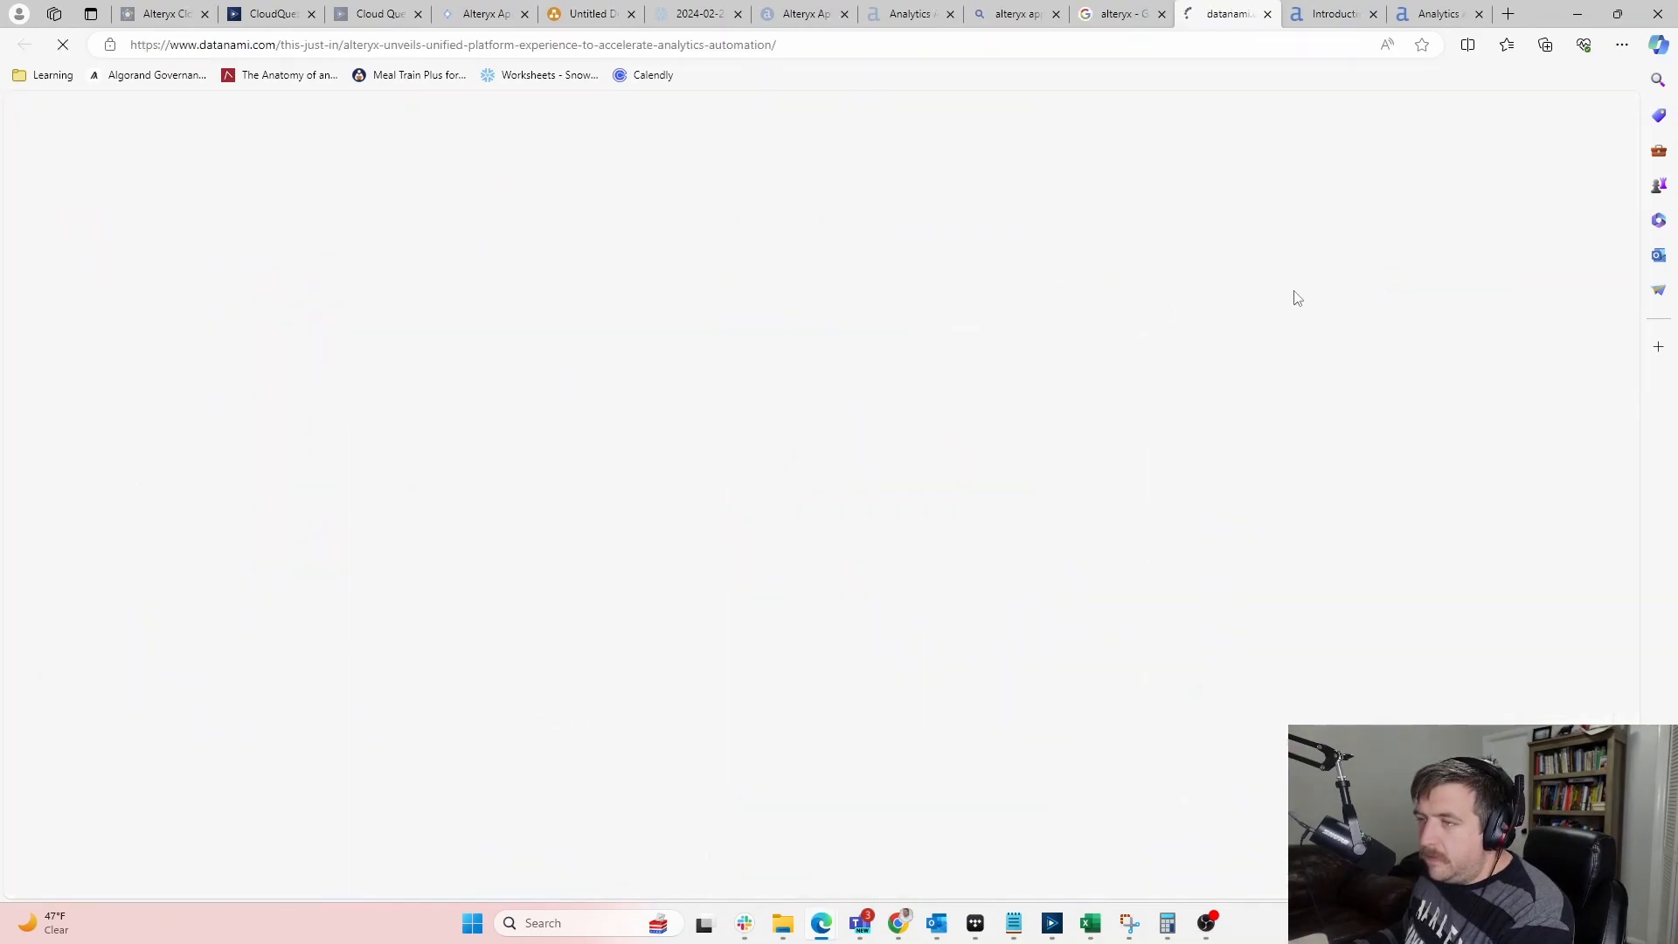
Copy the alteryx logo's image address and return to App Builder
right_click(754, 607)
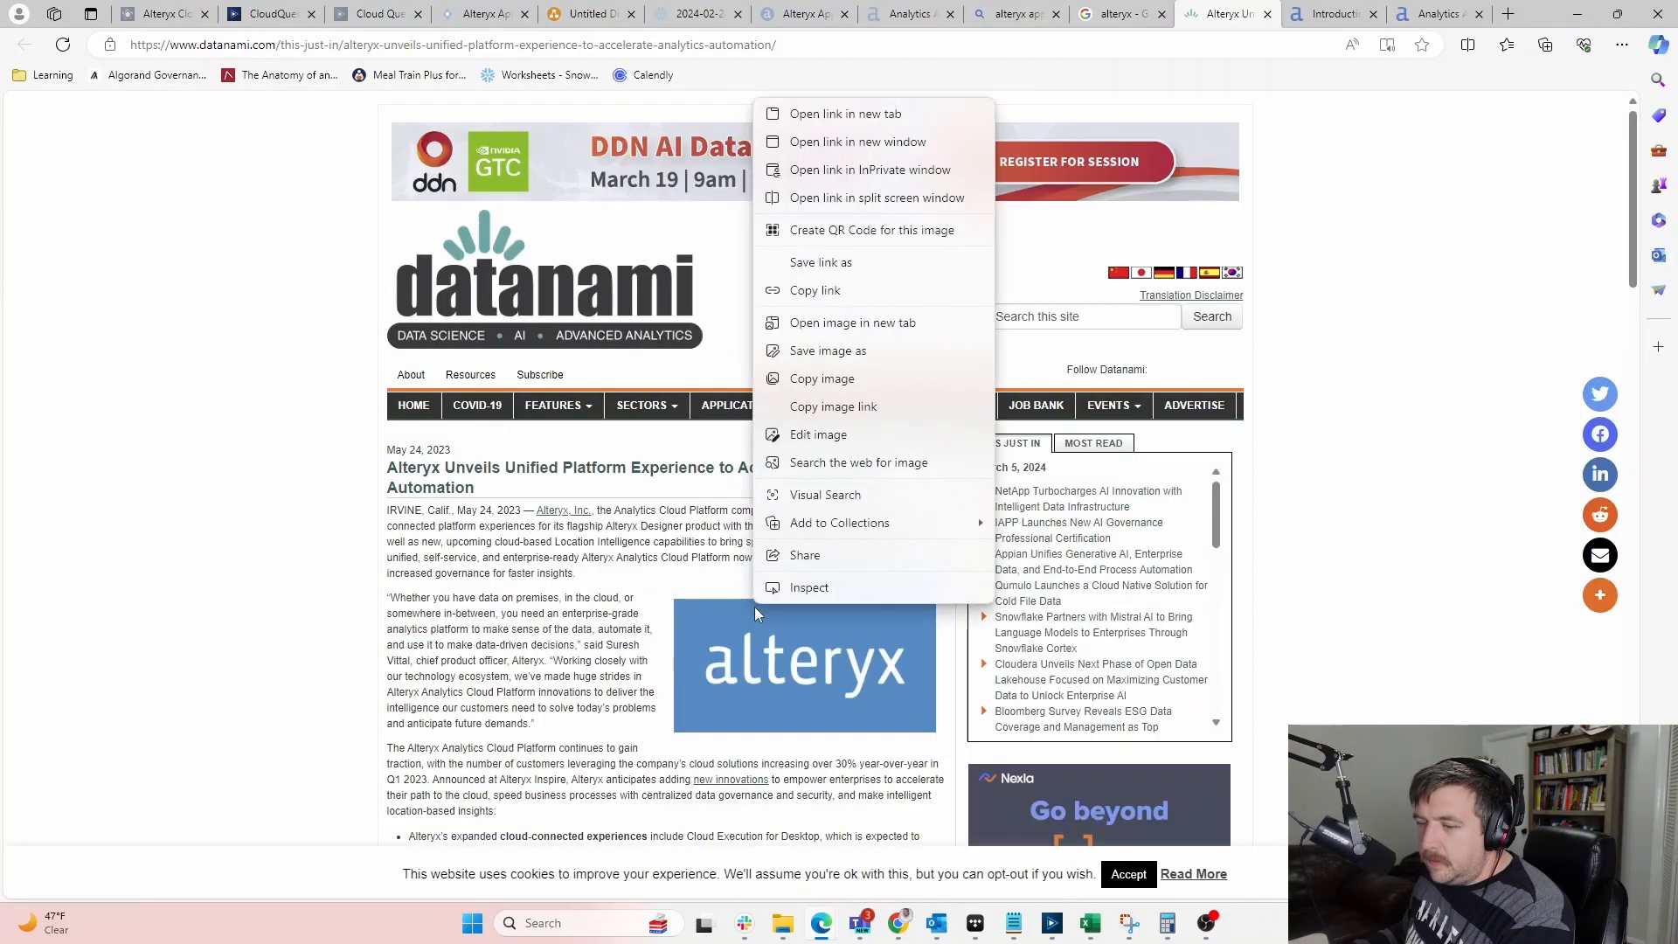
right_click(725, 636)
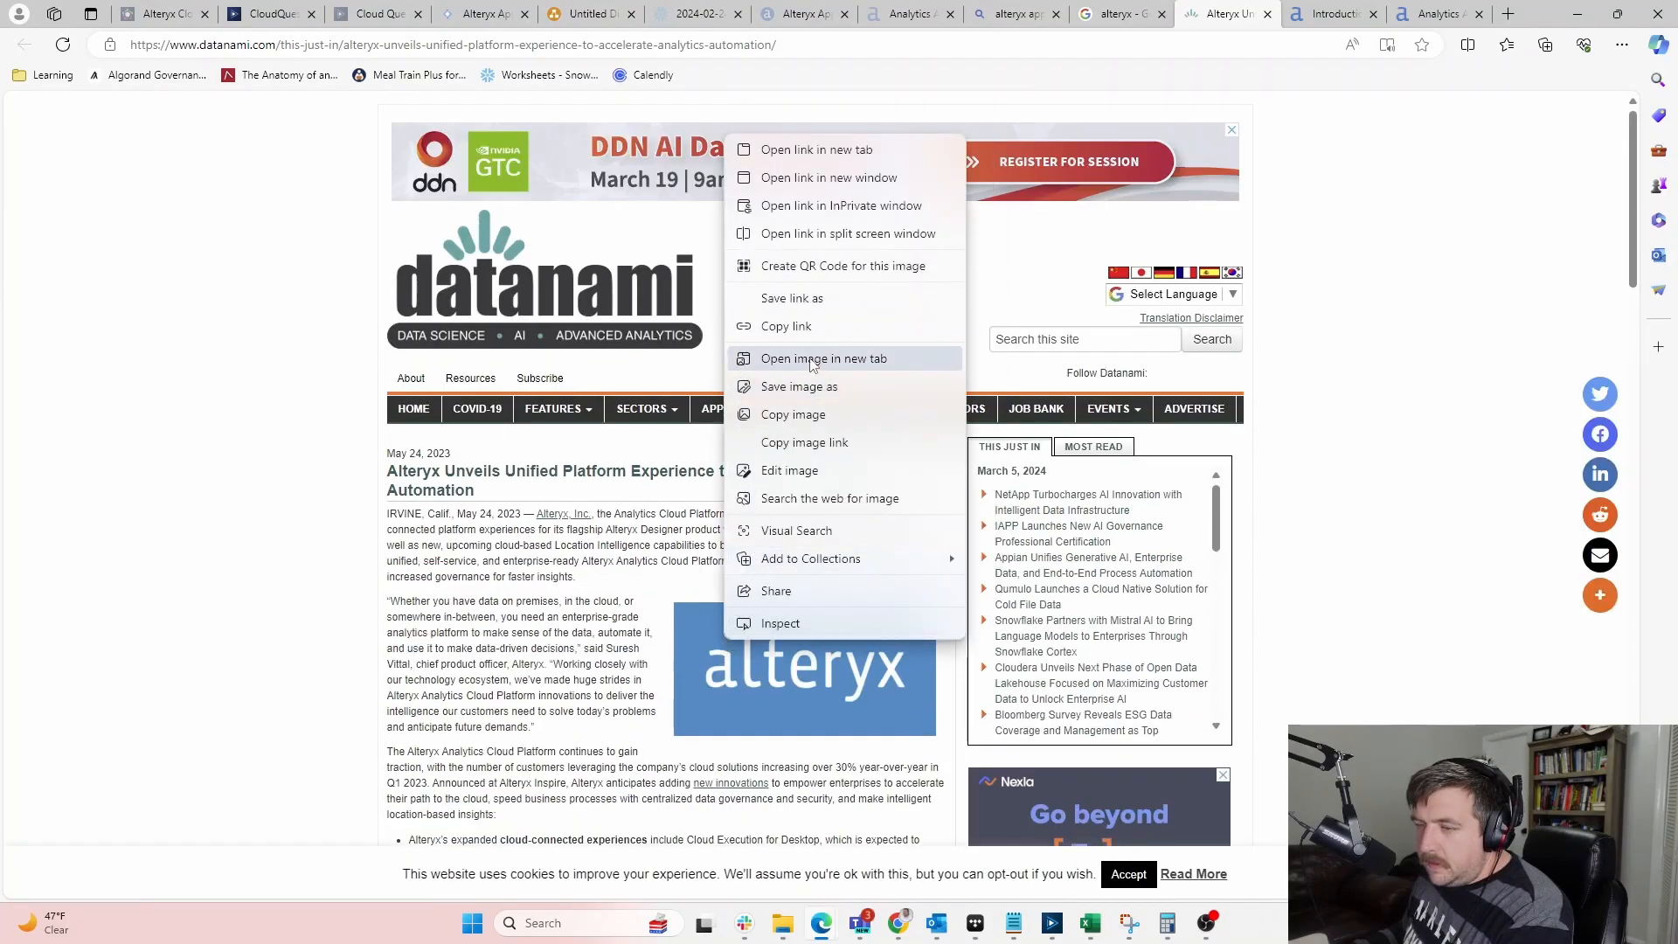
left_click(785, 326)
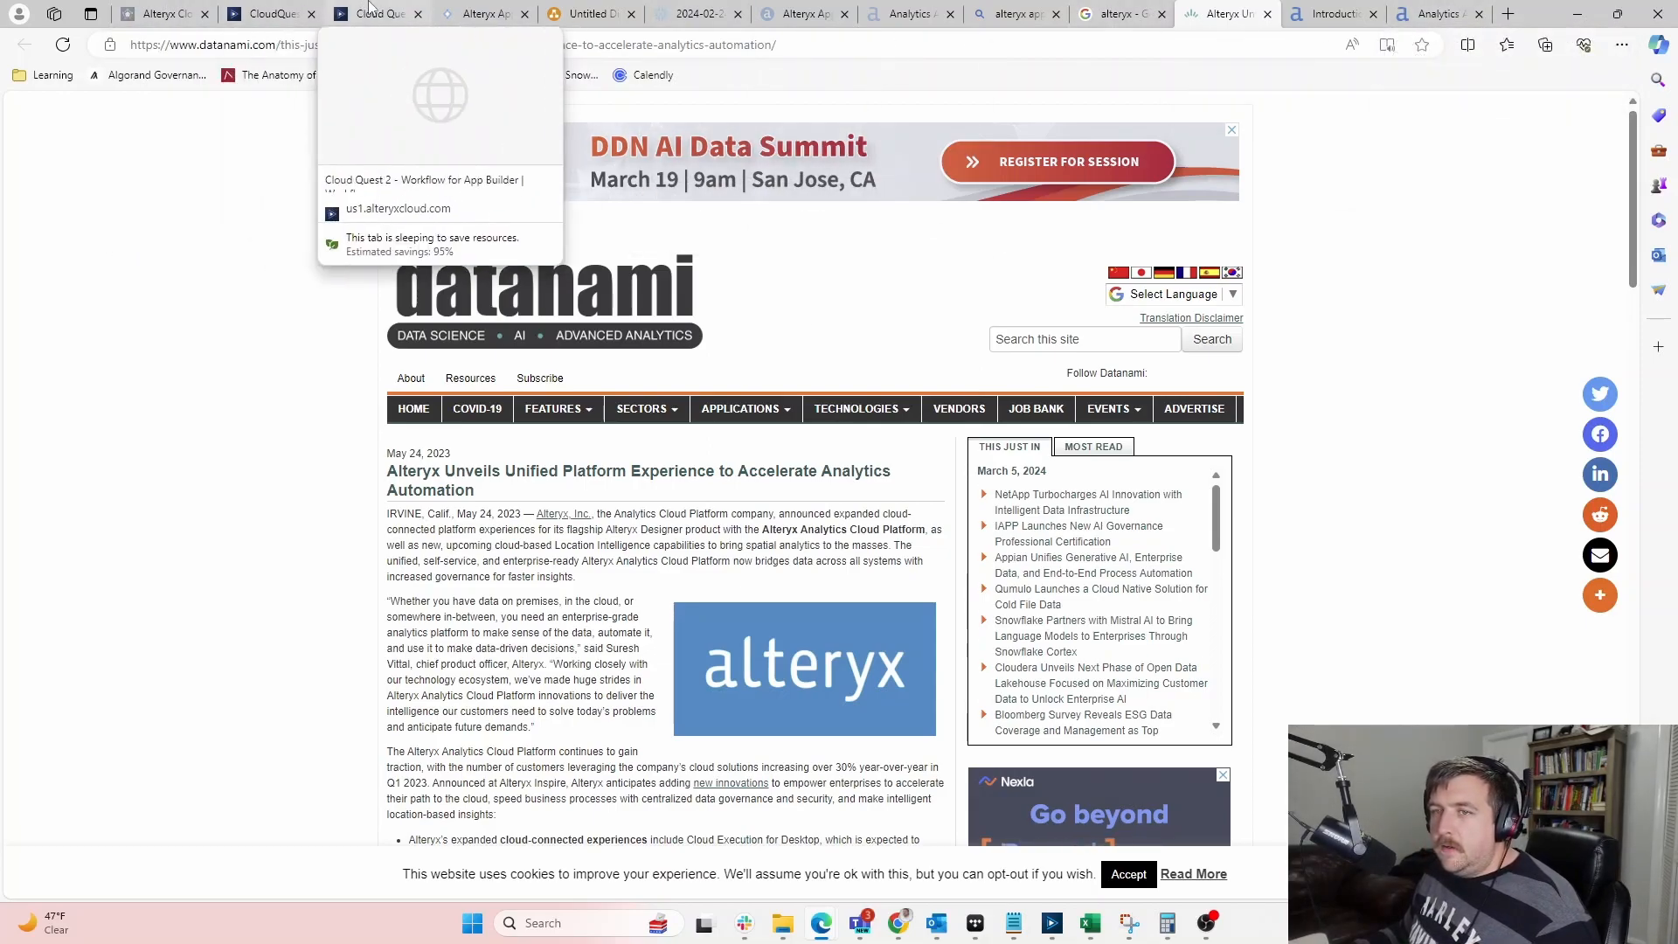
left_click(456, 10)
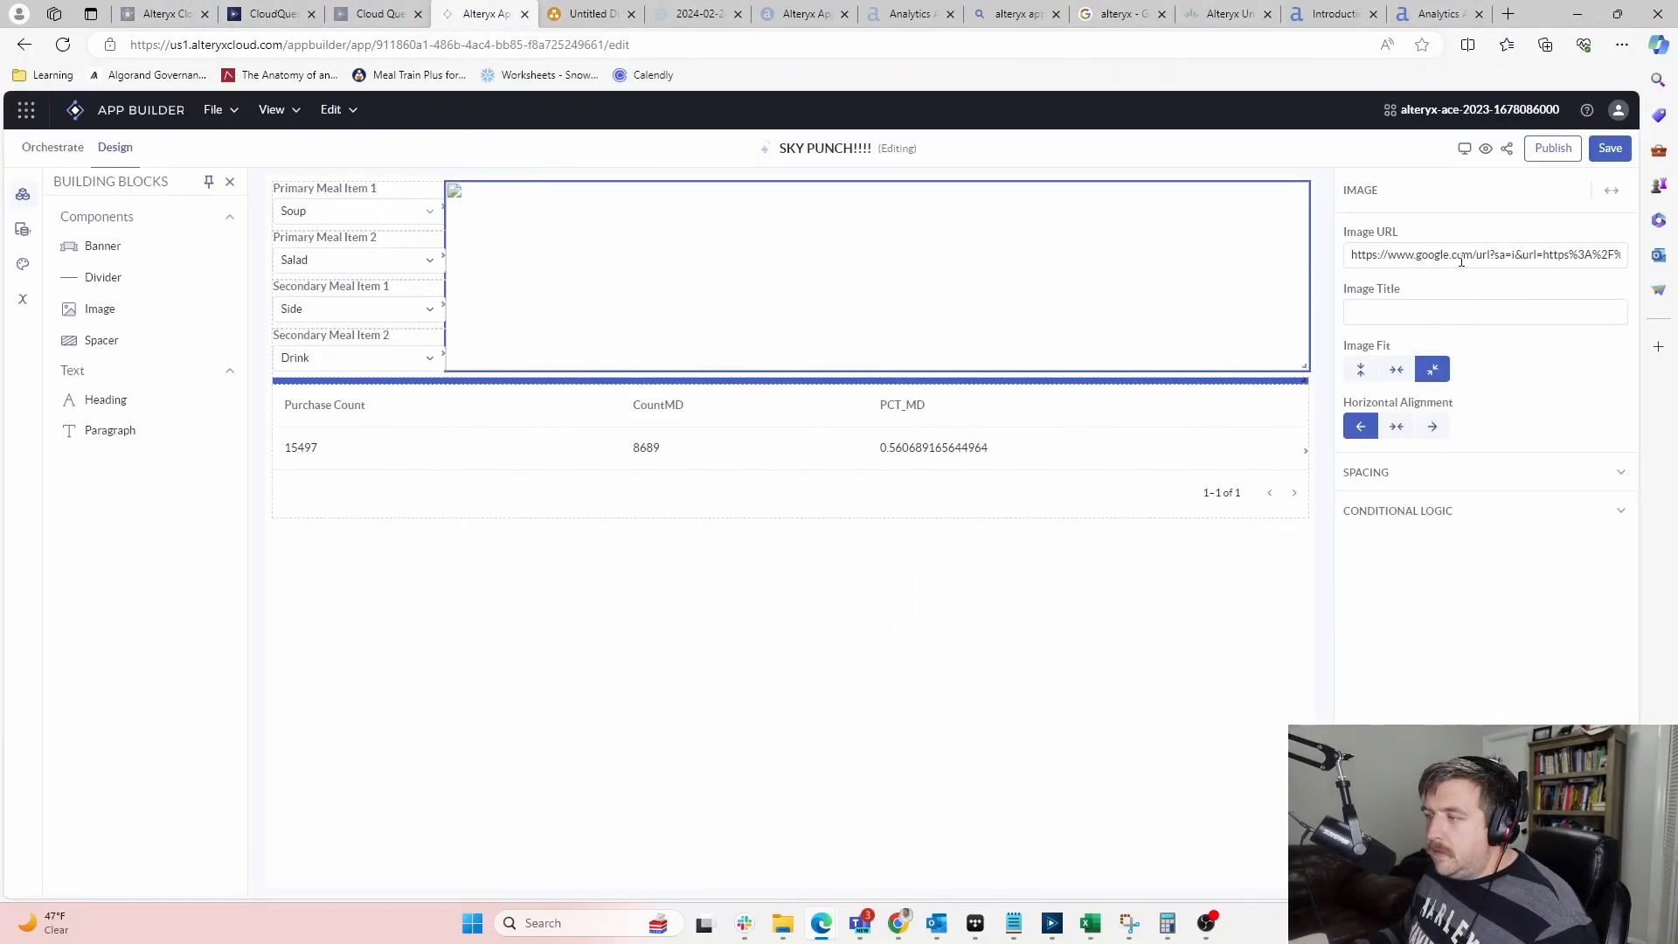
Replace the image URL with the copied alteryx logo address and centre the logo horizontally
left_click(1375, 257)
key("ctrl+a")
key("ctrl+v")
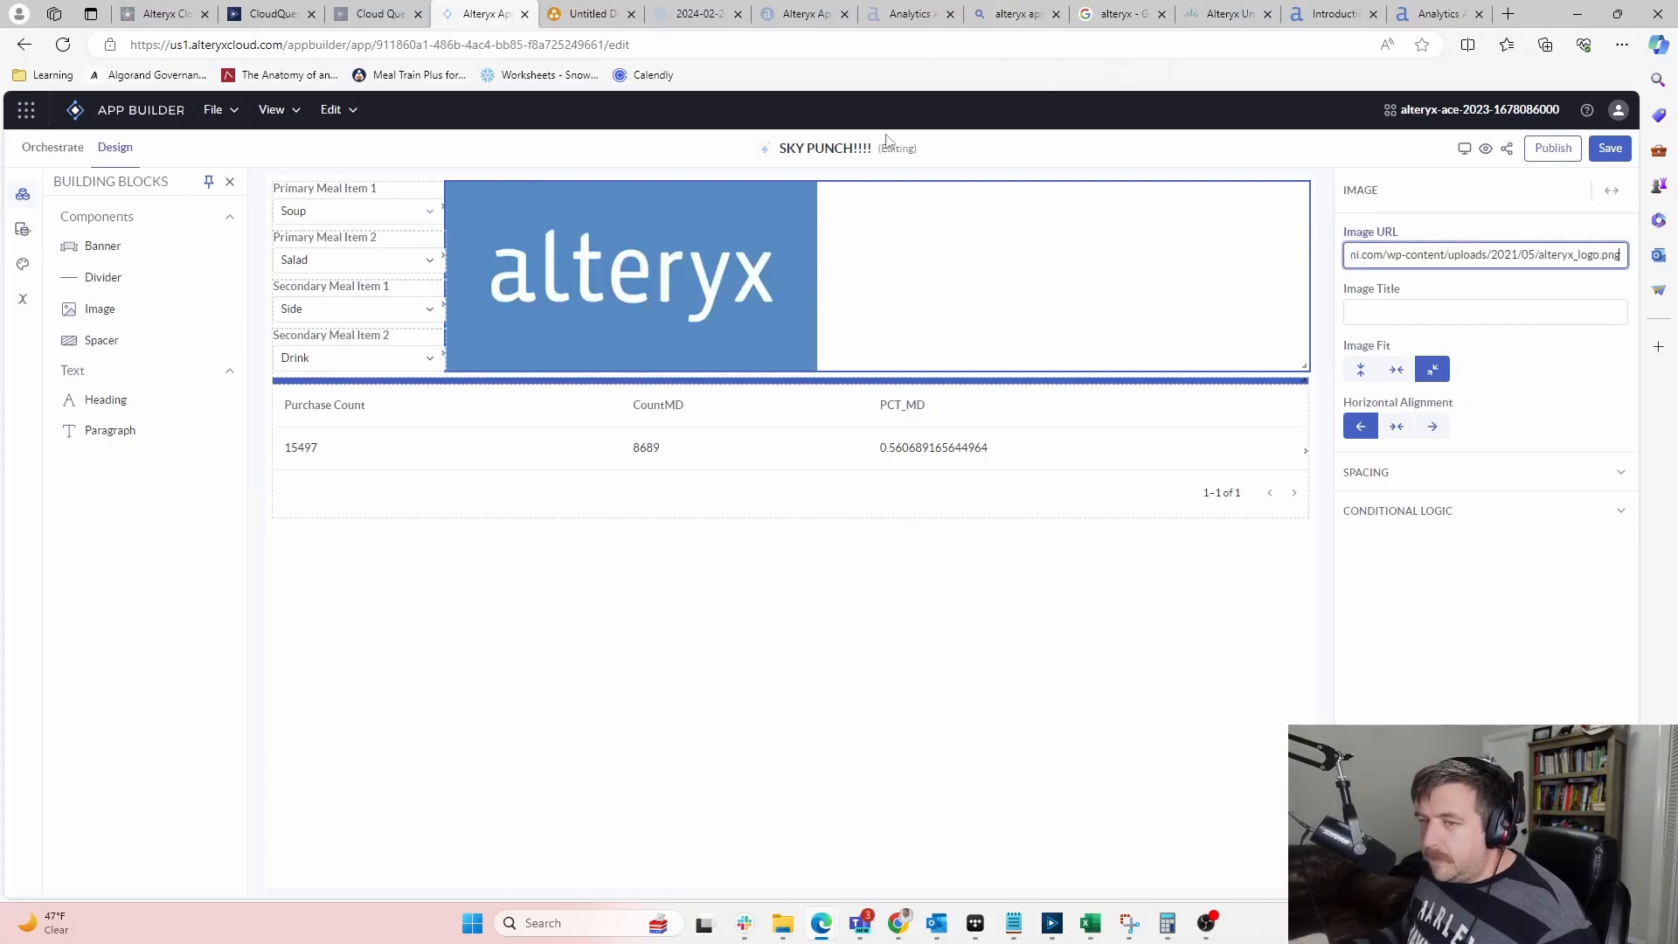
left_click(1397, 426)
left_click(787, 580)
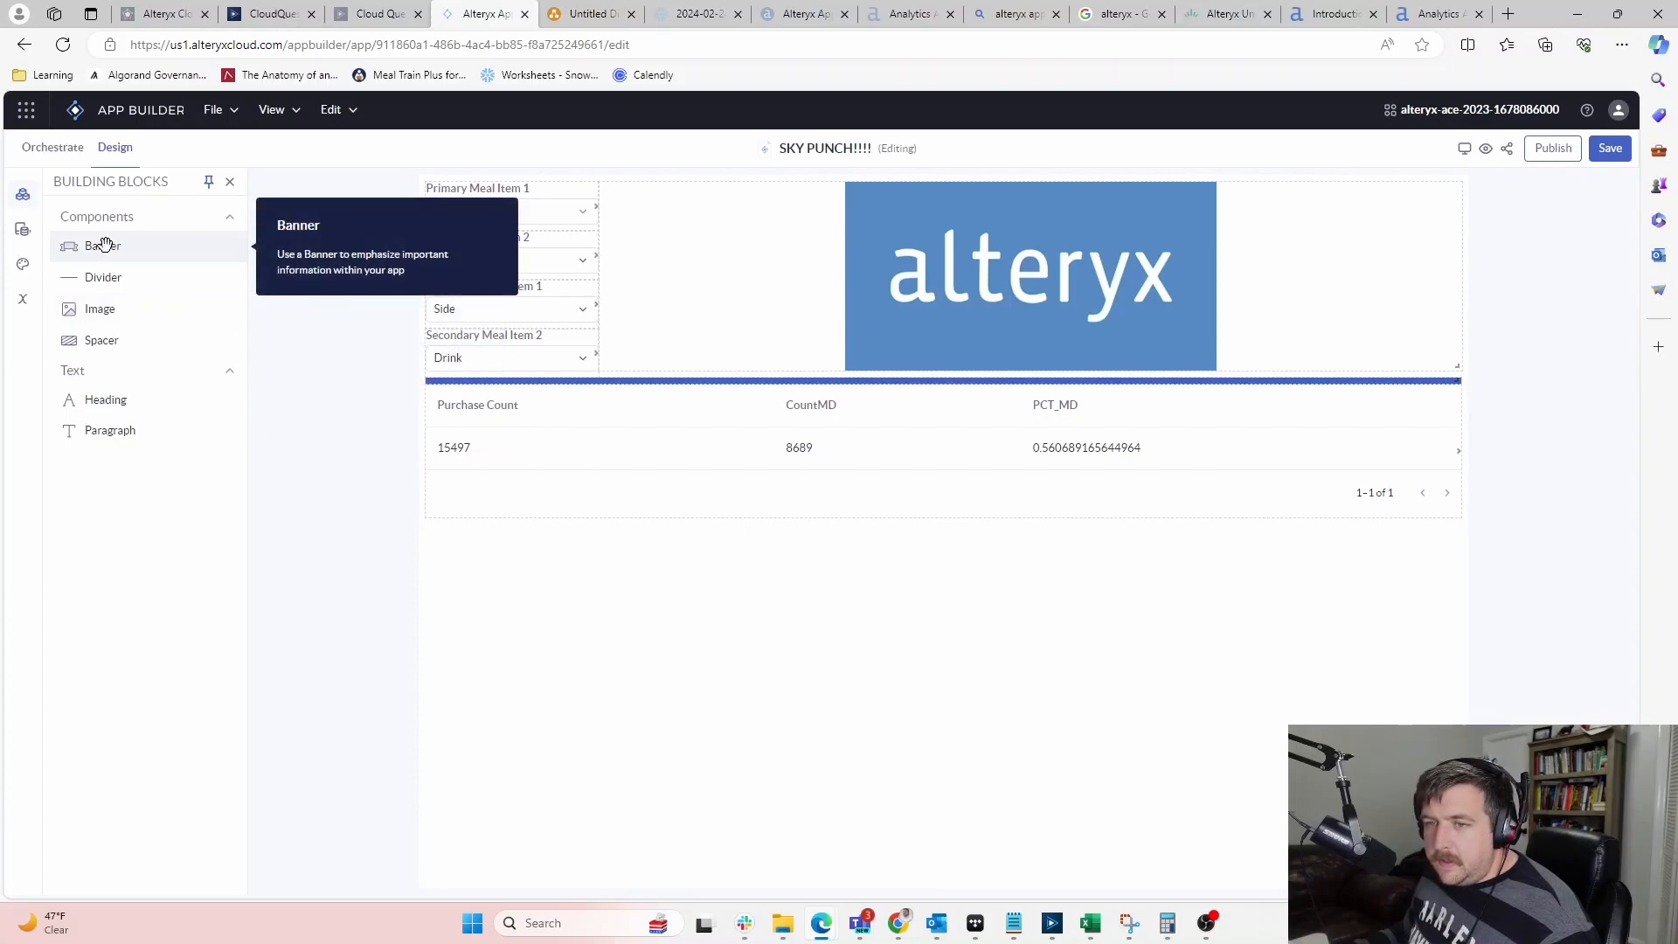
Add a top banner reading 'Make sure to select all 4 items' and review its Color and Spacing settings
left_click_drag(104, 243, 710, 188)
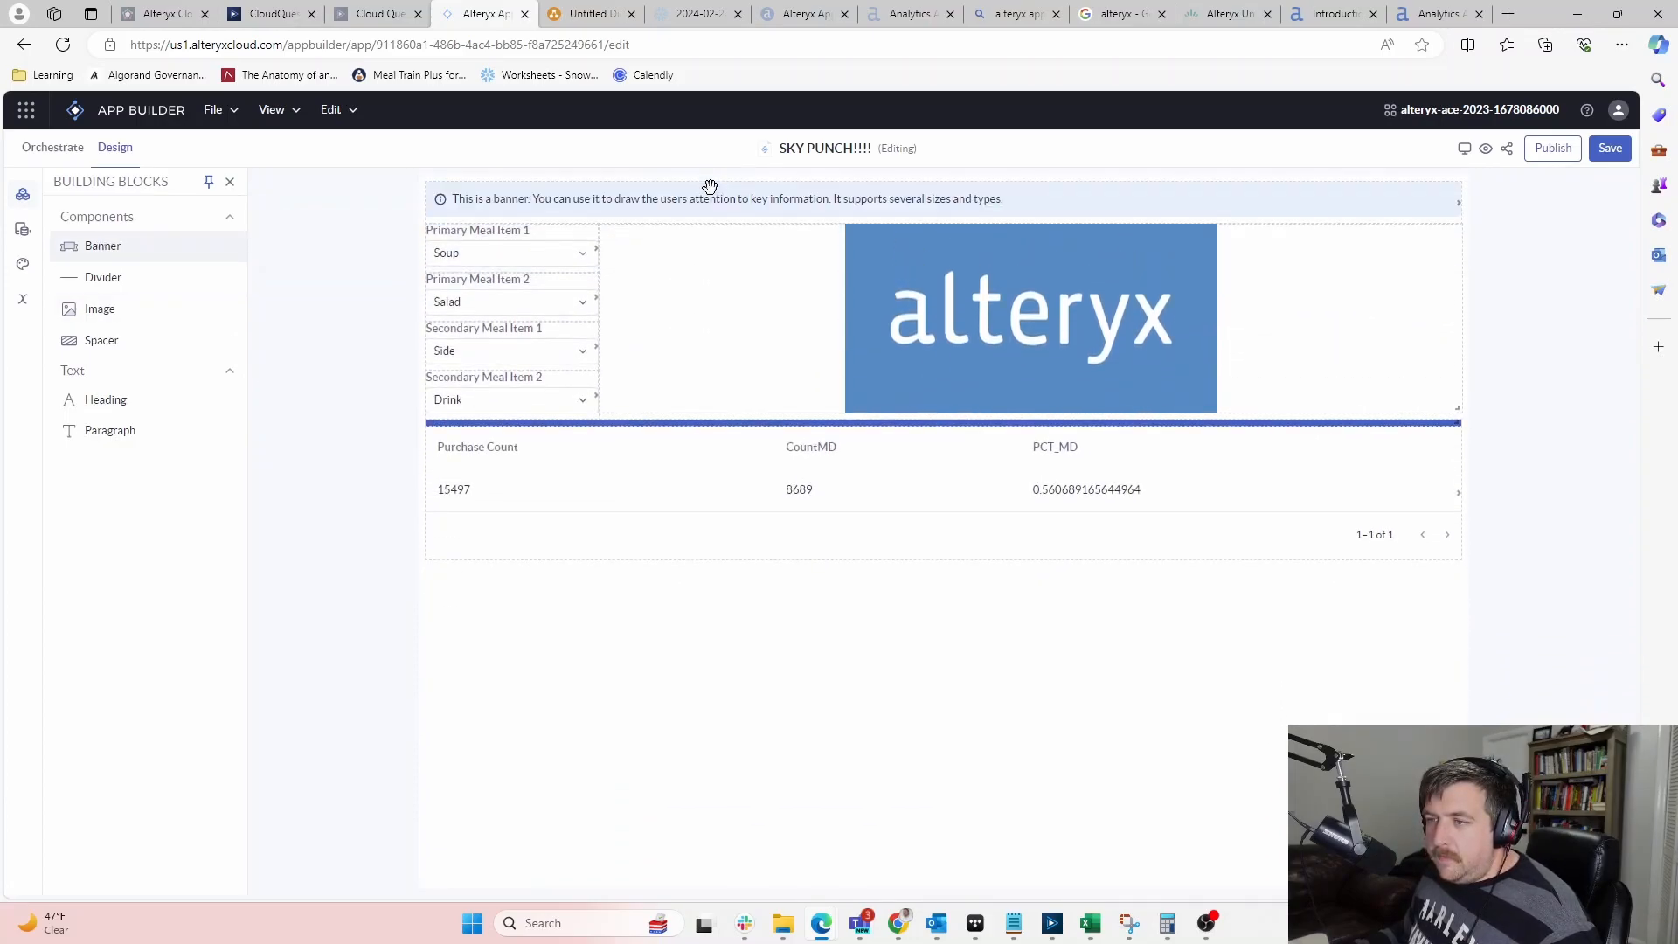
left_click(964, 199)
triple_click(1398, 491)
type("Make sure to select all 4 items")
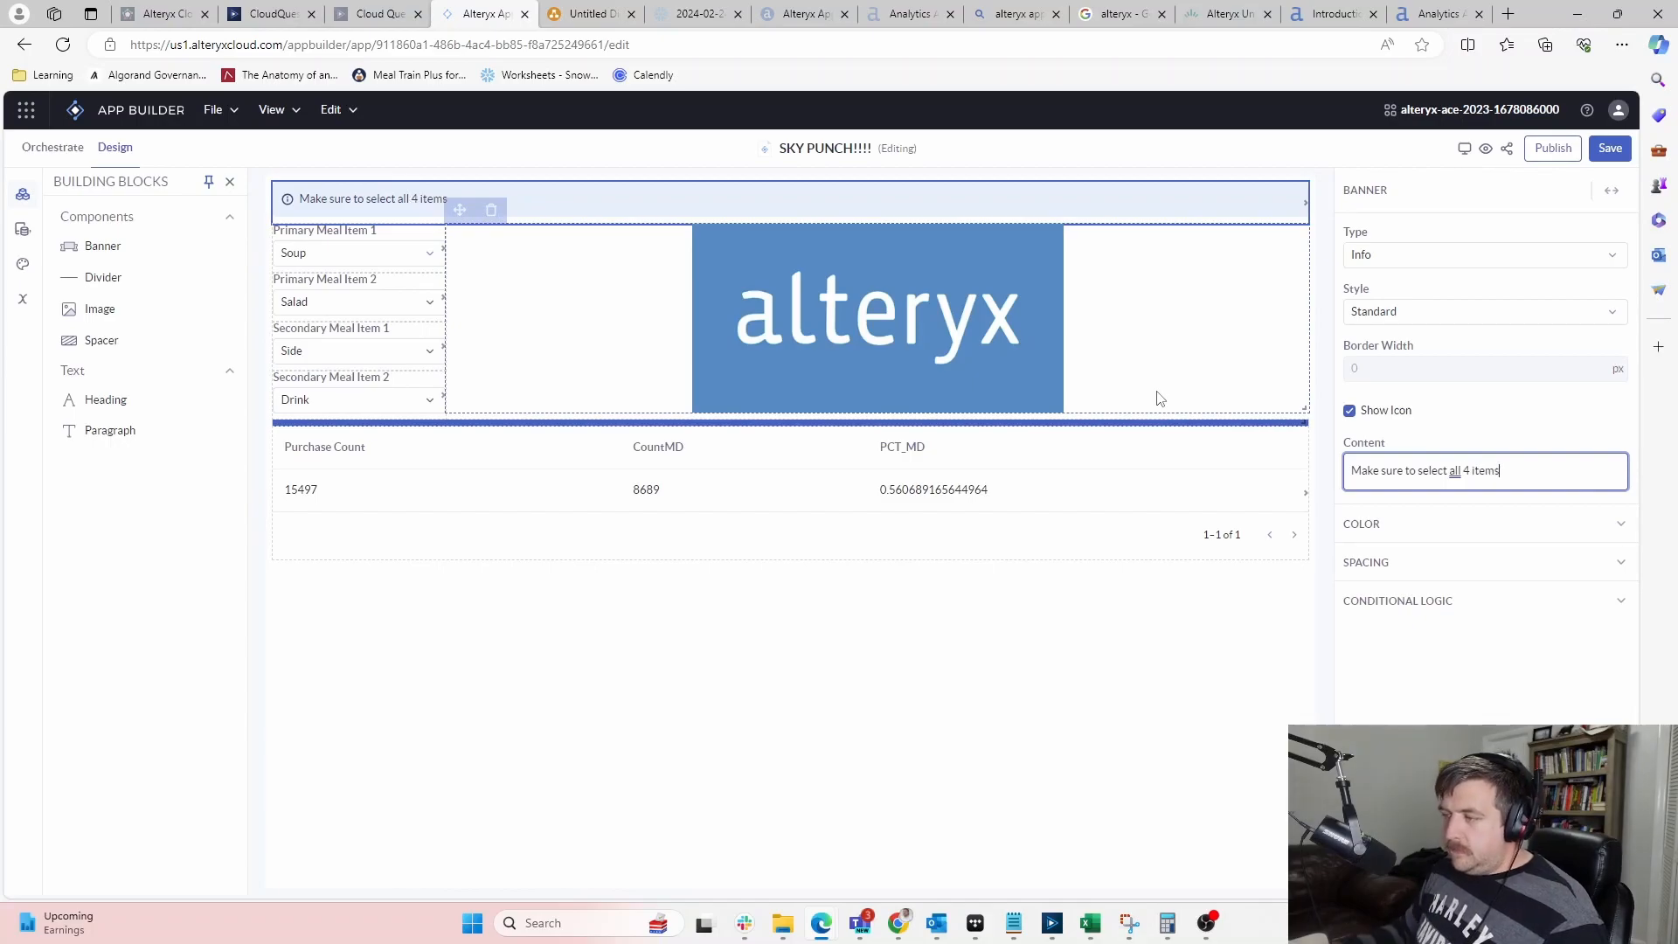
left_click(779, 691)
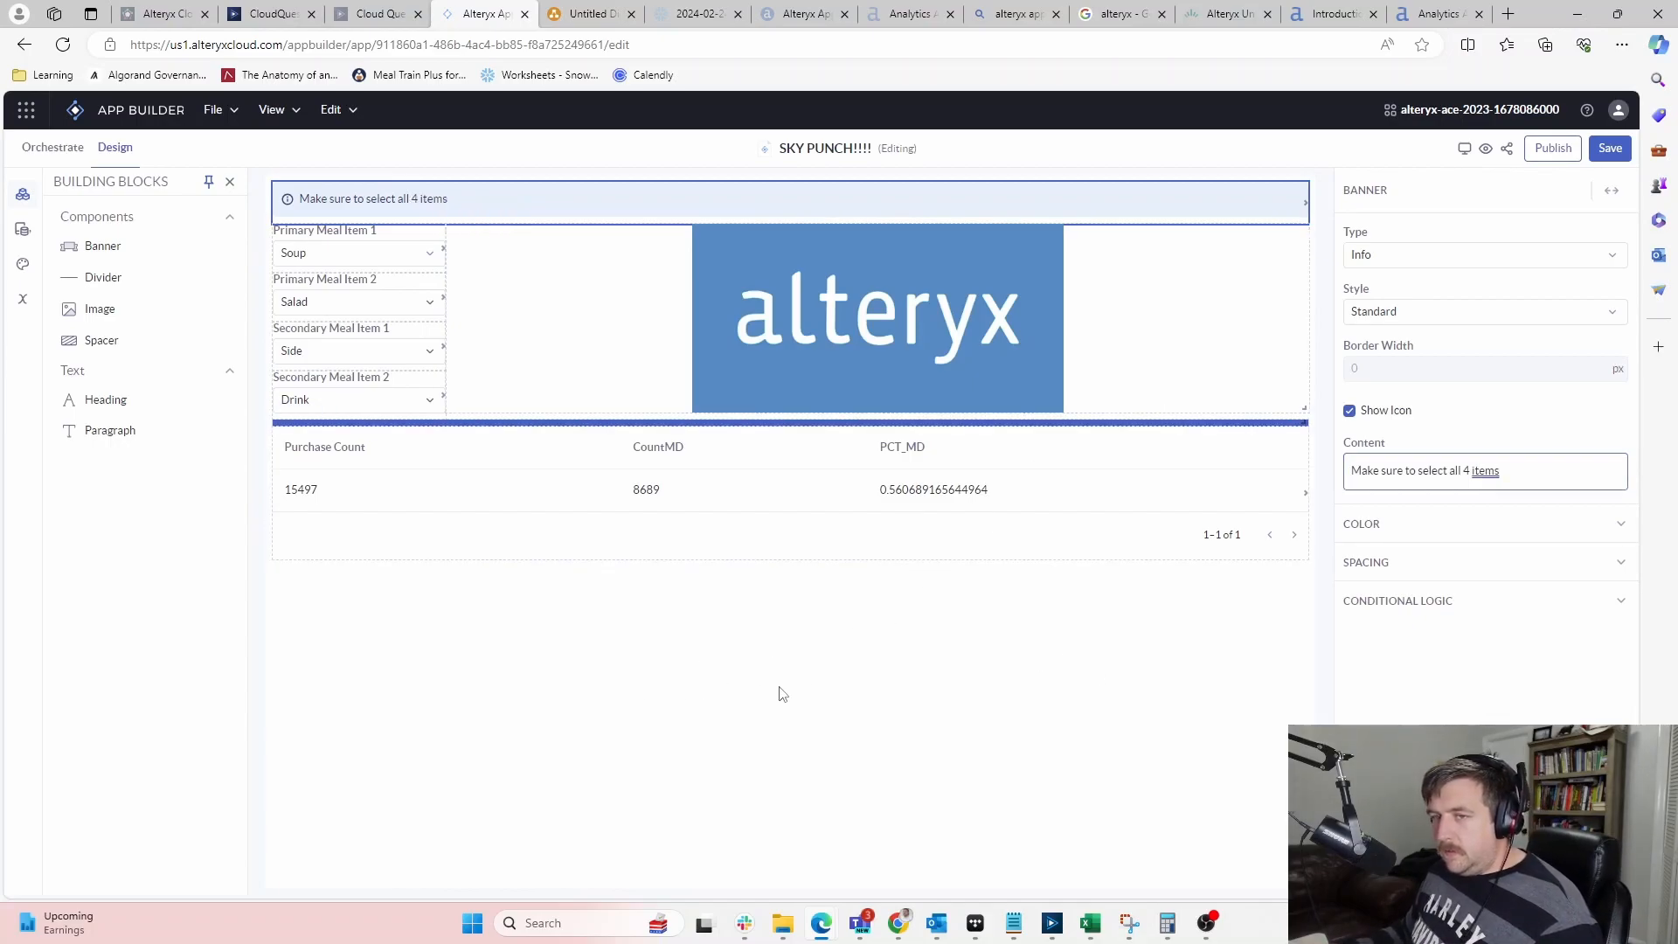
left_click(680, 192)
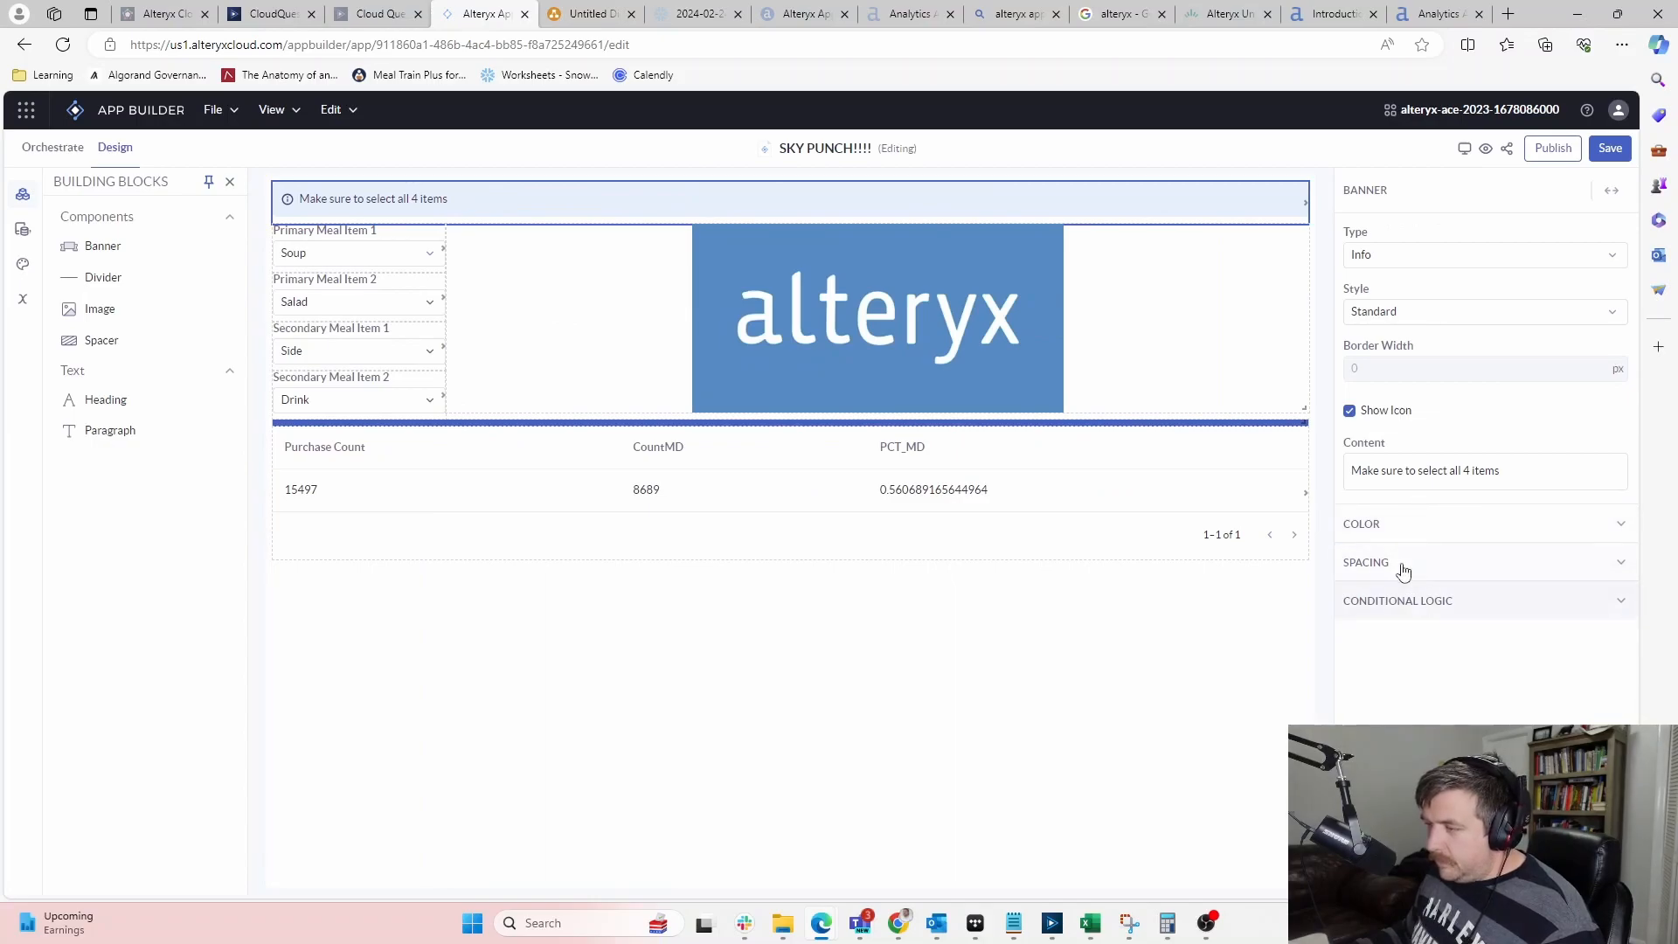
left_click(1404, 531)
left_click(1407, 533)
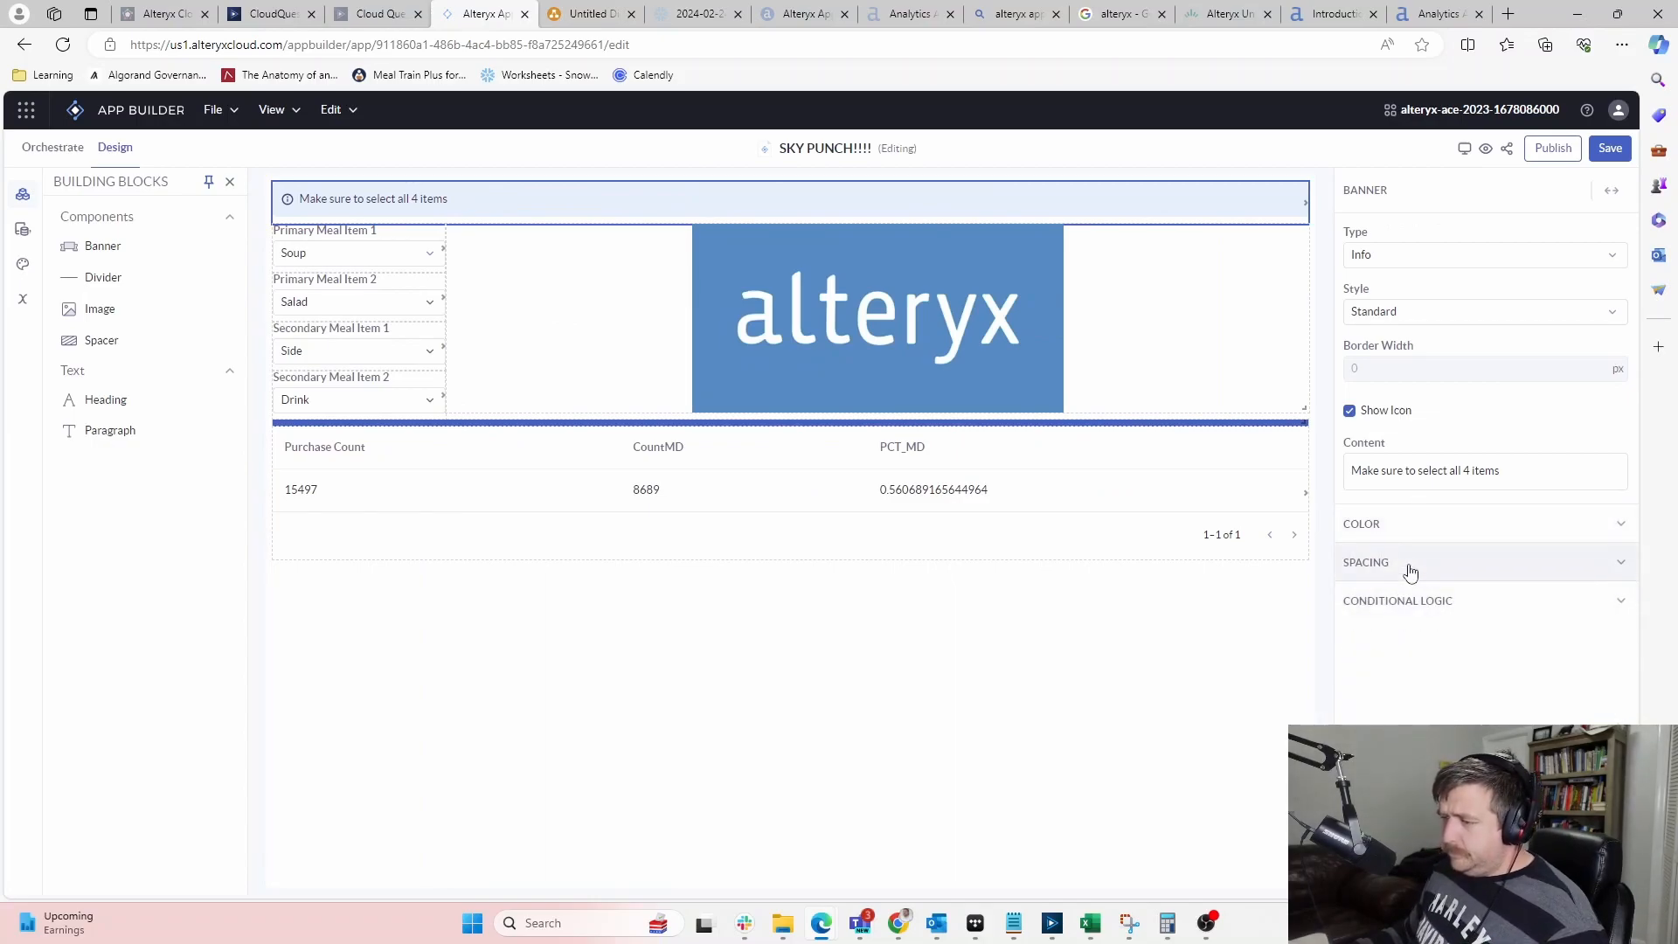
left_click(1410, 567)
left_click(1449, 565)
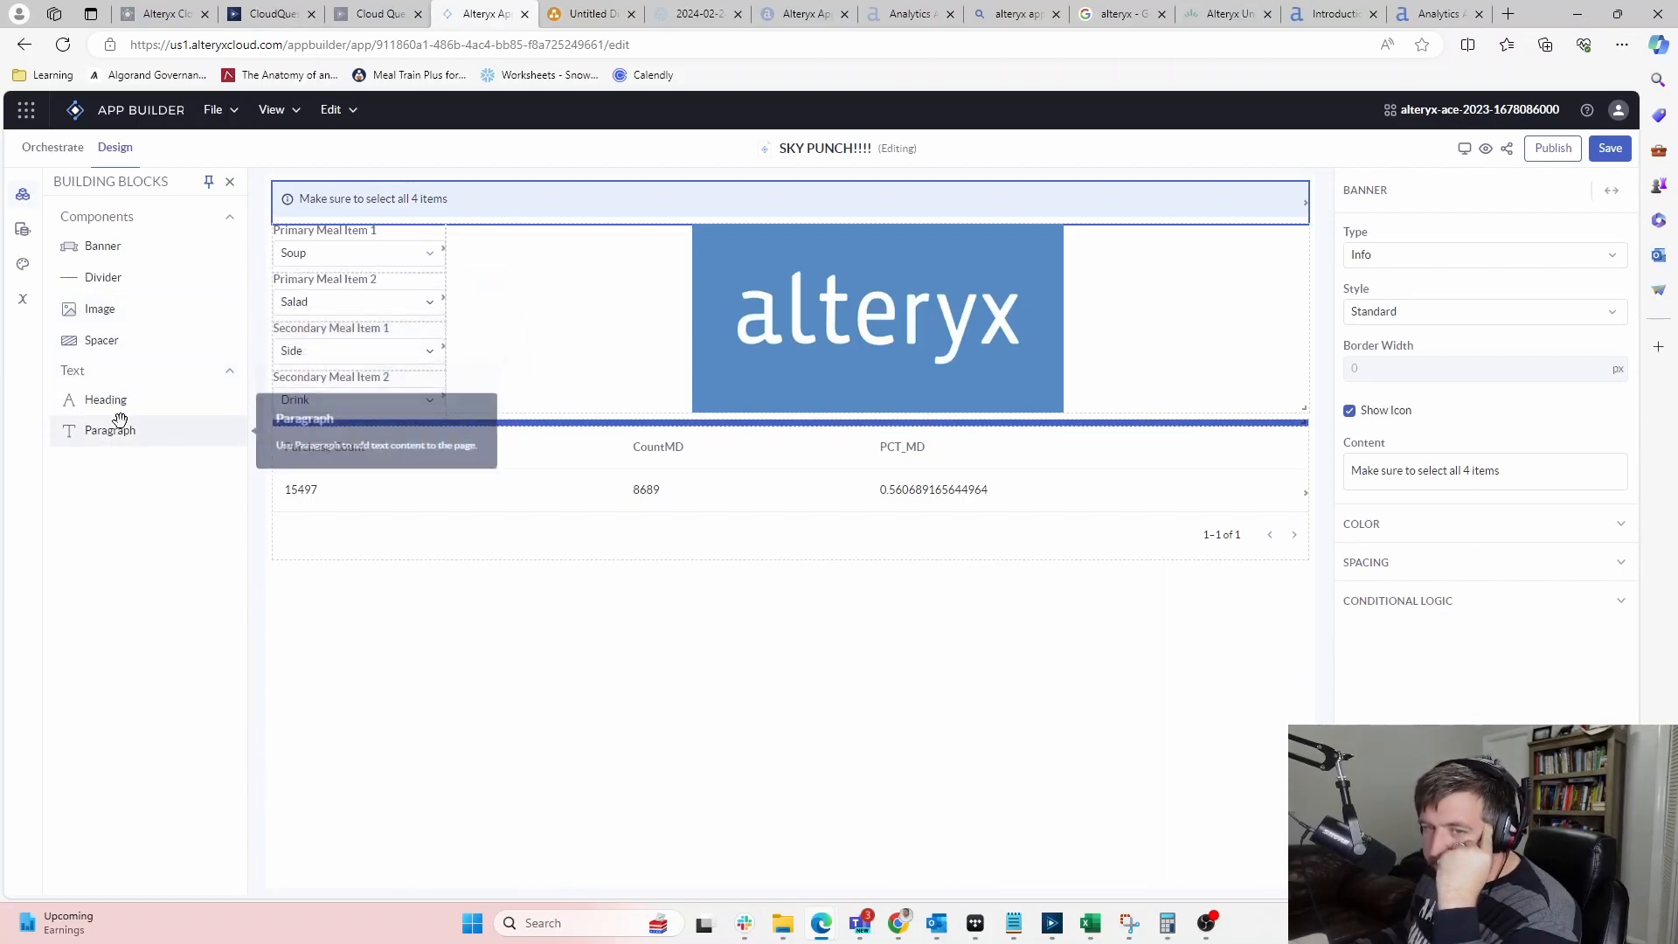
Add a heading above the Alteryx logo and clear all four meal dropdown choices
left_click(119, 374)
left_click_drag(109, 397, 695, 238)
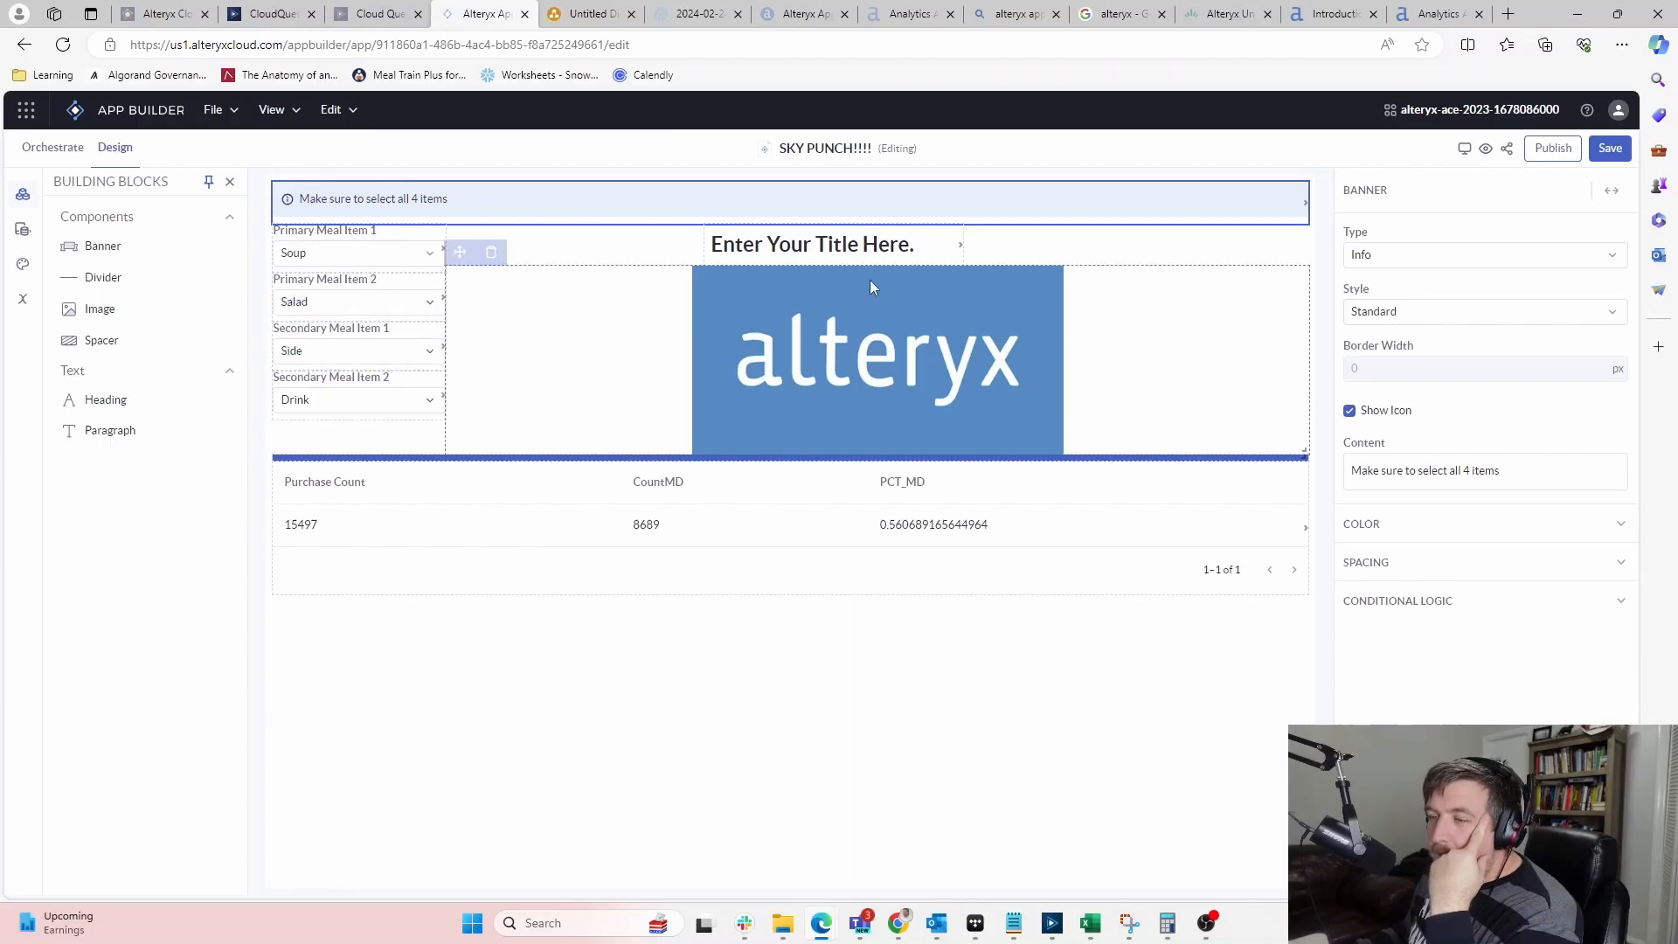
left_click(599, 252)
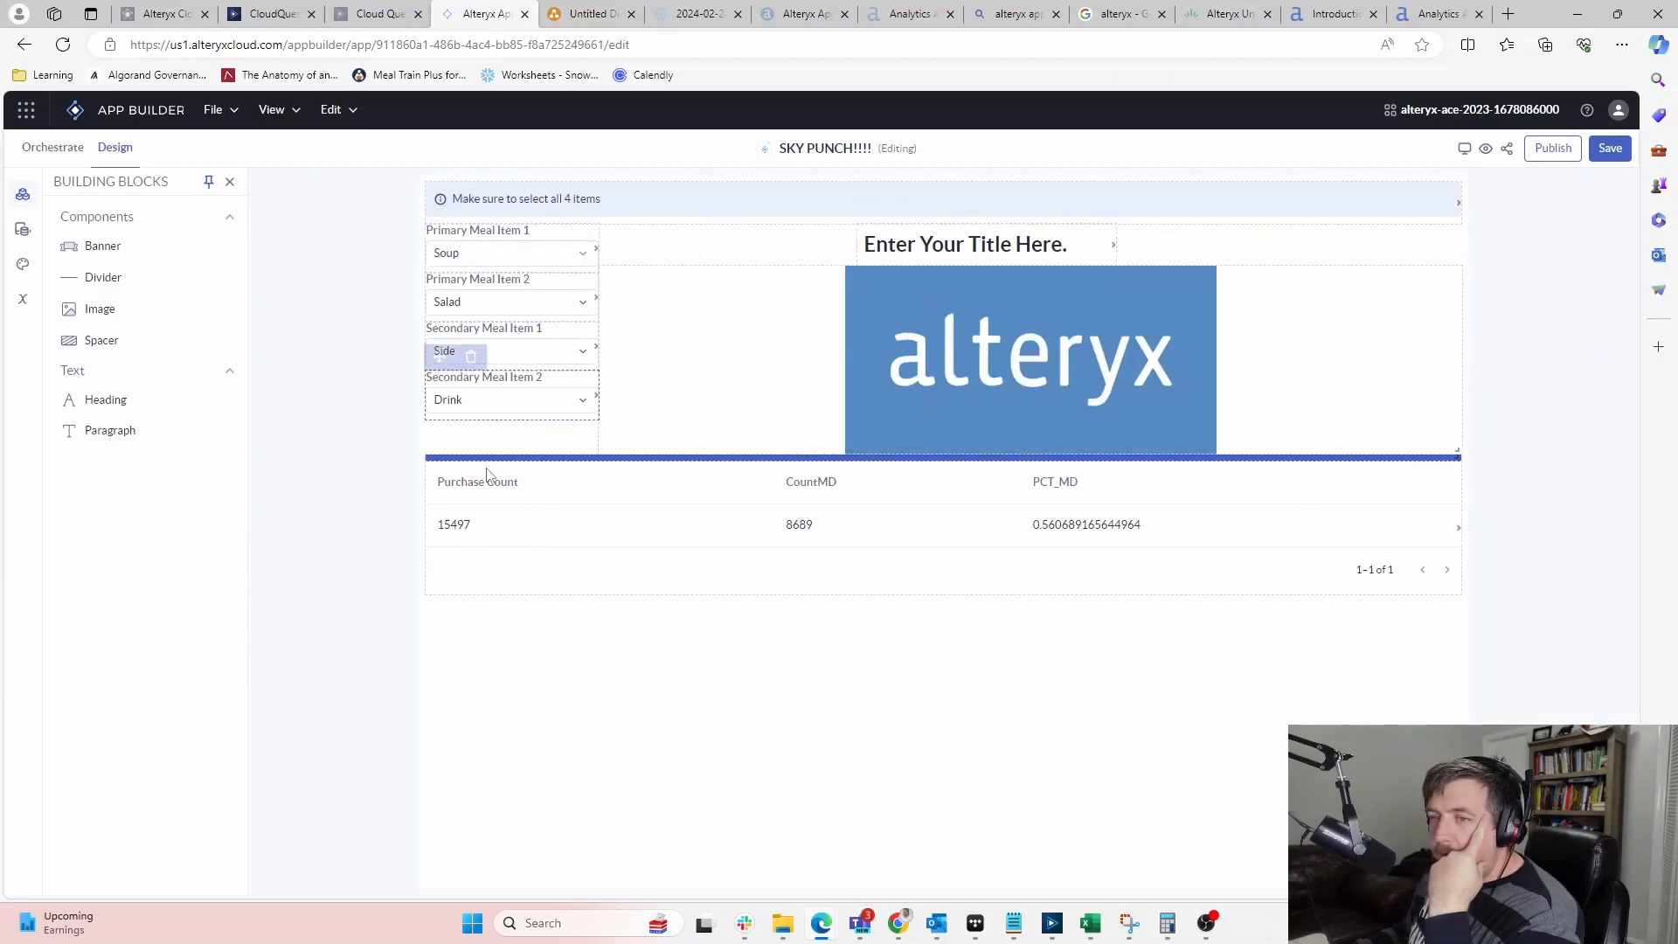
left_click(572, 259)
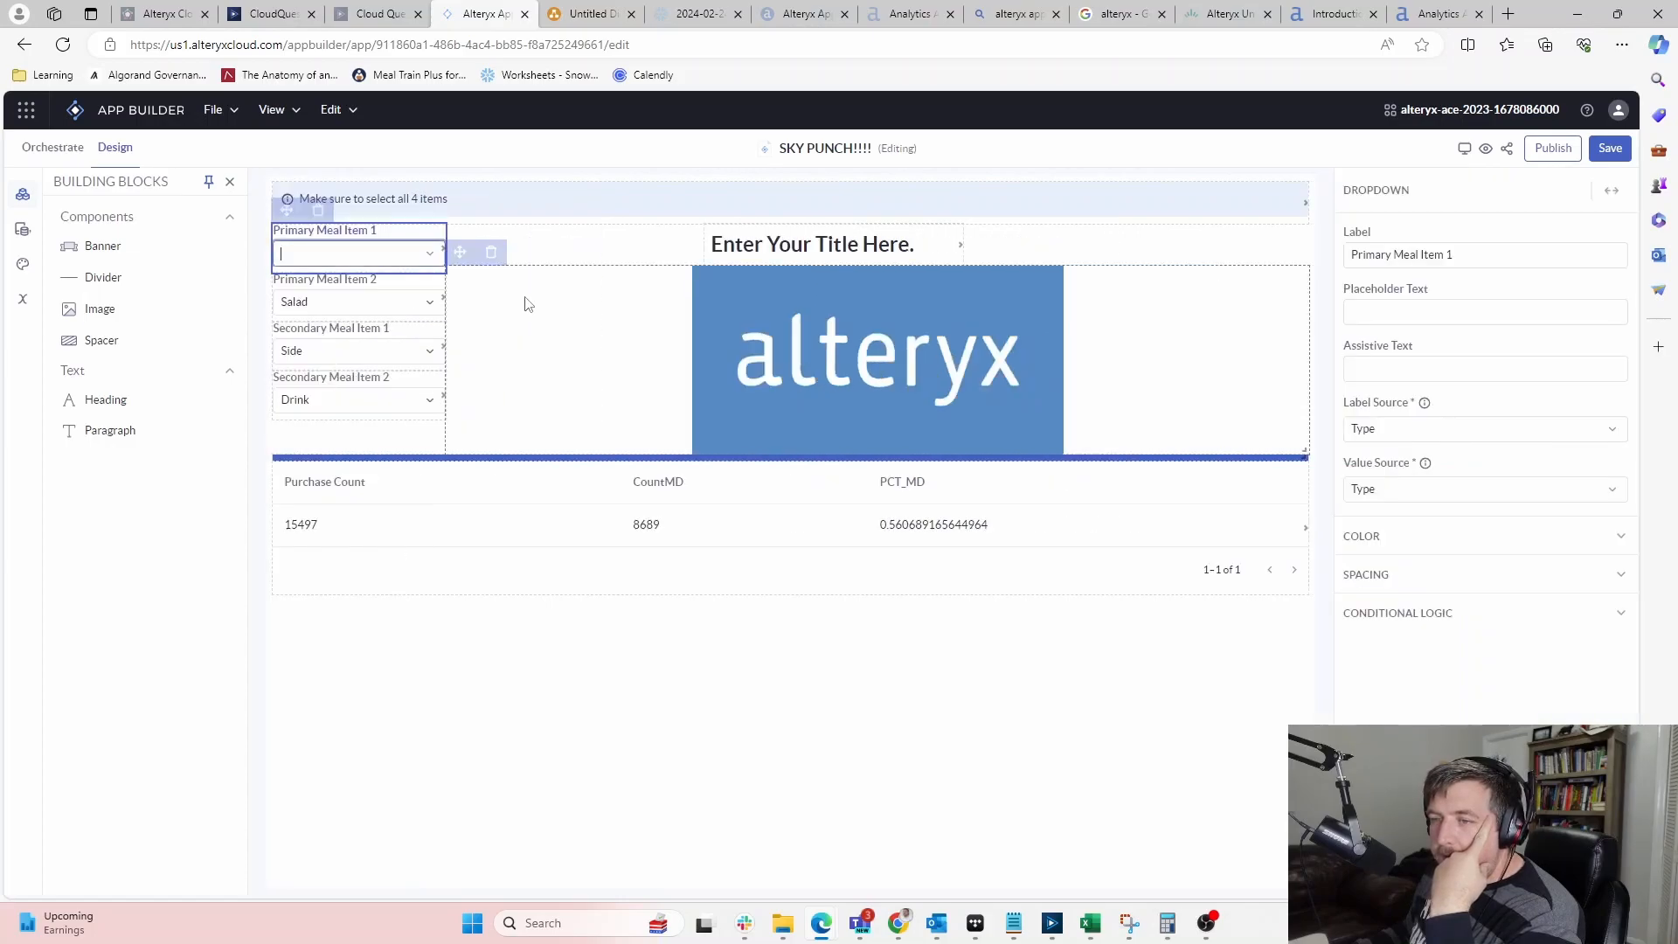
left_click(412, 302)
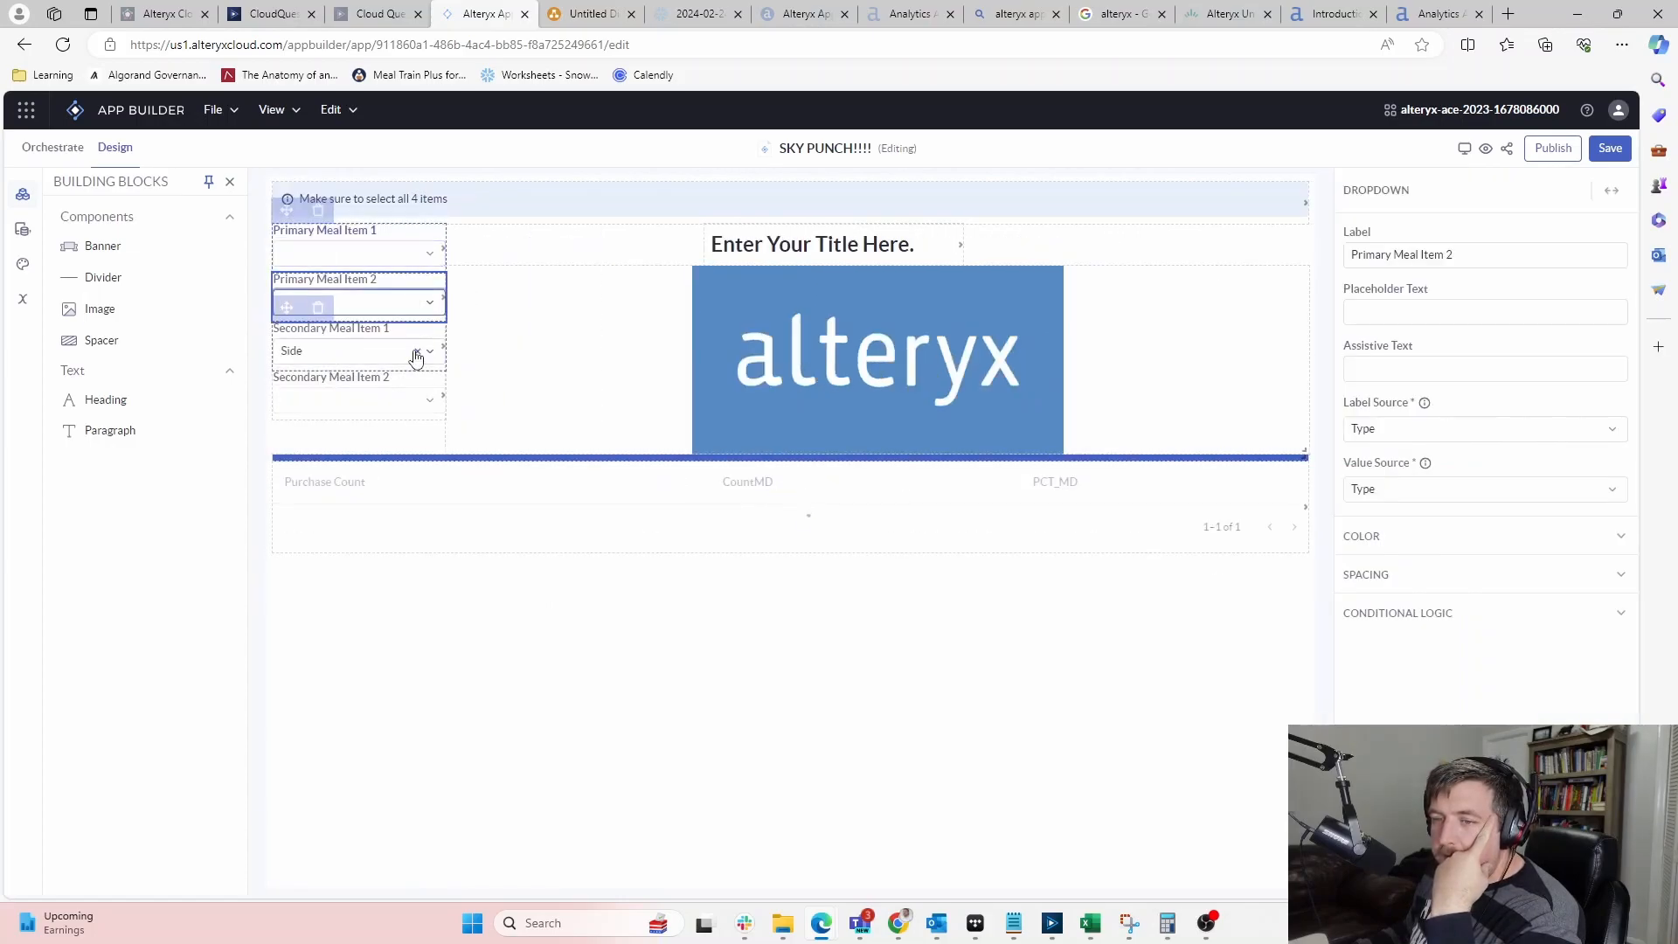
left_click(418, 354)
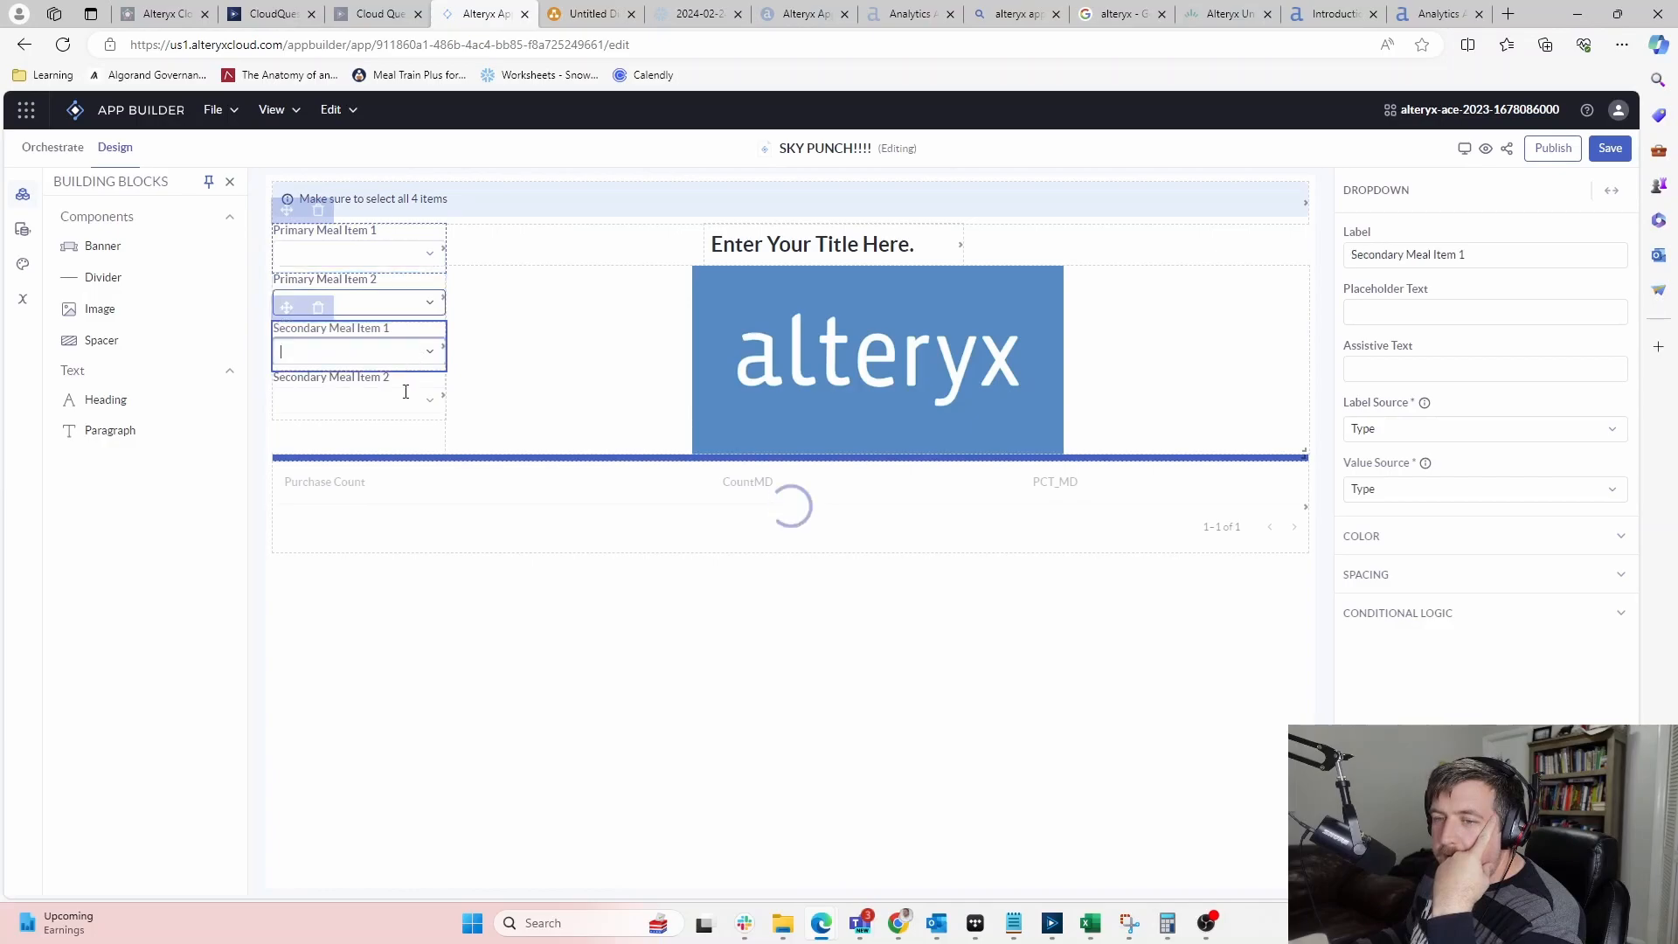
left_click(416, 402)
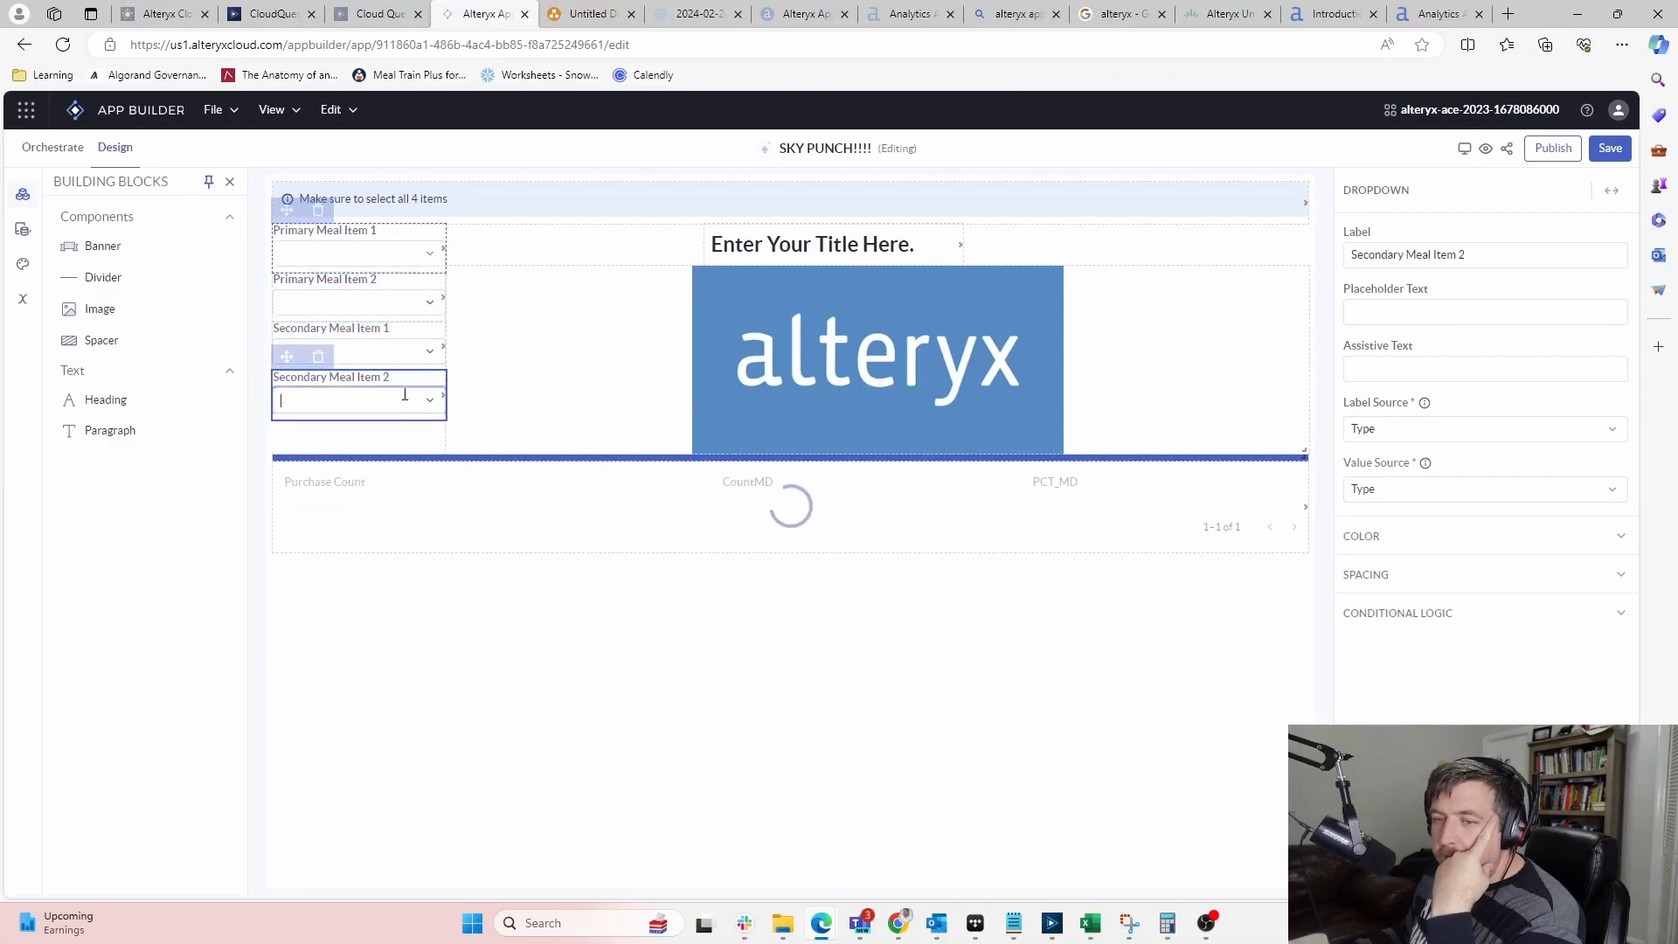
Pick Pizza, Salad, Soup and Drink in the four meal dropdowns; the table shows CountMD 5600
left_click(431, 260)
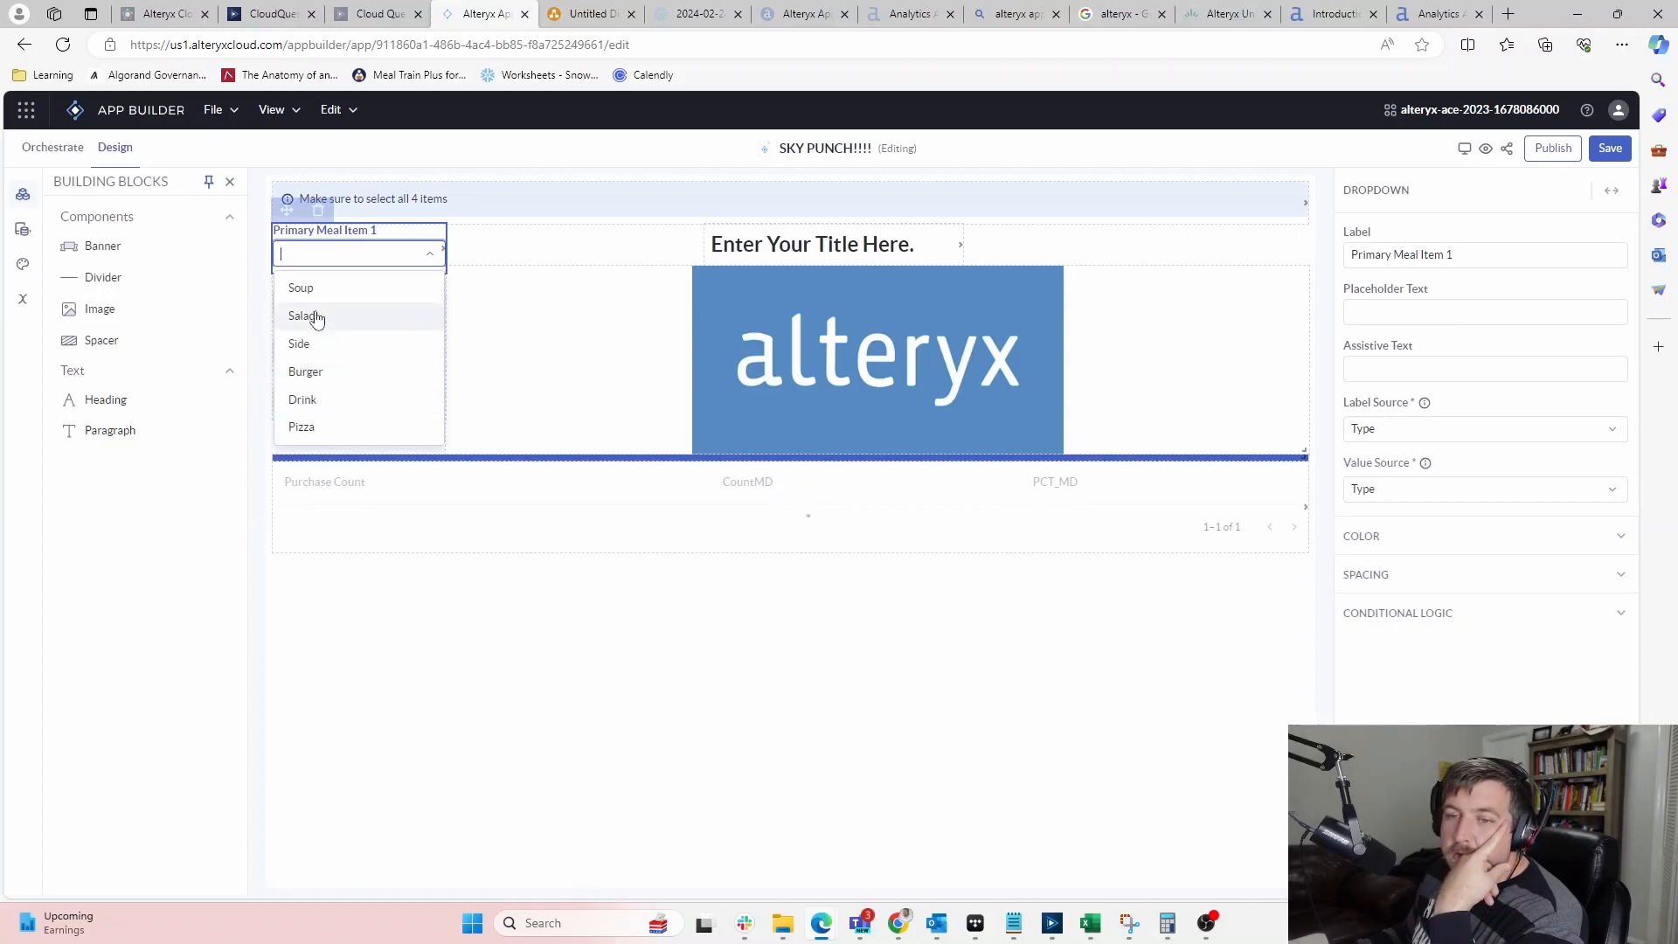
left_click(302, 428)
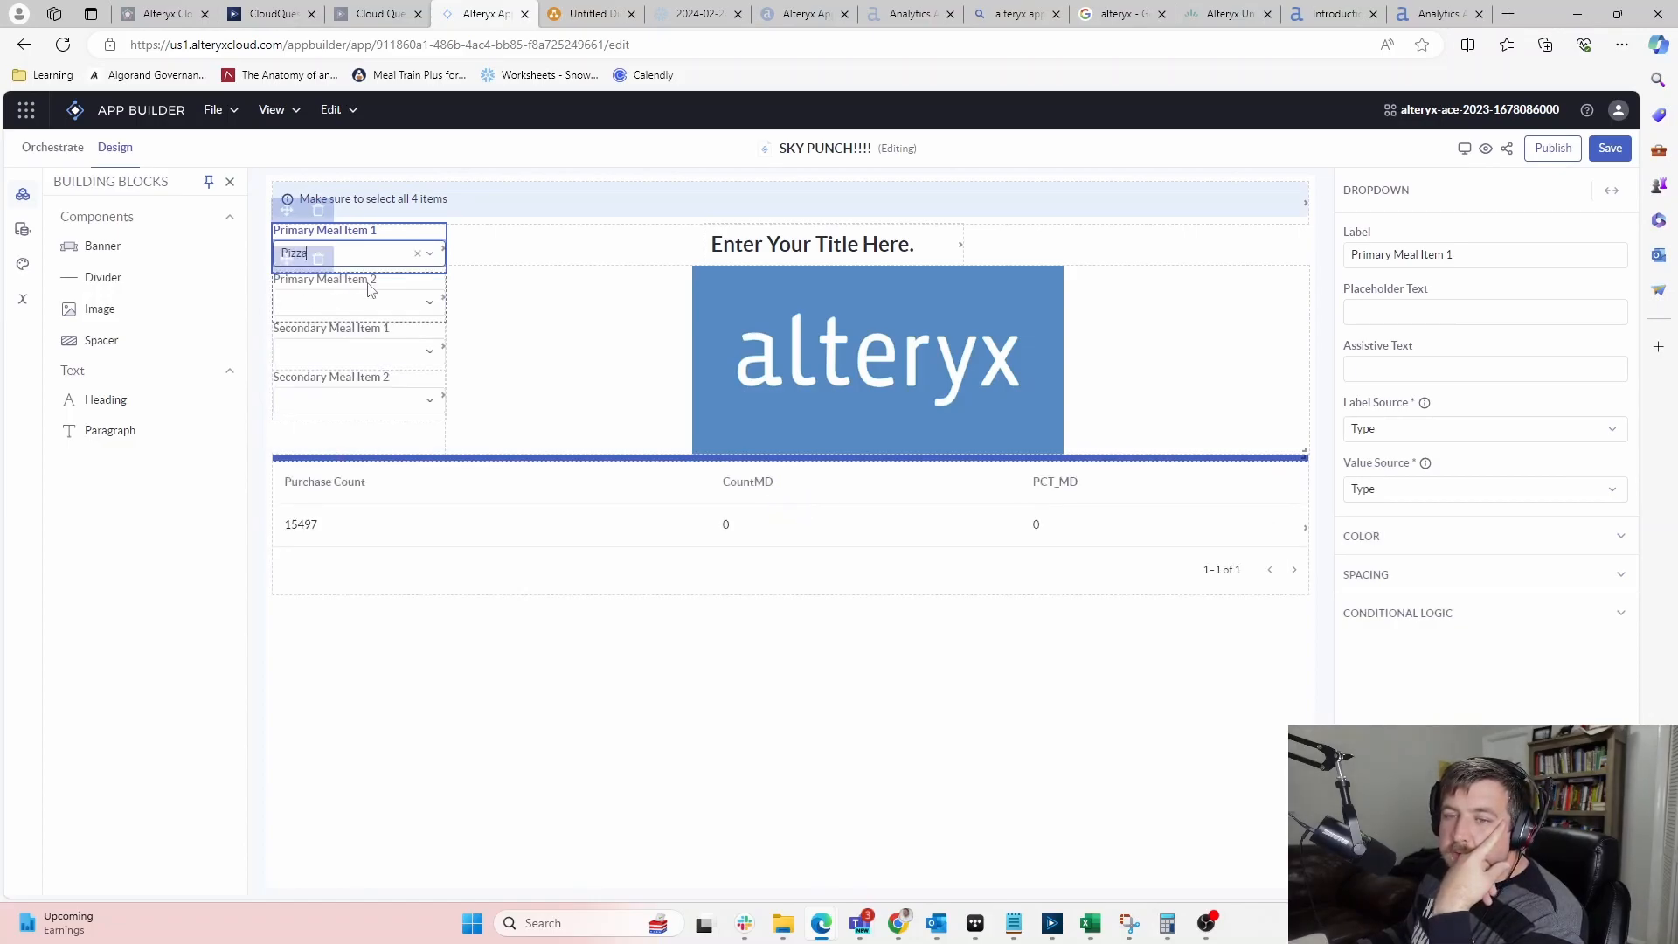
left_click(426, 305)
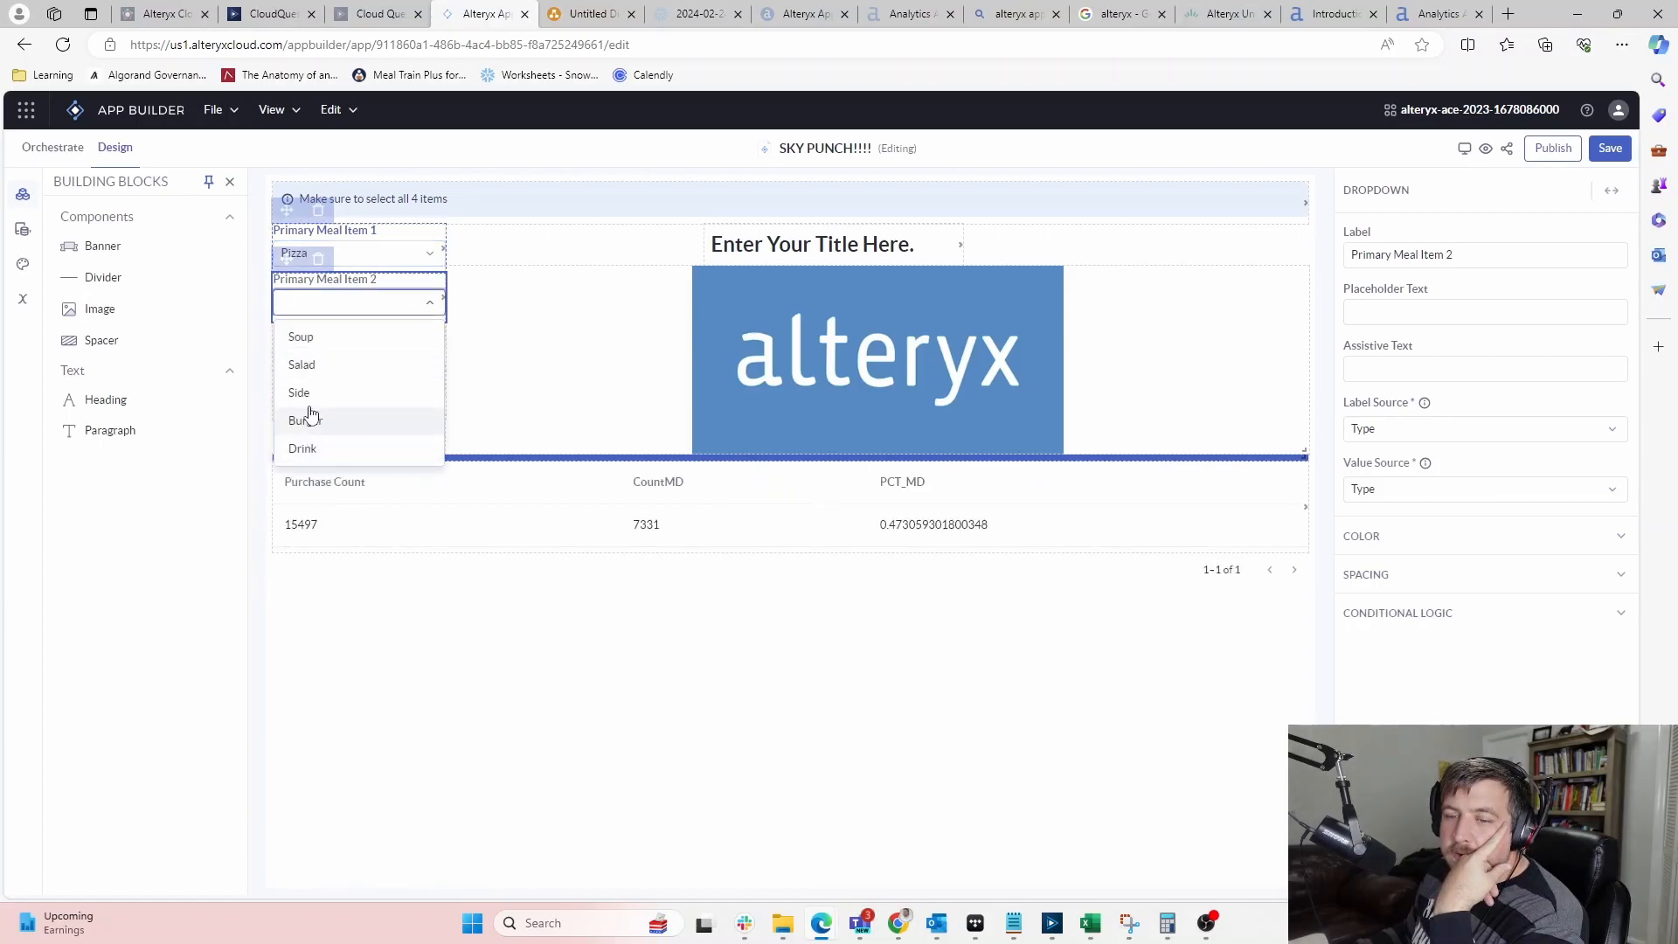
left_click(302, 364)
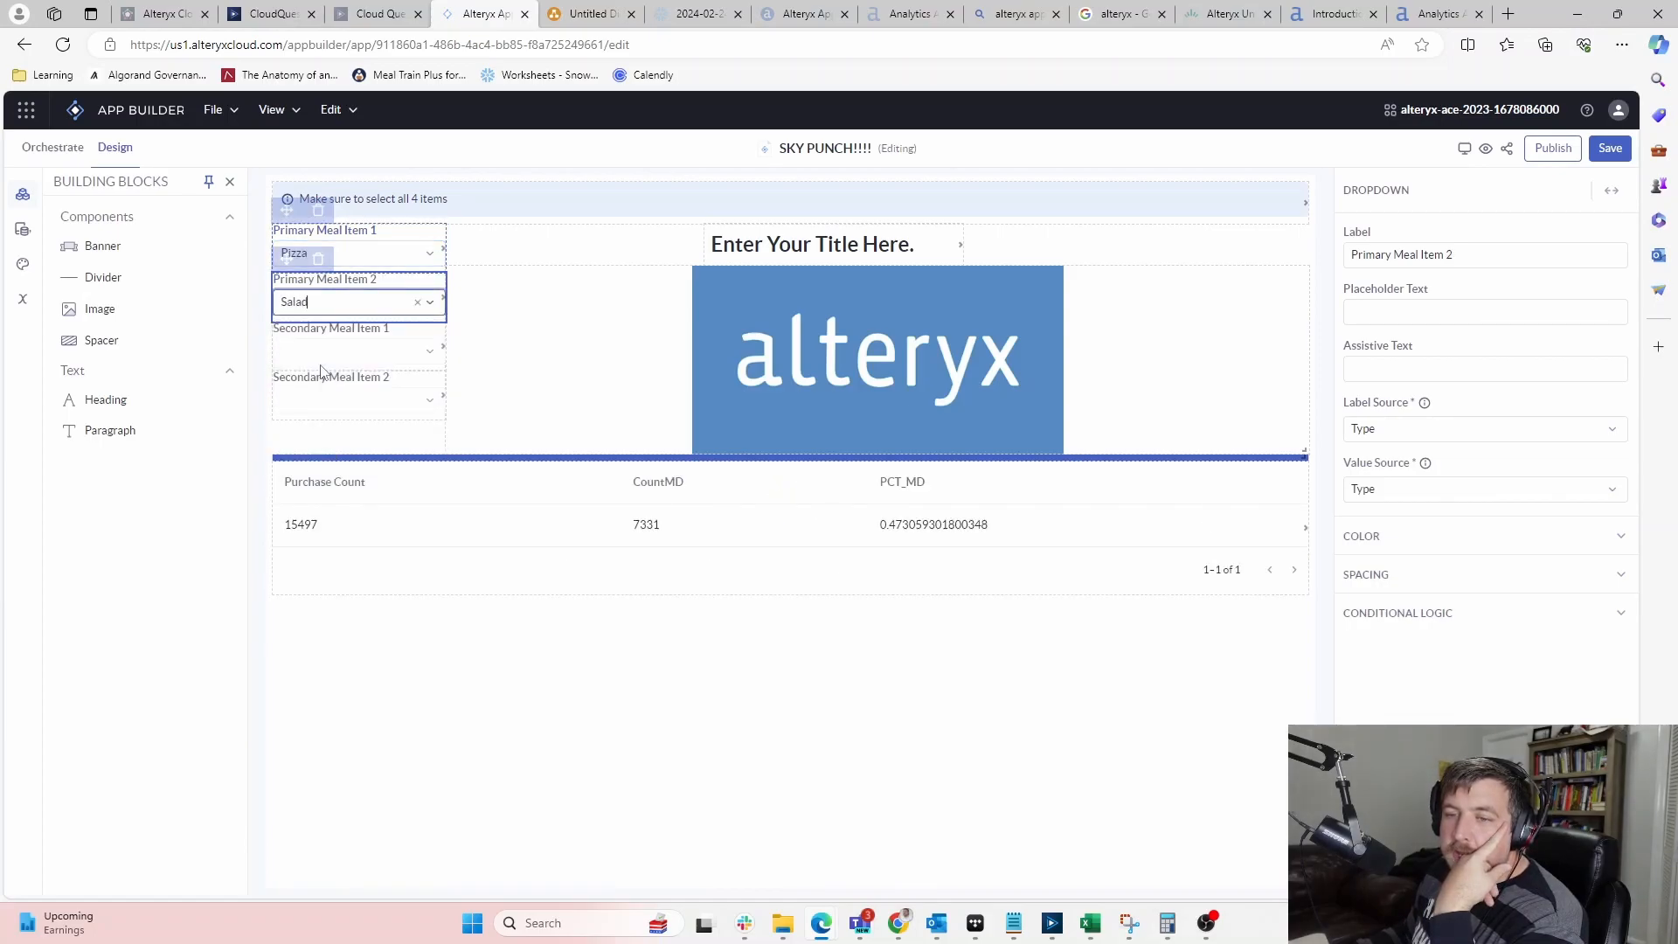
left_click(429, 359)
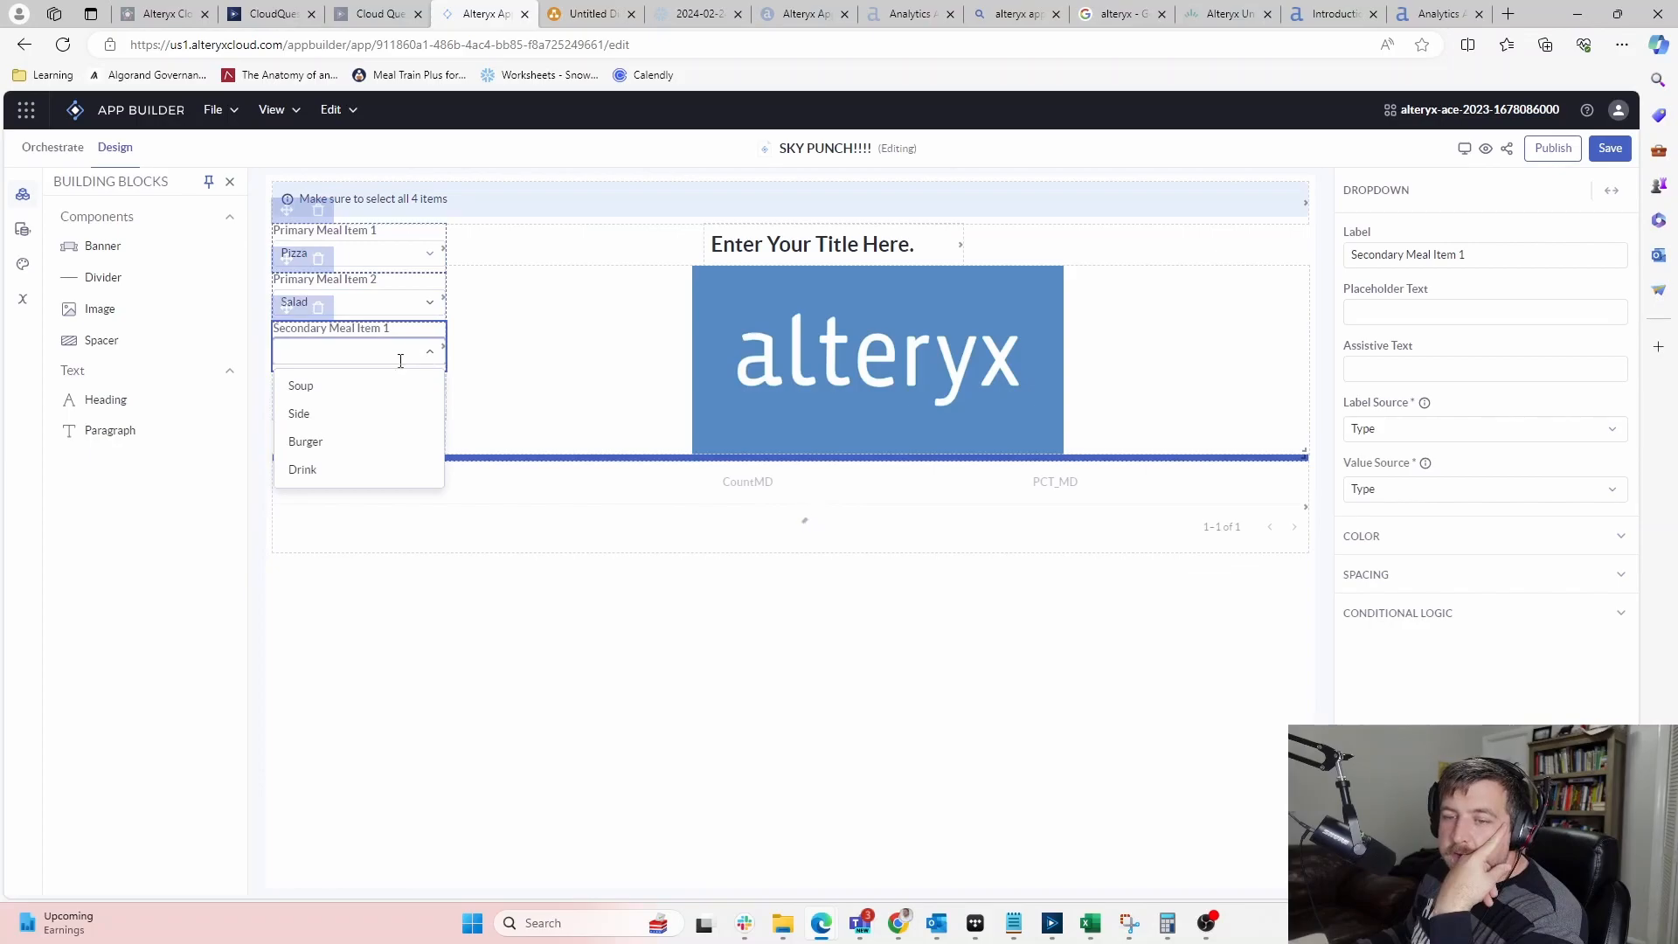
left_click(323, 388)
left_click(429, 402)
left_click(303, 490)
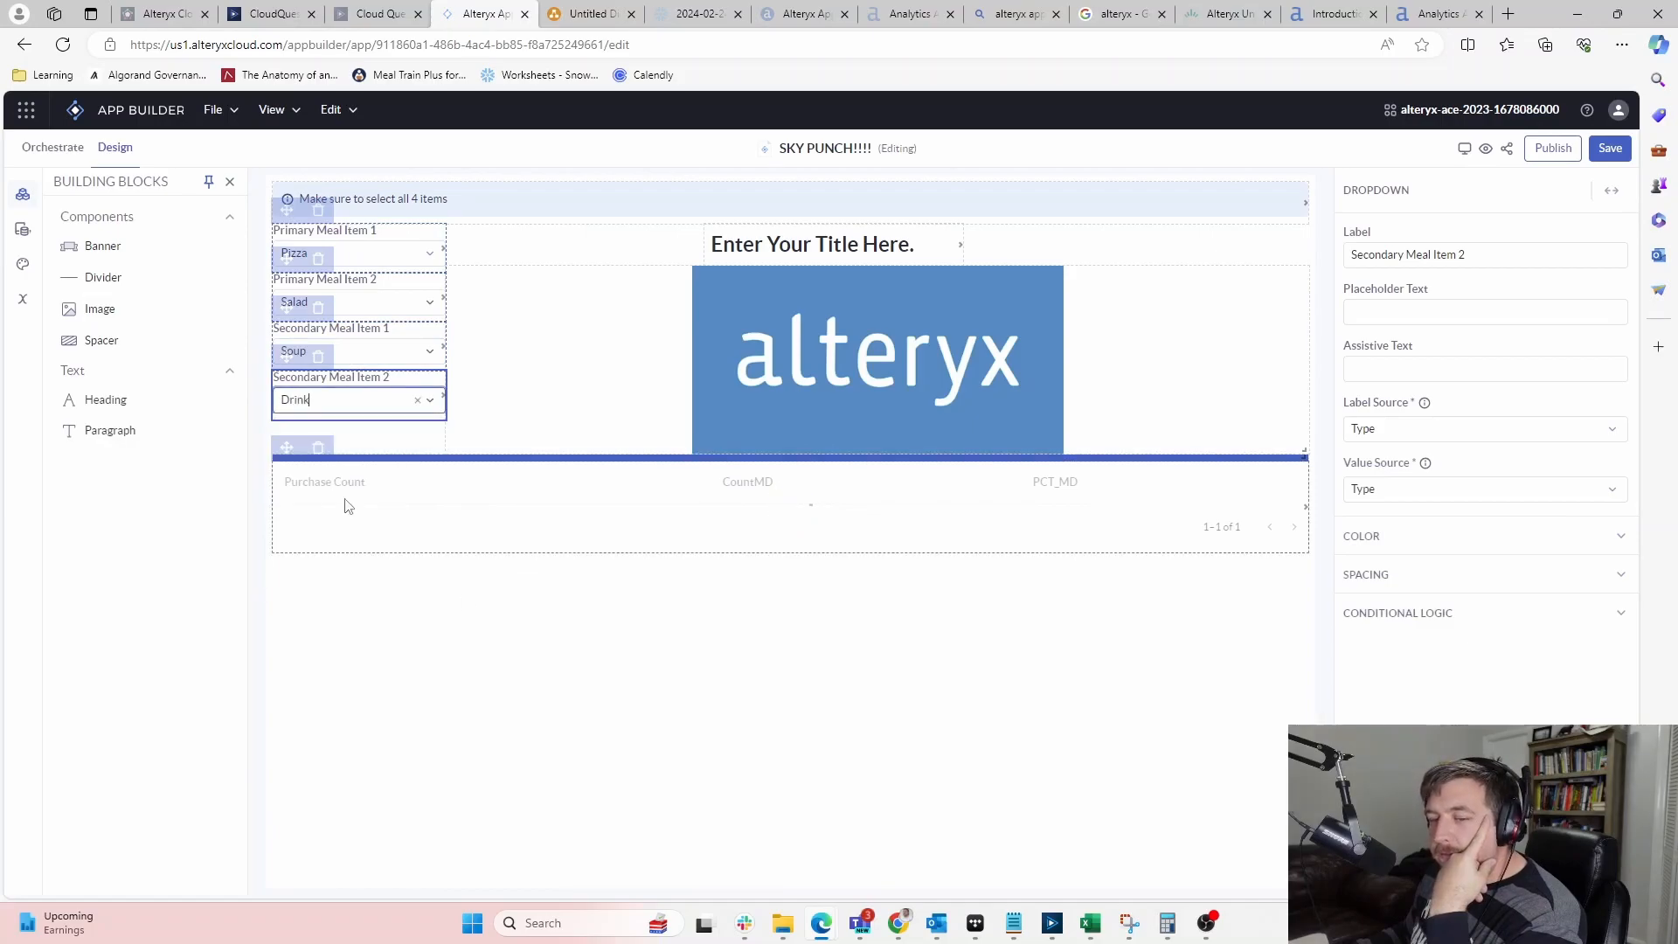
left_click(551, 749)
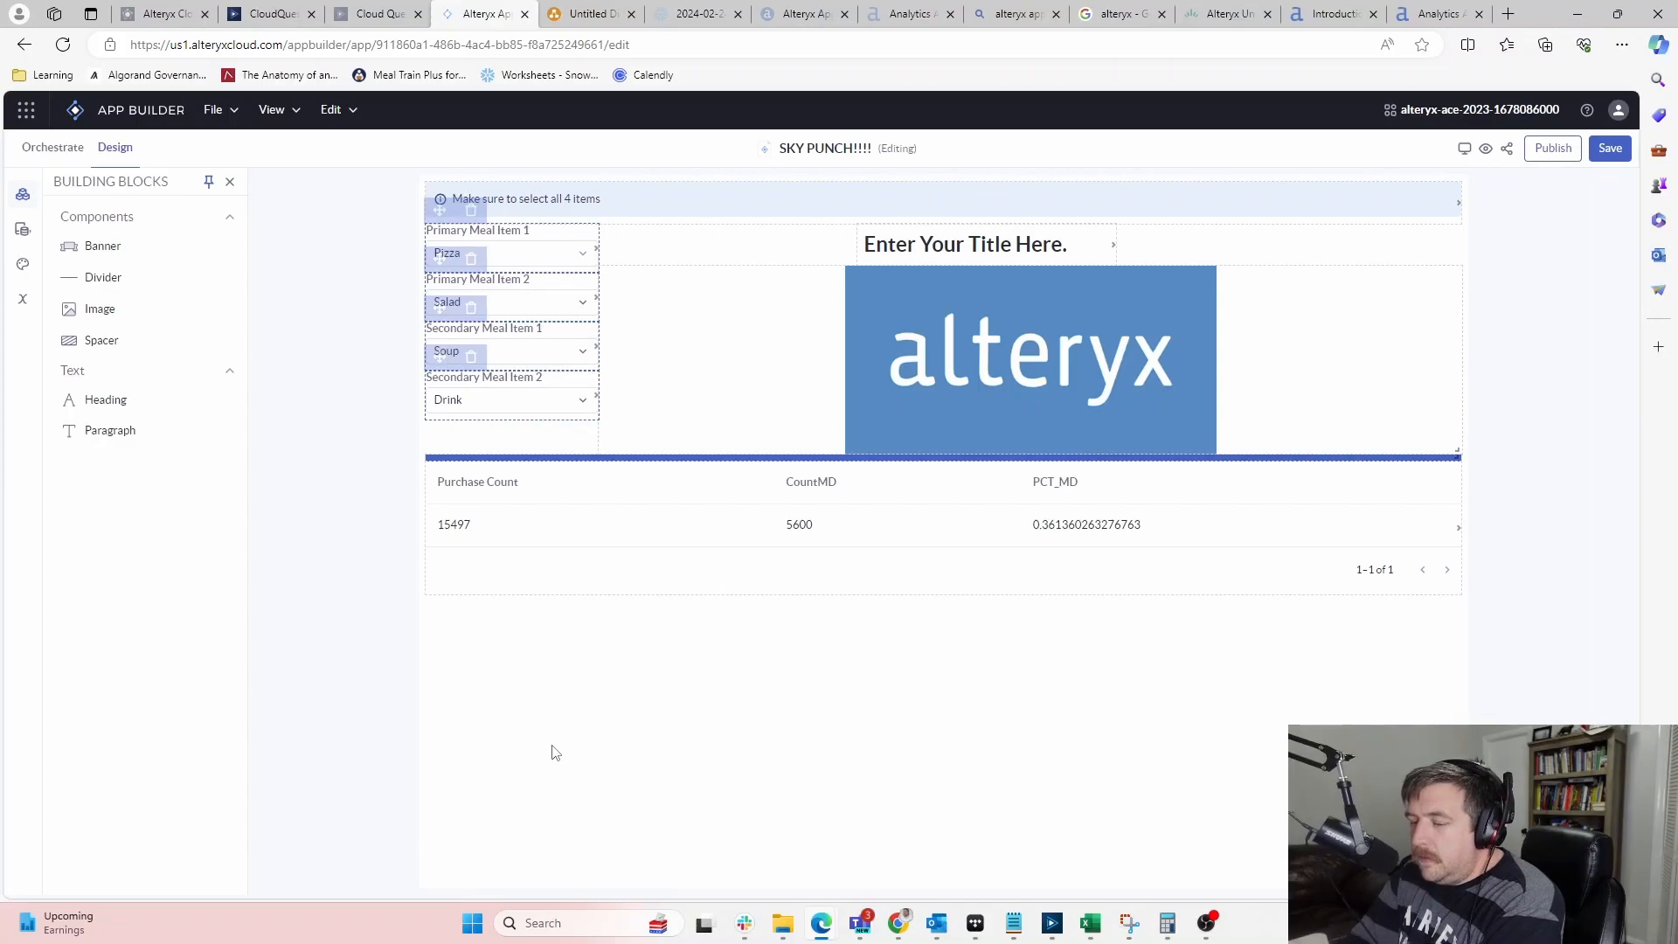
Inspect the results table's settings, then switch to the Designer Cloud workflow
left_click(1194, 482)
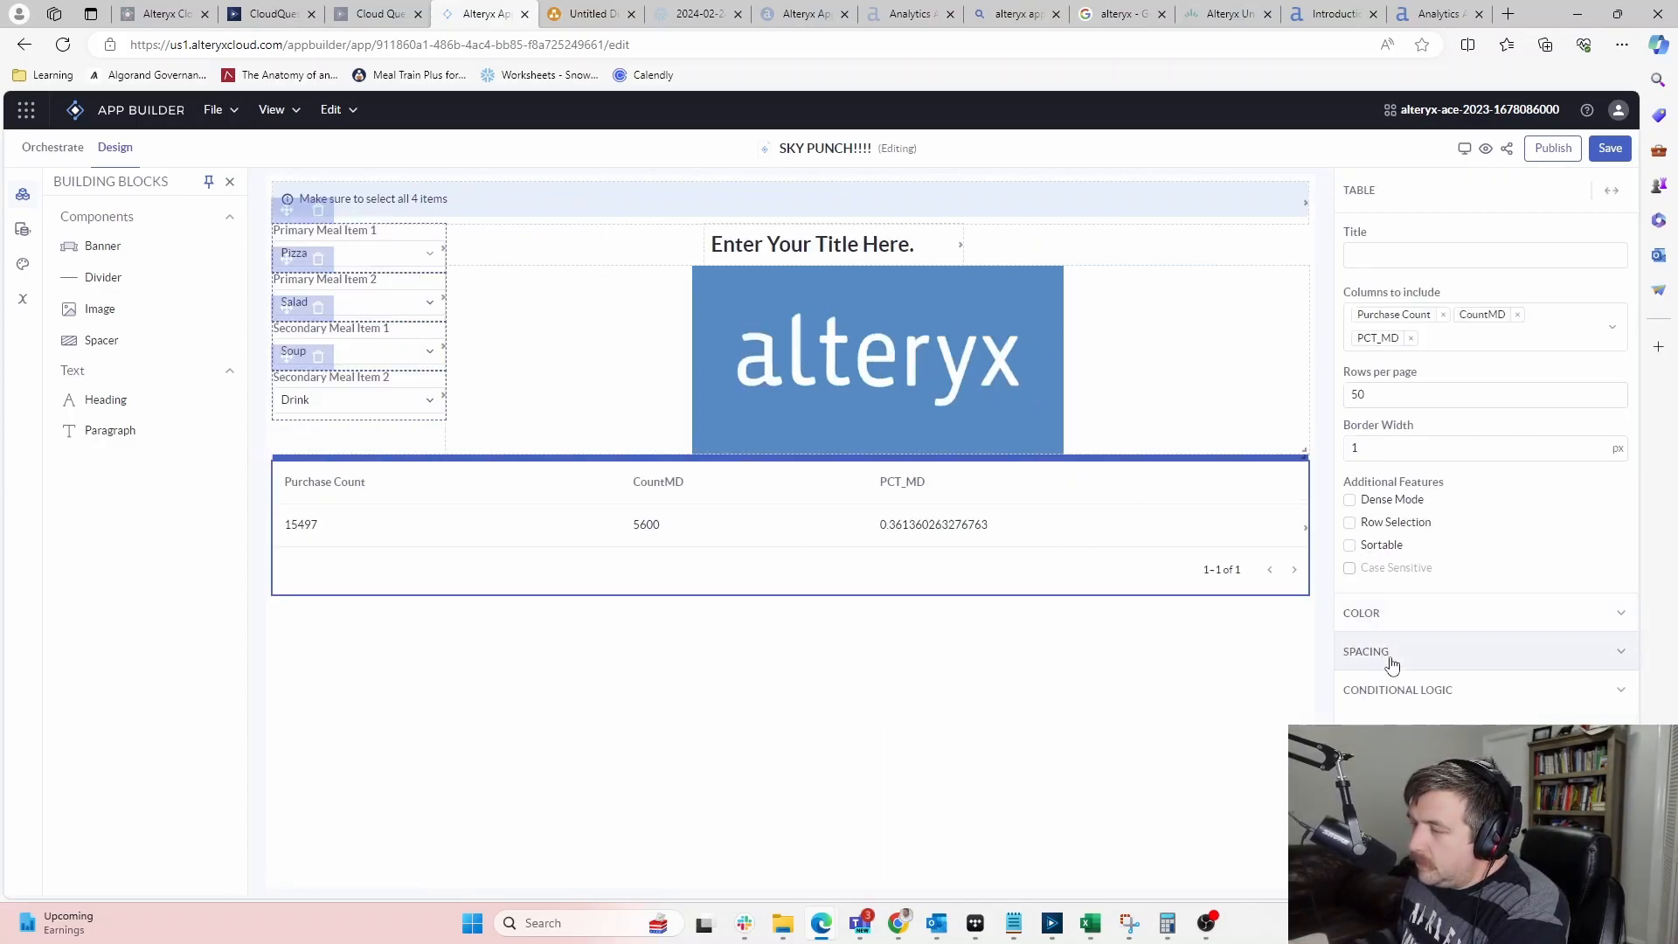
right_click(1498, 324)
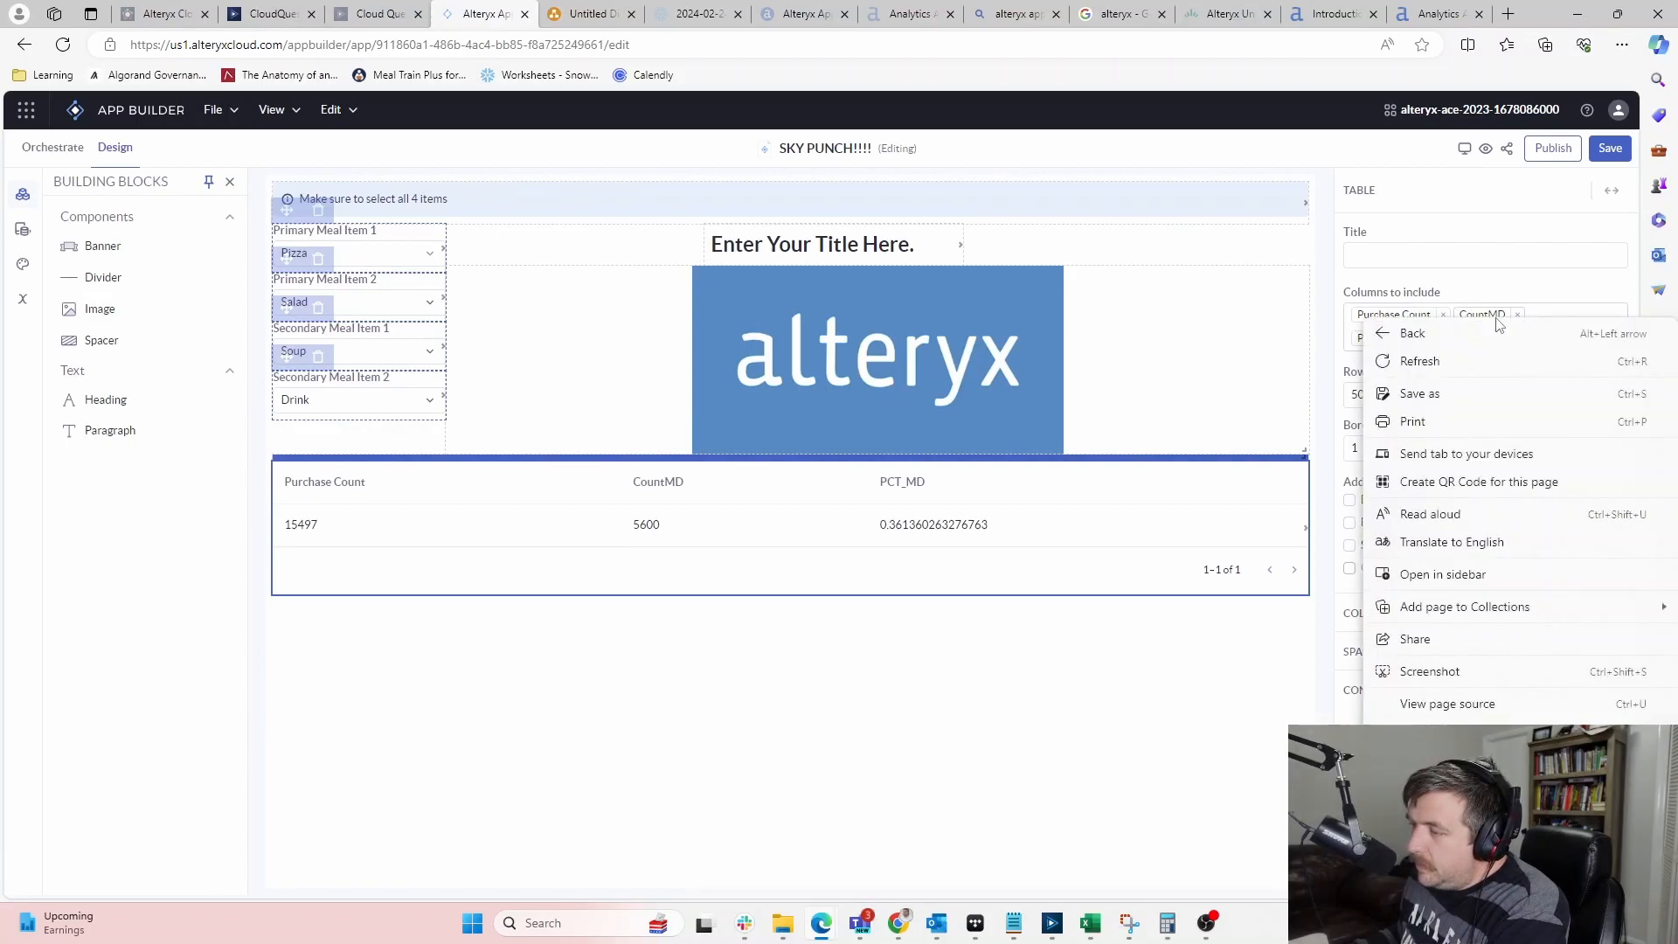
left_click(1502, 284)
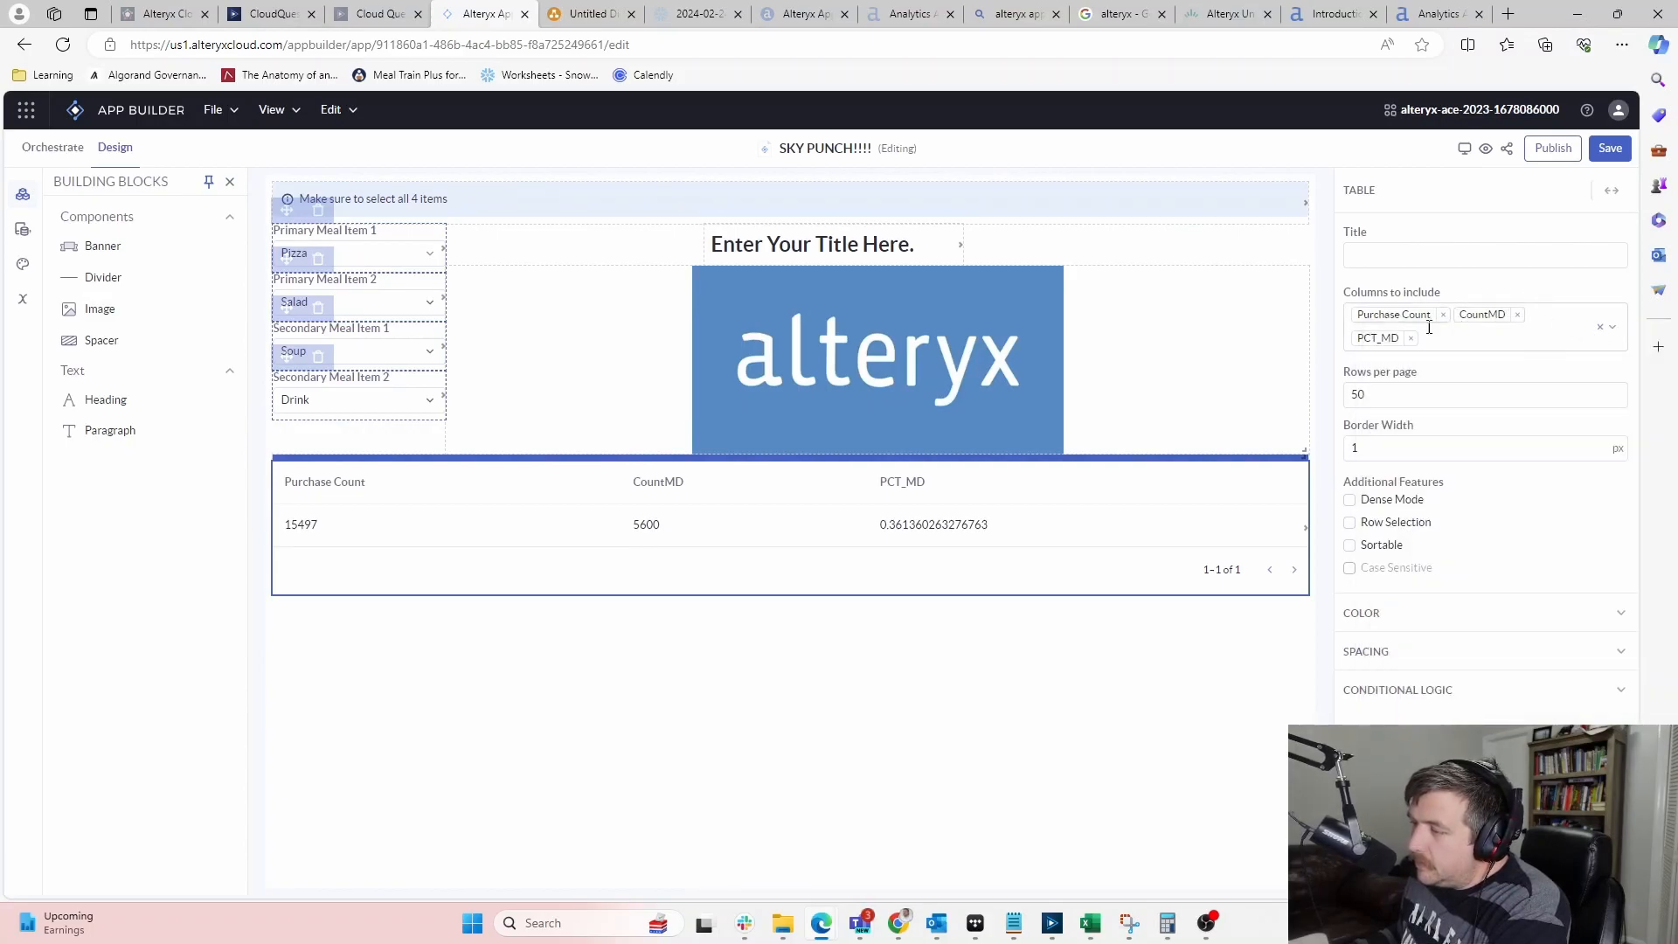
left_click(384, 13)
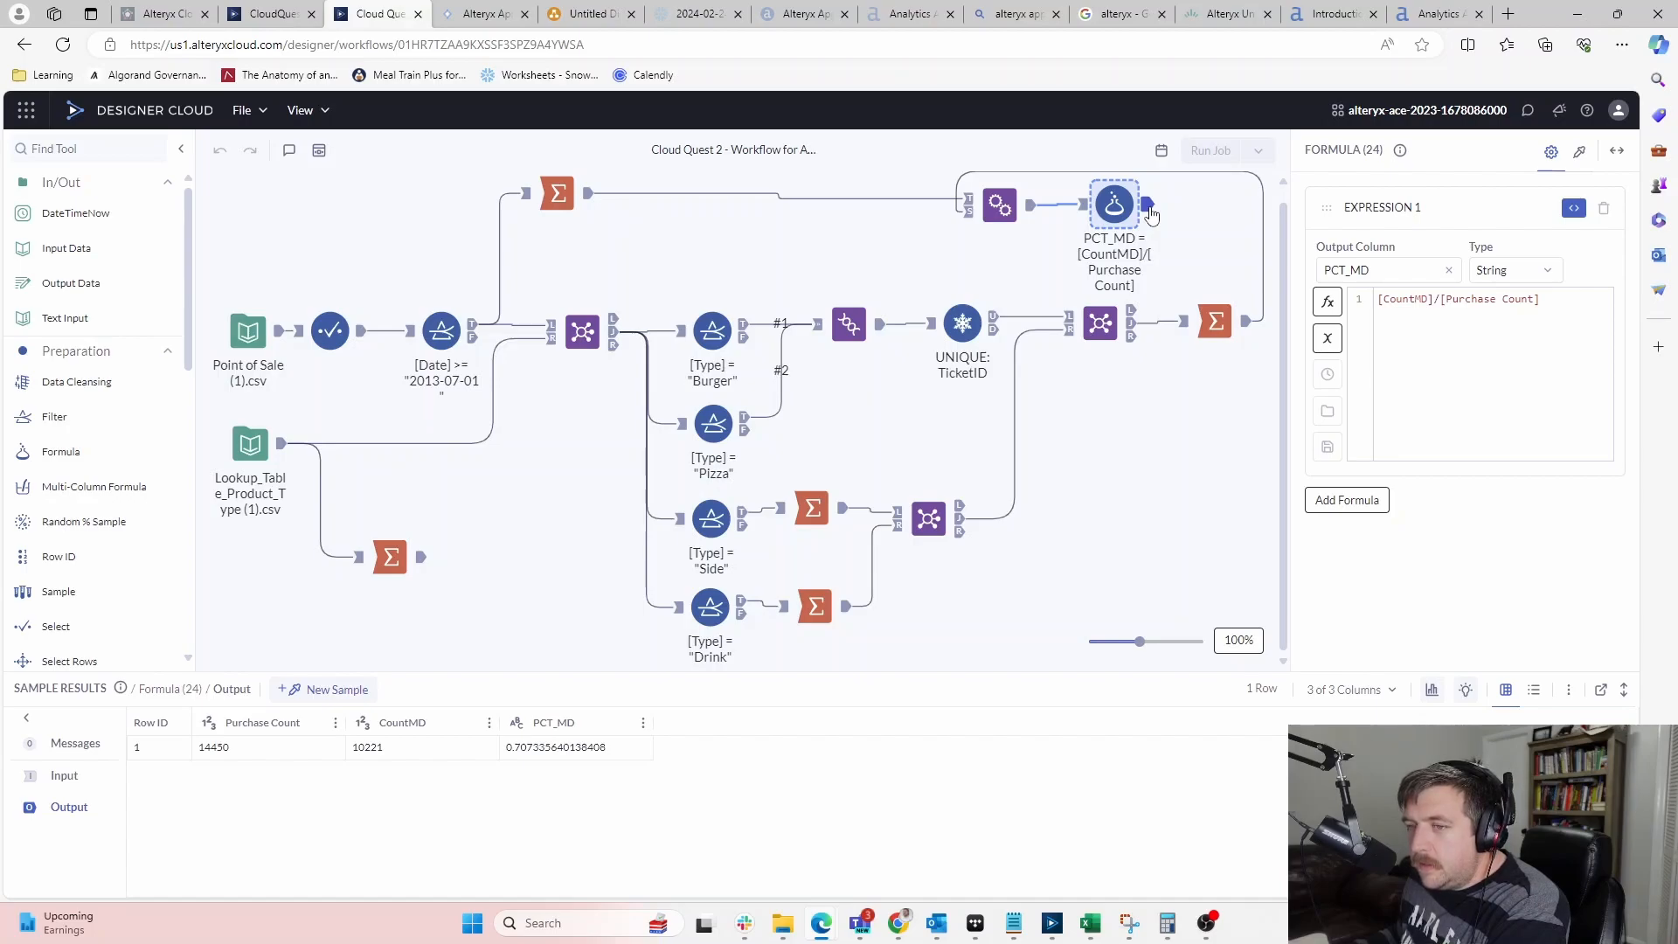
left_click(454, 14)
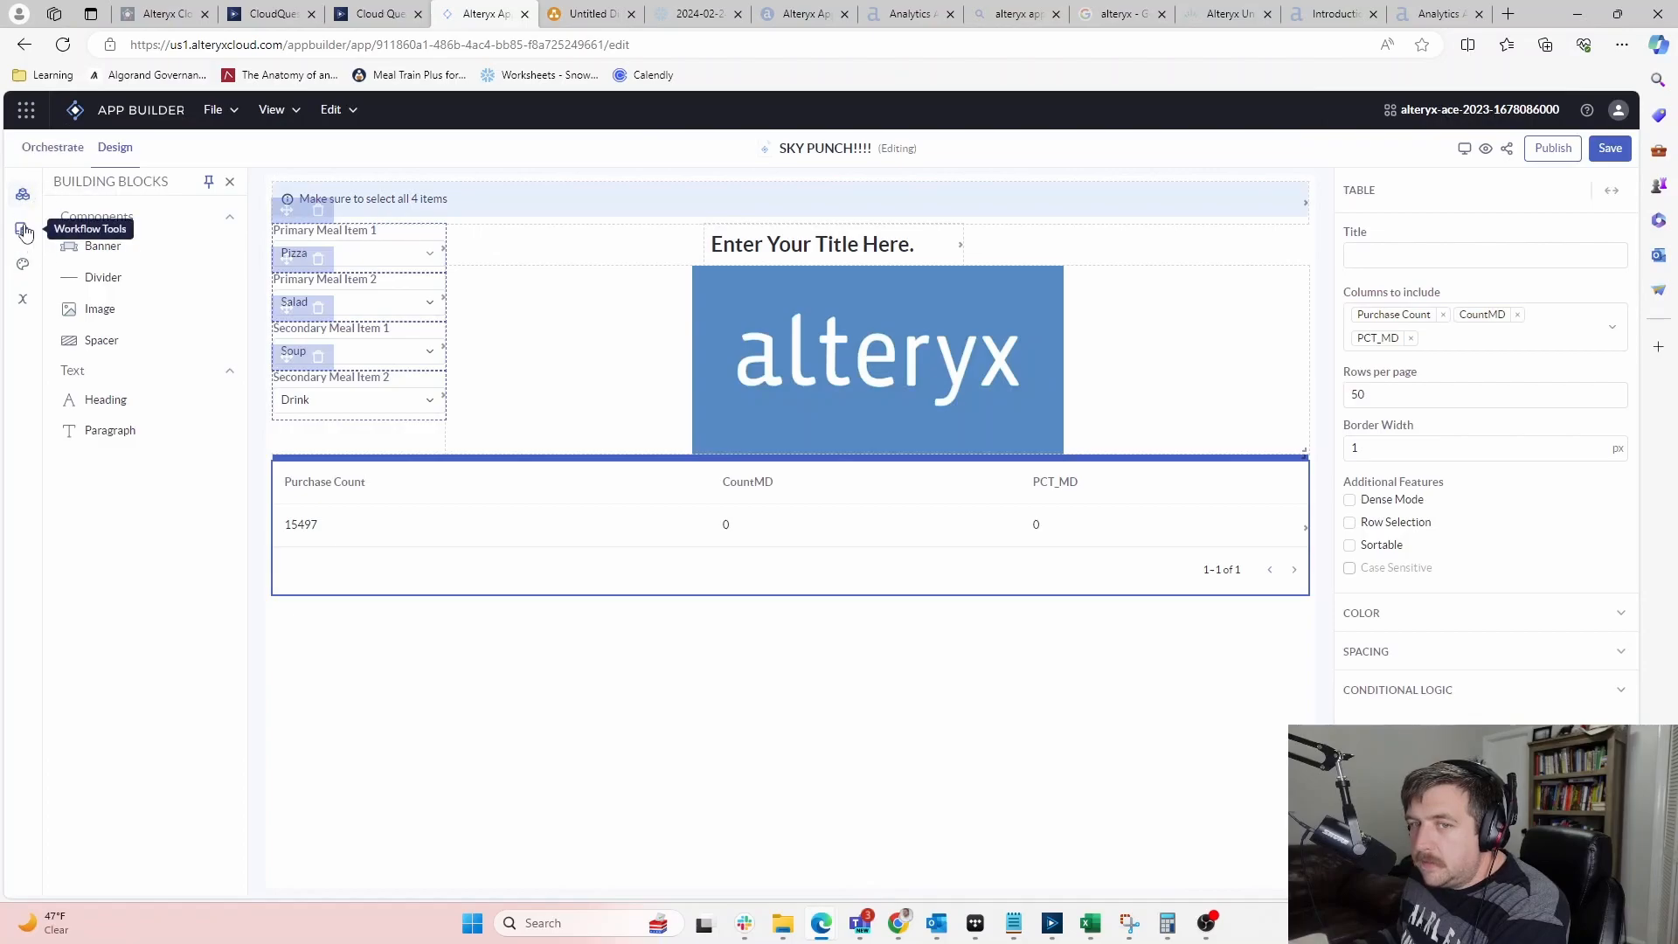
Show the Orchestrate view and confirm the lower Cloud Quest node outputs the PCT_MD table
left_click(53, 149)
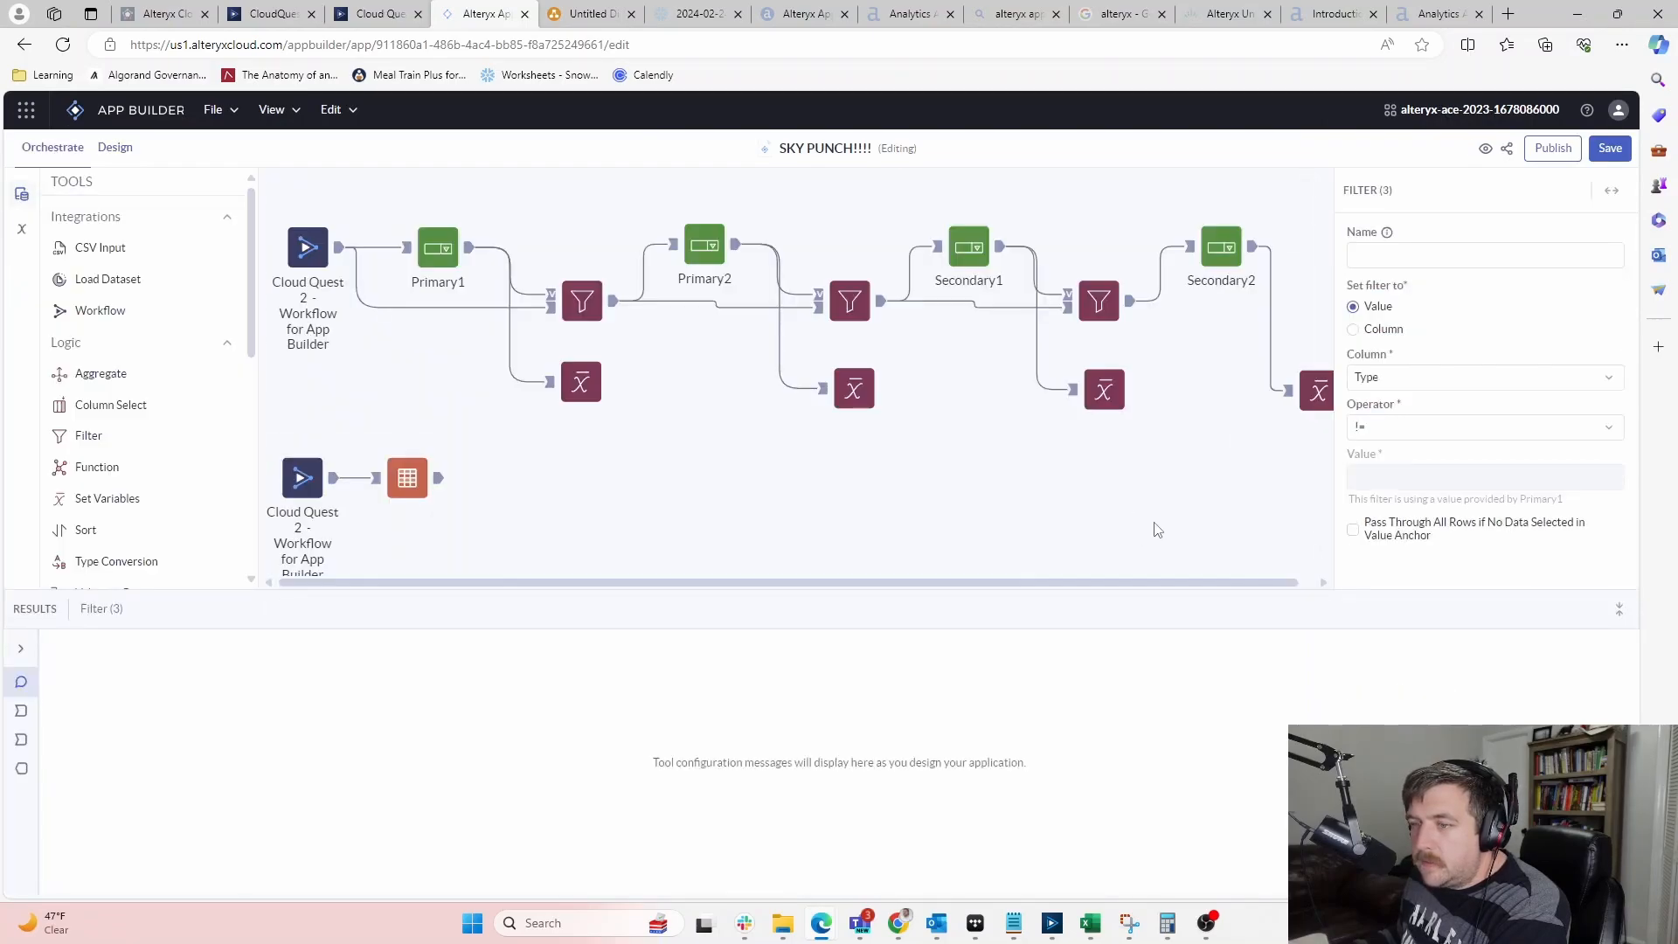
left_click(325, 478)
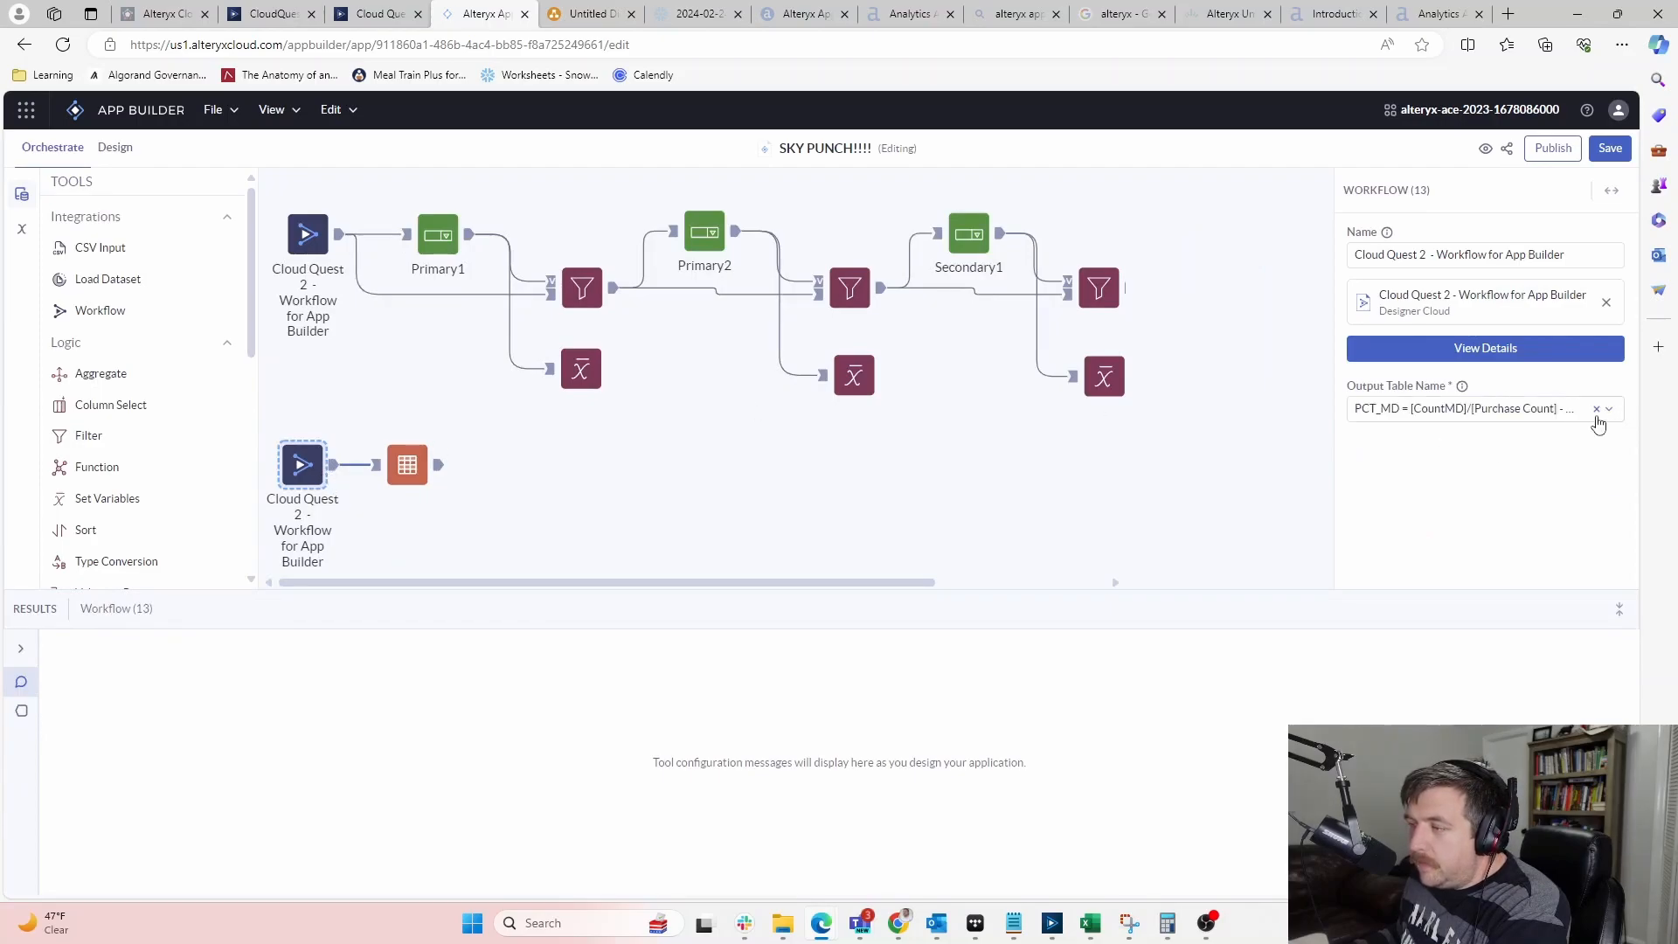
left_click(626, 459)
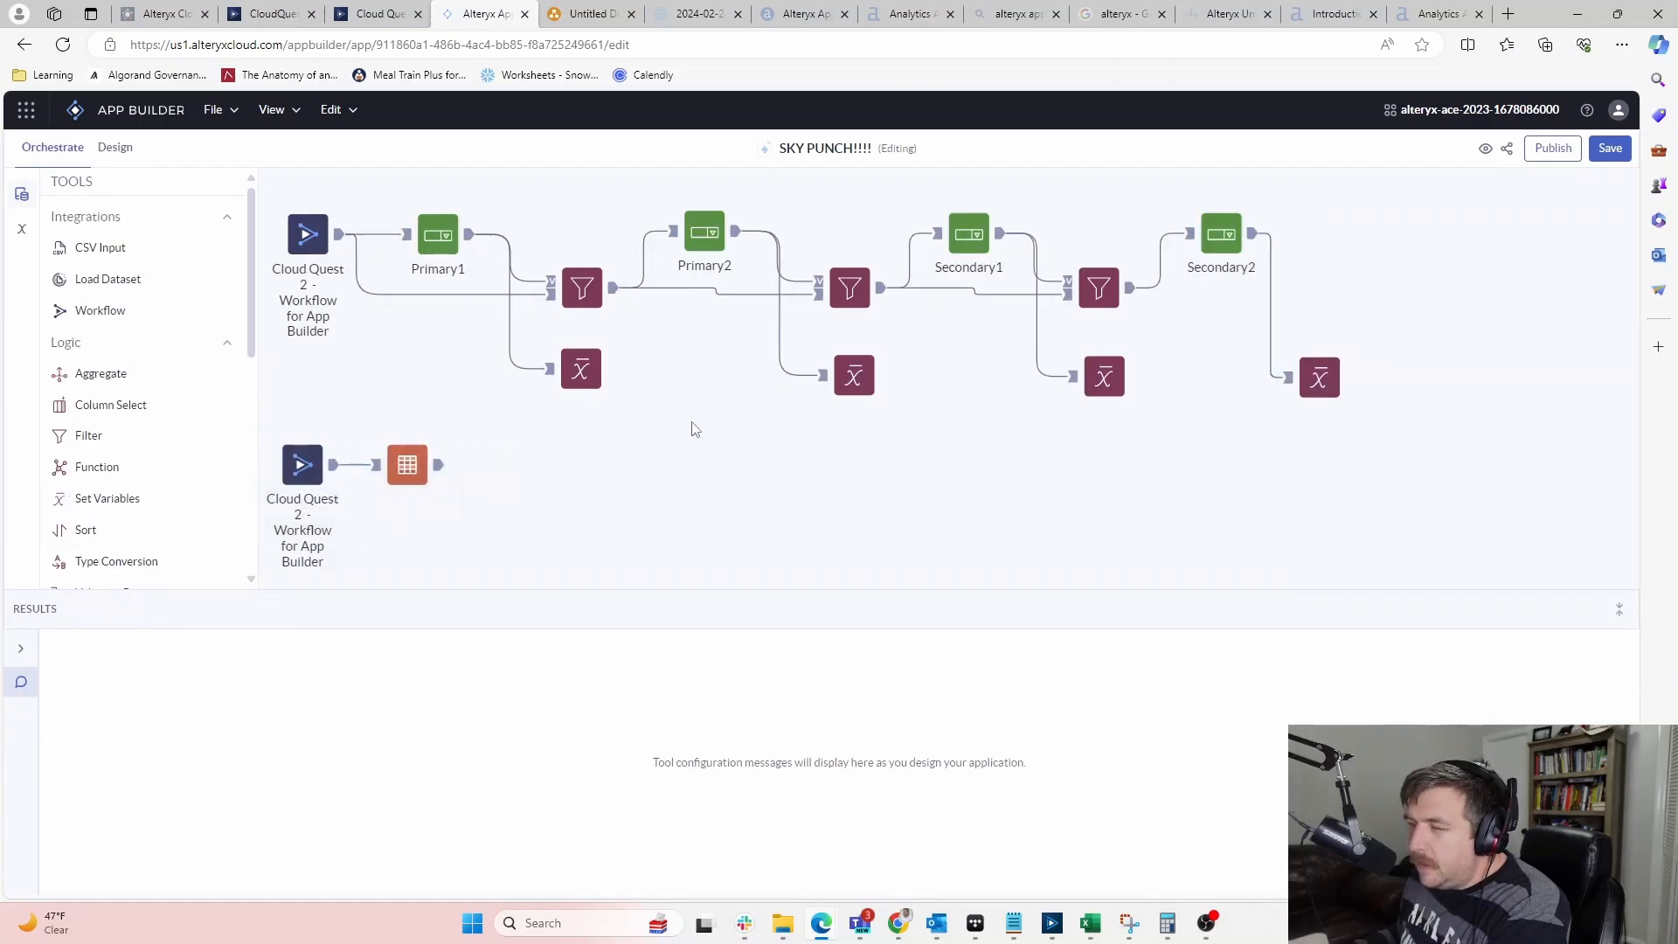